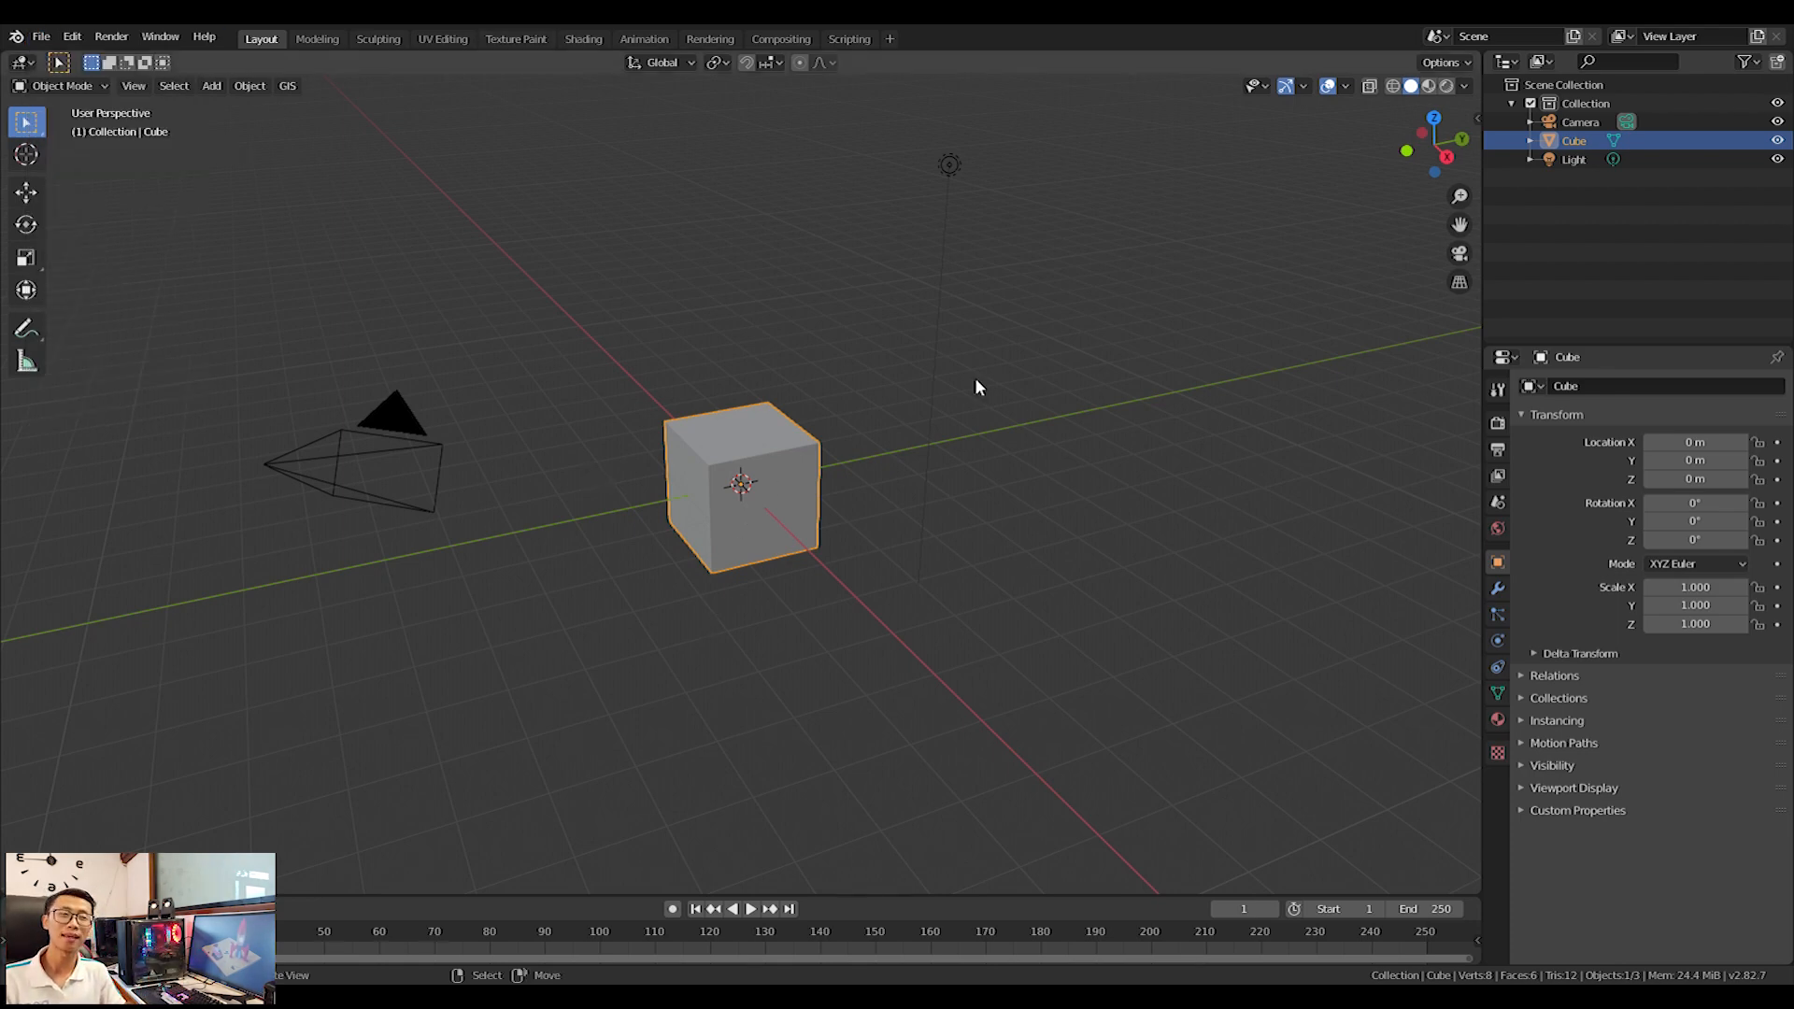
# Flatten the default cube along Z and enlarge it uniformly to a scale of about 2.68 in X and Y and 0.343 in Z.
pyautogui.press('z')
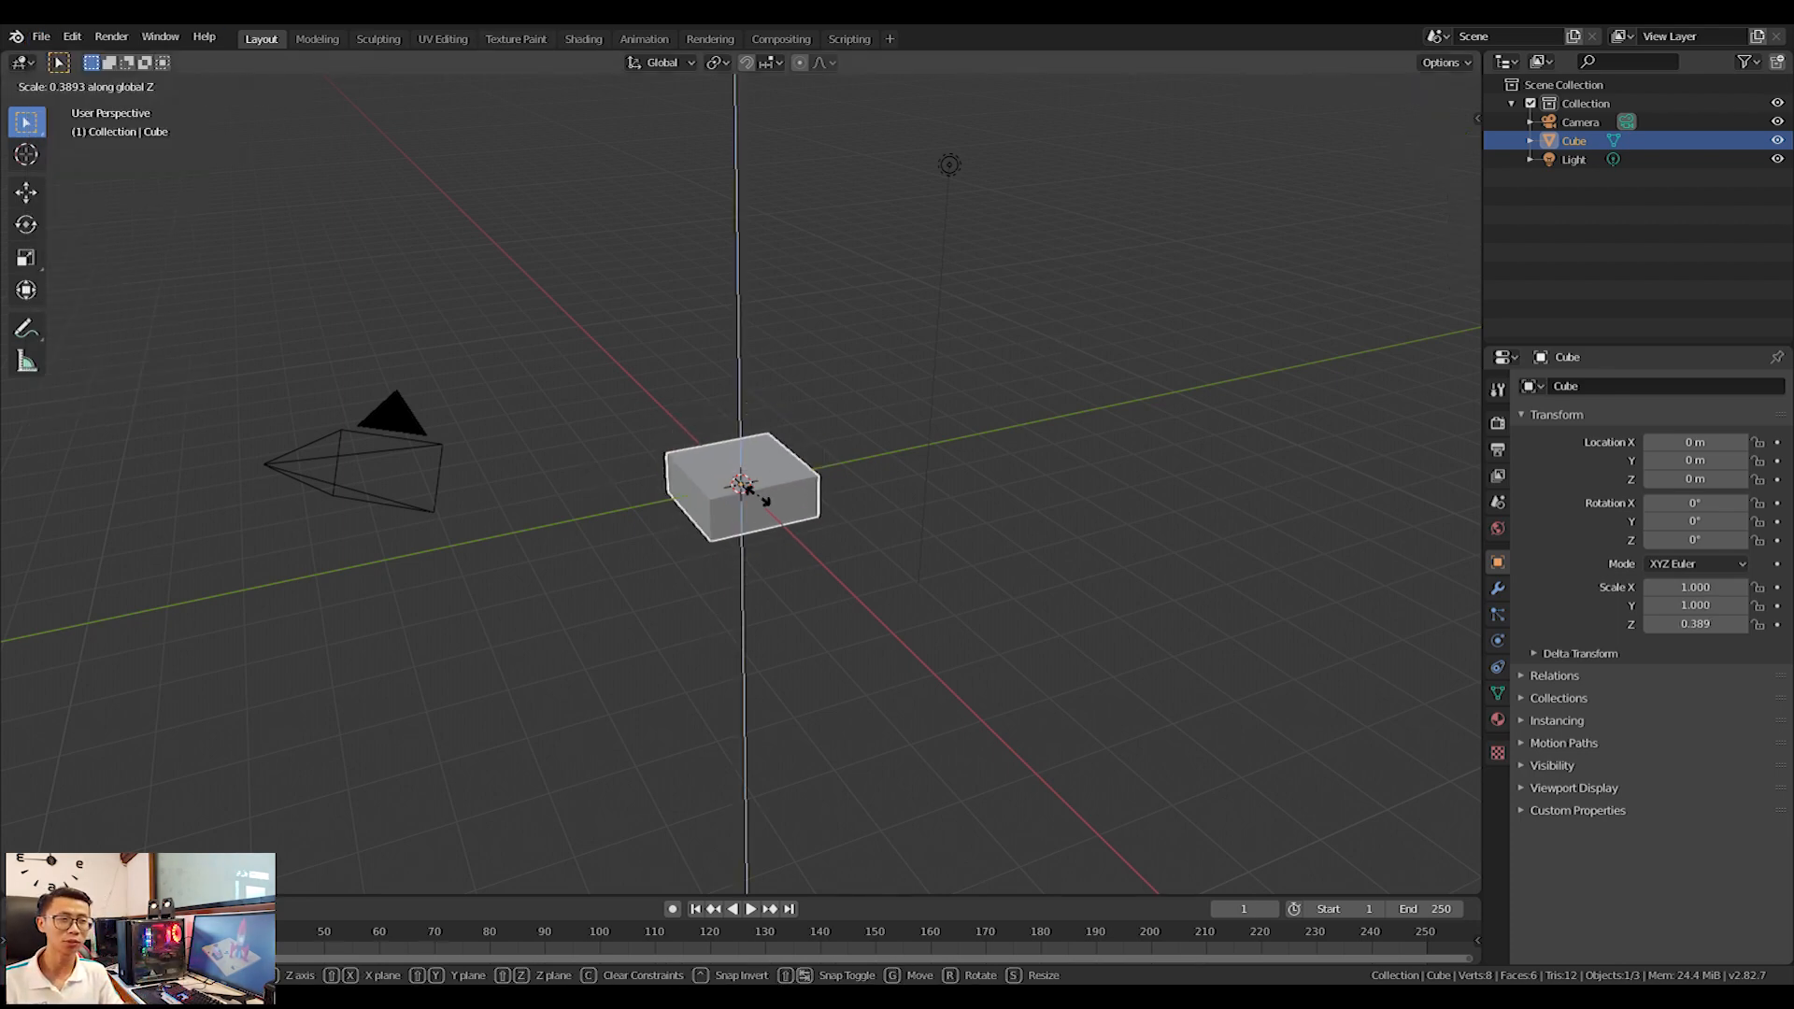
pyautogui.press('Escape')
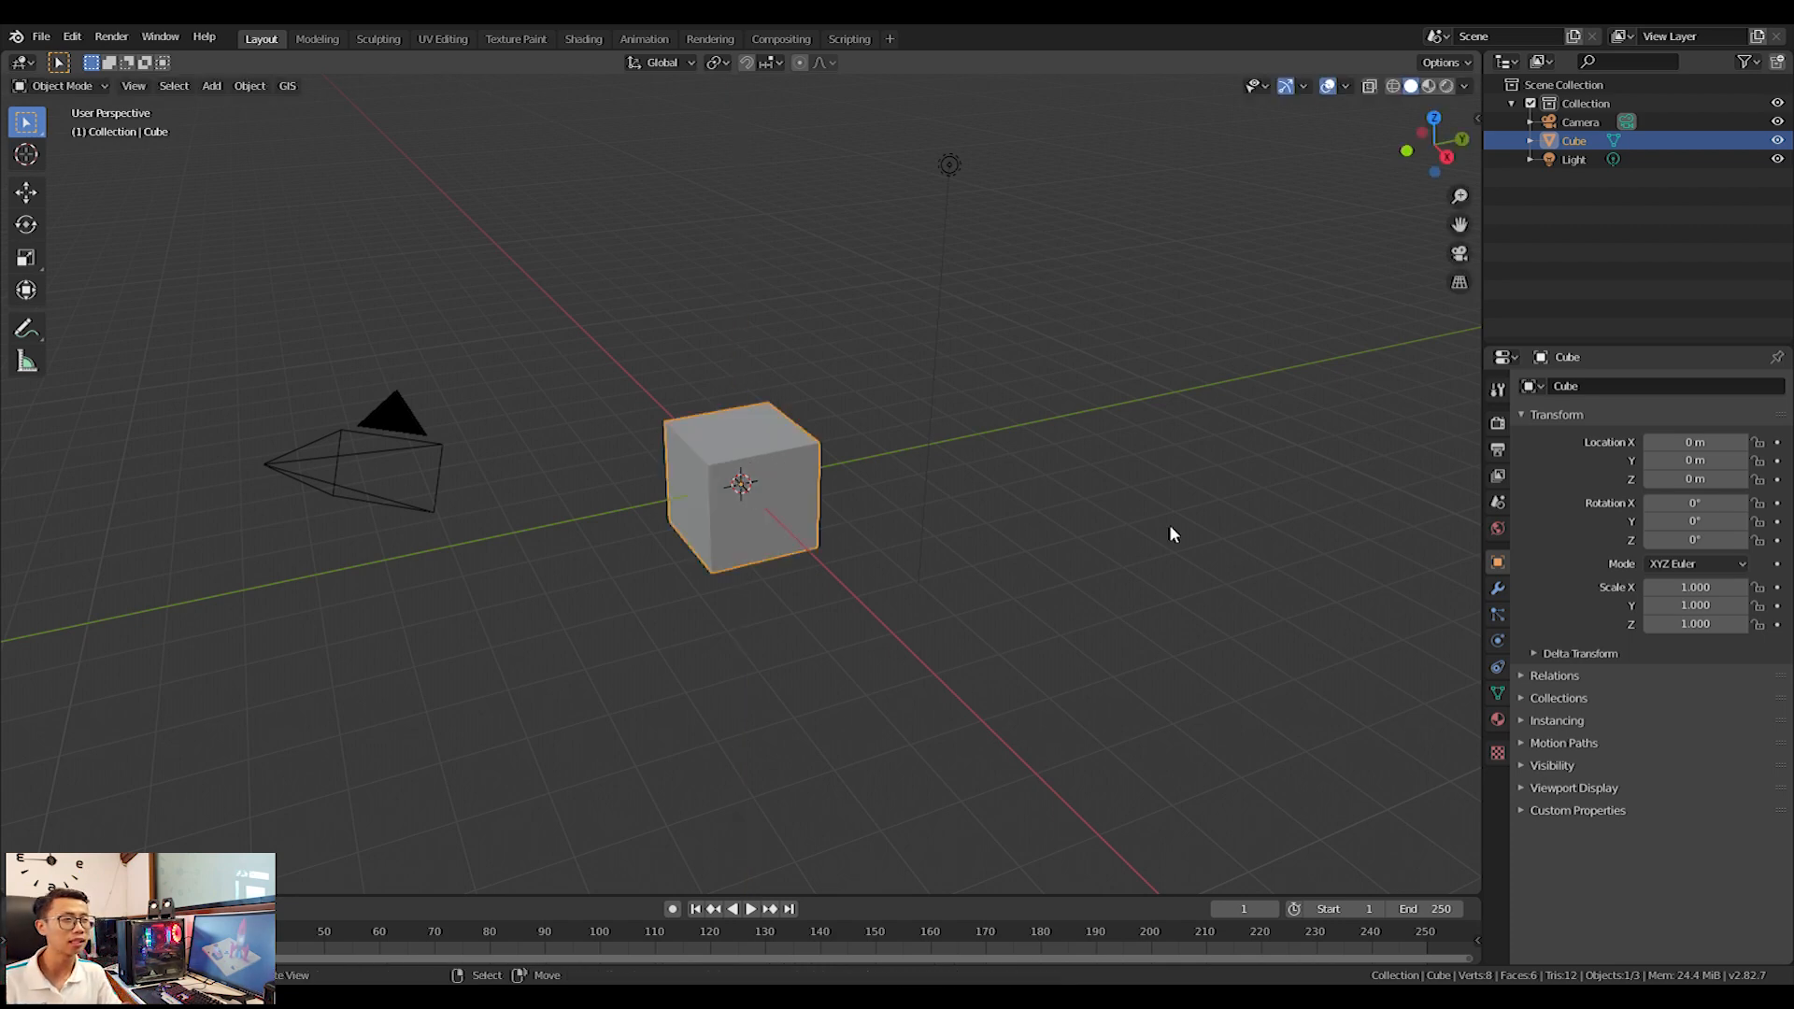
pyautogui.press('s')
pyautogui.press('z')
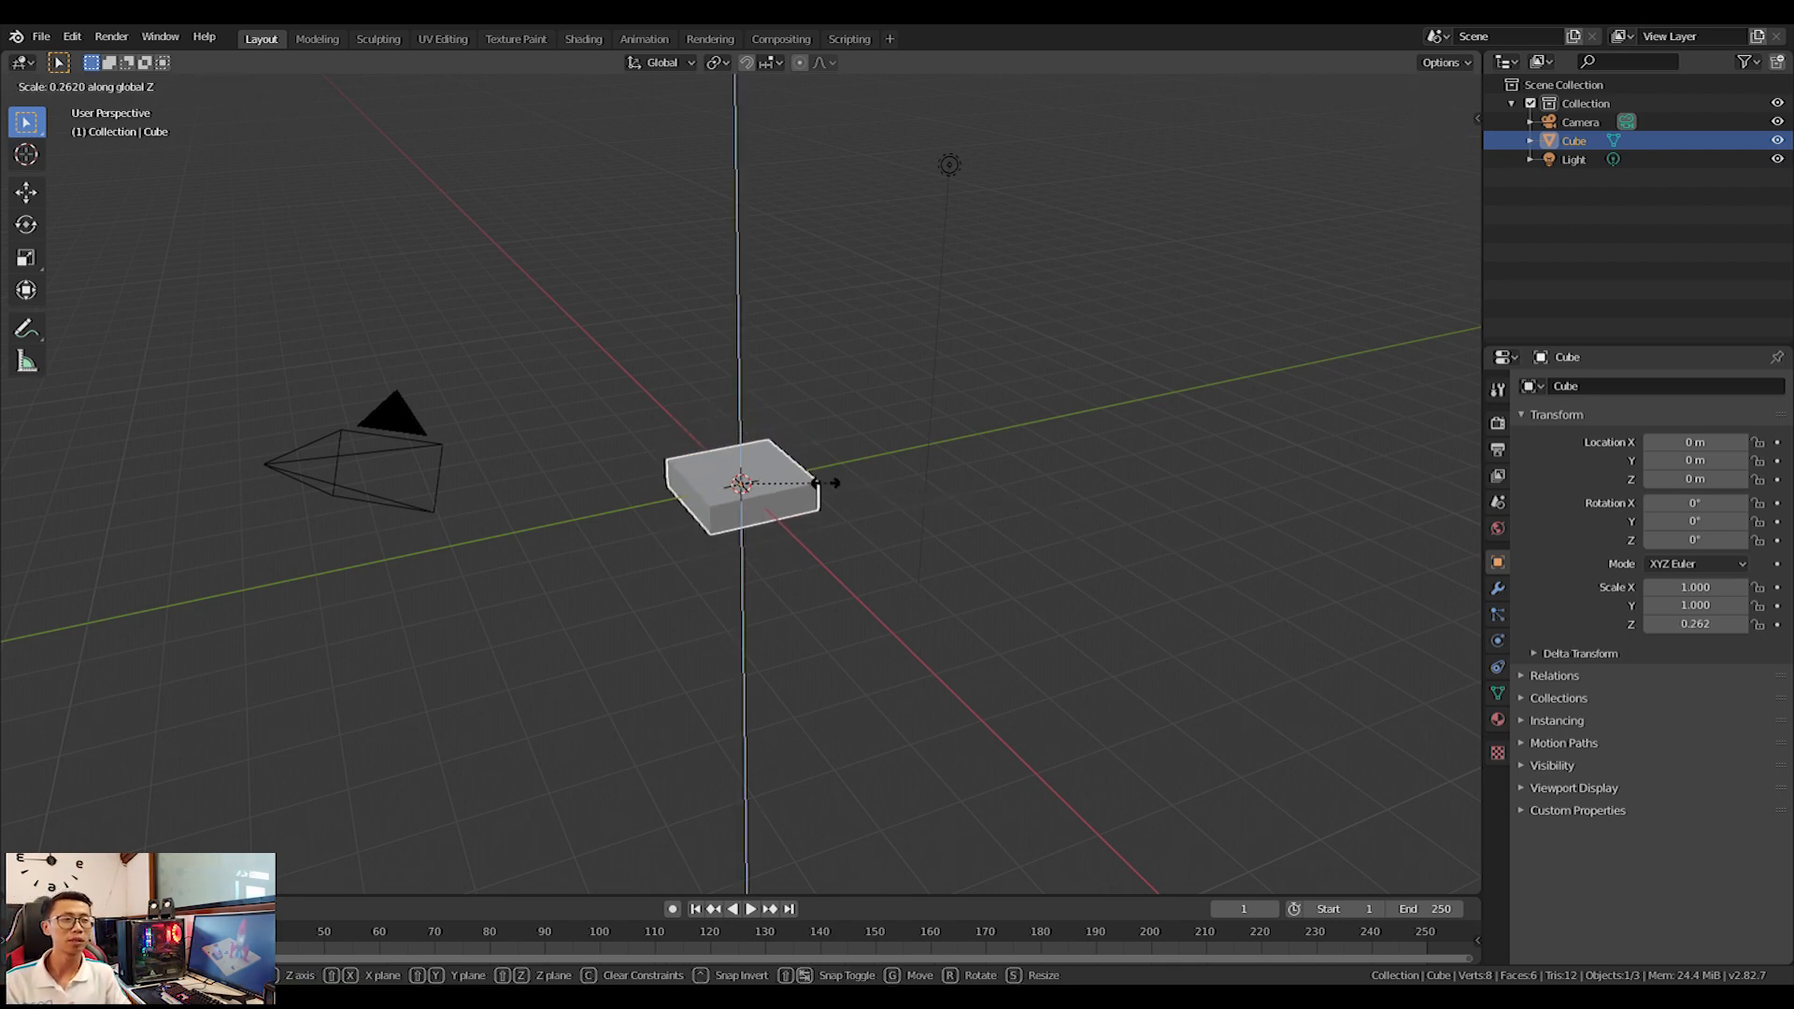
pyautogui.click(782, 490)
pyautogui.press('s')
pyautogui.click(1435, 594)
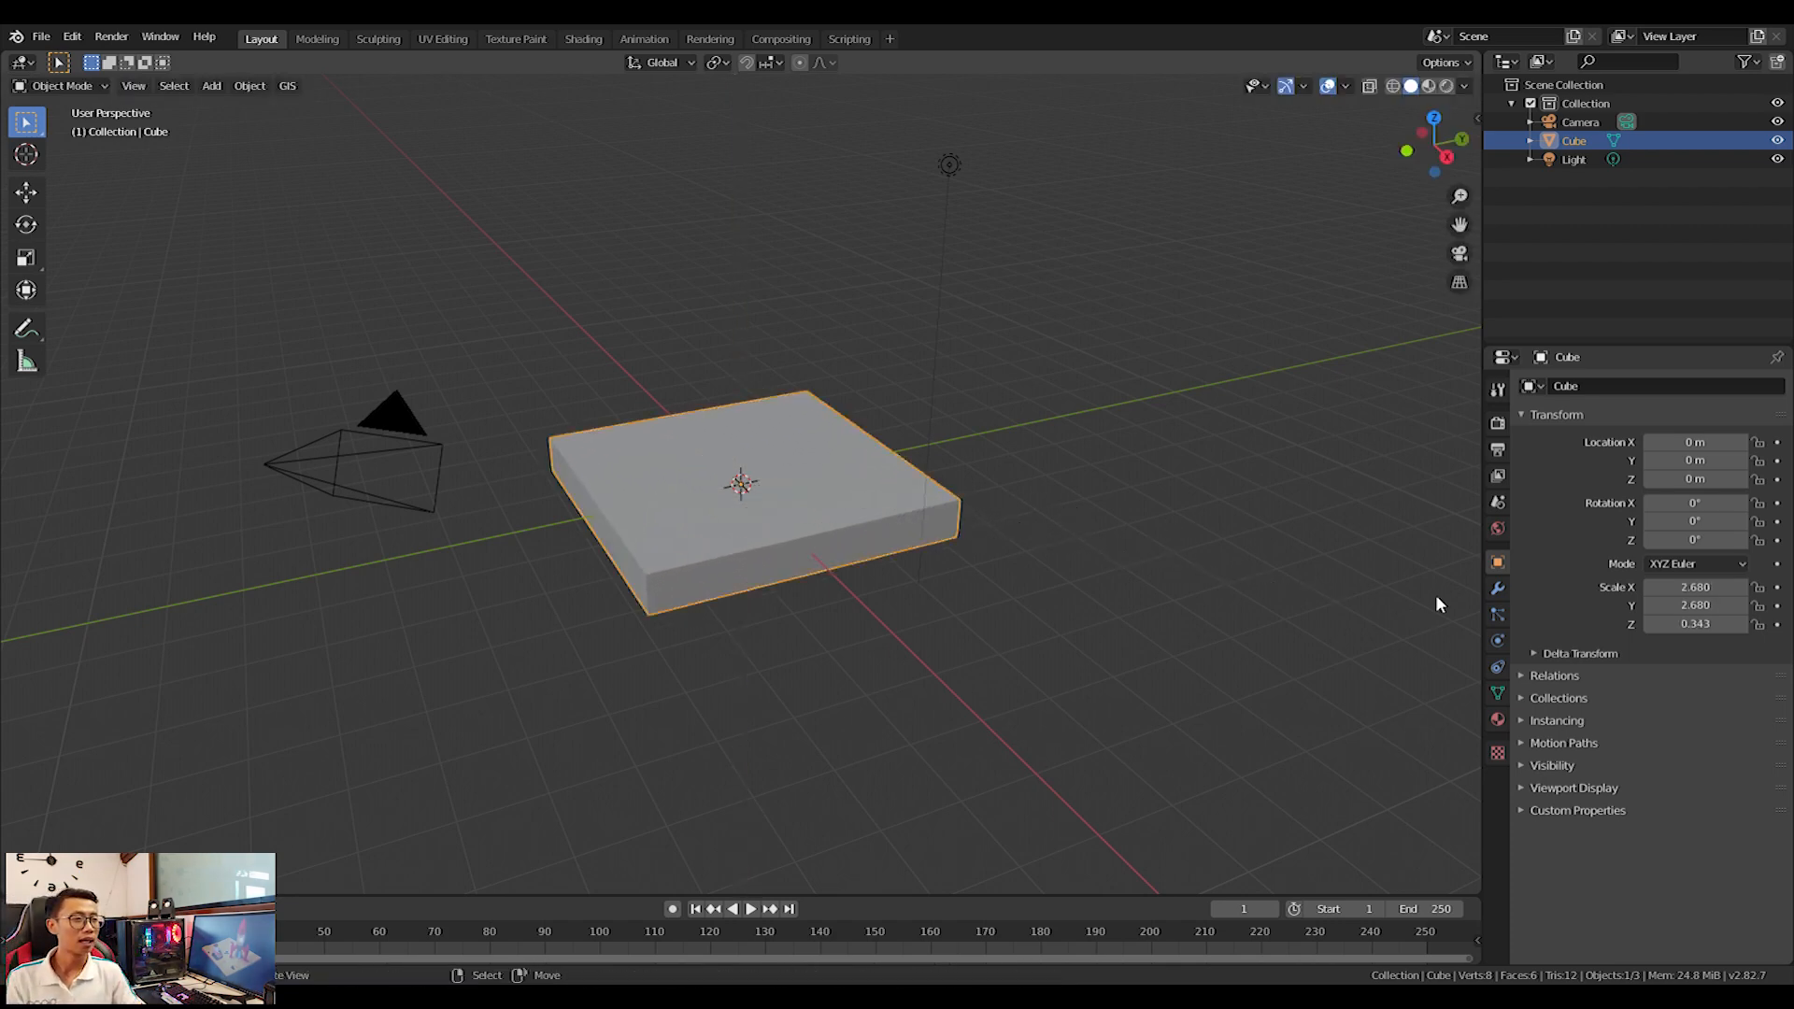
# Reduce the slab to a scale of about 2.167 in X and Y and thin it to about 0.087 in Z.
pyautogui.press('KP_0')
pyautogui.press('s')
pyautogui.click(1224, 566)
pyautogui.press('s')
pyautogui.press('z')
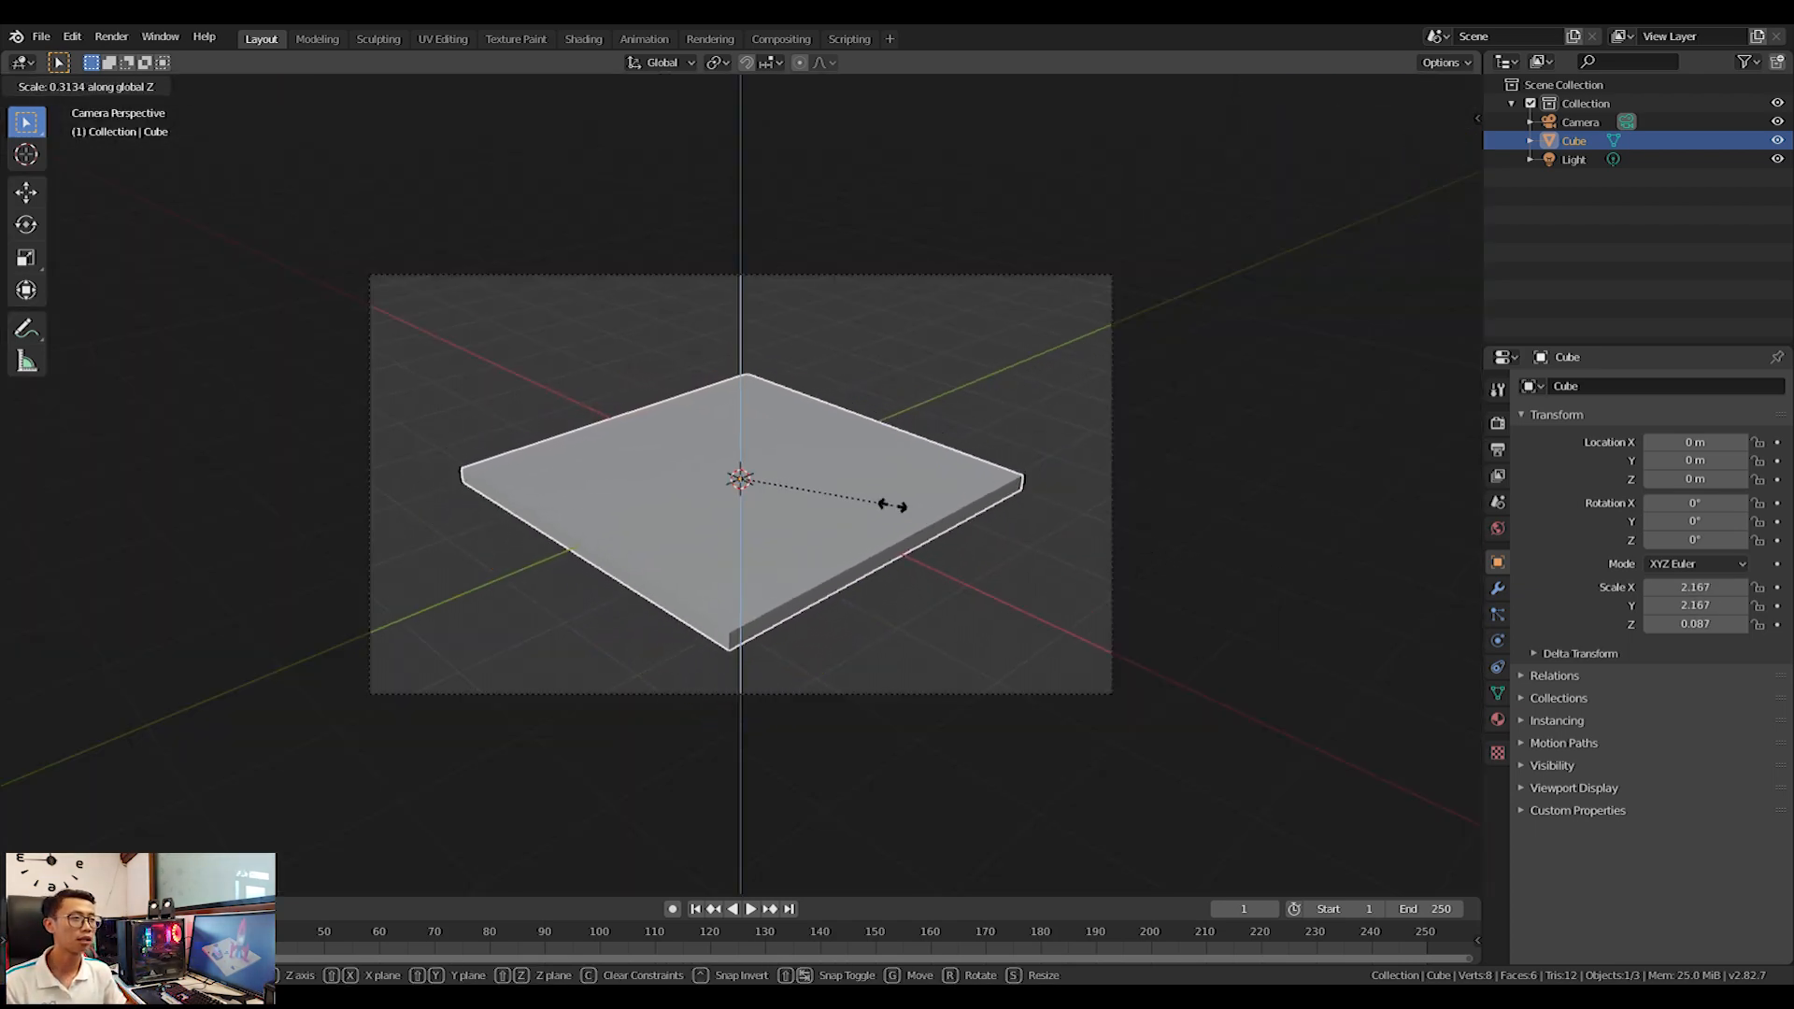
pyautogui.click(893, 506)
# Add a mesh circle with 16 vertices and an Ngon fill.
pyautogui.moveTo(822, 576)
pyautogui.mouseDown(button='middle')
pyautogui.moveTo(805, 609)
pyautogui.moveTo(846, 581)
pyautogui.mouseUp(button='middle')
pyautogui.hotkey('shift', 'a')
pyautogui.moveTo(841, 569)
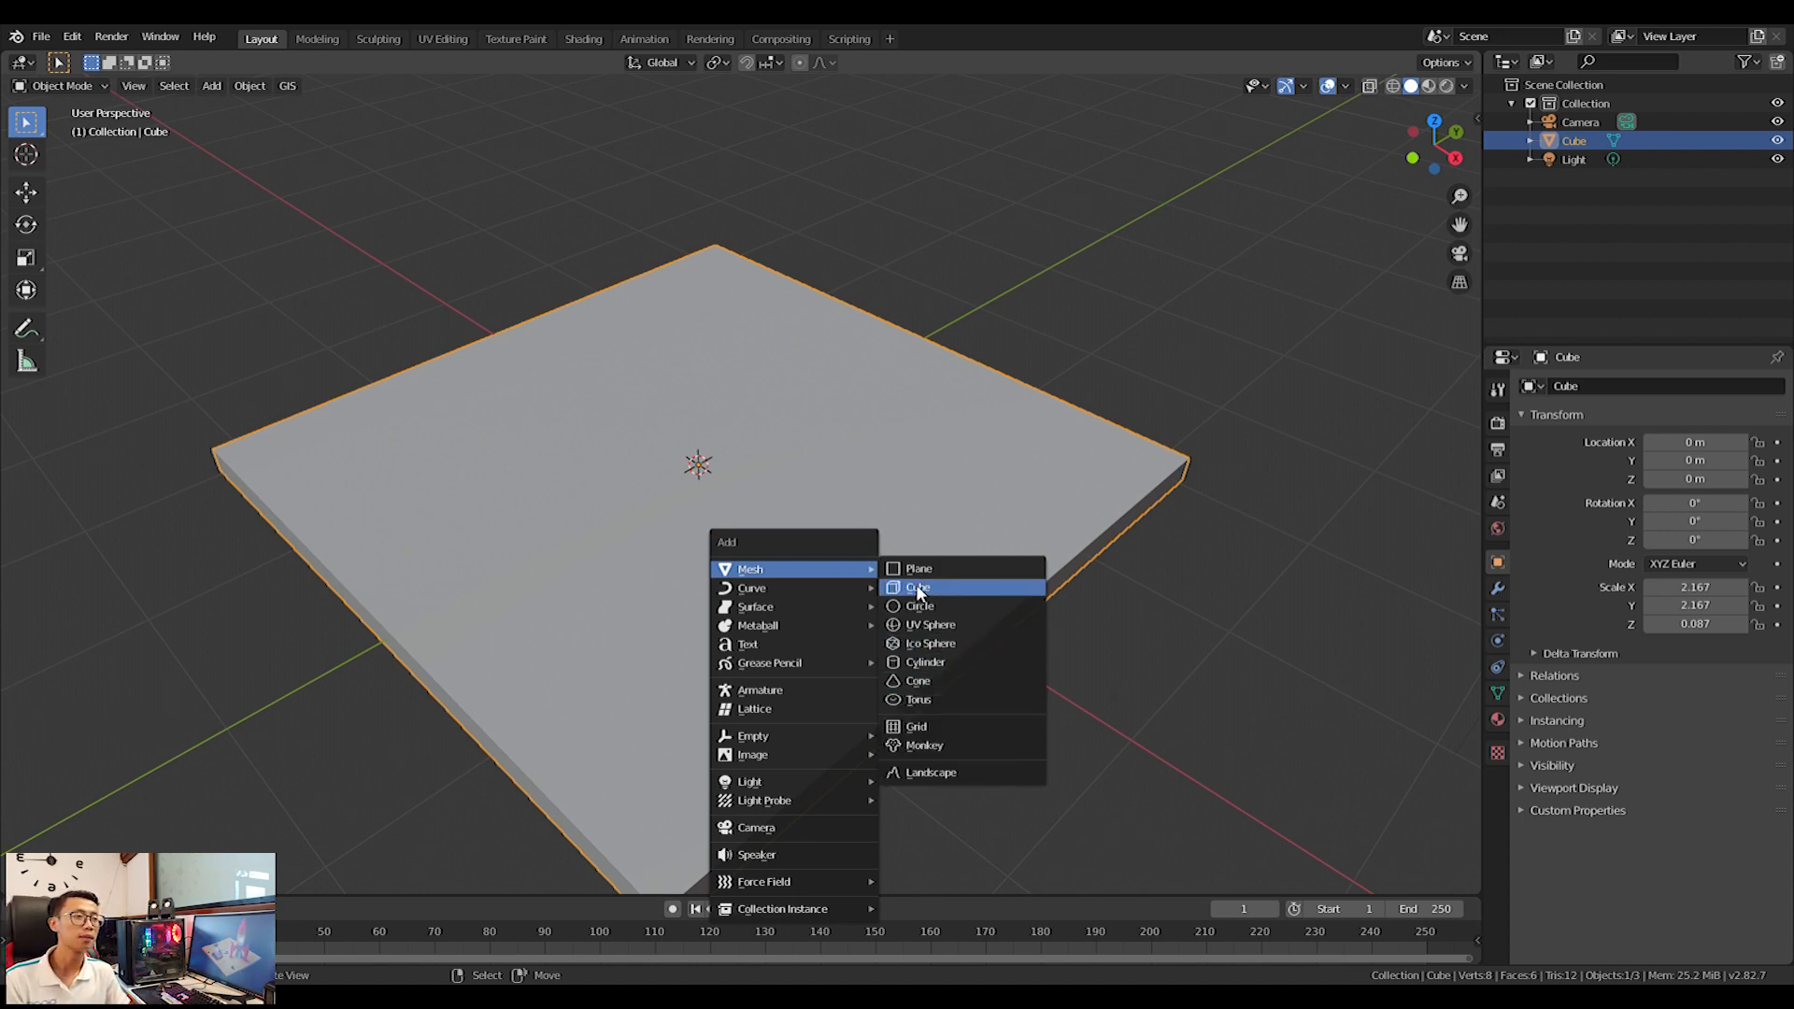
pyautogui.click(914, 608)
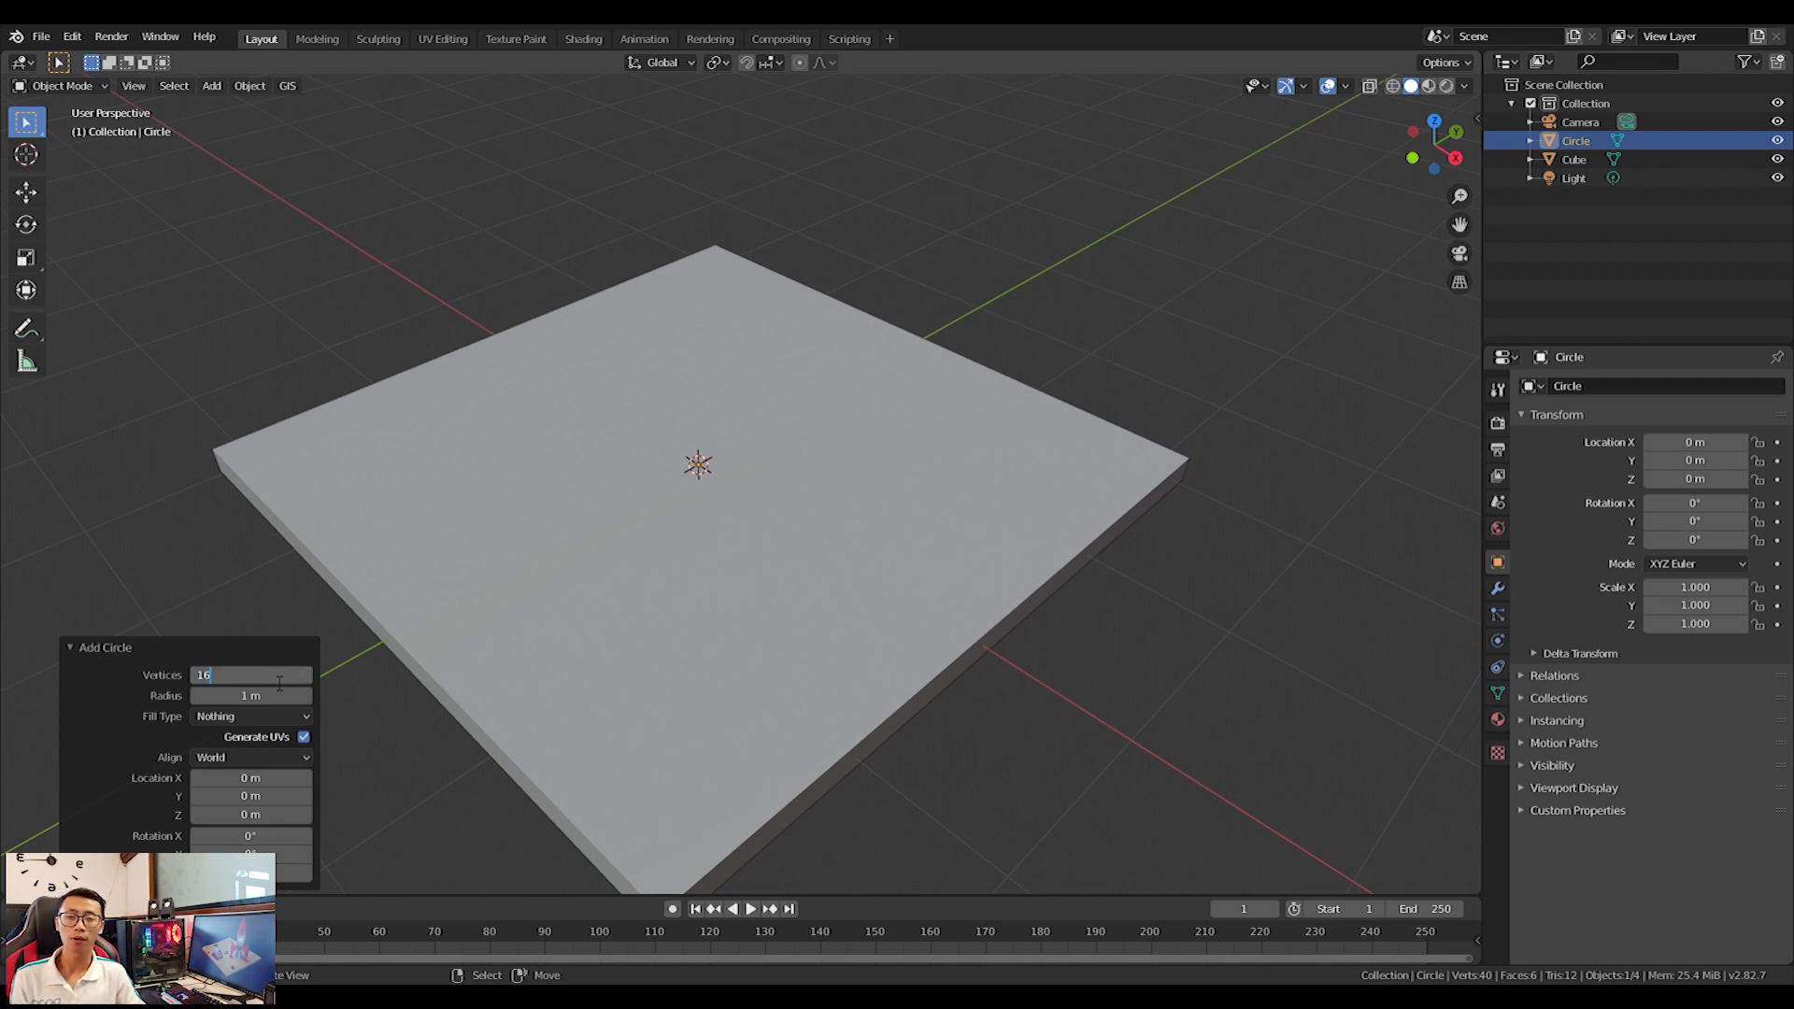
pyautogui.click(231, 720)
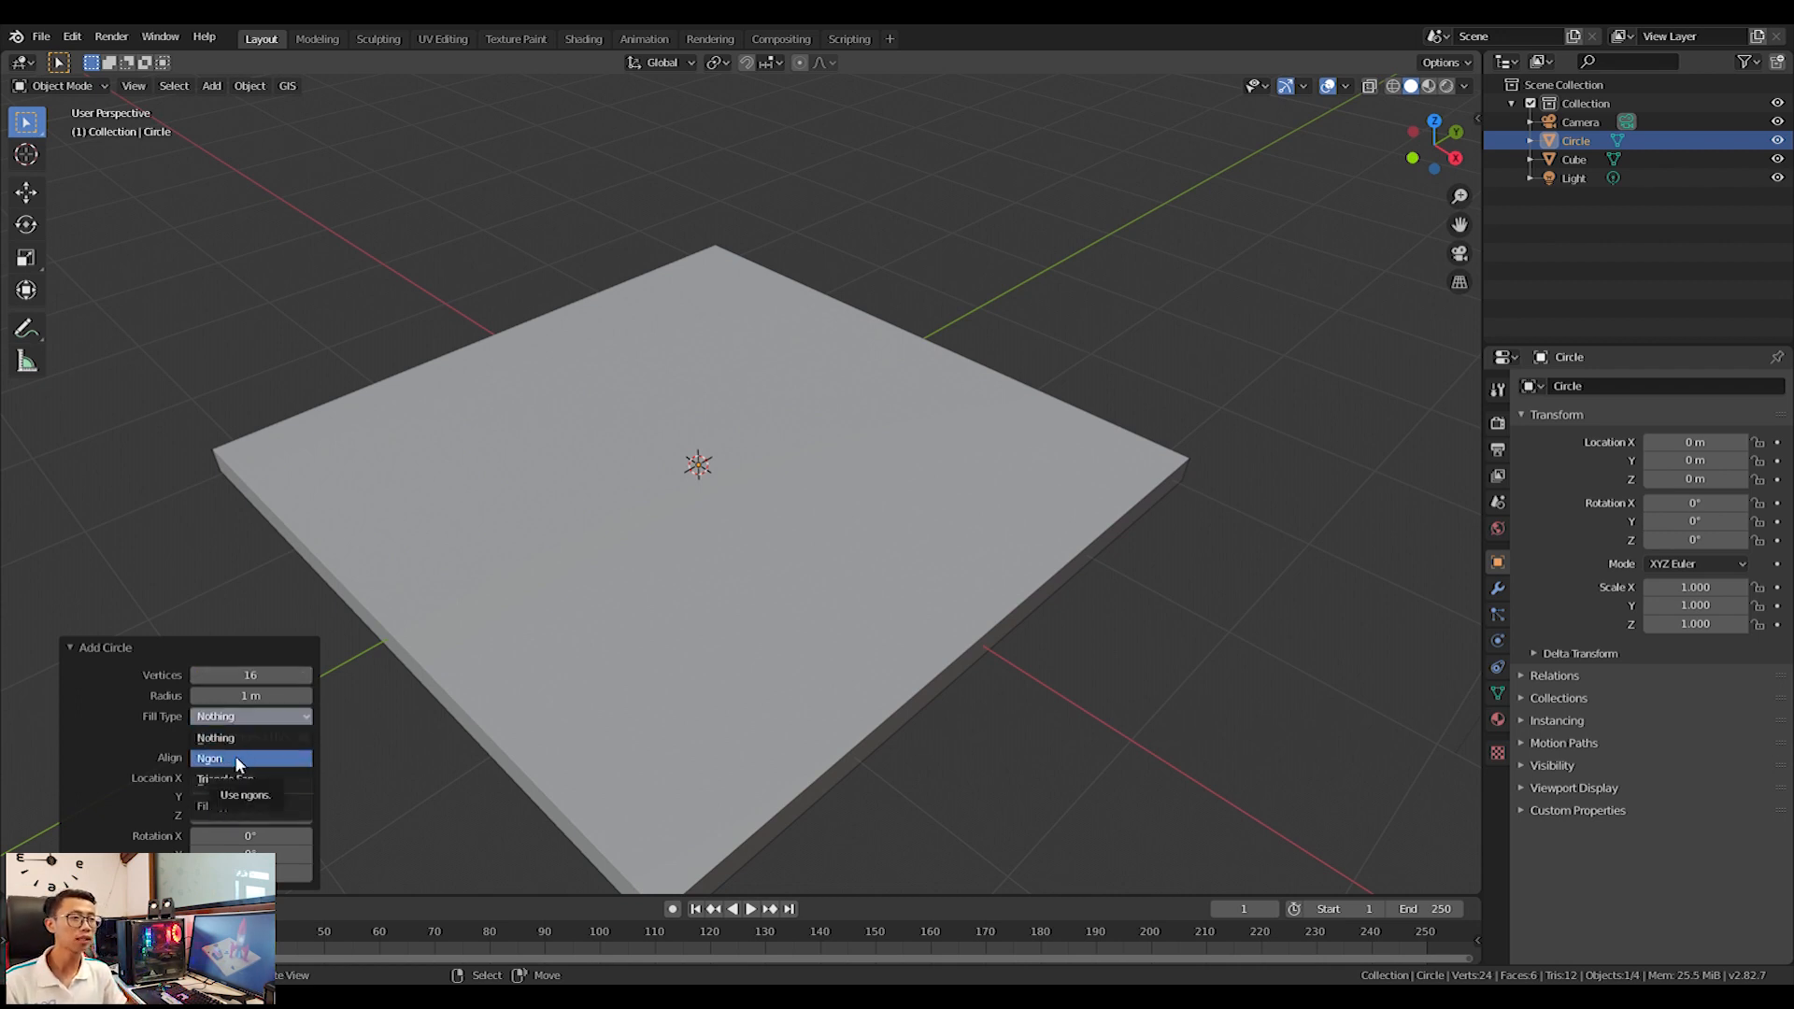
pyautogui.click(233, 757)
# Raise the circle about 0.718 m along Z above the slab.
pyautogui.press('g')
pyautogui.press('z')
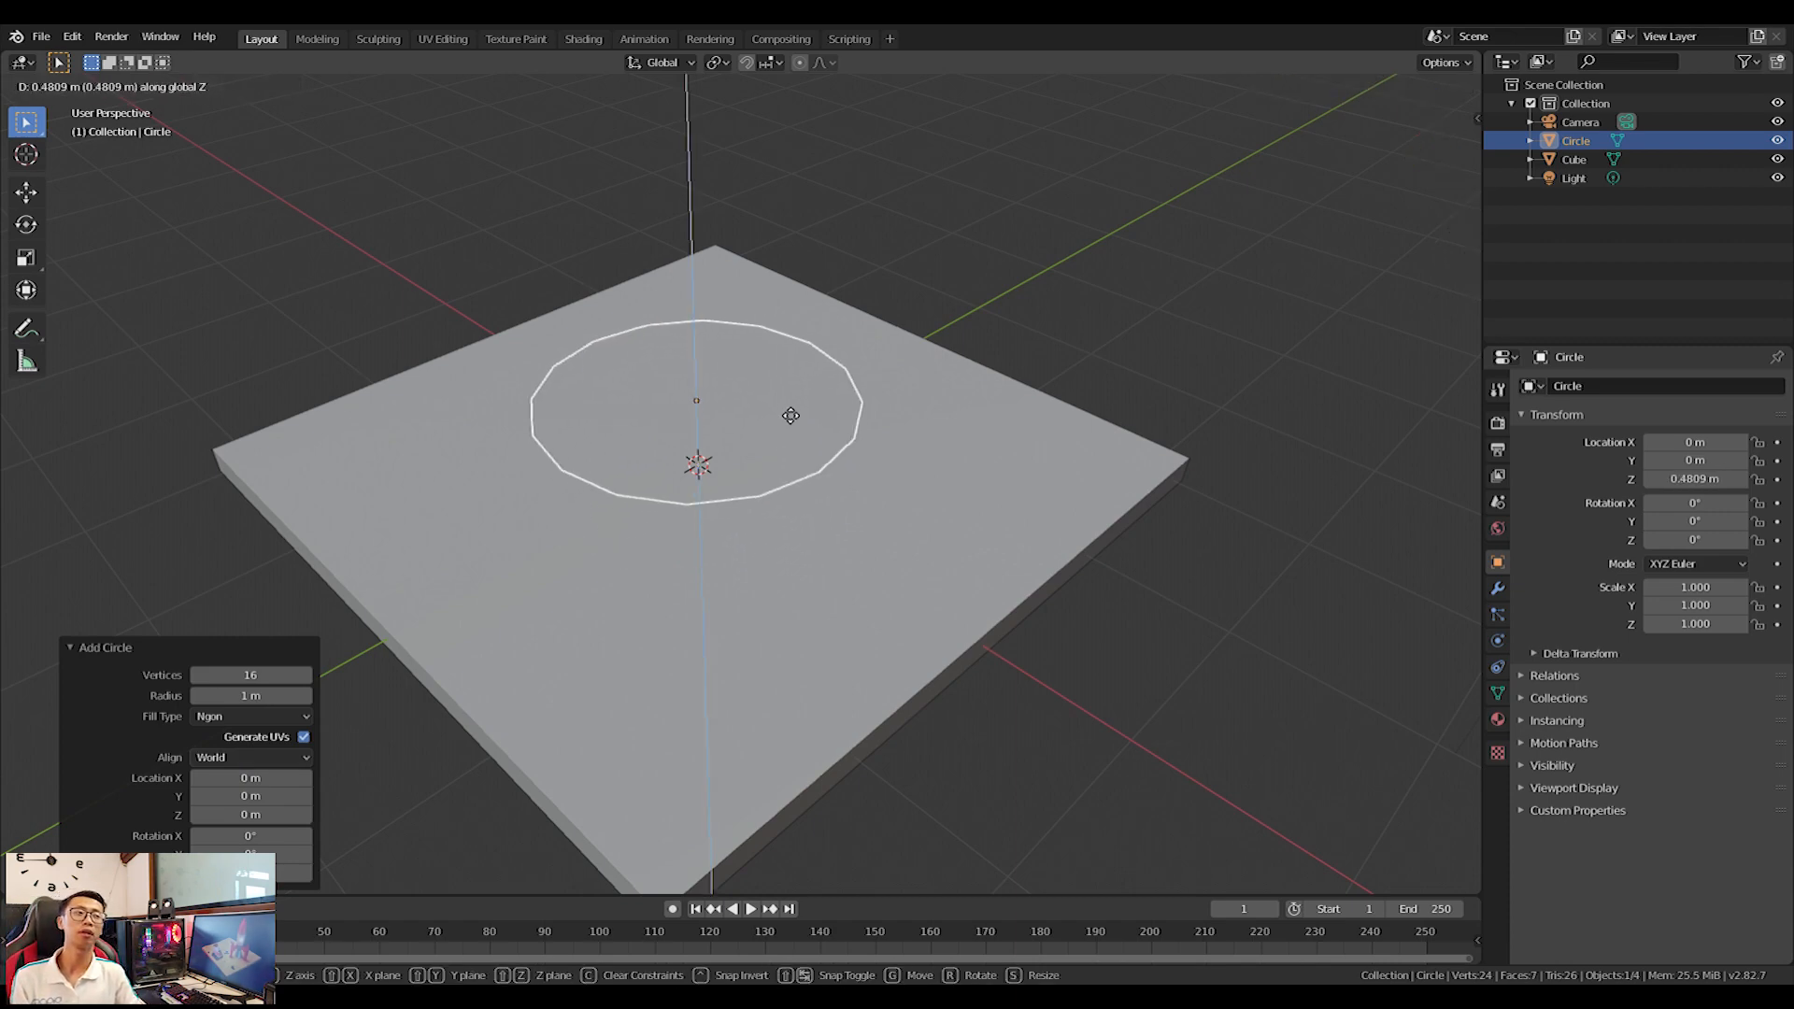
pyautogui.click(793, 412)
pyautogui.scroll(2, 804, 402)
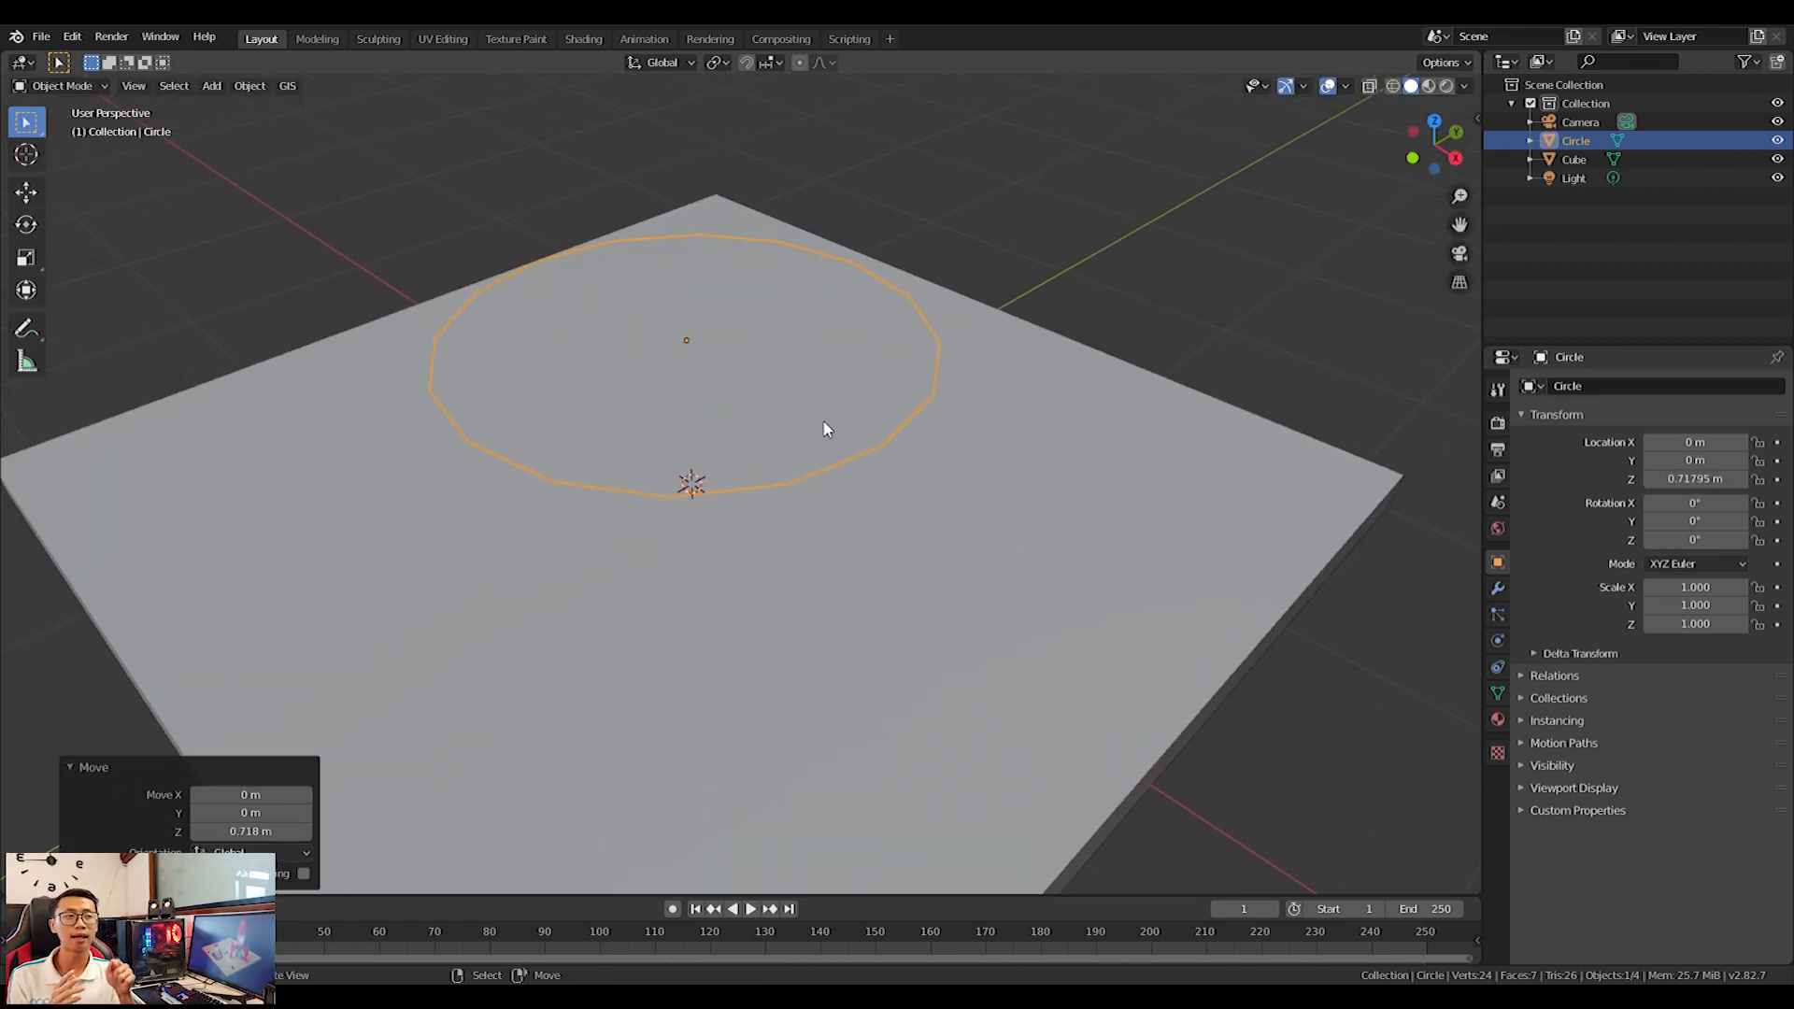
# In Edit Mode, extrude the circle's face in place, shrink it to about 0.906 and raise it along Z.
pyautogui.press('Tab')
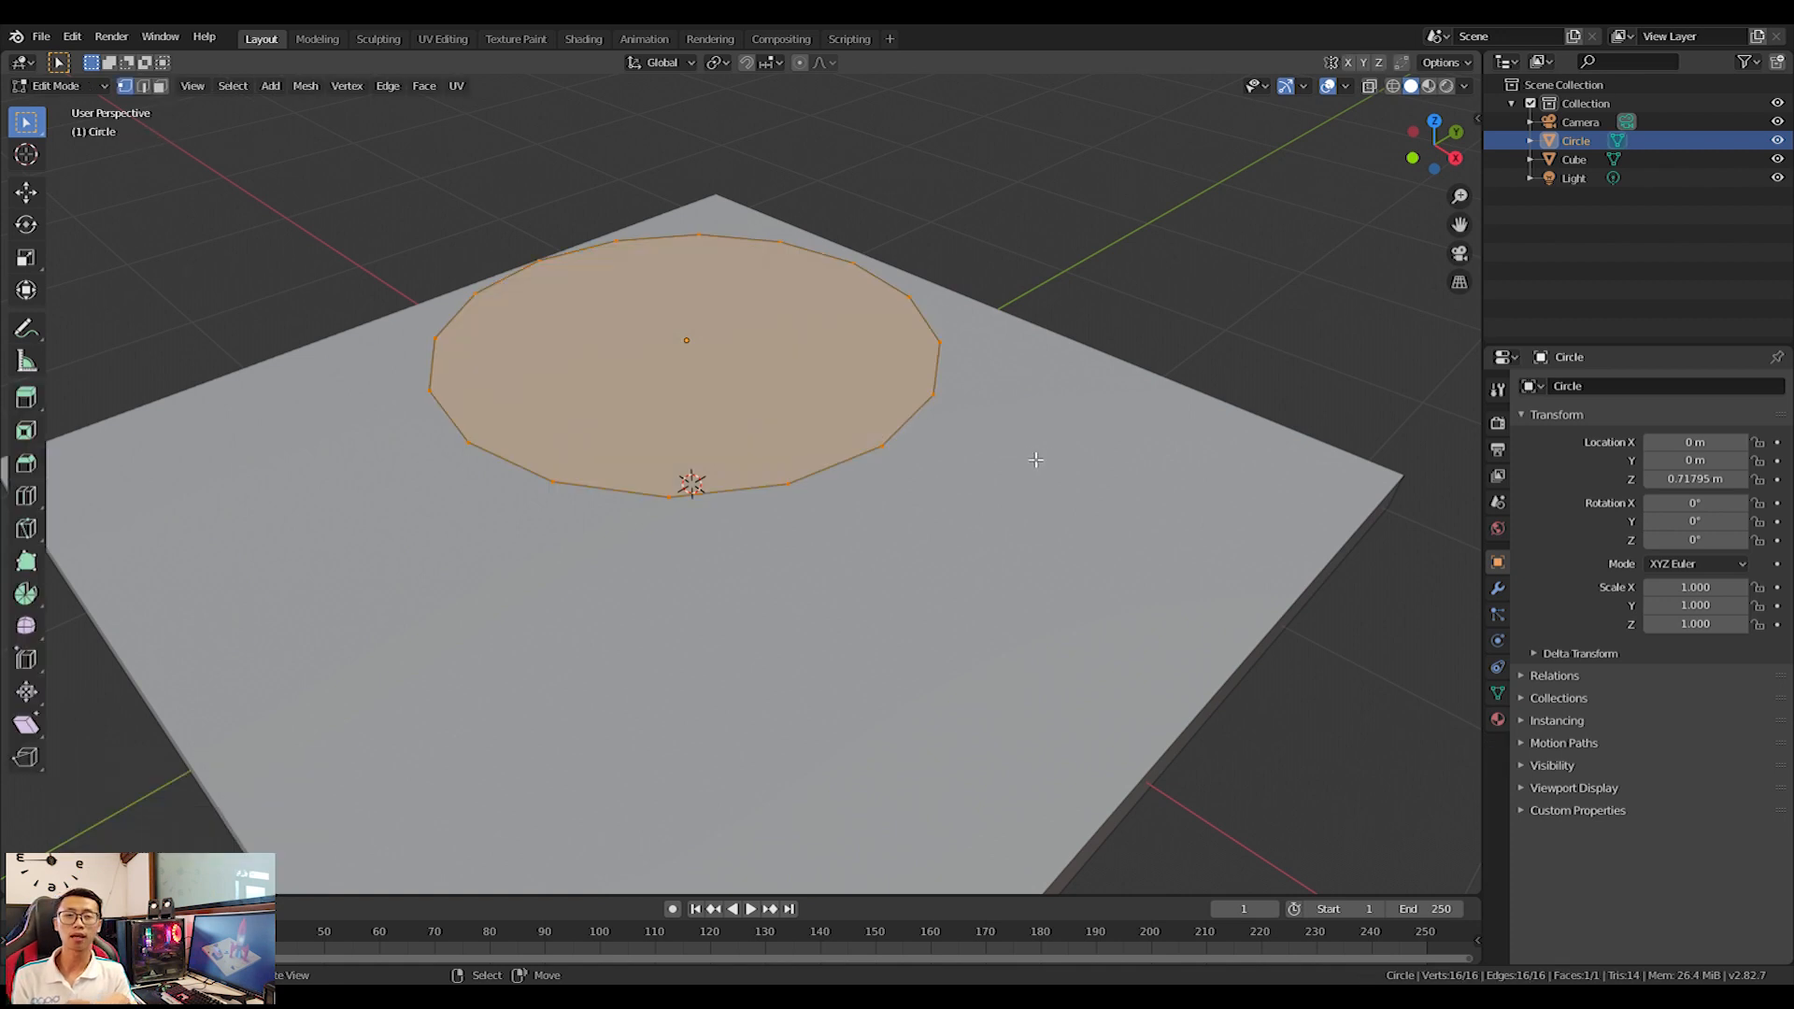
pyautogui.press('s')
pyautogui.press('Escape')
pyautogui.press('e')
pyautogui.press('Escape')
pyautogui.press('s')
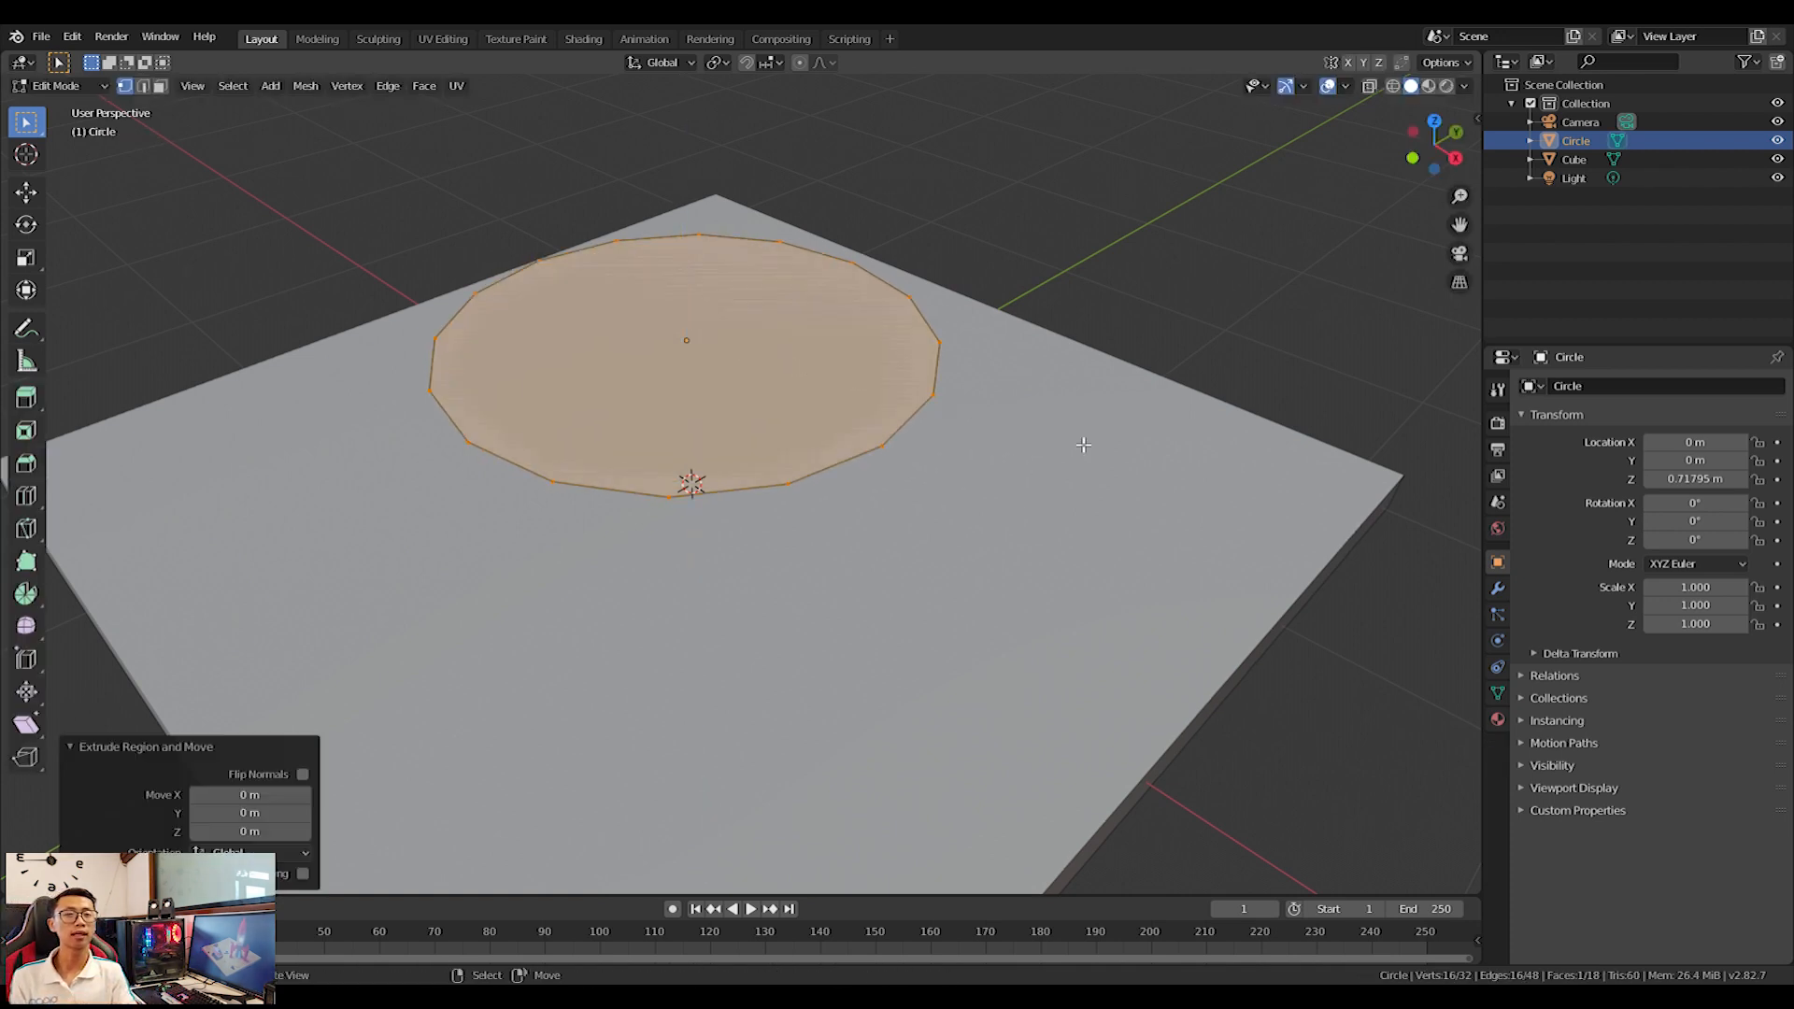
pyautogui.click(1140, 481)
pyautogui.press('g')
pyautogui.press('z')
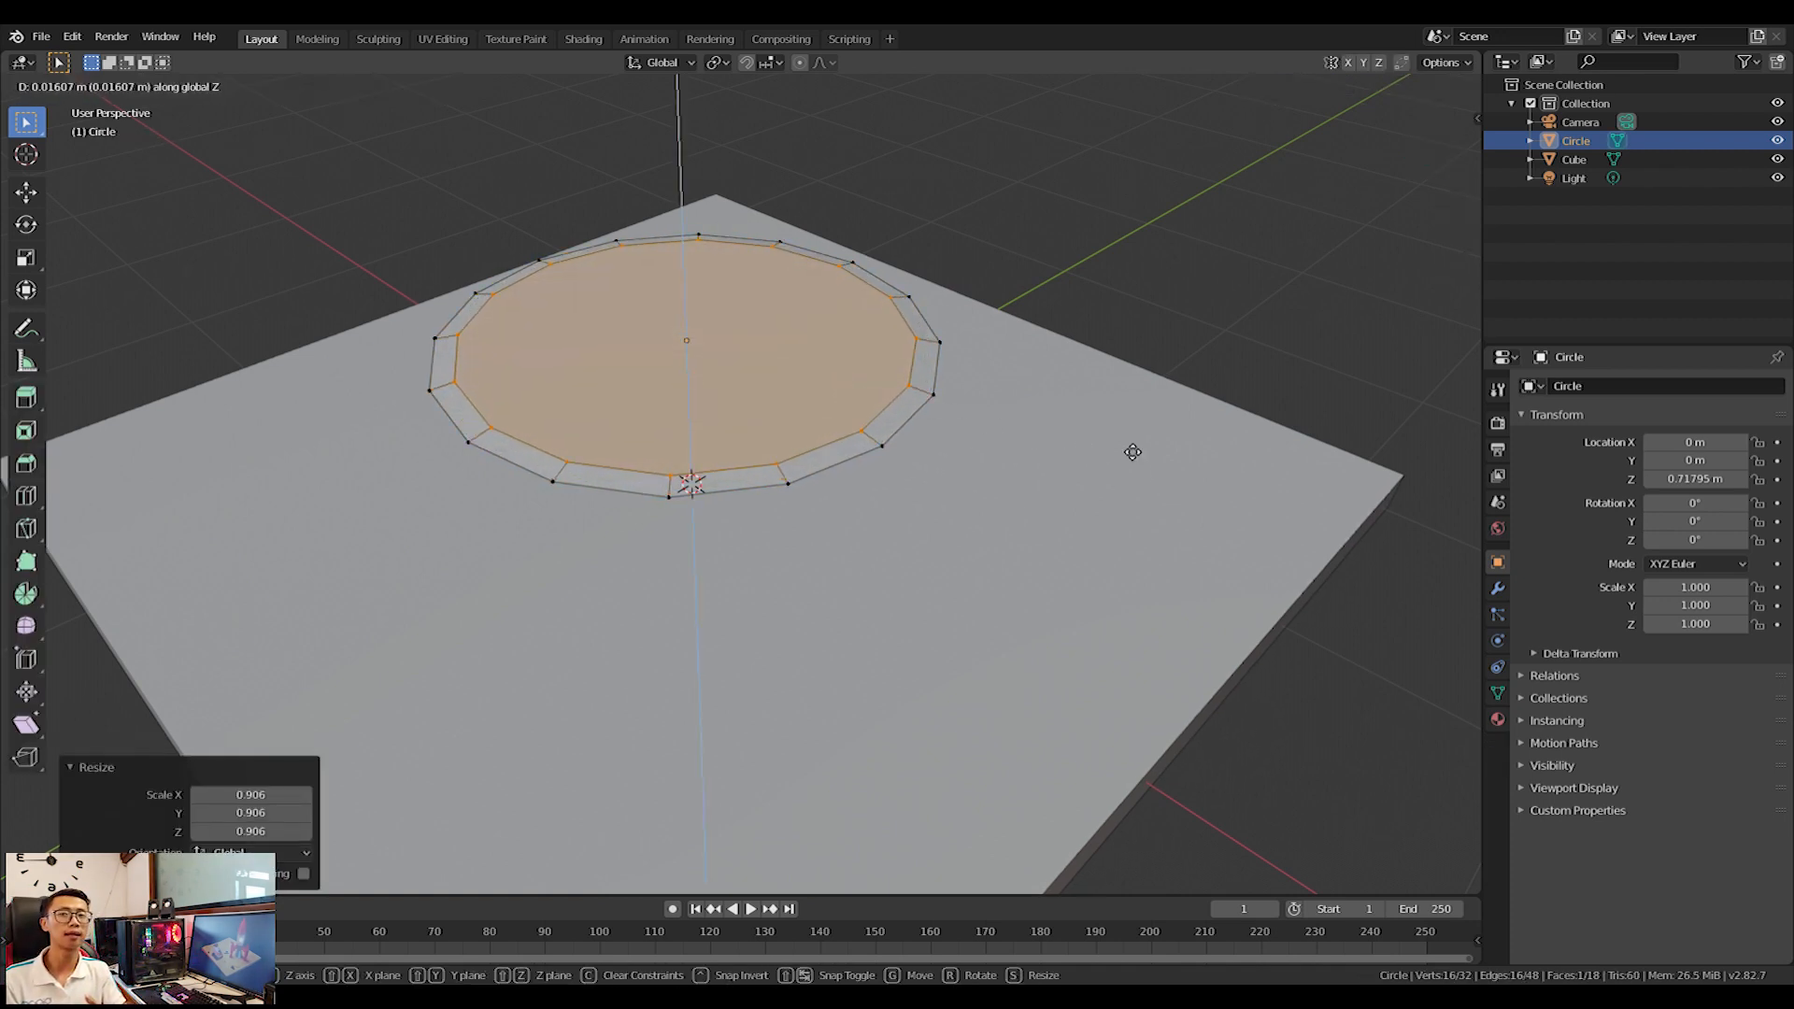
pyautogui.click(1013, 424)
# Extrude the top face again in place, shrink it, raise it along Z and fine-tune its size by about 0.989.
pyautogui.scroll(3, 962, 601)
pyautogui.moveTo(841, 644); pyautogui.dragTo(898, 644, button='middle')
pyautogui.press('e')
pyautogui.press('Escape')
pyautogui.press('s')
pyautogui.click(1222, 641)
pyautogui.press('s')
pyautogui.click(1231, 641)
pyautogui.press('g')
pyautogui.press('z')
pyautogui.click(1214, 433)
pyautogui.press('s')
pyautogui.click(1196, 433)
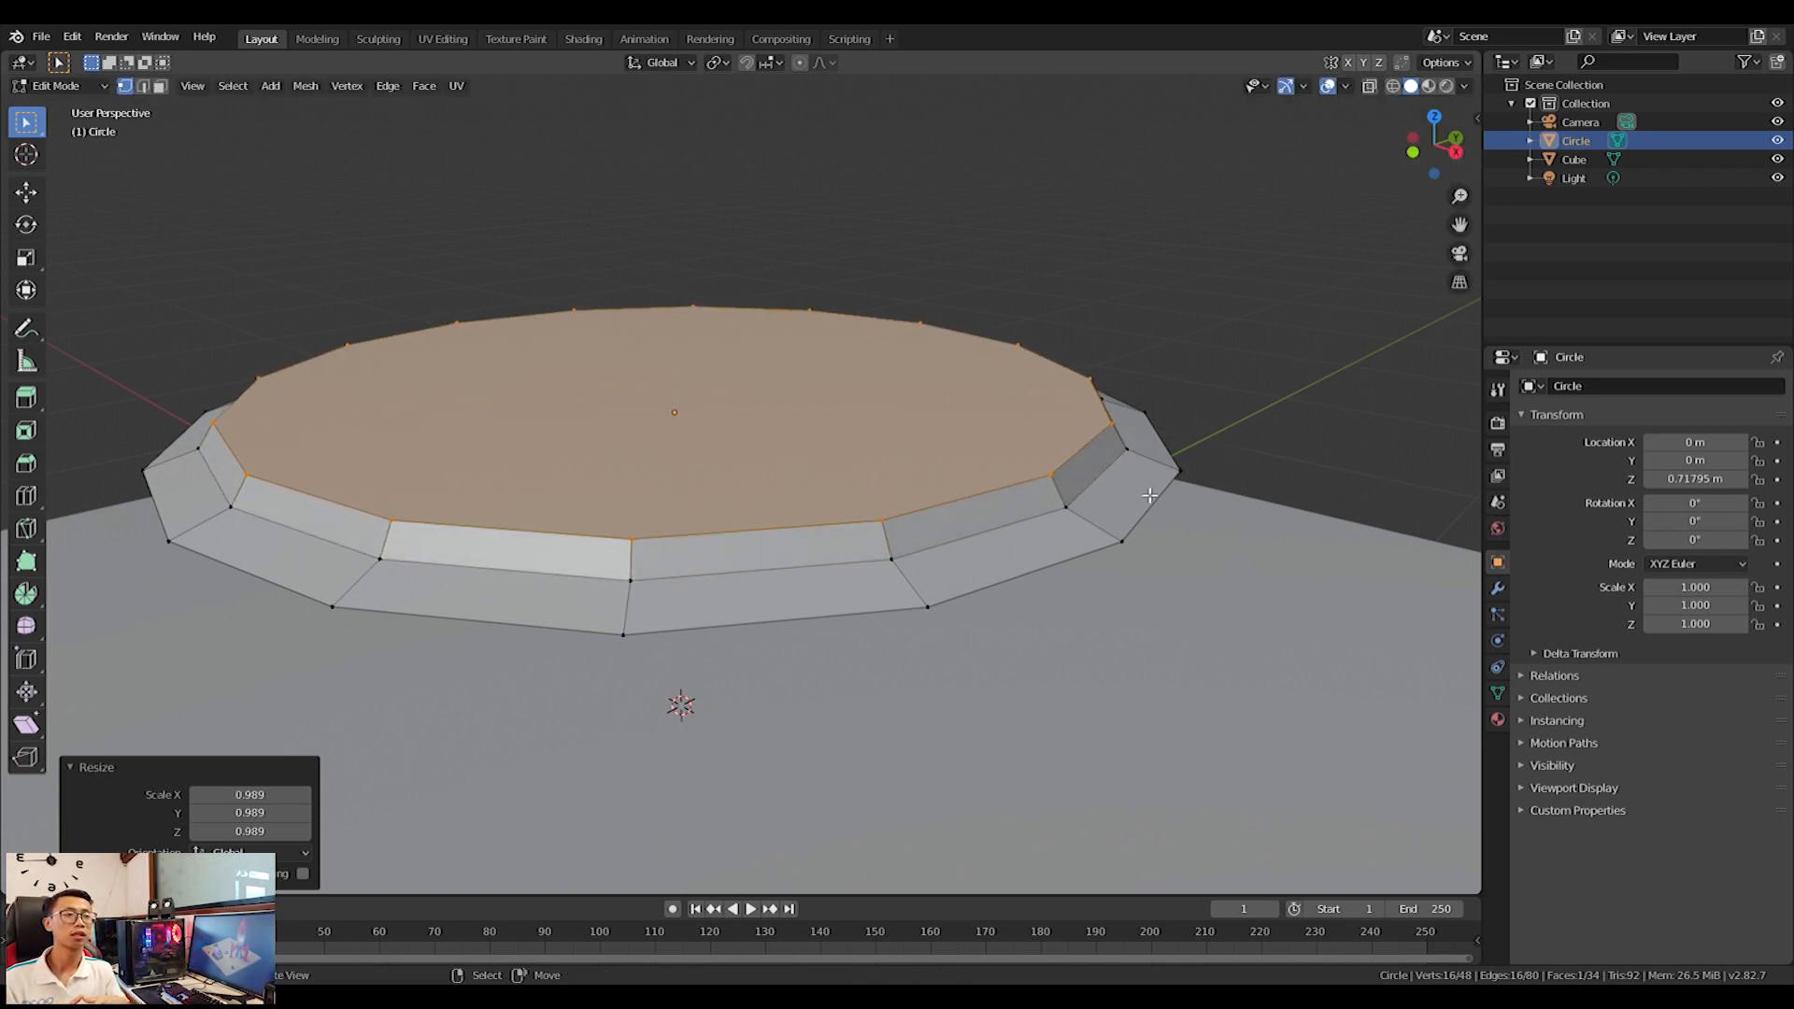
# Extrude the top face and move it along Z to form the next band of the outer wall.
pyautogui.press('e')
pyautogui.click(1210, 472)
pyautogui.press('s')
pyautogui.rightClick(1225, 476)
pyautogui.press('g')
pyautogui.press('z')
pyautogui.click(1284, 578)
pyautogui.press('s')
pyautogui.rightClick(1221, 533)
# Extrude another, slightly narrower top face and raise it along Z to slope the wall's upper edge inward.
pyautogui.press('e')
pyautogui.rightClick(1274, 553)
pyautogui.press('s')
pyautogui.rightClick(1252, 542)
pyautogui.press('g')
pyautogui.press('z')
pyautogui.click(1273, 505)
# Extrude the top face in place, shrink it to about 0.969 for the rim and adjust its height along Z.
pyautogui.press('e')
pyautogui.rightClick(1308, 519)
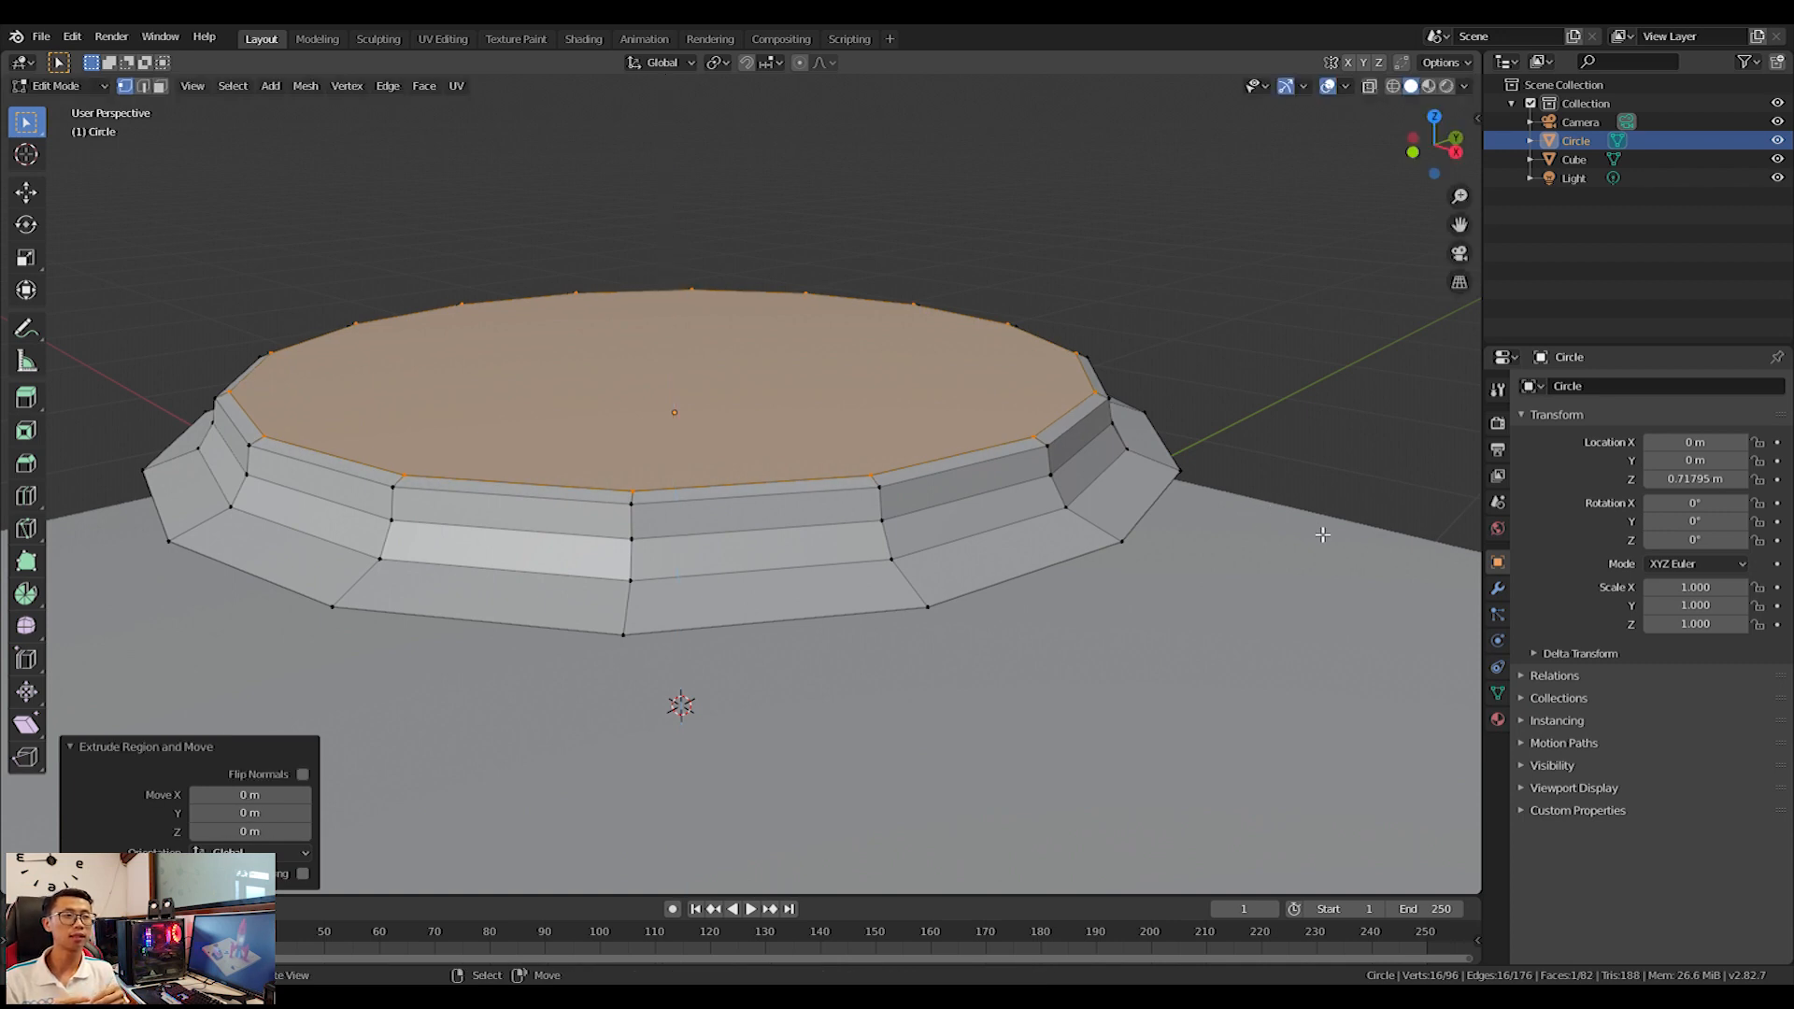
pyautogui.press('s')
pyautogui.click(1226, 479)
pyautogui.press('g')
pyautogui.press('z')
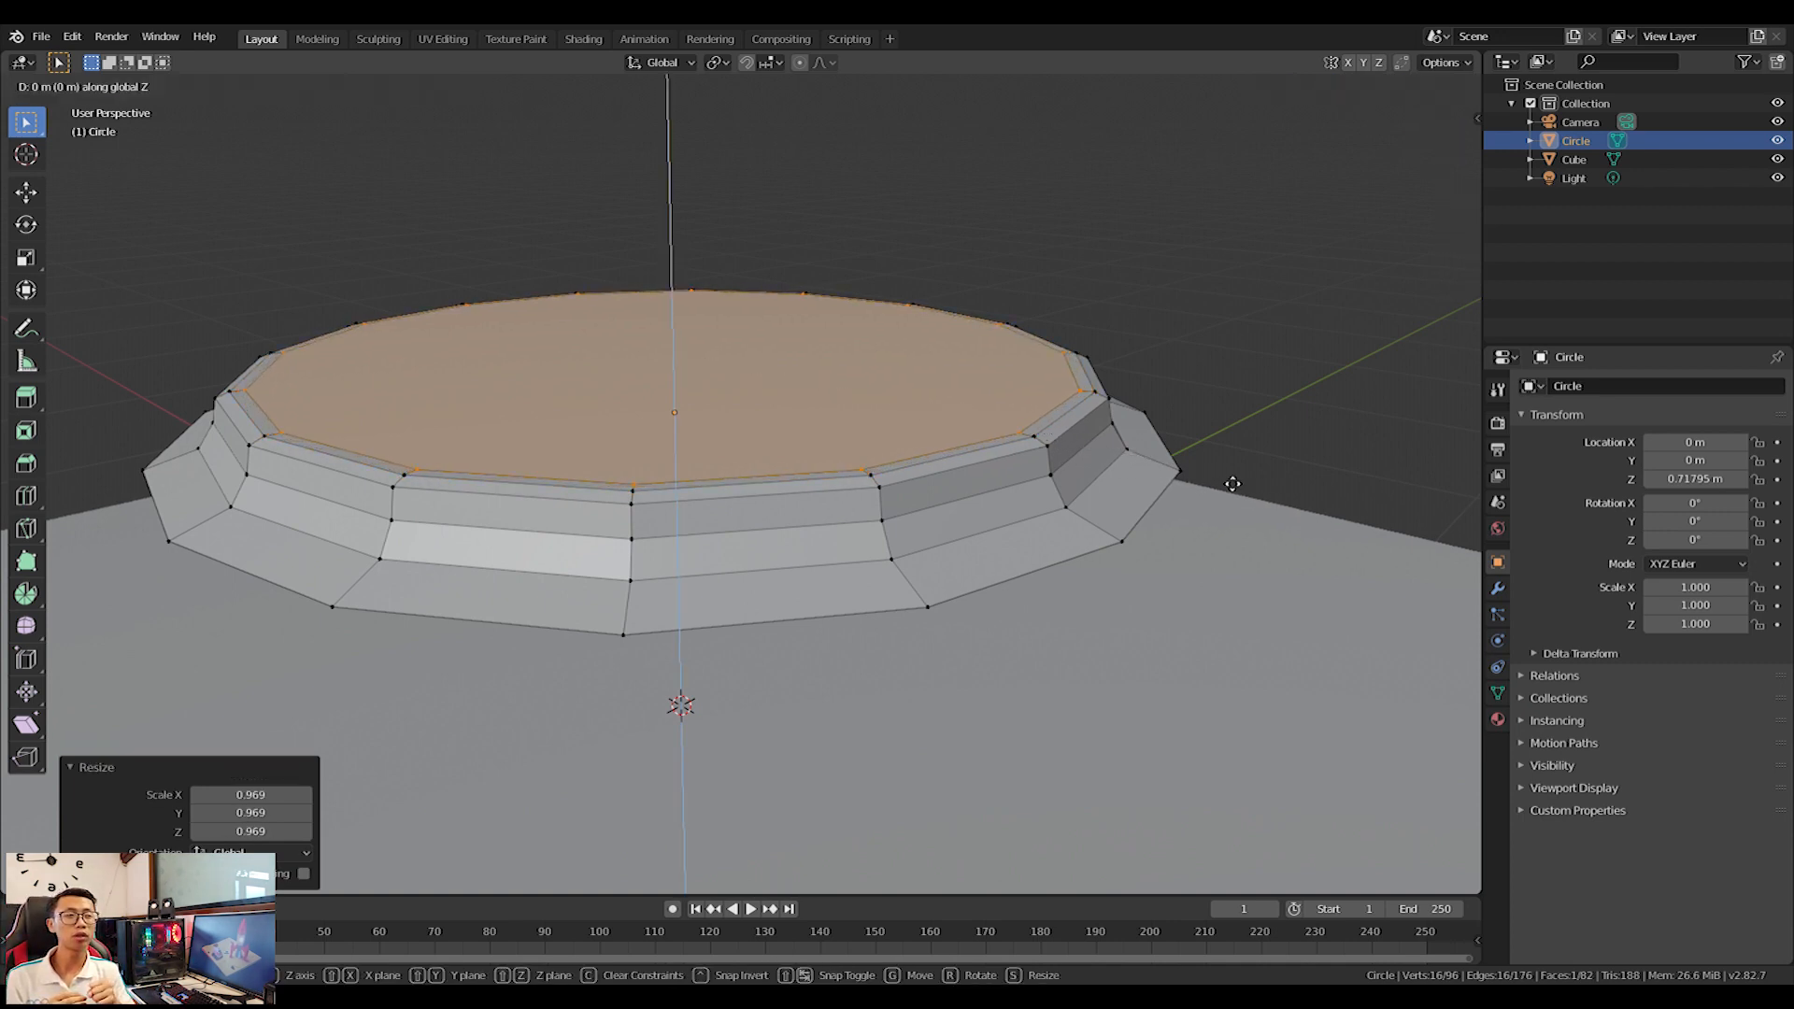
pyautogui.click(1242, 511)
# Extrude the face inside the rim, lower it along Z to hollow the basin and scale it to about 0.990.
pyautogui.press('e')
pyautogui.rightClick(1258, 516)
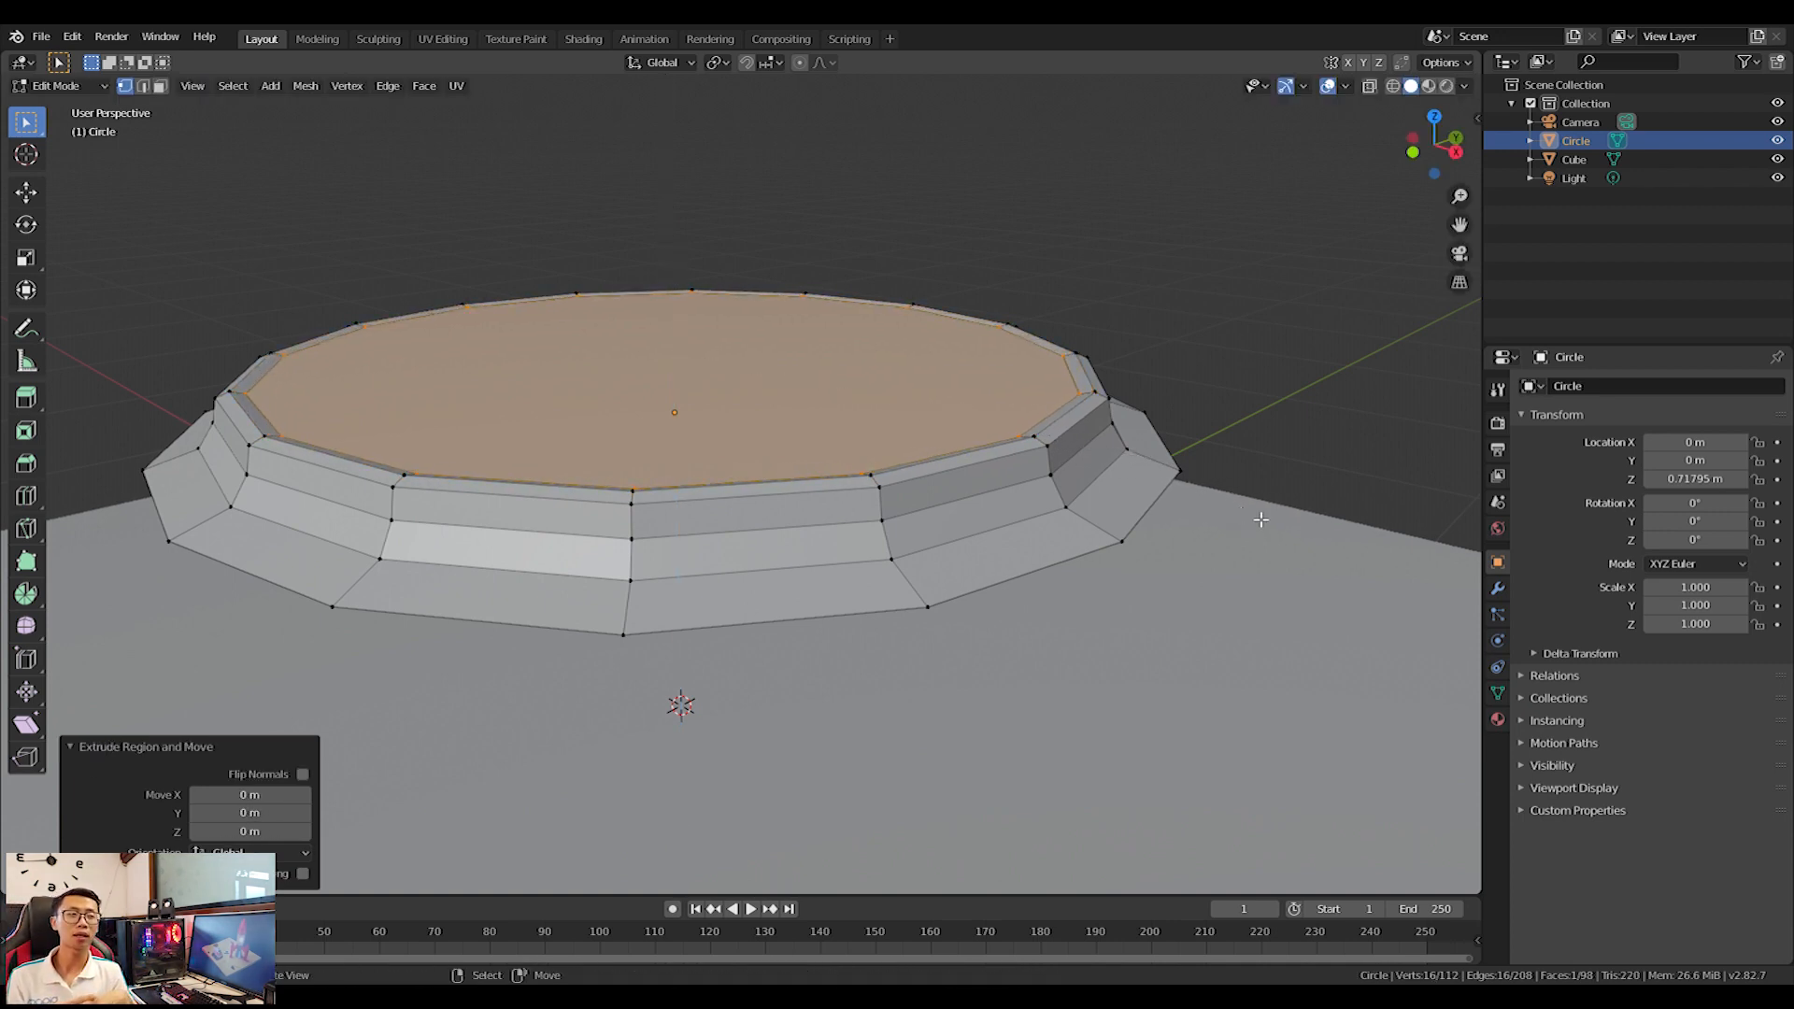
pyautogui.press('g')
pyautogui.press('z')
pyautogui.click(1282, 696)
pyautogui.press('s')
pyautogui.click(1267, 220)
pyautogui.moveTo(1266, 219); pyautogui.dragTo(954, 541, button='middle')
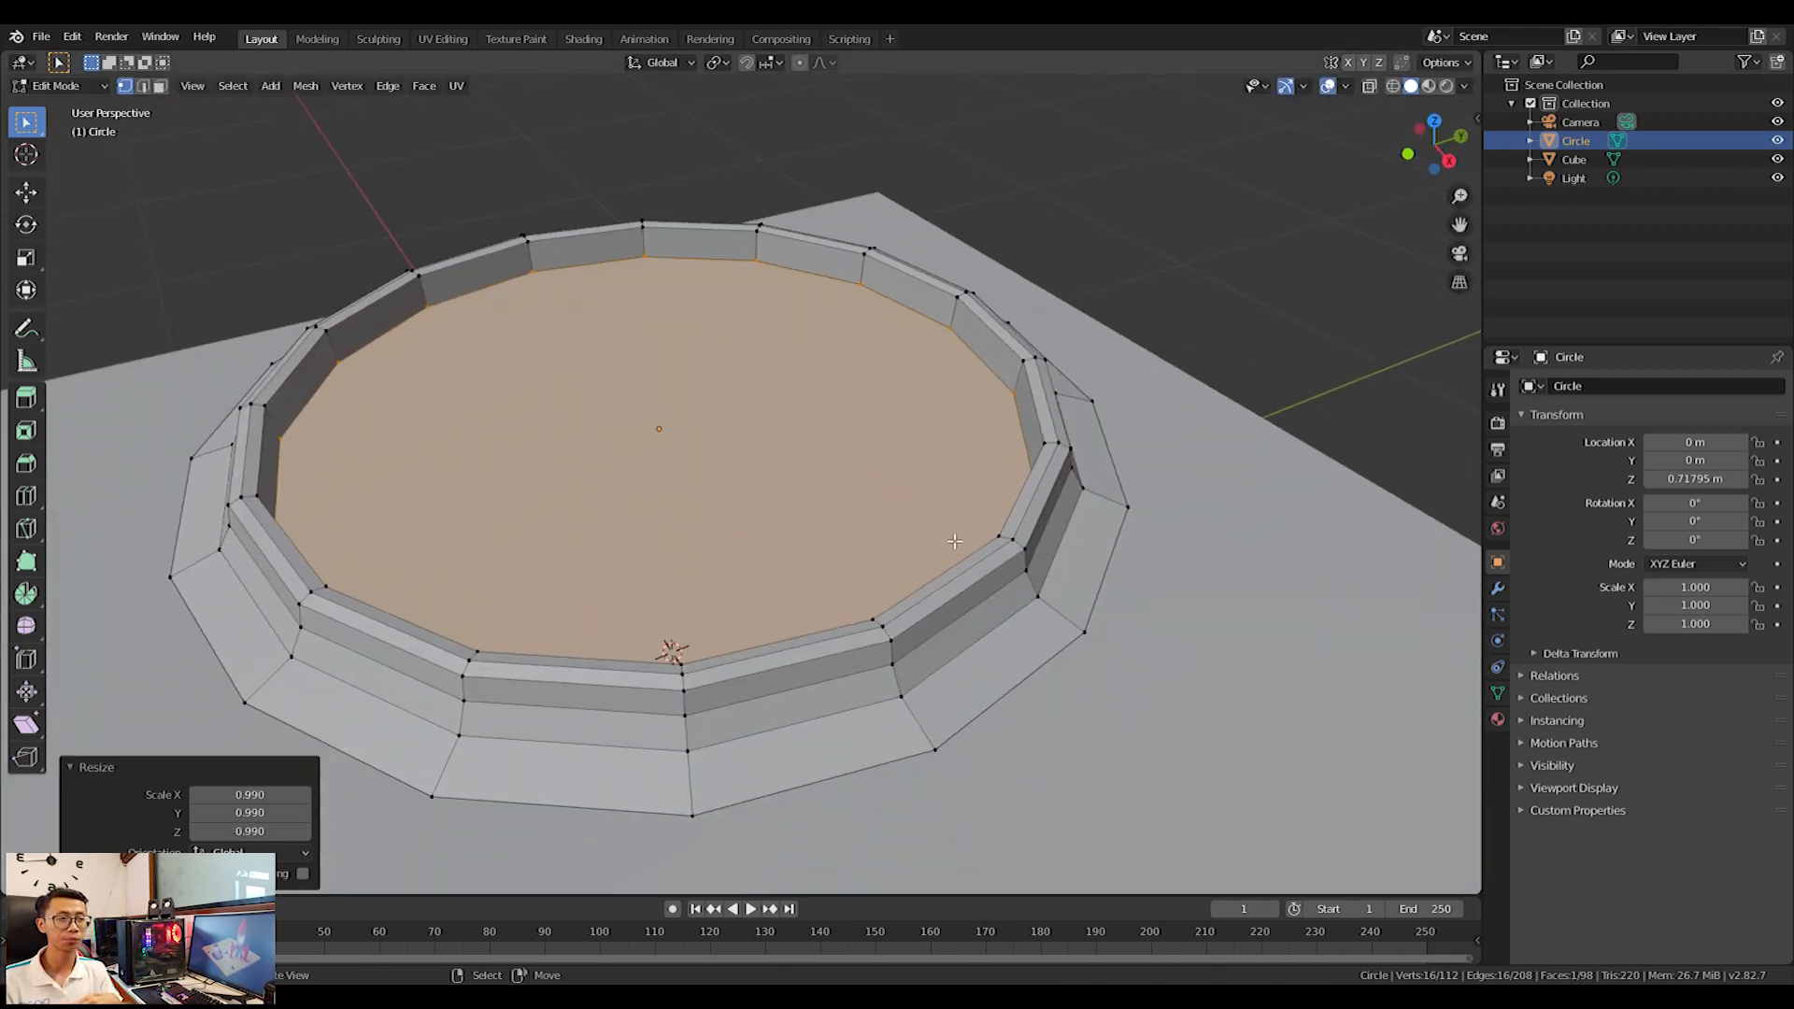
# Extrude the basin floor, shrink it to about 0.843, adjust its height along Z and leave Edit Mode.
pyautogui.press('e')
pyautogui.rightClick(1170, 590)
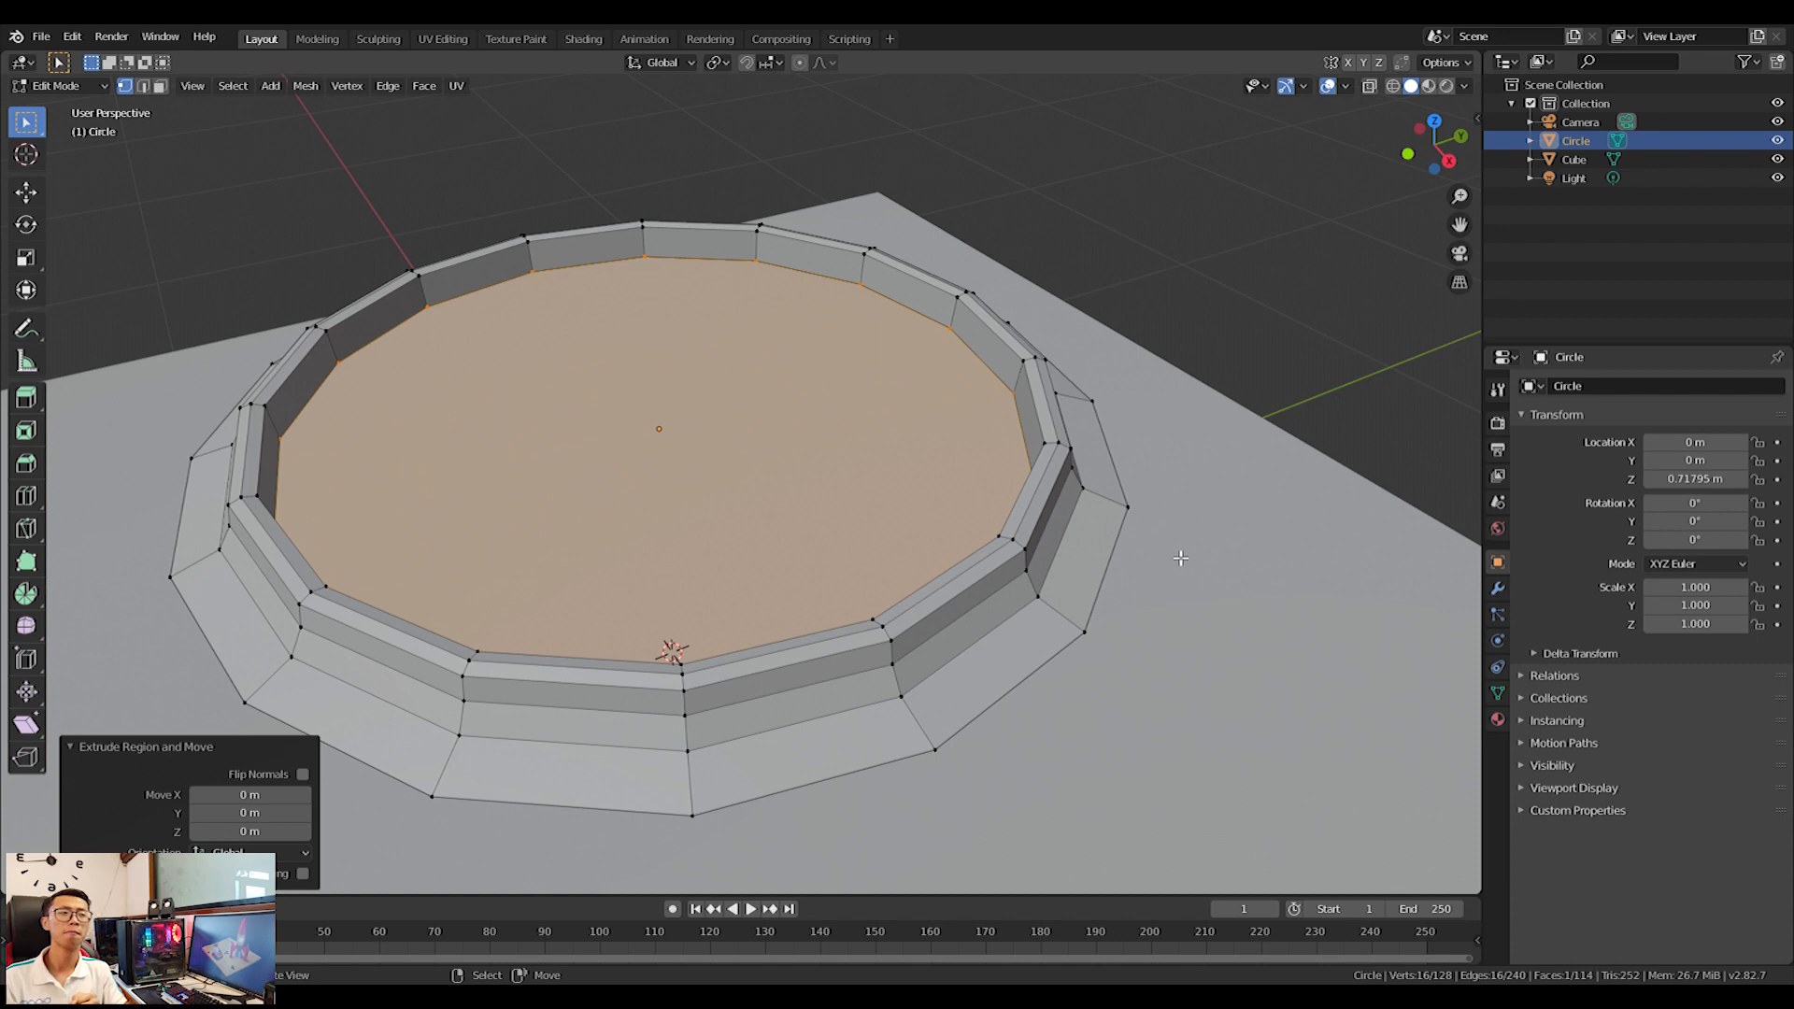
pyautogui.press('g')
pyautogui.press('z')
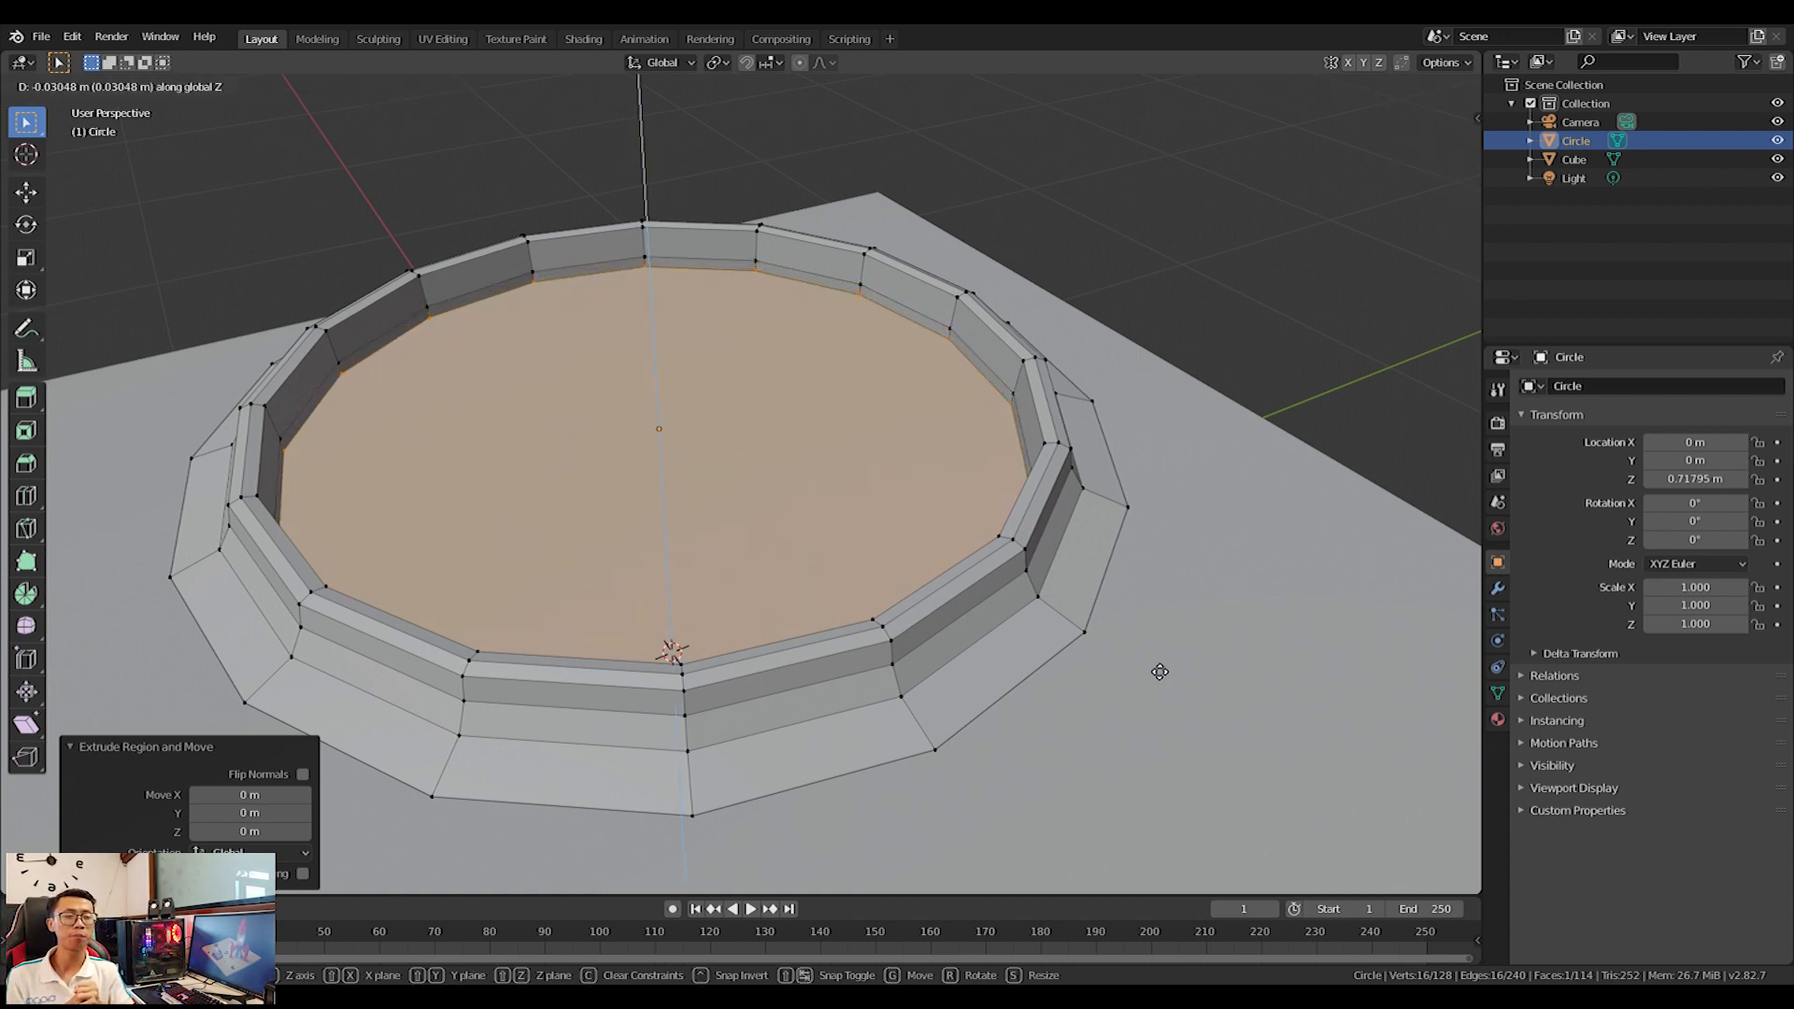
pyautogui.click(1161, 679)
pyautogui.press('s')
pyautogui.click(1122, 642)
pyautogui.press('g')
pyautogui.press('z')
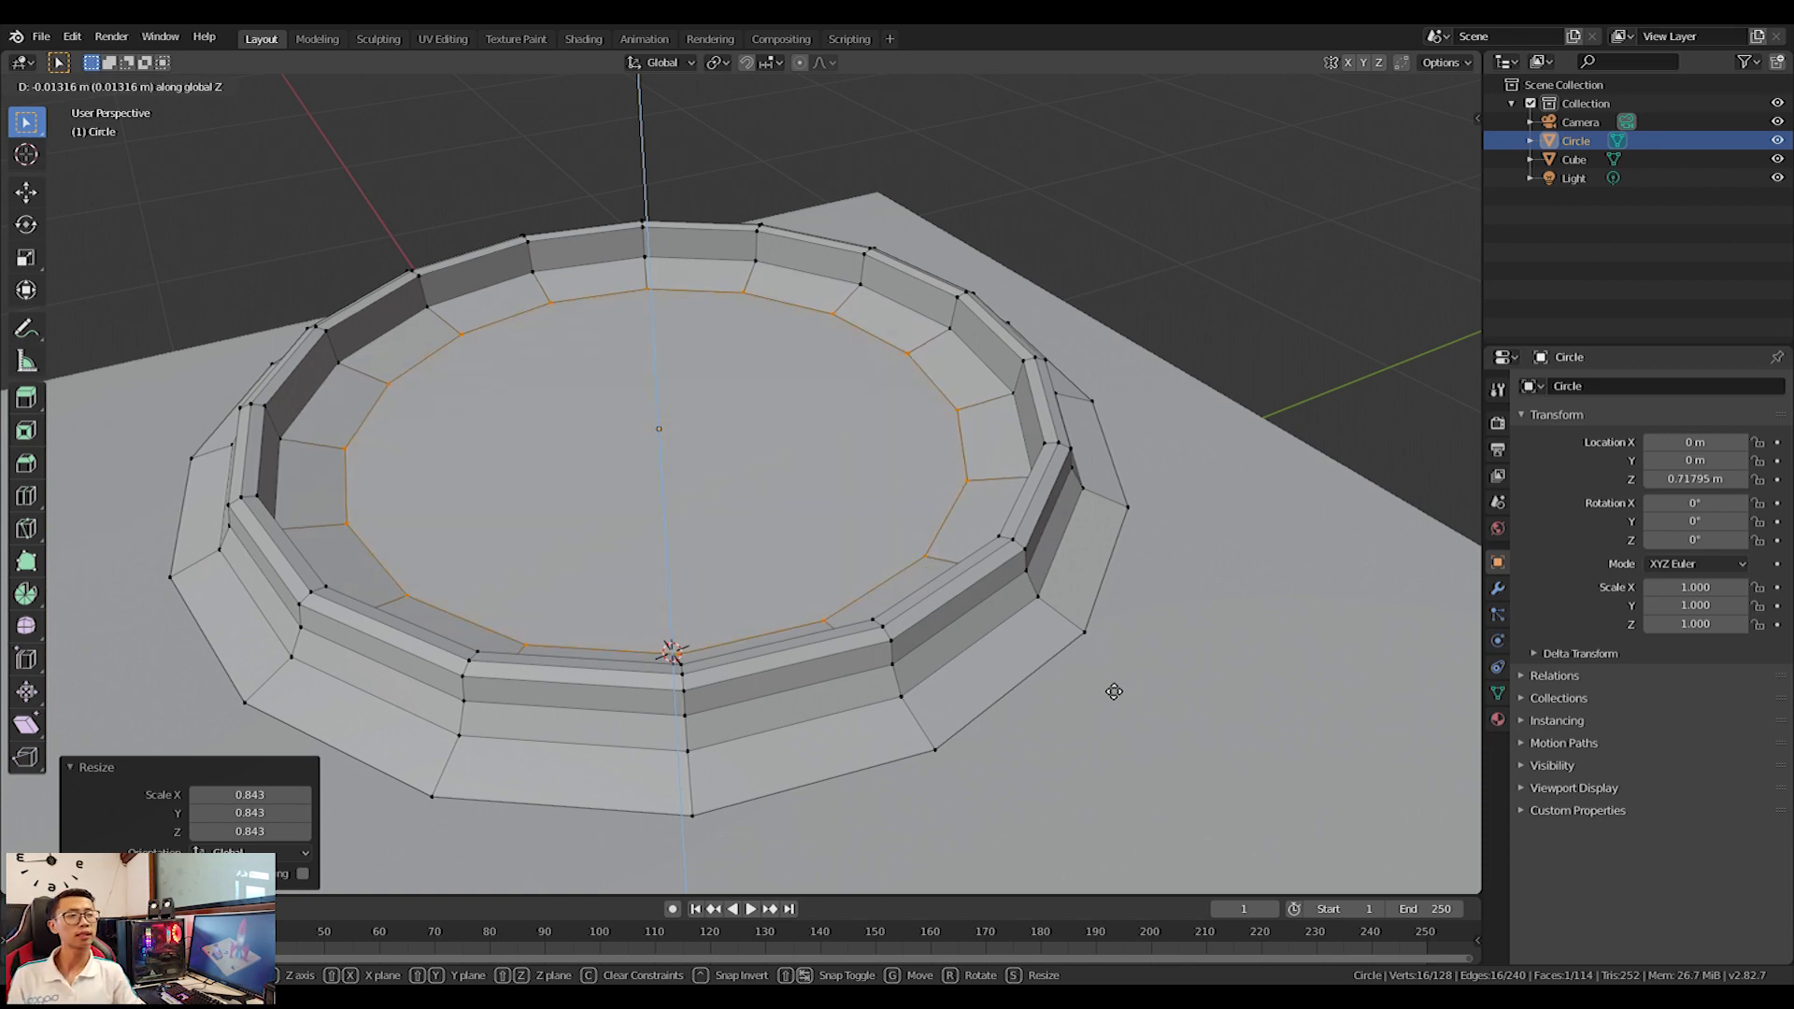
pyautogui.click(1110, 674)
pyautogui.moveTo(1109, 673); pyautogui.dragTo(1074, 616, button='middle')
pyautogui.press('Tab')
# Back in Edit Mode, bevel one top edge of the basin's inner wall by about 0.063 m and nudge the beveled faces inward.
pyautogui.moveTo(944, 584); pyautogui.dragTo(1094, 420, button='middle')
pyautogui.press('Tab')
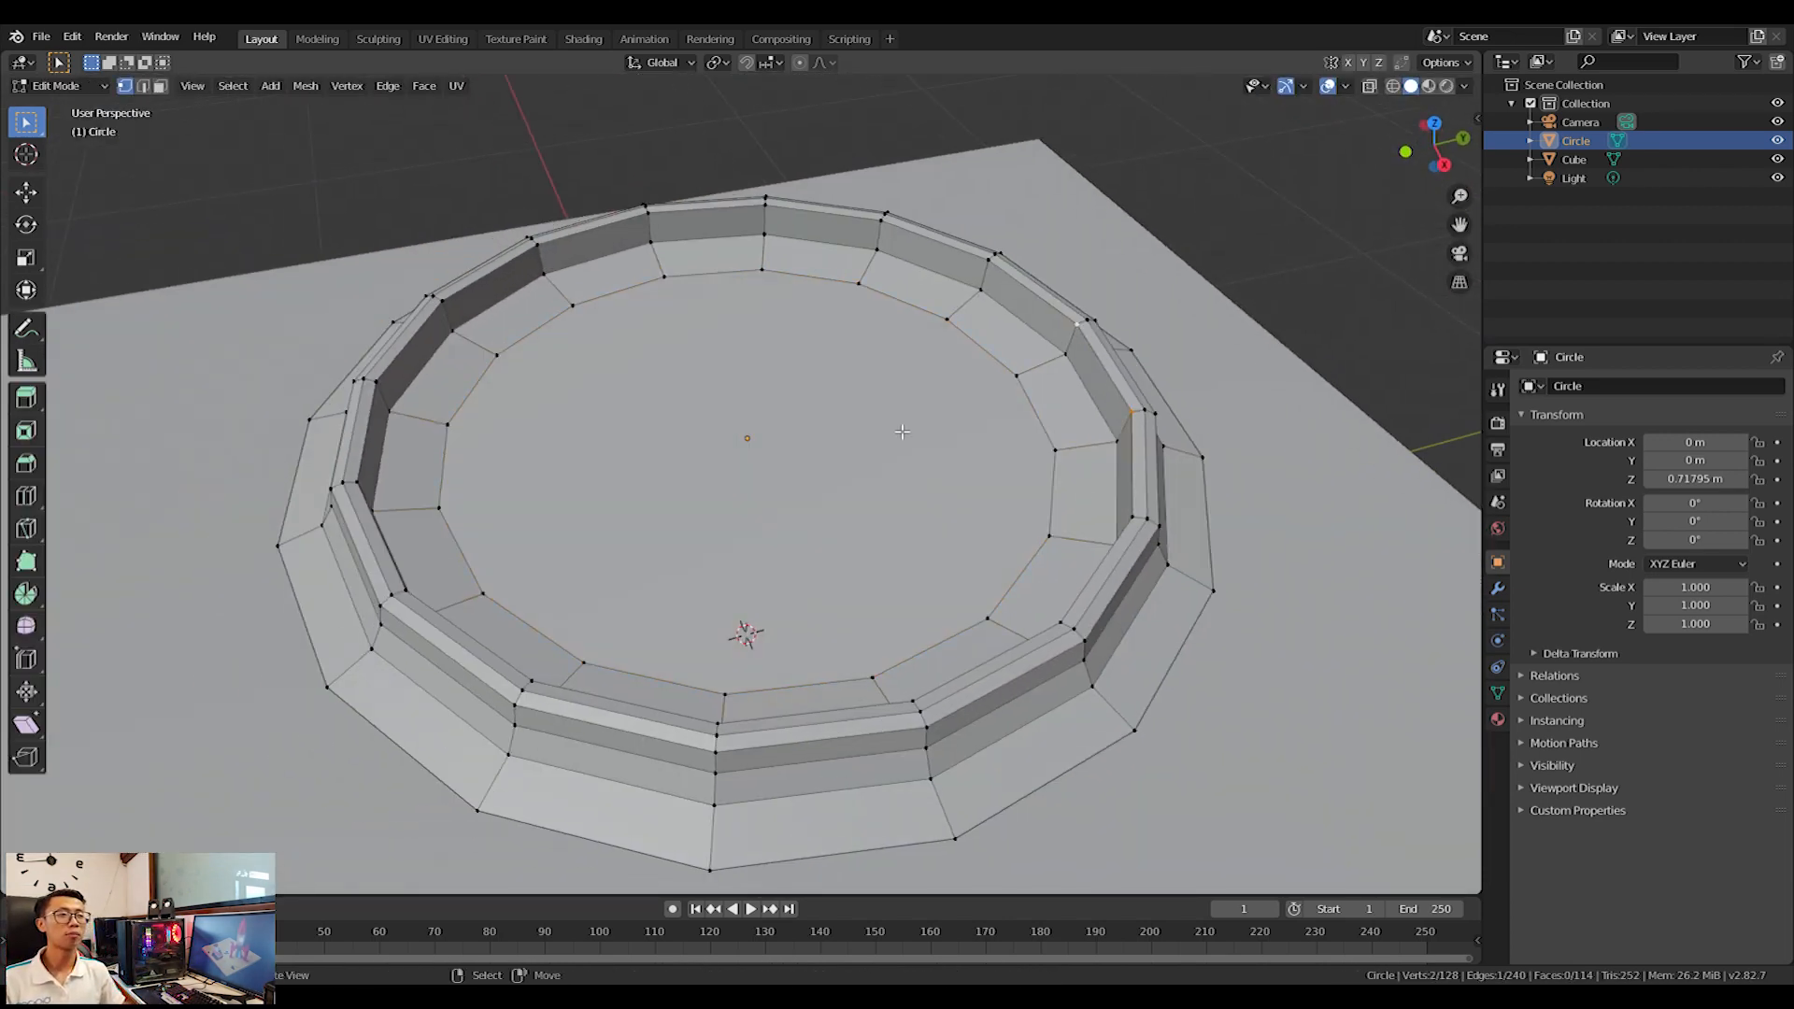
pyautogui.scroll(5, 883, 424)
pyautogui.hotkey('ctrl', 'b')
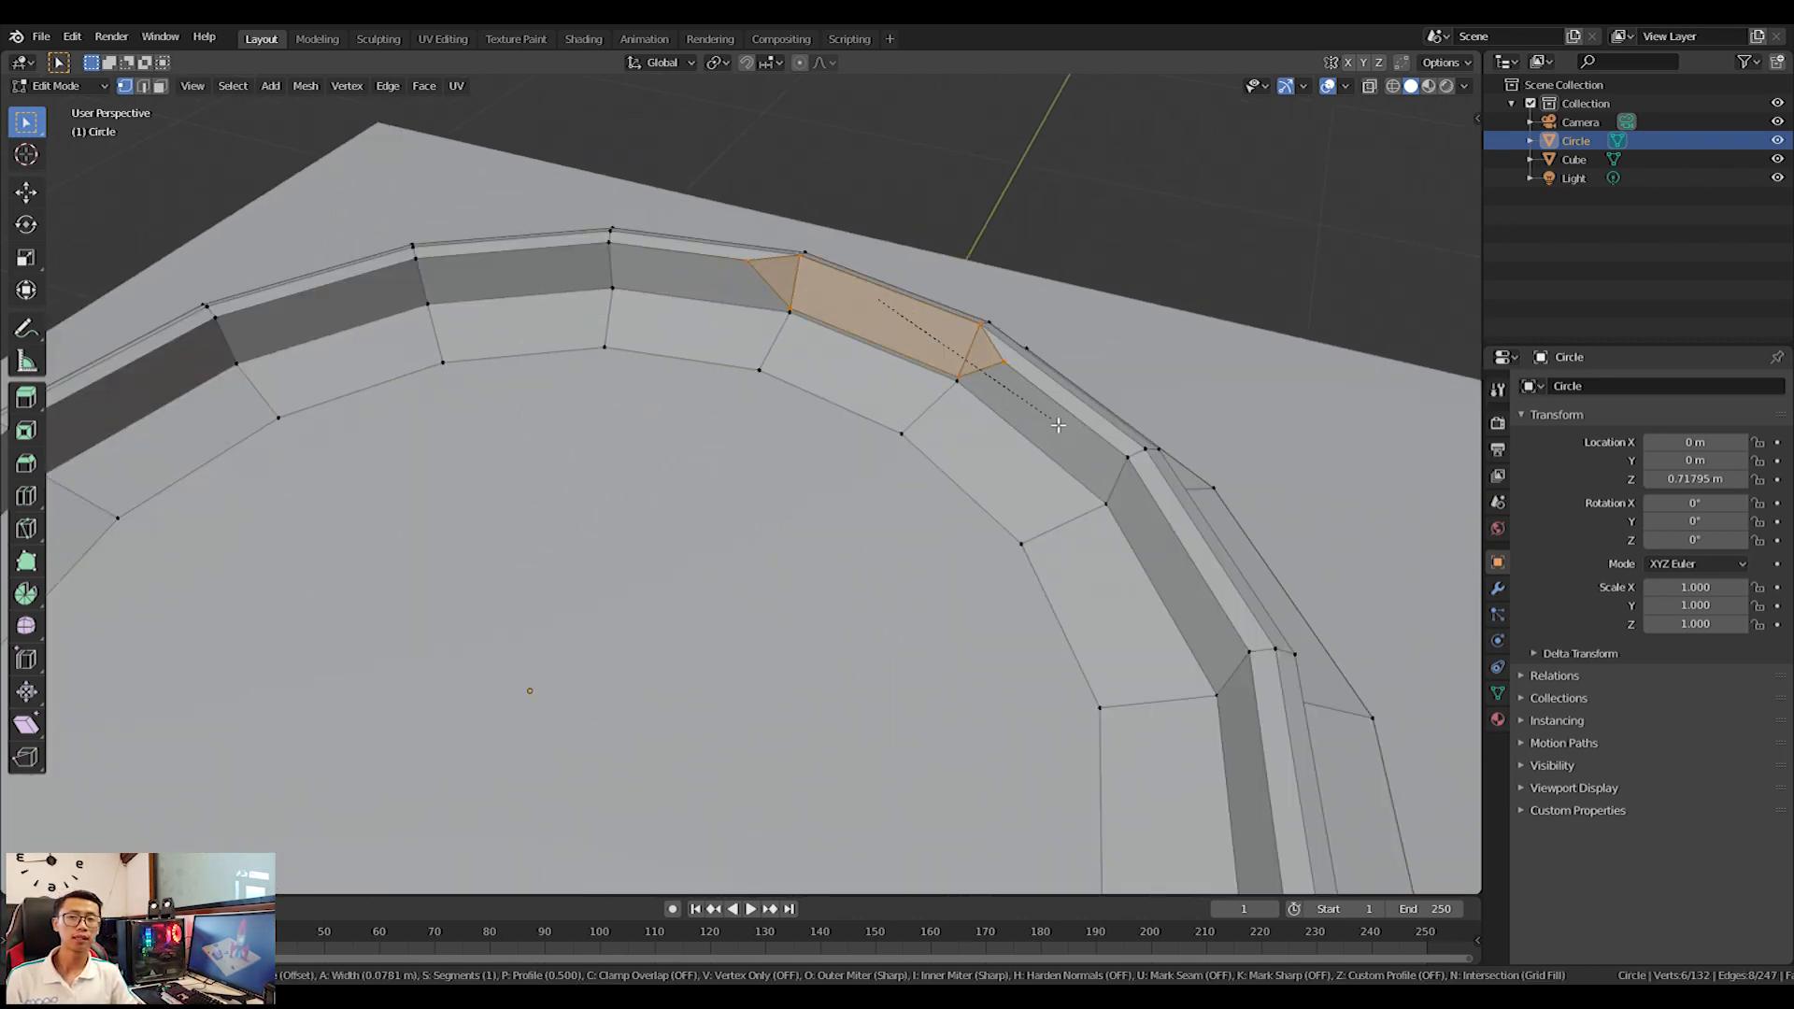
pyautogui.click(1051, 412)
pyautogui.moveTo(1051, 411); pyautogui.dragTo(976, 394, button='middle')
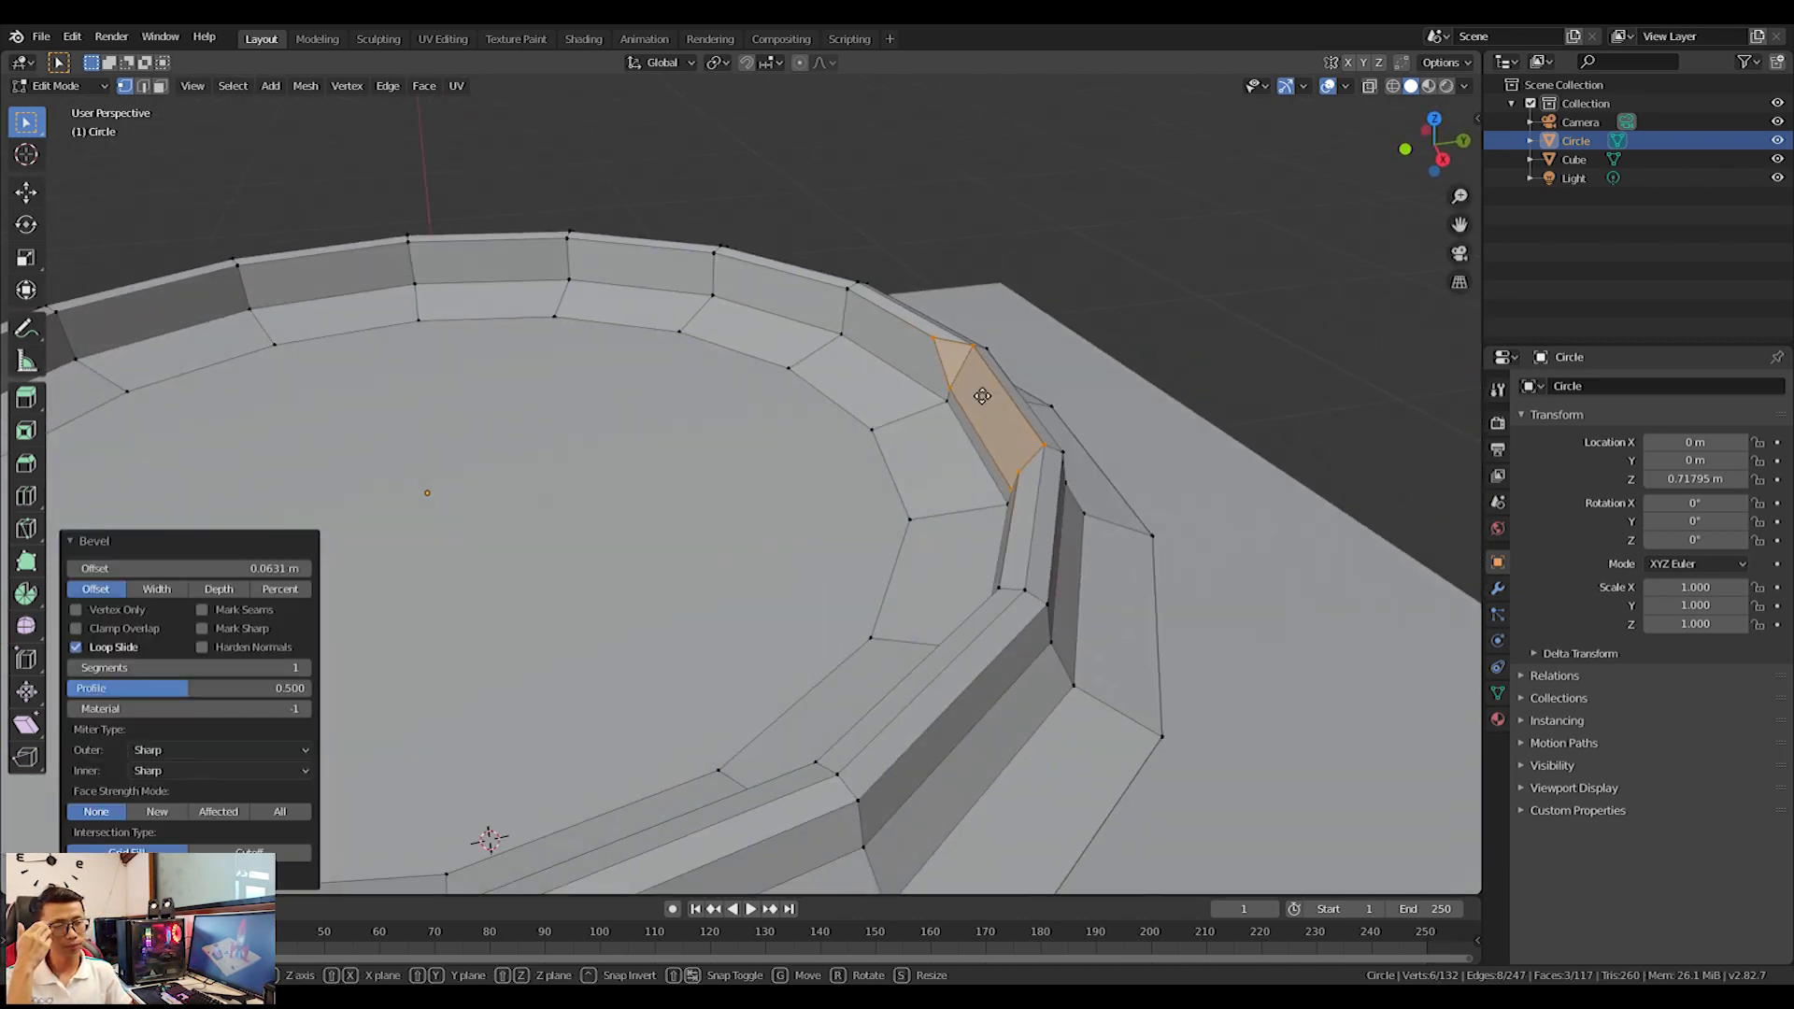
pyautogui.press('g')
pyautogui.click(968, 398)
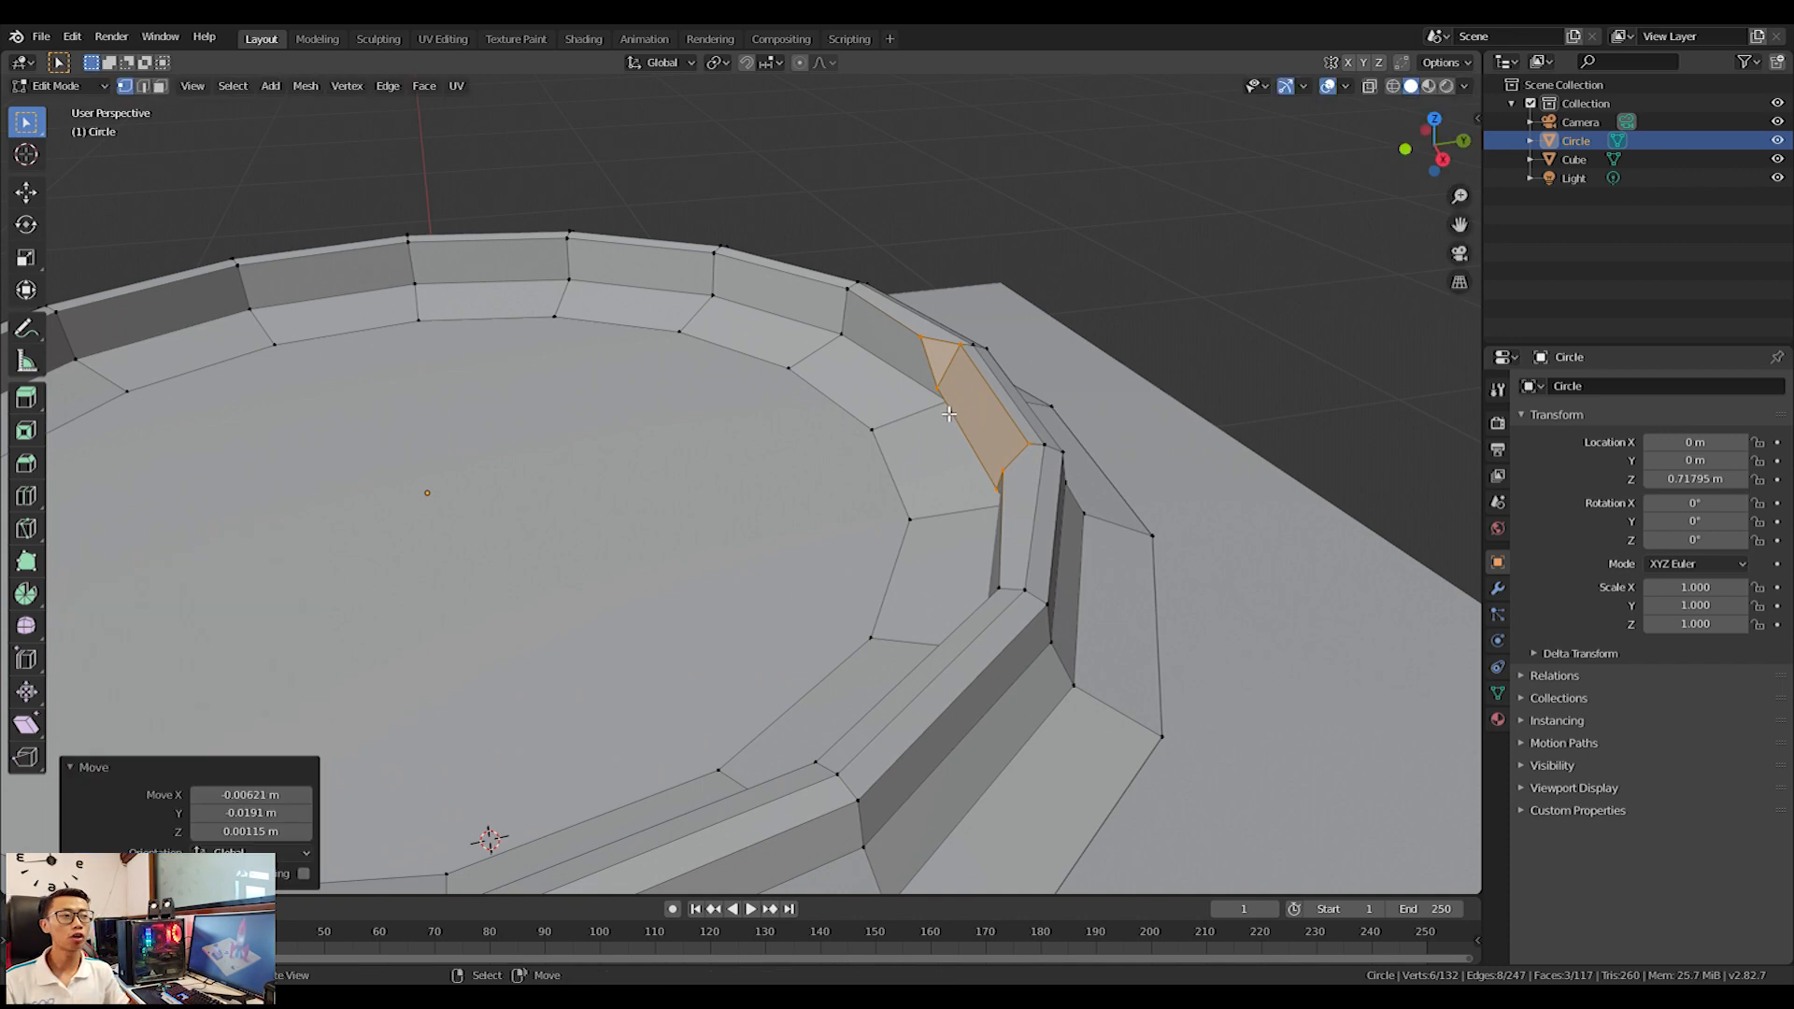
# Move the lower edge of the beveled inner wall section about 0.037 m to make it irregular.
pyautogui.moveTo(968, 397); pyautogui.dragTo(867, 378, button='middle')
pyautogui.click(867, 377)
pyautogui.press('g')
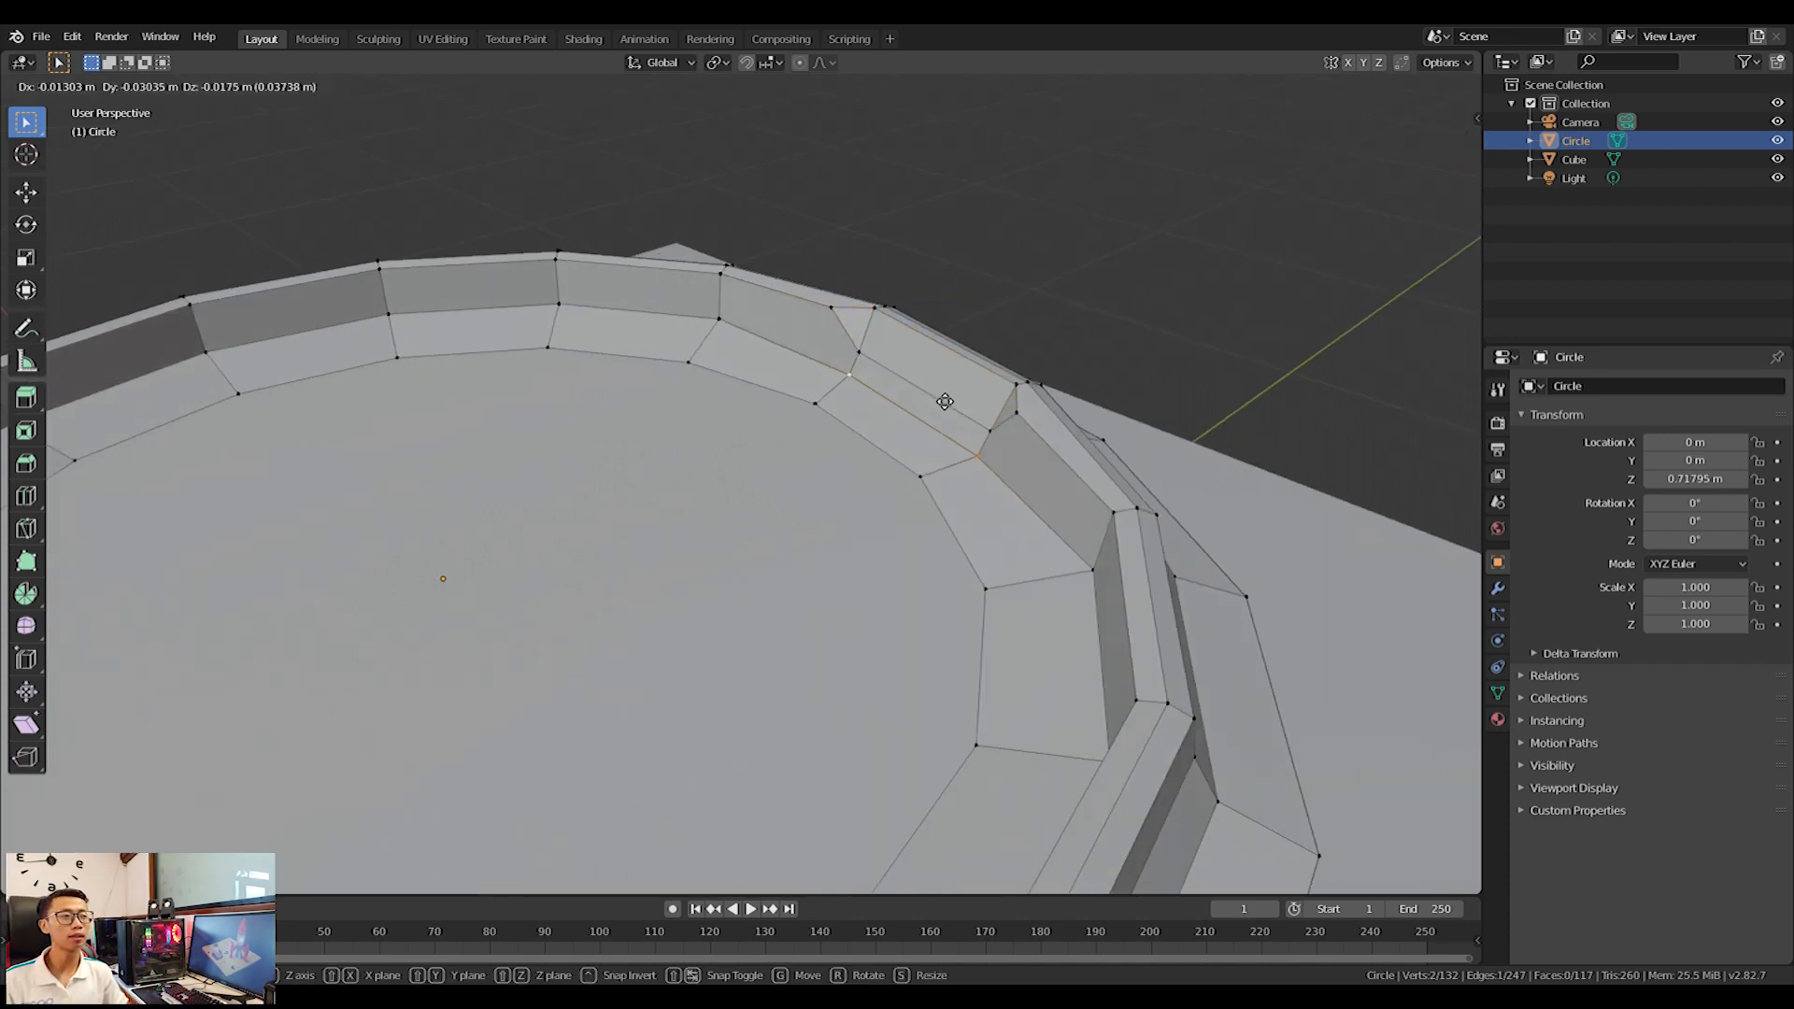
pyautogui.click(941, 399)
# Bevel a horizontal edge on the outer wall by about 0.033 m and nudge the beveled faces slightly.
pyautogui.moveTo(941, 400); pyautogui.dragTo(883, 584, button='middle')
pyautogui.click(916, 594)
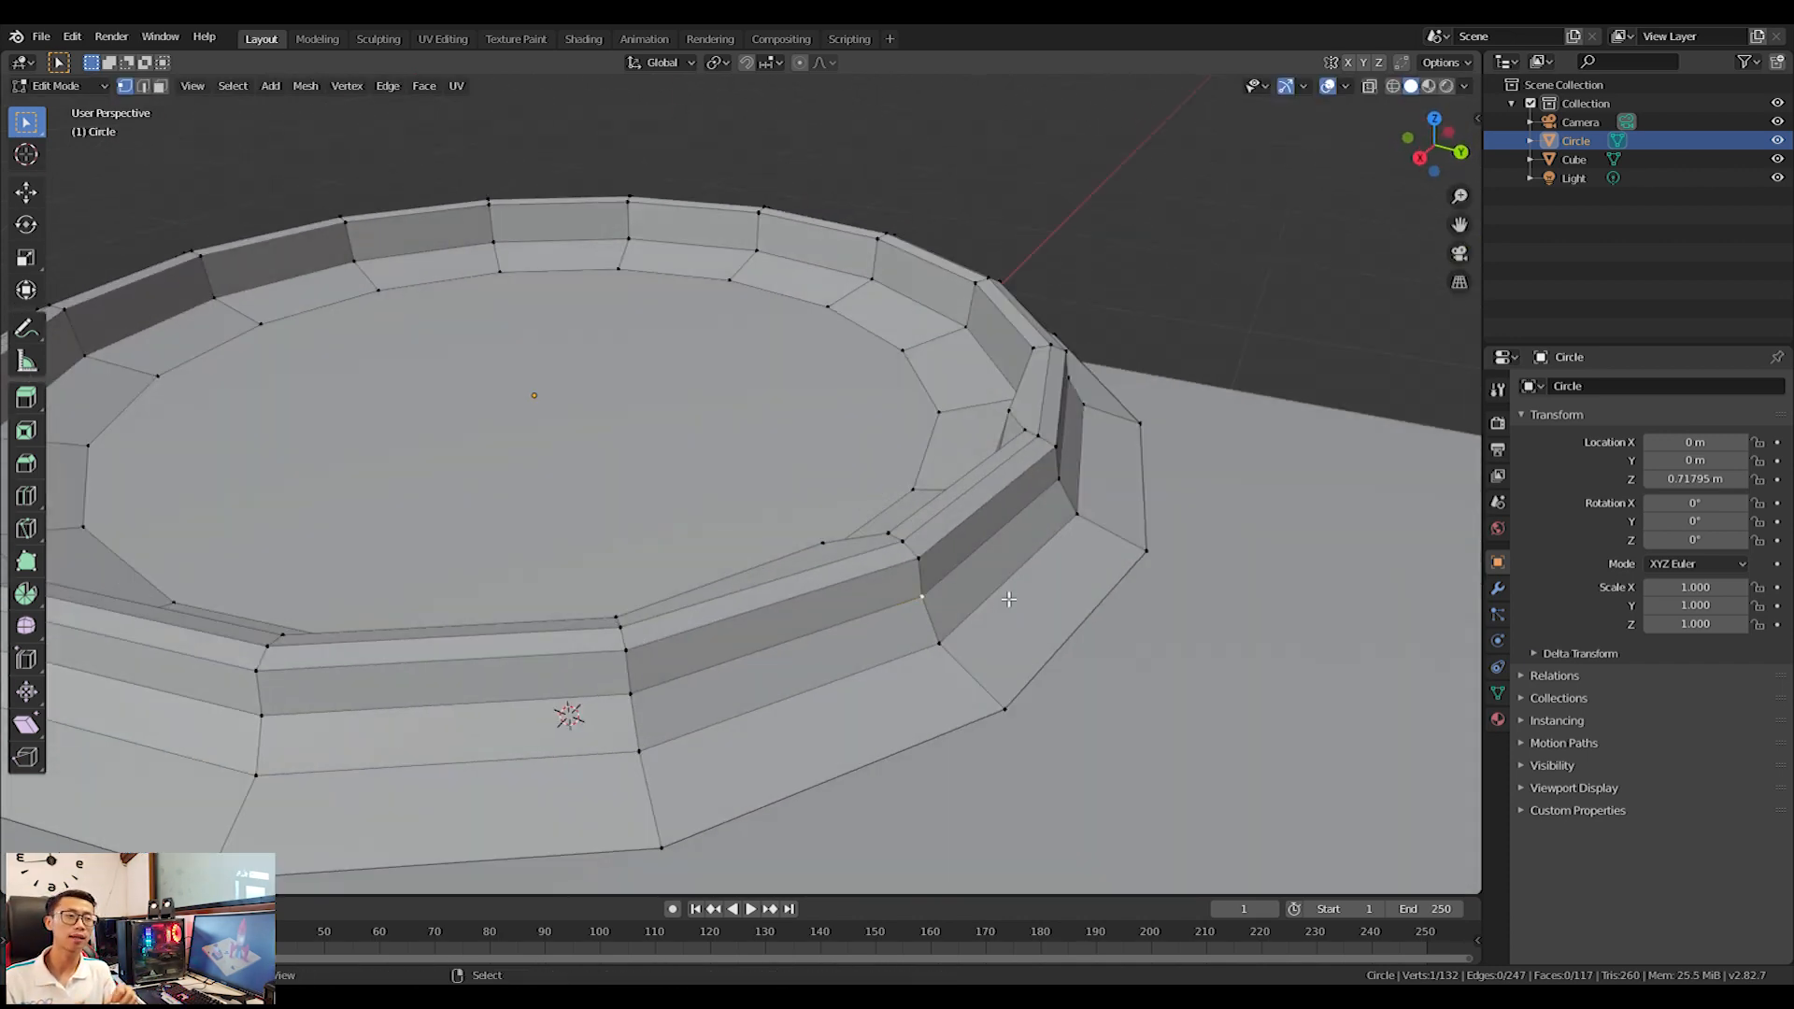
pyautogui.hotkey('ctrl', 'b')
pyautogui.click(598, 724)
pyautogui.moveTo(598, 724); pyautogui.dragTo(1133, 728, button='middle')
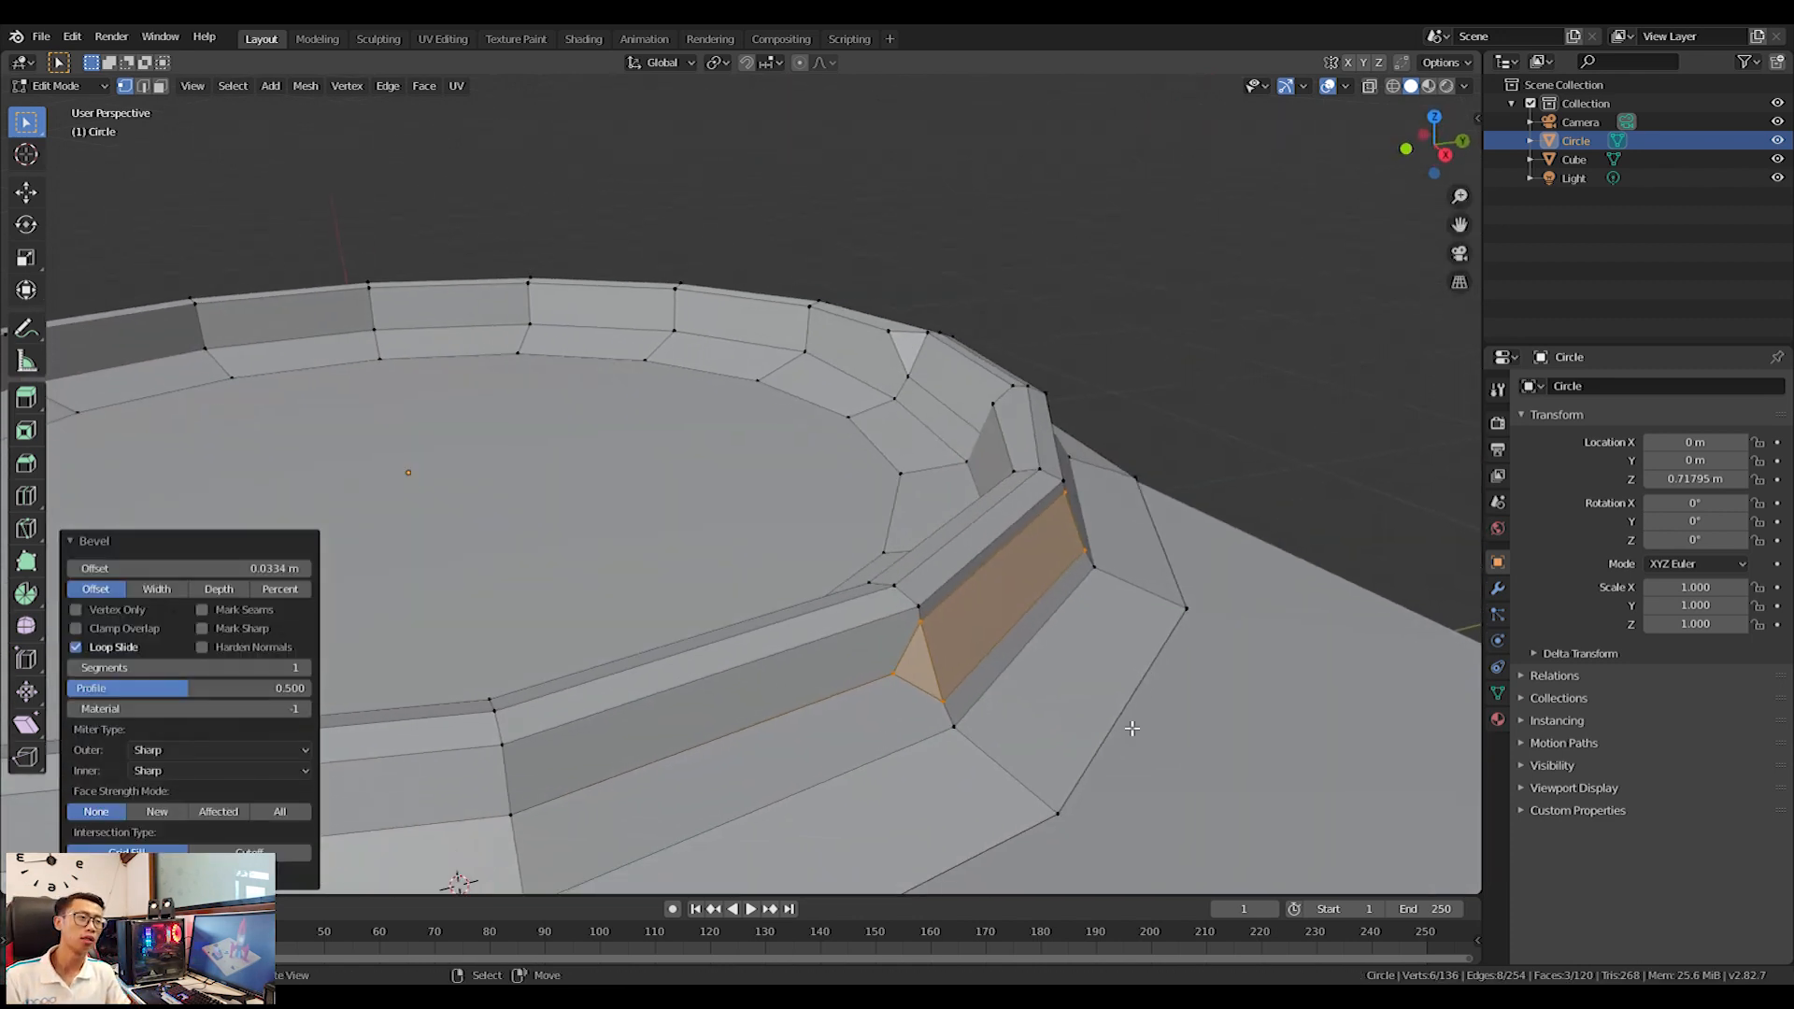
pyautogui.click(1124, 712)
# Bevel the neighbouring edge between the outer wall and the rim's top to chip it.
pyautogui.keyDown('shift'); pyautogui.moveTo(828, 760); pyautogui.dragTo(932, 696, button='middle'); pyautogui.keyUp('shift')
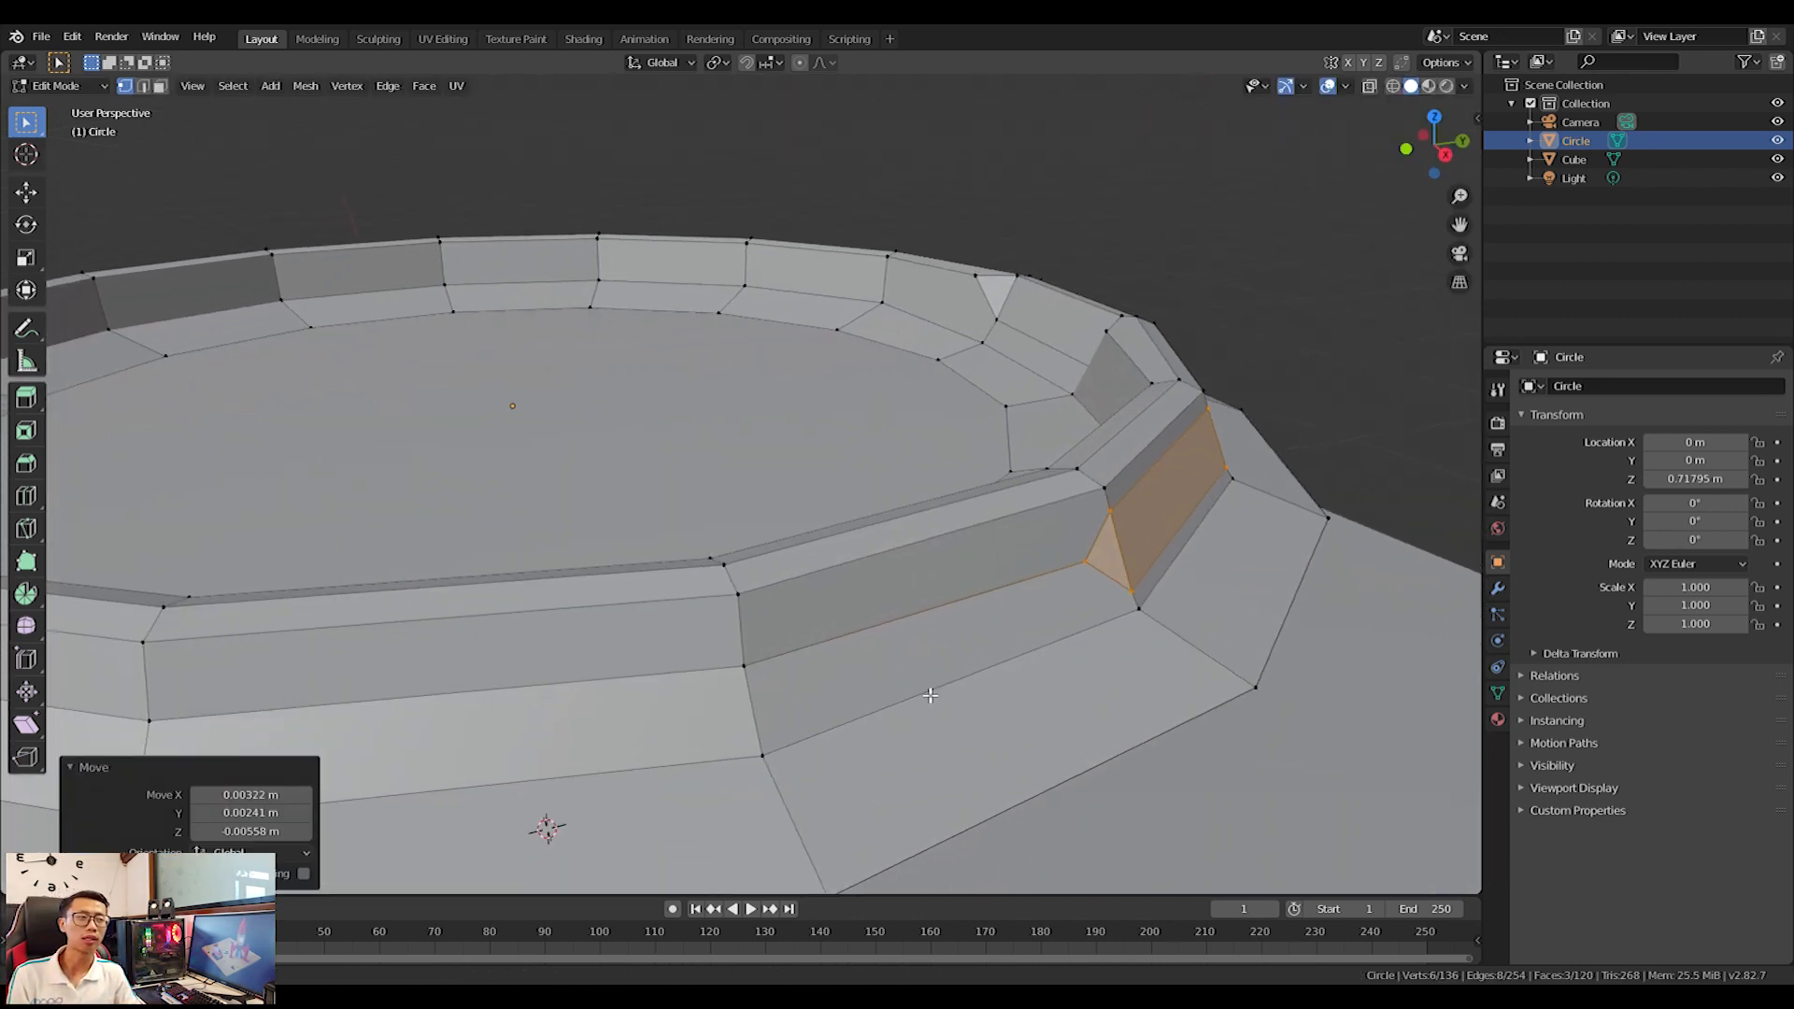
pyautogui.click(738, 603)
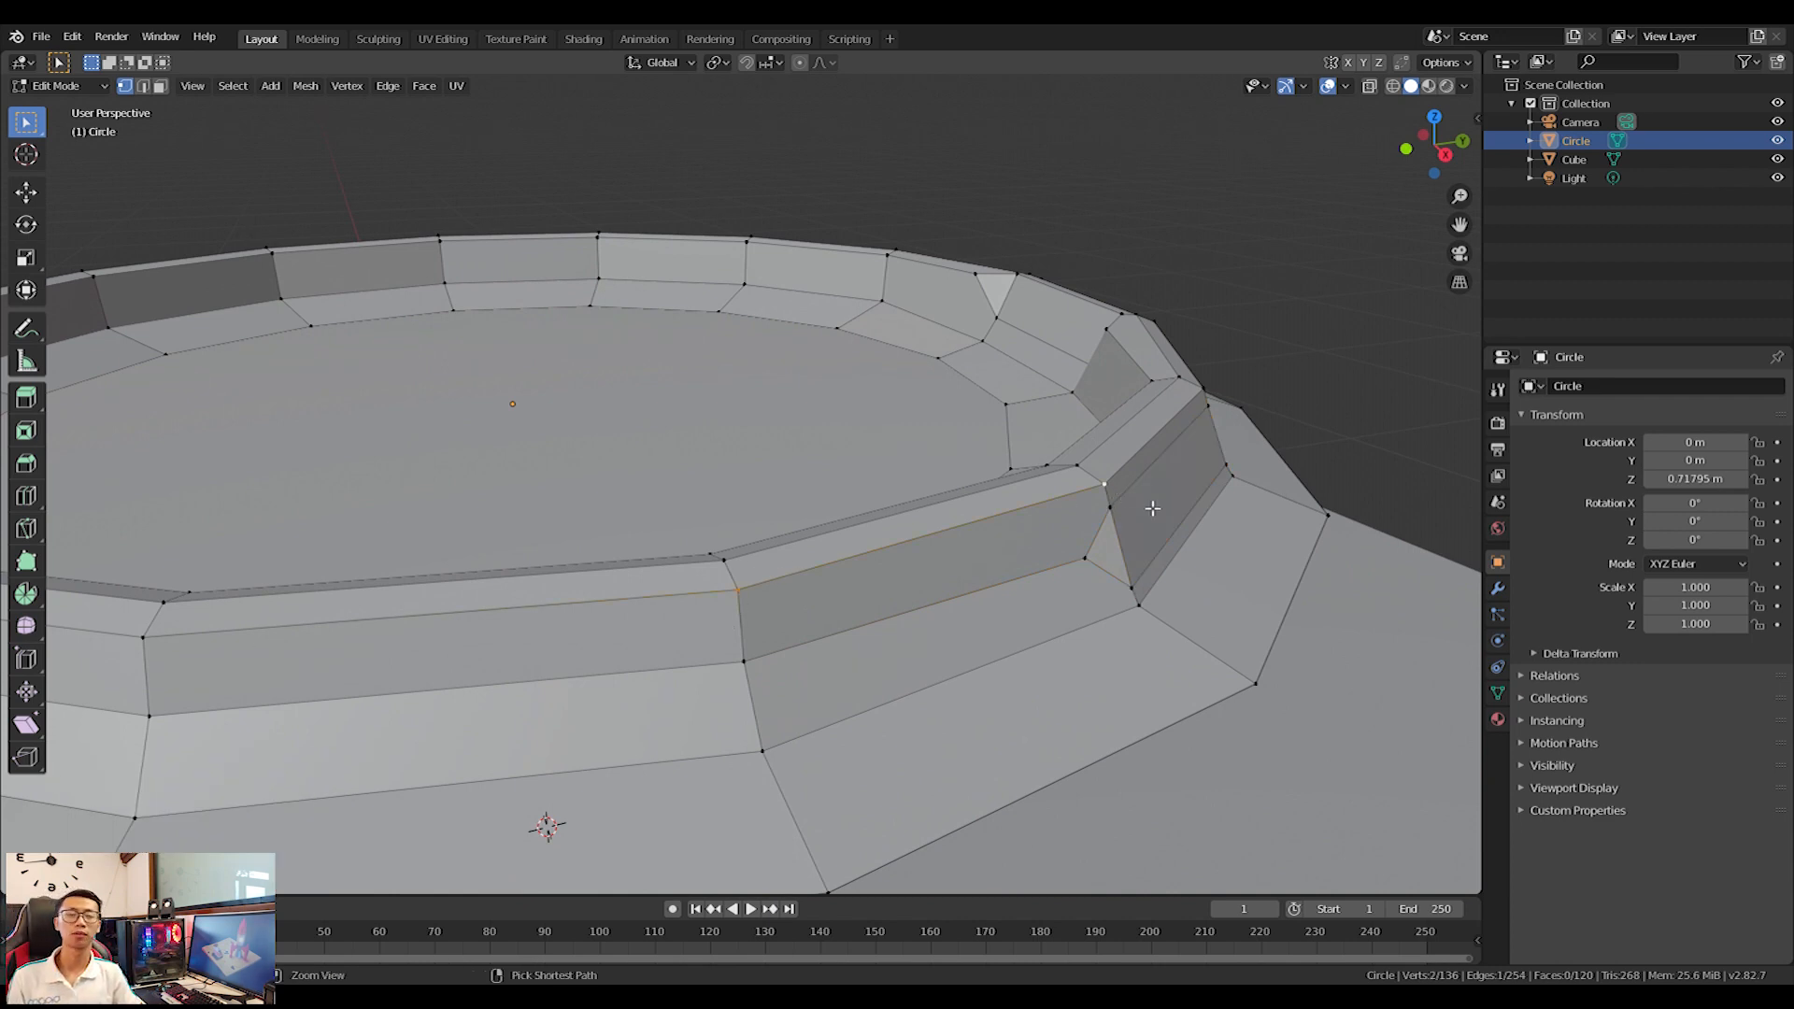
pyautogui.hotkey('ctrl', 'b')
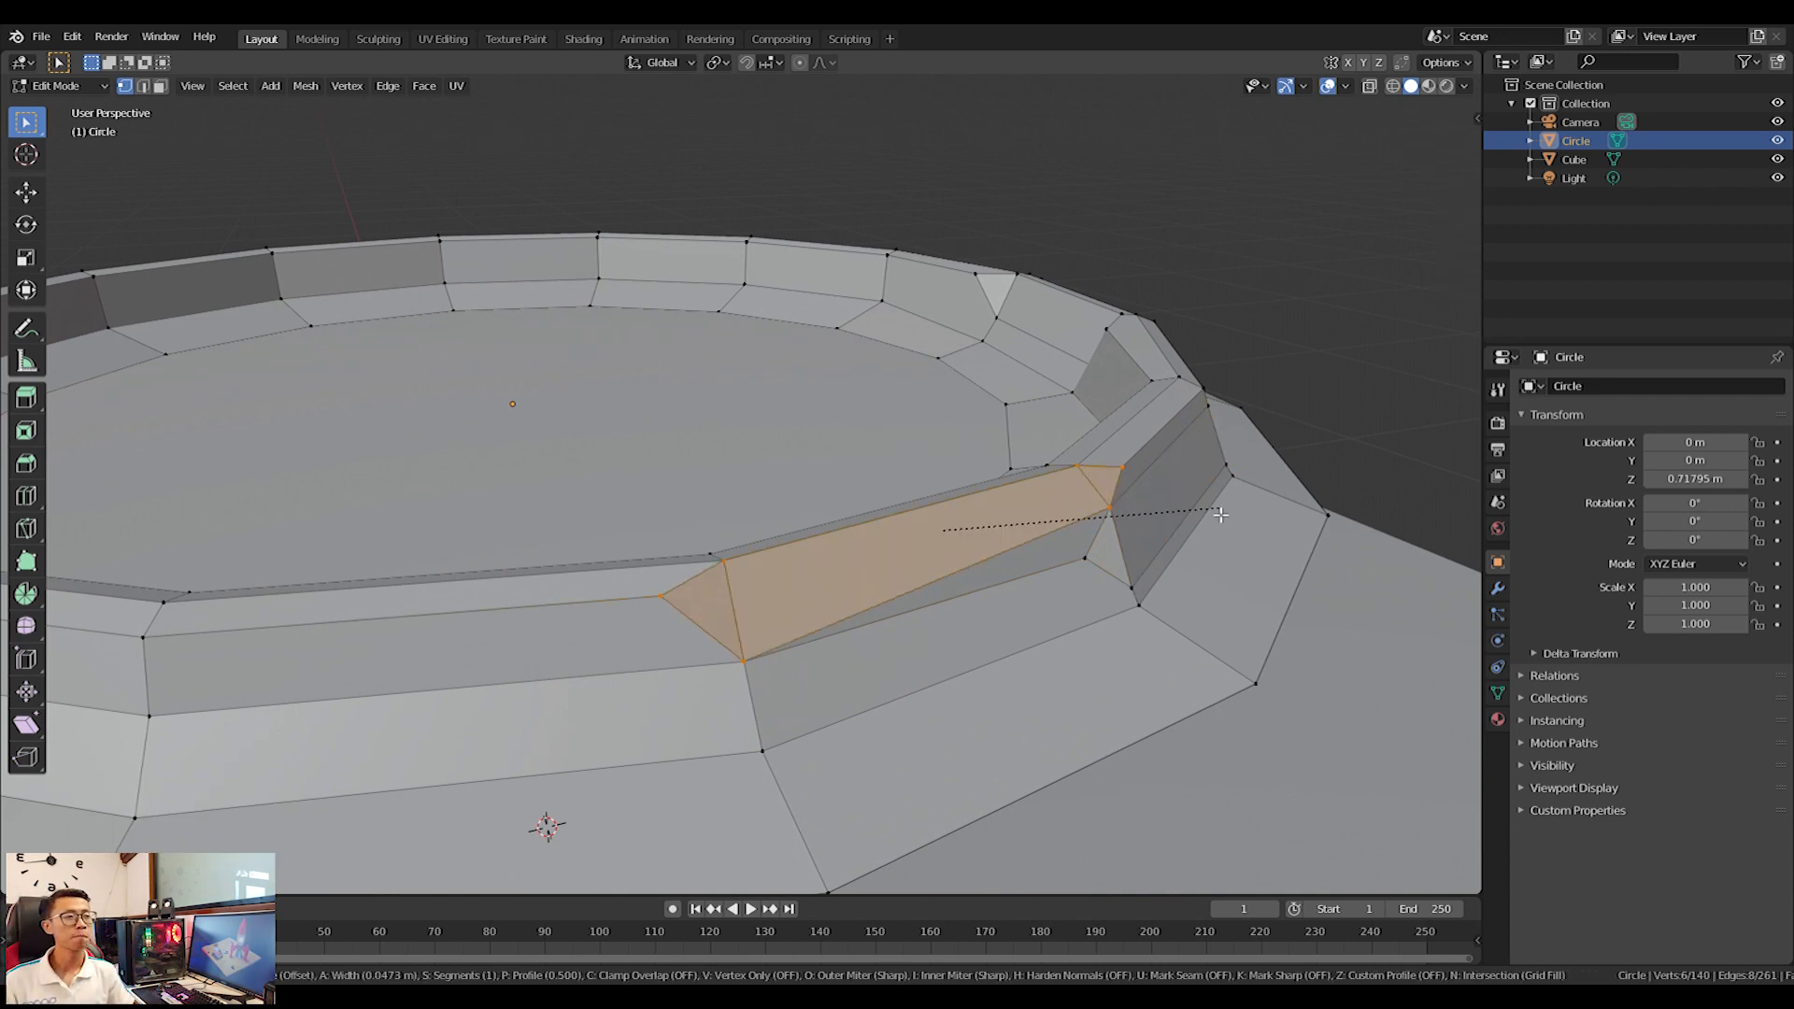
pyautogui.click(1159, 514)
# Bevel an edge on the top of the rim by about 0.012 m and nudge the resulting faces slightly.
pyautogui.moveTo(1159, 514); pyautogui.dragTo(1166, 452, button='middle')
pyautogui.click(1138, 417)
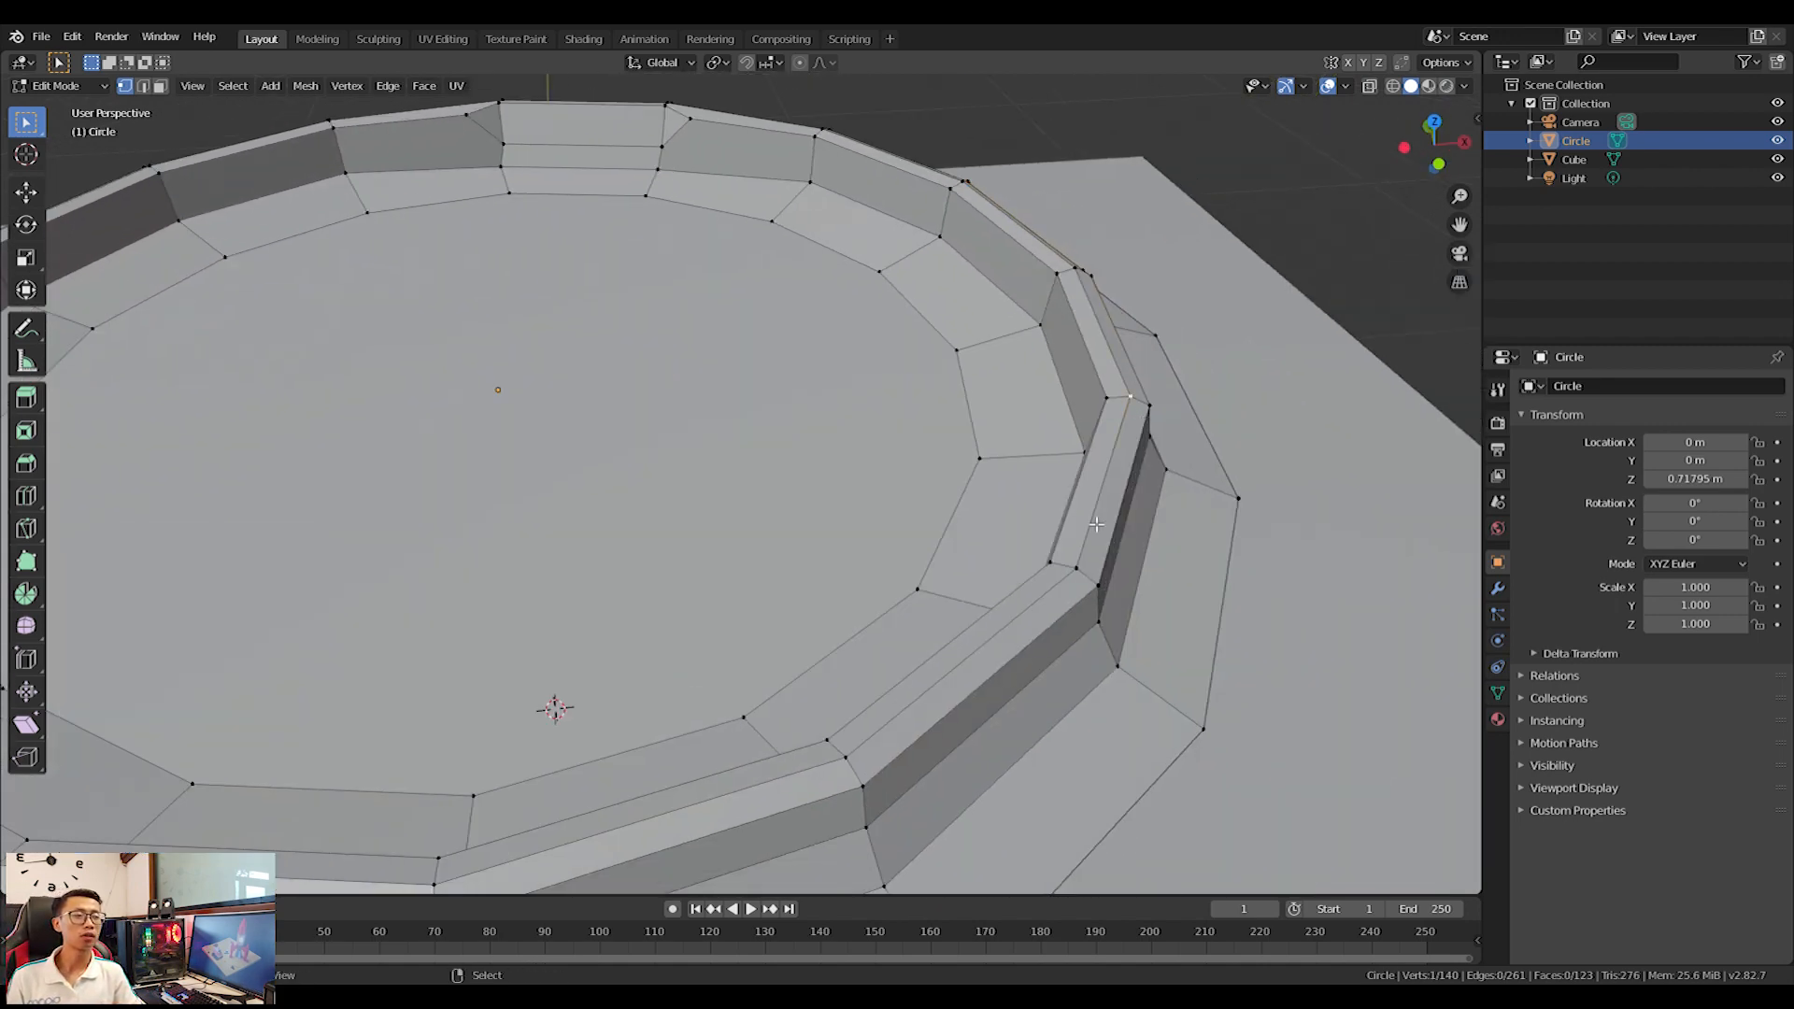
pyautogui.press('e')
pyautogui.click(1183, 590)
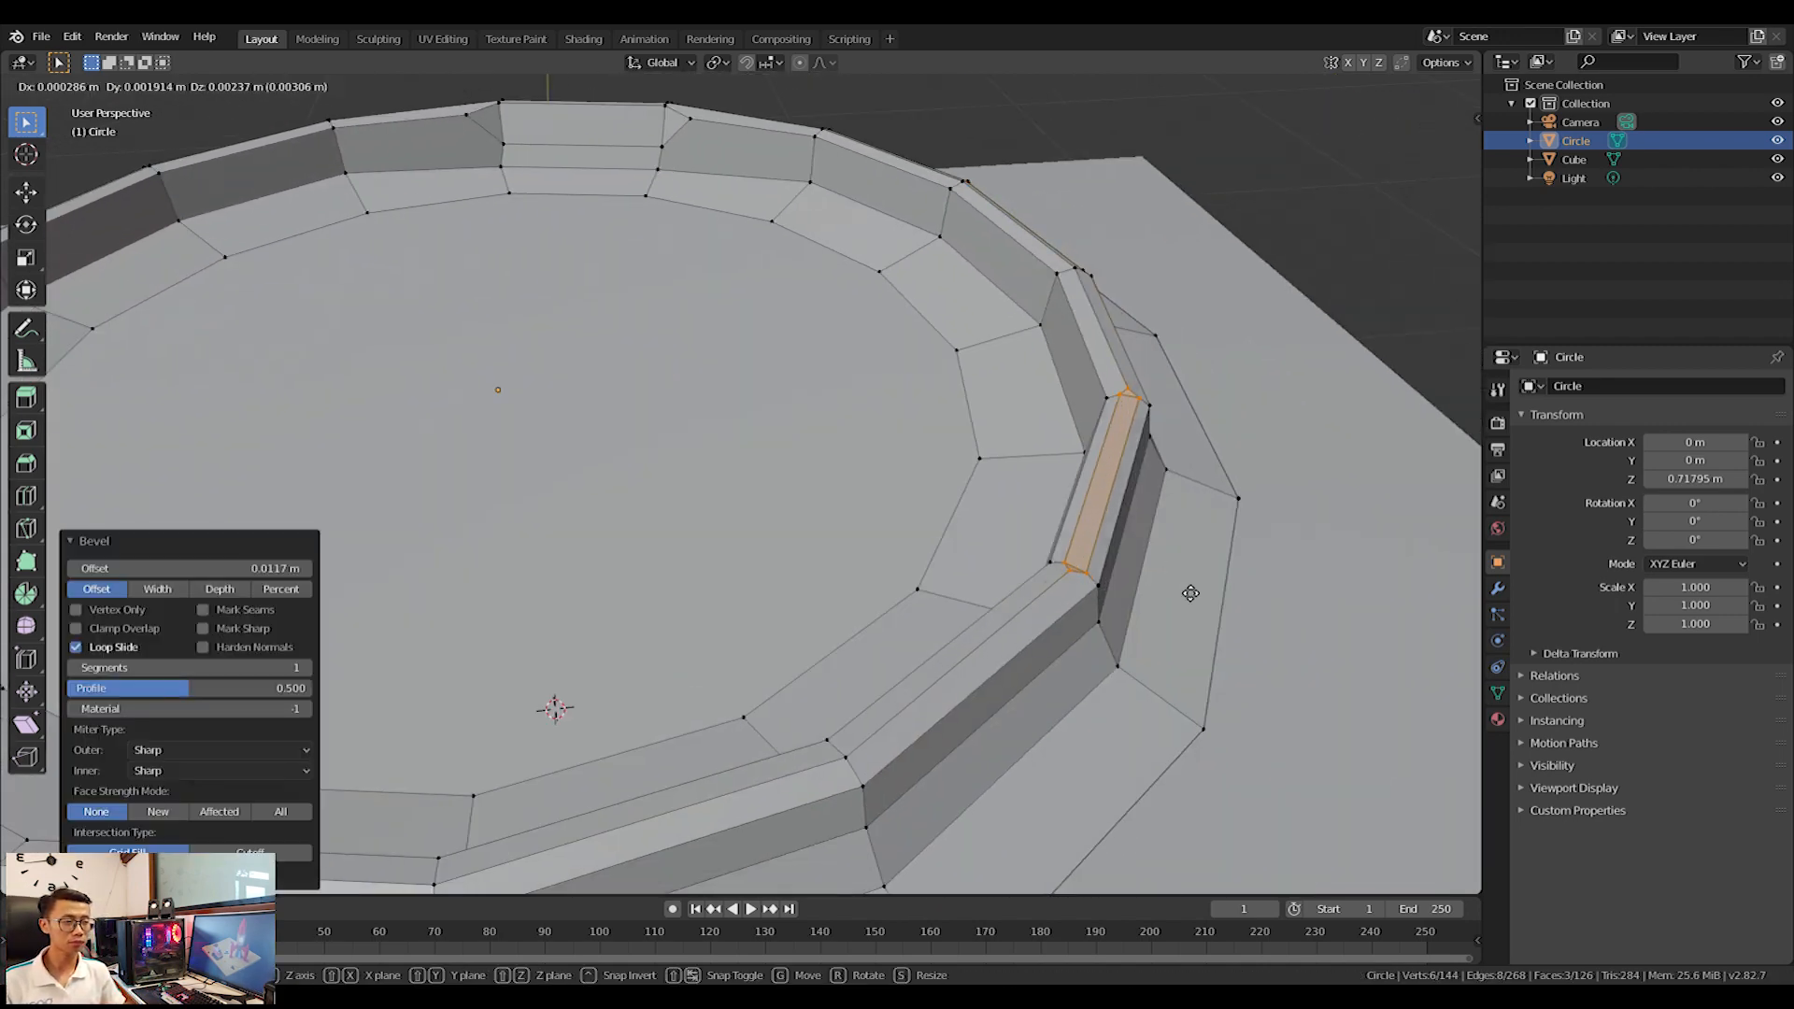
# Bevel a lower edge of the basin's inner wall and move the beveled faces slightly.
pyautogui.moveTo(1191, 583); pyautogui.dragTo(1278, 578, button='middle')
pyautogui.click(1153, 352)
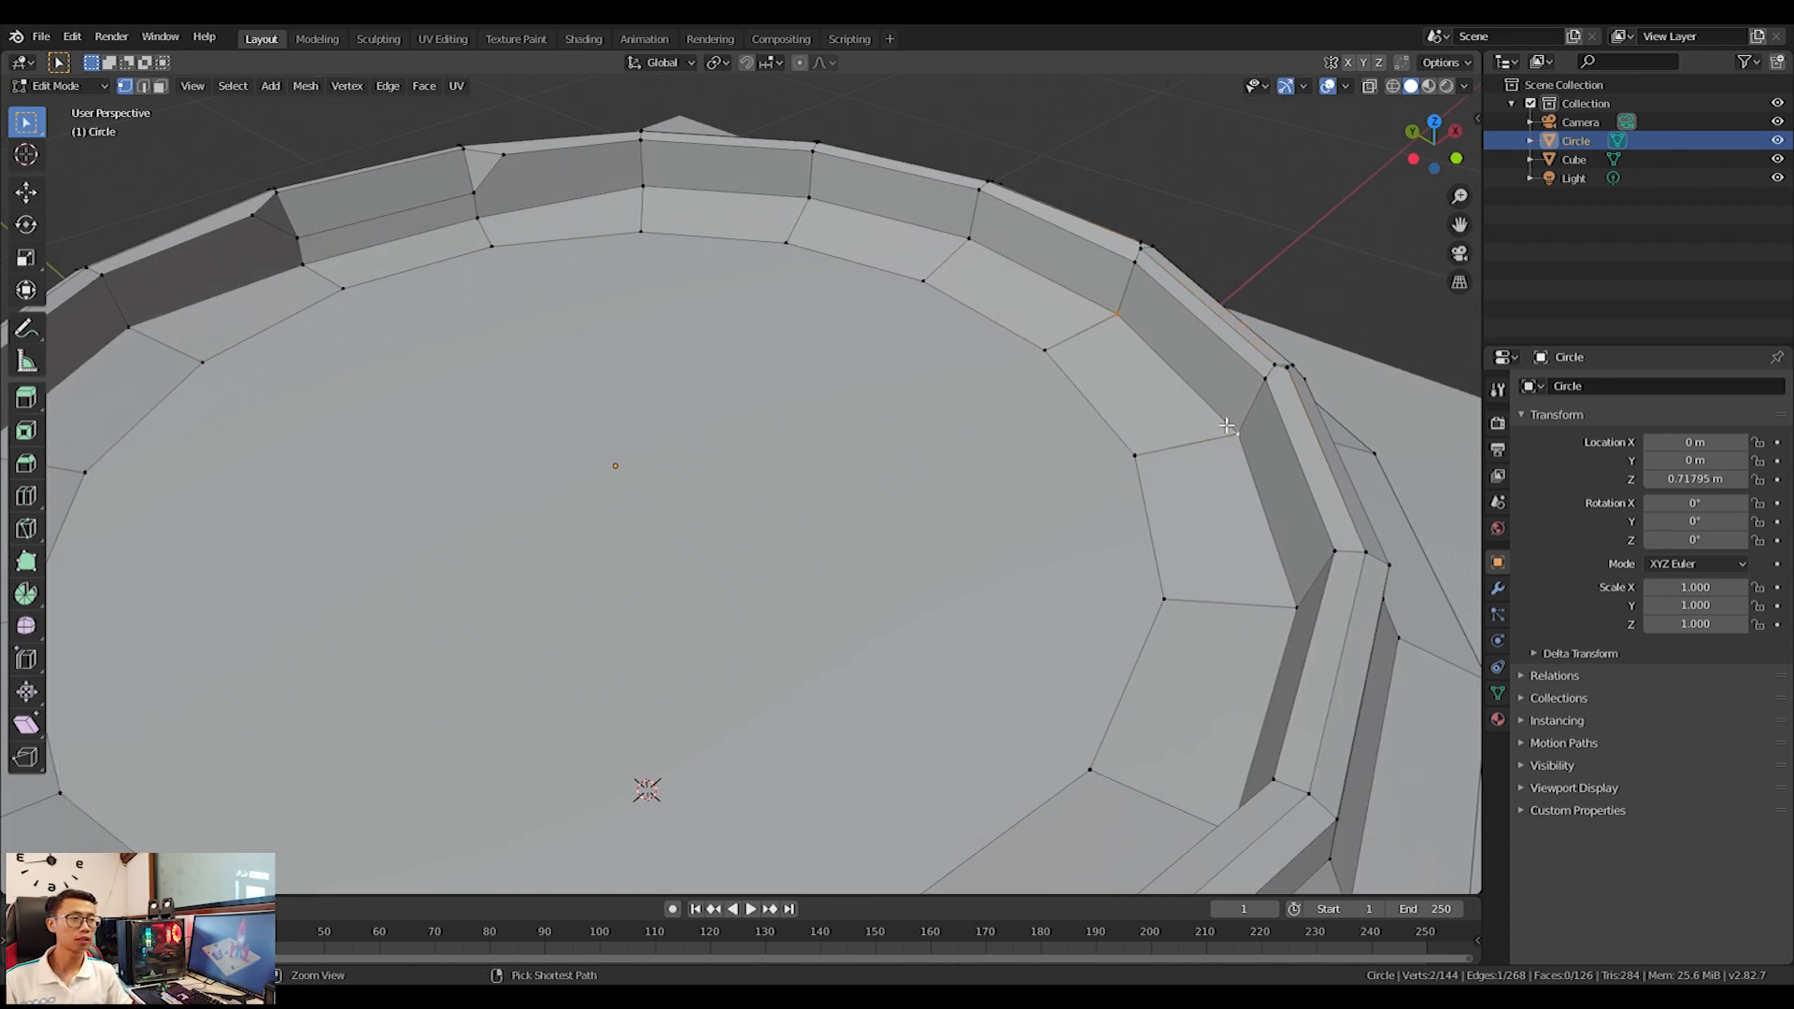
pyautogui.hotkey('ctrl', 'b')
pyautogui.click(1245, 451)
pyautogui.press('g')
pyautogui.click(1224, 463)
# Bevel an upper edge between the rim's top and the basin's inner wall and move the beveled faces slightly.
pyautogui.keyDown('shift'); pyautogui.moveTo(1188, 647); pyautogui.dragTo(1048, 456, button='middle'); pyautogui.keyUp('shift')
pyautogui.click(1071, 474)
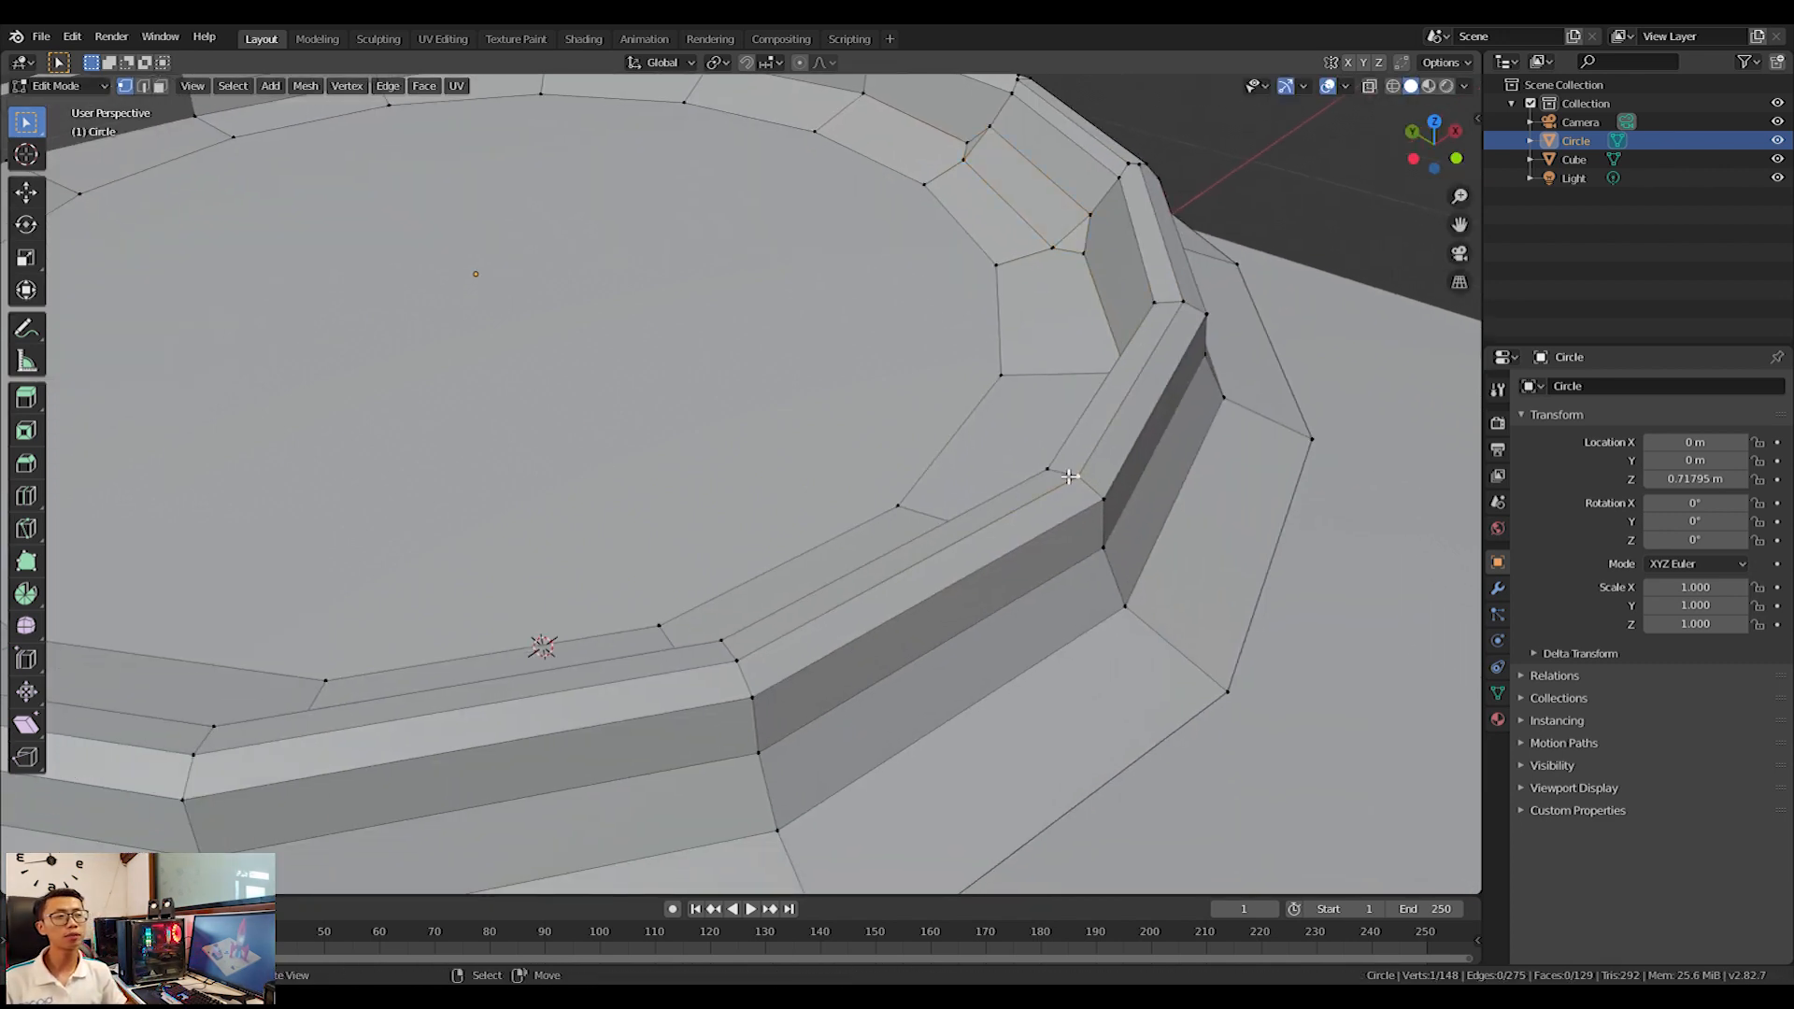
pyautogui.hotkey('ctrl', 'b')
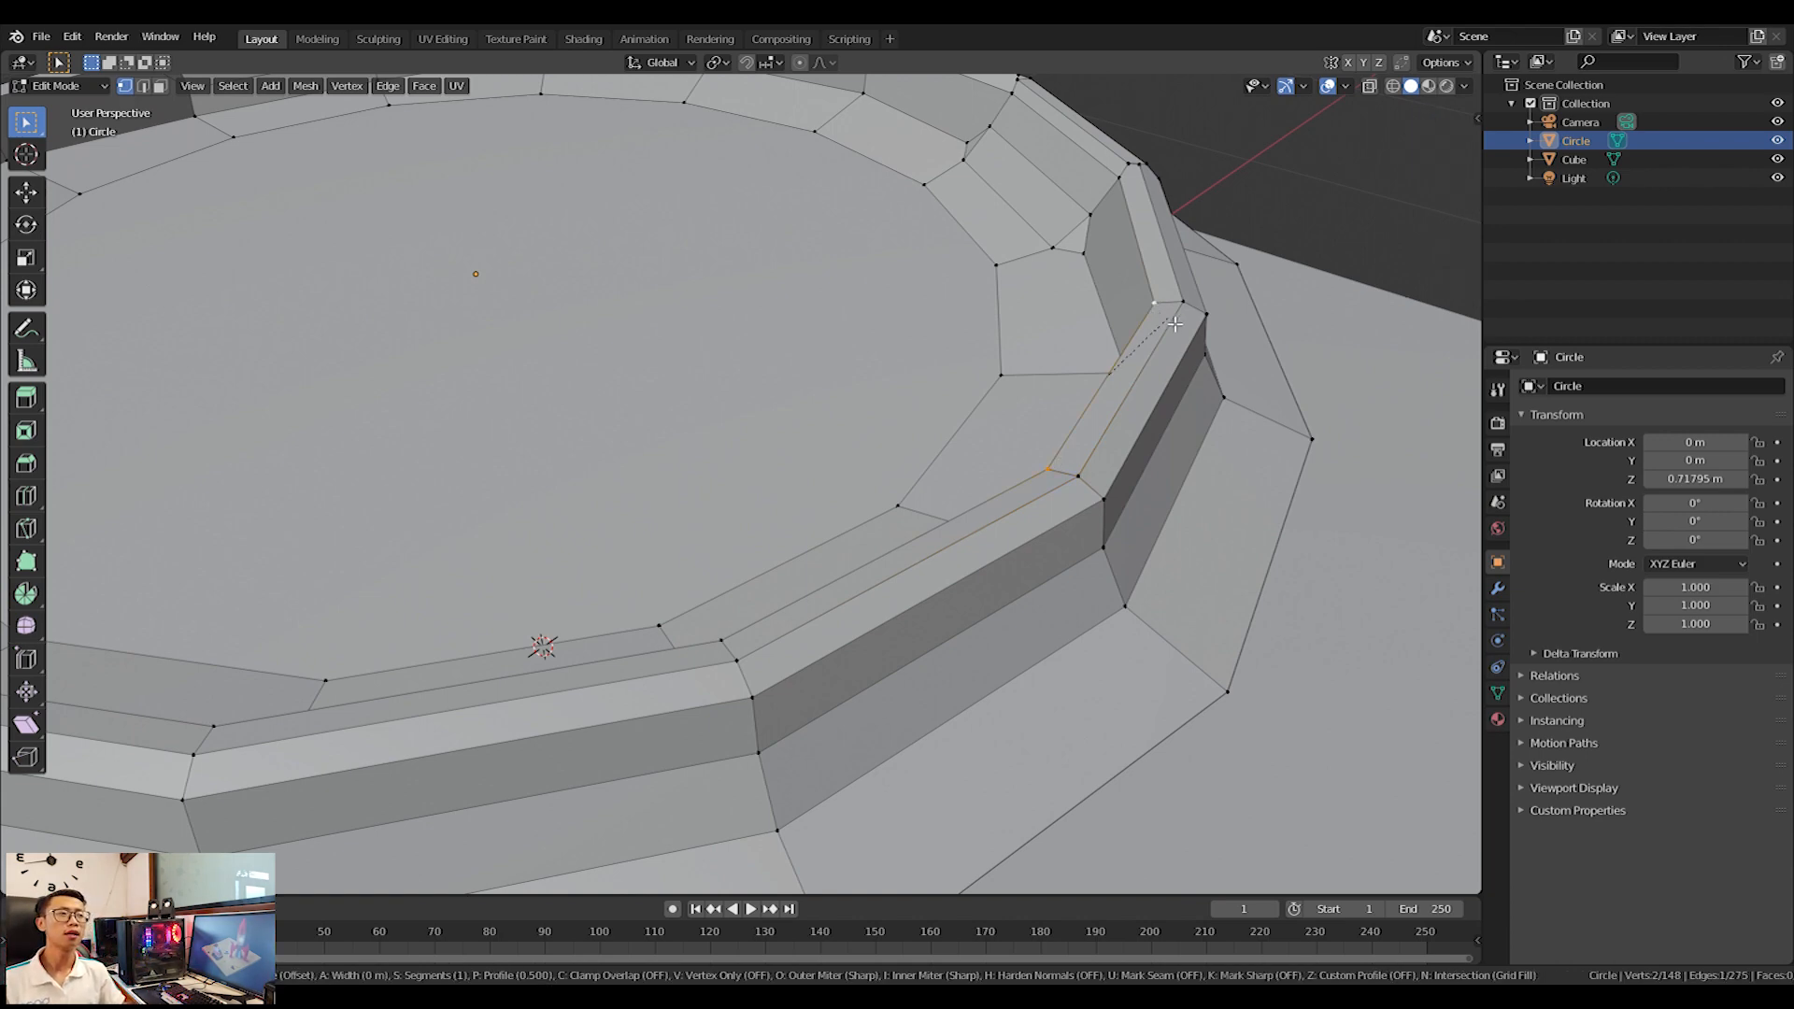
pyautogui.click(1179, 323)
pyautogui.moveTo(1179, 323); pyautogui.dragTo(1189, 390, button='middle')
pyautogui.press('g')
pyautogui.click(1214, 400)
# Bevel an edge where the outer wall meets the sloping base and shift the resulting faces slightly.
pyautogui.keyDown('shift'); pyautogui.moveTo(1294, 533); pyautogui.dragTo(981, 557, button='middle'); pyautogui.keyUp('shift')
pyautogui.click(649, 585)
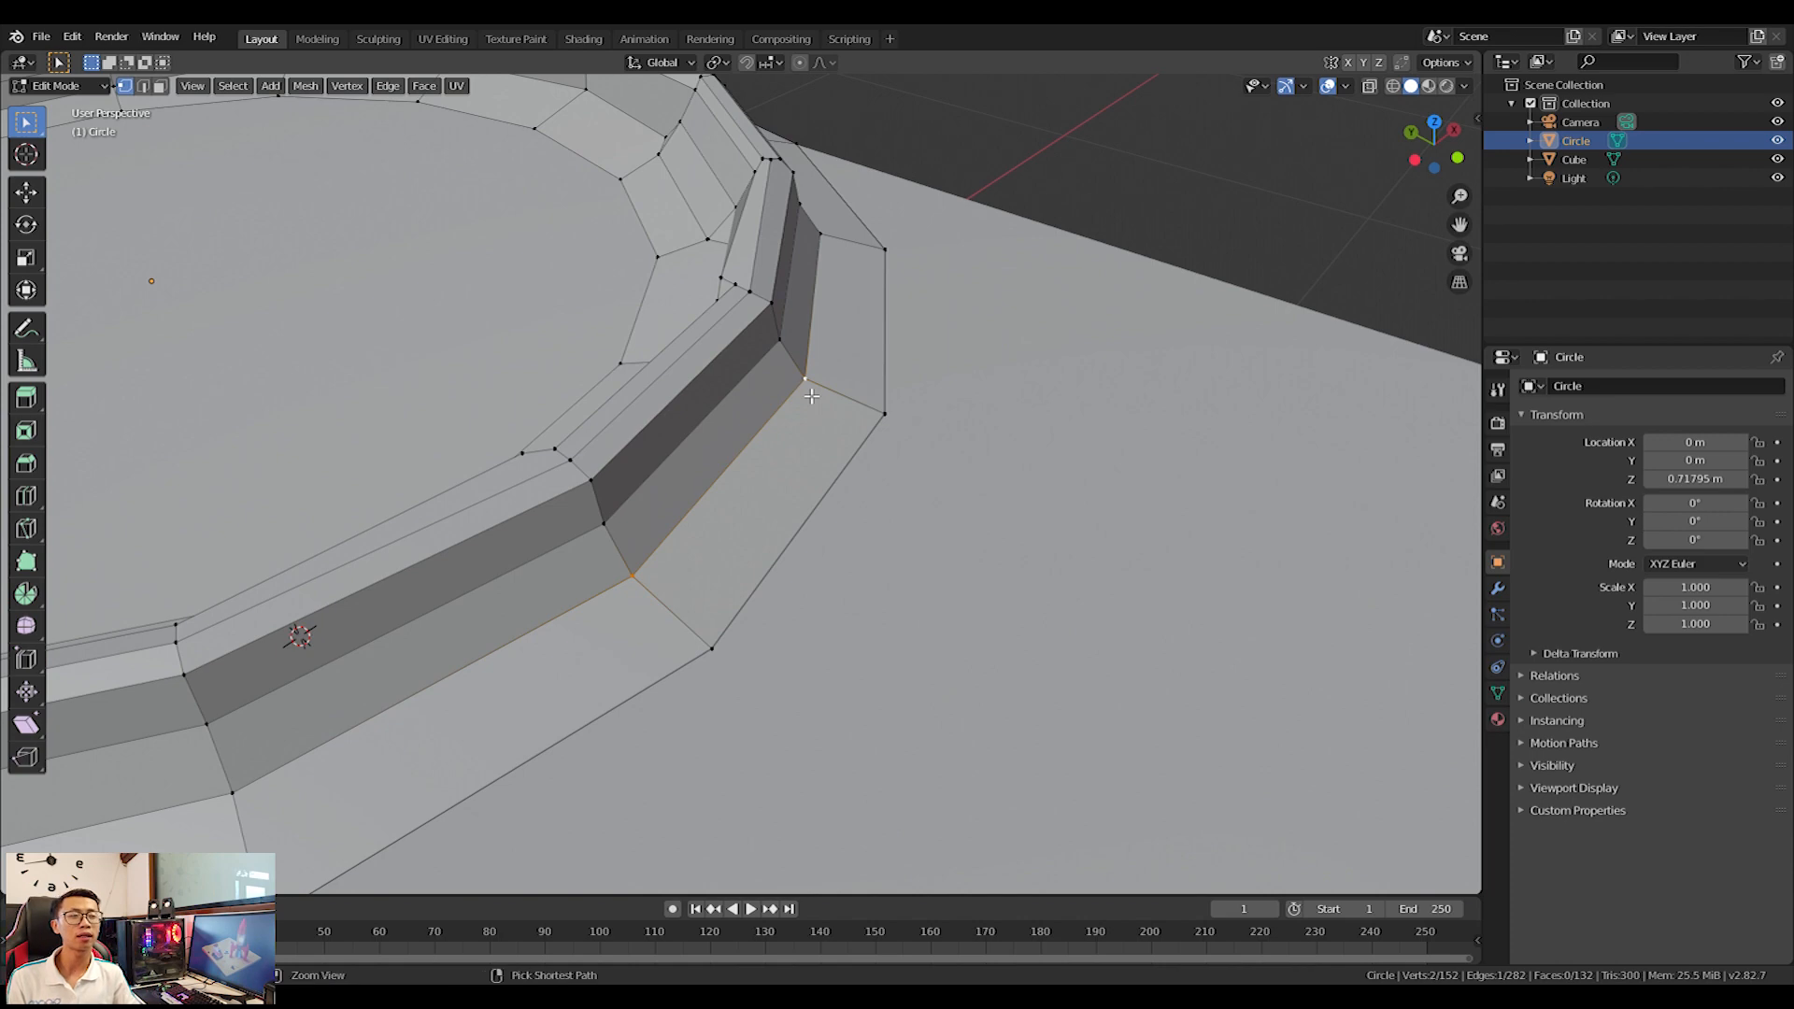
pyautogui.hotkey('ctrl', 'b')
pyautogui.click(876, 421)
pyautogui.press('g')
pyautogui.click(908, 436)
# Try to bevel the short edge running across the top of the rim by about 0.043 m.
pyautogui.moveTo(692, 496); pyautogui.dragTo(941, 397, button='middle')
pyautogui.scroll(-5, 941, 397)
pyautogui.scroll(4, 743, 536)
pyautogui.moveTo(524, 524)
pyautogui.mouseDown(button='middle')
pyautogui.moveTo(693, 596)
pyautogui.moveTo(509, 504)
pyautogui.mouseUp(button='middle')
pyautogui.click(507, 493)
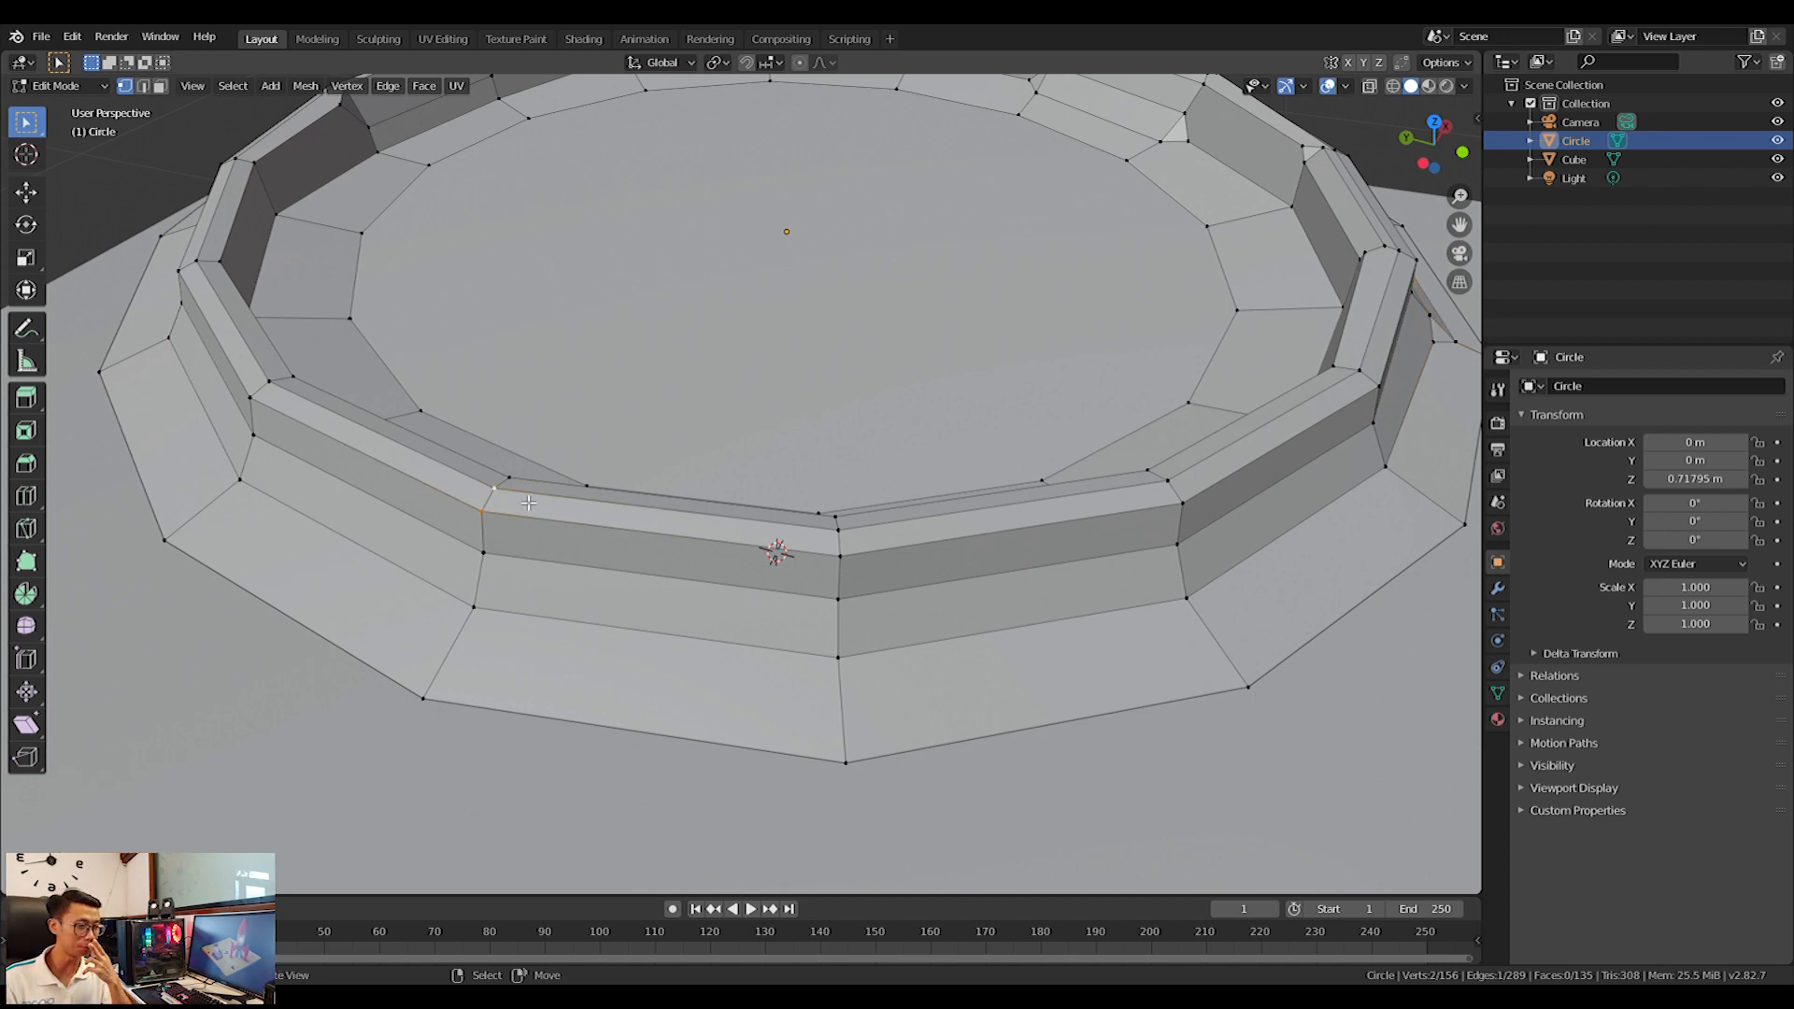
pyautogui.hotkey('ctrl', 'b')
pyautogui.click(582, 539)
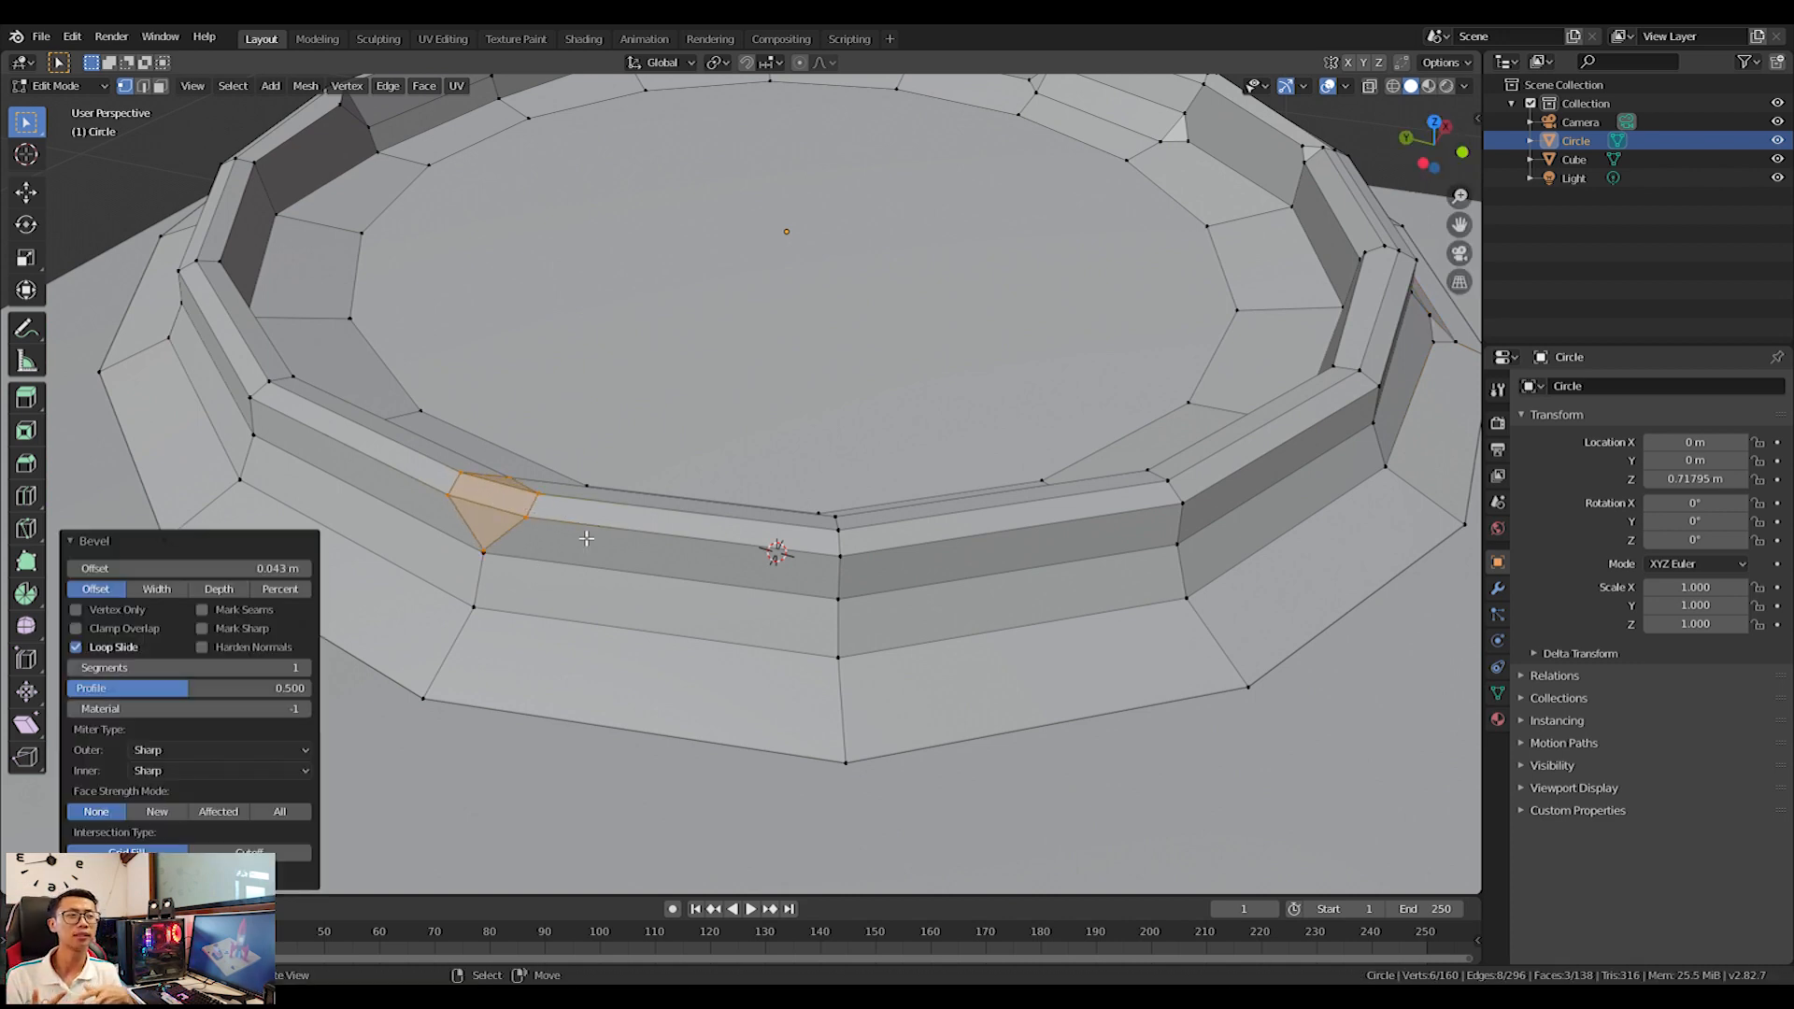
pyautogui.hotkey('ctrl', 'z')
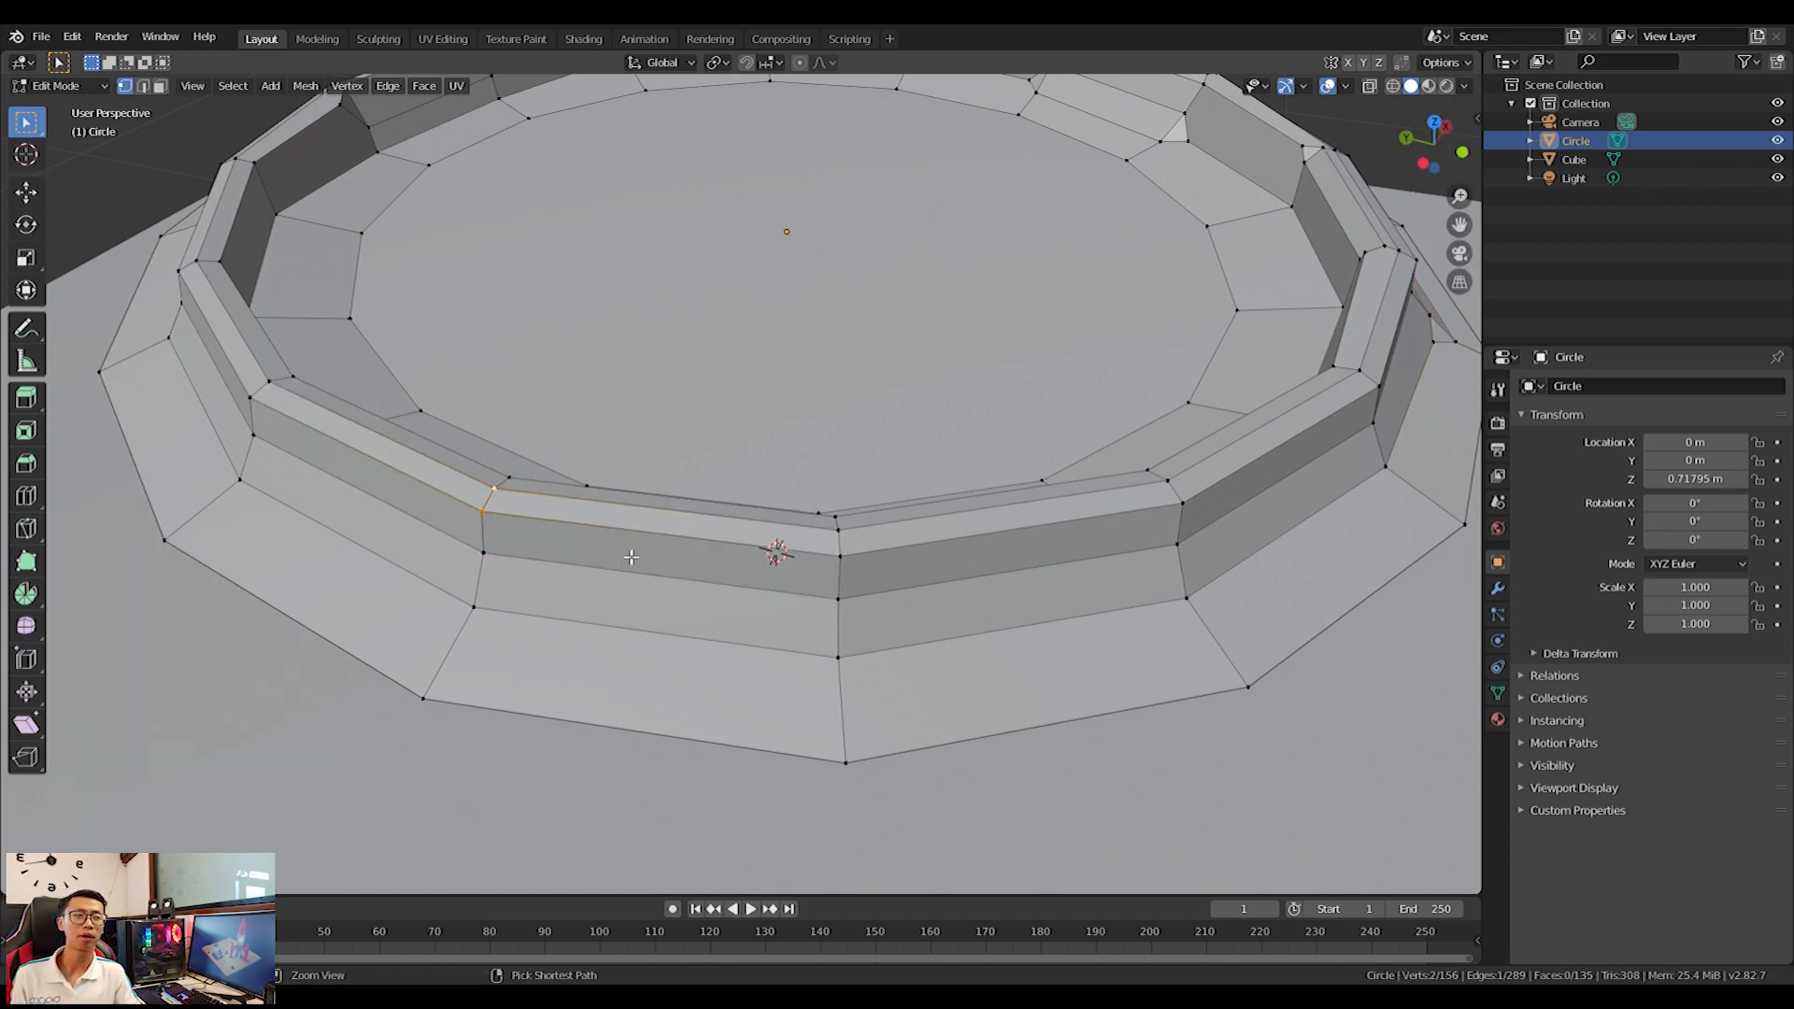
# Bevel a short vertical edge on the rim's outer side and move the beveled faces about 0.022 m in Y.
pyautogui.hotkey('ctrl', 'b')
pyautogui.click(528, 575)
pyautogui.press('g')
pyautogui.click(499, 581)
# Bevel a horizontal edge on the rim's outer side by a narrow amount.
pyautogui.moveTo(689, 590); pyautogui.dragTo(784, 569, button='middle')
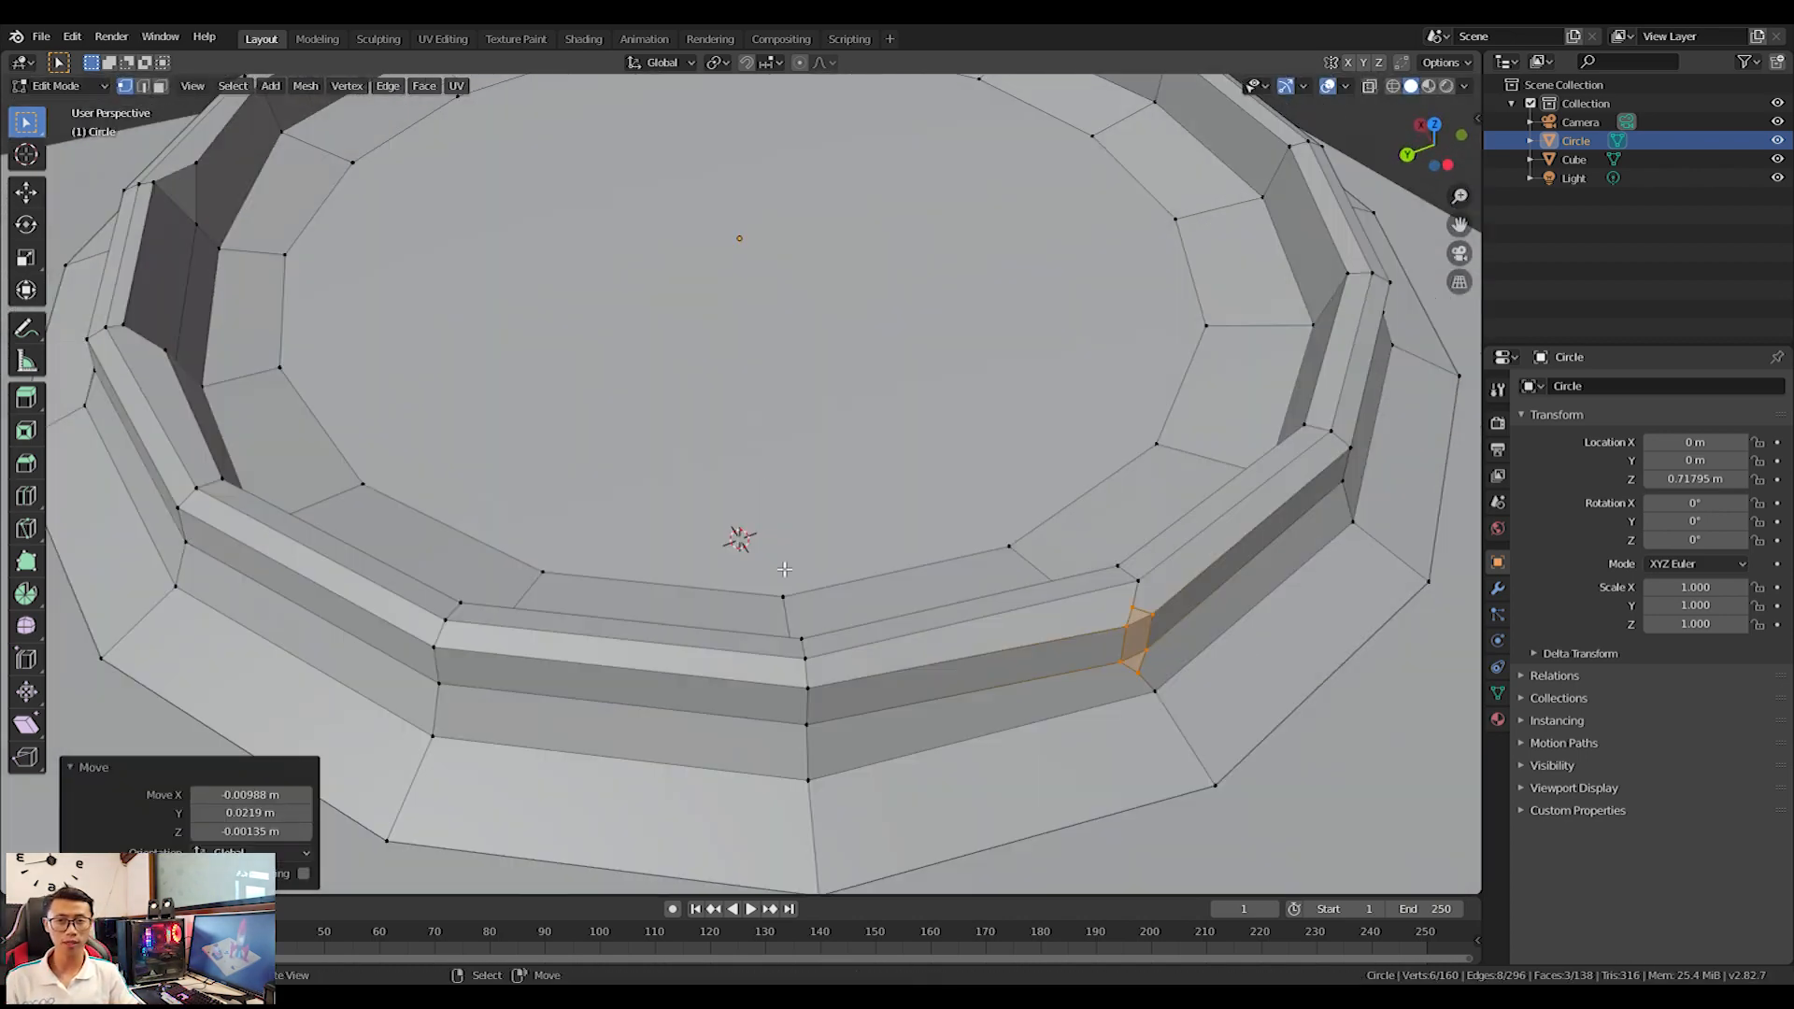
pyautogui.rightClick(453, 655)
pyautogui.keyDown('shift'); pyautogui.rightClick(860, 685); pyautogui.keyUp('shift')
pyautogui.hotkey('ctrl', 'b')
pyautogui.click(881, 687)
# Bevel the edge above the sloping base on the neighbouring outer wall section and nudge the resulting faces.
pyautogui.moveTo(794, 744); pyautogui.dragTo(558, 532, button='middle')
pyautogui.rightClick(393, 337)
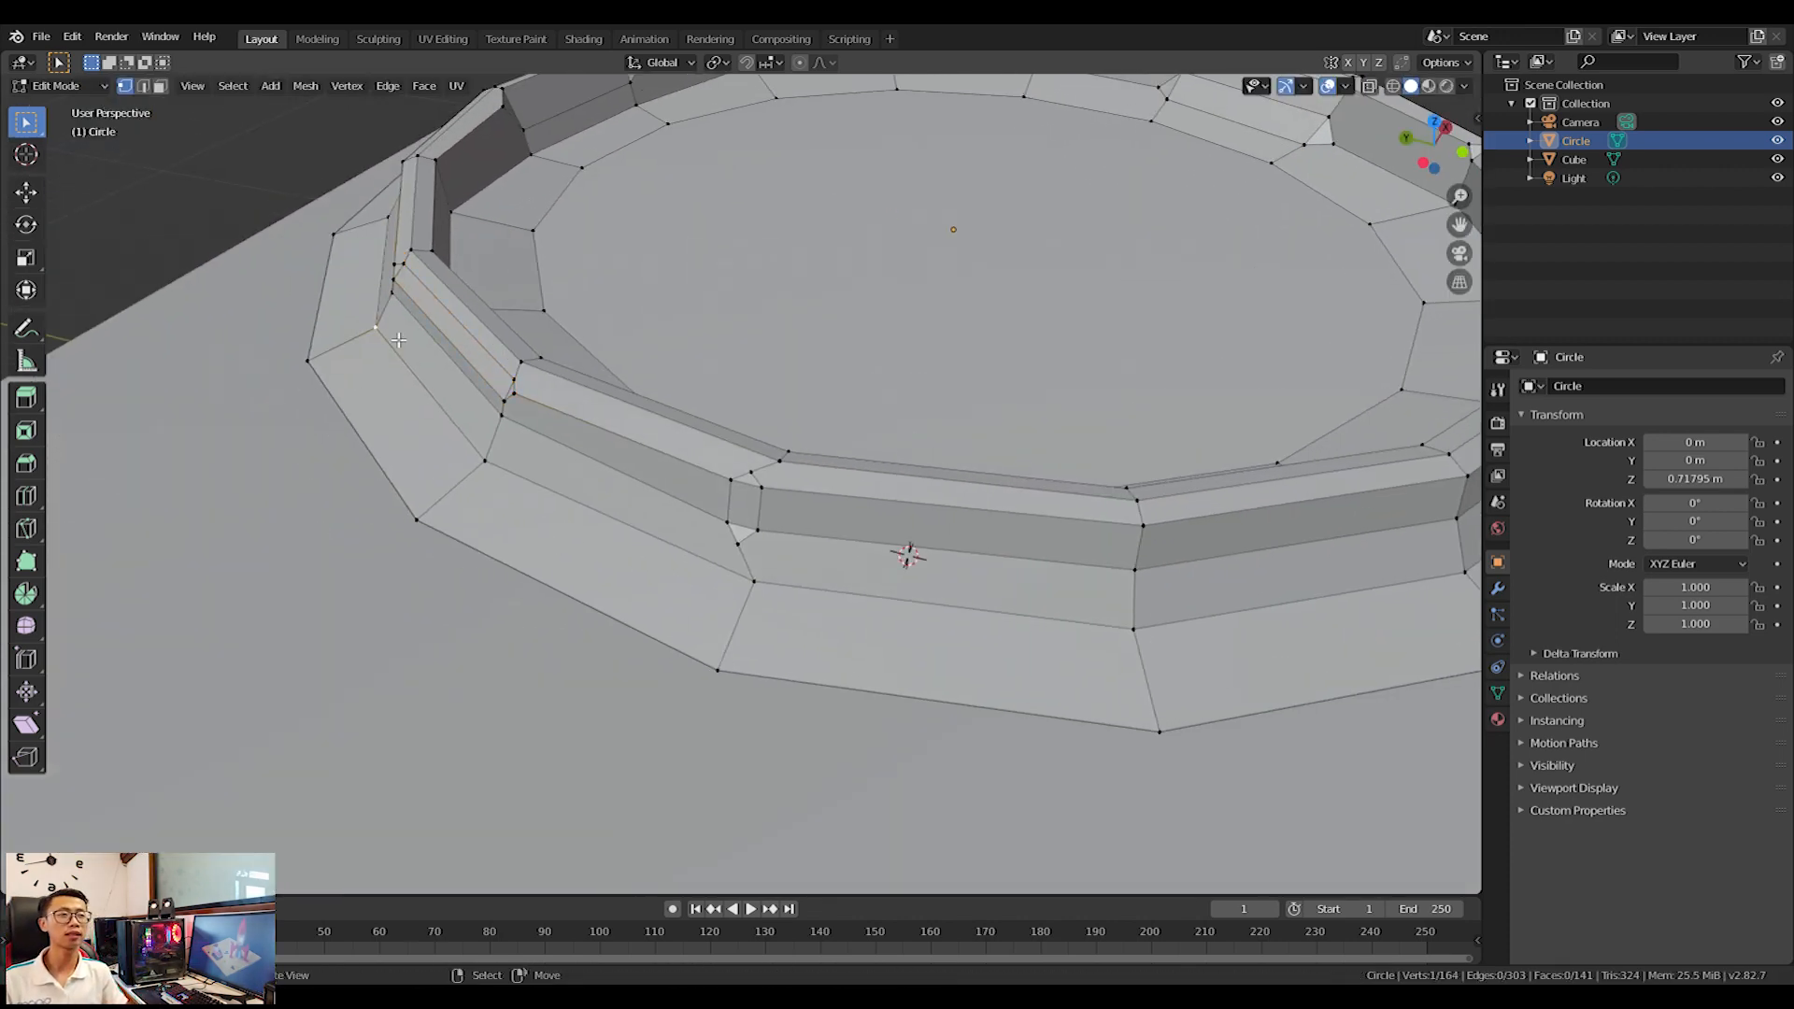
pyautogui.hotkey('ctrl', 'g')
pyautogui.hotkey('ctrl', 'b')
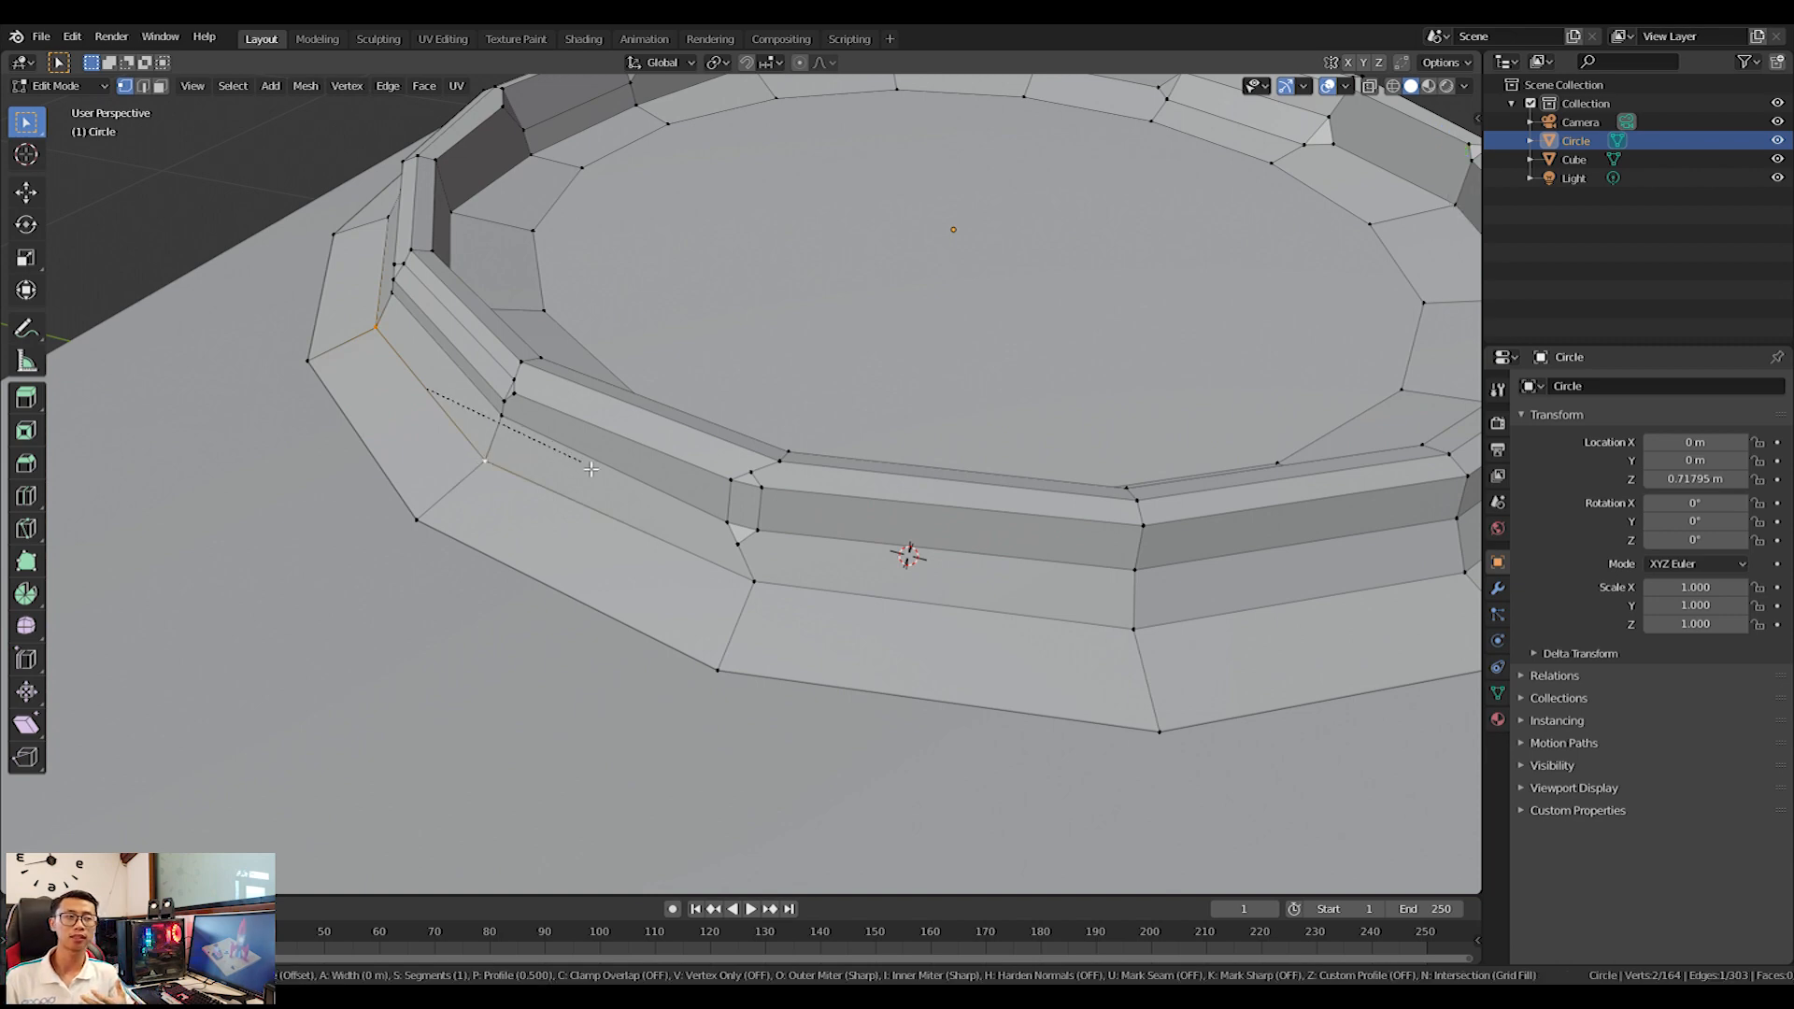
pyautogui.click(600, 480)
pyautogui.press('g')
pyautogui.click(590, 481)
# Bevel a lower edge of the inner wall by about 0.031 m and reposition the beveled faces slightly.
pyautogui.scroll(-4, 869, 439)
pyautogui.moveTo(869, 439); pyautogui.dragTo(719, 462, button='middle')
pyautogui.scroll(4, 645, 383)
pyautogui.moveTo(551, 284); pyautogui.dragTo(690, 407, button='middle')
pyautogui.click(570, 257)
pyautogui.keyDown('shift'); pyautogui.click(703, 198); pyautogui.keyUp('shift')
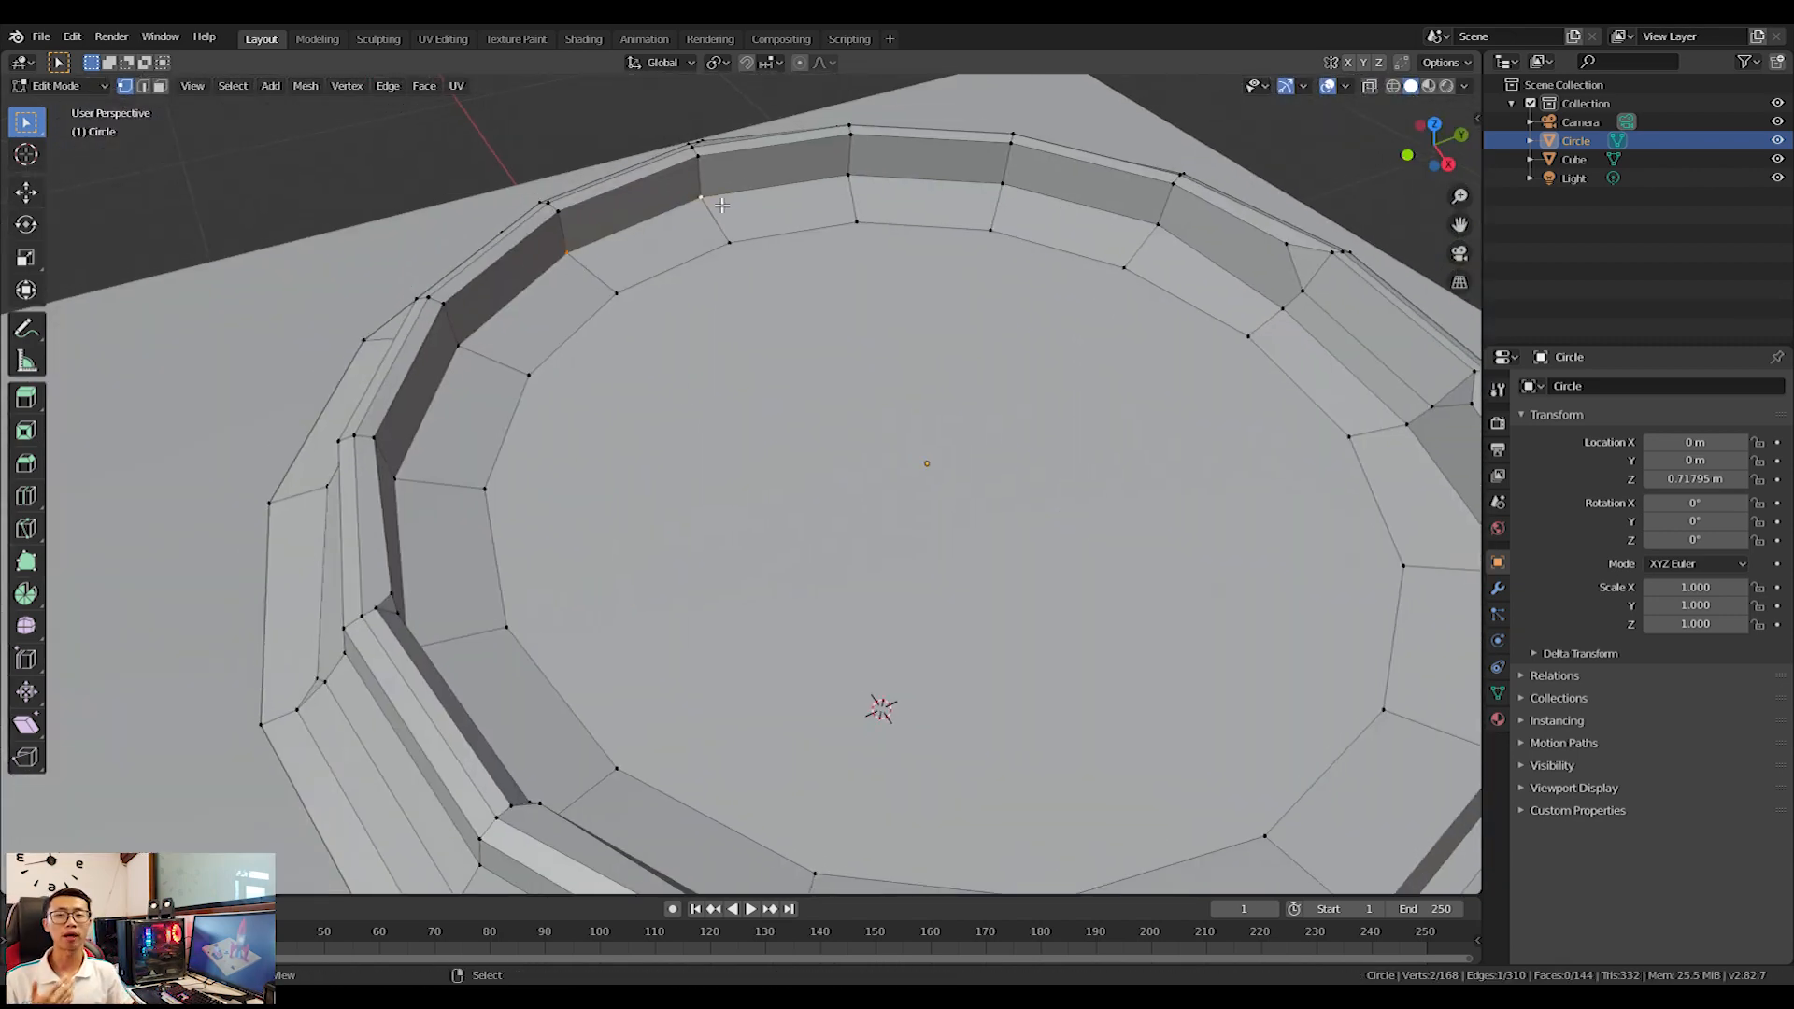
pyautogui.hotkey('ctrl', 'b')
pyautogui.click(746, 224)
pyautogui.press('g')
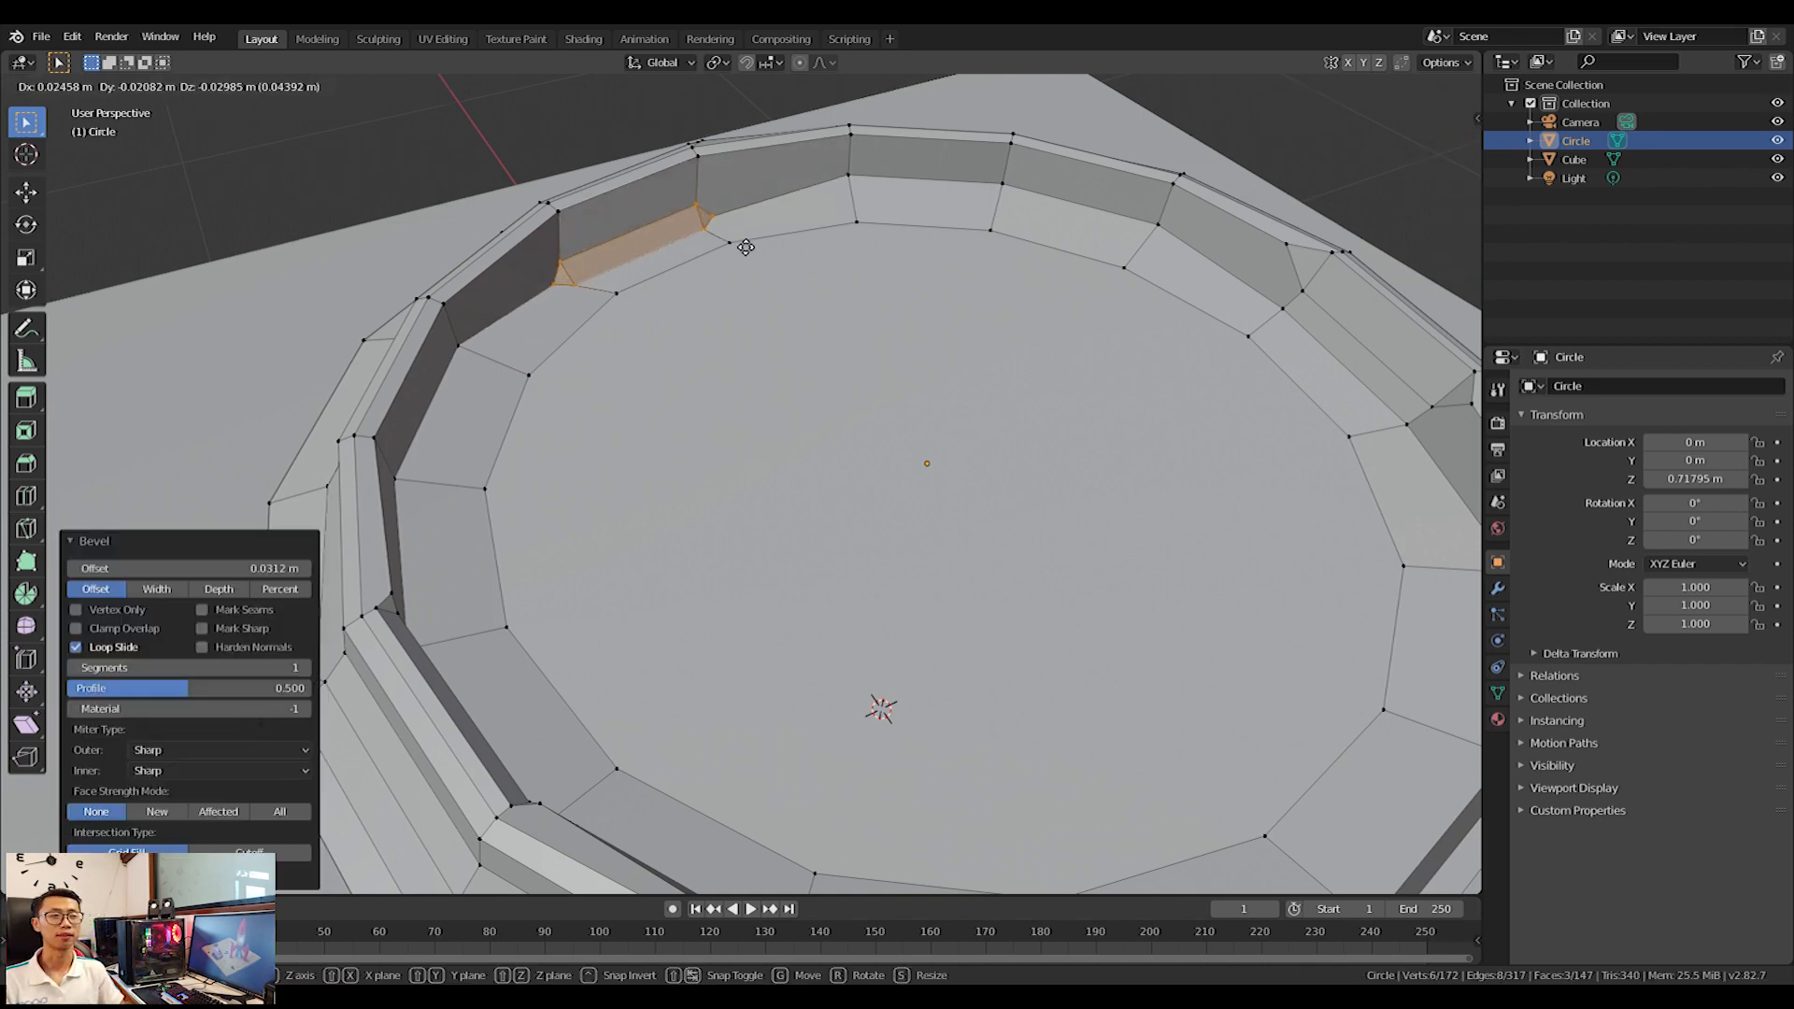
pyautogui.click(753, 237)
pyautogui.moveTo(671, 292); pyautogui.dragTo(723, 260, button='middle')
pyautogui.press('g')
pyautogui.click(762, 256)
# Try a thin bevel of about 0.004 m on an upper inner edge of the rim with a small move.
pyautogui.moveTo(869, 383); pyautogui.dragTo(677, 415, button='middle')
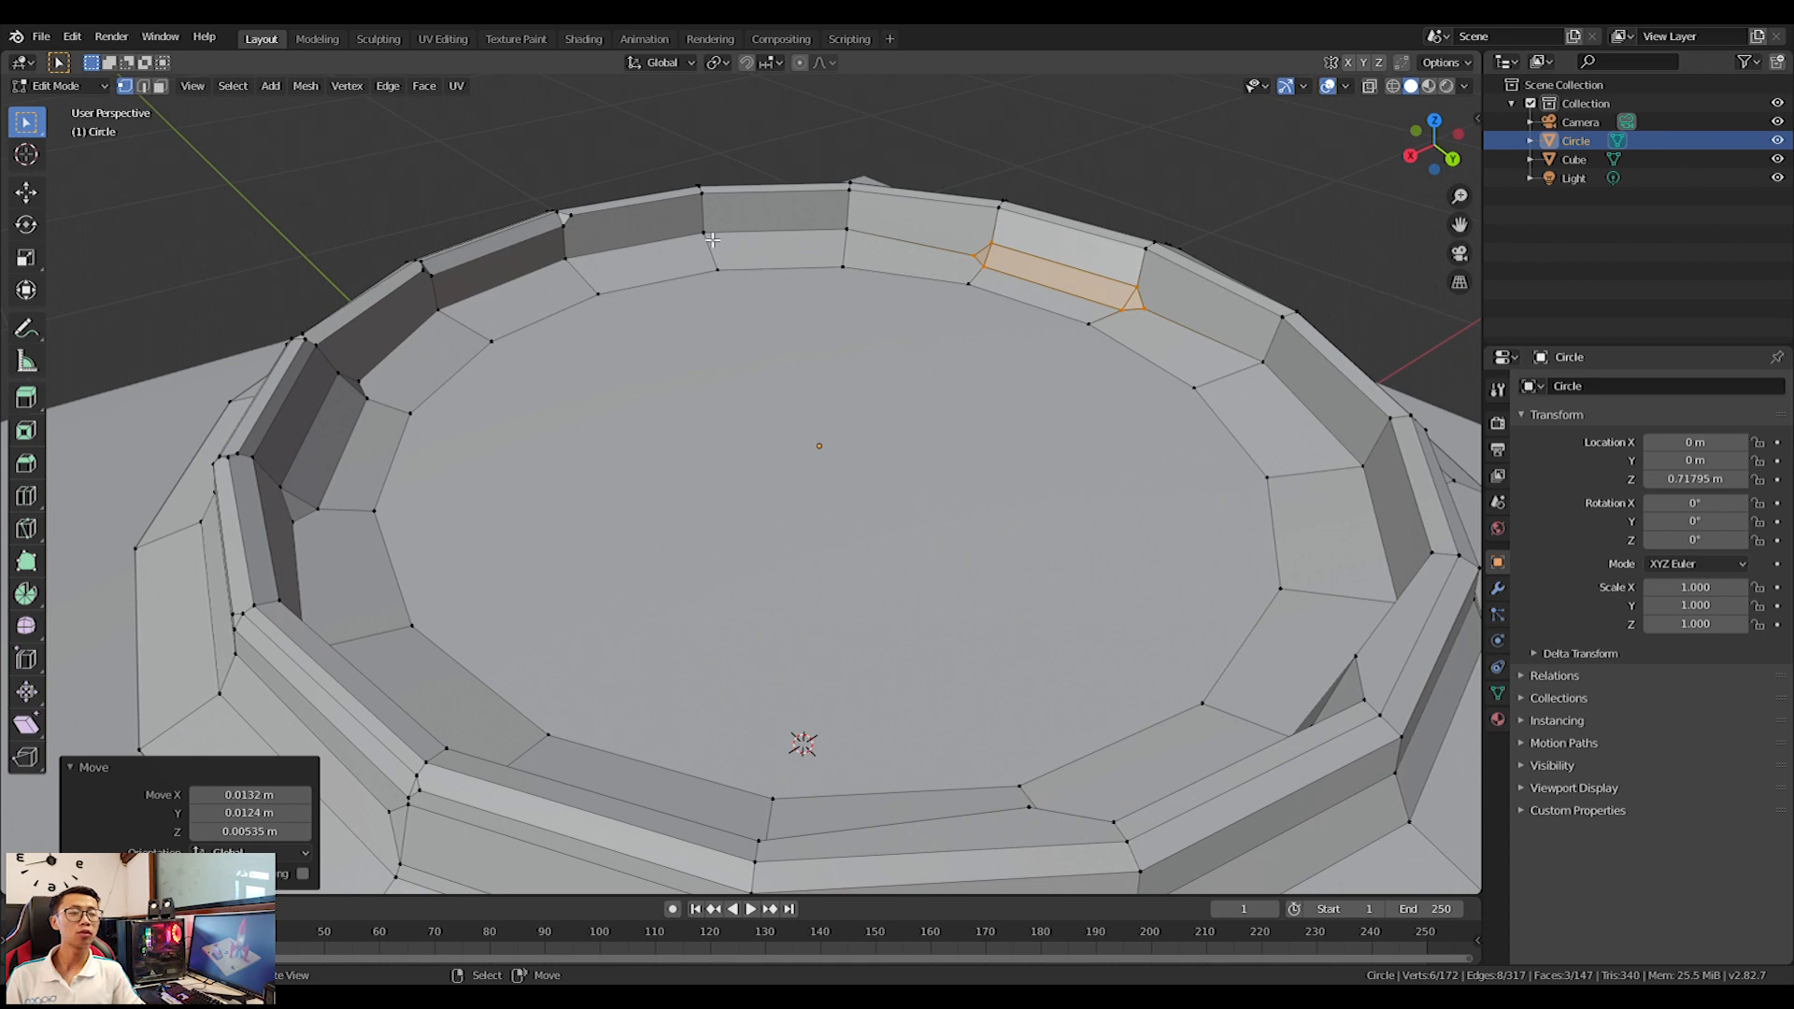
pyautogui.moveTo(981, 614); pyautogui.dragTo(1105, 633, button='middle')
pyautogui.keyDown('shift'); pyautogui.moveTo(1104, 633); pyautogui.dragTo(748, 687, button='middle'); pyautogui.keyUp('shift')
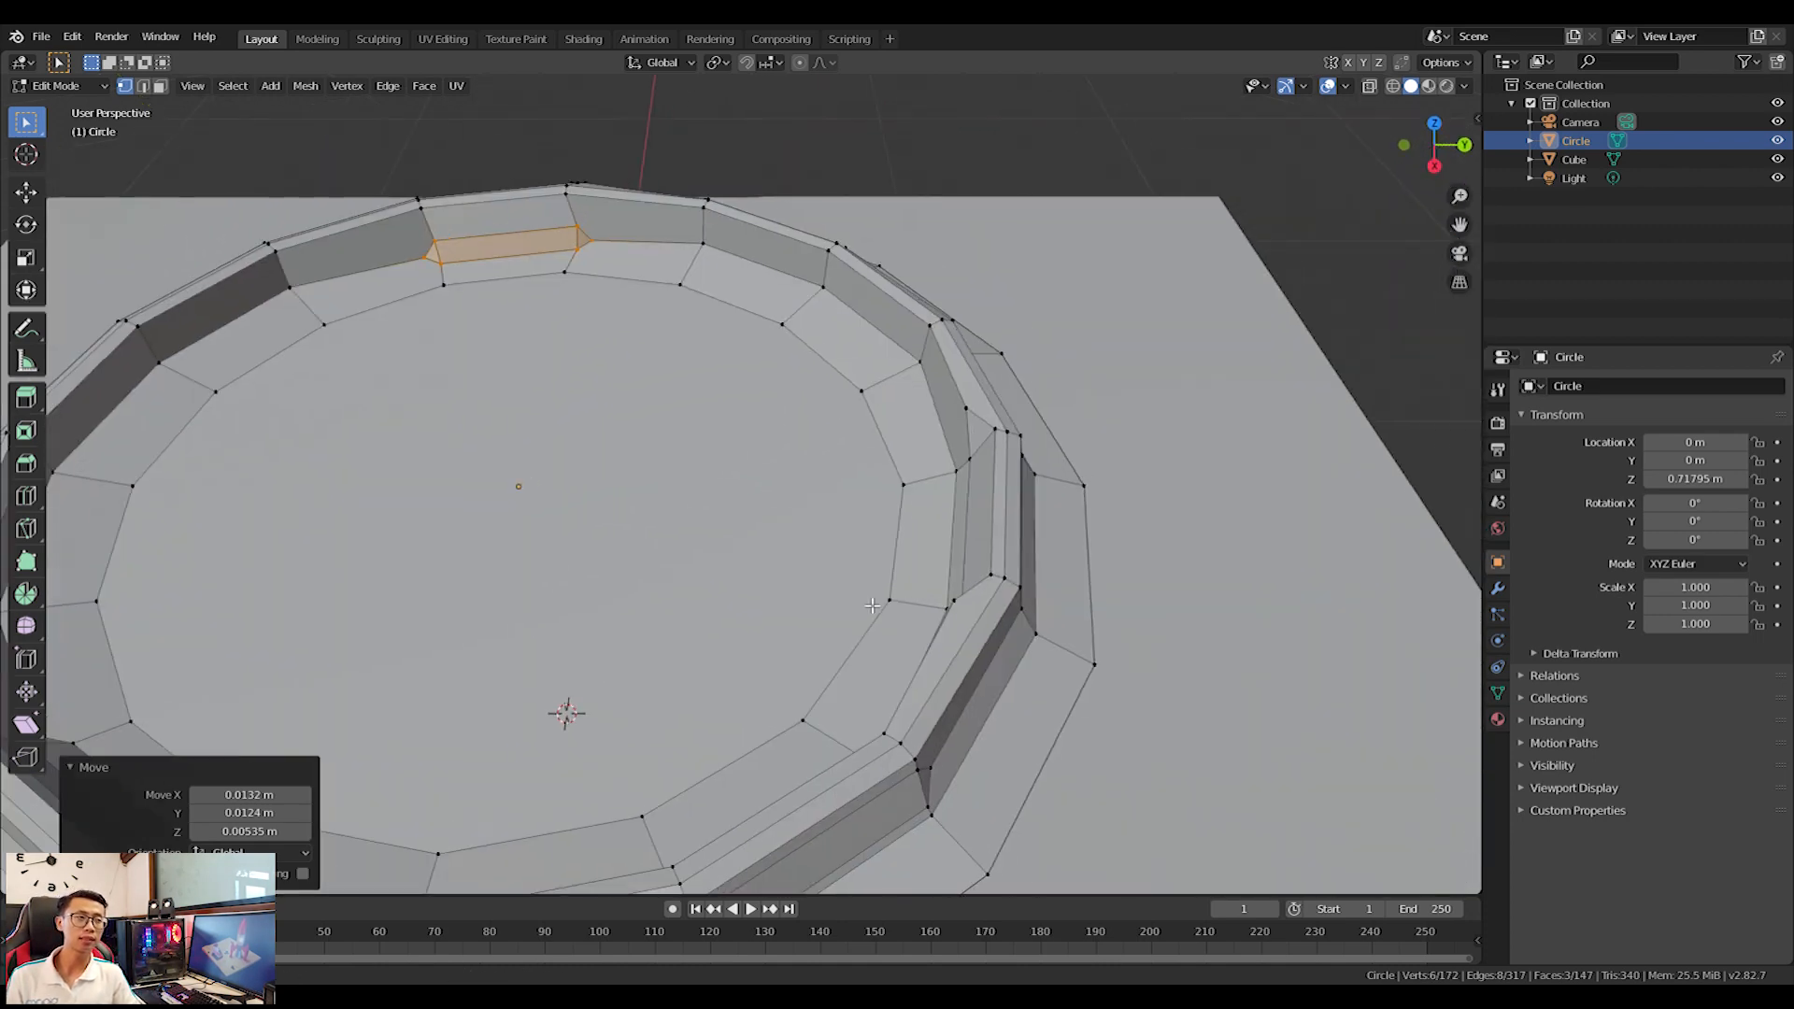
pyautogui.click(918, 366)
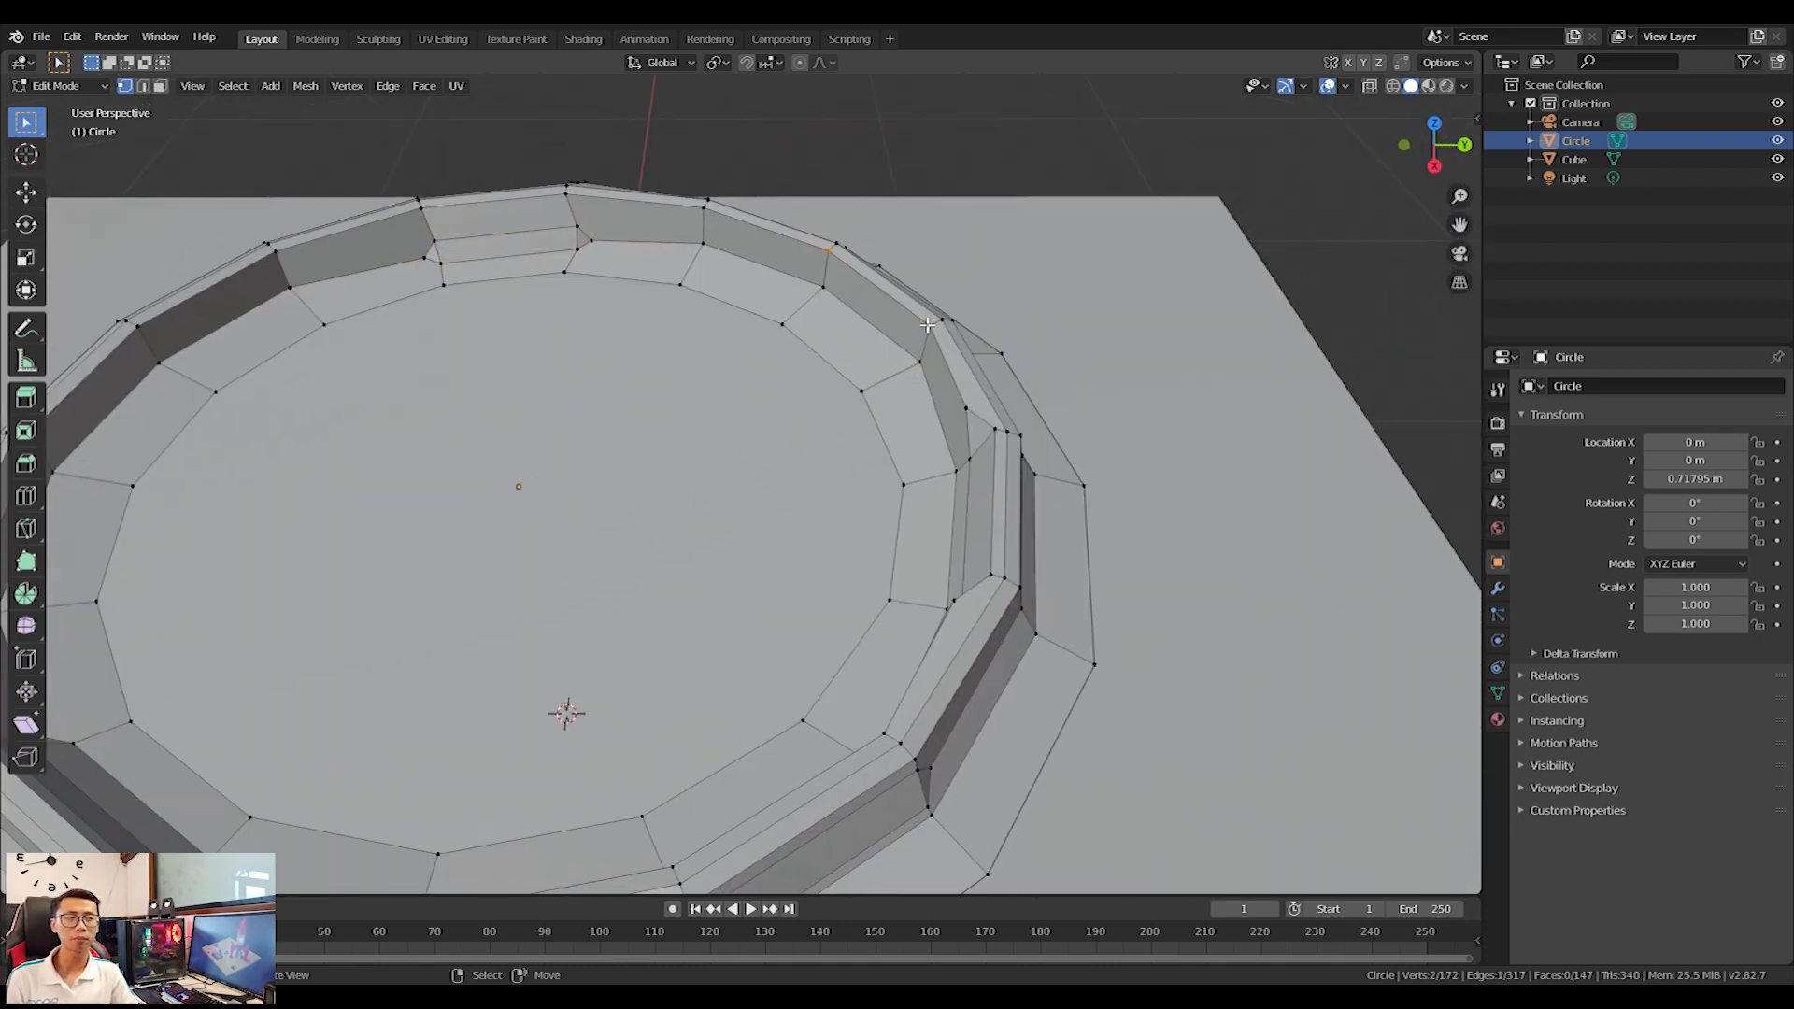
pyautogui.hotkey('ctrl', 'b')
pyautogui.click(911, 348)
pyautogui.press('g')
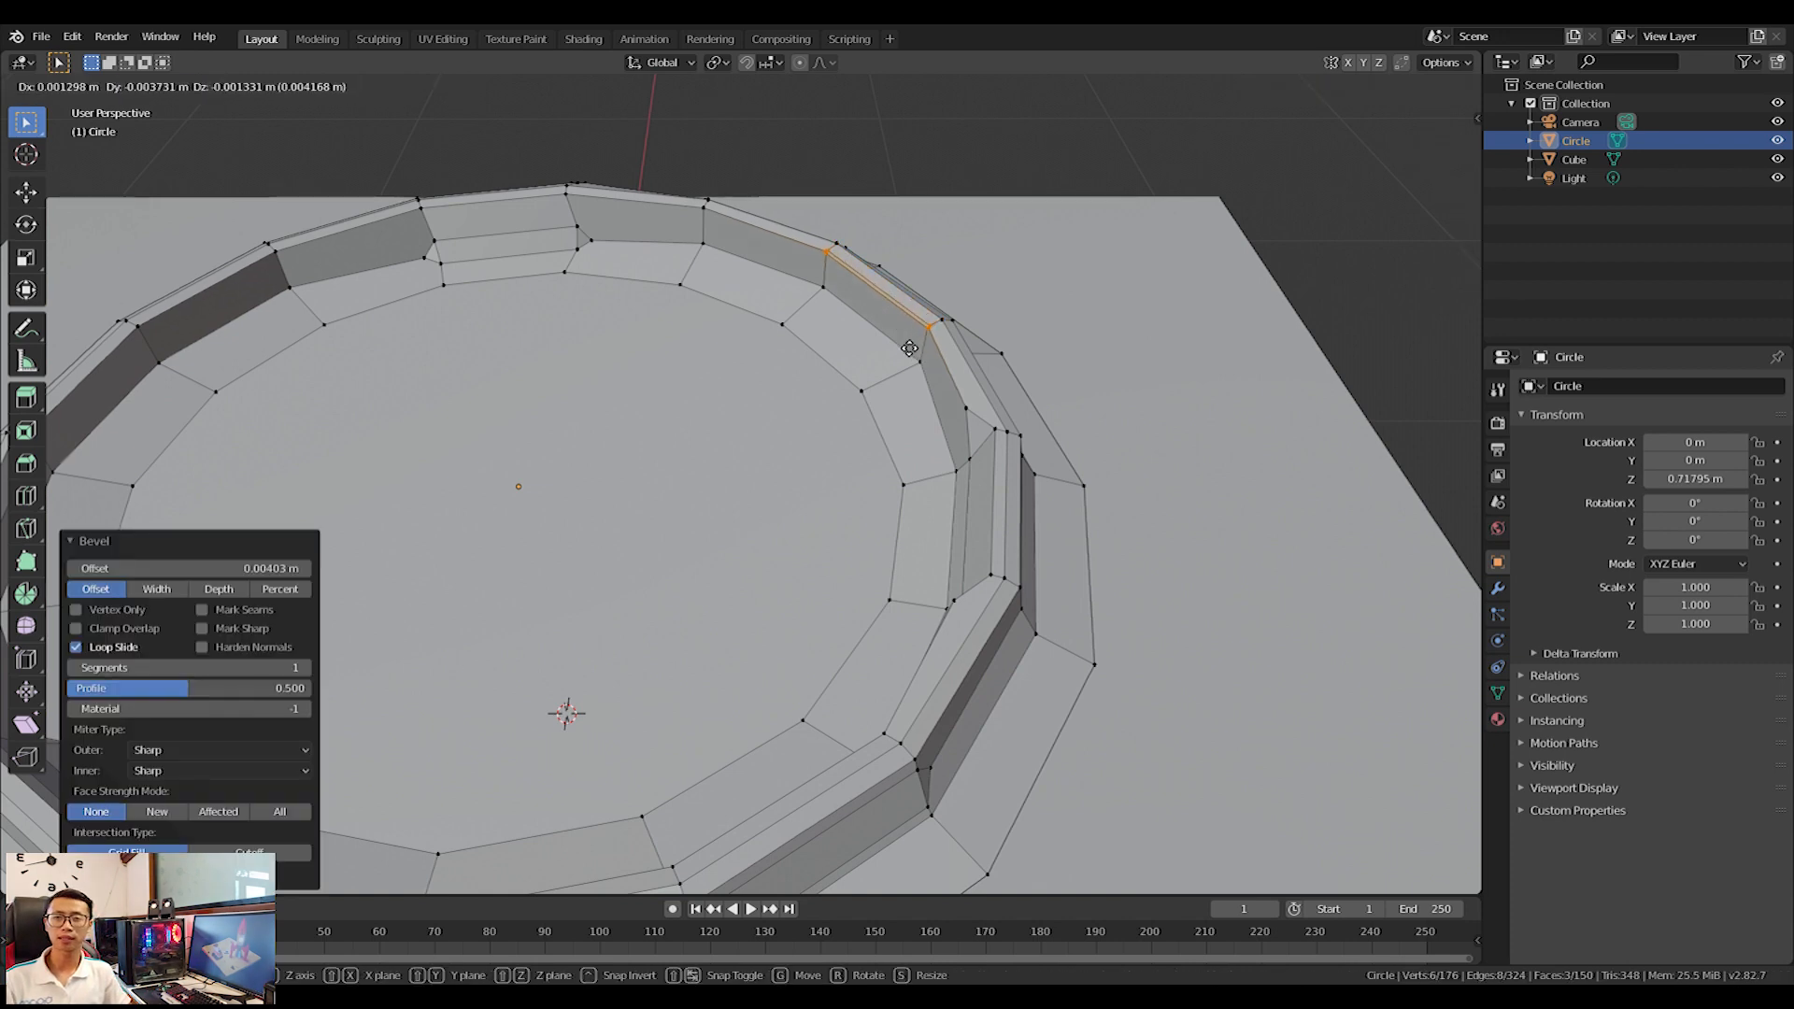
pyautogui.click(900, 345)
pyautogui.hotkey('ctrl', 'z')
pyautogui.hotkey('ctrl', 'z')
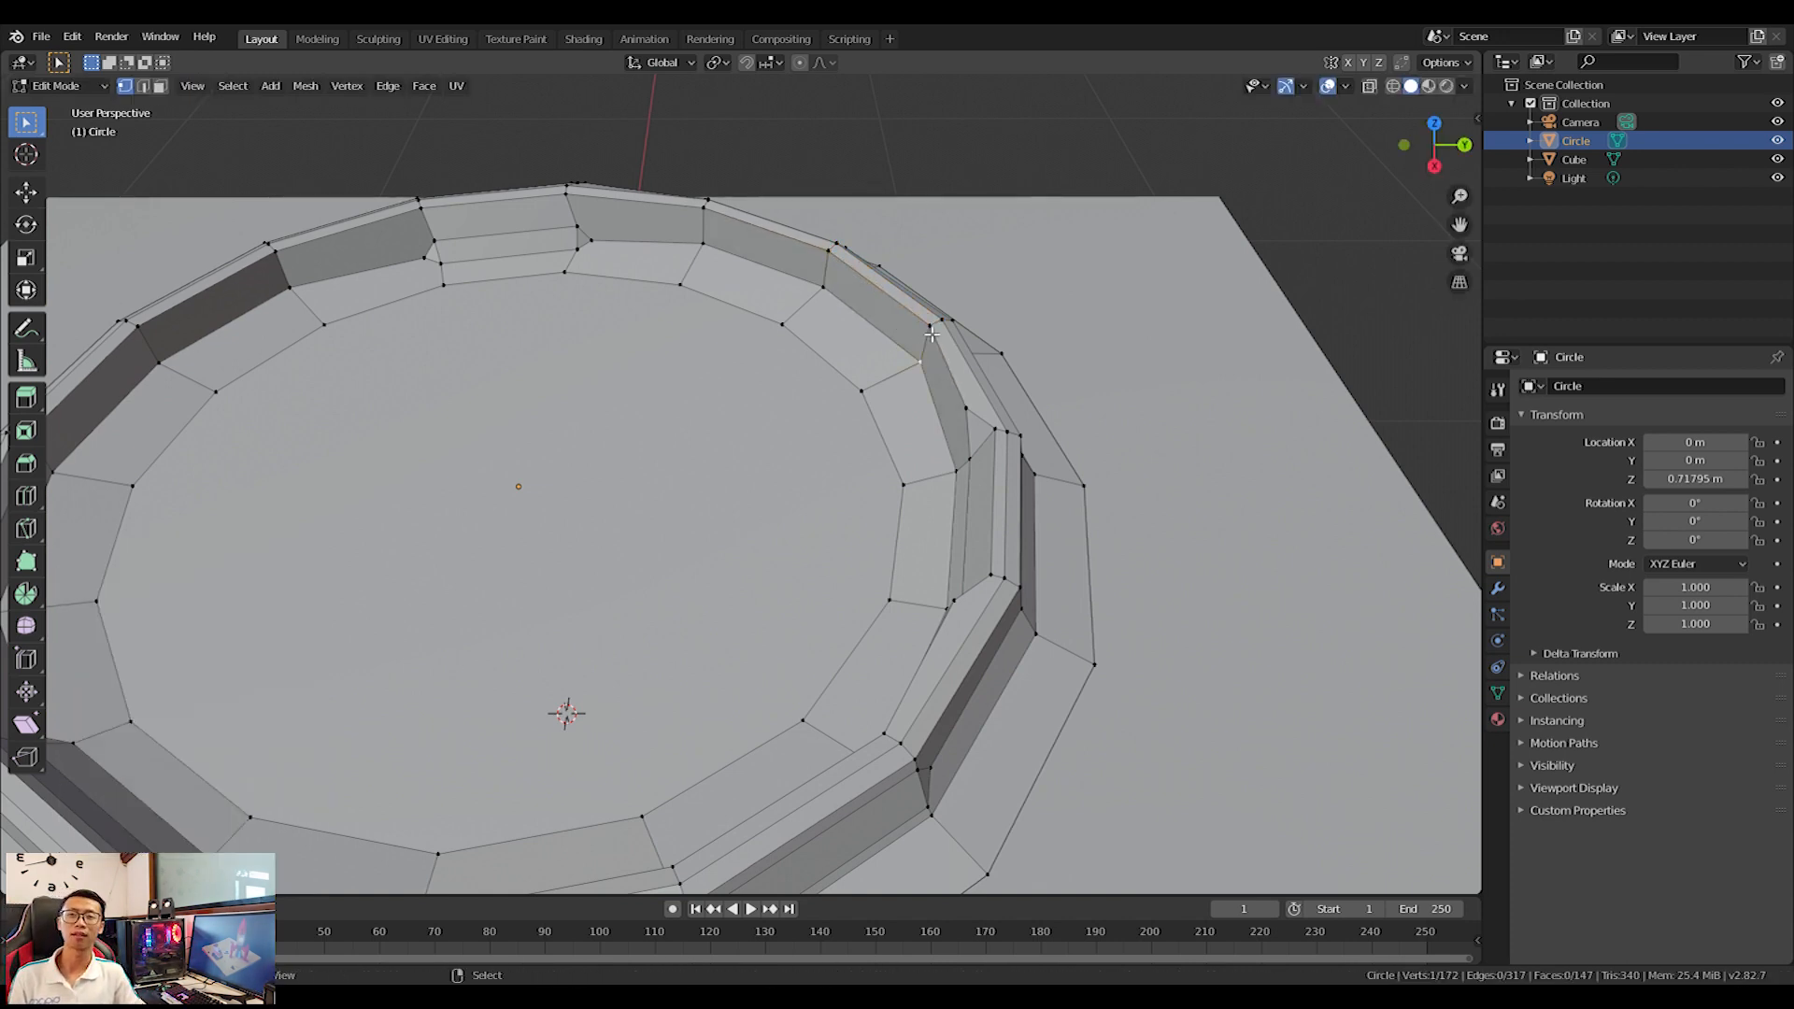
# Bevel the rim's upper inner edge more widely and move the beveled faces about 0.007 m along each axis.
pyautogui.hotkey('ctrl', 'b')
pyautogui.click(917, 352)
pyautogui.press('g')
pyautogui.click(909, 359)
pyautogui.scroll(-2, 909, 359)
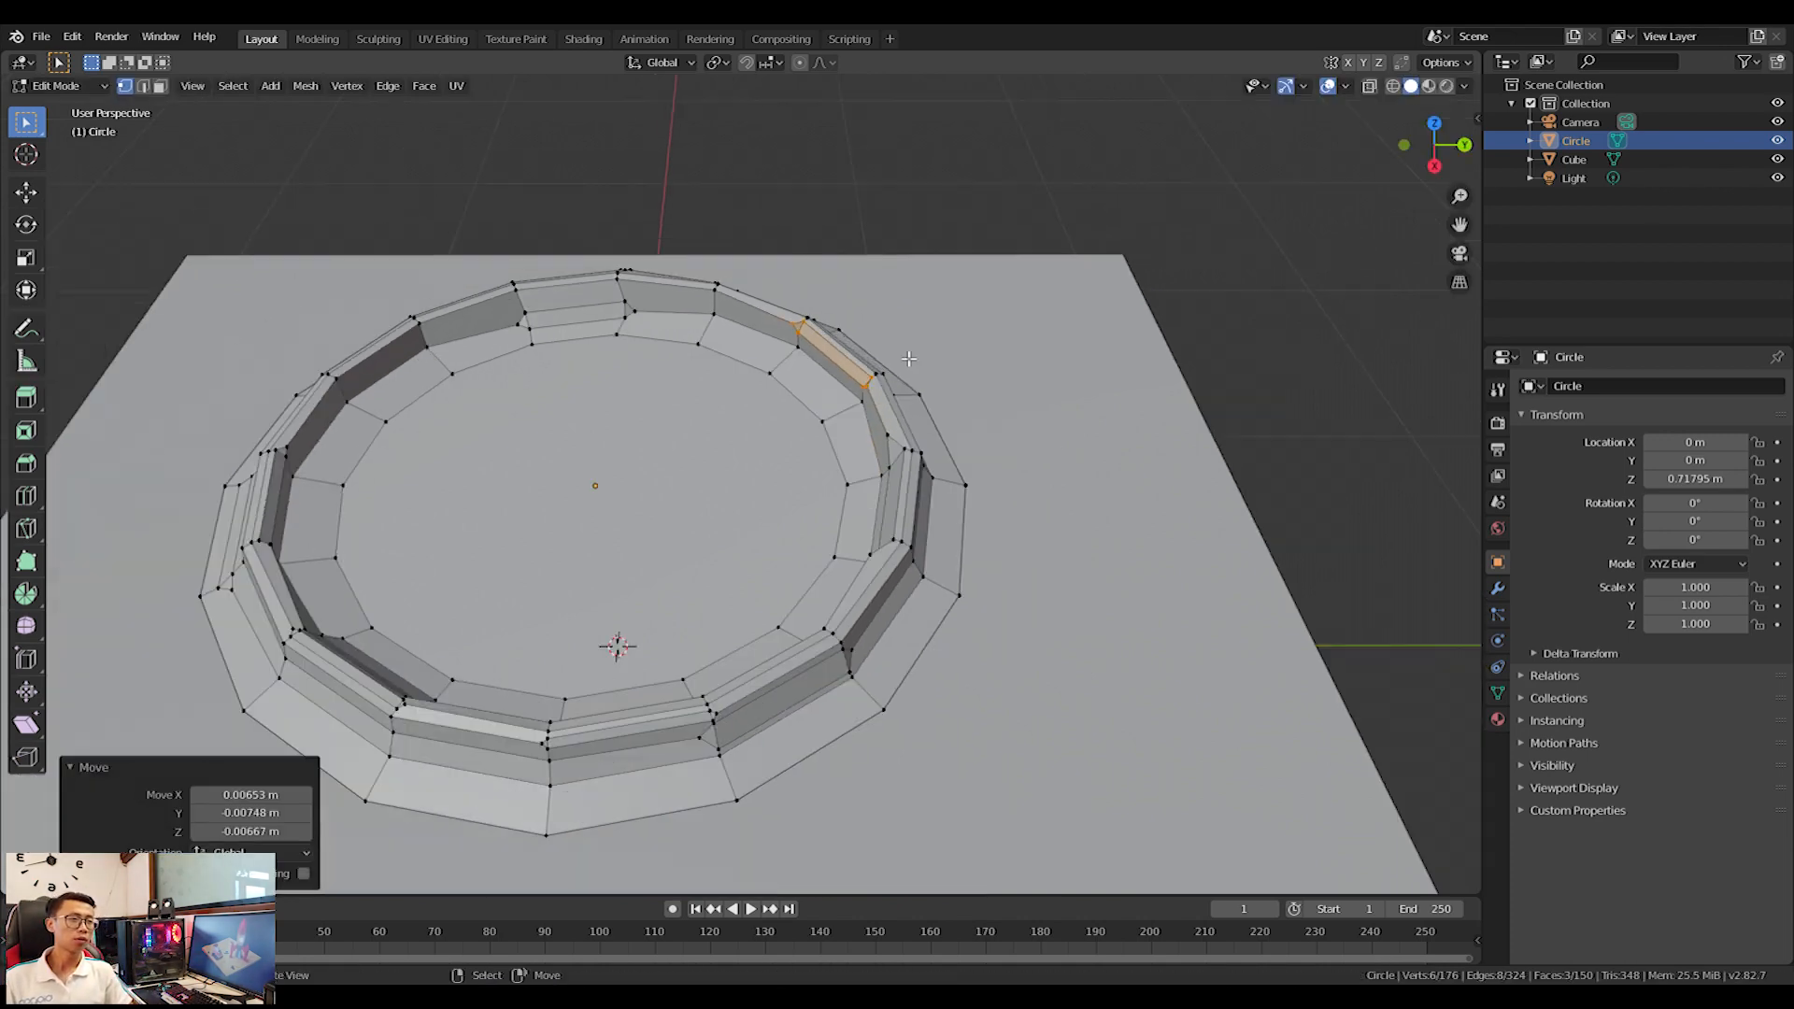
# Move the whole basin in top view toward the slab's rear edge, left of its centre.
pyautogui.press('Tab')
pyautogui.moveTo(767, 477); pyautogui.dragTo(897, 487, button='middle')
pyautogui.press('KP_7')
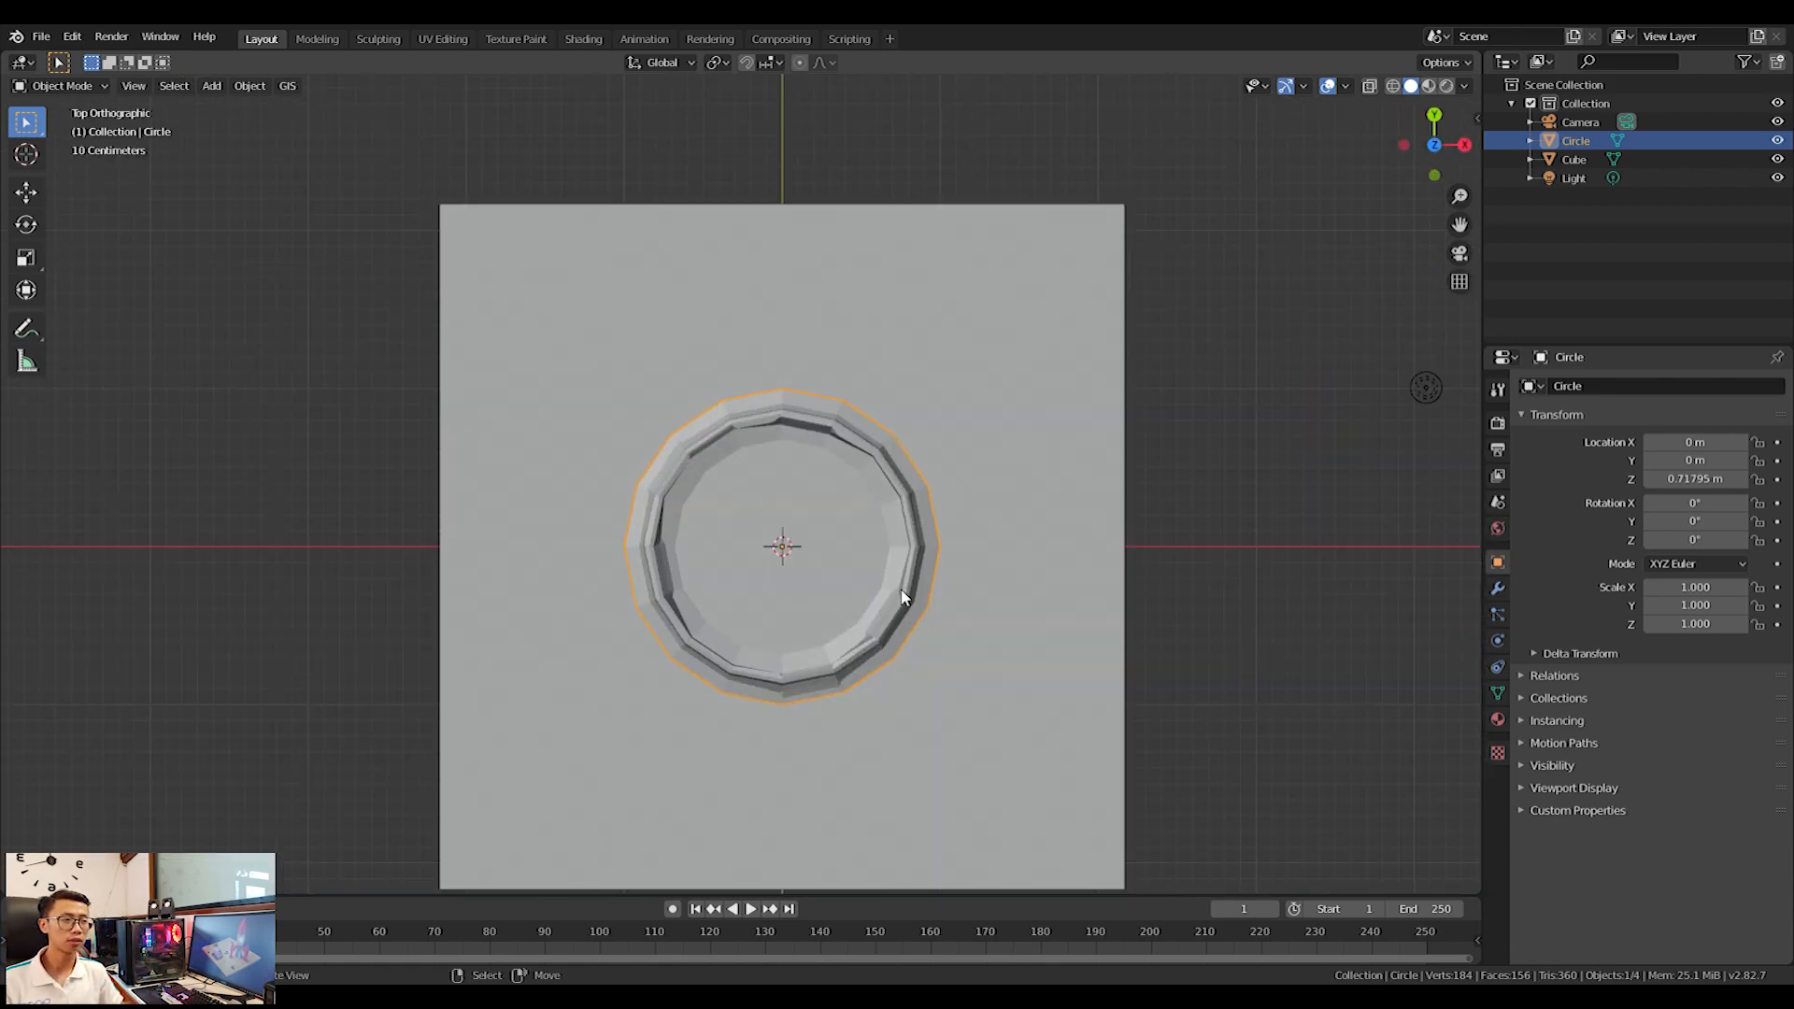
pyautogui.press('g')
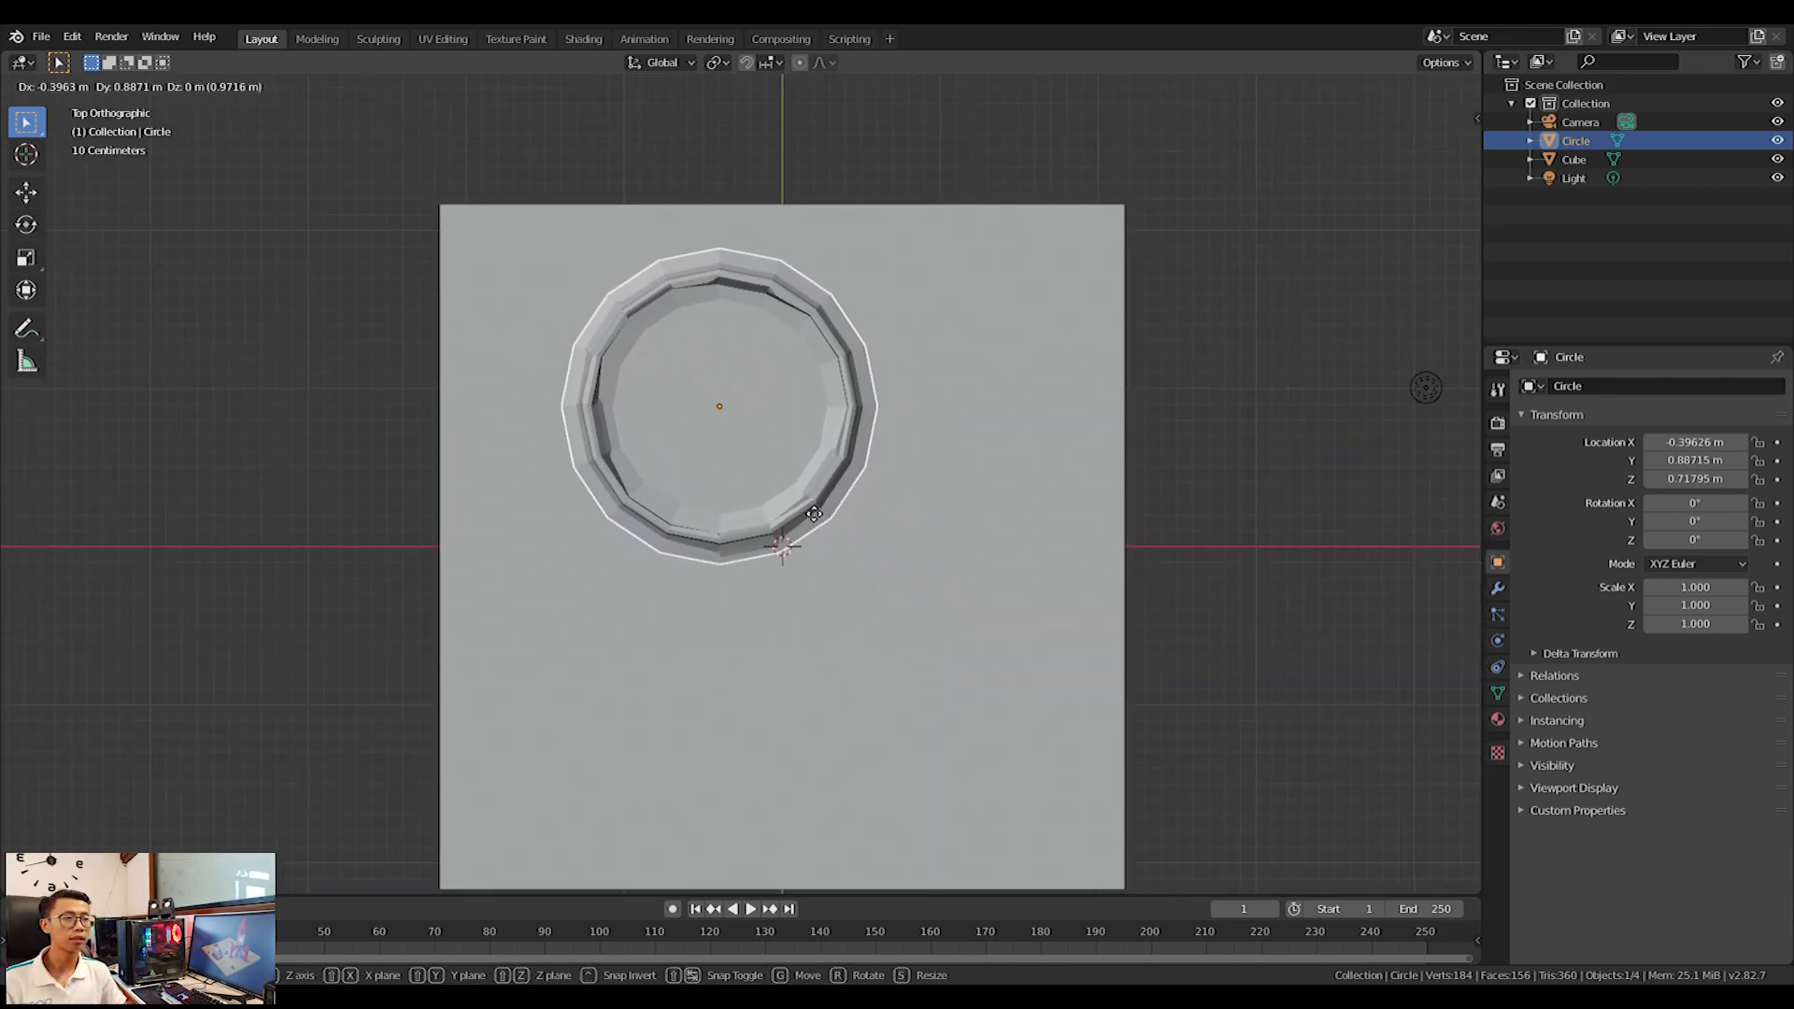
pyautogui.click(967, 605)
# Subdivide the slab's top face three times into an 8 by 8 grid of faces.
pyautogui.click(967, 605)
pyautogui.moveTo(968, 605); pyautogui.dragTo(809, 598, button='middle')
pyautogui.moveTo(850, 480); pyautogui.dragTo(755, 625, button='middle')
pyautogui.press('Tab')
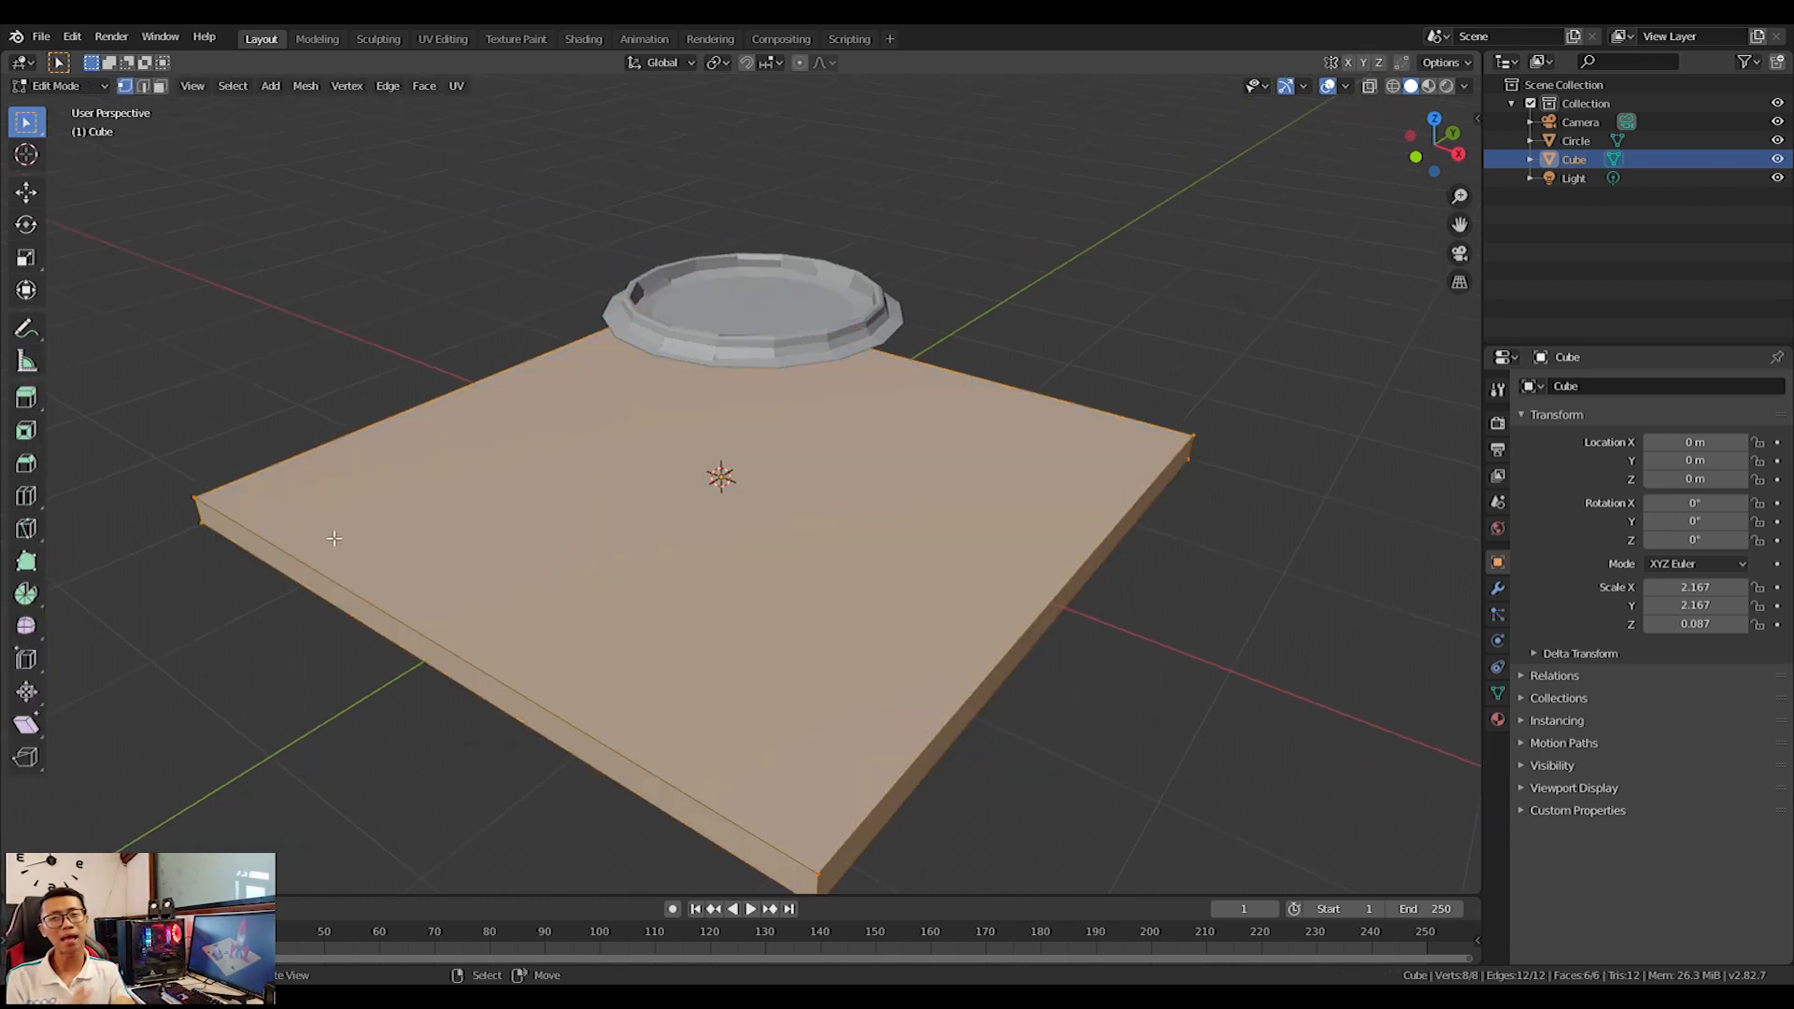
pyautogui.press('3')
pyautogui.click(721, 481)
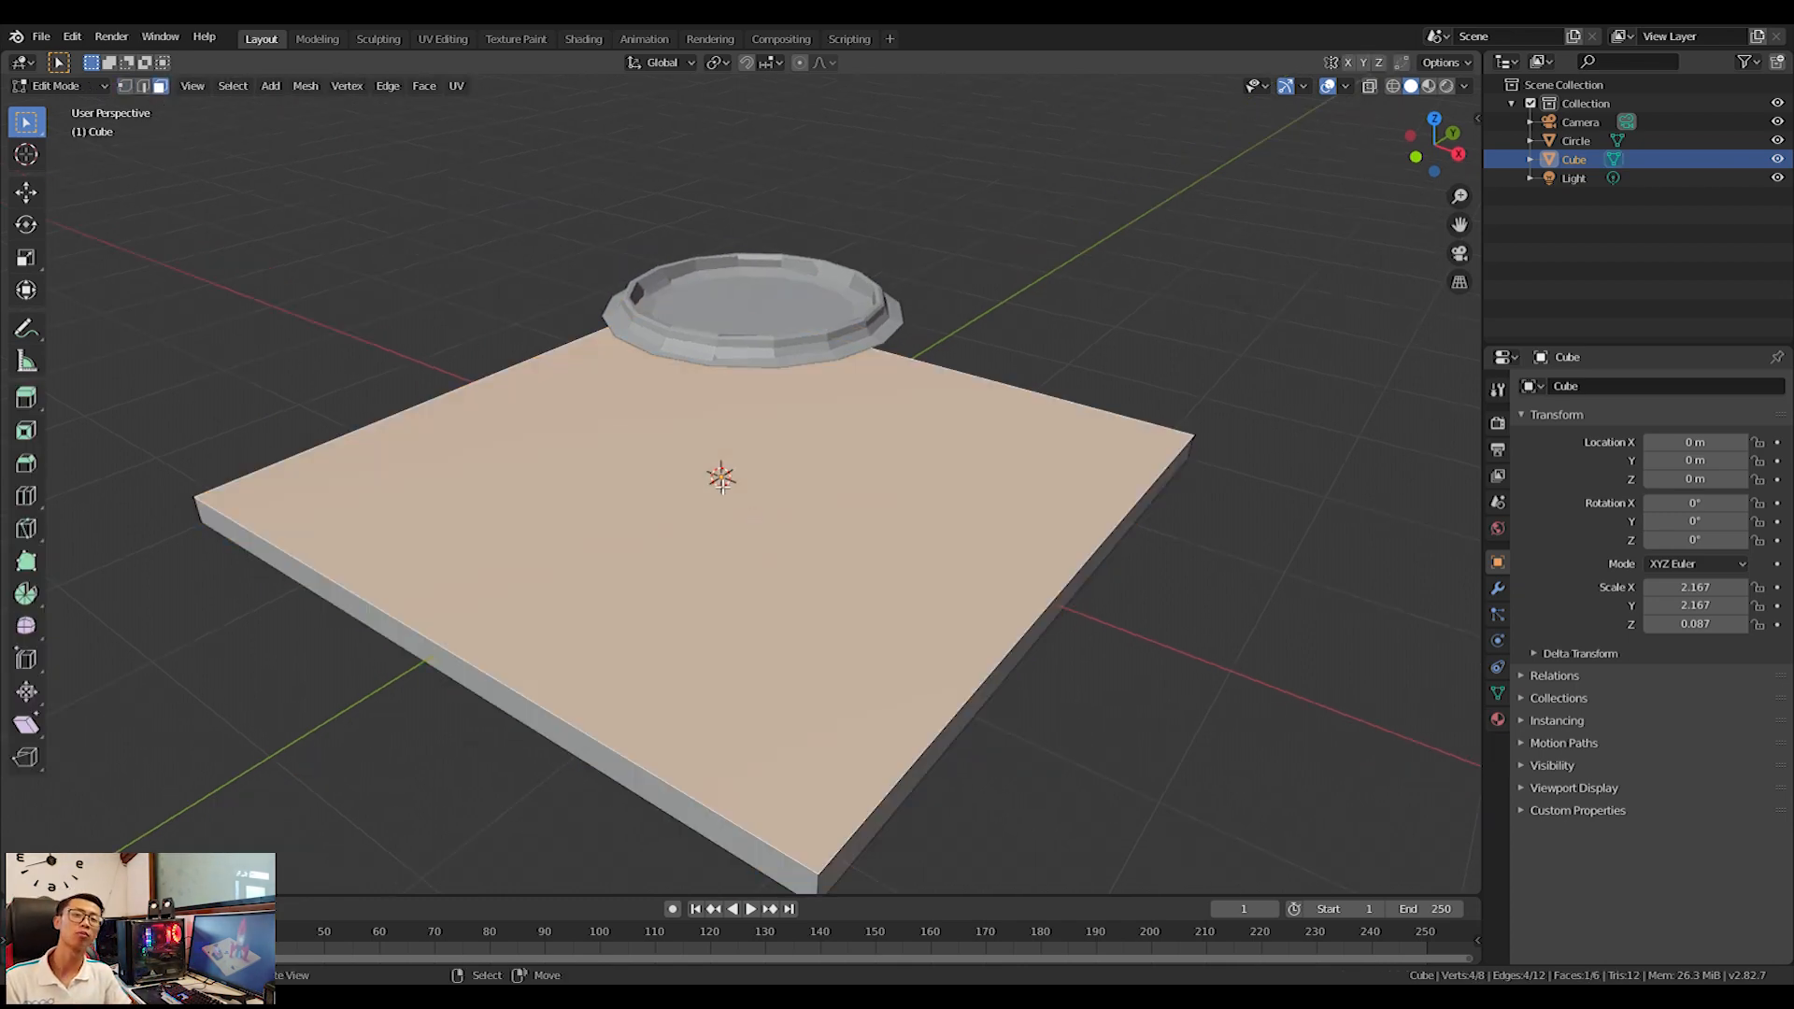
pyautogui.rightClick(816, 552)
pyautogui.click(740, 549)
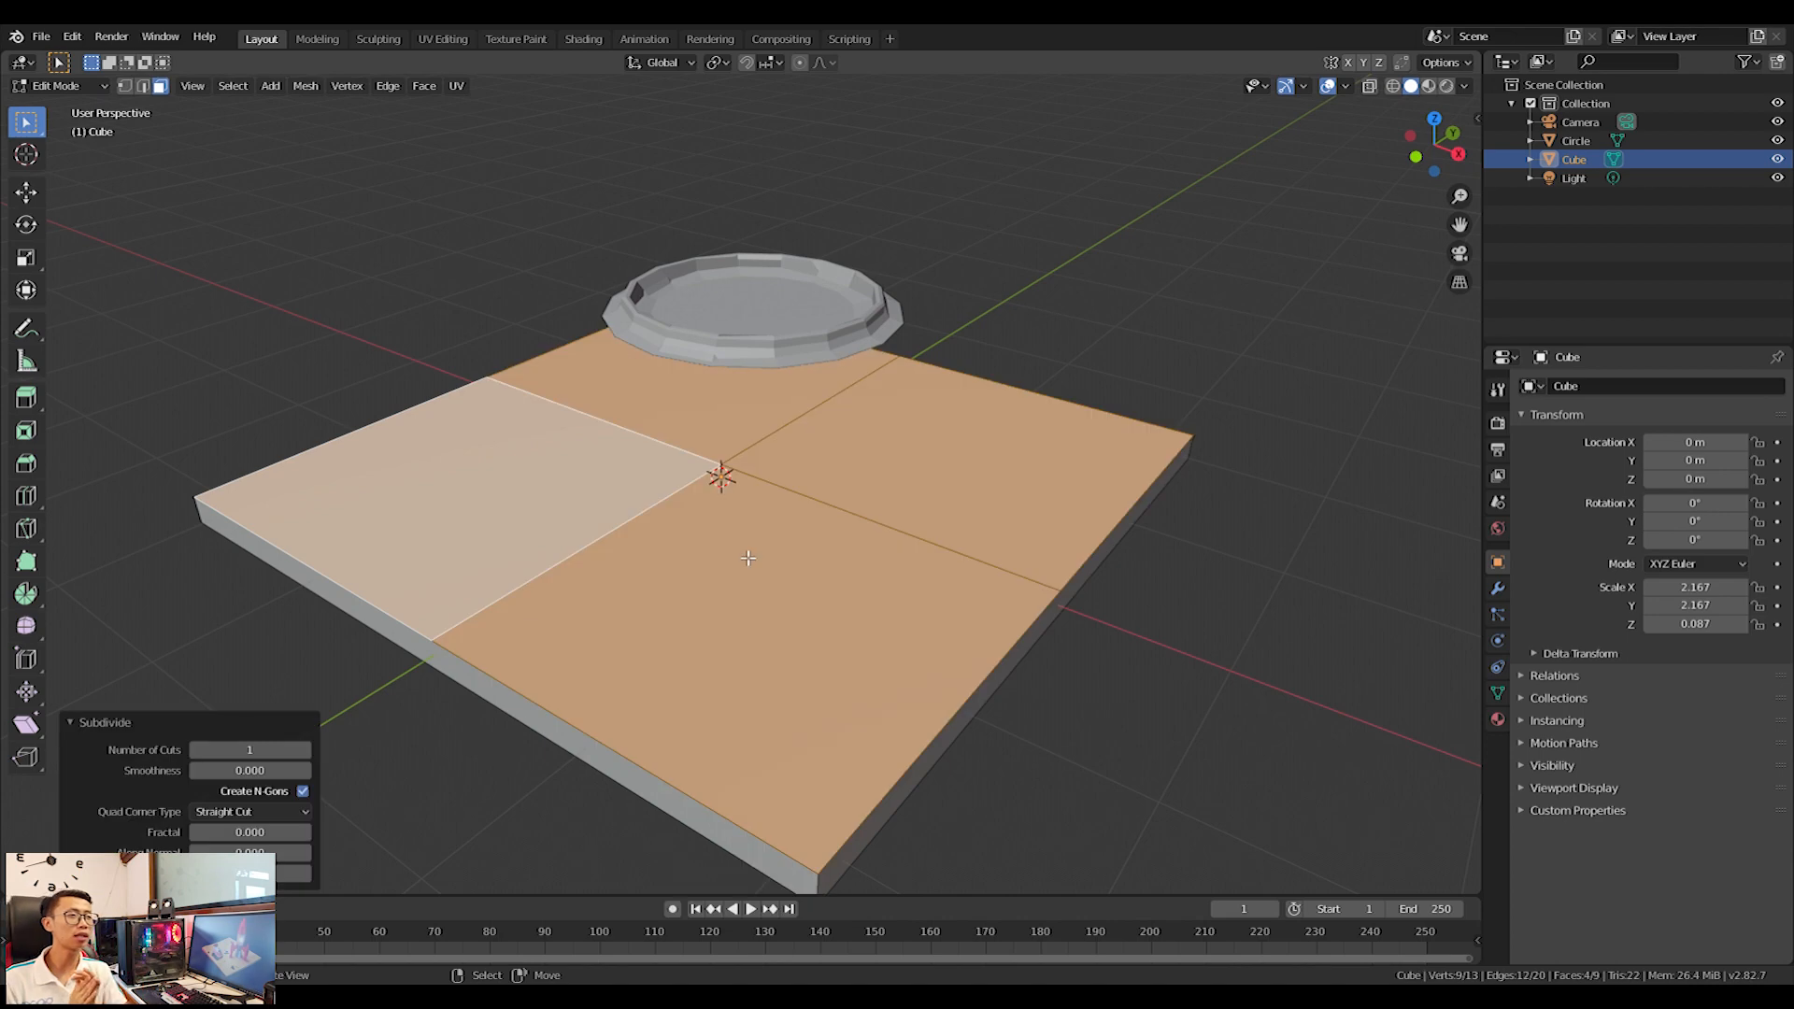
pyautogui.rightClick(748, 557)
pyautogui.click(749, 555)
pyautogui.rightClick(748, 558)
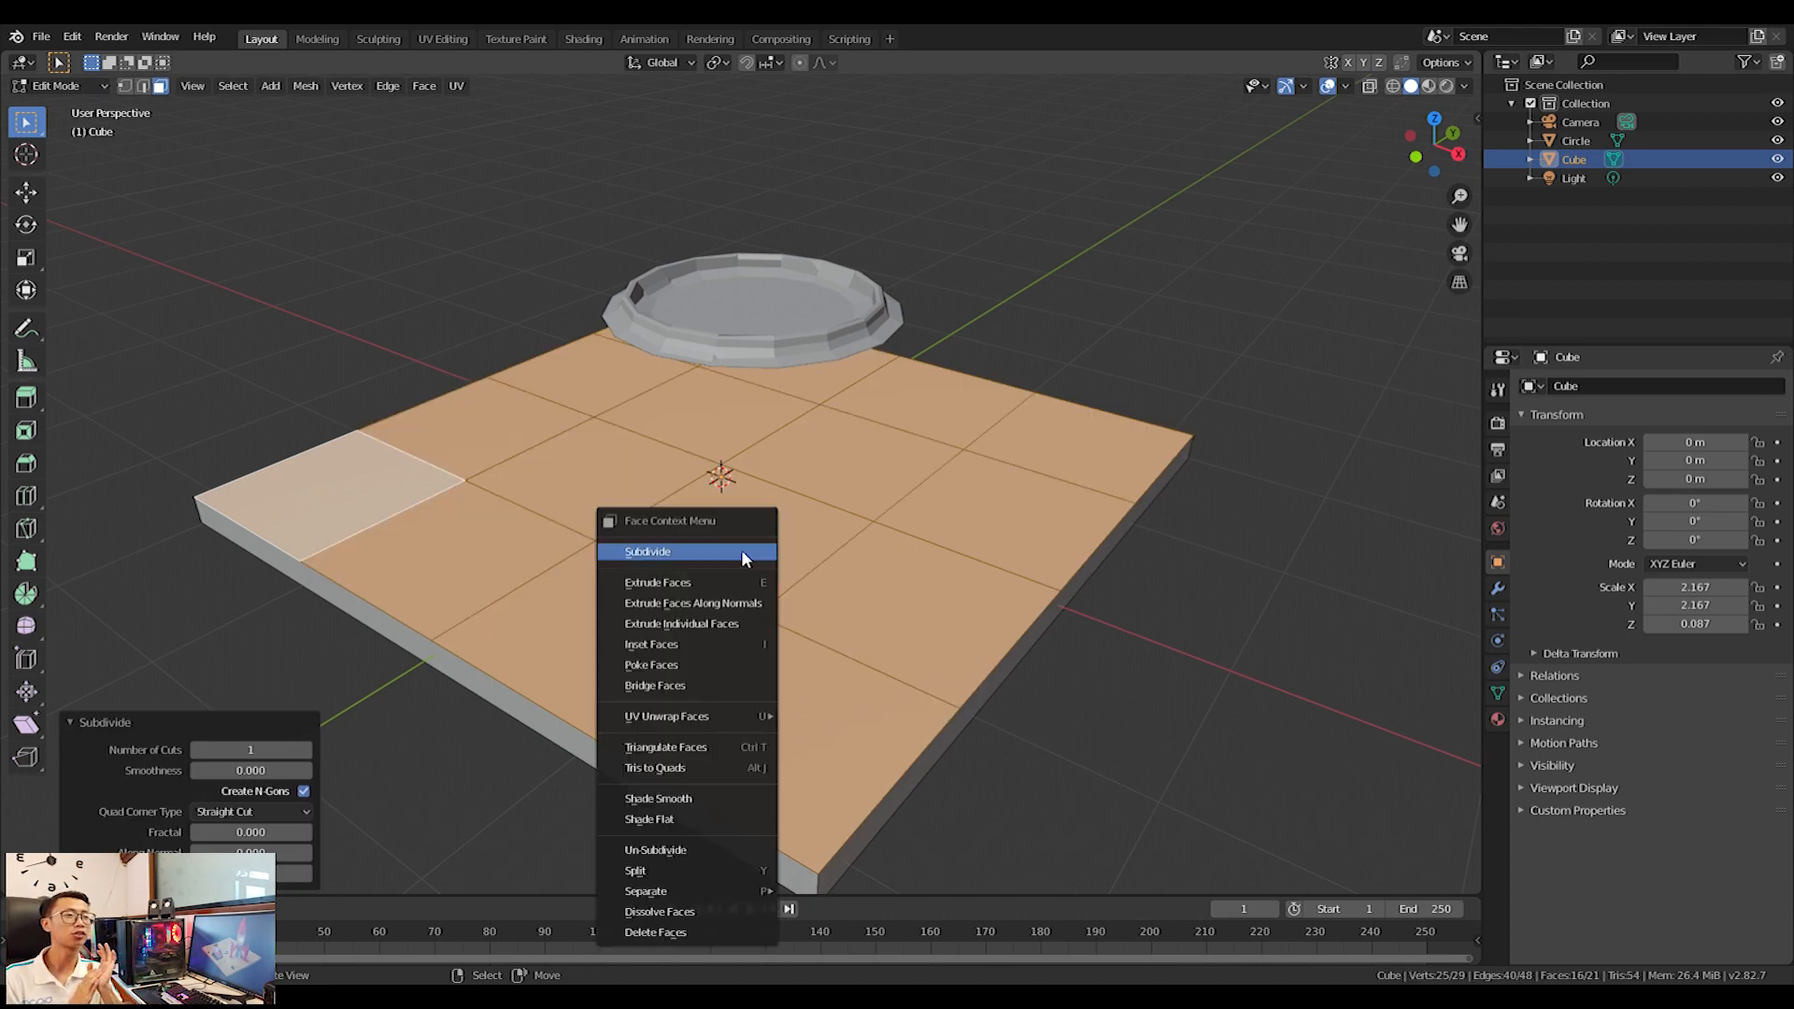
pyautogui.click(749, 552)
pyautogui.moveTo(915, 571); pyautogui.dragTo(766, 505, button='middle')
pyautogui.press('Tab')
pyautogui.press('Tab')
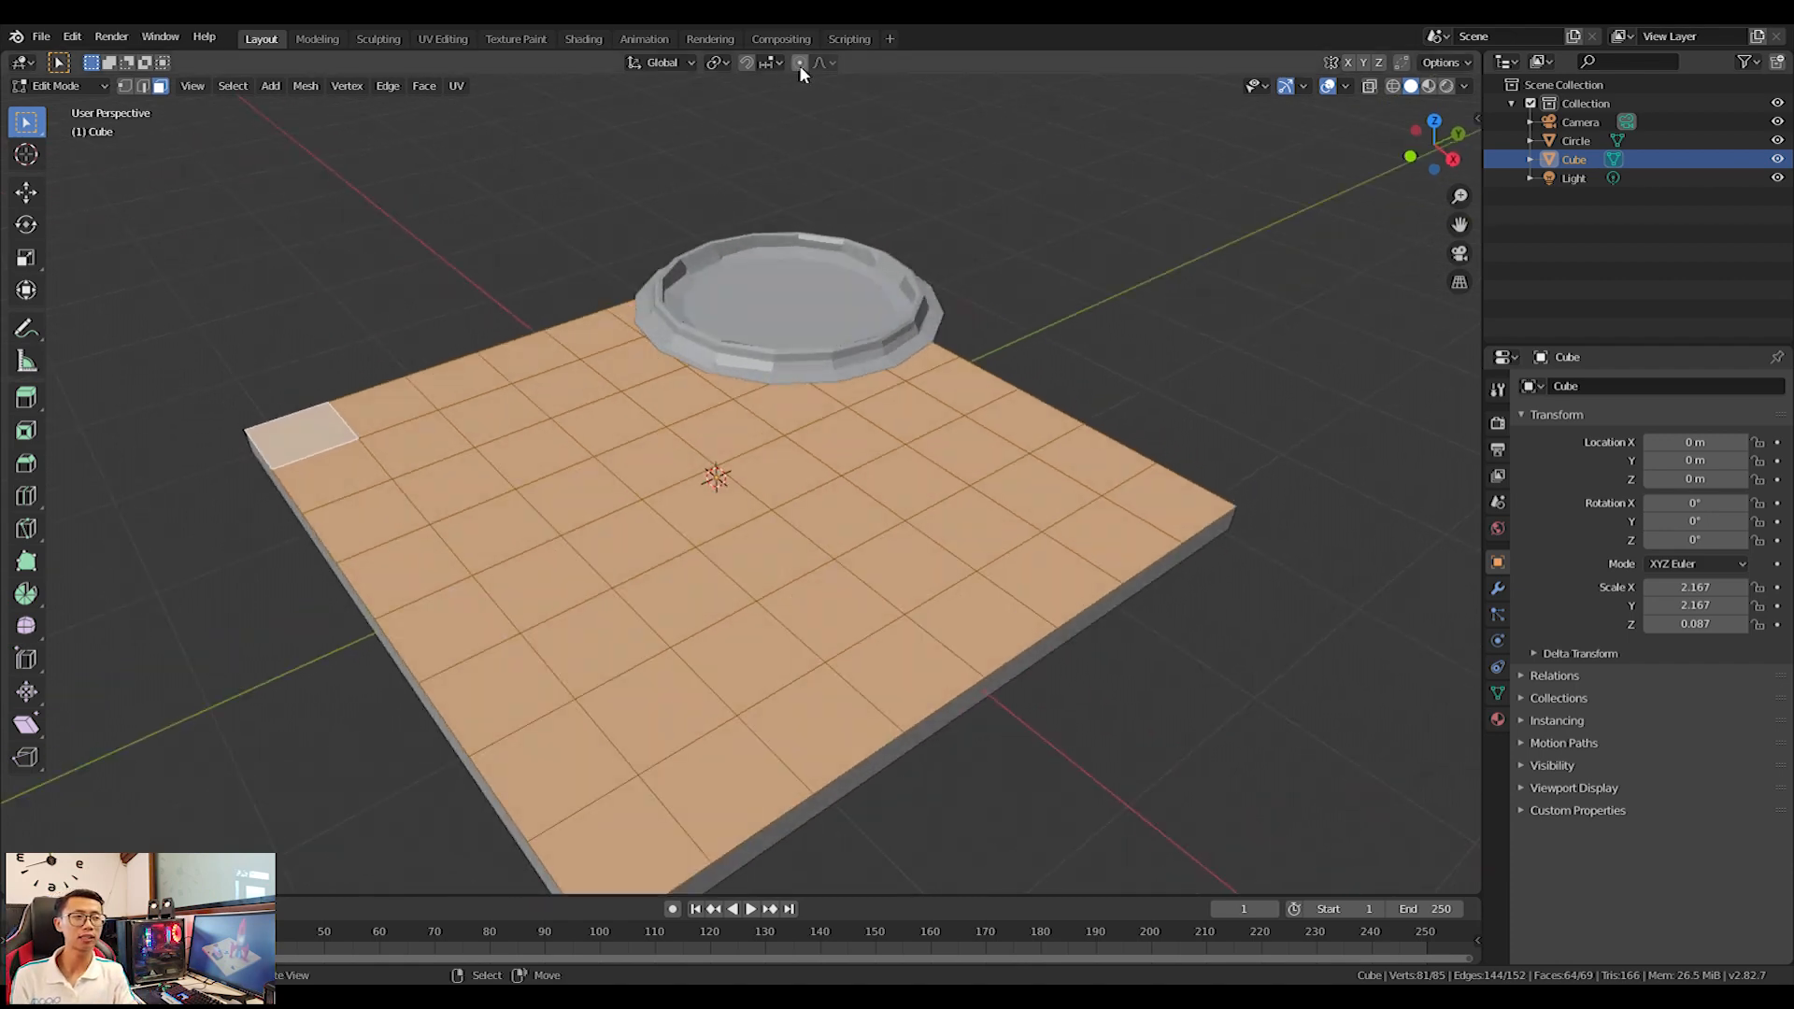
# Enable proportional editing with Smooth falloff and raise a face beside the slab's centre about 0.048 m in Z.
pyautogui.click(822, 65)
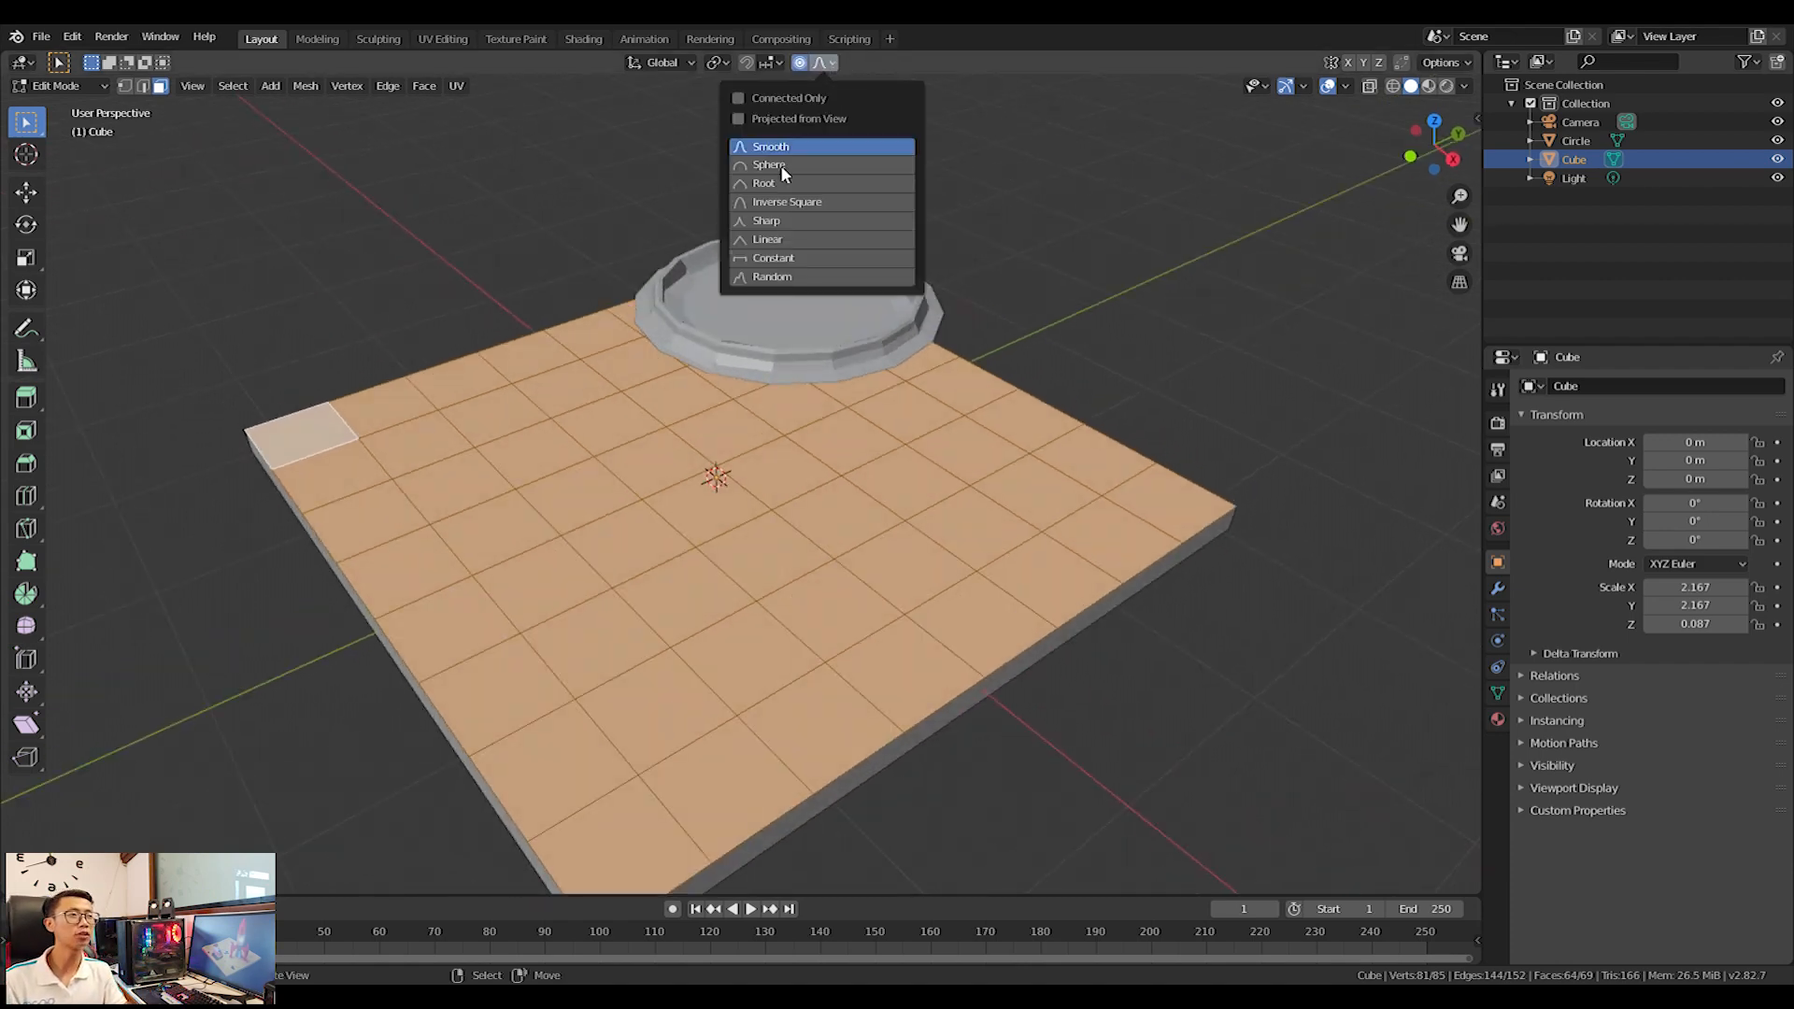
pyautogui.moveTo(738, 523); pyautogui.dragTo(790, 537, button='middle')
pyautogui.click(790, 538)
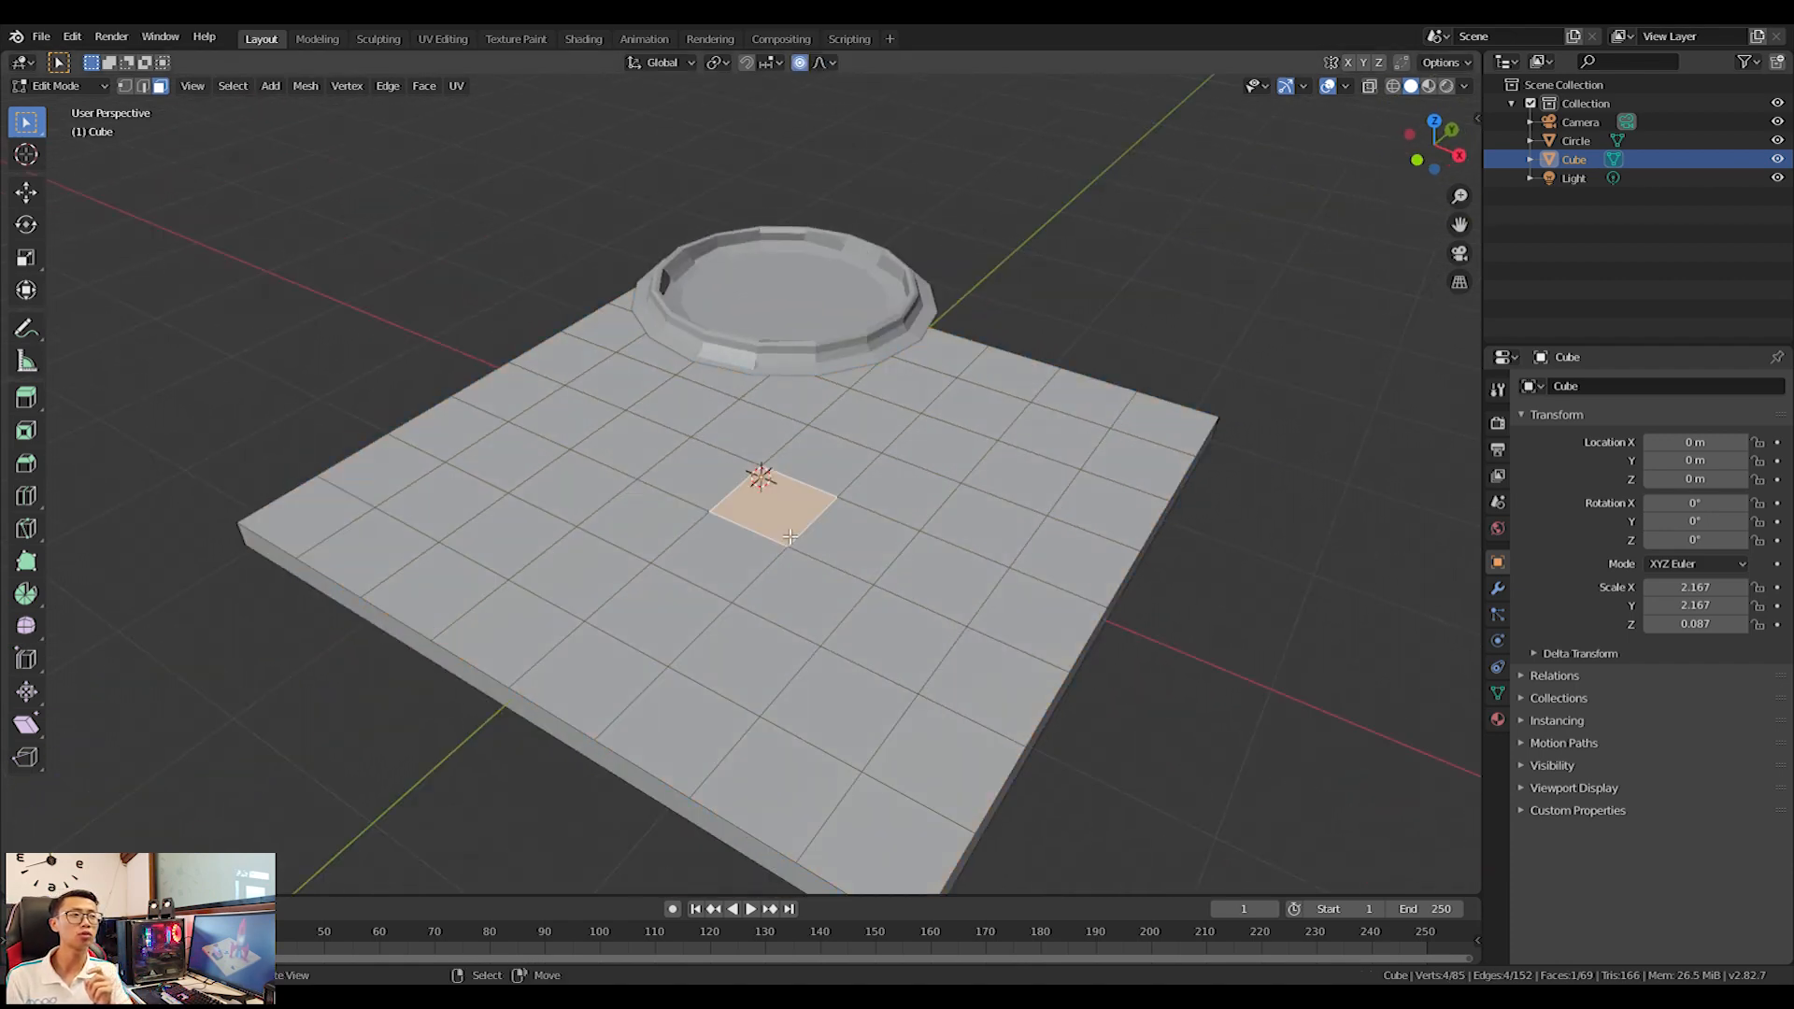
pyautogui.press('g')
pyautogui.press('z')
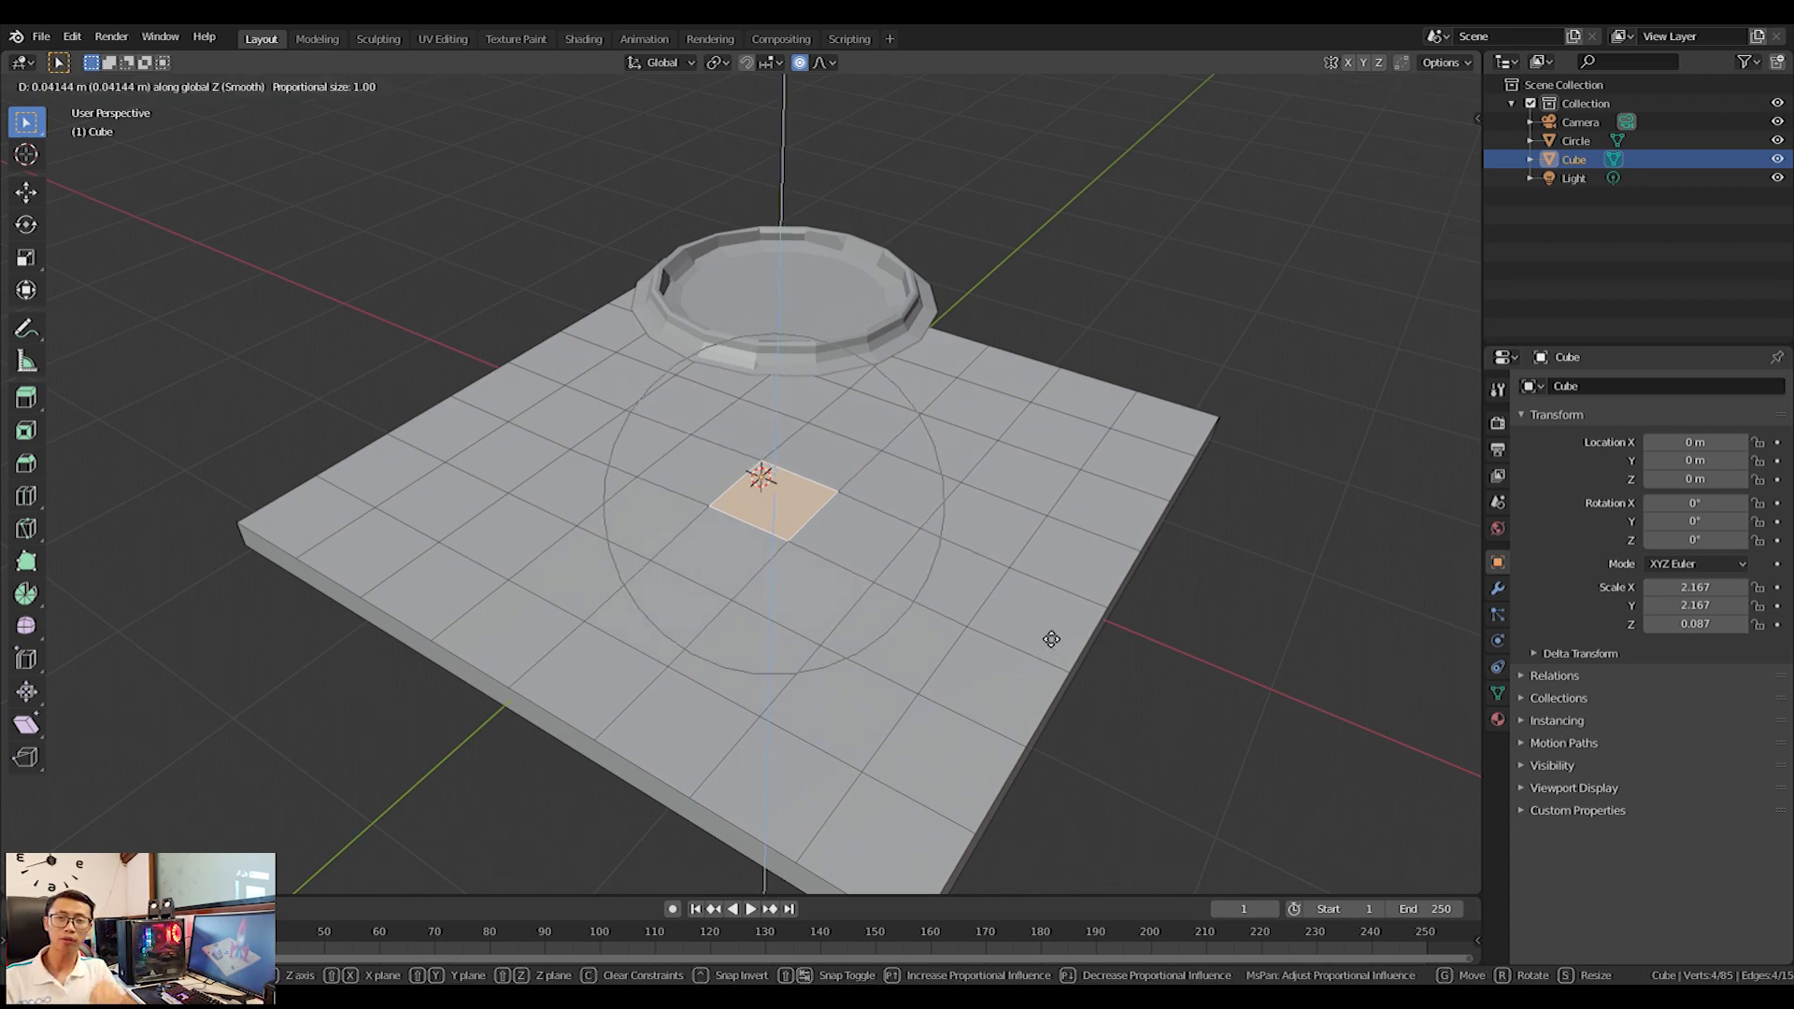
pyautogui.click(893, 589)
# Move two separate vertices of the slab's top slightly with proportional editing to make the surface uneven.
pyautogui.moveTo(893, 589); pyautogui.dragTo(1108, 540, button='middle')
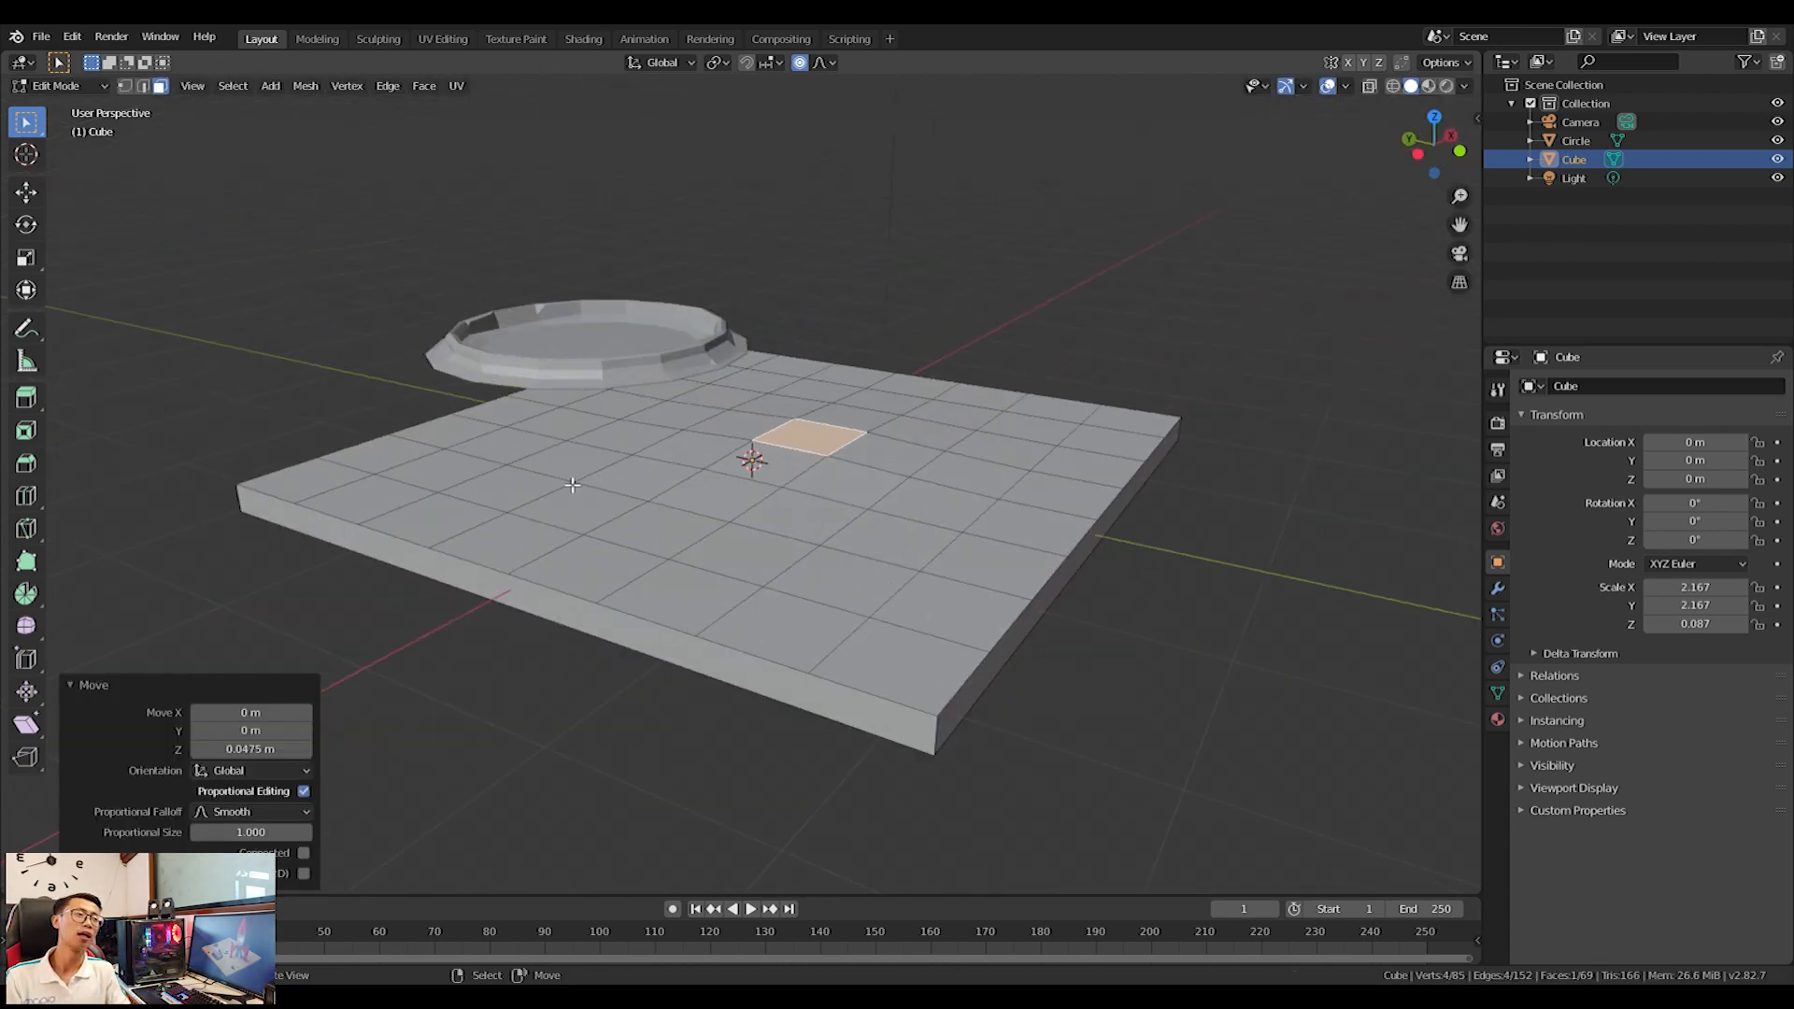
pyautogui.press('g')
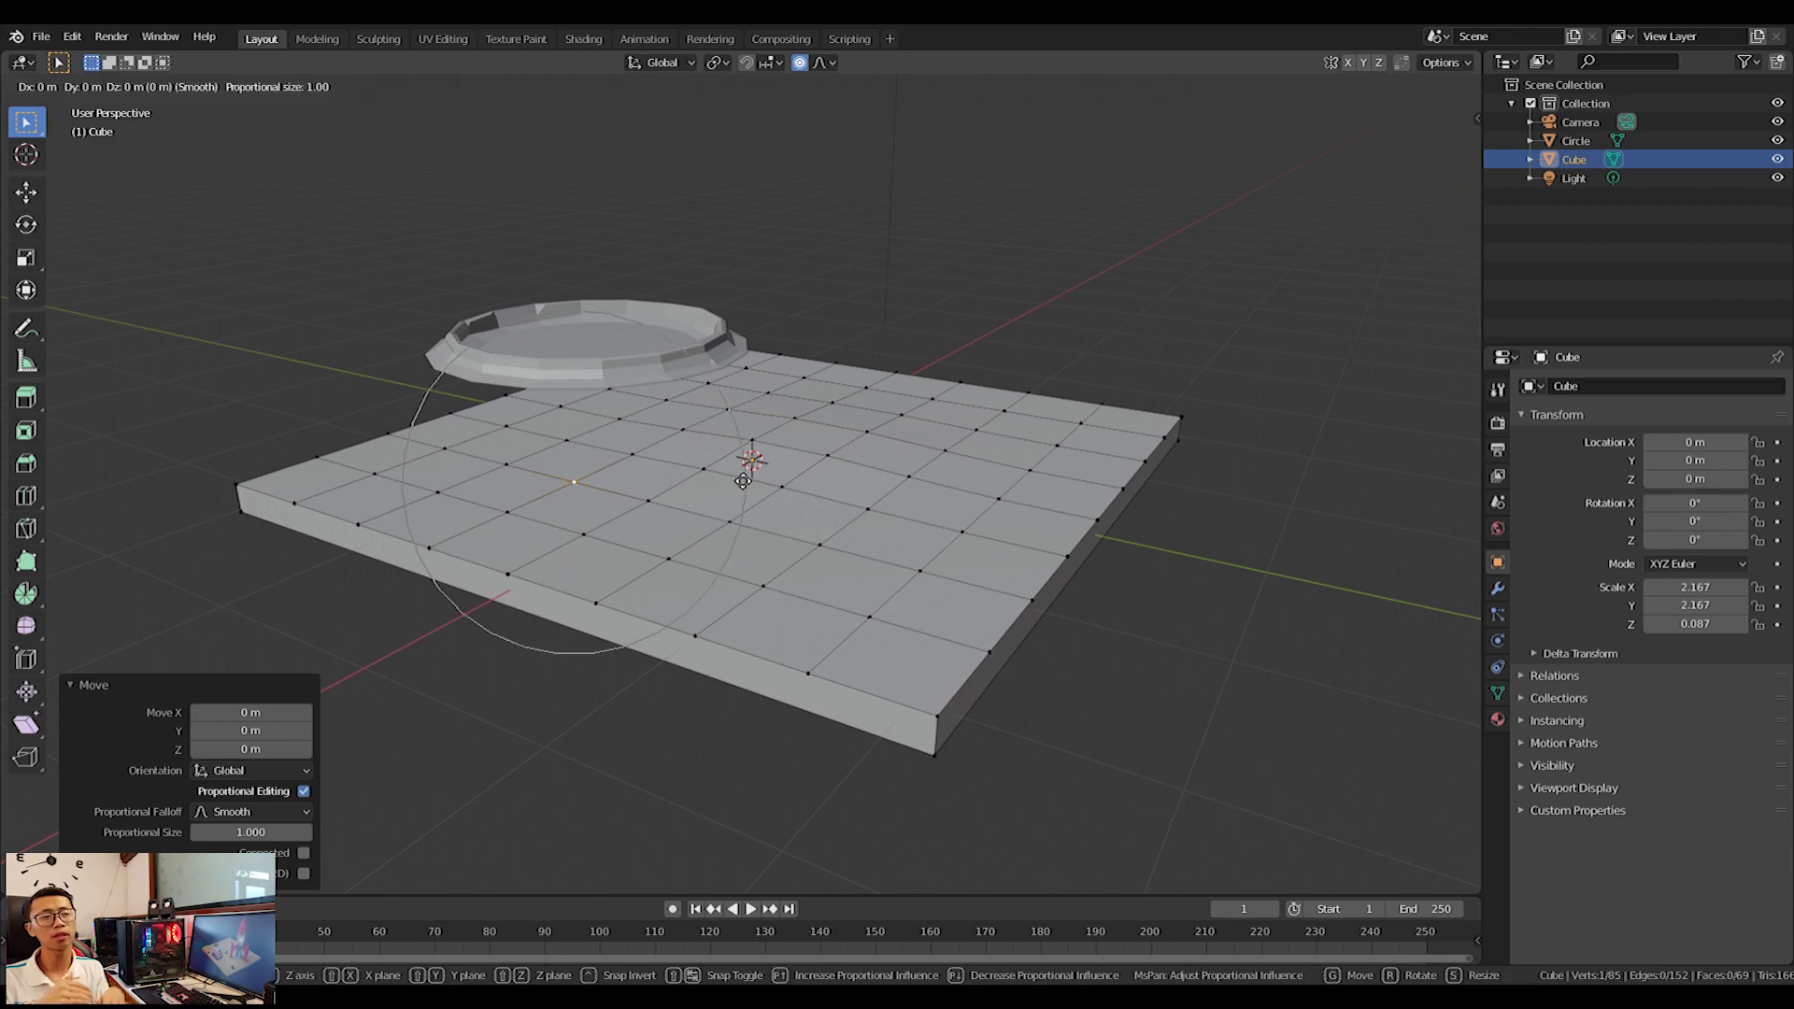
pyautogui.click(741, 493)
pyautogui.rightClick(897, 520)
pyautogui.press('g')
pyautogui.click(920, 513)
# Raise a vertex near the slab's back-right corner about 0.231 m in Z and adjust the raised area's height.
pyautogui.moveTo(1010, 491); pyautogui.dragTo(869, 559, button='middle')
pyautogui.rightClick(1073, 362)
pyautogui.press('g')
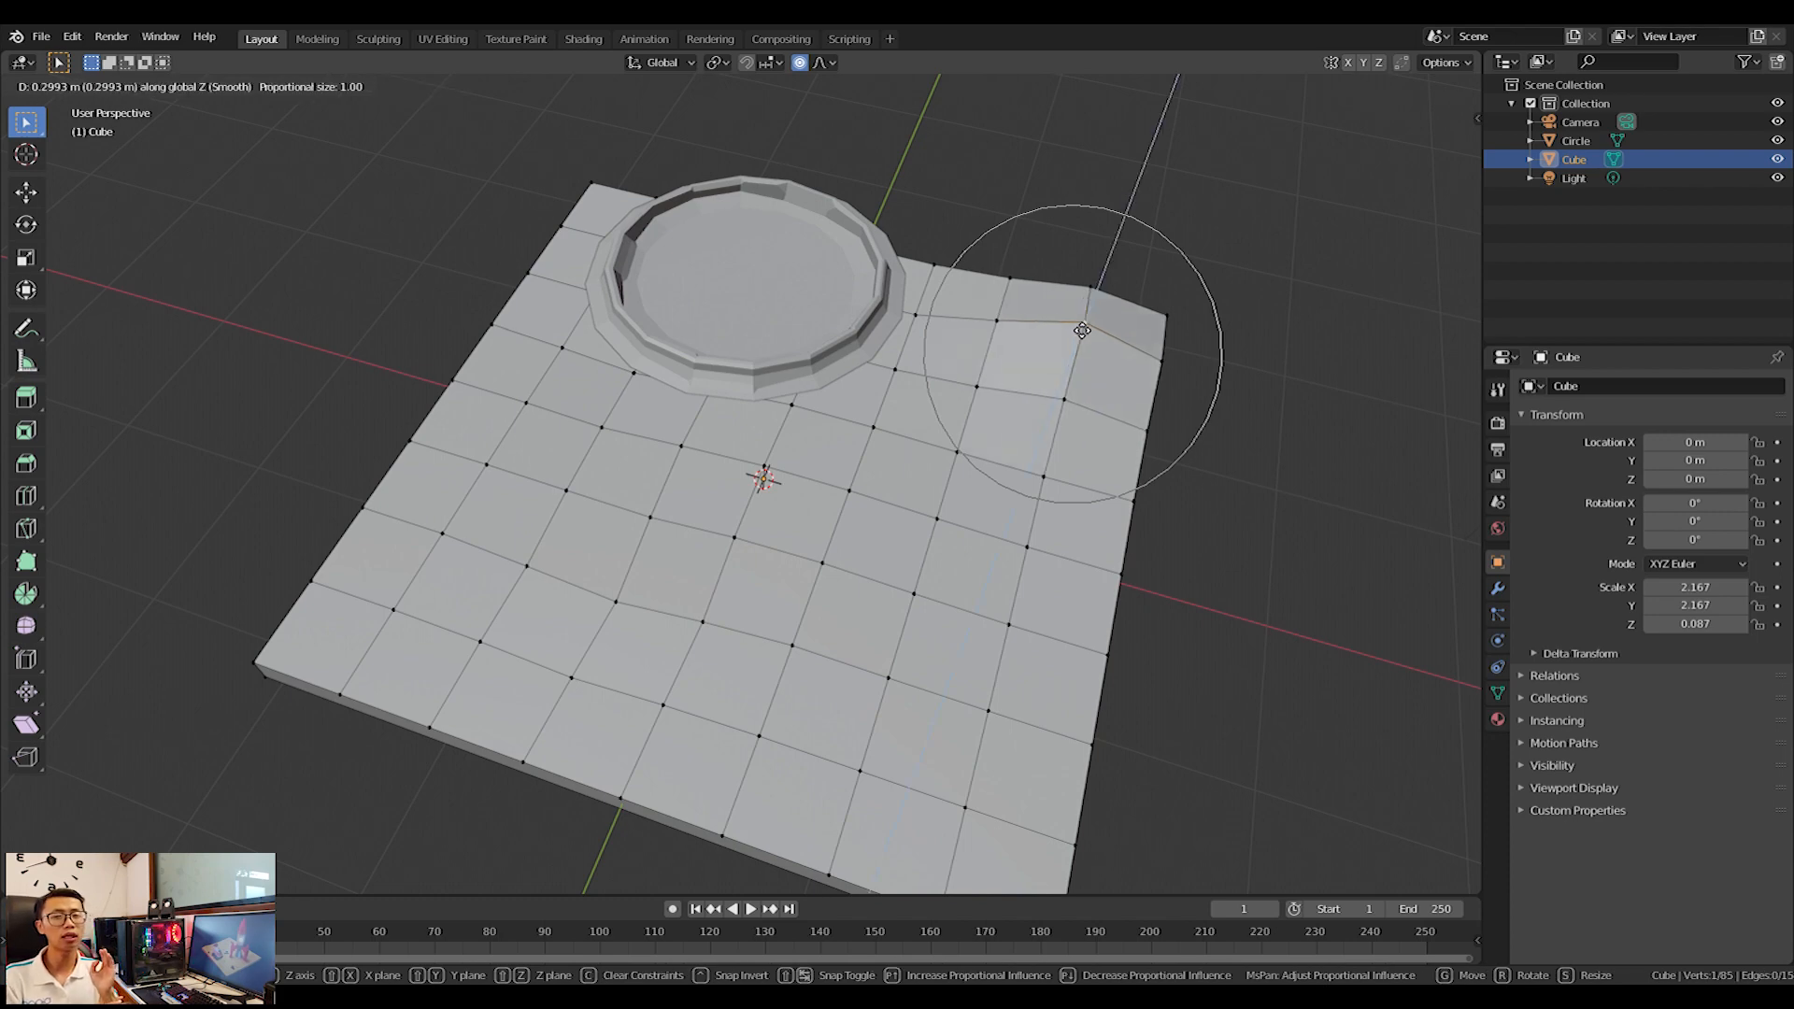
pyautogui.press('z')
pyautogui.click(1080, 323)
pyautogui.moveTo(1080, 322); pyautogui.dragTo(900, 344, button='middle')
pyautogui.moveTo(943, 339); pyautogui.dragTo(1034, 369, button='middle')
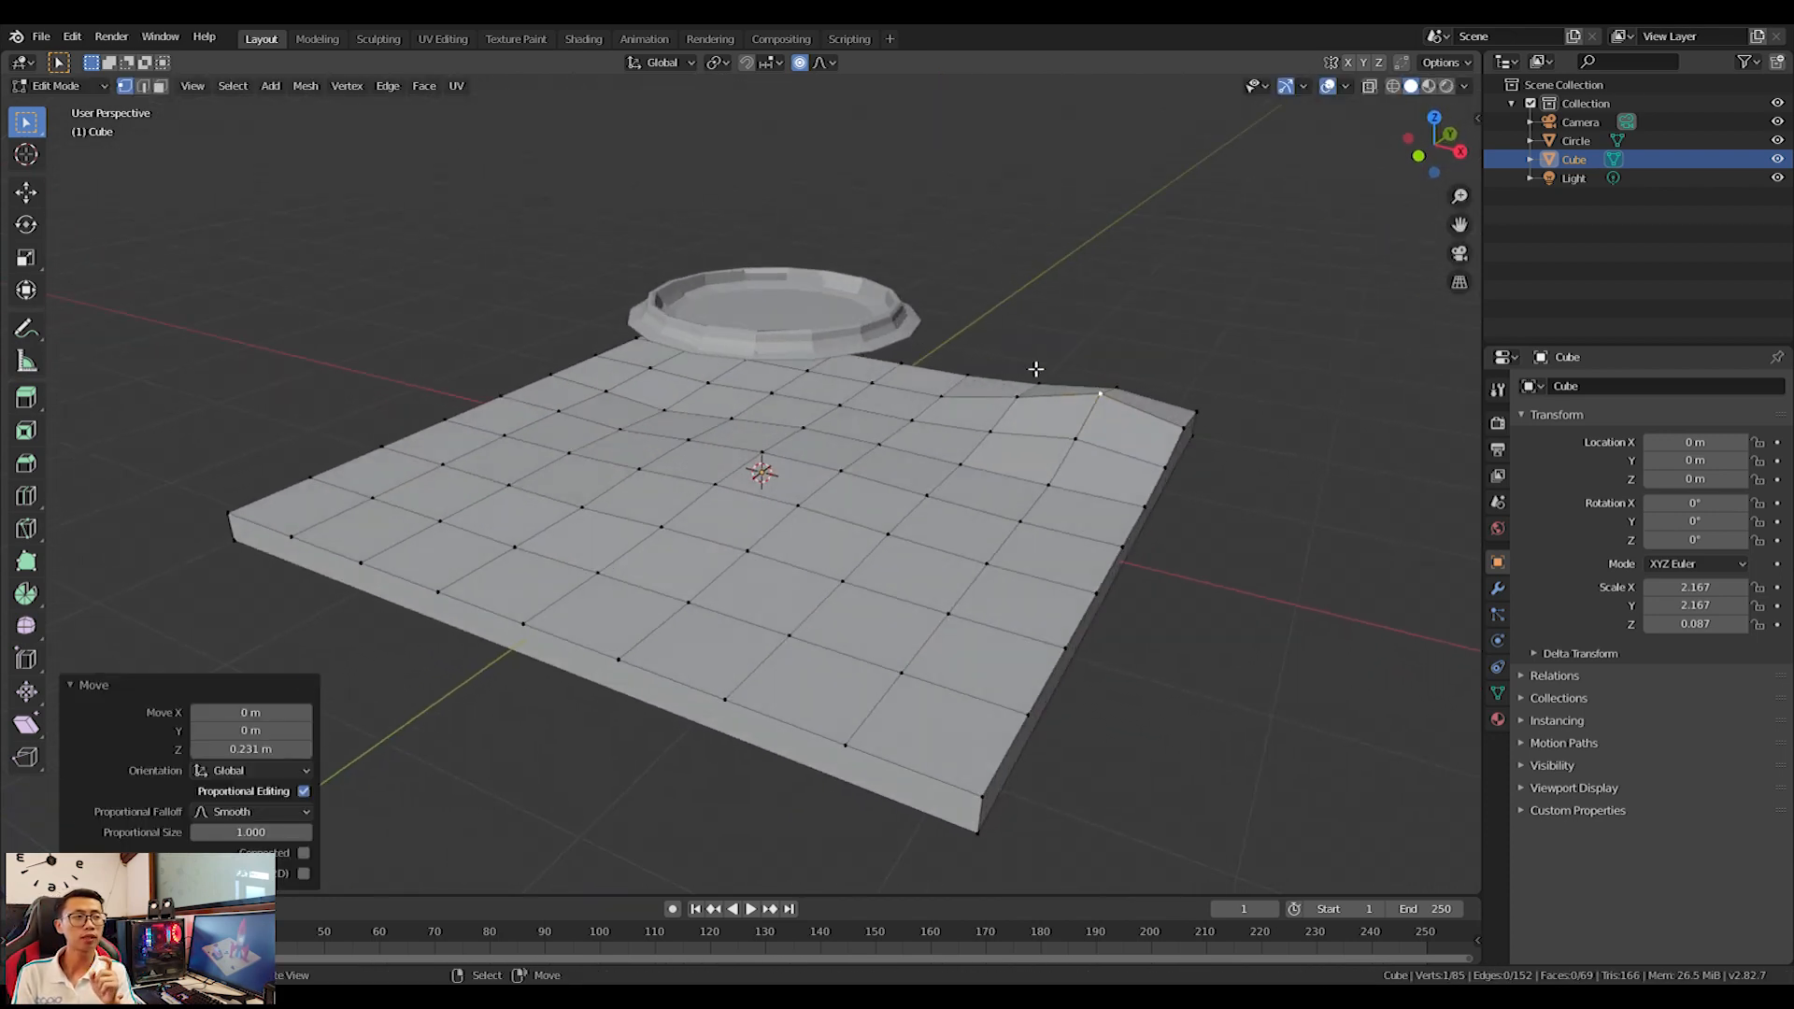
pyautogui.press('g')
pyautogui.press('z')
pyautogui.click(1039, 398)
# Move three more top vertices, one beside the basin and two on the slab's left half, with proportional editing.
pyautogui.rightClick(802, 376)
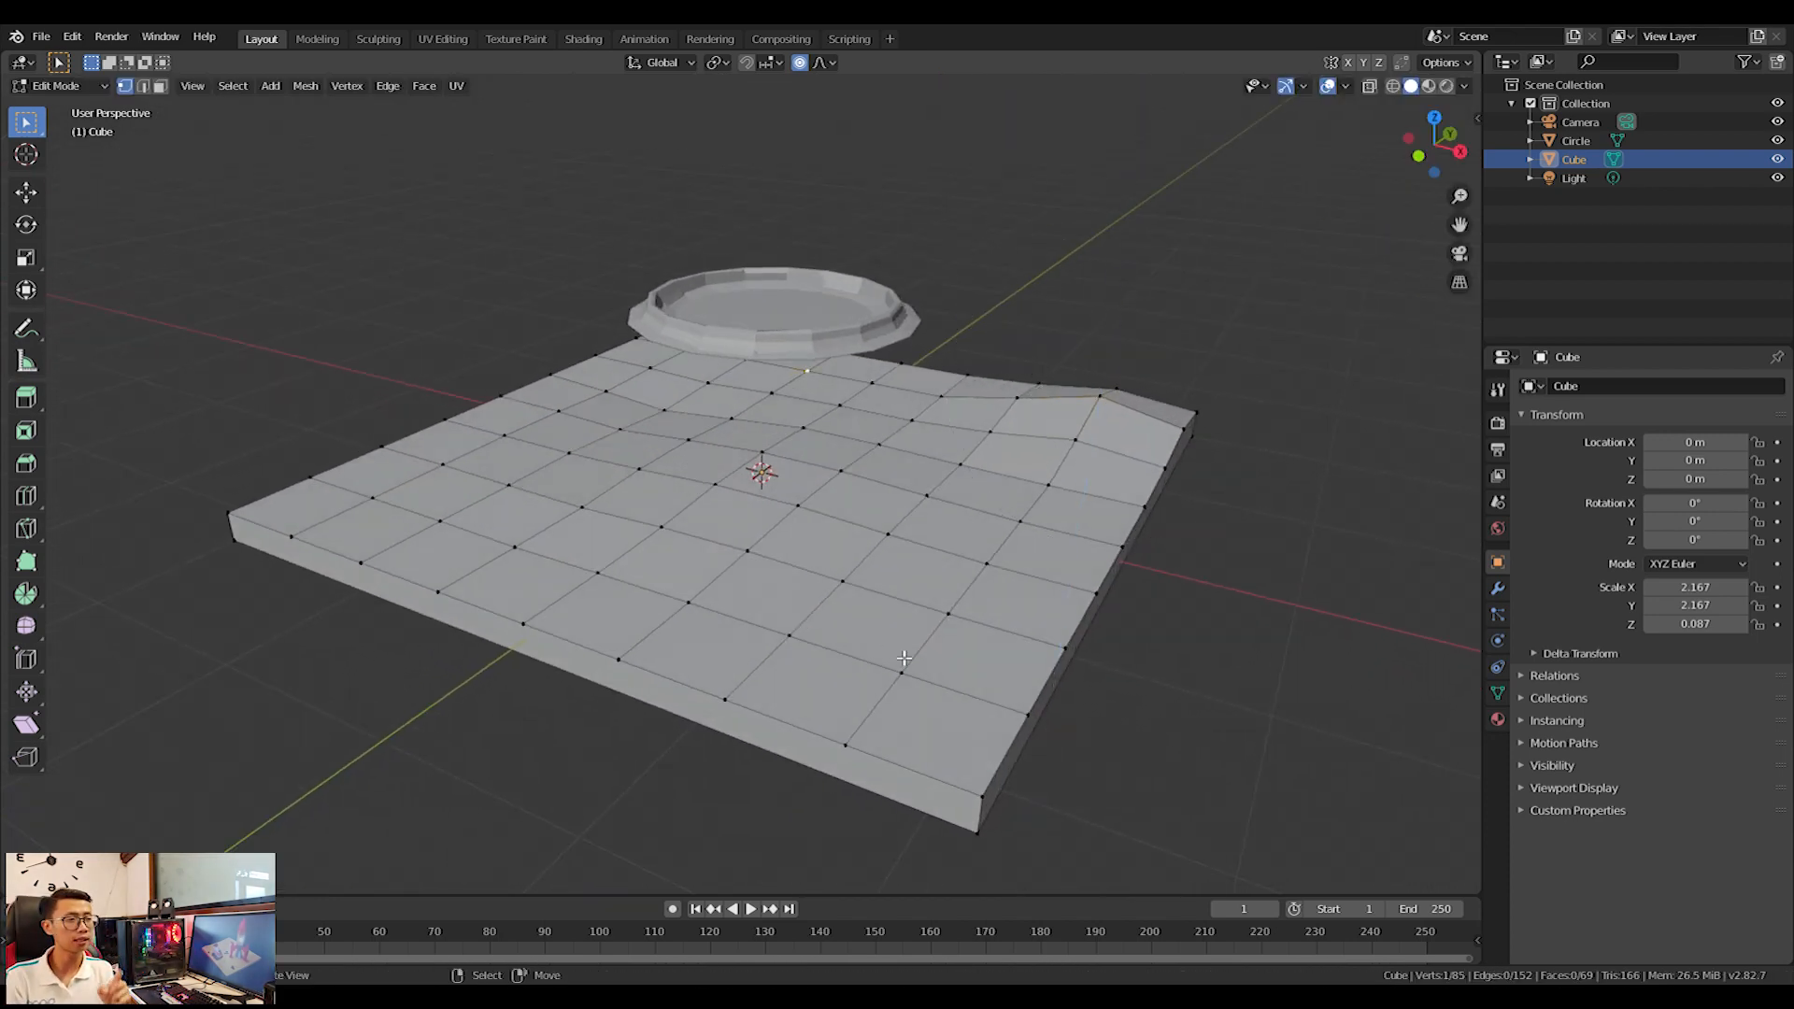
pyautogui.press('g')
pyautogui.press('z')
pyautogui.click(990, 744)
pyautogui.rightClick(584, 505)
pyautogui.press('g')
pyautogui.click(611, 498)
pyautogui.rightClick(473, 472)
pyautogui.press('g')
pyautogui.press('z')
pyautogui.click(474, 485)
# Lower a vertex in front of the slab's centre by about 0.029 m in Z with proportional editing.
pyautogui.moveTo(475, 484); pyautogui.dragTo(771, 493, button='middle')
pyautogui.rightClick(811, 613)
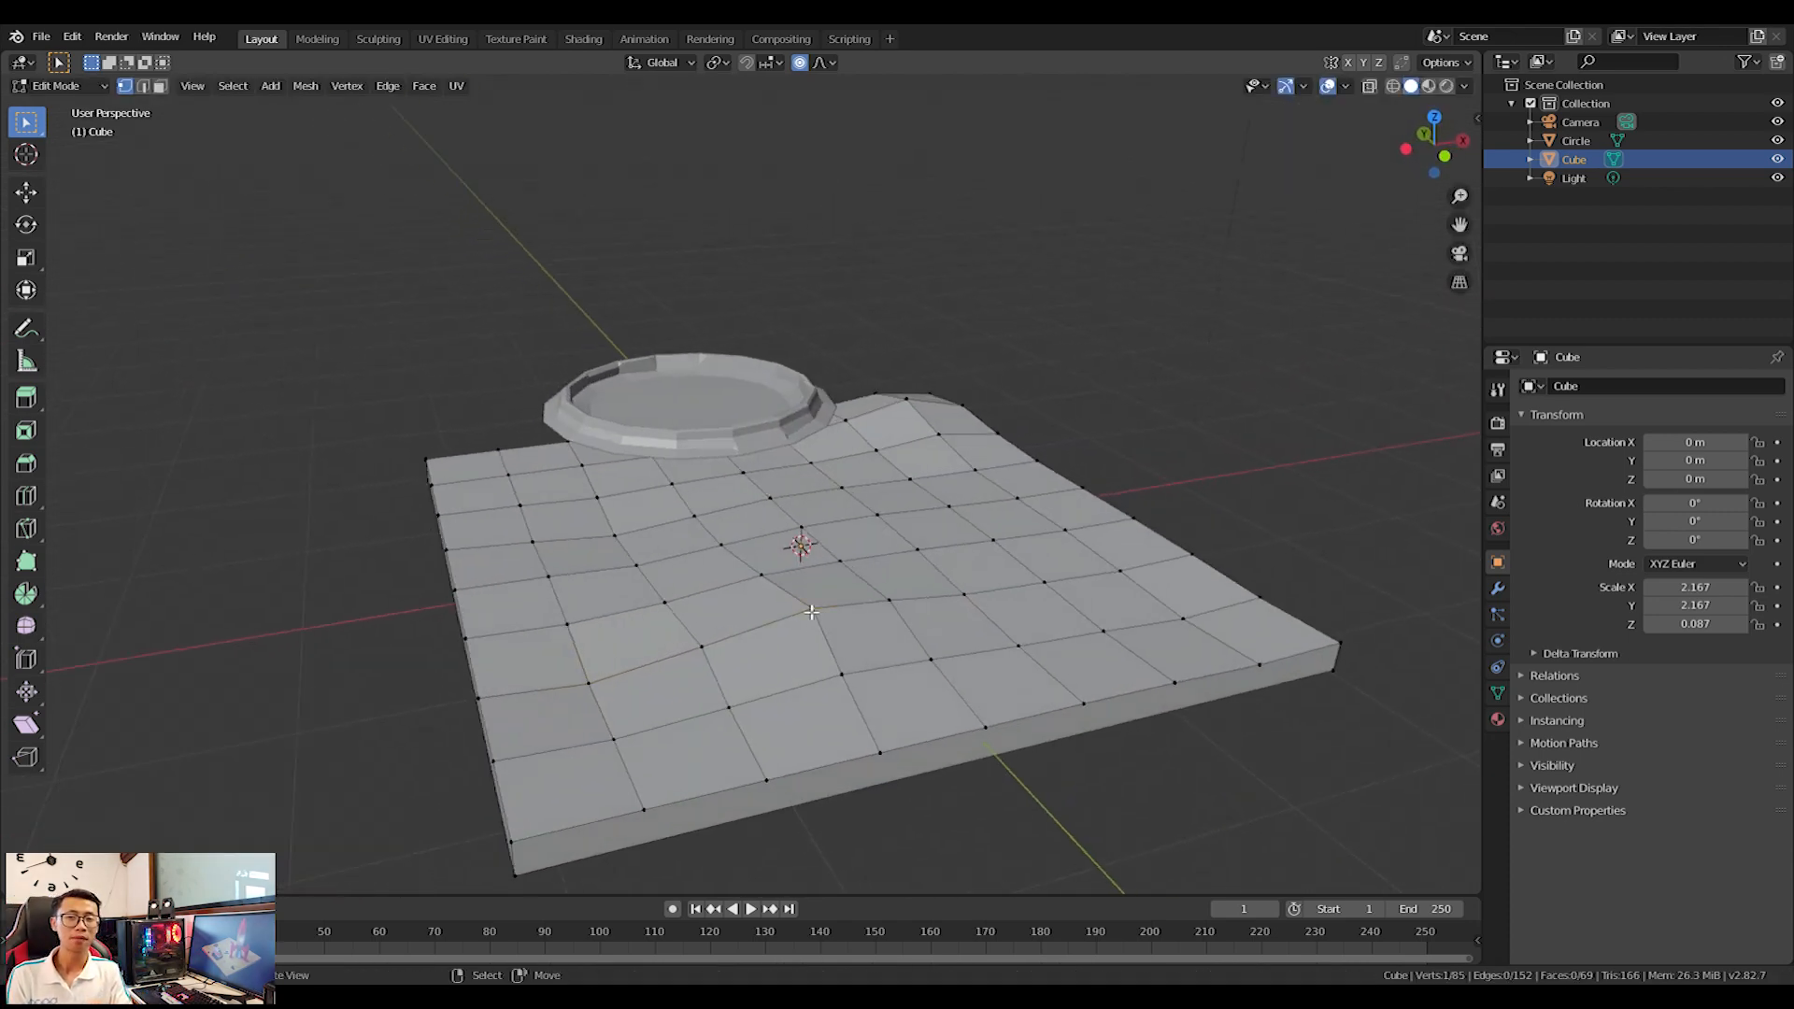
pyautogui.press('g')
pyautogui.press('z')
pyautogui.click(809, 633)
# Adjust the heights of two slab-top vertices, one near the side edge and one in front of the centre, with proportional editing.
pyautogui.moveTo(809, 633); pyautogui.dragTo(814, 559, button='middle')
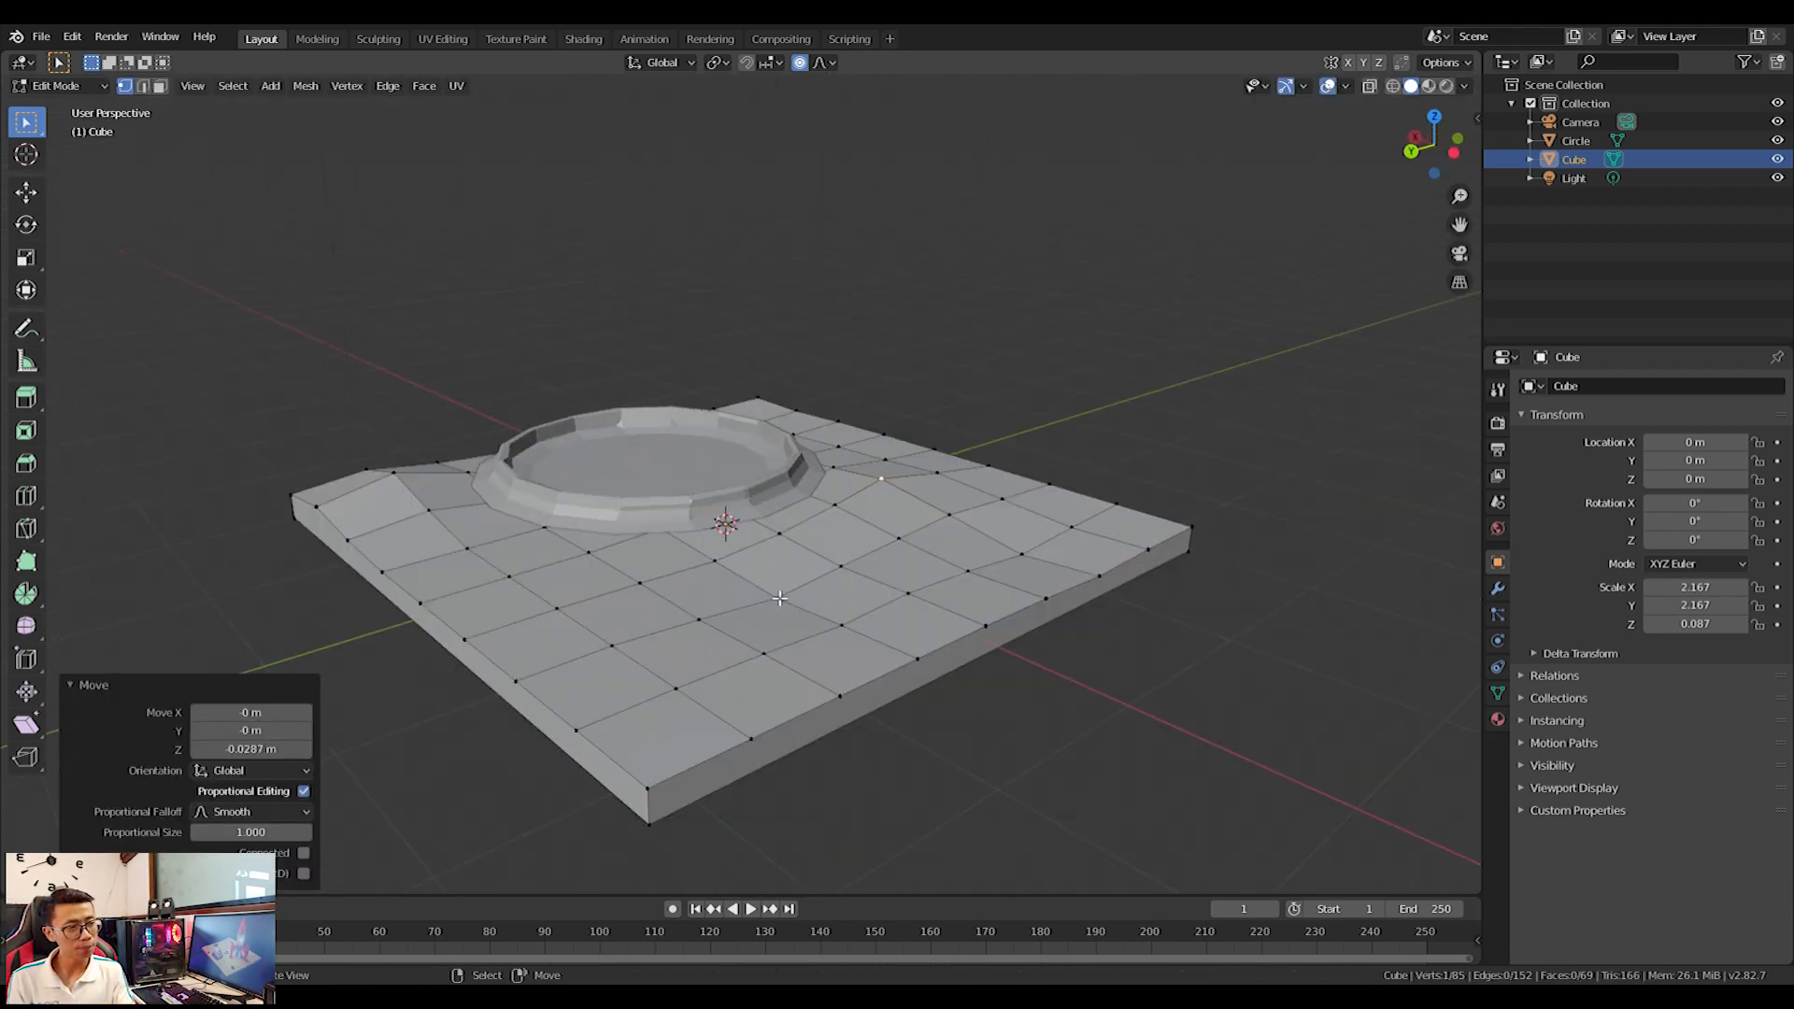
pyautogui.rightClick(556, 621)
pyautogui.press('g')
pyautogui.press('z')
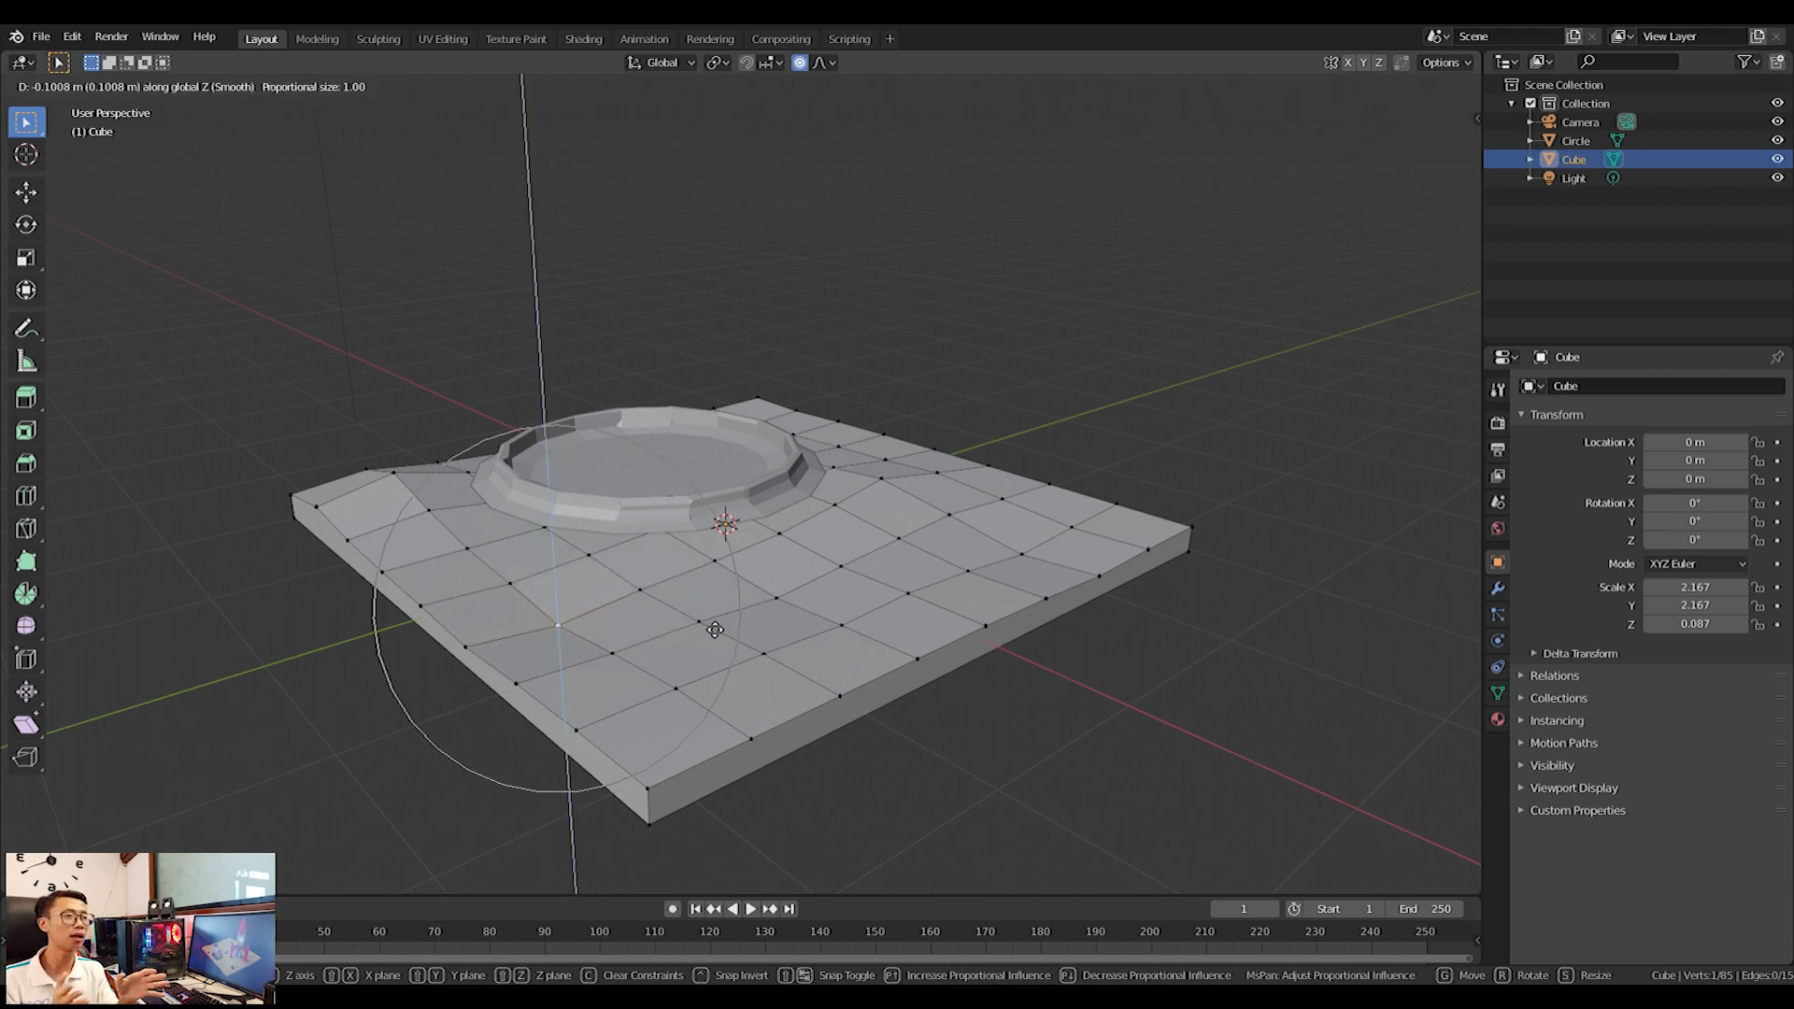
pyautogui.click(717, 633)
pyautogui.rightClick(768, 655)
pyautogui.press('g')
pyautogui.press('z')
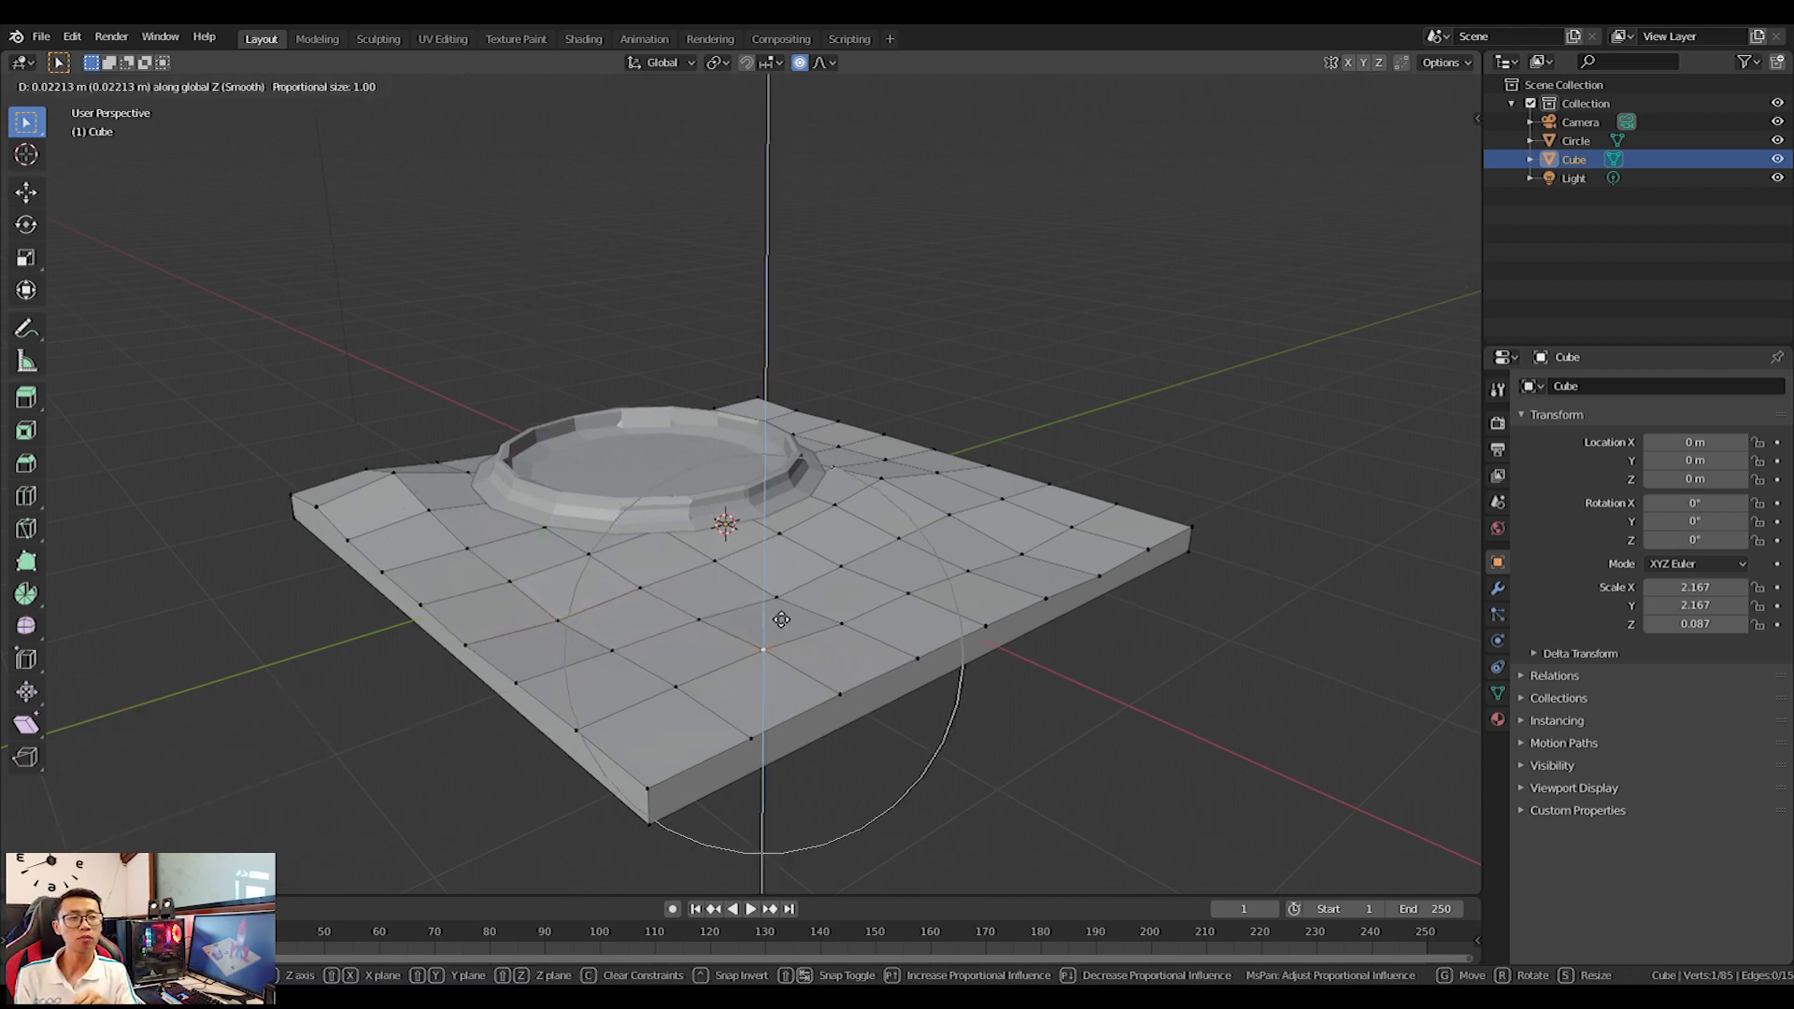
pyautogui.click(784, 551)
# Raise a vertex beside the slab's centre by about 0.1 m in Z and adjust another vertex on the left half.
pyautogui.moveTo(783, 551); pyautogui.dragTo(841, 603, button='middle')
pyautogui.rightClick(841, 603)
pyautogui.press('g')
pyautogui.press('z')
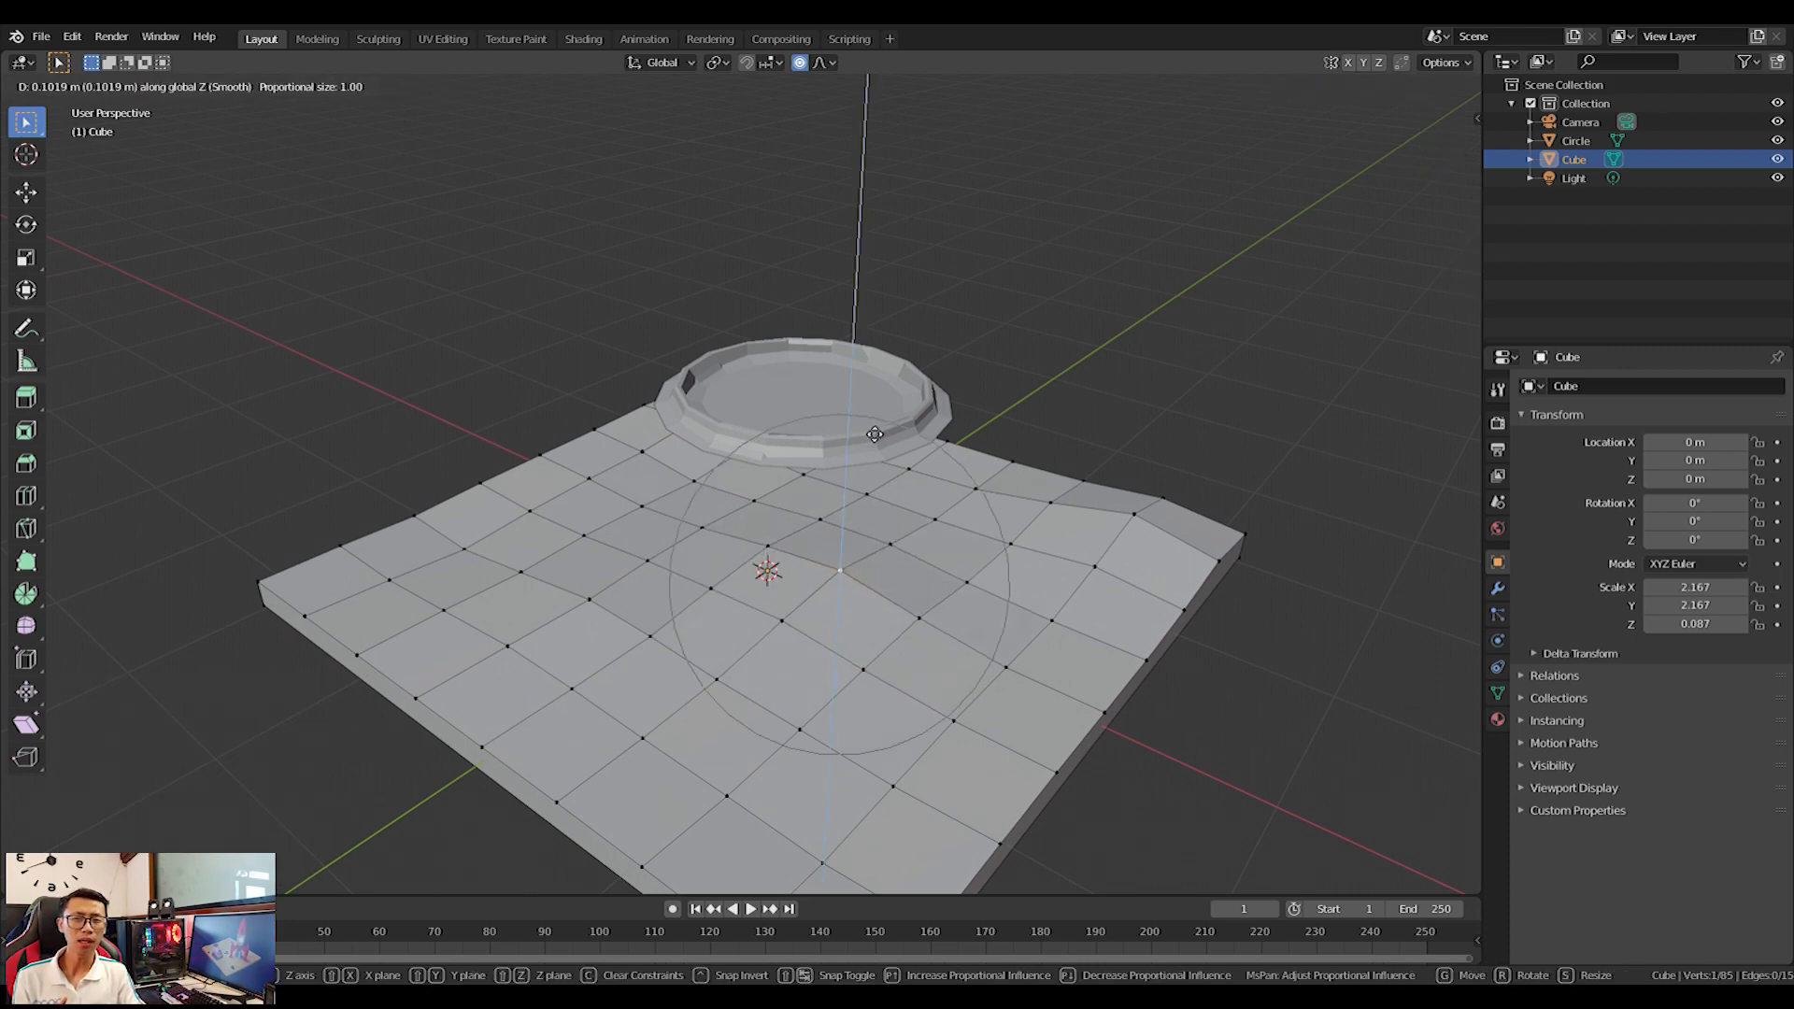
pyautogui.click(869, 431)
pyautogui.moveTo(869, 431); pyautogui.dragTo(872, 641, button='middle')
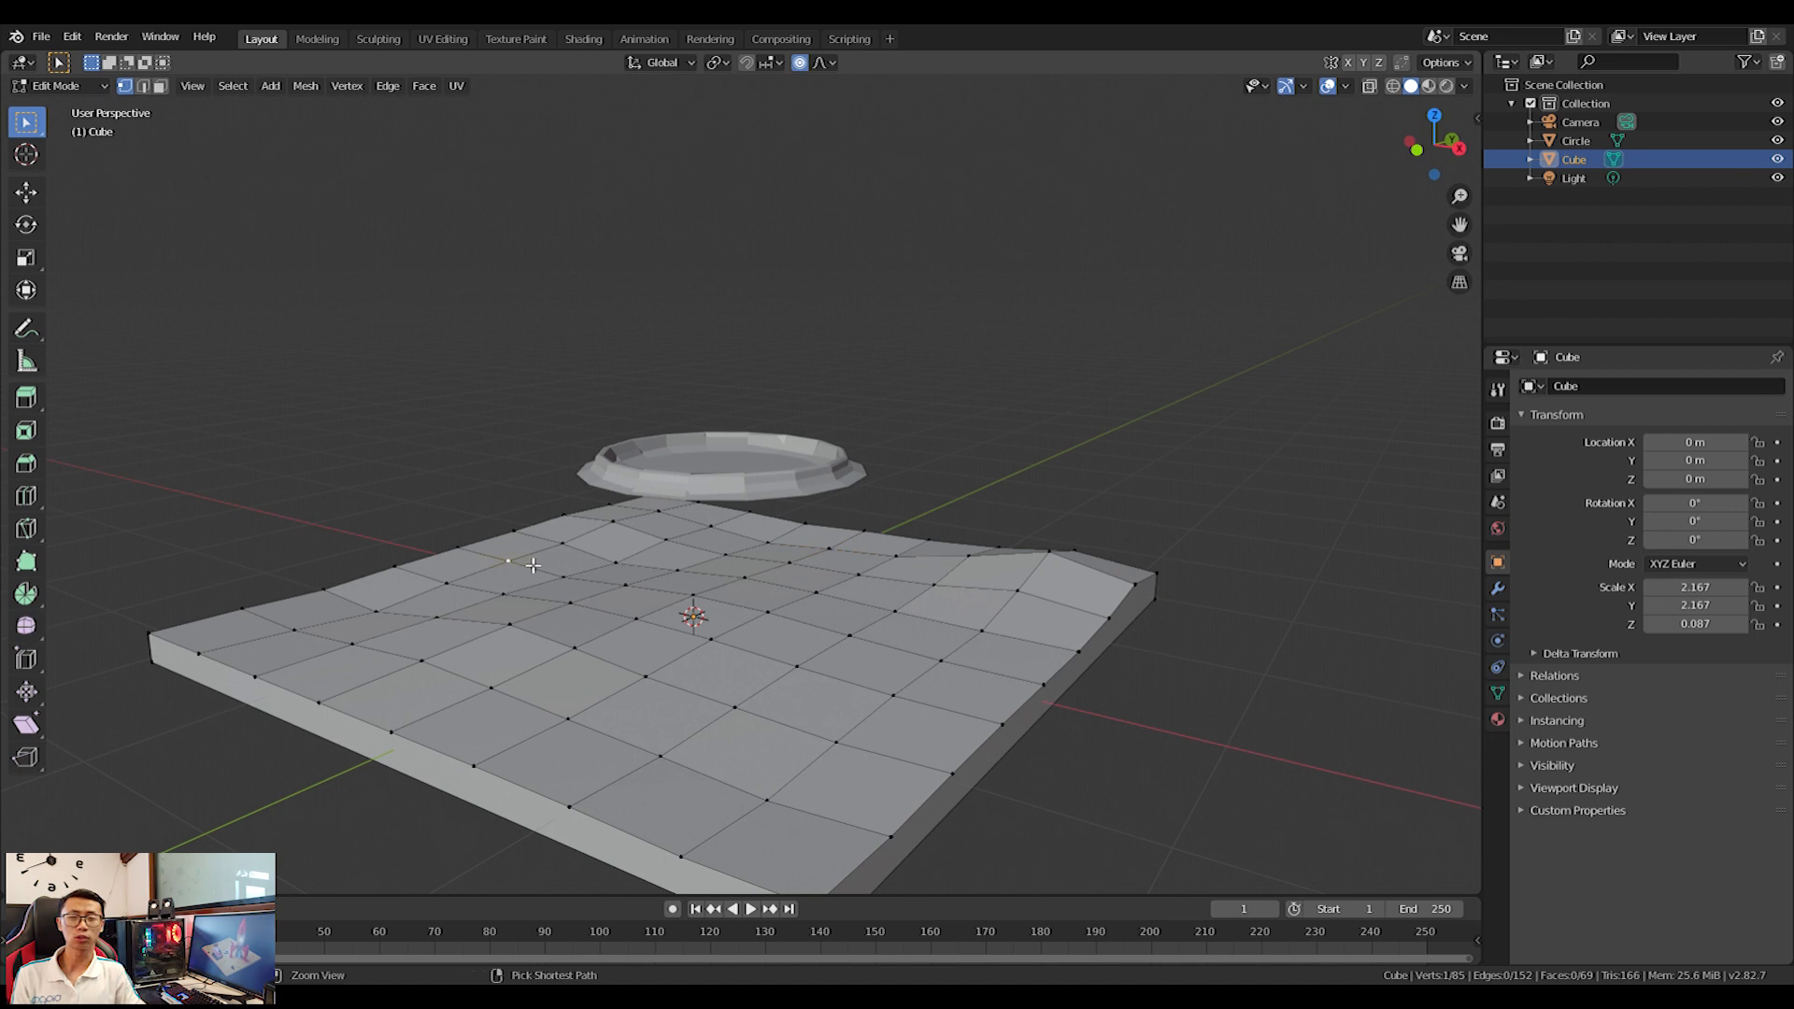
pyautogui.press('g')
pyautogui.press('g')
pyautogui.click(526, 529)
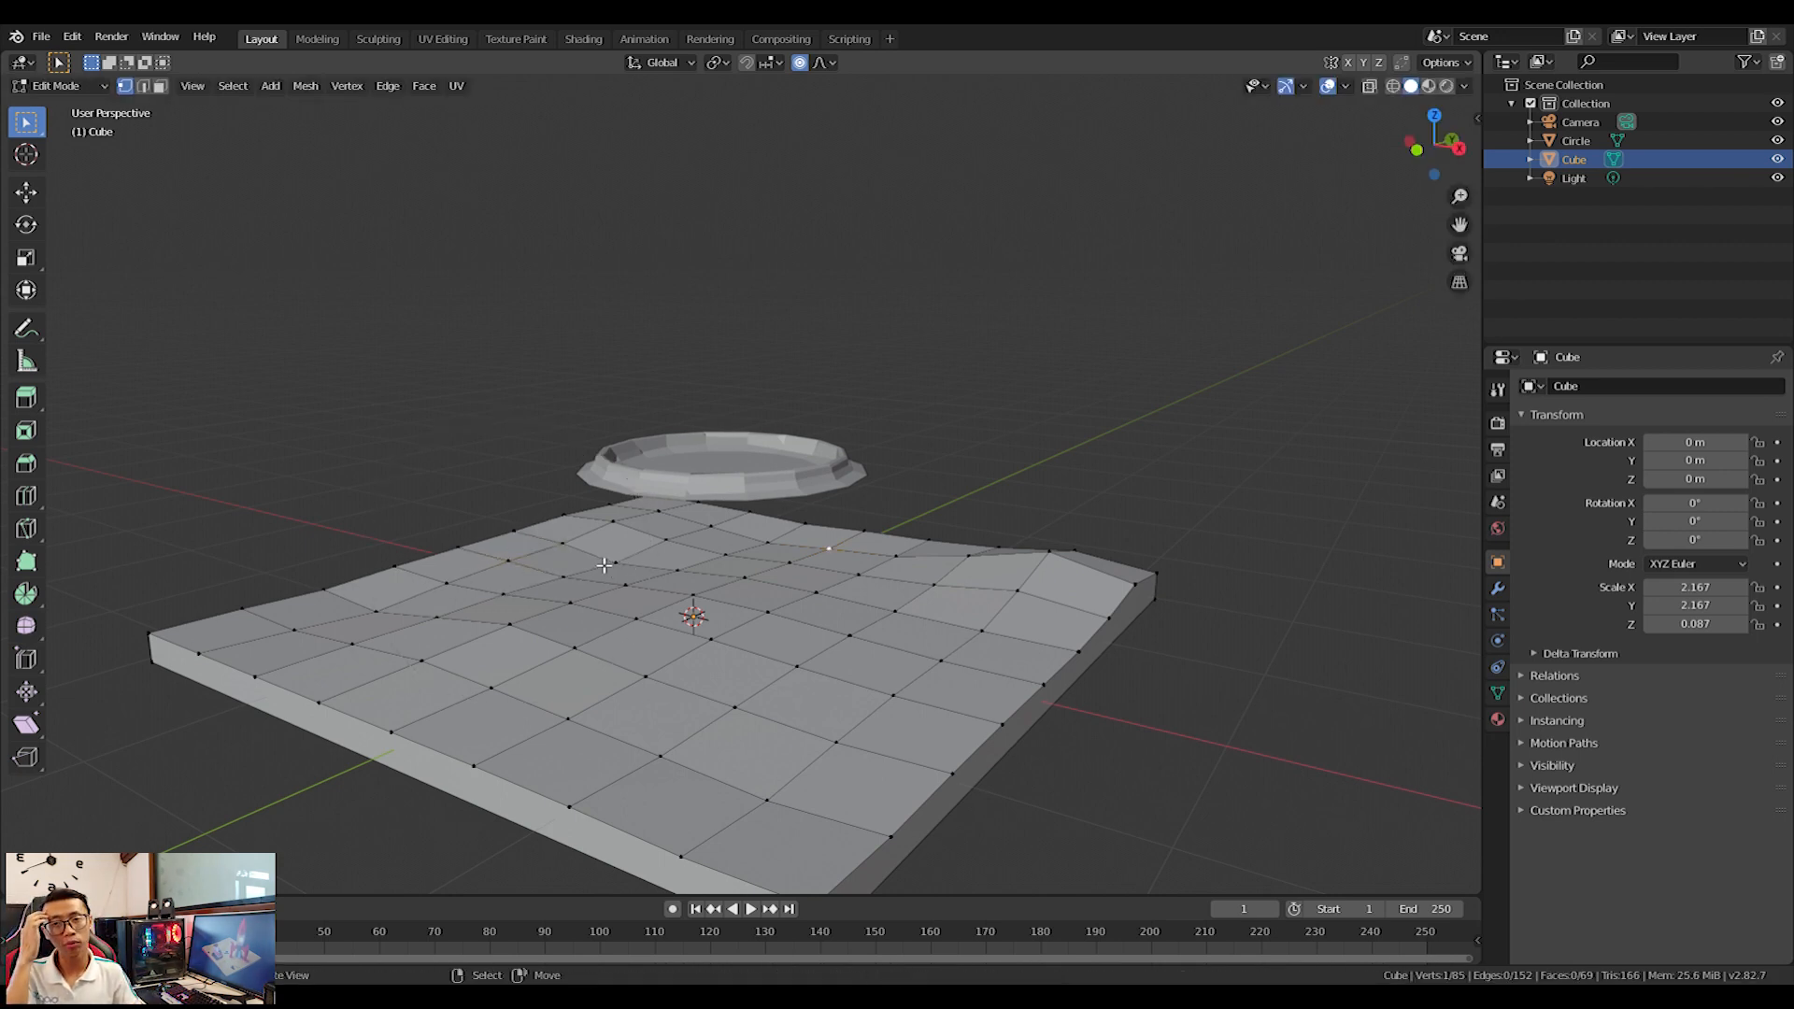
# Raise a slab-top vertex in front of the basin about 0.068 m in Z and view the slab through the camera in Object Mode.
pyautogui.moveTo(605, 564); pyautogui.dragTo(502, 558, button='middle')
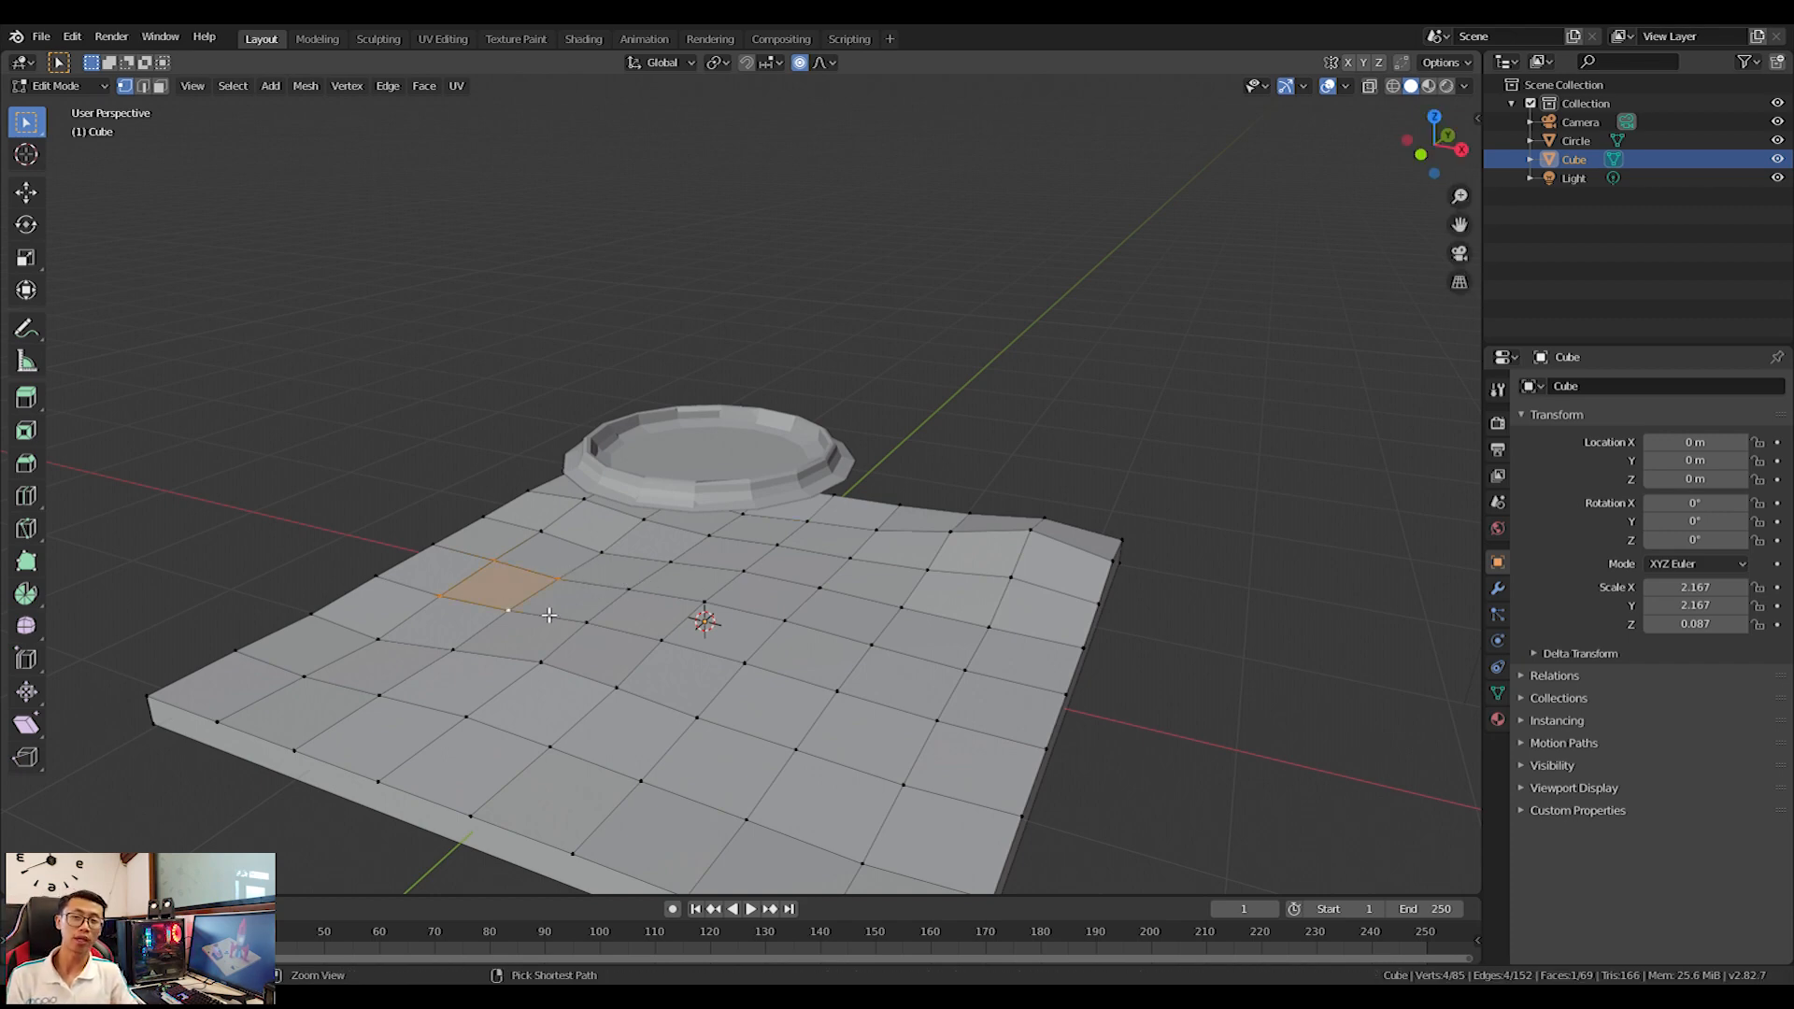
pyautogui.scroll(-3, 729, 586)
pyautogui.press('g')
pyautogui.press('z')
pyautogui.click(826, 666)
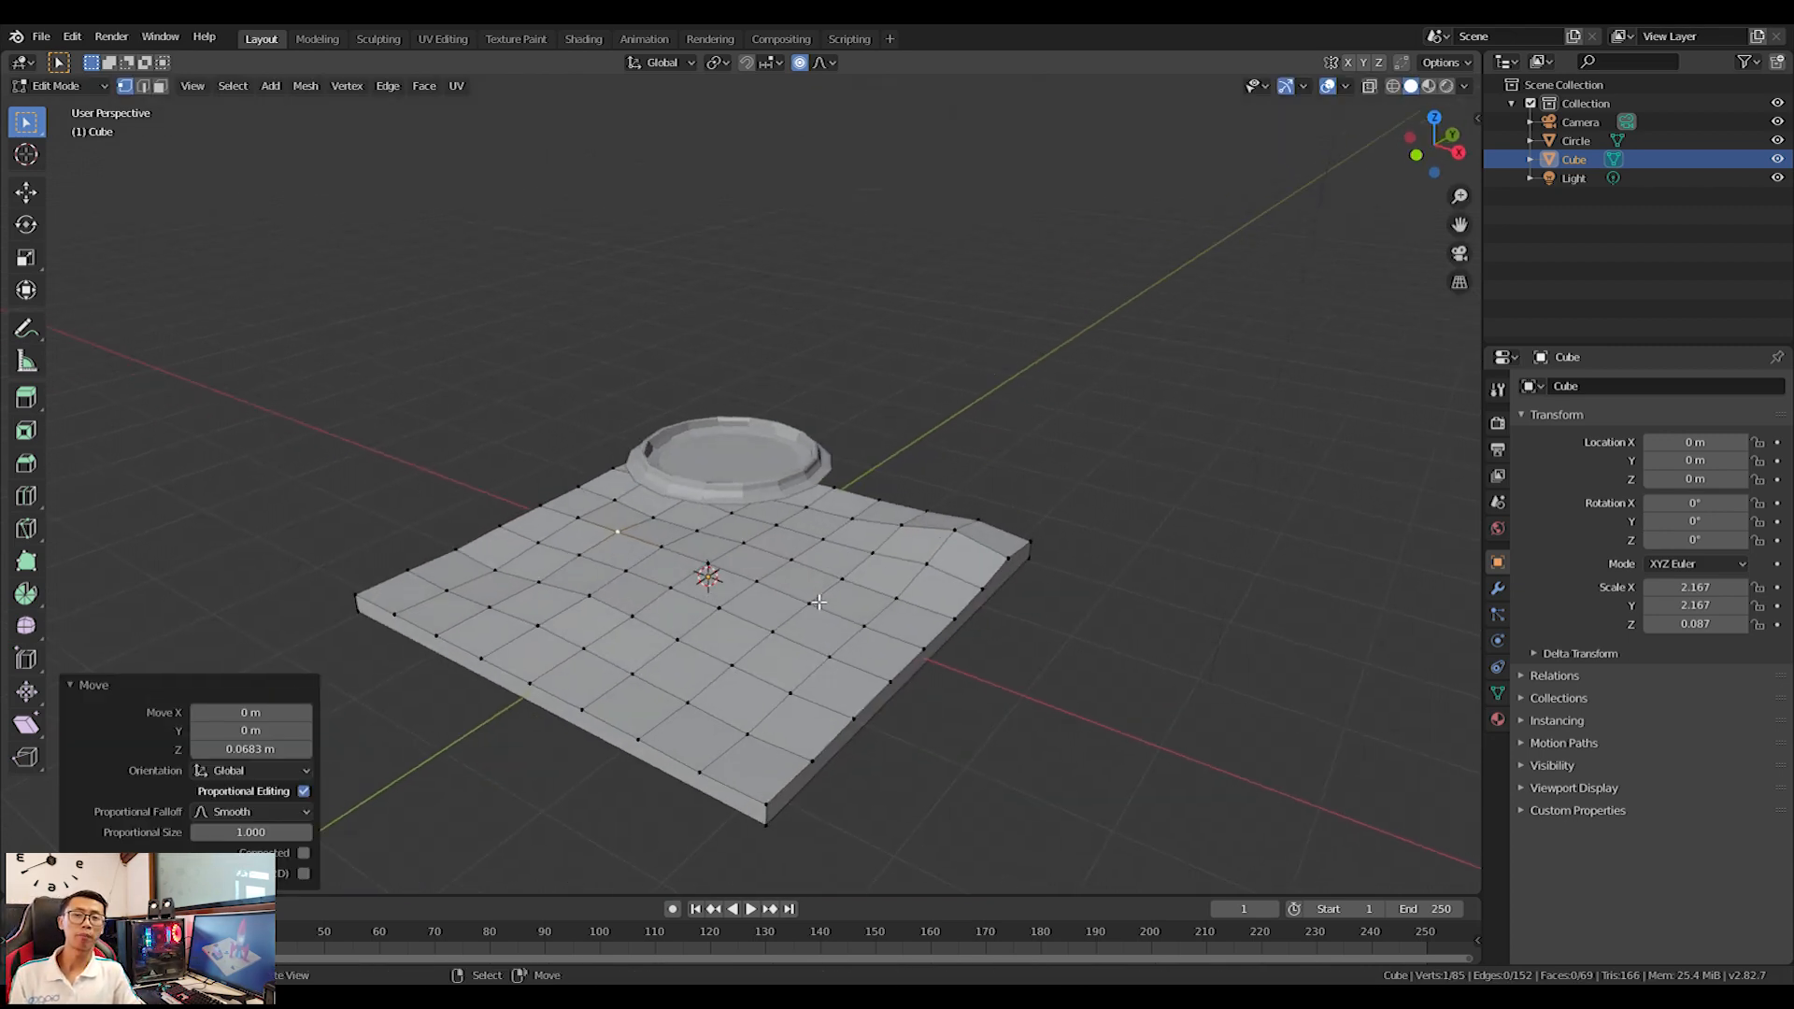
pyautogui.press('Tab')
pyautogui.moveTo(854, 617); pyautogui.dragTo(891, 635, button='middle')
pyautogui.scroll(-2, 891, 635)
pyautogui.press('KP_0')
pyautogui.scroll(-2, 895, 632)
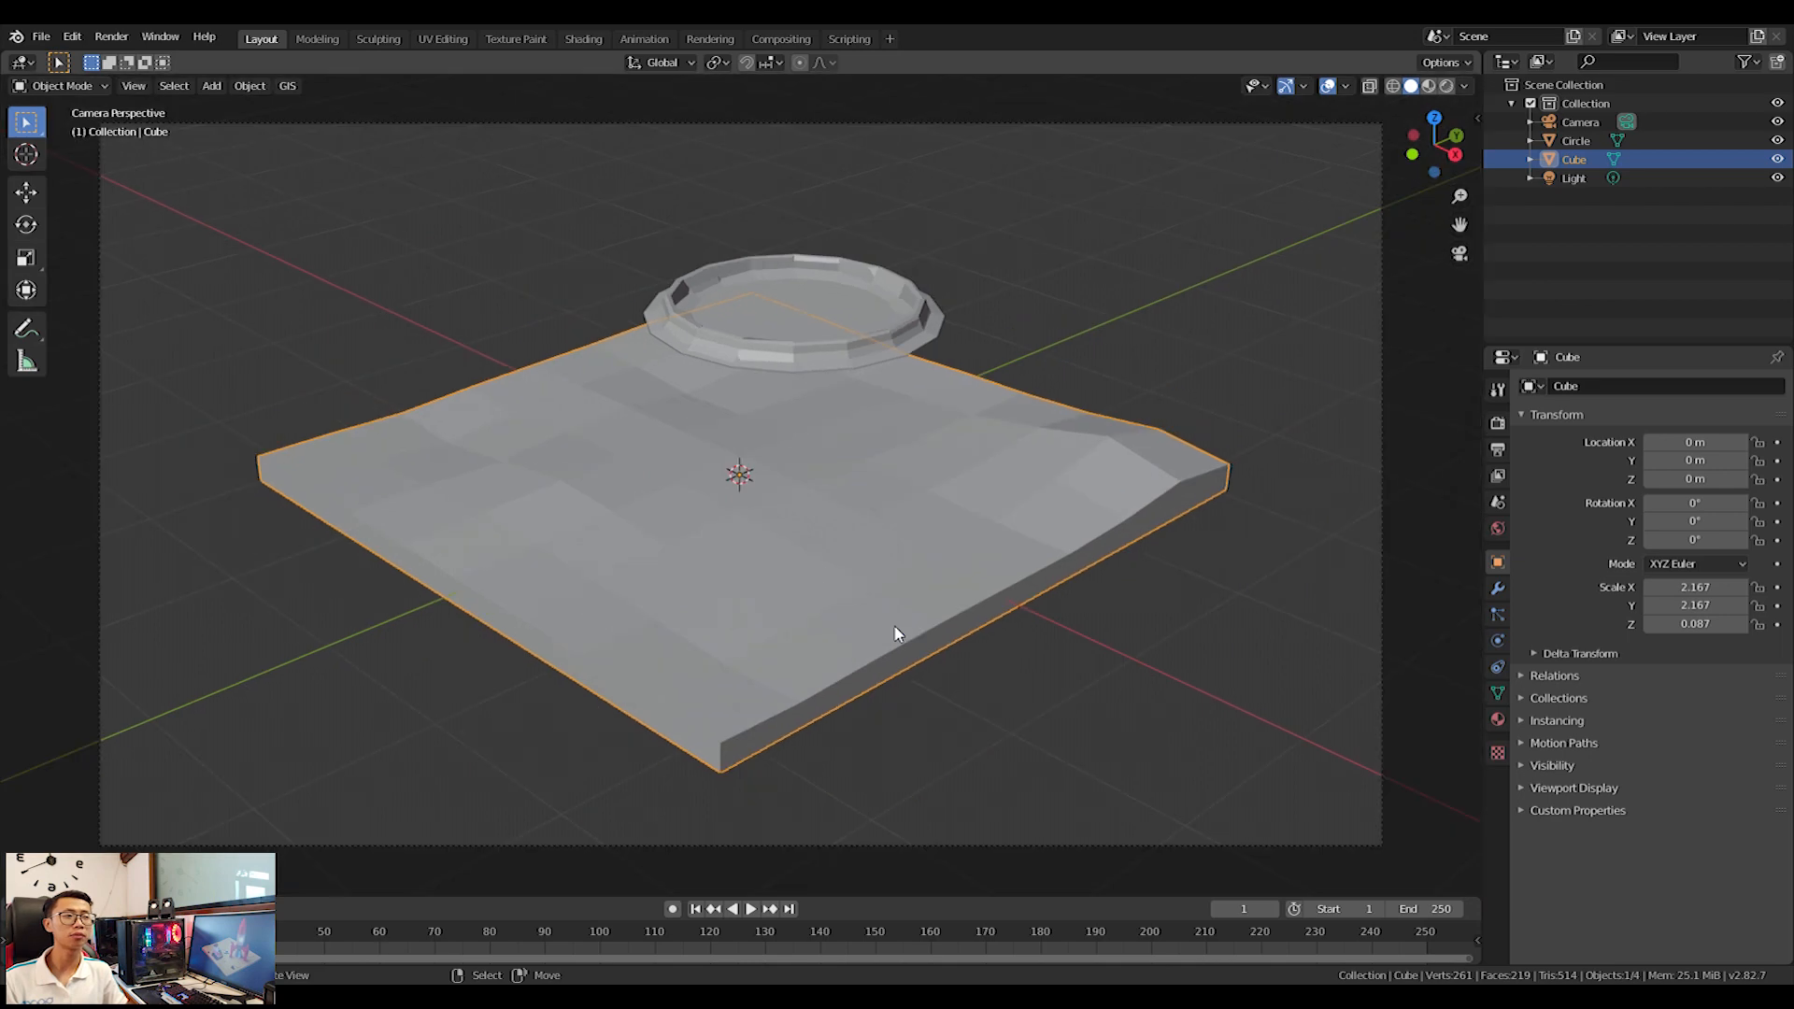
# Scale the stone basin to about 0.788 and move it about 0.279 m in X and 0.016 m in Y in top view.
pyautogui.click(819, 364)
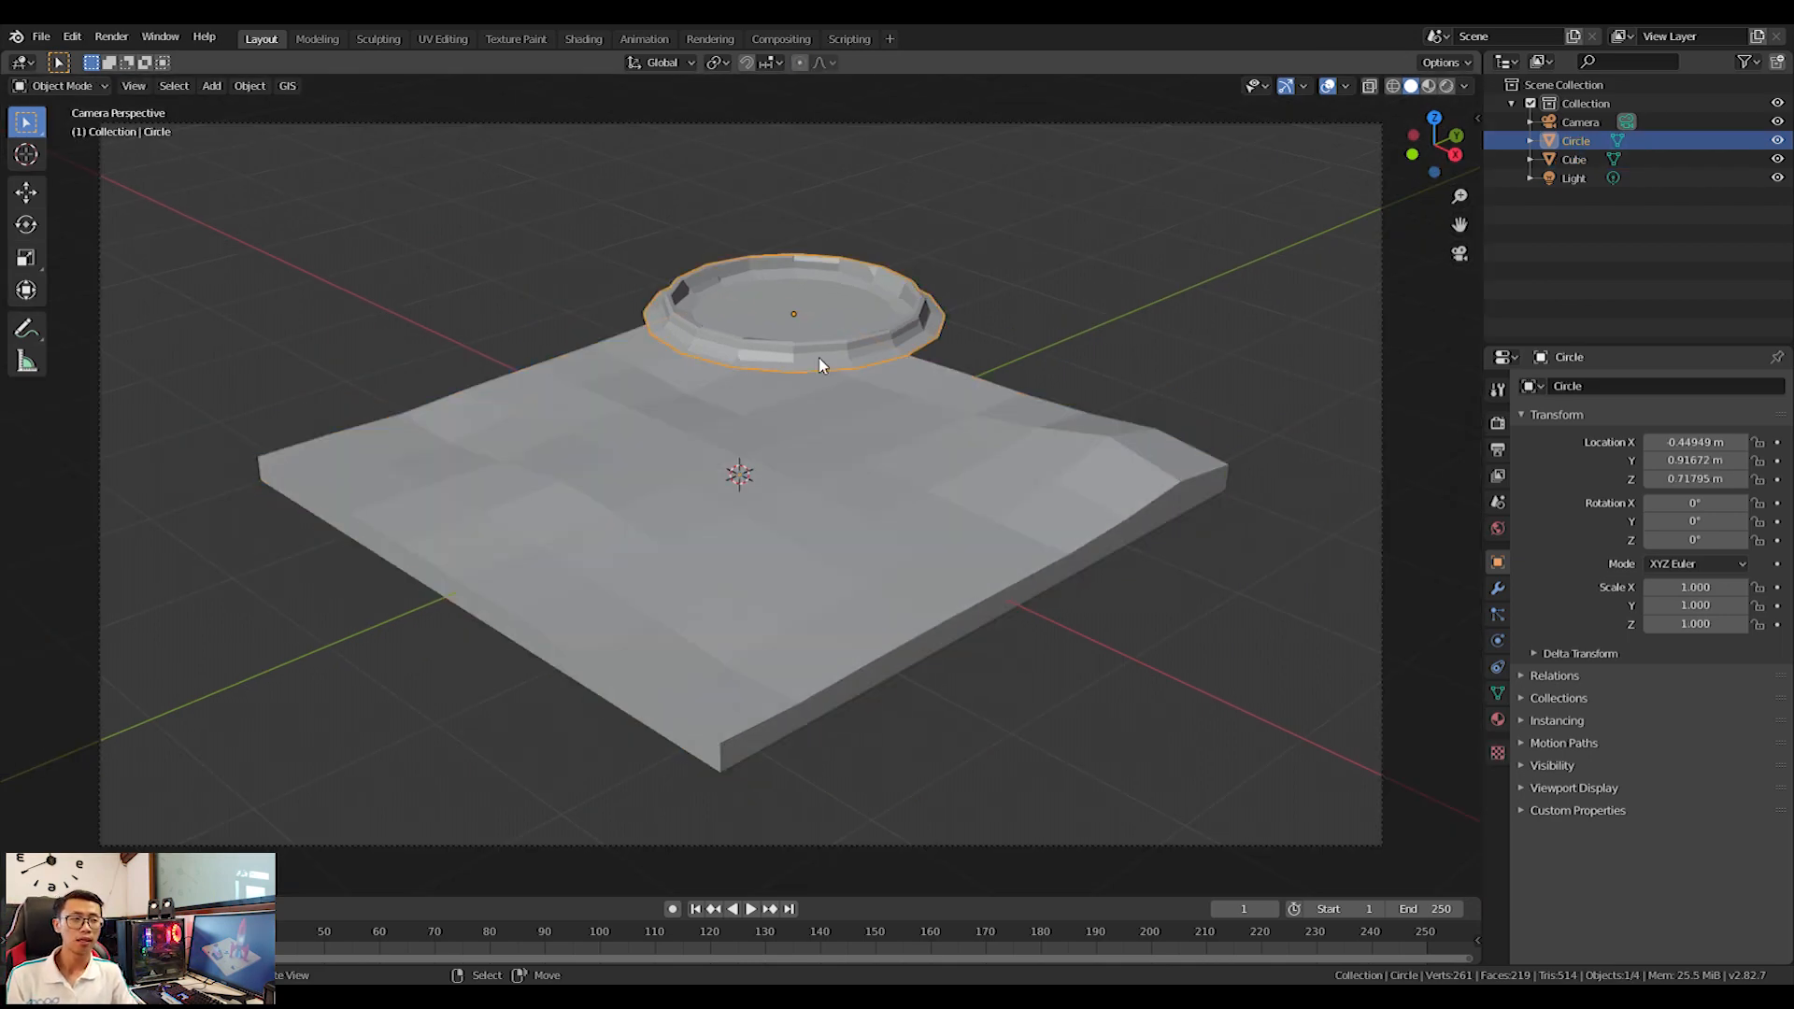
pyautogui.press('KP_7')
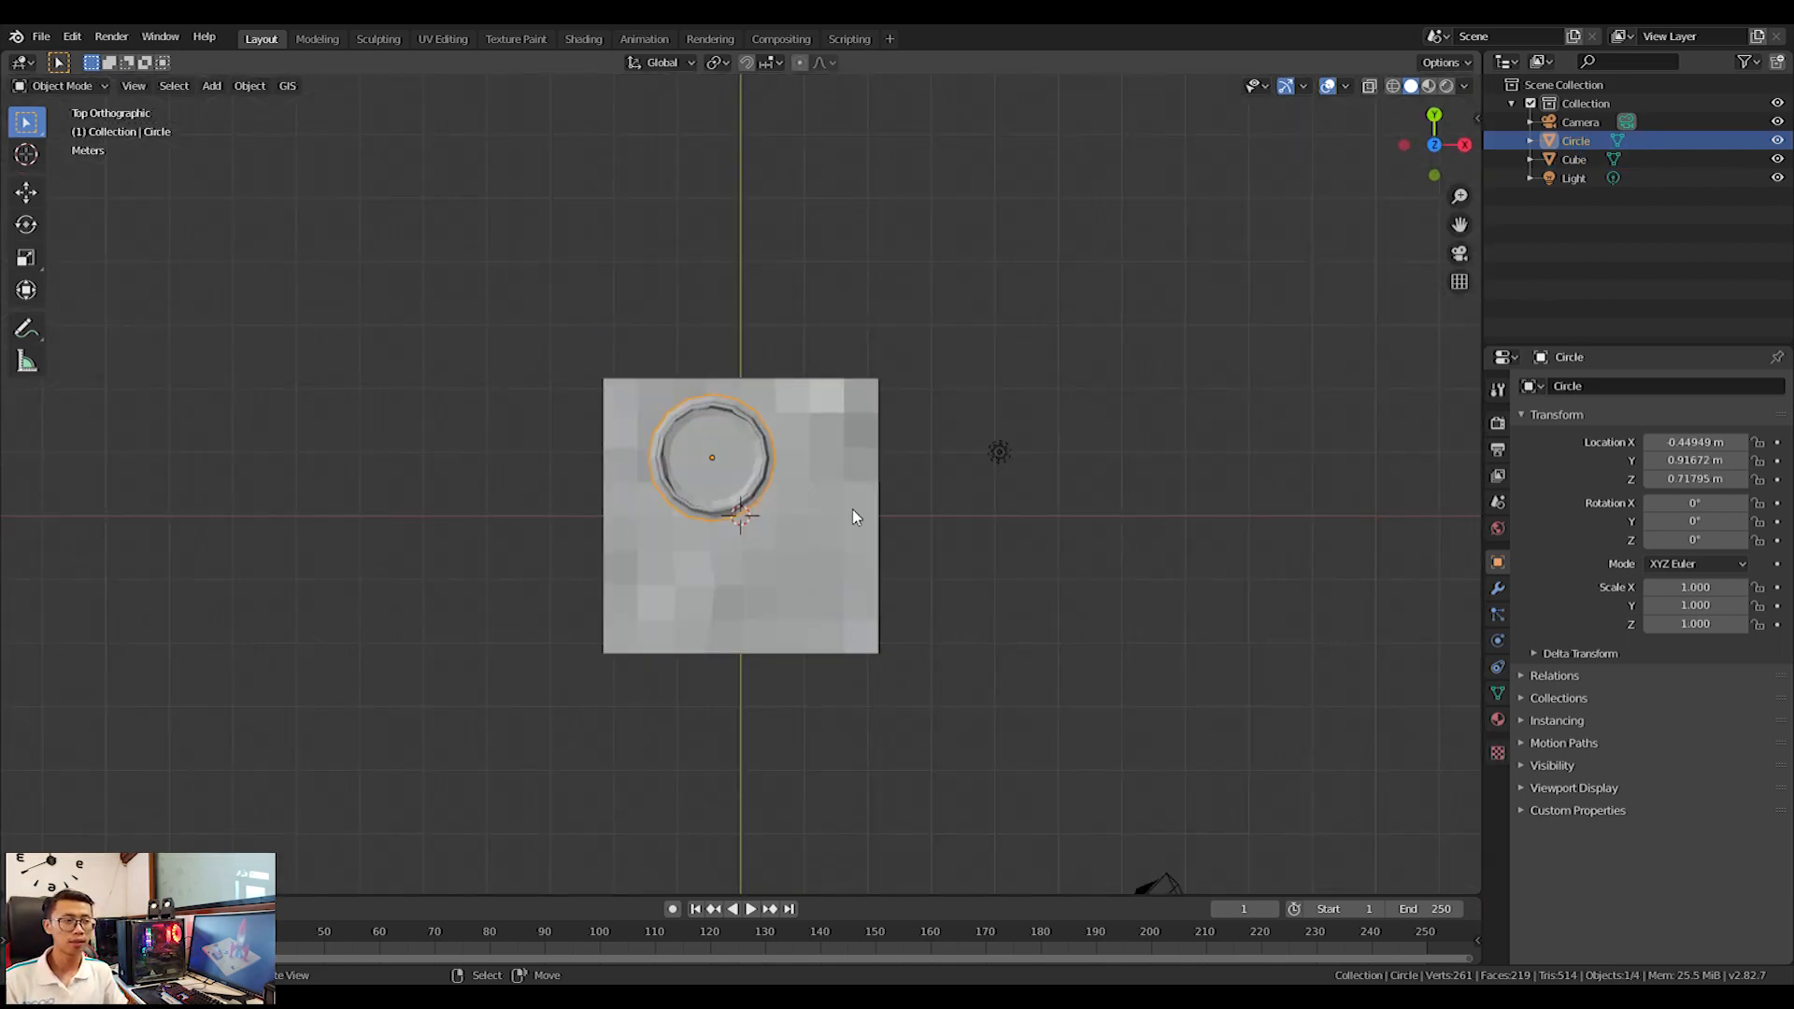
pyautogui.scroll(5, 912, 450)
pyautogui.press('s')
pyautogui.click(973, 525)
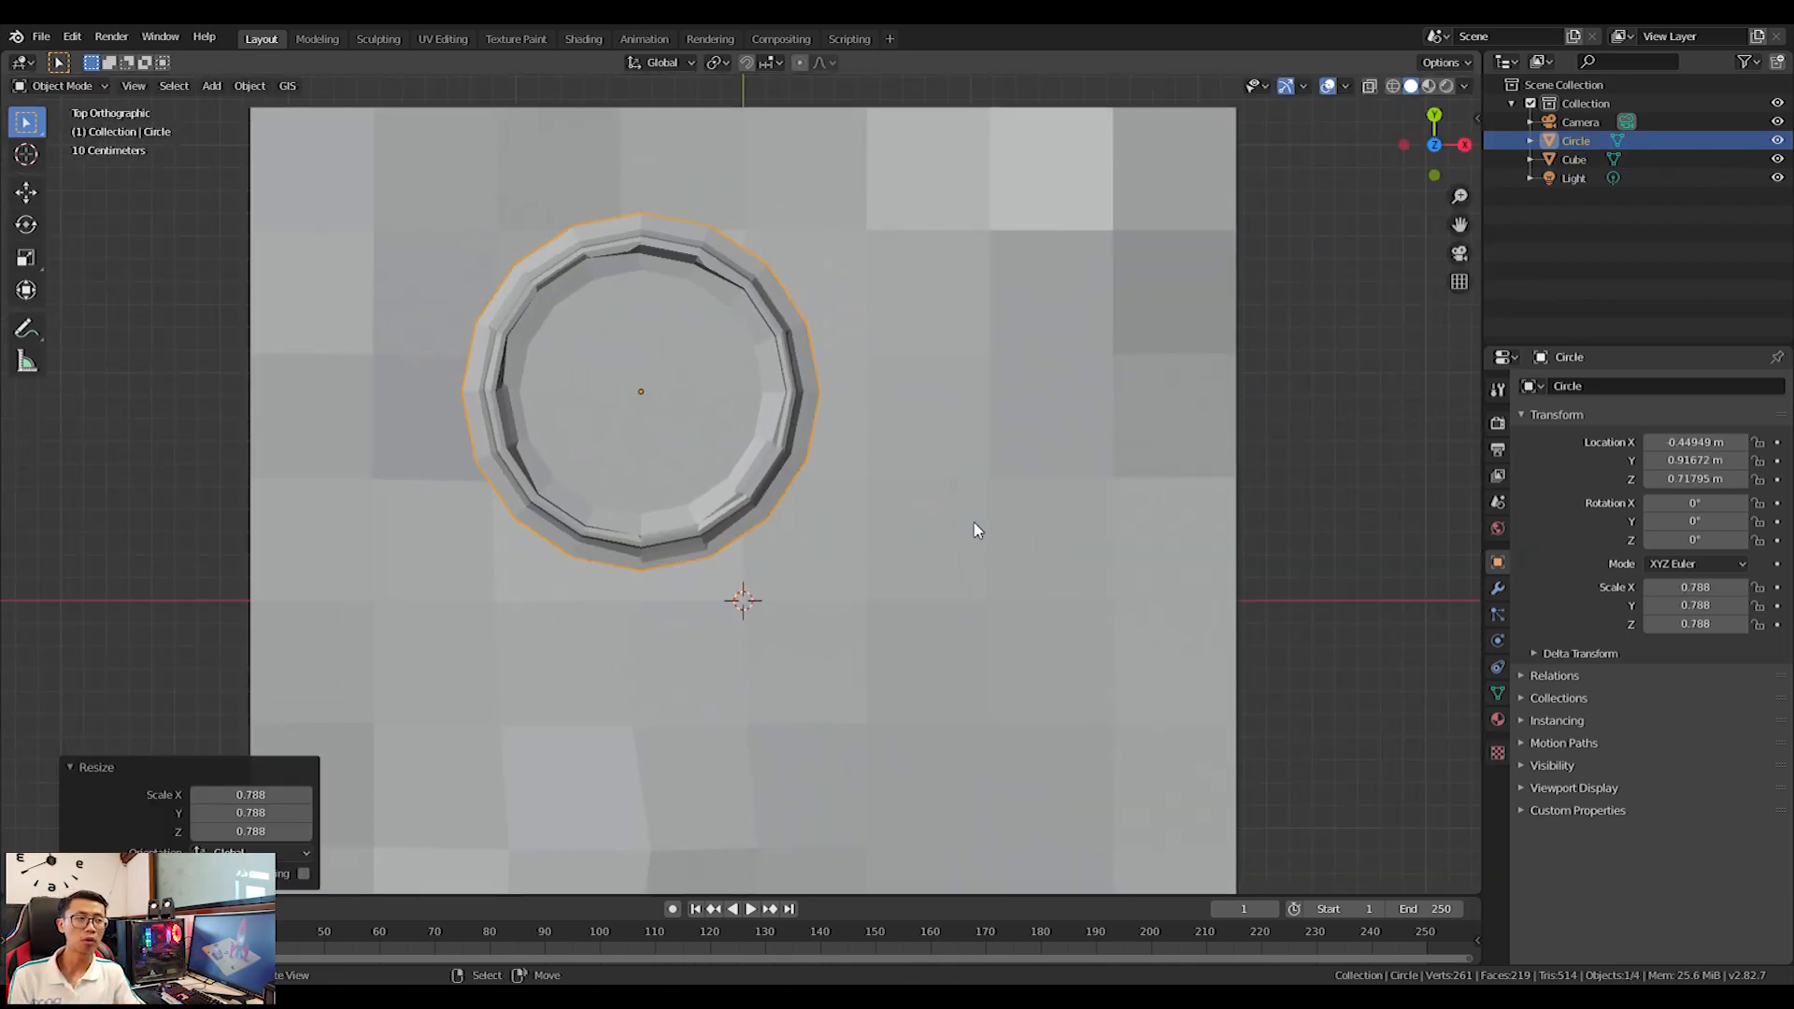
pyautogui.press('g')
pyautogui.click(1037, 525)
# Lower the basin about 0.62 m in Z onto the slab.
pyautogui.moveTo(1037, 524); pyautogui.dragTo(955, 539, button='middle')
pyautogui.press('g')
pyautogui.press('z')
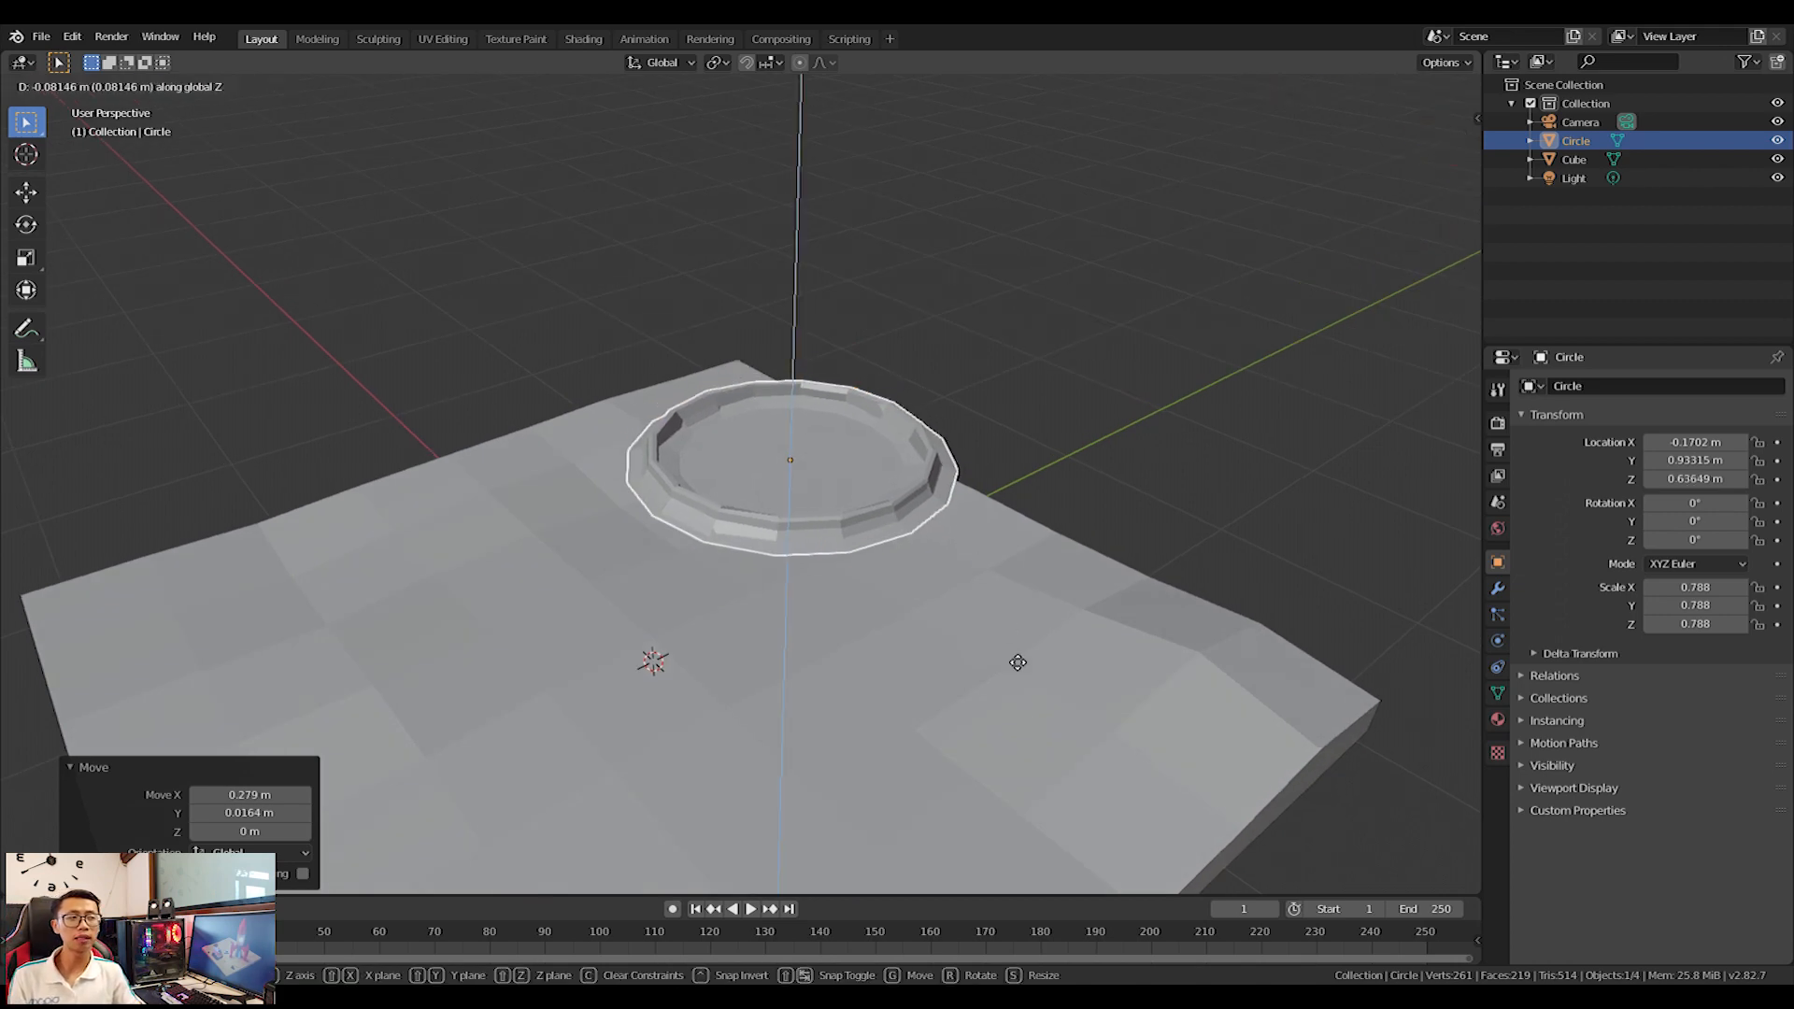
pyautogui.click(1353, 757)
# Tilt the basin about 1.58° to follow the ground and lower it a further 0.019 m or so in Z.
pyautogui.moveTo(1350, 753); pyautogui.dragTo(910, 621, button='middle')
pyautogui.press('r')
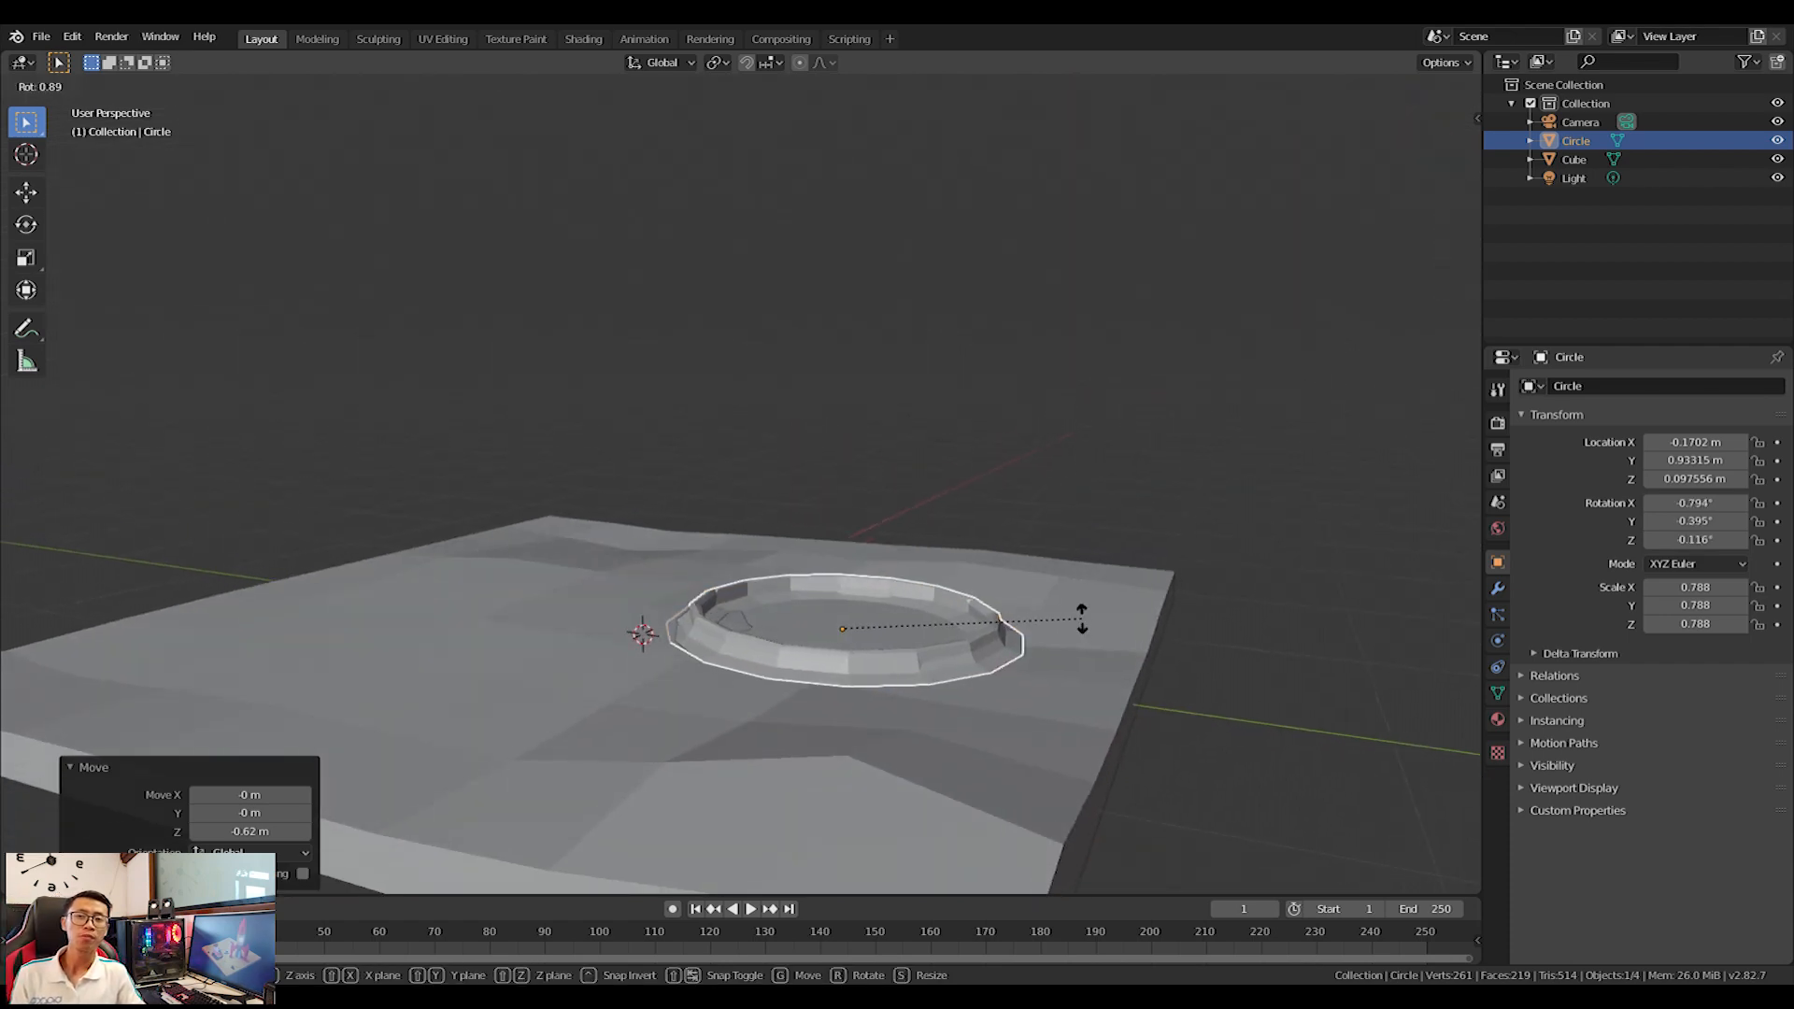
pyautogui.click(1084, 621)
pyautogui.moveTo(1084, 621); pyautogui.dragTo(962, 628, button='middle')
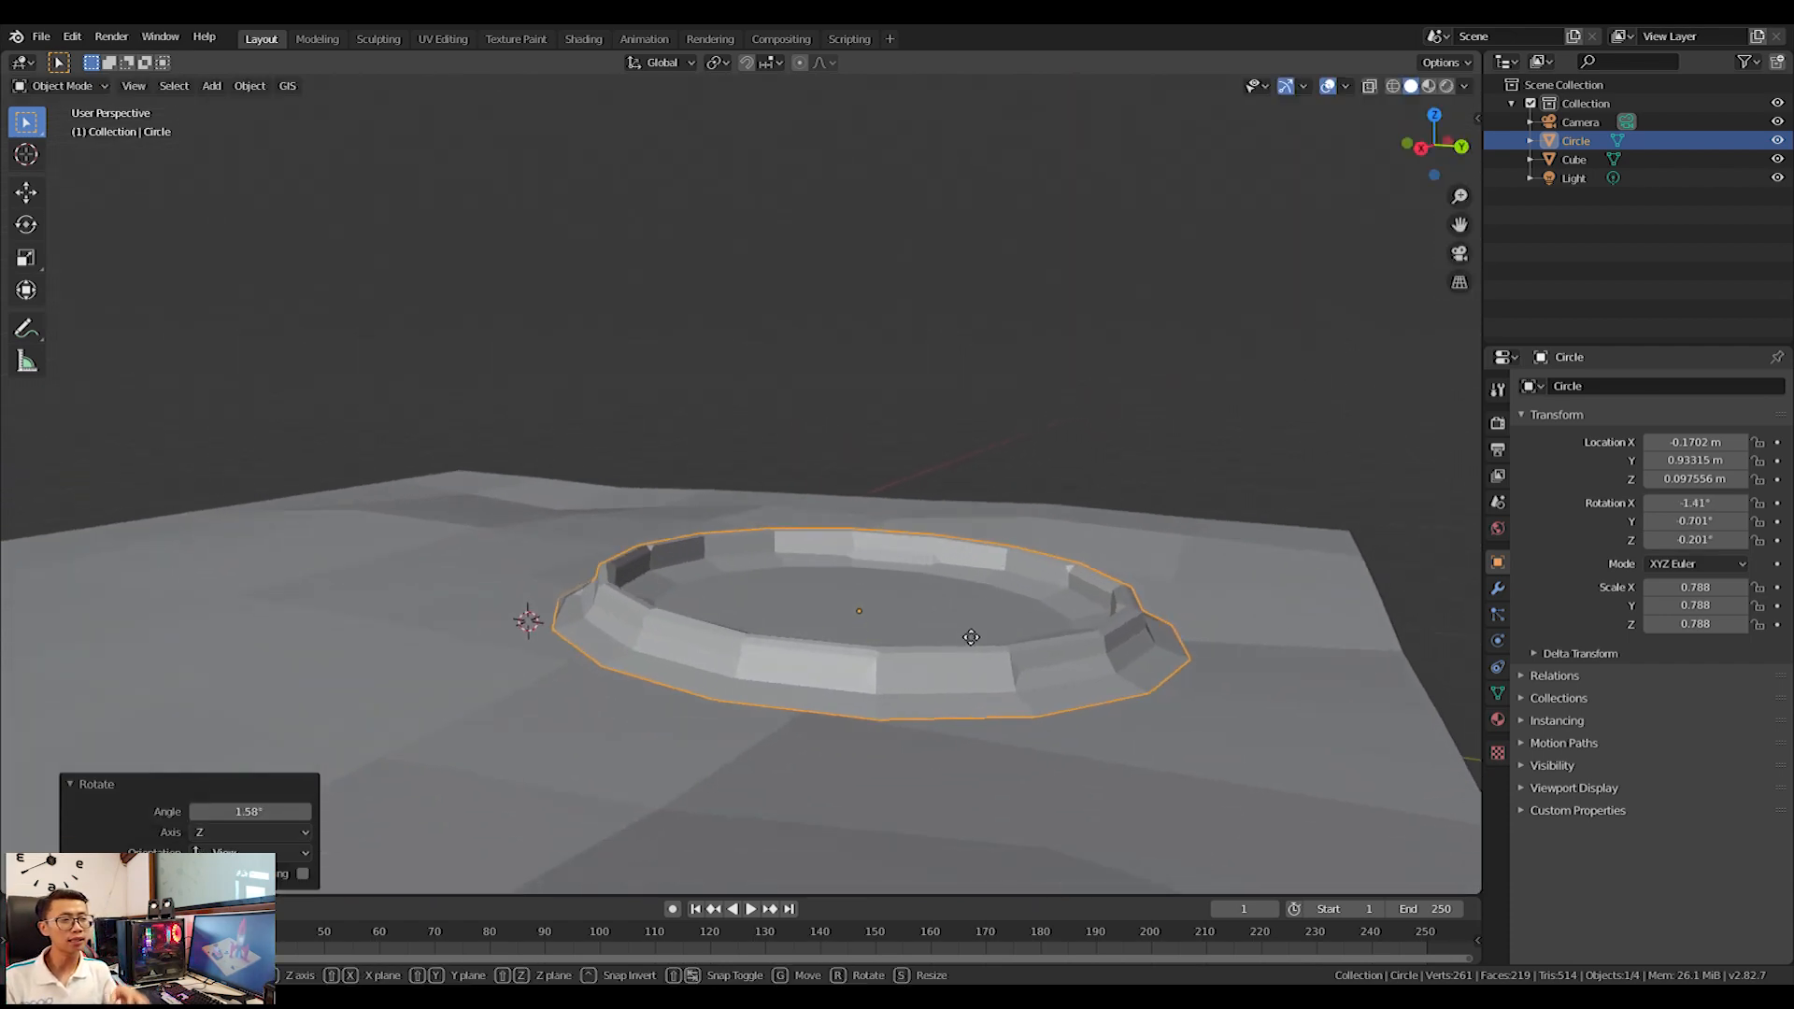
pyautogui.press('g')
pyautogui.press('z')
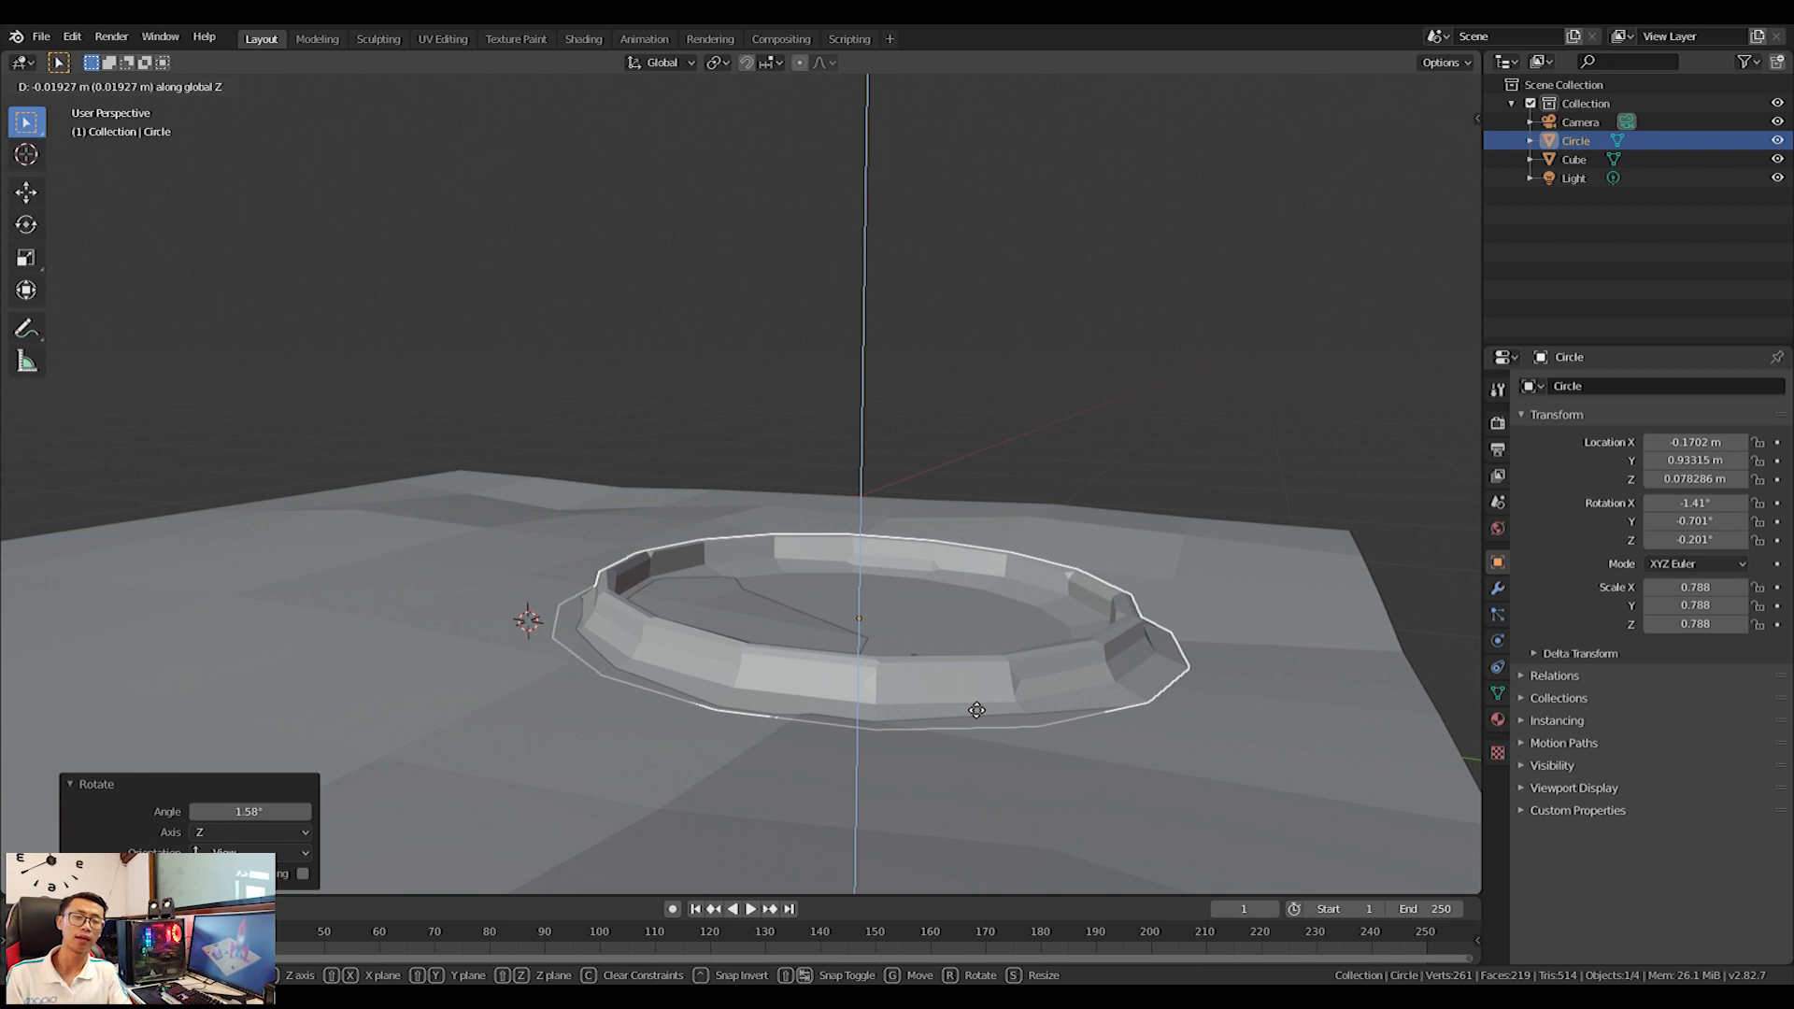
pyautogui.click(976, 710)
# Duplicate the basin to the slab's left side, rotate the copy about 68° and scale it by about 0.67.
pyautogui.moveTo(1100, 699); pyautogui.dragTo(753, 554, button='middle')
pyautogui.scroll(-3, 839, 726)
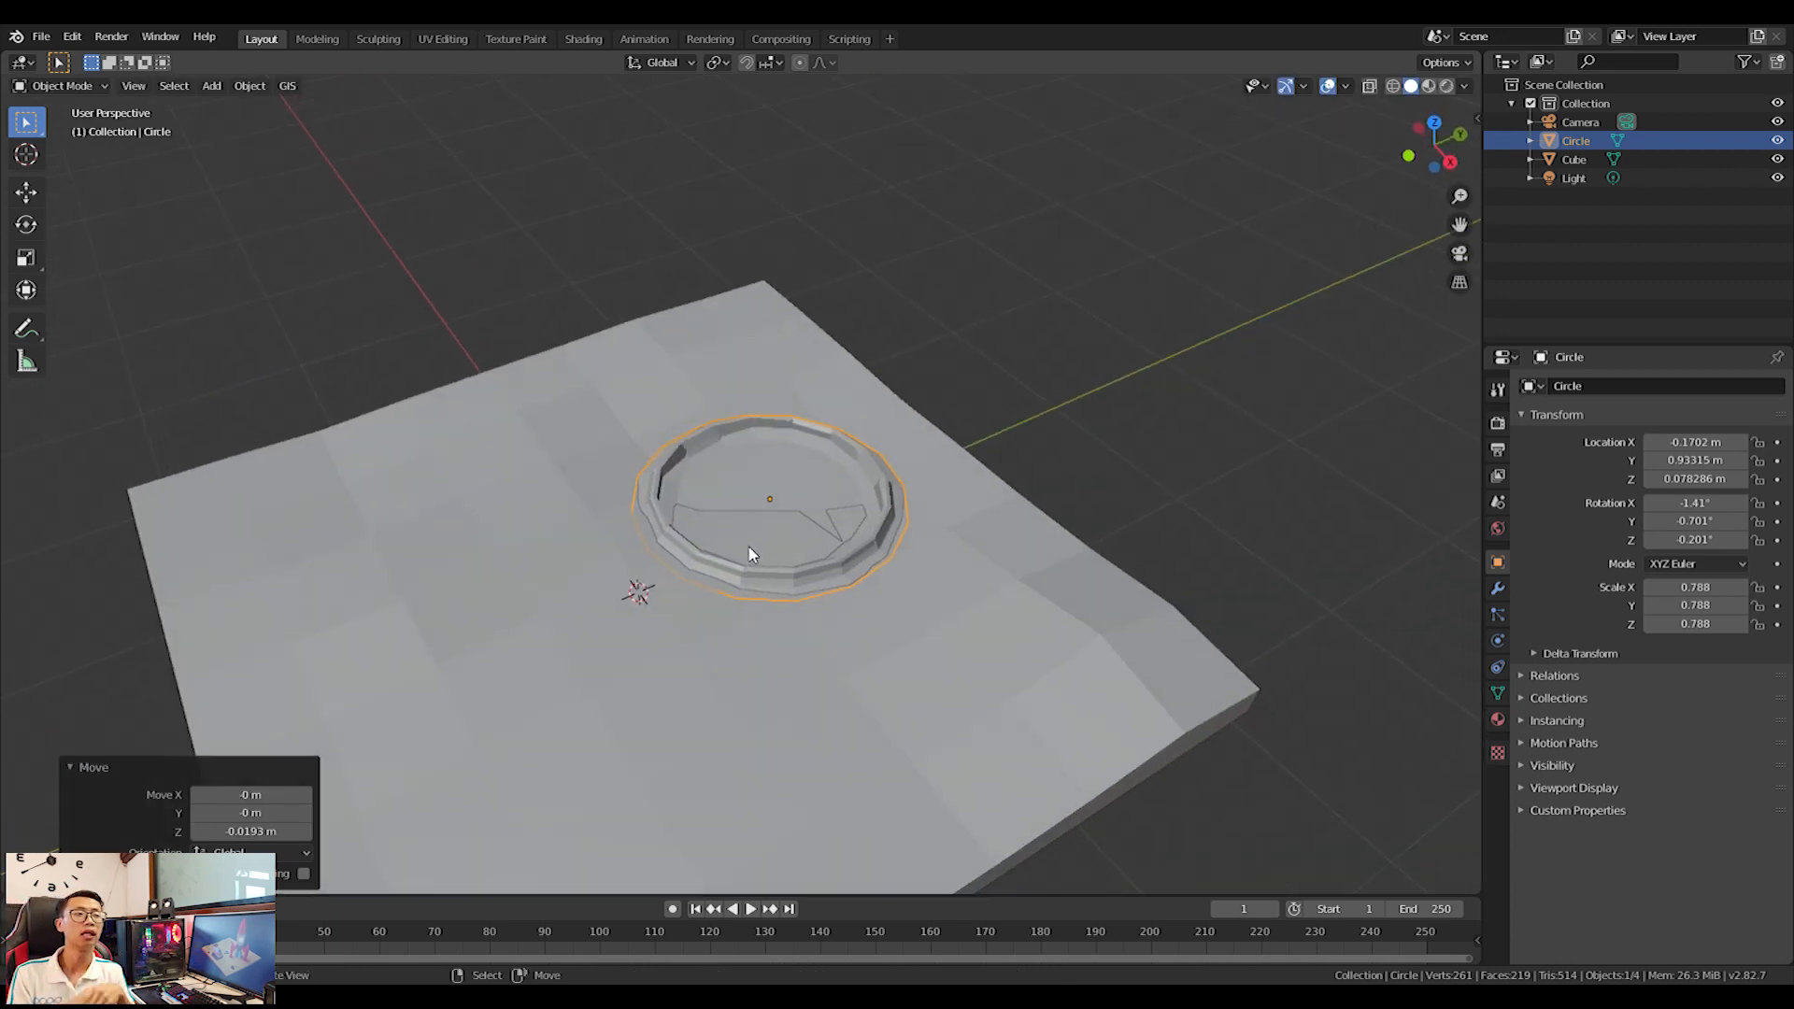
pyautogui.press('KP_7')
pyautogui.hotkey('shift', 'd')
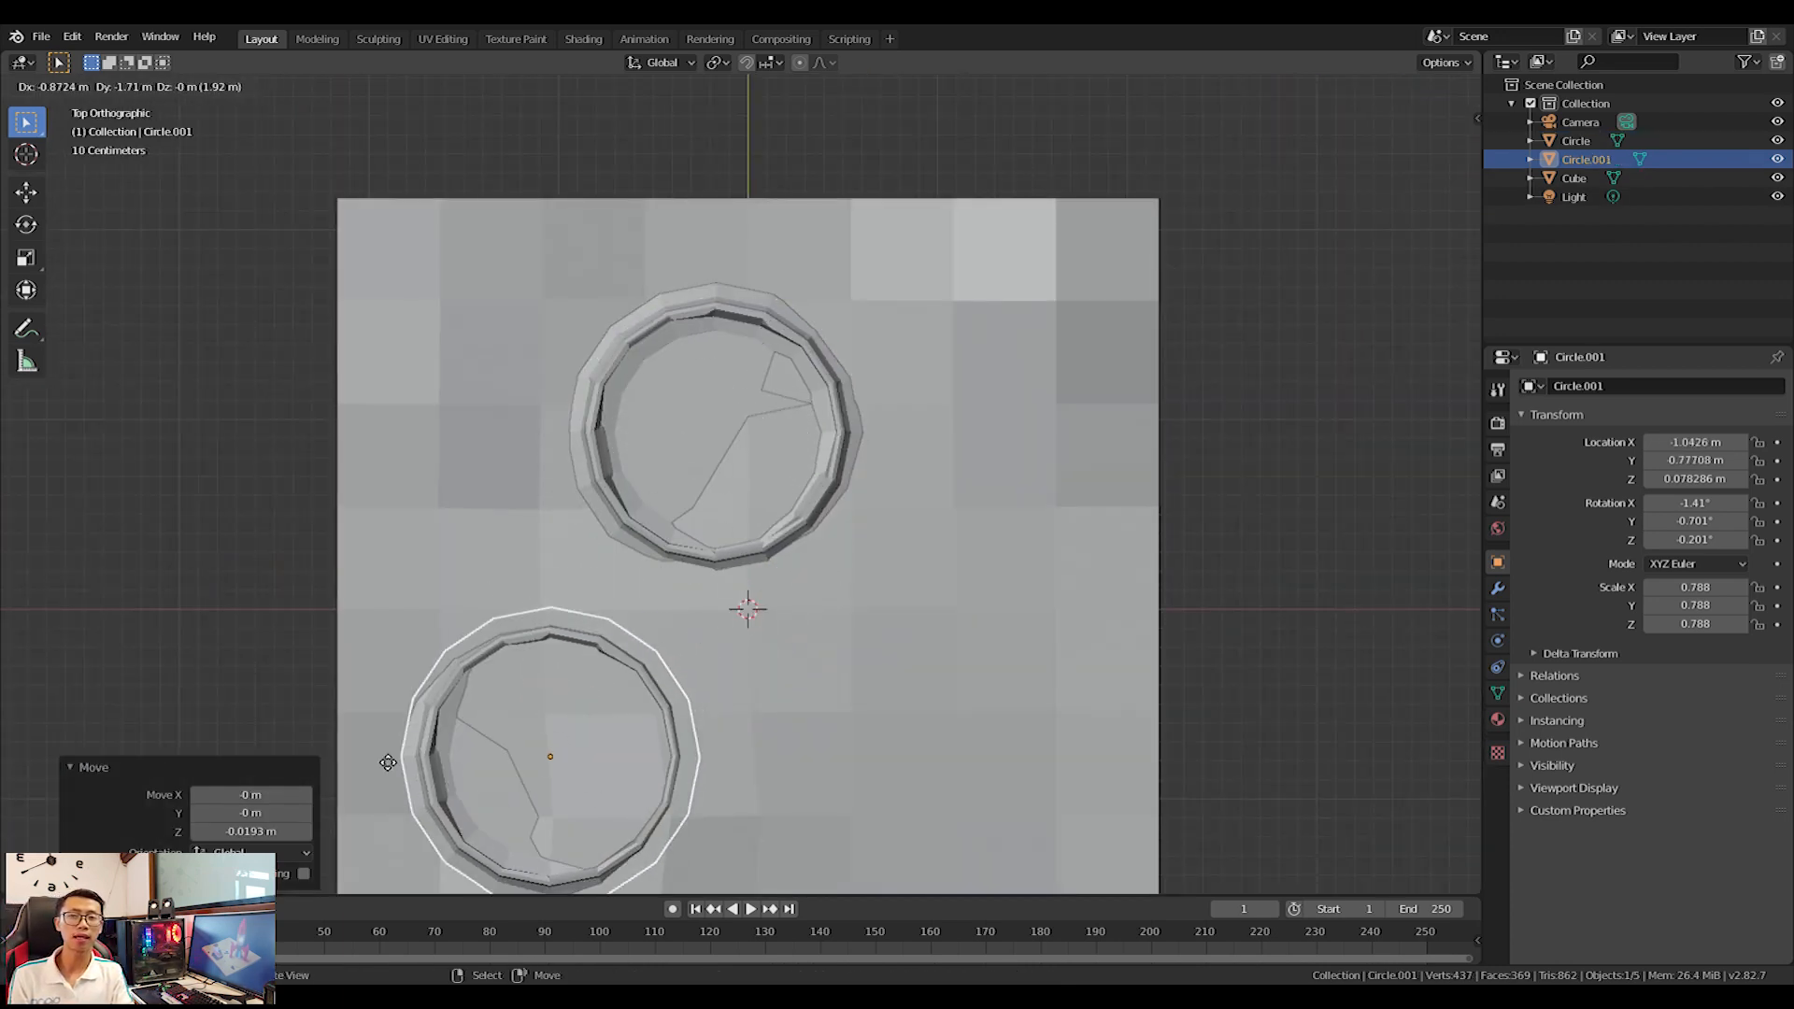
pyautogui.click(358, 678)
pyautogui.press('r')
pyautogui.click(823, 822)
pyautogui.press('s')
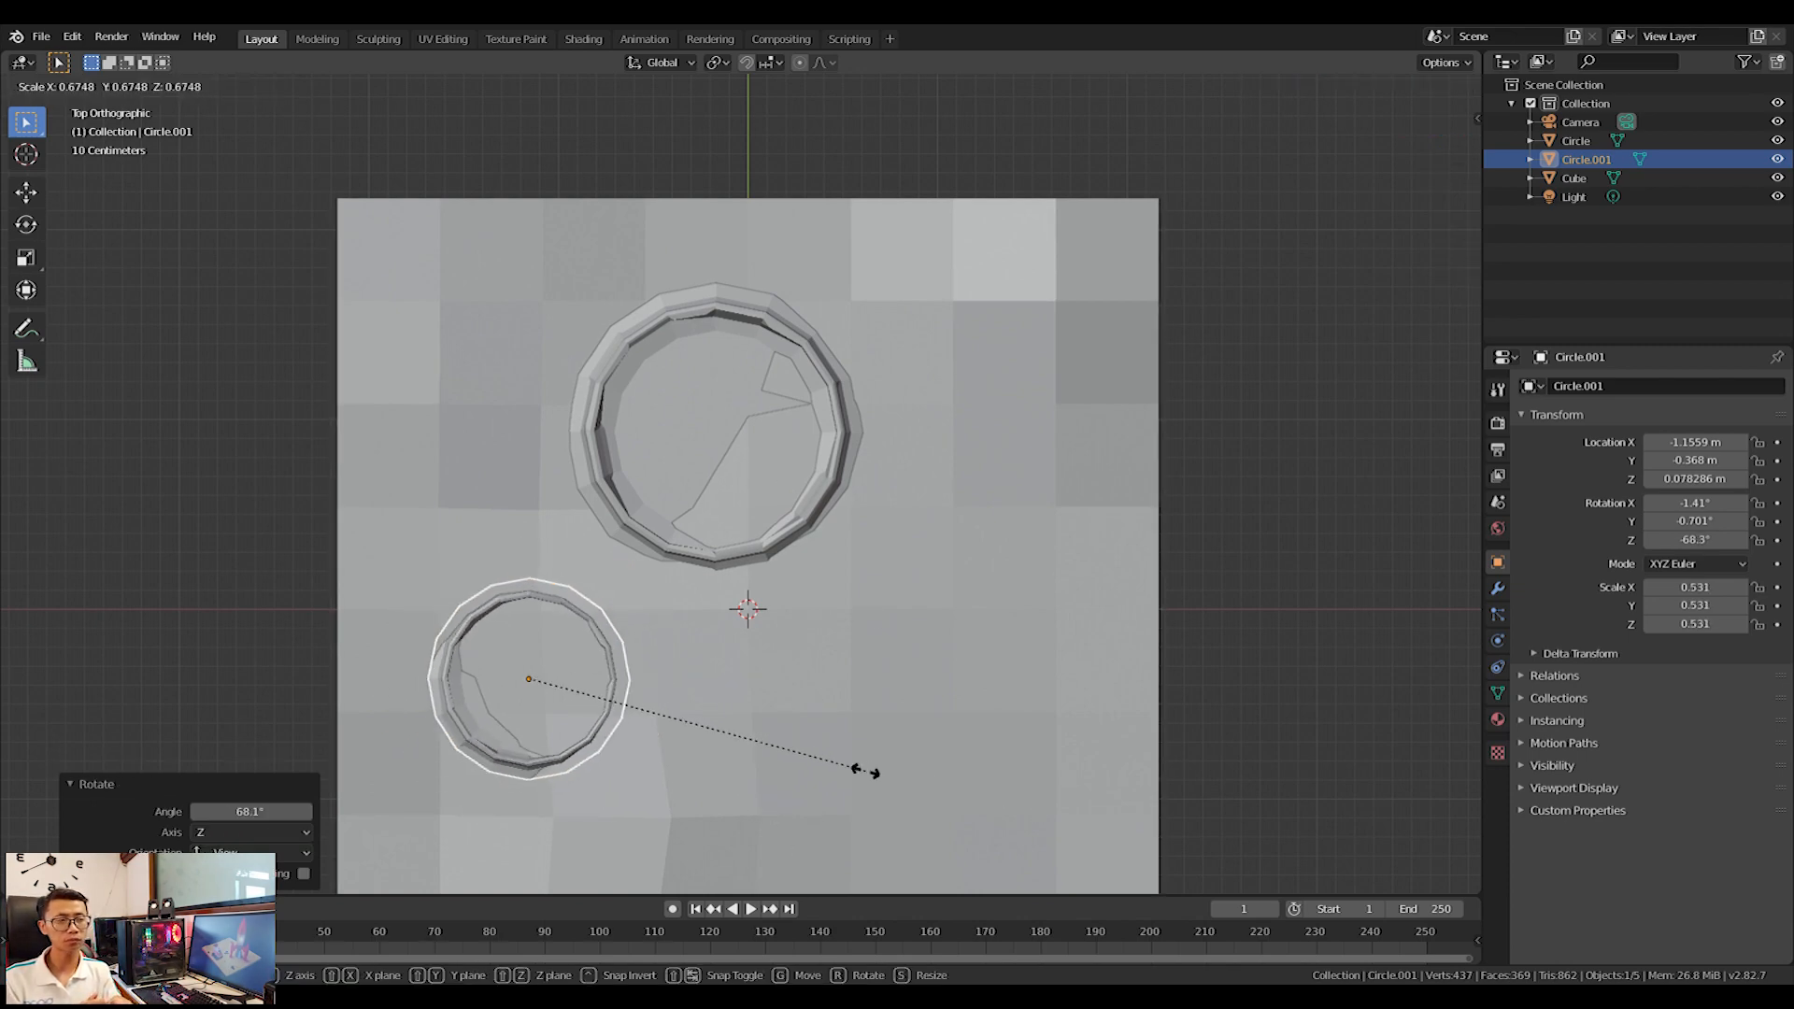
pyautogui.click(869, 772)
# Reposition the smaller basin copy on the slab's left side and tilt it to follow the uneven ground.
pyautogui.keyDown('shift'); pyautogui.moveTo(704, 729); pyautogui.dragTo(893, 529, button='middle'); pyautogui.keyUp('shift')
pyautogui.press('s')
pyautogui.rightClick(715, 534)
pyautogui.press('g')
pyautogui.click(764, 586)
pyautogui.press('r')
pyautogui.click(1022, 406)
pyautogui.press('r')
pyautogui.click(1010, 466)
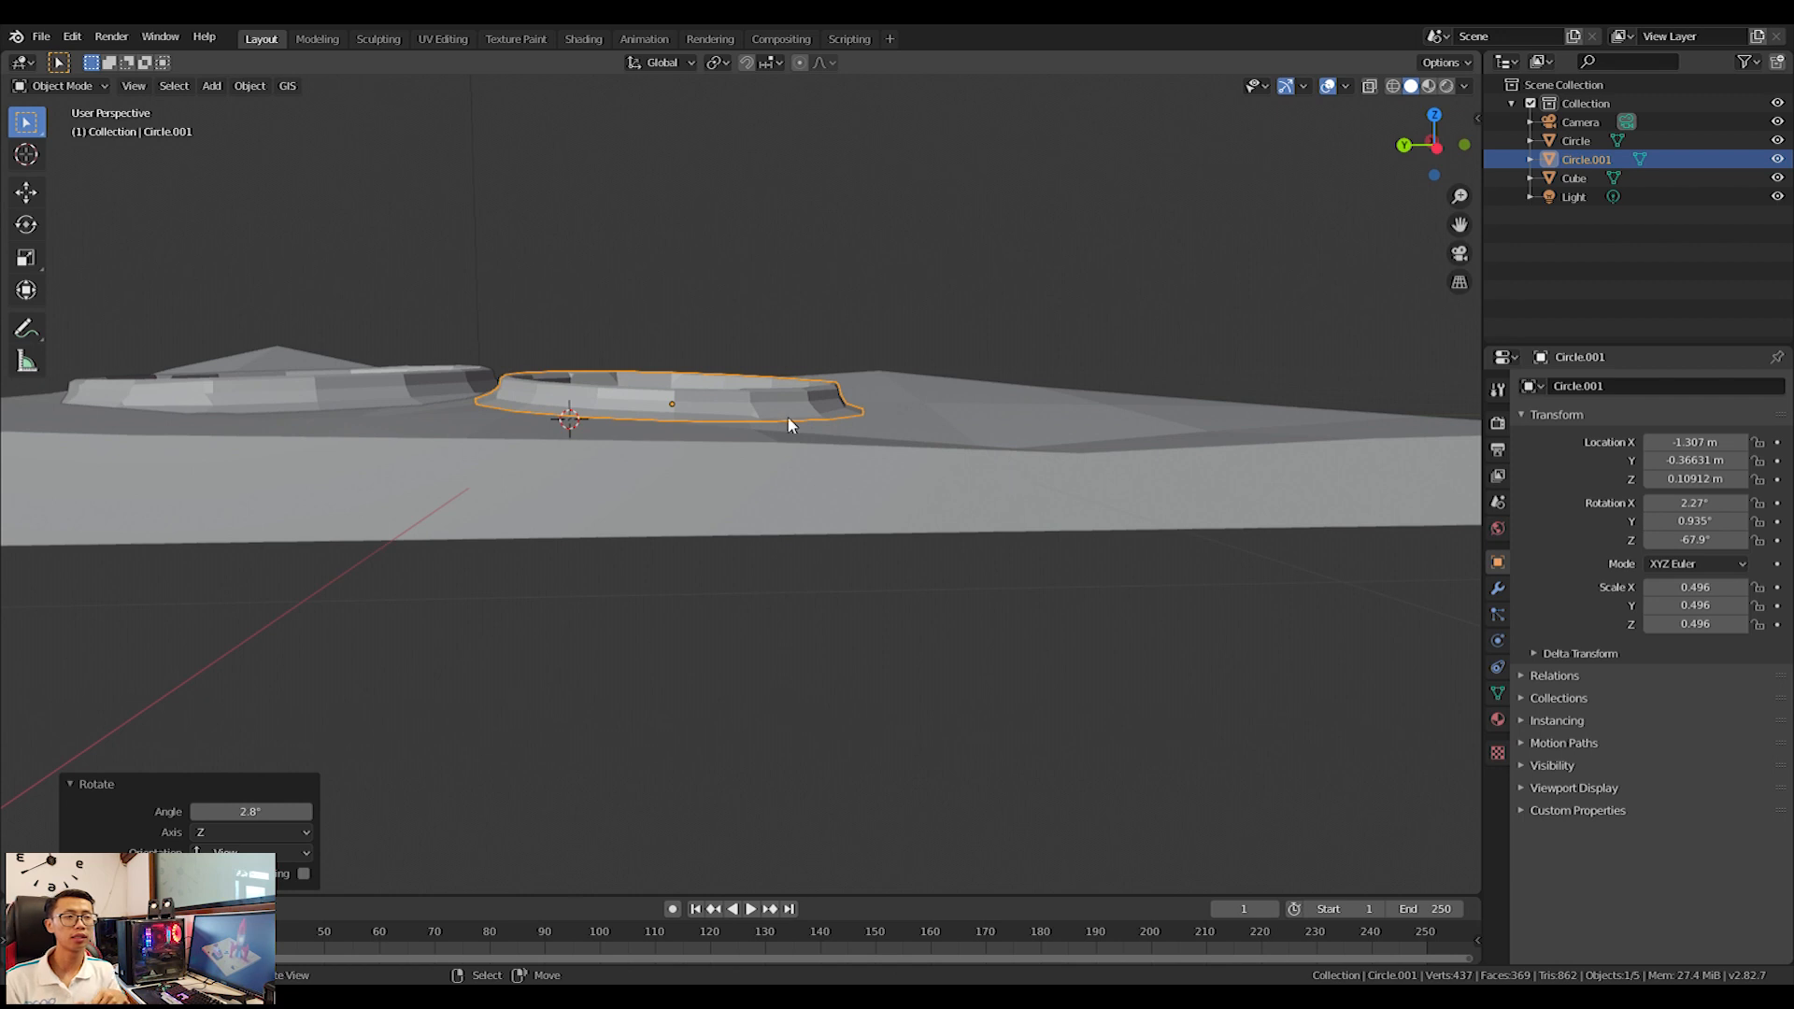
# Lower the smaller basin's bottom edge loop about 0.047 m in Z without proportional editing and scale the loop outward slightly.
pyautogui.press('Tab')
pyautogui.scroll(3, 743, 430)
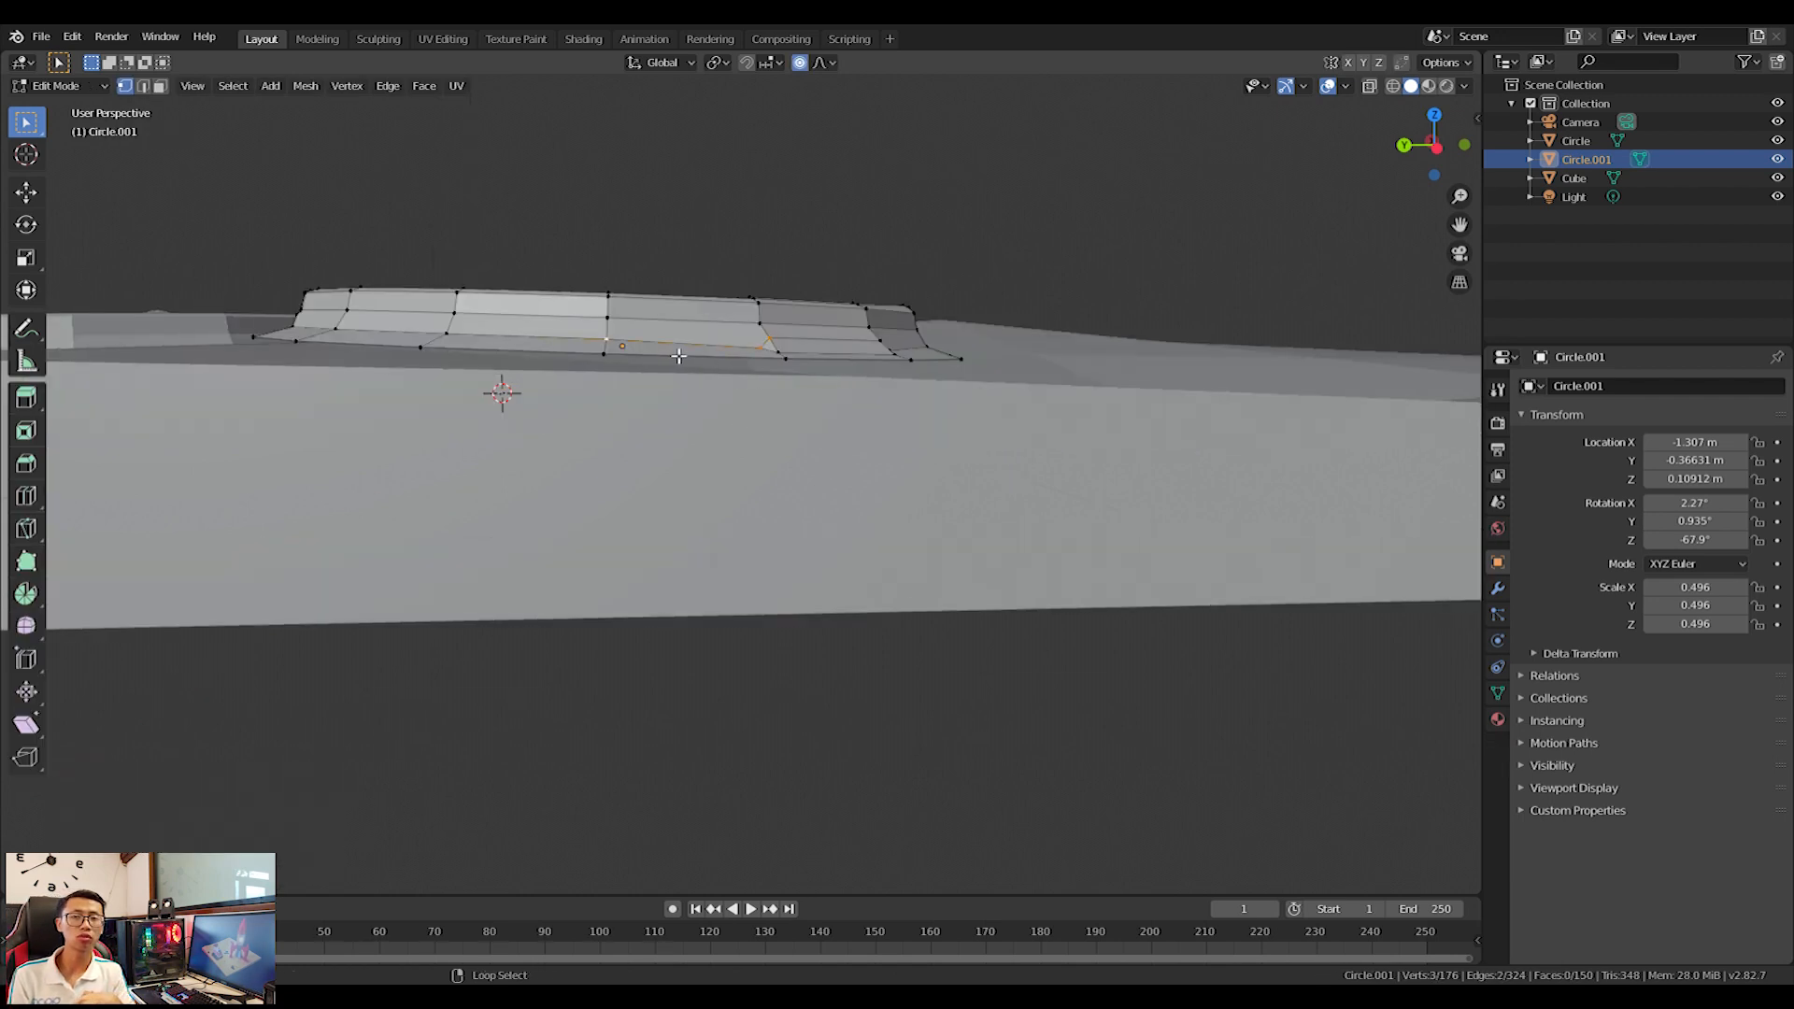
pyautogui.press('g')
pyautogui.press('z')
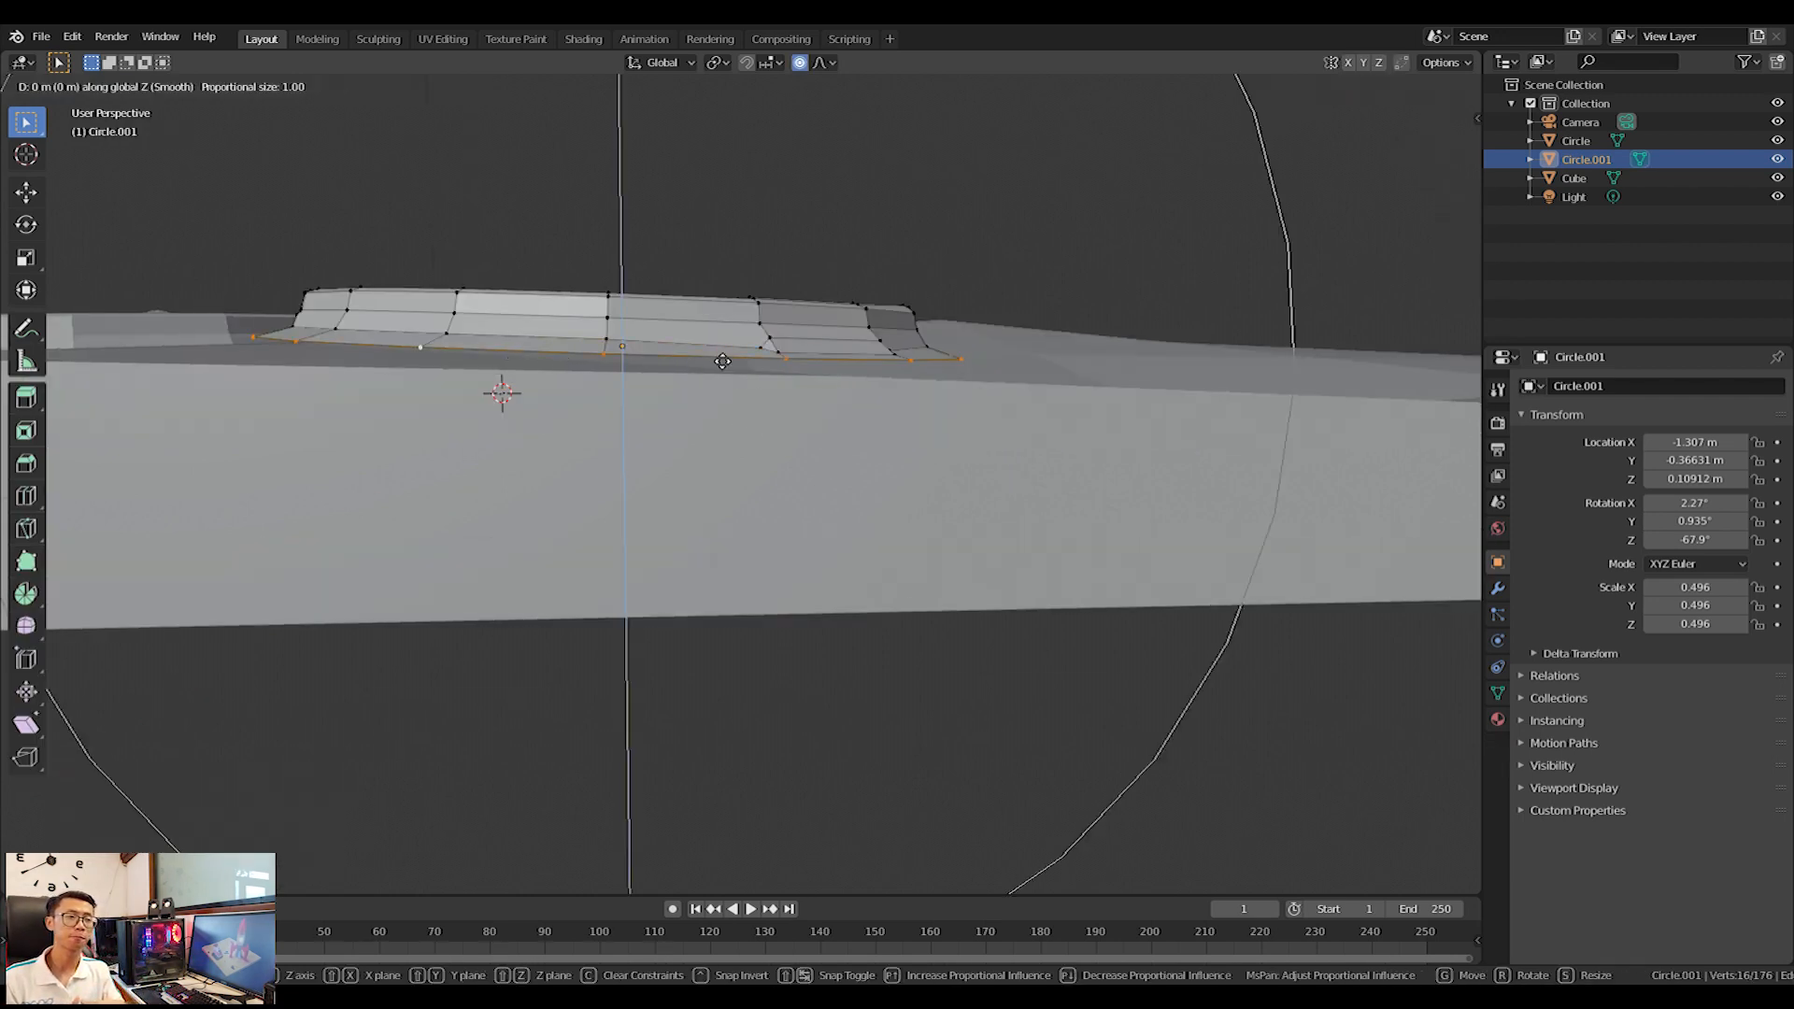
pyautogui.rightClick(717, 407)
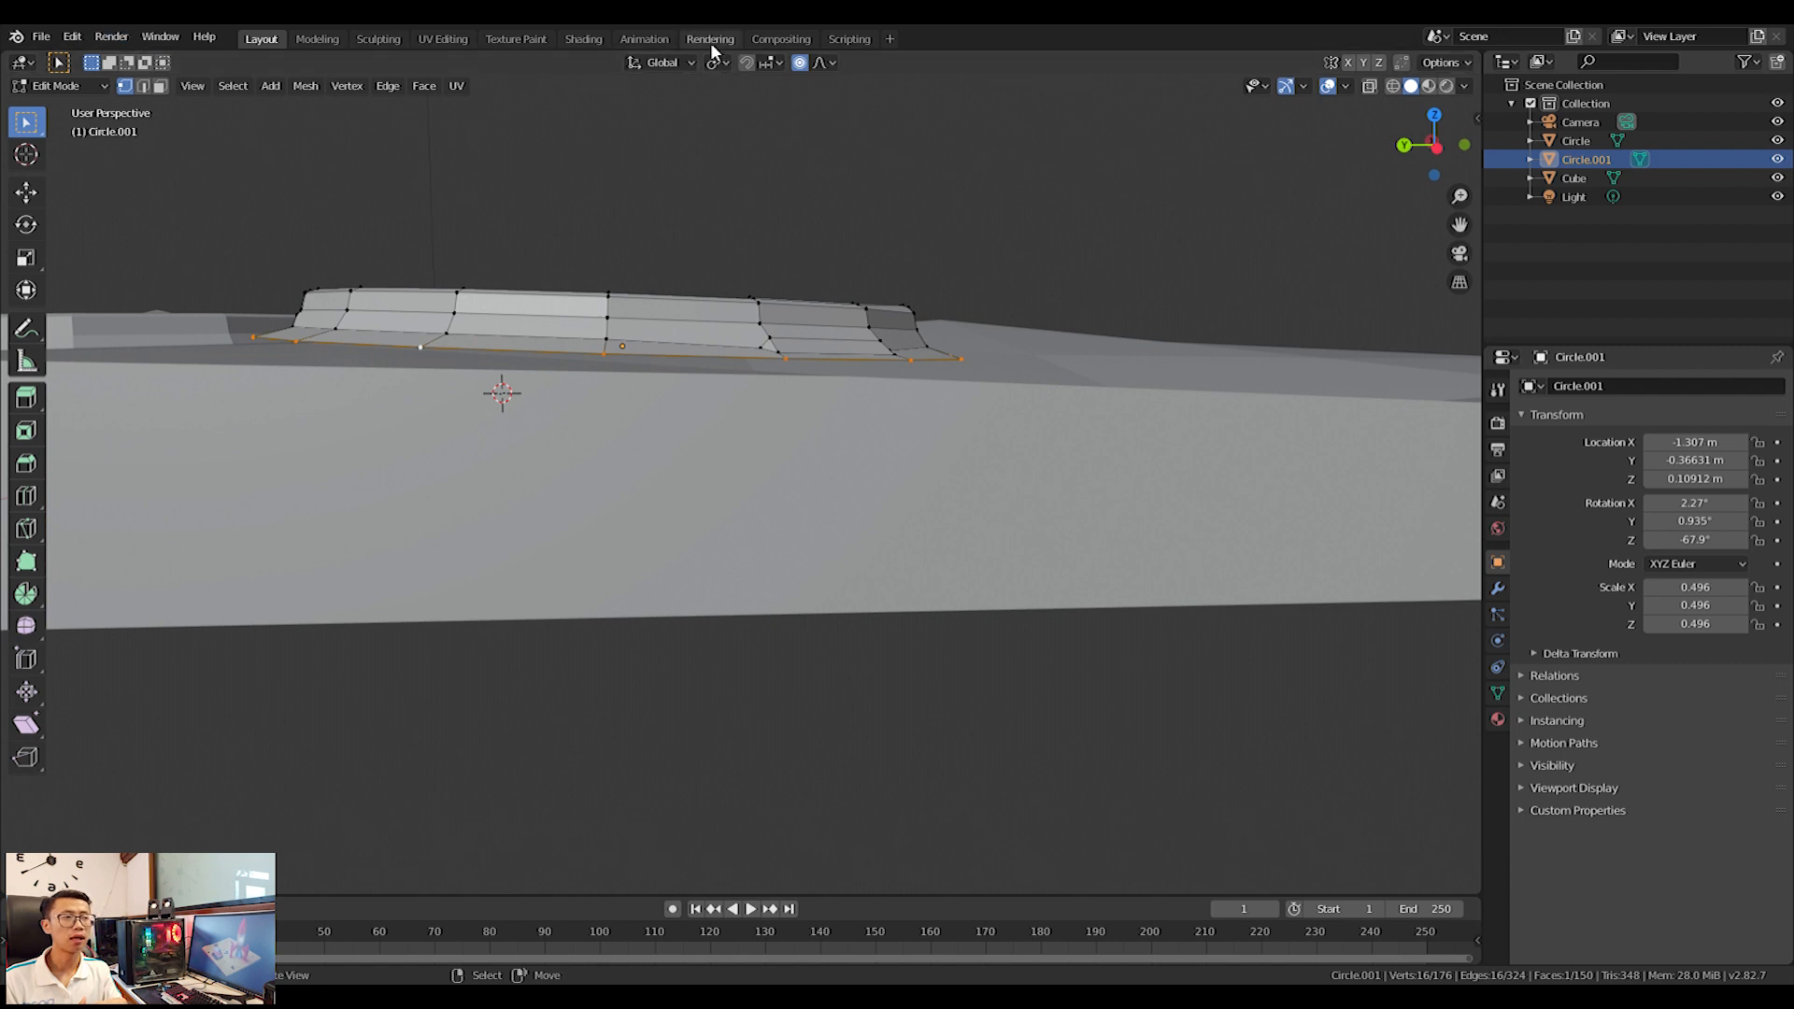
pyautogui.press('g')
pyautogui.press('z')
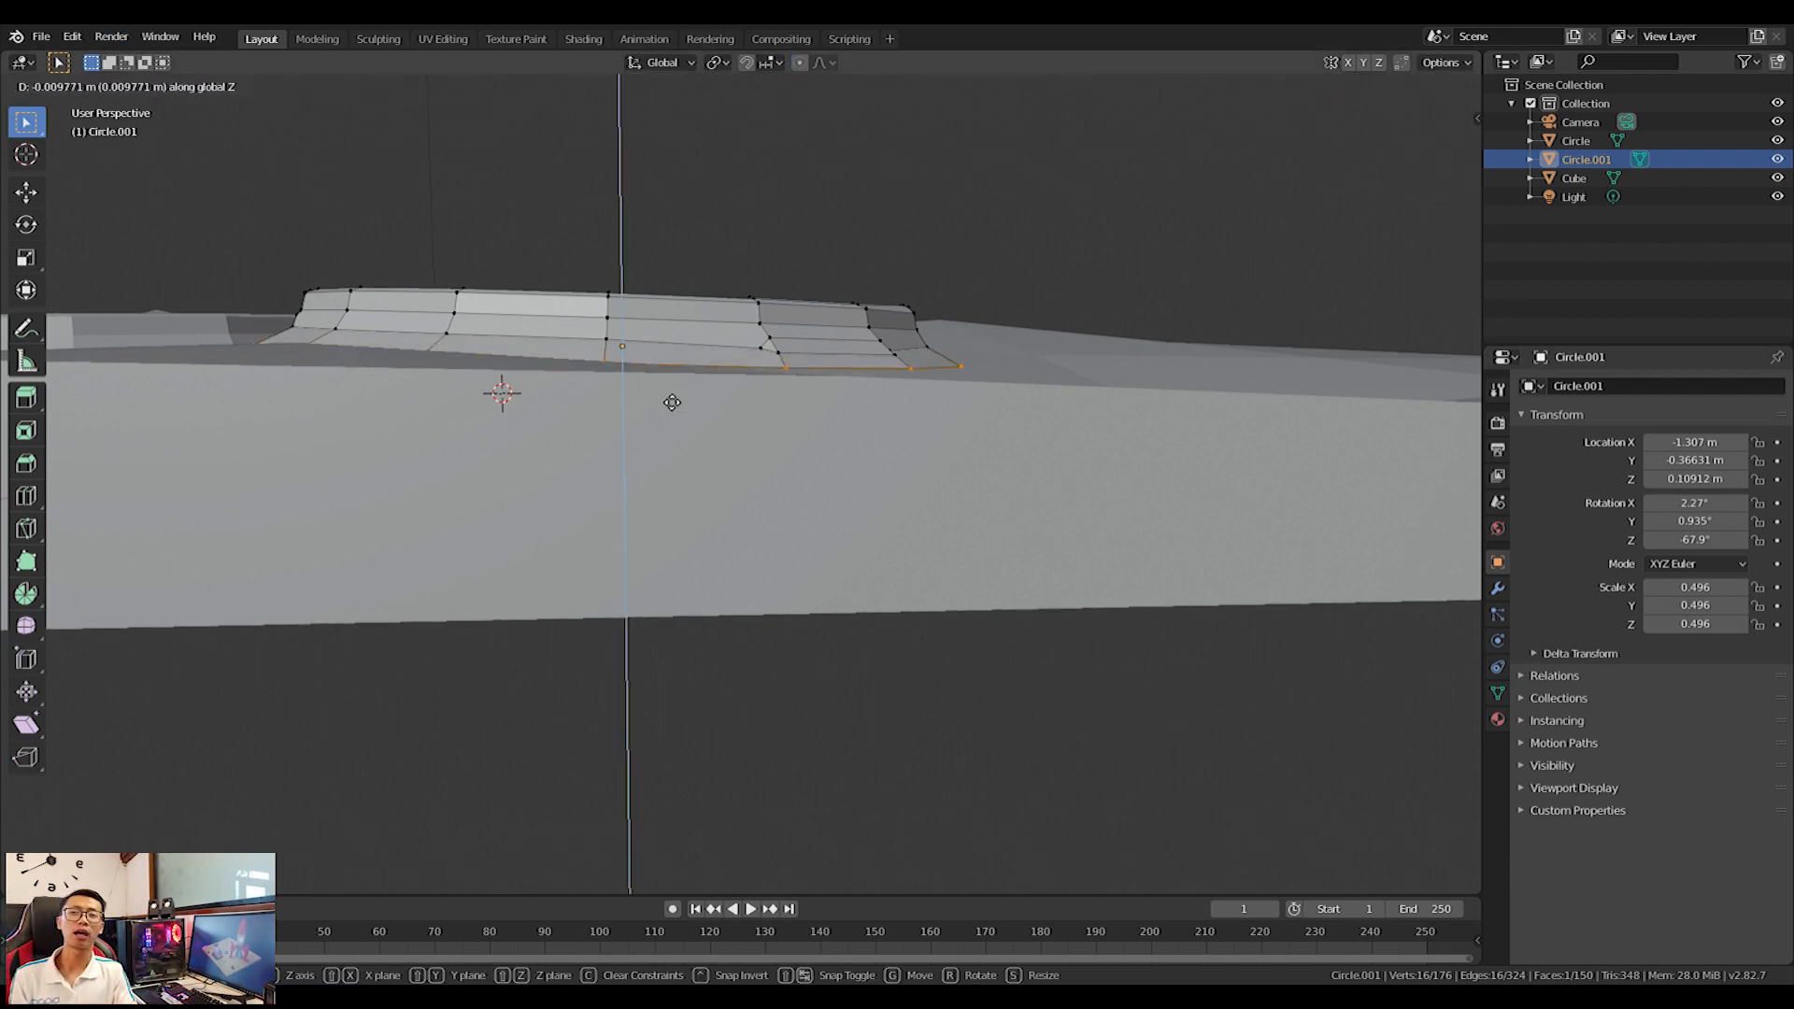
pyautogui.click(726, 648)
pyautogui.press('s')
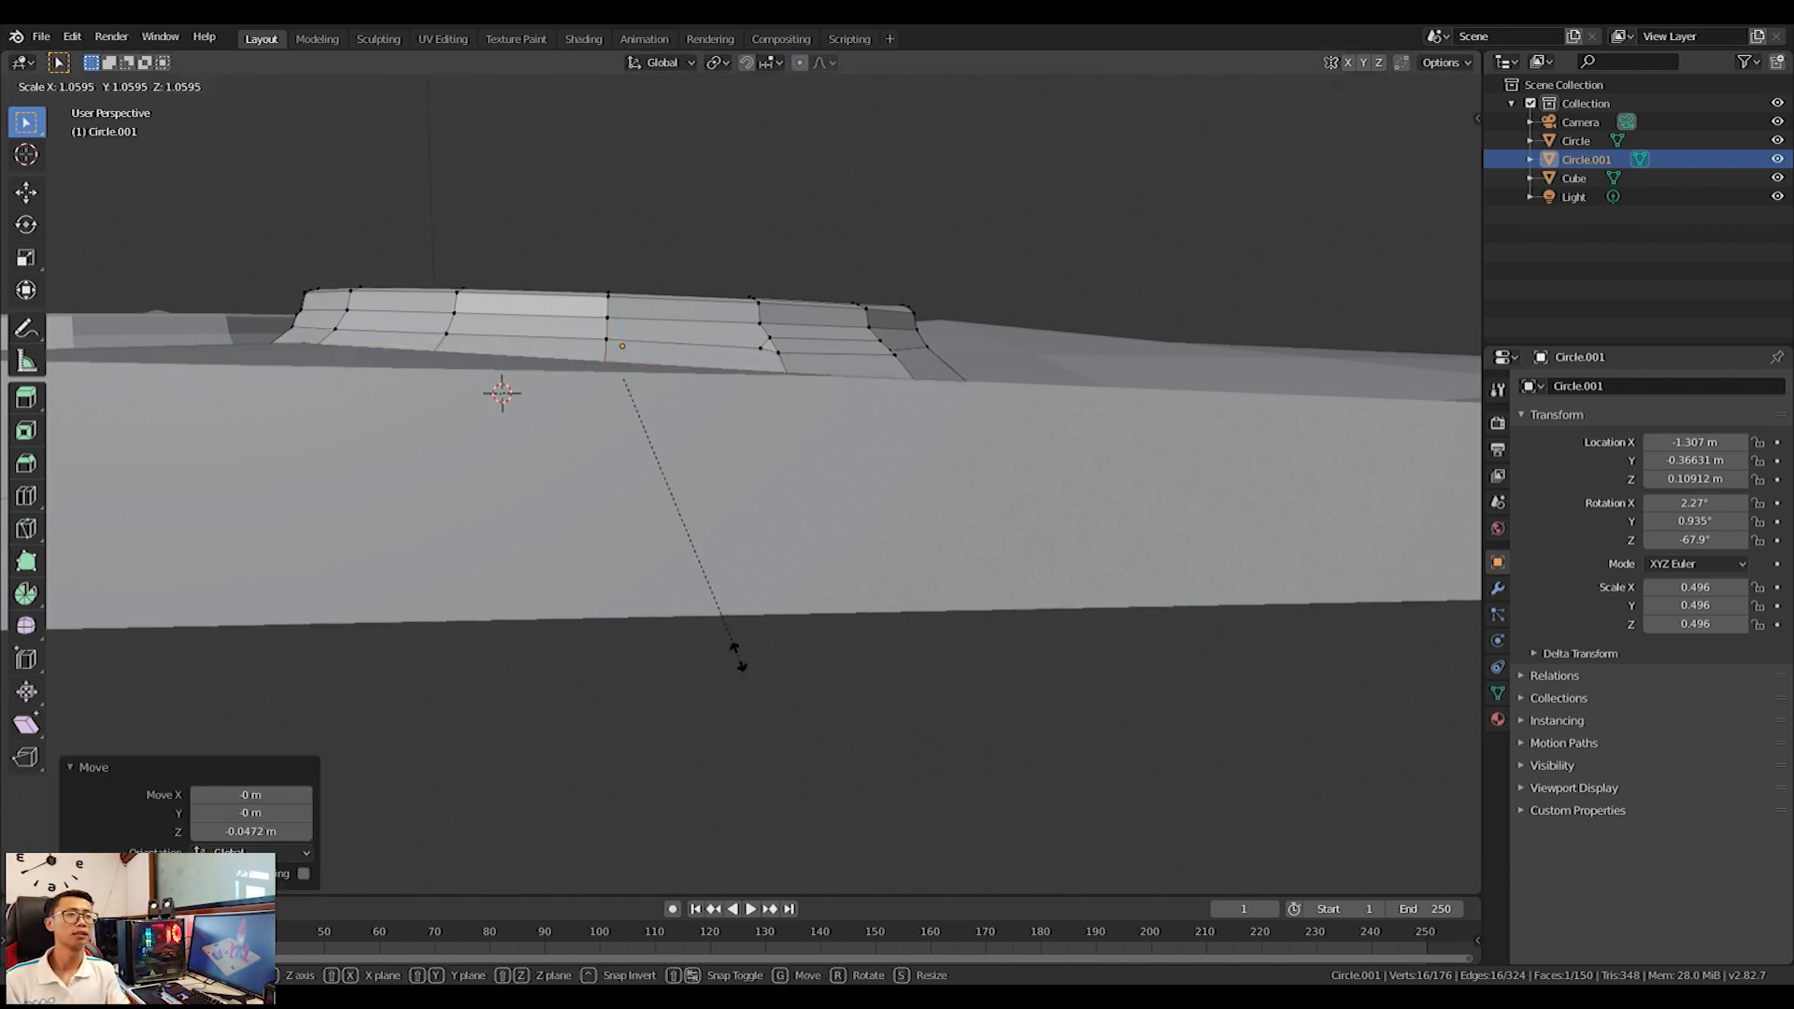
pyautogui.click(766, 682)
# Lower one outer vertex of the smaller basin's base along Z into the ground and return to Object Mode.
pyautogui.scroll(-2, 934, 561)
pyautogui.moveTo(1037, 524); pyautogui.dragTo(940, 566, button='middle')
pyautogui.click(916, 472)
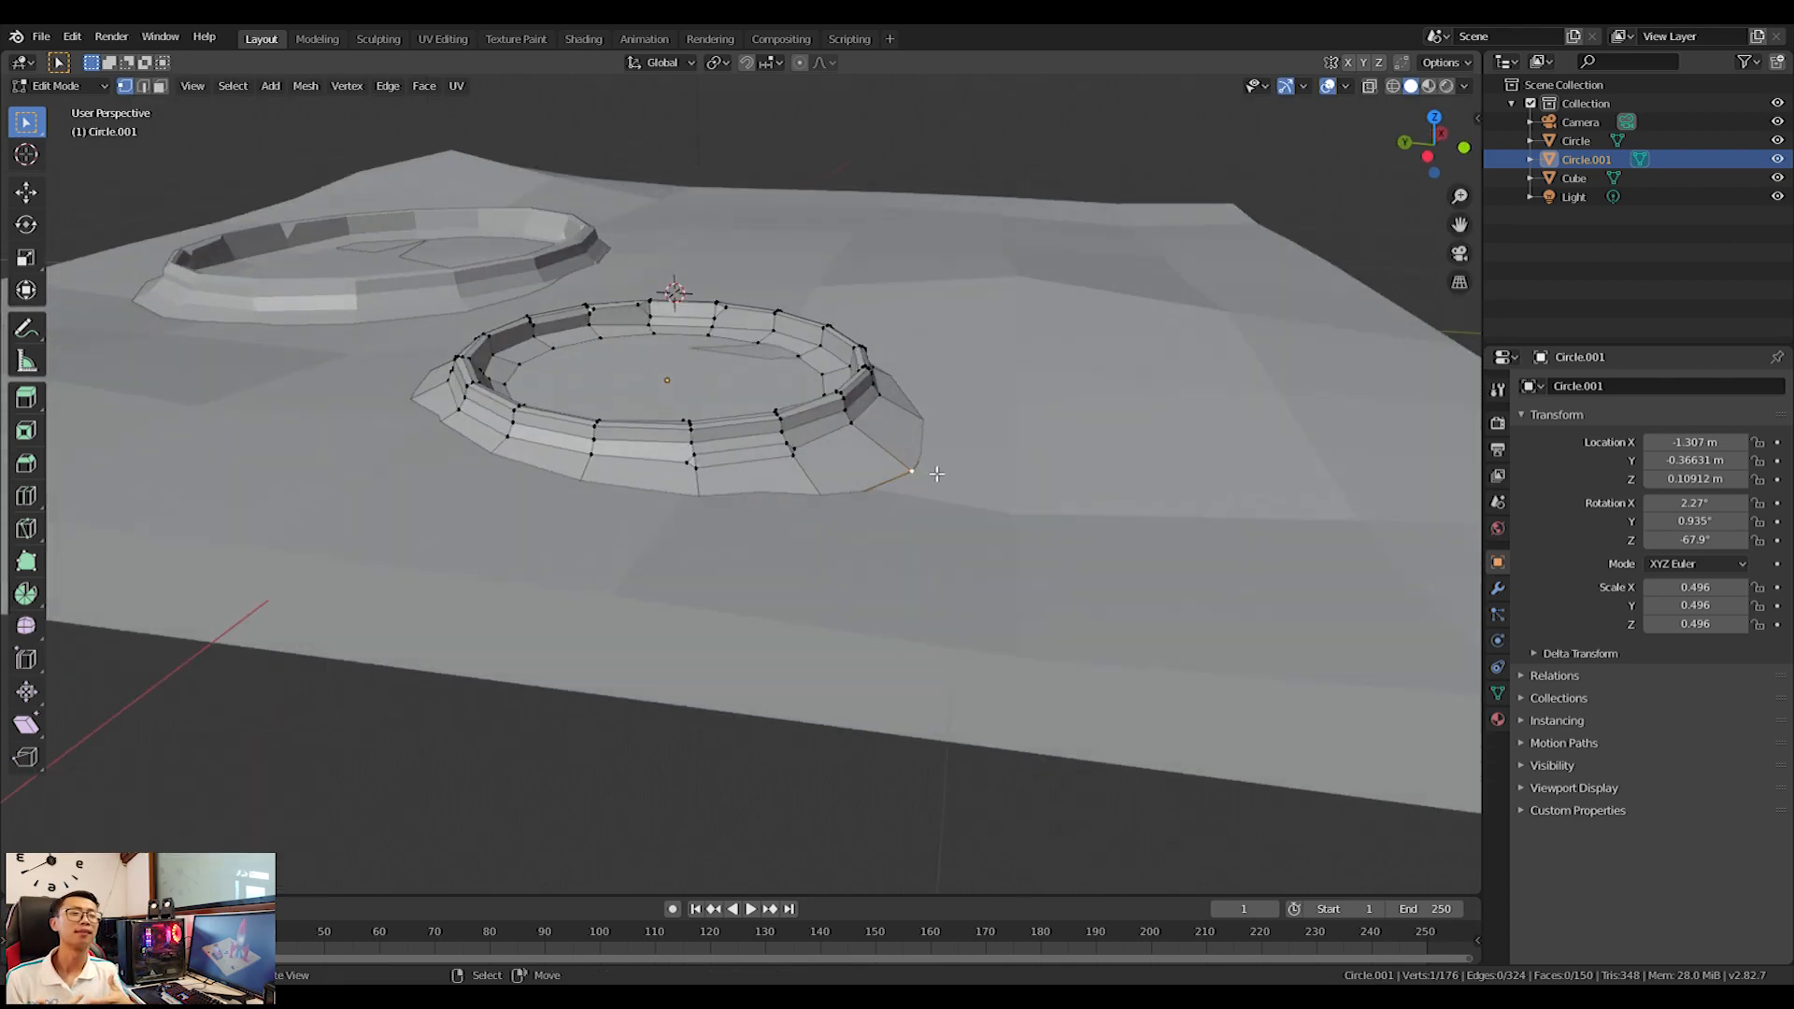
pyautogui.press('g')
pyautogui.press('z')
pyautogui.click(957, 512)
pyautogui.press('Tab')
pyautogui.scroll(-1, 957, 496)
# Duplicate the large basin about 1.45 m in X and 0.305 m in Y towards the slab's raised back-right corner.
pyautogui.moveTo(957, 492); pyautogui.dragTo(552, 496, button='middle')
pyautogui.rightClick(997, 480)
pyautogui.press('KP_7')
pyautogui.keyDown('shift'); pyautogui.moveTo(997, 479); pyautogui.dragTo(617, 603, button='middle'); pyautogui.keyUp('shift')
pyautogui.hotkey('shift', 'd')
pyautogui.click(835, 400)
# Scale the new copy down to about 0.375, shift it closer to the corner and raise it about 0.144 m in Z.
pyautogui.keyDown('shift'); pyautogui.moveTo(997, 361); pyautogui.dragTo(685, 560, button='middle'); pyautogui.keyUp('shift')
pyautogui.press('s')
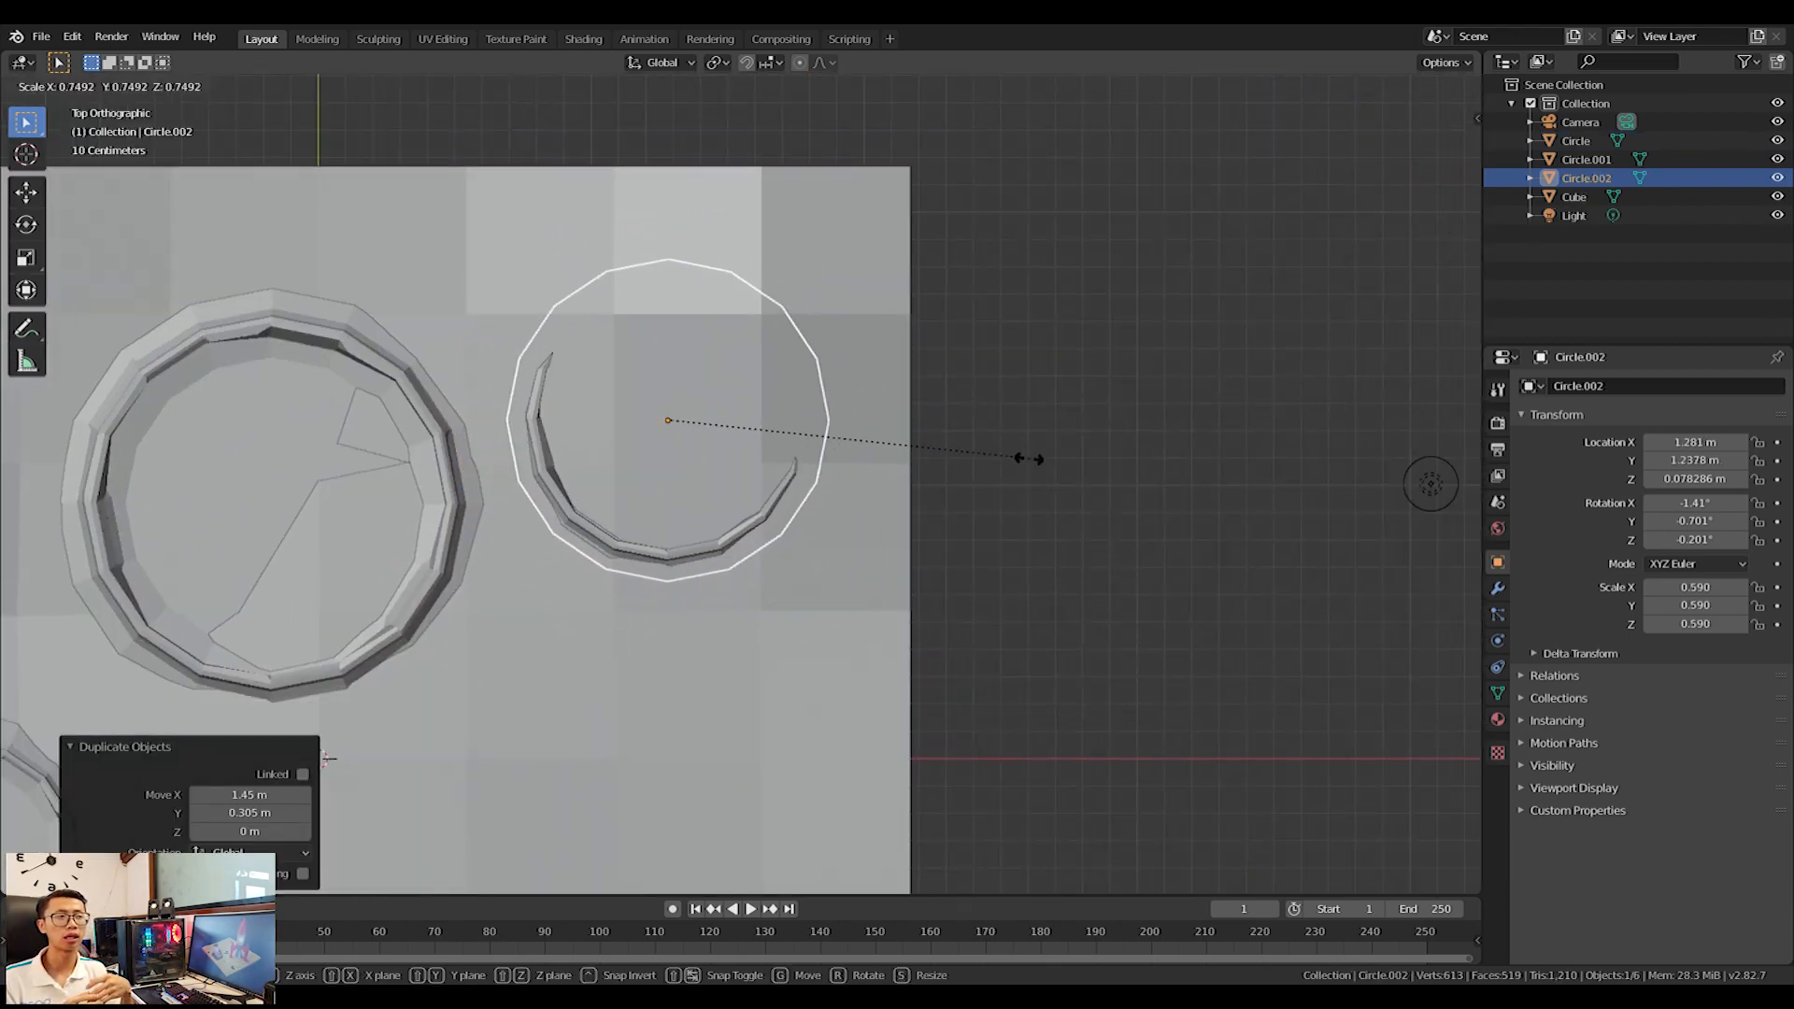
pyautogui.click(906, 432)
pyautogui.press('g')
pyautogui.click(952, 364)
pyautogui.moveTo(952, 364); pyautogui.dragTo(906, 496, button='middle')
pyautogui.press('g')
pyautogui.press('z')
pyautogui.click(1017, 468)
# Try to tilt the smallest basin to match the raised corner's slope.
pyautogui.moveTo(1018, 468); pyautogui.dragTo(1006, 526, button='middle')
pyautogui.press('r')
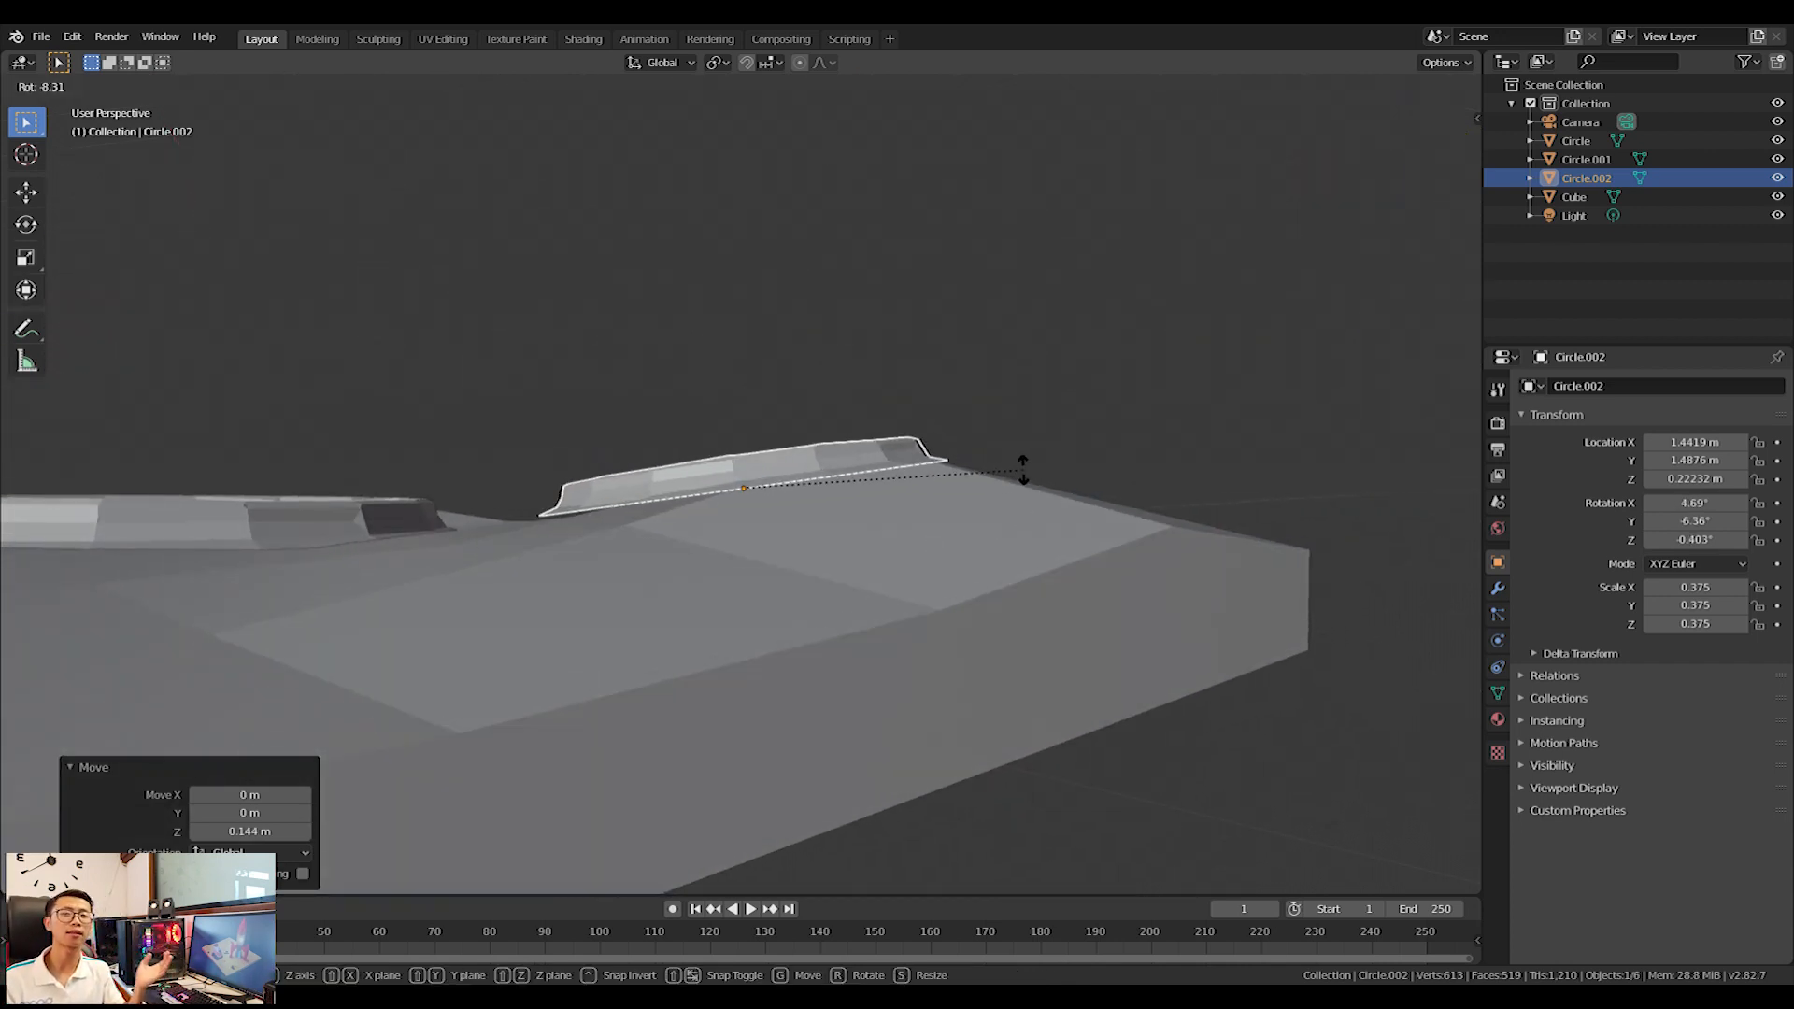
pyautogui.click(978, 469)
pyautogui.scroll(2, 968, 451)
pyautogui.hotkey('ctrl', 'z')
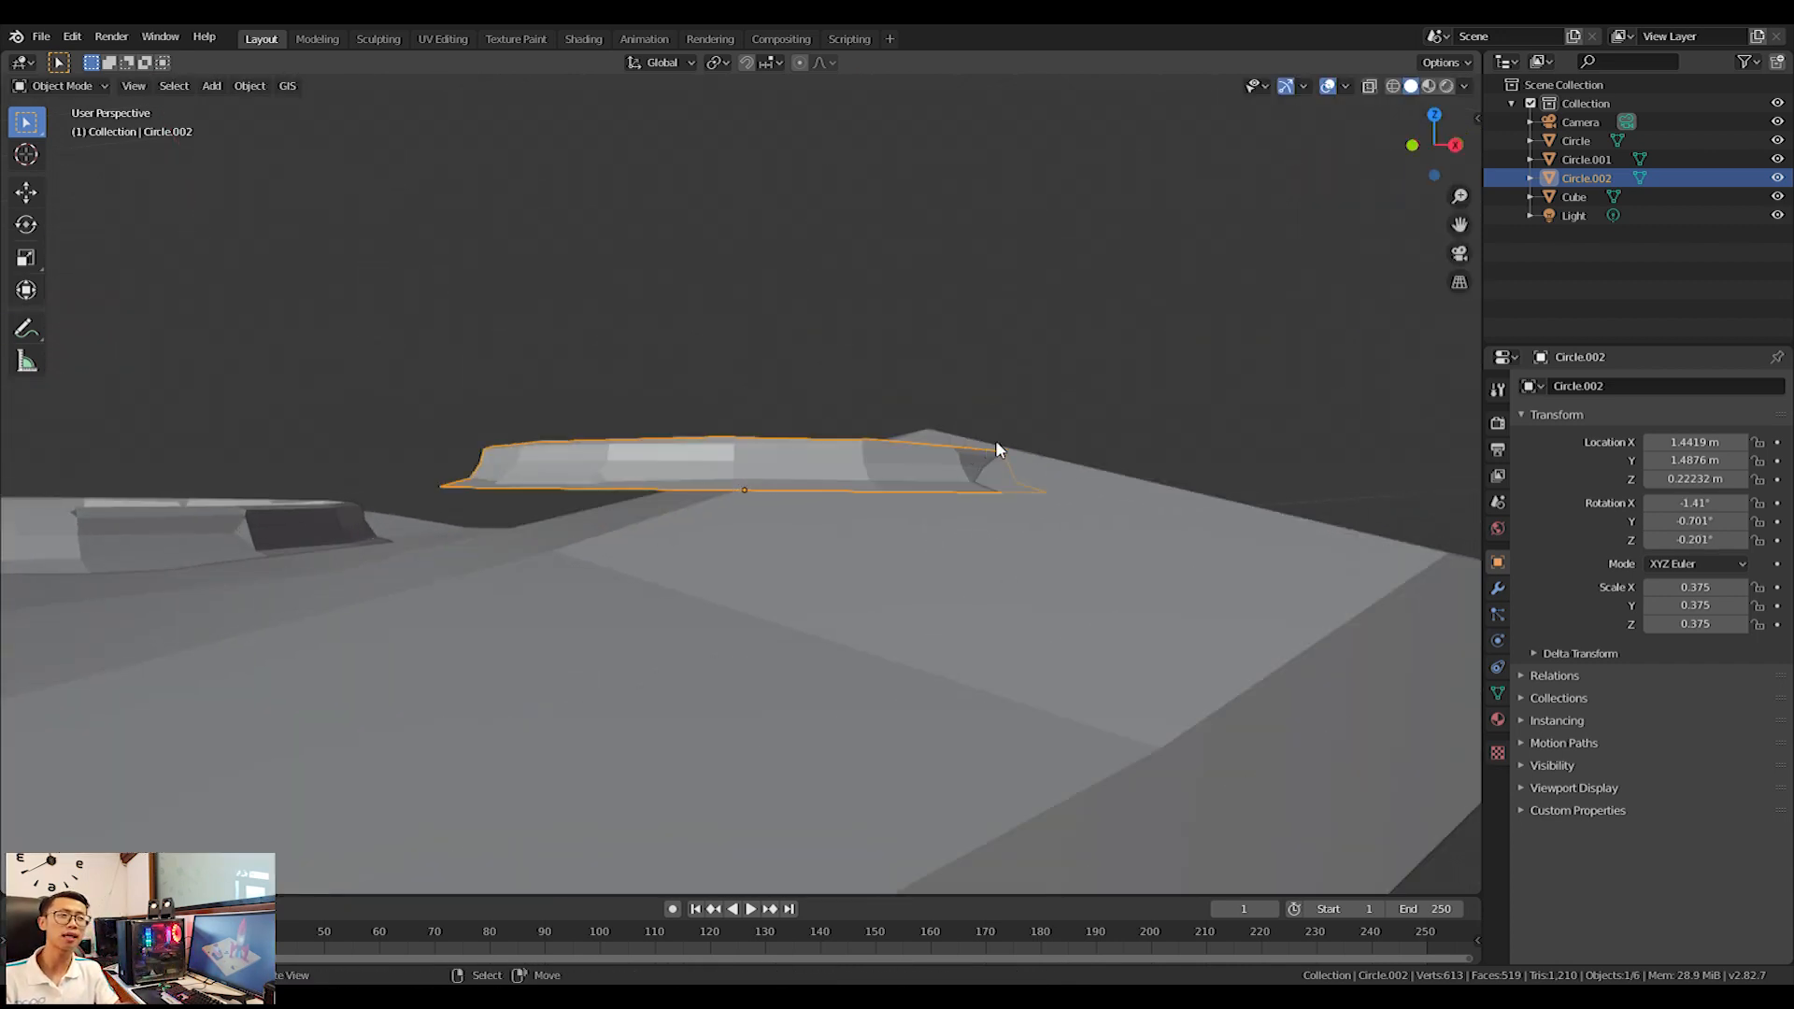
# Rotate the smallest basin about -143° around Z, tilt it to the slope and move it into place on the raised corner.
pyautogui.press('r')
pyautogui.press('z')
pyautogui.click(1035, 586)
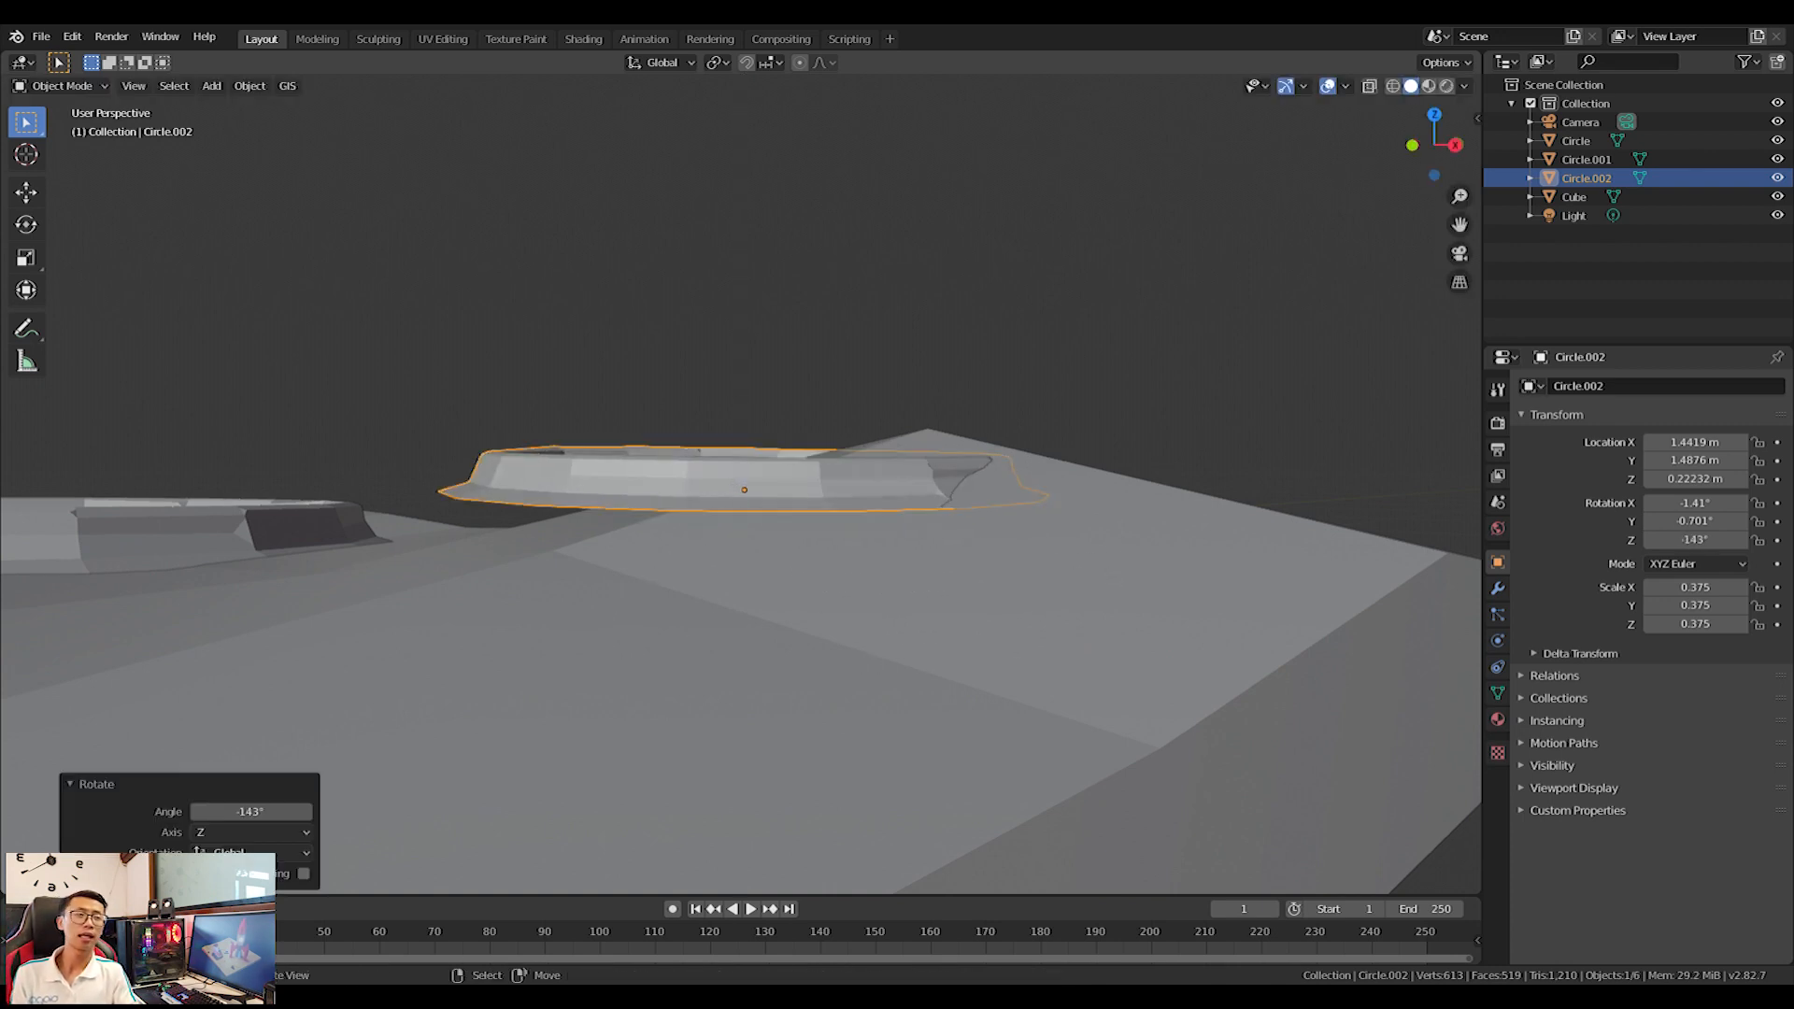
pyautogui.press('r')
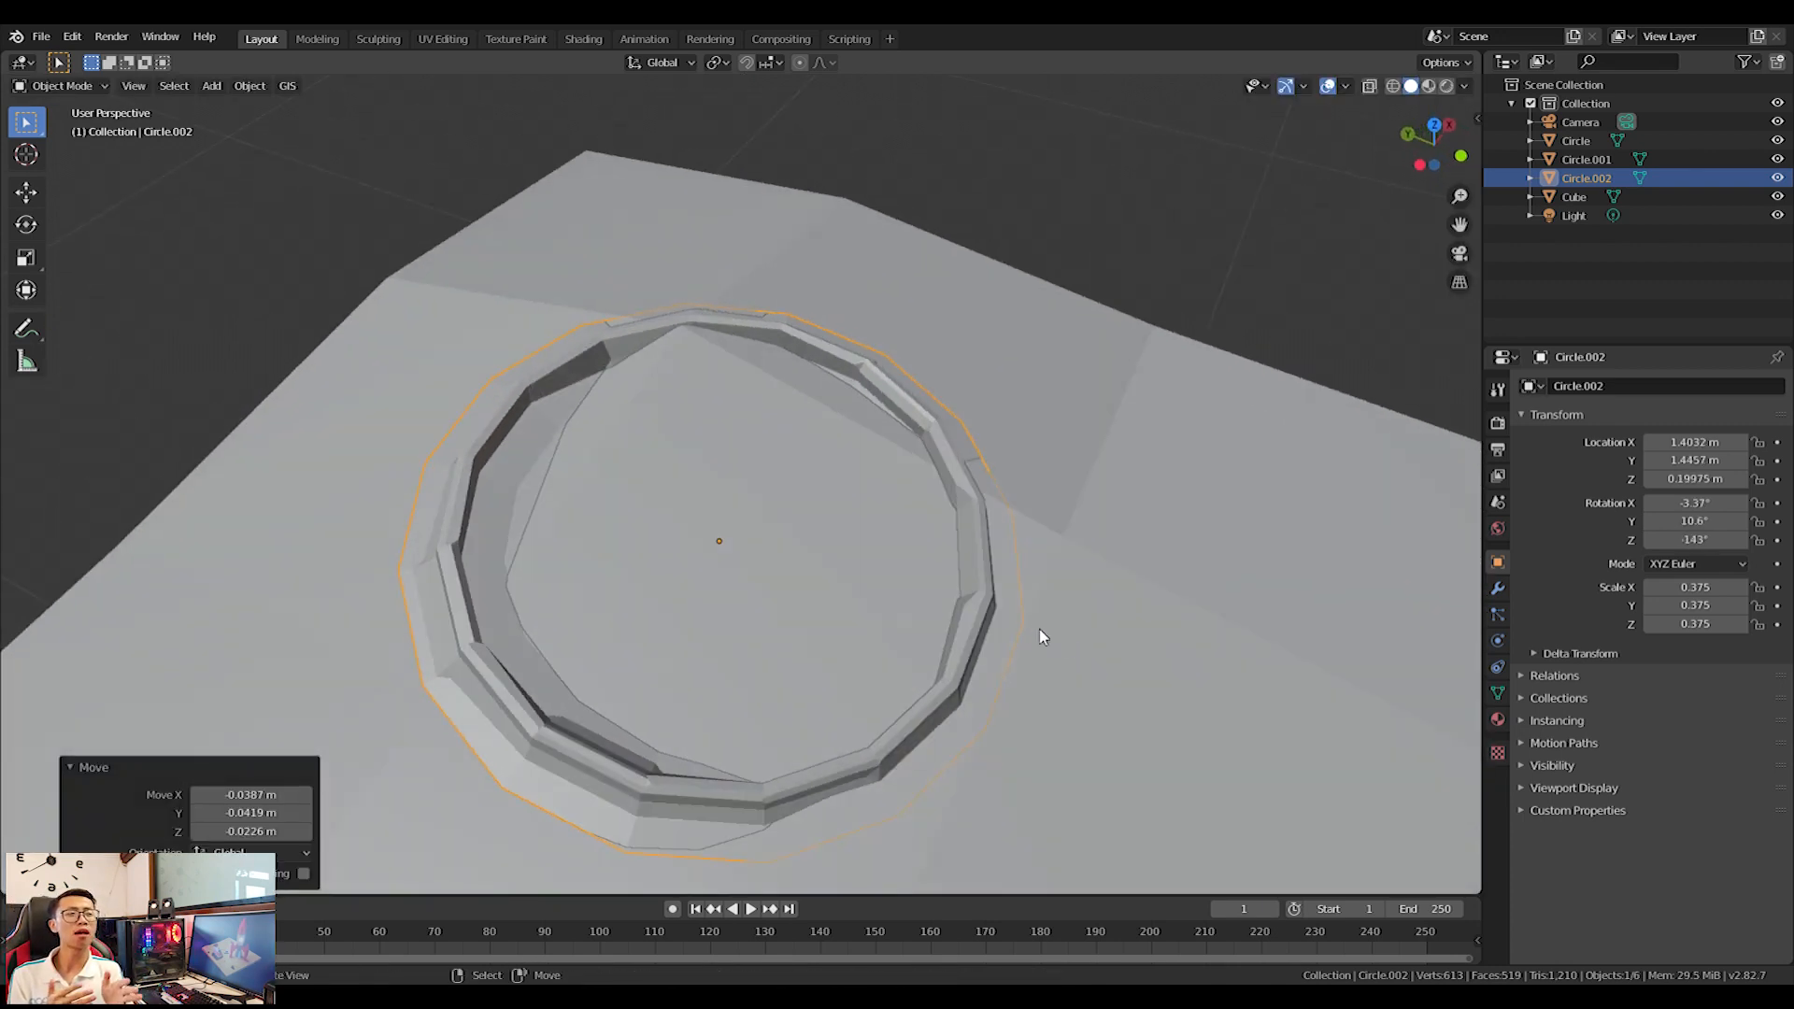
pyautogui.press('g')
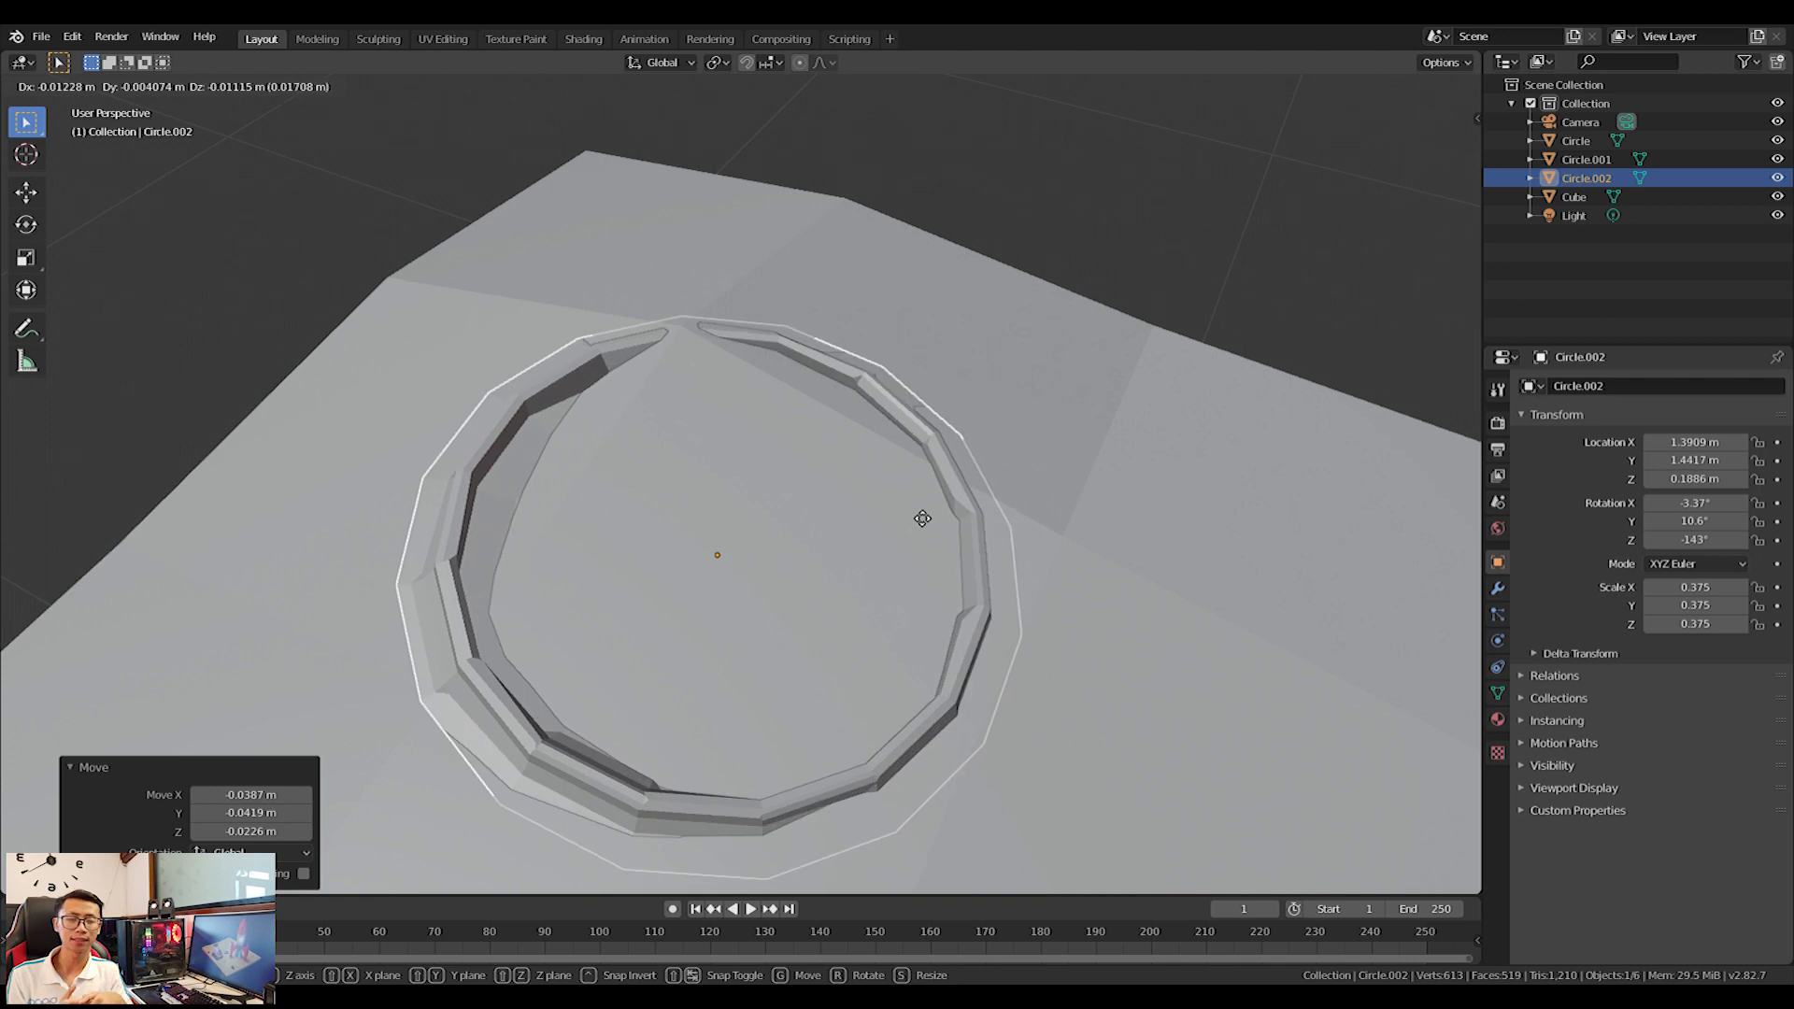
pyautogui.click(911, 483)
# Lower the smallest basin's bottom edge loop about 0.1 m in Z into the slope and scale that loop.
pyautogui.moveTo(912, 483); pyautogui.dragTo(831, 522, button='middle')
pyautogui.press('Tab')
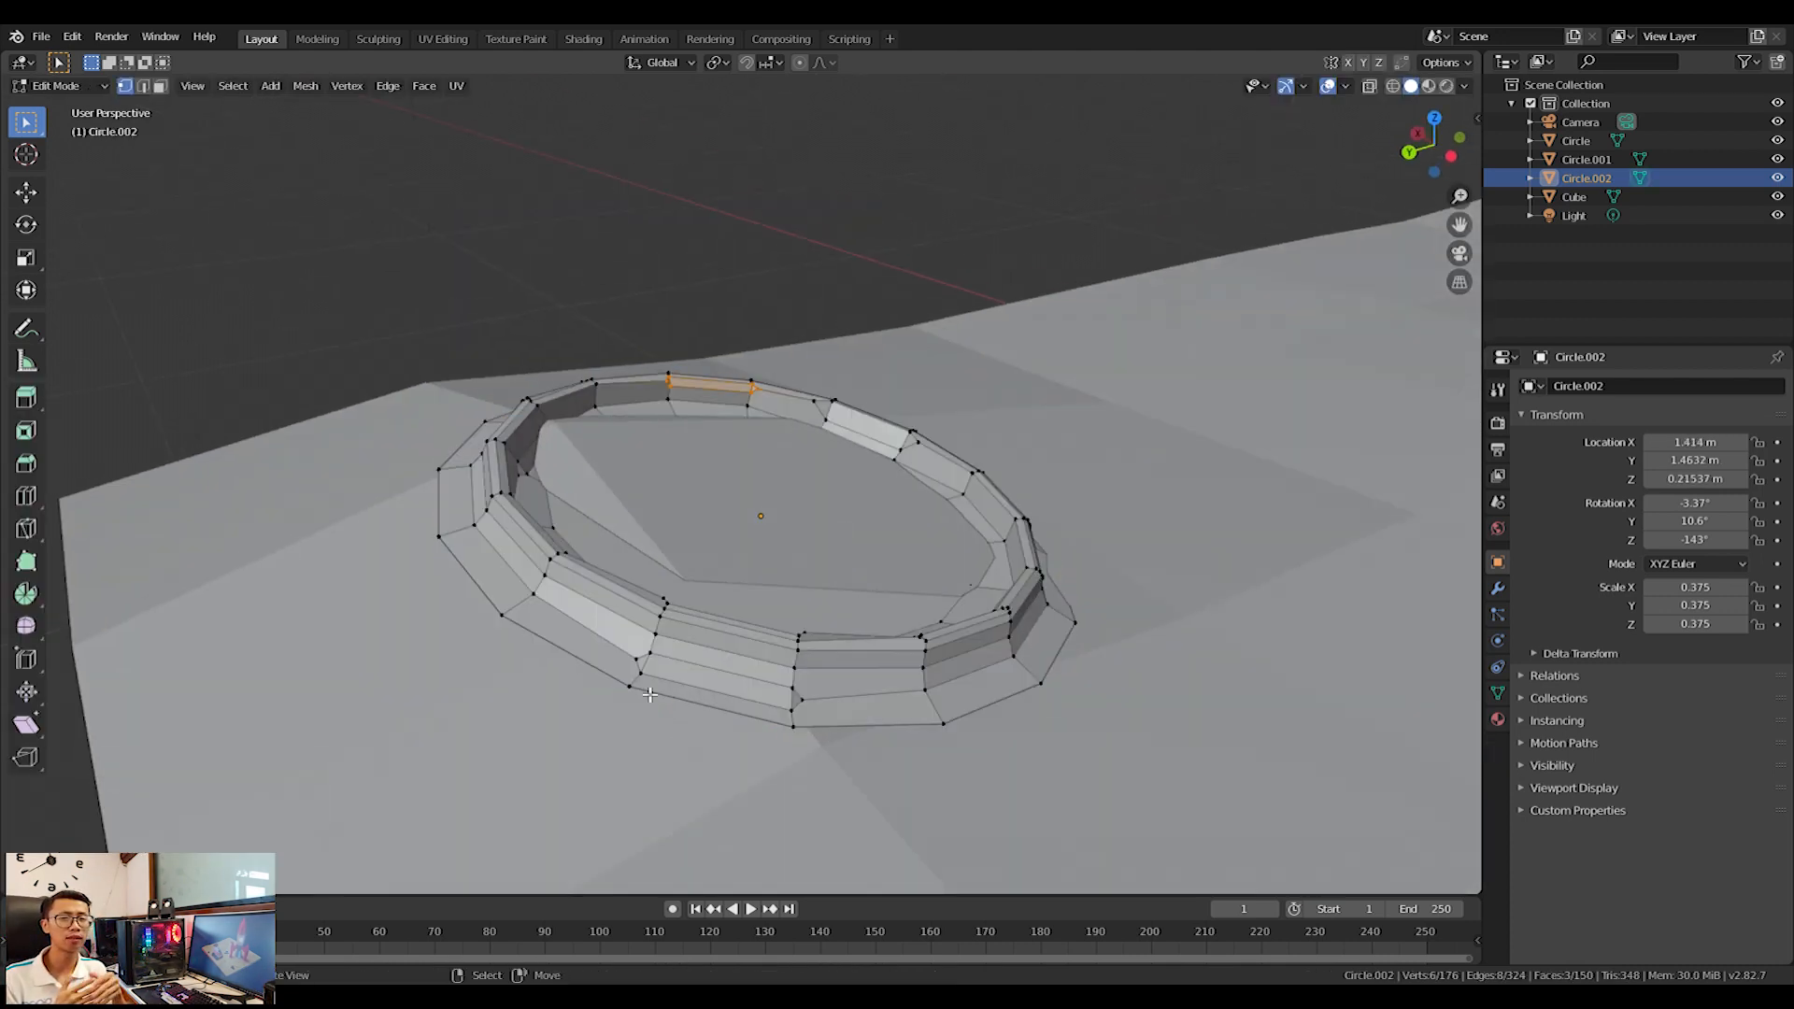
pyautogui.press('g')
pyautogui.press('z')
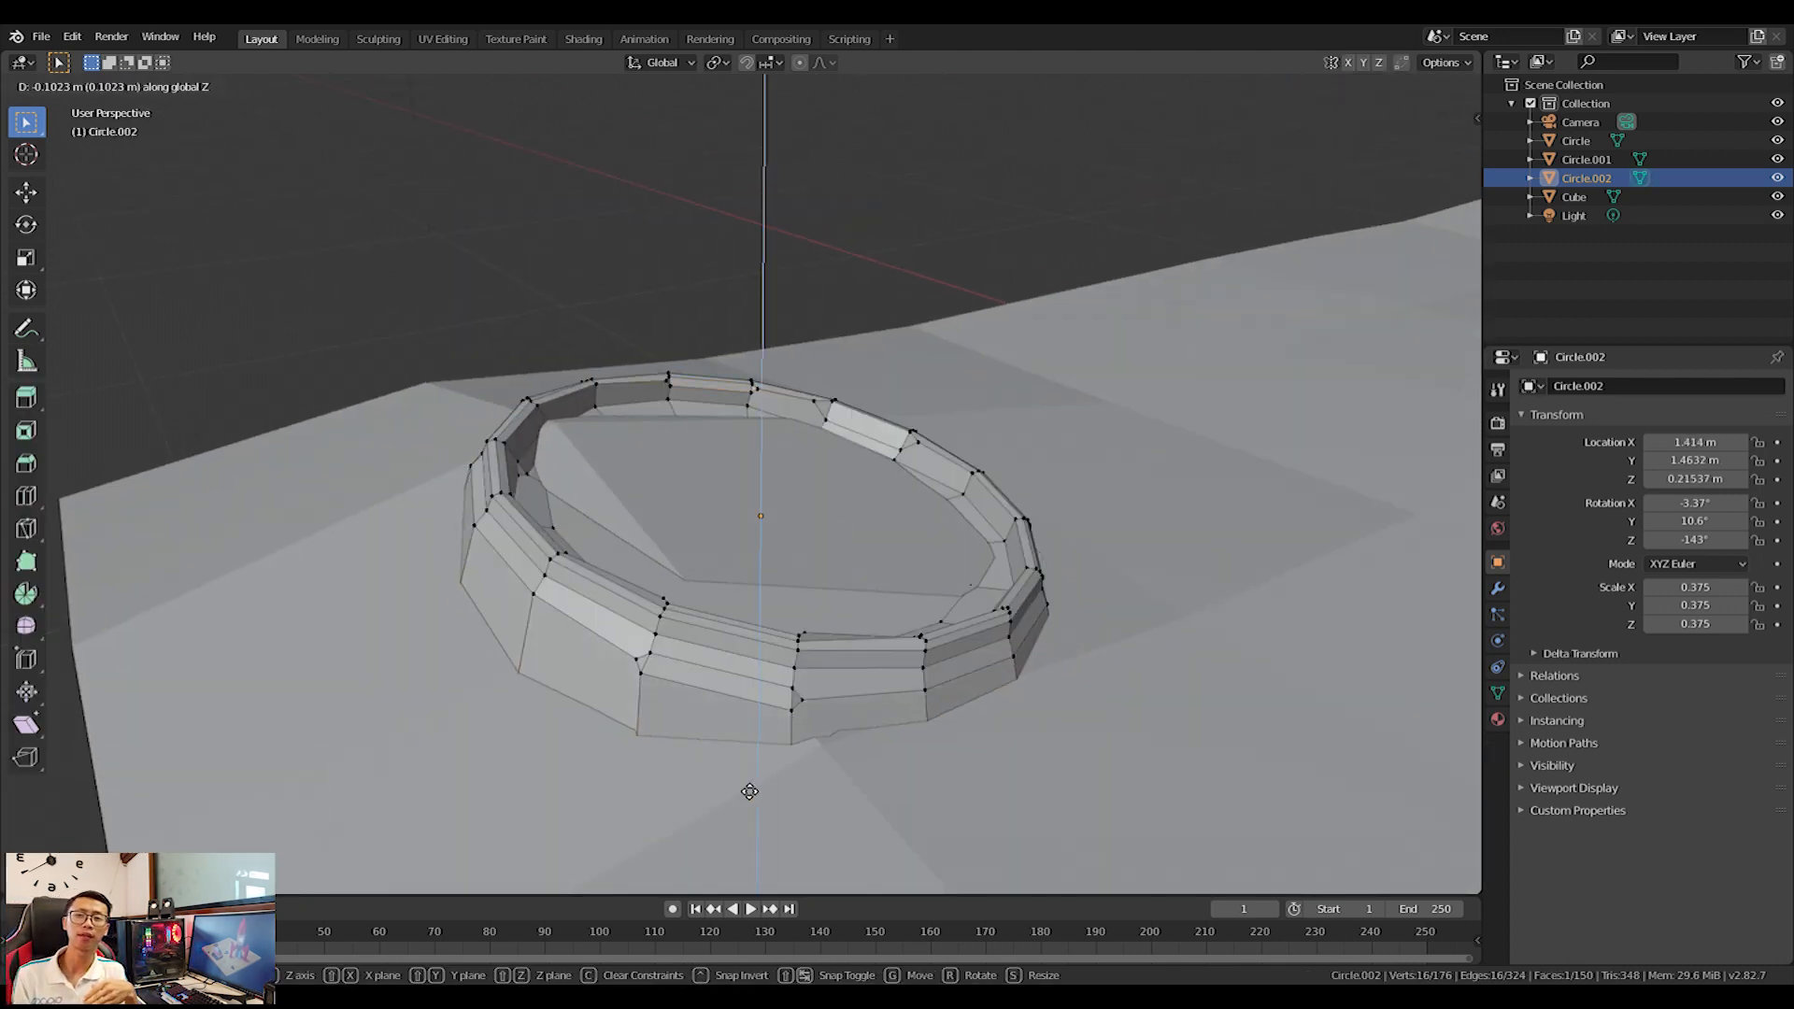
pyautogui.click(745, 785)
pyautogui.press('s')
pyautogui.click(888, 815)
pyautogui.press('Tab')
# Duplicate the largest basin, offset the copy about 1.28 m in X and -1.32 m in Y, and scale it by 0.431.
pyautogui.moveTo(837, 745); pyautogui.dragTo(888, 484, button='middle')
pyautogui.click(614, 542)
pyautogui.press('KP_7')
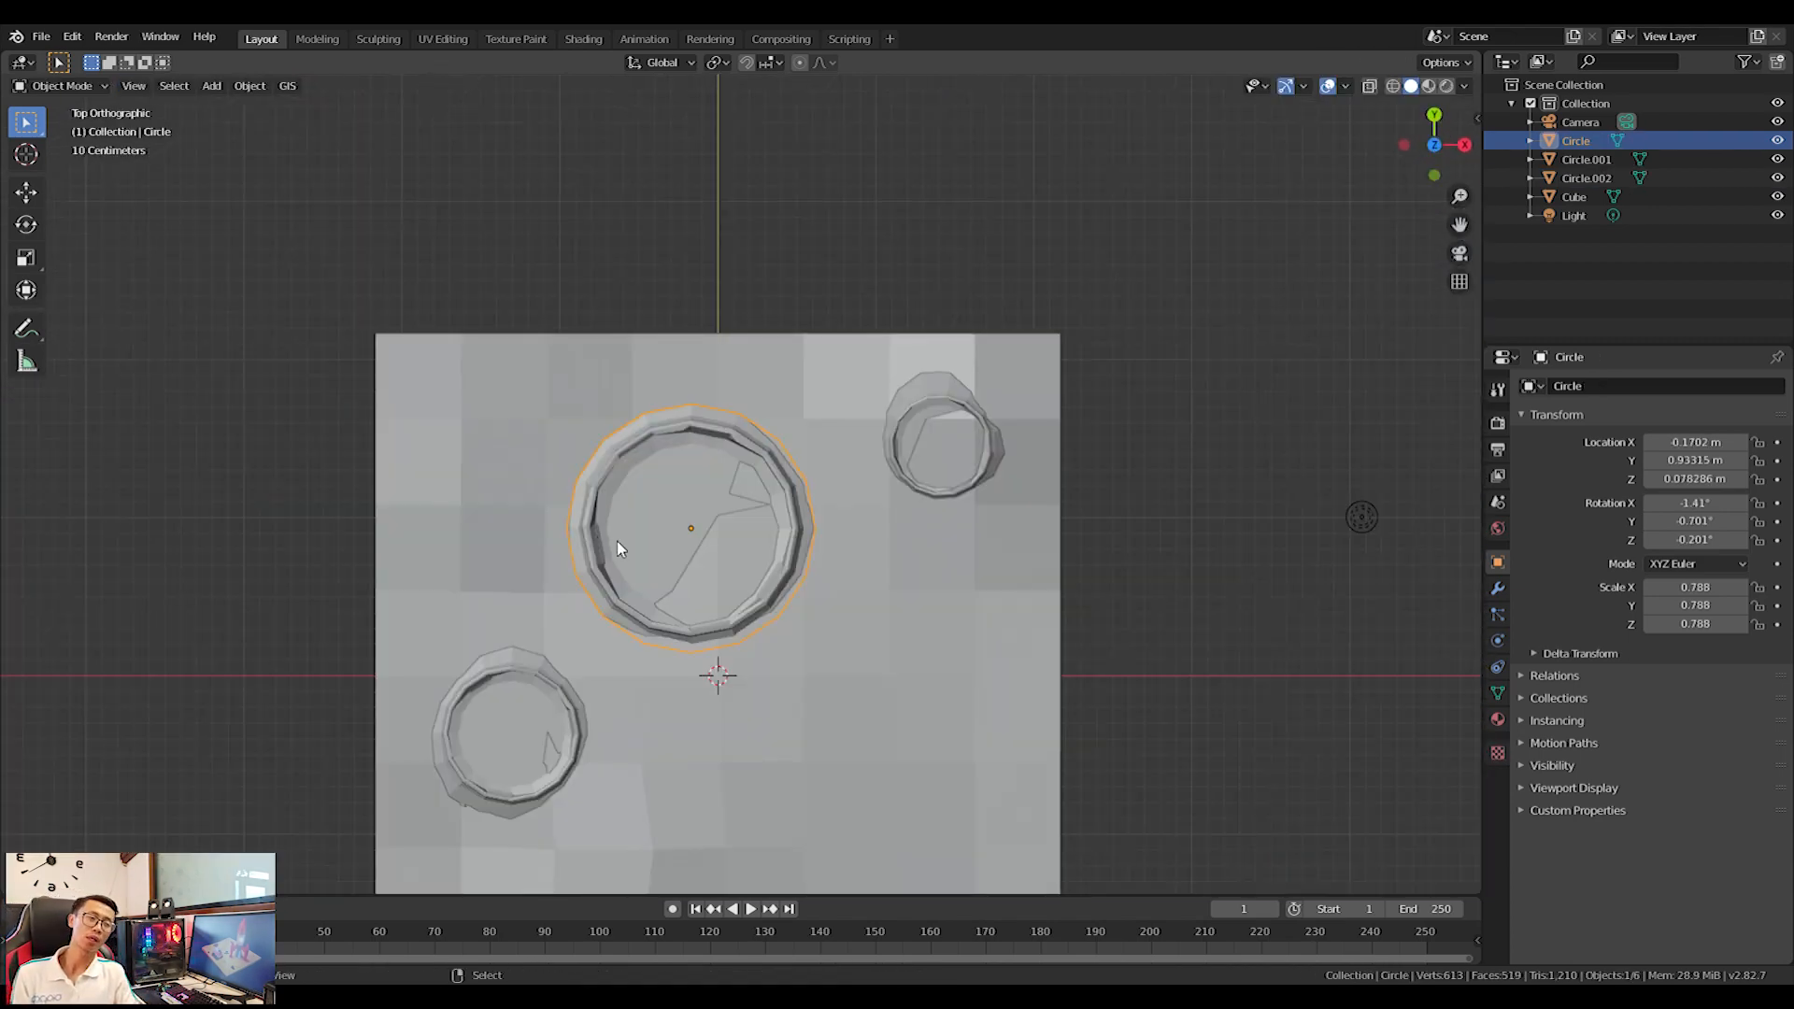
pyautogui.hotkey('shift', 'd')
pyautogui.click(805, 750)
pyautogui.keyDown('shift'); pyautogui.moveTo(804, 751); pyautogui.dragTo(714, 492, button='middle'); pyautogui.keyUp('shift')
pyautogui.press('s')
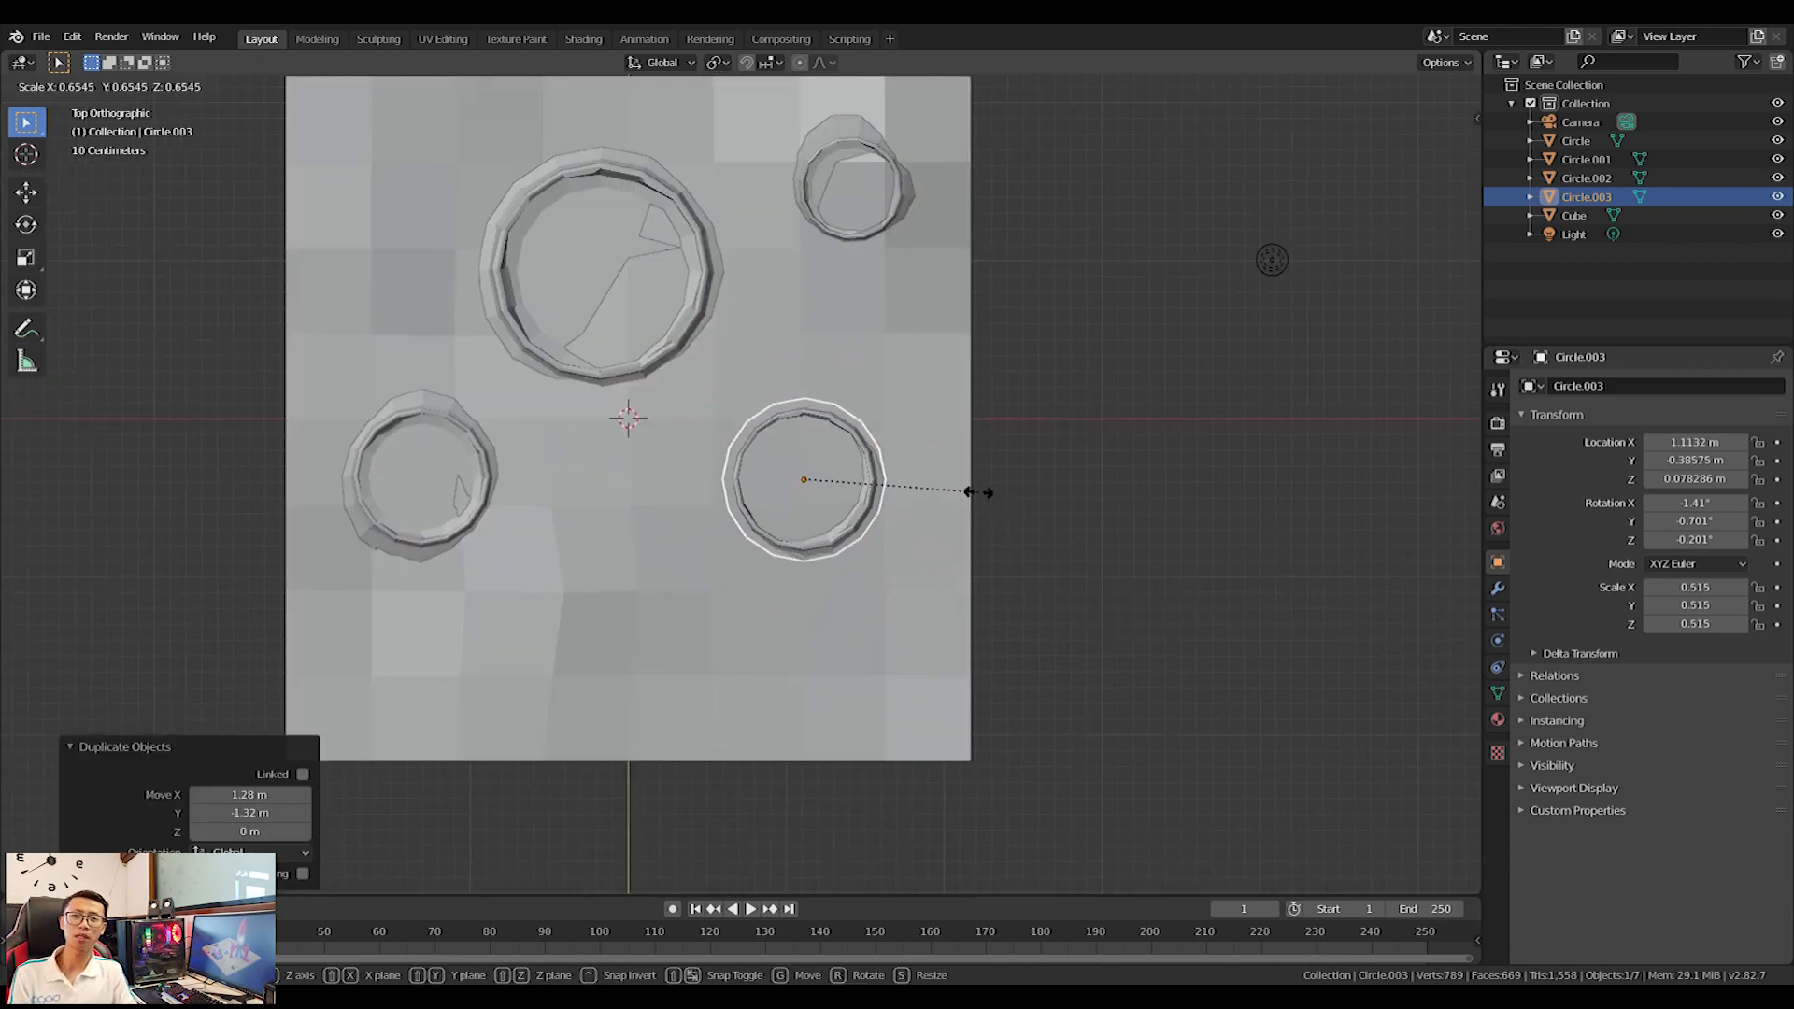
pyautogui.click(916, 469)
# Move the new basin copy near the middle of the slab's front edge and bring its scale to about 0.387.
pyautogui.press('g')
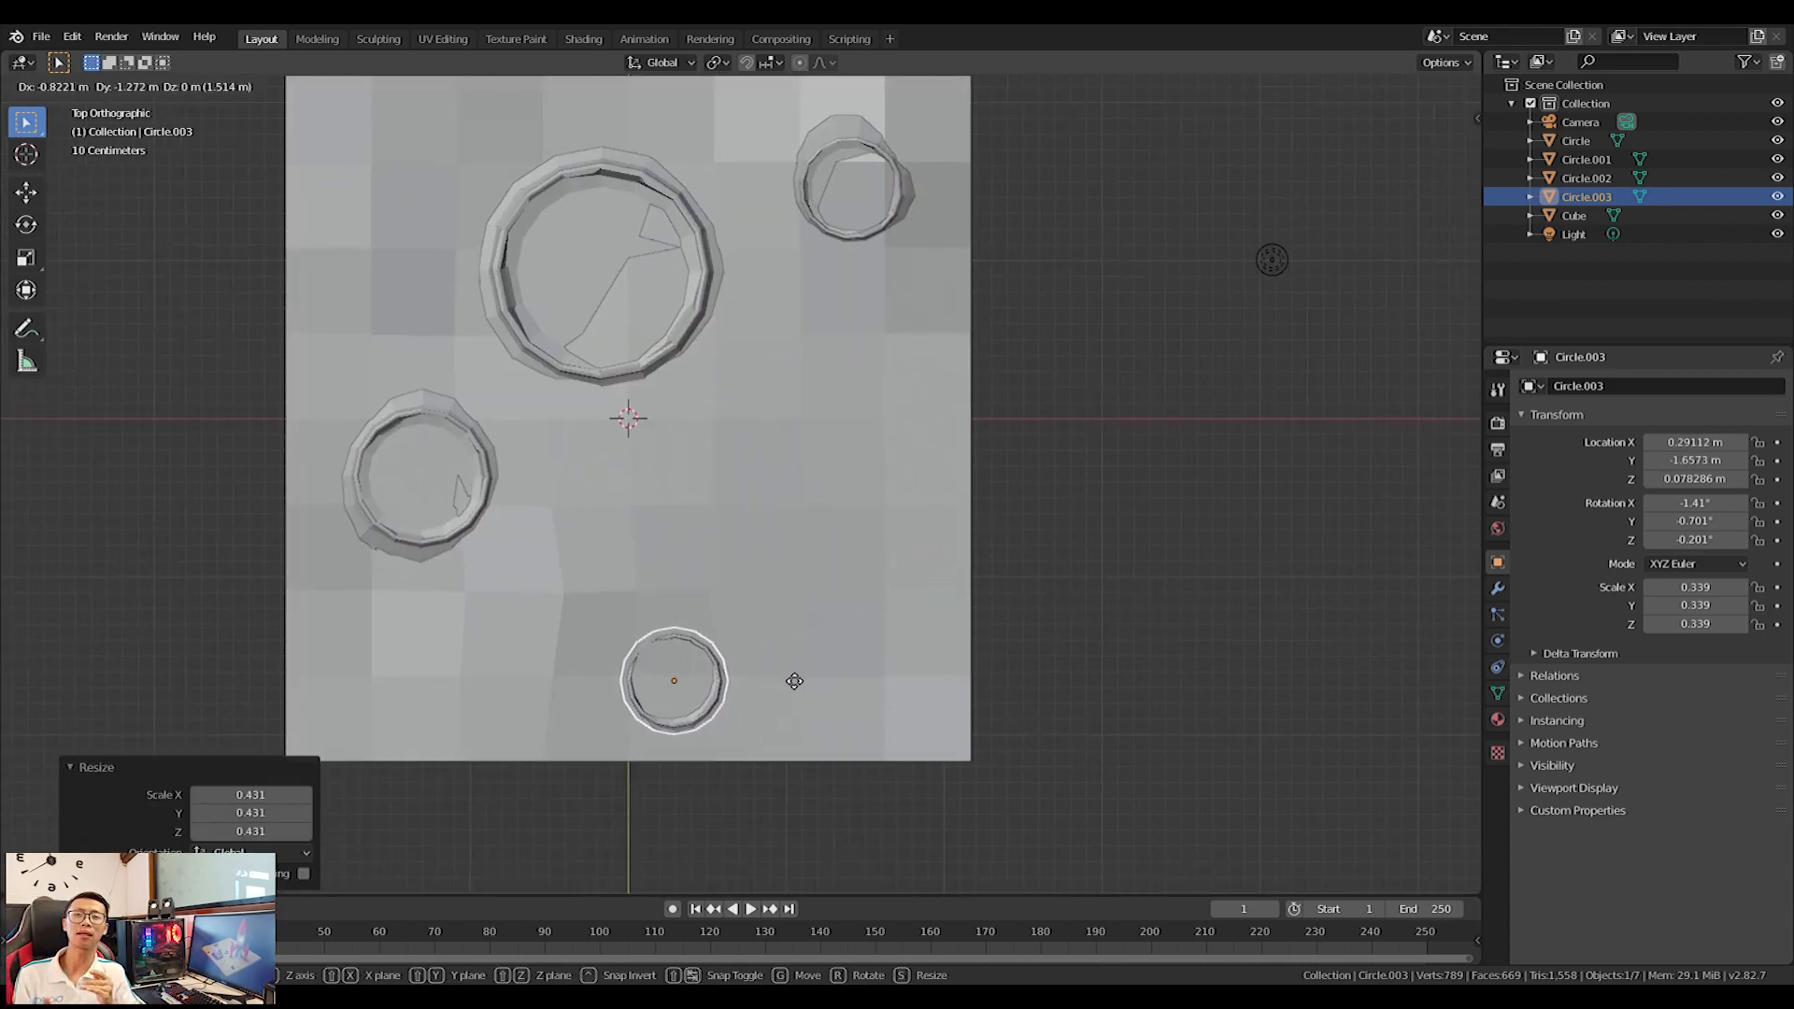
pyautogui.click(816, 692)
pyautogui.press('s')
pyautogui.click(994, 722)
pyautogui.moveTo(759, 797); pyautogui.dragTo(819, 643, button='middle')
pyautogui.press('s')
pyautogui.click(819, 759)
pyautogui.press('g')
pyautogui.rightClick(1017, 551)
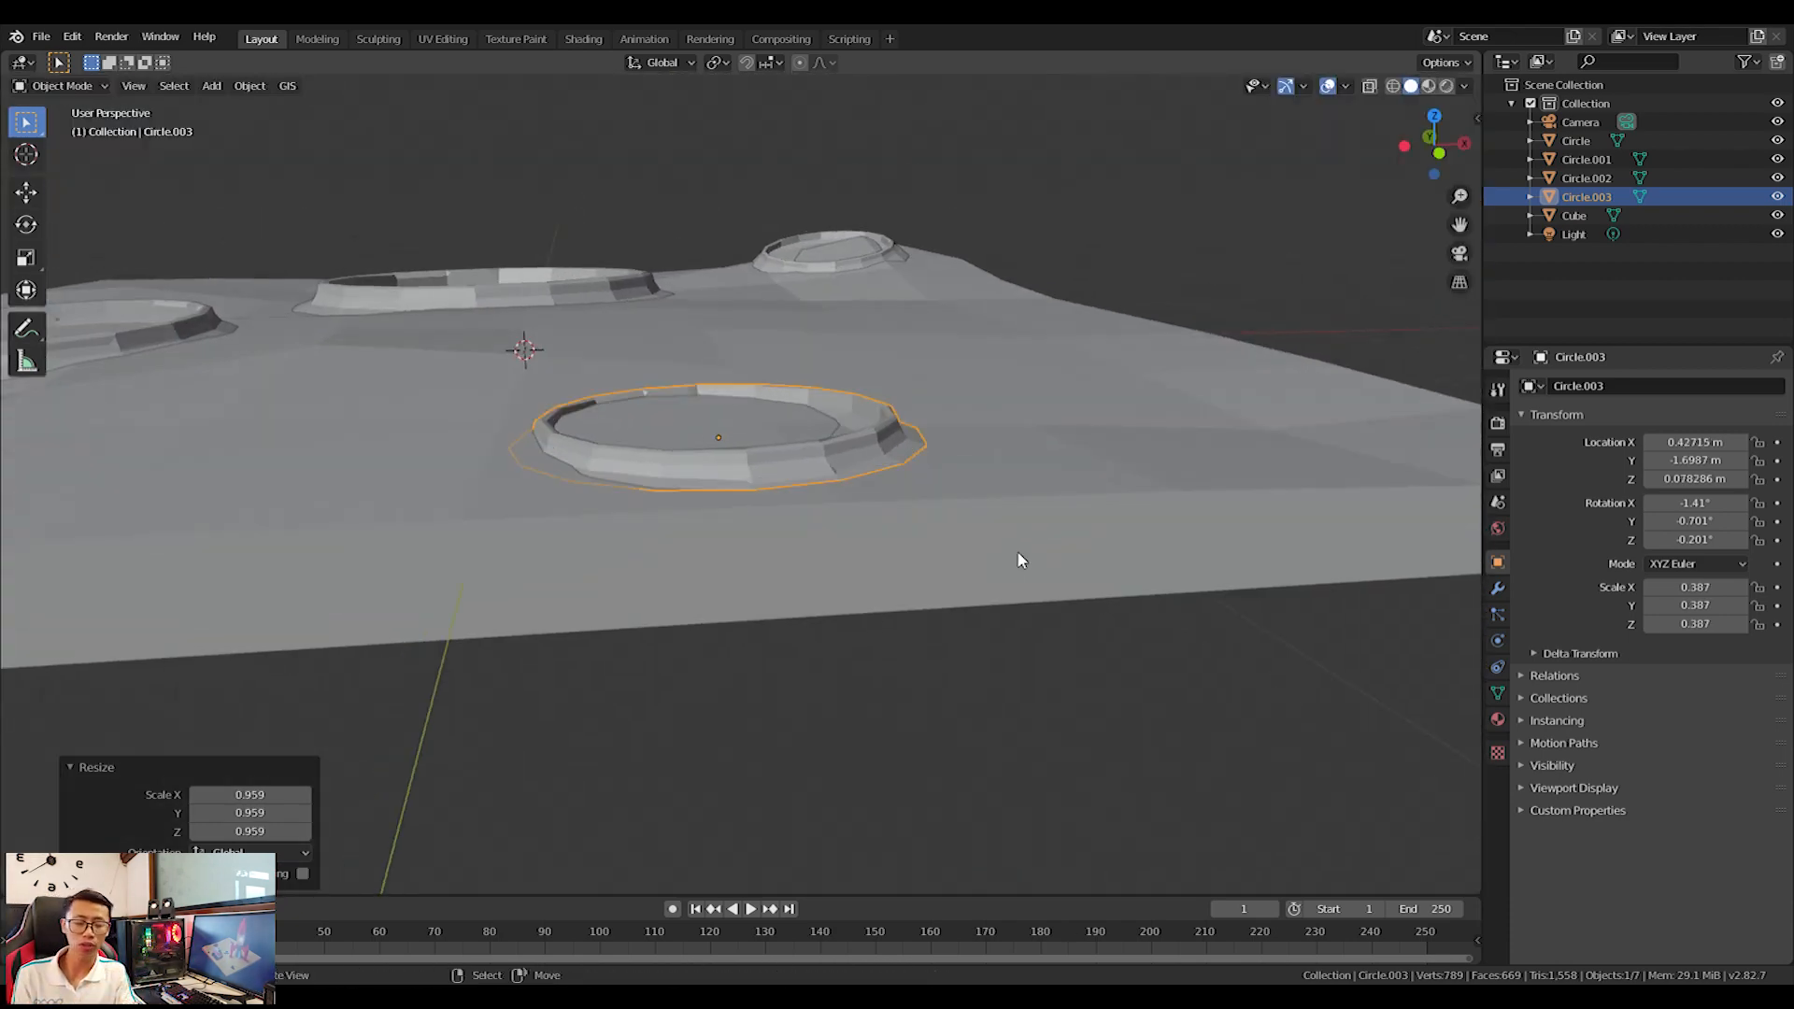
# Tilt the front basin to follow the slab's surface, to about -0.163° in X, 1.02° in Y and -0.455° in Z.
pyautogui.moveTo(1104, 520); pyautogui.dragTo(1202, 521, button='middle')
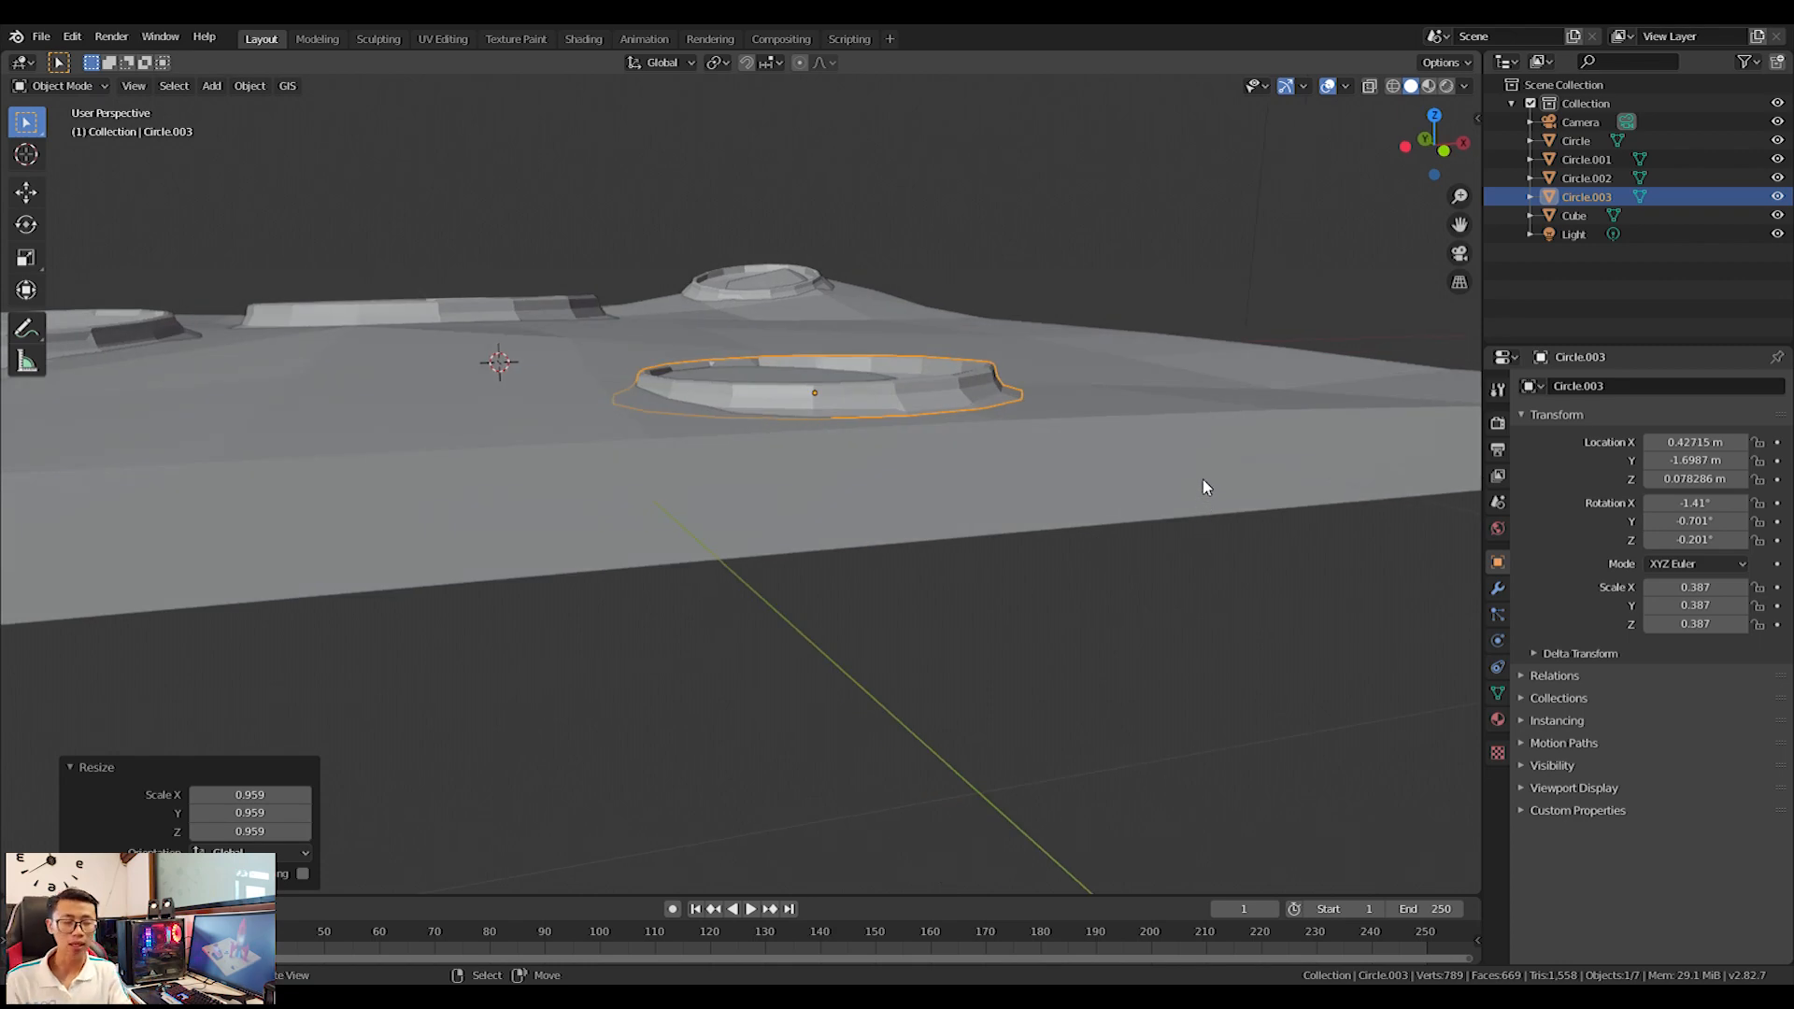
pyautogui.press('r')
pyautogui.click(1162, 420)
pyautogui.moveTo(1163, 421); pyautogui.dragTo(765, 479, button='middle')
pyautogui.press('r')
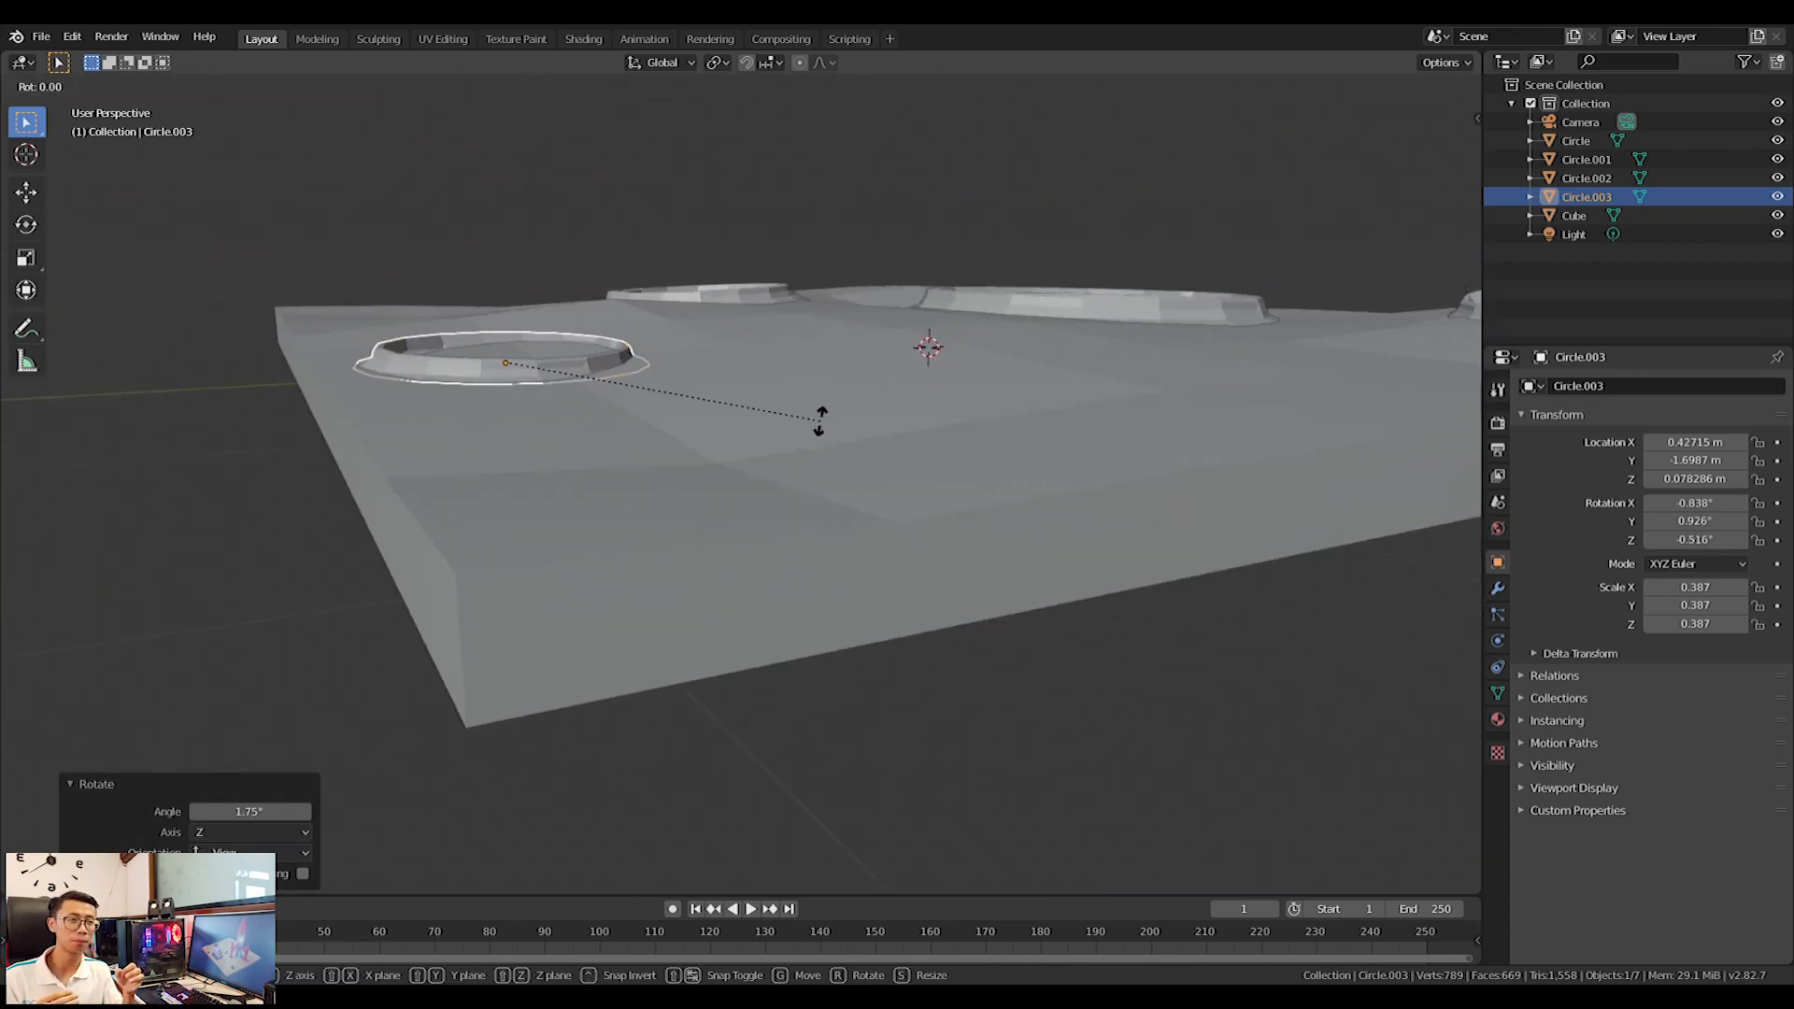
pyautogui.click(819, 417)
pyautogui.moveTo(819, 416); pyautogui.dragTo(917, 497, button='middle')
pyautogui.press('r')
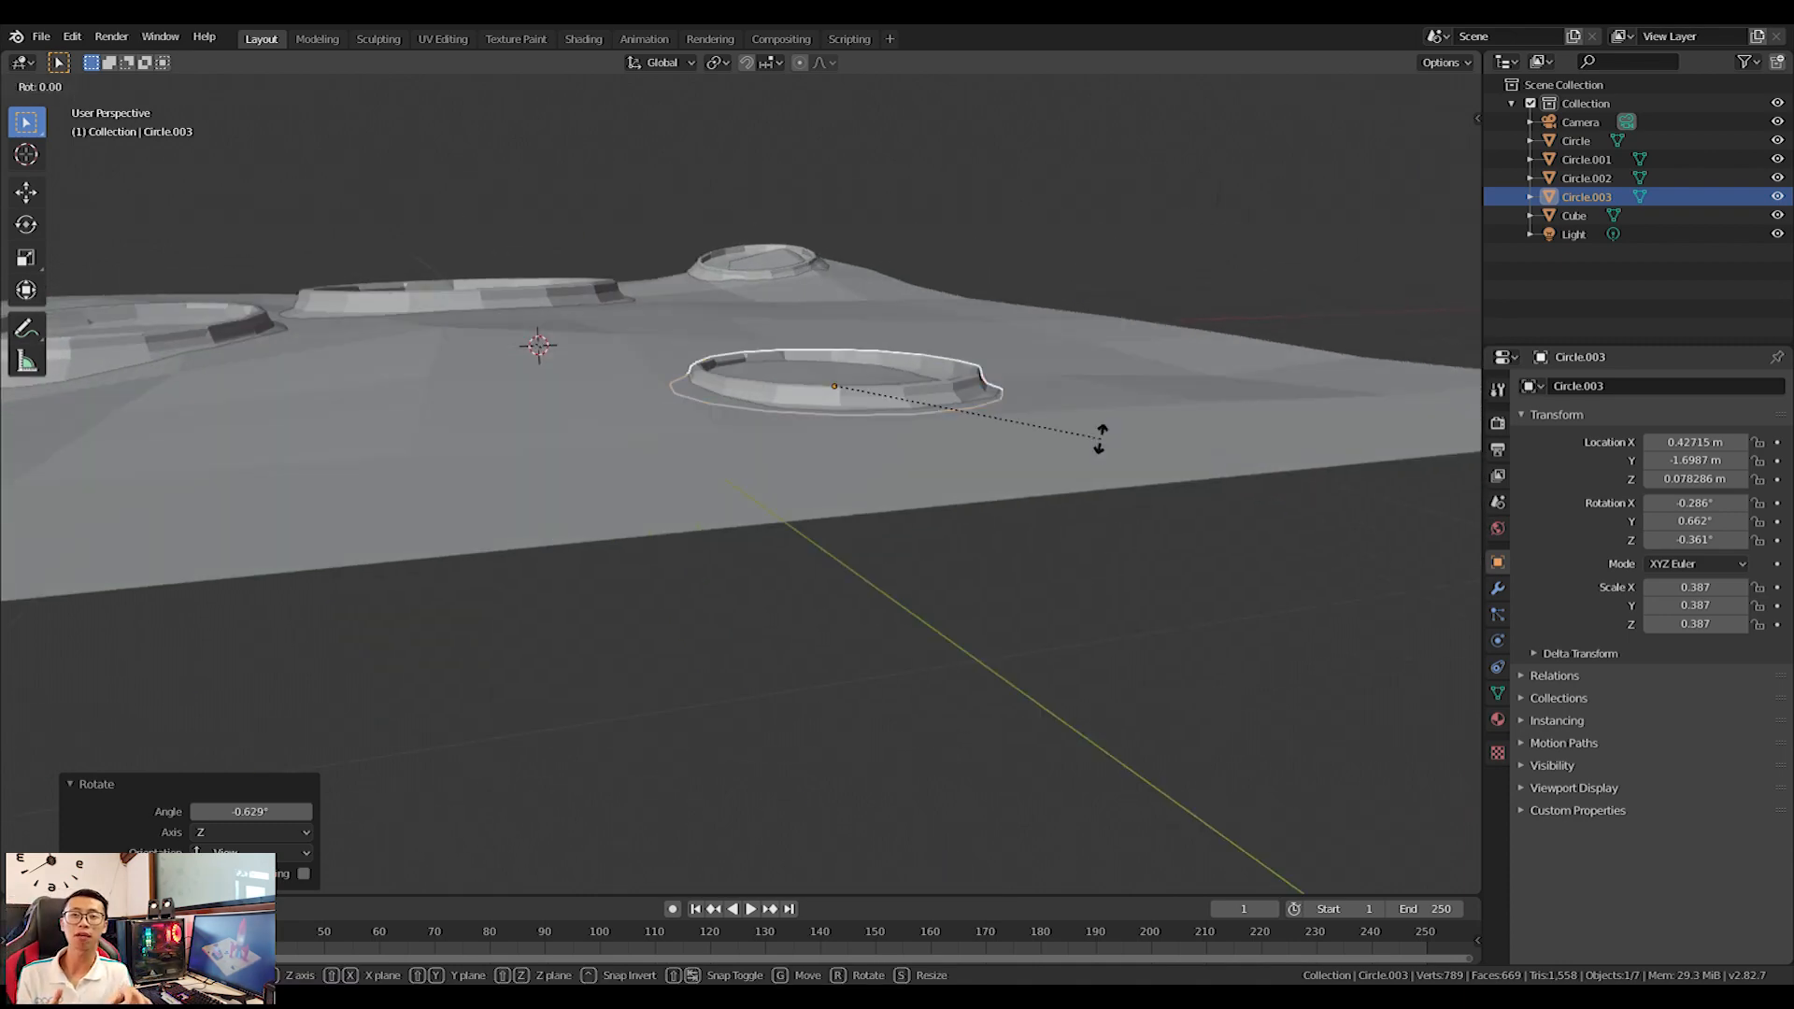
pyautogui.click(1100, 440)
pyautogui.moveTo(1100, 439); pyautogui.dragTo(772, 757, button='middle')
# Shift the medium basin at the slab's left side by about -0.206 m in X and -0.248 m in Y.
pyautogui.press('KP_7')
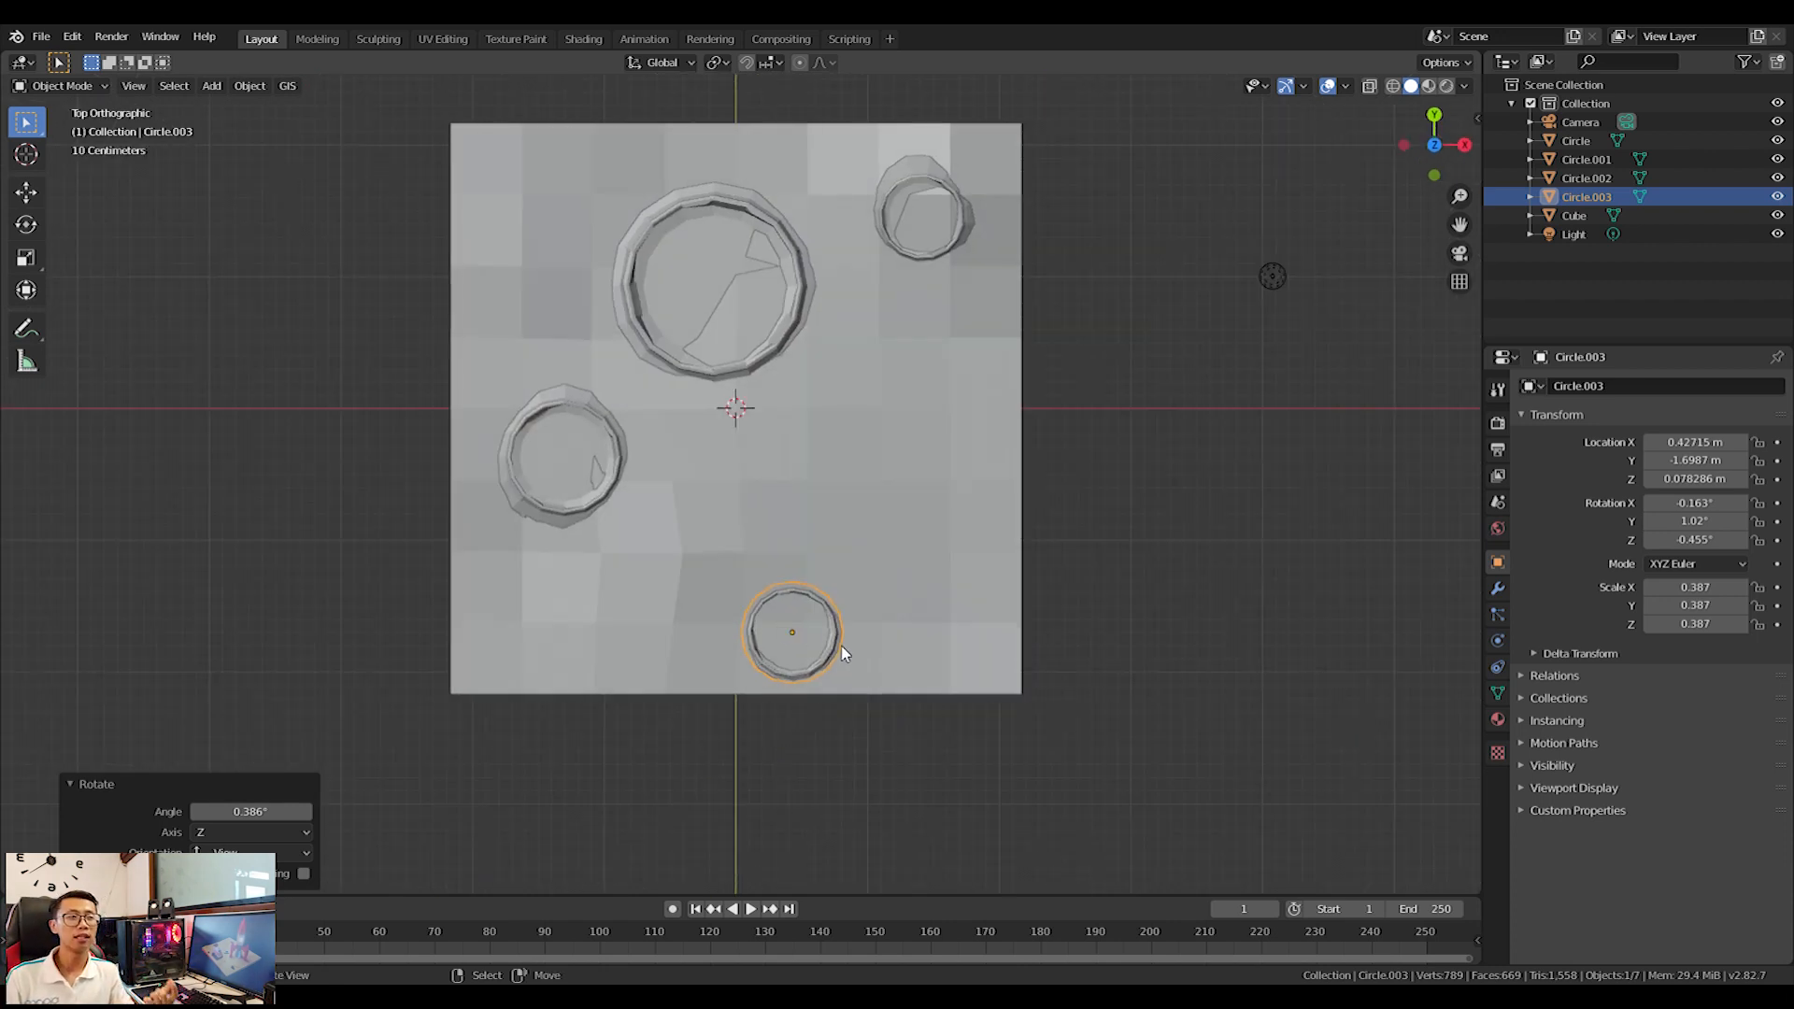
pyautogui.click(560, 518)
pyautogui.press('g')
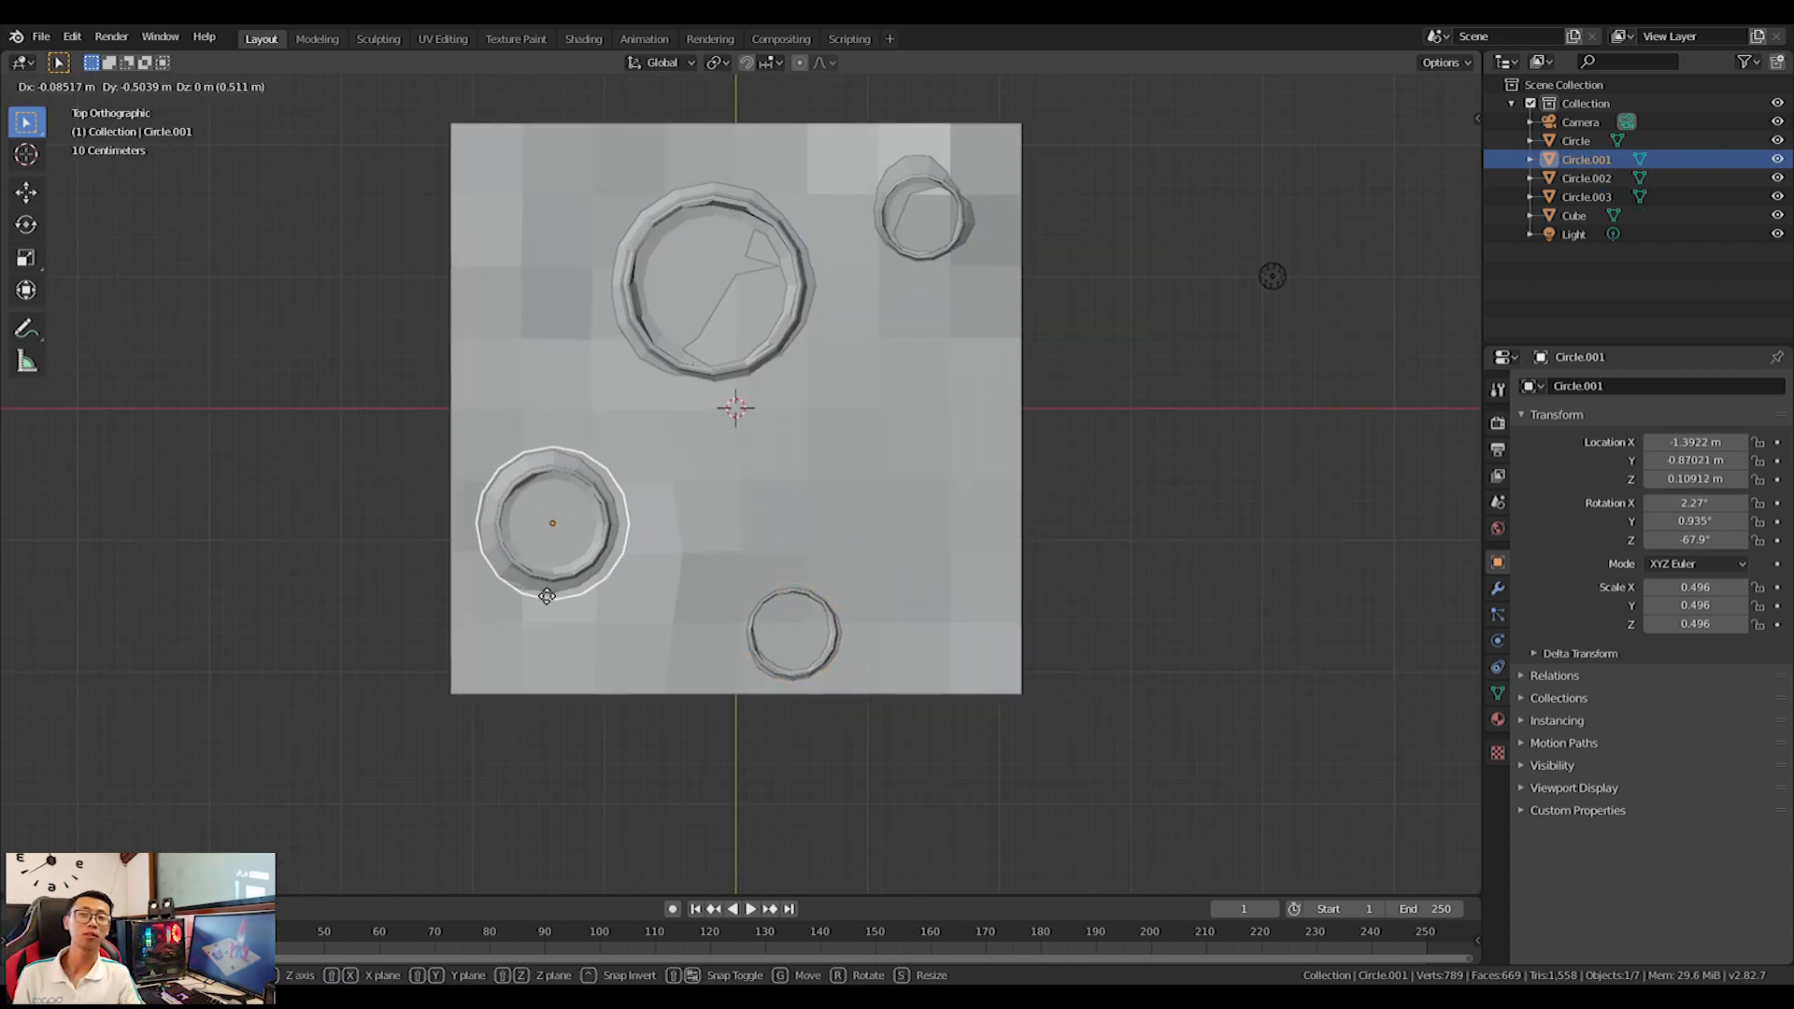
pyautogui.click(531, 573)
pyautogui.moveTo(531, 574); pyautogui.dragTo(811, 568, button='middle')
pyautogui.scroll(-3, 631, 438)
pyautogui.scroll(3, 755, 529)
# Add a cylinder mesh and raise it about 2.12 m along Z above the slab.
pyautogui.hotkey('shift', 'a')
pyautogui.moveTo(837, 310)
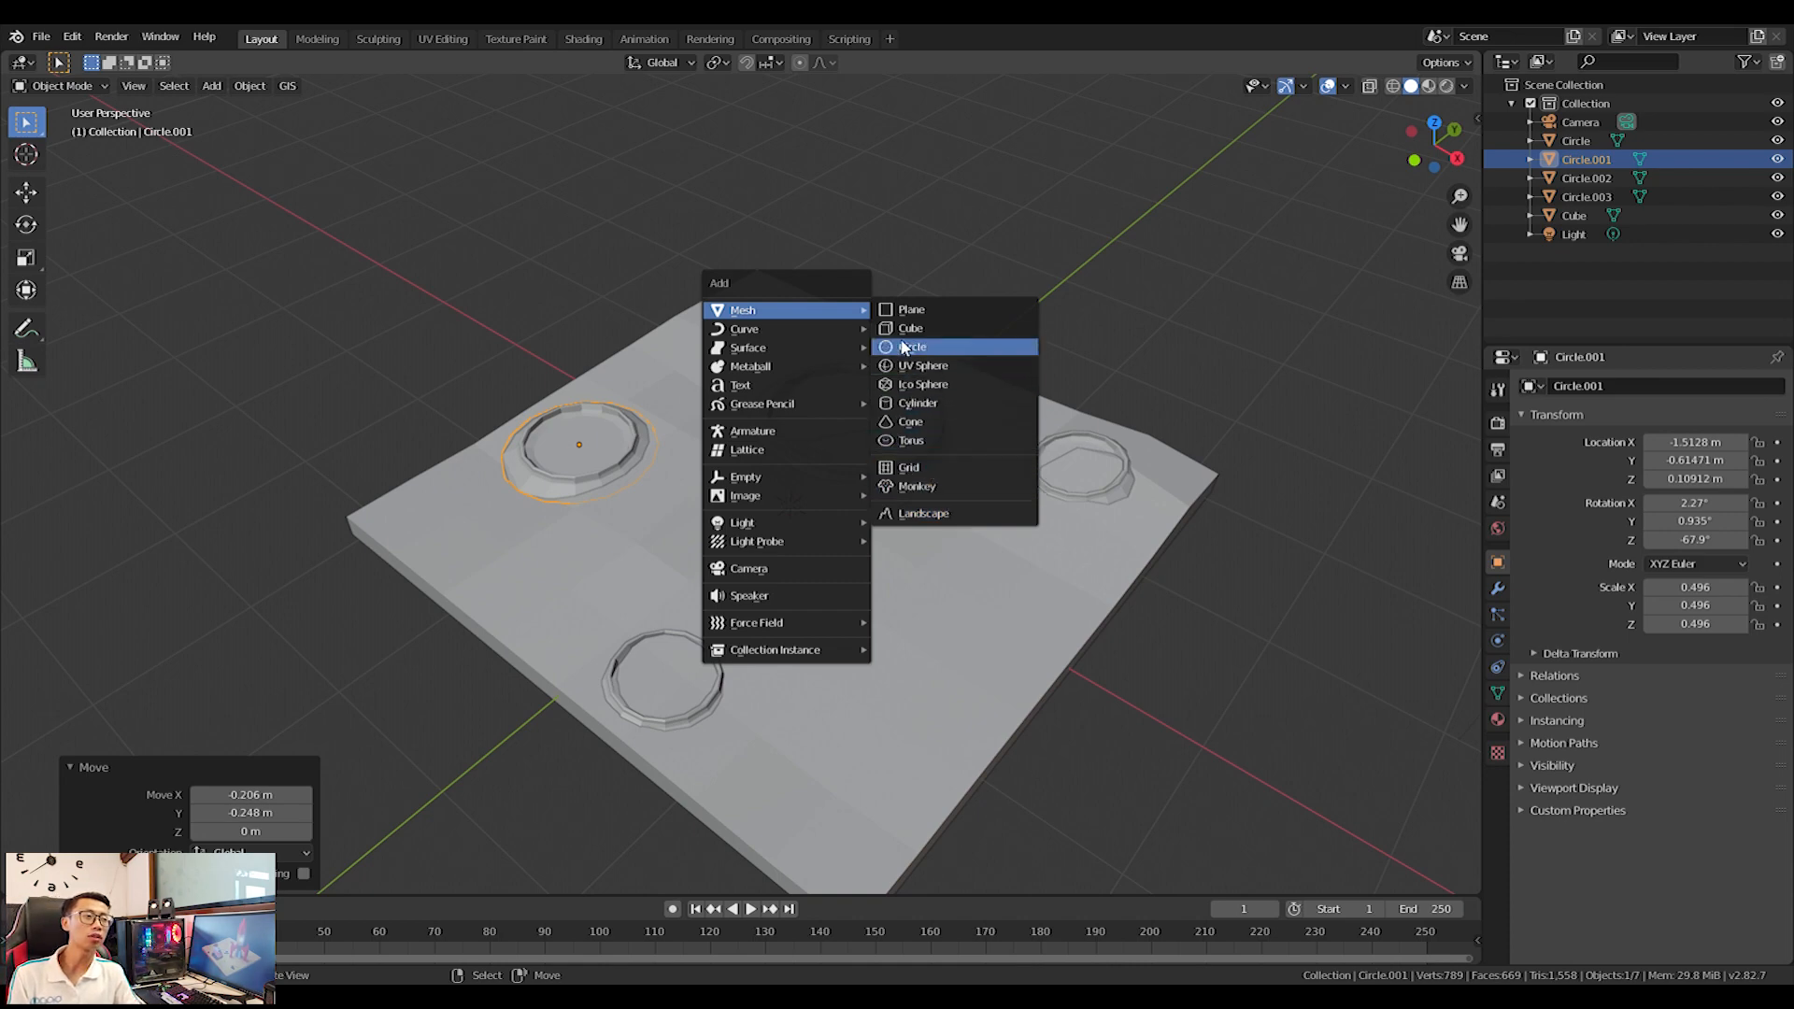
pyautogui.click(905, 401)
pyautogui.moveTo(989, 603); pyautogui.dragTo(965, 485, button='middle')
pyautogui.press('g')
pyautogui.press('z')
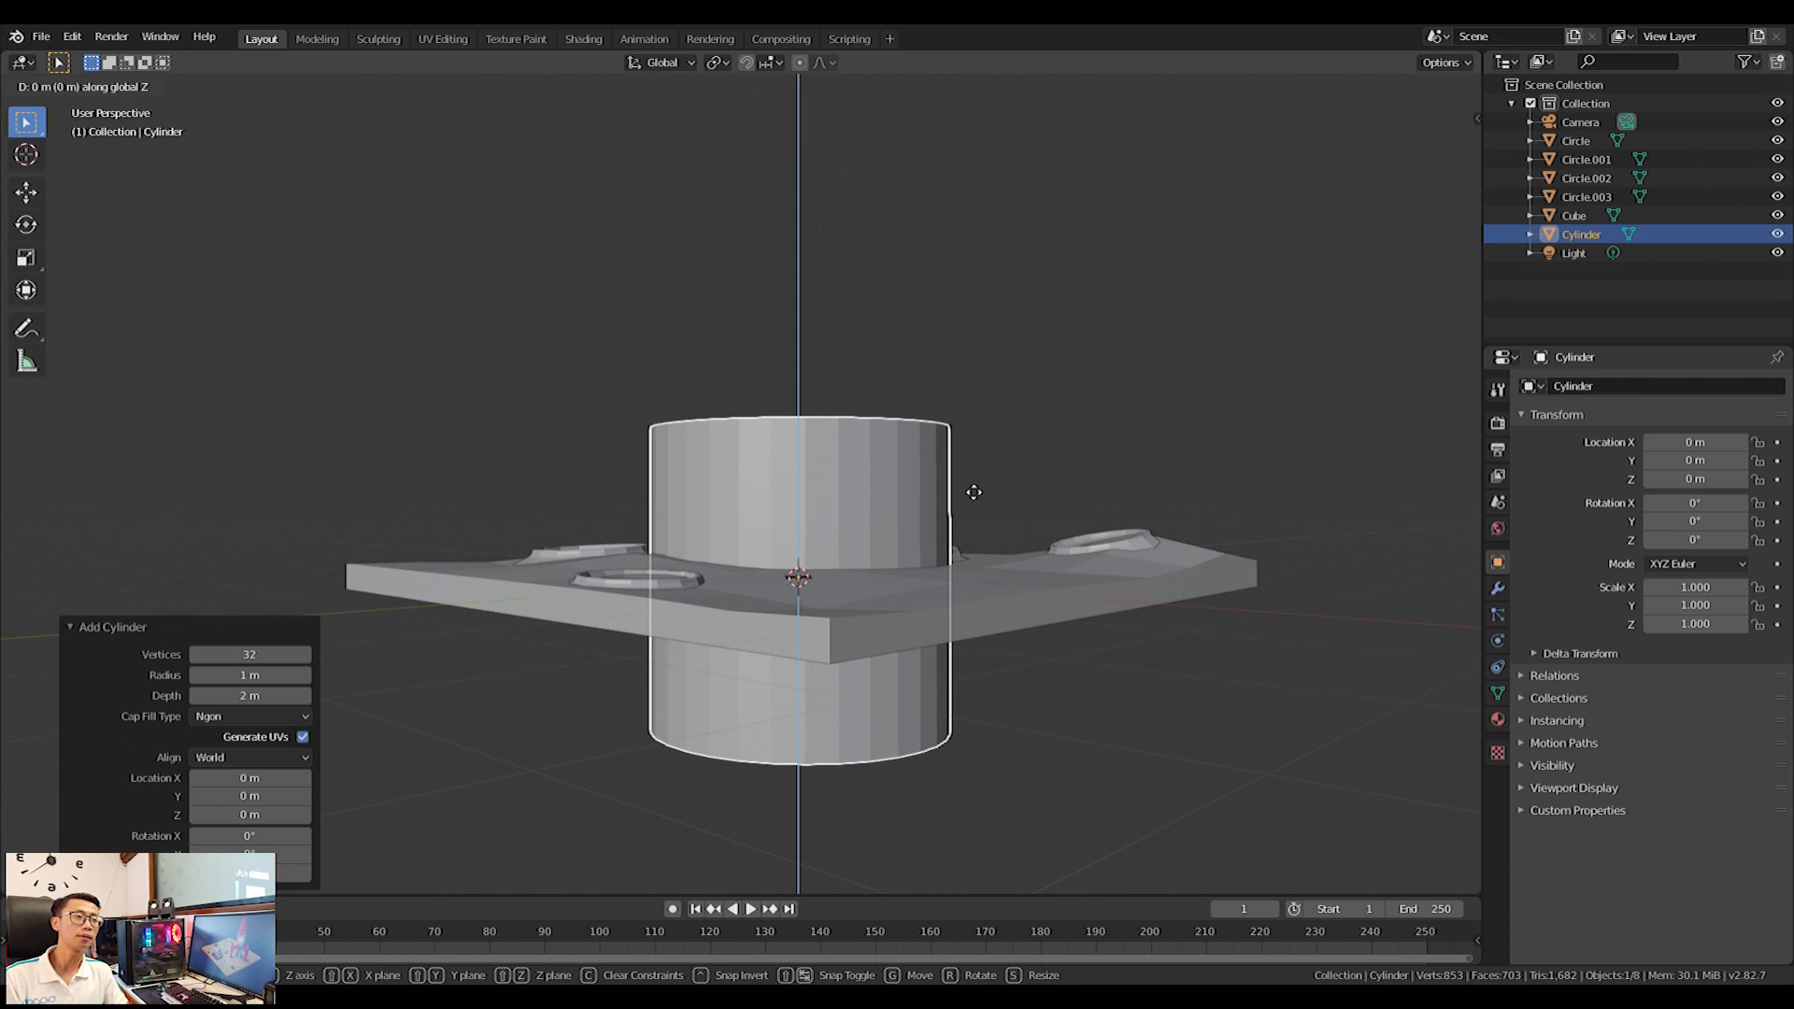
pyautogui.click(953, 182)
pyautogui.moveTo(953, 182); pyautogui.dragTo(1085, 479, button='middle')
# Scale the cylinder down to about 0.408 in front view.
pyautogui.press('KP_1')
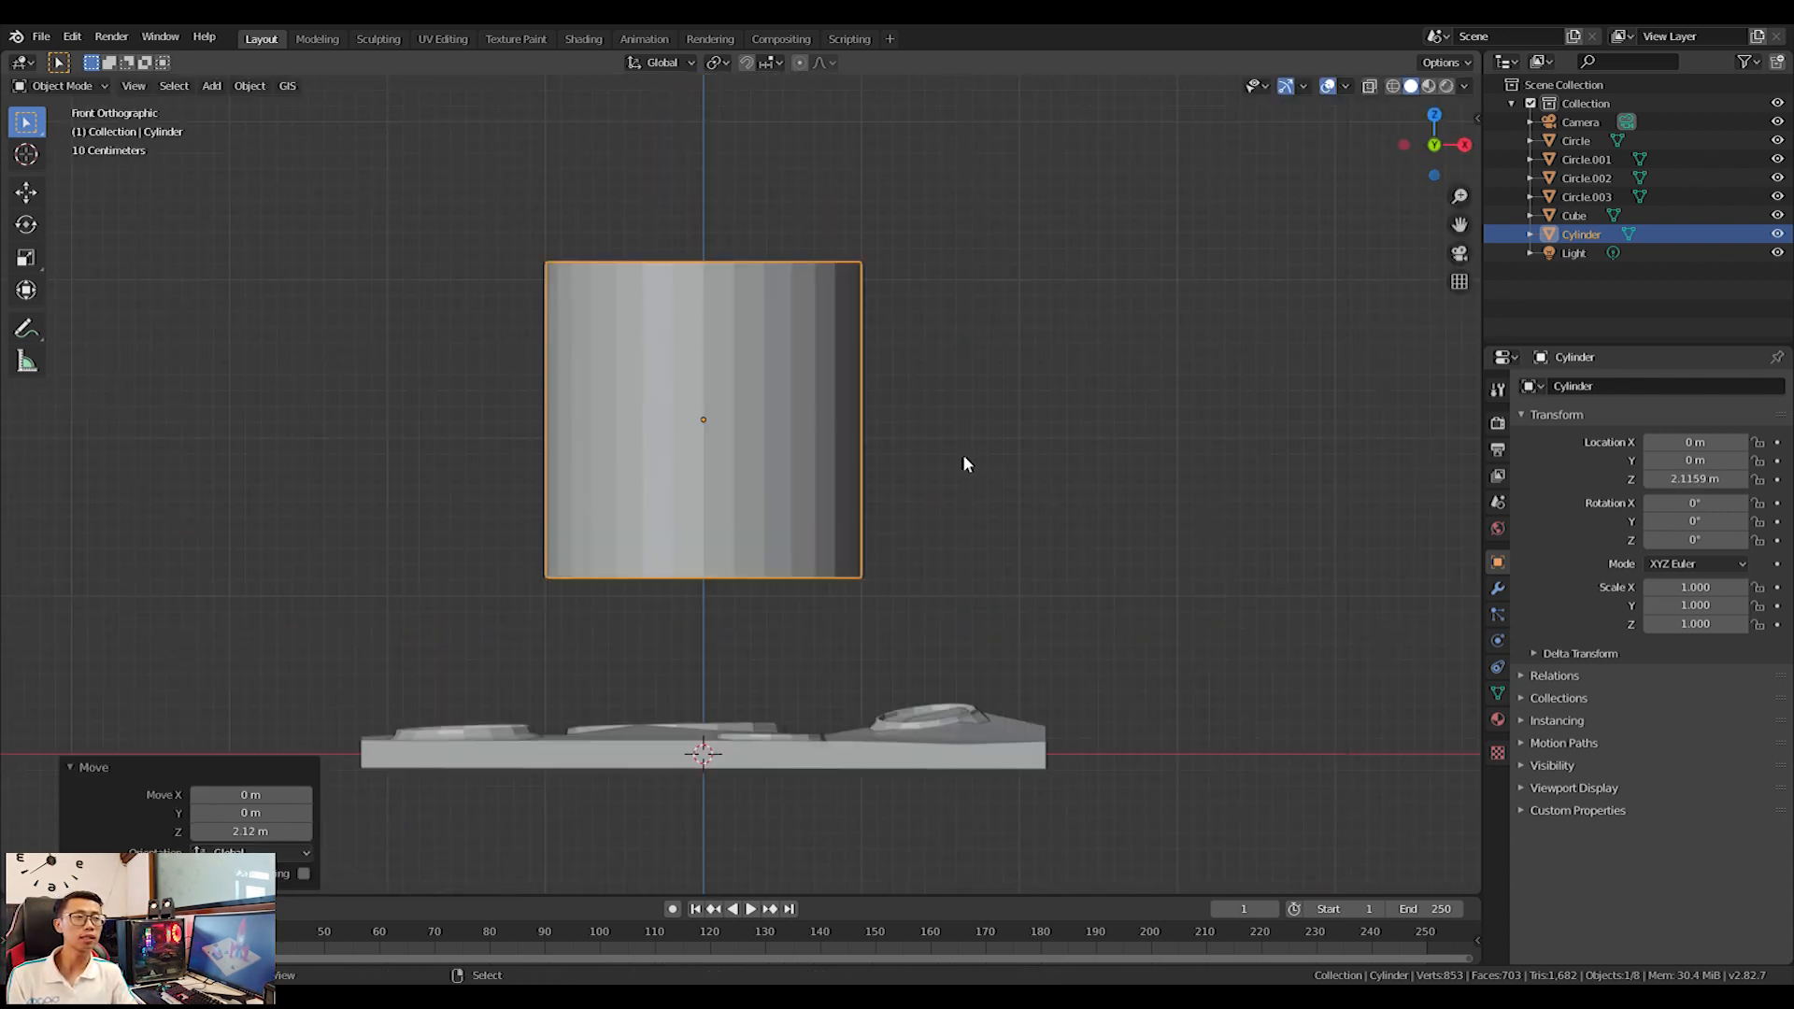
pyautogui.press('s')
pyautogui.click(791, 489)
pyautogui.scroll(4, 764, 458)
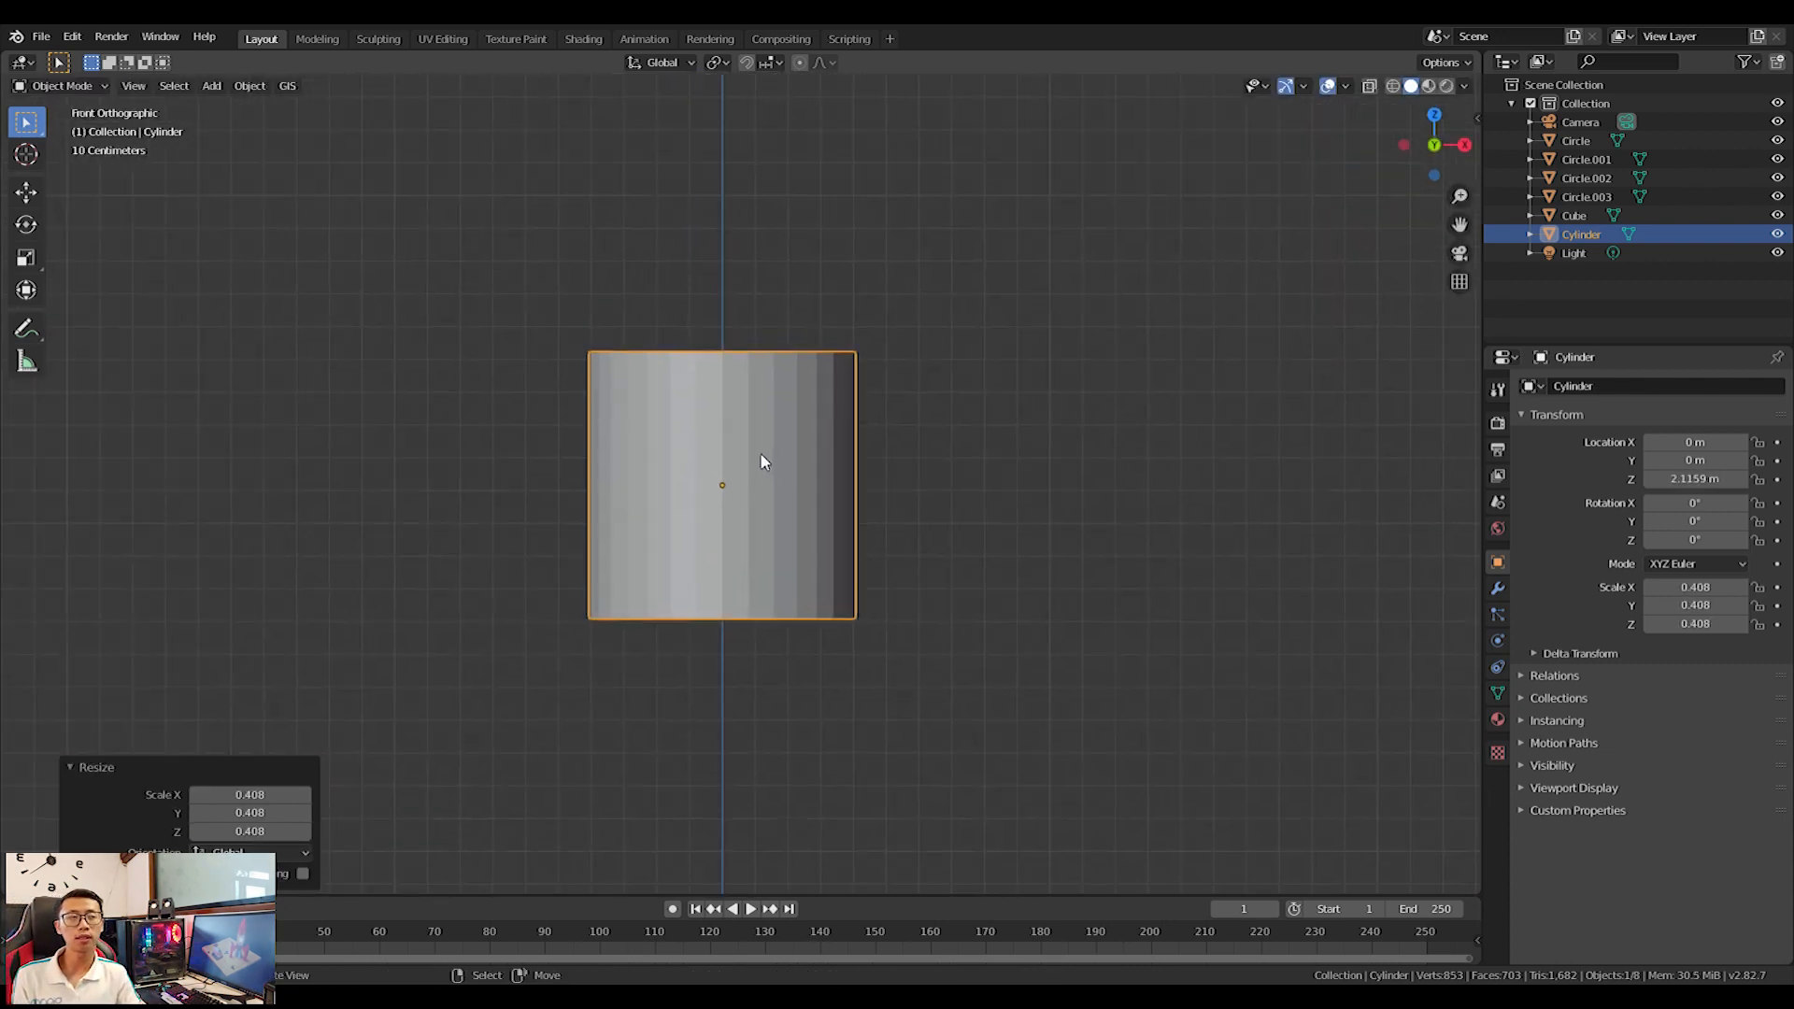
pyautogui.keyDown('shift'); pyautogui.moveTo(723, 433); pyautogui.dragTo(777, 464, button='middle'); pyautogui.keyUp('shift')
# Enter Edit Mode on the cylinder, deselect all its vertices and reset the 3D cursor to the world origin.
pyautogui.press('Tab')
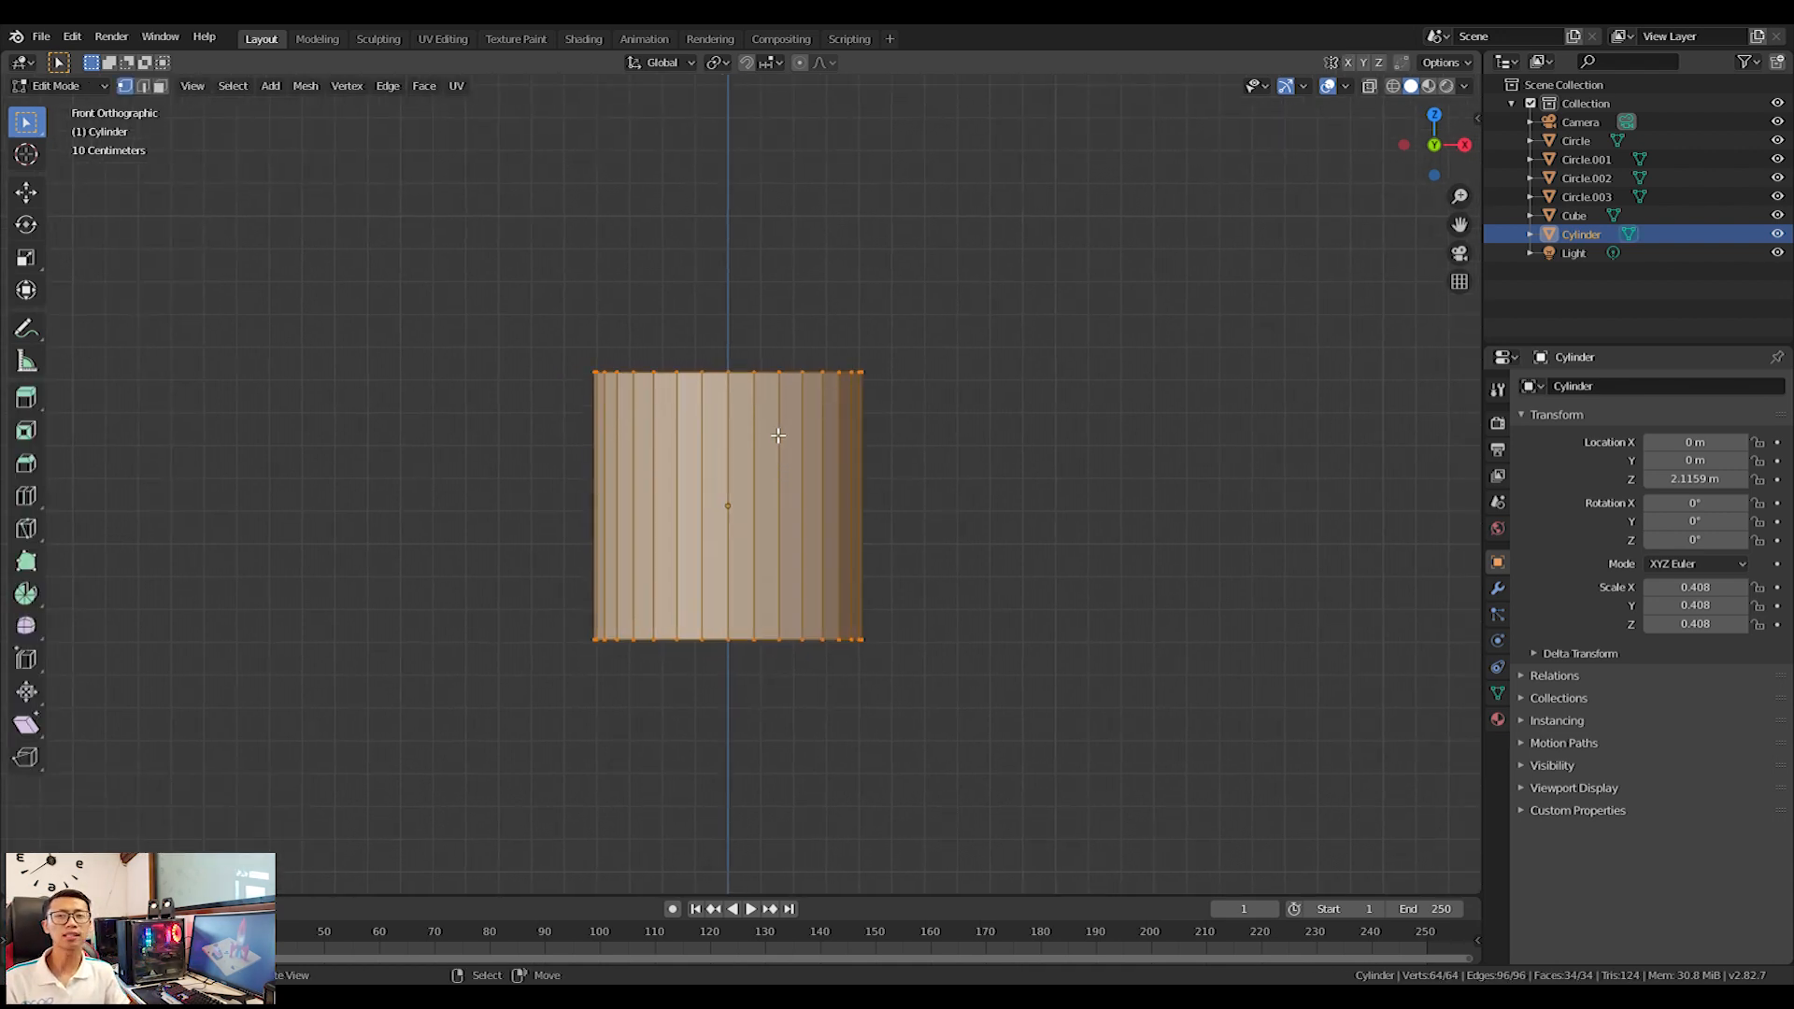
pyautogui.hotkey('alt', 'a')
pyautogui.press('n')
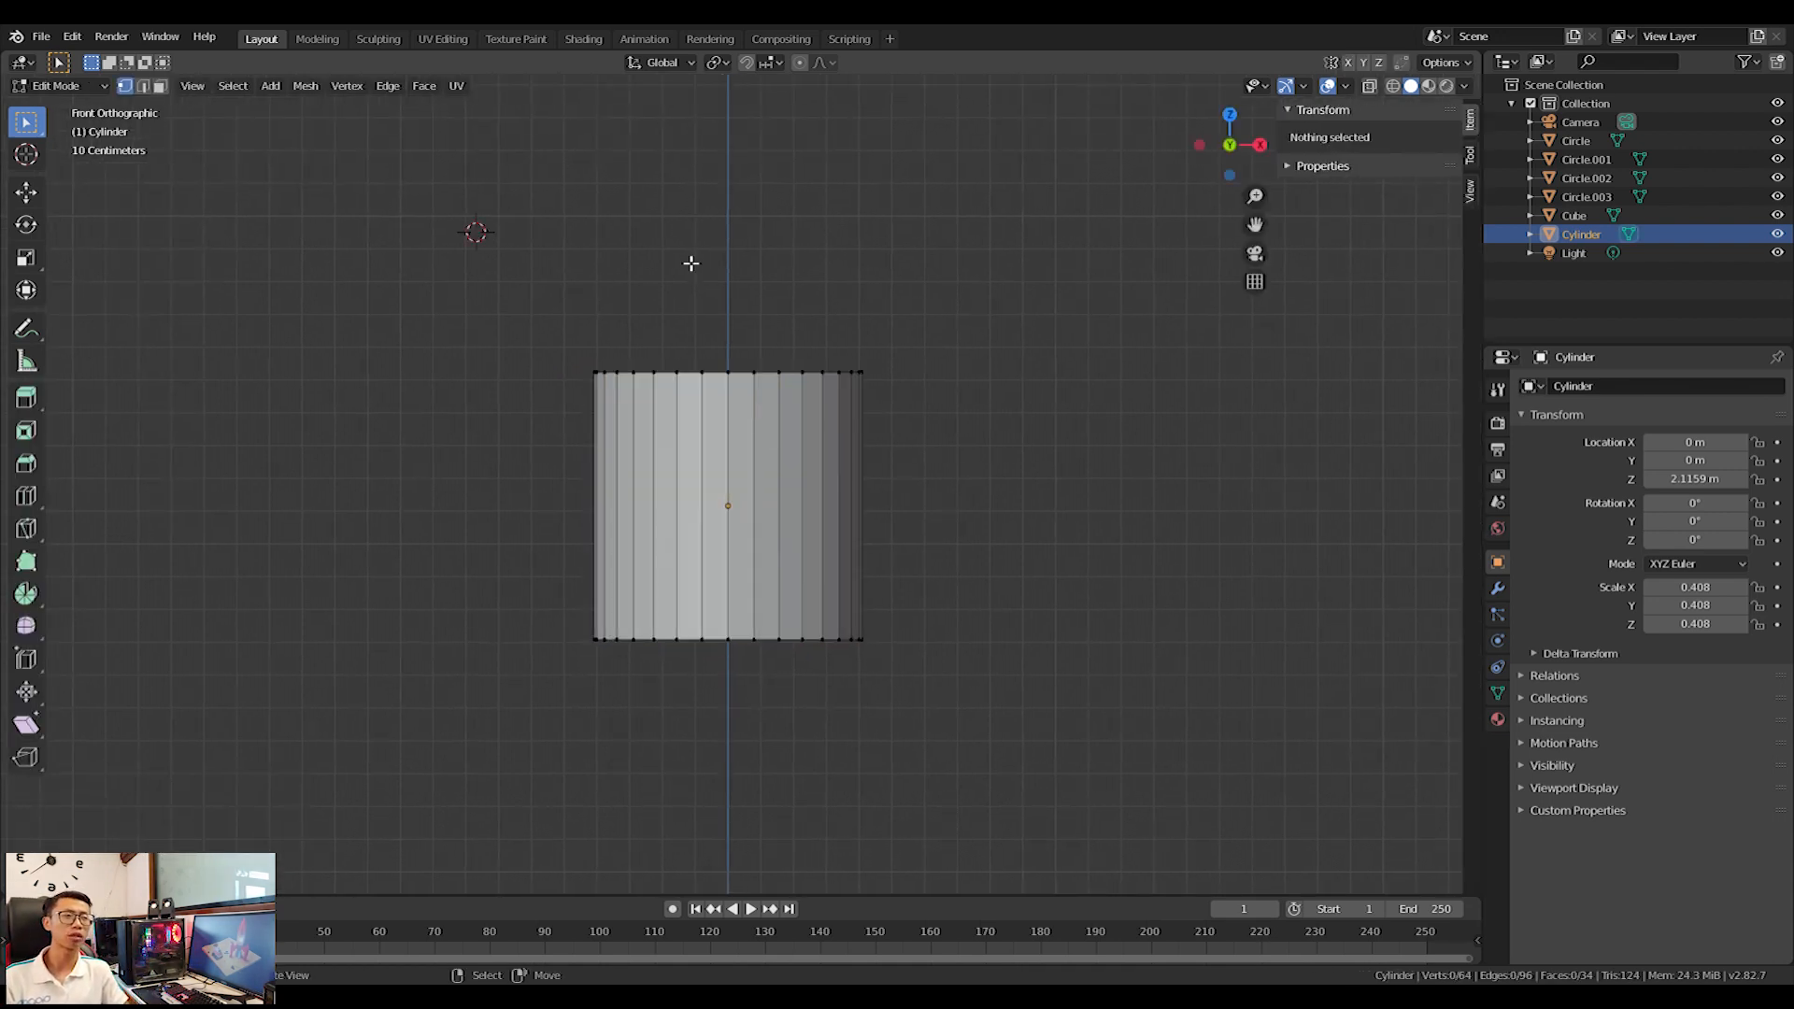
pyautogui.hotkey('shift', 's')
pyautogui.click(564, 322)
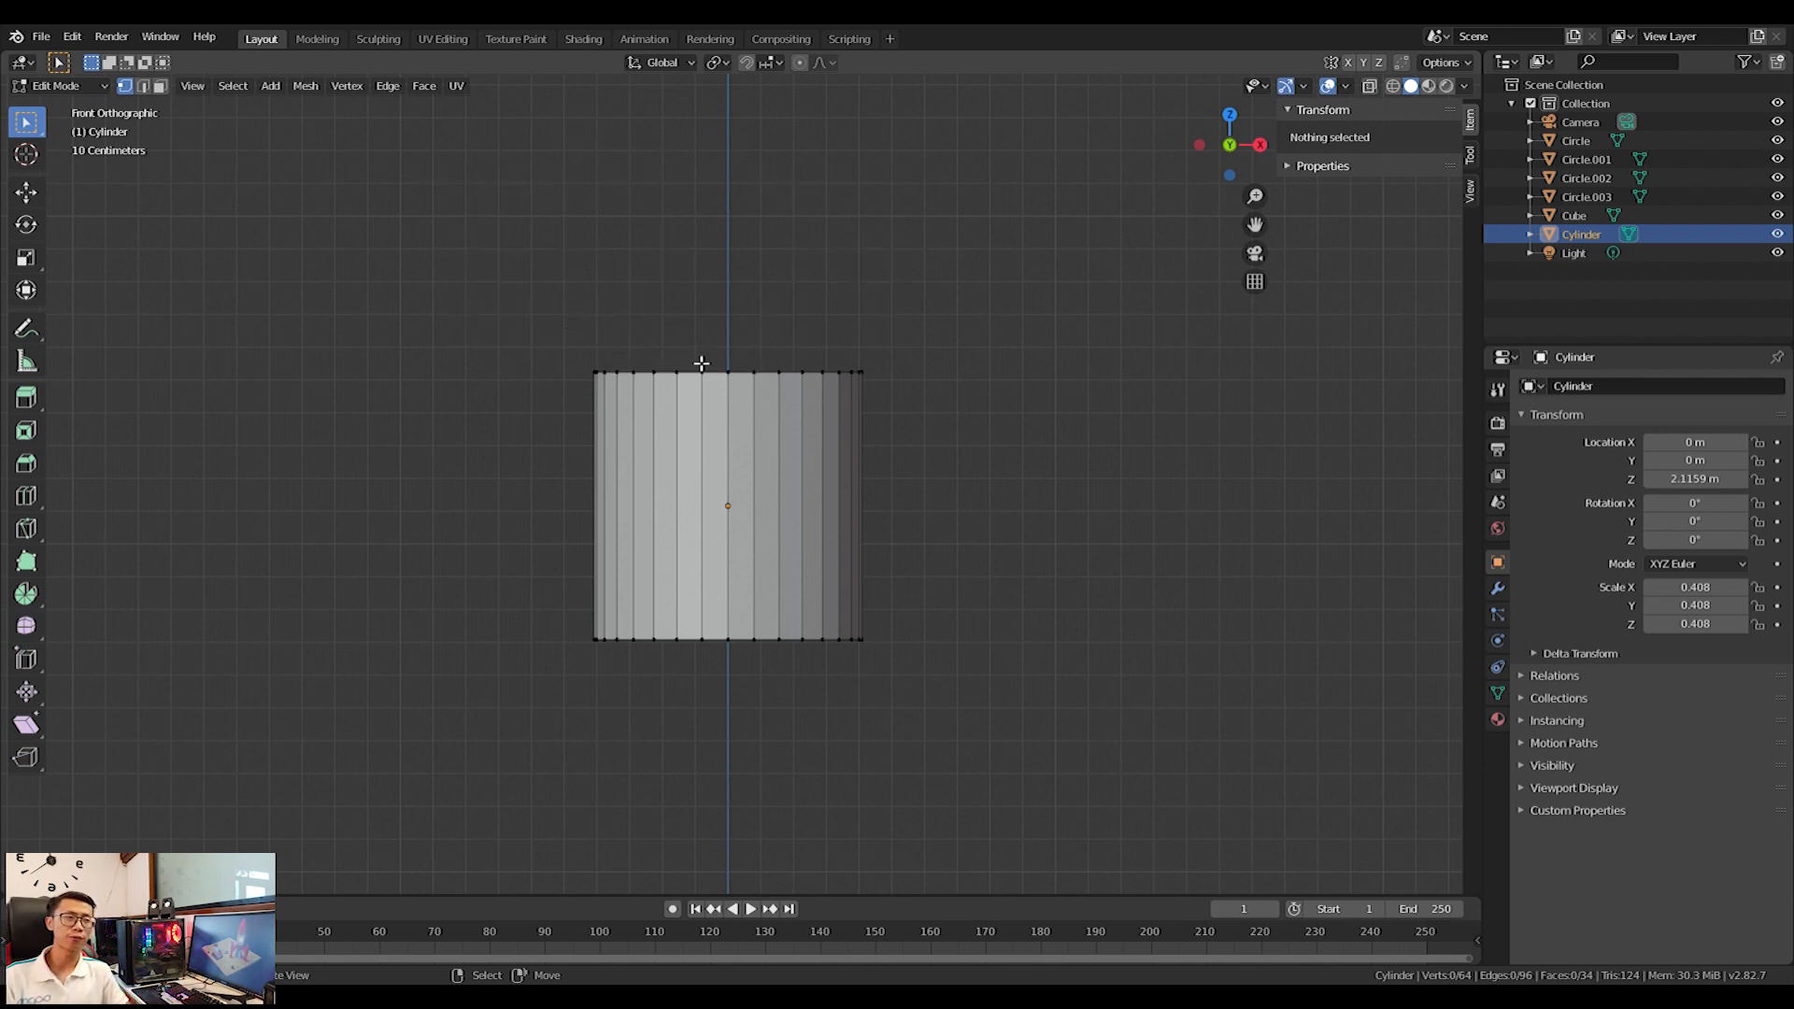
pyautogui.press('n')
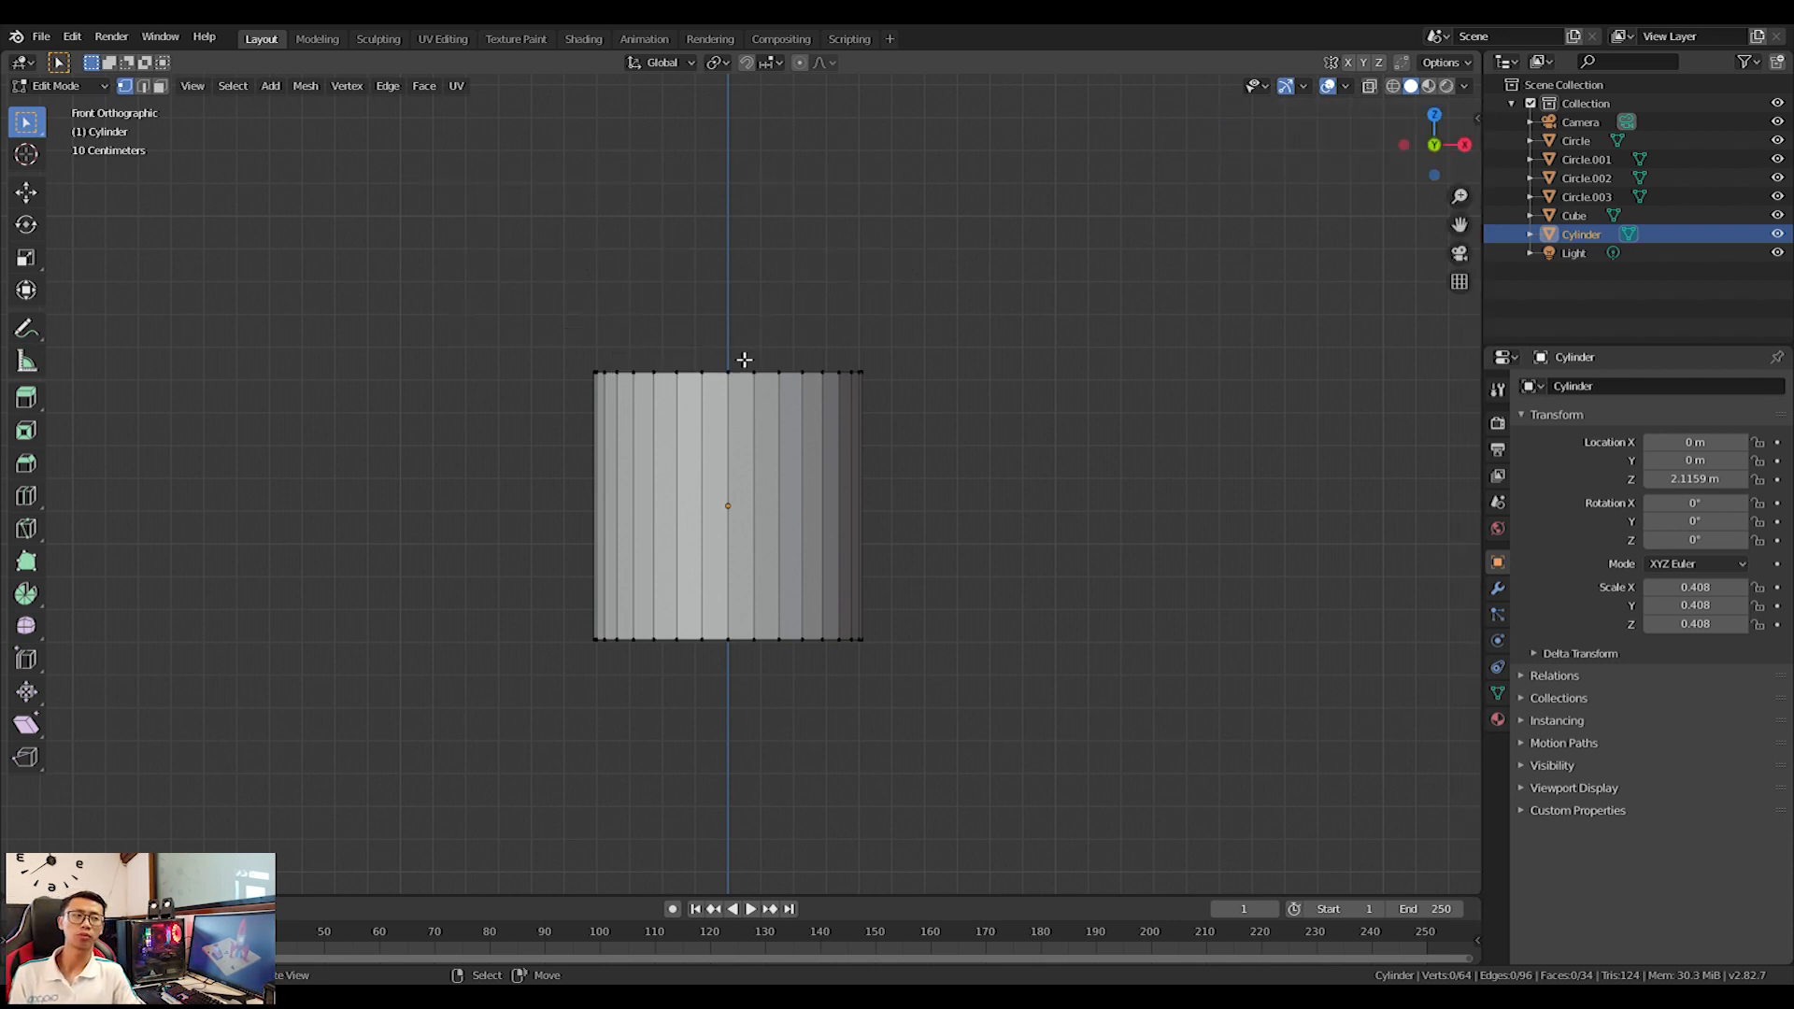
# Try to extrude the cylinder's top vertices about 0.716 m along Z with X-ray off.
pyautogui.moveTo(483, 272); pyautogui.dragTo(1017, 486)
pyautogui.keyDown('shift'); pyautogui.moveTo(935, 281); pyautogui.dragTo(962, 316, button='middle'); pyautogui.keyUp('shift')
pyautogui.press('e')
pyautogui.press('z')
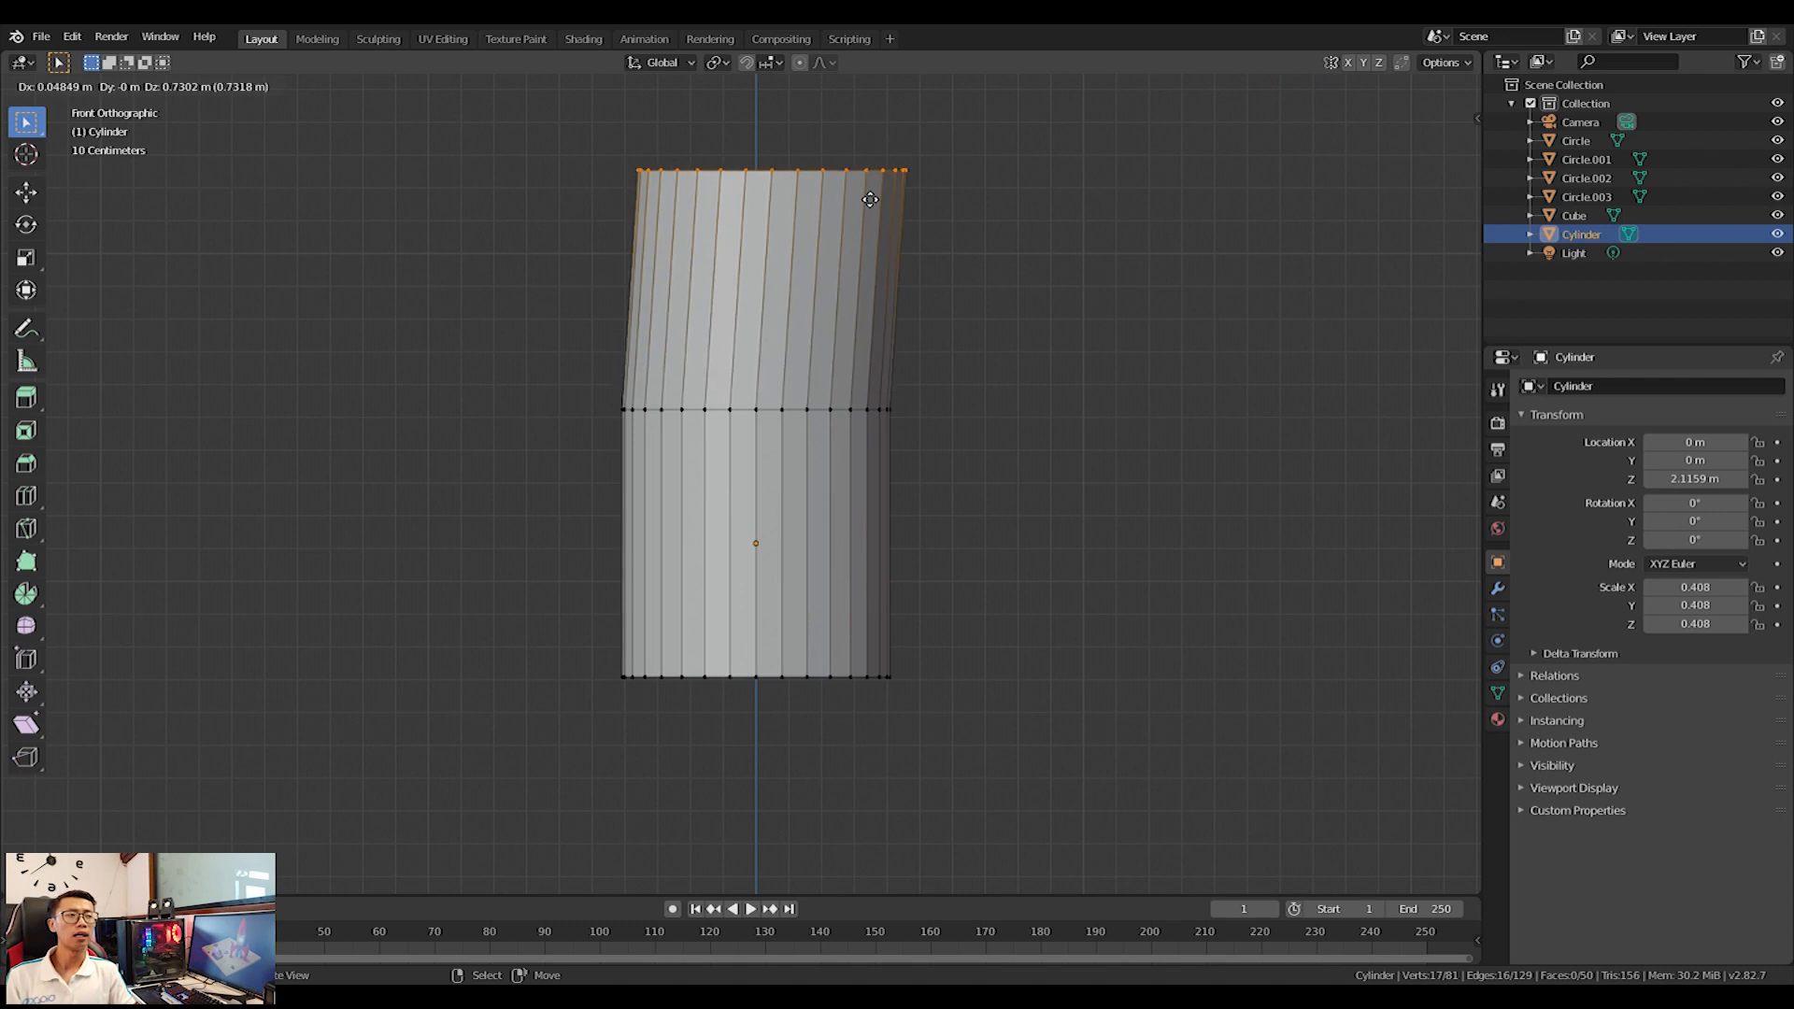
pyautogui.click(879, 204)
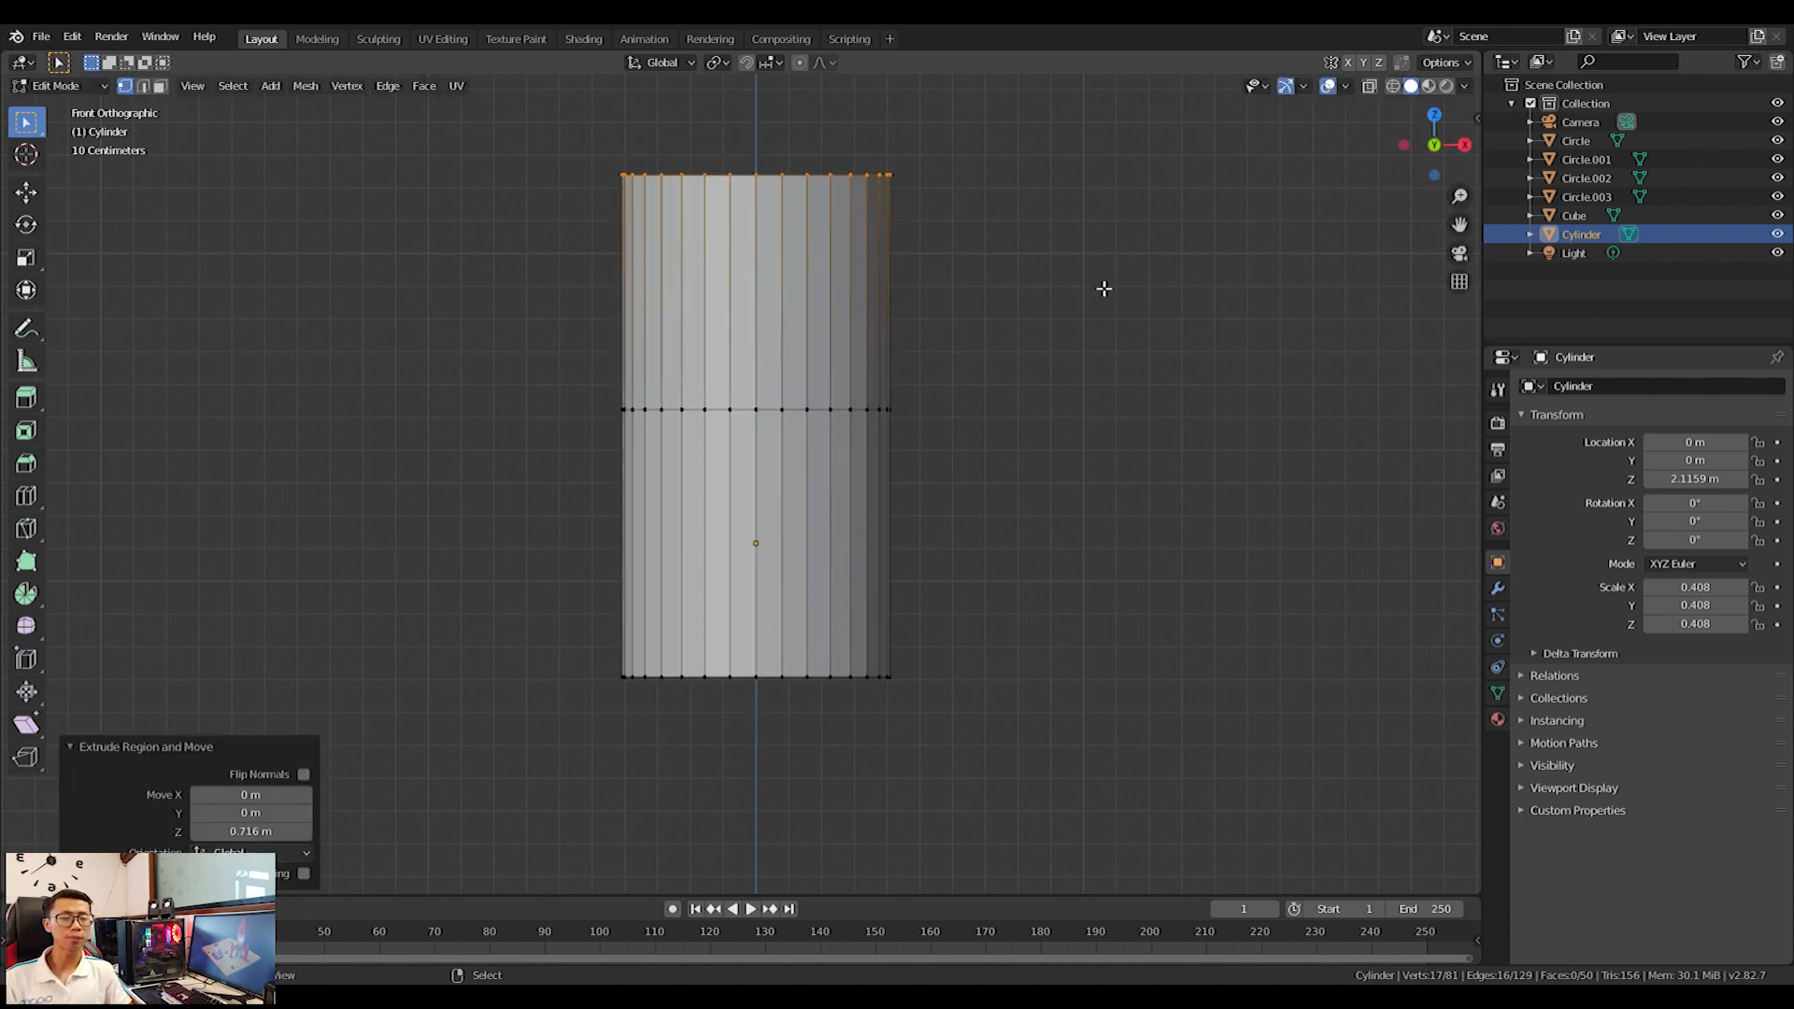
# Narrow the extruded top ring, lower it about 0.0539 m in Z and rescale it by 1.18.
pyautogui.press('s')
pyautogui.click(1108, 290)
pyautogui.press('g')
pyautogui.press('z')
pyautogui.click(1099, 448)
pyautogui.keyDown('shift'); pyautogui.moveTo(1099, 447); pyautogui.dragTo(1134, 586, button='middle'); pyautogui.keyUp('shift')
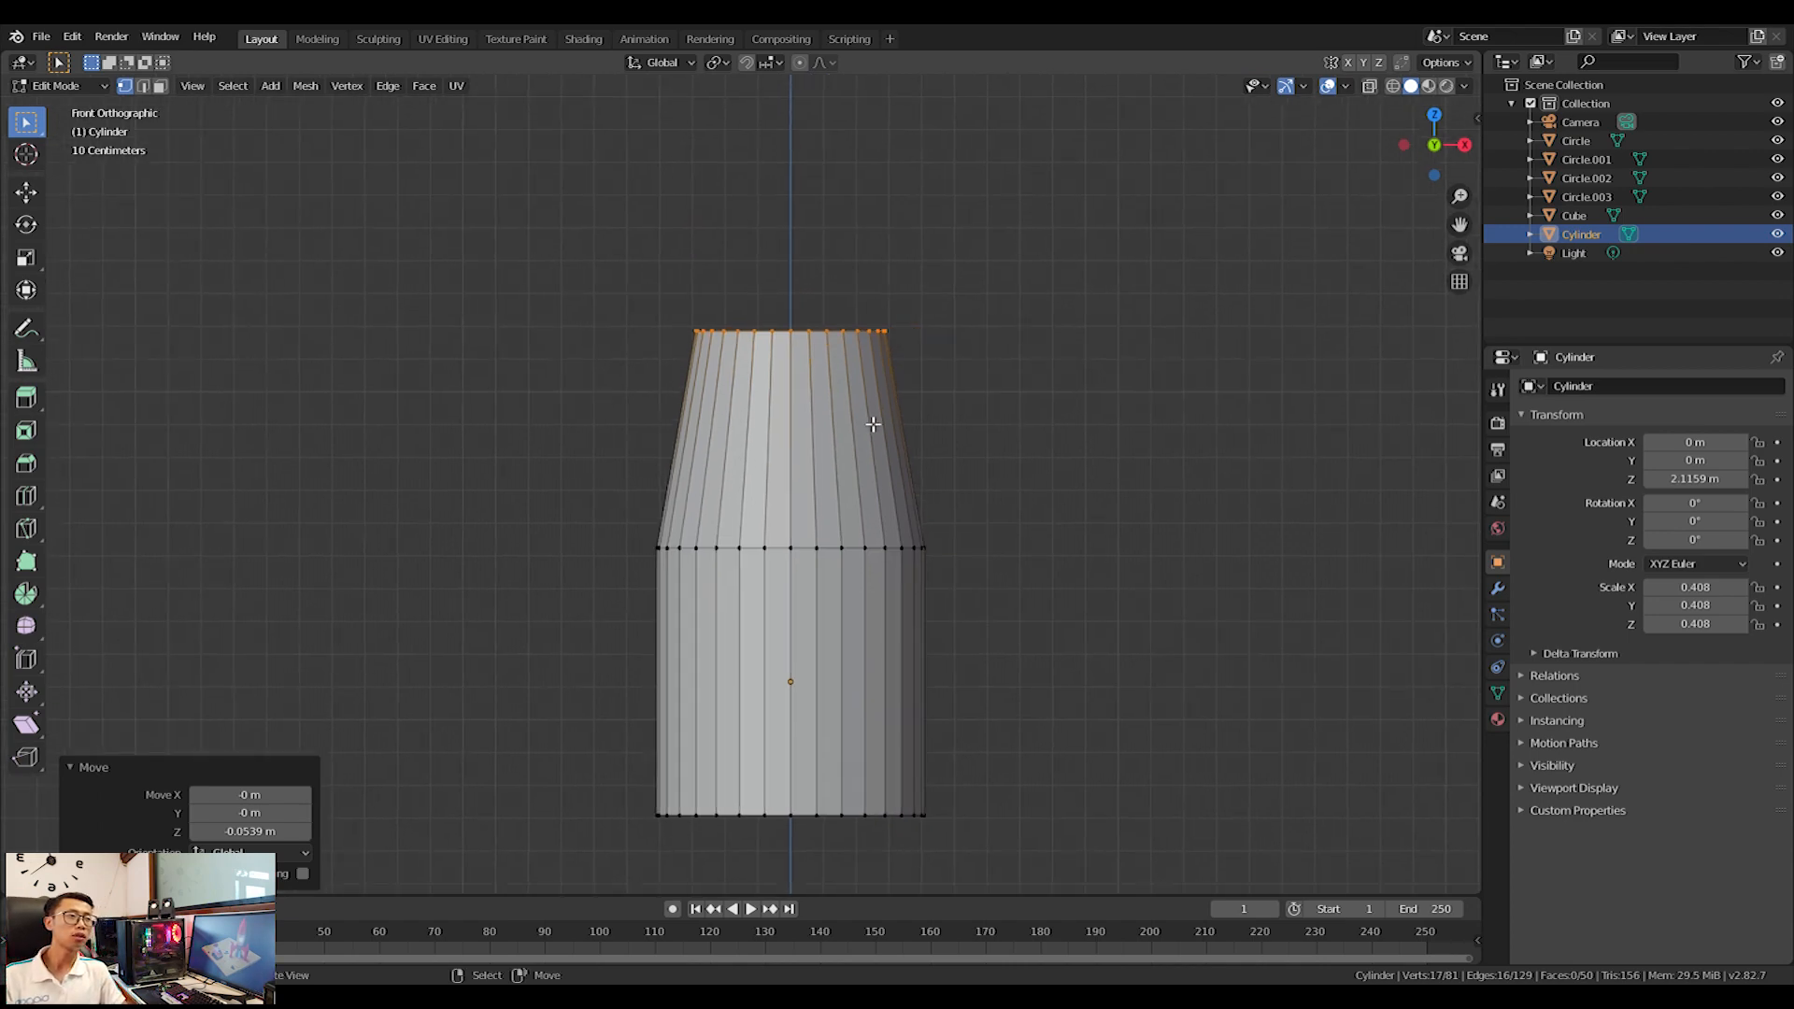
pyautogui.press('s')
pyautogui.click(801, 383)
# Extrude the top ring another 0.608 m upward and scale it by about 0.148 into a cone.
pyautogui.press('e')
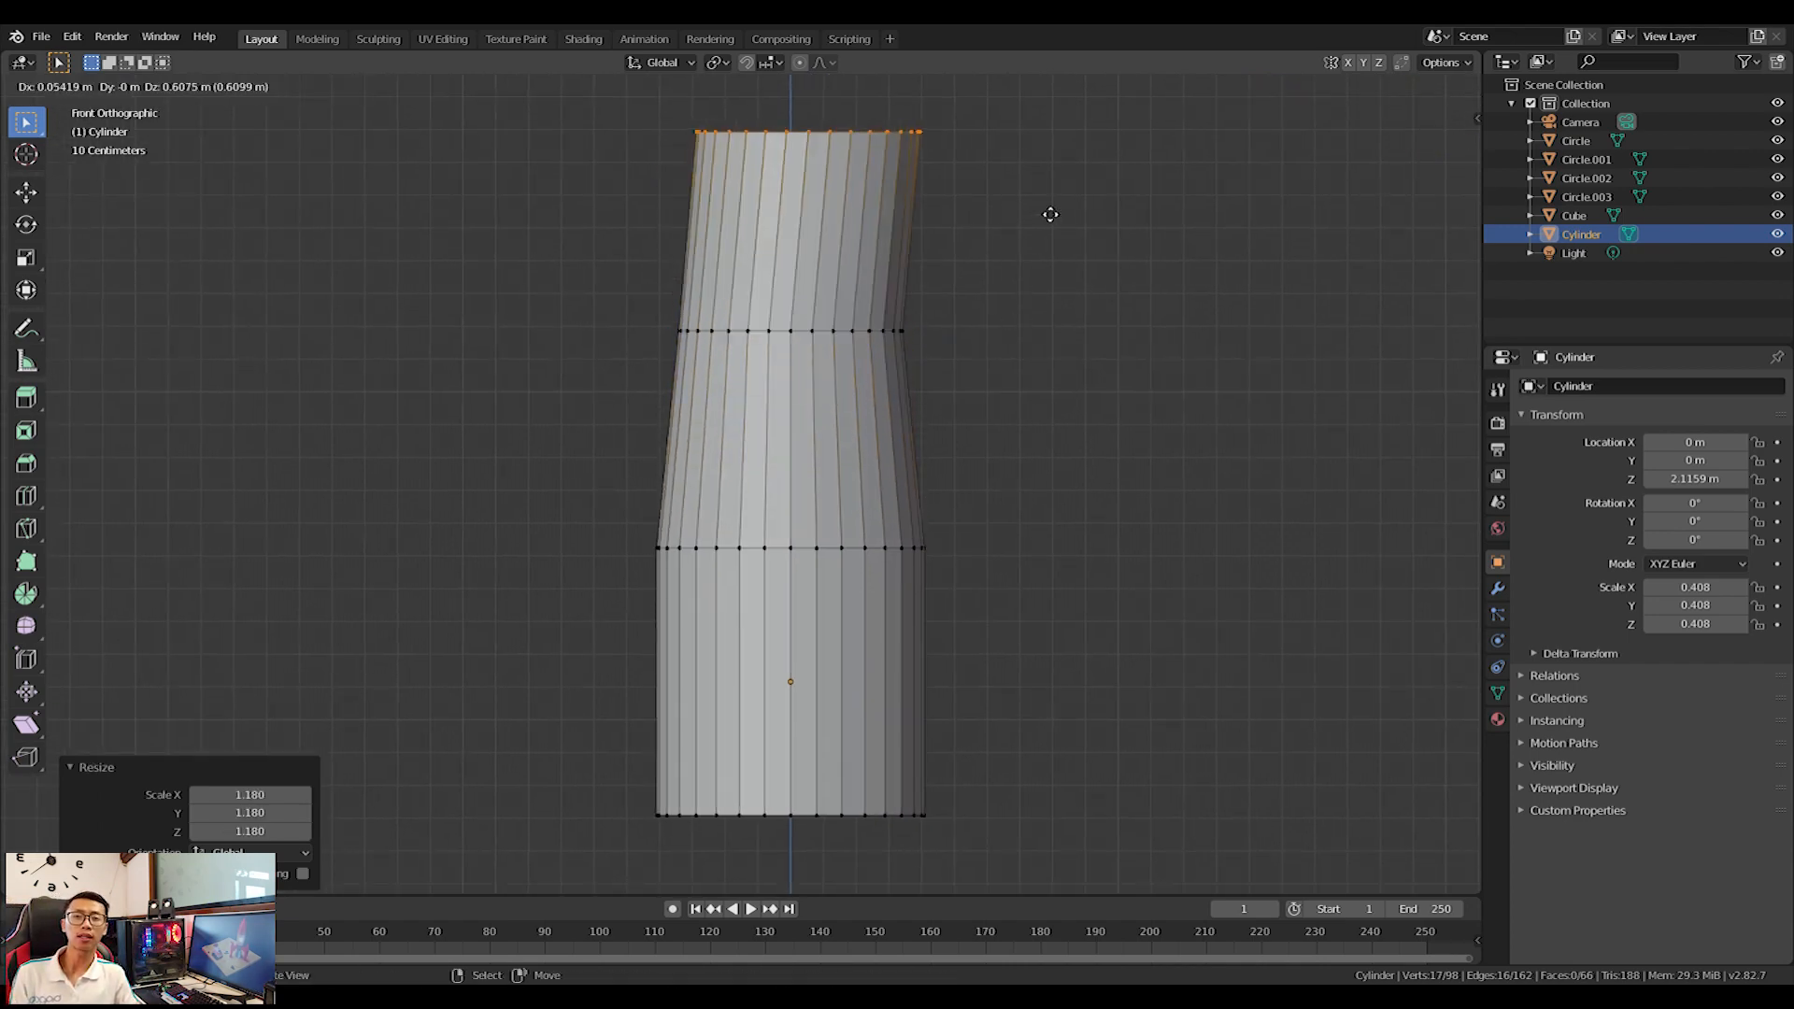
pyautogui.click(1049, 209)
pyautogui.keyDown('shift'); pyautogui.moveTo(1050, 209); pyautogui.dragTo(1156, 393, button='middle'); pyautogui.keyUp('shift')
pyautogui.press('s')
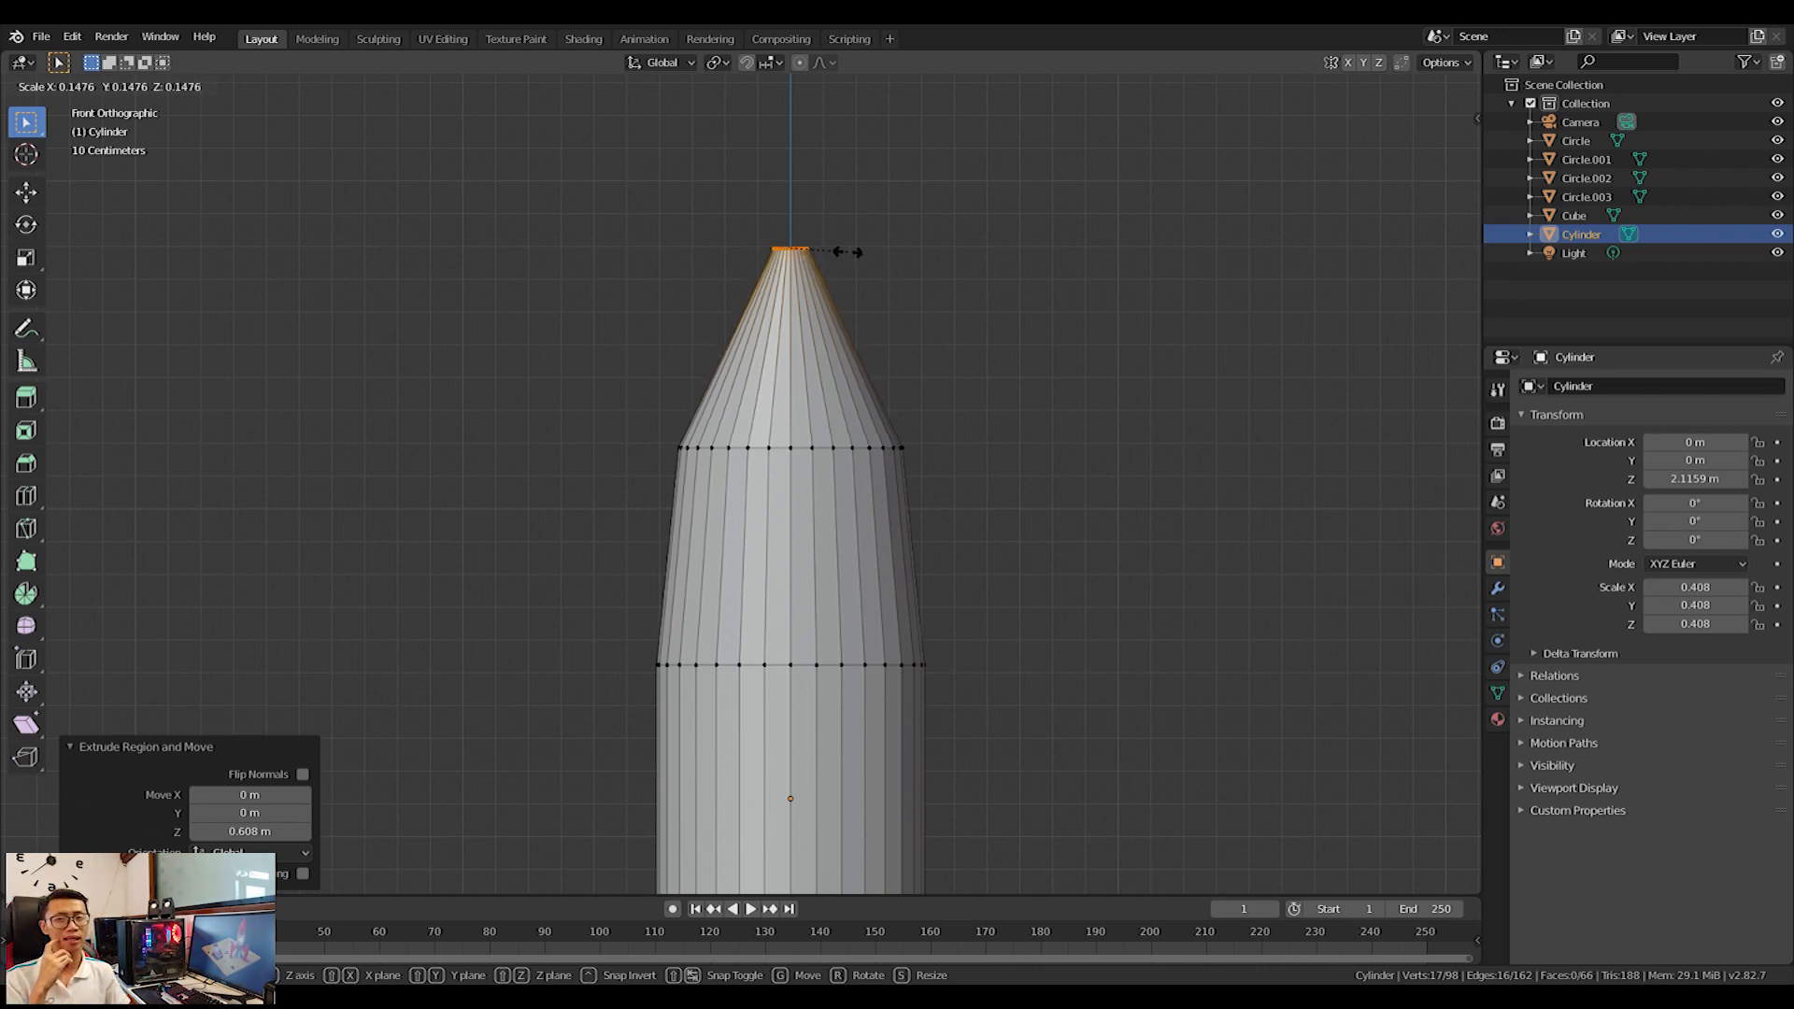
pyautogui.click(848, 252)
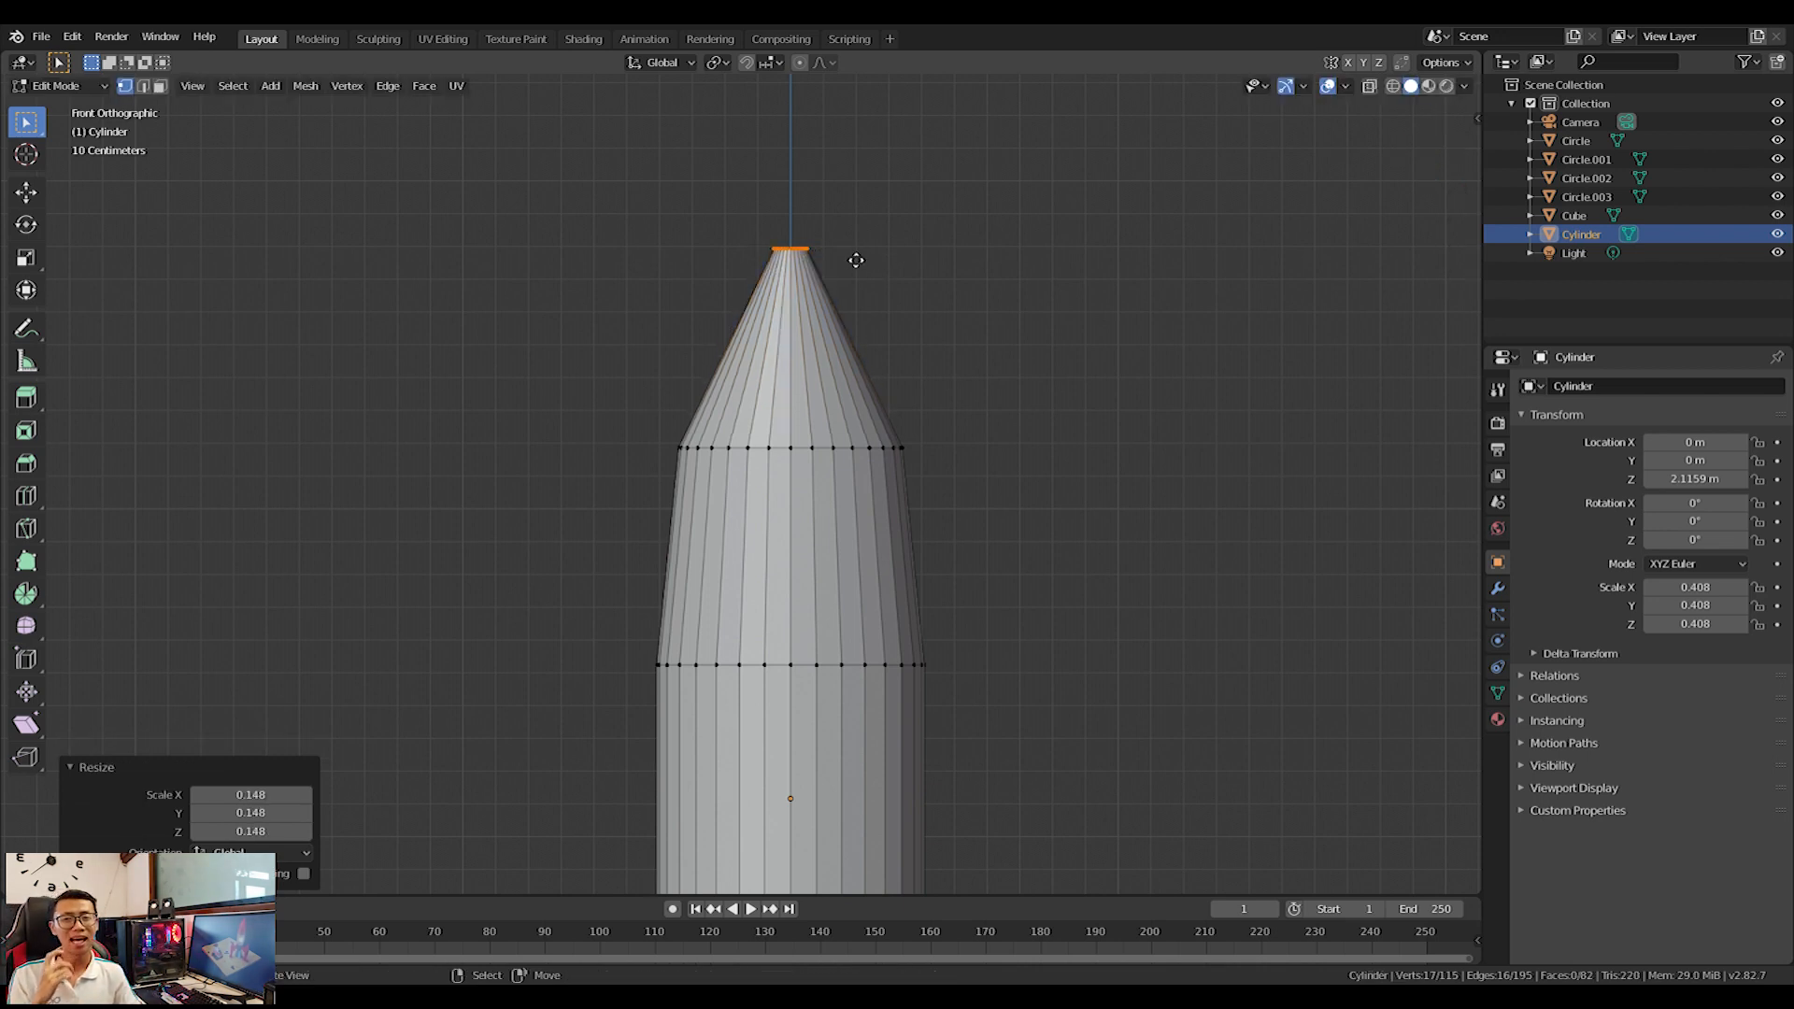
# Extrude a short tip from the cone's end and scale it by about 0.361.
pyautogui.click(853, 111)
pyautogui.press('s')
pyautogui.click(902, 214)
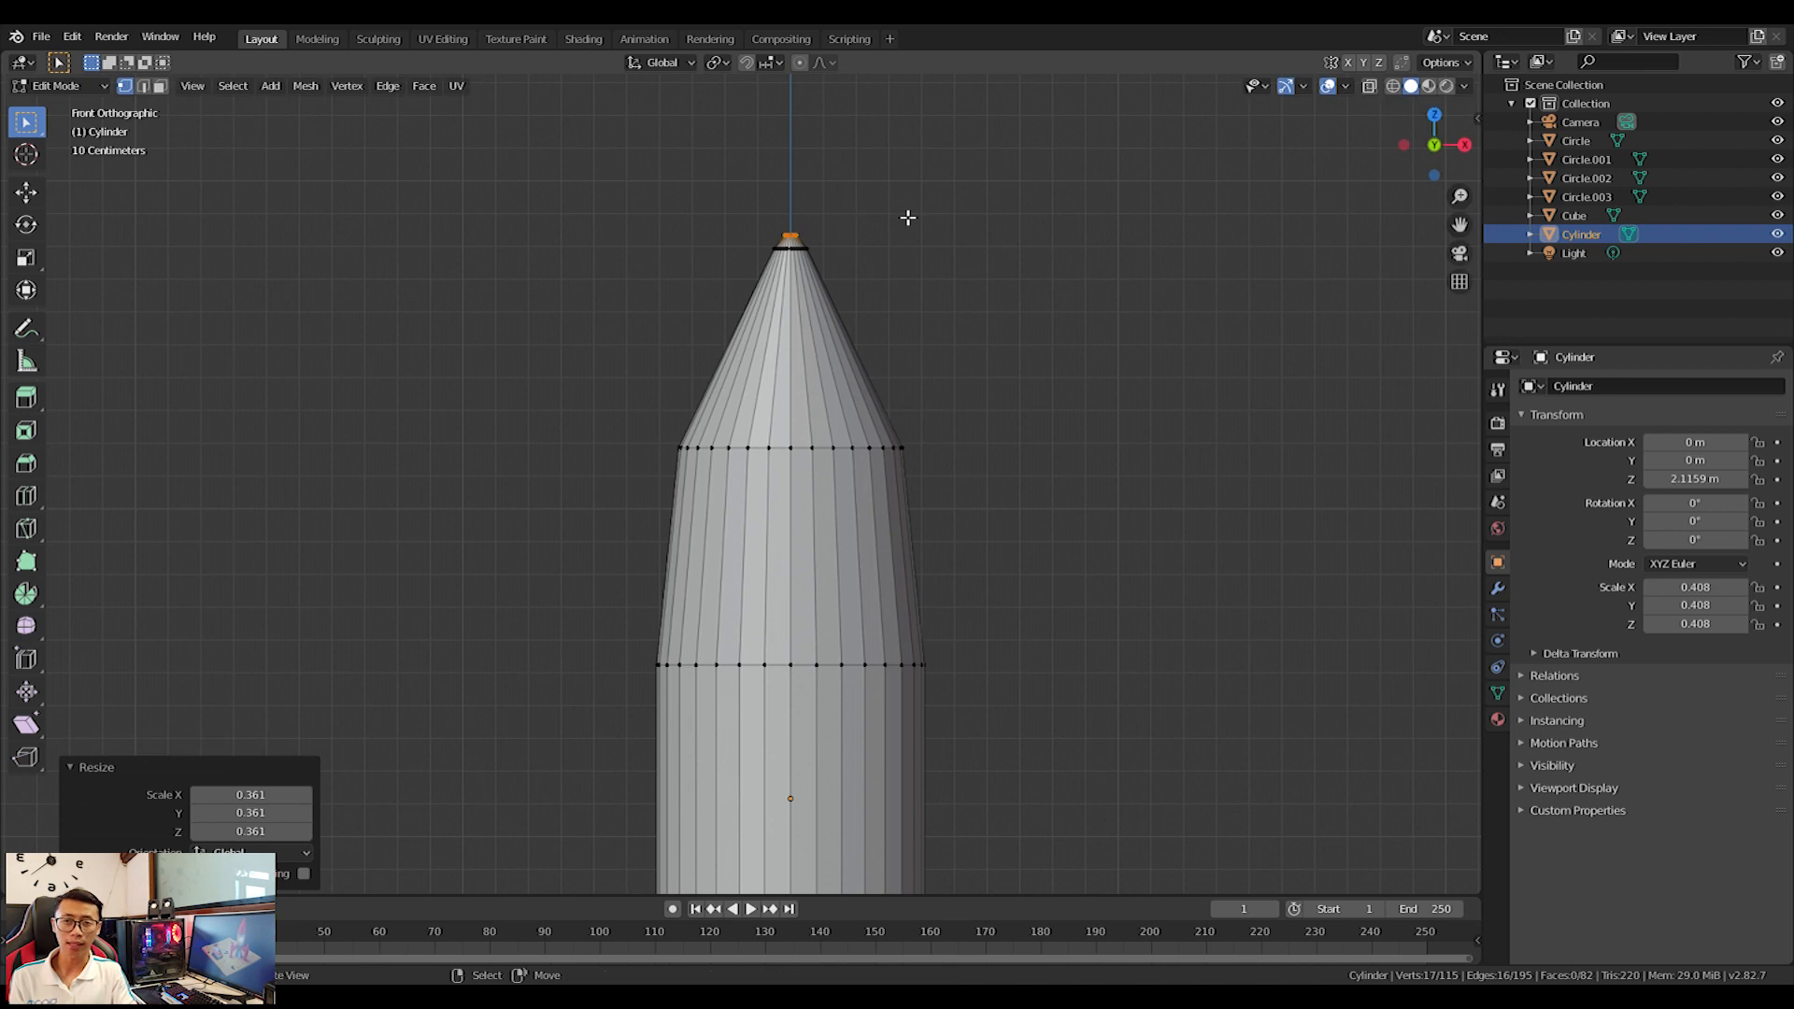
# Select the ring where the straight body meets the taper, raise it along Z and scale it by about 1.036.
pyautogui.keyDown('shift'); pyautogui.moveTo(959, 552); pyautogui.dragTo(952, 435, button='middle'); pyautogui.keyUp('shift')
pyautogui.press('b')
pyautogui.moveTo(582, 470); pyautogui.dragTo(1119, 654)
pyautogui.press('g')
pyautogui.press('x')
pyautogui.press('z')
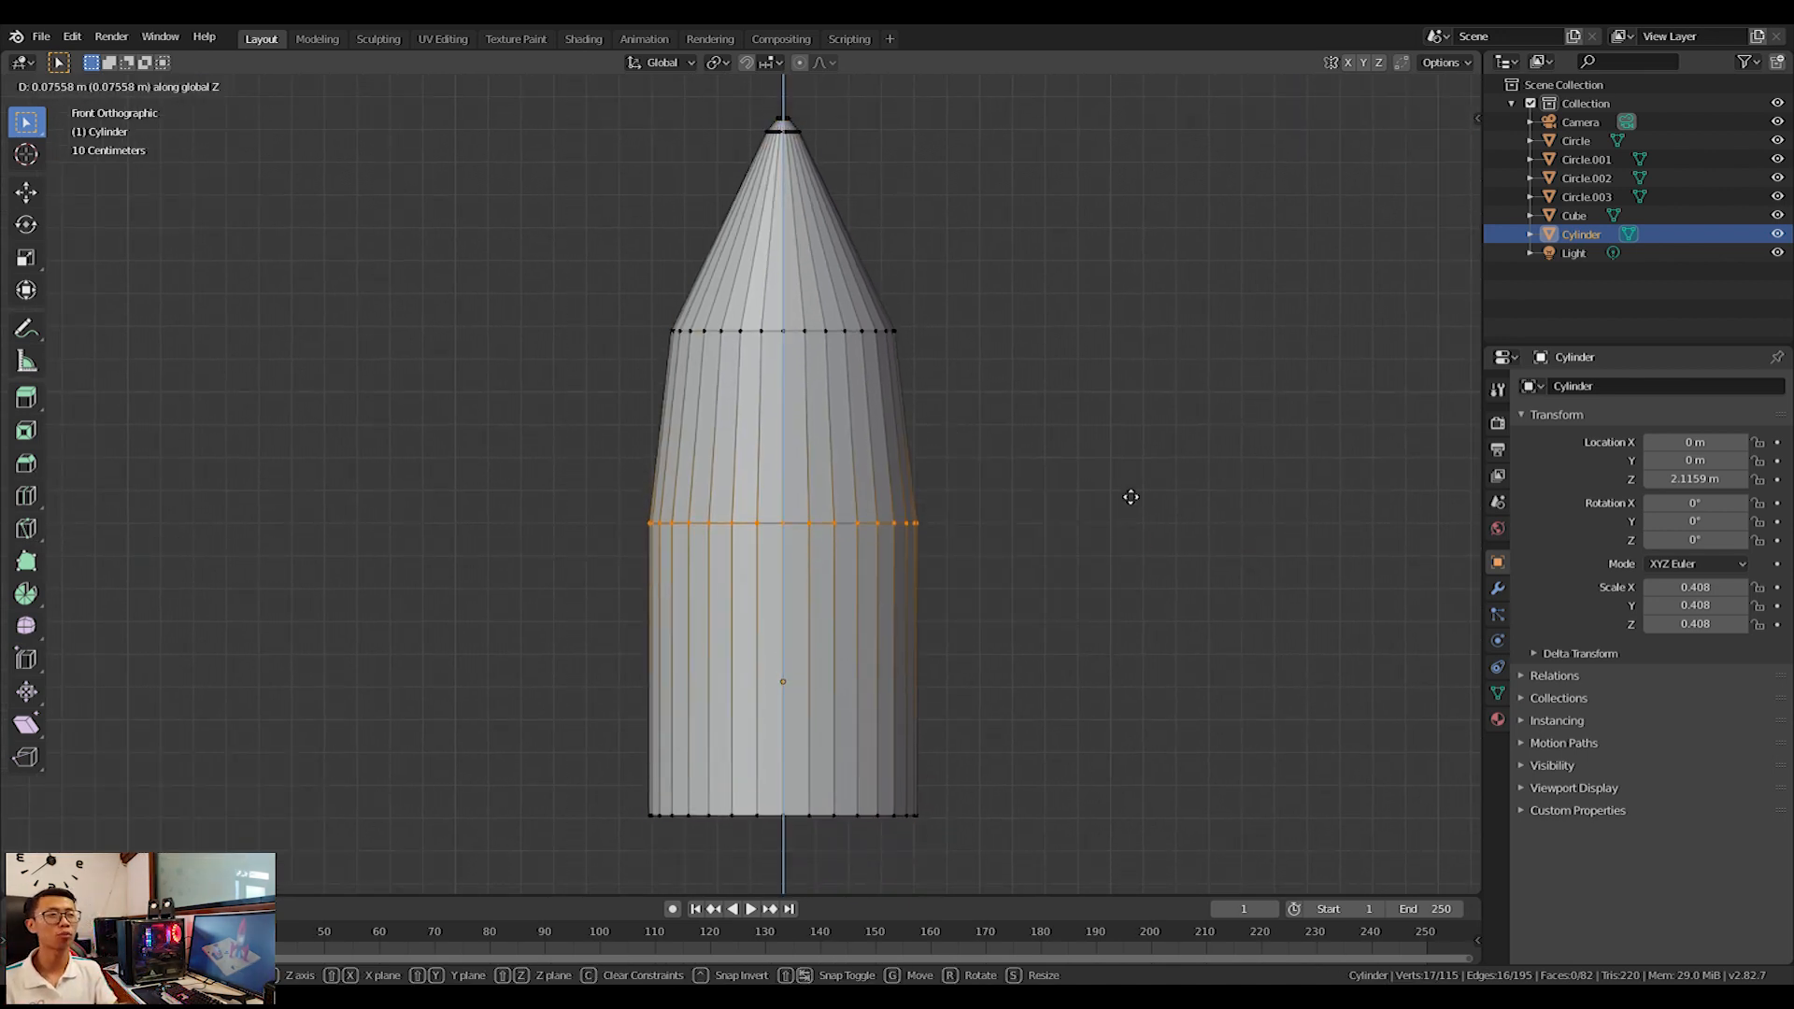
pyautogui.click(1128, 307)
pyautogui.press('s')
pyautogui.click(1037, 725)
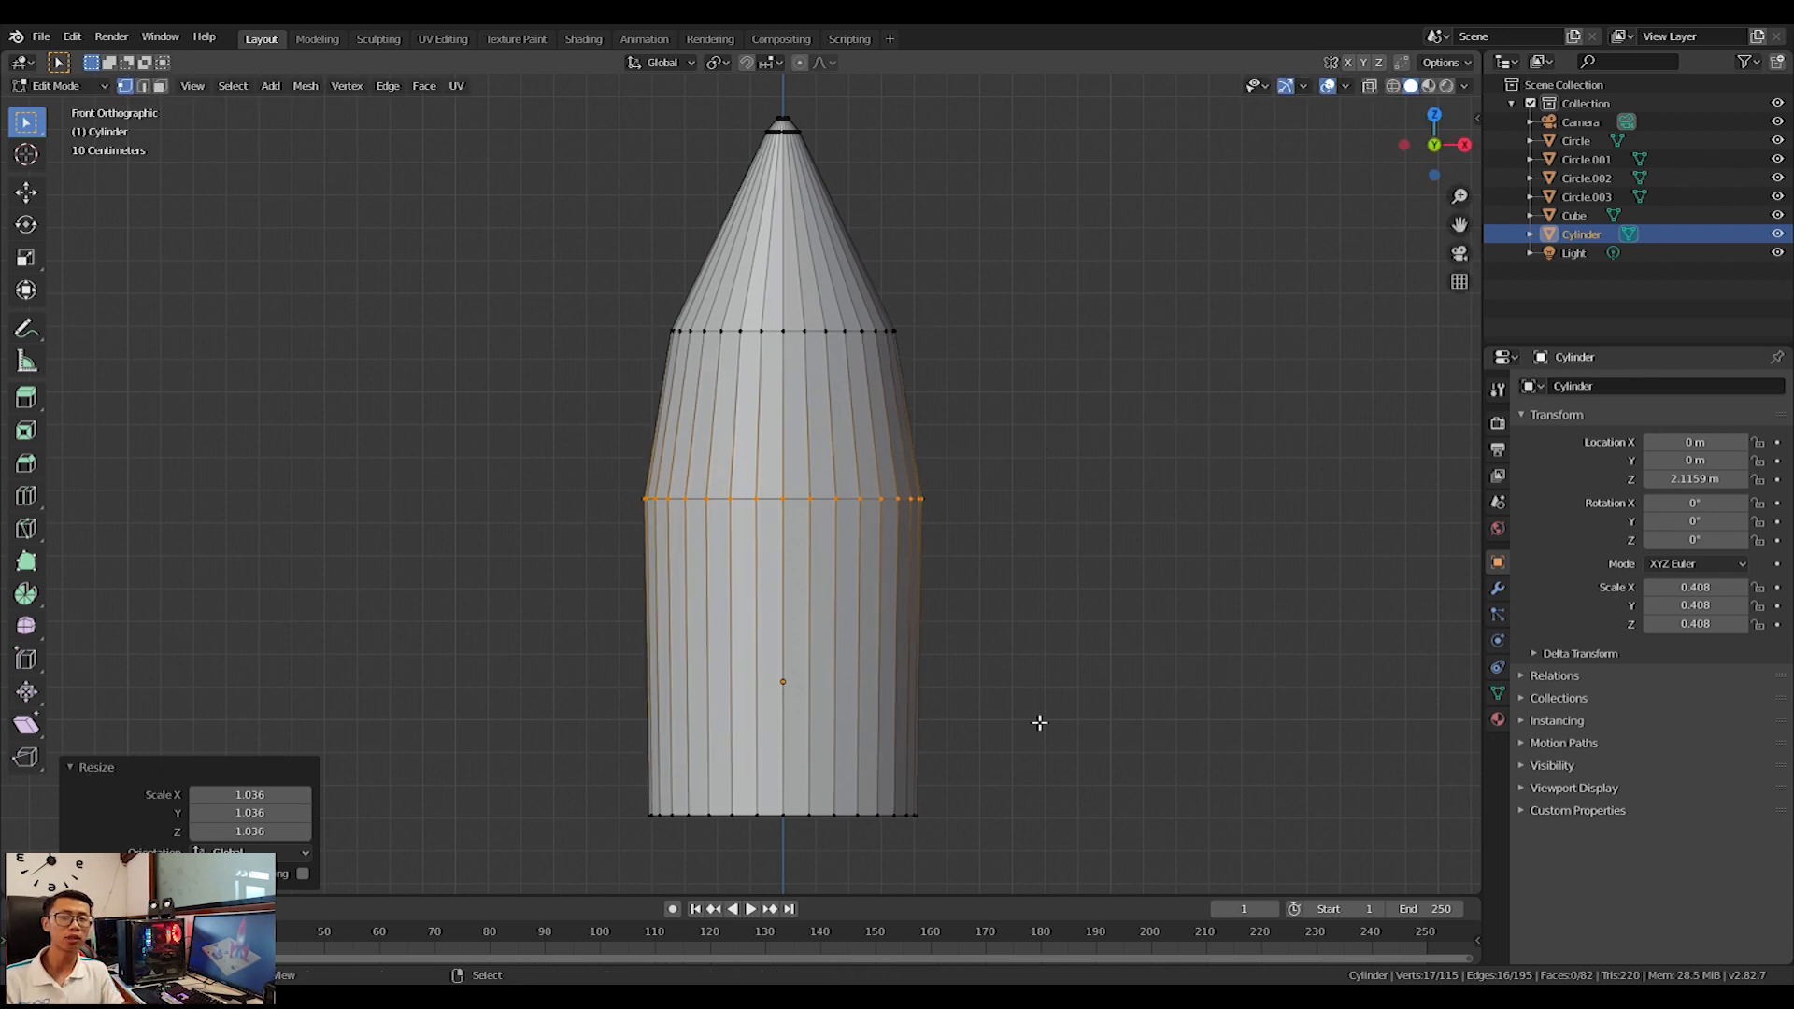
# Select only the cylinder's bottom ring and try to scale it.
pyautogui.keyDown('shift'); pyautogui.moveTo(1038, 725); pyautogui.dragTo(1004, 668, button='middle'); pyautogui.keyUp('shift')
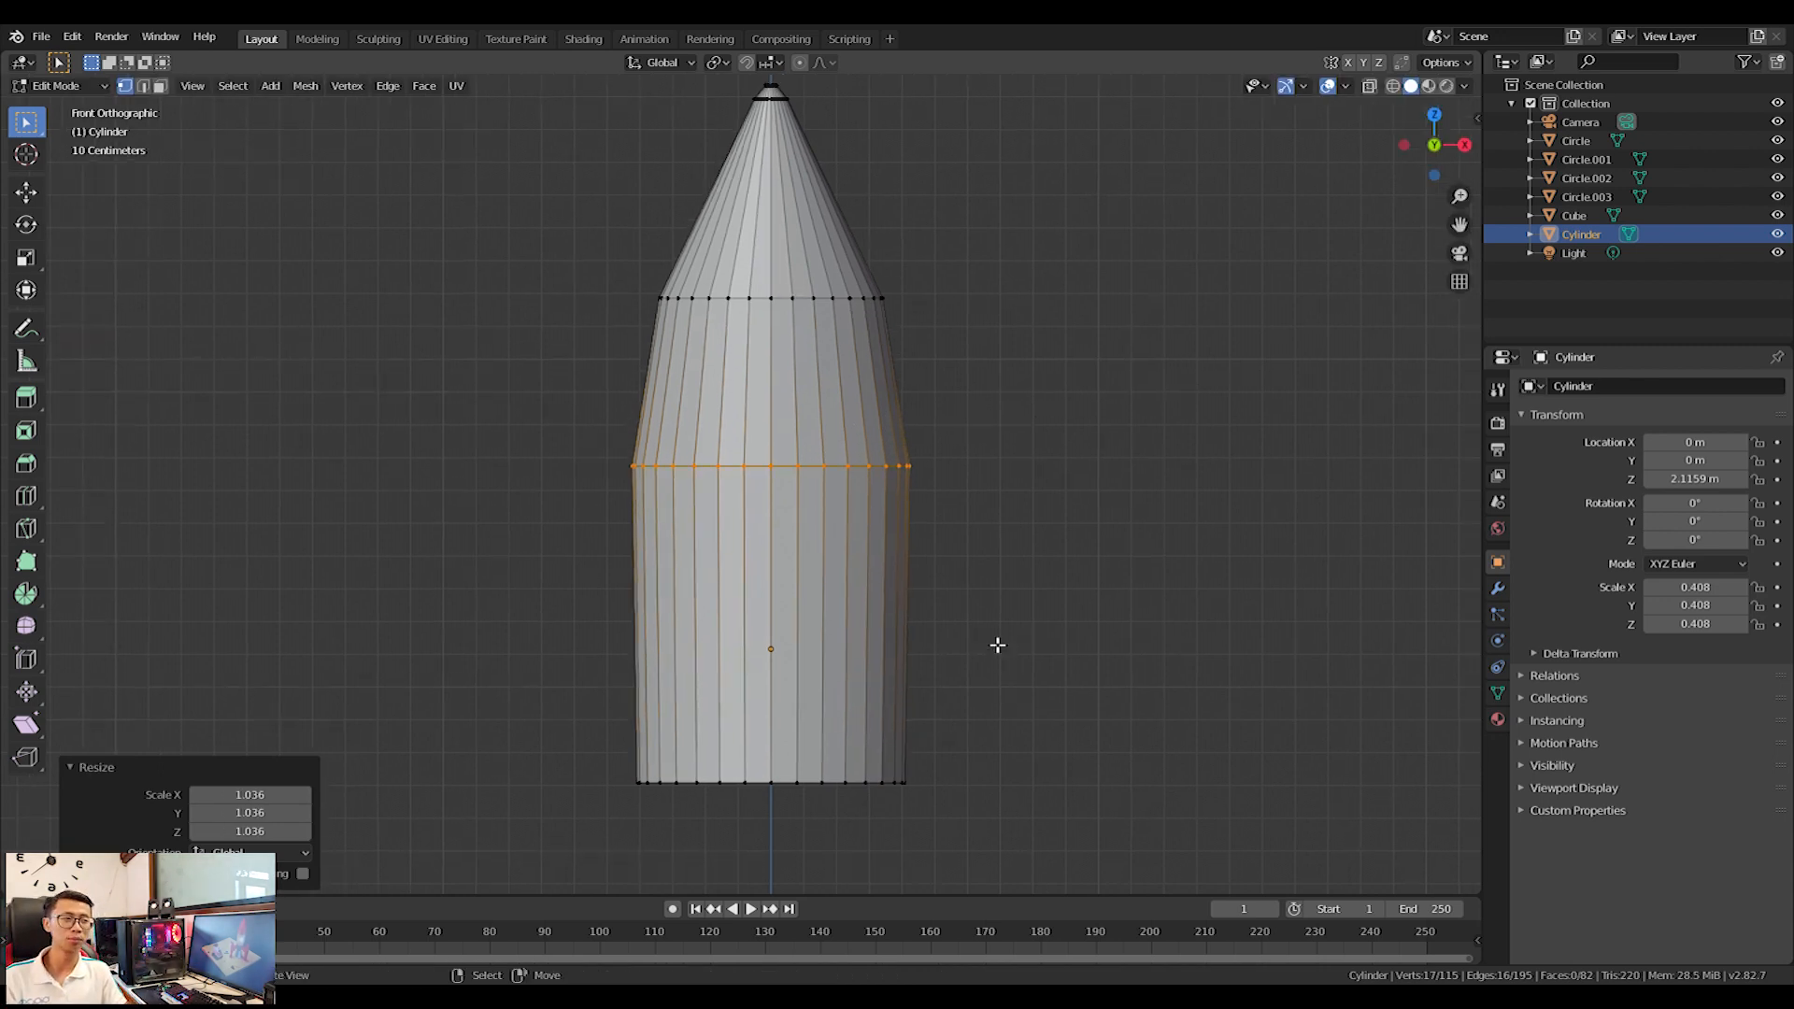
pyautogui.keyDown('shift'); pyautogui.moveTo(986, 757); pyautogui.dragTo(1000, 668, button='middle'); pyautogui.keyUp('shift')
pyautogui.press('a')
pyautogui.press('a')
pyautogui.press('b')
pyautogui.moveTo(508, 608); pyautogui.dragTo(1065, 772)
pyautogui.press('s')
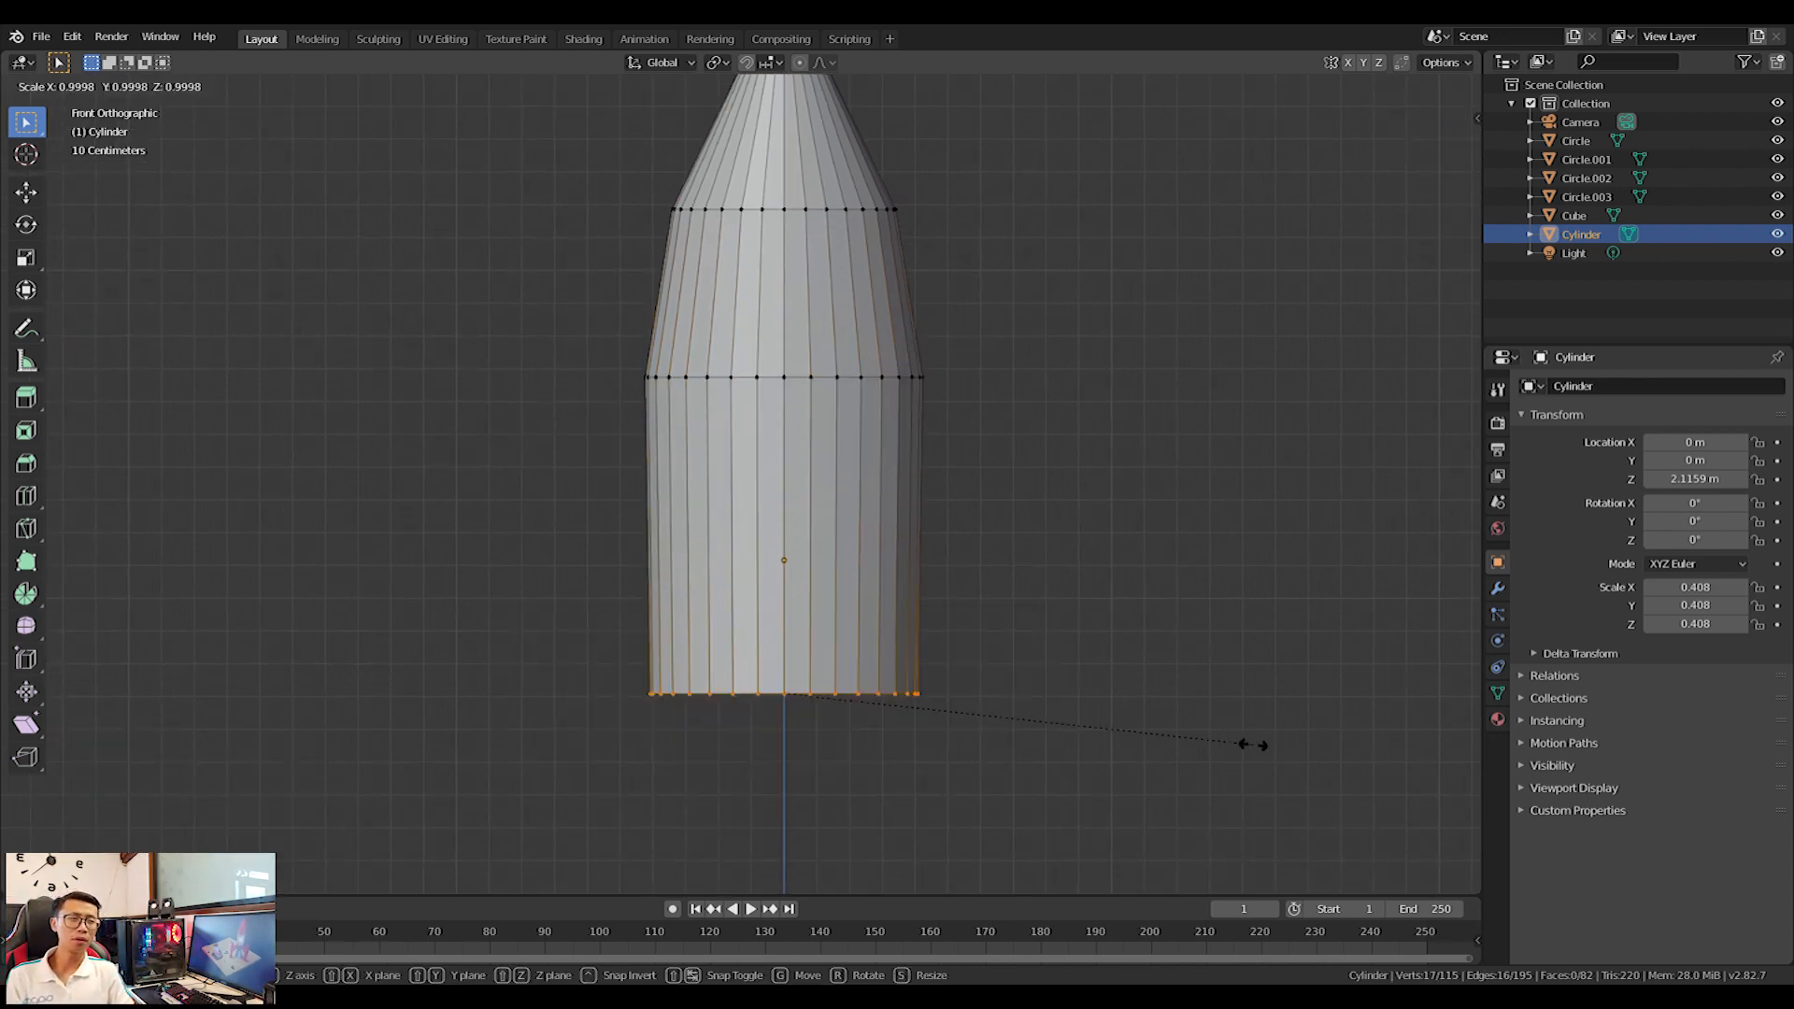
pyautogui.rightClick(1208, 729)
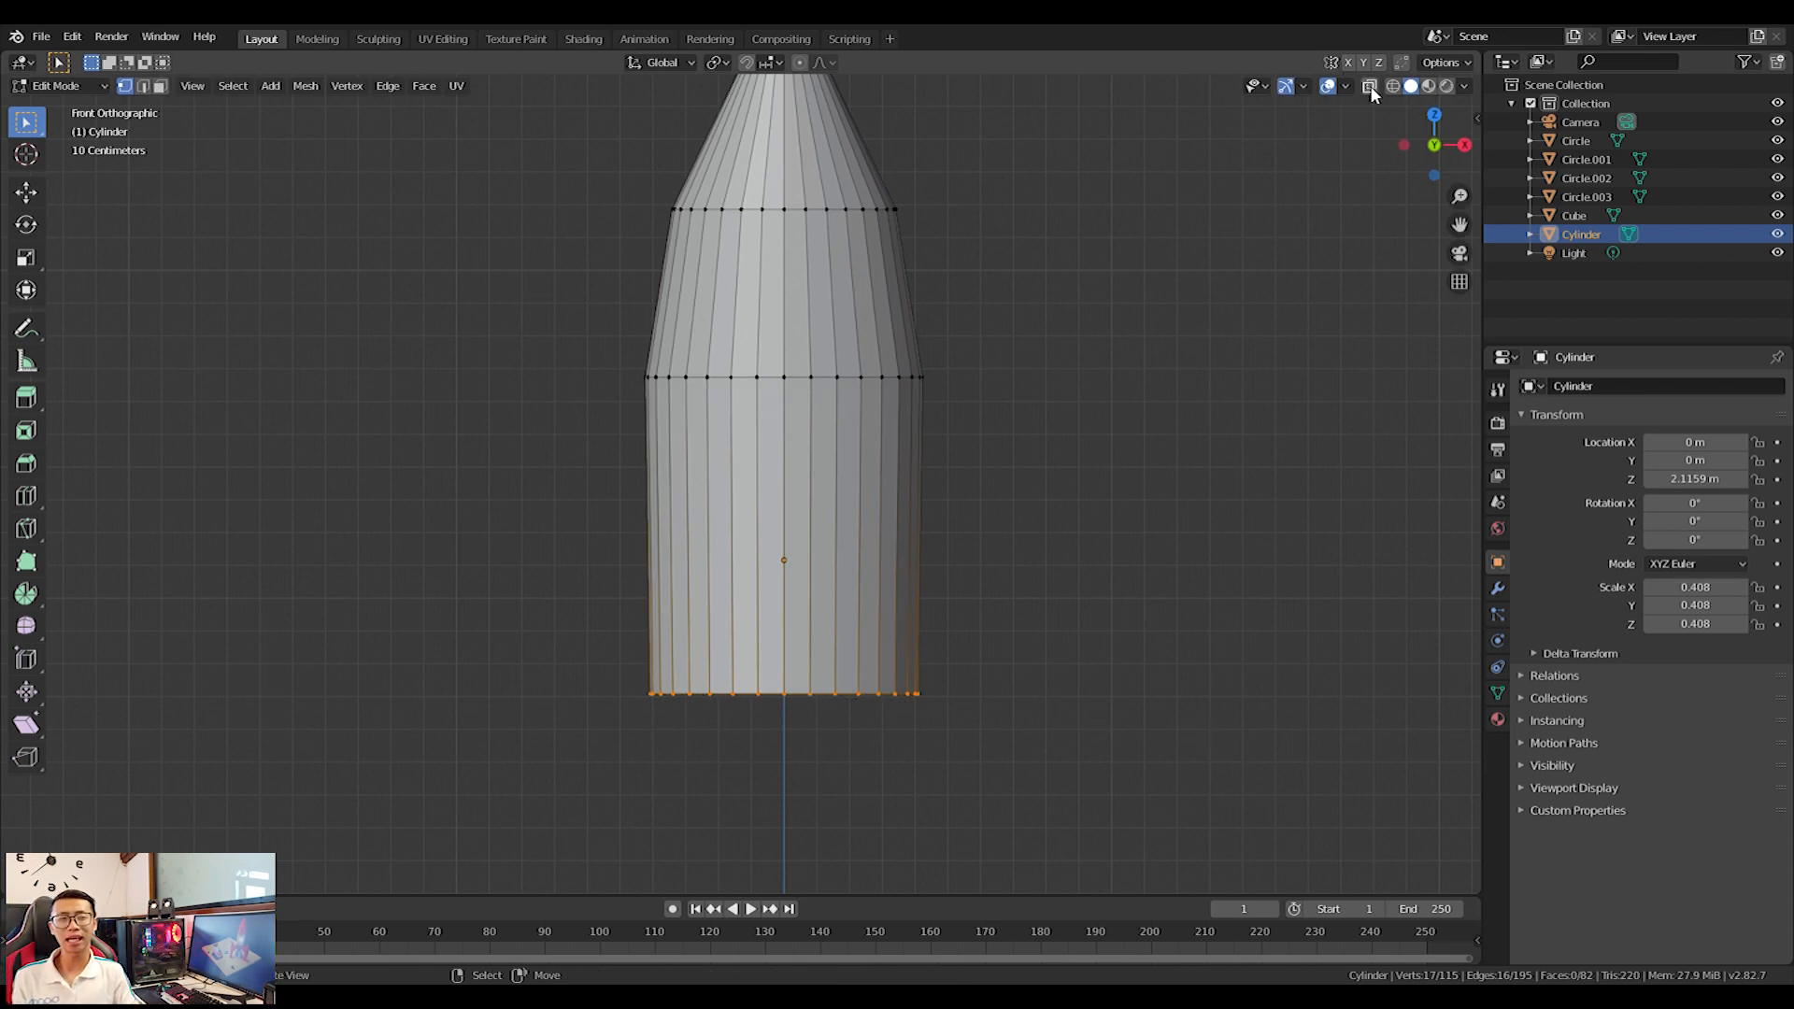
# Turn on X-ray display and undo the extrusions and ring edits back to the plain cylinder.
pyautogui.click(1370, 86)
pyautogui.hotkey('ctrl', 'z')
pyautogui.hotkey('ctrl', 'z')
pyautogui.hotkey('ctrl', 'z')
pyautogui.hotkey('ctrl', 'z')
pyautogui.hotkey('ctrl', 'z')
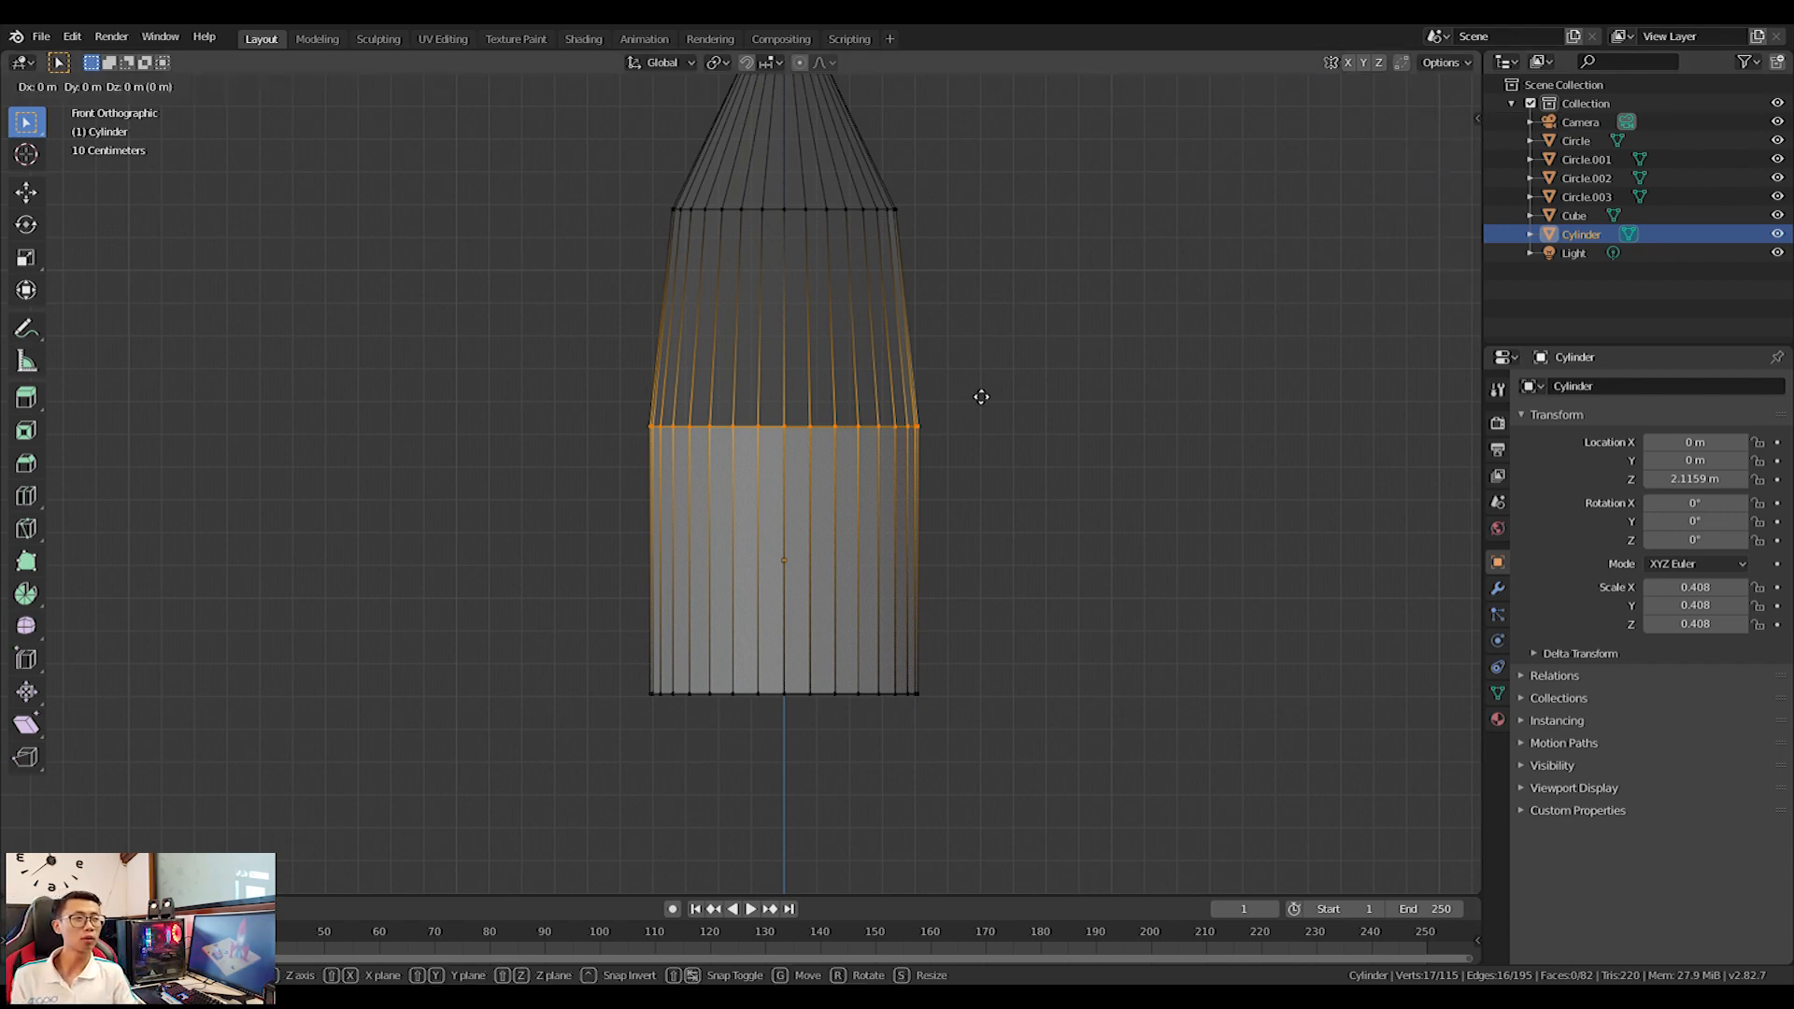
pyautogui.rightClick(978, 252)
pyautogui.moveTo(978, 252); pyautogui.dragTo(1093, 324, button='middle')
pyautogui.hotkey('ctrl', 'z')
pyautogui.hotkey('ctrl', 'z')
pyautogui.hotkey('ctrl', 'z')
pyautogui.press('KP_1')
# Select the cylinder's complete top ring, including the hidden back vertices, and extrude it about 0.693 m upward.
pyautogui.hotkey('alt', 'a')
pyautogui.moveTo(589, 339); pyautogui.dragTo(1149, 502)
pyautogui.keyDown('shift'); pyautogui.moveTo(1006, 457); pyautogui.dragTo(1005, 473, button='middle'); pyautogui.keyUp('shift')
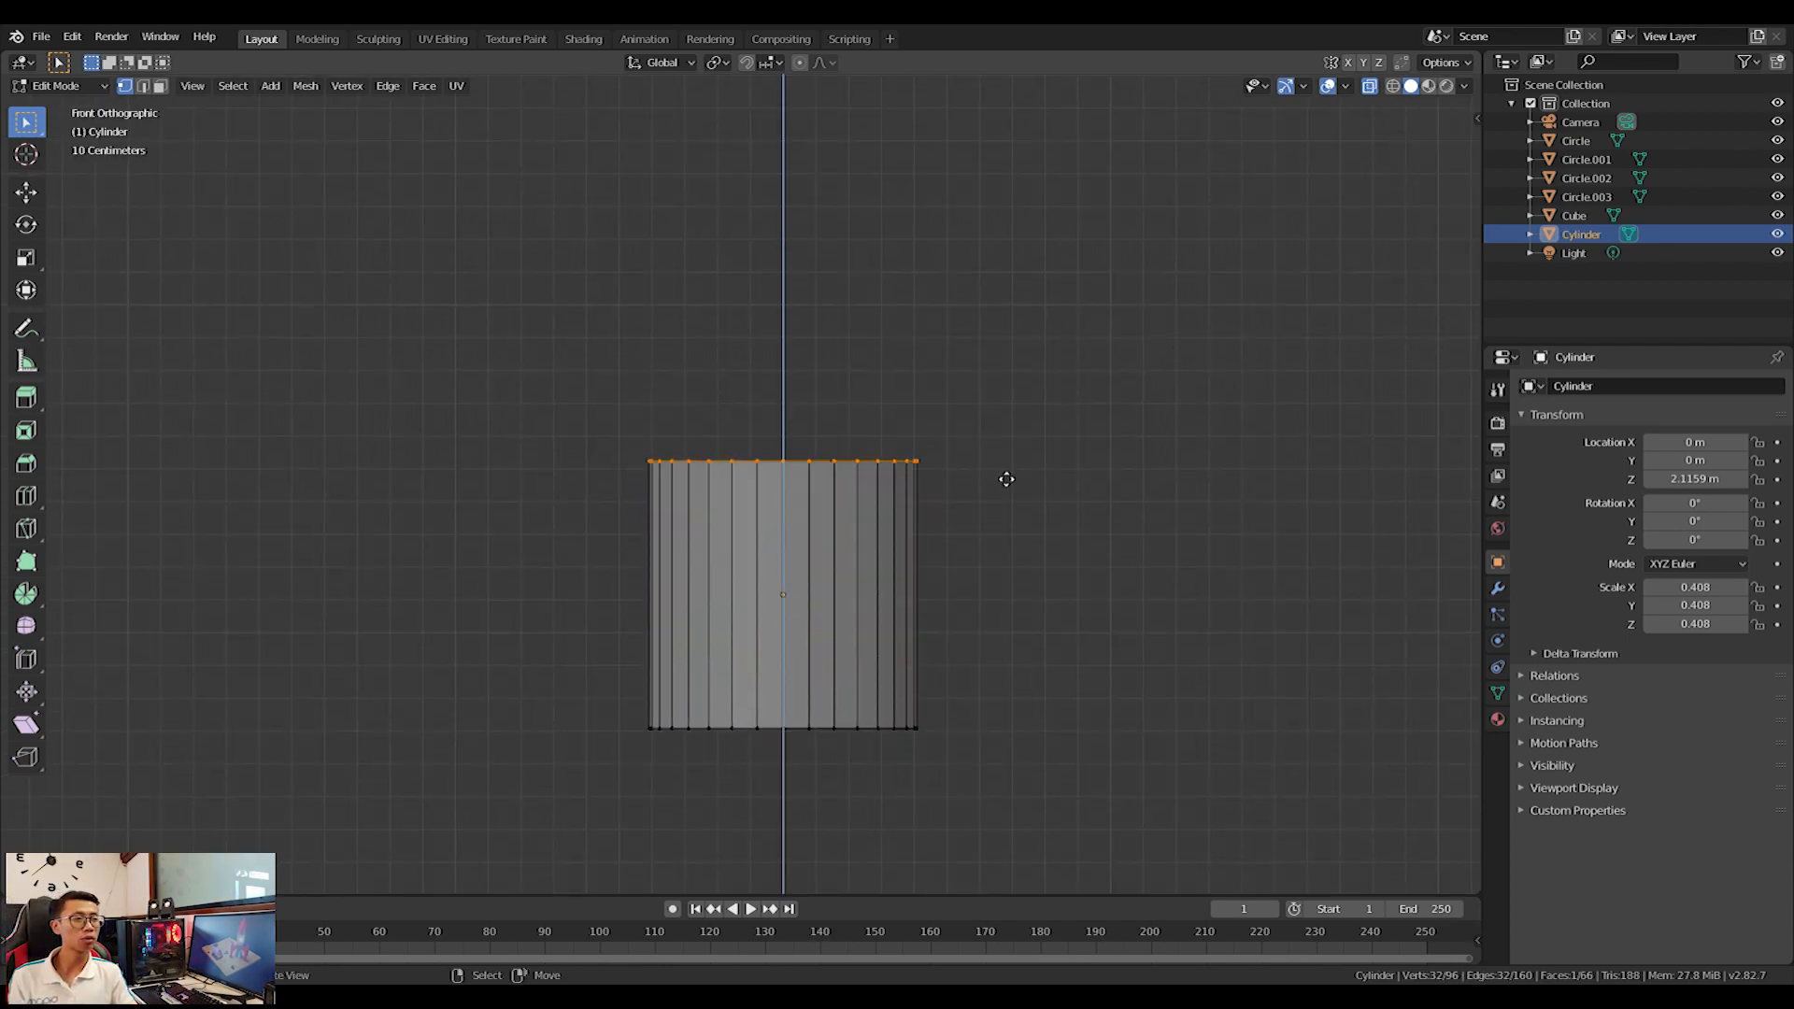
pyautogui.press('e')
pyautogui.click(1024, 251)
# Scale the extruded top ring slightly inward and lower it about 0.0442 m in Z.
pyautogui.press('s')
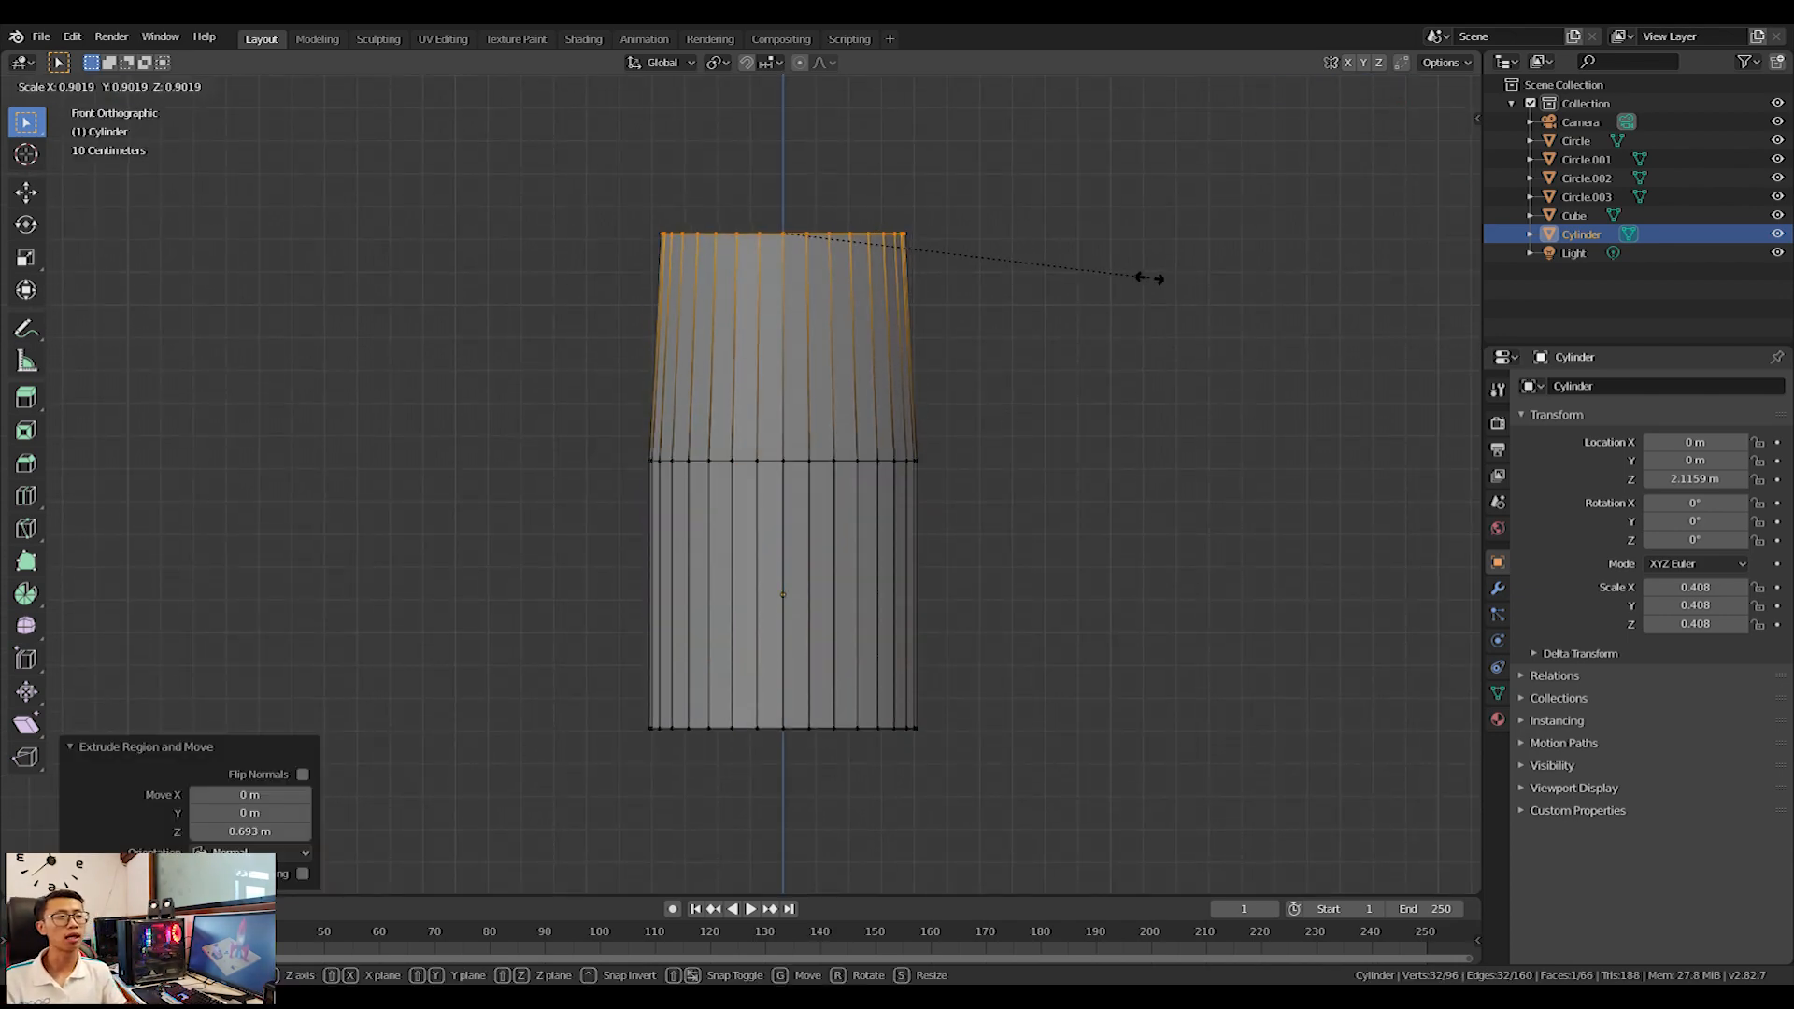
pyautogui.click(1142, 280)
pyautogui.press('g')
pyautogui.press('z')
pyautogui.click(1143, 428)
# Extrude the top ring another 0.576 m upward, scale it by about 0.233 into a cone and adjust its height.
pyautogui.press('e')
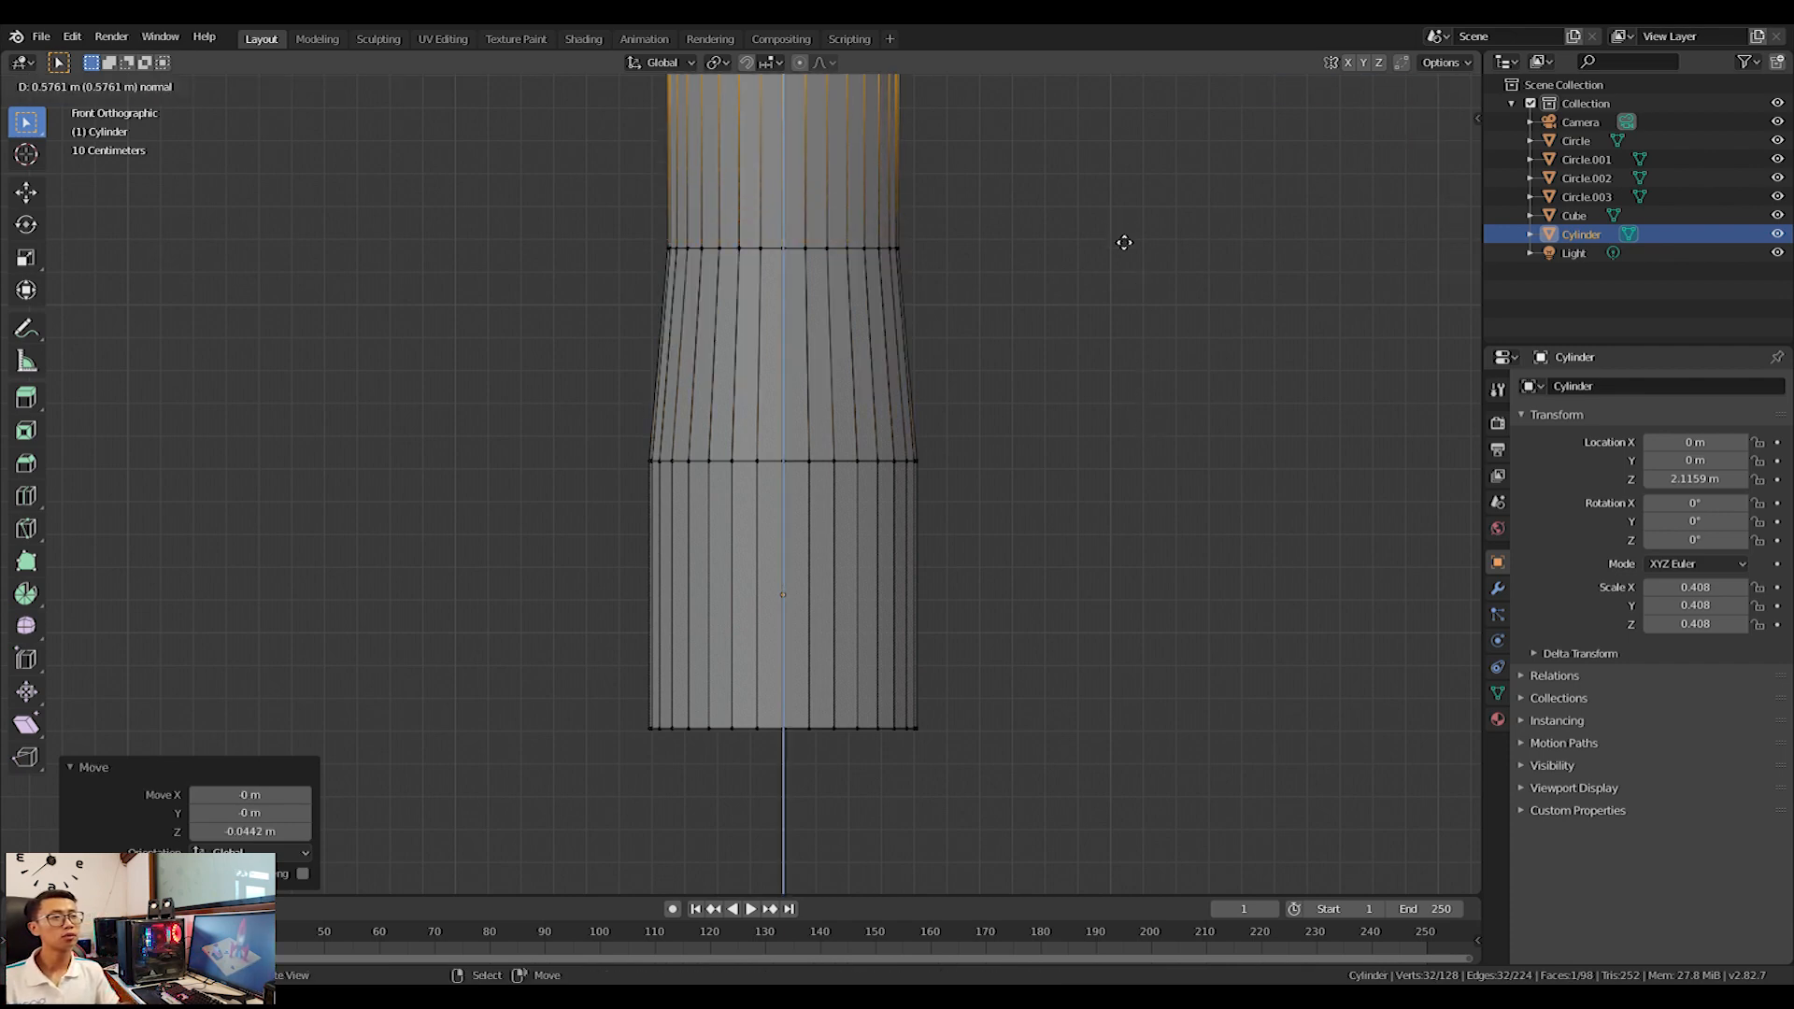
pyautogui.click(1124, 234)
pyautogui.keyDown('shift'); pyautogui.moveTo(917, 296); pyautogui.dragTo(933, 416, button='middle'); pyautogui.keyUp('shift')
pyautogui.press('s')
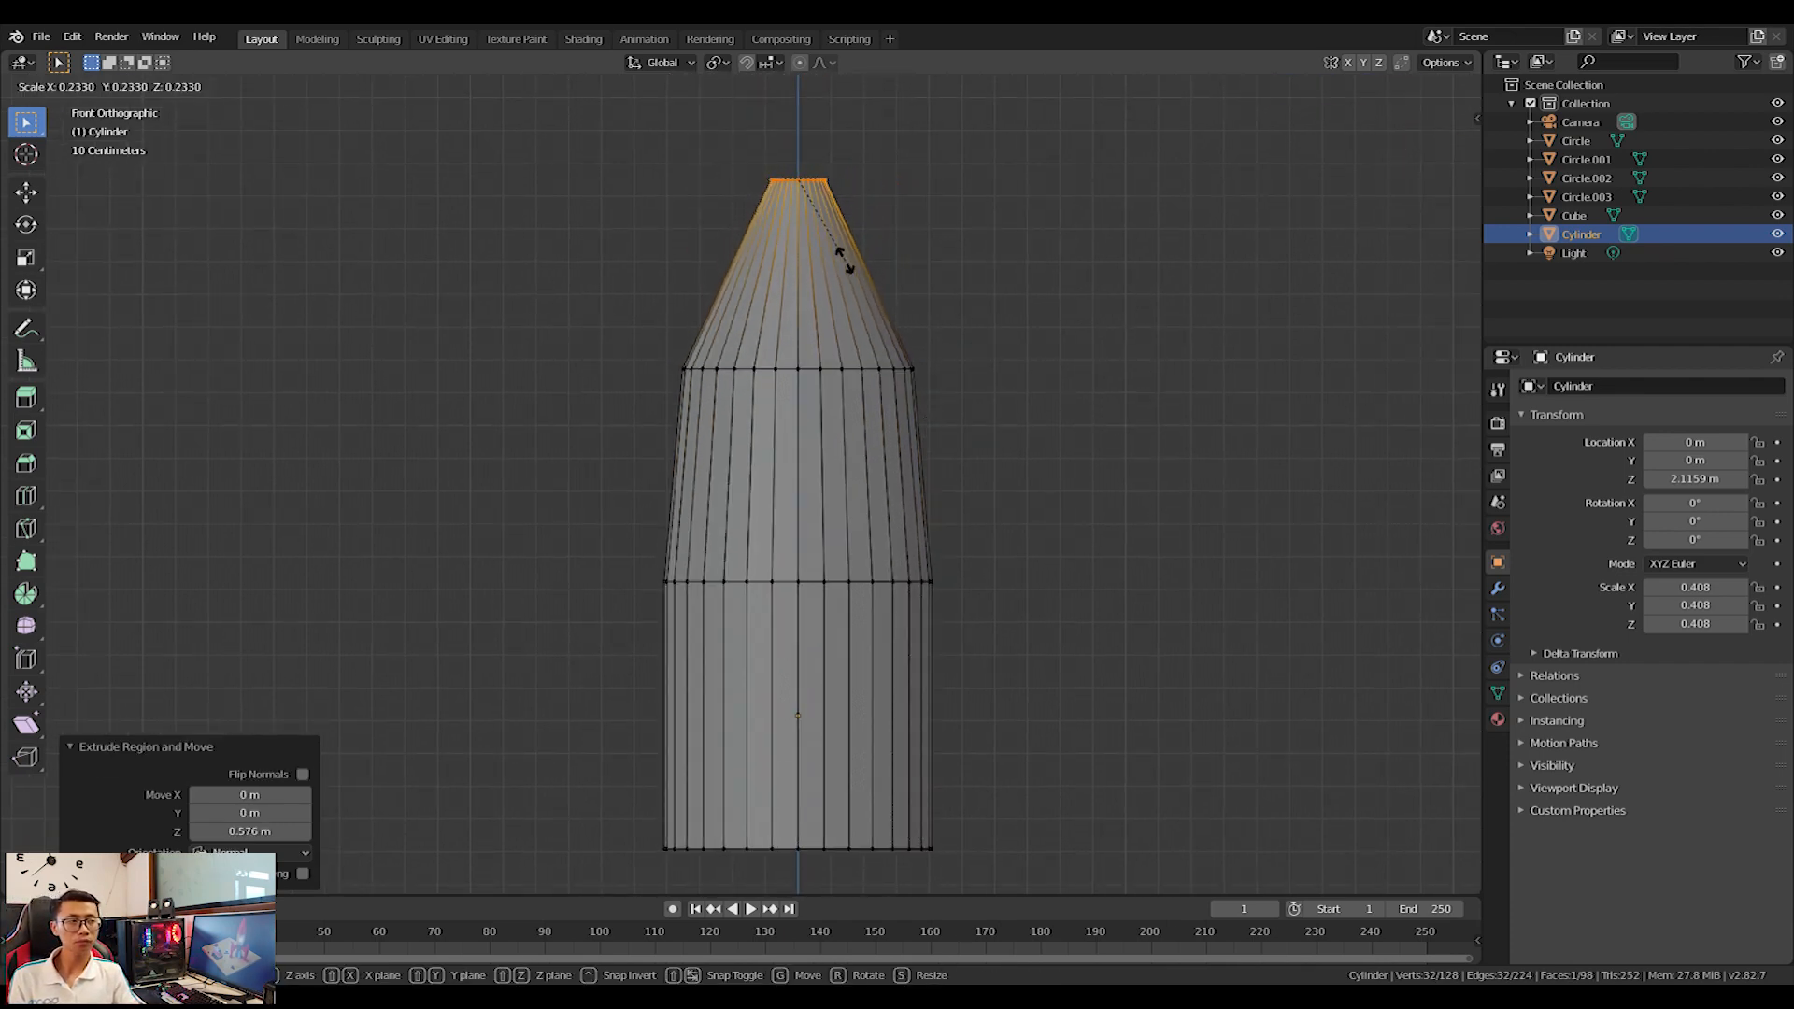
pyautogui.click(845, 260)
pyautogui.press('g')
pyautogui.press('z')
pyautogui.click(832, 265)
# Select the cone section with its base ring and lower it along Z, shortening the tapered body section beneath.
pyautogui.press('b')
pyautogui.moveTo(601, 88); pyautogui.dragTo(1335, 501)
pyautogui.press('g')
pyautogui.press('z')
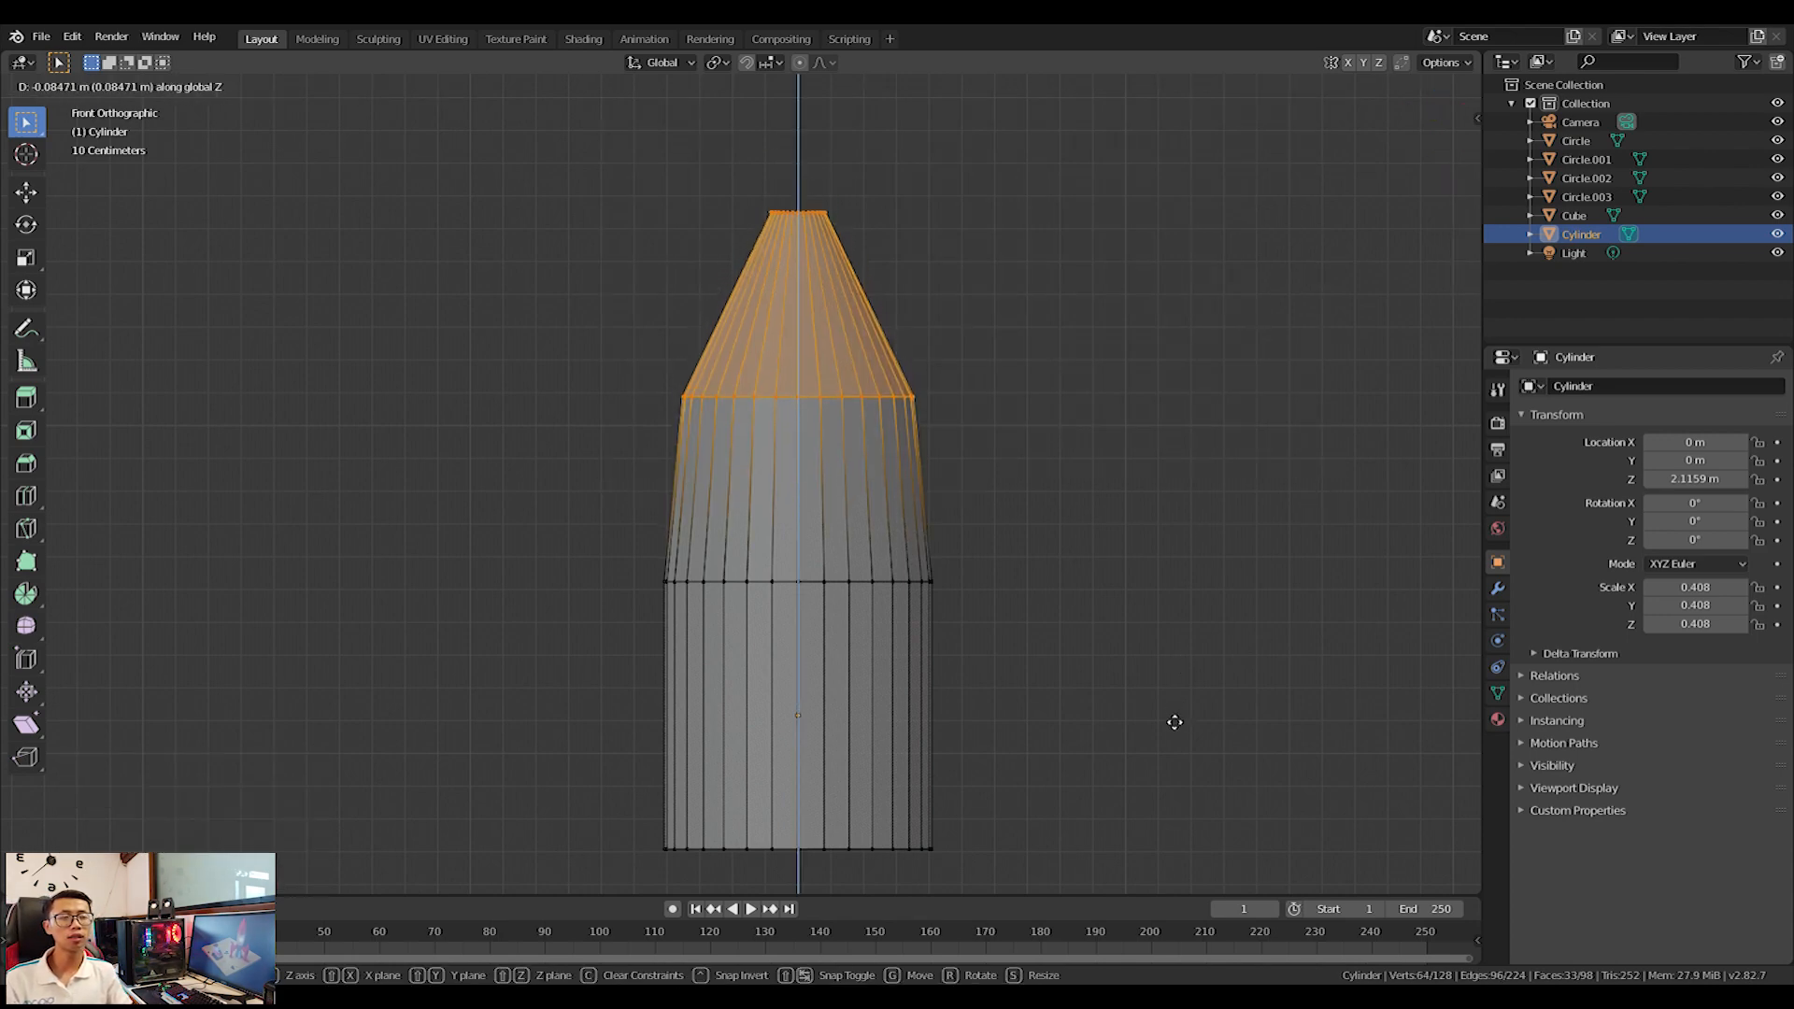
pyautogui.click(1188, 817)
# Extrude the cone's top ring 0.114 m upward, scale it by 0.306 and lower it 0.0422 m in Z.
pyautogui.keyDown('shift'); pyautogui.moveTo(733, 427); pyautogui.dragTo(738, 464, button='middle'); pyautogui.keyUp('shift')
pyautogui.hotkey('alt', 'a')
pyautogui.press('b')
pyautogui.moveTo(703, 224); pyautogui.dragTo(1018, 324)
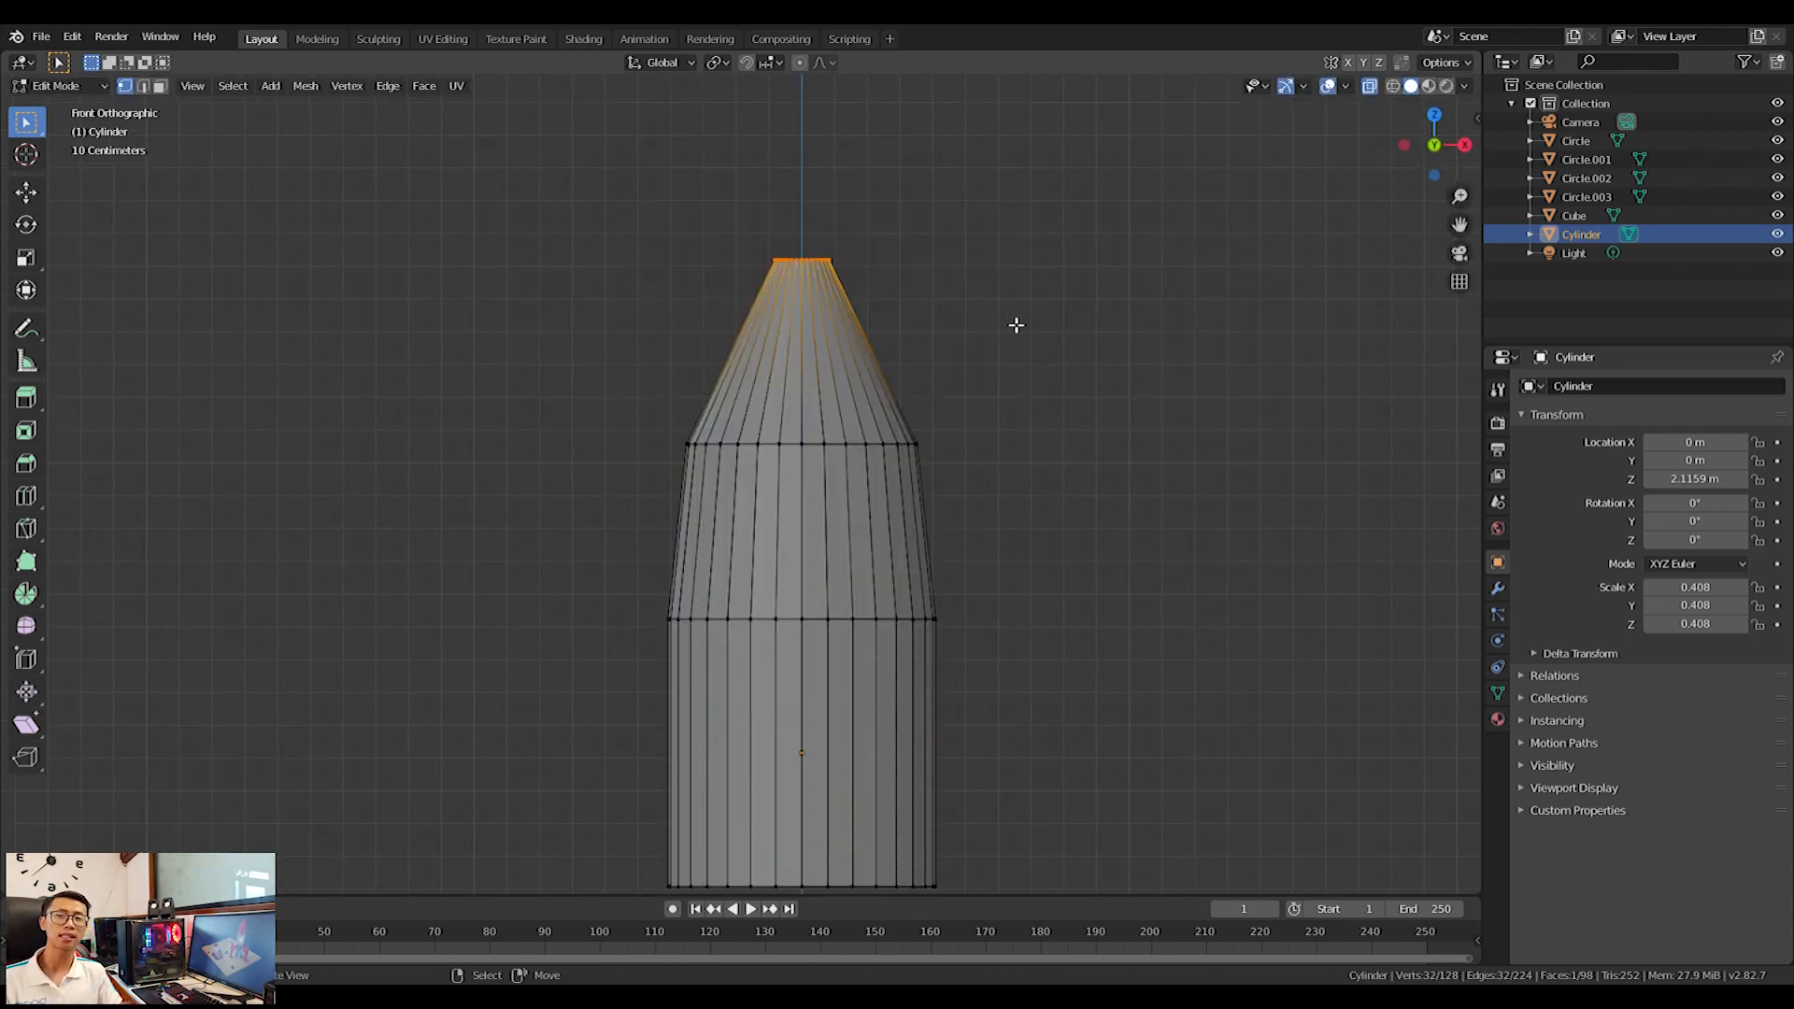
pyautogui.press('e')
pyautogui.click(1016, 289)
pyautogui.press('s')
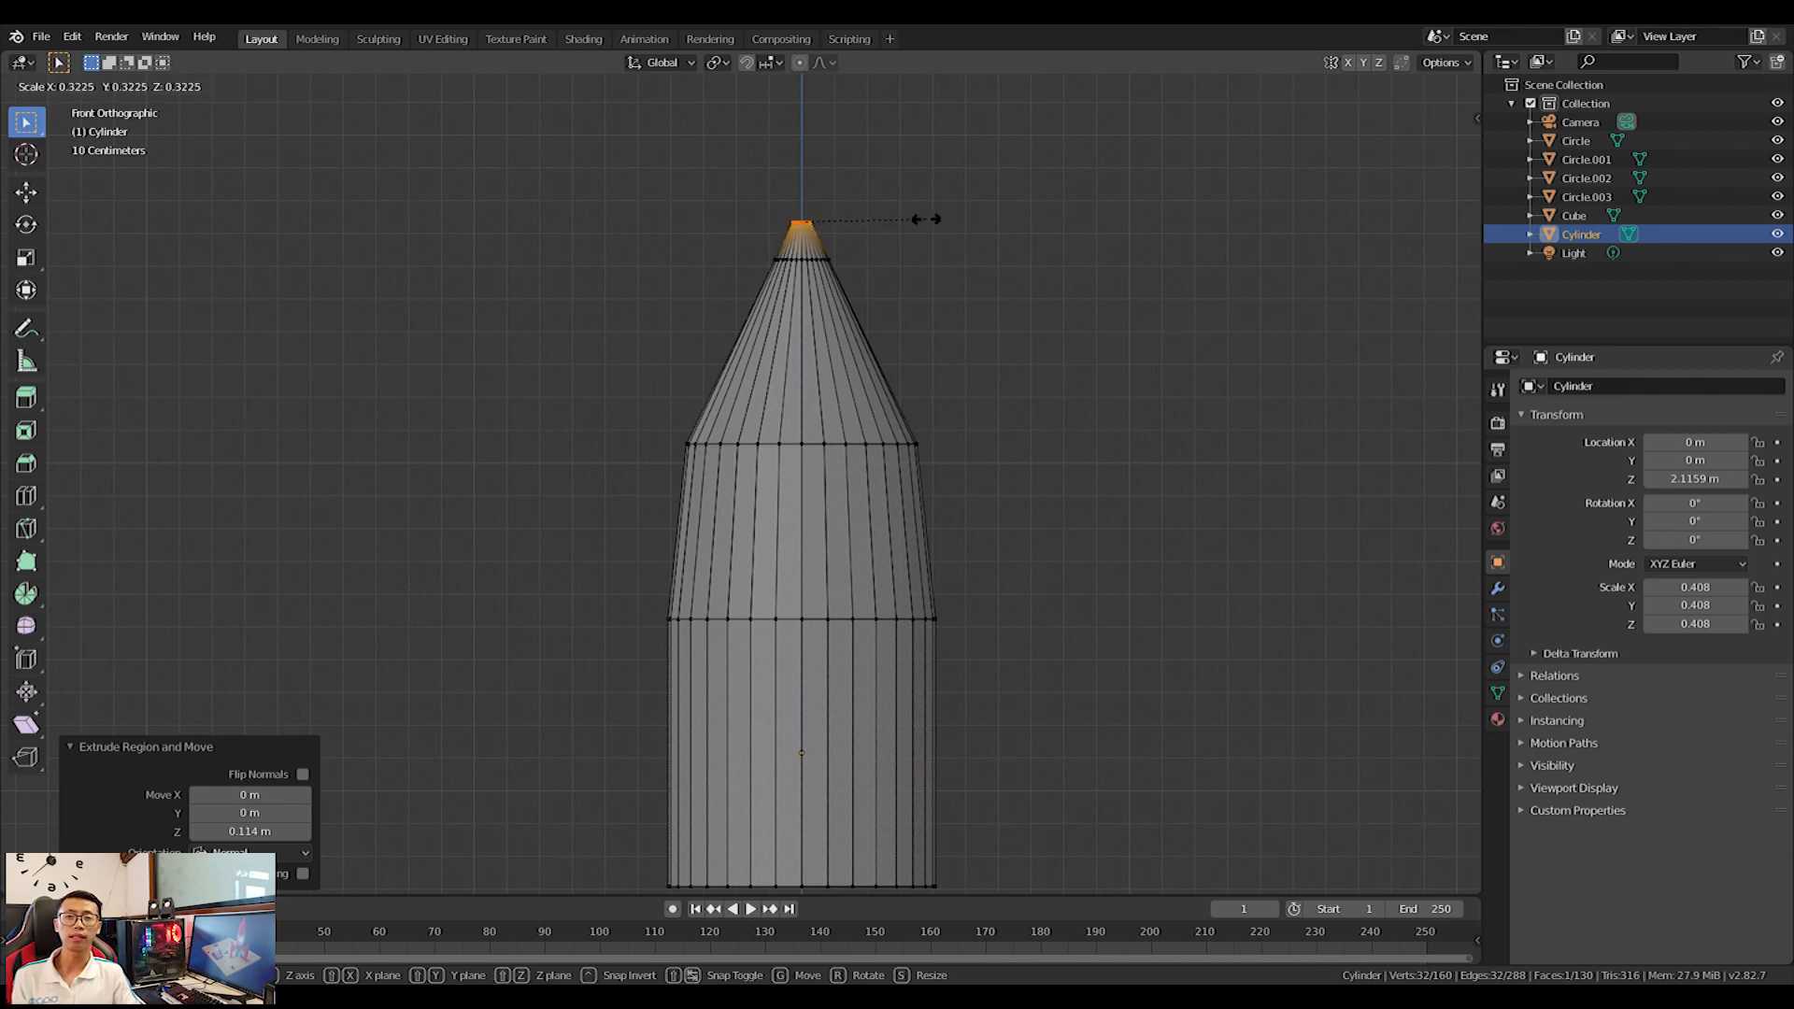
pyautogui.click(923, 219)
pyautogui.press('g')
pyautogui.press('z')
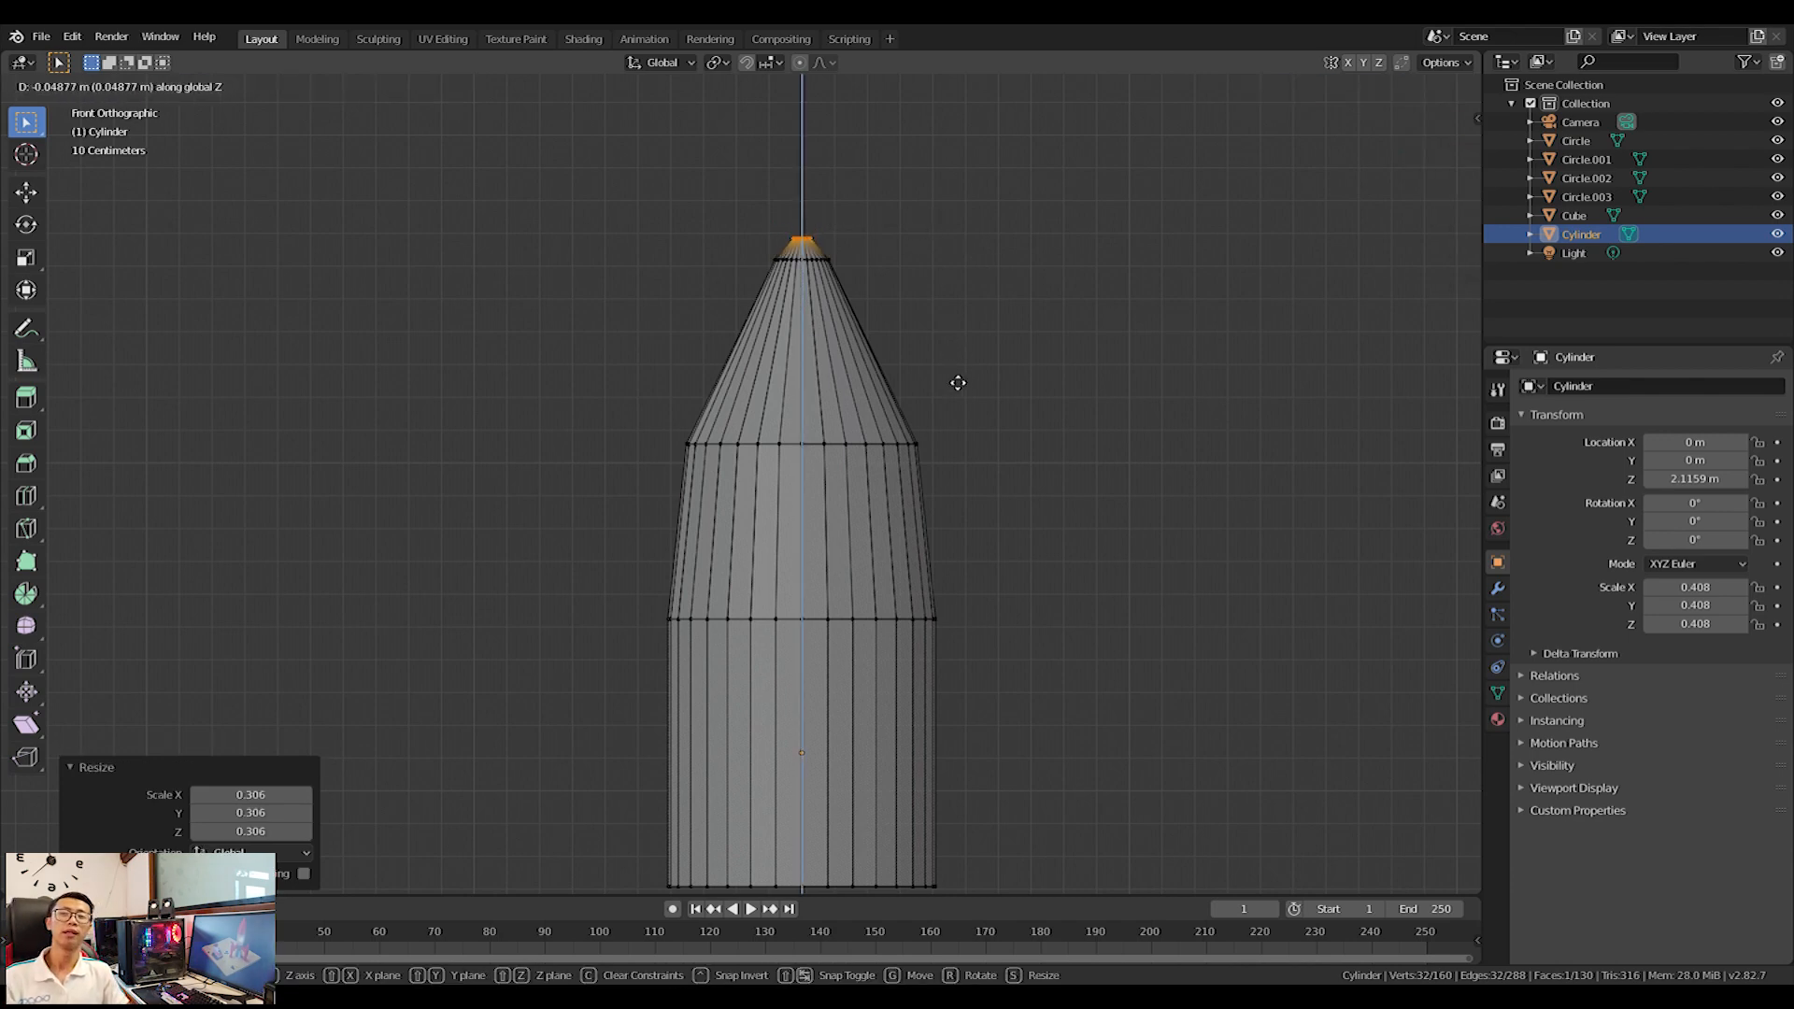
pyautogui.click(949, 361)
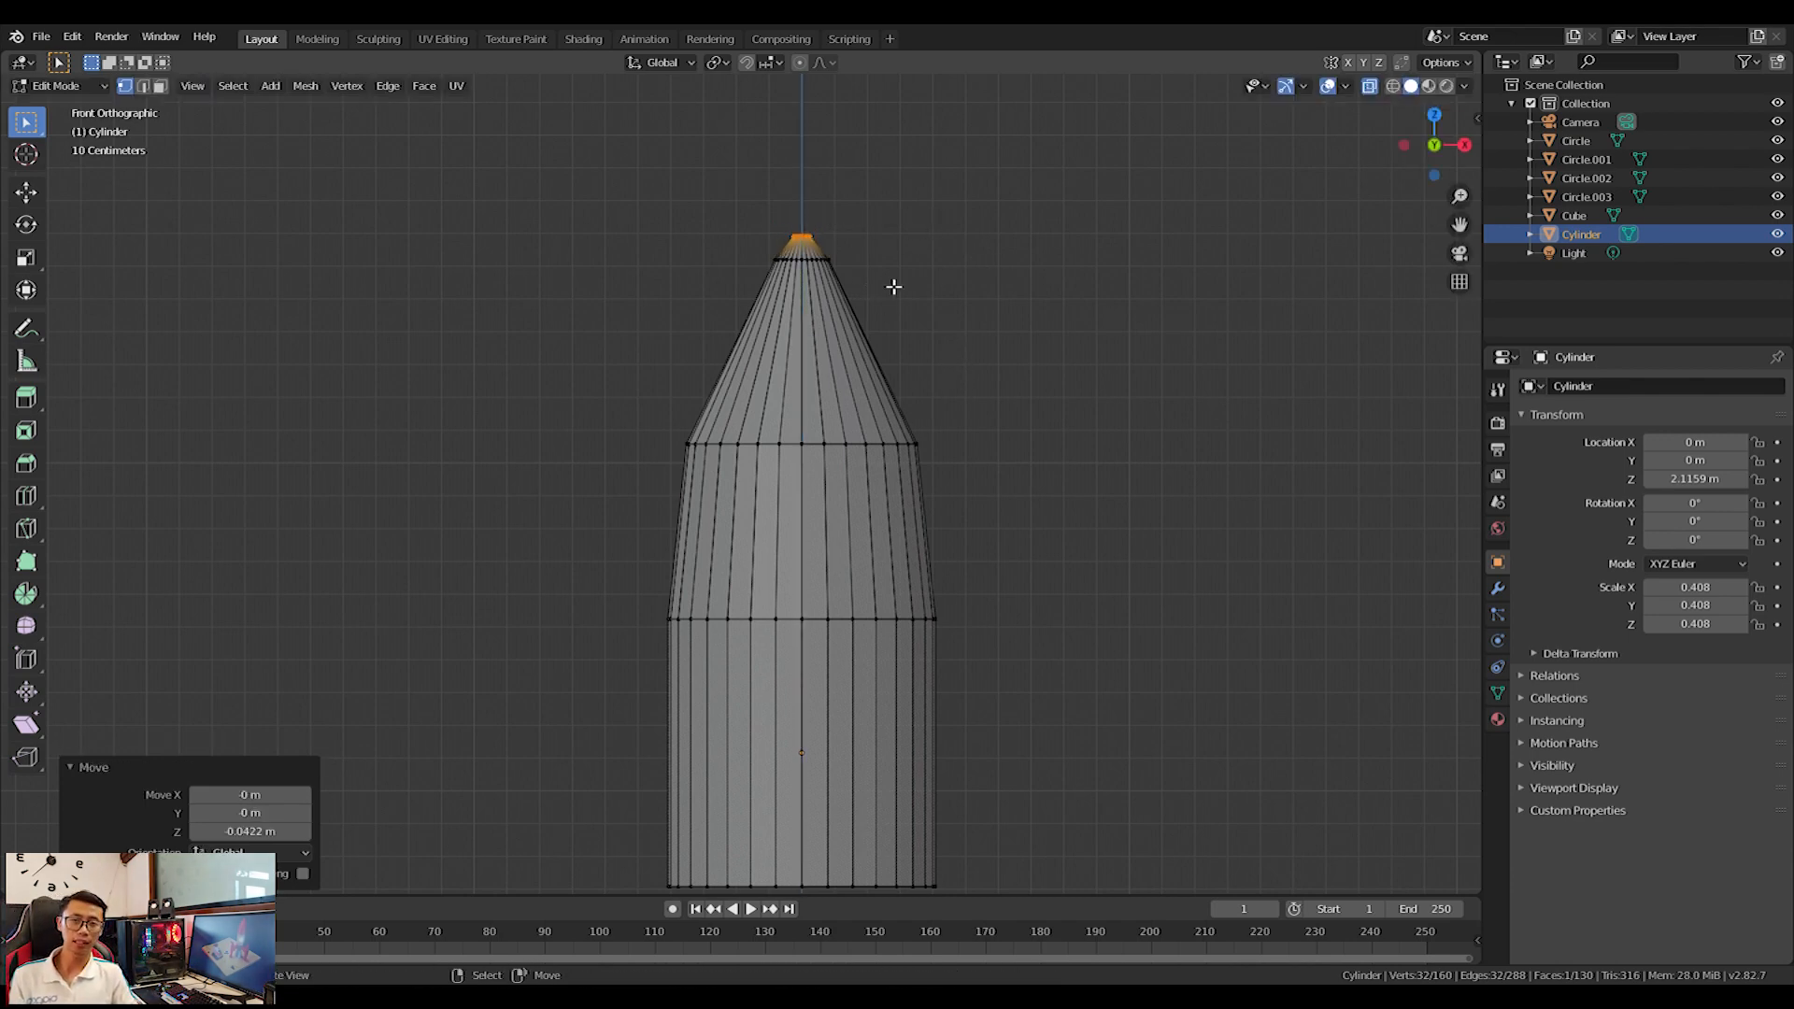
# Select the ring just below the nose tip and scale it slightly inward.
pyautogui.hotkey('alt', 'a')
pyautogui.press('b')
pyautogui.moveTo(737, 241); pyautogui.dragTo(883, 314)
pyautogui.press('s')
pyautogui.click(977, 297)
# Scale the topmost tip ring by 0.554 and adjust its height along Z.
pyautogui.hotkey('alt', 'a')
pyautogui.moveTo(697, 156); pyautogui.dragTo(973, 253)
pyautogui.press('s')
pyautogui.click(881, 228)
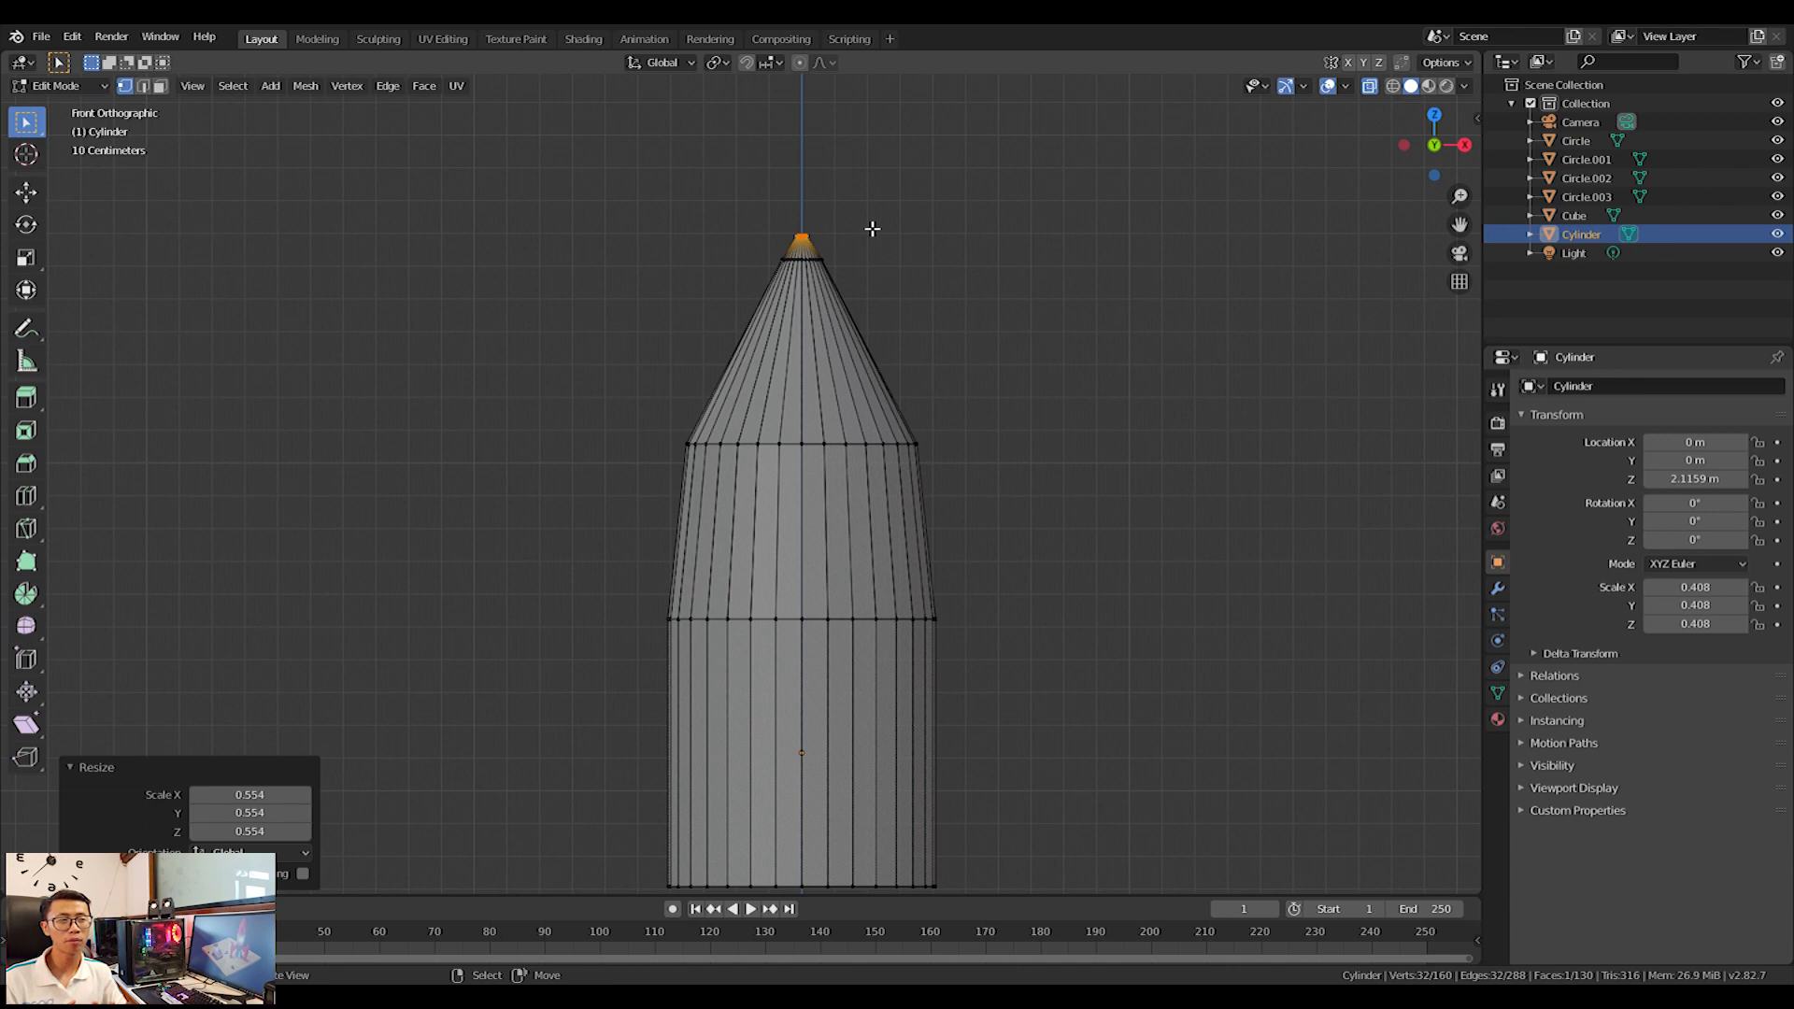
pyautogui.press('g')
pyautogui.press('x')
pyautogui.press('z')
pyautogui.click(896, 316)
# Select the body's middle ring, scale it slightly outward and raise it 0.0345 m in Z.
pyautogui.keyDown('shift'); pyautogui.moveTo(885, 416); pyautogui.dragTo(882, 255, button='middle'); pyautogui.keyUp('shift')
pyautogui.press('a')
pyautogui.press('a')
pyautogui.press('b')
pyautogui.moveTo(574, 404); pyautogui.dragTo(1191, 539)
pyautogui.press('s')
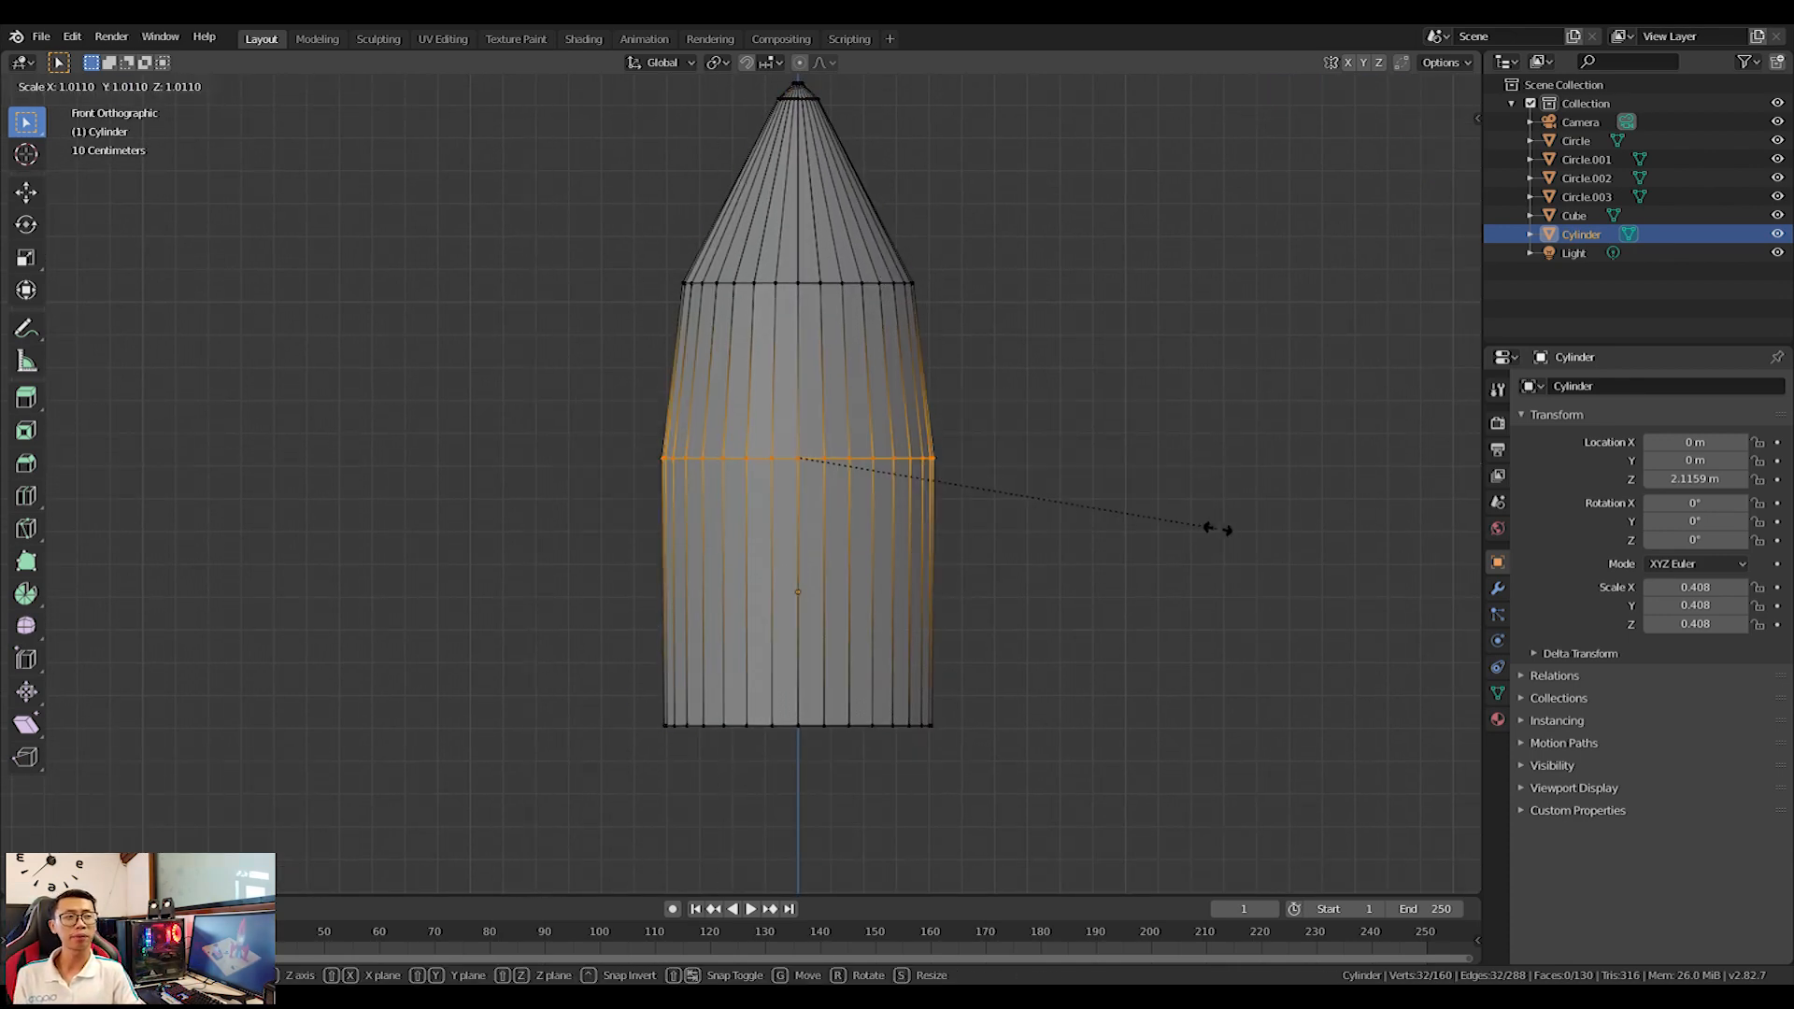
pyautogui.click(1213, 529)
pyautogui.press('g')
pyautogui.press('z')
pyautogui.click(1210, 441)
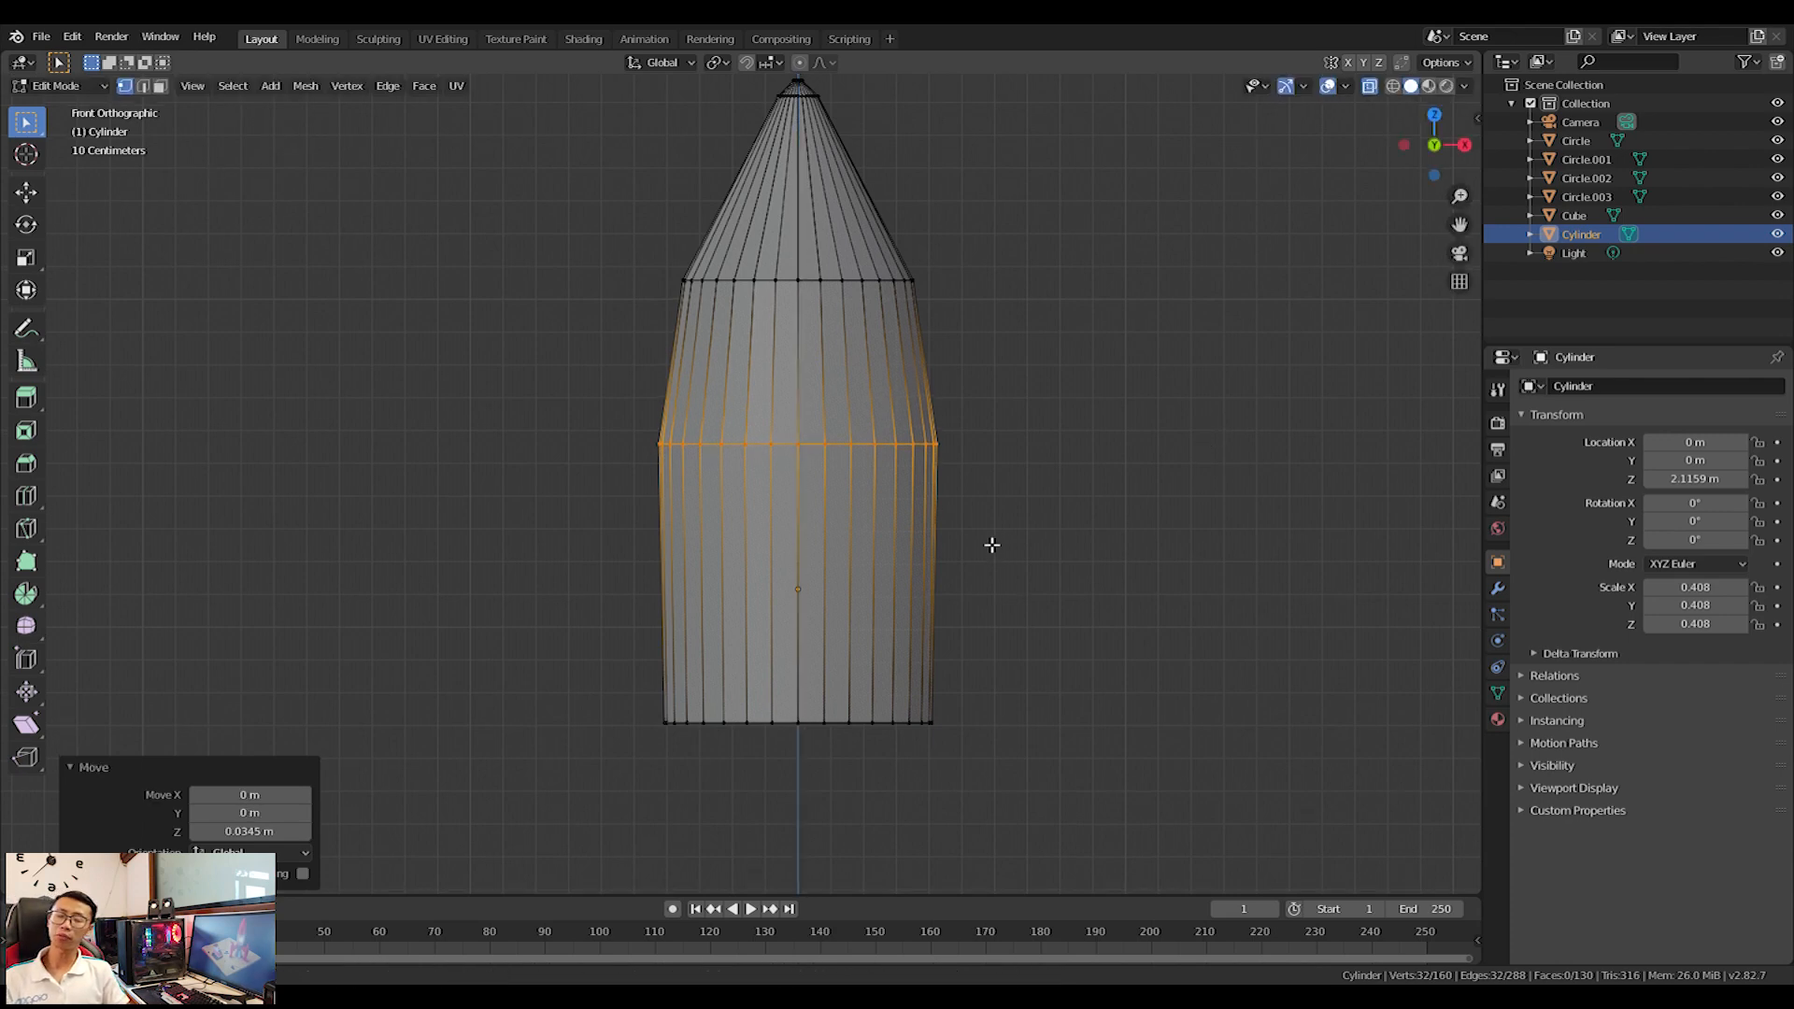
# Select the cylinder's bottom ring, lower it along Z and scale it by 0.876.
pyautogui.keyDown('shift'); pyautogui.moveTo(991, 552); pyautogui.dragTo(1013, 440, button='middle'); pyautogui.keyUp('shift')
pyautogui.press('a')
pyautogui.press('a')
pyautogui.press('b')
pyautogui.moveTo(541, 509); pyautogui.dragTo(1234, 666)
pyautogui.press('g')
pyautogui.press('z')
pyautogui.click(1235, 729)
pyautogui.press('s')
pyautogui.click(1243, 440)
# Extrude the bottom ring 0.508 m downward and scale it by 0.631.
pyautogui.keyDown('shift'); pyautogui.moveTo(965, 590); pyautogui.dragTo(923, 443, button='middle'); pyautogui.keyUp('shift')
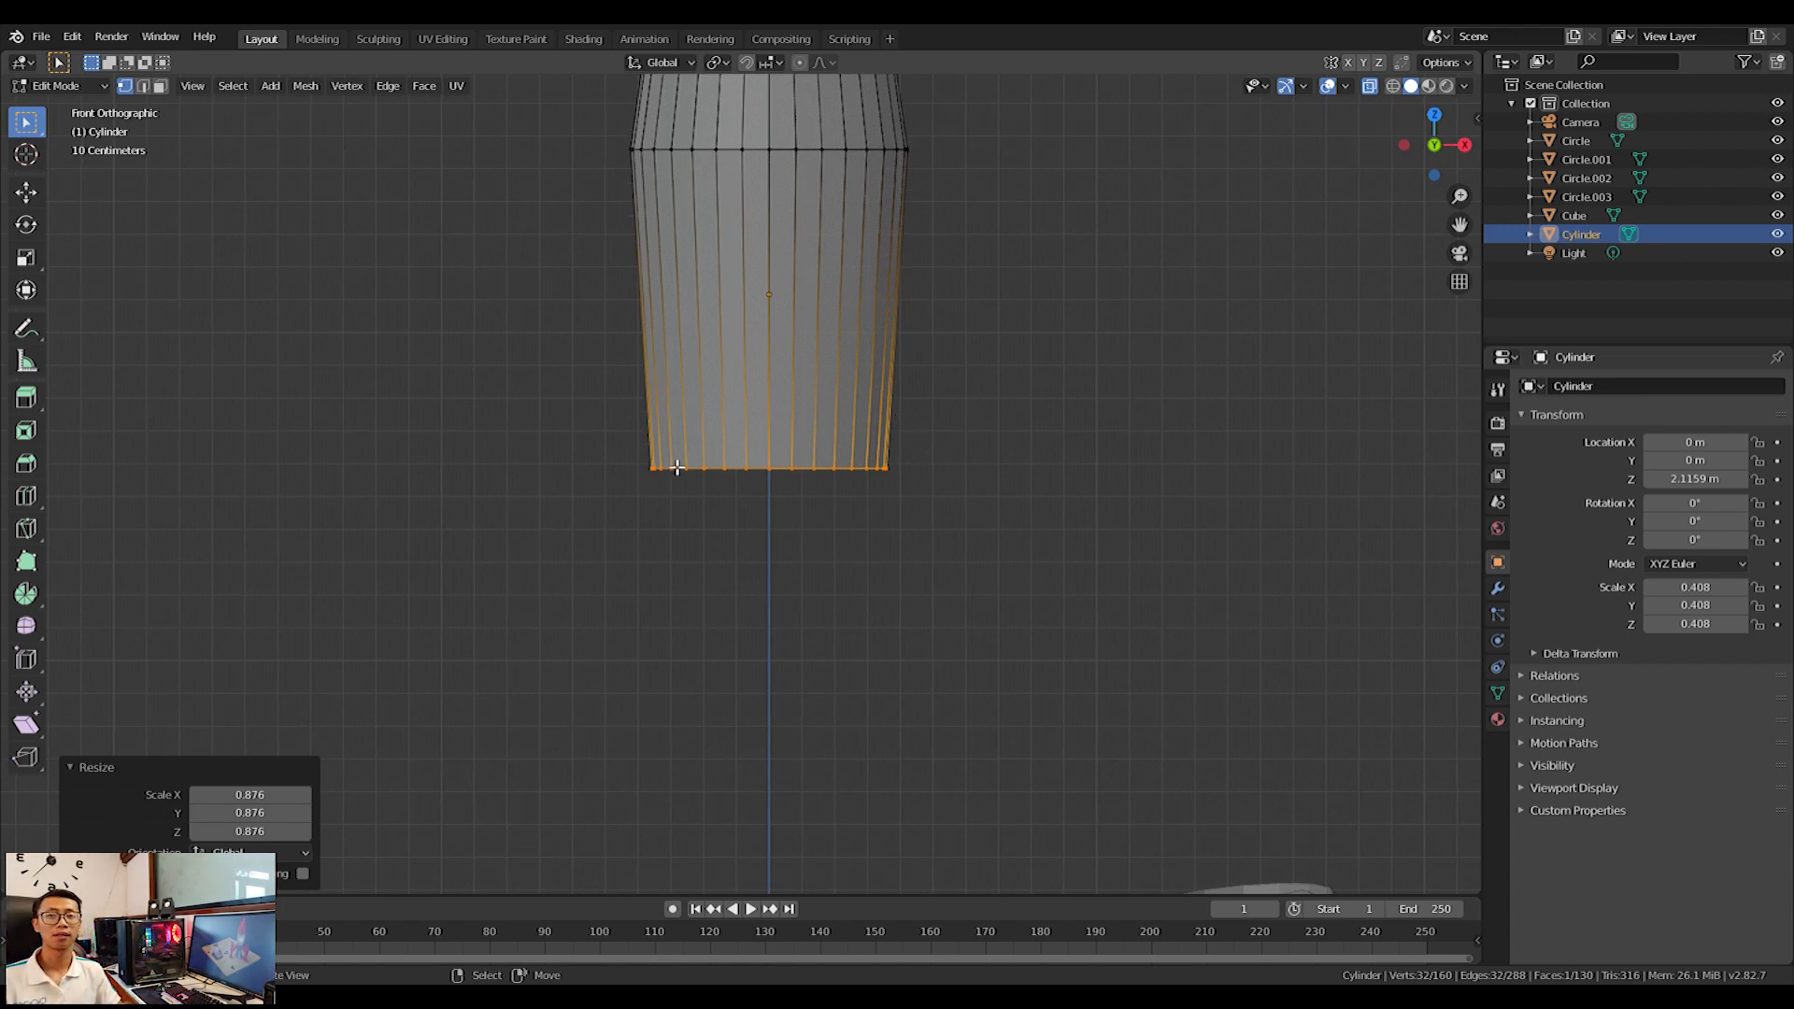
pyautogui.press('e')
pyautogui.click(861, 613)
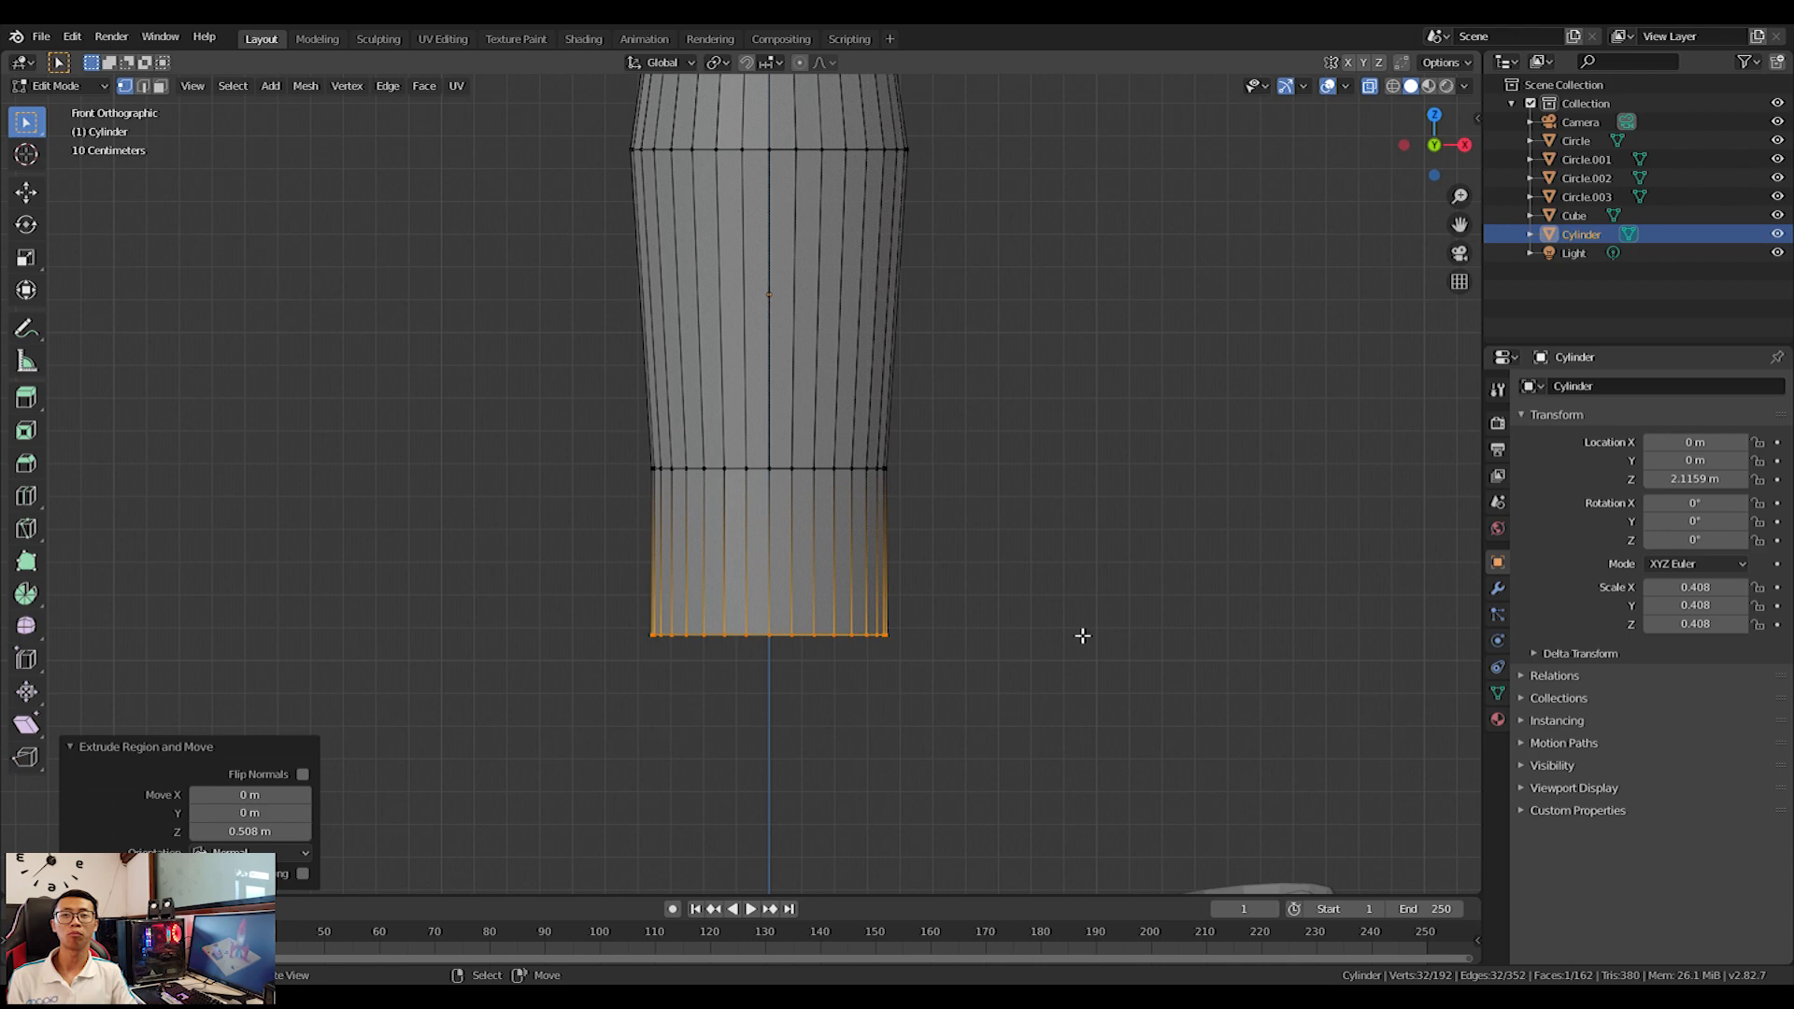
pyautogui.press('s')
pyautogui.click(972, 624)
# Extrude the bottom ring about 0.5 m downward, widen it into a flared nozzle, lower it 0.0465 m and scale it by 1.072.
pyautogui.scroll(-3, 969, 553)
pyautogui.scroll(2, 962, 557)
pyautogui.keyDown('shift'); pyautogui.moveTo(961, 557); pyautogui.dragTo(902, 494, button='middle'); pyautogui.keyUp('shift')
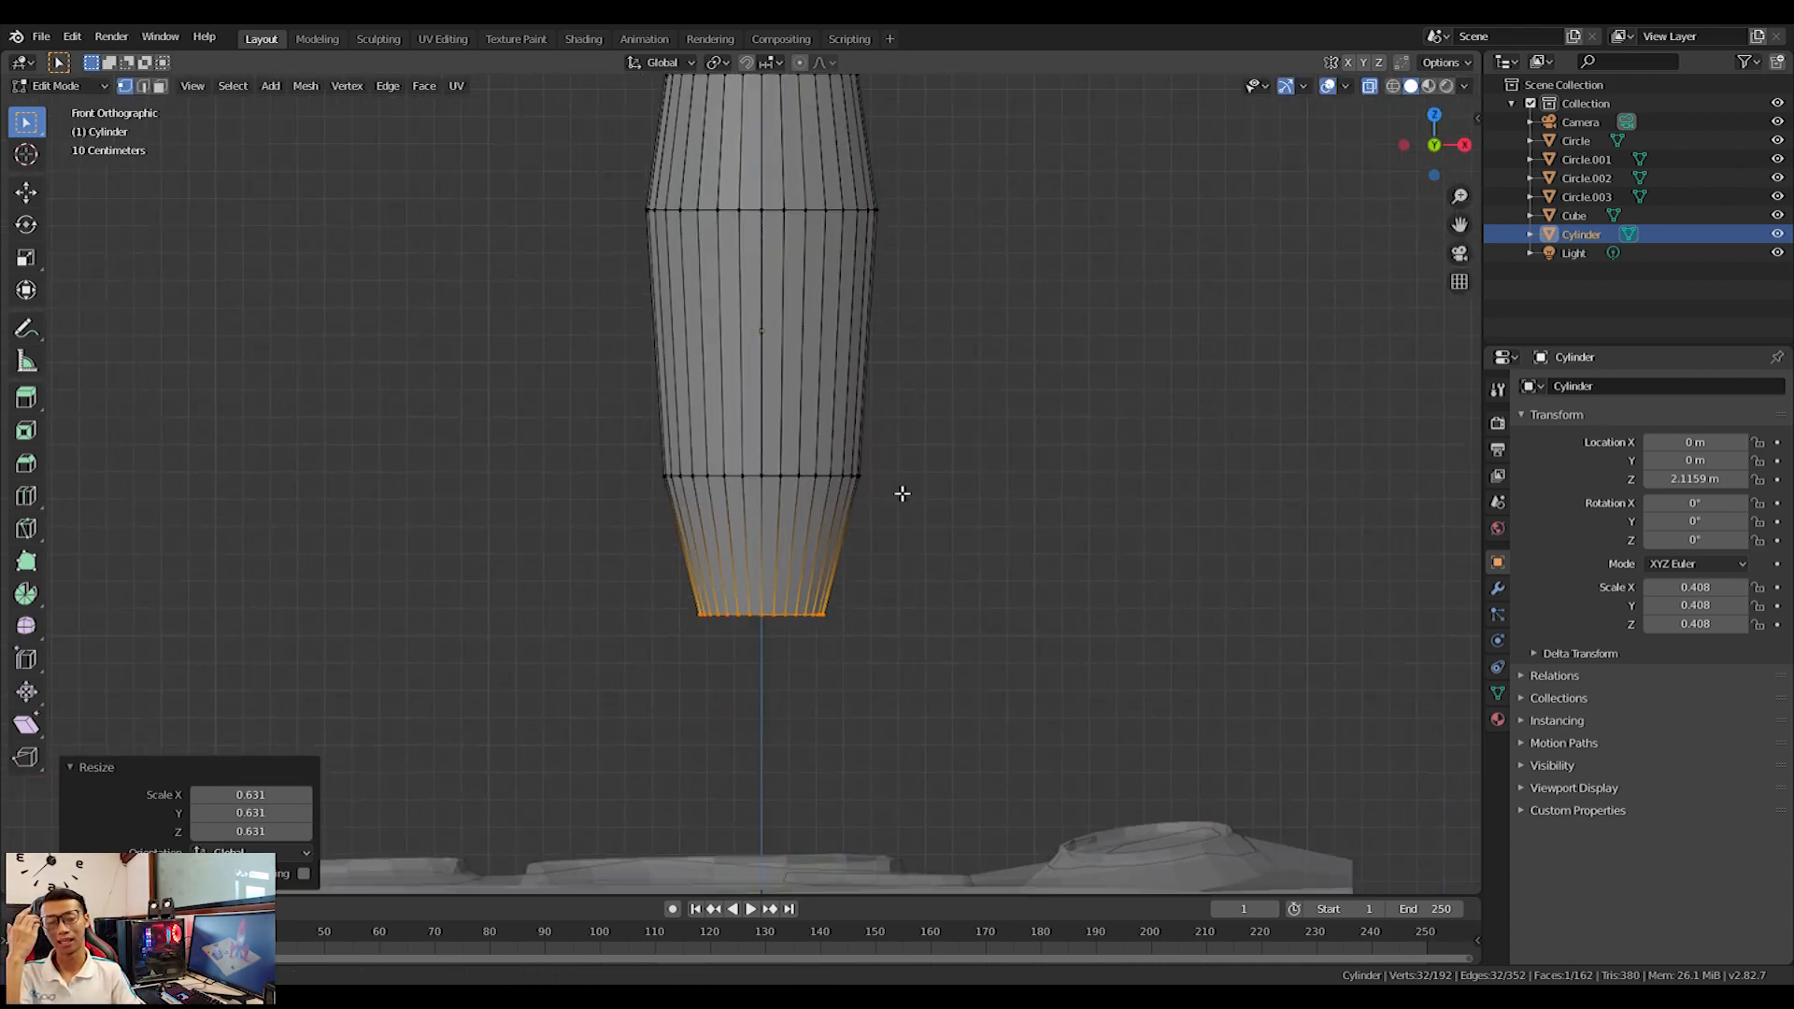
pyautogui.press('e')
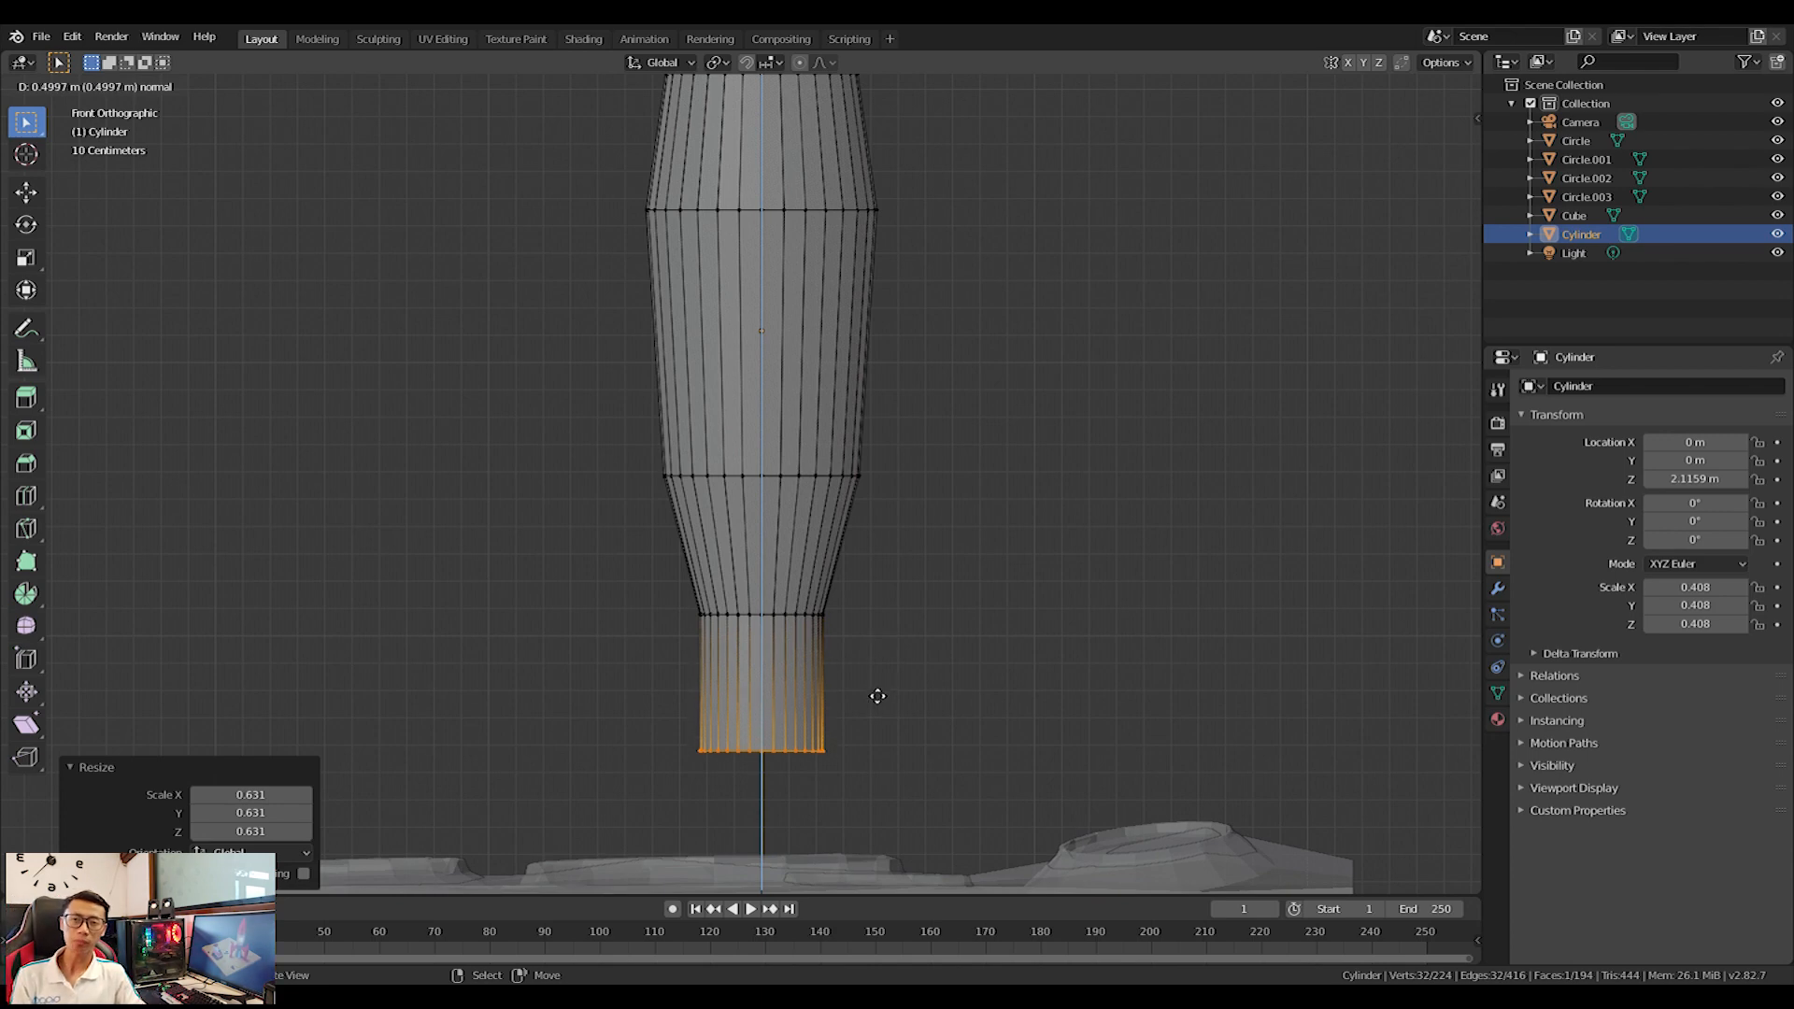
pyautogui.click(877, 696)
pyautogui.press('s')
pyautogui.click(969, 722)
pyautogui.press('g')
pyautogui.press('z')
pyautogui.click(972, 774)
pyautogui.press('s')
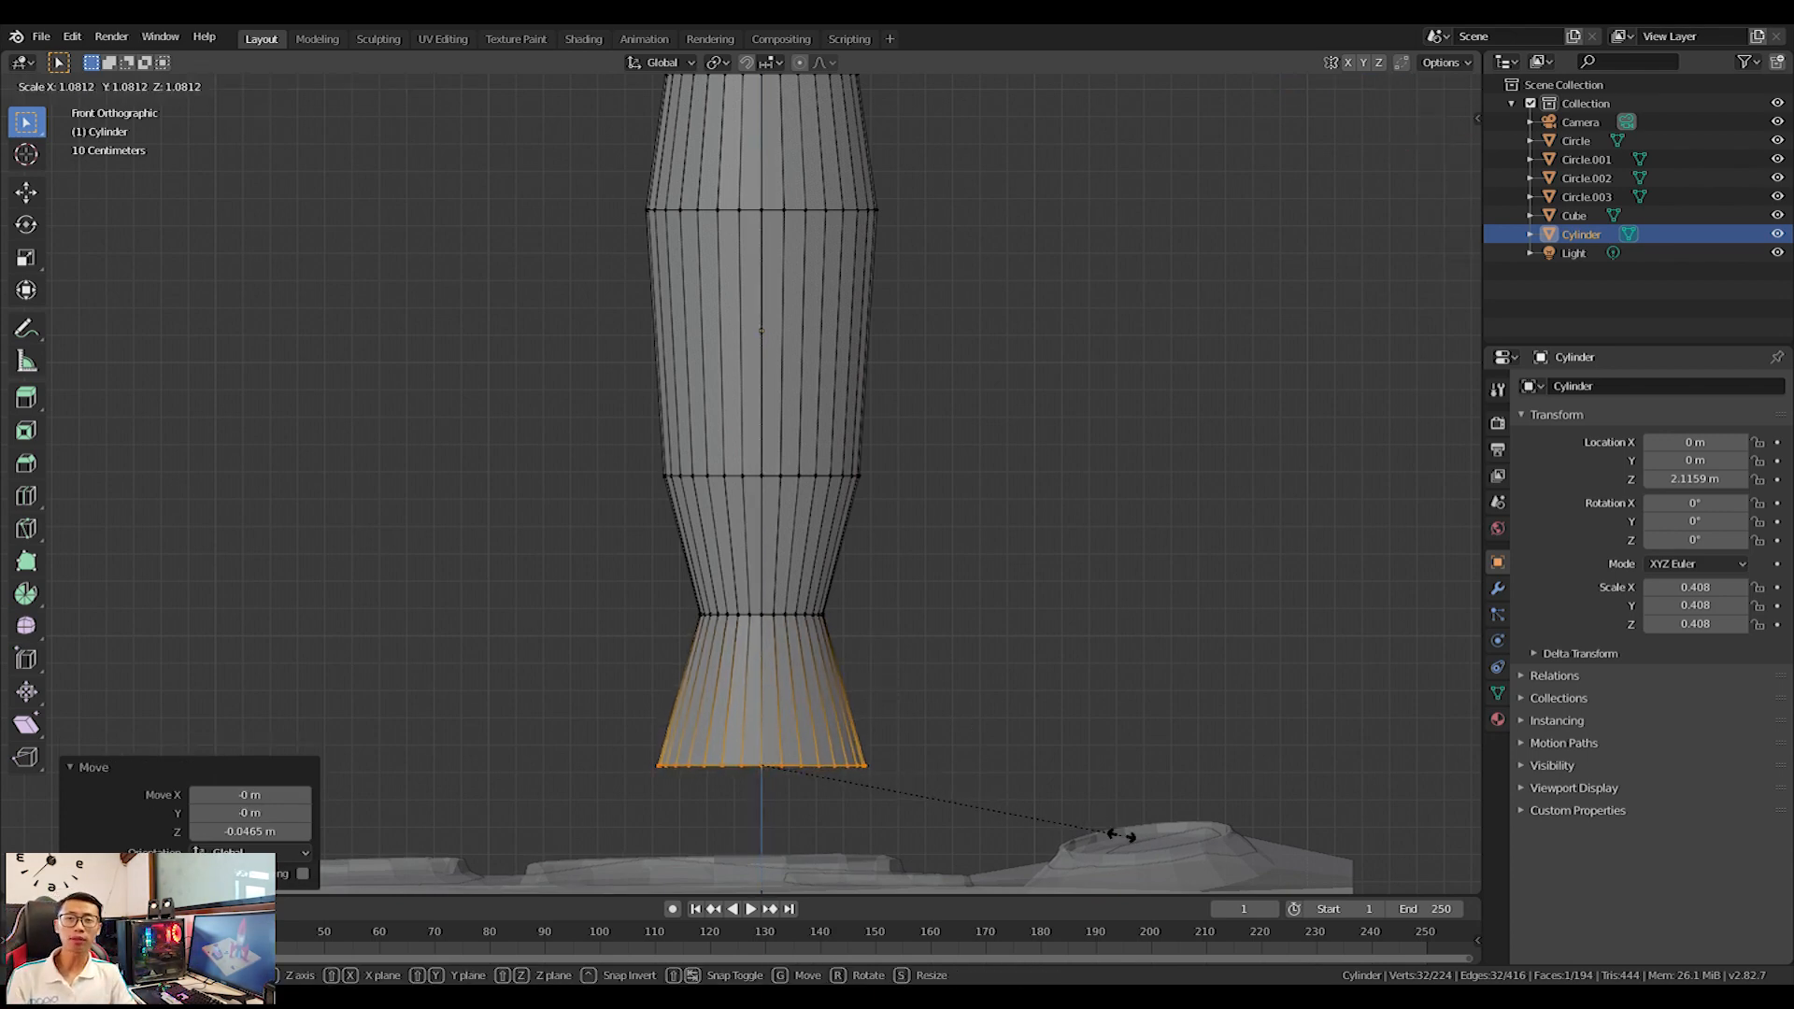
pyautogui.click(1106, 834)
# Add three evenly spaced edge loops around the flared nozzle.
pyautogui.scroll(4, 761, 790)
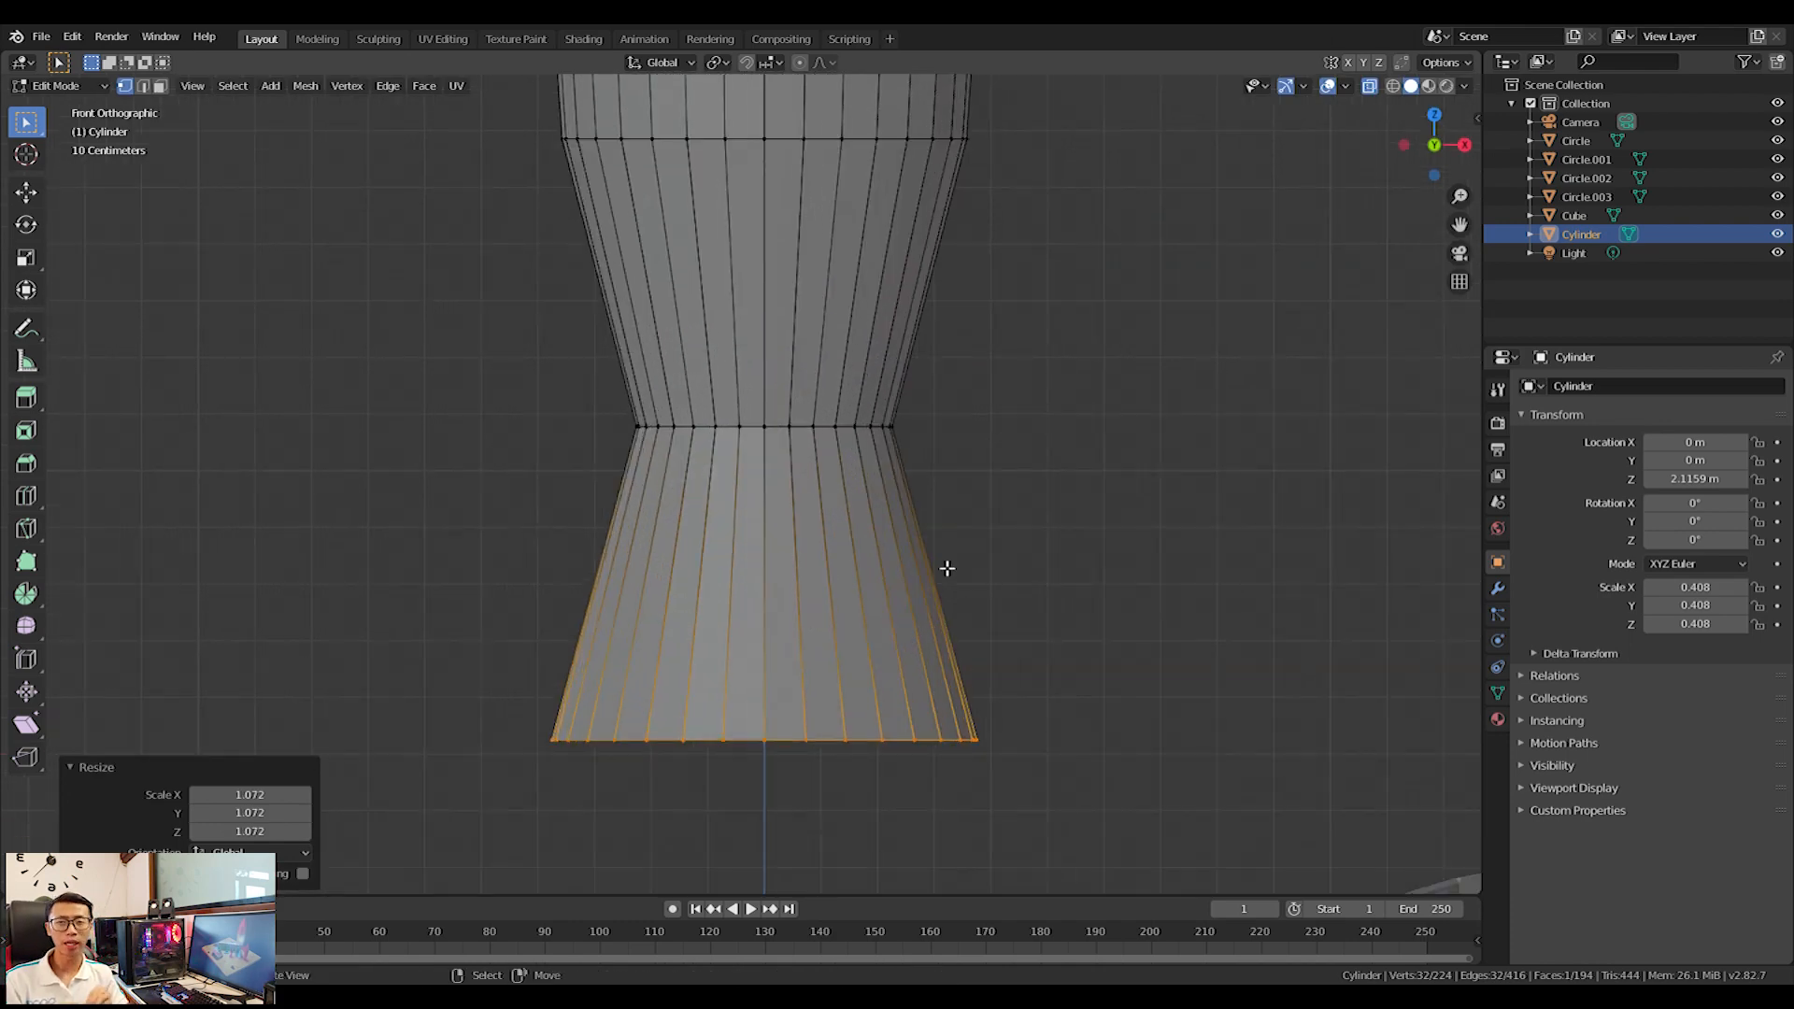
pyautogui.scroll(1, 907, 549)
pyautogui.click(906, 548)
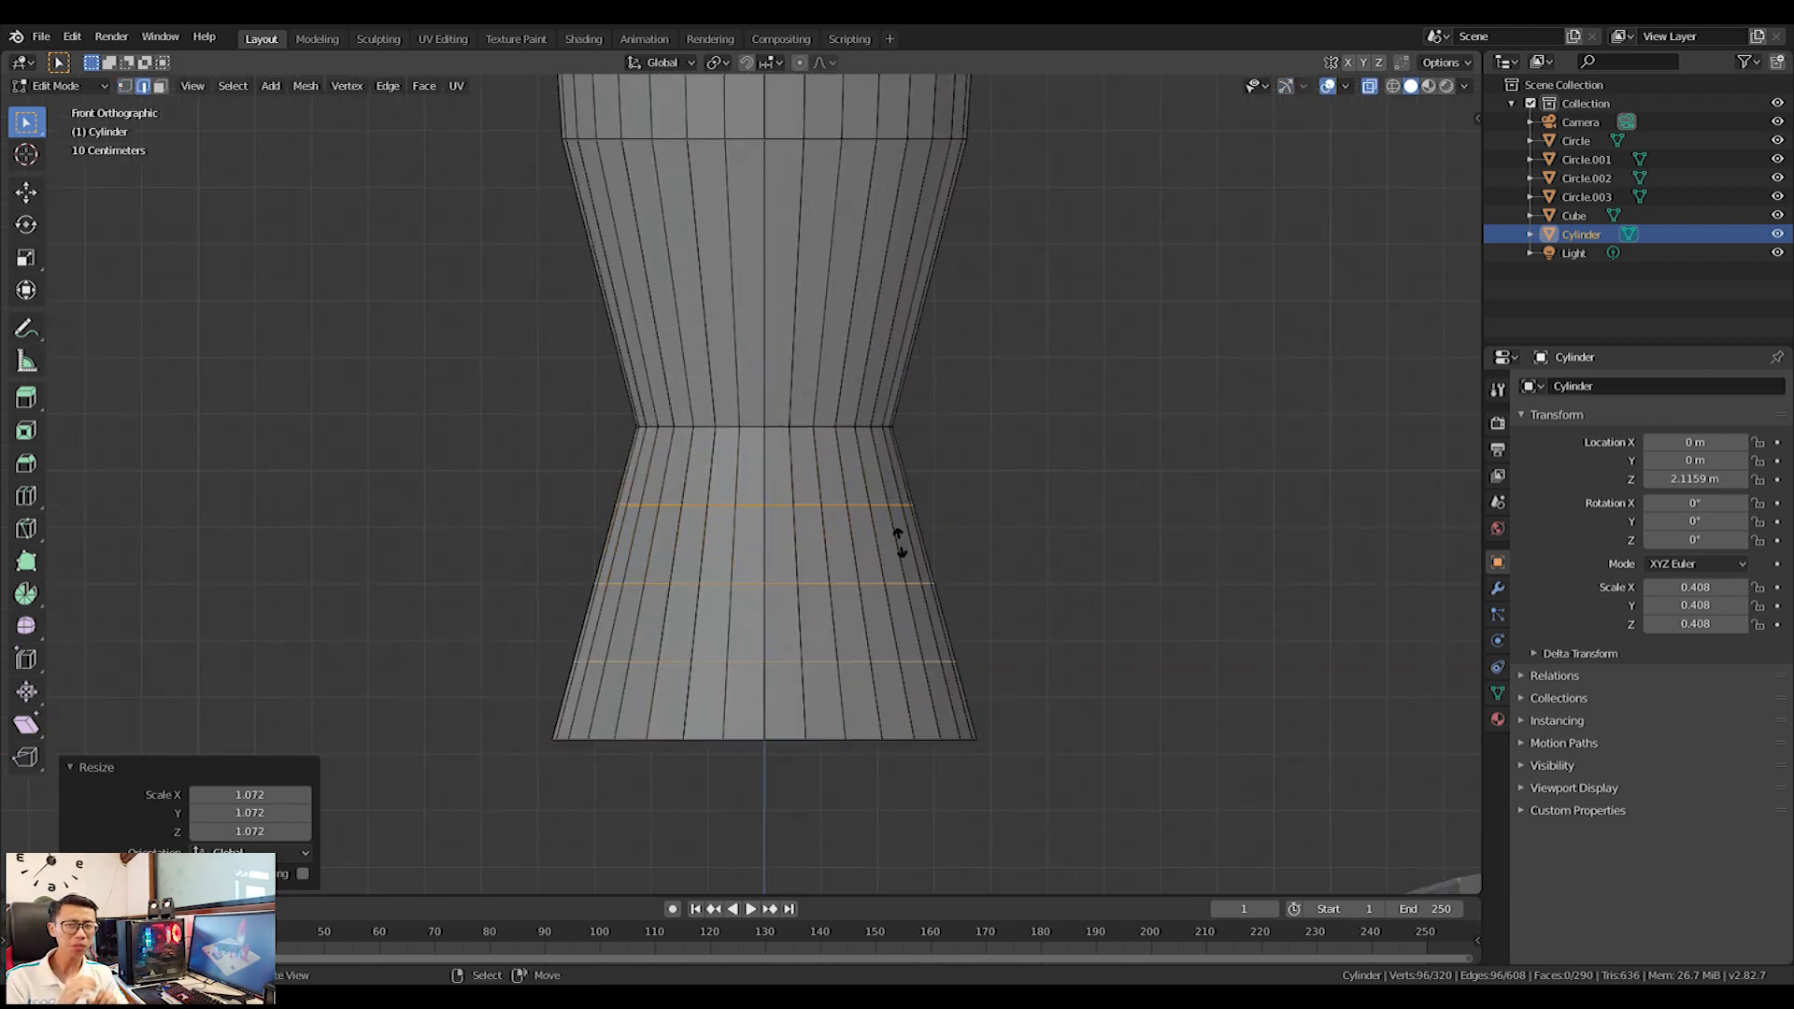
pyautogui.rightClick(920, 543)
pyautogui.scroll(2, 927, 543)
pyautogui.click(1016, 536)
pyautogui.rightClick(1027, 541)
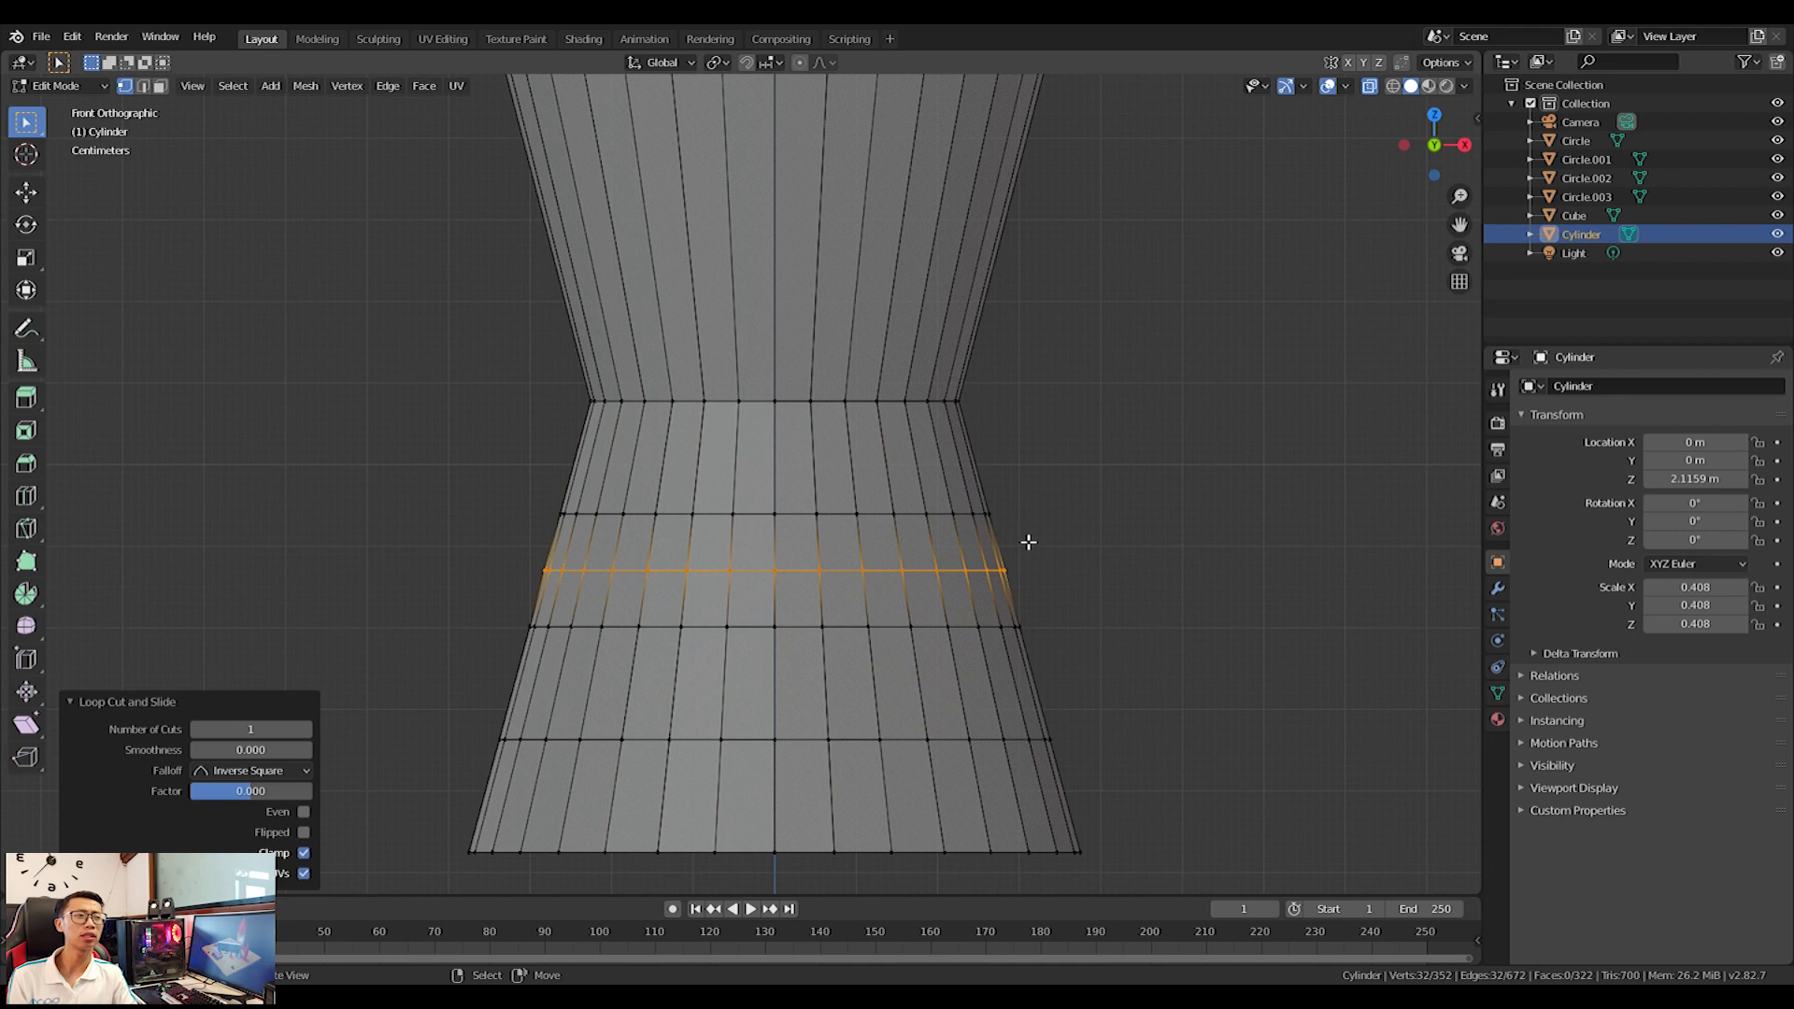
pyautogui.hotkey('ctrl', 'z')
# Add an edge loop in the nozzle's second band, slide it fully to the upper edge (factor 1.000) and scale it slightly inward.
pyautogui.click(1030, 537)
pyautogui.rightClick(1028, 481)
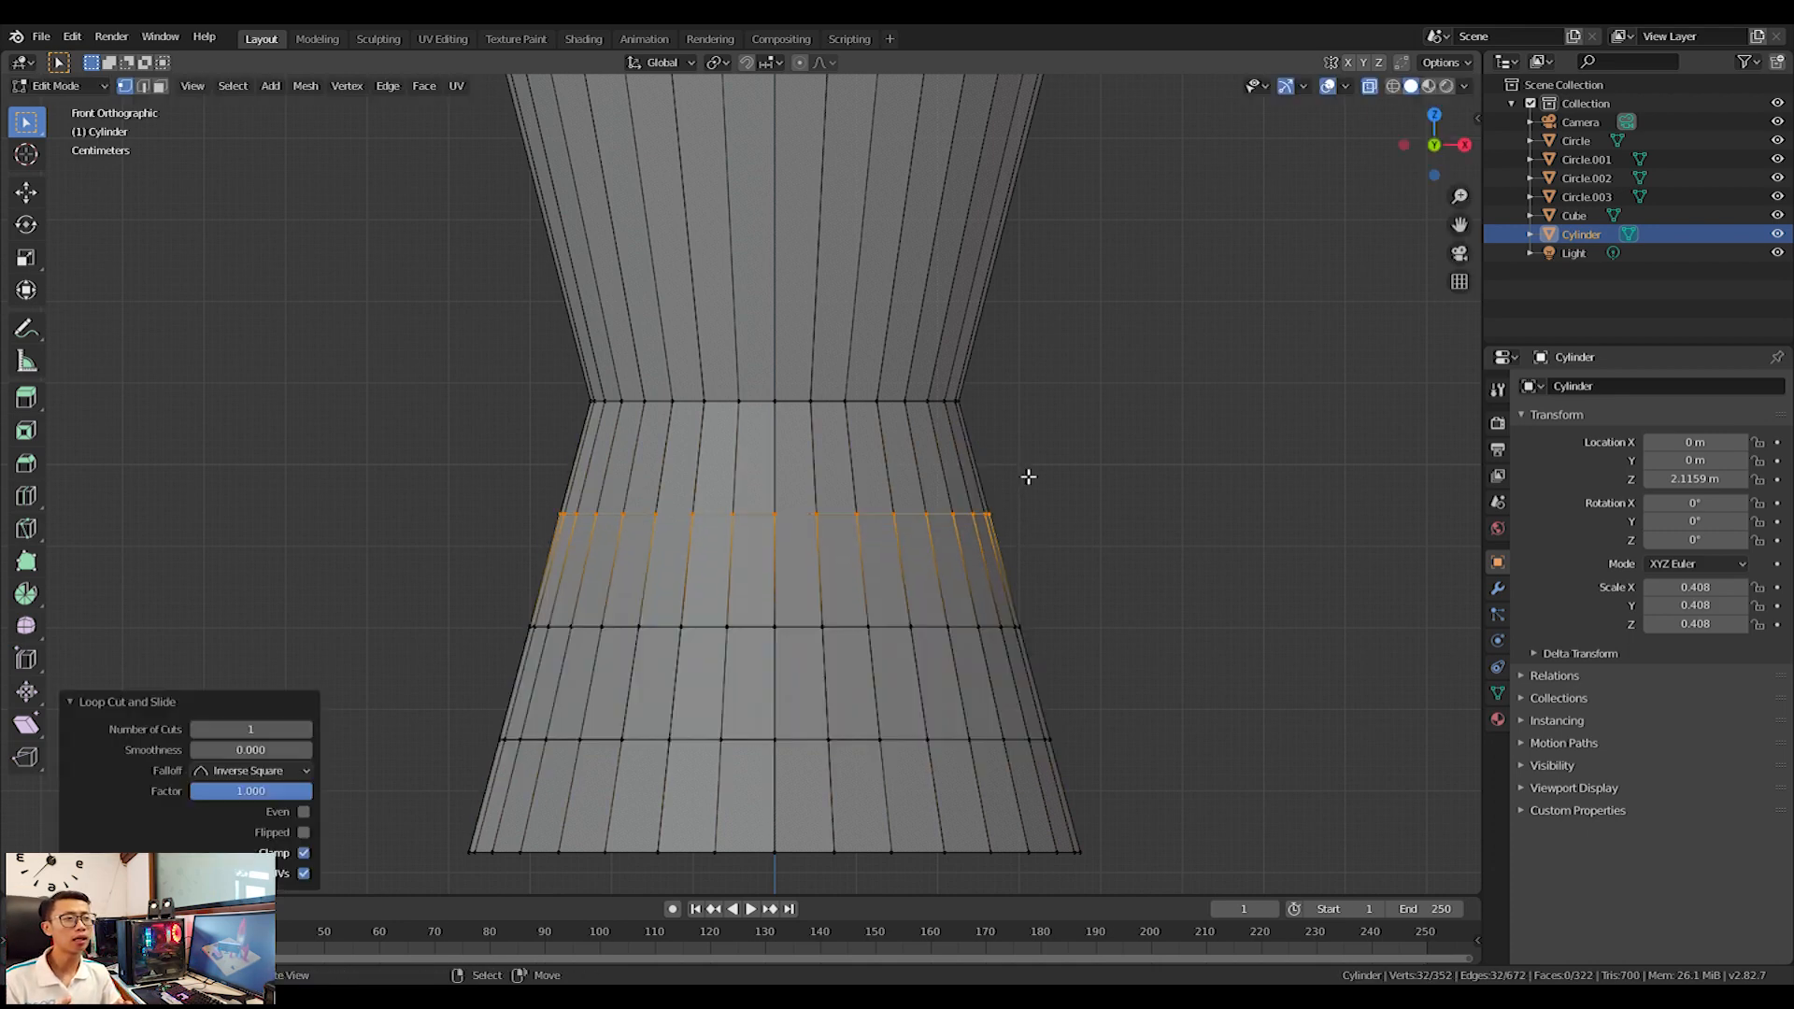
pyautogui.scroll(2, 1109, 509)
pyautogui.press('s')
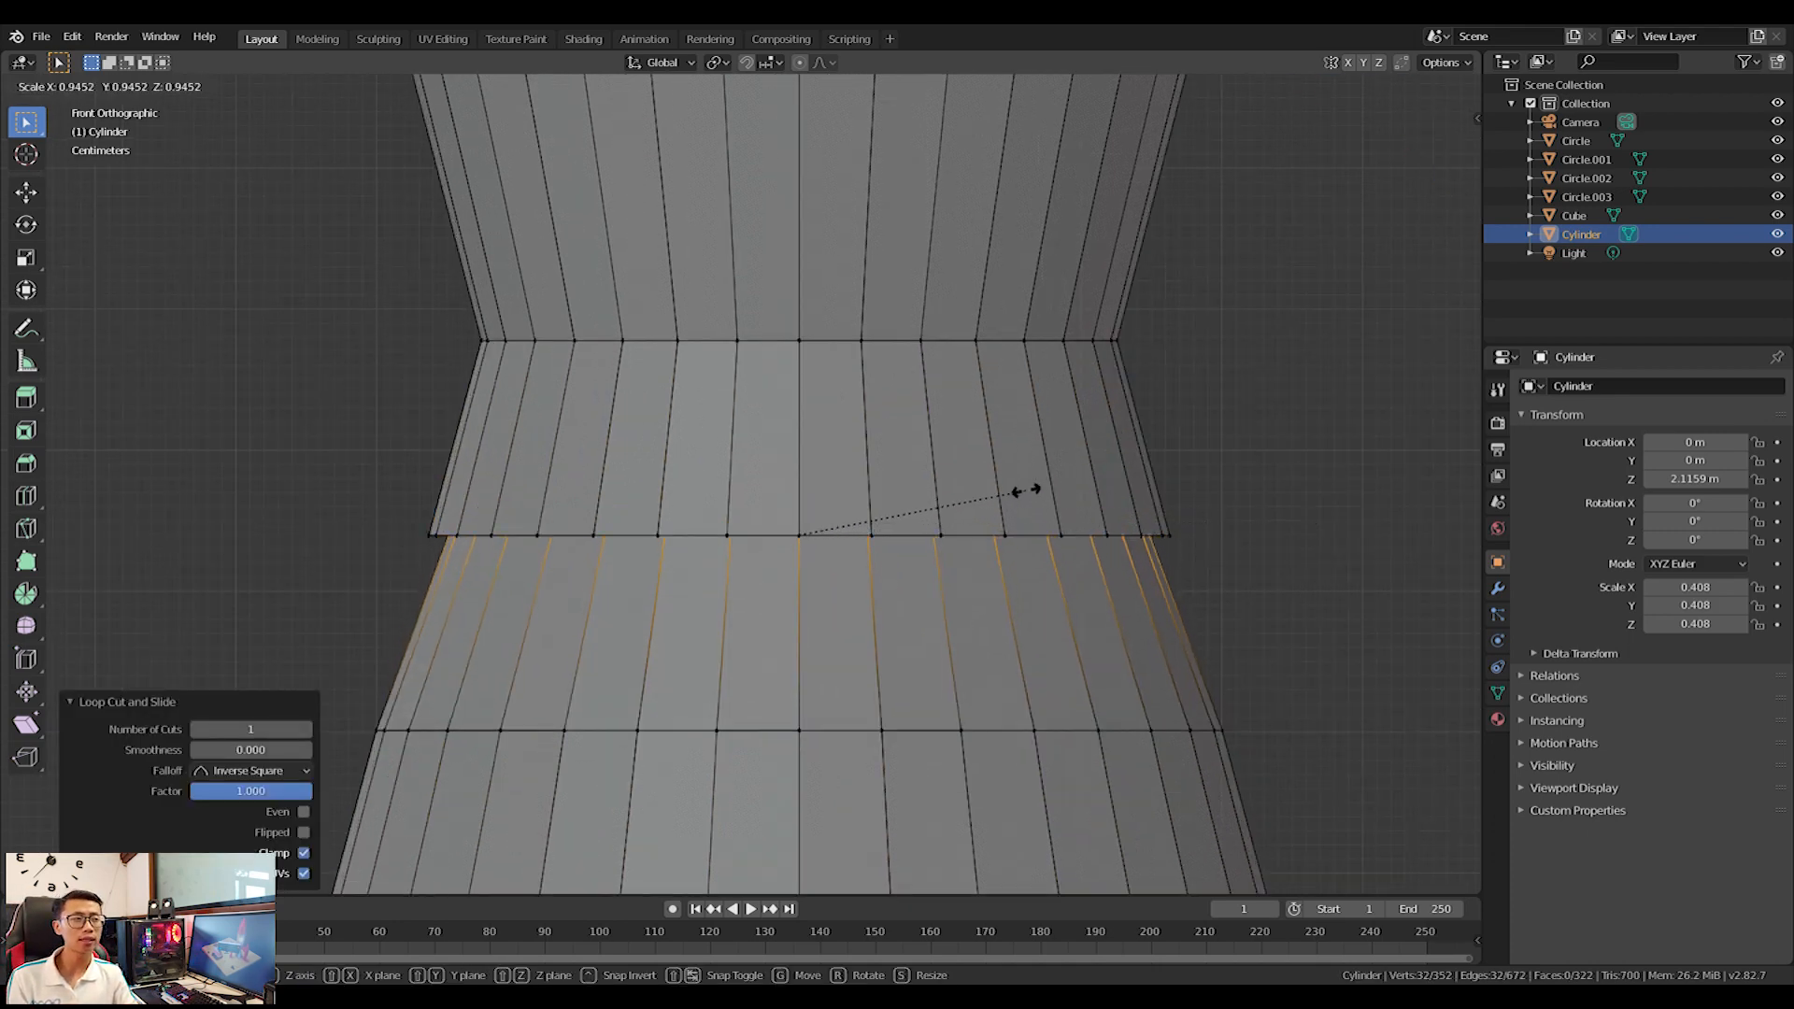
pyautogui.click(1065, 489)
# Add an edge loop in the nozzle's third band, slide it to the upper edge with factor 1.000 and scale it inward.
pyautogui.keyDown('shift'); pyautogui.moveTo(1116, 637); pyautogui.dragTo(1044, 501, button='middle'); pyautogui.keyUp('shift')
pyautogui.hotkey('ctrl', 'r')
pyautogui.click(1156, 689)
pyautogui.click(1110, 562)
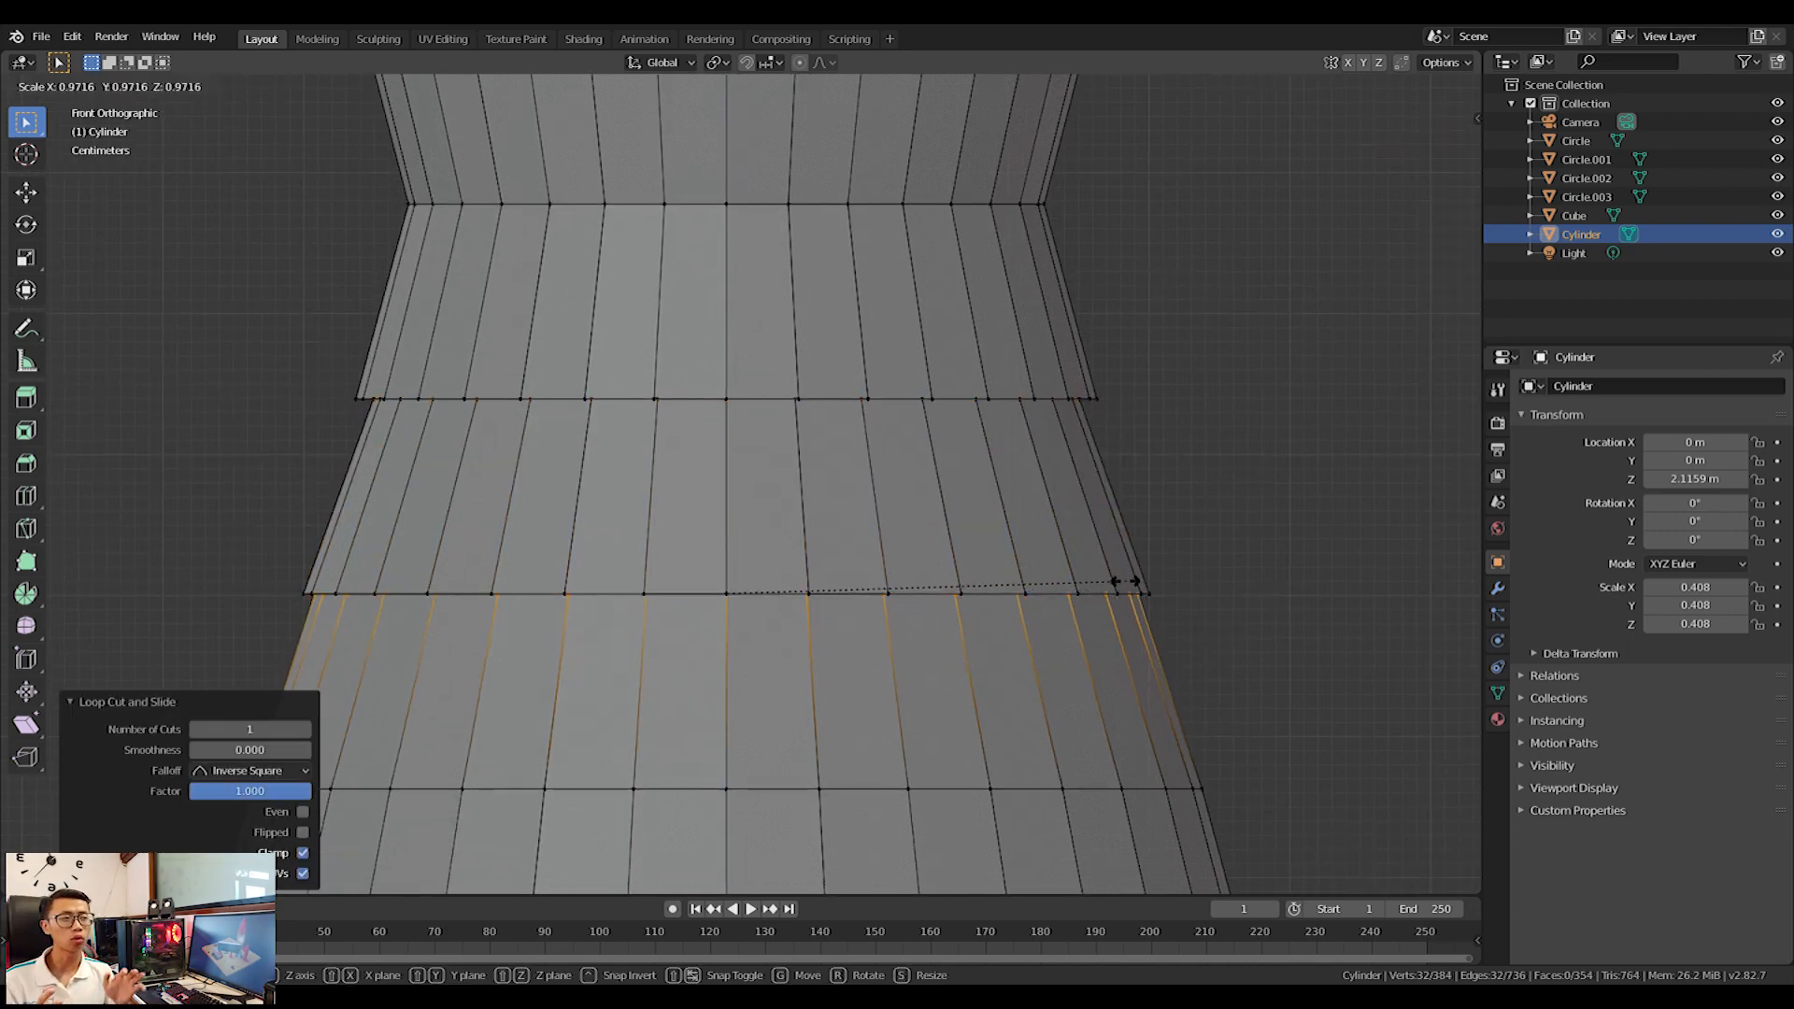
pyautogui.click(1034, 583)
# Add an edge loop in the nozzle's lowest band, slide it to the upper edge with factor 1.000 and scale it inward.
pyautogui.keyDown('shift'); pyautogui.moveTo(1035, 583); pyautogui.dragTo(1013, 388, button='middle'); pyautogui.keyUp('shift')
pyautogui.hotkey('ctrl', 'r')
pyautogui.click(1186, 748)
pyautogui.click(1208, 645)
pyautogui.press('s')
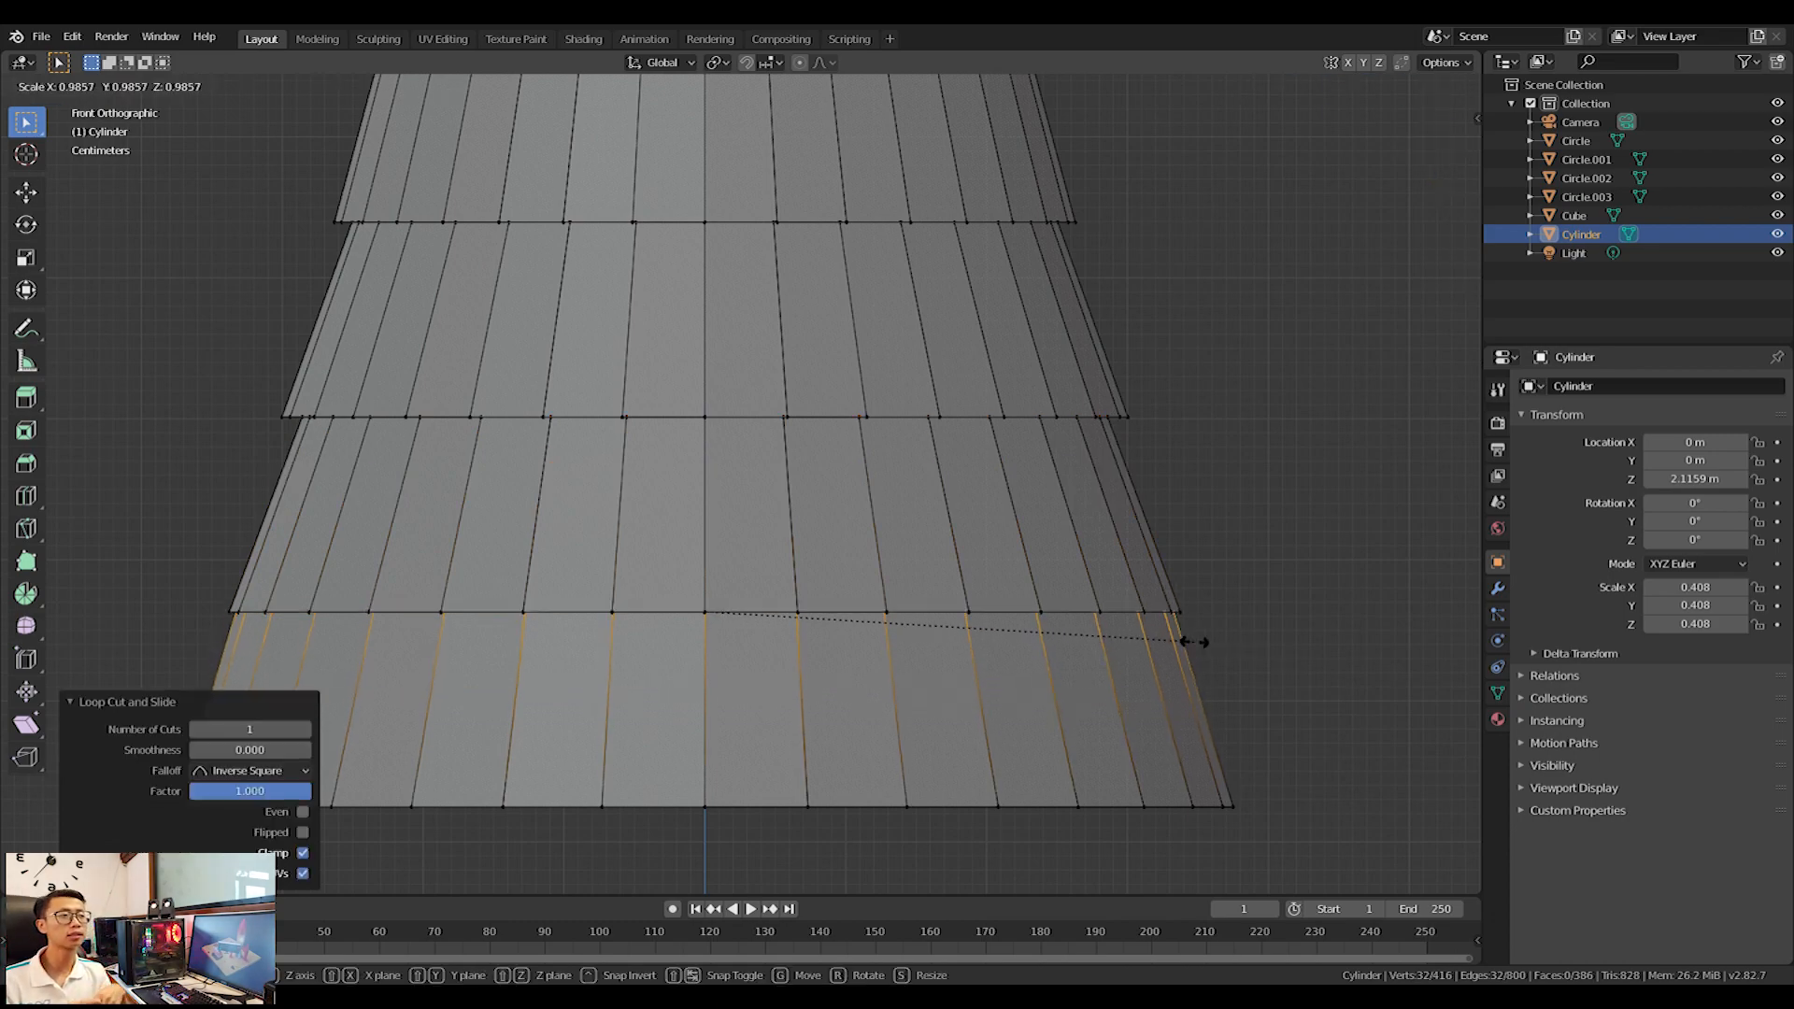
pyautogui.click(1018, 642)
# Examine the rocket body and its stepped nozzle from several views in Object Mode.
pyautogui.scroll(-9, 1013, 605)
pyautogui.moveTo(1013, 560); pyautogui.dragTo(974, 467, button='middle')
pyautogui.press('Tab')
pyautogui.scroll(-4, 974, 467)
pyautogui.scroll(3, 733, 339)
pyautogui.keyDown('shift'); pyautogui.moveTo(732, 339); pyautogui.dragTo(693, 760, button='middle'); pyautogui.keyUp('shift')
pyautogui.moveTo(835, 447); pyautogui.dragTo(871, 459, button='middle')
pyautogui.scroll(1, 821, 598)
pyautogui.keyDown('shift'); pyautogui.moveTo(808, 828); pyautogui.dragTo(775, 538, button='middle'); pyautogui.keyUp('shift')
pyautogui.scroll(1, 817, 599)
# In Edit Mode, select the whole face loop of the tapered section directly above the nozzle.
pyautogui.press('Tab')
pyautogui.scroll(3, 884, 653)
pyautogui.scroll(1, 785, 542)
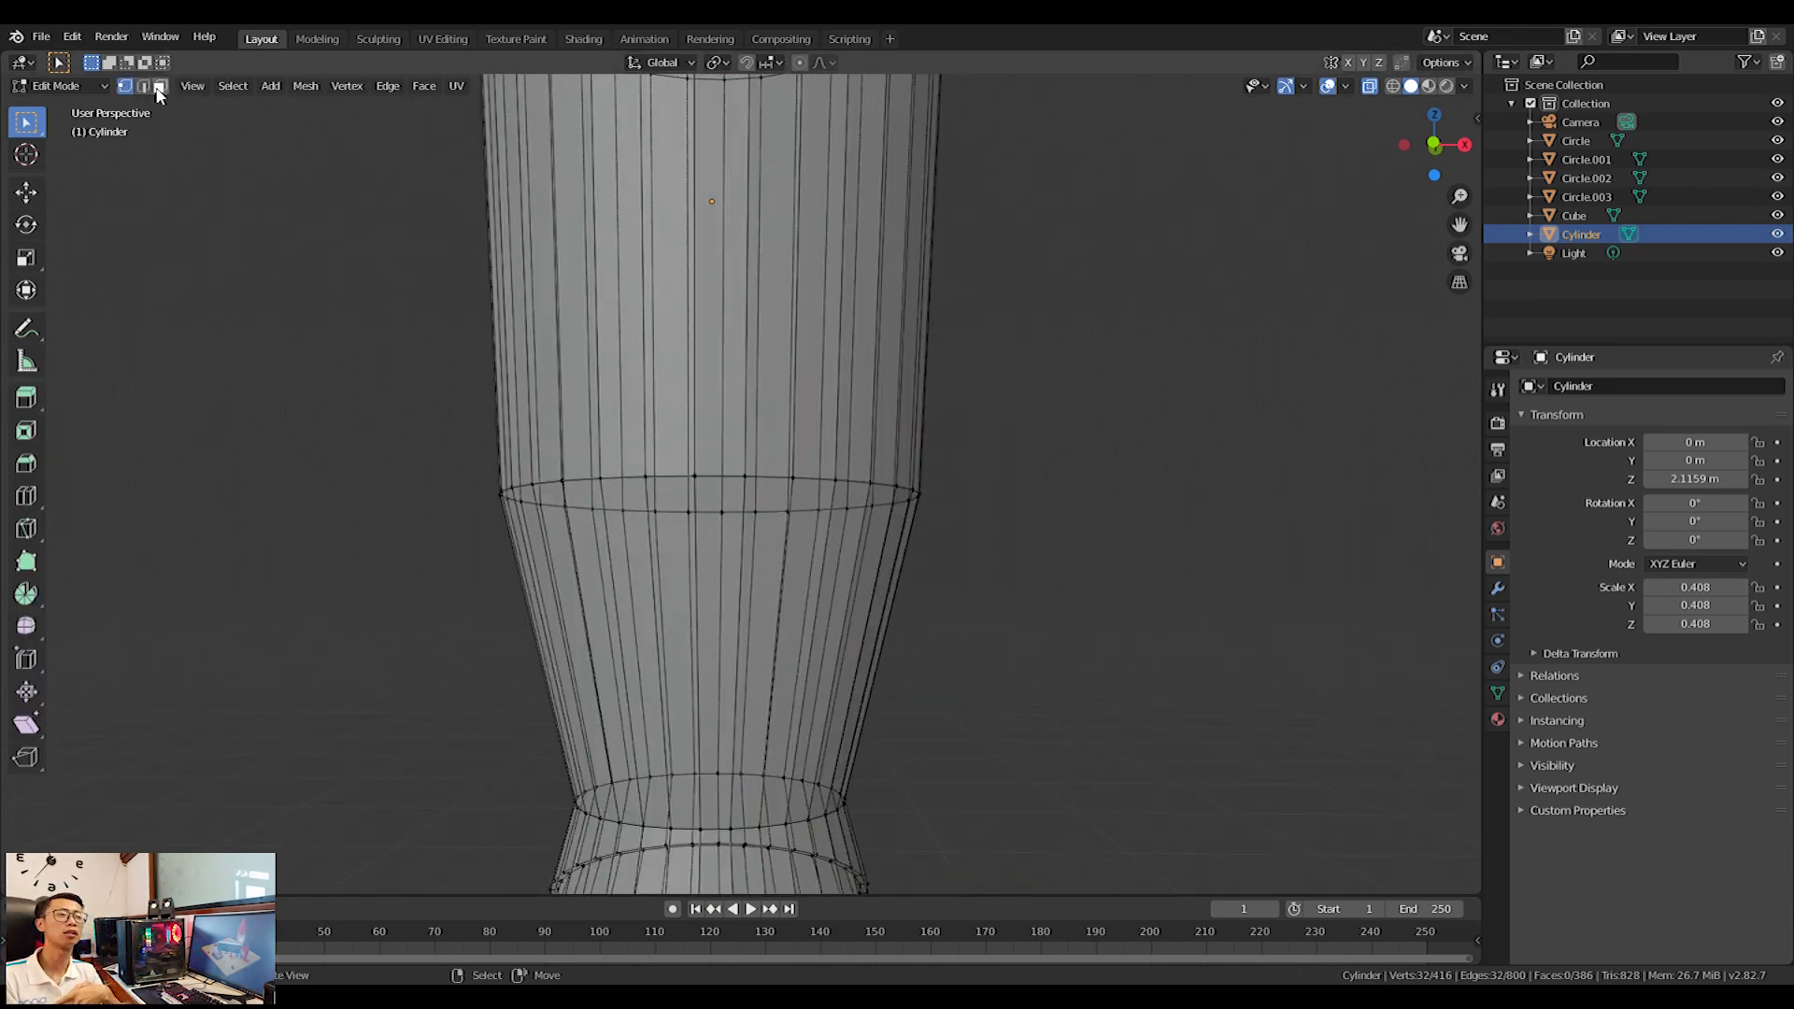
pyautogui.keyDown('alt'); pyautogui.click(897, 652); pyautogui.keyUp('alt')
pyautogui.moveTo(848, 726); pyautogui.dragTo(827, 630, button='middle')
pyautogui.press('KP_1')
pyautogui.press('e')
pyautogui.press('Escape')
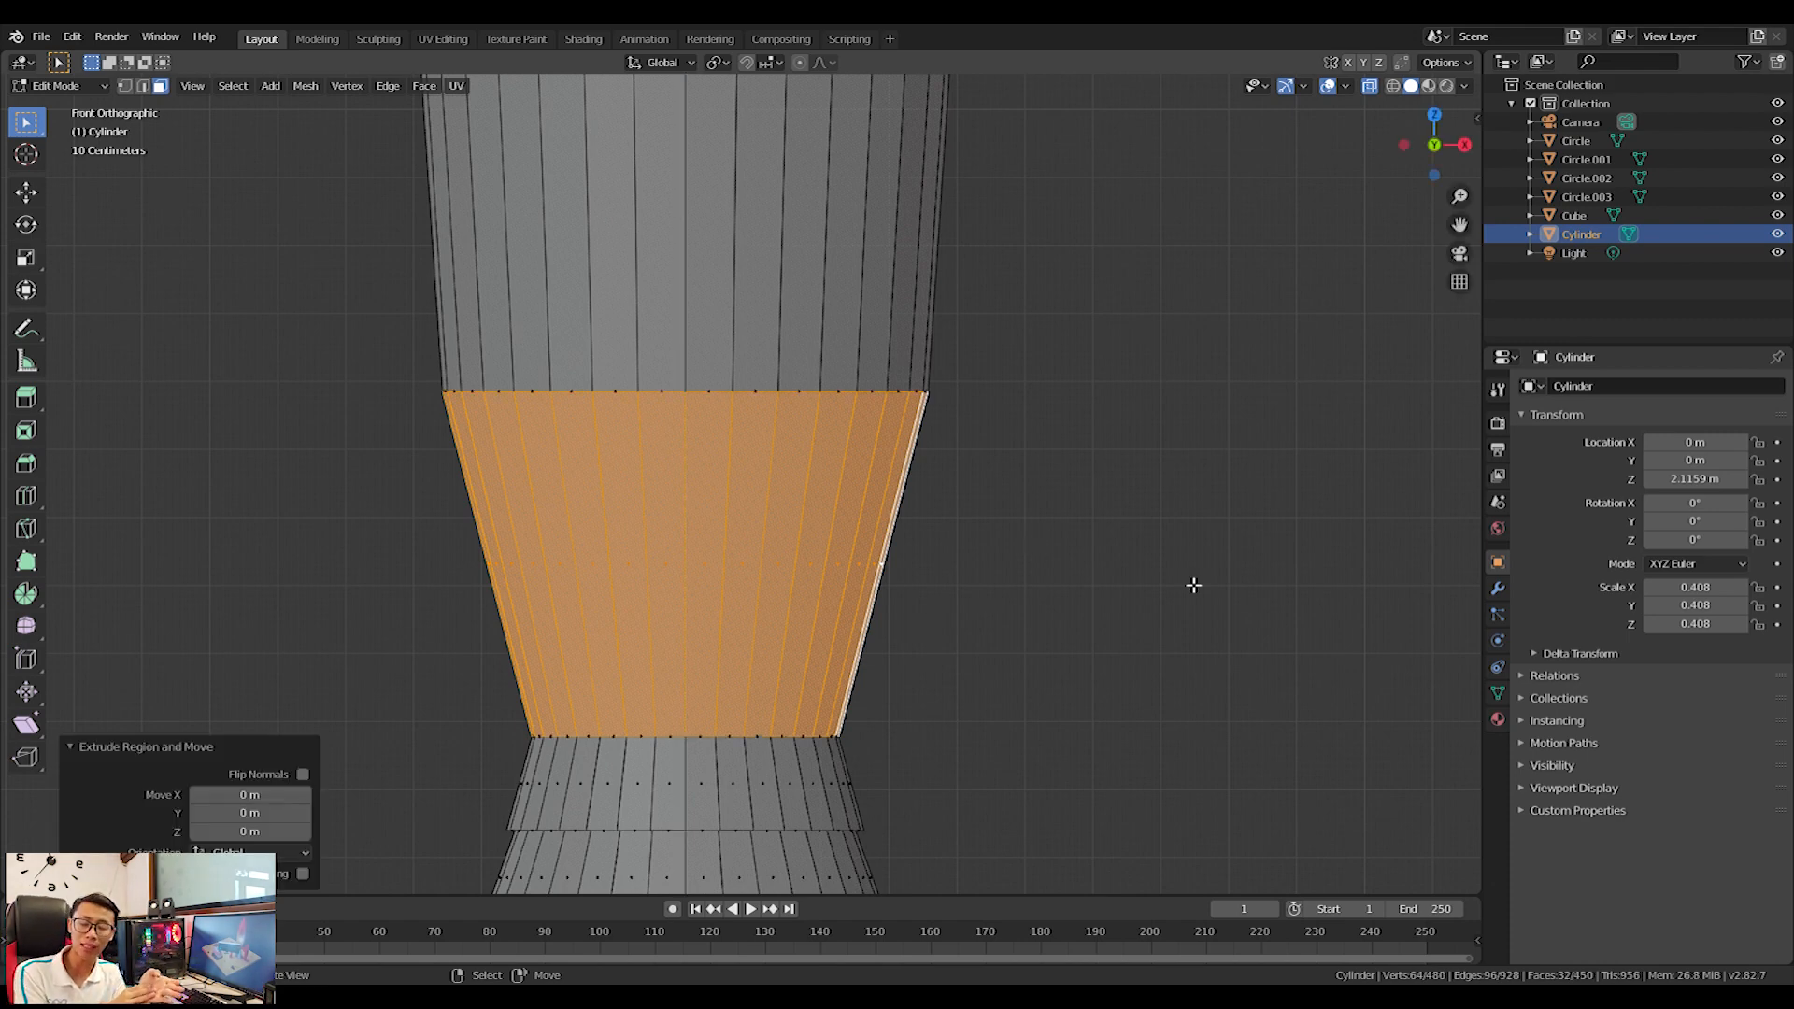
pyautogui.press('s')
pyautogui.press('Escape')
pyautogui.hotkey('ctrl', 'z')
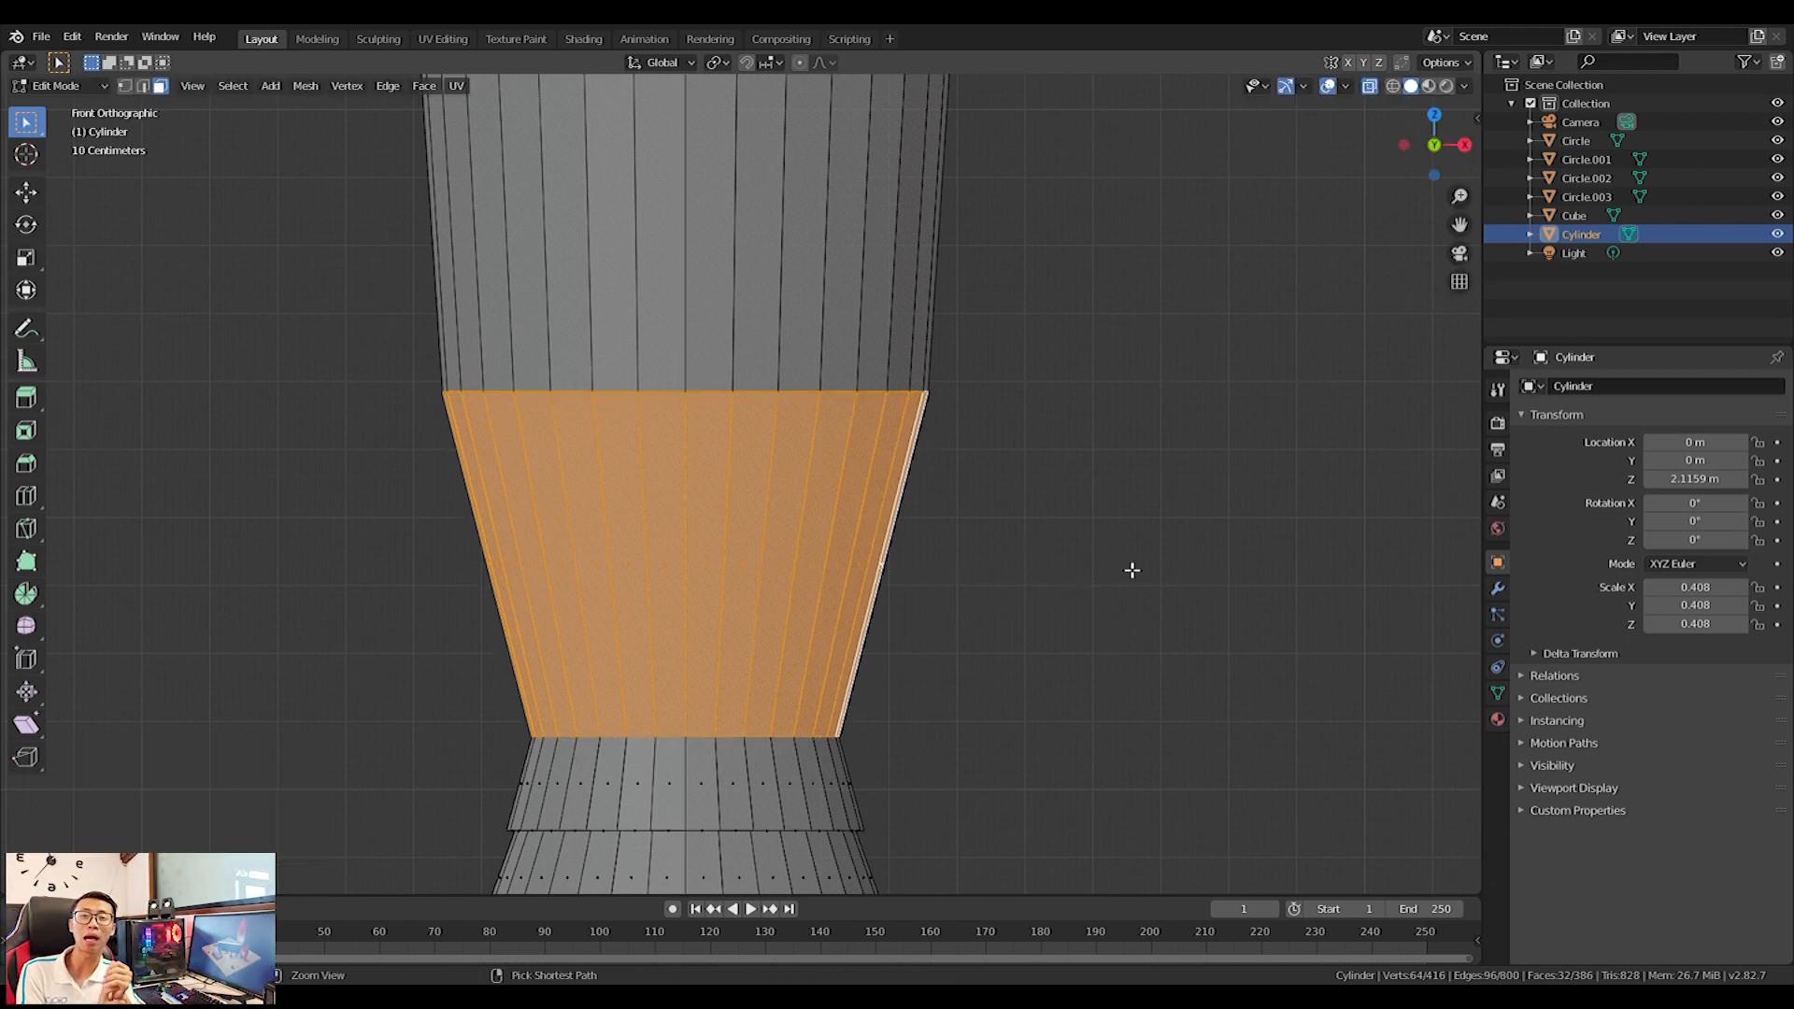
# Duplicate the selected face loop in place, scale the copy by 0.944 and stretch it by 1.058 along Z.
pyautogui.hotkey('shift', 'd')
pyautogui.press('Escape')
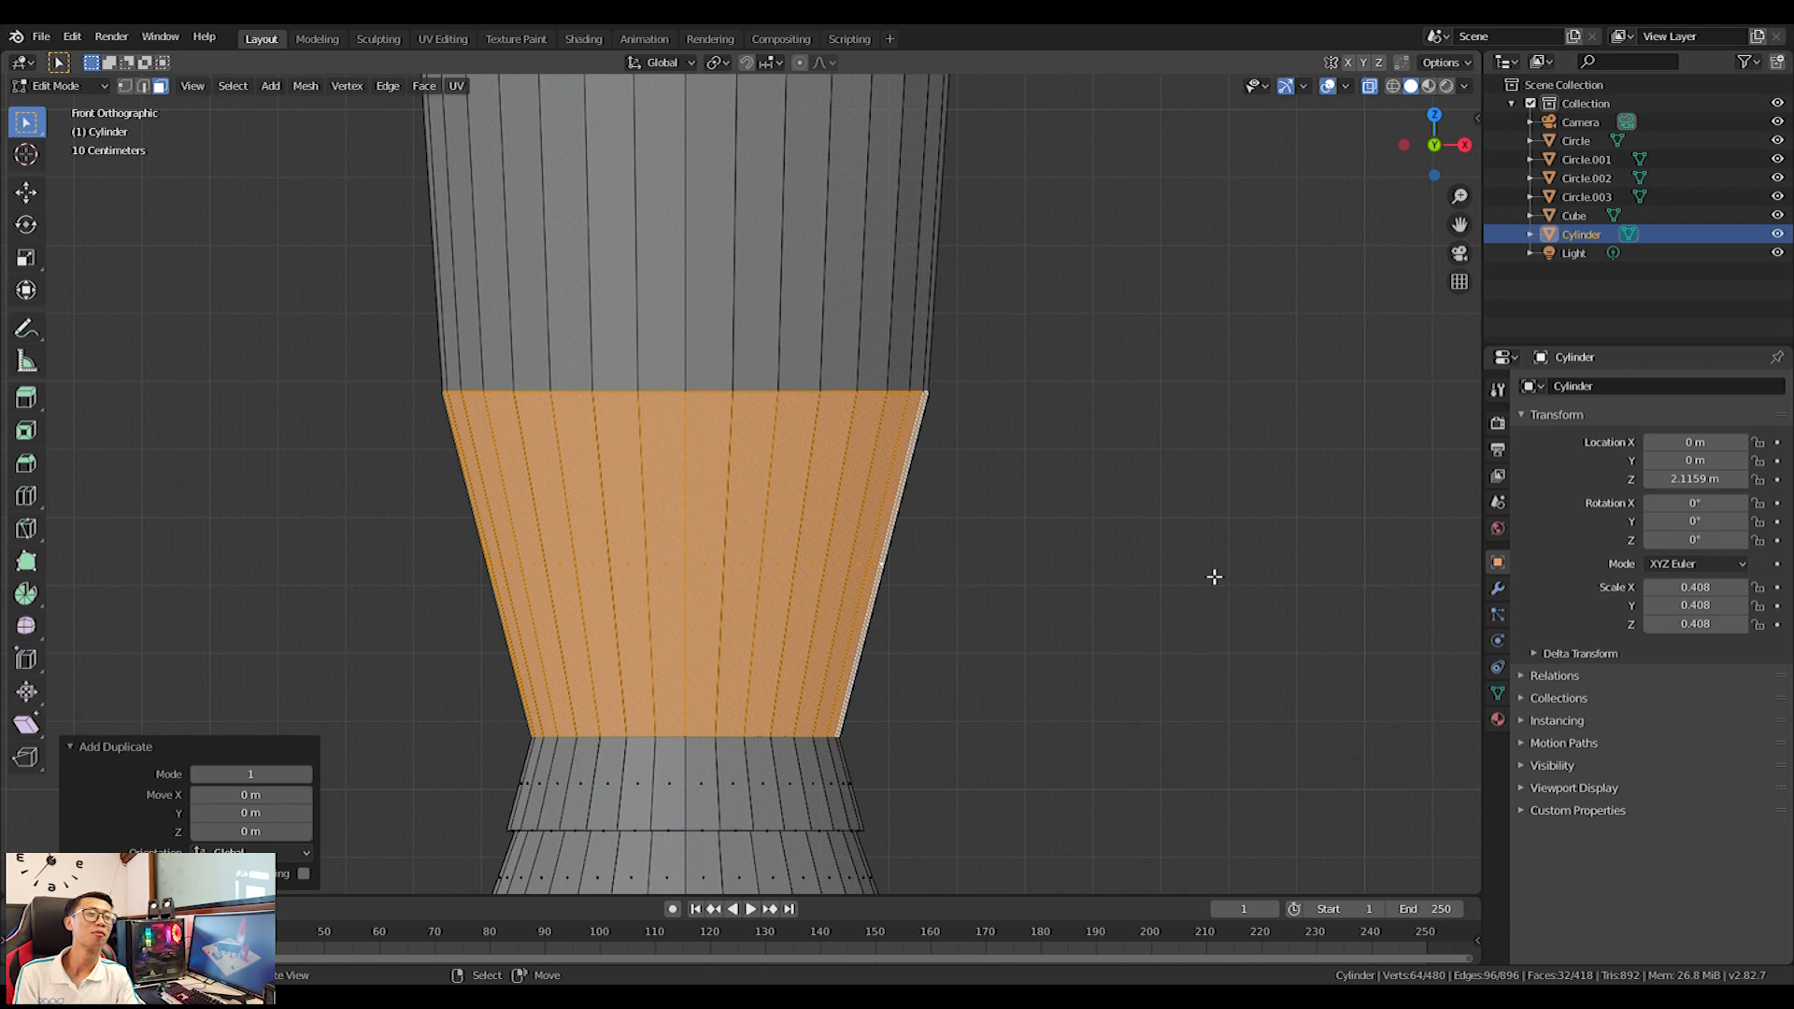
pyautogui.press('s')
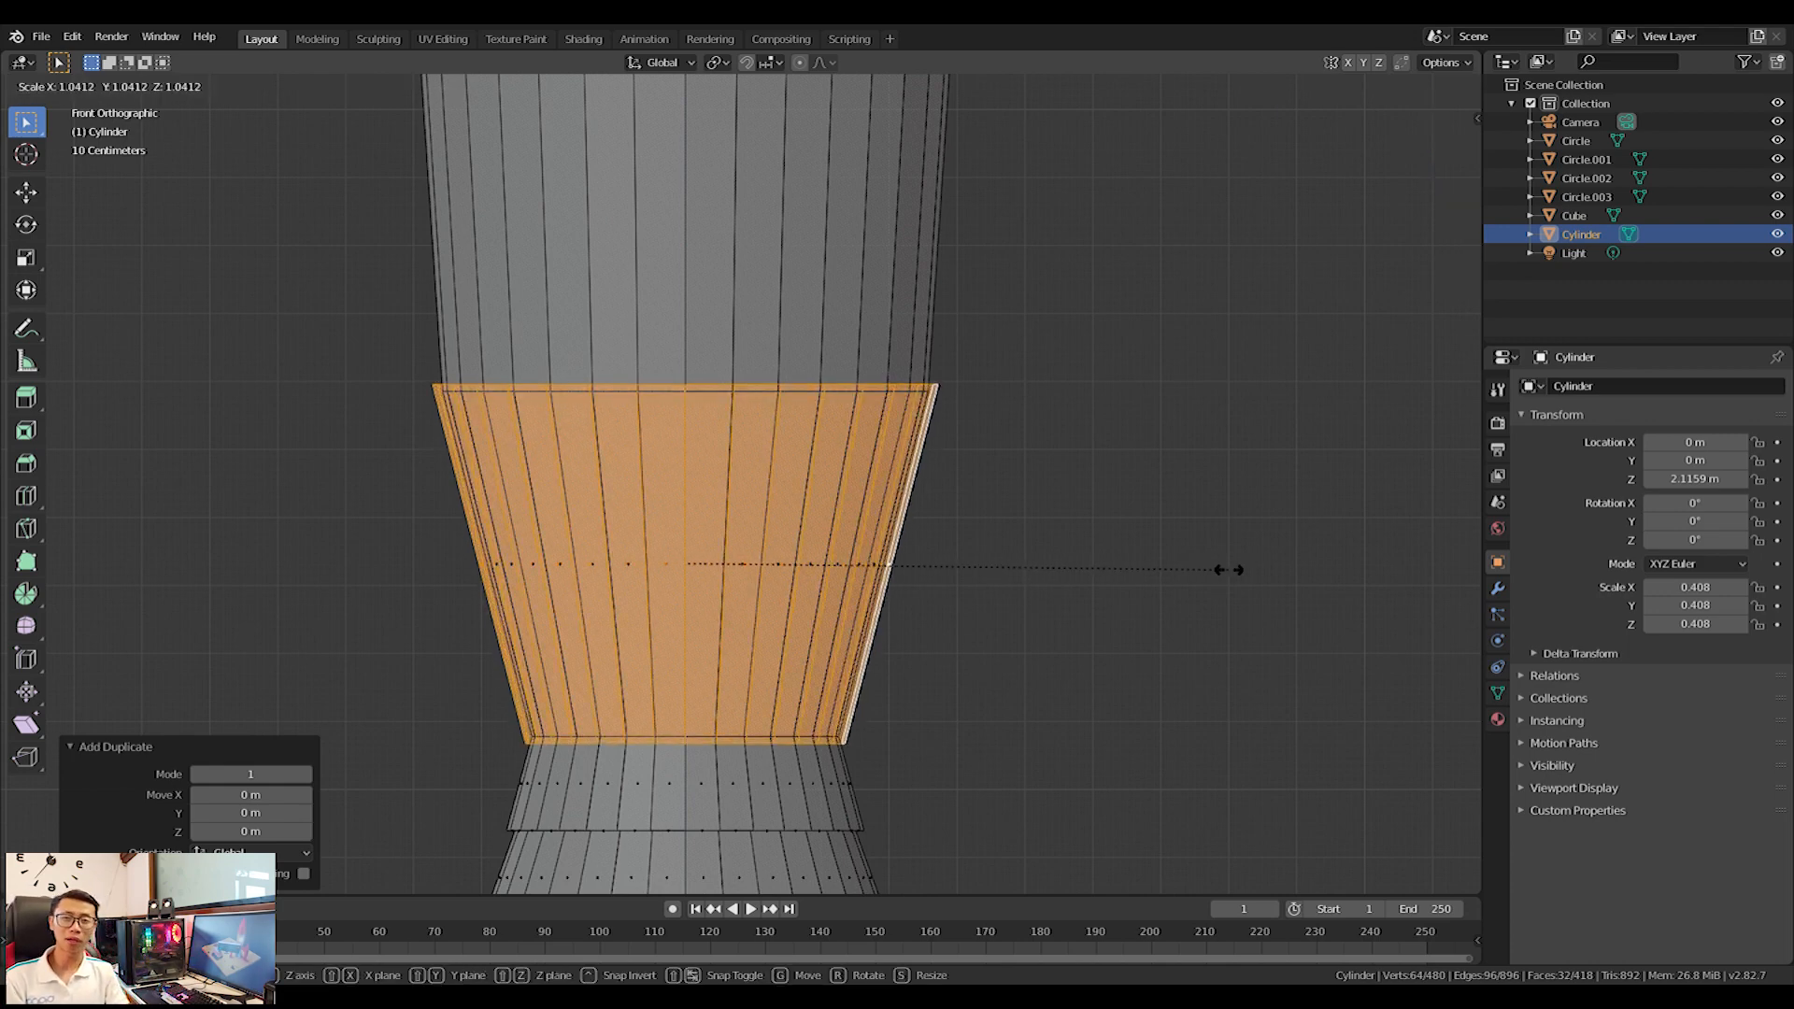
pyautogui.click(1180, 561)
pyautogui.press('s')
pyautogui.press('z')
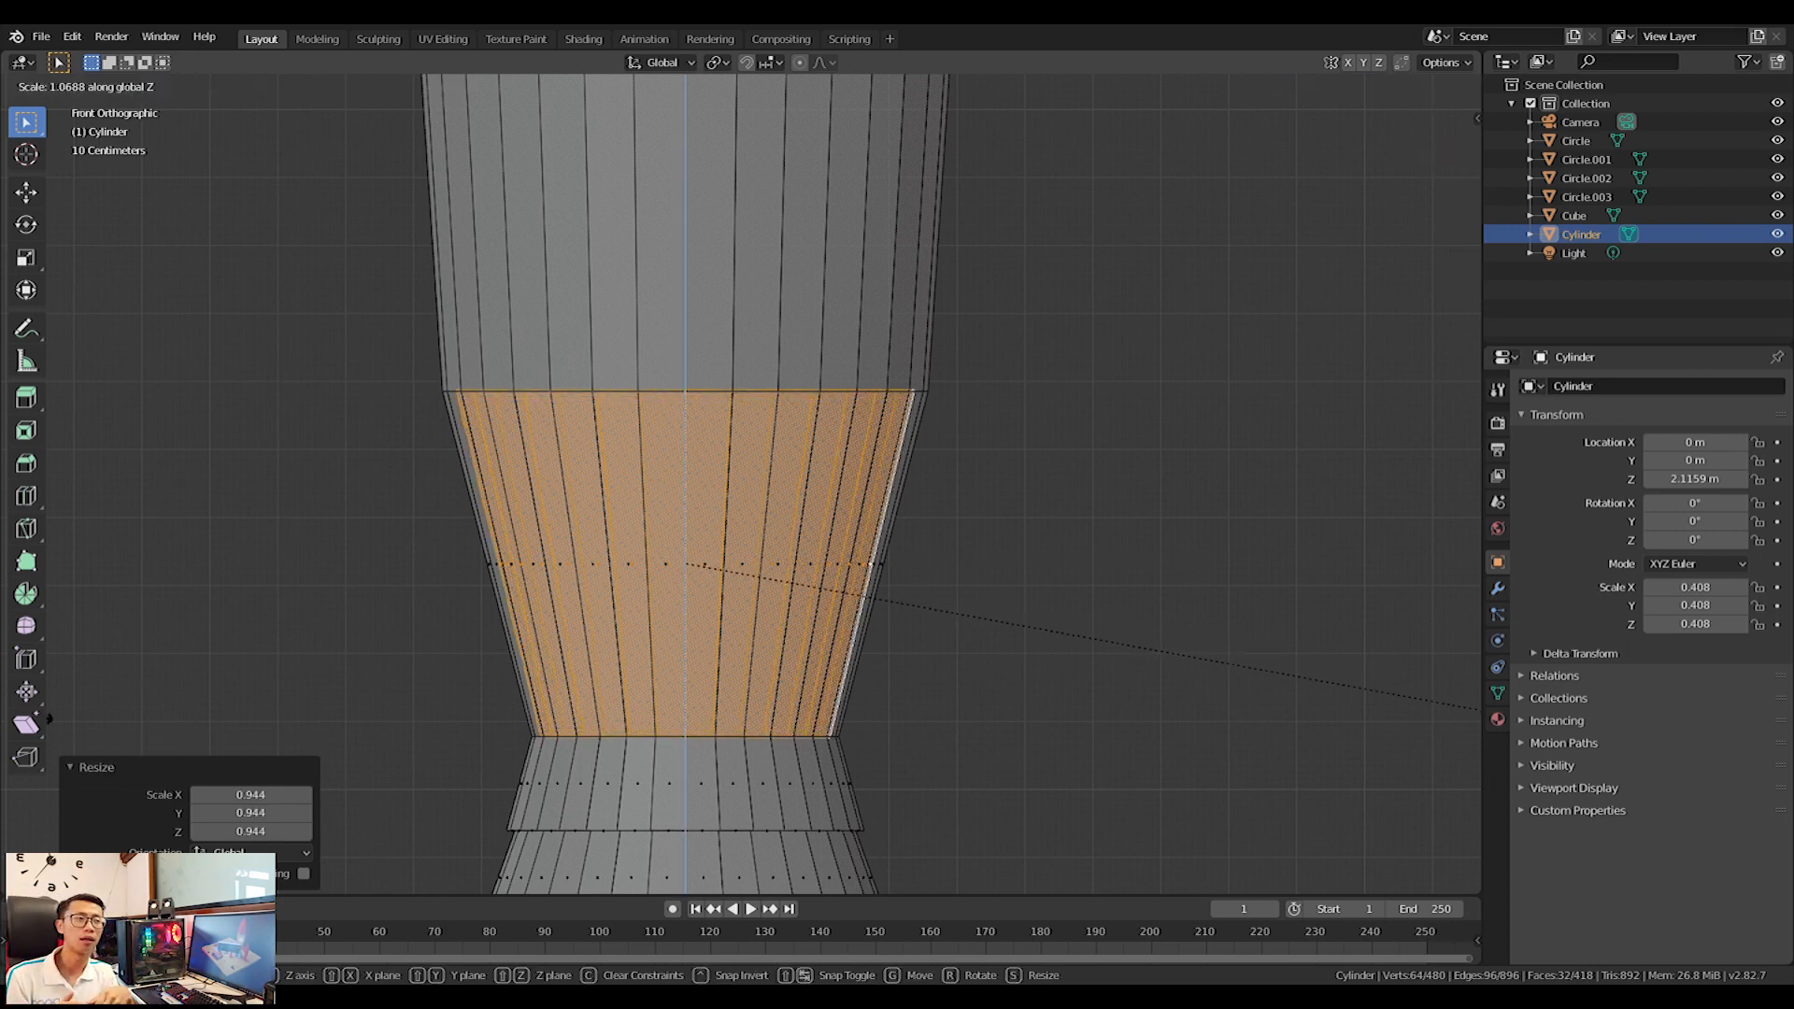
pyautogui.click(1461, 688)
# Extrude the duplicated faces in place, scale them outward by 1.122 and reduce their height along Z.
pyautogui.press('e')
pyautogui.rightClick(1235, 558)
pyautogui.press('s')
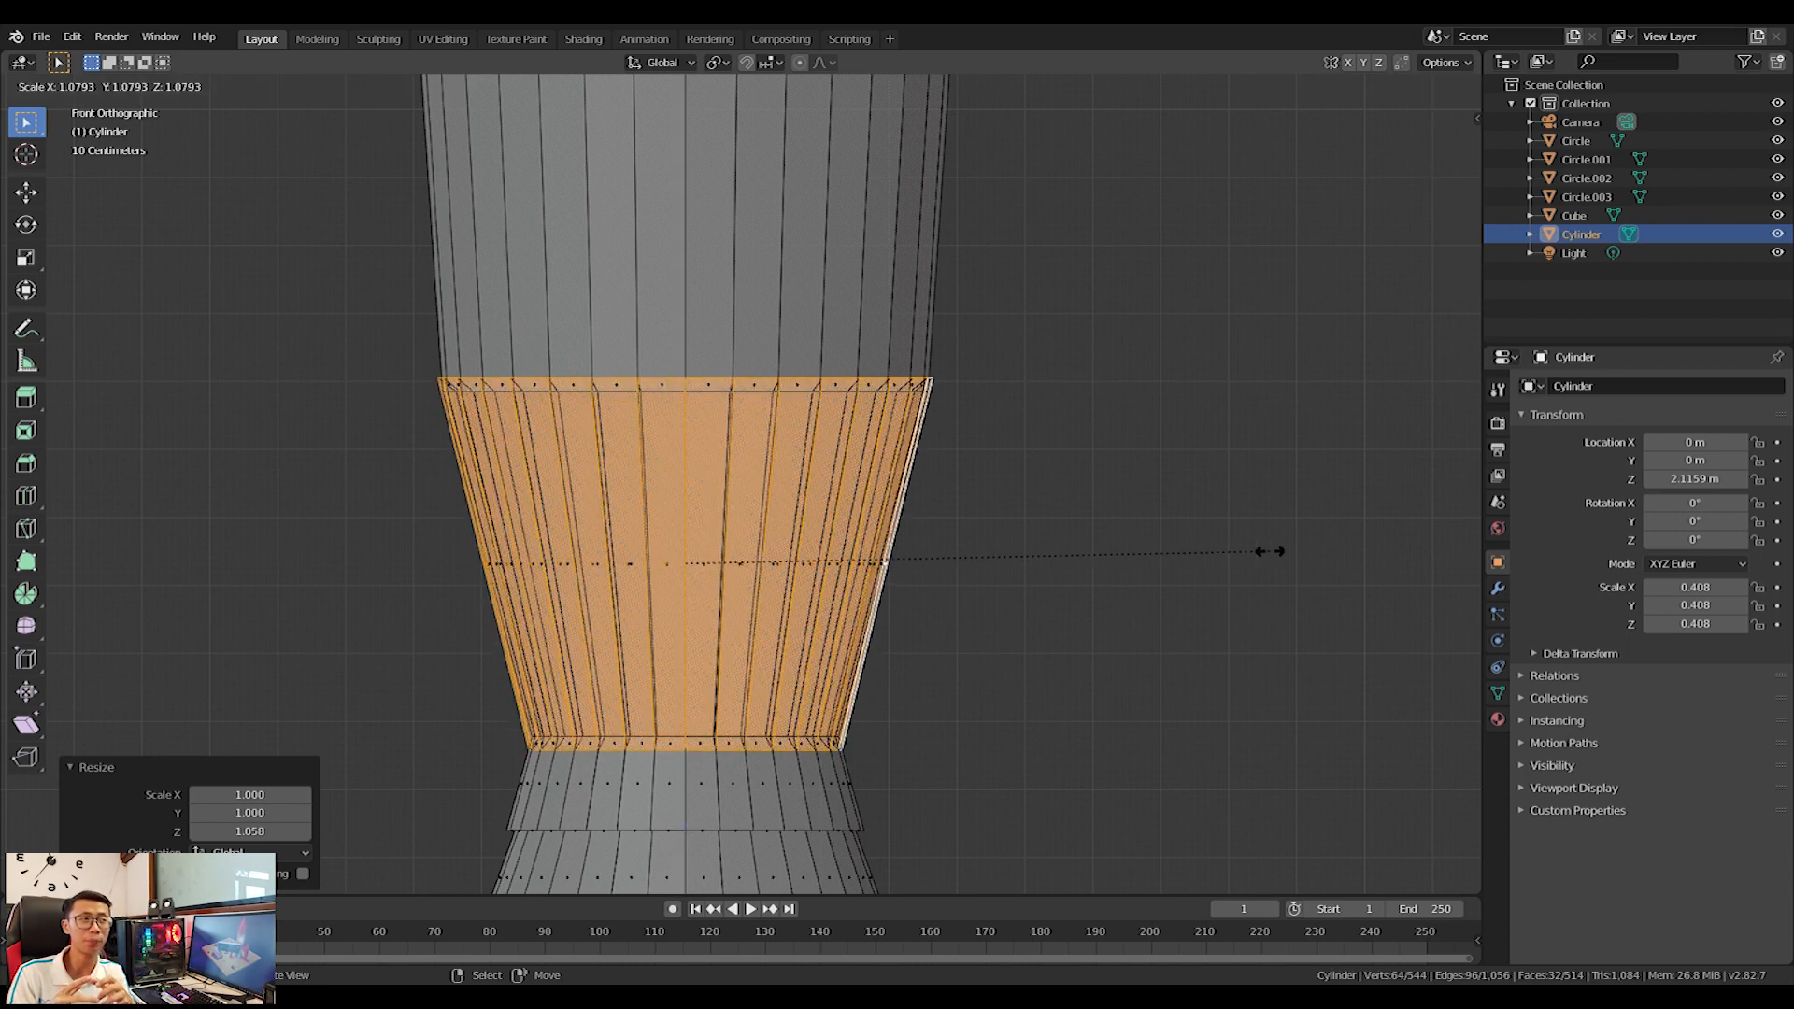
pyautogui.click(1297, 551)
pyautogui.press('s')
pyautogui.press('z')
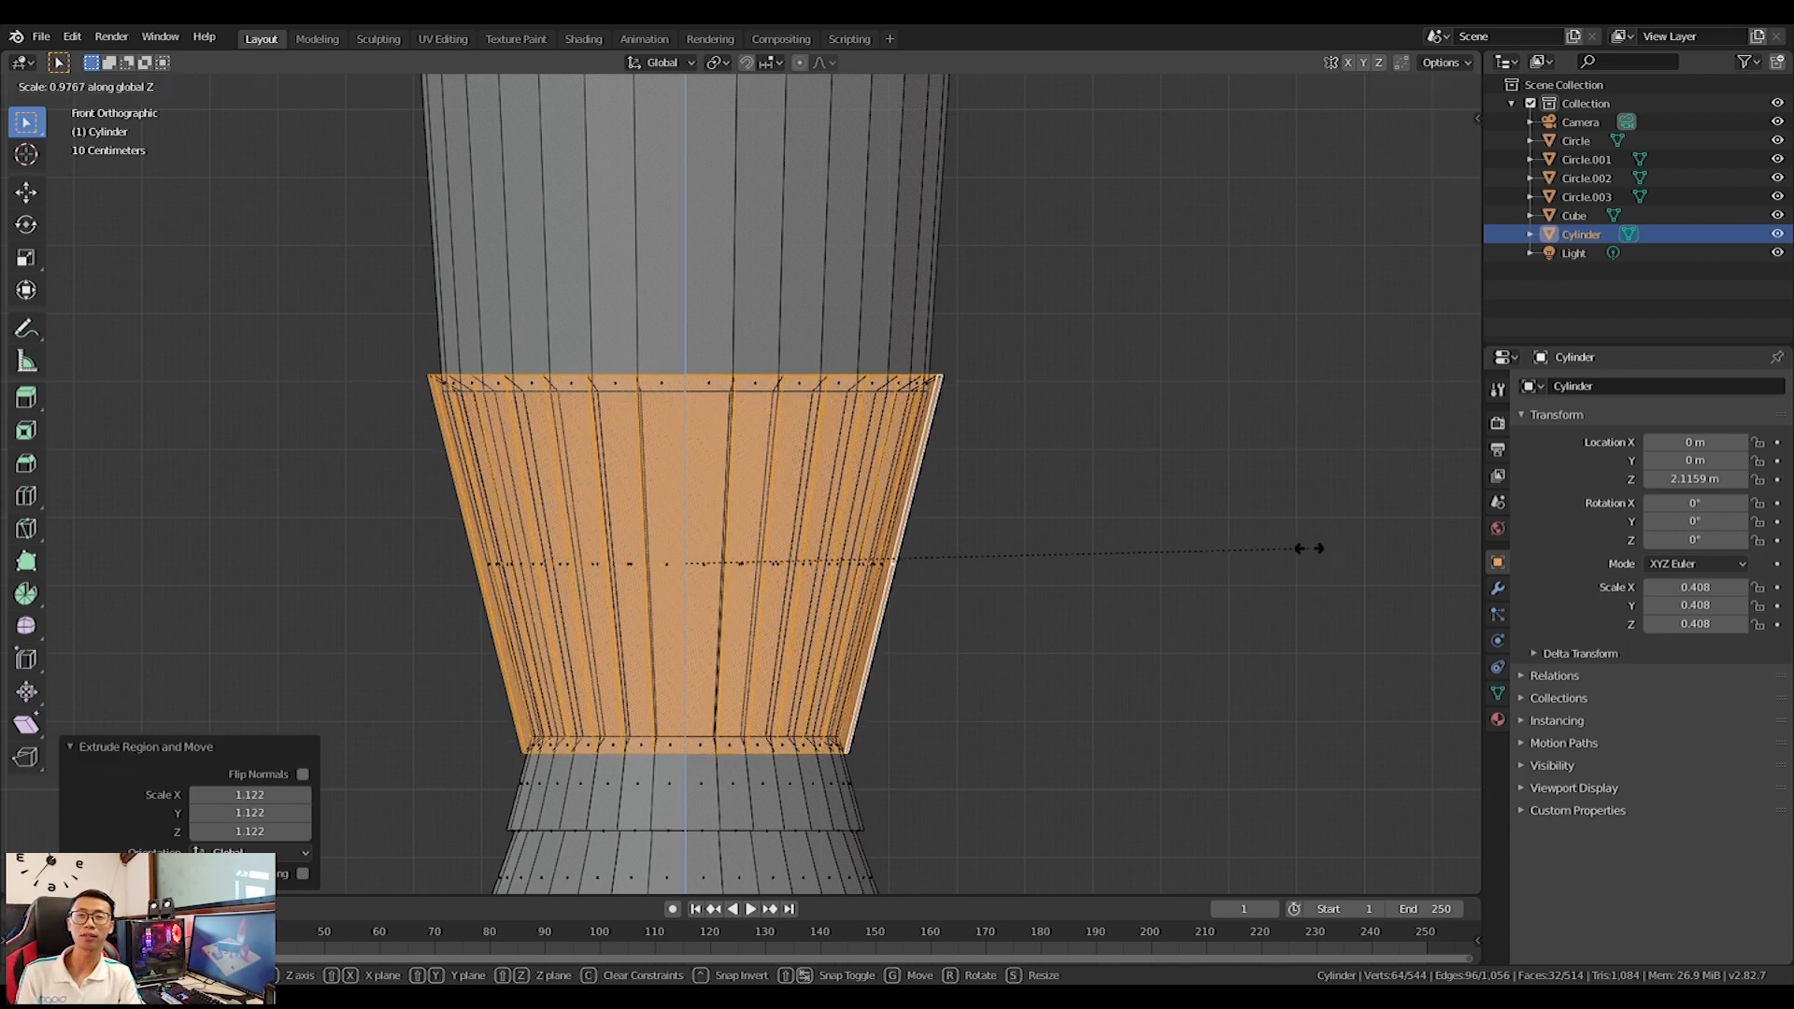
pyautogui.click(1229, 536)
# Check the band's thickness, scale its outer faces by 0.976 and stretch them by about 1.025 along Z.
pyautogui.moveTo(1241, 540); pyautogui.dragTo(1175, 621, button='middle')
pyautogui.press('Tab')
pyautogui.press('Tab')
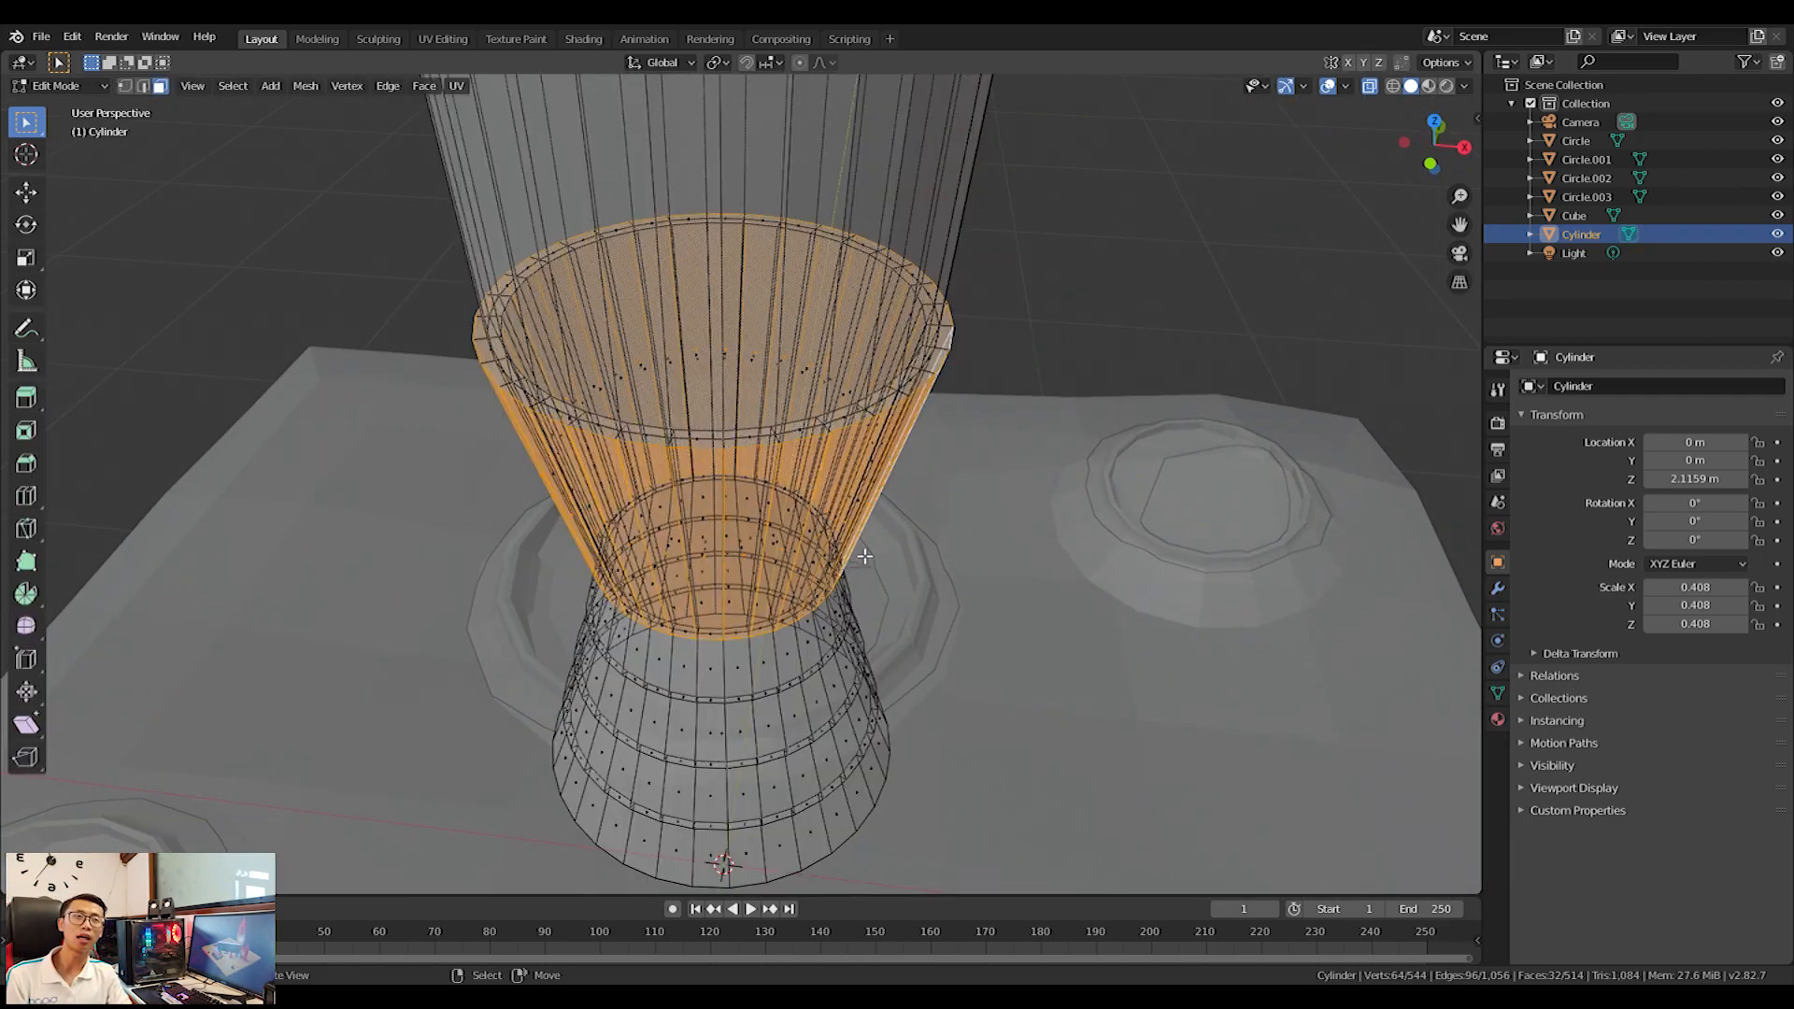
pyautogui.press('KP_1')
pyautogui.press('s')
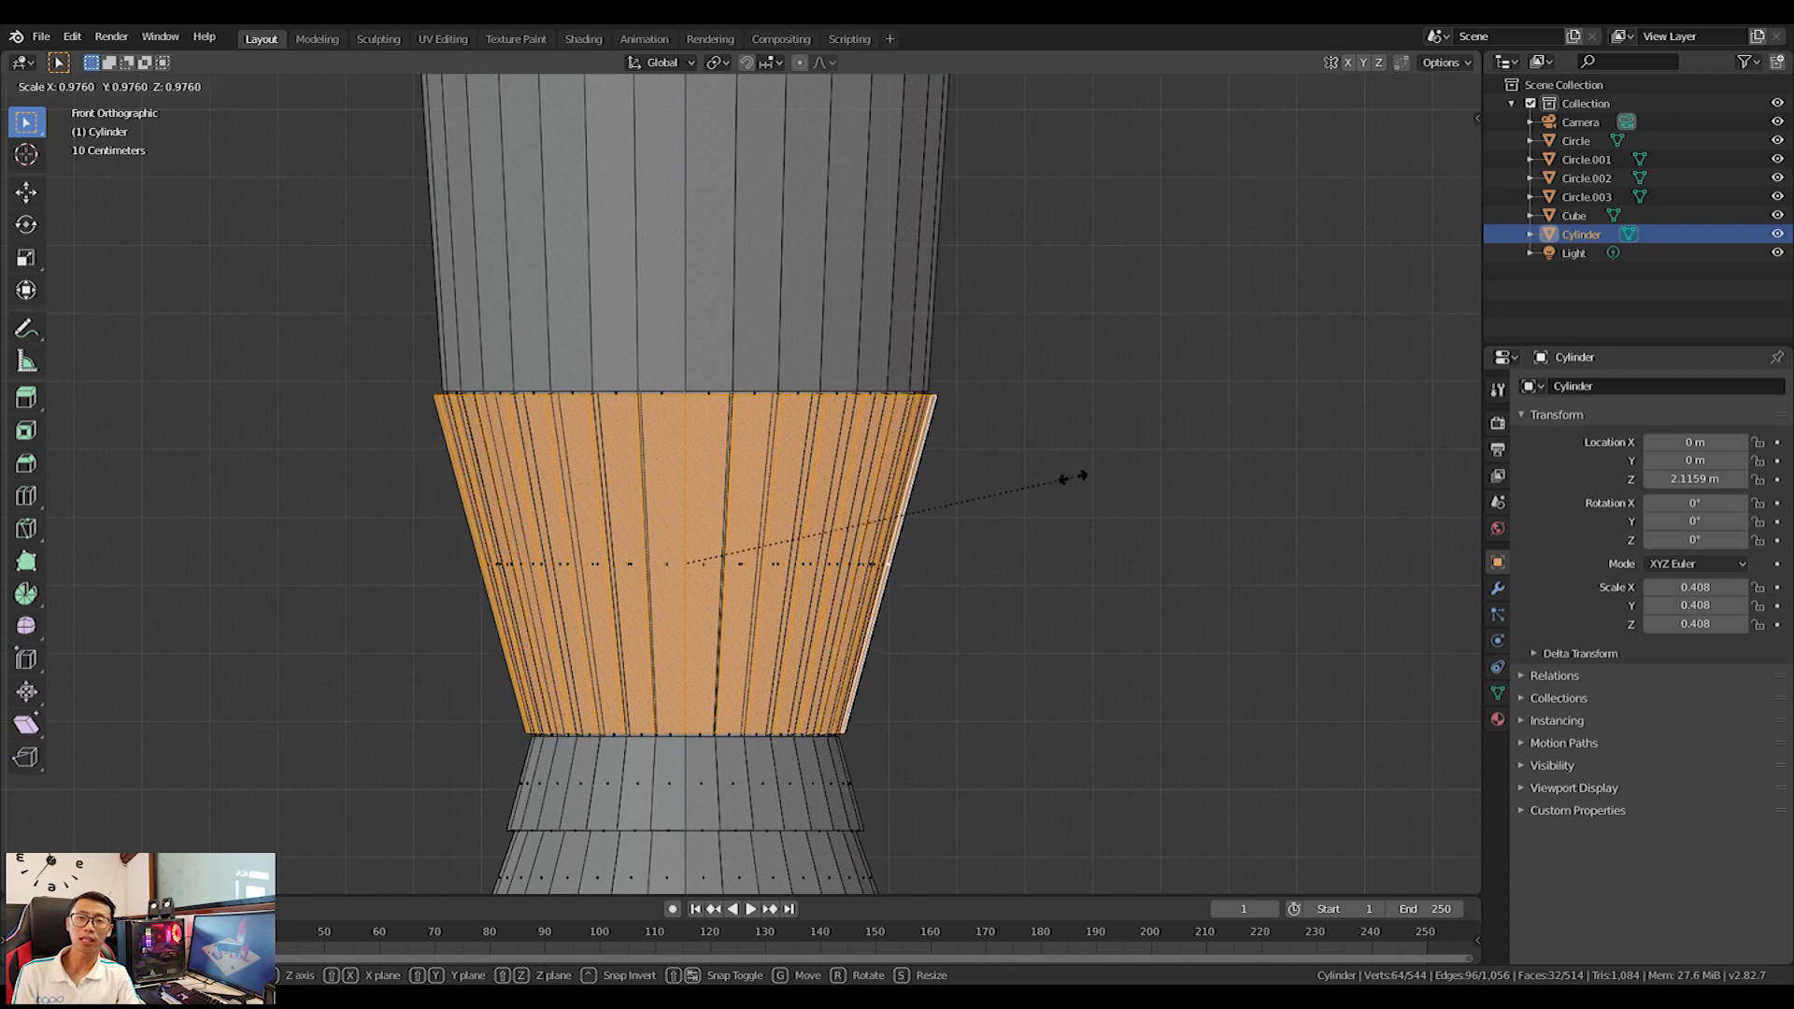
pyautogui.click(1079, 484)
pyautogui.press('s')
pyautogui.press('z')
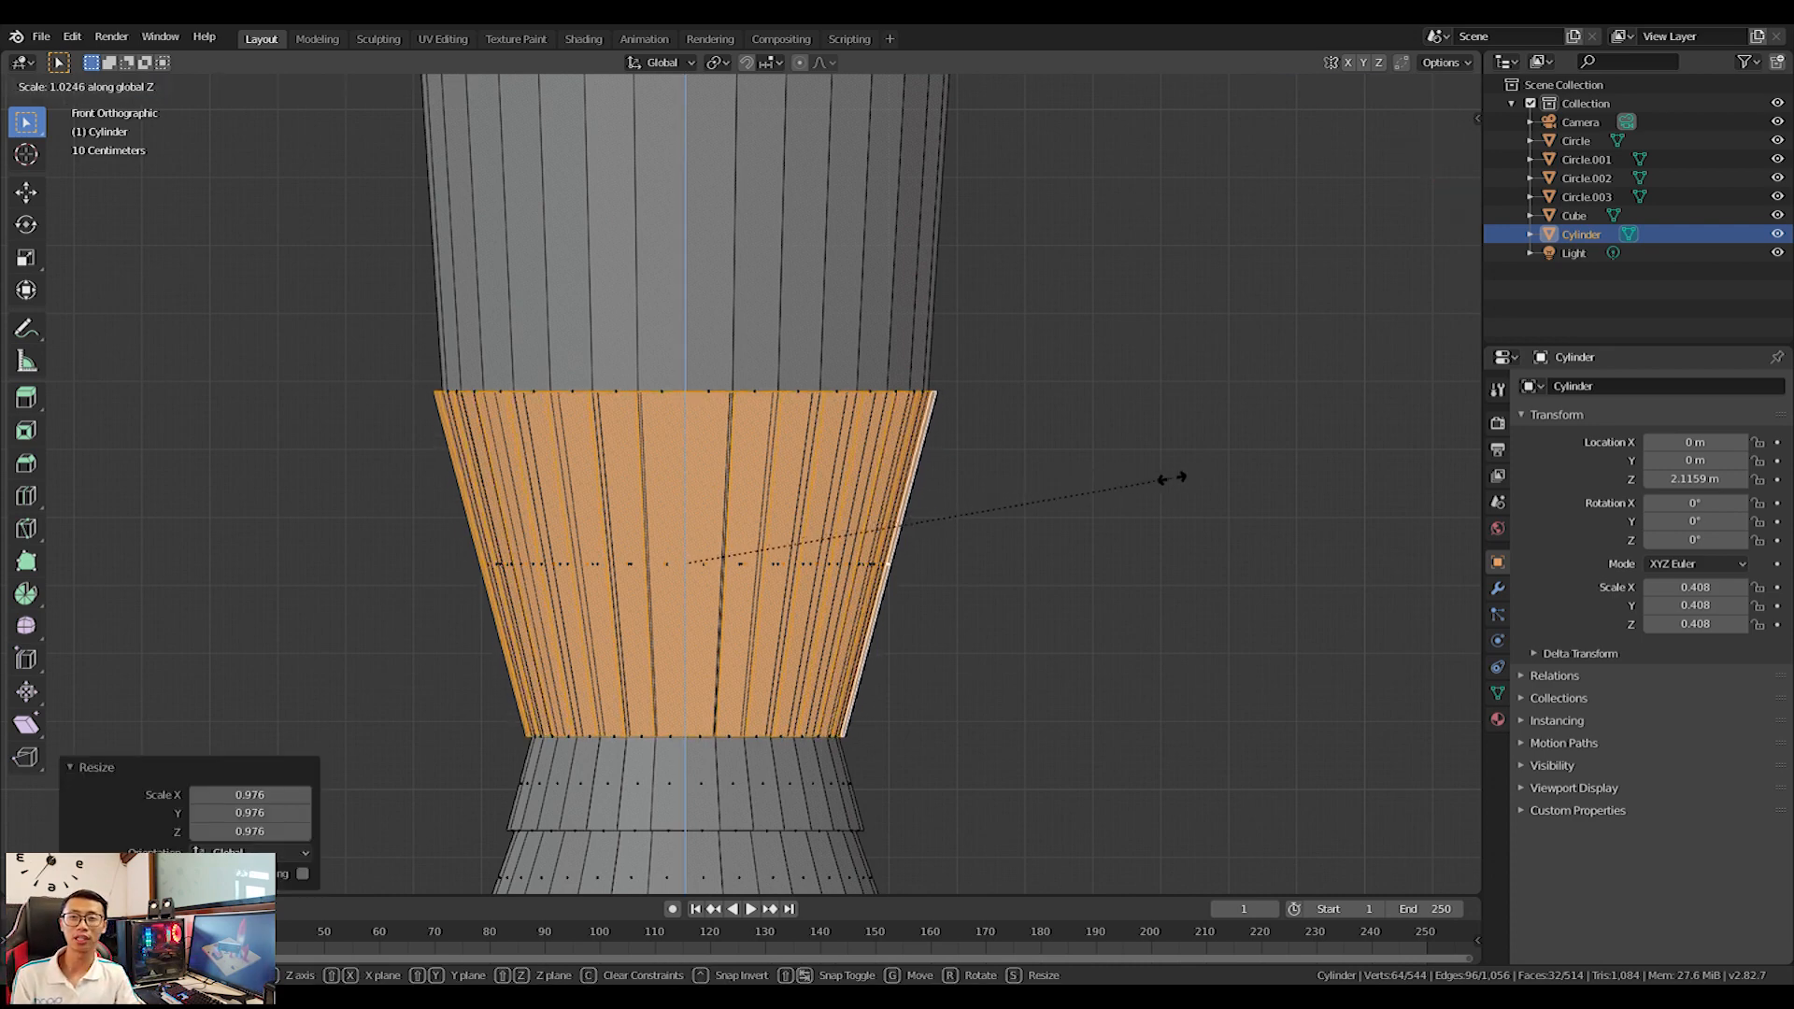
pyautogui.click(1172, 478)
# Select the face loop of the upper tapered section just beneath the nose cone and duplicate it in place.
pyautogui.keyDown('shift'); pyautogui.moveTo(836, 294); pyautogui.dragTo(841, 508, button='middle'); pyautogui.keyUp('shift')
pyautogui.scroll(-3, 841, 506)
pyautogui.keyDown('shift'); pyautogui.moveTo(815, 354); pyautogui.dragTo(793, 417, button='middle'); pyautogui.keyUp('shift')
pyautogui.press('Tab')
pyautogui.press('Tab')
pyautogui.press('KP_1')
pyautogui.keyDown('shift'); pyautogui.moveTo(771, 257); pyautogui.dragTo(701, 513, button='middle'); pyautogui.keyUp('shift')
pyautogui.scroll(3, 678, 551)
pyautogui.keyDown('shift'); pyautogui.moveTo(651, 578); pyautogui.dragTo(715, 580, button='middle'); pyautogui.keyUp('shift')
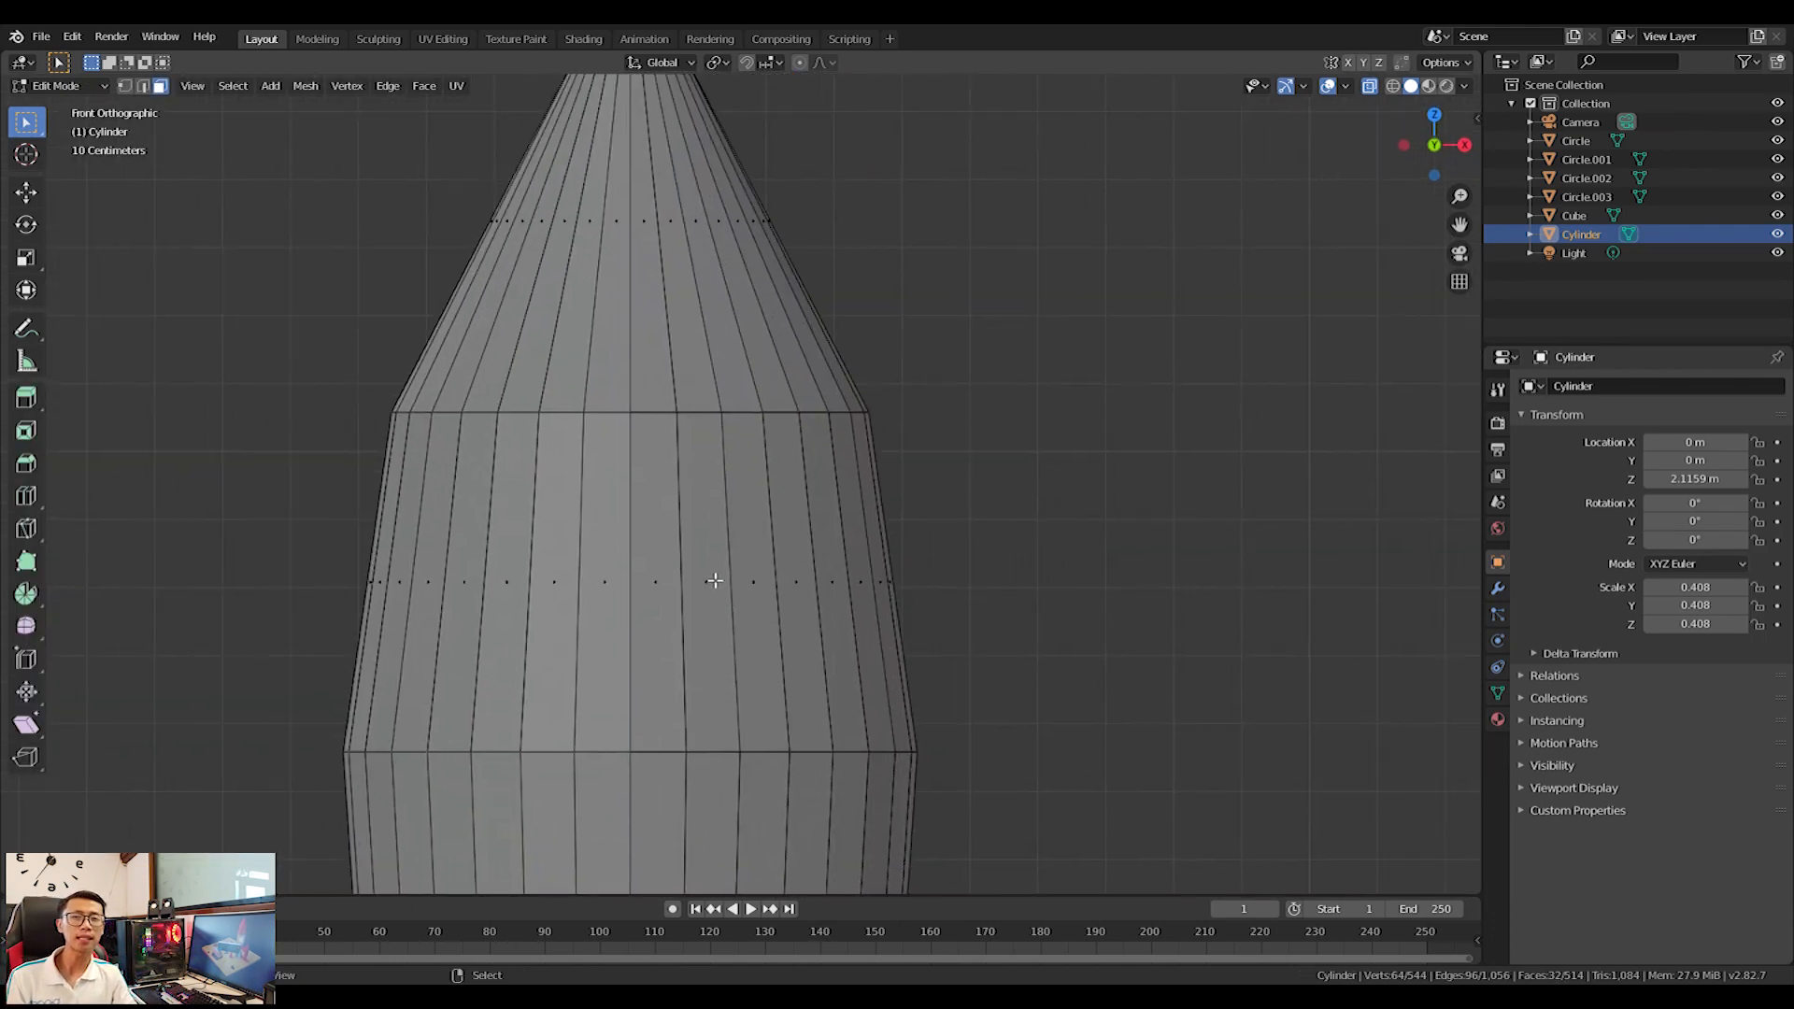
pyautogui.press('a')
pyautogui.keyDown('alt'); pyautogui.click(898, 579); pyautogui.keyUp('alt')
pyautogui.hotkey('shift', 'd')
pyautogui.press('Escape')
# Scale the duplicated upper band by 0.887 along Z and switch to vertex selection.
pyautogui.press('s')
pyautogui.press('z')
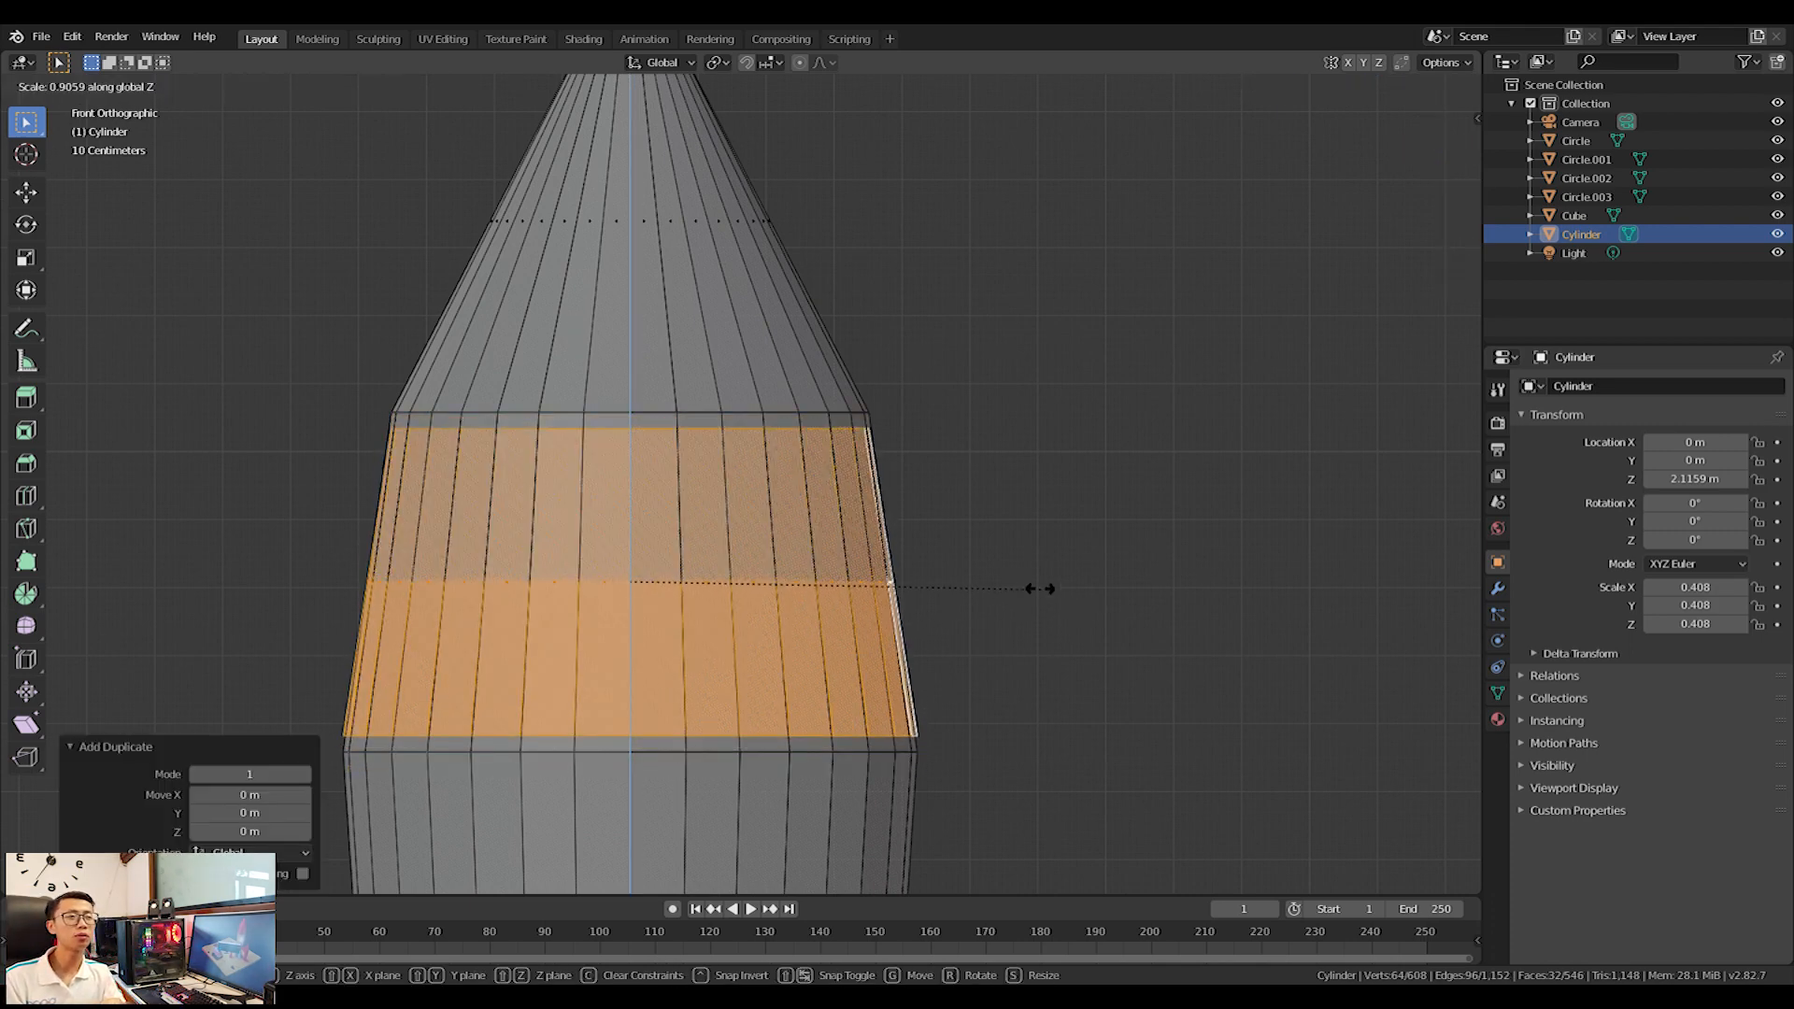
pyautogui.press('Escape')
pyautogui.press('s')
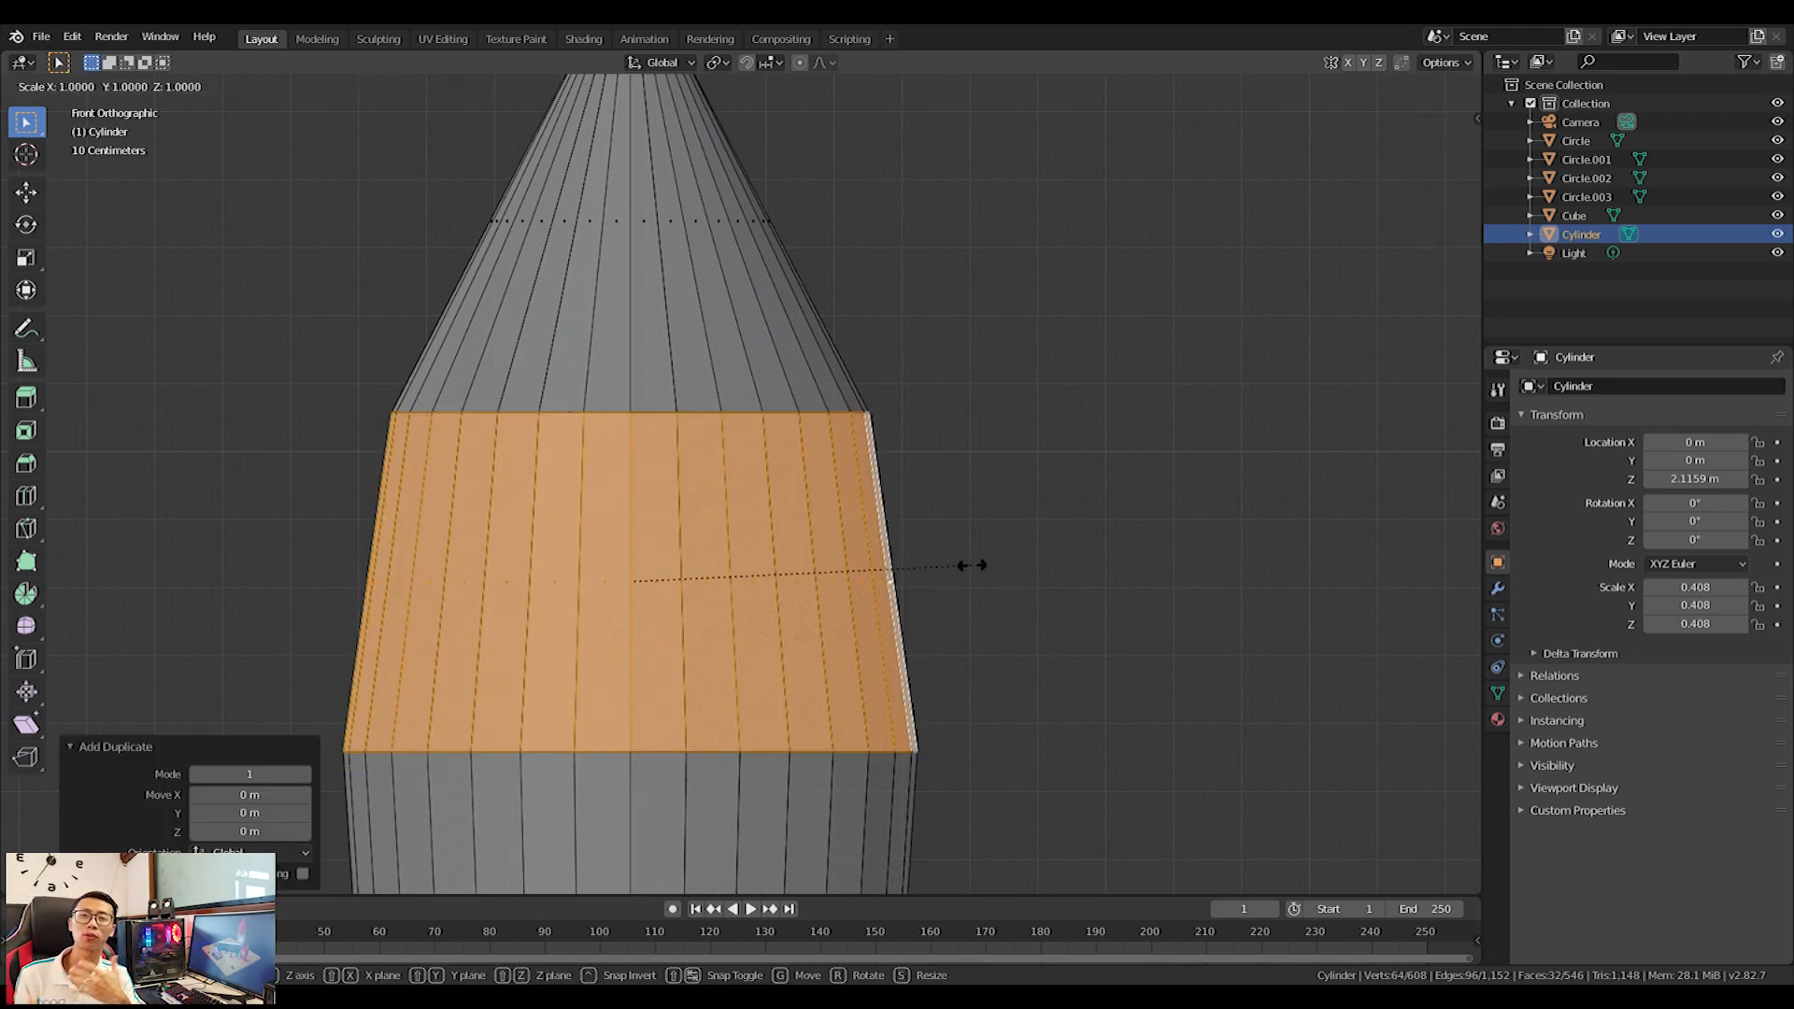
pyautogui.press('z')
pyautogui.click(641, 533)
pyautogui.click(125, 86)
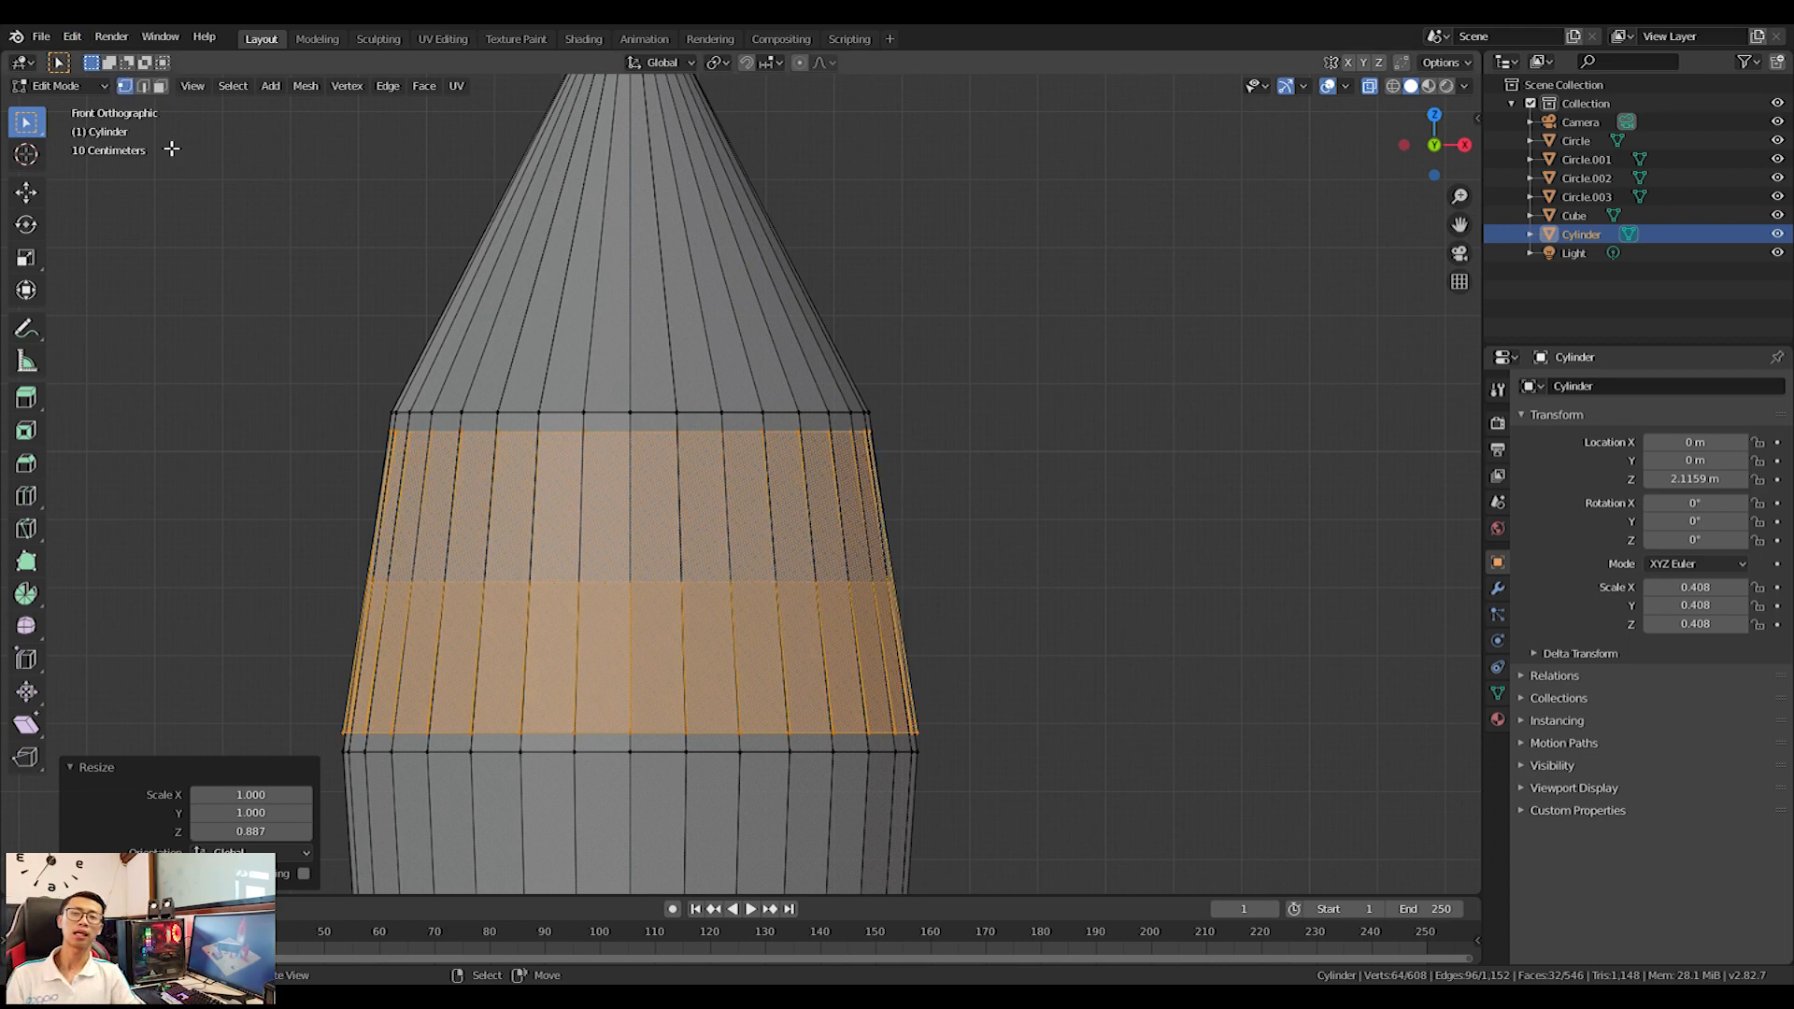
# Try to shorten the duplicated upper band by moving its lower vertex ring up 0.407 m along Z.
pyautogui.hotkey('alt', 'a')
pyautogui.press('b')
pyautogui.moveTo(214, 658); pyautogui.dragTo(1061, 741)
pyautogui.press('g')
pyautogui.press('z')
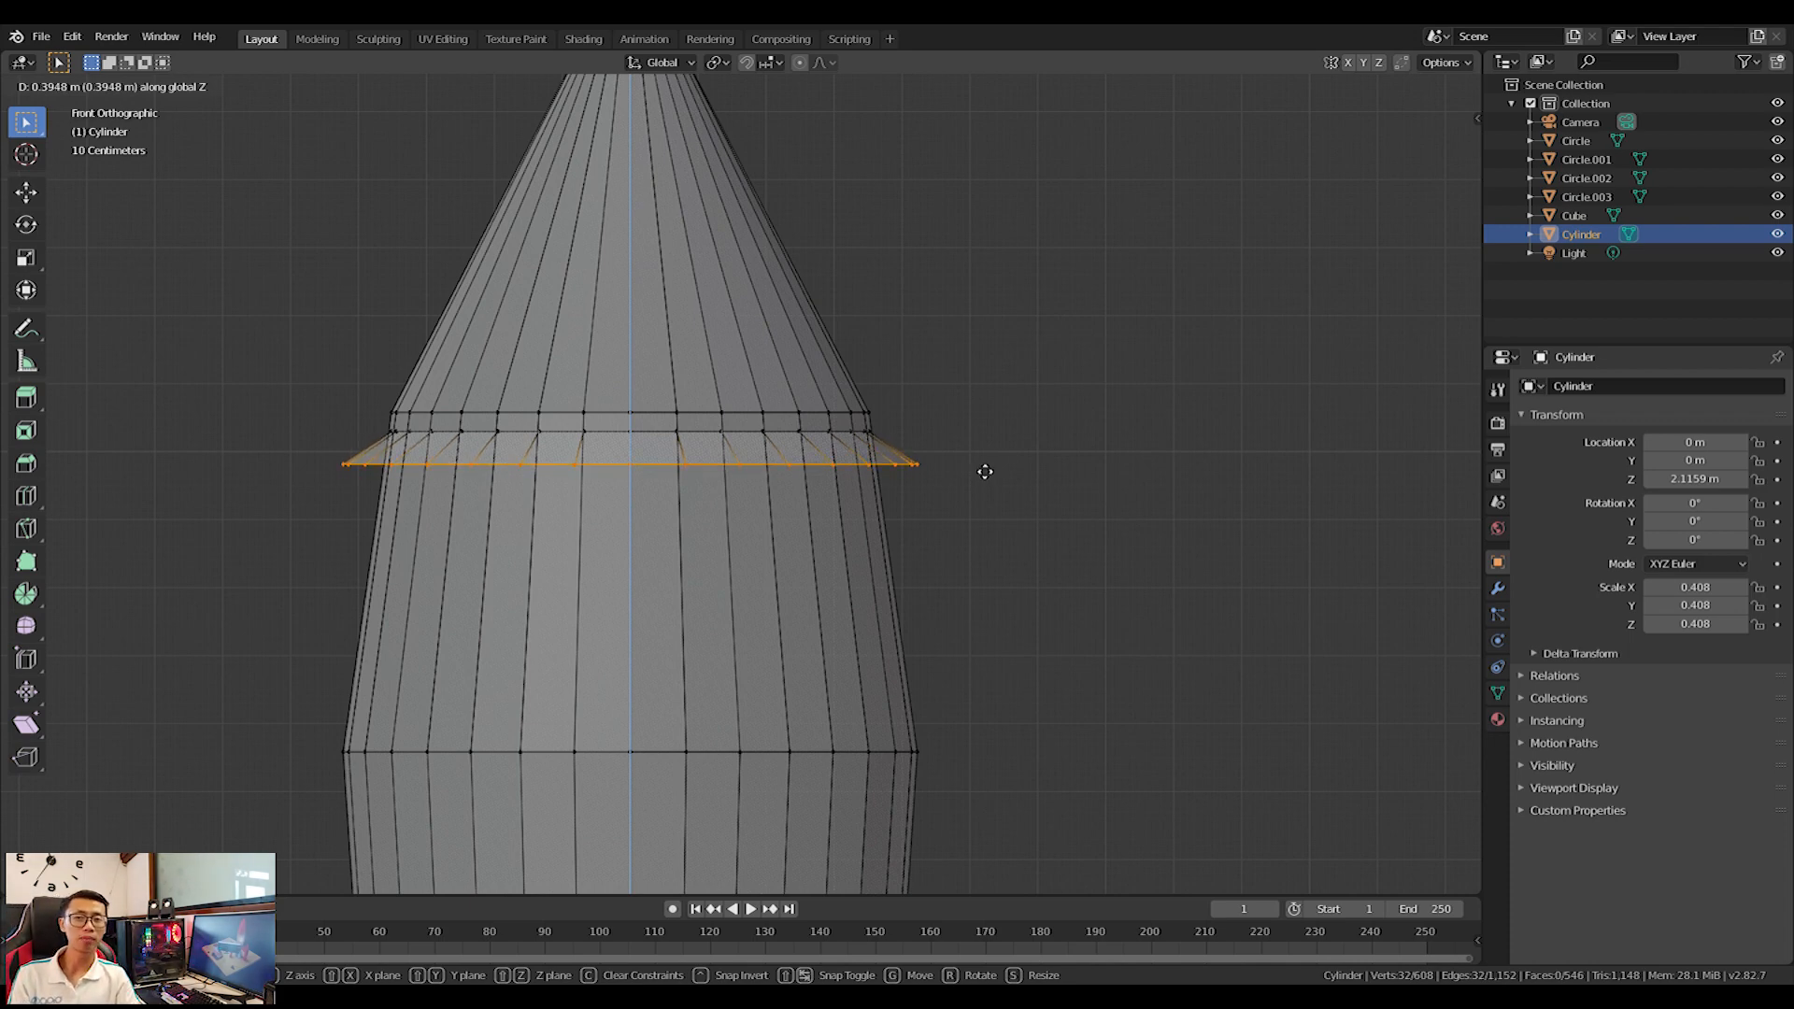
pyautogui.click(987, 472)
pyautogui.scroll(-6, 978, 464)
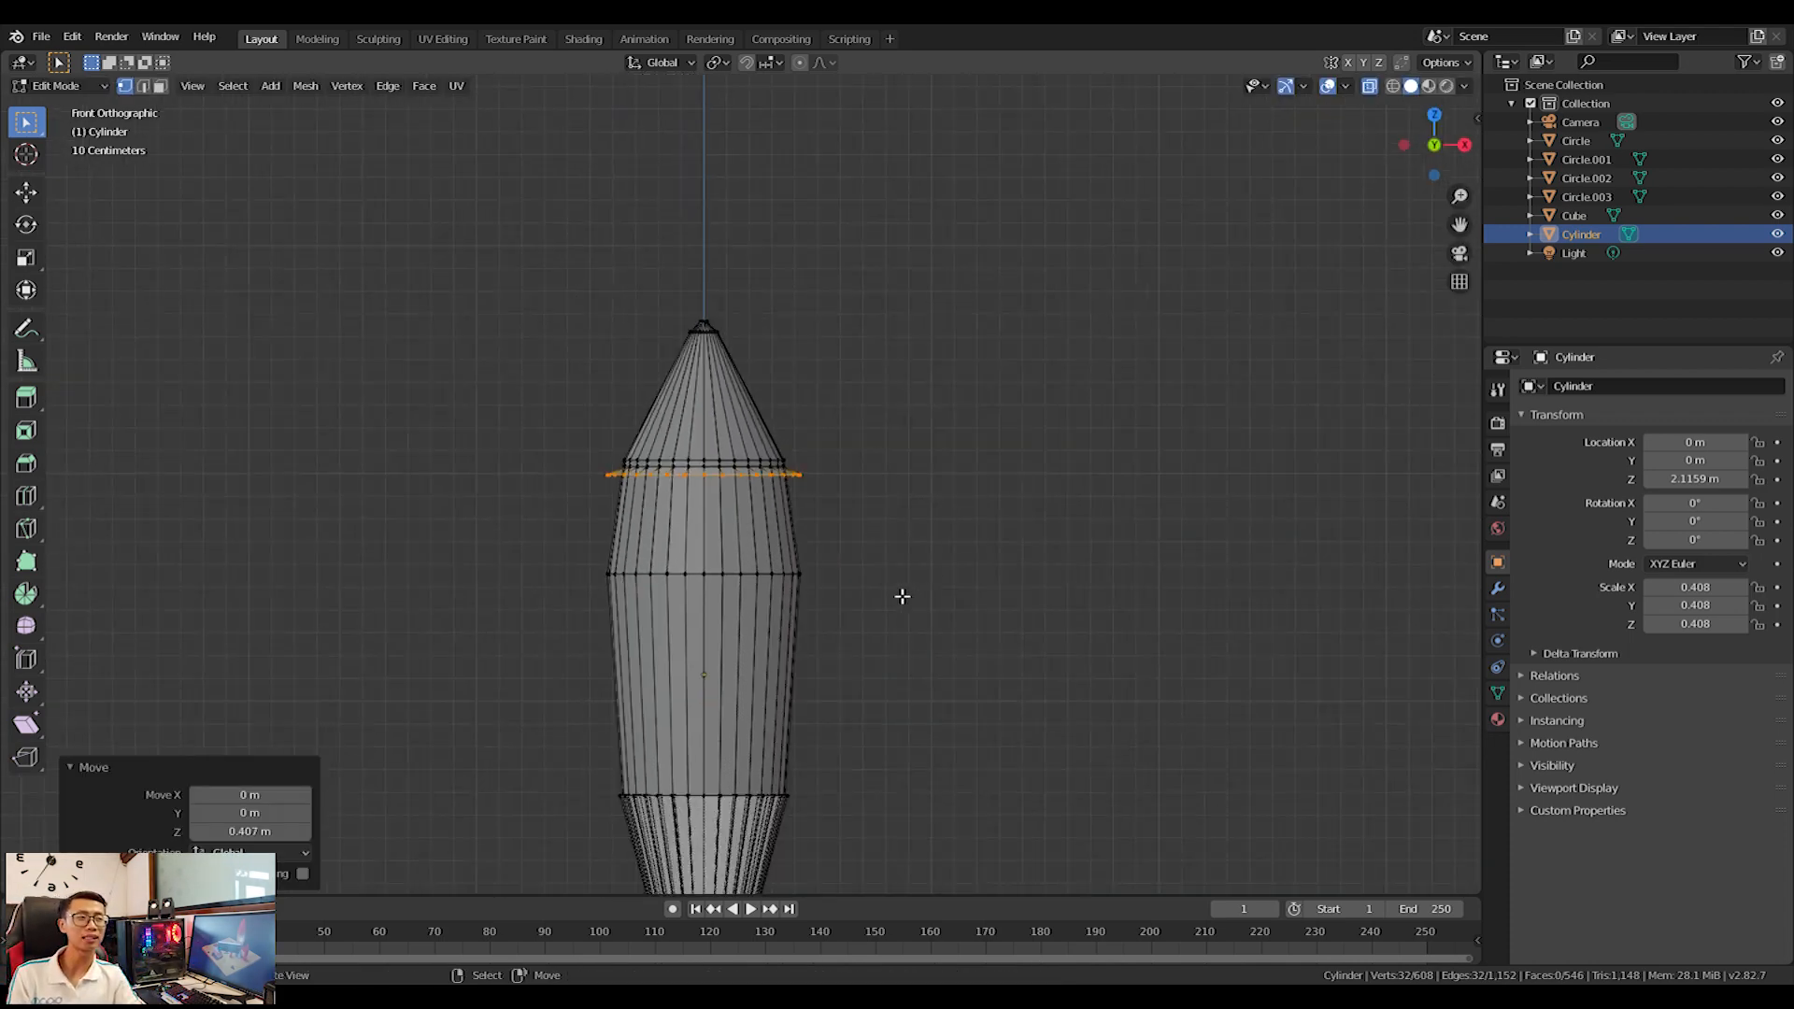
pyautogui.scroll(4, 910, 599)
pyautogui.keyDown('shift'); pyautogui.moveTo(818, 603); pyautogui.dragTo(831, 384, button='middle'); pyautogui.keyUp('shift')
# Undo the lower ring's move and the upper band's Z scaling and duplication.
pyautogui.hotkey('ctrl', 'z')
pyautogui.hotkey('ctrl', 'z')
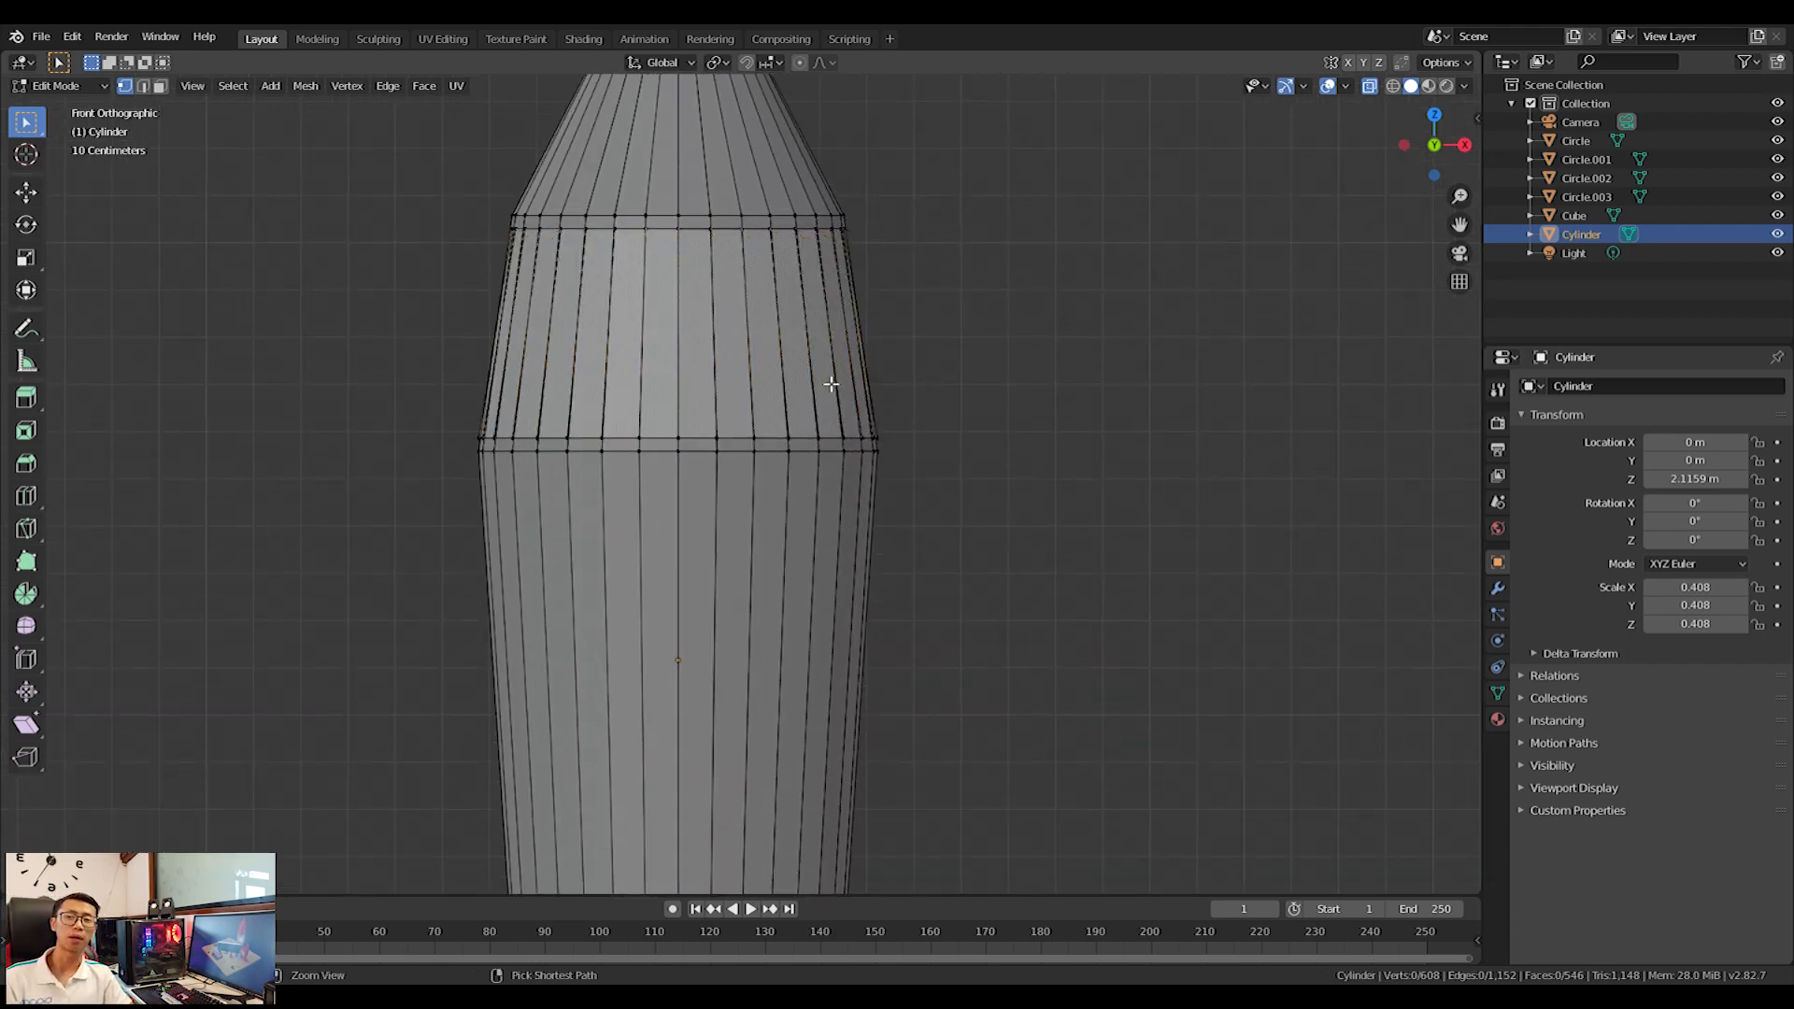
pyautogui.hotkey('ctrl', 'z')
pyautogui.hotkey('ctrl', 'z')
pyautogui.hotkey('ctrl', 'z')
pyautogui.hotkey('ctrl', 'z')
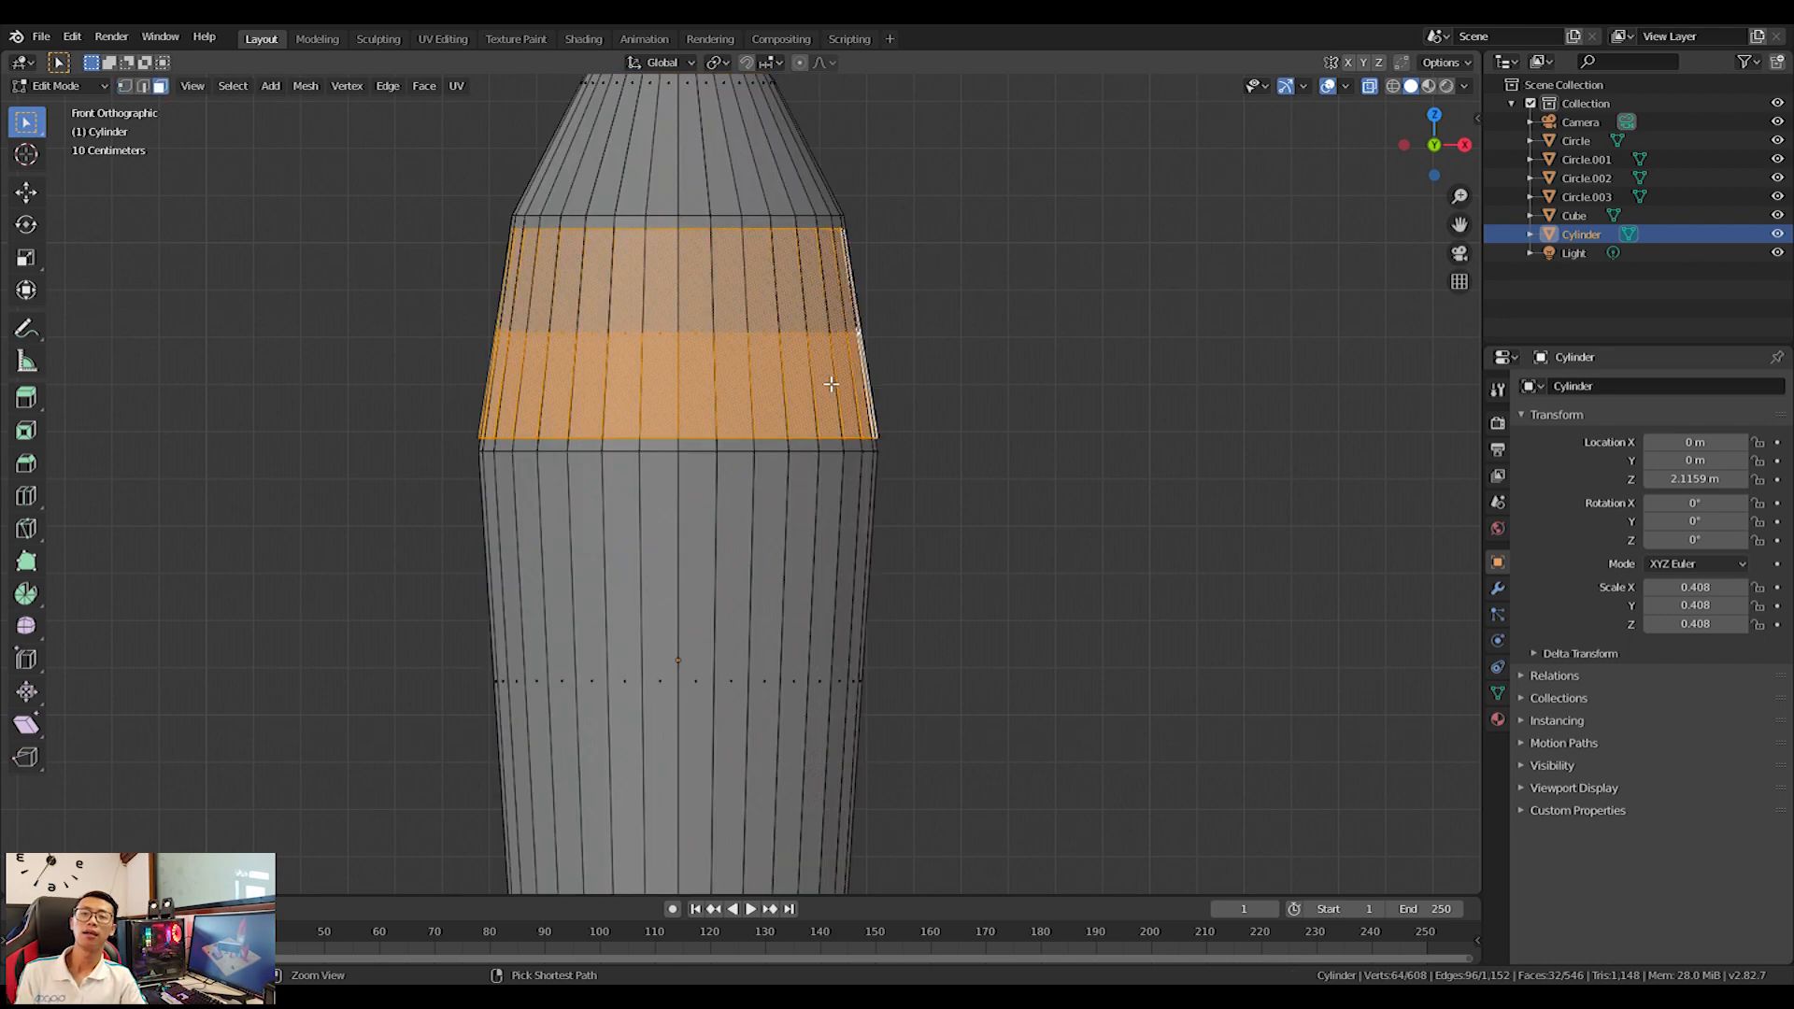
# Select the face loop of the long body section below the widest ring, duplicate it in place and scale it by 0.279 along Z.
pyautogui.moveTo(349, 552); pyautogui.dragTo(1191, 753)
pyautogui.hotkey('shift', 'd')
pyautogui.press('Escape')
pyautogui.press('s')
pyautogui.press('z')
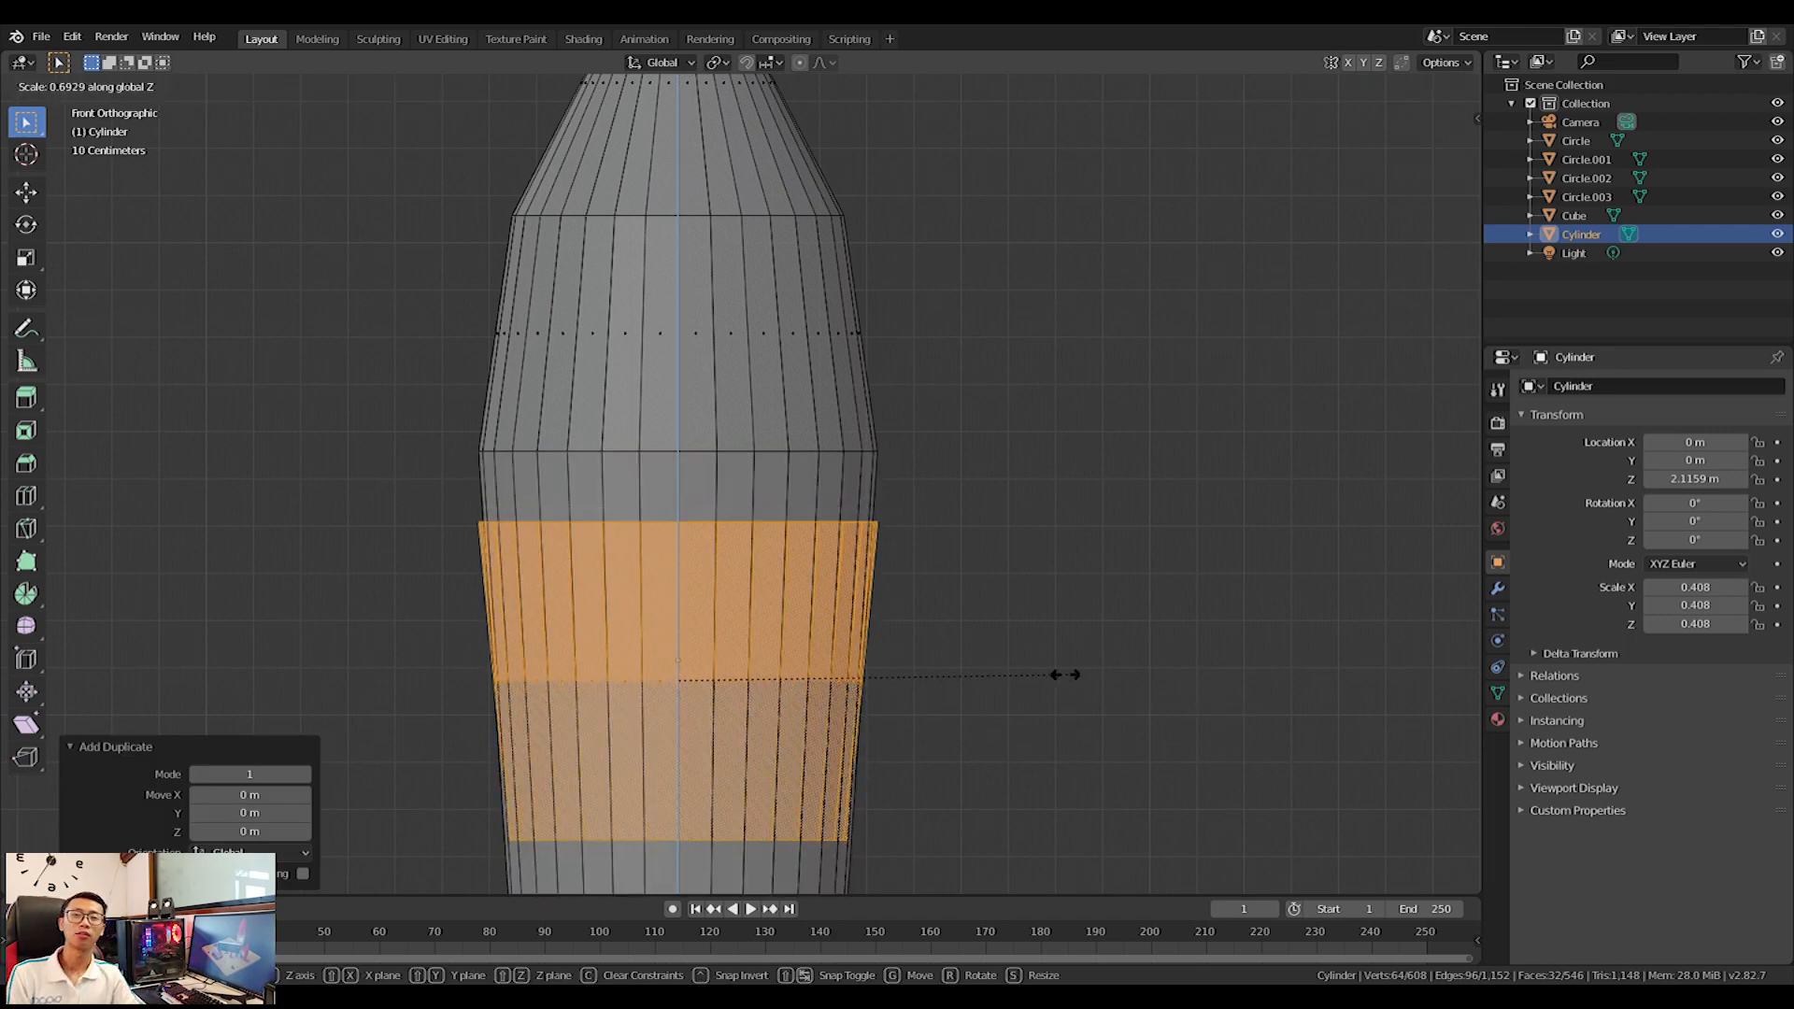
pyautogui.click(831, 632)
# Move the duplicated band up 0.351 m along Z to the widest ring and scale it by 0.966.
pyautogui.press('g')
pyautogui.press('z')
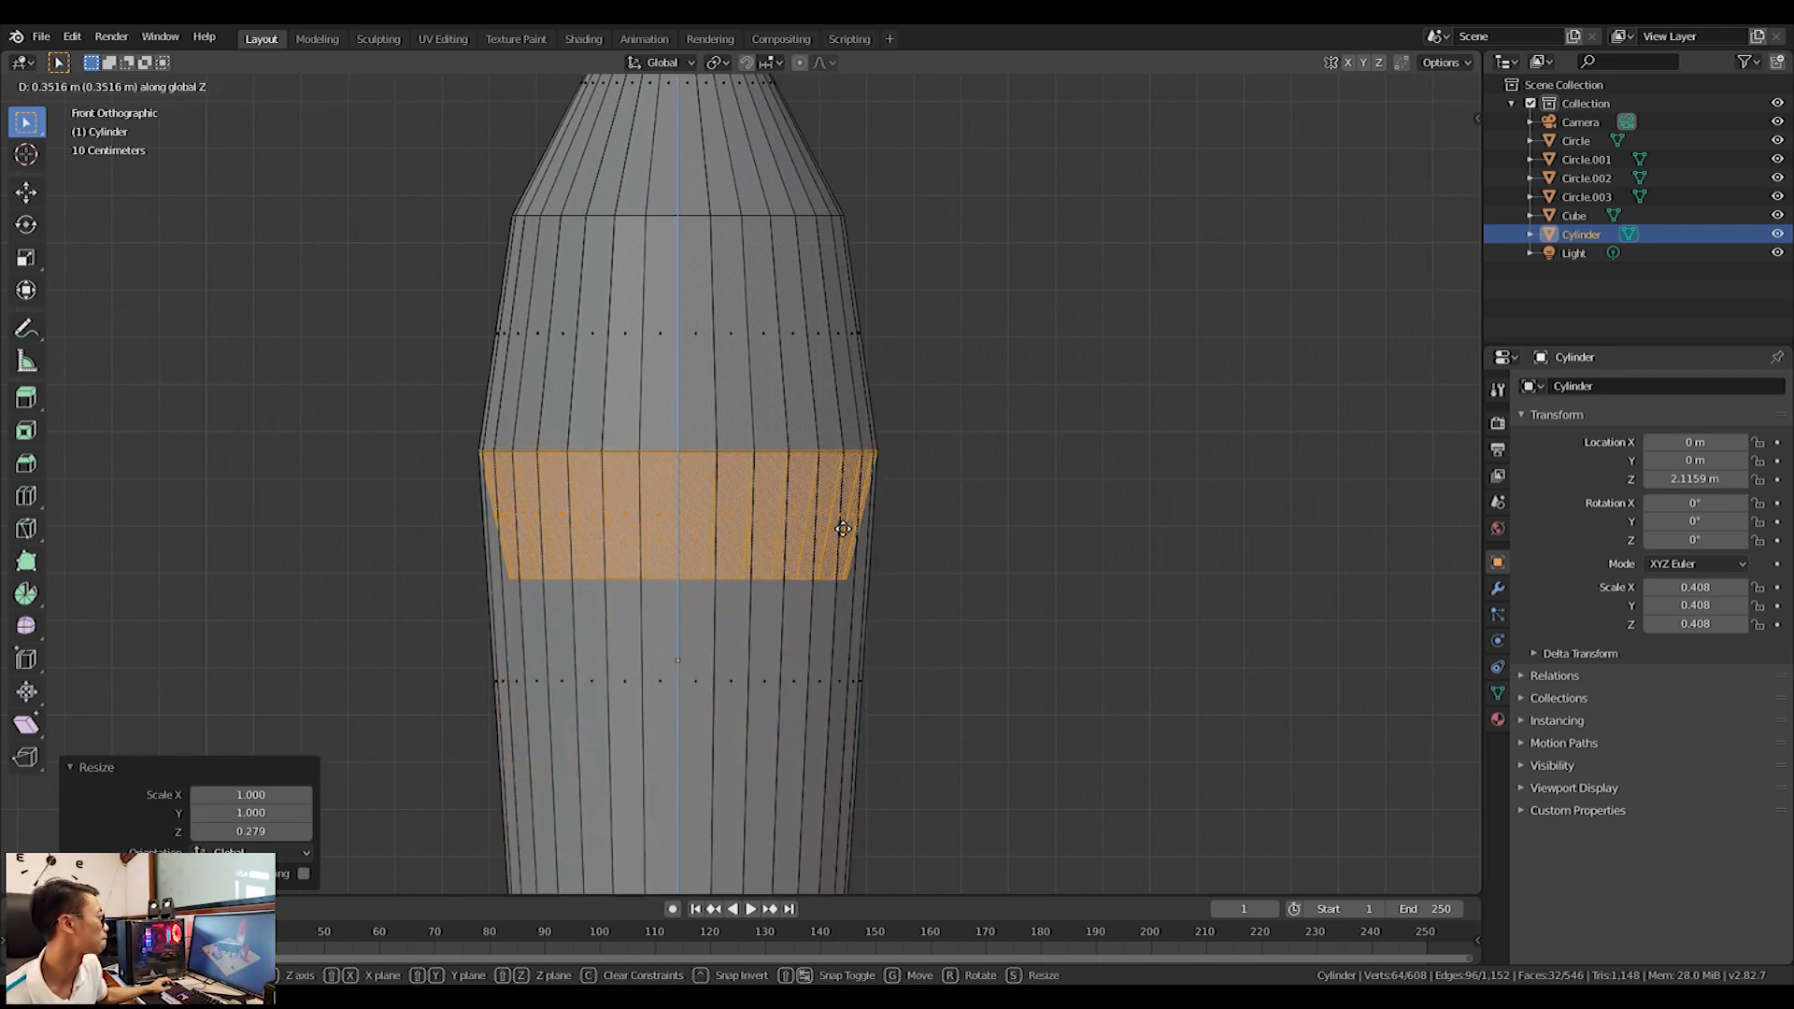
pyautogui.click(842, 531)
pyautogui.press('s')
pyautogui.press('z')
pyautogui.rightClick(1119, 525)
pyautogui.press('s')
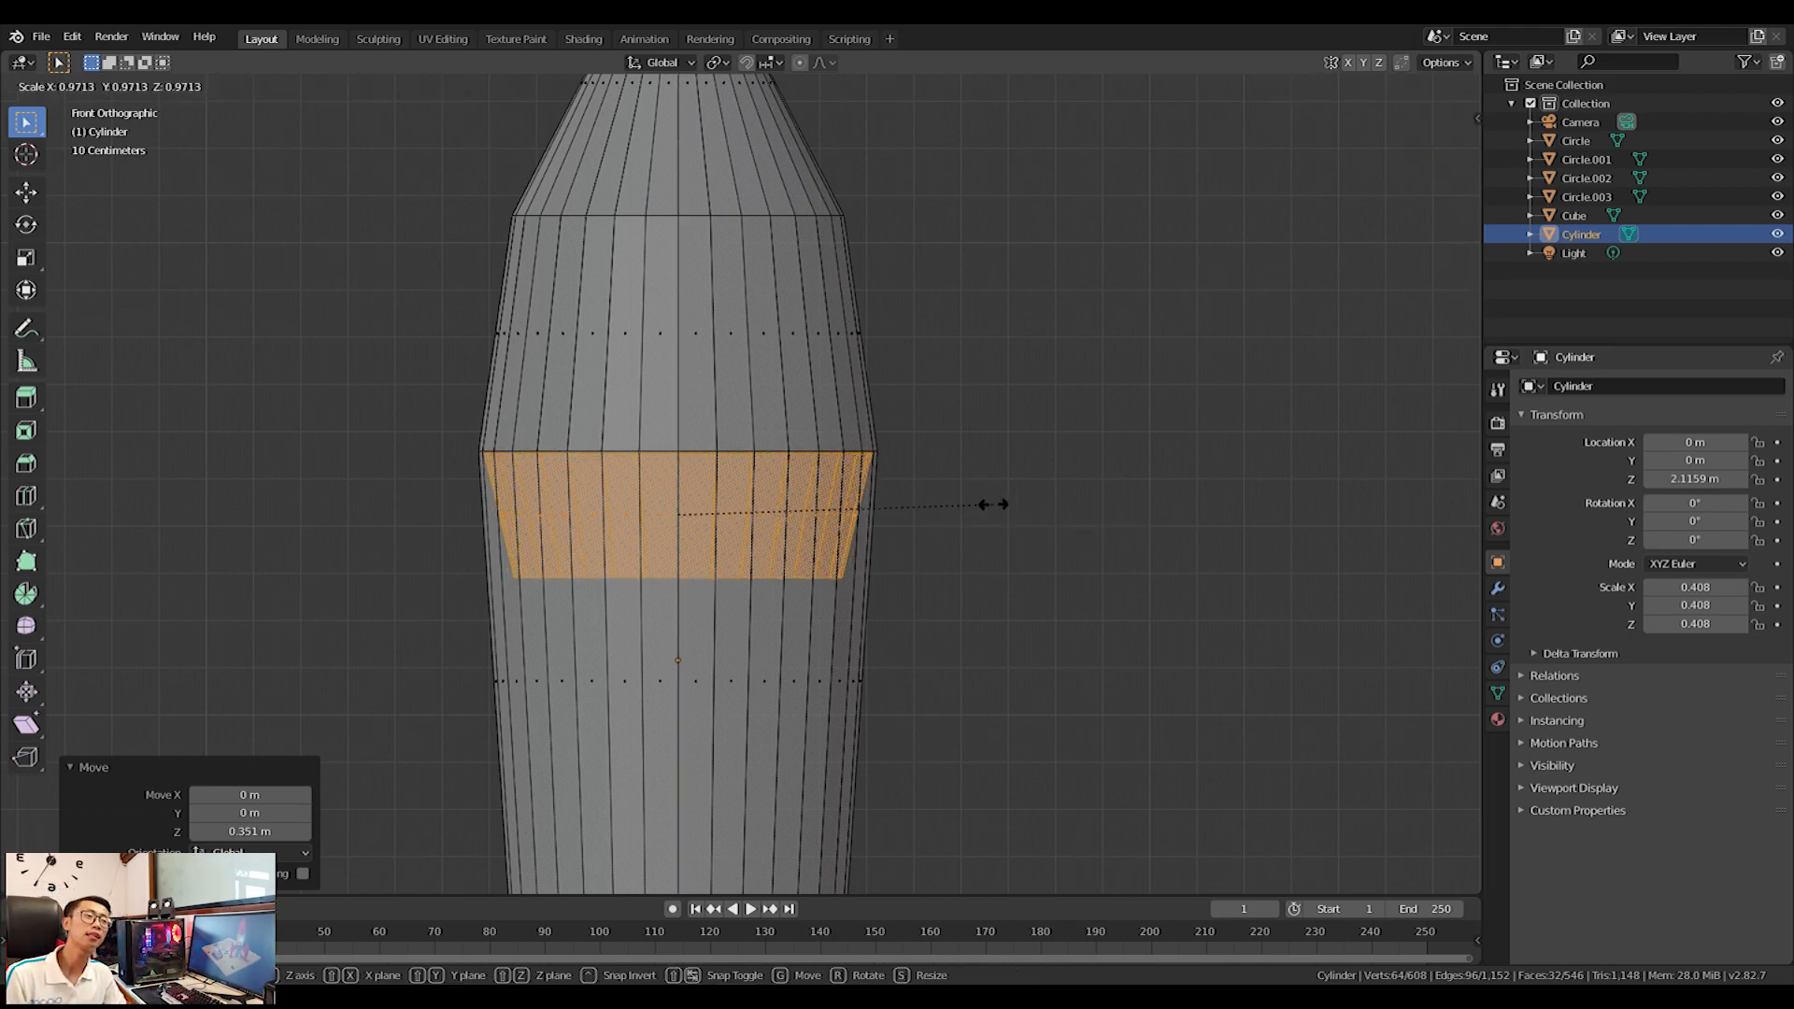
pyautogui.click(965, 500)
# Switch to vertex selection, select only the band's lower vertex ring and scale it by 1.153.
pyautogui.scroll(2, 844, 598)
pyautogui.click(125, 86)
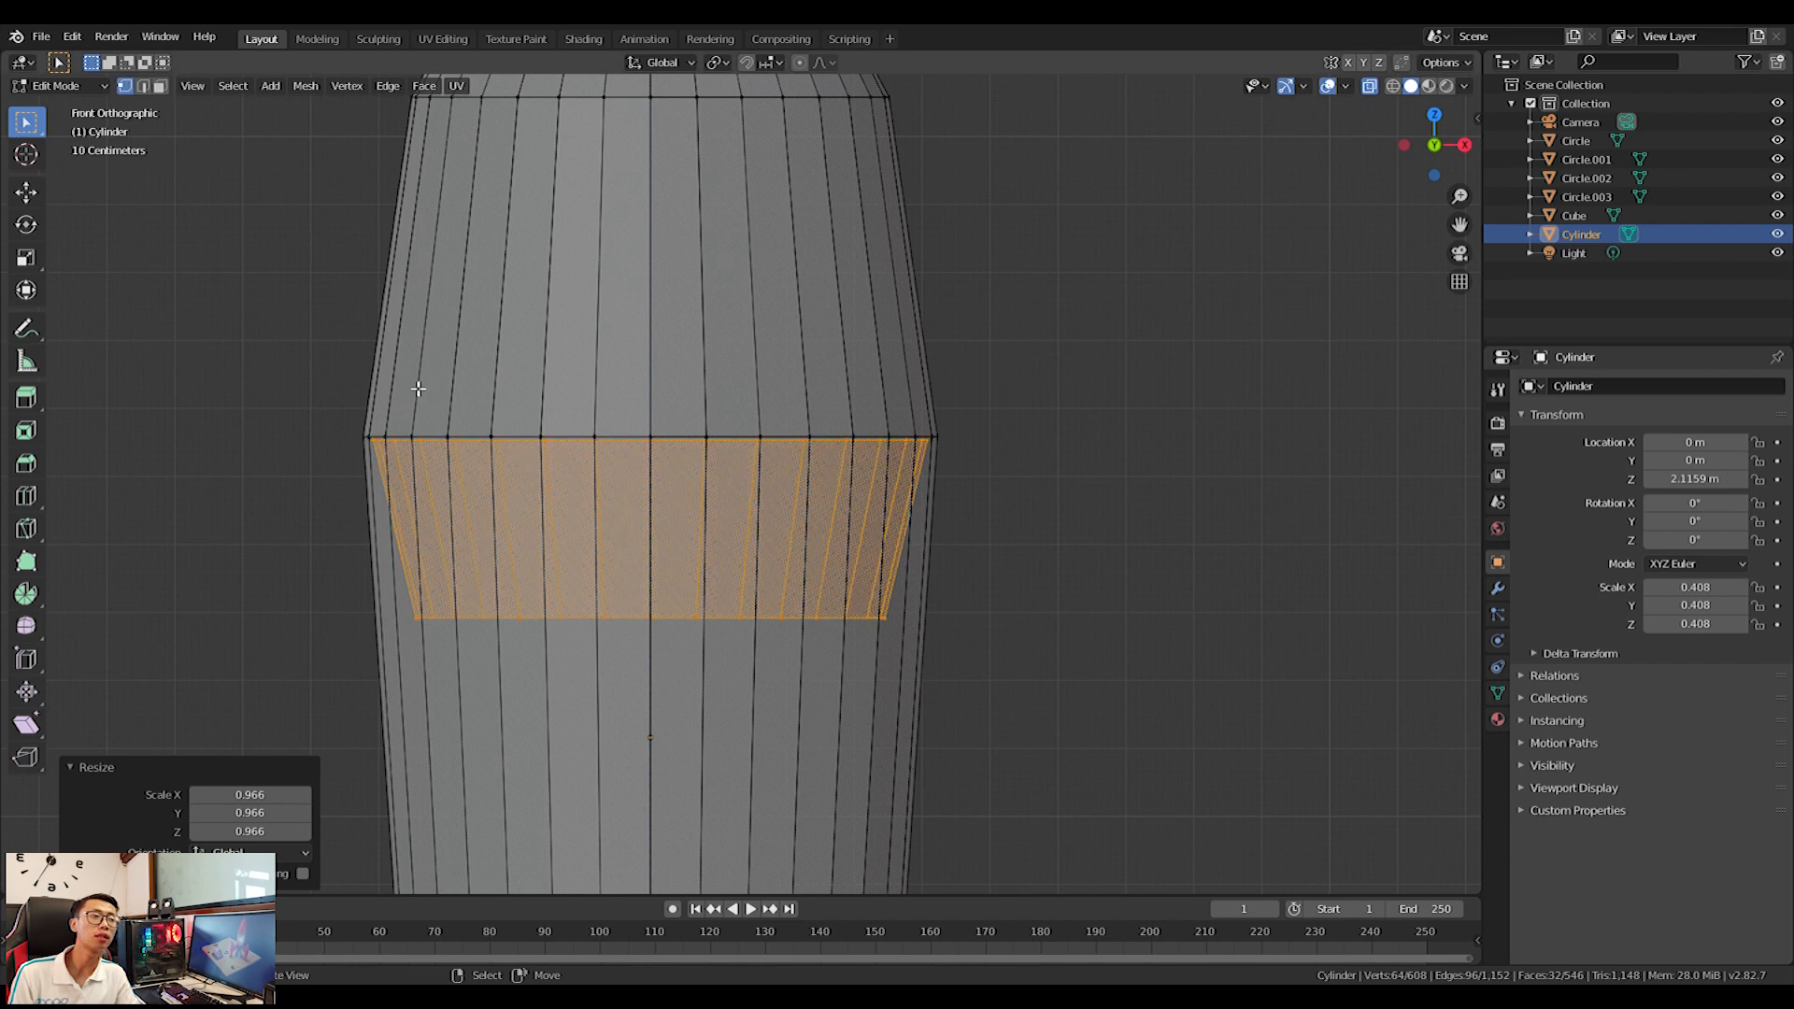
pyautogui.press('a')
pyautogui.press('a')
pyautogui.hotkey('alt', 'a')
pyautogui.moveTo(308, 556); pyautogui.dragTo(1193, 701)
pyautogui.press('s')
pyautogui.click(532, 739)
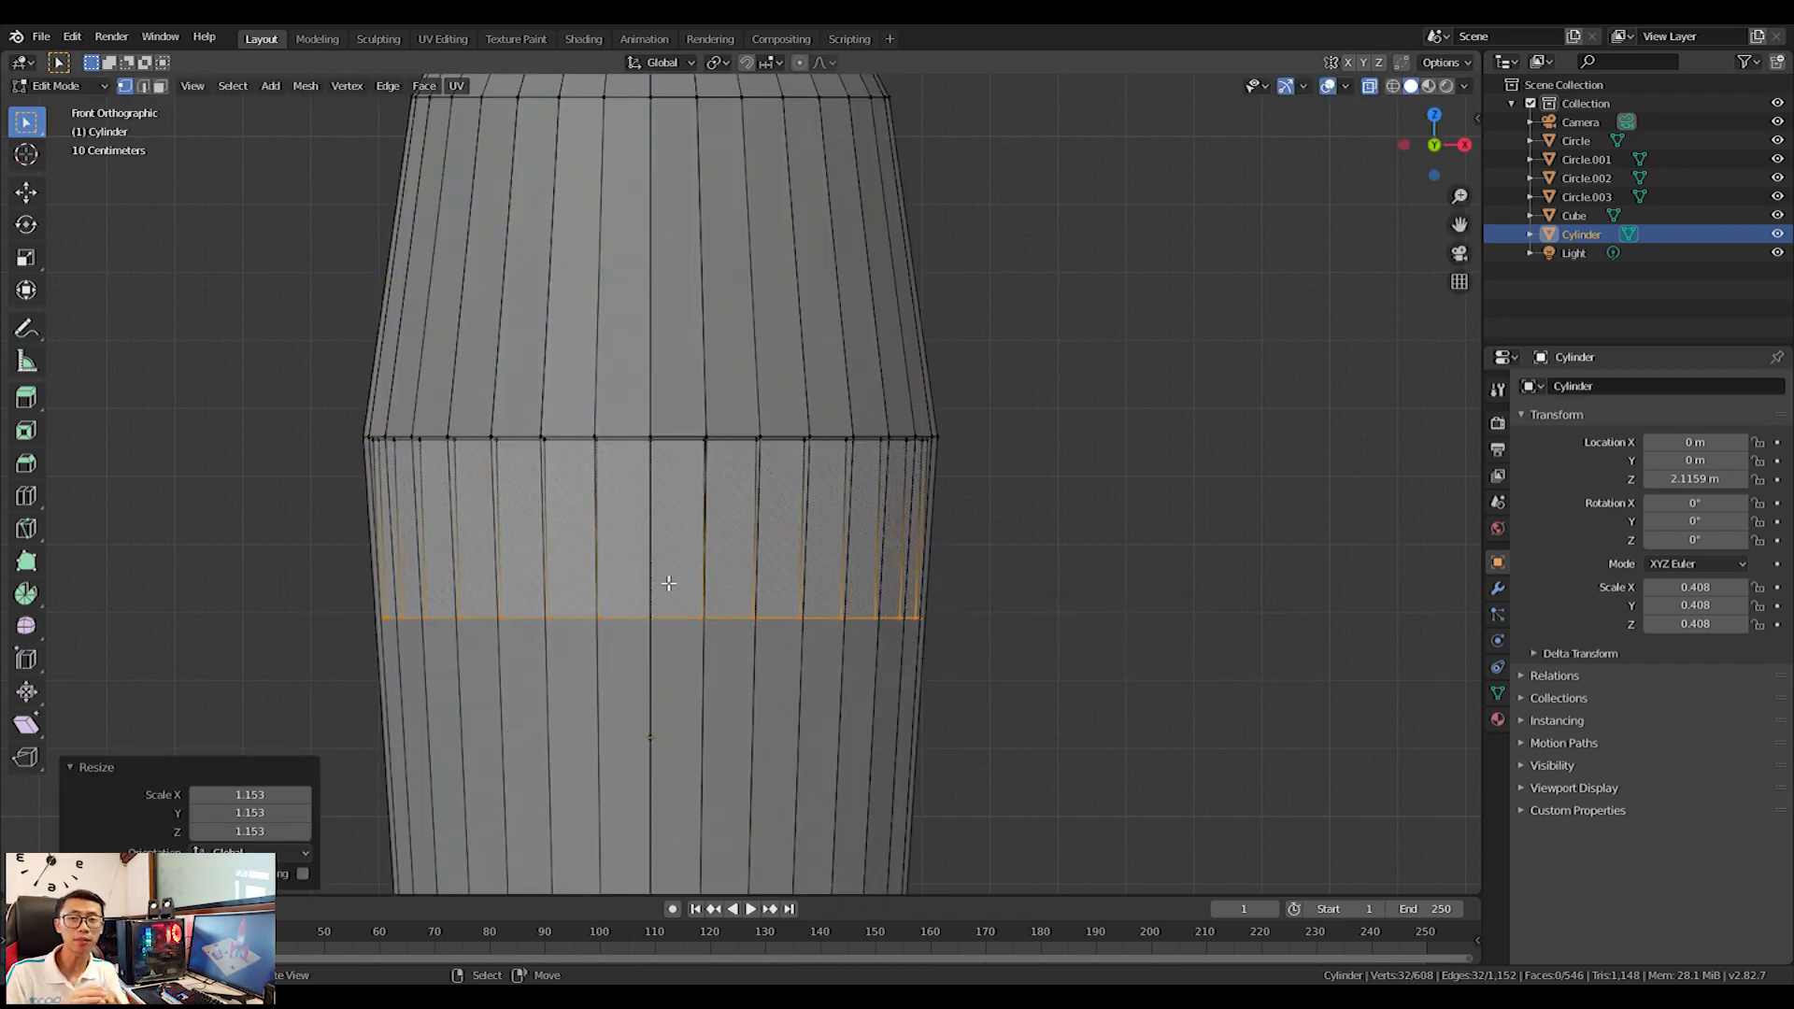
# Select the whole band loop and stretch it by 1.031 along Z.
pyautogui.scroll(3, 696, 474)
pyautogui.keyDown('alt'); pyautogui.keyDown('shift'); pyautogui.click(424, 414); pyautogui.keyUp('shift'); pyautogui.keyUp('alt')
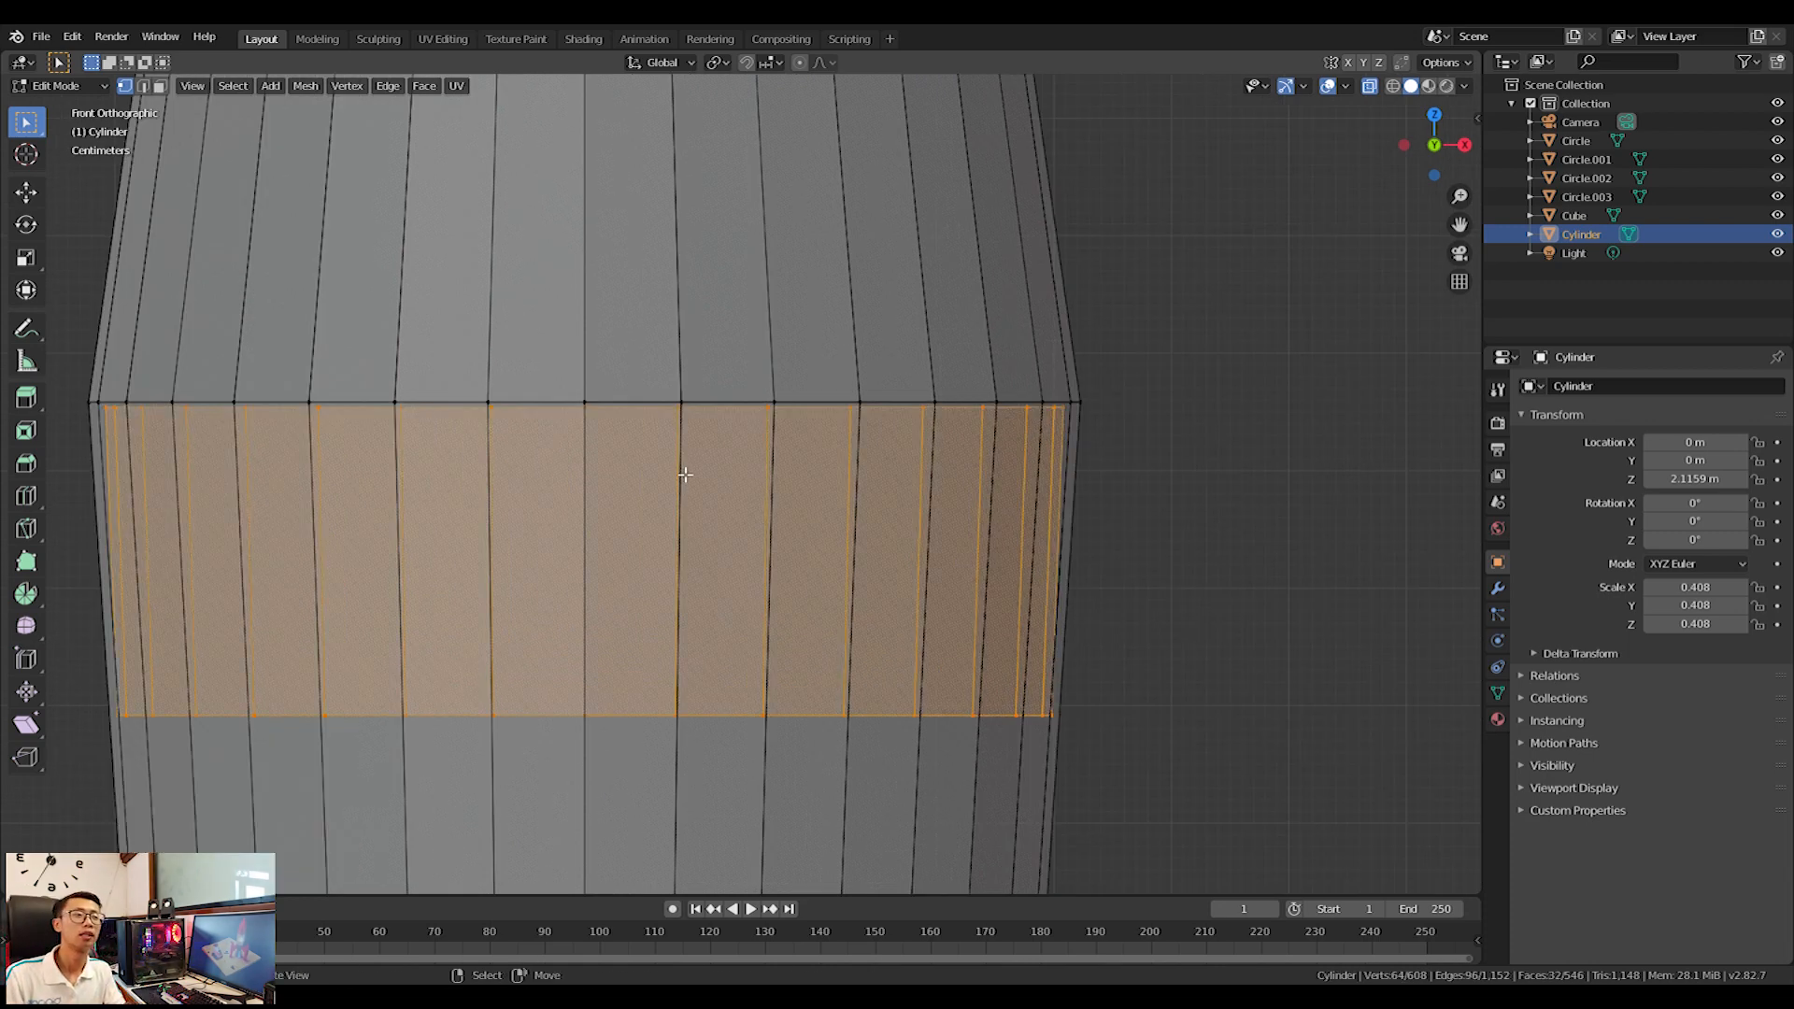
pyautogui.press('s')
pyautogui.press('z')
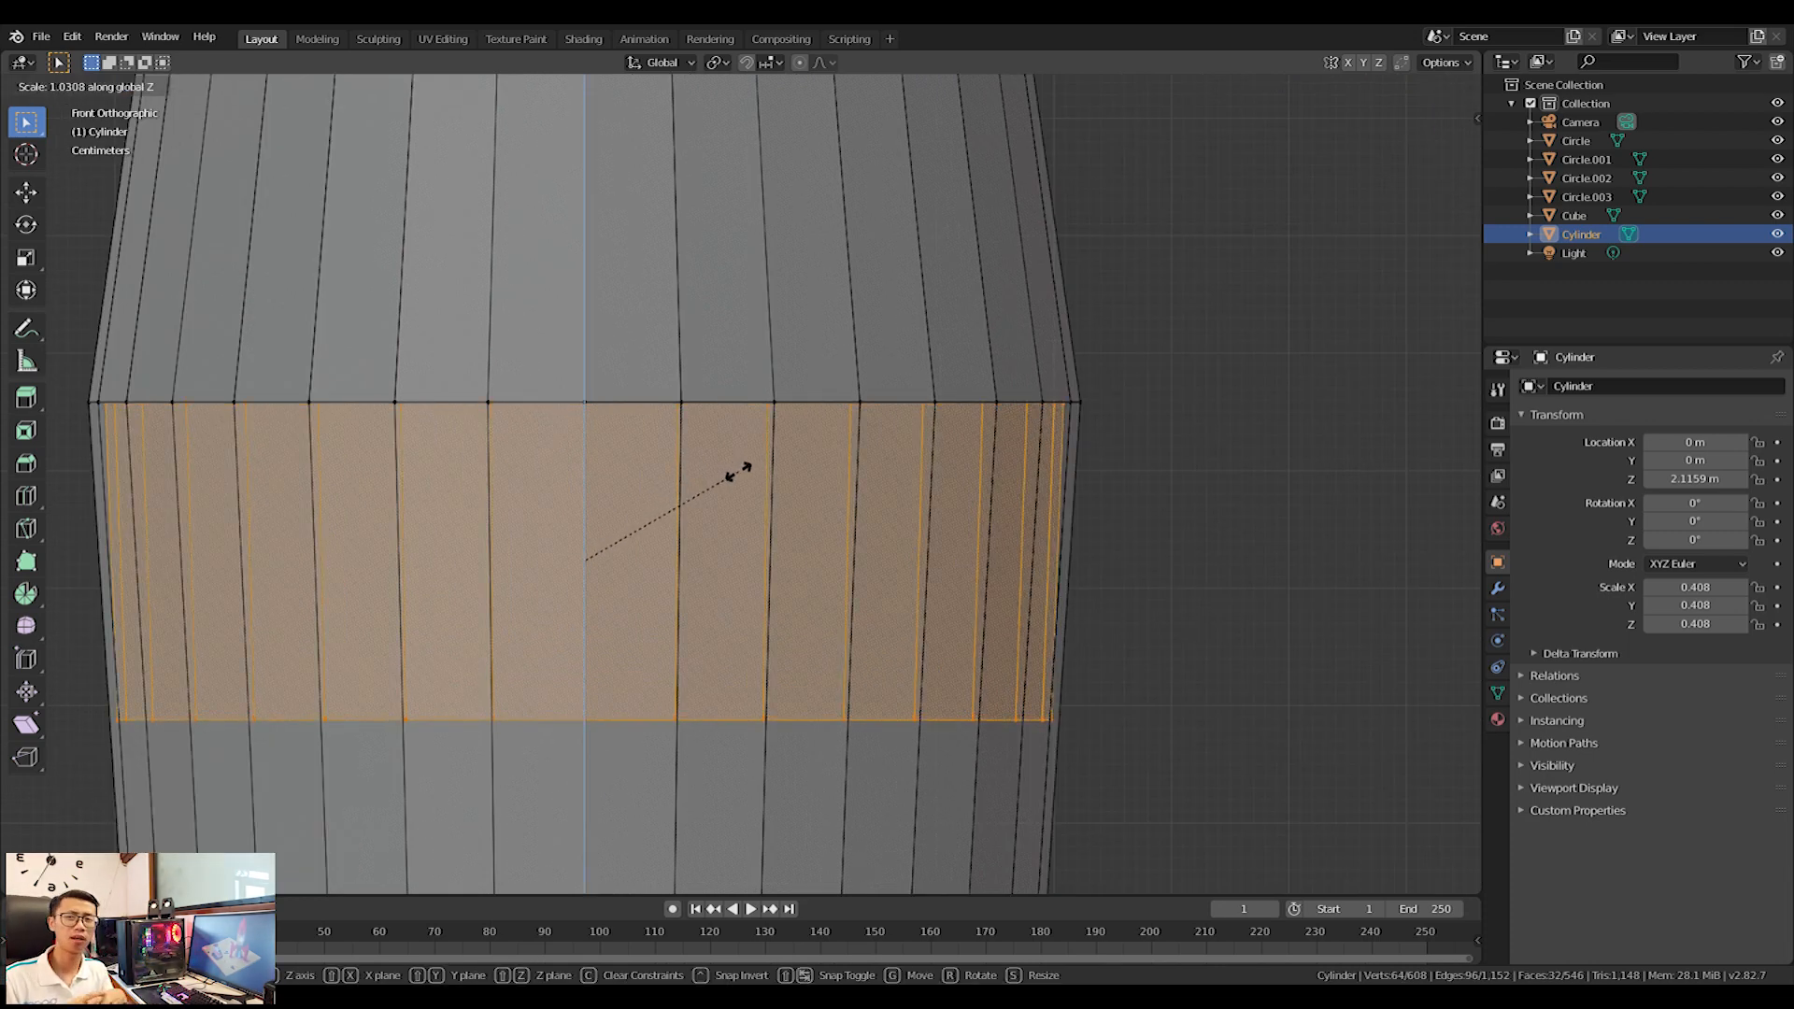
pyautogui.click(738, 472)
pyautogui.press('s')
pyautogui.rightClick(953, 505)
# Extrude the band's faces in place, scale them outward by 1.059 and reduce their height by 0.946 along Z.
pyautogui.press('e')
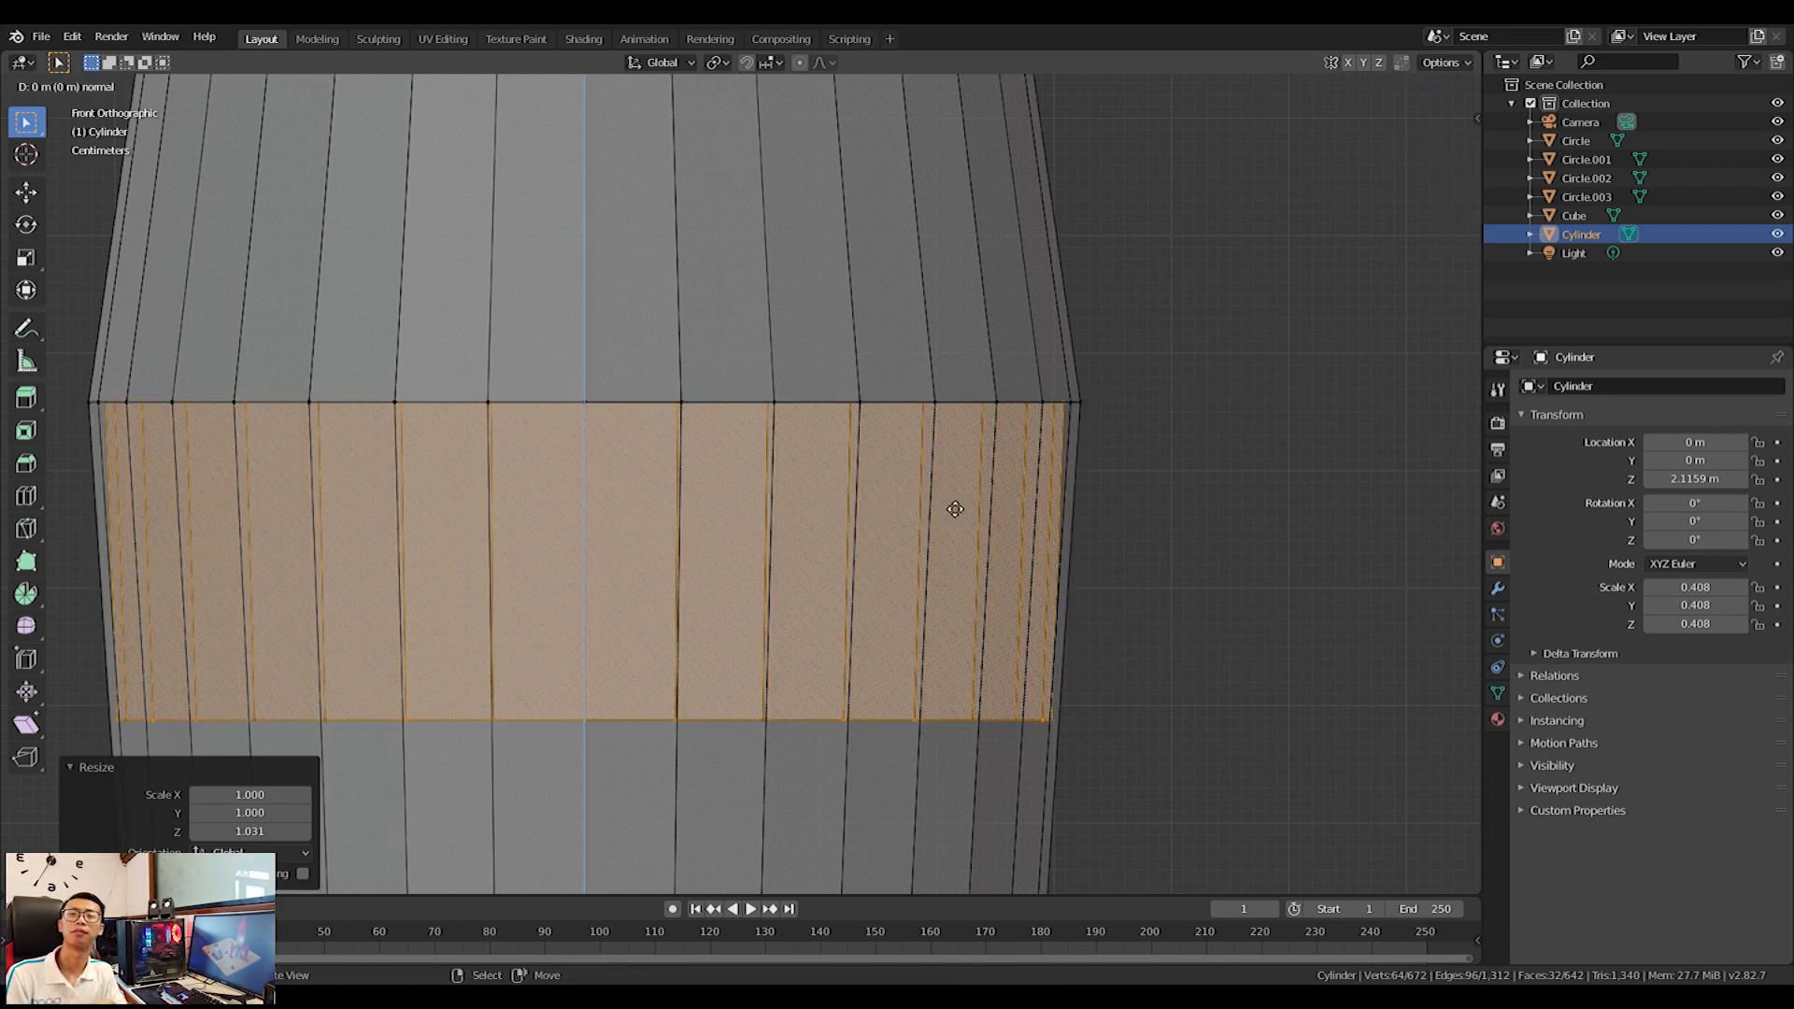
pyautogui.rightClick(955, 510)
pyautogui.press('s')
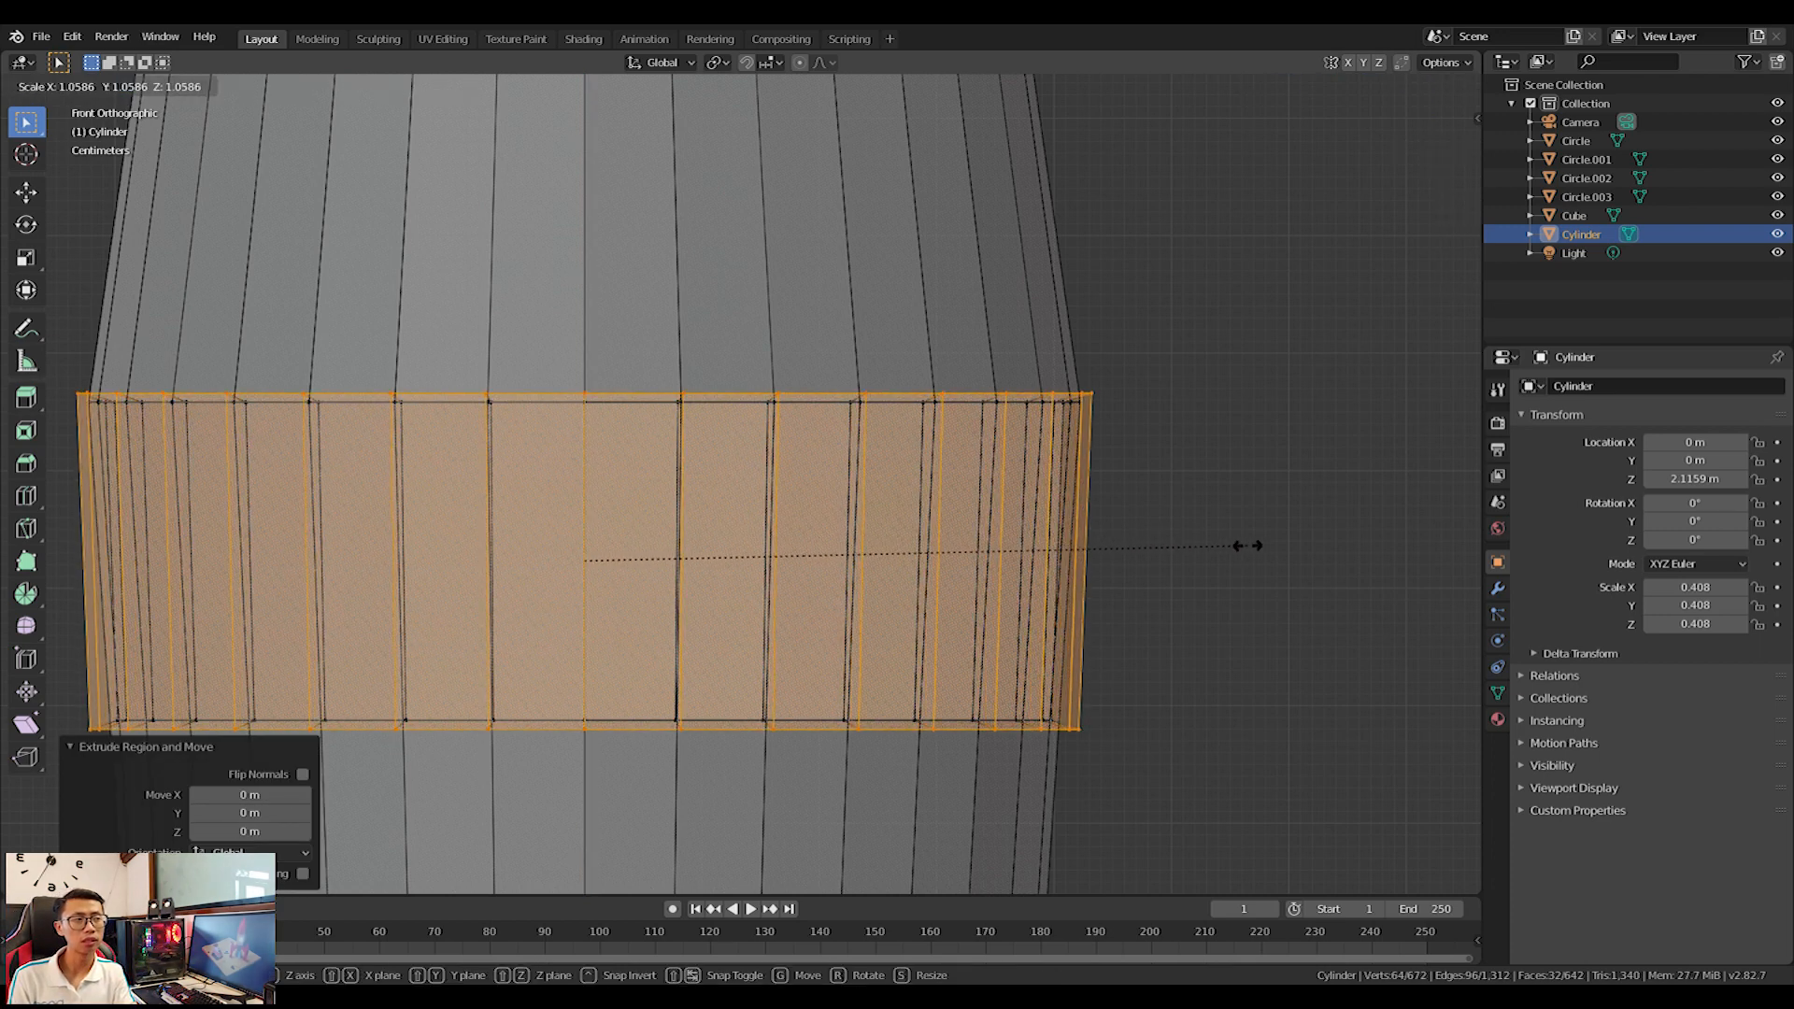
pyautogui.click(1249, 548)
pyautogui.press('s')
pyautogui.press('z')
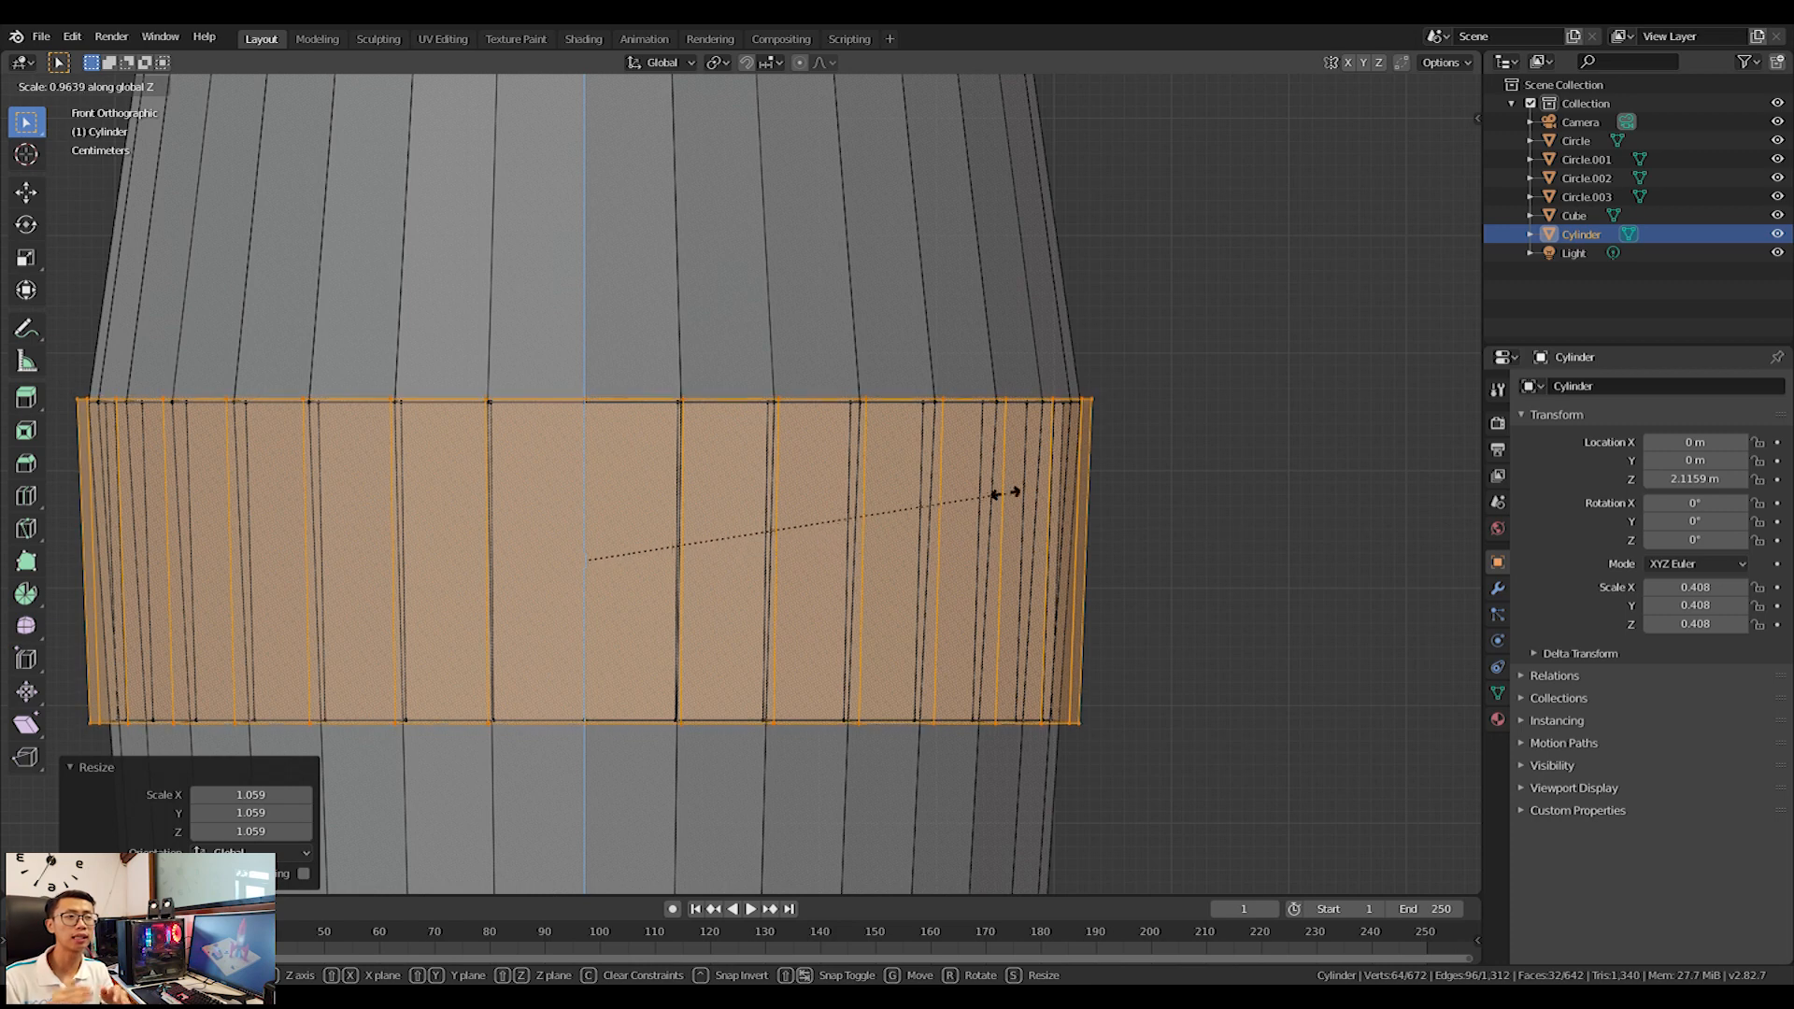
pyautogui.rightClick(886, 491)
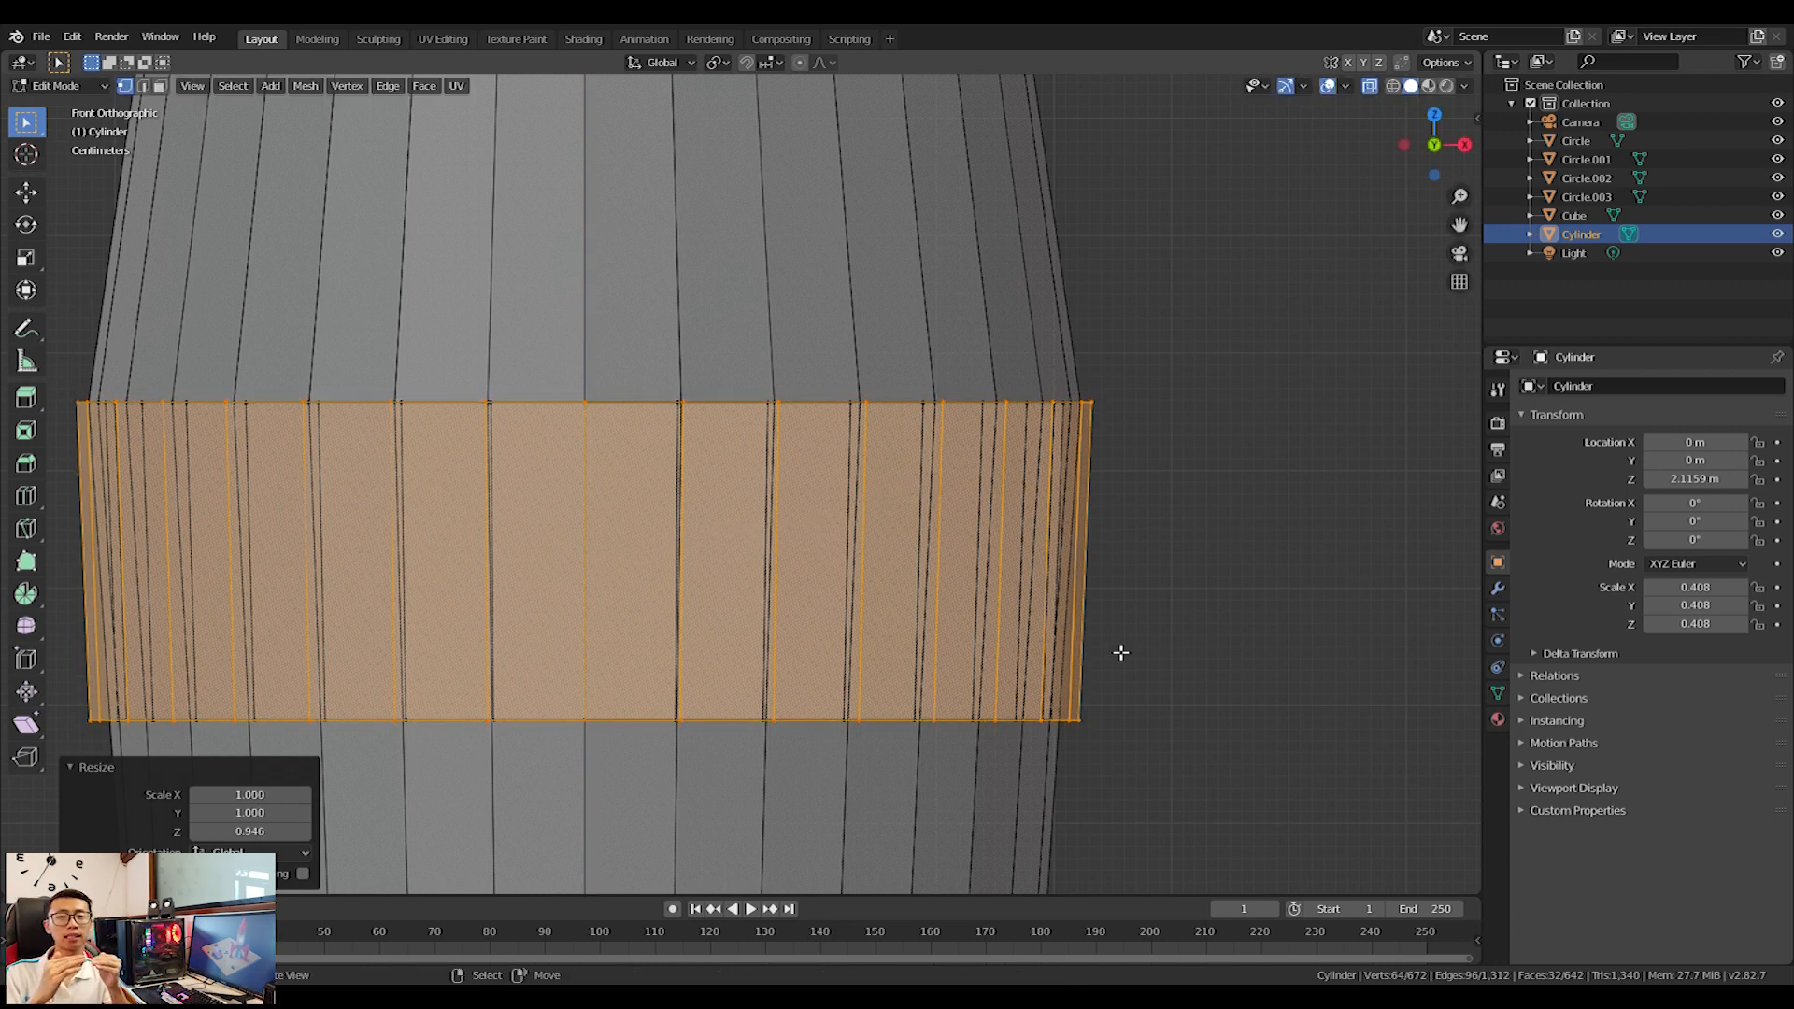
# Select the lower outer edge loop of the band and scale it slightly inward to follow the body's taper.
pyautogui.click(1101, 724)
pyautogui.keyDown('alt'); pyautogui.click(1076, 727); pyautogui.keyUp('alt')
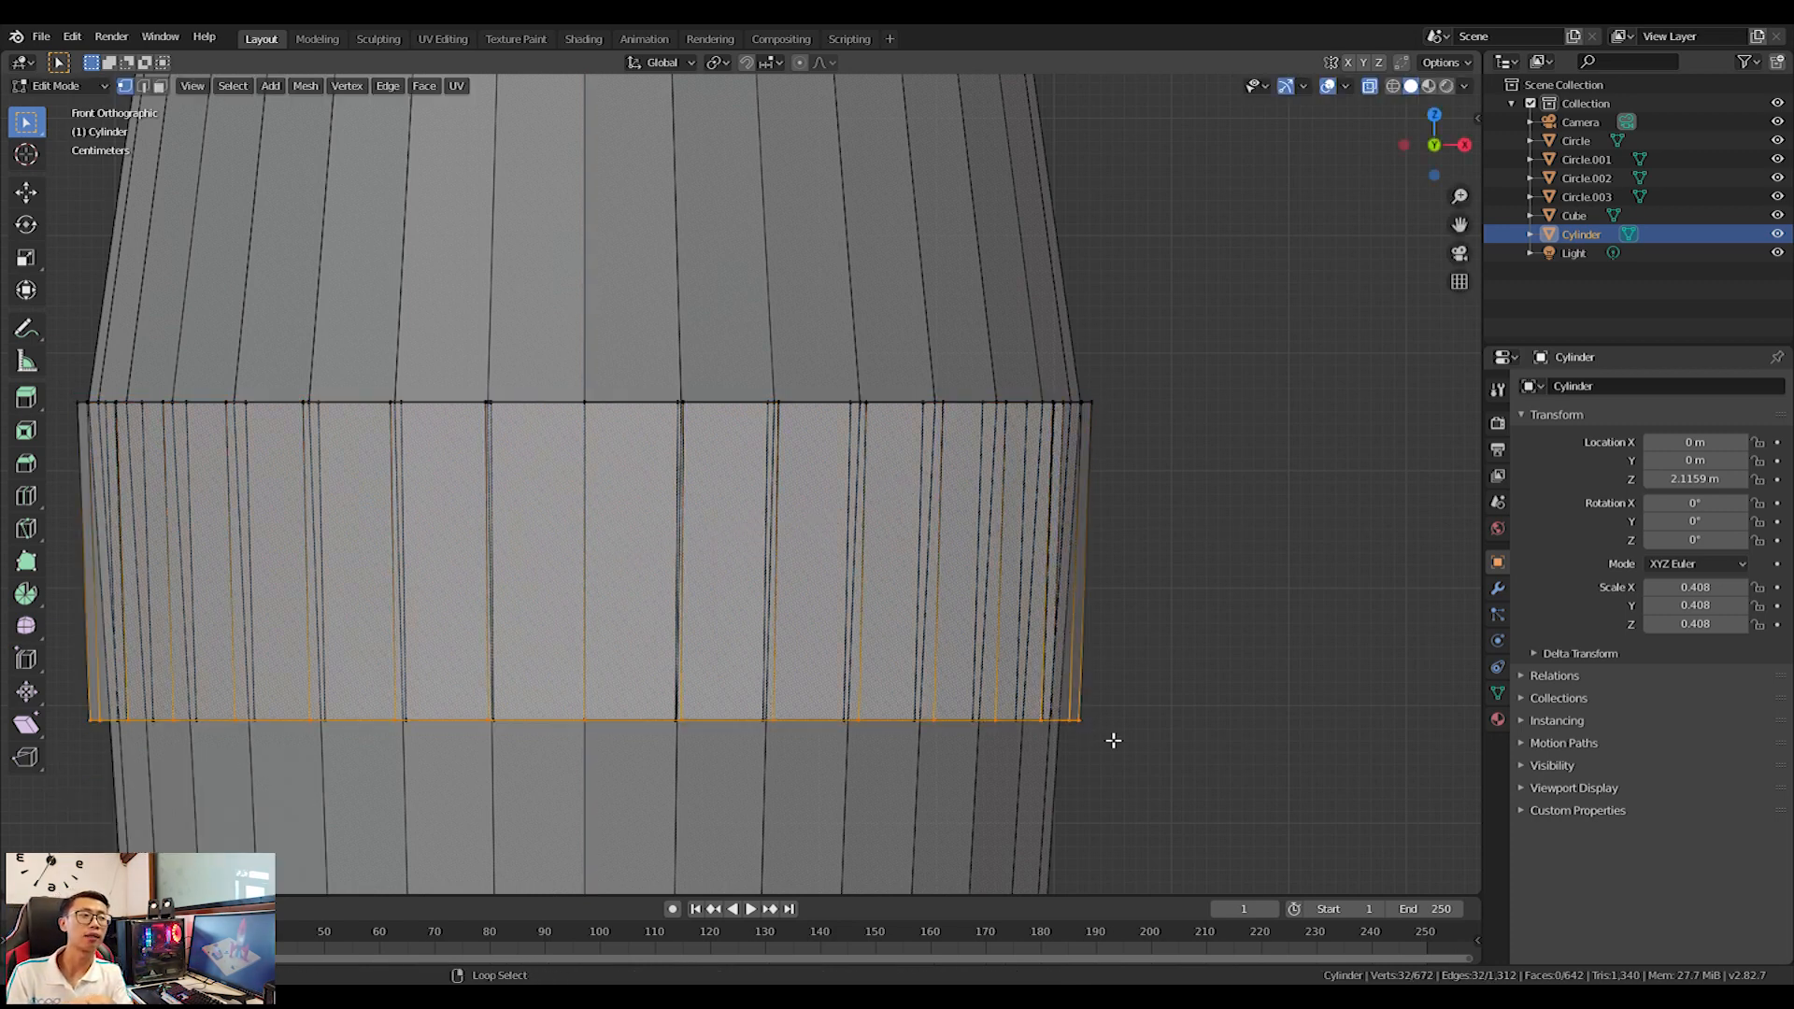
pyautogui.press('s')
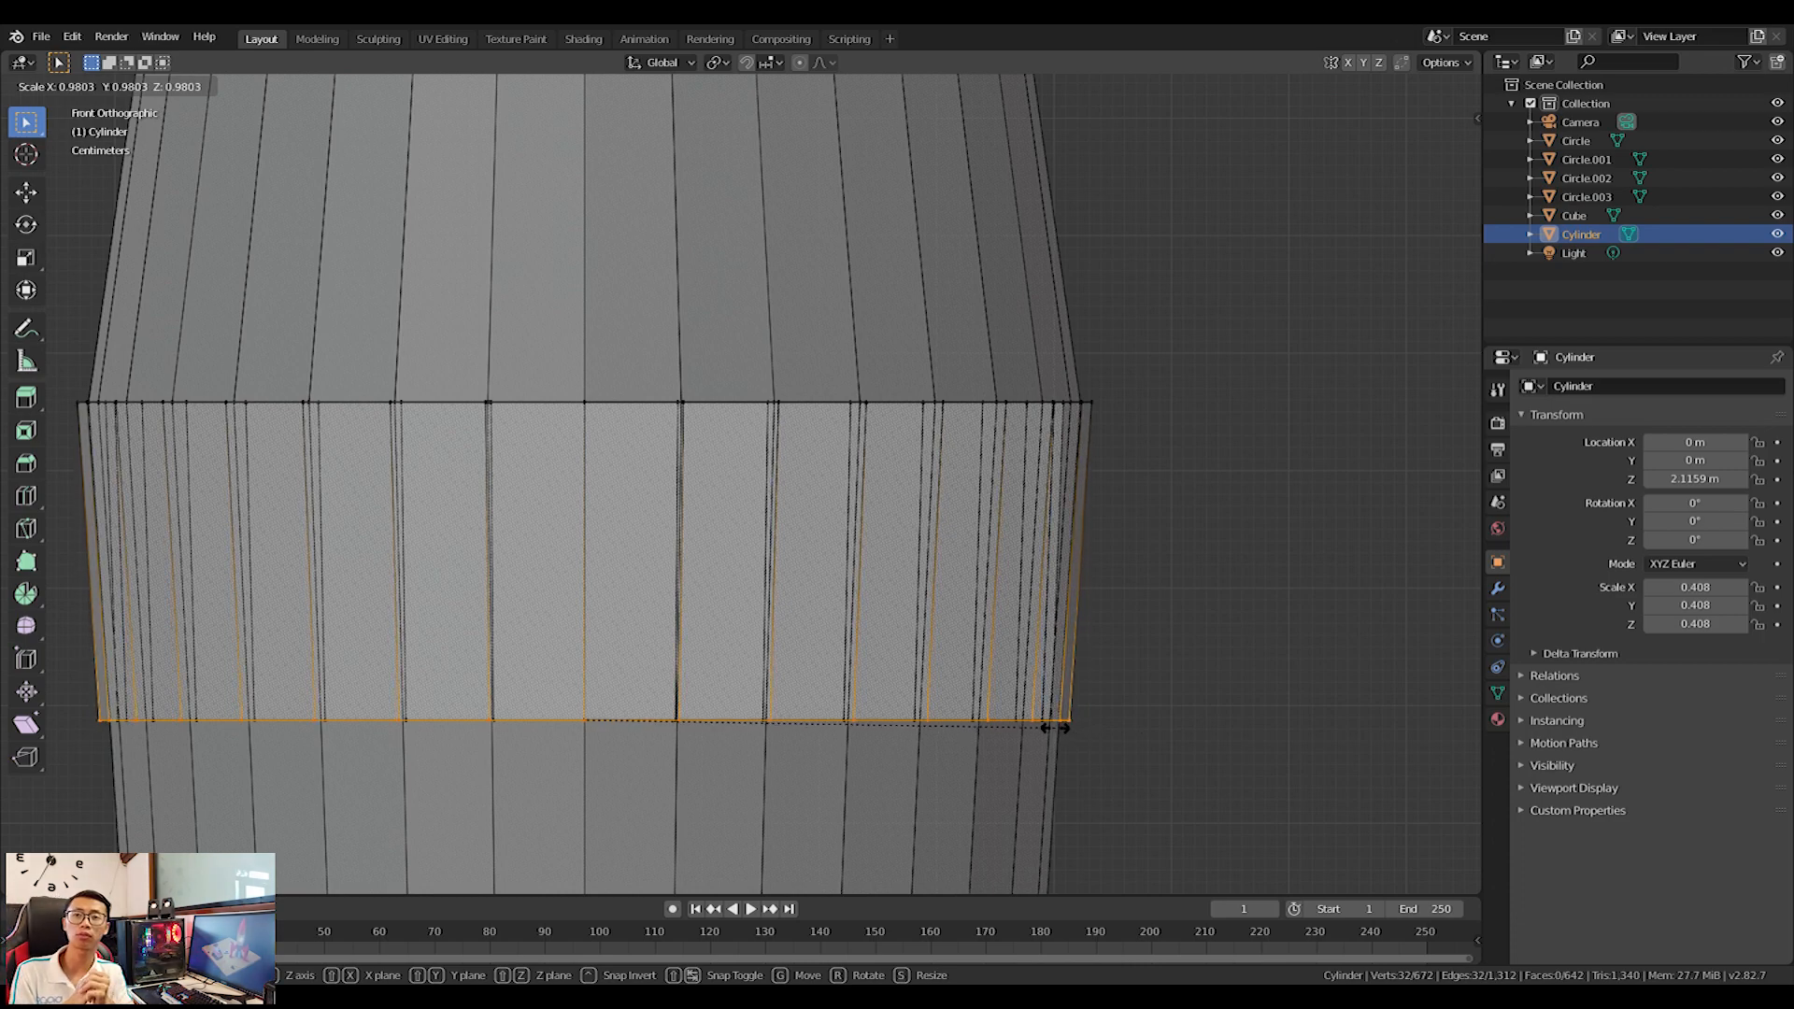
pyautogui.click(1028, 724)
# Return to Object Mode, set the viewport shading to Material Preview and check the band on the rocket.
pyautogui.press('Tab')
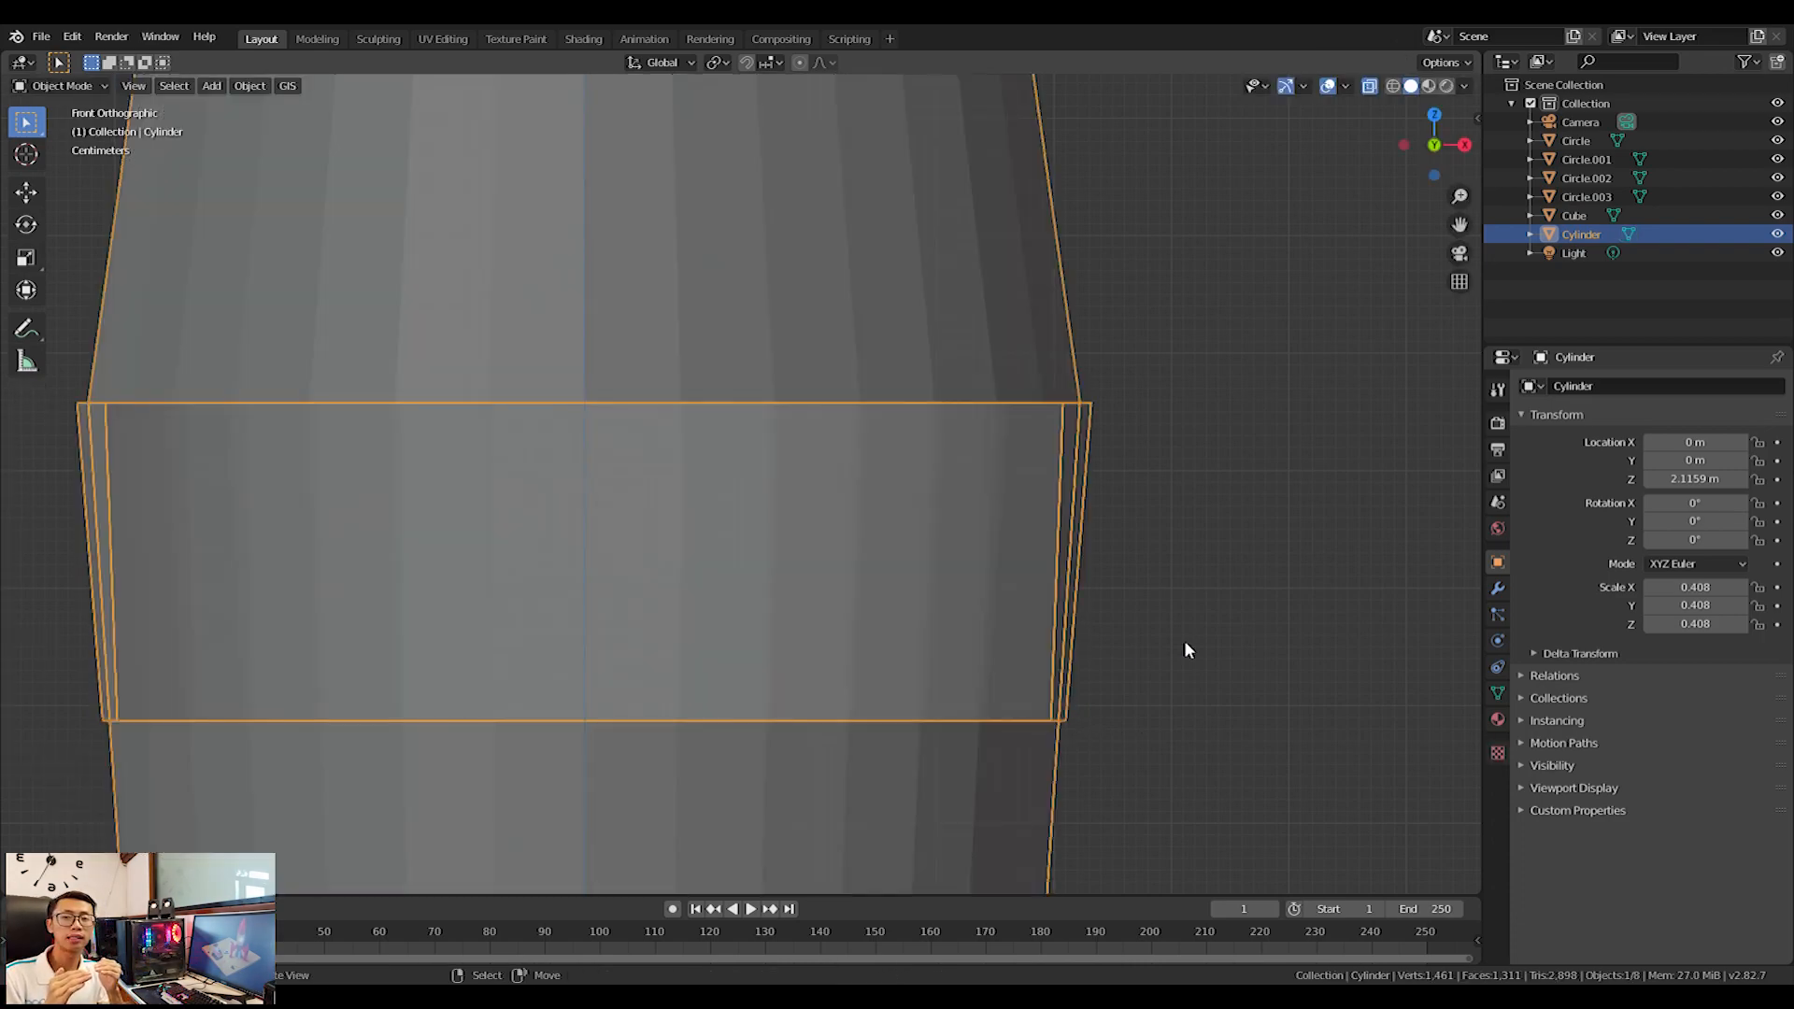
pyautogui.moveTo(1185, 648); pyautogui.dragTo(1136, 665, button='middle')
pyautogui.scroll(-4, 1135, 666)
pyautogui.press('z')
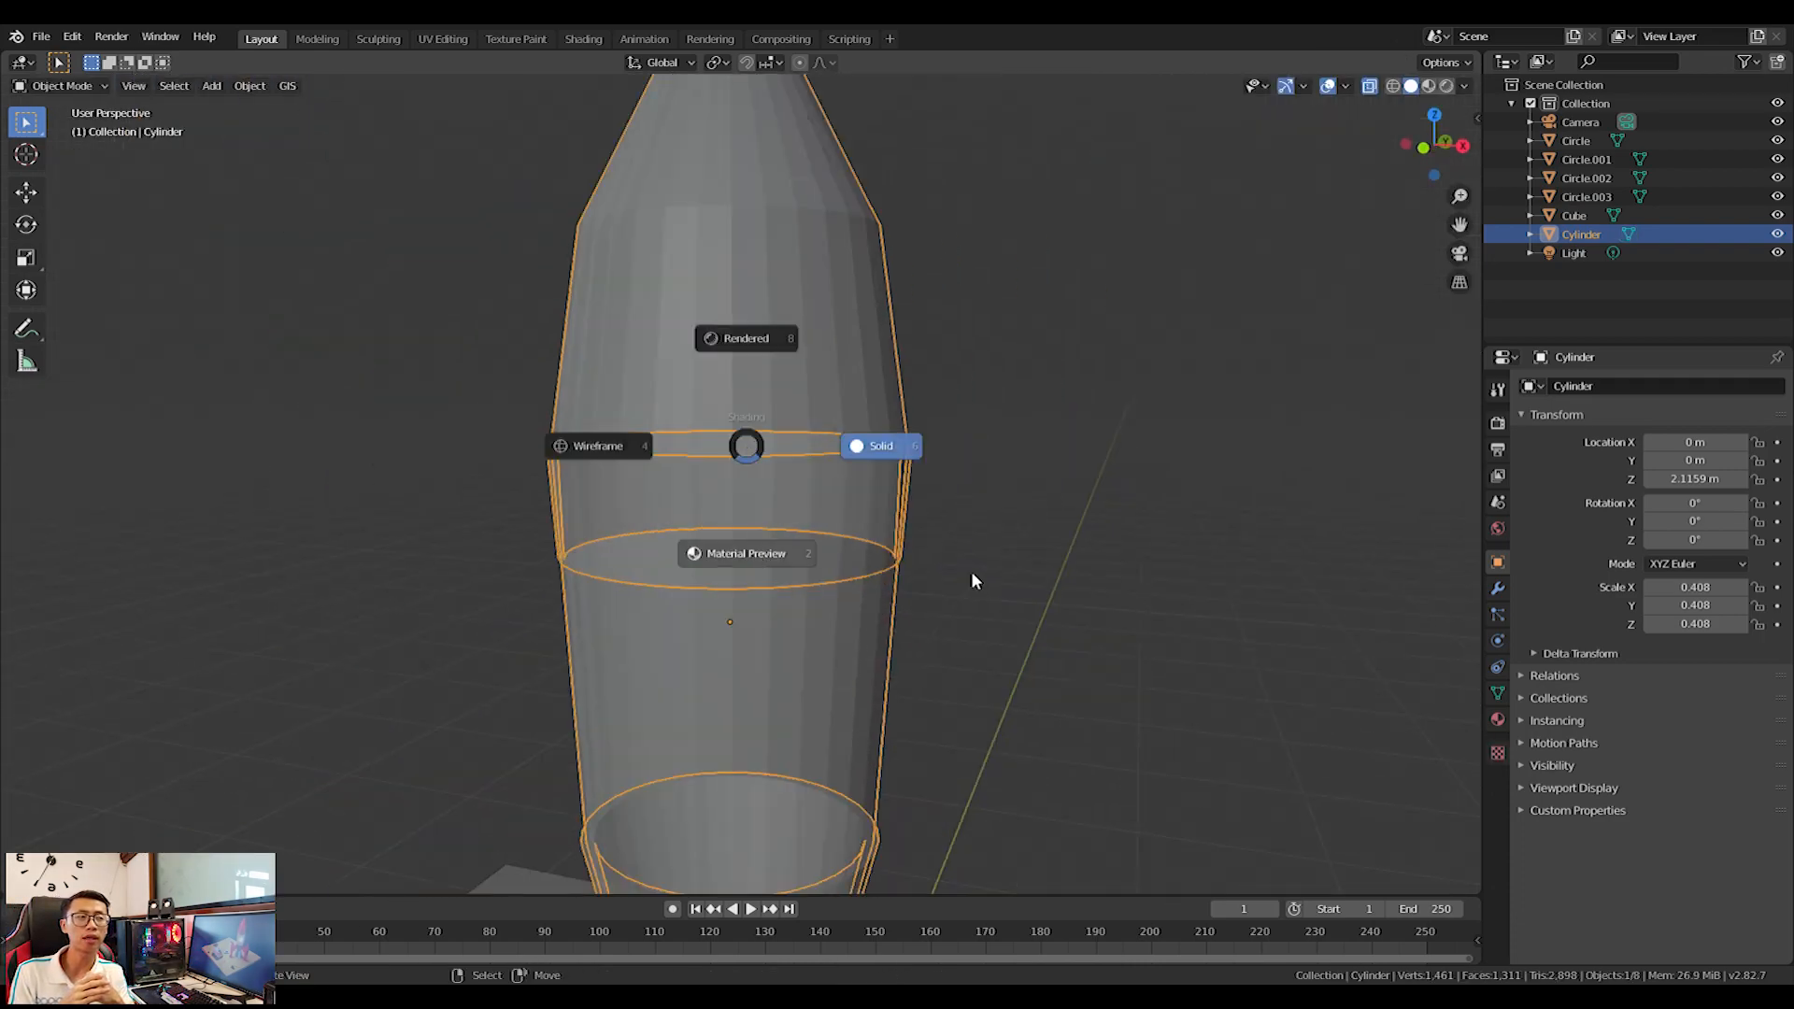
pyautogui.click(747, 553)
pyautogui.scroll(-3, 995, 510)
pyautogui.moveTo(994, 510)
pyautogui.mouseDown(button='middle')
pyautogui.moveTo(820, 659)
pyautogui.moveTo(707, 514)
pyautogui.moveTo(1014, 537)
pyautogui.moveTo(1019, 514)
pyautogui.mouseUp(button='middle')
# In Edit Mode, raise the band's lower edge by 0.208 m along Z, scale it by about 1.04 and return to Object Mode.
pyautogui.press('Tab')
pyautogui.press('KP_1')
pyautogui.scroll(5, 806, 502)
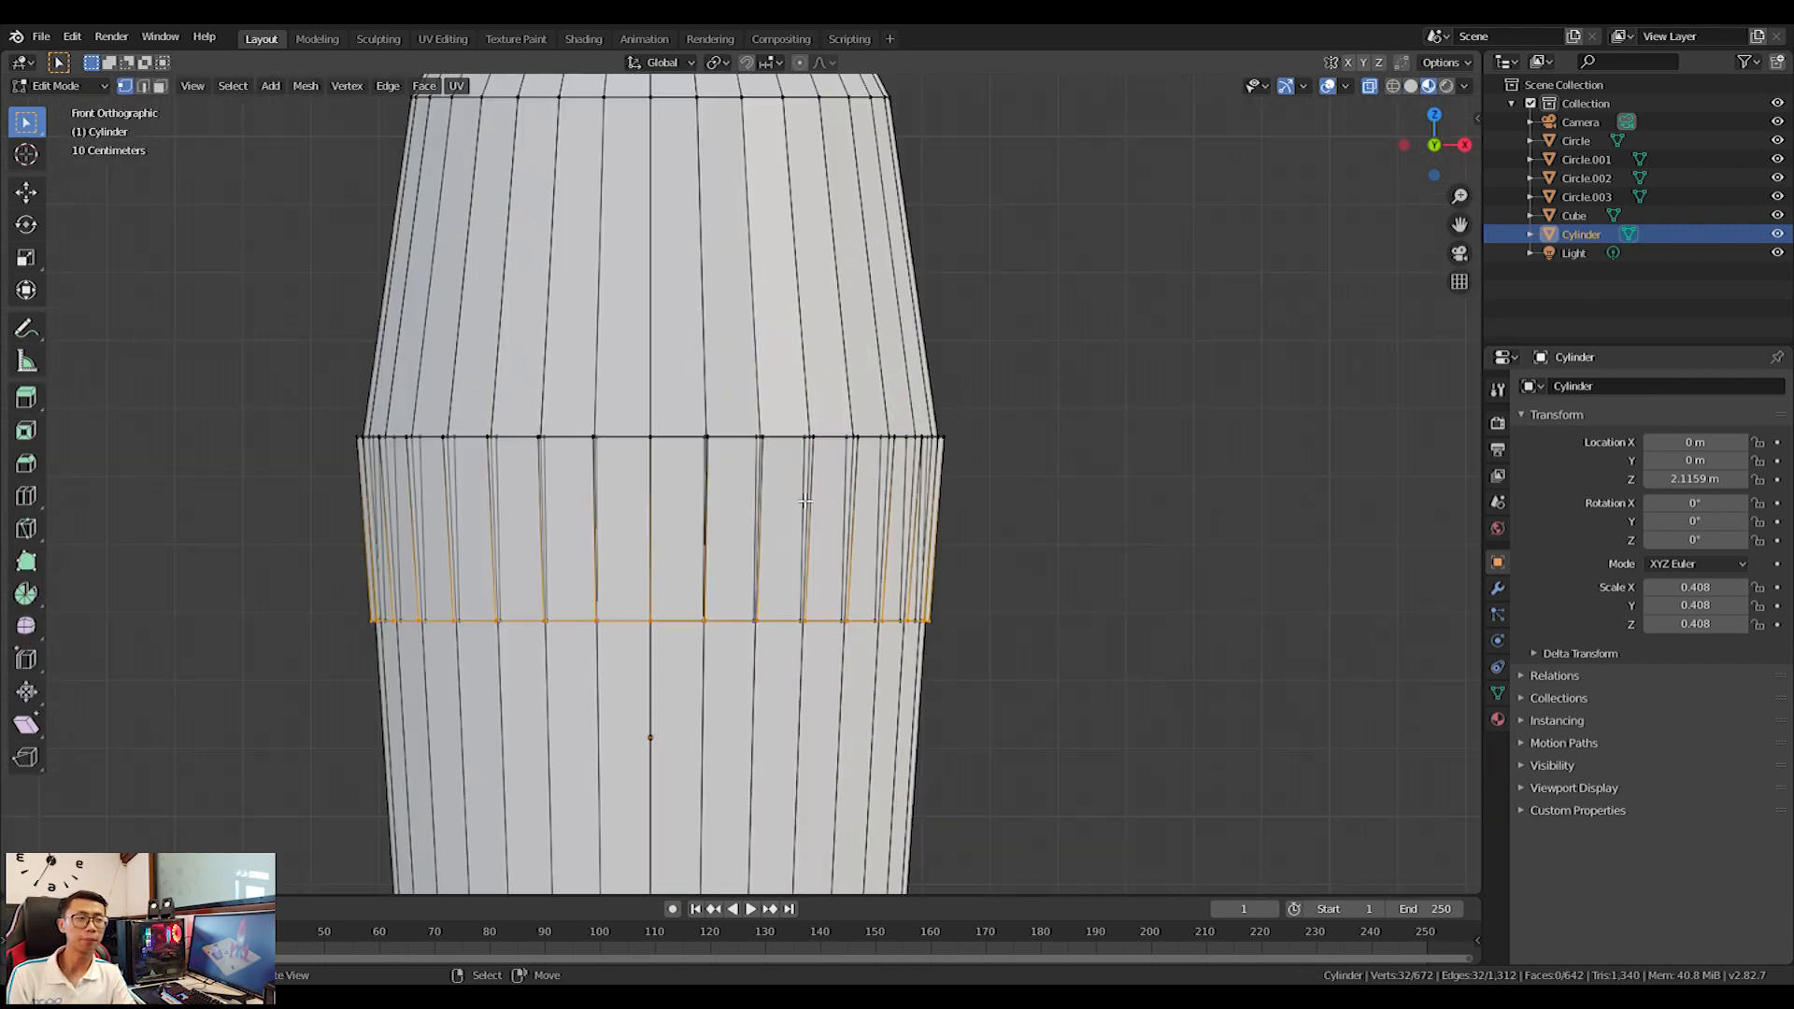
pyautogui.press('g')
pyautogui.press('z')
pyautogui.click(1087, 877)
pyautogui.press('s')
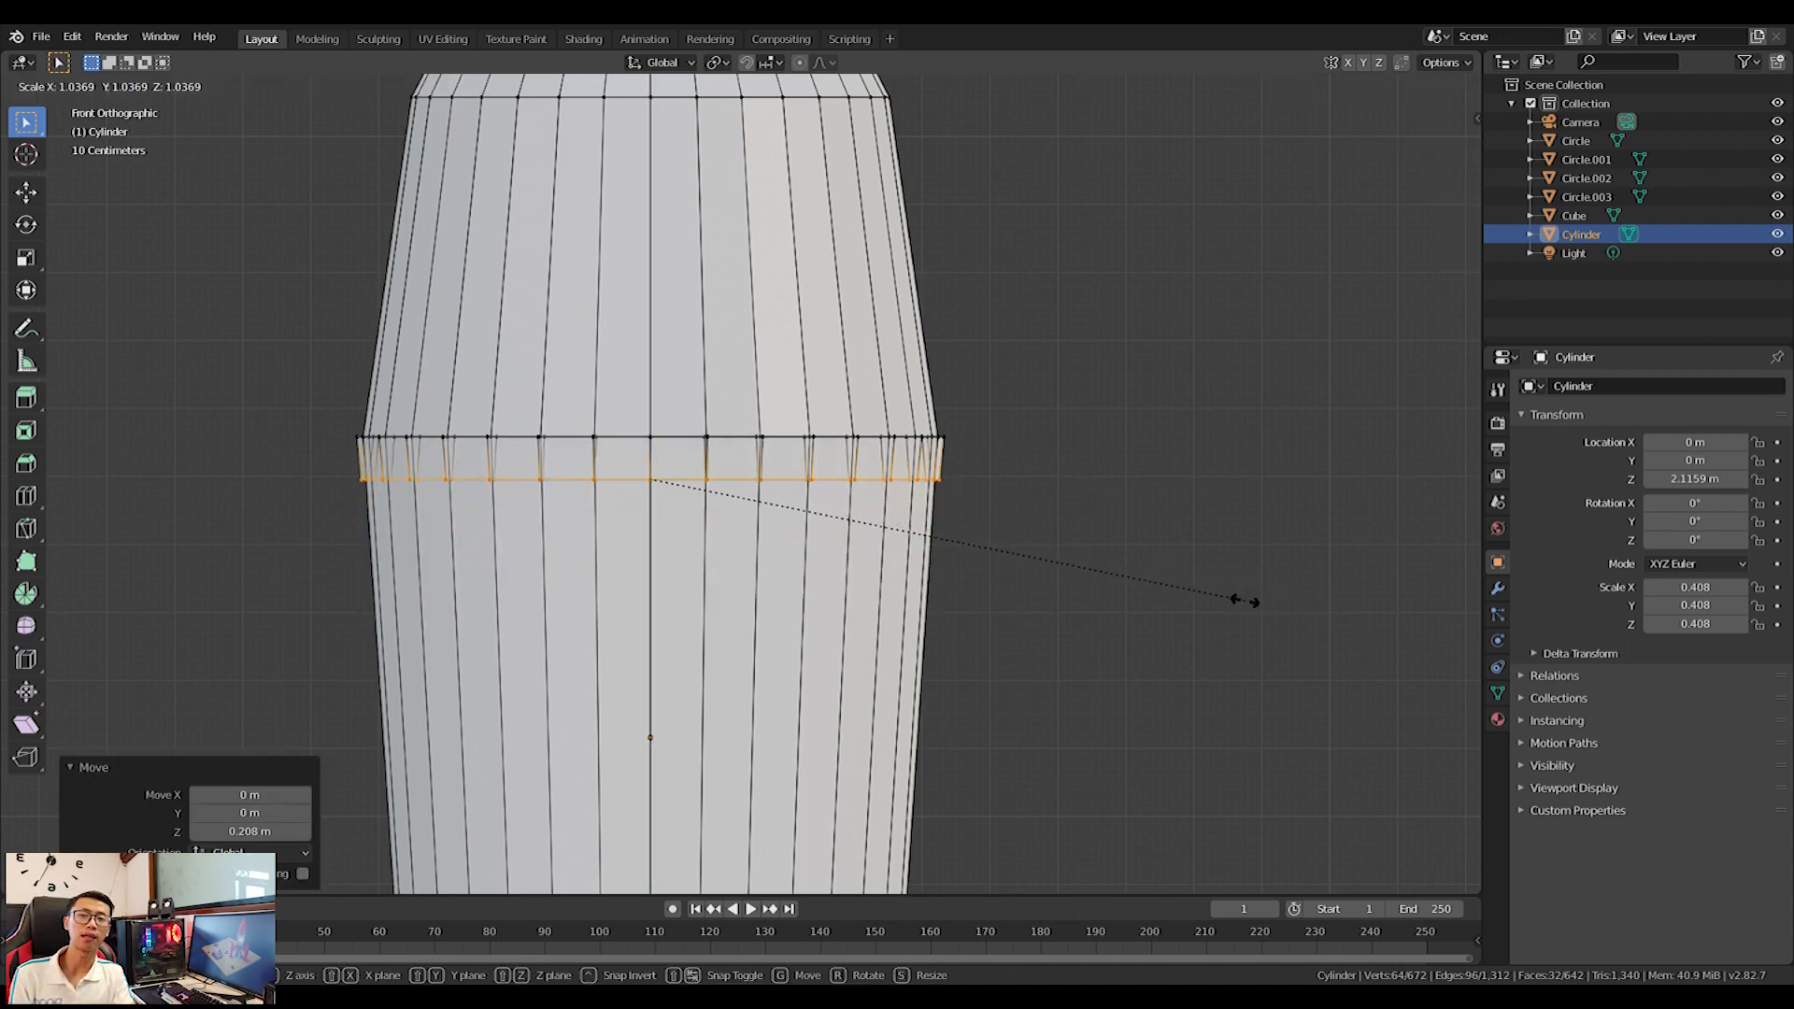
pyautogui.click(1232, 601)
pyautogui.press('Tab')
# Check the body bands, add a cube mesh in front view and scale it by 0.214.
pyautogui.moveTo(913, 588); pyautogui.dragTo(966, 619, button='middle')
pyautogui.scroll(-6, 945, 581)
pyautogui.scroll(5, 966, 618)
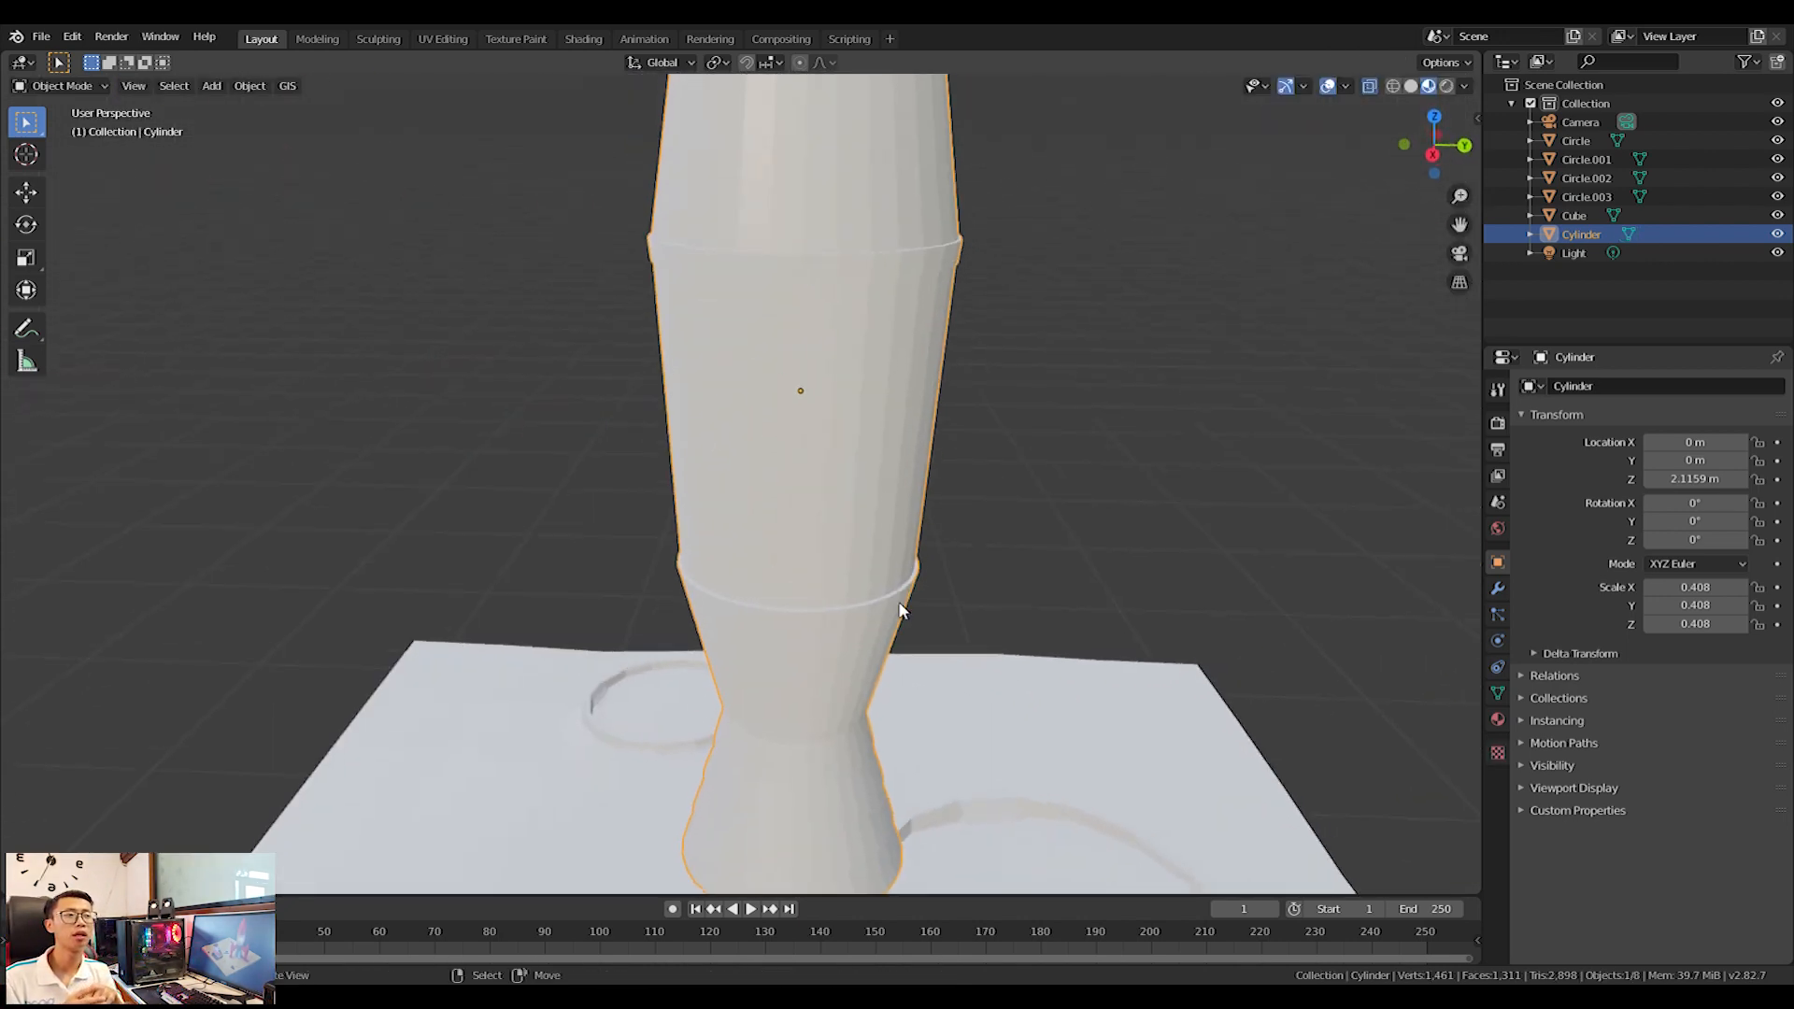
pyautogui.press('KP_1')
pyautogui.keyDown('shift'); pyautogui.moveTo(860, 604); pyautogui.dragTo(913, 431, button='middle'); pyautogui.keyUp('shift')
pyautogui.hotkey('shift', 'a')
pyautogui.moveTo(505, 625)
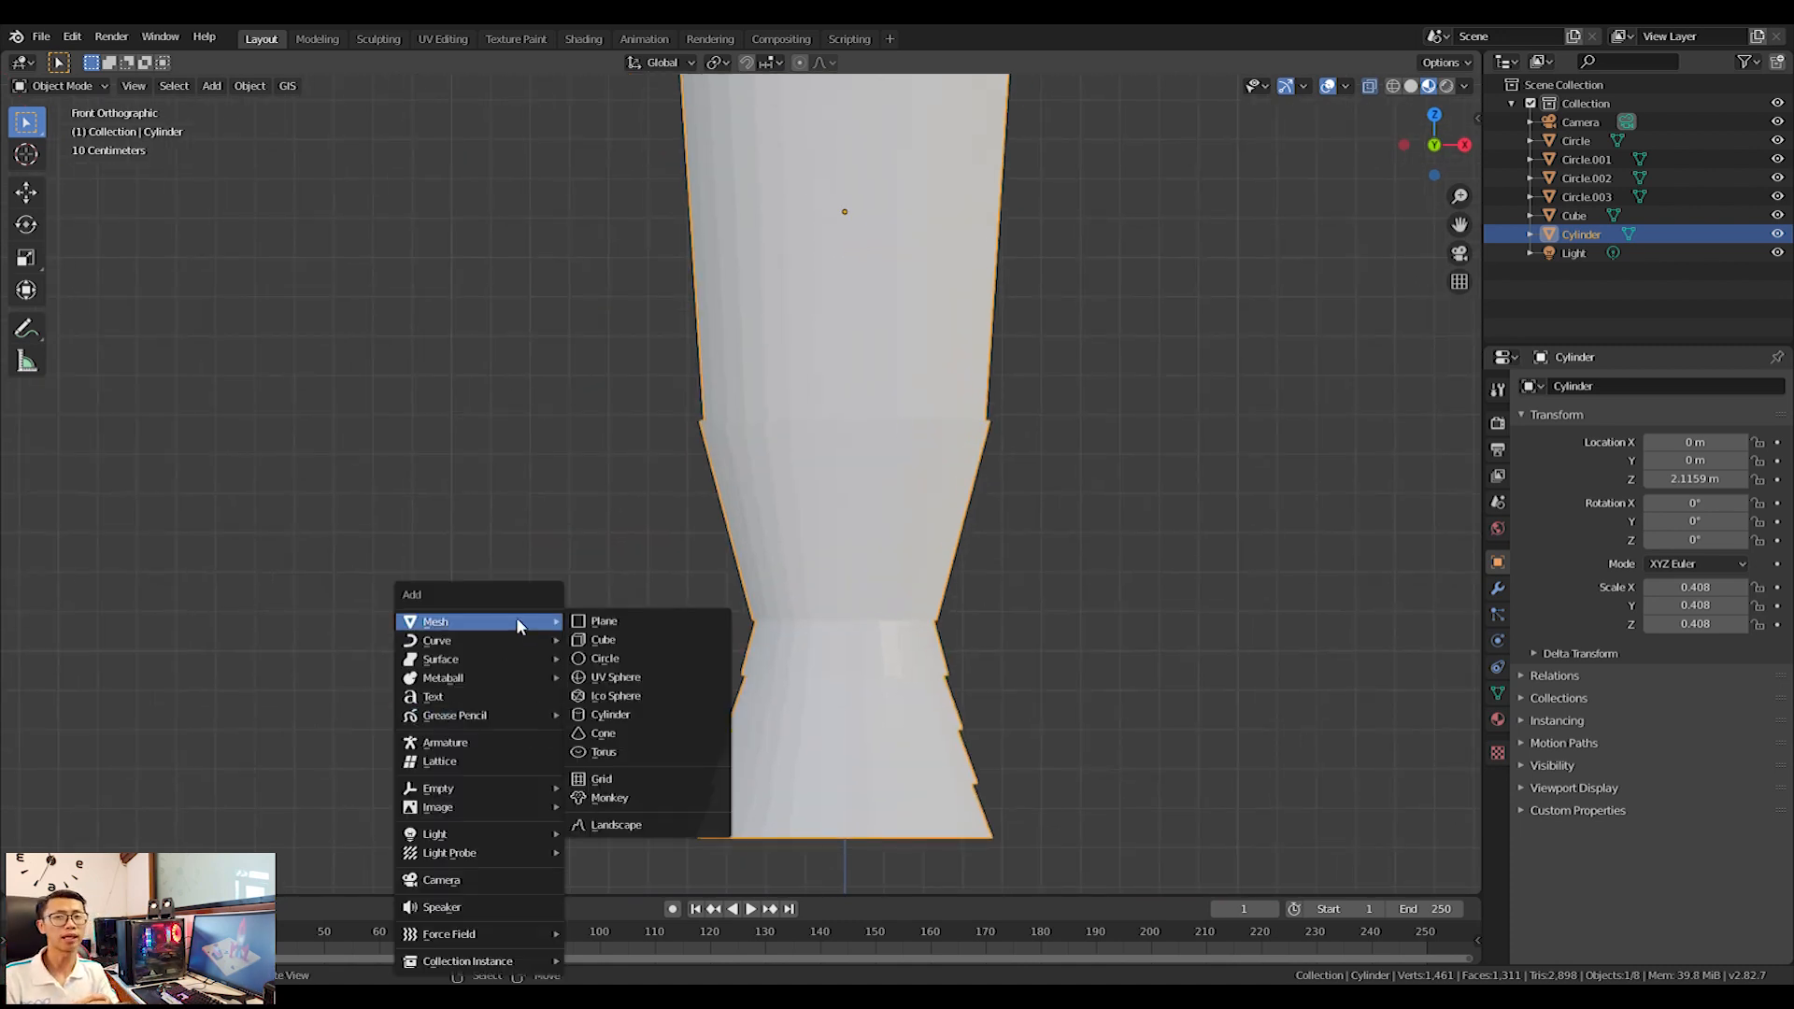
pyautogui.click(606, 642)
pyautogui.scroll(-3, 1084, 743)
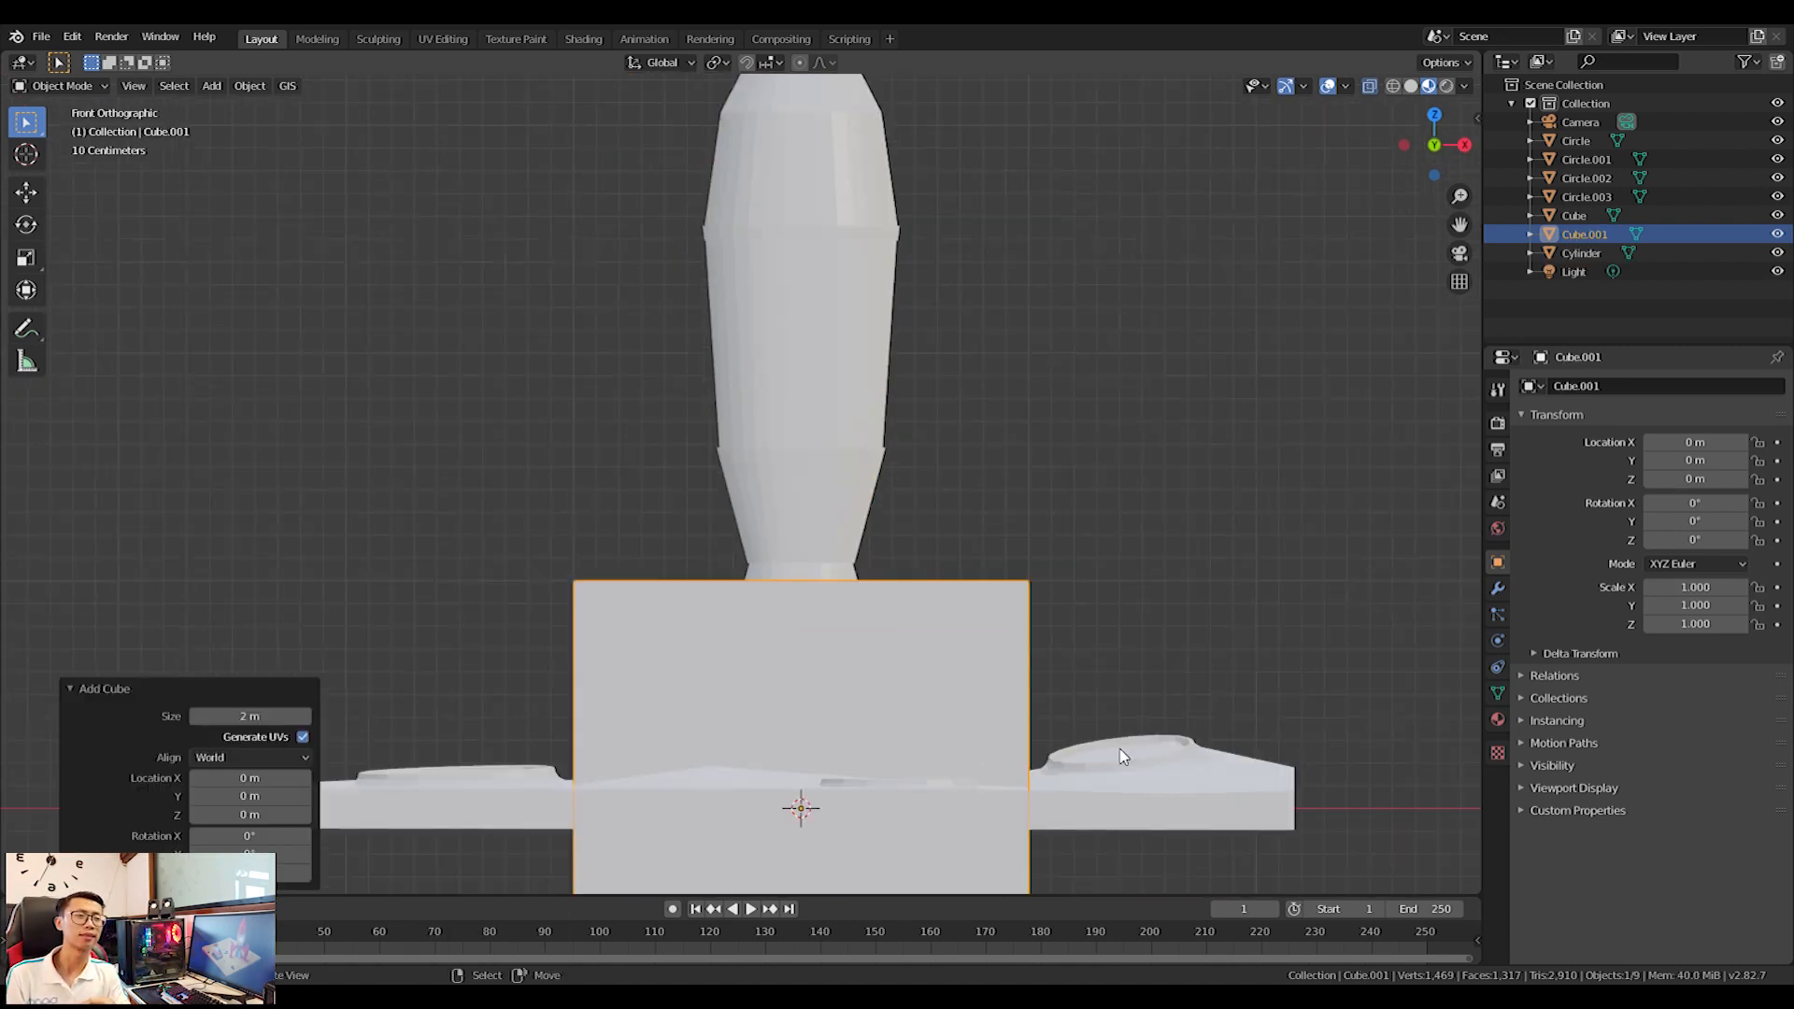
pyautogui.press('s')
pyautogui.click(882, 804)
# Move the cube up 1.31 m along Z and -0.522 m along X, beside the lower body.
pyautogui.press('g')
pyautogui.press('z')
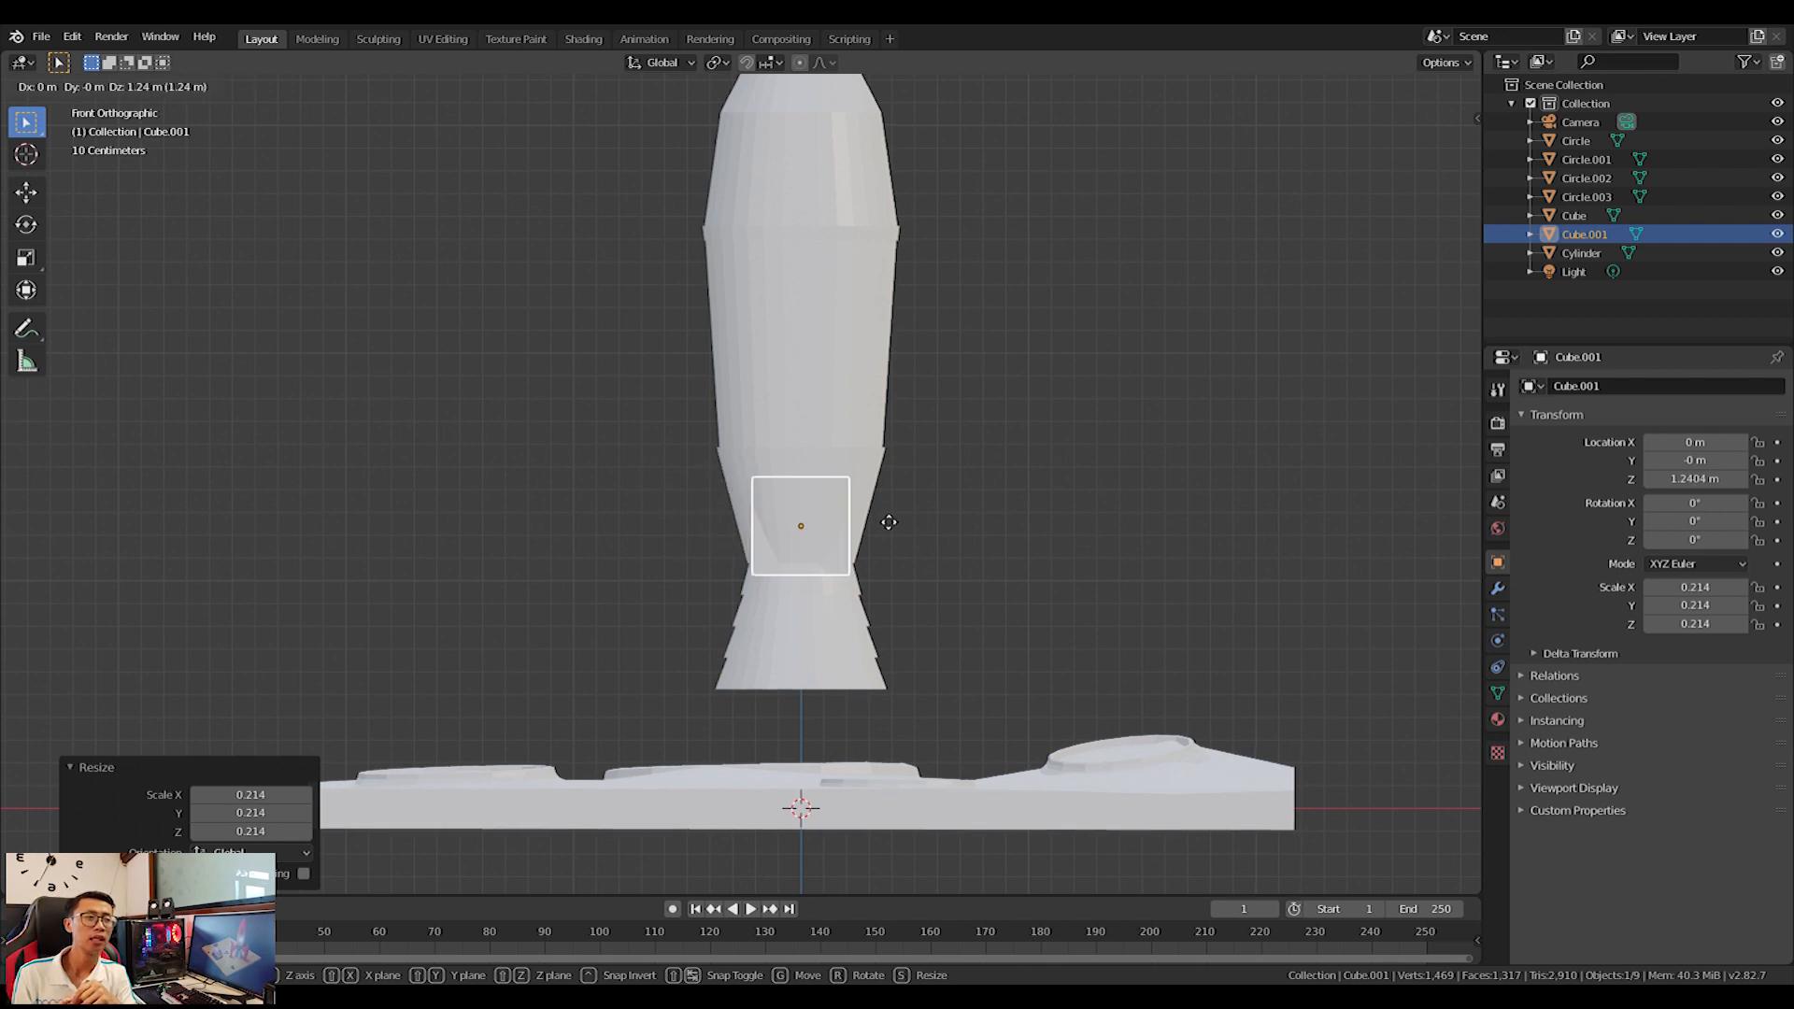
pyautogui.click(888, 508)
pyautogui.press('g')
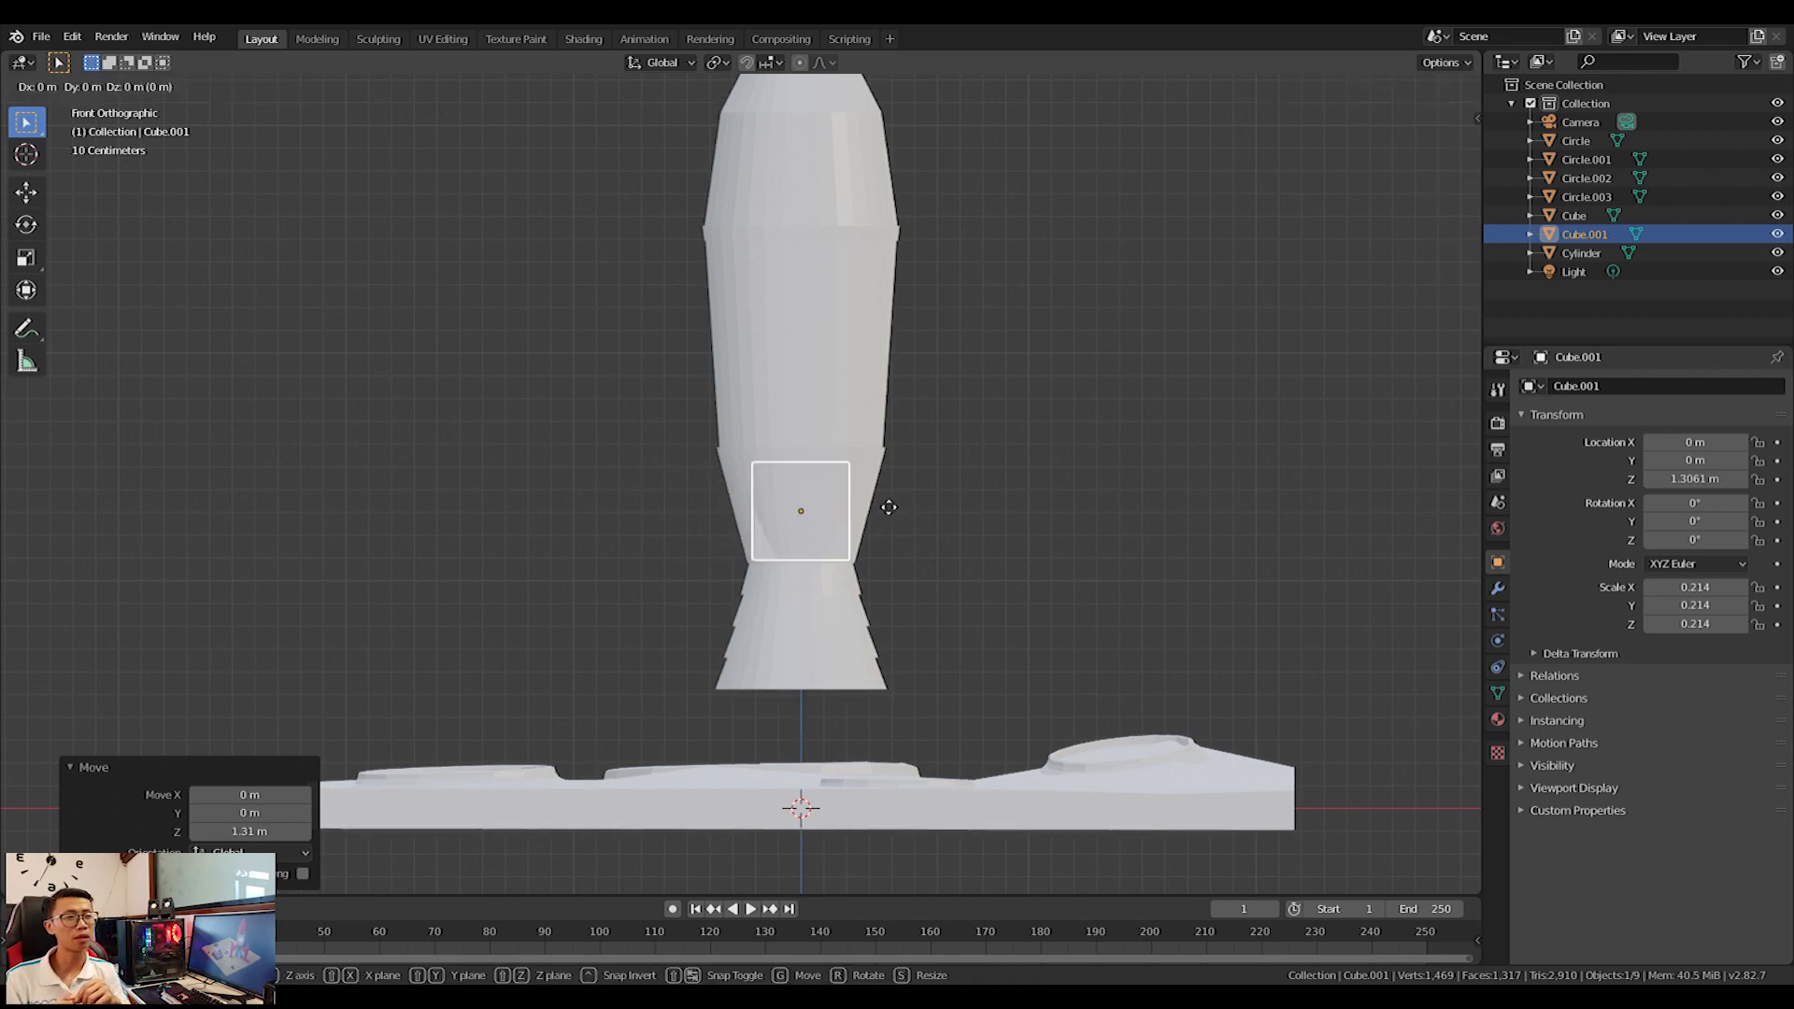
pyautogui.press('x')
pyautogui.click(766, 549)
# Thin the cube into a fin plate by scaling it by 0.260 along Y.
pyautogui.scroll(4, 762, 549)
pyautogui.moveTo(760, 549); pyautogui.dragTo(810, 617, button='middle')
pyautogui.press('s')
pyautogui.press('y')
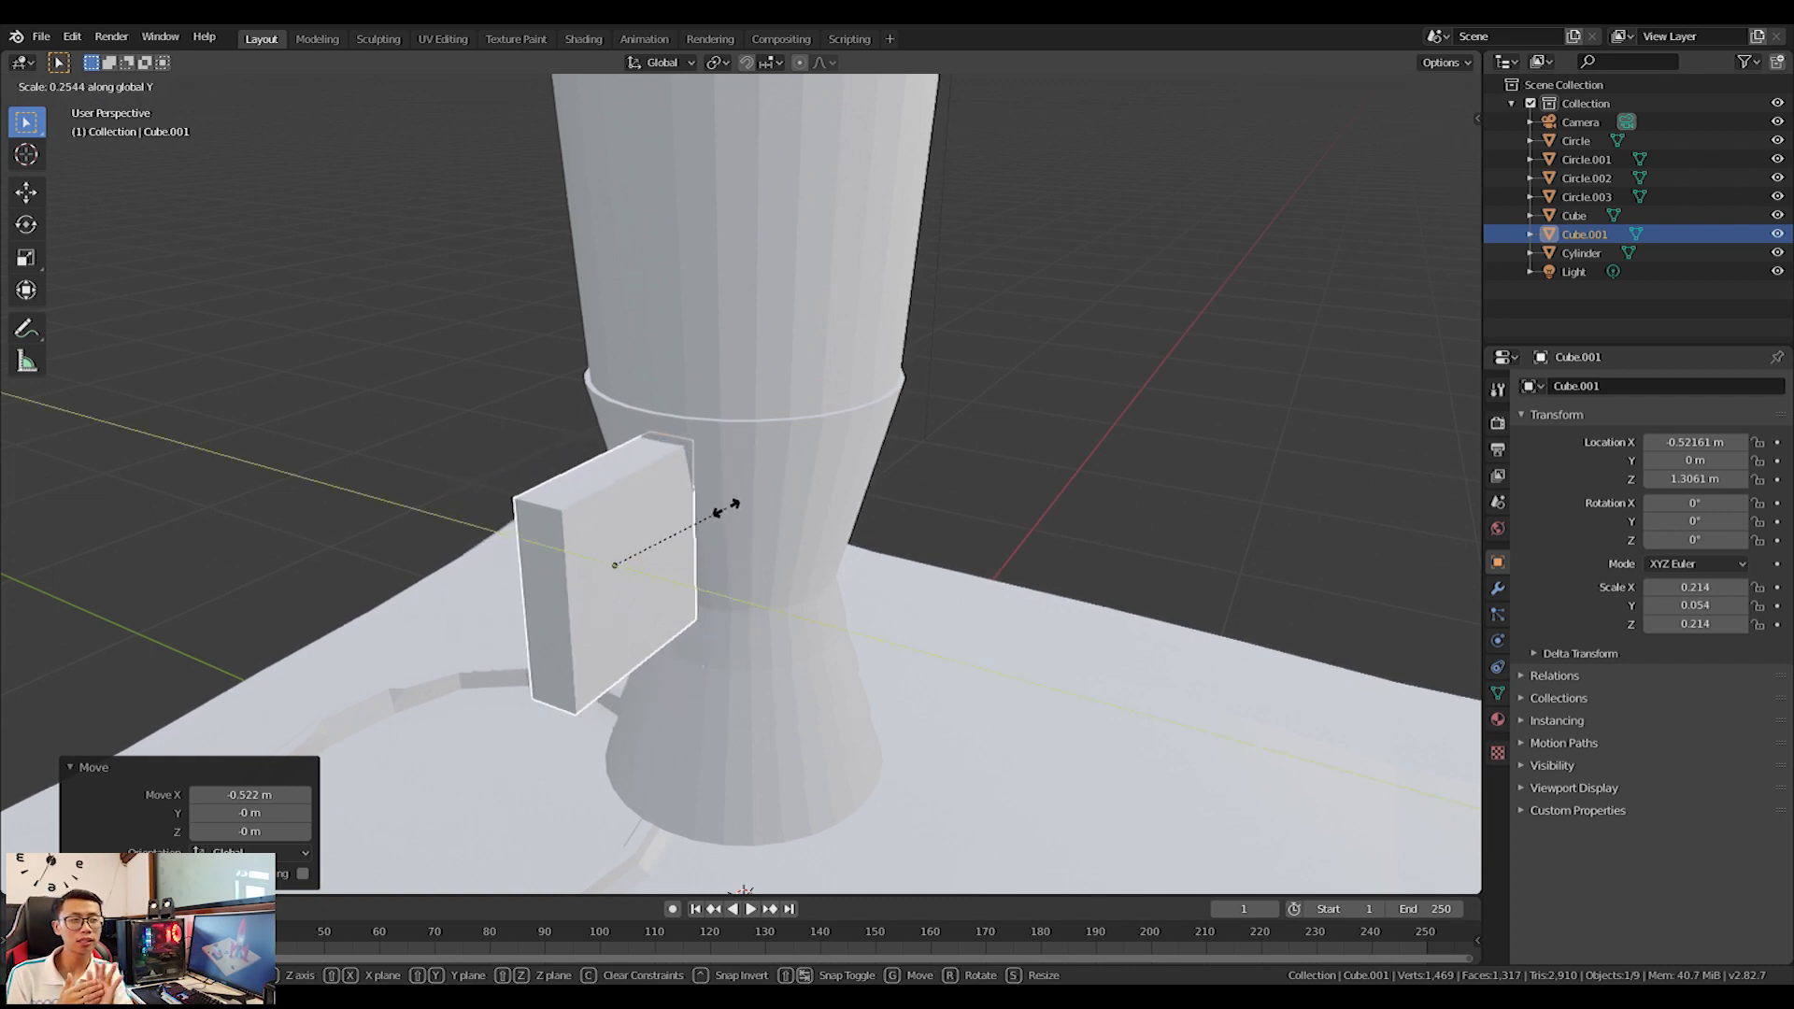
pyautogui.click(729, 505)
# Enter Edit Mode on the fin plate in front view and reduce its height along Z.
pyautogui.press('KP_1')
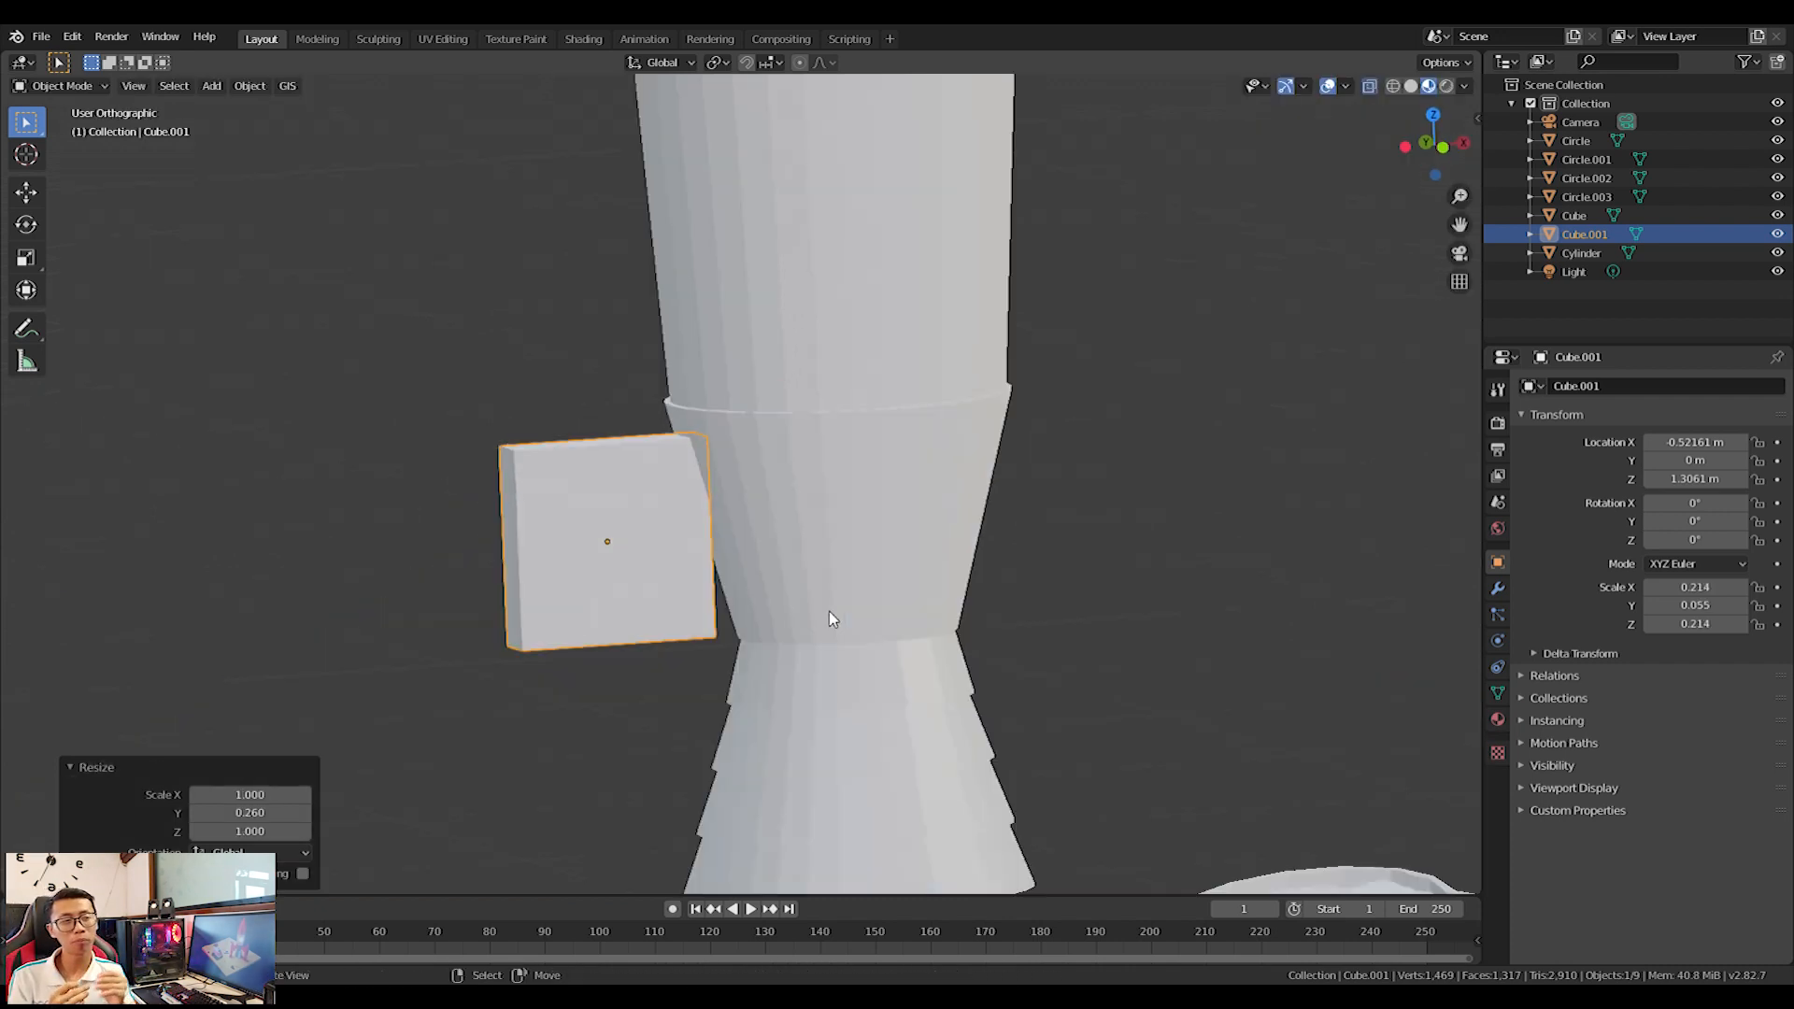
pyautogui.press('Tab')
pyautogui.press('z')
pyautogui.press('Escape')
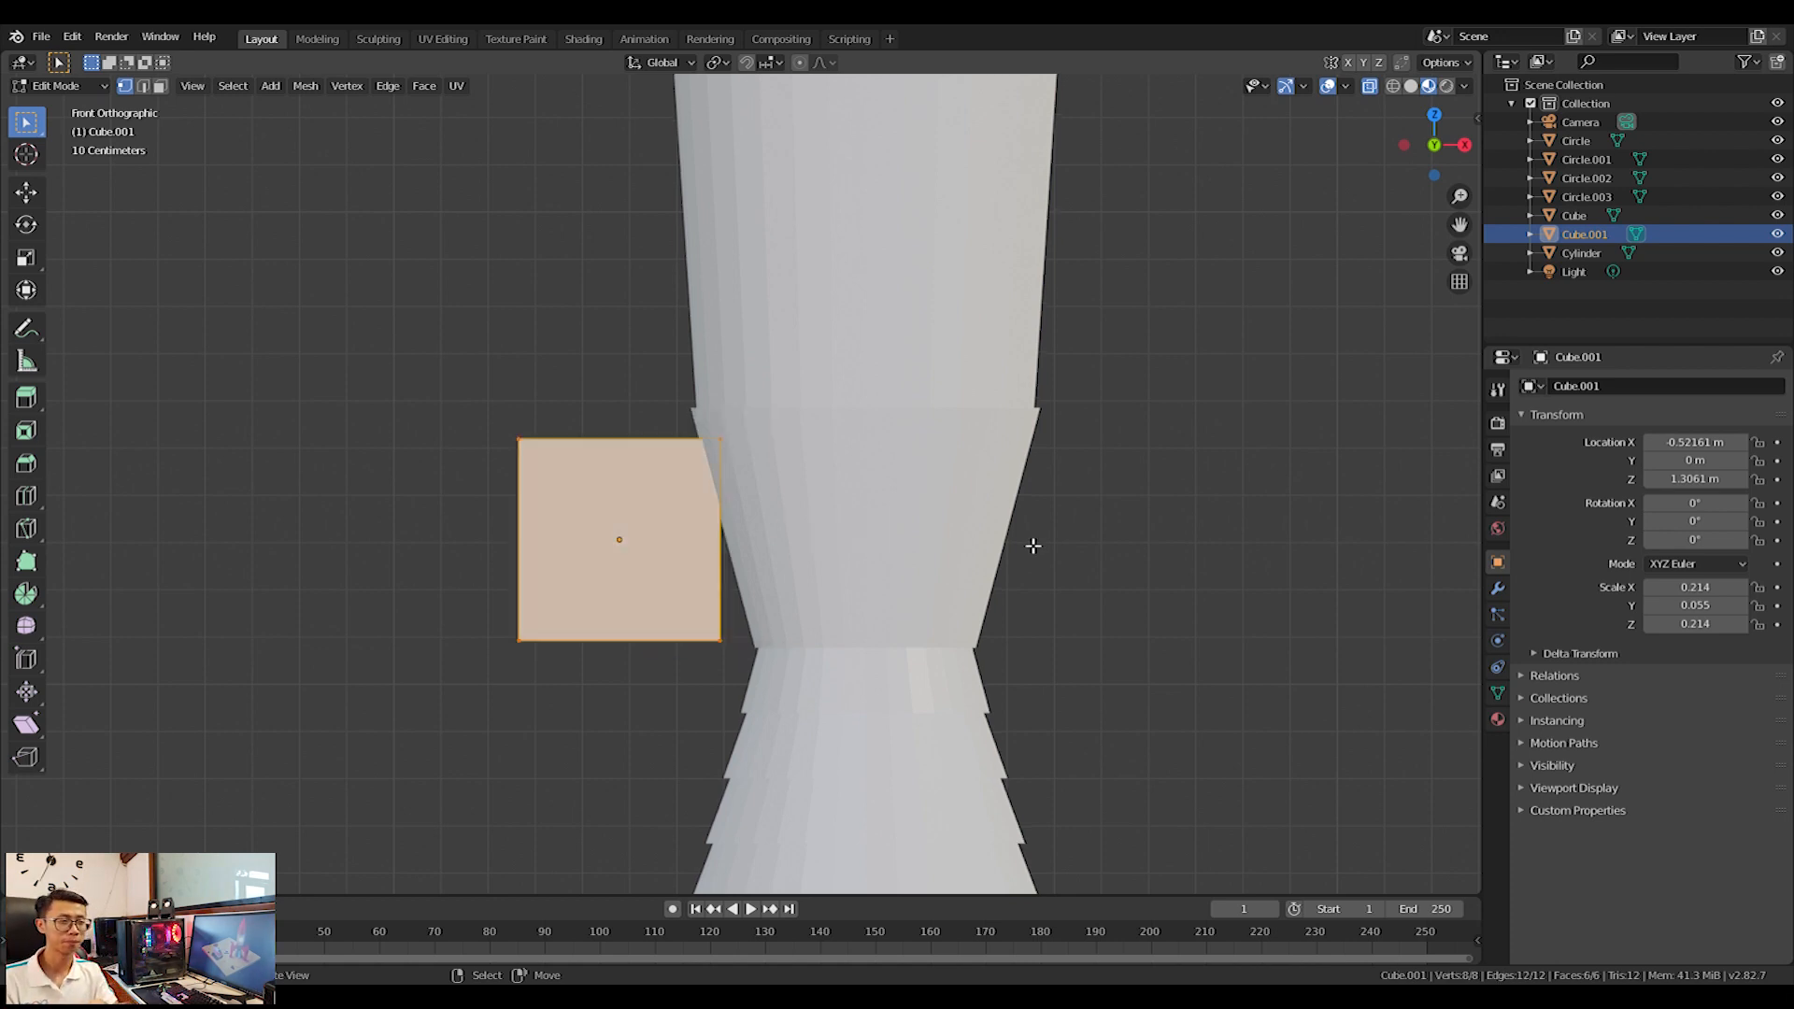
pyautogui.press('s')
pyautogui.press('z')
pyautogui.click(958, 520)
# Select the fin's inner side vertices and move them 0.0515 m along X and 0.121 m along Z into the body.
pyautogui.hotkey('alt', 'a')
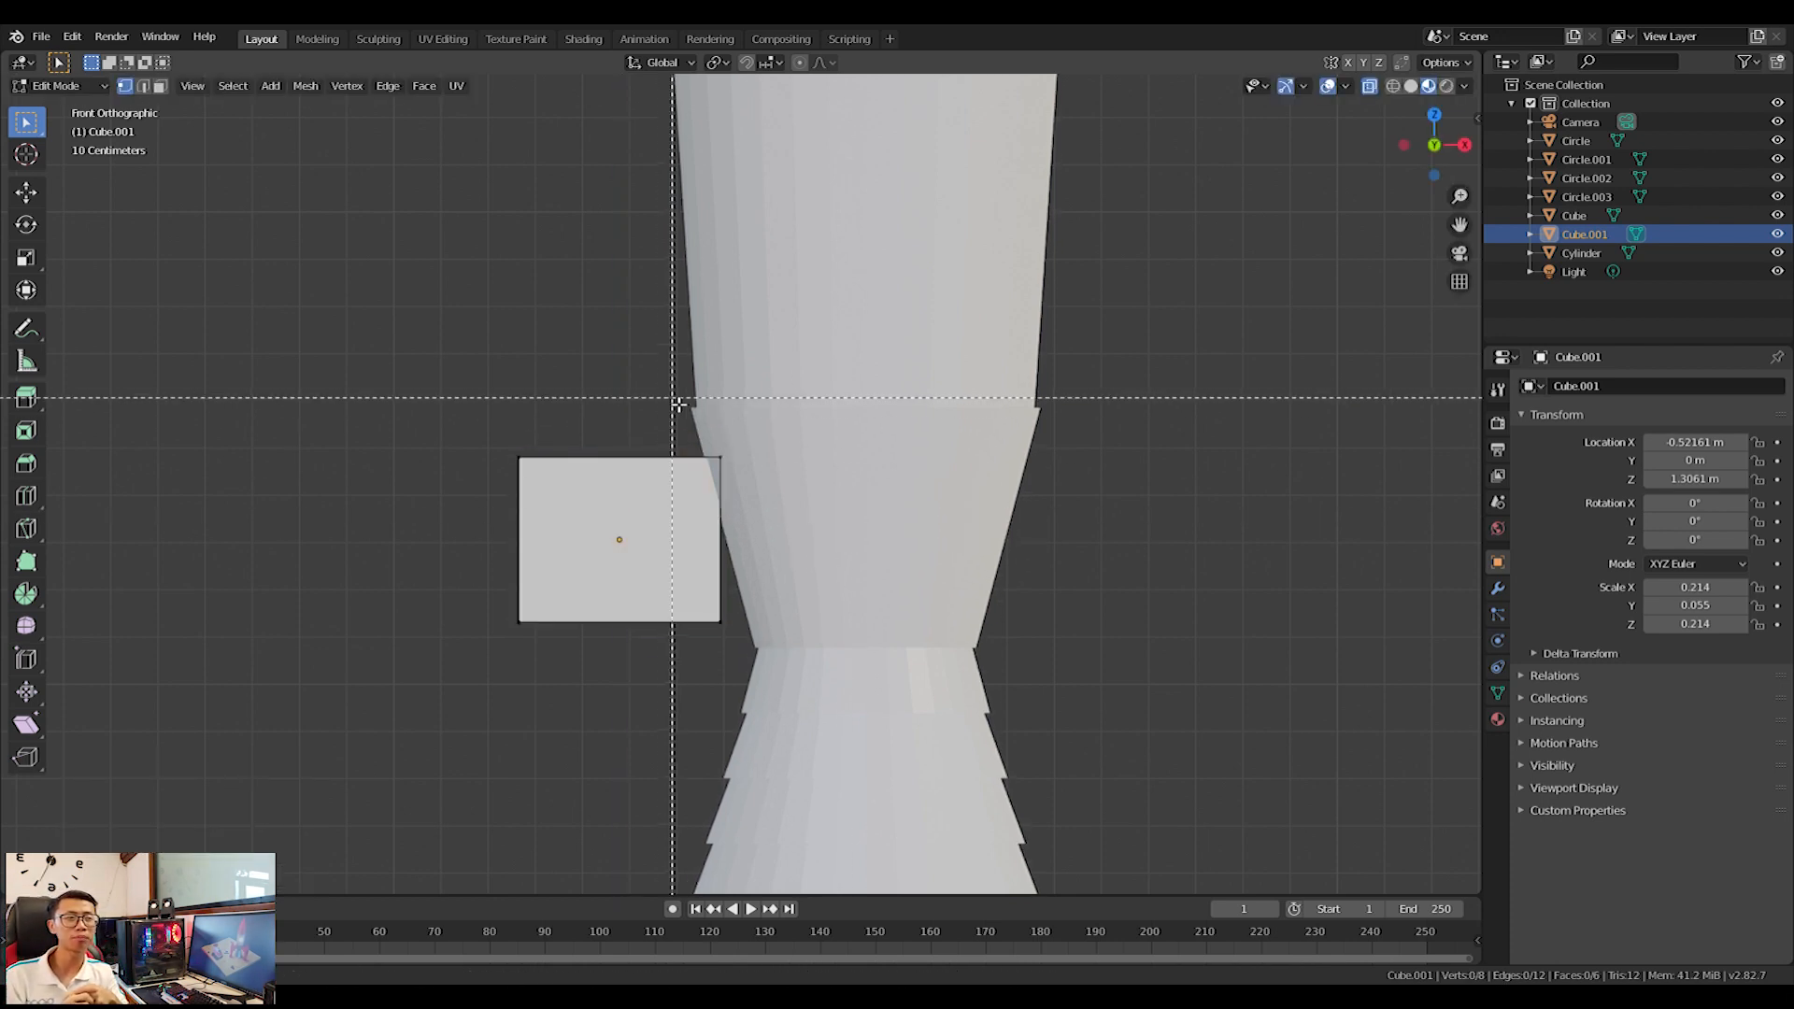
pyautogui.press('g')
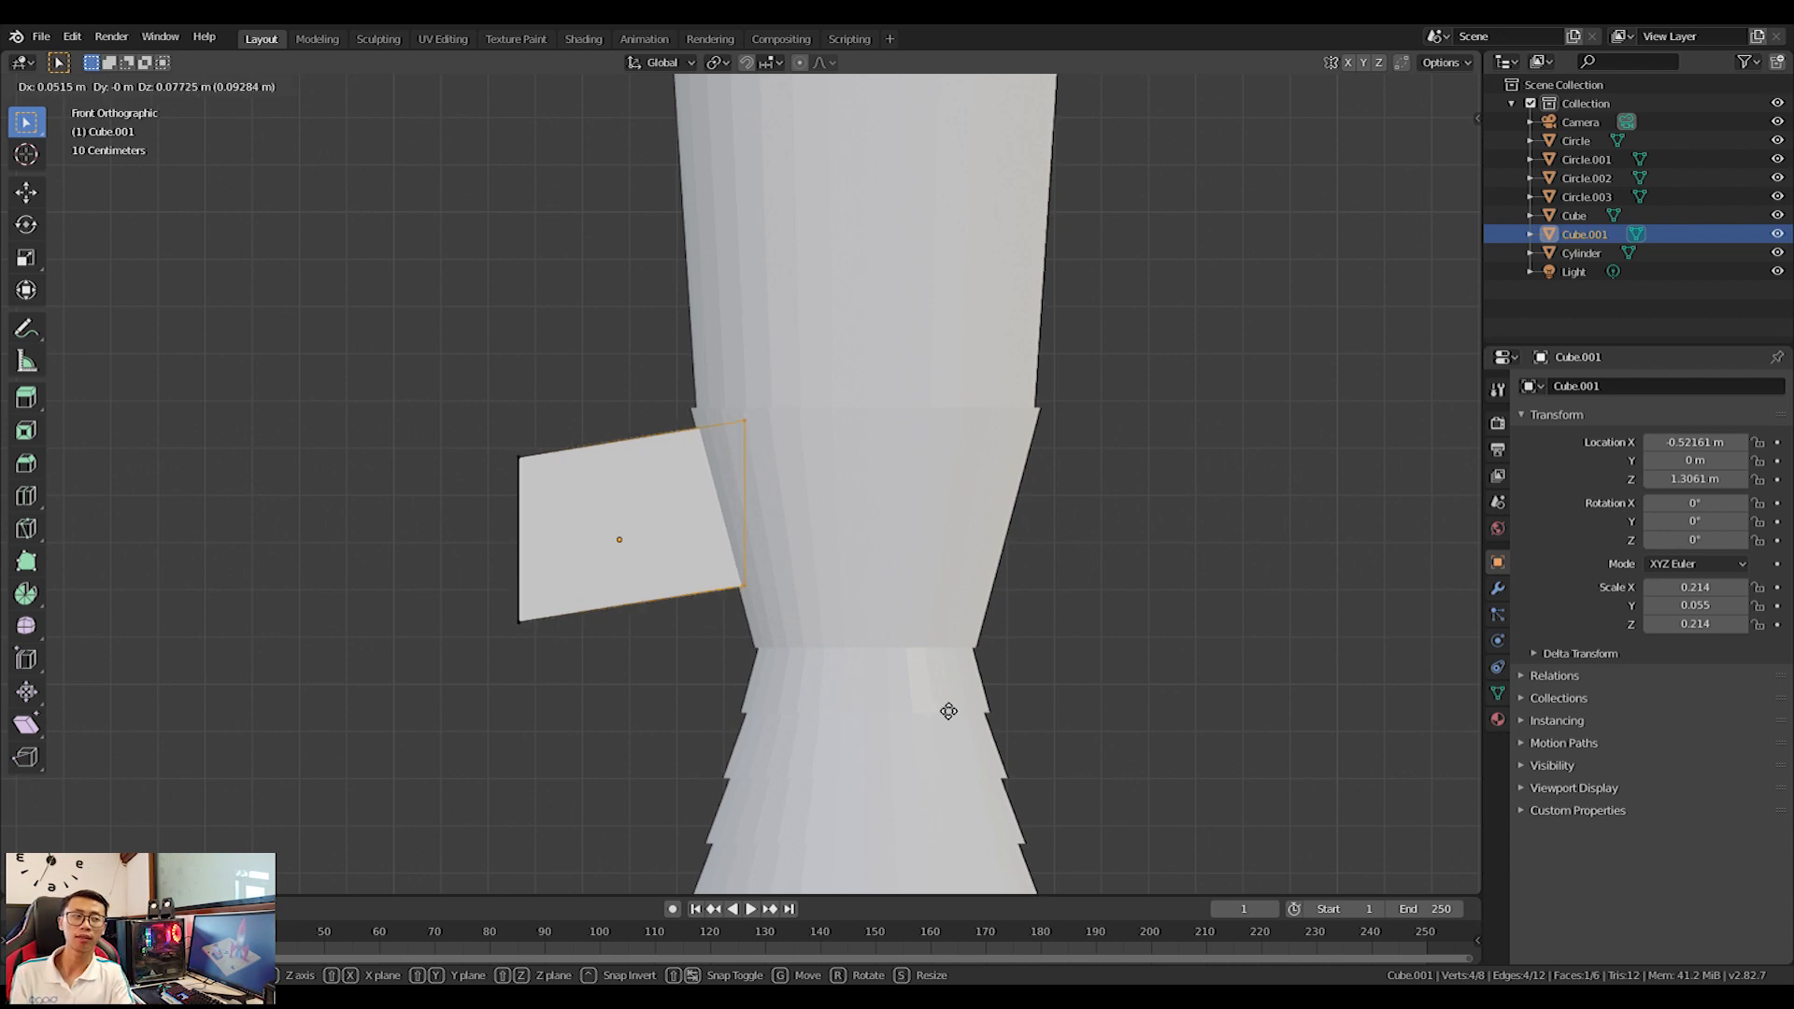
pyautogui.click(948, 690)
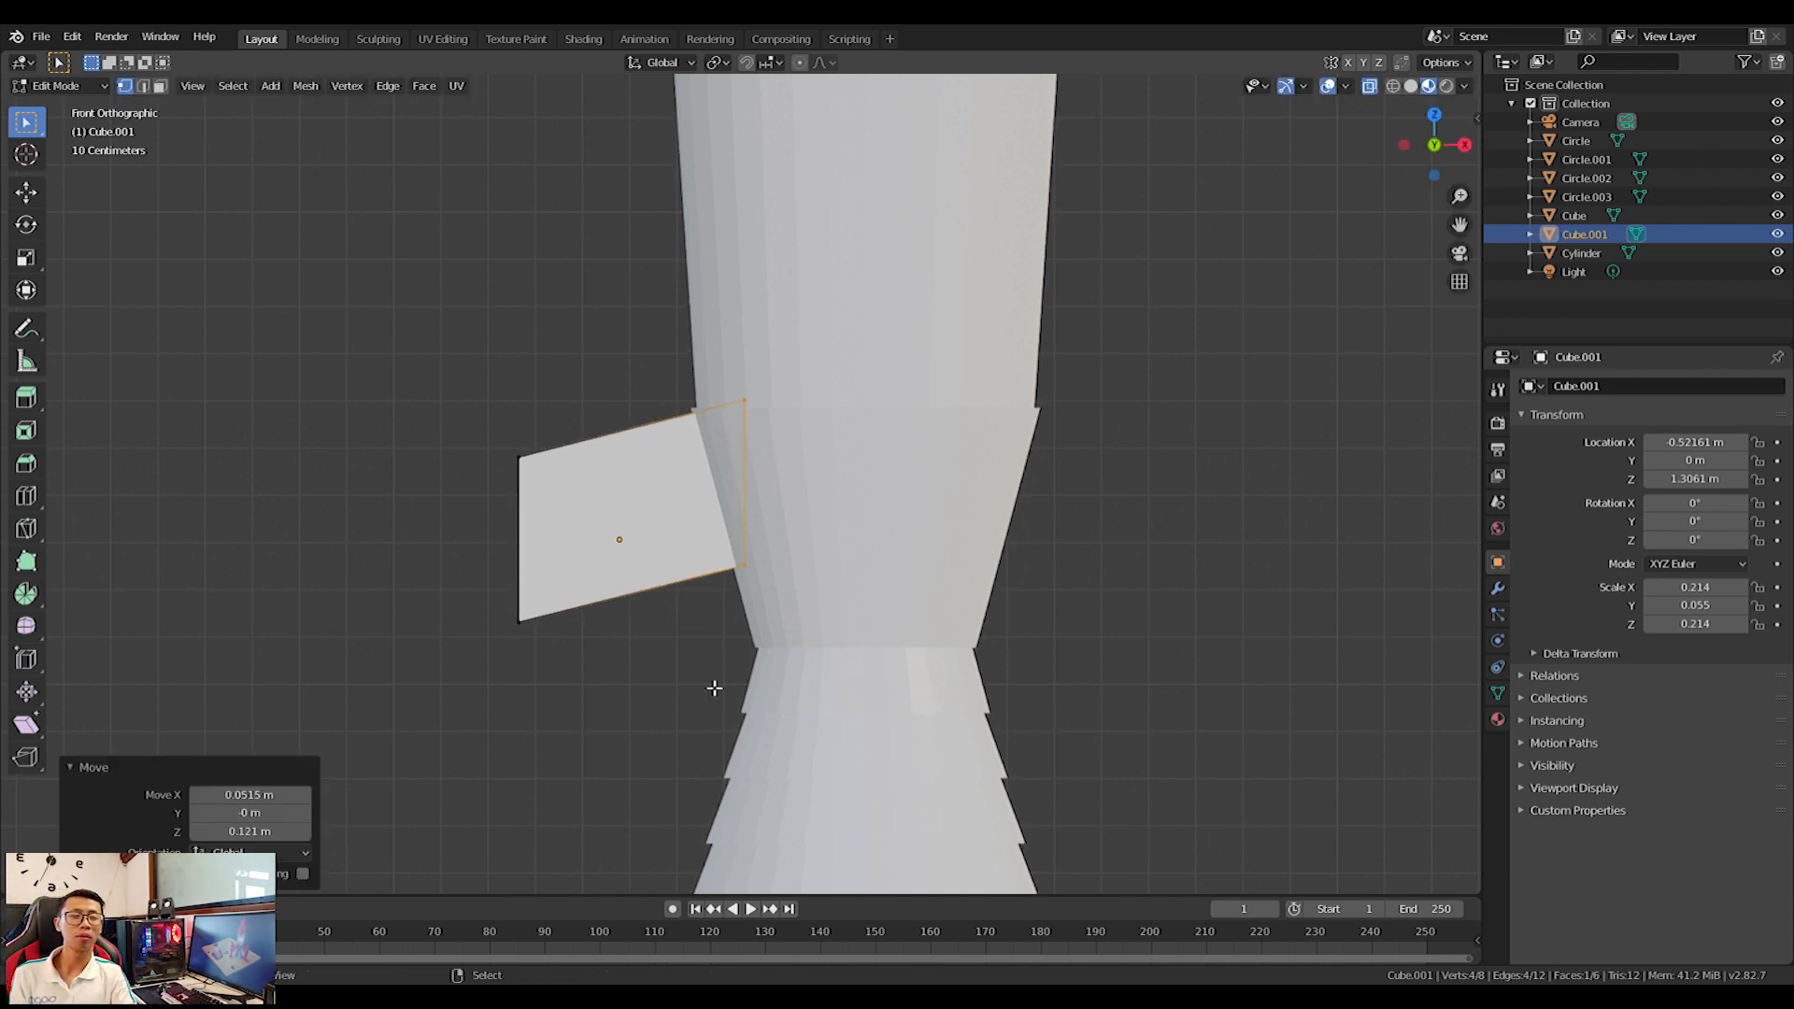
# Select the fin's outer side vertices and move them -0.0594 m along X and -0.0753 m along Z.
pyautogui.keyDown('shift'); pyautogui.moveTo(713, 682); pyautogui.dragTo(841, 658, button='middle'); pyautogui.keyUp('shift')
pyautogui.press('a')
pyautogui.moveTo(521, 355); pyautogui.dragTo(808, 593)
pyautogui.moveTo(737, 692)
pyautogui.keyDown('shift'); pyautogui.mouseDown(button='middle')
pyautogui.moveTo(809, 605)
pyautogui.moveTo(713, 681)
pyautogui.mouseUp(button='middle'); pyautogui.keyUp('shift')
pyautogui.press('g')
pyautogui.click(777, 641)
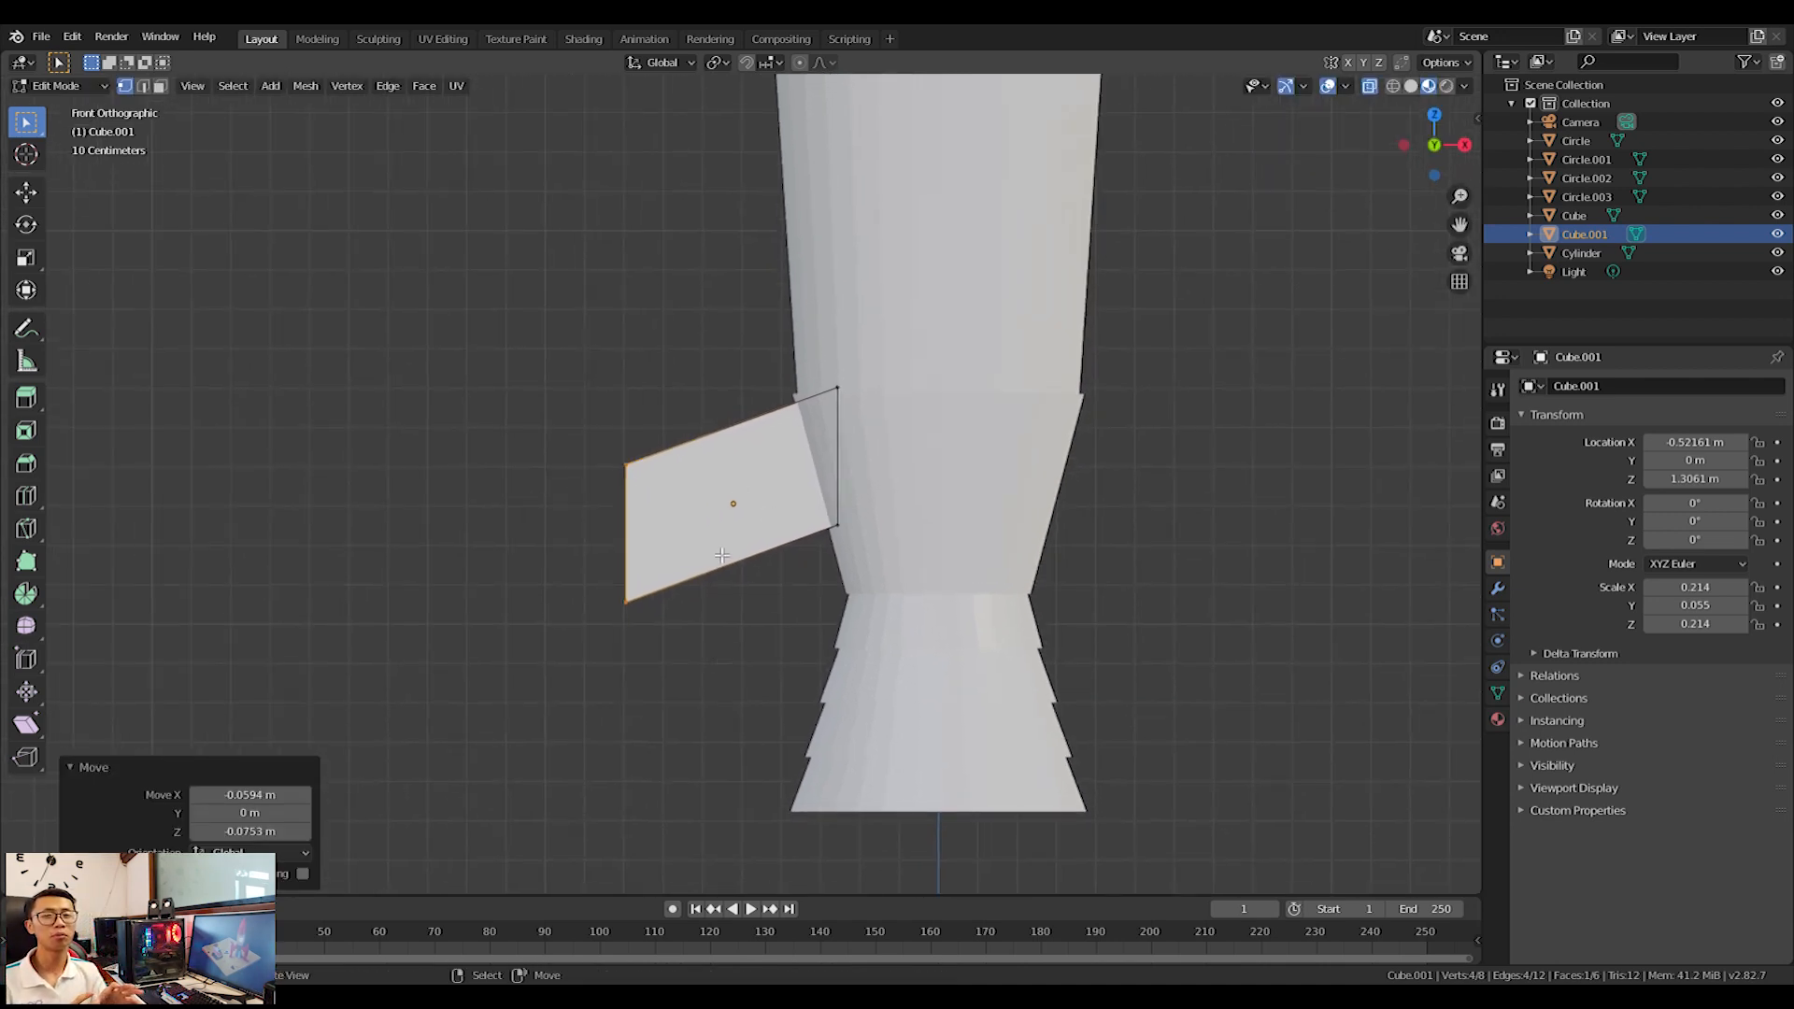
pyautogui.moveTo(649, 483); pyautogui.dragTo(714, 565, button='middle')
pyautogui.click(651, 506)
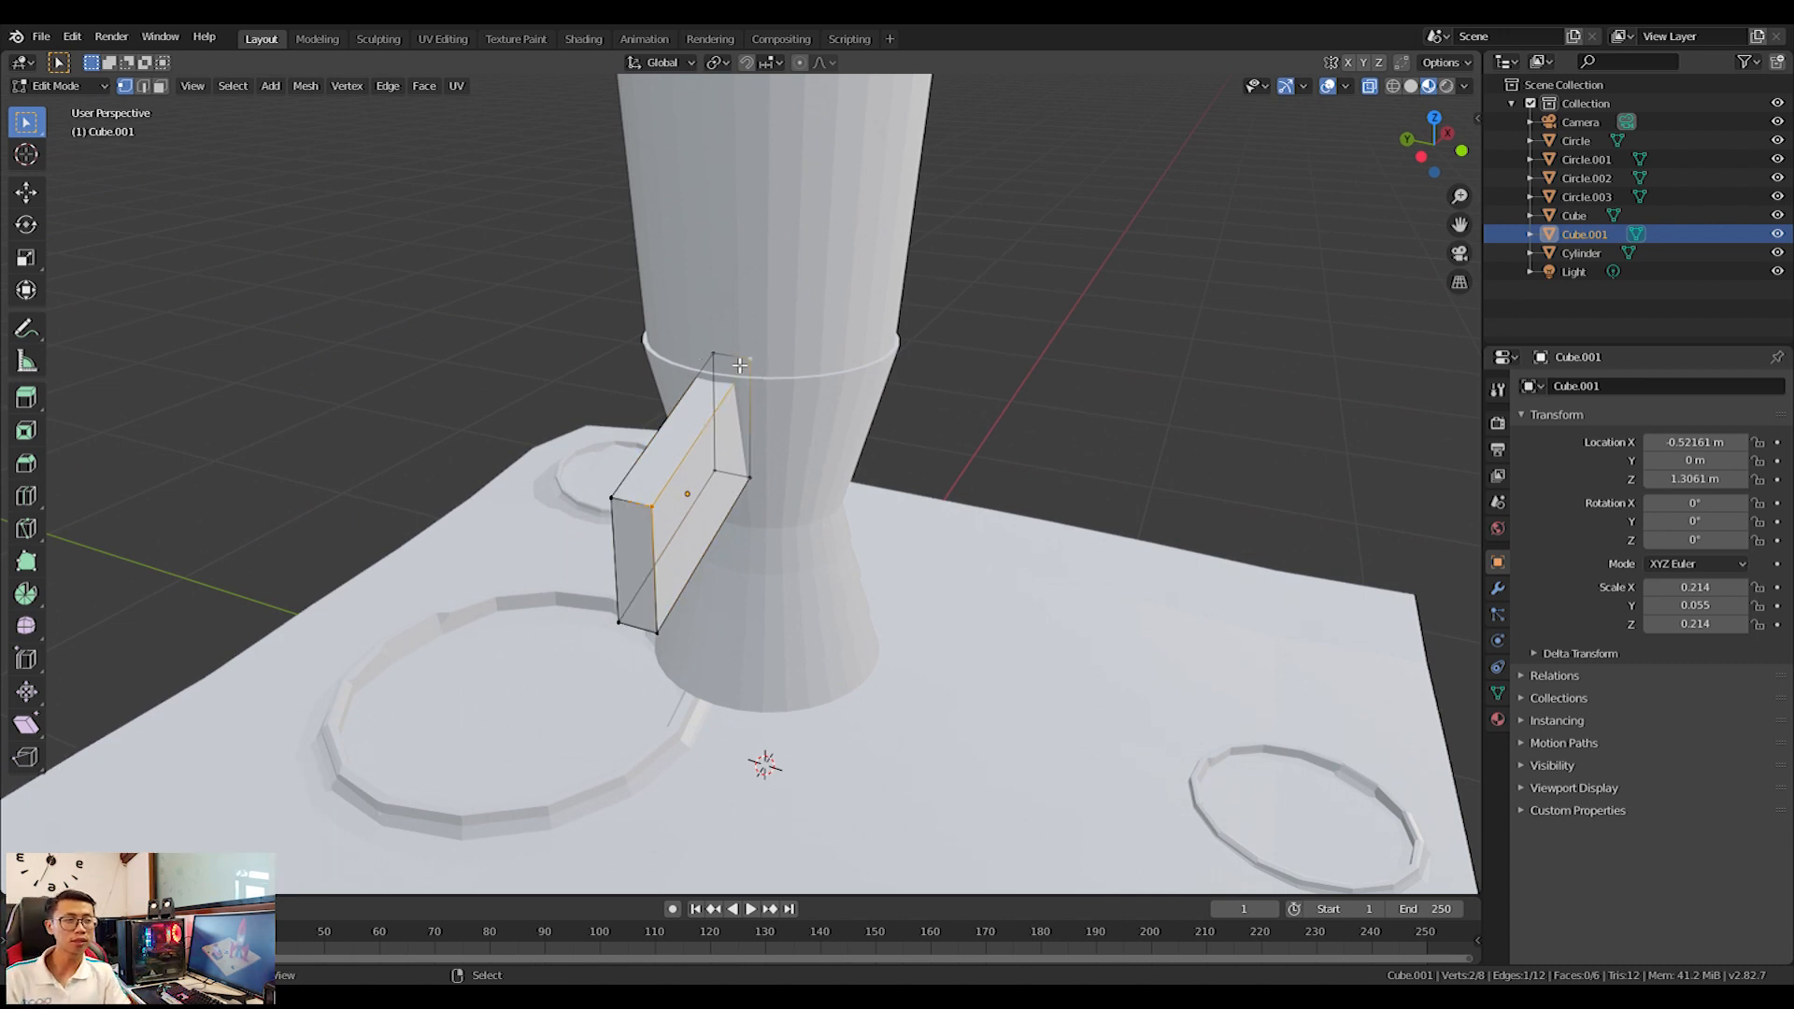
pyautogui.hotkey('ctrl', 'b')
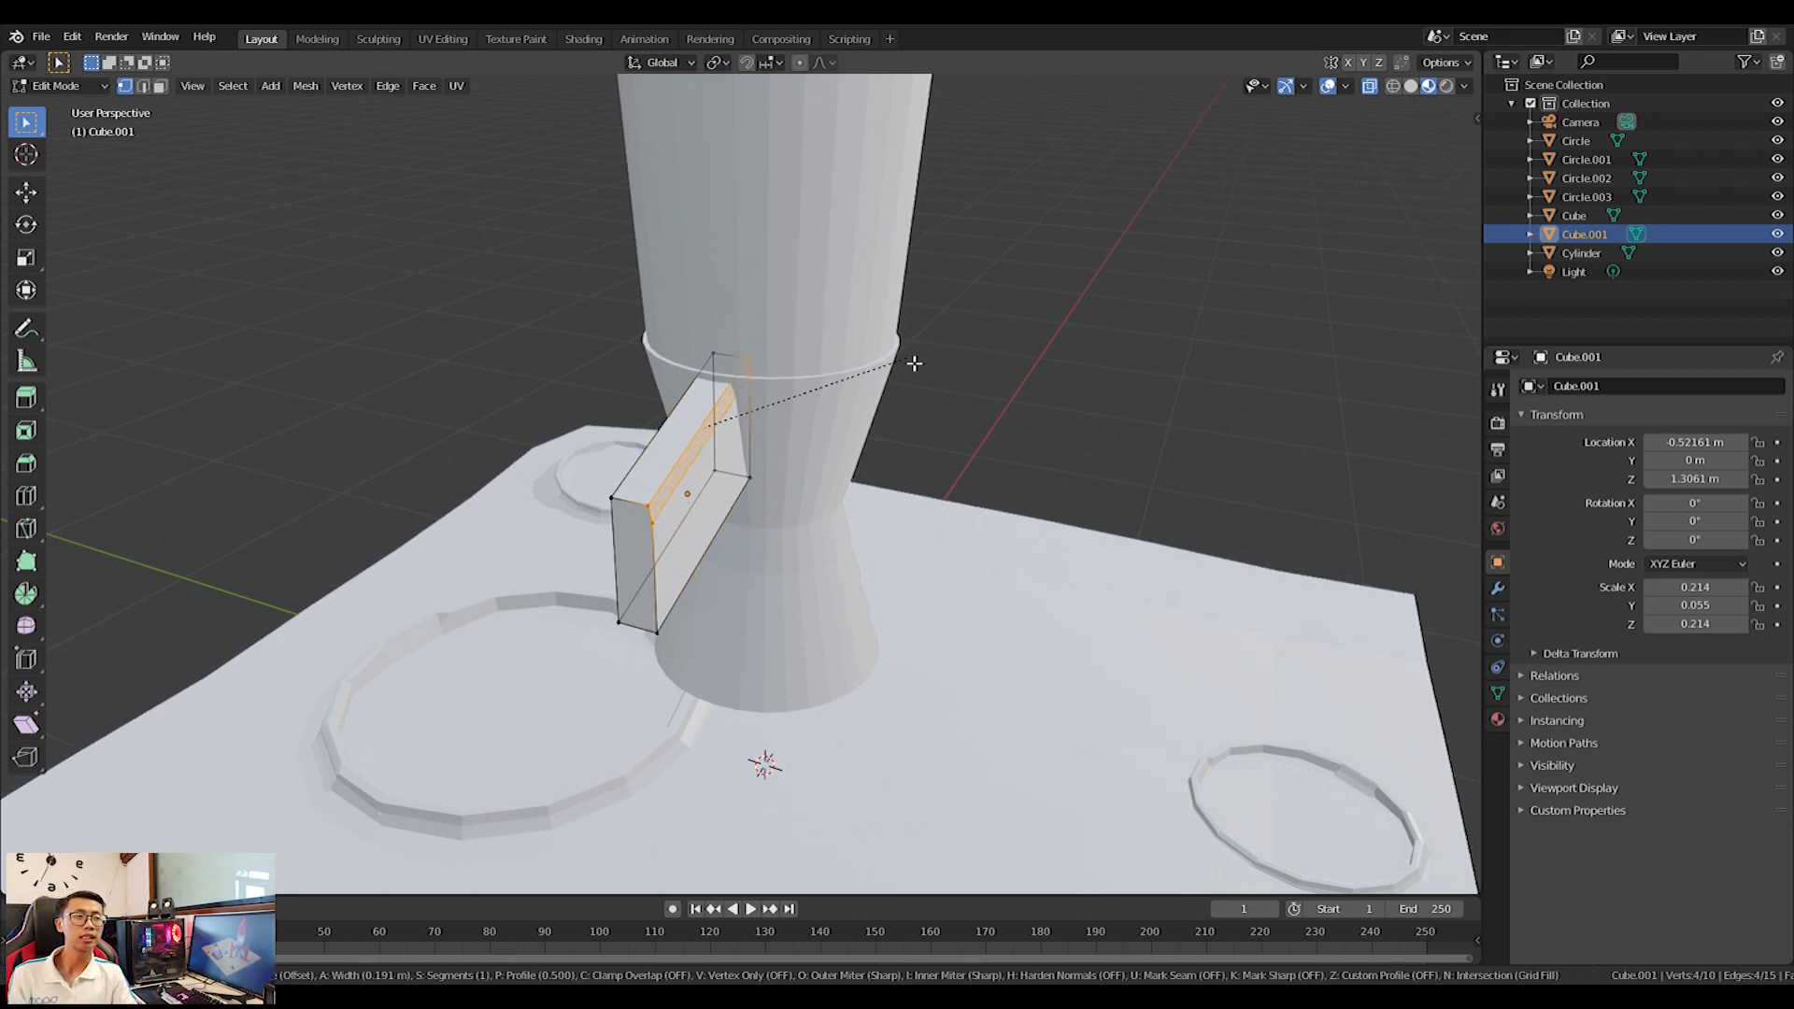
pyautogui.click(888, 352)
pyautogui.click(718, 358)
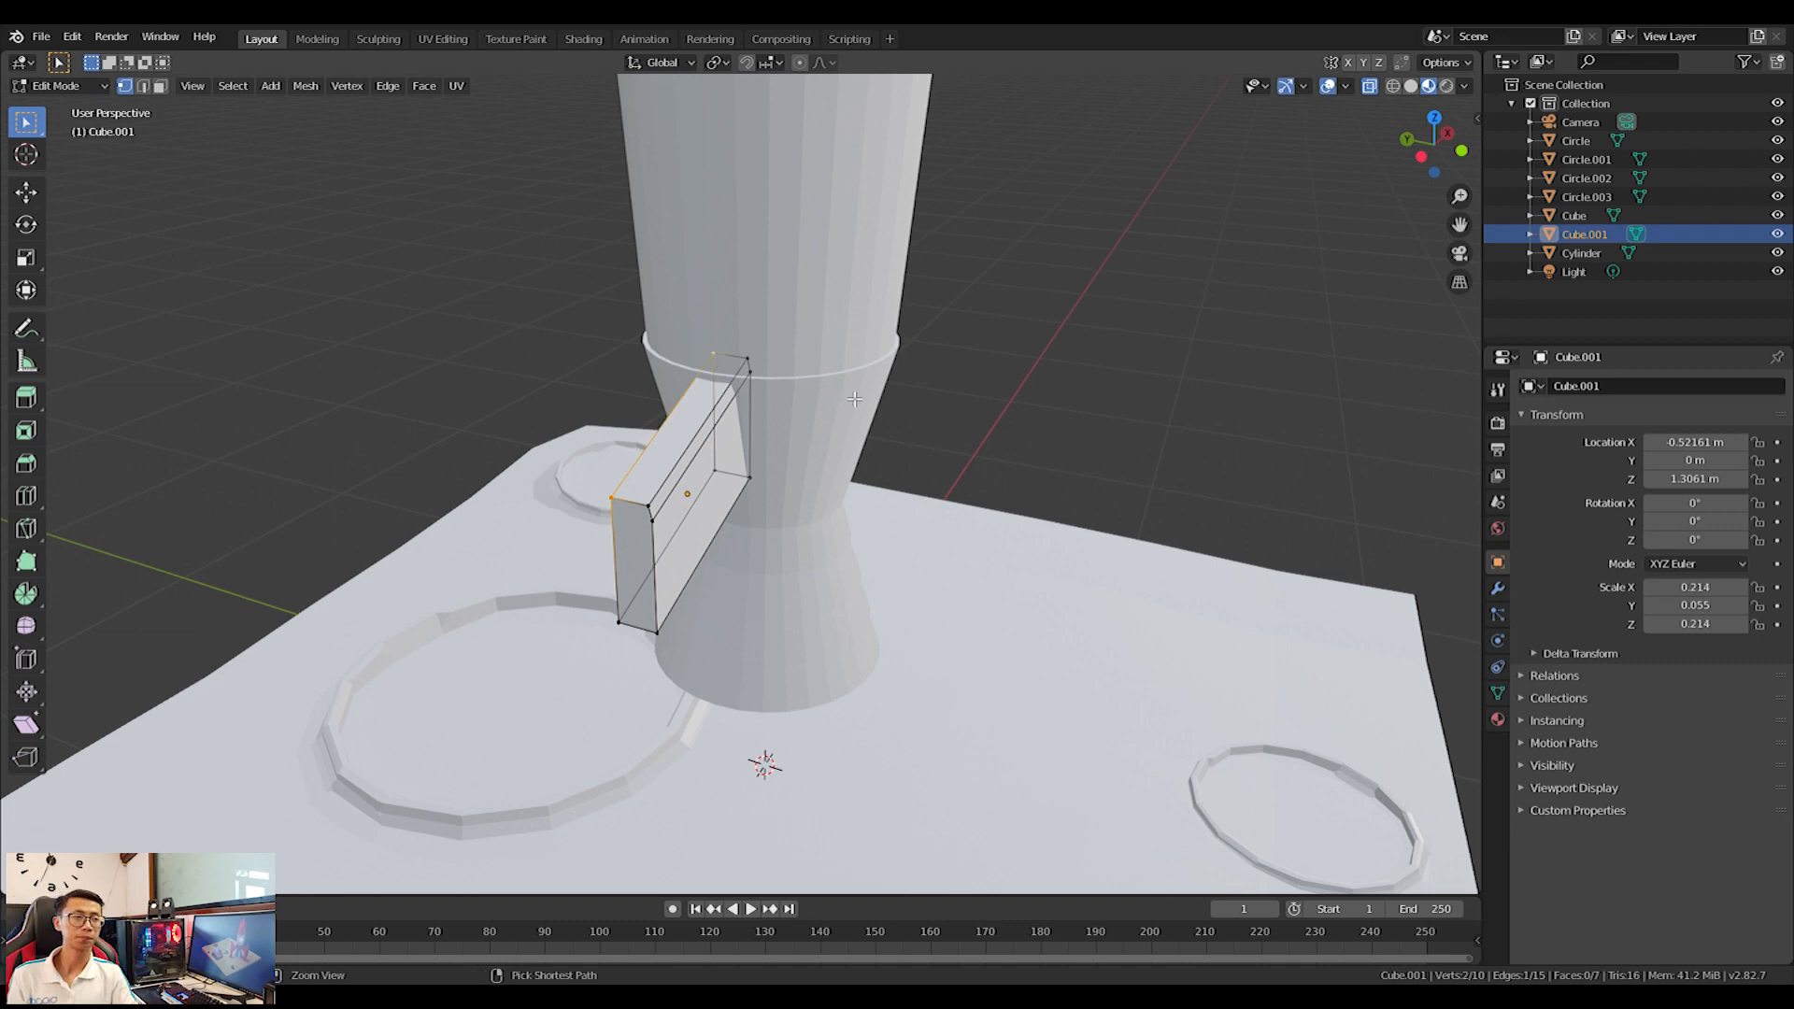
pyautogui.hotkey('ctrl', 'b')
pyautogui.press('Escape')
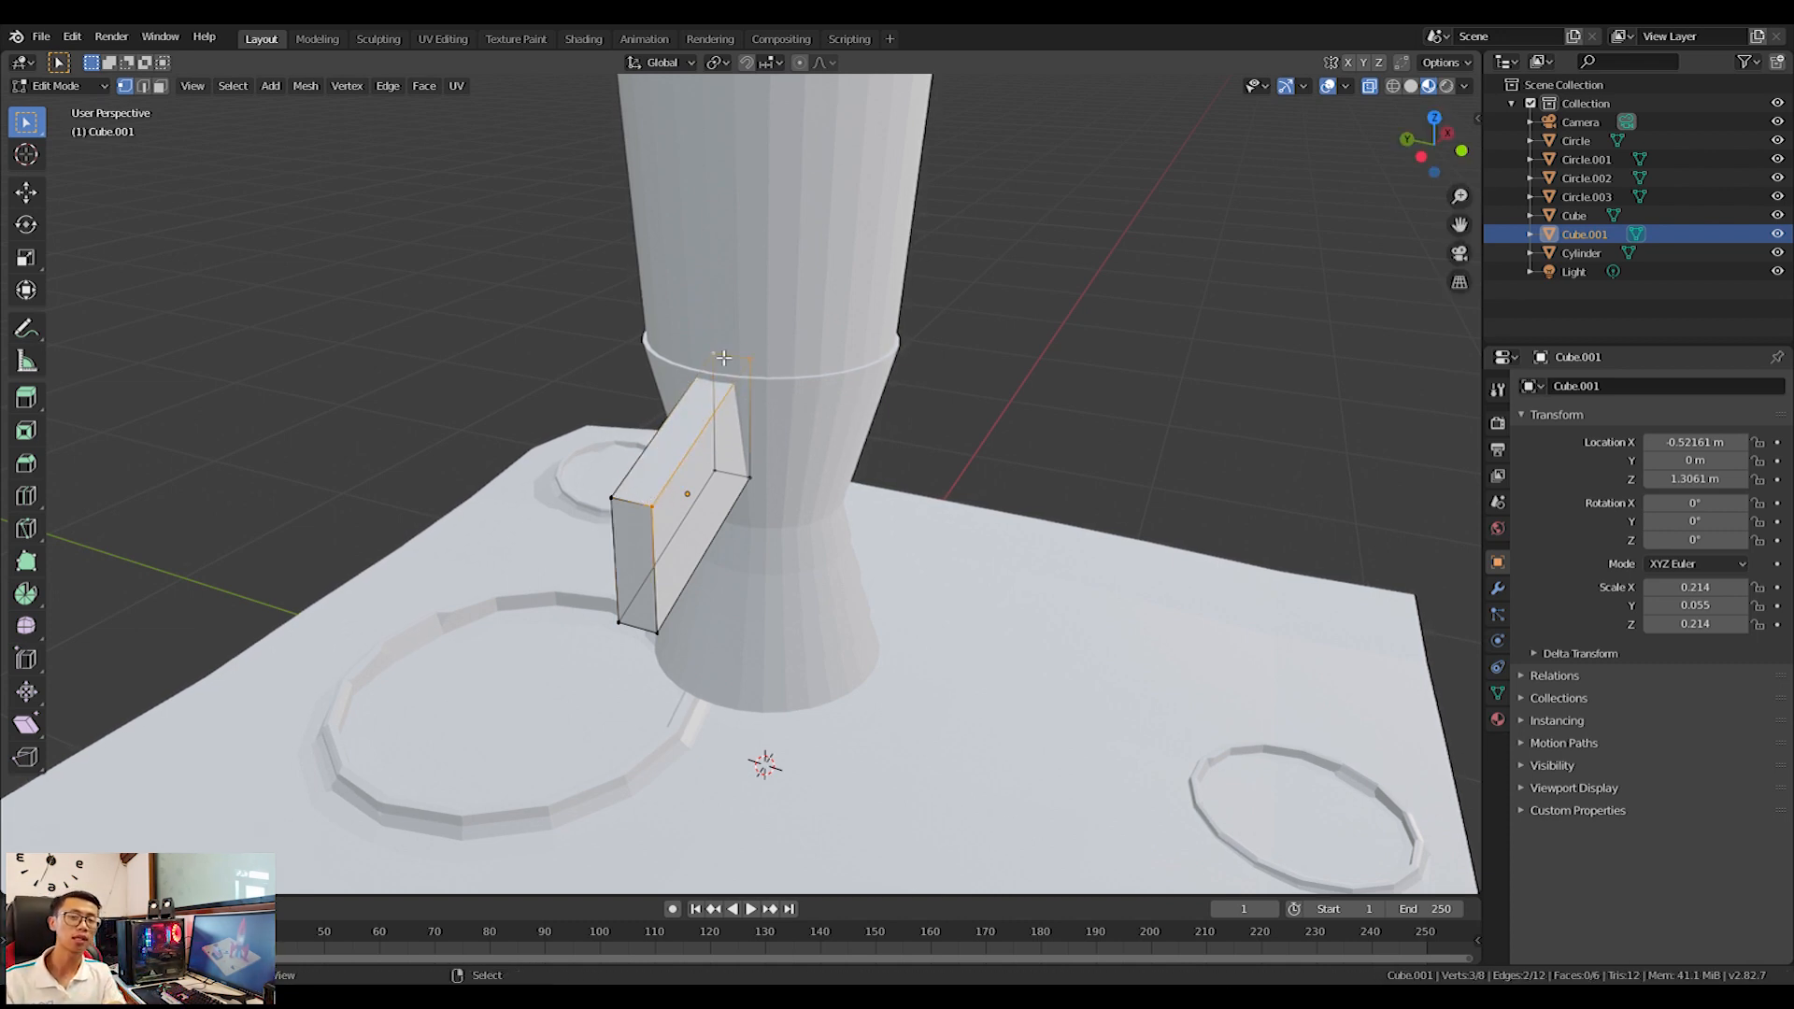
# Bevel the fin plate's upper and lower edges with a single segment and return to Object Mode.
pyautogui.hotkey('ctrl', 'b')
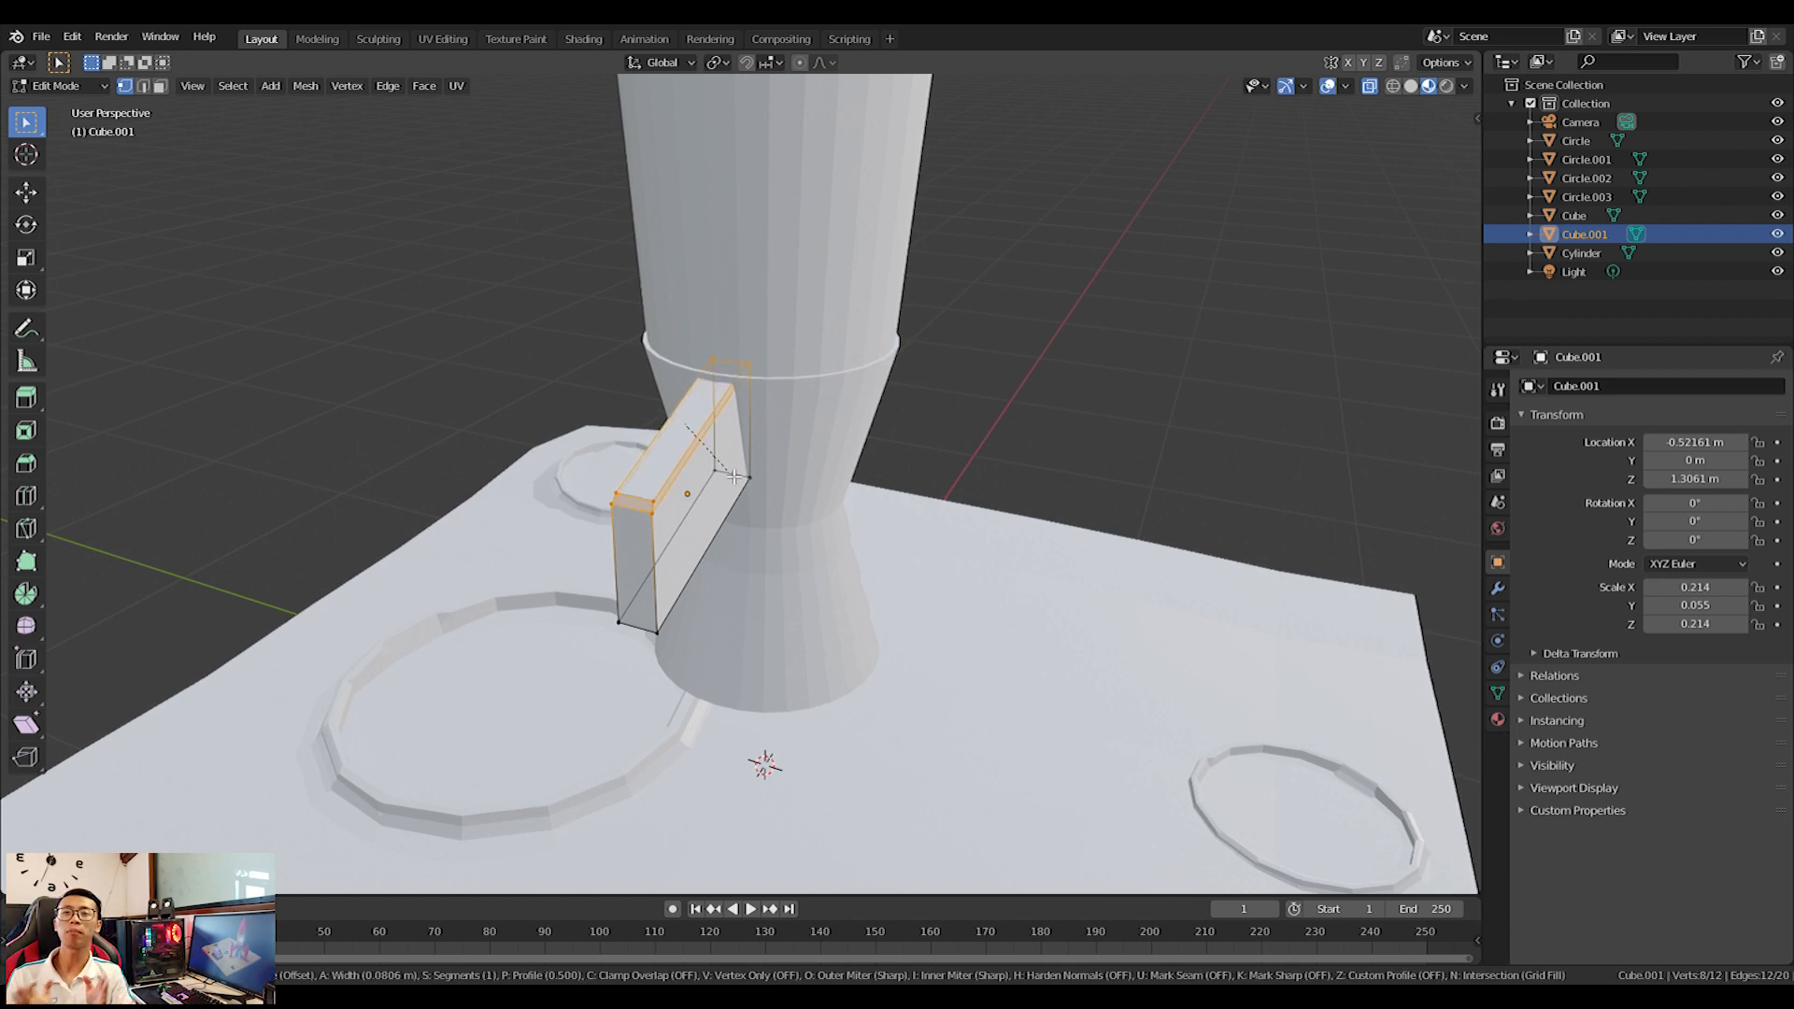
pyautogui.click(736, 477)
pyautogui.moveTo(837, 696); pyautogui.dragTo(750, 617, button='middle')
pyautogui.click(630, 605)
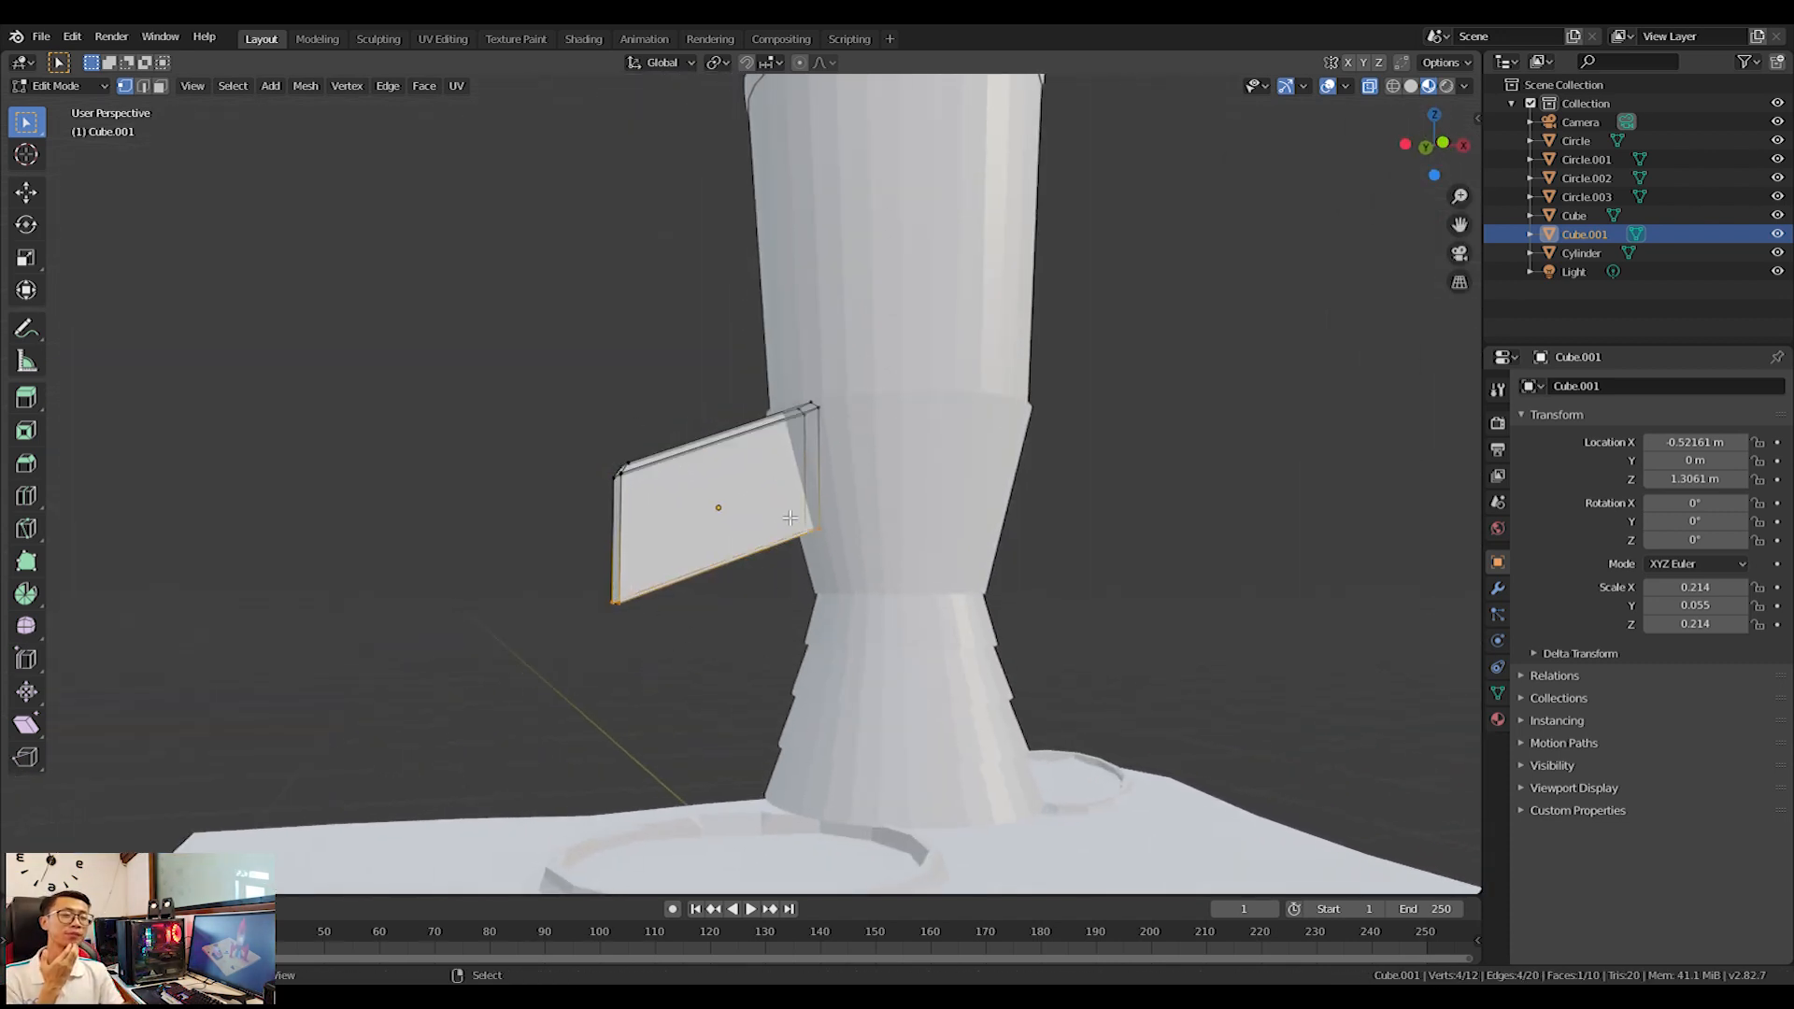
pyautogui.hotkey('ctrl', 'b')
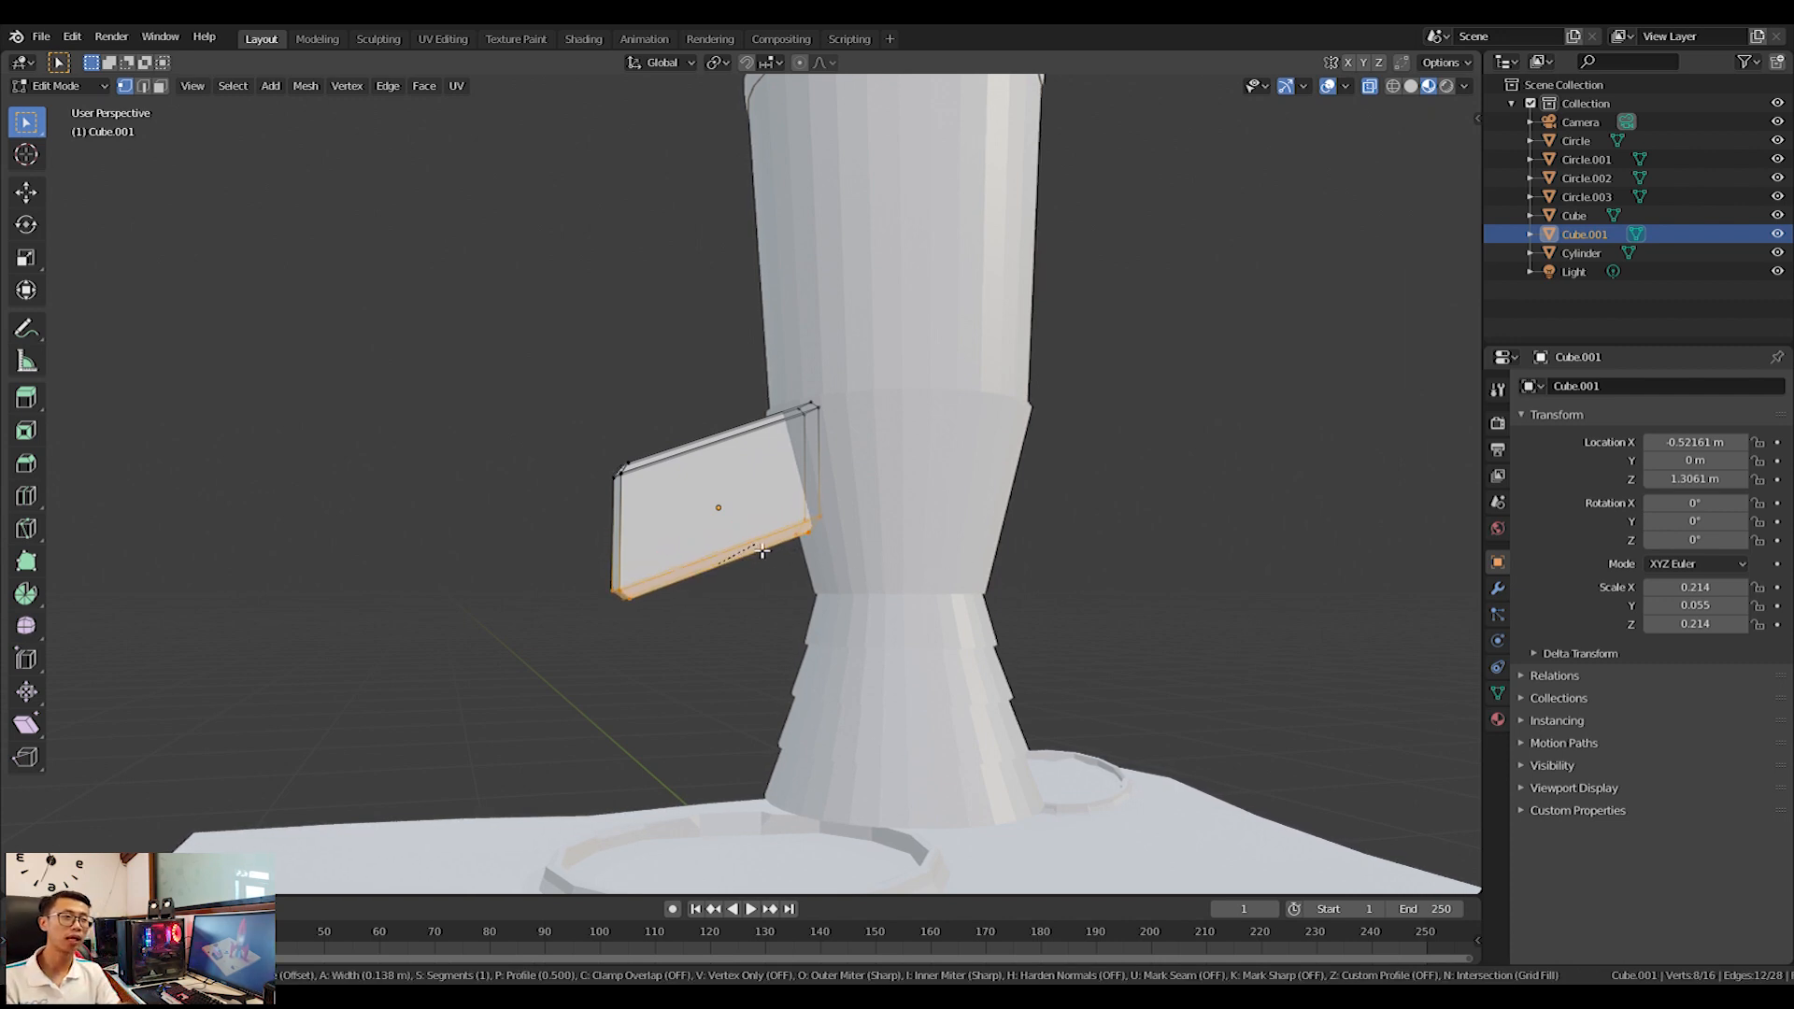
pyautogui.click(761, 552)
pyautogui.press('Tab')
# Duplicate the rocket body in front view, move the copy about -1.01 m along X and scale it by 0.366.
pyautogui.moveTo(954, 617); pyautogui.dragTo(895, 636, button='middle')
pyautogui.press('KP_1')
pyautogui.scroll(2, 831, 598)
pyautogui.keyDown('shift'); pyautogui.moveTo(694, 553); pyautogui.dragTo(745, 507, button='middle'); pyautogui.keyUp('shift')
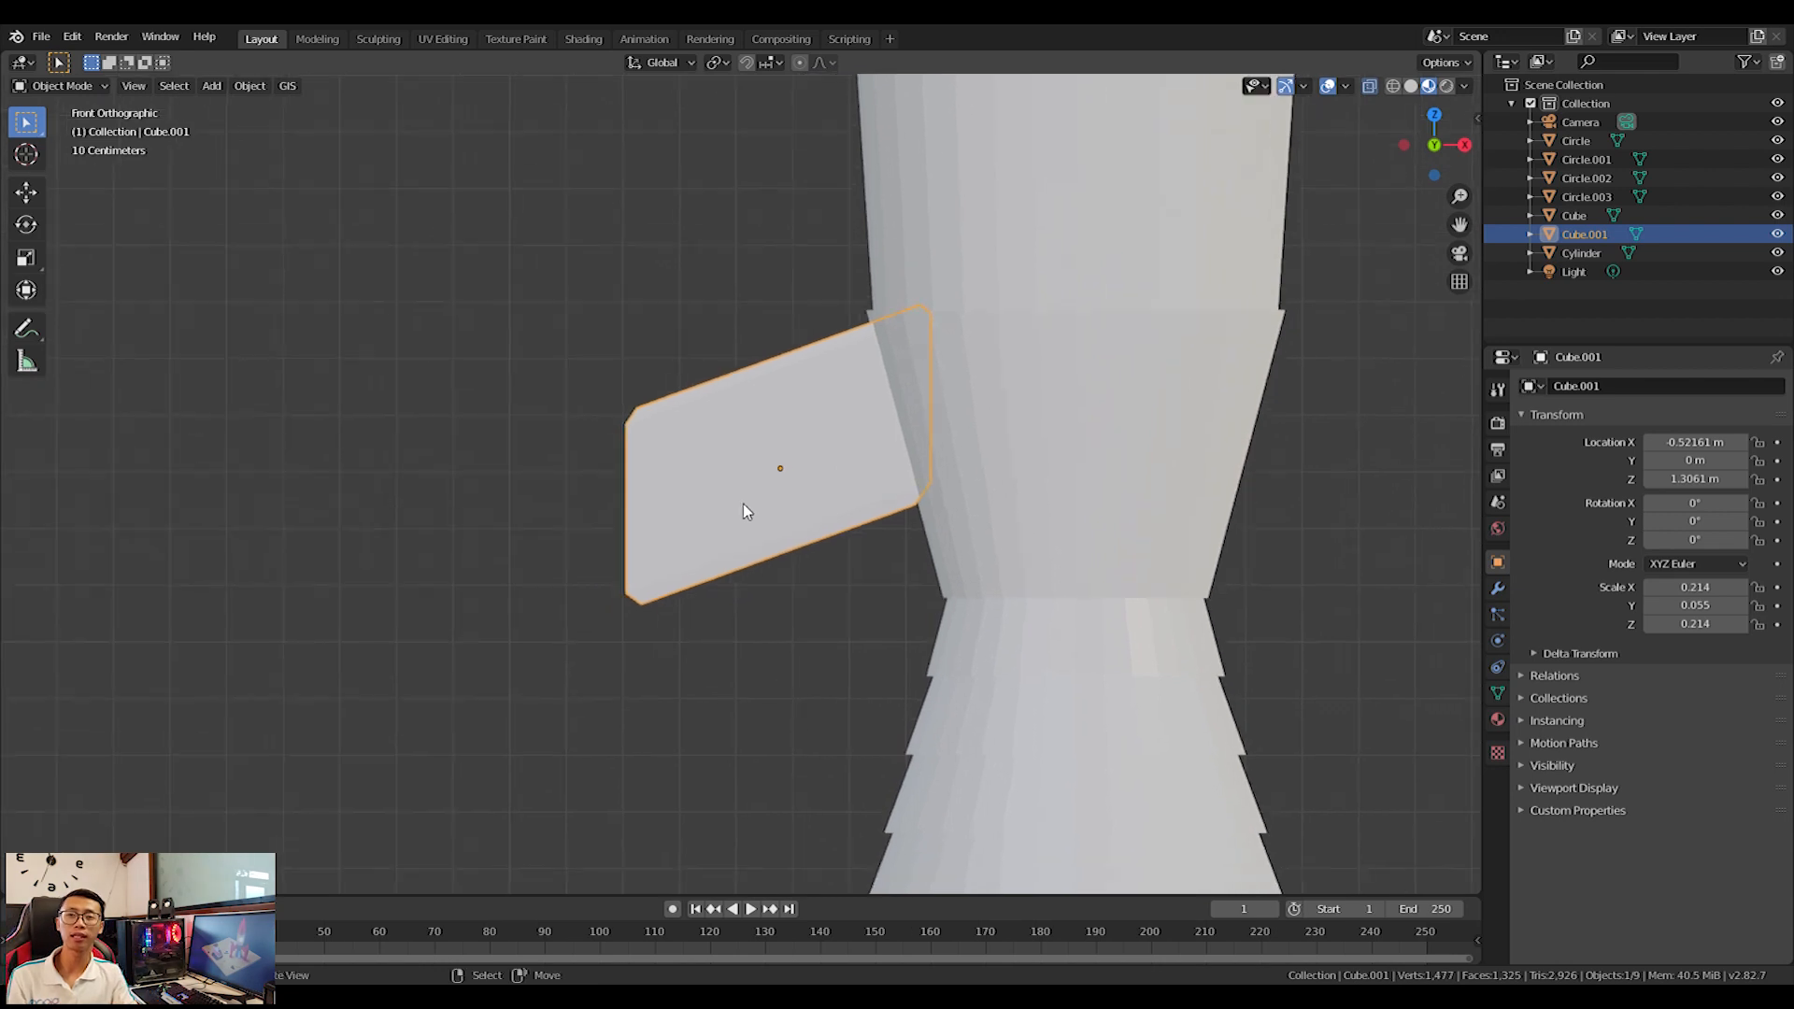
pyautogui.scroll(-4, 748, 500)
pyautogui.click(883, 296)
pyautogui.scroll(-2, 957, 327)
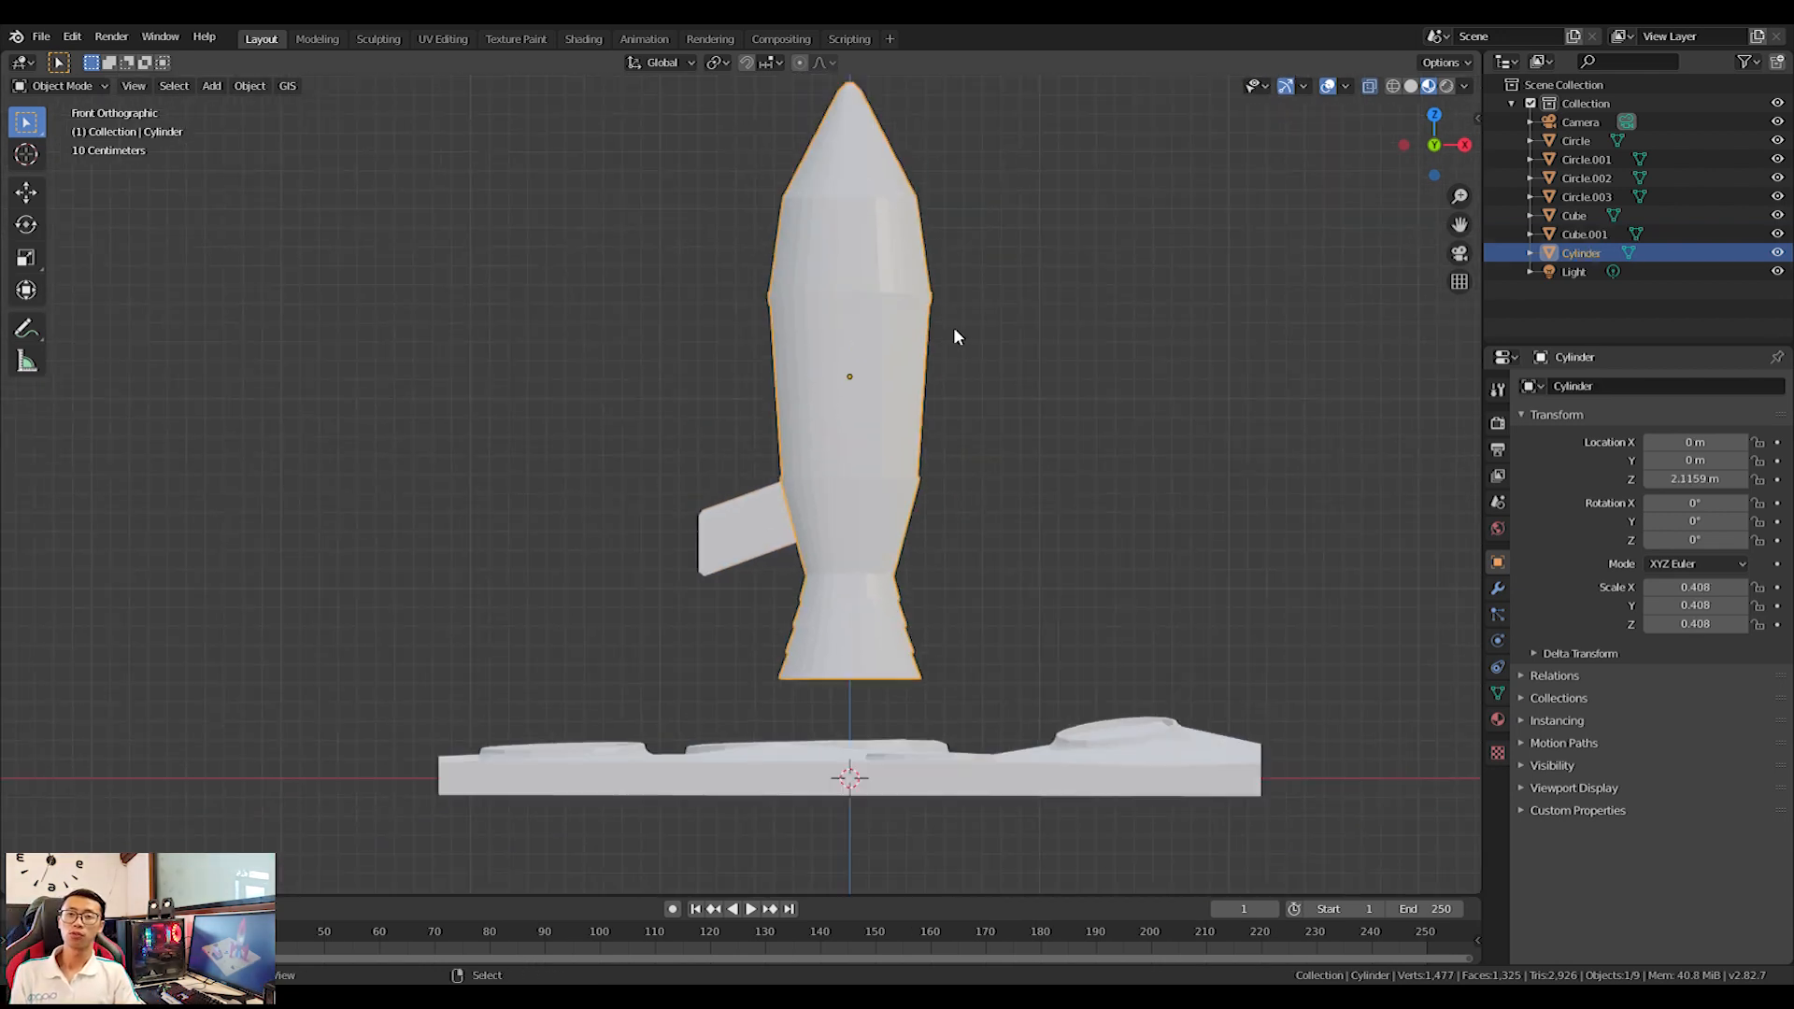
pyautogui.hotkey('shift', 'd')
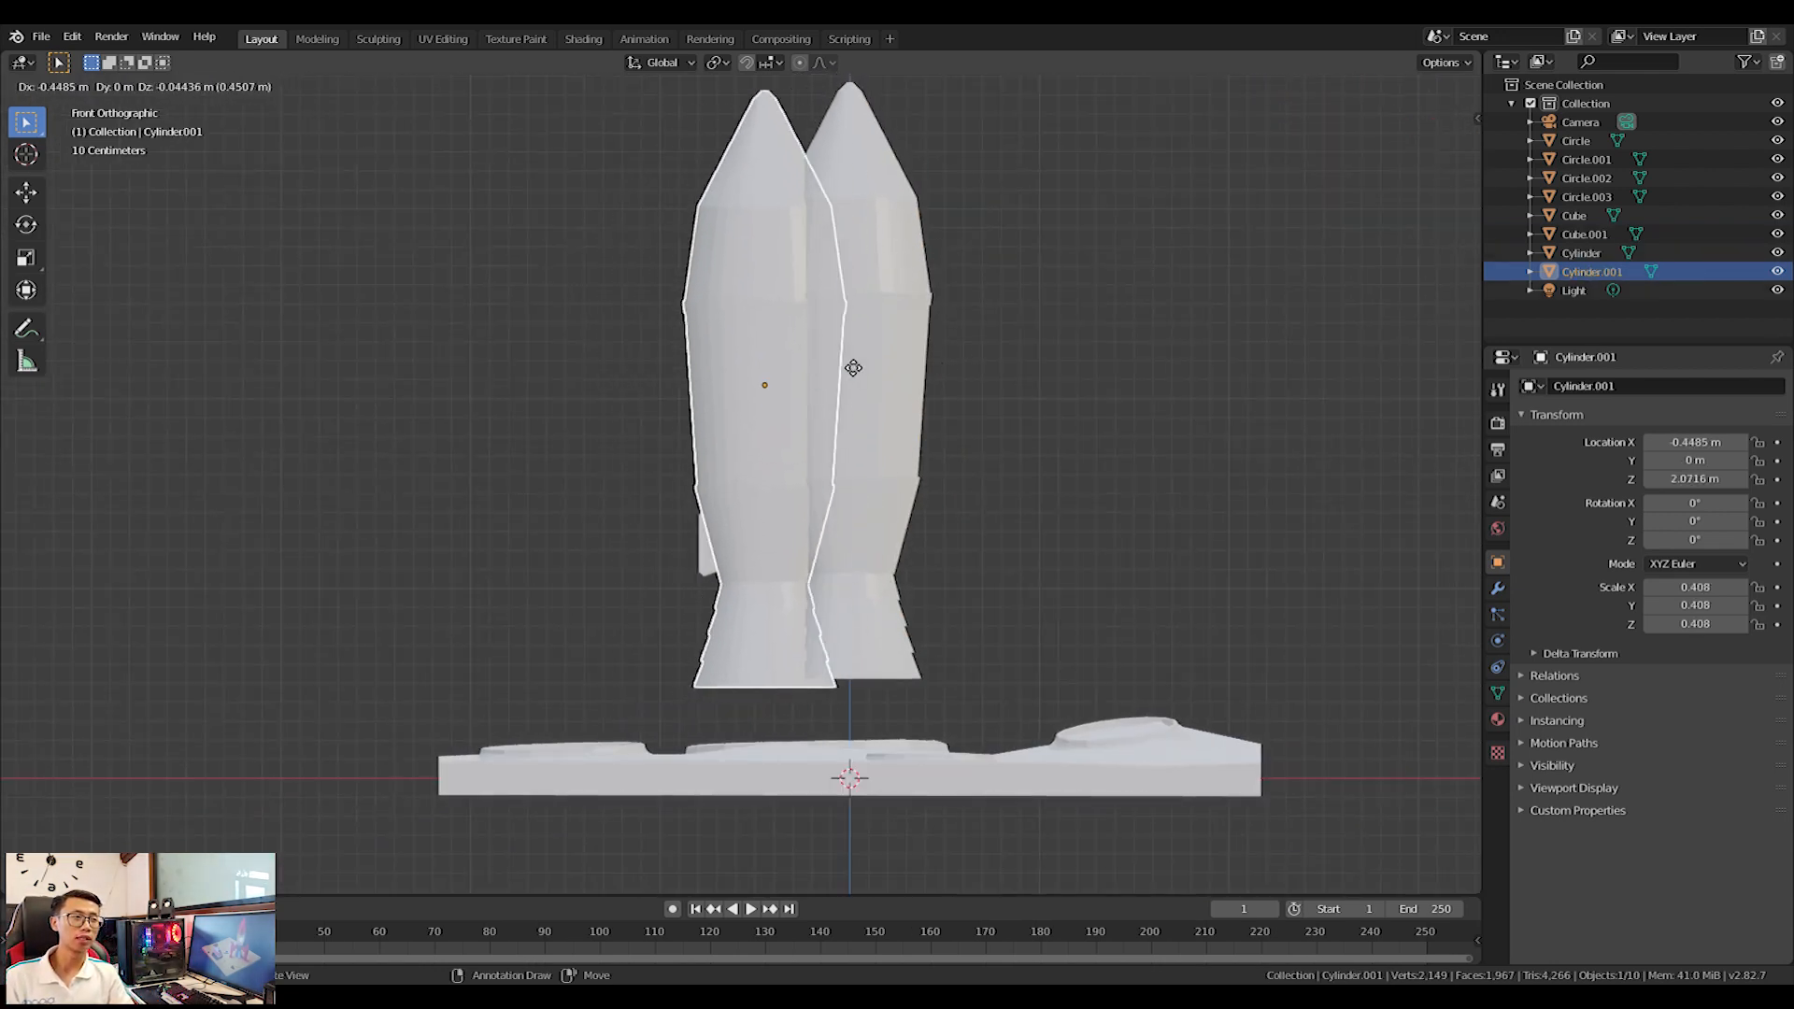
pyautogui.press('z')
pyautogui.press('z')
pyautogui.press('z')
pyautogui.press('x')
pyautogui.click(762, 366)
pyautogui.press('s')
pyautogui.click(875, 435)
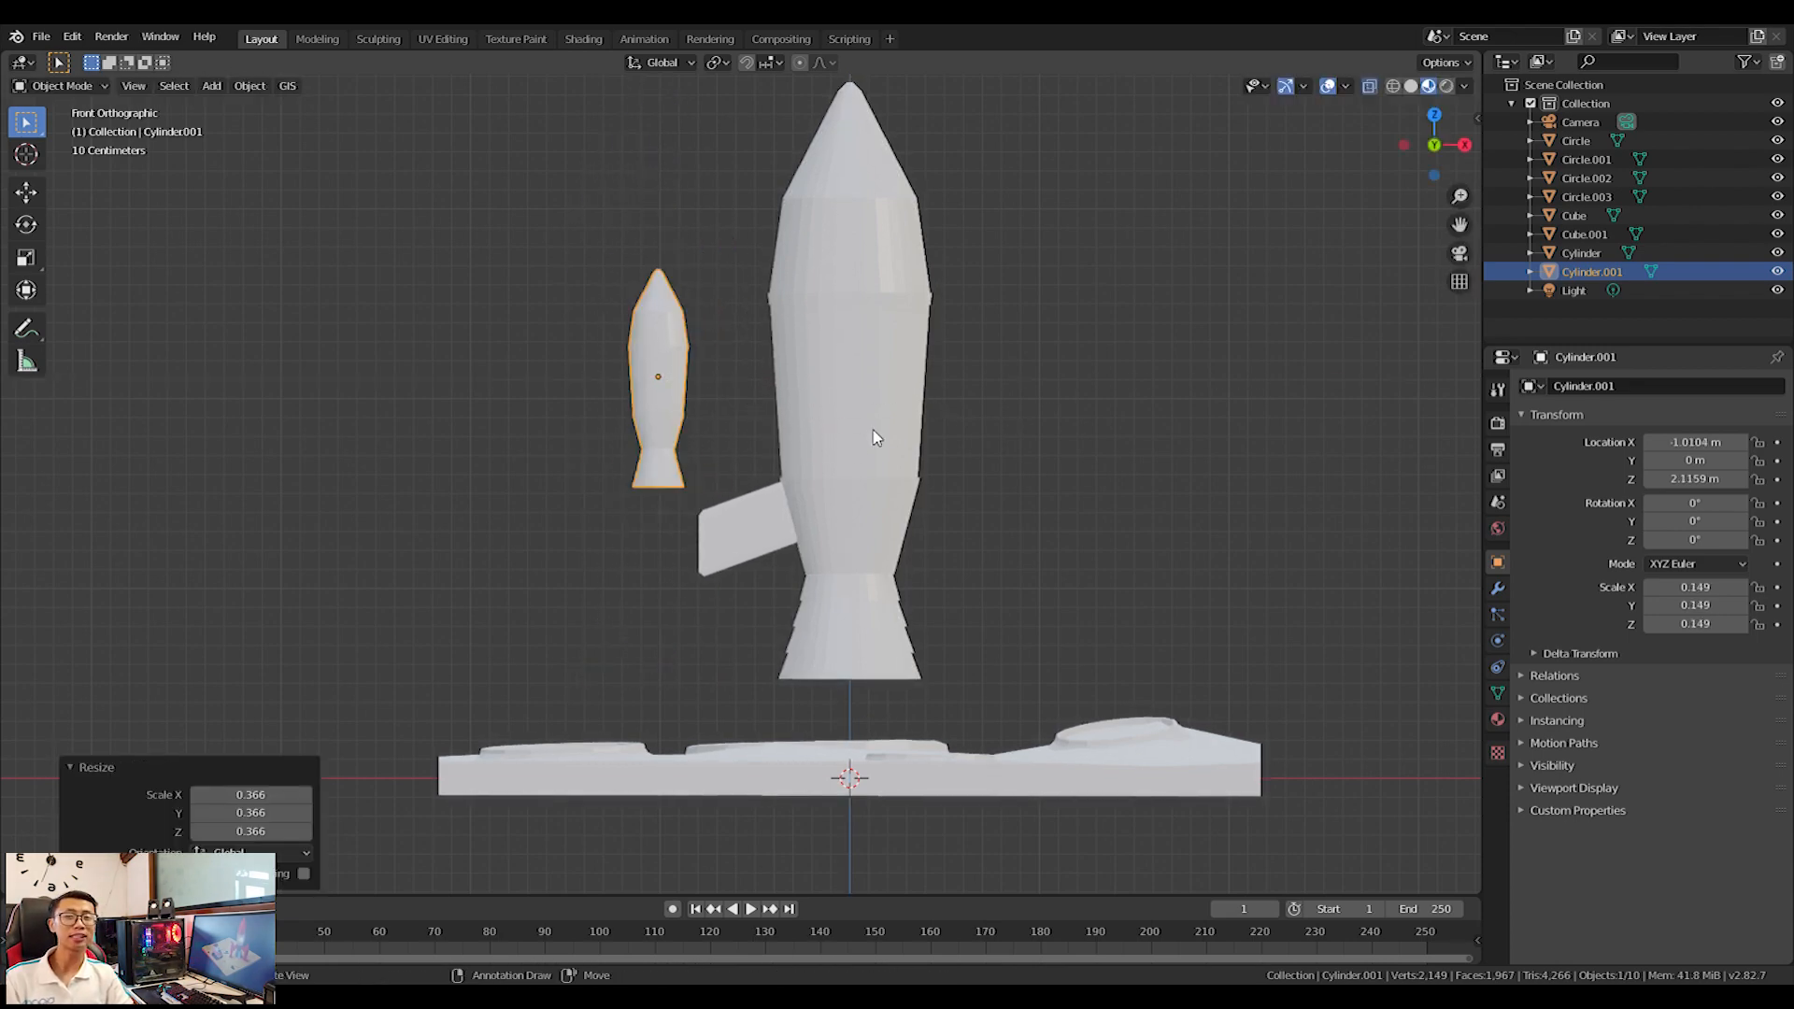
# Move the small rocket copy -0.981 m along Z and scale it by 1.189.
pyautogui.press('g')
pyautogui.press('z')
pyautogui.click(889, 617)
pyautogui.scroll(2, 889, 624)
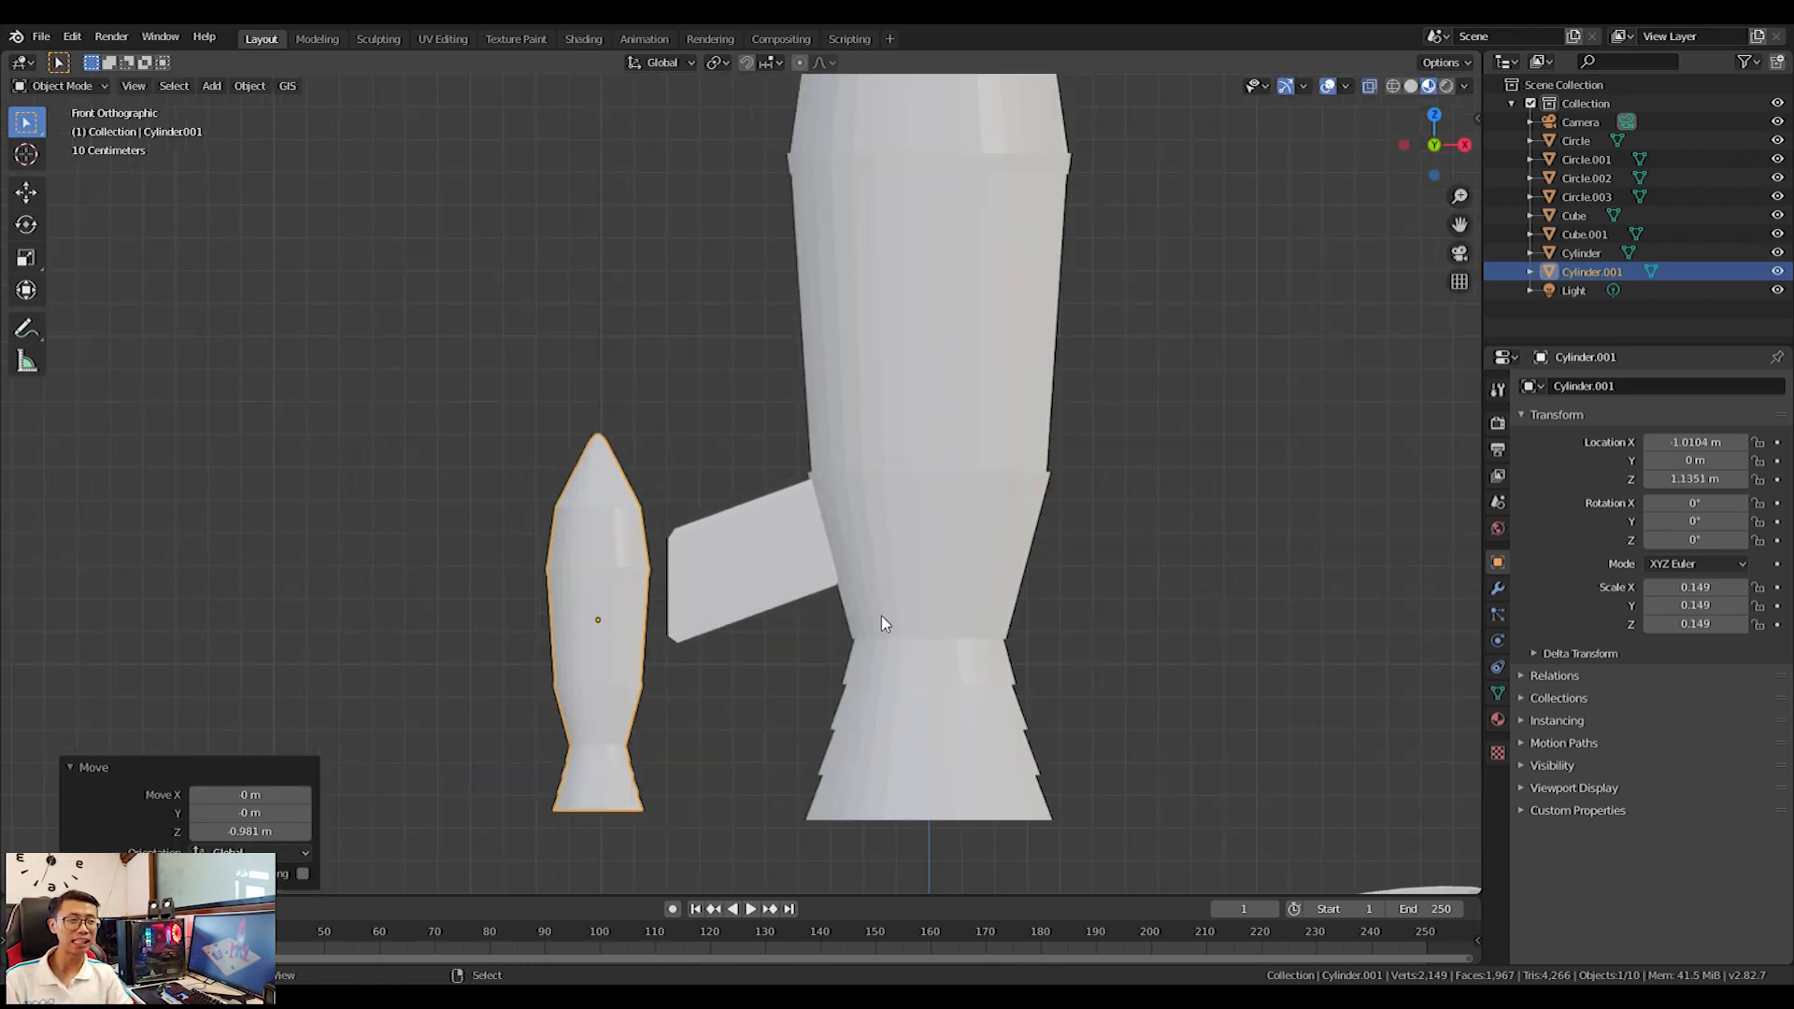
pyautogui.keyDown('shift'); pyautogui.moveTo(889, 624); pyautogui.dragTo(860, 498, button='middle'); pyautogui.keyUp('shift')
pyautogui.press('s')
pyautogui.click(782, 507)
# Move the small rocket 0.582 m along X and 0.0813 m along Z, then back along X to -0.84779 m at the fin's outer end.
pyautogui.press('g')
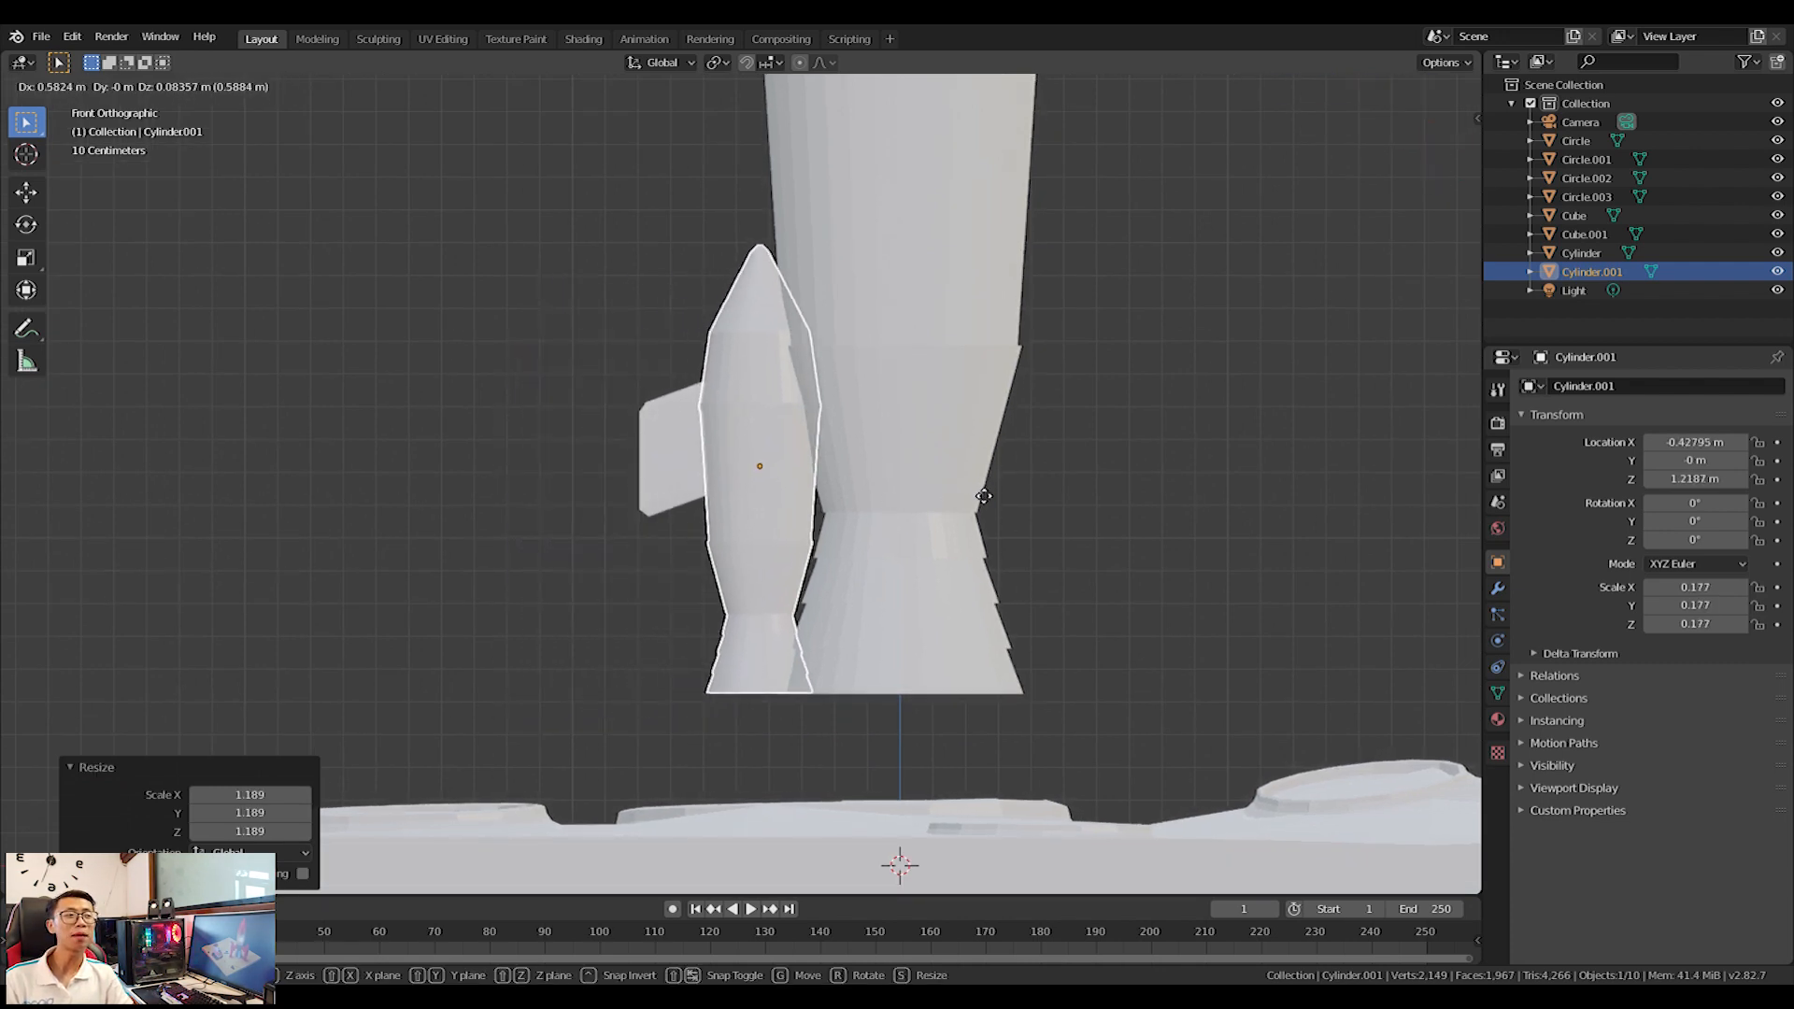
pyautogui.click(981, 502)
pyautogui.press('g')
pyautogui.press('x')
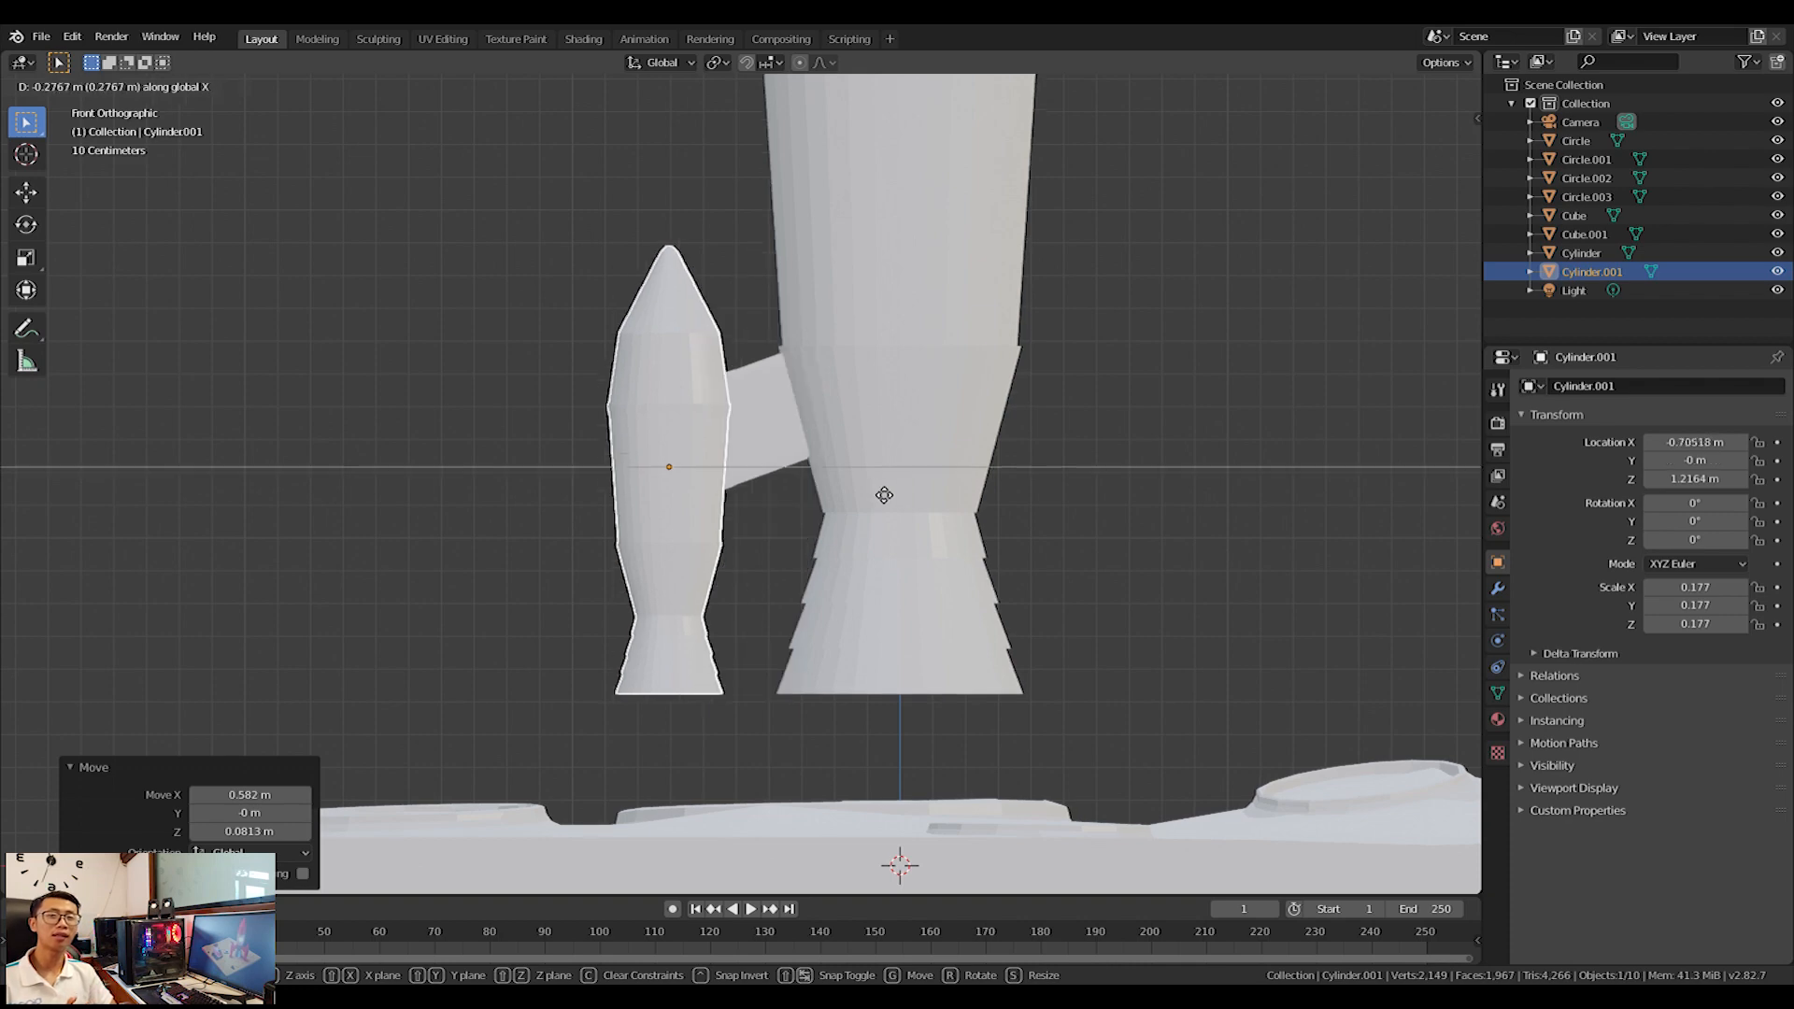
pyautogui.click(842, 492)
# Enter Edit Mode on the small rocket and delete the linked geometry of its upper raised band.
pyautogui.moveTo(842, 491); pyautogui.dragTo(535, 523, button='middle')
pyautogui.scroll(-6, 537, 523)
pyautogui.moveTo(833, 491); pyautogui.dragTo(684, 501, button='middle')
pyautogui.scroll(8, 684, 500)
pyautogui.press('Tab')
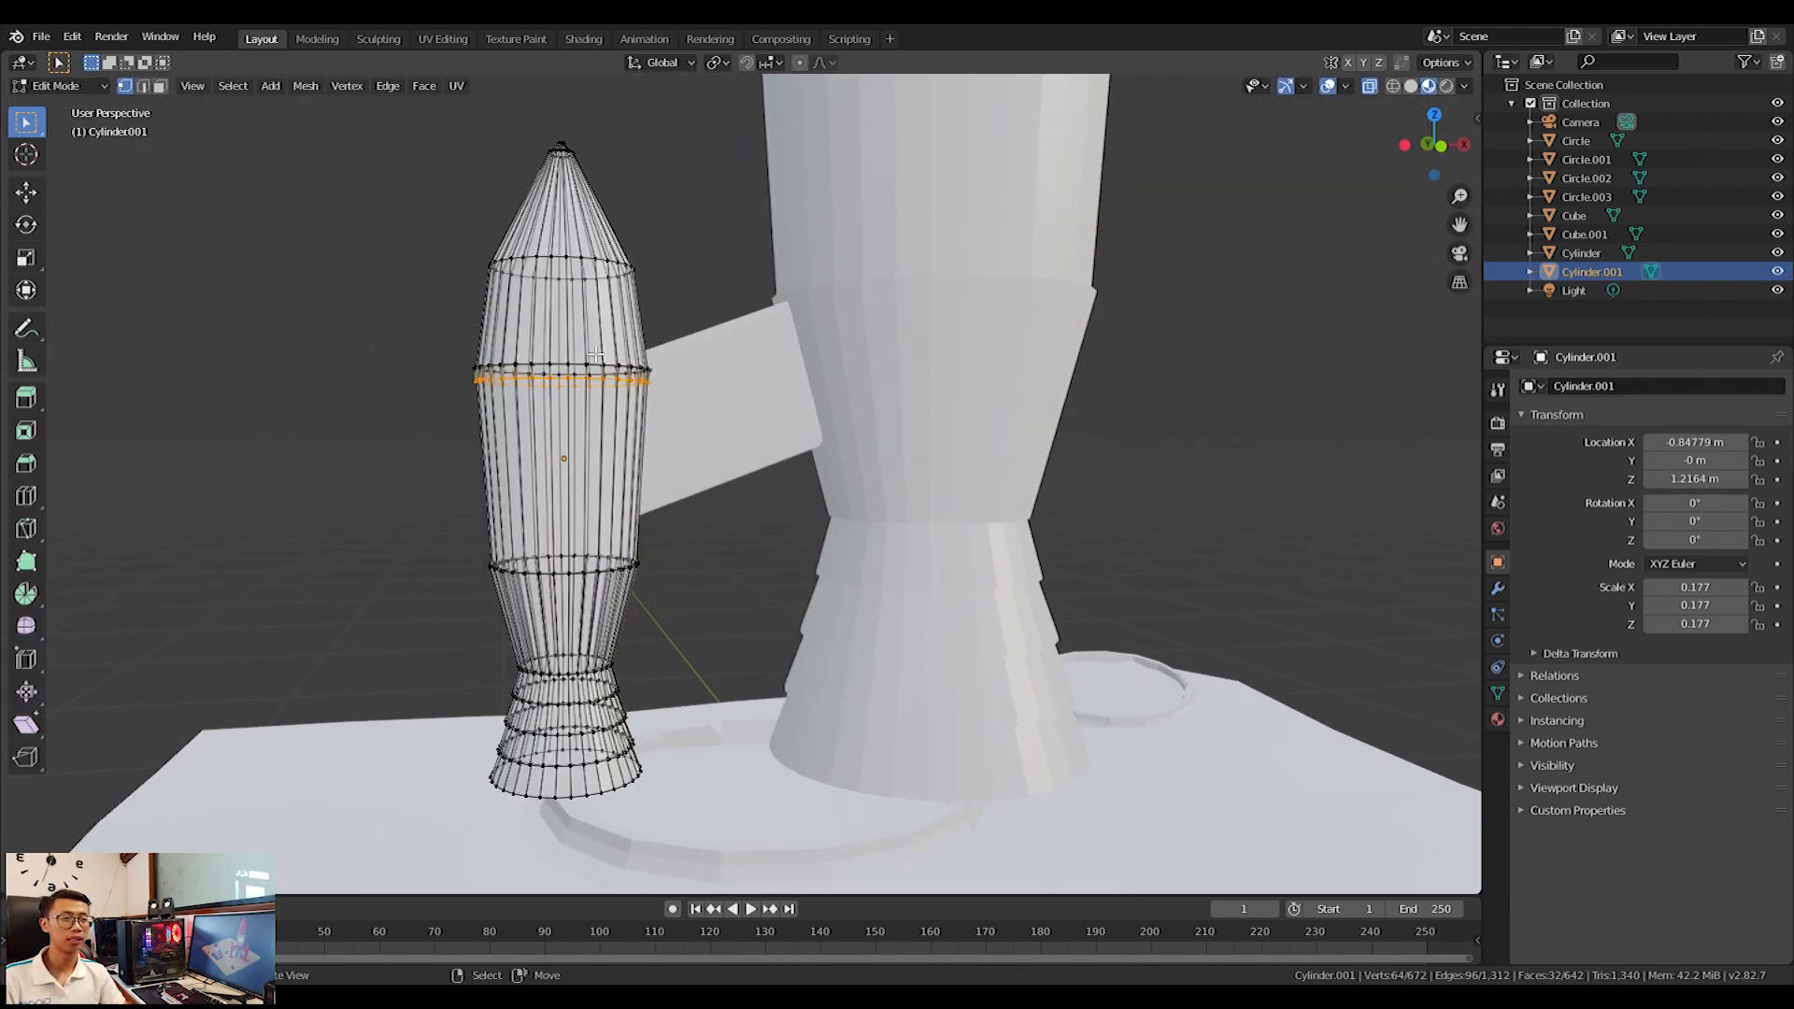
pyautogui.moveTo(542, 397); pyautogui.dragTo(575, 432, button='middle')
pyautogui.scroll(4, 574, 432)
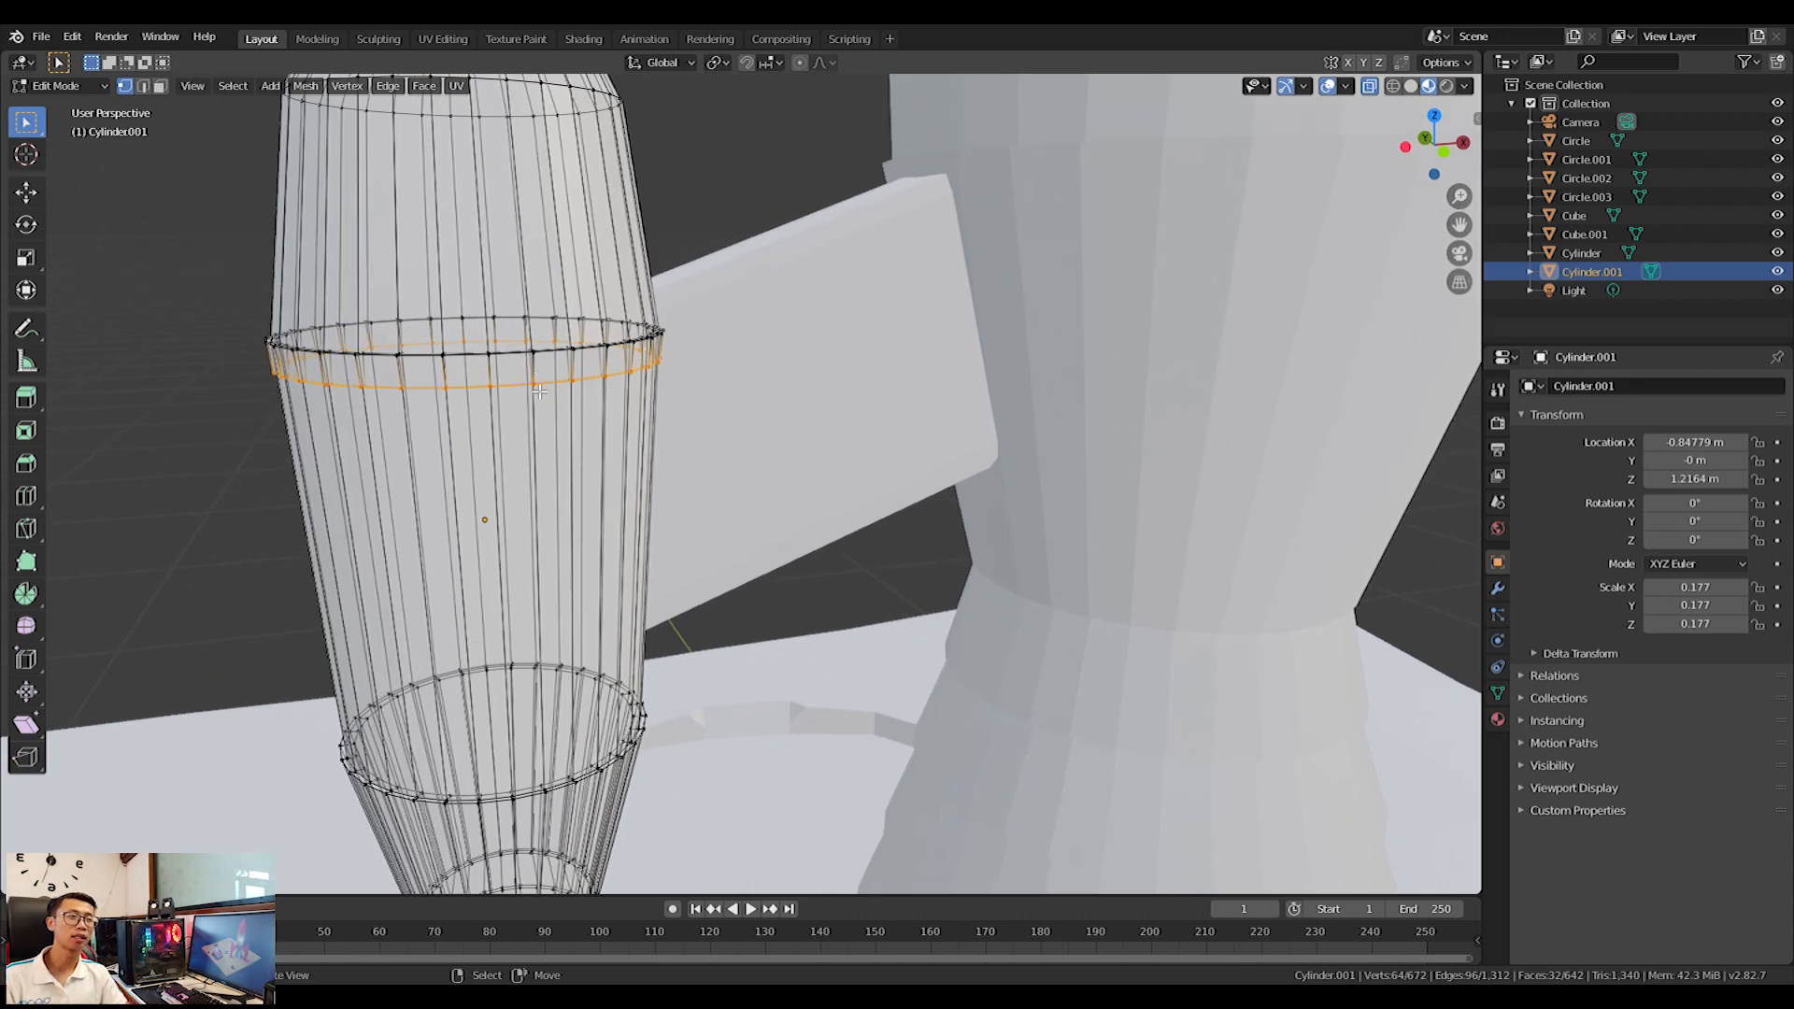
pyautogui.press('l')
pyautogui.press('x')
pyautogui.click(532, 384)
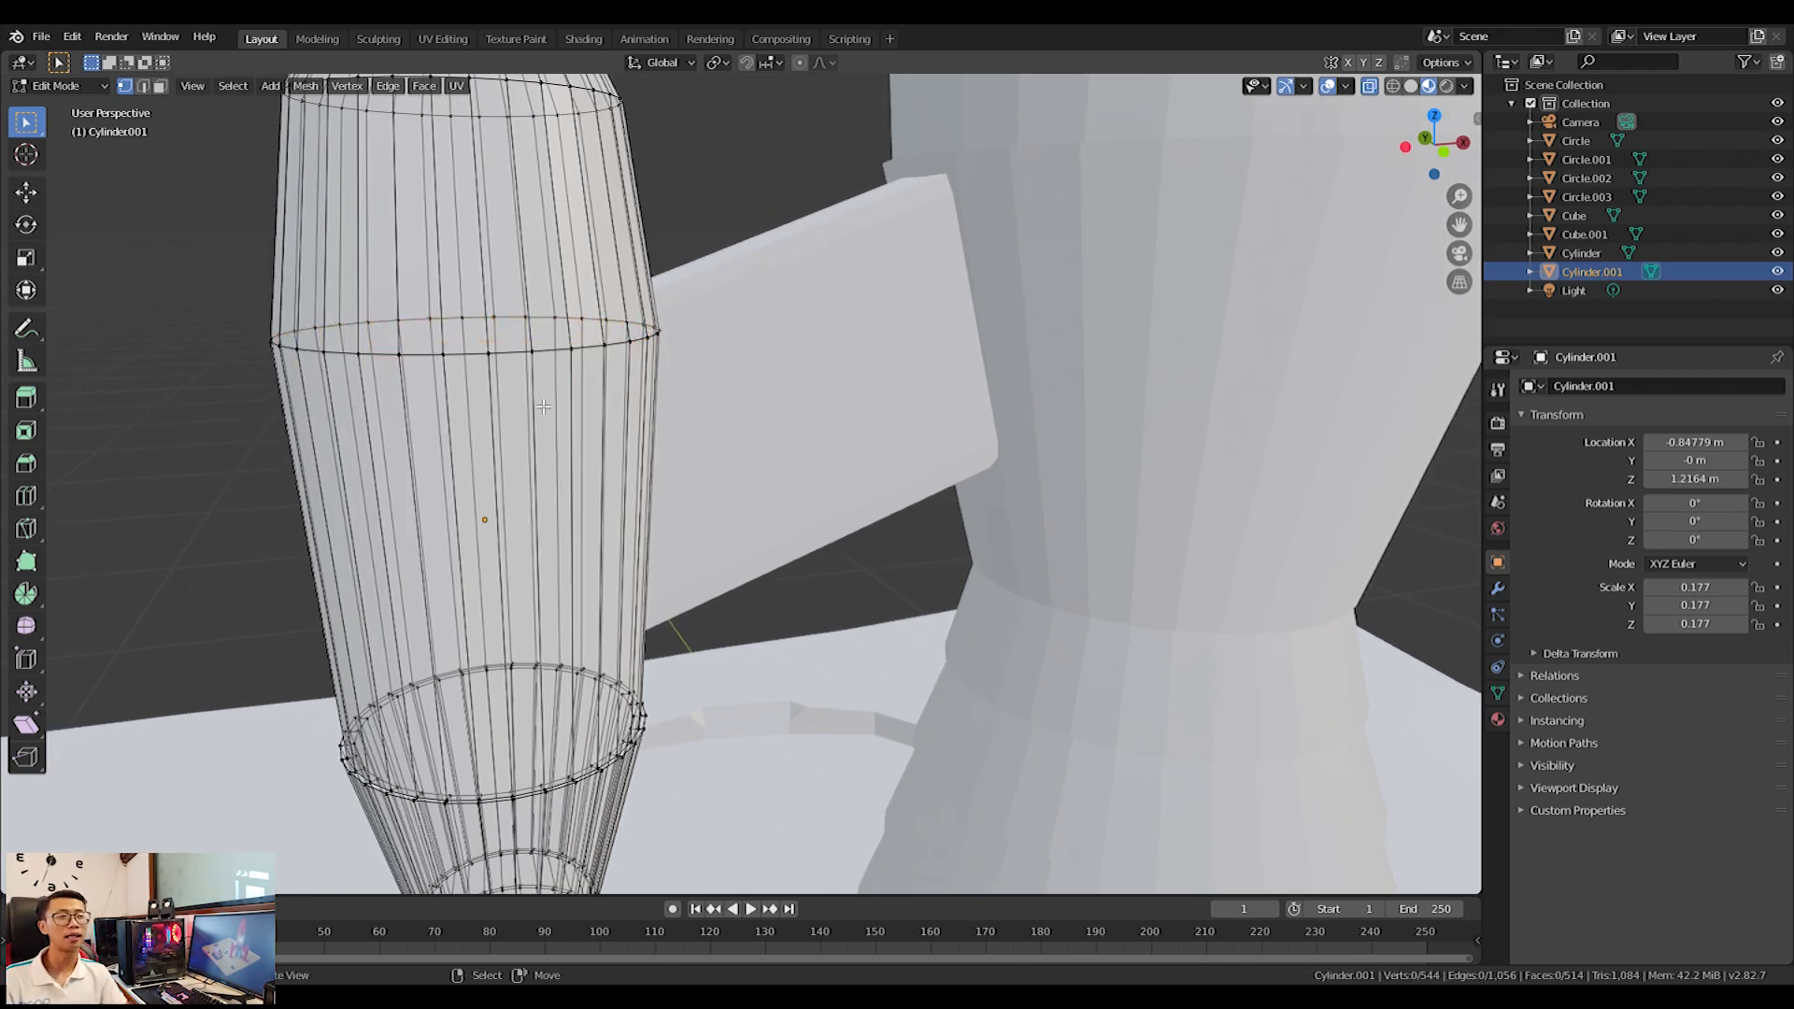
# Delete the small rocket's lower raised band and return to Object Mode.
pyautogui.keyDown('shift'); pyautogui.moveTo(557, 715); pyautogui.dragTo(572, 551, button='middle'); pyautogui.keyUp('shift')
pyautogui.scroll(3, 630, 597)
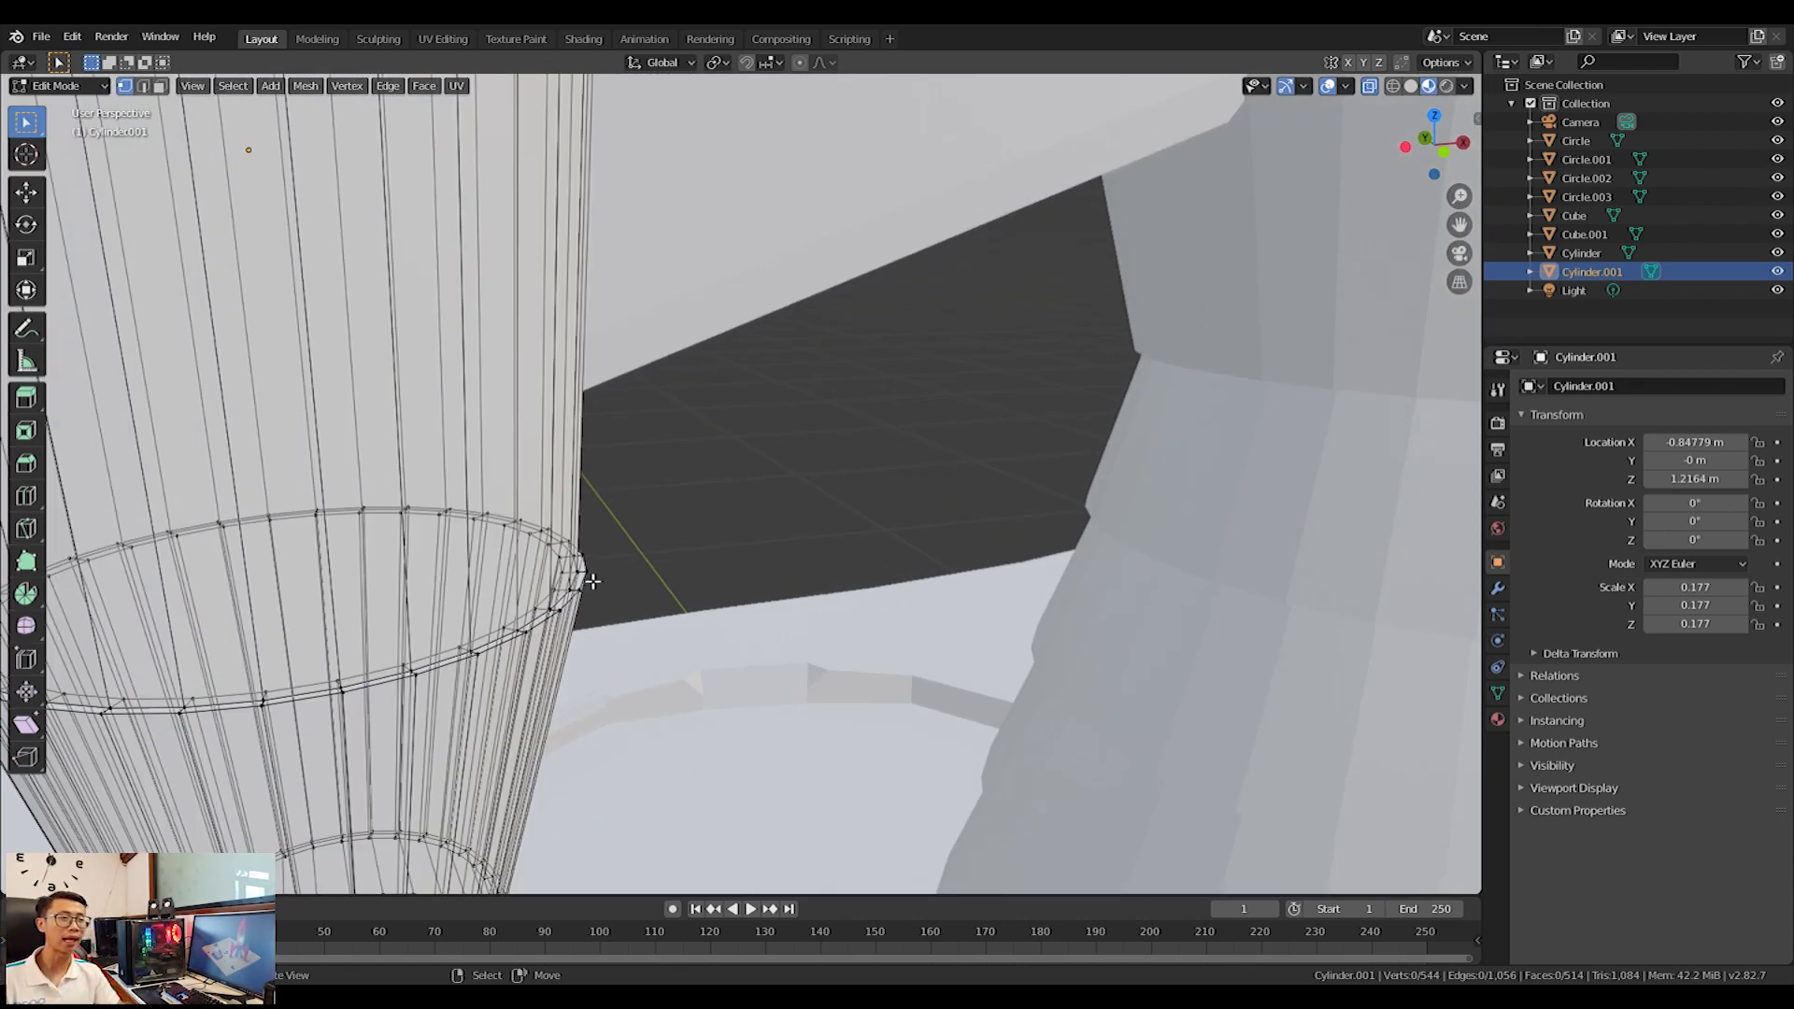
pyautogui.press('l')
pyautogui.press('x')
pyautogui.click(592, 581)
pyautogui.scroll(-10, 593, 581)
pyautogui.press('Tab')
# Select the small rocket and its fin, snap the 3D cursor to the world origin and make it the pivot point.
pyautogui.moveTo(601, 605); pyautogui.dragTo(772, 431, button='middle')
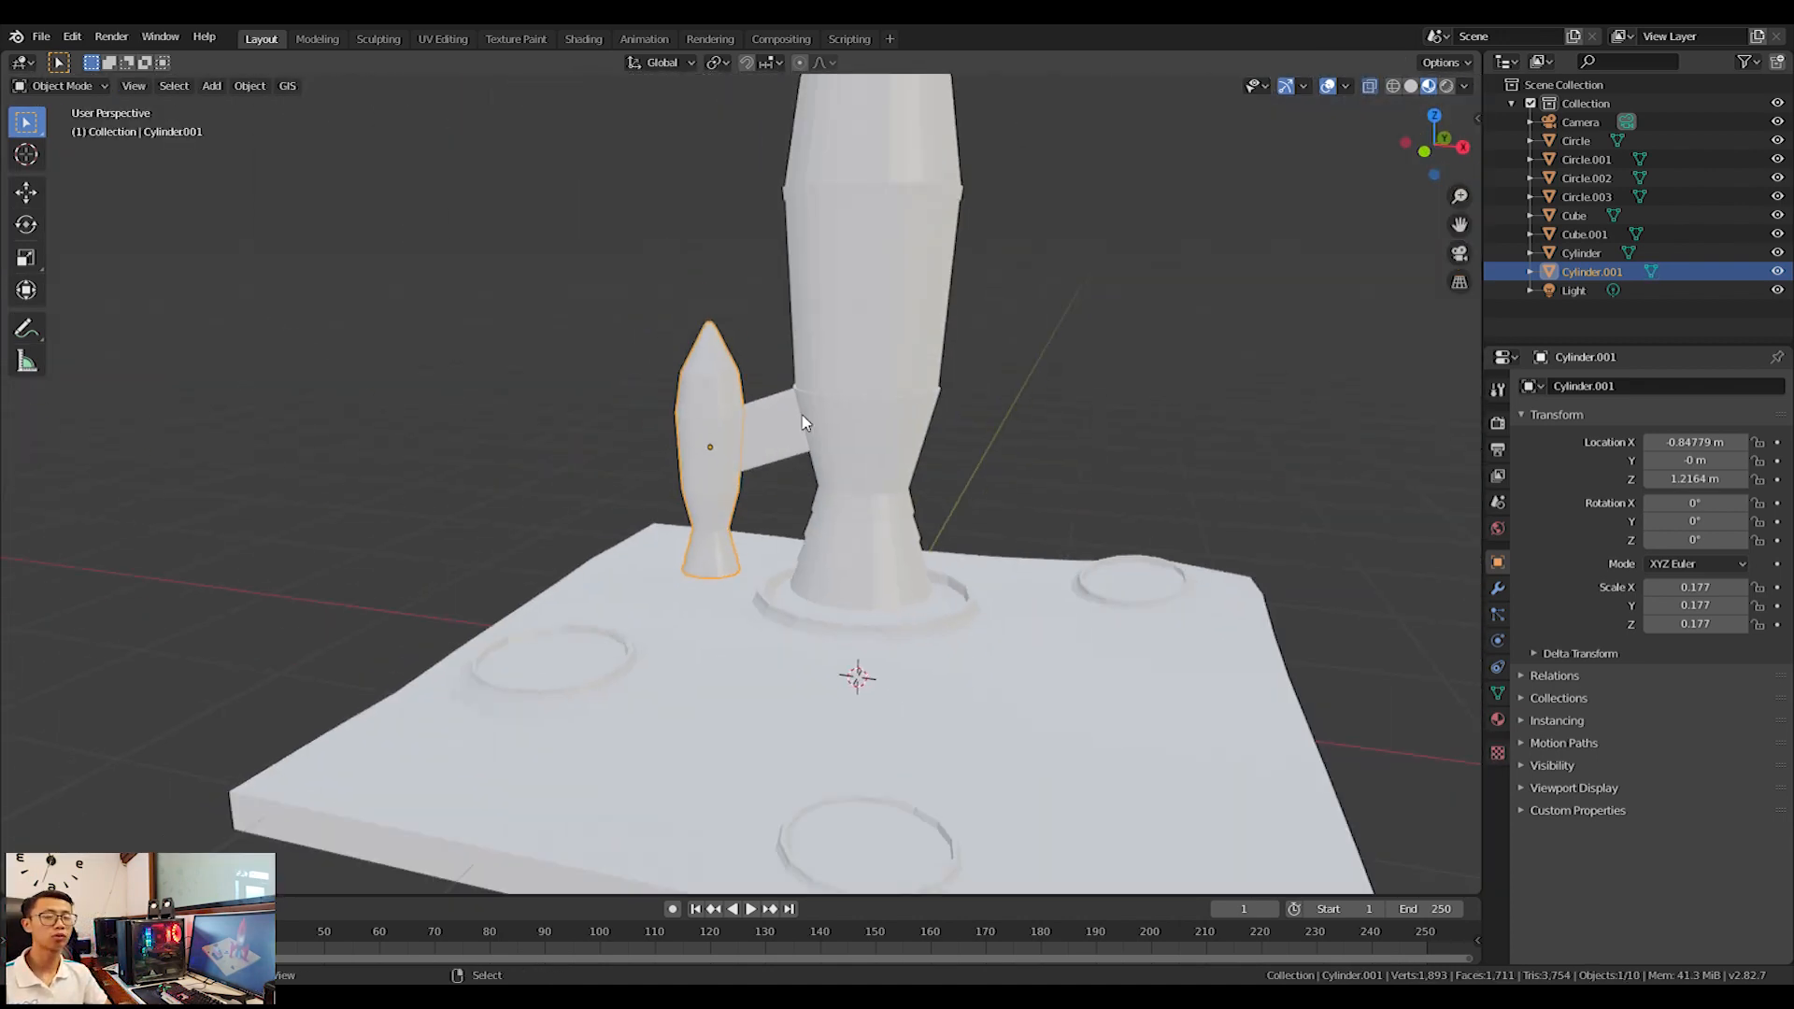
pyautogui.keyDown('shift'); pyautogui.click(772, 432); pyautogui.keyUp('shift')
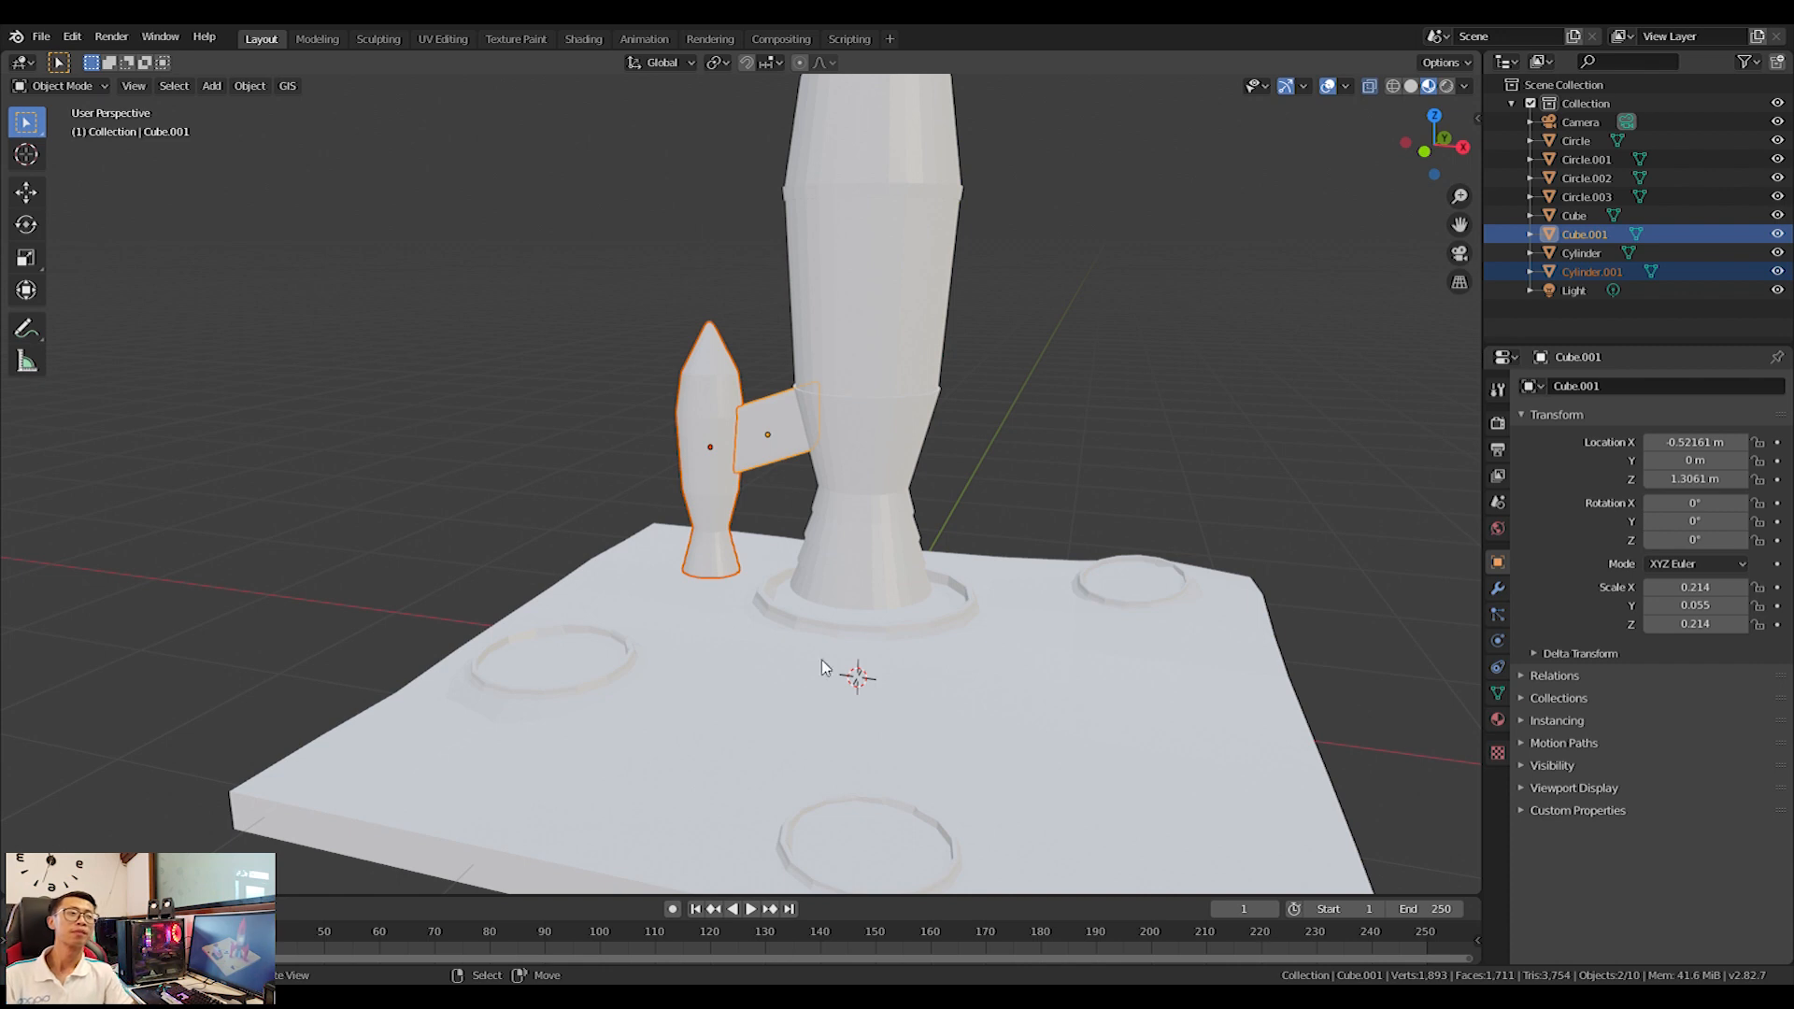
pyautogui.press('z')
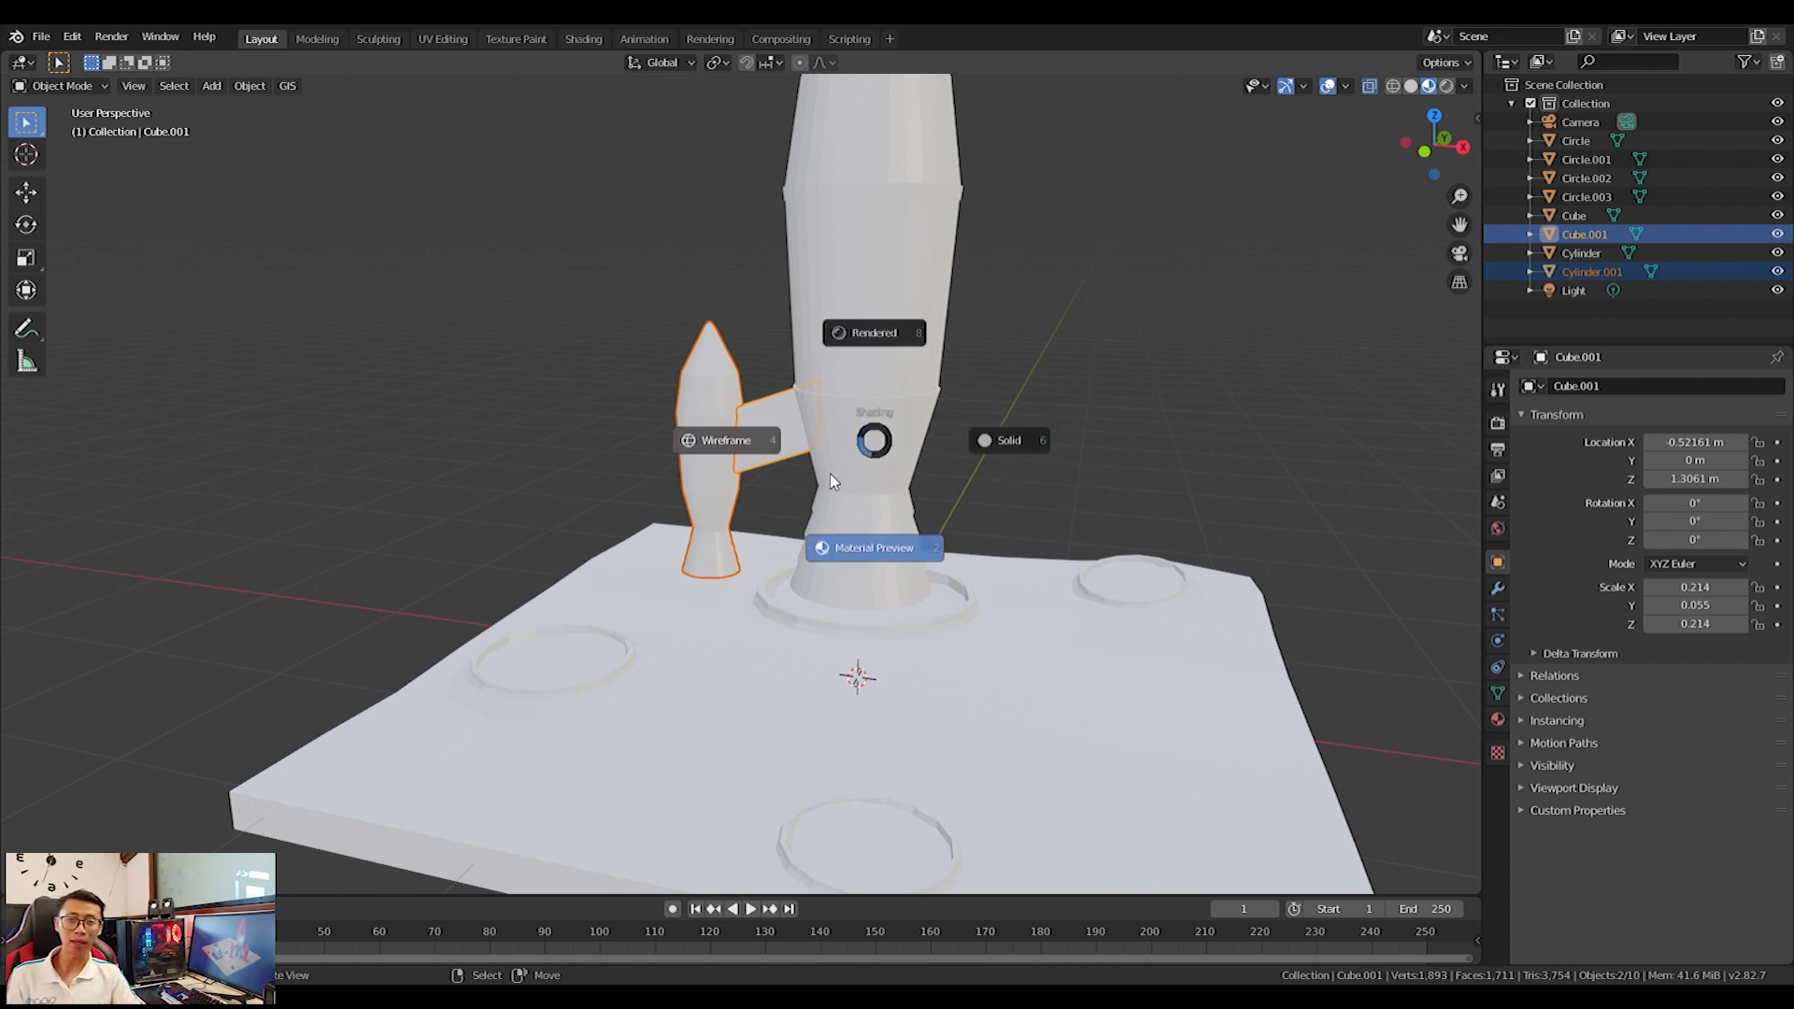
pyautogui.press('Escape')
pyautogui.hotkey('shift', 's')
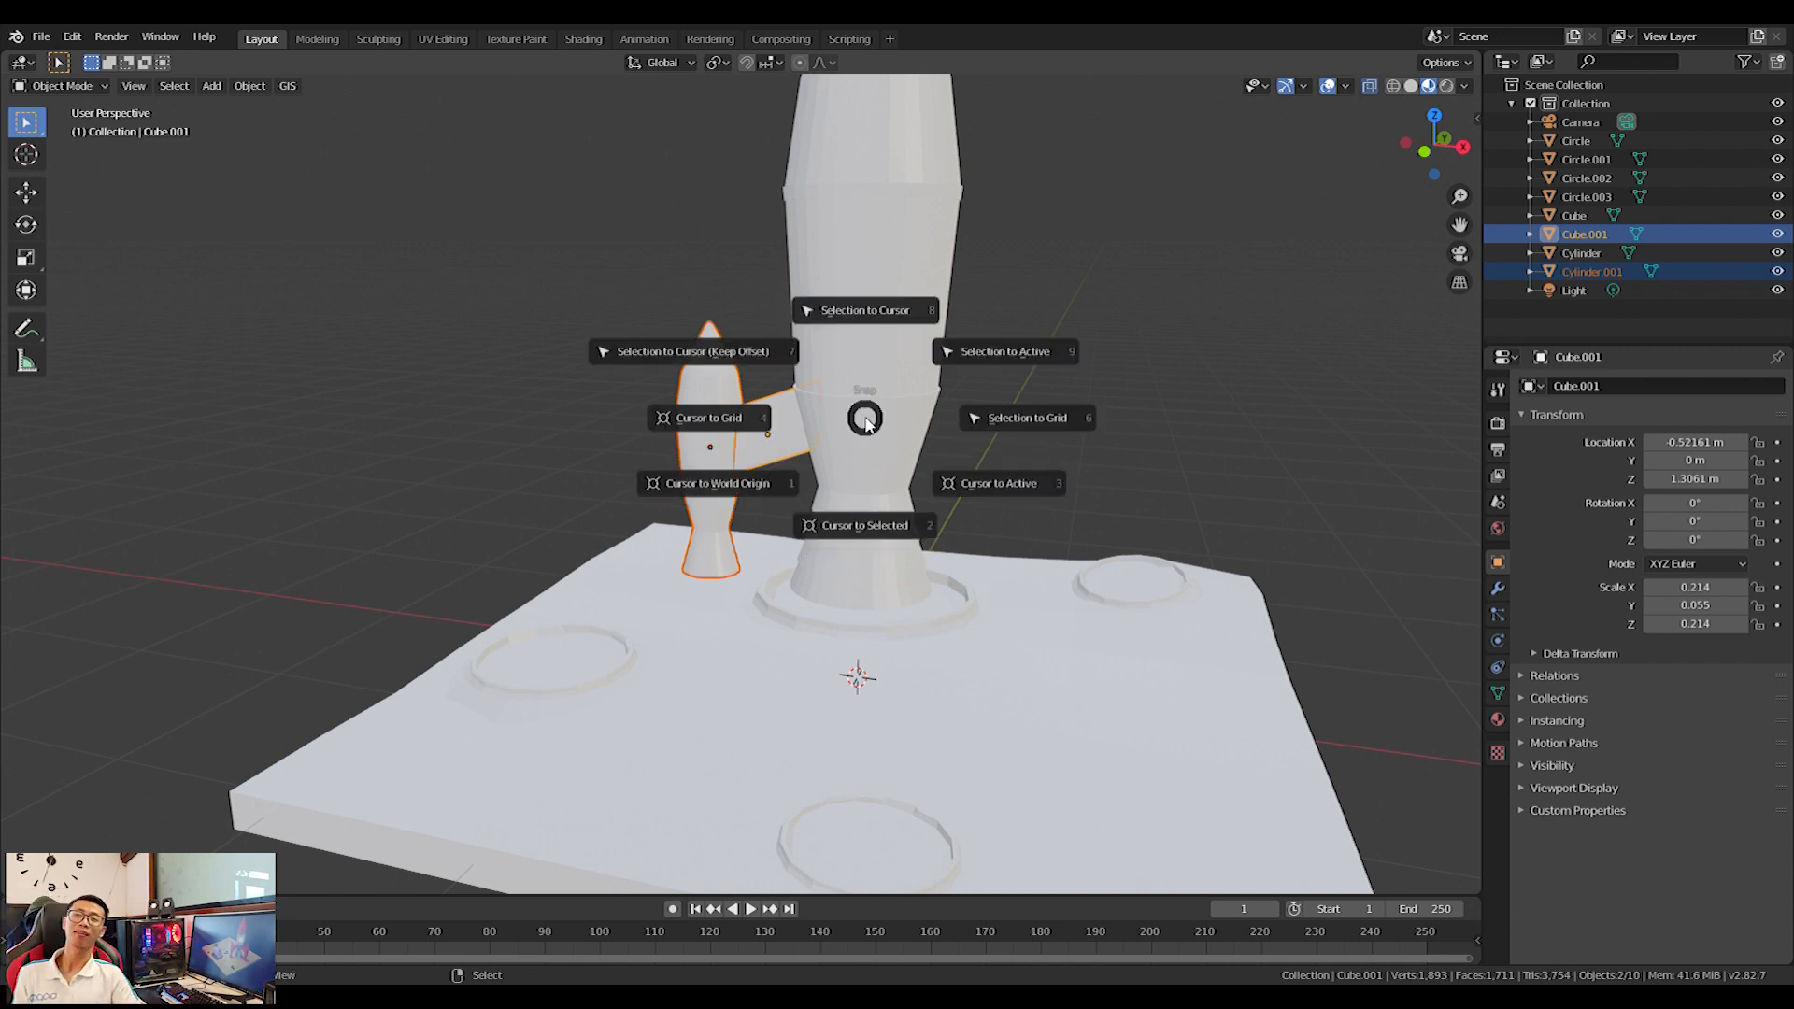
pyautogui.click(713, 483)
pyautogui.press('KP_7')
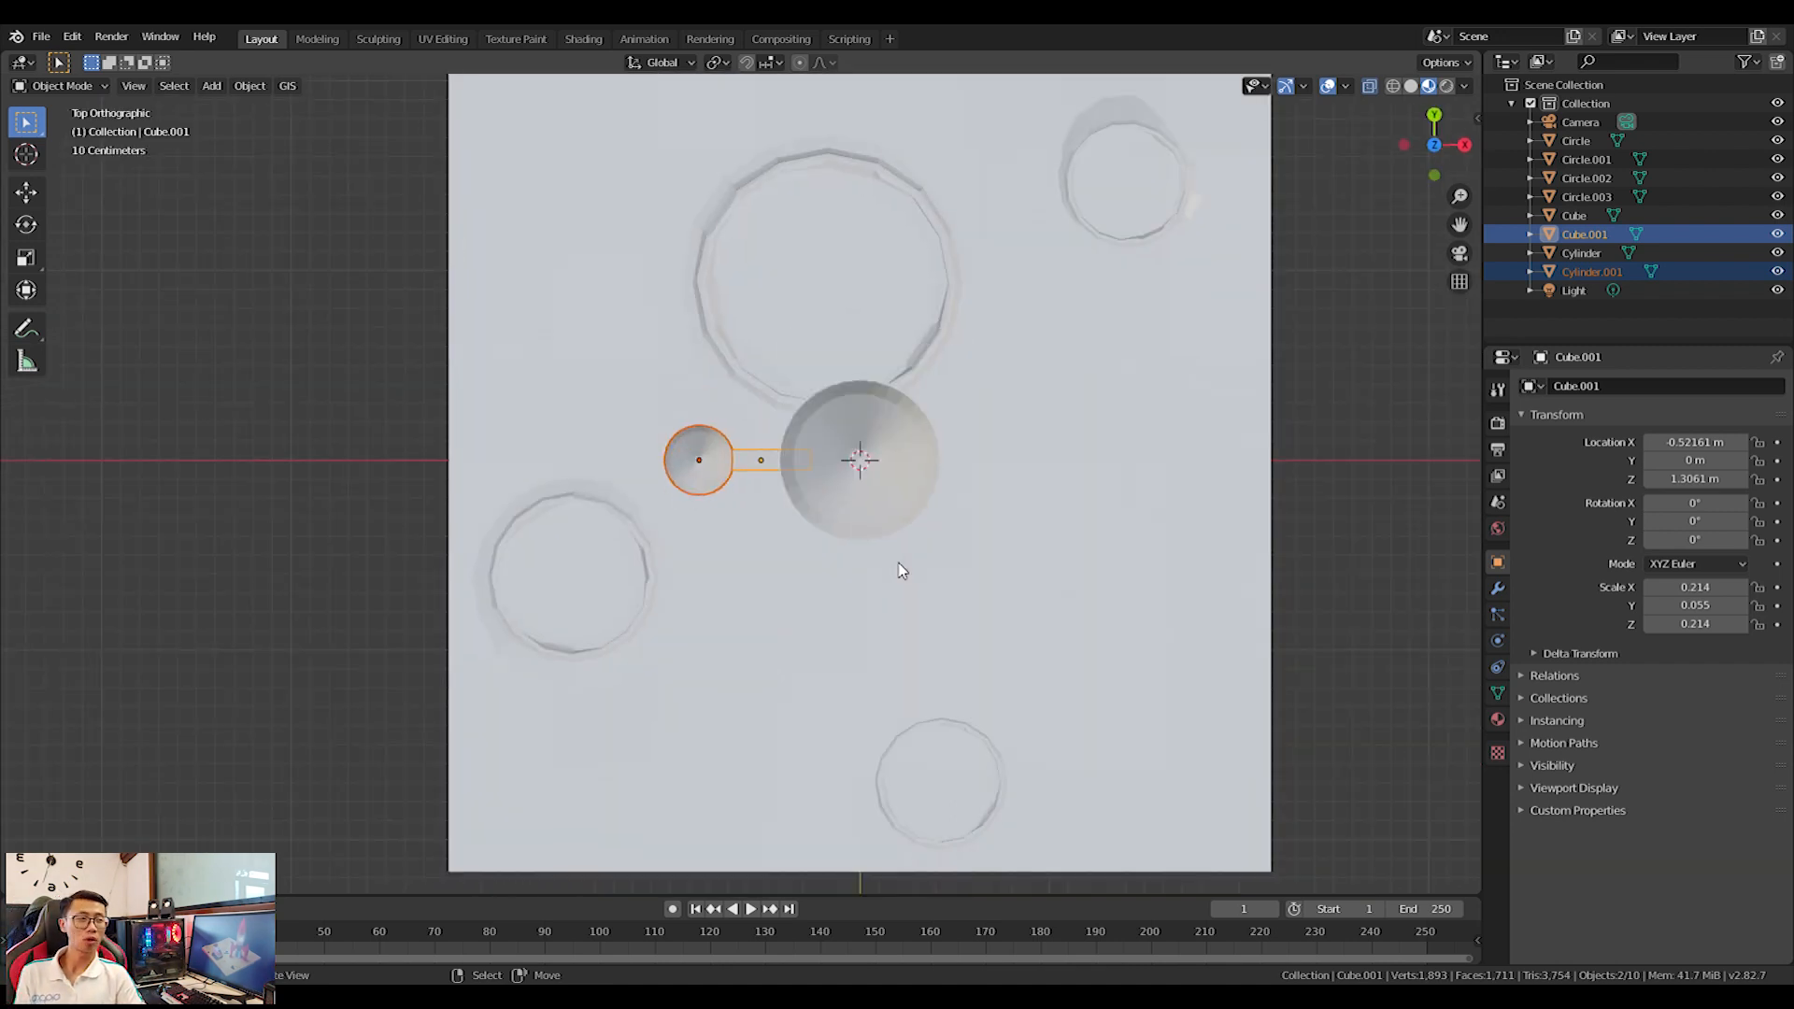
pyautogui.scroll(3, 902, 570)
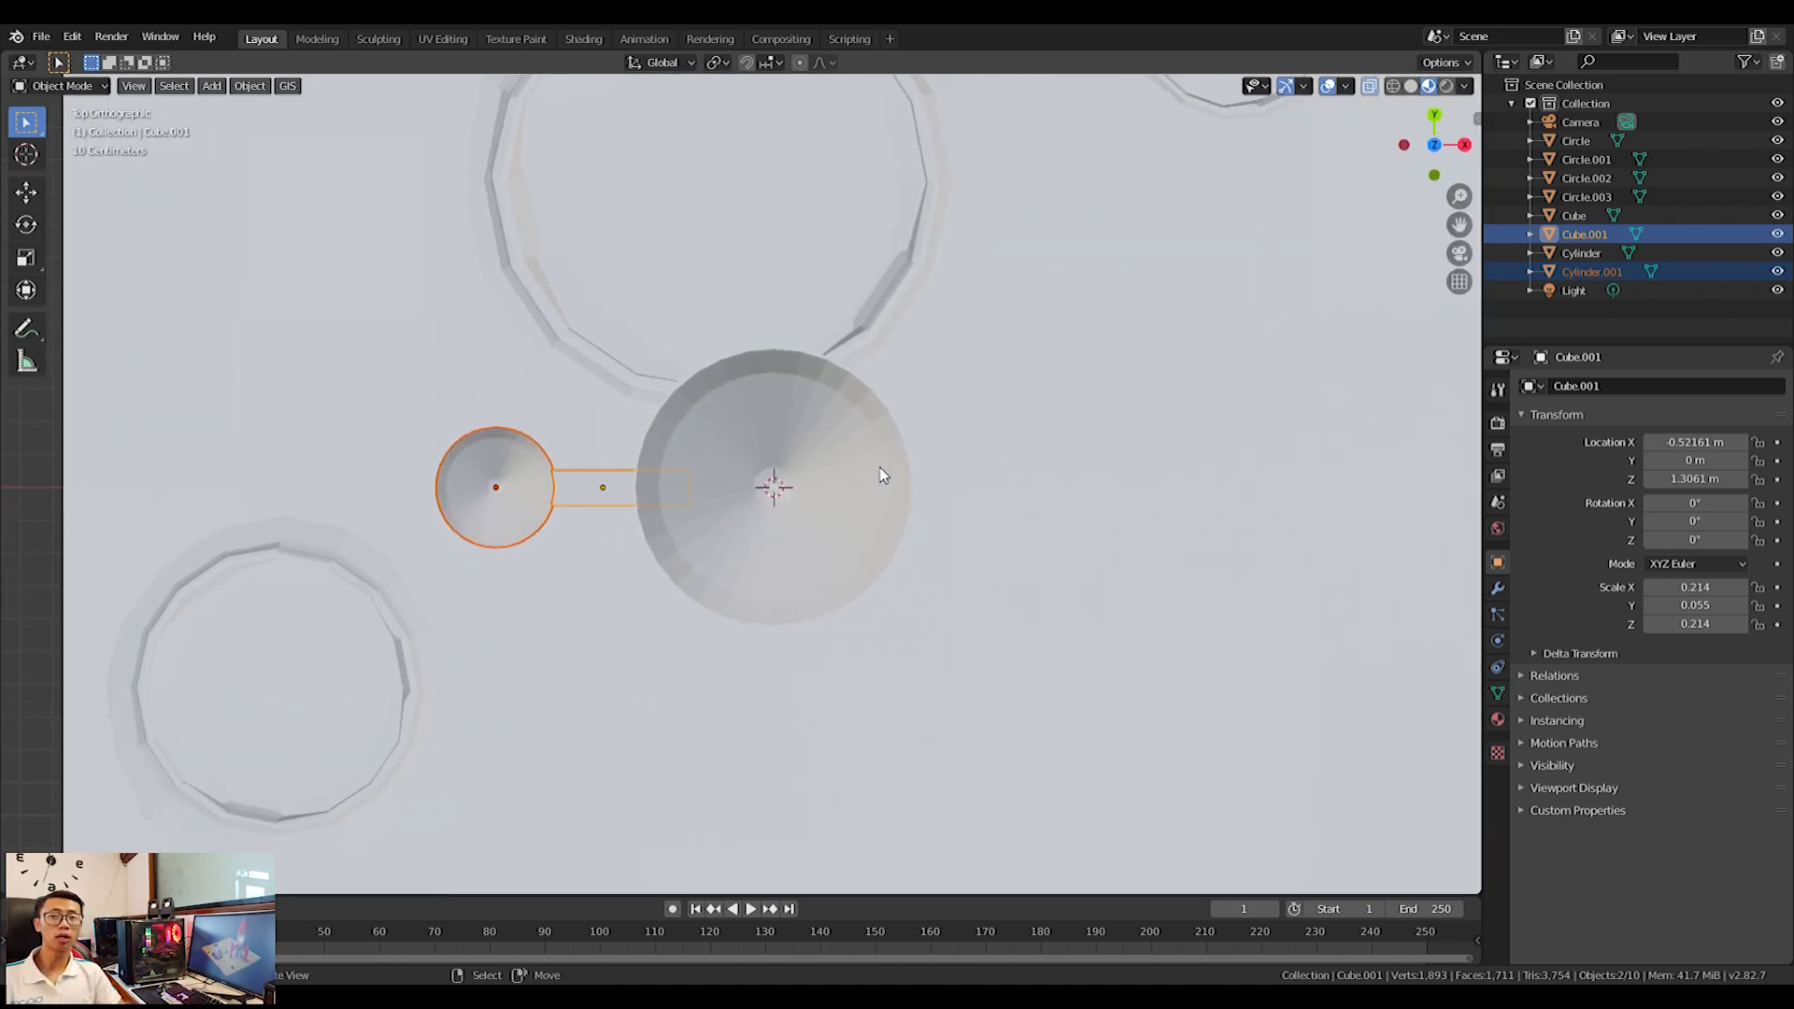
pyautogui.click(718, 63)
pyautogui.click(753, 101)
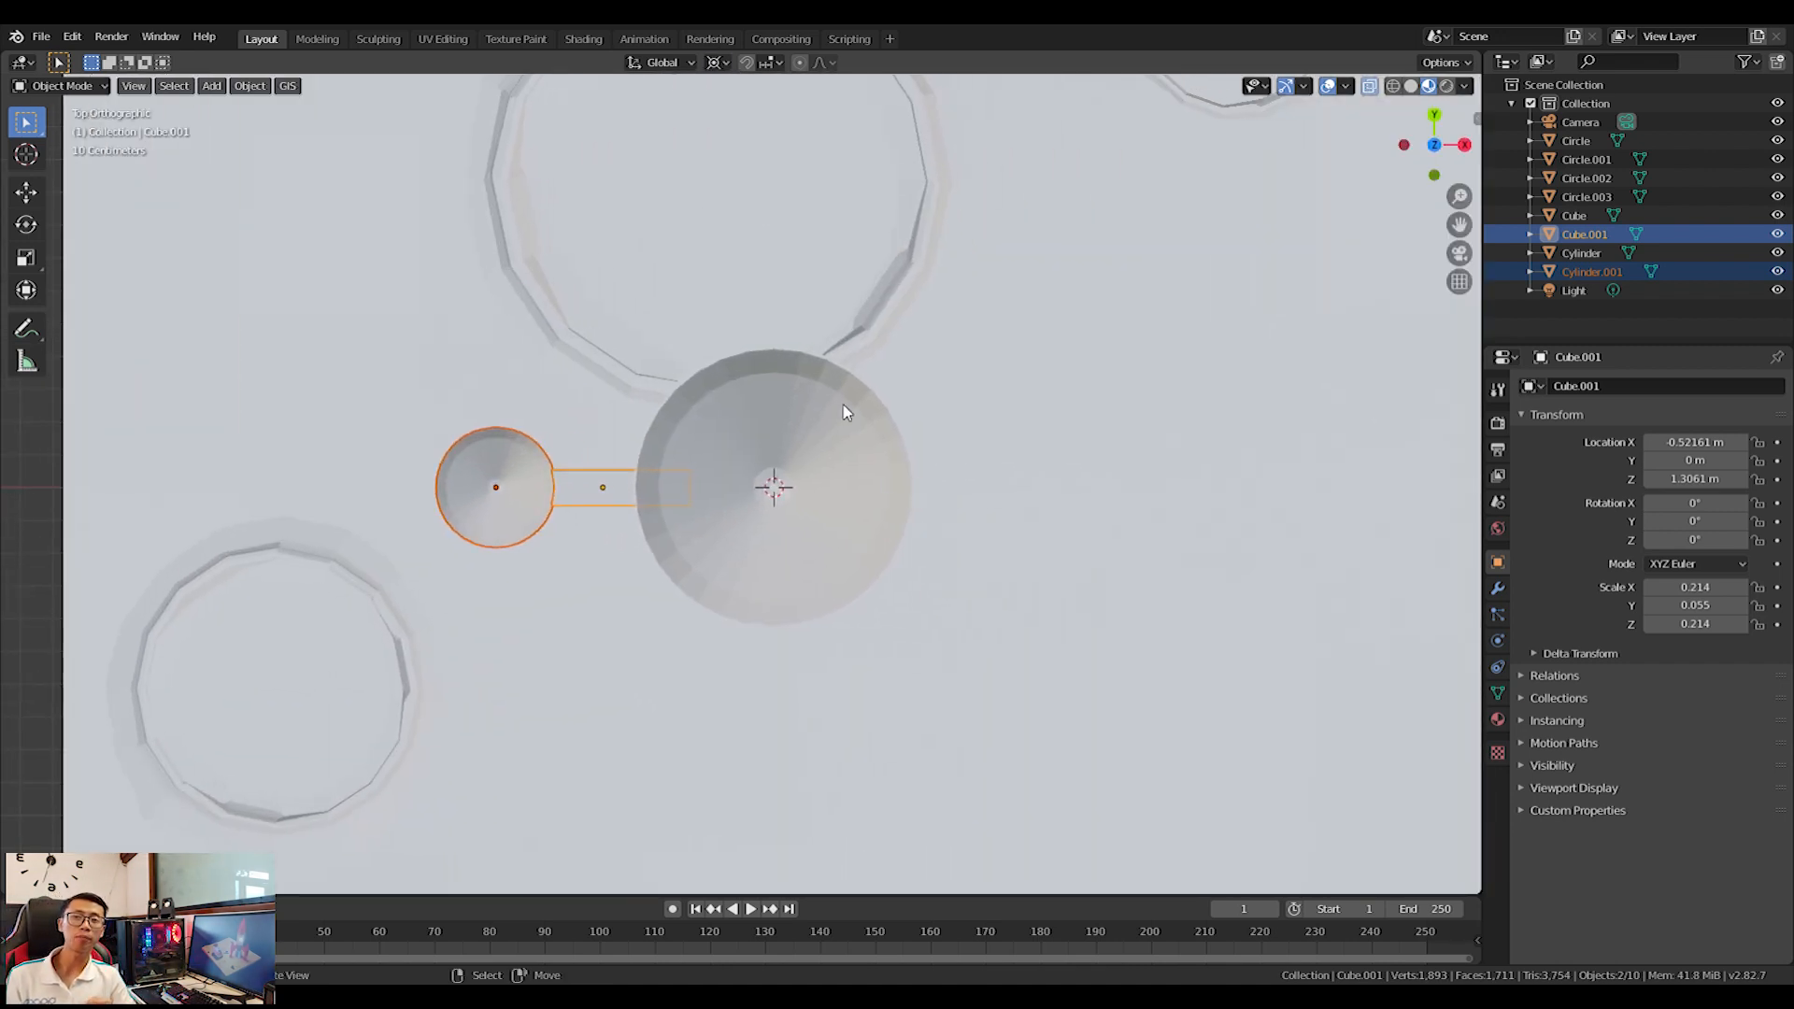
# Duplicate the small rocket and fin in place and rotate the copy 120° around the 3D cursor in top view.
pyautogui.hotkey('shift', 'd')
pyautogui.write('120')
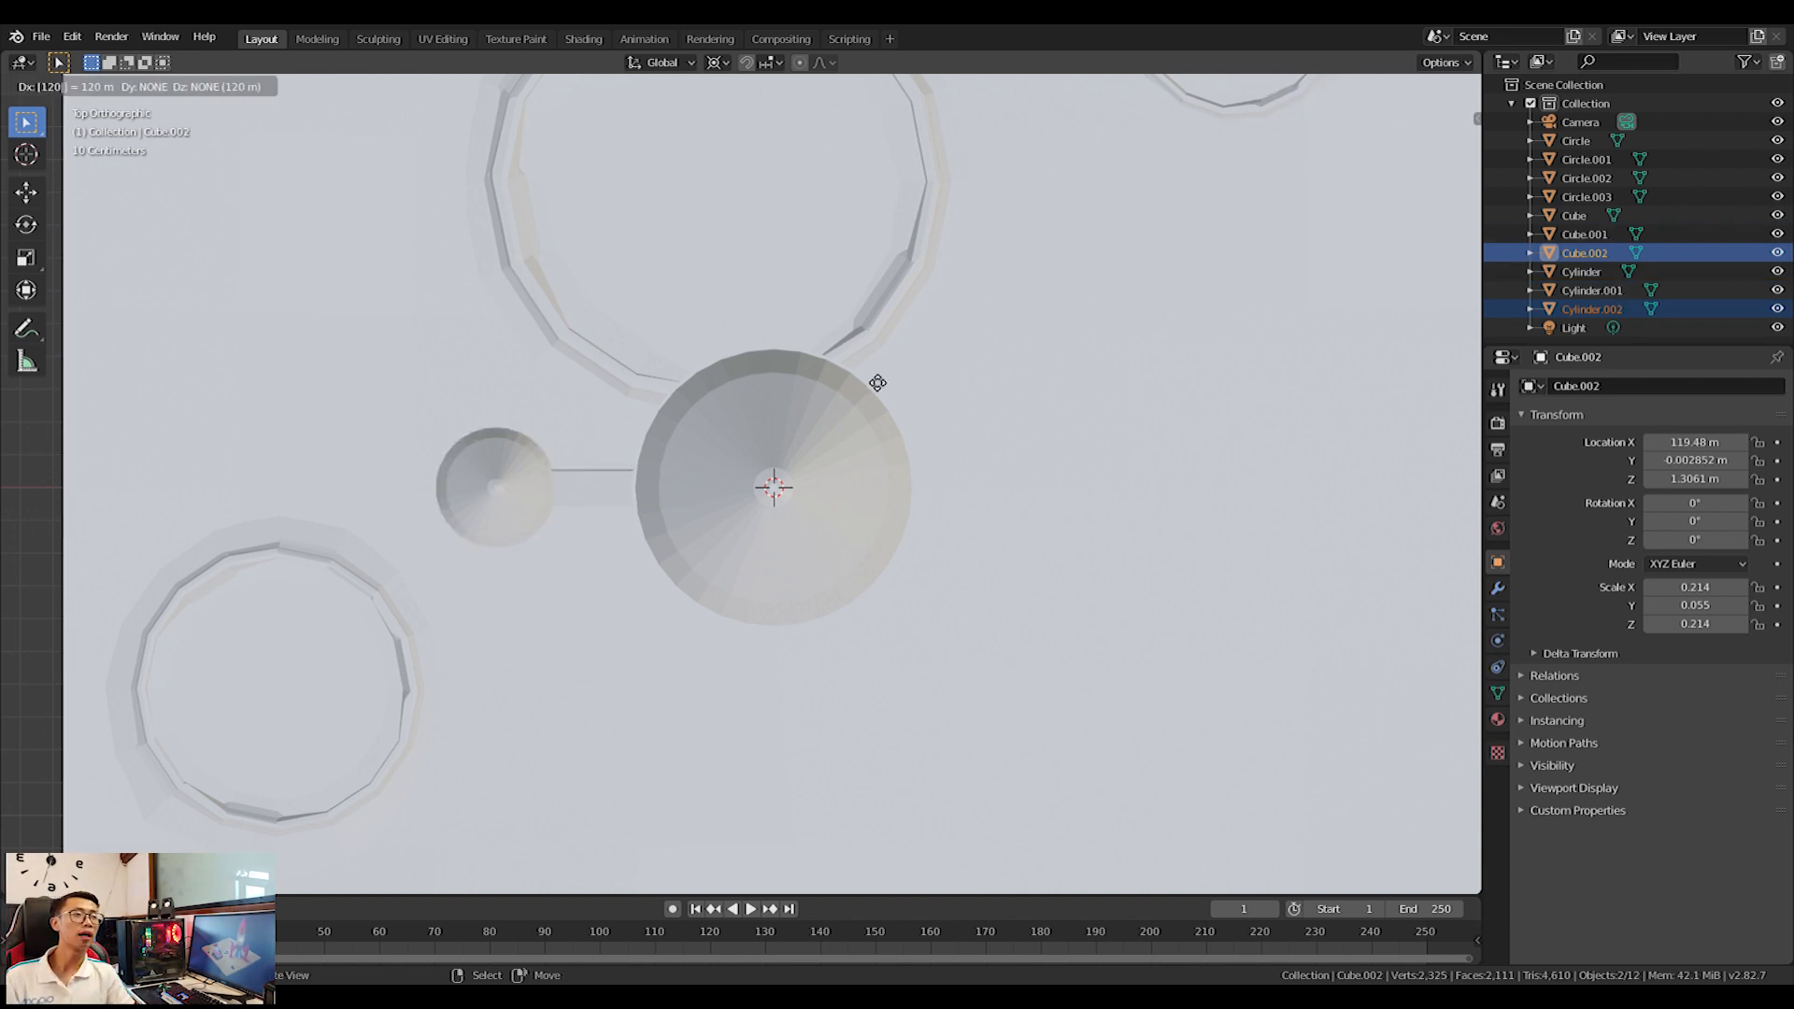
pyautogui.press('Escape')
pyautogui.scroll(-2, 792, 389)
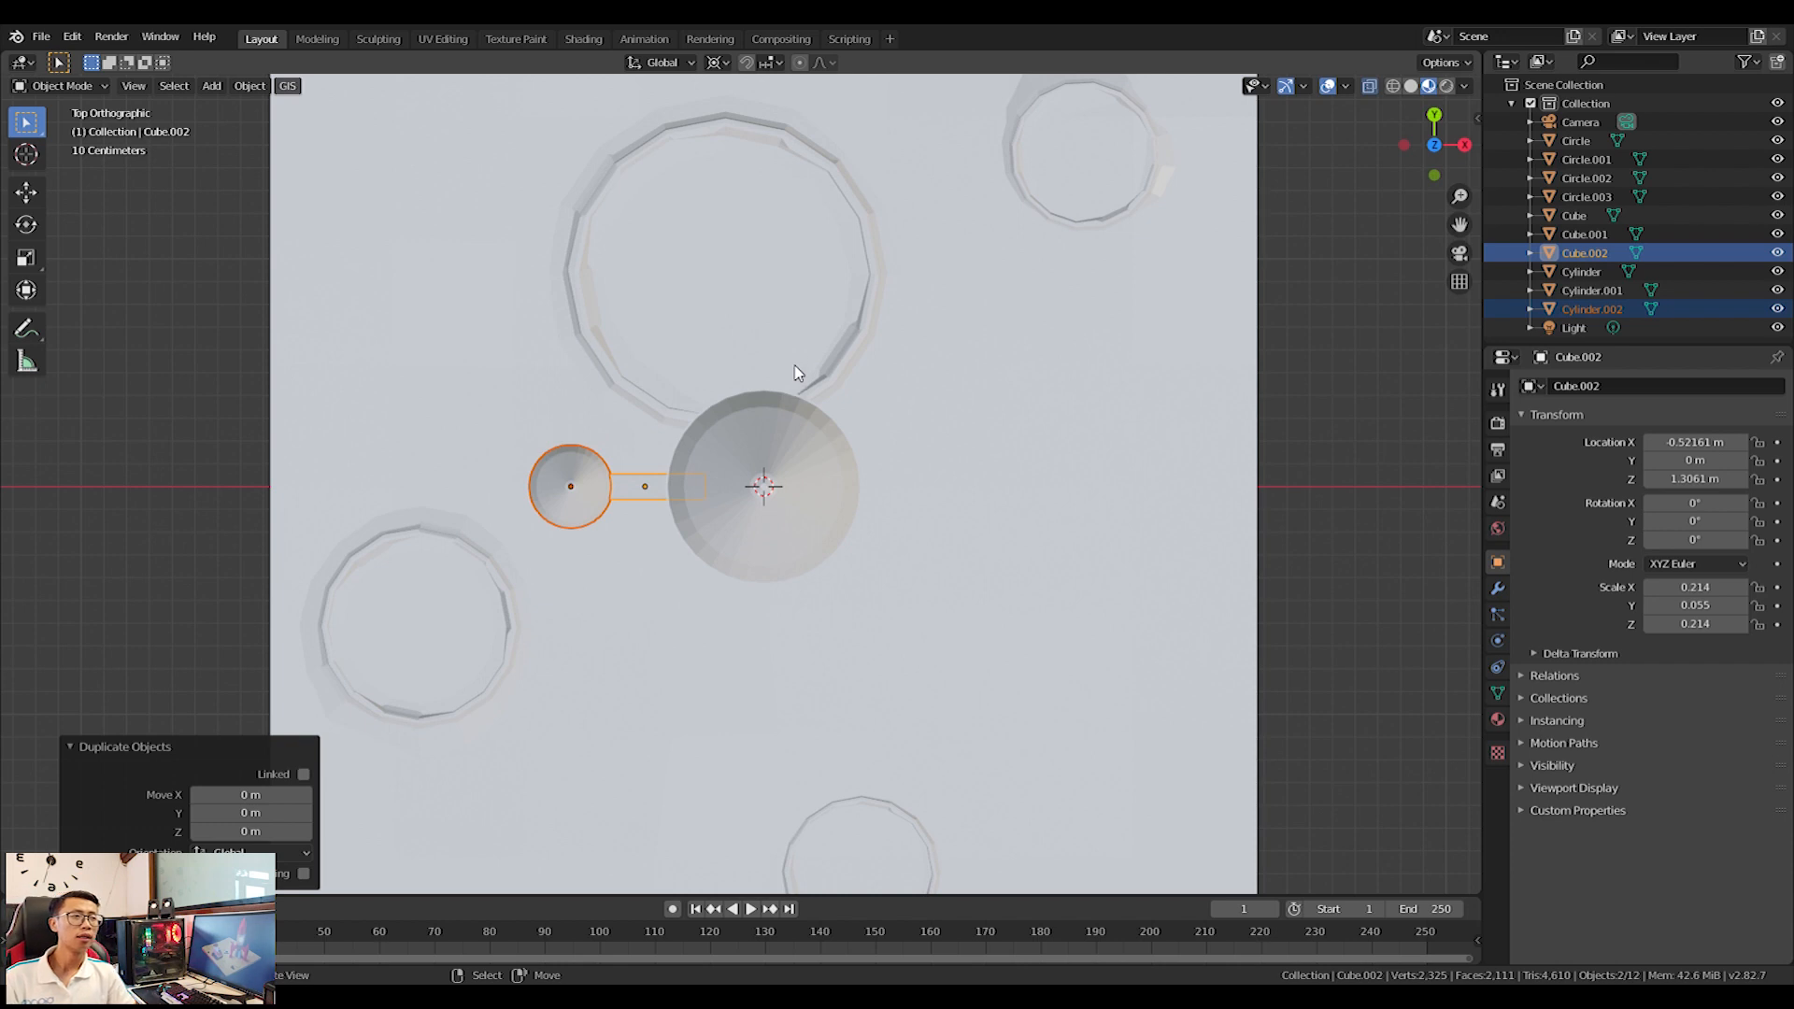
pyautogui.press('r')
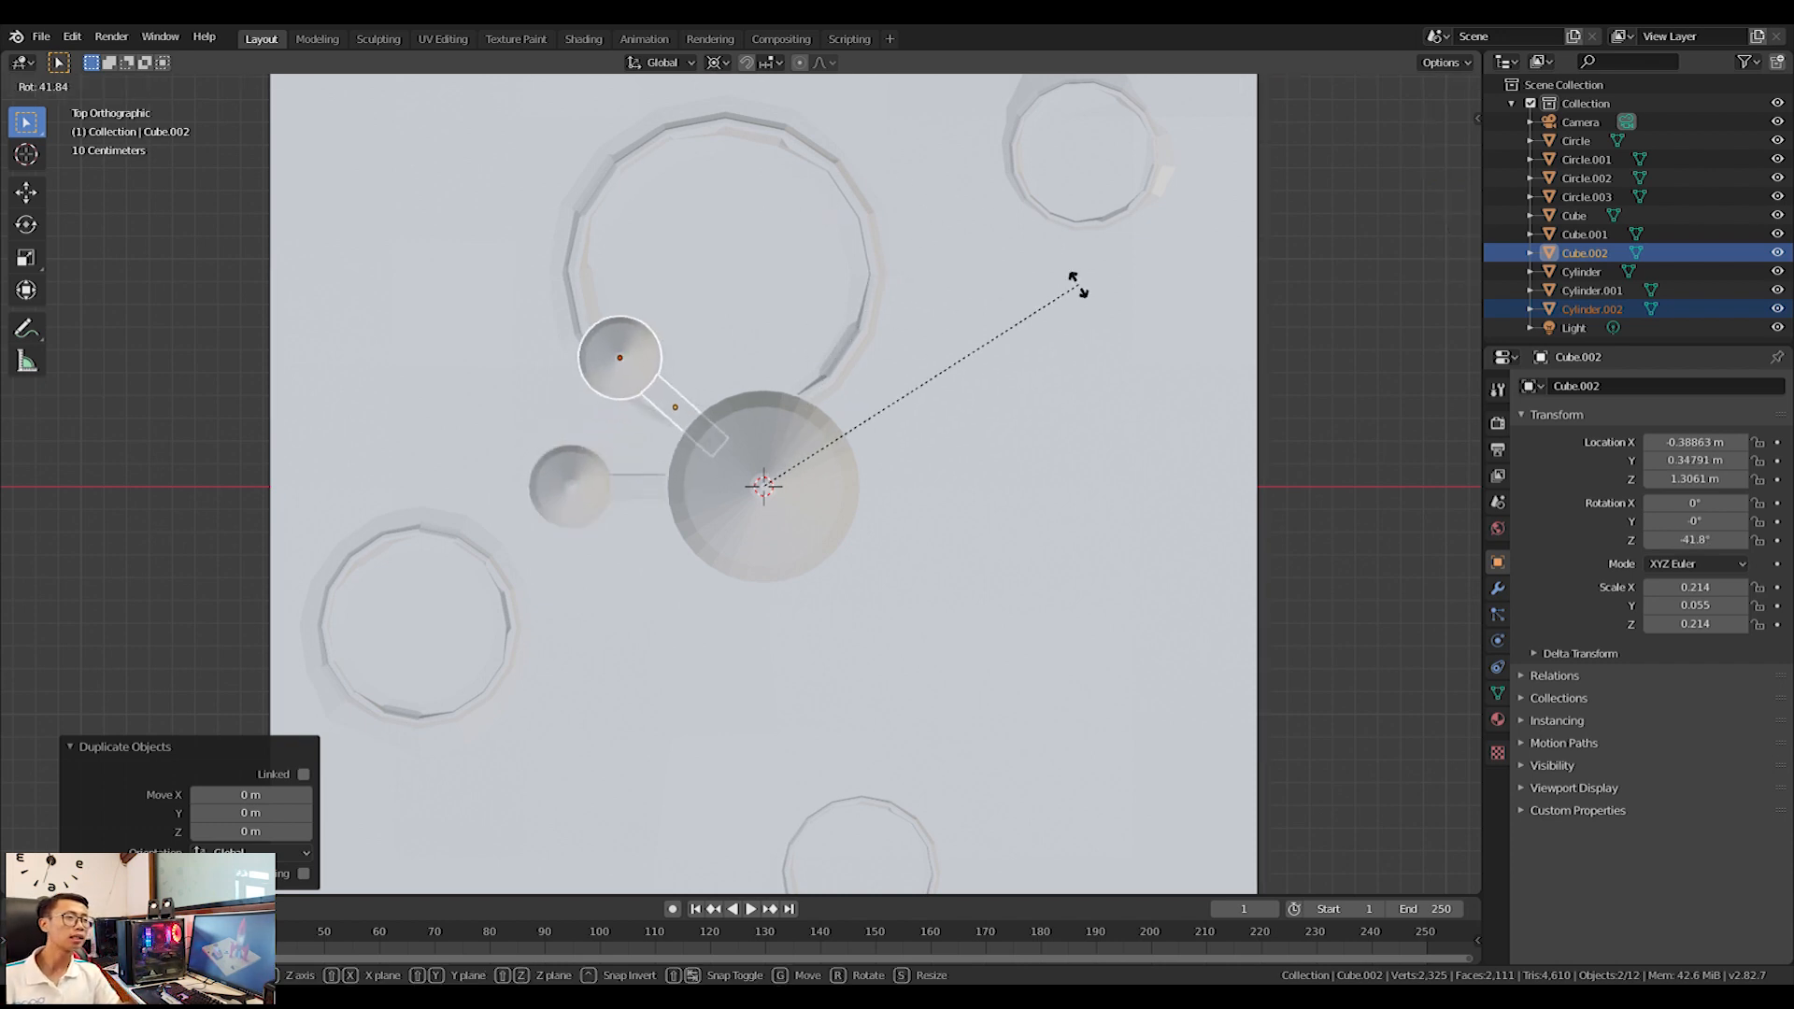
pyautogui.write('120')
pyautogui.press('Return')
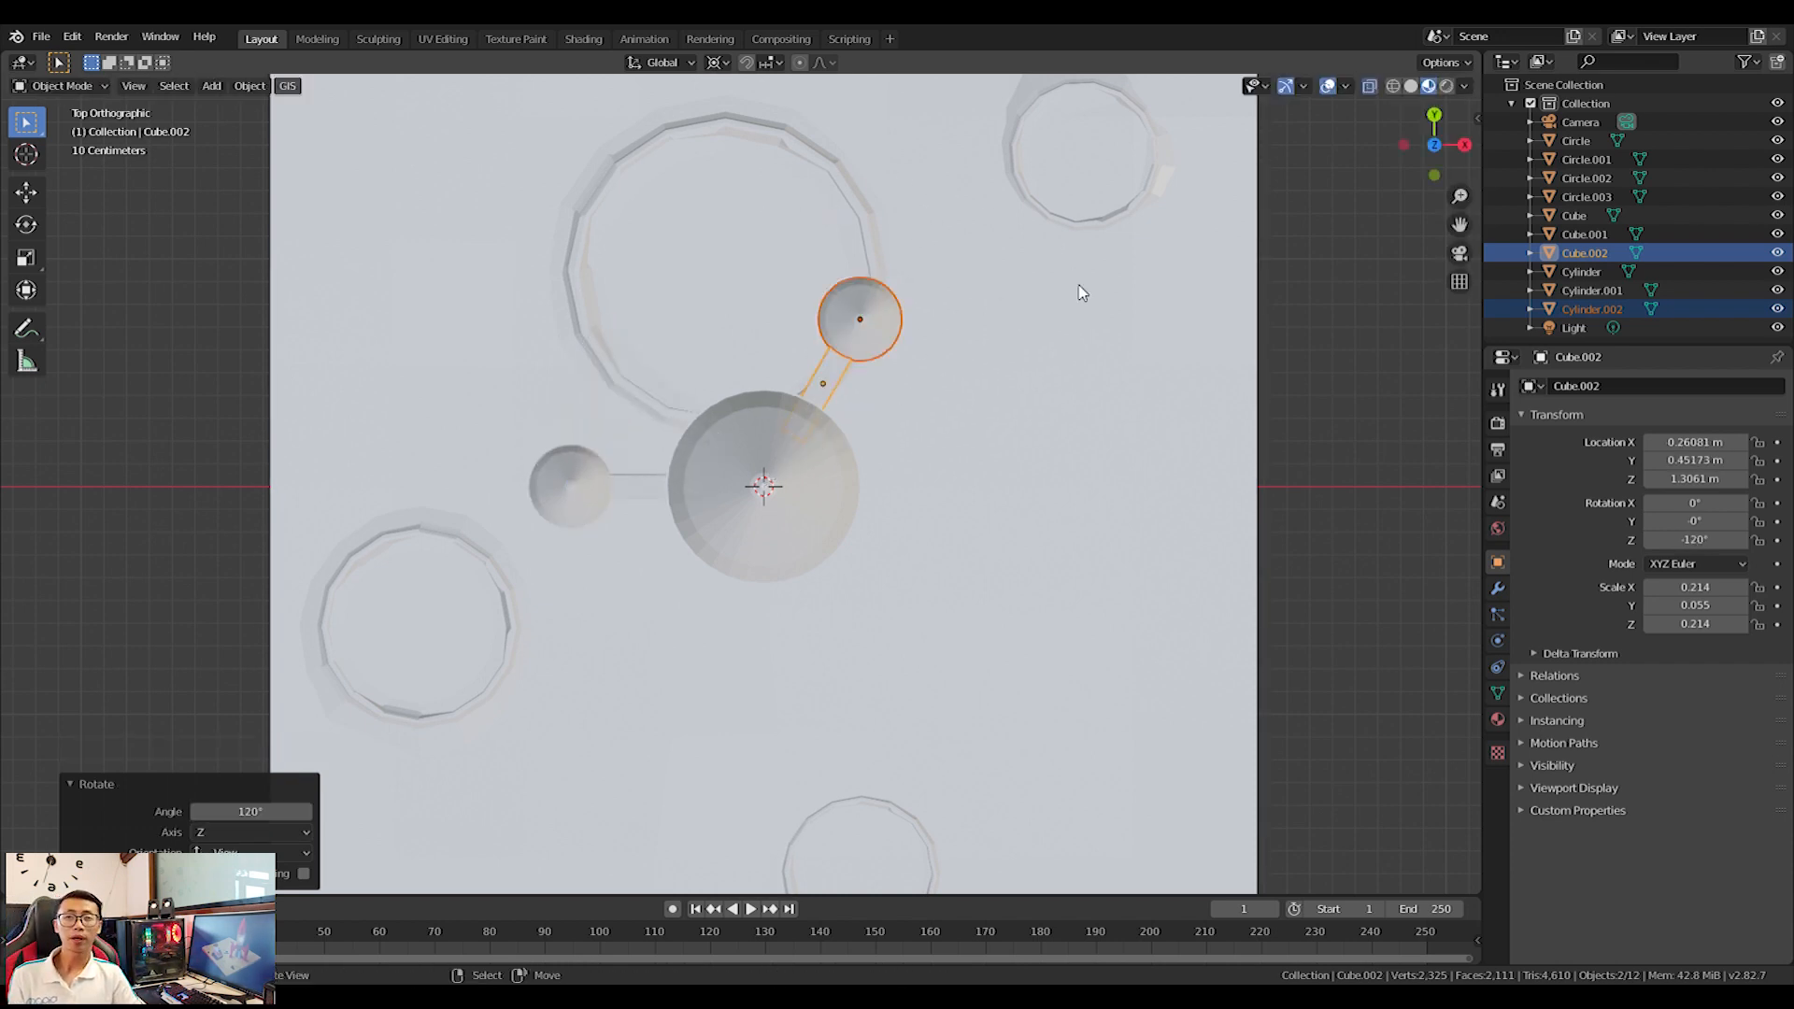
# Duplicate the rotated small rocket and fin in place and rotate this third set another 120°.
pyautogui.hotkey('shift', 'd')
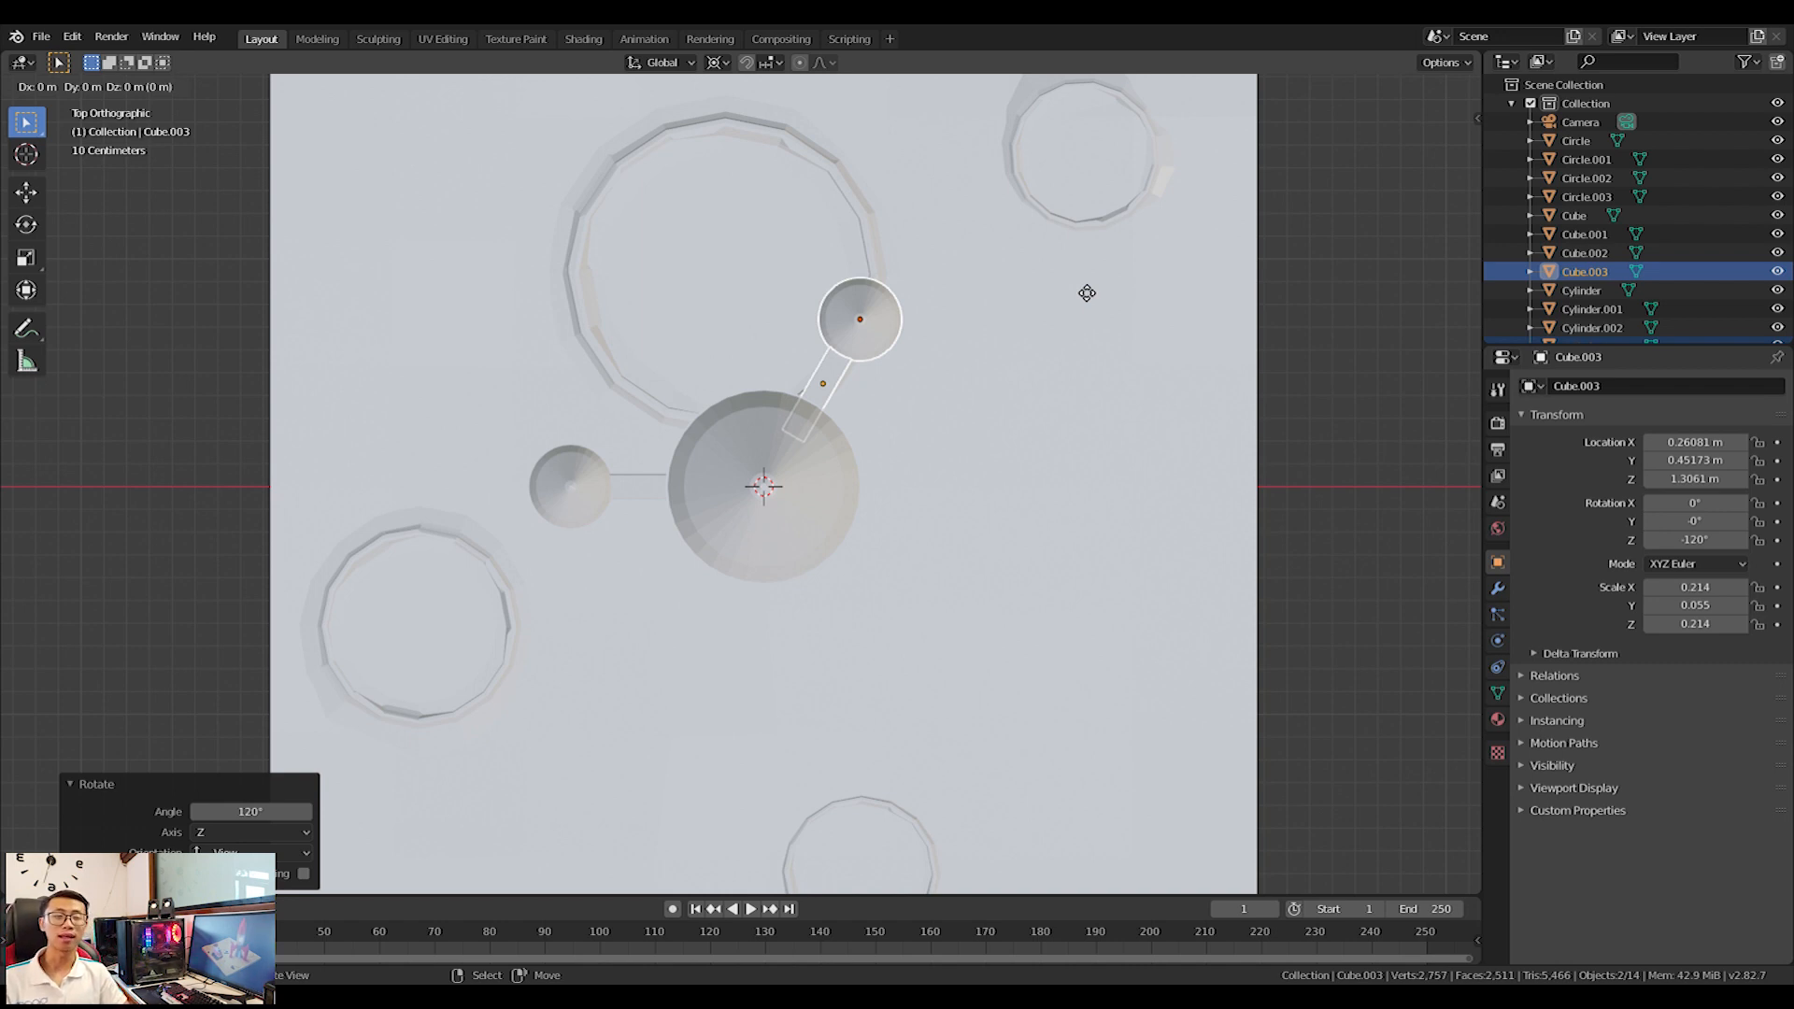
pyautogui.rightClick(1034, 302)
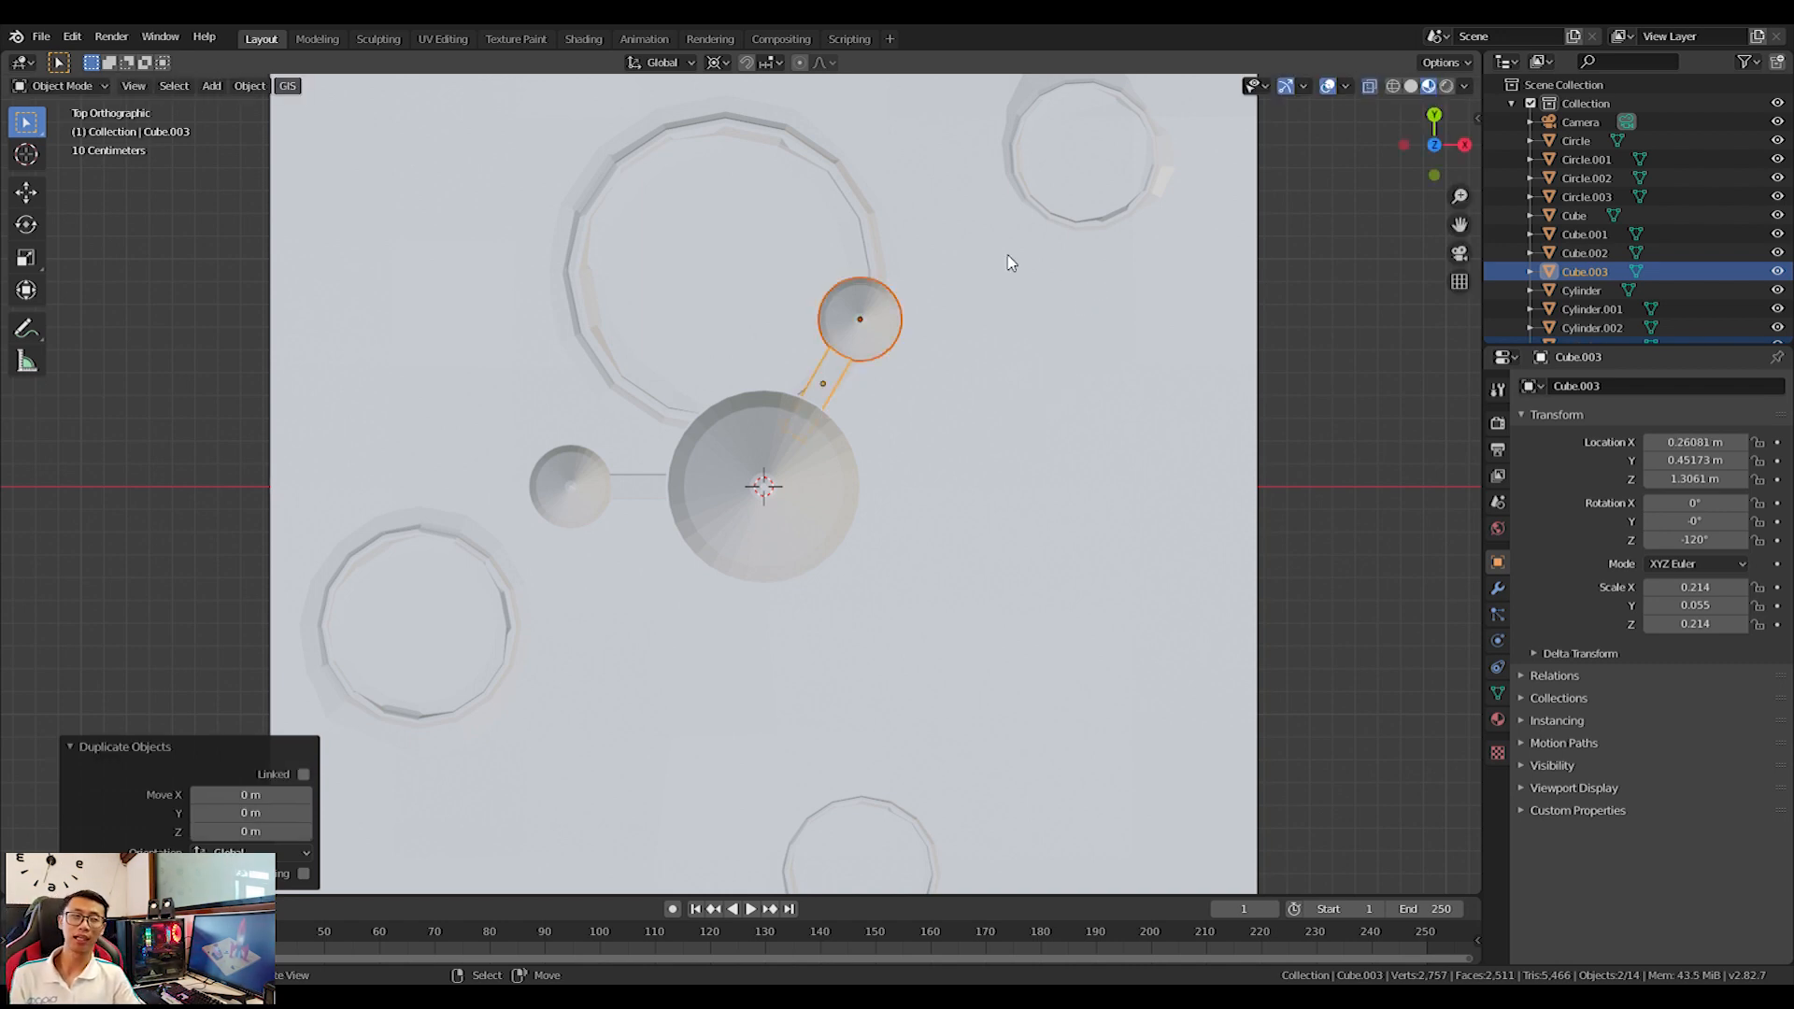
pyautogui.write('r120')
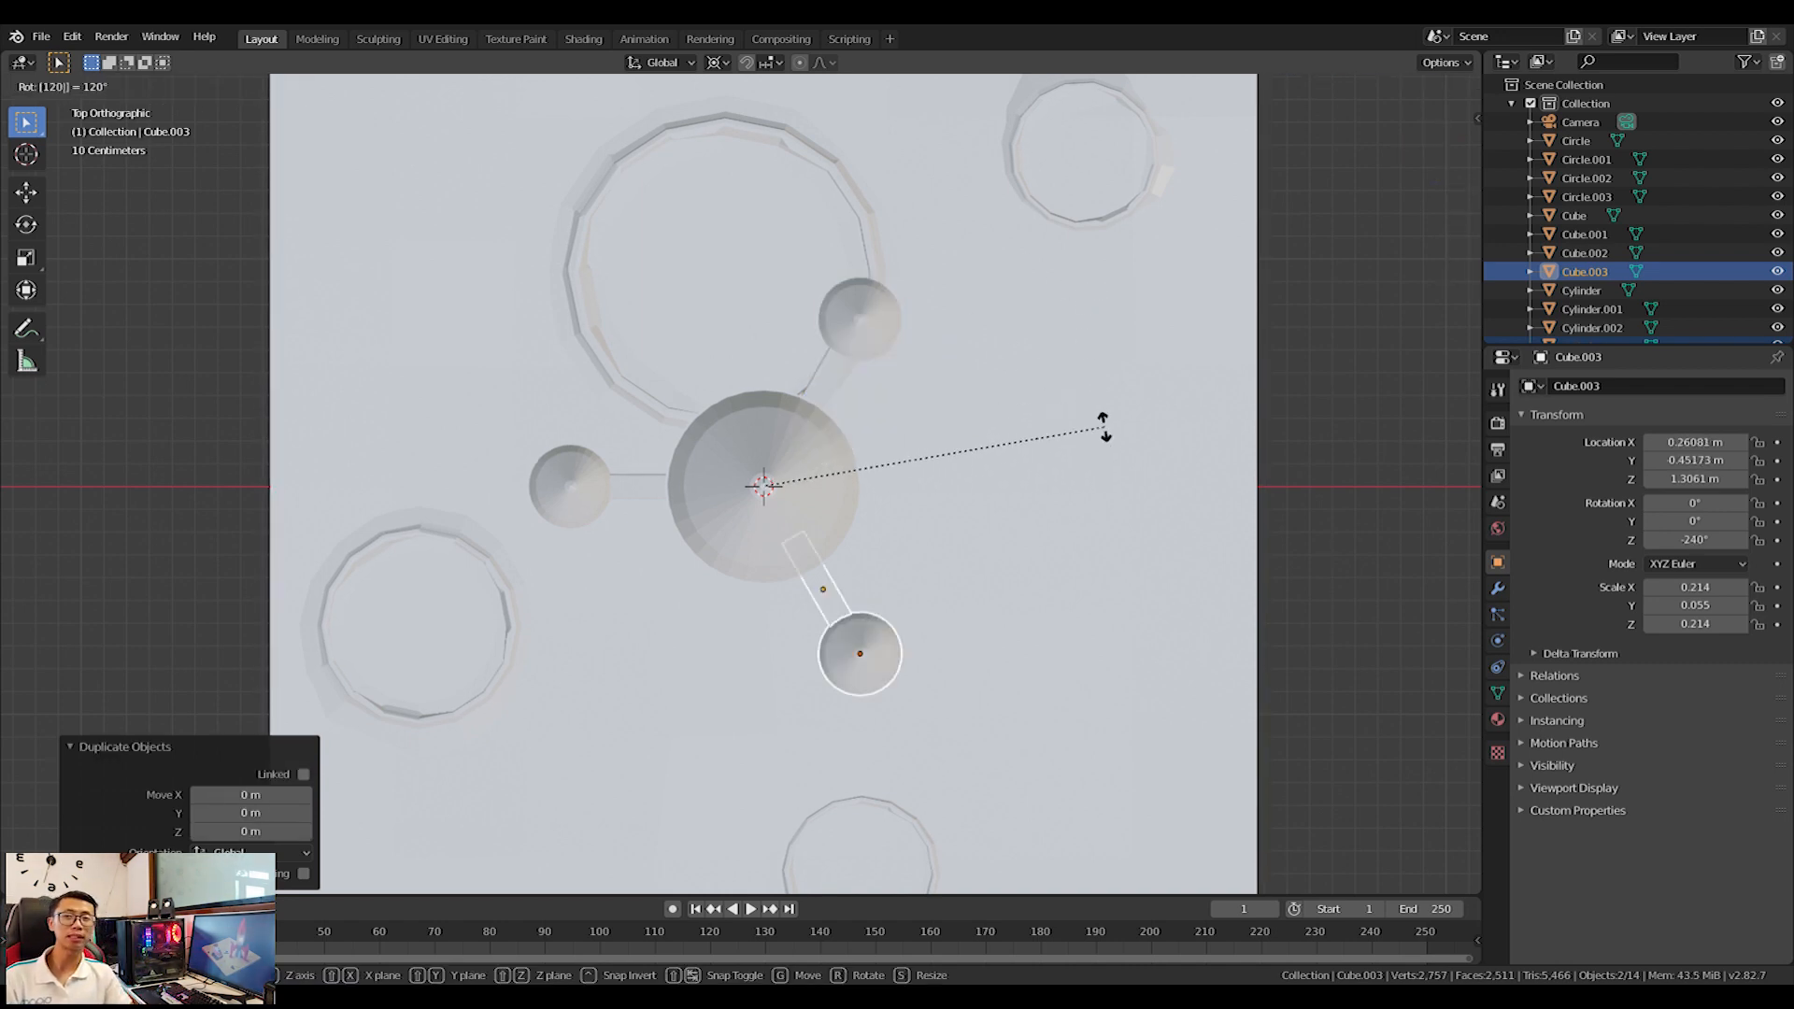
pyautogui.press('Return')
# Select the main rocket body with all three small rockets and fins, and scale them together by 0.654 around the 3D cursor.
pyautogui.moveTo(894, 495); pyautogui.dragTo(1271, 289, button='middle')
pyautogui.keyDown('shift'); pyautogui.click(840, 418); pyautogui.keyUp('shift')
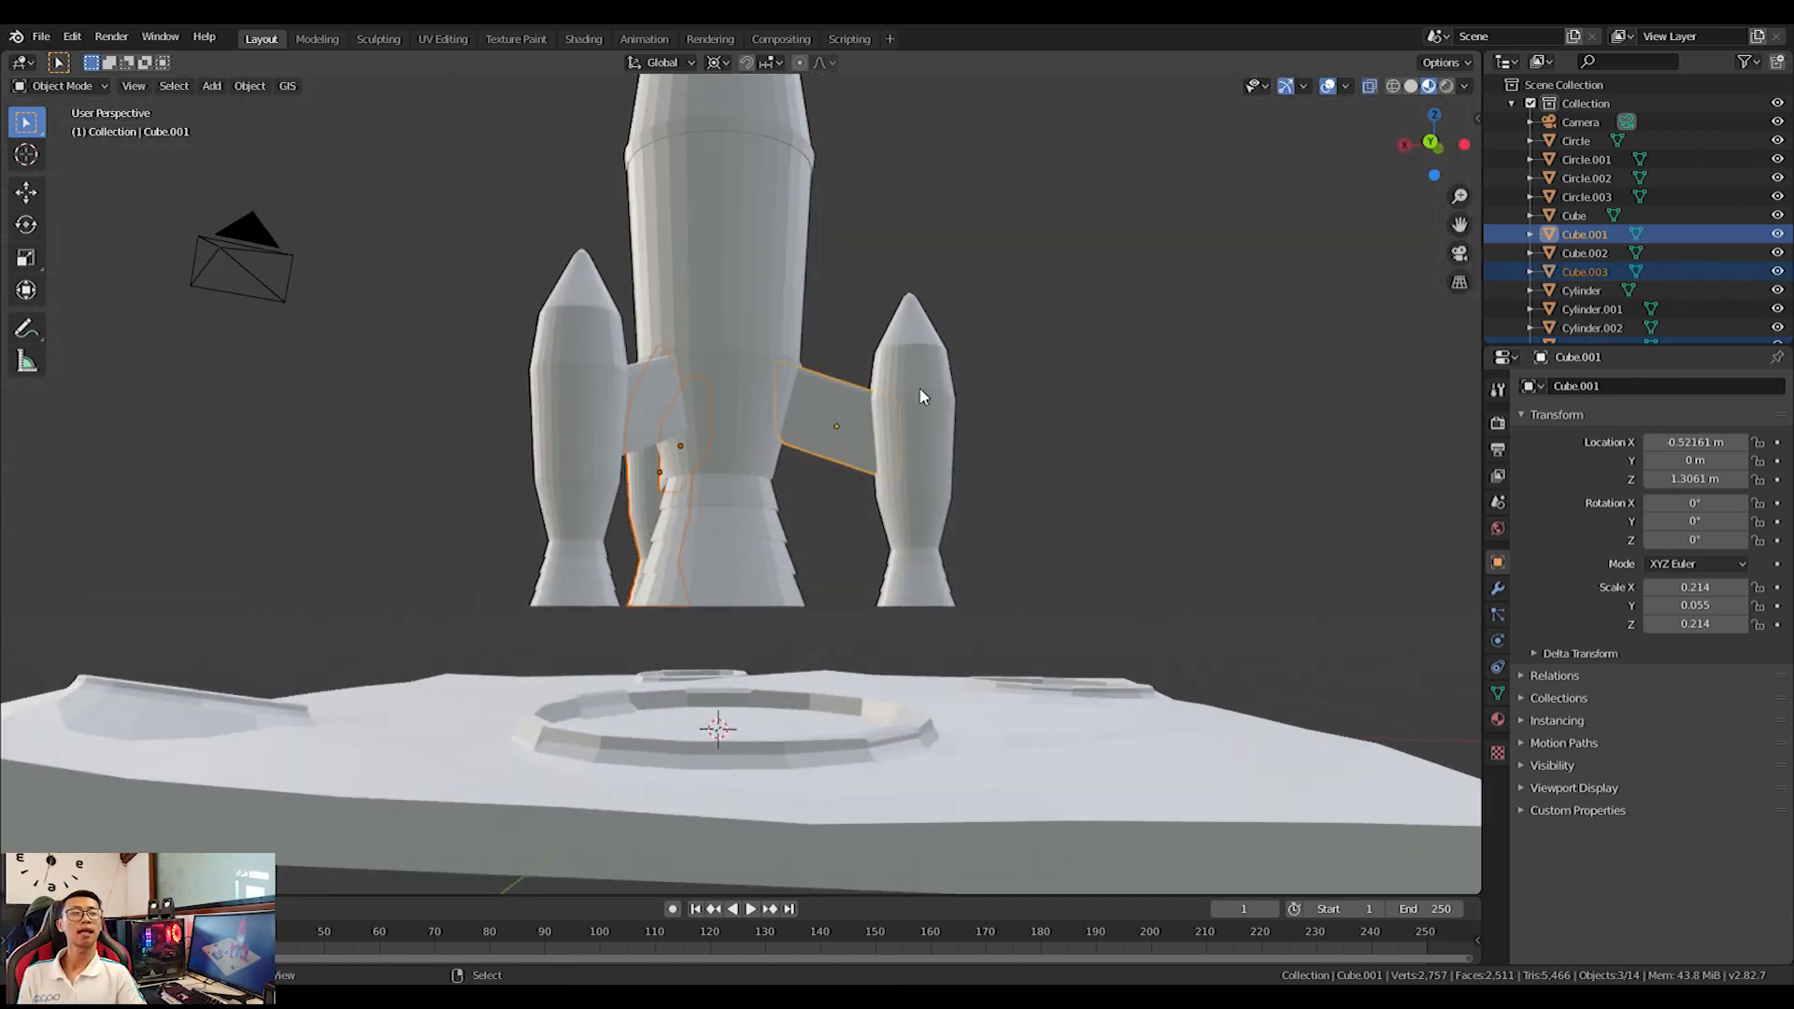
pyautogui.keyDown('shift'); pyautogui.click(924, 394); pyautogui.keyUp('shift')
pyautogui.moveTo(635, 390); pyautogui.dragTo(614, 397, button='middle')
pyautogui.keyDown('shift'); pyautogui.click(614, 397); pyautogui.keyUp('shift')
pyautogui.keyDown('shift'); pyautogui.click(548, 388); pyautogui.keyUp('shift')
pyautogui.keyDown('shift'); pyautogui.click(773, 272); pyautogui.keyUp('shift')
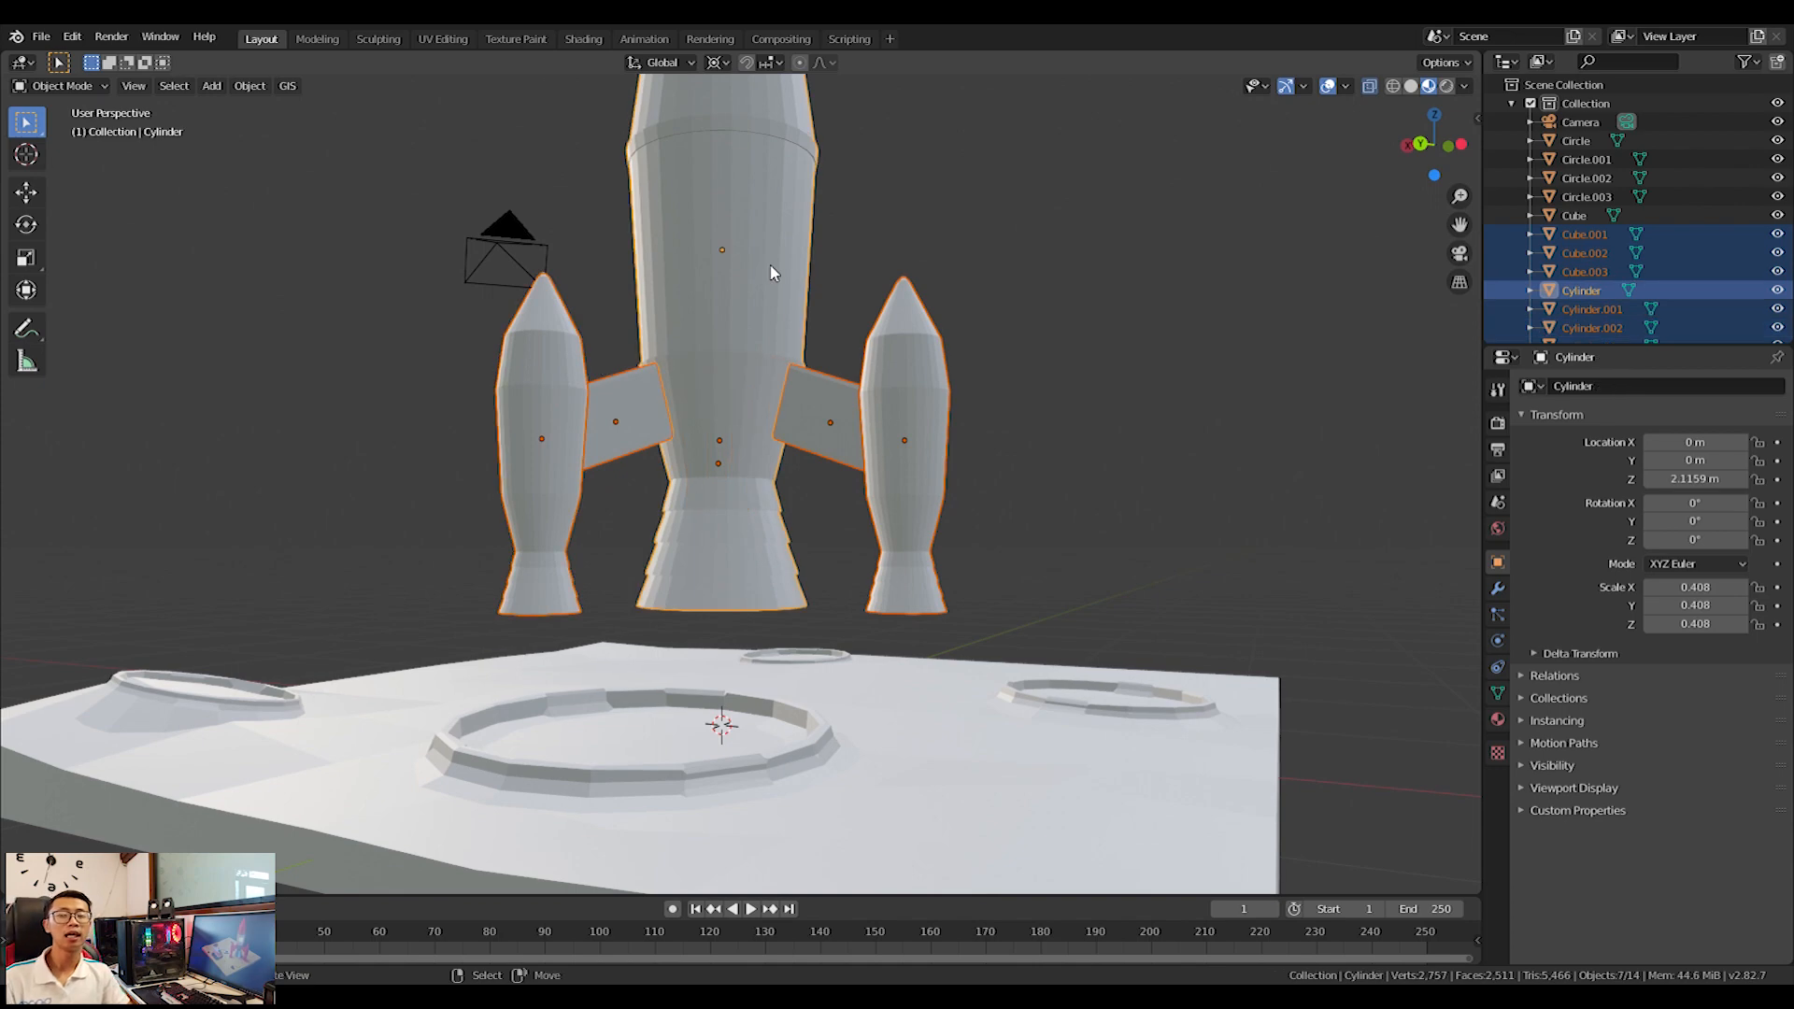
pyautogui.scroll(-4, 773, 272)
pyautogui.moveTo(773, 272); pyautogui.dragTo(1107, 497, button='middle')
pyautogui.press('KP_7')
pyautogui.moveTo(978, 585); pyautogui.dragTo(788, 480, button='middle')
pyautogui.press('s')
pyautogui.click(886, 540)
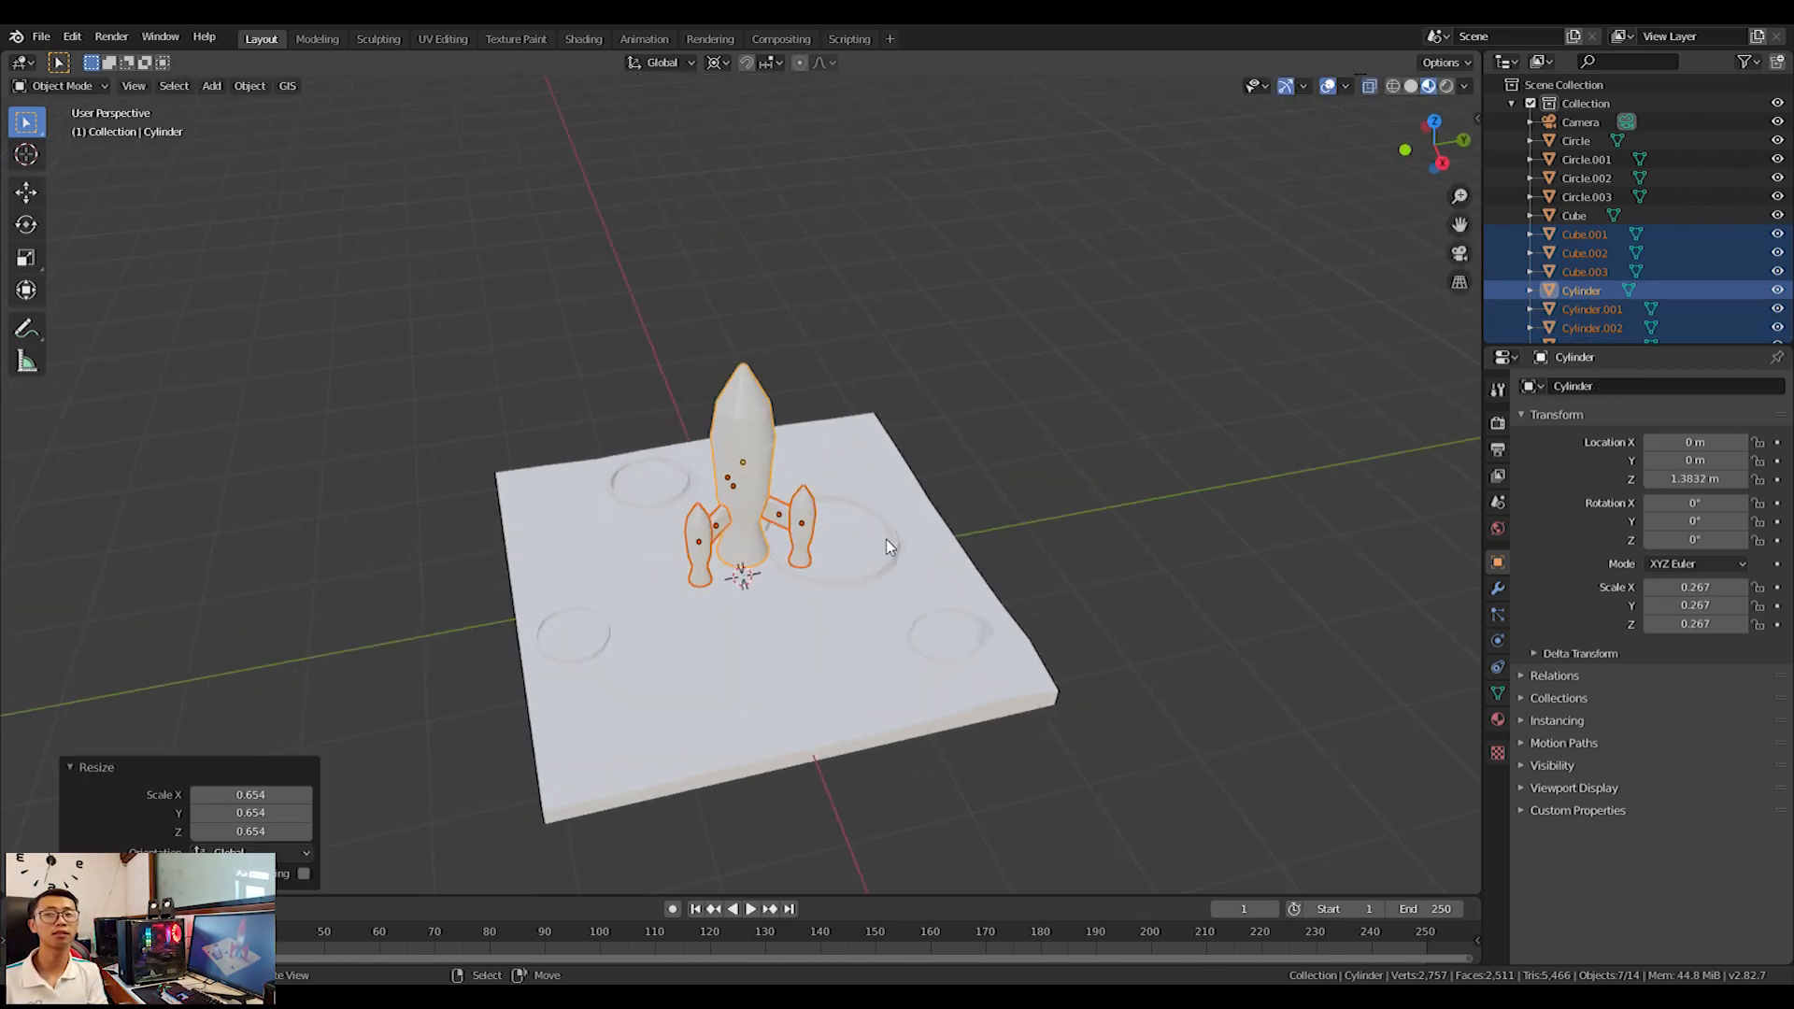
# Move the rocket with its boosters and fins off centre to about X -0.287 m, Y -0.977 m, checking placement in camera view.
pyautogui.press('g')
pyautogui.click(783, 573)
pyautogui.press('KP_0')
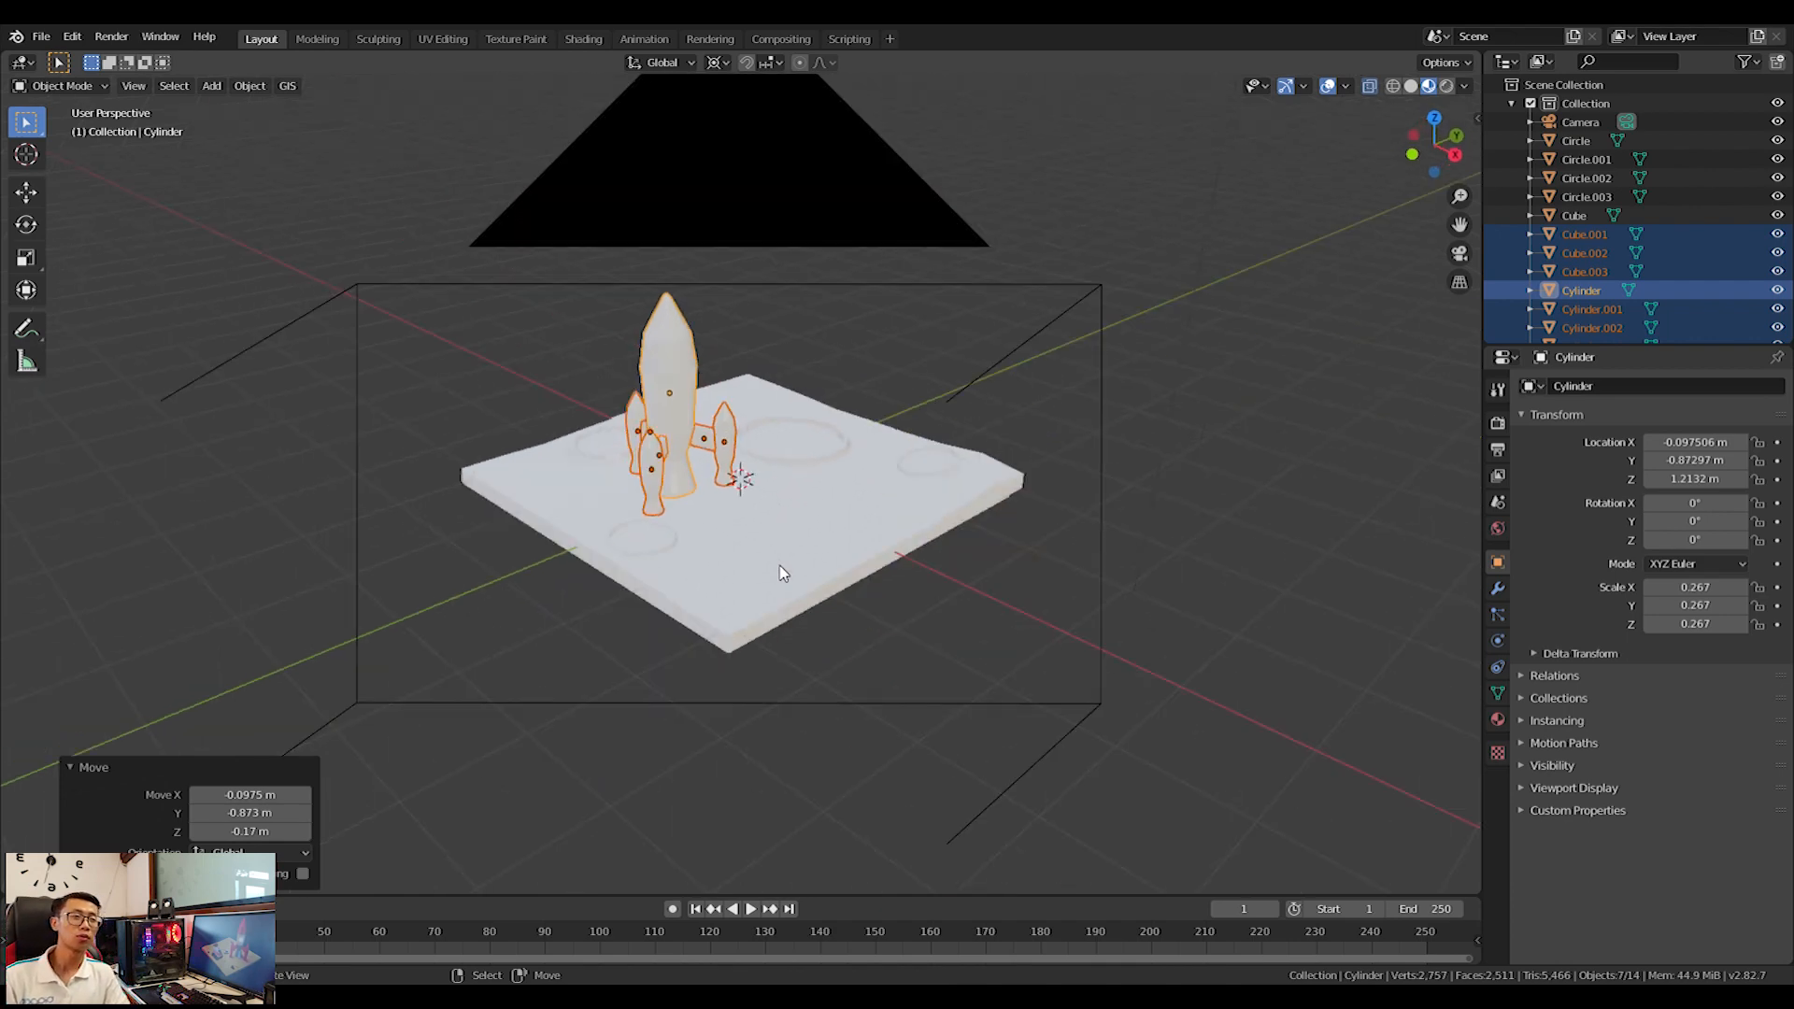
pyautogui.press('g')
pyautogui.click(641, 494)
pyautogui.press('g')
pyautogui.press('x')
pyautogui.click(579, 492)
# Lower the rocket assembly 0.0449 m along Z and shift it -0.0453 m in X and -0.18 m in Y across the slab.
pyautogui.press('g')
pyautogui.press('z')
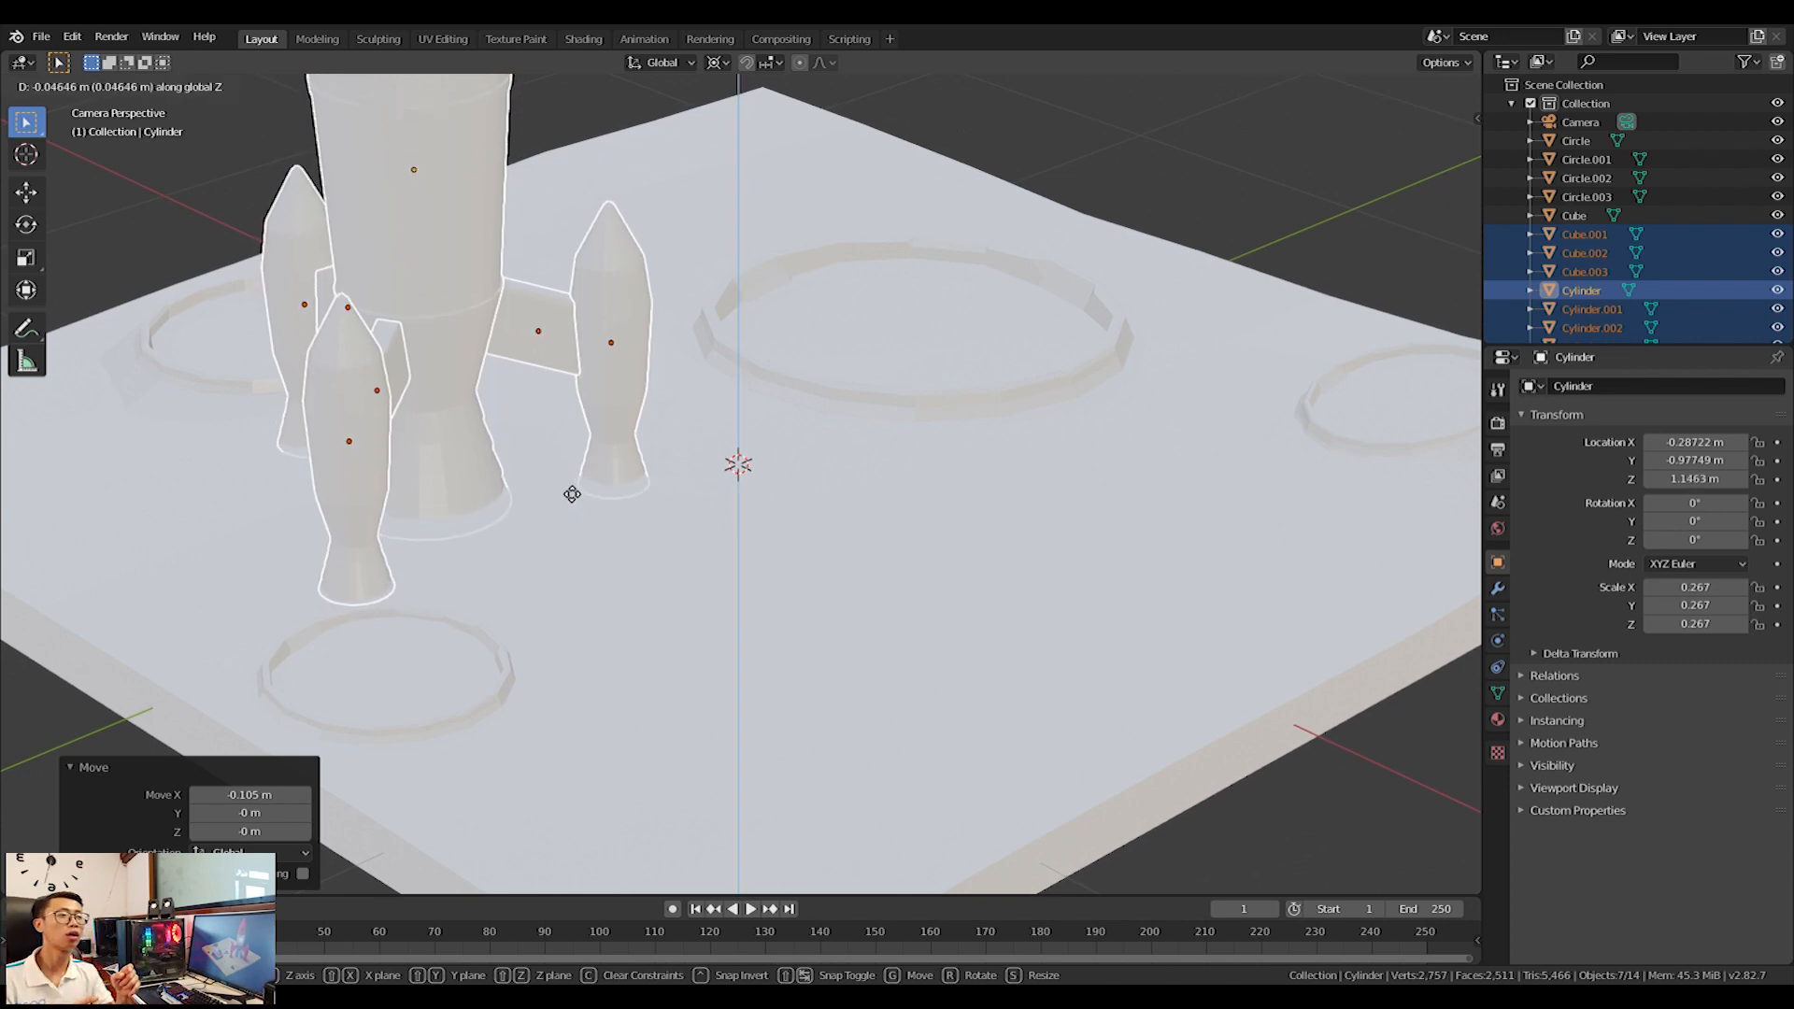
pyautogui.click(569, 486)
pyautogui.moveTo(569, 491); pyautogui.dragTo(702, 479, button='middle')
pyautogui.scroll(8, 651, 493)
pyautogui.press('g')
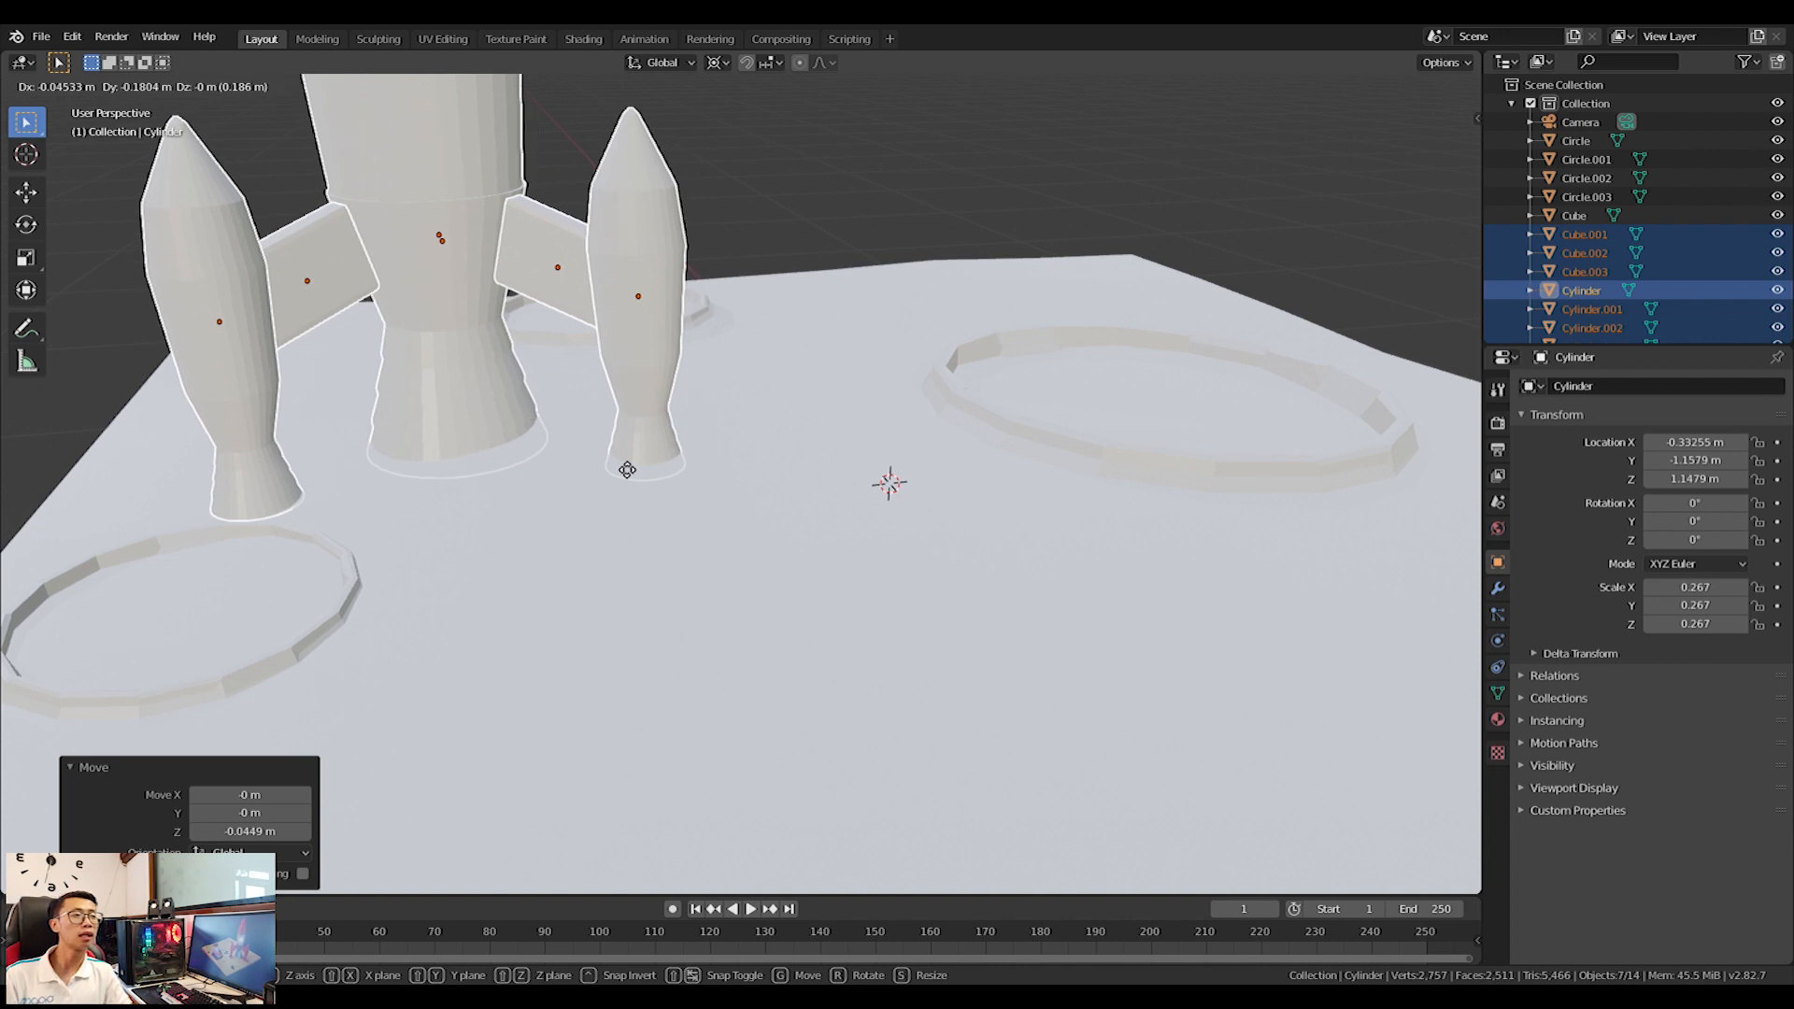
pyautogui.click(625, 469)
# Switch the transform pivot away from the 3D cursor and tilt the whole rocket assembly slightly, about 3.29° on X.
pyautogui.press('r')
pyautogui.press('Escape')
pyautogui.click(715, 63)
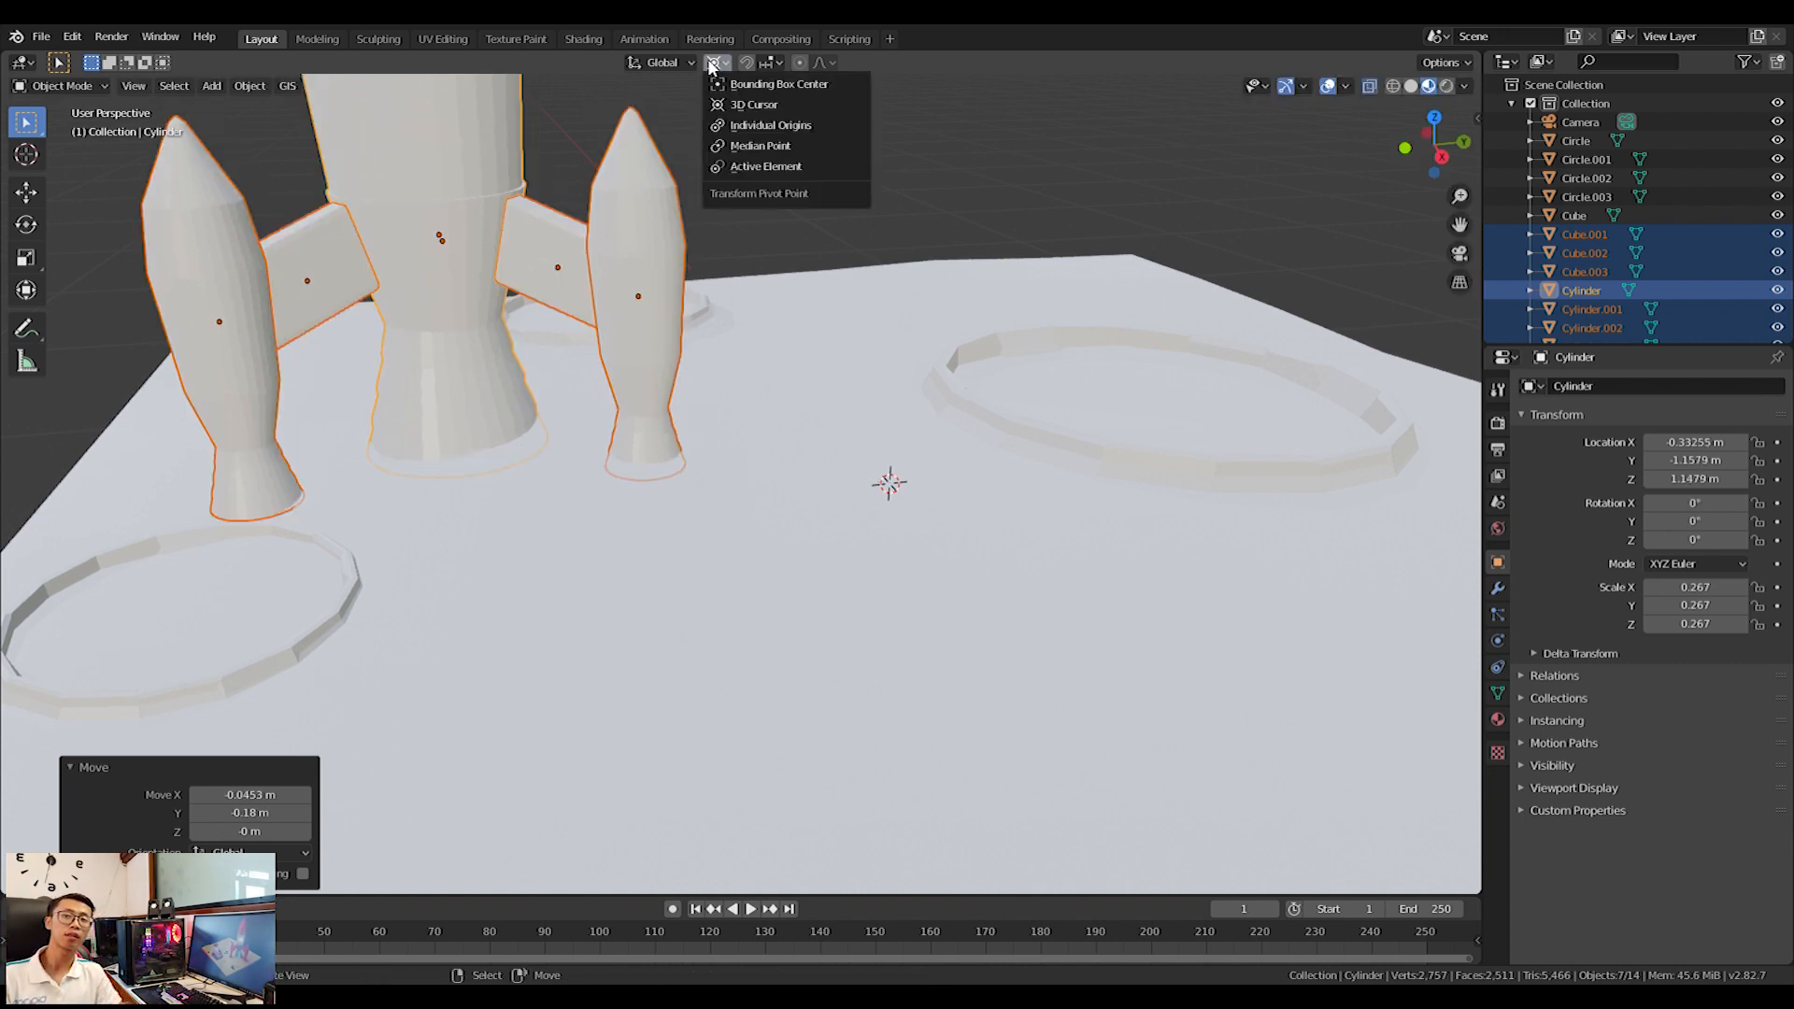
pyautogui.click(741, 125)
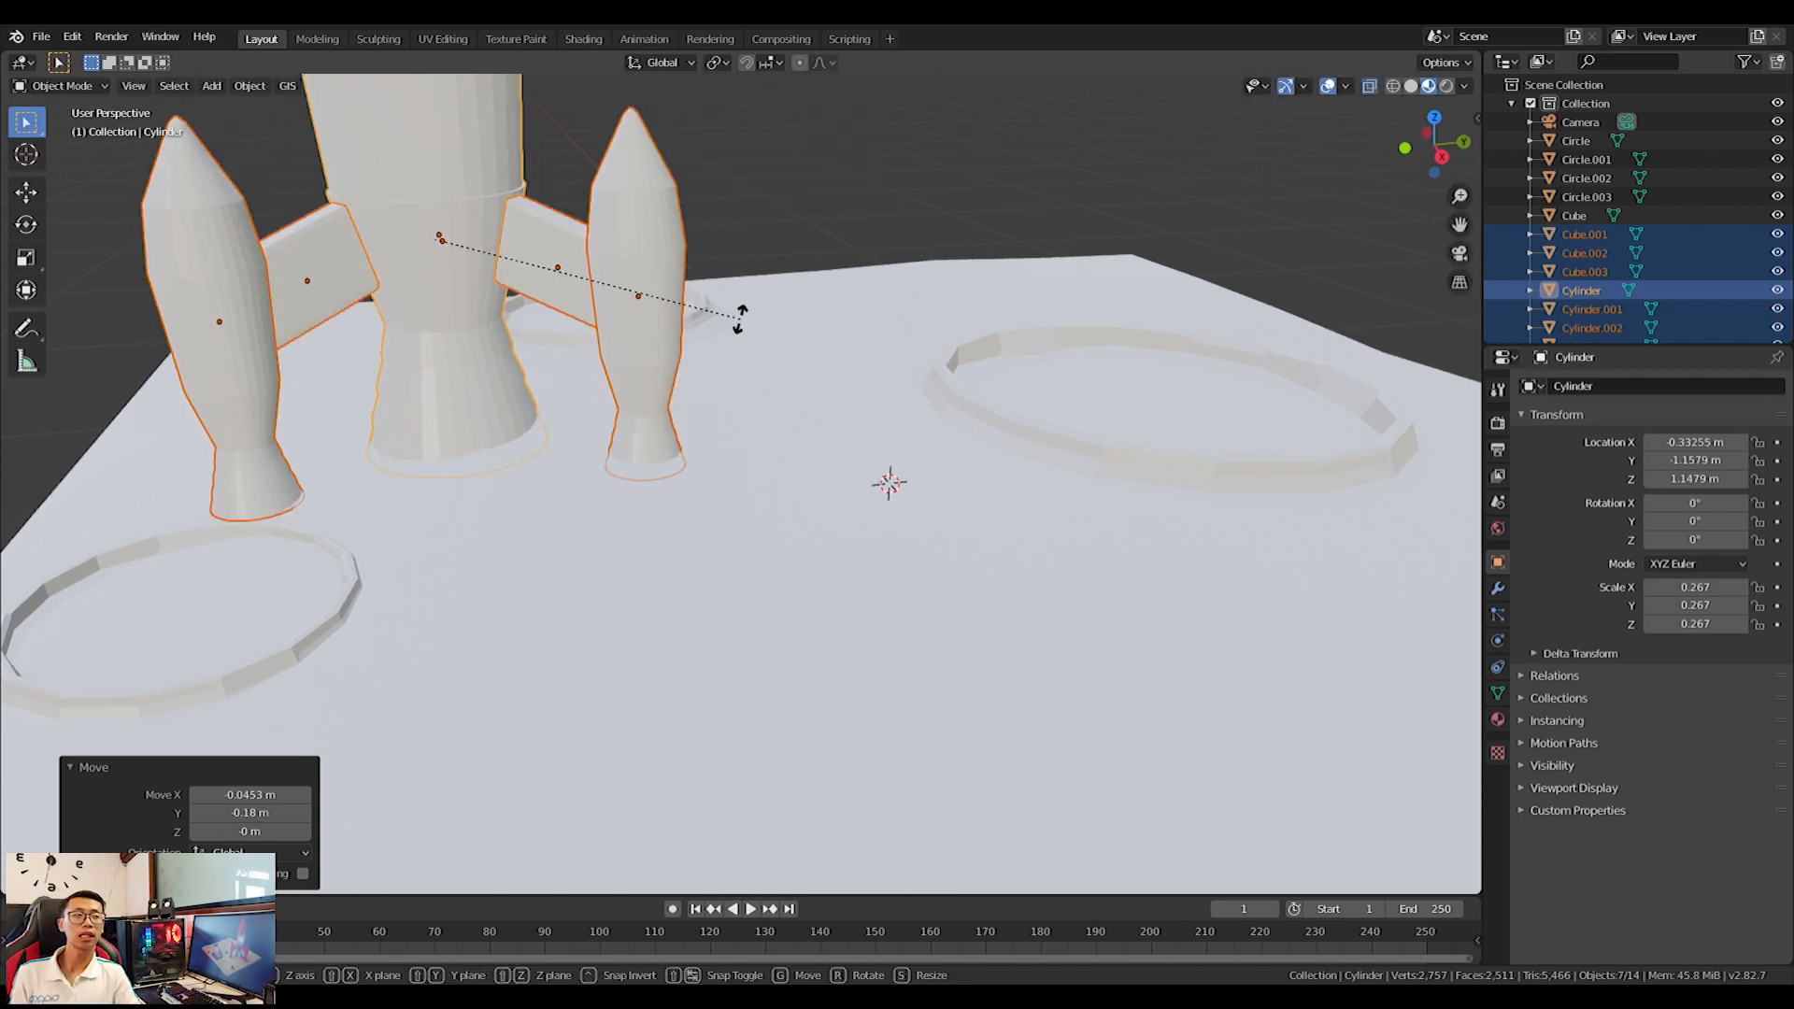
pyautogui.click(748, 289)
# Shift the rocket assembly -0.14 m in X and -0.103 m in Y in top view, raise it about 0.04 m, and deselect it.
pyautogui.press('KP_7')
pyautogui.keyDown('shift'); pyautogui.moveTo(675, 503); pyautogui.dragTo(837, 182, button='middle'); pyautogui.keyUp('shift')
pyautogui.press('g')
pyautogui.click(771, 233)
pyautogui.moveTo(770, 238); pyautogui.dragTo(746, 422, button='middle')
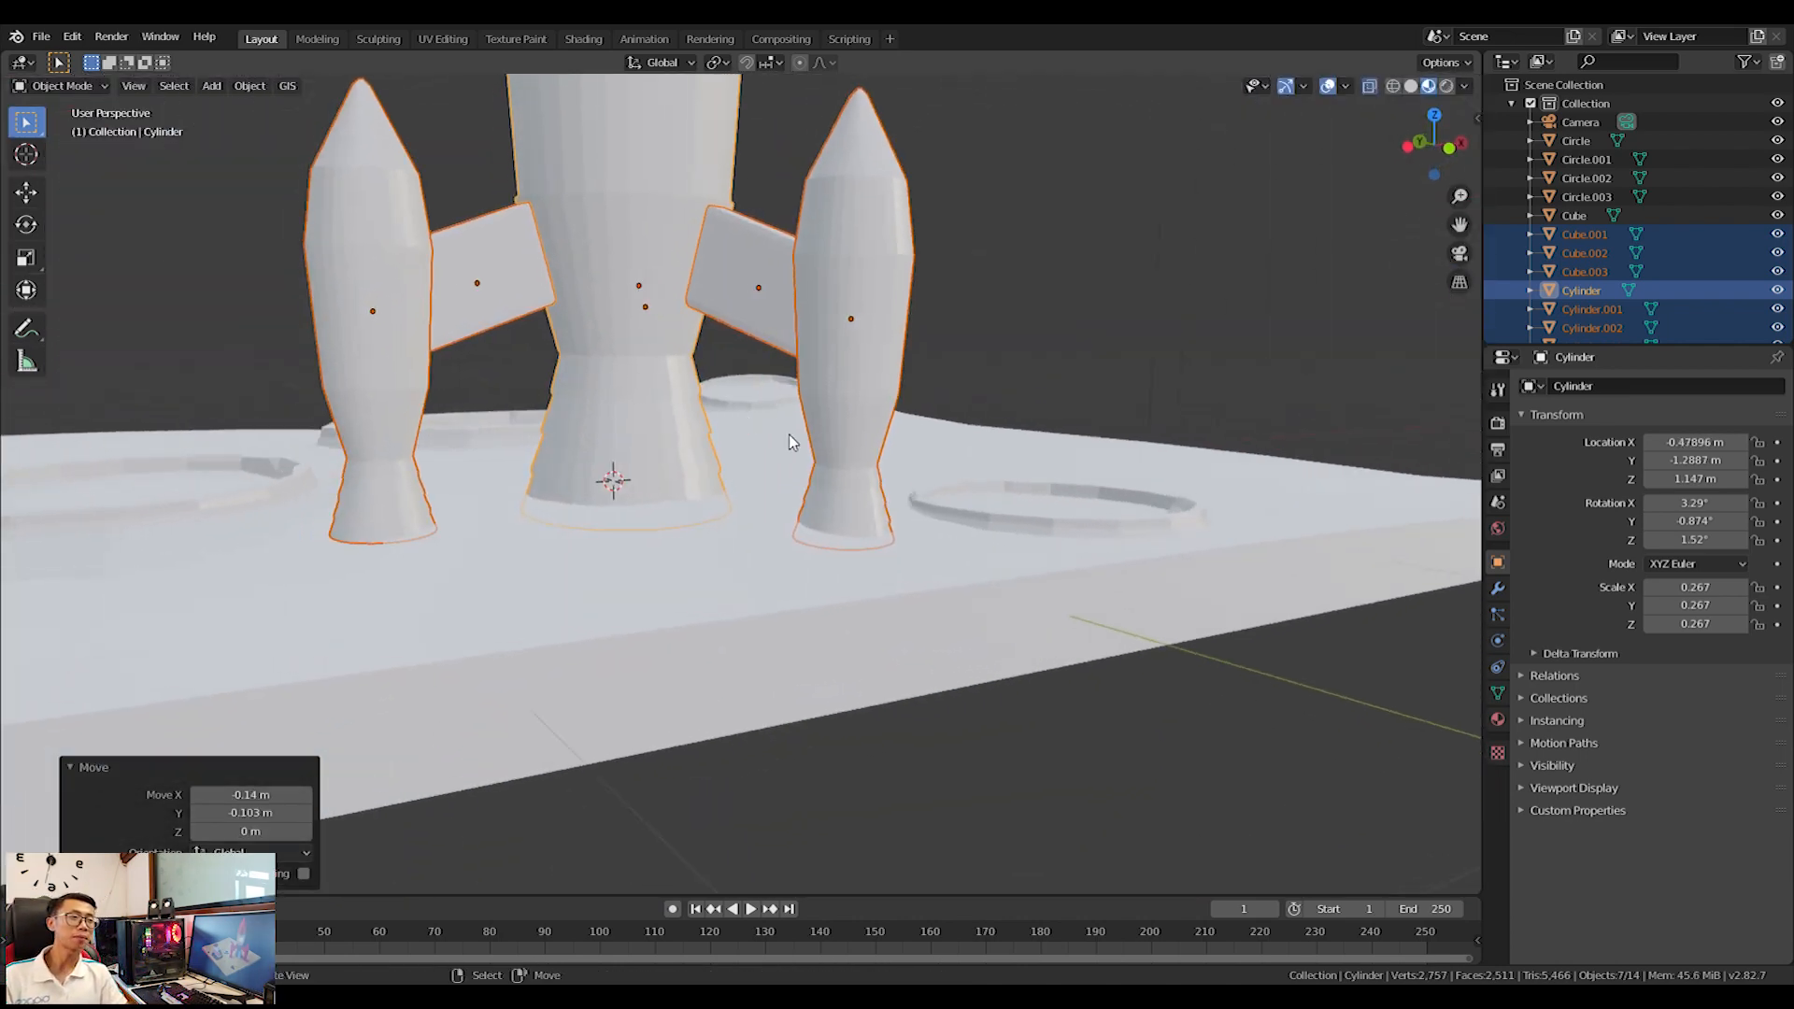
pyautogui.press('g')
pyautogui.press('z')
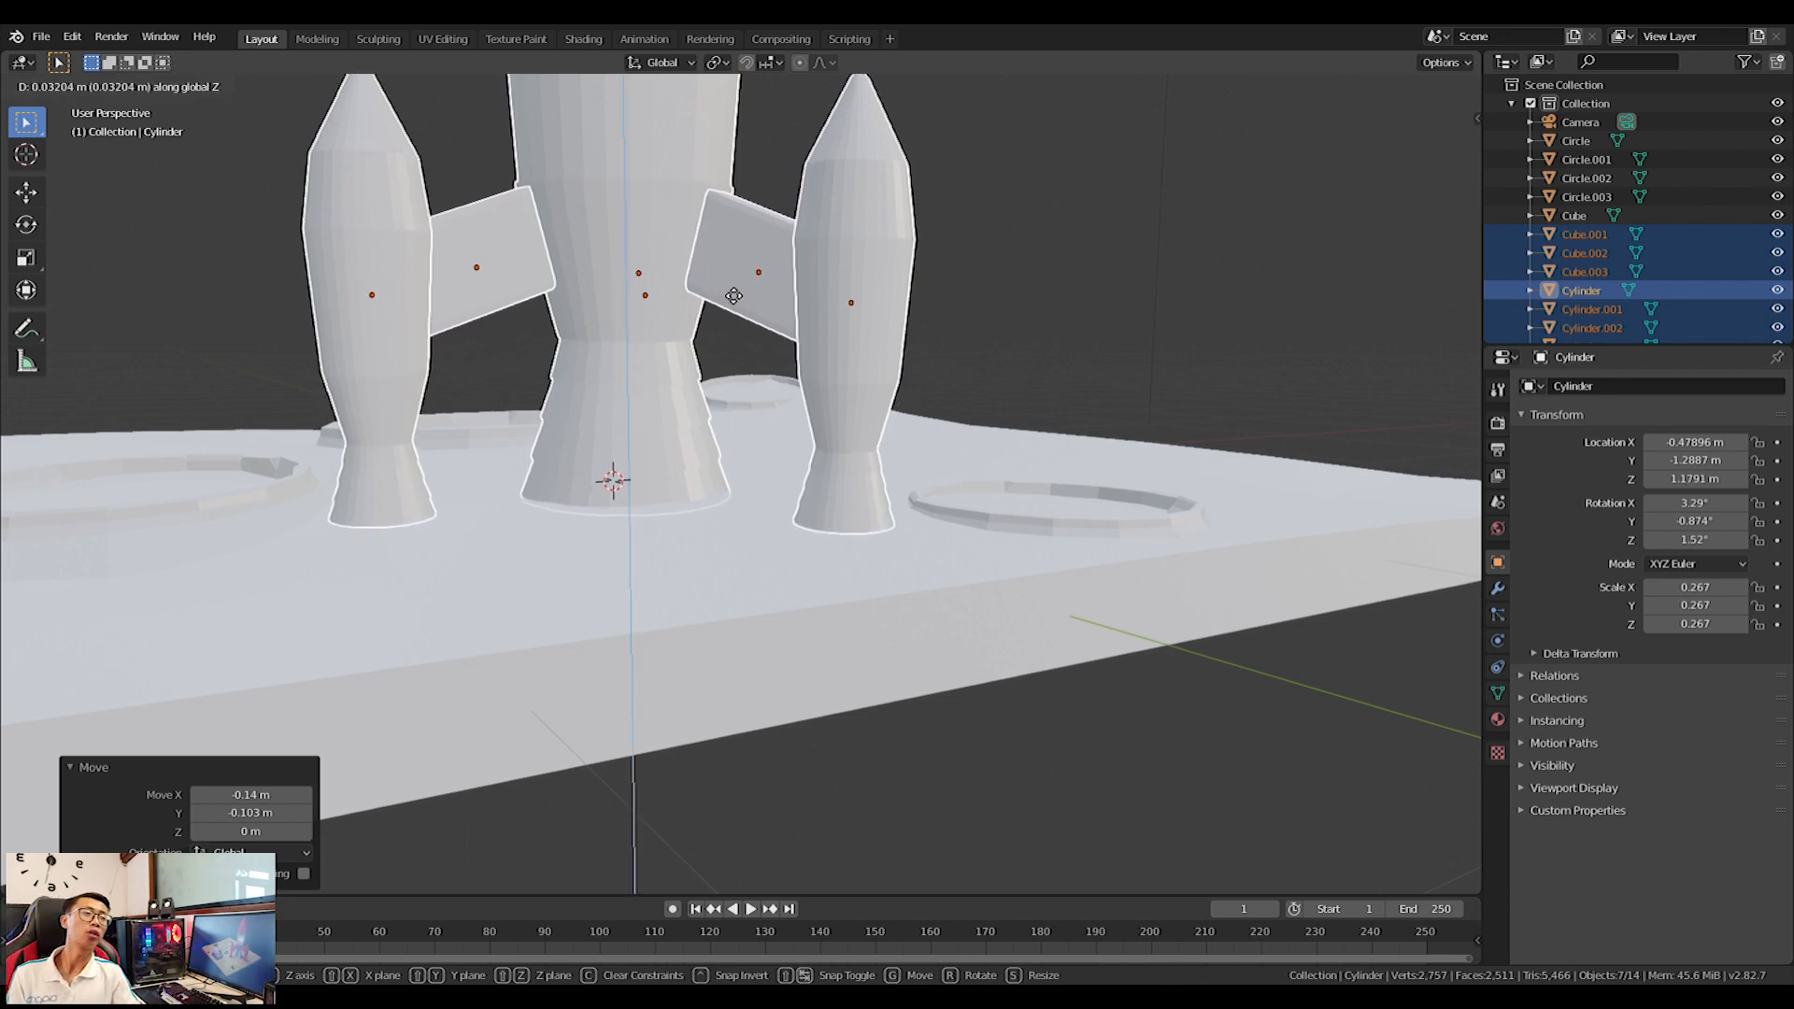
pyautogui.click(734, 291)
pyautogui.moveTo(734, 291); pyautogui.dragTo(805, 673, button='middle')
pyautogui.scroll(-6, 631, 399)
pyautogui.hotkey('alt', 'a')
# Add a 2 m cube at the world origin and raise it 1.39 m along Z.
pyautogui.moveTo(922, 570); pyautogui.dragTo(842, 576, button='middle')
pyautogui.scroll(4, 845, 575)
pyautogui.keyDown('shift'); pyautogui.moveTo(972, 631); pyautogui.dragTo(746, 564, button='middle'); pyautogui.keyUp('shift')
pyautogui.moveTo(534, 608); pyautogui.dragTo(535, 563, button='middle')
pyautogui.keyDown('shift'); pyautogui.moveTo(471, 509); pyautogui.dragTo(570, 441, button='middle'); pyautogui.keyUp('shift')
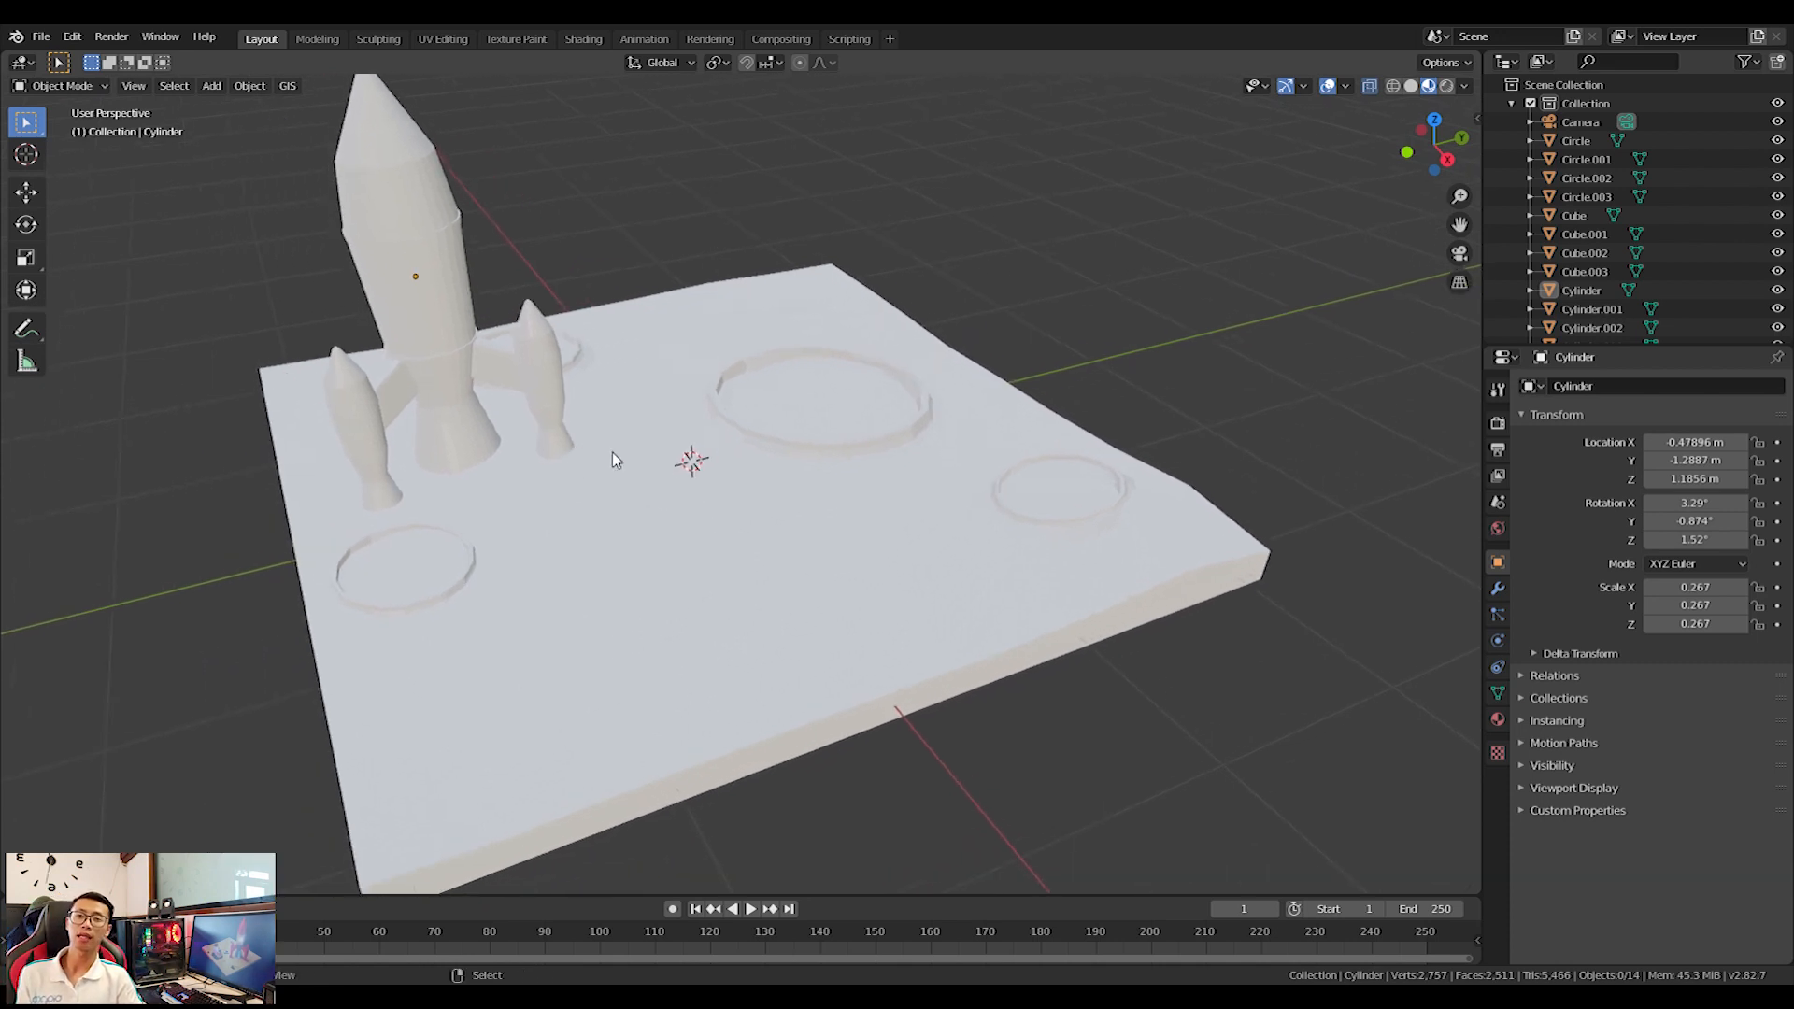
pyautogui.hotkey('shift', 'a')
pyautogui.moveTo(737, 512)
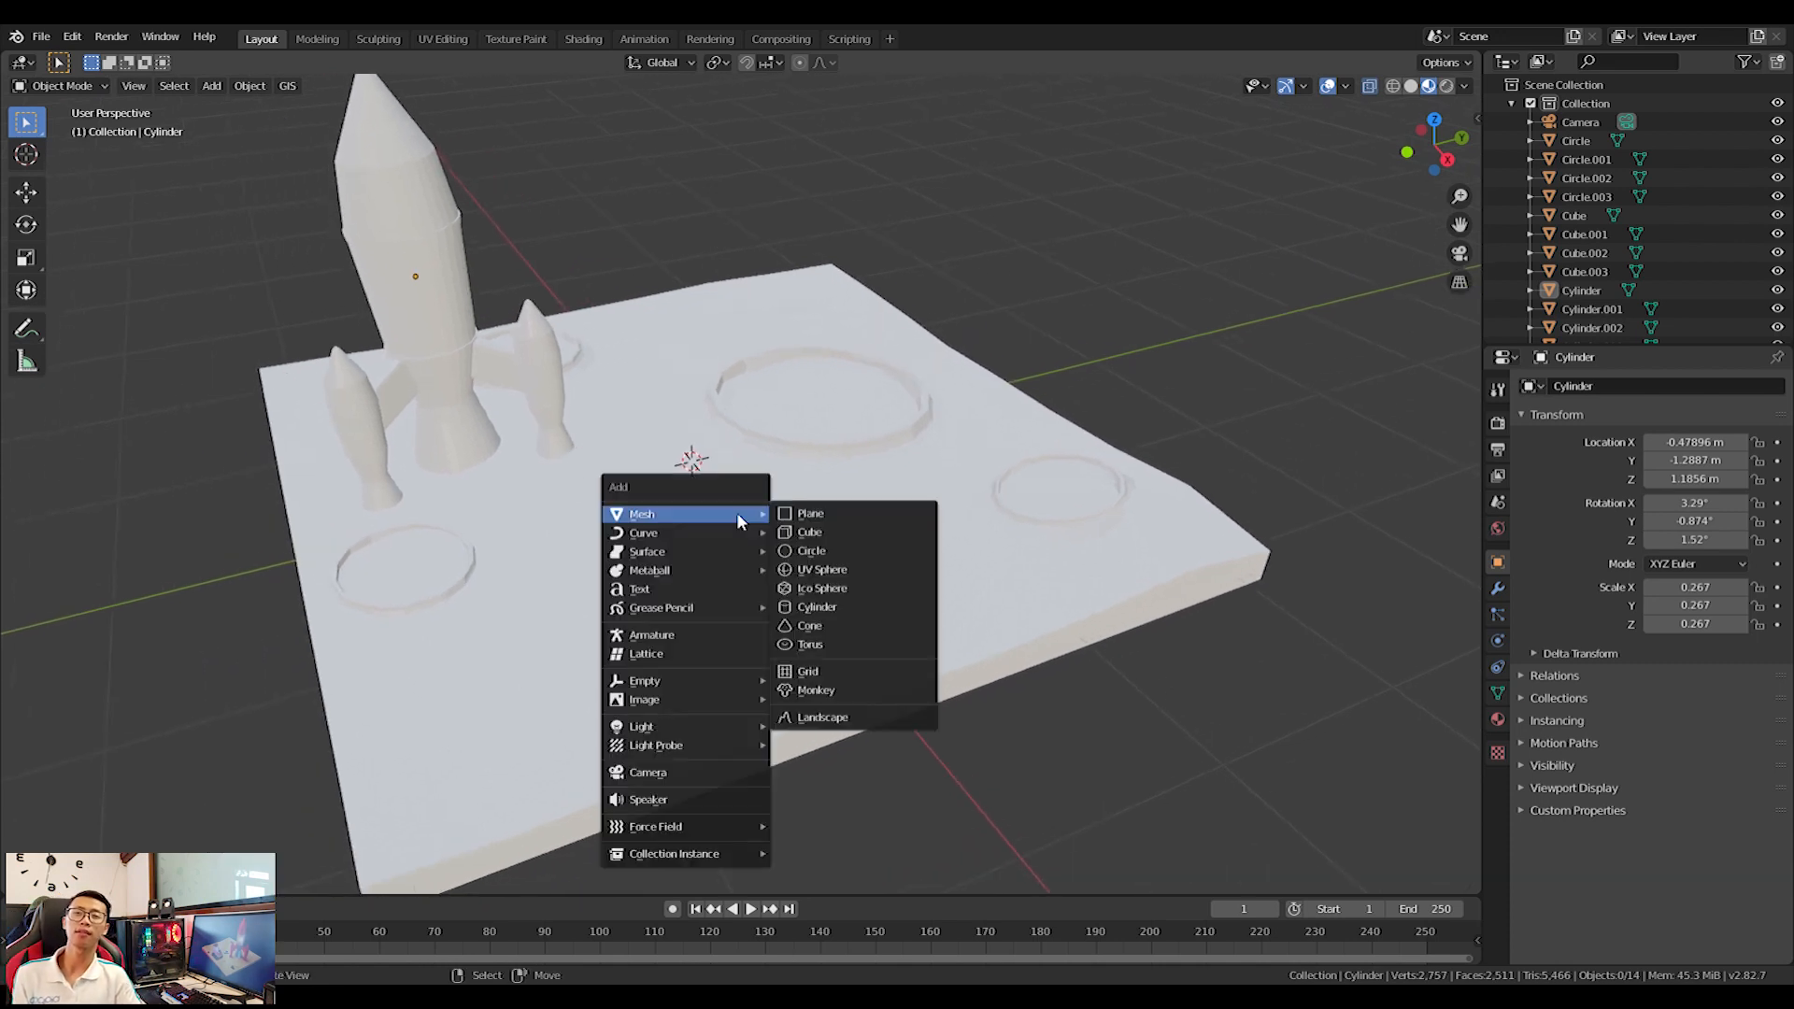
pyautogui.click(832, 530)
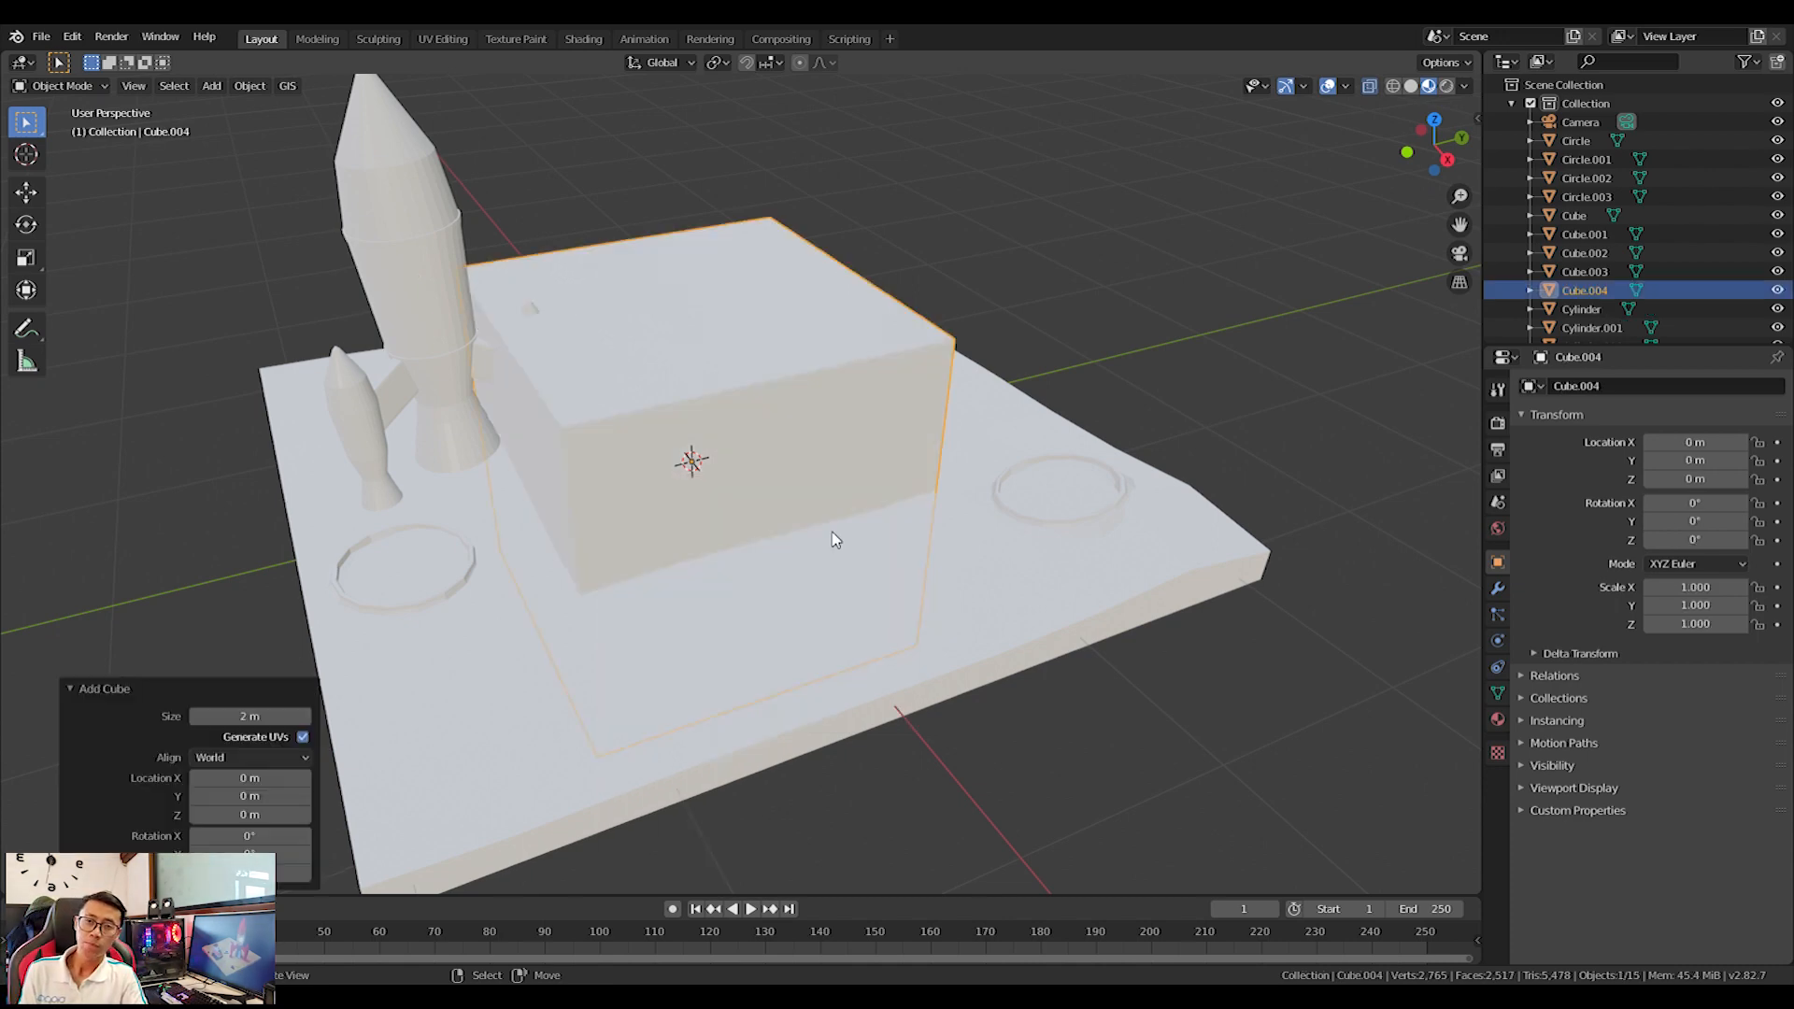
pyautogui.moveTo(650, 509); pyautogui.dragTo(770, 473, button='middle')
pyautogui.press('g')
pyautogui.press('z')
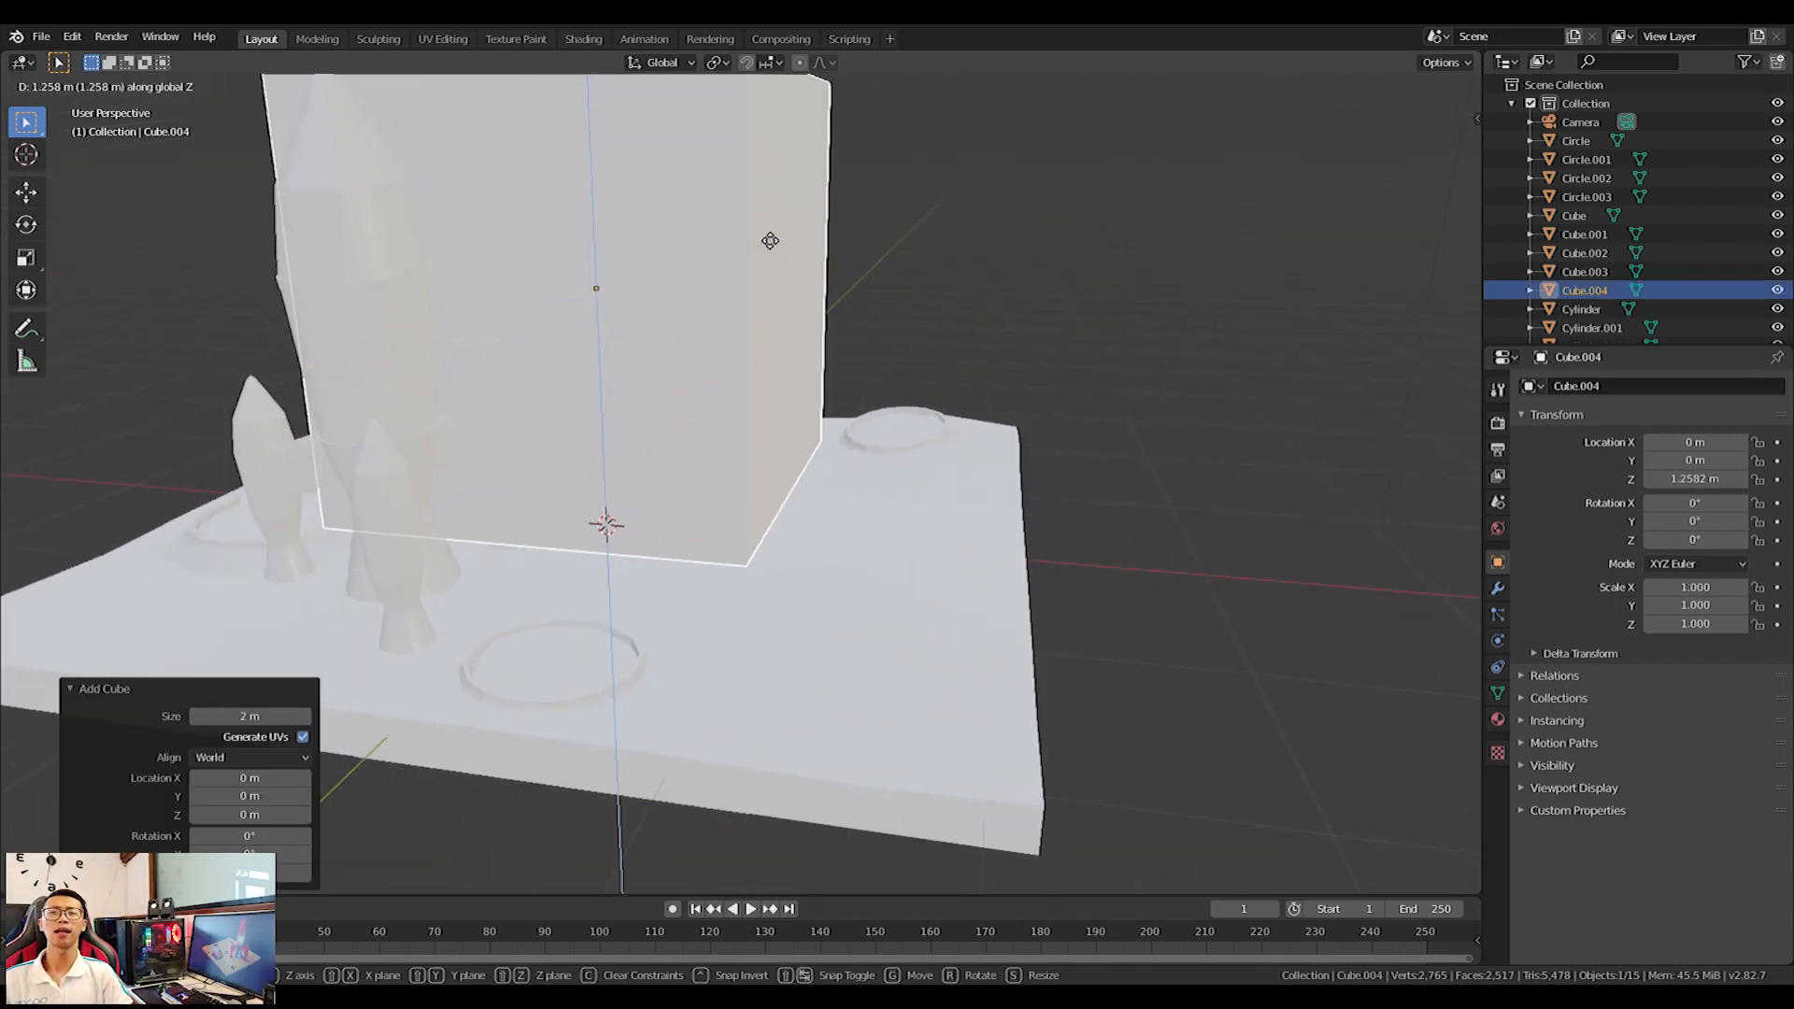
pyautogui.click(766, 249)
# Scale the new cube to 0.306 along Z and 0.559 along X to form a long flat block.
pyautogui.moveTo(850, 272); pyautogui.dragTo(1122, 364, button='middle')
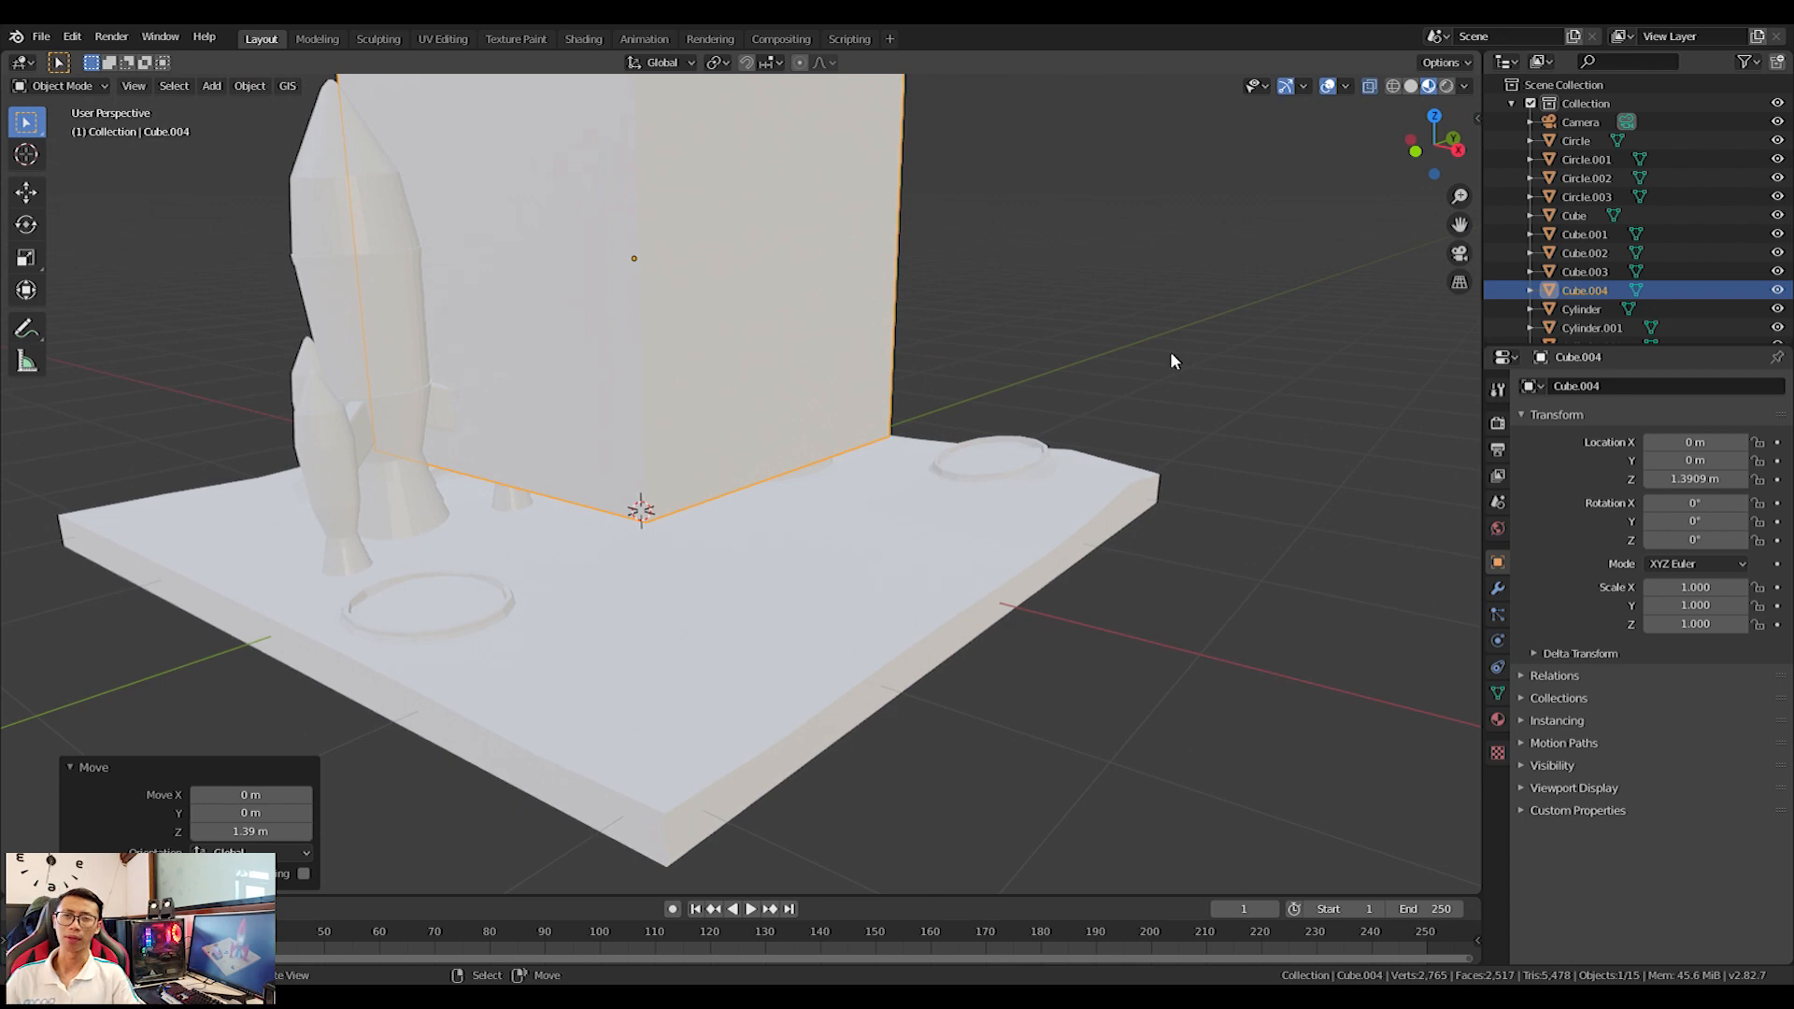
pyautogui.press('s')
pyautogui.press('z')
pyautogui.click(802, 279)
pyautogui.moveTo(802, 278); pyautogui.dragTo(681, 336, button='middle')
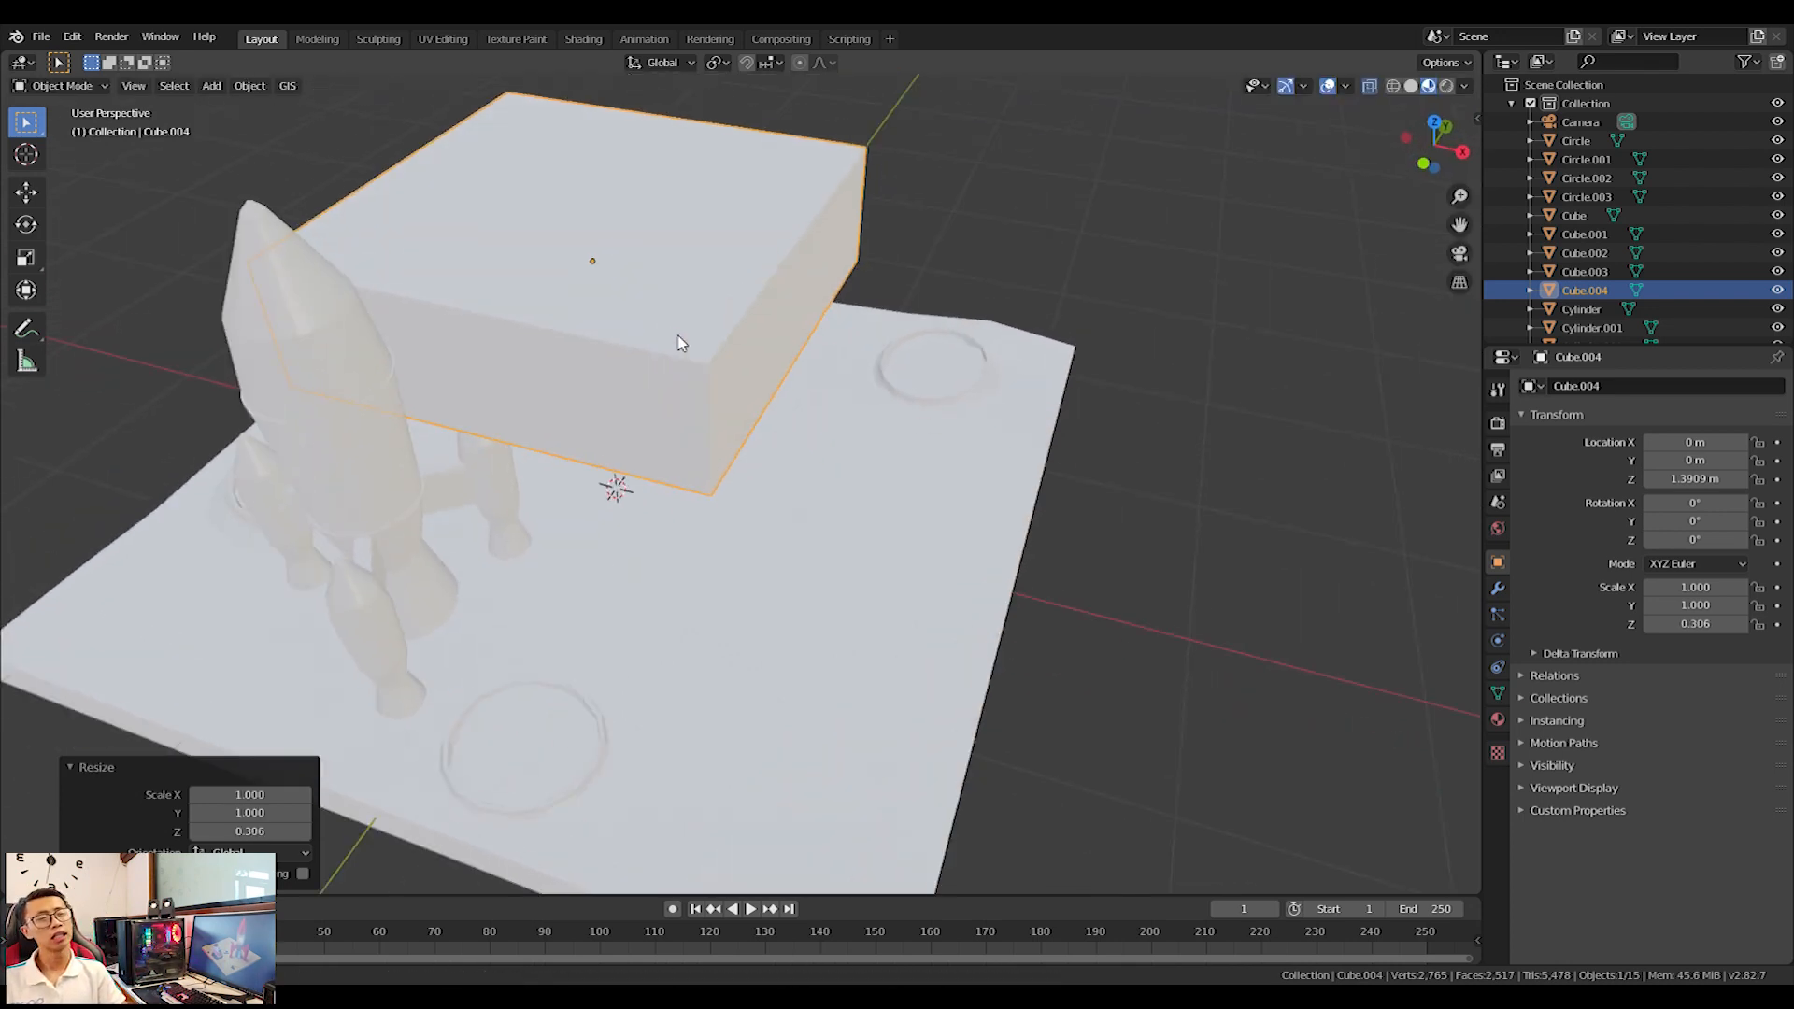
pyautogui.press('s')
pyautogui.press('x')
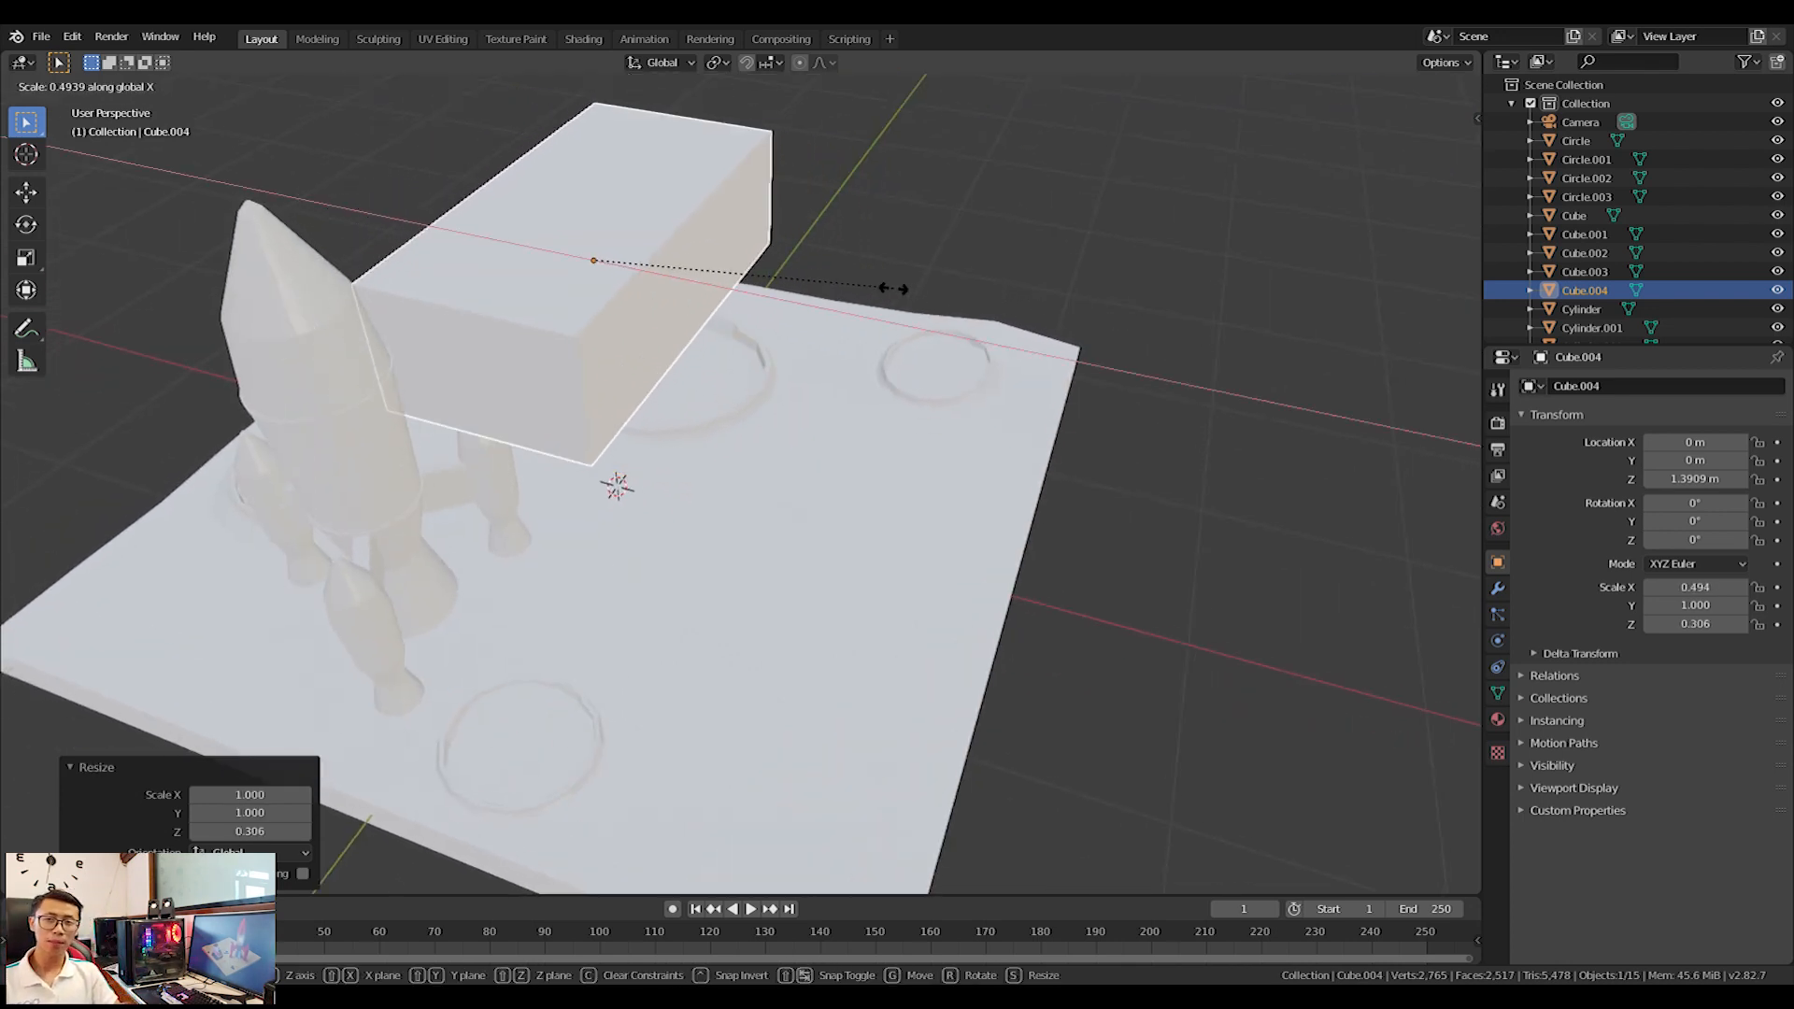
pyautogui.click(937, 305)
pyautogui.moveTo(937, 304); pyautogui.dragTo(983, 383, button='middle')
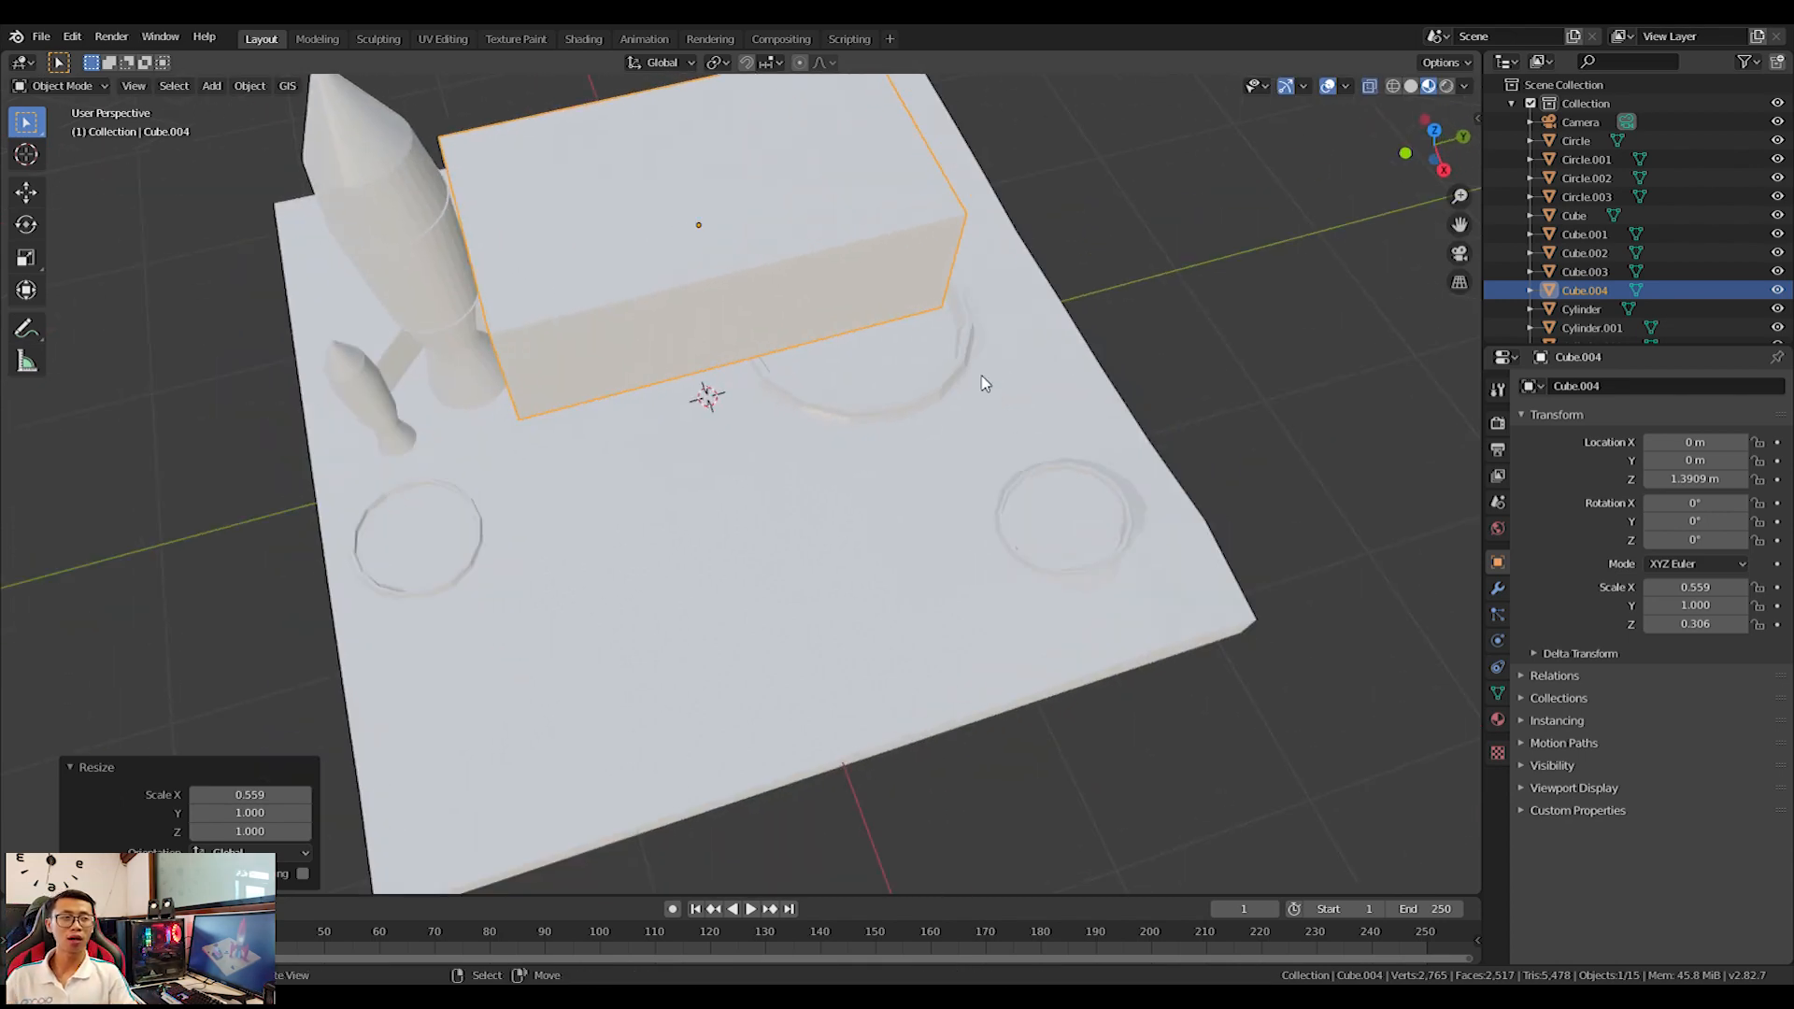
# Move the block about 1.77 m along Y and rescale it to 0.378 in Z and 0.502 in X.
pyautogui.press('y')
pyautogui.click(1080, 294)
pyautogui.keyDown('shift'); pyautogui.moveTo(1080, 295); pyautogui.dragTo(724, 545, button='middle'); pyautogui.keyUp('shift')
pyautogui.moveTo(724, 545); pyautogui.dragTo(888, 513, button='middle')
pyautogui.press('s')
pyautogui.press('z')
pyautogui.click(816, 478)
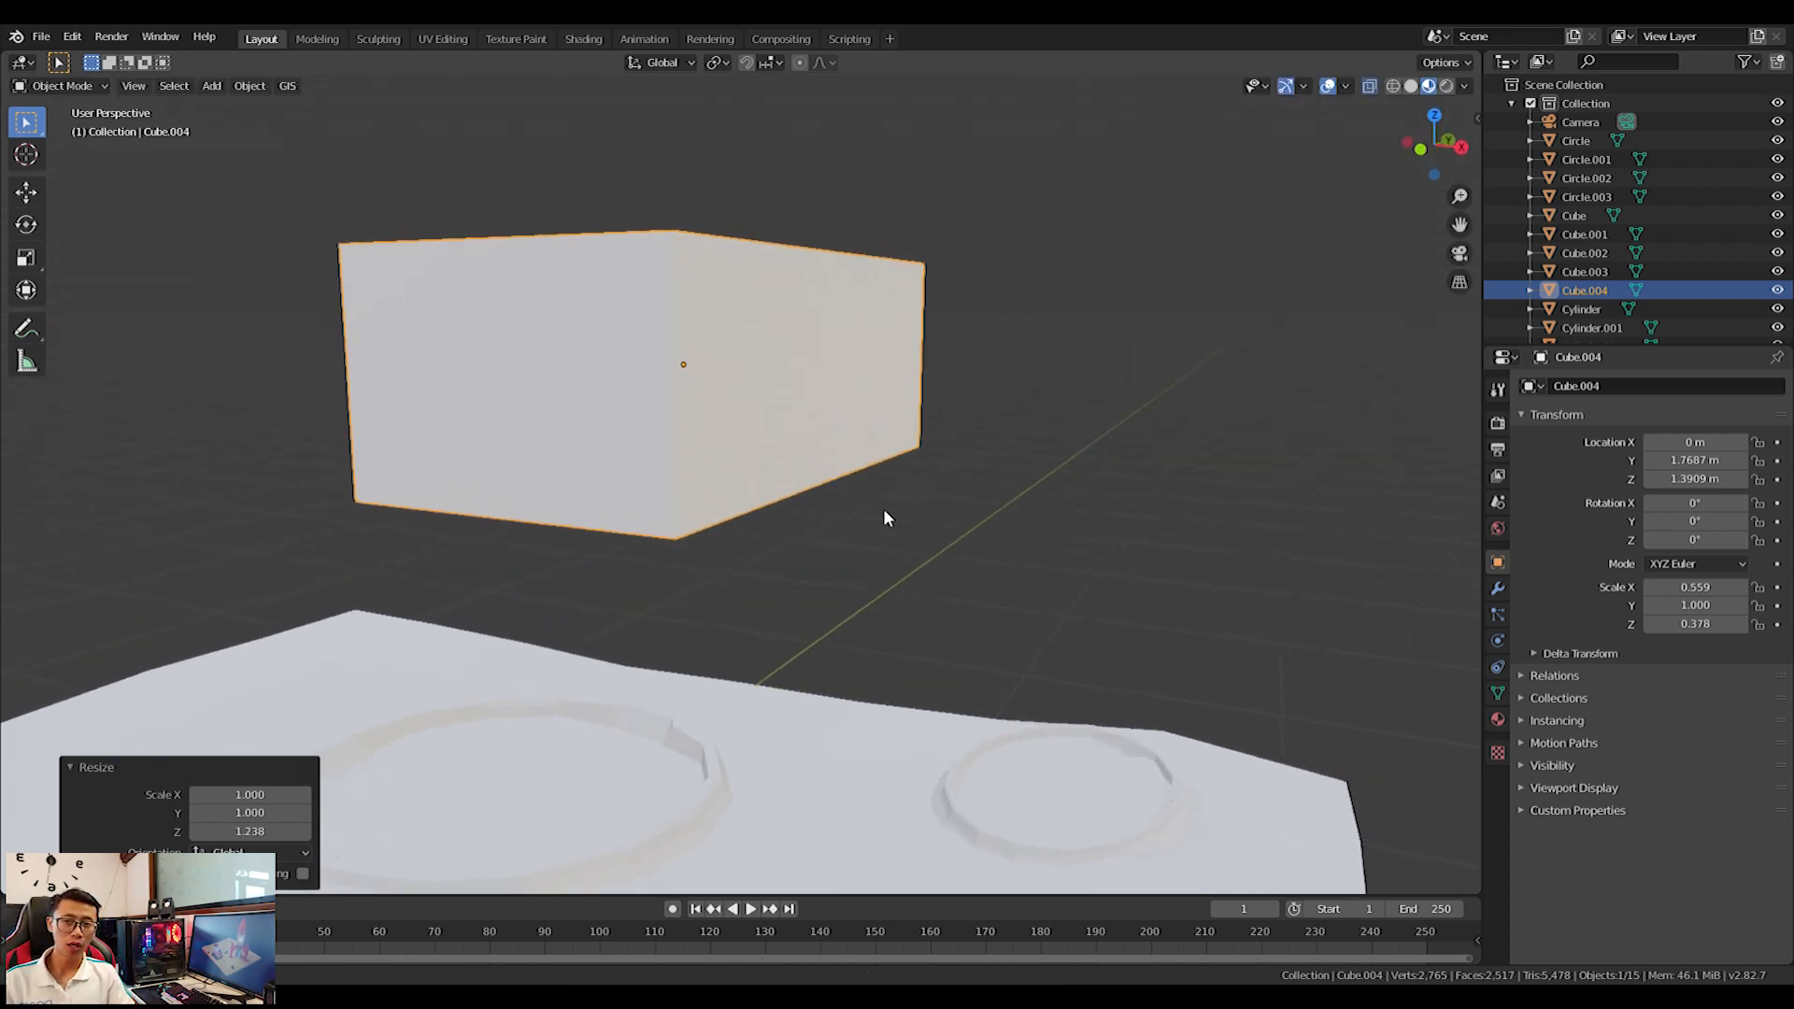
pyautogui.press('s')
pyautogui.press('x')
pyautogui.click(1074, 494)
# Enter Edit Mode on the block and add a centred loop cut running lengthwise that splits it into two halves.
pyautogui.moveTo(1074, 494); pyautogui.dragTo(693, 465, button='middle')
pyautogui.press('Tab')
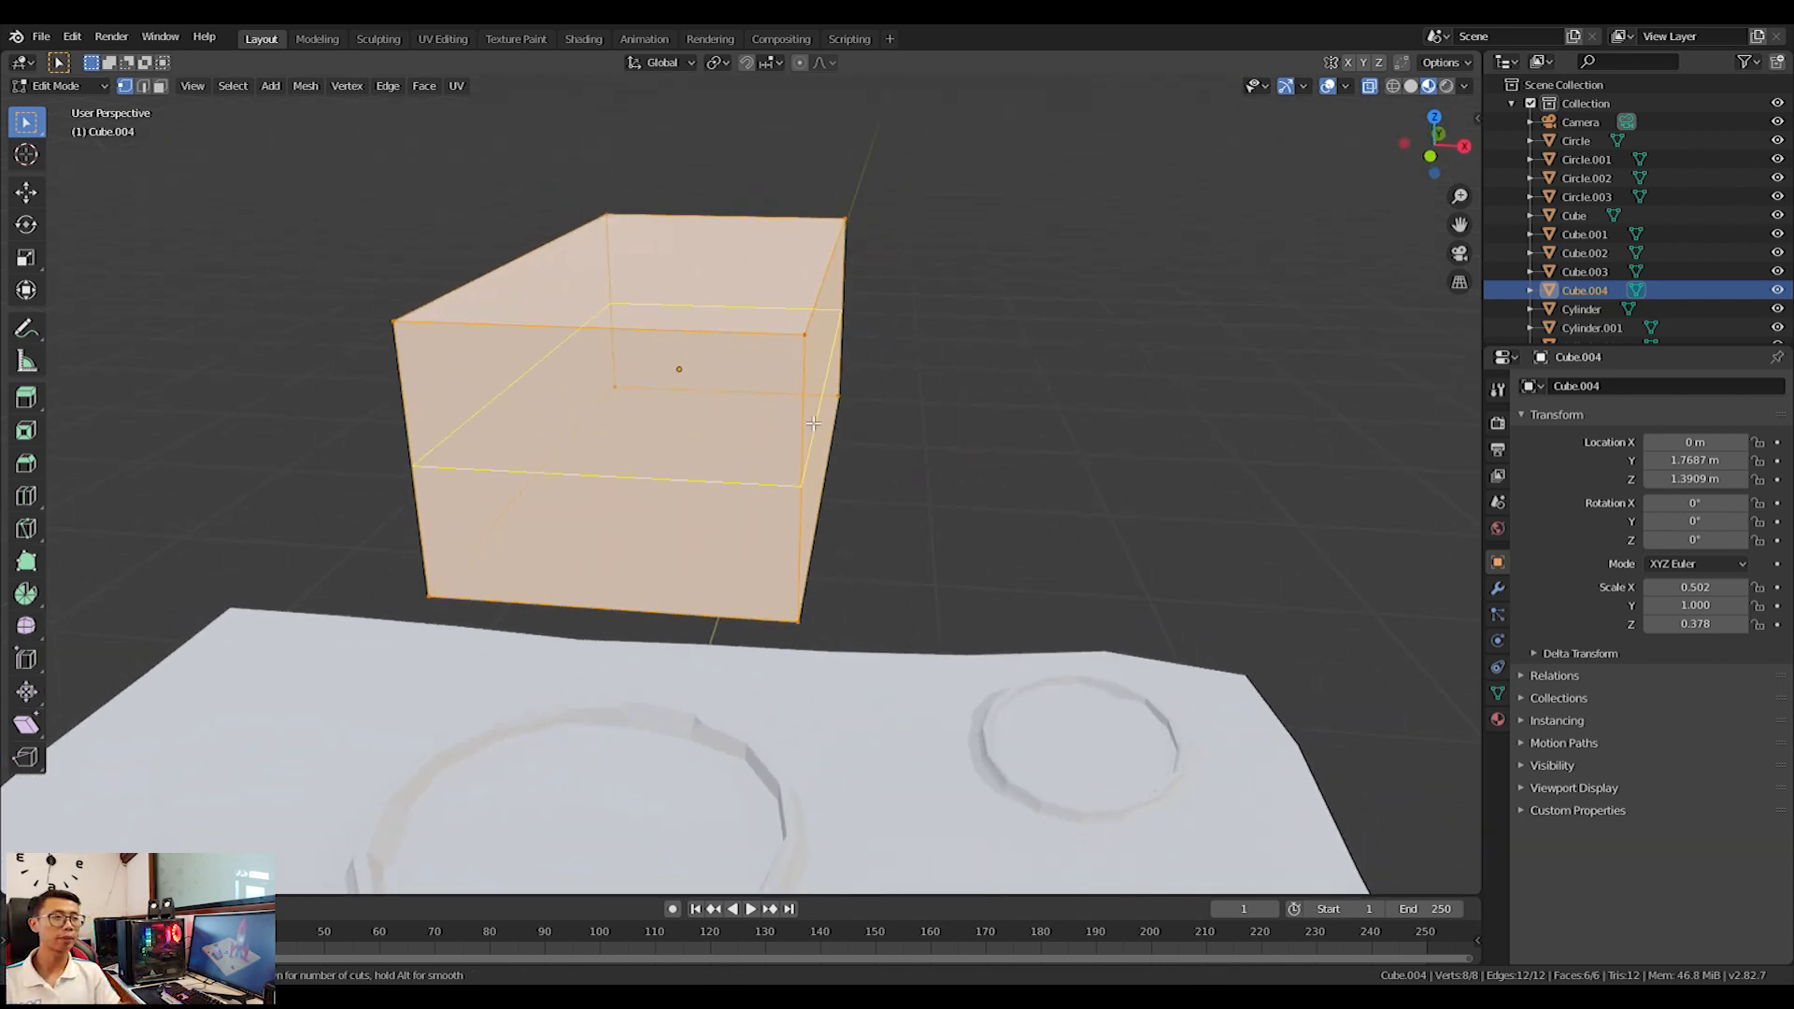
pyautogui.click(647, 314)
pyautogui.rightClick(648, 314)
# Box-select the outer vertices of the block's negative-X half and delete them.
pyautogui.moveTo(729, 376); pyautogui.dragTo(766, 380, button='middle')
pyautogui.hotkey('alt', 'a')
pyautogui.press('b')
pyautogui.moveTo(572, 140); pyautogui.dragTo(767, 649)
pyautogui.press('x')
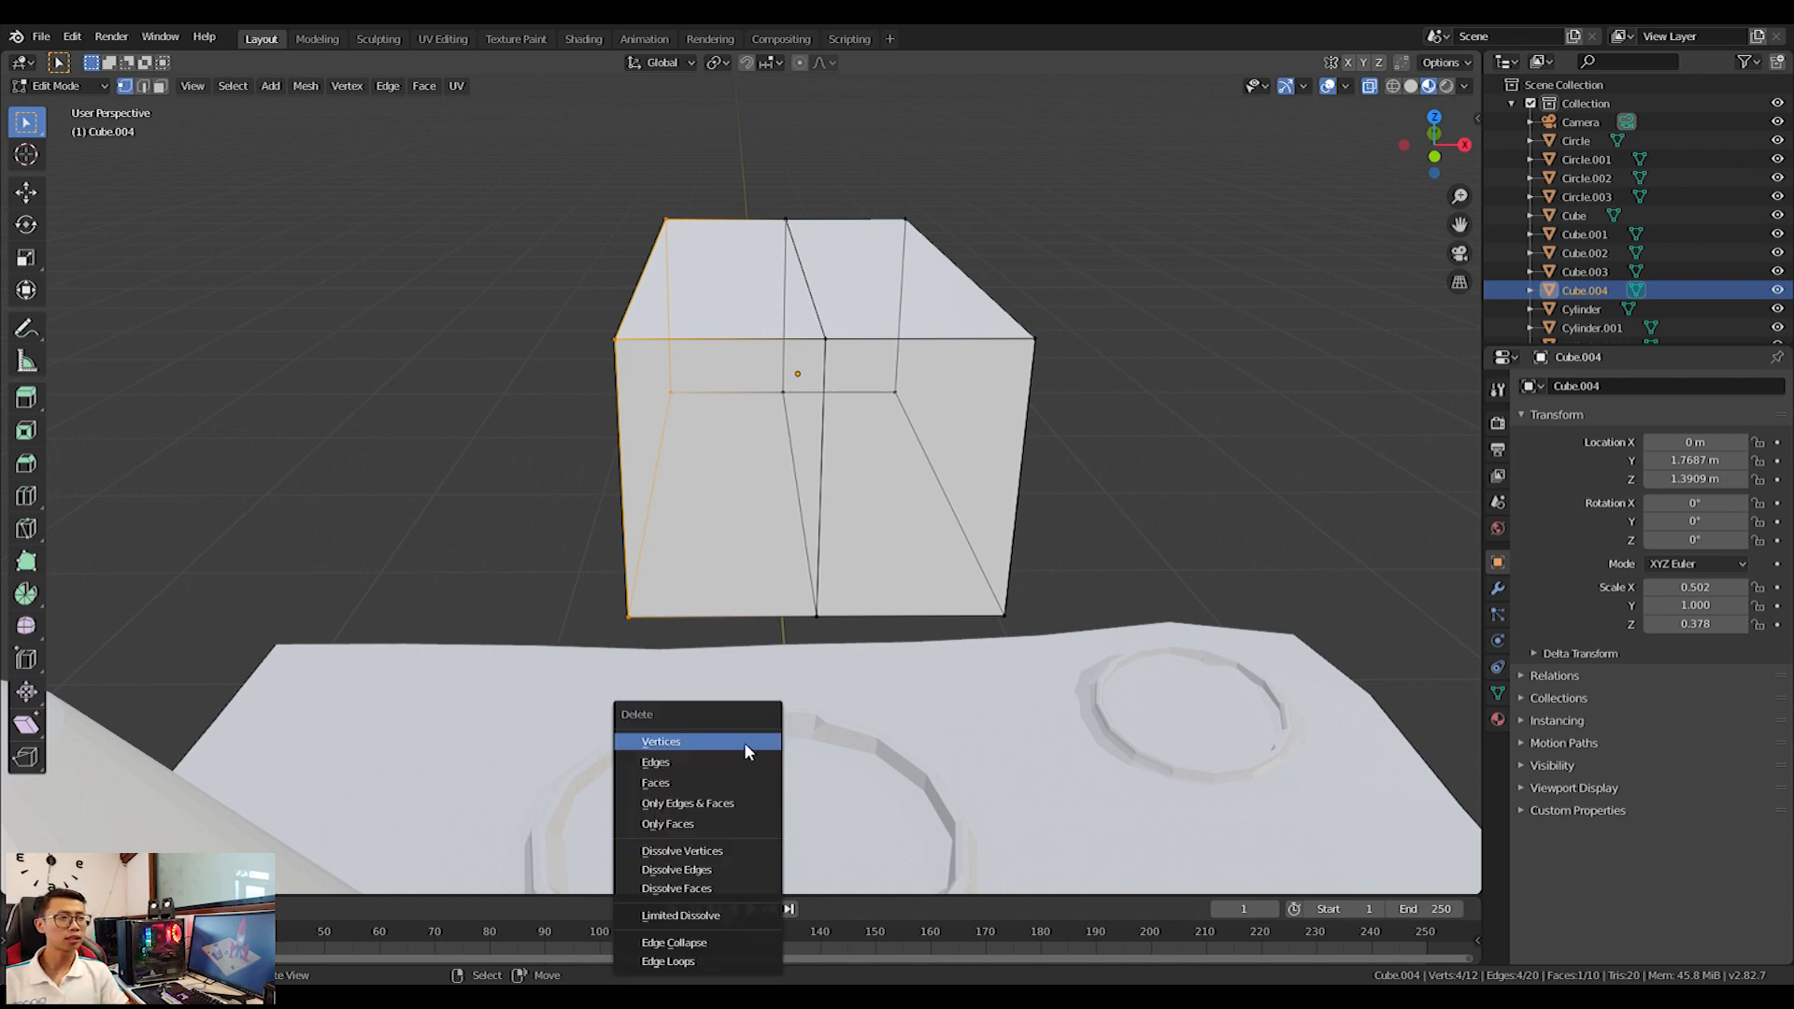
pyautogui.click(747, 742)
# Add a Mirror modifier on the X axis to the half block.
pyautogui.moveTo(748, 751); pyautogui.dragTo(1028, 654, button='middle')
pyautogui.click(1498, 719)
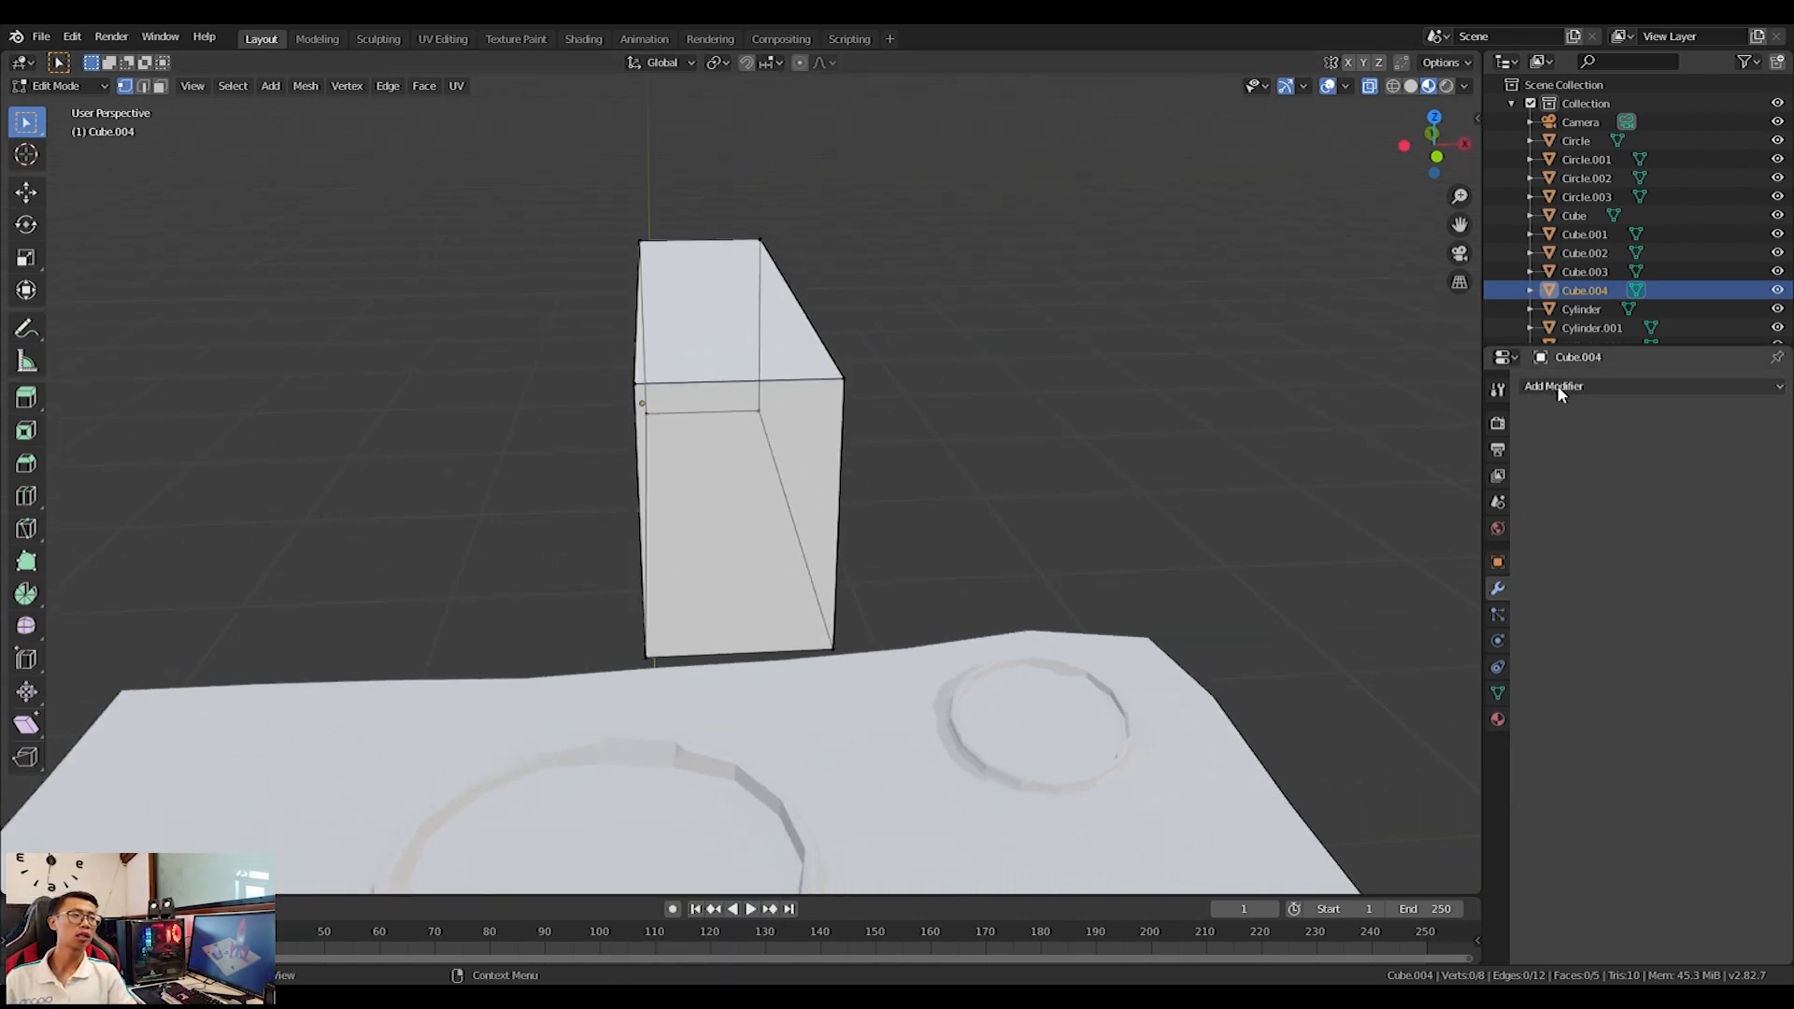
pyautogui.click(1556, 385)
pyautogui.click(1297, 588)
pyautogui.moveTo(1409, 585); pyautogui.dragTo(811, 593, button='middle')
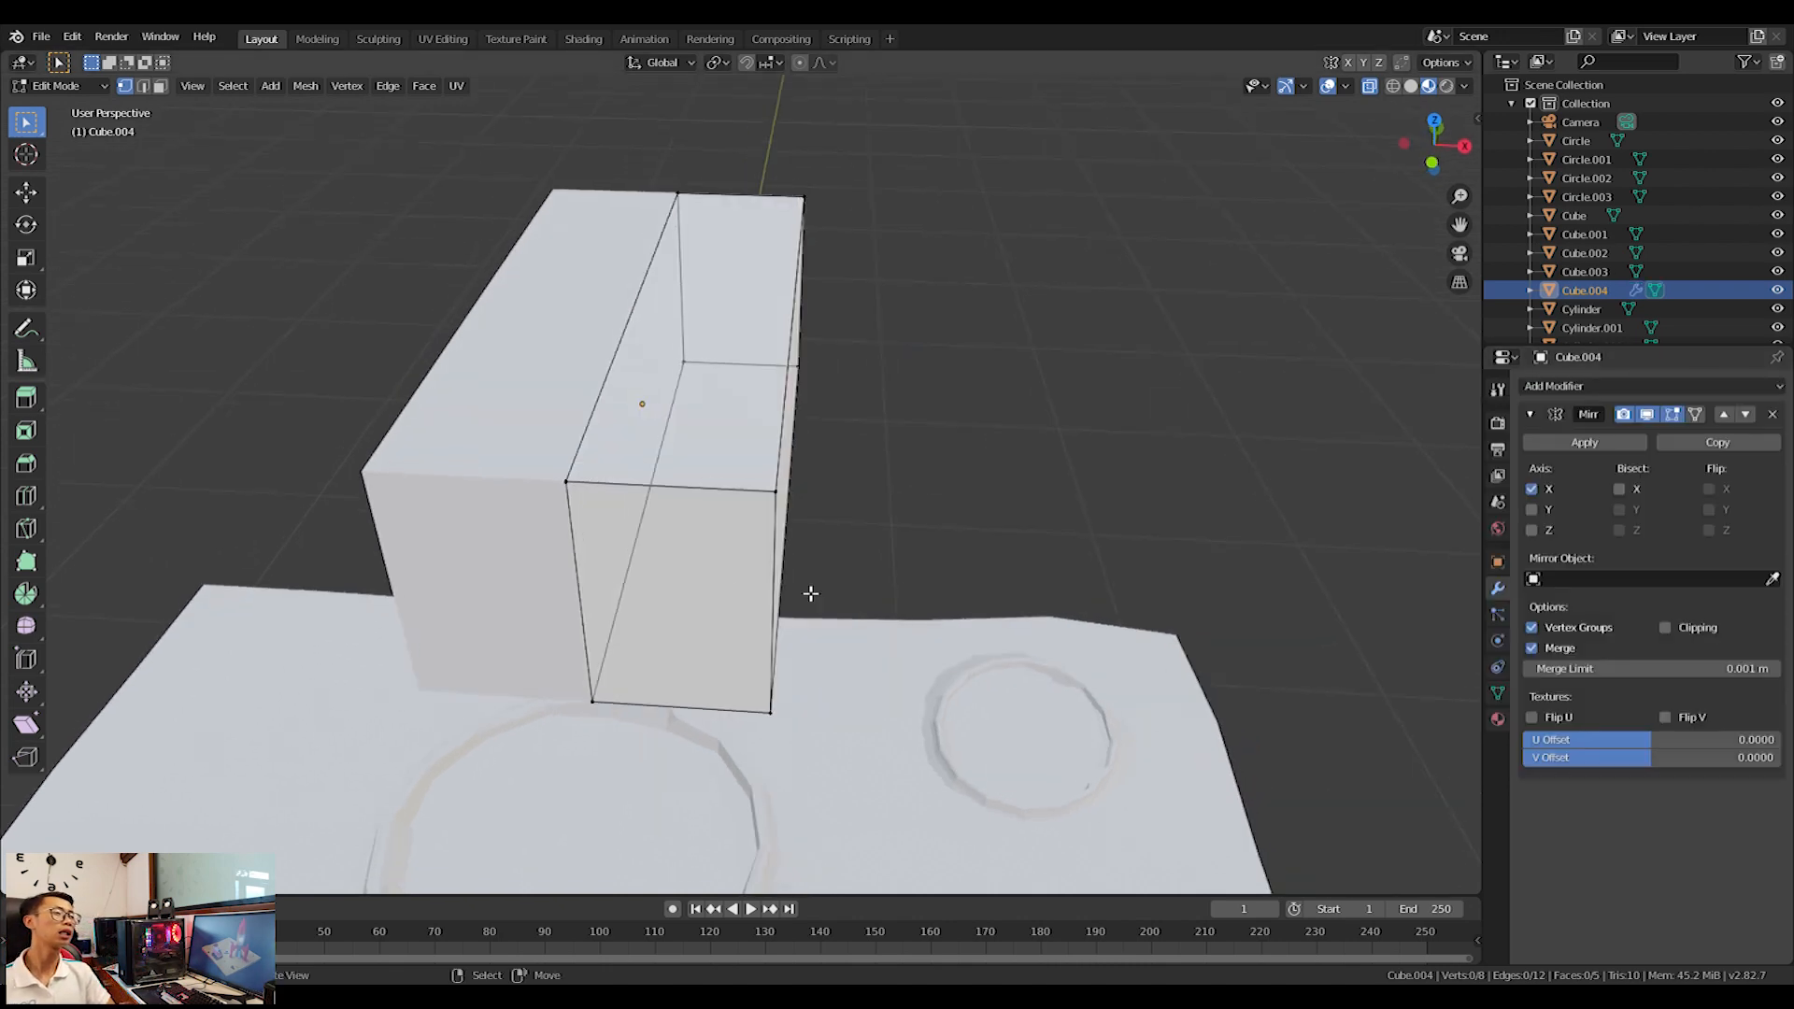
# Add a horizontal loop cut at the block's mid-height and move its outer side edge 0.0787 m outward along X.
pyautogui.click(770, 570)
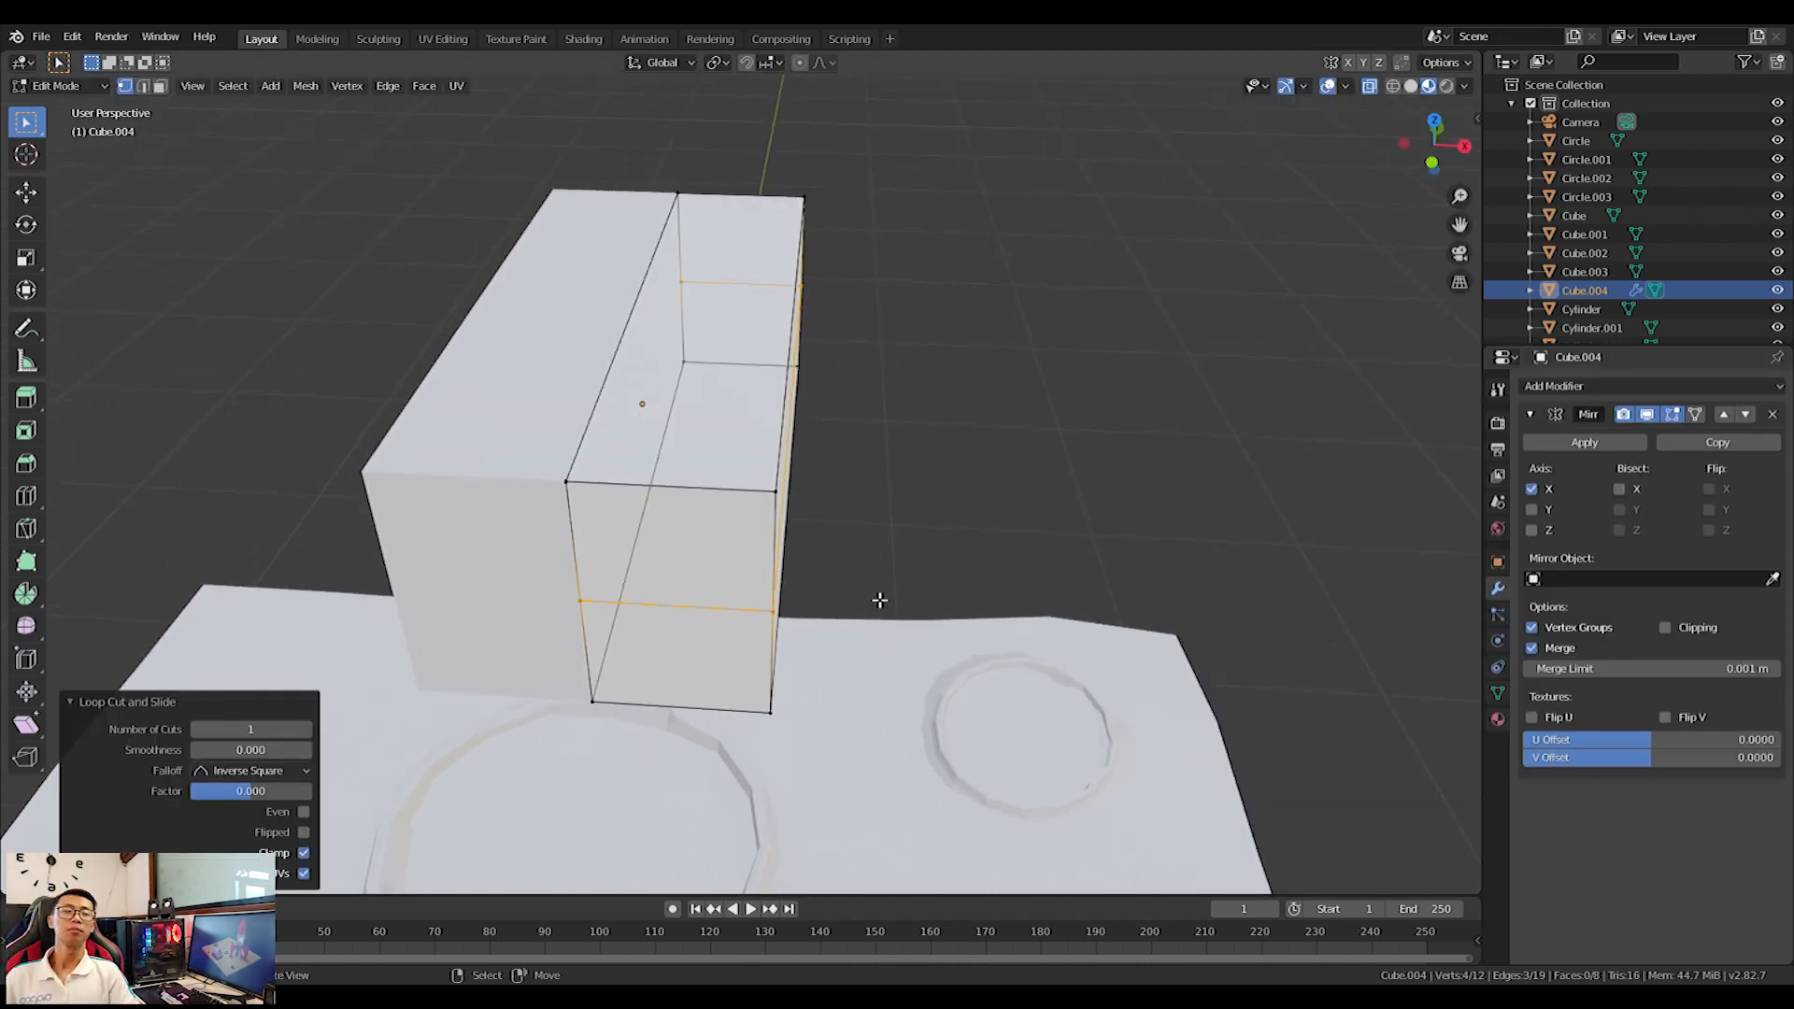
pyautogui.moveTo(882, 592); pyautogui.dragTo(682, 608, button='middle')
pyautogui.click(678, 610)
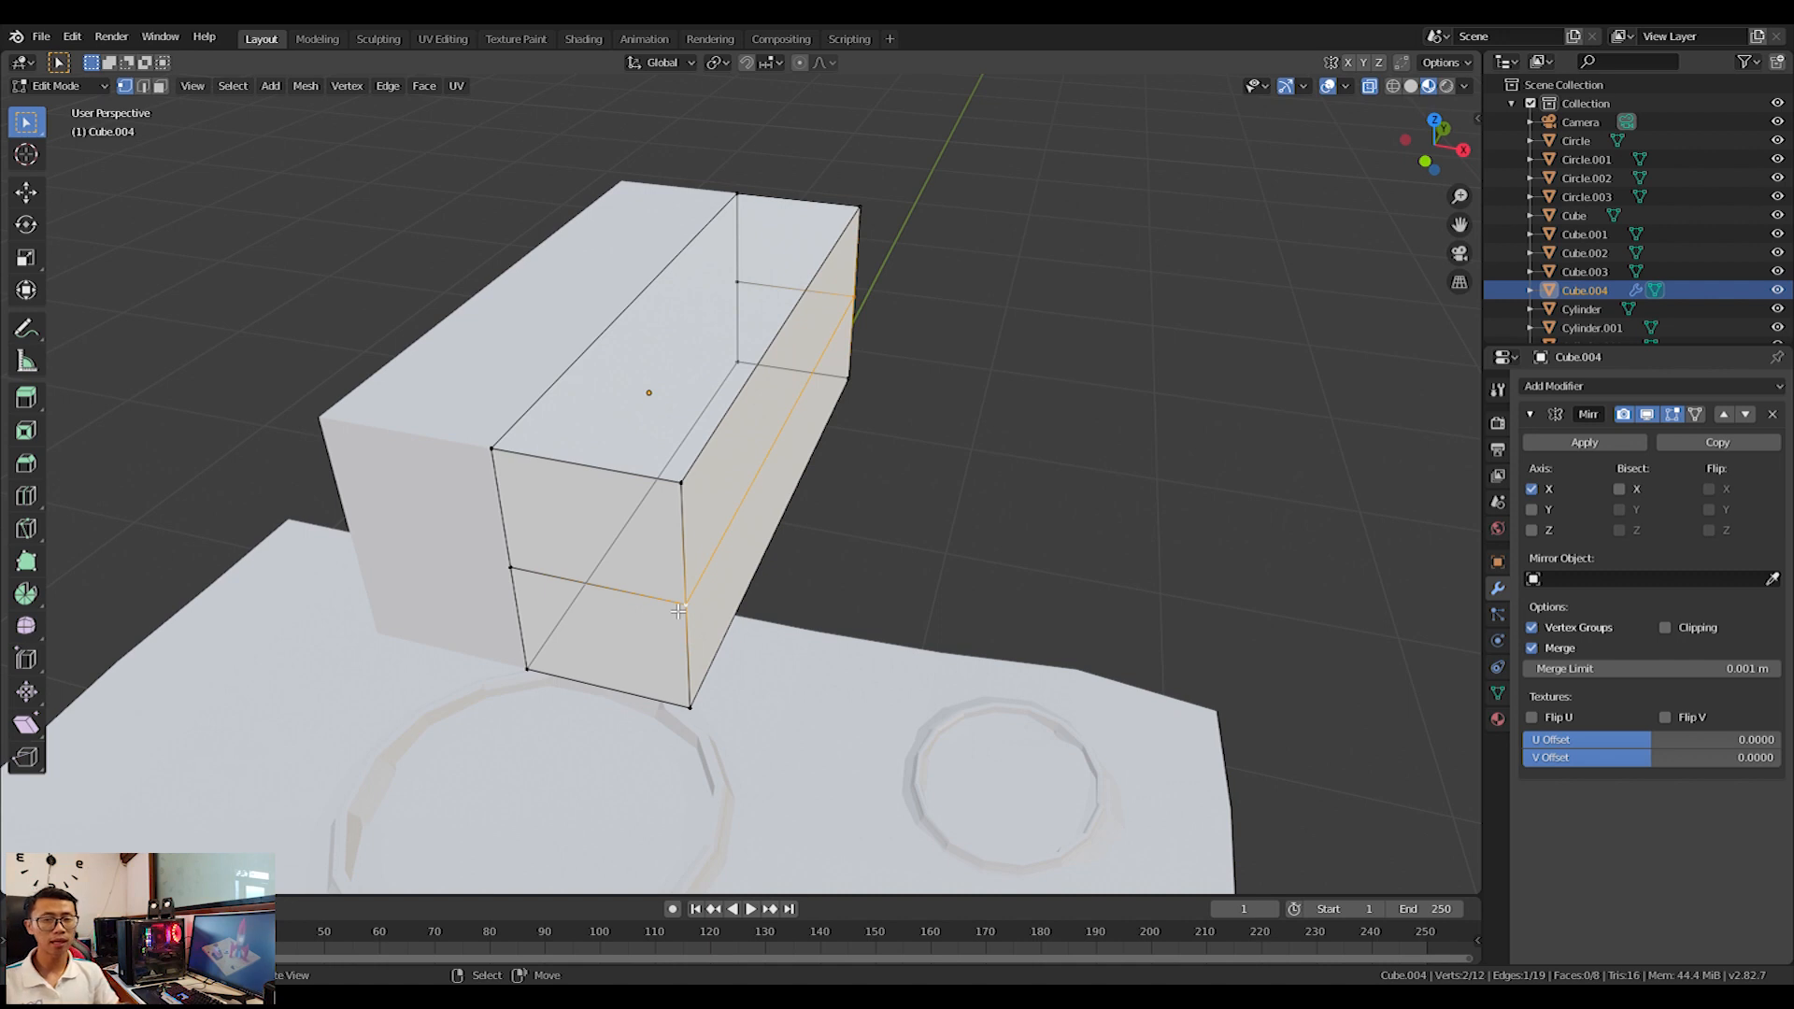
pyautogui.press('g')
pyautogui.press('y')
pyautogui.press('x')
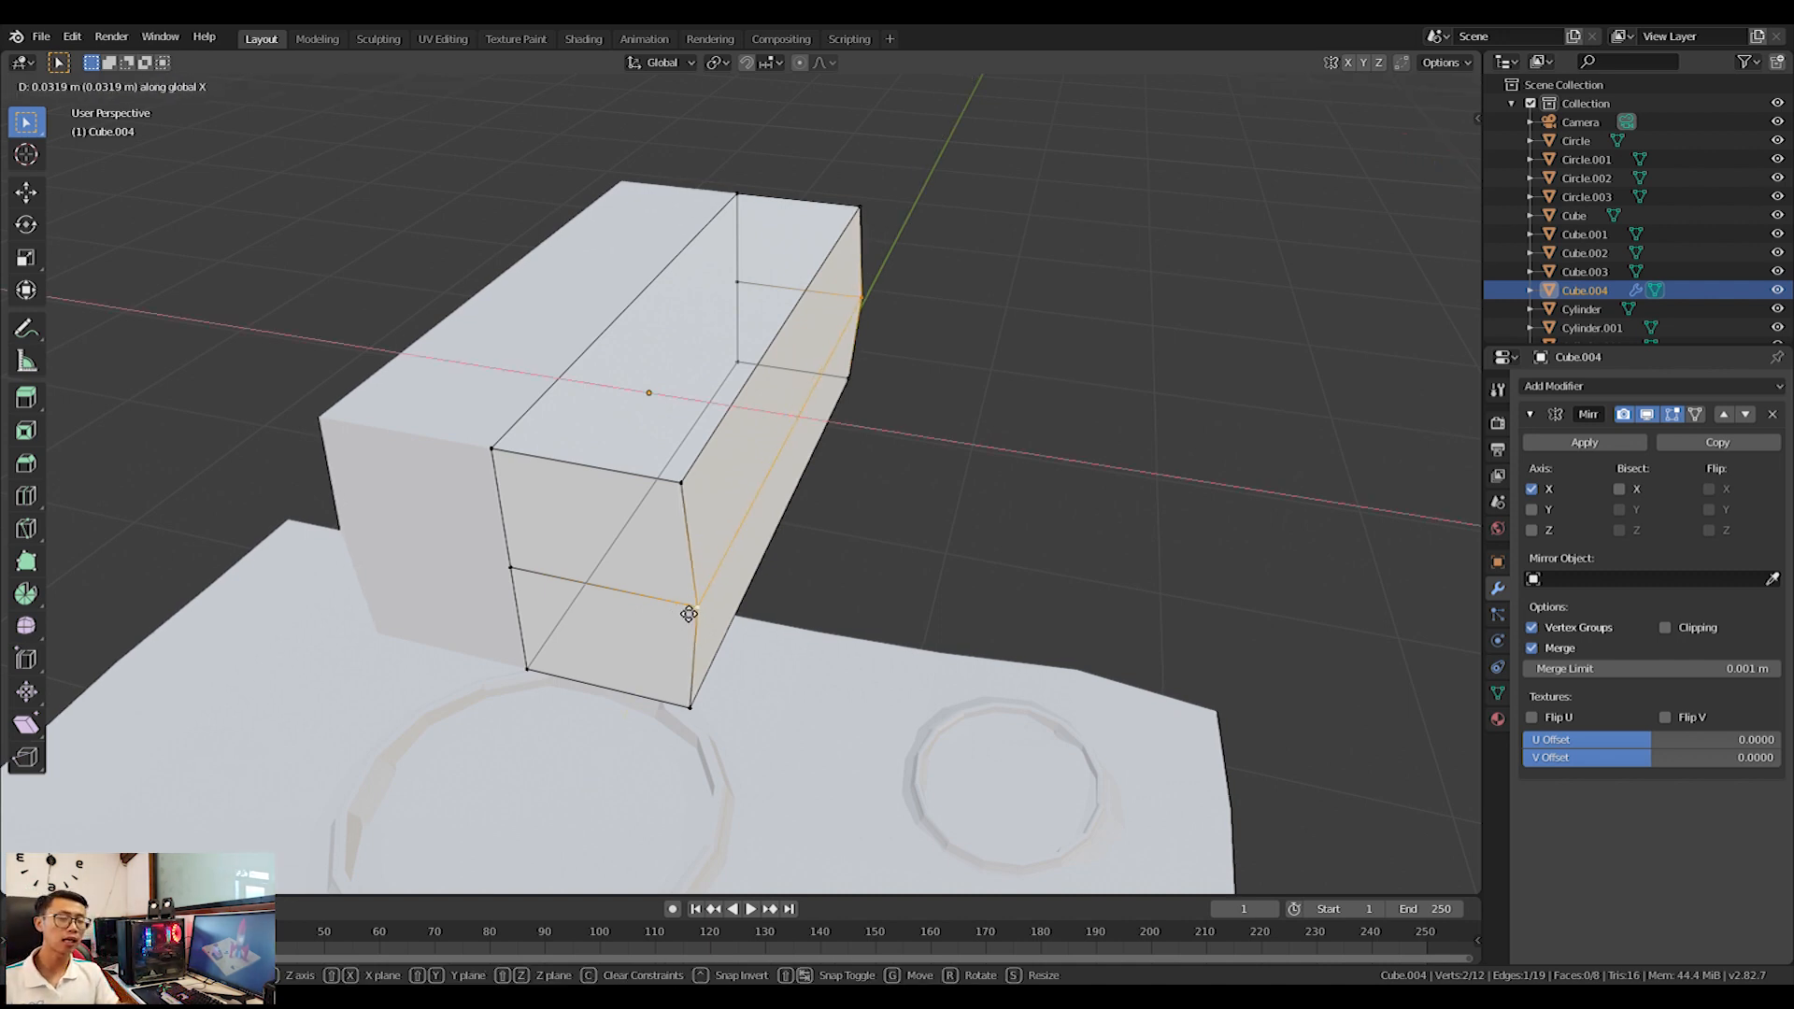
pyautogui.click(706, 613)
# Push the outer mid-height edge slightly further out along X and pull its front vertex back 0.0119 m.
pyautogui.moveTo(706, 613); pyautogui.dragTo(836, 627, button='middle')
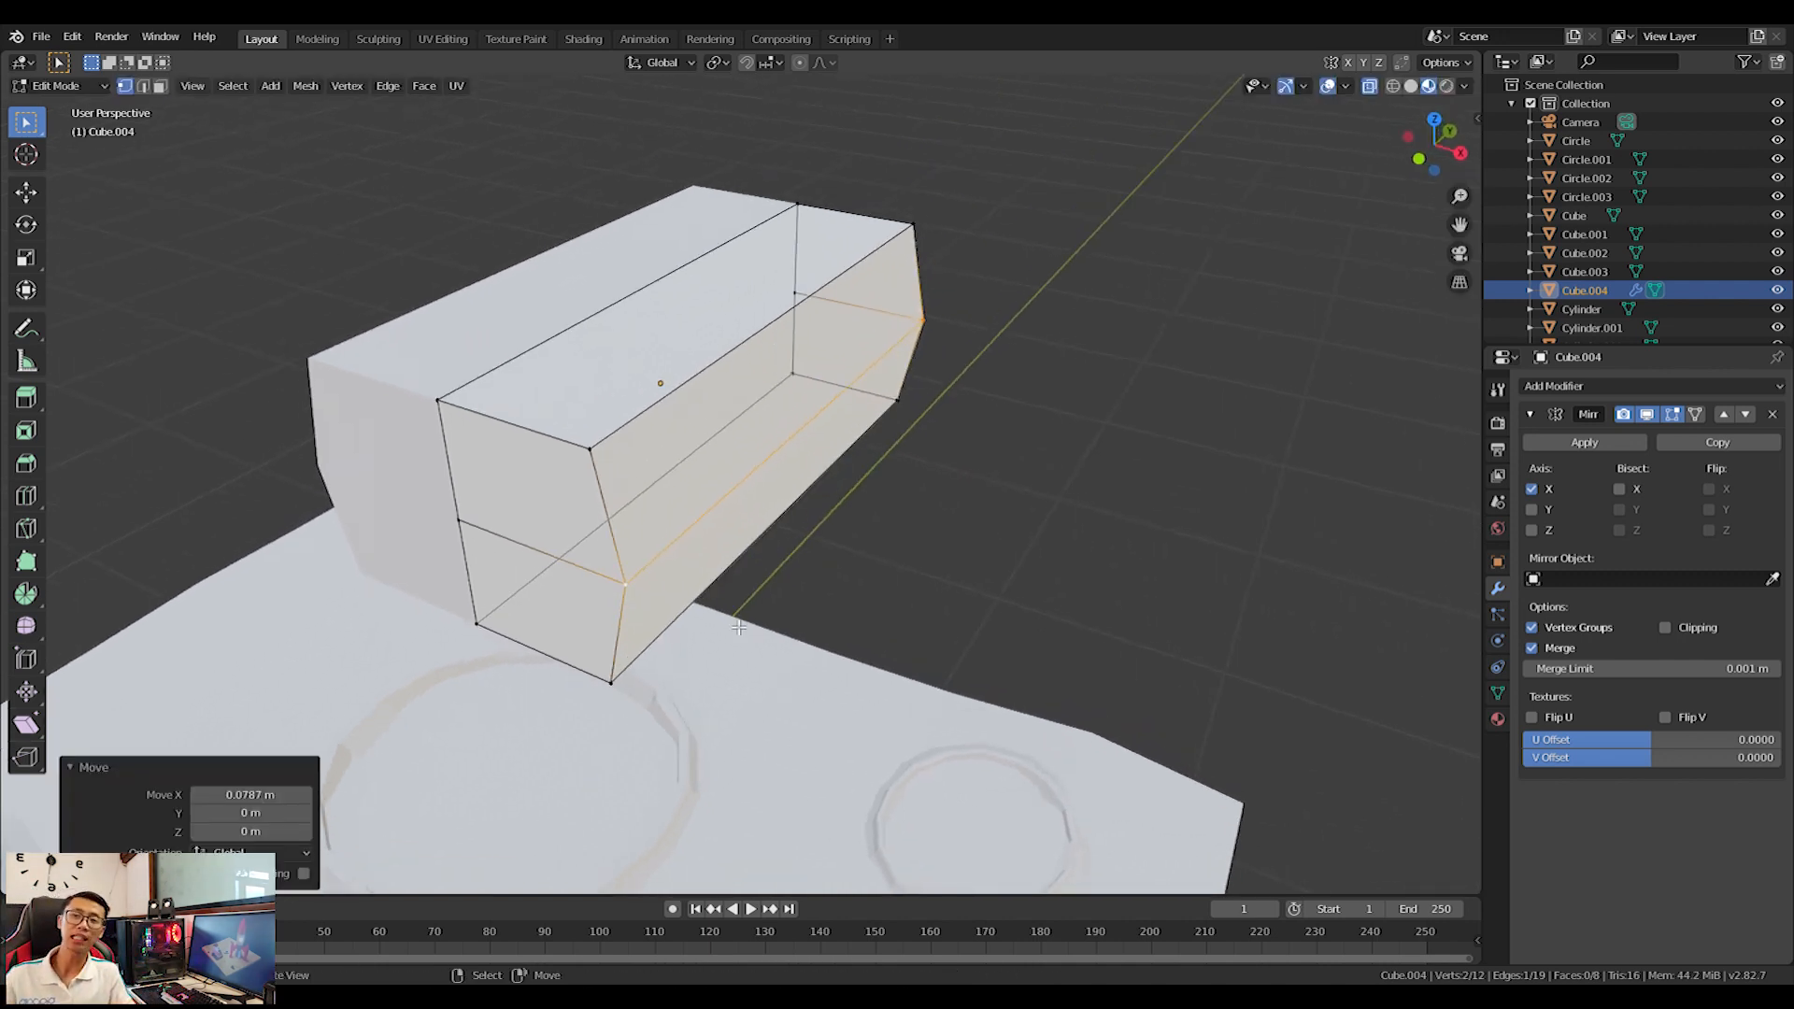
pyautogui.press('g')
pyautogui.press('x')
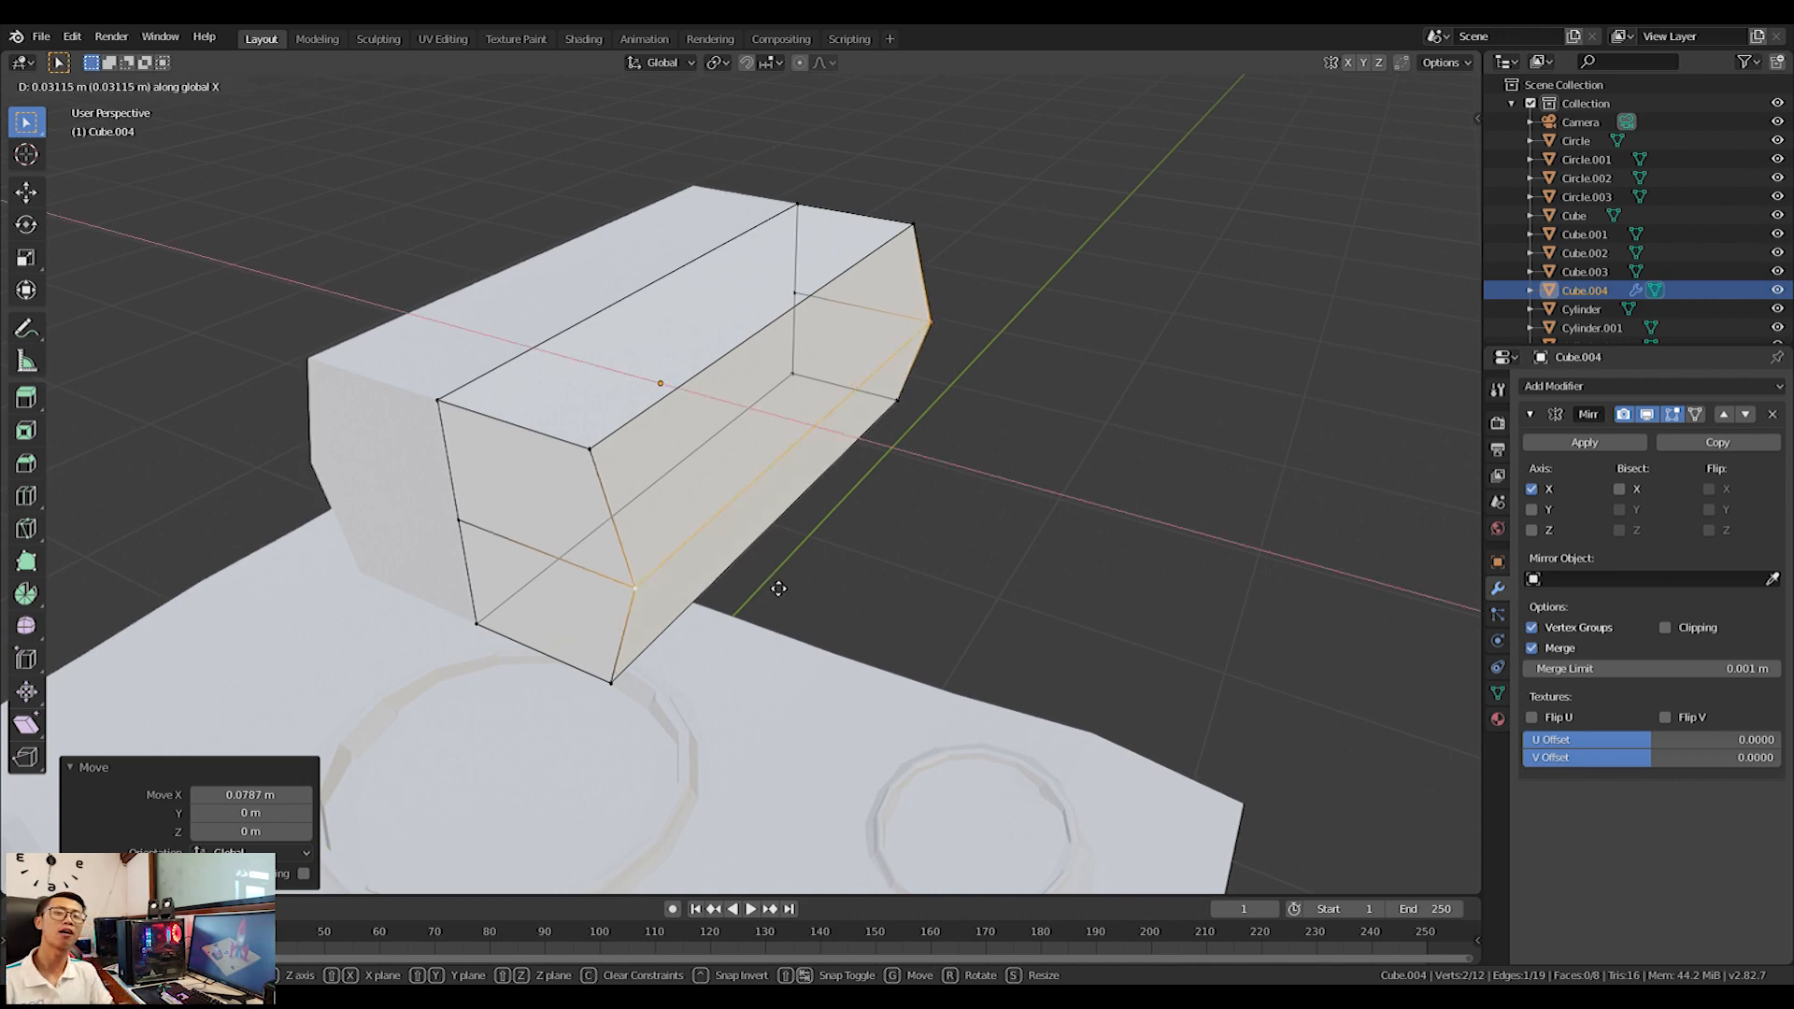
pyautogui.click(789, 589)
pyautogui.click(672, 610)
pyautogui.press('g')
pyautogui.press('x')
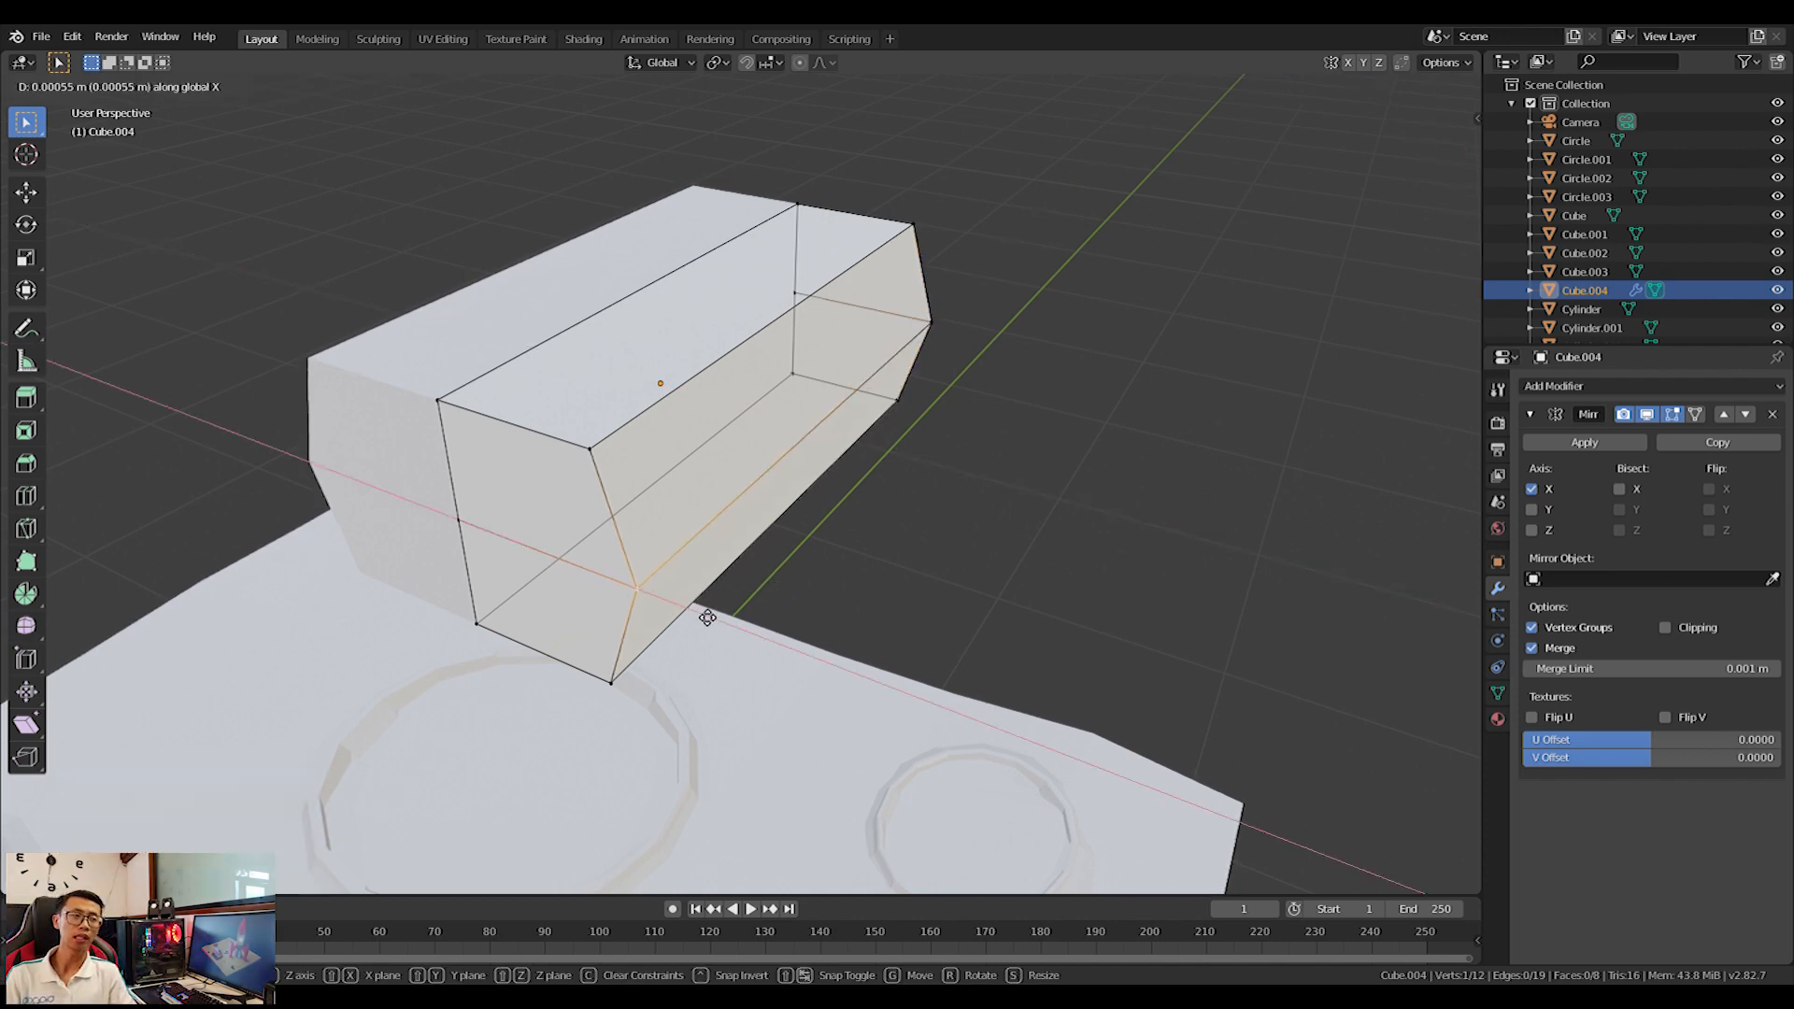
pyautogui.click(659, 609)
# Select the front mid-height edge and move it -0.281 m along Y to form a pointed nose.
pyautogui.moveTo(659, 609); pyautogui.dragTo(861, 513, button='middle')
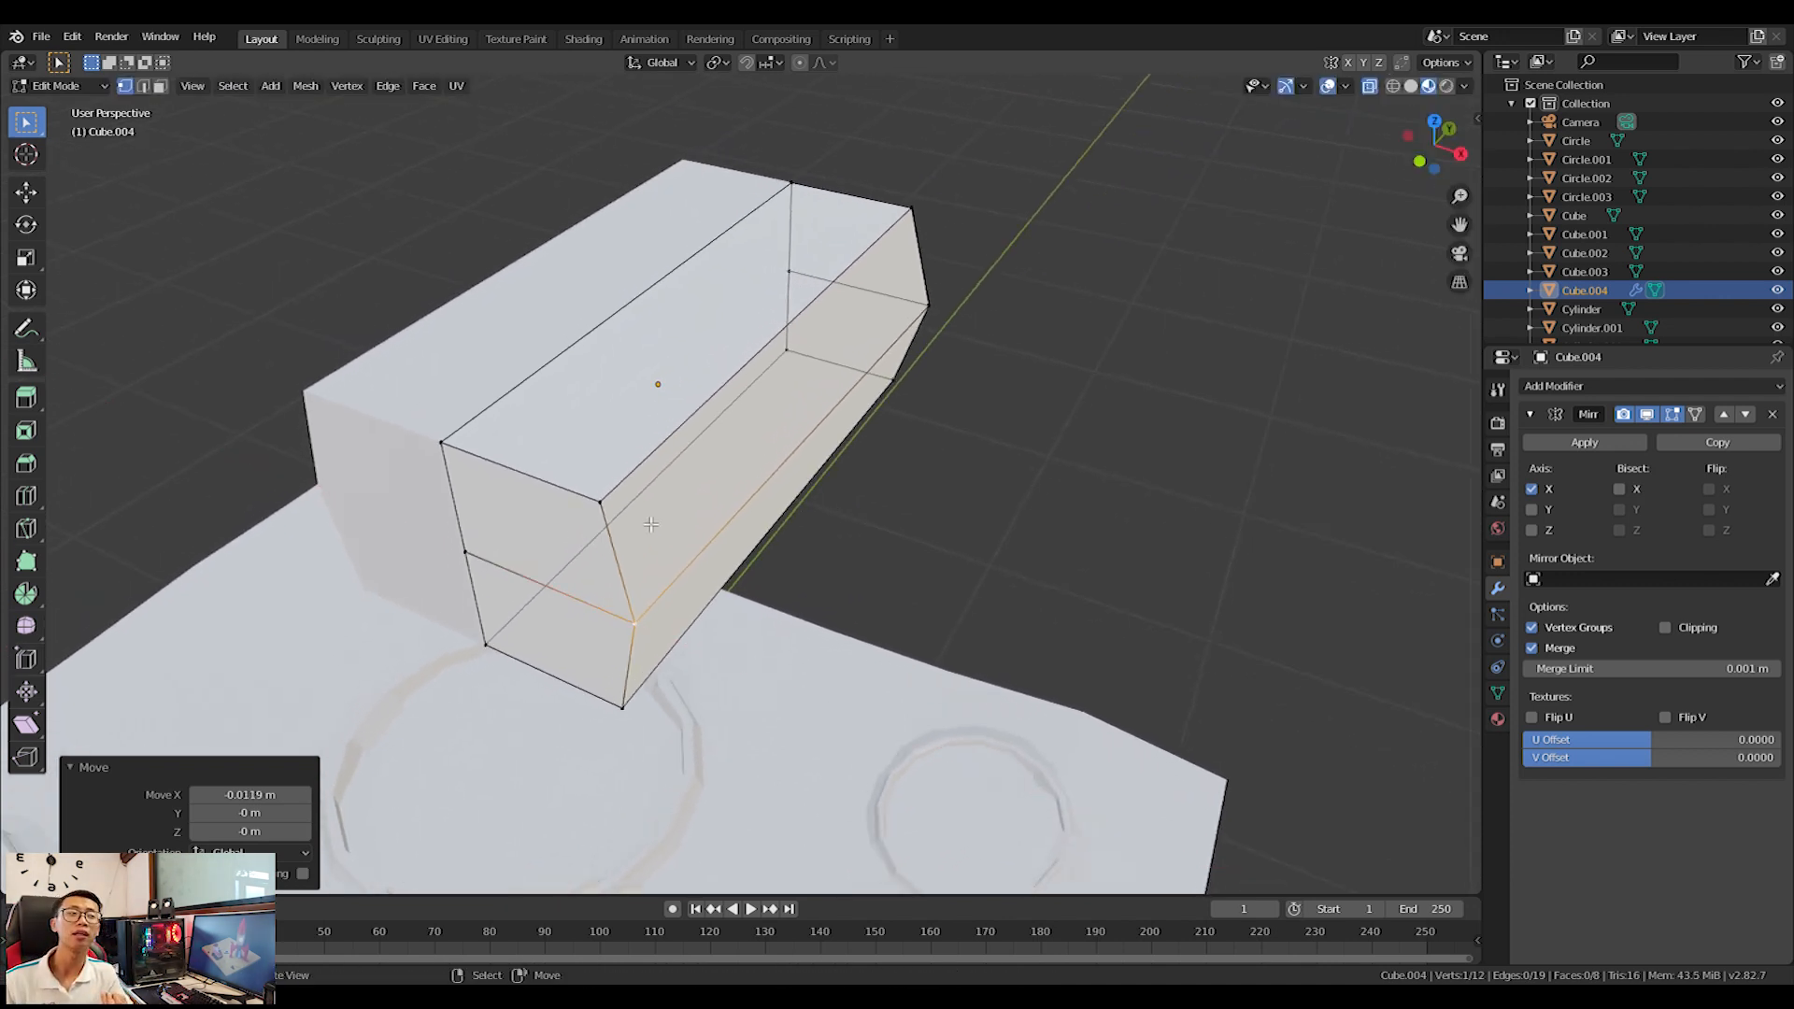
pyautogui.click(463, 561)
pyautogui.moveTo(766, 624); pyautogui.dragTo(624, 489, button='middle')
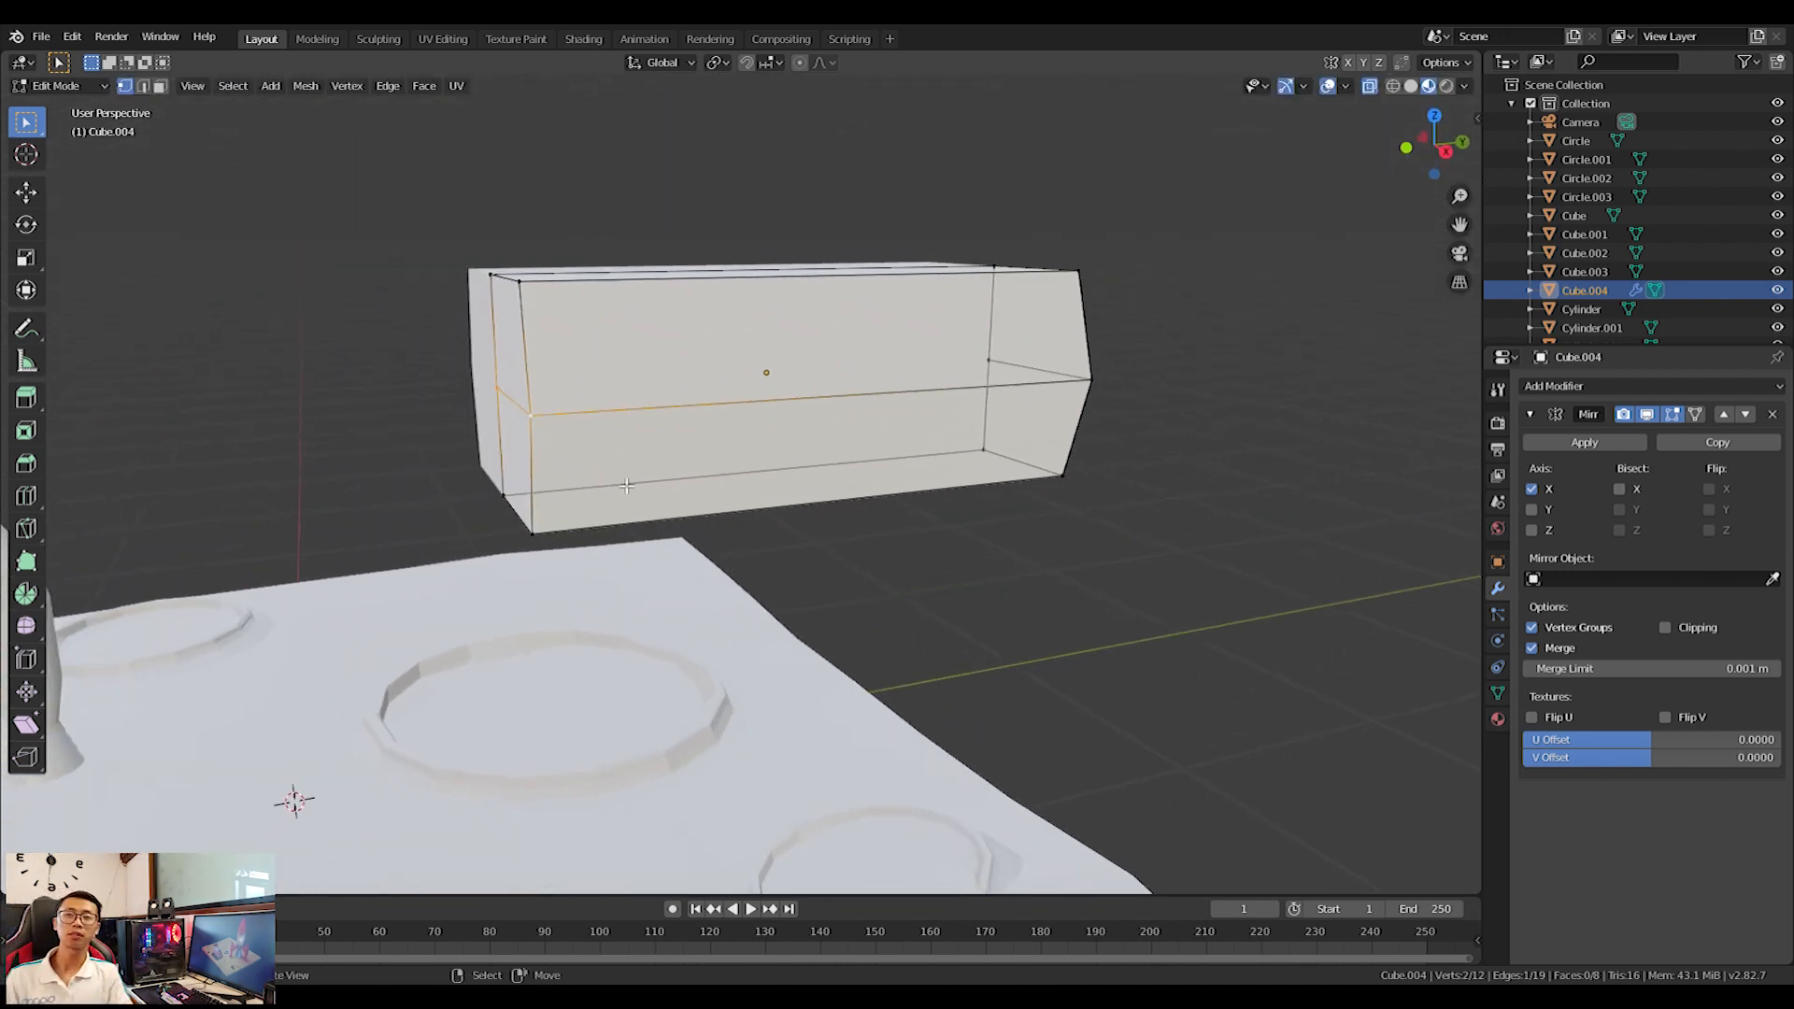
pyautogui.press('g')
pyautogui.press('y')
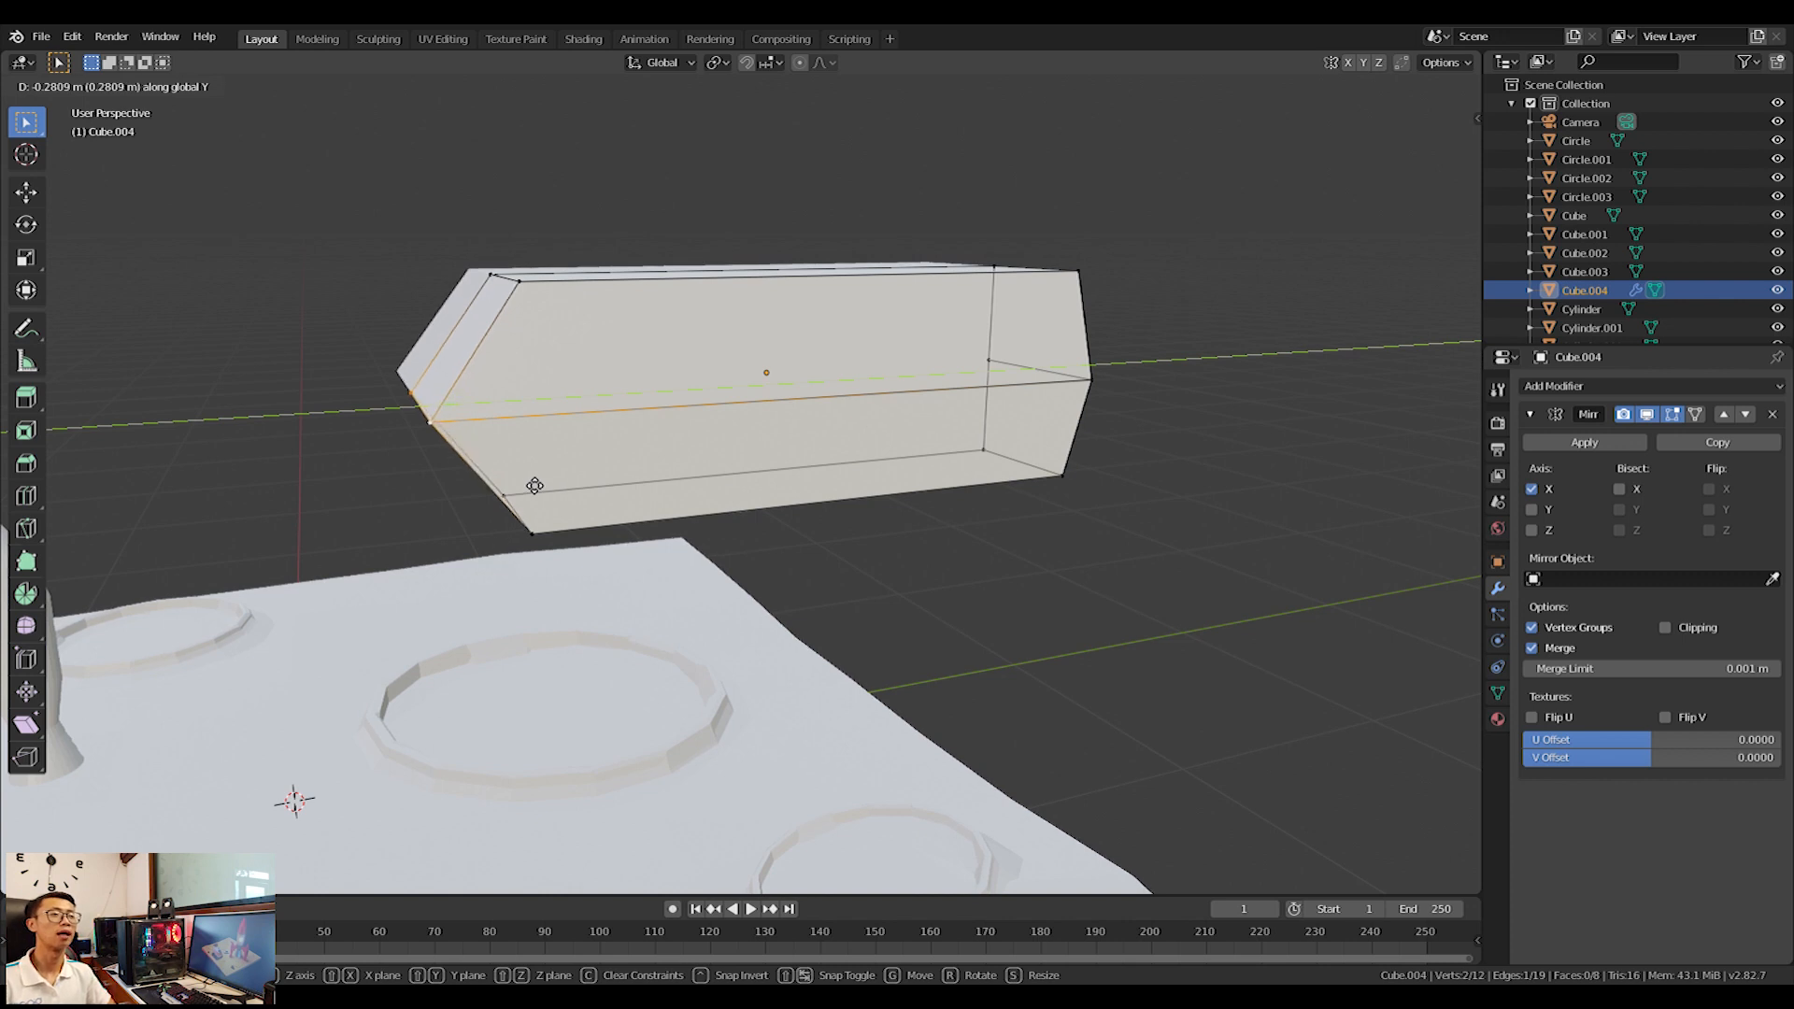
pyautogui.click(535, 486)
# Add a centred loop cut around the block's lower half and move its front edge about 0.06 m forward along negative Y.
pyautogui.moveTo(542, 490); pyautogui.dragTo(629, 516, button='middle')
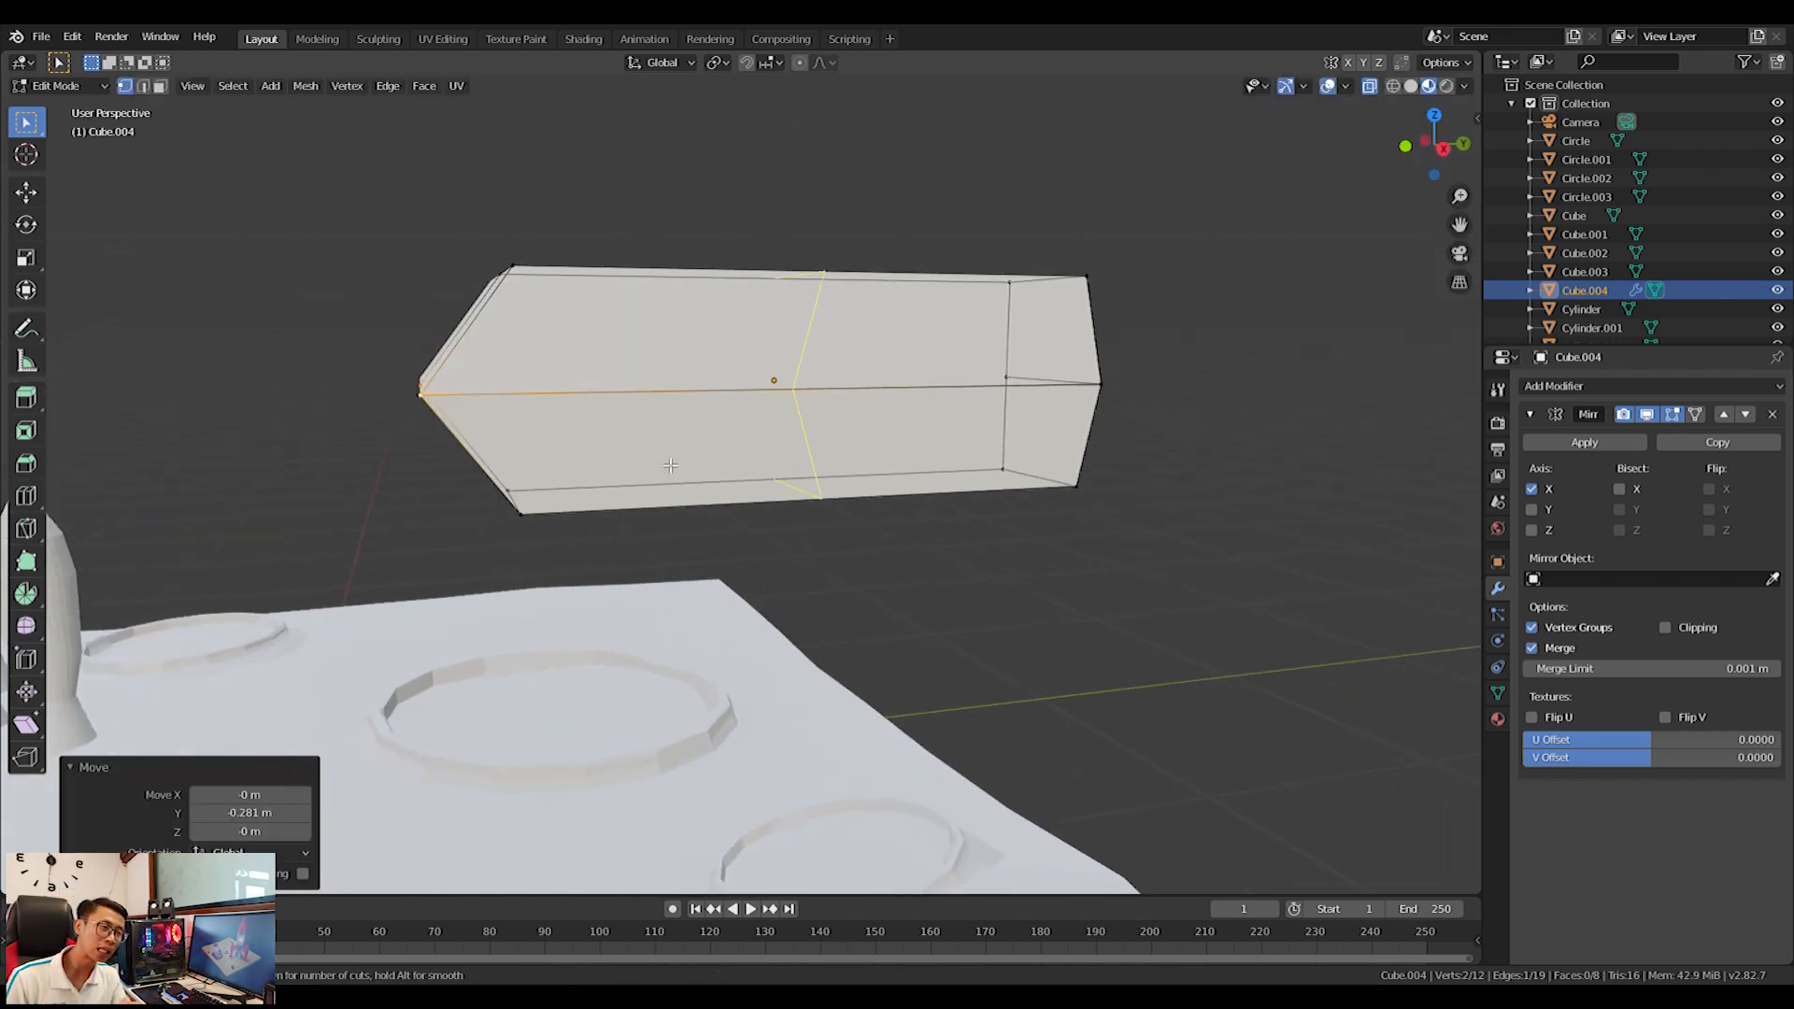
pyautogui.click(497, 475)
pyautogui.rightClick(493, 474)
pyautogui.keyDown('shift'); pyautogui.moveTo(506, 463); pyautogui.dragTo(524, 425, button='middle'); pyautogui.keyUp('shift')
pyautogui.click(485, 418)
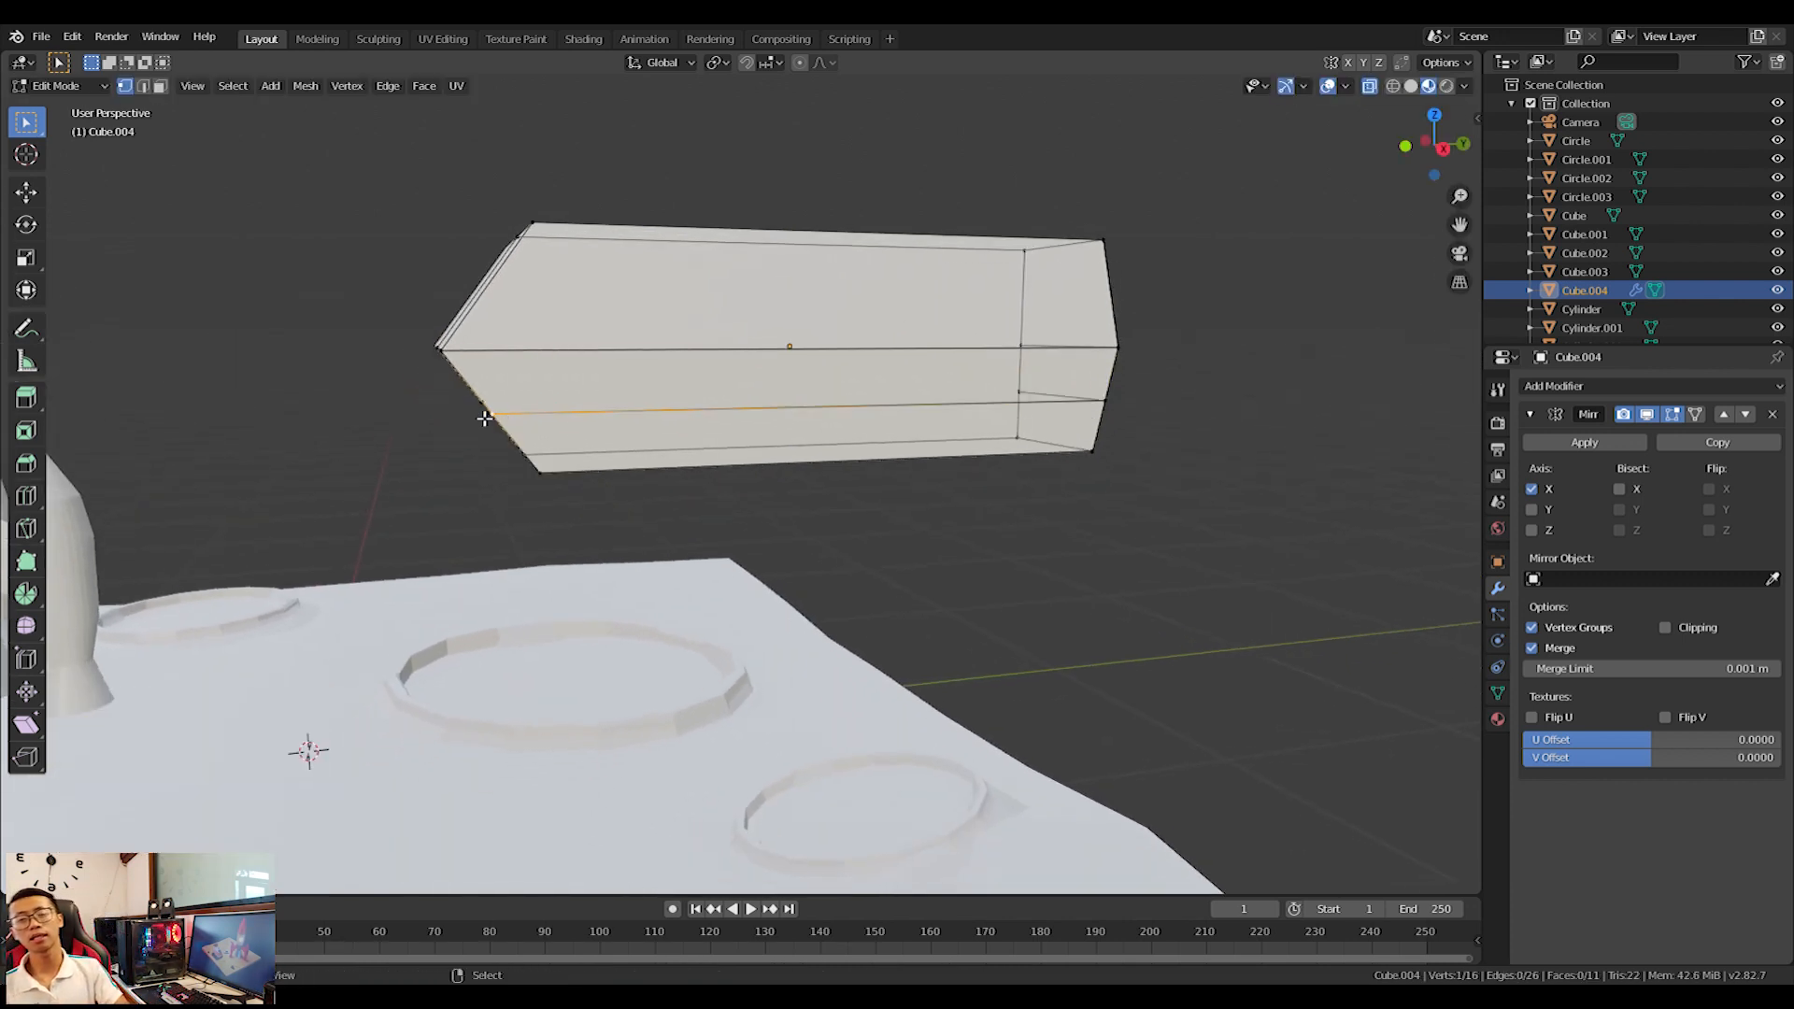
pyautogui.press('g')
pyautogui.press('y')
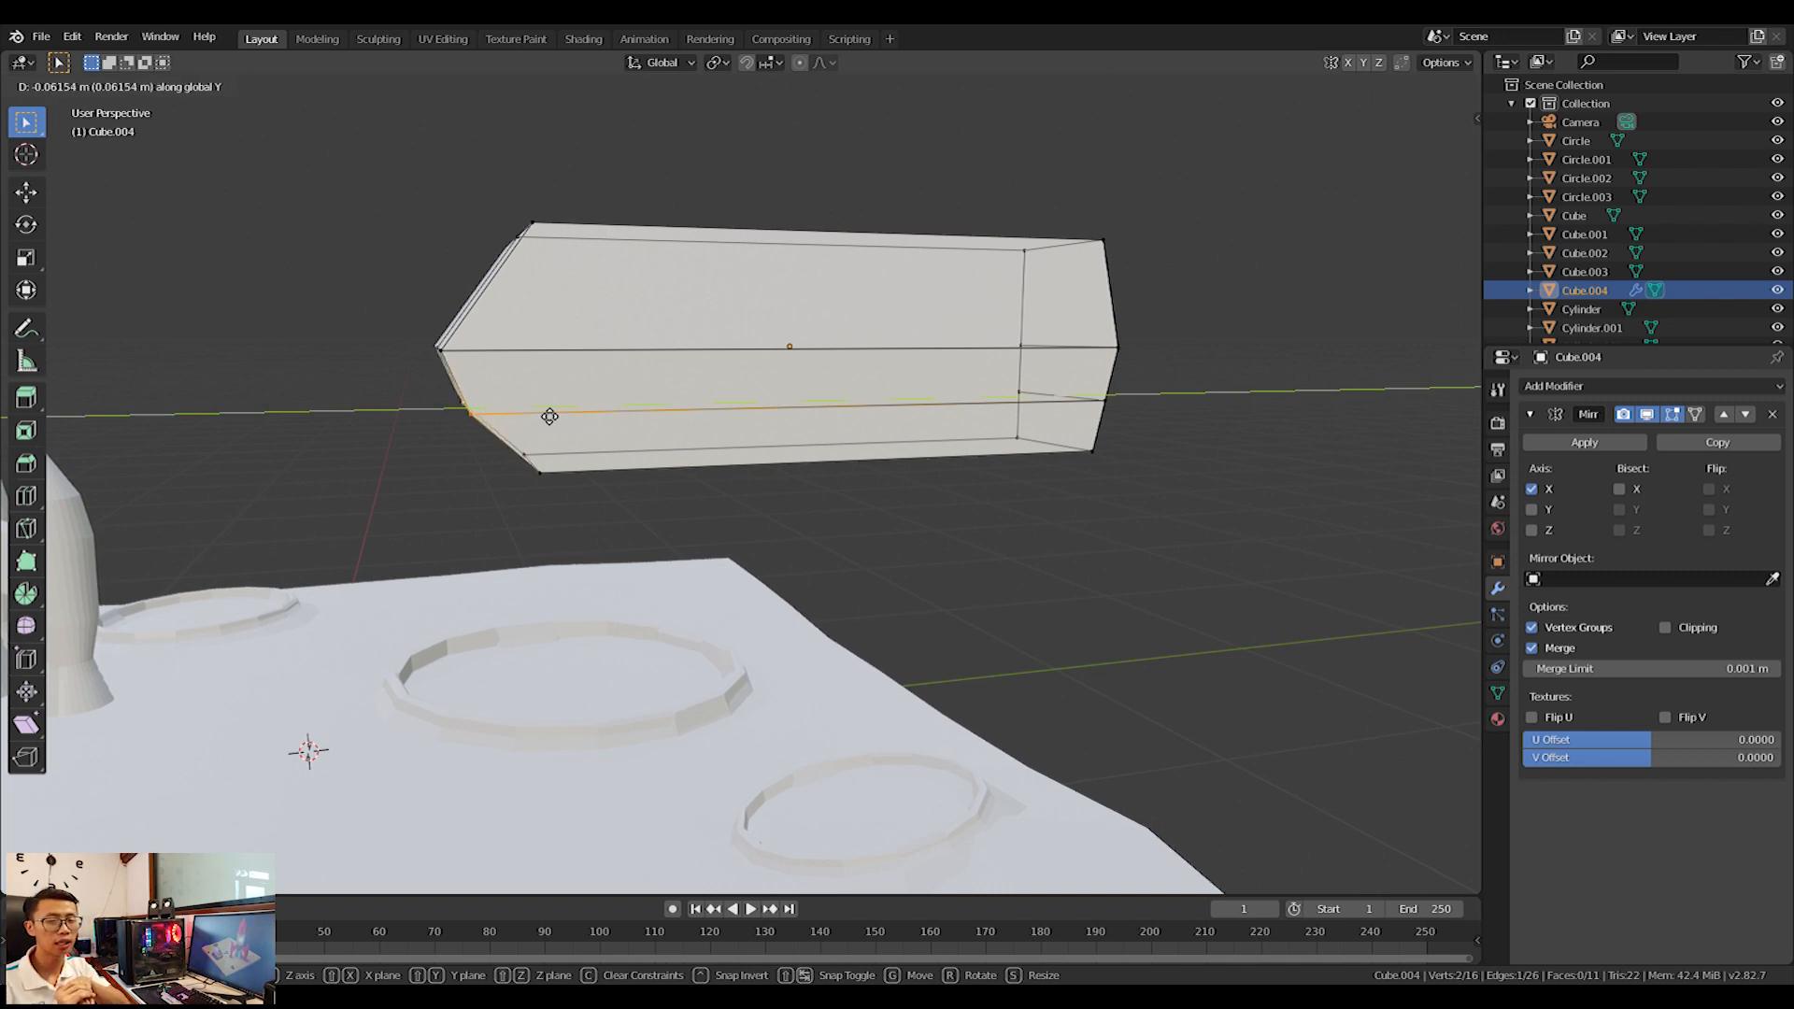
pyautogui.click(547, 416)
# Return to Object Mode and scale the block by 0.808 along Y.
pyautogui.moveTo(547, 416); pyautogui.dragTo(512, 407, button='middle')
pyautogui.press('Tab')
pyautogui.press('s')
pyautogui.press('y')
pyautogui.click(1112, 430)
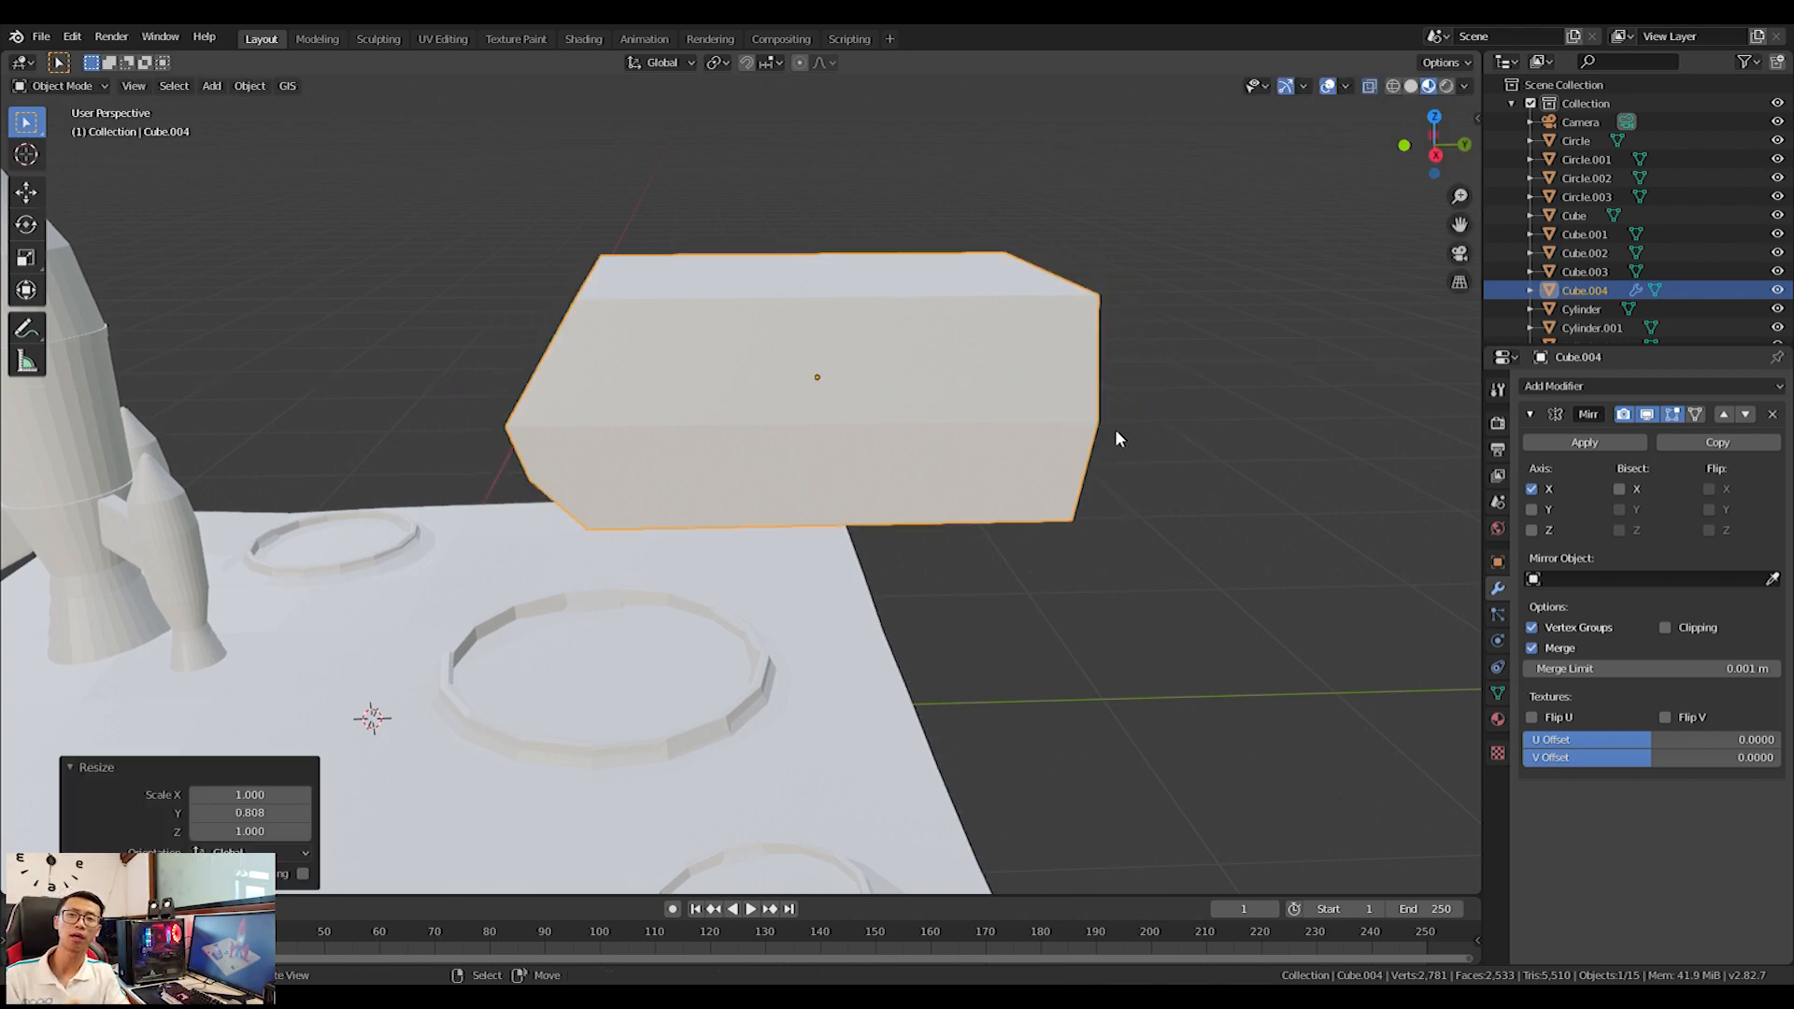
# Select all outer side vertices of the block in Edit Mode and move them about -0.14 m along X to narrow it.
pyautogui.moveTo(1114, 429); pyautogui.dragTo(1009, 465, button='middle')
pyautogui.press('KP_3')
pyautogui.scroll(4, 605, 492)
pyautogui.press('Tab')
pyautogui.moveTo(601, 552); pyautogui.dragTo(760, 597, button='middle')
pyautogui.scroll(-4, 663, 546)
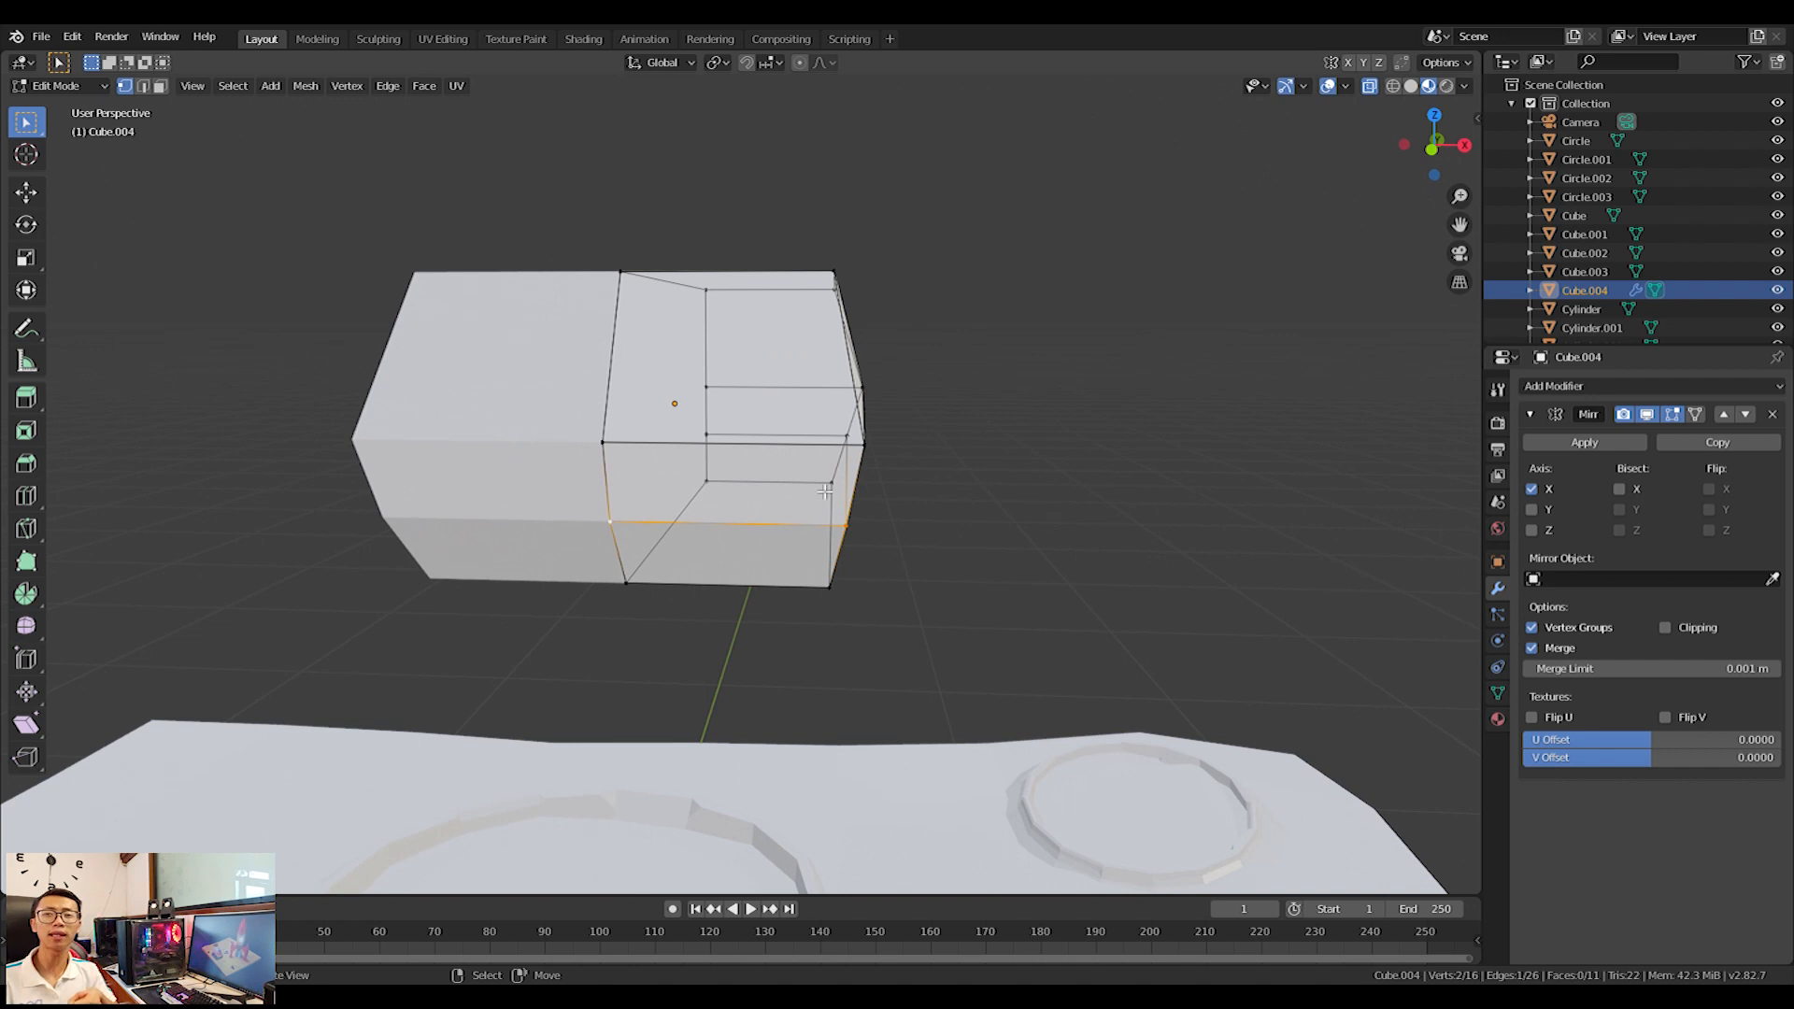
pyautogui.moveTo(829, 493); pyautogui.dragTo(827, 488, button='middle')
pyautogui.press('a')
pyautogui.hotkey('alt', 'a')
pyautogui.moveTo(732, 142); pyautogui.dragTo(1053, 673)
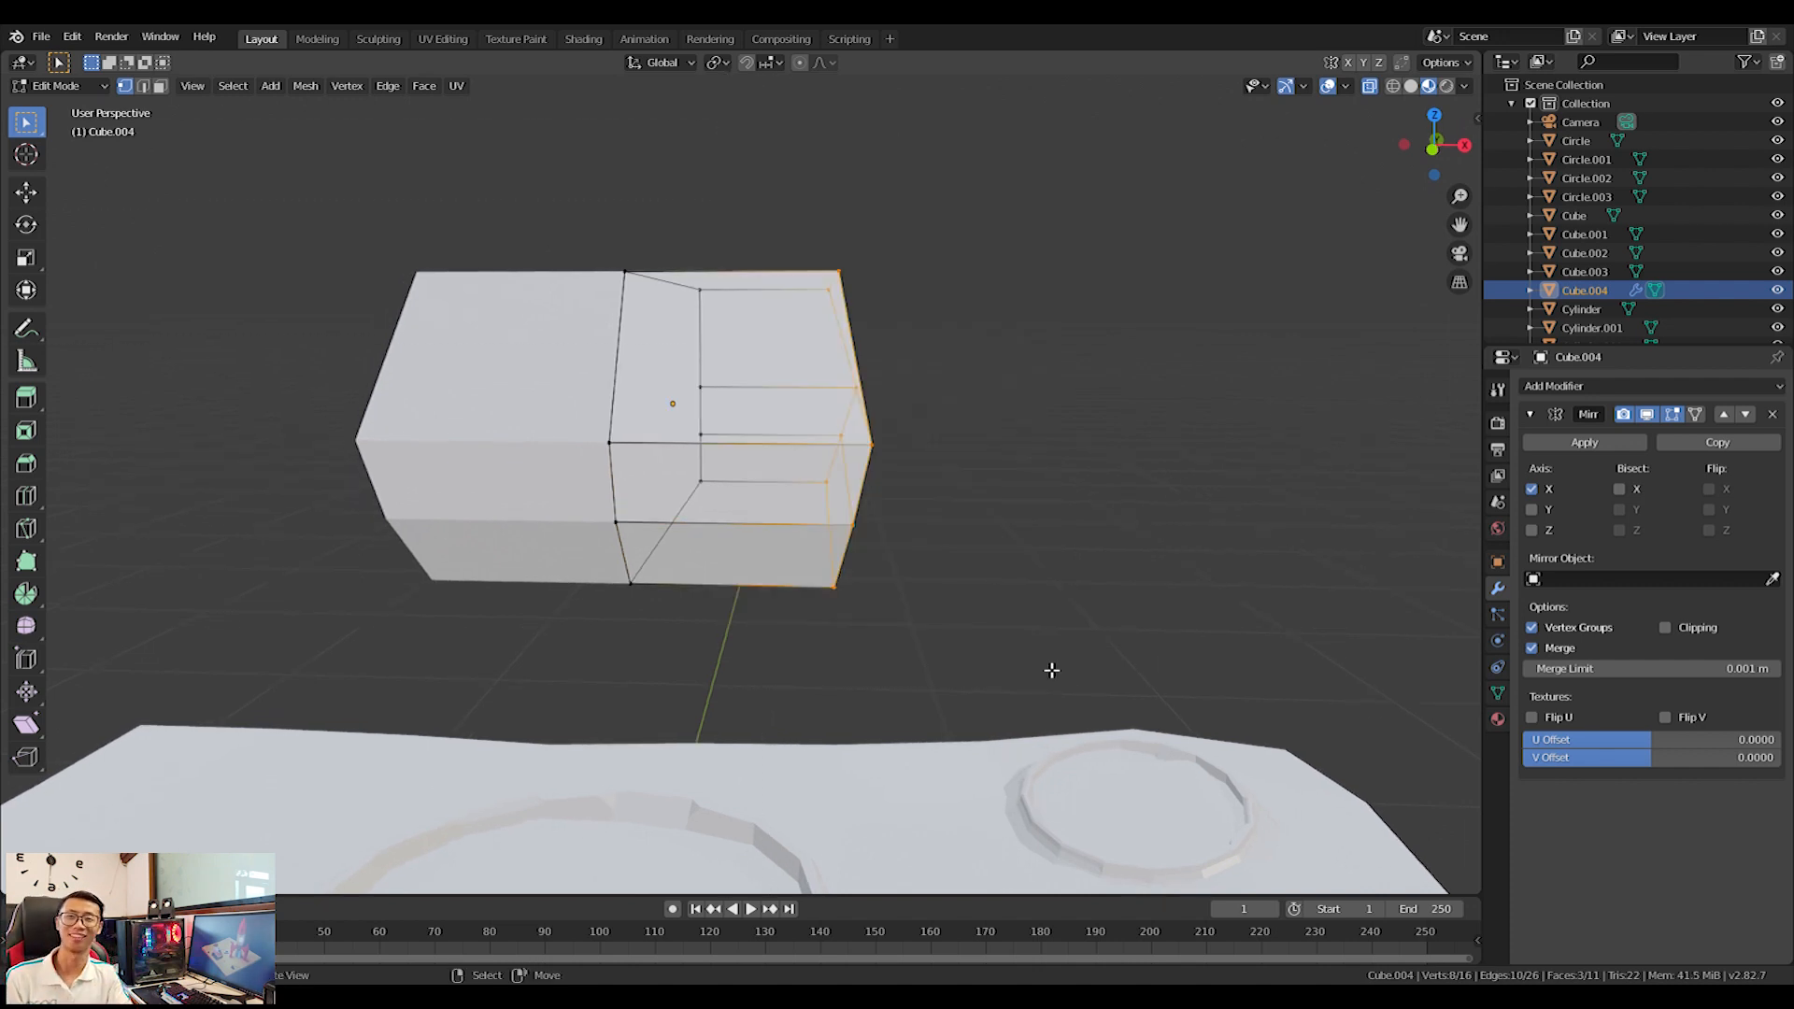
pyautogui.press('g')
pyautogui.press('x')
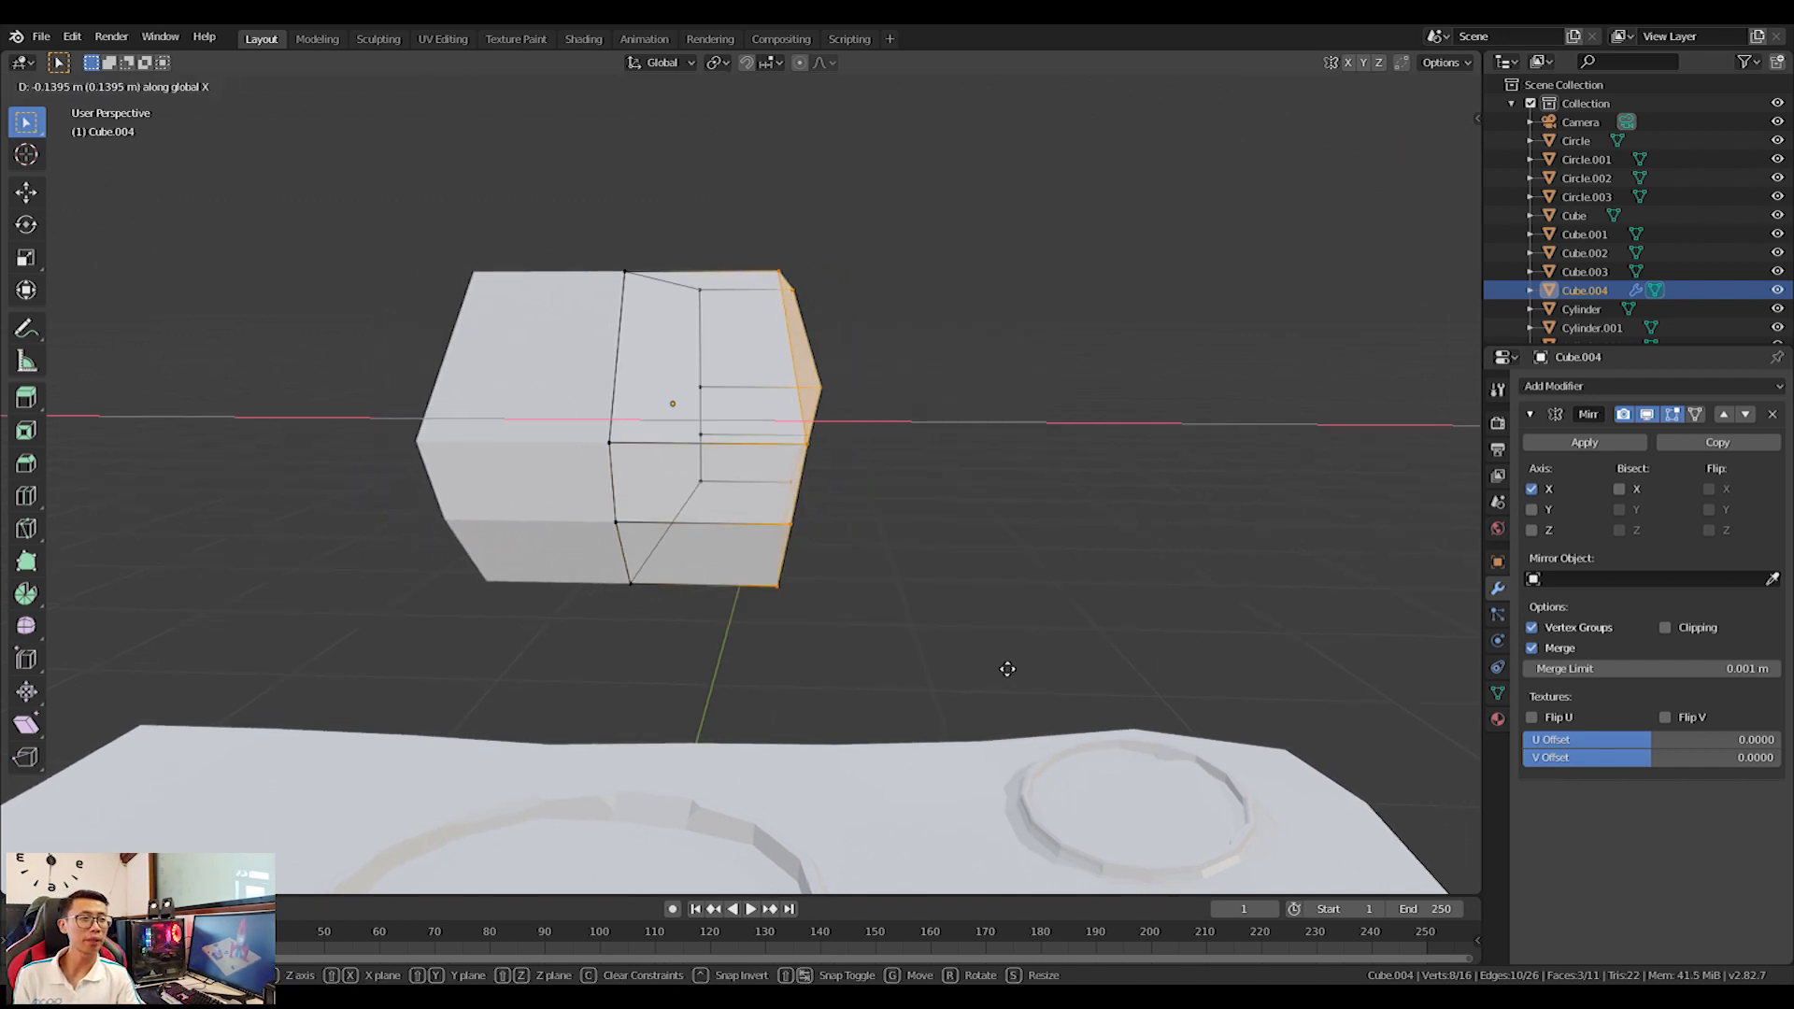
pyautogui.click(1007, 669)
# Select the block's top centre edge and raise it 0.021 m along Z.
pyautogui.moveTo(1005, 669); pyautogui.dragTo(636, 290, button='middle')
pyautogui.click(650, 288)
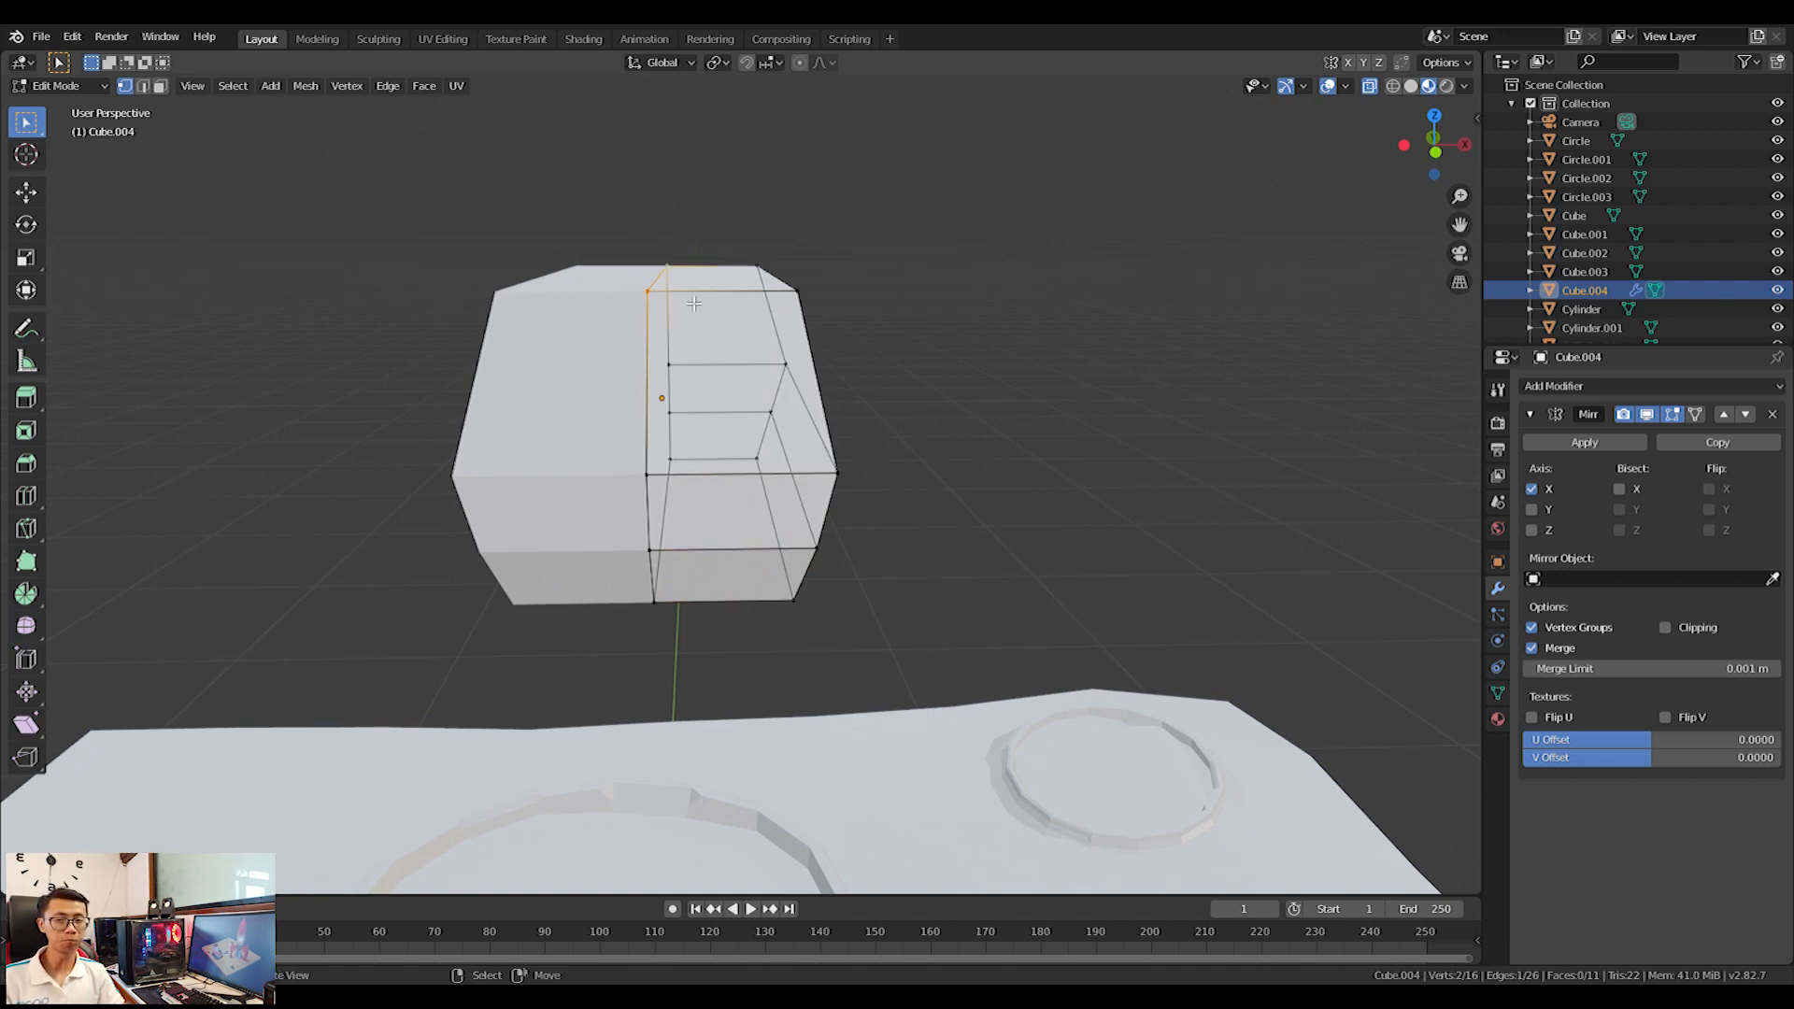
pyautogui.press('g')
pyautogui.press('z')
pyautogui.click(694, 291)
# Add a crosswise loop cut near the nose at factor -0.396 and flatten it by scaling to 0 along Y.
pyautogui.moveTo(693, 292); pyautogui.dragTo(875, 408, button='middle')
pyautogui.moveTo(727, 512); pyautogui.dragTo(743, 417, button='middle')
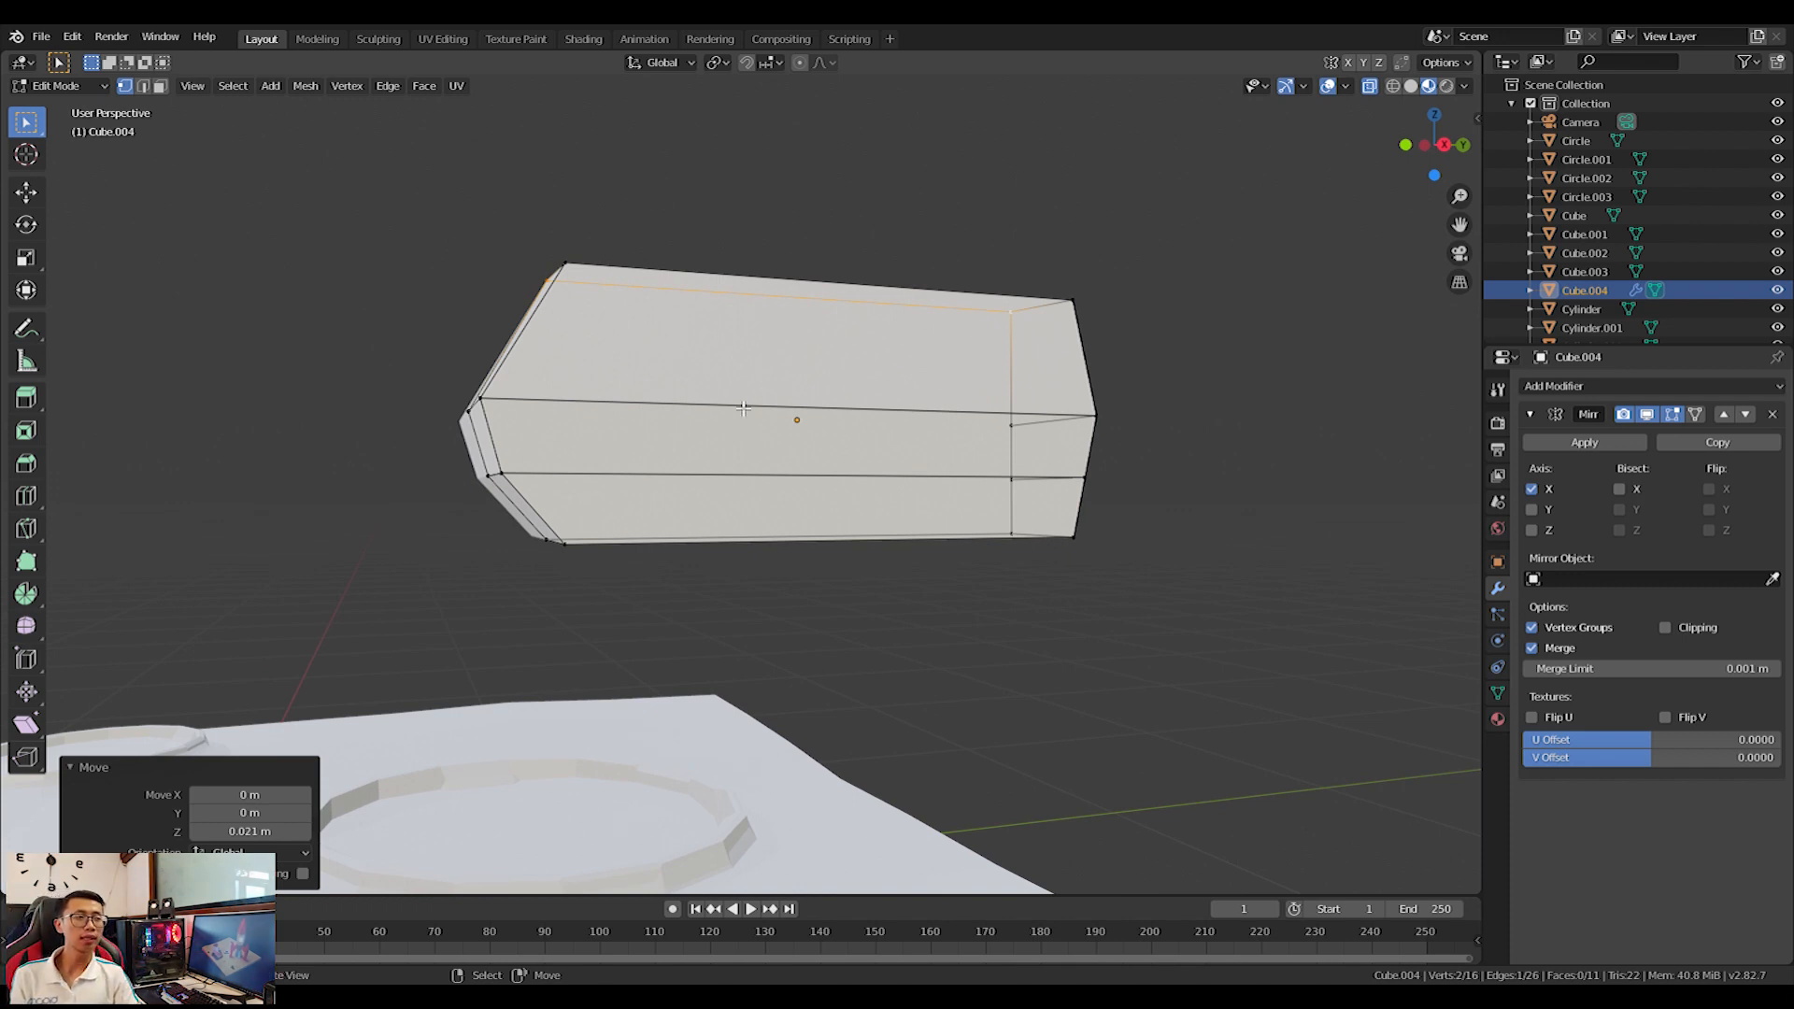
pyautogui.moveTo(426, 477); pyautogui.dragTo(506, 538, button='middle')
pyautogui.moveTo(860, 347); pyautogui.dragTo(765, 313, button='middle')
pyautogui.hotkey('ctrl', 'r')
pyautogui.click(772, 304)
pyautogui.click(645, 313)
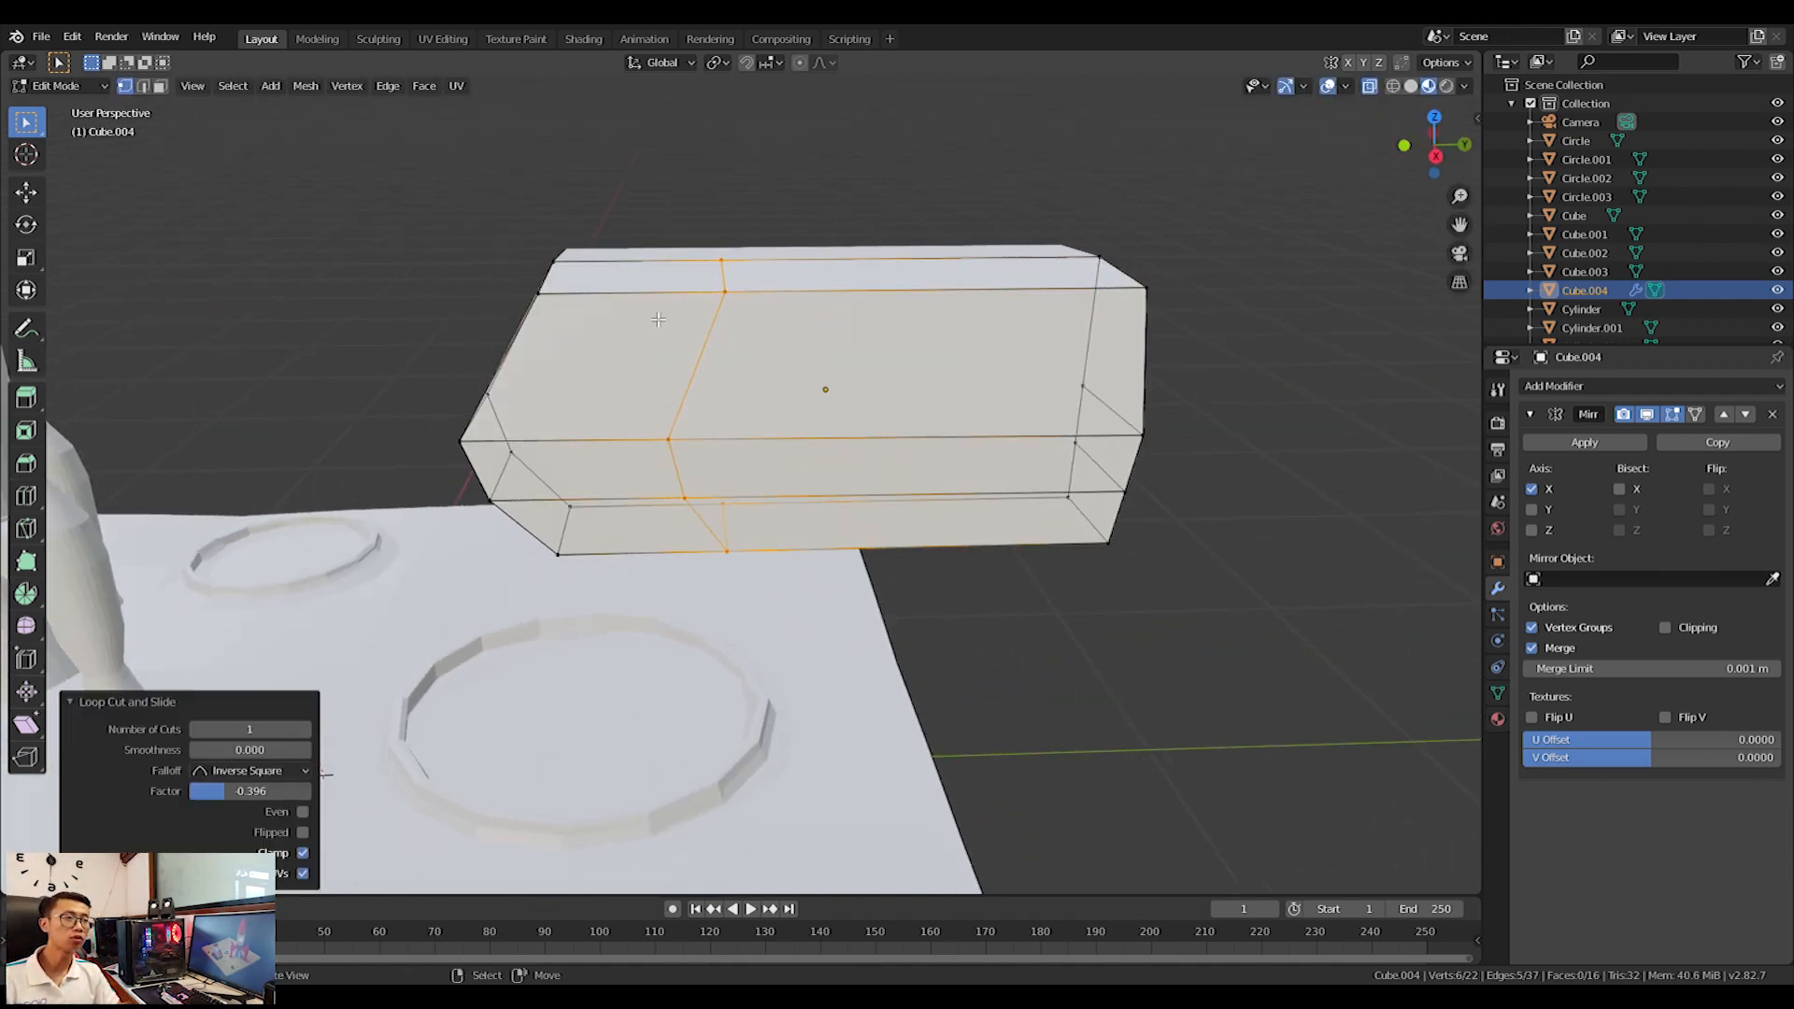
pyautogui.press('s')
pyautogui.press('x')
pyautogui.press('y')
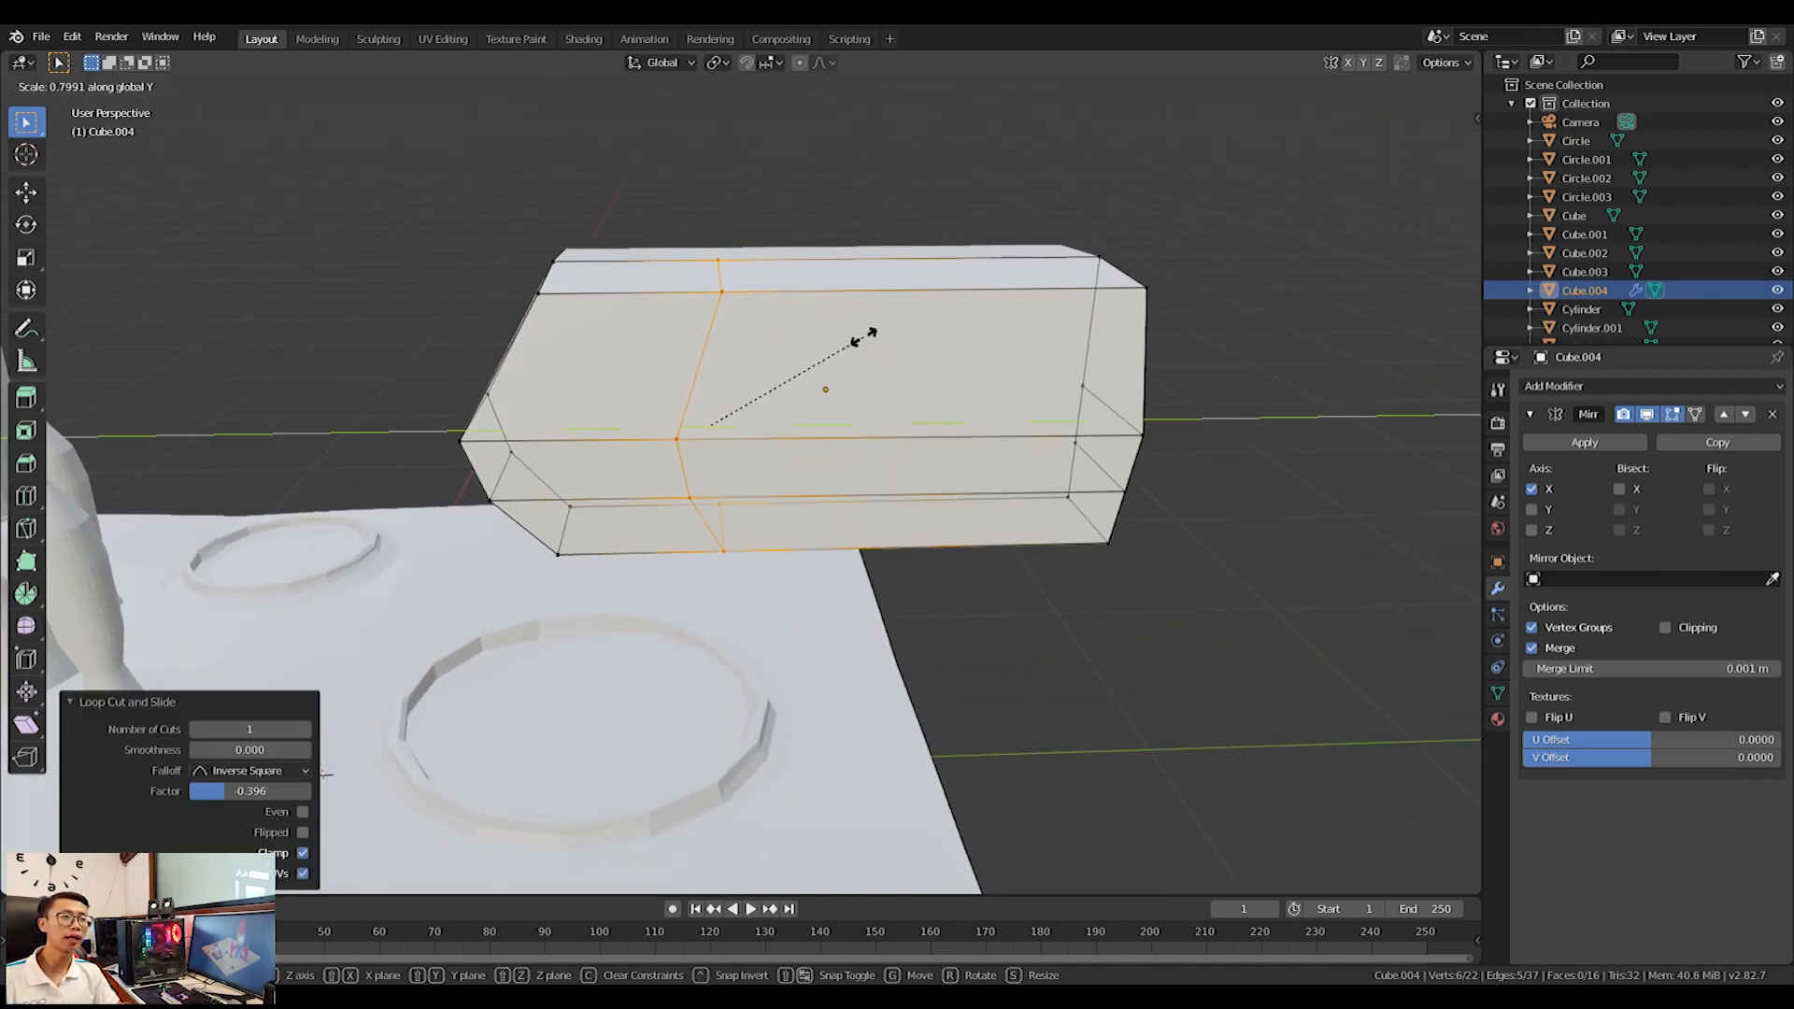
pyautogui.press('Return')
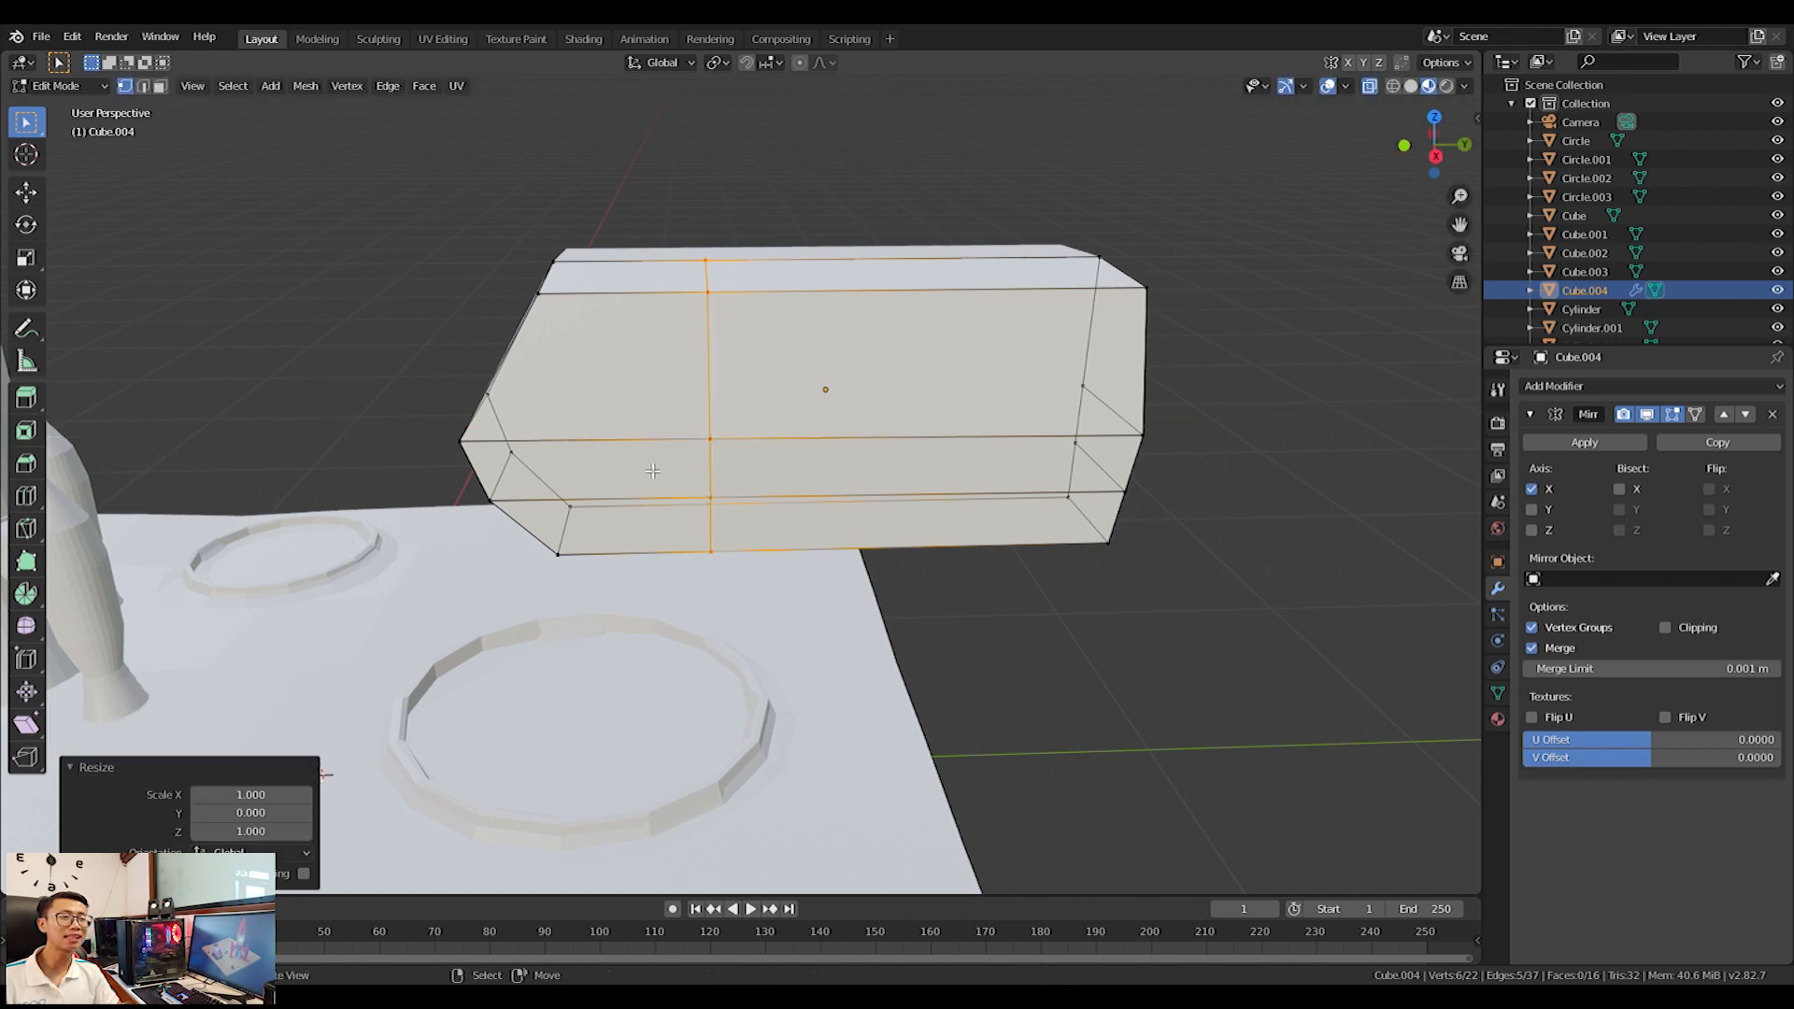
# Move the flattened loop -0.0715 m along Y toward the nose.
pyautogui.press('KP_3')
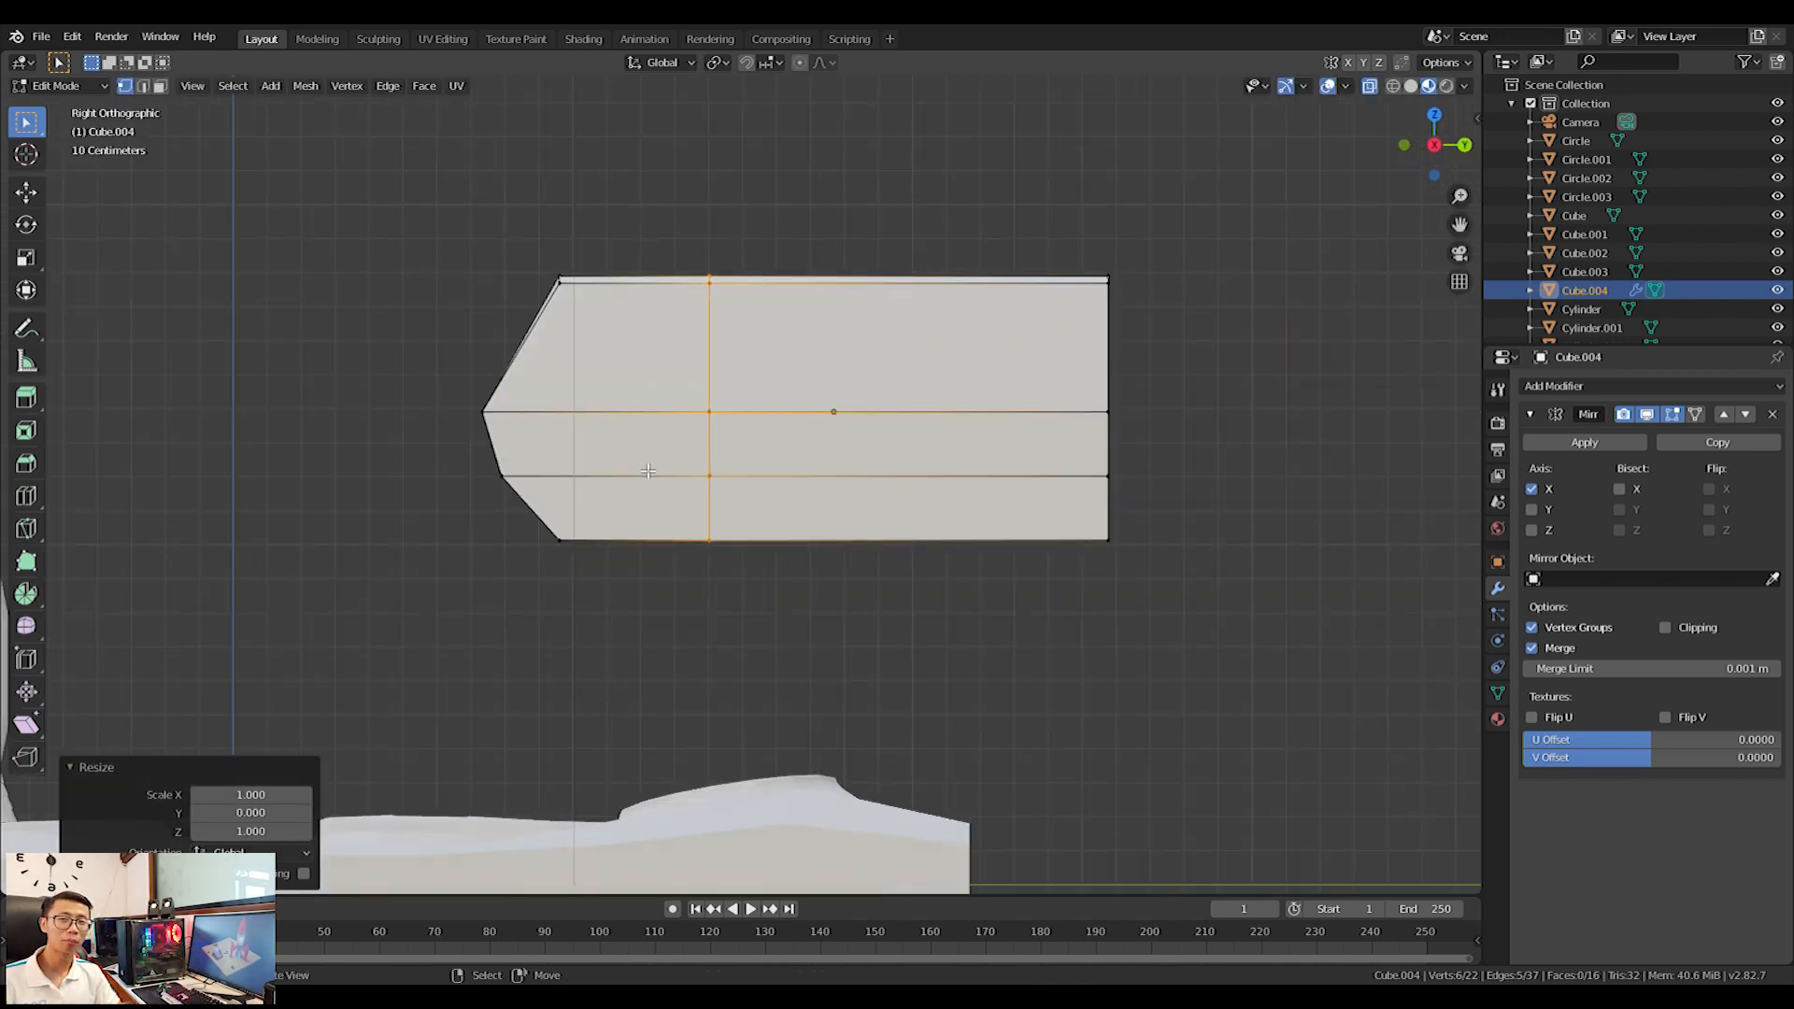
pyautogui.moveTo(708, 464); pyautogui.dragTo(877, 615, button='middle')
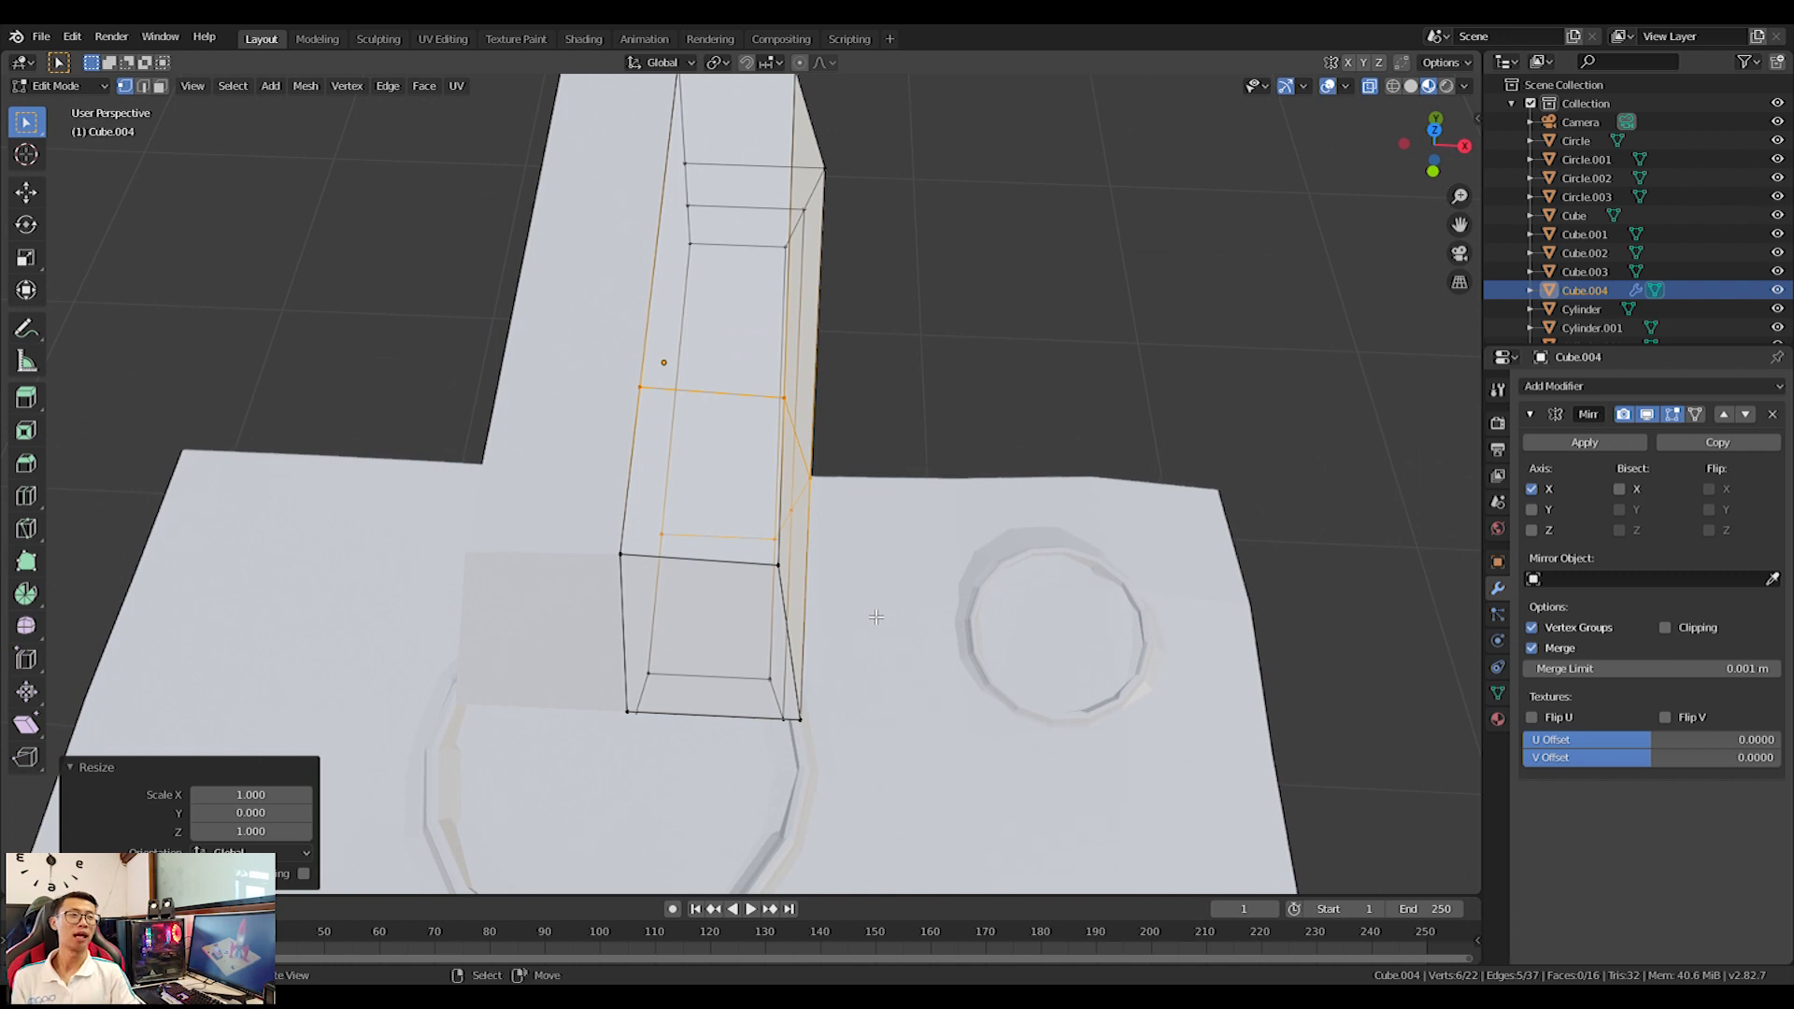
pyautogui.press('KP_3')
pyautogui.press('g')
pyautogui.press('y')
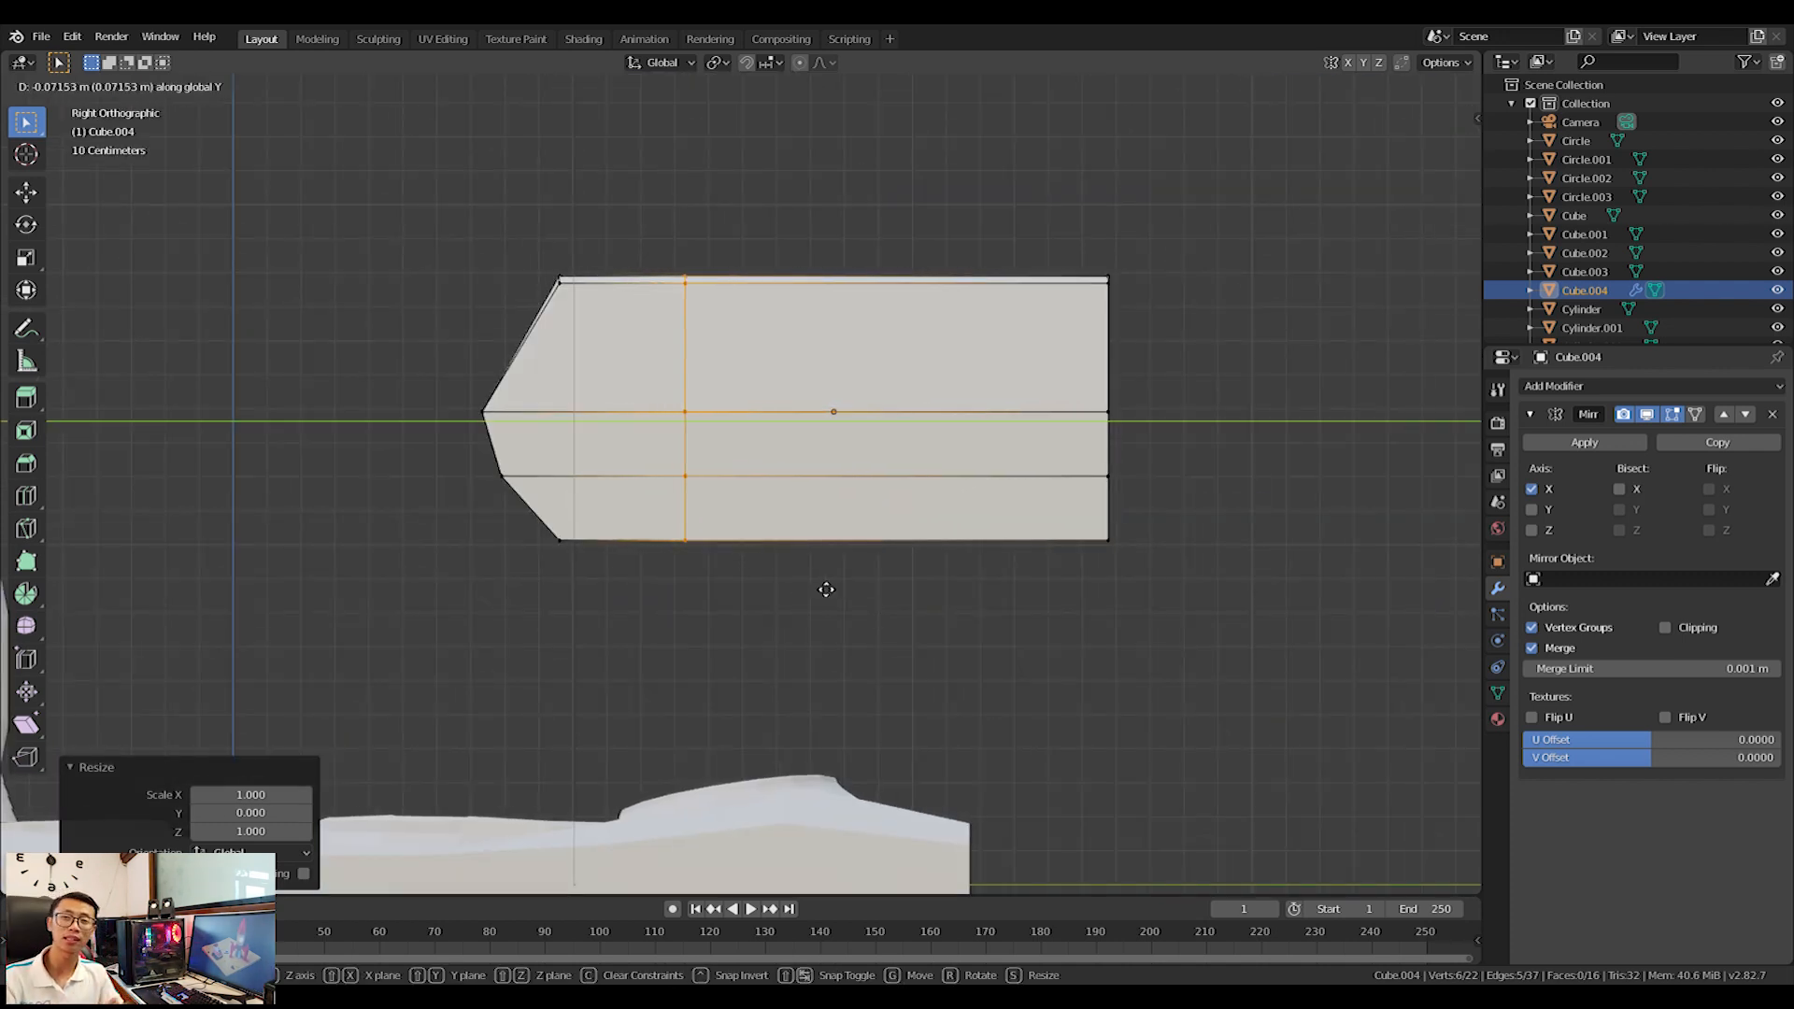
pyautogui.click(823, 591)
# Select the upper side face ahead of the loop, extrude it in place and scale it to 0.935 as a window inset.
pyautogui.moveTo(468, 336); pyautogui.dragTo(677, 443, button='middle')
pyautogui.scroll(-4, 676, 443)
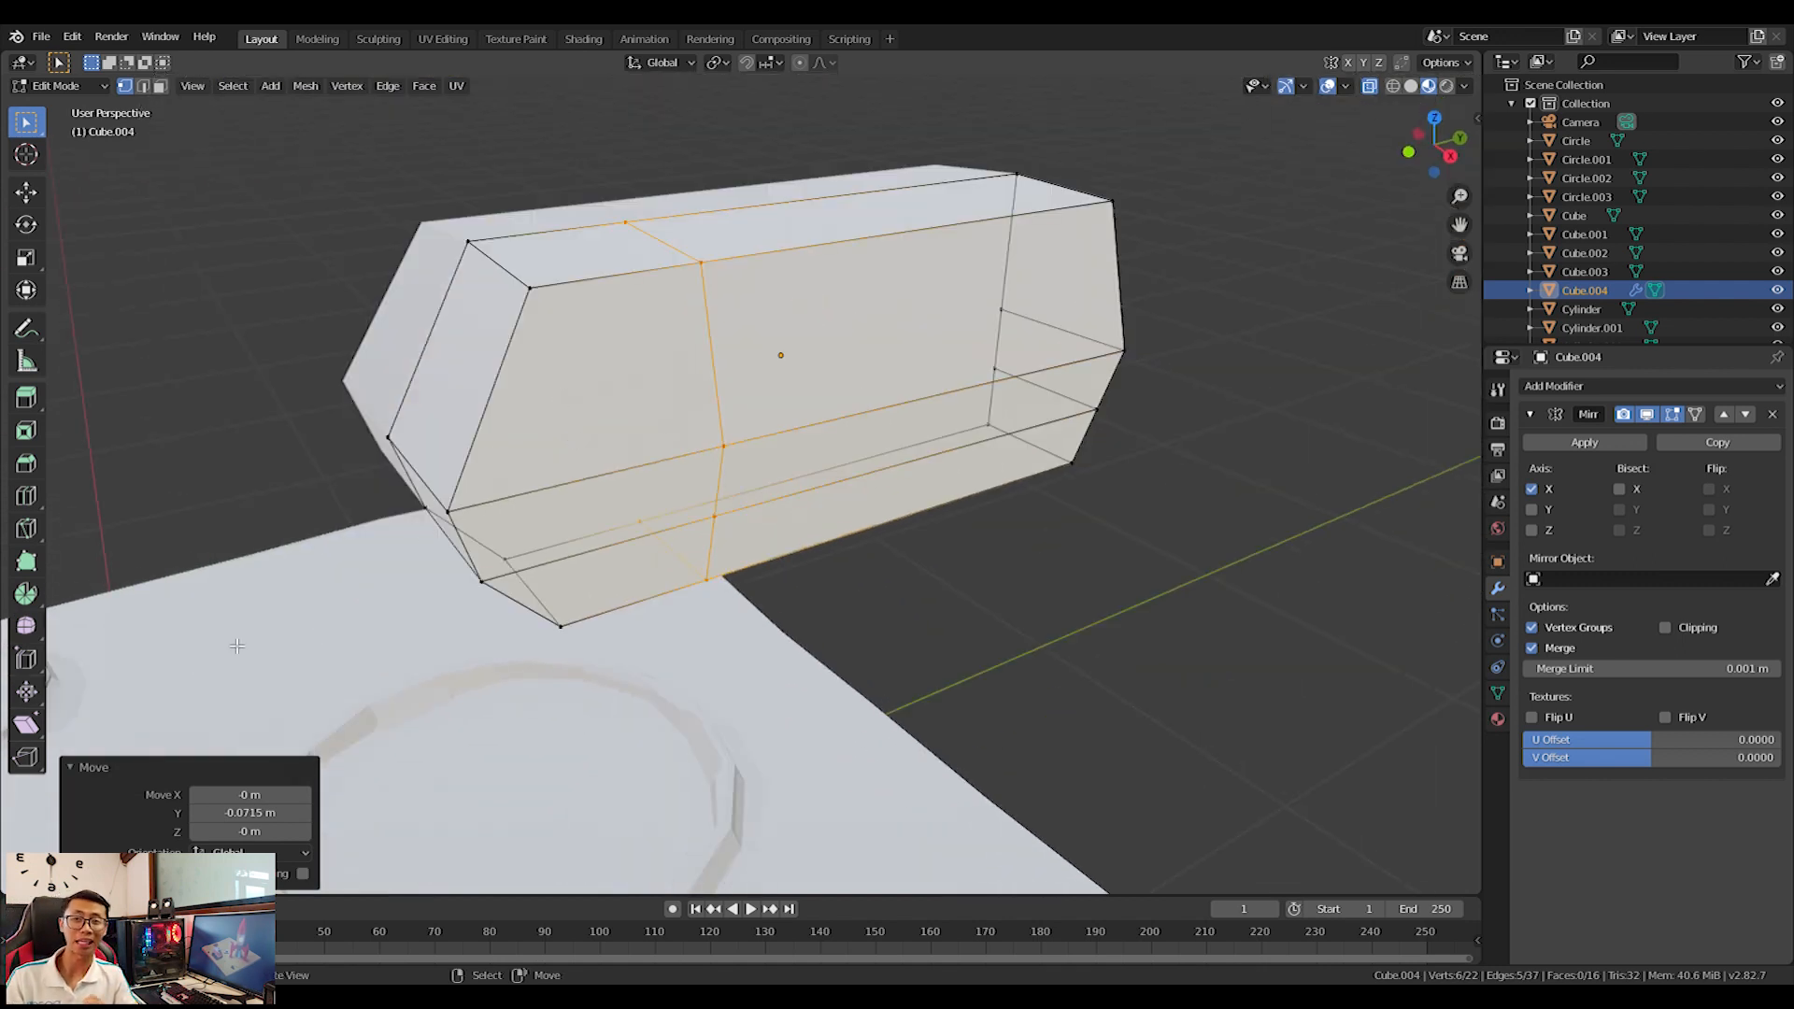
pyautogui.click(160, 86)
pyautogui.click(610, 382)
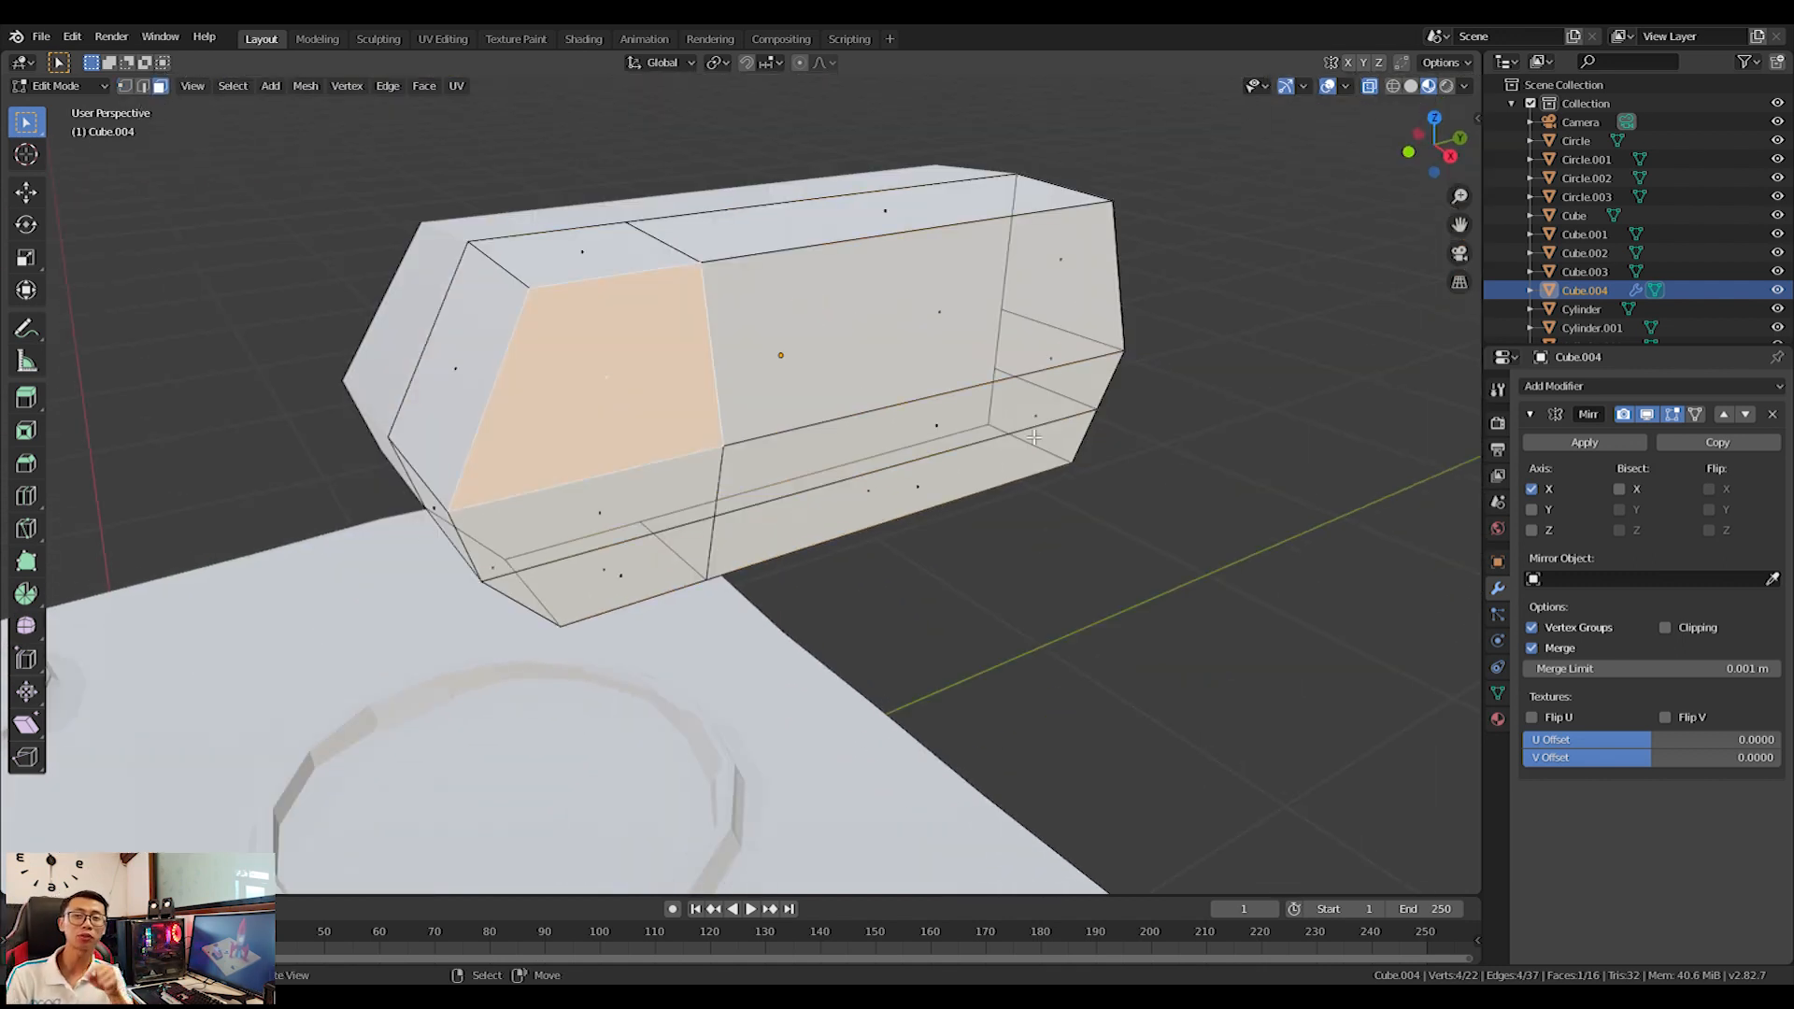
pyautogui.press('e')
pyautogui.press('s')
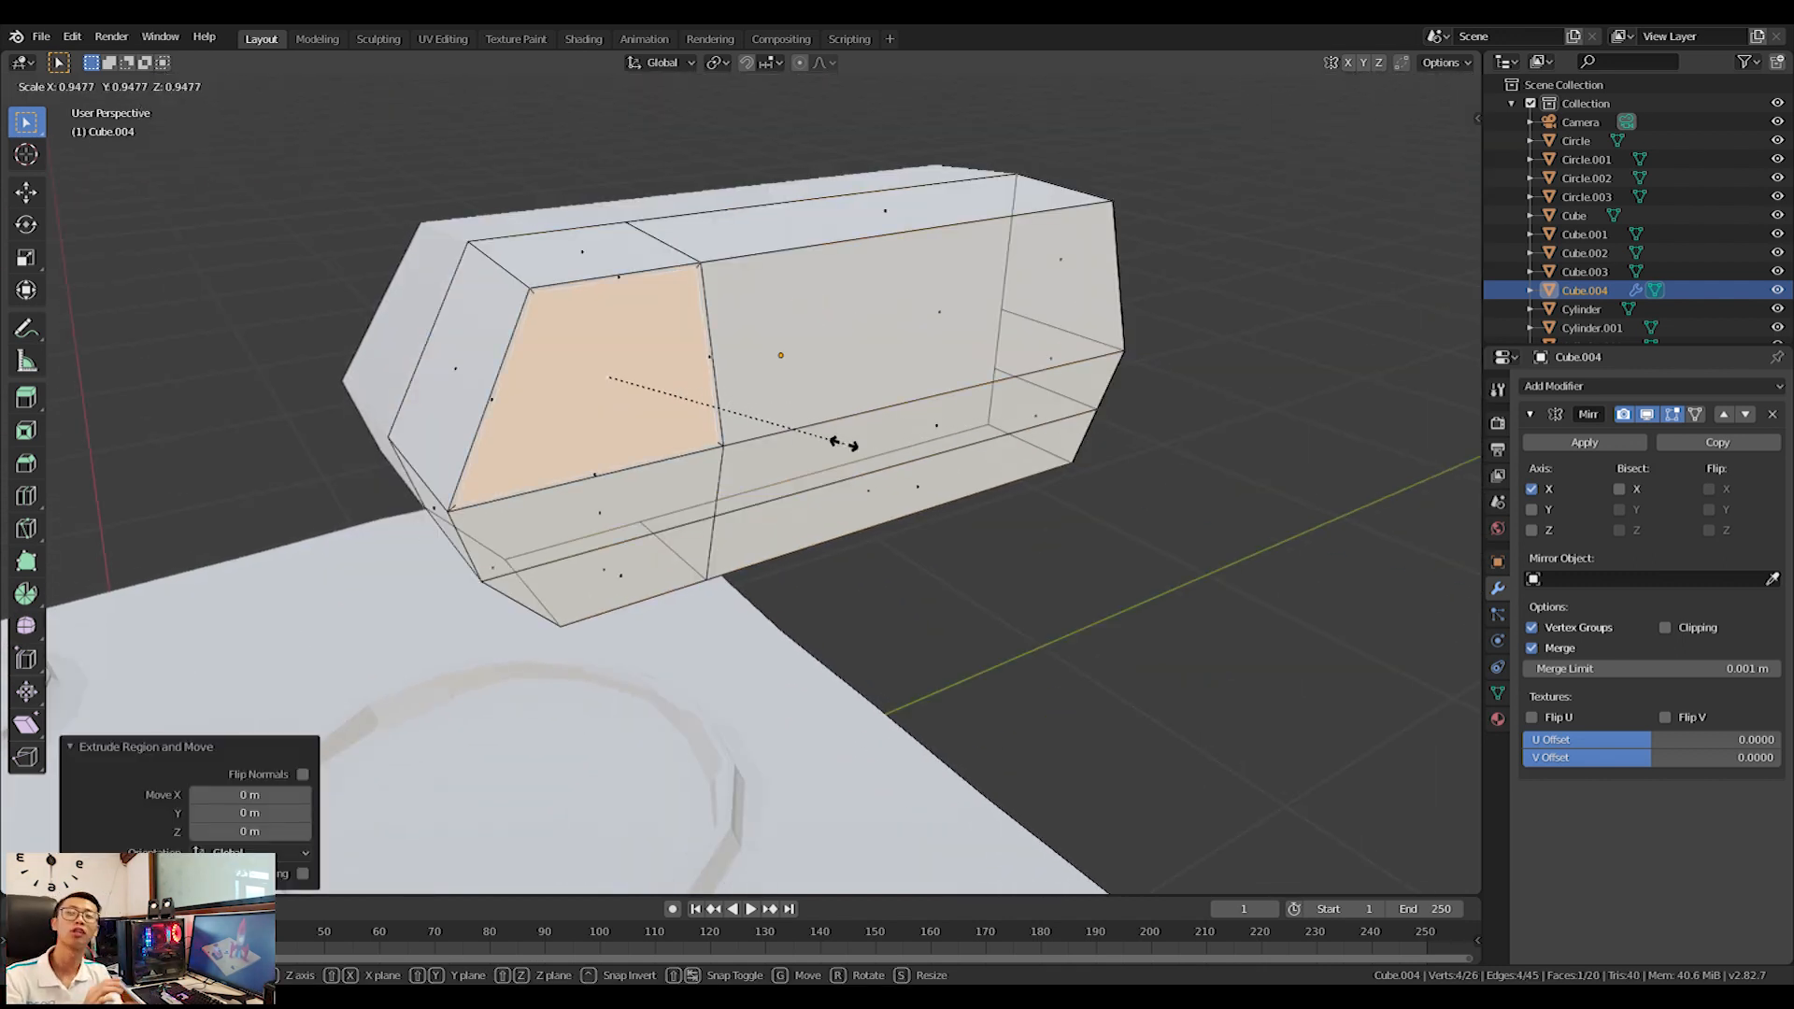
pyautogui.click(775, 439)
# Extrude the inset side window face inward along negative X.
pyautogui.scroll(2, 814, 452)
pyautogui.press('e')
pyautogui.press('x')
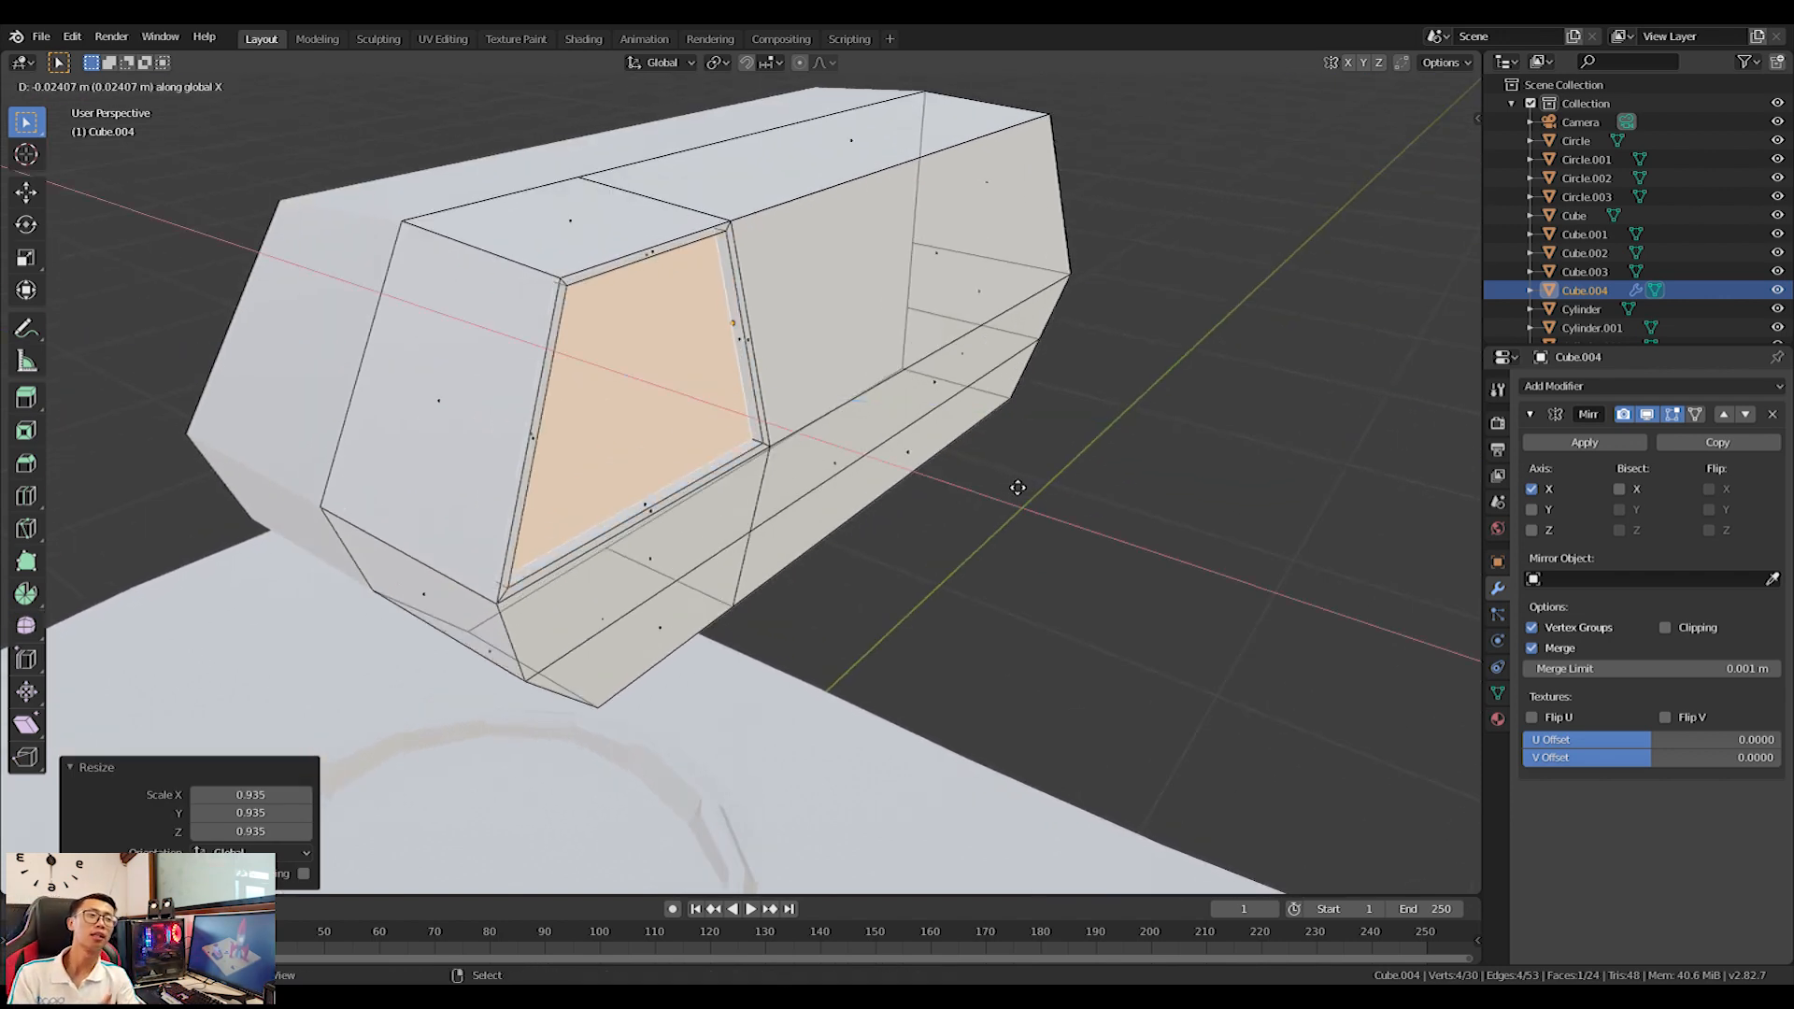
pyautogui.click(1060, 499)
# Try to inset the upper front face by extruding it in place and scaling it to about 0.936.
pyautogui.moveTo(1059, 499); pyautogui.dragTo(899, 463, button='middle')
pyautogui.rightClick(651, 376)
pyautogui.moveTo(861, 392); pyautogui.dragTo(825, 419, button='middle')
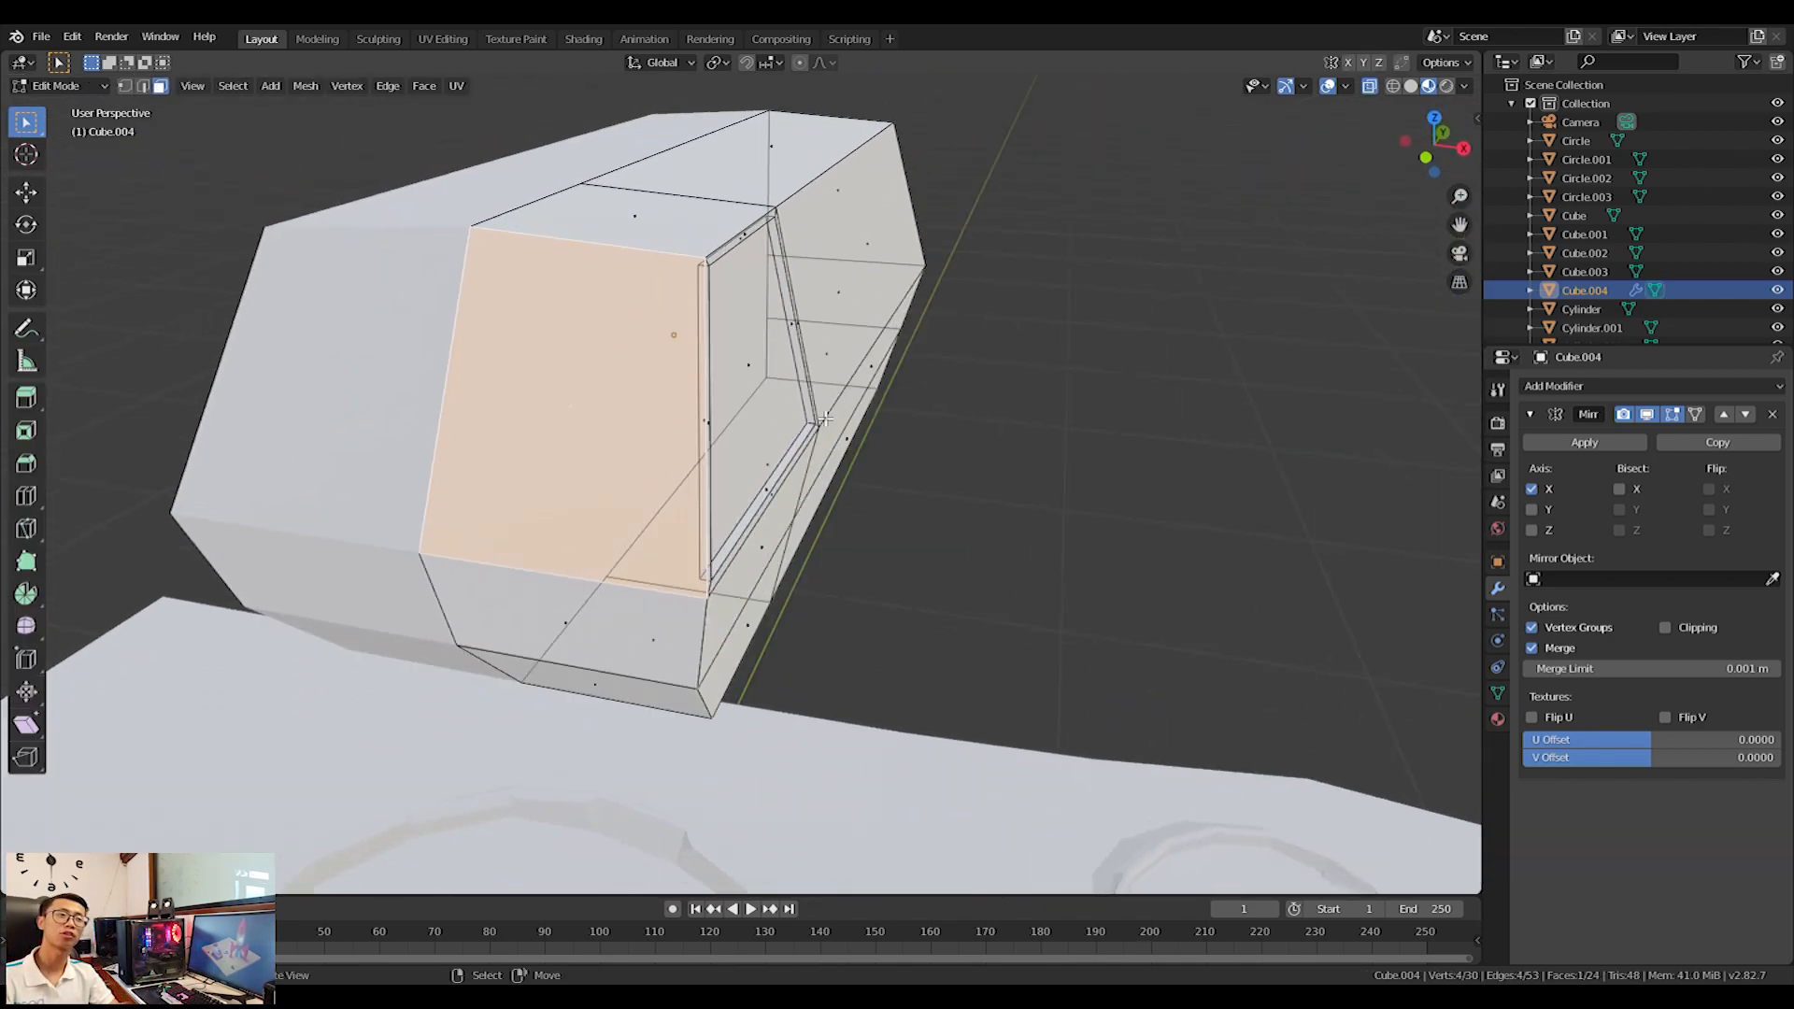
pyautogui.press('e')
pyautogui.rightClick(1023, 486)
pyautogui.press('s')
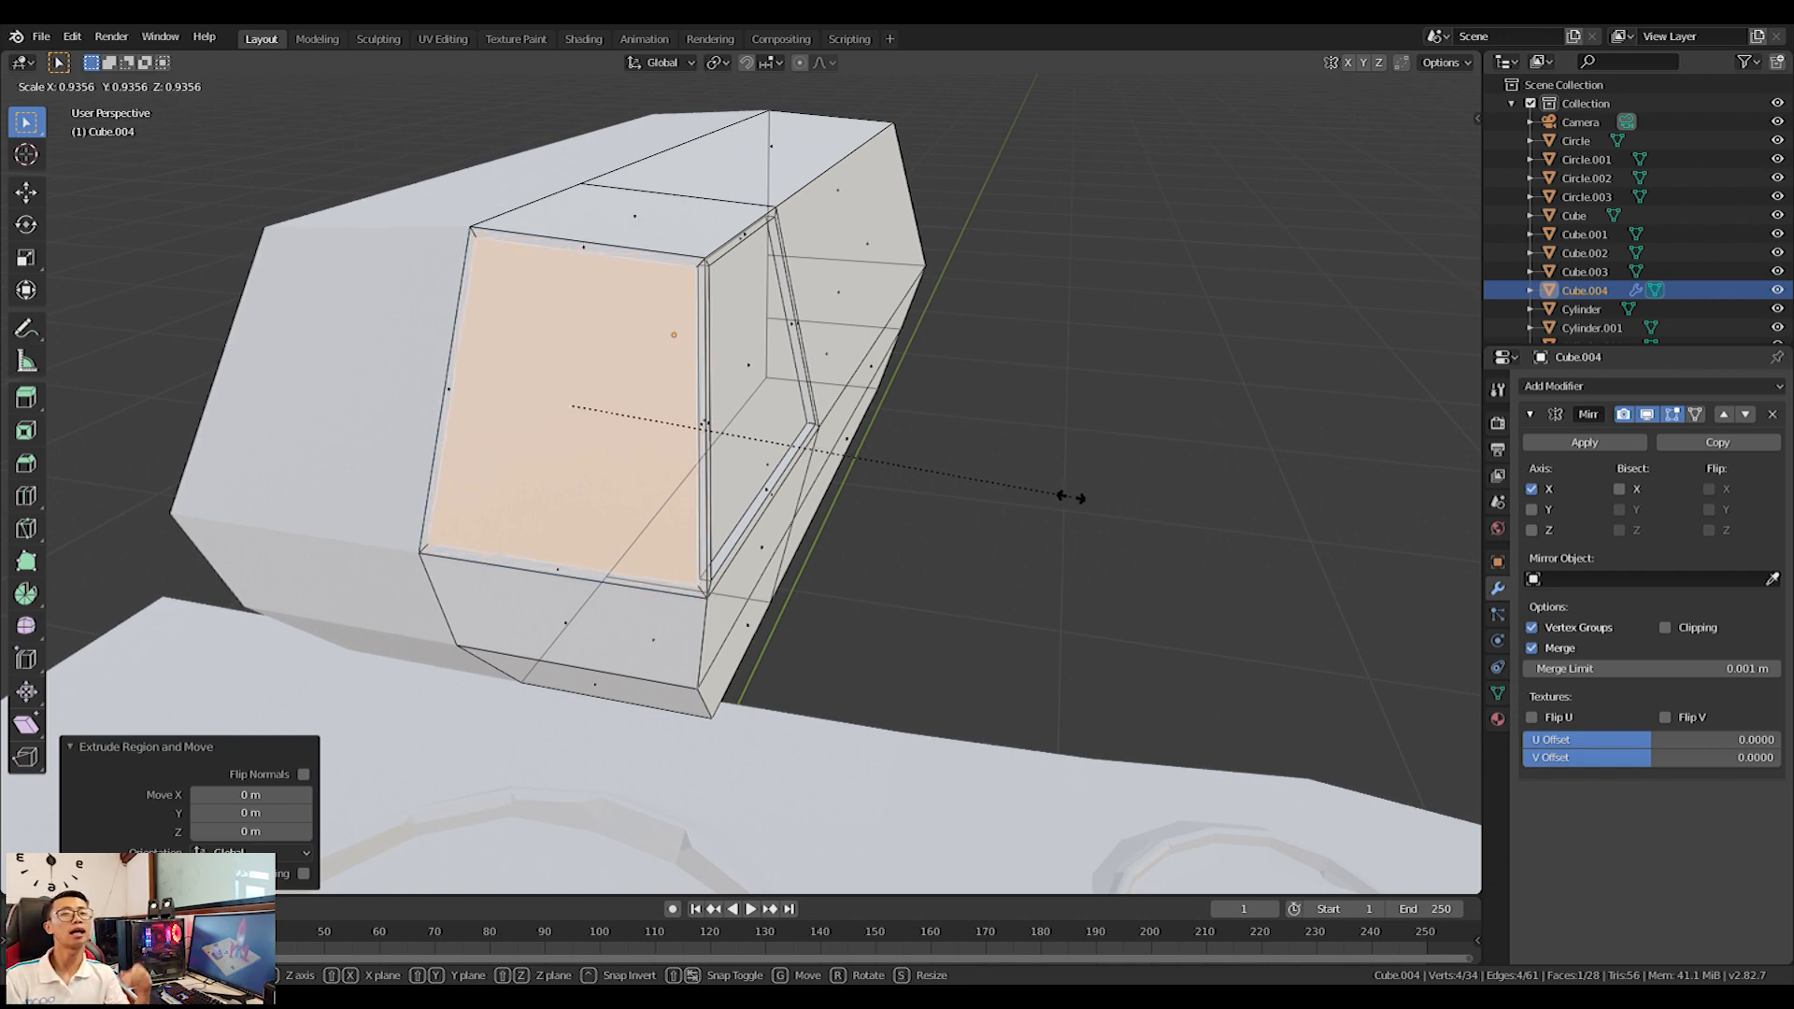
pyautogui.click(1071, 497)
pyautogui.moveTo(861, 646); pyautogui.dragTo(869, 613, button='middle')
# Knife-cut a rectangular notch into the front face just below the mid-height edge, from the centreline down to the face's lower edge.
pyautogui.rightClick(791, 322)
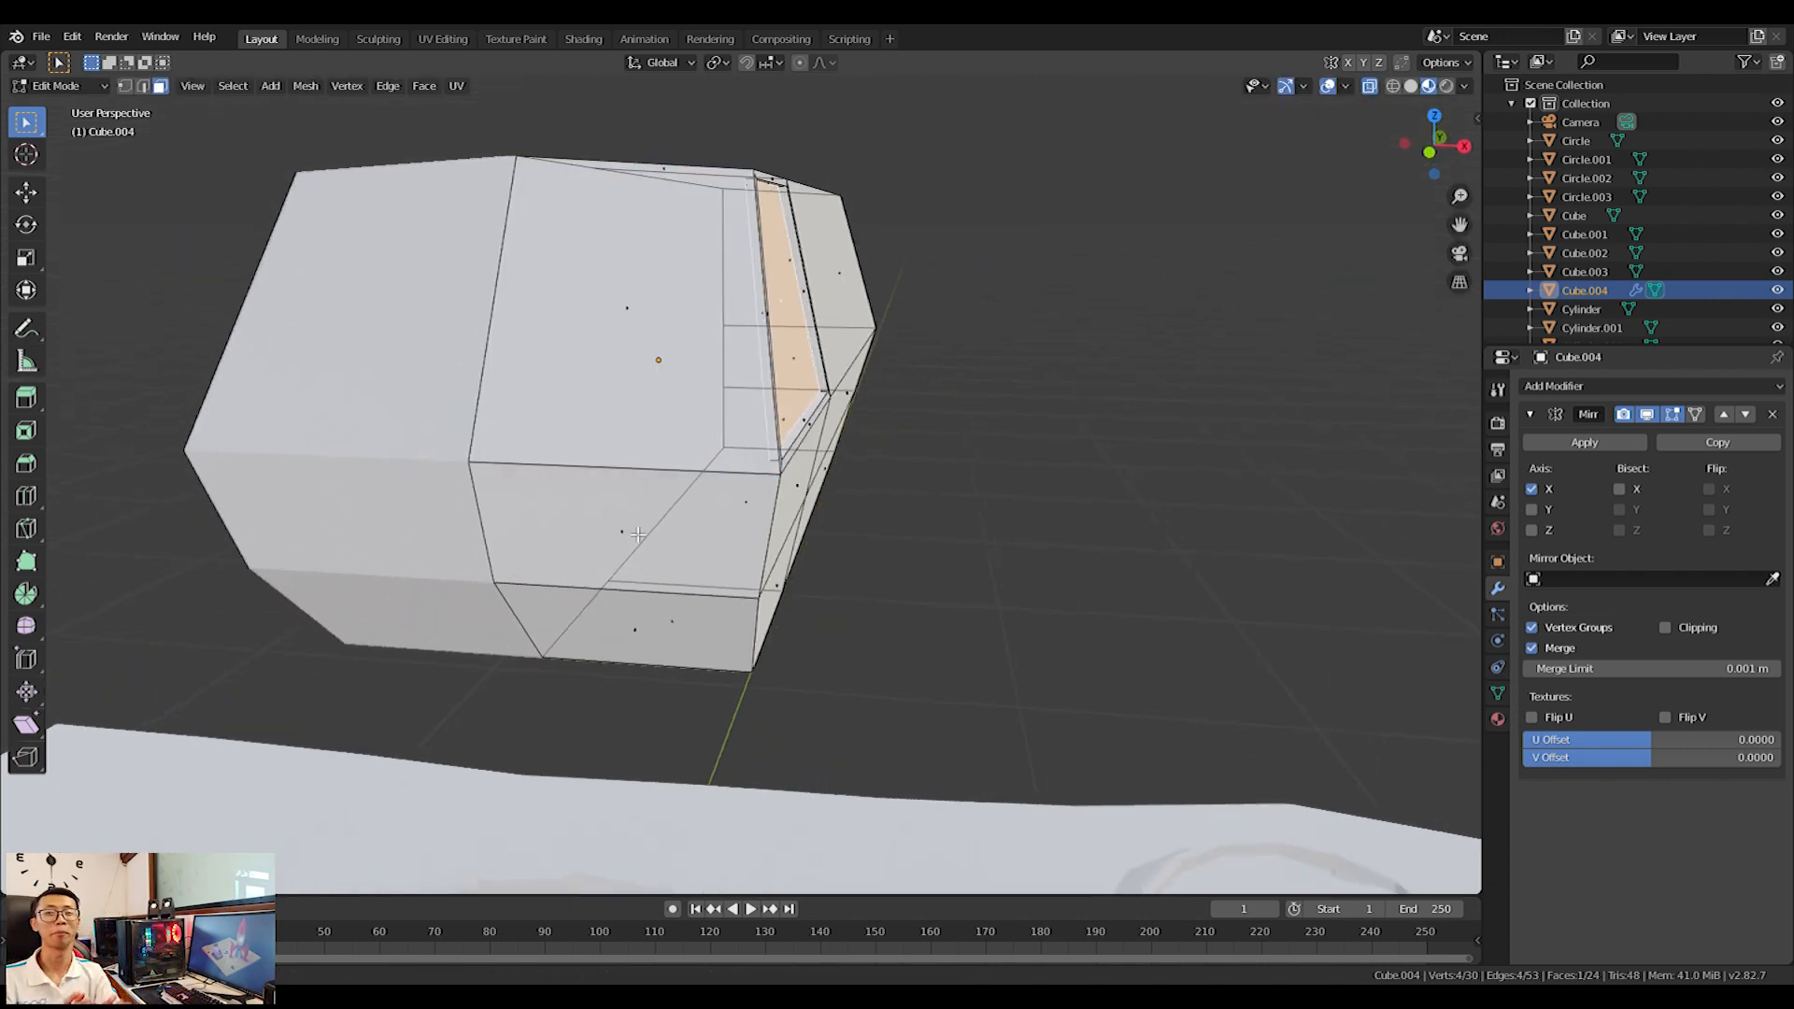
pyautogui.moveTo(790, 374); pyautogui.dragTo(783, 327, button='middle')
pyautogui.rightClick(645, 474)
pyautogui.moveTo(647, 491); pyautogui.dragTo(660, 475, button='middle')
pyautogui.scroll(3, 660, 476)
pyautogui.press('KP_1')
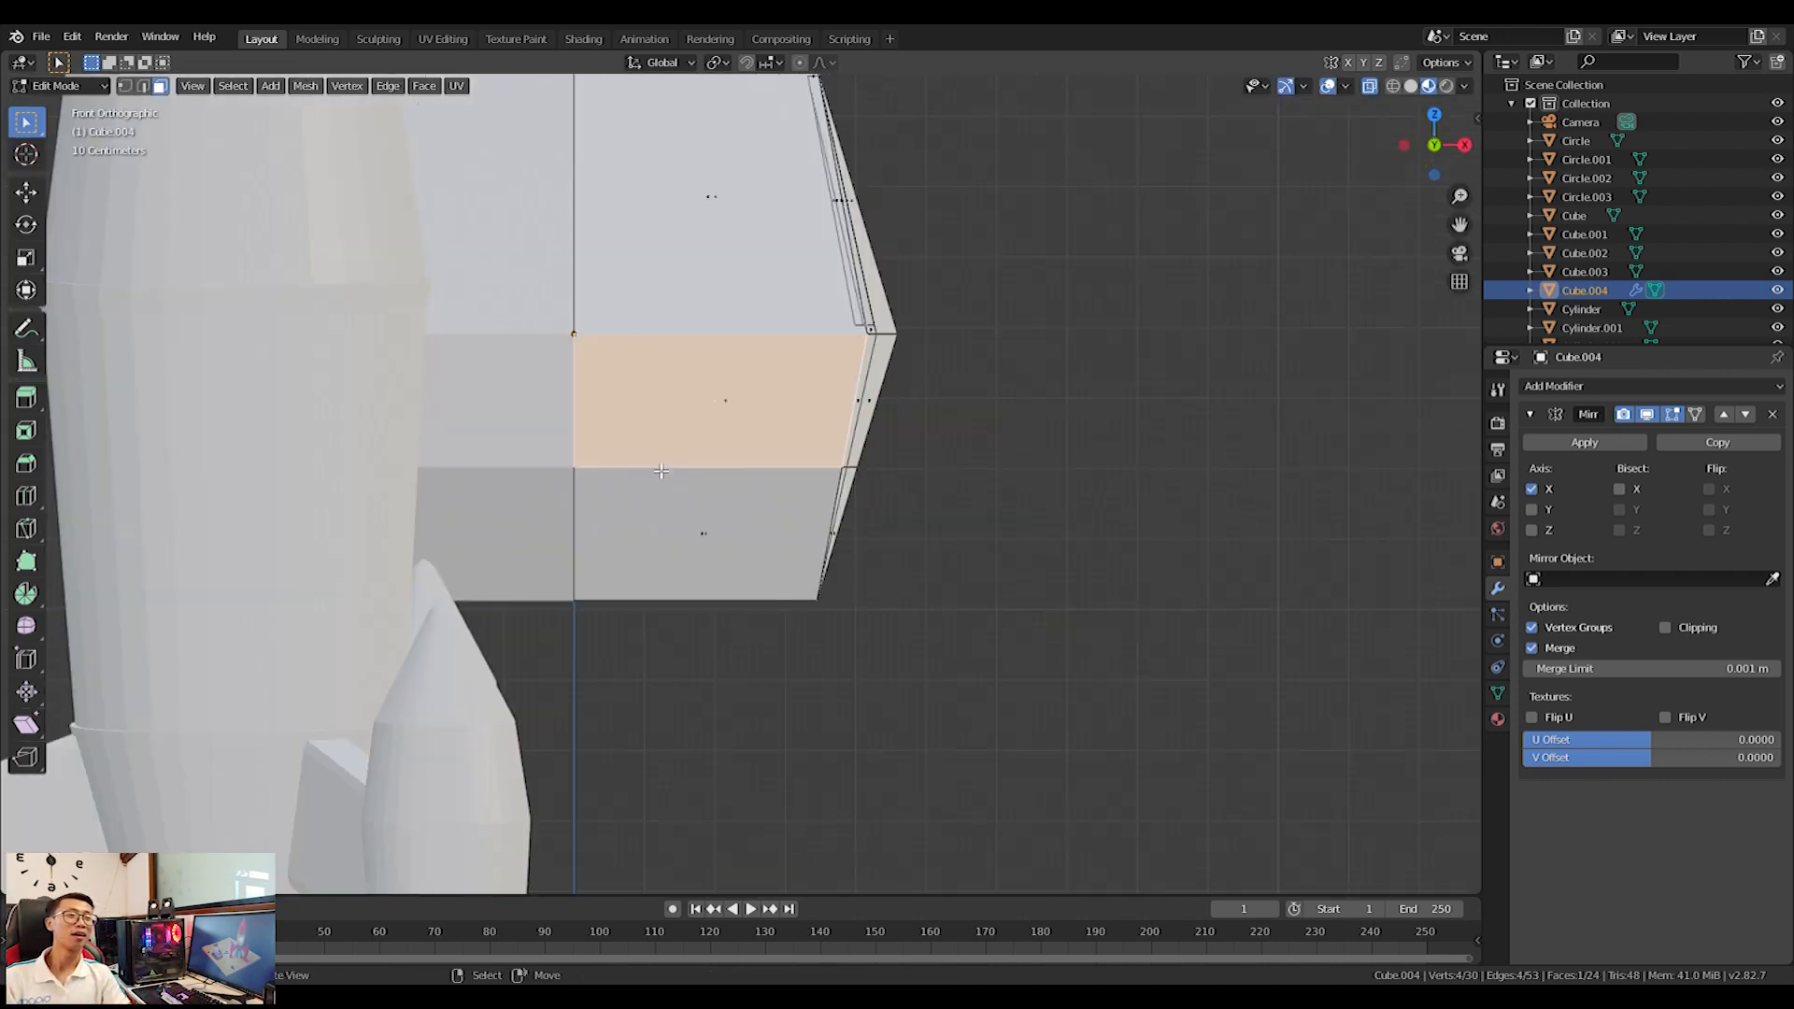
pyautogui.scroll(4, 657, 467)
pyautogui.press('k')
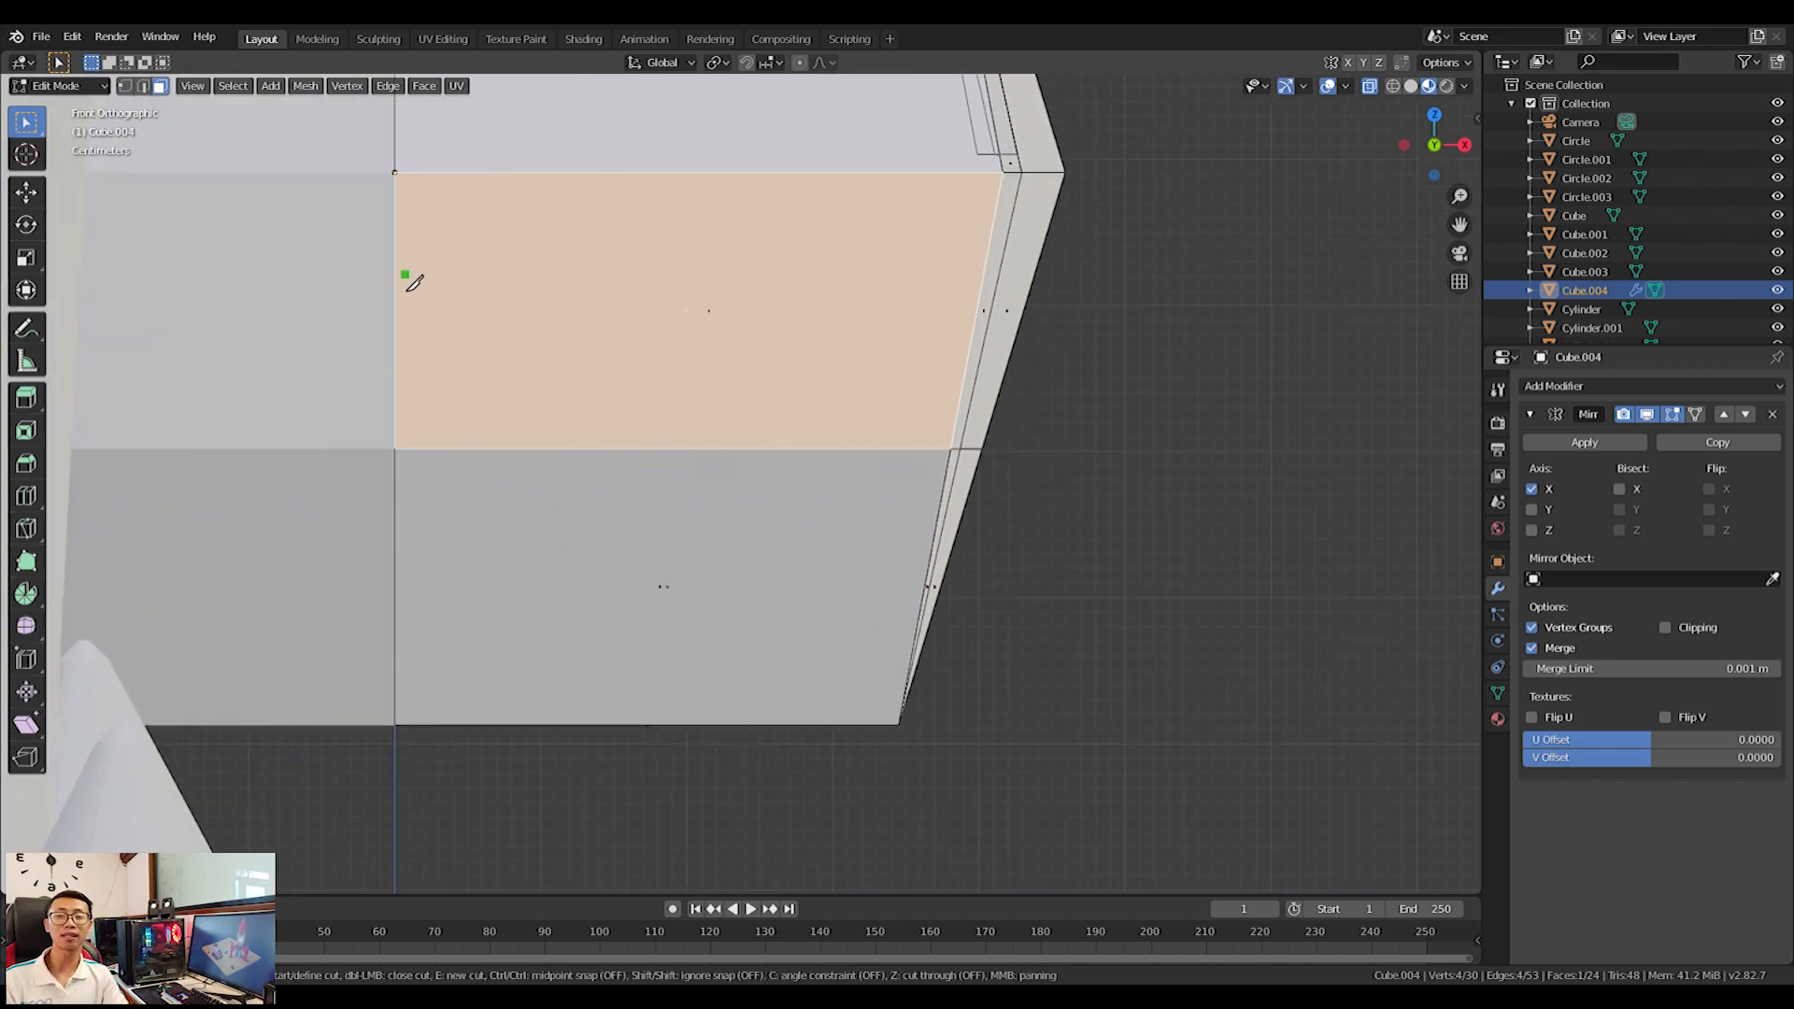
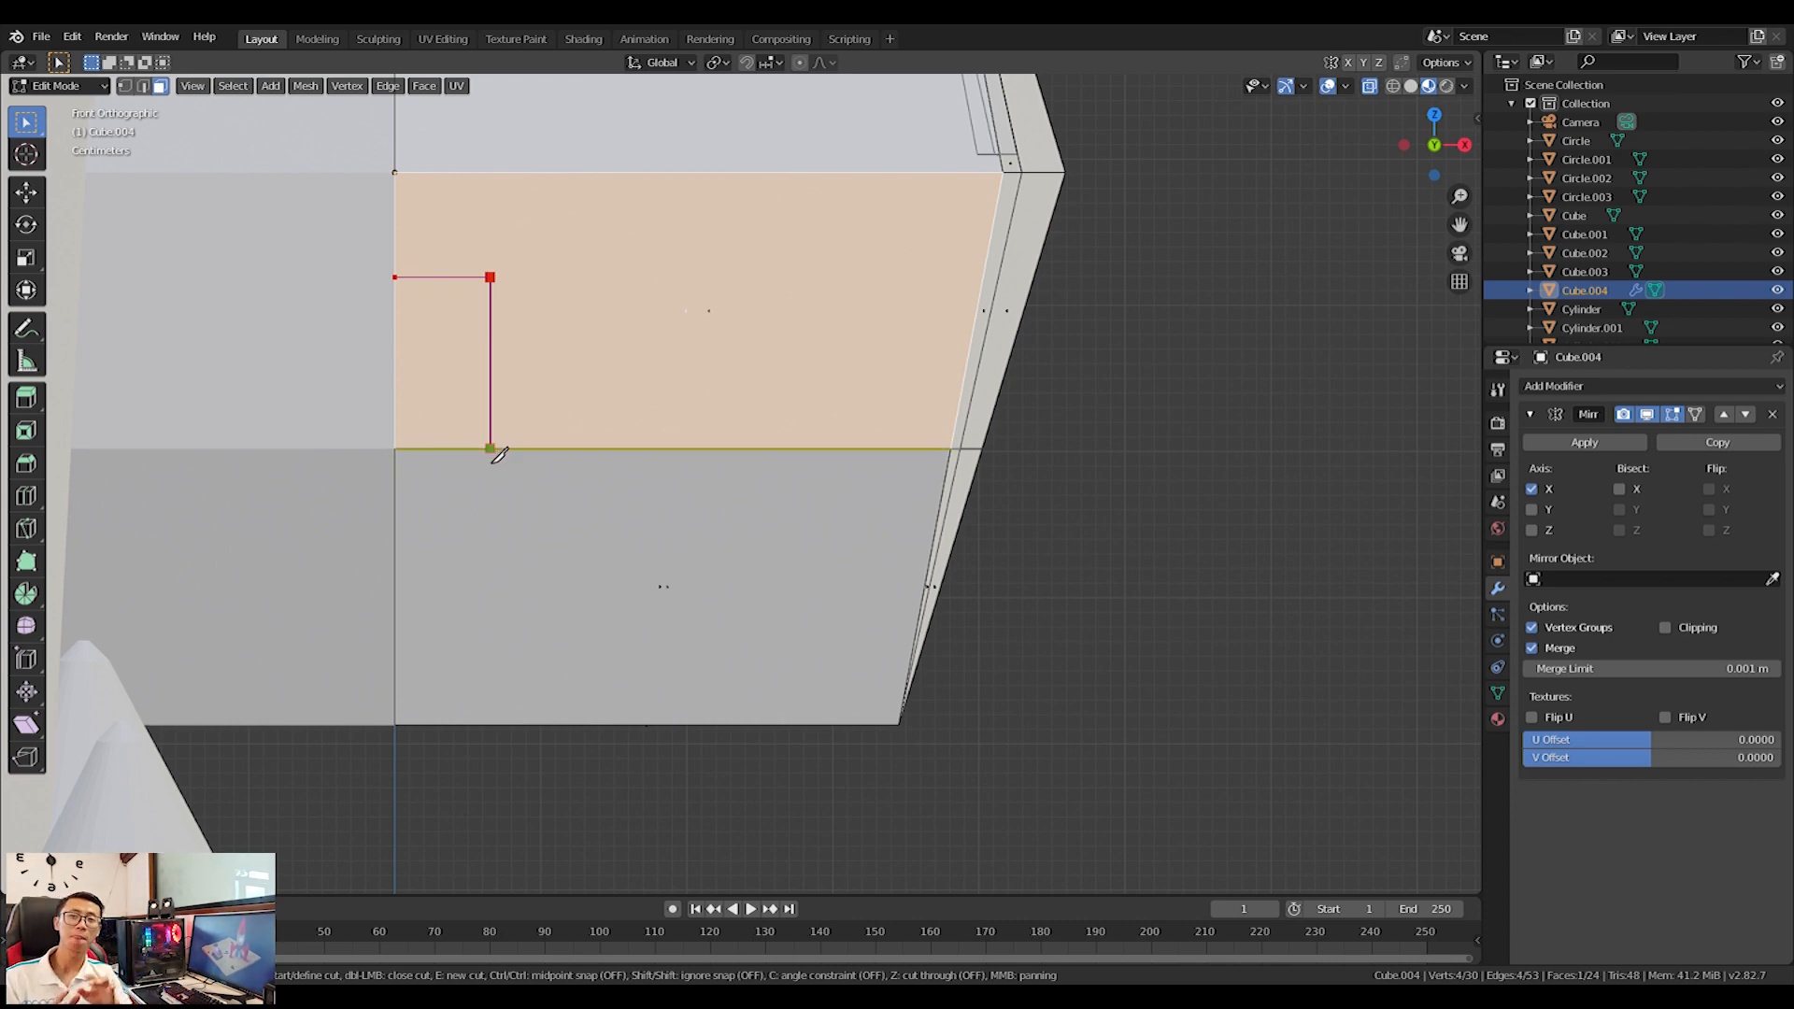
pyautogui.press('Return')
# Return to Object Mode and apply the Mirror modifier on the vehicle body.
pyautogui.moveTo(681, 458); pyautogui.dragTo(795, 481, button='middle')
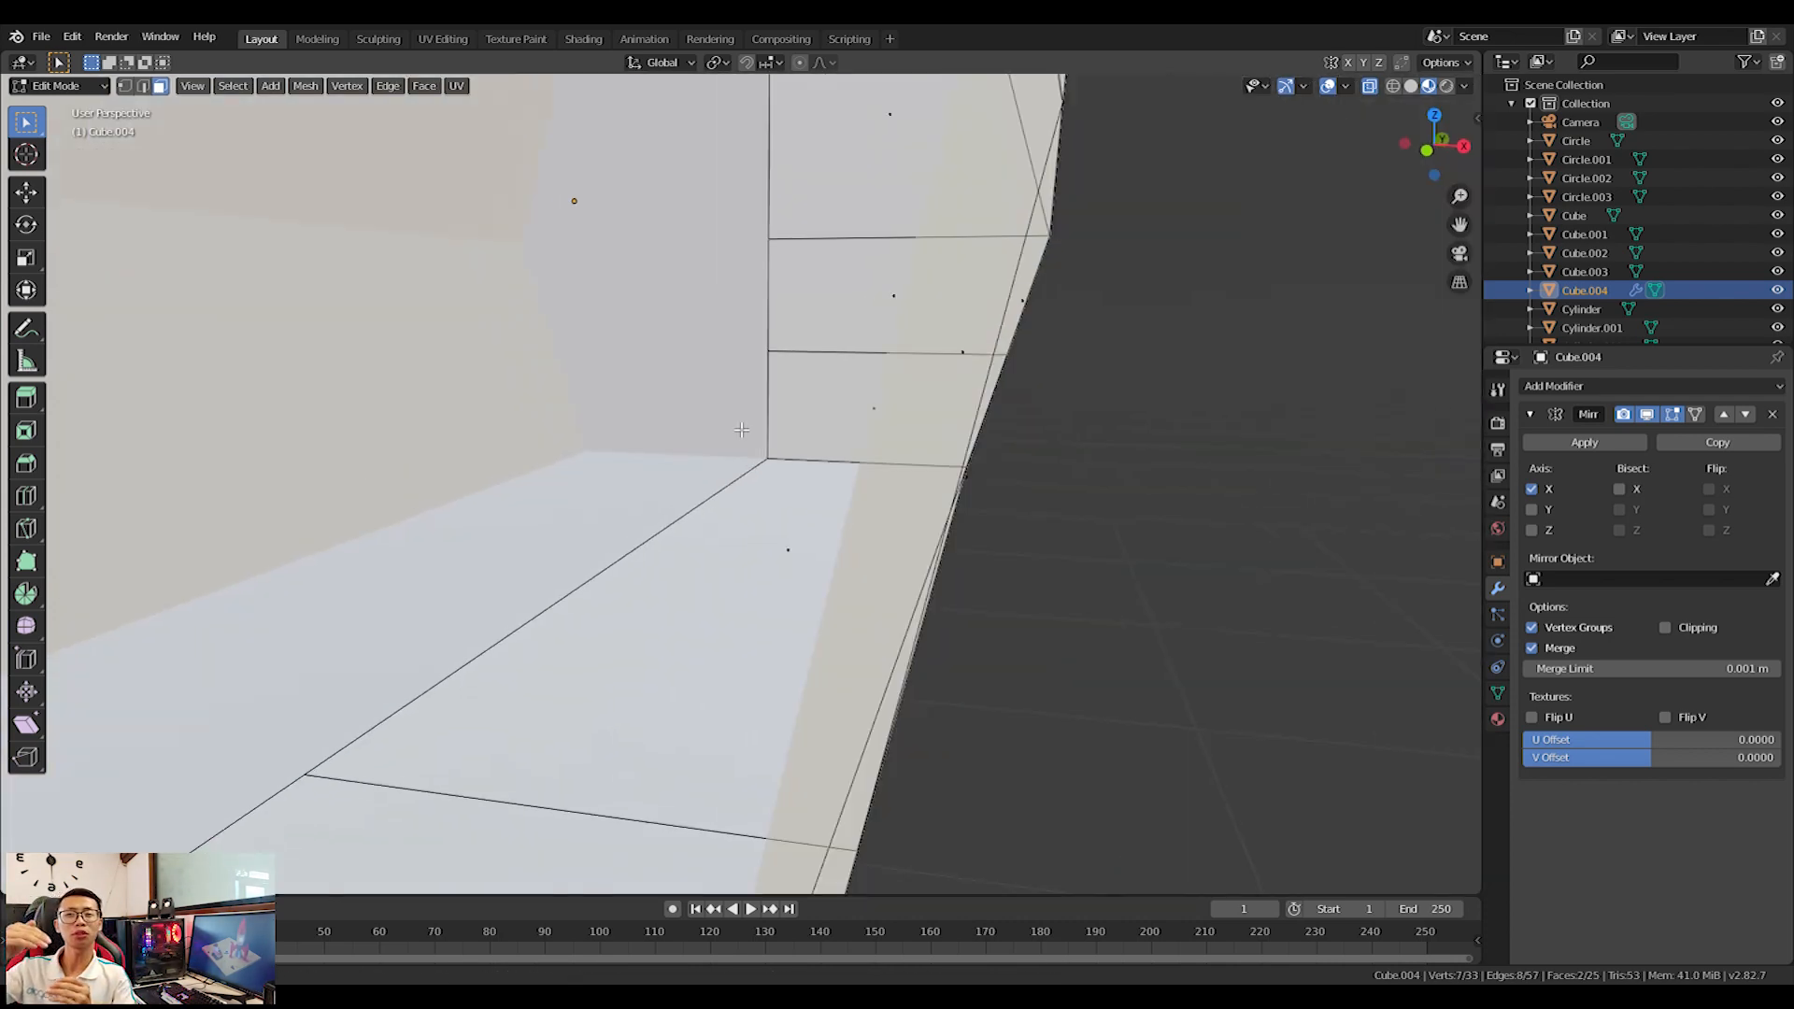
pyautogui.scroll(-5, 1026, 520)
pyautogui.press('Tab')
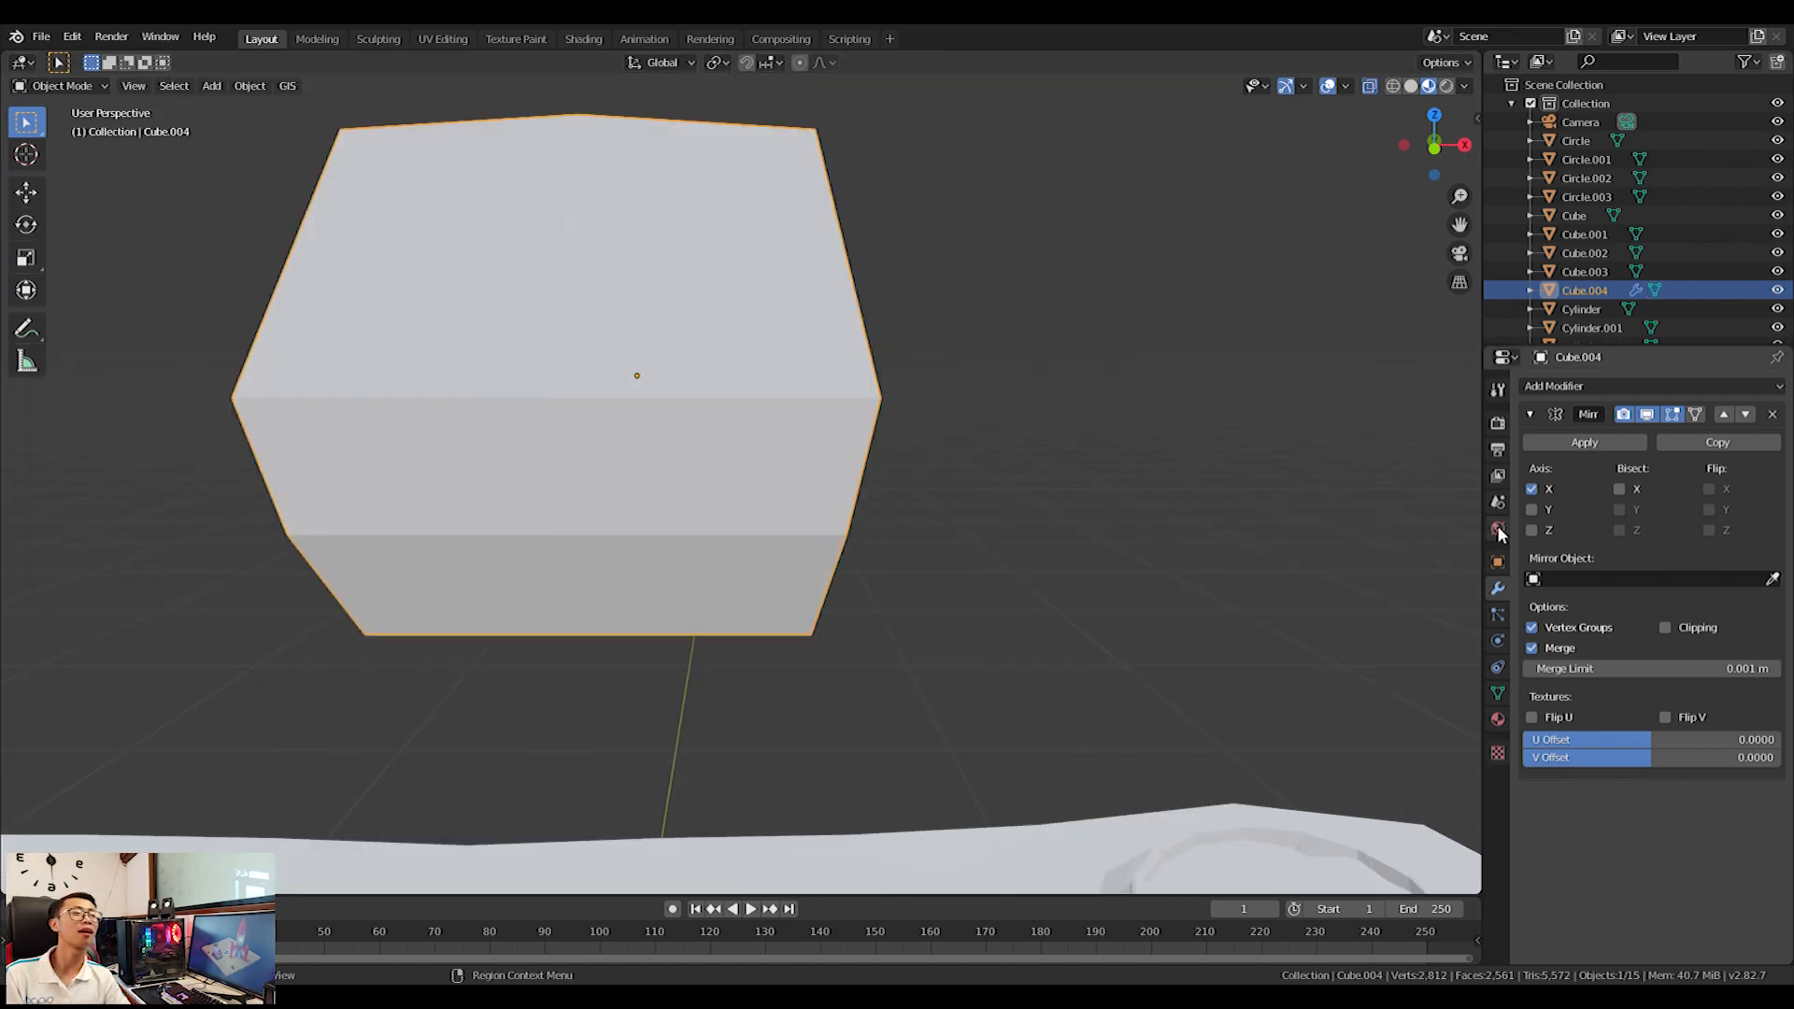
pyautogui.click(1585, 442)
# Select the lower front face around the notch, extrude it in place and scale it to 0.968 along X.
pyautogui.press('Tab')
pyautogui.scroll(4, 498, 524)
pyautogui.click(497, 523)
pyautogui.moveTo(497, 523); pyautogui.dragTo(455, 548, button='middle')
pyautogui.press('e')
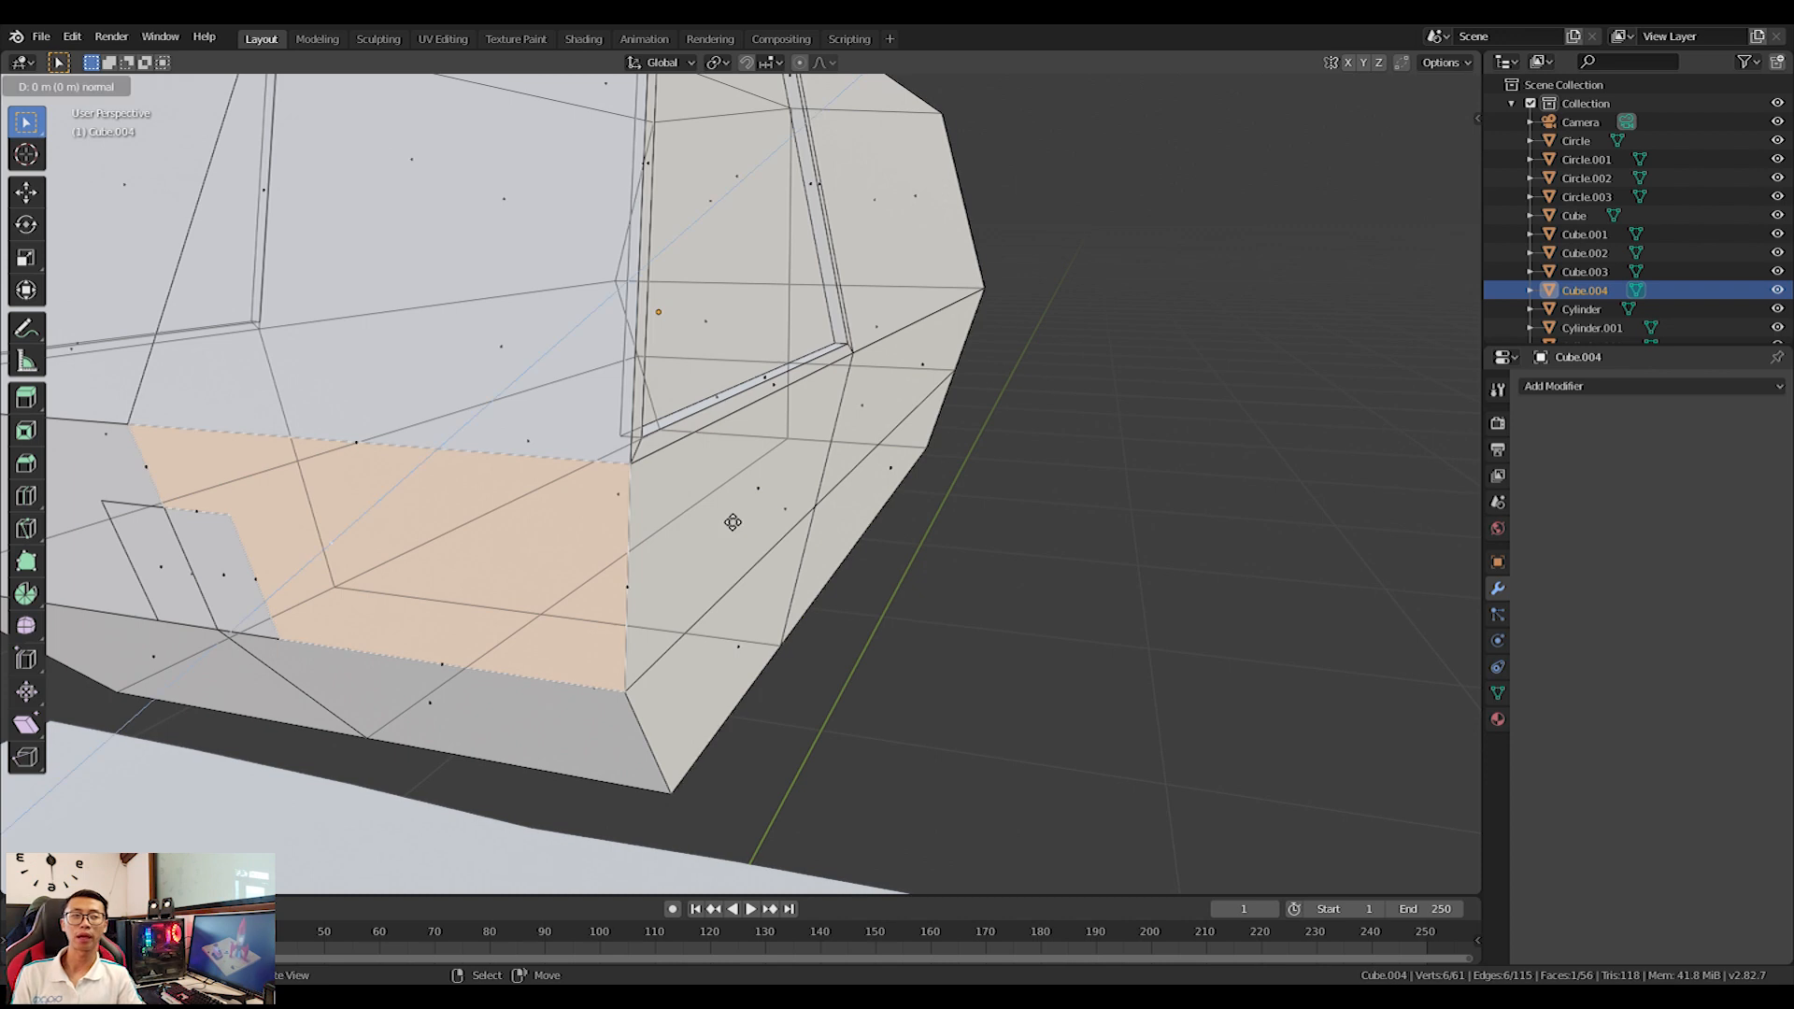
pyautogui.press('Escape')
pyautogui.press('s')
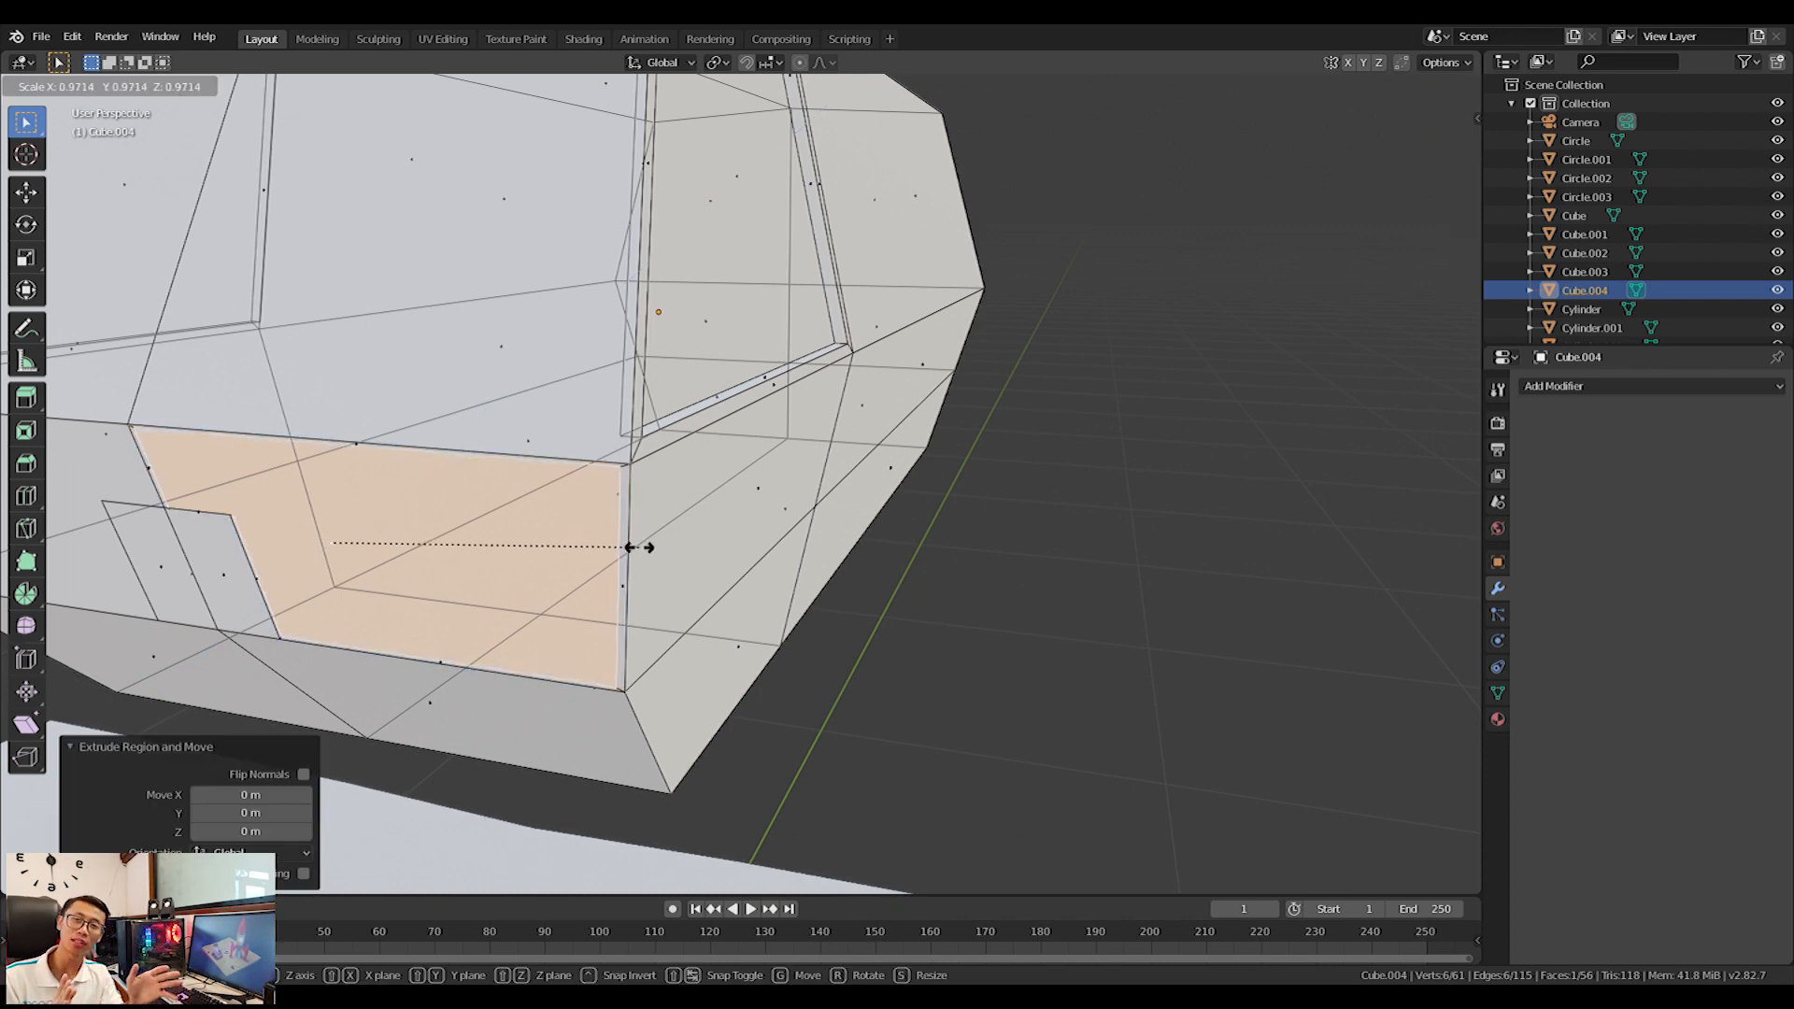
pyautogui.press('x')
pyautogui.moveTo(641, 541); pyautogui.dragTo(836, 570, button='middle')
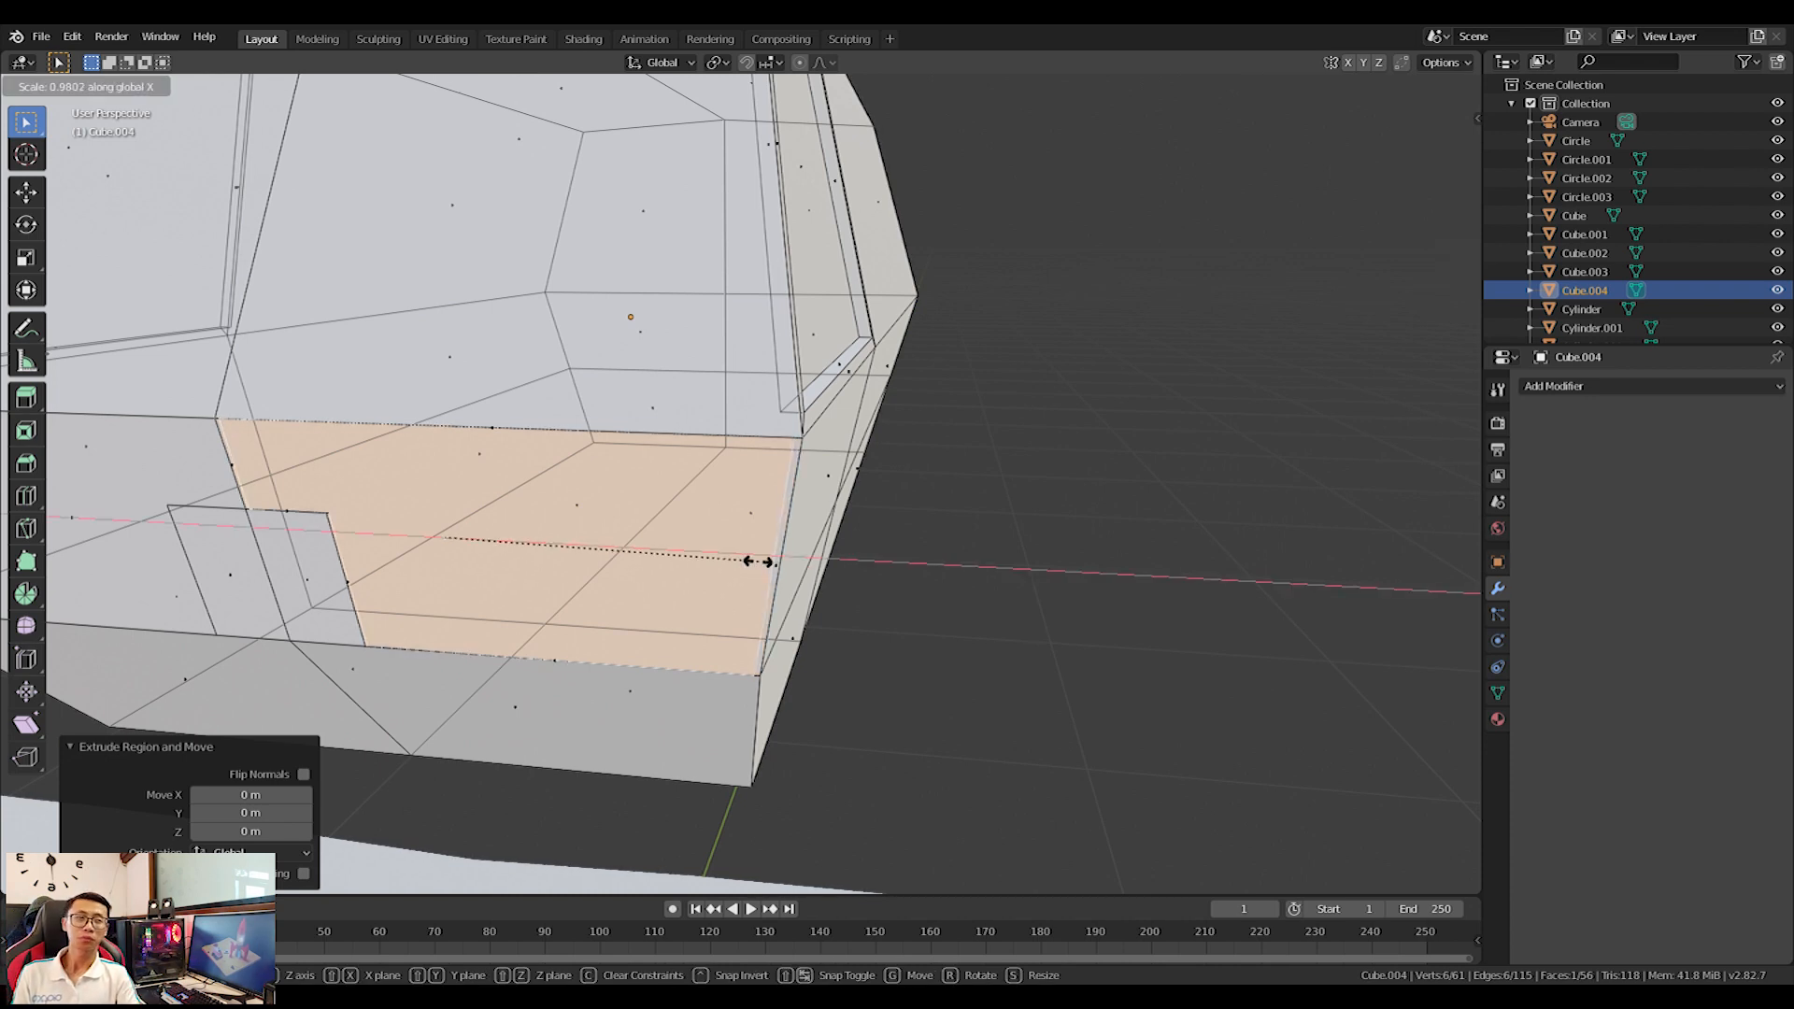
pyautogui.click(708, 559)
# Scale the extruded front face to 0.928 along Z.
pyautogui.press('s')
pyautogui.press('y')
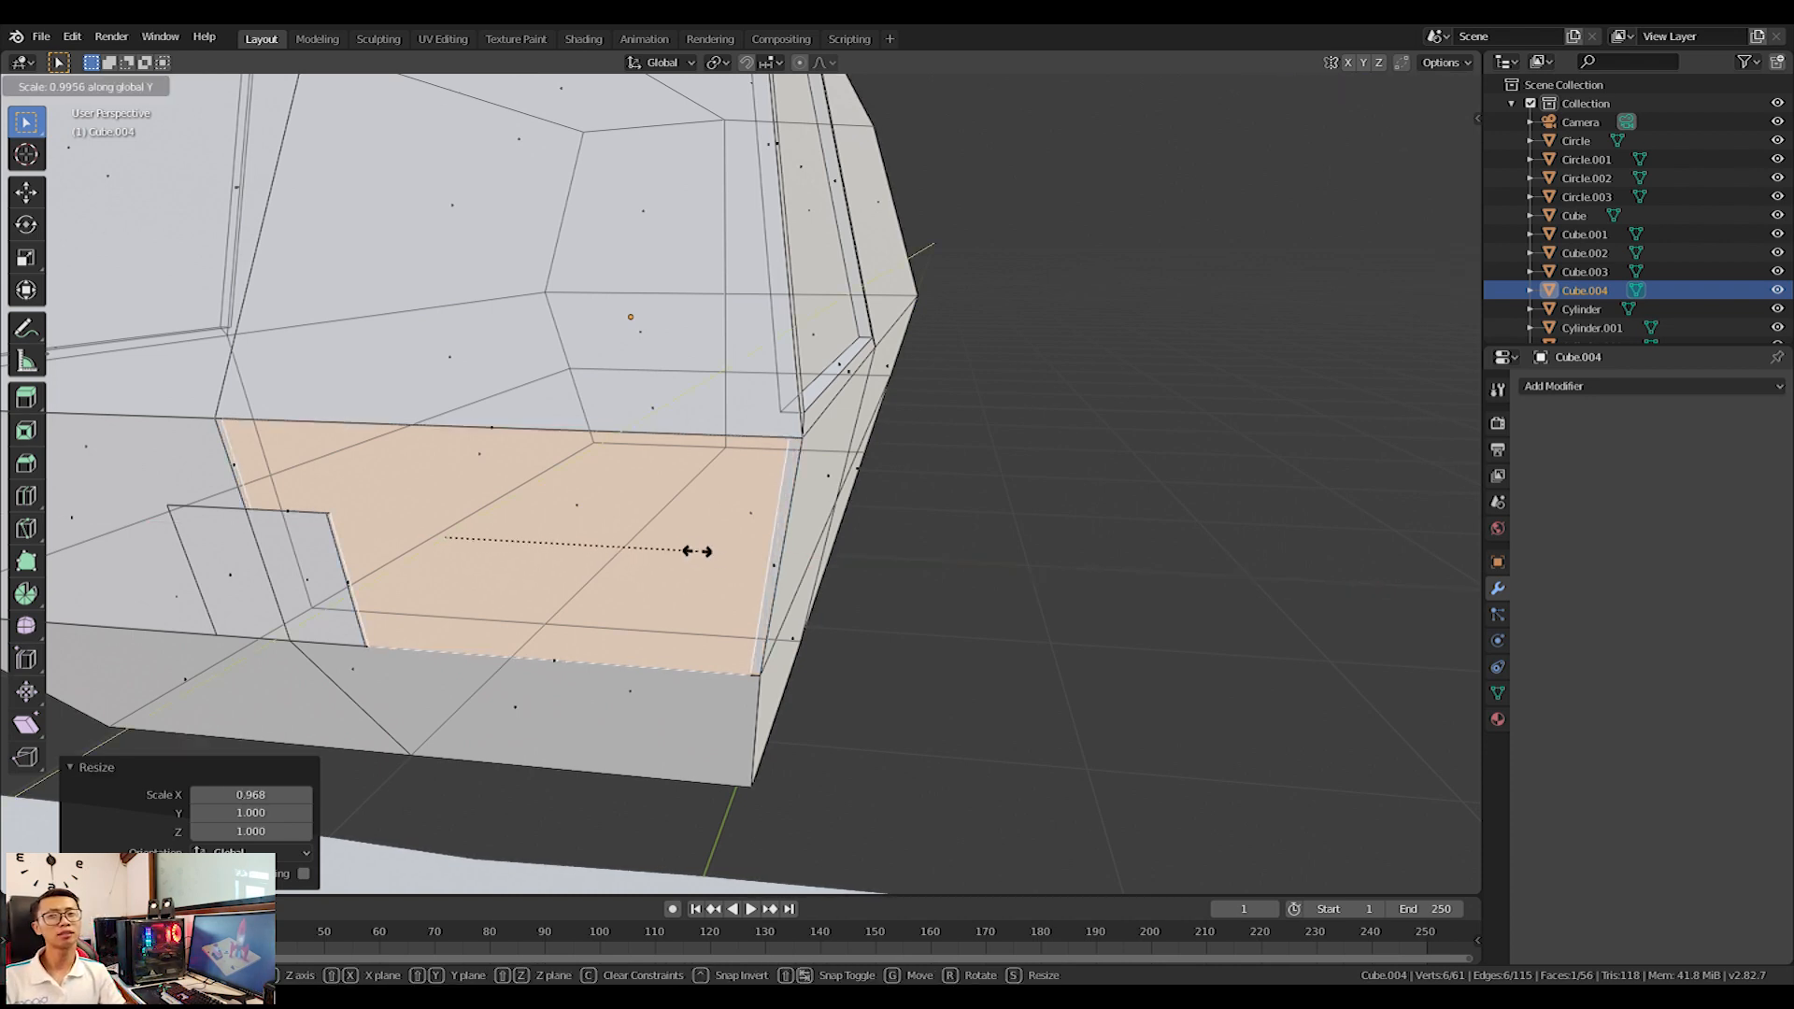
pyautogui.click(523, 539)
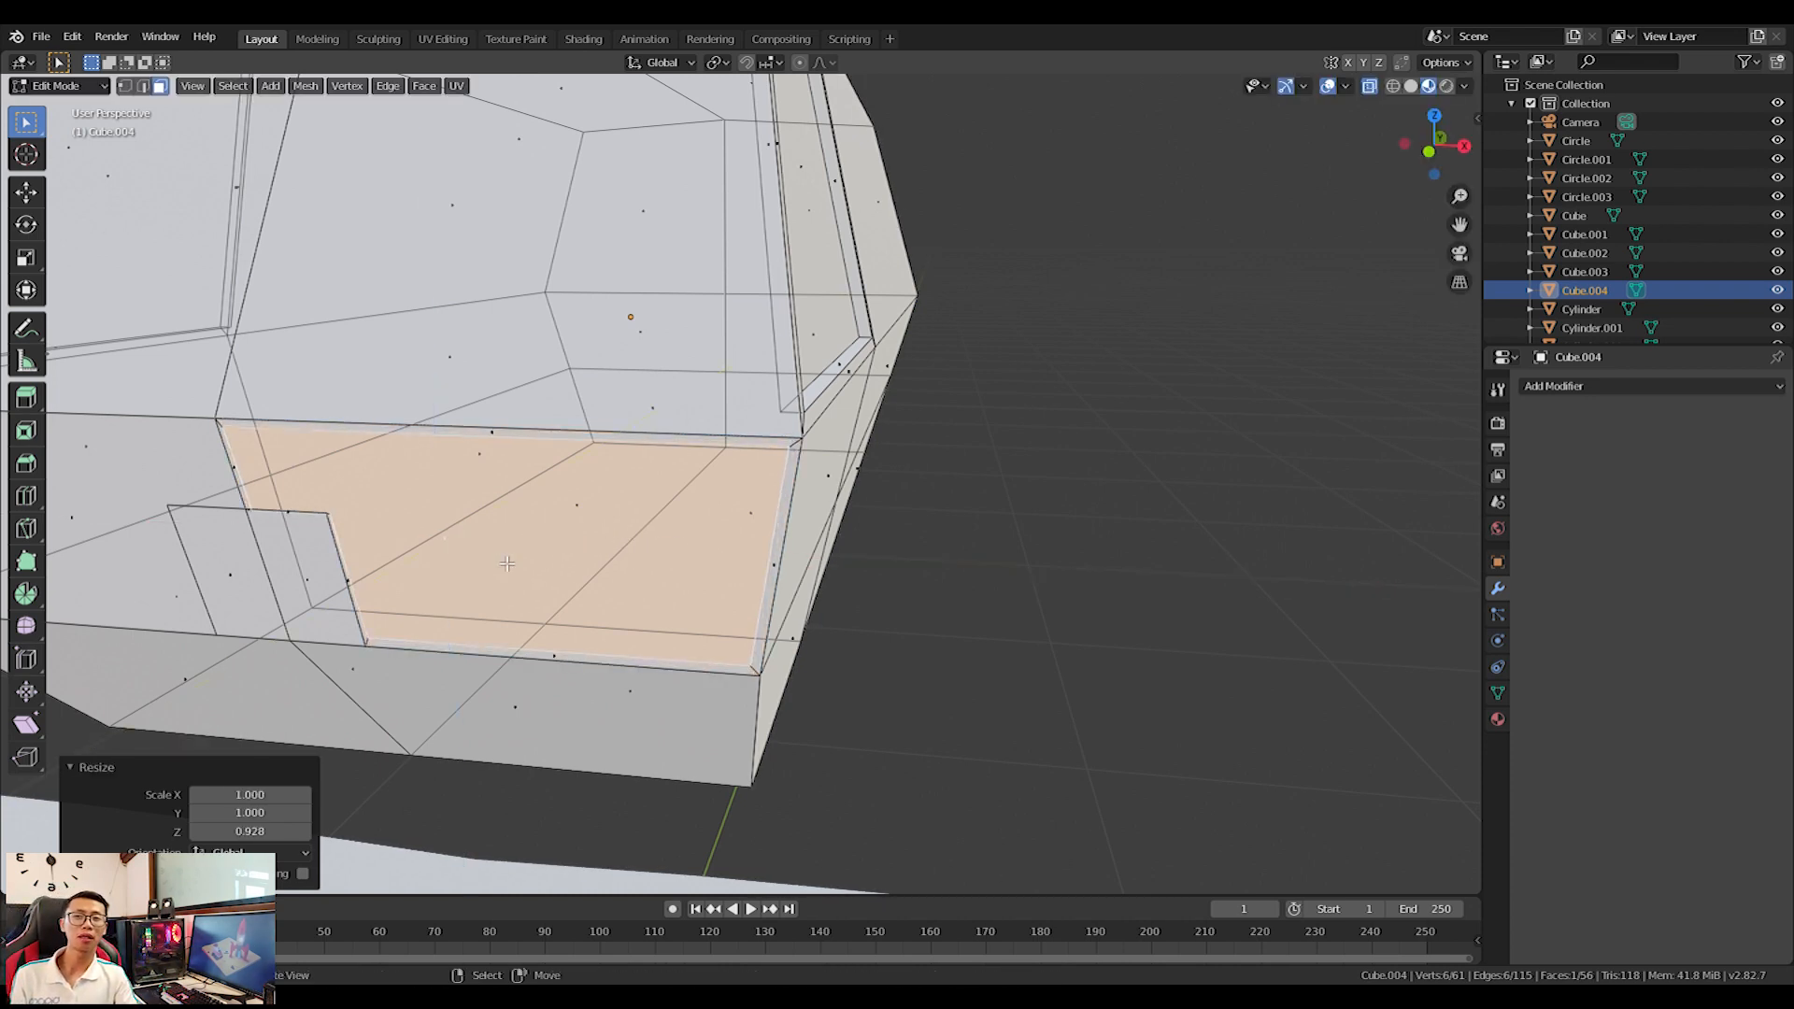
# Rotate the inset front face about 1° in the right side view to match the nose slope.
pyautogui.press('KP_3')
pyautogui.scroll(2, 468, 563)
pyautogui.keyDown('shift'); pyautogui.moveTo(439, 551); pyautogui.dragTo(940, 597, button='middle'); pyautogui.keyUp('shift')
pyautogui.scroll(1, 641, 464)
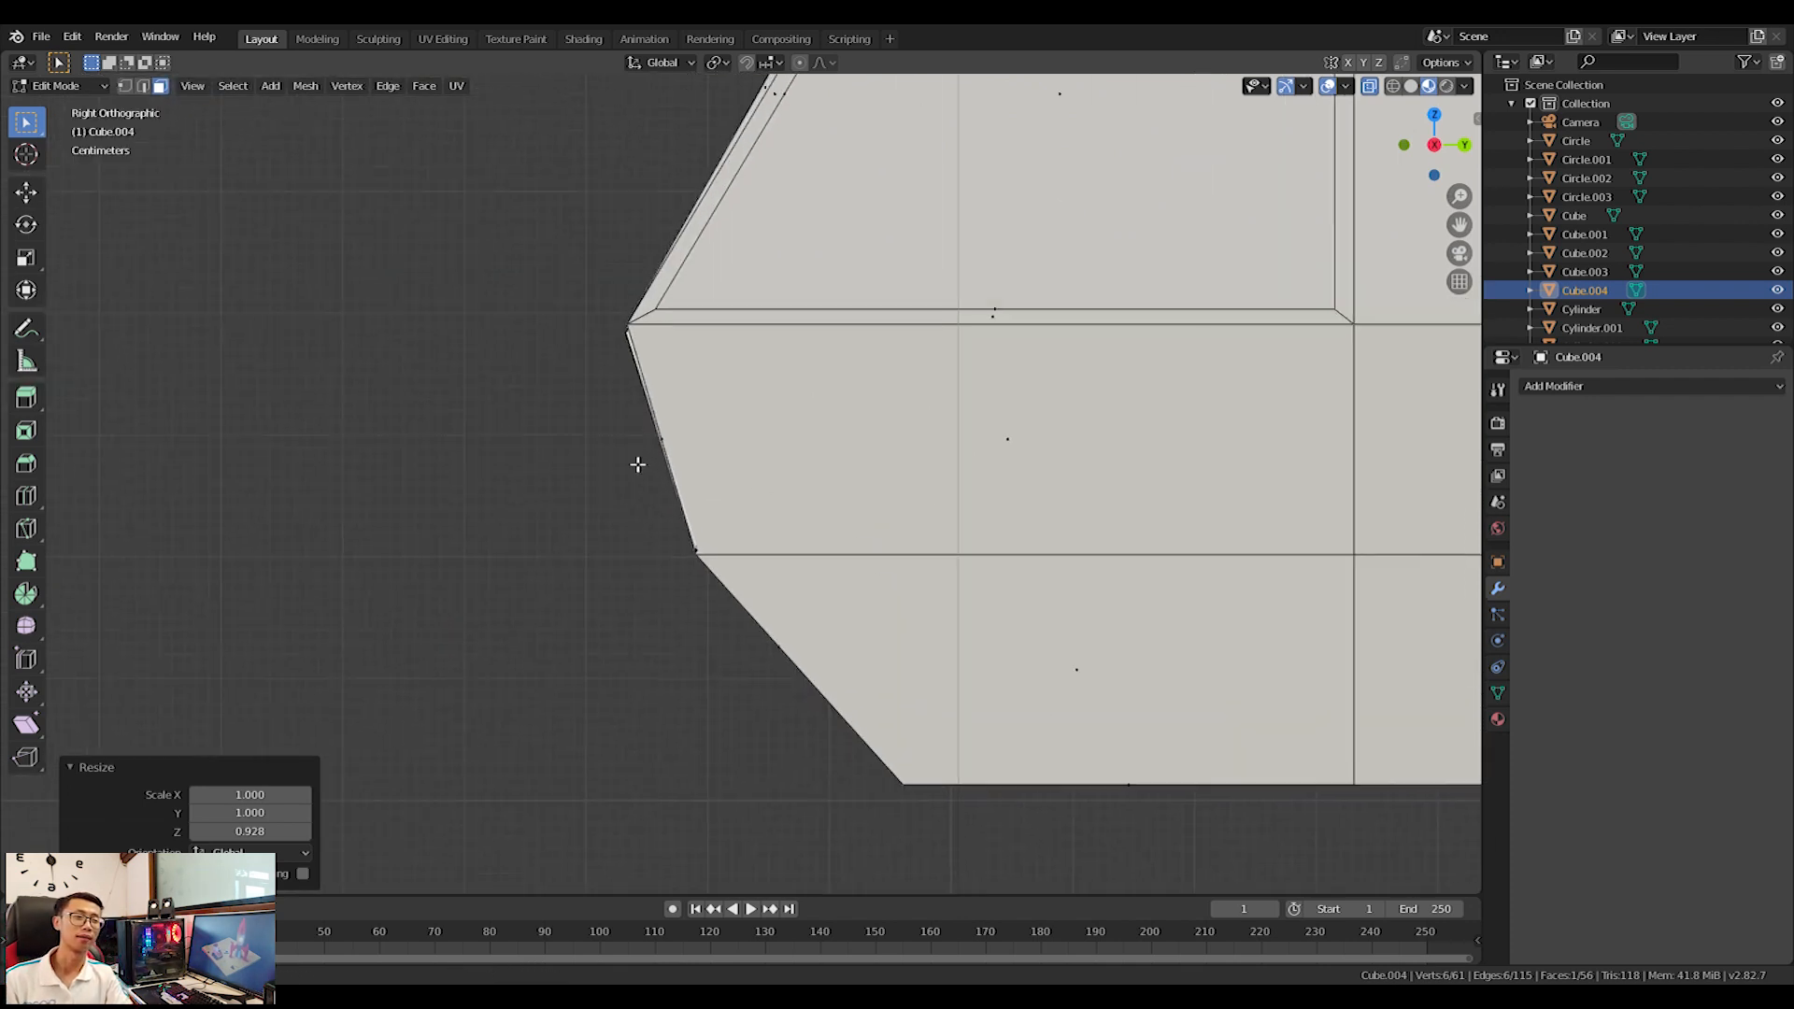
pyautogui.press('r')
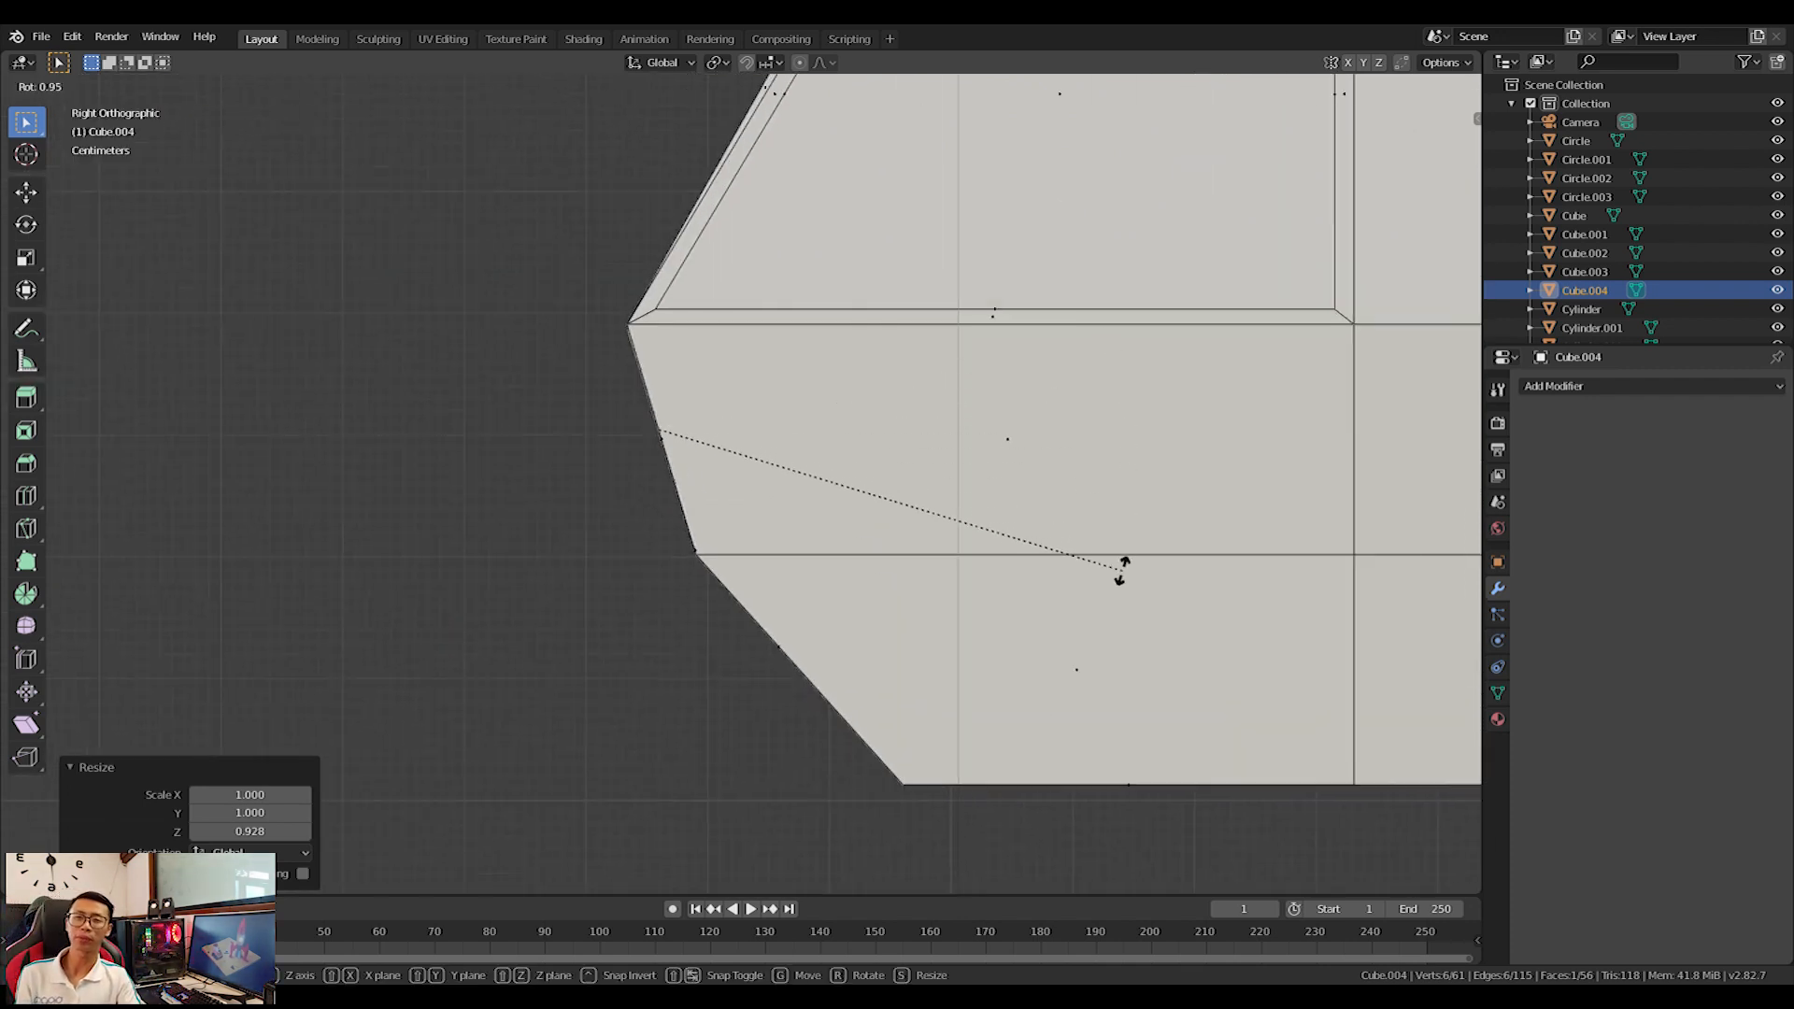
pyautogui.click(1122, 570)
# Try to extrude the inset front face -0.00794 m along its normal, and undo it.
pyautogui.press('g')
pyautogui.press('z')
pyautogui.press('z')
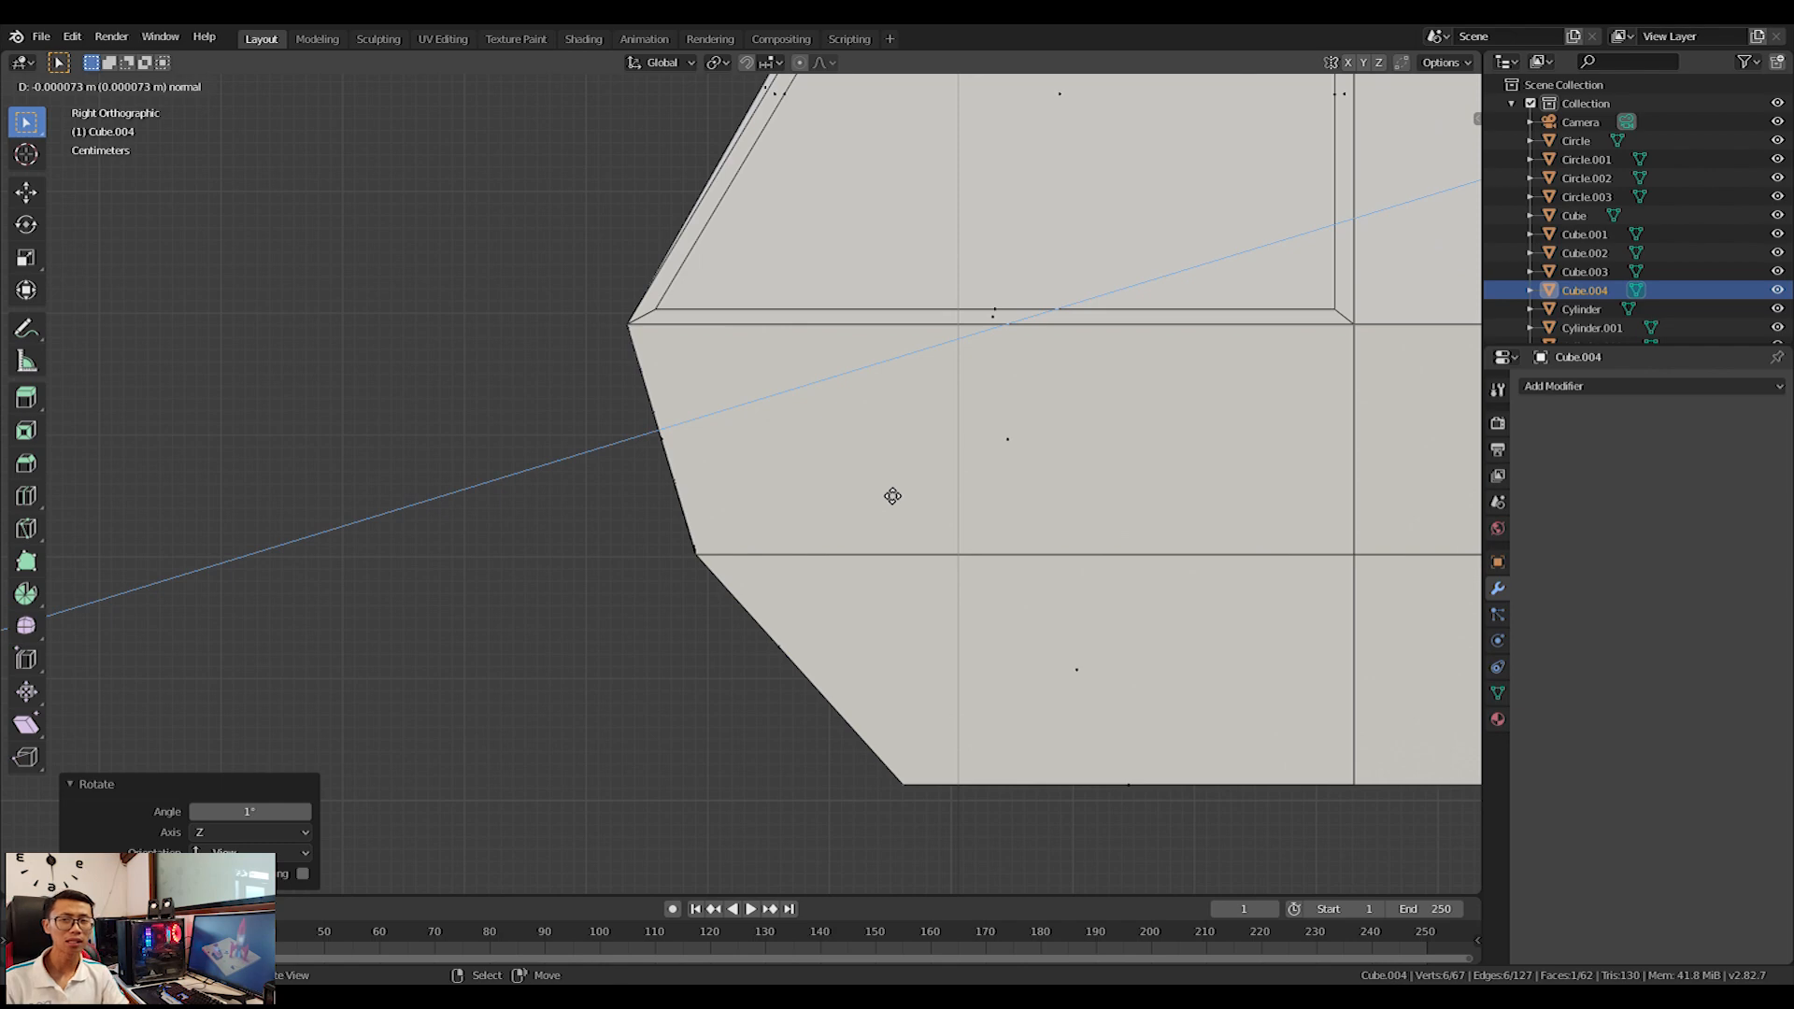
pyautogui.click(891, 492)
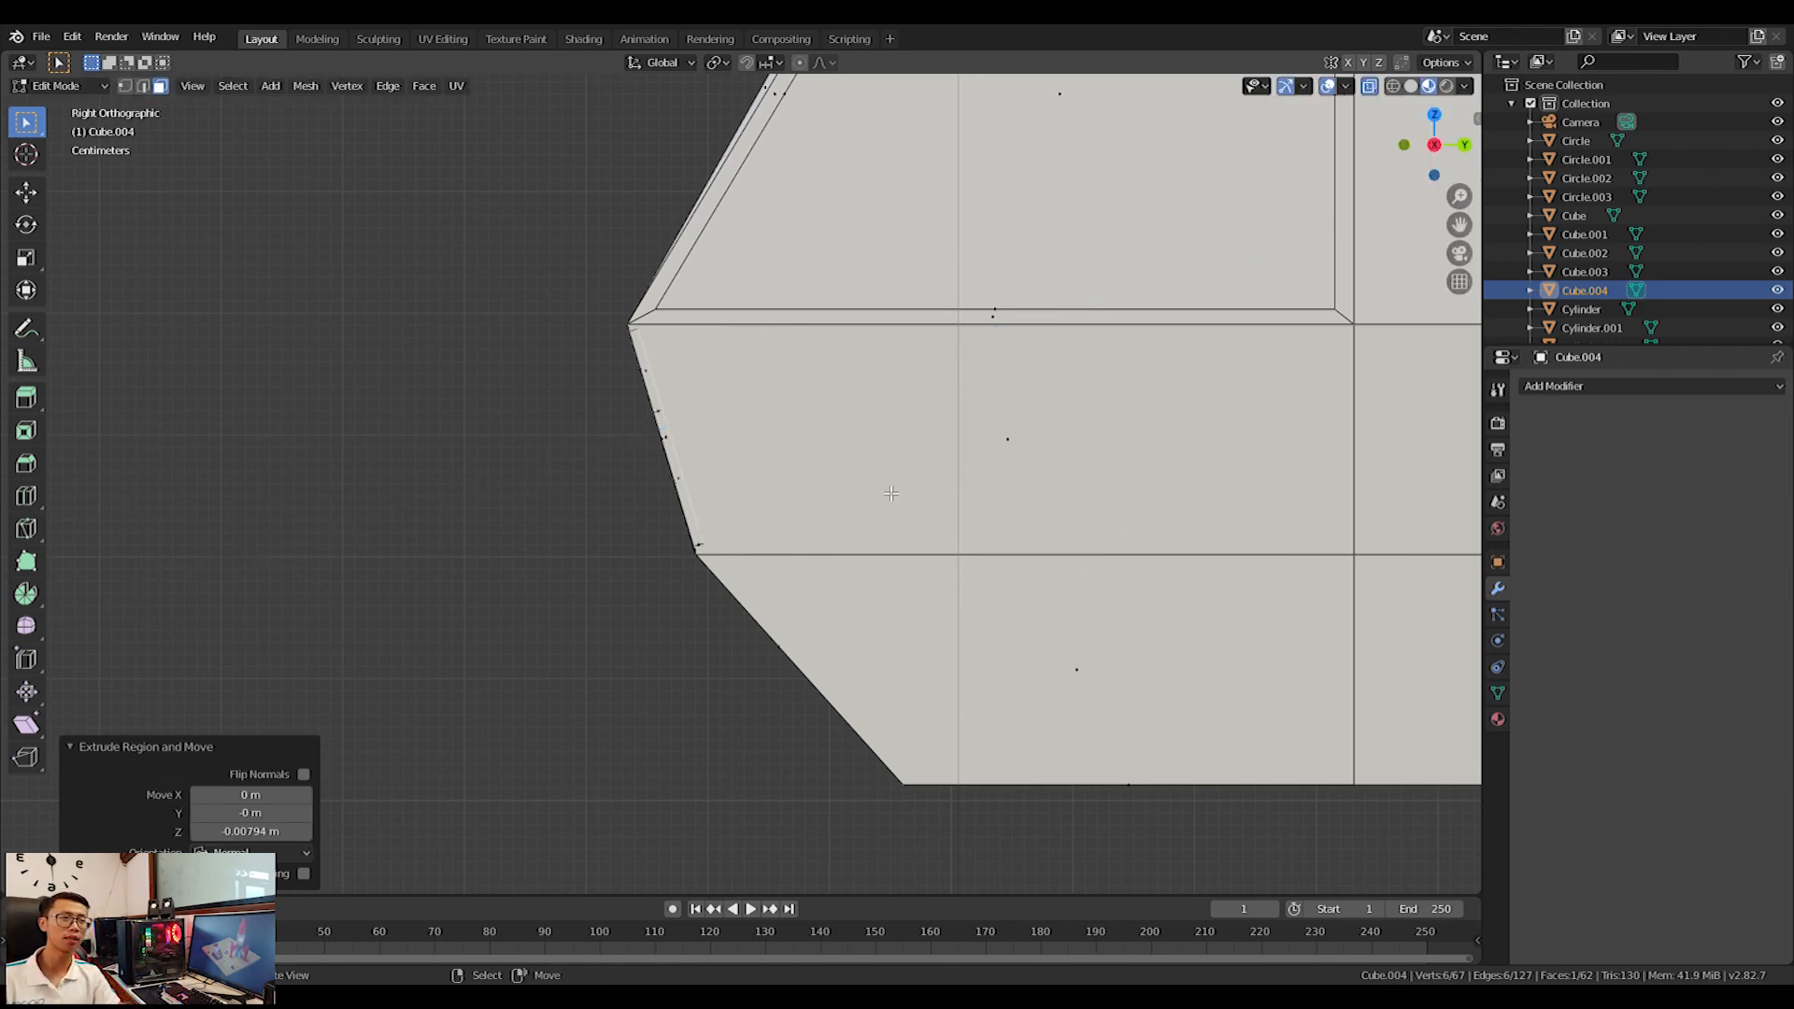
pyautogui.hotkey('ctrl', 'z')
# Extrude the inset front face inward about 0.02 m along its normal.
pyautogui.moveTo(891, 492); pyautogui.dragTo(909, 513, button='middle')
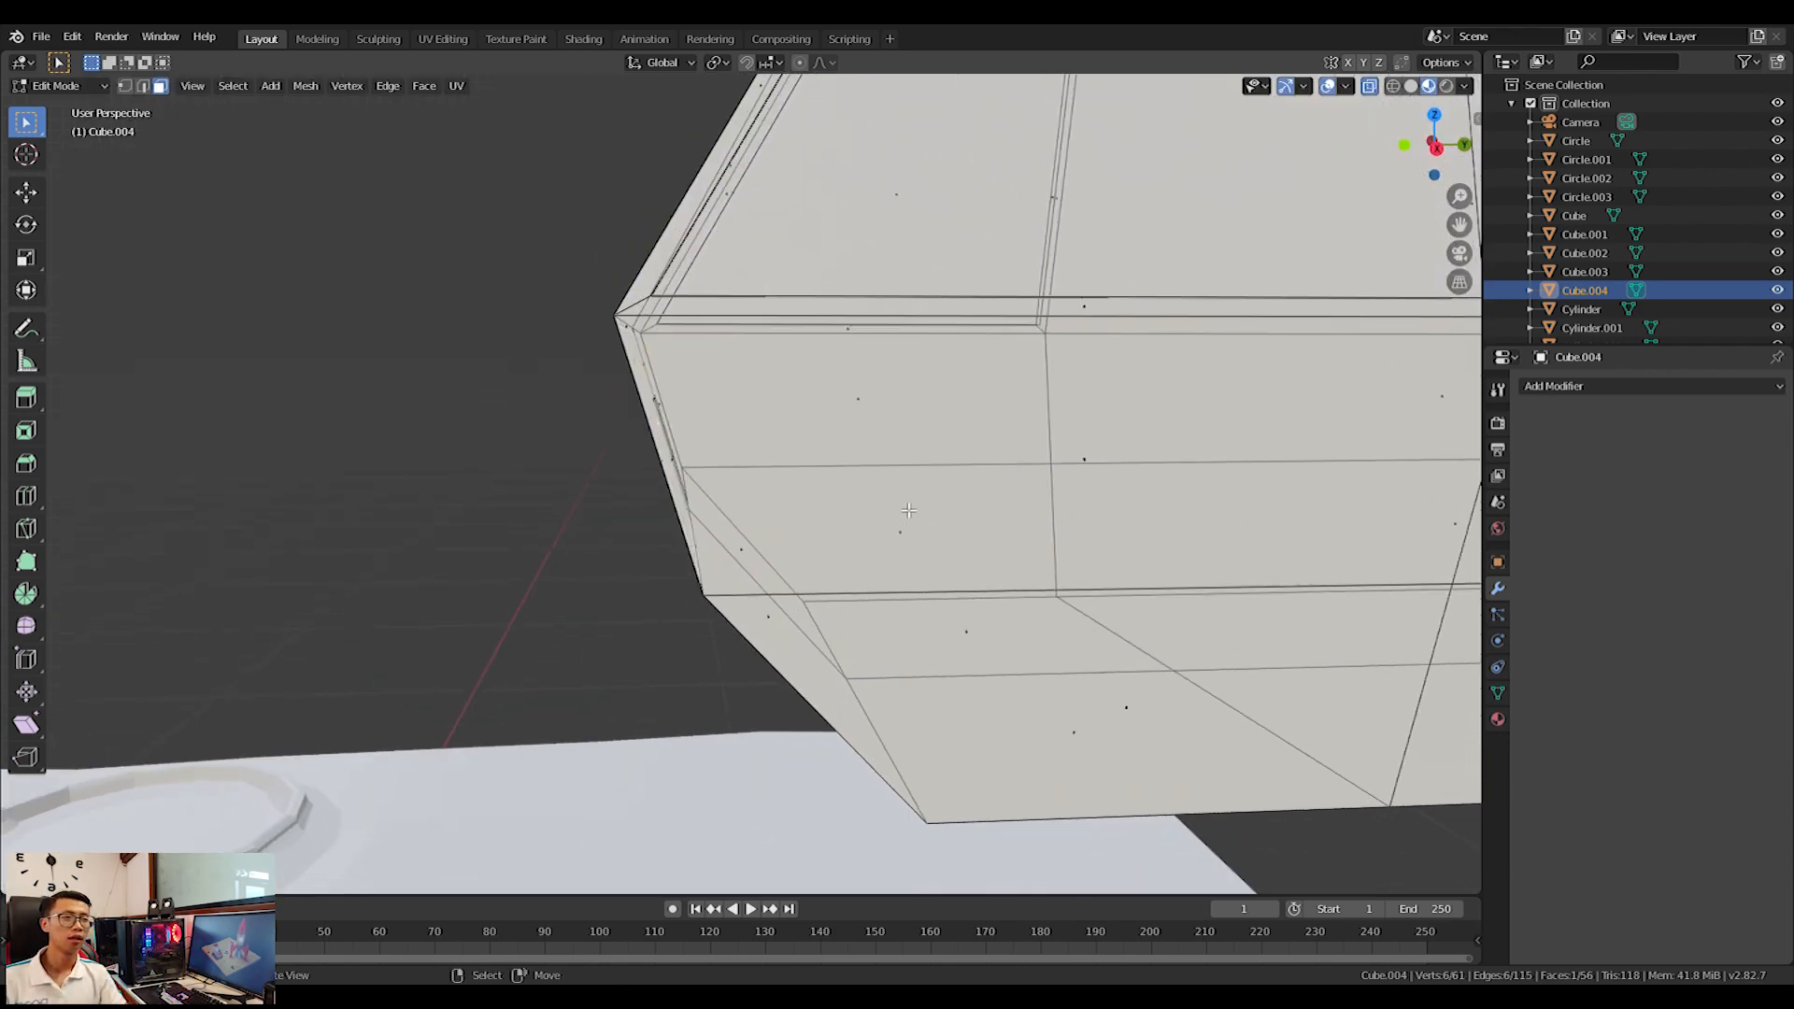
pyautogui.press('KP_1')
pyautogui.press('KP_3')
pyautogui.press('e')
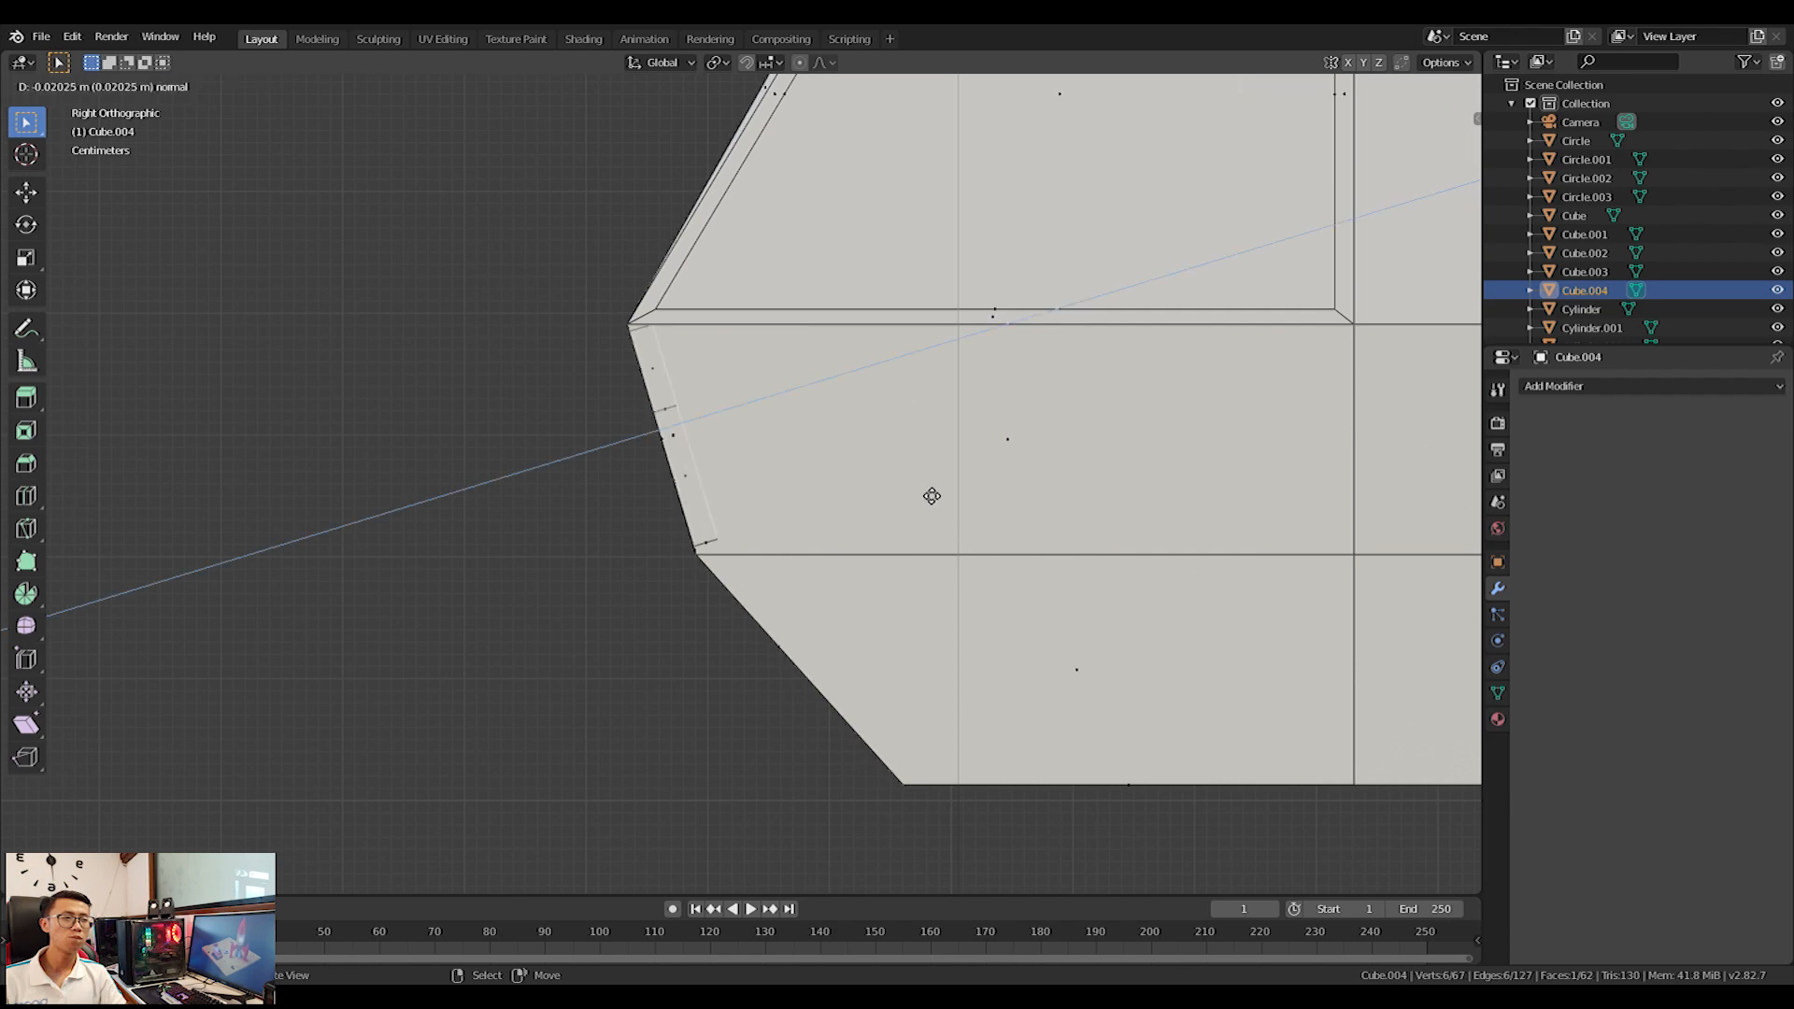
pyautogui.click(936, 493)
# Select the two large upper front faces of the vehicle body and extrude them in place.
pyautogui.moveTo(936, 494); pyautogui.dragTo(702, 401, button='middle')
pyautogui.scroll(-2, 807, 420)
pyautogui.click(792, 374)
pyautogui.click(744, 358)
pyautogui.keyDown('shift'); pyautogui.click(569, 315); pyautogui.keyUp('shift')
pyautogui.moveTo(568, 316); pyautogui.dragTo(645, 286, button='middle')
pyautogui.press('KP_1')
pyautogui.scroll(1, 1003, 240)
pyautogui.press('e')
pyautogui.rightClick(1001, 360)
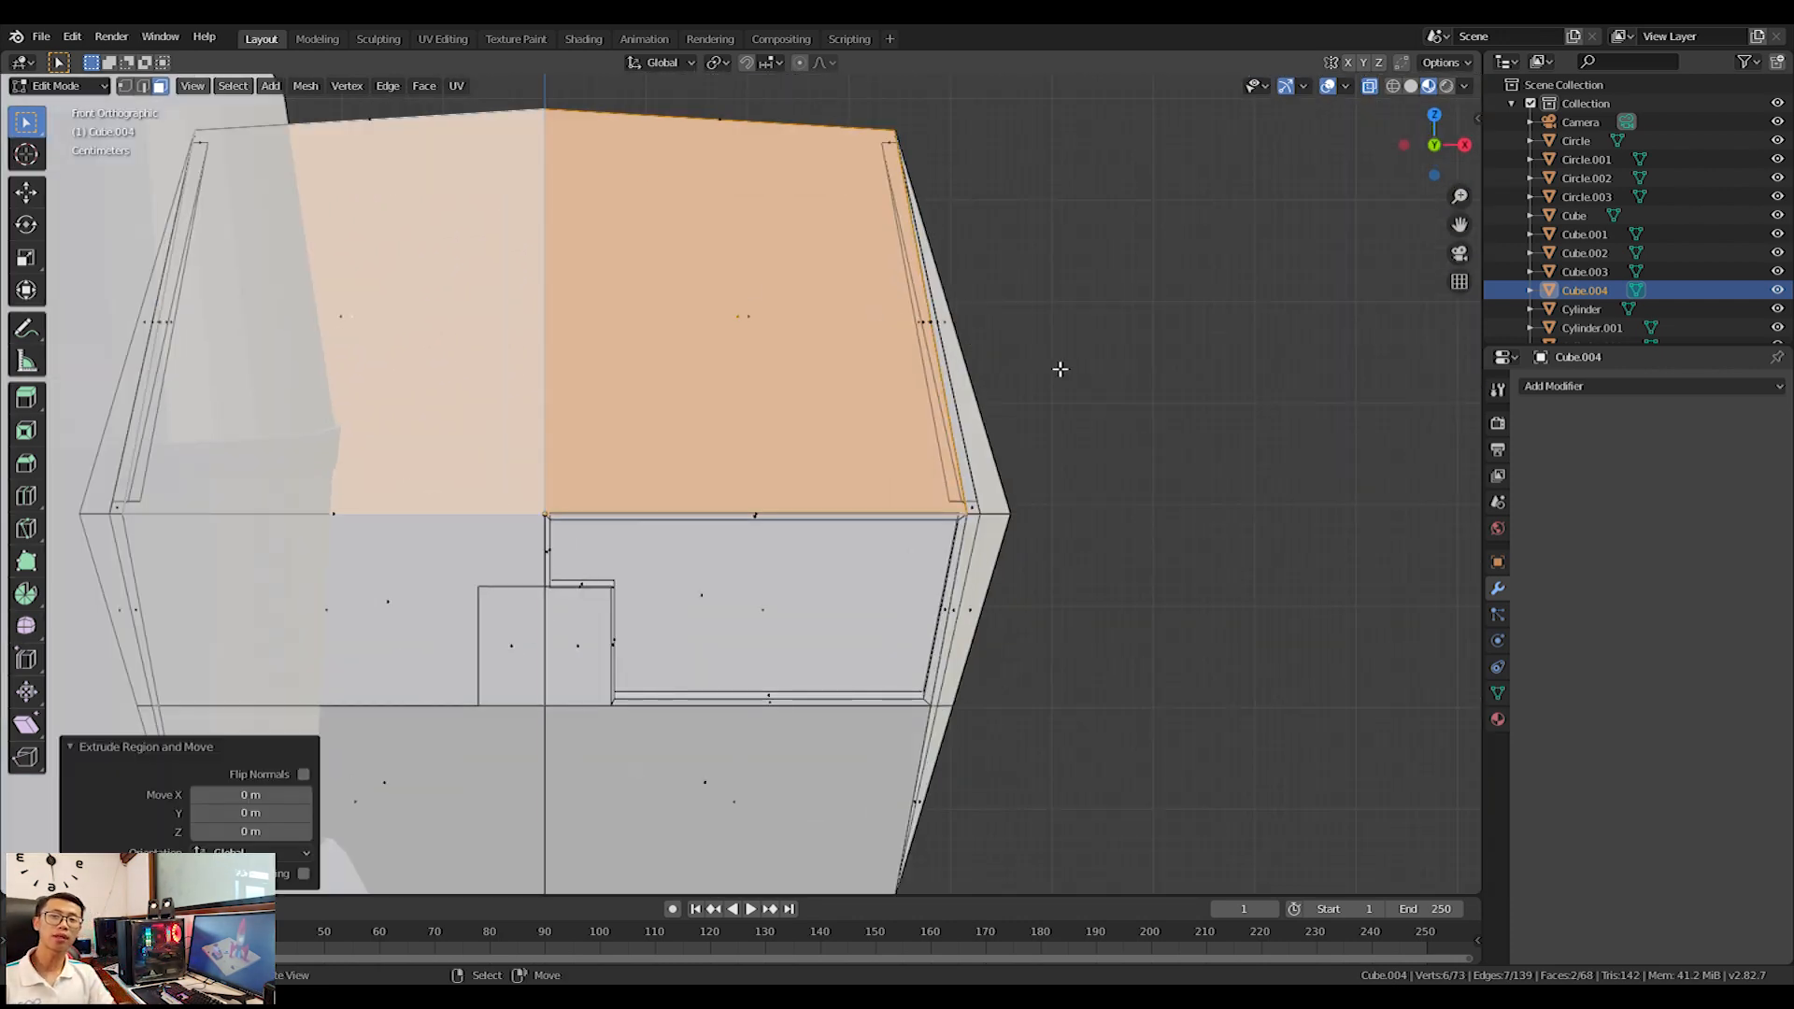
# Scale the extruded upper front faces down slightly along X and to 0.938 along Z.
pyautogui.press('s')
pyautogui.press('x')
pyautogui.click(904, 352)
pyautogui.press('s')
pyautogui.press('z')
pyautogui.click(689, 292)
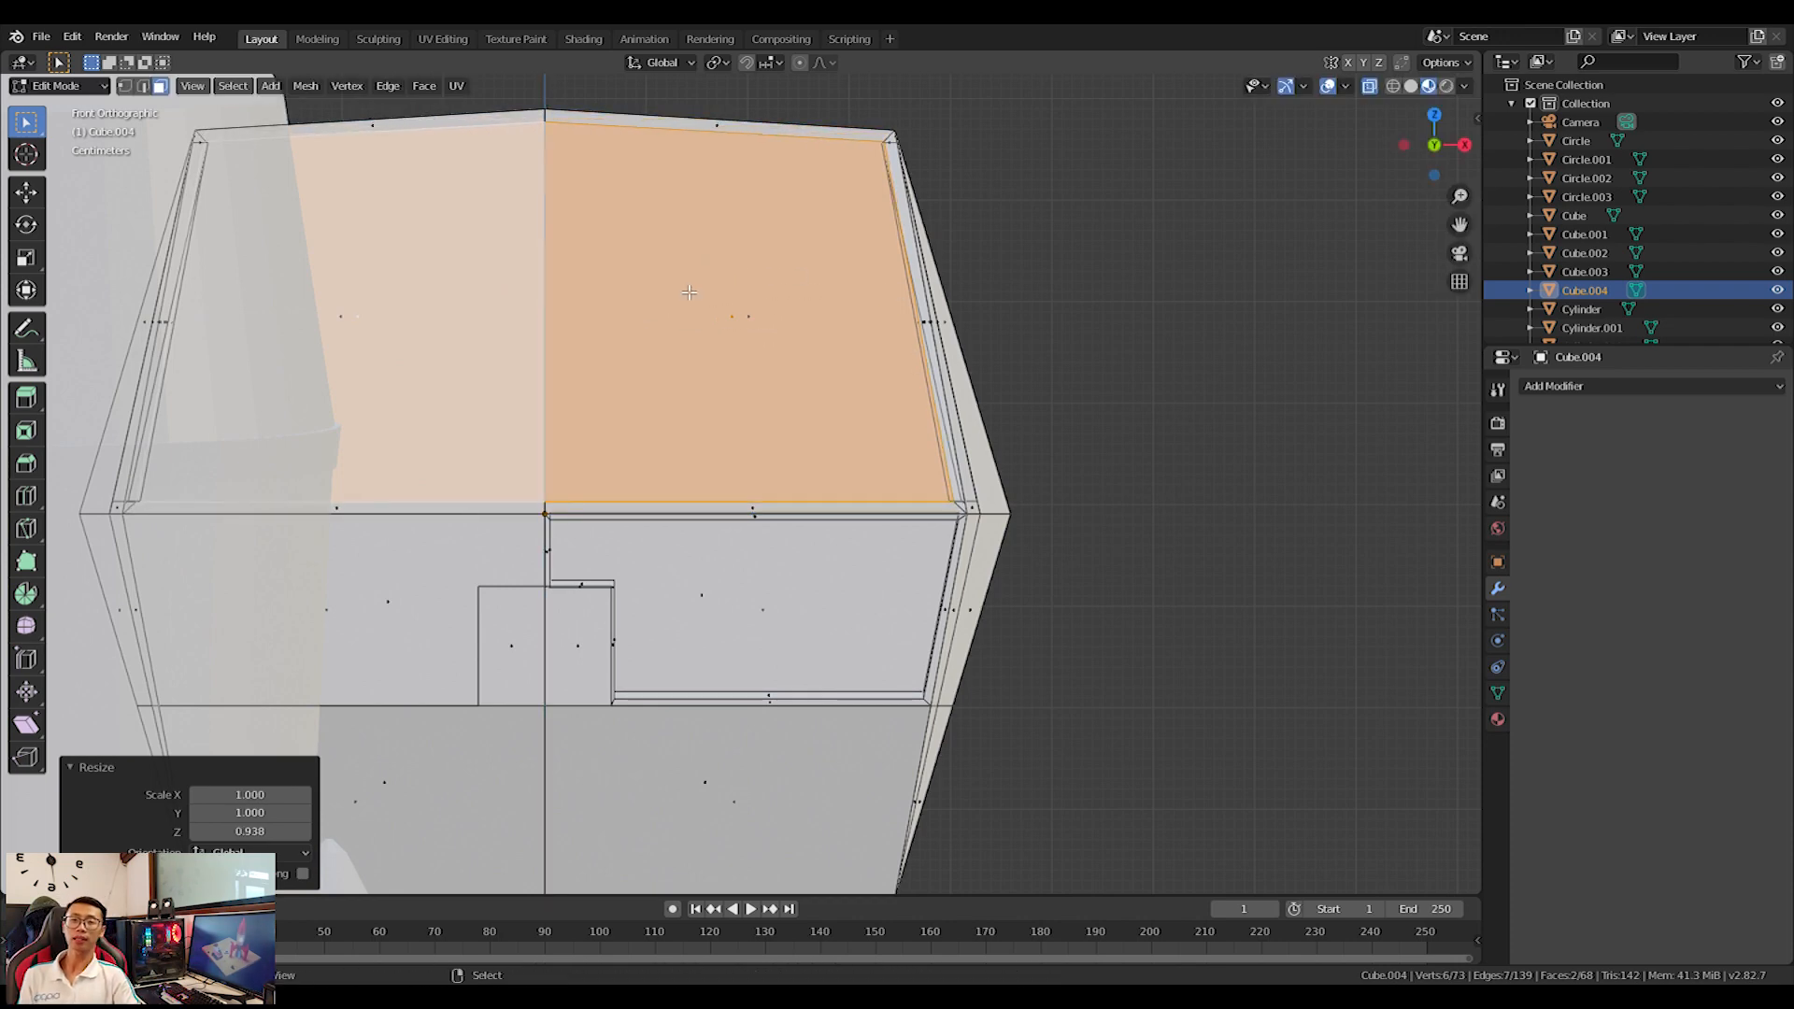
# Rotate the inset upper front faces about -1.74° in the right side view to match the windshield slope.
pyautogui.press('KP_3')
pyautogui.scroll(2, 952, 277)
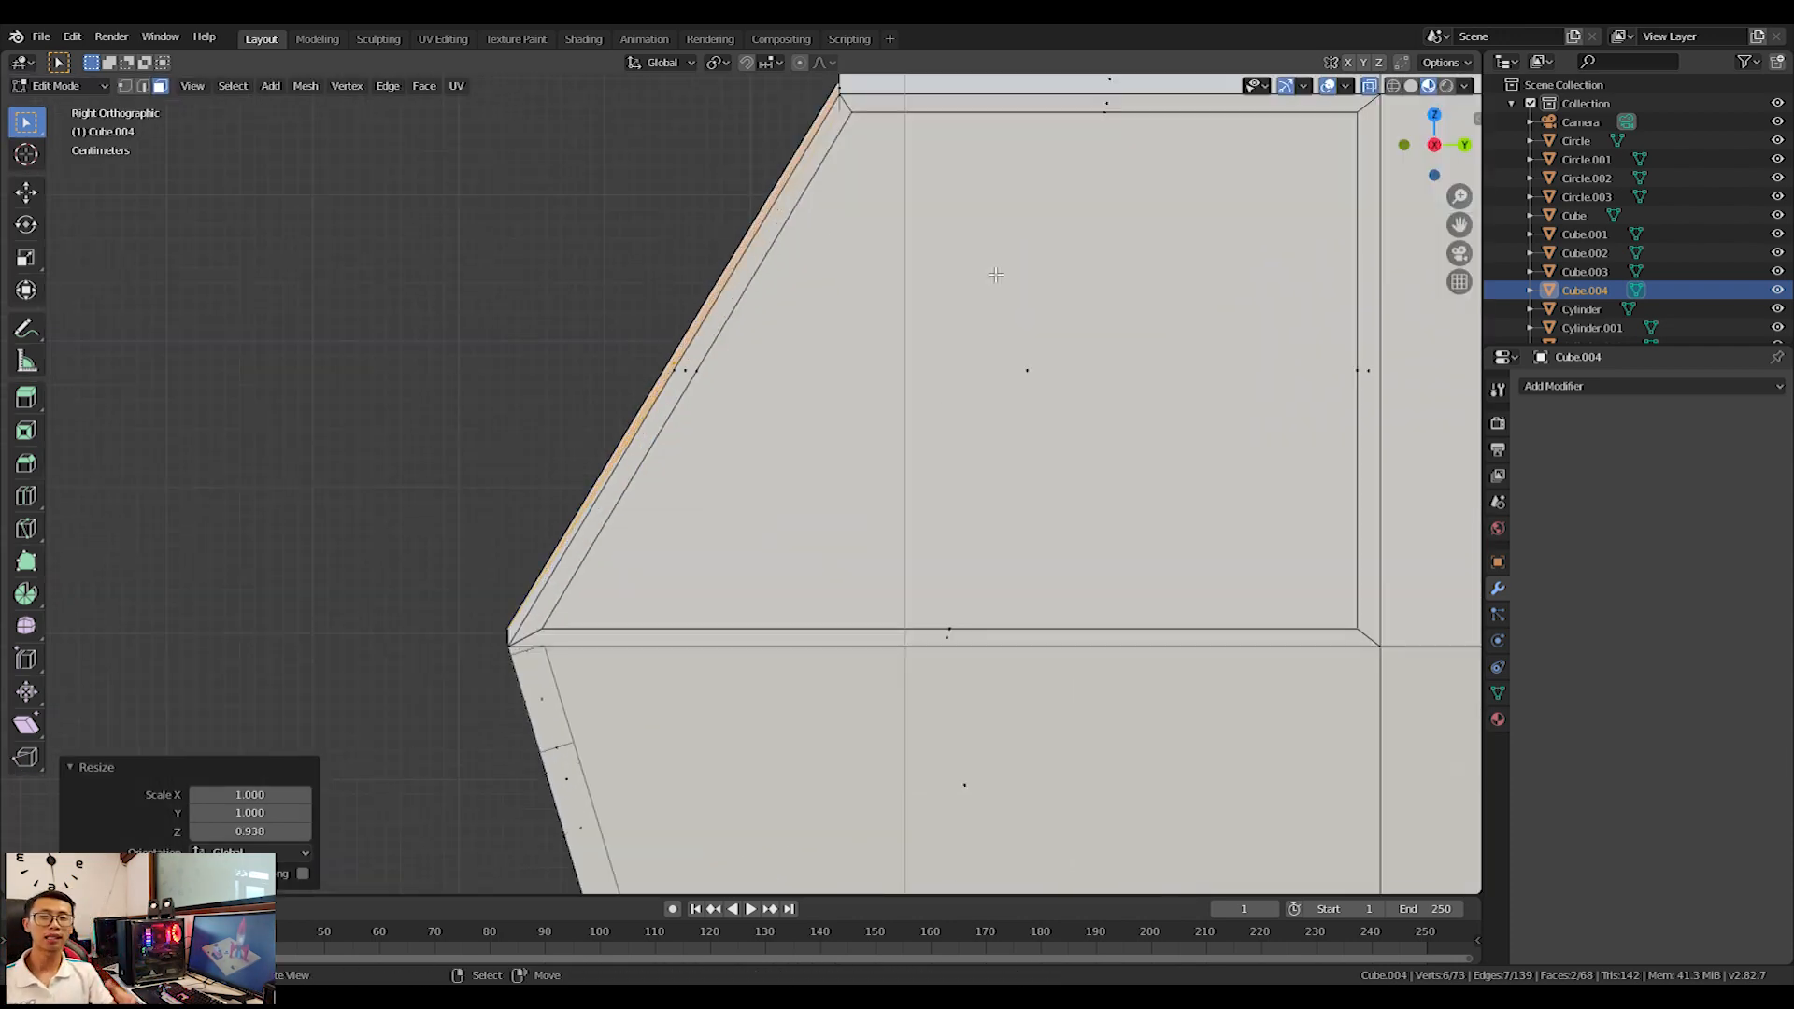
pyautogui.press('r')
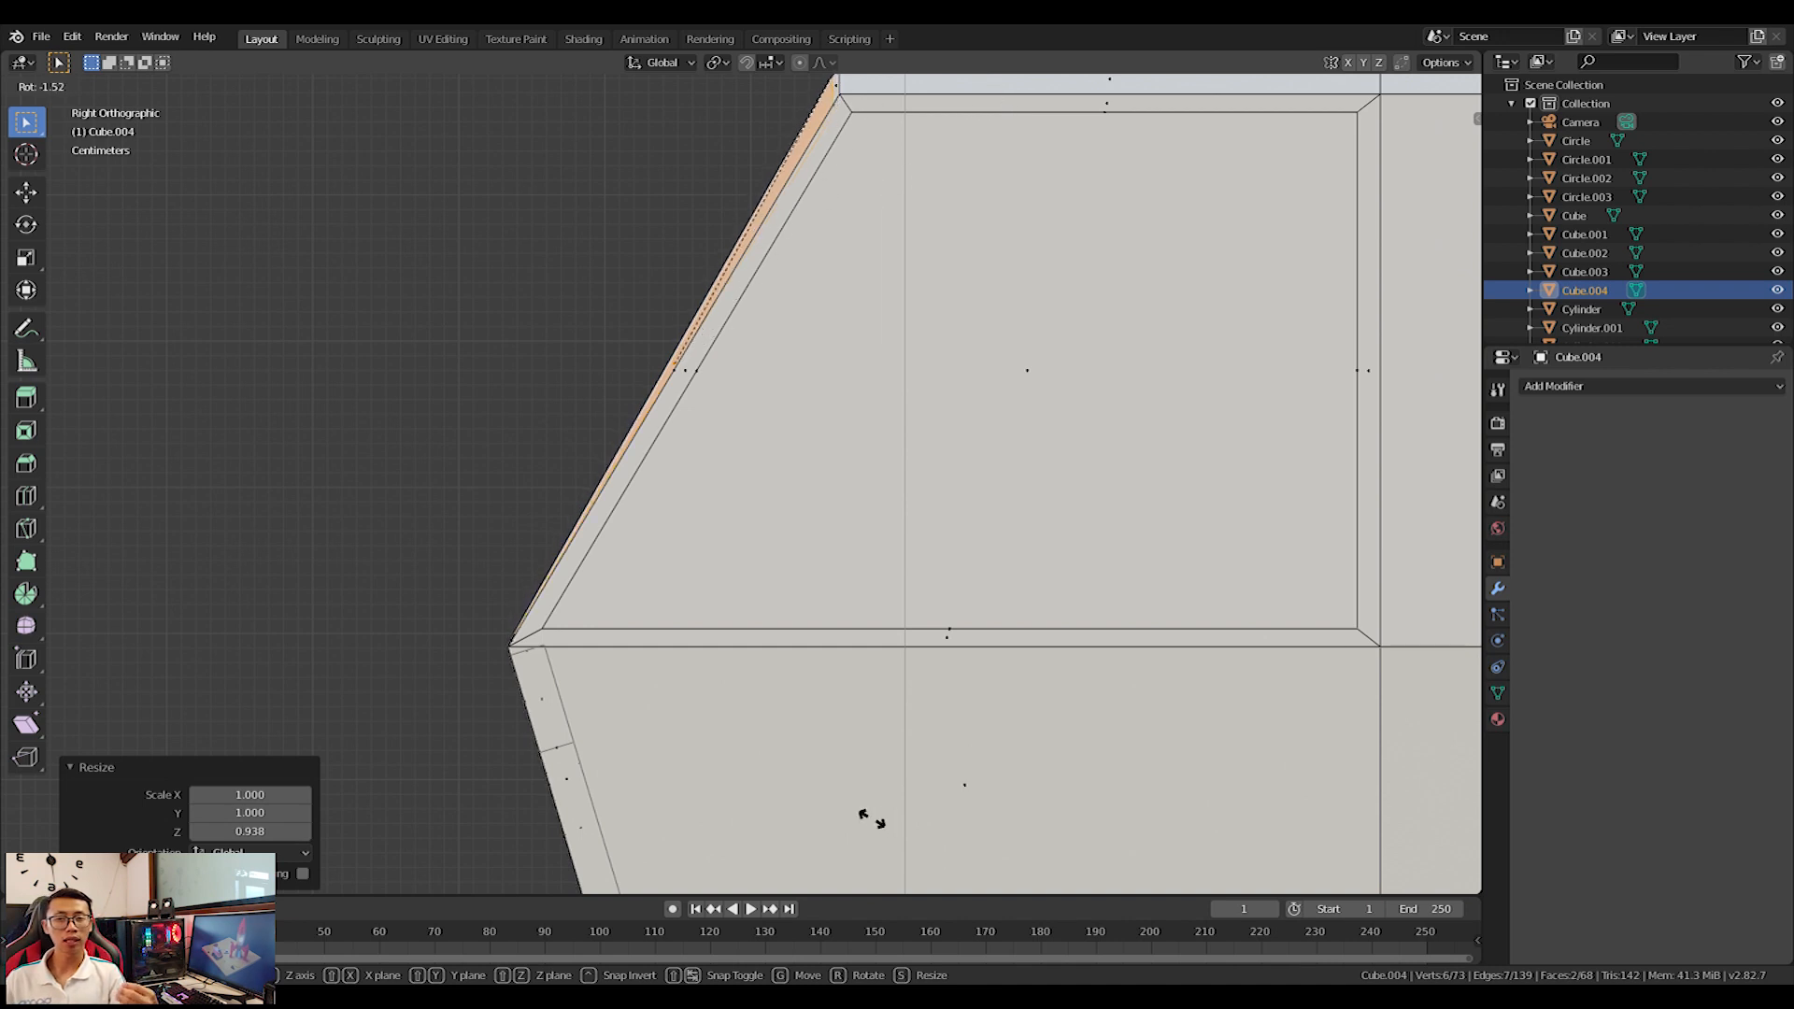
pyautogui.click(838, 797)
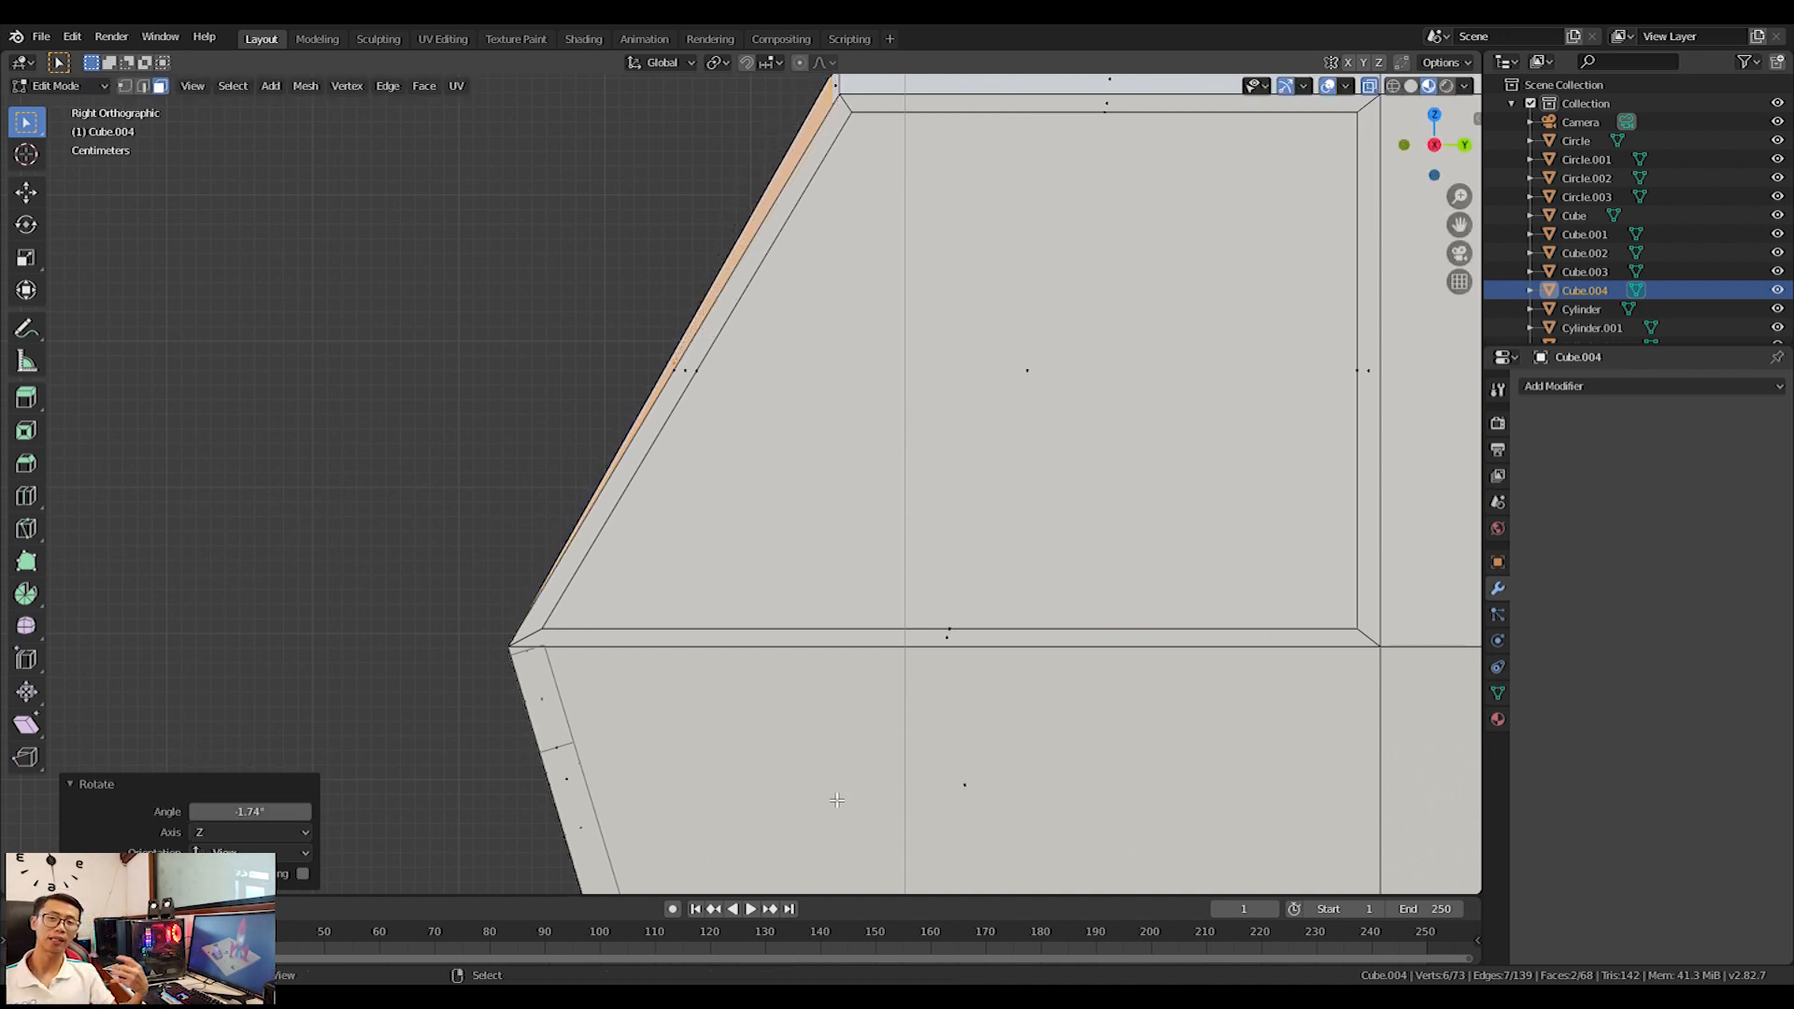
# Extrude the inset upper front faces inward about 0.0198 m along their normal.
pyautogui.keyDown('shift'); pyautogui.moveTo(926, 363); pyautogui.dragTo(927, 467, button='middle'); pyautogui.keyUp('shift')
pyautogui.press('e')
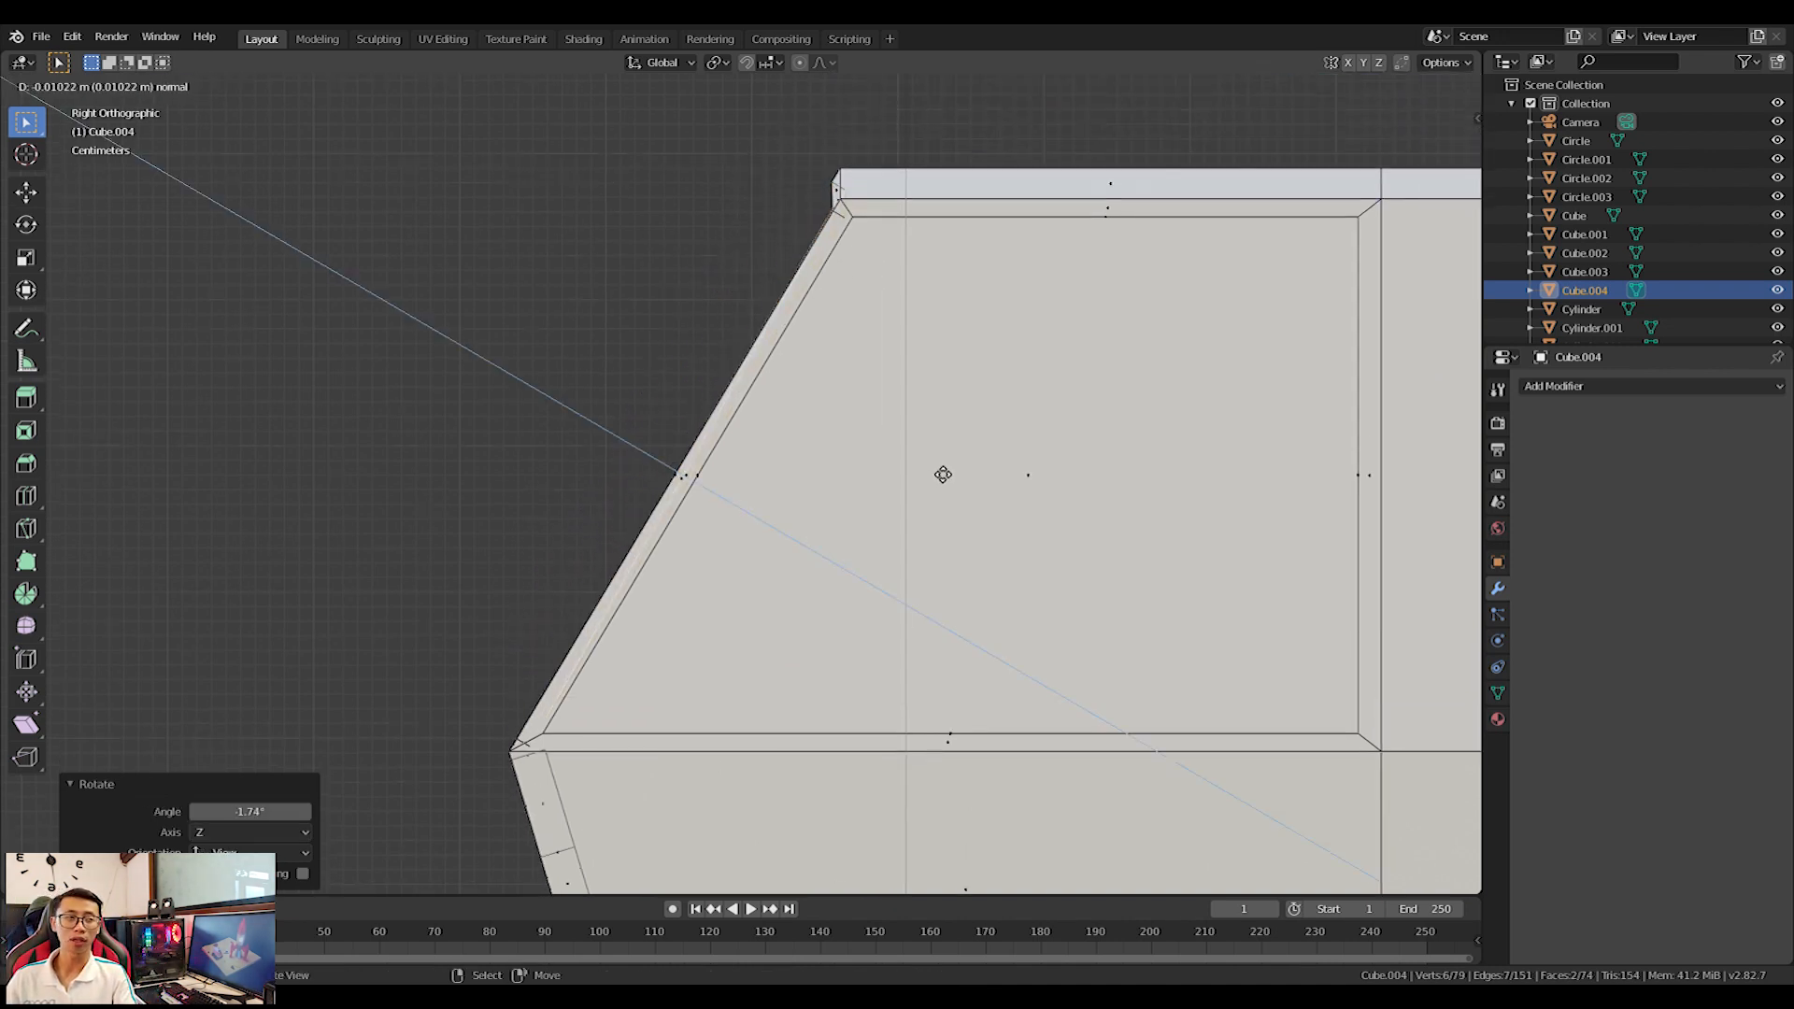
pyautogui.click(954, 484)
pyautogui.moveTo(954, 483); pyautogui.dragTo(1014, 495, button='middle')
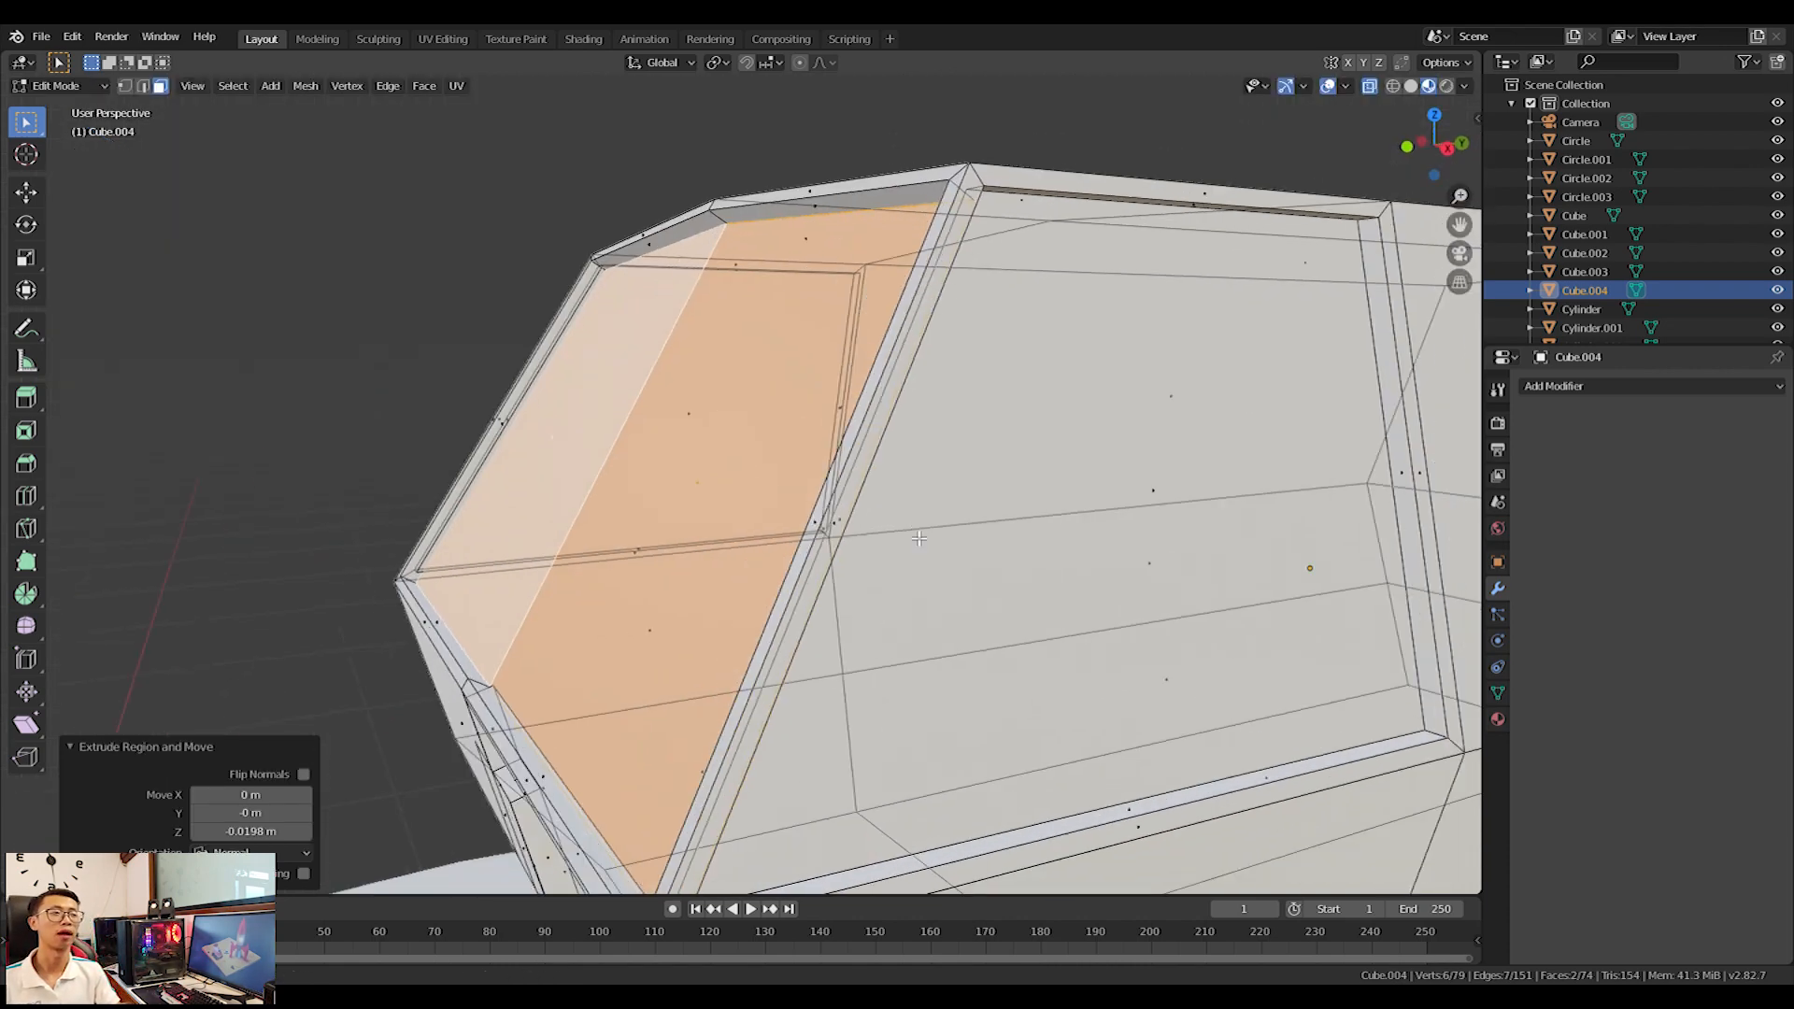
pyautogui.scroll(-2, 919, 541)
pyautogui.press('Tab')
pyautogui.moveTo(922, 591)
pyautogui.mouseDown(button='middle')
pyautogui.moveTo(874, 614)
pyautogui.moveTo(940, 587)
pyautogui.moveTo(897, 597)
pyautogui.mouseUp(button='middle')
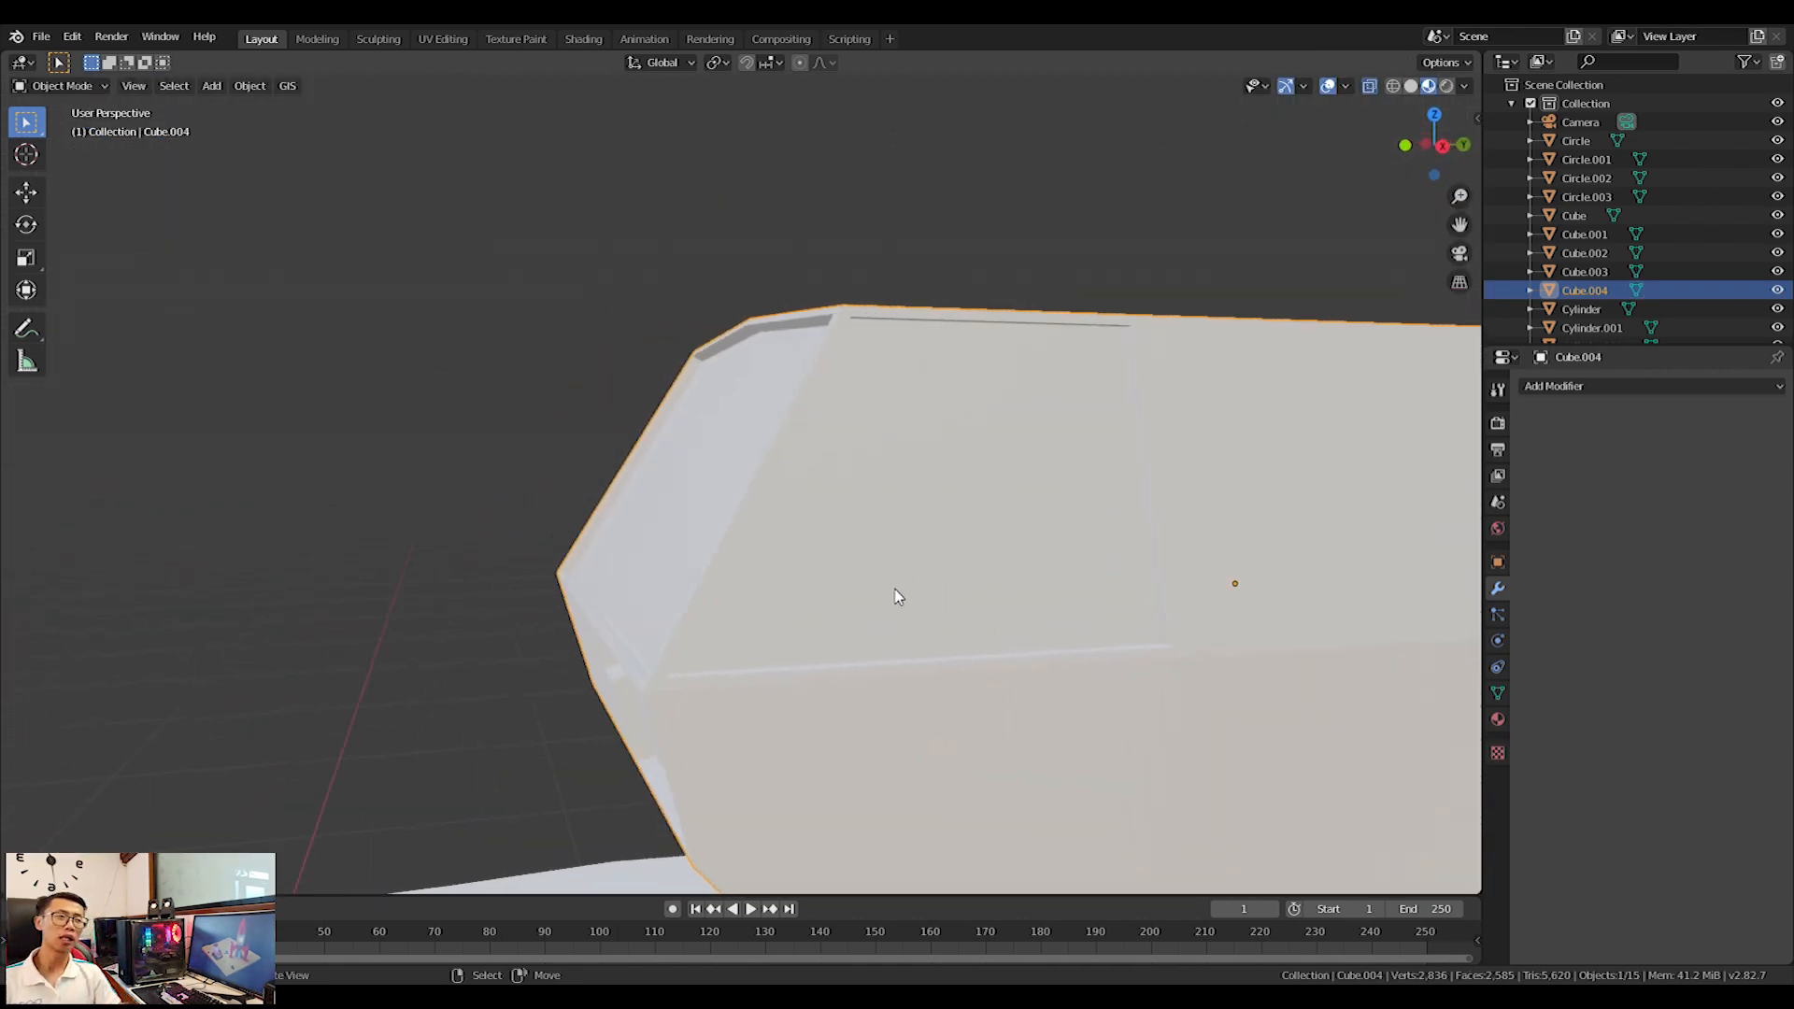
# Move the recessed upper front faces slightly in the right side view.
pyautogui.press('KP_3')
pyautogui.press('Tab')
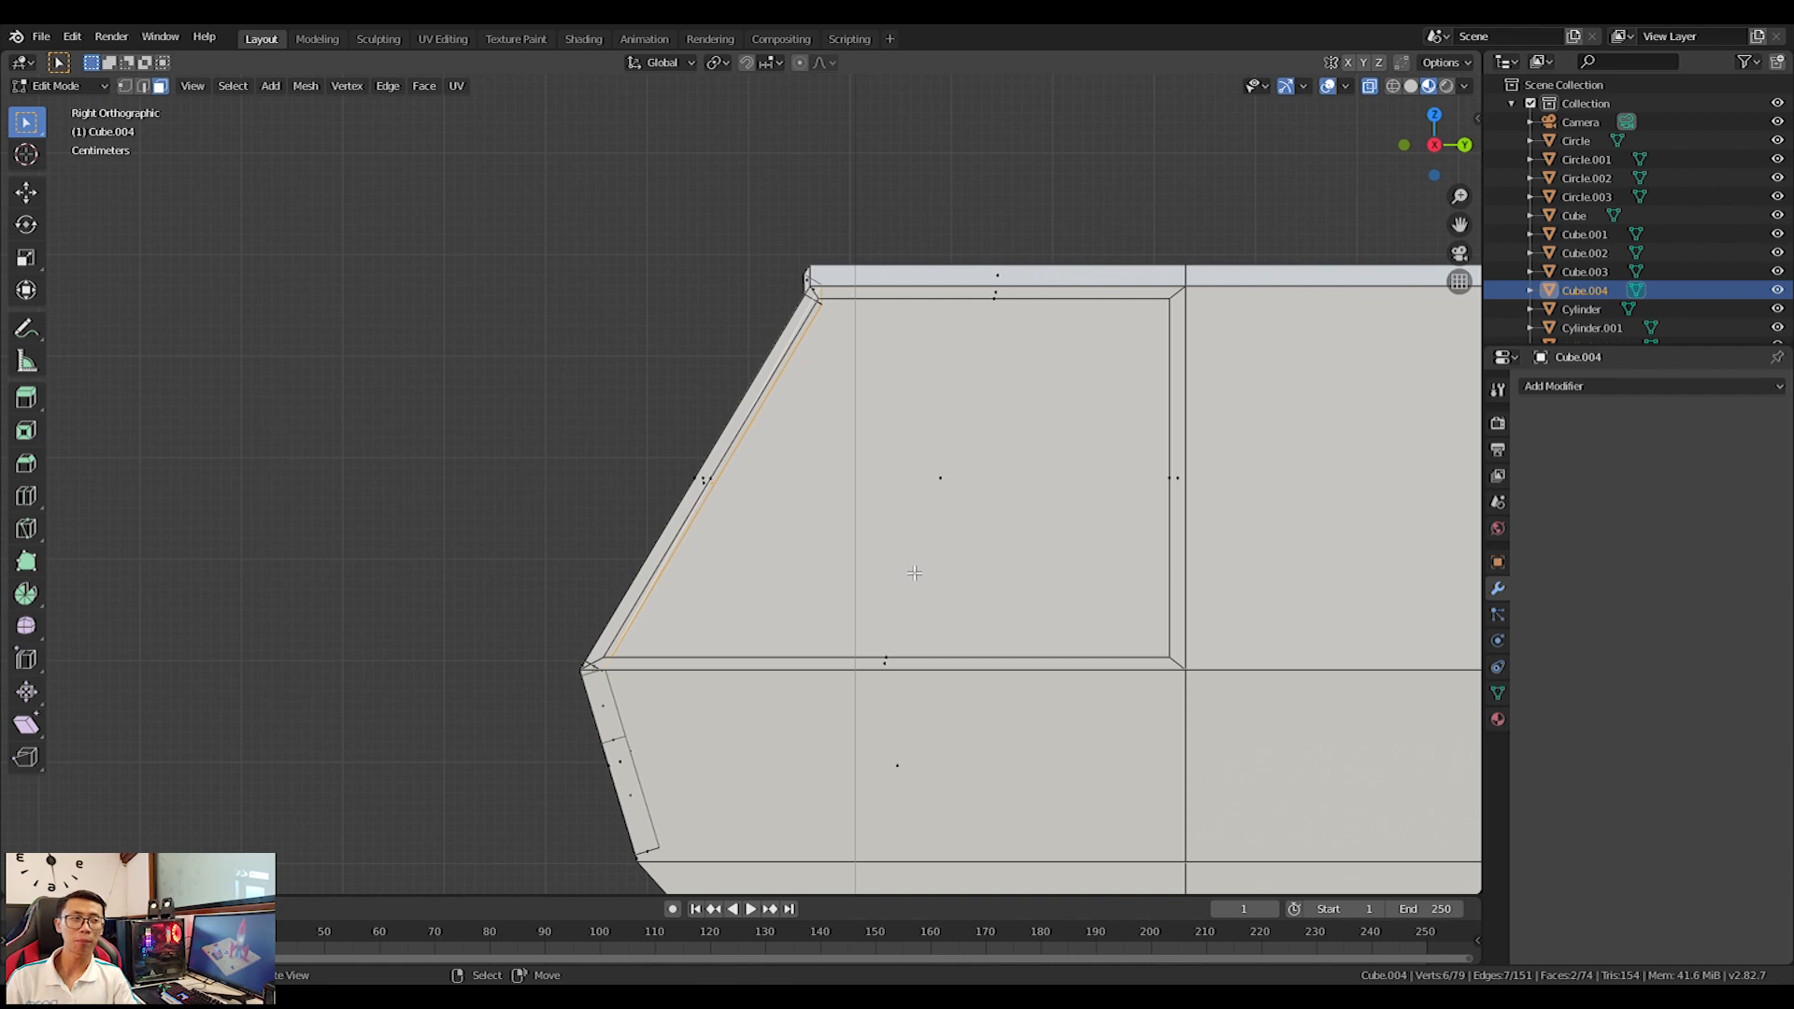
pyautogui.press('g')
pyautogui.click(906, 559)
pyautogui.press('Tab')
pyautogui.scroll(-3, 844, 570)
# Examine the front recesses from the nose side, comparing the shaded body with its mesh edges.
pyautogui.moveTo(757, 581); pyautogui.dragTo(753, 715, button='middle')
pyautogui.scroll(3, 557, 651)
pyautogui.press('Tab')
pyautogui.moveTo(523, 734); pyautogui.dragTo(680, 613, button='middle')
pyautogui.scroll(3, 524, 712)
pyautogui.scroll(-2, 539, 681)
pyautogui.scroll(2, 548, 684)
pyautogui.press('Tab')
pyautogui.press('Tab')
pyautogui.scroll(2, 654, 613)
pyautogui.press('Tab')
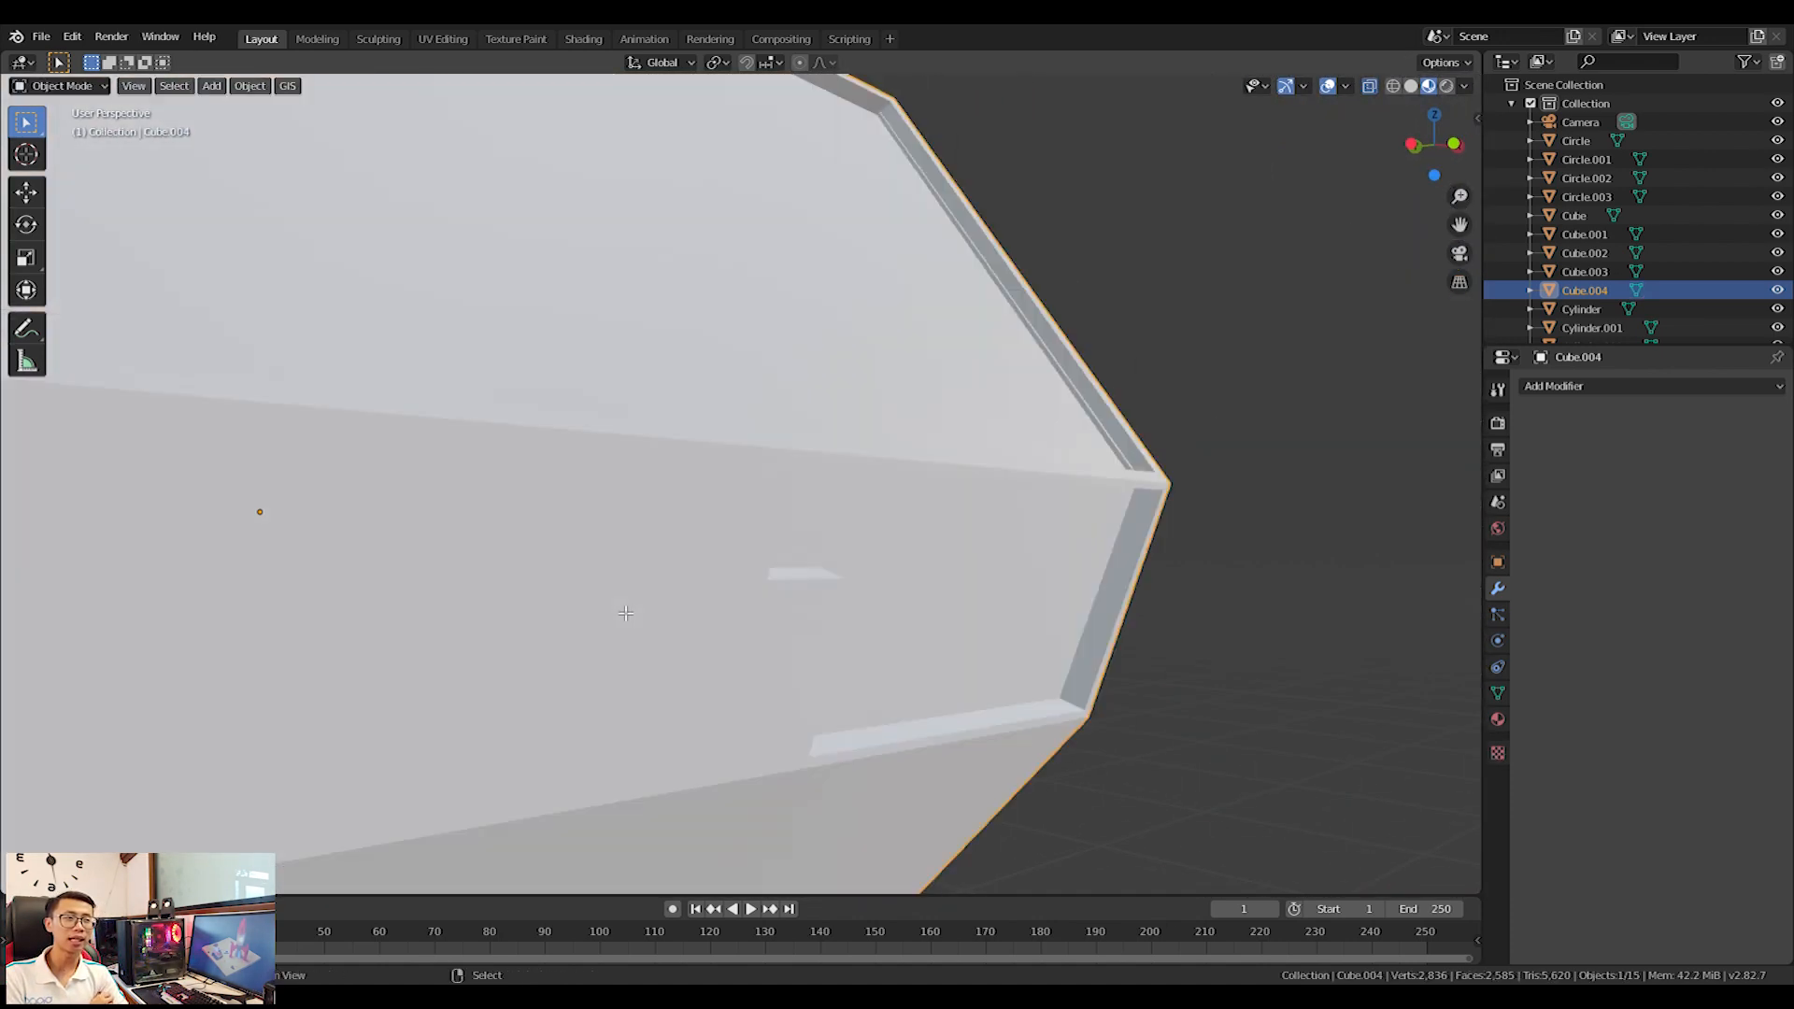
# Undo the front recess edits back to before the single lower front face was inset.
pyautogui.press('Tab')
pyautogui.hotkey('ctrl', 'z')
pyautogui.hotkey('ctrl', 'z')
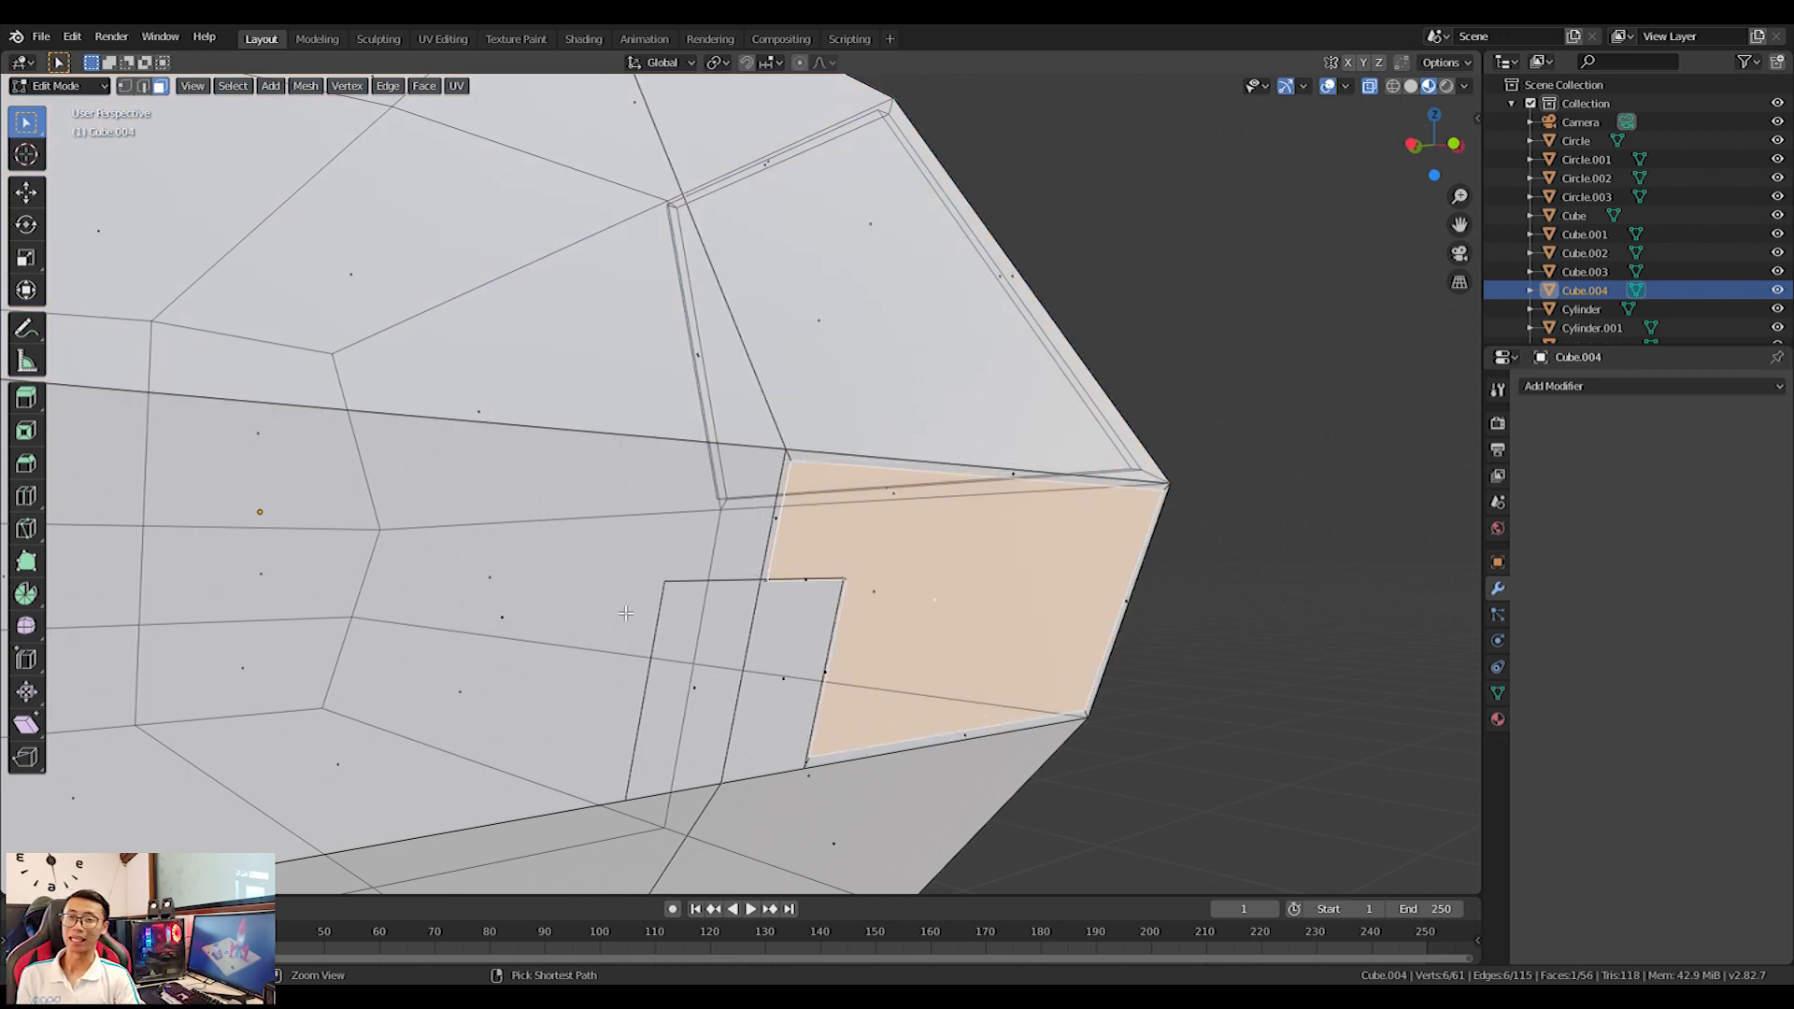
pyautogui.hotkey('ctrl', 'z')
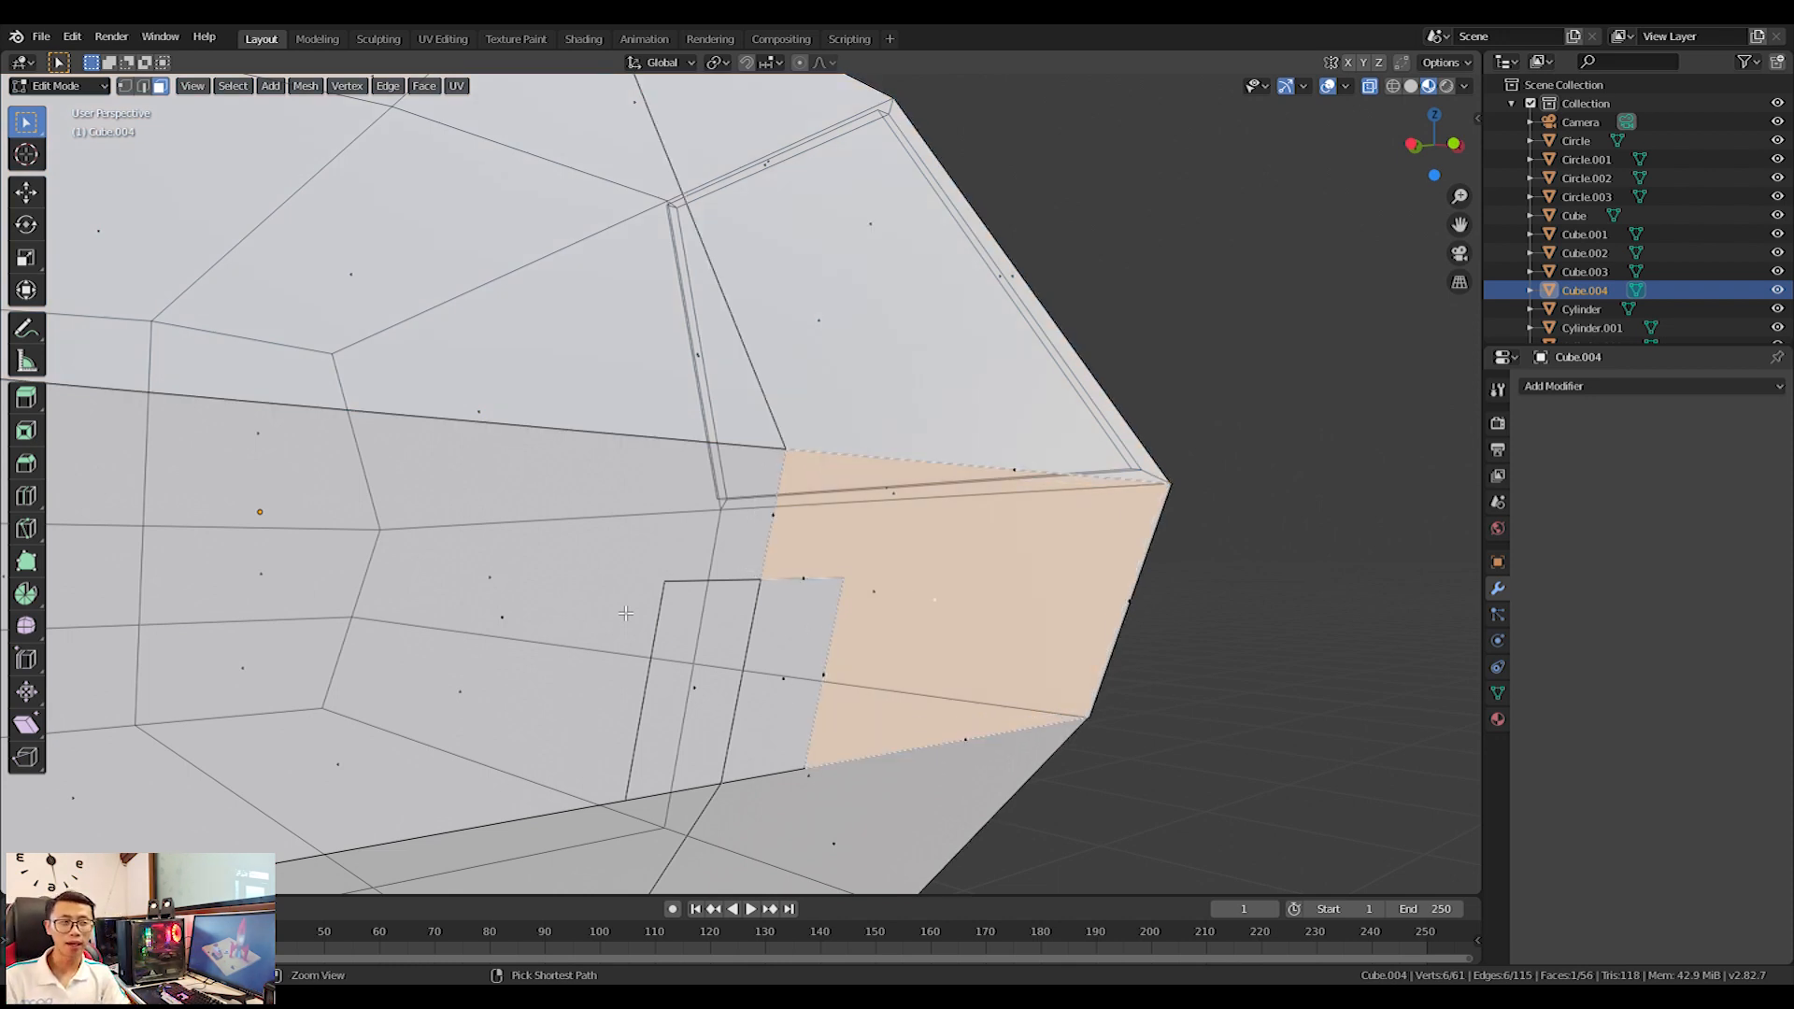
# Add the other lower front face to the selection and extrude both faces in place.
pyautogui.keyDown('shift'); pyautogui.click(517, 648); pyautogui.keyUp('shift')
pyautogui.moveTo(920, 681); pyautogui.dragTo(780, 689, button='middle')
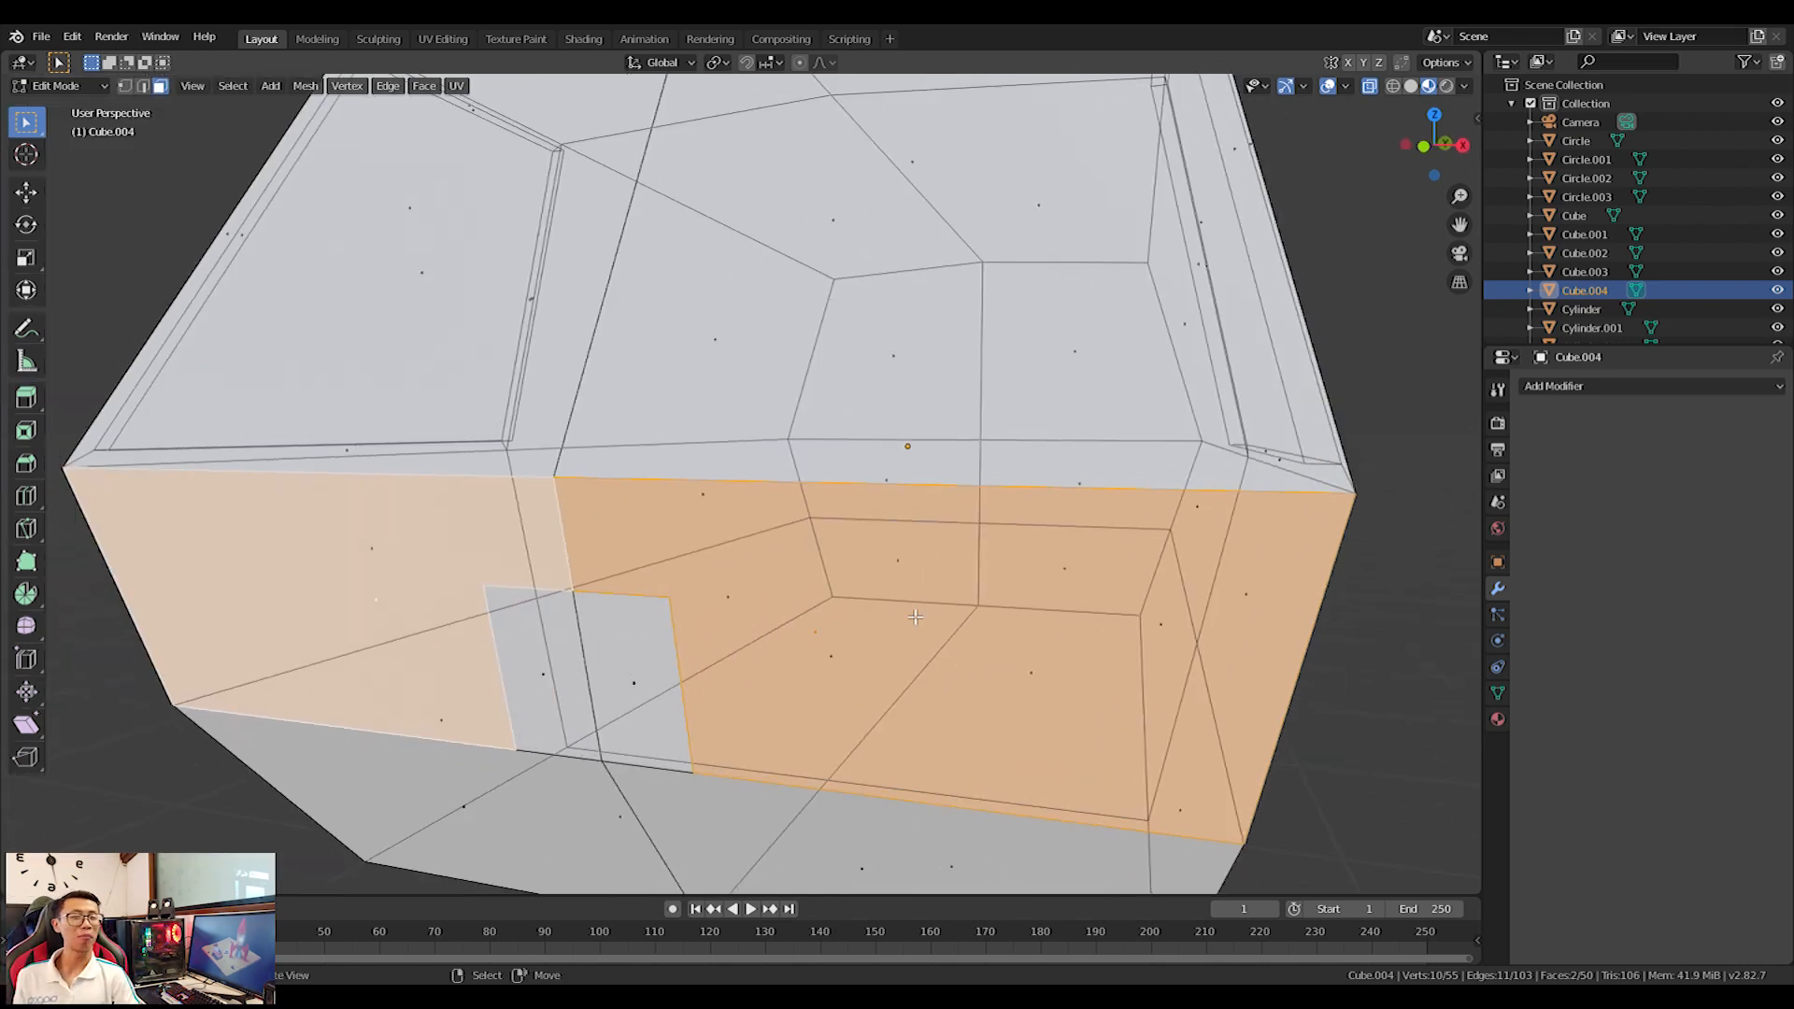
pyautogui.press('e')
pyautogui.press('Escape')
pyautogui.press('s')
pyautogui.press('x')
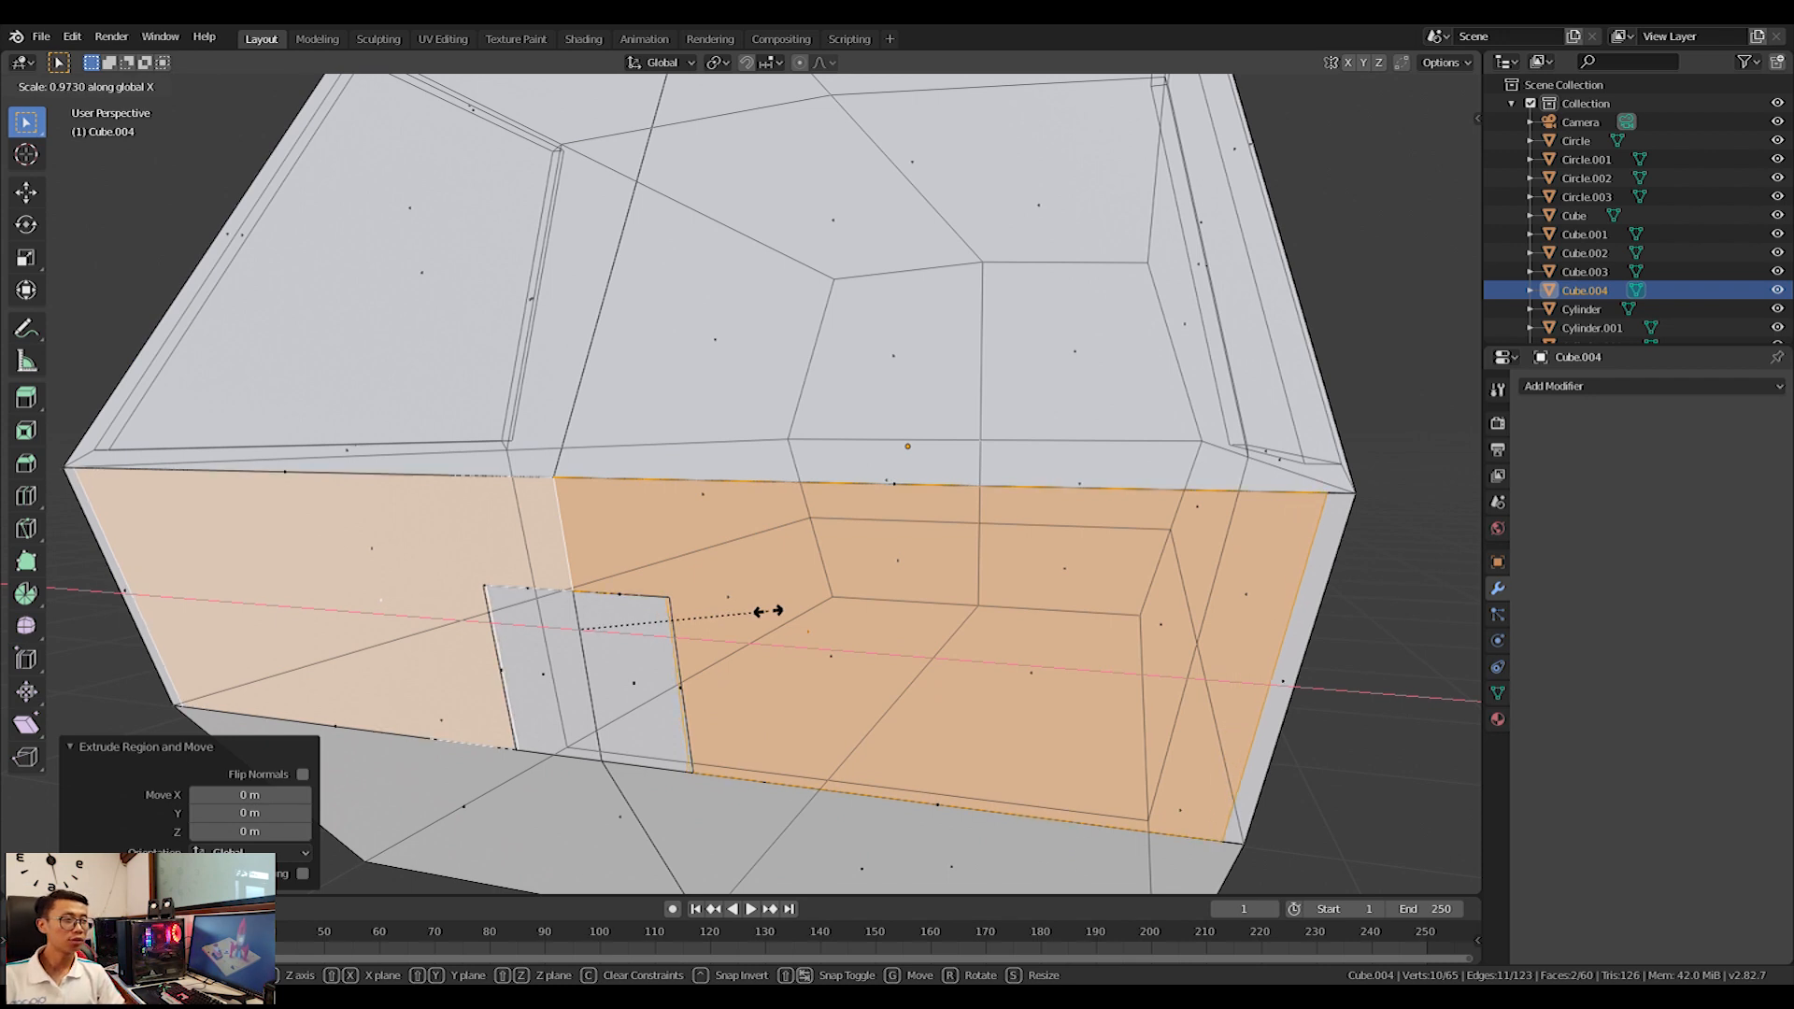
pyautogui.rightClick(768, 611)
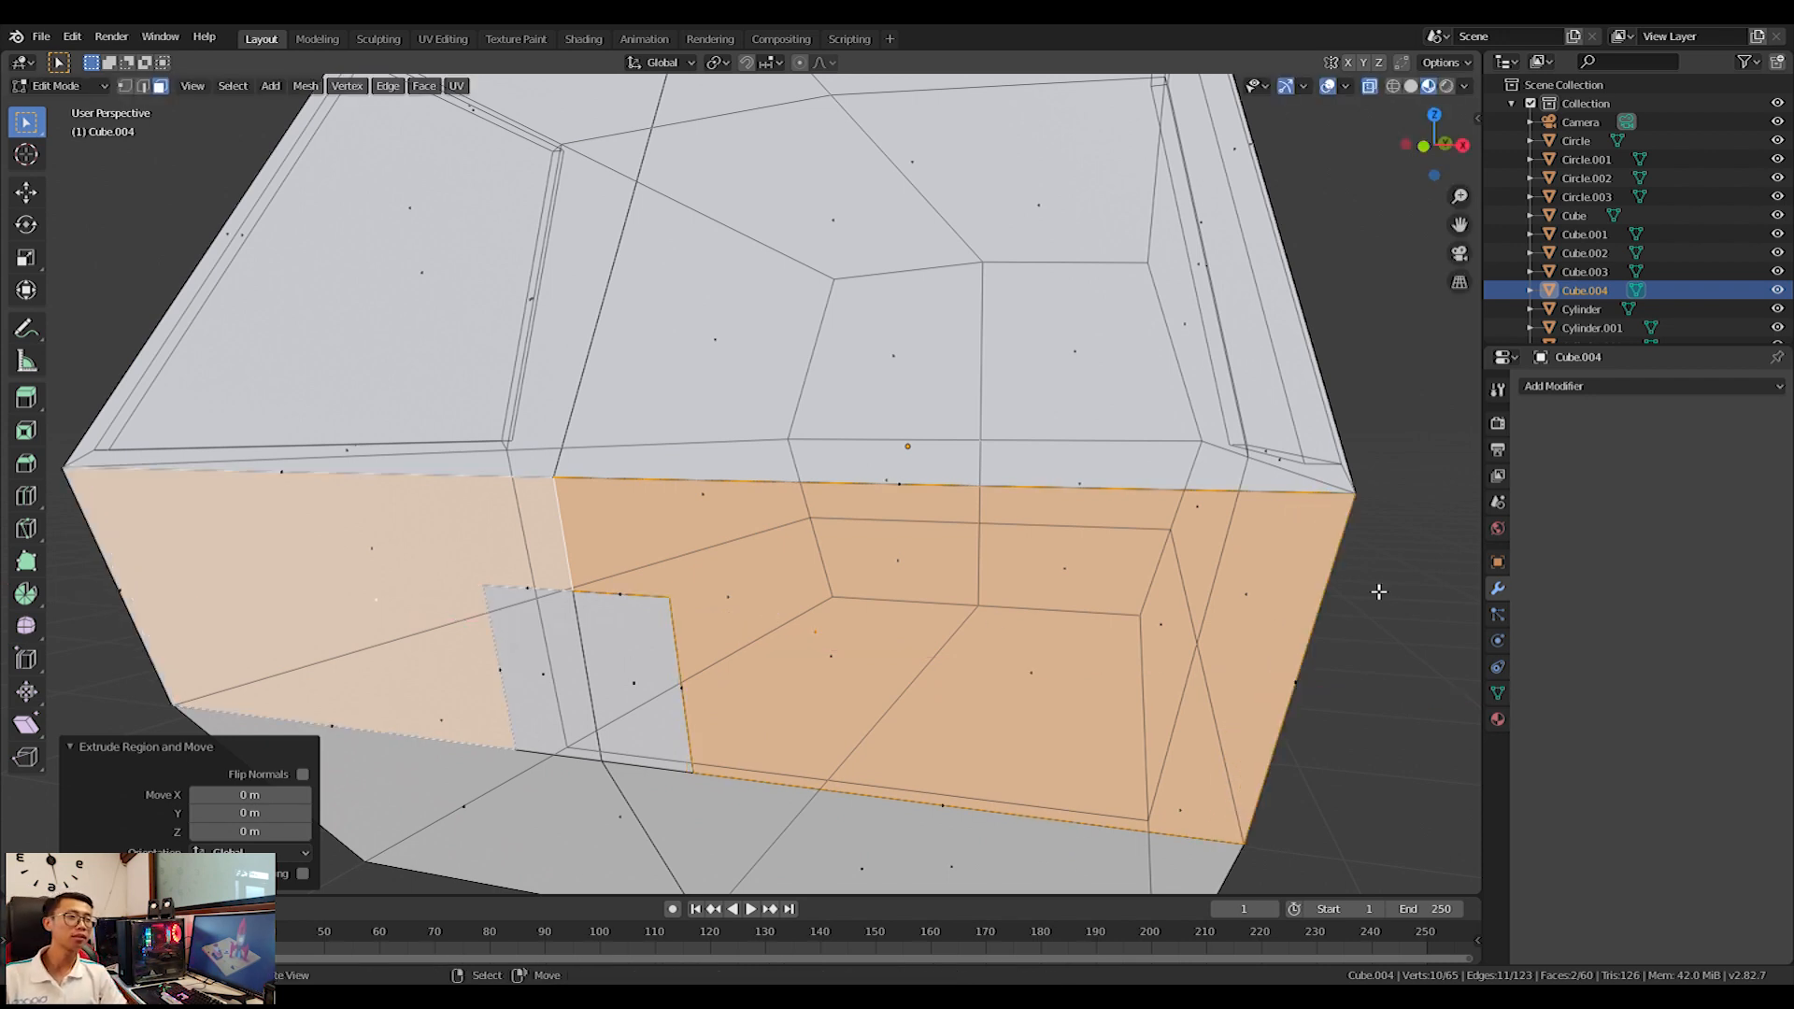
# Scale the extruded lower front faces to 0.981 along X and 0.929 along Z.
pyautogui.press('s')
pyautogui.press('x')
pyautogui.click(1034, 613)
pyautogui.press('s')
pyautogui.press('z')
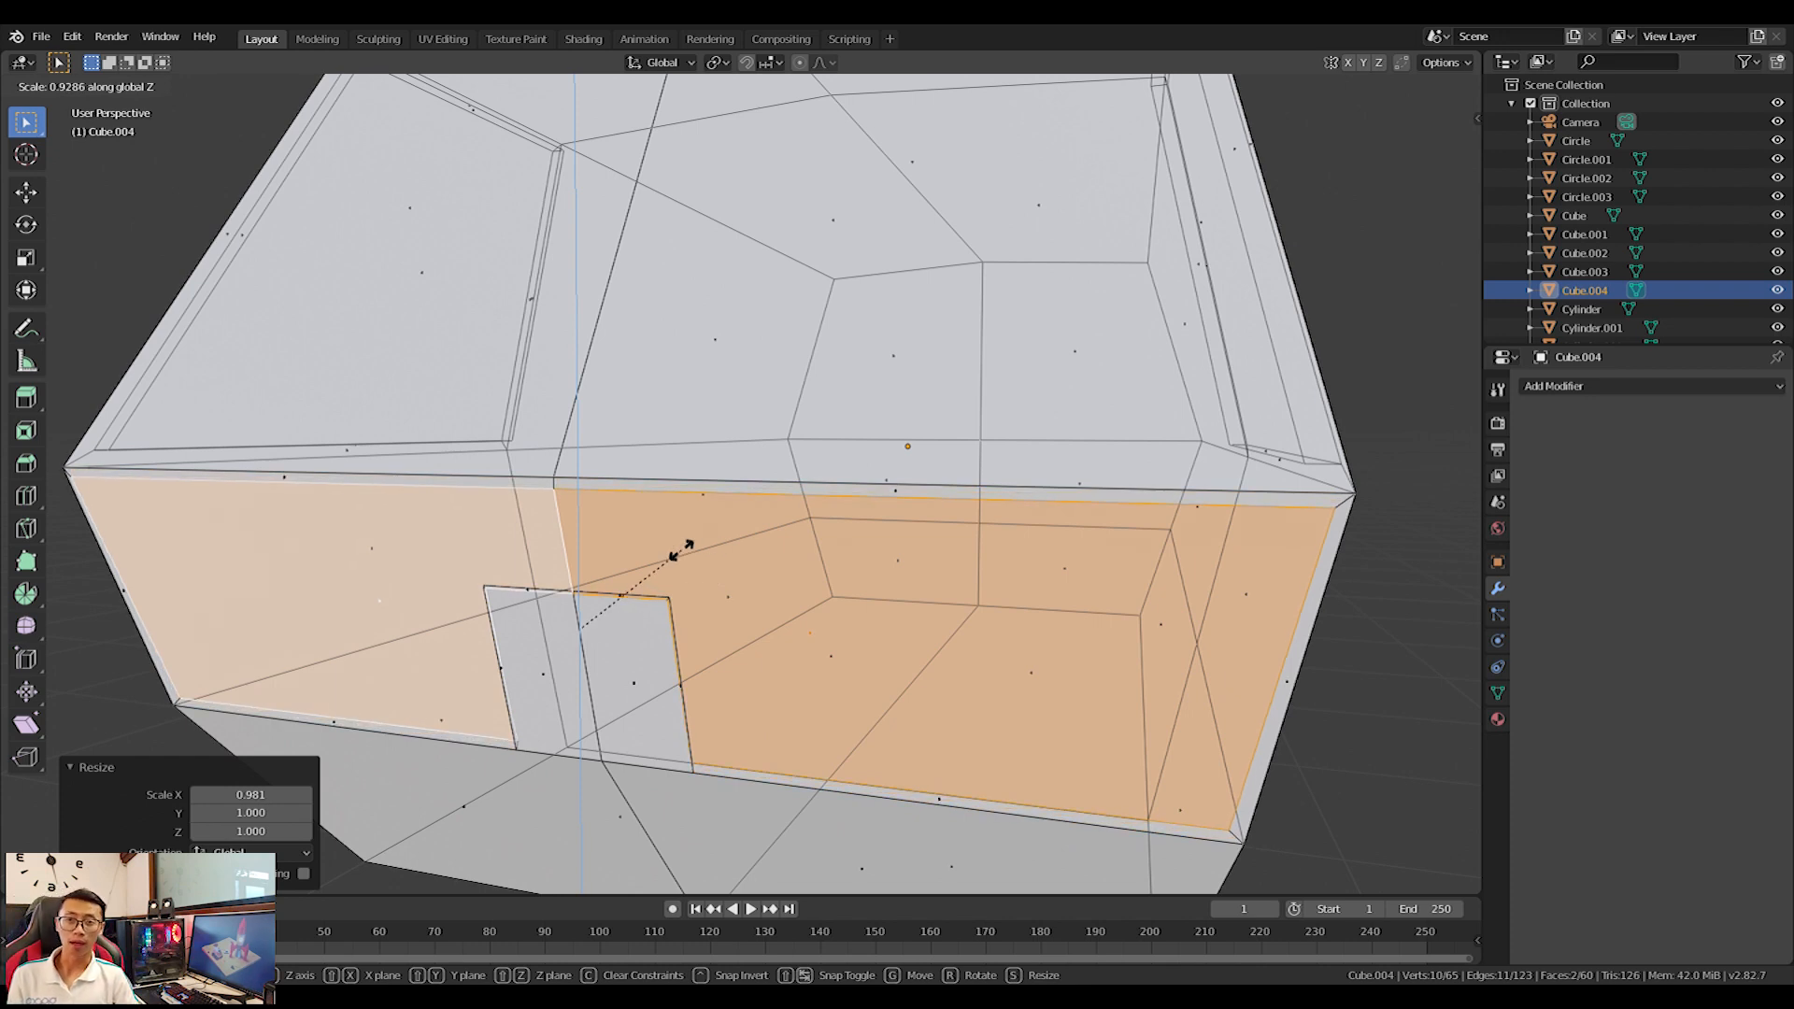
pyautogui.click(681, 550)
# Select the four inset corner vertices around the small front doorway outline and scale them to 1.145 along X.
pyautogui.press('1')
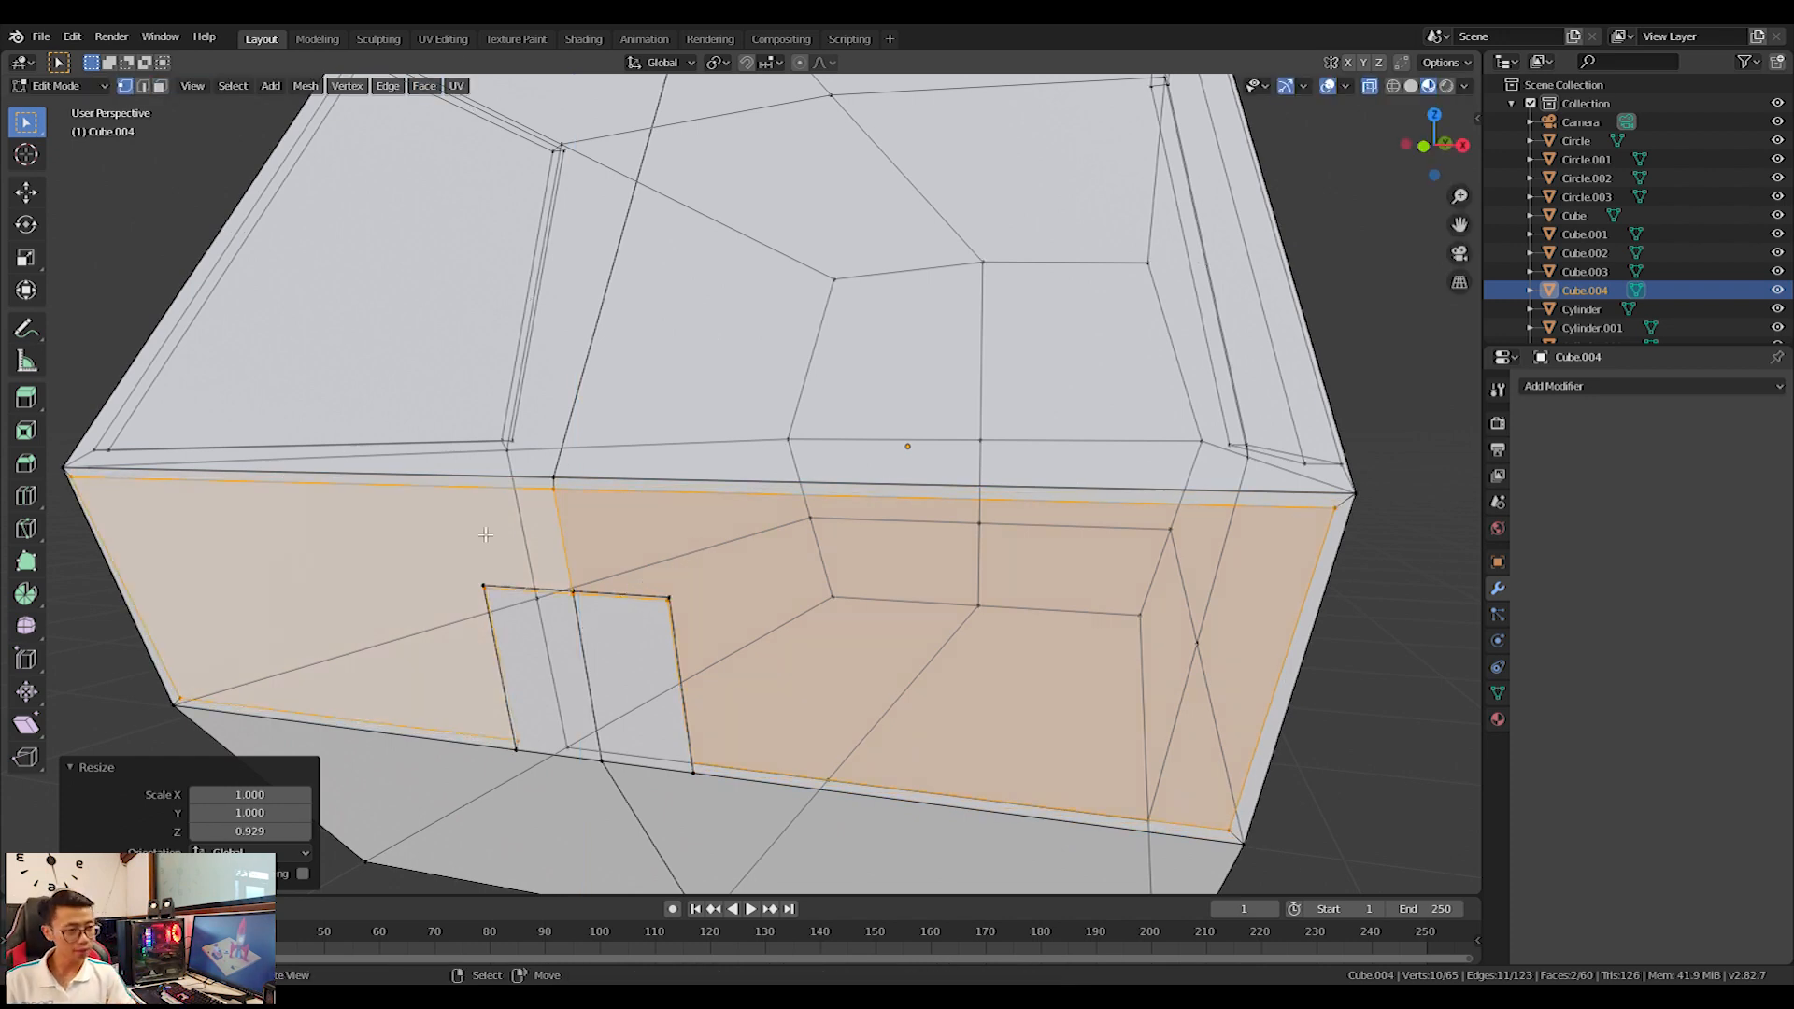
pyautogui.click(526, 746)
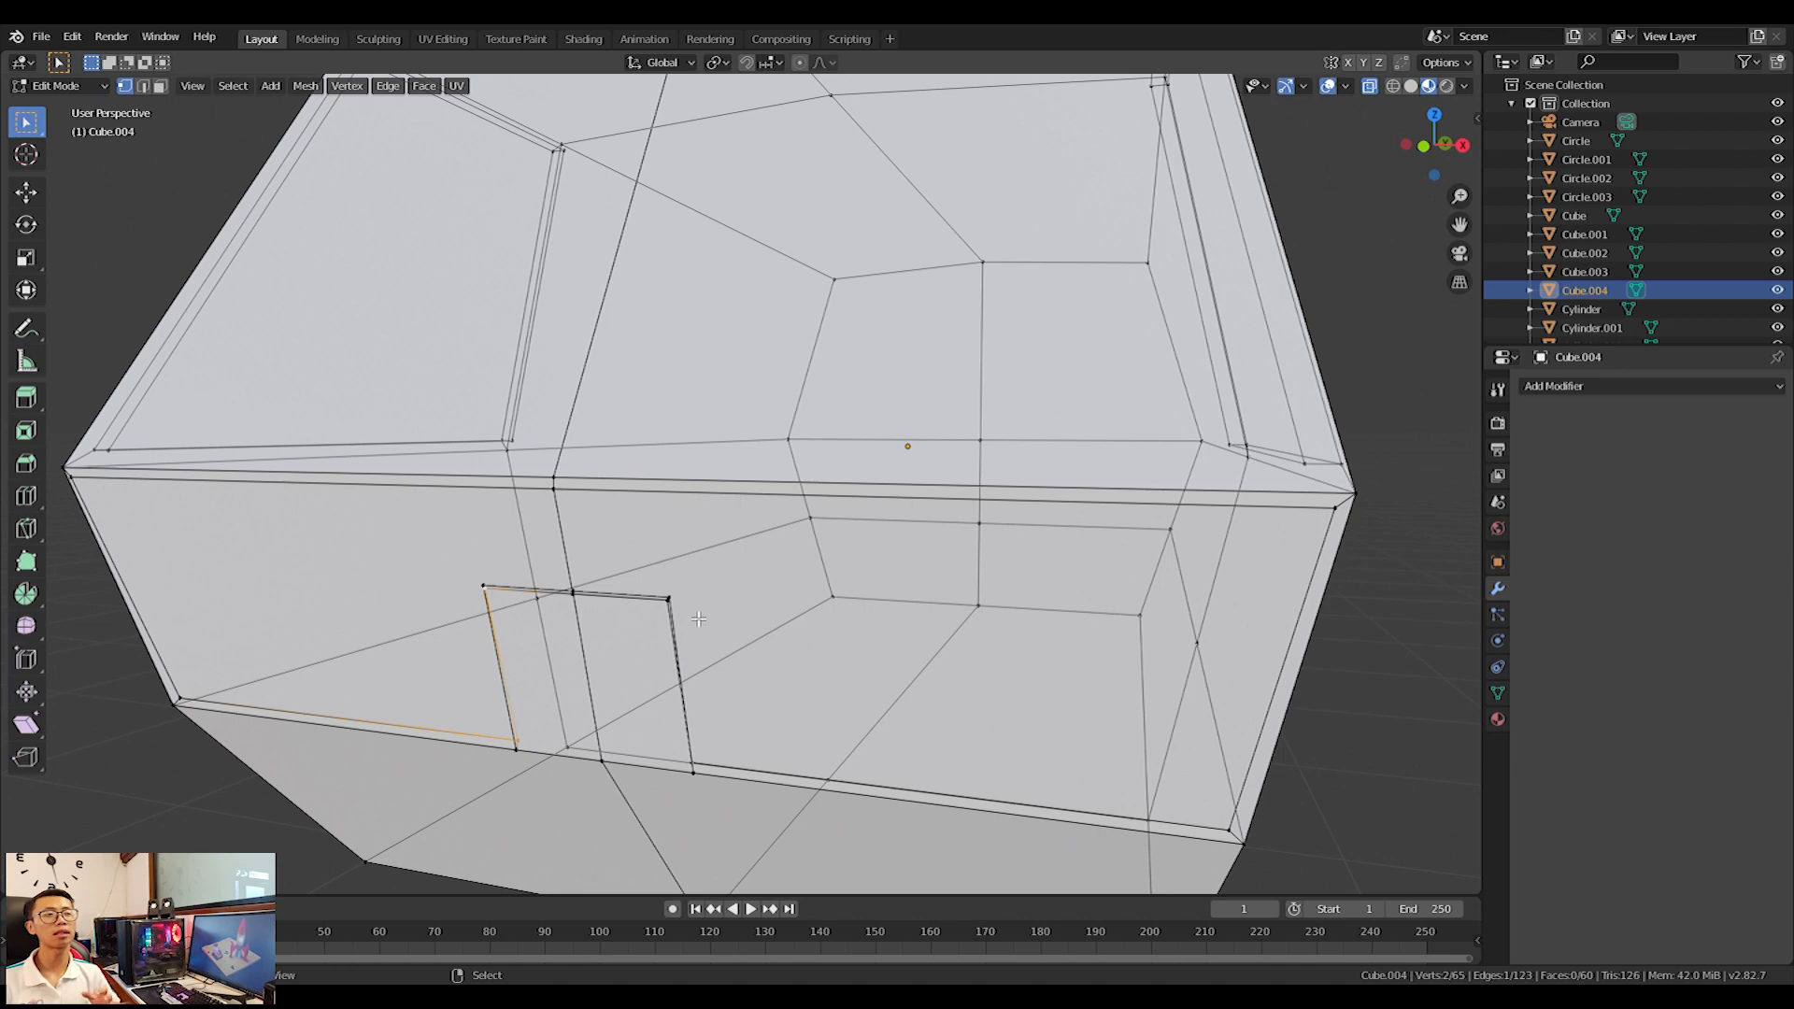
pyautogui.moveTo(707, 762); pyautogui.dragTo(506, 579, button='middle')
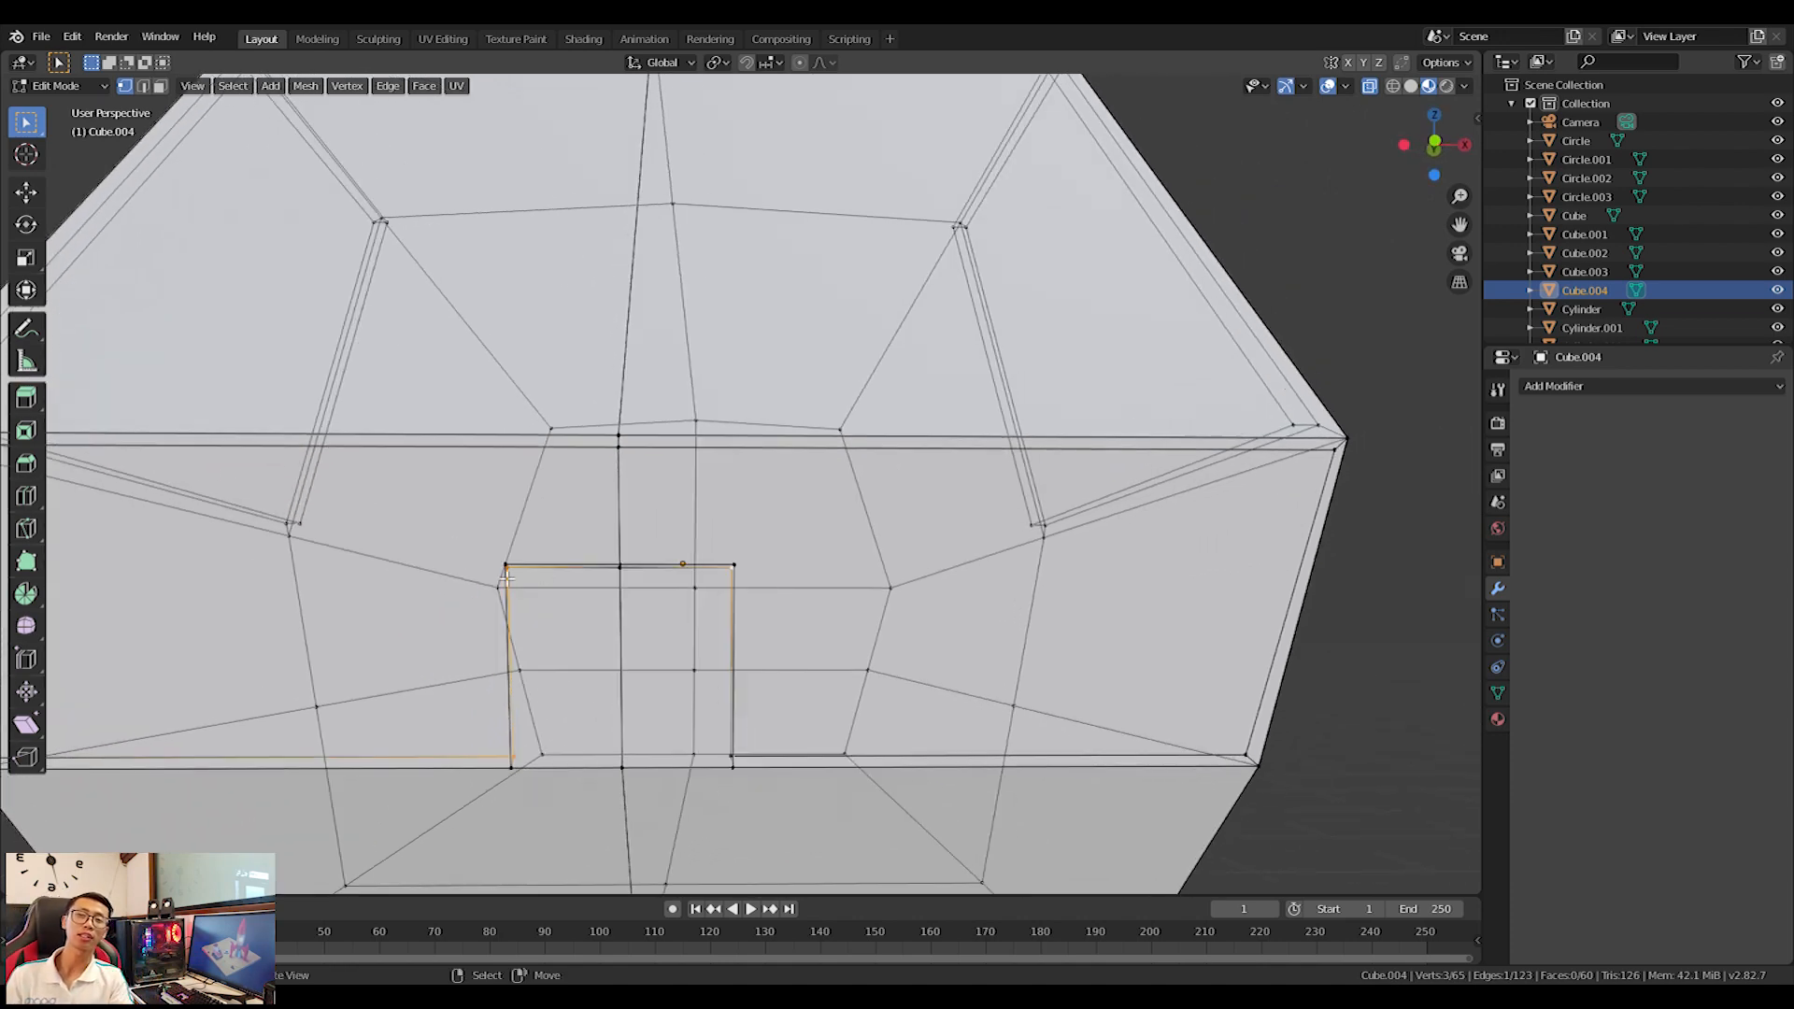
pyautogui.press('s')
pyautogui.press('x')
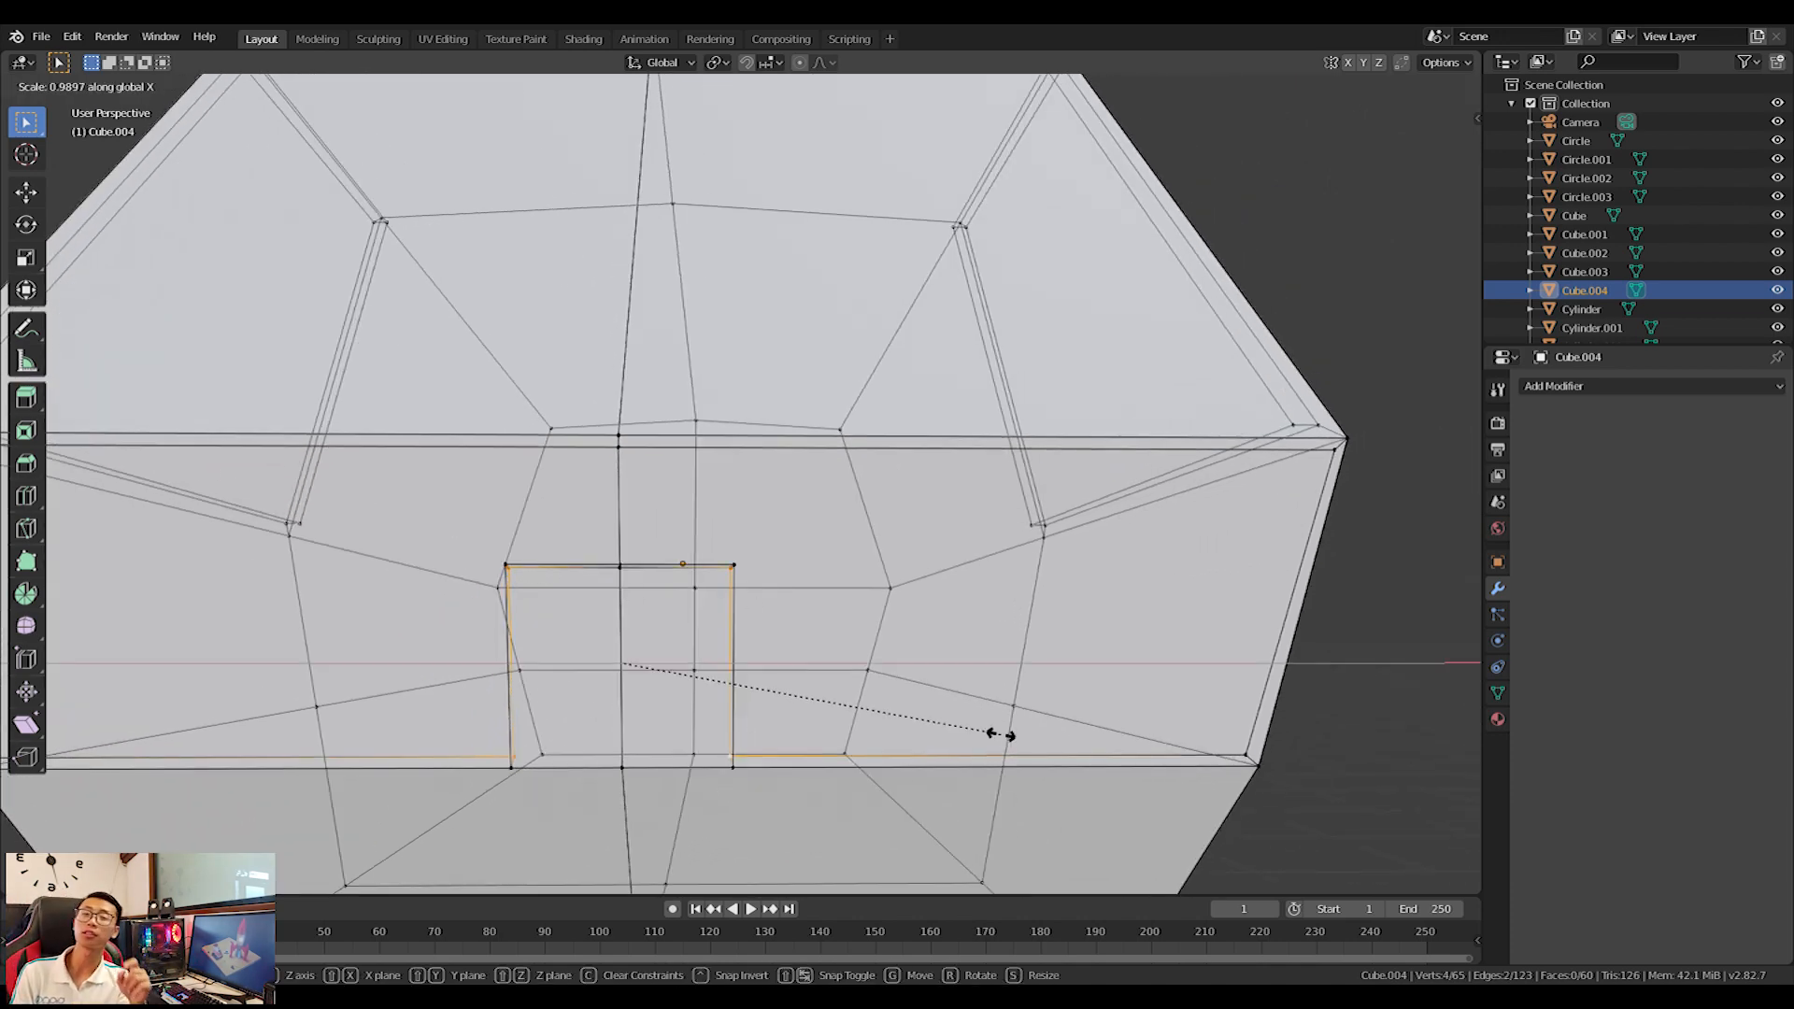
pyautogui.click(139, 738)
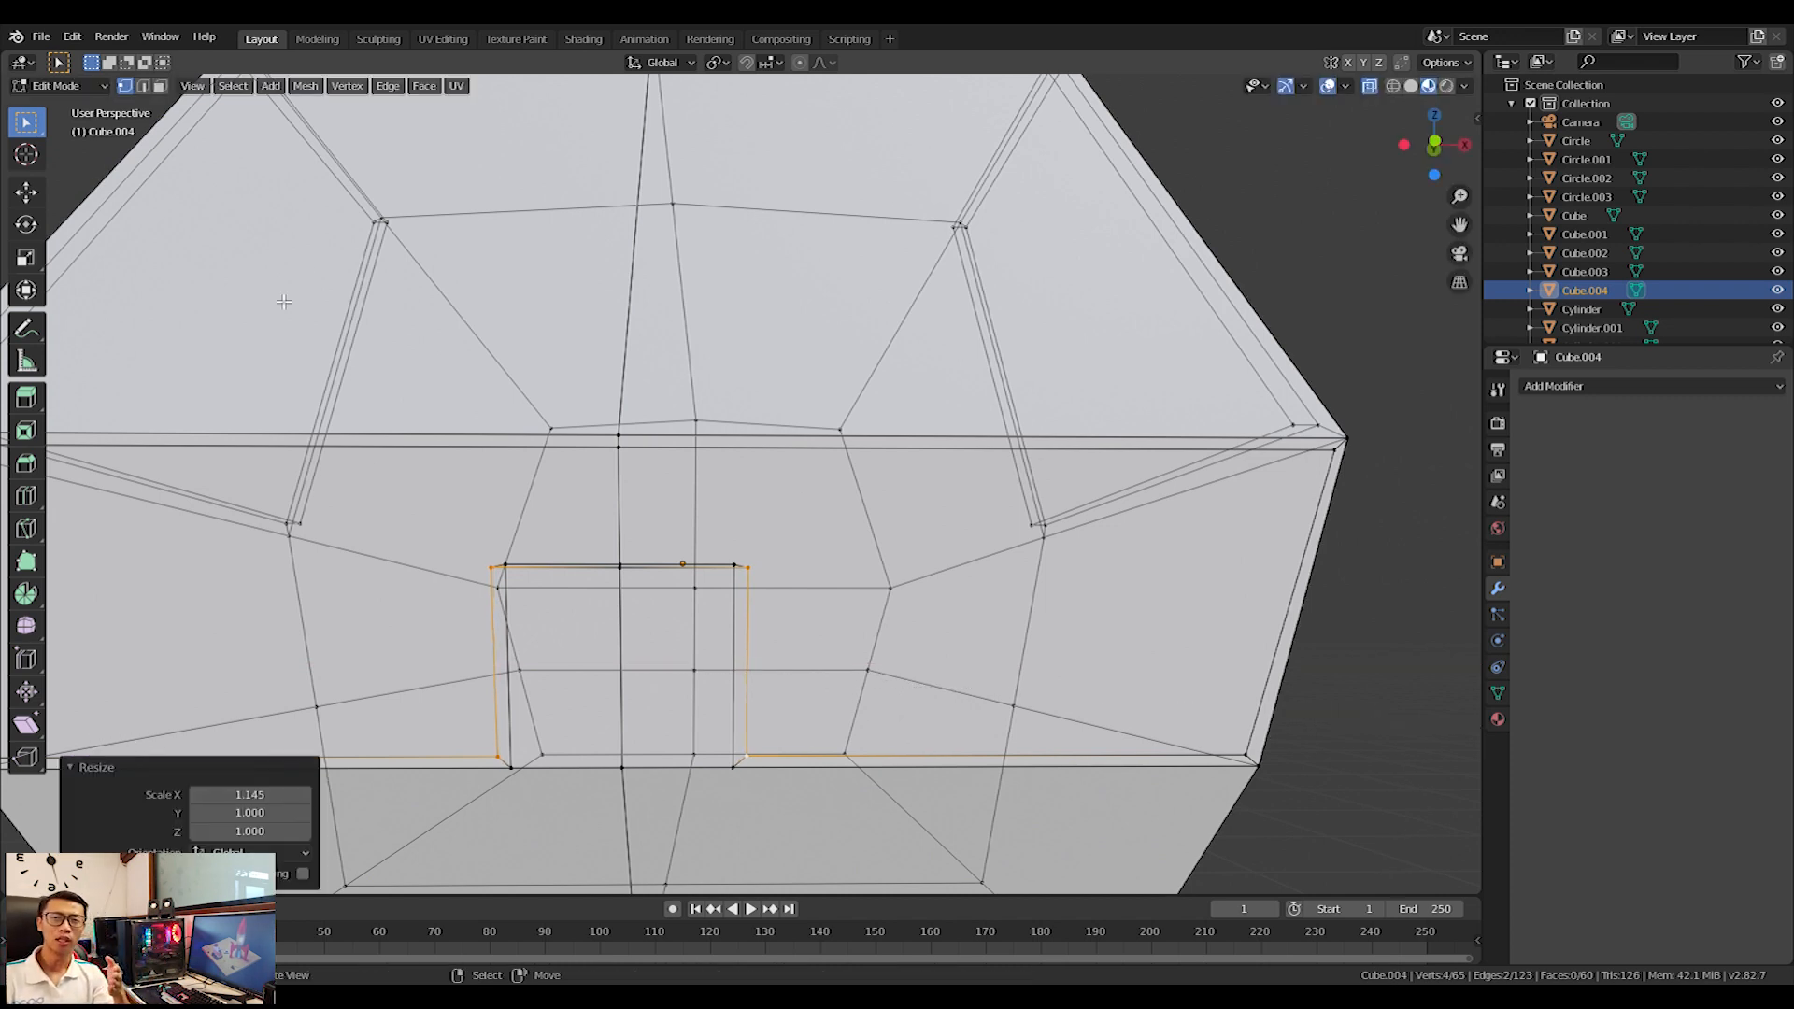
# Move the three inset vertices above the doorway outline up 0.00927 m along Z.
pyautogui.click(489, 572)
pyautogui.press('g')
pyautogui.press('z')
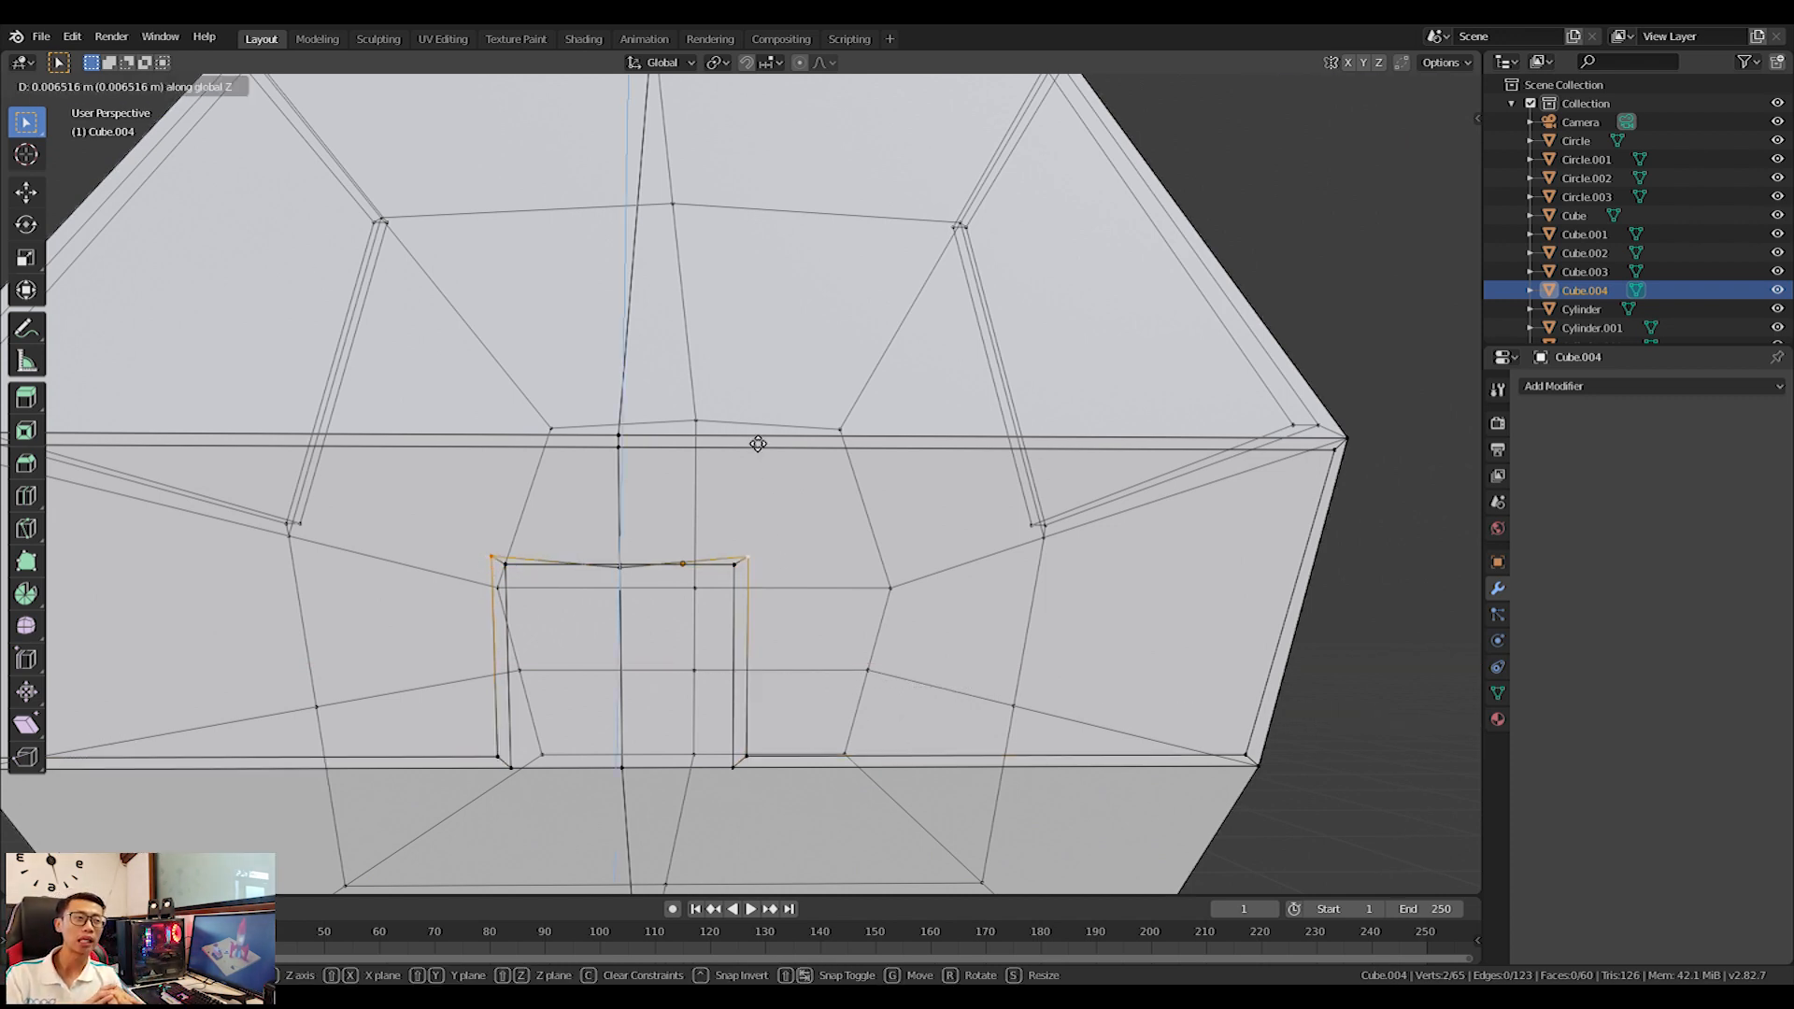
pyautogui.press('Escape')
pyautogui.press('g')
pyautogui.press('z')
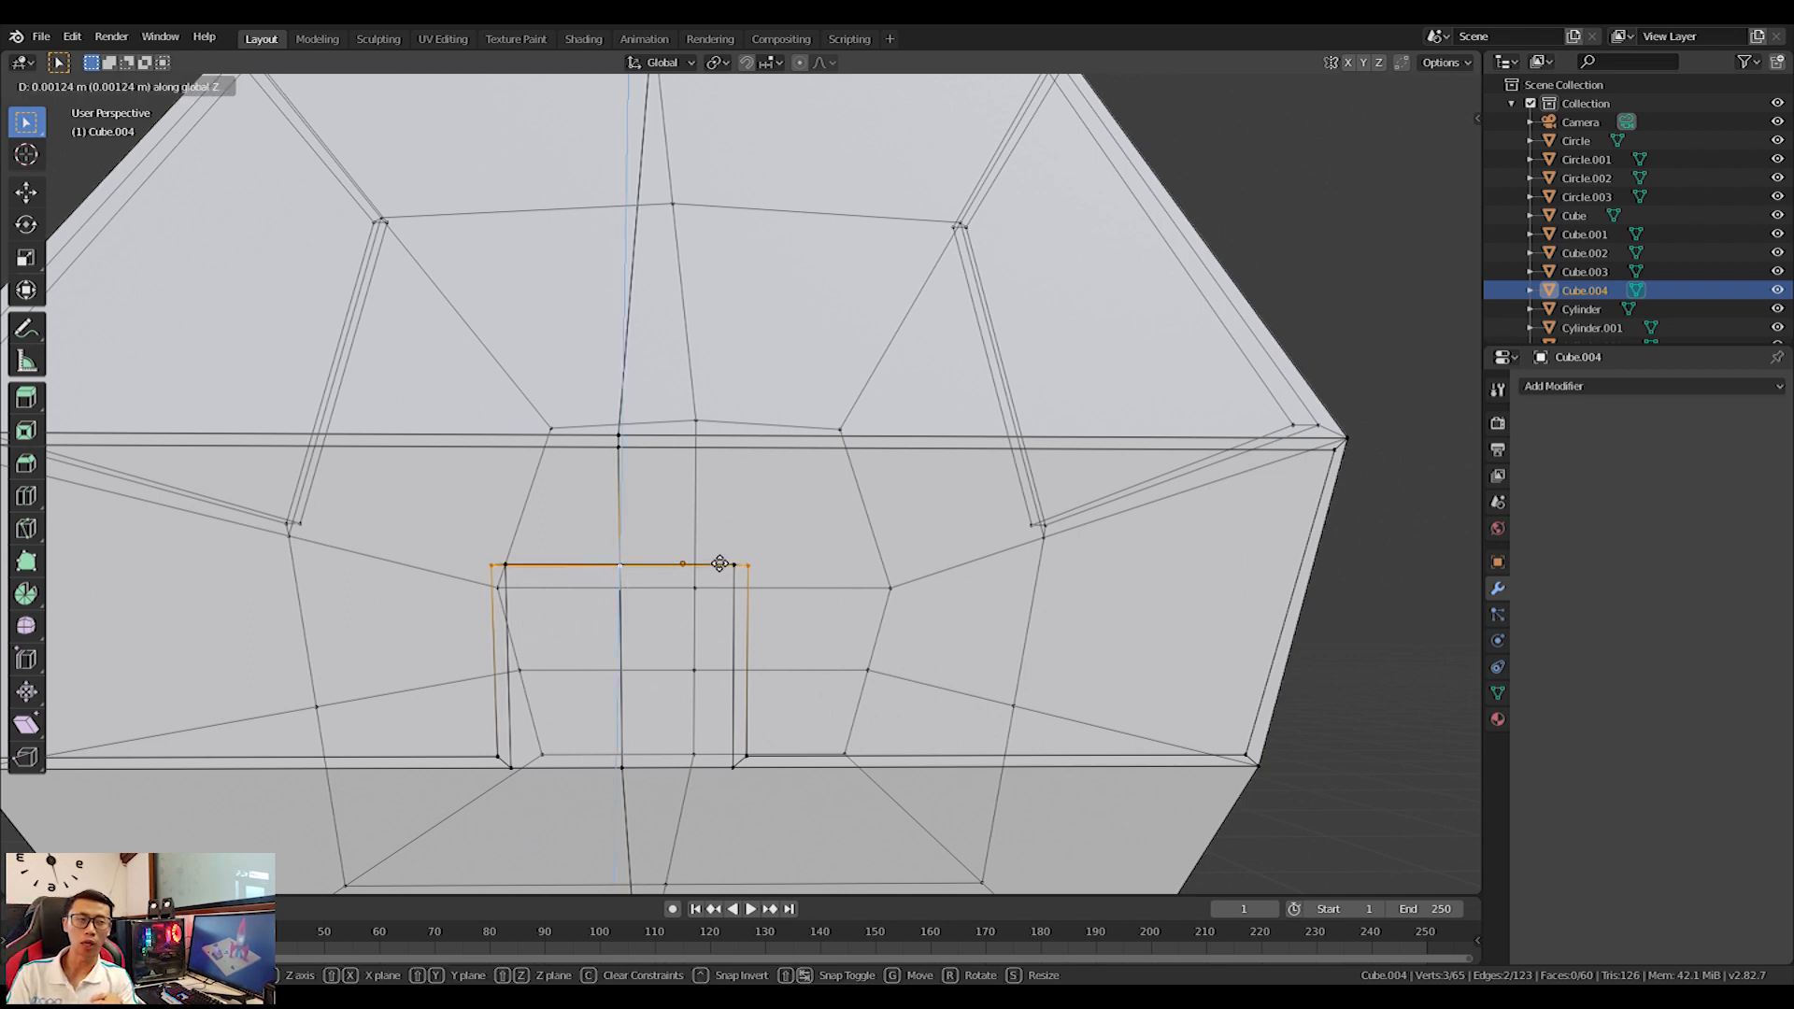
pyautogui.click(720, 435)
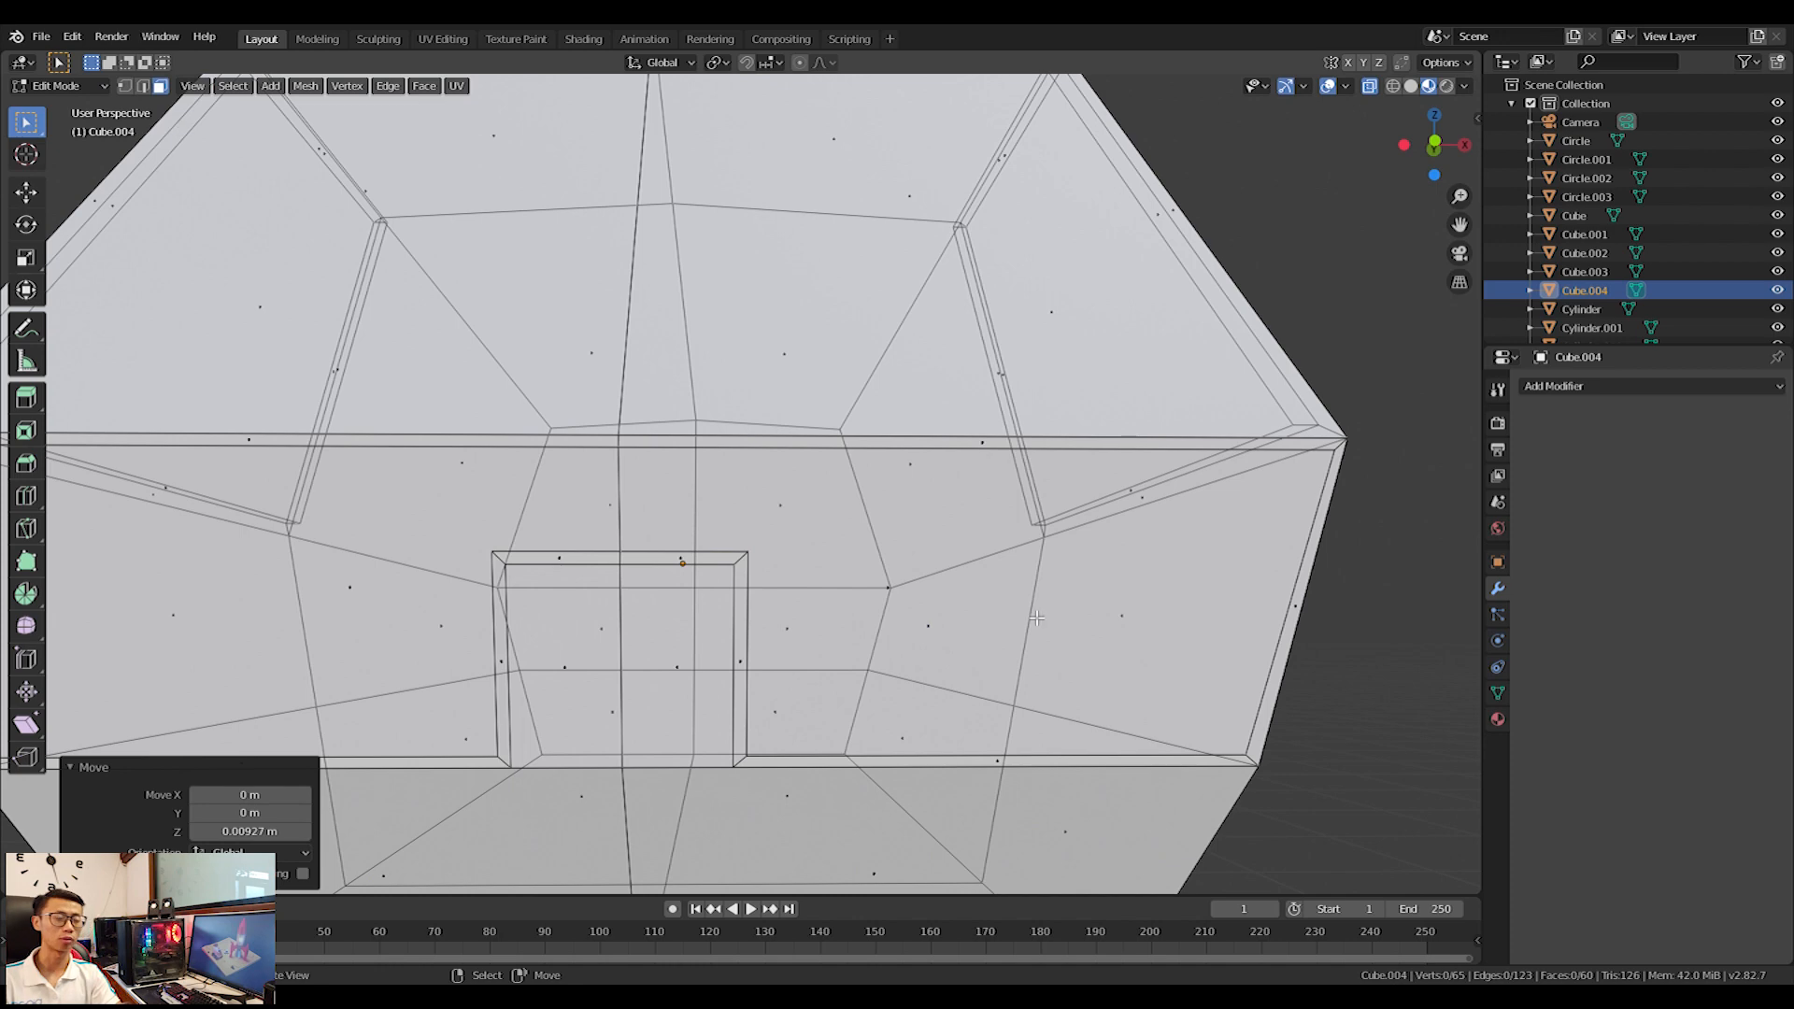
# Select both inset lower front faces and rotate them 1.44° in the right side view to match the nose slope.
pyautogui.click(944, 628)
pyautogui.click(1142, 624)
pyautogui.moveTo(1142, 624); pyautogui.dragTo(198, 616, button='middle')
pyautogui.keyDown('shift'); pyautogui.click(407, 601); pyautogui.keyUp('shift')
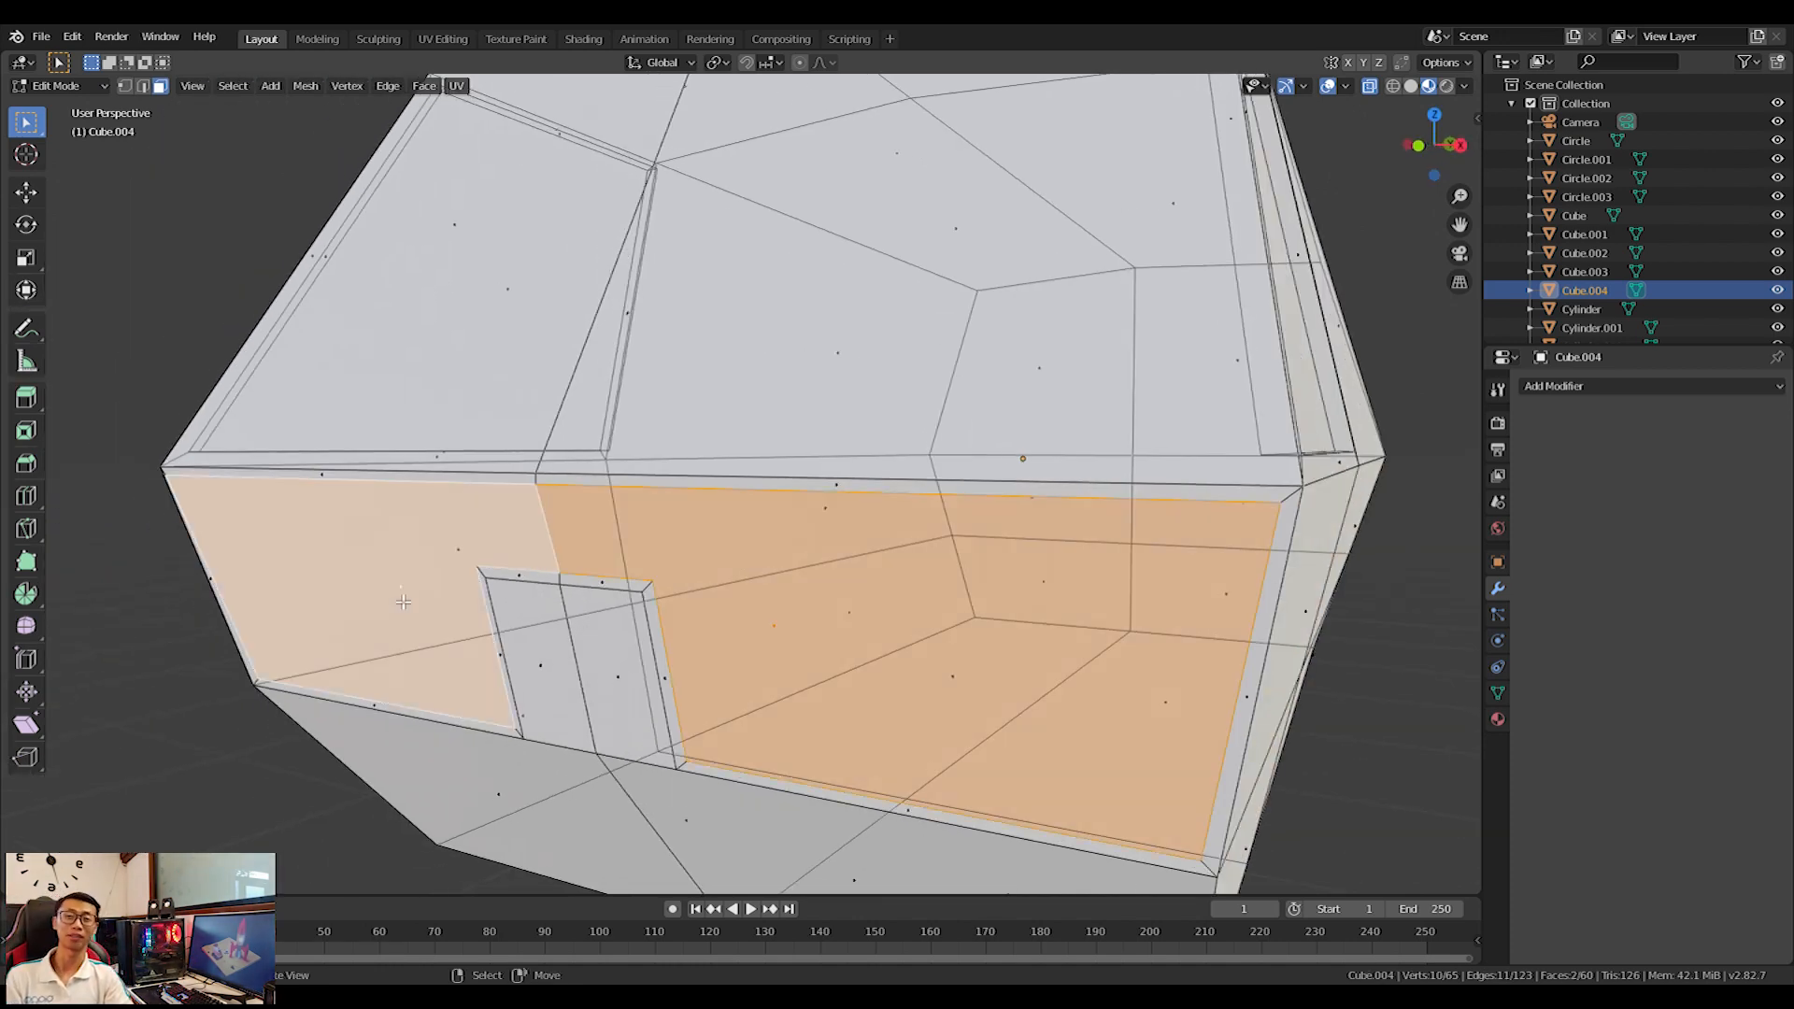
pyautogui.press('KP_3')
pyautogui.press('r')
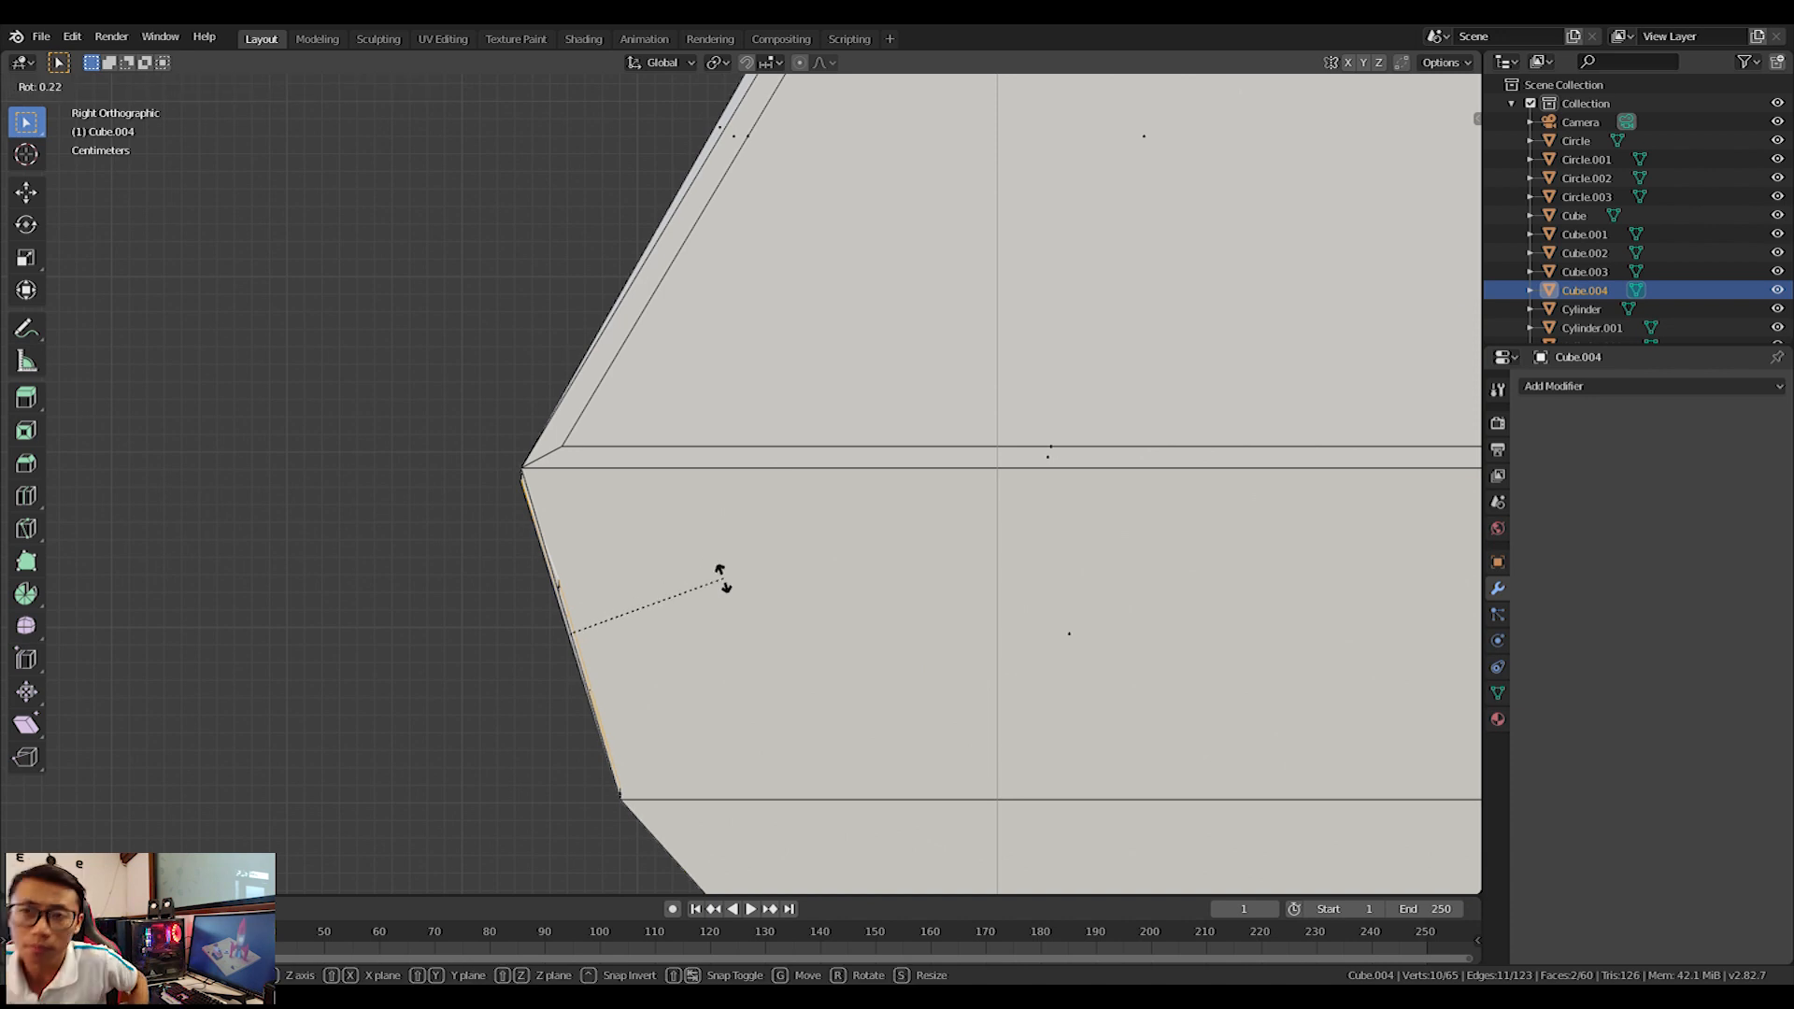
pyautogui.click(764, 689)
# Extrude the two inset lower front faces inward about 0.013 m along their normal.
pyautogui.press('e')
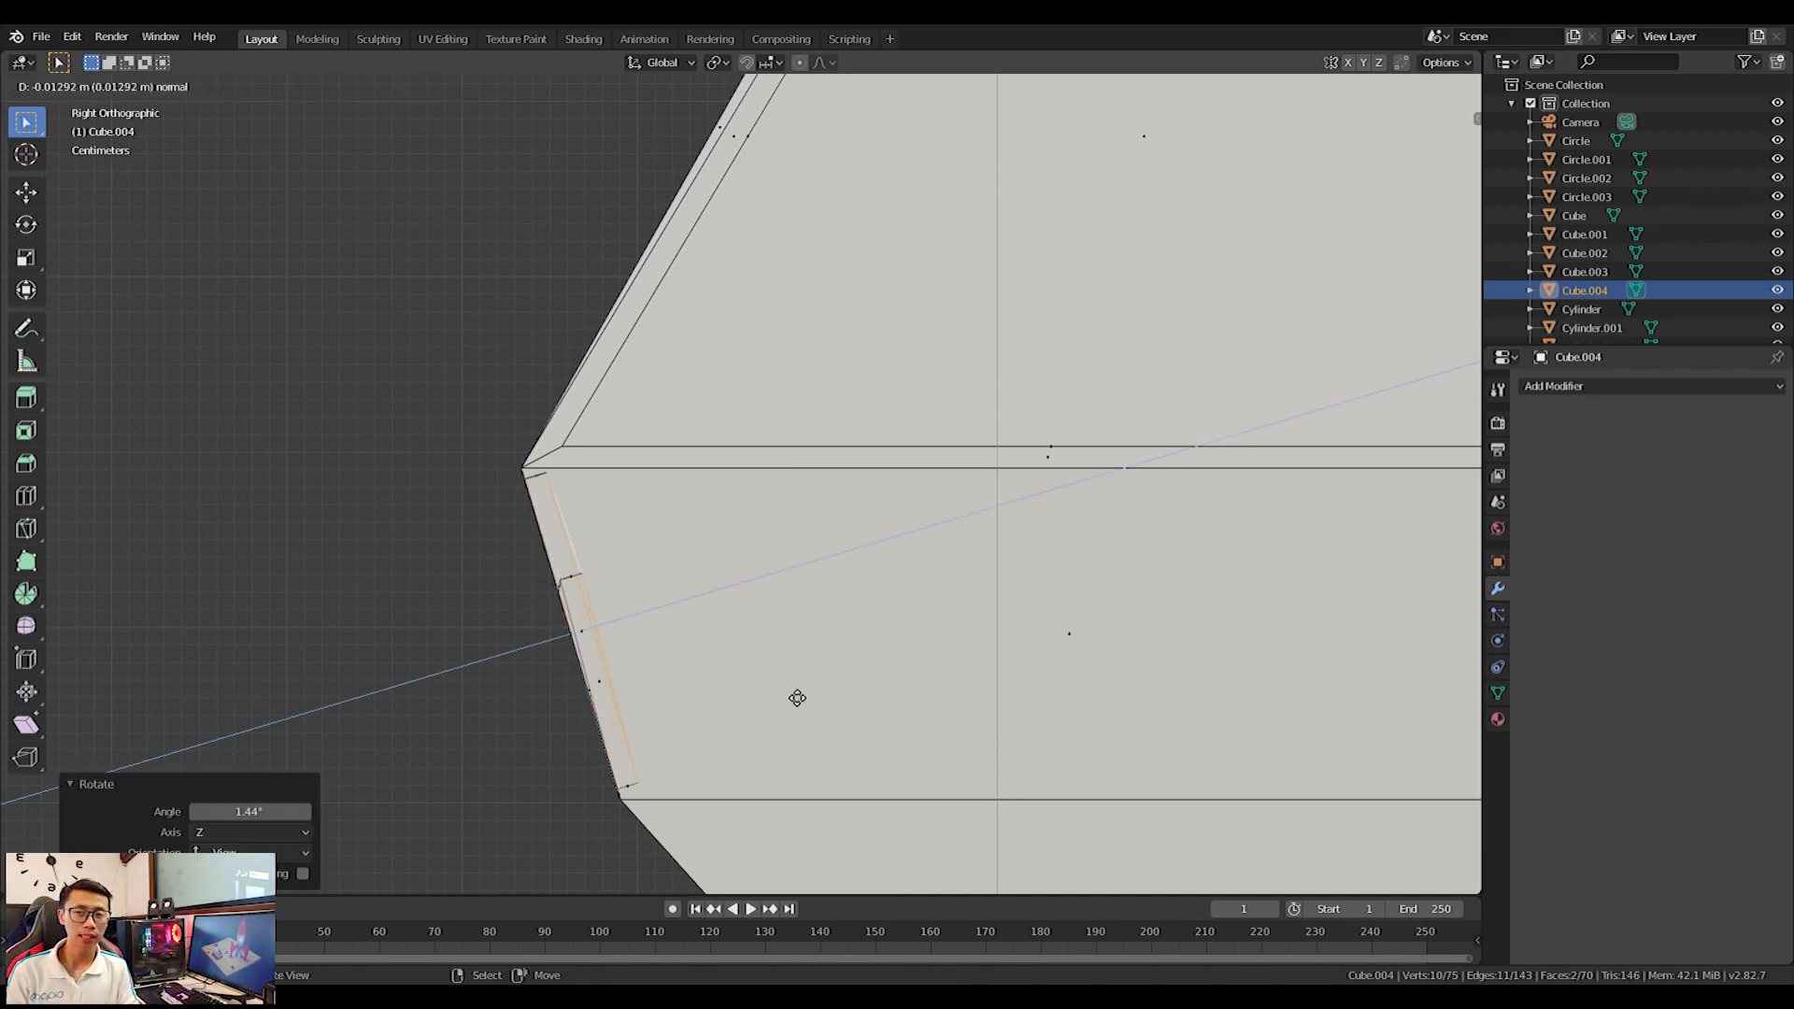
pyautogui.click(794, 696)
pyautogui.moveTo(761, 675); pyautogui.dragTo(836, 677, button='middle')
pyautogui.scroll(-2, 703, 613)
pyautogui.press('Tab')
pyautogui.moveTo(703, 613)
pyautogui.mouseDown(button='middle')
pyautogui.moveTo(815, 666)
pyautogui.moveTo(613, 585)
pyautogui.moveTo(673, 629)
pyautogui.mouseUp(button='middle')
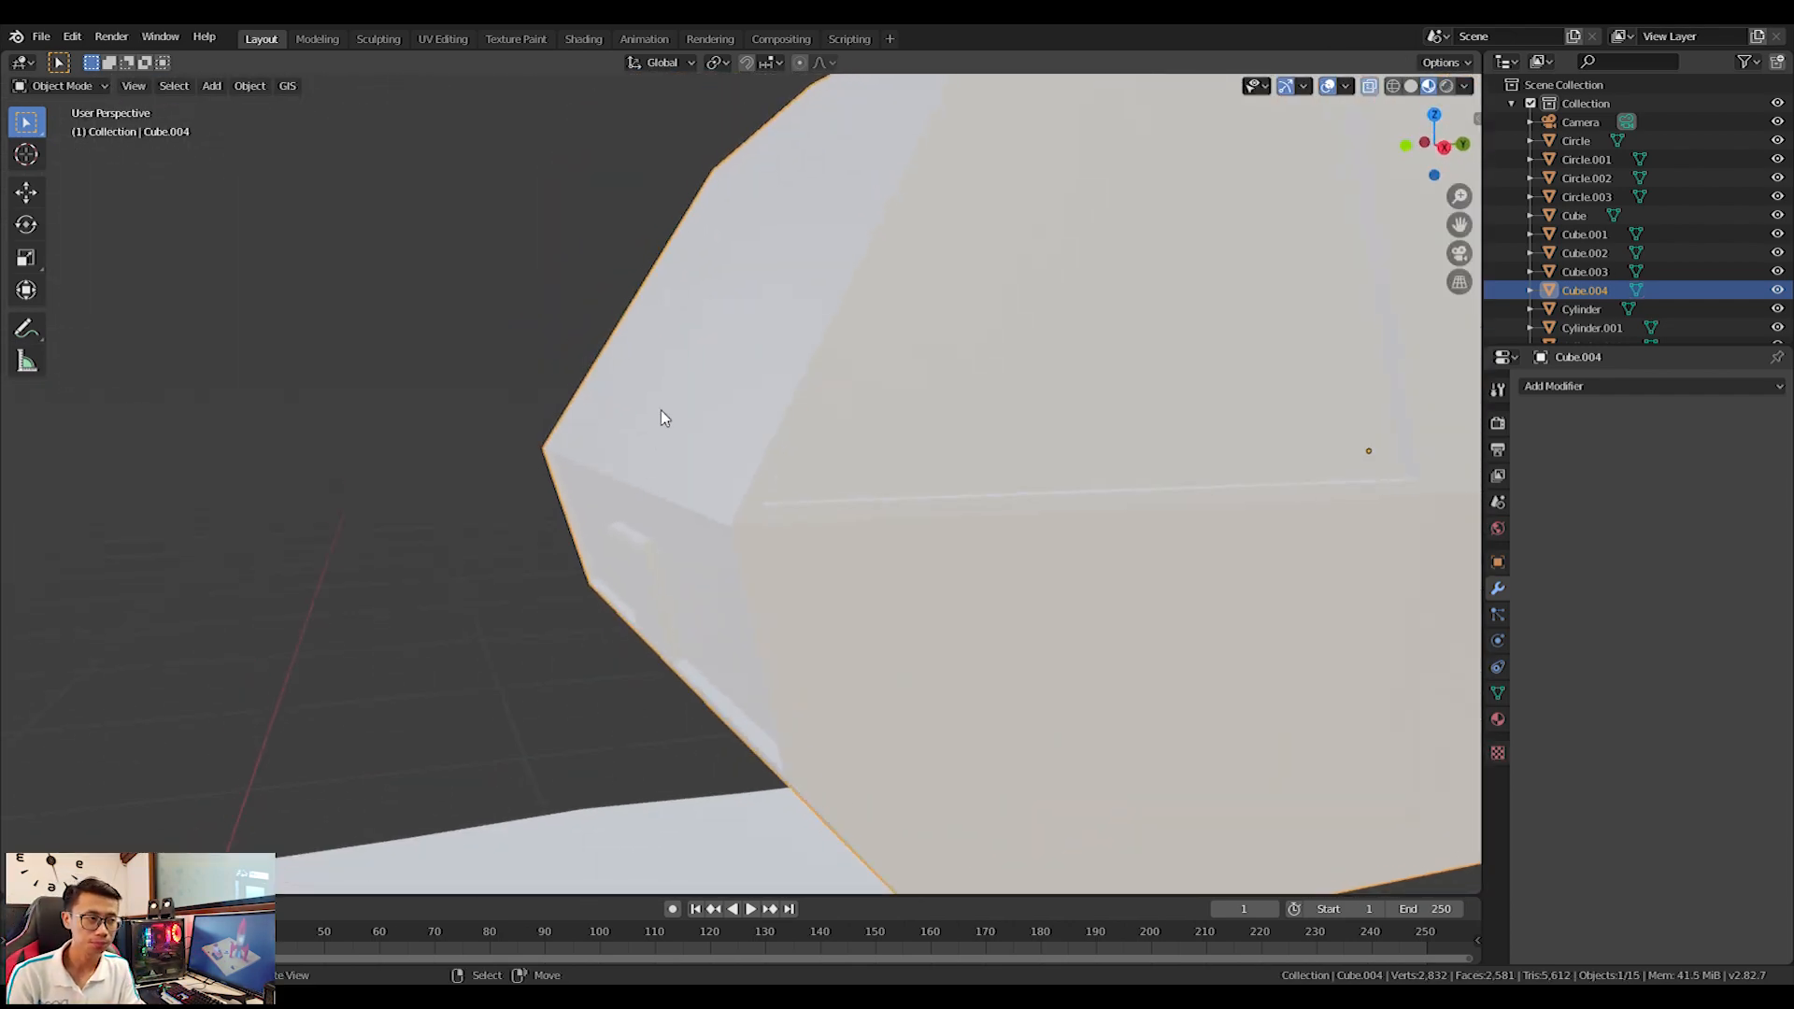
# Select both upper windshield faces on the front of the body and extrude them in place.
pyautogui.press('Tab')
pyautogui.moveTo(668, 417); pyautogui.dragTo(759, 439, button='middle')
pyautogui.click(771, 397)
pyautogui.keyDown('shift'); pyautogui.click(635, 328); pyautogui.keyUp('shift')
pyautogui.moveTo(635, 327); pyautogui.dragTo(874, 389, button='middle')
pyautogui.scroll(-2, 850, 307)
pyautogui.press('KP_1')
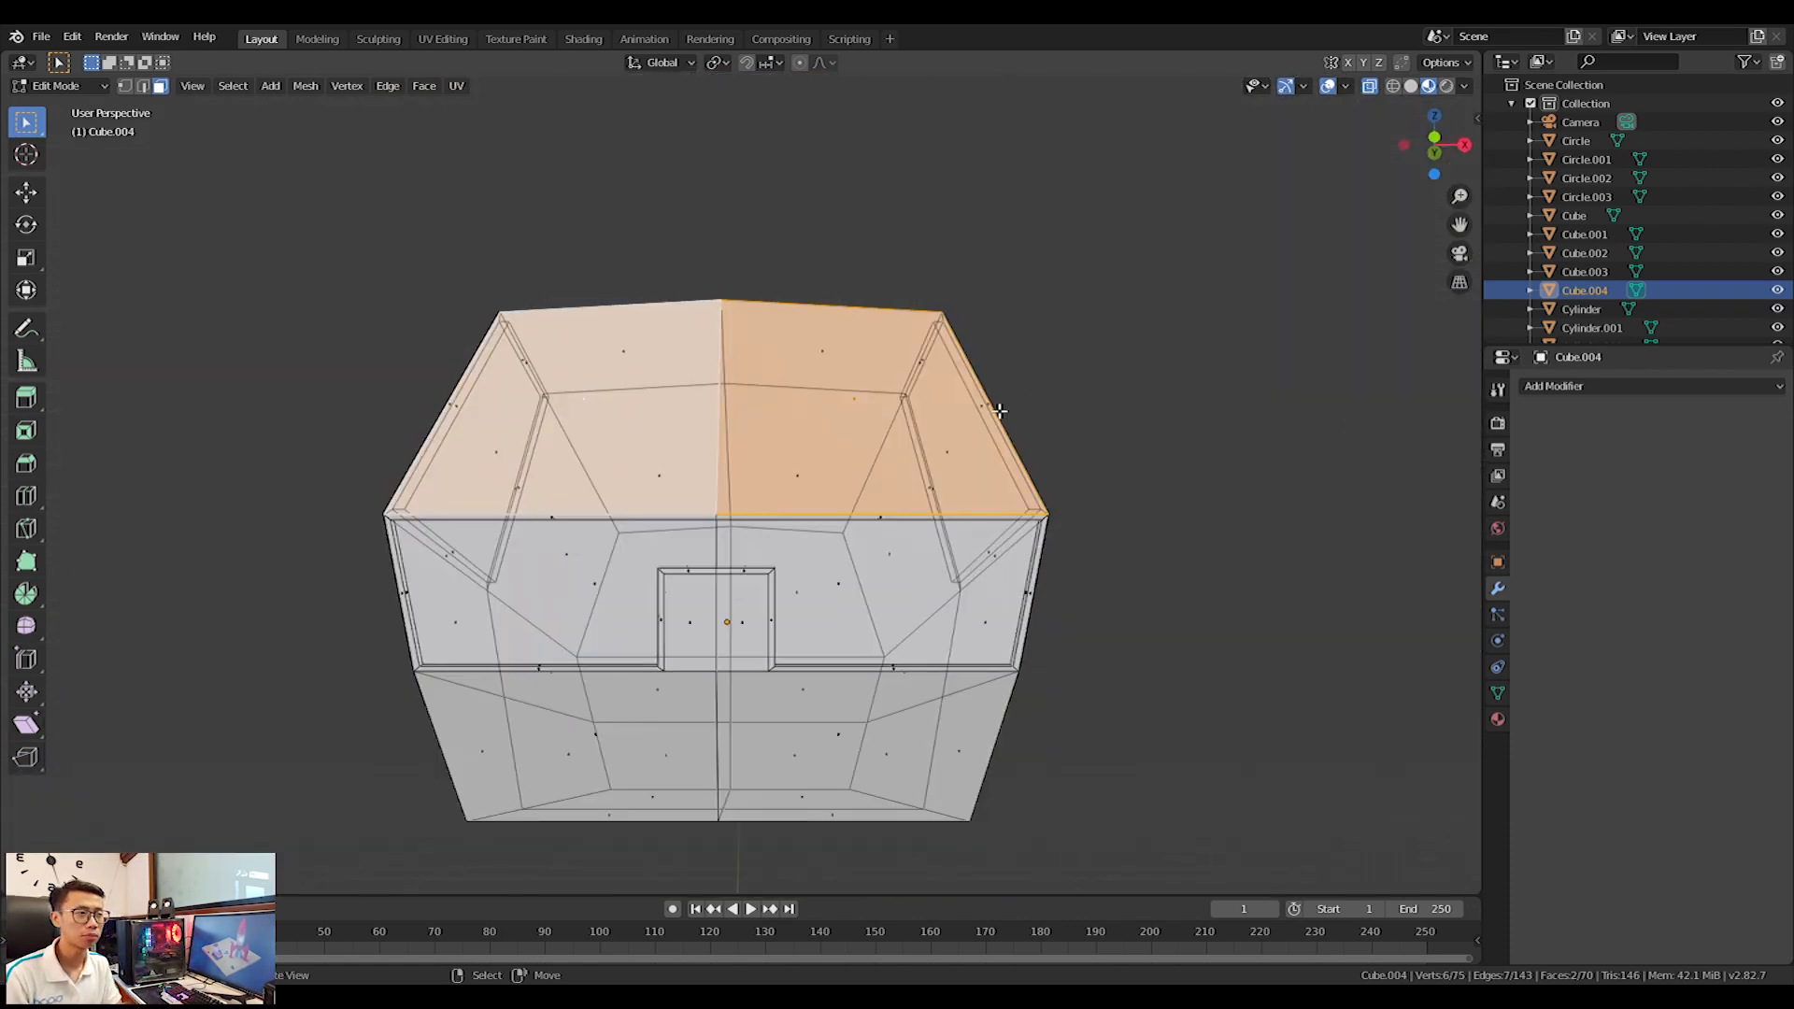
pyautogui.scroll(1, 1006, 440)
pyautogui.moveTo(1218, 460); pyautogui.dragTo(1221, 497, button='middle')
pyautogui.press('KP_1')
pyautogui.moveTo(1144, 554); pyautogui.dragTo(1165, 609, button='middle')
pyautogui.press('e')
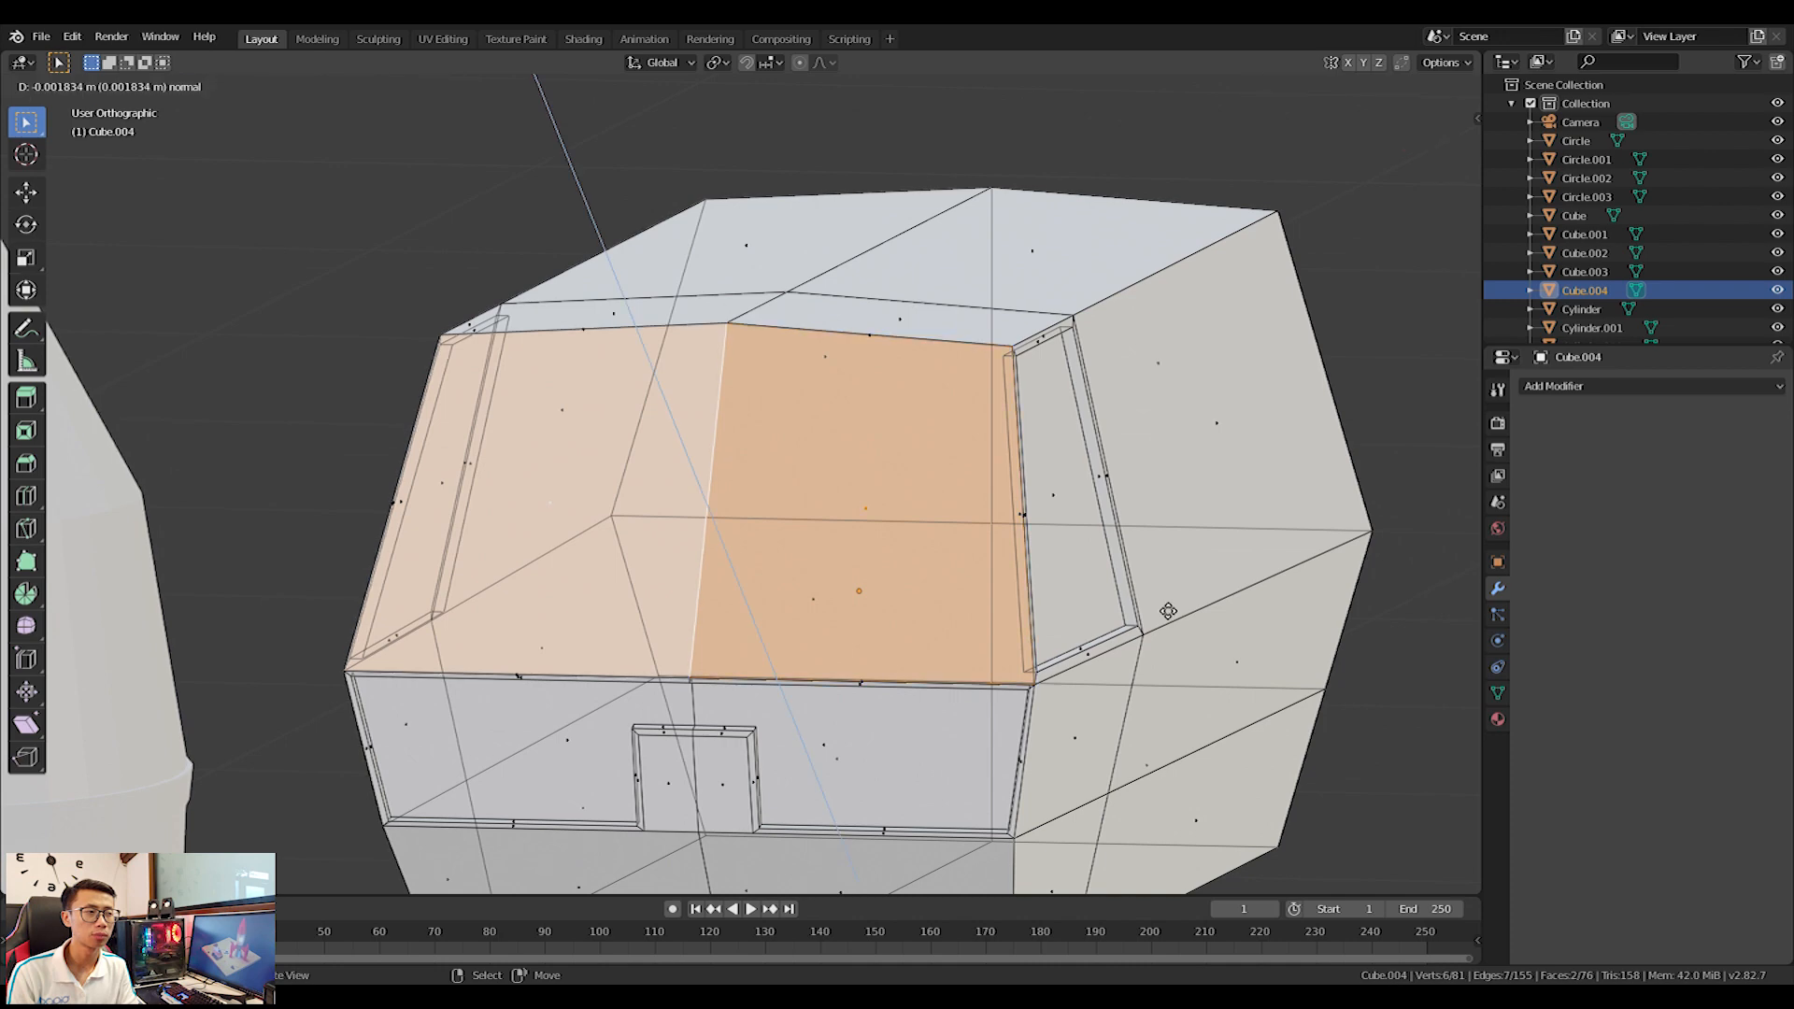
pyautogui.rightClick(1159, 610)
# Scale the extruded windshield faces to 0.964 along X and 0.941 along Z.
pyautogui.press('s')
pyautogui.press('x')
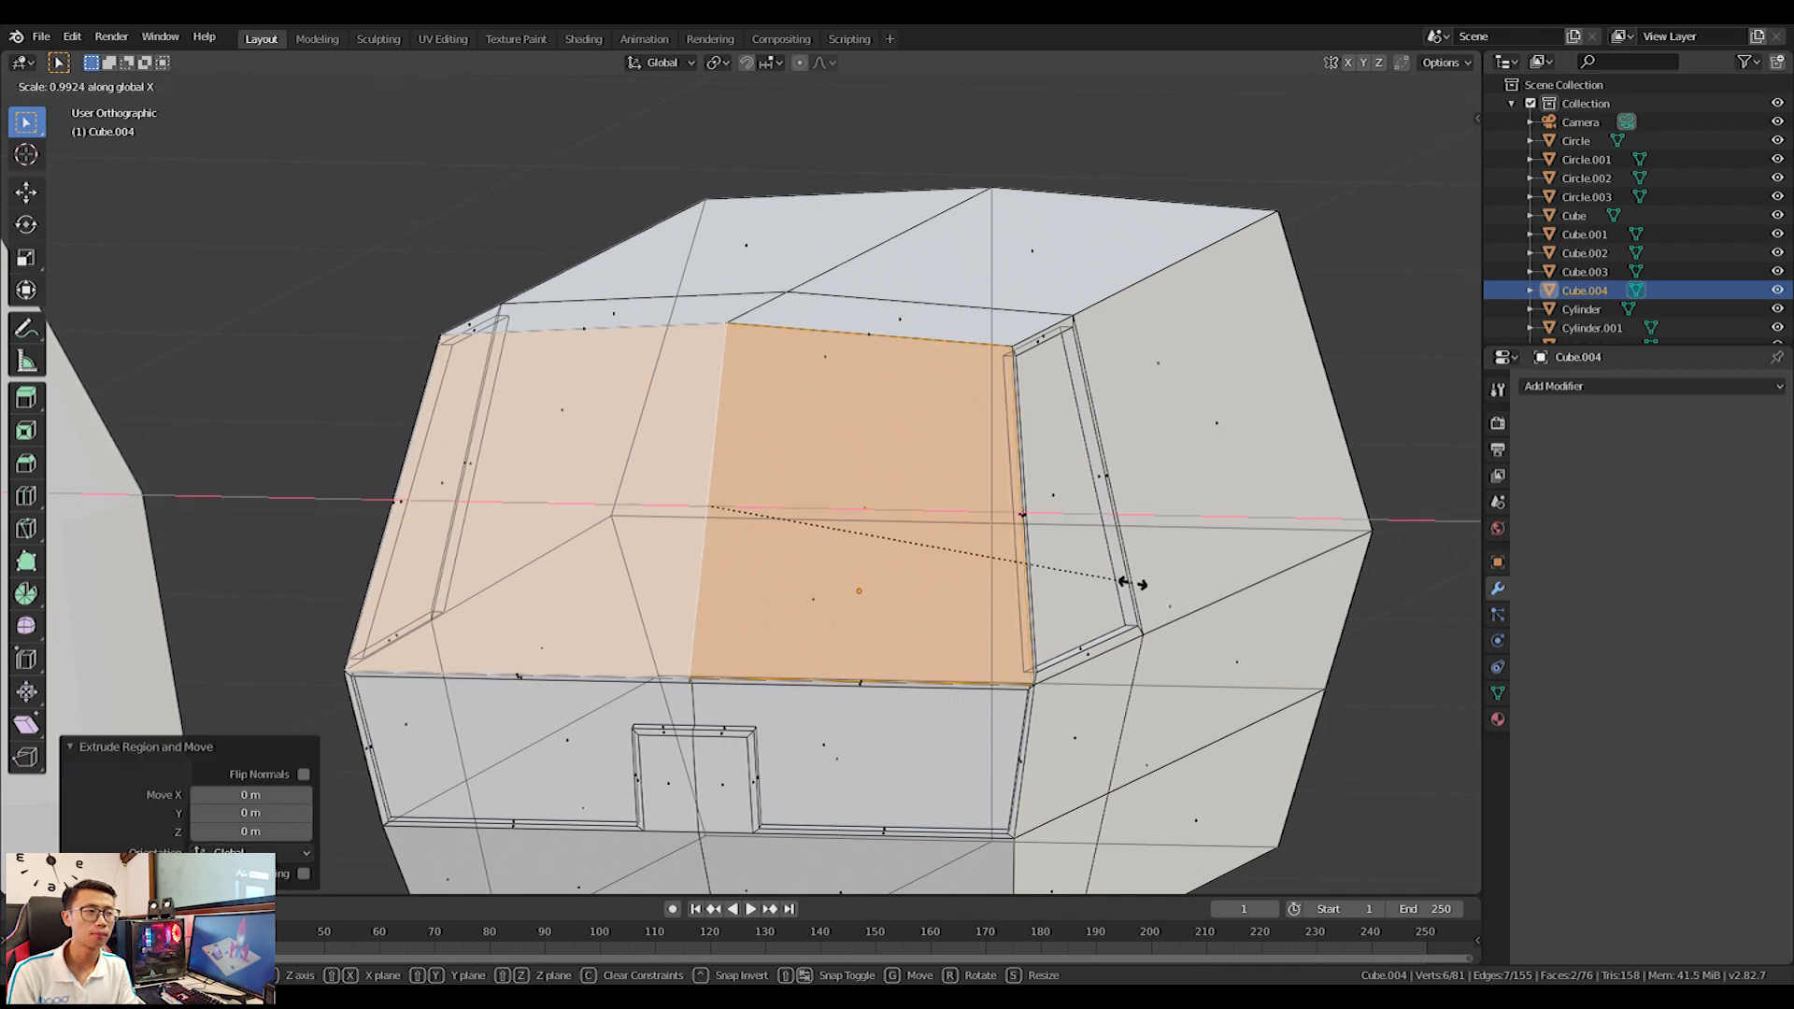
pyautogui.click(1026, 567)
pyautogui.scroll(3, 1120, 544)
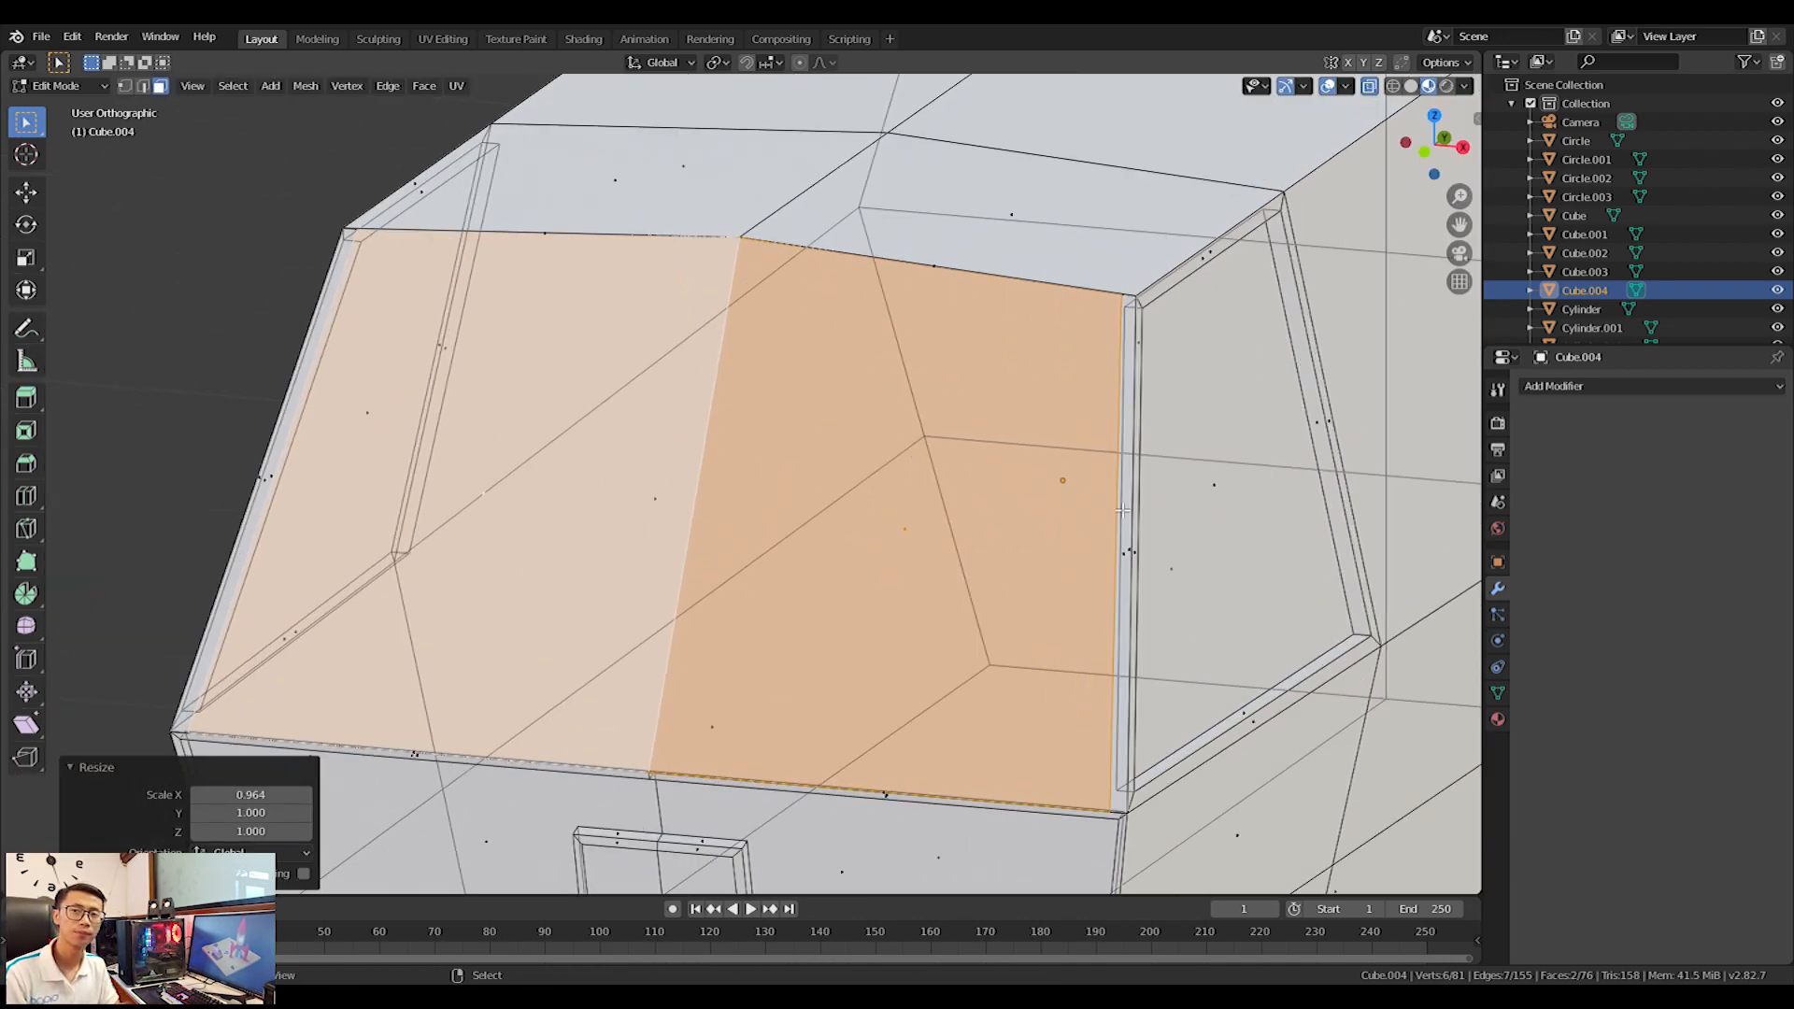
pyautogui.scroll(2, 1119, 544)
pyautogui.scroll(-2, 1120, 543)
pyautogui.press('s')
pyautogui.press('y')
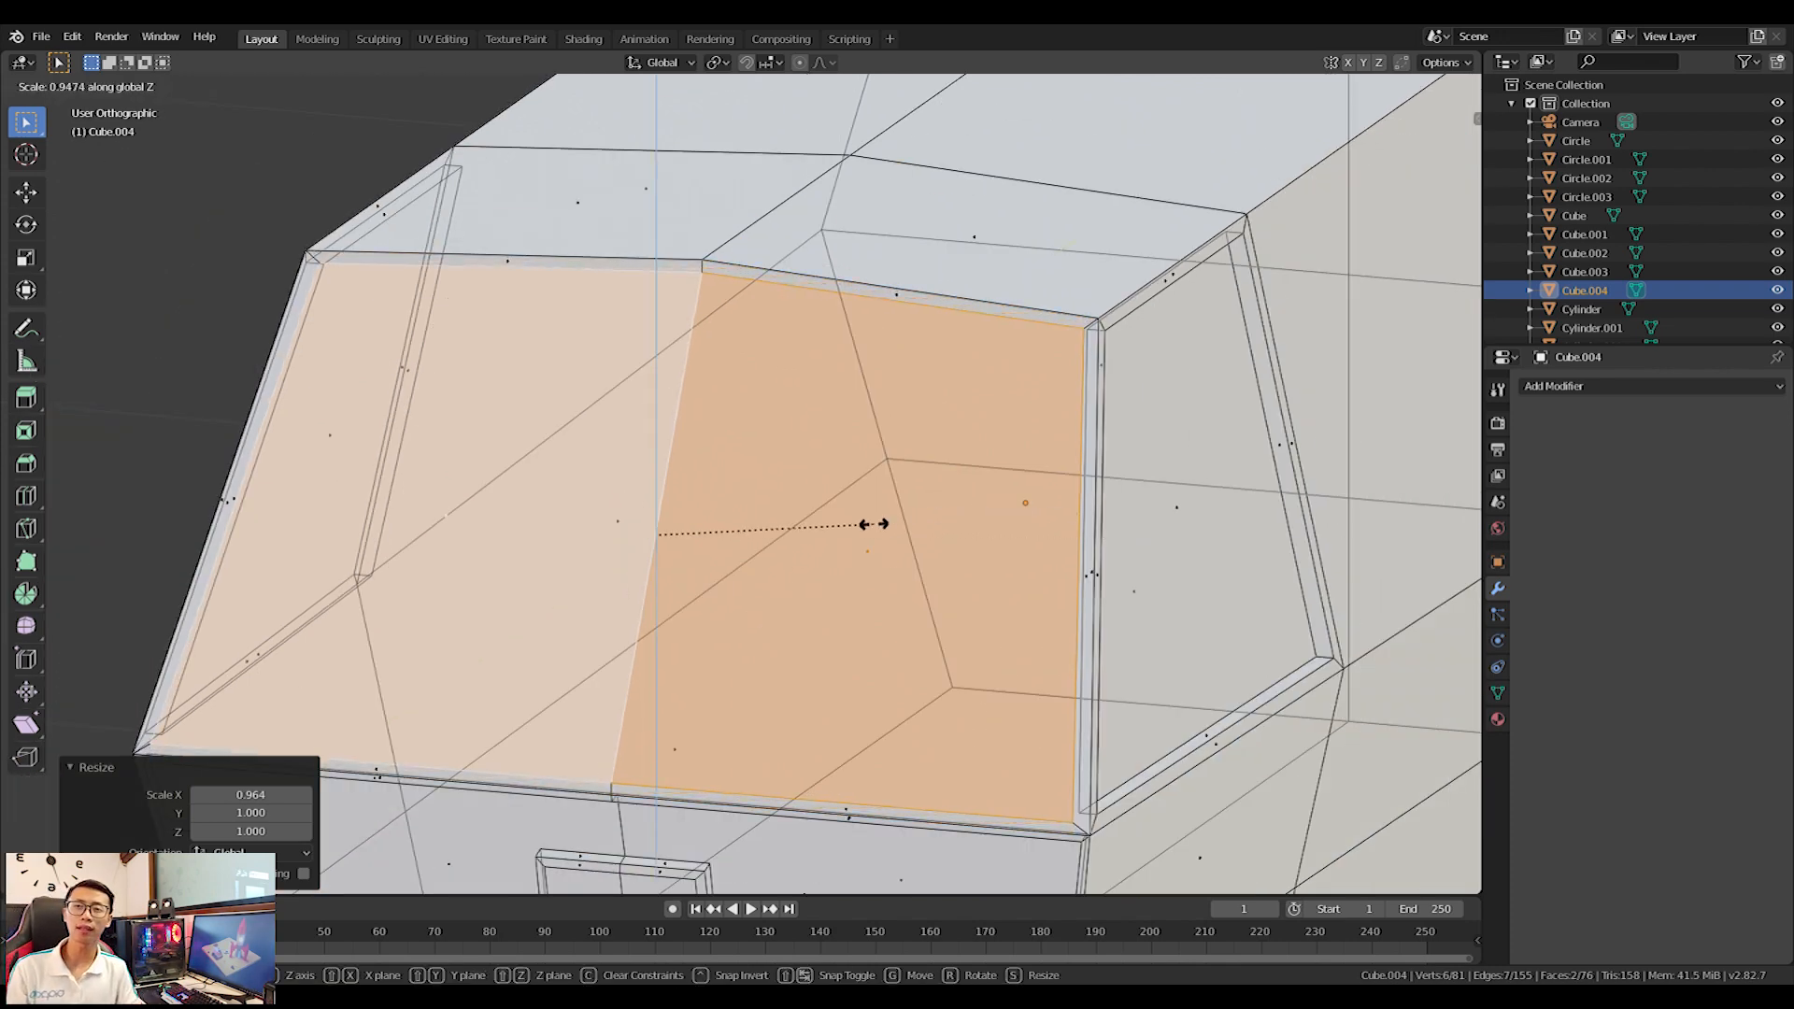
pyautogui.click(847, 531)
# Rotate the inset windshield faces -1.48° in the right side view to align them with the front slope.
pyautogui.press('KP_3')
pyautogui.scroll(4, 1005, 465)
pyautogui.press('r')
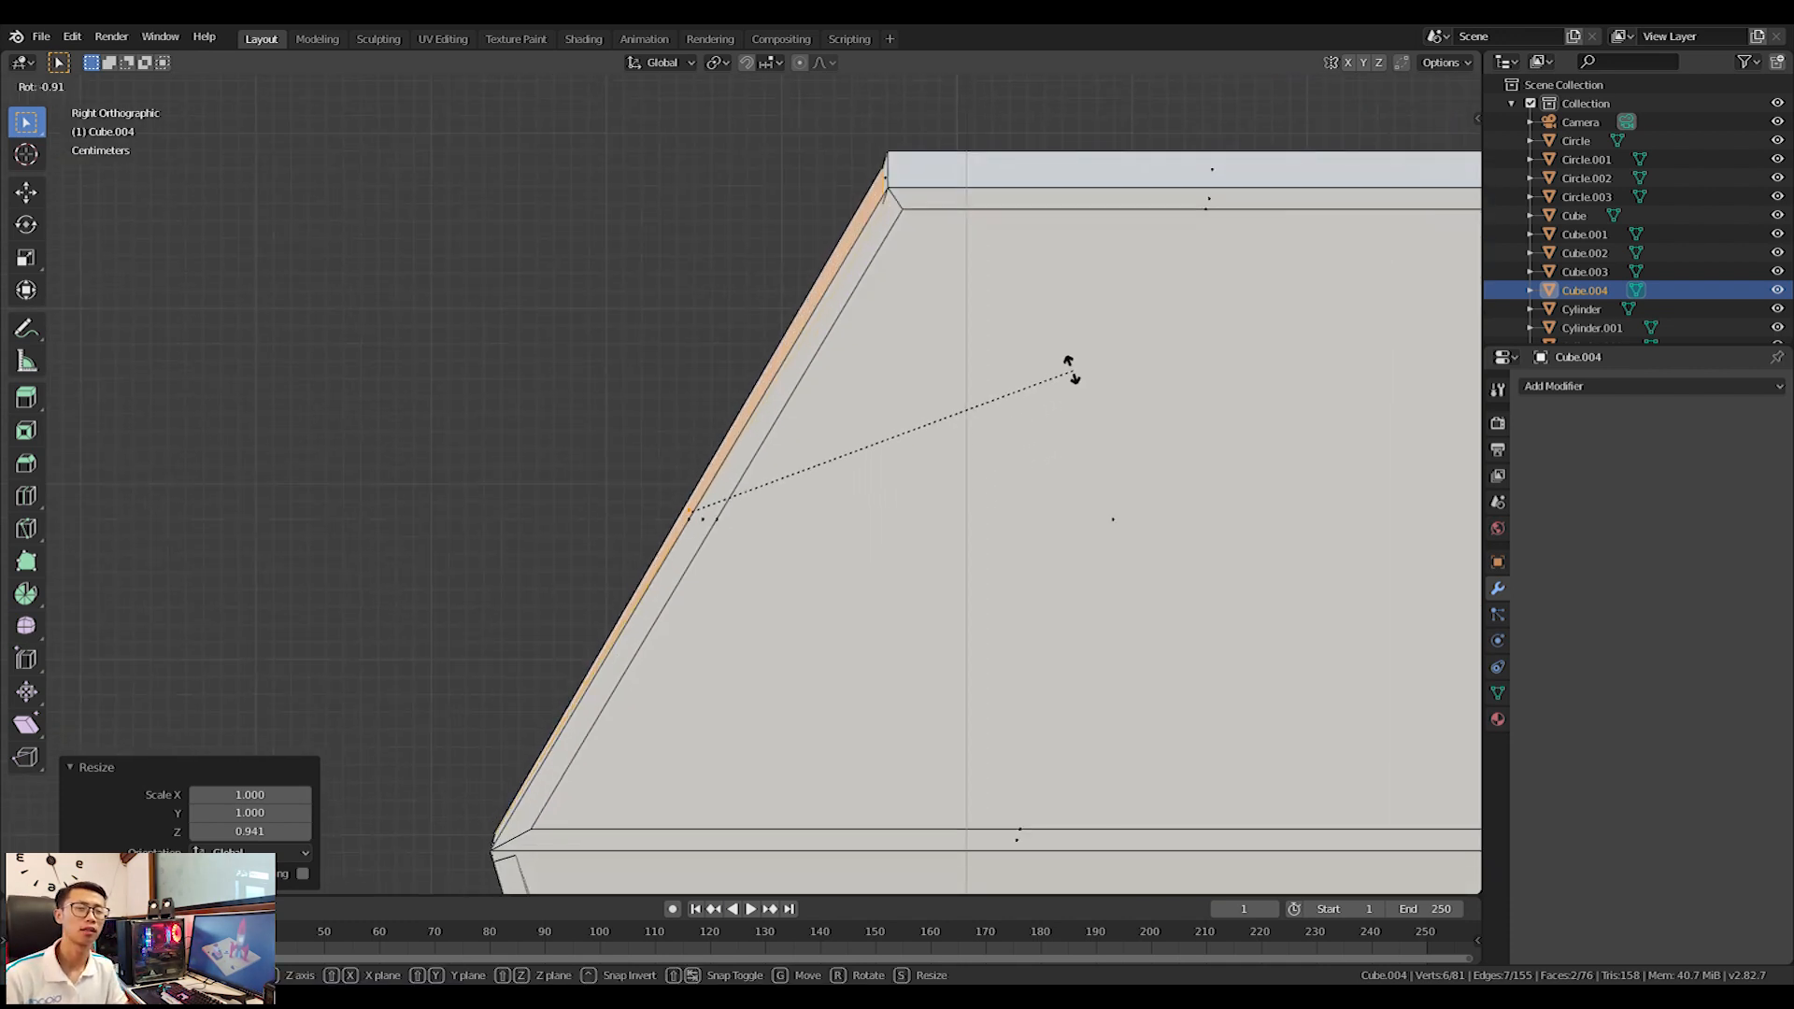
pyautogui.click(996, 284)
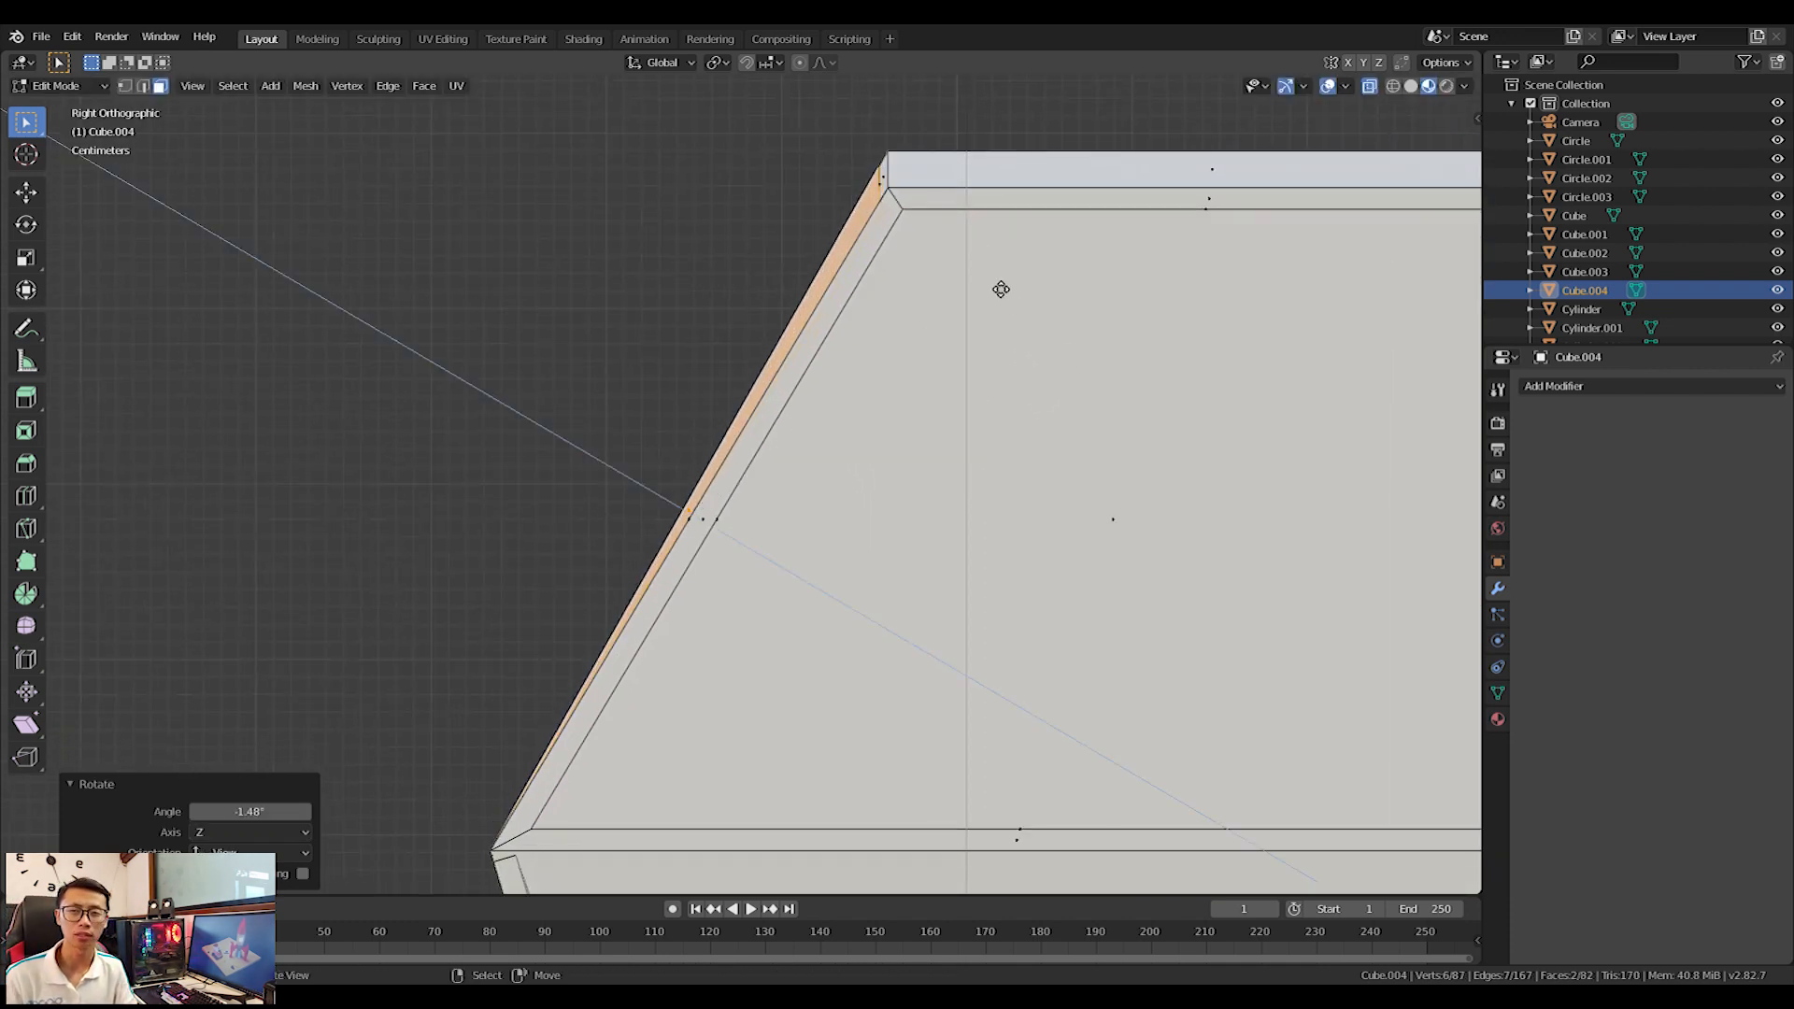
# Push the selected inset windshield faces slightly inward to recess them into the front of the body.
pyautogui.press('e')
pyautogui.click(1024, 304)
pyautogui.press('Tab')
pyautogui.moveTo(1013, 300); pyautogui.dragTo(879, 745, button='middle')
pyautogui.press('Tab')
pyautogui.scroll(3, 822, 523)
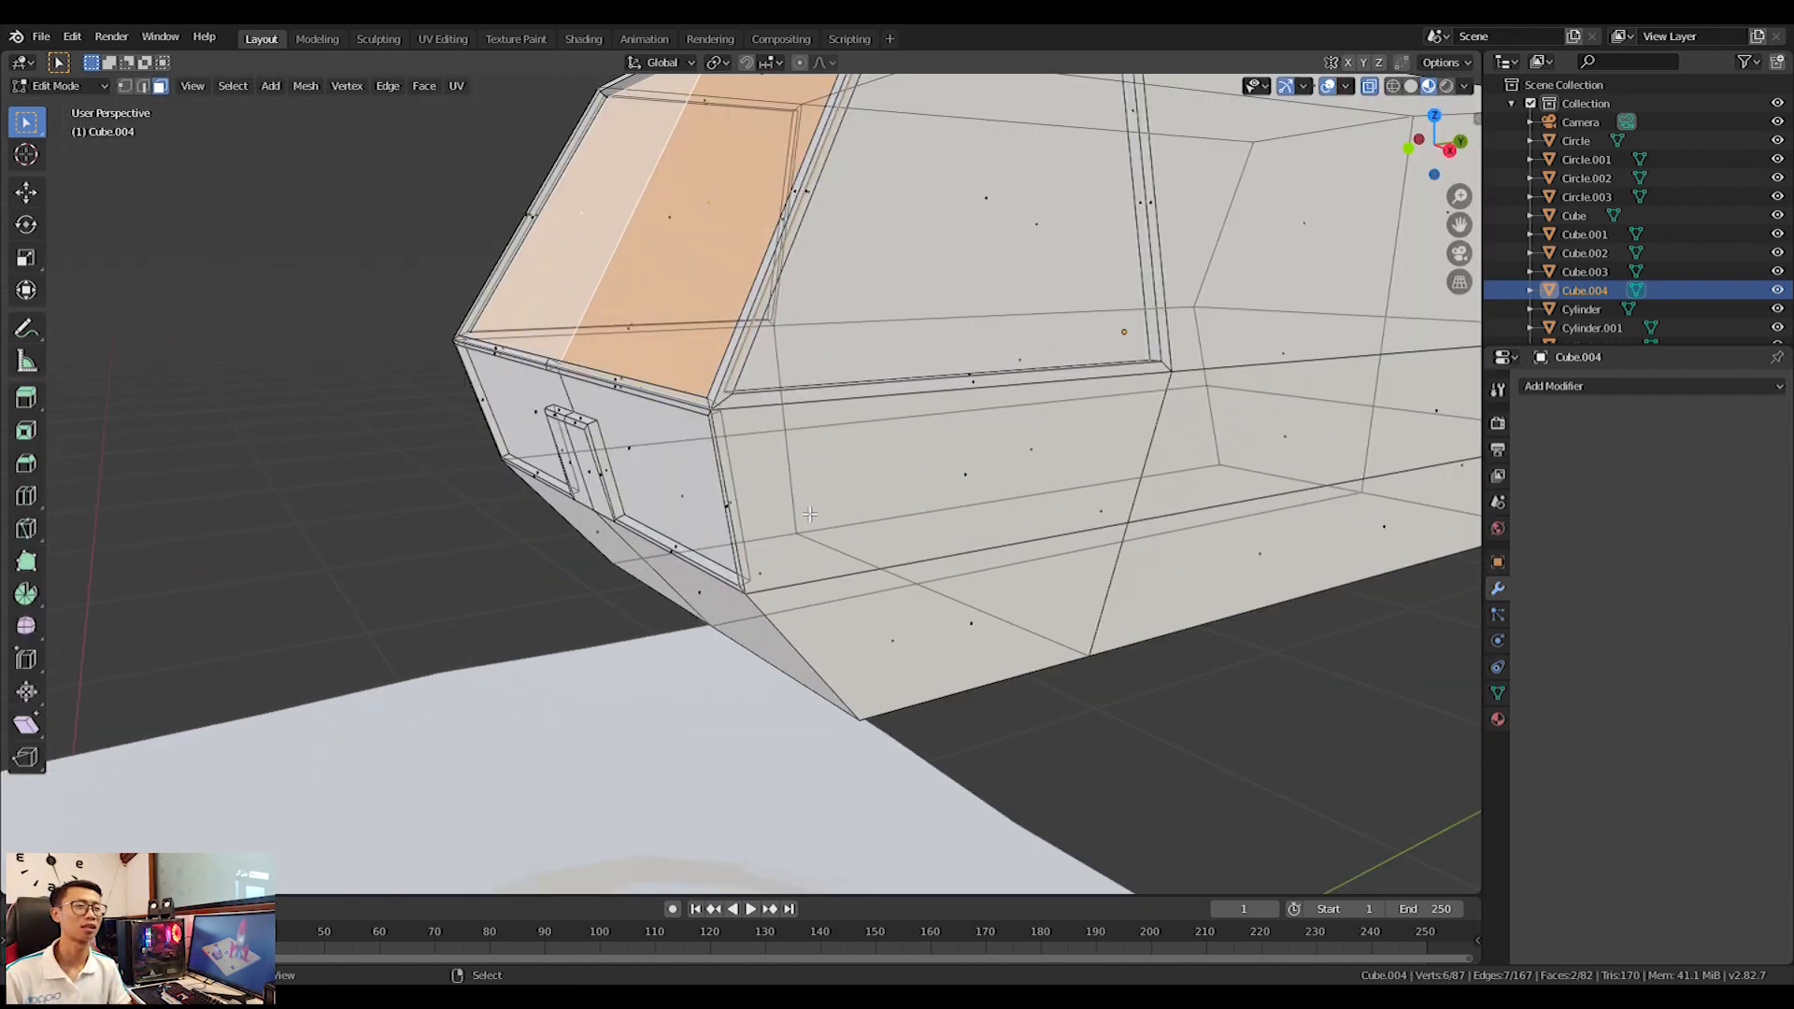
# Snap the 3D cursor to the vehicle body's origin in Object Mode and return to editing its mesh.
pyautogui.hotkey('shift', 'a')
pyautogui.press('Tab')
pyautogui.scroll(-2, 1080, 387)
pyautogui.hotkey('shift', 's')
pyautogui.click(1064, 499)
pyautogui.press('Tab')
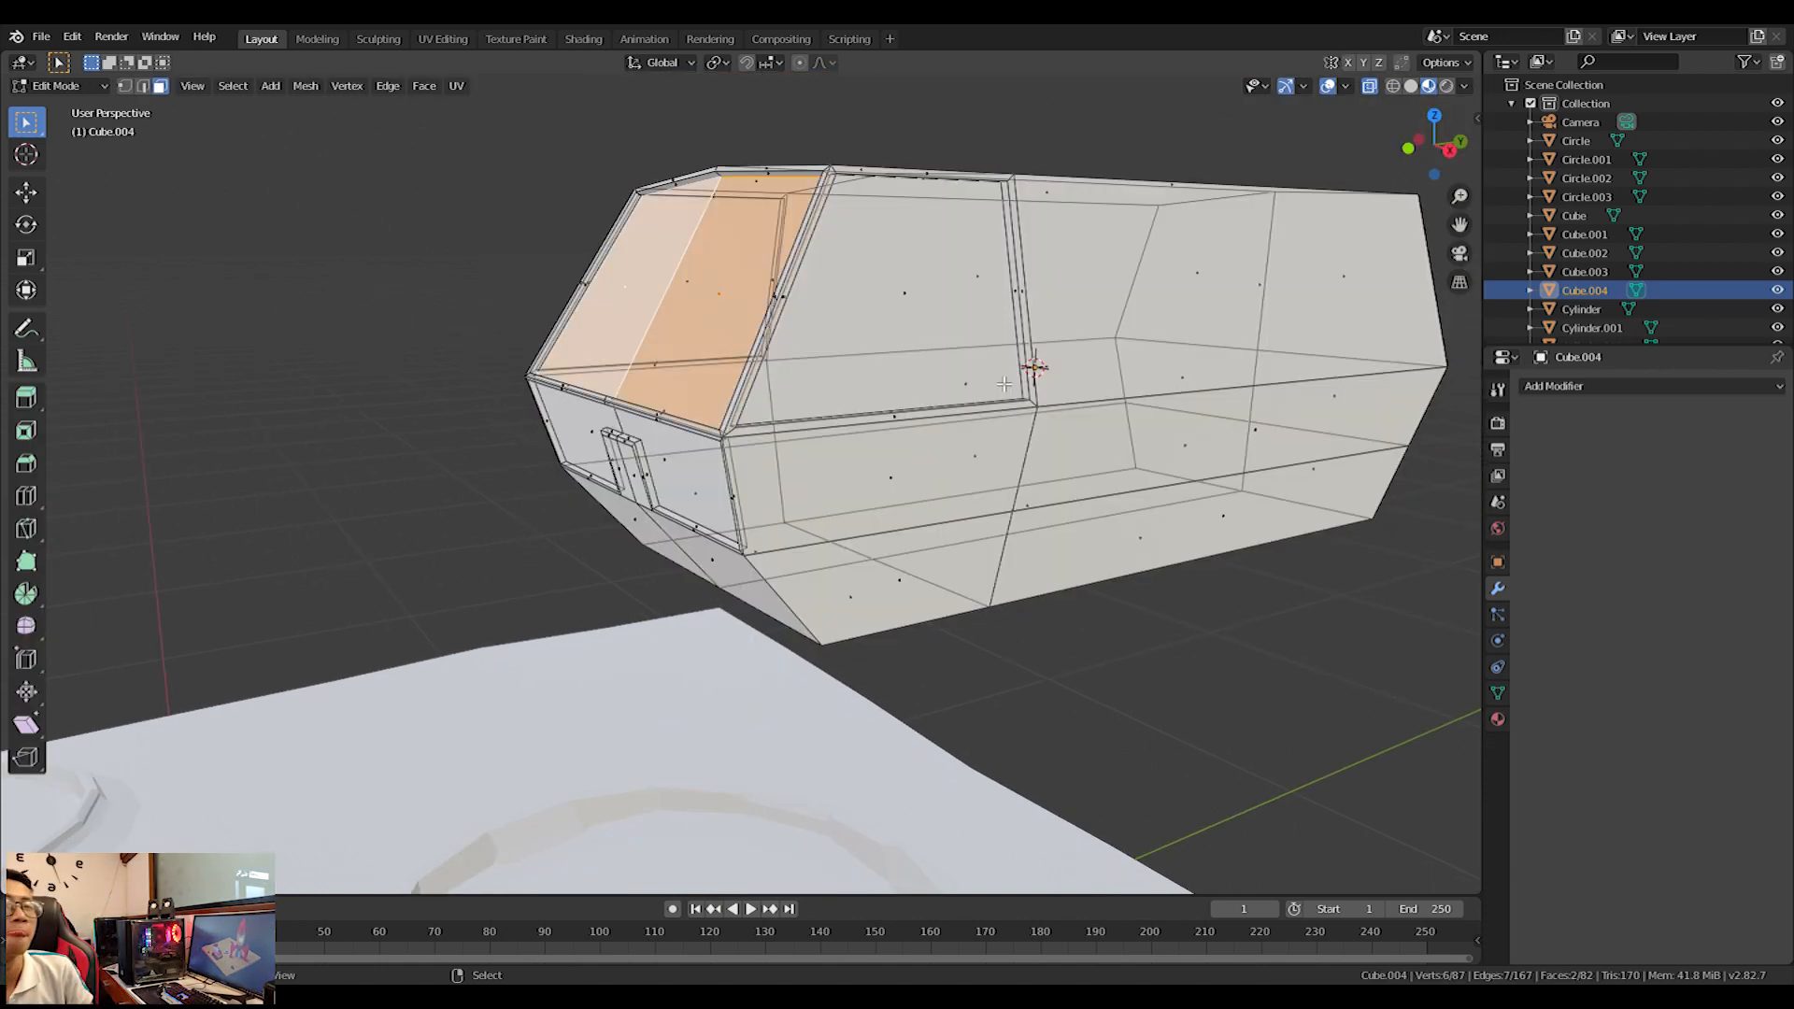
# Add a 32-vertex cylinder of 1 m radius and 2 m depth at the 3D cursor and rotate it 90° in the right side view.
pyautogui.hotkey('shift', 'a')
pyautogui.click(900, 472)
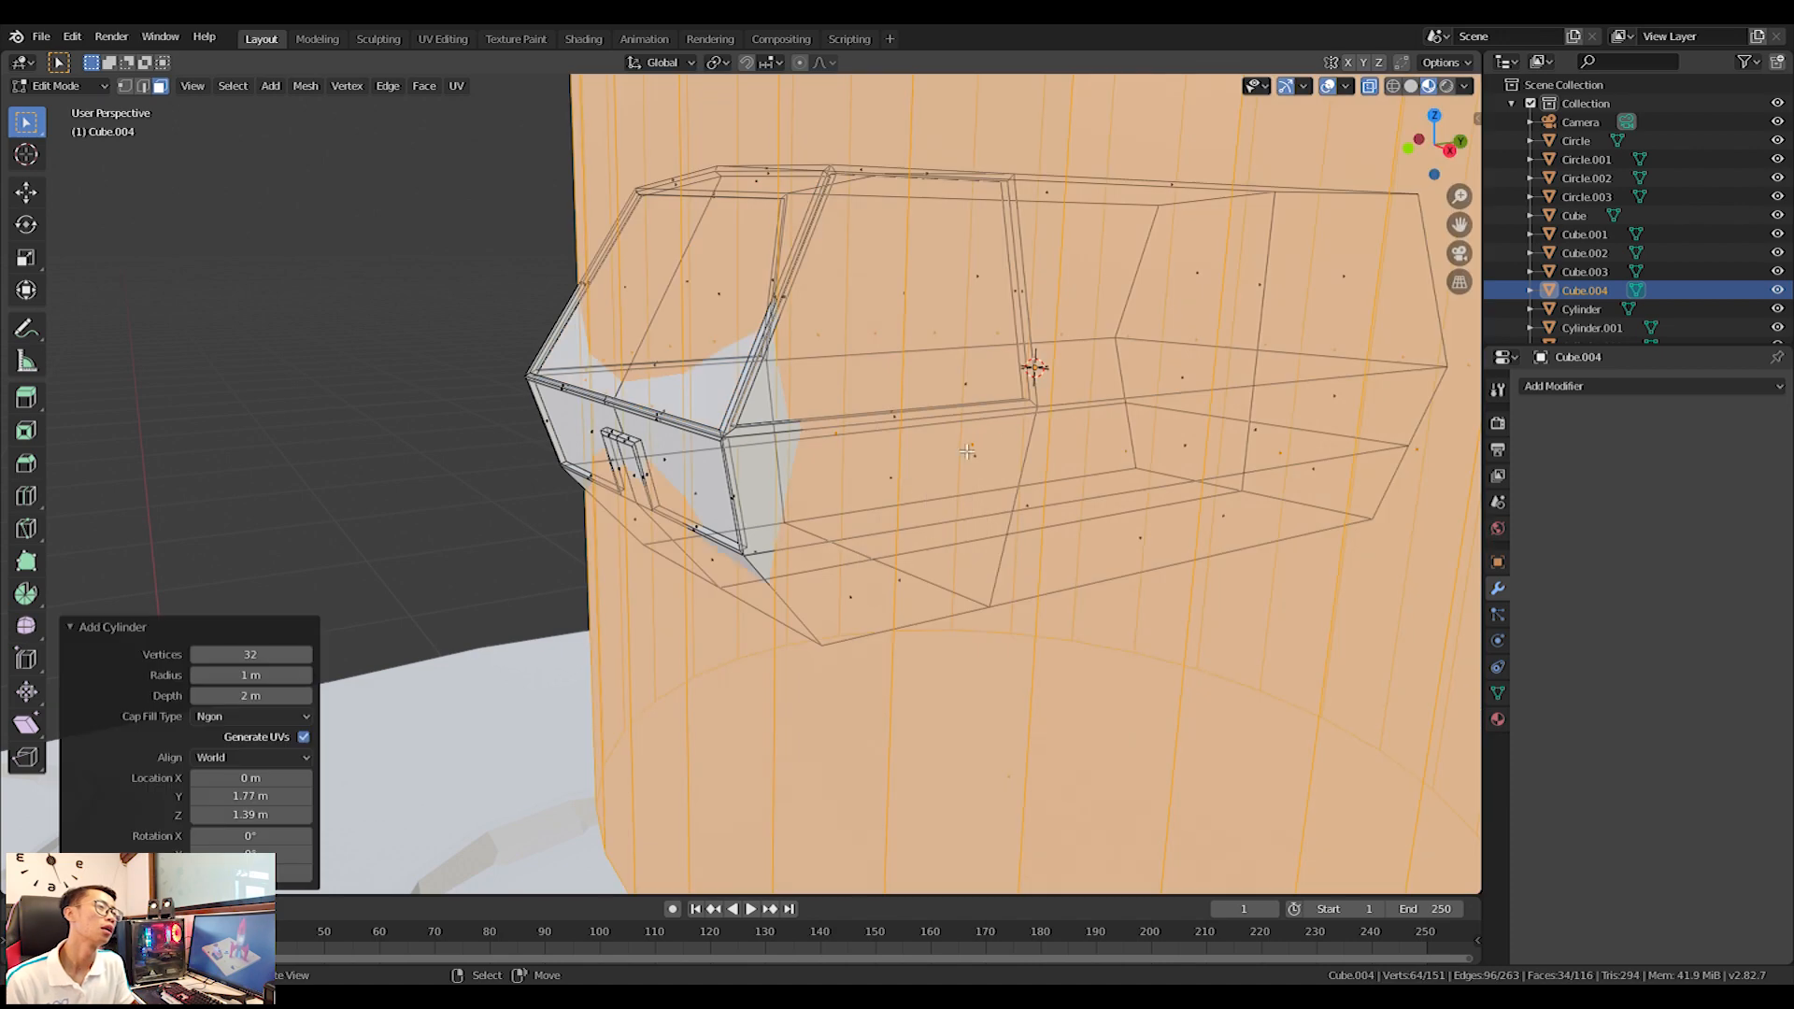
pyautogui.press('KP_3')
pyautogui.write('r90')
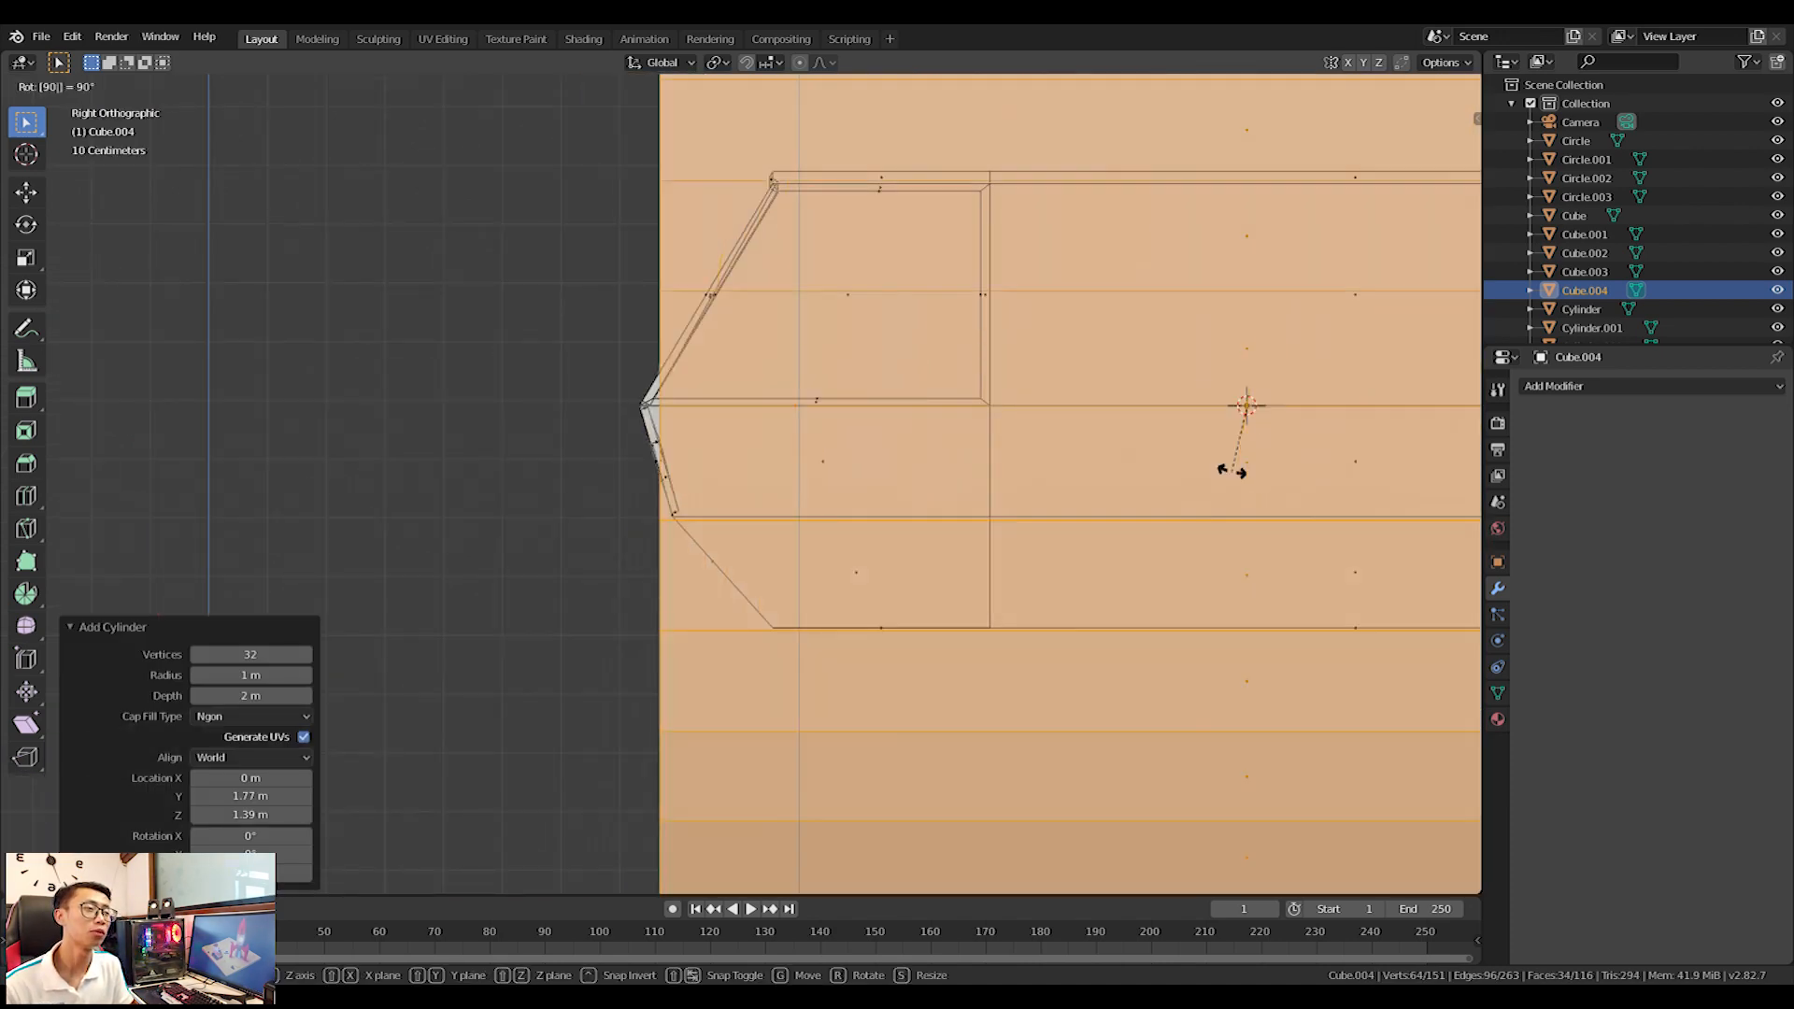
pyautogui.press('Return')
# Scale the cylinder down to about 0.2 and move it -1.01 m along Y to the nose of the body.
pyautogui.press('s')
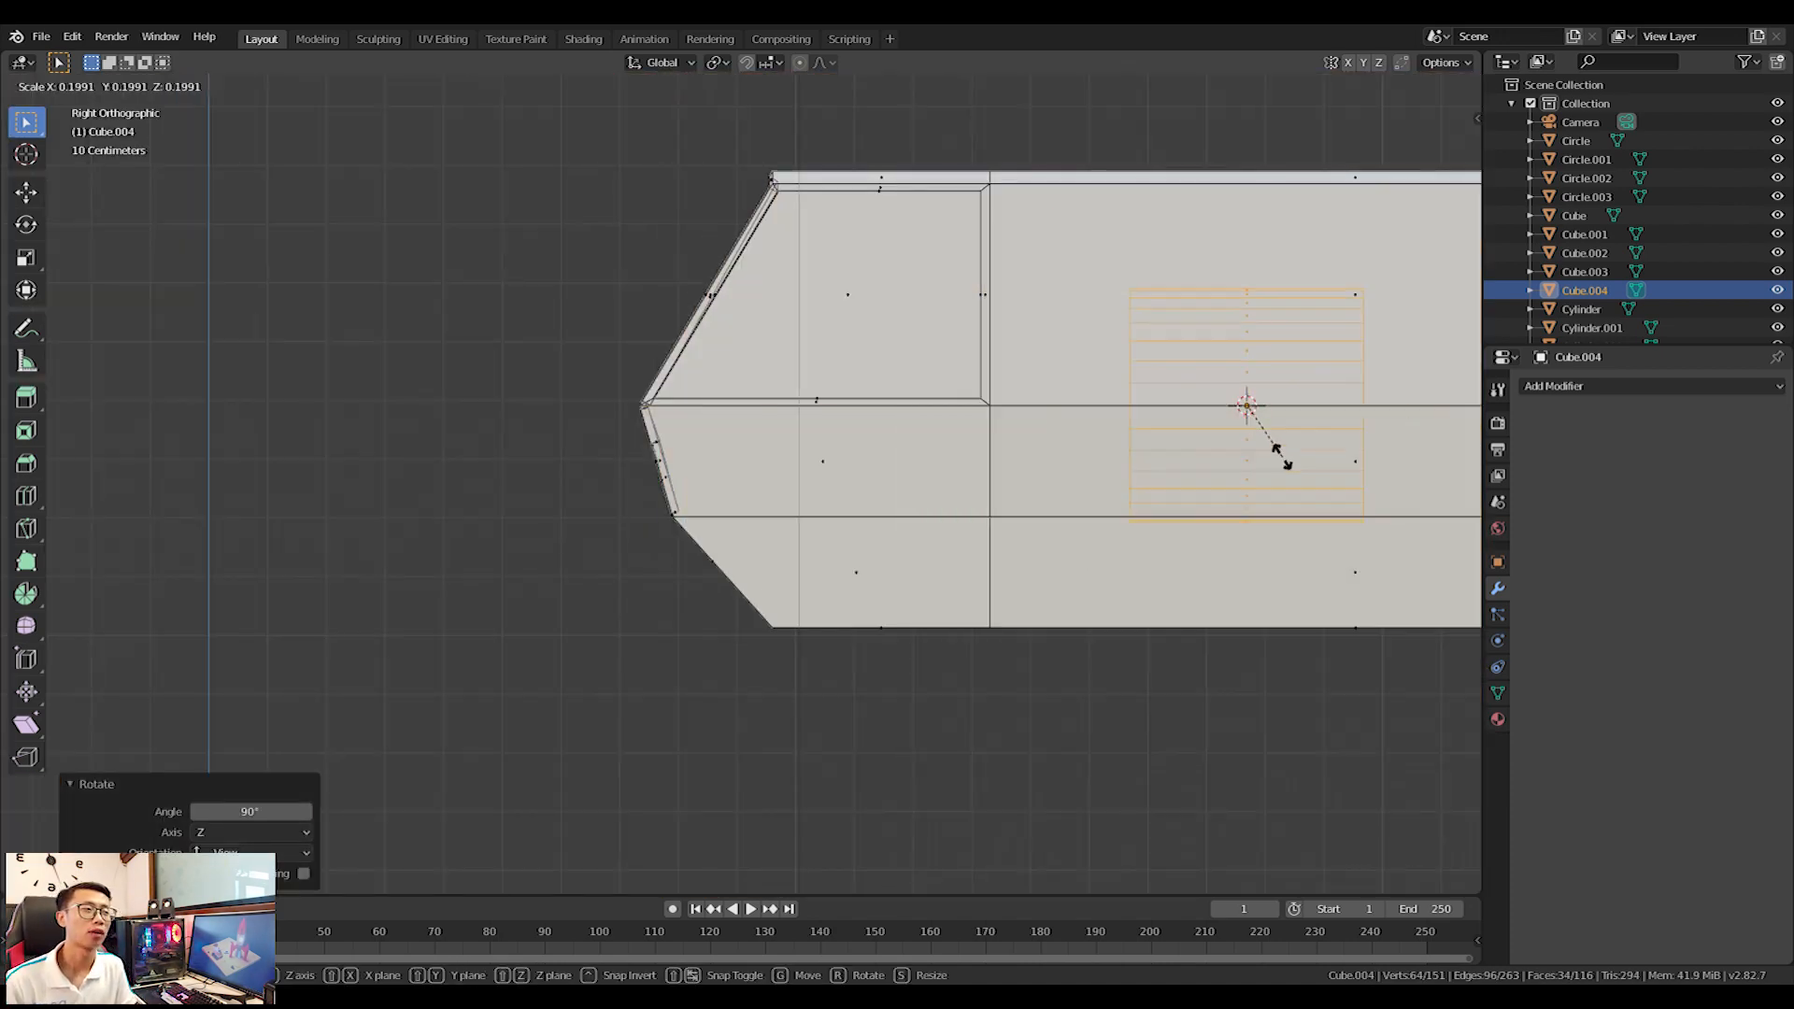
pyautogui.click(1278, 445)
pyautogui.press('g')
pyautogui.press('y')
pyautogui.click(685, 446)
# Scale the nose cylinder by 0.361 and move it along X to one side of the body's centre line.
pyautogui.press('s')
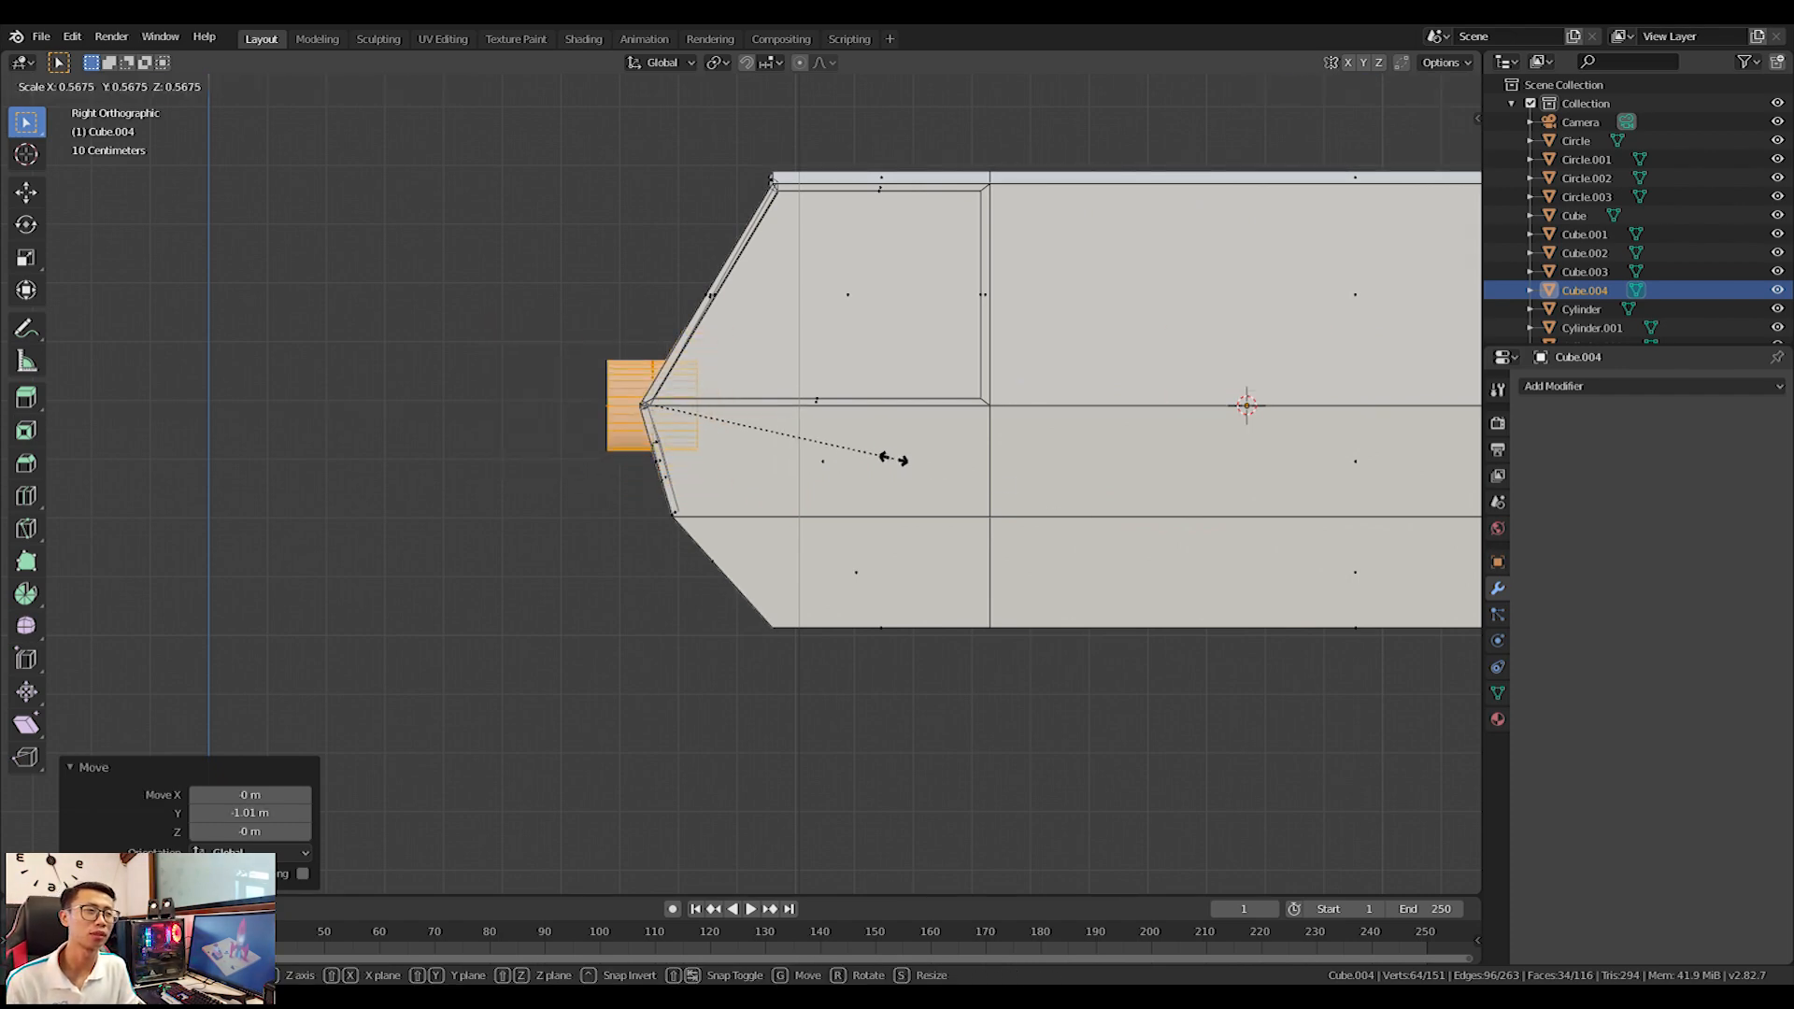
pyautogui.click(796, 435)
pyautogui.moveTo(797, 434); pyautogui.dragTo(840, 501, button='middle')
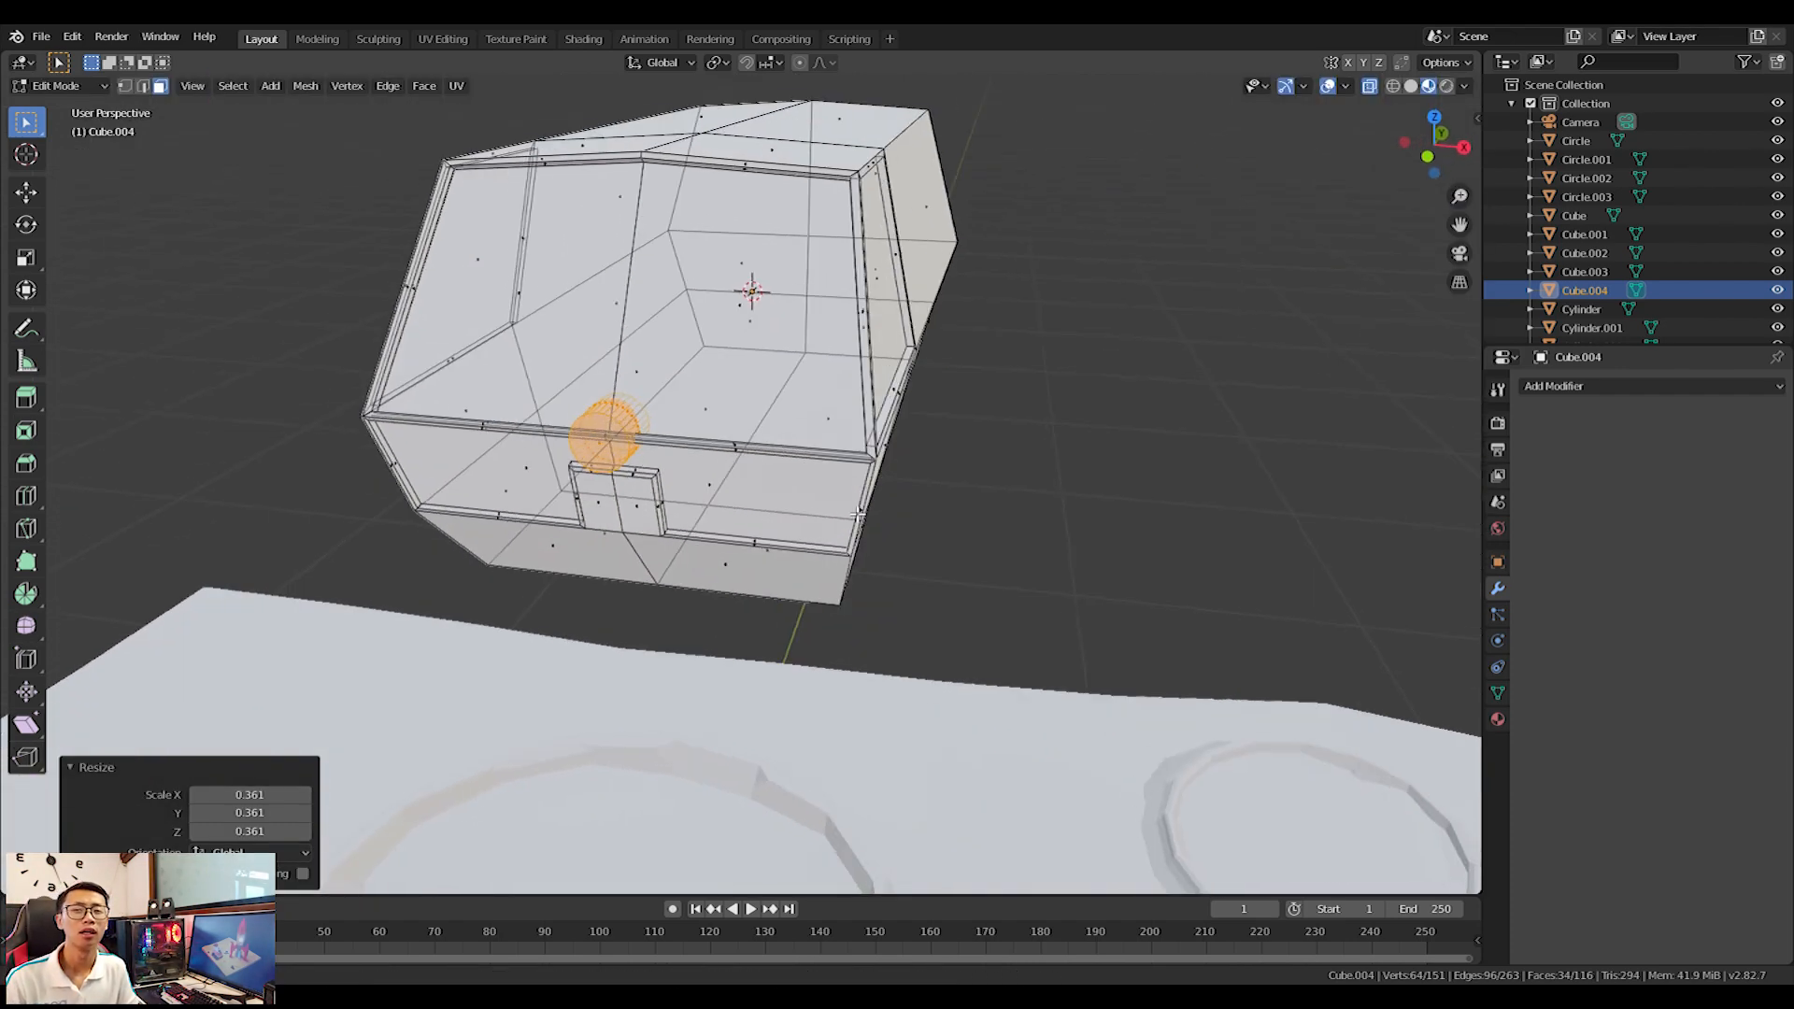
pyautogui.press('g')
pyautogui.press('x')
pyautogui.click(905, 500)
pyautogui.press('Tab')
pyautogui.moveTo(621, 376); pyautogui.dragTo(683, 374, button='middle')
pyautogui.press('Tab')
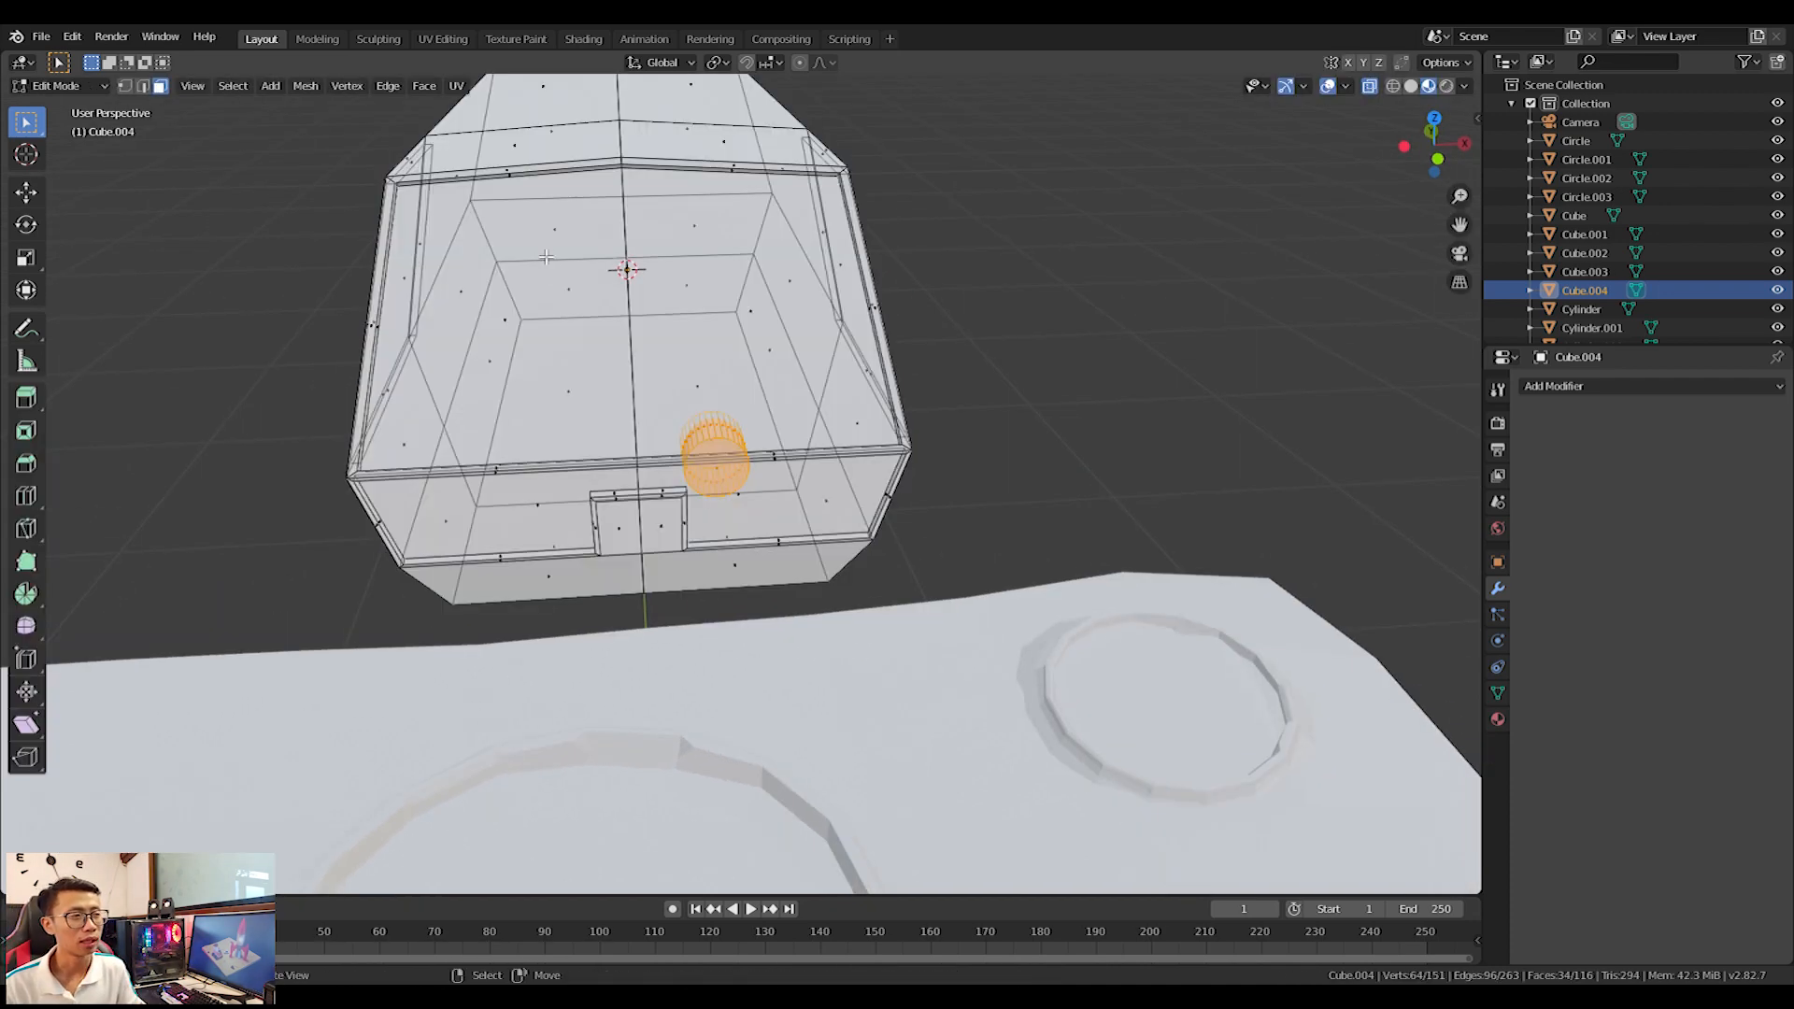
# Box-select the half of the body without the cylinder and delete its faces.
pyautogui.scroll(-3, 598, 309)
pyautogui.press('b')
pyautogui.moveTo(449, 91); pyautogui.dragTo(677, 587)
pyautogui.moveTo(678, 587); pyautogui.dragTo(753, 588, button='middle')
pyautogui.rightClick(731, 472)
pyautogui.press('x')
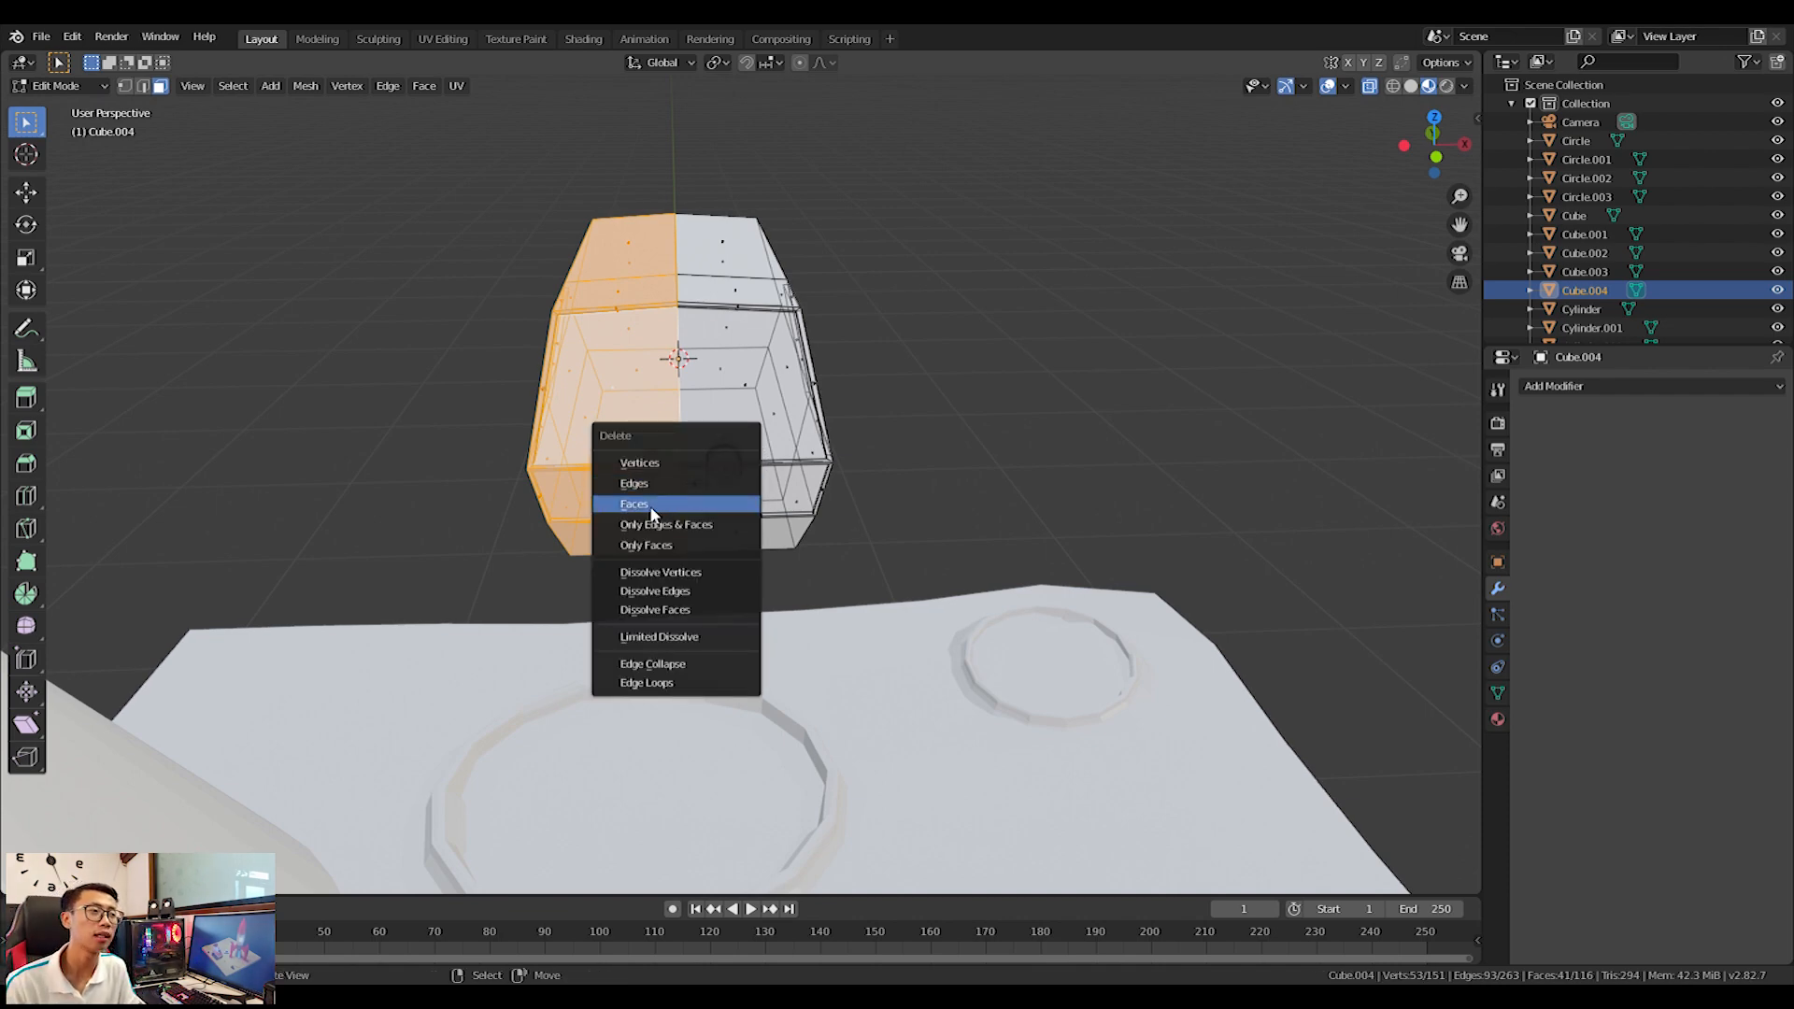
pyautogui.click(636, 483)
pyautogui.hotkey('ctrl', 'z')
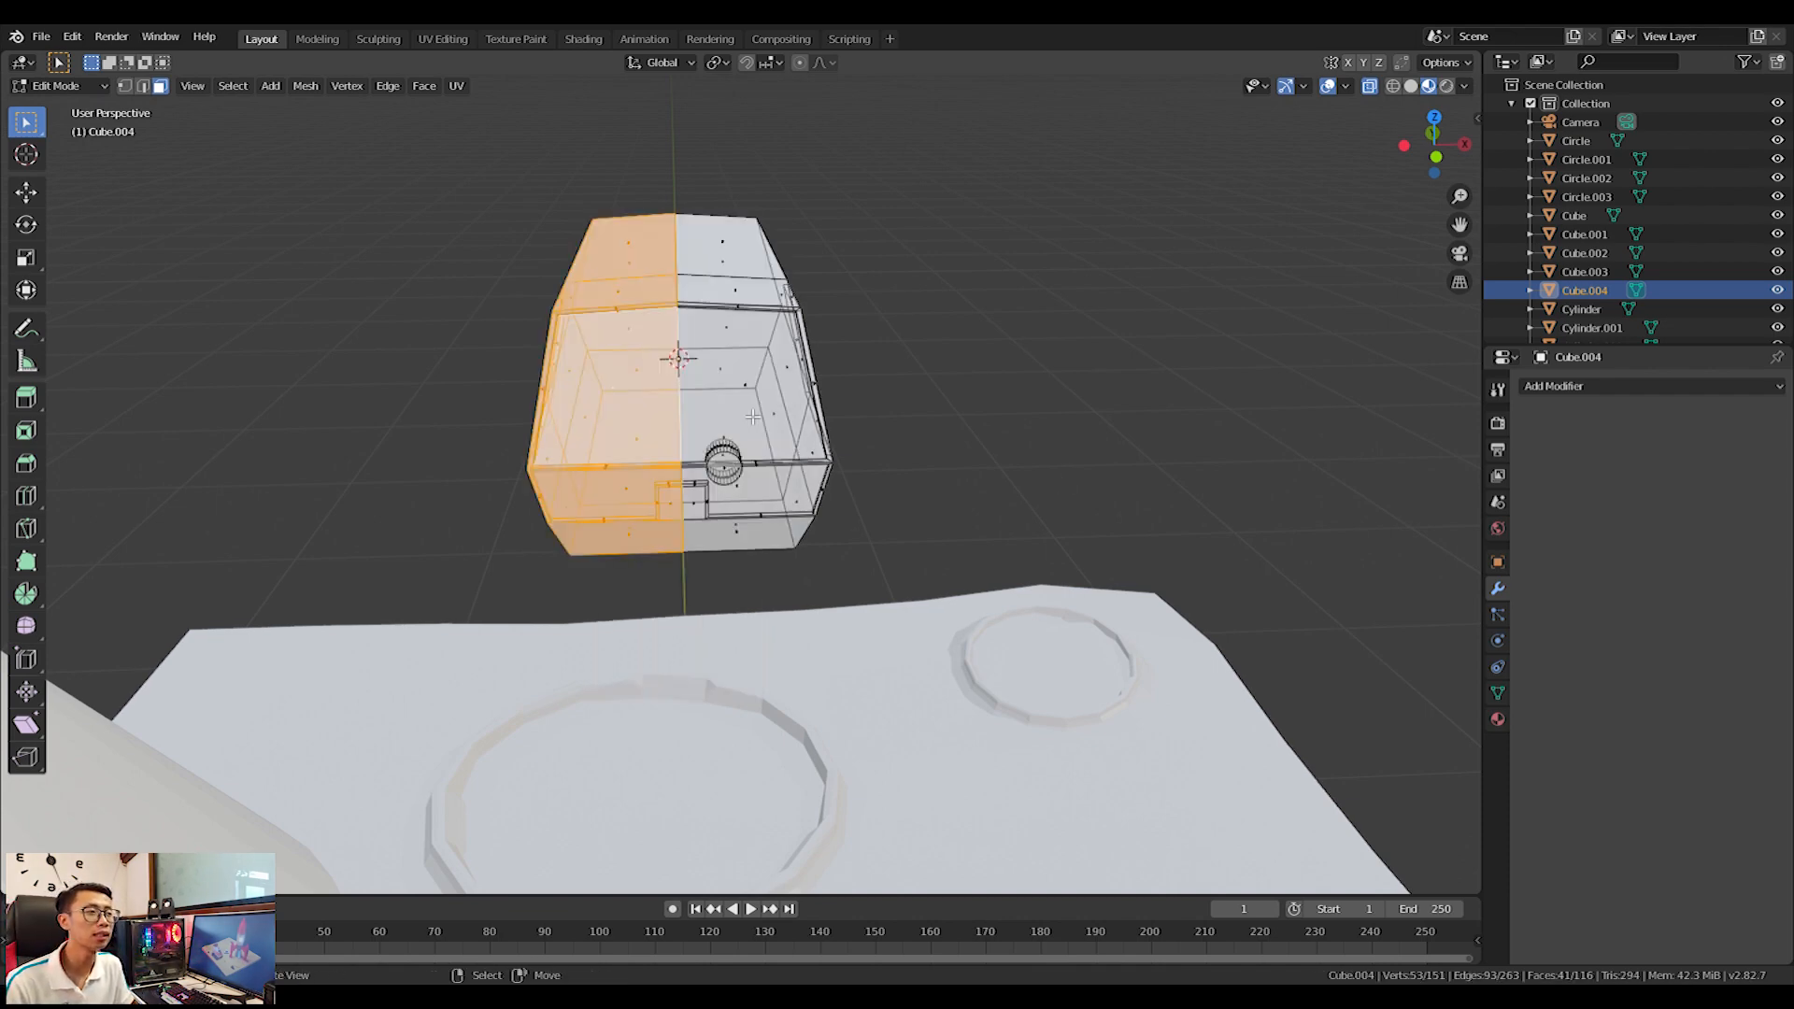
pyautogui.press('x')
pyautogui.click(689, 452)
# Add a Mirror modifier on the X axis to the remaining half of the vehicle body.
pyautogui.click(1537, 387)
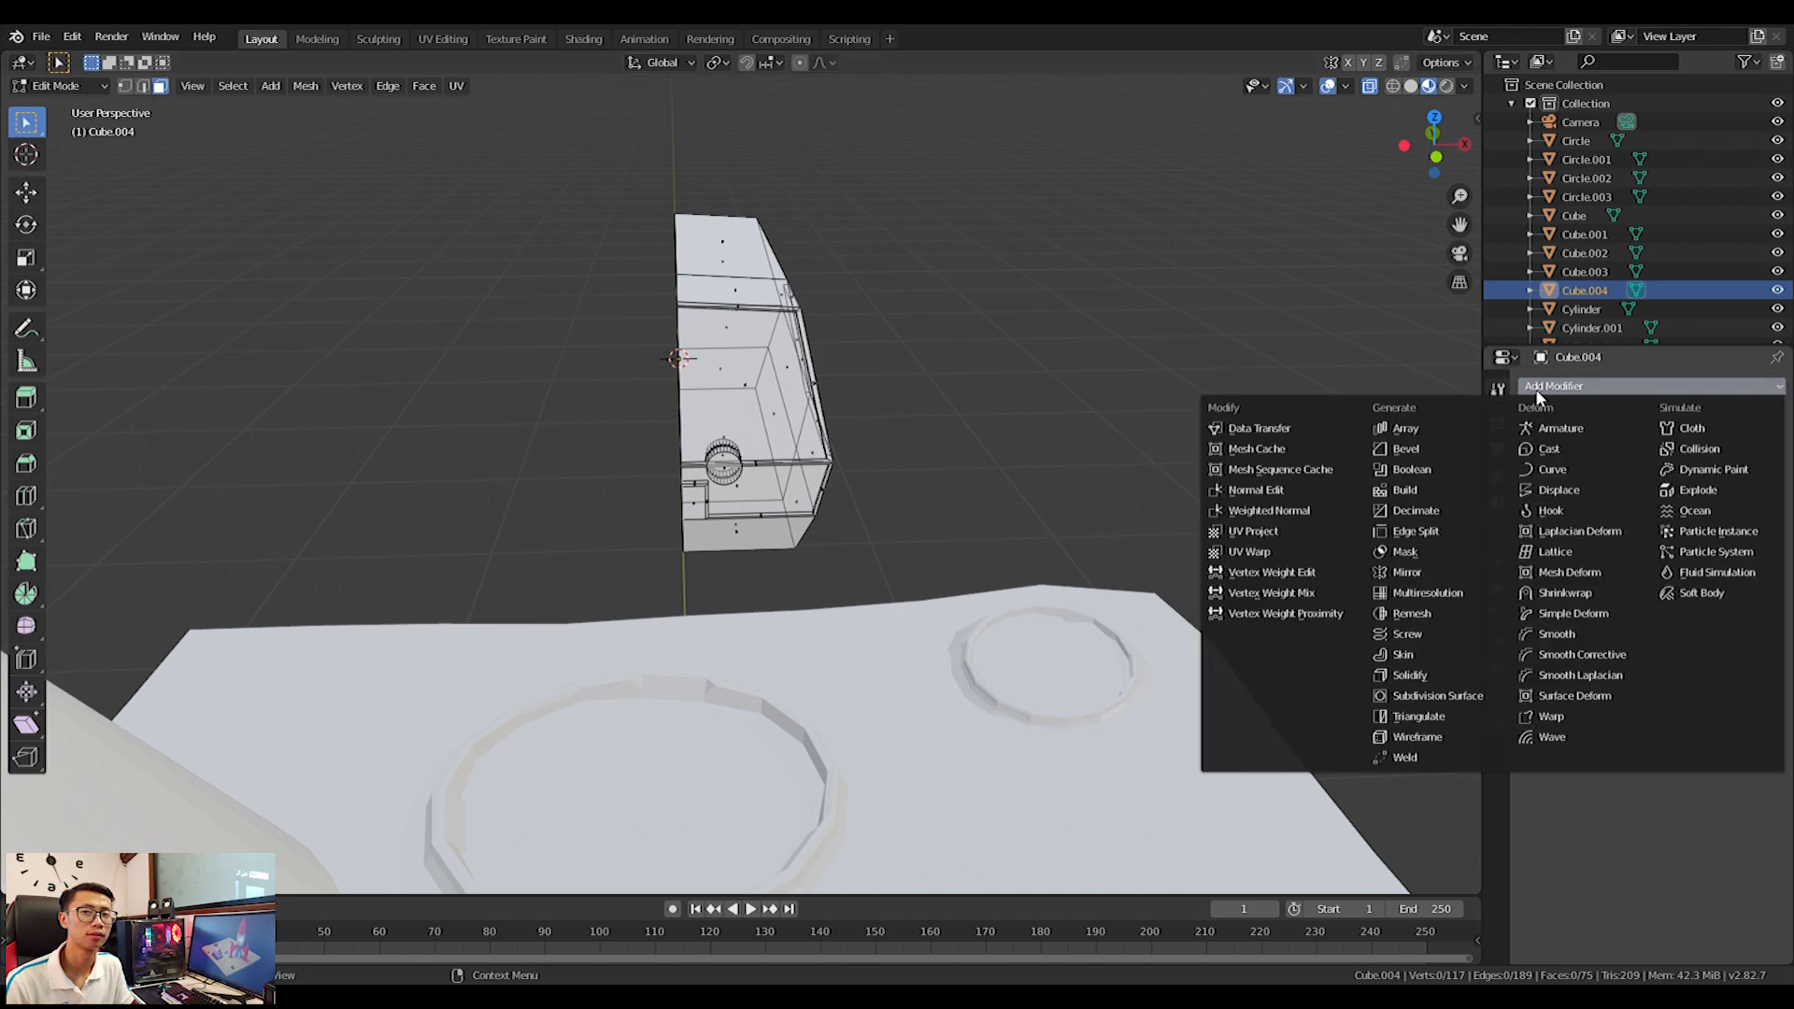
pyautogui.click(1407, 572)
pyautogui.scroll(1, 737, 453)
# Move the whole cylinder about 0.25 m along X to the outer front corner and scale it by 0.945.
pyautogui.press('l')
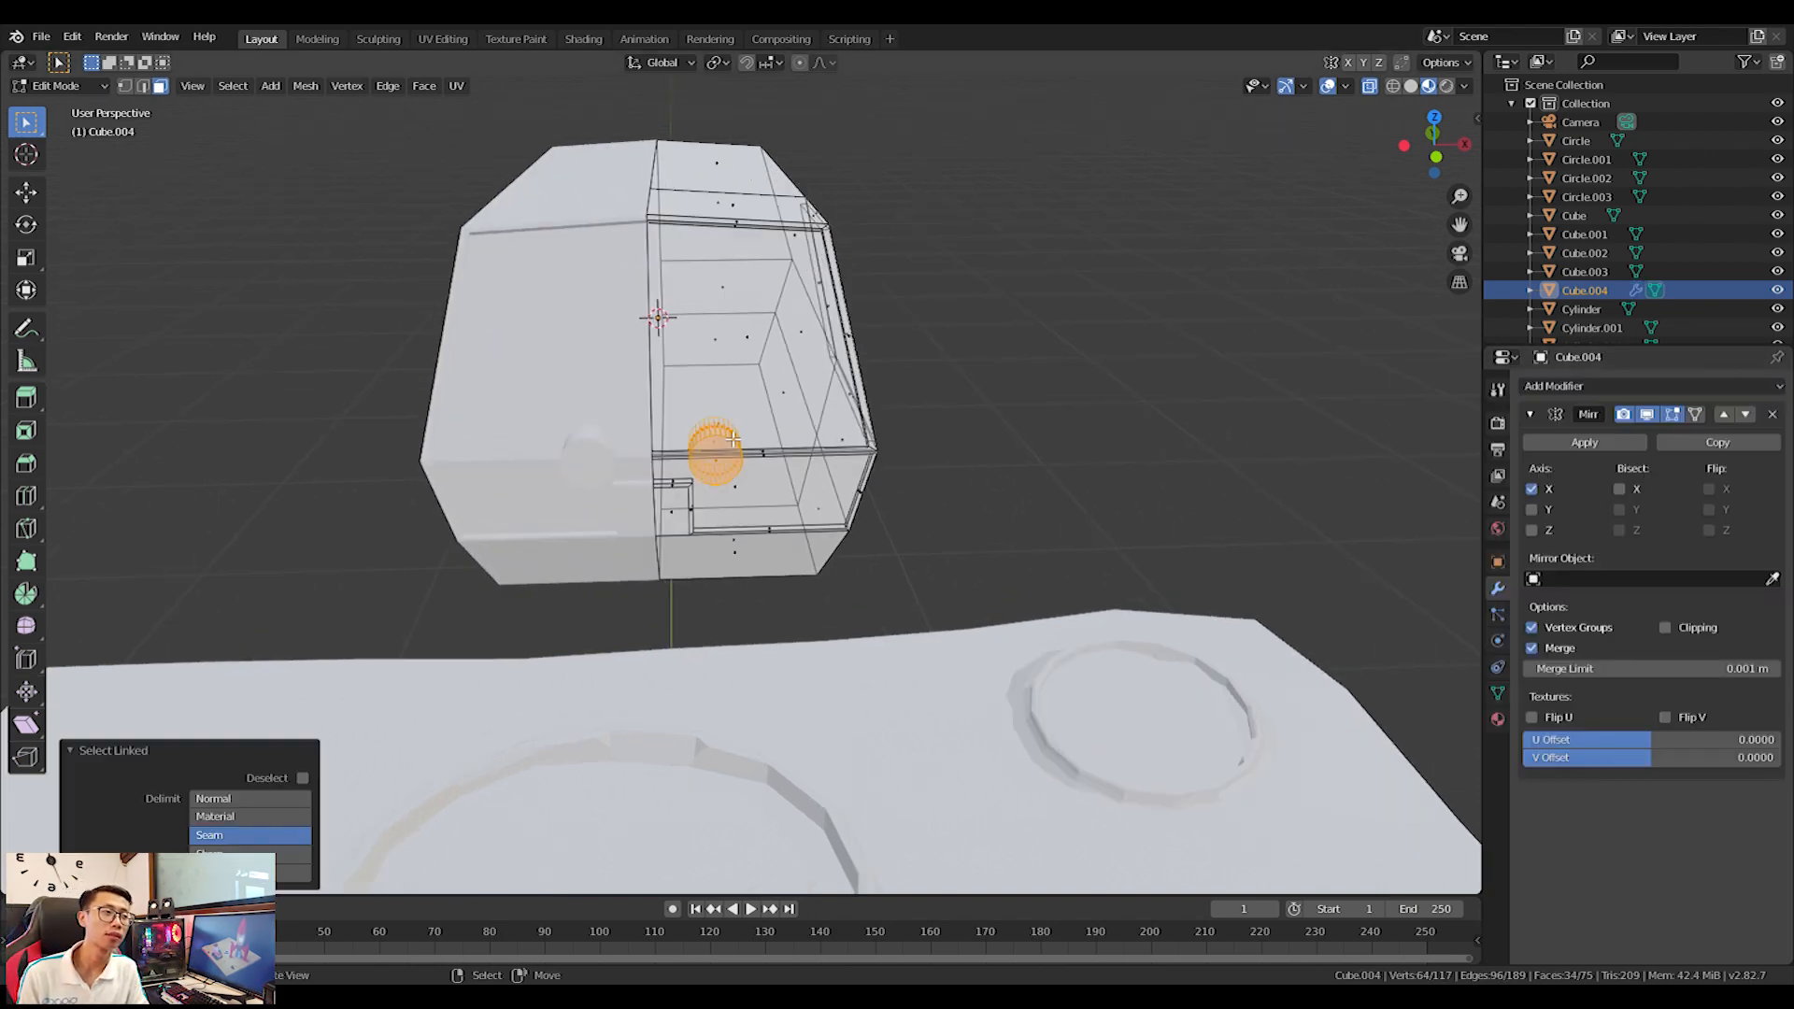
pyautogui.press('g')
pyautogui.press('x')
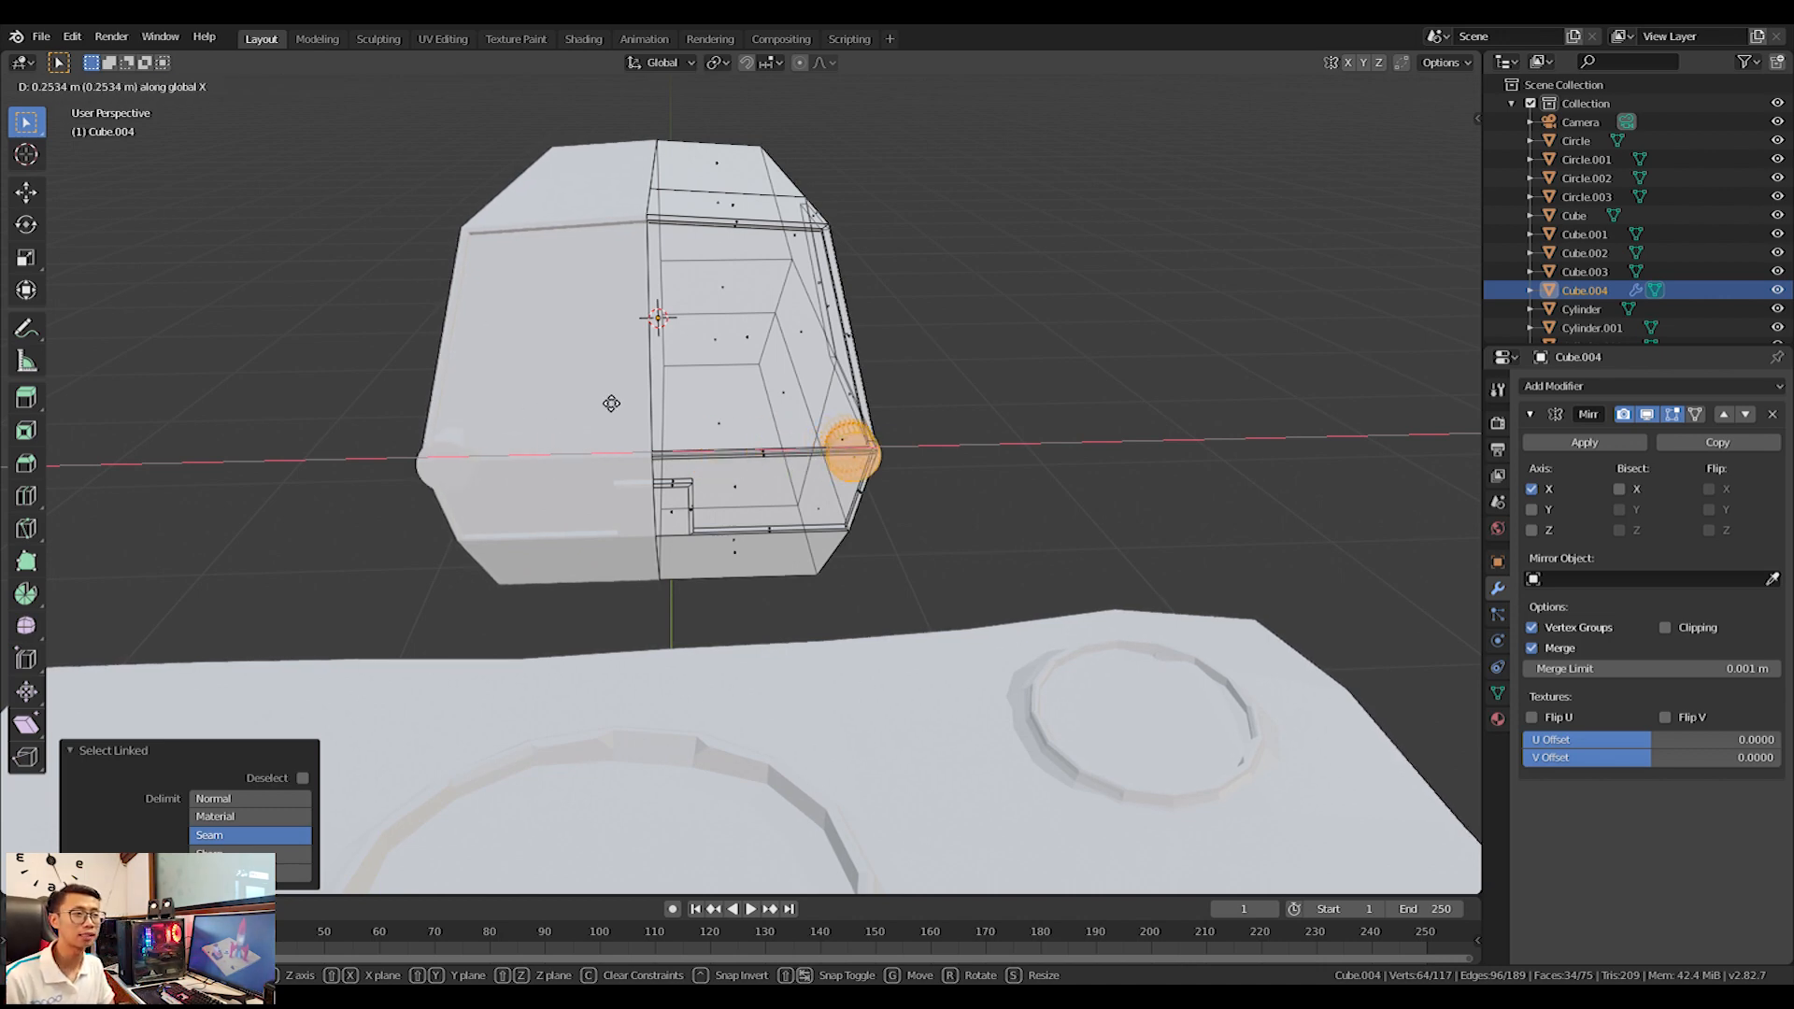
pyautogui.click(629, 397)
pyautogui.press('s')
pyautogui.moveTo(1053, 489); pyautogui.dragTo(607, 444, button='middle')
pyautogui.click(961, 473)
# Extrude the cylinder's rear cap 0.0243 m along Y and scale it down to form a tapered end.
pyautogui.scroll(3, 1093, 537)
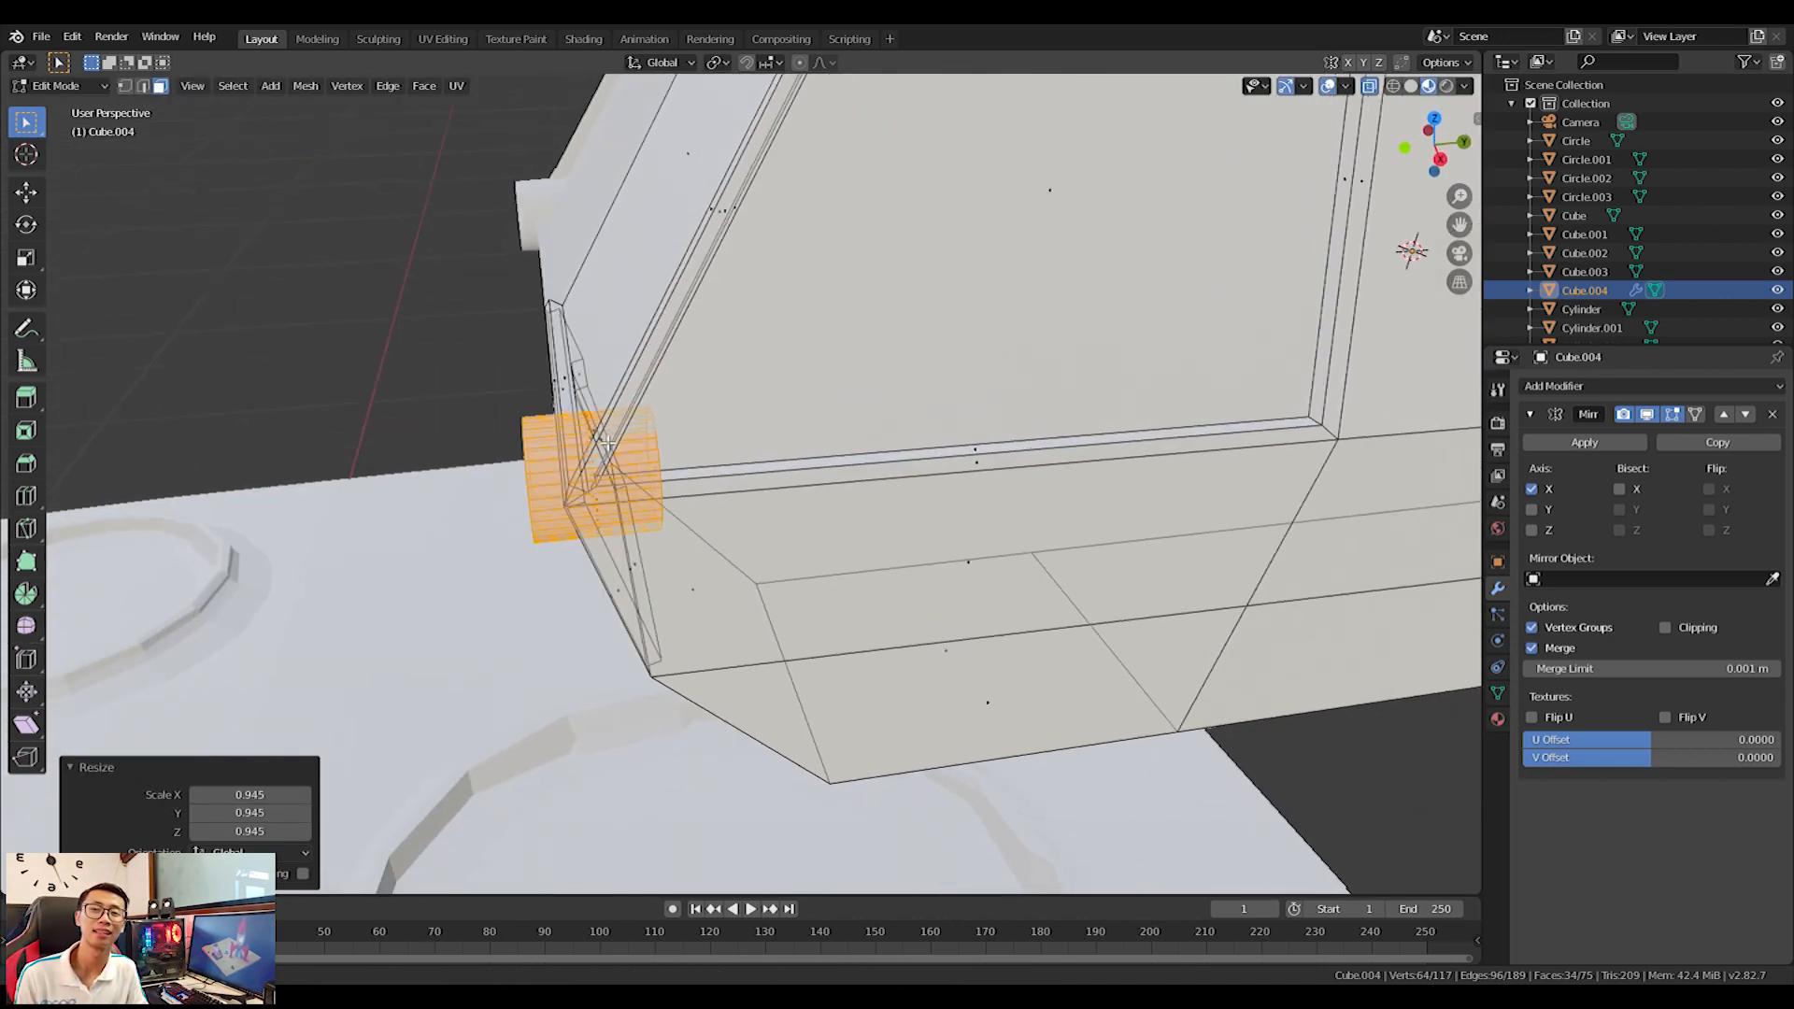
pyautogui.click(680, 484)
pyautogui.press('e')
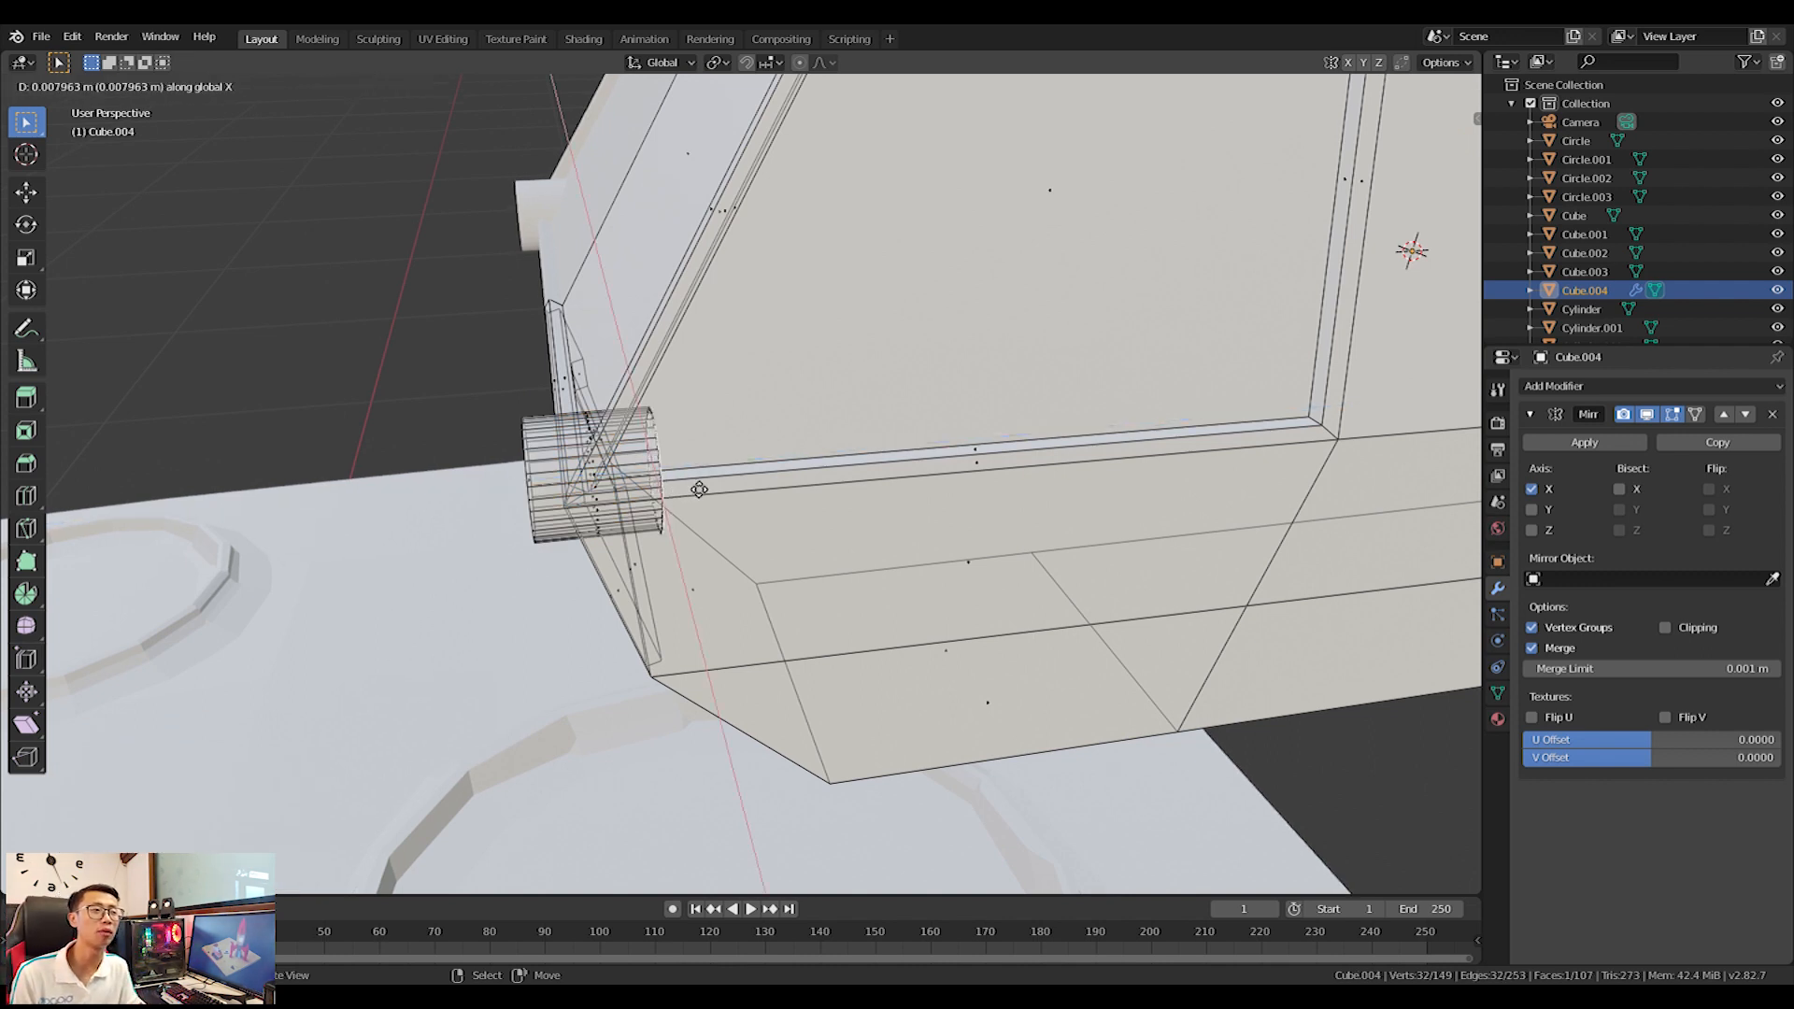
pyautogui.click(705, 489)
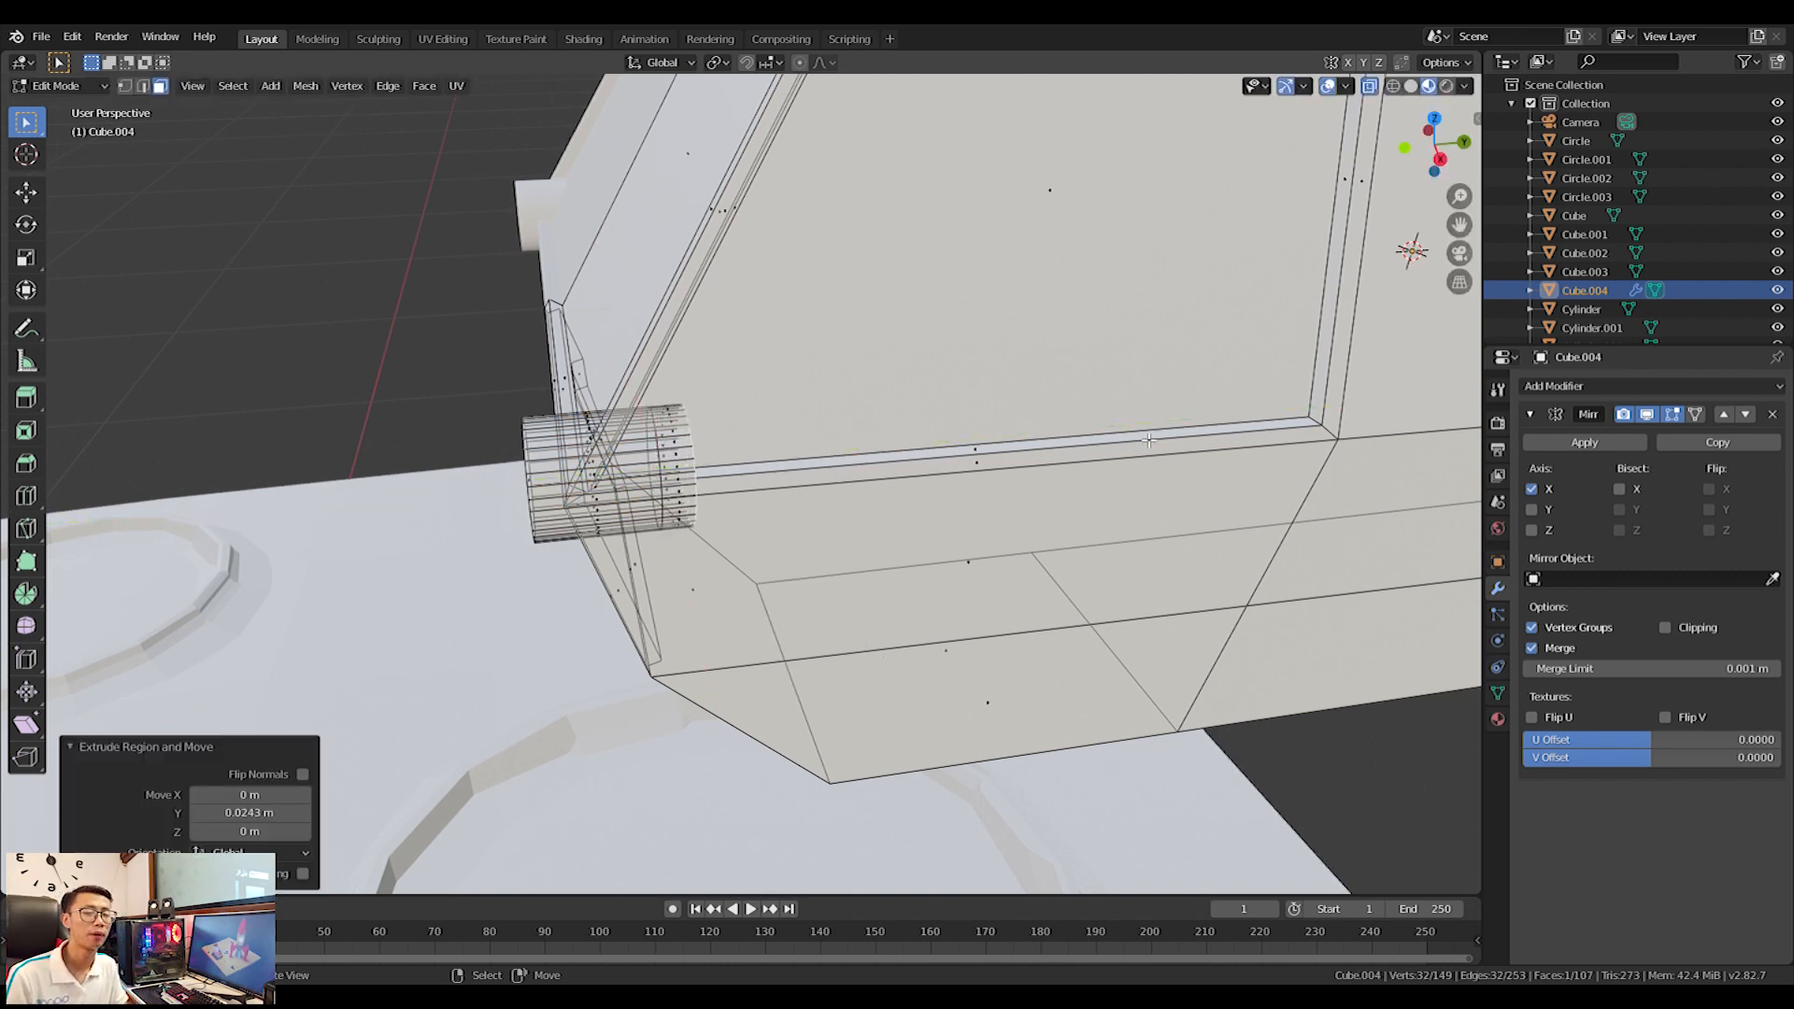
pyautogui.press('s')
pyautogui.click(1028, 412)
pyautogui.moveTo(1028, 411); pyautogui.dragTo(573, 389, button='middle')
pyautogui.press('Tab')
pyautogui.press('Tab')
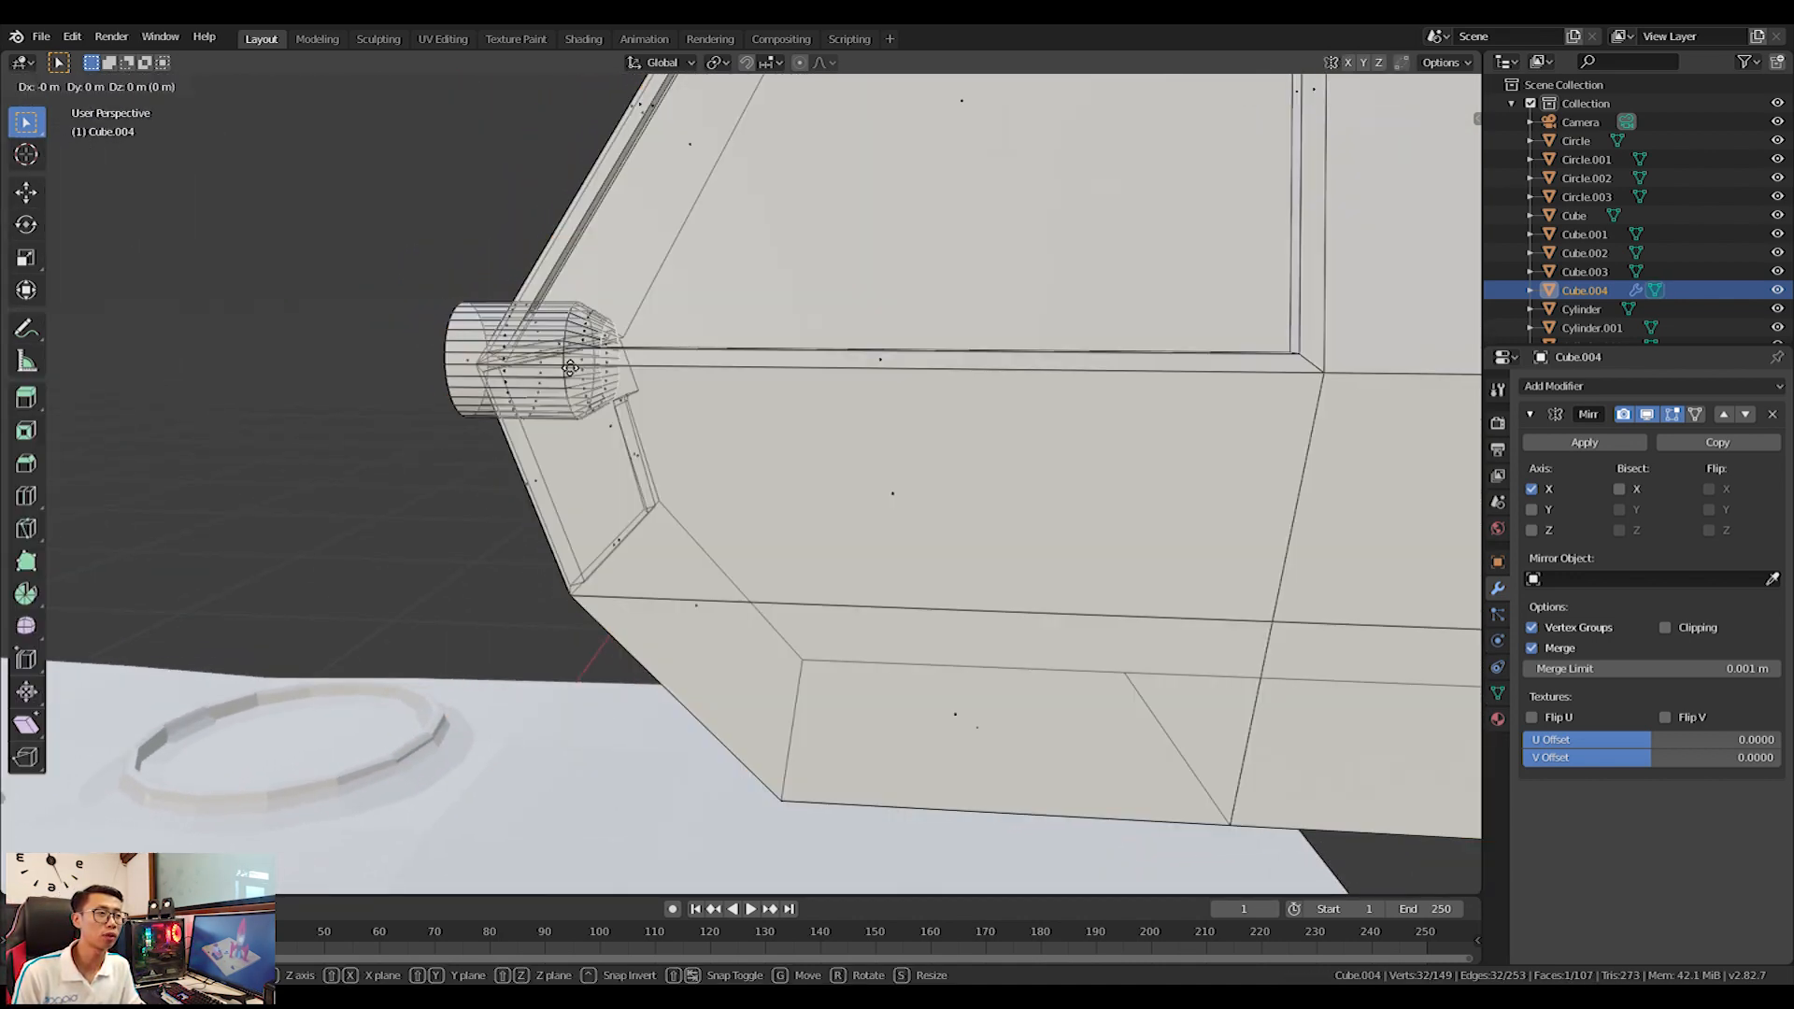
# Select the whole linked cylinder at the front corner and move it -0.012 m along Z.
pyautogui.press('l')
pyautogui.press('g')
pyautogui.press('z')
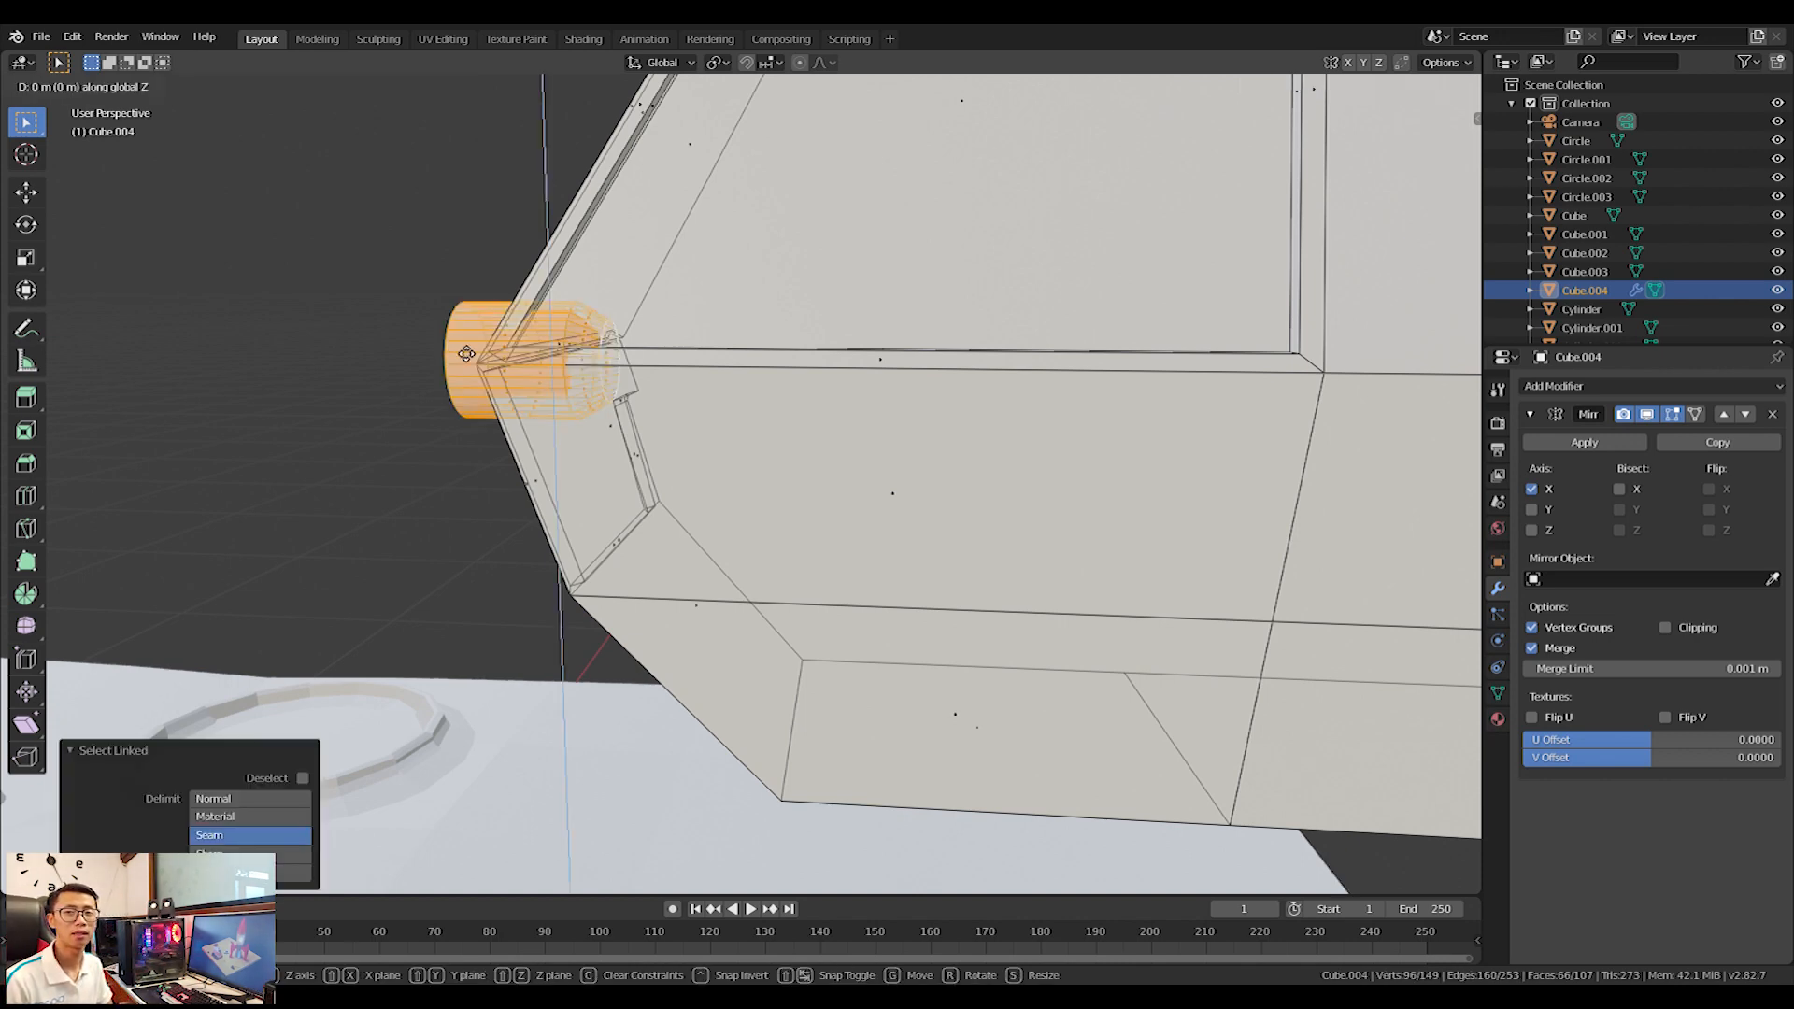
pyautogui.click(481, 425)
pyautogui.moveTo(481, 425); pyautogui.dragTo(603, 413, button='middle')
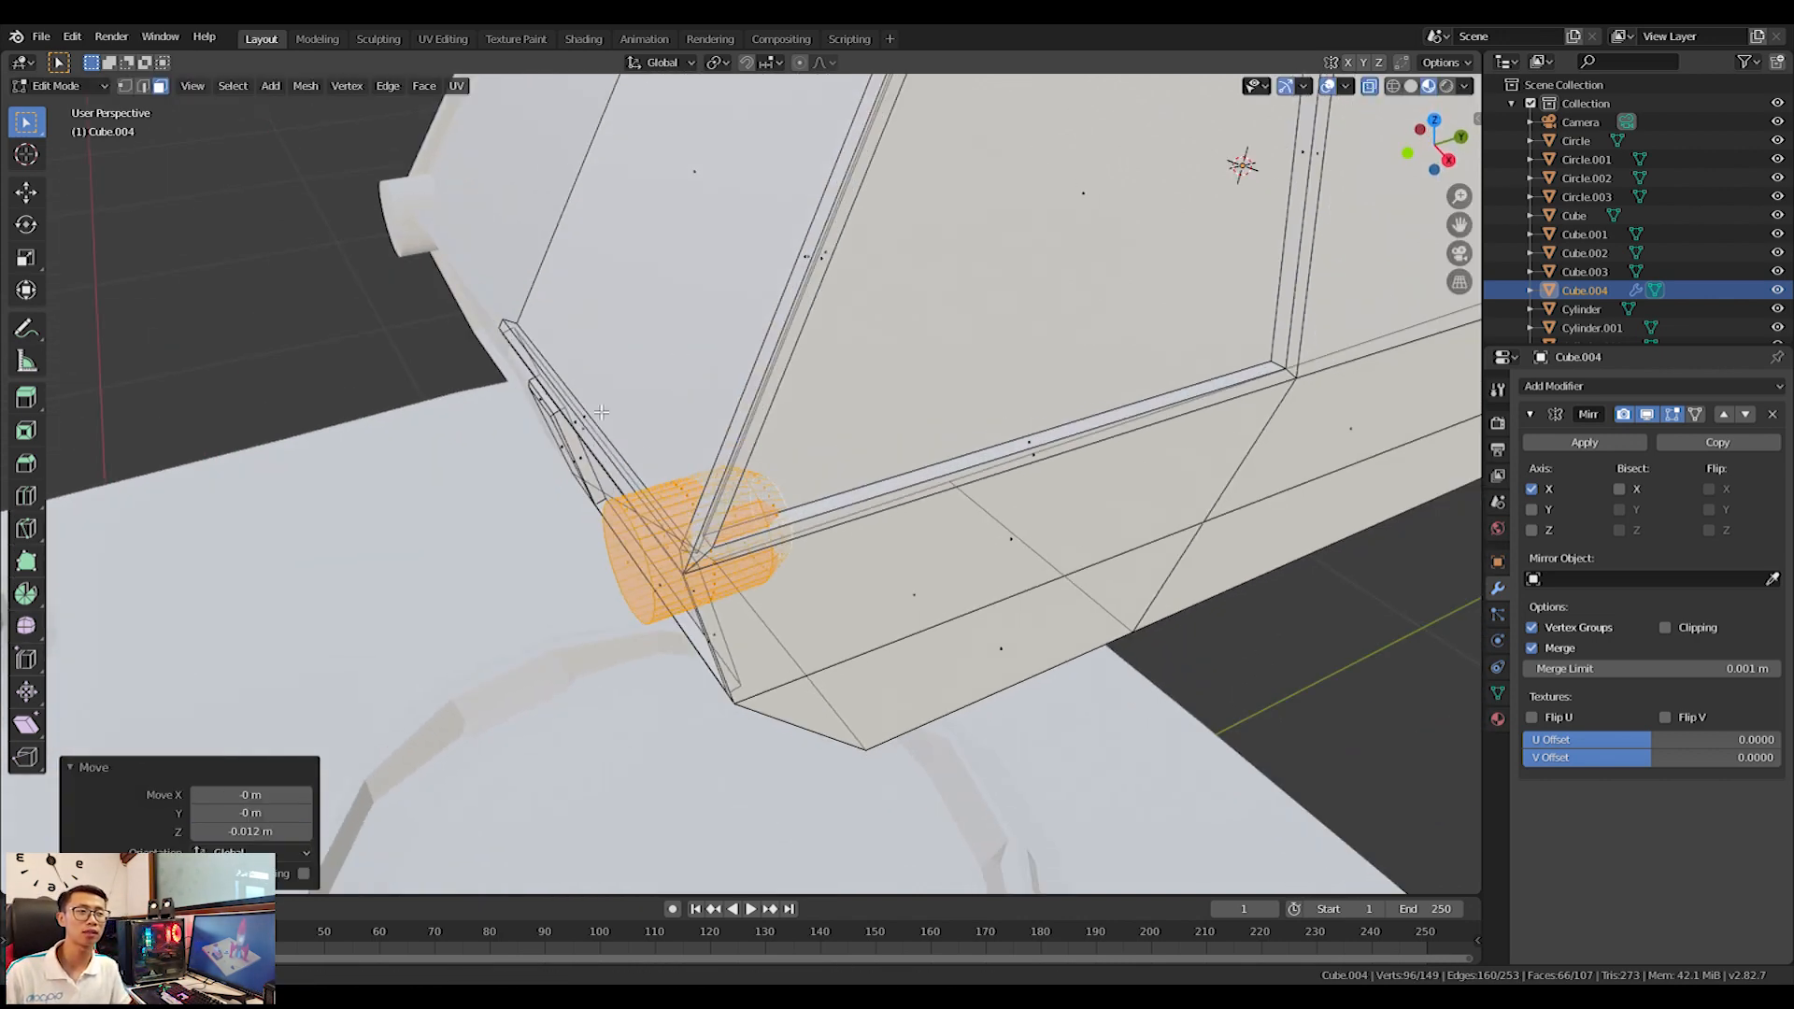
# Shift the front corner cylinder along X and check its fit against the body in Object Mode.
pyautogui.press('g')
pyautogui.press('x')
pyautogui.click(622, 437)
pyautogui.press('Tab')
pyautogui.moveTo(1028, 552); pyautogui.dragTo(955, 483, button='middle')
pyautogui.press('g')
pyautogui.press('Escape')
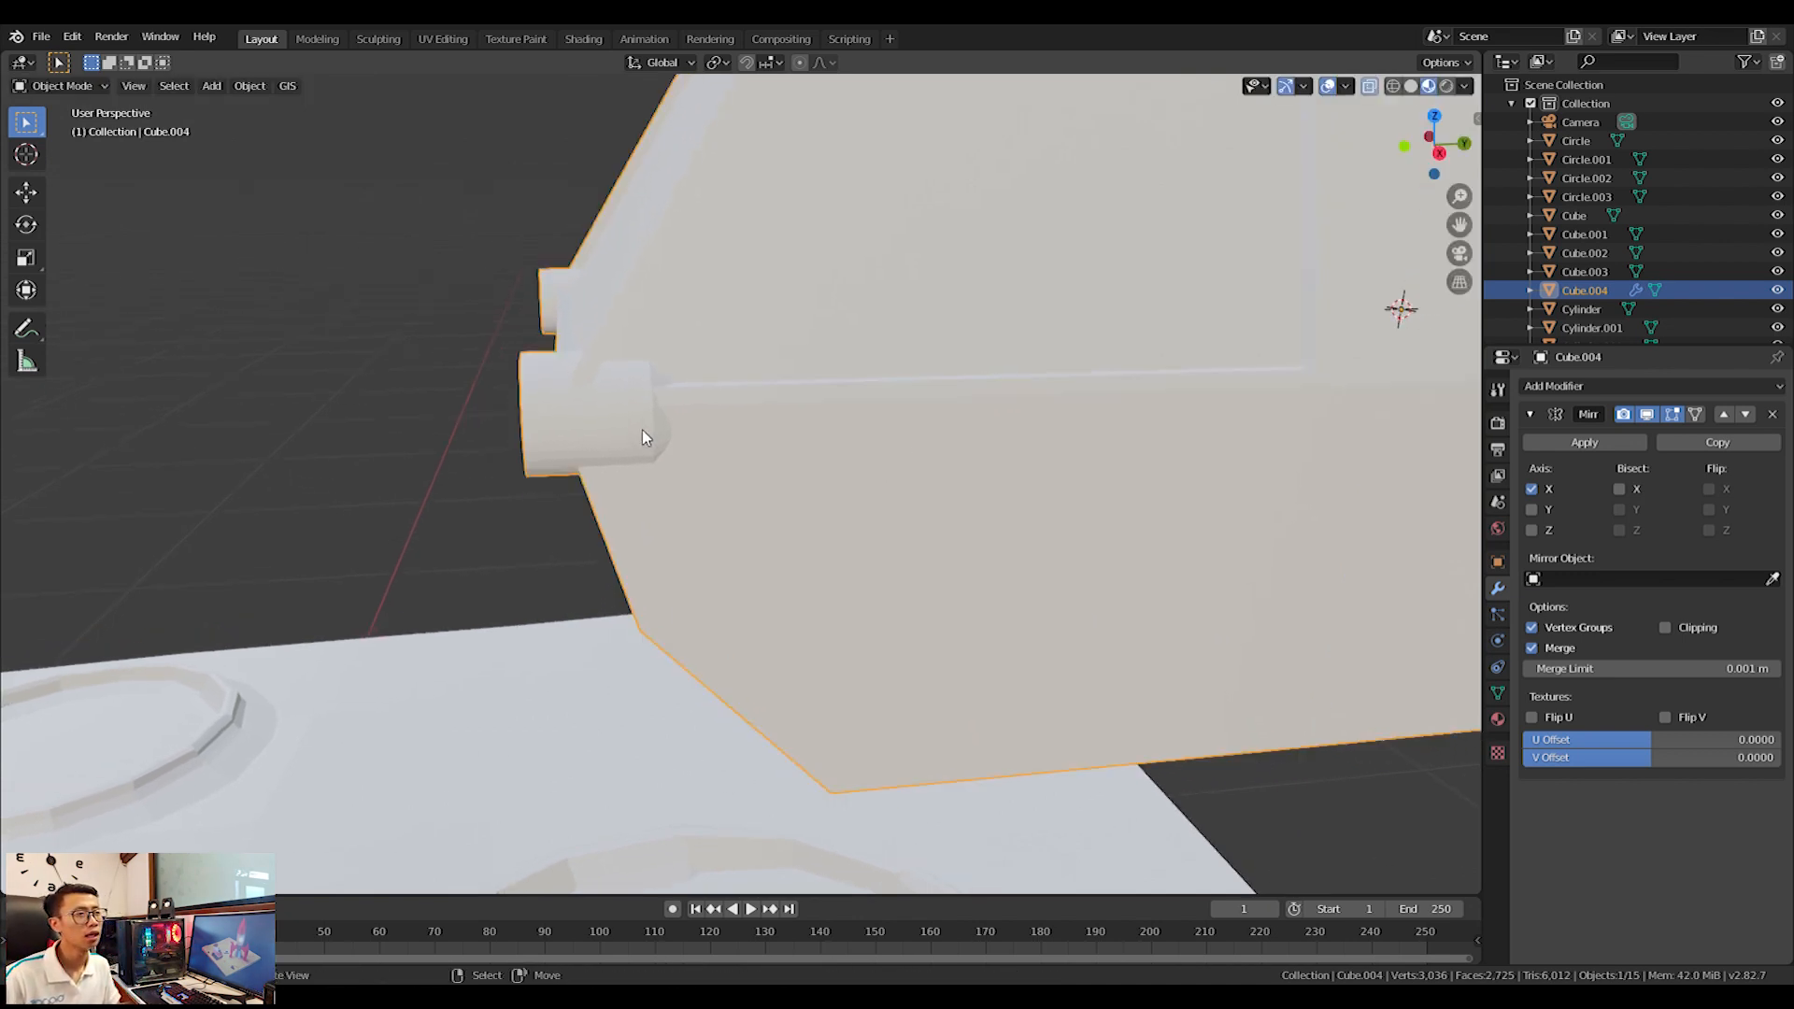
# Lower the front corner cylinder about 0.016 m along Z.
pyautogui.press('Tab')
pyautogui.press('g')
pyautogui.press('z')
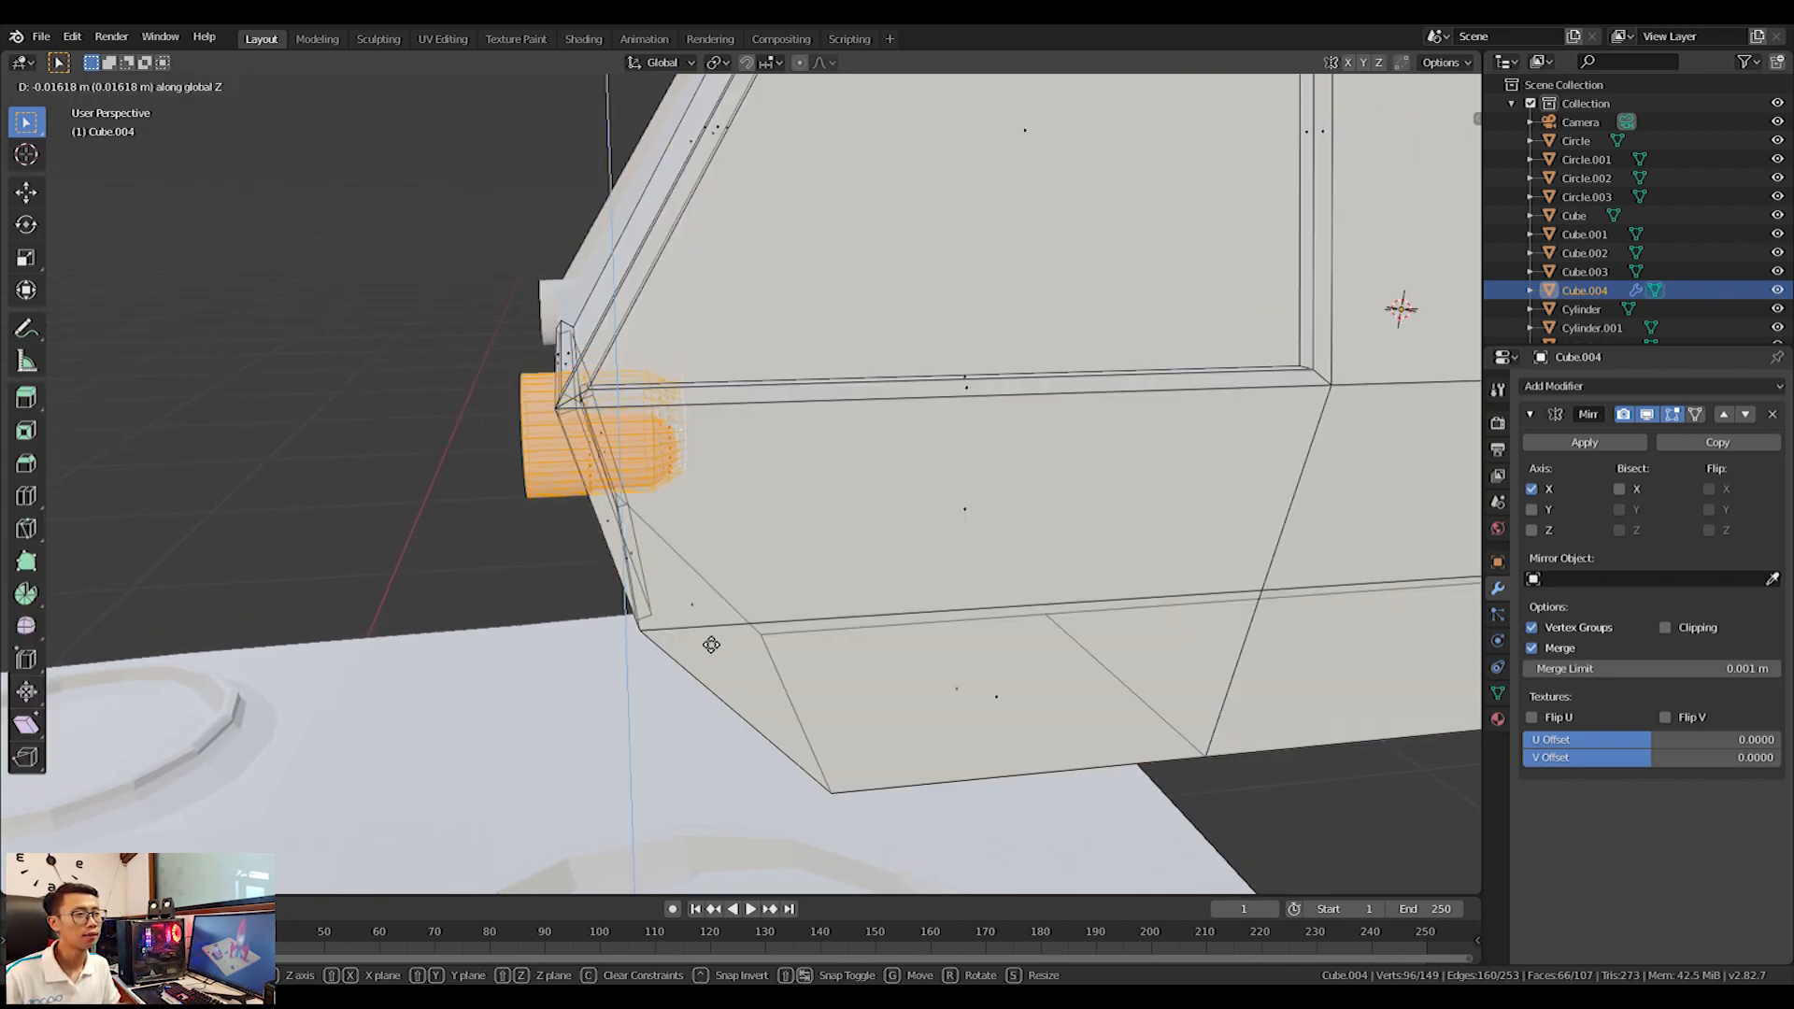
pyautogui.click(711, 645)
pyautogui.press('Tab')
pyautogui.moveTo(794, 462)
pyautogui.mouseDown(button='middle')
pyautogui.moveTo(773, 457)
pyautogui.moveTo(794, 439)
pyautogui.mouseUp(button='middle')
# Readjust the height of the front corner cylinder along the Z axis.
pyautogui.press('Tab')
pyautogui.press('g')
pyautogui.press('z')
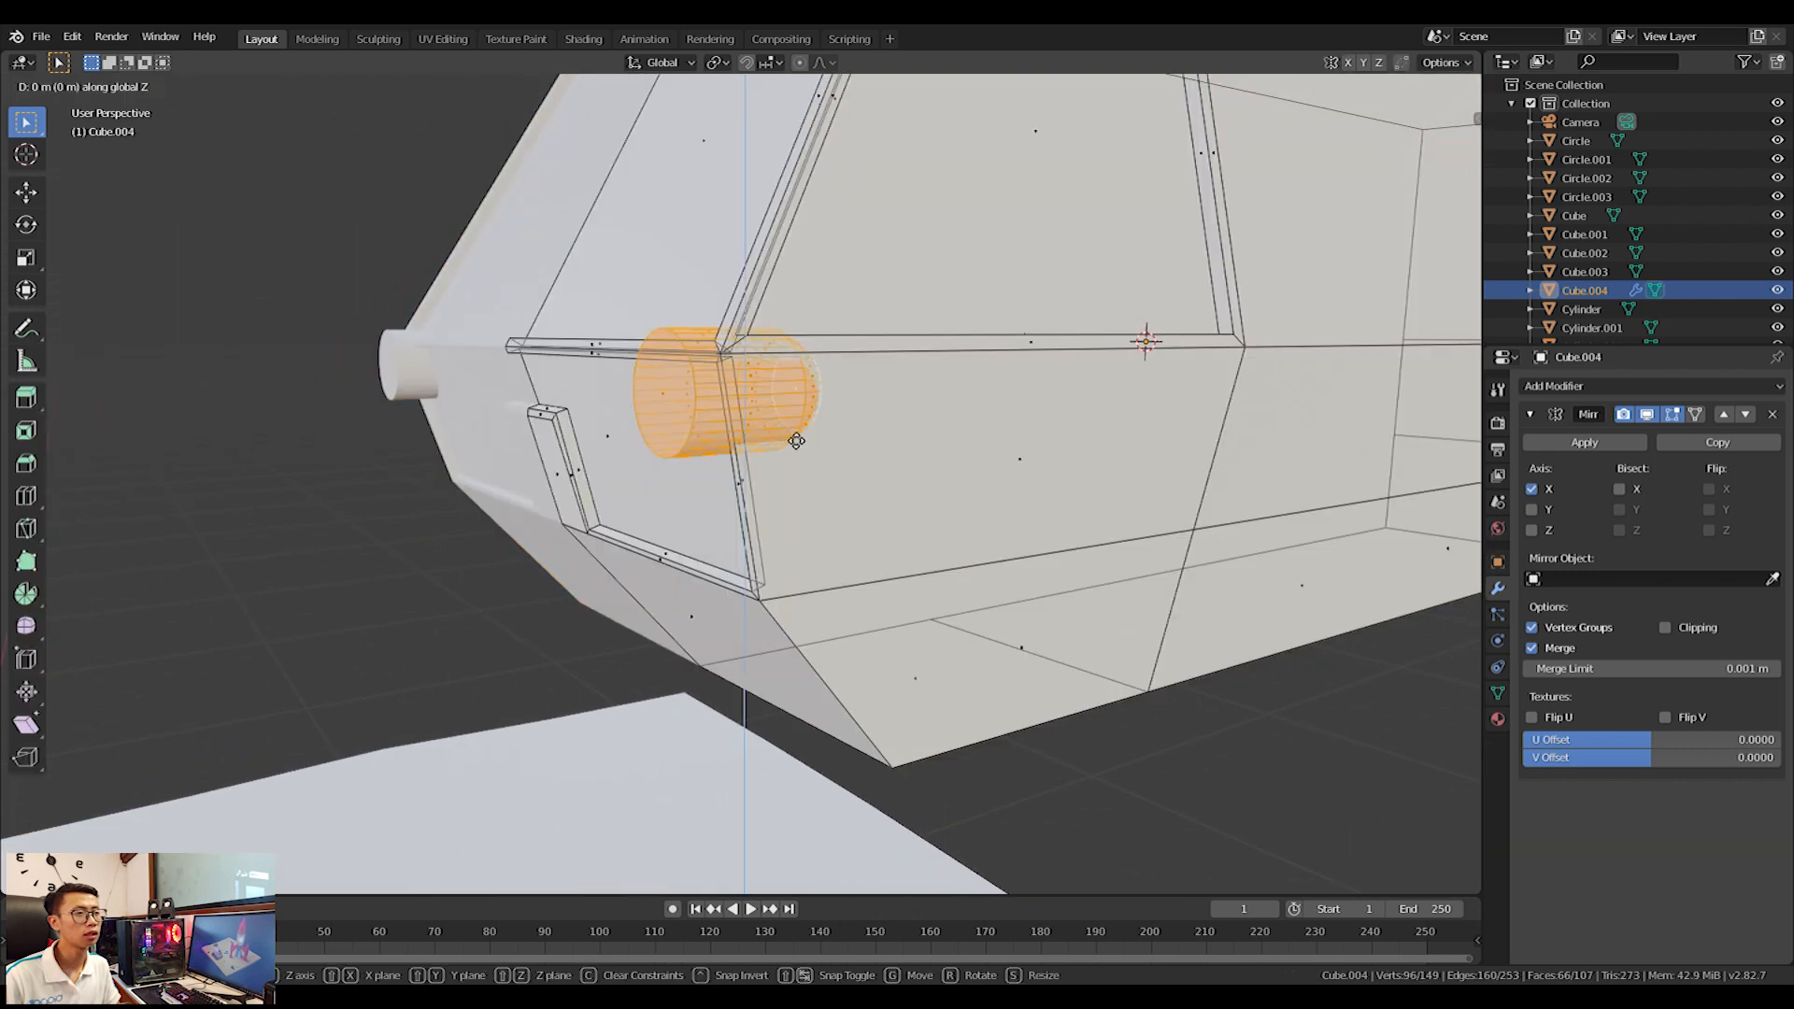
# Adjust the height of the headlight cylinder along the Z axis at the vehicle body's front corner.
pyautogui.click(792, 362)
pyautogui.press('Tab')
pyautogui.moveTo(792, 362); pyautogui.dragTo(776, 487, button='middle')
pyautogui.press('Tab')
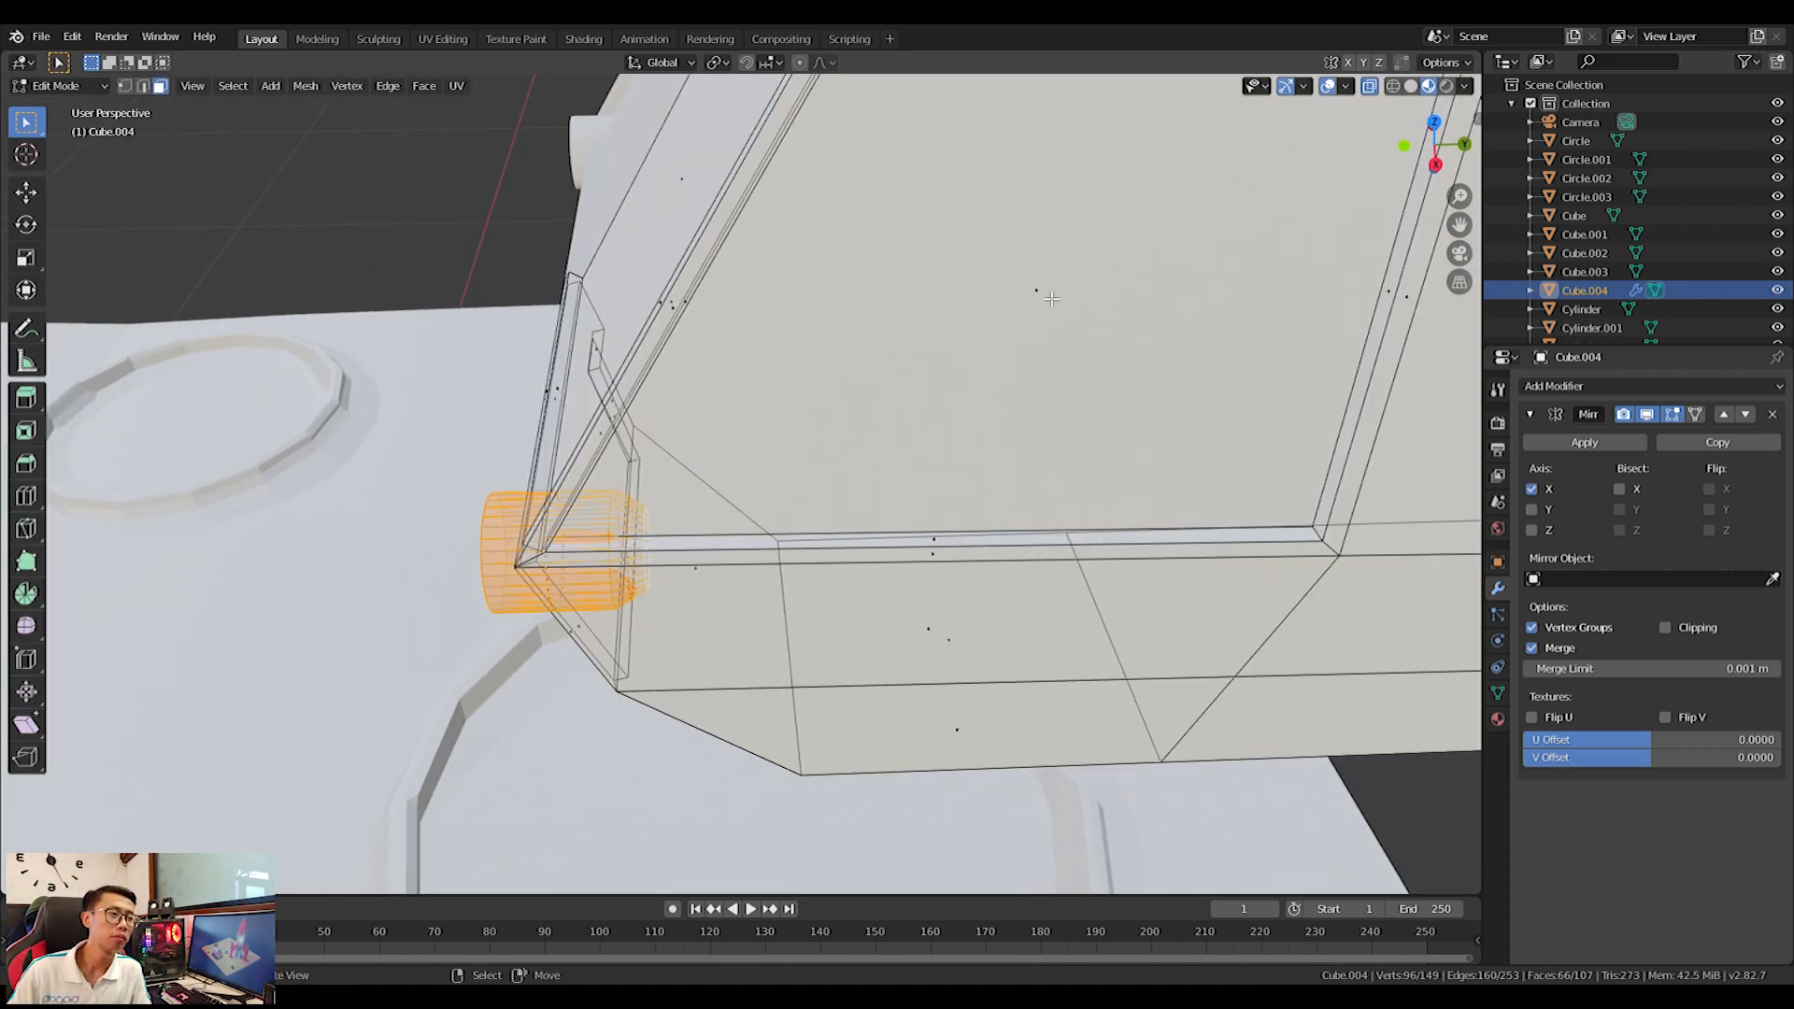
# Shift the side window face of the vehicle body slightly along the X axis.
pyautogui.click(1039, 297)
pyautogui.press('g')
pyautogui.press('x')
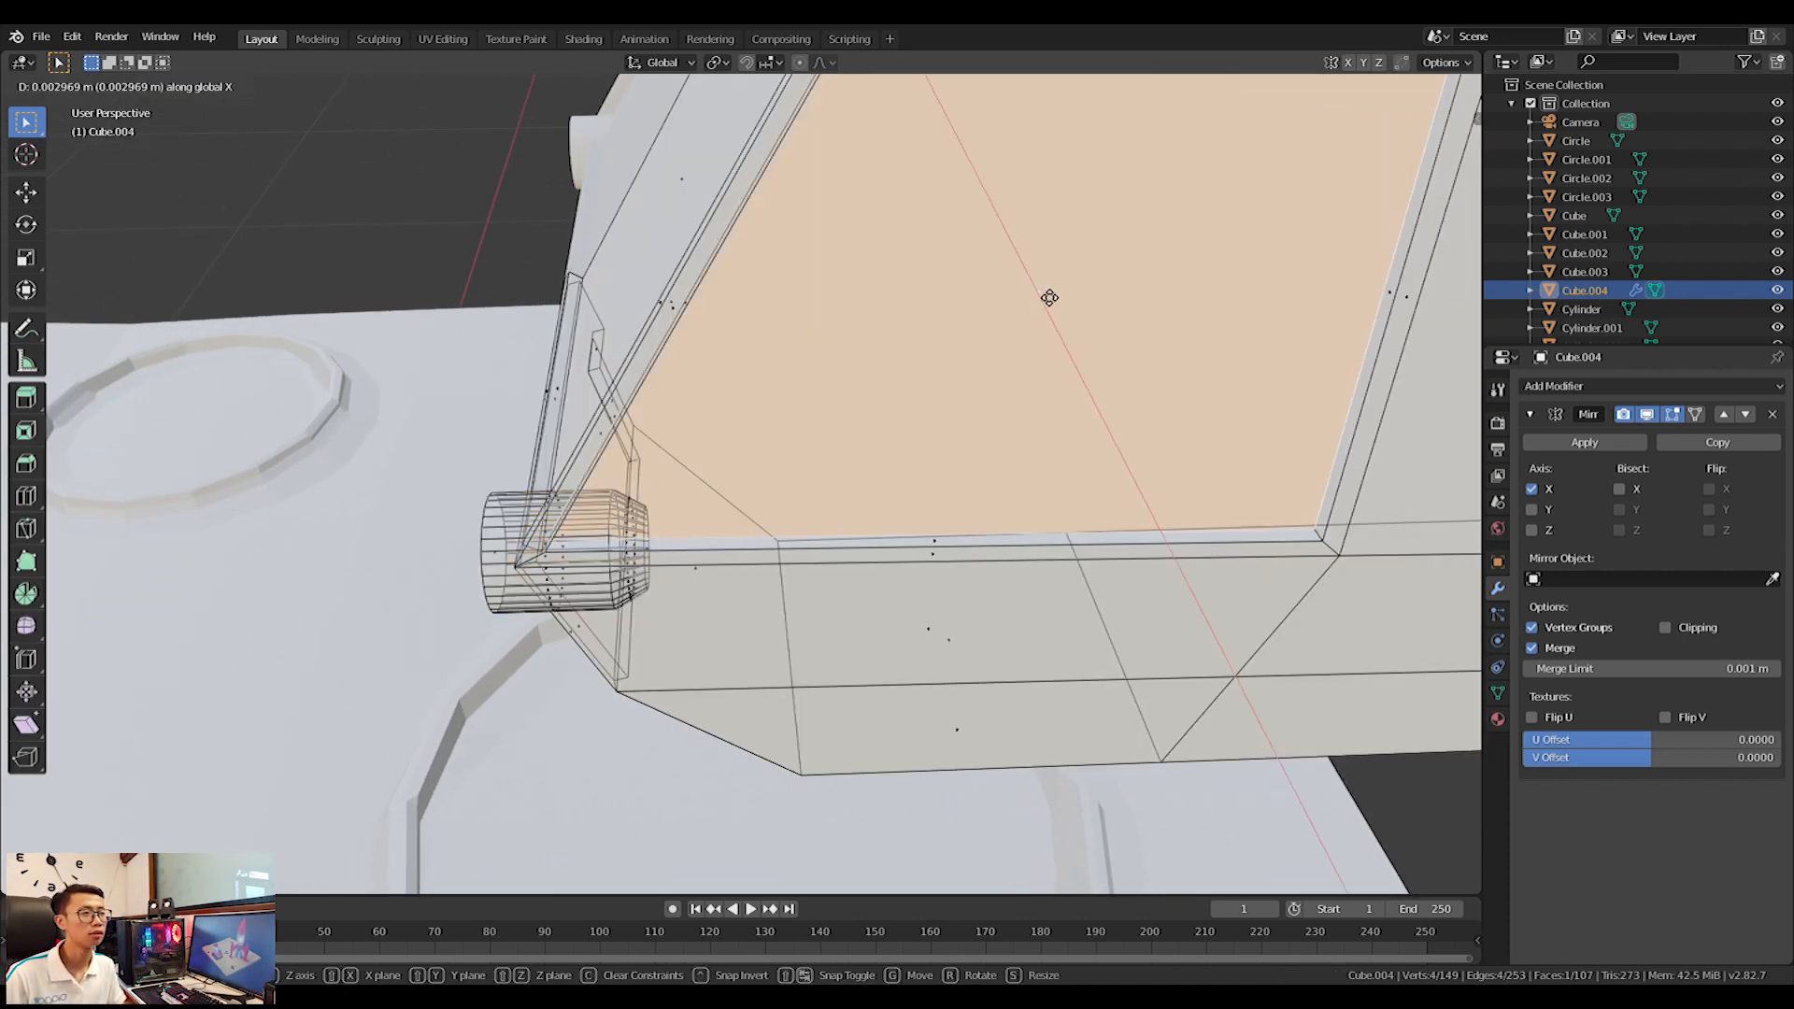
pyautogui.click(1065, 318)
pyautogui.press('Tab')
pyautogui.moveTo(1057, 315); pyautogui.dragTo(1053, 372, button='middle')
pyautogui.scroll(2, 1053, 372)
pyautogui.press('Tab')
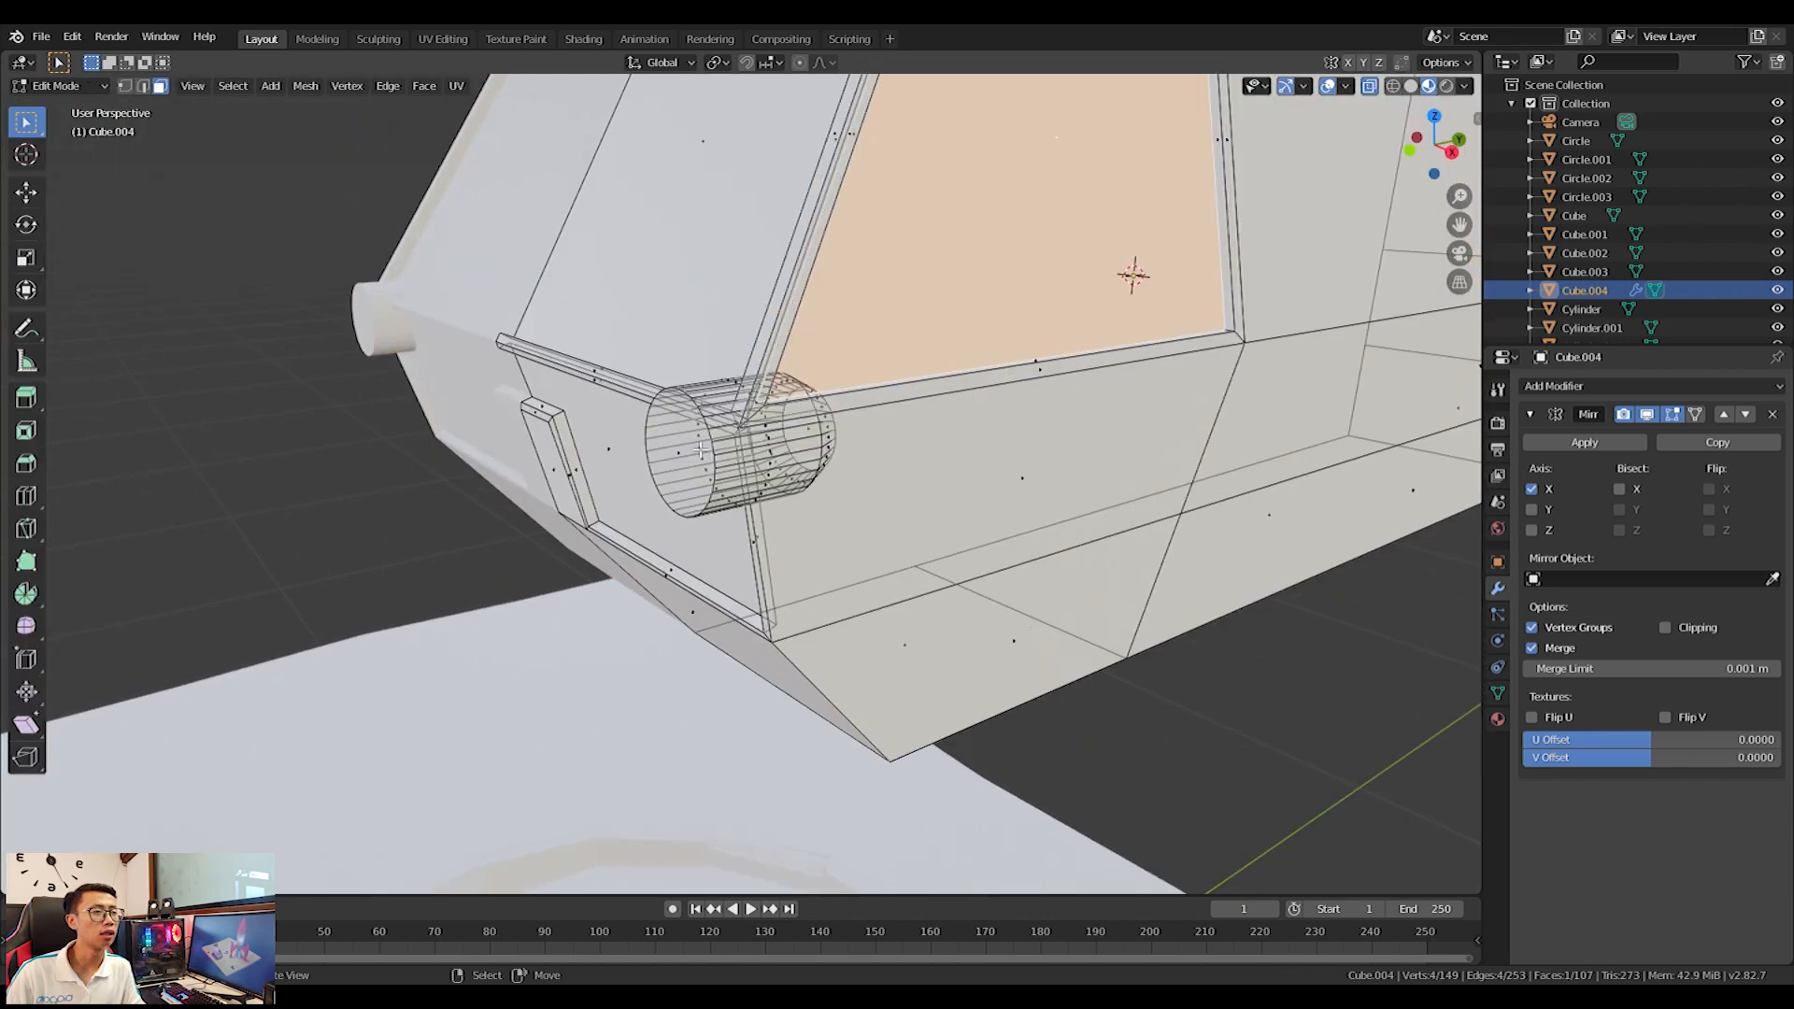
# Move the front cap of the headlight cylinder along the Y axis to adjust the cylinder's length.
pyautogui.click(690, 465)
pyautogui.scroll(1, 689, 468)
pyautogui.moveTo(690, 467); pyautogui.dragTo(695, 493, button='middle')
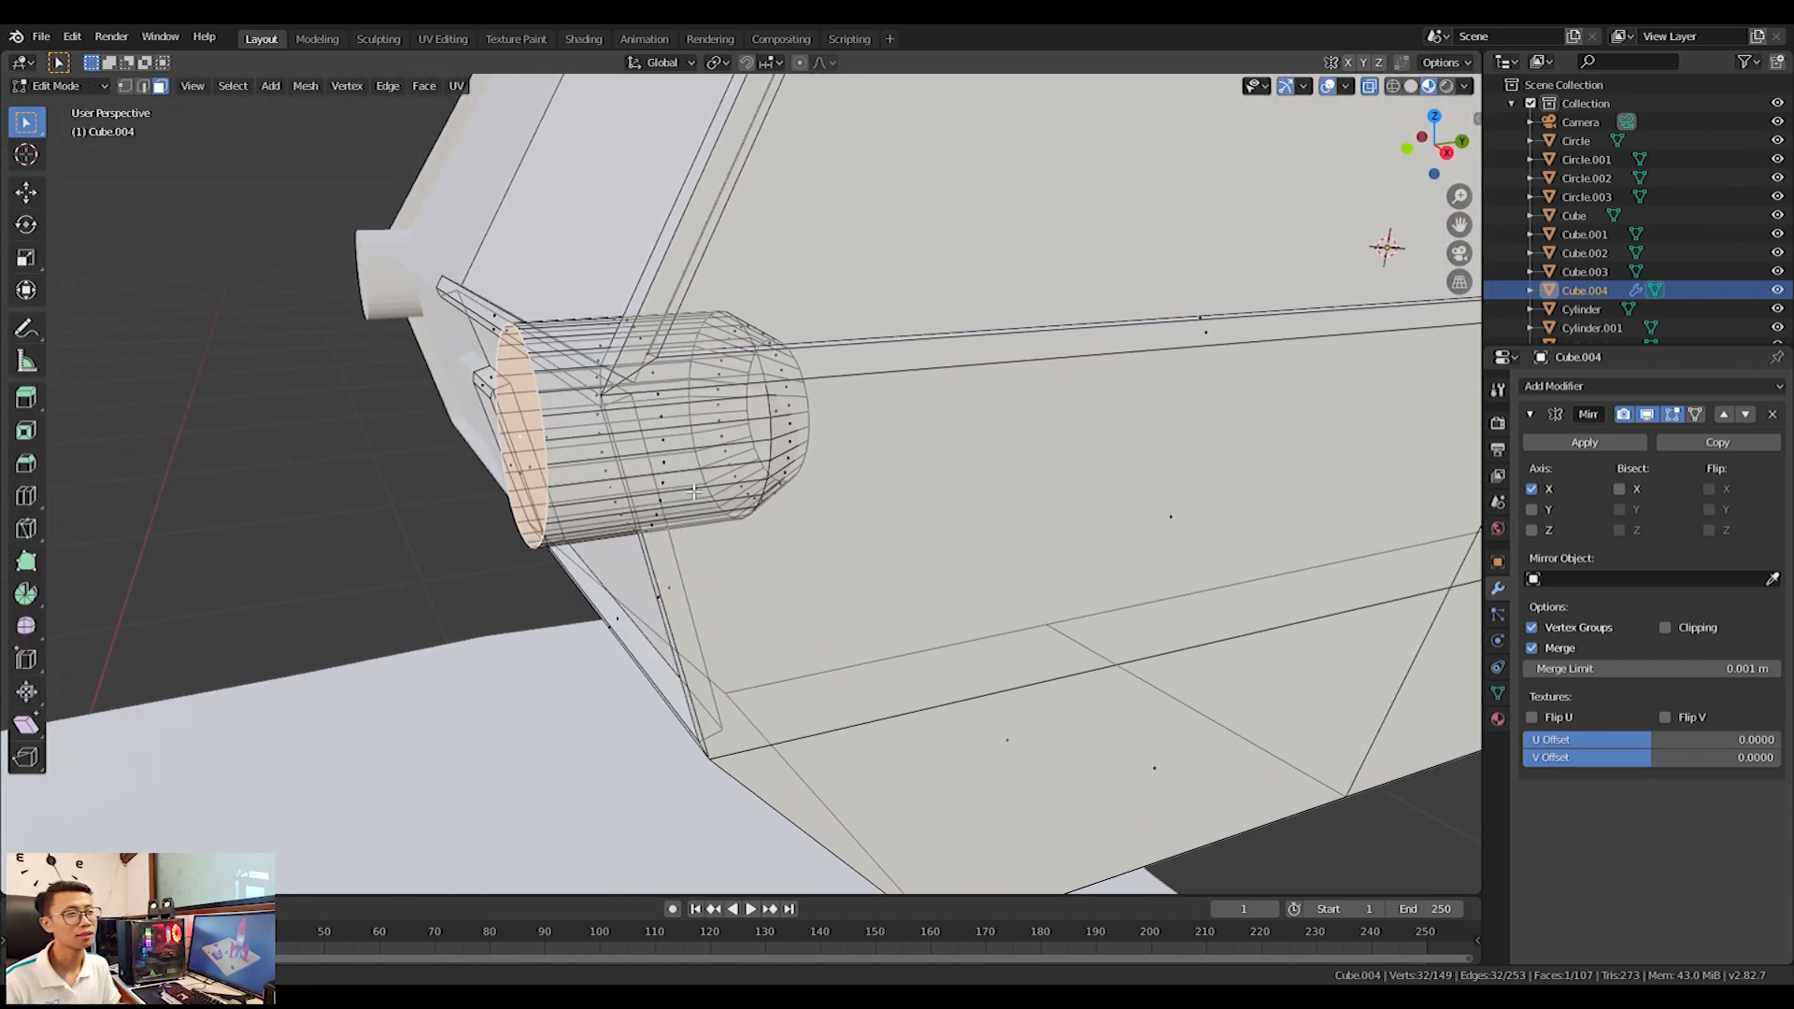
pyautogui.press('g')
pyautogui.press('y')
pyautogui.click(736, 481)
# Extrude the headlight's front cap about 0.019 m forward and scale it down slightly to taper the rim.
pyautogui.press('e')
pyautogui.click(894, 482)
pyautogui.moveTo(895, 481); pyautogui.dragTo(977, 500, button='middle')
pyautogui.press('s')
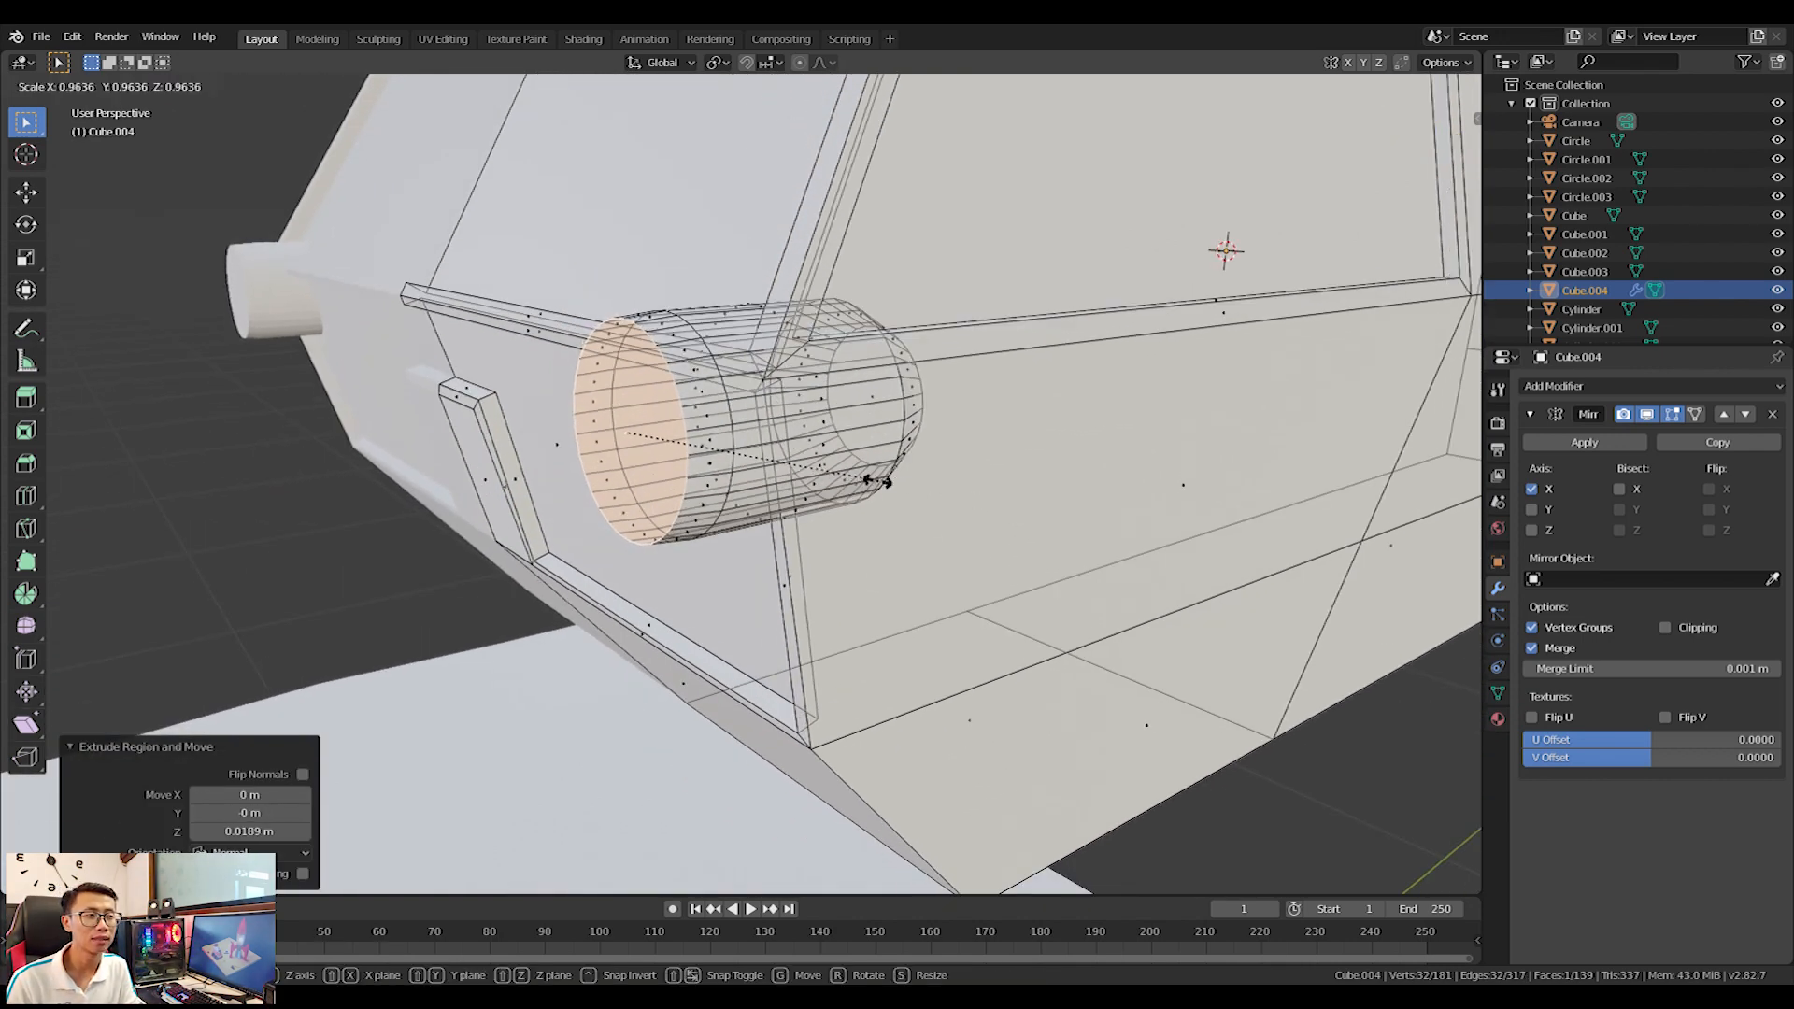
pyautogui.click(823, 477)
# Extrude the headlight's cap in place and scale the new face to 0.834 to form an inset rim.
pyautogui.press('e')
pyautogui.rightClick(897, 481)
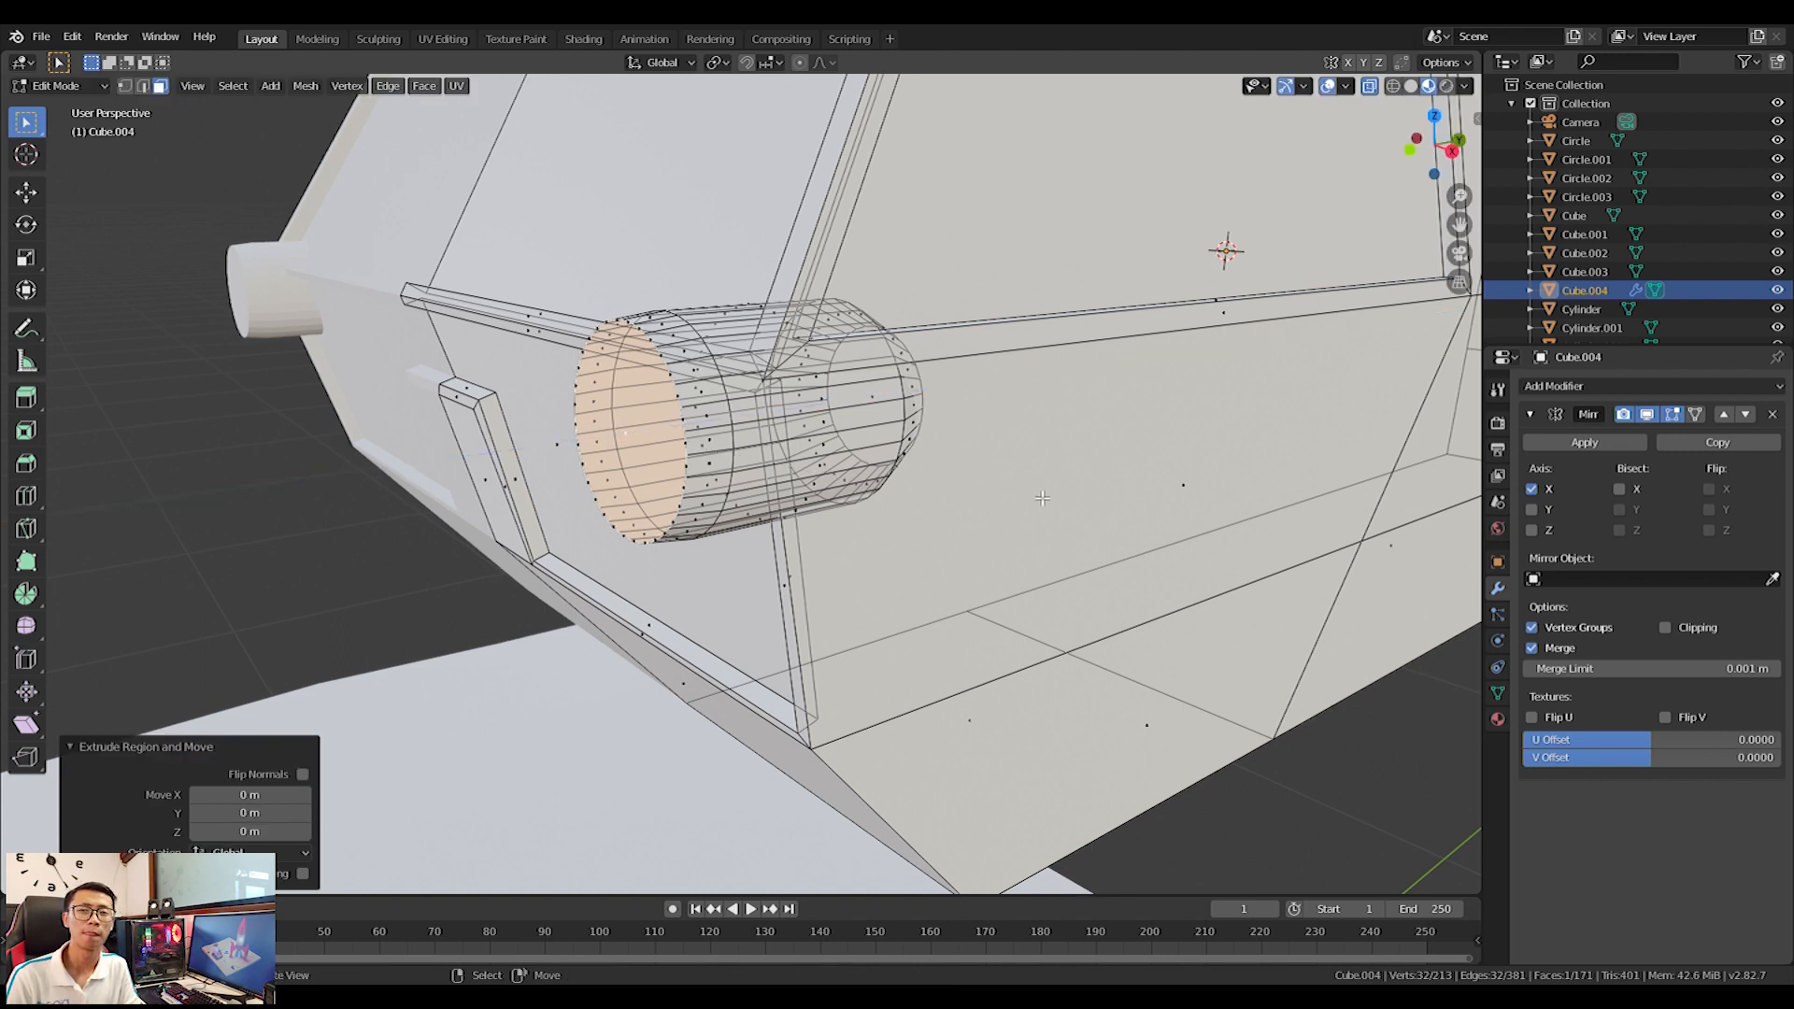
pyautogui.press('s')
pyautogui.click(973, 484)
pyautogui.press('e')
pyautogui.press('g')
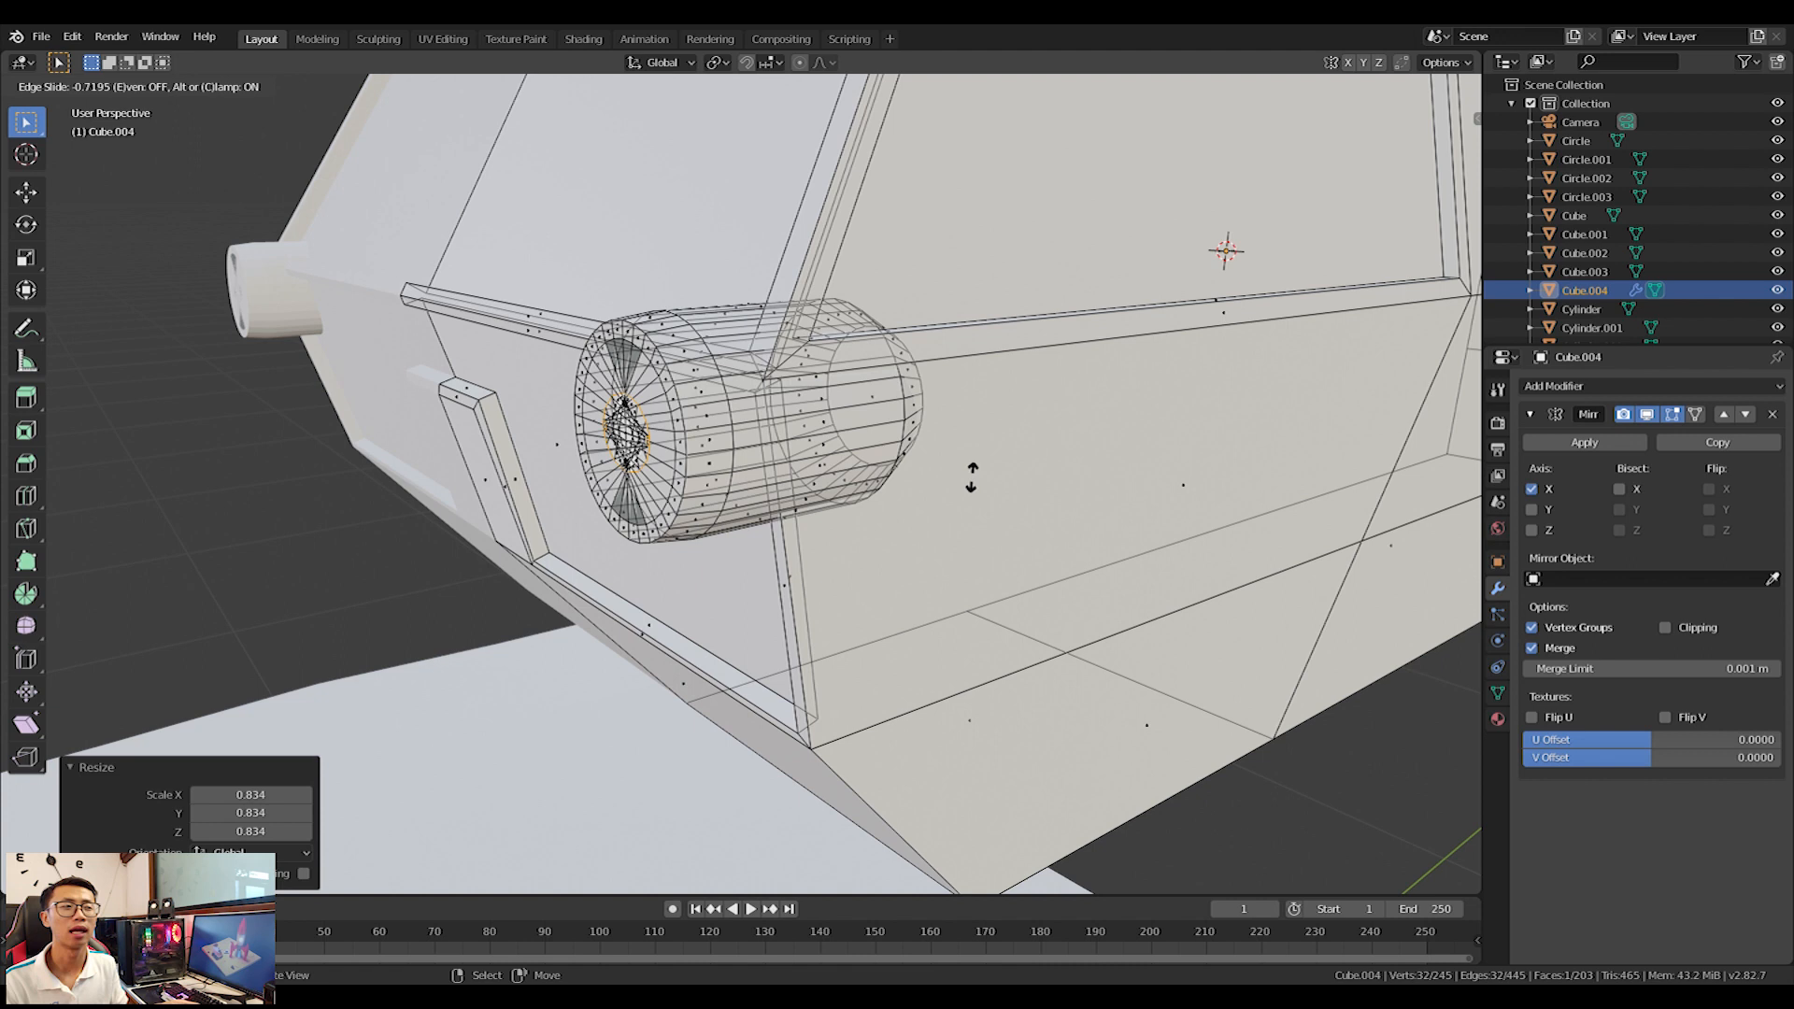
pyautogui.rightClick(972, 476)
pyautogui.hotkey('ctrl', 'z')
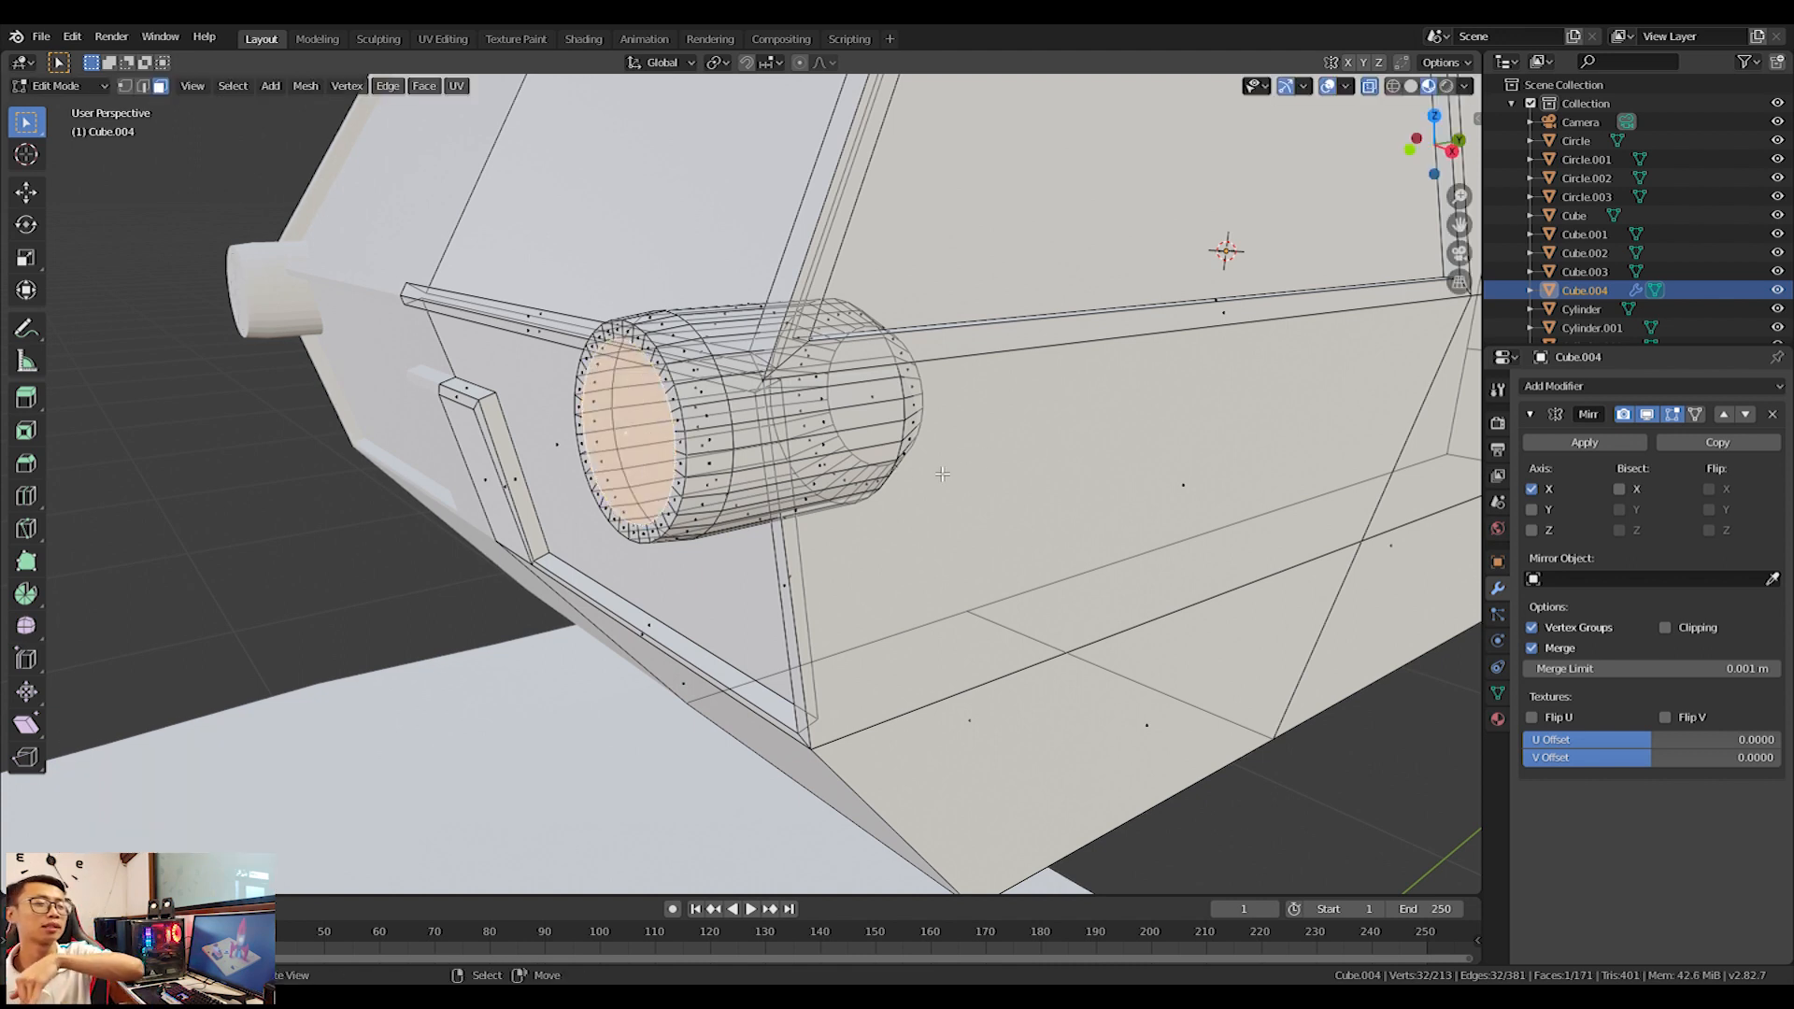
# Extrude the headlight's inner face and push it back along Y to recess the lens, then return to Object Mode.
pyautogui.press('e')
pyautogui.rightClick(934, 479)
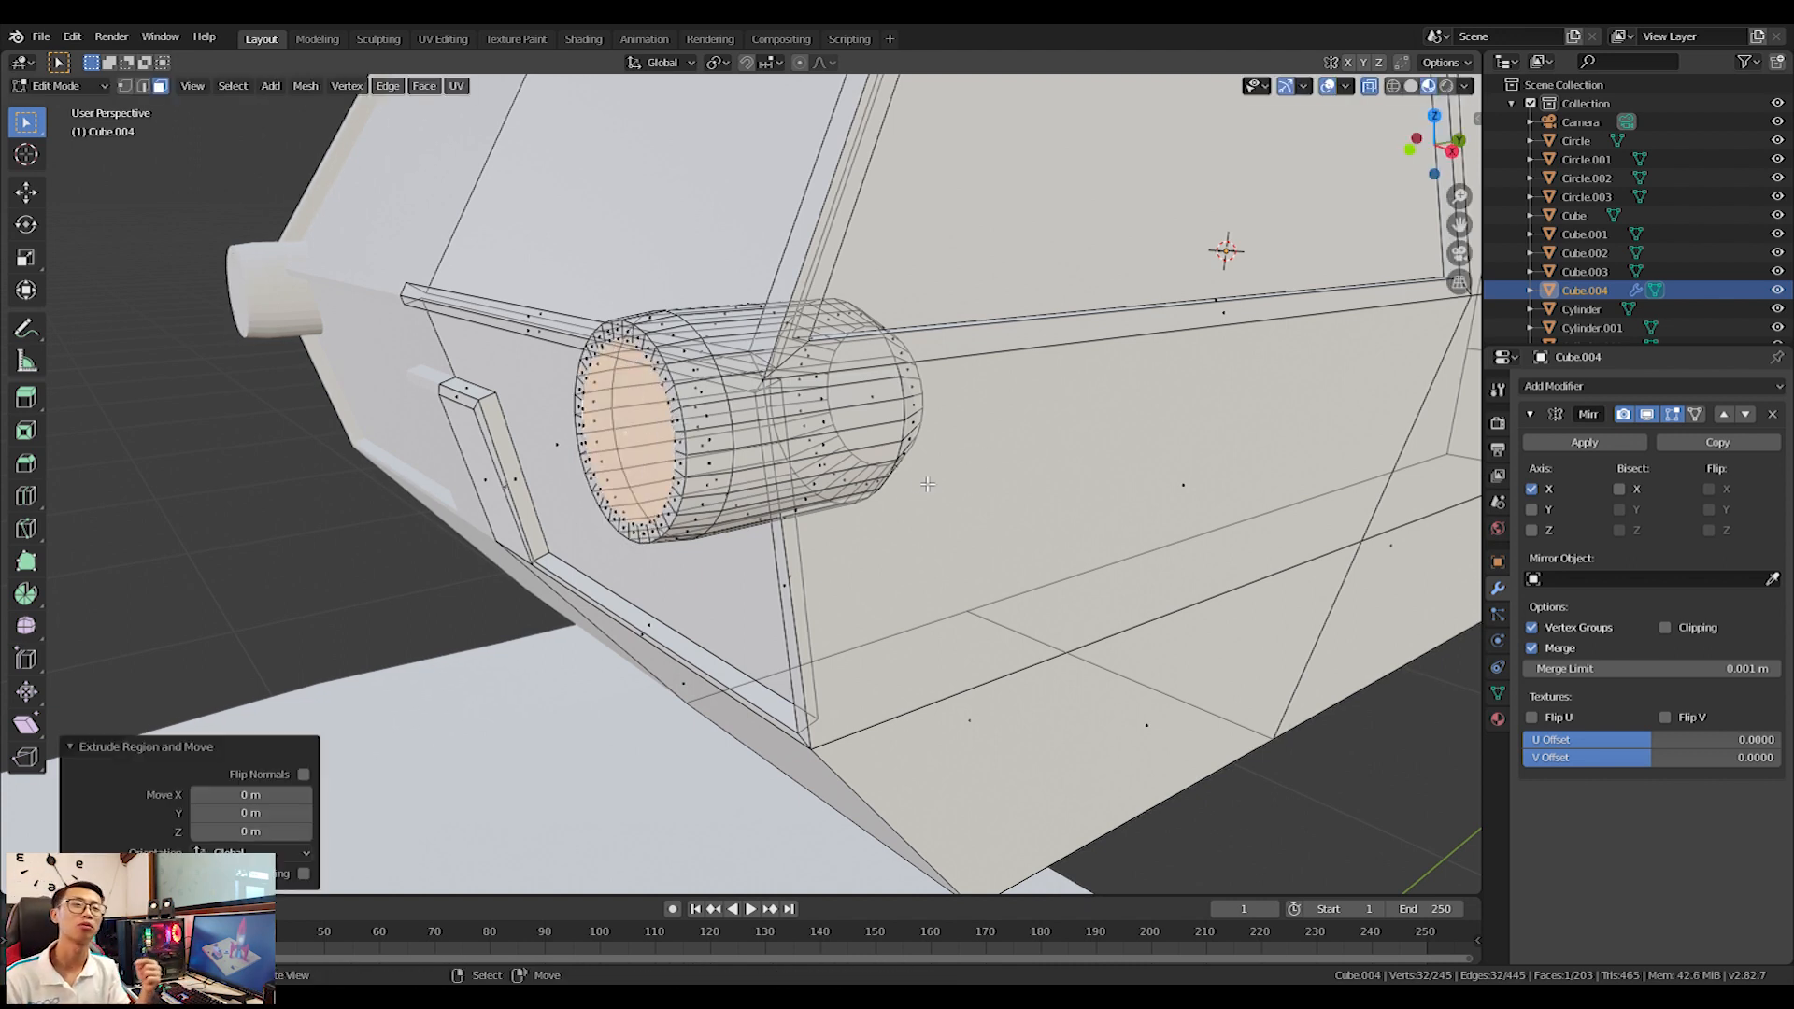
pyautogui.press('g')
pyautogui.press('z')
pyautogui.press('y')
pyautogui.click(972, 488)
pyautogui.press('Tab')
pyautogui.scroll(-3, 953, 489)
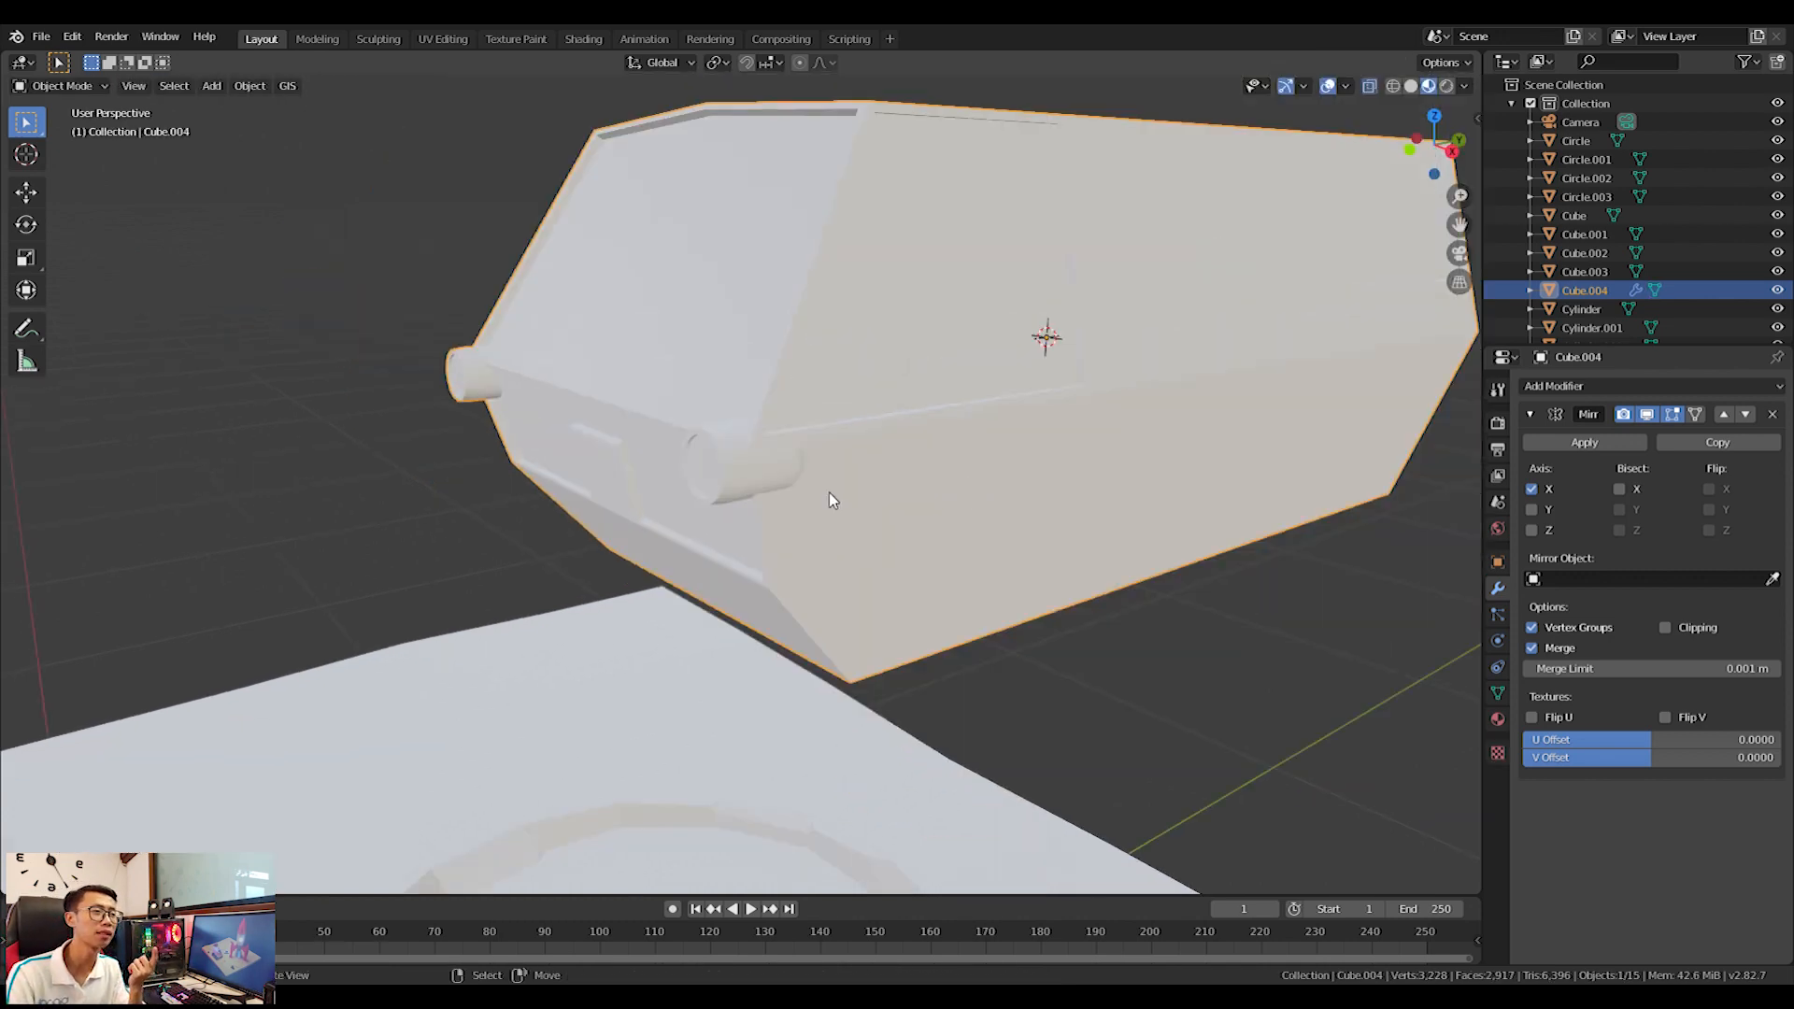
# Examine the vehicle body's overall proportions from the outside and in the right side view.
pyautogui.moveTo(828, 492); pyautogui.dragTo(725, 473, button='middle')
pyautogui.scroll(-5, 934, 523)
pyautogui.keyDown('shift'); pyautogui.moveTo(981, 546); pyautogui.dragTo(821, 552, button='middle'); pyautogui.keyUp('shift')
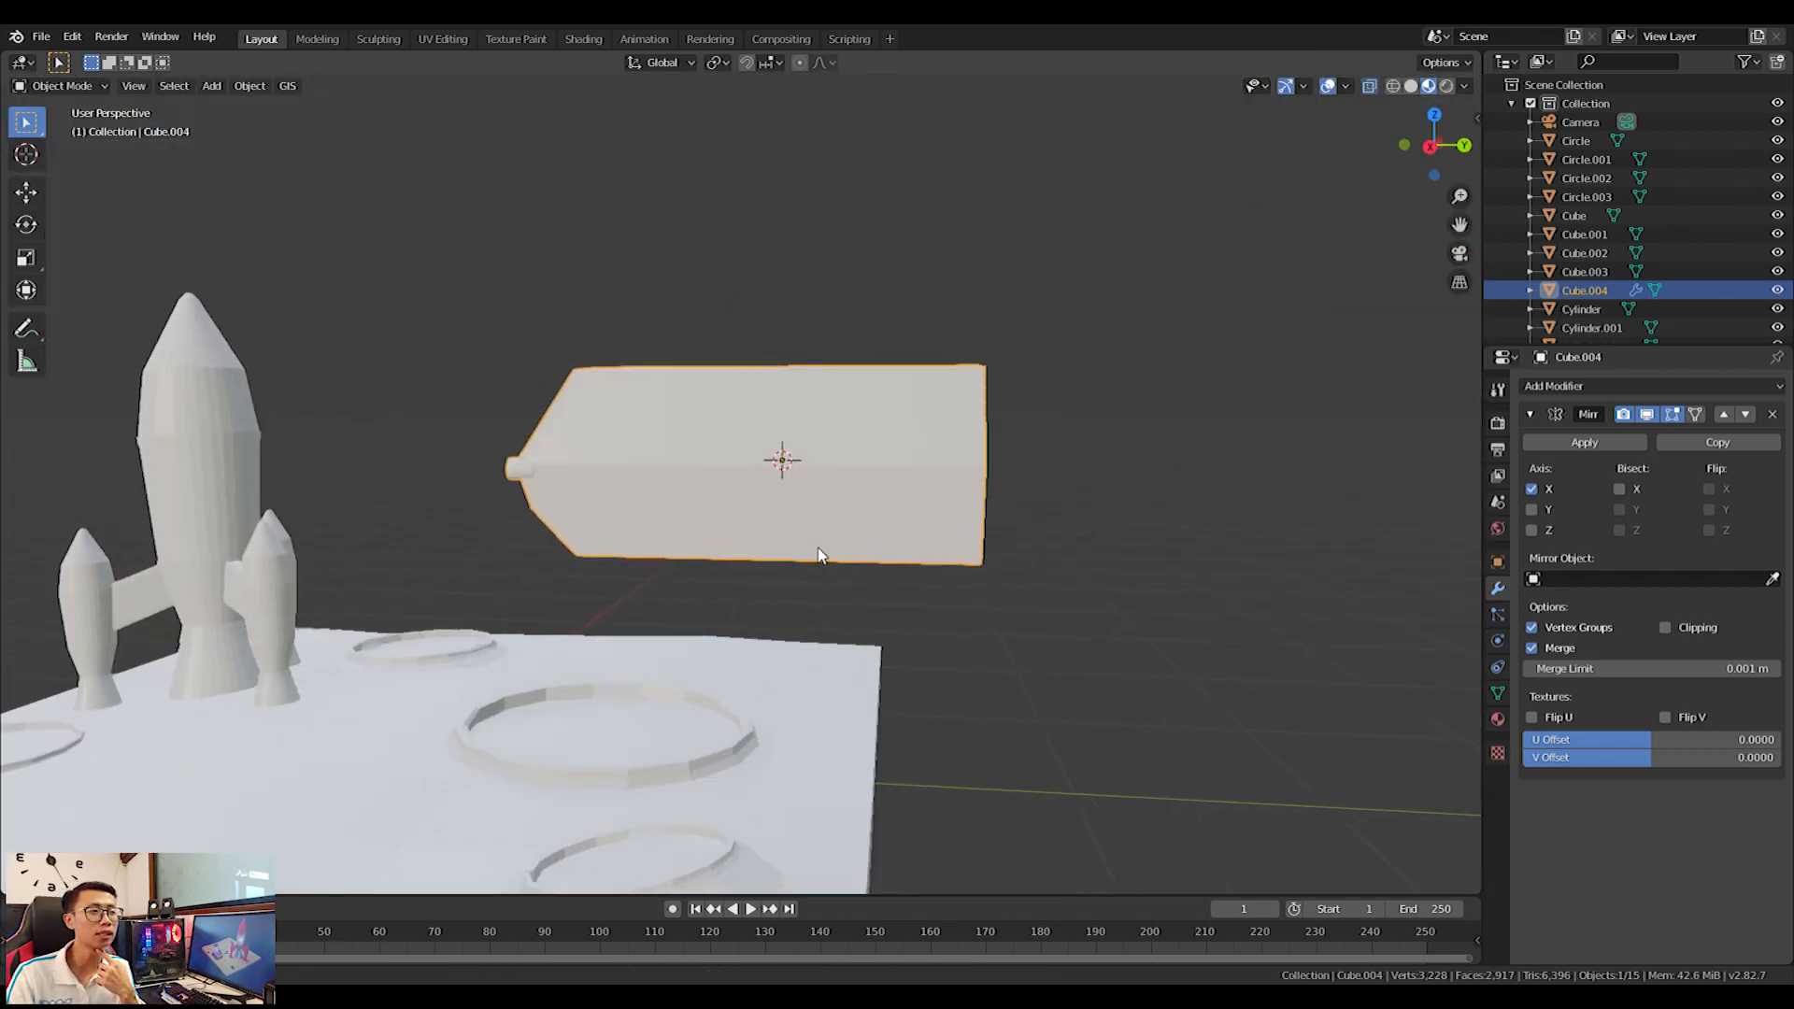
pyautogui.scroll(4, 841, 532)
pyautogui.press('Tab')
pyautogui.scroll(-3, 1008, 407)
pyautogui.moveTo(1018, 409); pyautogui.dragTo(921, 471, button='middle')
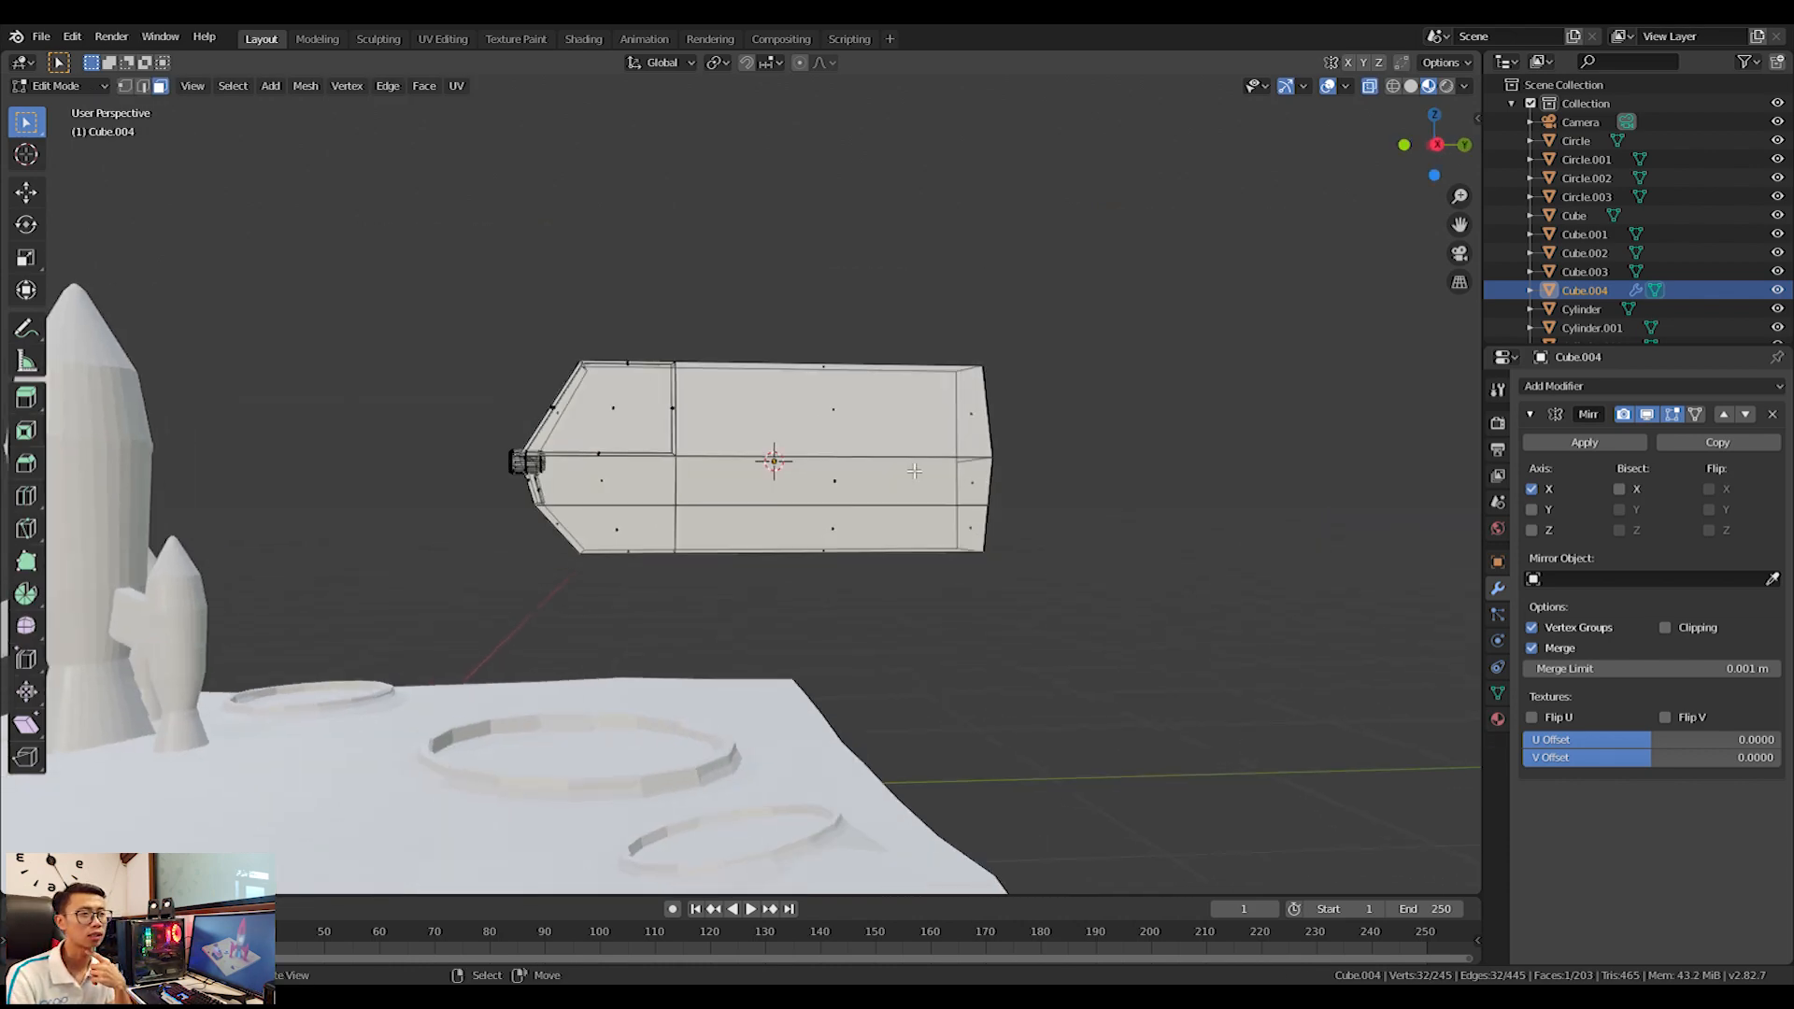
pyautogui.press('KP_3')
pyautogui.scroll(3, 918, 471)
pyautogui.keyDown('shift'); pyautogui.moveTo(1067, 375); pyautogui.dragTo(1028, 364, button='middle'); pyautogui.keyUp('shift')
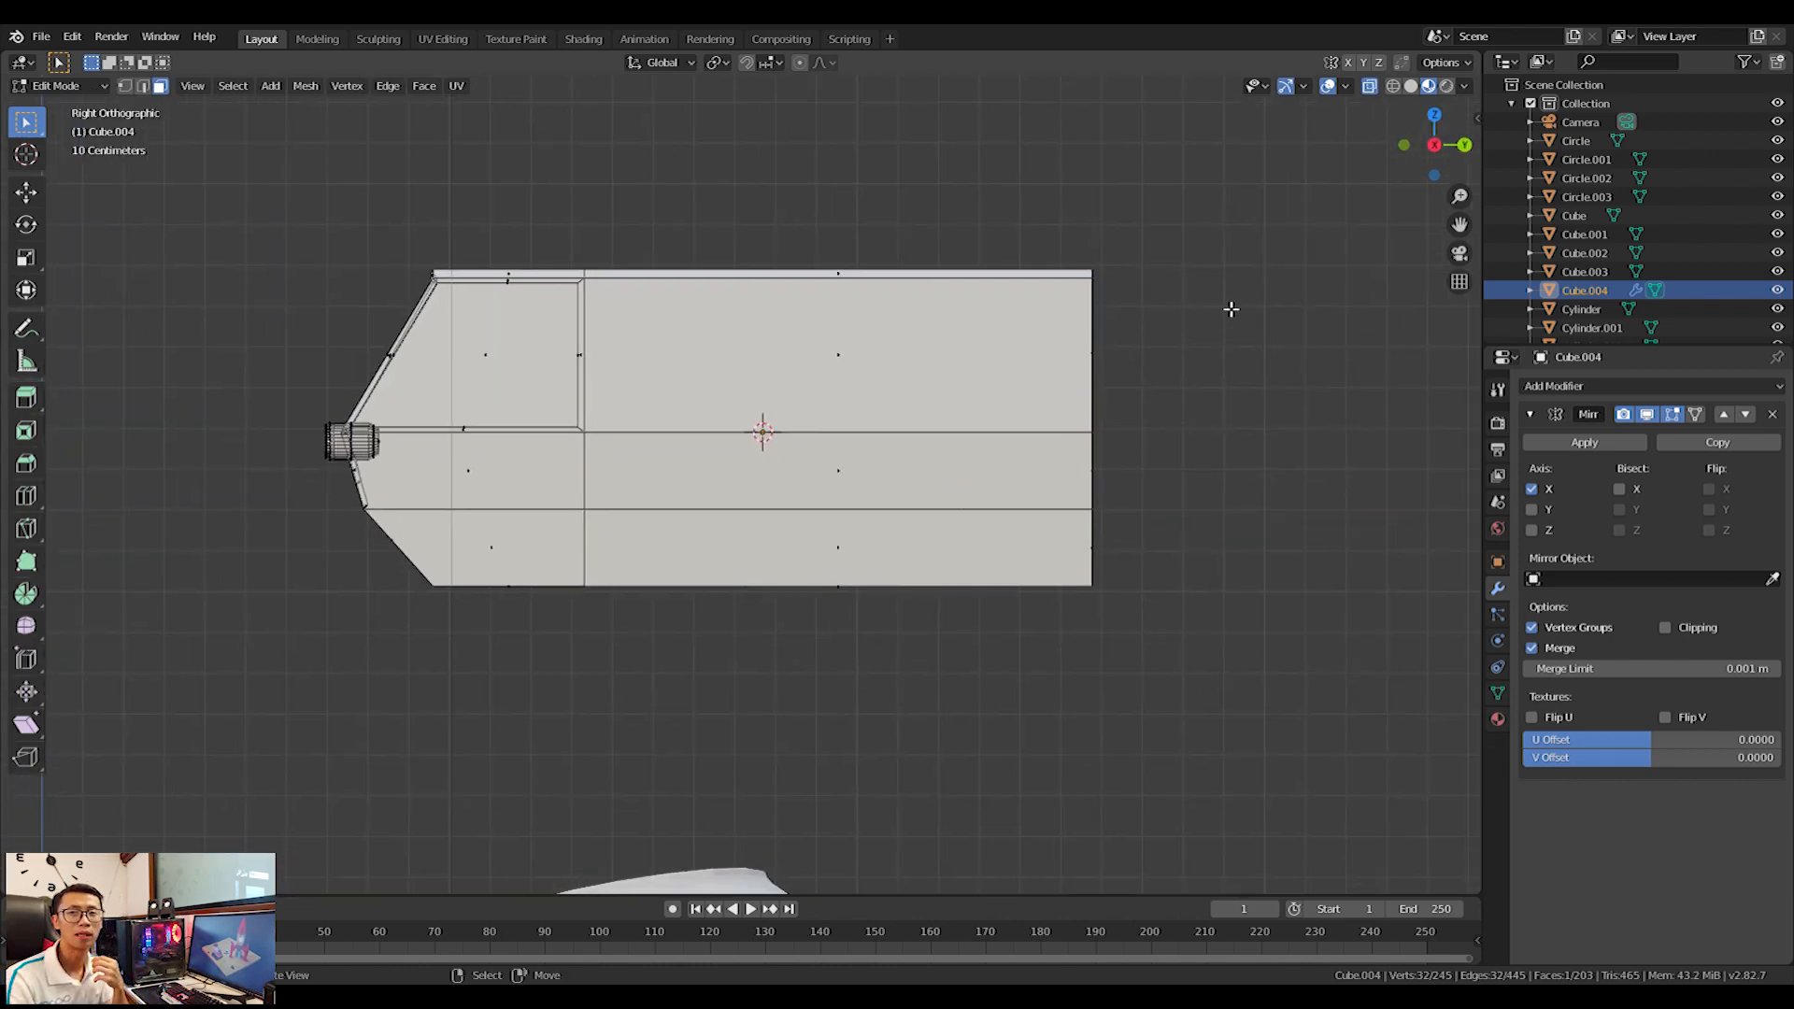
# Select the three rear faces of the vehicle body and move them about 0.128 m forward along Y to shorten it.
pyautogui.moveTo(1231, 312); pyautogui.dragTo(1112, 358, button='middle')
pyautogui.rightClick(998, 373)
pyautogui.keyDown('shift'); pyautogui.rightClick(996, 528); pyautogui.keyUp('shift')
pyautogui.keyDown('shift'); pyautogui.rightClick(1006, 635); pyautogui.keyUp('shift')
pyautogui.press('KP_1')
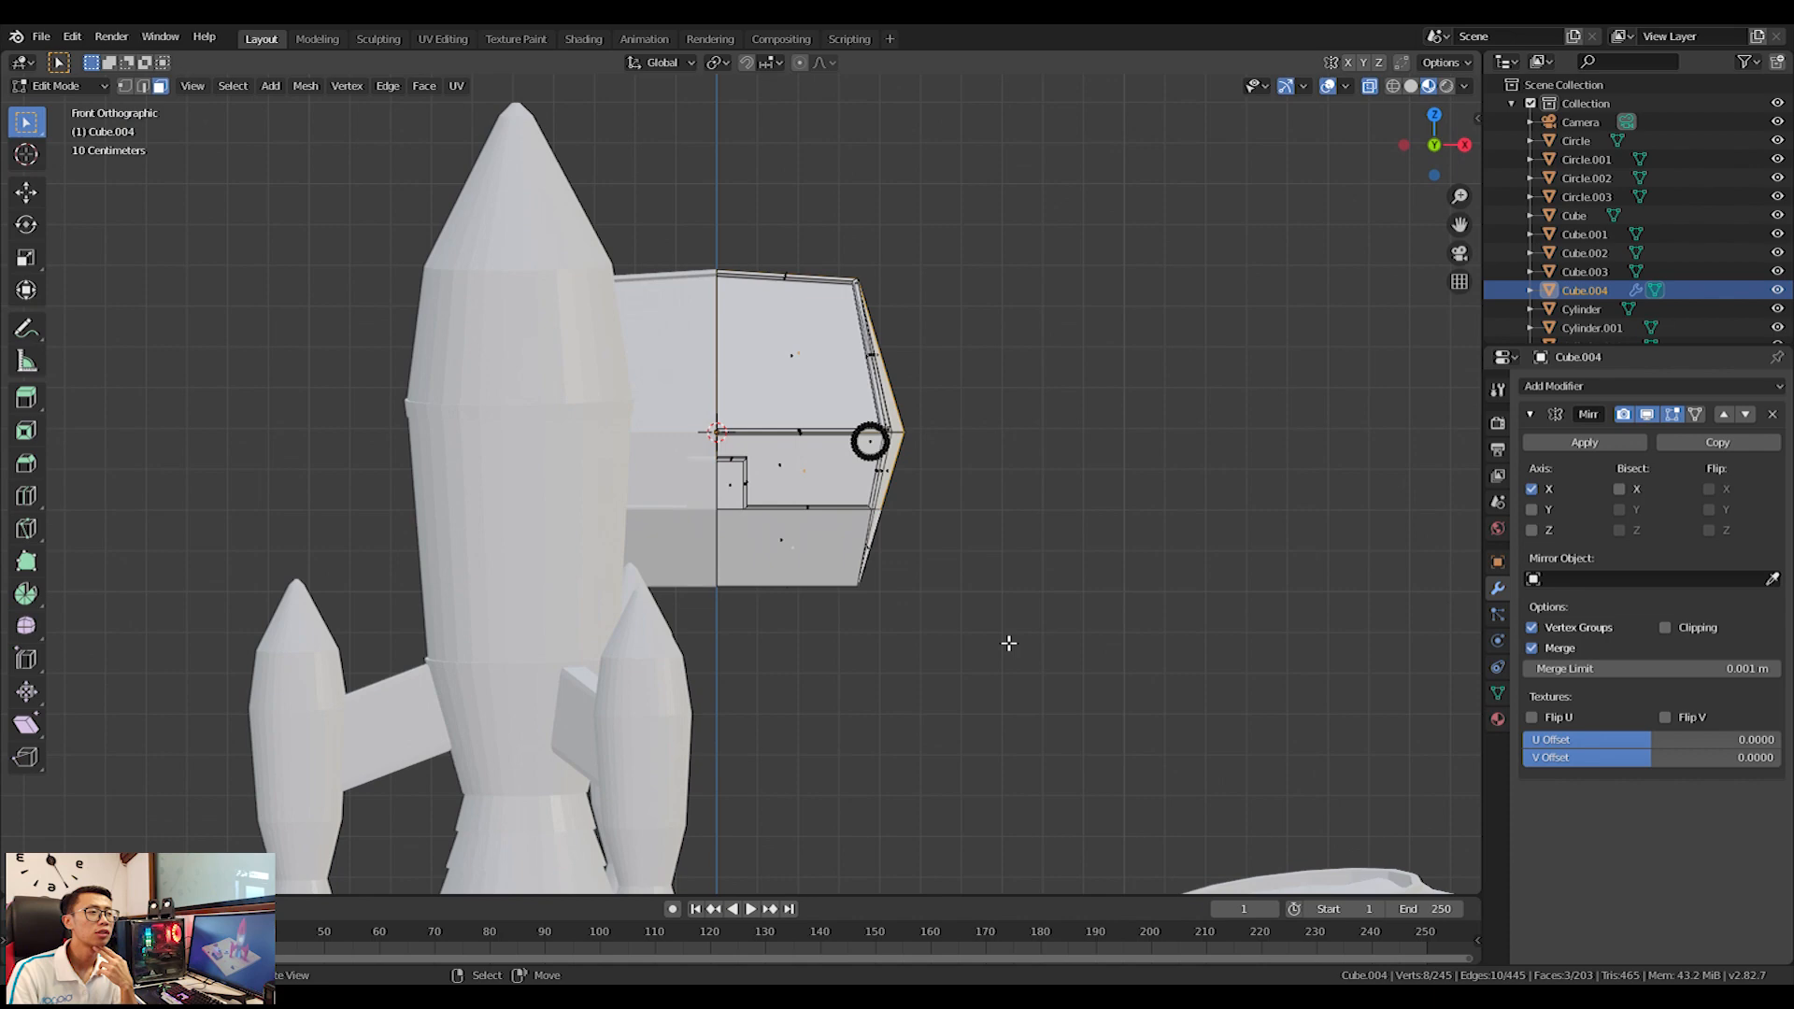
pyautogui.press('KP_3')
pyautogui.press('g')
pyautogui.press('x')
pyautogui.press('y')
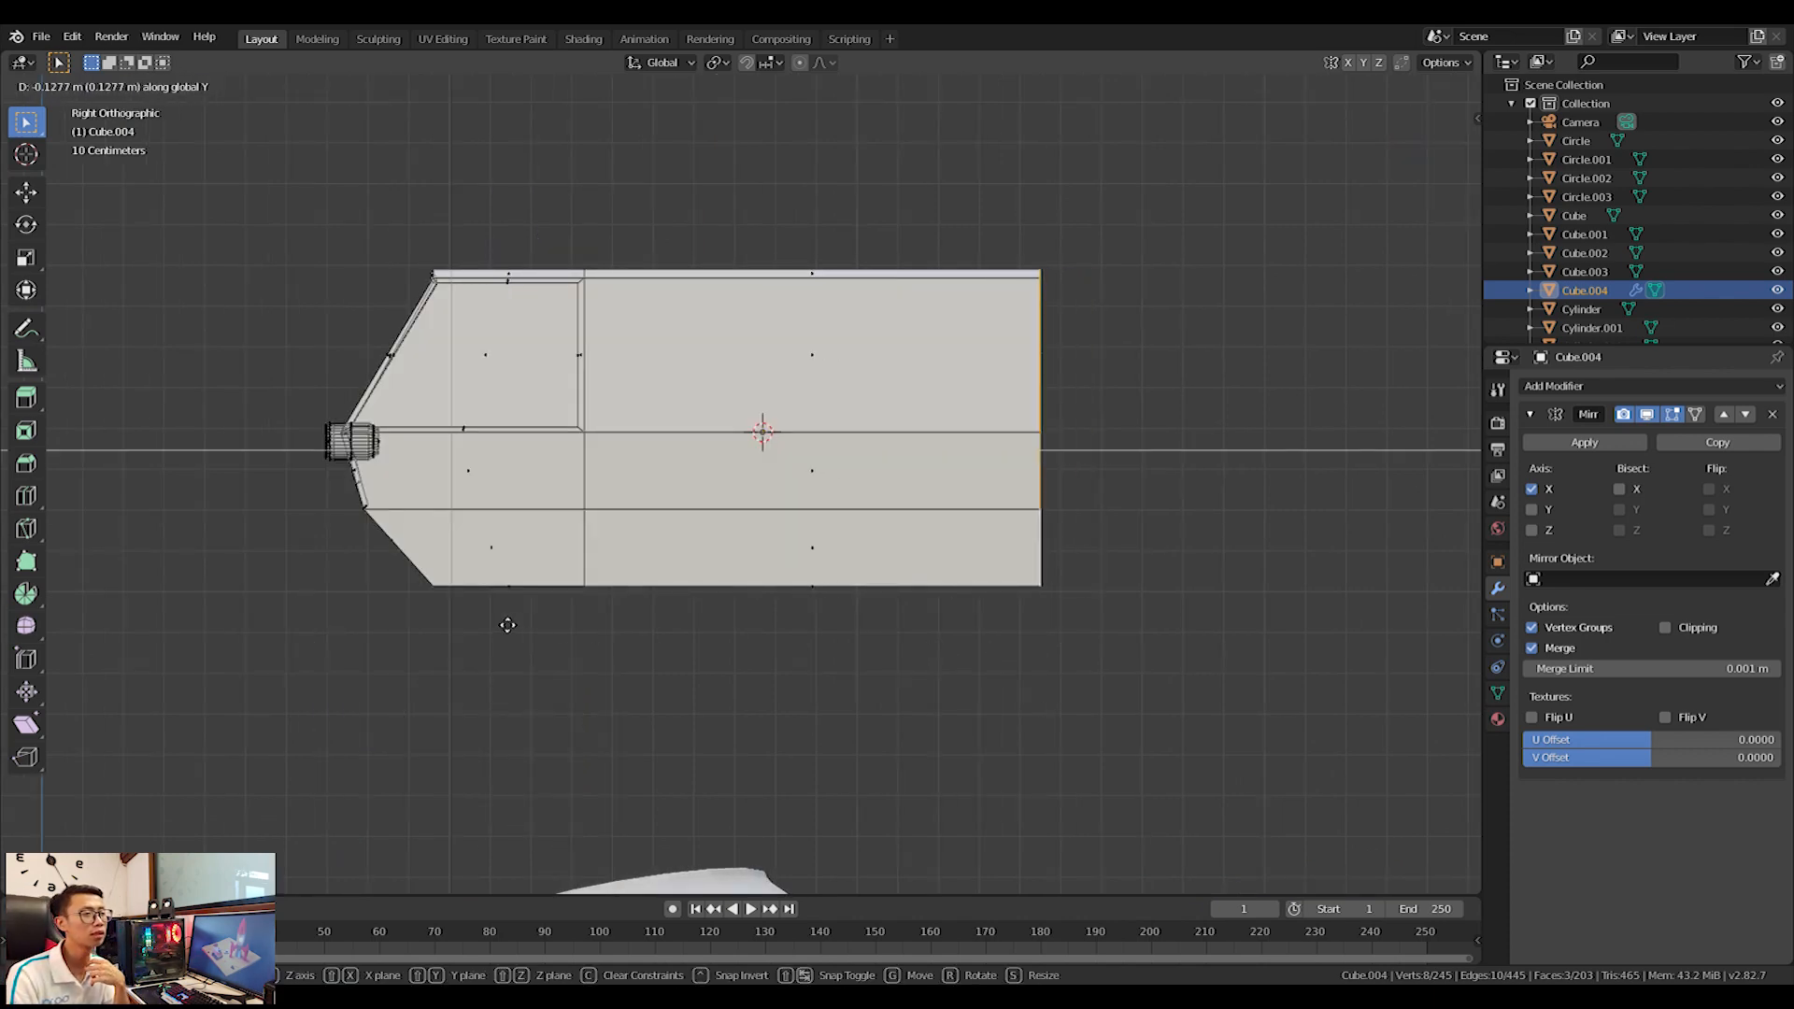
pyautogui.click(507, 626)
# Add a 2 m cube inside the vehicle mesh and flatten it along Z to about 0.06 of its height.
pyautogui.scroll(1, 507, 625)
pyautogui.moveTo(507, 626); pyautogui.dragTo(738, 598, button='middle')
pyautogui.scroll(-3, 739, 598)
pyautogui.press('Tab')
pyautogui.press('Tab')
pyautogui.hotkey('shift', 'a')
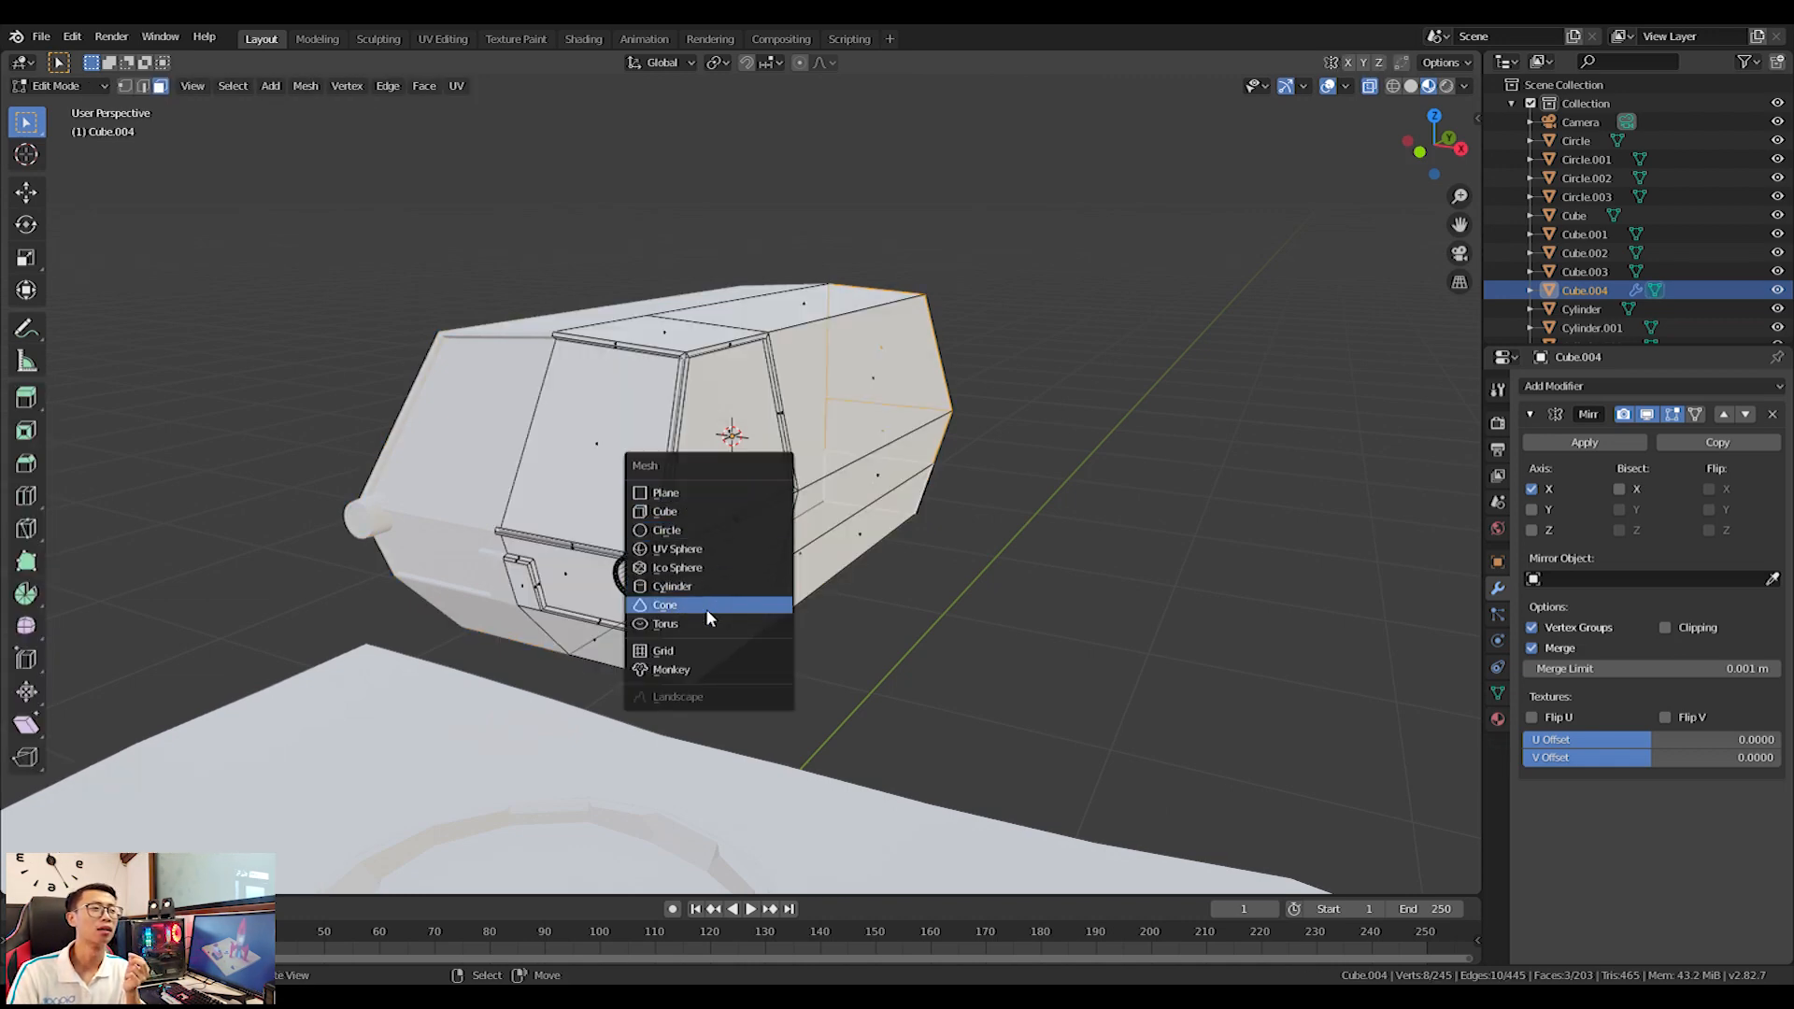
pyautogui.click(666, 512)
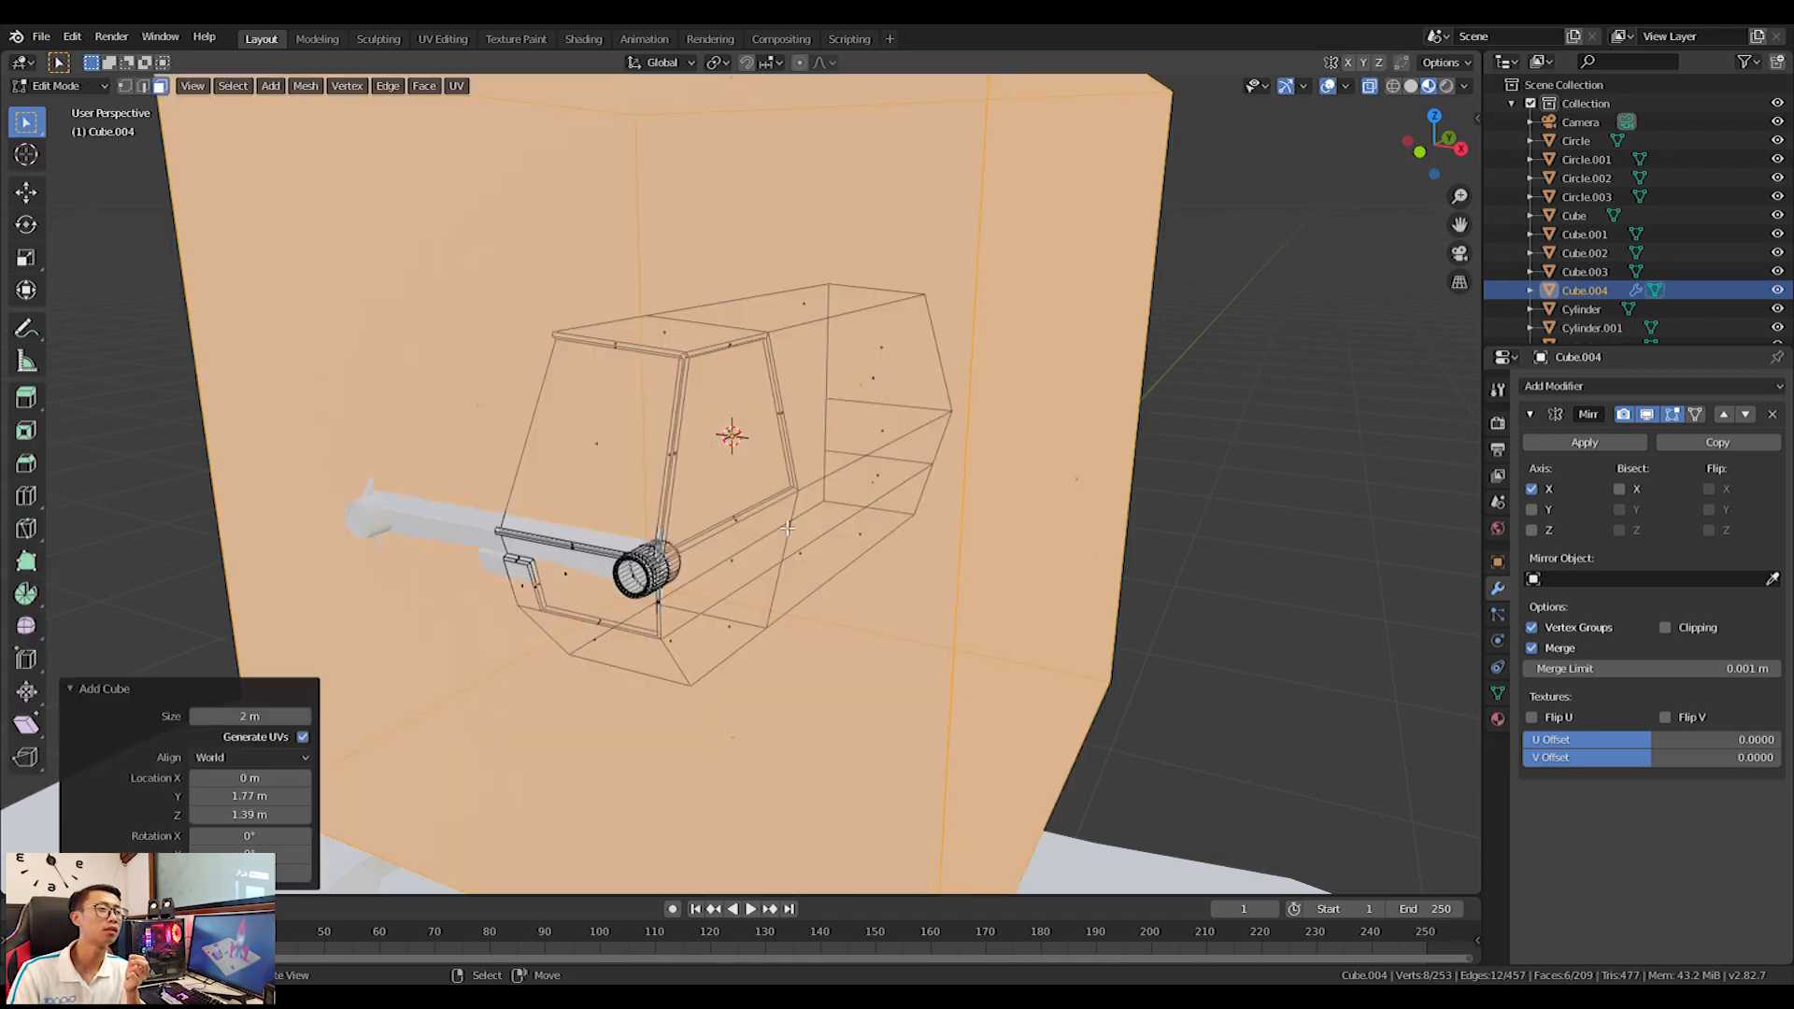
pyautogui.press('s')
pyautogui.press('z')
pyautogui.click(703, 425)
# Scale the flat slab to 0.768 along X, and shrink it overall to 0.374.
pyautogui.press('s')
pyautogui.press('y')
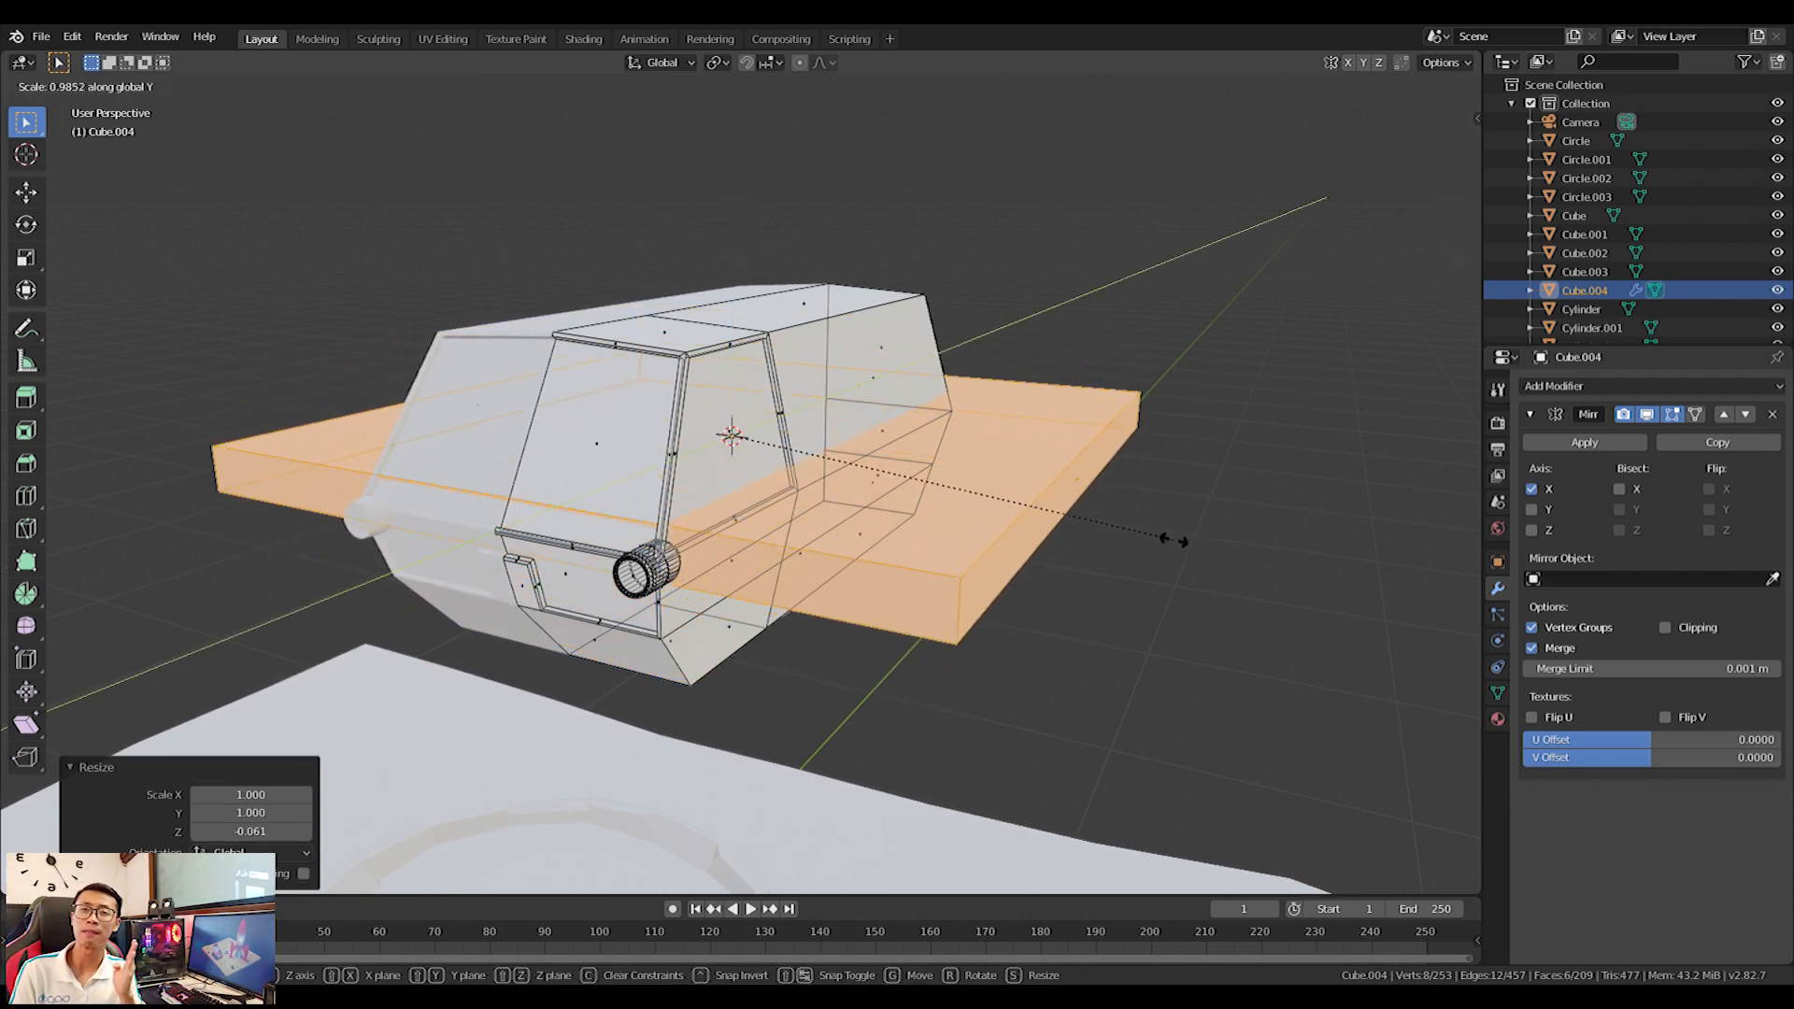
pyautogui.click(1074, 510)
pyautogui.press('KP_3')
pyautogui.press('s')
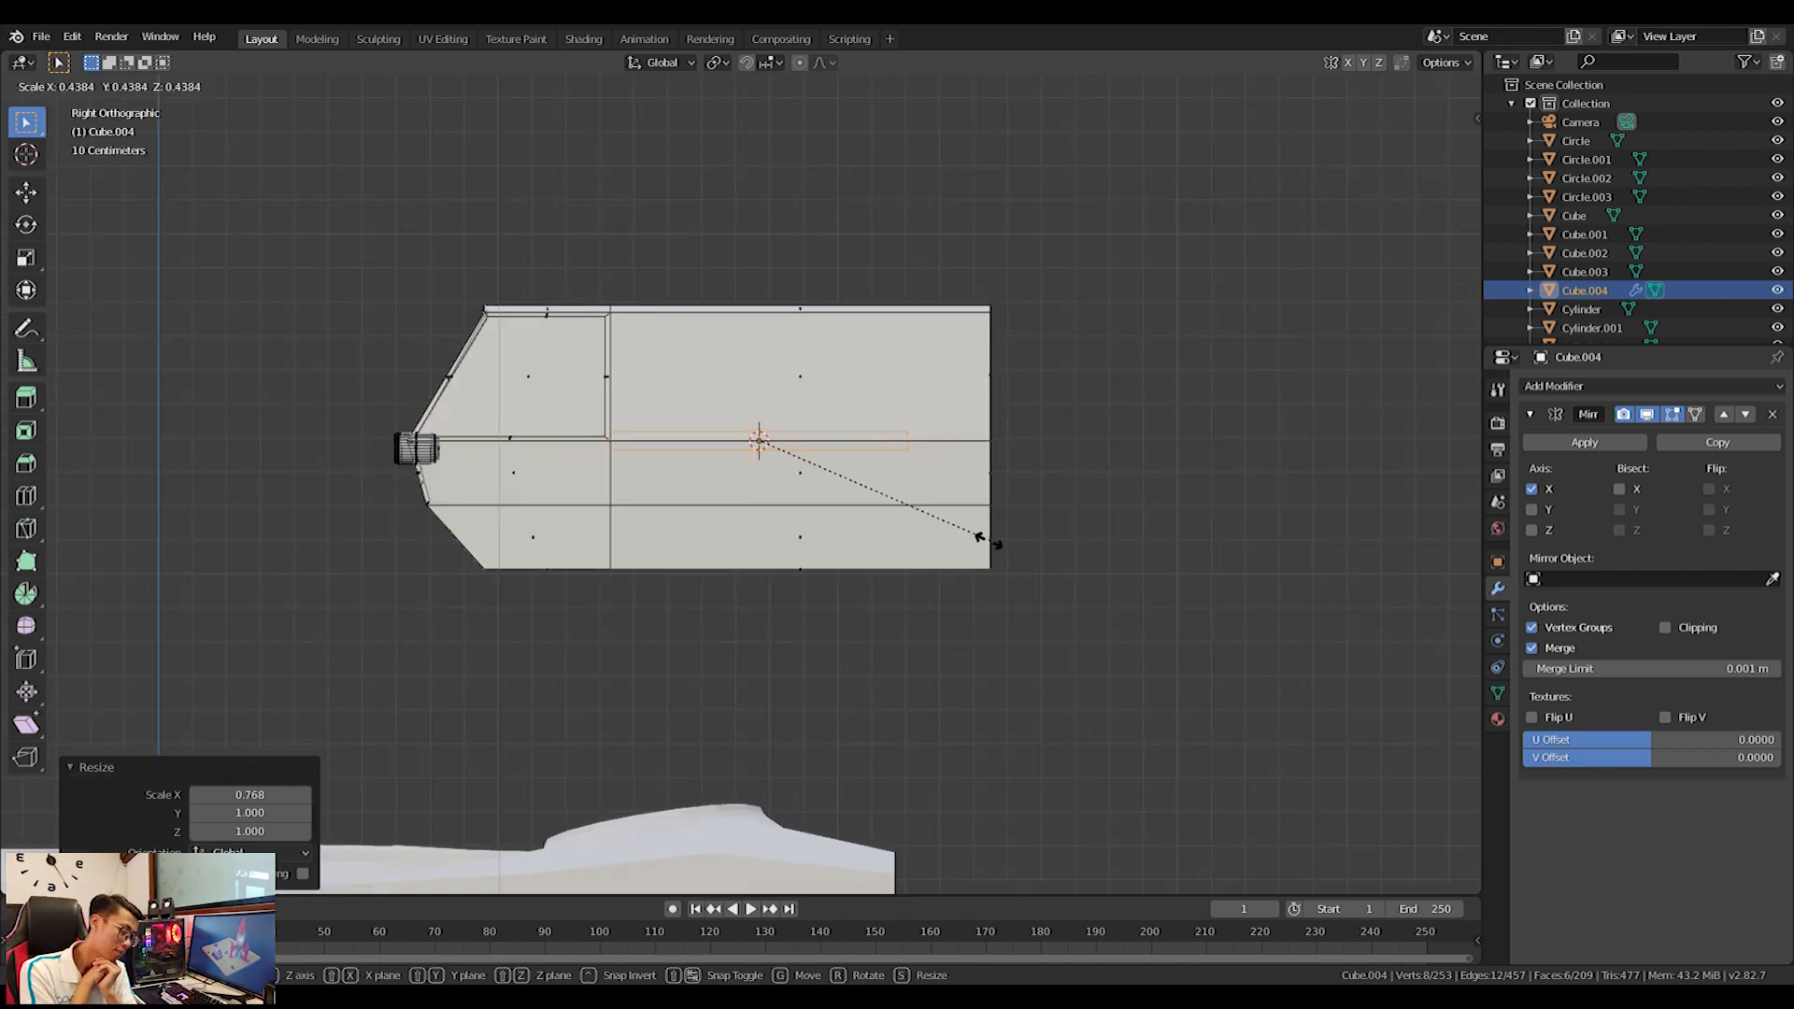
pyautogui.click(965, 532)
# Move the slab 0.292 m along Y toward the rear and 0.11 m down, and scale it to 0.84.
pyautogui.press('g')
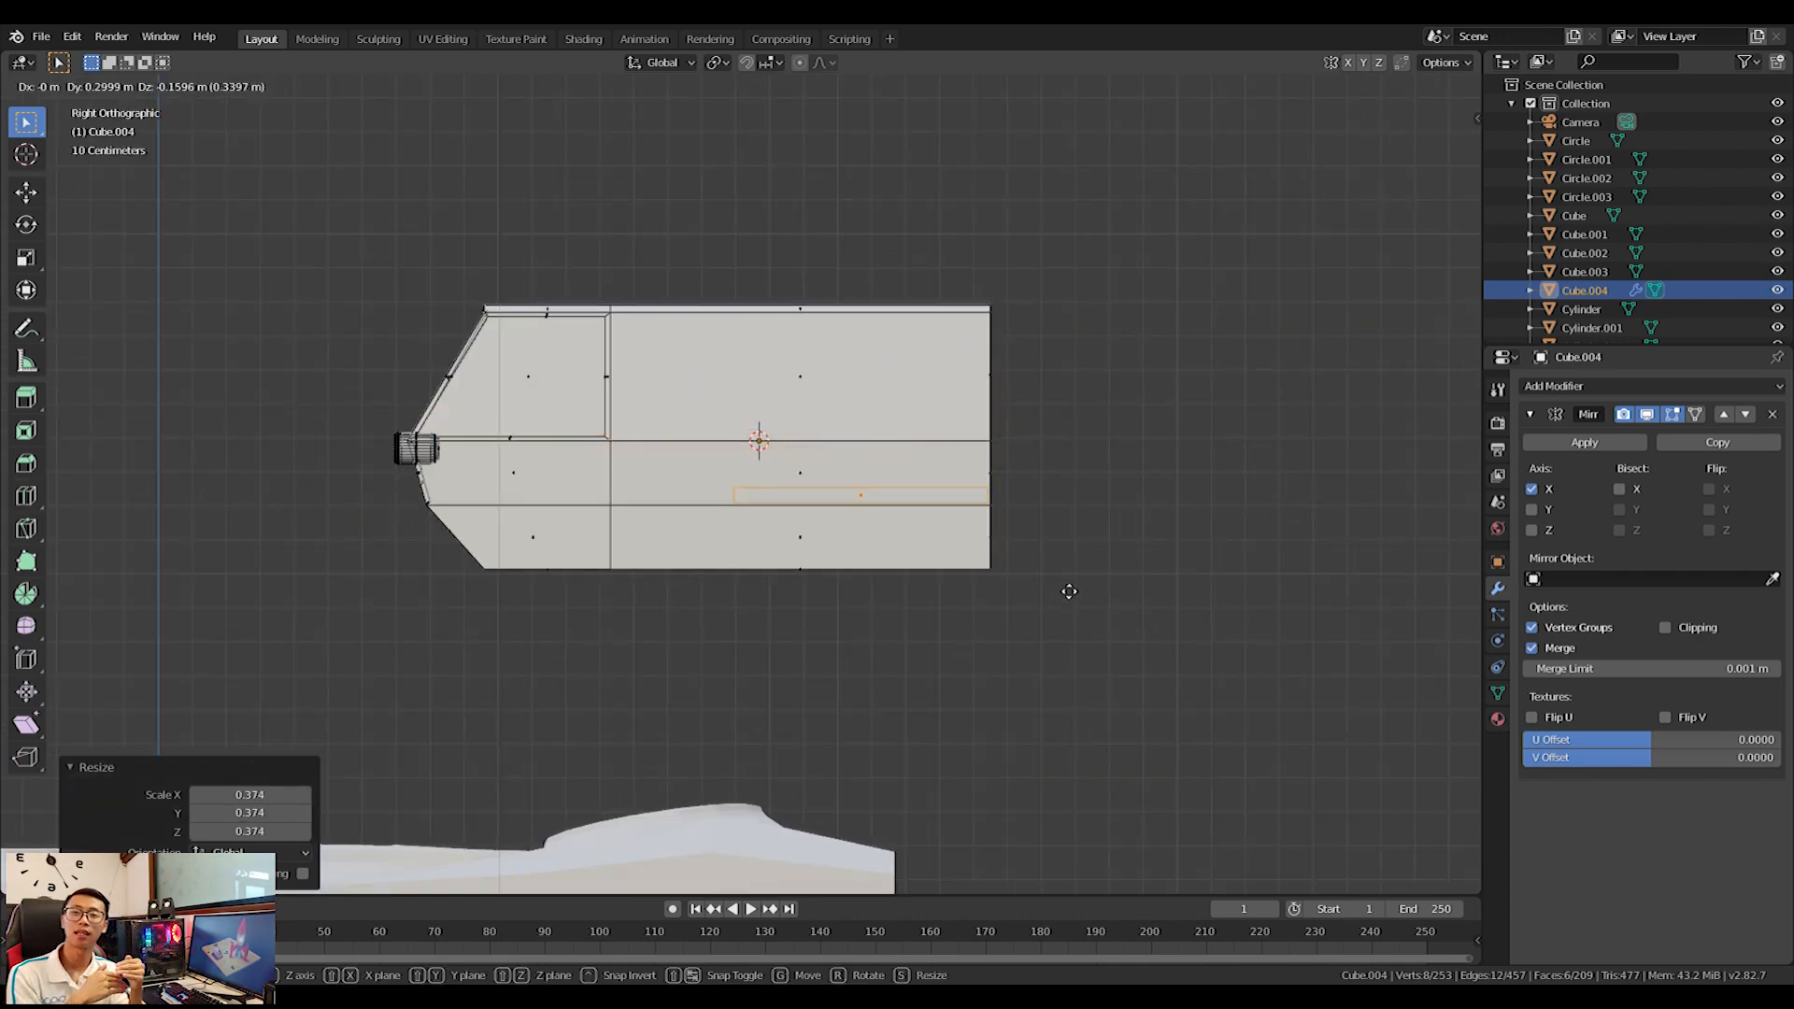
pyautogui.click(1066, 576)
pyautogui.scroll(5, 1065, 575)
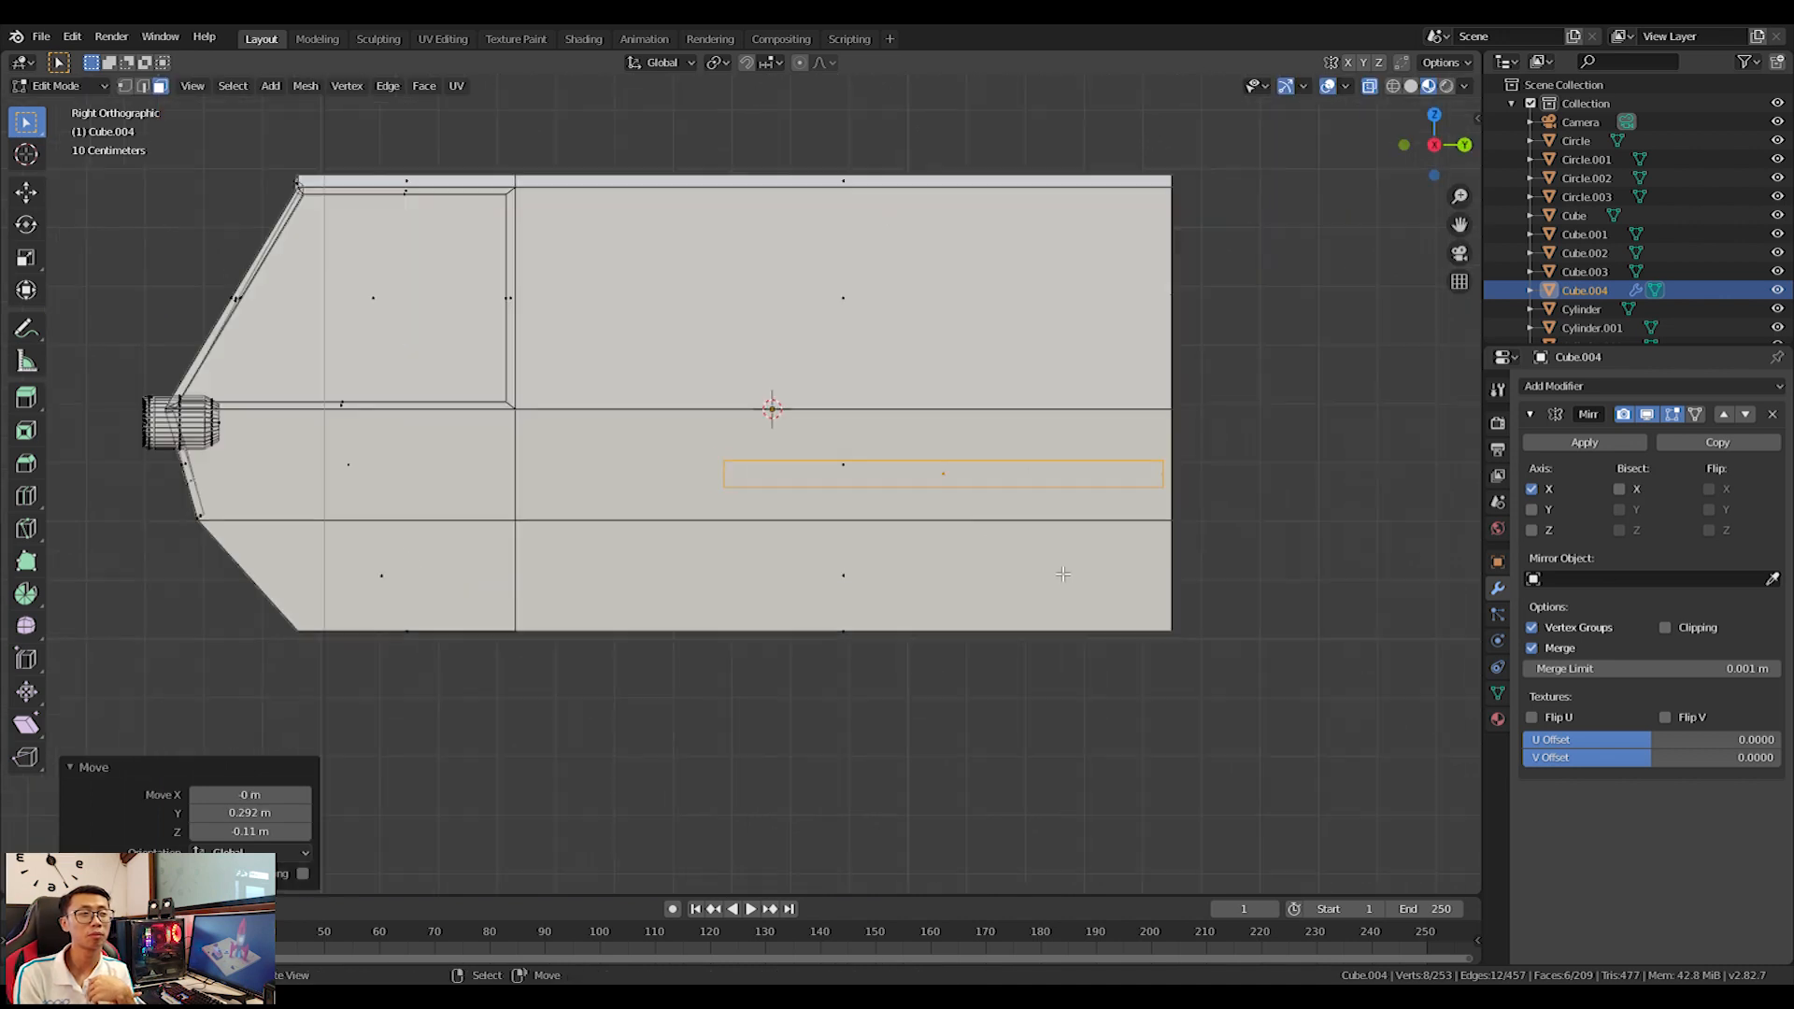
pyautogui.press('s')
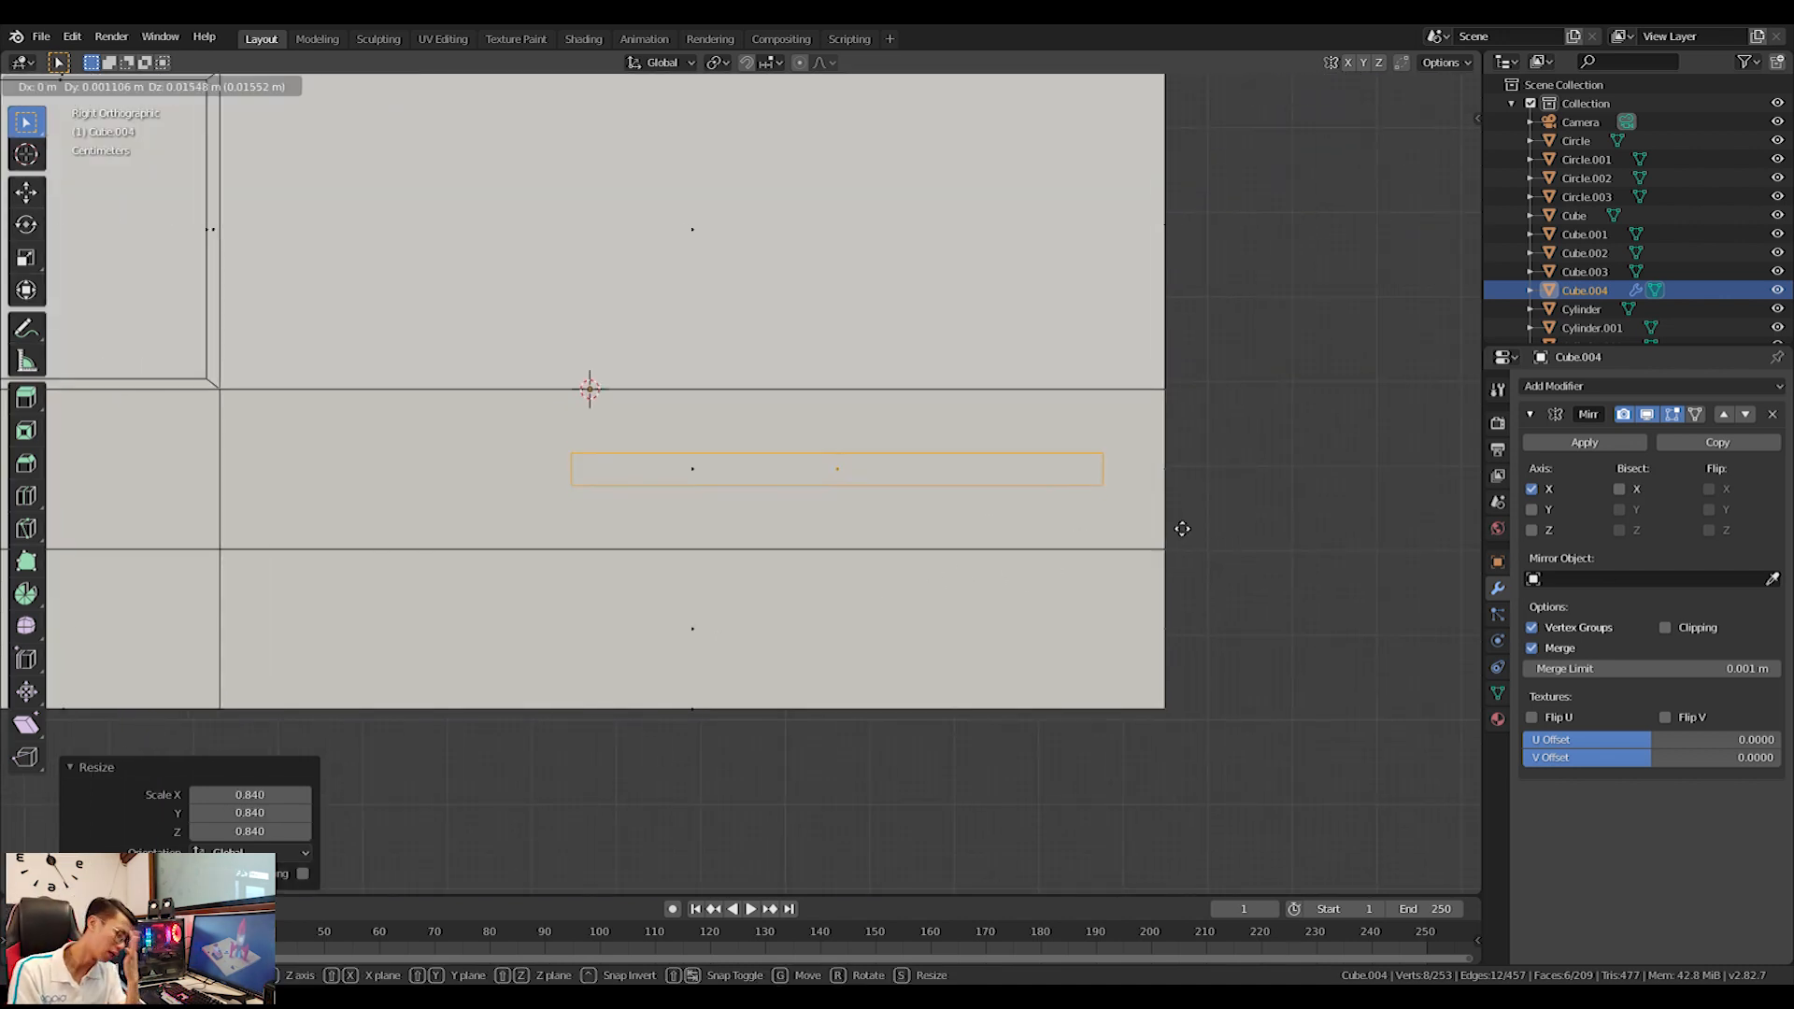
# Scale the slab to 0.794 along Z and 0.591 along Y, and shift it about 0.056 m rearward.
pyautogui.press('z')
pyautogui.press('s')
pyautogui.press('x')
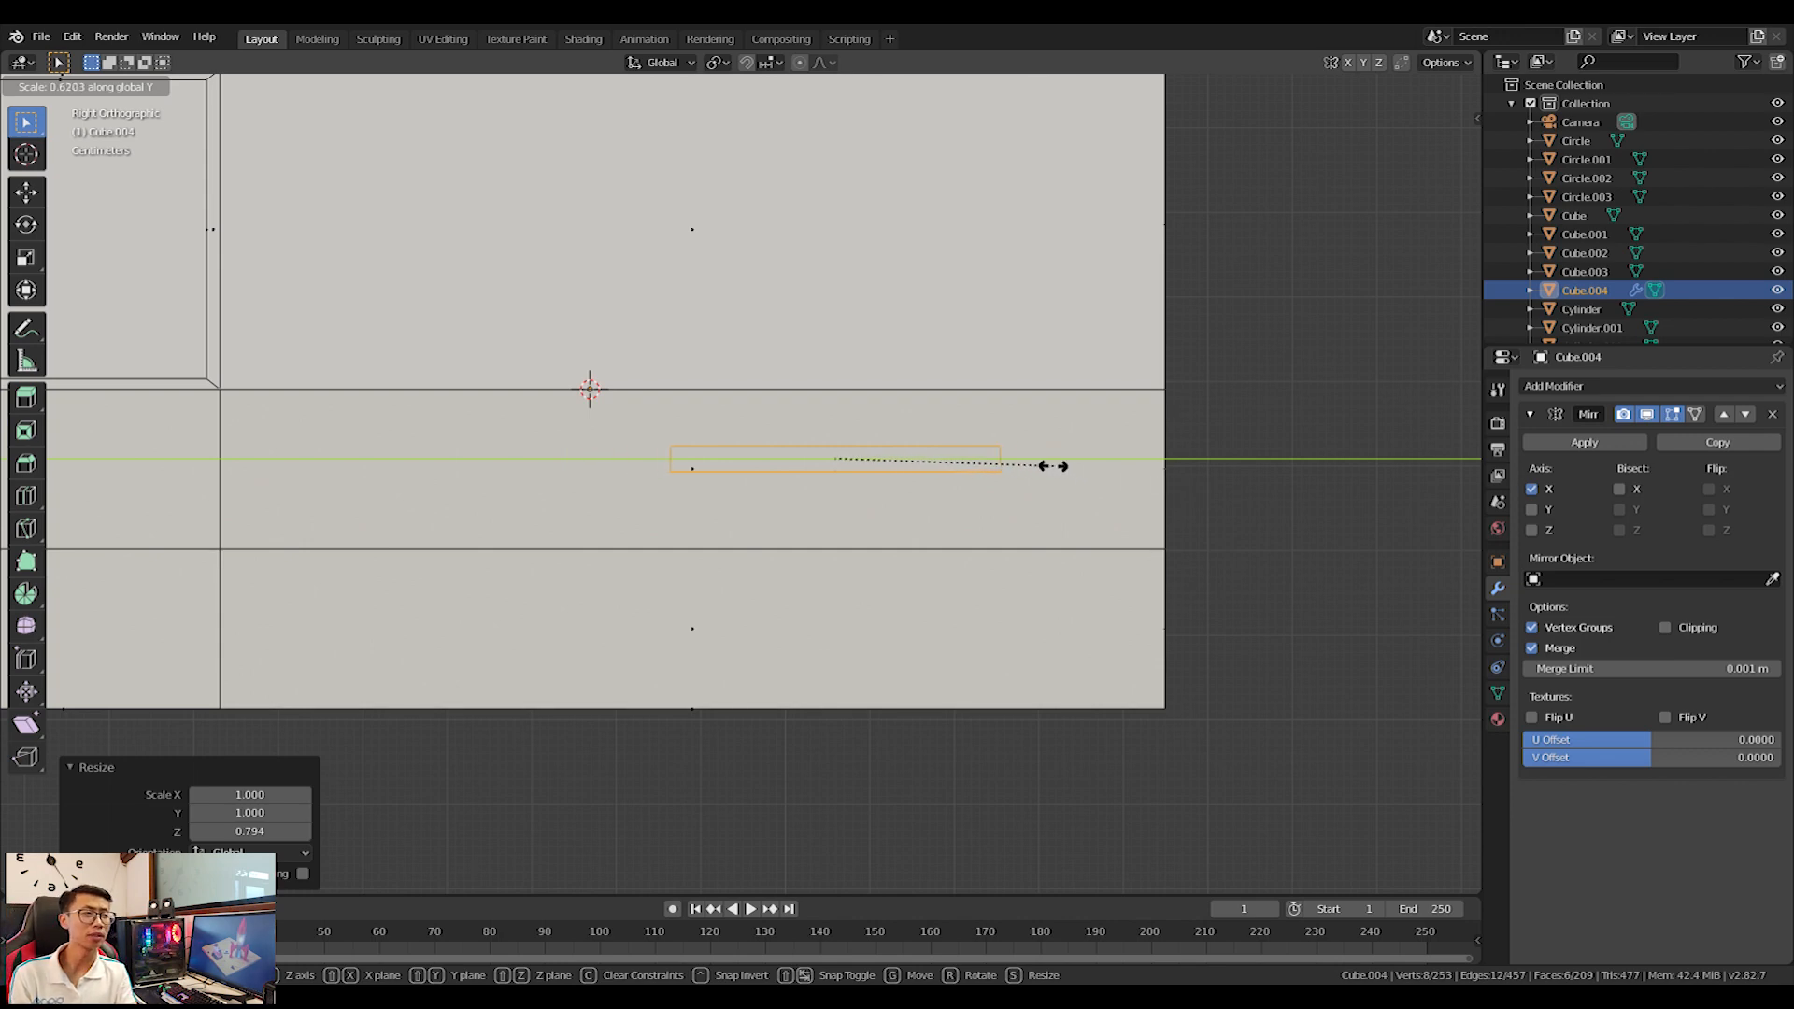
pyautogui.click(1044, 464)
pyautogui.press('g')
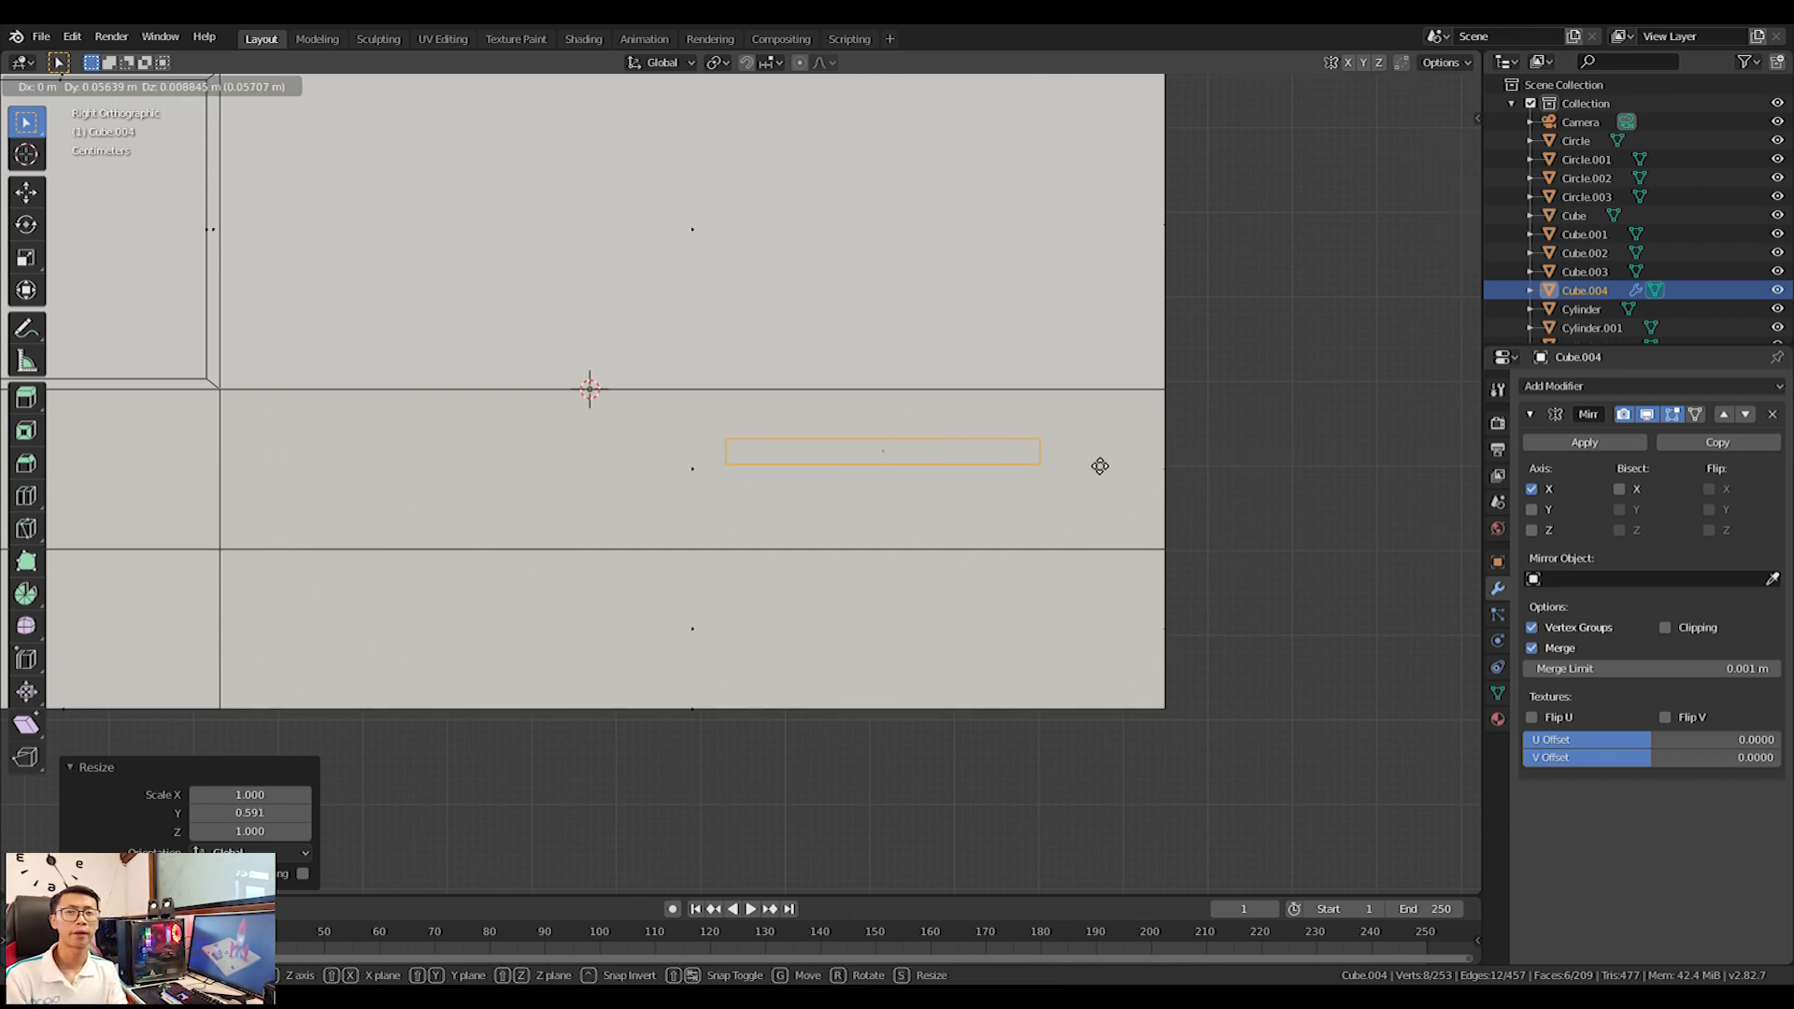
pyautogui.click(1100, 464)
# Widen the slab along X by 2.123 and again by 1.035 so it protrudes through the vehicle's side.
pyautogui.moveTo(934, 500); pyautogui.dragTo(1073, 548, button='middle')
pyautogui.press('s')
pyautogui.press('x')
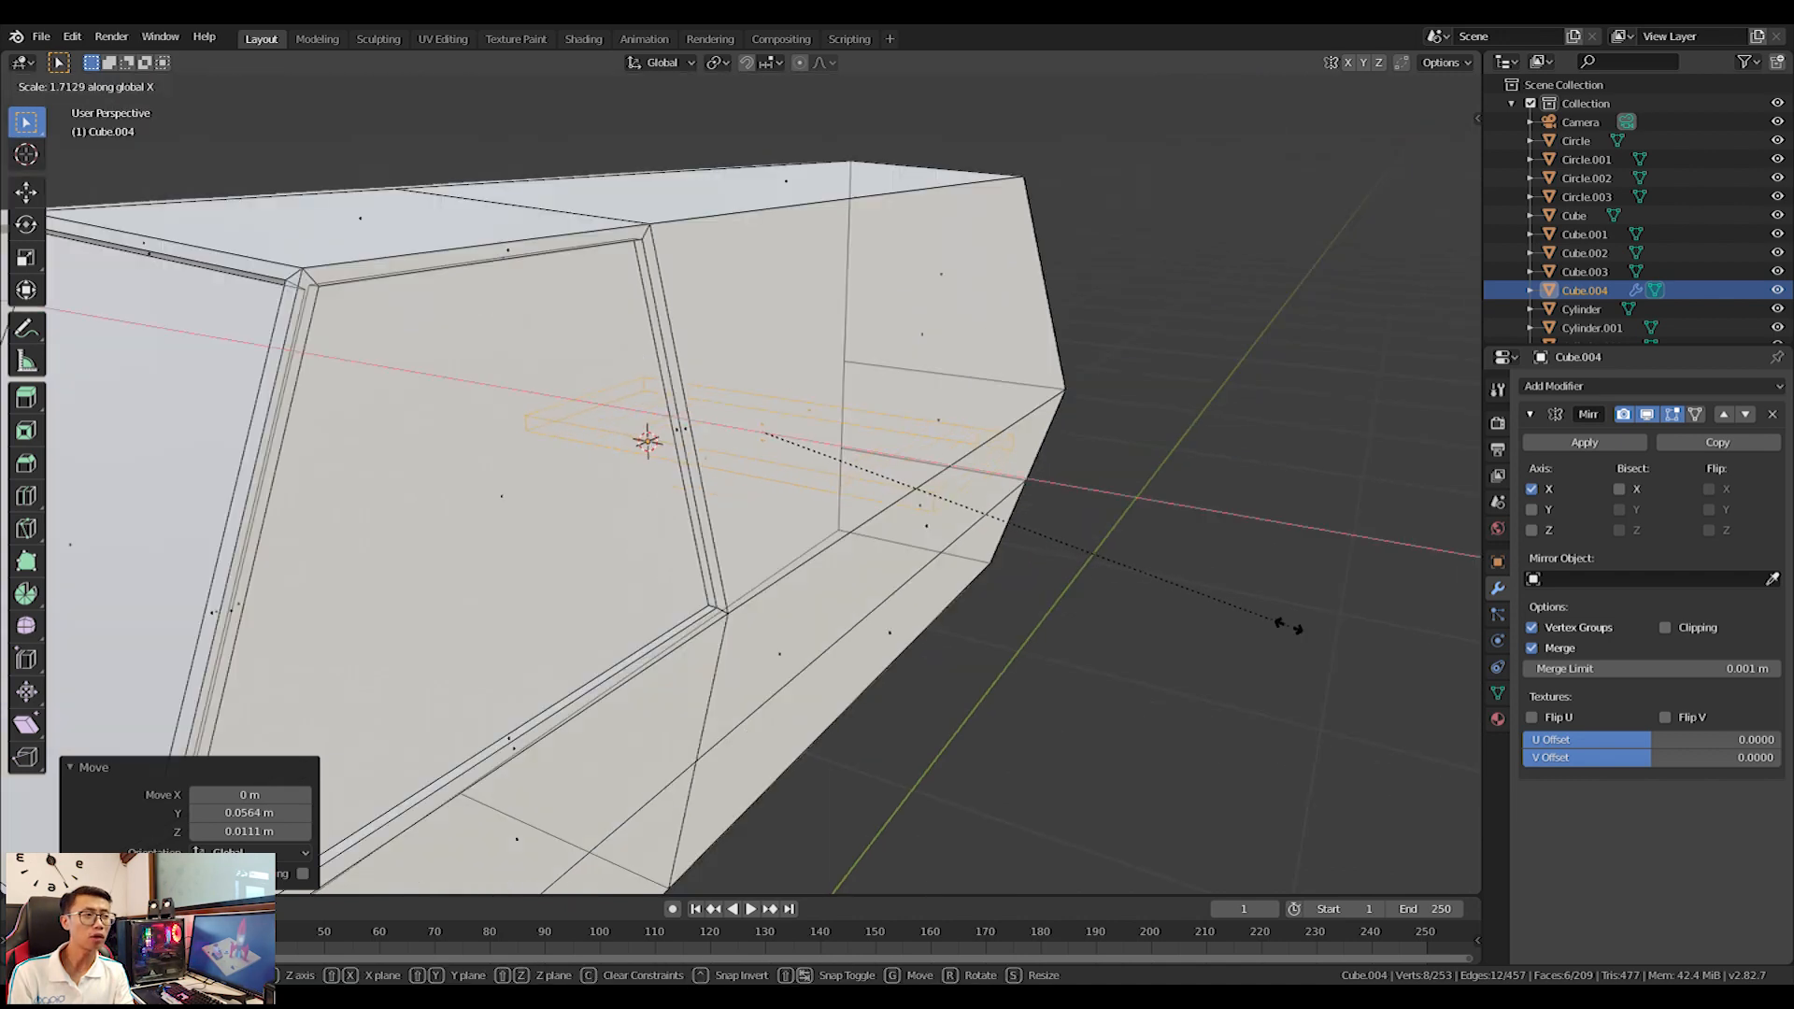
pyautogui.click(1417, 693)
pyautogui.press('KP_1')
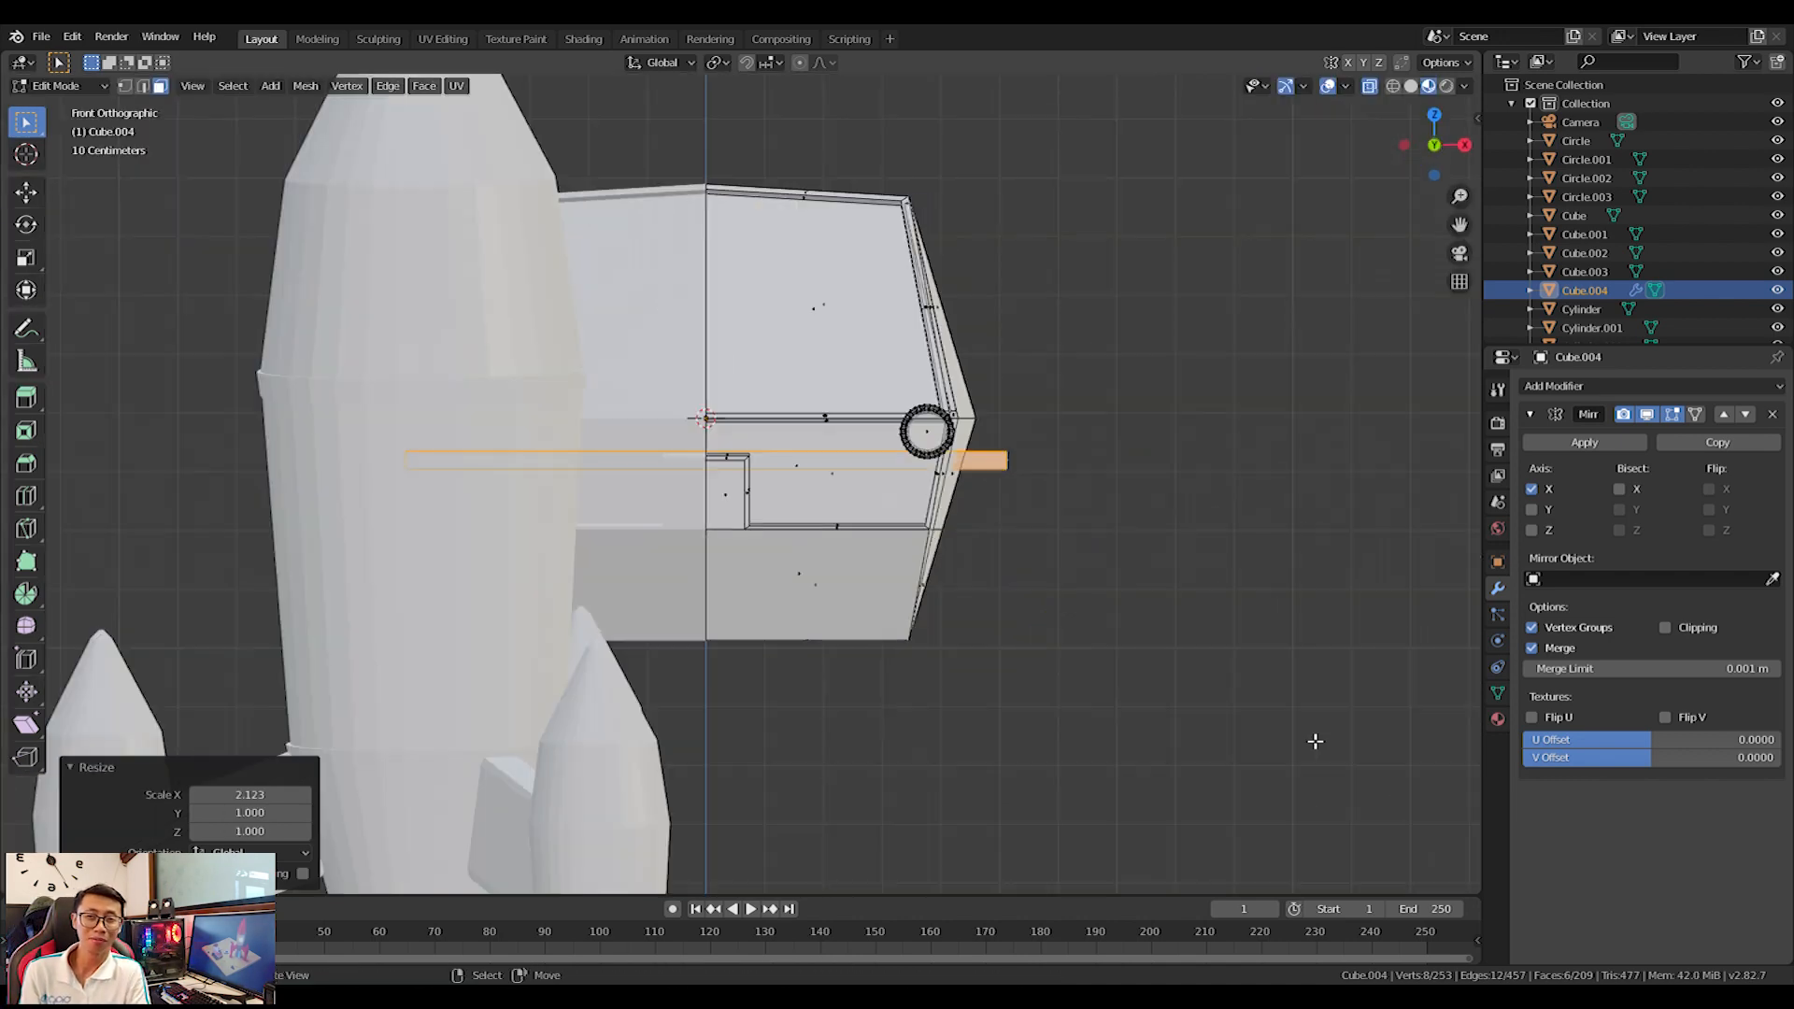
pyautogui.scroll(4, 969, 533)
pyautogui.scroll(-3, 970, 538)
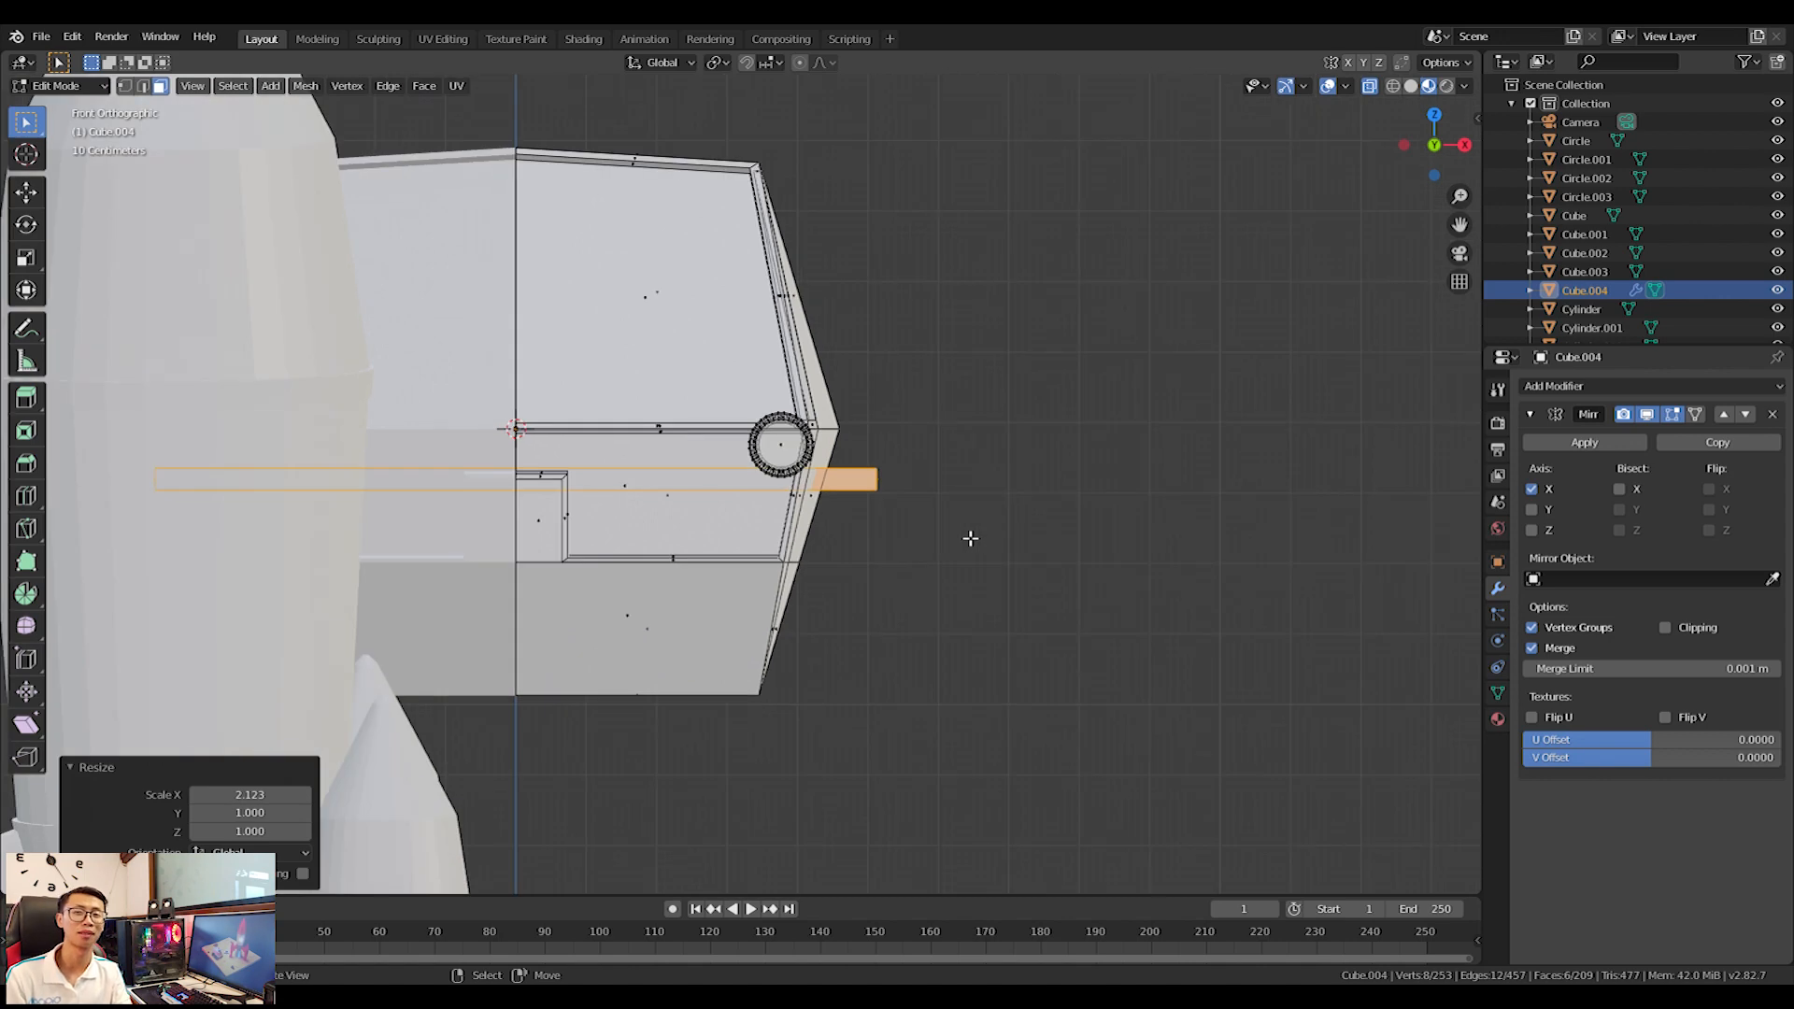
pyautogui.scroll(2, 972, 539)
pyautogui.press('s')
pyautogui.press('x')
pyautogui.click(992, 536)
# Select the slab's rear end face and extrude it about 0.064 m toward the back of the vehicle.
pyautogui.moveTo(993, 536); pyautogui.dragTo(934, 580, button='middle')
pyautogui.scroll(3, 698, 566)
pyautogui.moveTo(697, 566); pyautogui.dragTo(737, 543, button='middle')
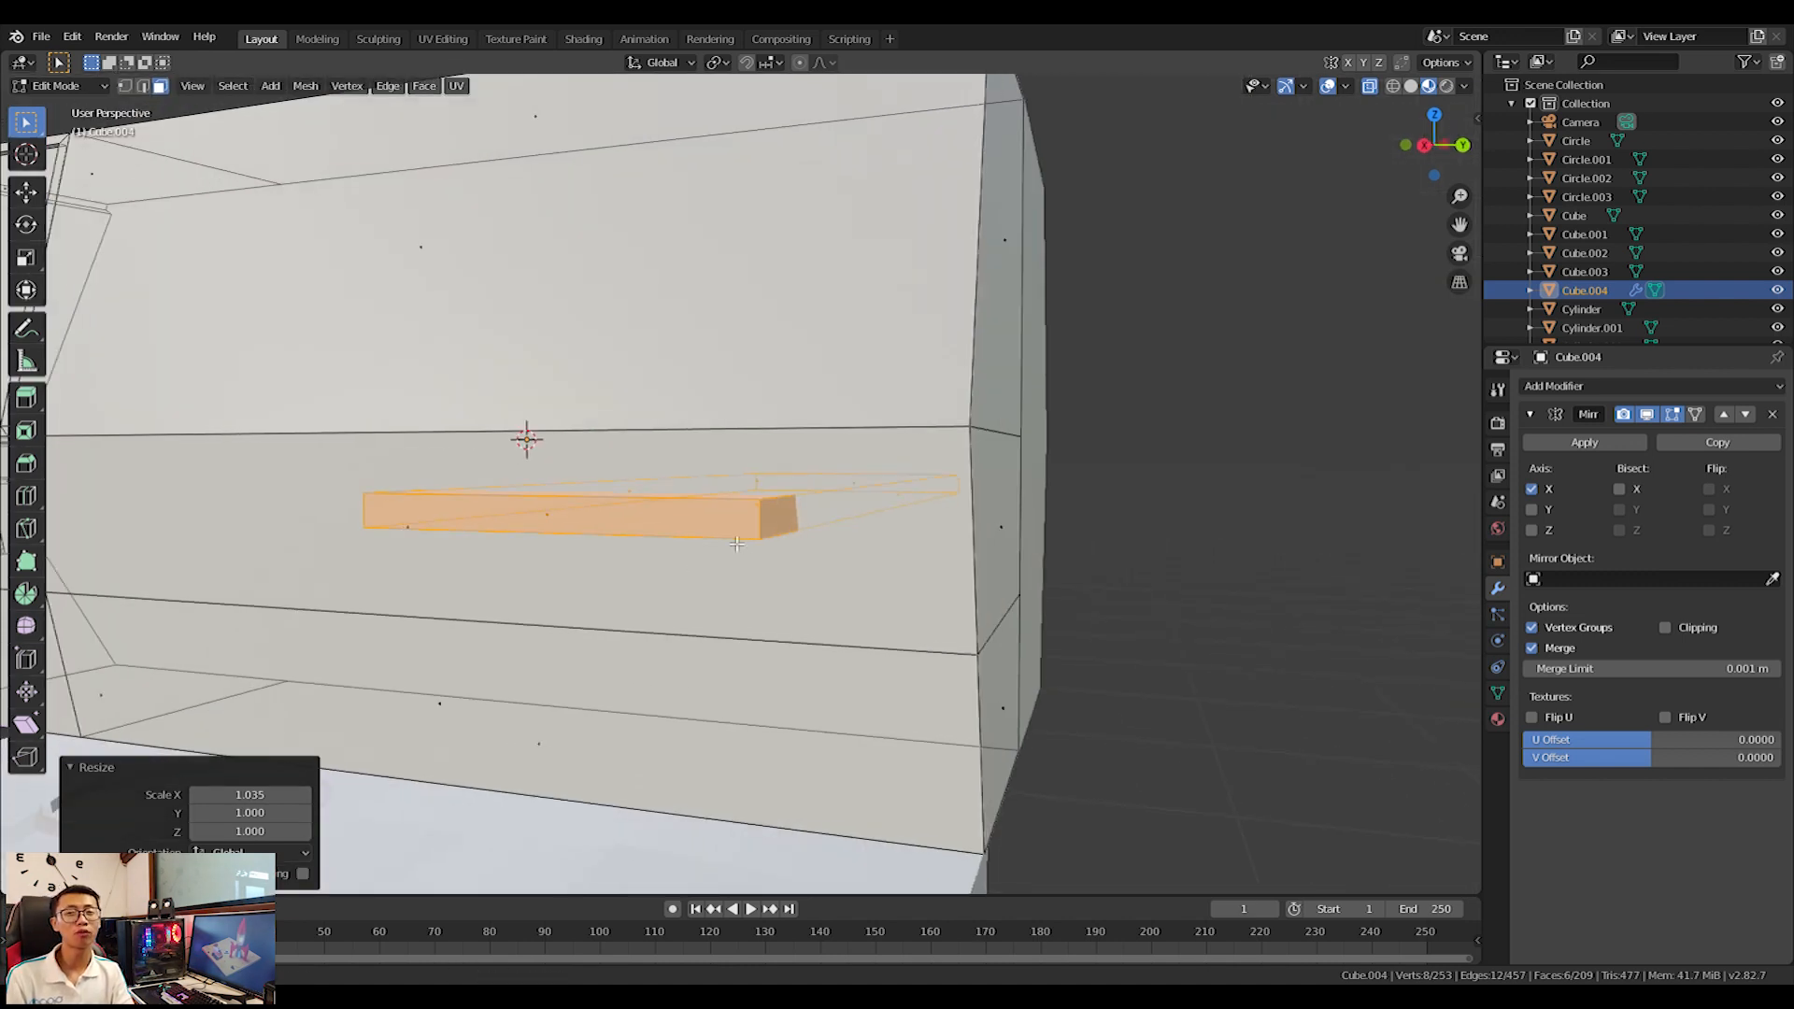
pyautogui.click(888, 510)
pyautogui.press('KP_3')
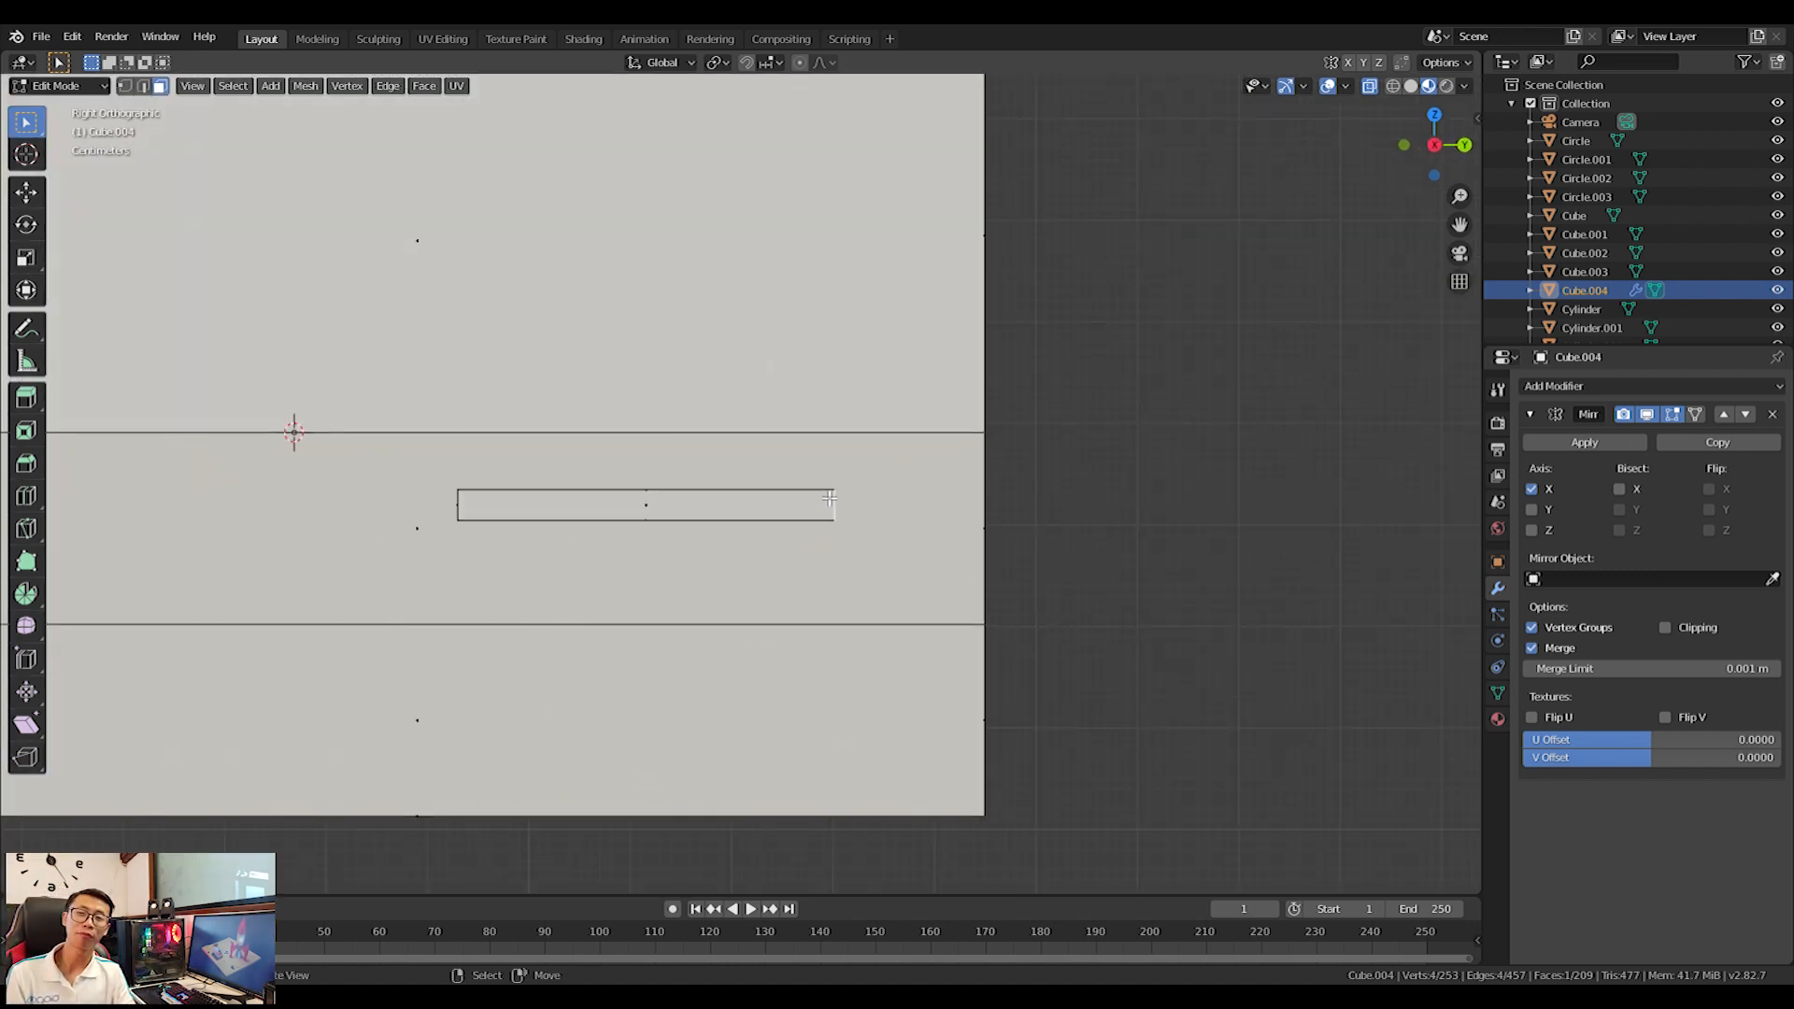
pyautogui.press('e')
pyautogui.click(904, 506)
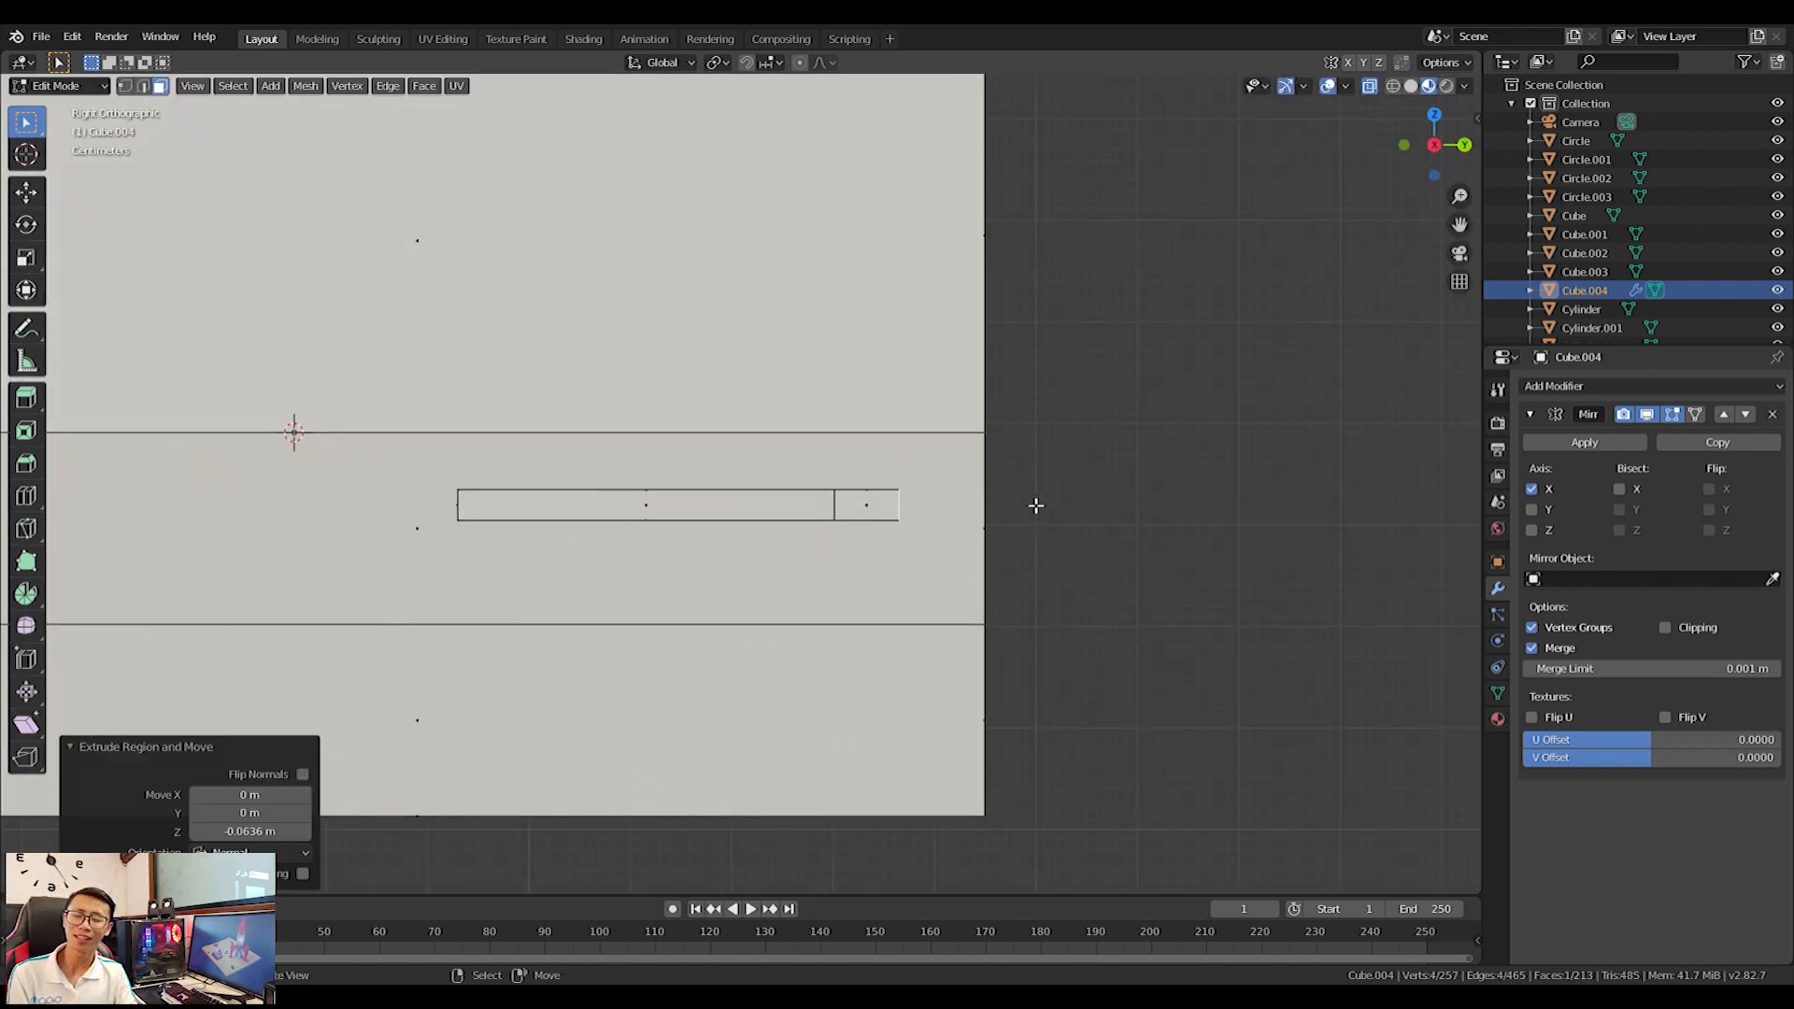
# Move the extruded rear end face about 0.013 m along Y and 0.049 m down to slope that segment.
pyautogui.moveTo(604, 499); pyautogui.dragTo(796, 555, button='middle')
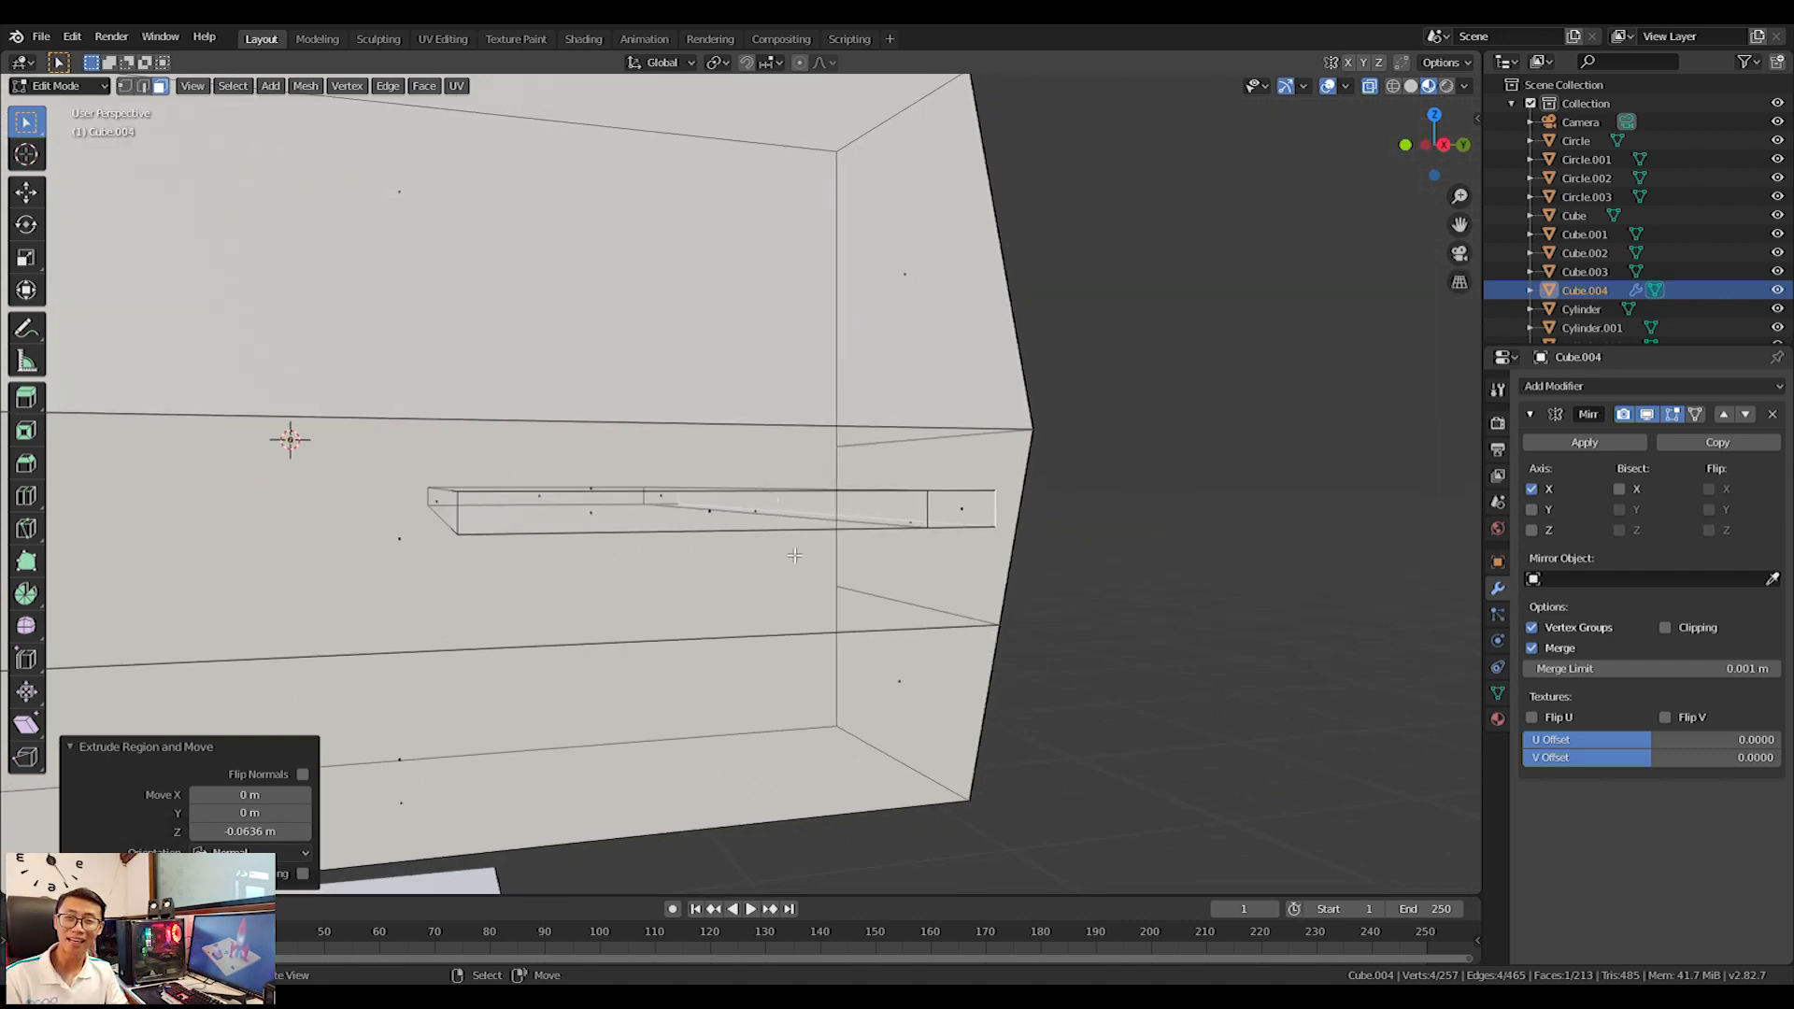
pyautogui.press('KP_3')
pyautogui.press('g')
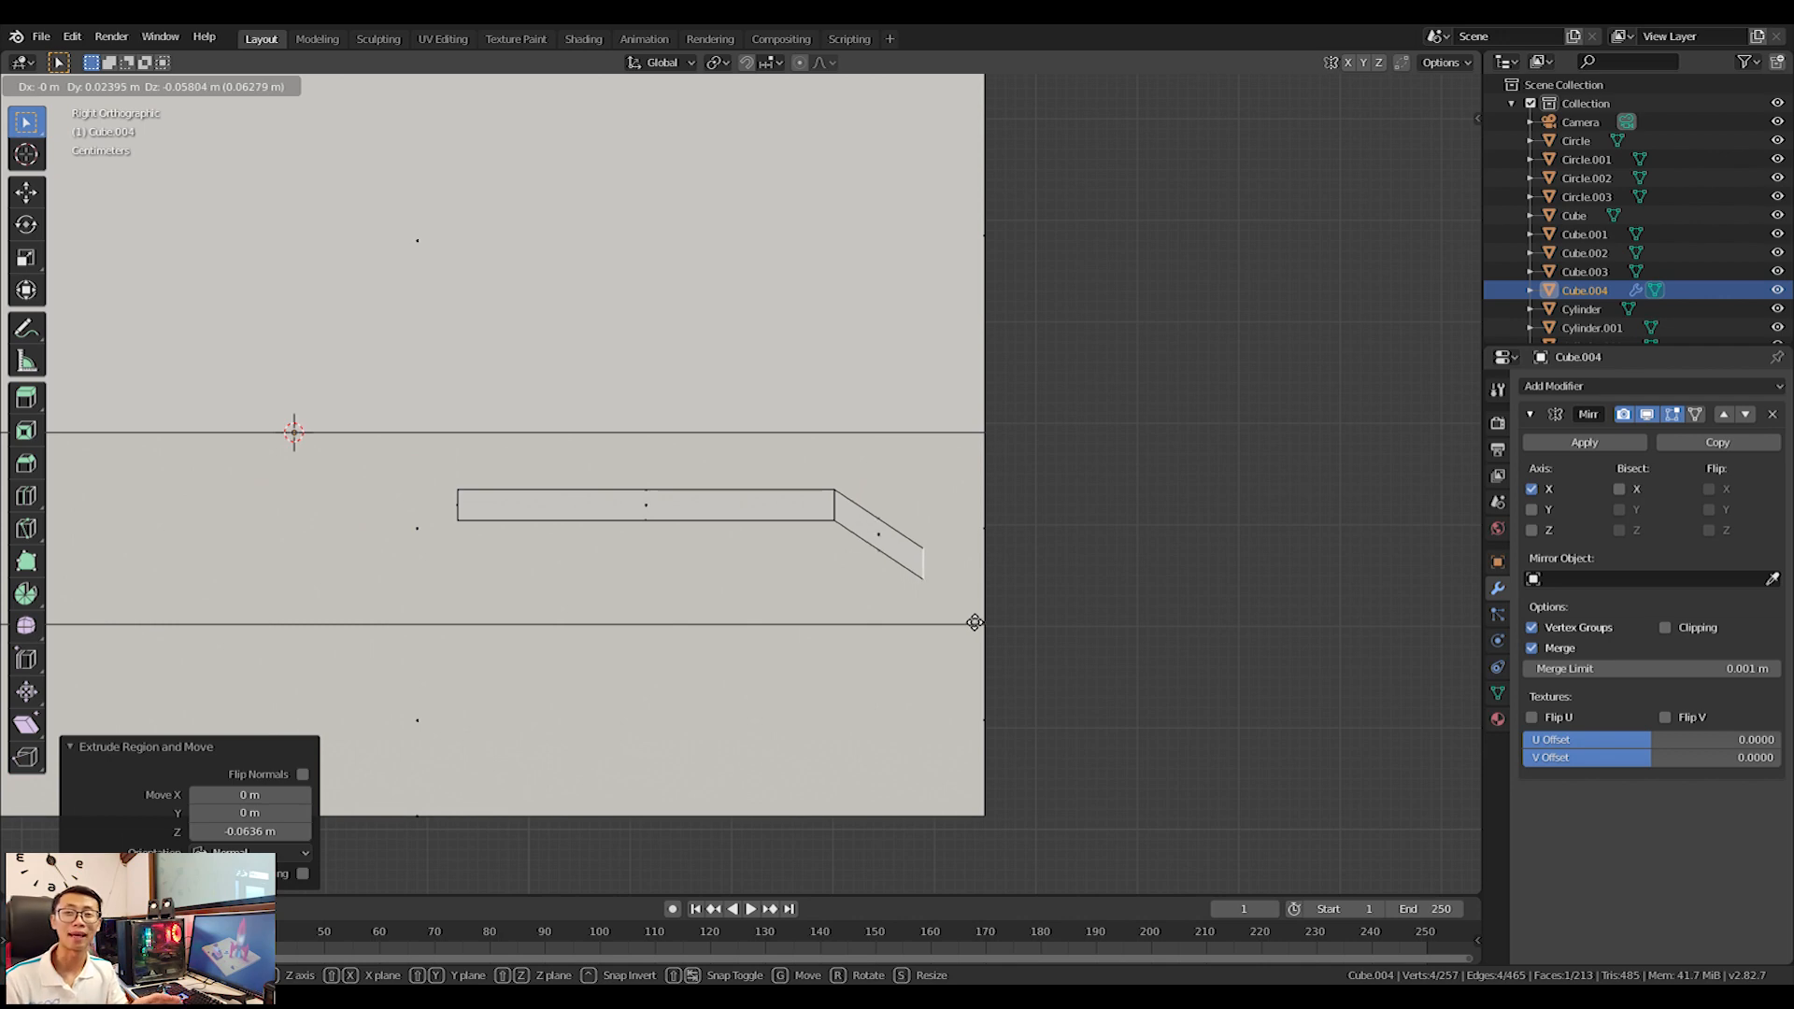
pyautogui.click(963, 613)
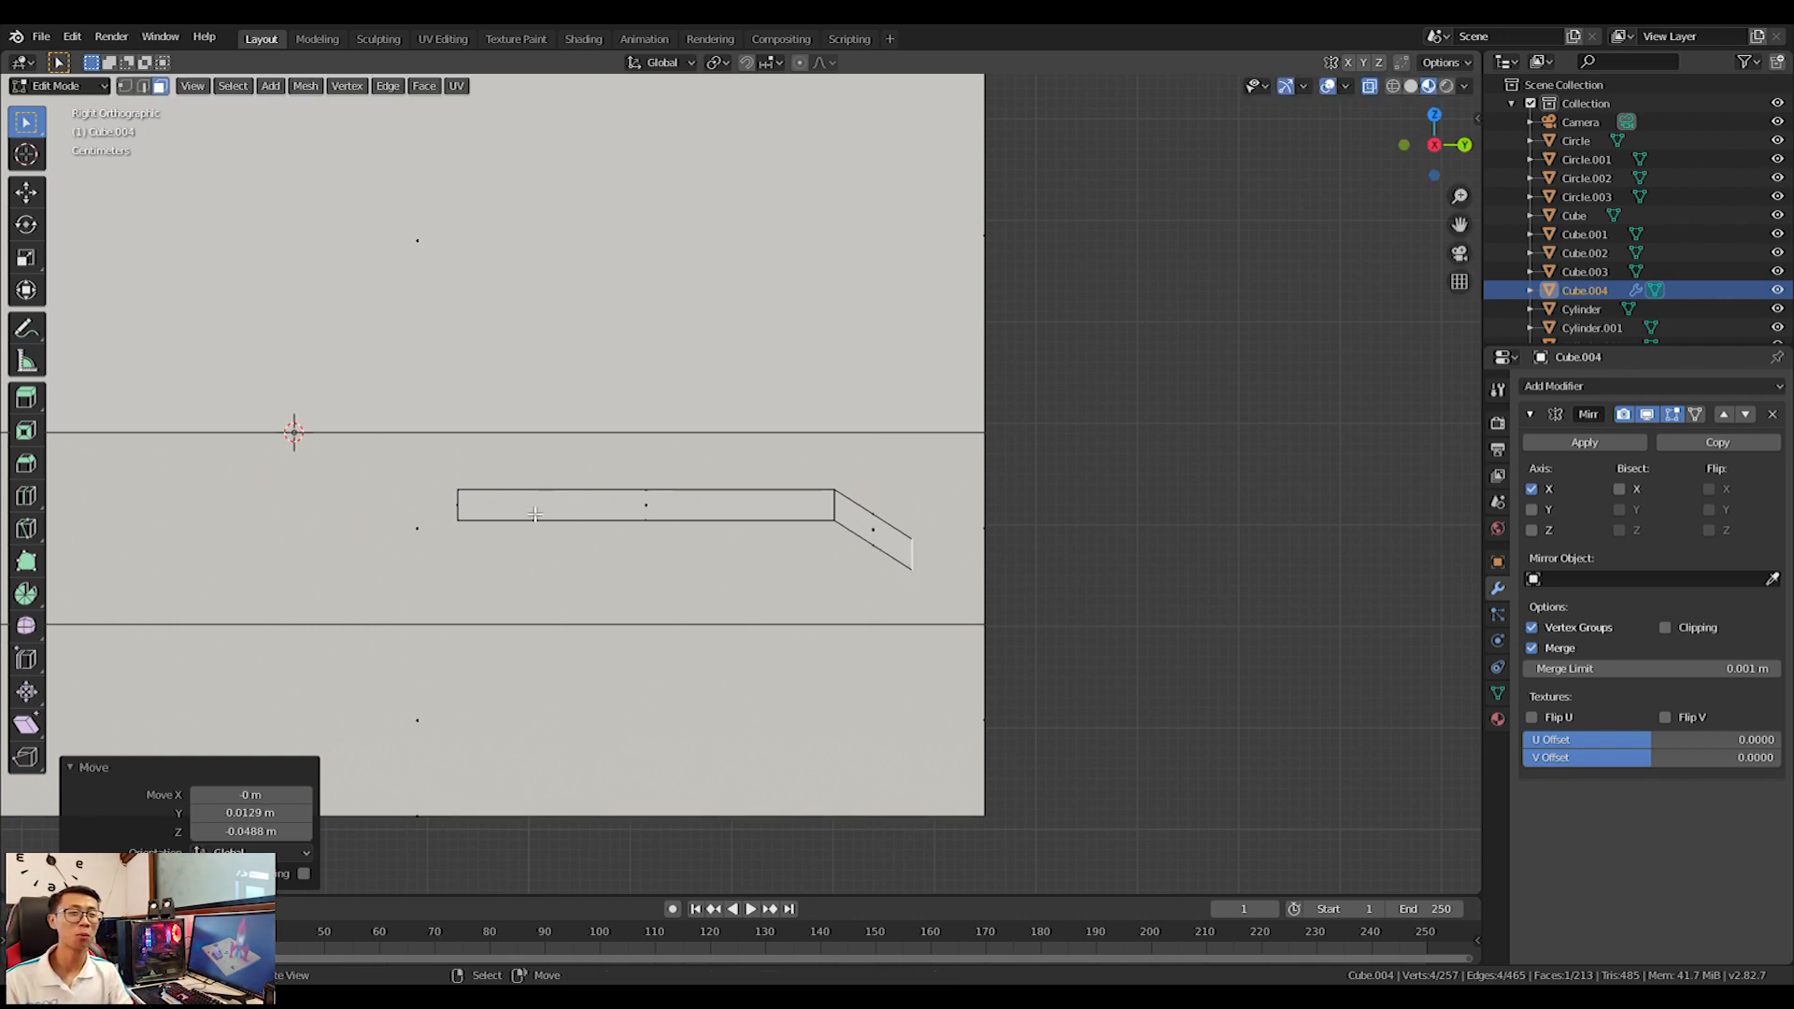
# Extrude the slab's front end face about 0.044 m, and move it 0.009 m forward and 0.017 m down.
pyautogui.click(458, 512)
pyautogui.press('e')
pyautogui.click(553, 536)
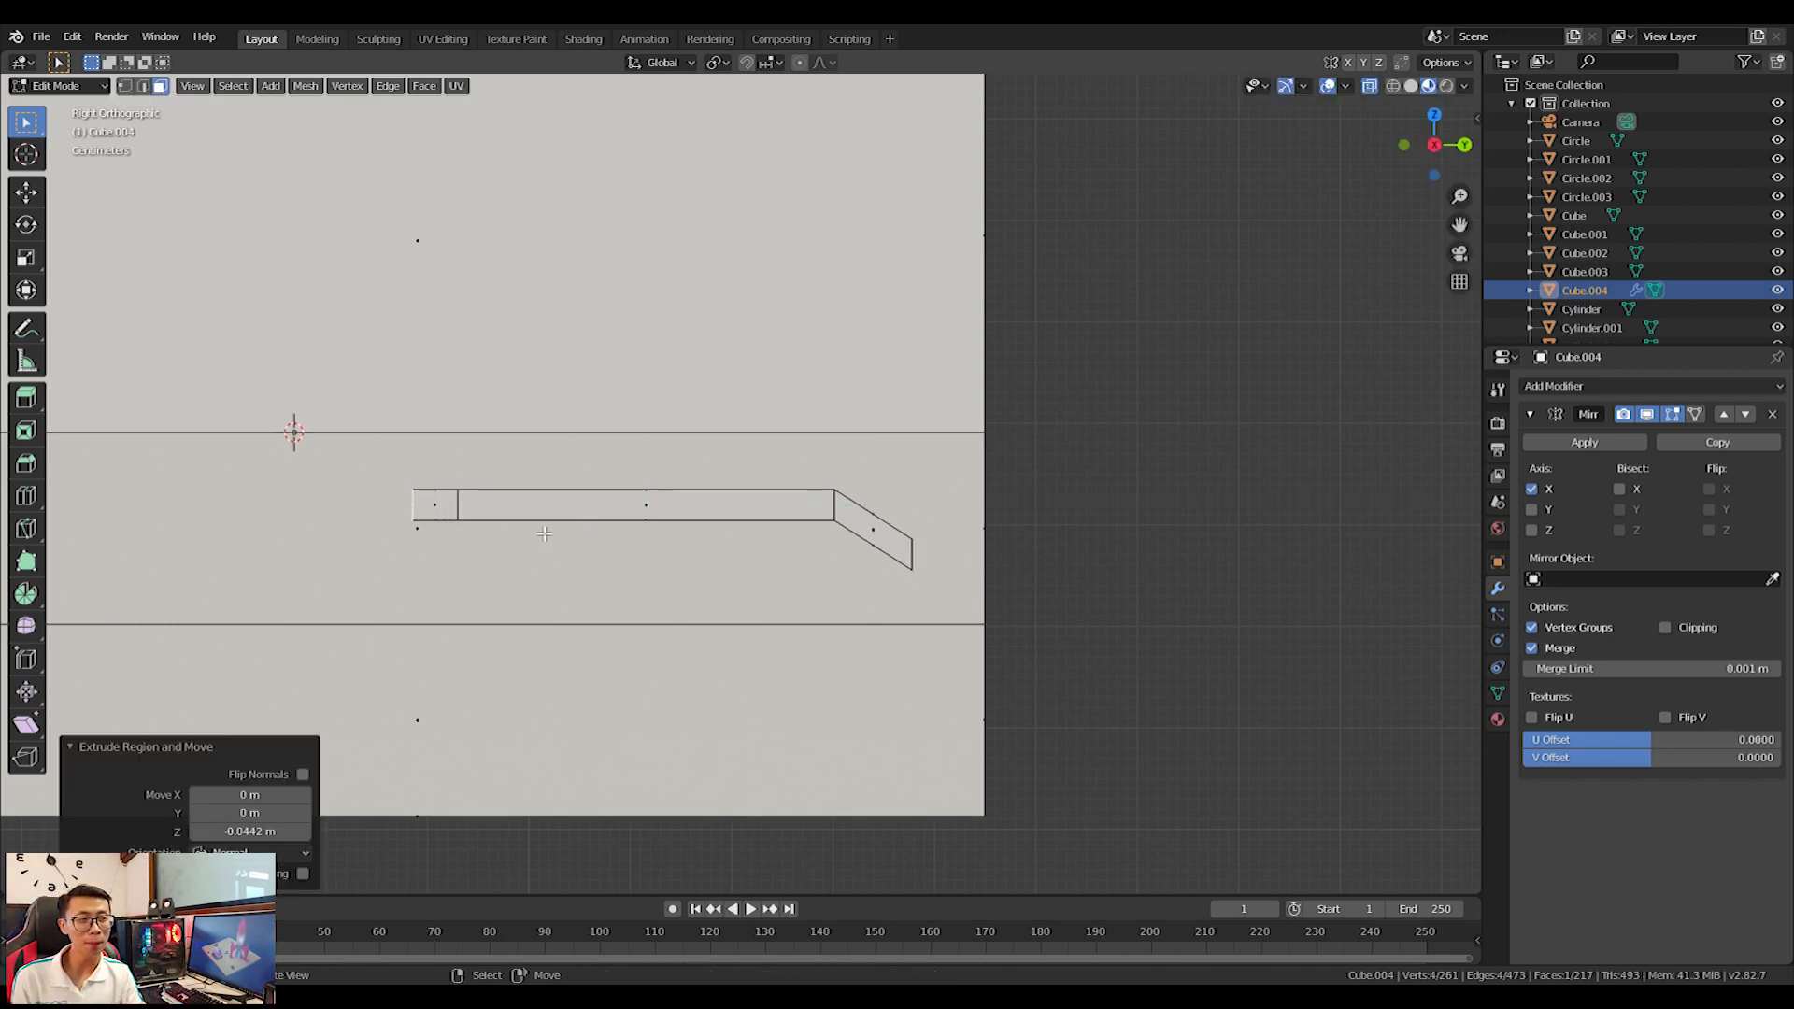
pyautogui.press('g')
pyautogui.click(535, 550)
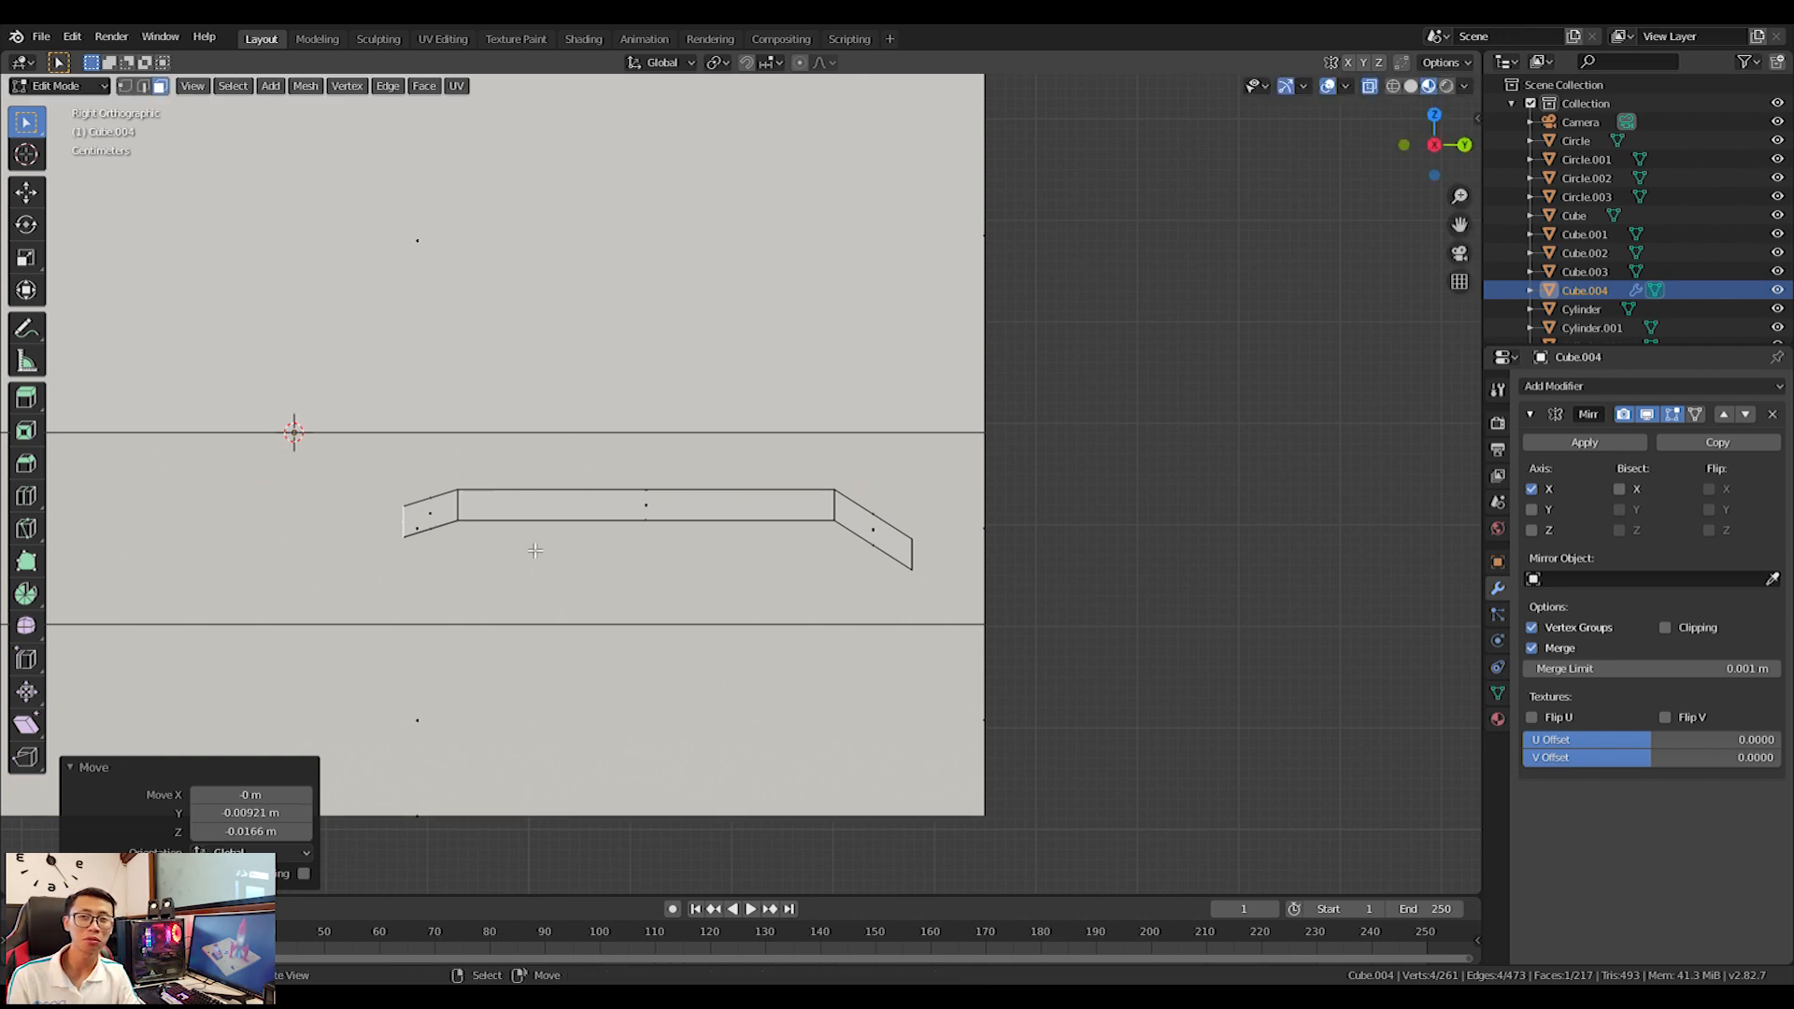
# Duplicate the entire fender piece and place the copy about 0.893 m toward the vehicle's front along Y.
pyautogui.moveTo(560, 553); pyautogui.dragTo(754, 527, button='middle')
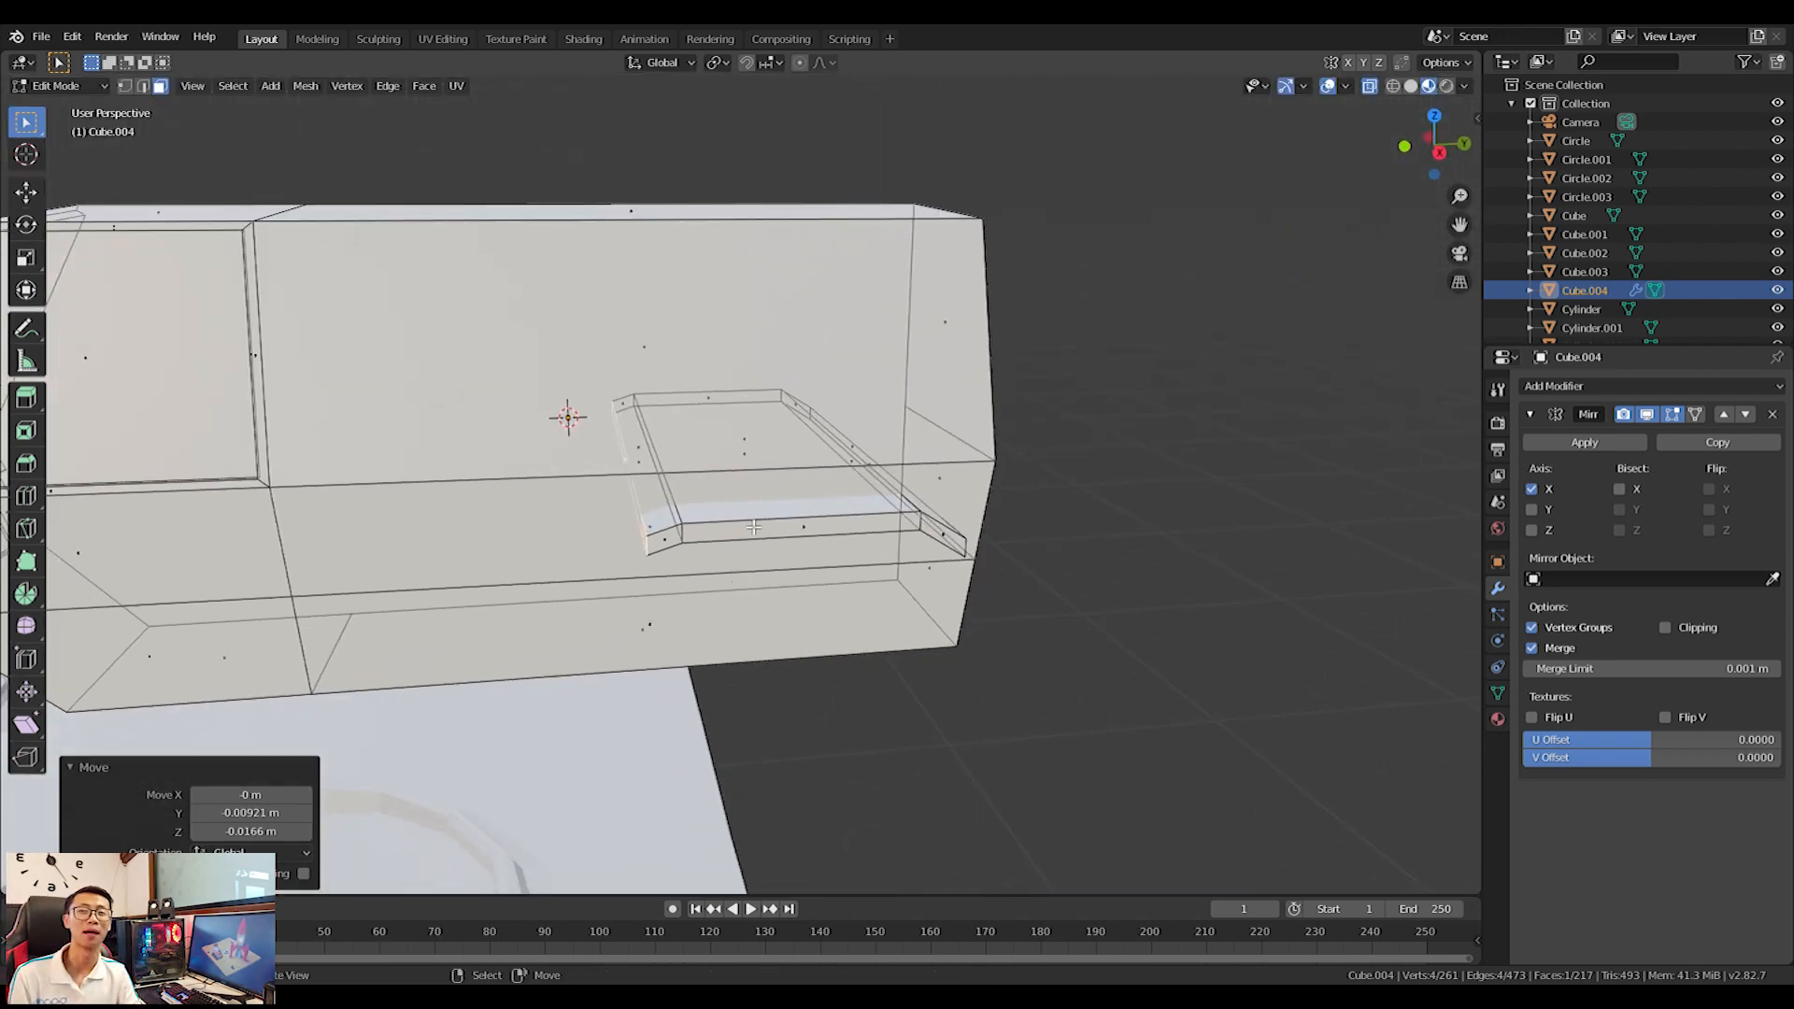
pyautogui.press('l')
pyautogui.press('KP_3')
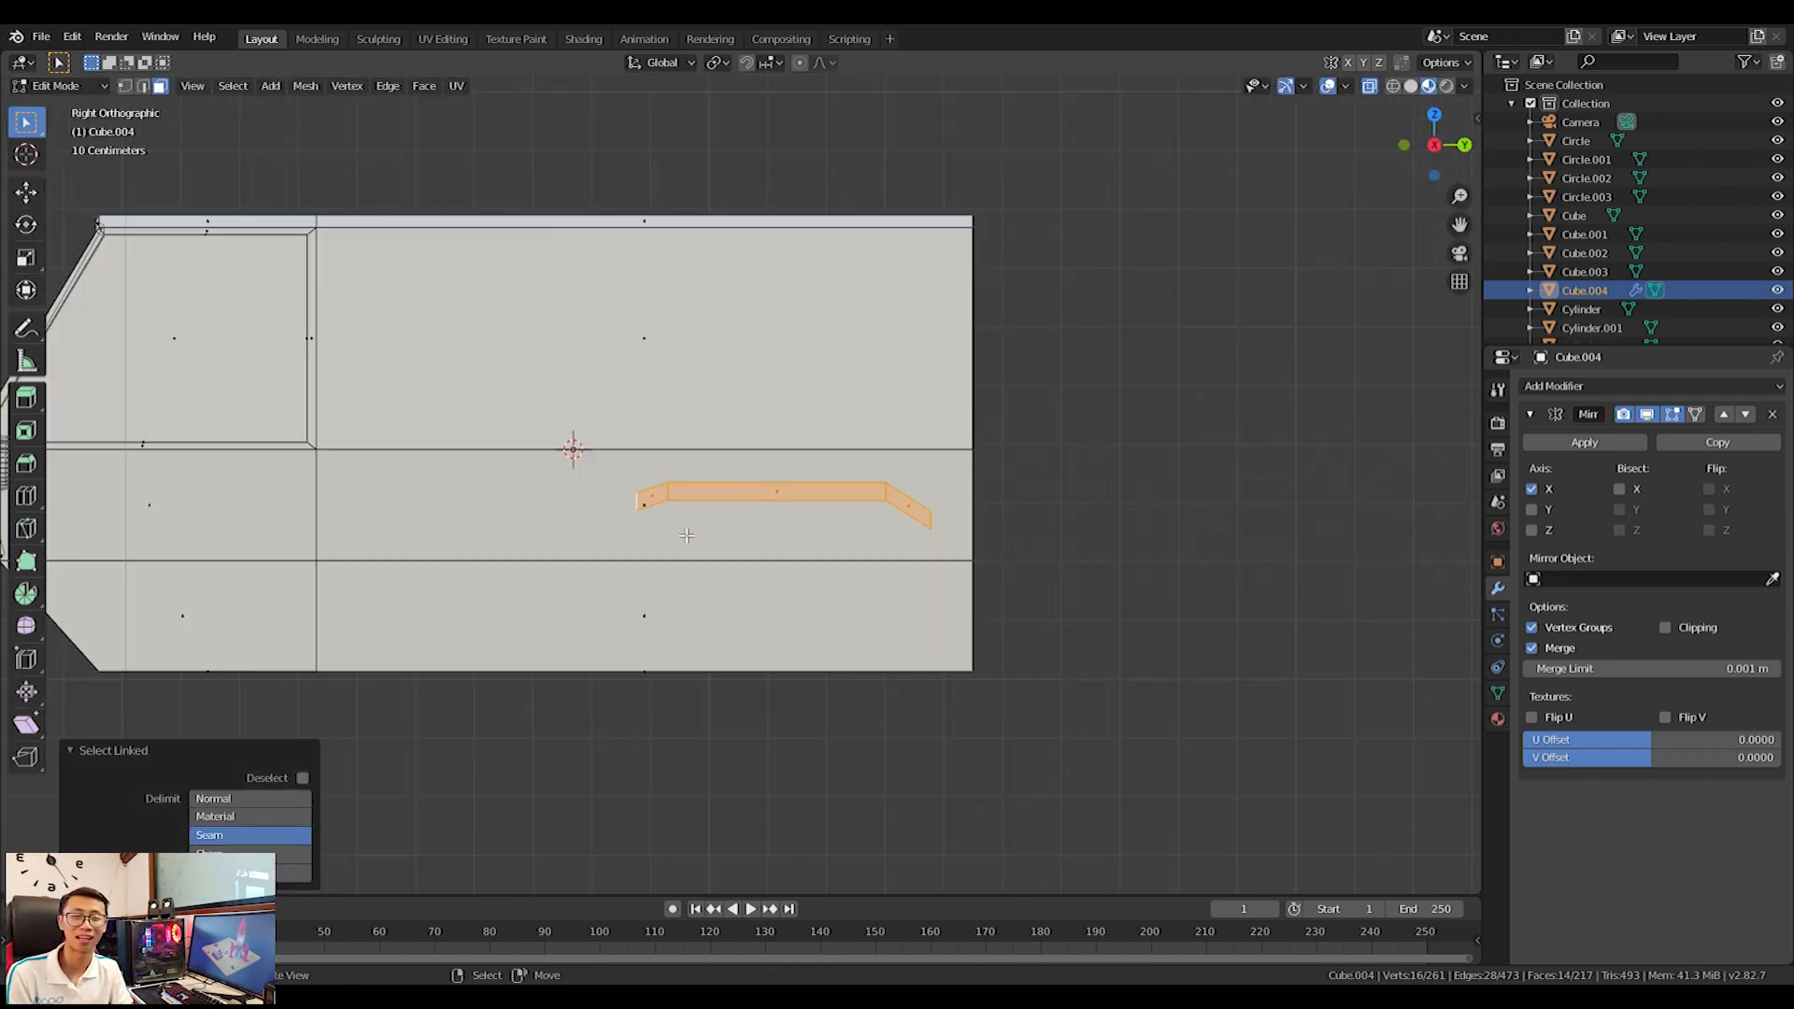
pyautogui.hotkey('shift', 'd')
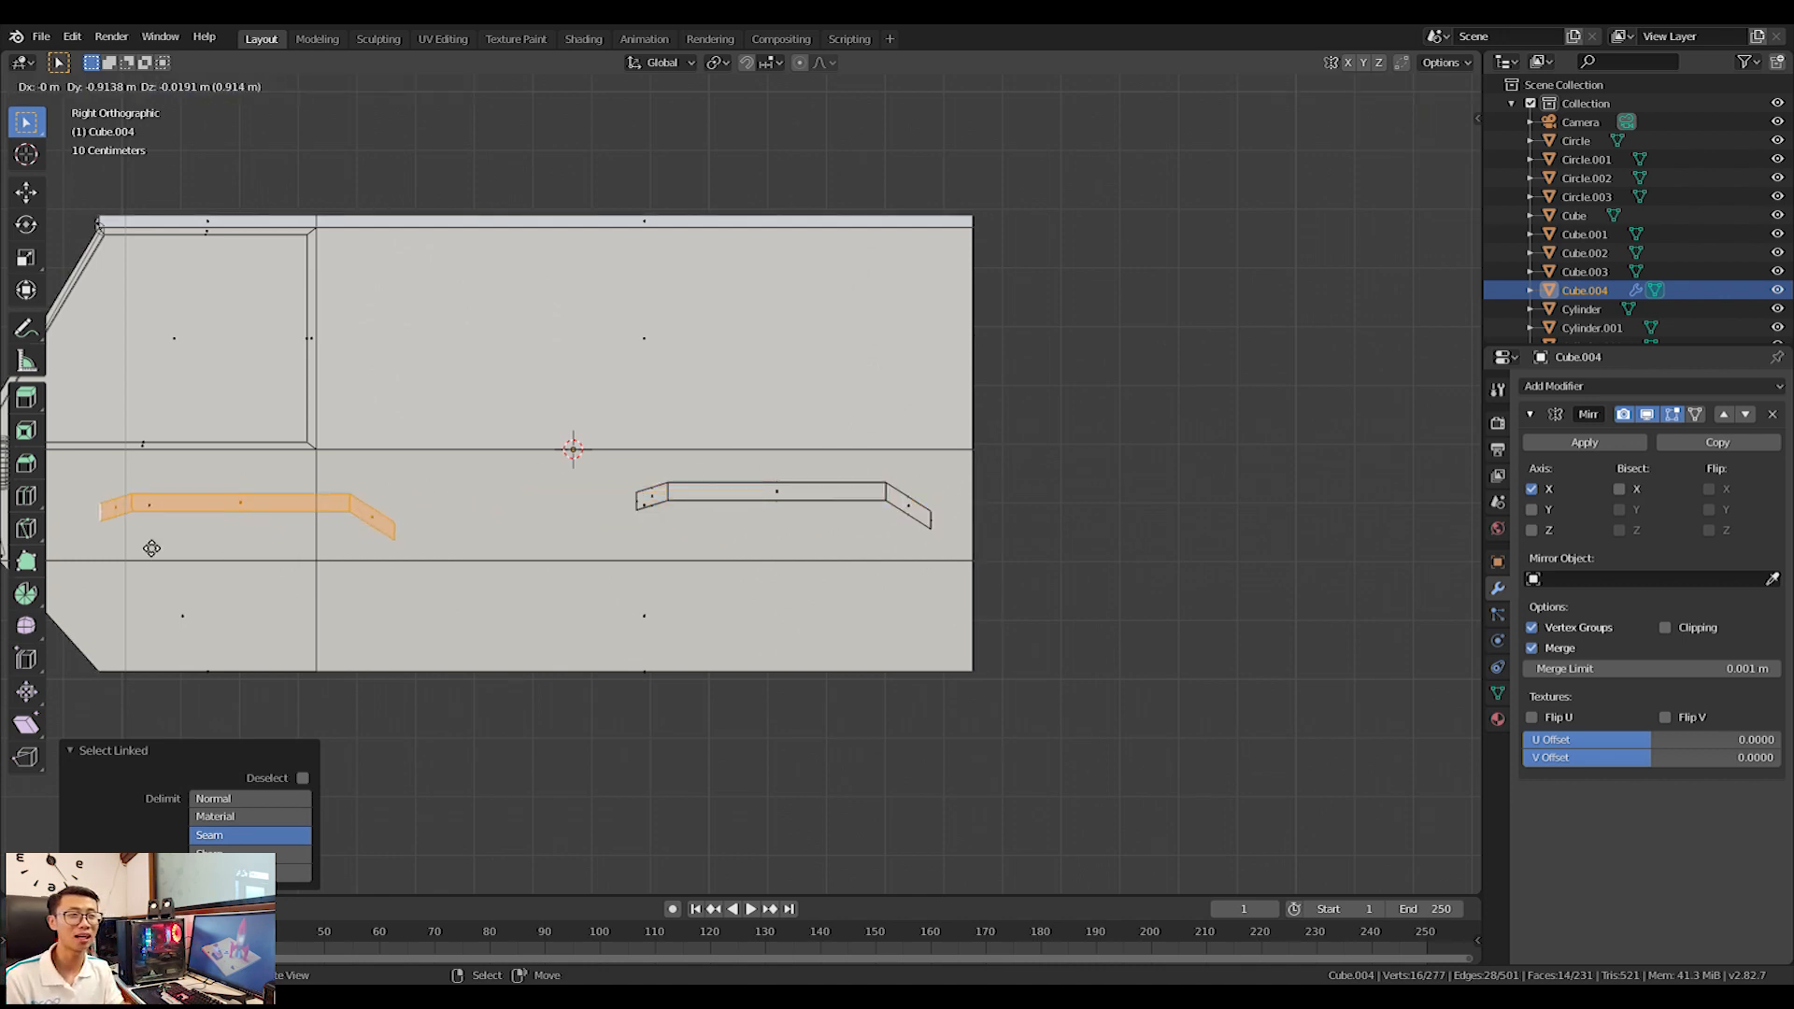
pyautogui.press('y')
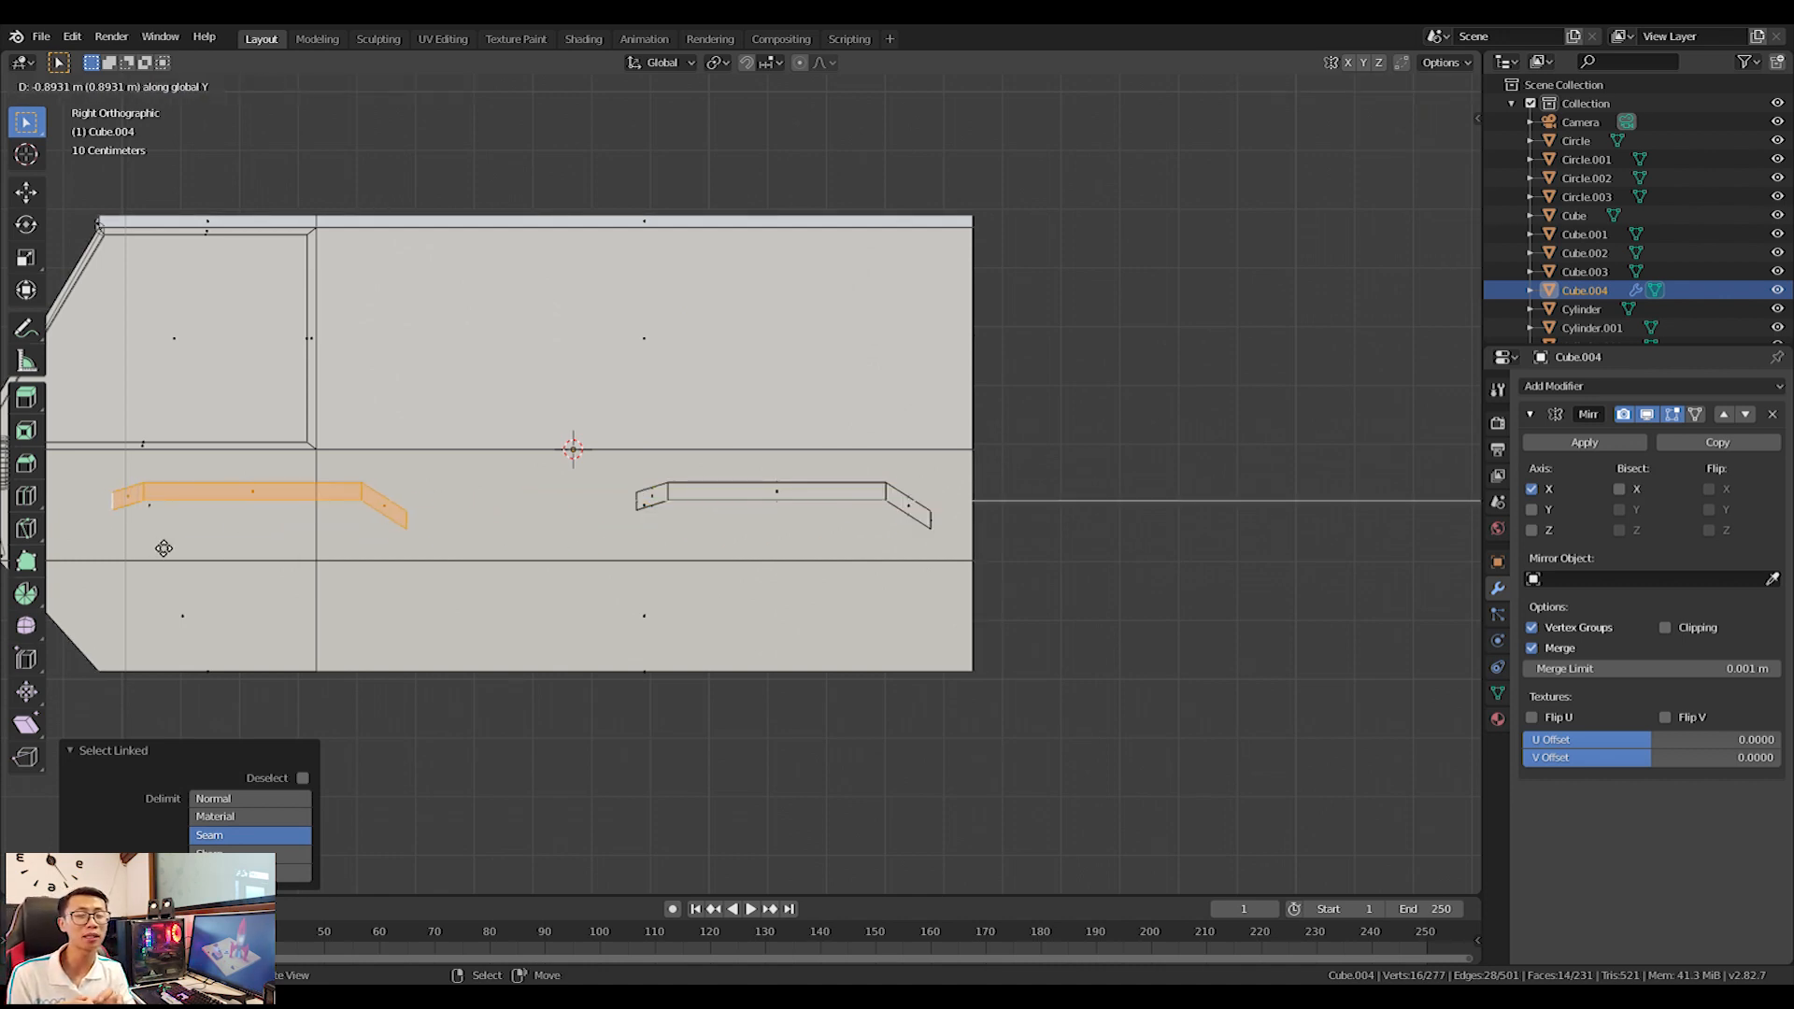
pyautogui.click(162, 547)
pyautogui.keyDown('shift'); pyautogui.moveTo(161, 547); pyautogui.dragTo(391, 546, button='middle'); pyautogui.keyUp('shift')
pyautogui.scroll(2, 391, 547)
pyautogui.keyDown('shift'); pyautogui.moveTo(528, 520); pyautogui.dragTo(720, 519, button='middle'); pyautogui.keyUp('shift')
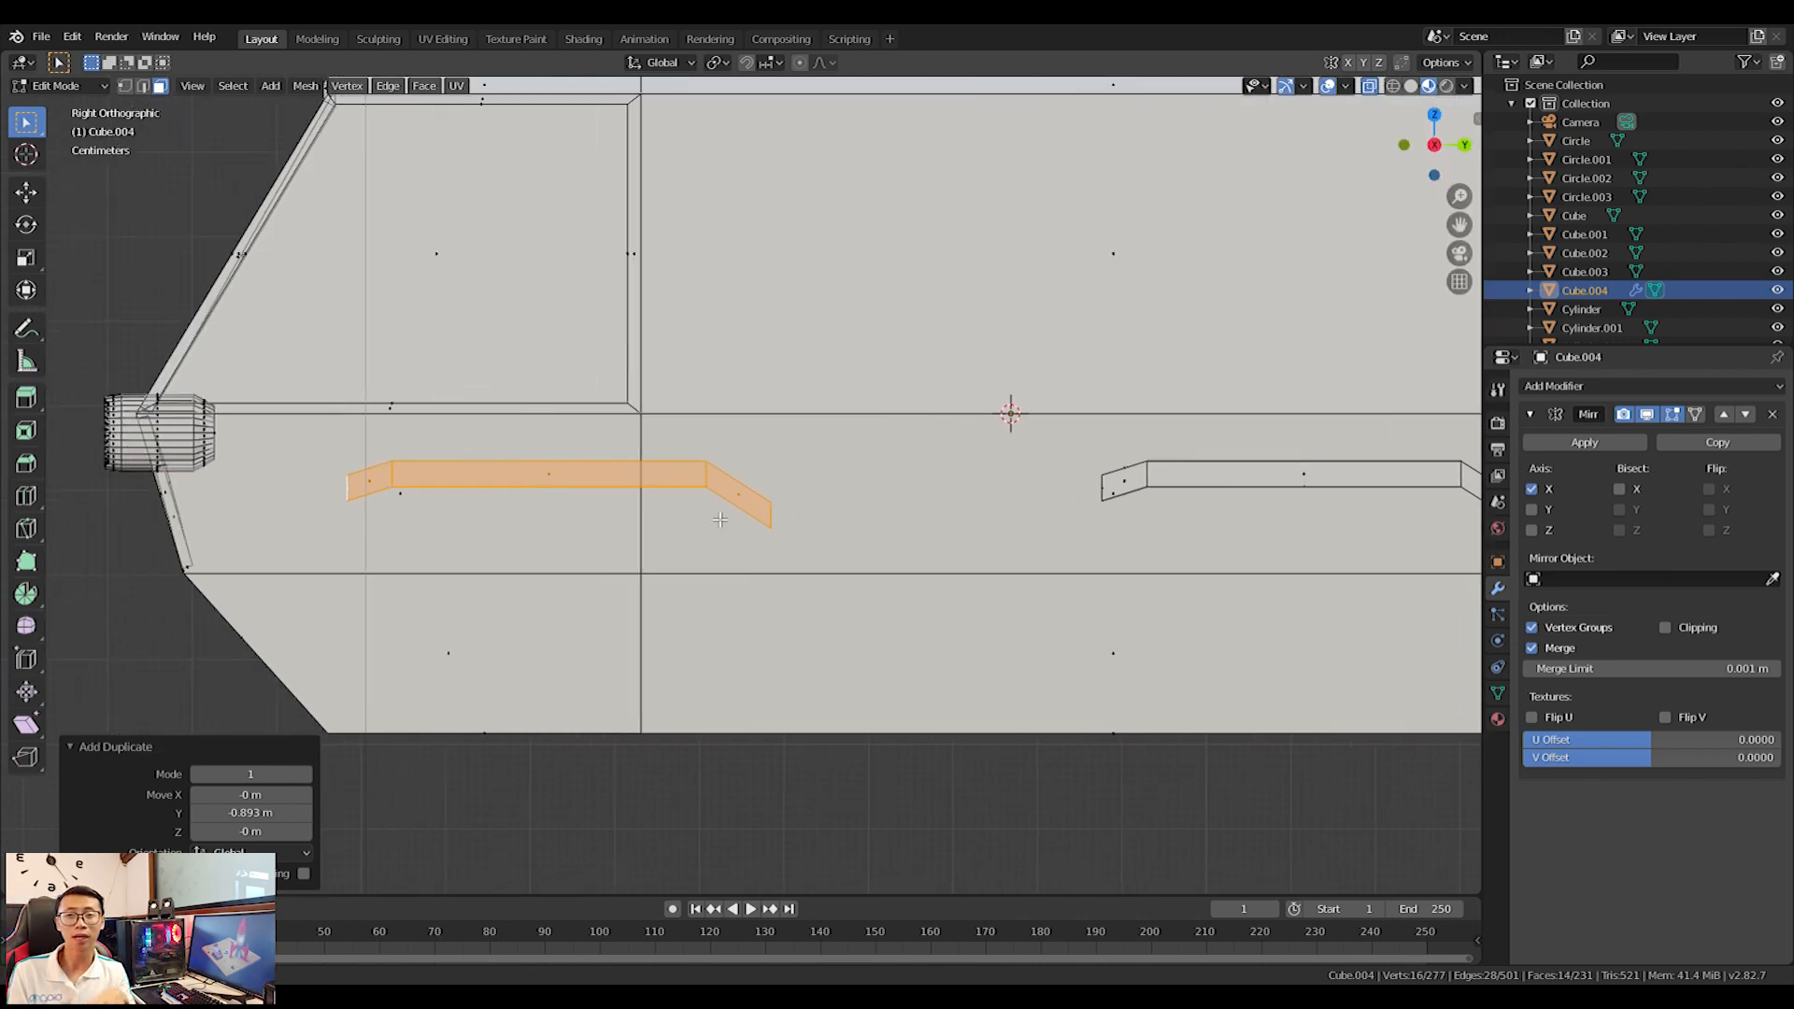
pyautogui.press('s')
pyautogui.press('x')
pyautogui.rightClick(766, 508)
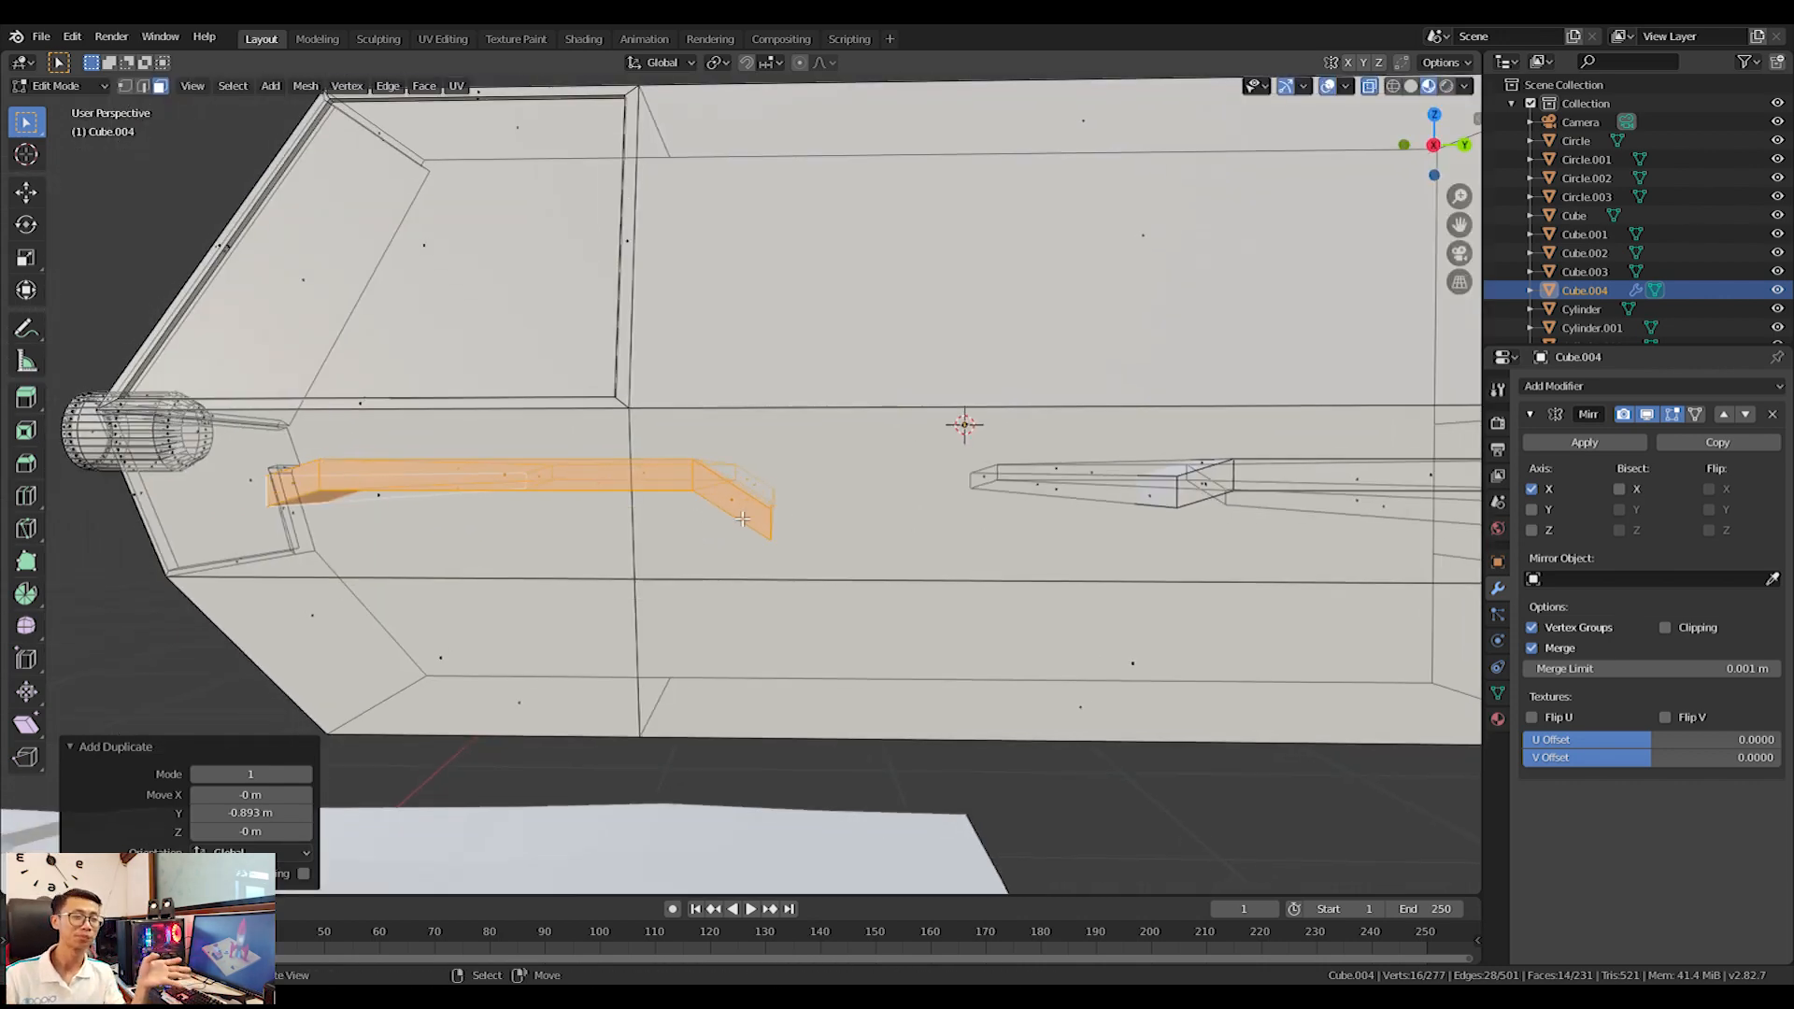
pyautogui.press('KP_1')
pyautogui.press('KP_3')
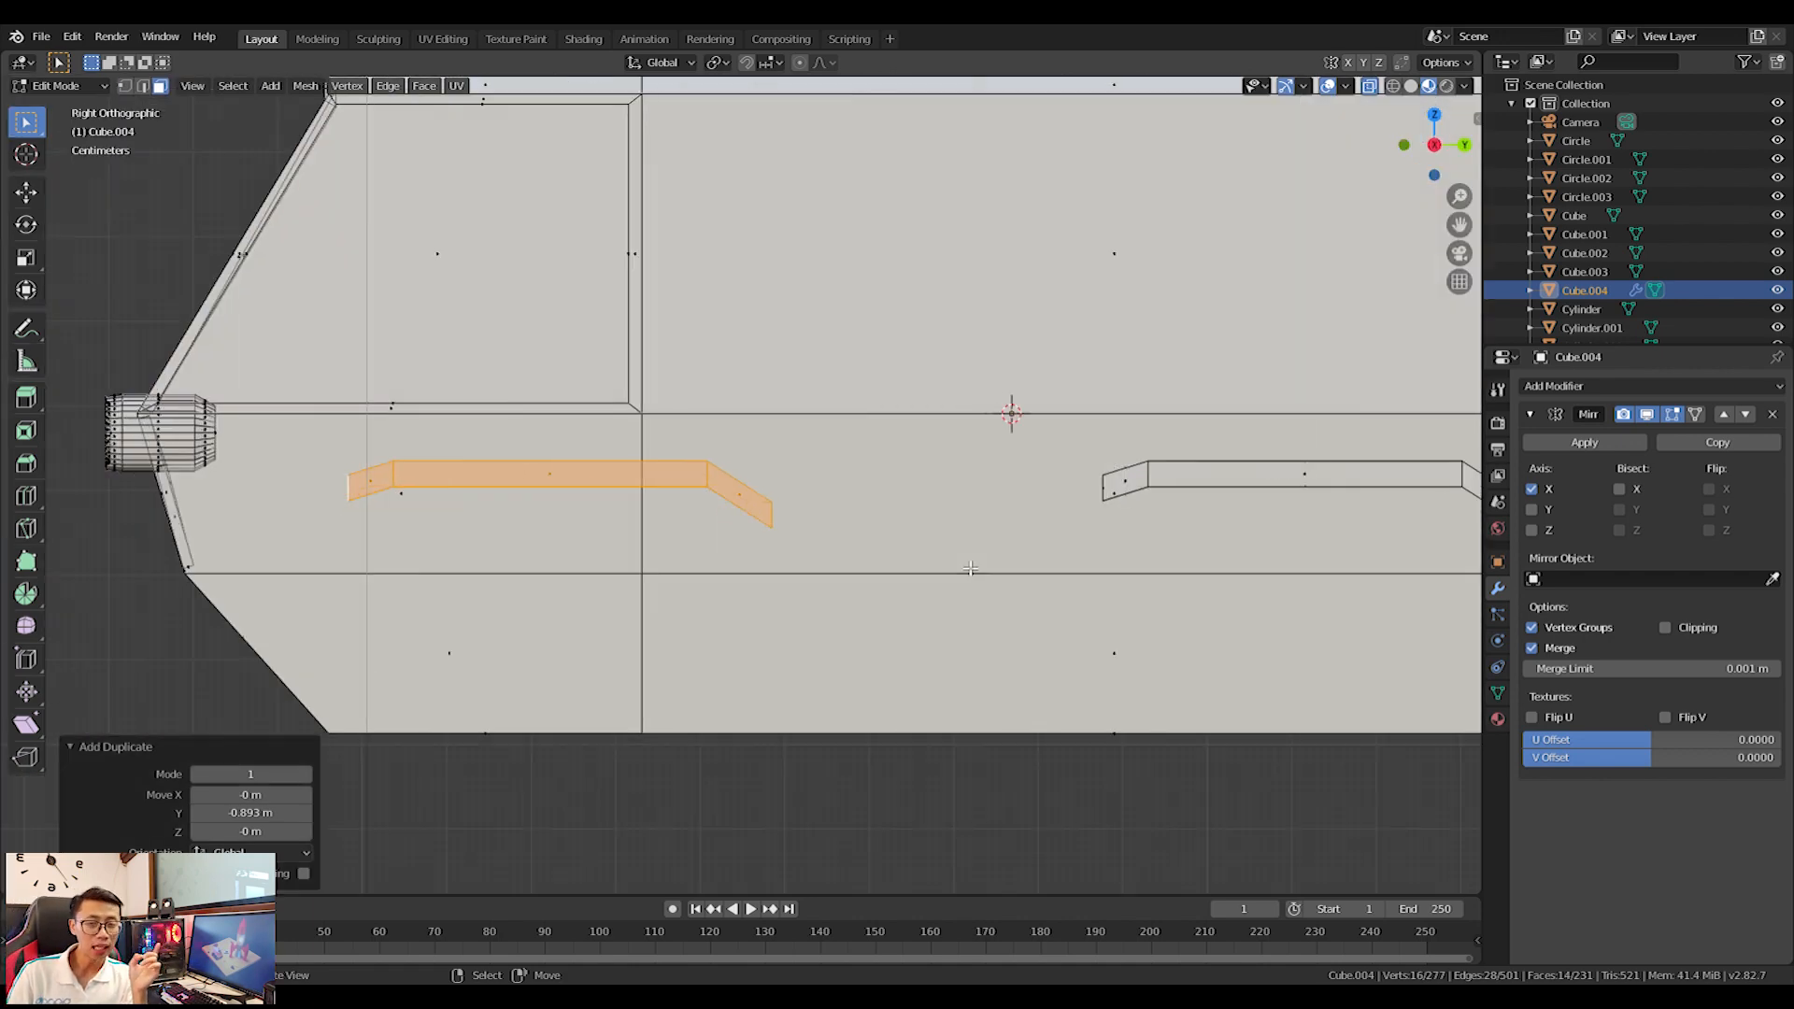
# Select the rear sloped segment of the front fender and move it 0.128 m backward along Y.
pyautogui.press('a')
pyautogui.hotkey('alt', 'a')
pyautogui.press('b')
pyautogui.moveTo(655, 437); pyautogui.dragTo(865, 568)
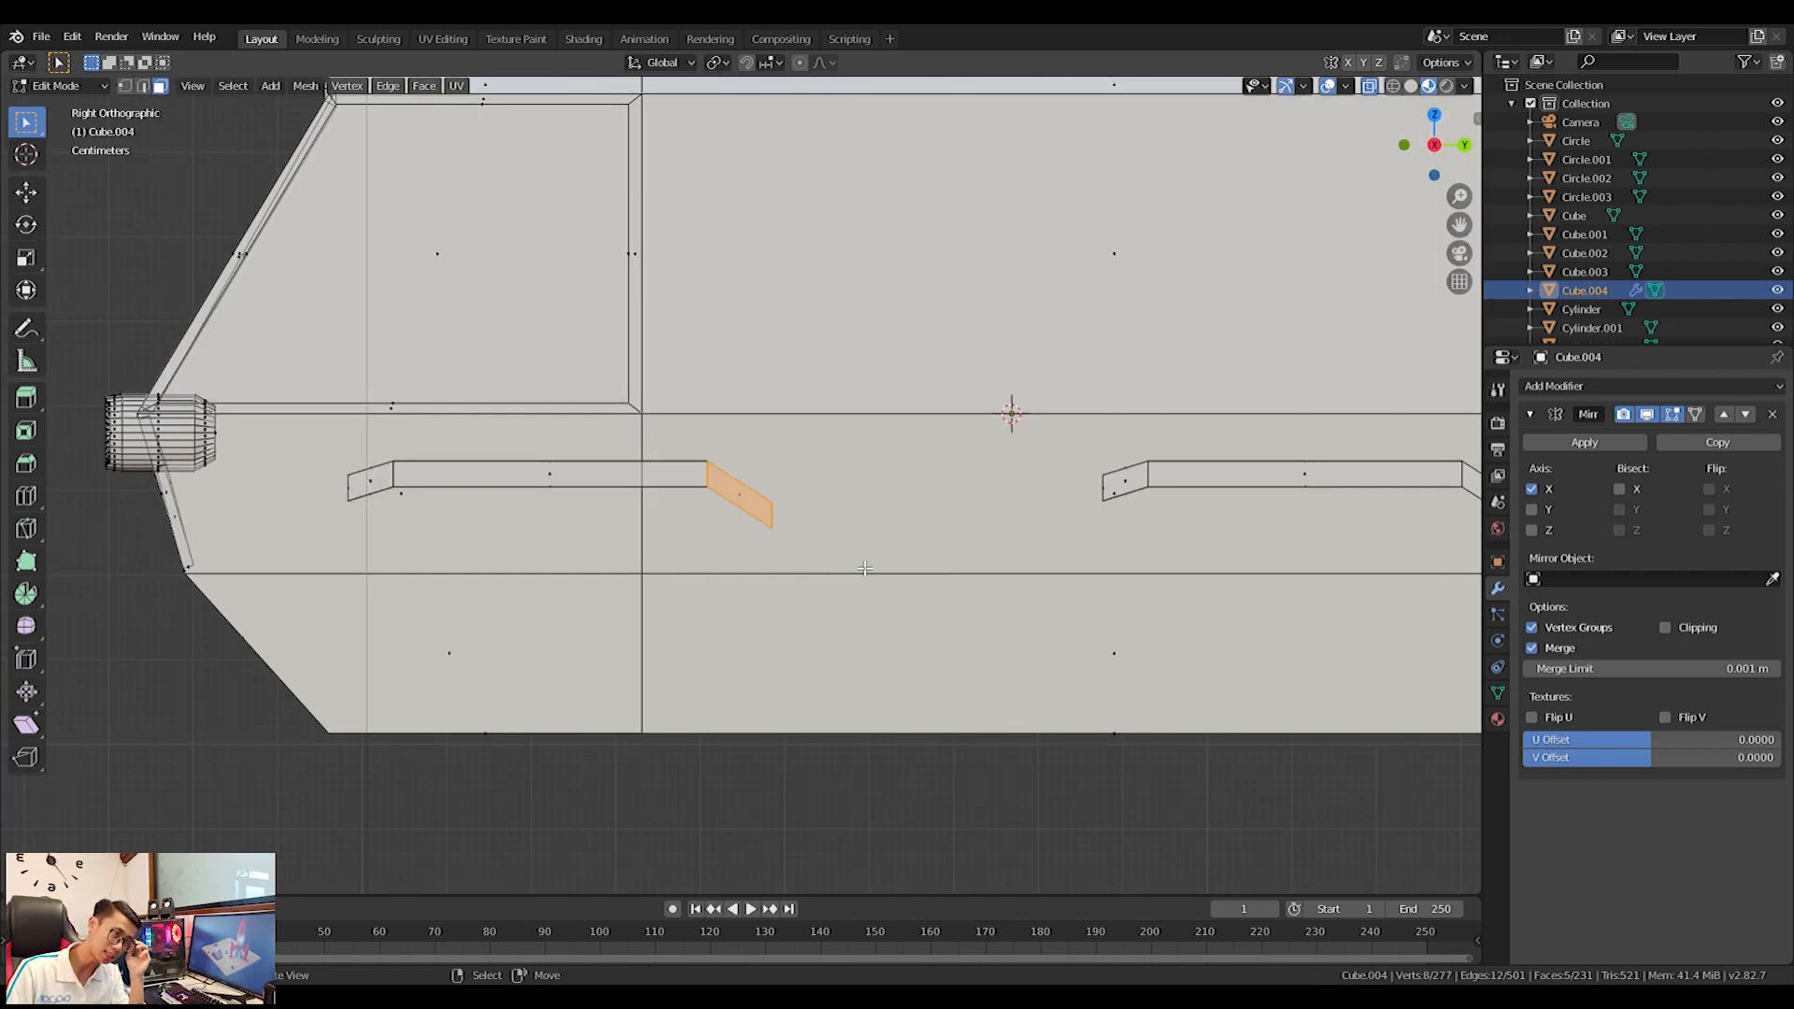
pyautogui.press('g')
pyautogui.press('x')
pyautogui.press('y')
pyautogui.click(968, 562)
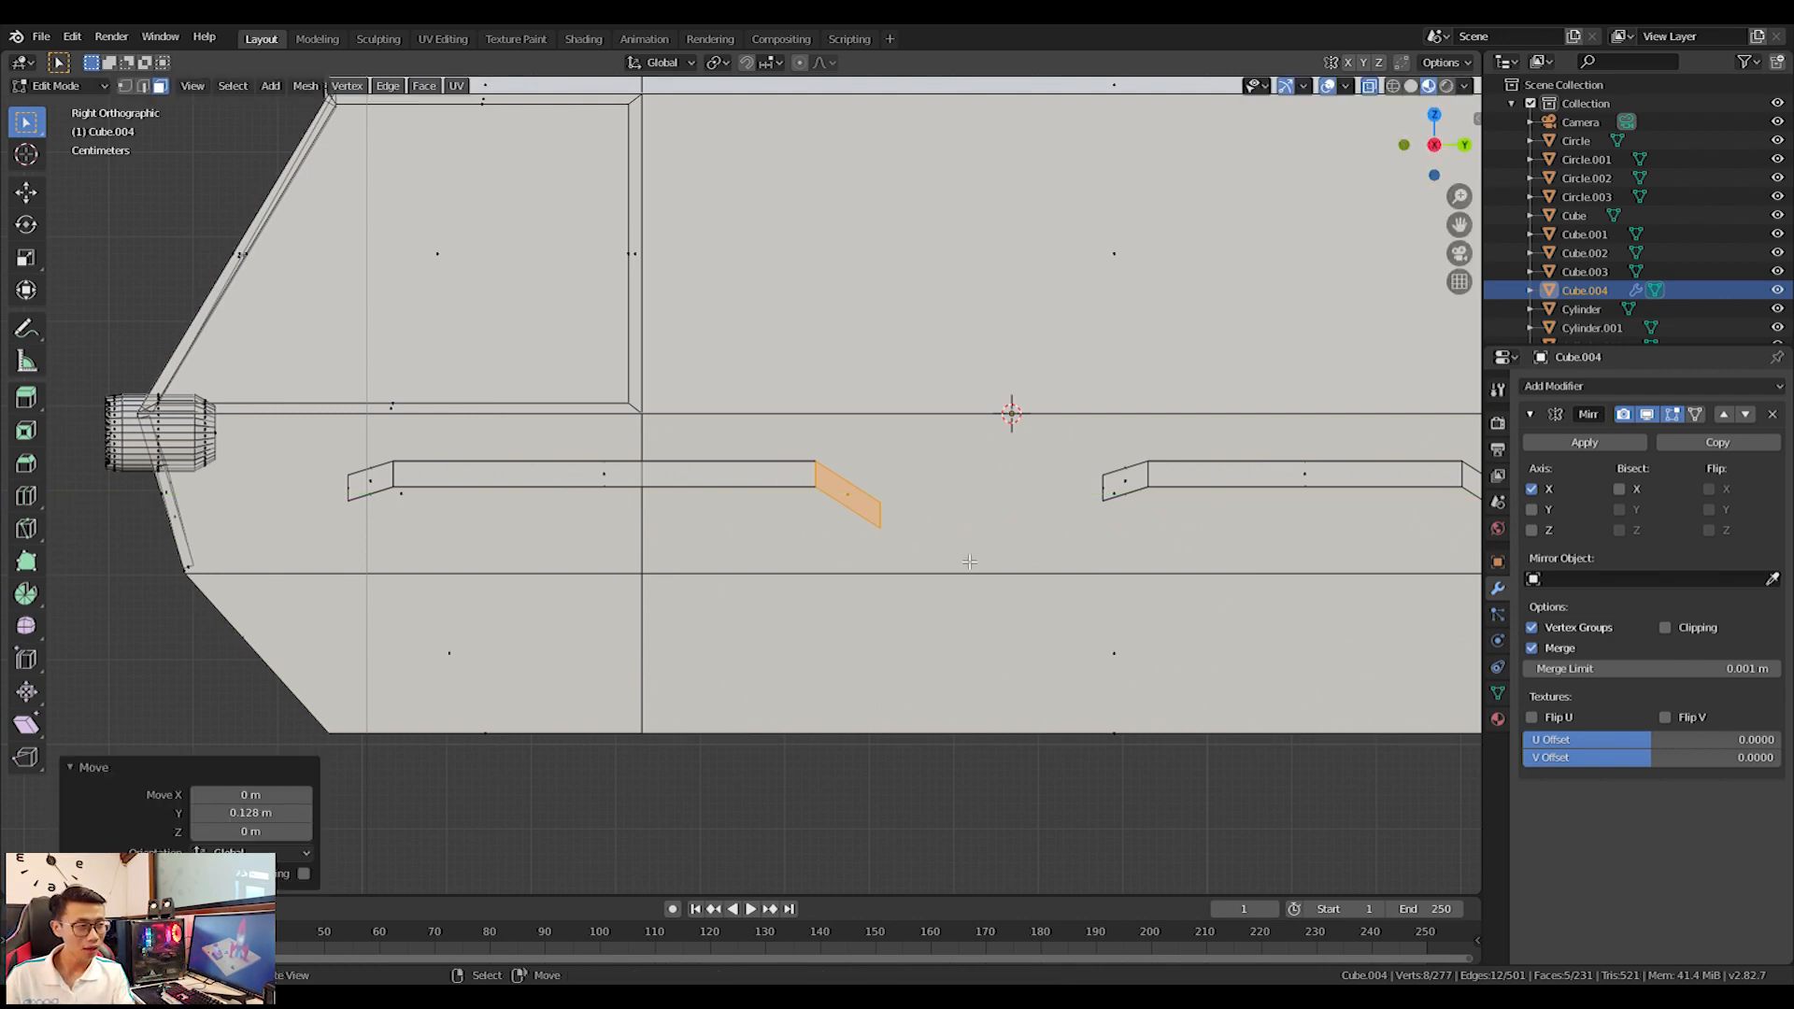
# Select the whole front fender and move it about 0.064 m forward along Y.
pyautogui.press('l')
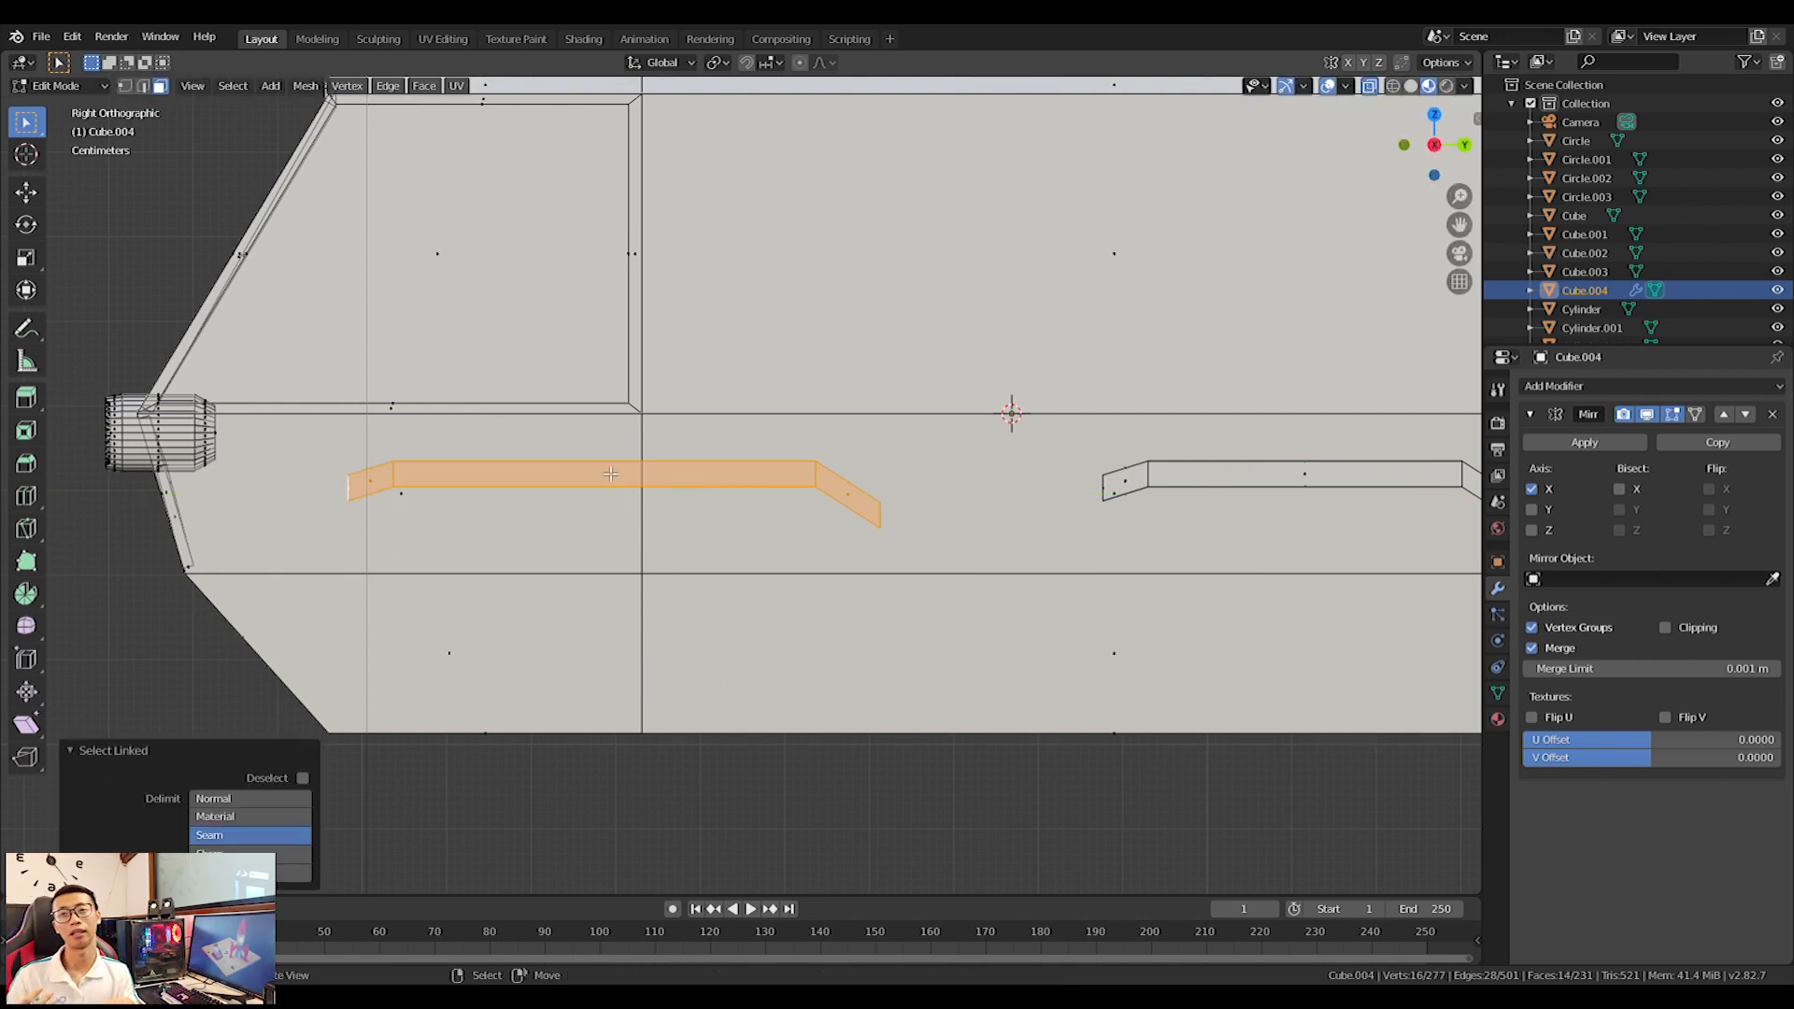
pyautogui.press('g')
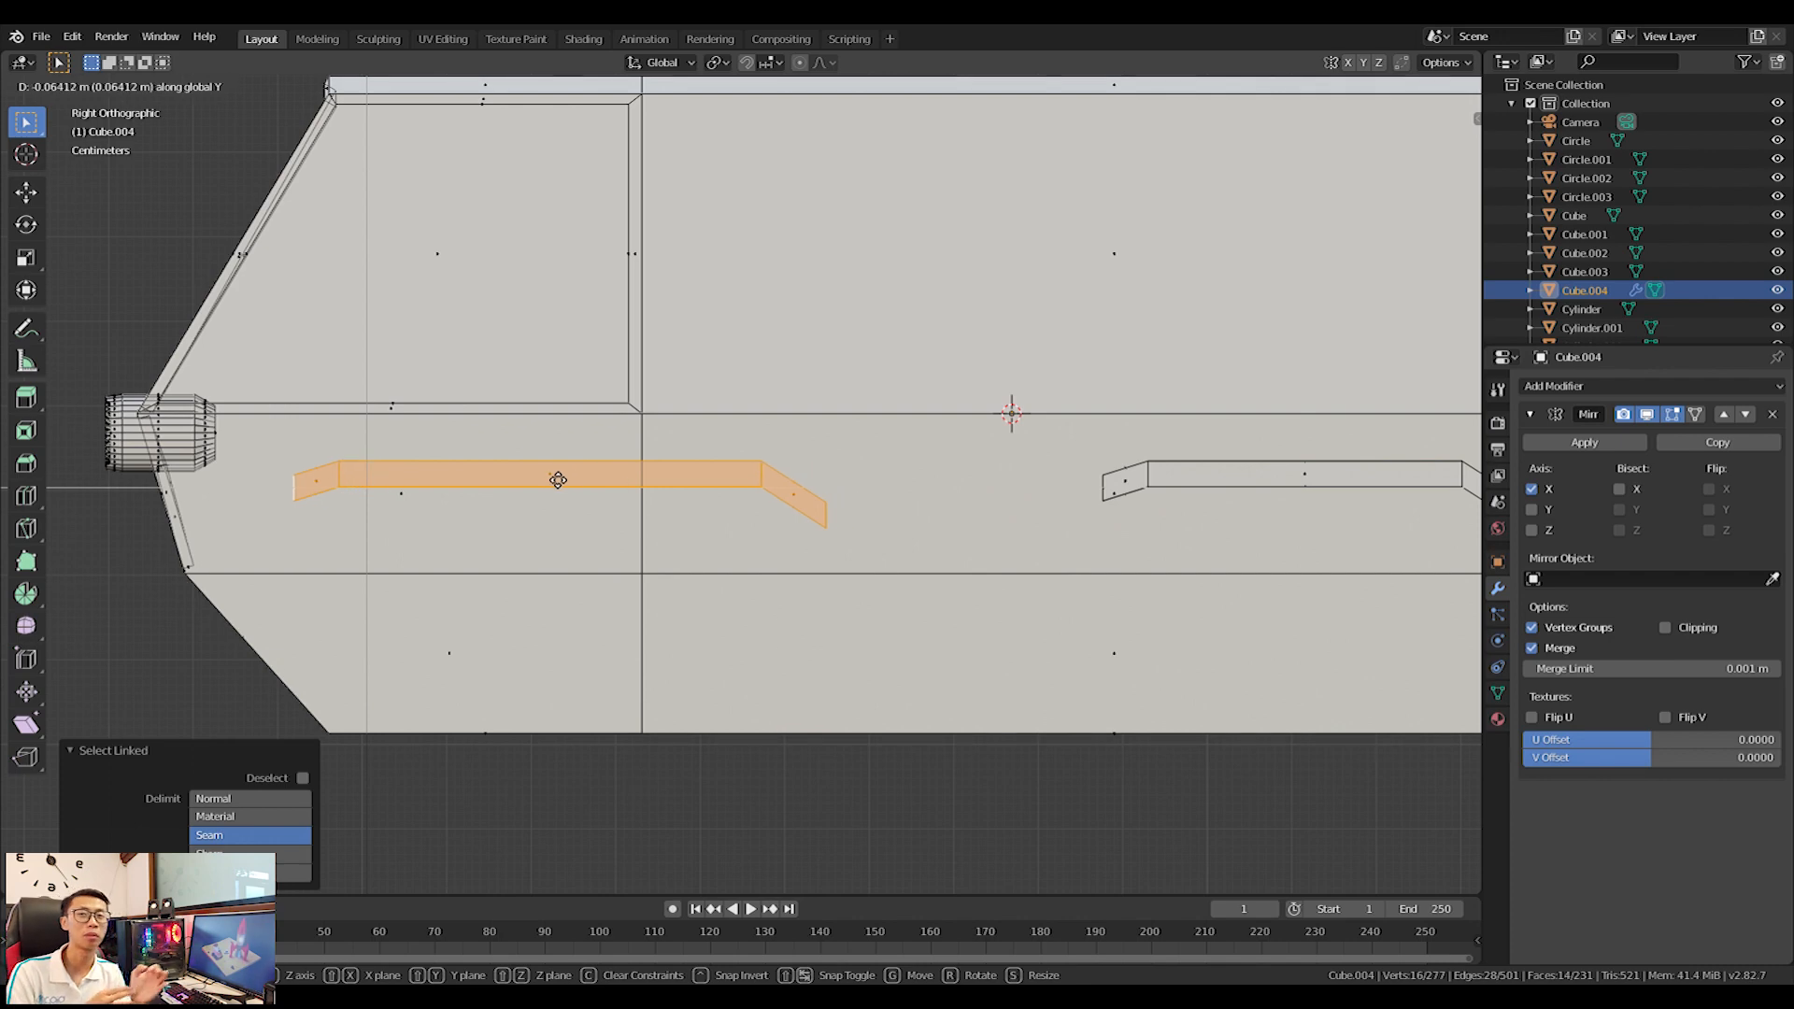
pyautogui.click(594, 476)
# Select the front fender's front sloped segment and move it 0.0575 m forward along Y, plus a small further shift.
pyautogui.press('a')
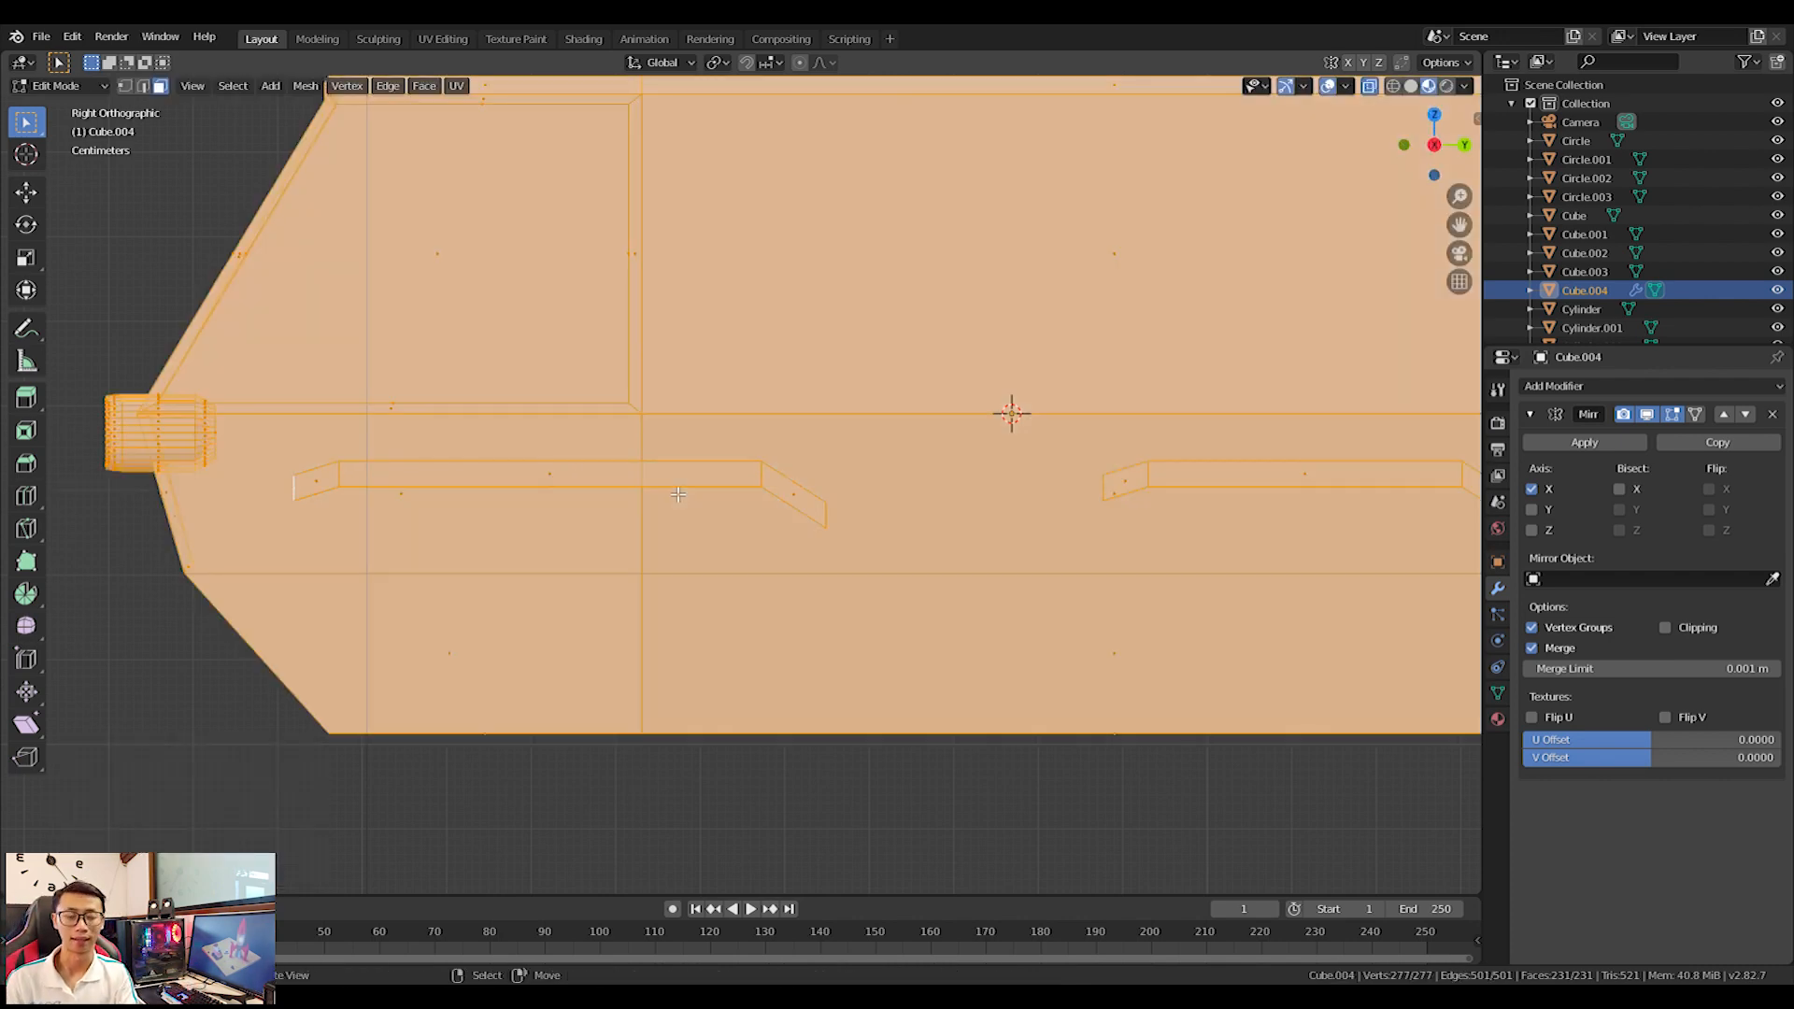
pyautogui.hotkey('alt', 'a')
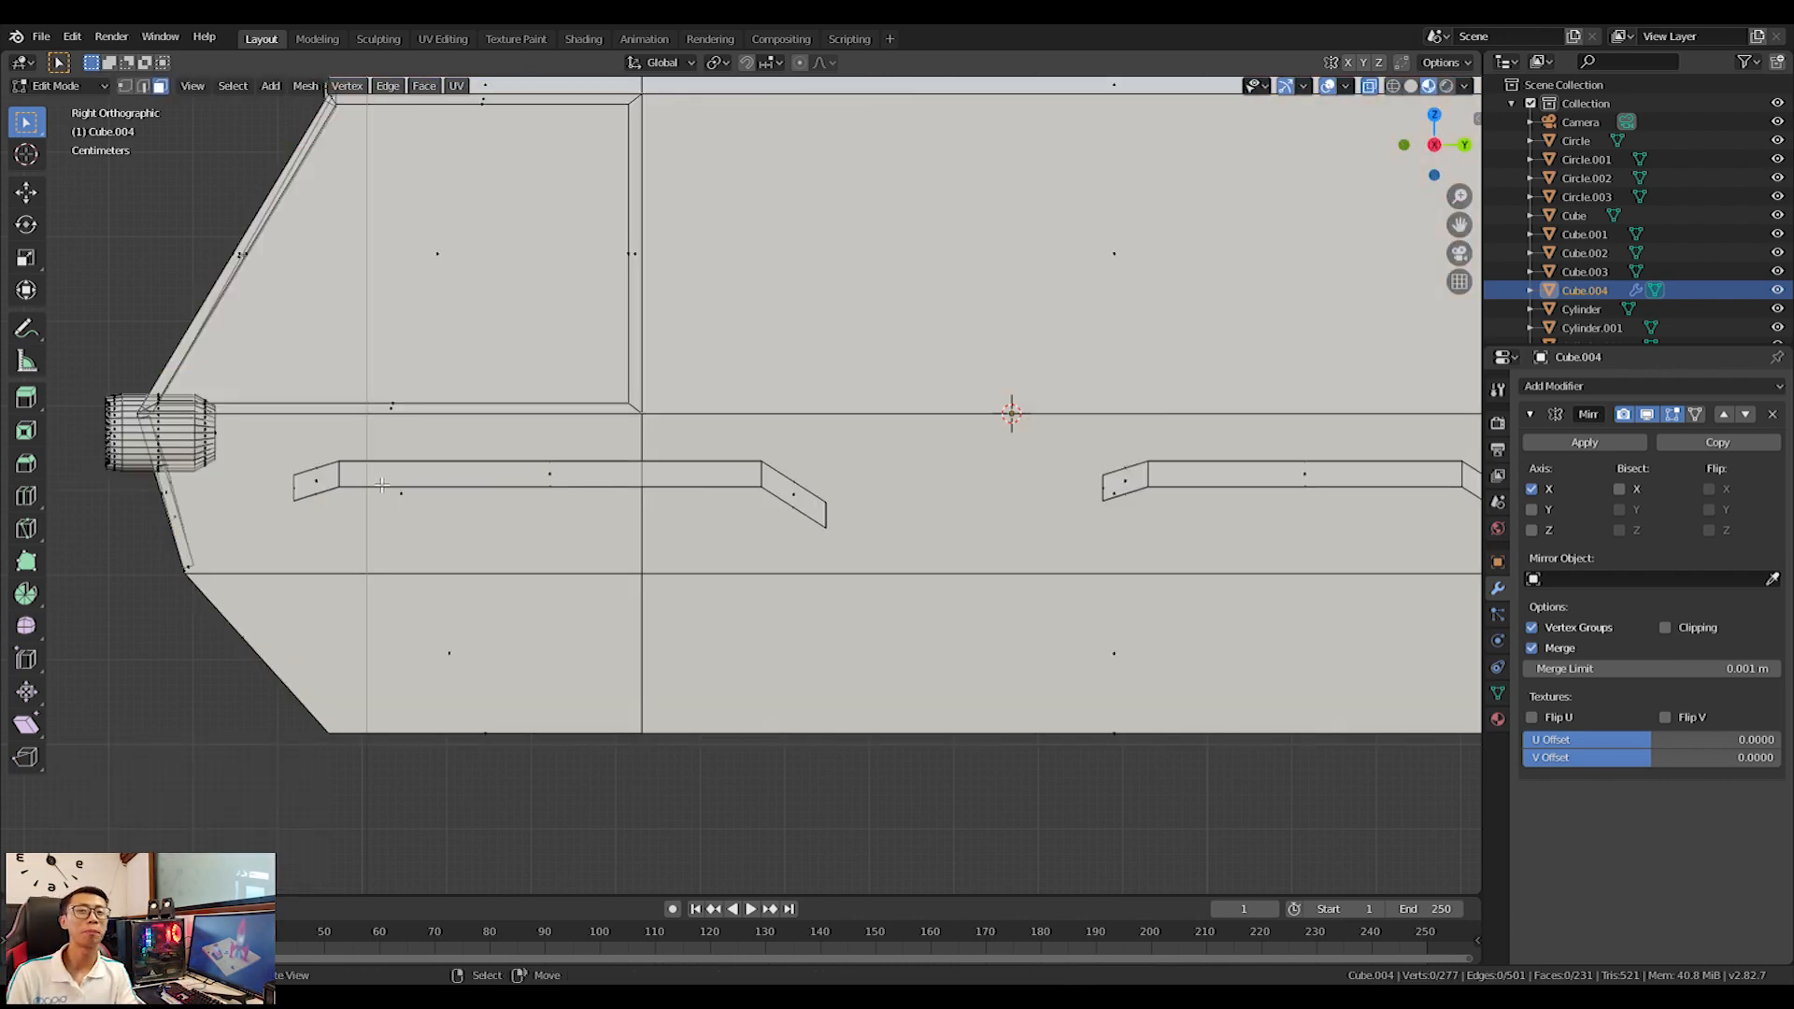
pyautogui.press('b')
pyautogui.moveTo(359, 529); pyautogui.dragTo(359, 529)
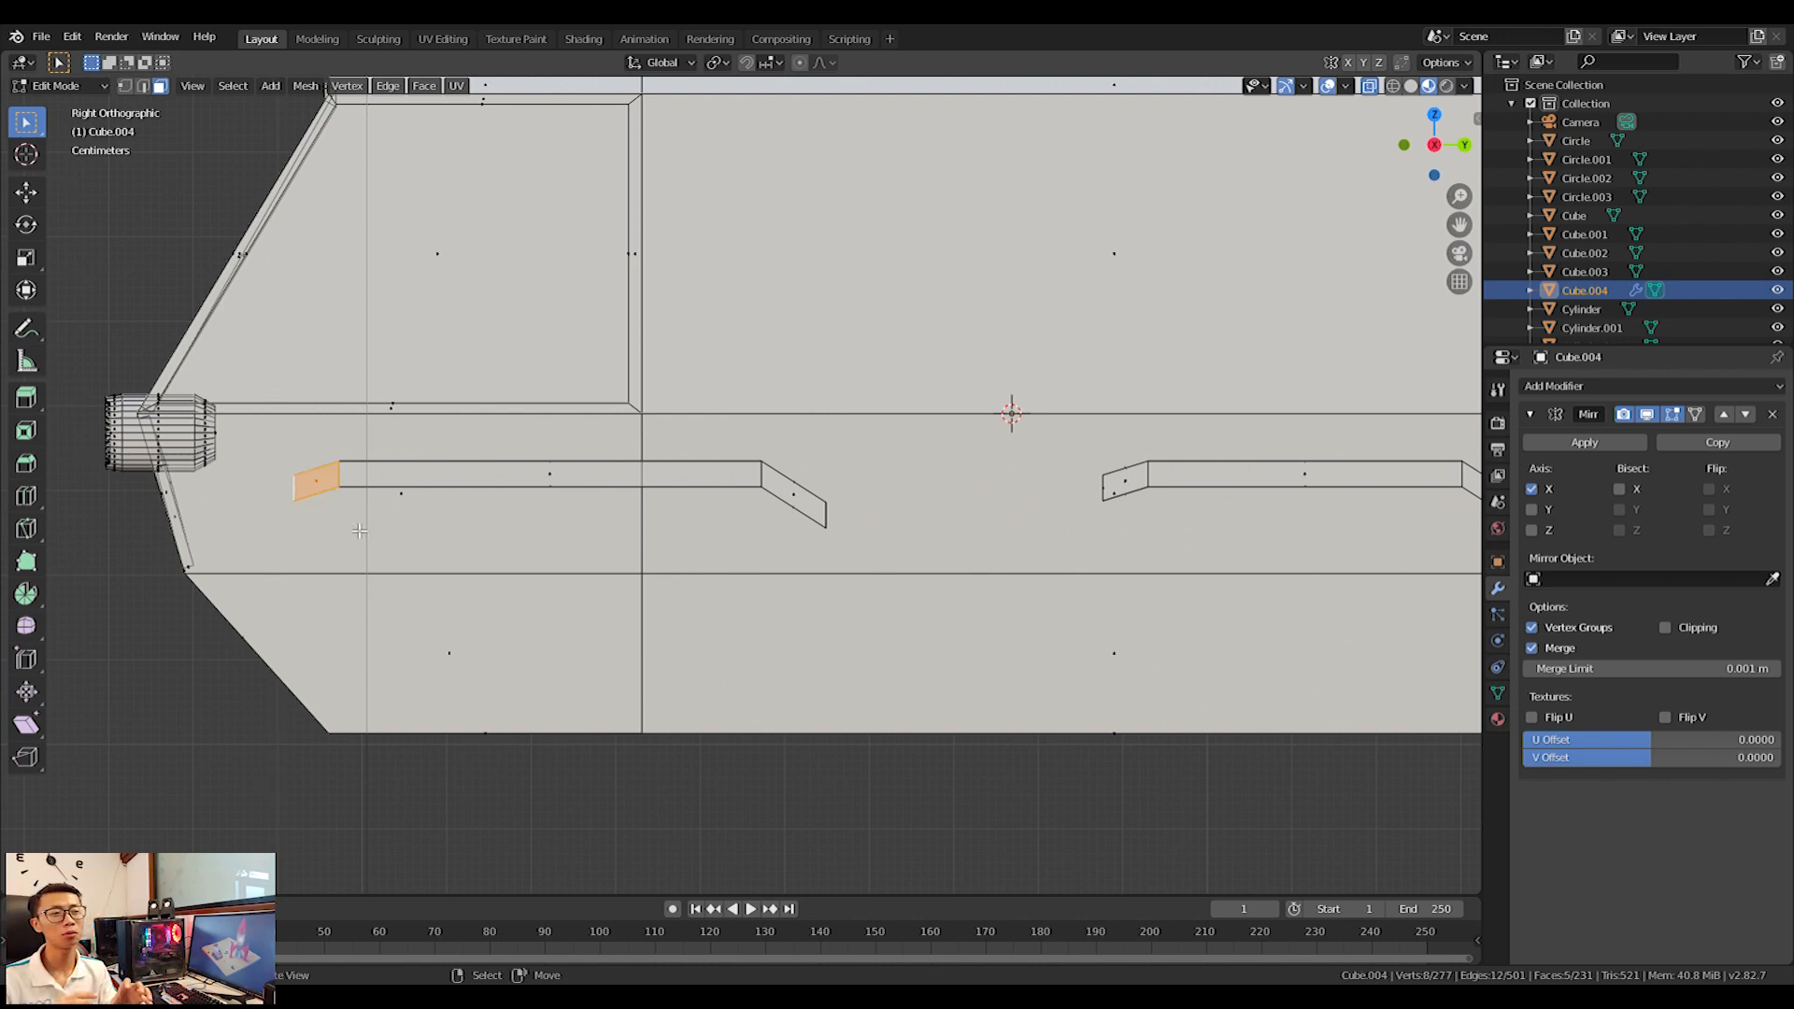
pyautogui.press('g')
pyautogui.press('y')
pyautogui.click(312, 534)
pyautogui.scroll(-3, 312, 535)
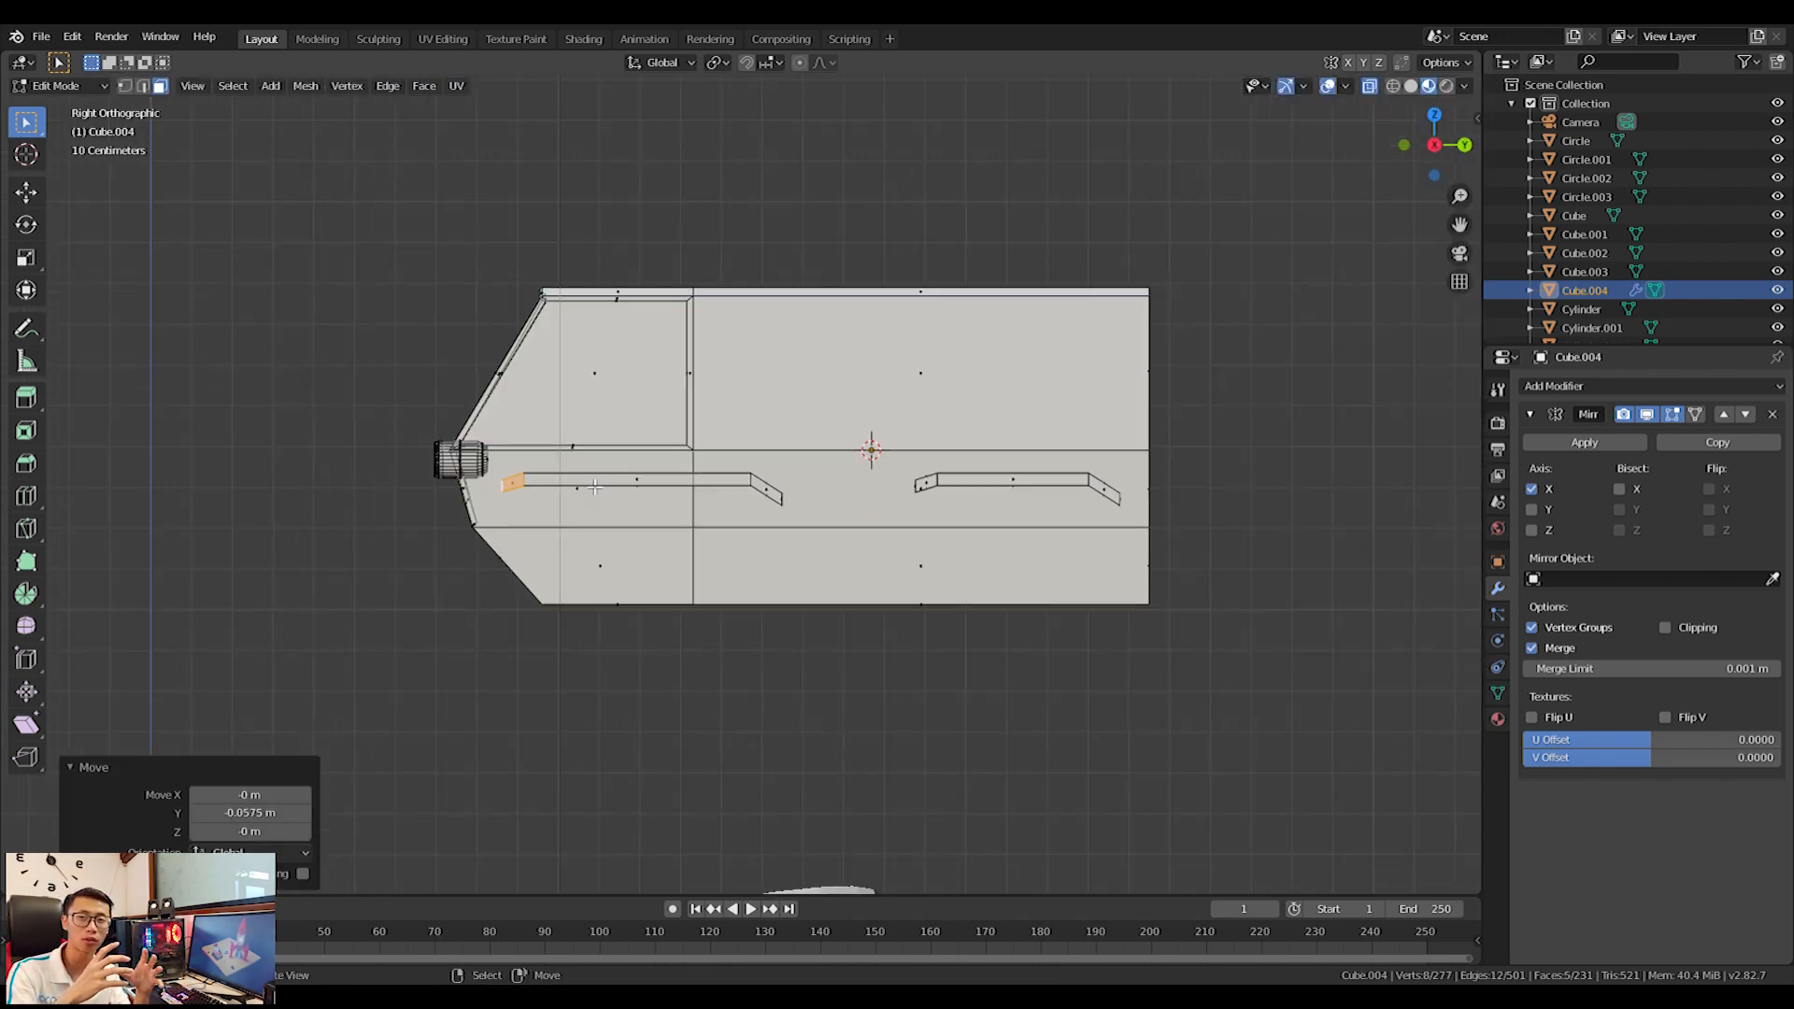
pyautogui.scroll(2, 579, 518)
pyautogui.press('y')
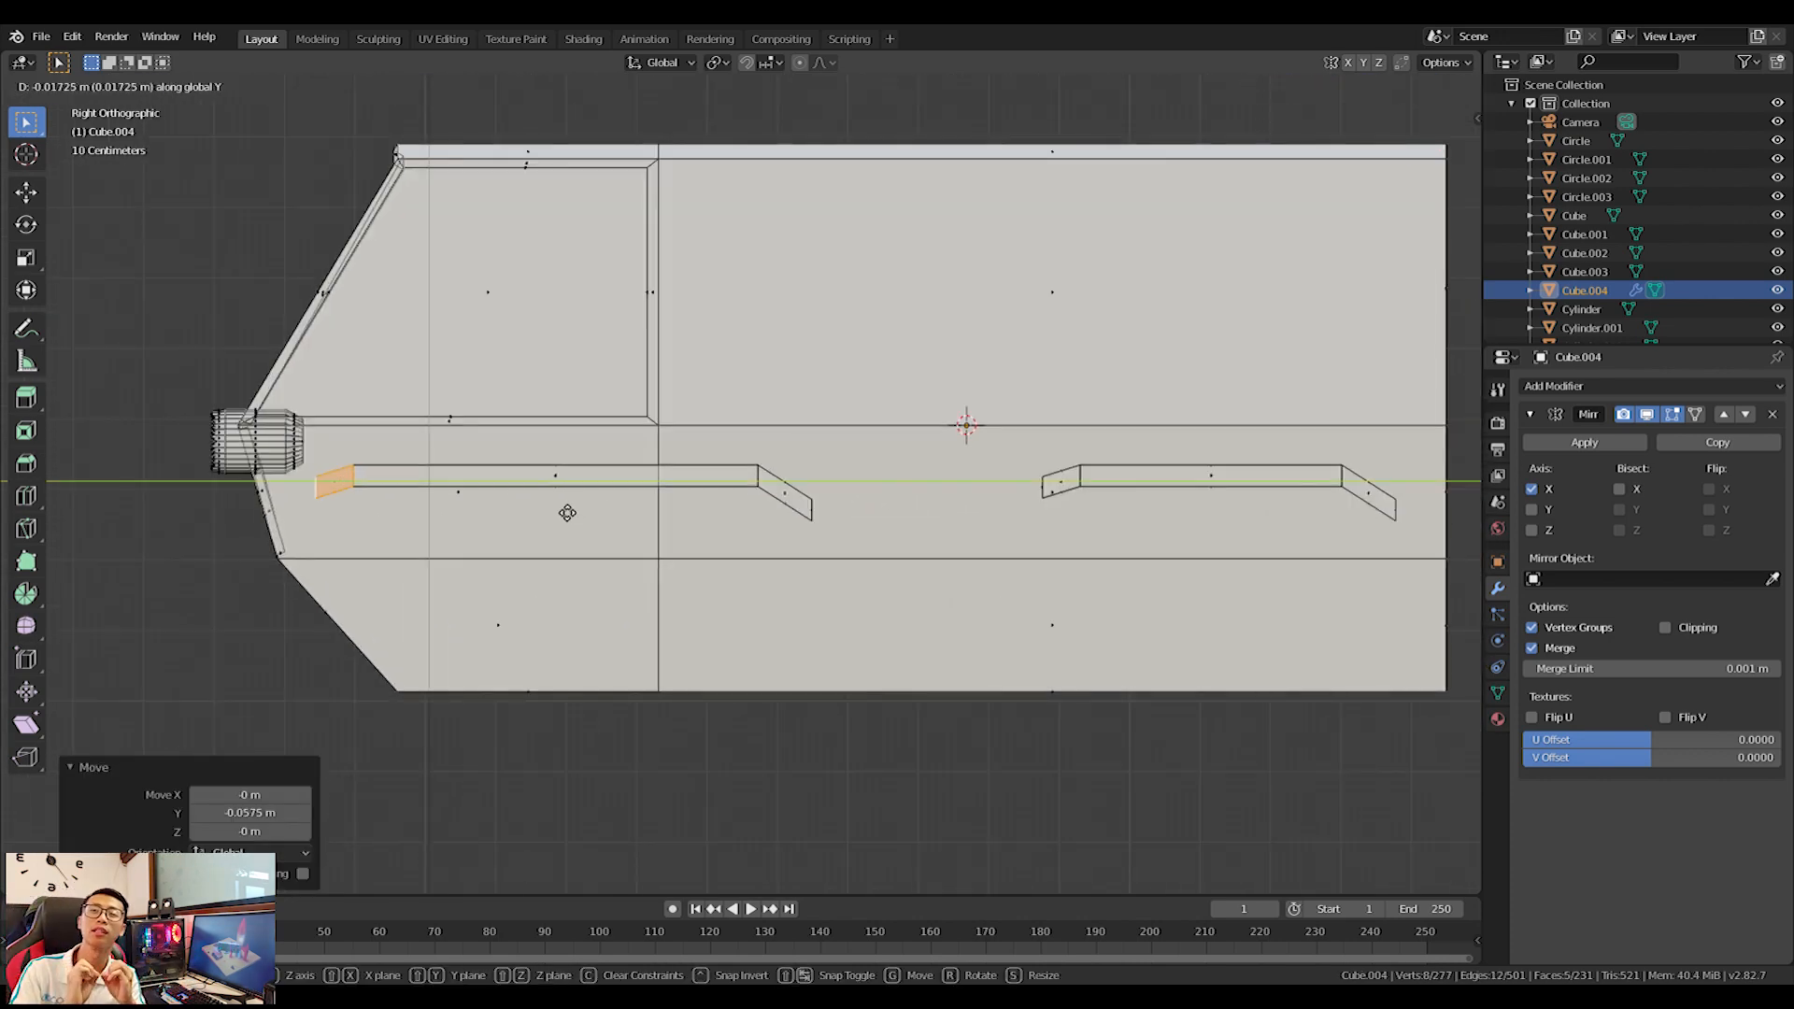
pyautogui.click(558, 511)
# Move the front fender's front end face about 0.044 m forward and 0.027 m down, and finish editing the body mesh.
pyautogui.press('a')
pyautogui.press('a')
pyautogui.press('b')
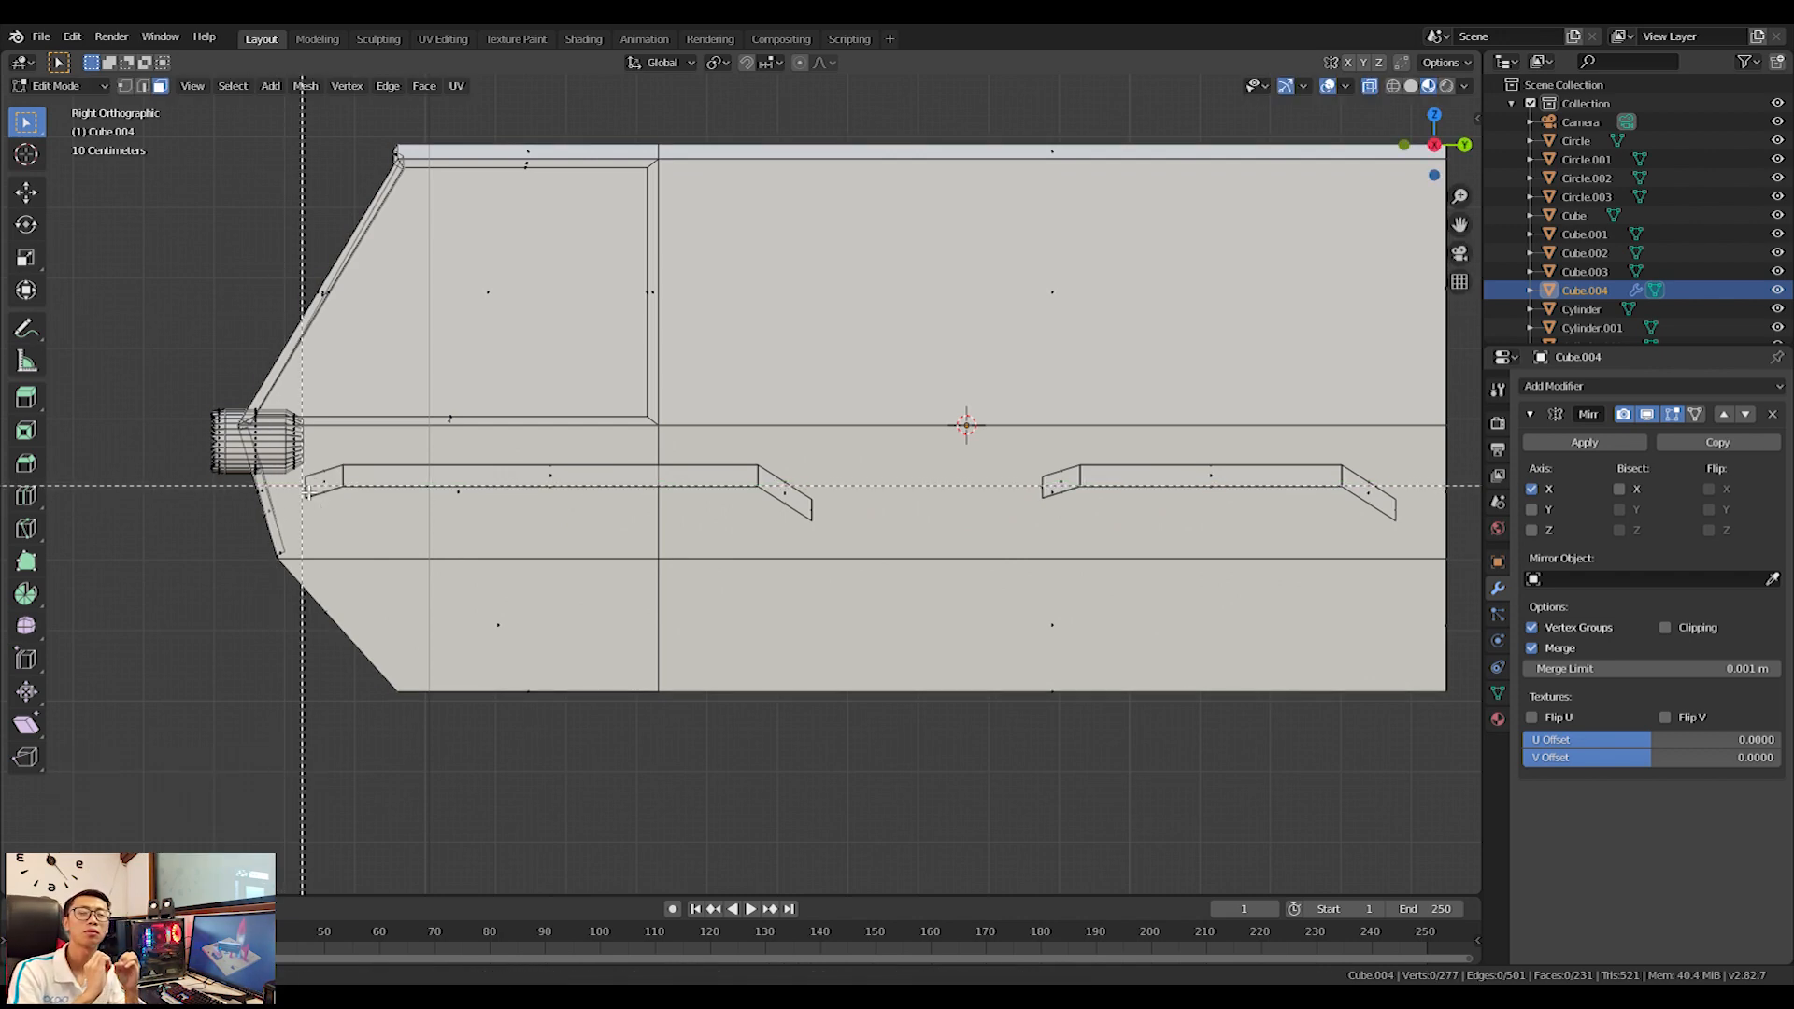
pyautogui.moveTo(295, 474); pyautogui.dragTo(316, 509)
pyautogui.press('g')
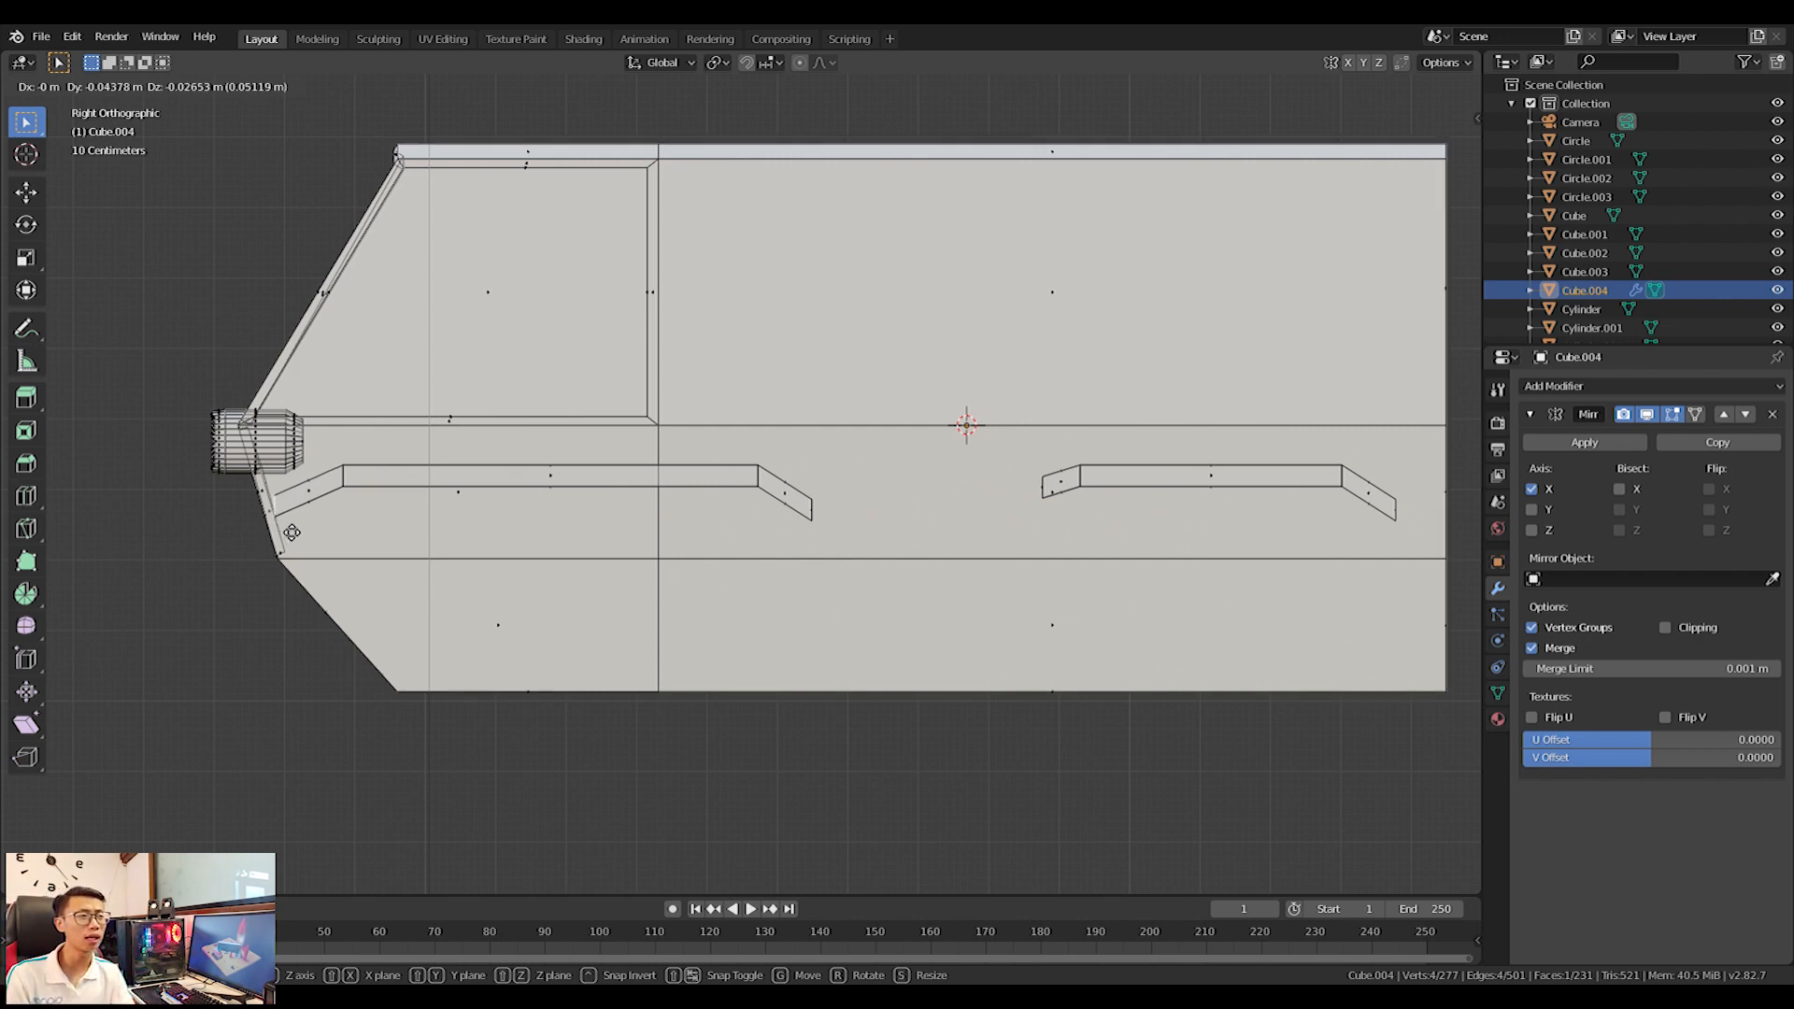
pyautogui.click(289, 534)
pyautogui.scroll(-3, 889, 537)
pyautogui.press('Tab')
pyautogui.moveTo(889, 536); pyautogui.dragTo(867, 599, button='middle')
pyautogui.hotkey('shift', 'a')
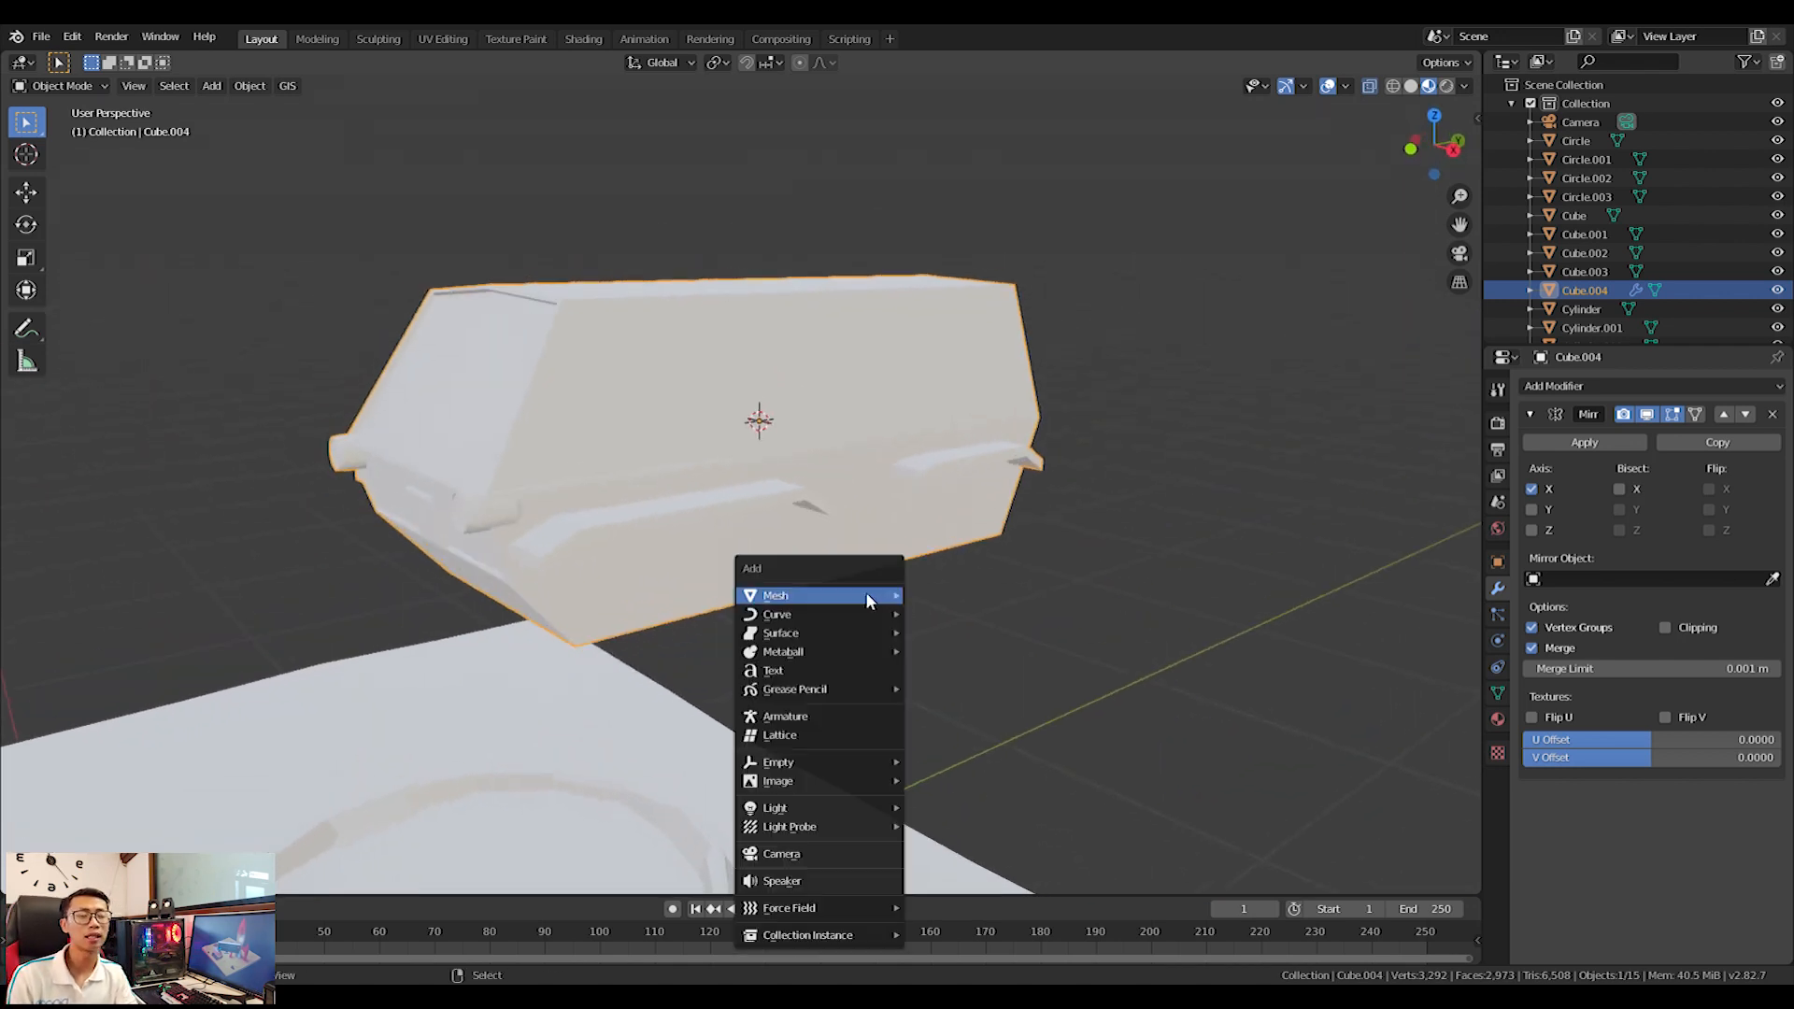
pyautogui.moveTo(866, 595)
pyautogui.click(944, 703)
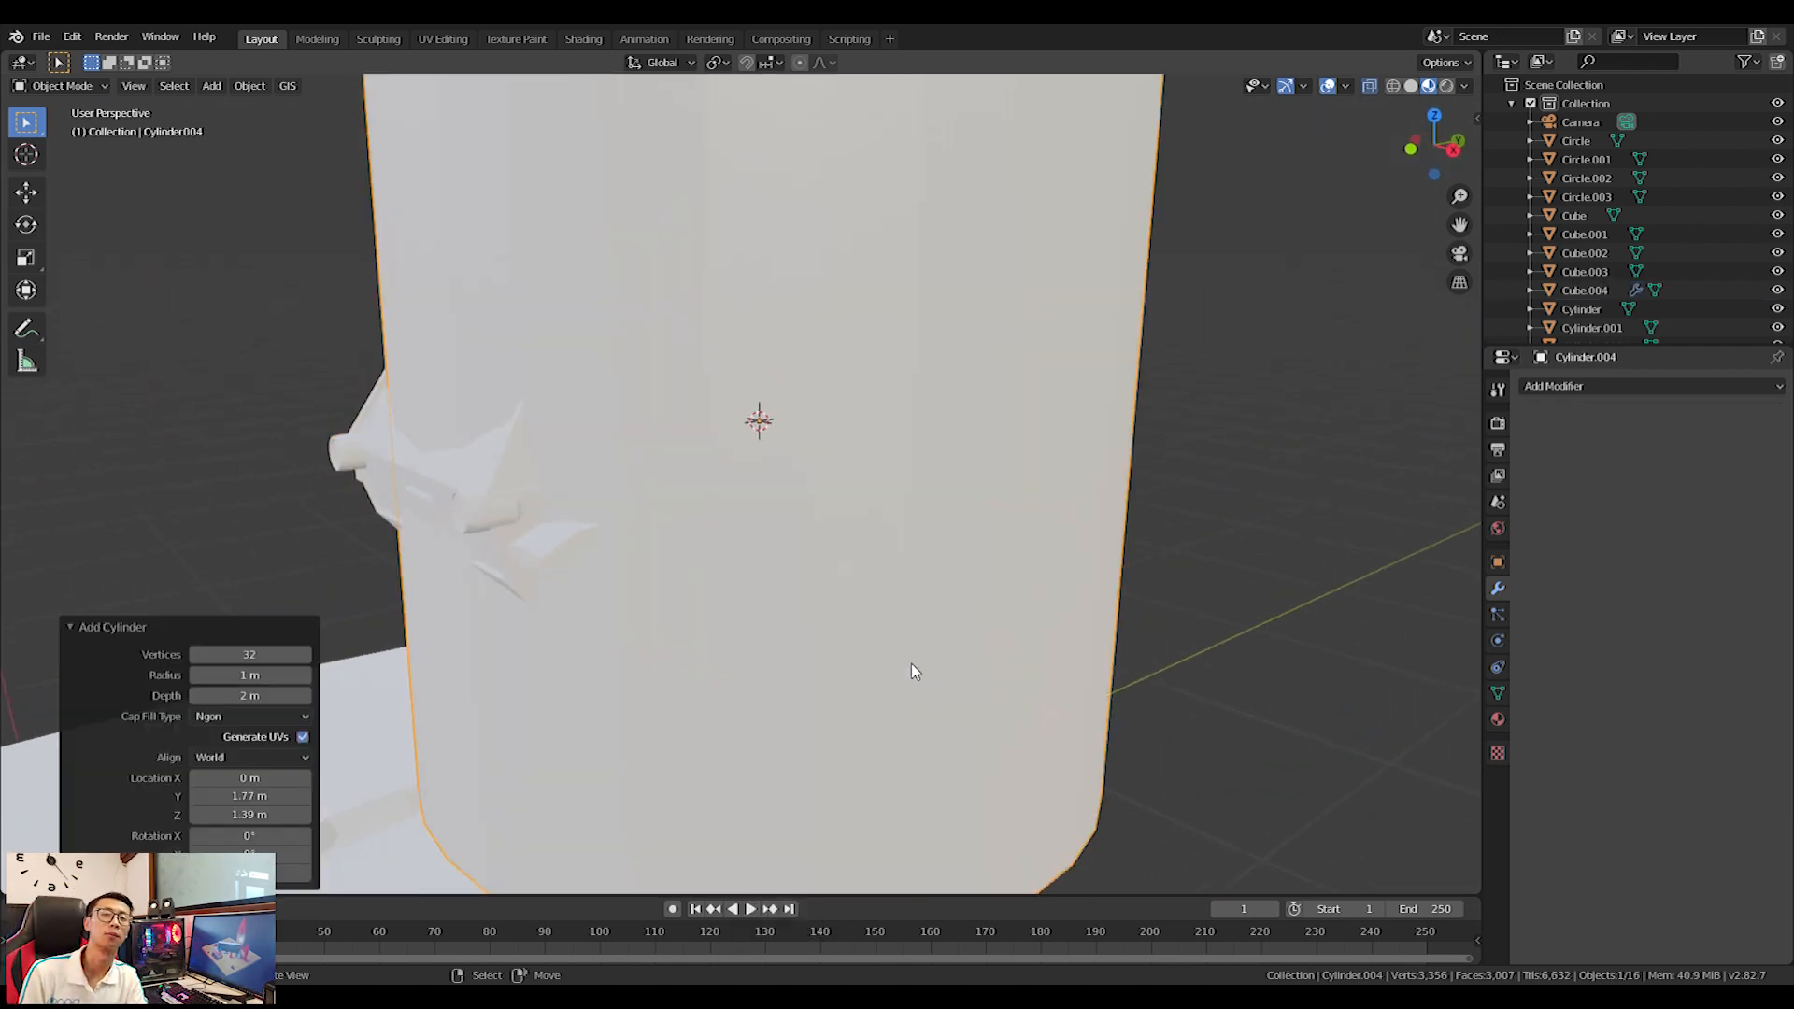
pyautogui.scroll(-3, 911, 664)
pyautogui.press('r')
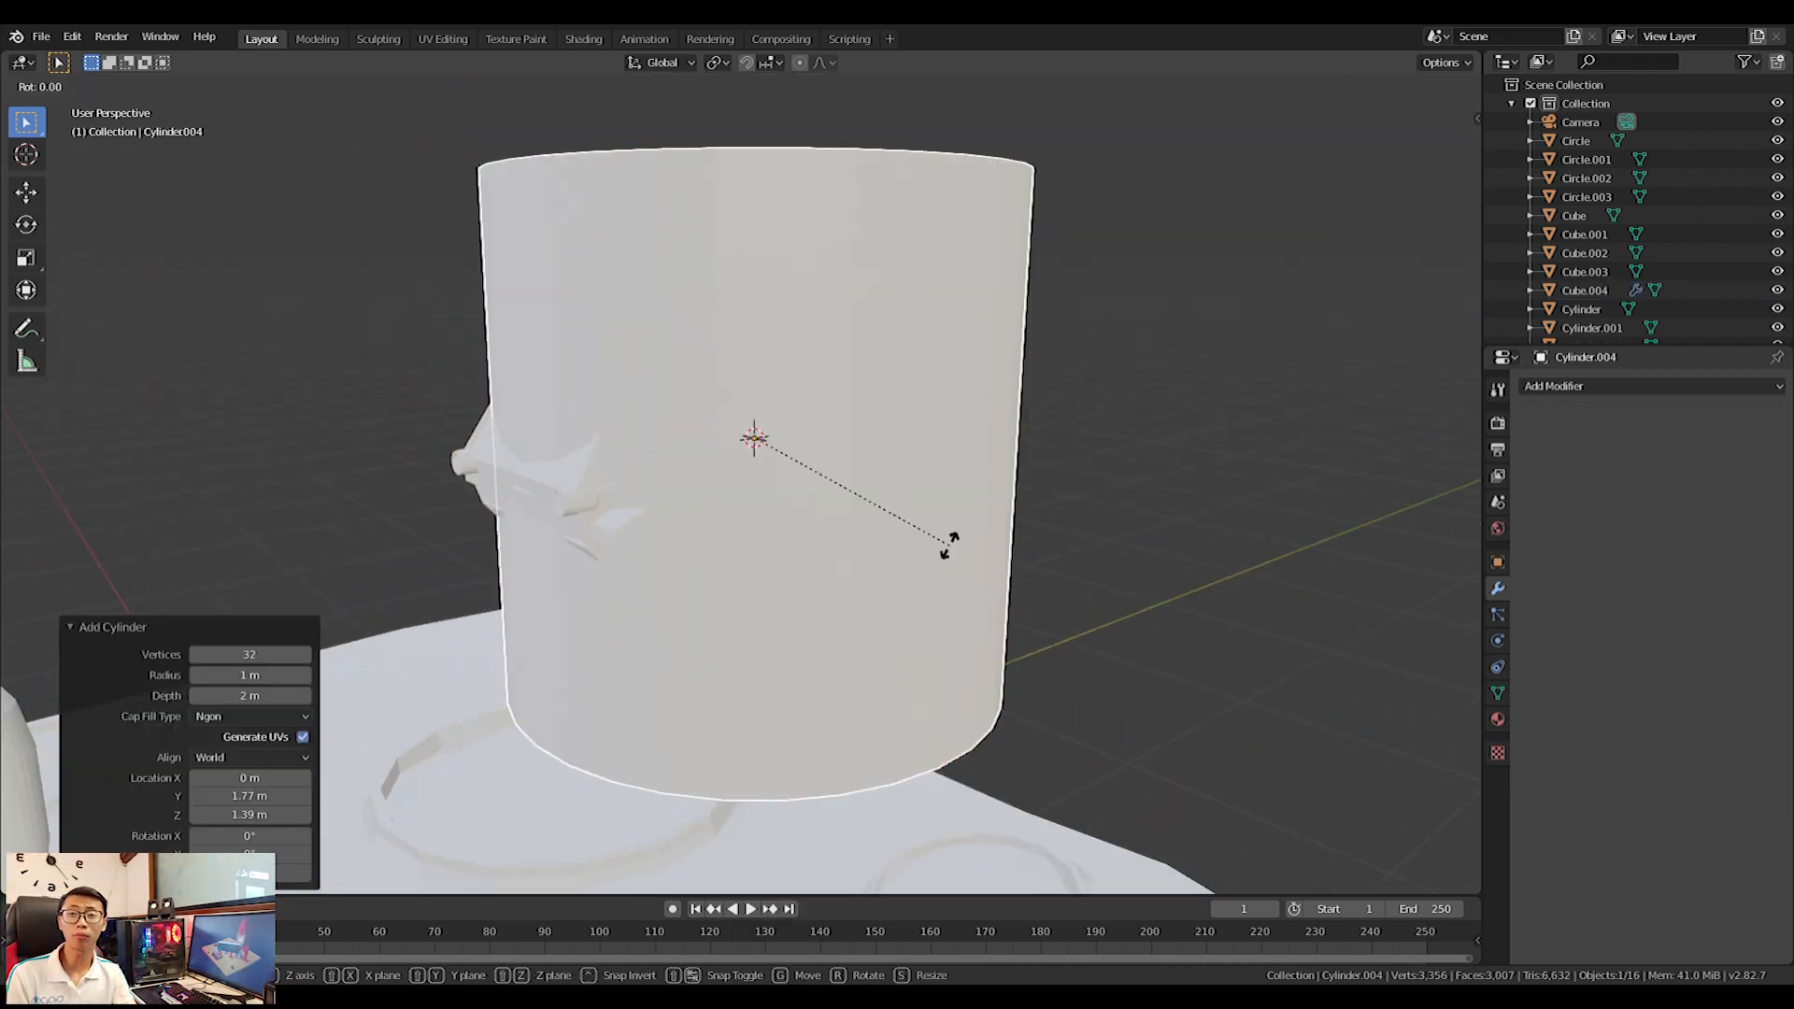
pyautogui.press('y')
pyautogui.press('x')
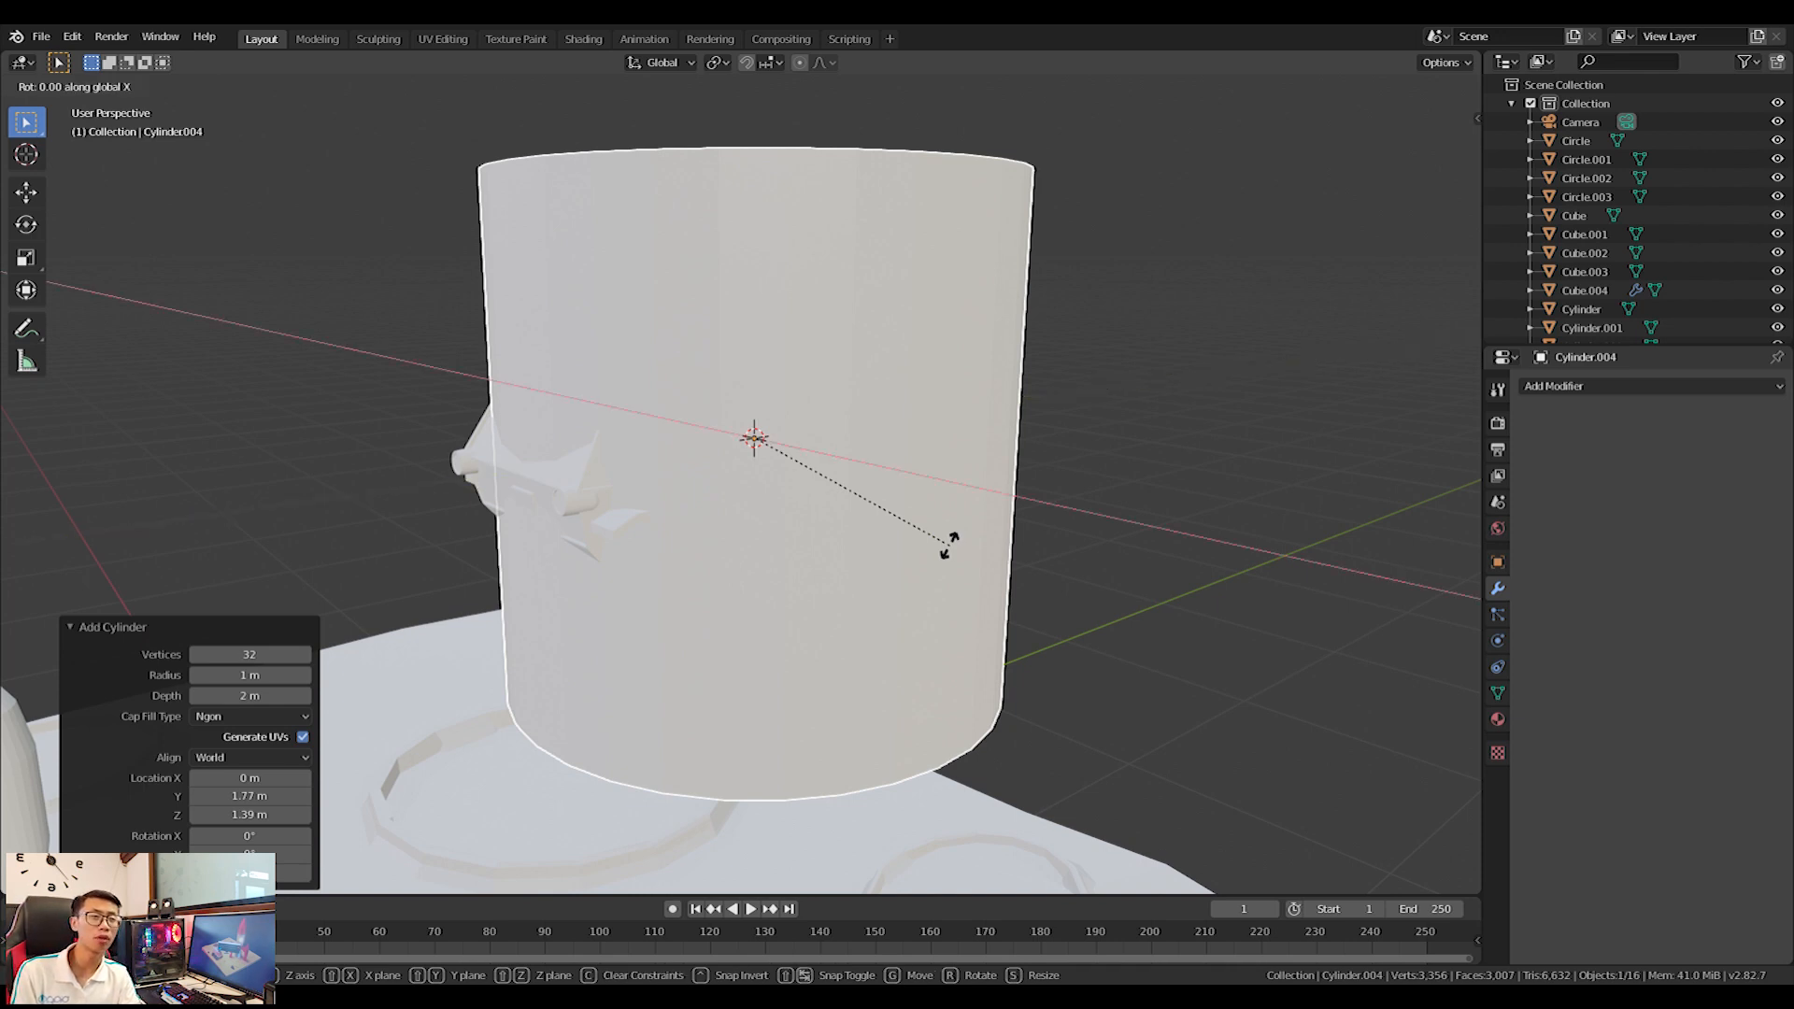
pyautogui.write('90')
pyautogui.press('Return')
pyautogui.press('s')
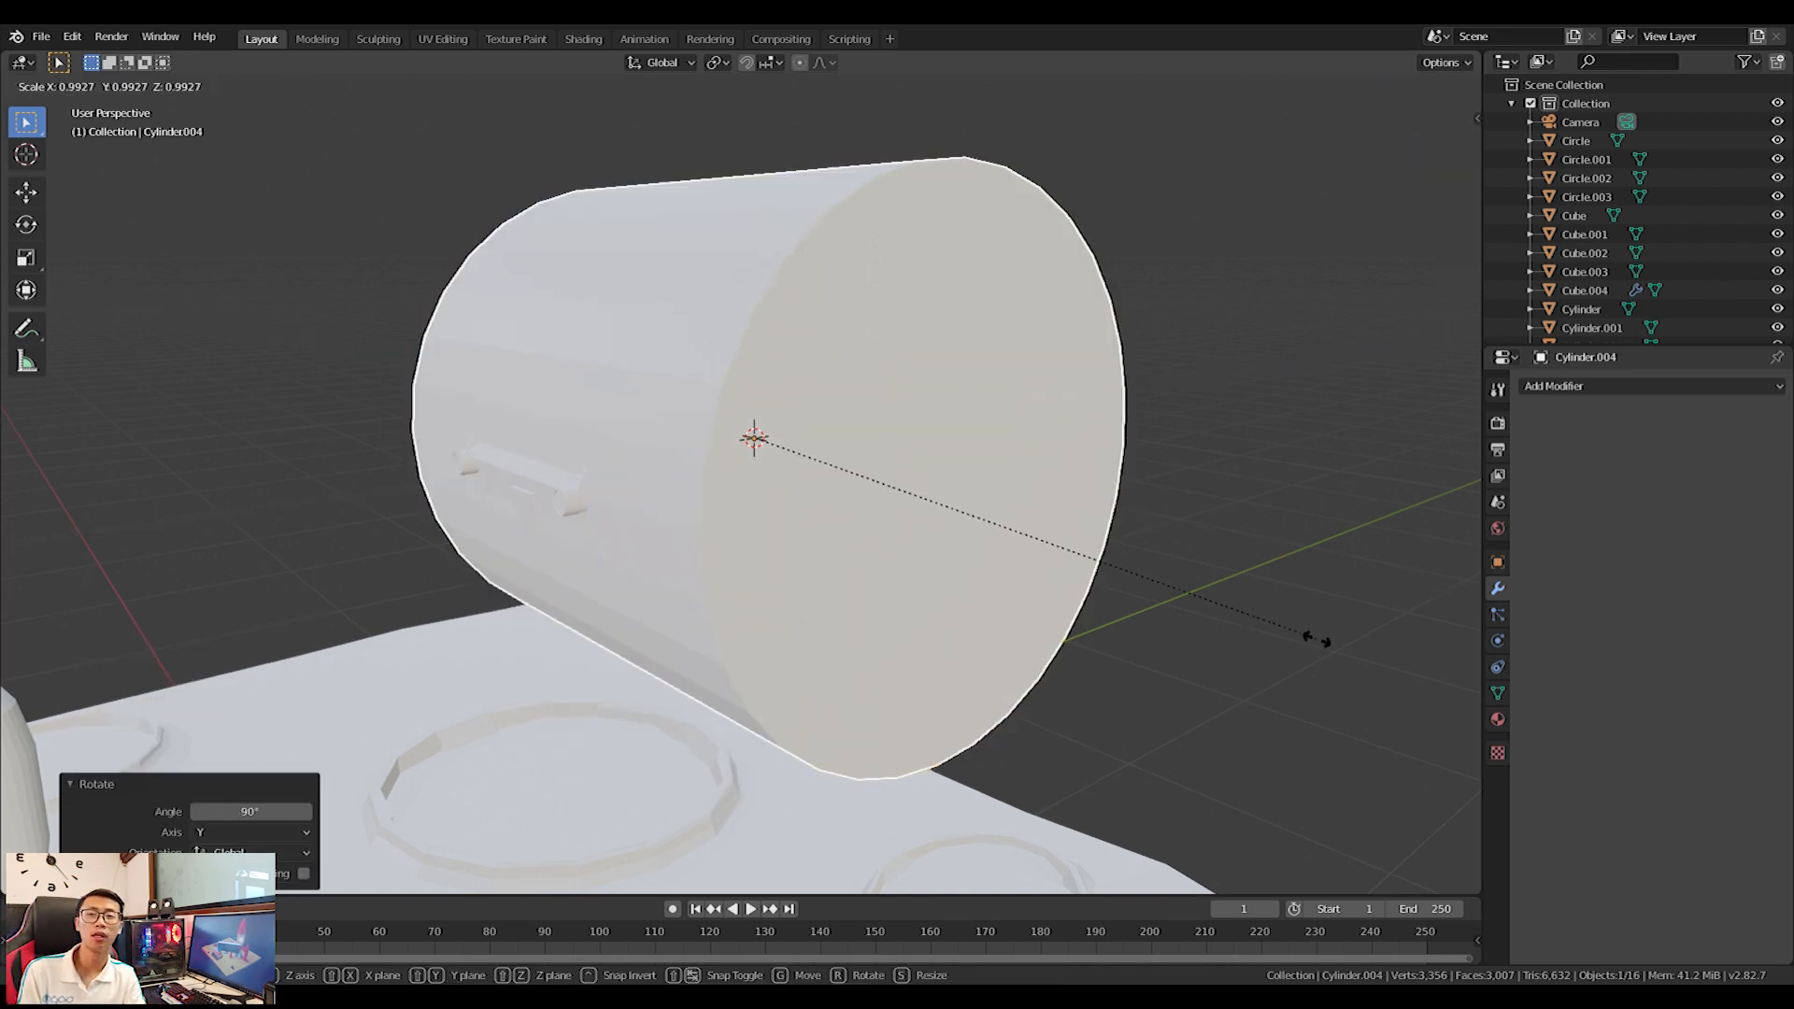
pyautogui.press('Escape')
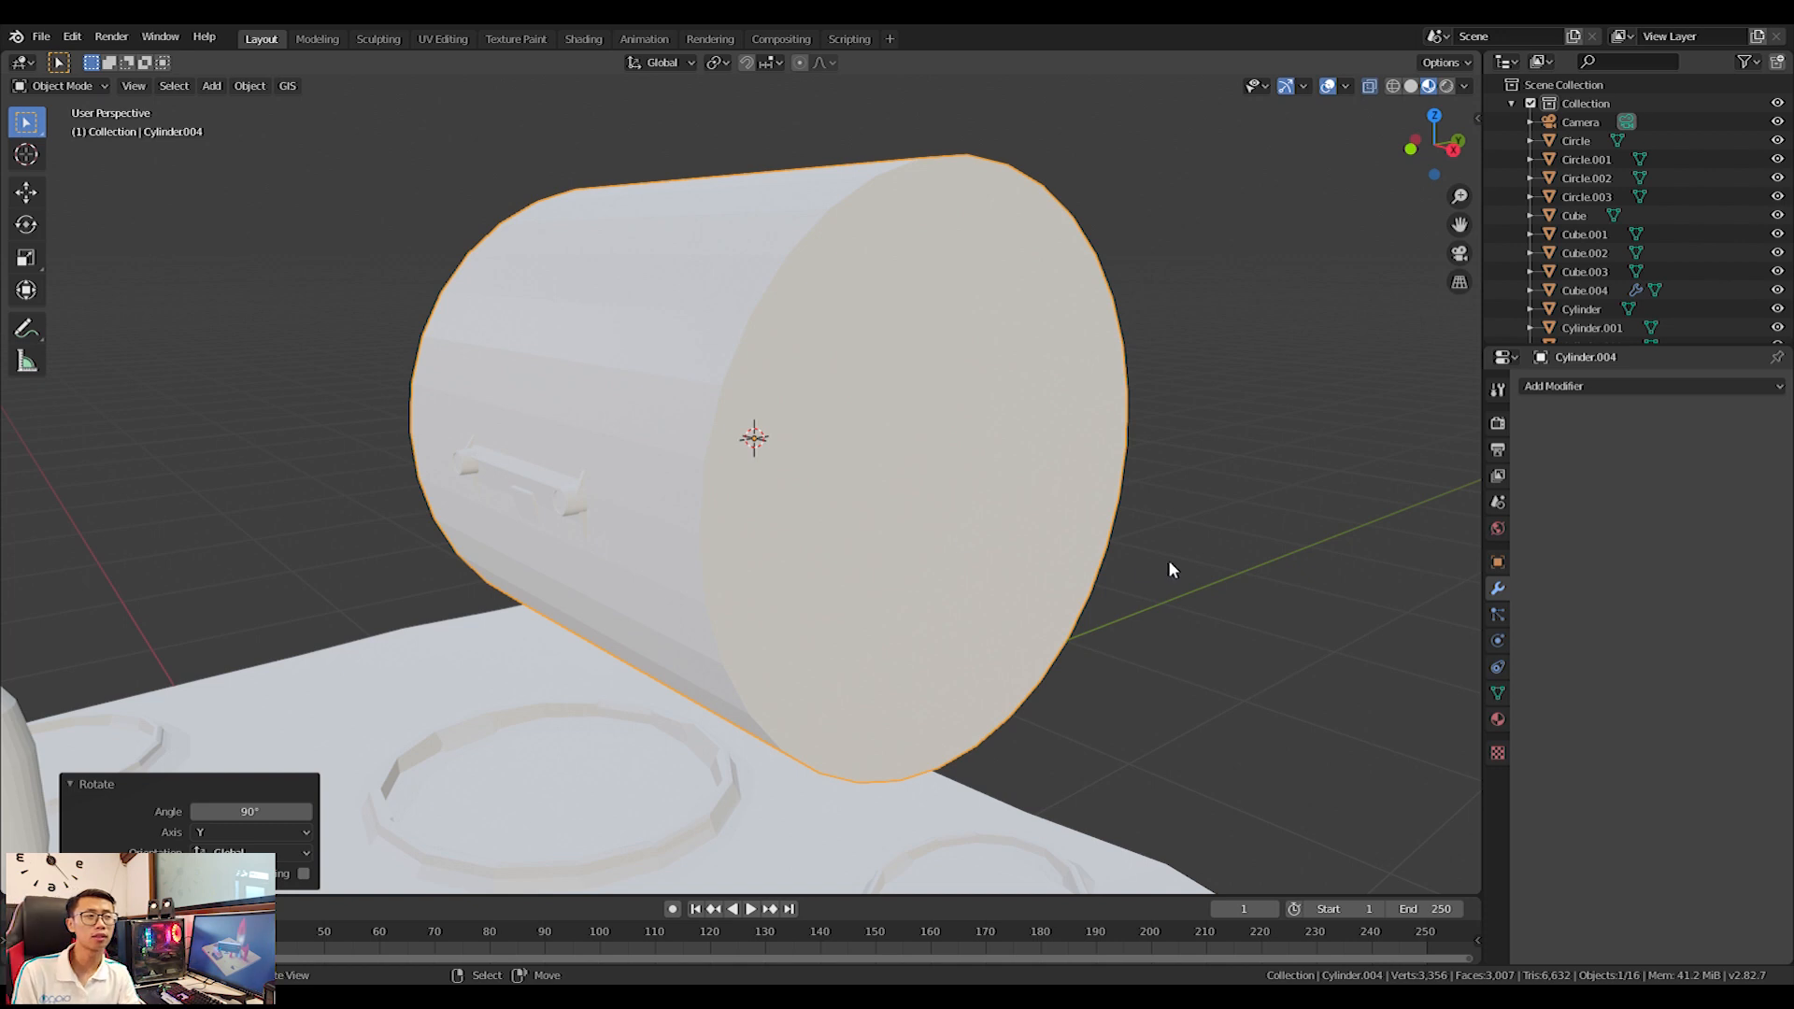
pyautogui.press('Delete')
# Add a cylinder with 16 vertices and rotate it 90° about the Y axis.
pyautogui.hotkey('shift', 'a')
pyautogui.moveTo(1187, 565)
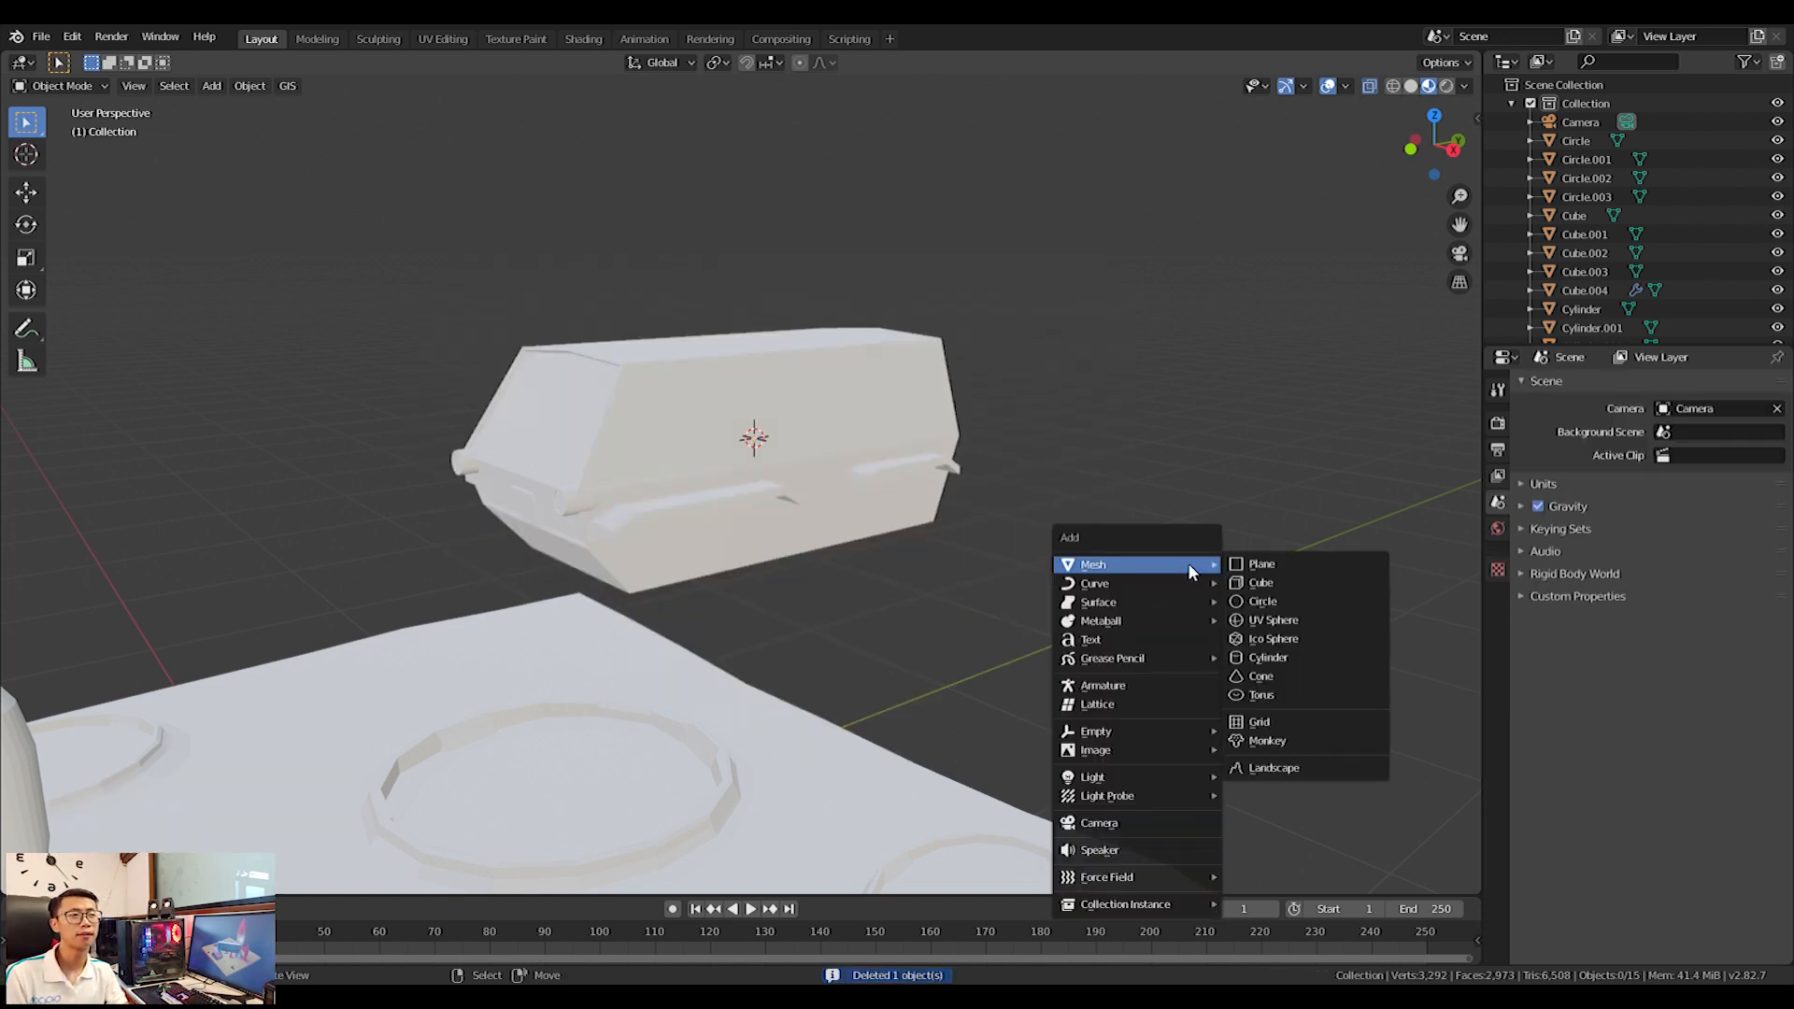
pyautogui.click(1263, 658)
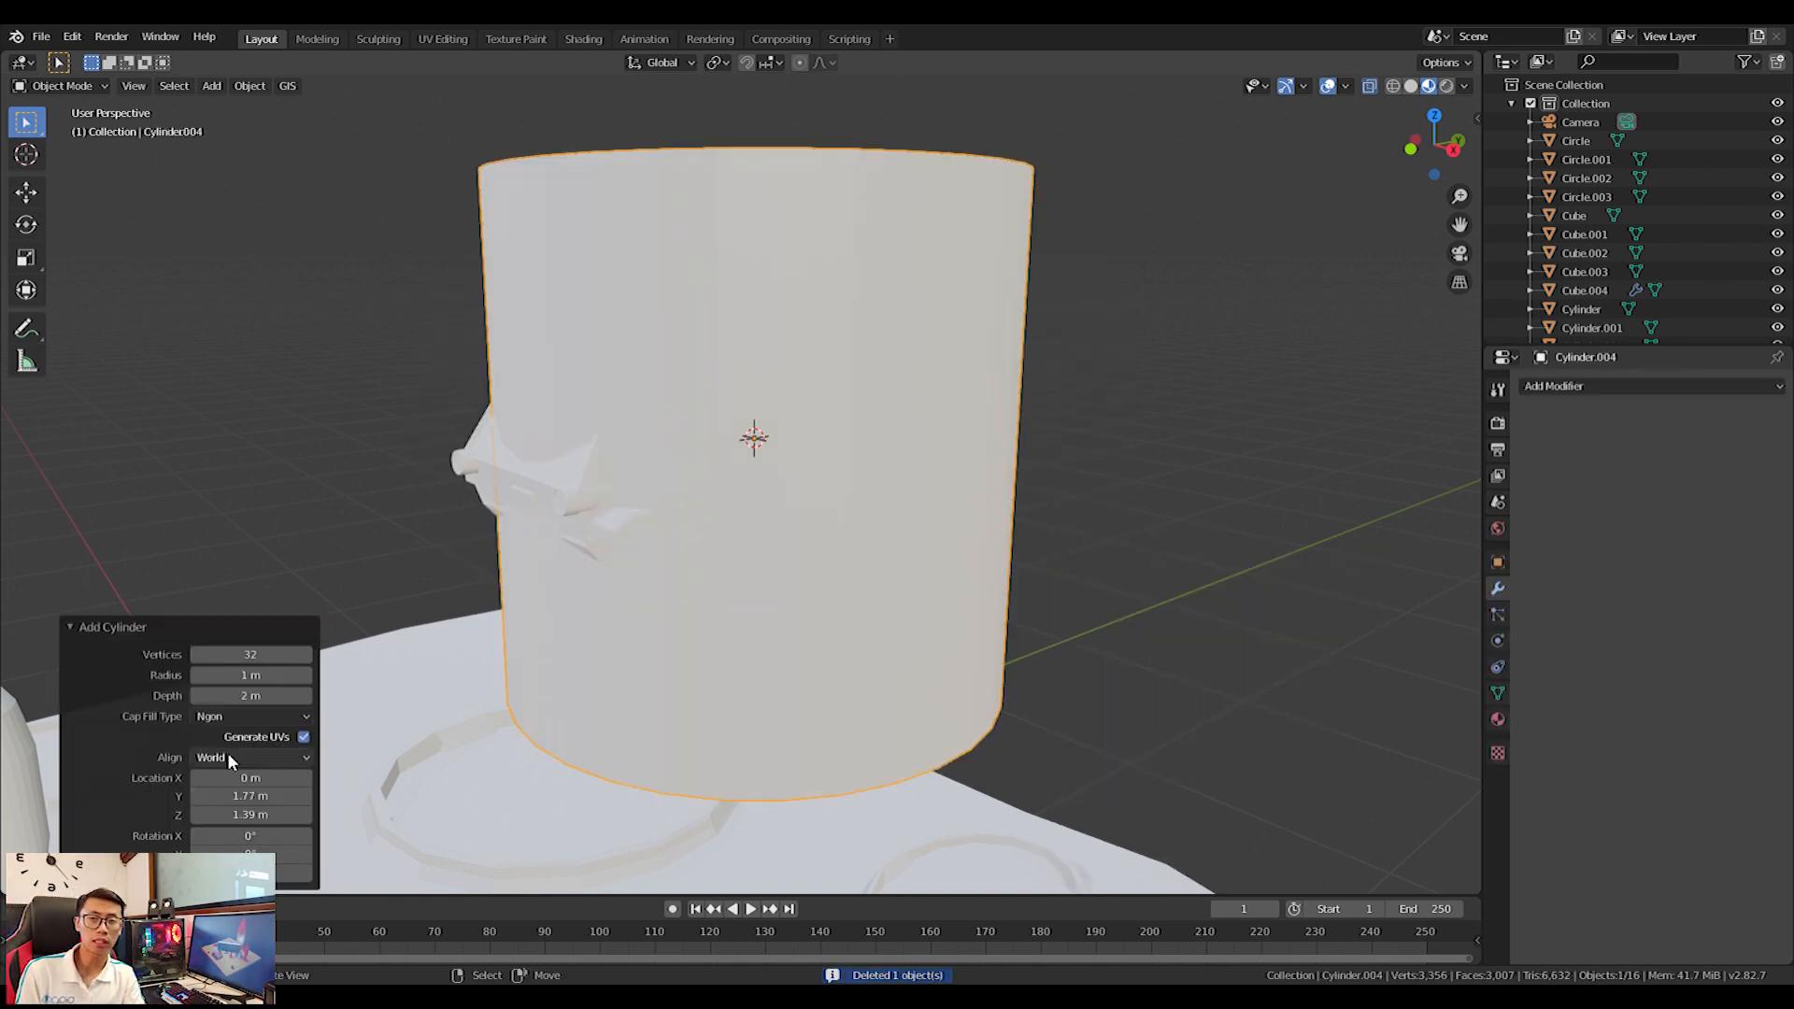
pyautogui.write('6')
pyautogui.press('Return')
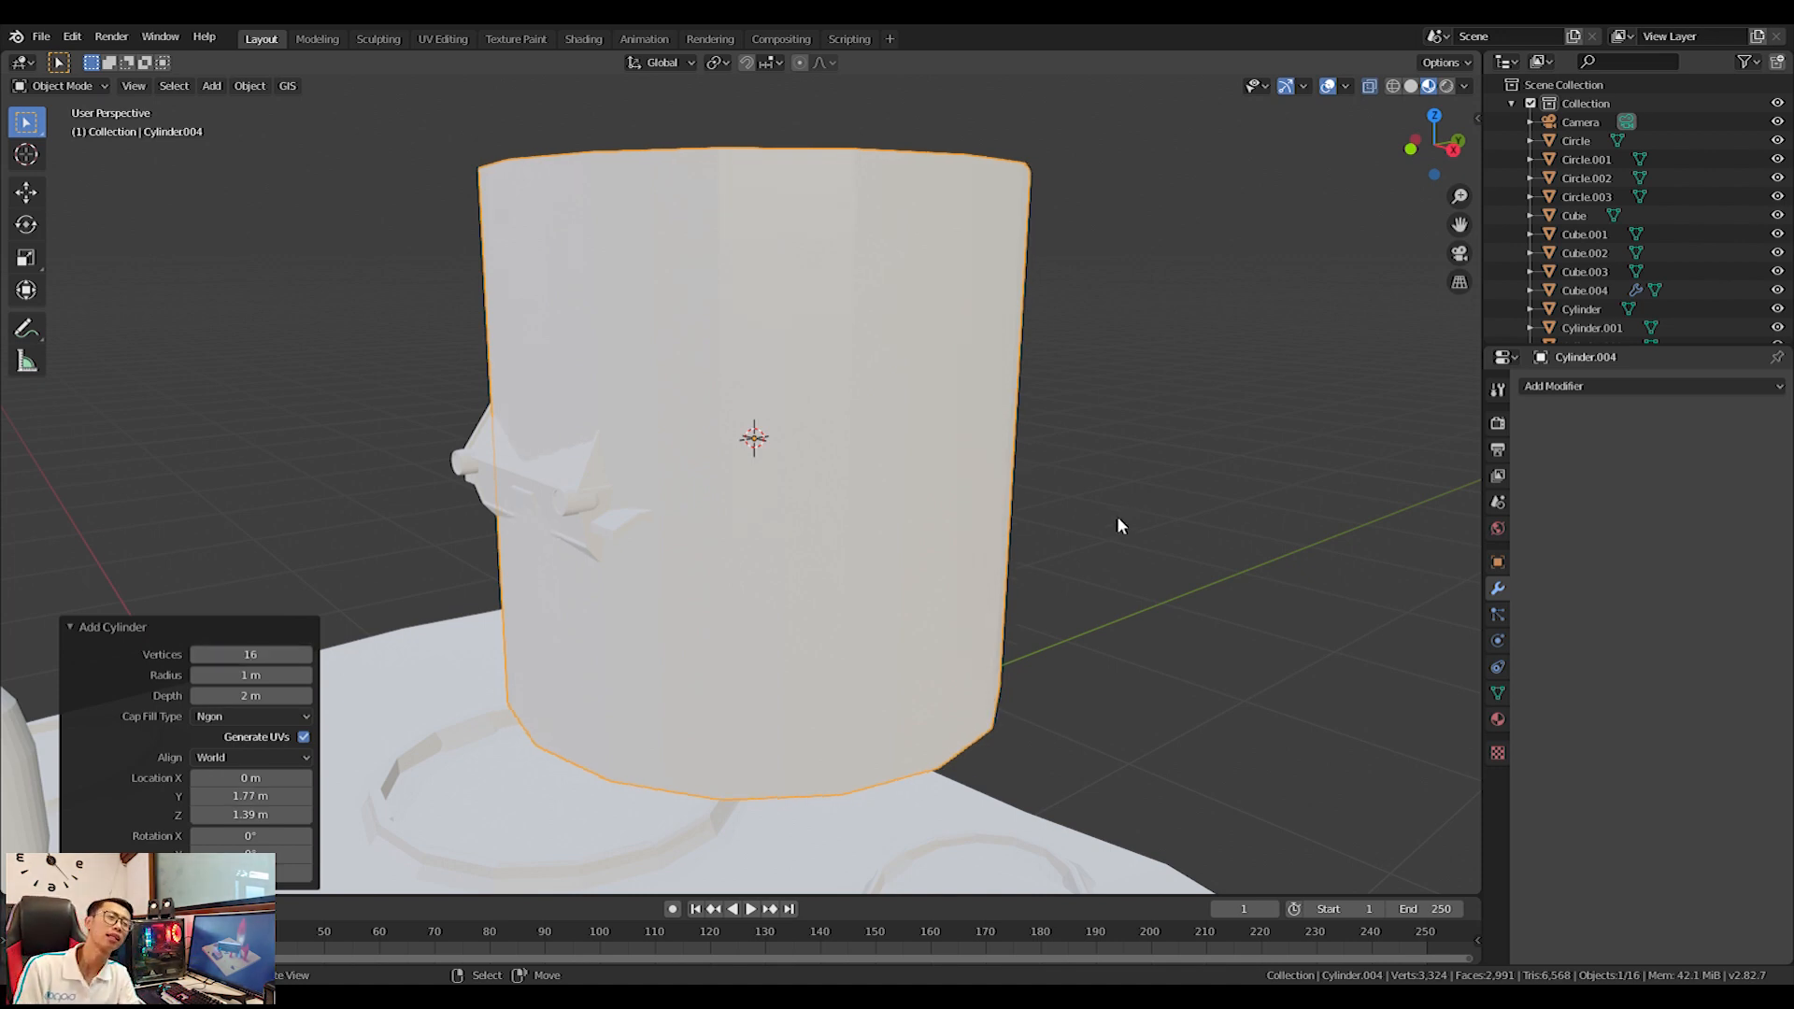
pyautogui.press('r')
pyautogui.press('y')
pyautogui.press('9')
pyautogui.press('0')
pyautogui.press('Return')
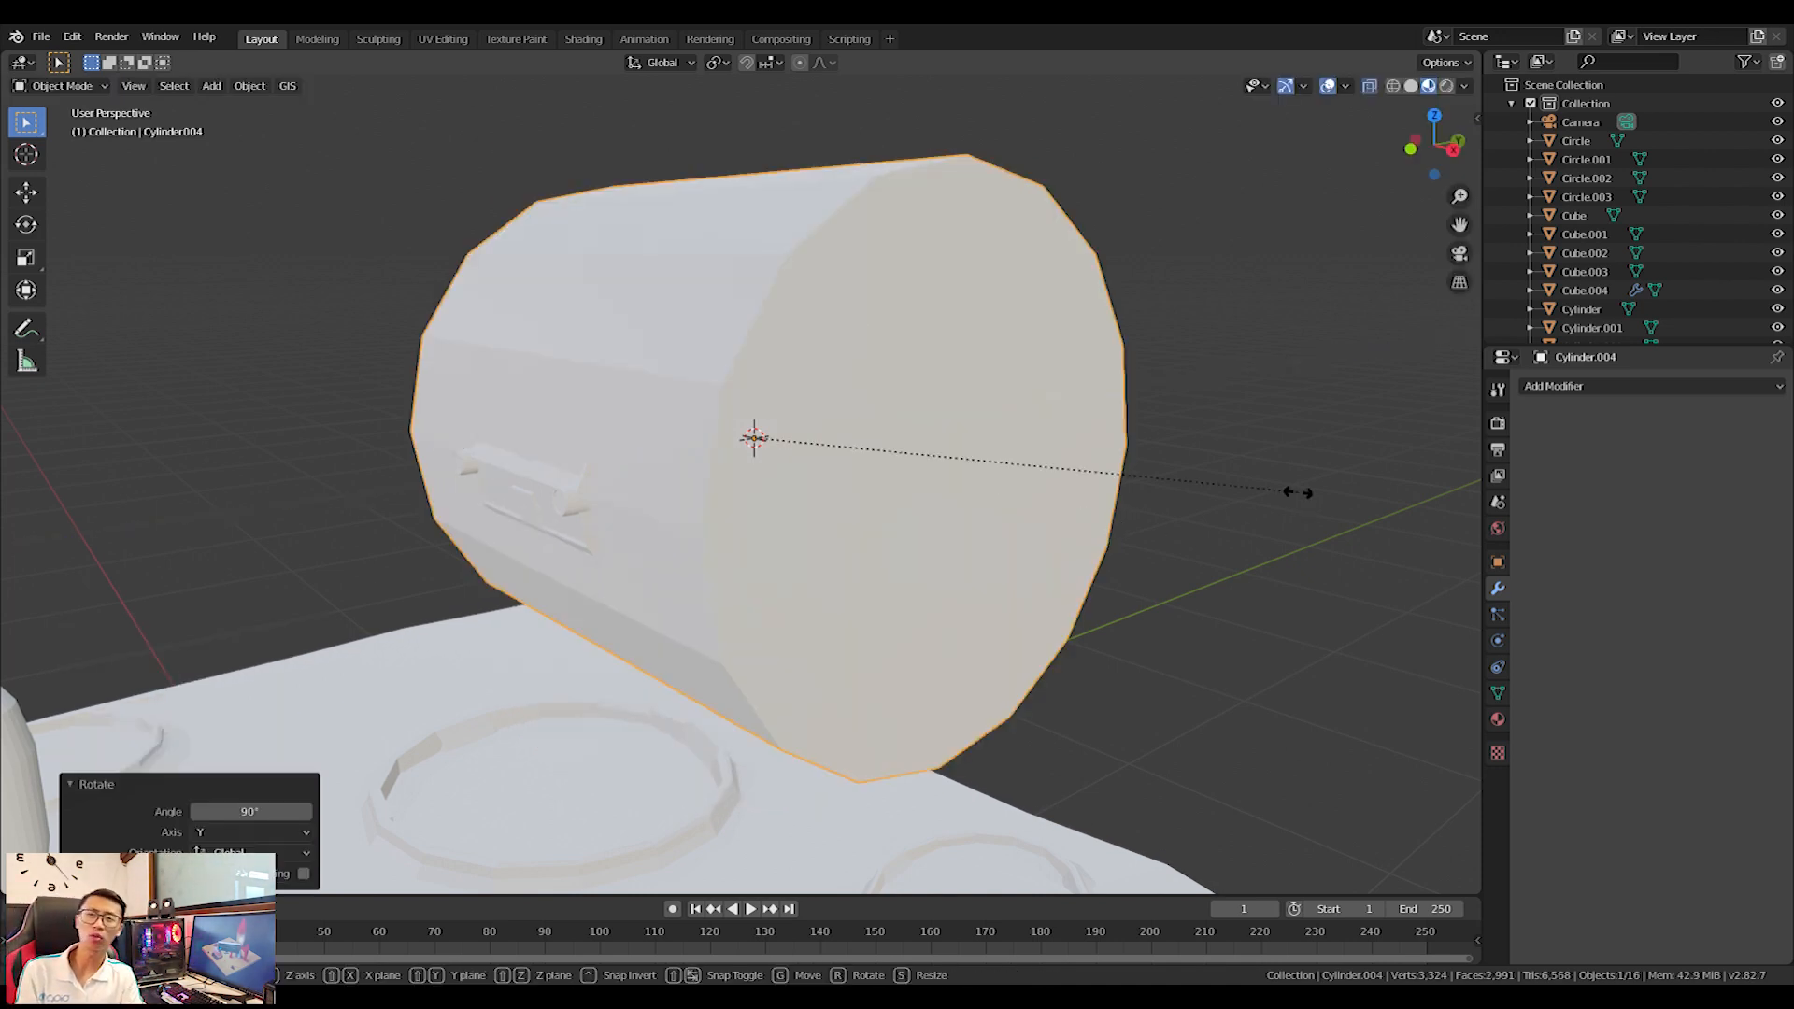
# Scale the cylinder down to wheel size and move it 0.541 m along X to the vehicle's side.
pyautogui.press('s')
pyautogui.click(887, 419)
pyautogui.moveTo(792, 423); pyautogui.dragTo(883, 484, button='middle')
pyautogui.press('g')
pyautogui.press('x')
pyautogui.click(1033, 490)
# Position the cylinder beneath the rear fender in the side view, shrinking it slightly to fit as a wheel.
pyautogui.press('KP_3')
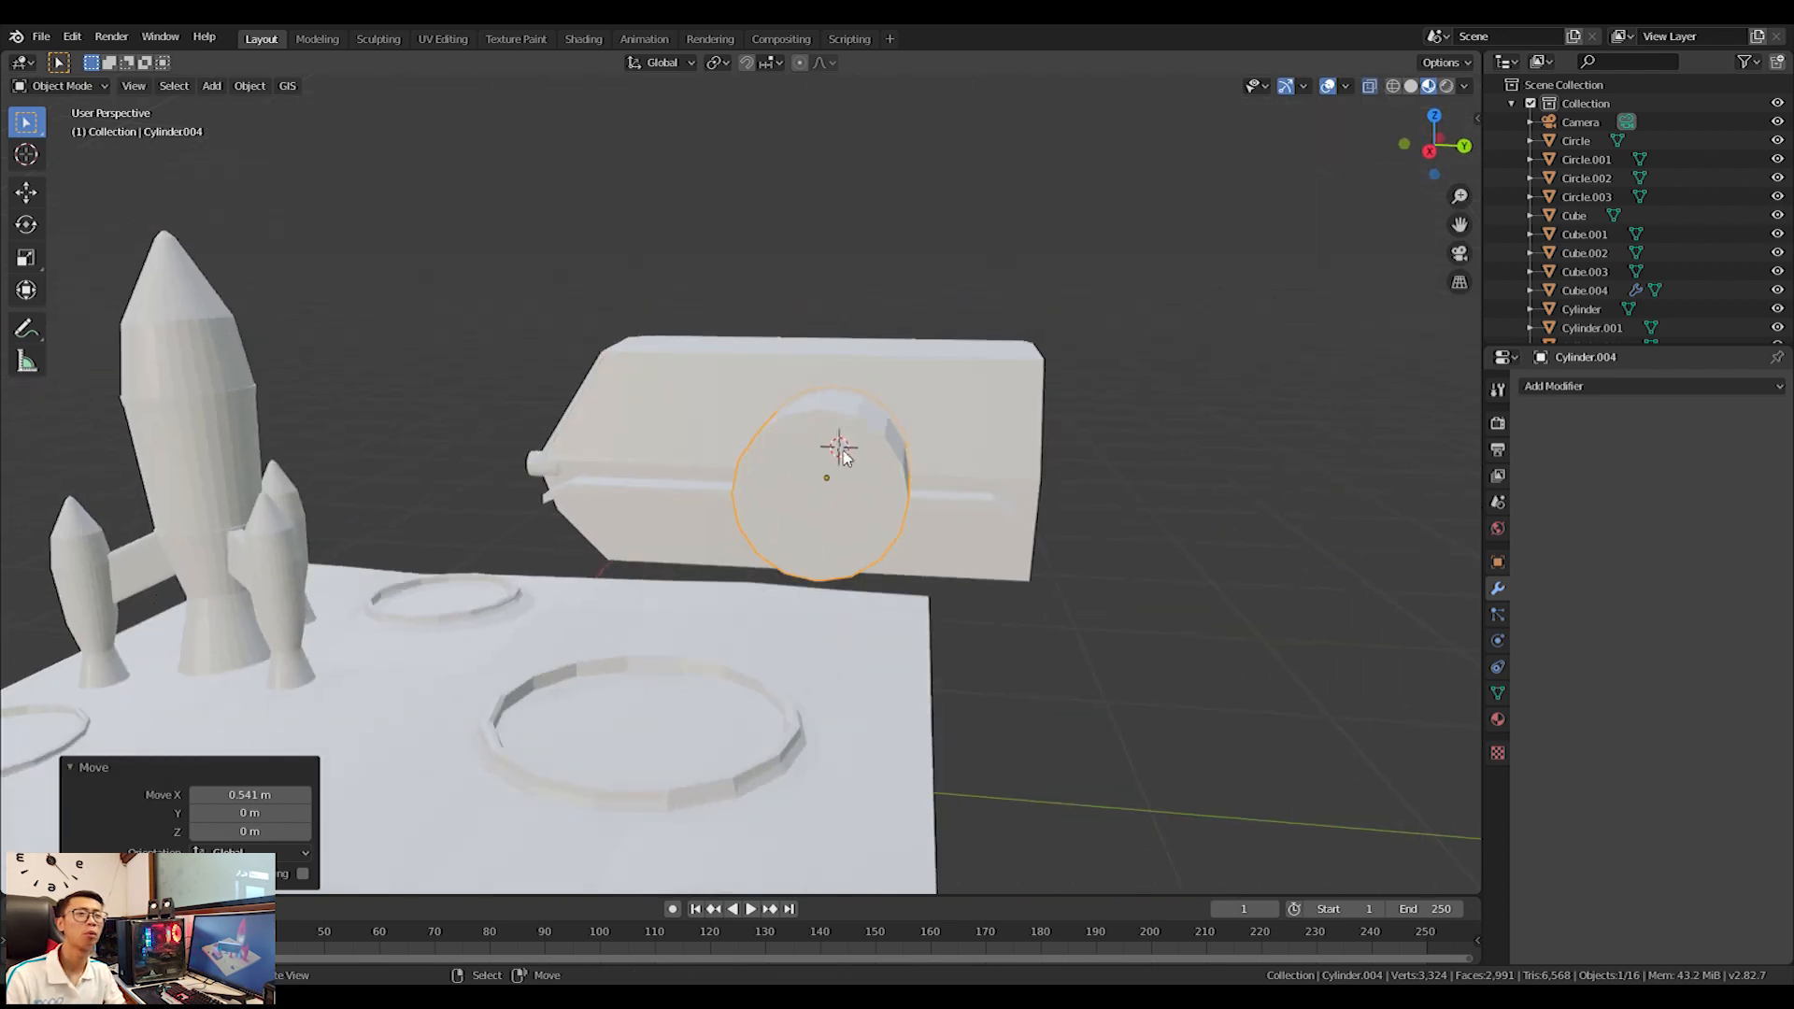
pyautogui.scroll(4, 1174, 557)
pyautogui.keyDown('shift'); pyautogui.moveTo(1174, 557); pyautogui.dragTo(938, 551, button='middle'); pyautogui.keyUp('shift')
pyautogui.press('g')
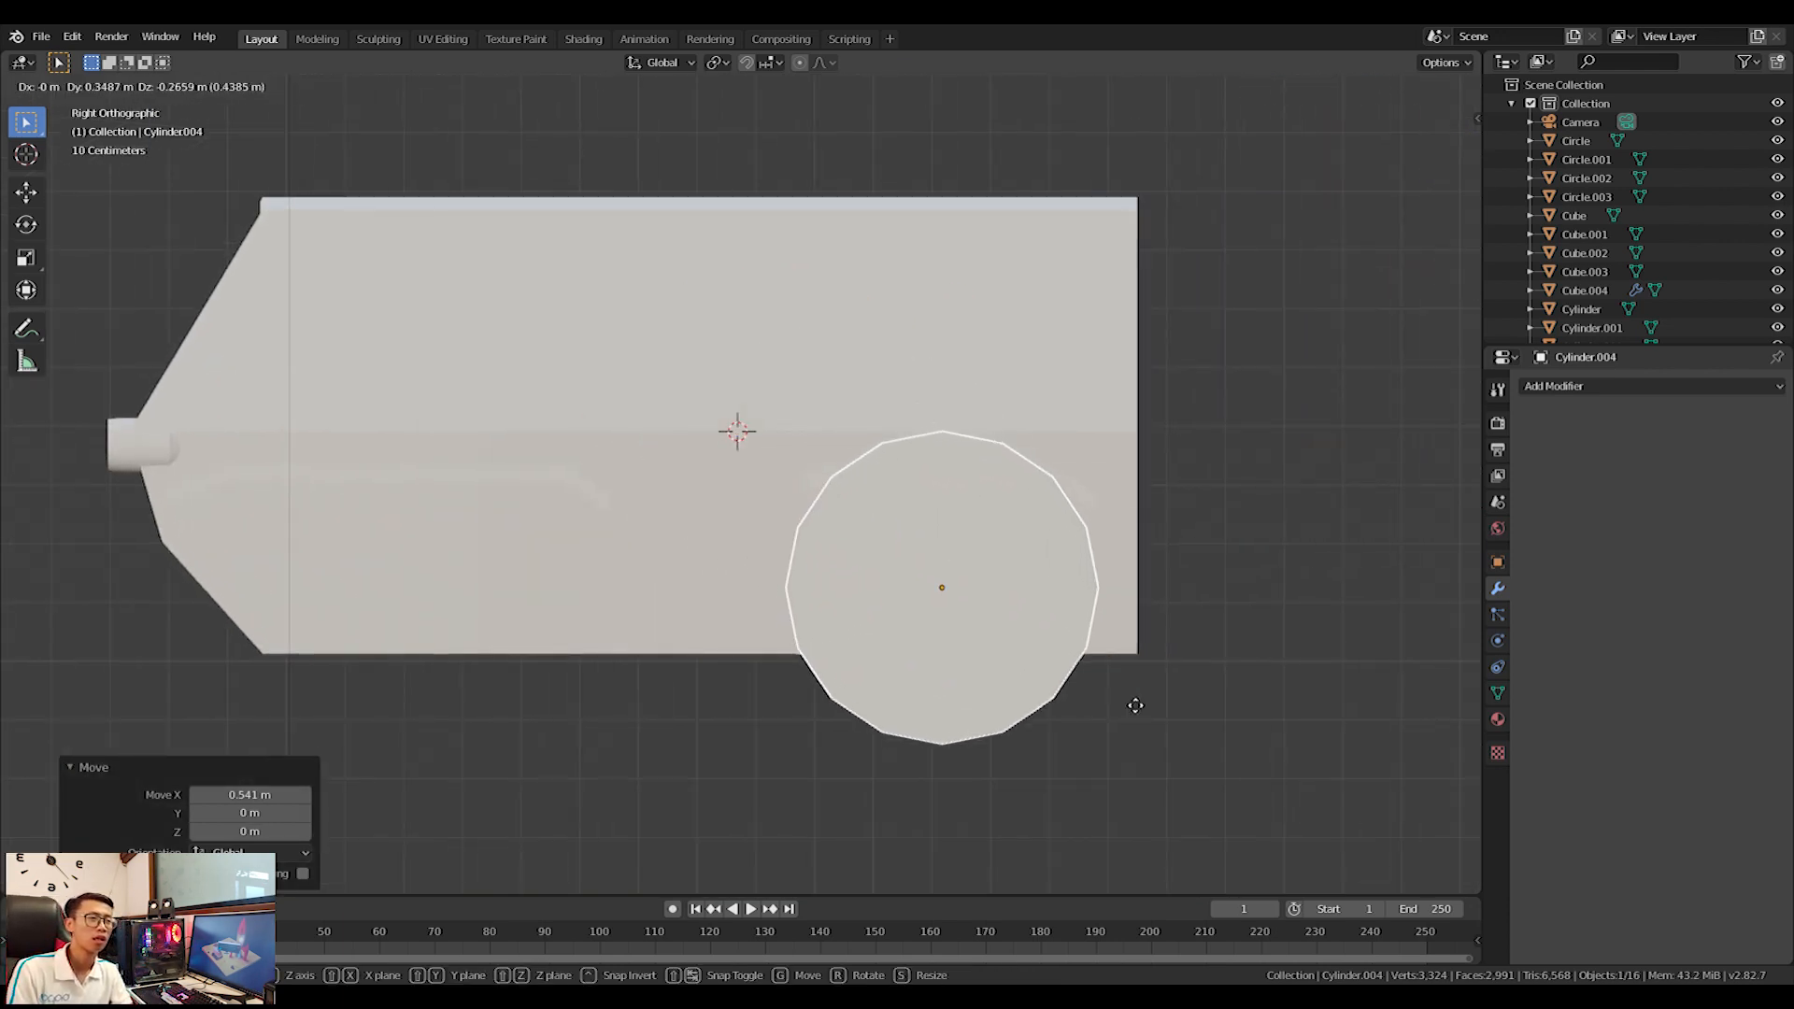
pyautogui.click(1131, 759)
pyautogui.press('s')
pyautogui.press('Escape')
pyautogui.press('g')
pyautogui.click(1199, 718)
# Narrow the wheel by scaling it to 0.532 along X.
pyautogui.moveTo(1199, 718); pyautogui.dragTo(1103, 594, button='middle')
pyautogui.press('s')
pyautogui.press('y')
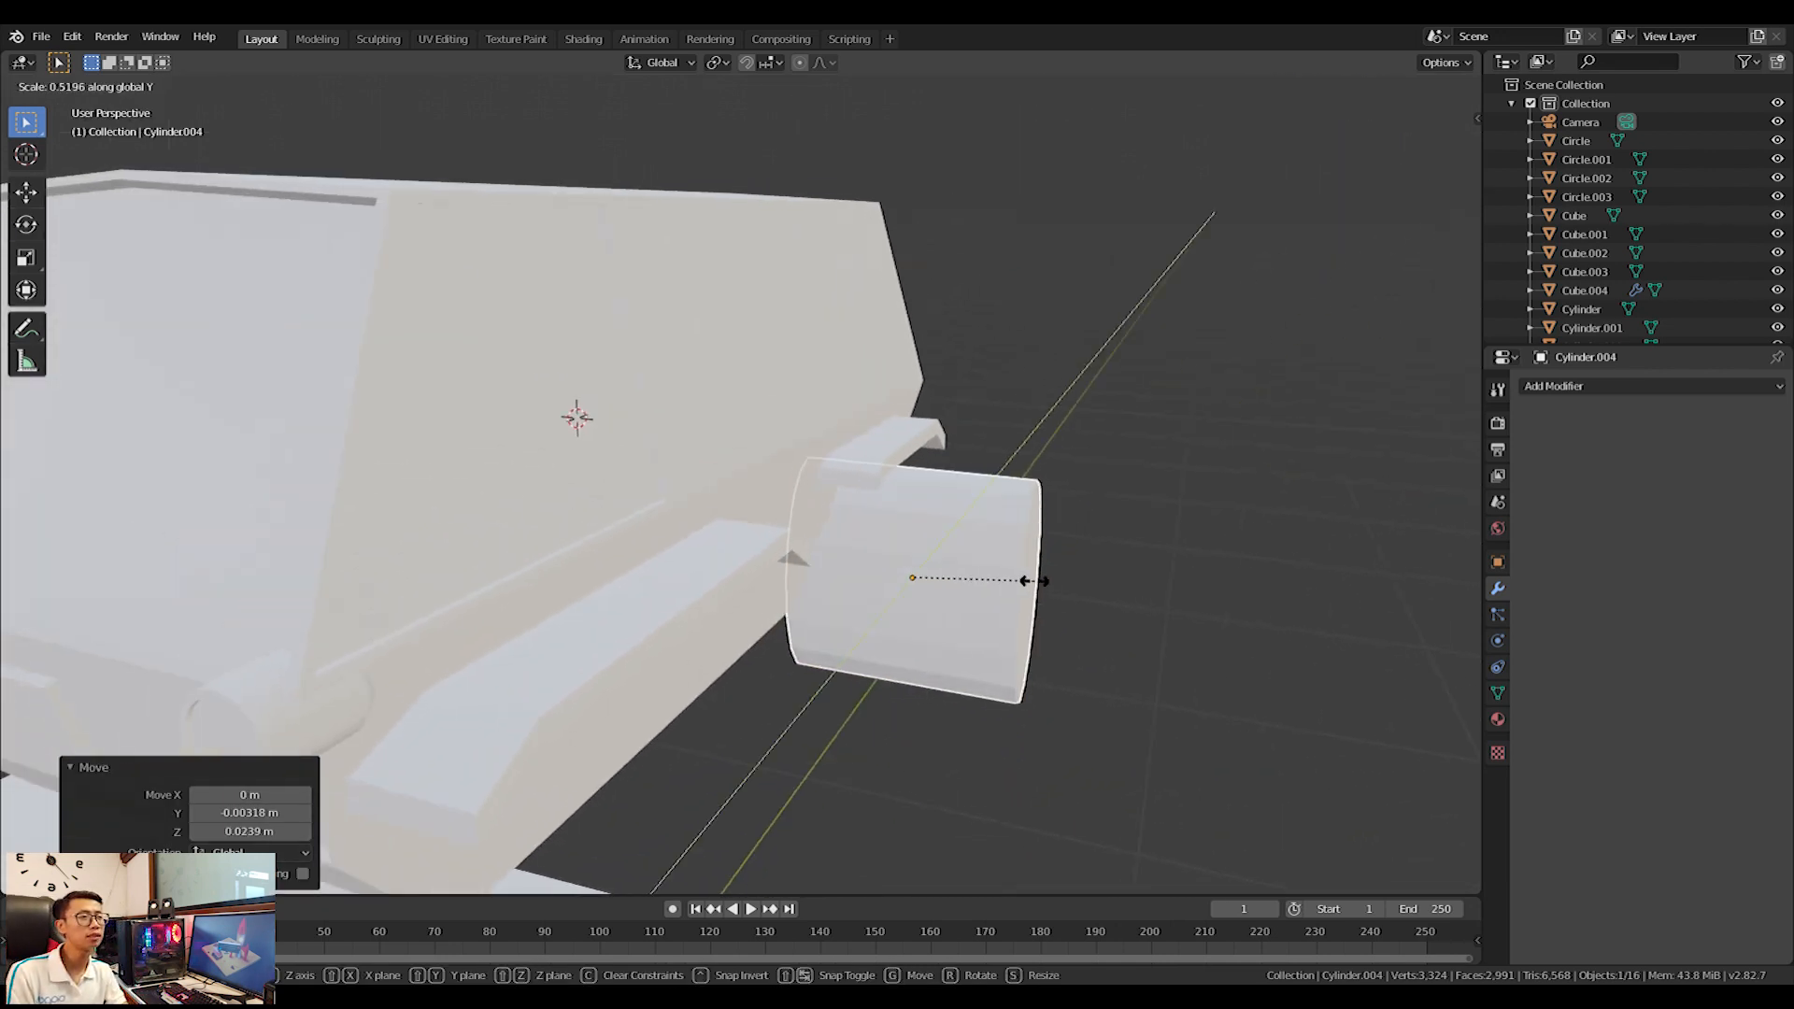
pyautogui.press('x')
pyautogui.click(1036, 580)
pyautogui.press('KP_1')
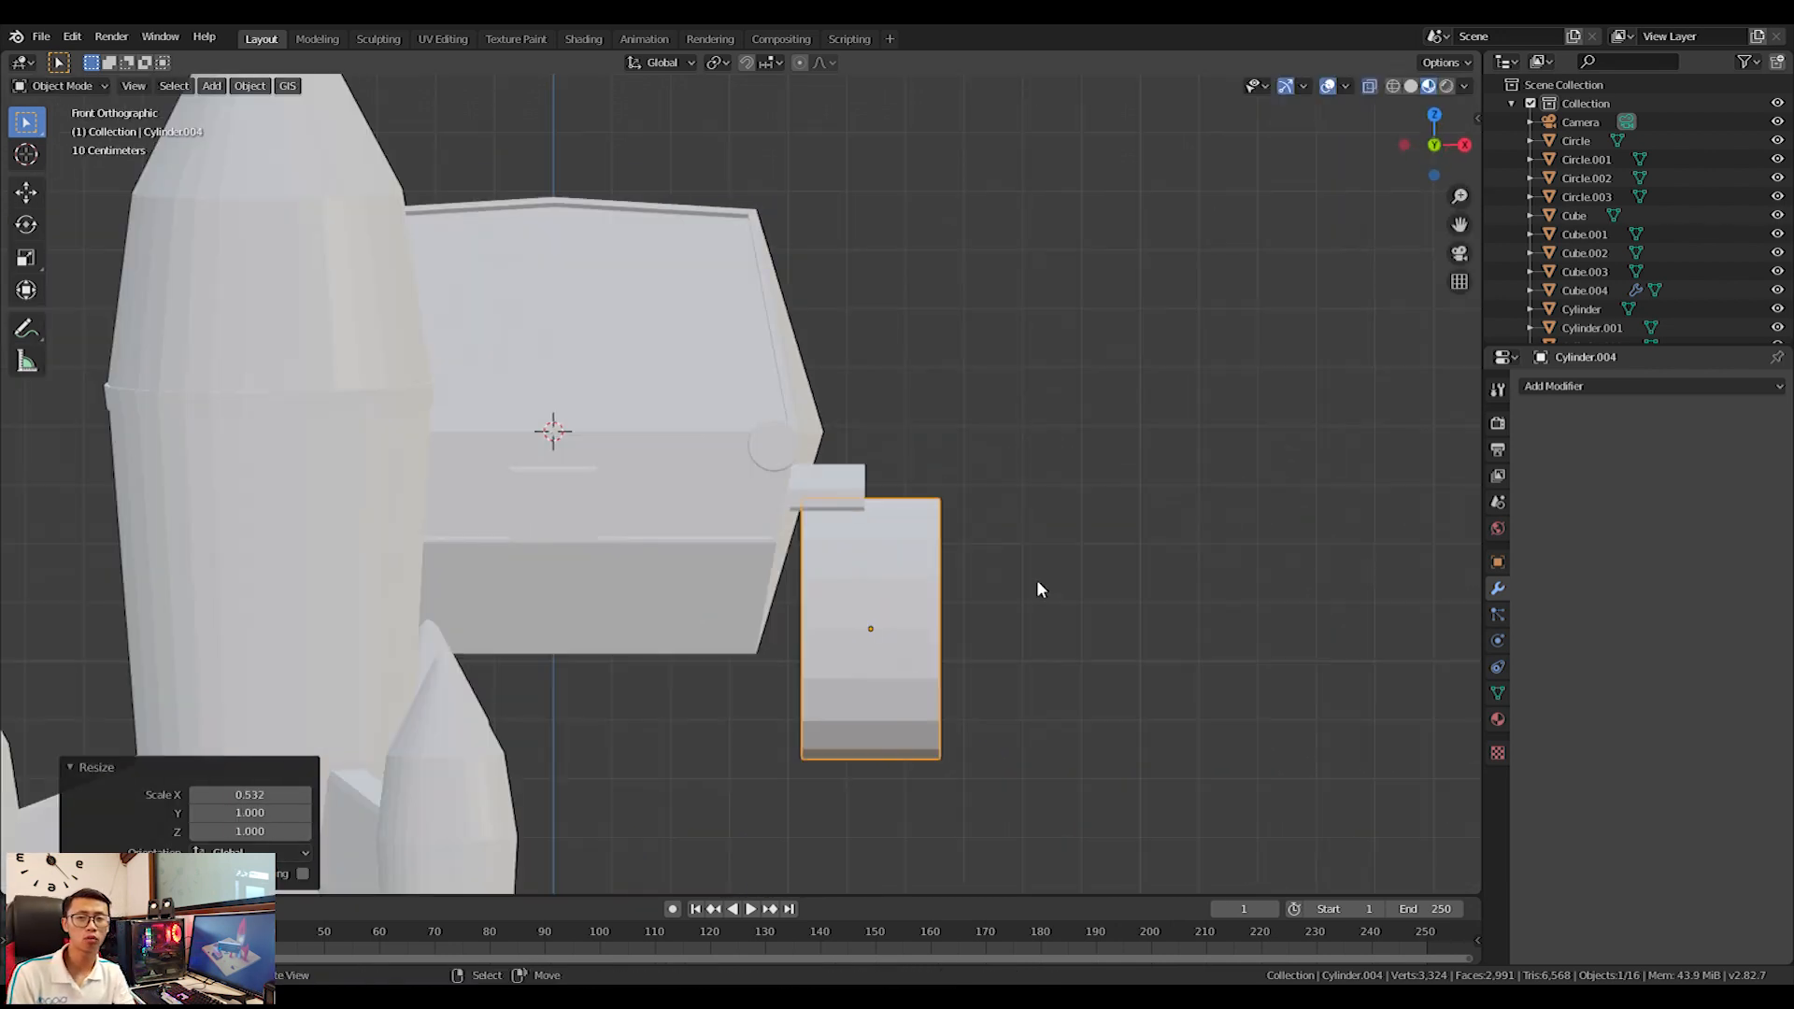
# Open the wheel's mesh for editing.
pyautogui.scroll(4, 1035, 579)
pyautogui.moveTo(968, 616)
pyautogui.mouseDown(button='middle')
pyautogui.moveTo(1161, 673)
pyautogui.moveTo(1141, 701)
pyautogui.moveTo(948, 633)
pyautogui.mouseUp(button='middle')
pyautogui.scroll(3, 947, 633)
pyautogui.press('Tab')
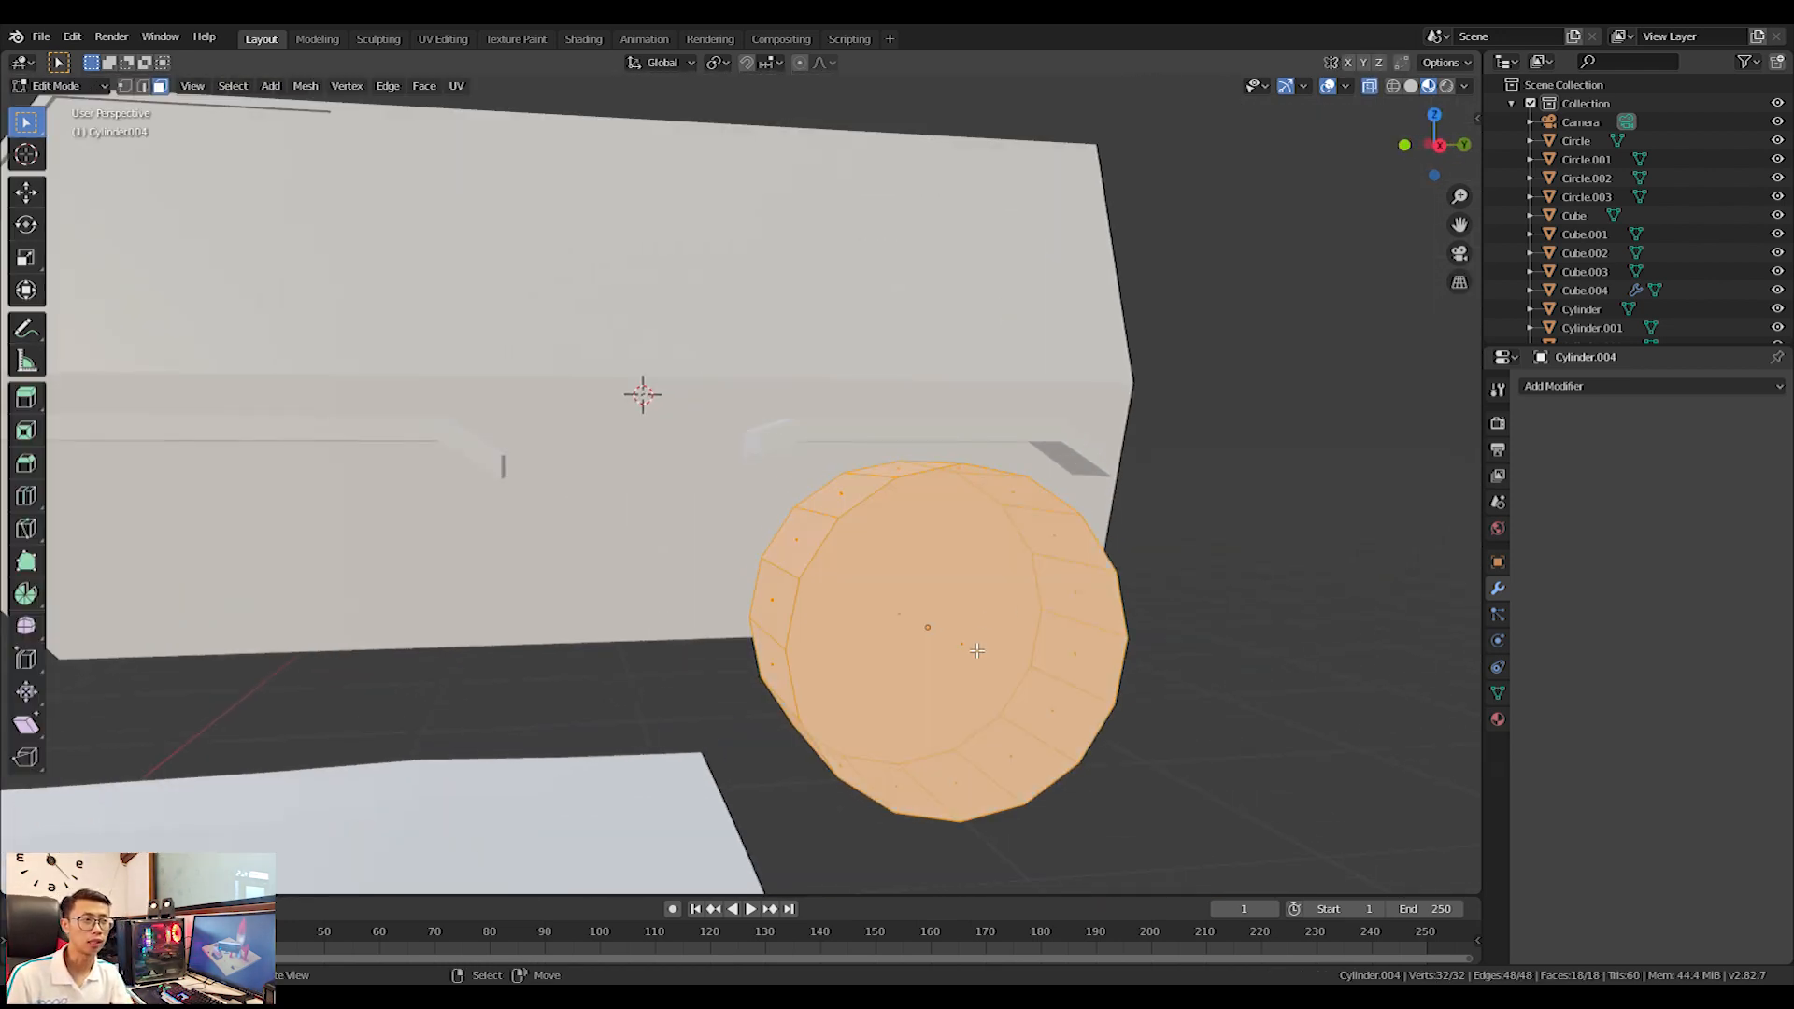
pyautogui.moveTo(896, 541); pyautogui.dragTo(930, 513, button='middle')
pyautogui.click(894, 477)
pyautogui.keyDown('shift'); pyautogui.click(919, 478); pyautogui.keyUp('shift')
pyautogui.keyDown('shift'); pyautogui.click(931, 518); pyautogui.keyUp('shift')
pyautogui.keyDown('shift'); pyautogui.click(993, 549); pyautogui.keyUp('shift')
pyautogui.keyDown('shift'); pyautogui.click(1039, 598); pyautogui.keyUp('shift')
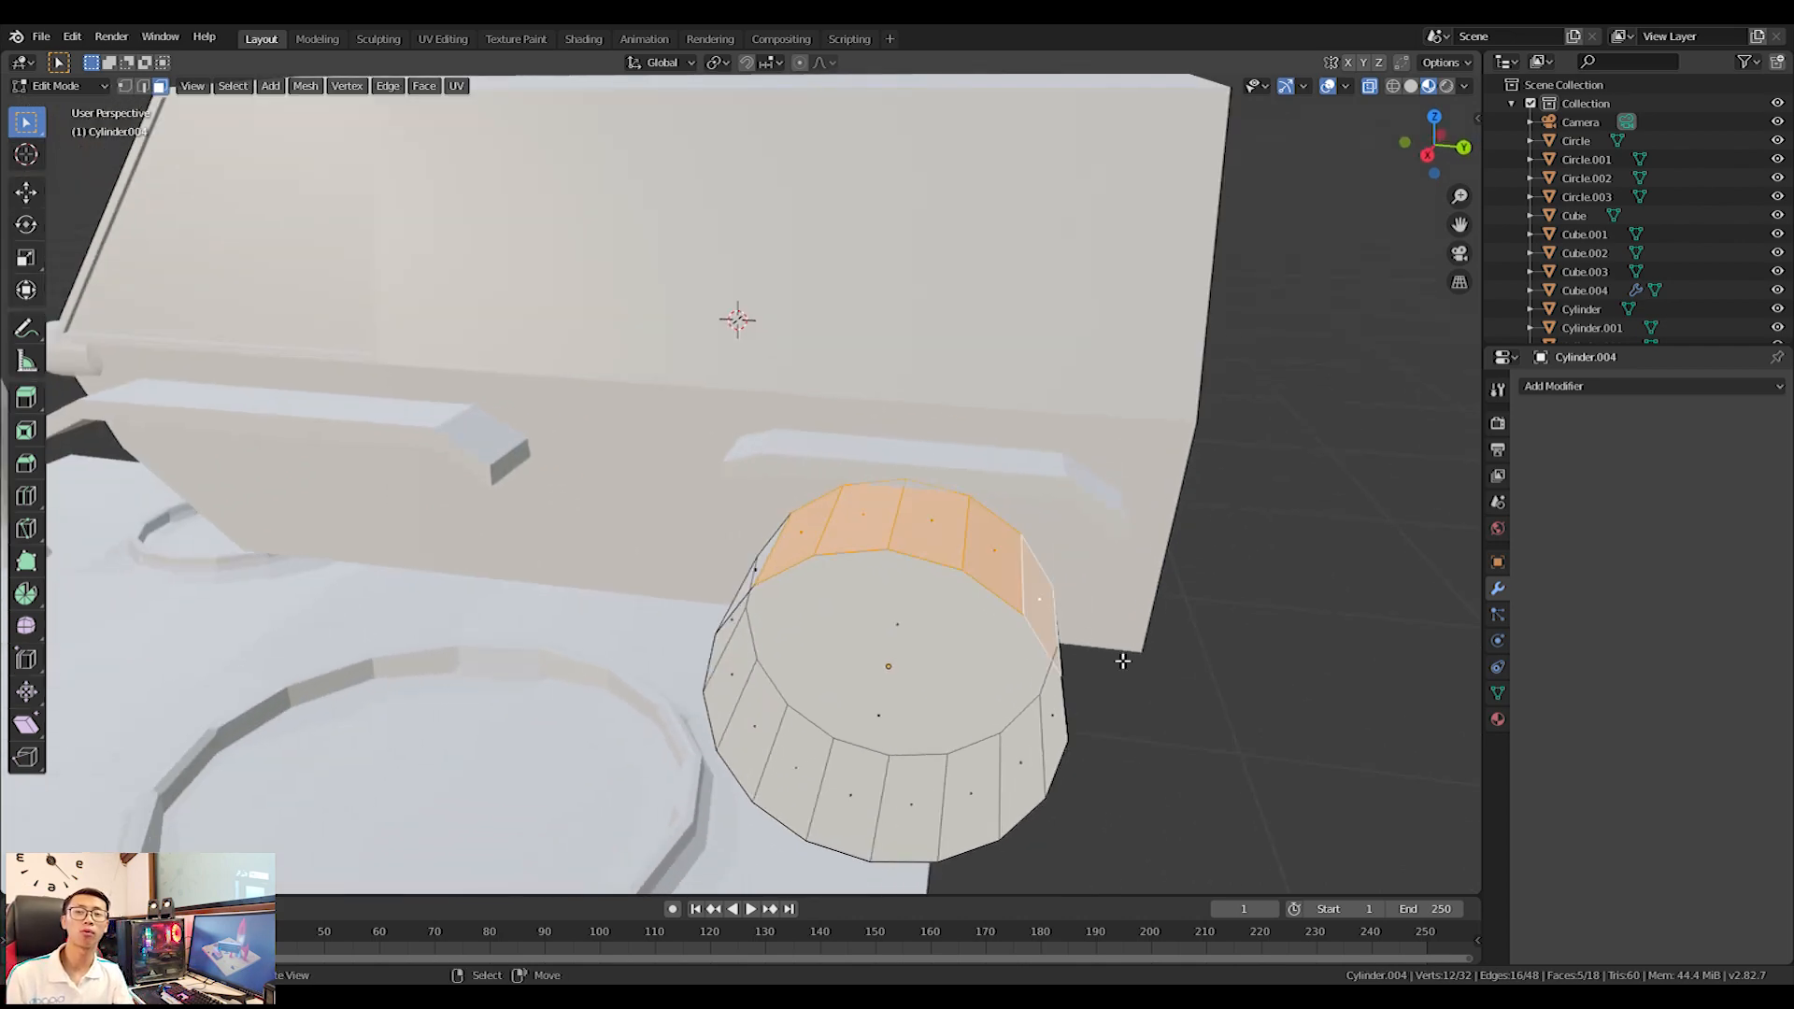
pyautogui.moveTo(1123, 660); pyautogui.dragTo(936, 596, button='middle')
pyautogui.keyDown('shift'); pyautogui.click(777, 582); pyautogui.keyUp('shift')
# Select the full ring of side faces around the wheel and set the transform pivot point to Individual Origins.
pyautogui.hotkey('alt', 'a')
pyautogui.keyDown('alt'); pyautogui.click(717, 468); pyautogui.keyUp('alt')
pyautogui.moveTo(736, 514); pyautogui.dragTo(883, 557, button='middle')
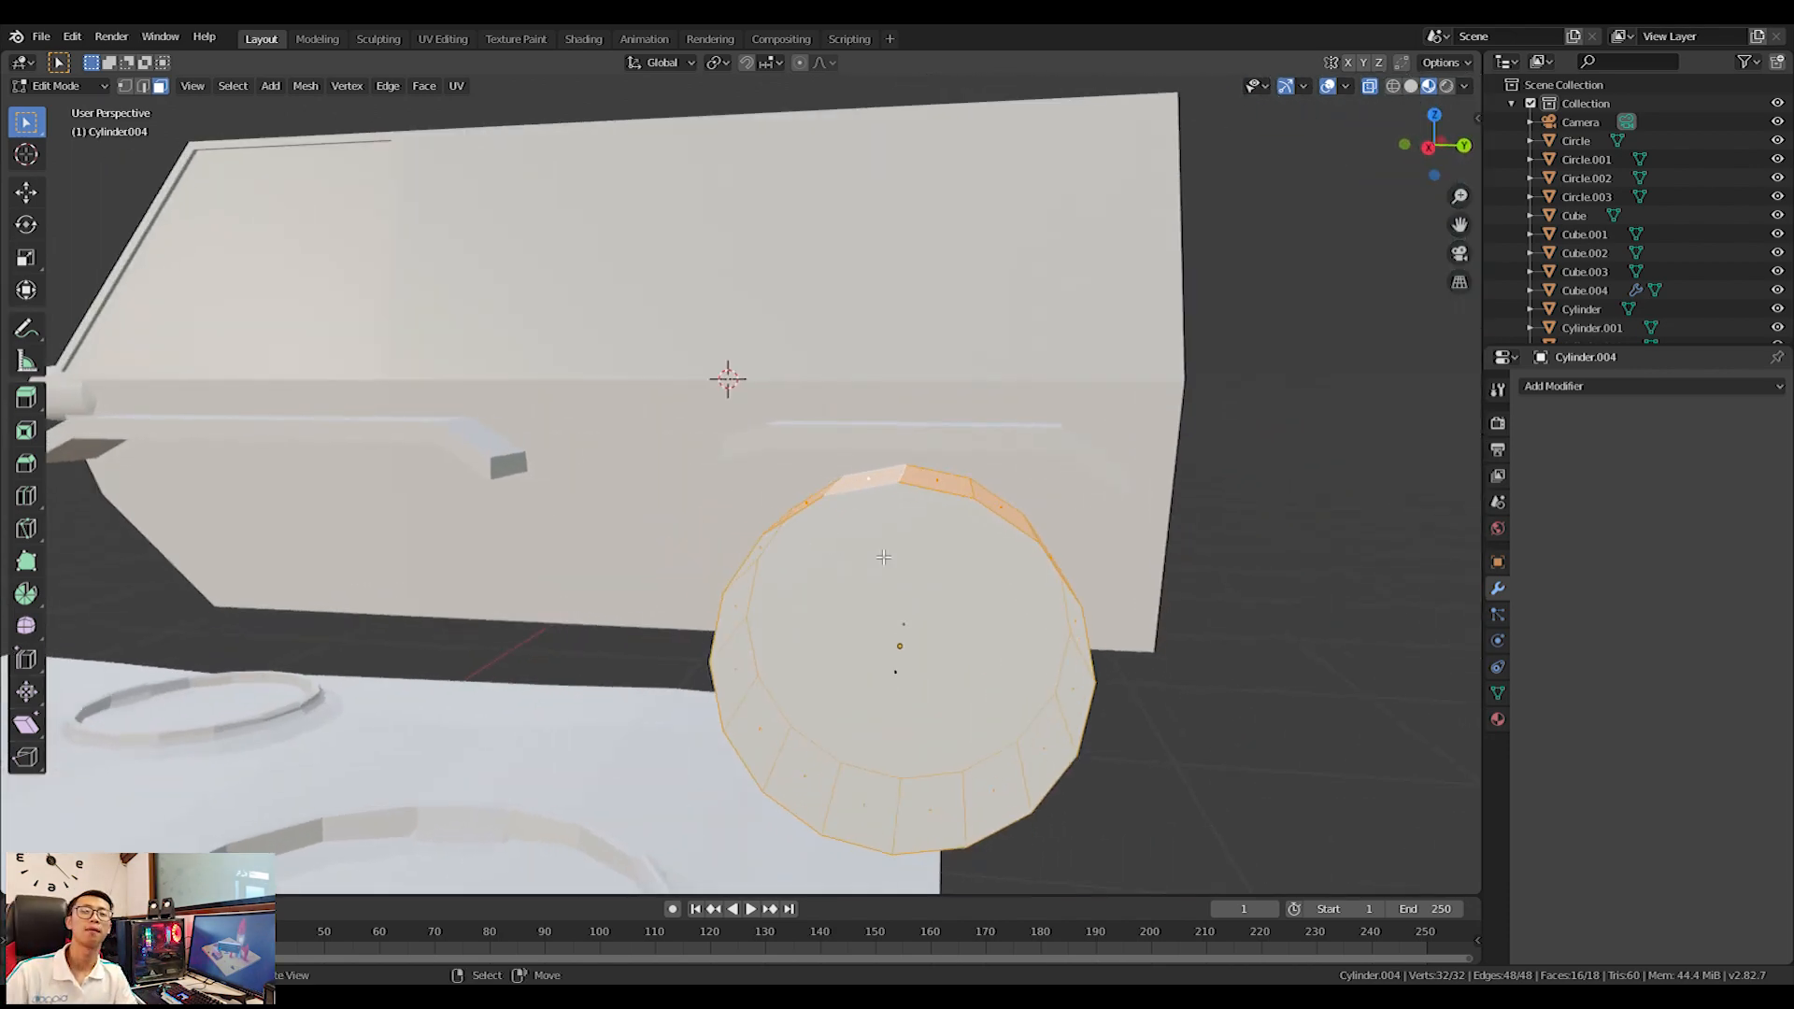
pyautogui.click(717, 63)
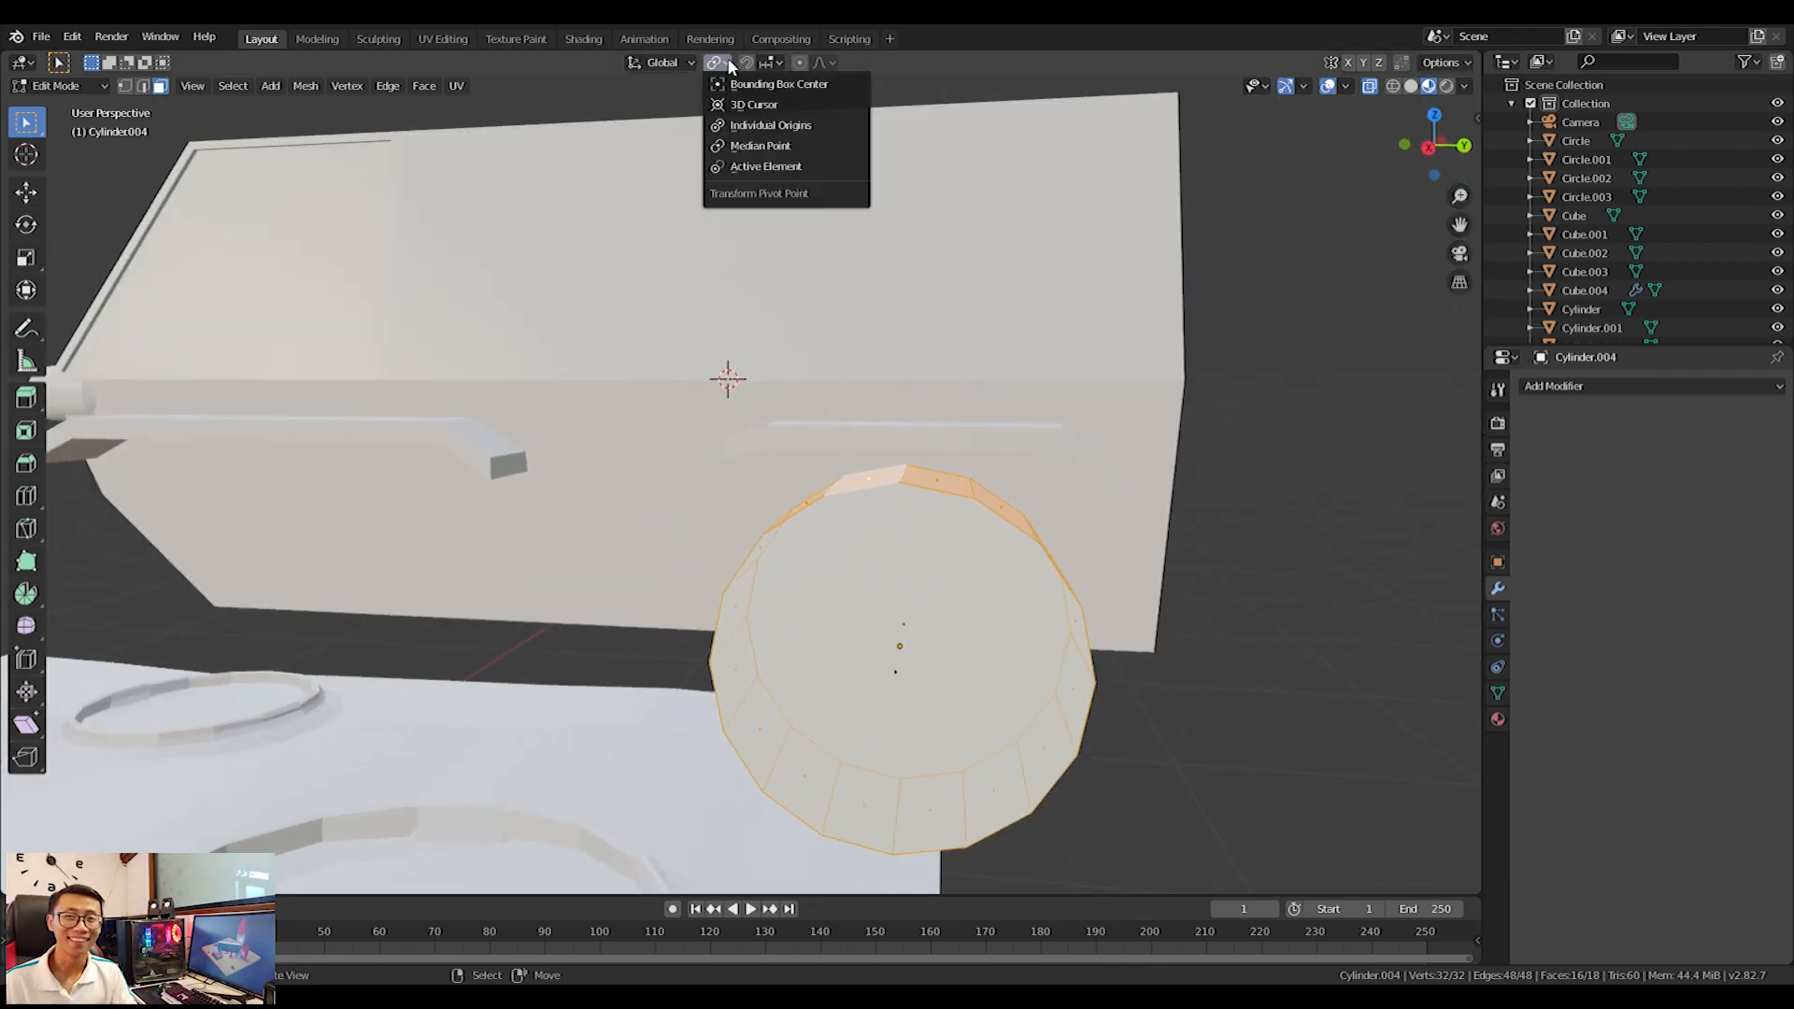
pyautogui.click(759, 131)
# Bevel all edges around the wheel's side faces with a width of about 0.04 m.
pyautogui.moveTo(1000, 566); pyautogui.dragTo(1035, 499, button='middle')
pyautogui.press('KP_1')
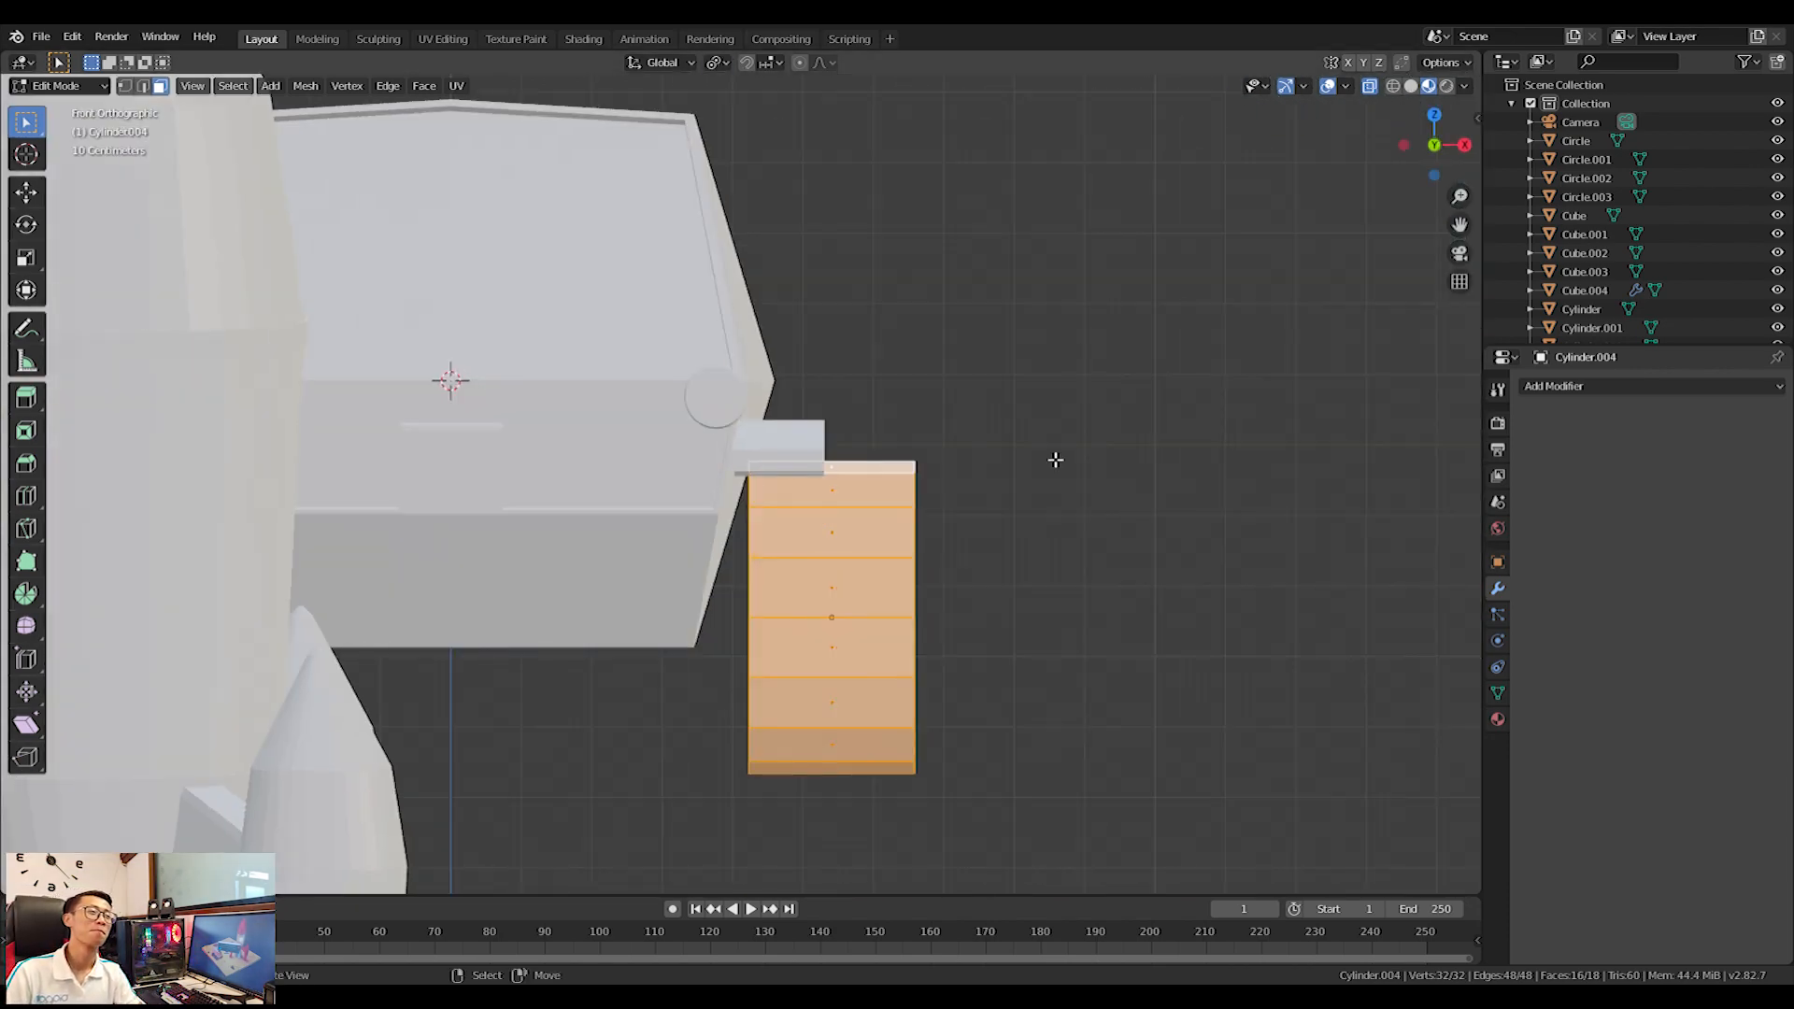
pyautogui.press('KP_3')
pyautogui.hotkey('ctrl', 'b')
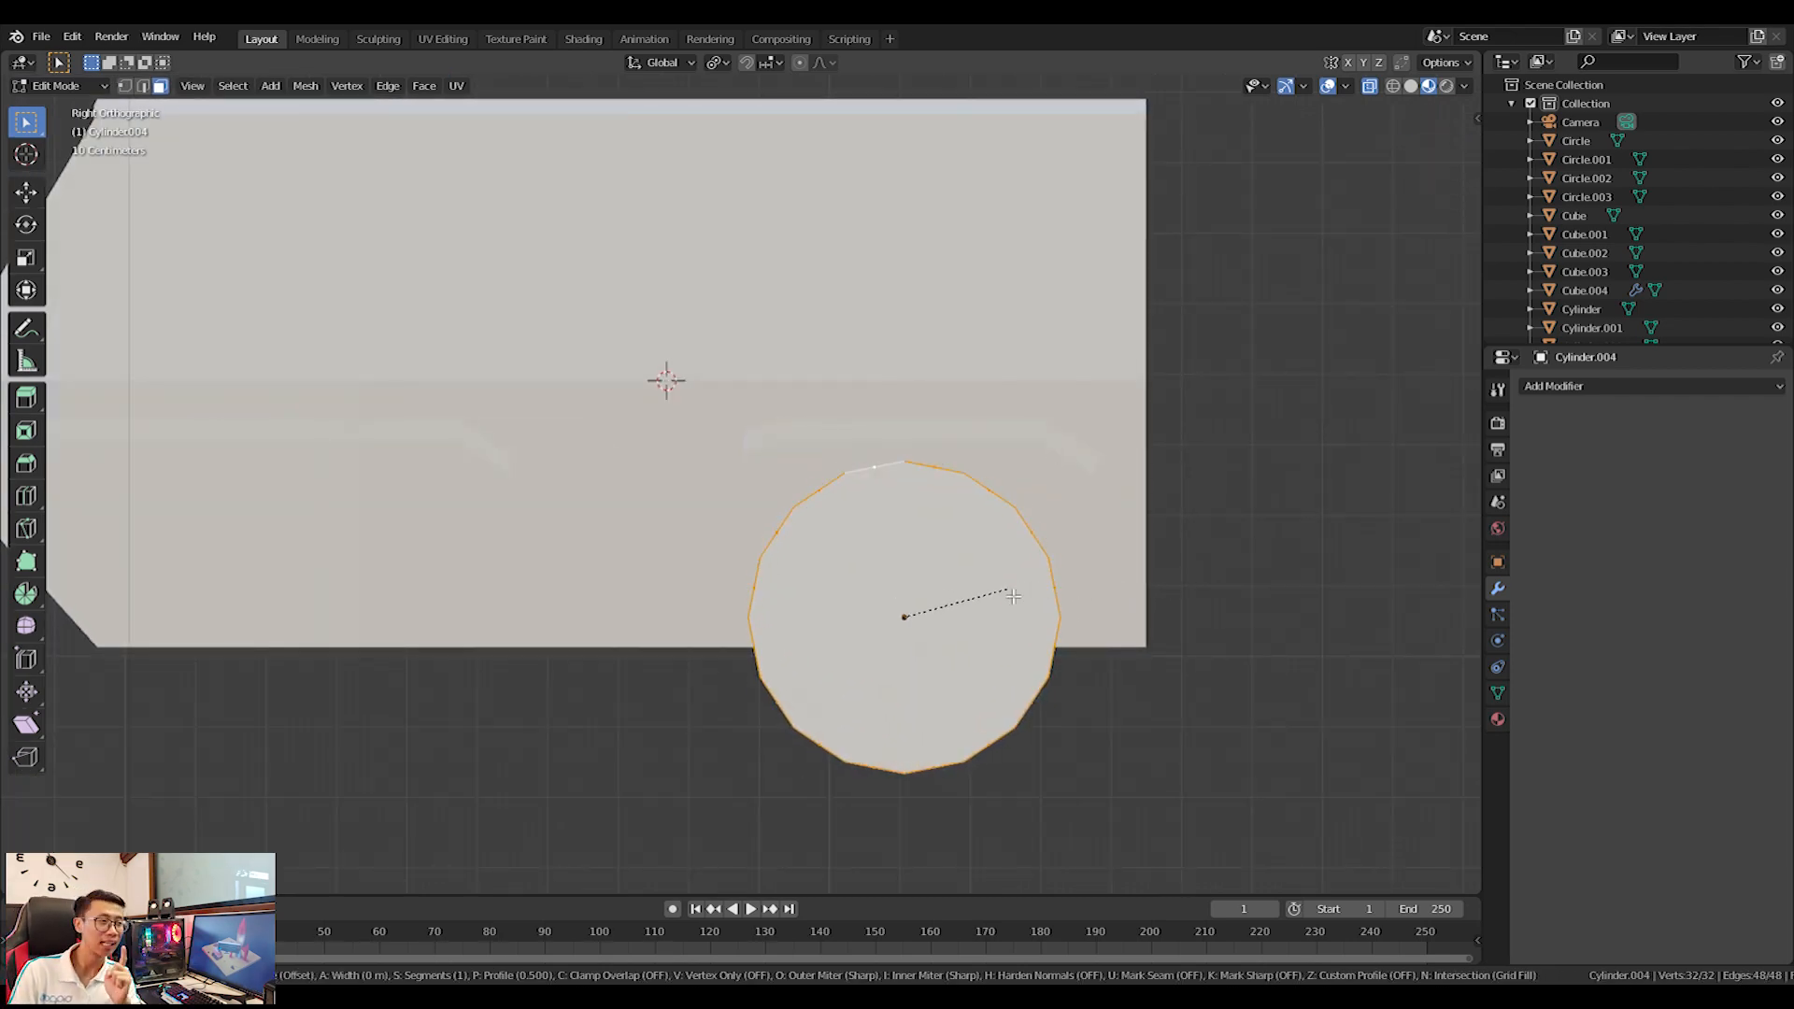
pyautogui.click(946, 599)
pyautogui.moveTo(945, 598); pyautogui.dragTo(964, 602, button='middle')
pyautogui.hotkey('ctrl', 'b')
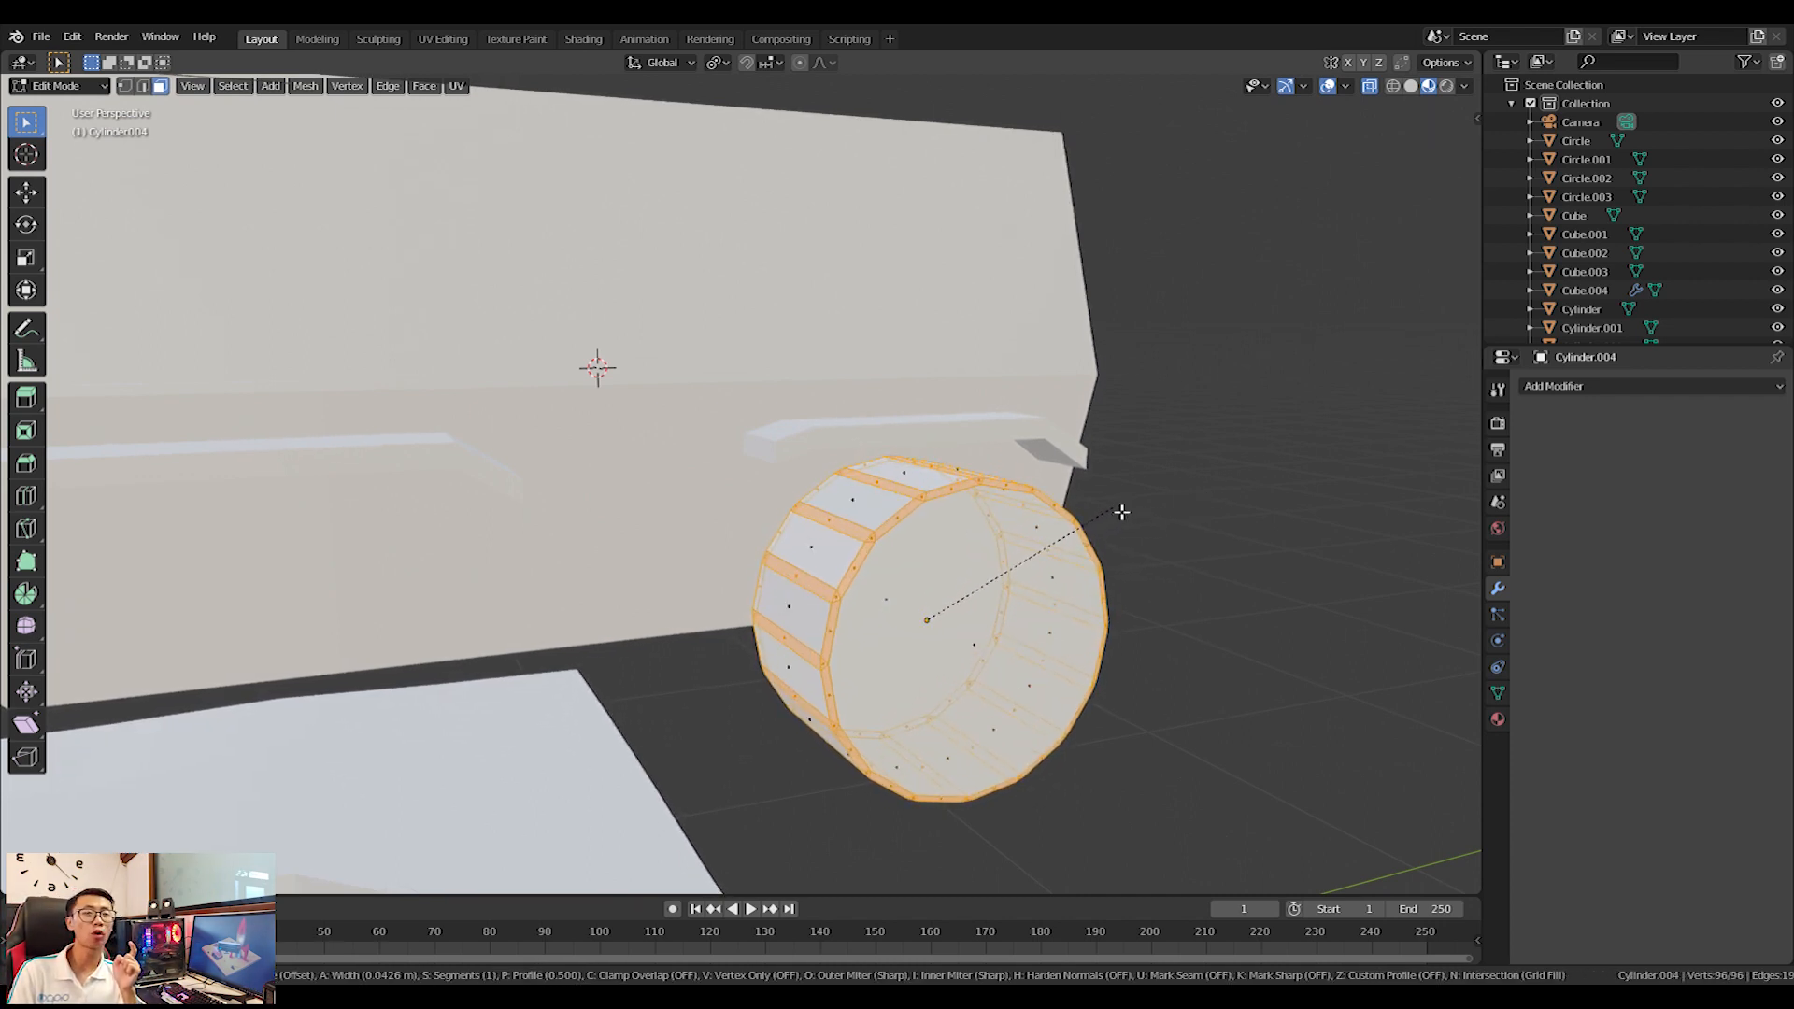
pyautogui.click(1116, 511)
# Invert the selection and exclude the flat caps so only the 16 large tread faces stay selected.
pyautogui.click(811, 556)
pyautogui.hotkey('ctrl', 'z')
pyautogui.hotkey('ctrl', 'i')
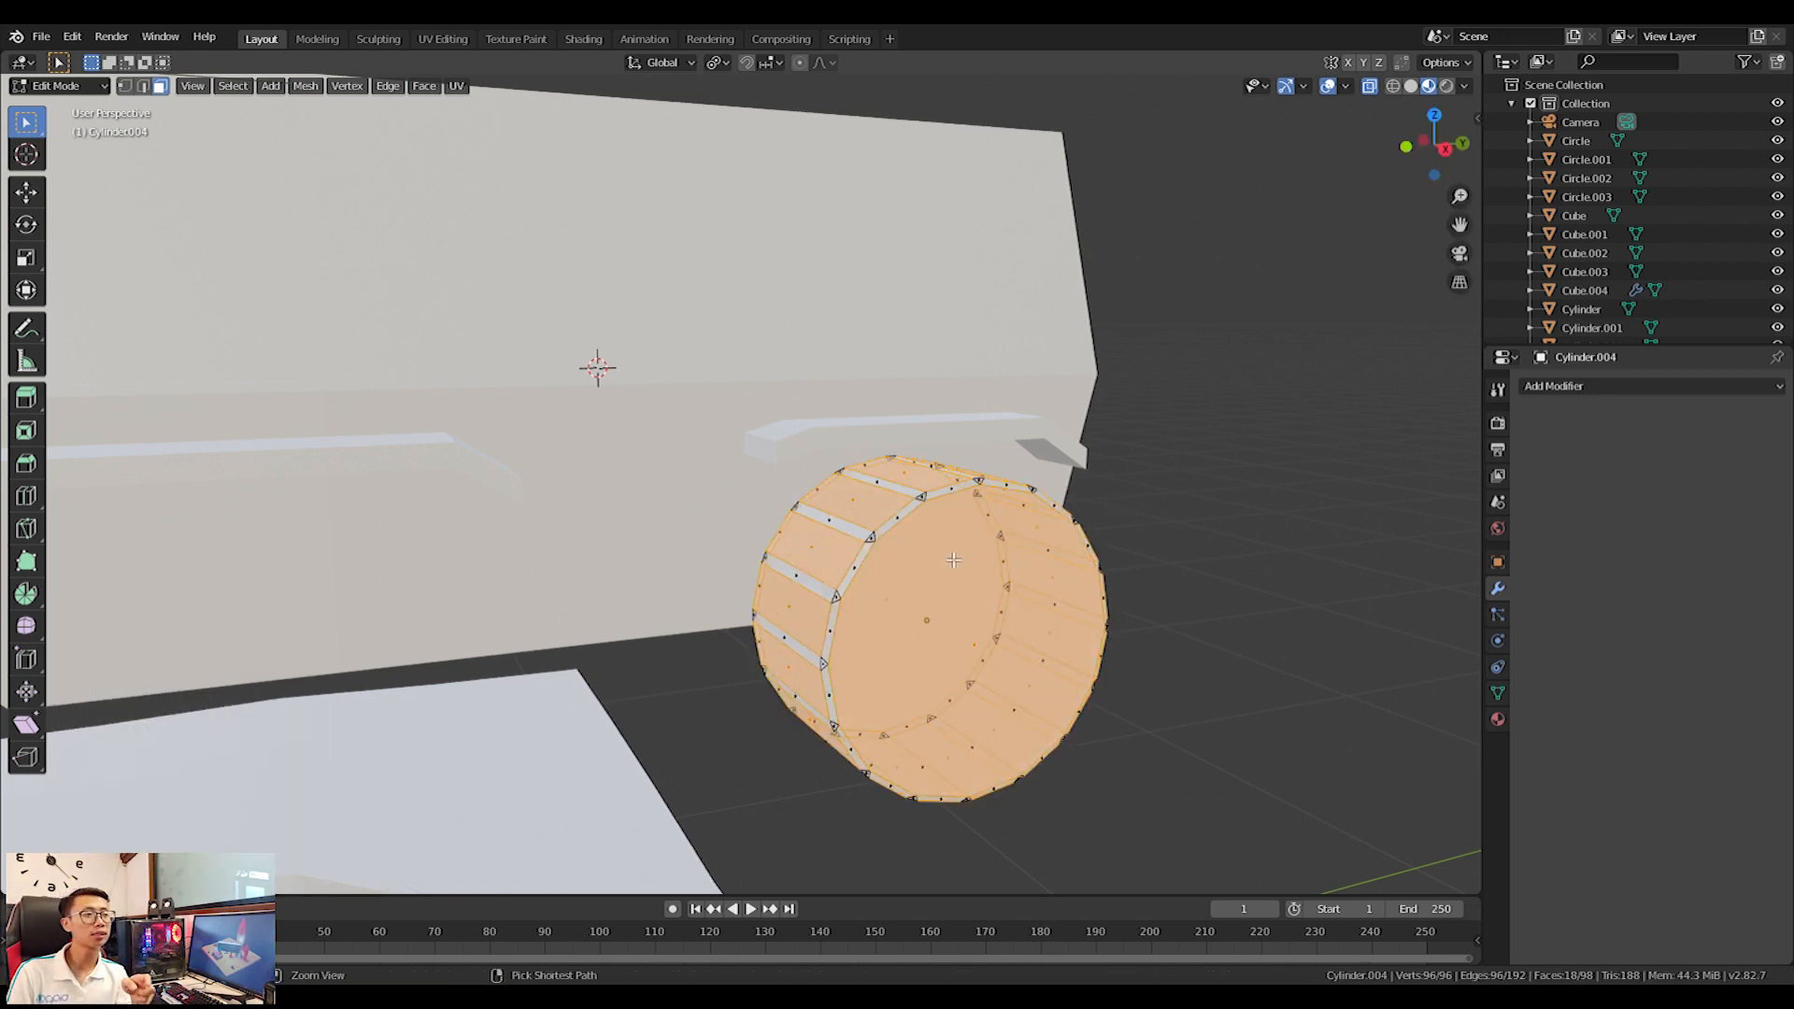
pyautogui.keyDown('shift'); pyautogui.click(904, 612); pyautogui.keyUp('shift')
pyautogui.moveTo(1046, 673); pyautogui.dragTo(978, 643, button='middle')
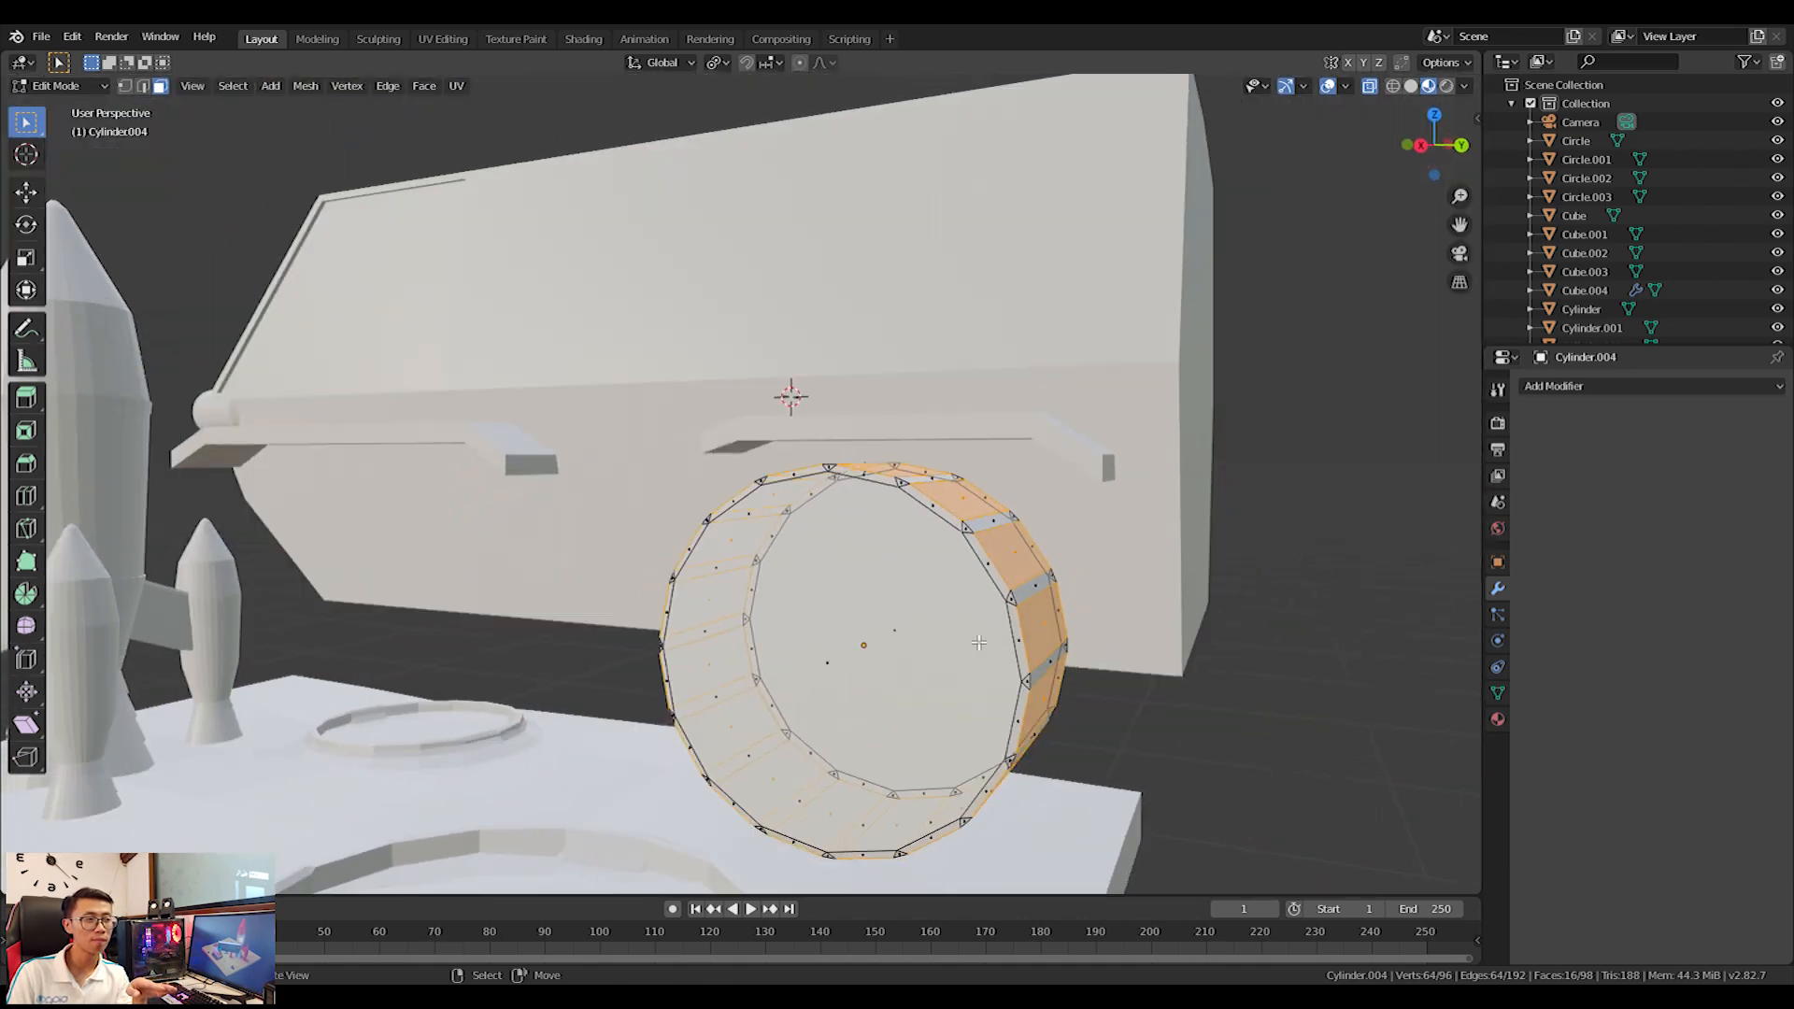
pyautogui.press('e')
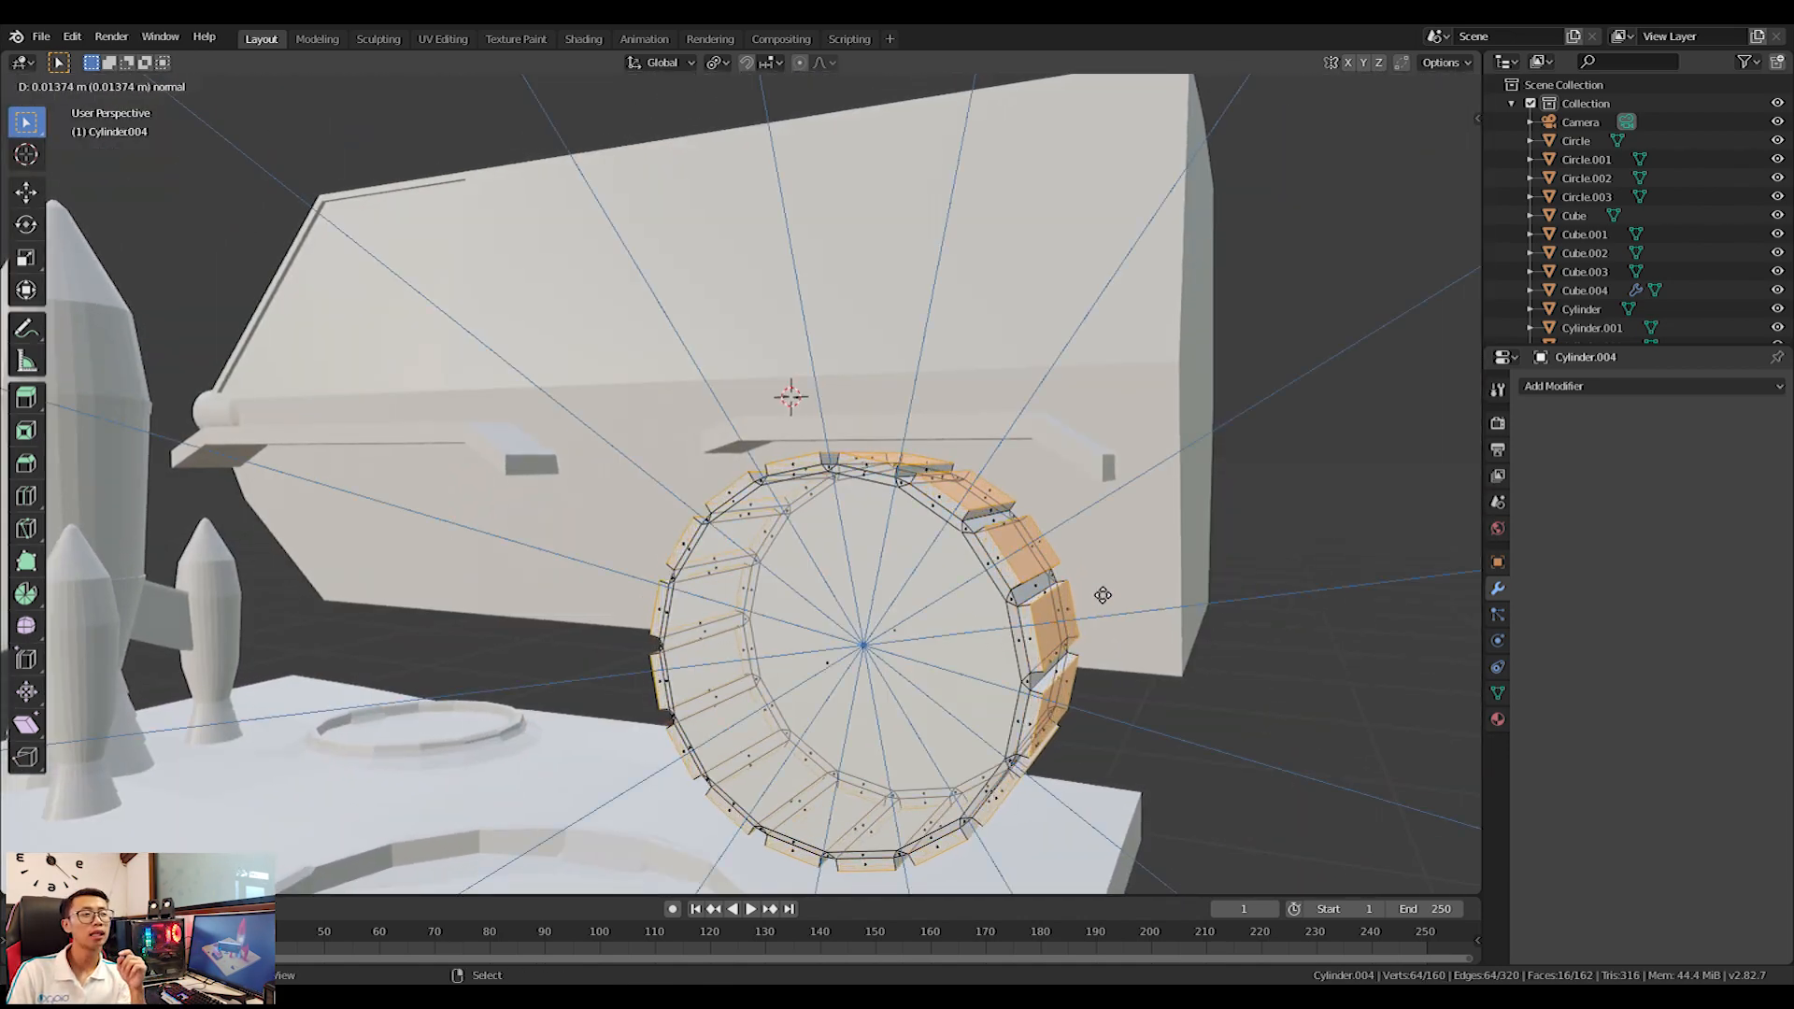
pyautogui.click(1102, 595)
pyautogui.press('s')
pyautogui.click(1194, 599)
pyautogui.press('s')
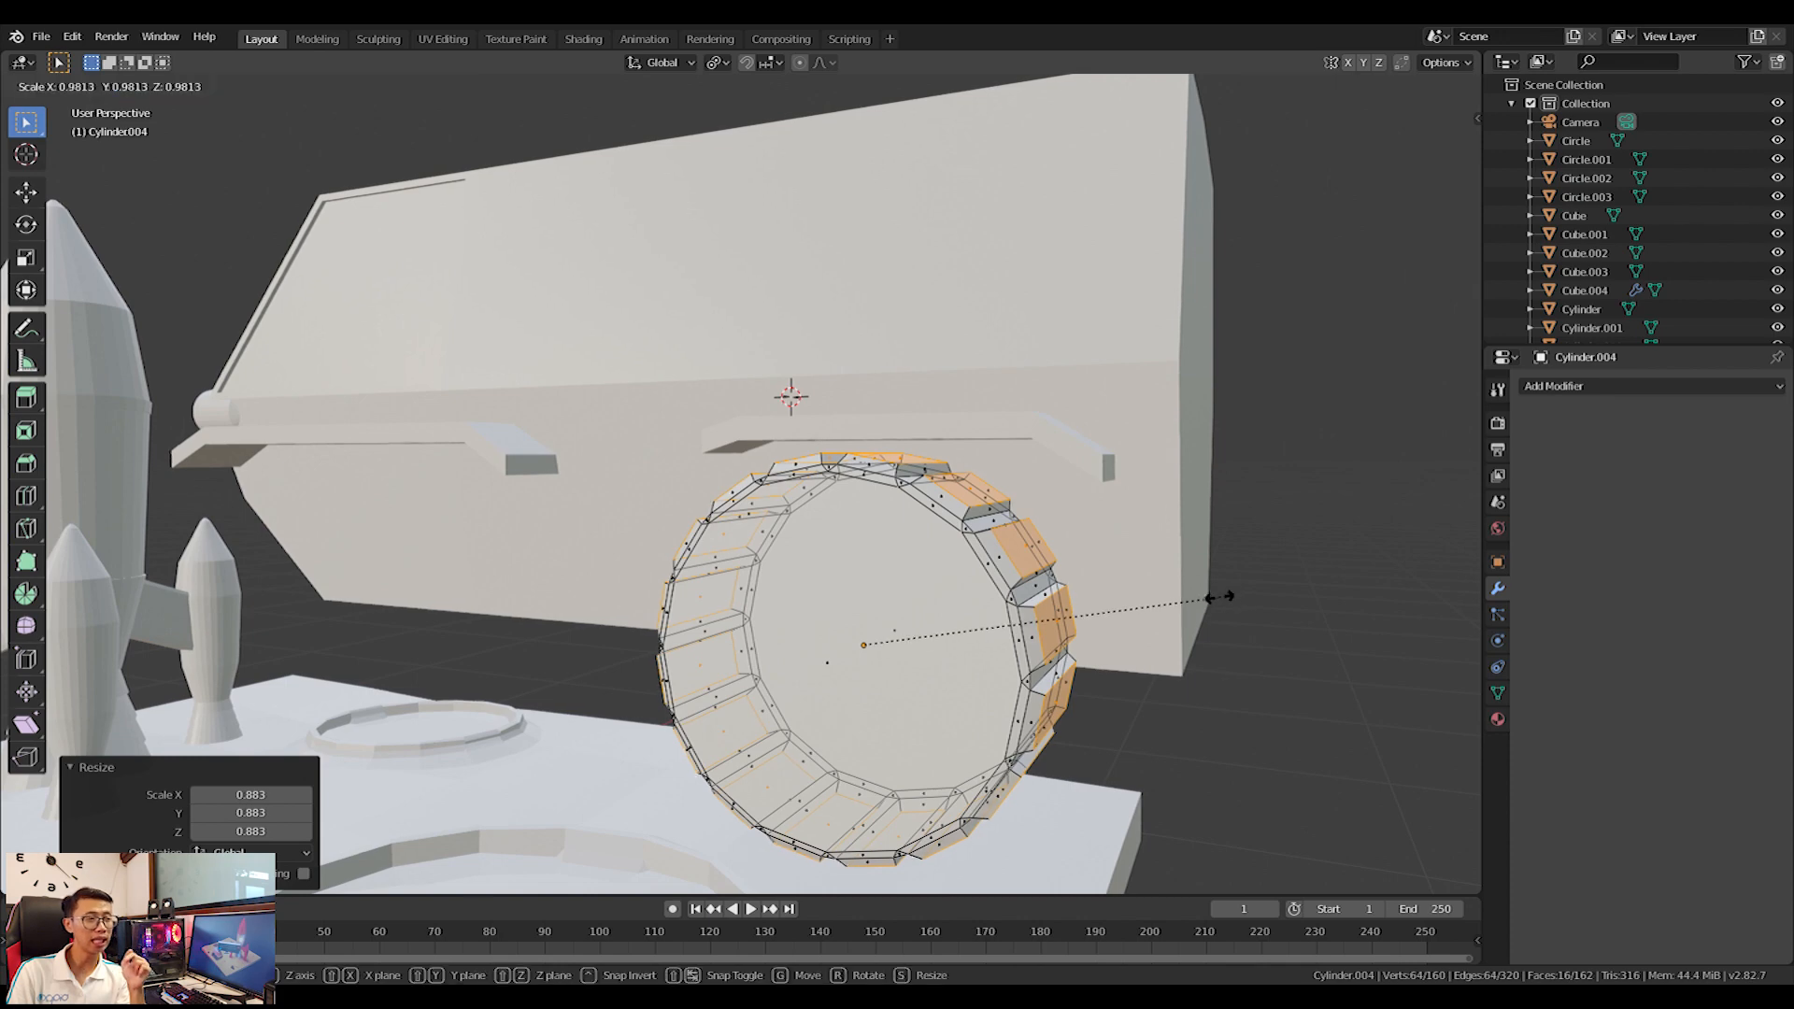
pyautogui.press('Escape')
pyautogui.hotkey('ctrl', 'z')
pyautogui.hotkey('ctrl', 'z')
pyautogui.press('s')
pyautogui.press('Escape')
# Extrude the tread faces outward about 0.008 m and scale them to about 0.93 to form raised treads.
pyautogui.press('e')
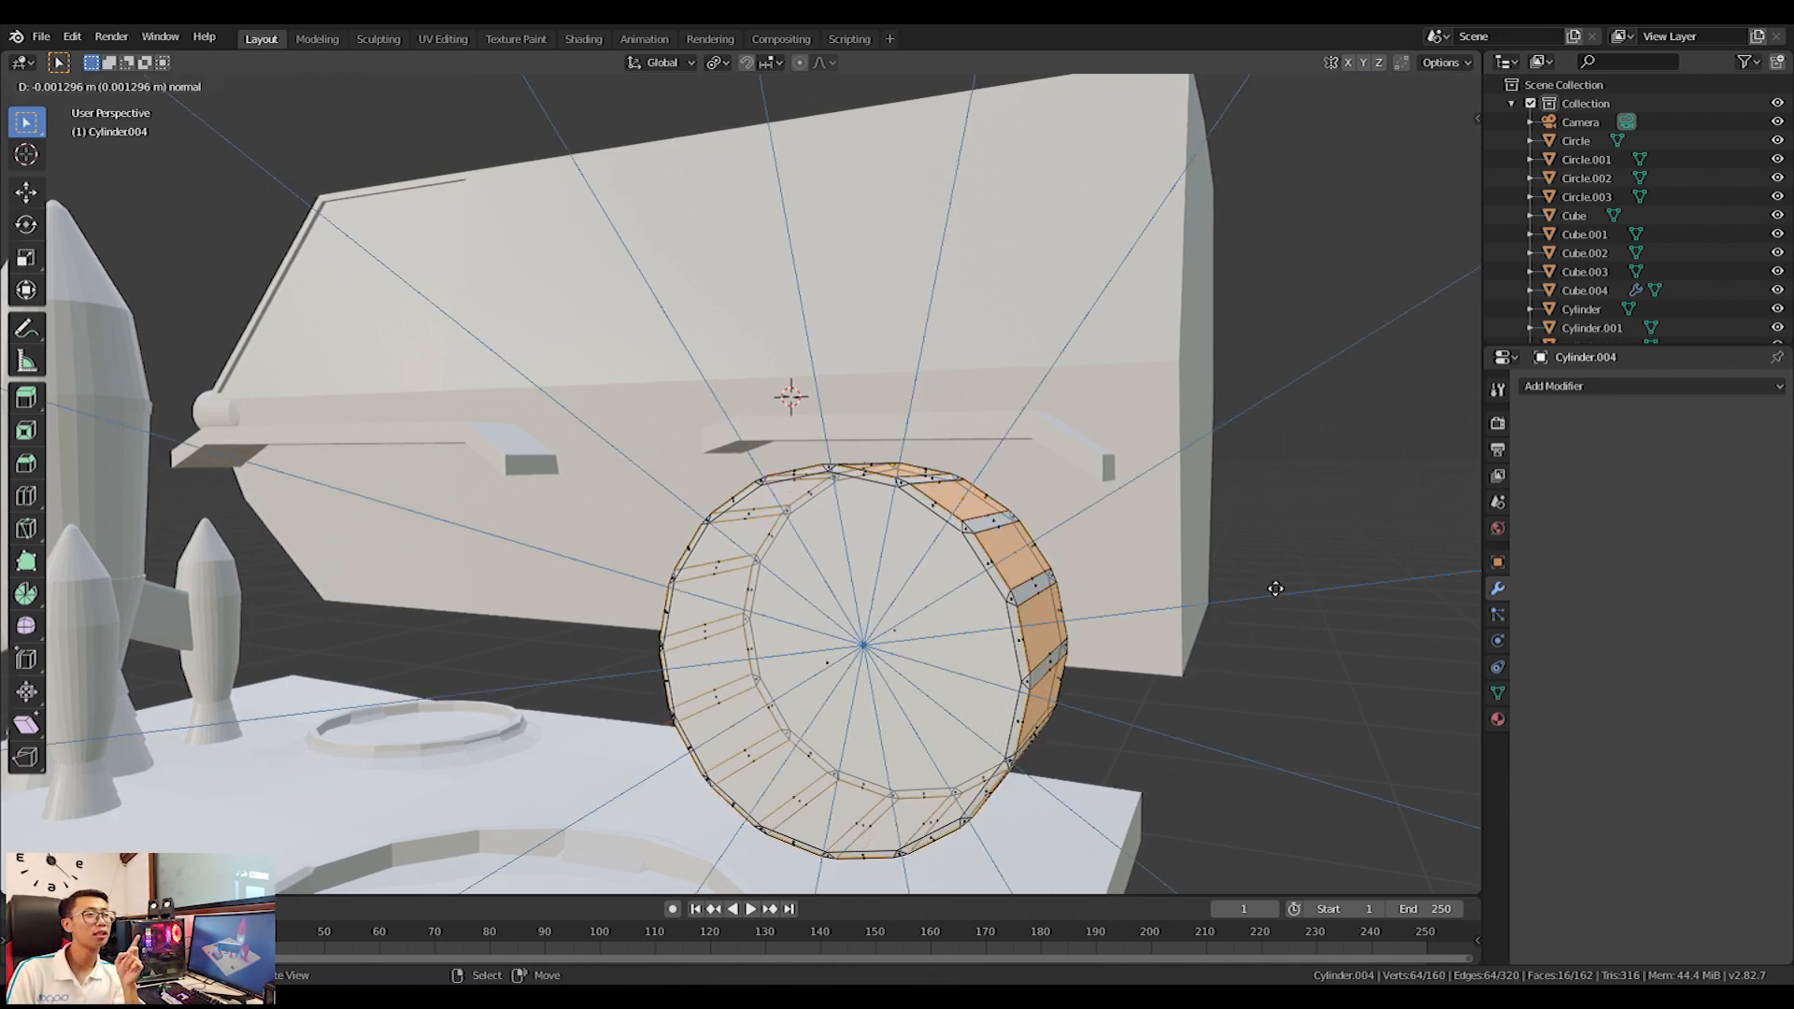
pyautogui.click(1289, 575)
pyautogui.press('s')
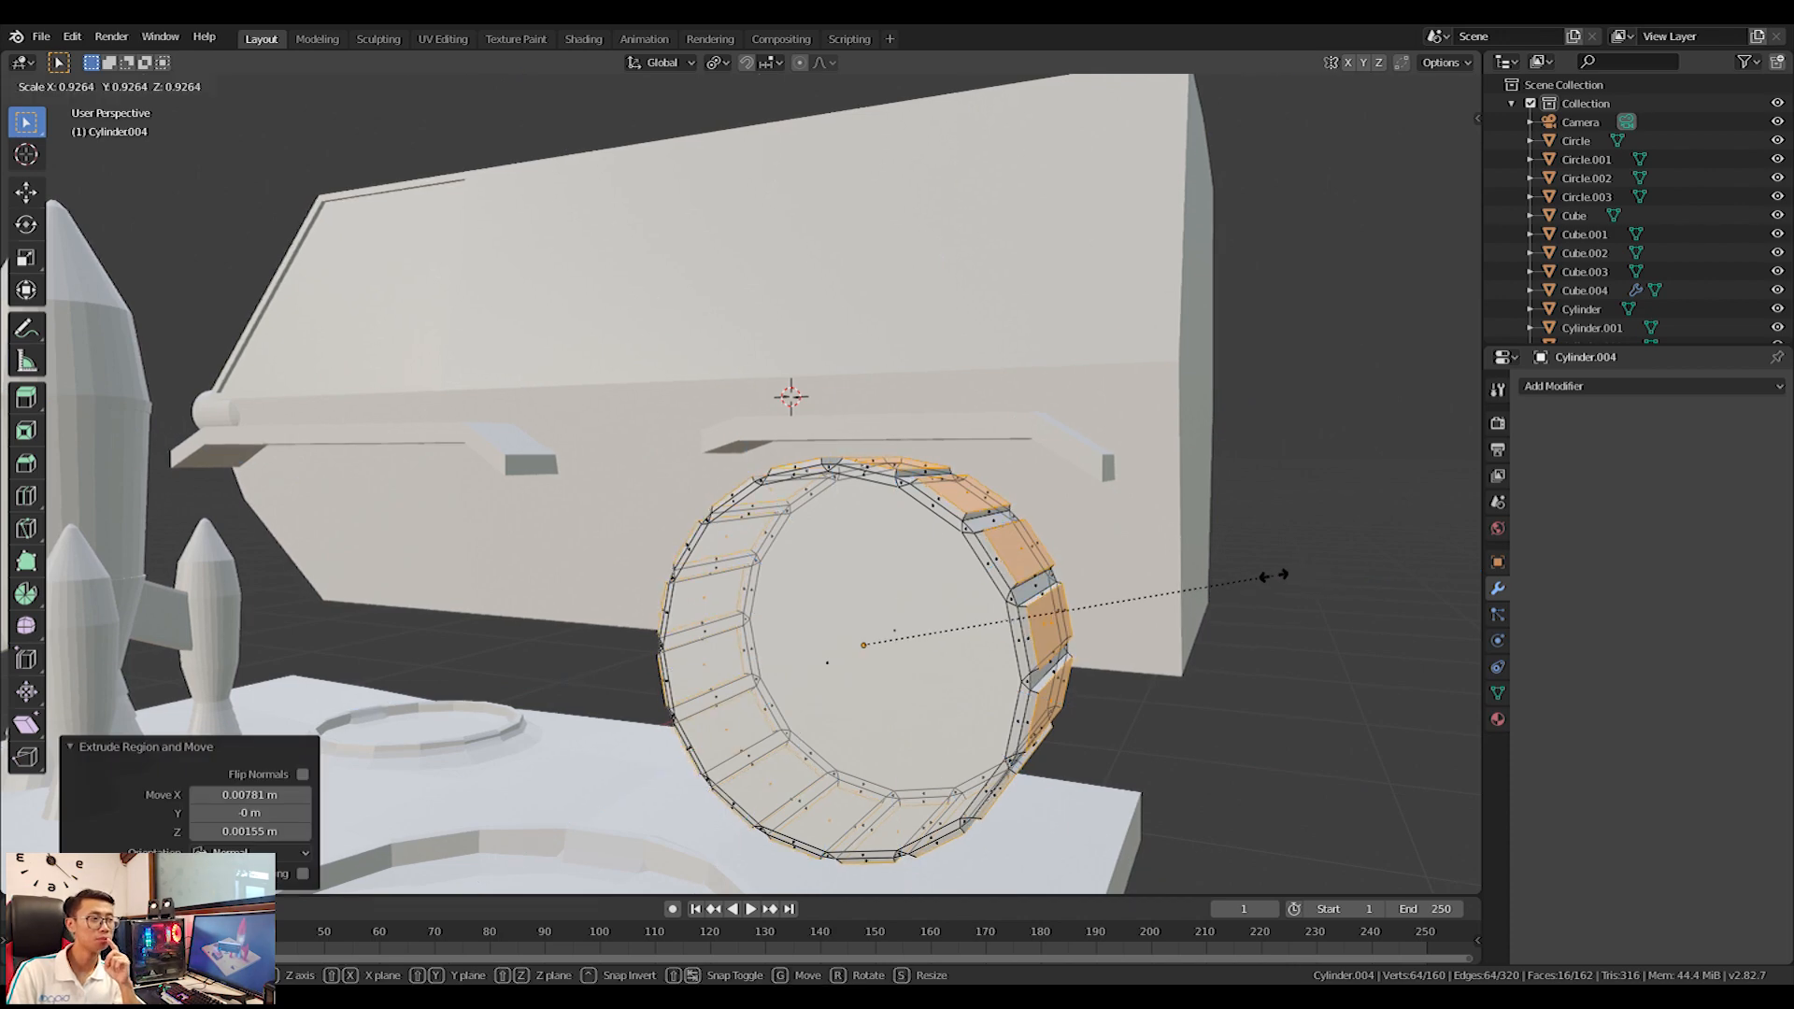
pyautogui.click(1273, 575)
pyautogui.press('Tab')
pyautogui.moveTo(1238, 576); pyautogui.dragTo(1129, 643, button='middle')
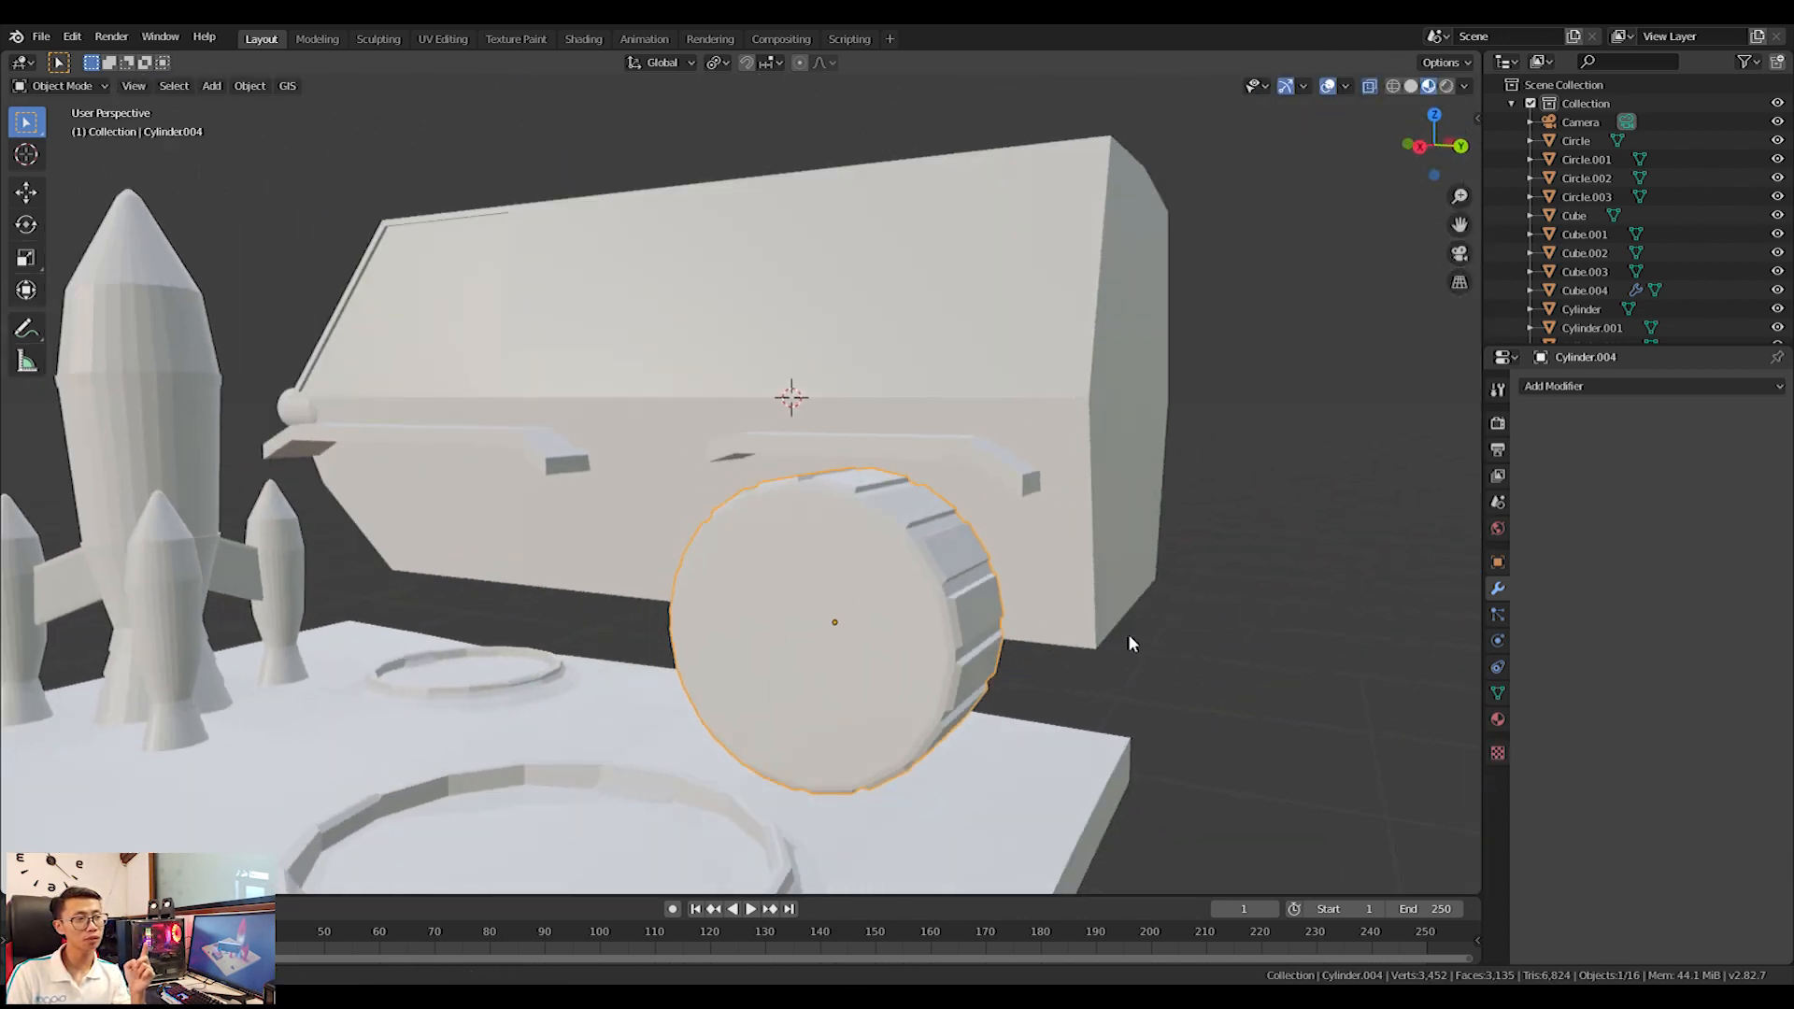
# Extrude the wheel's outer cap face in place and scale it inward, finishing with a further 0.940 scale.
pyautogui.press('Tab')
pyautogui.click(798, 643)
pyautogui.press('e')
pyautogui.rightClick(1179, 624)
pyautogui.press('s')
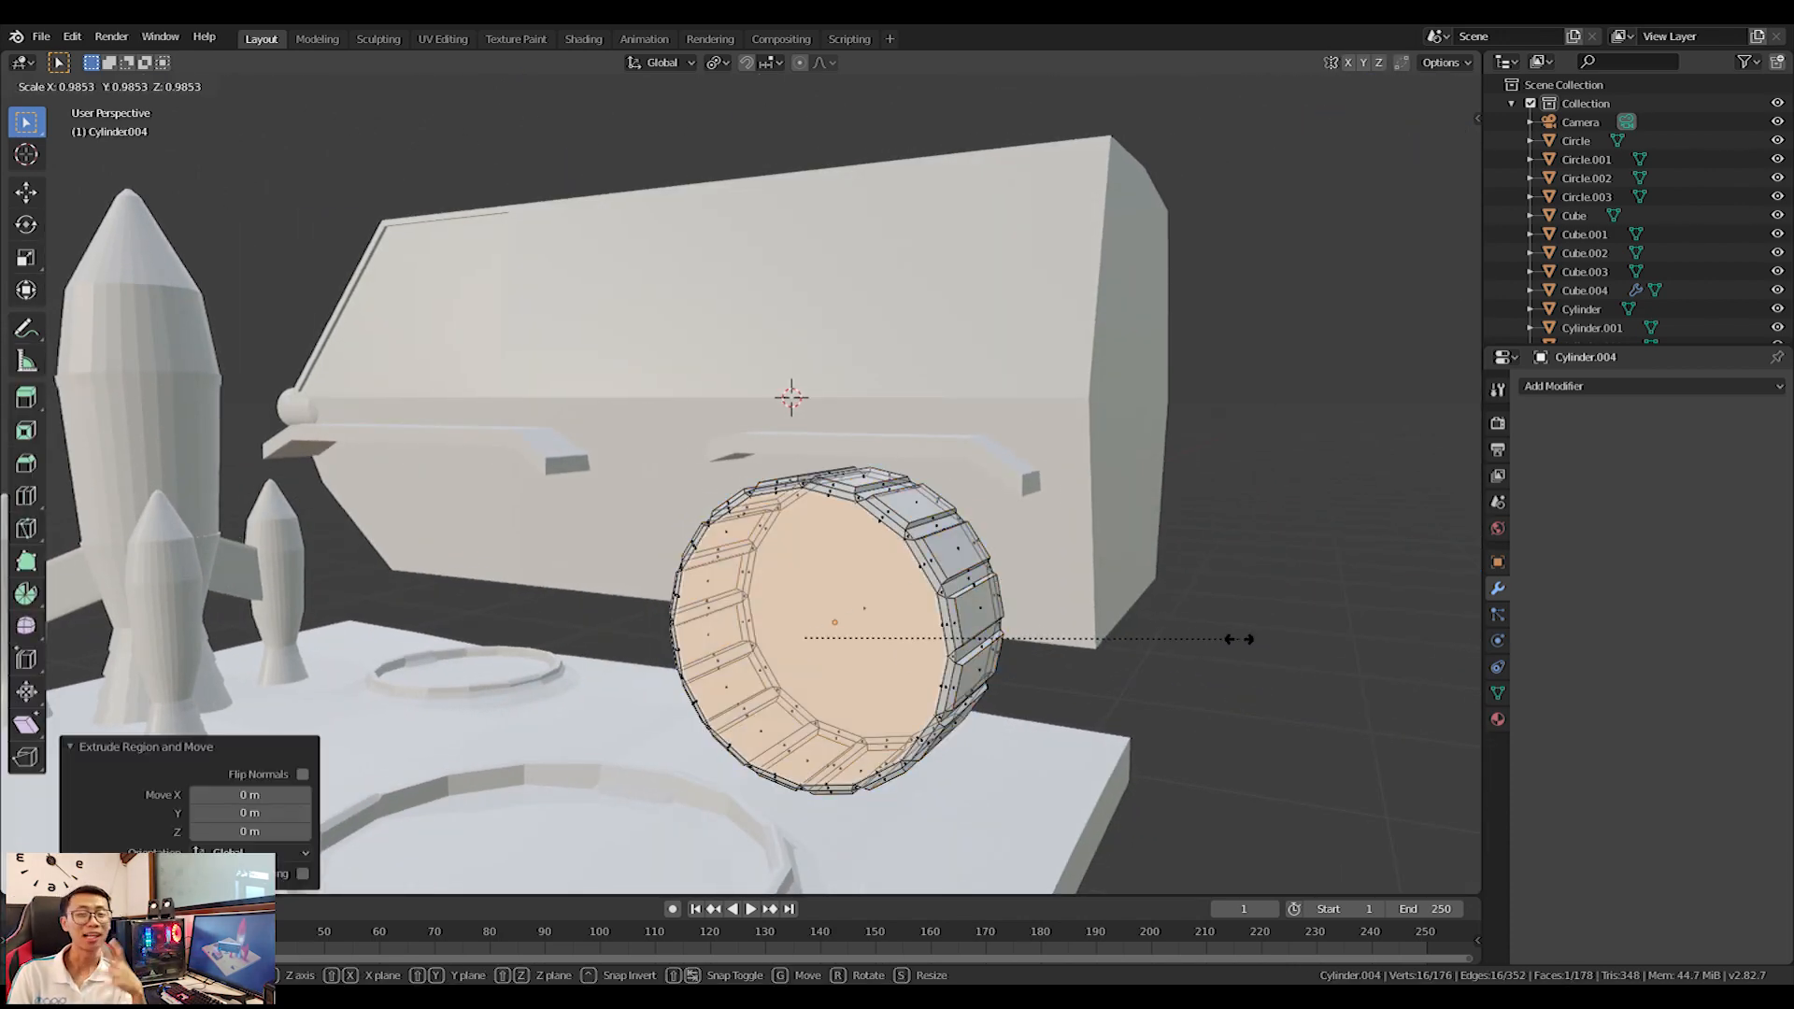
pyautogui.click(995, 651)
pyautogui.moveTo(995, 652); pyautogui.dragTo(1046, 660, button='middle')
pyautogui.press('s')
pyautogui.click(1023, 662)
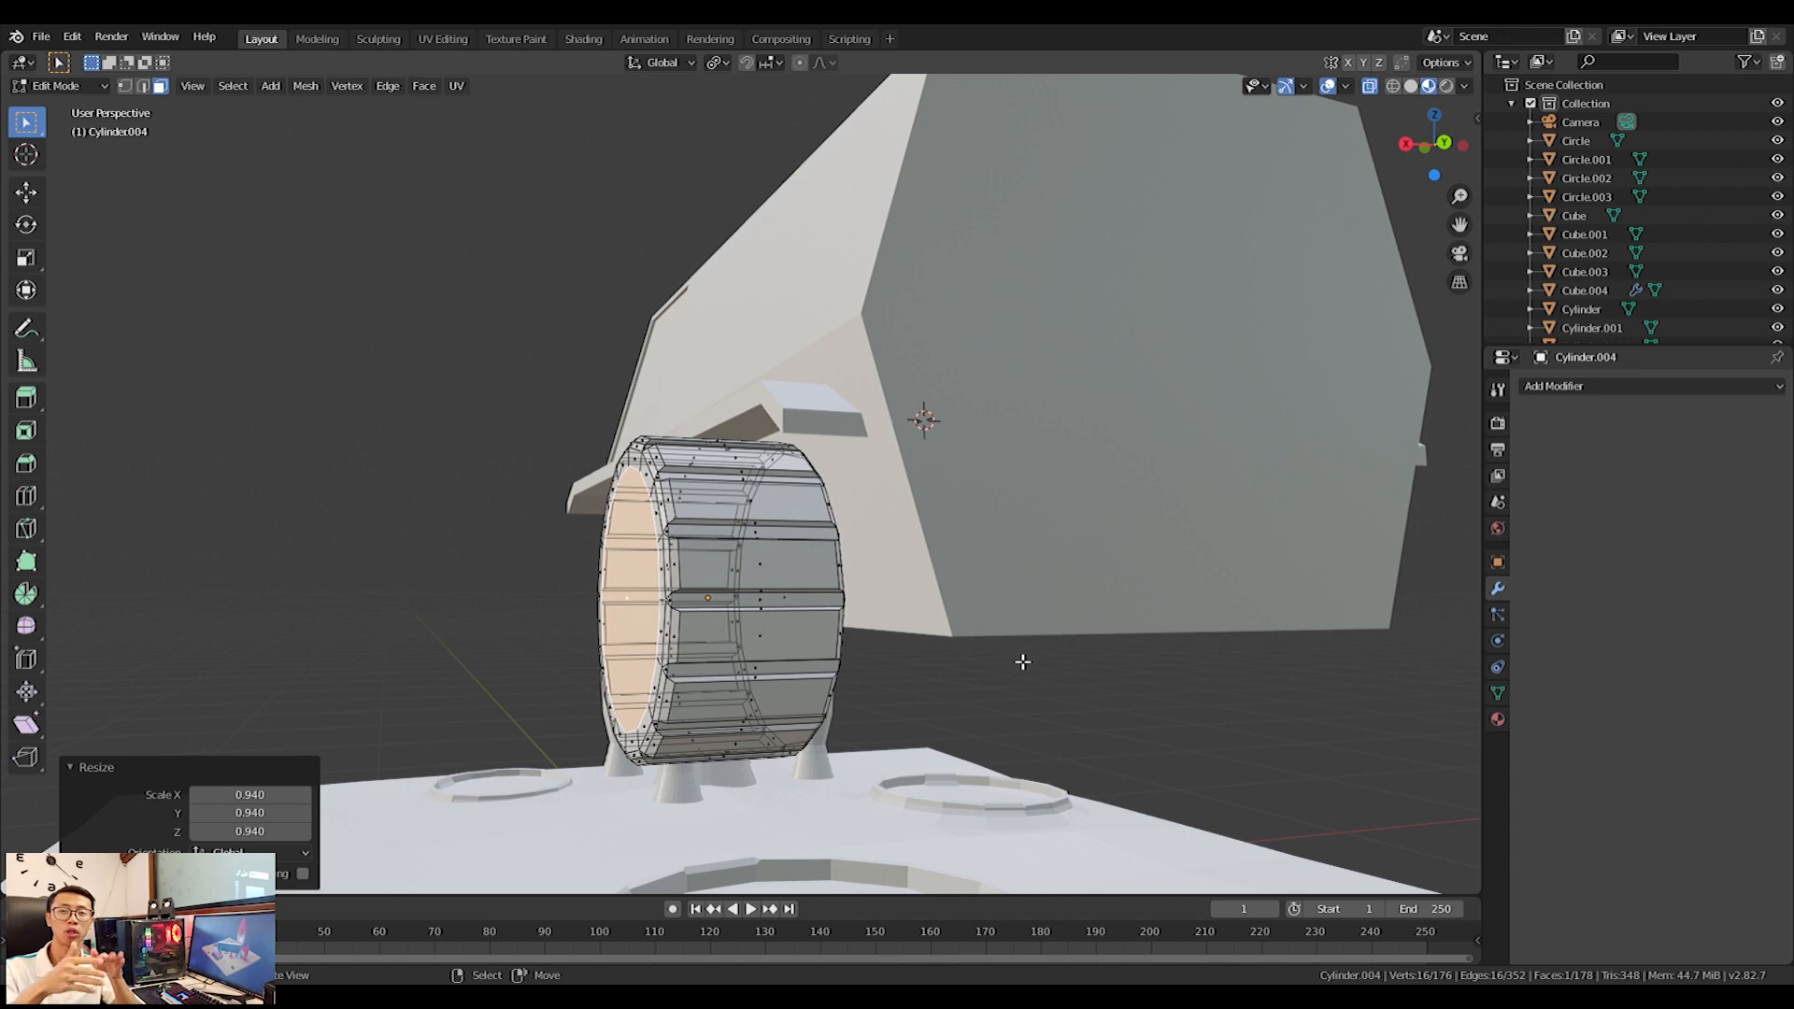
# Extrude the outer cap face in place again, scale it inward, and move it along X to shape the hub.
pyautogui.press('e')
pyautogui.rightClick(1023, 662)
pyautogui.press('s')
pyautogui.click(955, 654)
pyautogui.press('g')
pyautogui.press('x')
pyautogui.click(1001, 649)
# Rescale the hub face, adjust its depth along X, and finish editing the wheel's mesh.
pyautogui.moveTo(1001, 648); pyautogui.dragTo(1122, 725, button='middle')
pyautogui.press('s')
pyautogui.click(1169, 701)
pyautogui.press('g')
pyautogui.press('x')
pyautogui.click(1170, 705)
pyautogui.press('Tab')
# Examine the wheel's shape and its fit beneath the rear fender from the side and in perspective.
pyautogui.scroll(-4, 1009, 677)
pyautogui.moveTo(692, 654); pyautogui.dragTo(602, 447, button='middle')
pyautogui.press('KP_3')
pyautogui.scroll(4, 840, 644)
pyautogui.scroll(-5, 893, 618)
pyautogui.scroll(2, 602, 440)
pyautogui.press('Tab')
pyautogui.moveTo(495, 529); pyautogui.dragTo(546, 544, button='middle')
pyautogui.press('Tab')
# Add a 16-sided cylinder, scale it down, and raise it 0.579 m along Z above the vehicle's roof.
pyautogui.hotkey('shift', 'a')
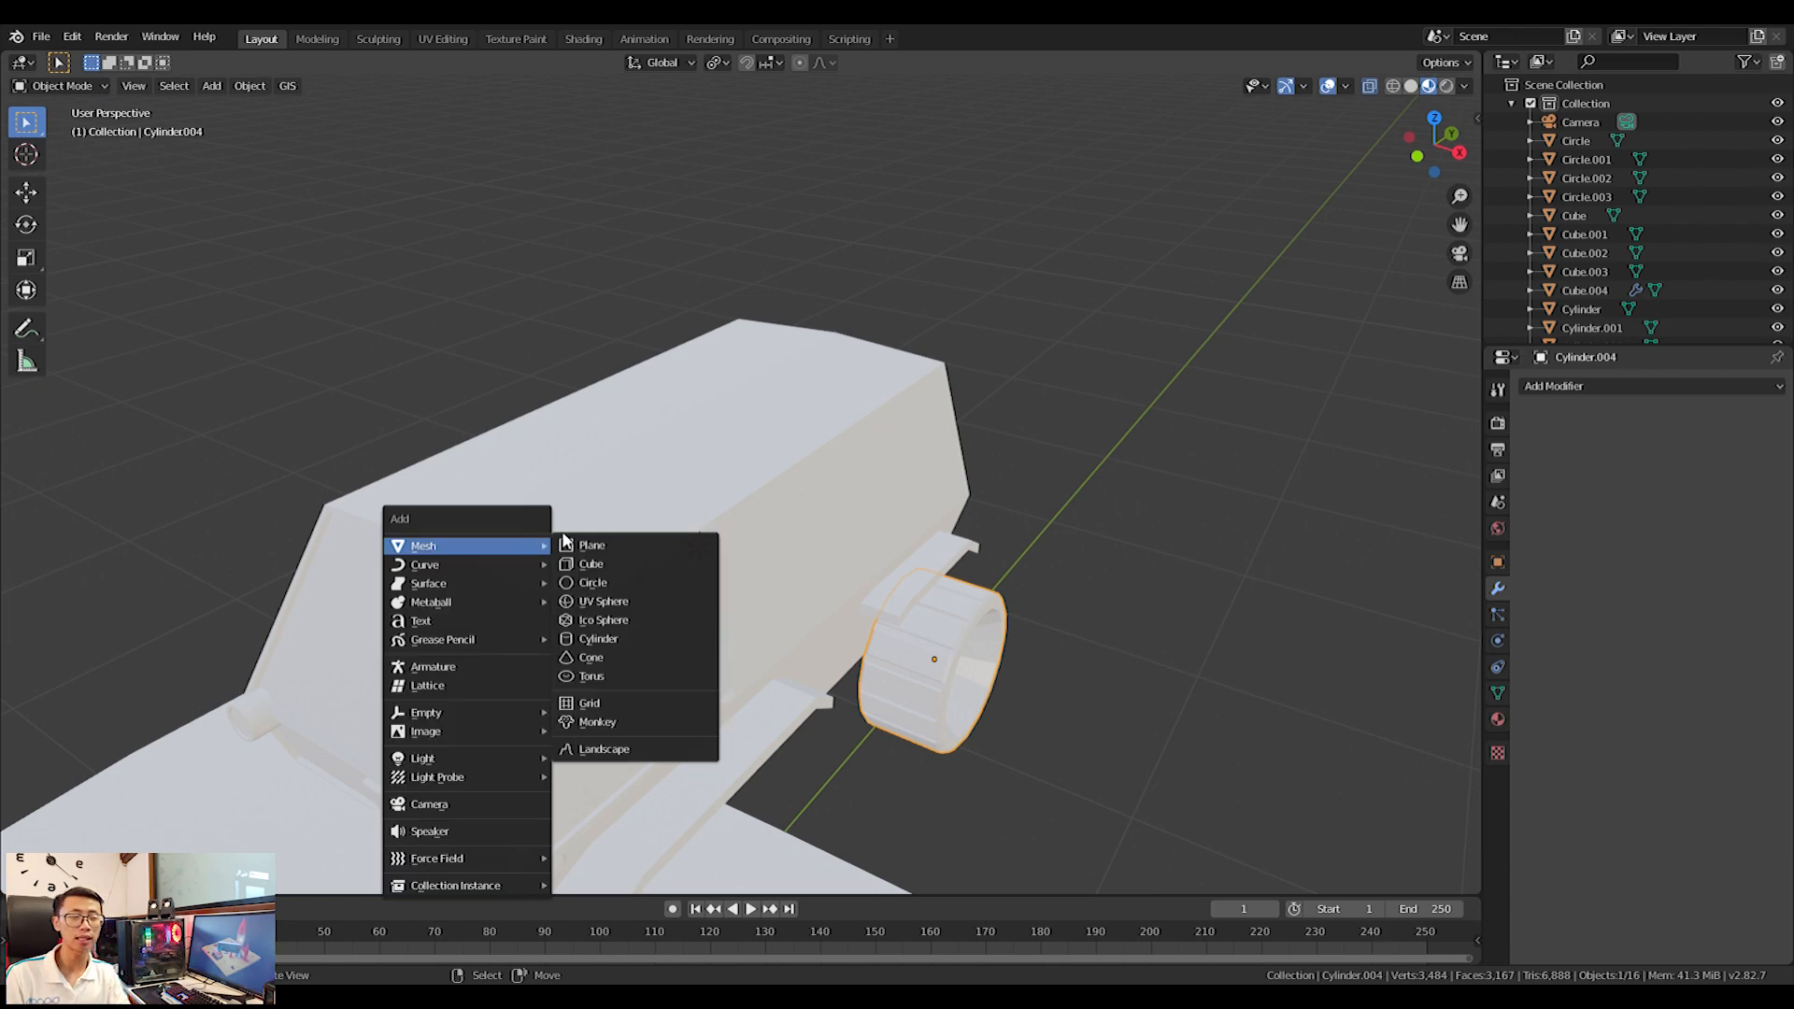
pyautogui.click(612, 635)
pyautogui.scroll(-5, 696, 612)
pyautogui.press('s')
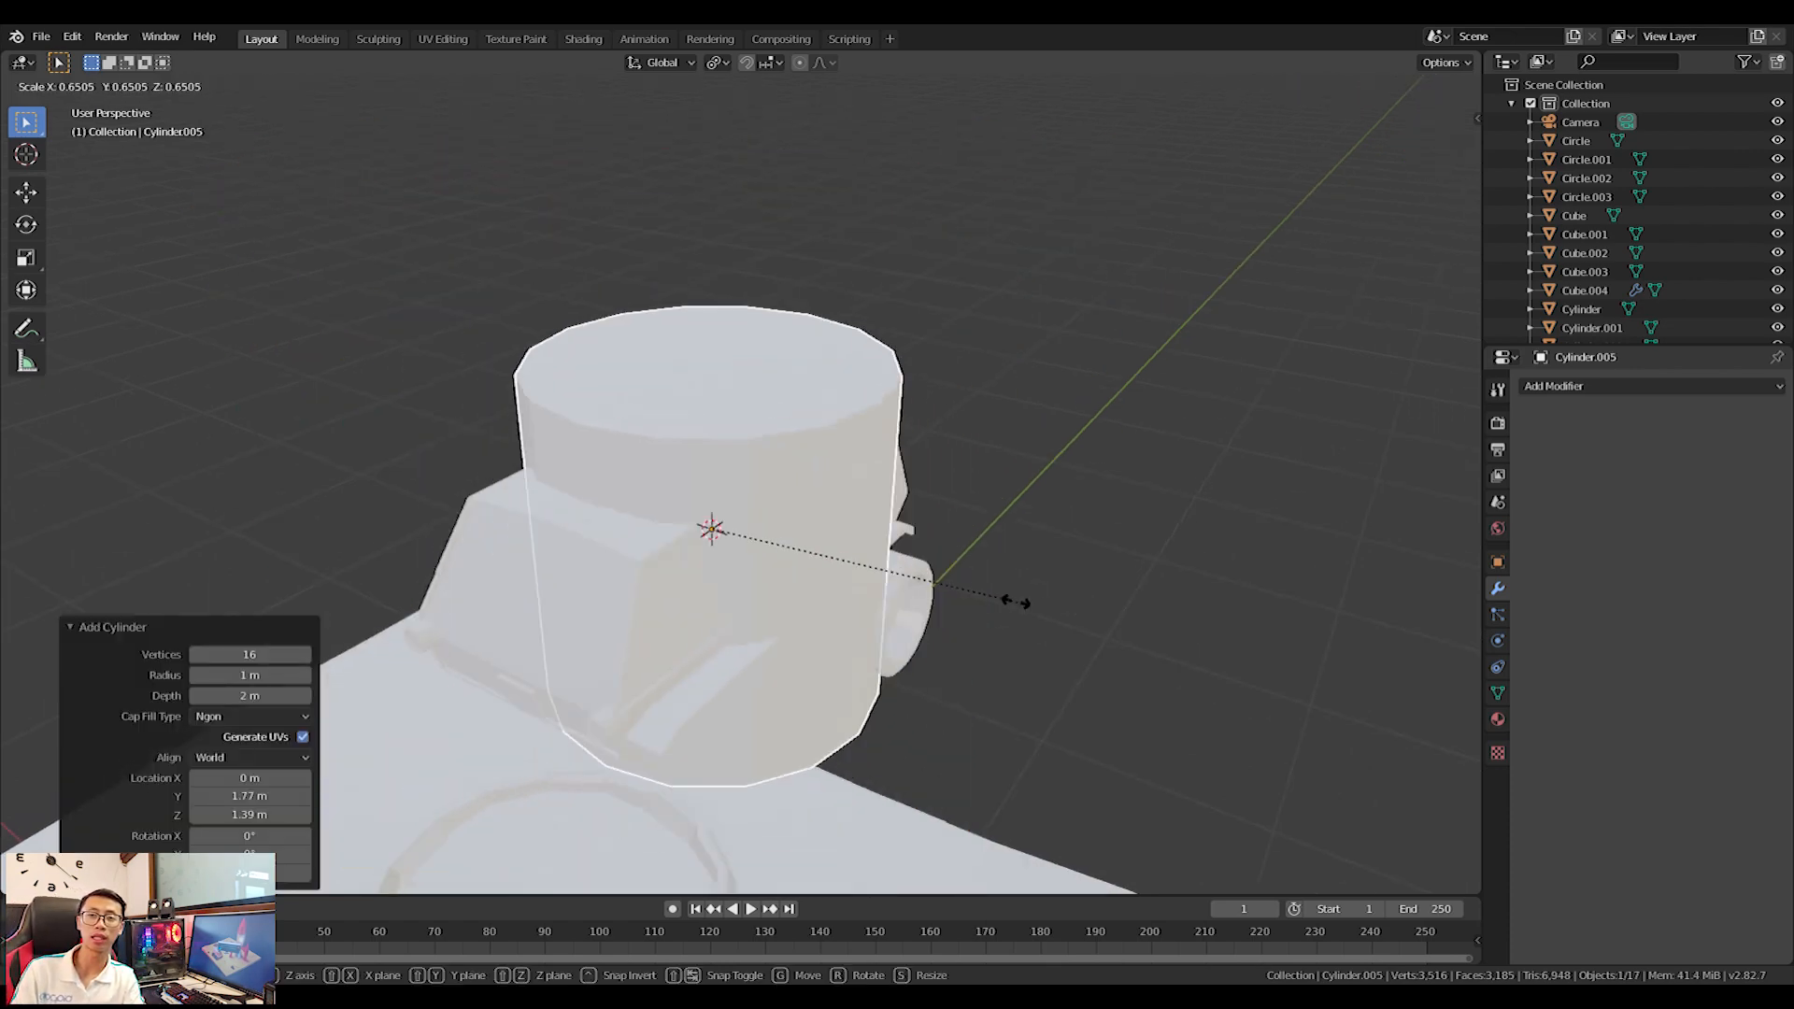
pyautogui.click(770, 568)
pyautogui.press('g')
pyautogui.press('z')
pyautogui.click(767, 429)
pyautogui.scroll(3, 748, 457)
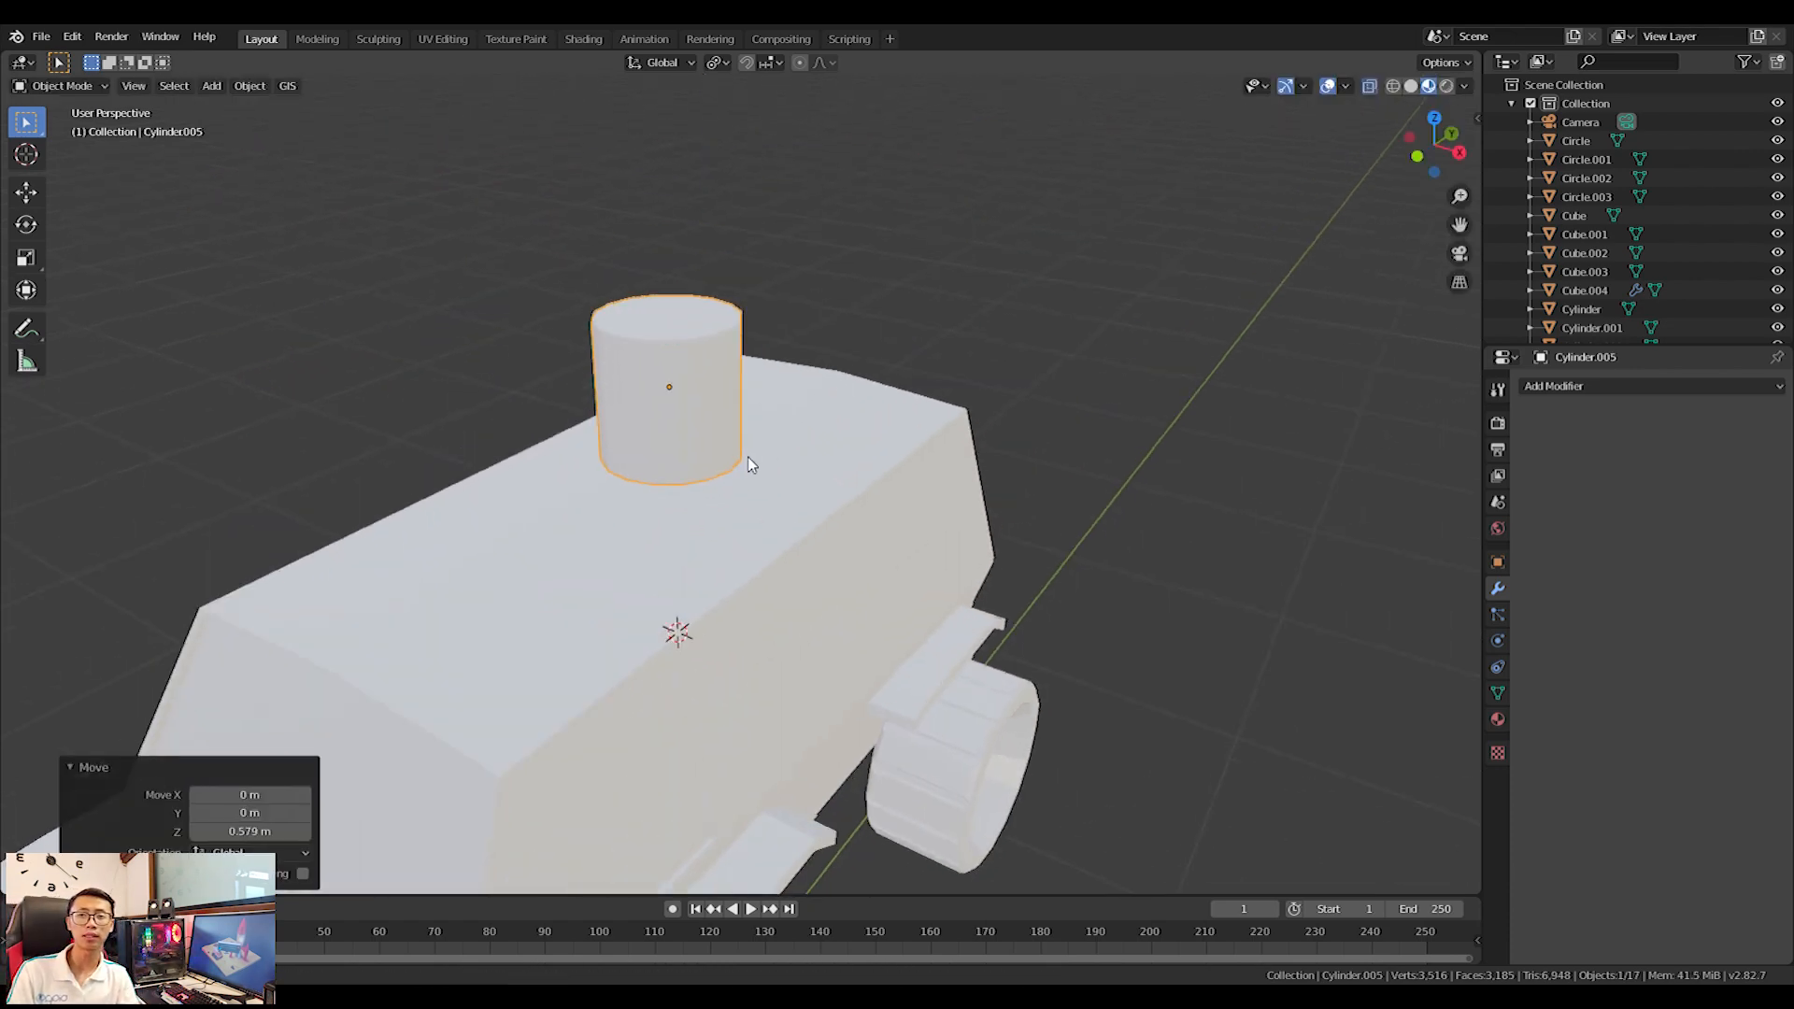
# Scale the roof cylinder to 0.078 and stretch it to about 4.3 along Z as a thin antenna base.
pyautogui.press('s')
pyautogui.click(689, 416)
pyautogui.press('s')
pyautogui.press('z')
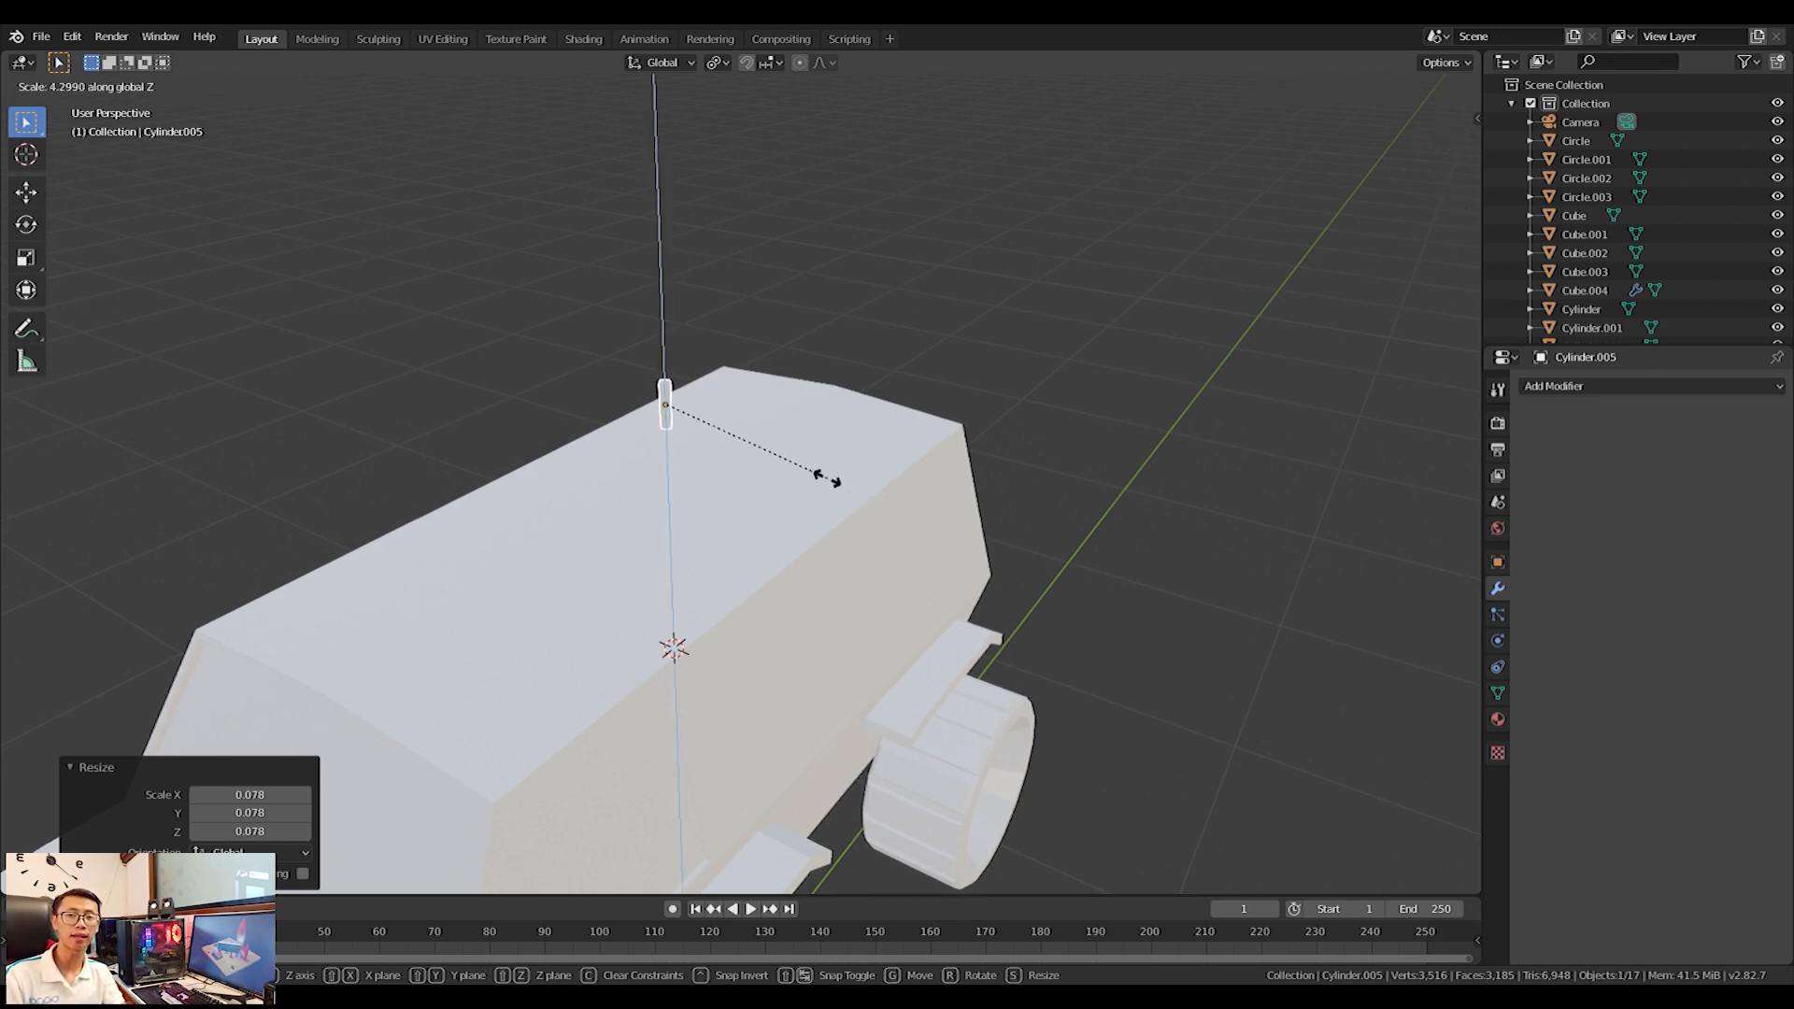
pyautogui.click(827, 478)
# Extrude the antenna base's top face in place and scale the new face to 0.876.
pyautogui.scroll(3, 696, 418)
pyautogui.keyDown('shift'); pyautogui.moveTo(647, 376); pyautogui.dragTo(669, 437, button='middle'); pyautogui.keyUp('shift')
pyautogui.press('Tab')
pyautogui.click(645, 387)
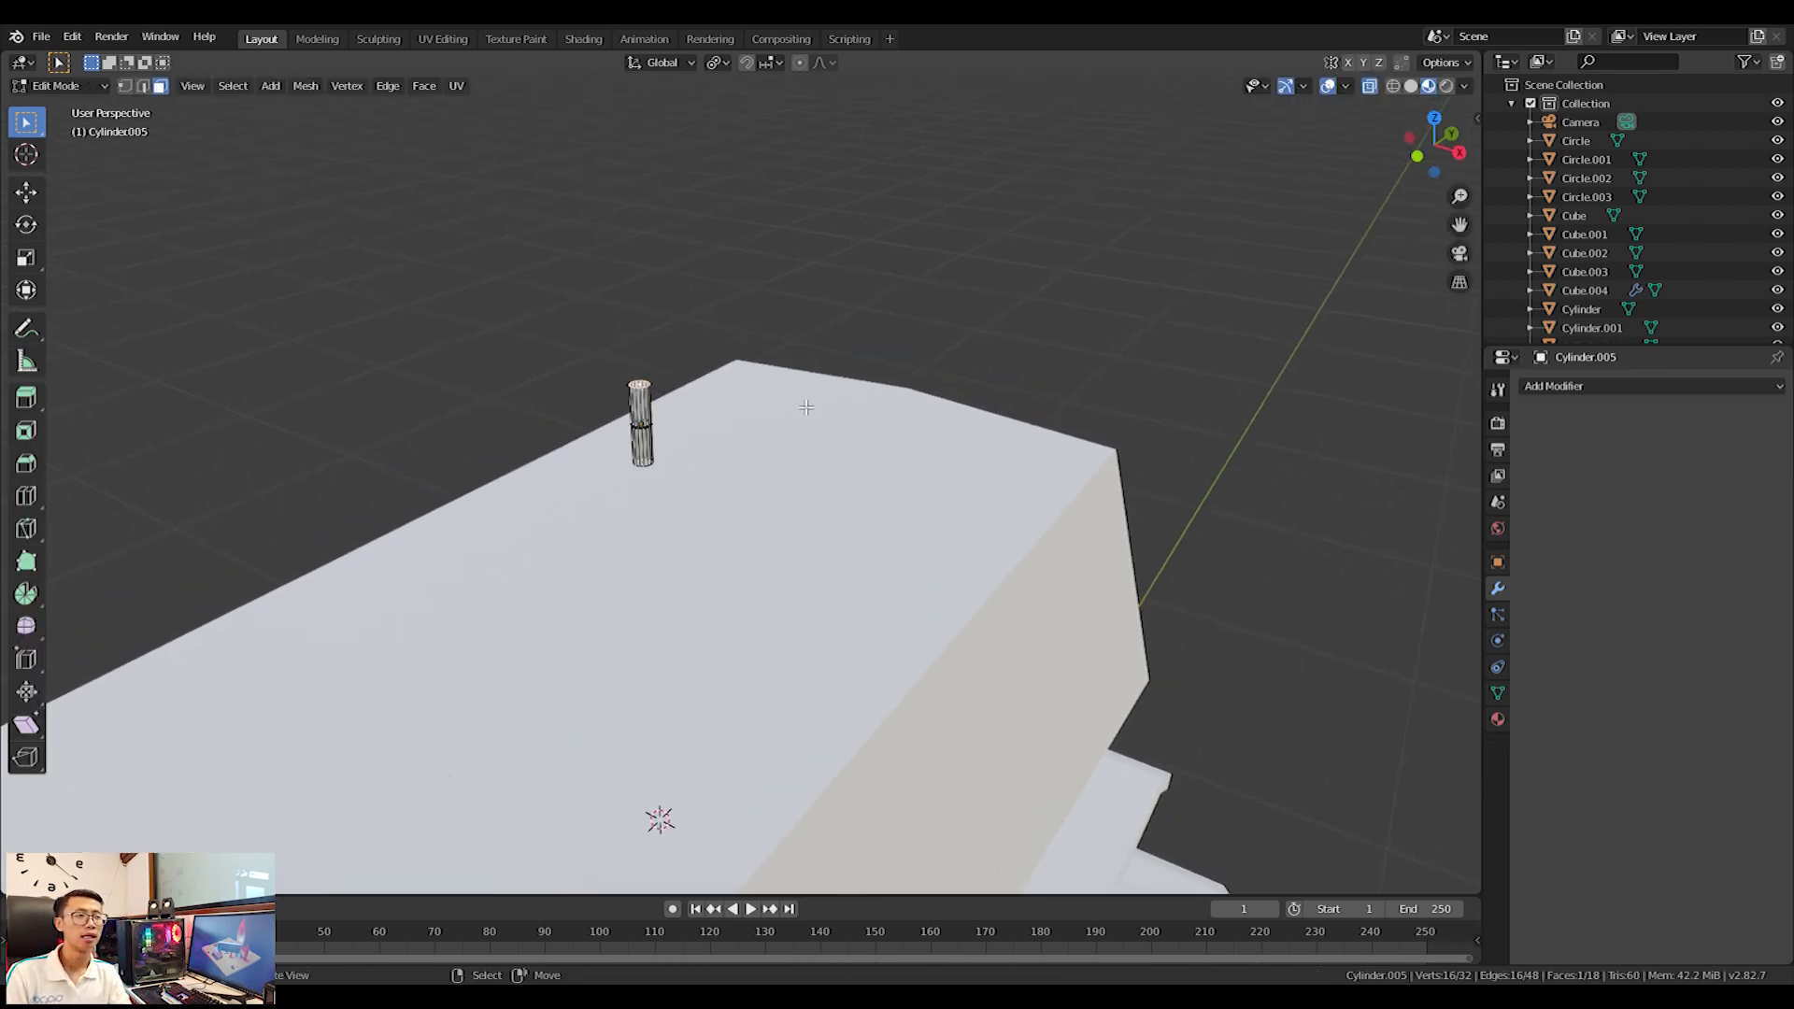
pyautogui.press('e')
pyautogui.press('s')
pyautogui.click(1065, 417)
pyautogui.press('e')
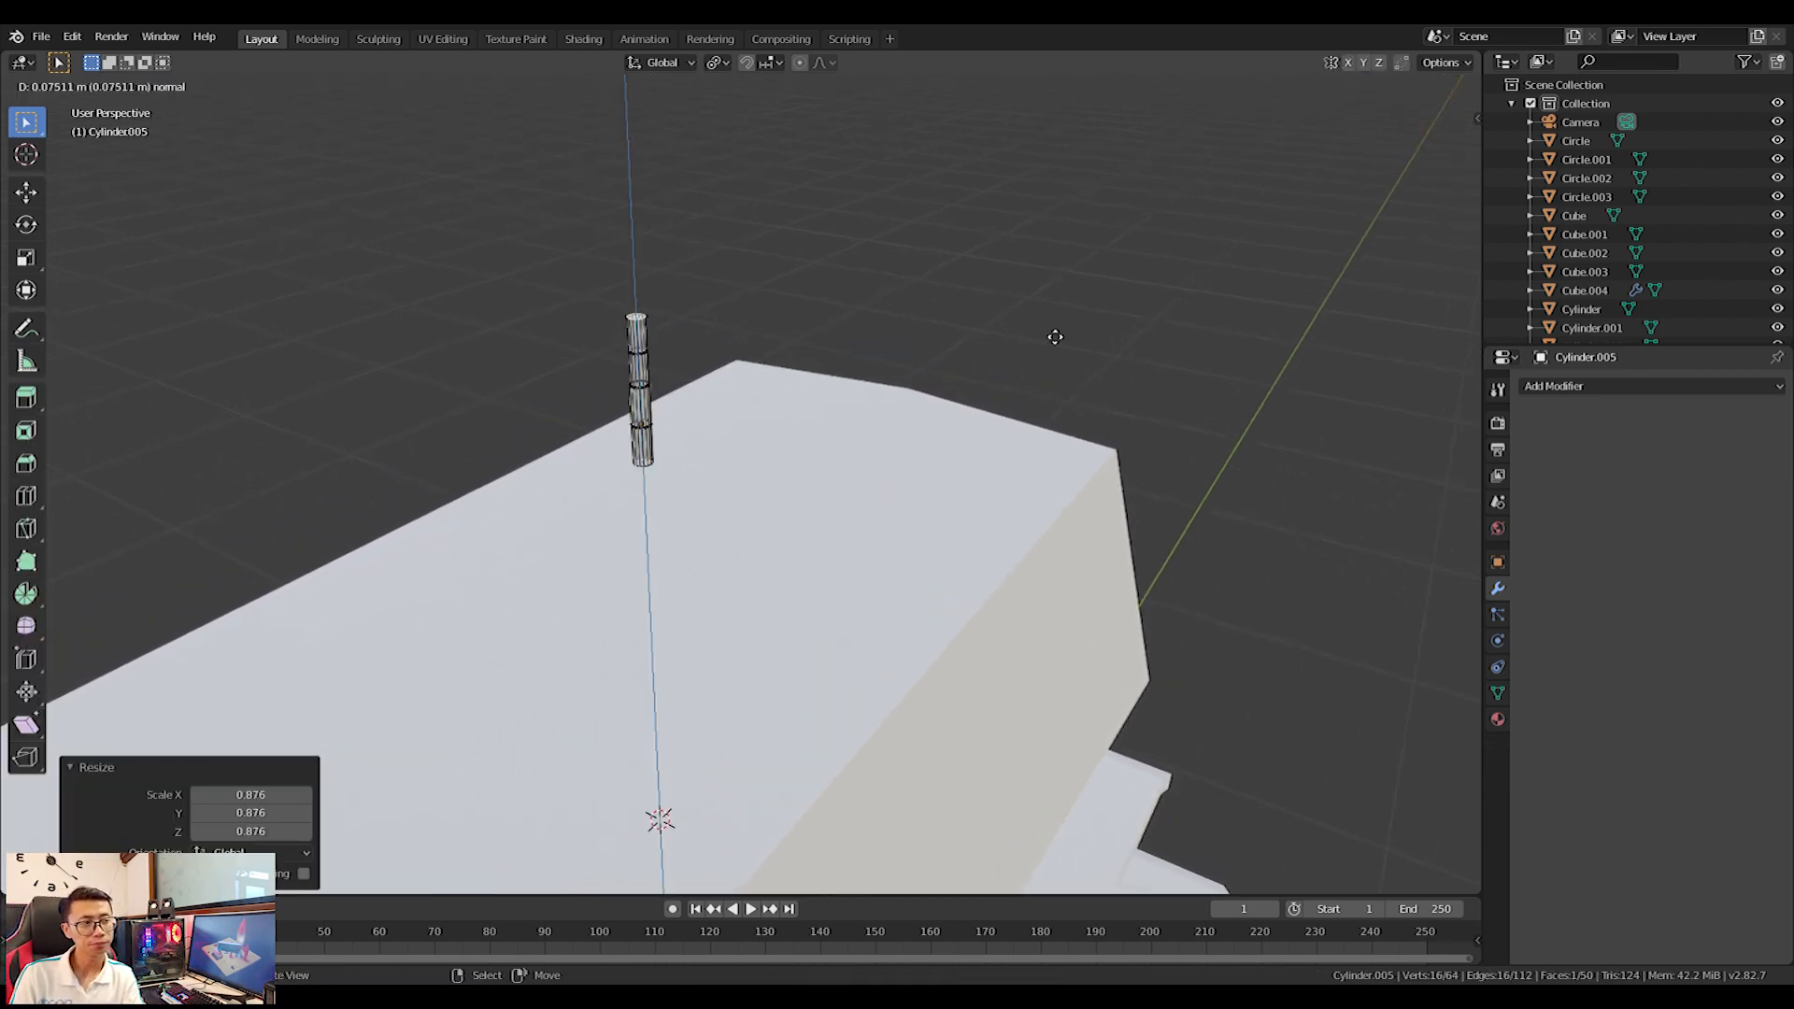
pyautogui.rightClick(1069, 230)
pyautogui.hotkey('ctrl', 'z')
# Scale the antenna base's inner top face to 0.696 and extrude it upward about 0.2 m as a thinner mast.
pyautogui.scroll(3, 955, 548)
pyautogui.press('s')
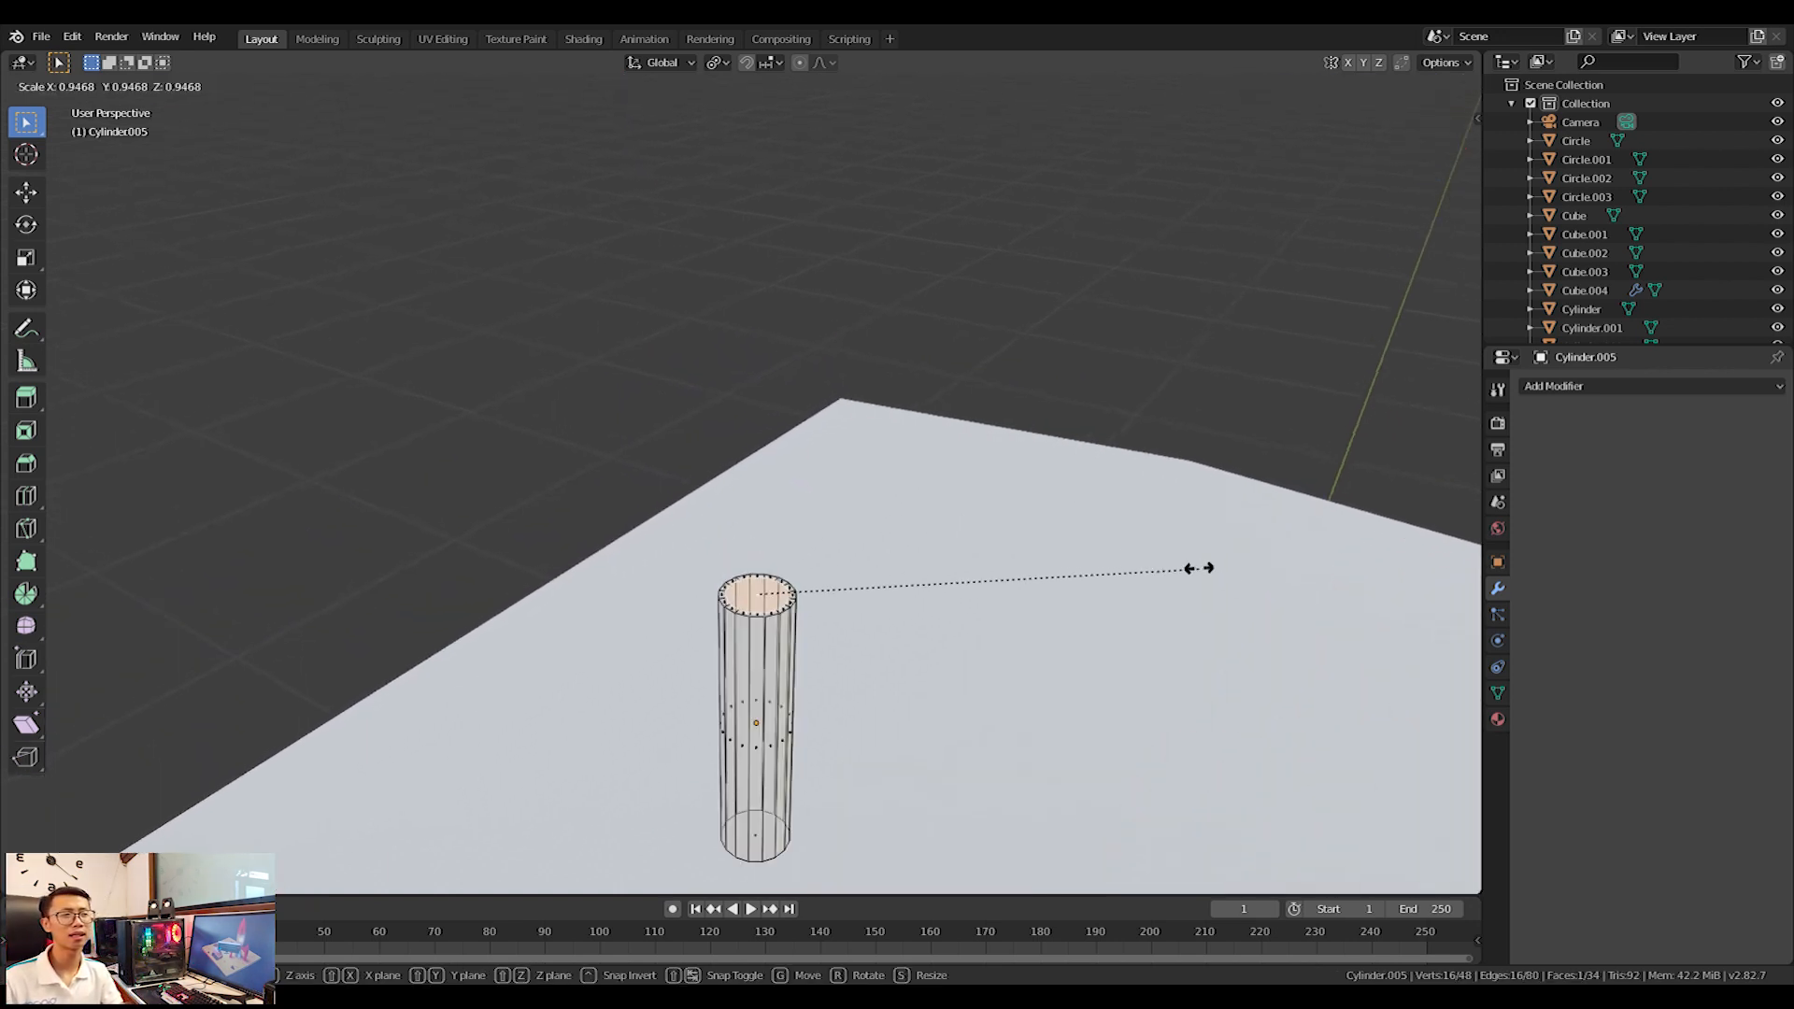
pyautogui.click(1081, 555)
pyautogui.press('e')
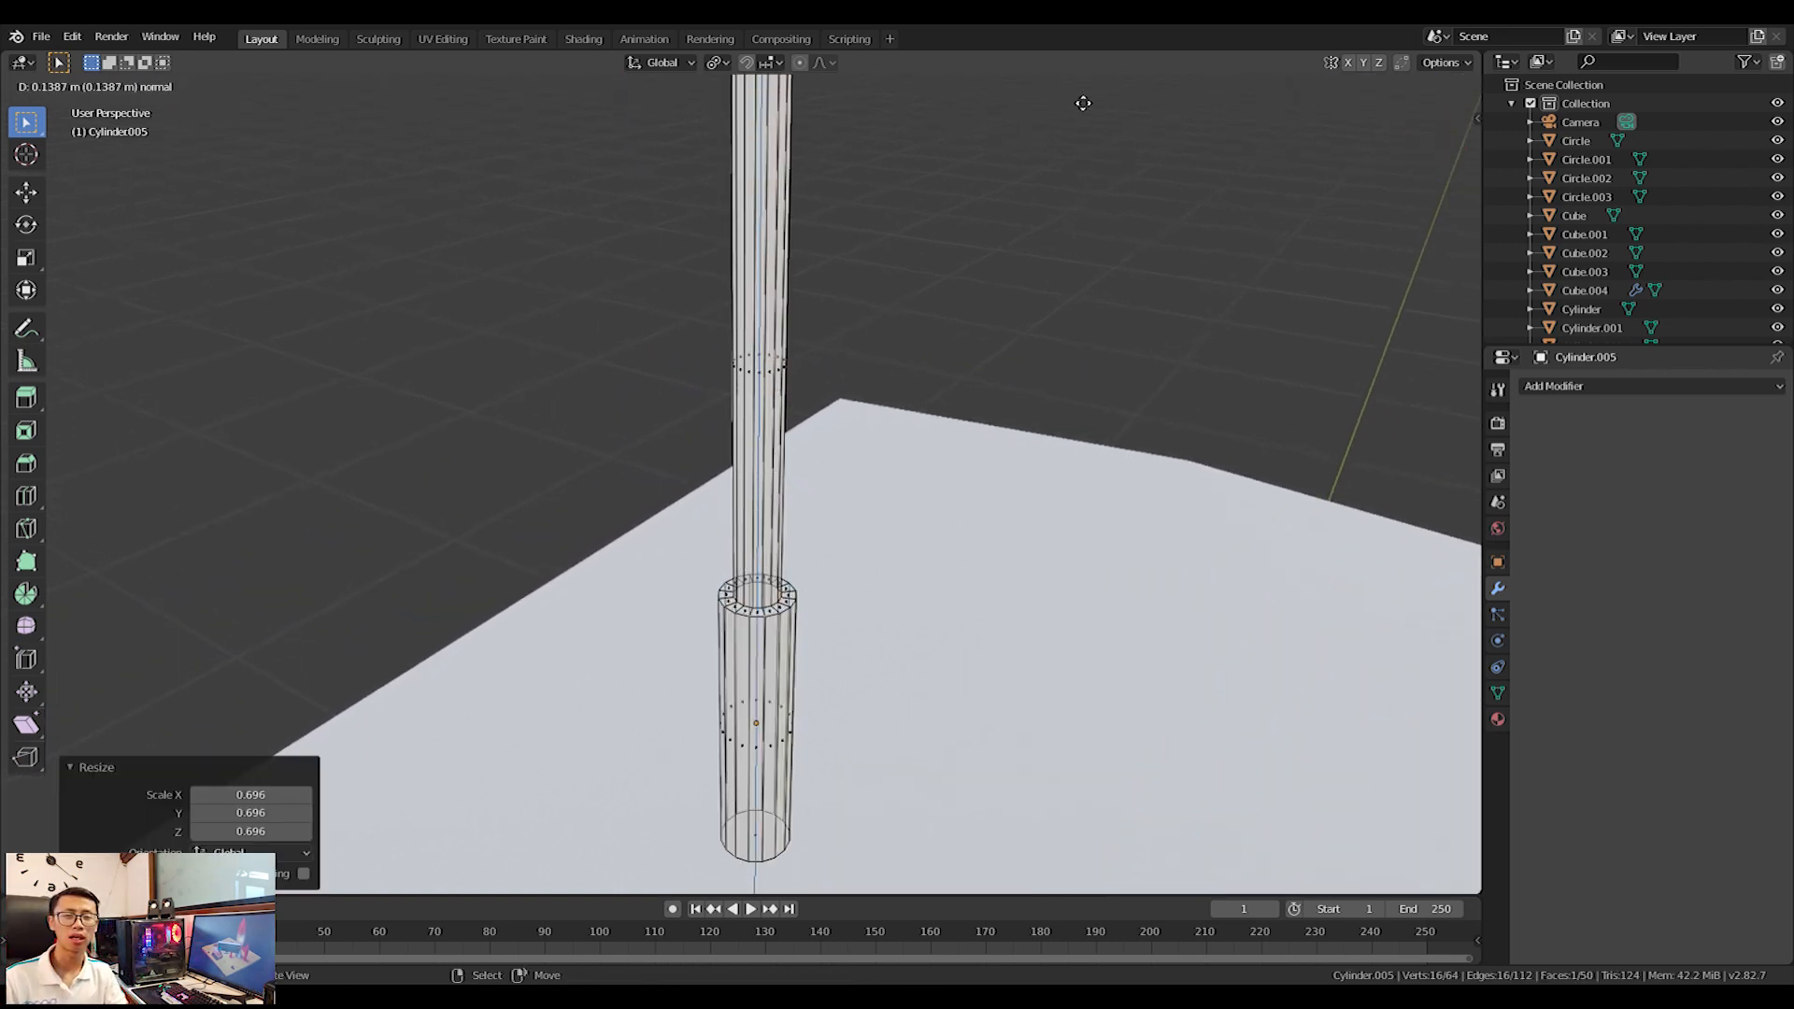
pyautogui.click(1089, 704)
# Move the antenna 0.207 m along X and -0.734 m along Y, and lower it into the front of the roof.
pyautogui.scroll(-5, 1117, 679)
pyautogui.press('KP_7')
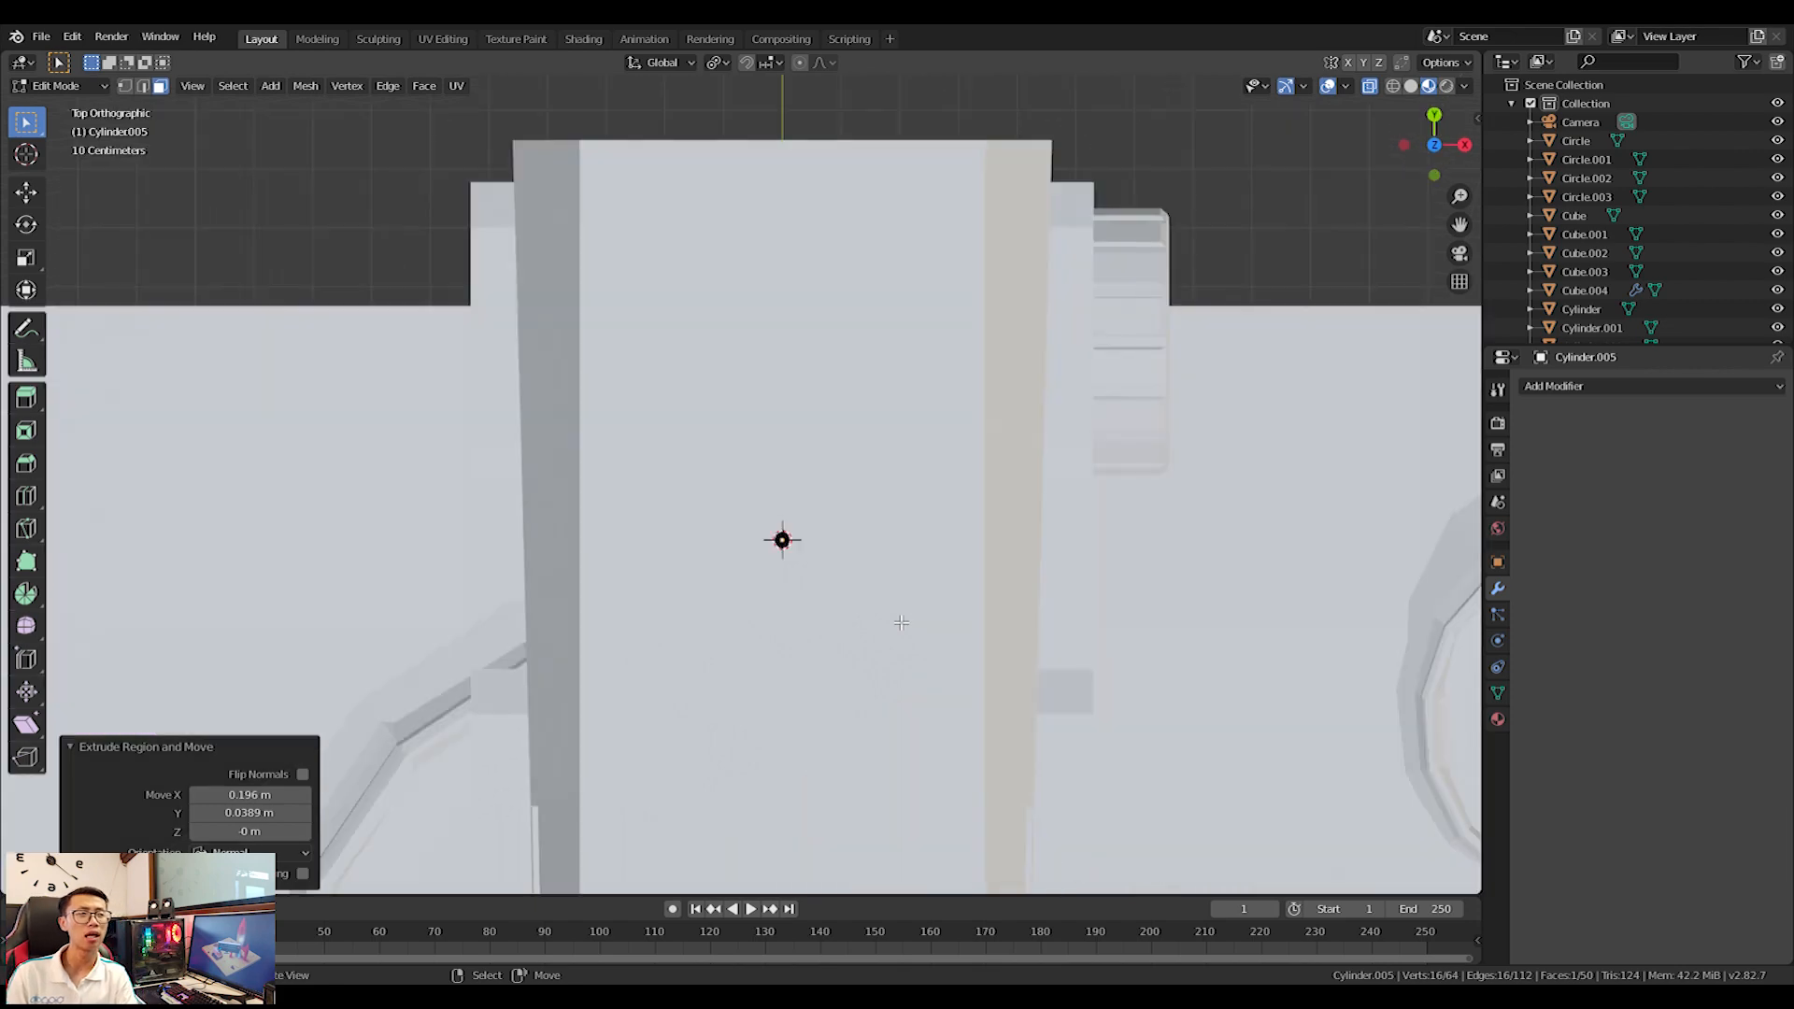
pyautogui.scroll(4, 900, 620)
pyautogui.press('g')
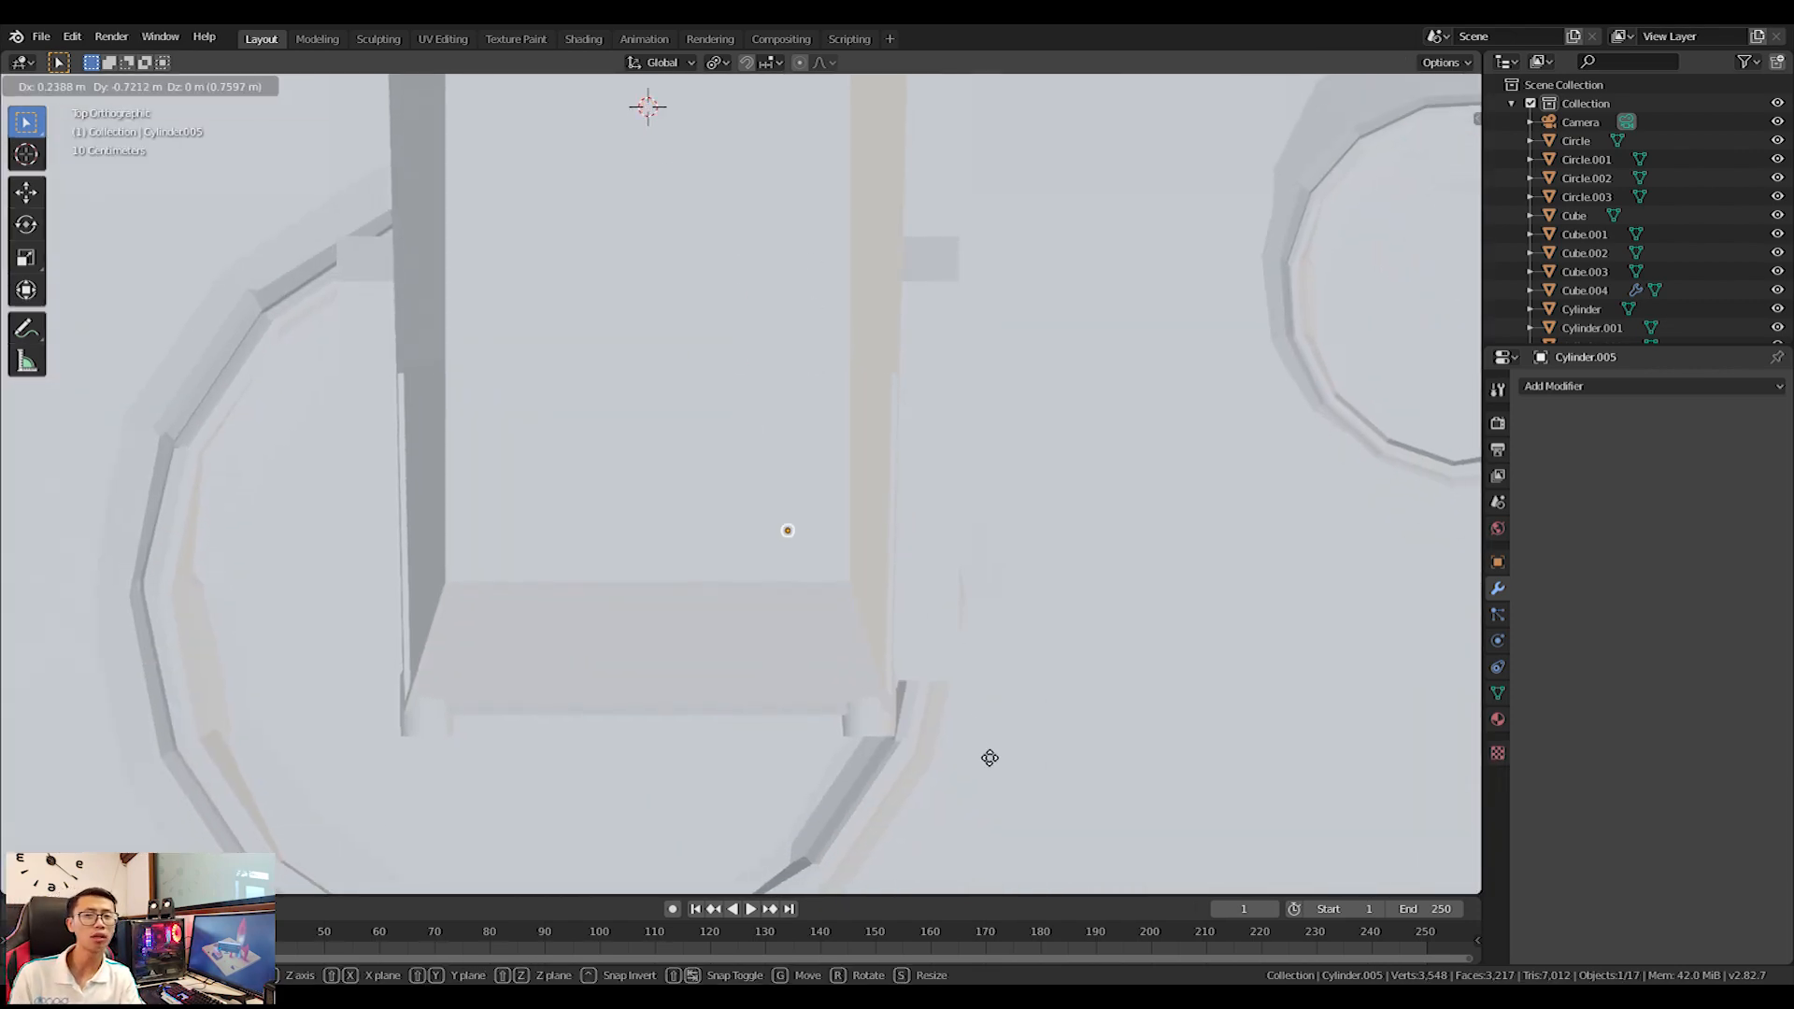
pyautogui.click(976, 759)
pyautogui.moveTo(970, 760); pyautogui.dragTo(854, 573, button='middle')
pyautogui.press('g')
pyautogui.press('z')
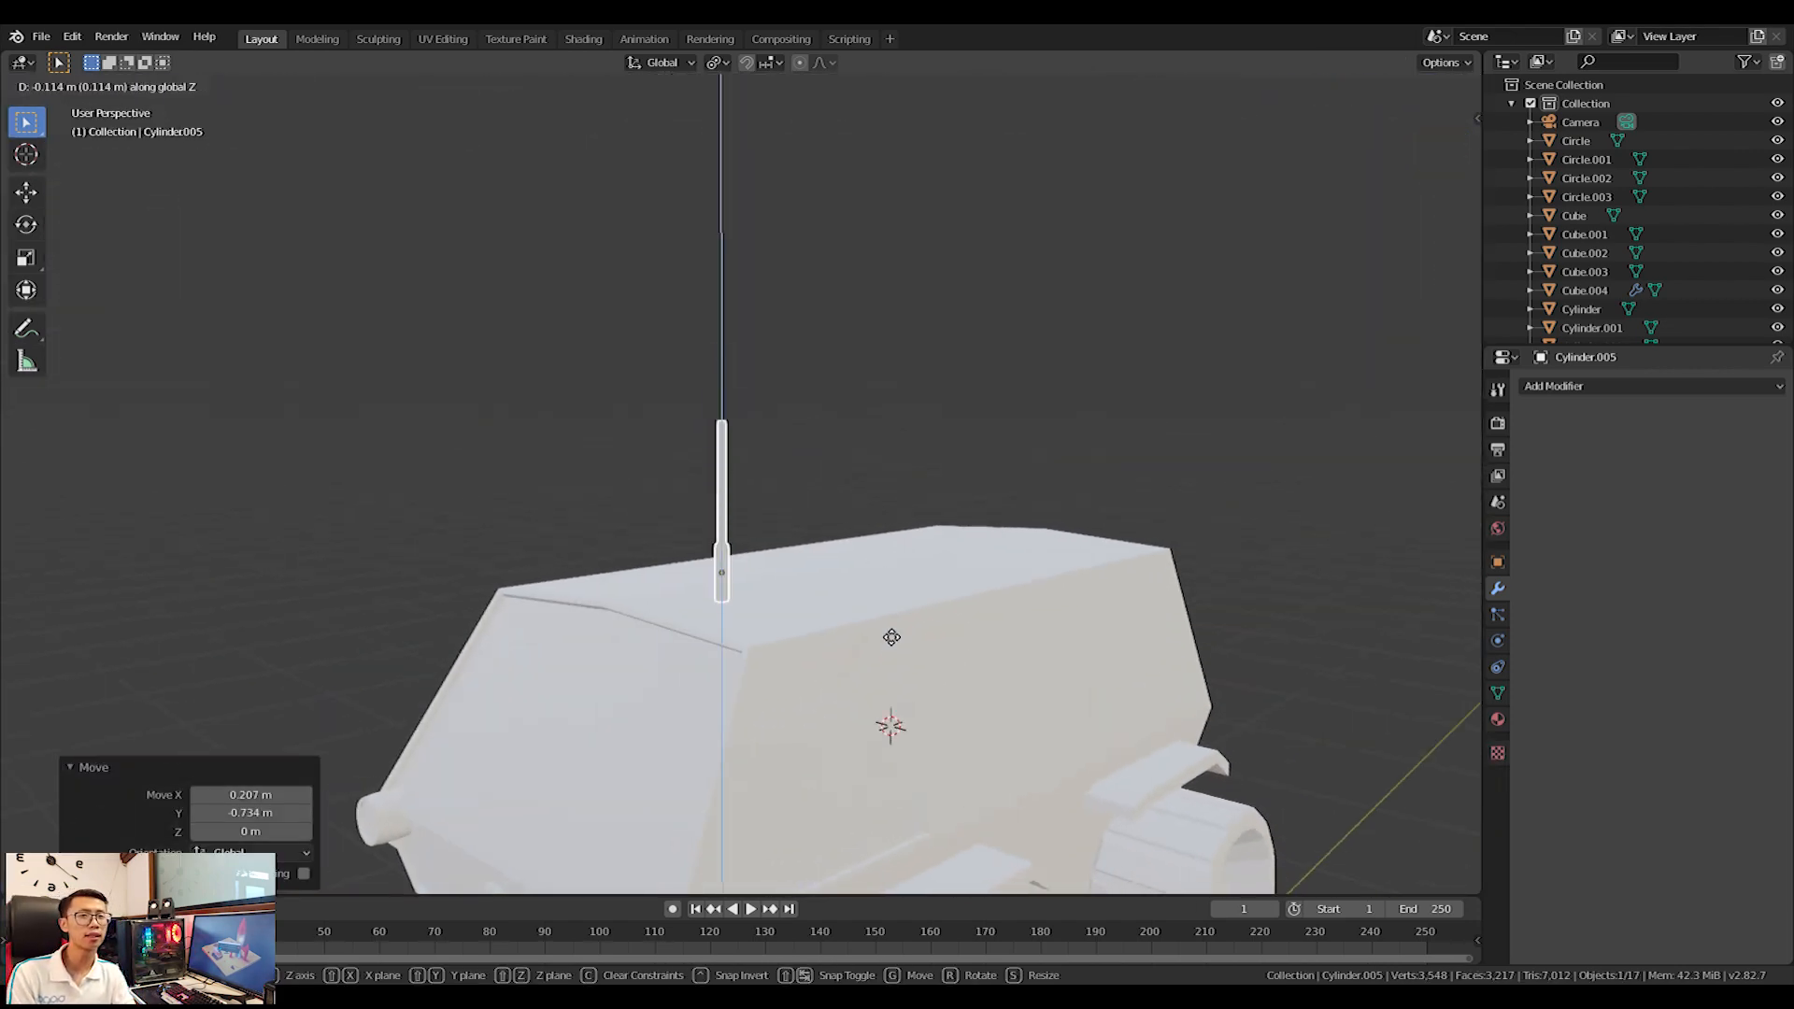
pyautogui.click(899, 664)
# Fine-tune the antenna's placement in the top view and shift it 0.0643 m along Y.
pyautogui.press('KP_7')
pyautogui.scroll(5, 869, 655)
pyautogui.press('g')
pyautogui.click(945, 689)
pyautogui.scroll(-5, 945, 688)
pyautogui.moveTo(945, 689); pyautogui.dragTo(845, 498, button='middle')
pyautogui.moveTo(834, 625); pyautogui.dragTo(781, 645, button='middle')
pyautogui.press('g')
pyautogui.press('y')
pyautogui.click(832, 649)
# Duplicate the antenna and place the copy beside it along the X axis.
pyautogui.moveTo(828, 653); pyautogui.dragTo(1019, 795, button='middle')
pyautogui.press('KP_7')
pyautogui.hotkey('shift', 'd')
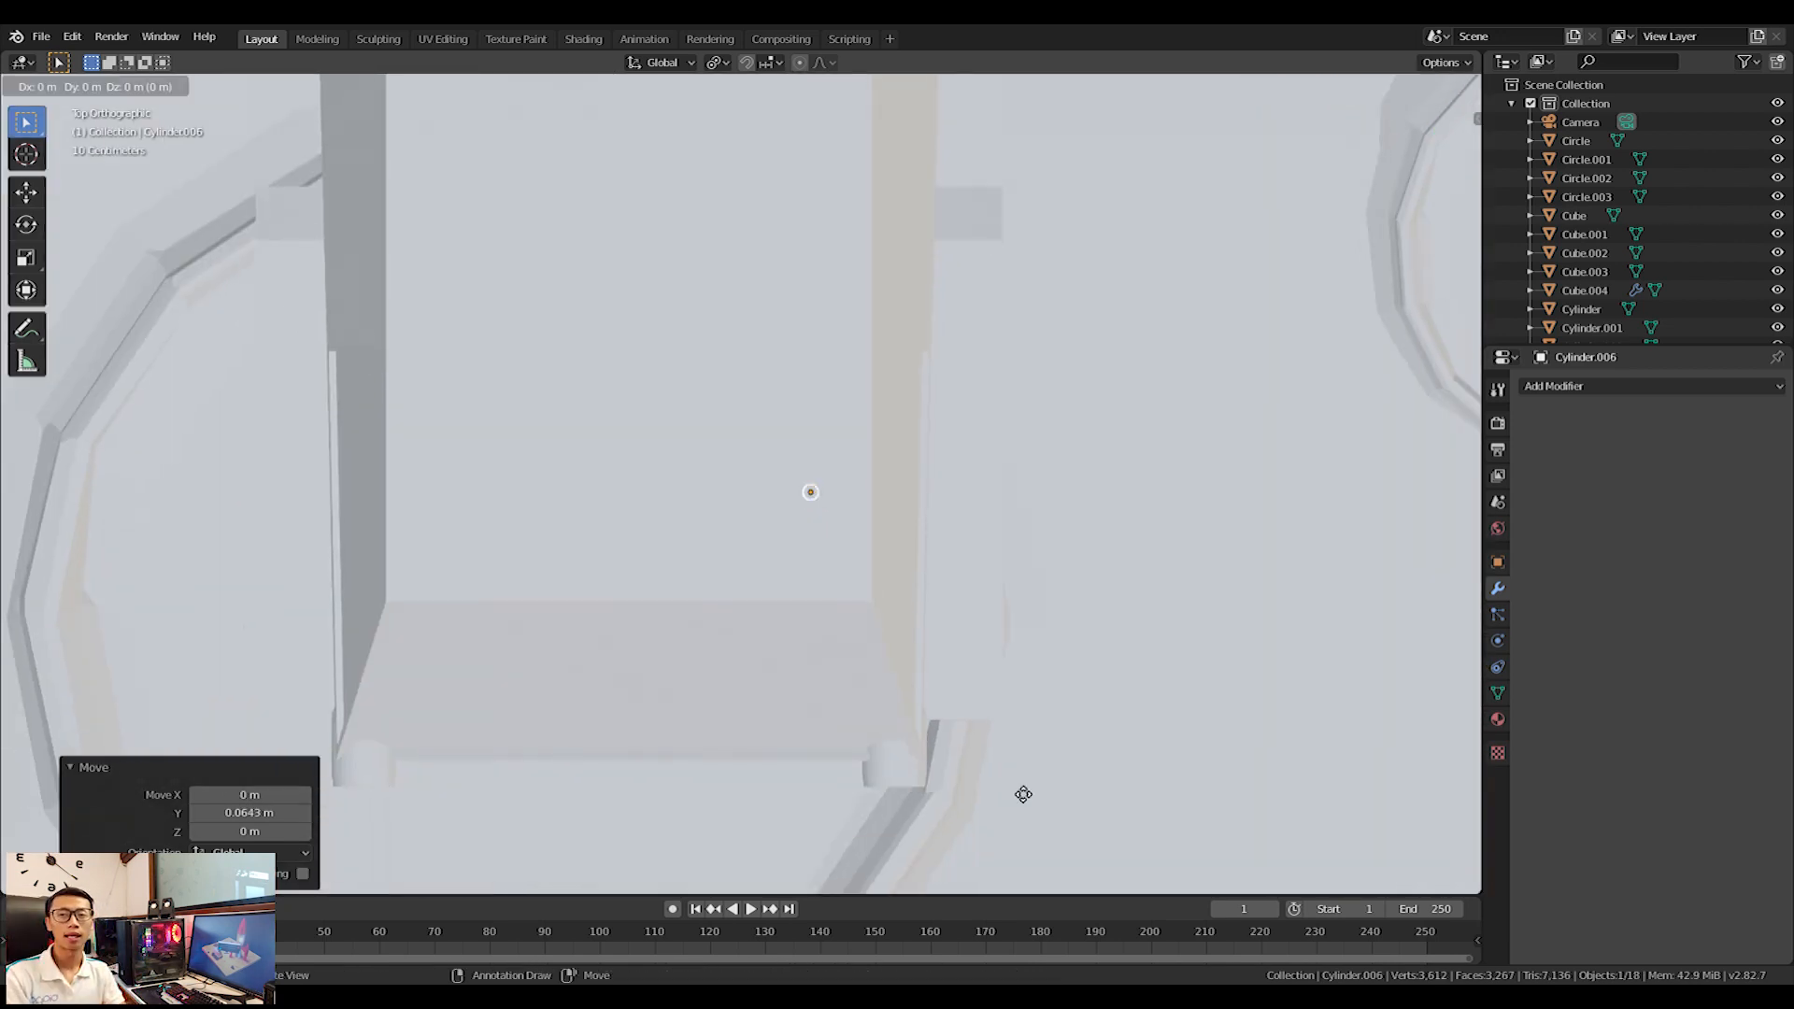
pyautogui.press('x')
pyautogui.click(994, 790)
# Lower the upper section of the duplicated antenna about 0.04 m along Z to shorten its base.
pyautogui.moveTo(994, 790); pyautogui.dragTo(953, 568, button='middle')
pyautogui.press('Tab')
pyautogui.press('b')
pyautogui.moveTo(659, 379); pyautogui.dragTo(863, 606)
pyautogui.press('g')
pyautogui.press('z')
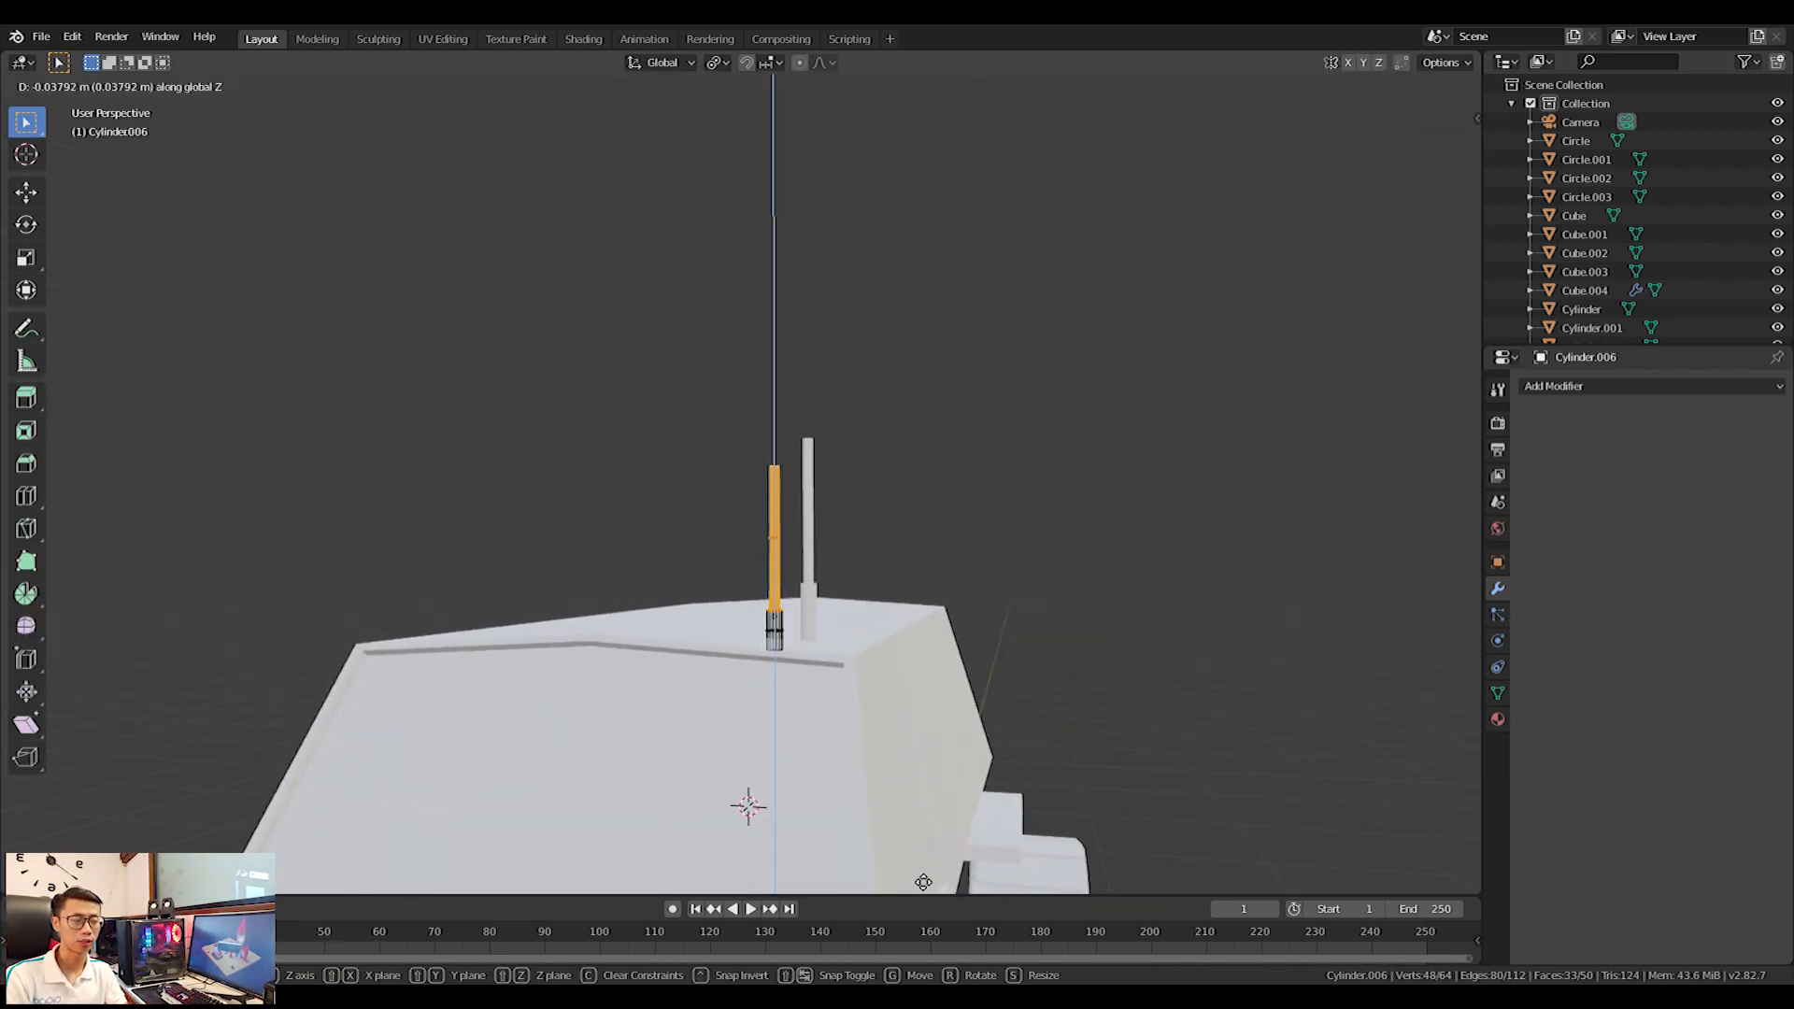
pyautogui.click(923, 882)
# Lower the tip of the duplicated antenna along Z to shorten its mast, and finish editing it.
pyautogui.press('a')
pyautogui.press('b')
pyautogui.moveTo(725, 385); pyautogui.dragTo(802, 491)
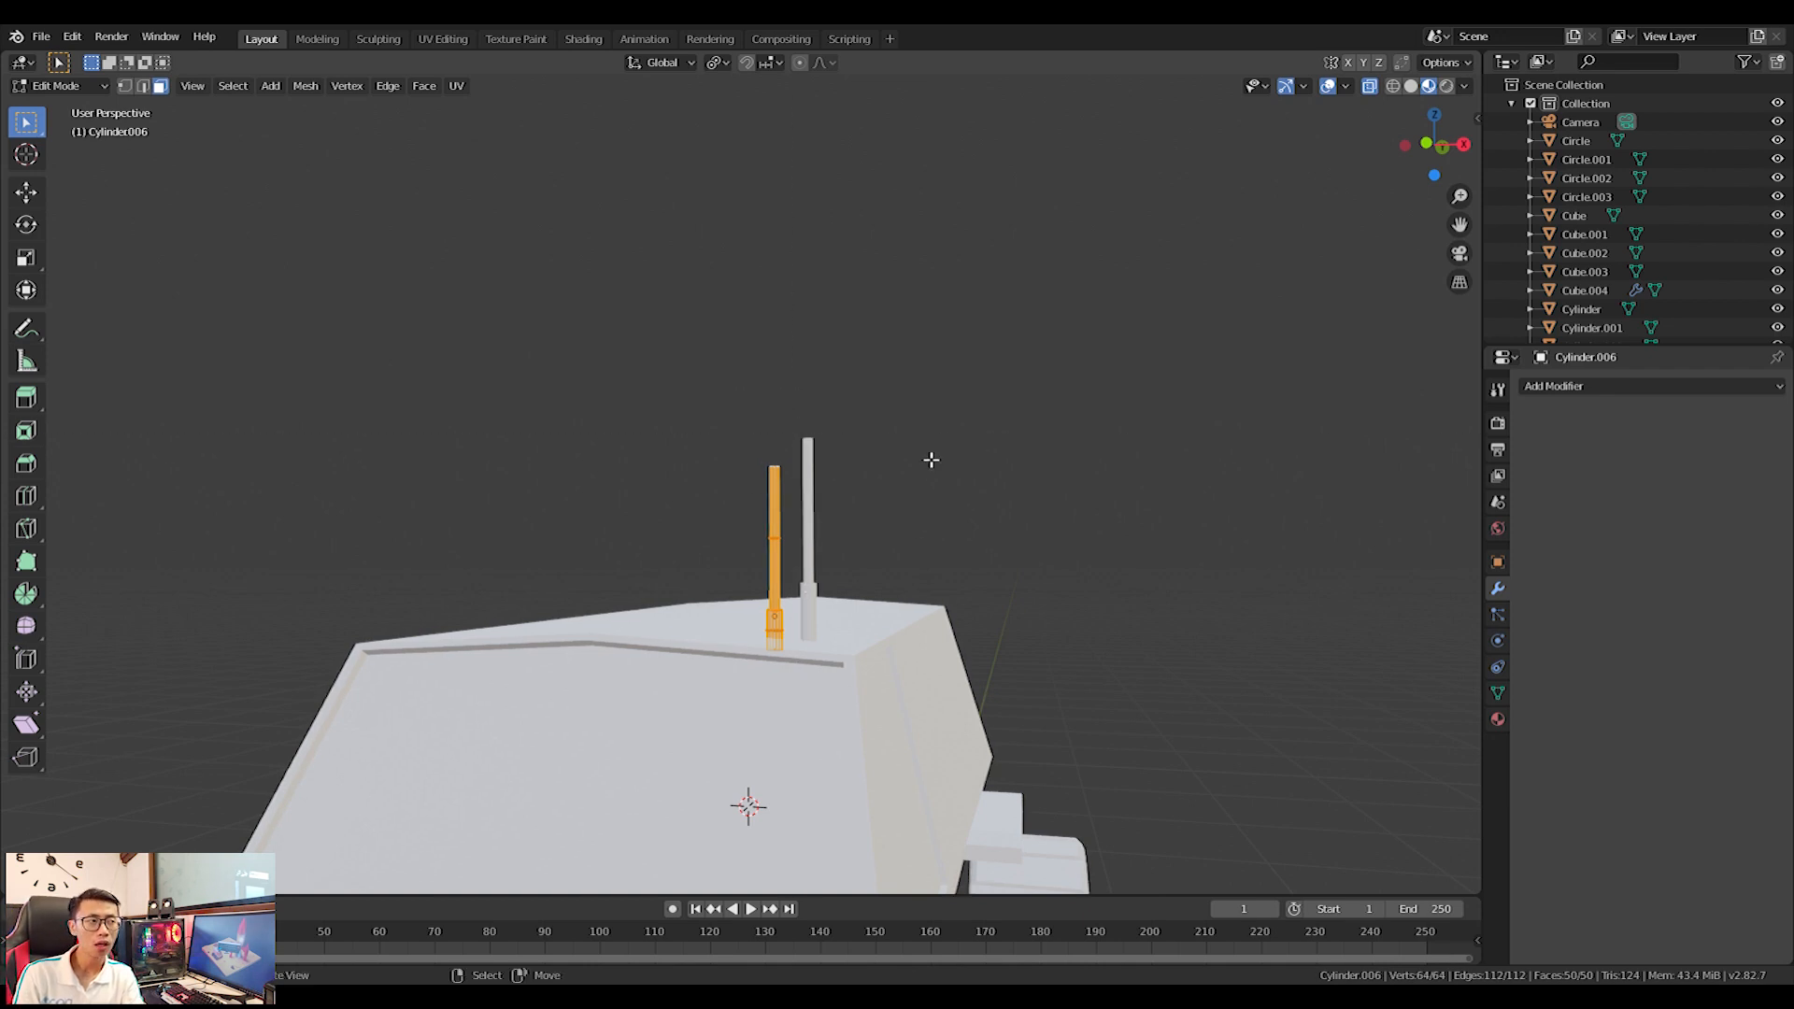
pyautogui.moveTo(713, 343); pyautogui.dragTo(852, 492)
pyautogui.press('g')
pyautogui.press('z')
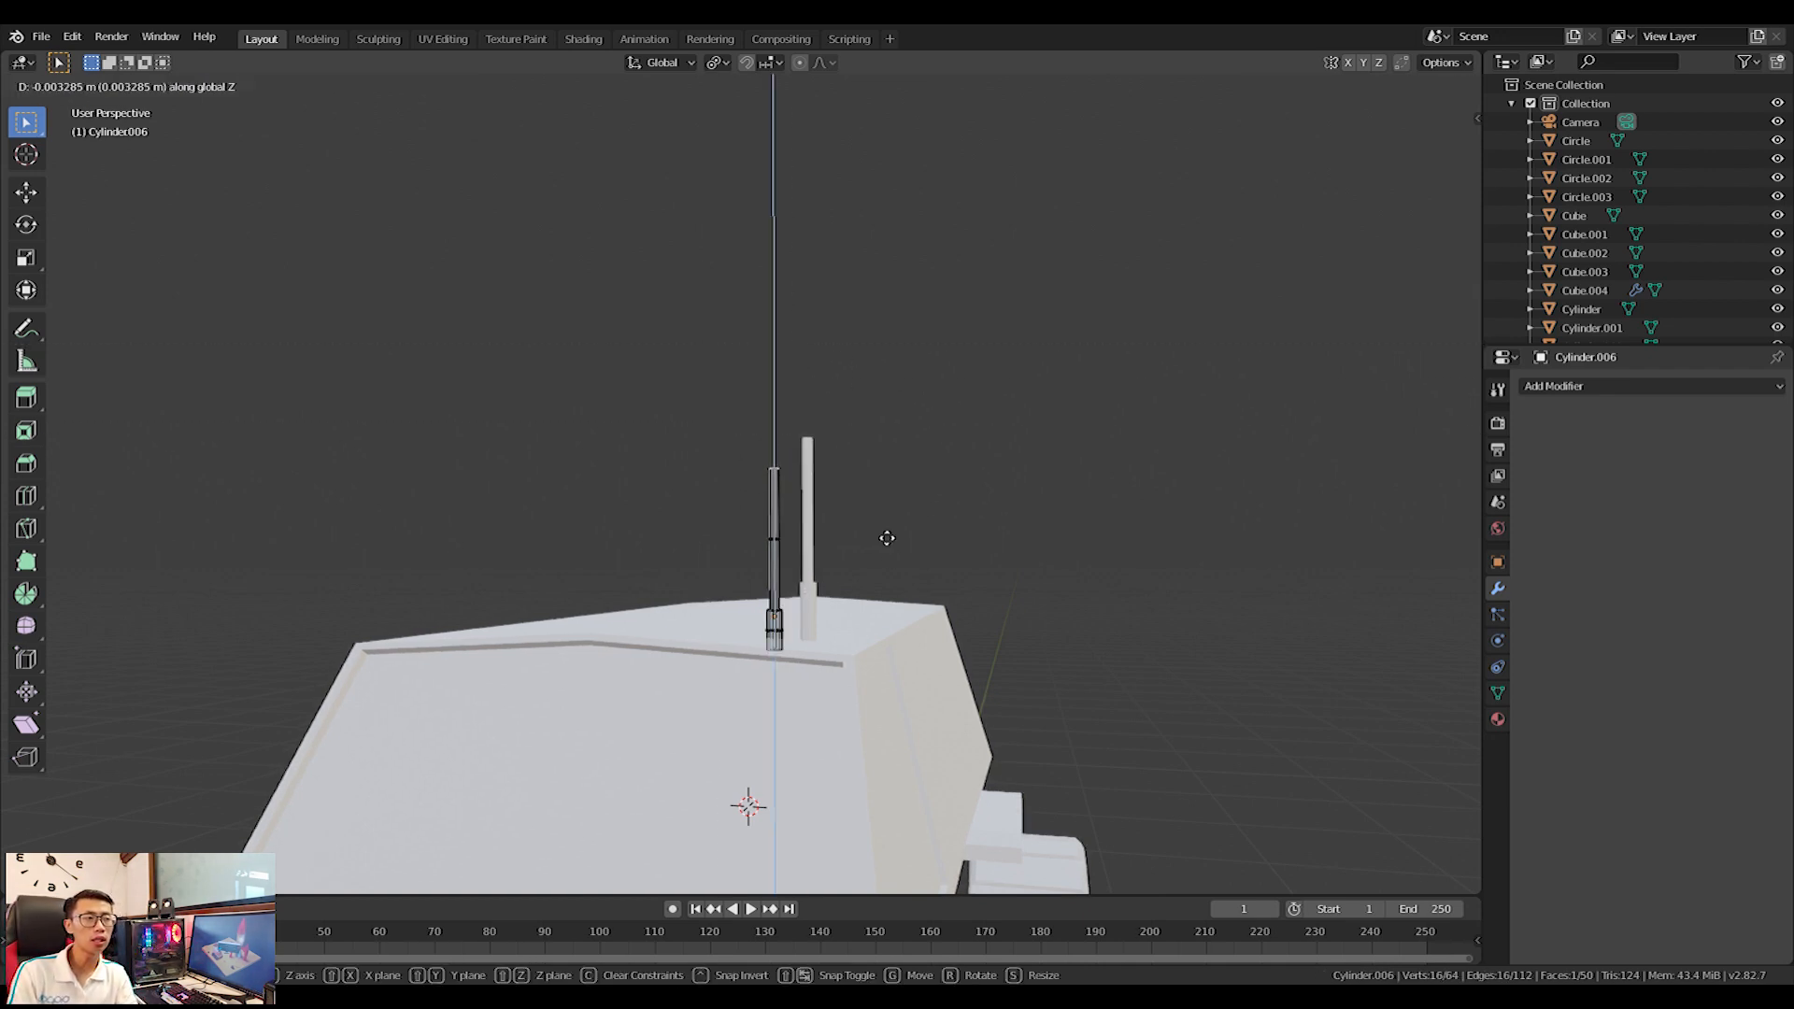
pyautogui.click(944, 760)
pyautogui.press('Tab')
# Add a filled 16-vertex circle with a 1 m radius and raise it along Z above the vehicle.
pyautogui.moveTo(1015, 689); pyautogui.dragTo(958, 598, button='middle')
pyautogui.press('KP_1')
pyautogui.press('KP_3')
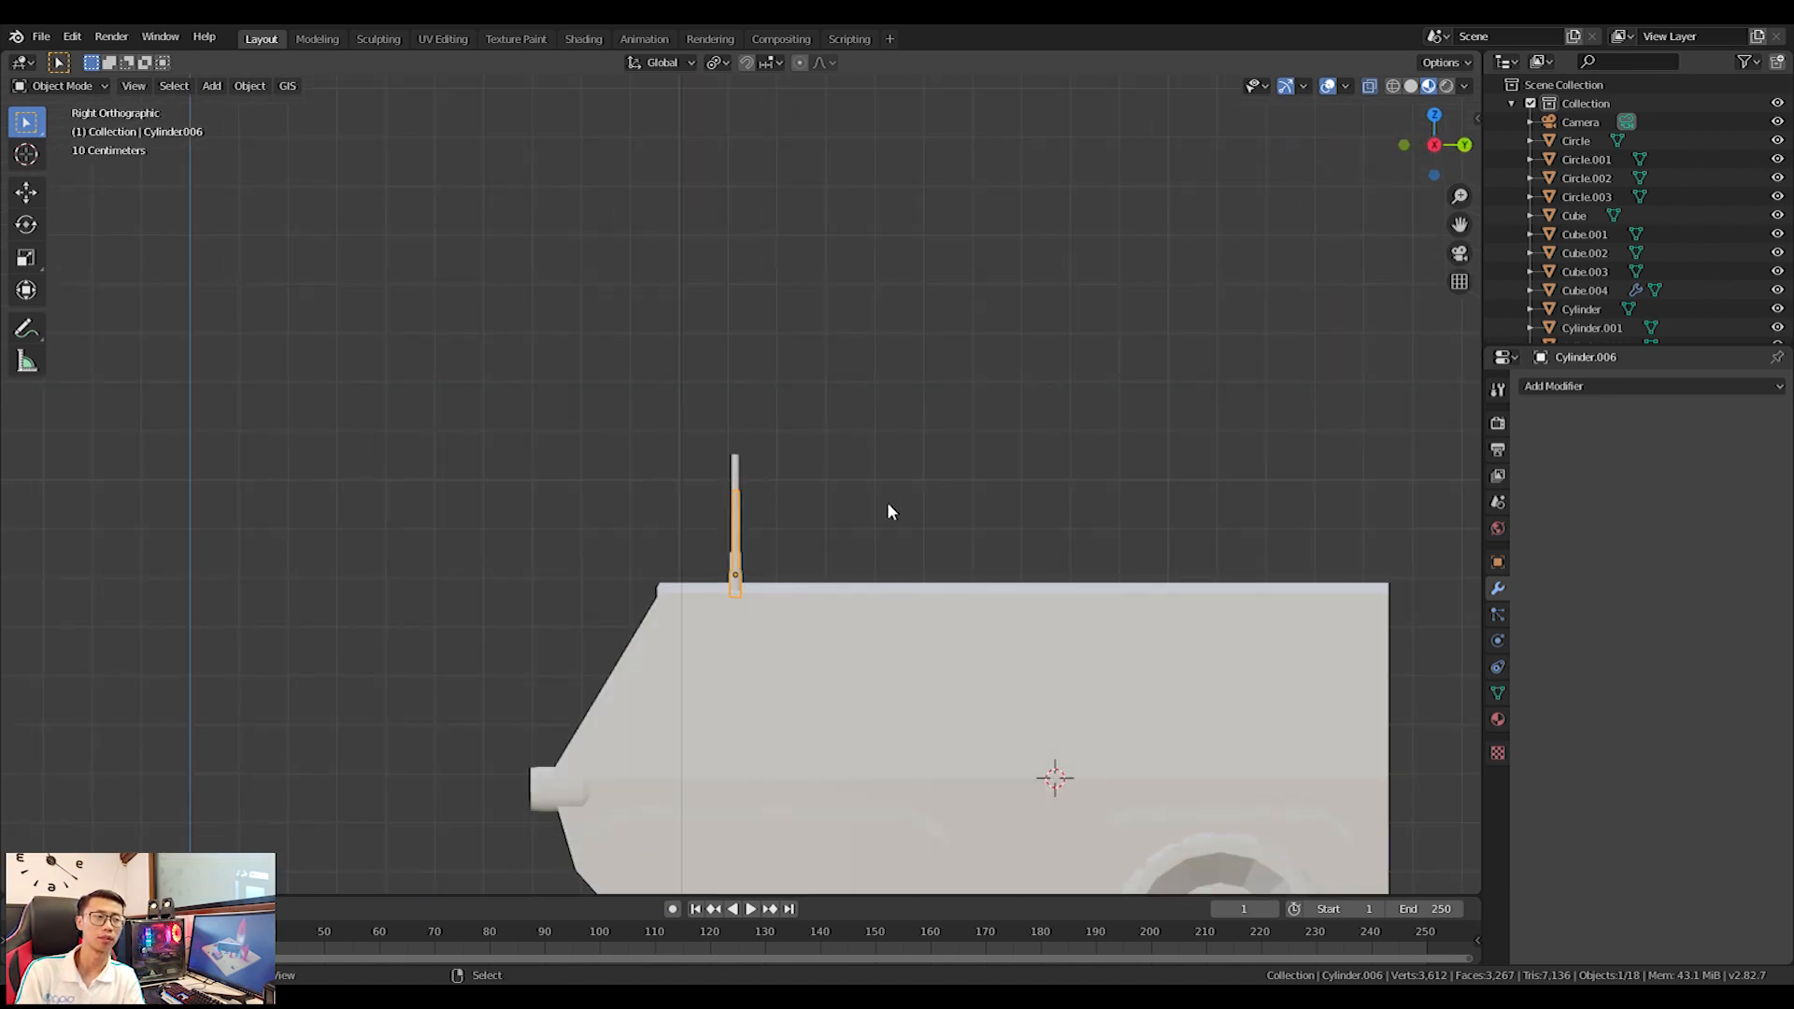
pyautogui.hotkey('shift', 'a')
pyautogui.moveTo(921, 514)
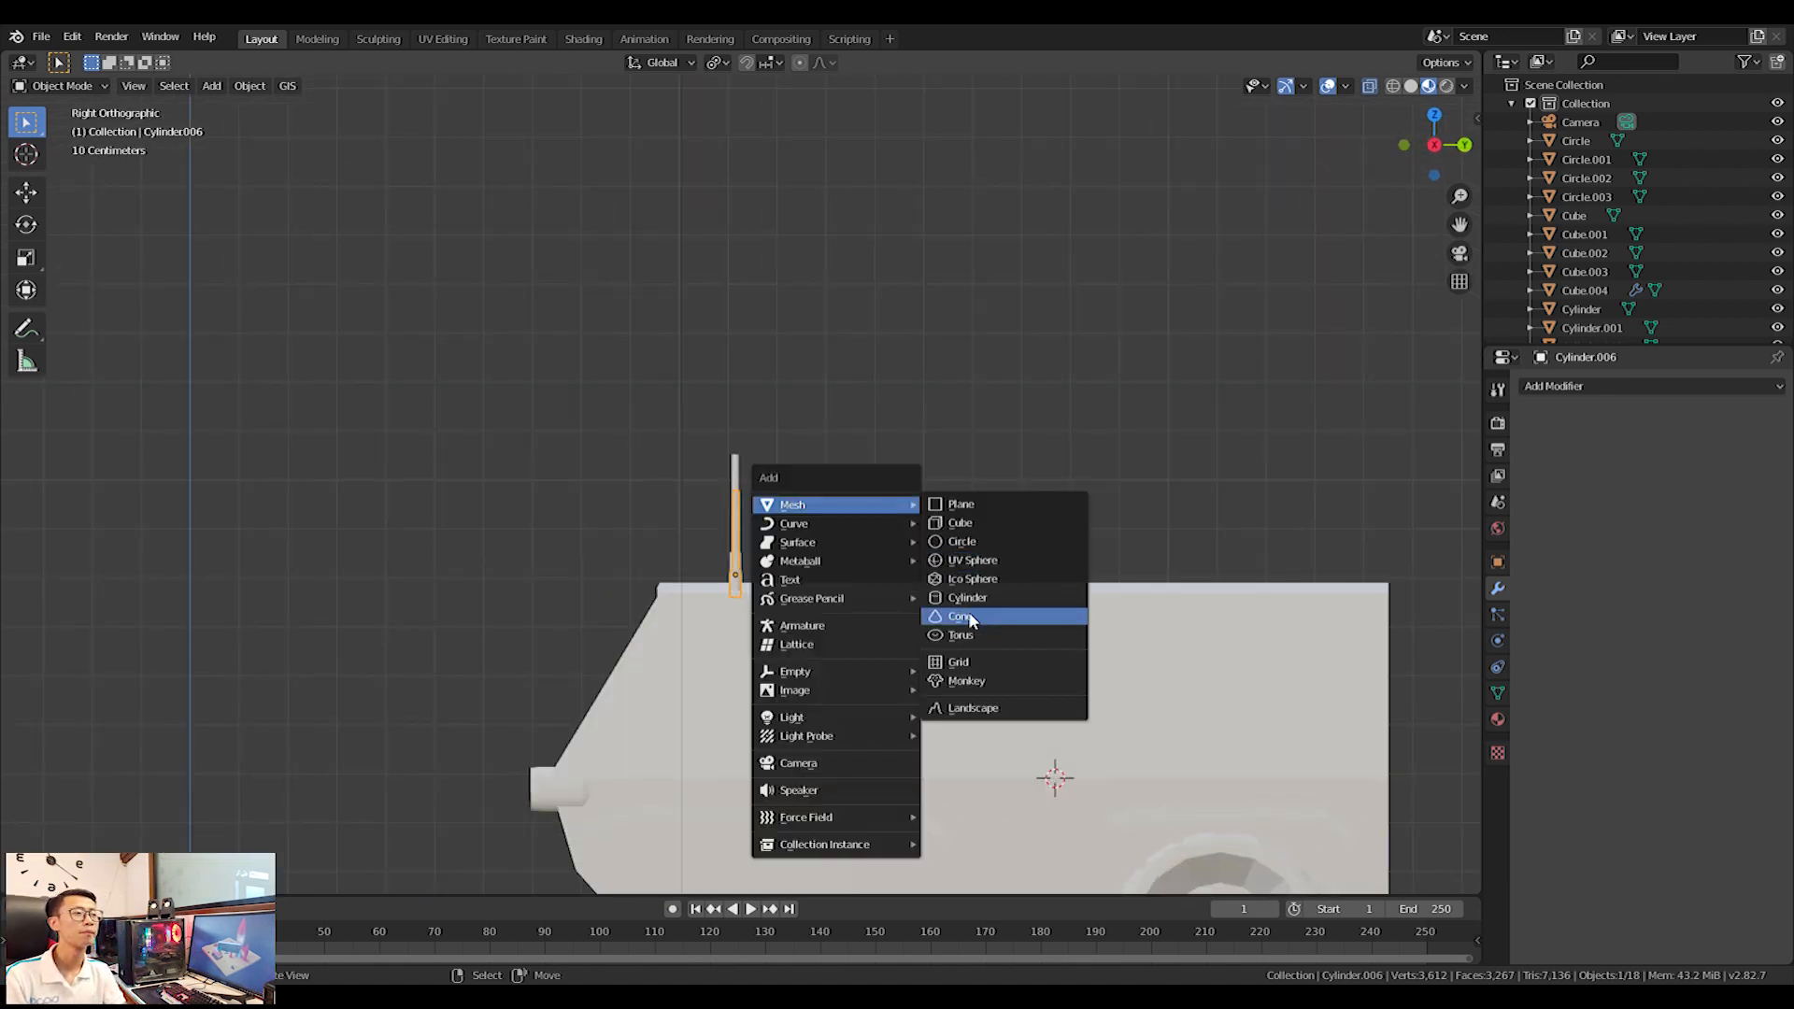
pyautogui.click(962, 542)
pyautogui.press('g')
pyautogui.press('z')
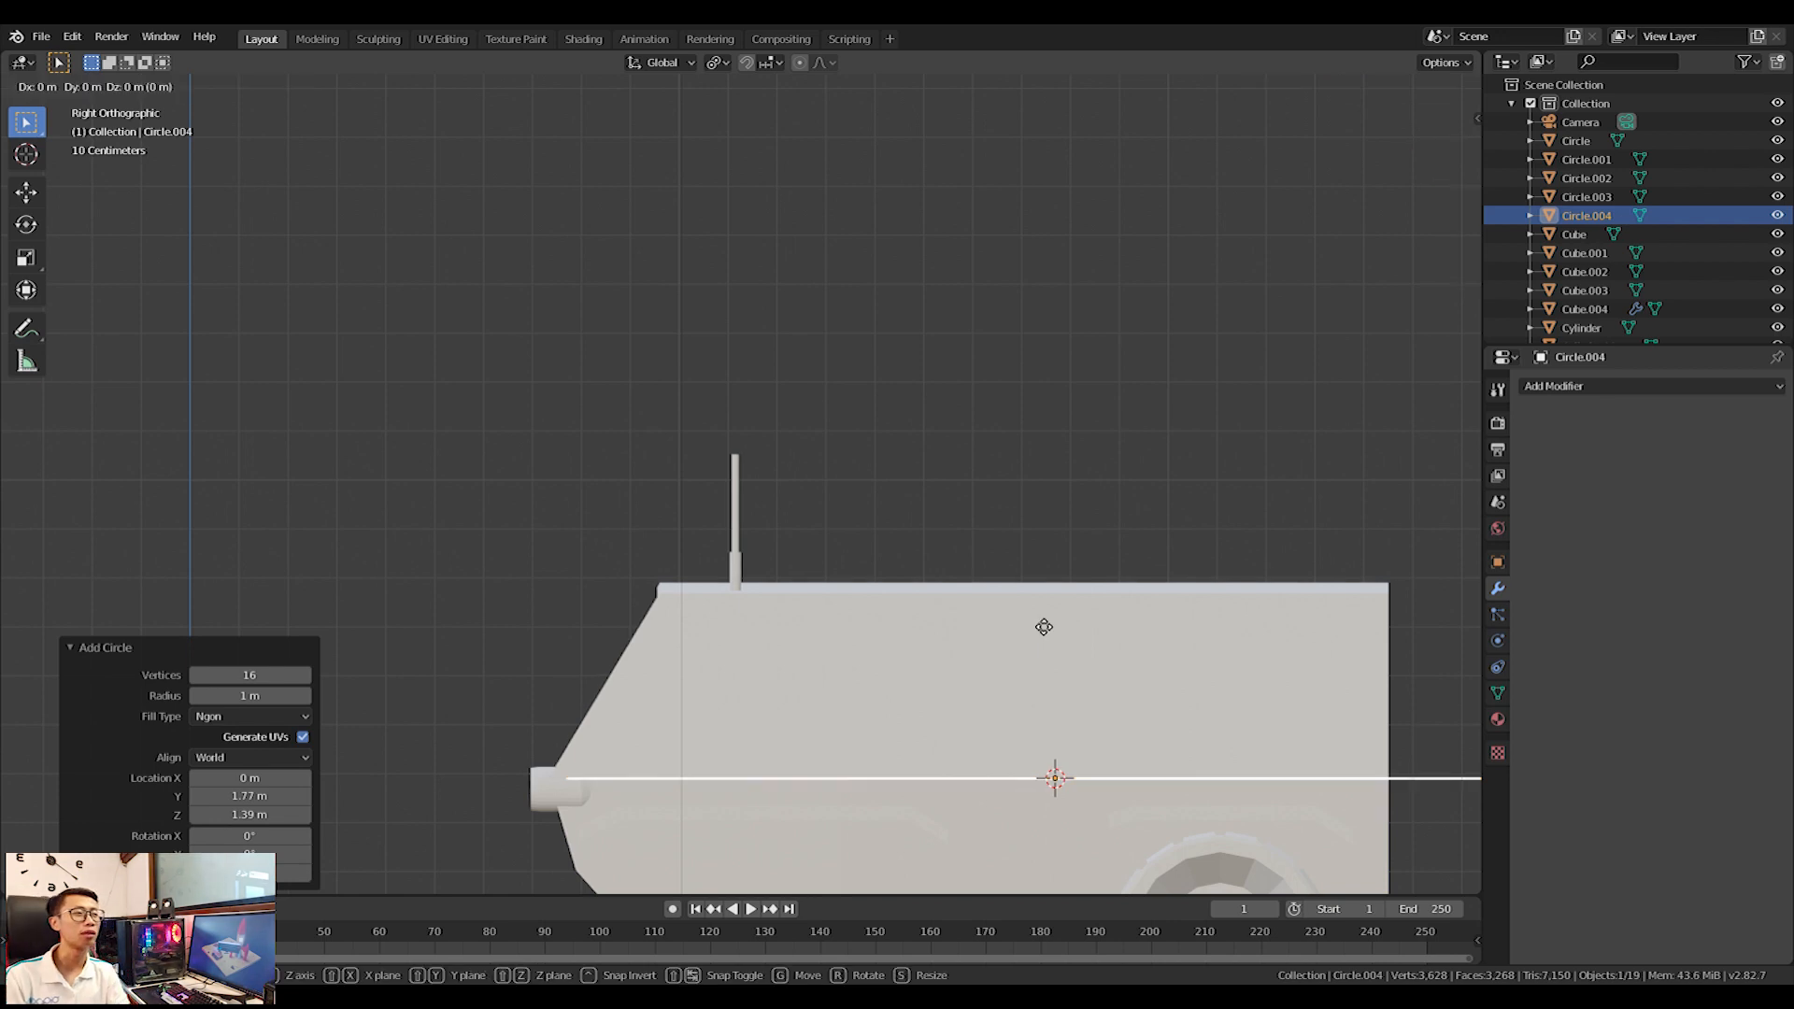
pyautogui.click(1009, 203)
# Scale the circle down and move it -0.659 m along Y and 0.0516 m along Z to sit above the antennas.
pyautogui.press('s')
pyautogui.click(1049, 384)
pyautogui.press('g')
pyautogui.click(738, 368)
# Scale the circle above the antennas to 0.727.
pyautogui.keyDown('shift'); pyautogui.moveTo(591, 449); pyautogui.dragTo(787, 497, button='middle'); pyautogui.keyUp('shift')
pyautogui.press('s')
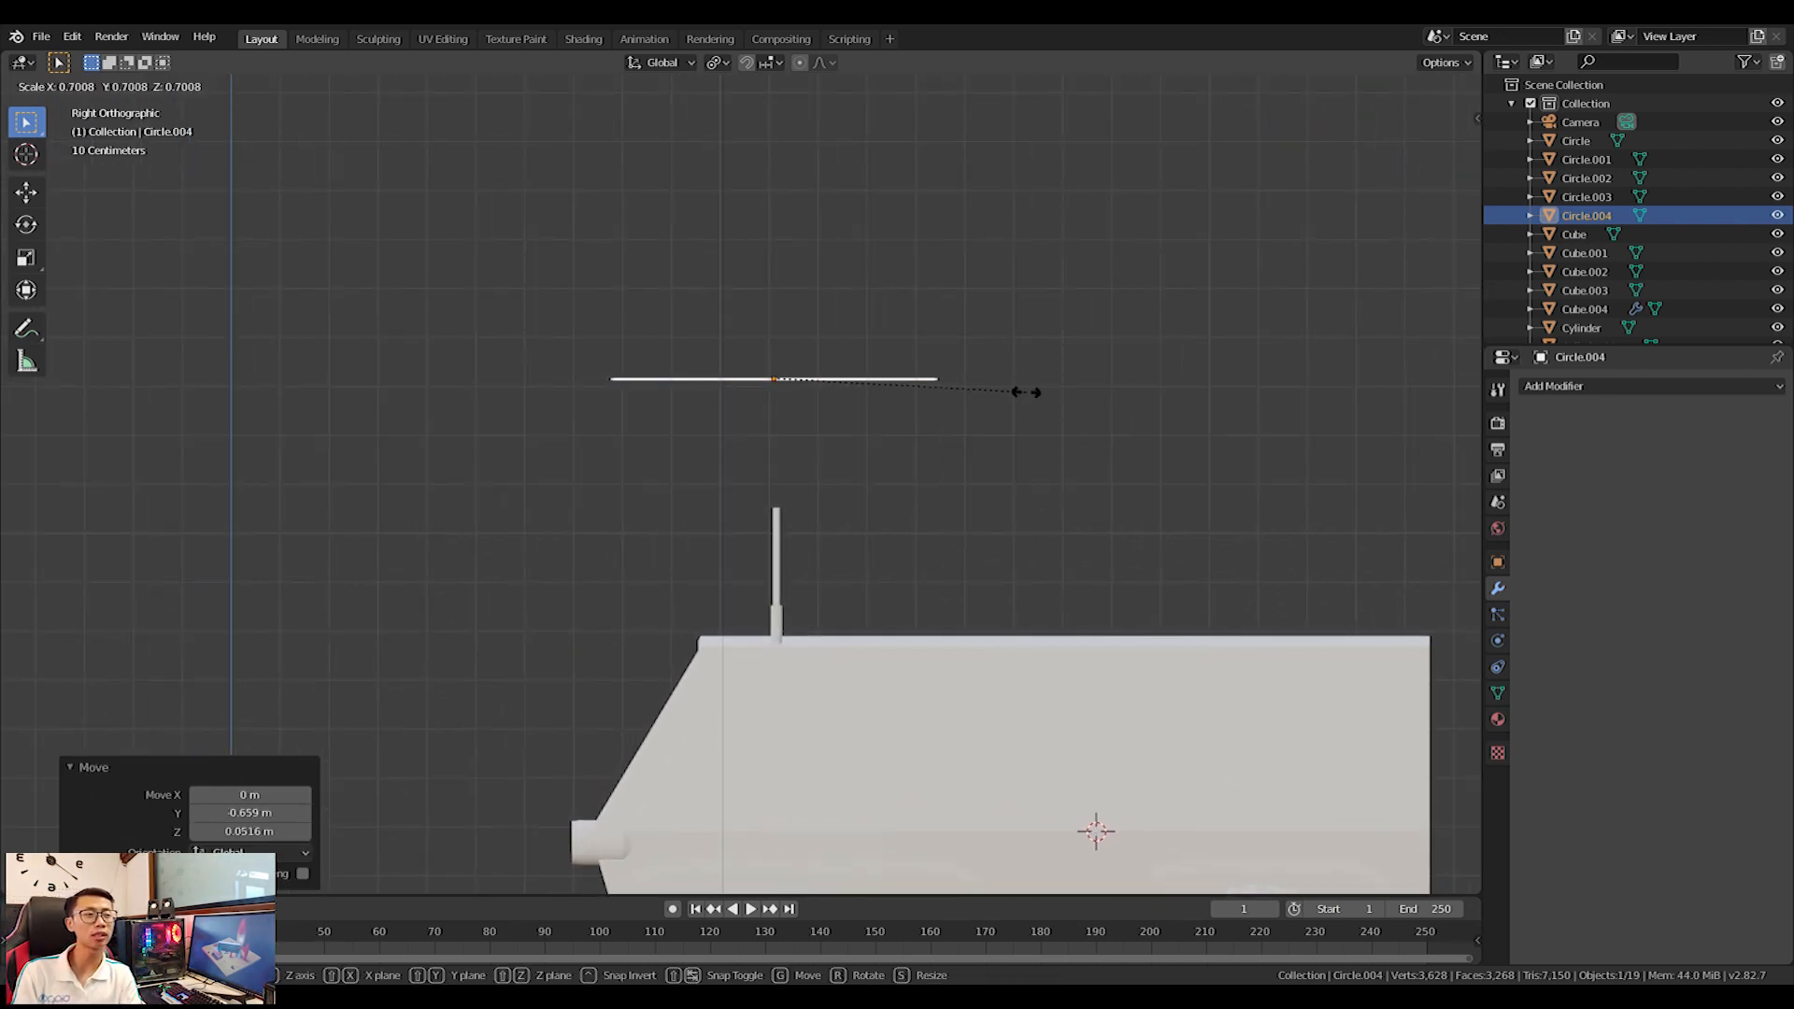
pyautogui.click(1035, 397)
pyautogui.scroll(4, 977, 388)
pyautogui.keyDown('shift'); pyautogui.moveTo(977, 389); pyautogui.dragTo(942, 470, button='middle'); pyautogui.keyUp('shift')
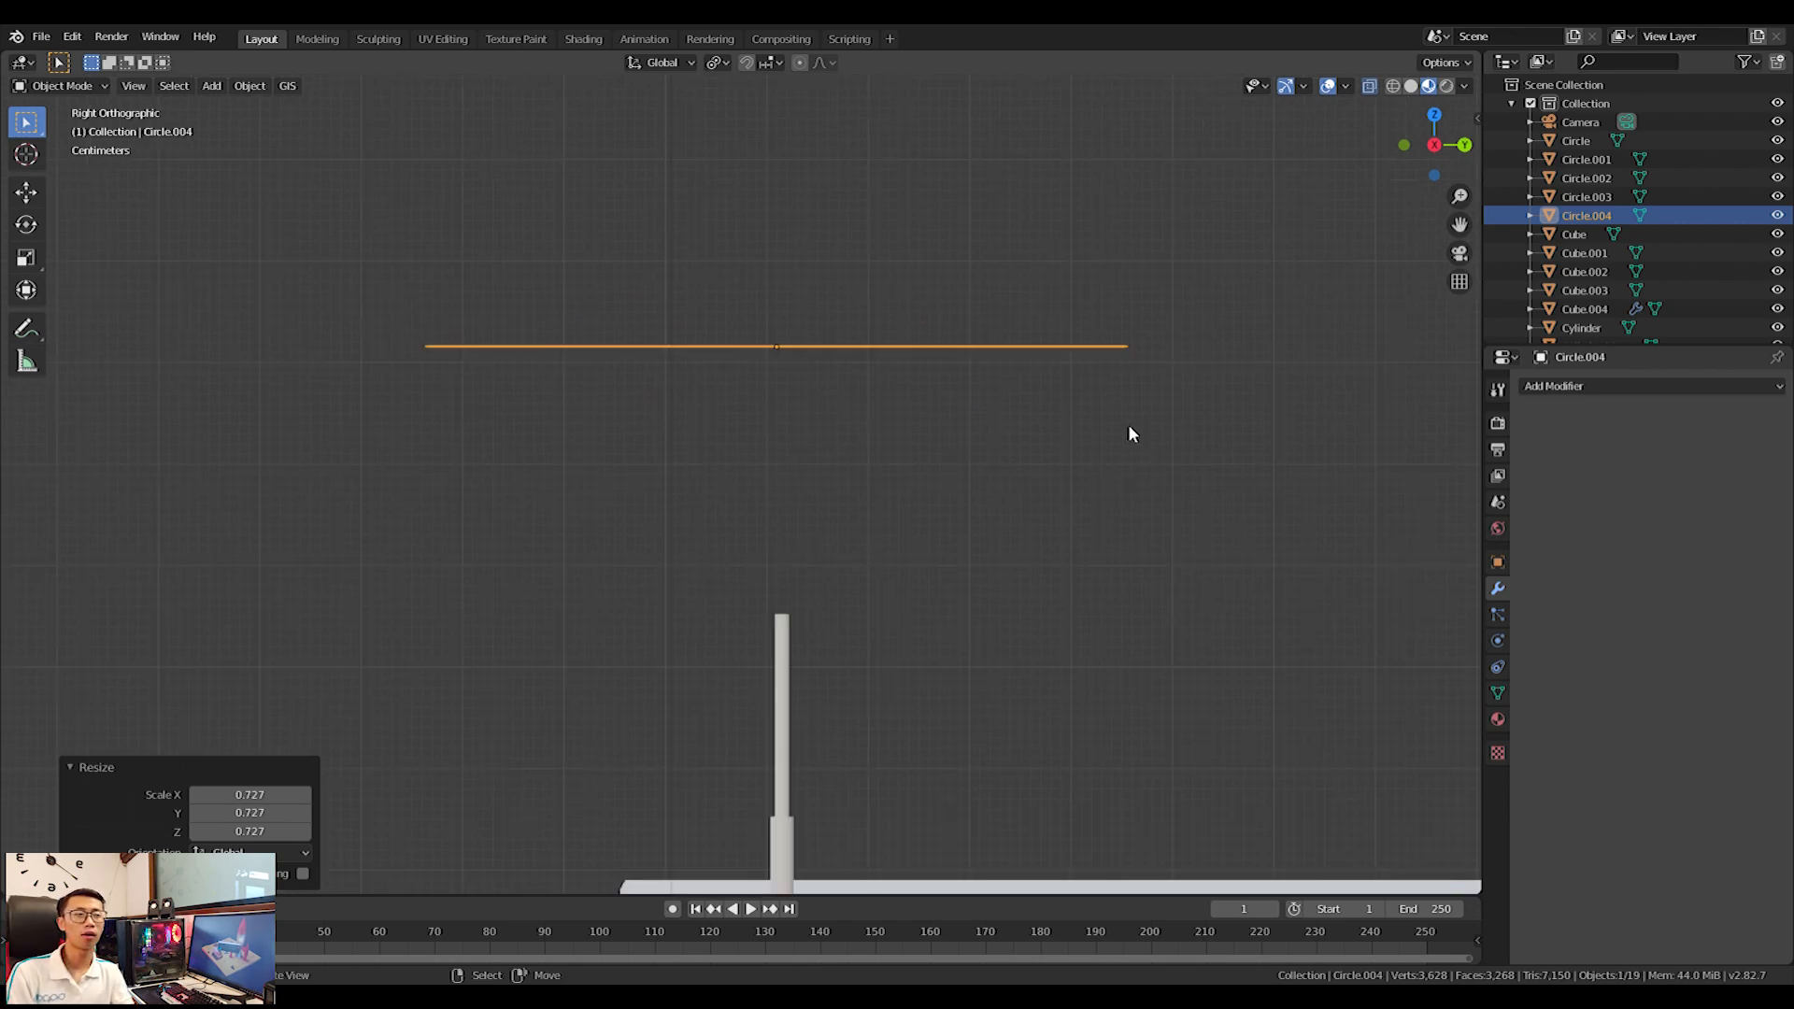
# Extrude the circle's face downward about 0.022 m, scale it to about 0.894, and move it -0.00396 m along Z.
pyautogui.press('Tab')
pyautogui.press('e')
pyautogui.click(1069, 441)
pyautogui.press('s')
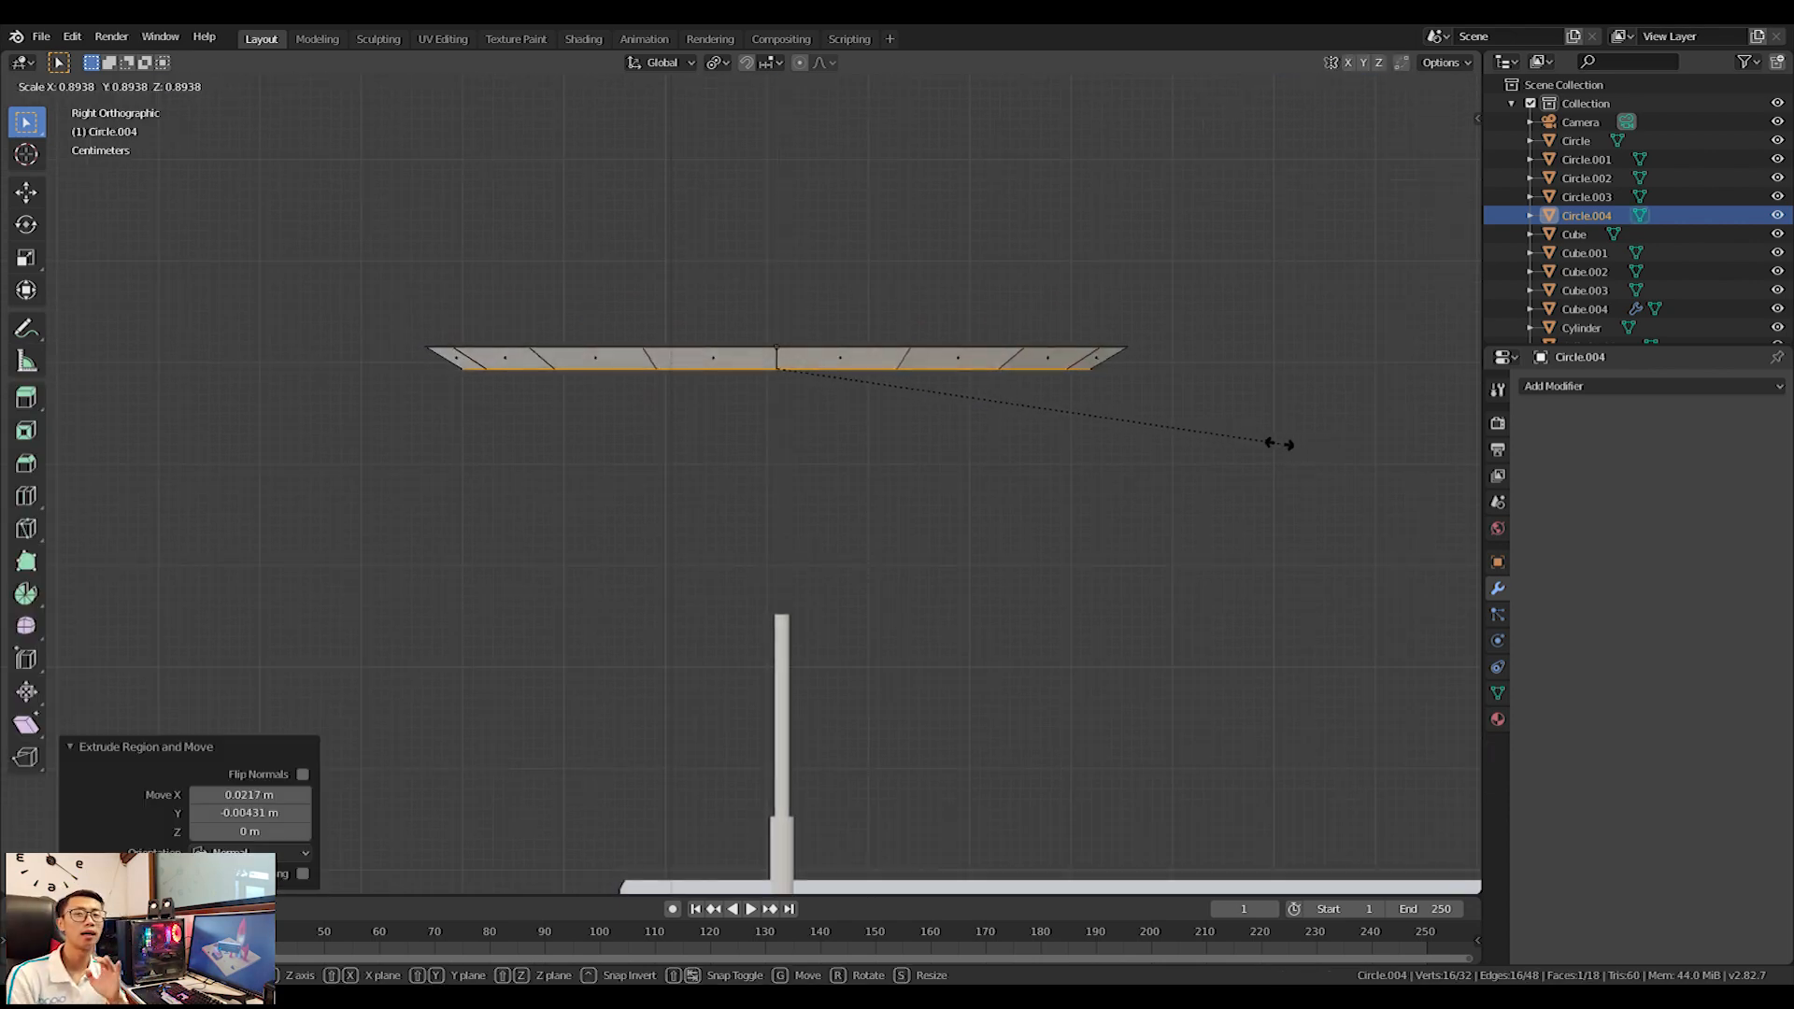
pyautogui.click(1280, 443)
pyautogui.press('g')
pyautogui.press('z')
pyautogui.click(1282, 482)
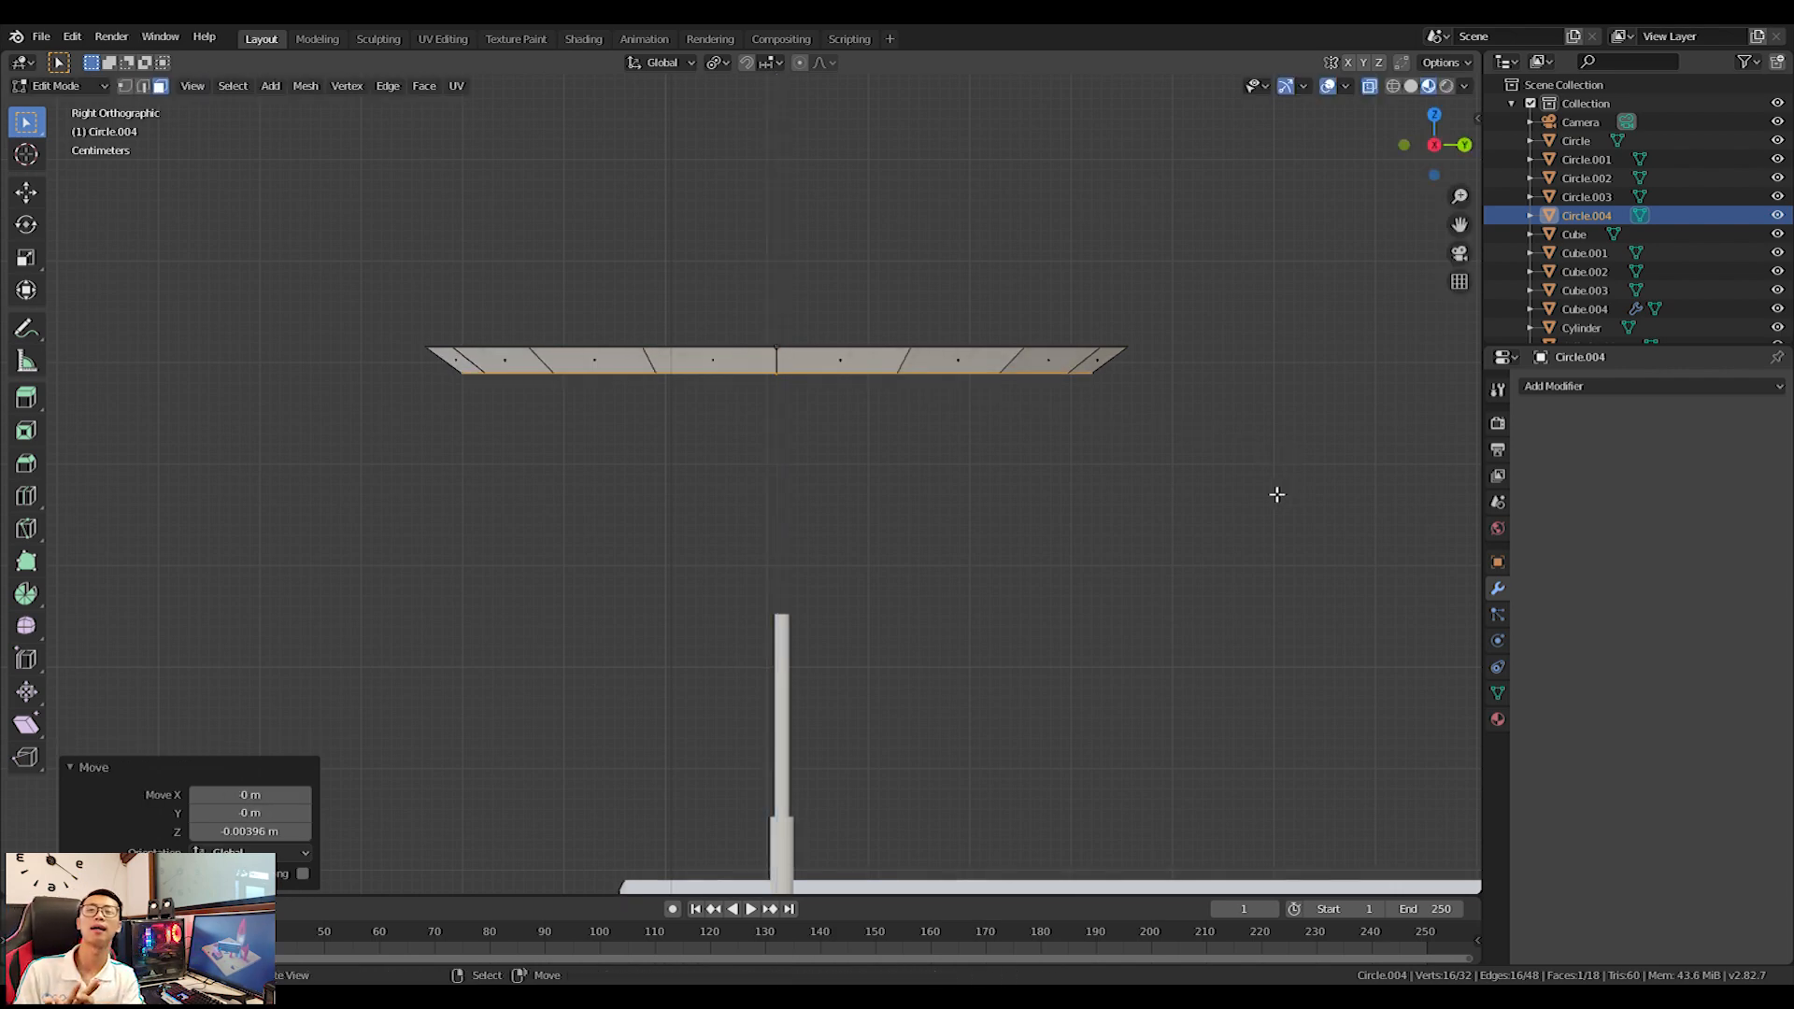
# Extrude the dish's bottom face downward about 0.046 m and scale it to 0.612 for the second tier.
pyautogui.press('e')
pyautogui.click(1273, 529)
pyautogui.press('s')
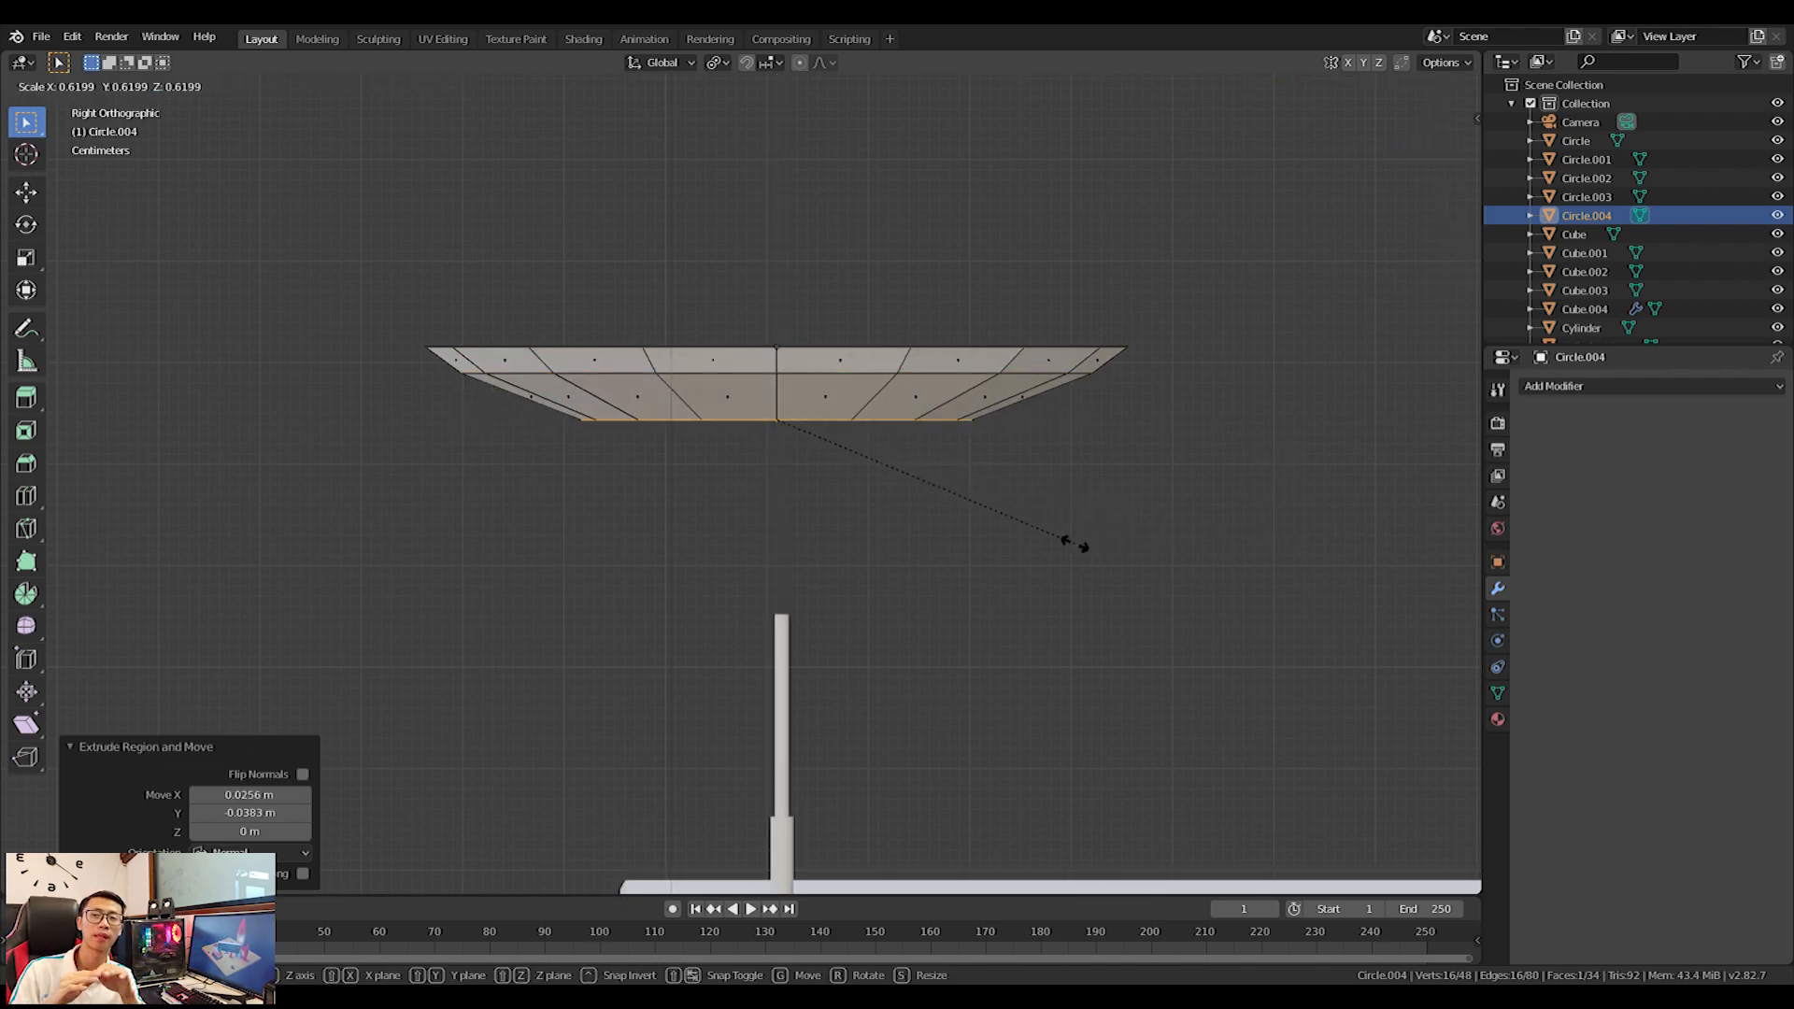
pyautogui.click(1121, 513)
# Extrude the bottom face downward again about 0.029 m, scale it to 0.674, and raise it slightly along Z.
pyautogui.press('e')
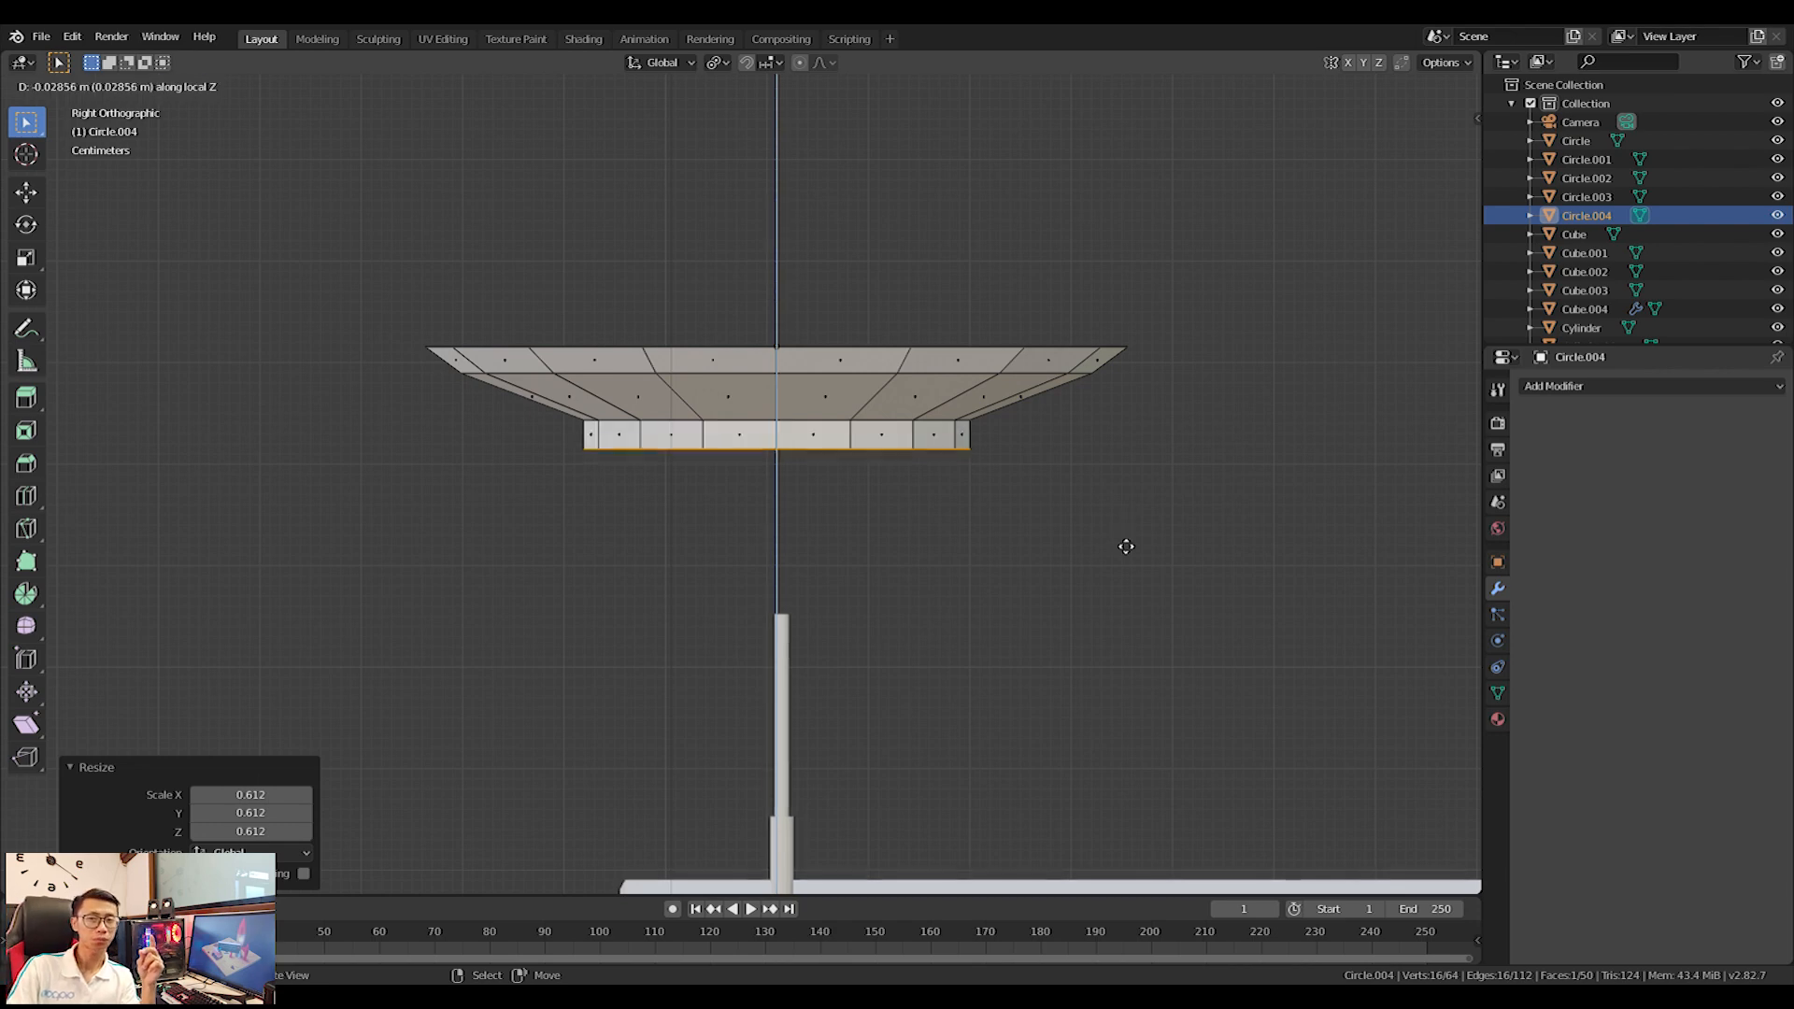
pyautogui.click(1121, 549)
pyautogui.press('s')
pyautogui.click(1117, 506)
pyautogui.press('g')
pyautogui.press('z')
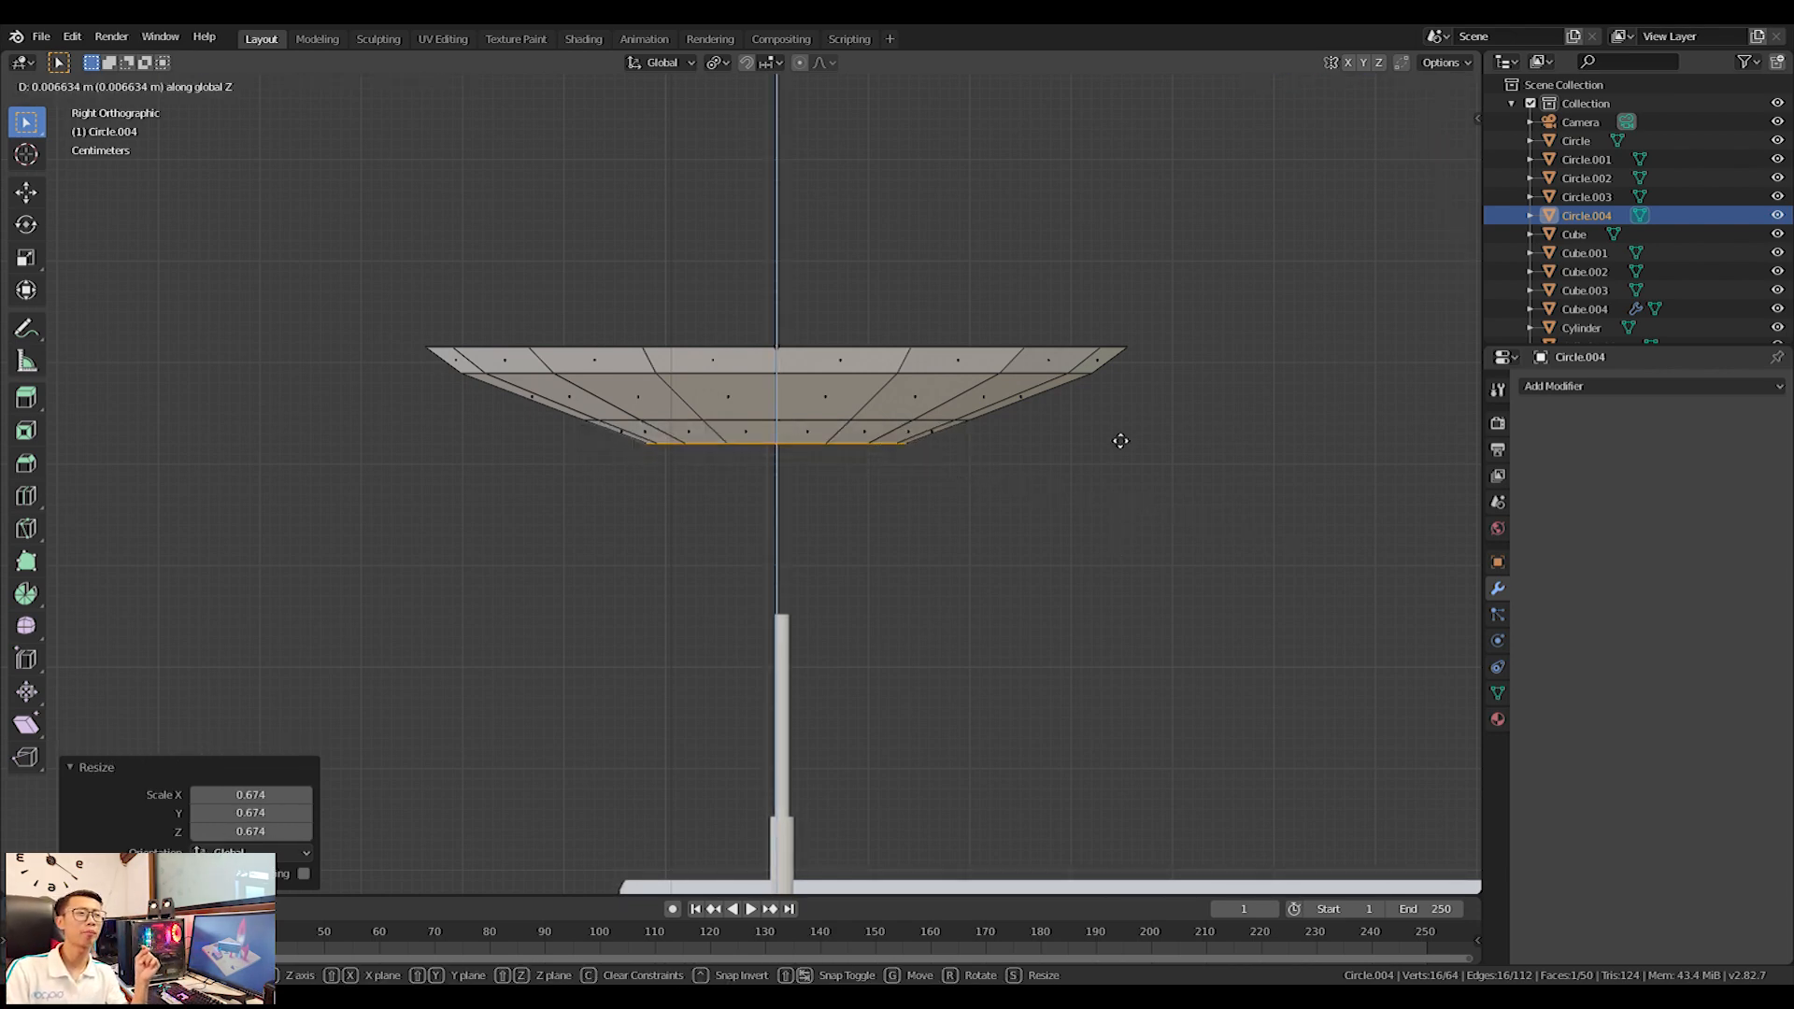
pyautogui.click(1110, 351)
# Extrude the dish's base face in place and scale it to 0.096 to make a tiny central face.
pyautogui.moveTo(853, 477); pyautogui.dragTo(770, 613, button='middle')
pyautogui.press('e')
pyautogui.rightClick(986, 533)
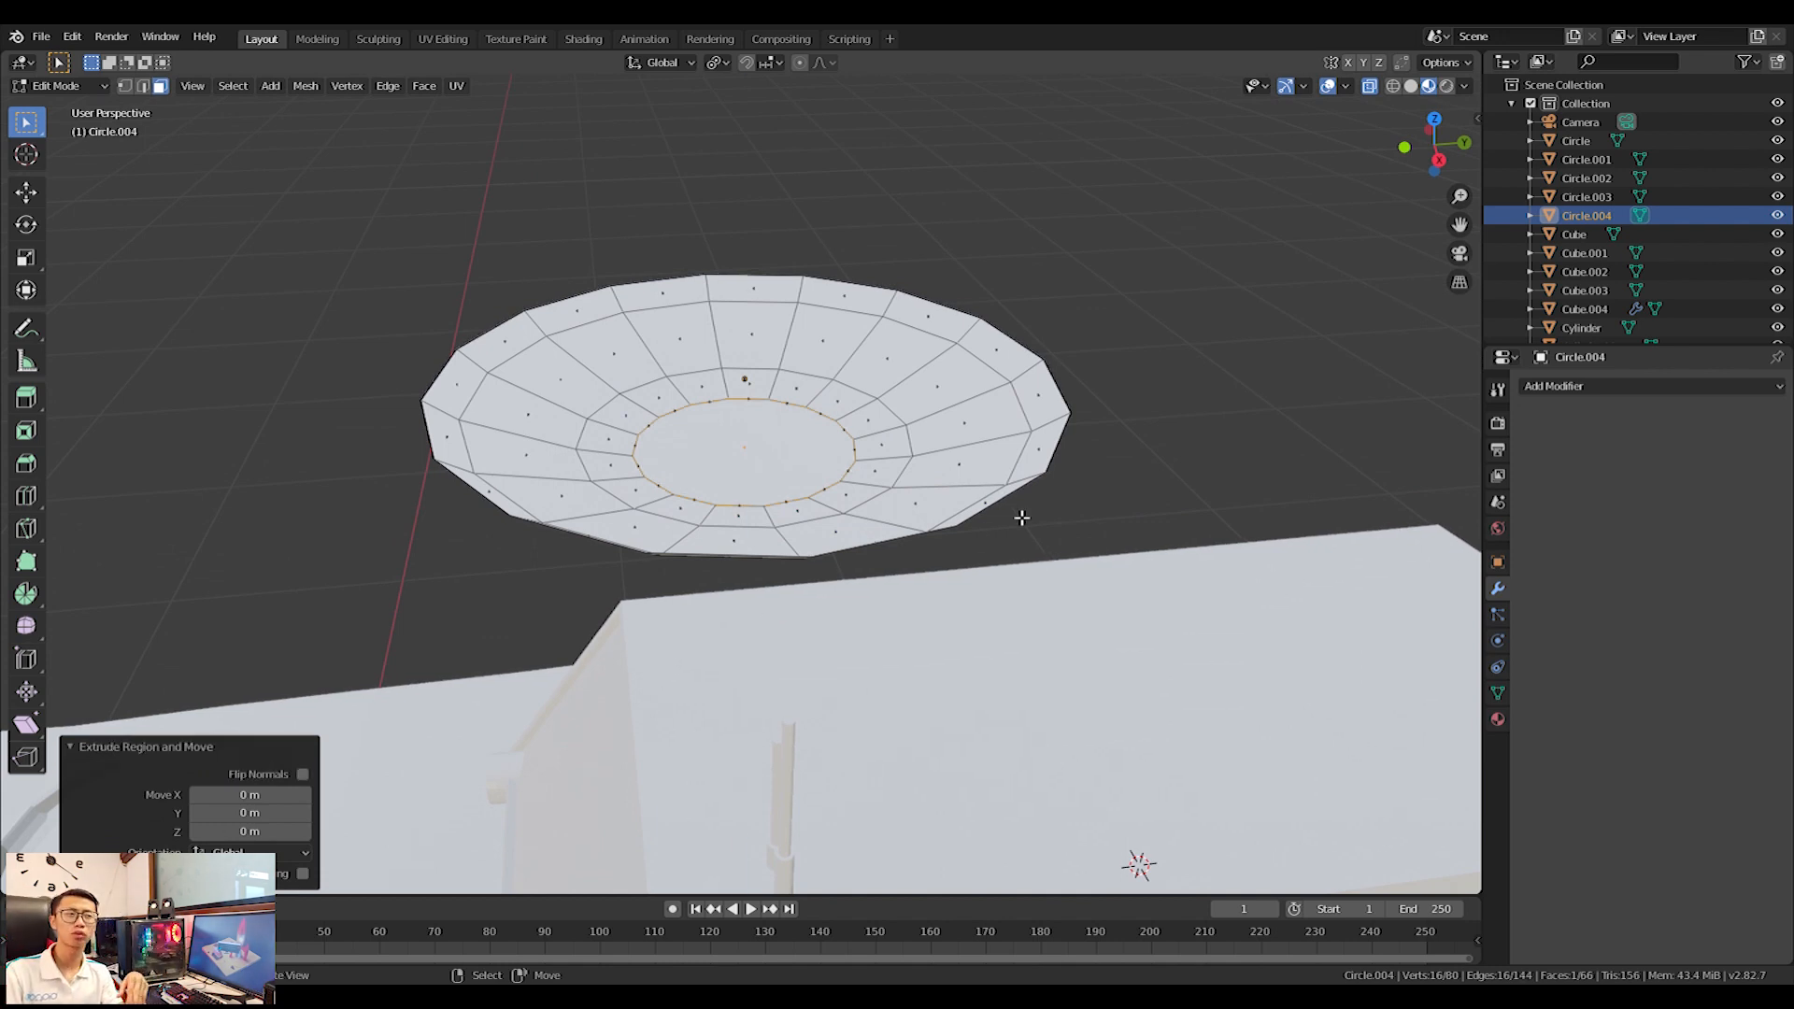
pyautogui.press('s')
pyautogui.click(780, 445)
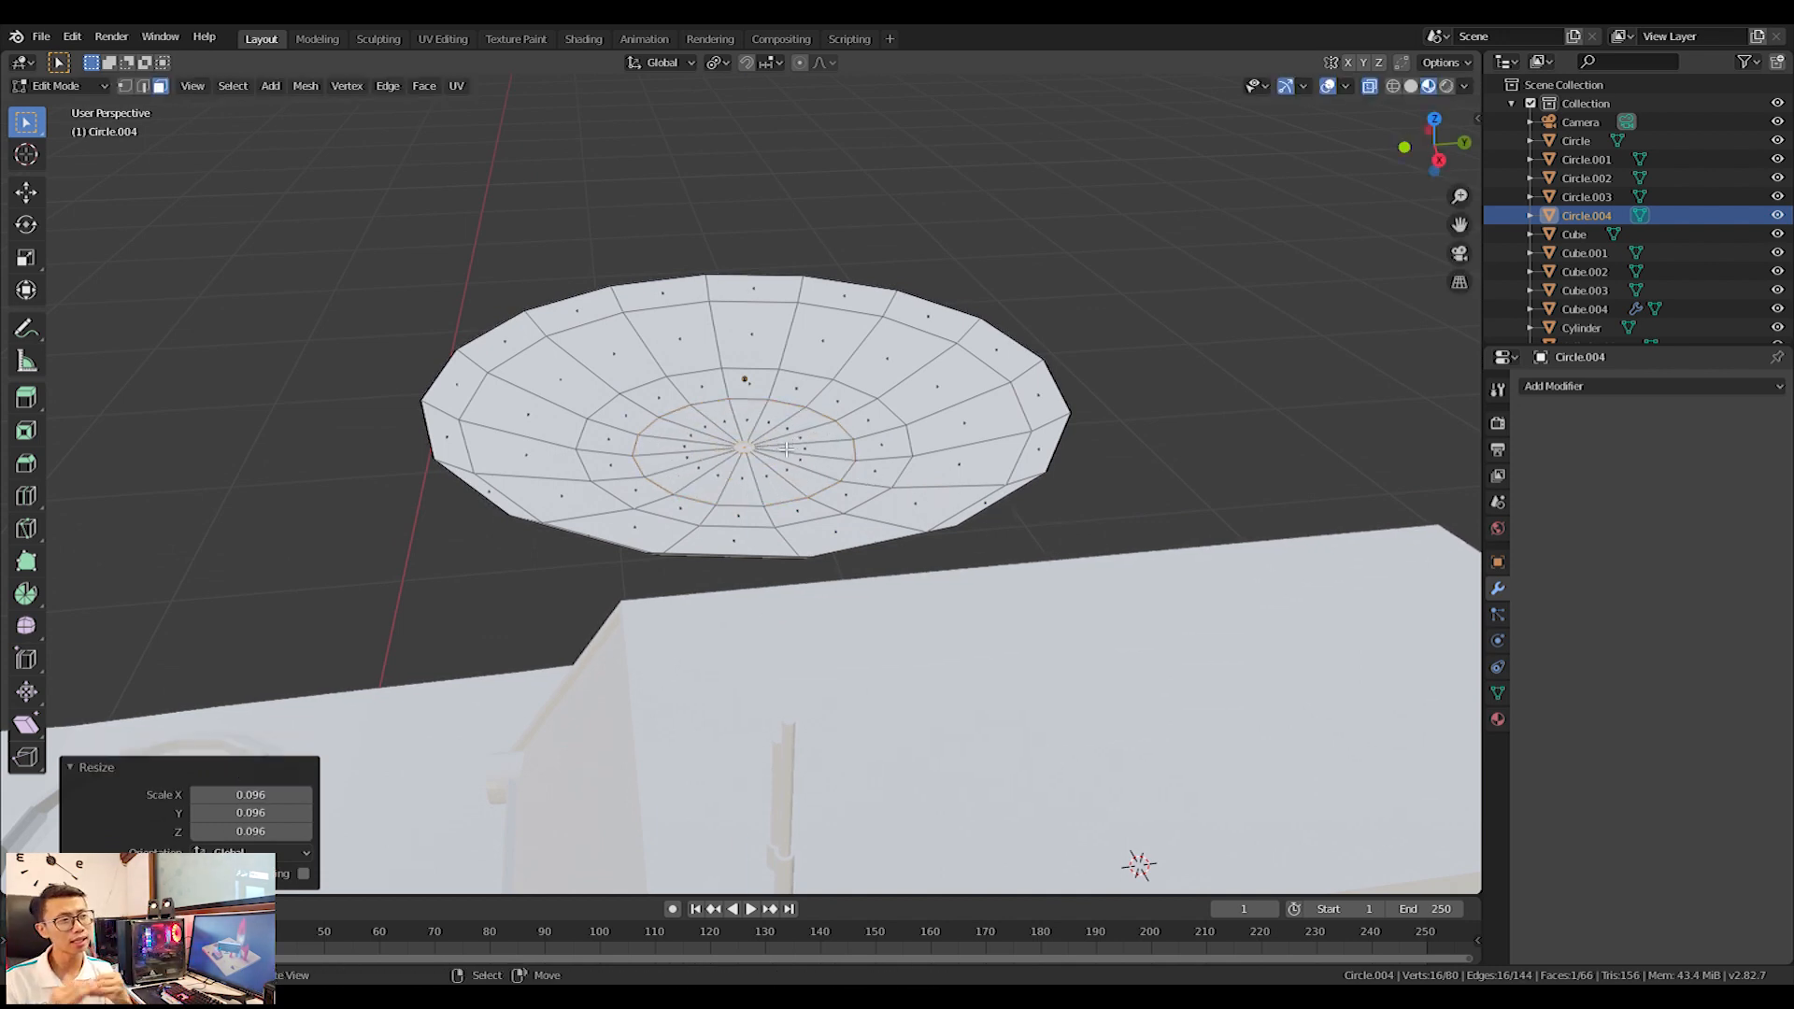
# Extrude the central face upward about 0.29 m into a spike, shrink its tip to about 0.365, and lower the tip along Z.
pyautogui.press('e')
pyautogui.click(819, 218)
pyautogui.press('s')
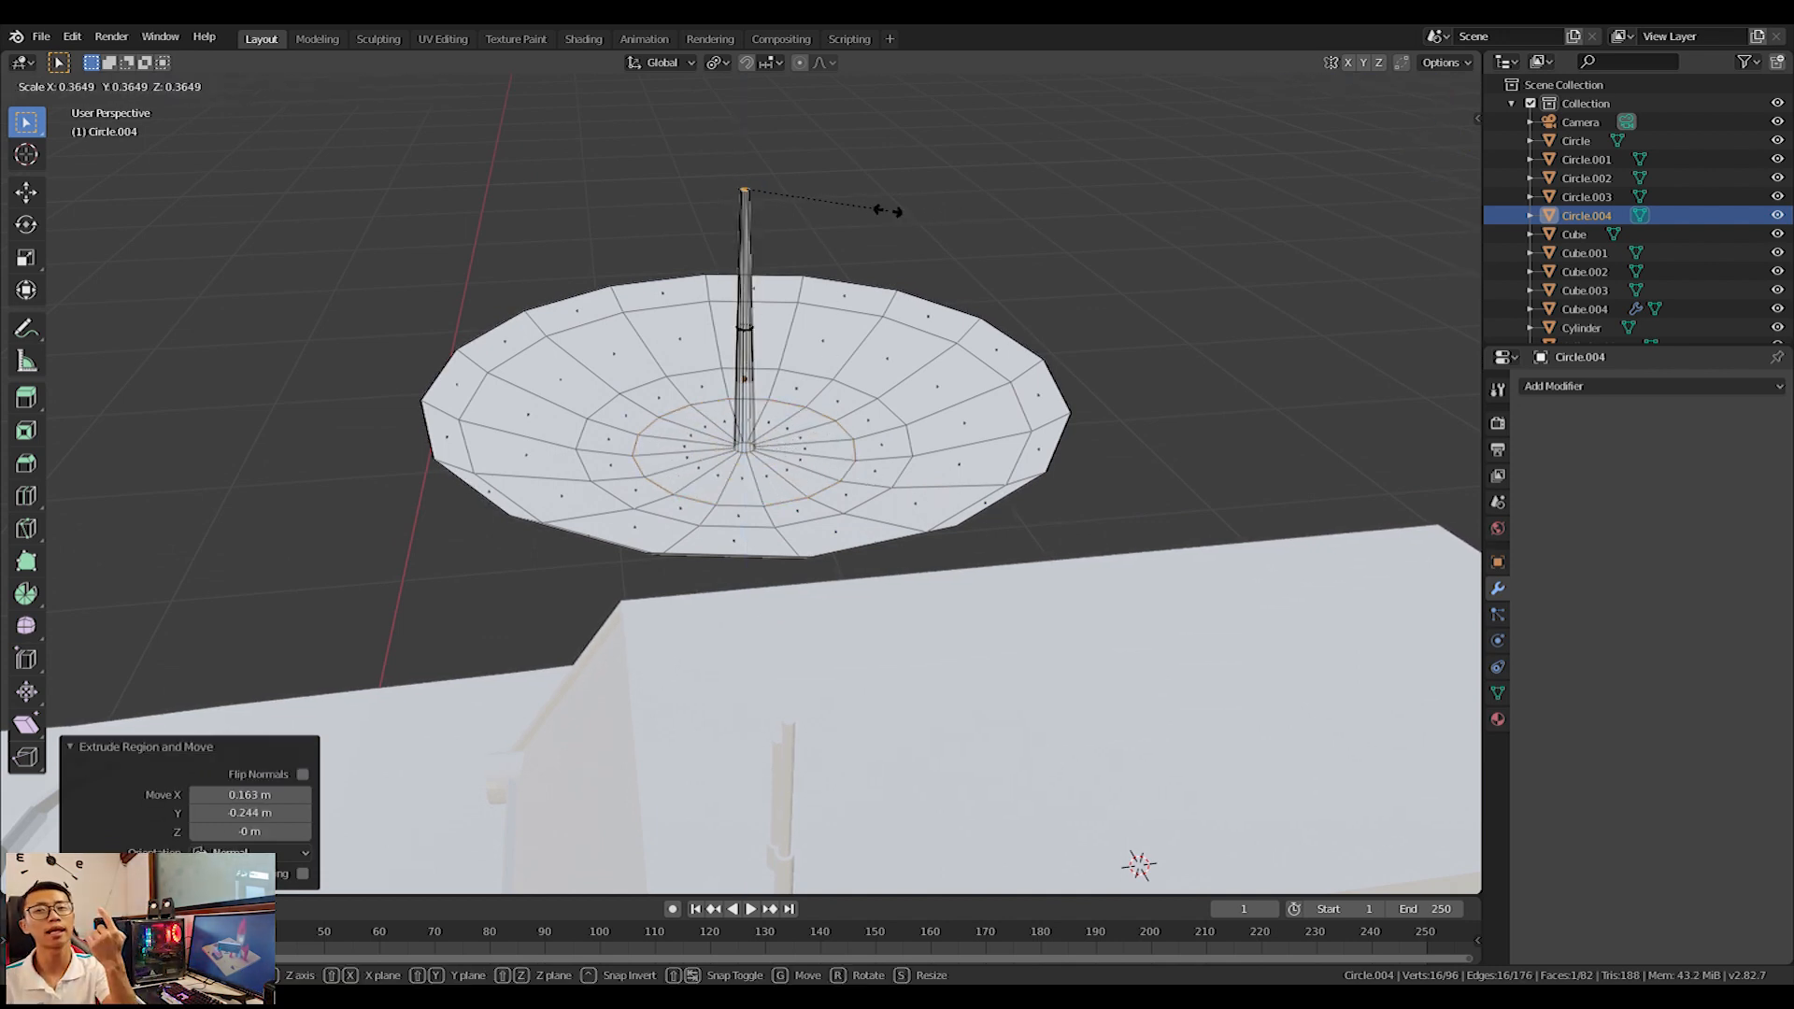
pyautogui.click(888, 212)
pyautogui.press('g')
pyautogui.press('z')
pyautogui.click(905, 313)
pyautogui.moveTo(906, 313); pyautogui.dragTo(945, 381, button='middle')
pyautogui.press('Tab')
pyautogui.scroll(-3, 945, 380)
pyautogui.moveTo(1018, 504); pyautogui.dragTo(963, 544, button='middle')
# Delete the circular cap face that spans the dish's rim, leaving the rim's edges in place.
pyautogui.press('Tab')
pyautogui.scroll(3, 961, 544)
pyautogui.moveTo(815, 429); pyautogui.dragTo(899, 547, button='middle')
pyautogui.moveTo(766, 524); pyautogui.dragTo(820, 409, button='middle')
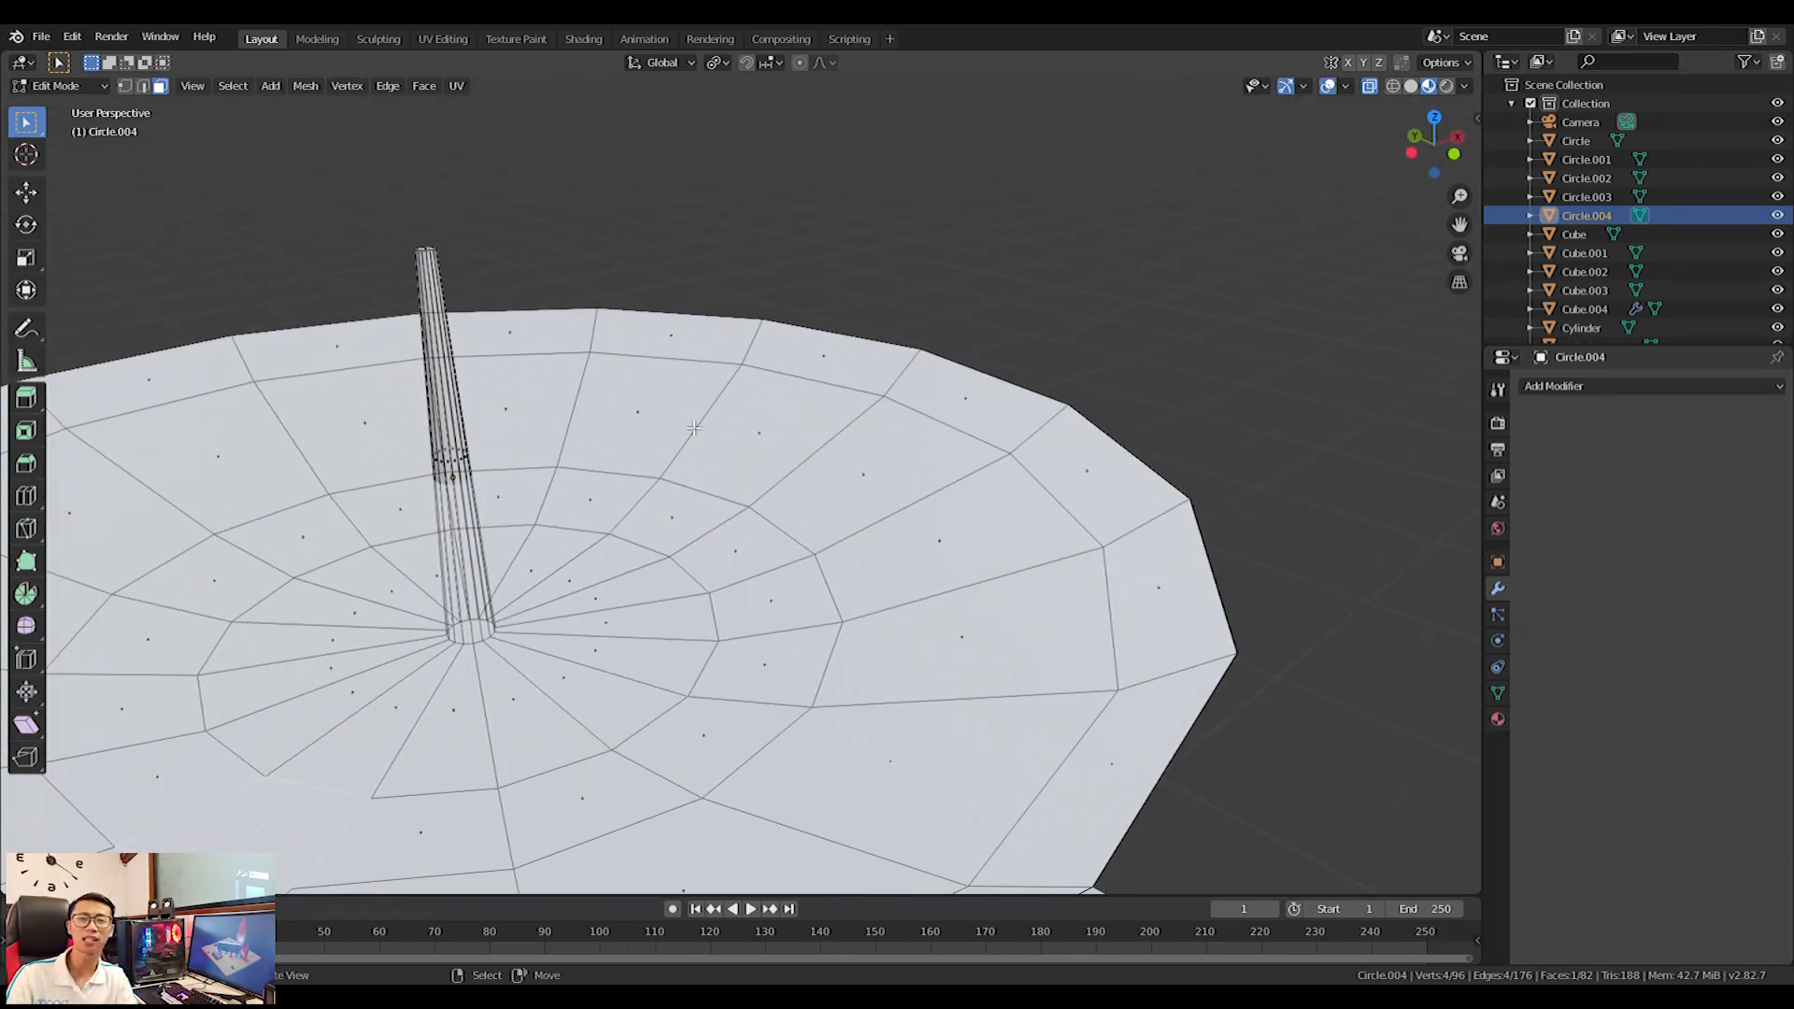
pyautogui.moveTo(467, 487); pyautogui.dragTo(456, 486)
pyautogui.hotkey('ctrl', 'z')
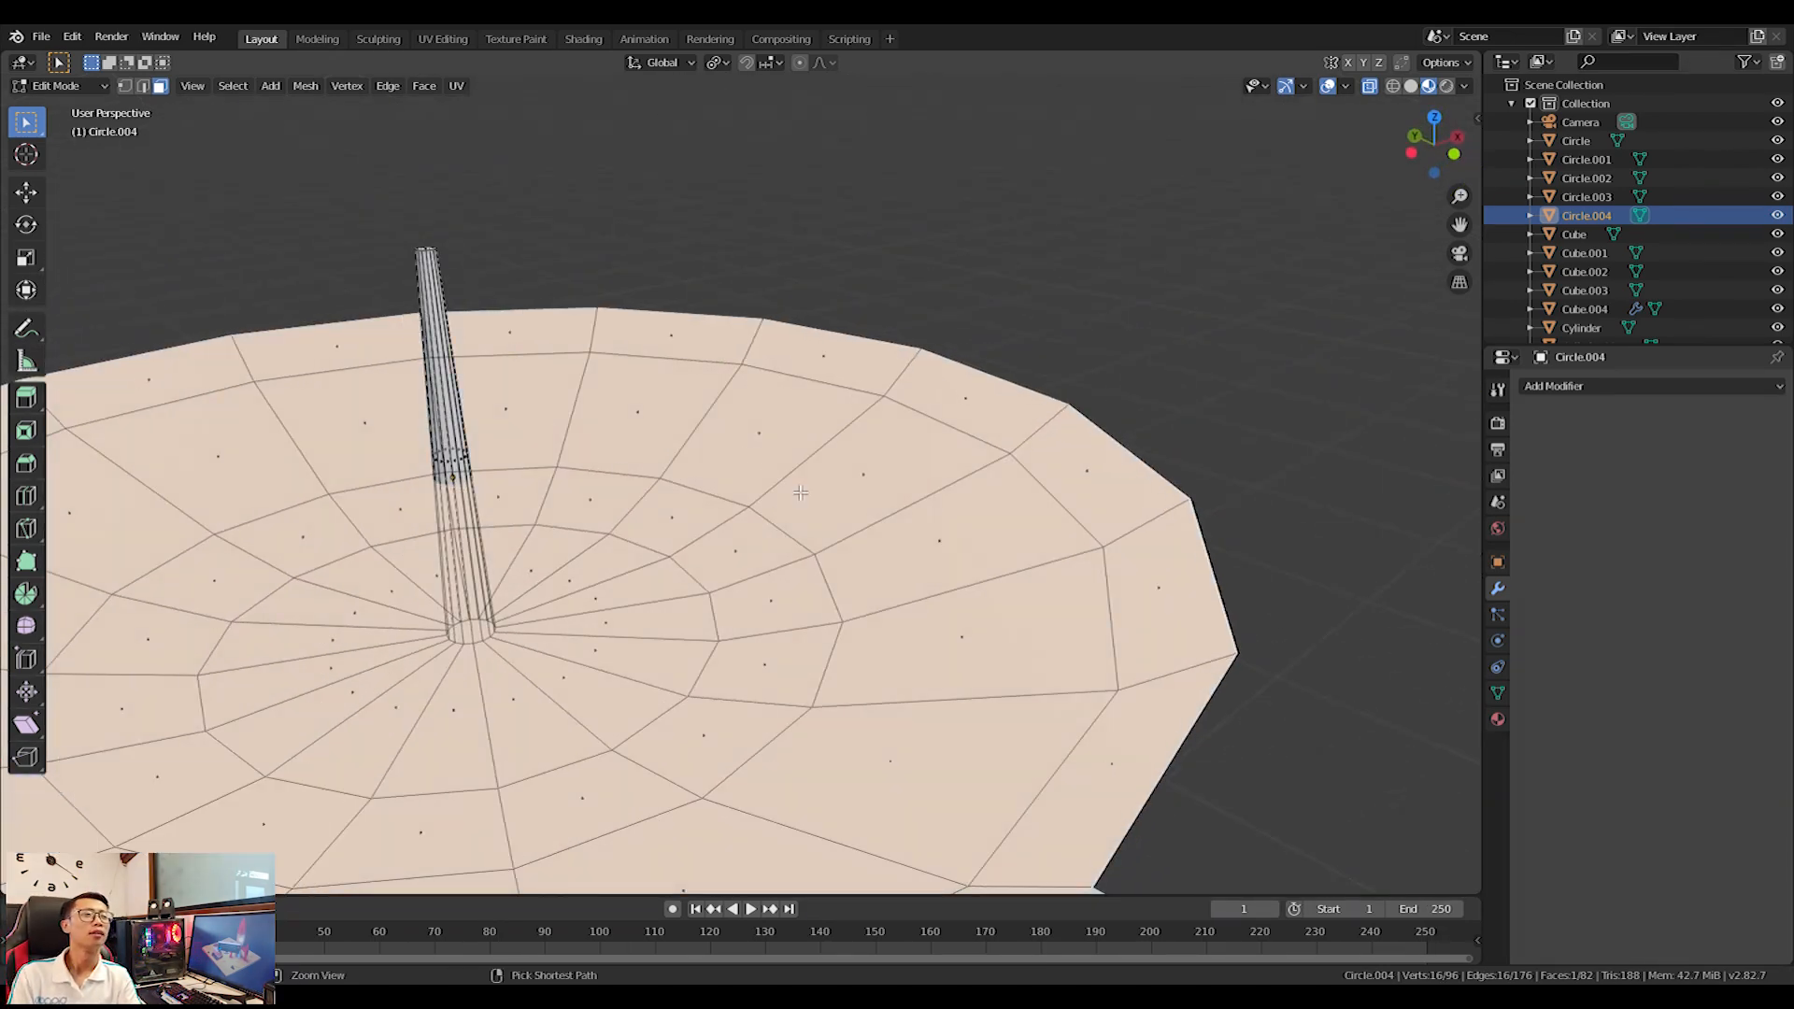
pyautogui.press('x')
pyautogui.click(775, 468)
pyautogui.moveTo(776, 467); pyautogui.dragTo(676, 581, button='middle')
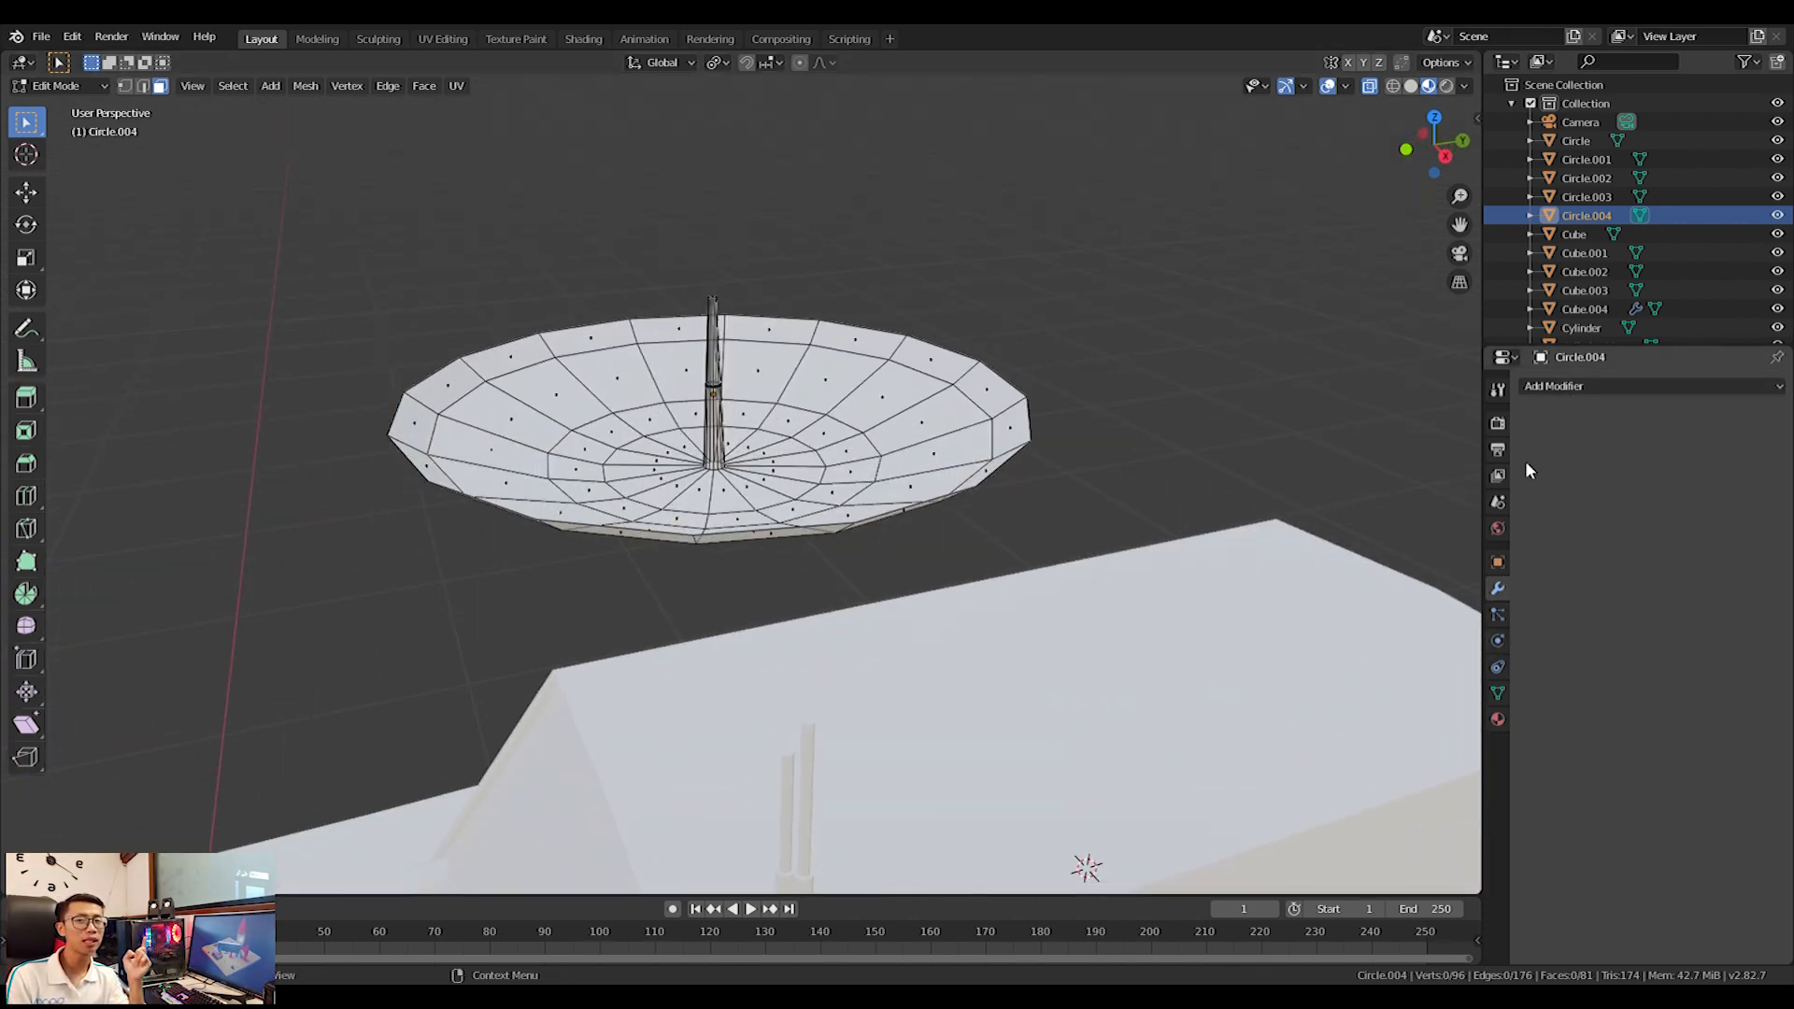
# Add a Solidify modifier to the dish with a thickness of 0.03 m and finish editing the mesh.
pyautogui.click(1534, 387)
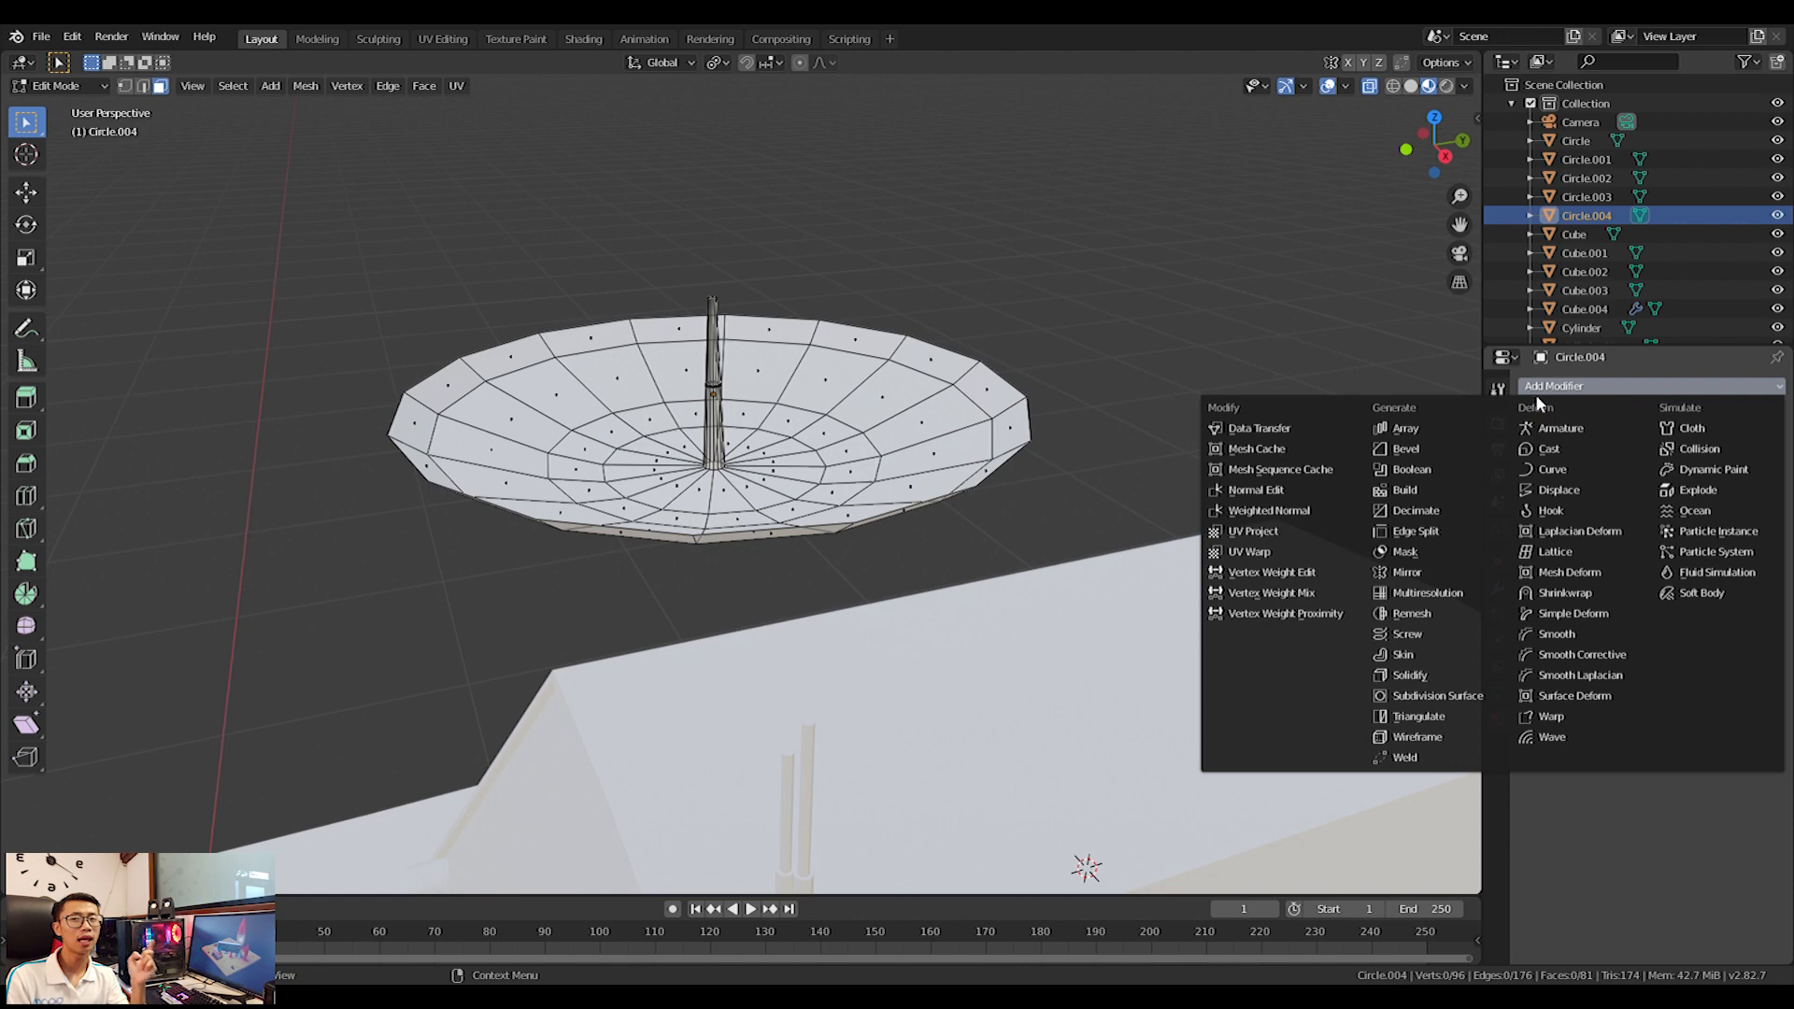
pyautogui.click(1427, 673)
pyautogui.moveTo(1243, 654); pyautogui.dragTo(1206, 593, button='middle')
pyautogui.moveTo(1044, 555); pyautogui.dragTo(1121, 673, button='middle')
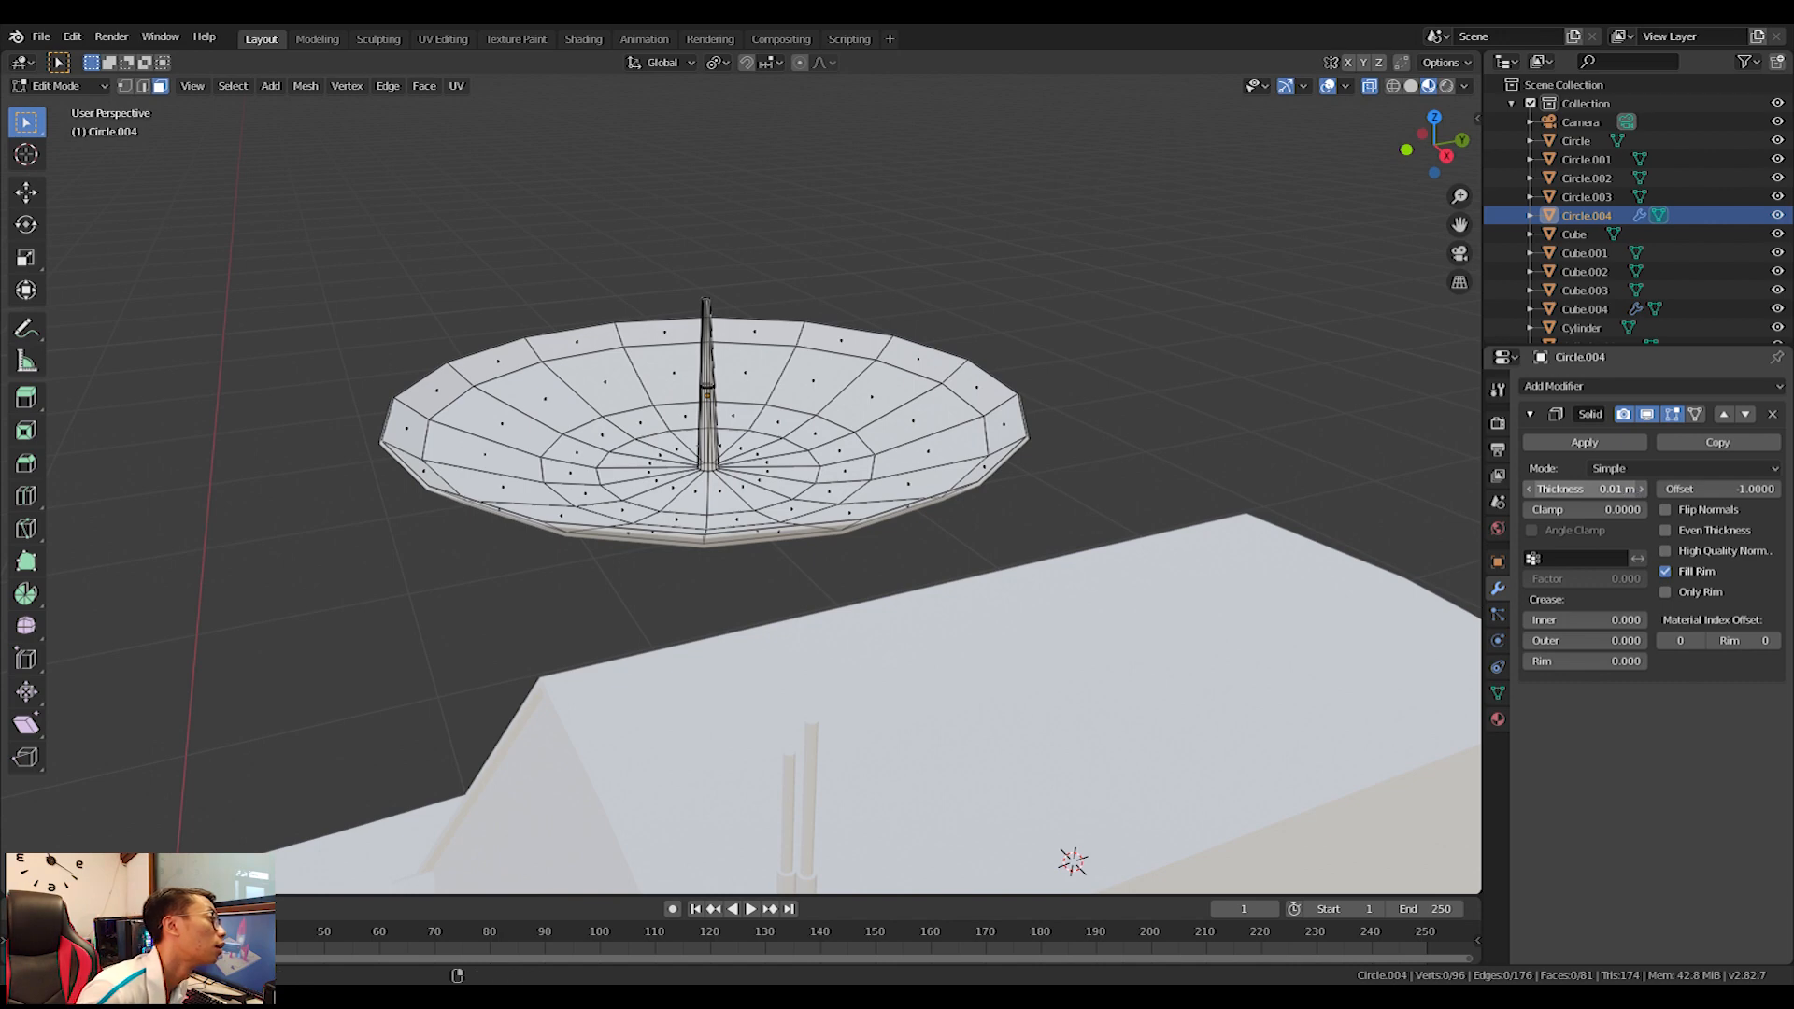
pyautogui.moveTo(1586, 488); pyautogui.dragTo(1598, 489)
pyautogui.press('Tab')
pyautogui.moveTo(966, 544); pyautogui.dragTo(889, 484, button='middle')
pyautogui.press('KP_1')
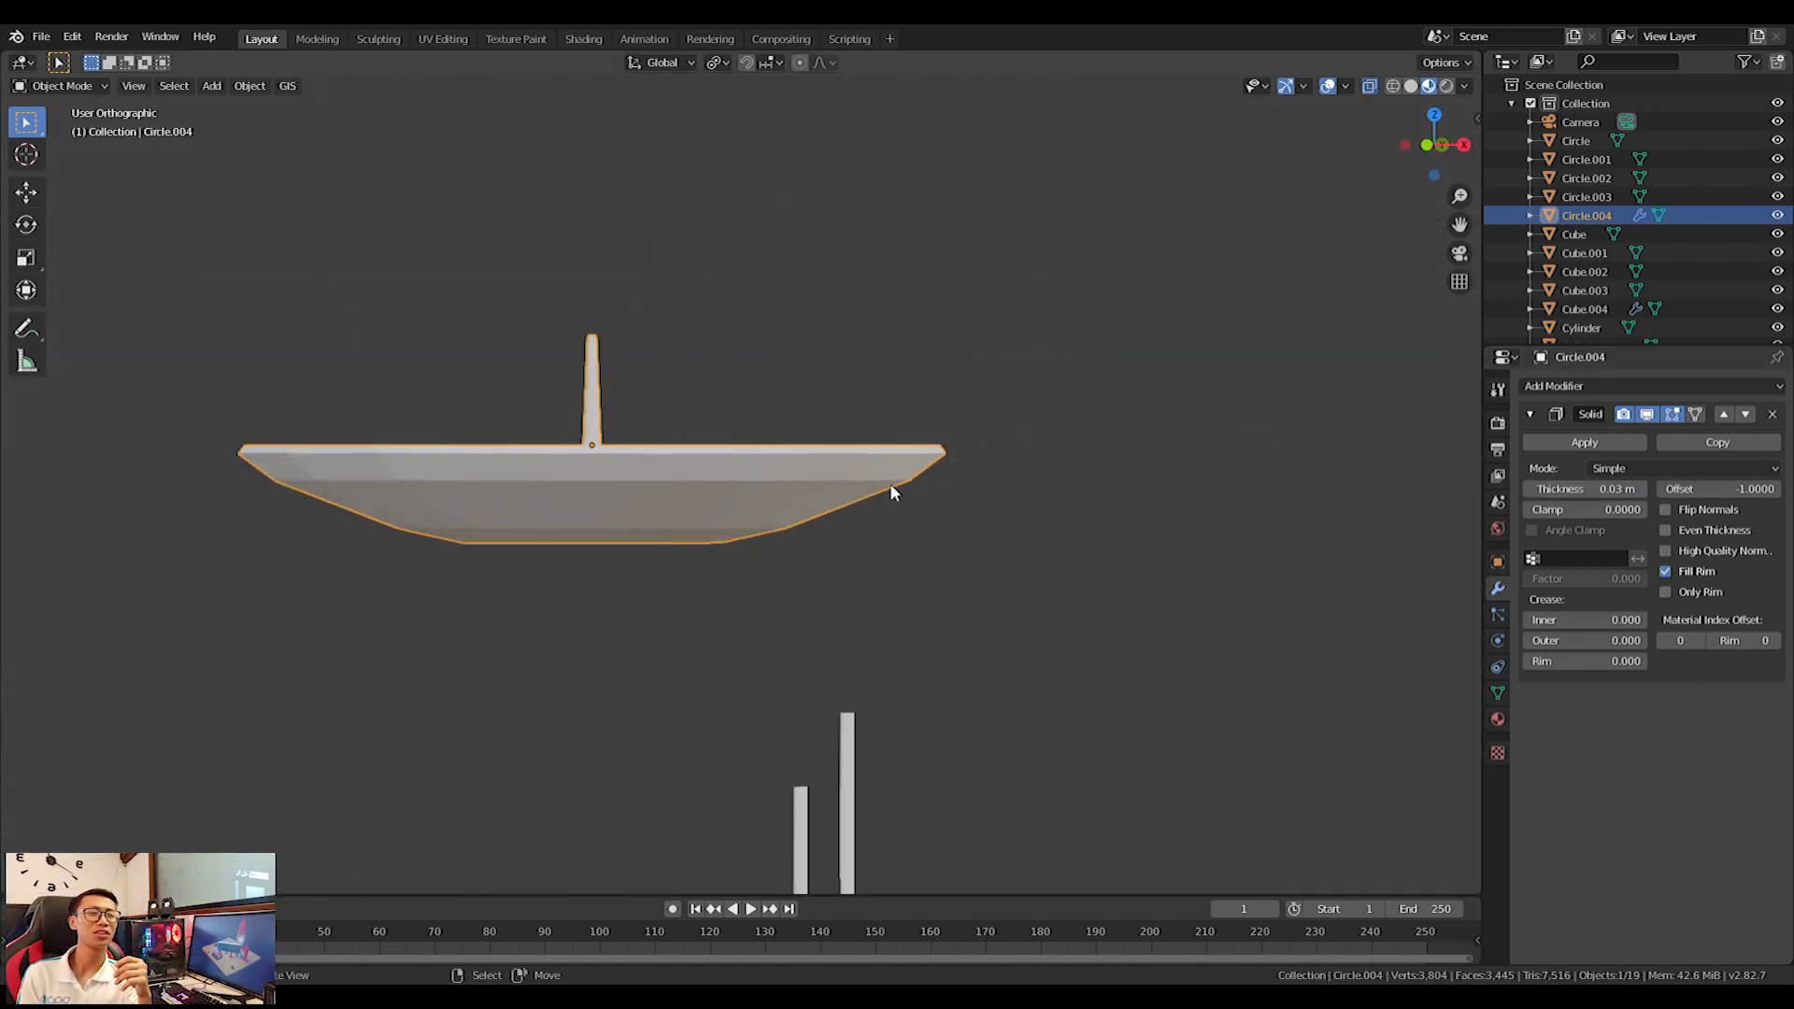
# Try to apply the dish's Solidify modifier from Edit Mode, and return to Object Mode.
pyautogui.press('Tab')
pyautogui.press('KP_3')
pyautogui.scroll(3, 878, 649)
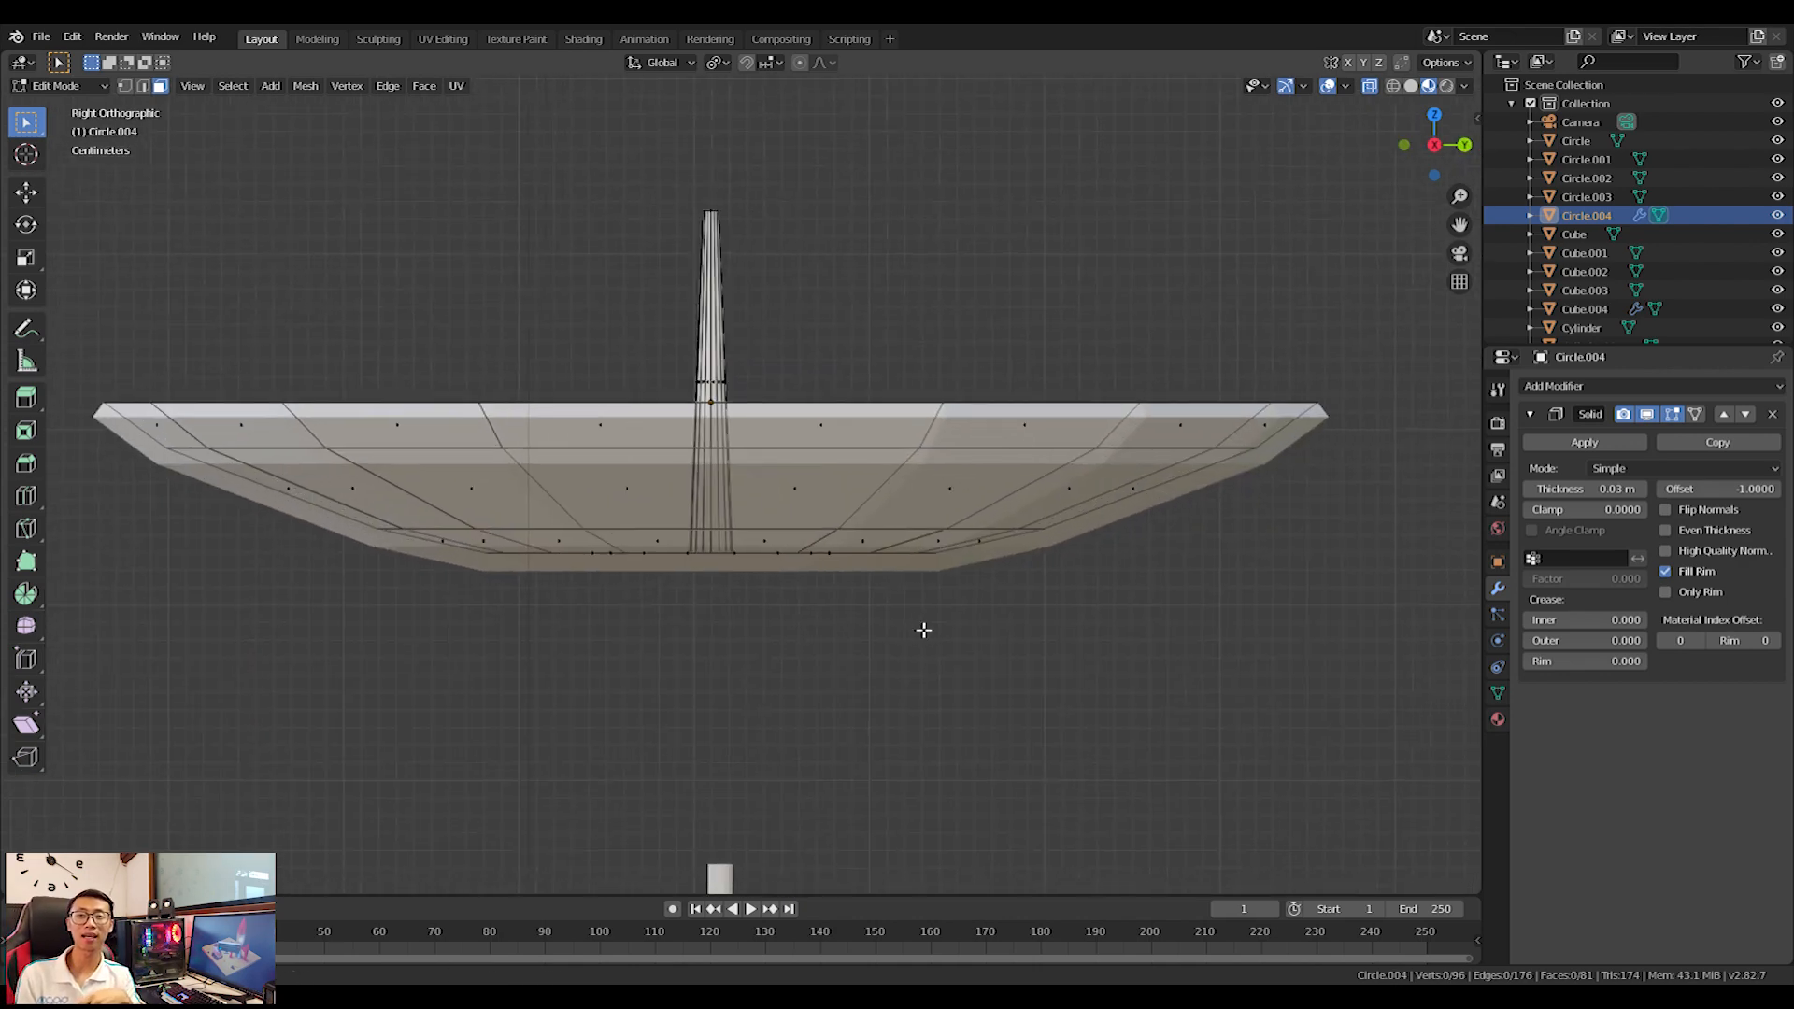
pyautogui.click(1589, 445)
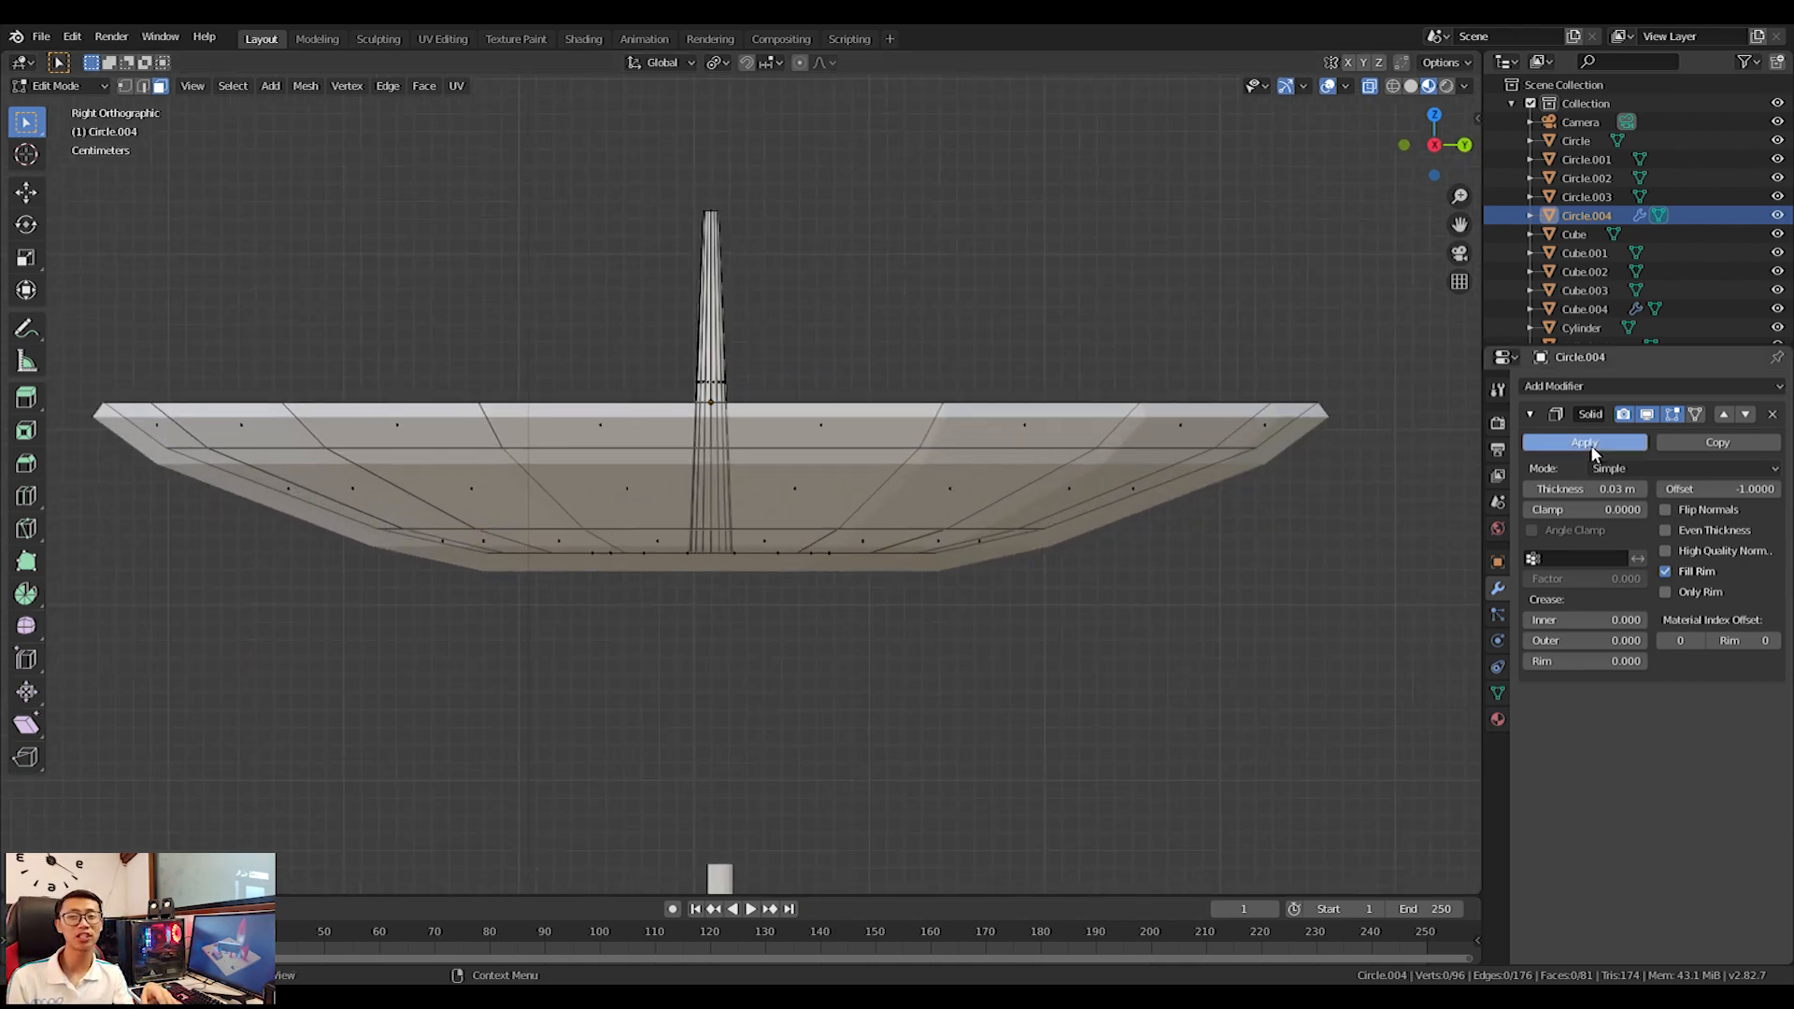
pyautogui.scroll(-2, 921, 628)
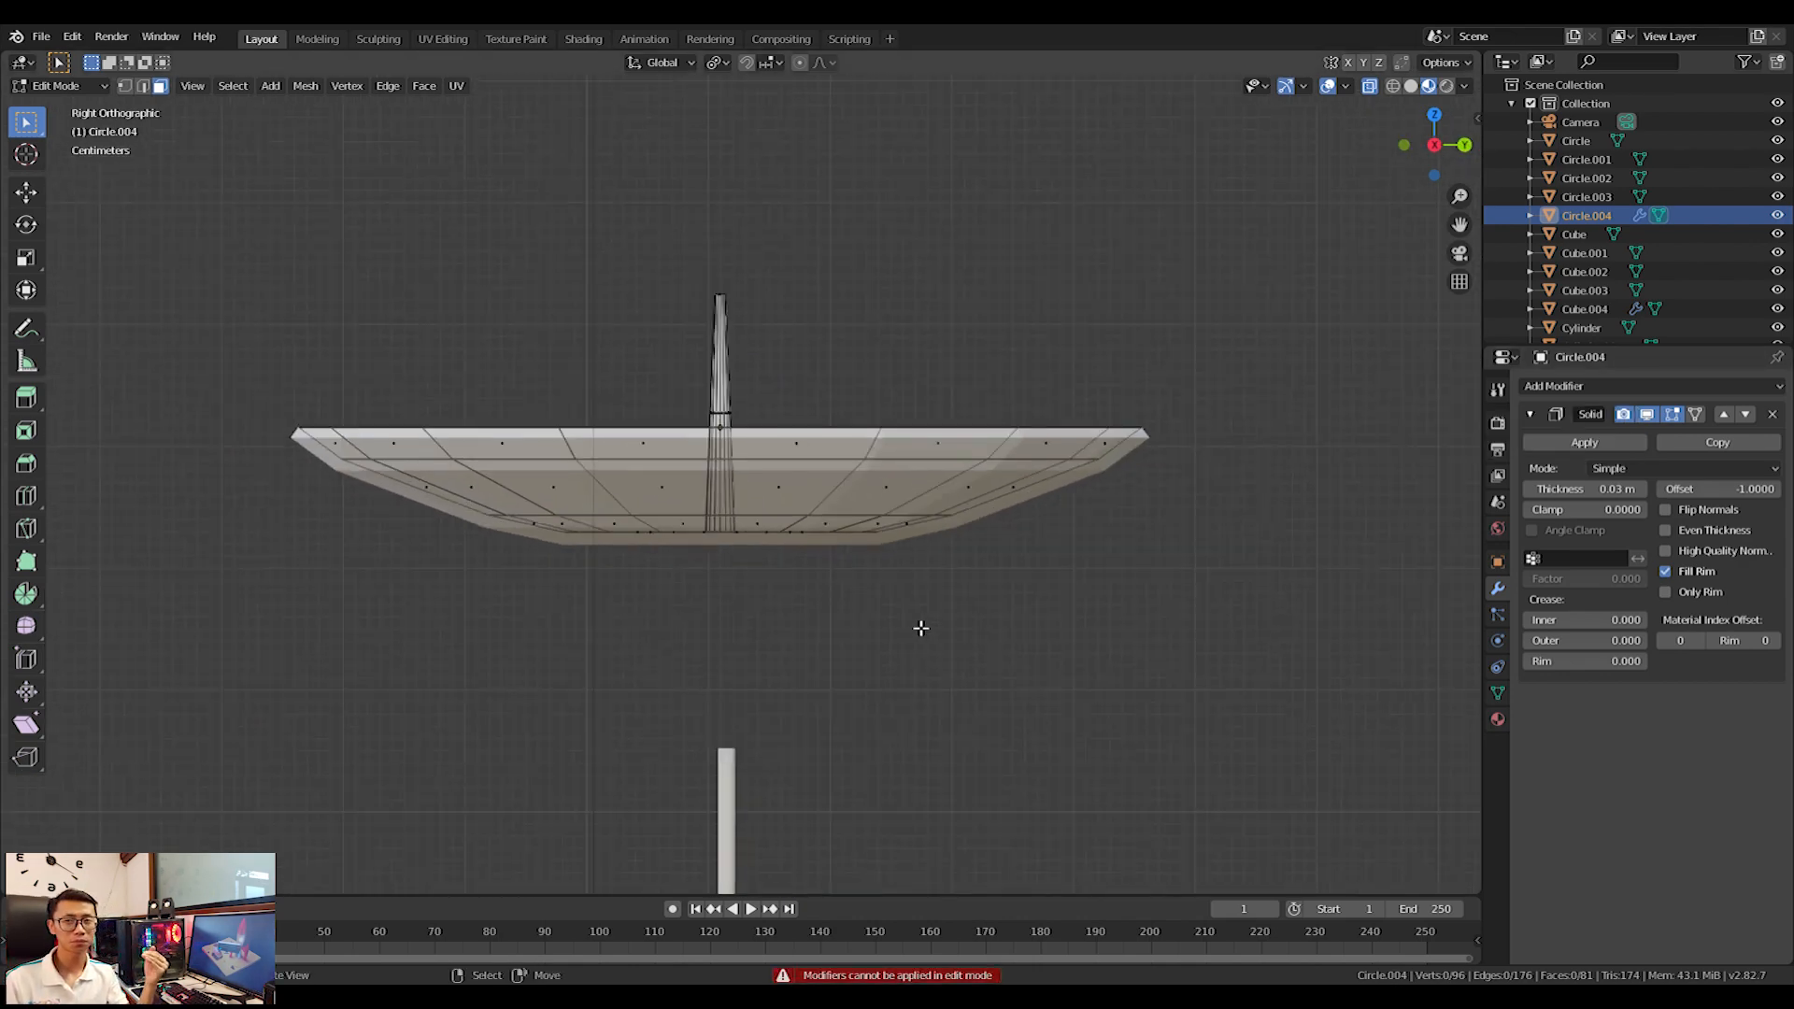
pyautogui.press('Tab')
# Add a 2 m cube, resize it, and move it -0.385 m along Y and 0.269 m along Z.
pyautogui.hotkey('shift', 'a')
pyautogui.moveTo(860, 608)
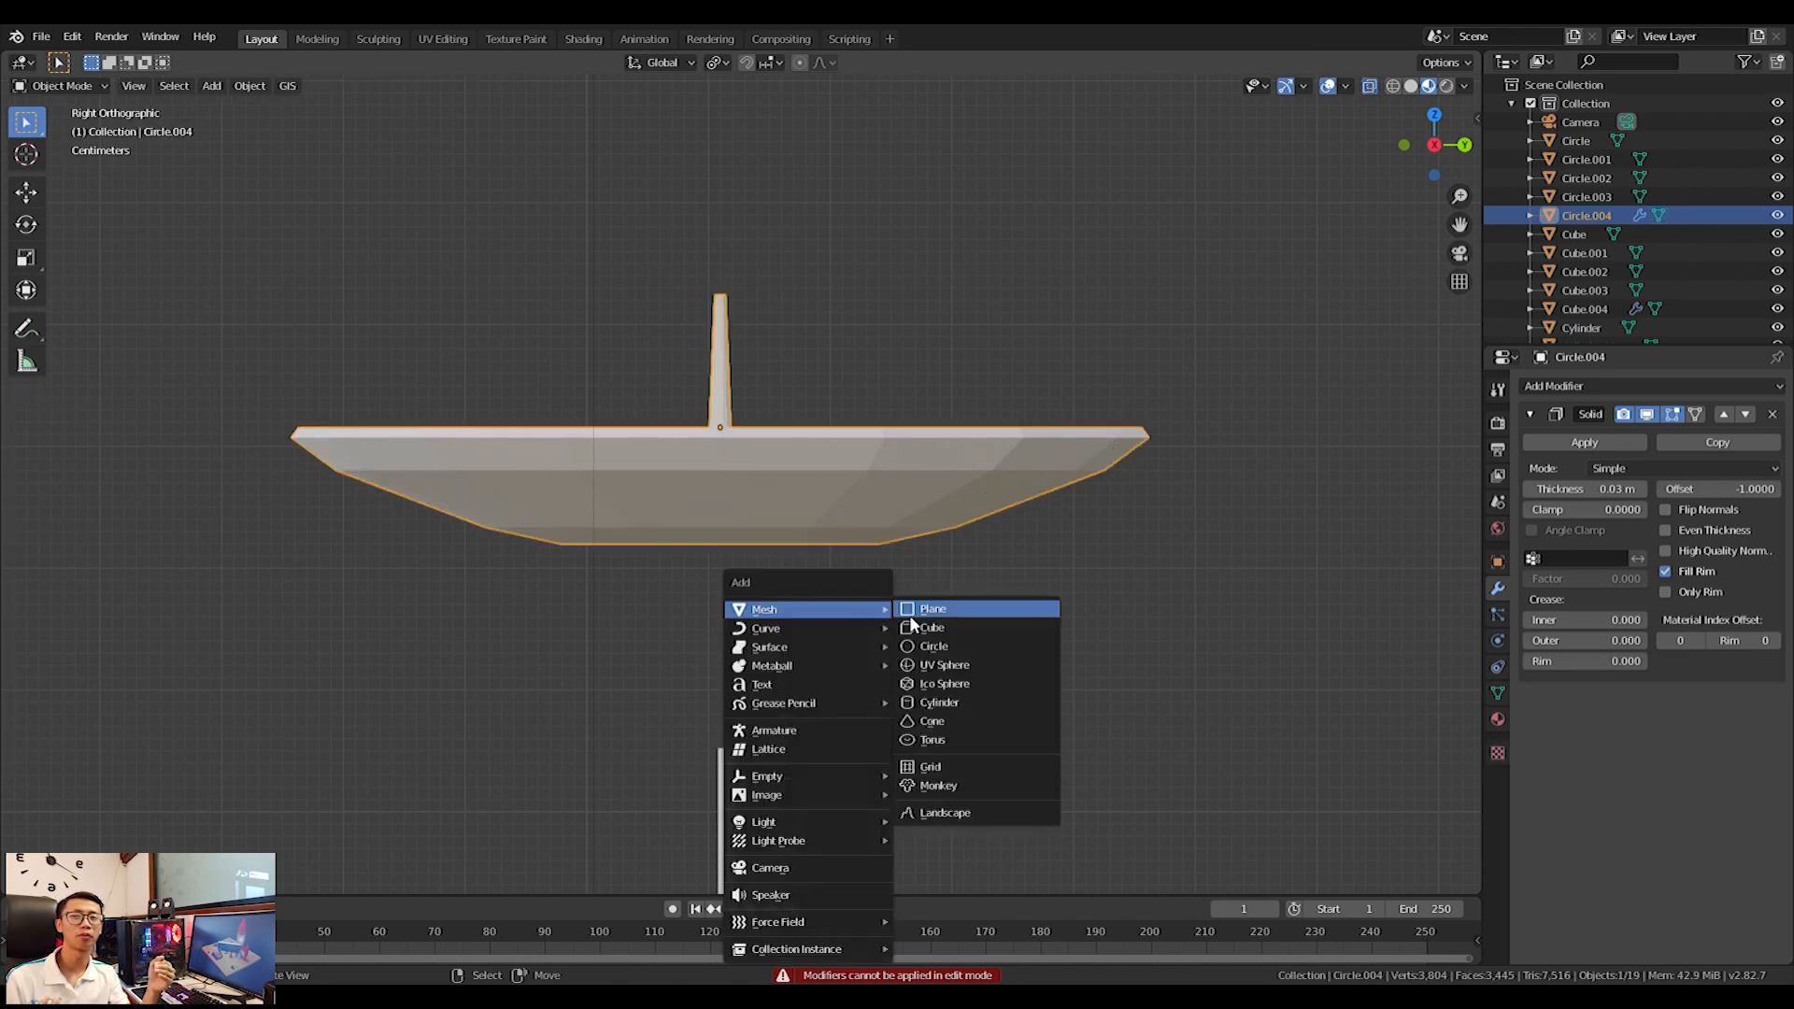
pyautogui.click(1066, 631)
pyautogui.press('s')
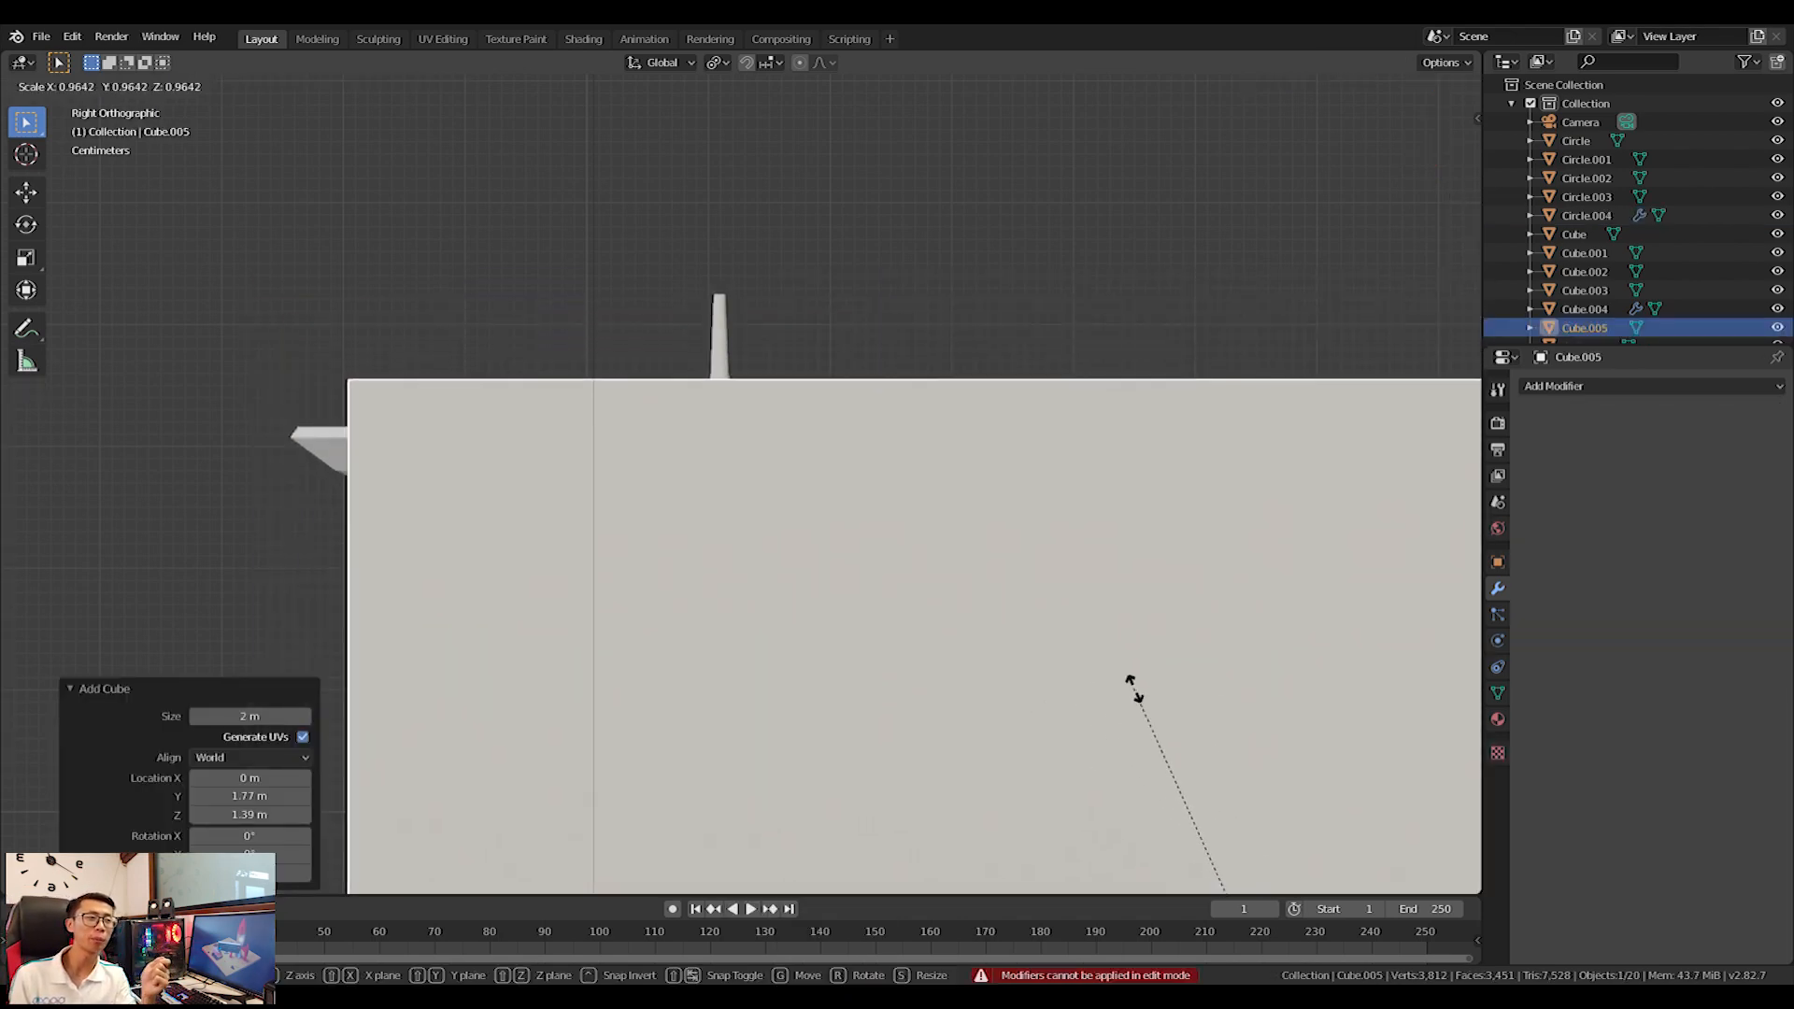
pyautogui.click(1253, 853)
pyautogui.press('g')
pyautogui.click(782, 524)
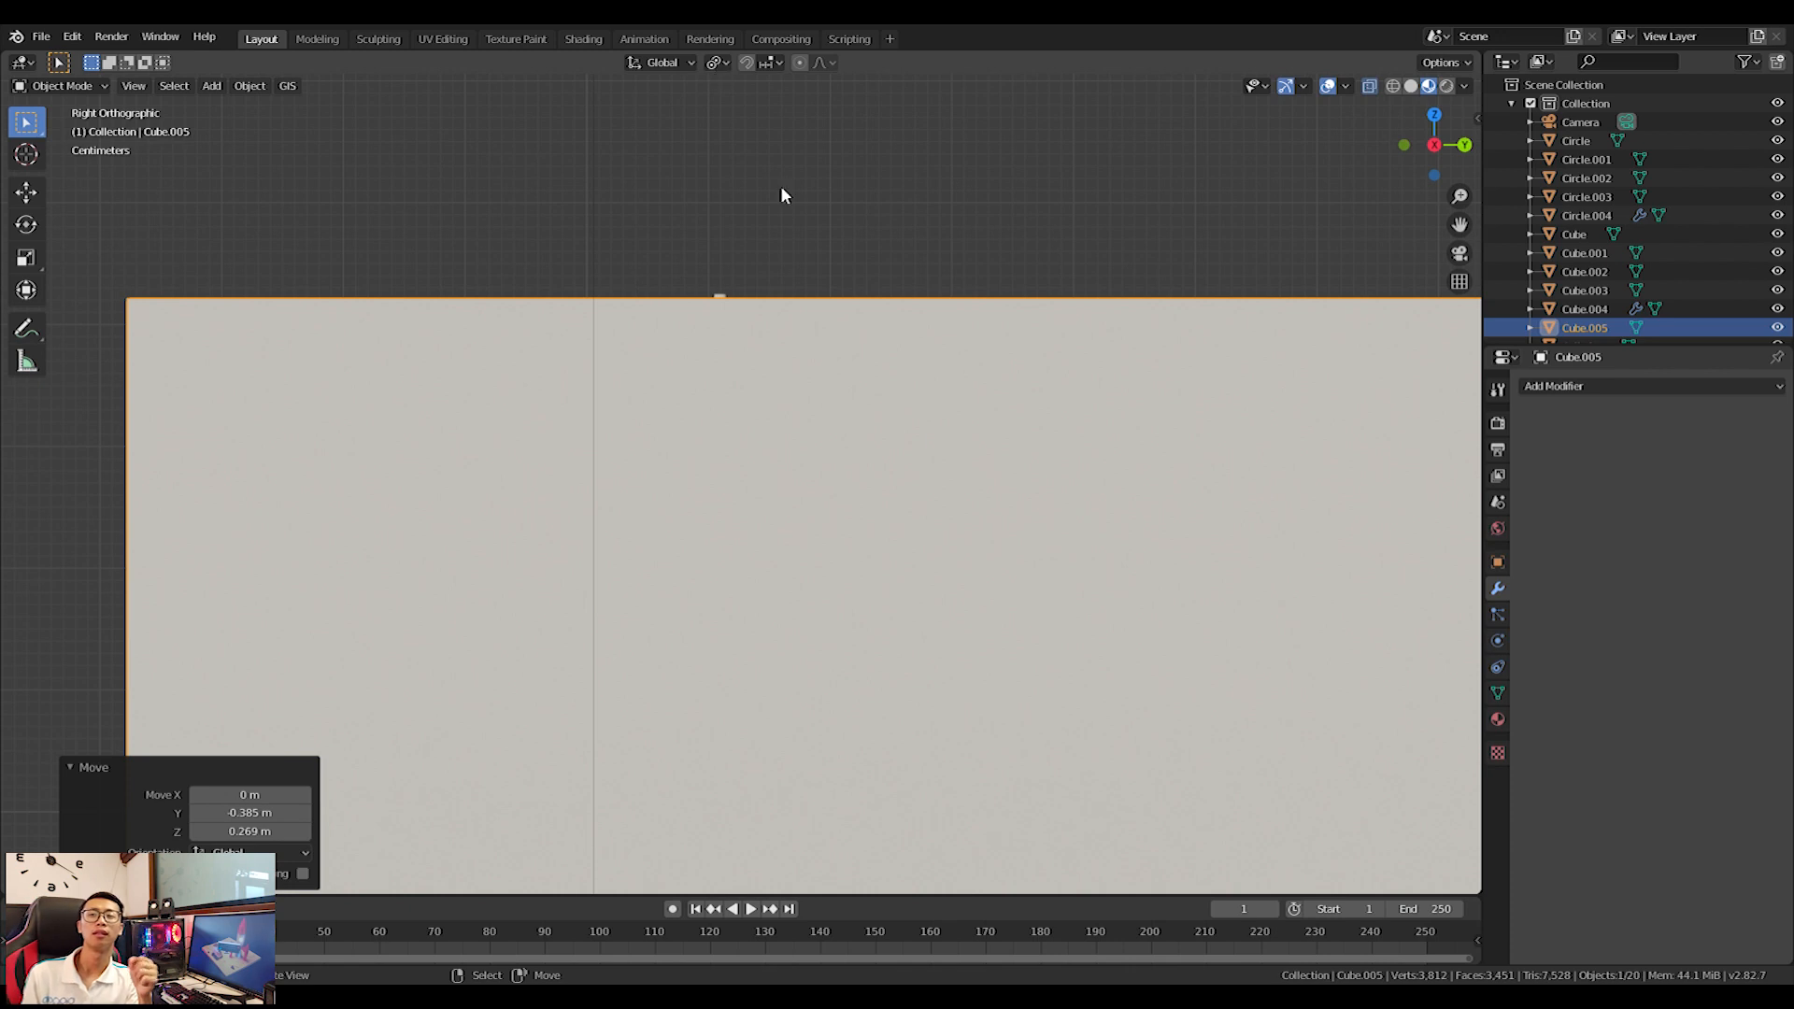
# Shrink the cube, move it directly beneath the dish, and scale it by a further 0.560.
pyautogui.scroll(-4, 781, 192)
pyautogui.press('s')
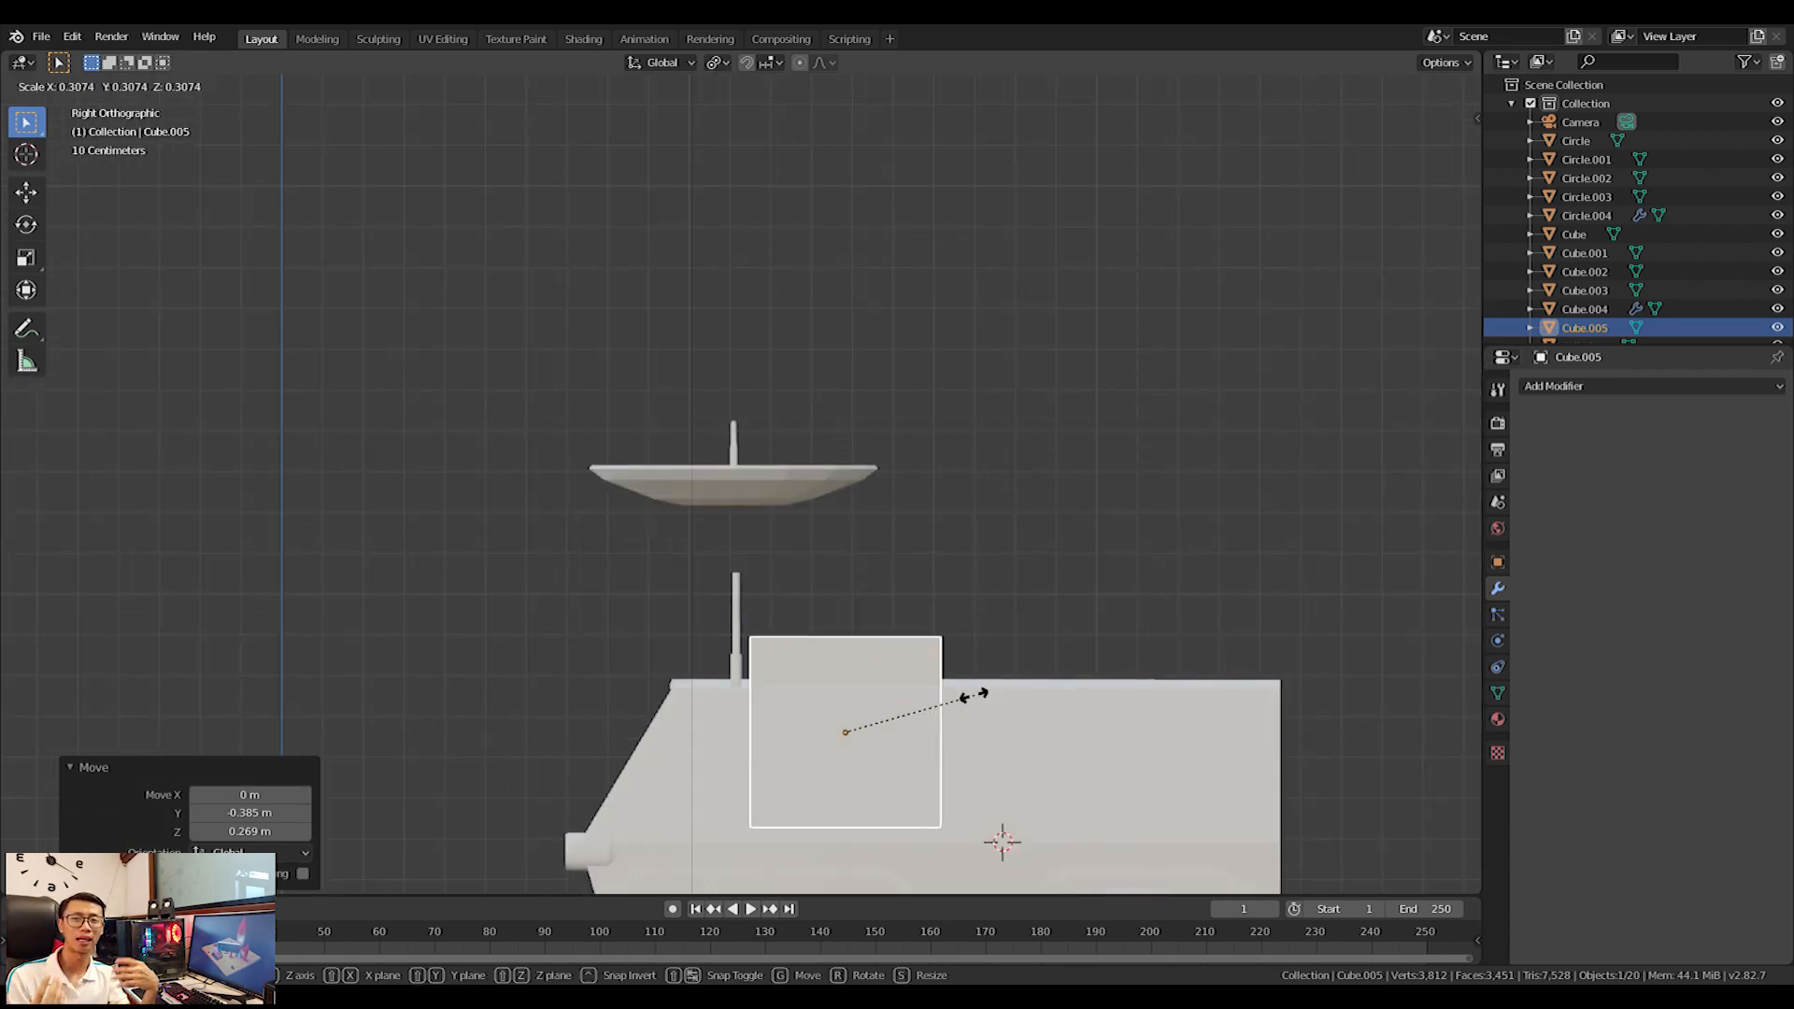
pyautogui.click(882, 725)
pyautogui.press('g')
pyautogui.click(758, 517)
pyautogui.scroll(5, 843, 496)
pyautogui.press('s')
pyautogui.click(983, 464)
pyautogui.keyDown('shift'); pyautogui.moveTo(904, 575); pyautogui.dragTo(953, 412, button='middle'); pyautogui.keyUp('shift')
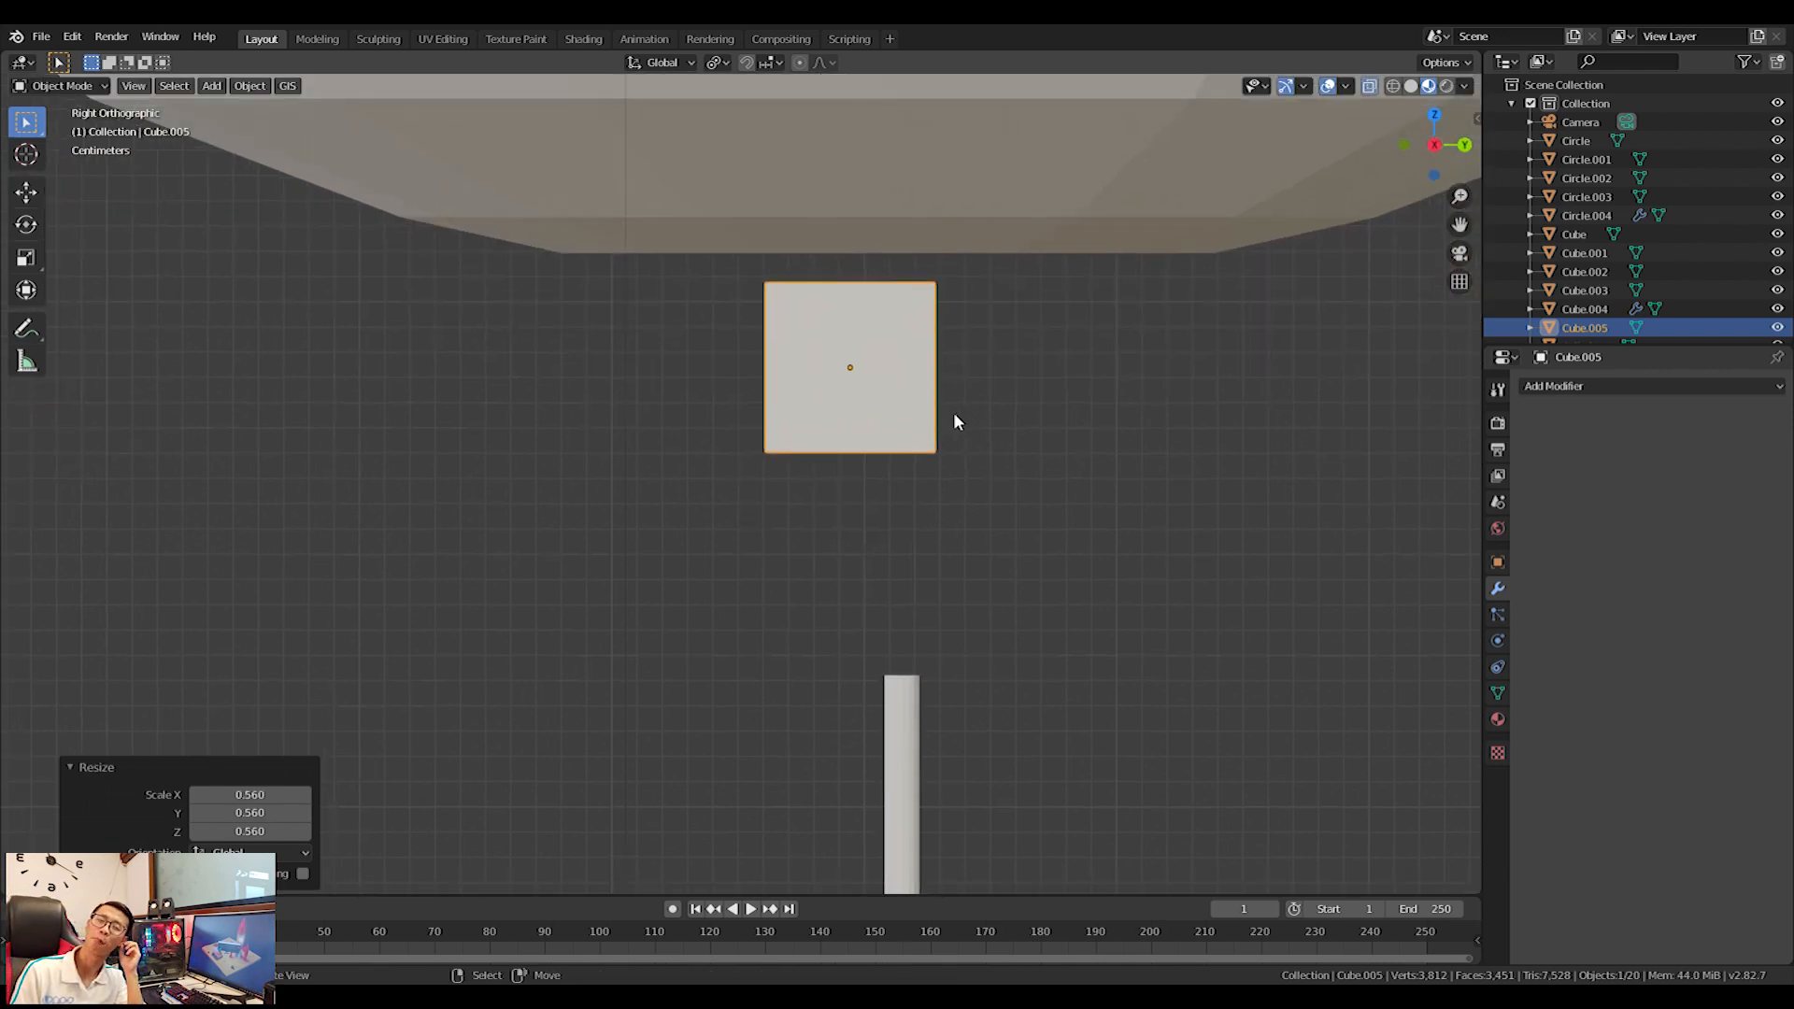
# Extrude the cube's bottom face about 0.064 m and move it -0.102 m along Y and -0.0911 m along Z to form a slanted arm.
pyautogui.press('Tab')
pyautogui.click(858, 459)
pyautogui.press('e')
pyautogui.click(842, 621)
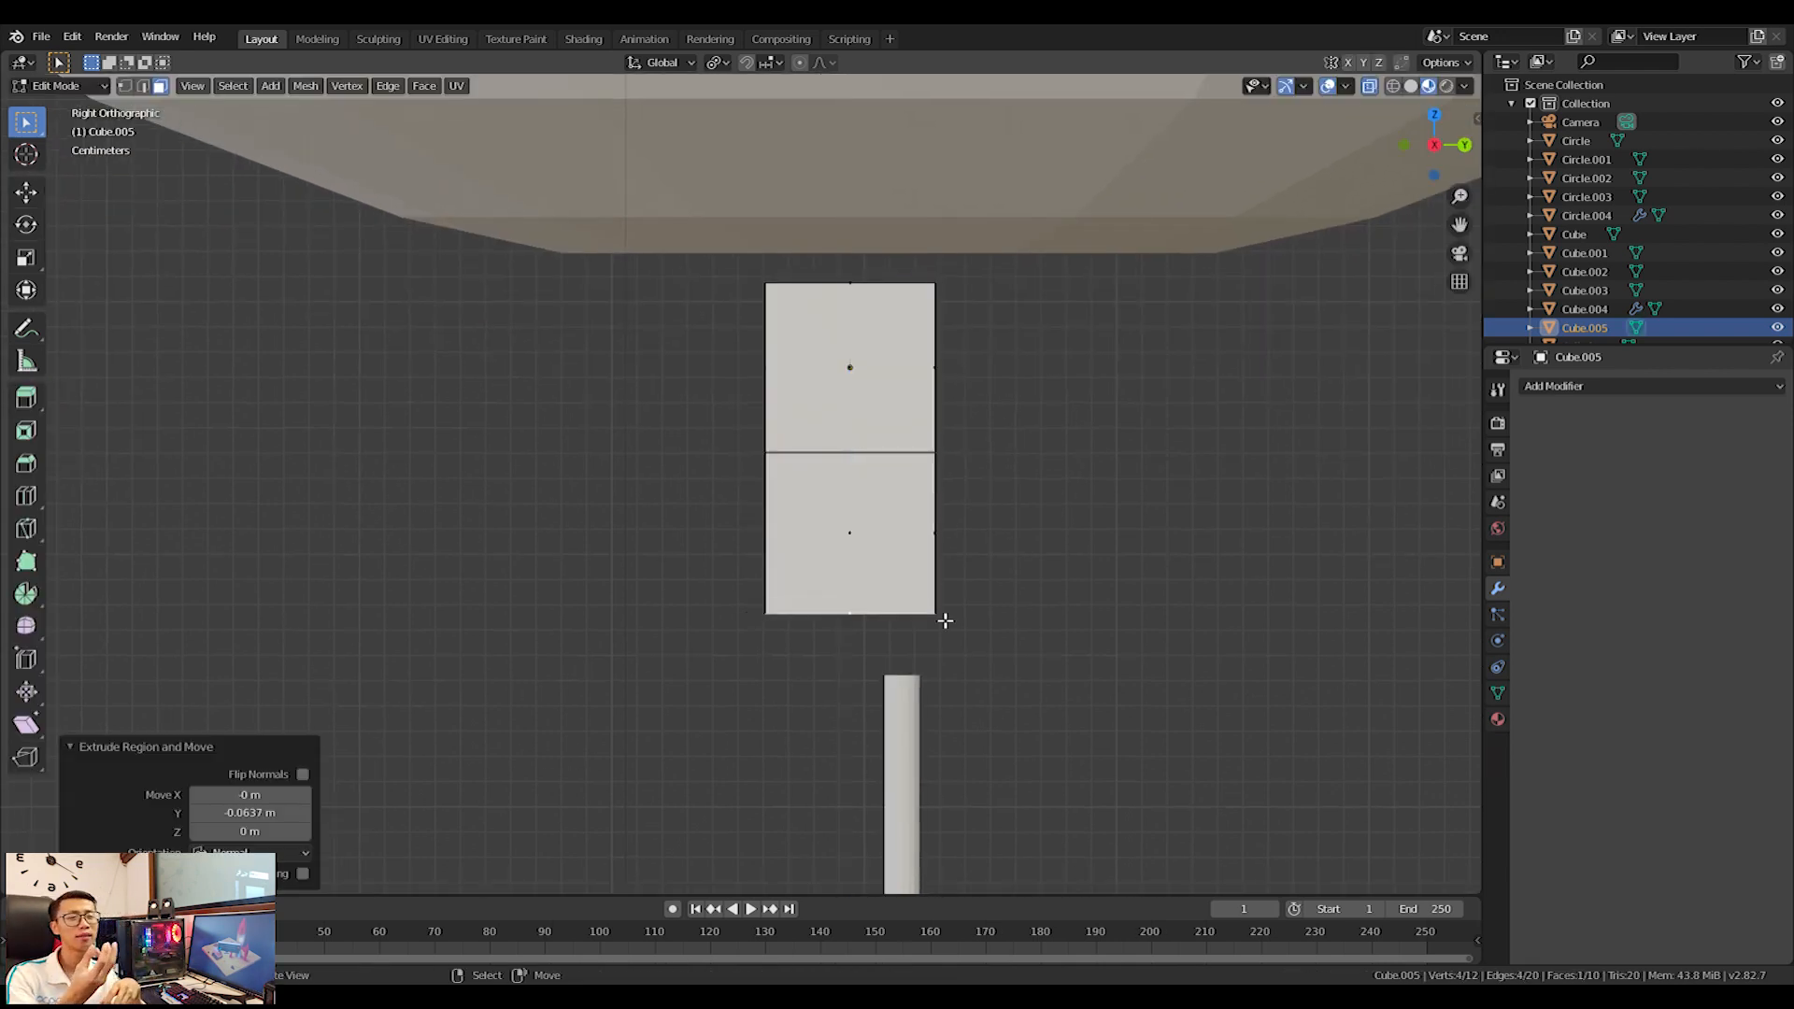
pyautogui.press('g')
pyautogui.click(730, 844)
pyautogui.scroll(-7, 841, 488)
pyautogui.scroll(3, 841, 449)
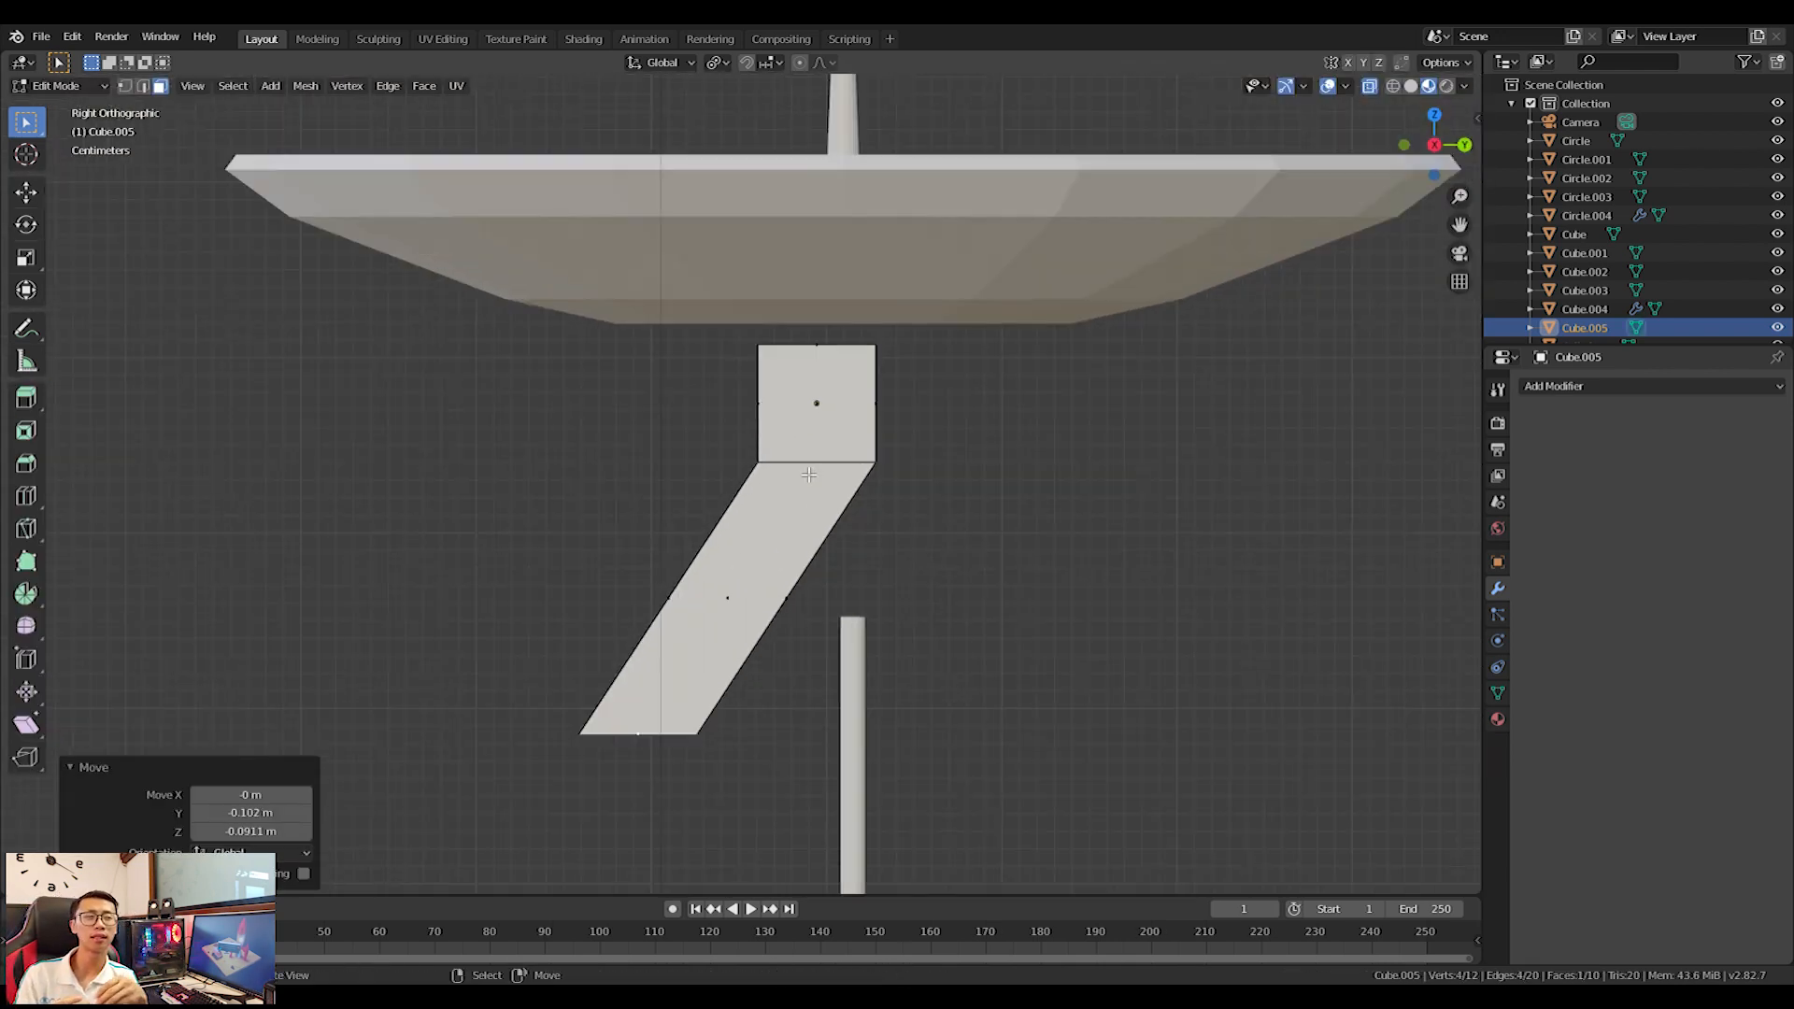
pyautogui.scroll(-5, 861, 412)
pyautogui.press('Tab')
# Move the dish so that its underside rests on top of the support arm.
pyautogui.keyDown('shift'); pyautogui.click(848, 395); pyautogui.keyUp('shift')
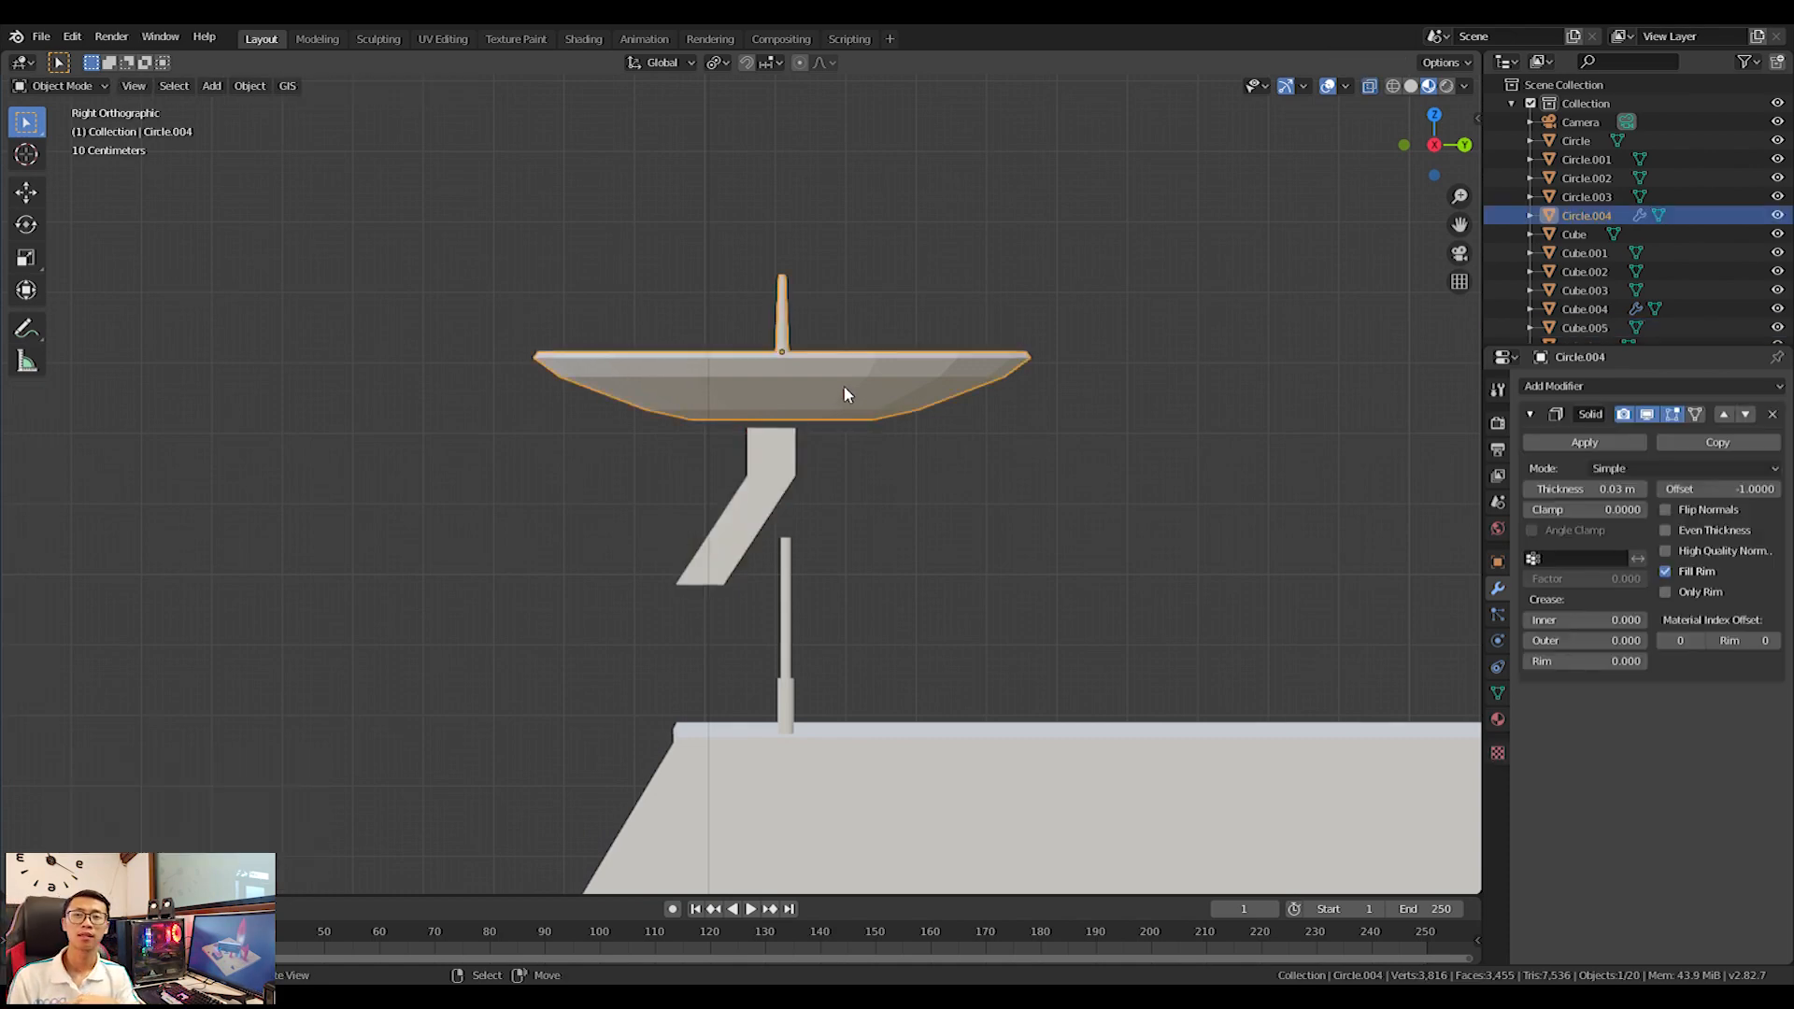
pyautogui.scroll(1, 846, 394)
pyautogui.press('g')
pyautogui.click(840, 403)
# Select the dish and the support arm together and move them so that the arm stands on the vehicle's roof.
pyautogui.keyDown('shift'); pyautogui.click(765, 502); pyautogui.keyUp('shift')
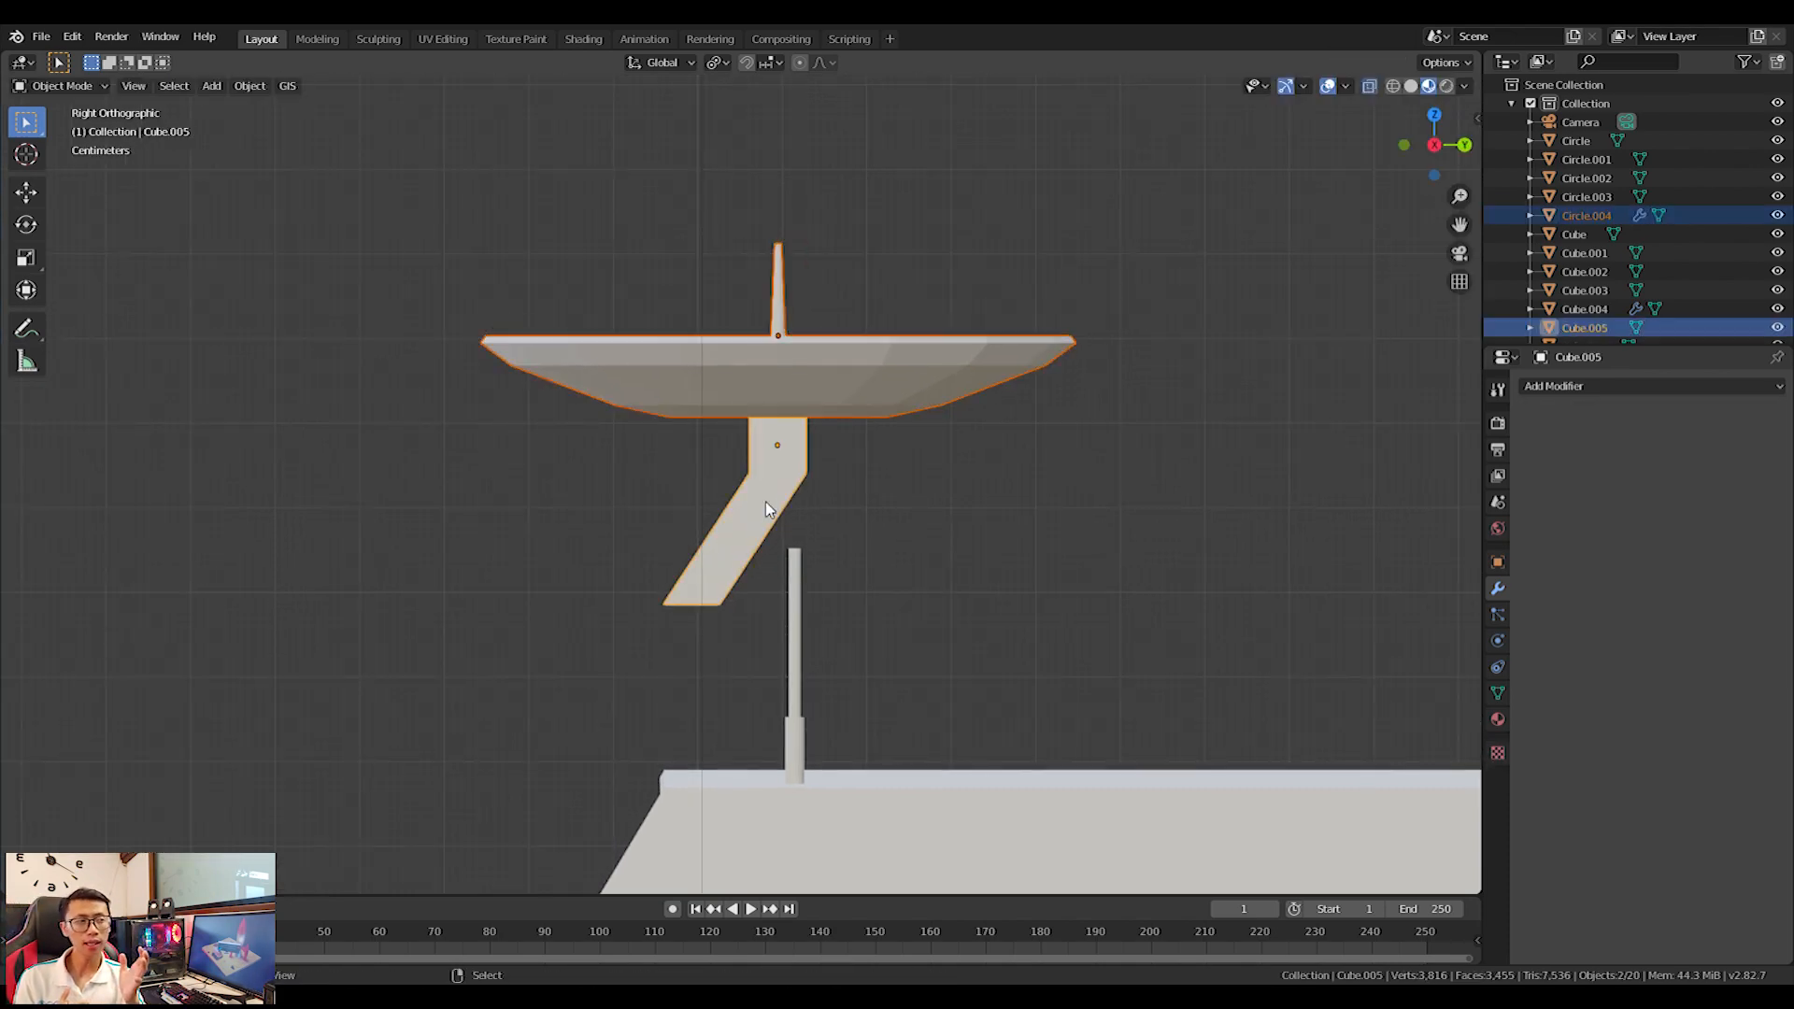
pyautogui.press('g')
pyautogui.click(915, 696)
pyautogui.moveTo(915, 696); pyautogui.dragTo(961, 854, button='middle')
# Bevel two of the support arm's long corner edges slightly with a single segment.
pyautogui.press('Tab')
pyautogui.scroll(4, 814, 707)
pyautogui.keyDown('shift'); pyautogui.moveTo(815, 707); pyautogui.dragTo(826, 540, button='middle'); pyautogui.keyUp('shift')
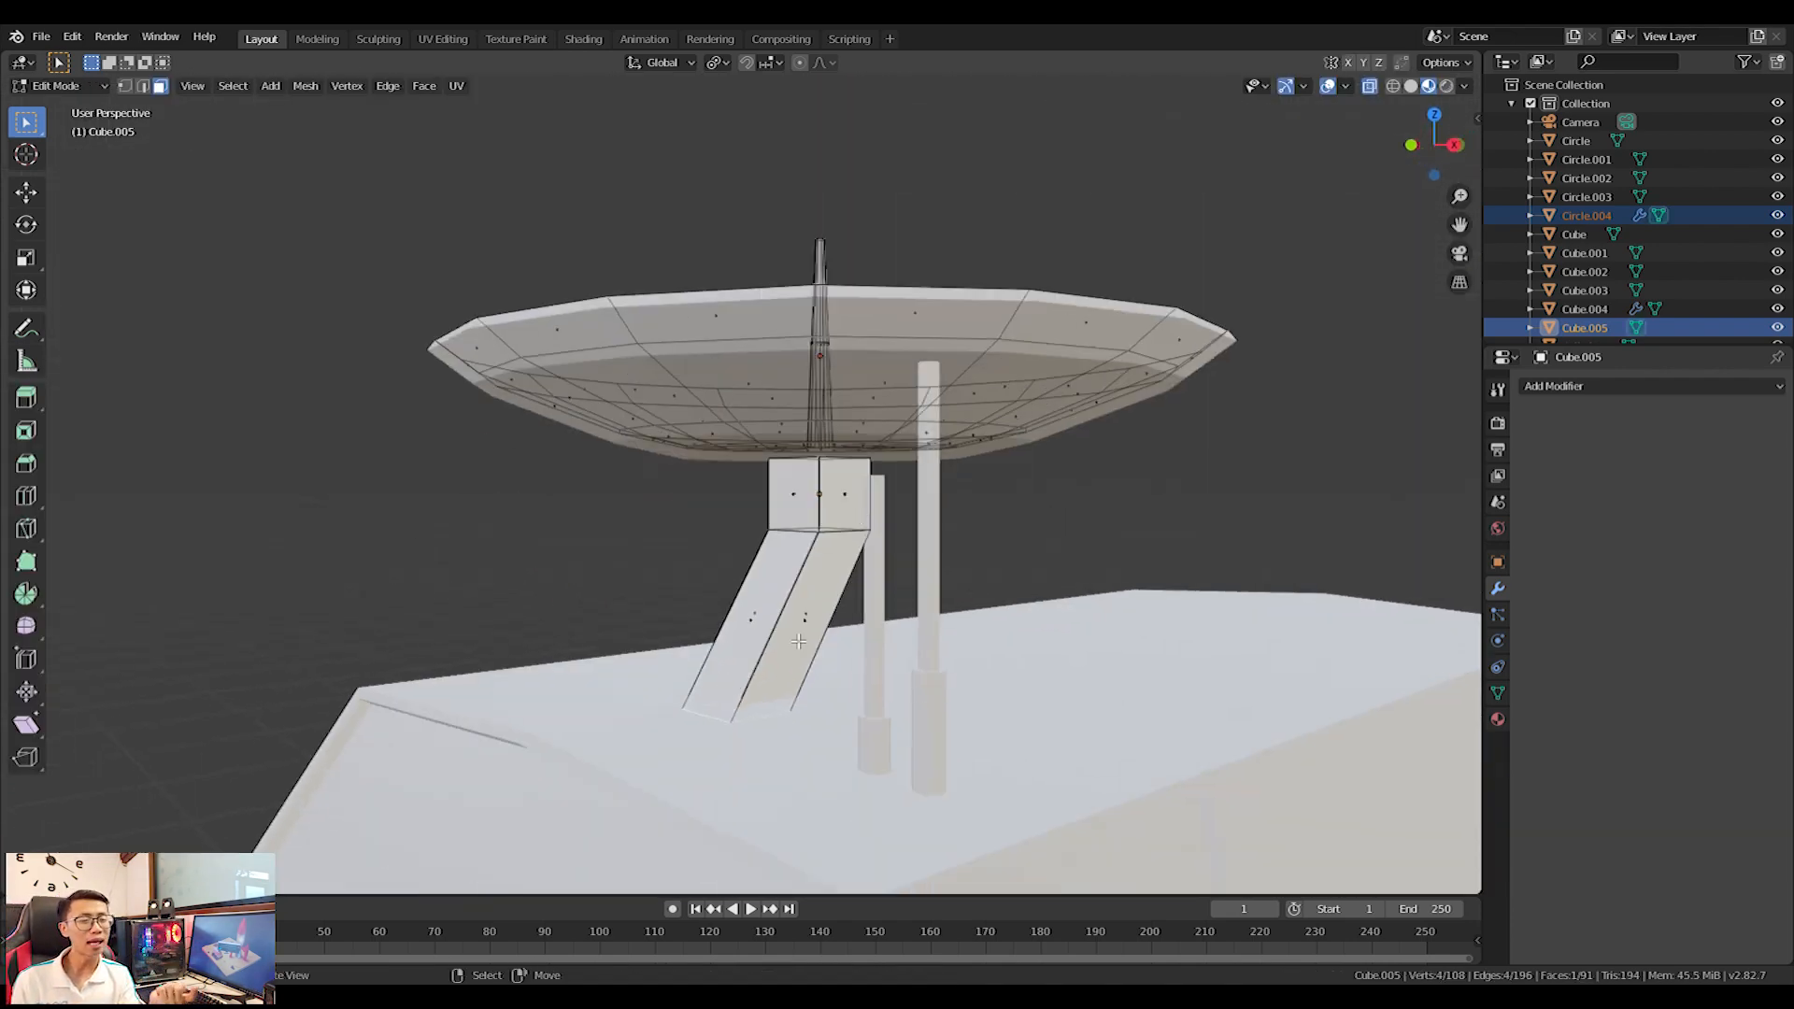
pyautogui.moveTo(675, 683); pyautogui.dragTo(699, 682, button='middle')
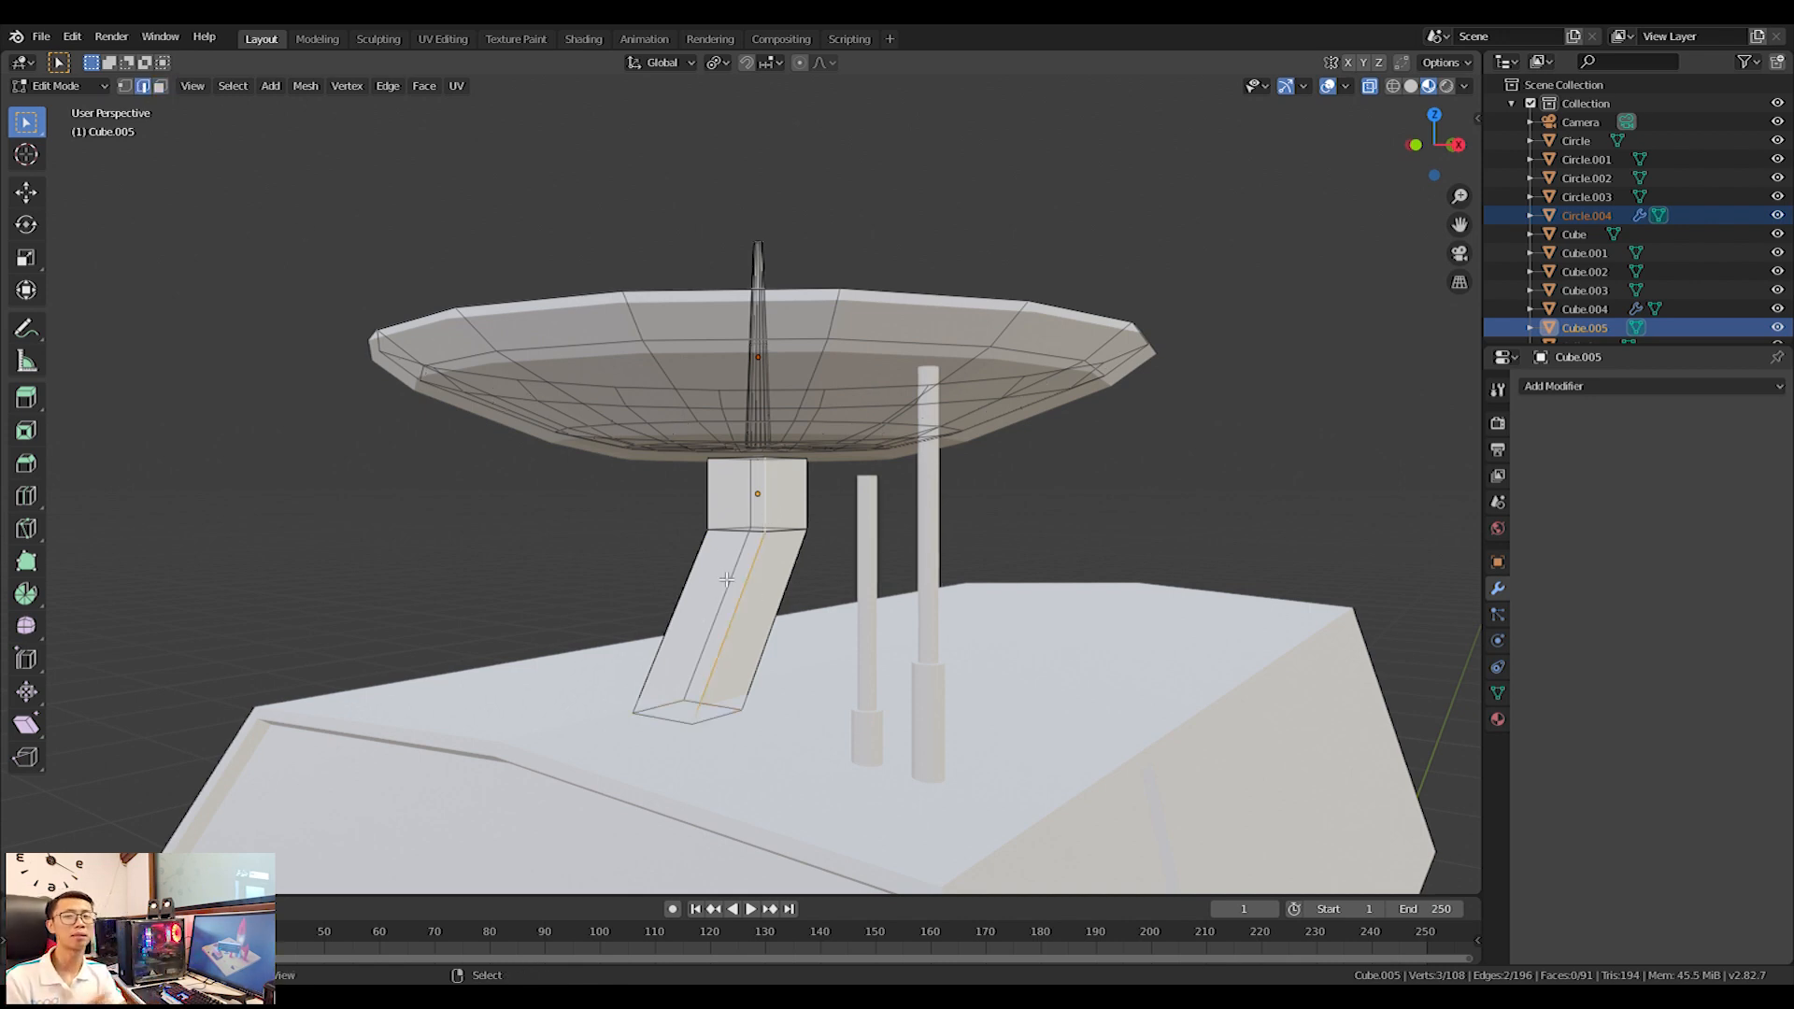
pyautogui.hotkey('ctrl', 'b')
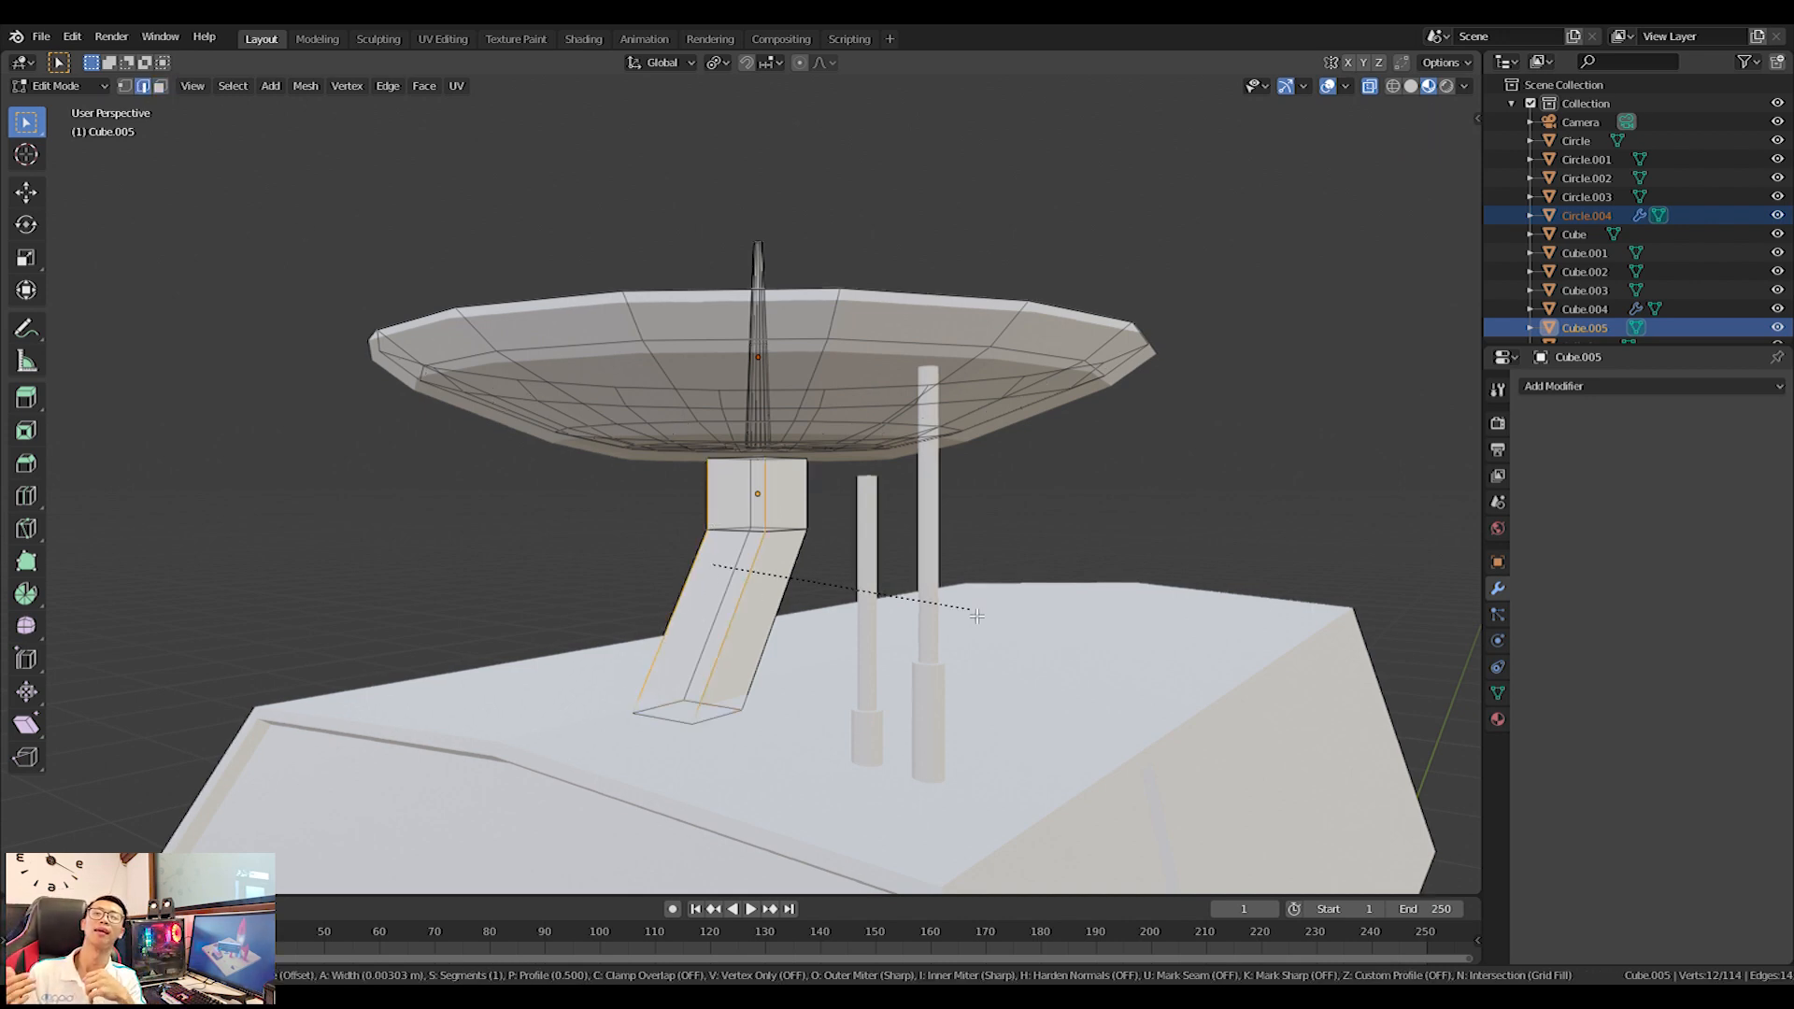
pyautogui.click(792, 592)
# Bevel the support arm's remaining two long corner edges slightly and finish editing the mesh.
pyautogui.click(807, 502)
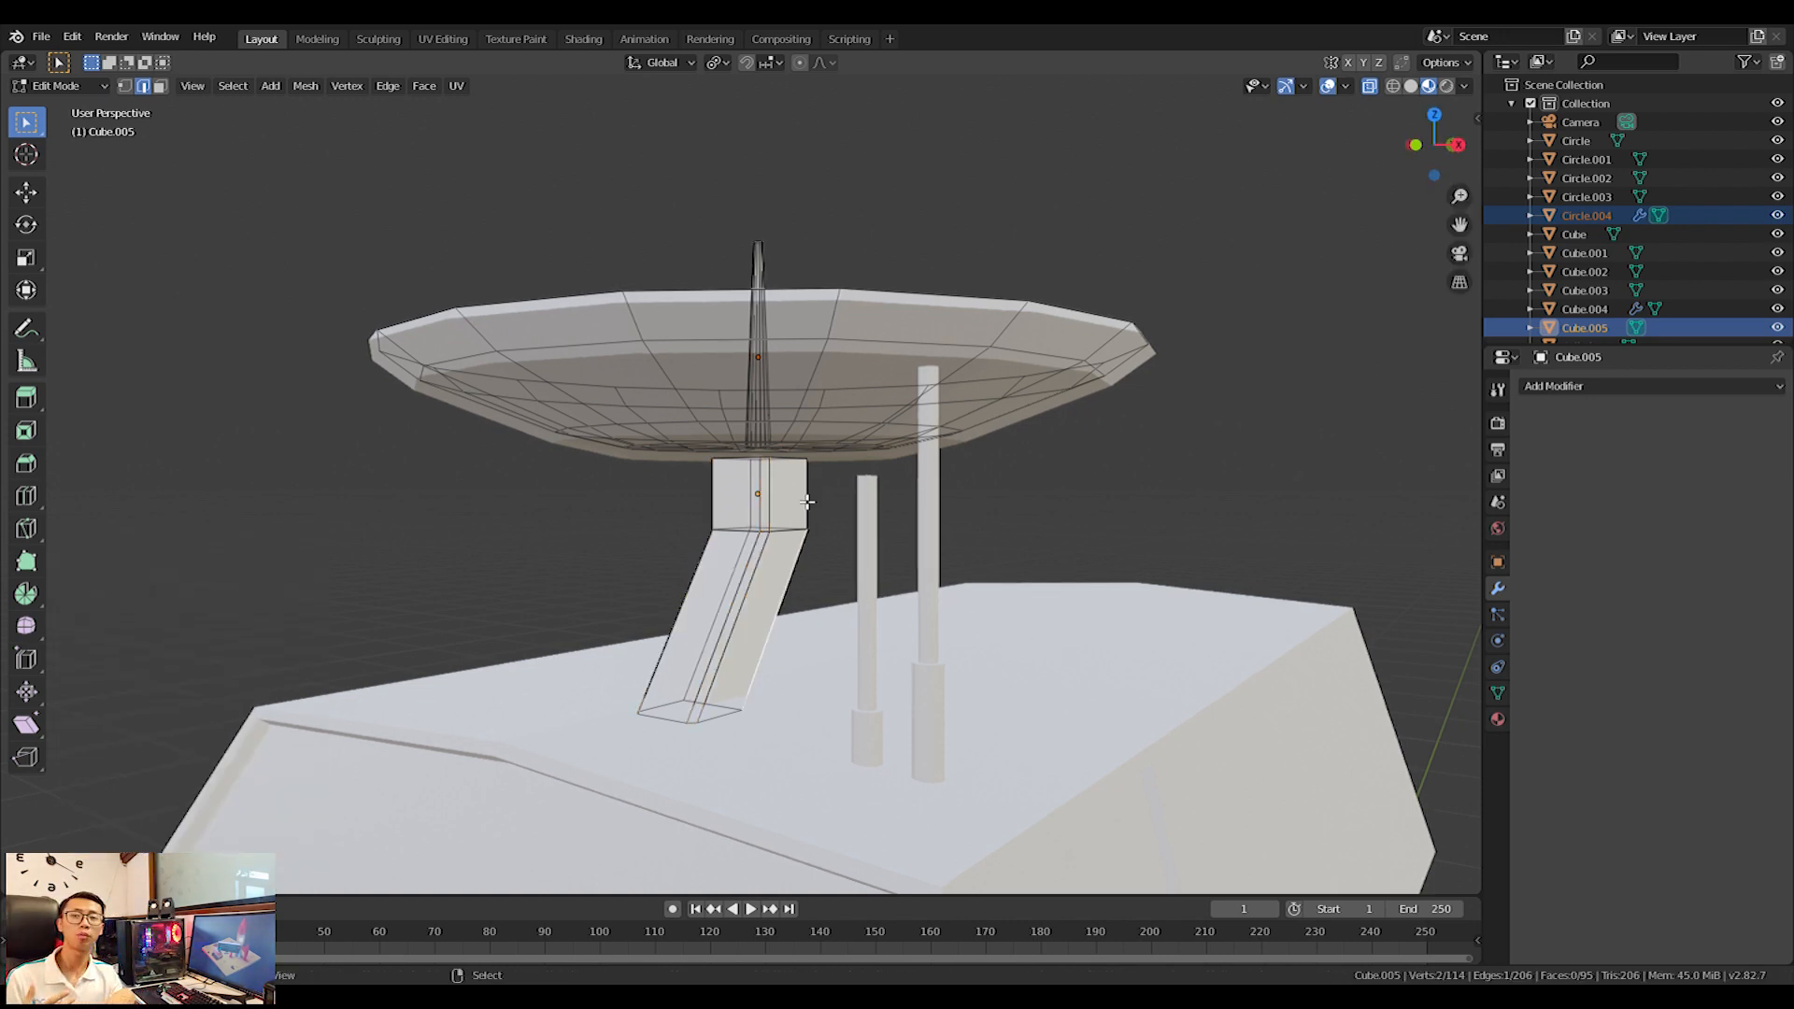
pyautogui.hotkey('ctrl', 'b')
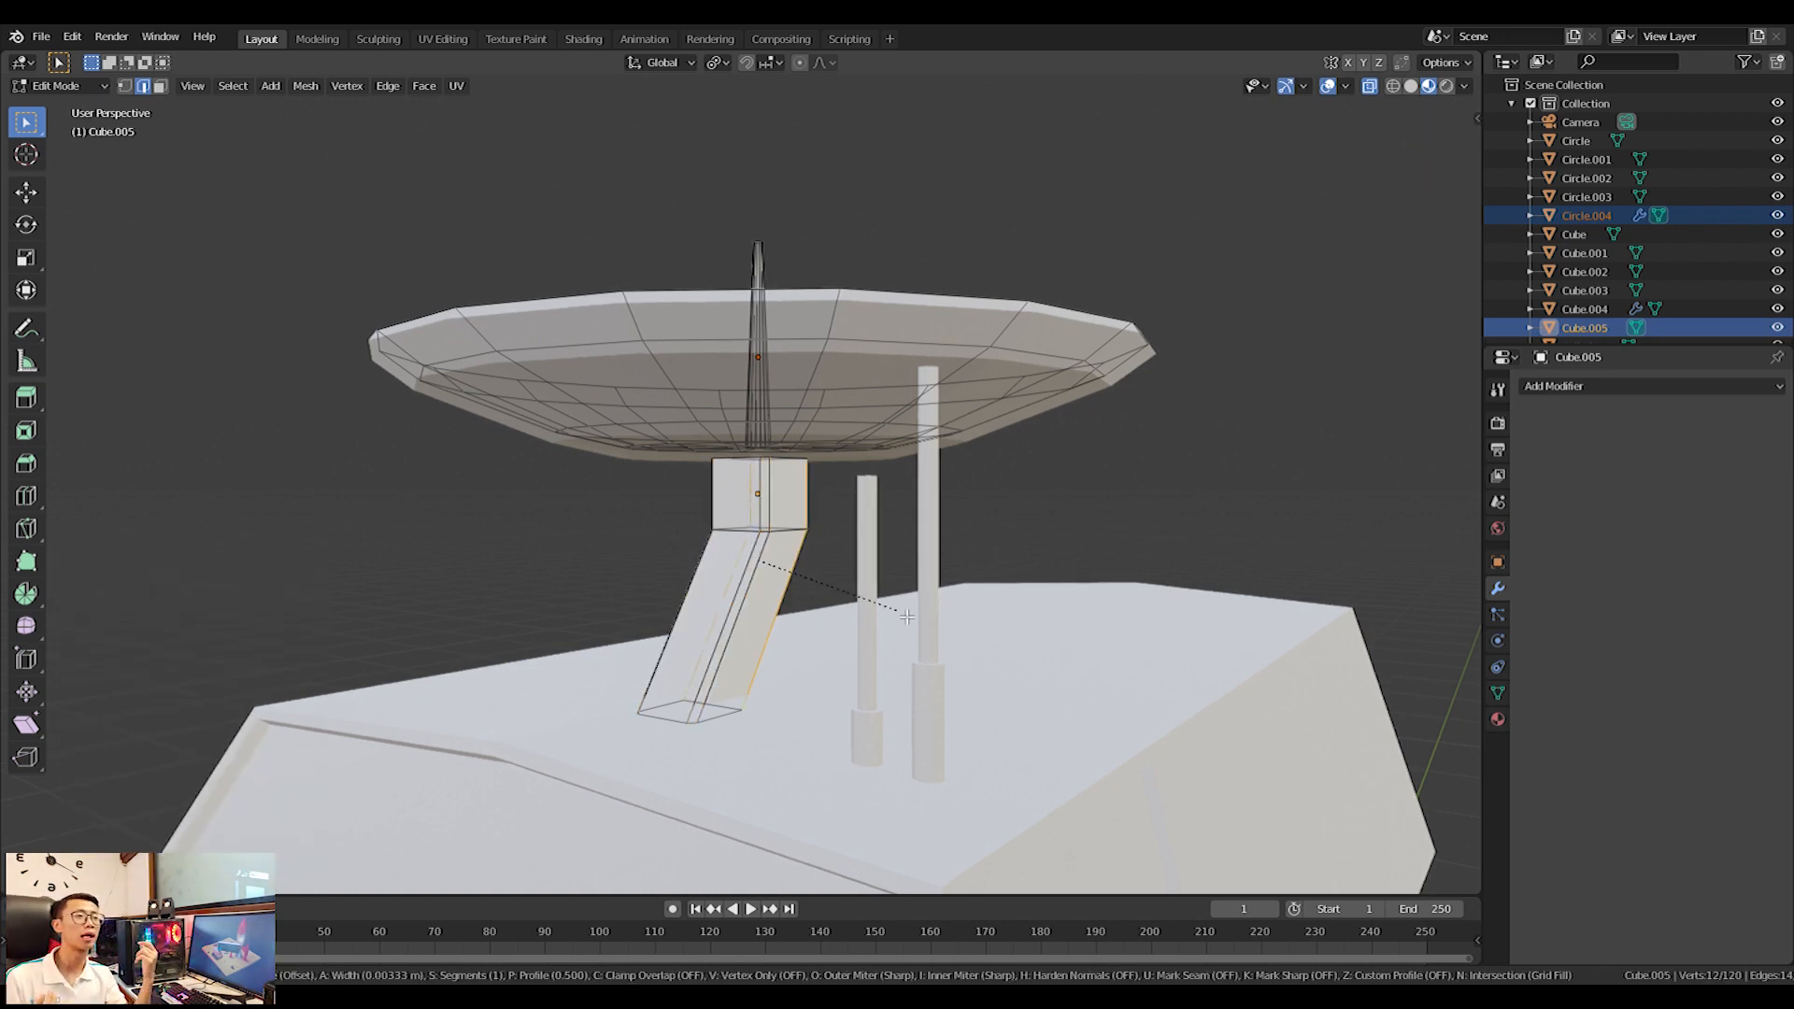
pyautogui.click(203, 658)
pyautogui.press('Tab')
pyautogui.moveTo(203, 658); pyautogui.dragTo(1035, 525, button='middle')
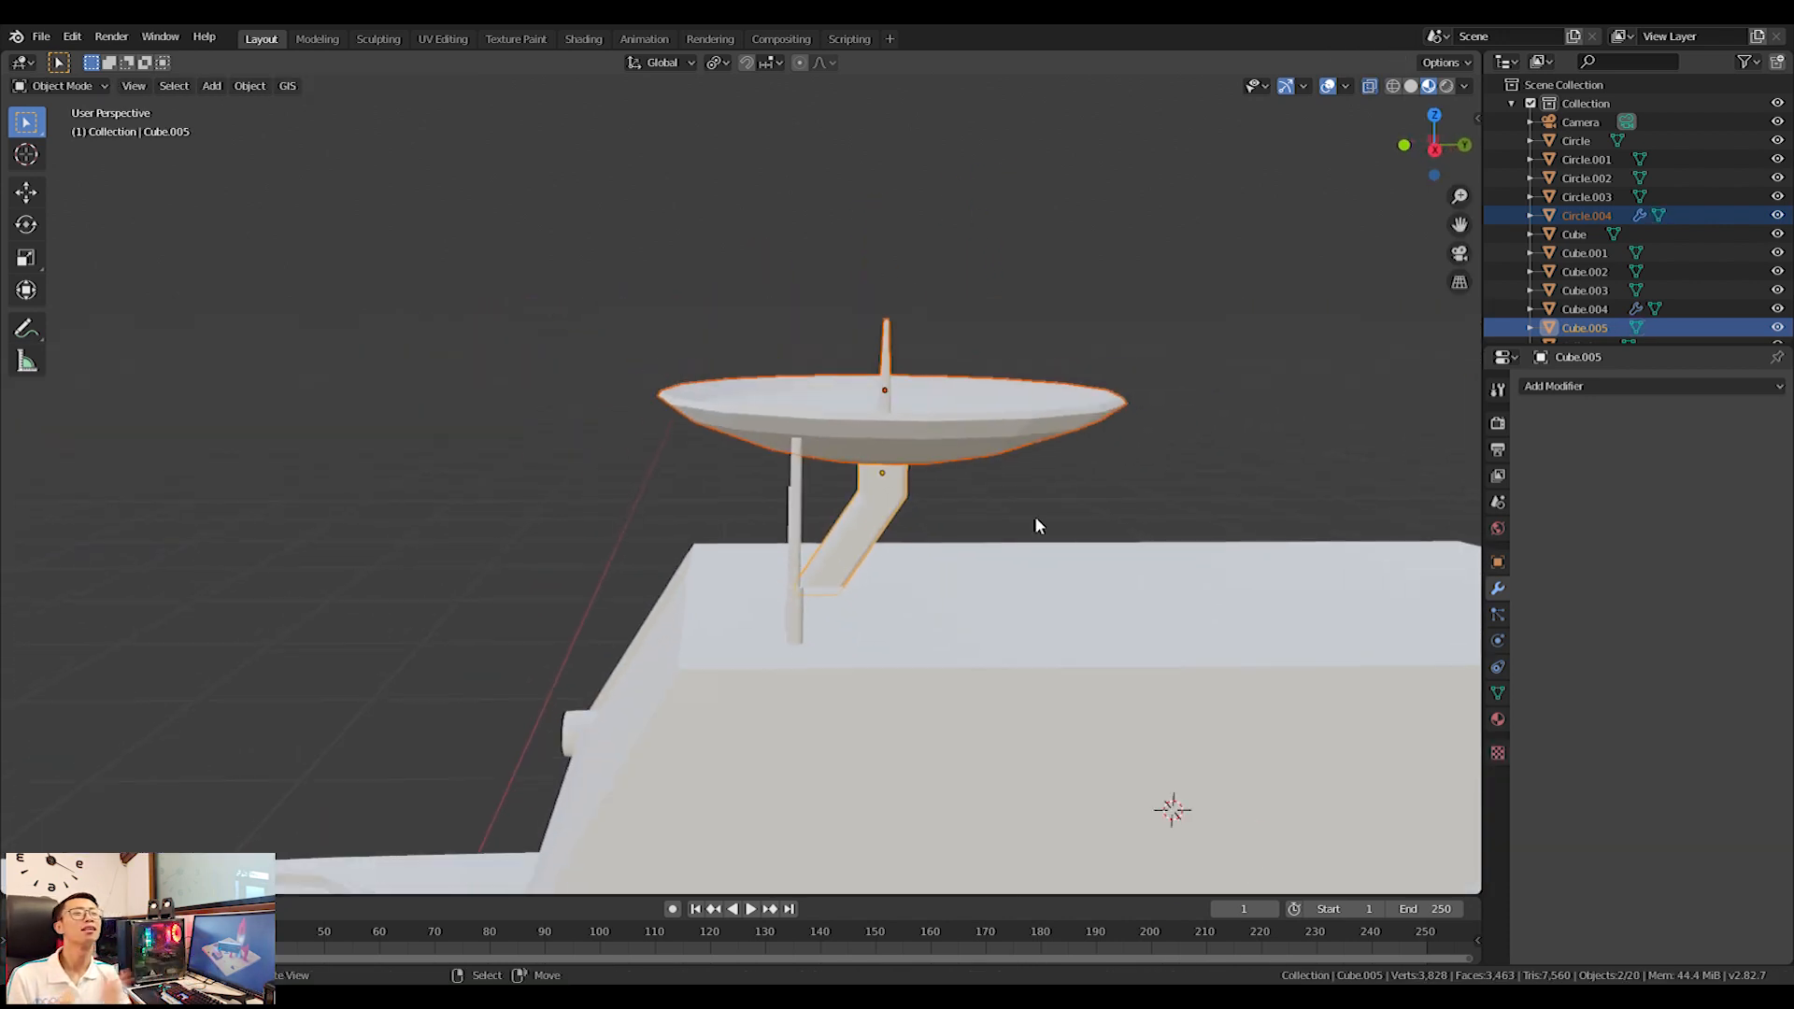
# Tilt only the satellite dish by 17° in the side view and move it slightly so it rests on the support arm.
pyautogui.click(1011, 441)
pyautogui.press('KP_7')
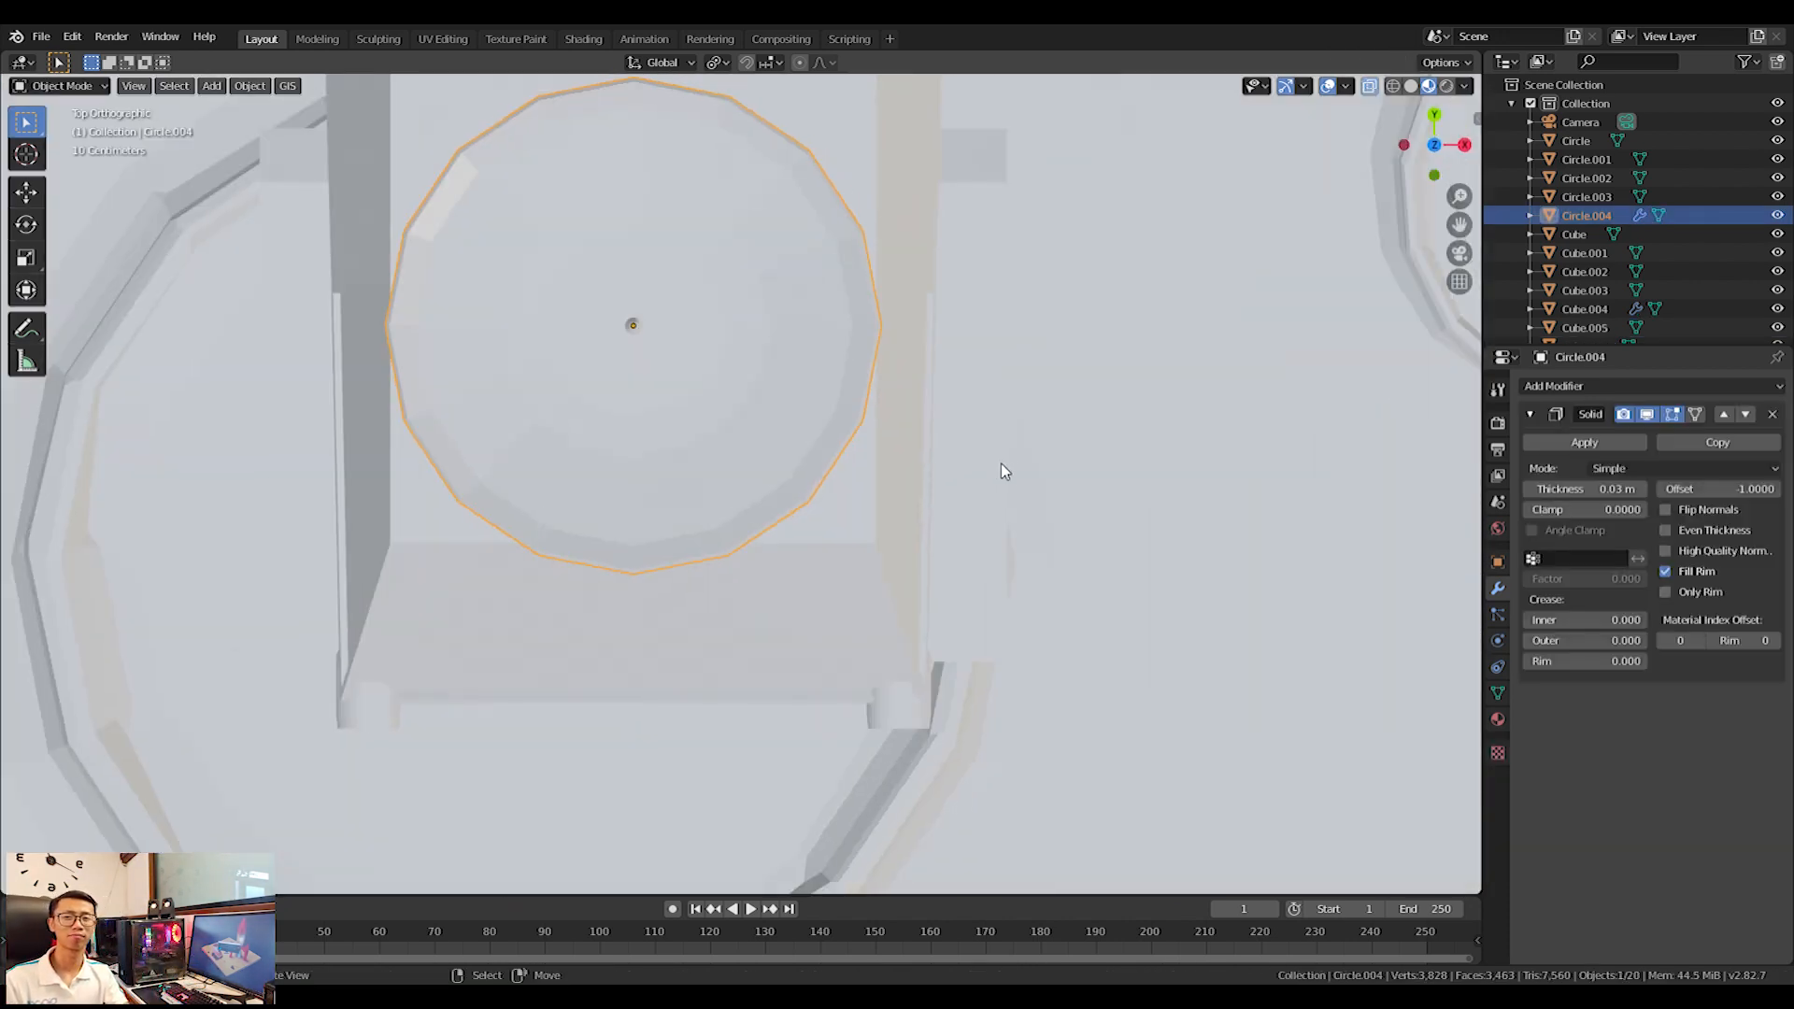
pyautogui.press('KP_3')
pyautogui.press('r')
pyautogui.click(1247, 361)
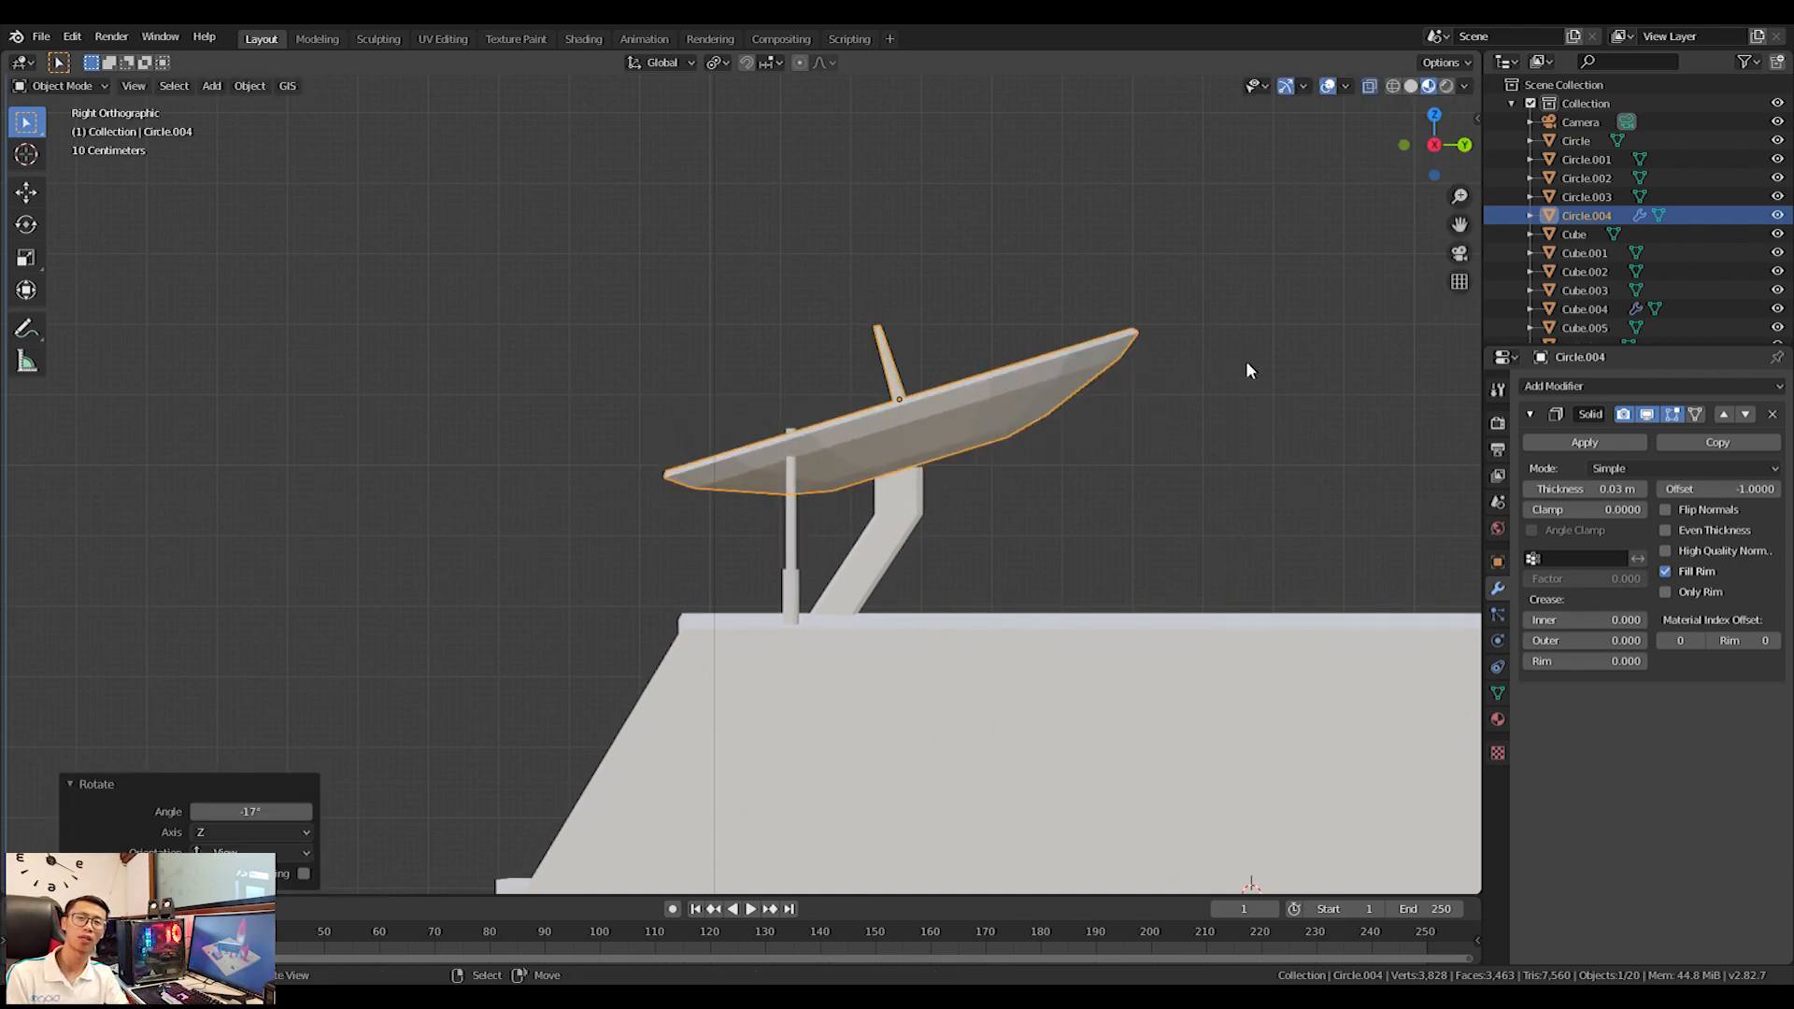
pyautogui.press('g')
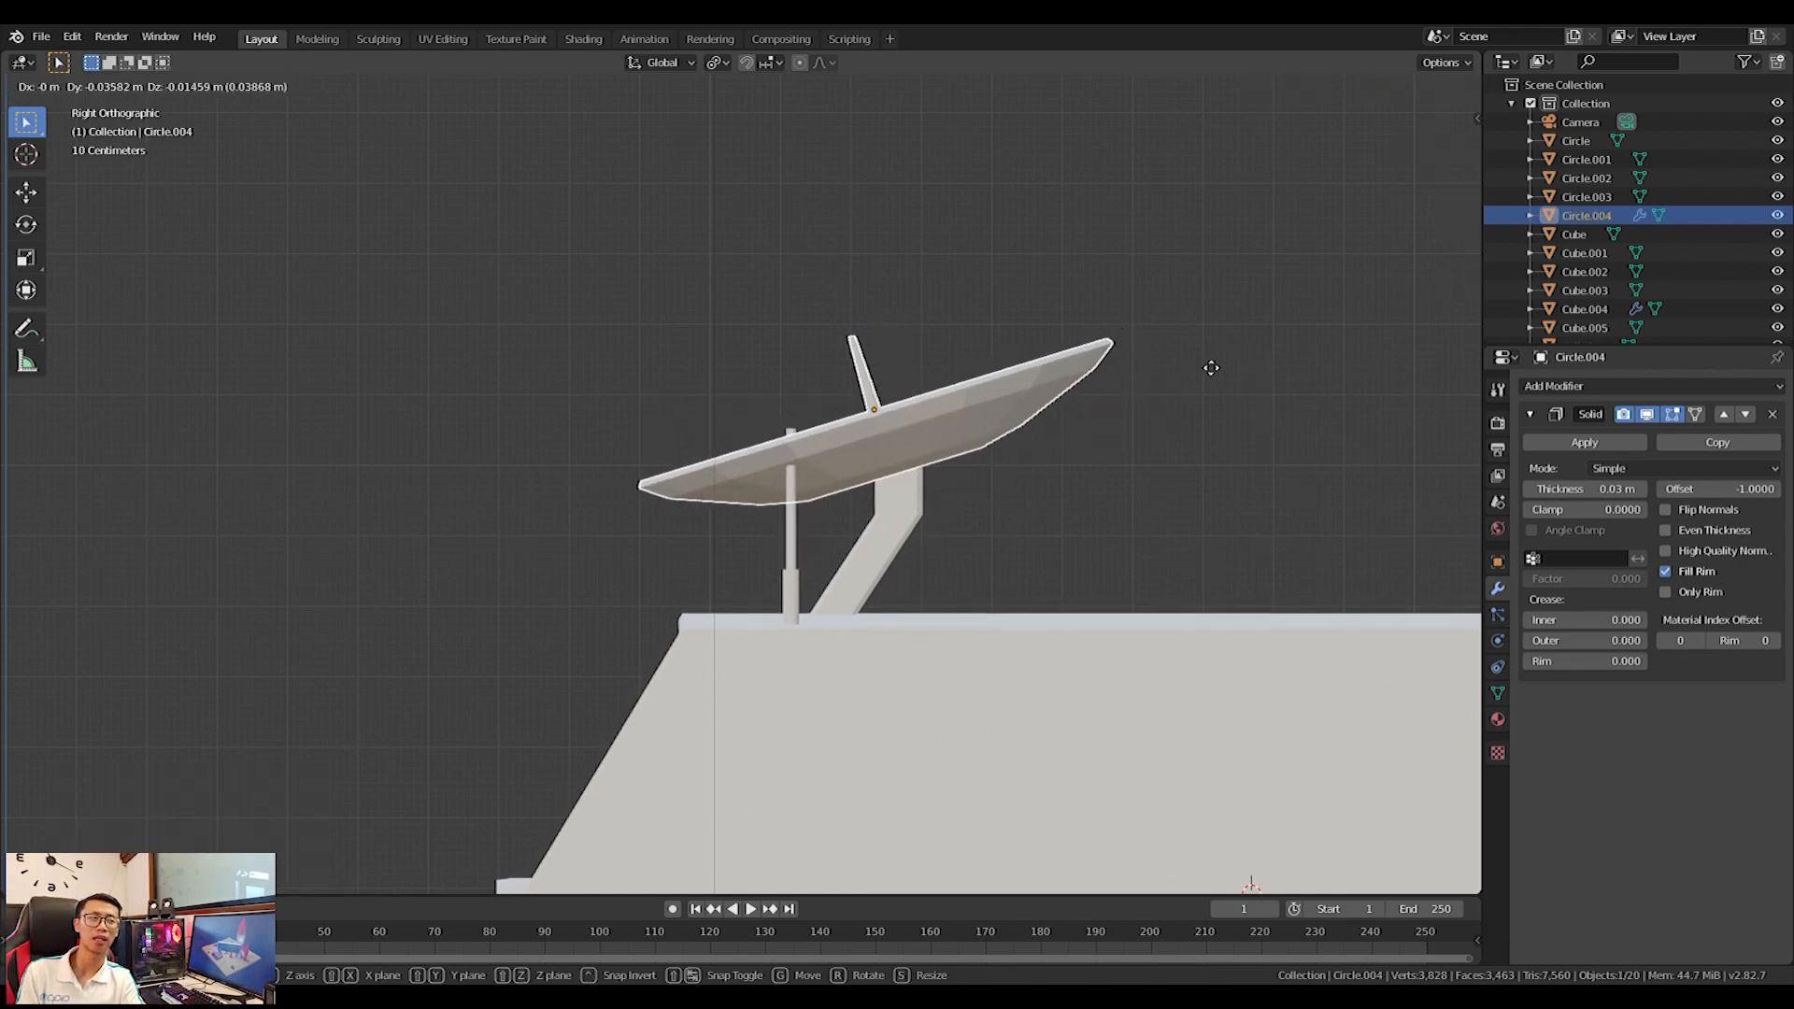
pyautogui.click(1206, 367)
# Add the support arm to the dish selection, change the pivot point, turn both 17° in the top view and move them across the roof.
pyautogui.moveTo(1205, 366); pyautogui.dragTo(871, 507, button='middle')
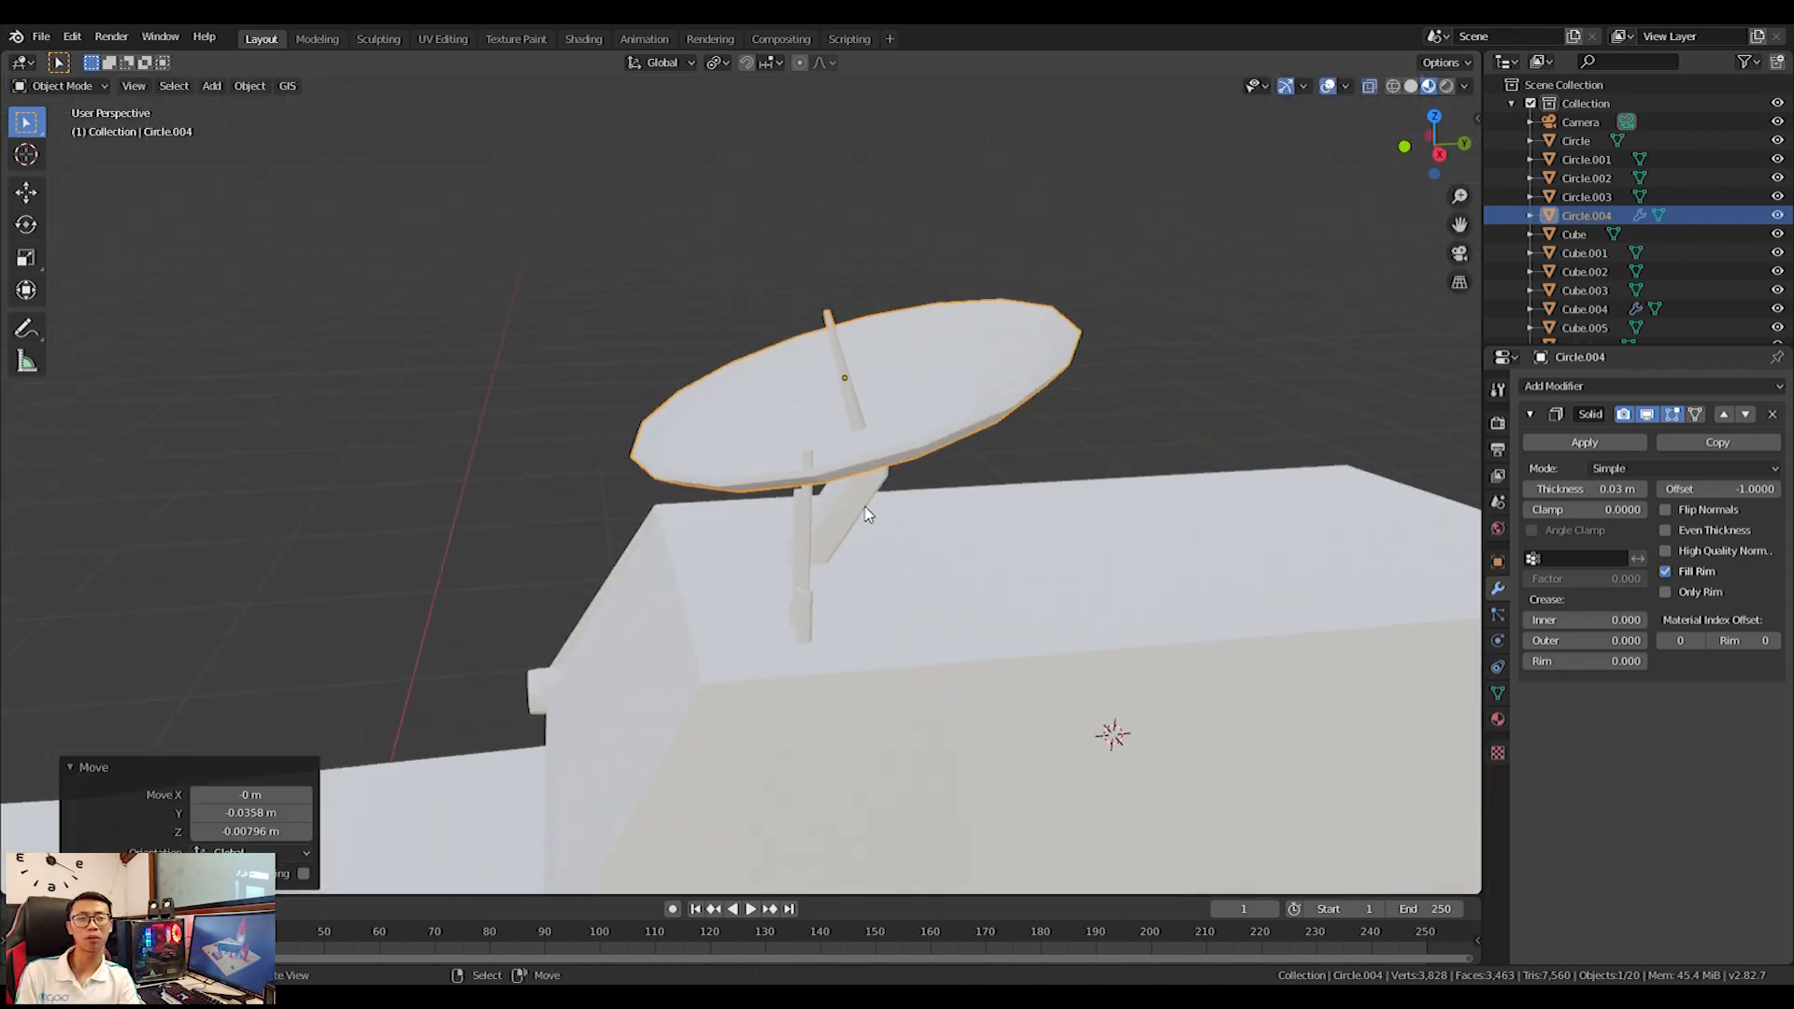
pyautogui.keyDown('shift'); pyautogui.click(848, 512); pyautogui.keyUp('shift')
pyautogui.press('KP_7')
pyautogui.press('r')
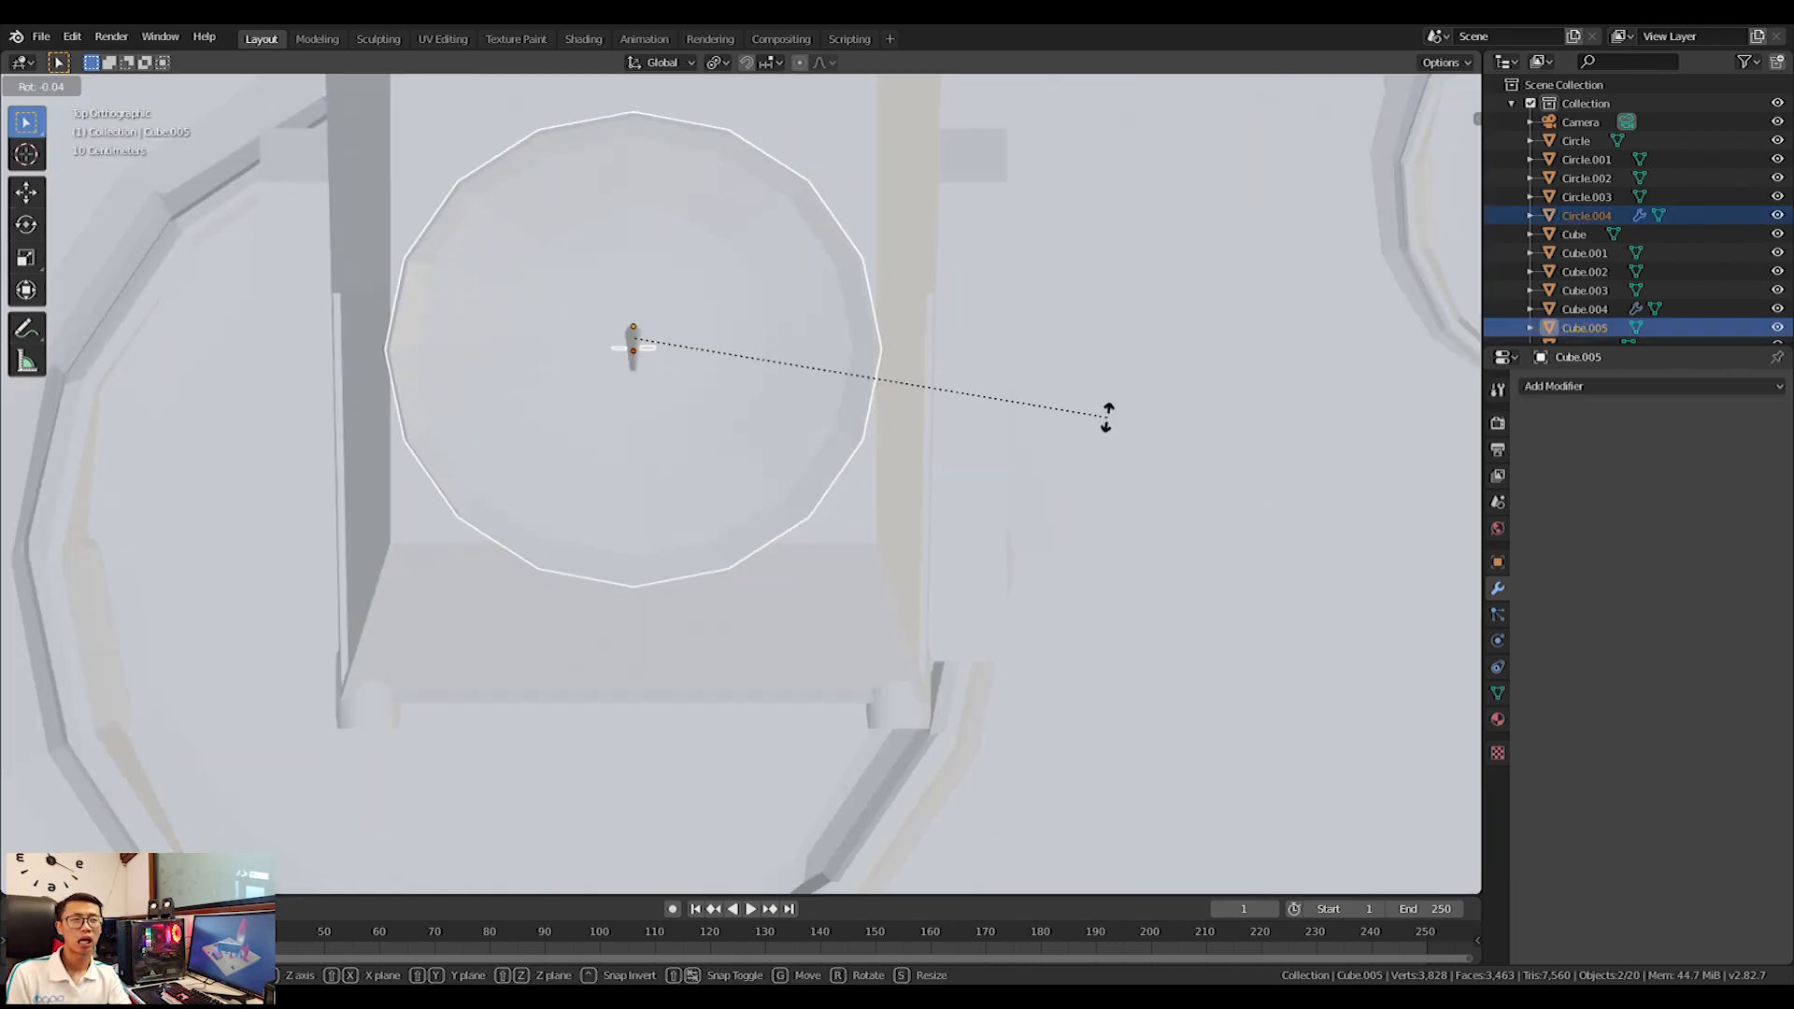
pyautogui.rightClick(1018, 593)
pyautogui.click(717, 63)
pyautogui.click(726, 147)
pyautogui.press('r')
pyautogui.click(1049, 416)
pyautogui.press('g')
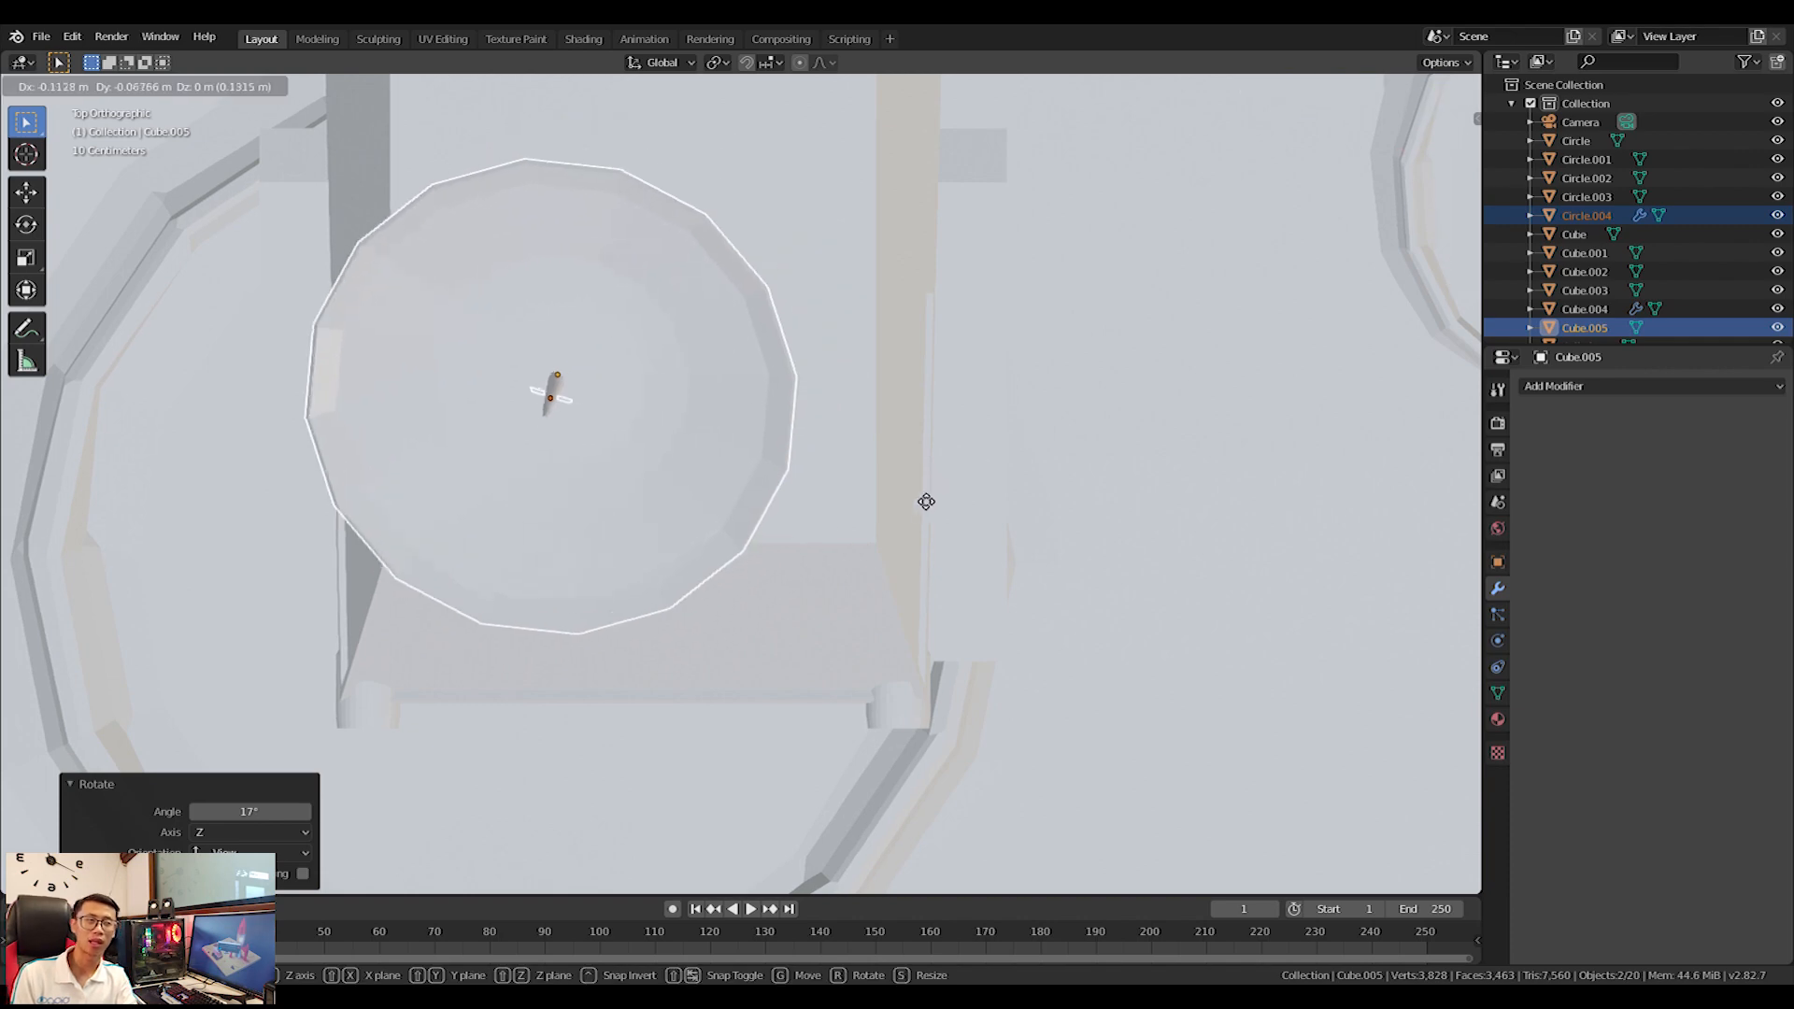
pyautogui.click(1113, 541)
# Scale the dish and support arm down to 0.766 and move them so the arm stands on the roof again.
pyautogui.moveTo(1112, 540); pyautogui.dragTo(1002, 364, button='middle')
pyautogui.press('s')
pyautogui.click(991, 432)
pyautogui.press('KP_3')
pyautogui.press('g')
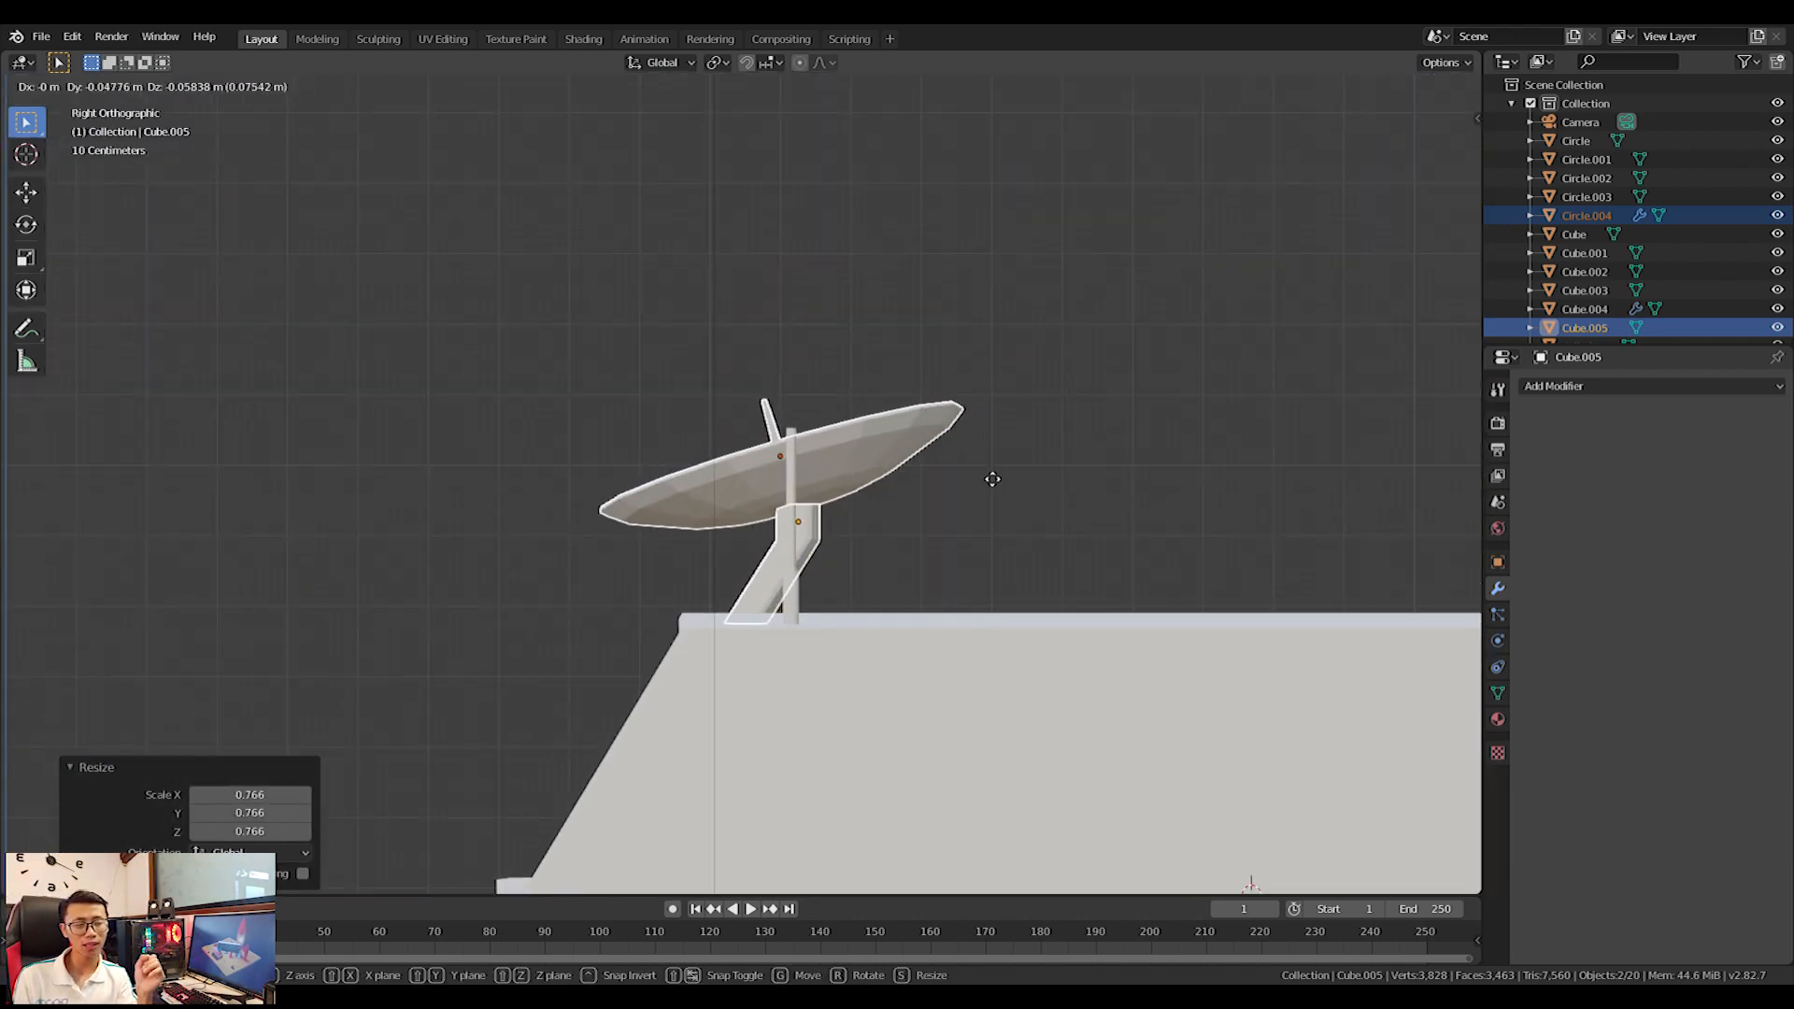
pyautogui.click(1053, 468)
# Rotate the dish and arm by -16° about the vertical axis and raise the dish alone by 0.00321 m.
pyautogui.moveTo(1053, 469); pyautogui.dragTo(841, 526, button='middle')
pyautogui.press('r')
pyautogui.press('z')
pyautogui.click(1075, 392)
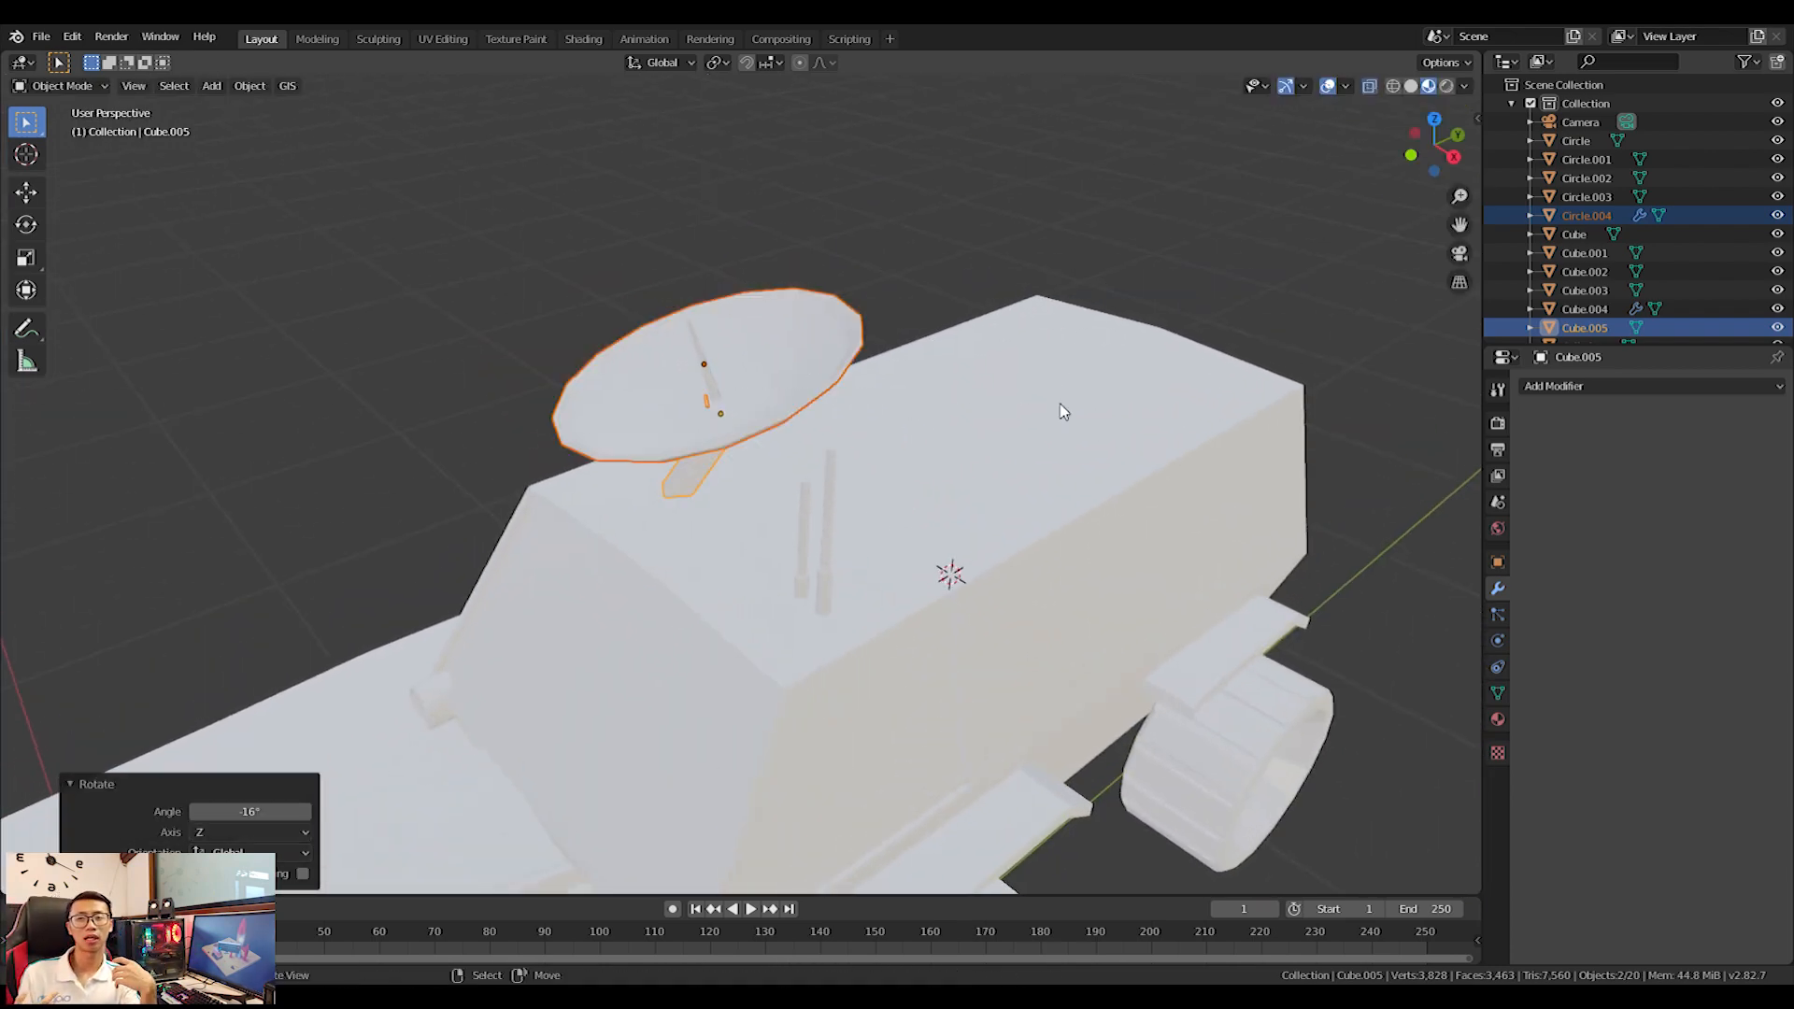
pyautogui.scroll(3, 1037, 402)
pyautogui.click(804, 284)
pyautogui.press('z')
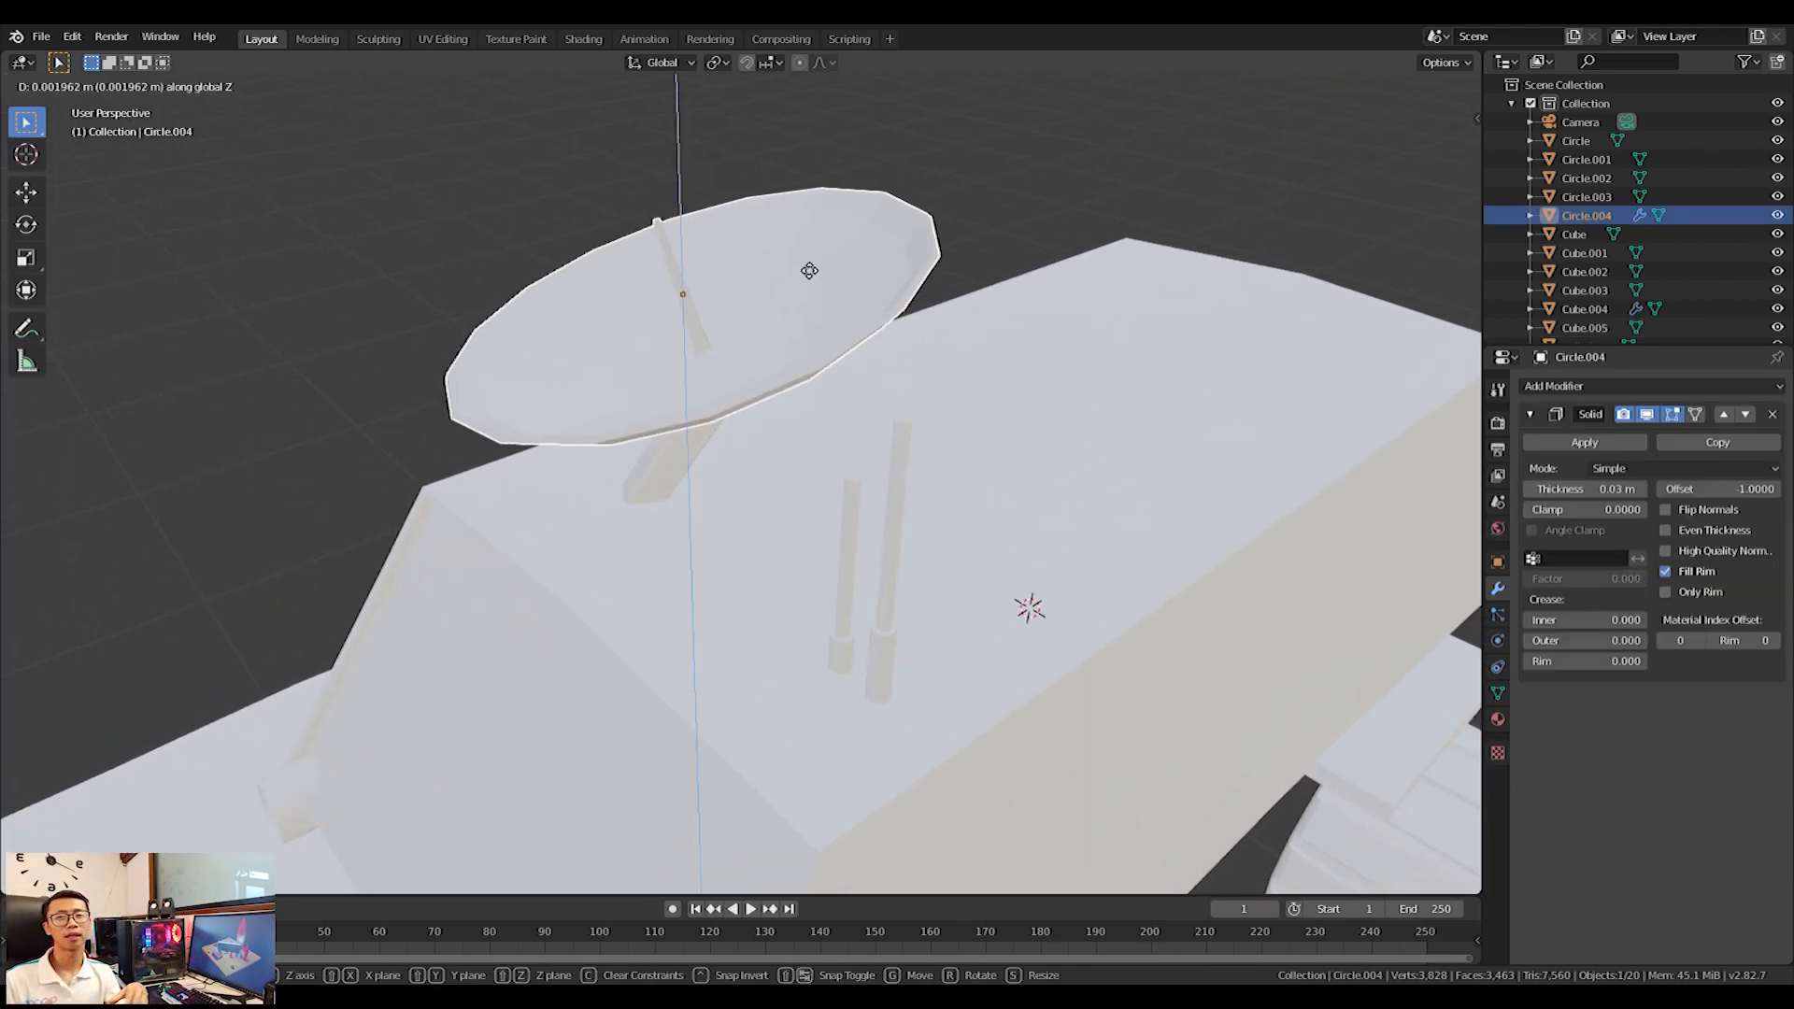
pyautogui.click(808, 267)
pyautogui.scroll(-3, 811, 374)
pyautogui.moveTo(823, 464); pyautogui.dragTo(763, 431, button='middle')
pyautogui.scroll(-4, 763, 435)
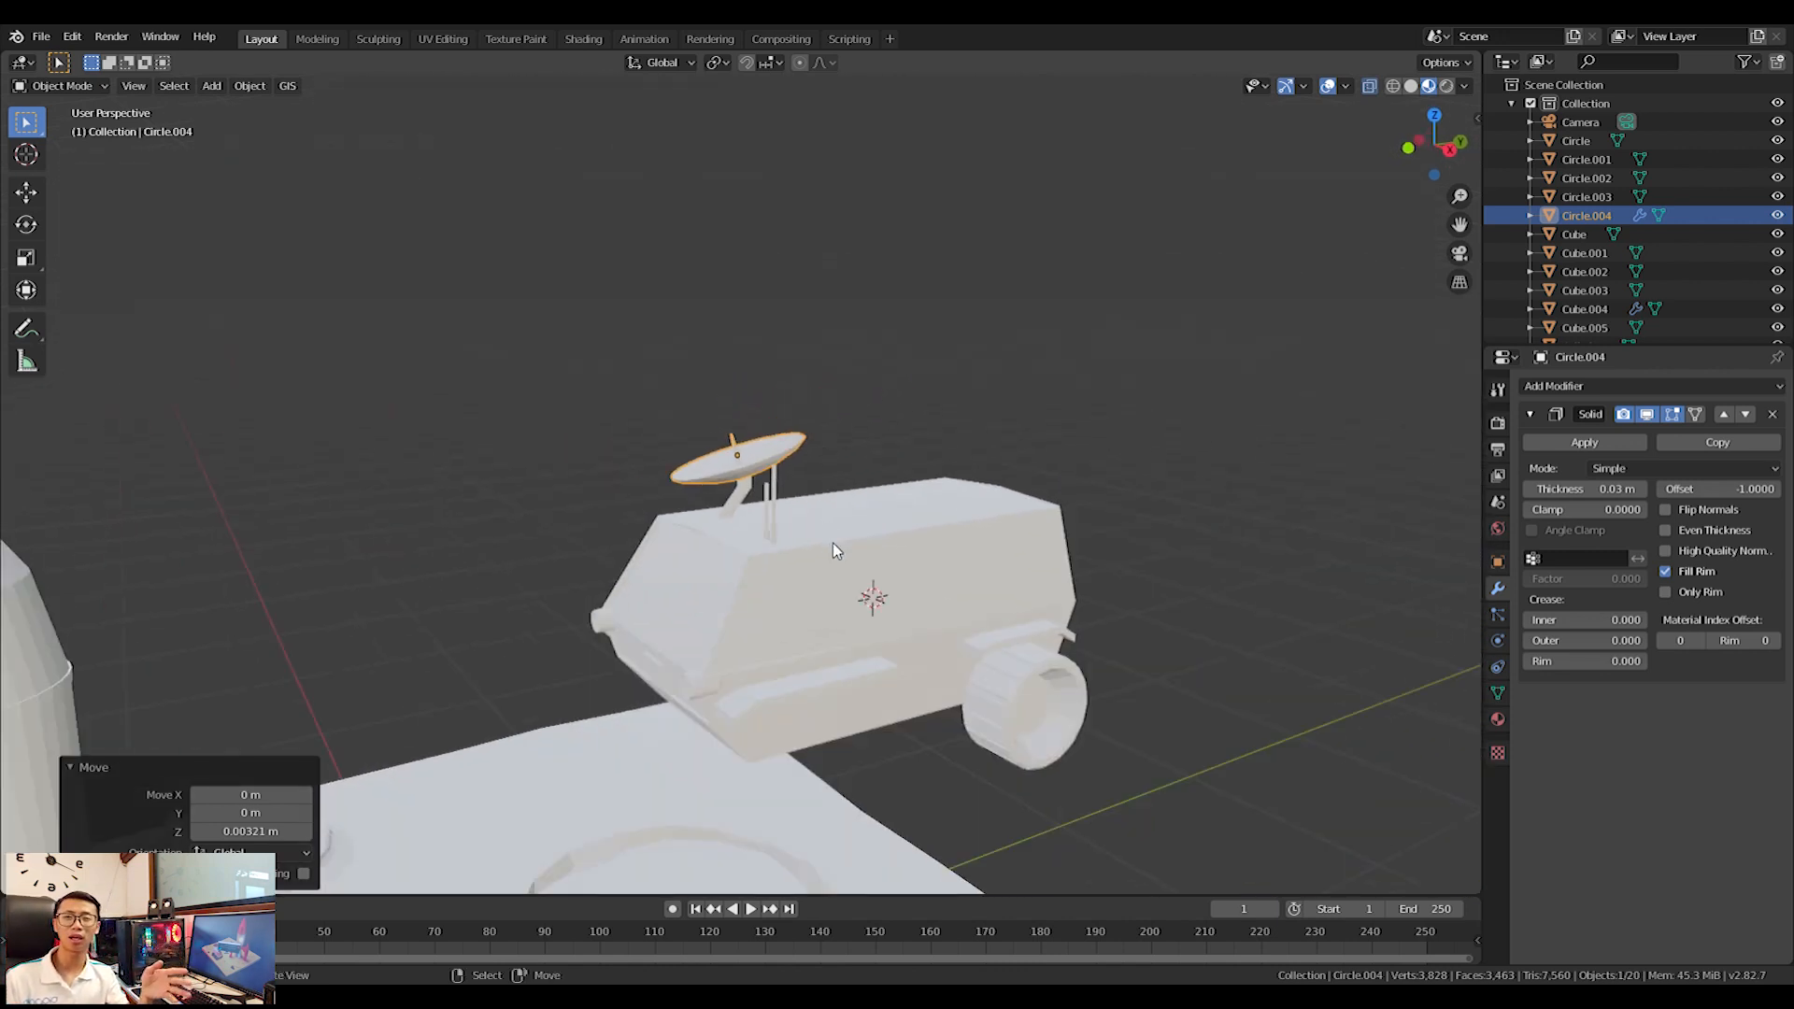
pyautogui.scroll(-2, 869, 607)
pyautogui.moveTo(874, 624); pyautogui.dragTo(786, 584, button='middle')
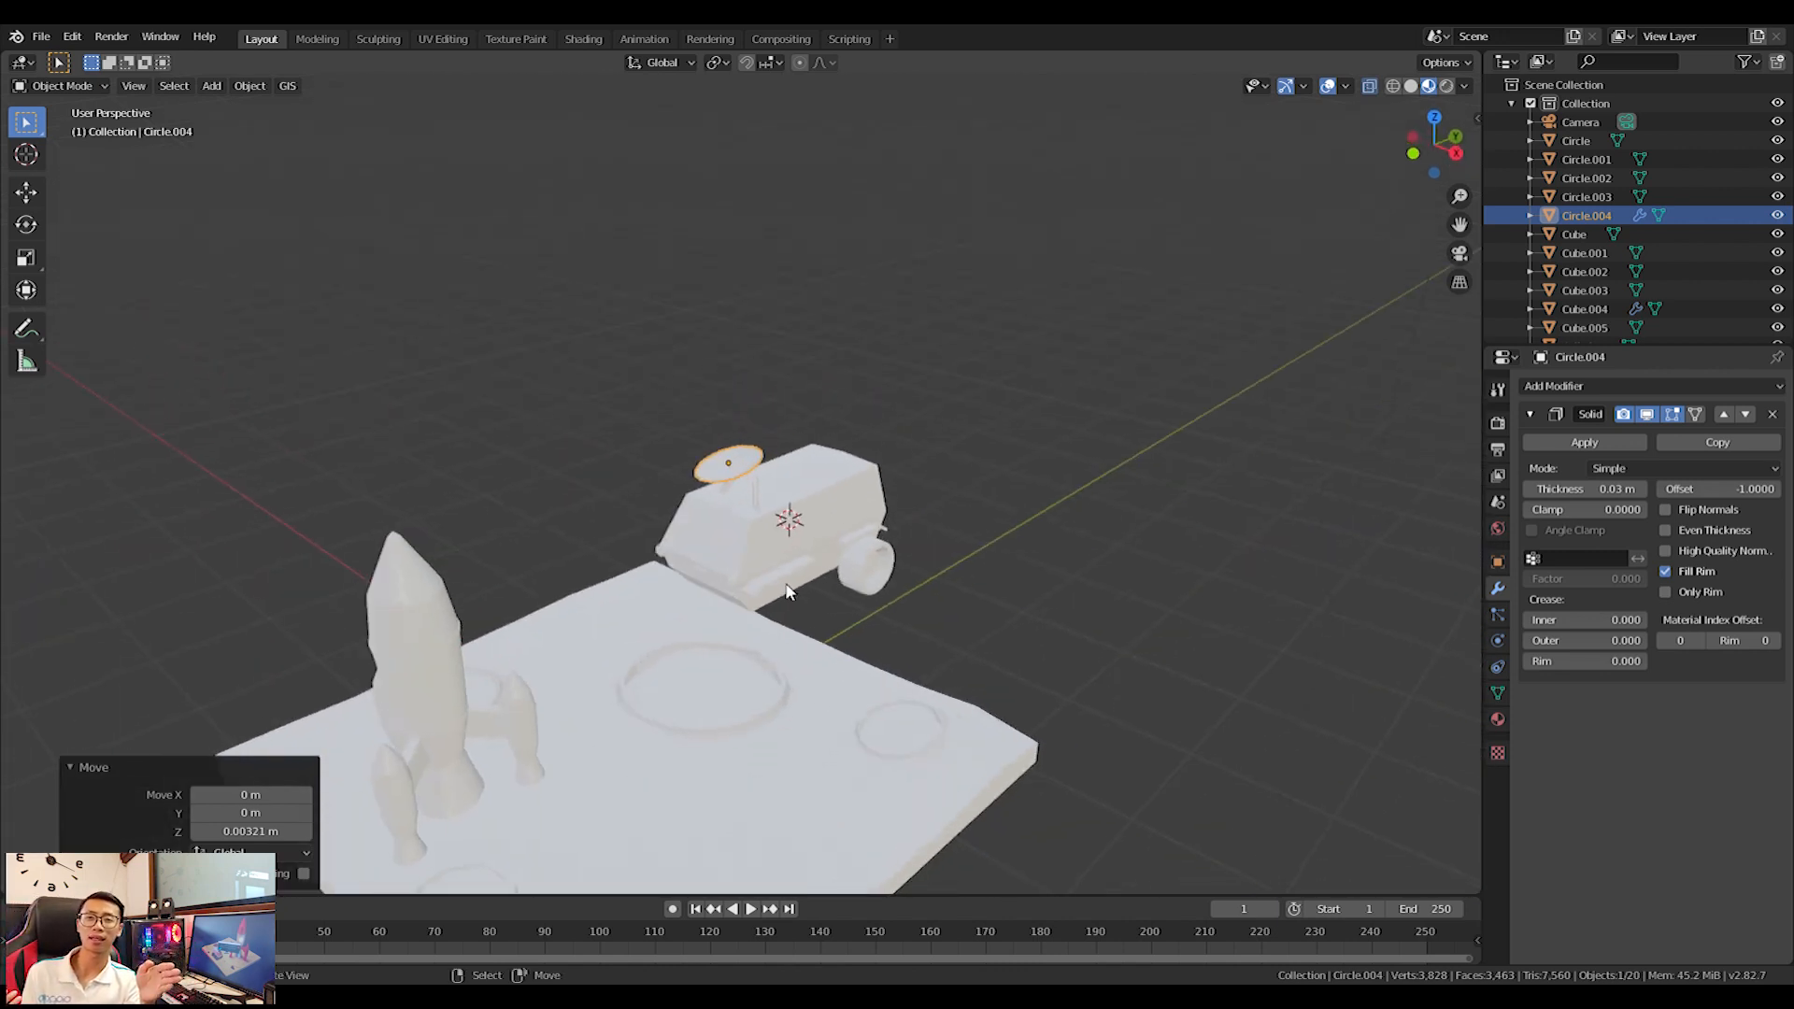
pyautogui.keyDown('shift'); pyautogui.click(892, 558); pyautogui.keyUp('shift')
pyautogui.moveTo(845, 513); pyautogui.dragTo(826, 425, button='middle')
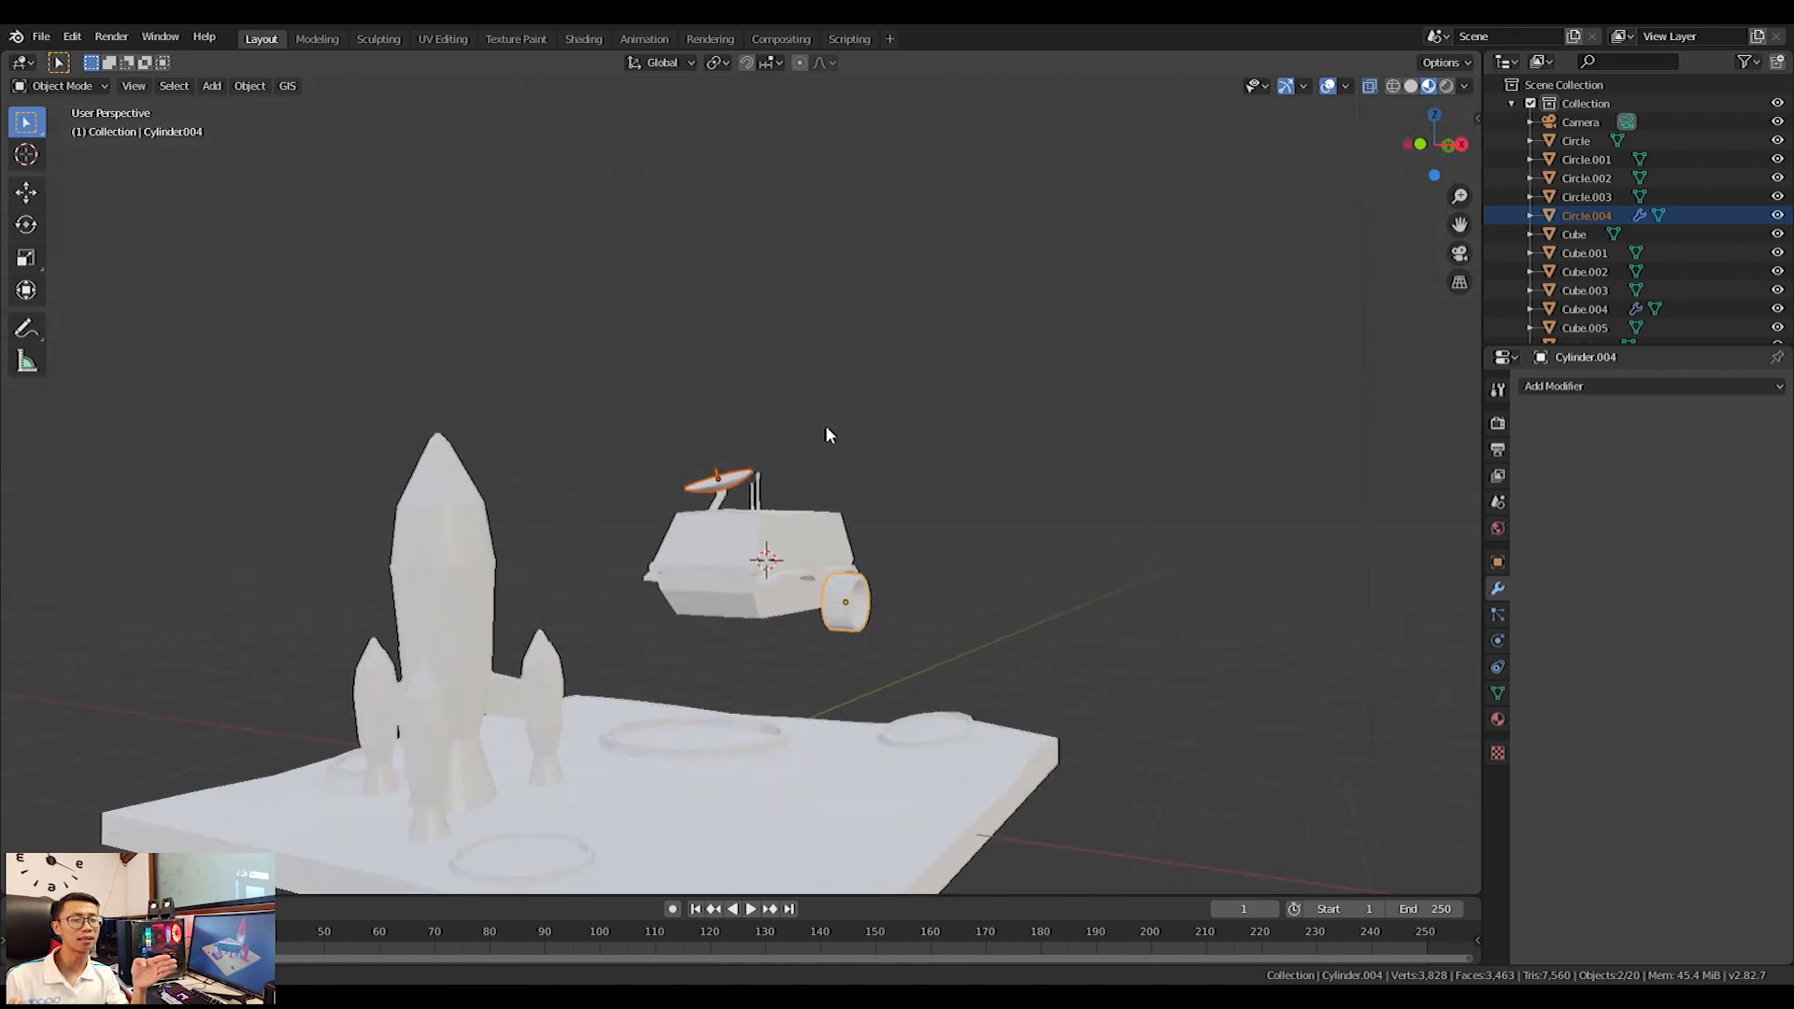
# Add a vertical loop cut around the rear section of the vehicle body and move it 0.214 m forward along Y.
pyautogui.scroll(3, 878, 524)
pyautogui.moveTo(889, 538); pyautogui.dragTo(886, 578, button='middle')
pyautogui.click(873, 581)
pyautogui.press('Tab')
pyautogui.scroll(3, 935, 561)
pyautogui.keyDown('shift'); pyautogui.moveTo(1042, 553); pyautogui.dragTo(811, 550, button='middle'); pyautogui.keyUp('shift')
pyautogui.scroll(2, 911, 550)
pyautogui.keyDown('shift'); pyautogui.moveTo(1028, 631); pyautogui.dragTo(966, 544, button='middle'); pyautogui.keyUp('shift')
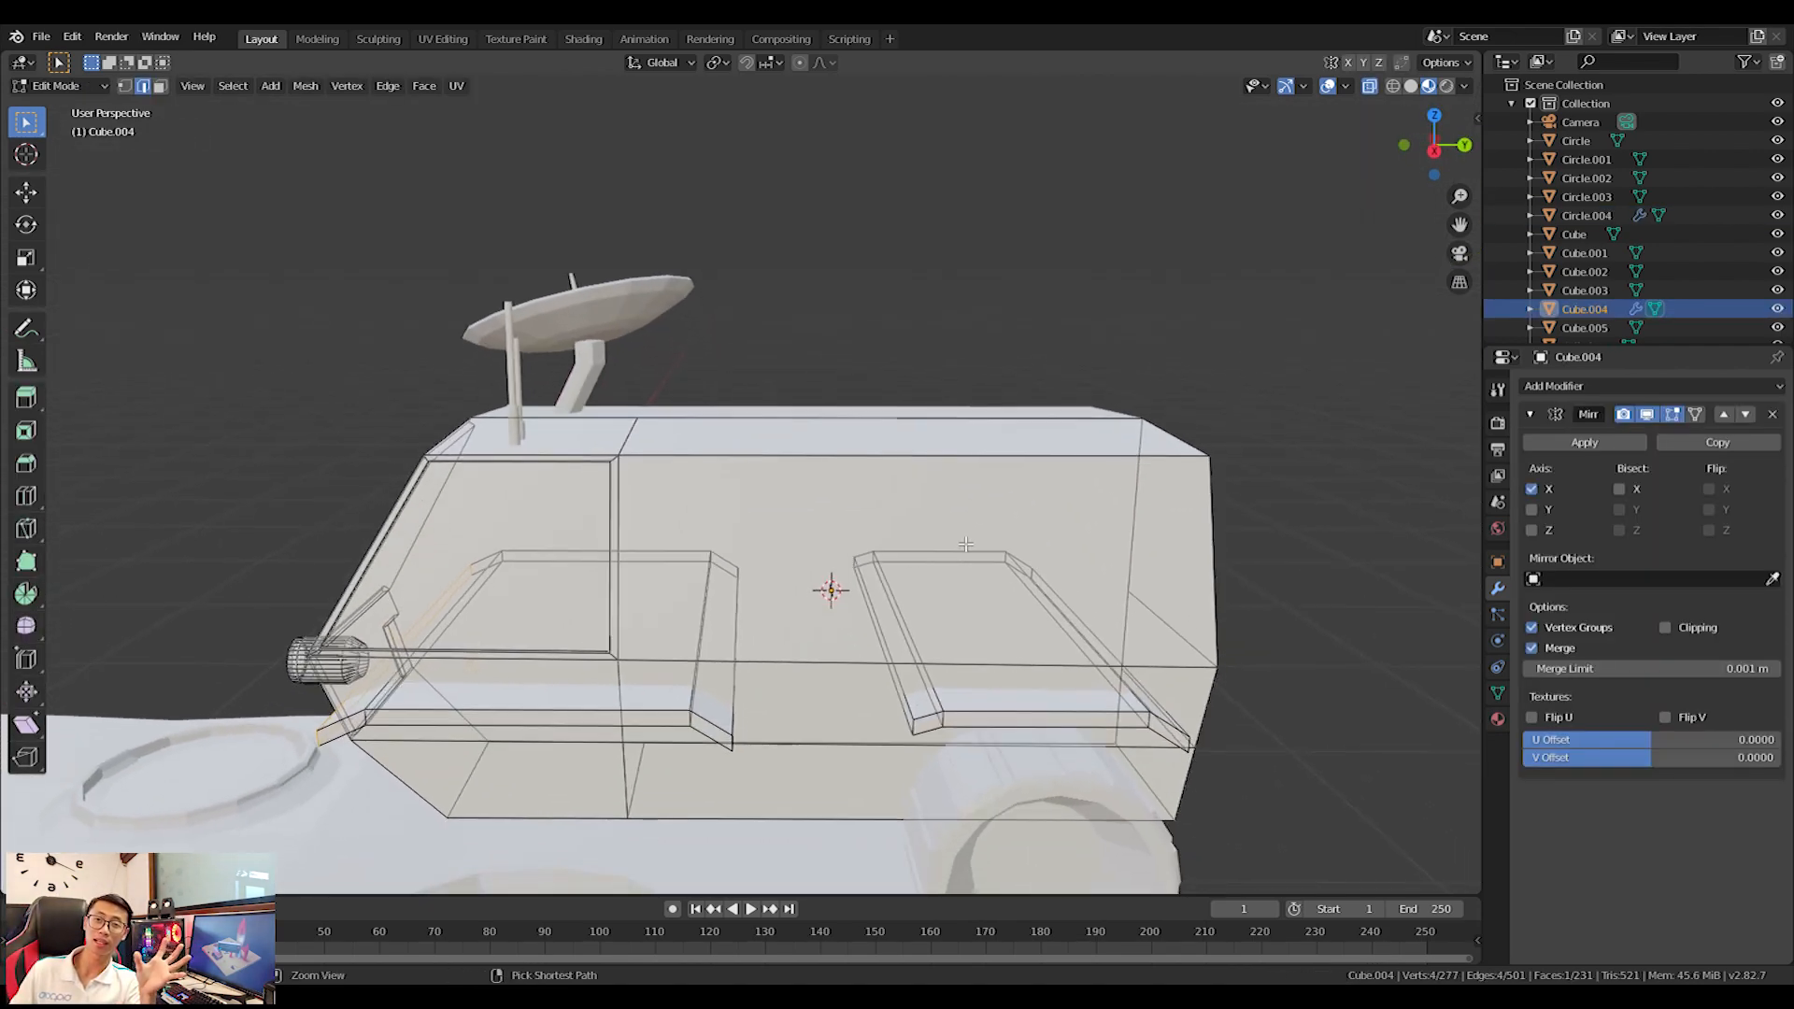
pyautogui.click(848, 472)
pyautogui.rightClick(954, 505)
pyautogui.press('g')
pyautogui.press('y')
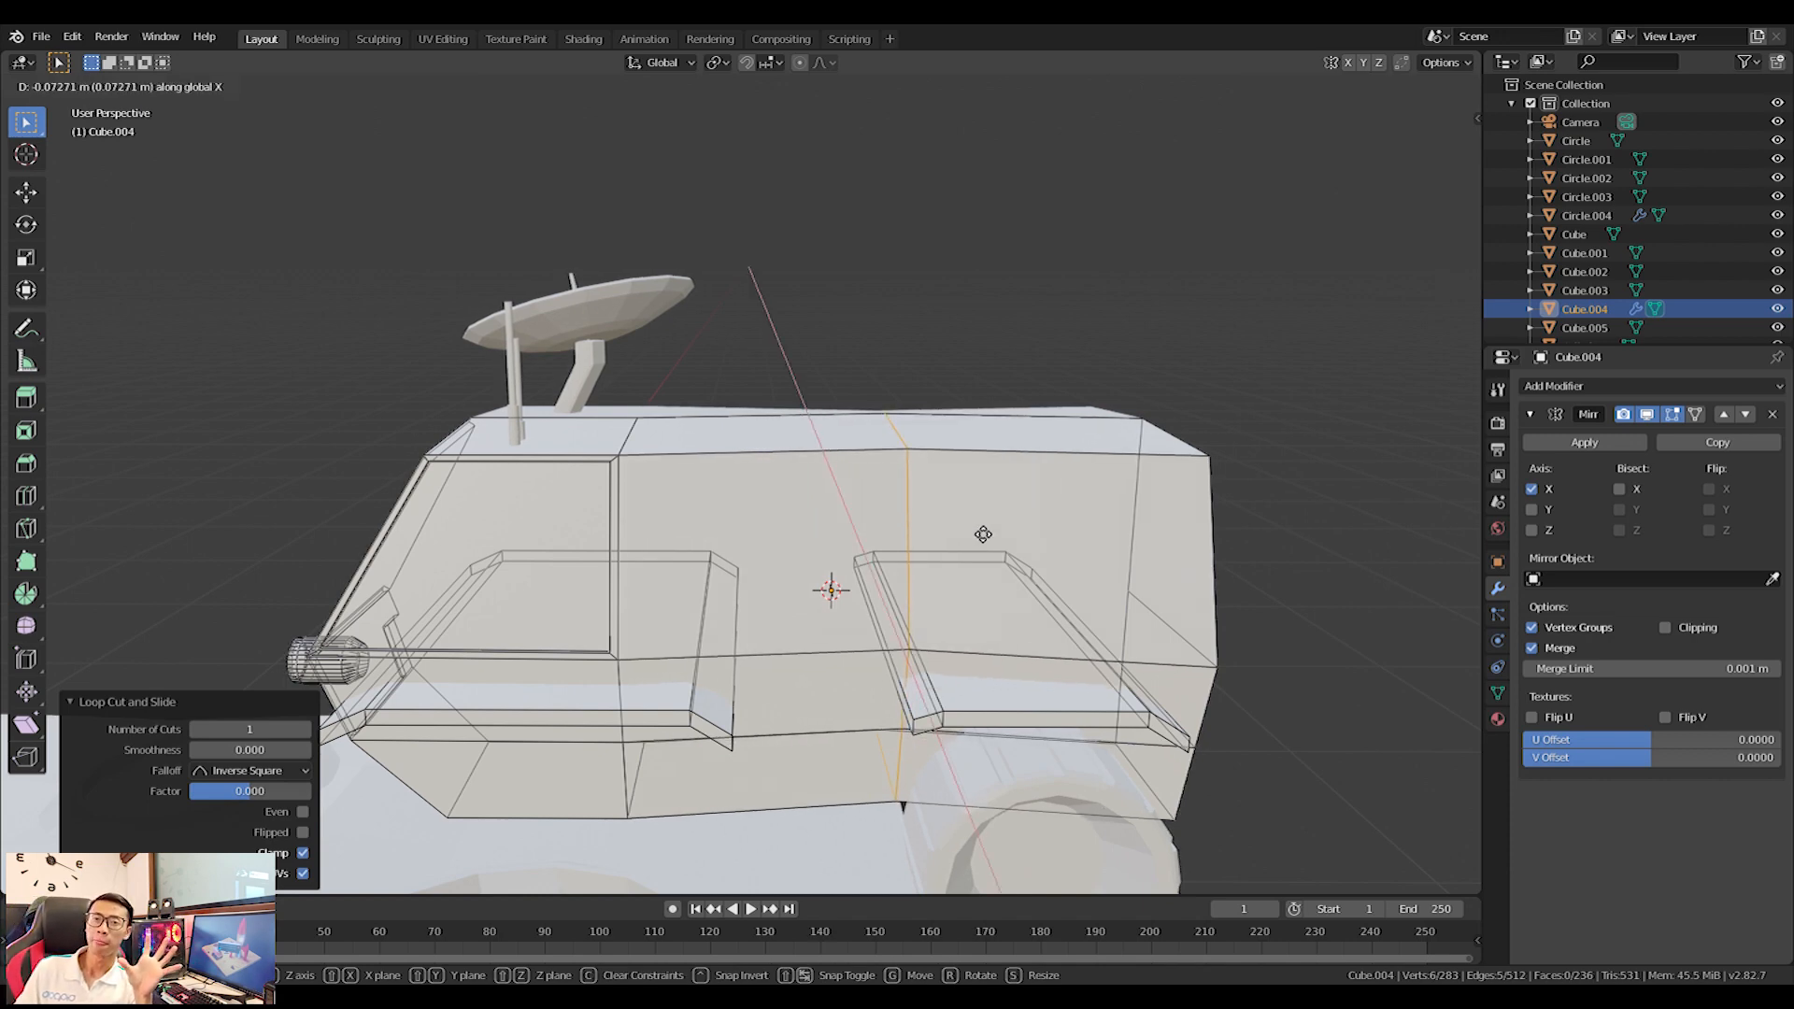
pyautogui.click(935, 543)
# Add a second loop cut just behind the first one, with a slide factor of -0.967, to leave a narrow strip.
pyautogui.press('KP_3')
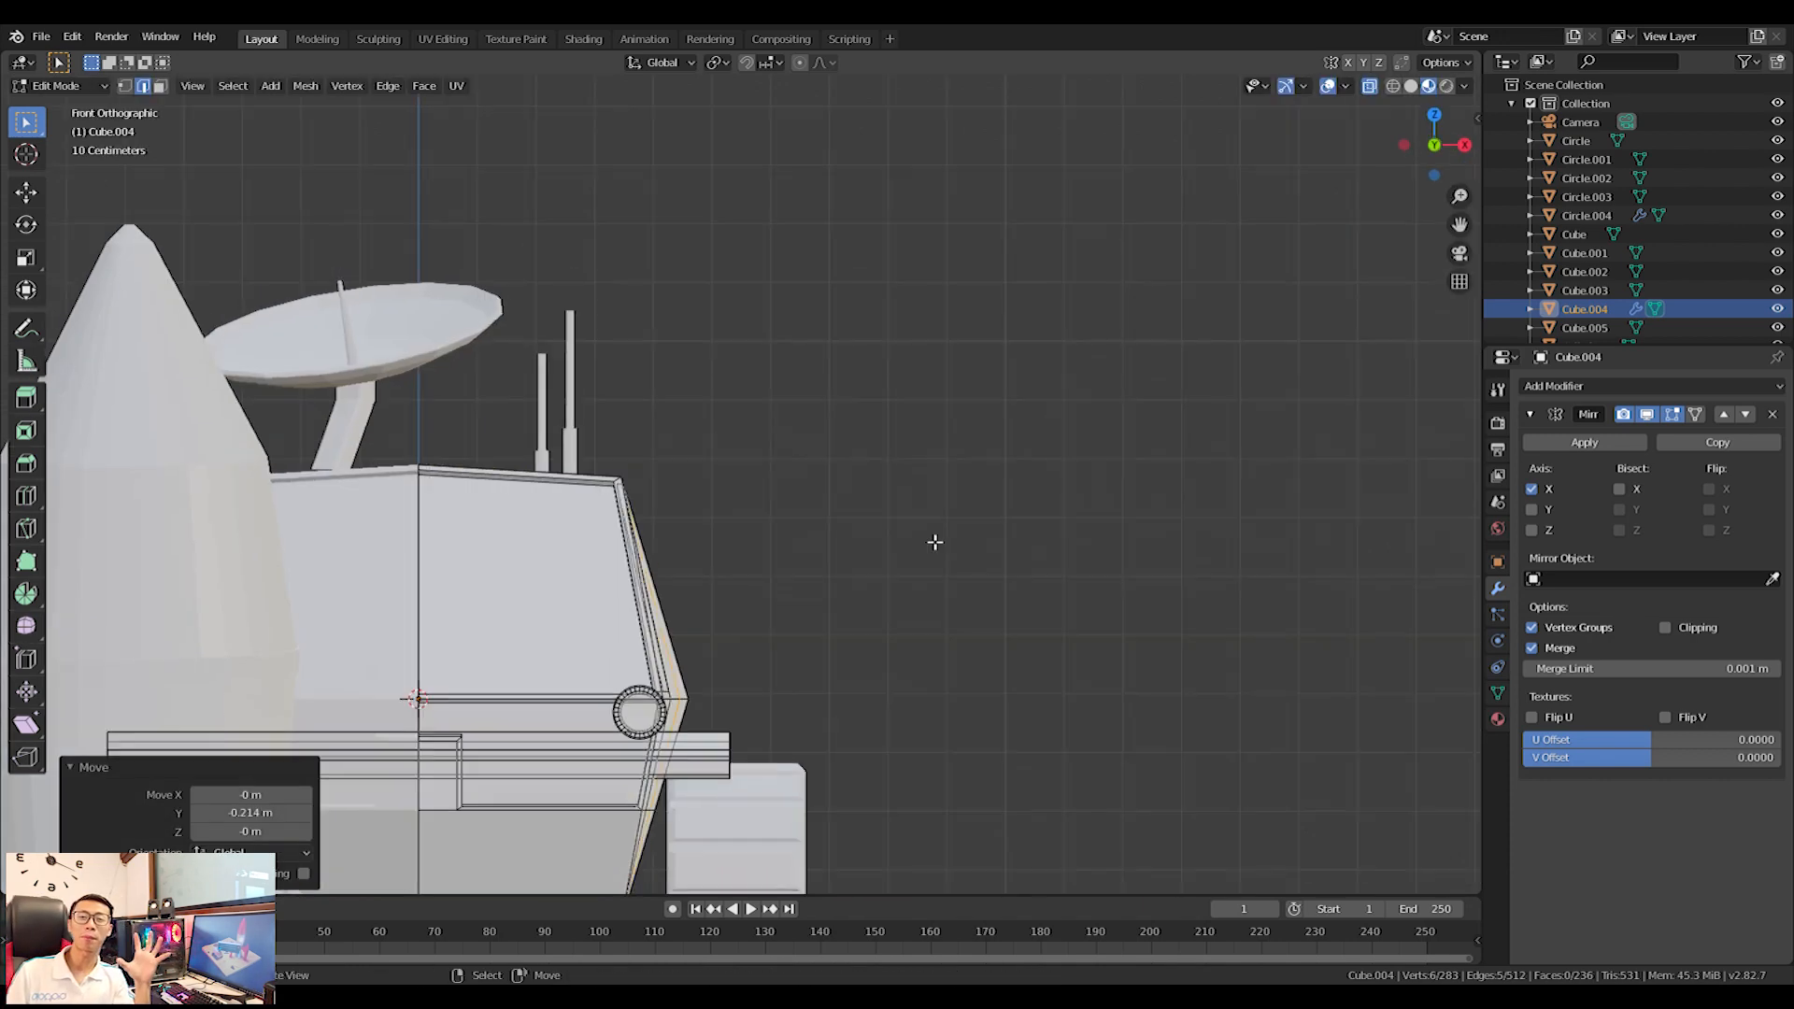
pyautogui.keyDown('shift'); pyautogui.moveTo(934, 537); pyautogui.dragTo(800, 476, button='middle'); pyautogui.keyUp('shift')
pyautogui.scroll(3, 700, 438)
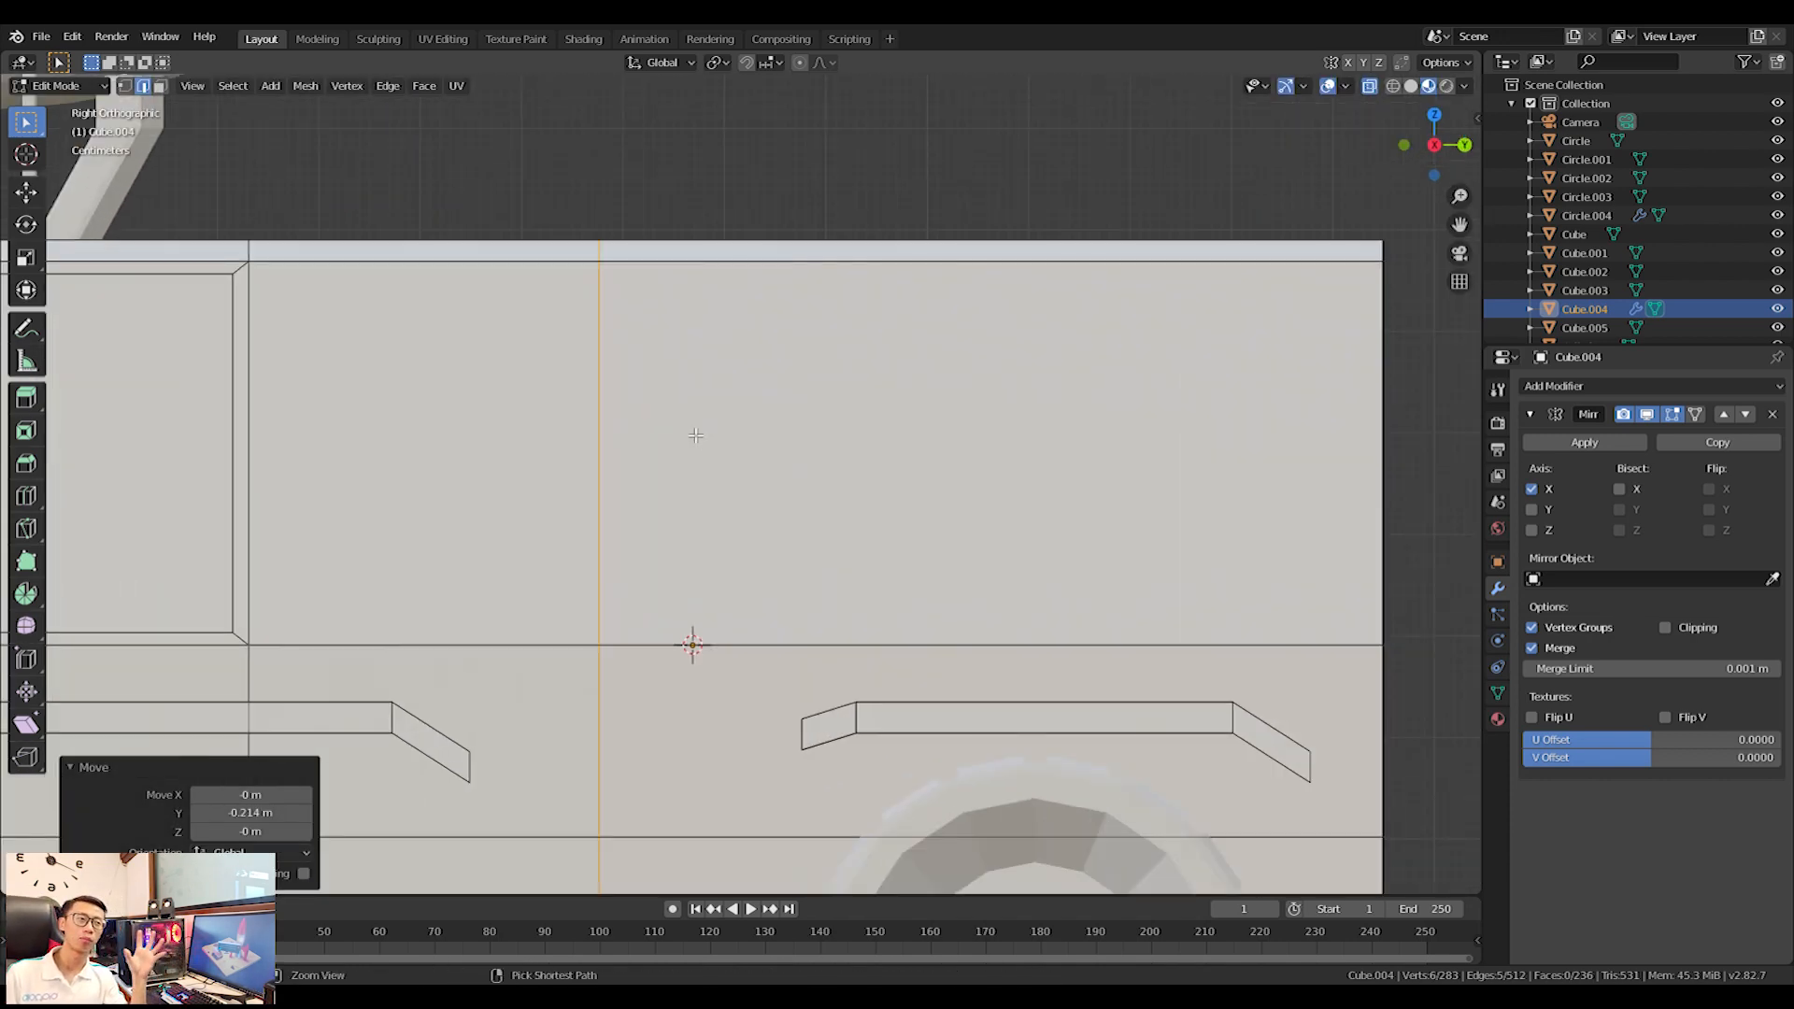
pyautogui.click(638, 257)
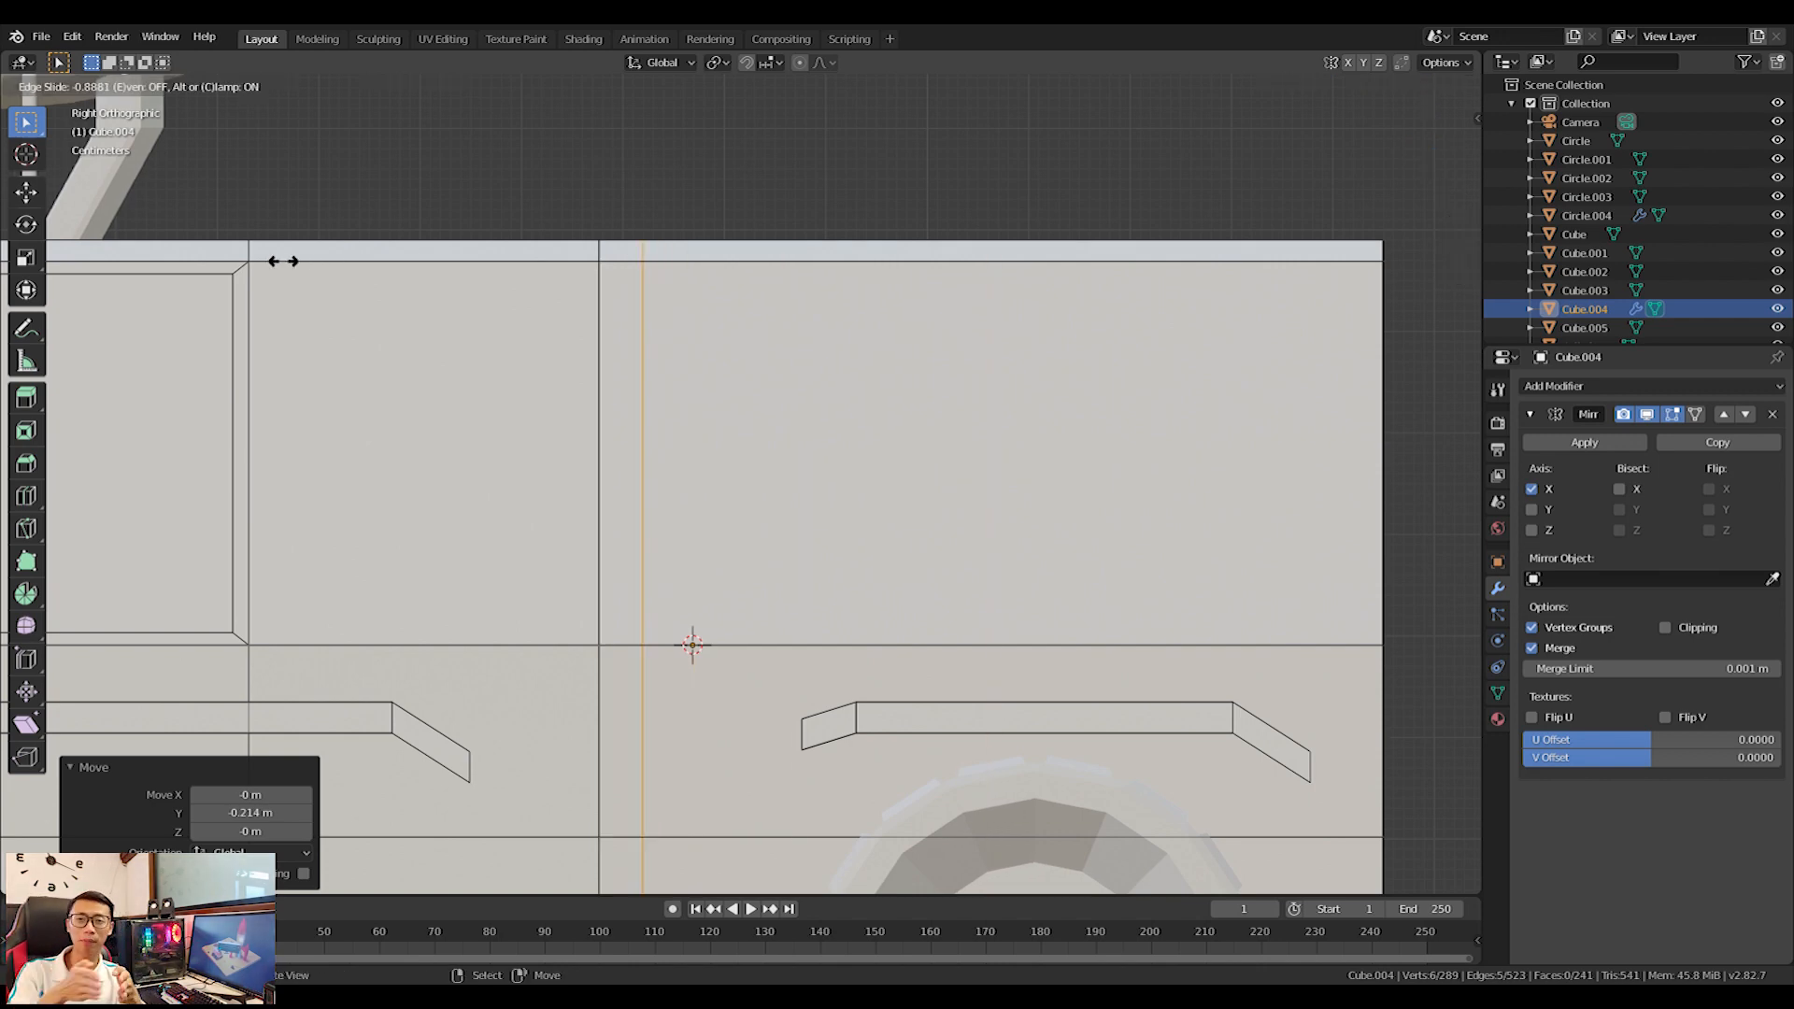
pyautogui.click(187, 252)
pyautogui.moveTo(187, 251); pyautogui.dragTo(457, 258, button='middle')
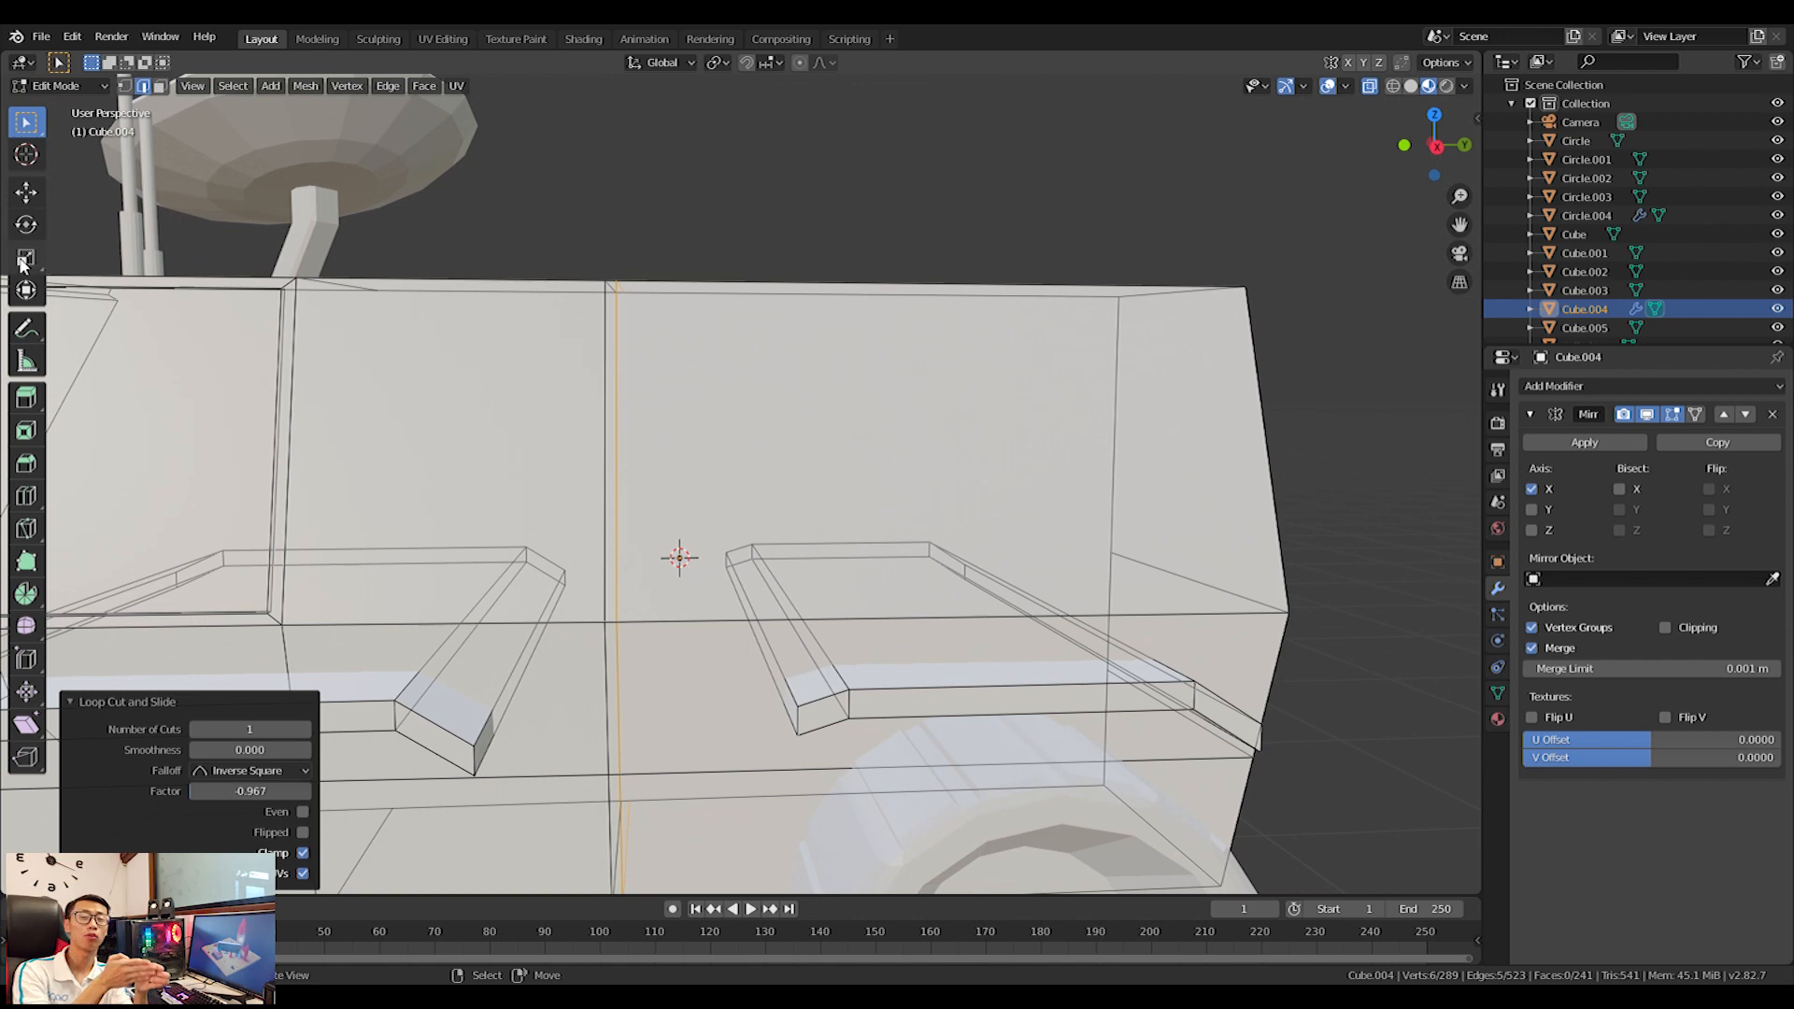
# Select the narrow face loop between the two cuts and apply the vehicle body's Mirror modifier.
pyautogui.moveTo(777, 396); pyautogui.dragTo(686, 380, button='middle')
pyautogui.keyDown('alt'); pyautogui.click(561, 241); pyautogui.keyUp('alt')
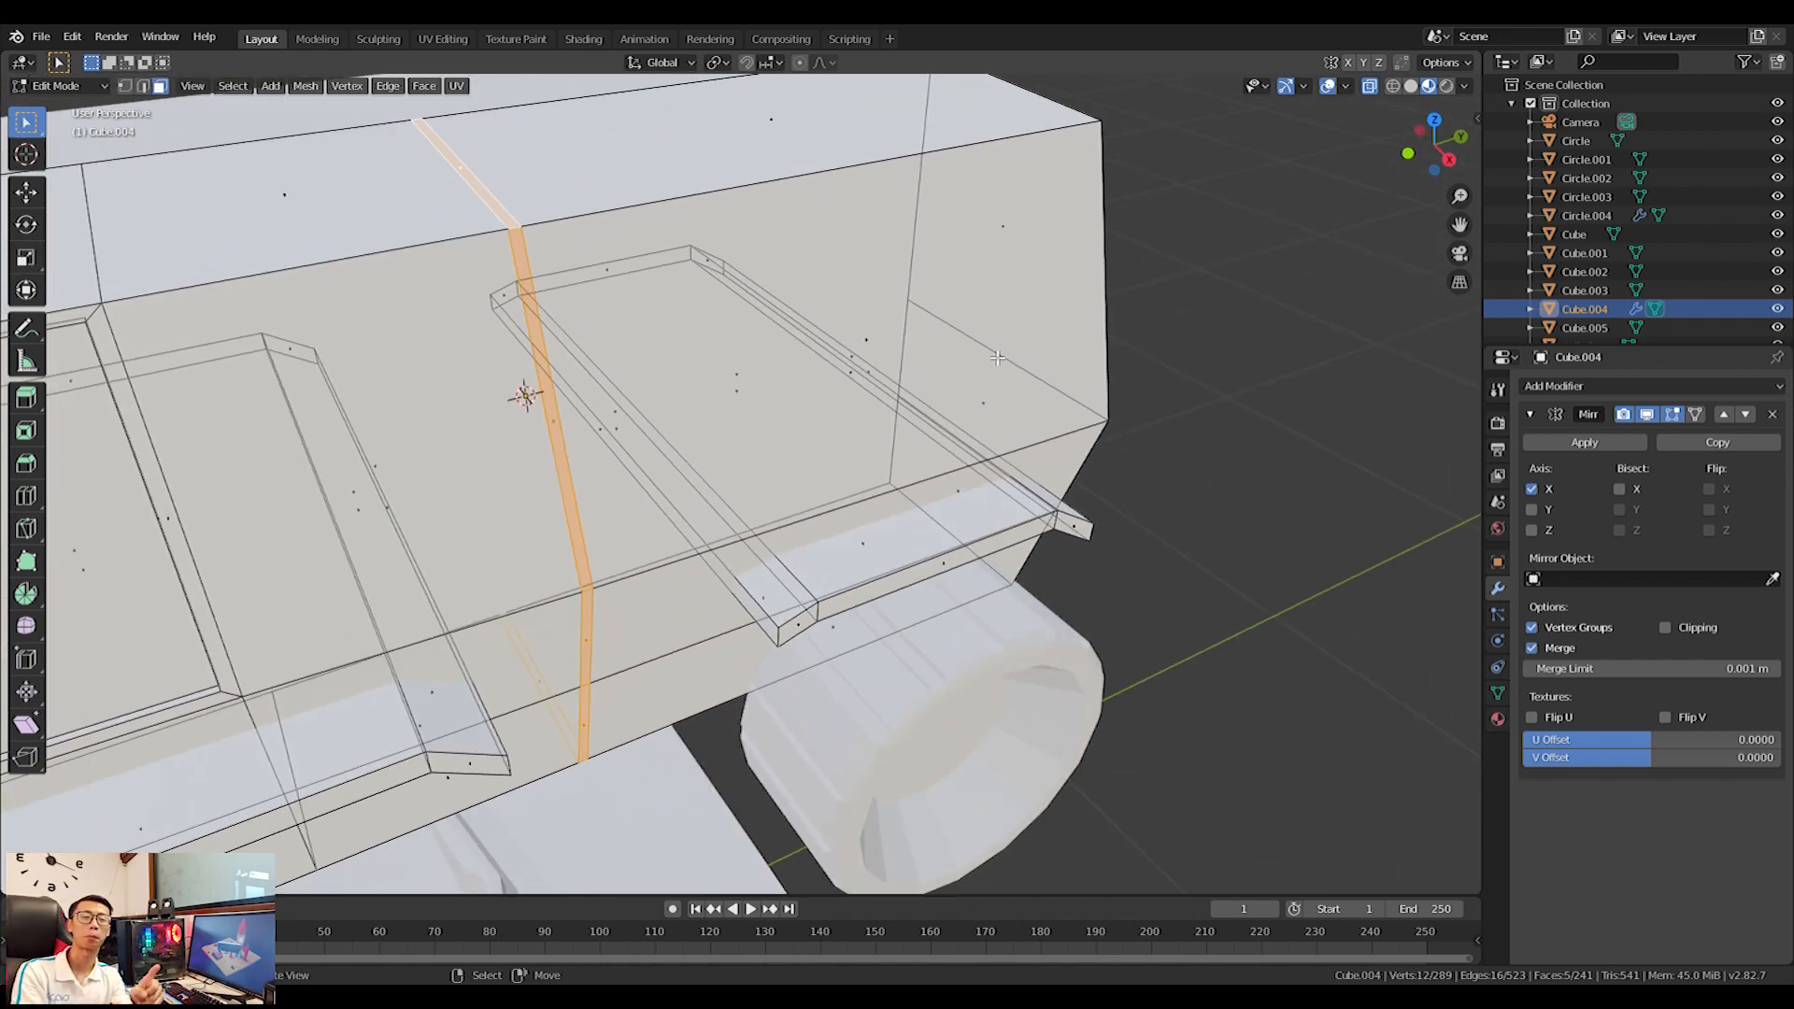
pyautogui.click(716, 64)
pyautogui.click(739, 168)
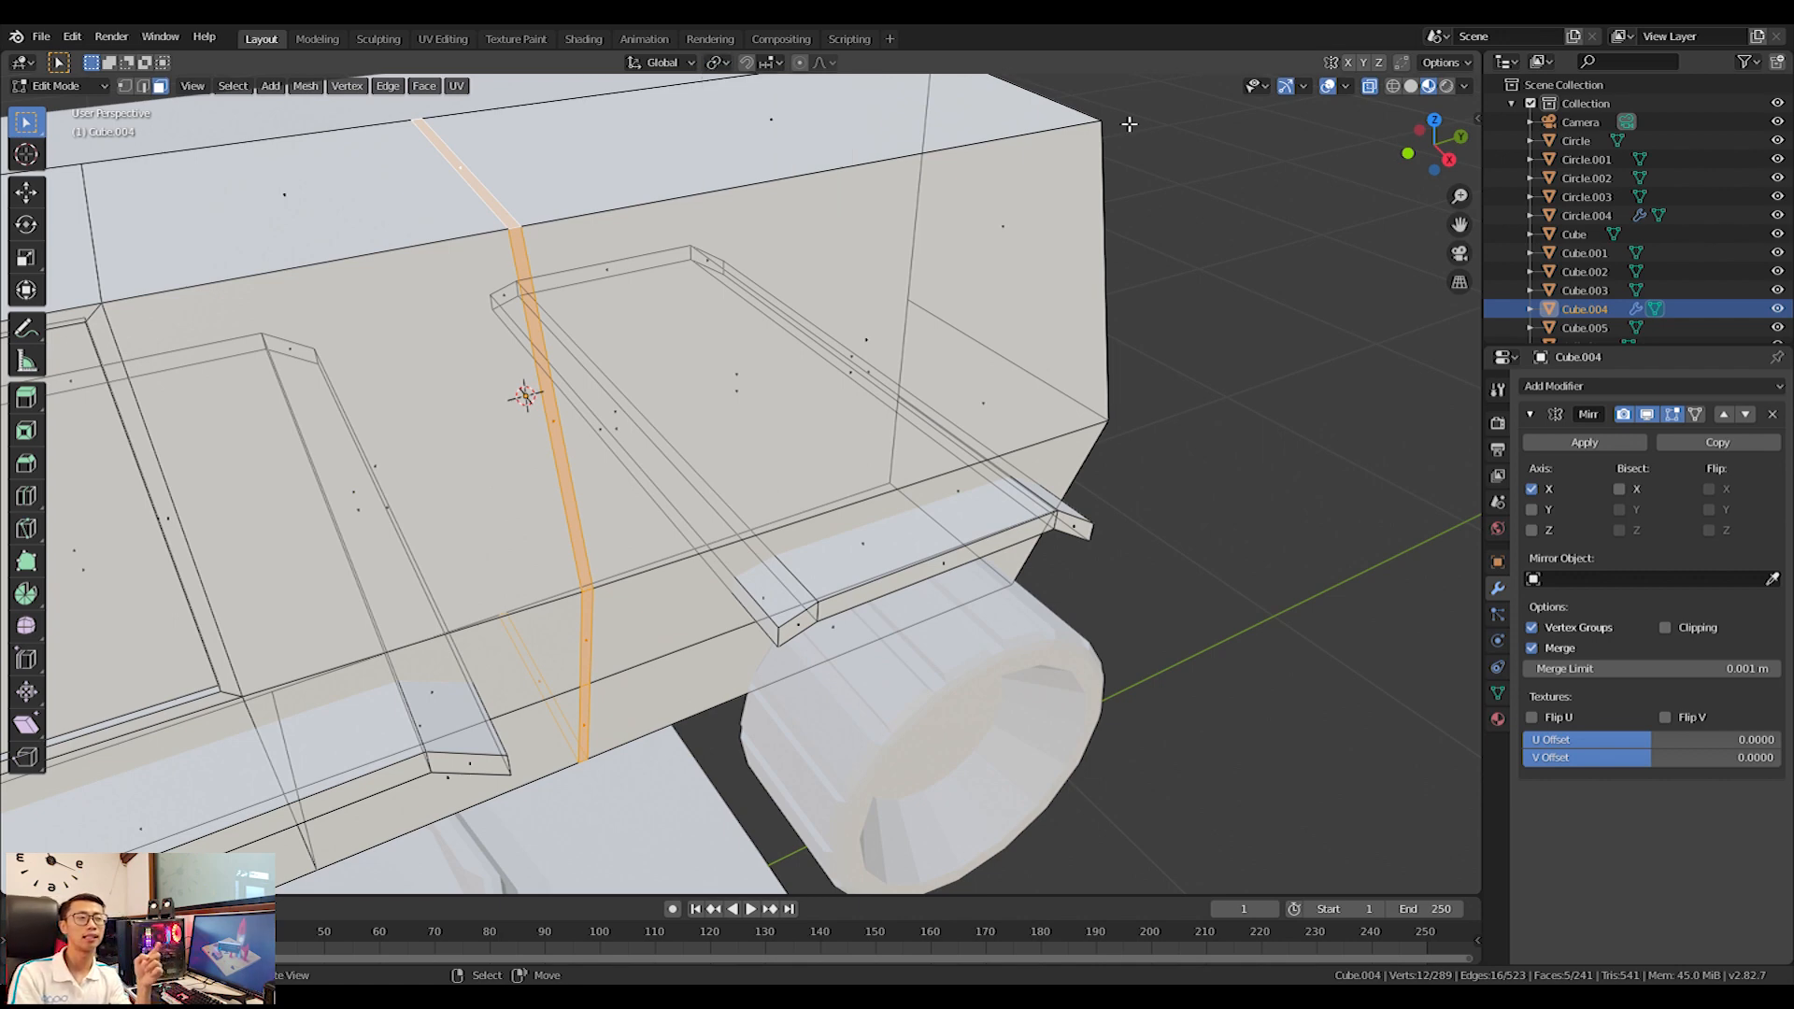
pyautogui.press('Tab')
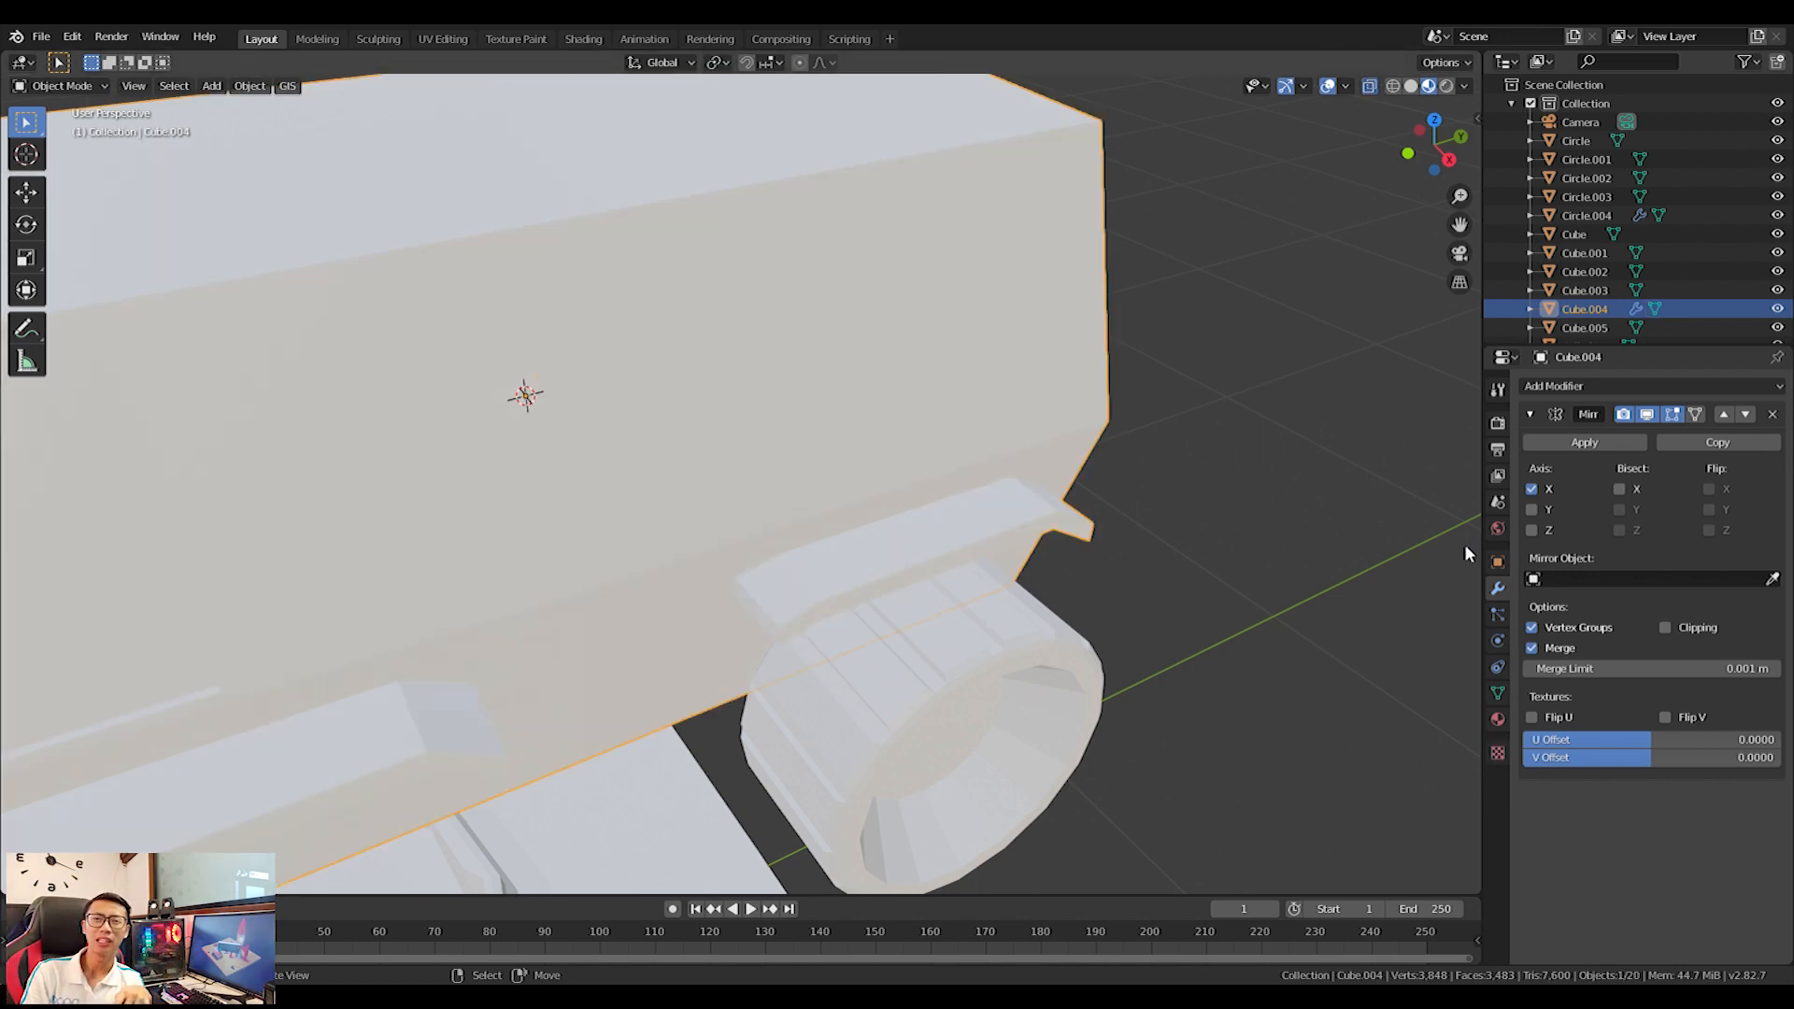
pyautogui.click(1583, 442)
pyautogui.press('Tab')
pyautogui.scroll(2, 604, 254)
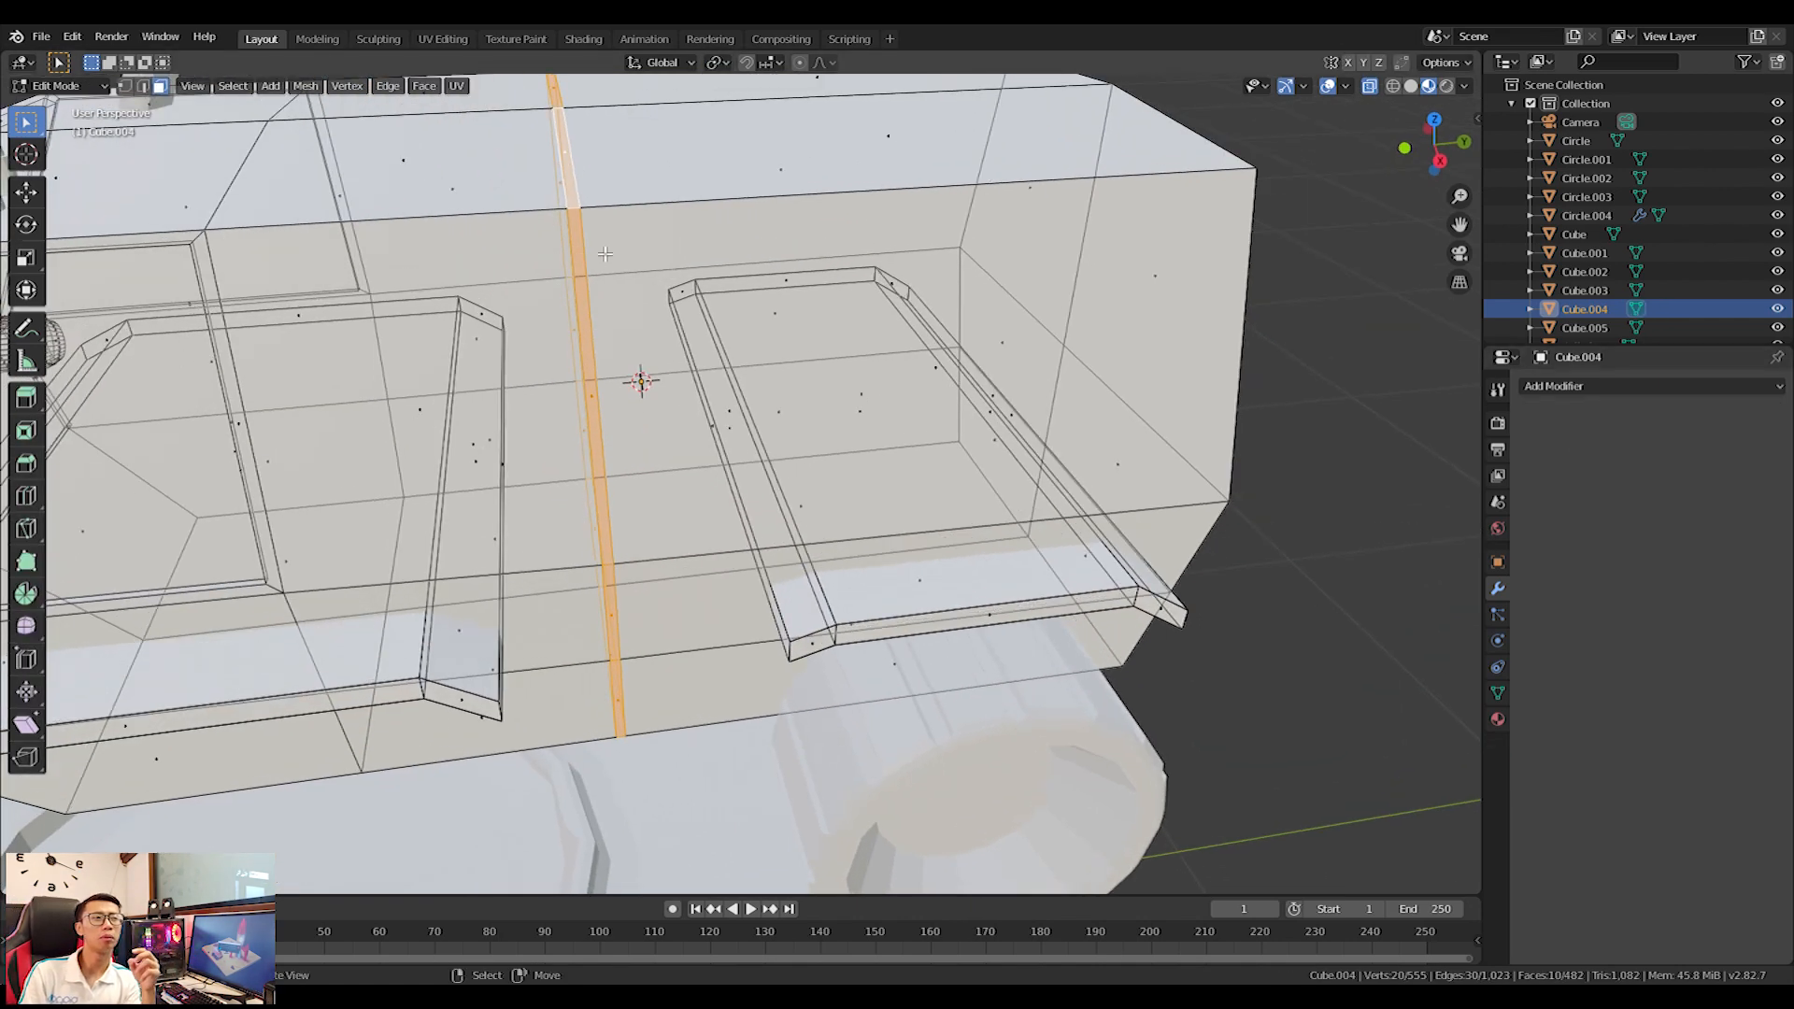
# Extrude the narrow face loop, scale it to 1.001 along Z and lower it by 0.00387 m.
pyautogui.press('e')
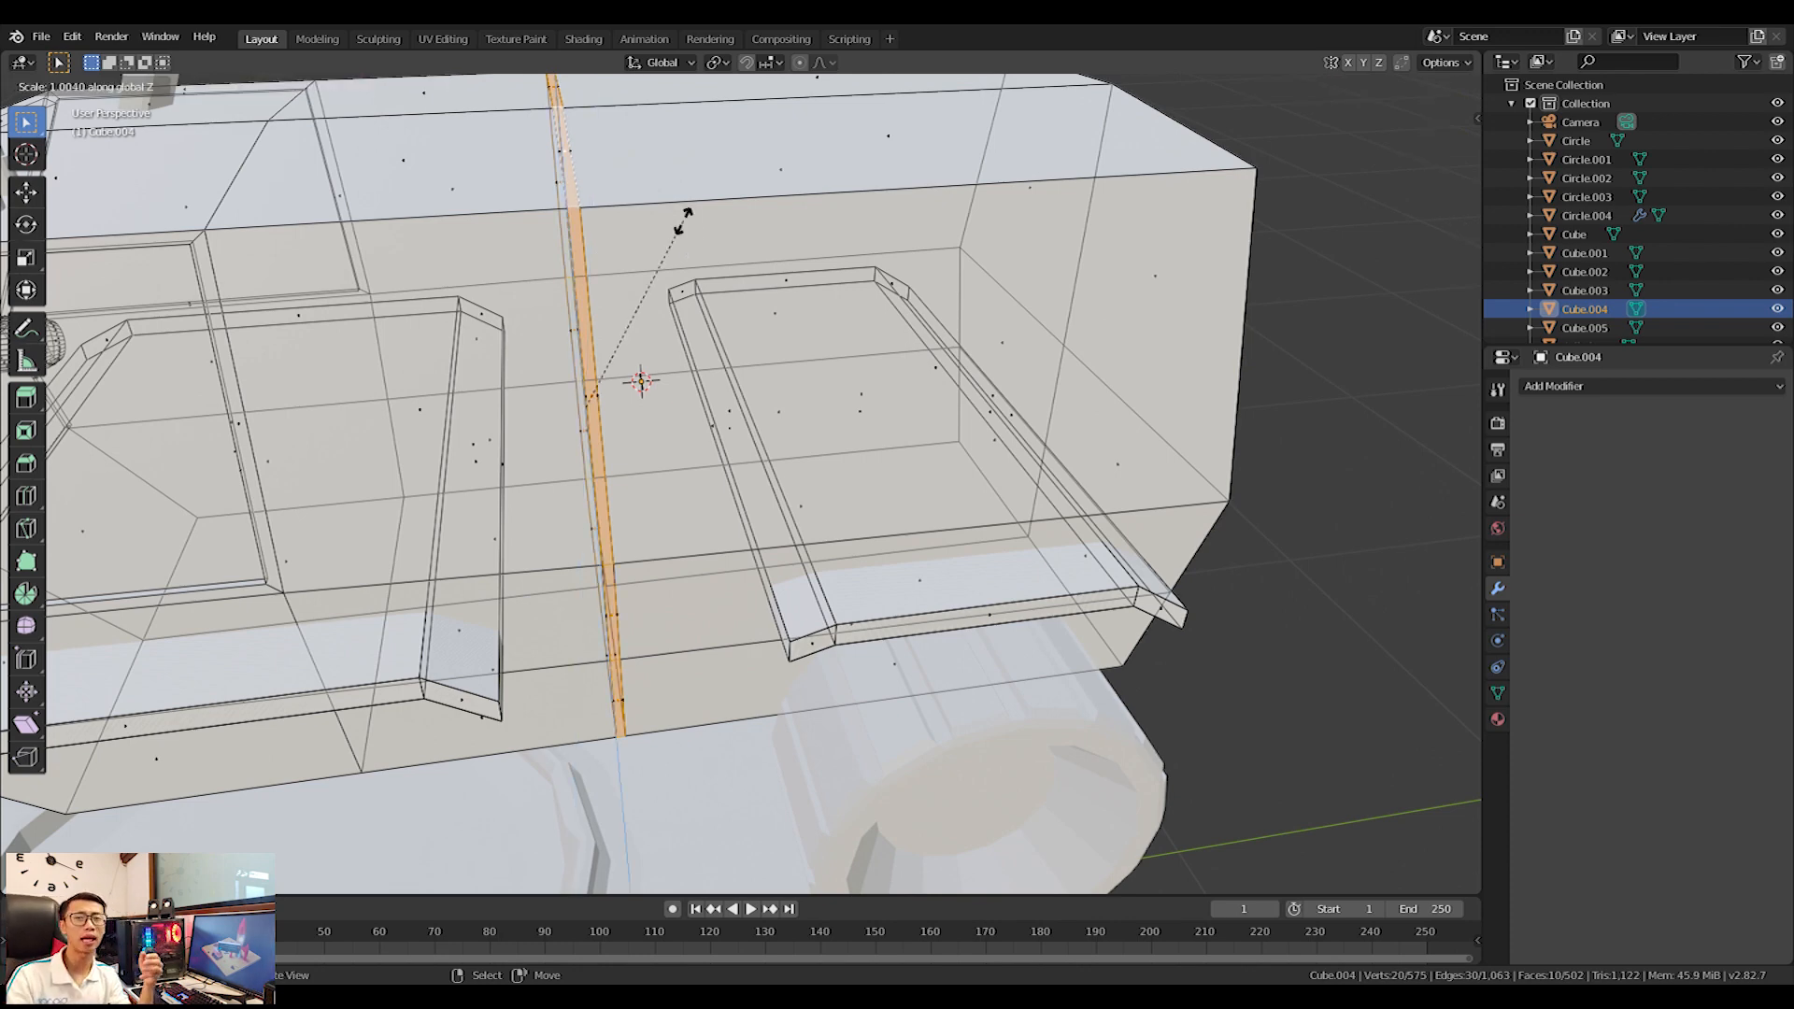
pyautogui.click(717, 180)
pyautogui.press('KP_1')
pyautogui.press('KP_3')
pyautogui.scroll(4, 711, 186)
pyautogui.keyDown('shift'); pyautogui.moveTo(718, 195); pyautogui.dragTo(865, 349, button='middle'); pyautogui.keyUp('shift')
pyautogui.press('g')
pyautogui.press('z')
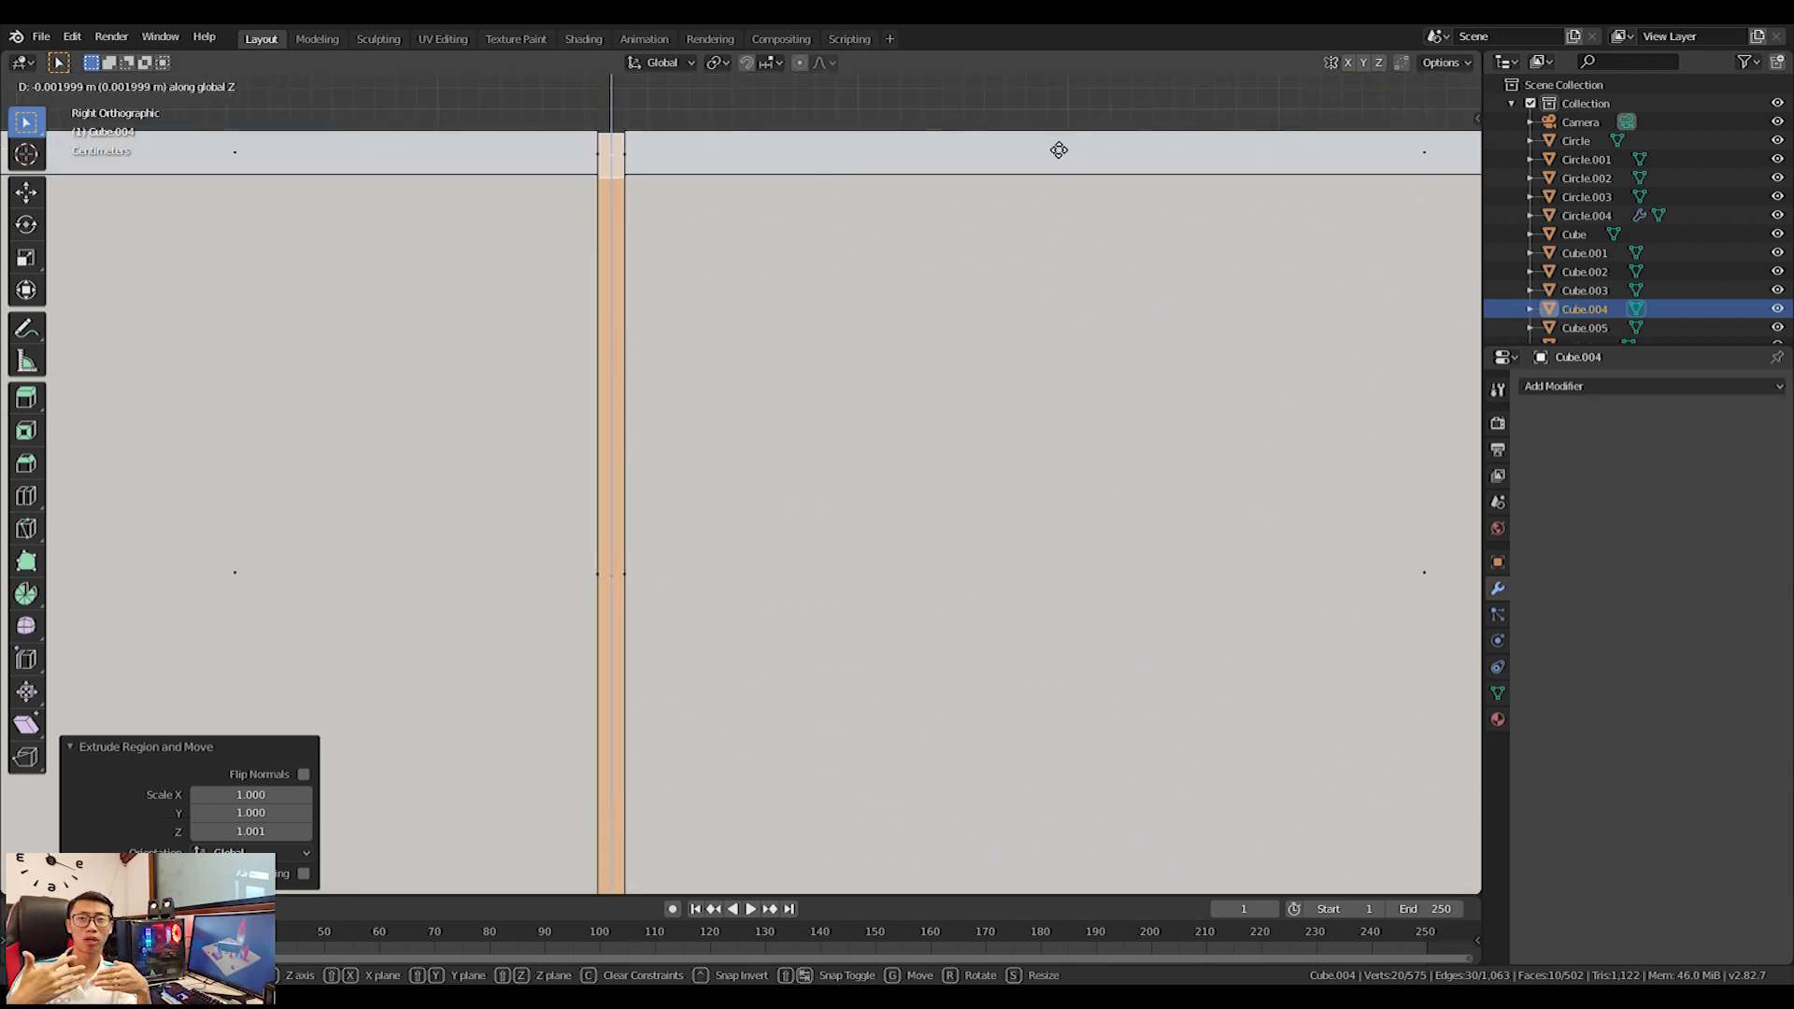
pyautogui.click(974, 187)
# Scale the extruded face loop to 0.993 along X so its sides sink slightly into the body.
pyautogui.scroll(-5, 975, 187)
pyautogui.moveTo(616, 365); pyautogui.dragTo(680, 502, button='middle')
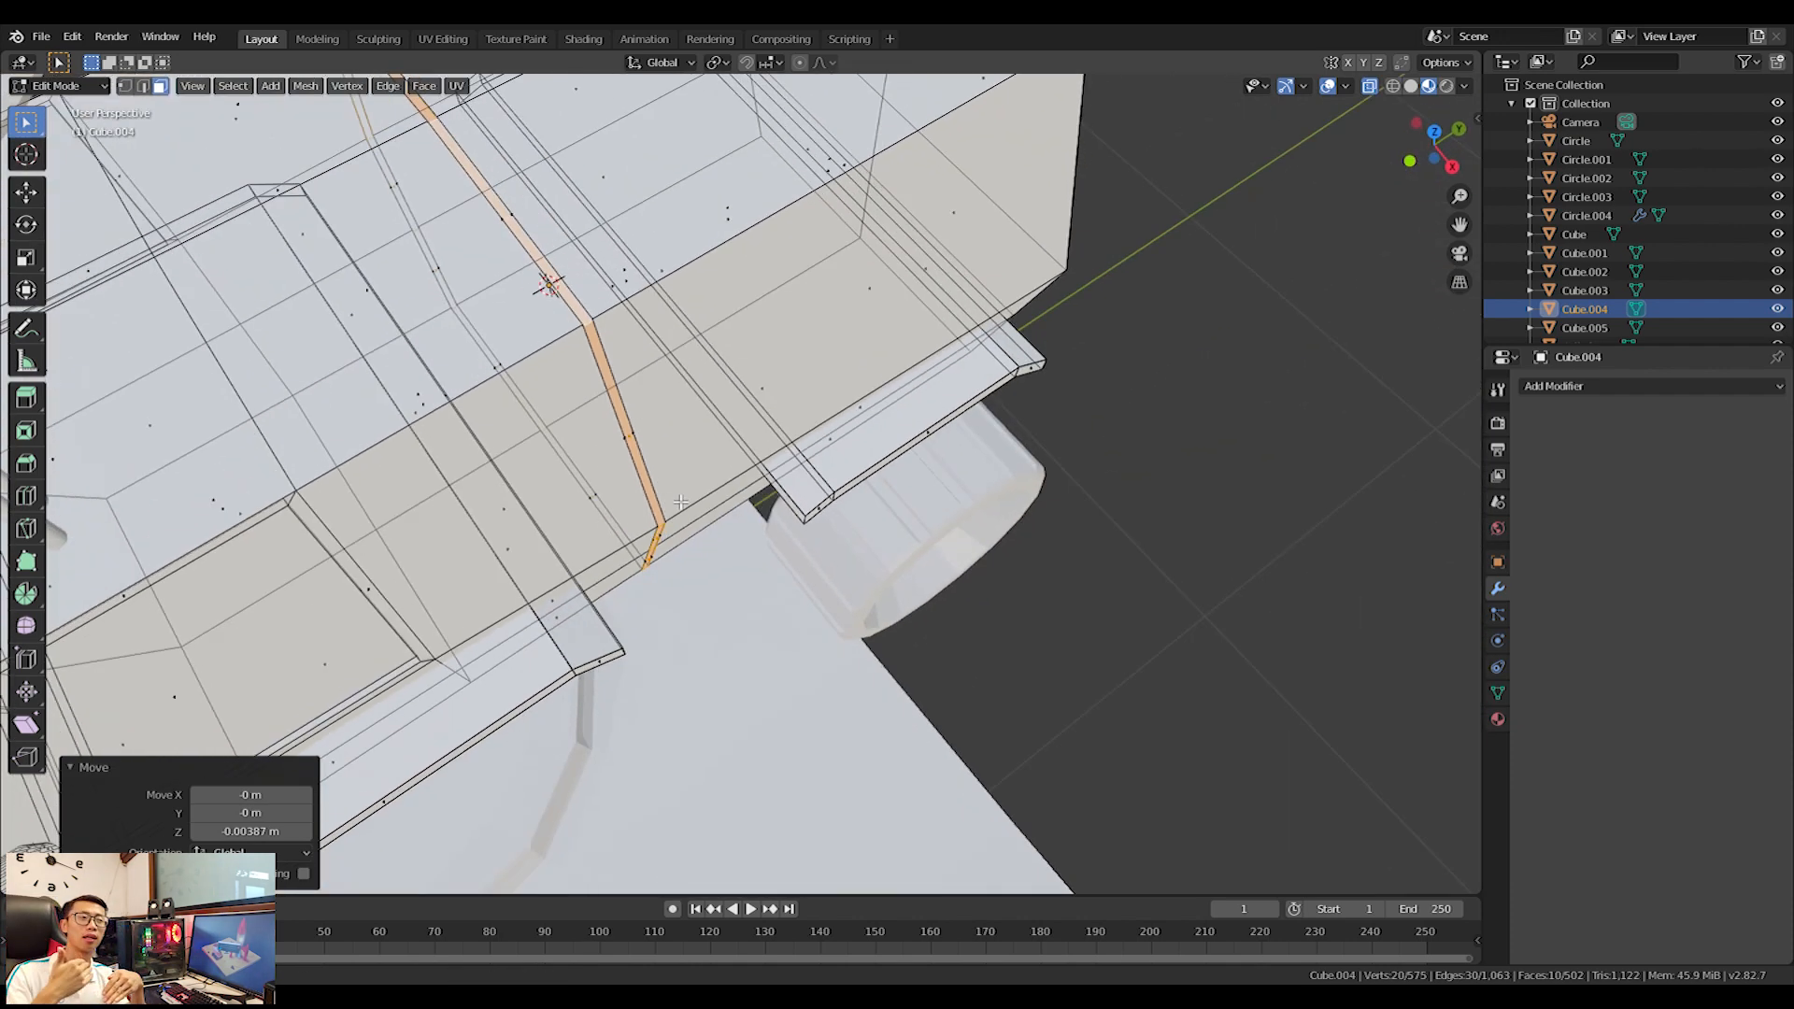
pyautogui.press('KP_7')
pyautogui.scroll(5, 180, 461)
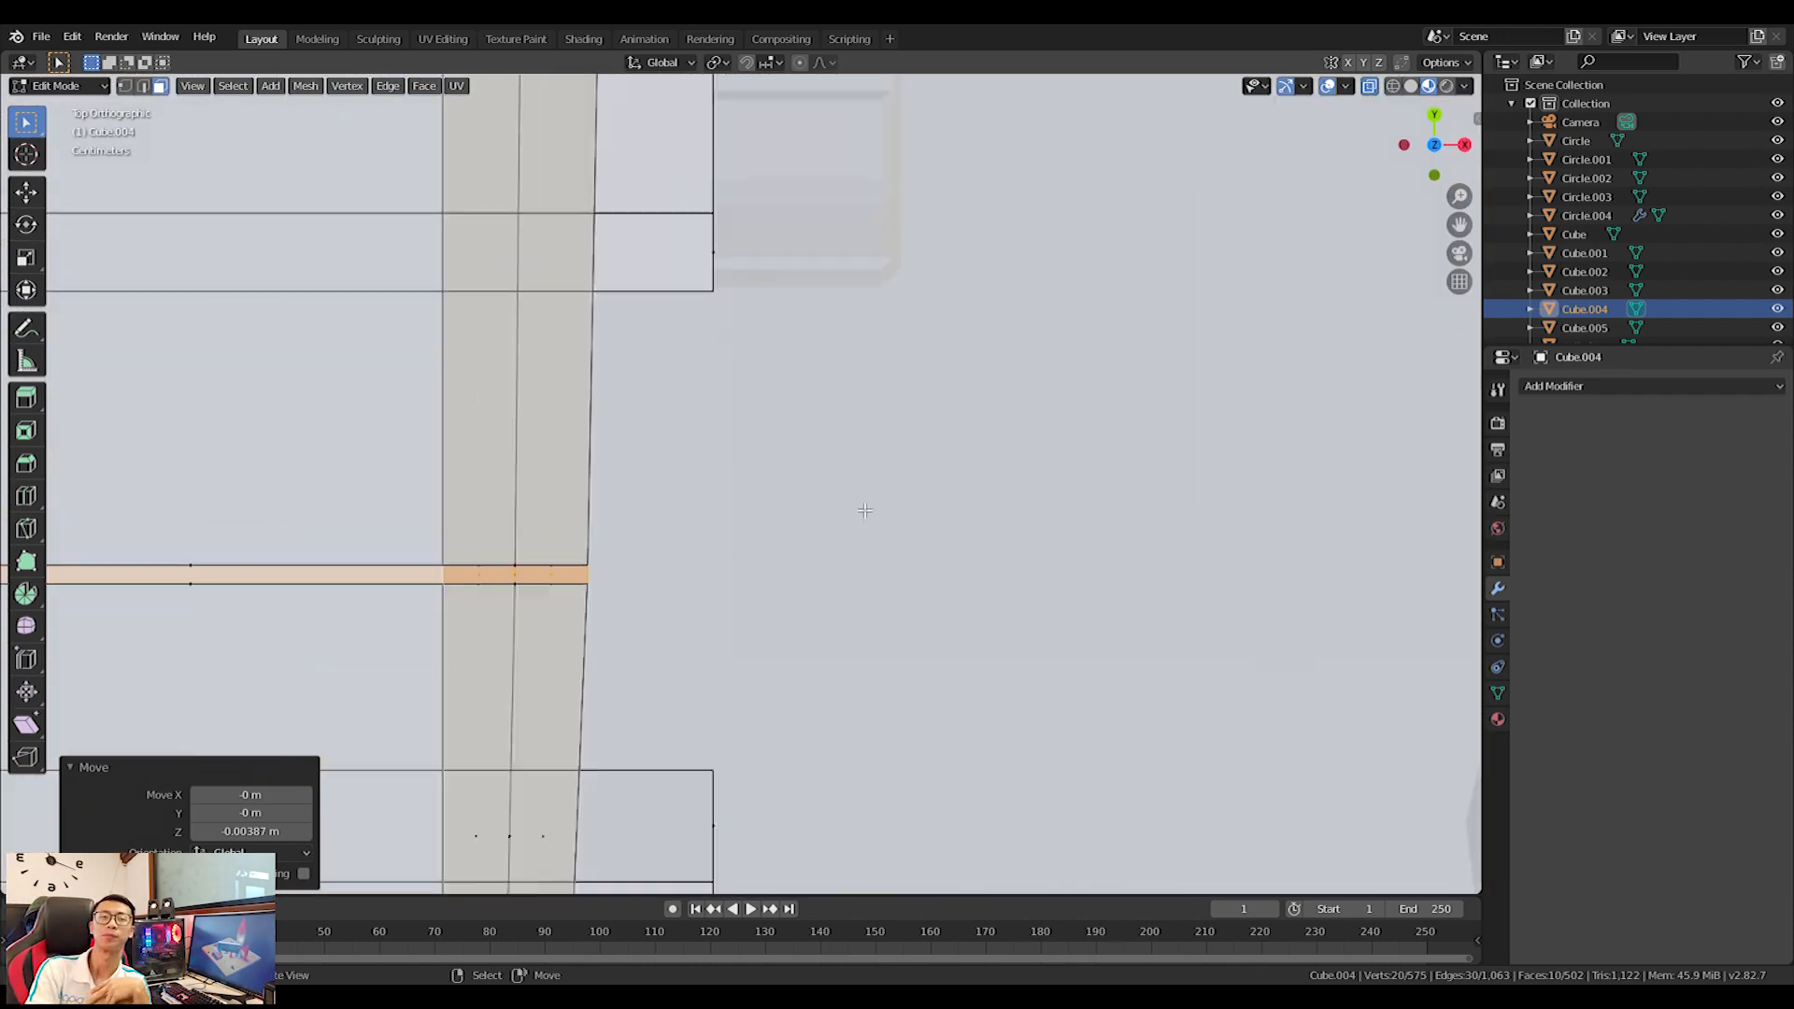
pyautogui.press('s')
pyautogui.press('x')
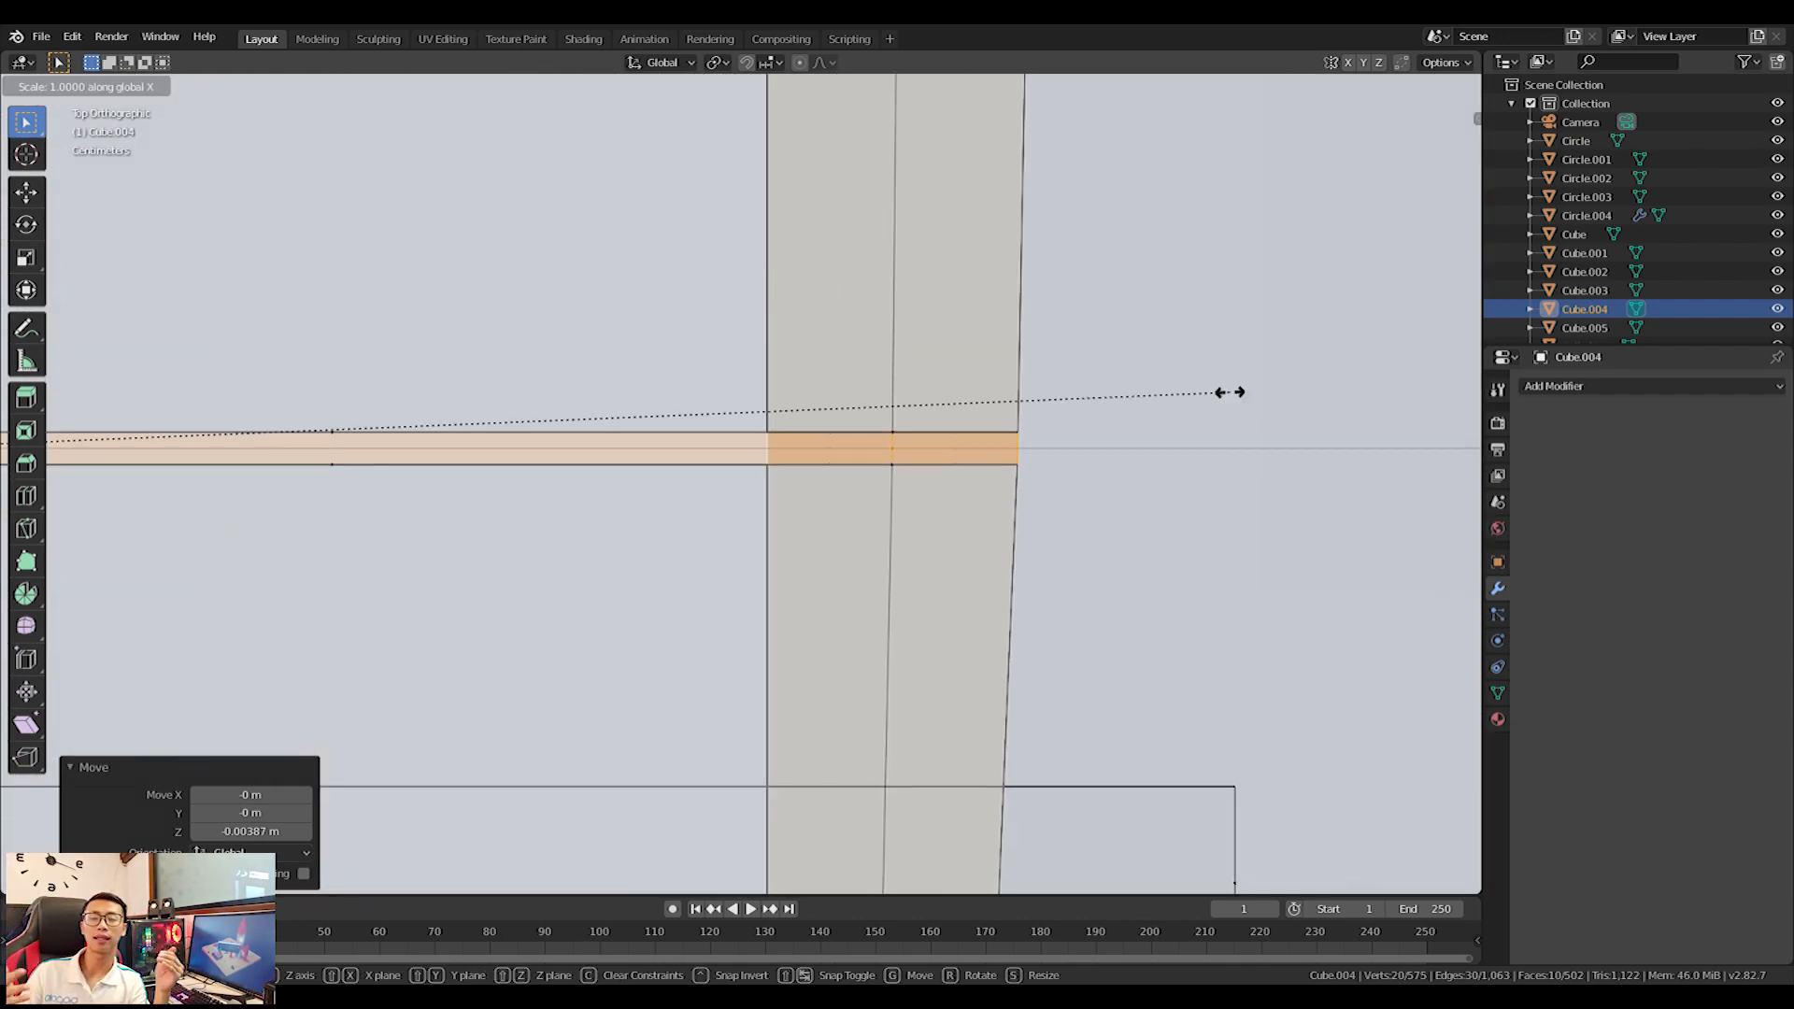
pyautogui.click(1133, 389)
# Select the whole groove strip, narrow it along Y to 0.872 and then a little further, and finish editing the mesh.
pyautogui.moveTo(1134, 389); pyautogui.dragTo(825, 593, button='middle')
pyautogui.press('KP_1')
pyautogui.press('KP_3')
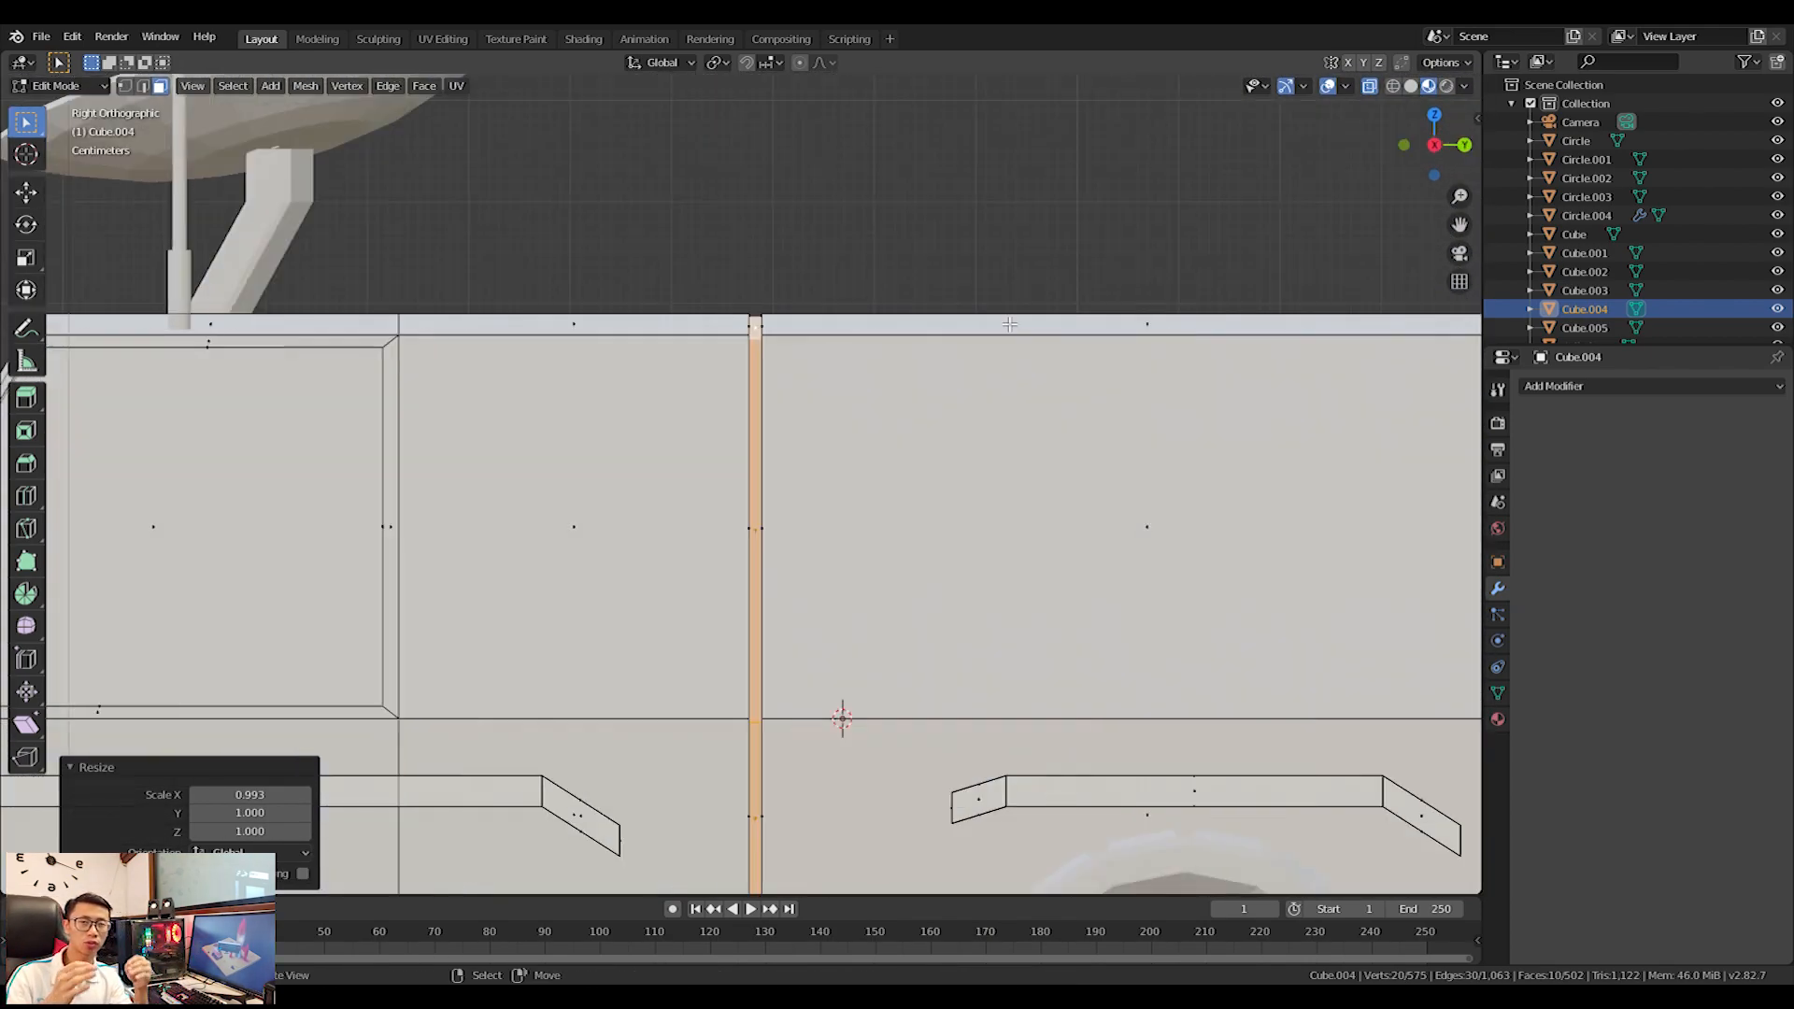
pyautogui.scroll(-4, 953, 376)
pyautogui.moveTo(827, 304); pyautogui.dragTo(719, 823)
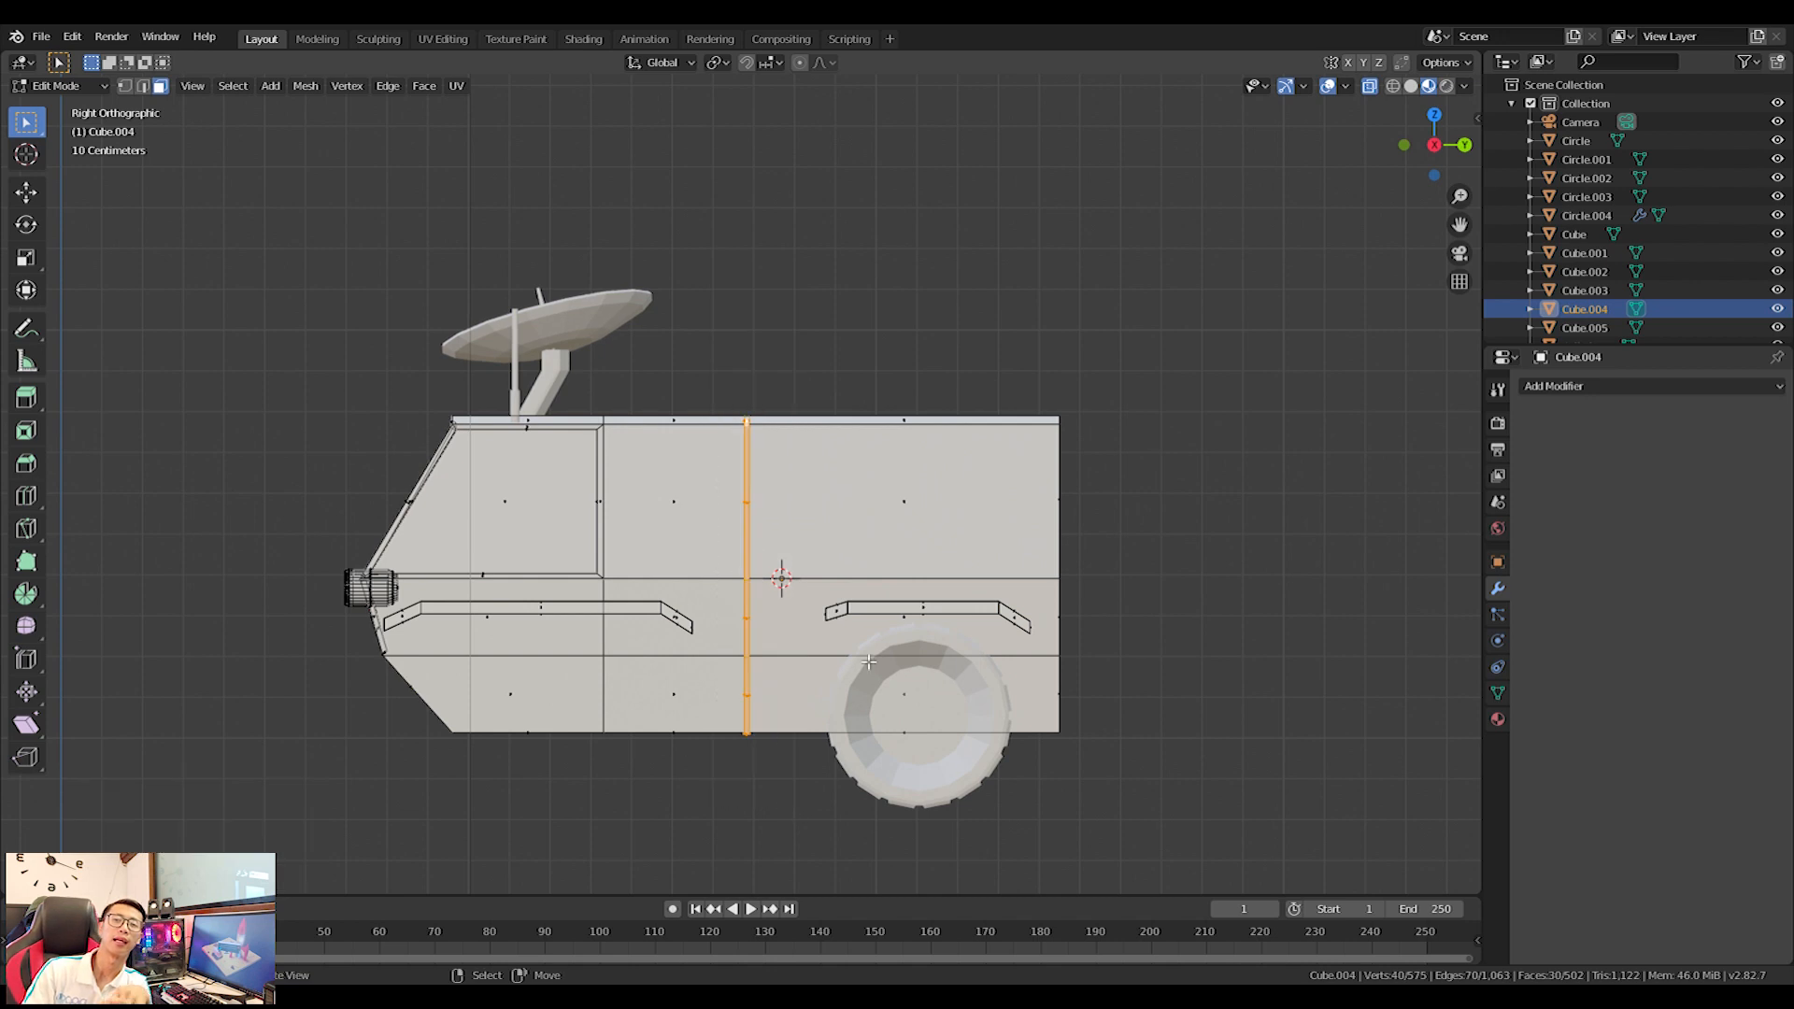
pyautogui.scroll(3, 814, 641)
pyautogui.press('s')
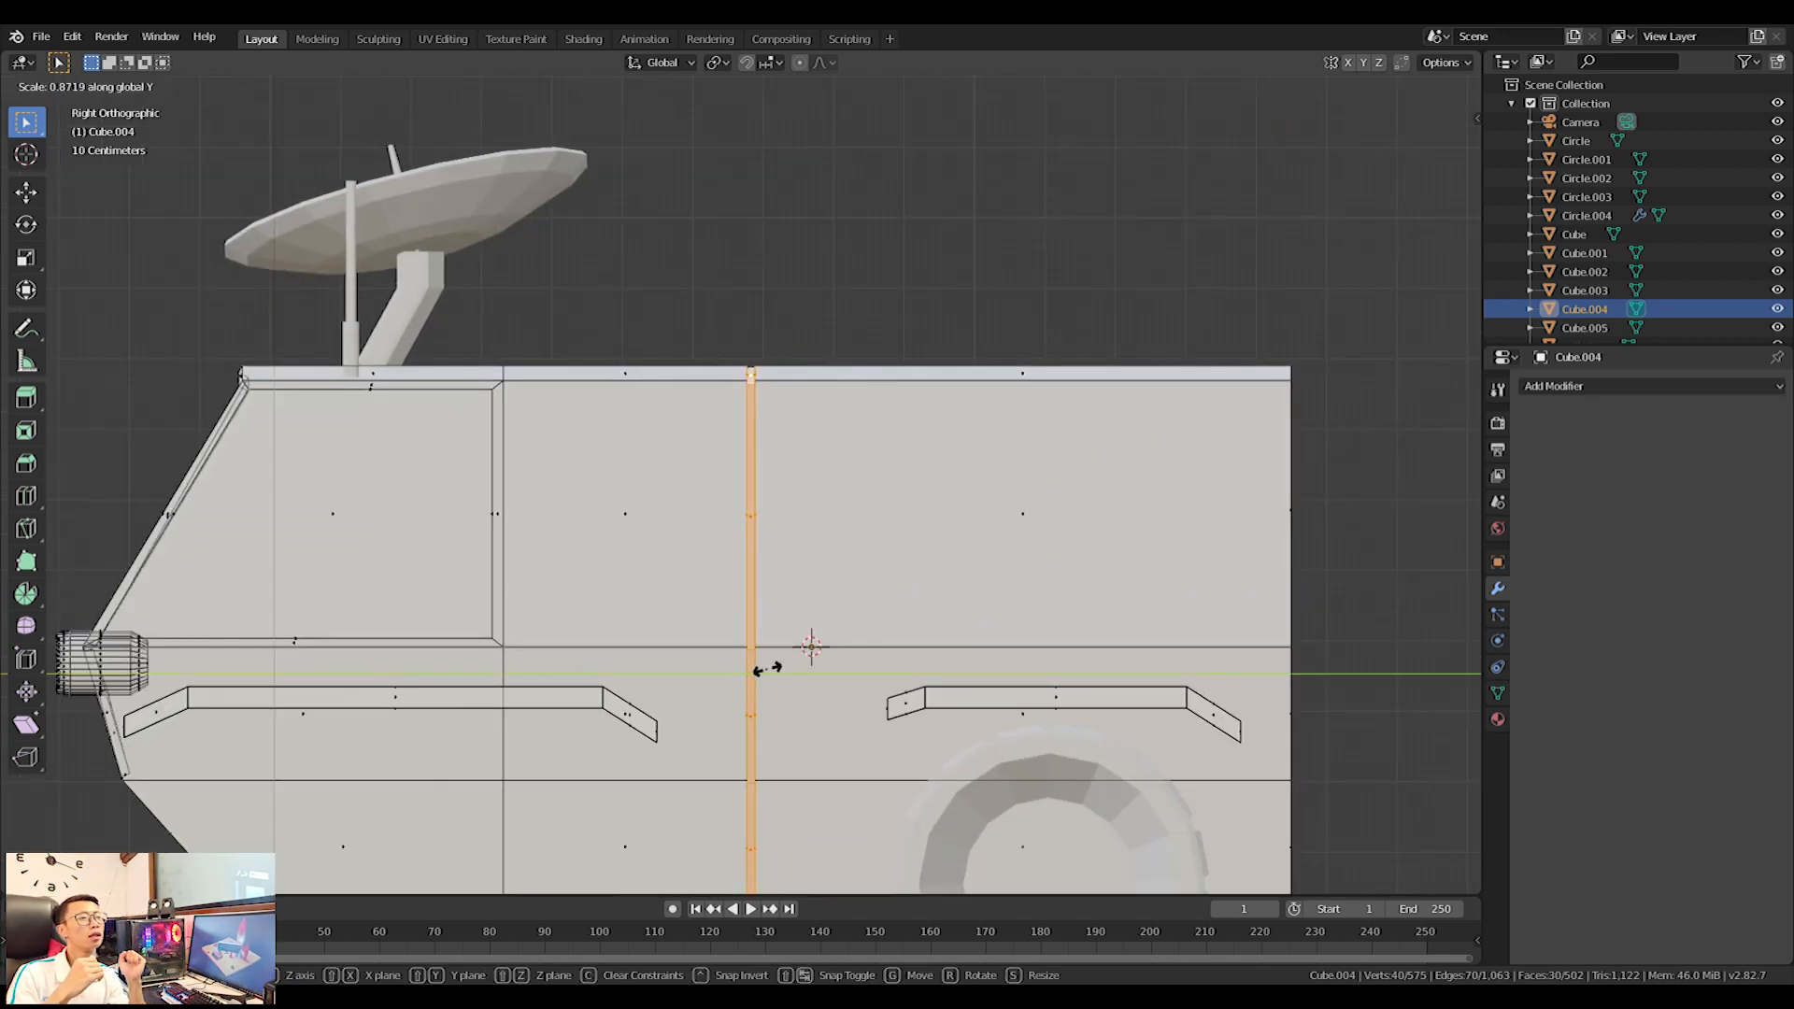
pyautogui.click(767, 669)
pyautogui.press('s')
pyautogui.press('y')
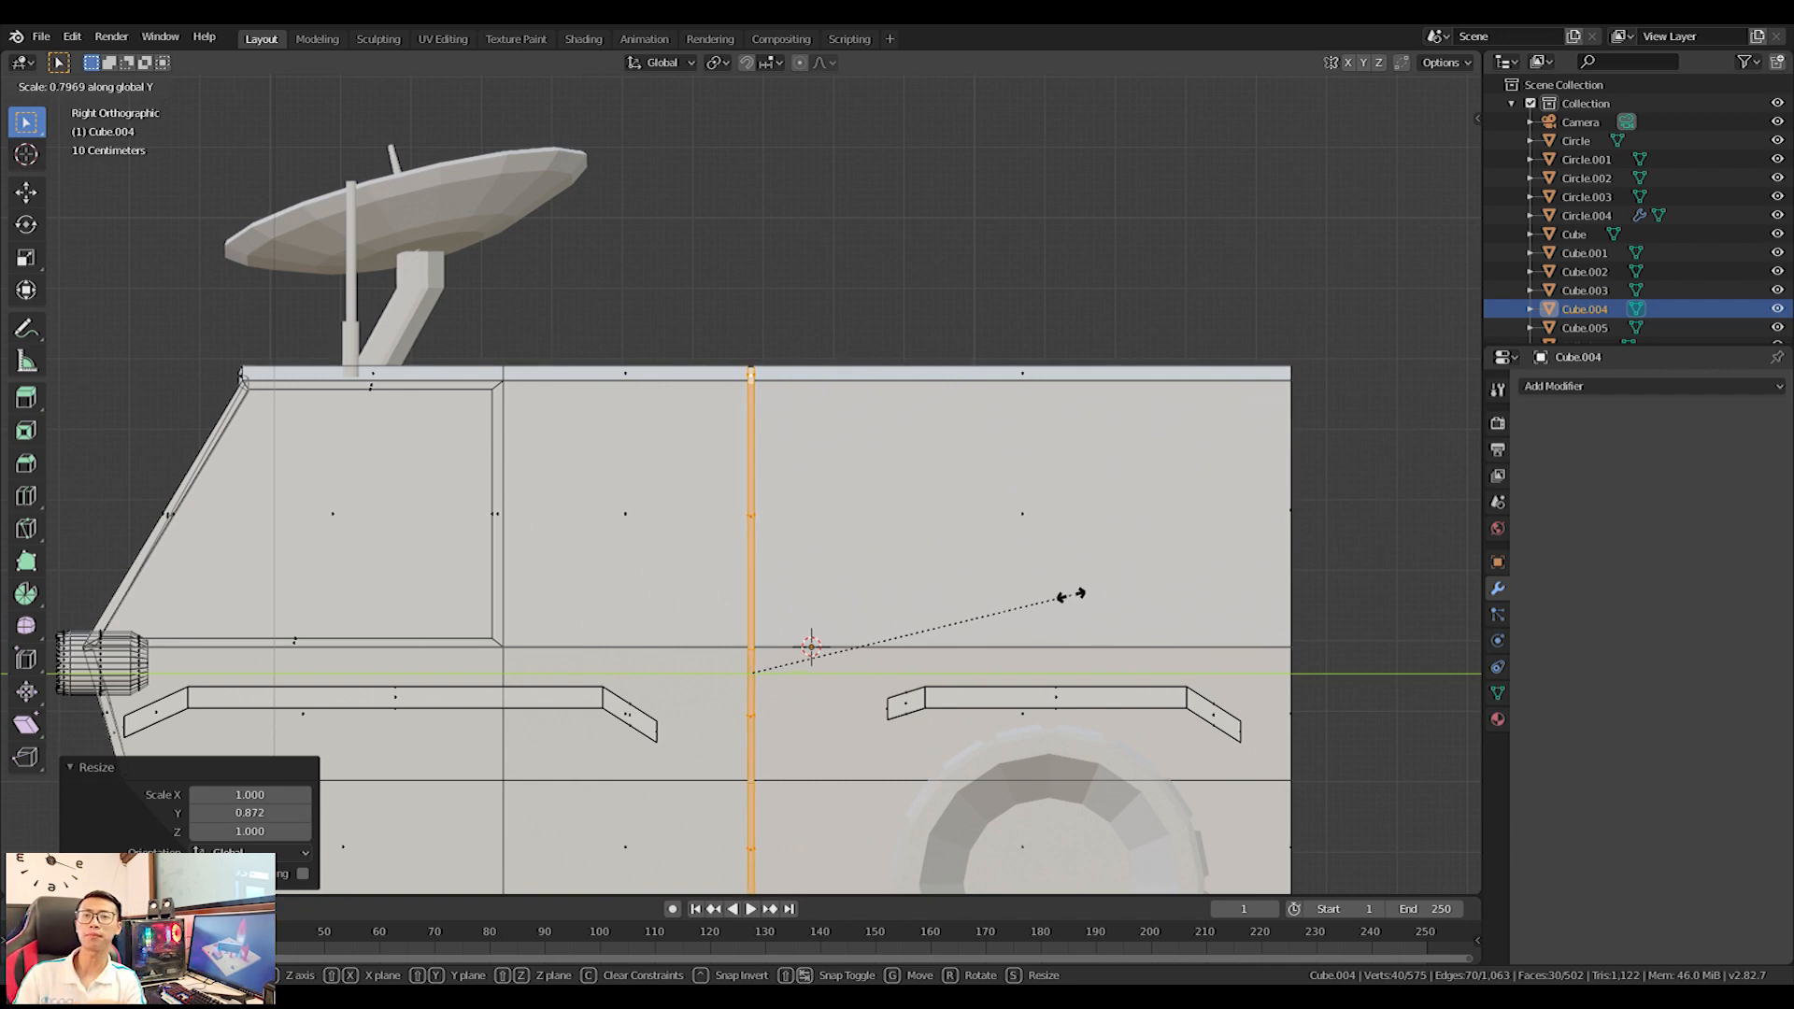
pyautogui.click(1035, 600)
pyautogui.press('Tab')
# Try to move the vehicle body together with its rear wheel in the top view.
pyautogui.scroll(-5, 1035, 600)
pyautogui.moveTo(1034, 600); pyautogui.dragTo(669, 497, button='middle')
pyautogui.scroll(-4, 995, 643)
pyautogui.scroll(3, 844, 549)
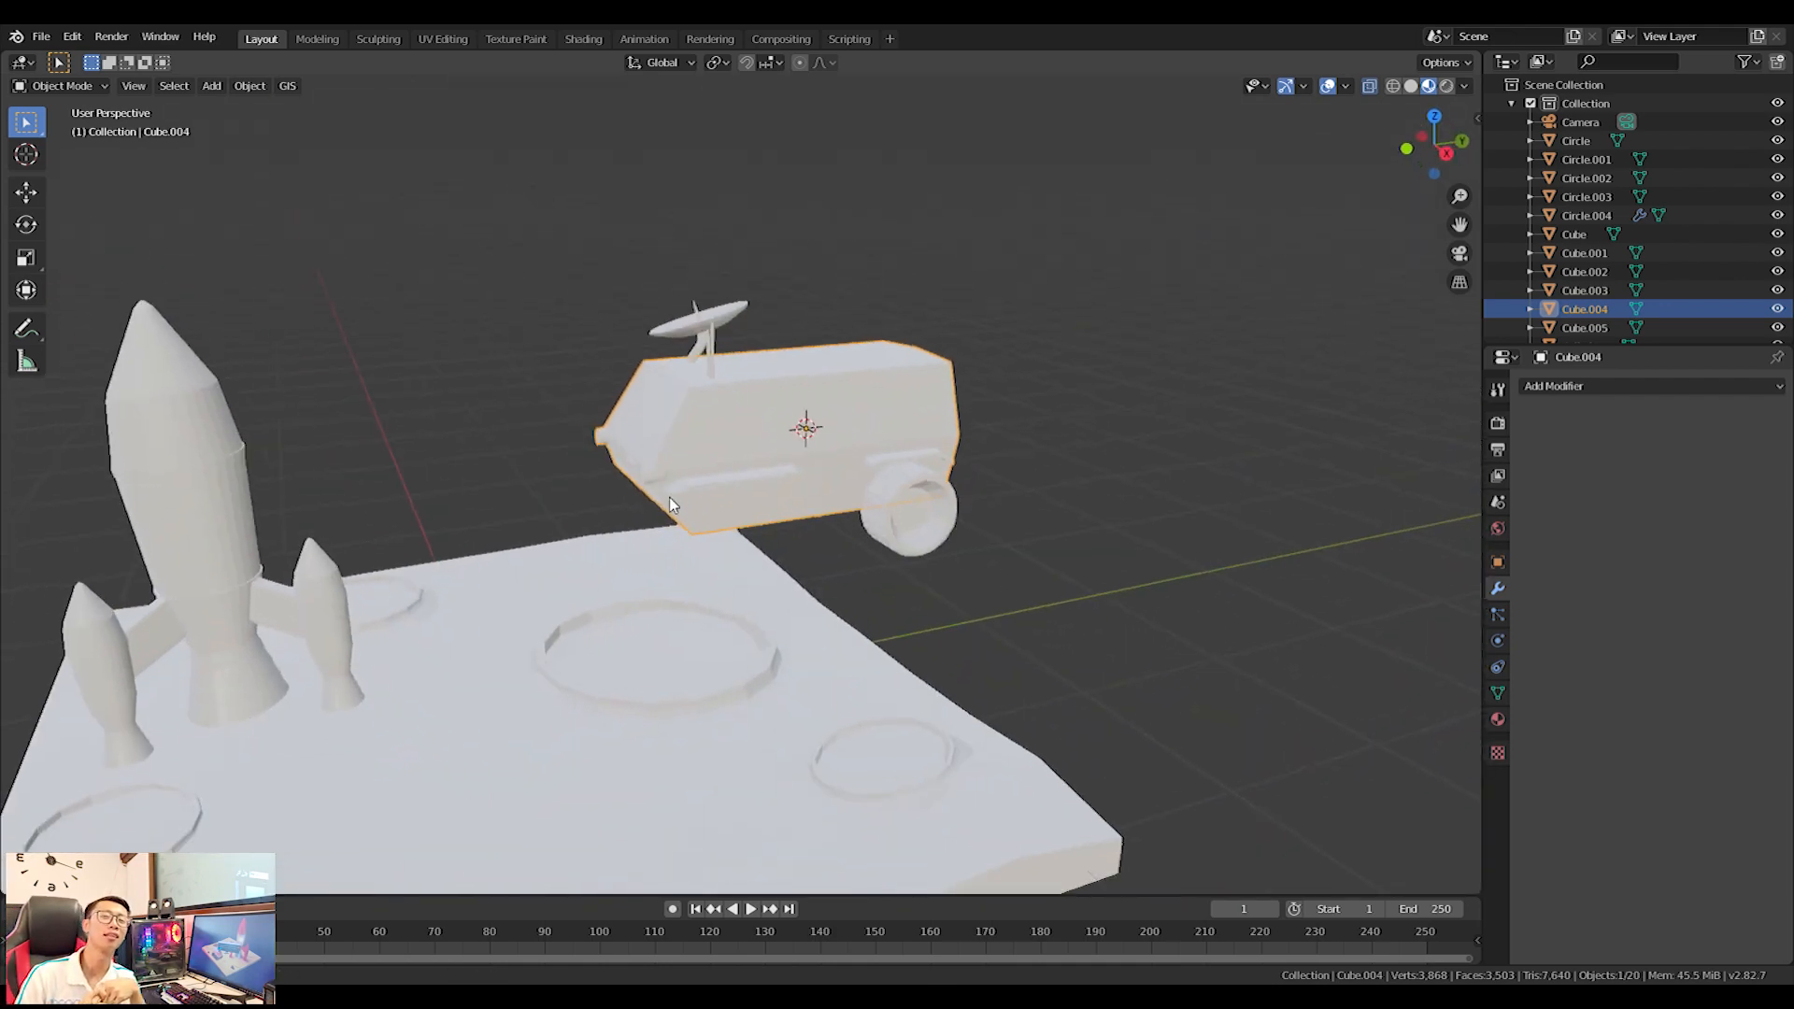
pyautogui.keyDown('shift'); pyautogui.click(957, 512); pyautogui.keyUp('shift')
pyautogui.press('KP_7')
pyautogui.press('g')
pyautogui.click(1146, 813)
pyautogui.moveTo(1146, 813); pyautogui.dragTo(815, 467, button='middle')
pyautogui.press('c')
pyautogui.moveTo(743, 387); pyautogui.dragTo(715, 348)
# Open the vehicle body for mesh editing with nothing selected.
pyautogui.moveTo(785, 471); pyautogui.dragTo(813, 447, button='middle')
pyautogui.click(785, 481)
pyautogui.press('Tab')
pyautogui.press('a')
pyautogui.hotkey('alt', 'a')
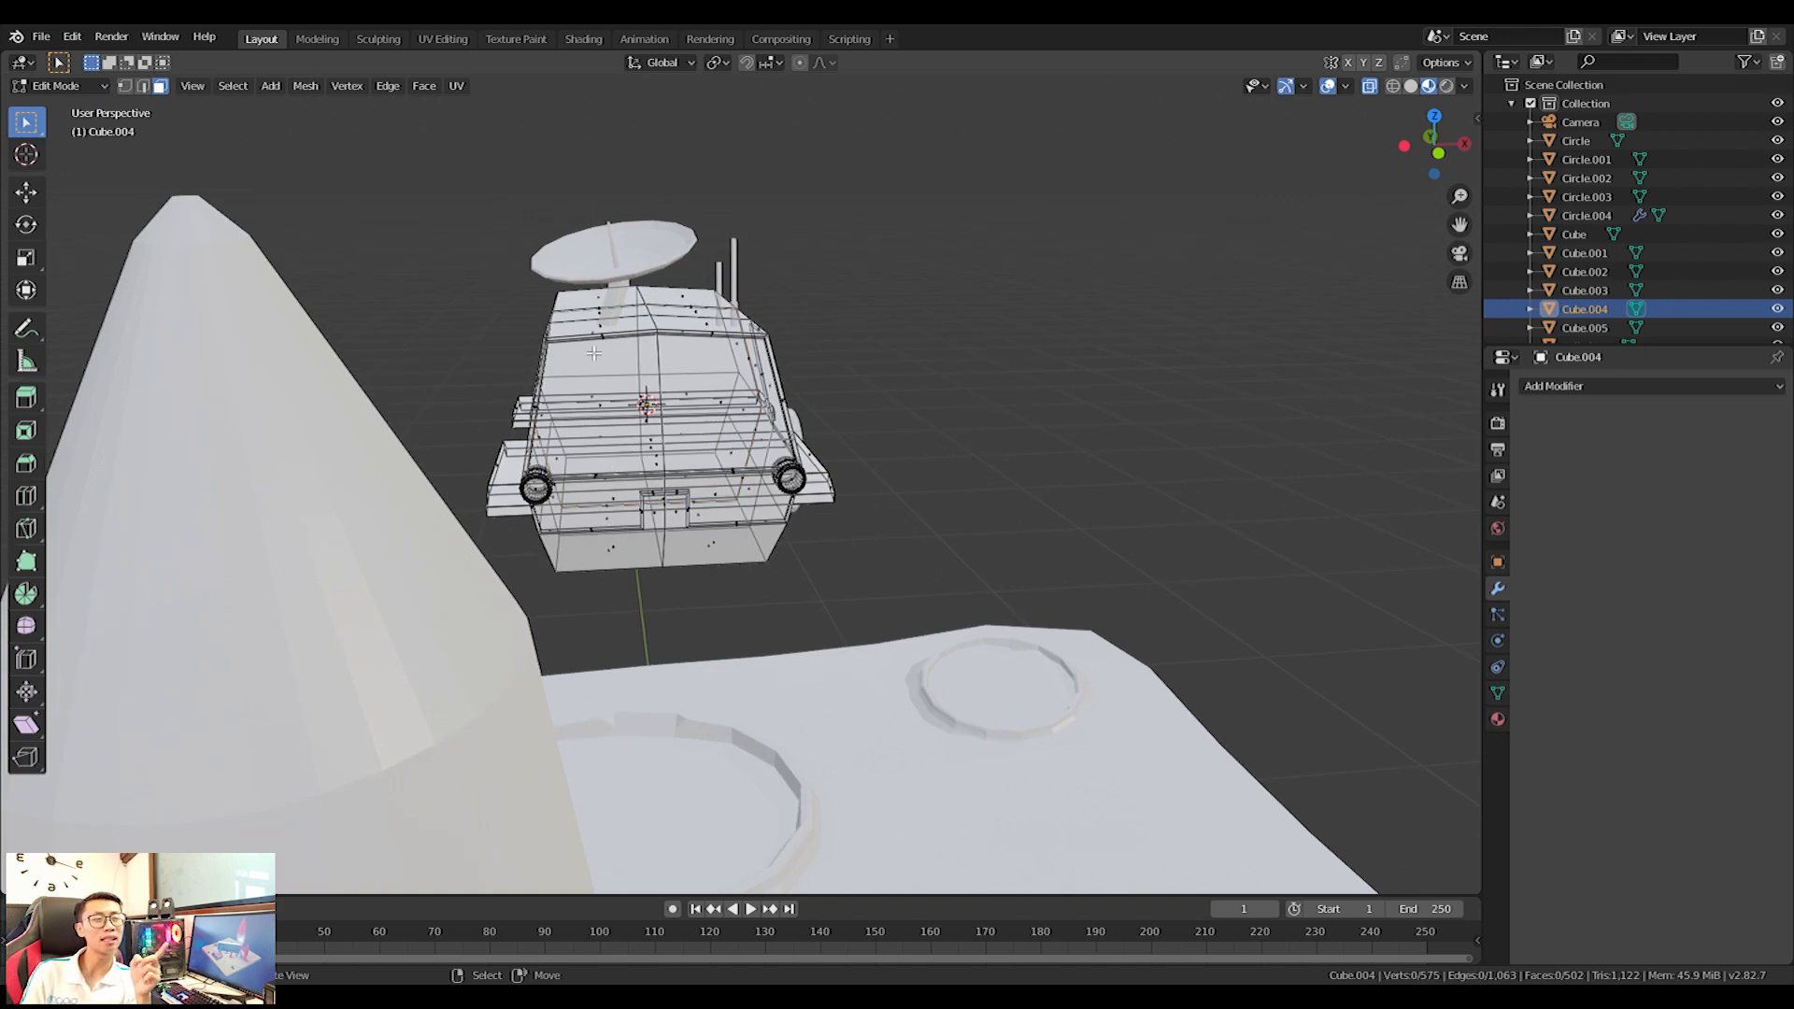
pyautogui.moveTo(448, 163); pyautogui.dragTo(626, 659)
pyautogui.press('x')
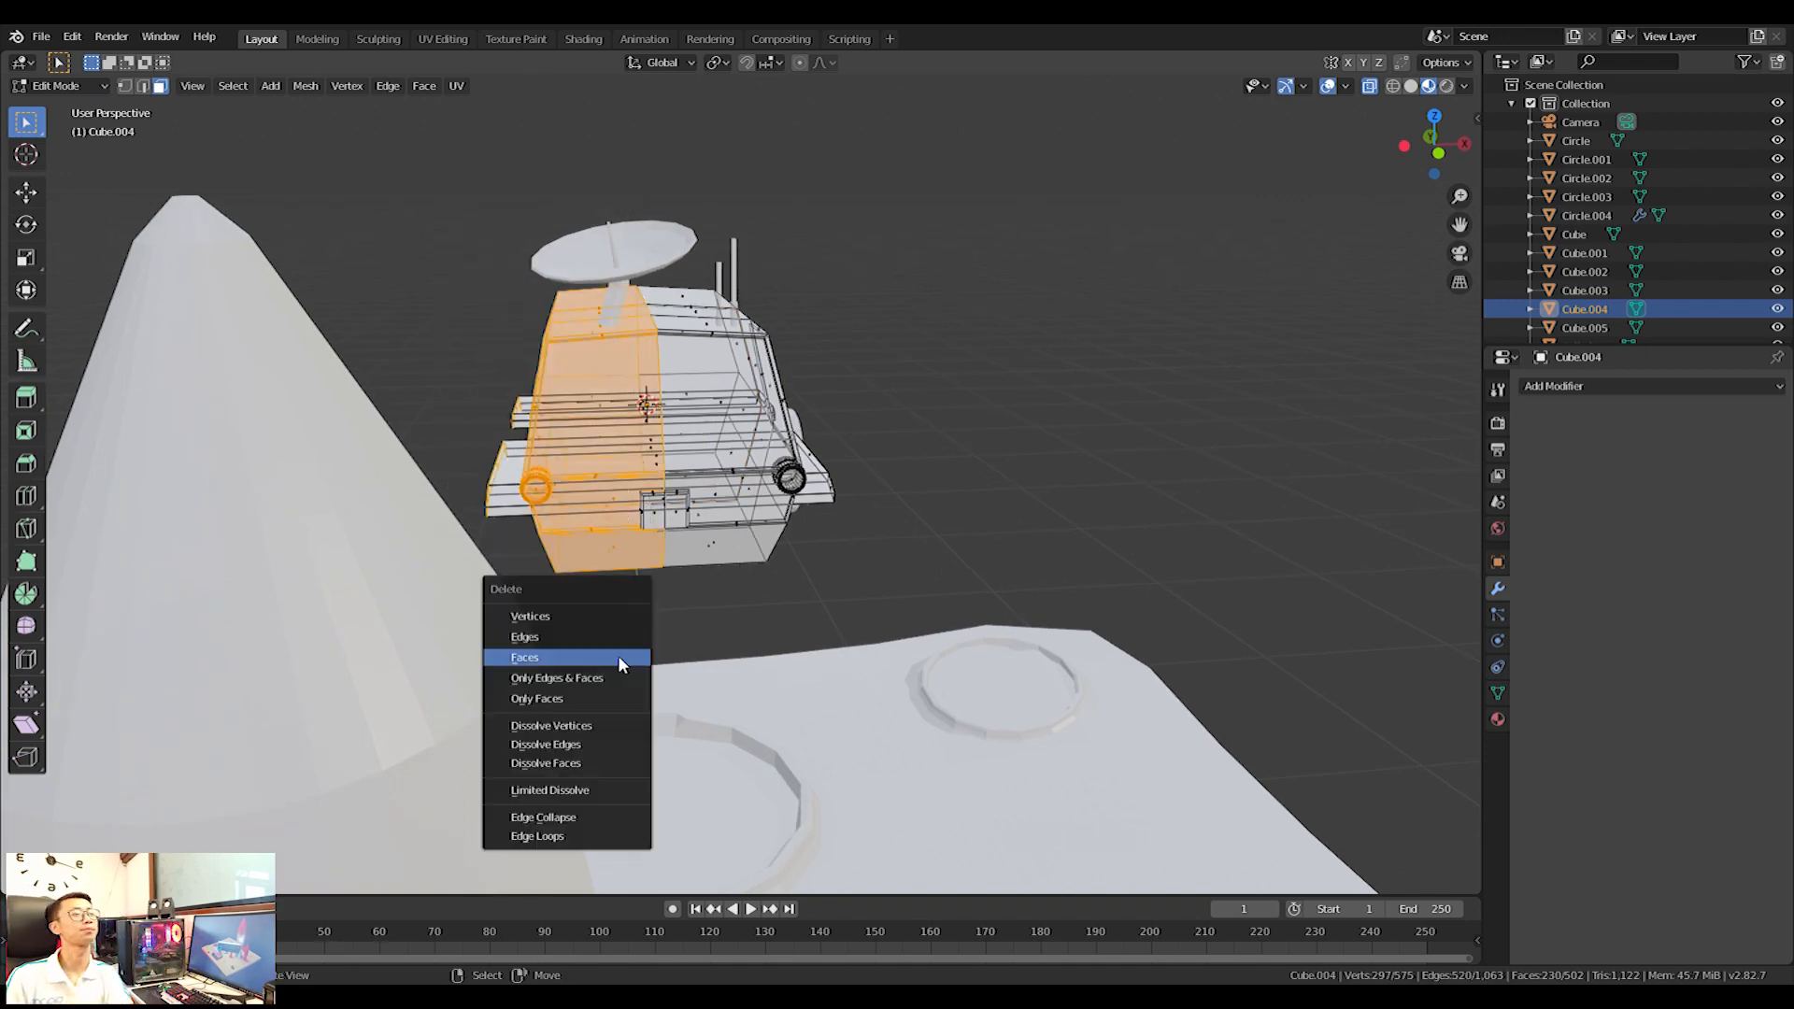
pyautogui.click(783, 530)
# Add a single centred loop cut with factor 0 around the vehicle body, dividing it into two equal halves.
pyautogui.moveTo(783, 530); pyautogui.dragTo(671, 516, button='middle')
pyautogui.click(632, 448)
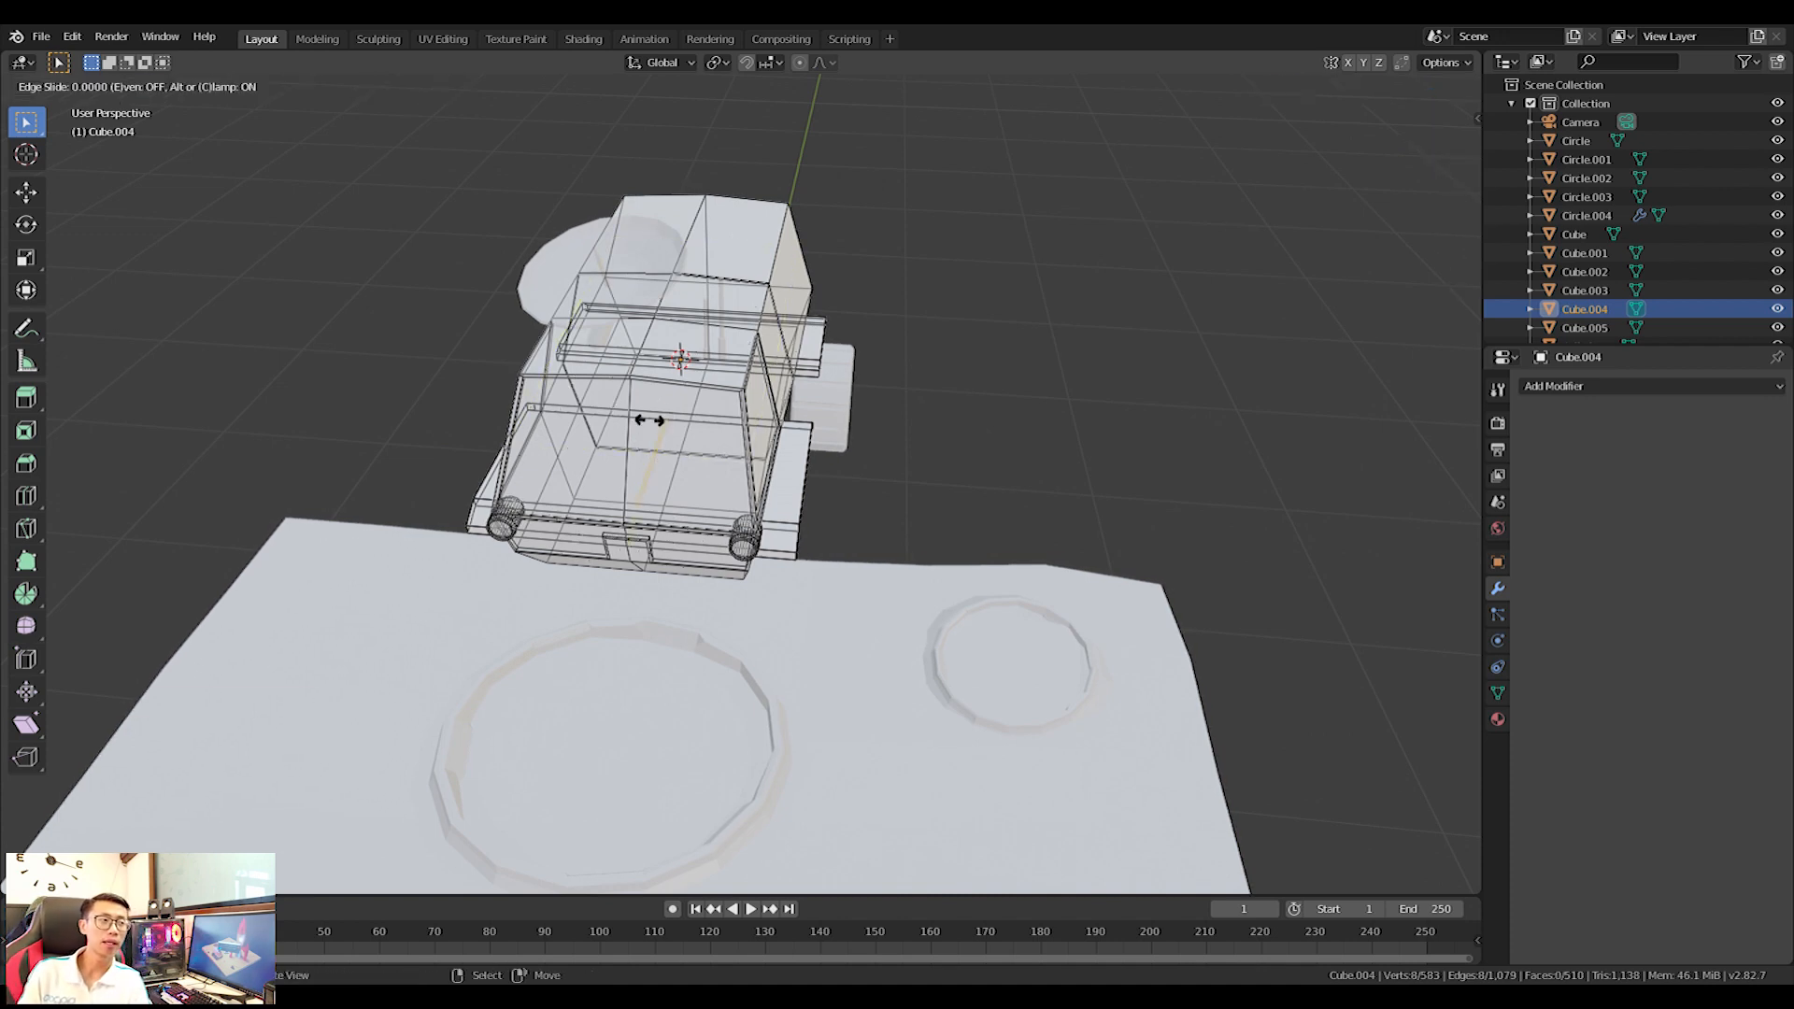
pyautogui.rightClick(700, 316)
pyautogui.press('KP_1')
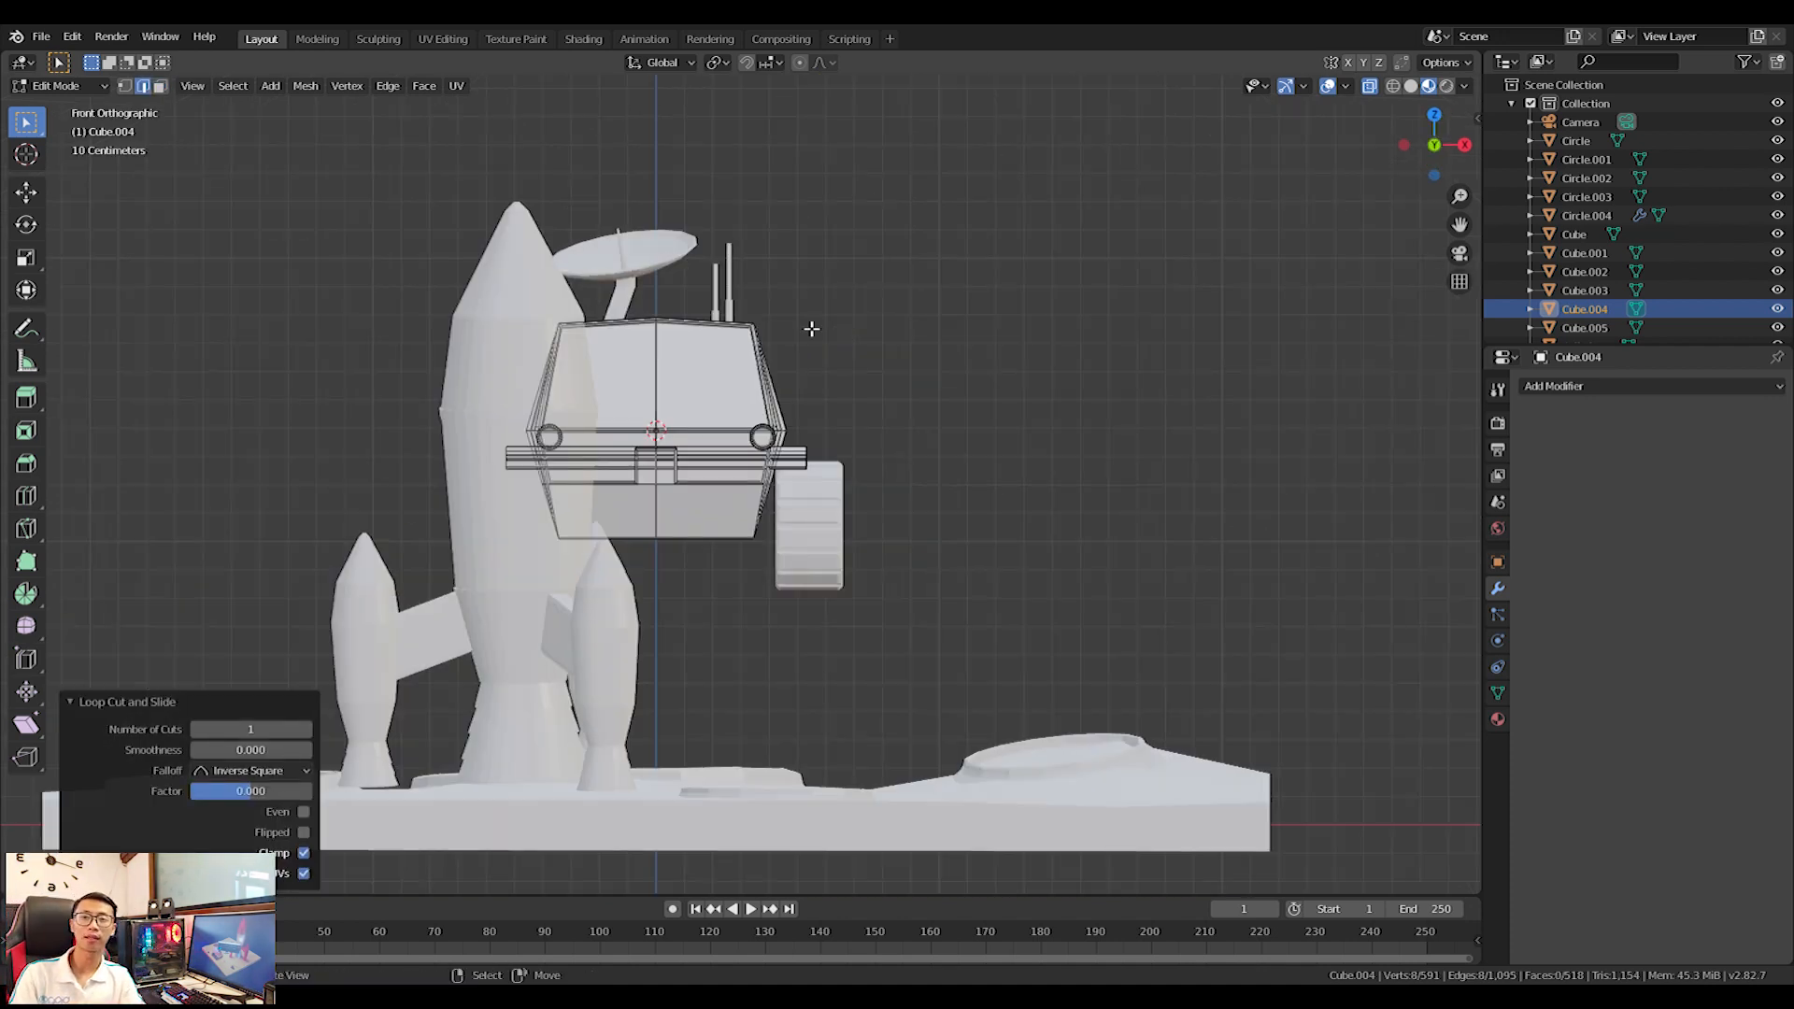
# Delete the vehicle mesh on the negative X side of the centre cut and finish editing the mesh.
pyautogui.moveTo(466, 185); pyautogui.dragTo(610, 641)
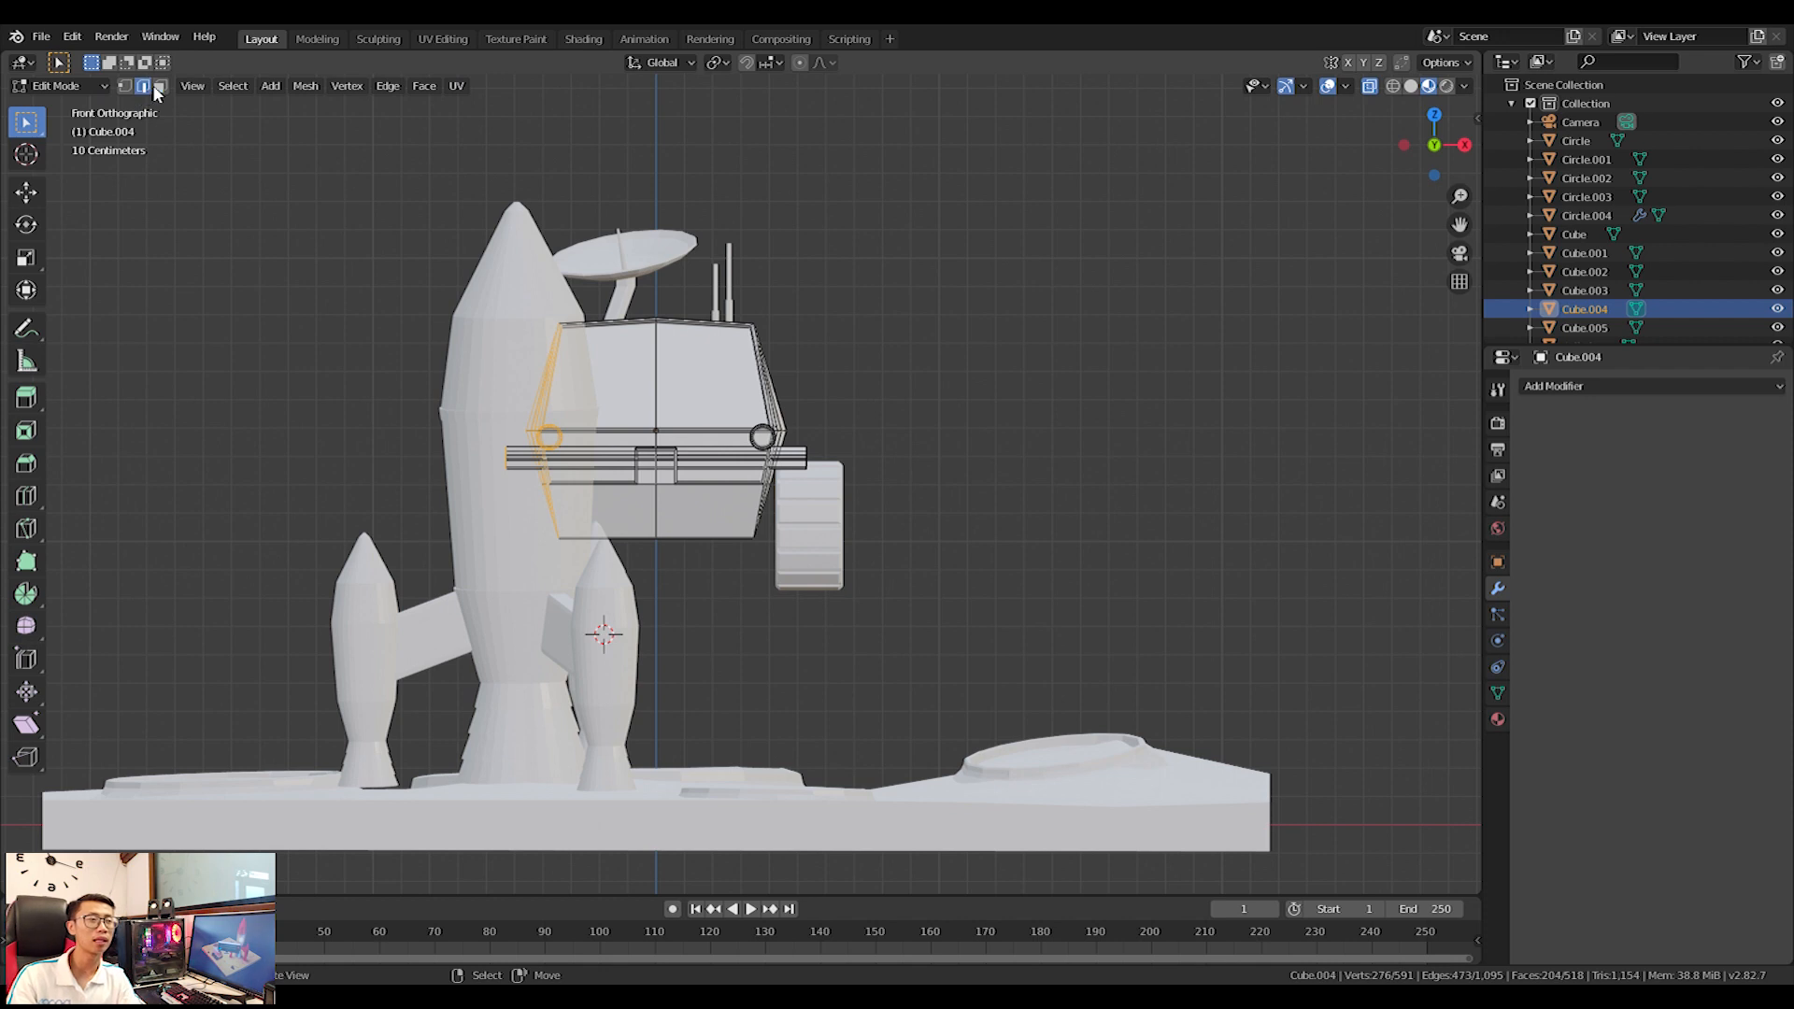
pyautogui.moveTo(403, 213); pyautogui.dragTo(649, 642)
pyautogui.press('x')
pyautogui.click(594, 590)
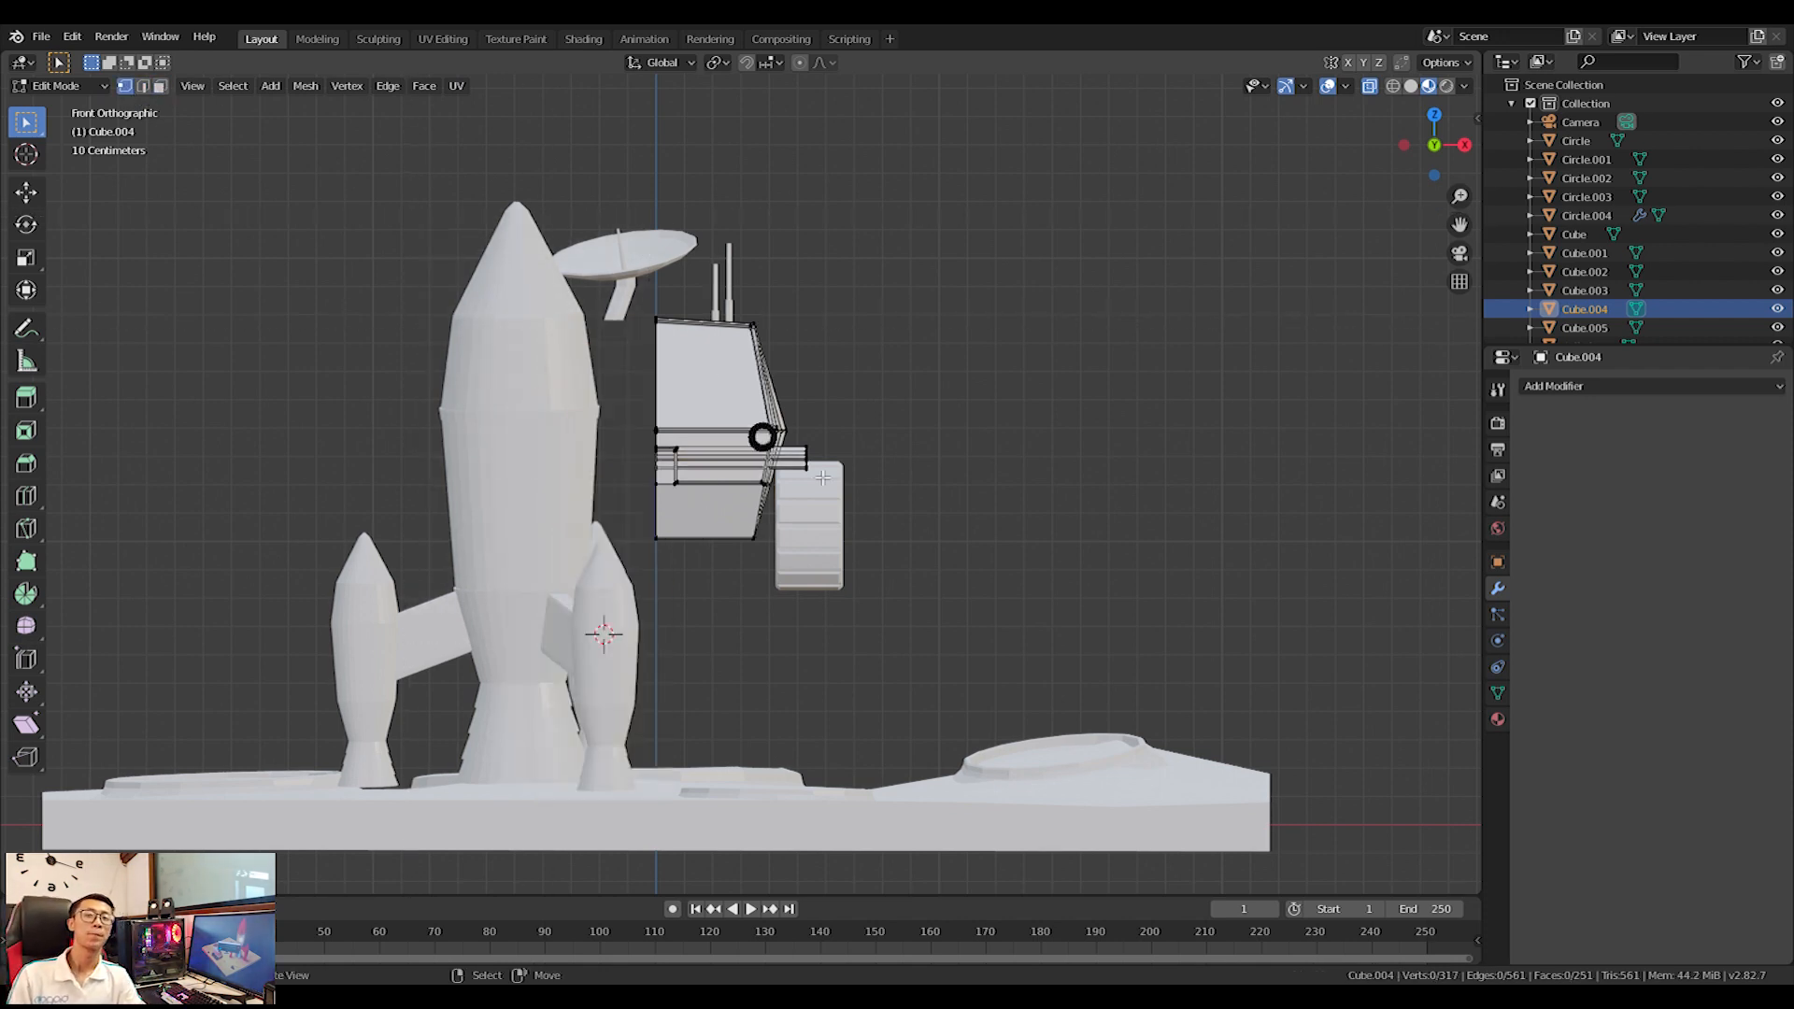
pyautogui.moveTo(819, 474); pyautogui.dragTo(807, 513, button='middle')
pyautogui.press('Tab')
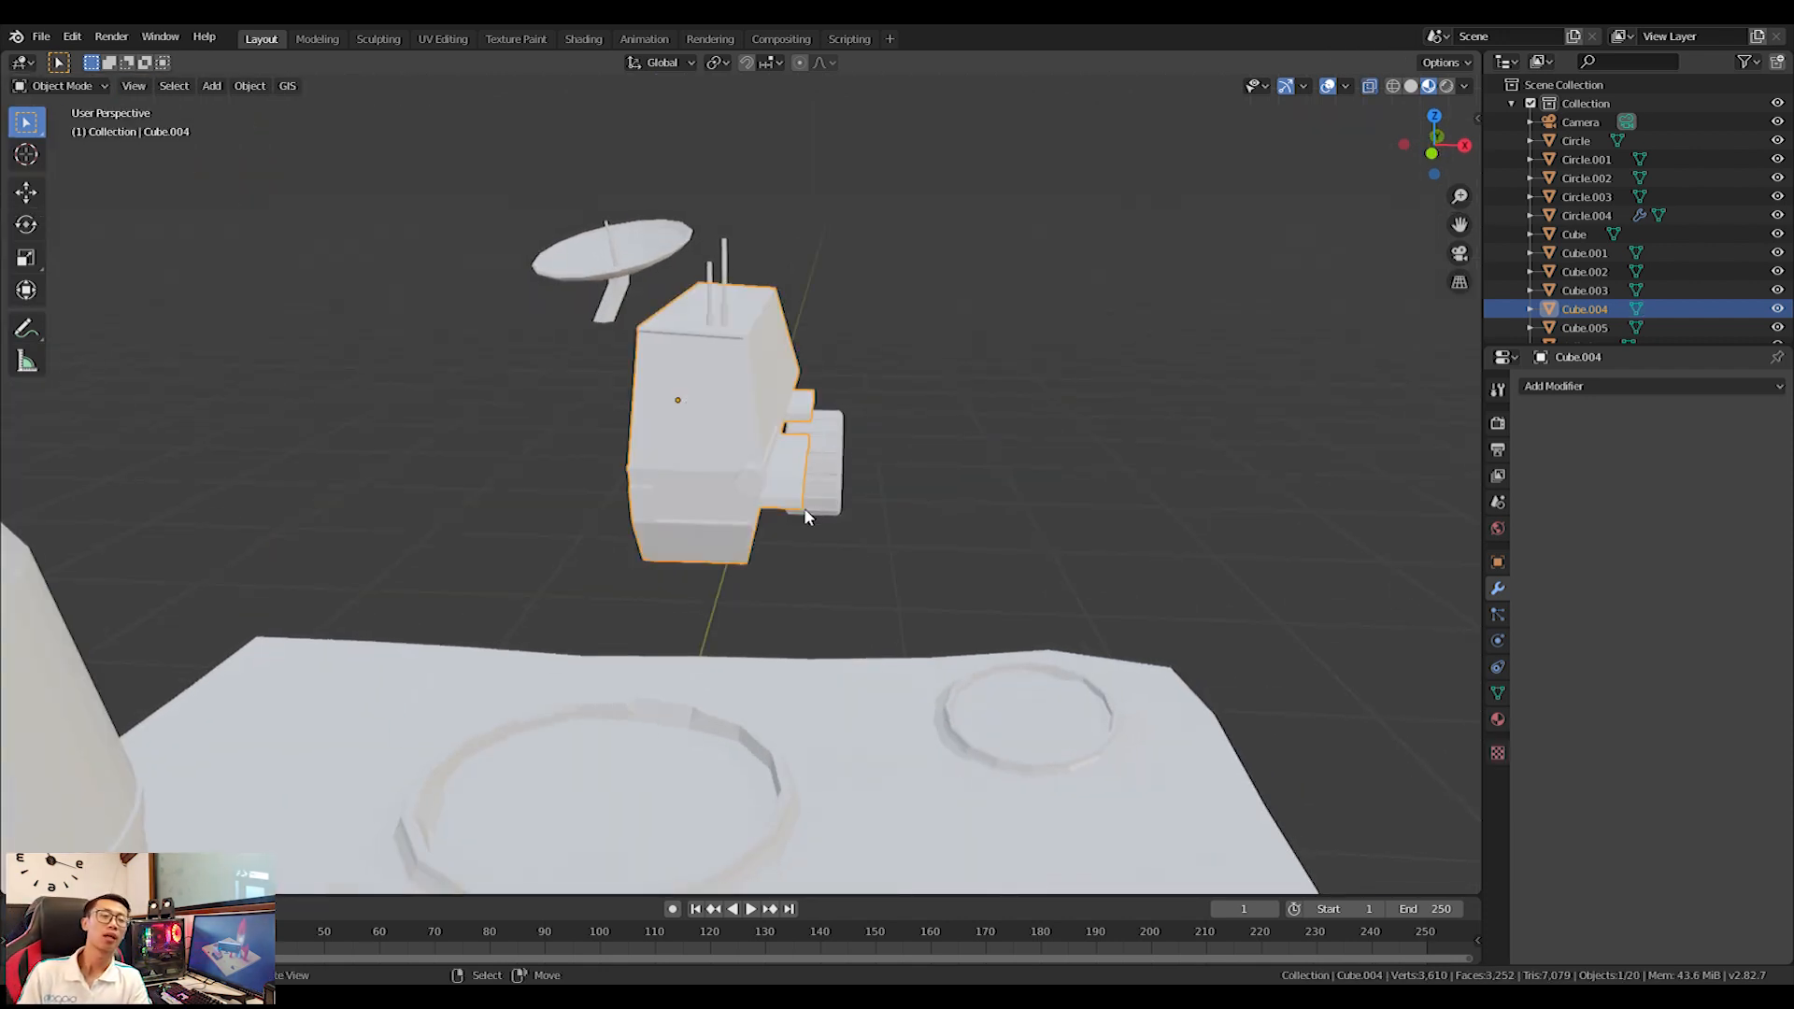
# Add a Mirror modifier on X to the half body and join the rear wheel into it.
pyautogui.click(1556, 386)
pyautogui.click(1439, 572)
pyautogui.click(836, 463)
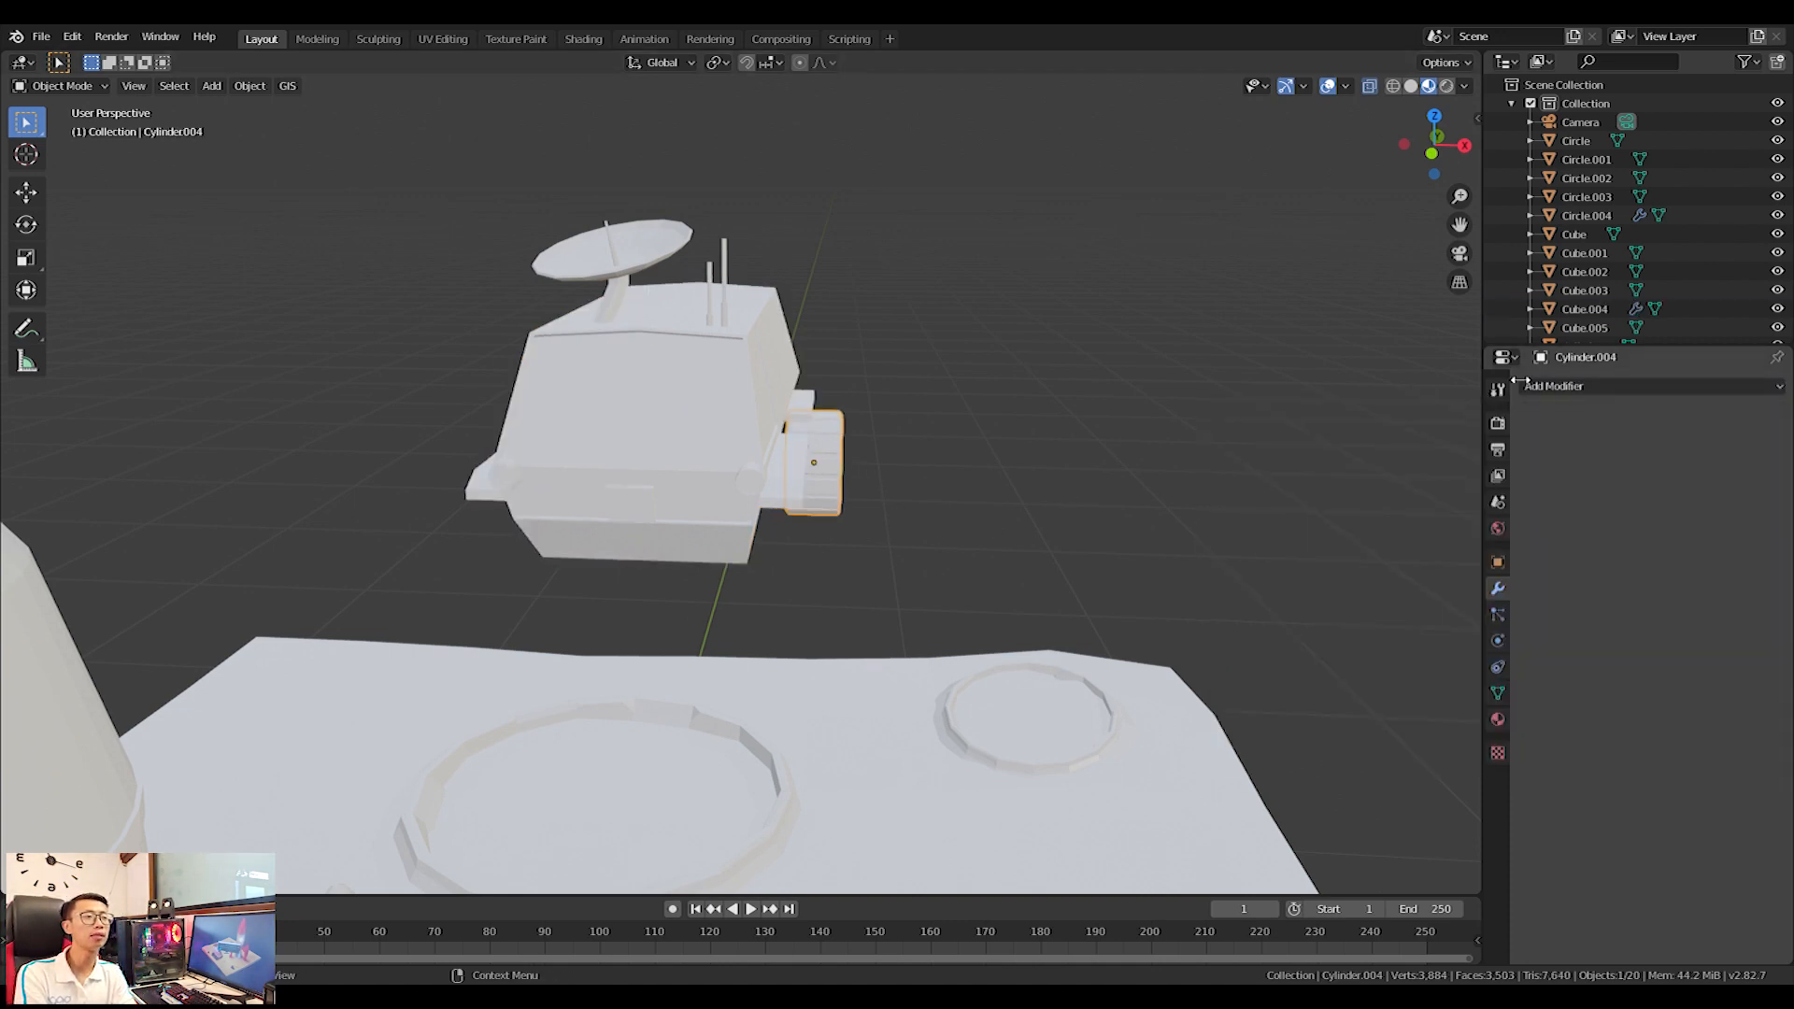
pyautogui.keyDown('shift'); pyautogui.click(710, 395); pyautogui.keyUp('shift')
pyautogui.hotkey('ctrl', 'j')
pyautogui.moveTo(785, 452); pyautogui.dragTo(1006, 467, button='middle')
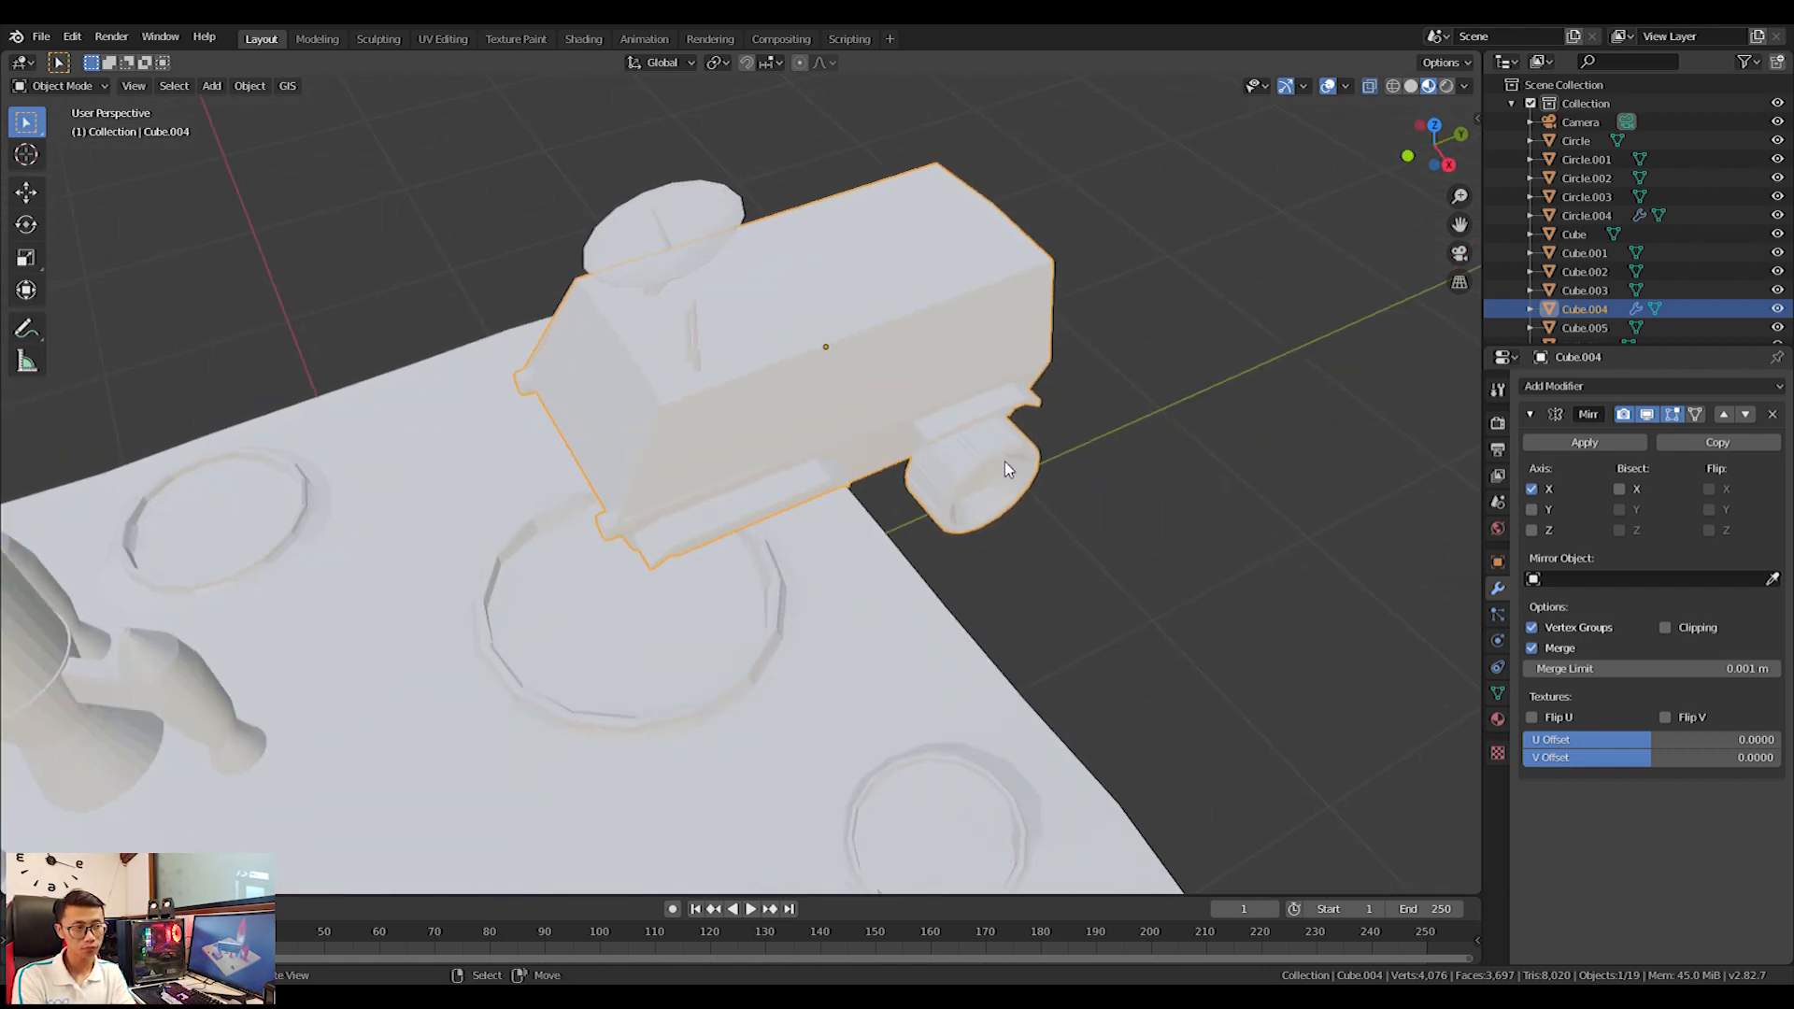
# Select the dish and antennas along with the body and move the whole vehicle 1.41 m in X and -1.49 m in Y in the top view.
pyautogui.scroll(-4, 699, 334)
pyautogui.moveTo(699, 334); pyautogui.dragTo(677, 266)
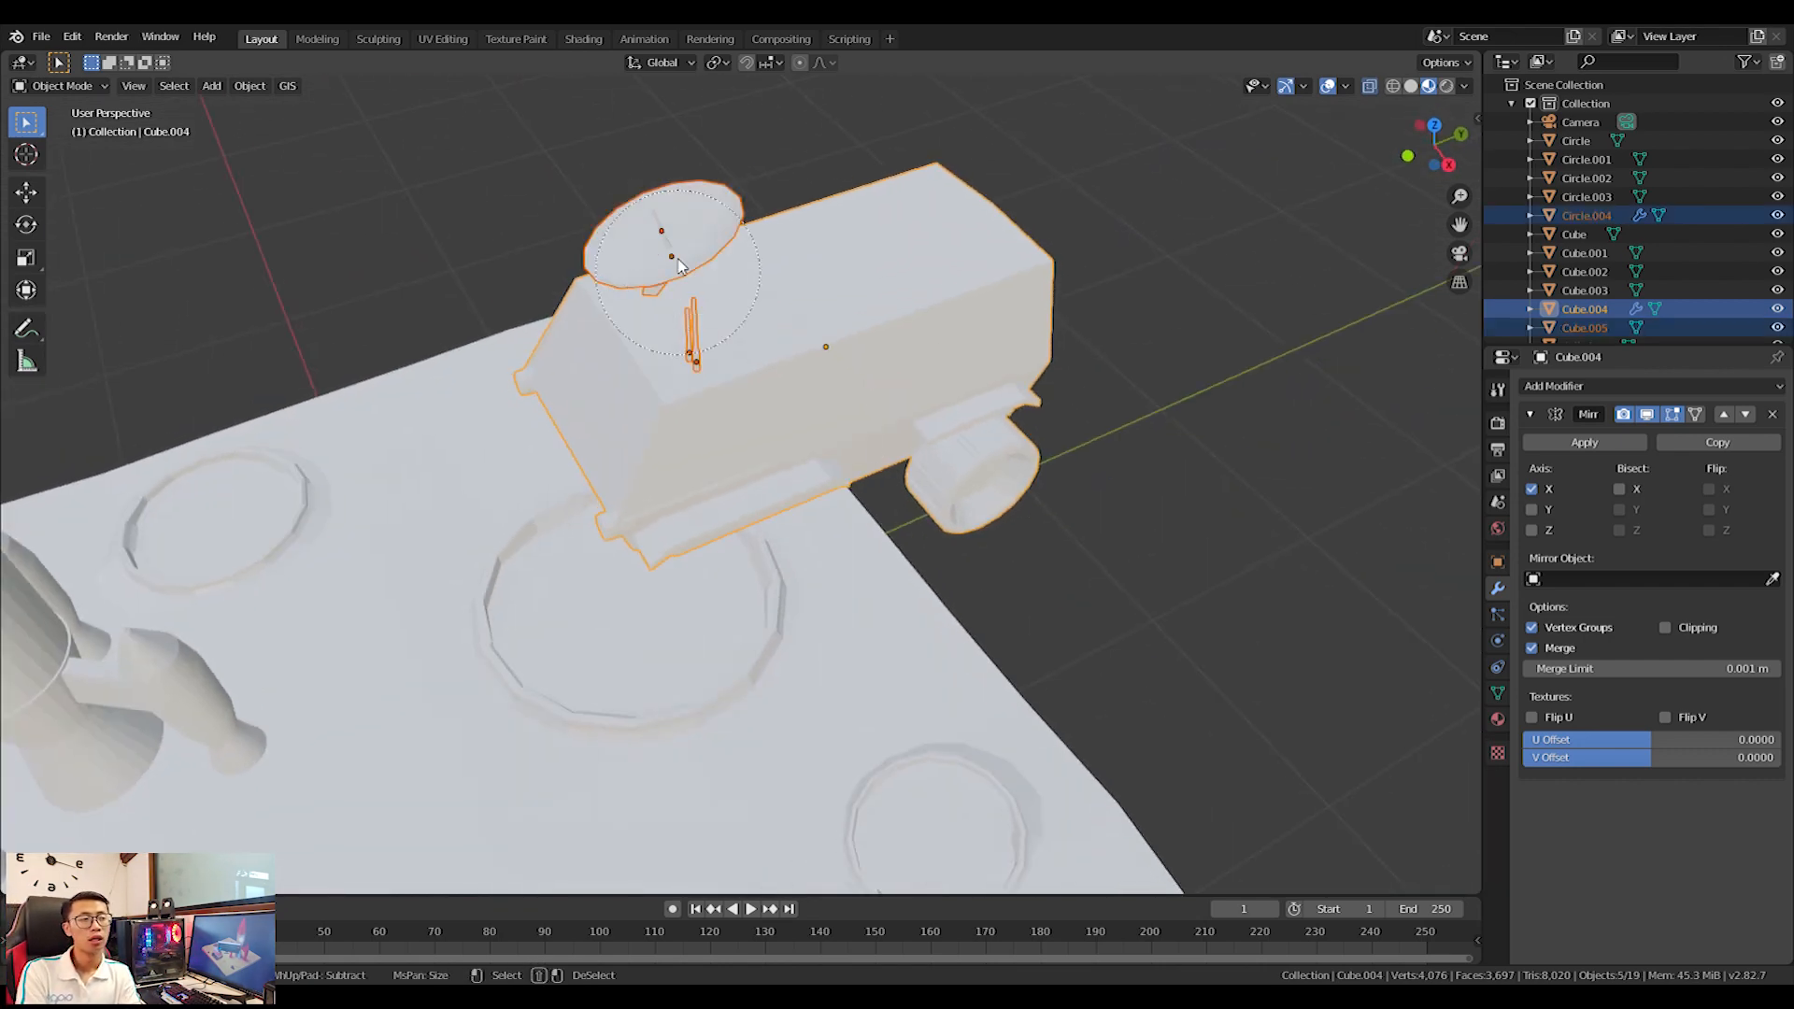
pyautogui.press('KP_7')
pyautogui.press('g')
pyautogui.click(1107, 660)
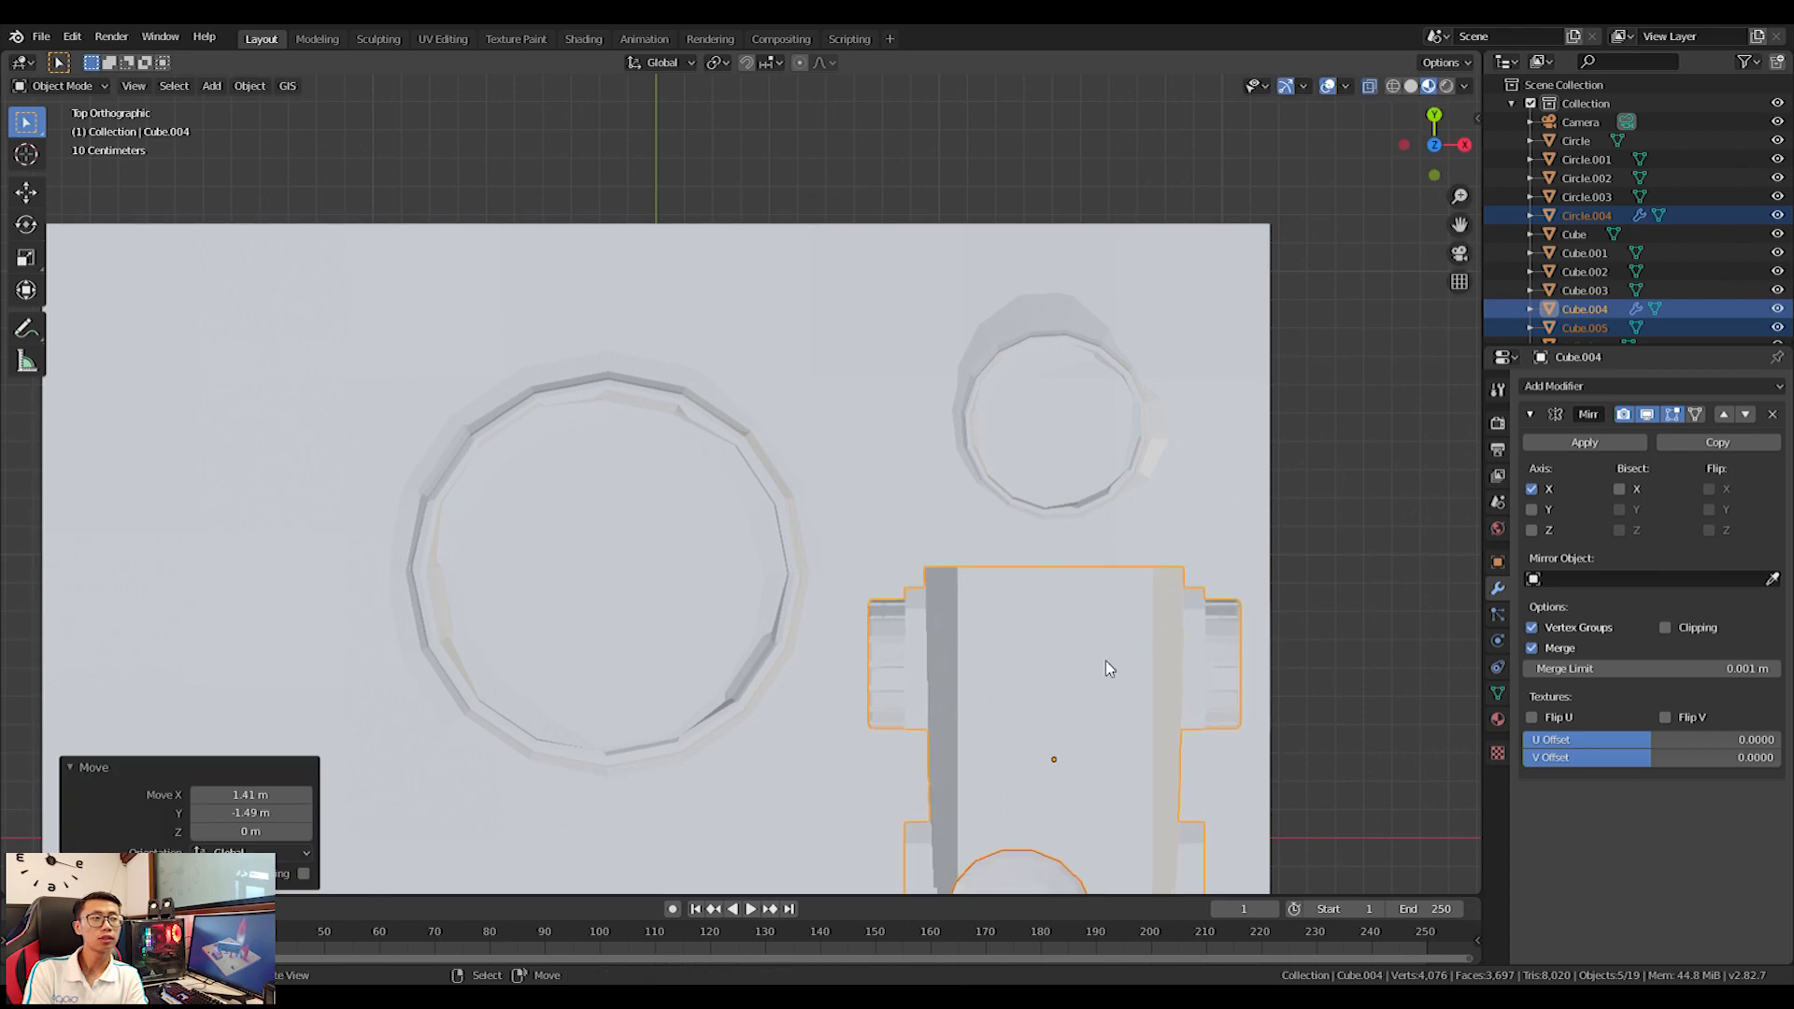
# Scale the whole vehicle to 0.590 and lower it 1.15 m along Z onto the ground plate.
pyautogui.press('KP_Decimal')
pyautogui.moveTo(1241, 506); pyautogui.dragTo(1123, 340, button='middle')
pyautogui.press('s')
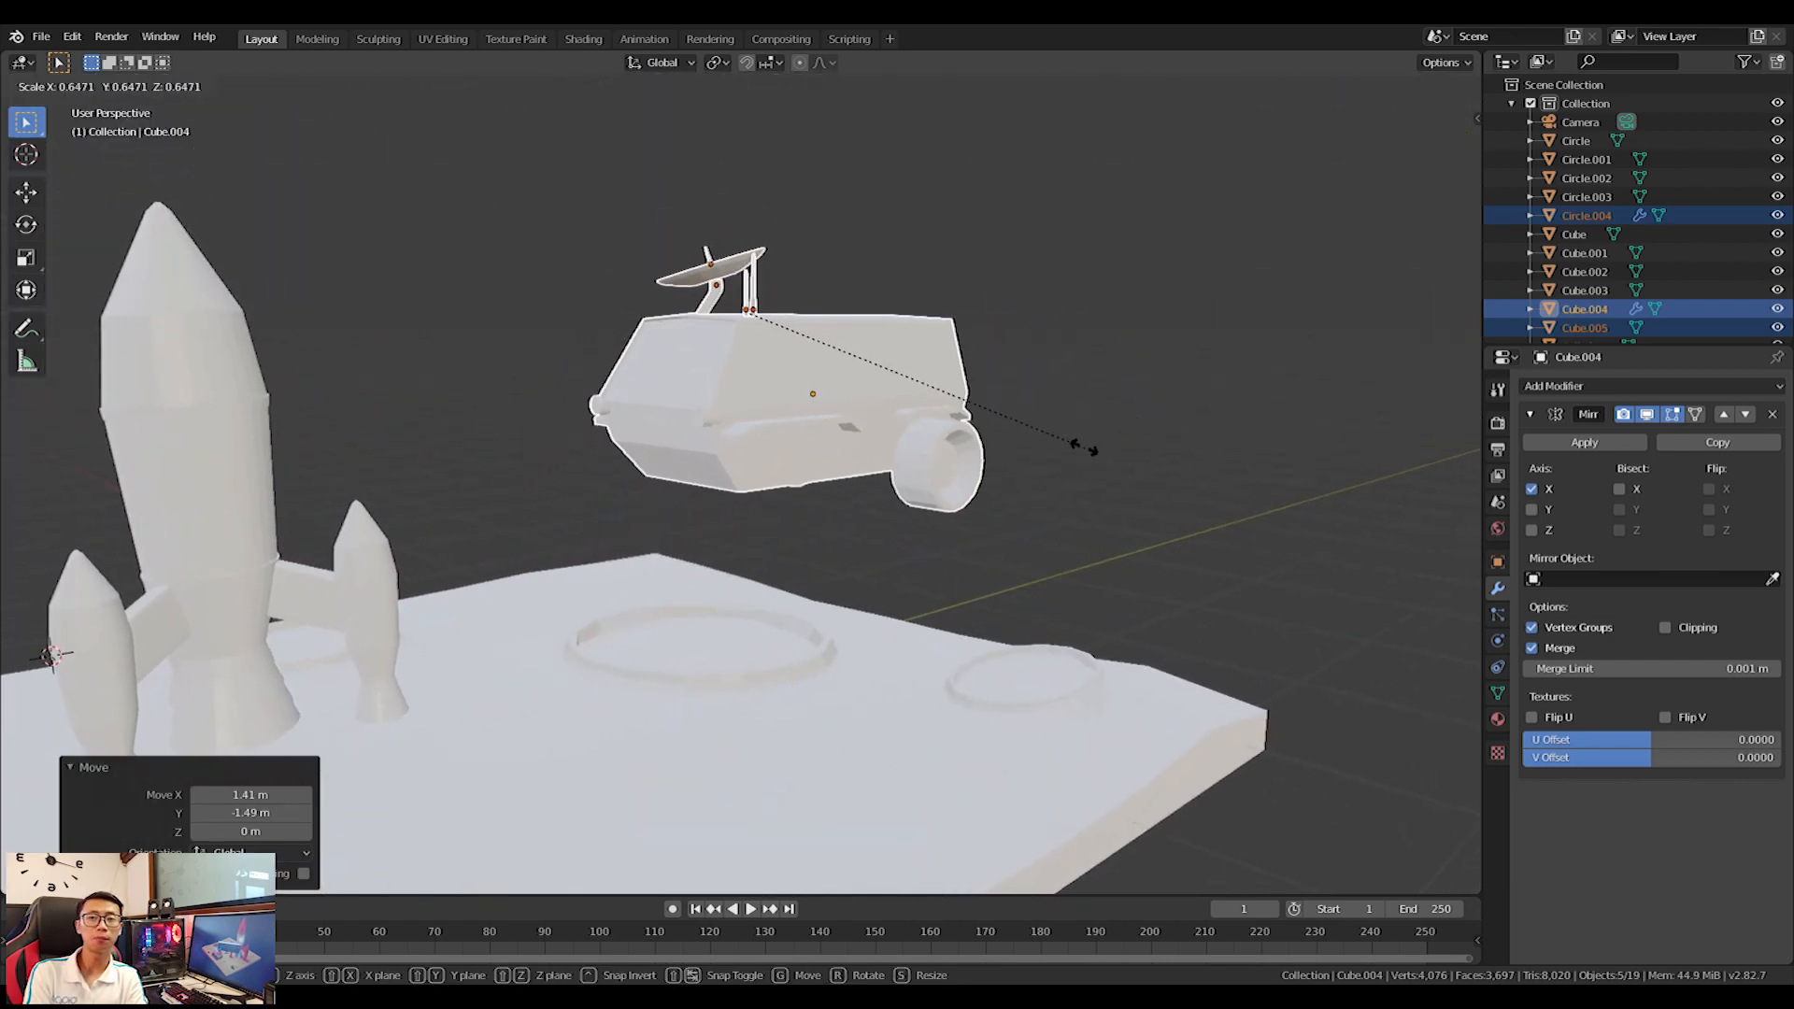
pyautogui.click(1058, 426)
pyautogui.press('g')
pyautogui.press('z')
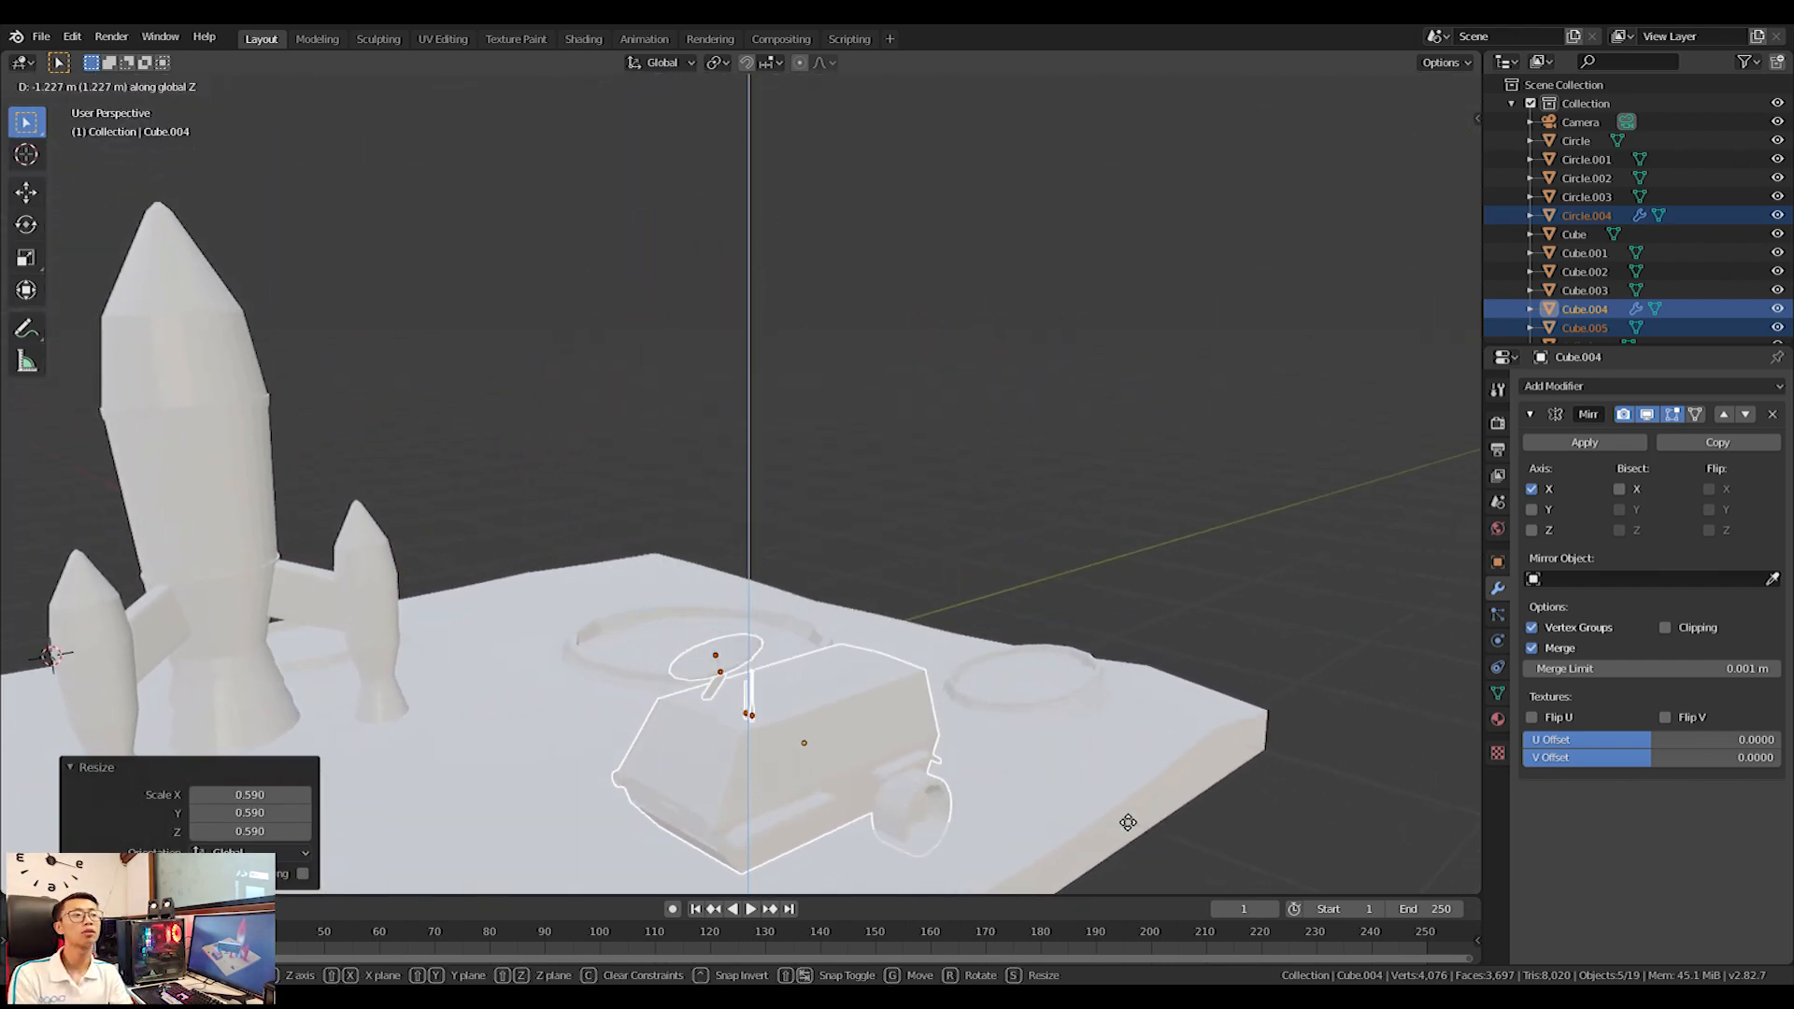
pyautogui.click(1119, 792)
# Check the vehicle from the camera view and move it 0.12 m along Y.
pyautogui.keyDown('shift'); pyautogui.moveTo(1120, 791); pyautogui.dragTo(1017, 650, button='middle'); pyautogui.keyUp('shift')
pyautogui.press('KP_0')
pyautogui.scroll(-5, 1017, 639)
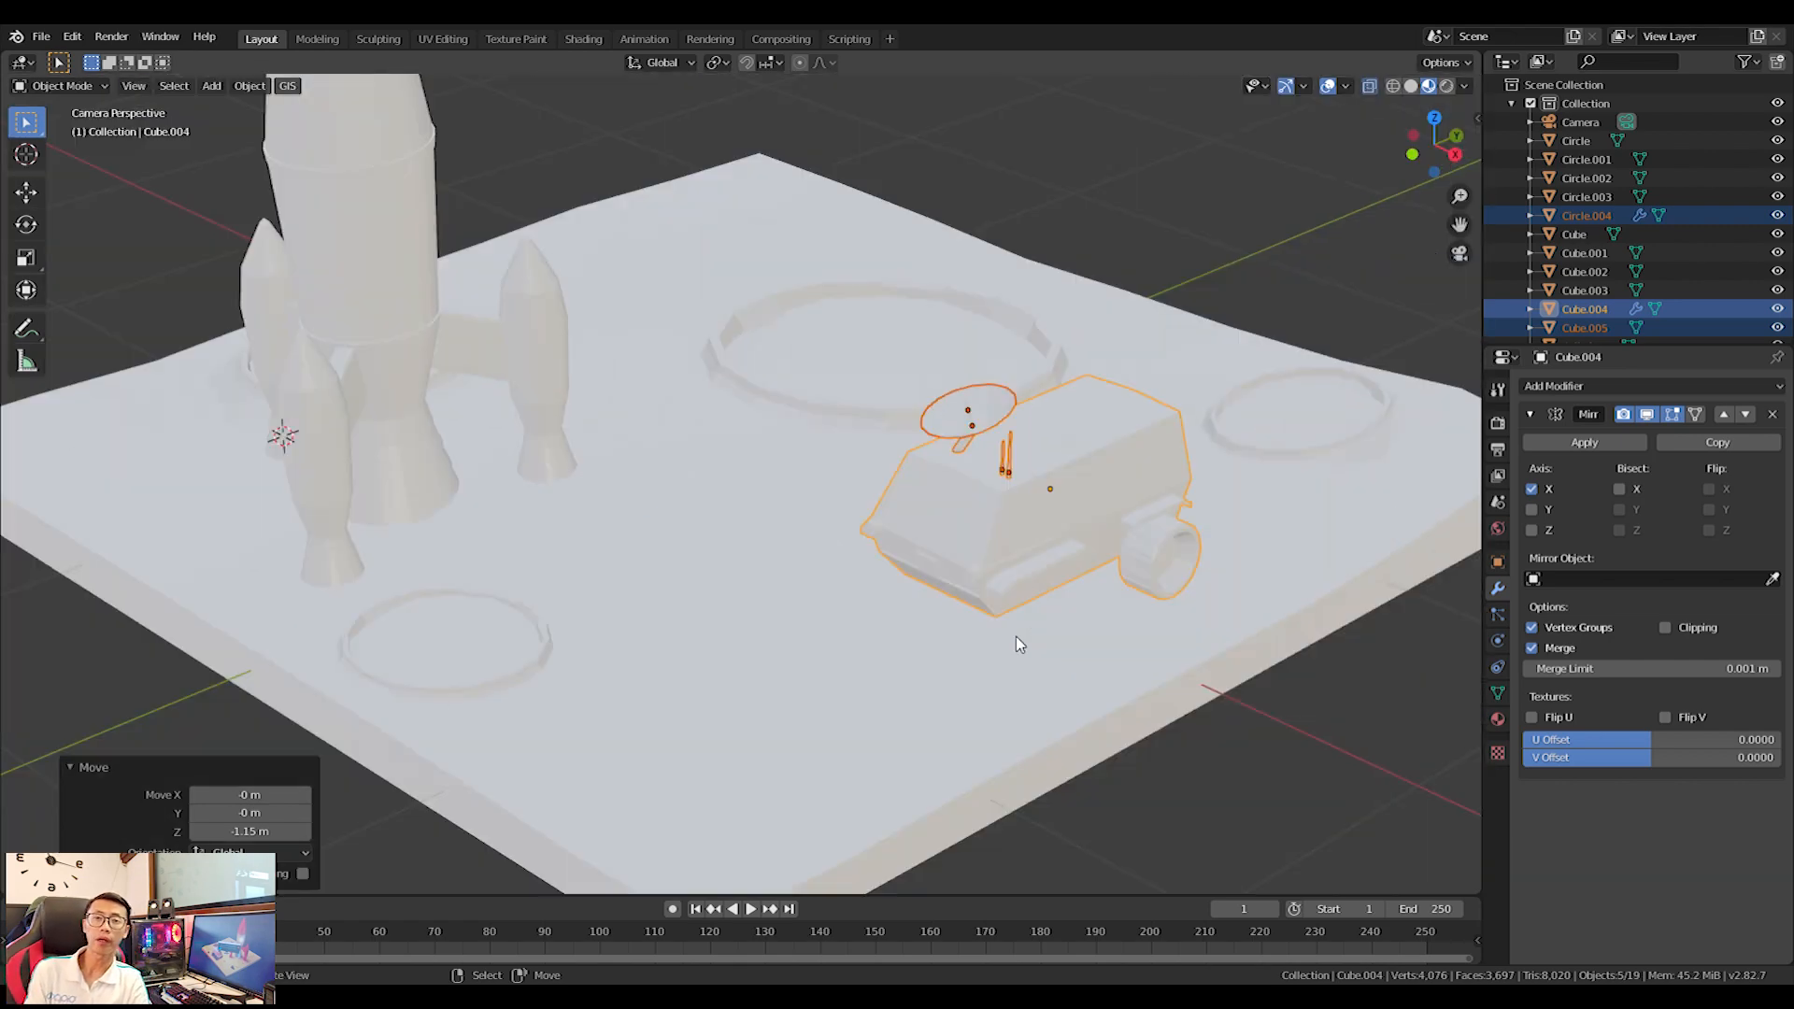
pyautogui.scroll(2, 1021, 639)
pyautogui.press('g')
pyautogui.press('y')
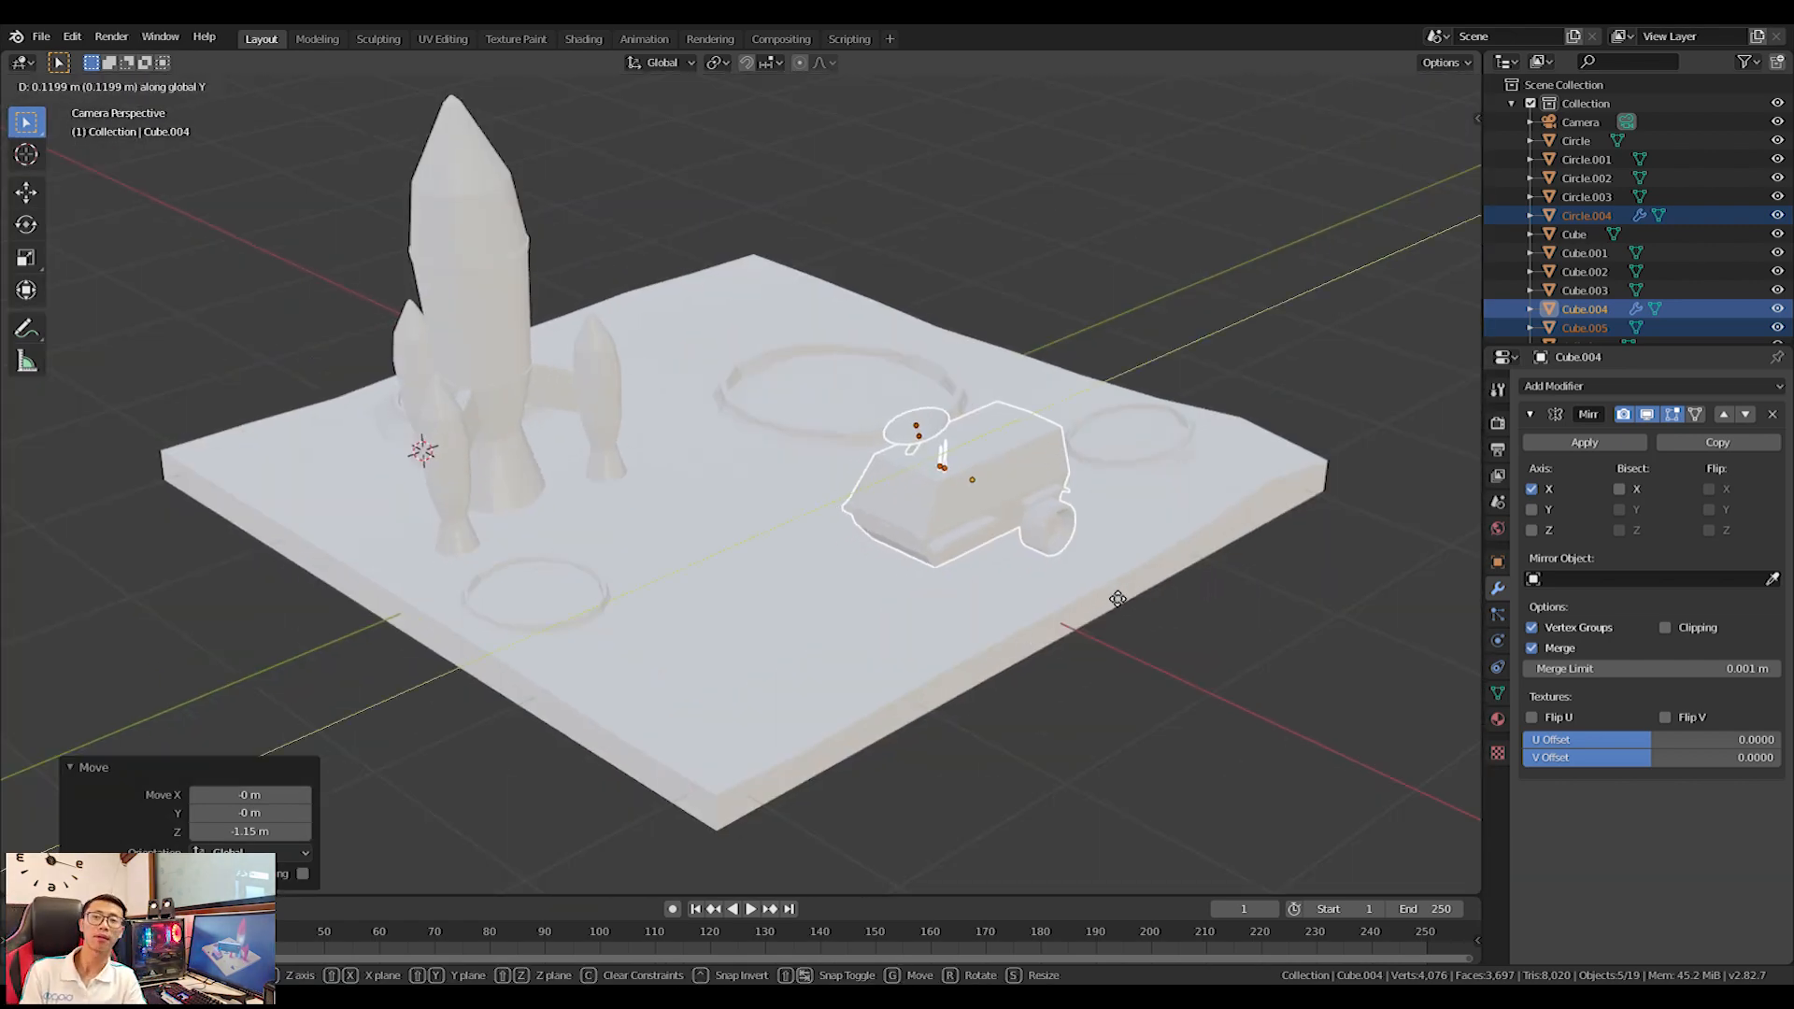
pyautogui.click(1118, 598)
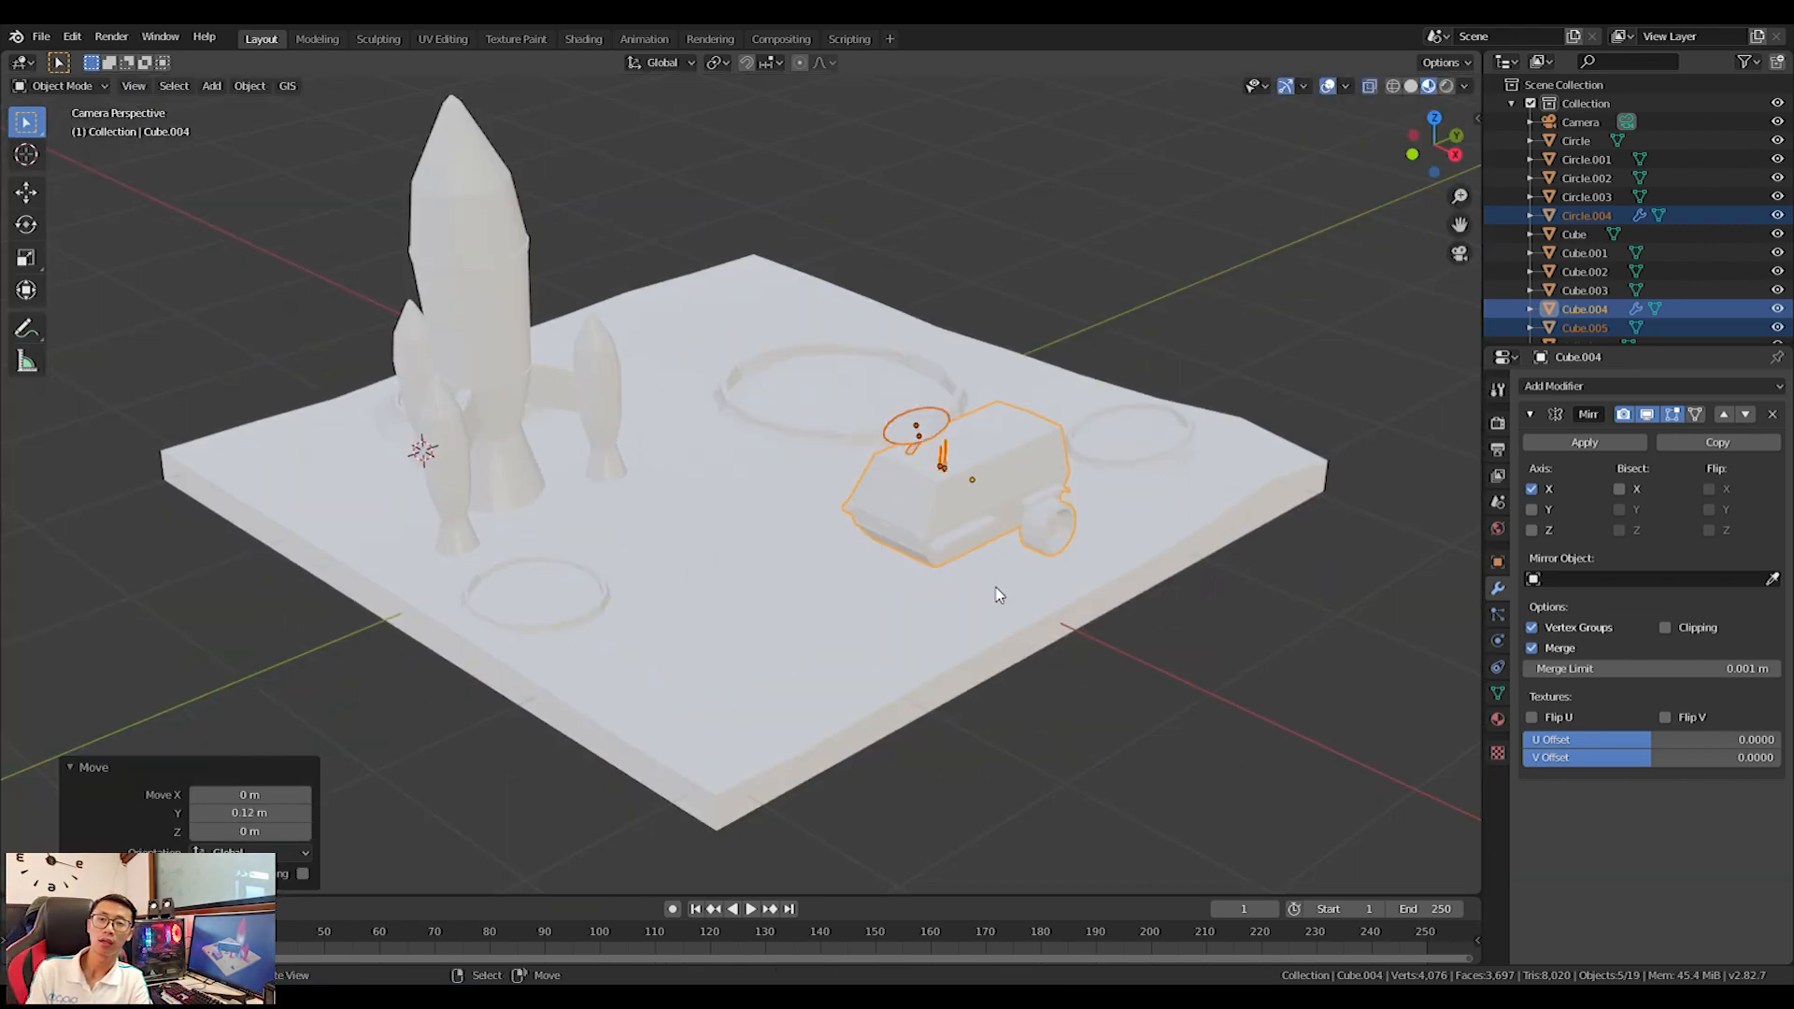
pyautogui.press('s')
pyautogui.rightClick(1047, 601)
pyautogui.scroll(-2, 1092, 600)
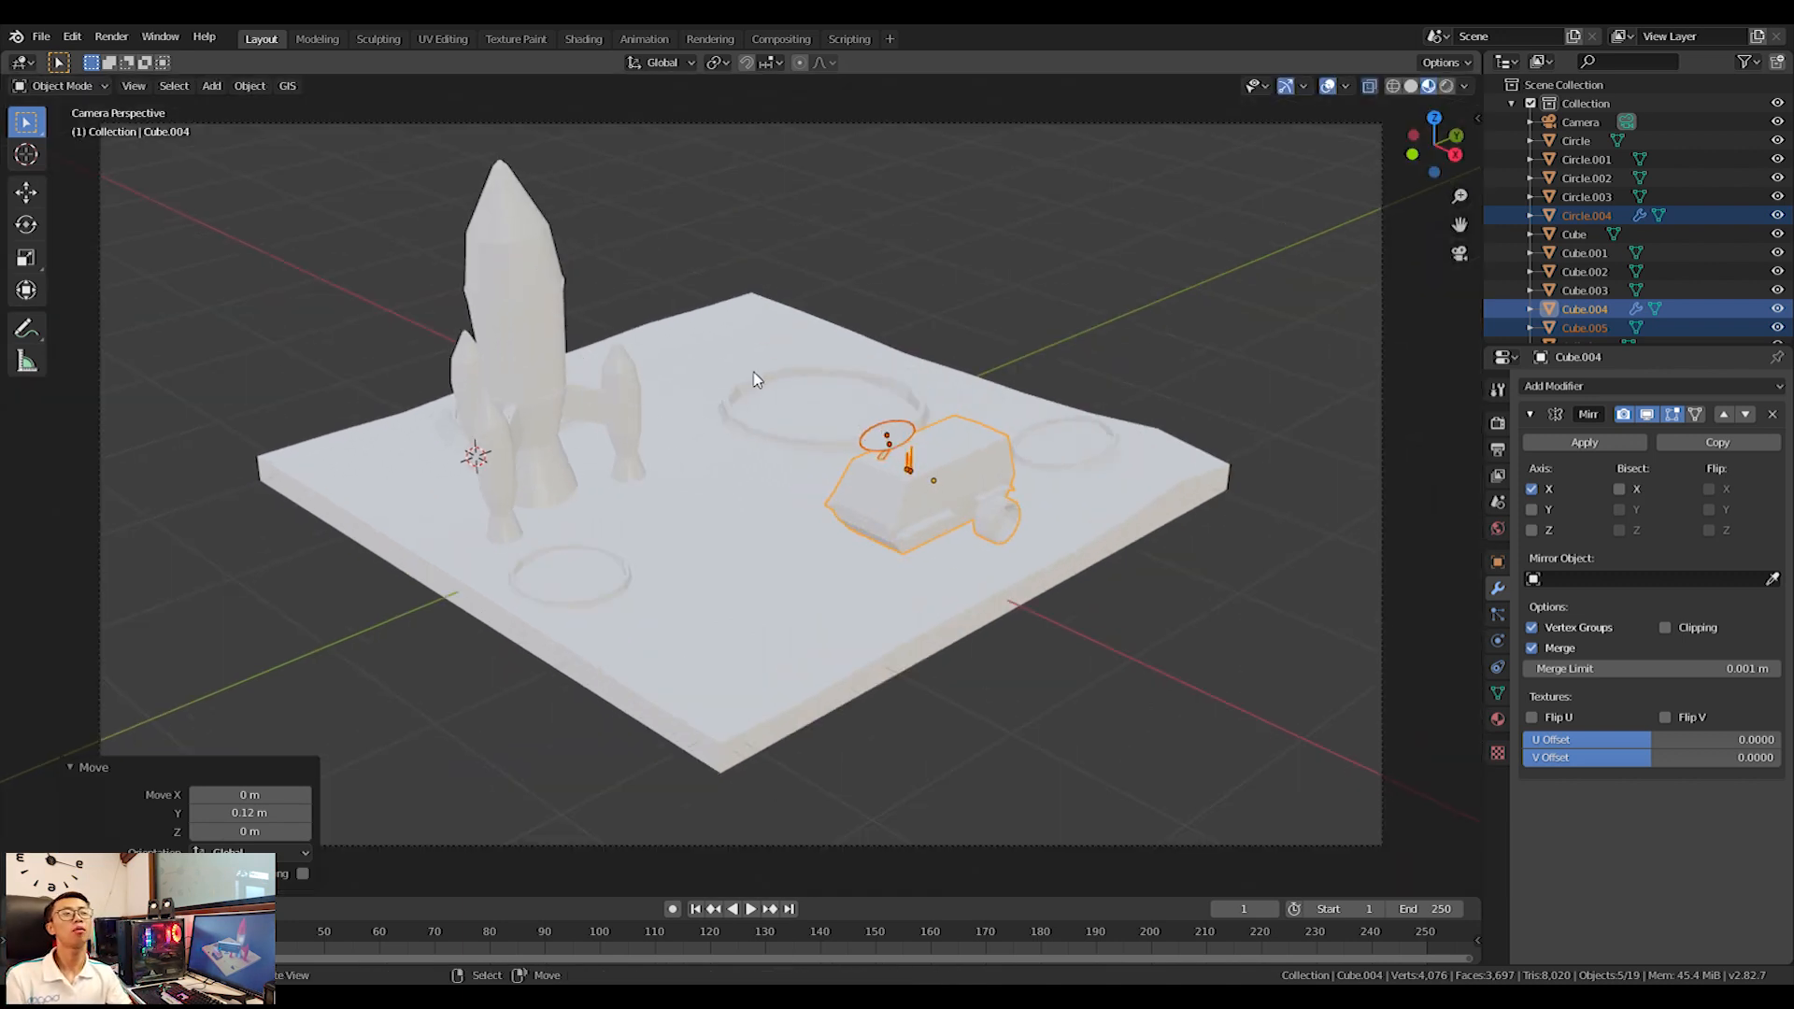
# Select all parts of the rocket without the crater ring behind it and scale them up to 1.358.
pyautogui.click(626, 385)
pyautogui.press('c')
pyautogui.moveTo(508, 409); pyautogui.dragTo(525, 254)
pyautogui.rightClick(525, 254)
pyautogui.moveTo(490, 367); pyautogui.dragTo(544, 376, button='middle')
pyautogui.scroll(3, 313, 525)
pyautogui.keyDown('shift'); pyautogui.moveTo(312, 524); pyautogui.dragTo(893, 559, button='middle'); pyautogui.keyUp('shift')
pyautogui.press('c')
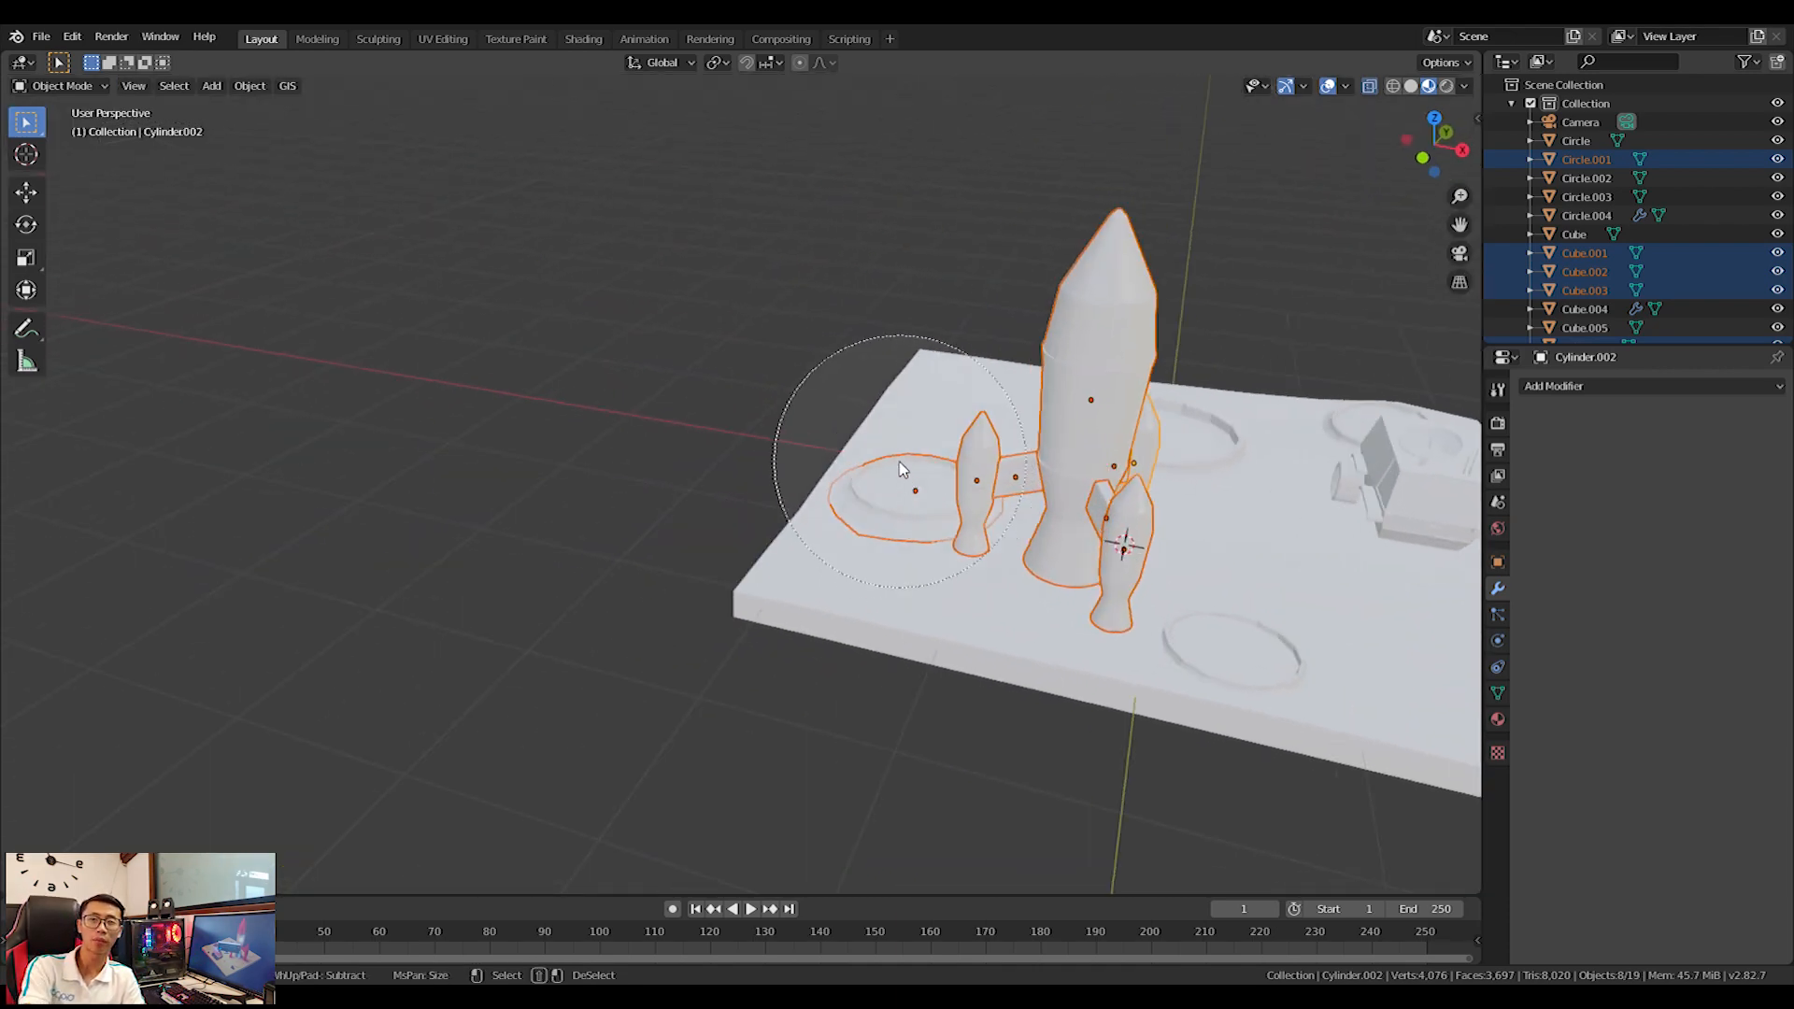
pyautogui.middleClick(819, 441)
pyautogui.rightClick(818, 441)
pyautogui.press('KP_0')
pyautogui.press('s')
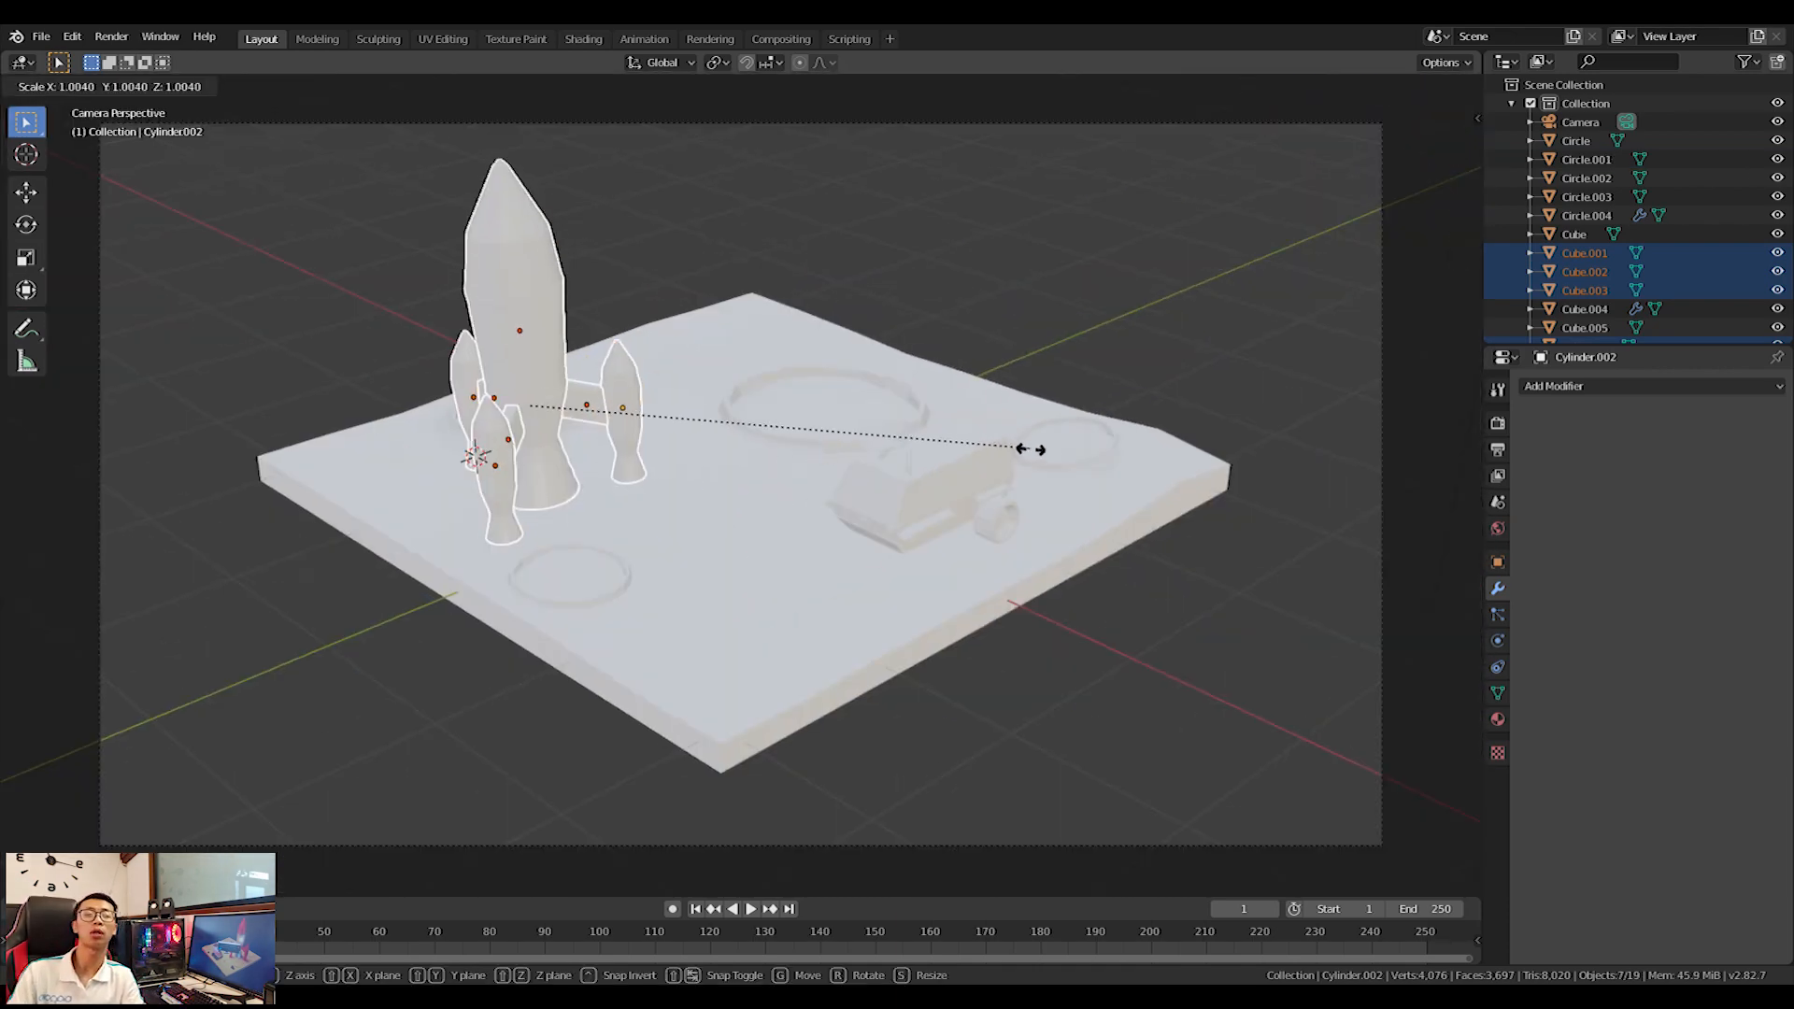
pyautogui.click(1206, 466)
# Raise the enlarged rocket along Z so its engines rest on the ground plate.
pyautogui.keyDown('shift'); pyautogui.moveTo(723, 443); pyautogui.dragTo(727, 625, button='middle'); pyautogui.keyUp('shift')
pyautogui.press('g')
pyautogui.press('z')
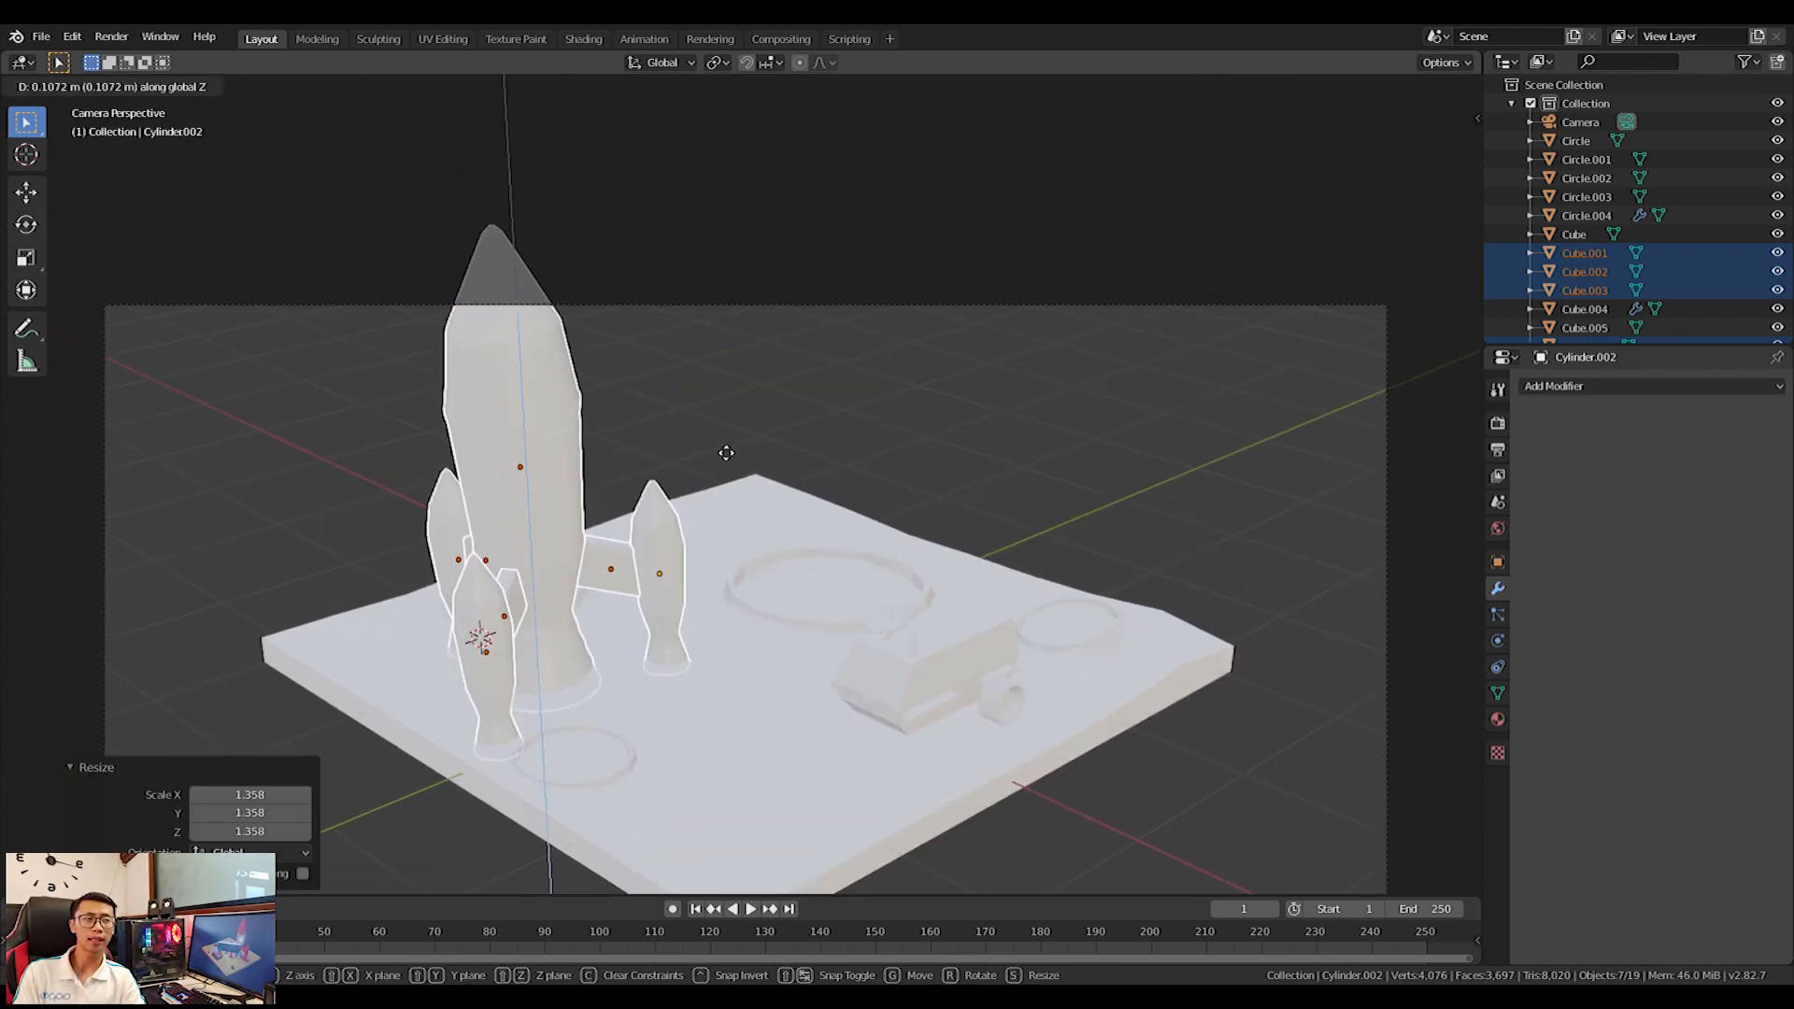
pyautogui.click(716, 402)
# Move the crater ring behind the rocket -0.702 m along Y.
pyautogui.click(589, 605)
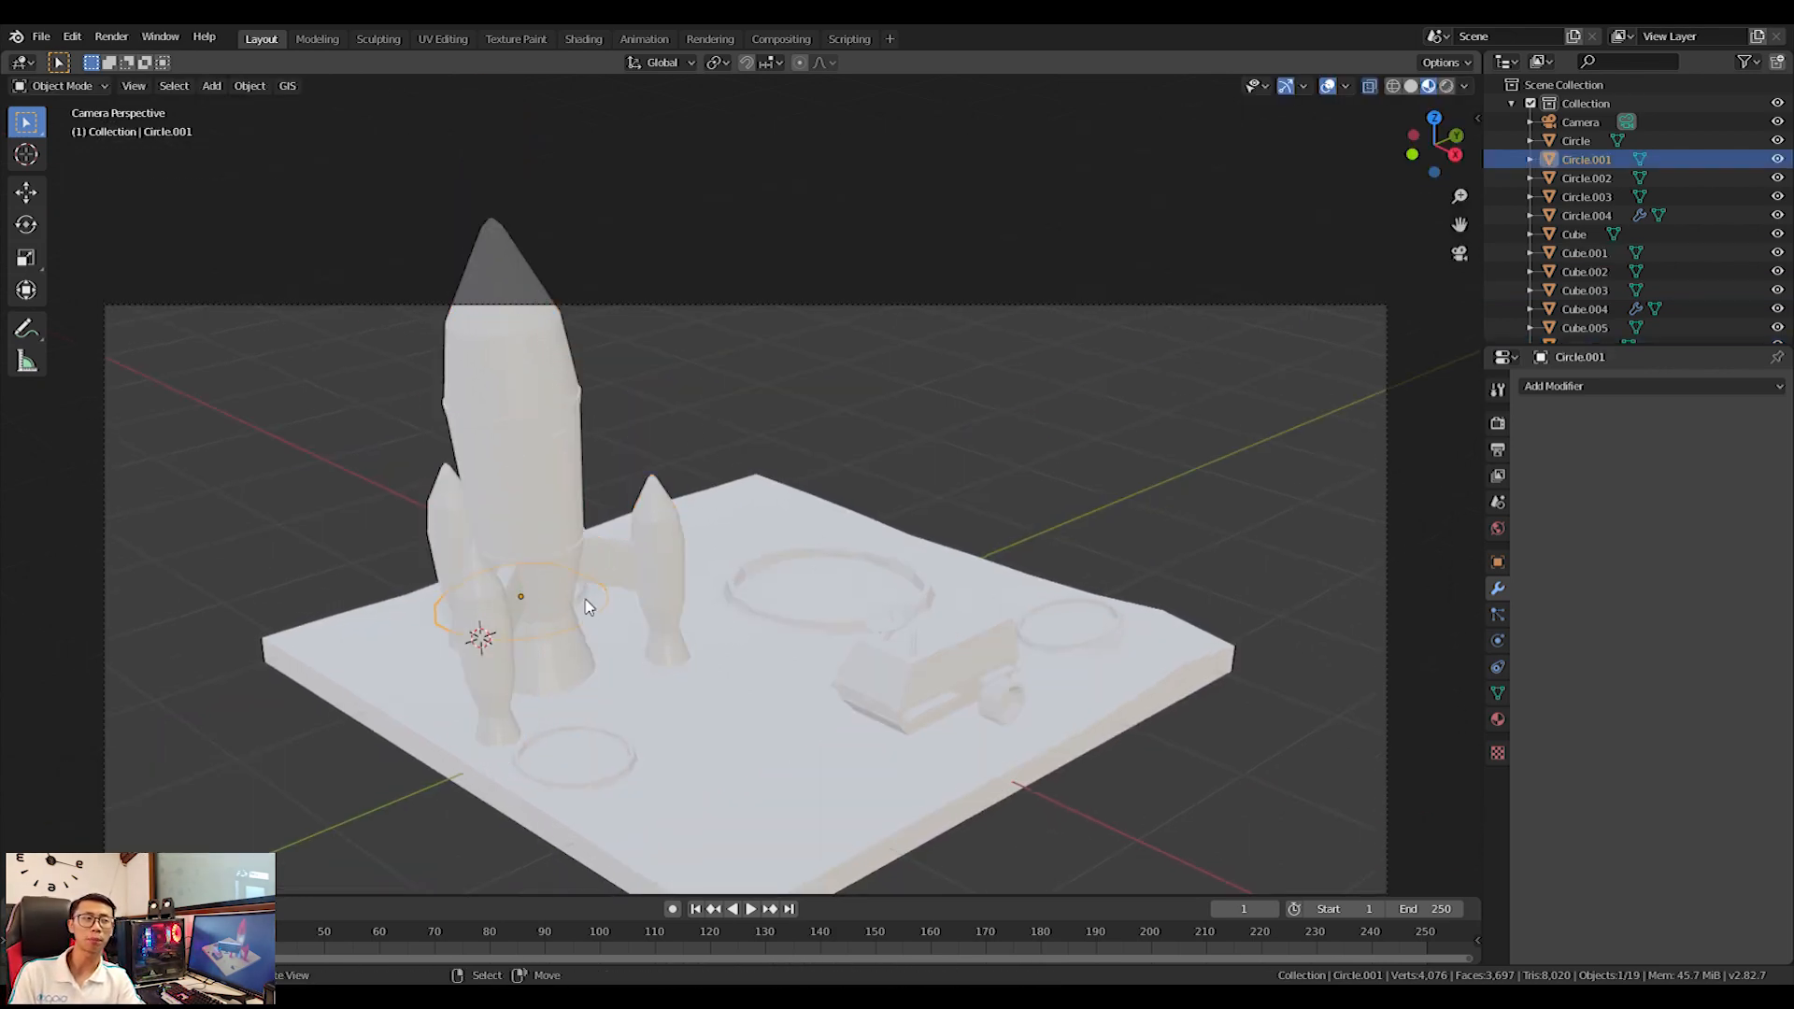
pyautogui.press('g')
pyautogui.press('y')
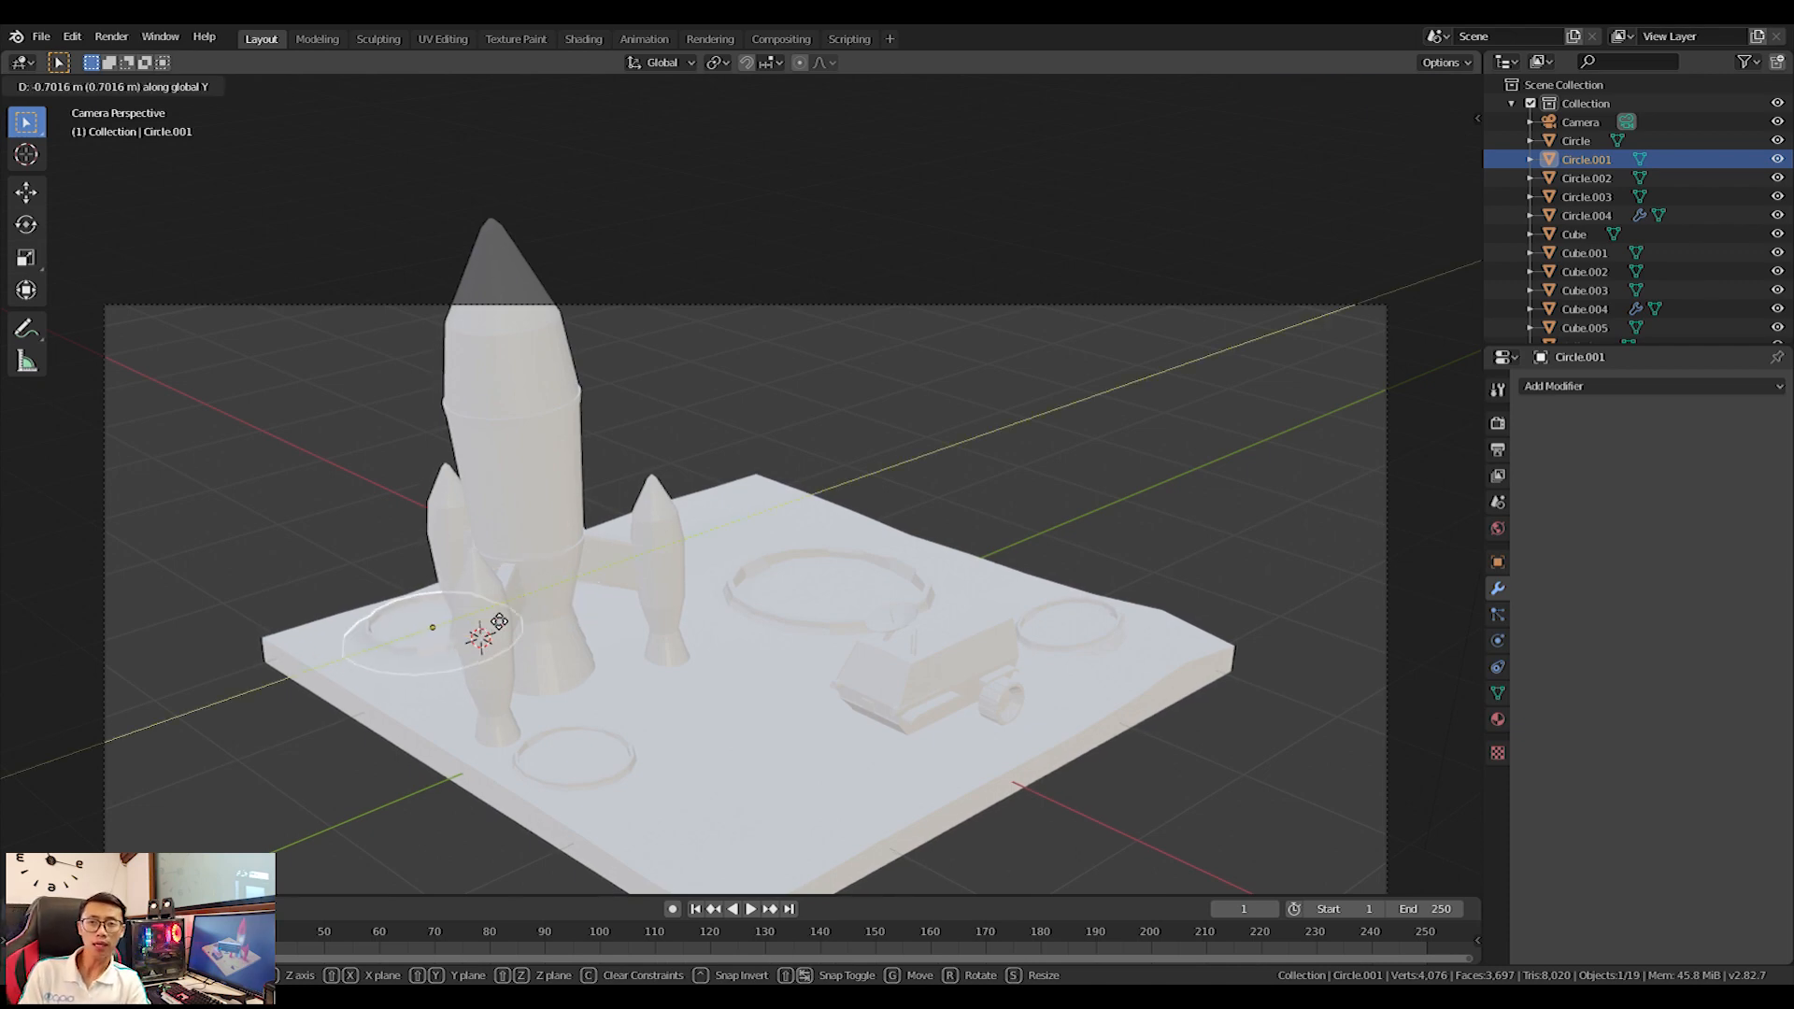
pyautogui.click(499, 620)
# Select the main rocket, its three boosters and their struts and rotate them 43.5° about Z in the top view.
pyautogui.moveTo(499, 621); pyautogui.dragTo(548, 671, button='middle')
pyautogui.scroll(5, 610, 594)
pyautogui.keyDown('shift'); pyautogui.moveTo(610, 595); pyautogui.dragTo(893, 641, button='middle'); pyautogui.keyUp('shift')
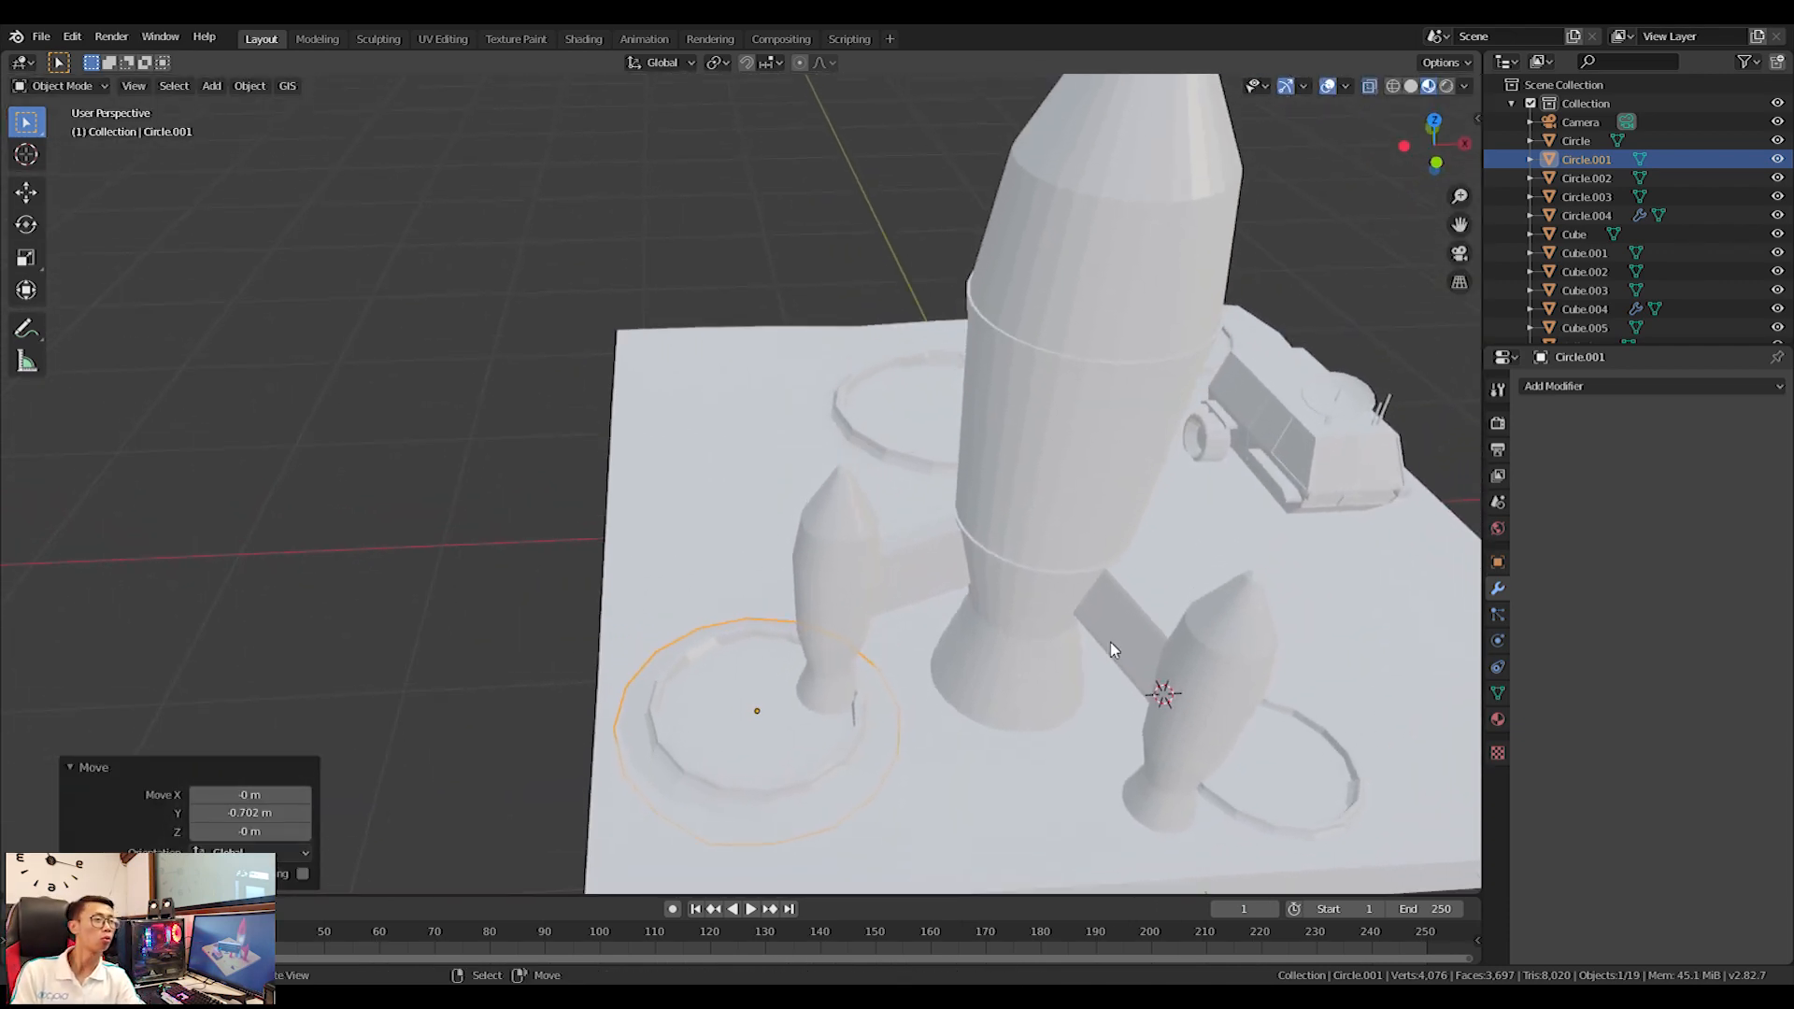
pyautogui.click(1140, 630)
pyautogui.keyDown('shift'); pyautogui.click(1221, 654); pyautogui.keyUp('shift')
pyautogui.keyDown('shift'); pyautogui.click(1043, 653); pyautogui.keyUp('shift')
pyautogui.keyDown('shift'); pyautogui.click(914, 570); pyautogui.keyUp('shift')
pyautogui.keyDown('shift'); pyautogui.click(838, 566); pyautogui.keyUp('shift')
pyautogui.moveTo(1056, 547); pyautogui.dragTo(1332, 590, button='middle')
pyautogui.keyDown('shift'); pyautogui.click(854, 155); pyautogui.keyUp('shift')
pyautogui.keyDown('shift'); pyautogui.click(815, 155); pyautogui.keyUp('shift')
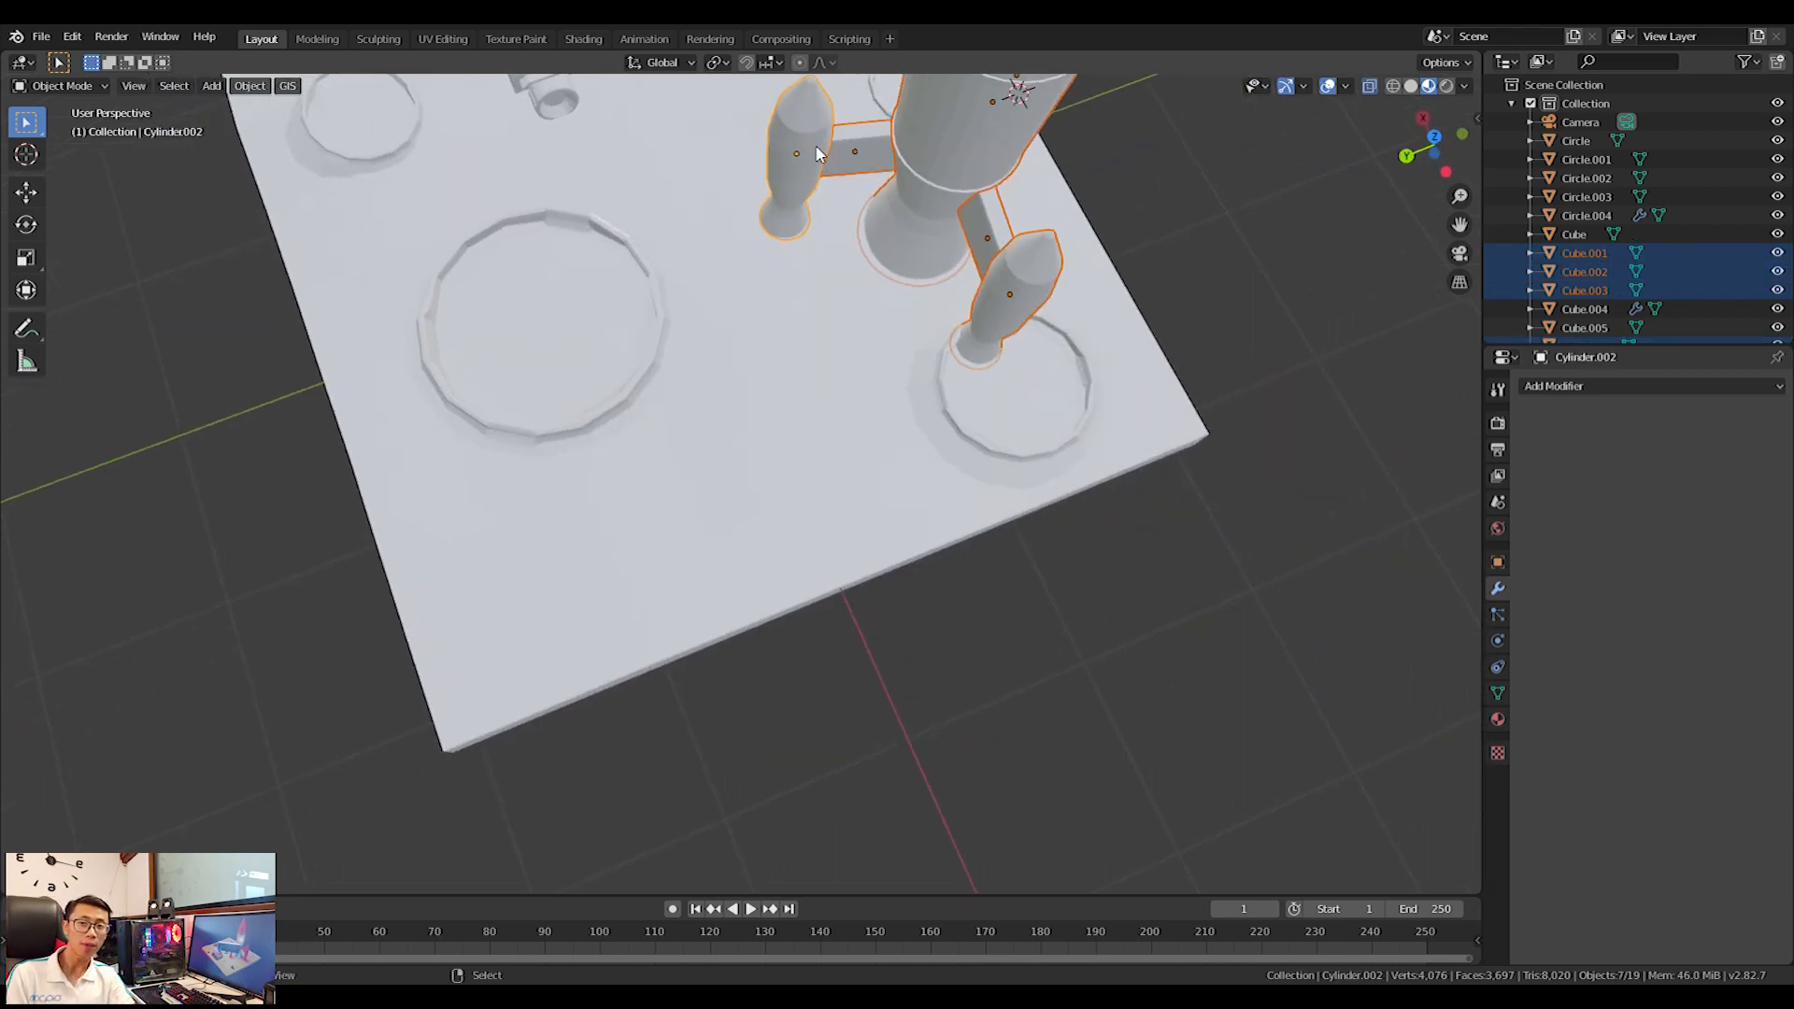
pyautogui.press('KP_7')
pyautogui.keyDown('shift'); pyautogui.moveTo(1060, 488); pyautogui.dragTo(958, 174, button='middle'); pyautogui.keyUp('shift')
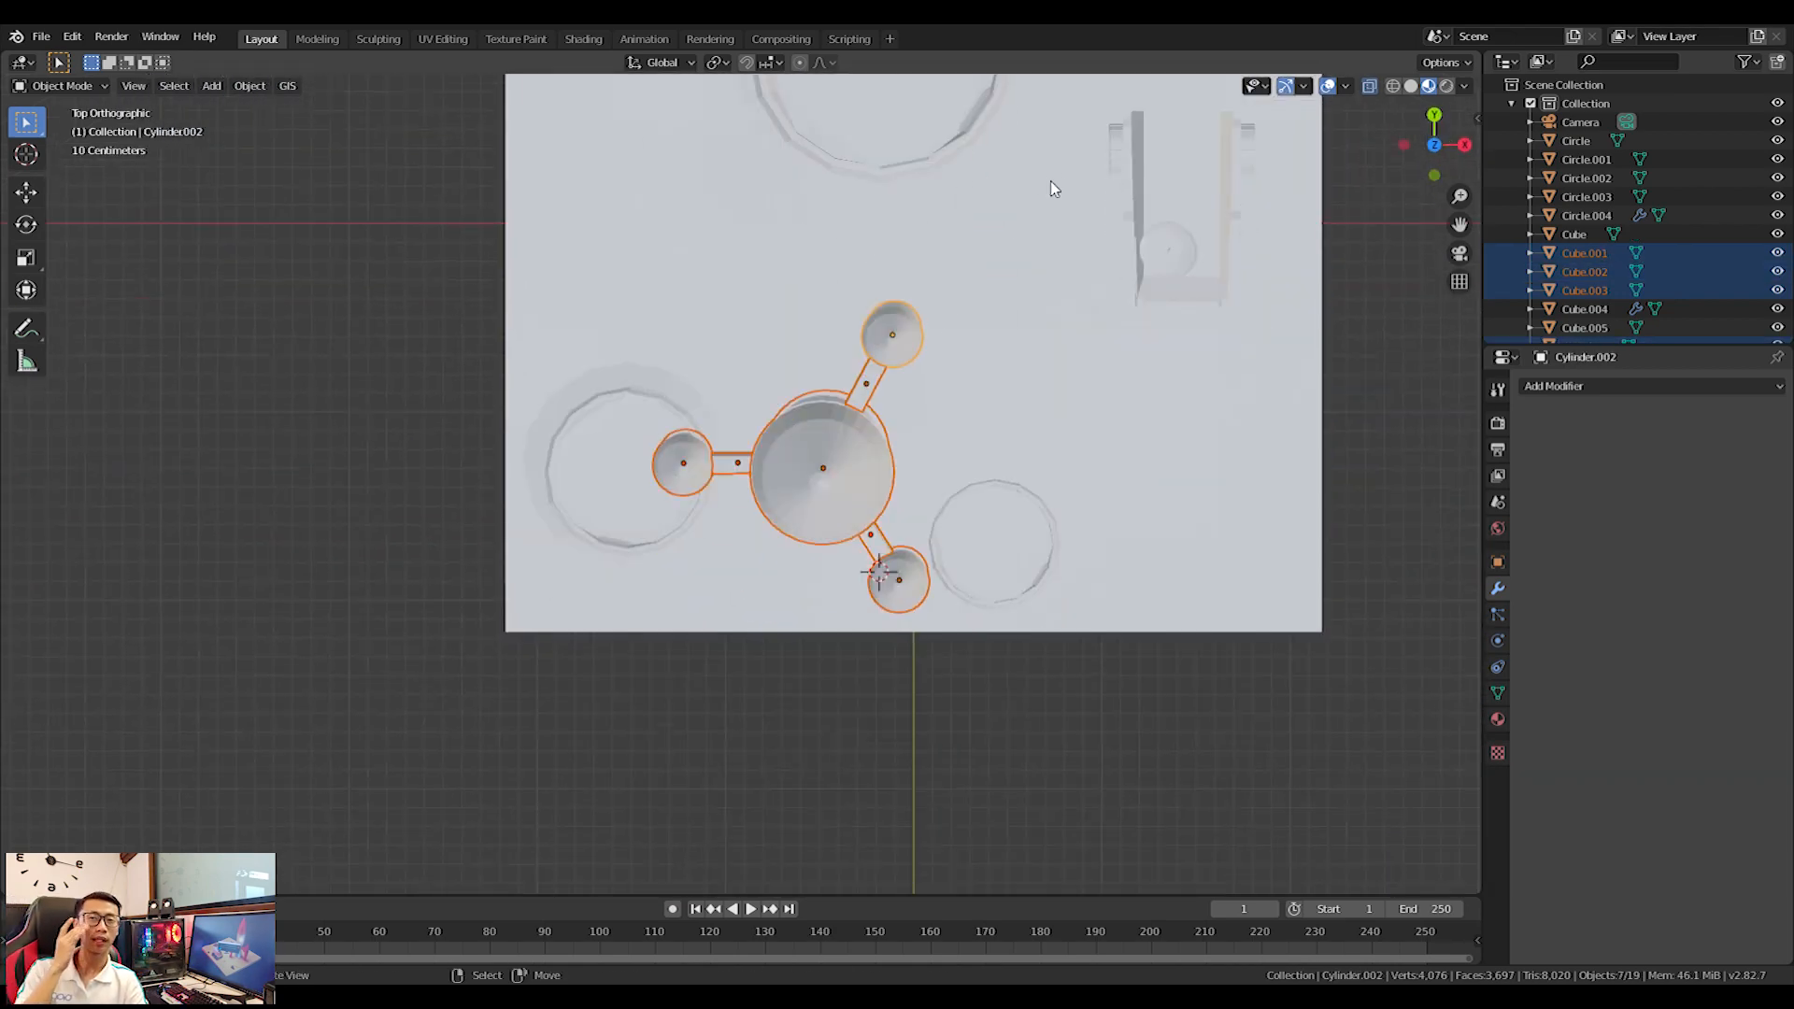
pyautogui.press('r')
pyautogui.click(1132, 440)
# Raise the rotated rocket 0.0372 m along Z and return to the camera view.
pyautogui.moveTo(1133, 439); pyautogui.dragTo(994, 370, button='middle')
pyautogui.press('g')
pyautogui.press('z')
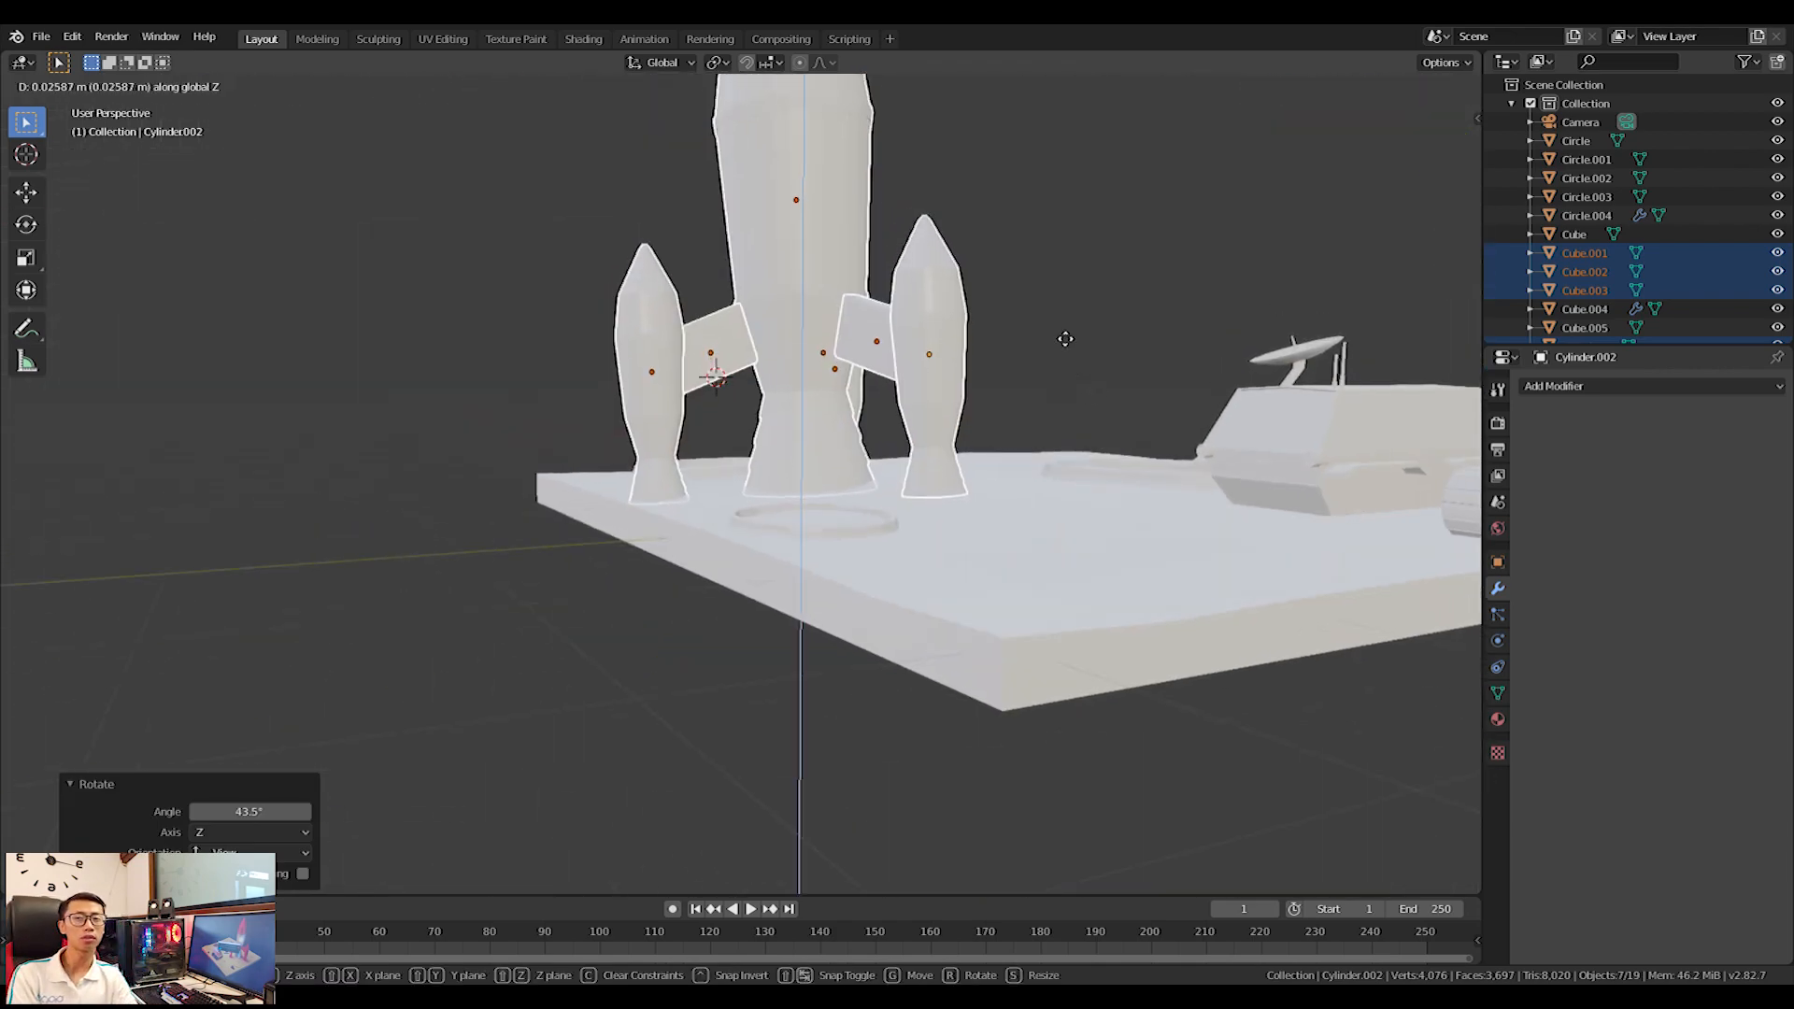
pyautogui.click(1045, 315)
pyautogui.moveTo(1045, 315); pyautogui.dragTo(830, 467, button='middle')
pyautogui.press('KP_0')
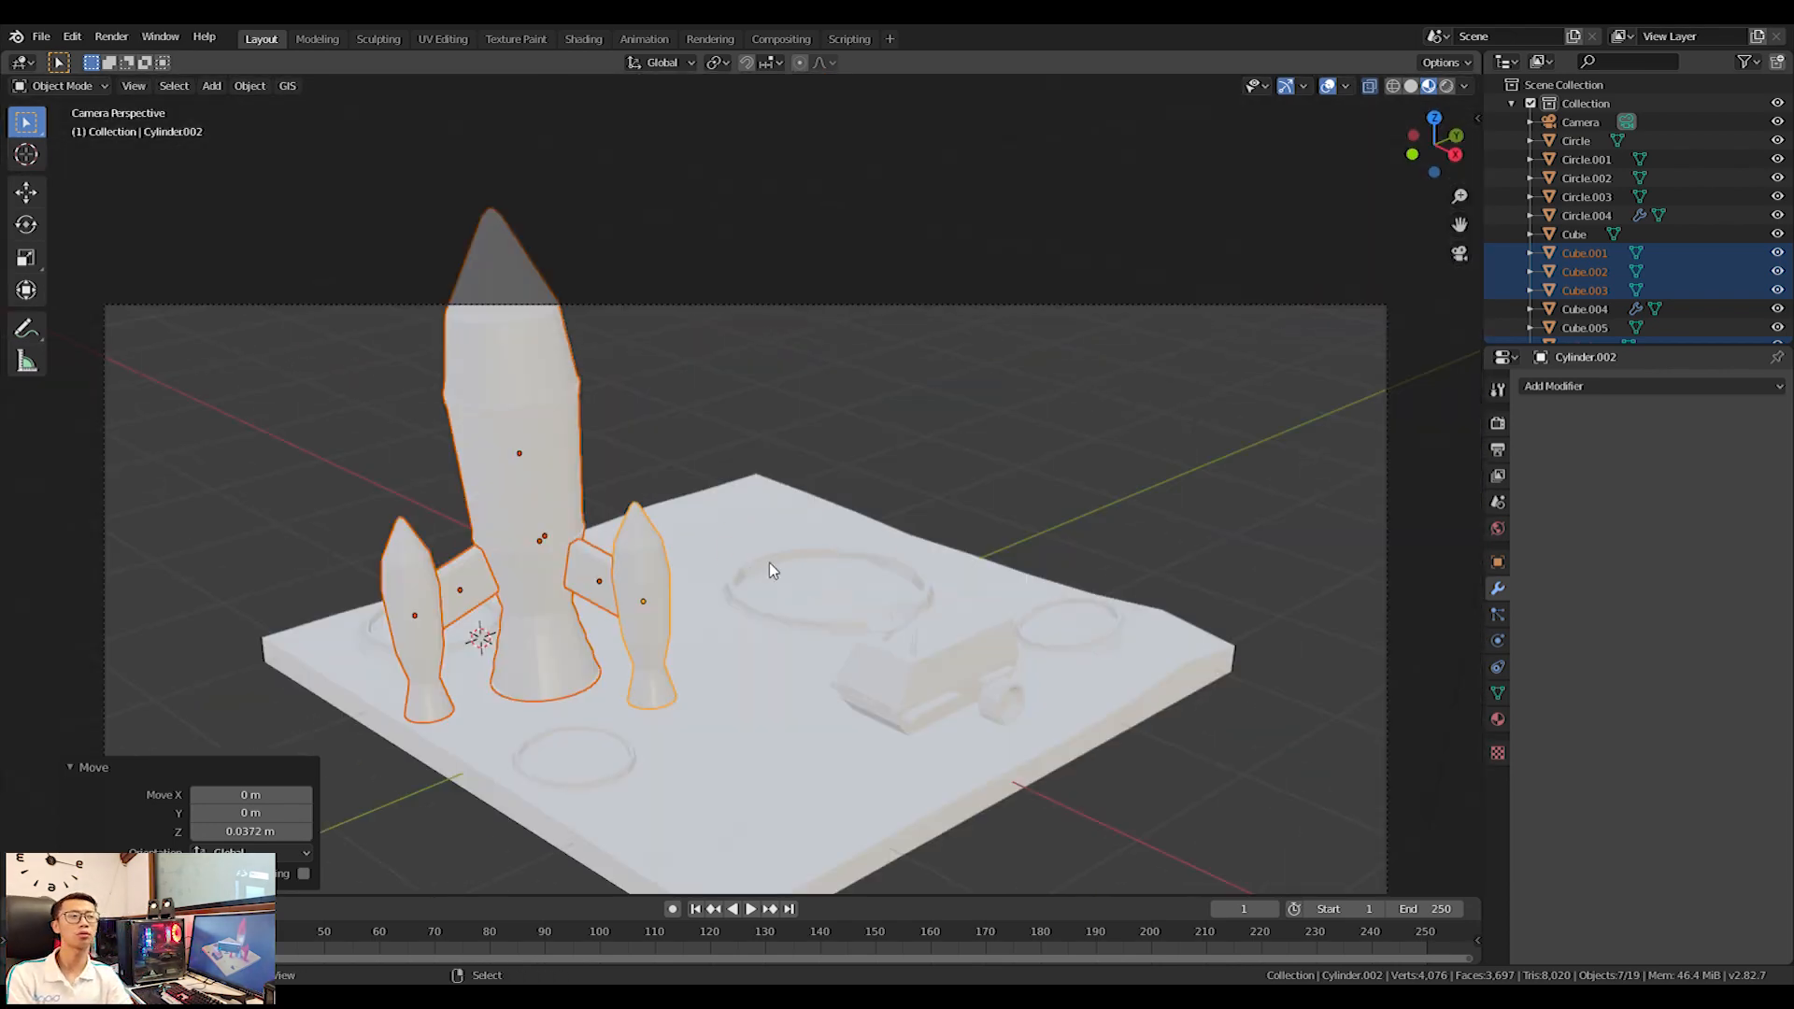
# Duplicate the largest crater, place the copy between it and the rocket near the plate's negative X edge, and scale it down.
pyautogui.scroll(-1, 738, 599)
pyautogui.click(1079, 659)
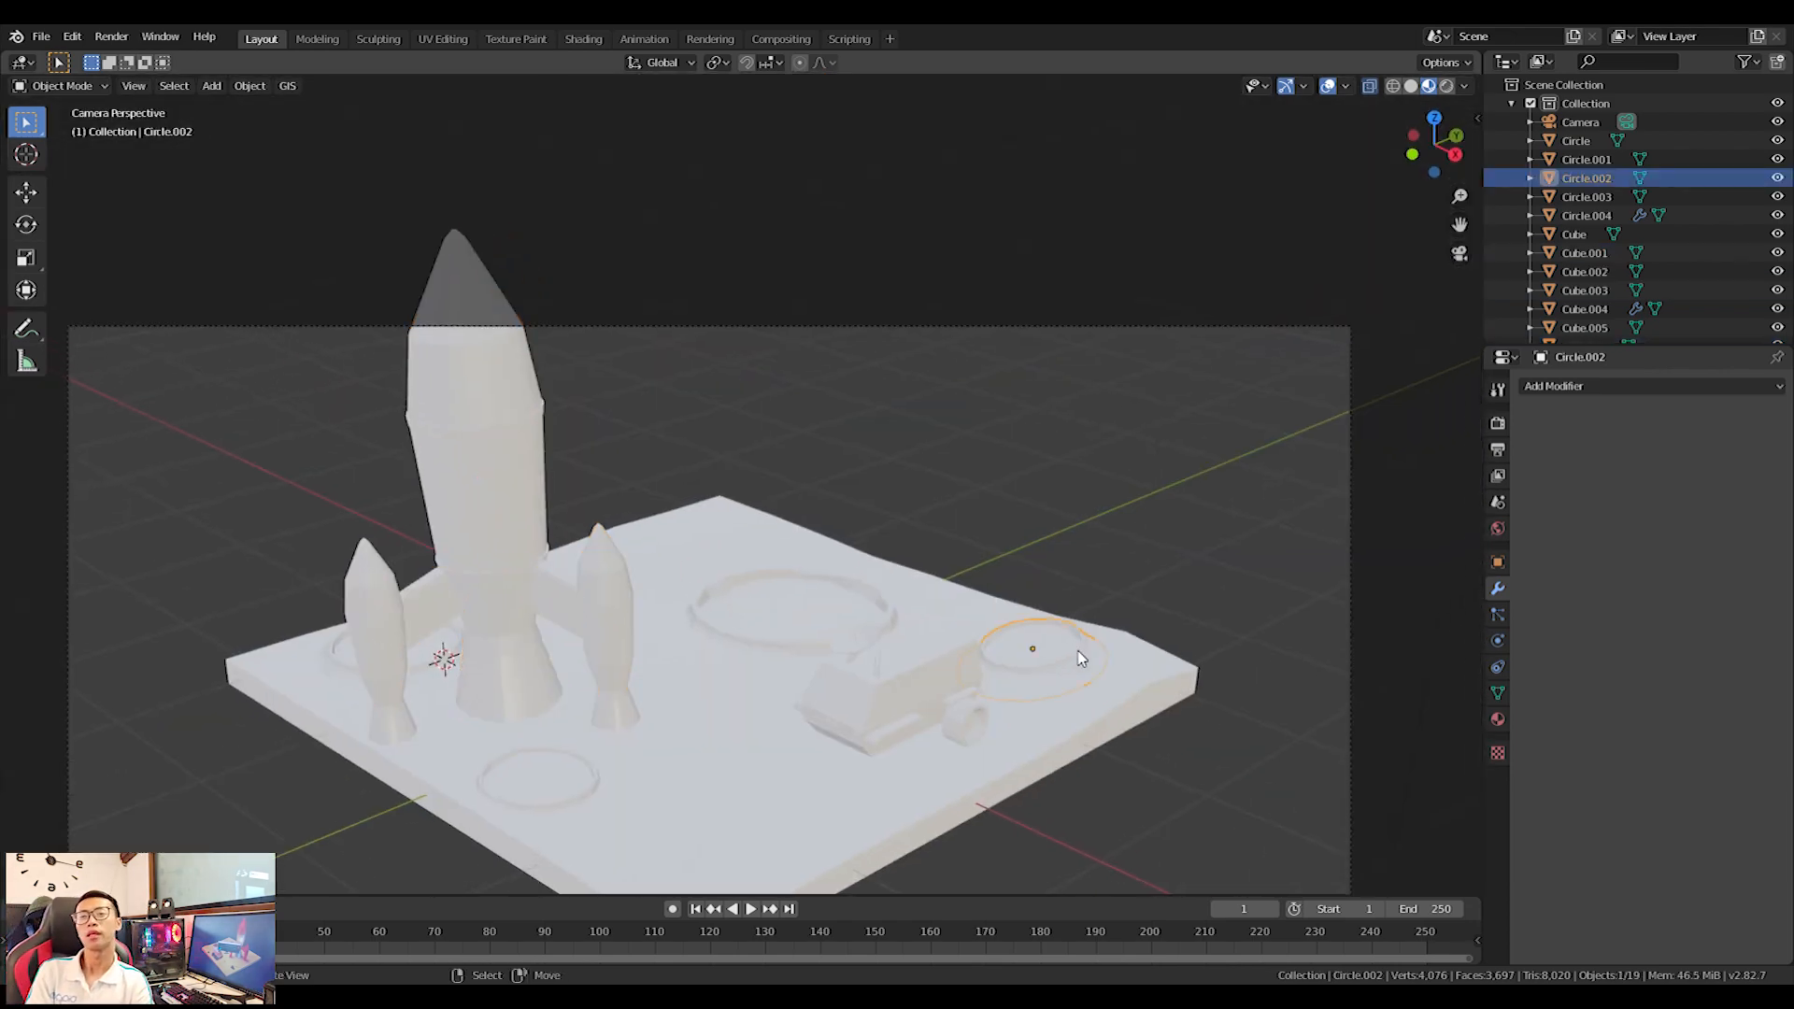
pyautogui.click(891, 617)
pyautogui.press('KP_7')
pyautogui.keyDown('shift'); pyautogui.moveTo(889, 426); pyautogui.dragTo(921, 837, button='middle'); pyautogui.keyUp('shift')
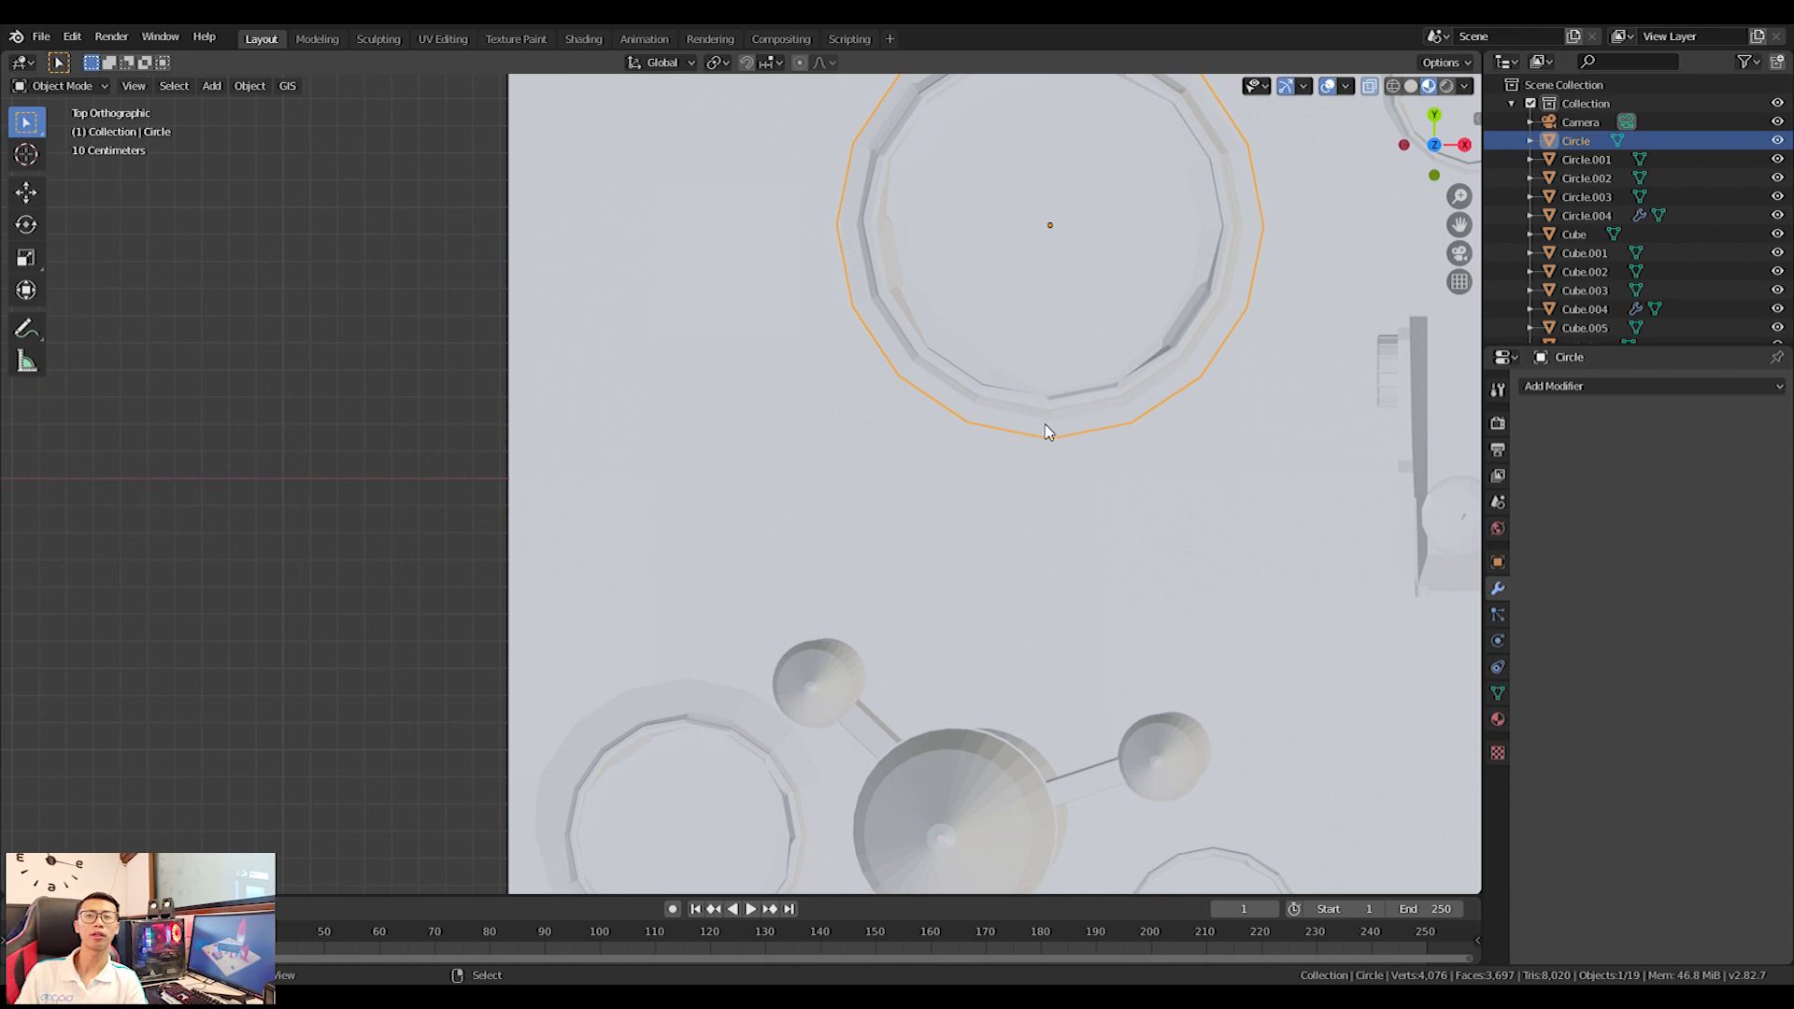
pyautogui.hotkey('shift', 'd')
pyautogui.click(761, 601)
pyautogui.press('s')
pyautogui.click(980, 495)
# Lower the outer edge loop of the new crater along Z into the ground and finish editing the mesh.
pyautogui.moveTo(980, 495); pyautogui.dragTo(1072, 391, button='middle')
pyautogui.moveTo(1099, 484); pyautogui.dragTo(1062, 447, button='middle')
pyautogui.moveTo(773, 501); pyautogui.dragTo(728, 547, button='middle')
pyautogui.press('Tab')
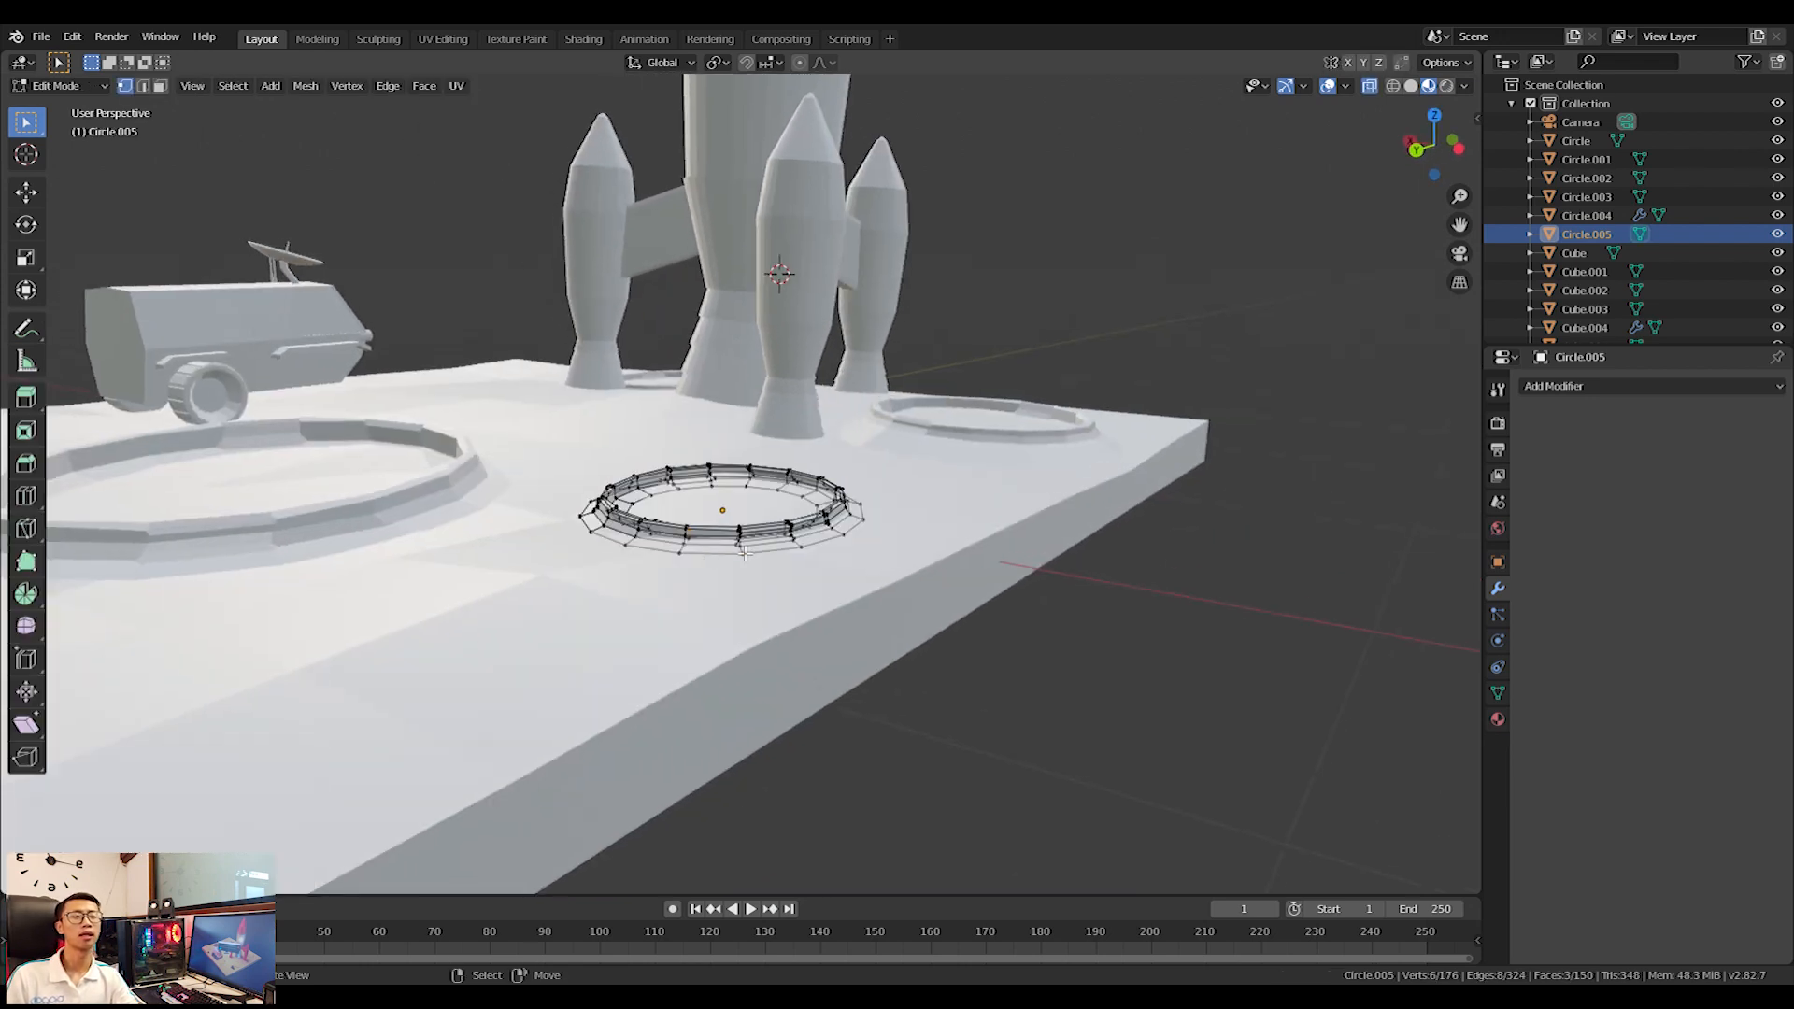
pyautogui.scroll(2, 622, 537)
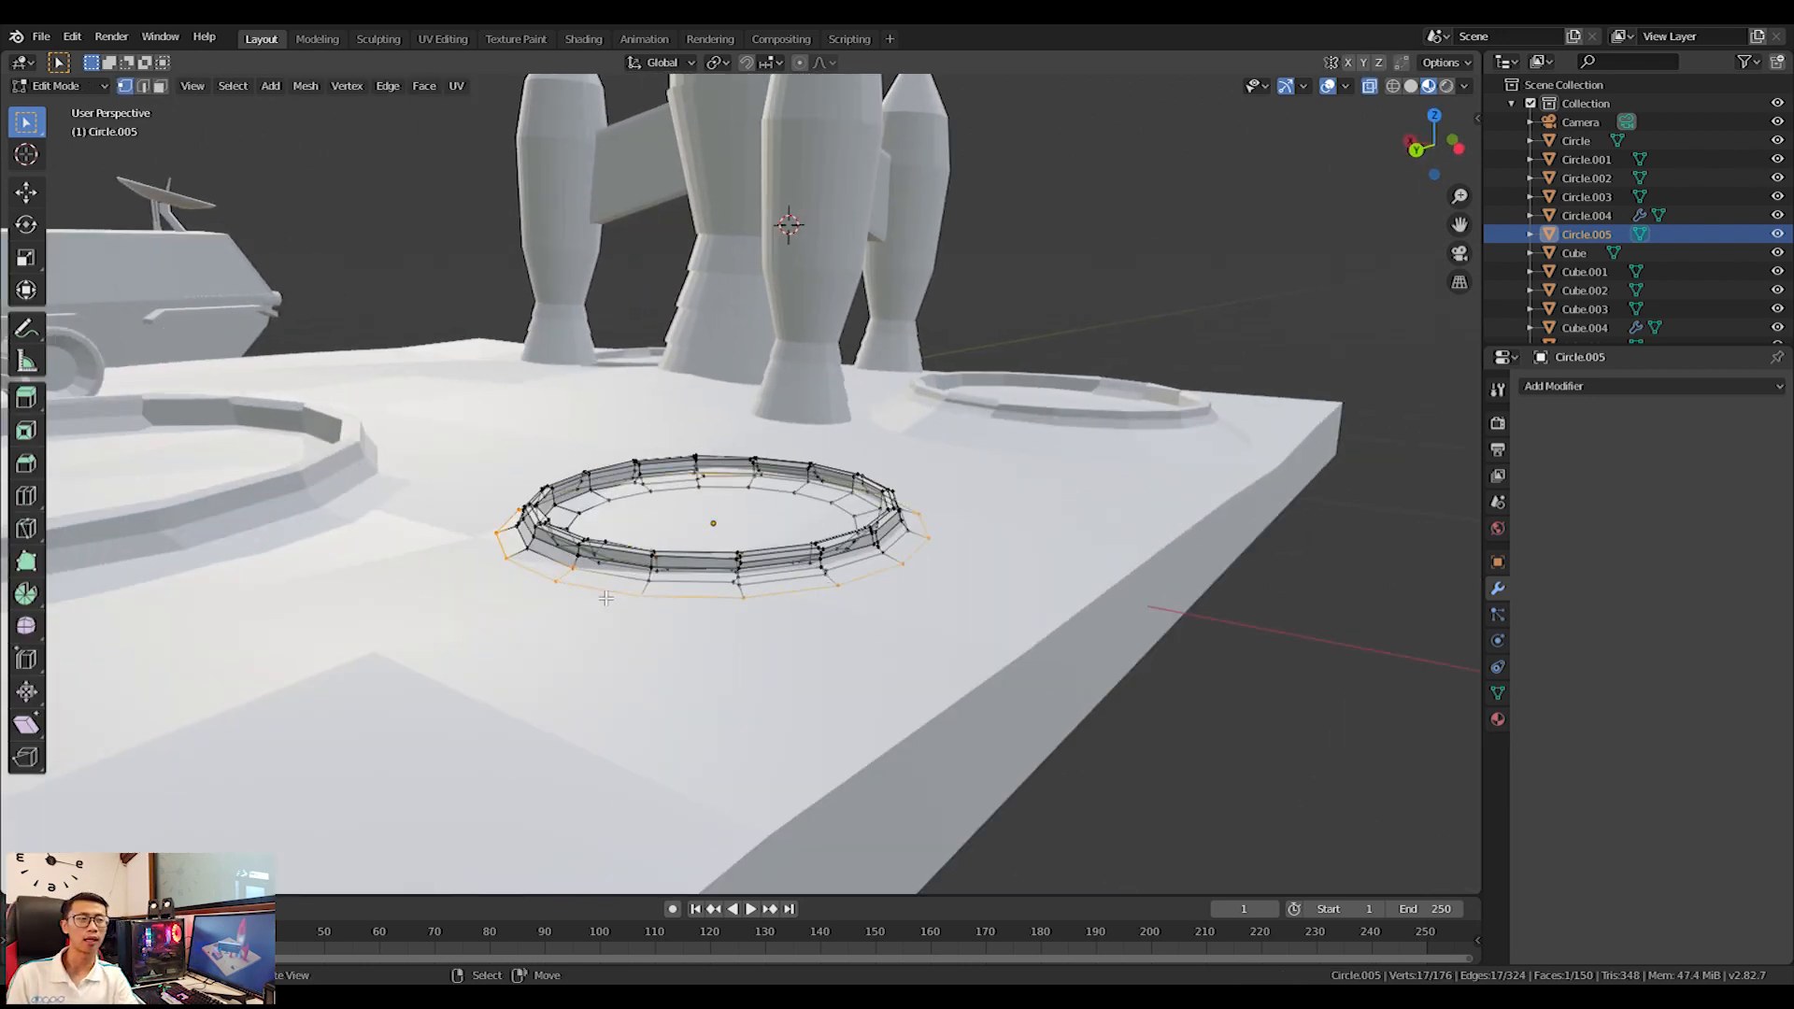
pyautogui.press('g')
pyautogui.press('z')
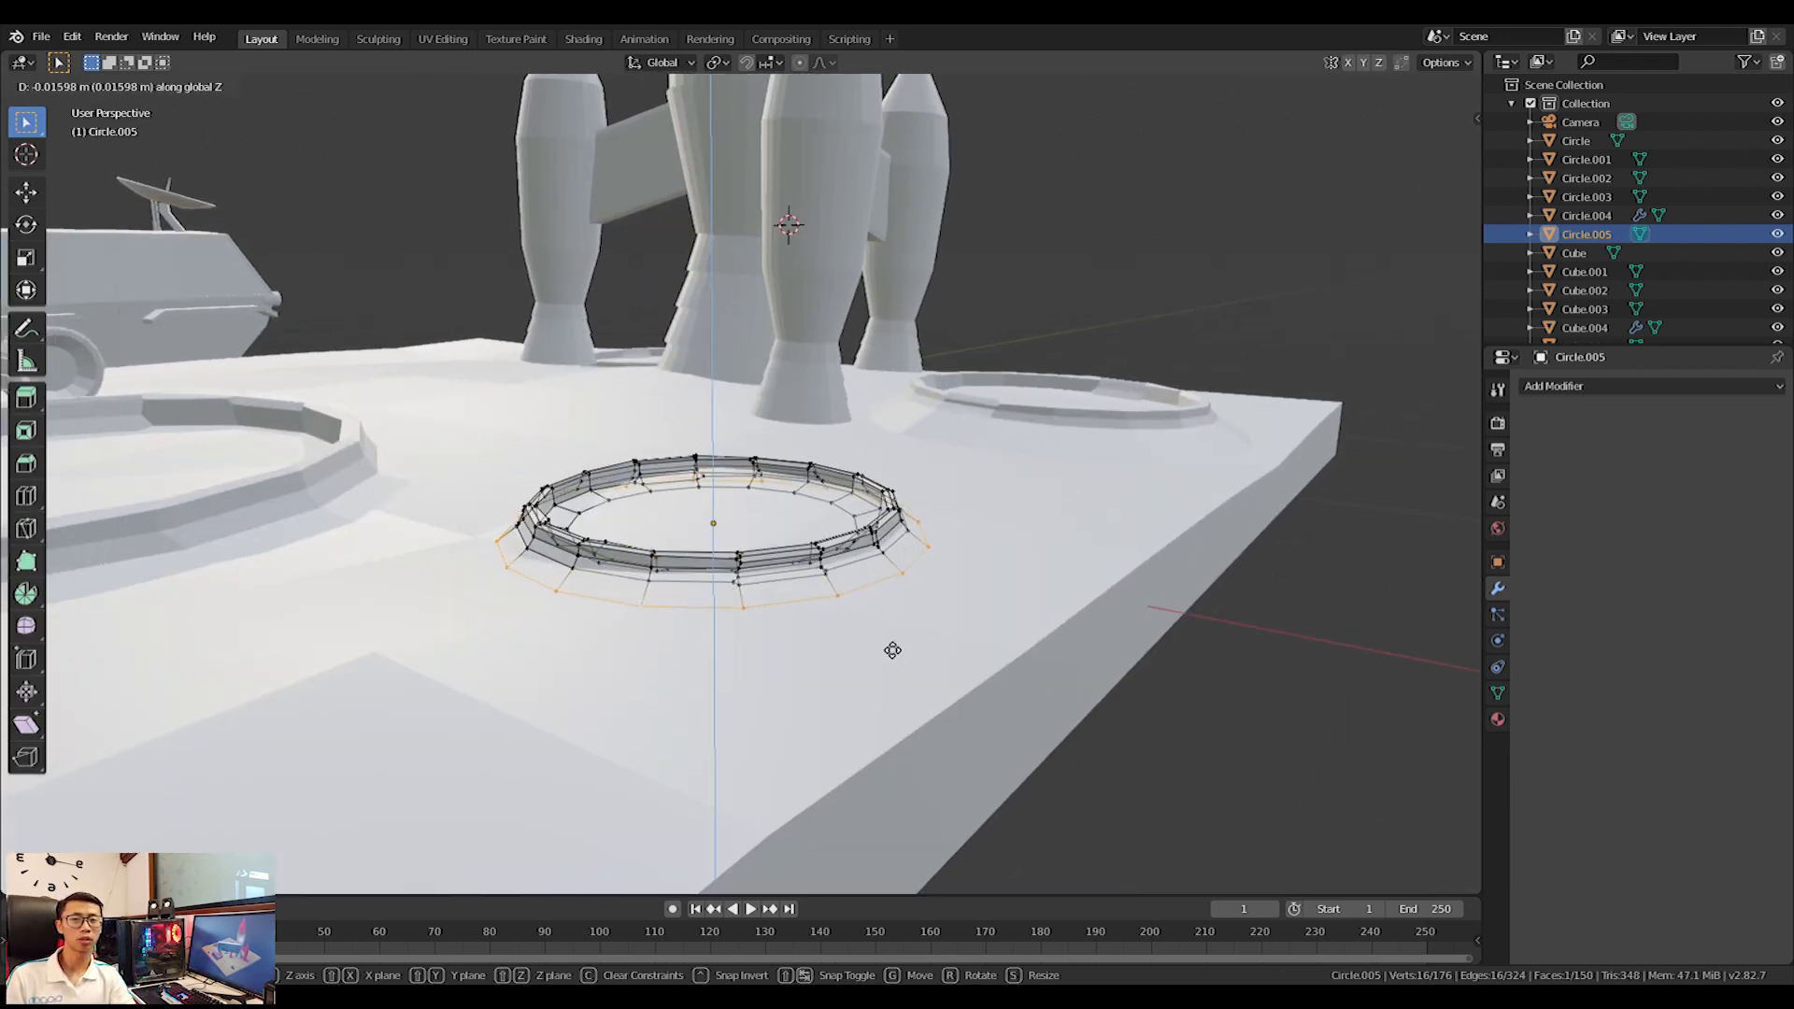
pyautogui.click(882, 701)
pyautogui.press('Tab')
# Raise the camera 0.4 m along Z in the camera view to frame the rocket.
pyautogui.moveTo(873, 705); pyautogui.dragTo(632, 703, button='middle')
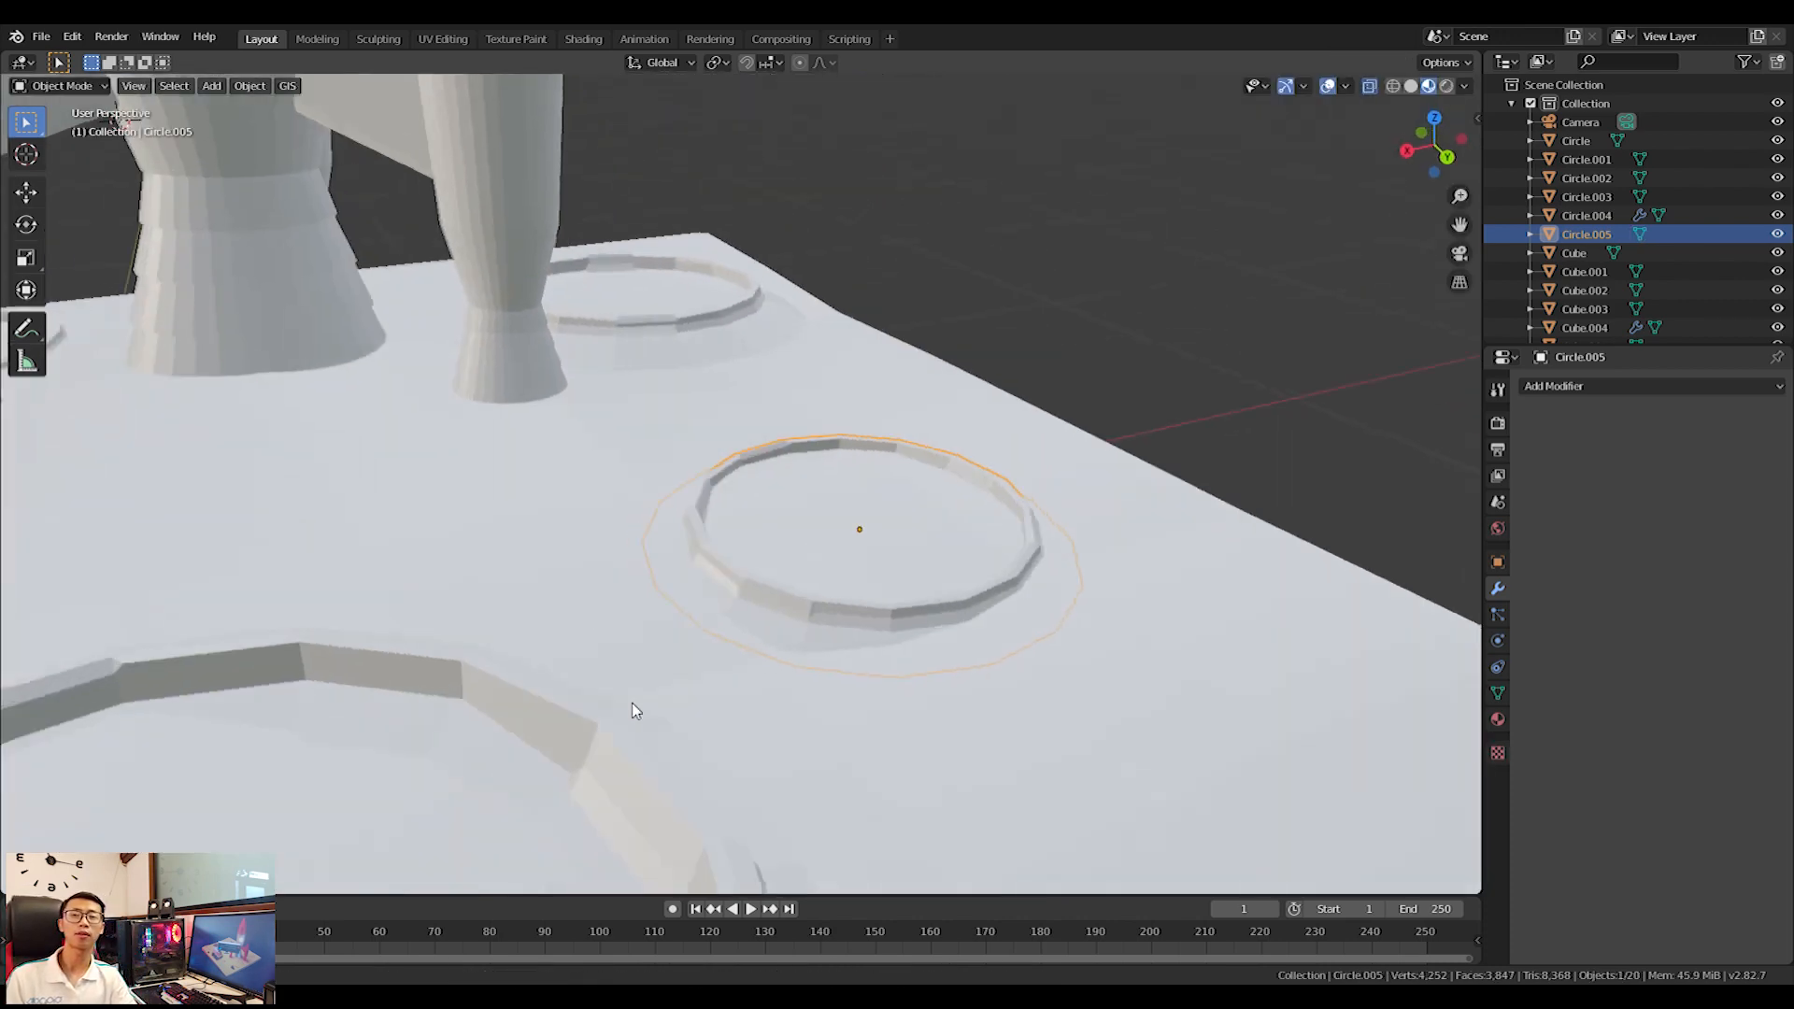
pyautogui.scroll(-4, 419, 658)
pyautogui.moveTo(419, 658); pyautogui.dragTo(658, 682, button='middle')
pyautogui.press('KP_0')
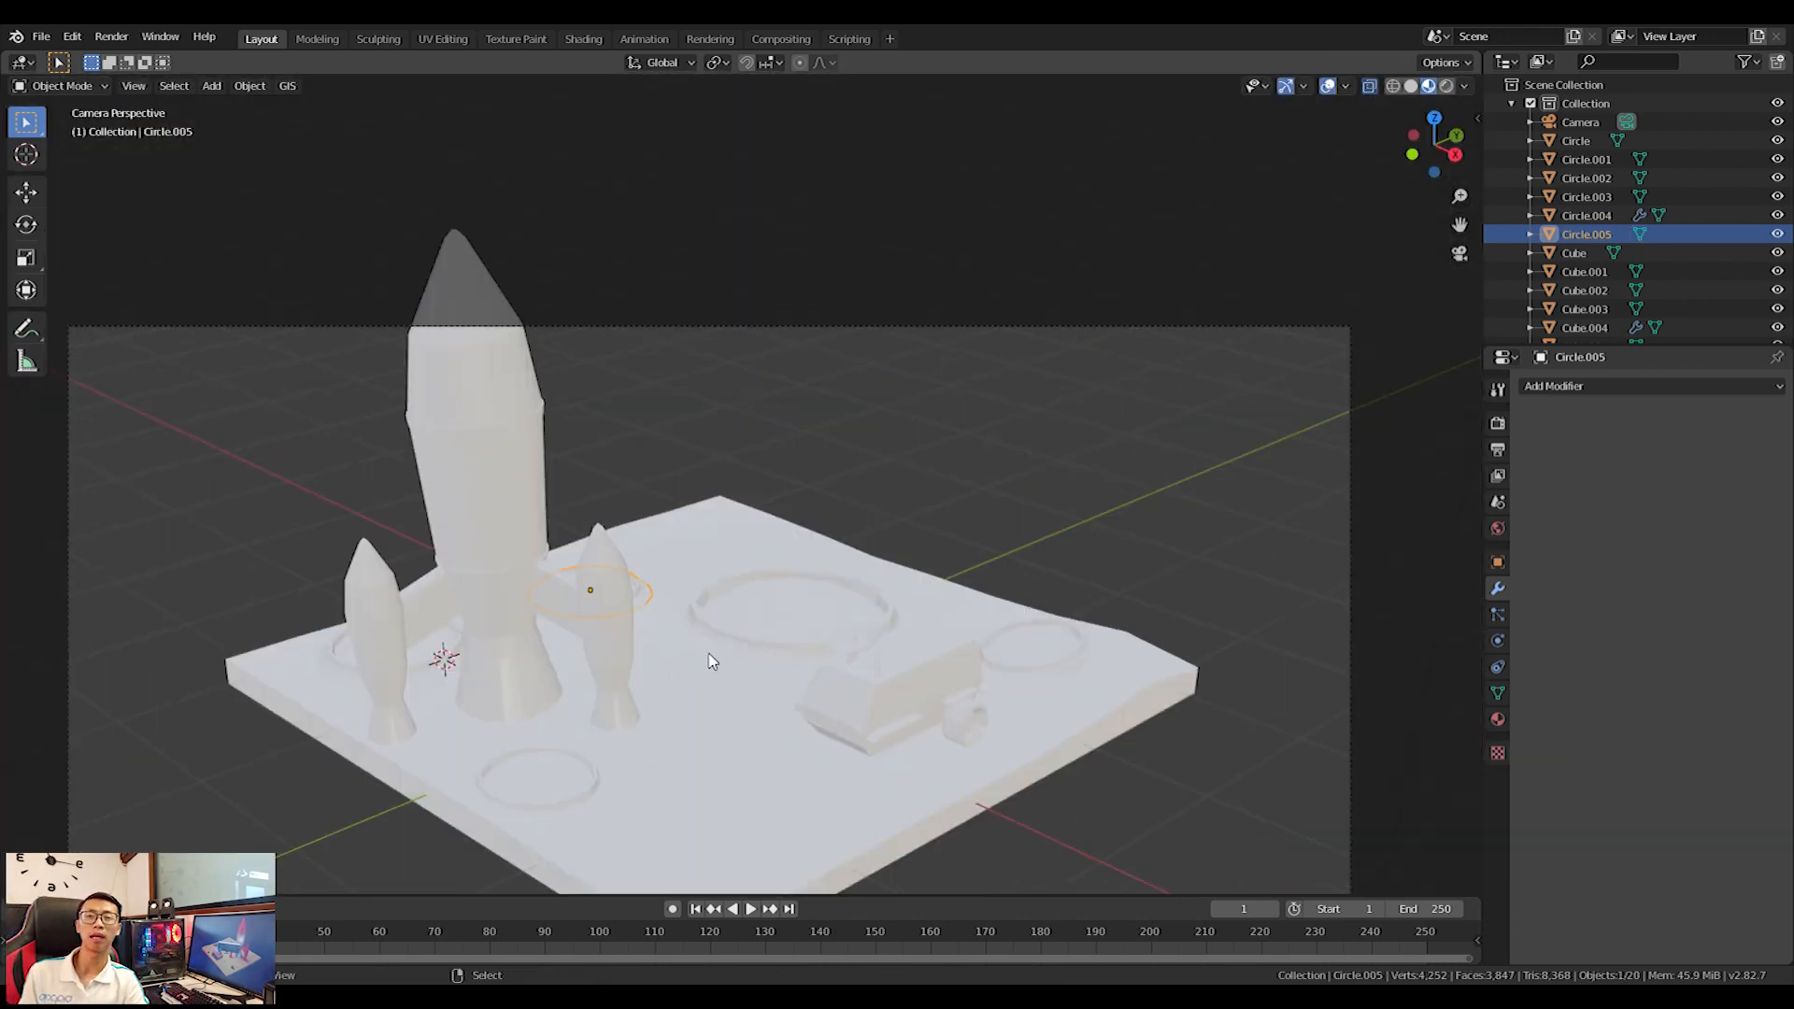
pyautogui.scroll(-4, 919, 659)
pyautogui.click(1040, 422)
pyautogui.press('g')
pyautogui.press('z')
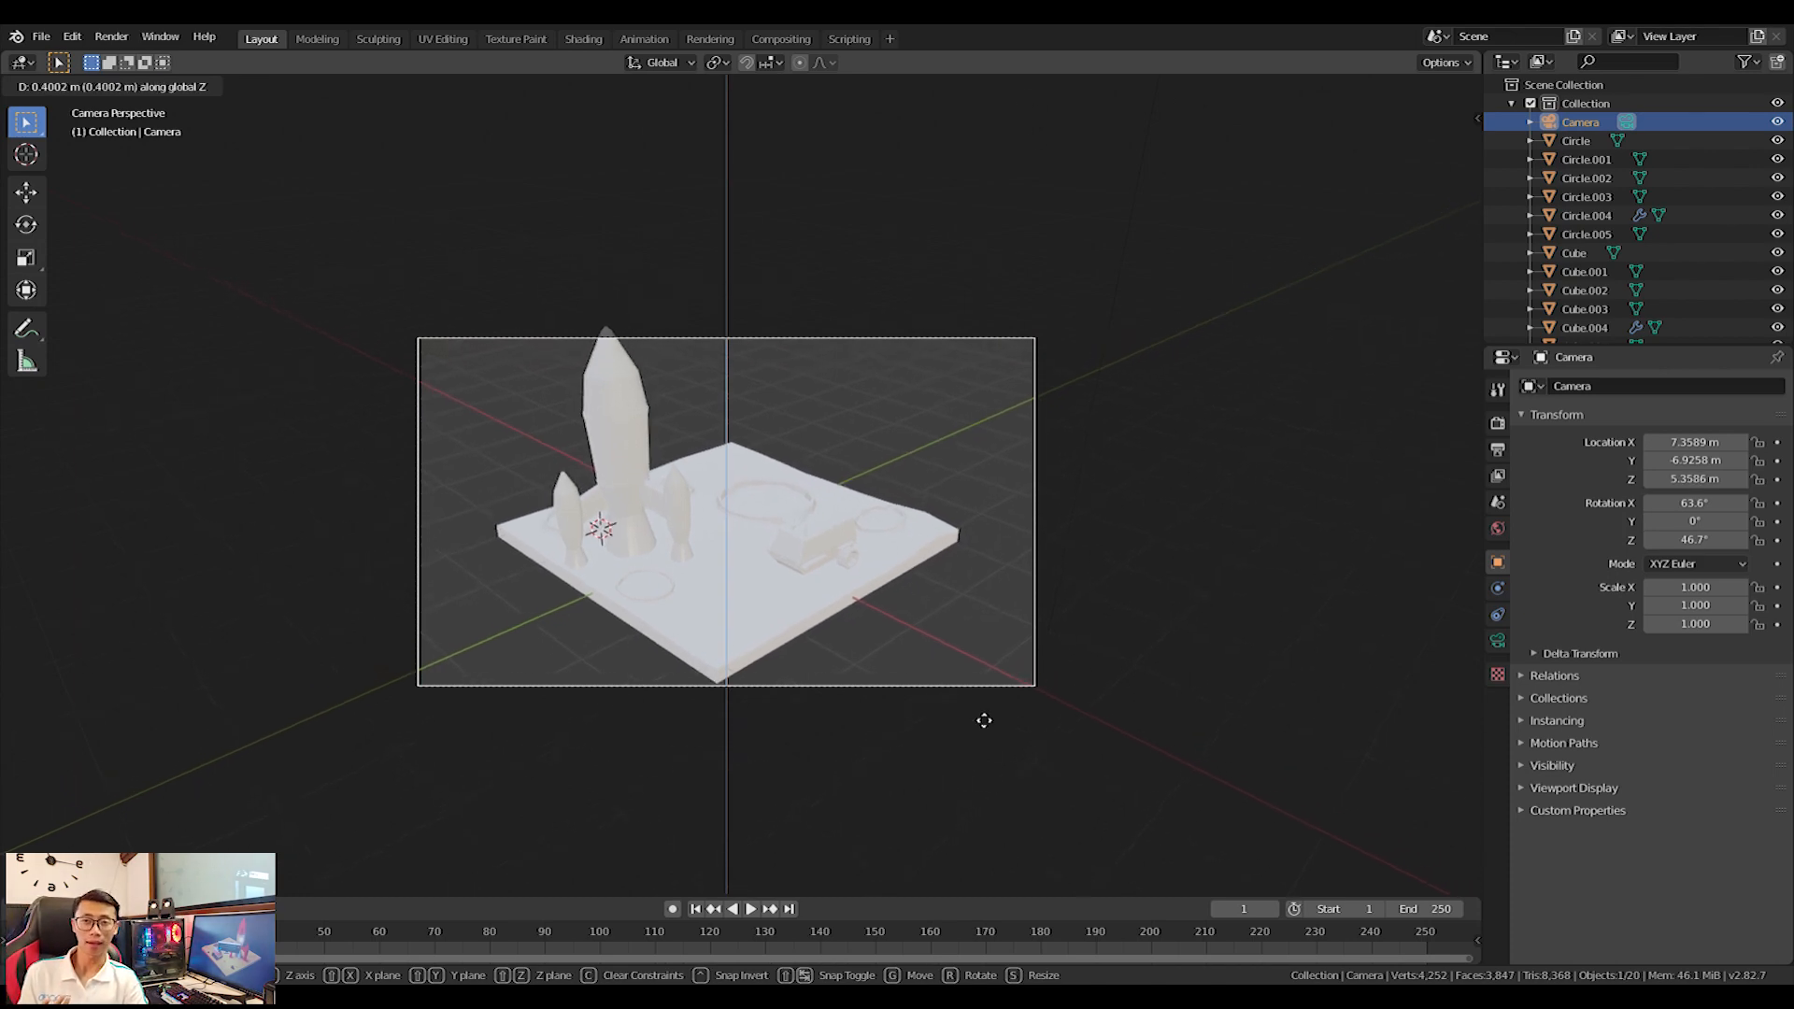
pyautogui.click(974, 710)
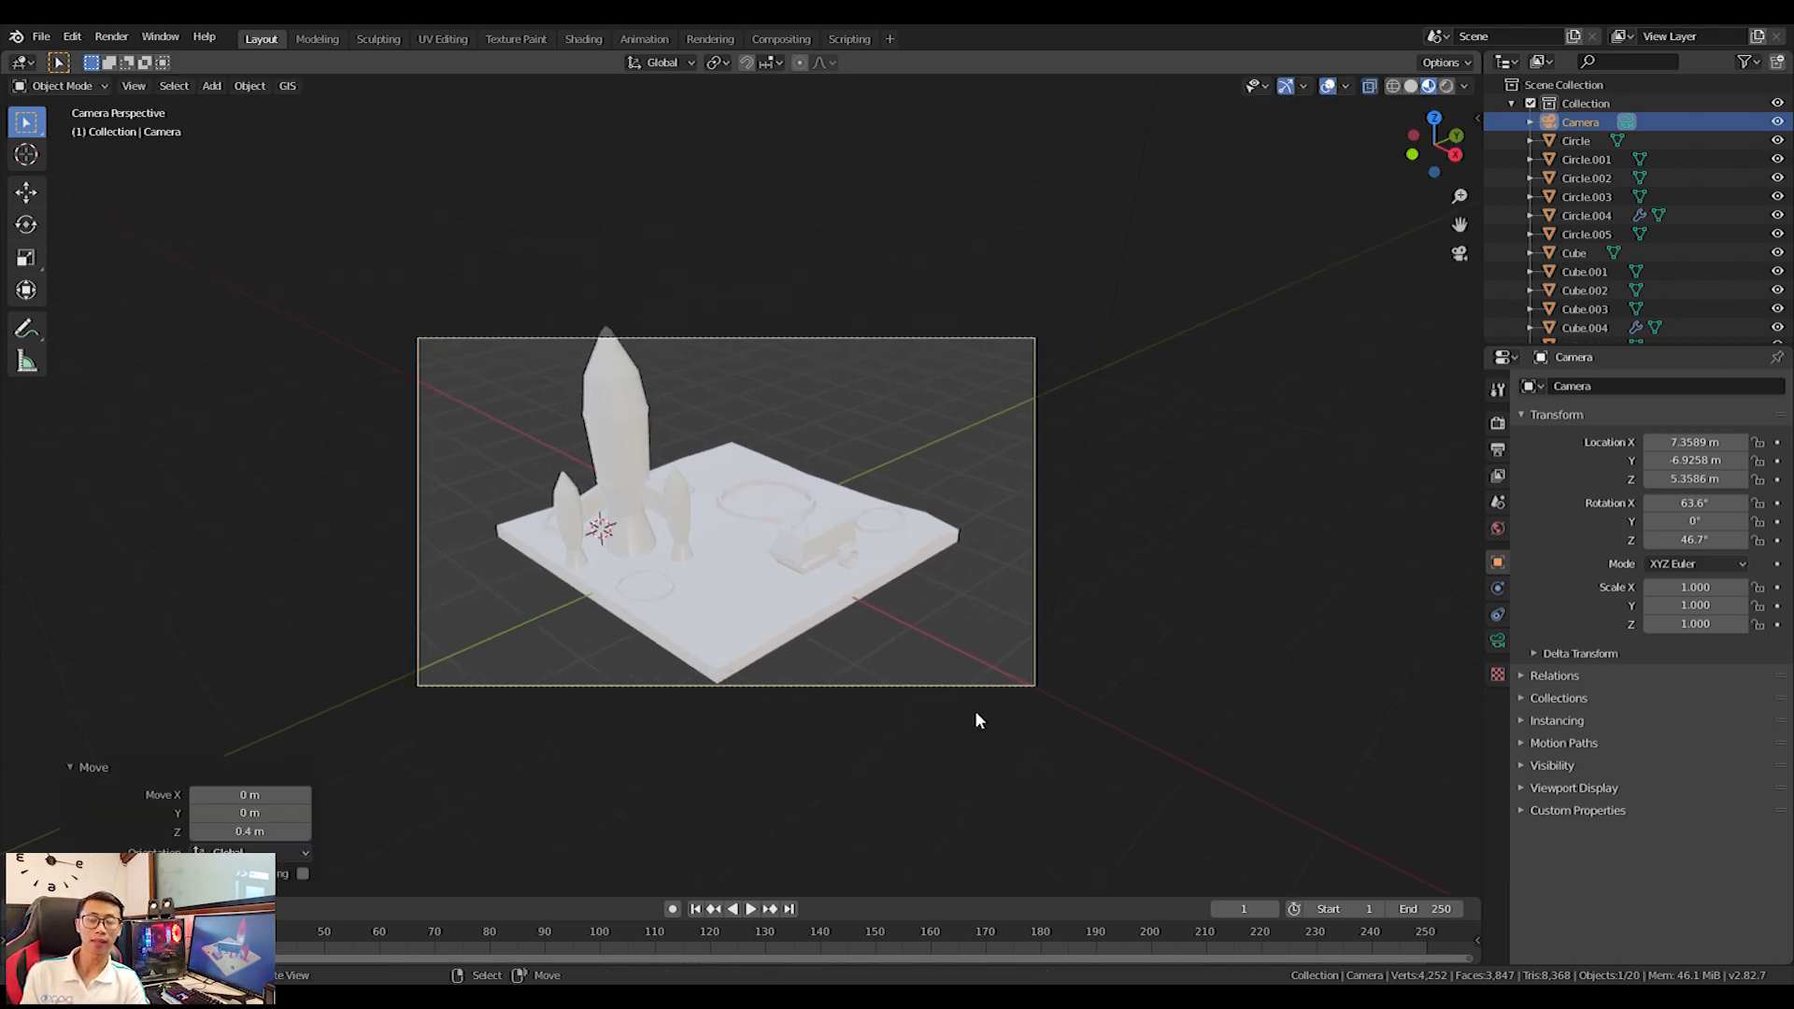
pyautogui.press('a')
pyautogui.press('s')
pyautogui.press('Escape')
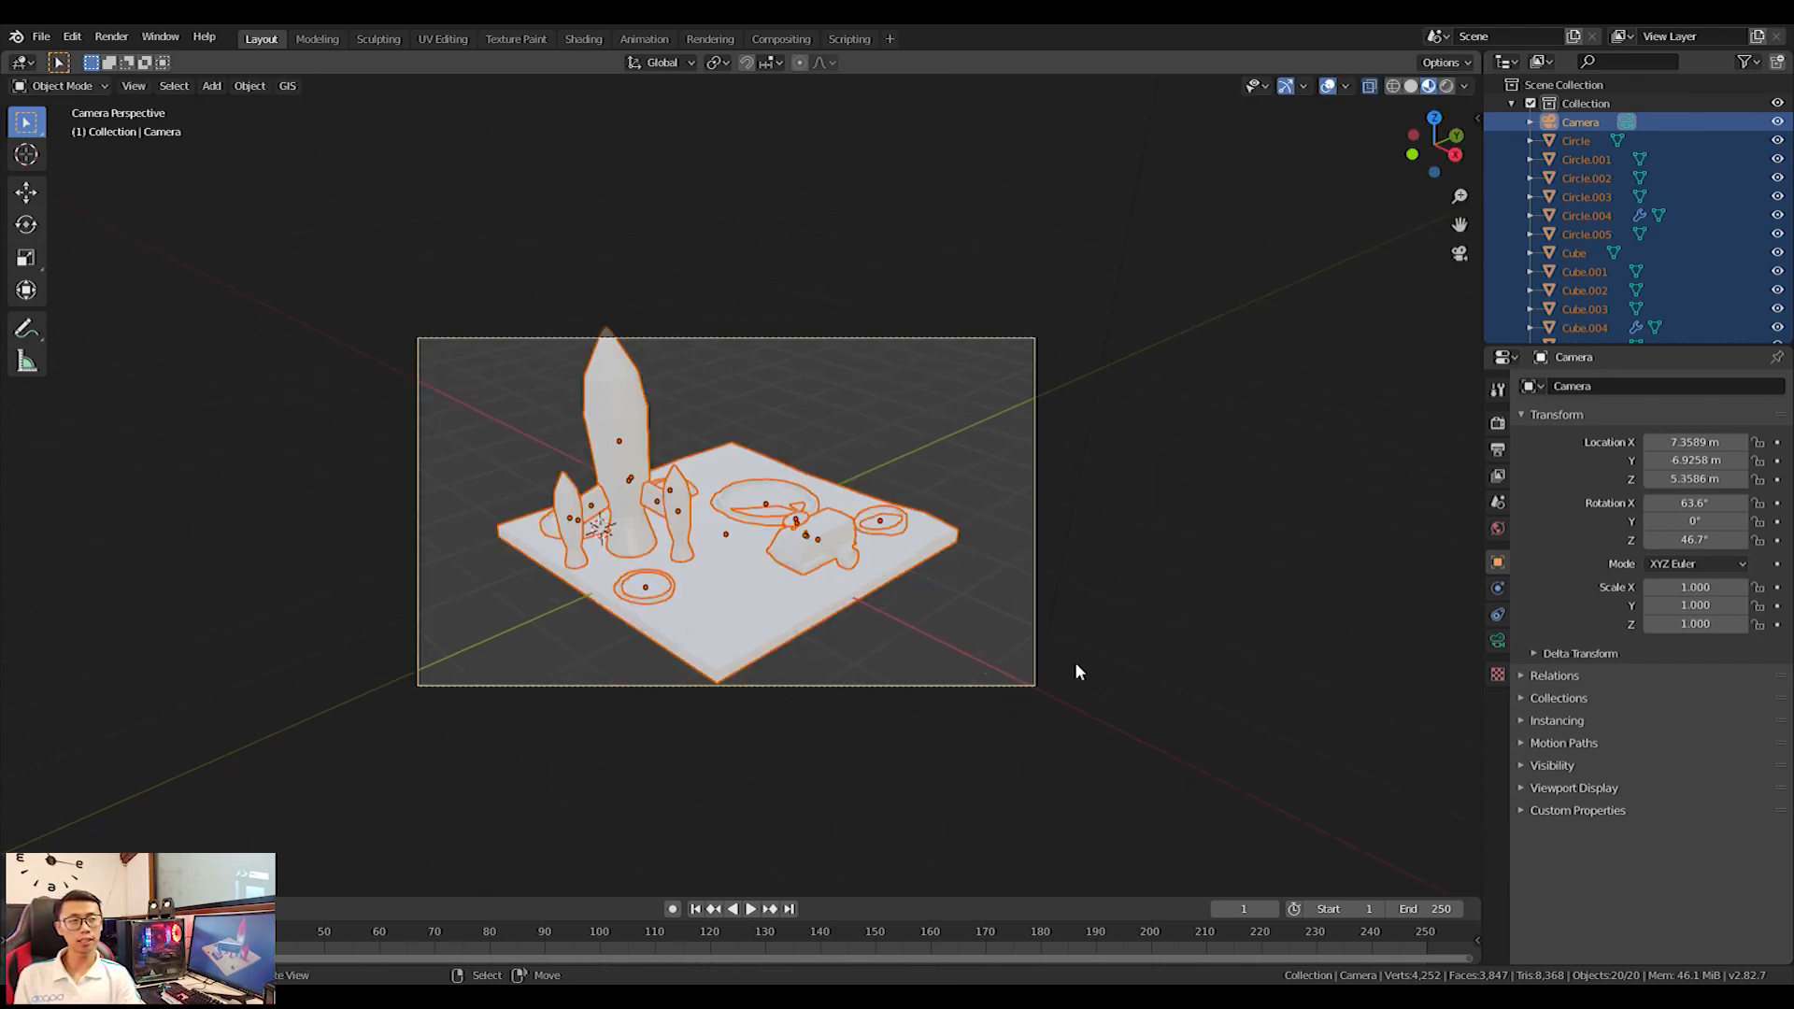
# Select the plate, rocket, rover and craters while leaving the light and the camera unselected.
pyautogui.scroll(-5, 990, 340)
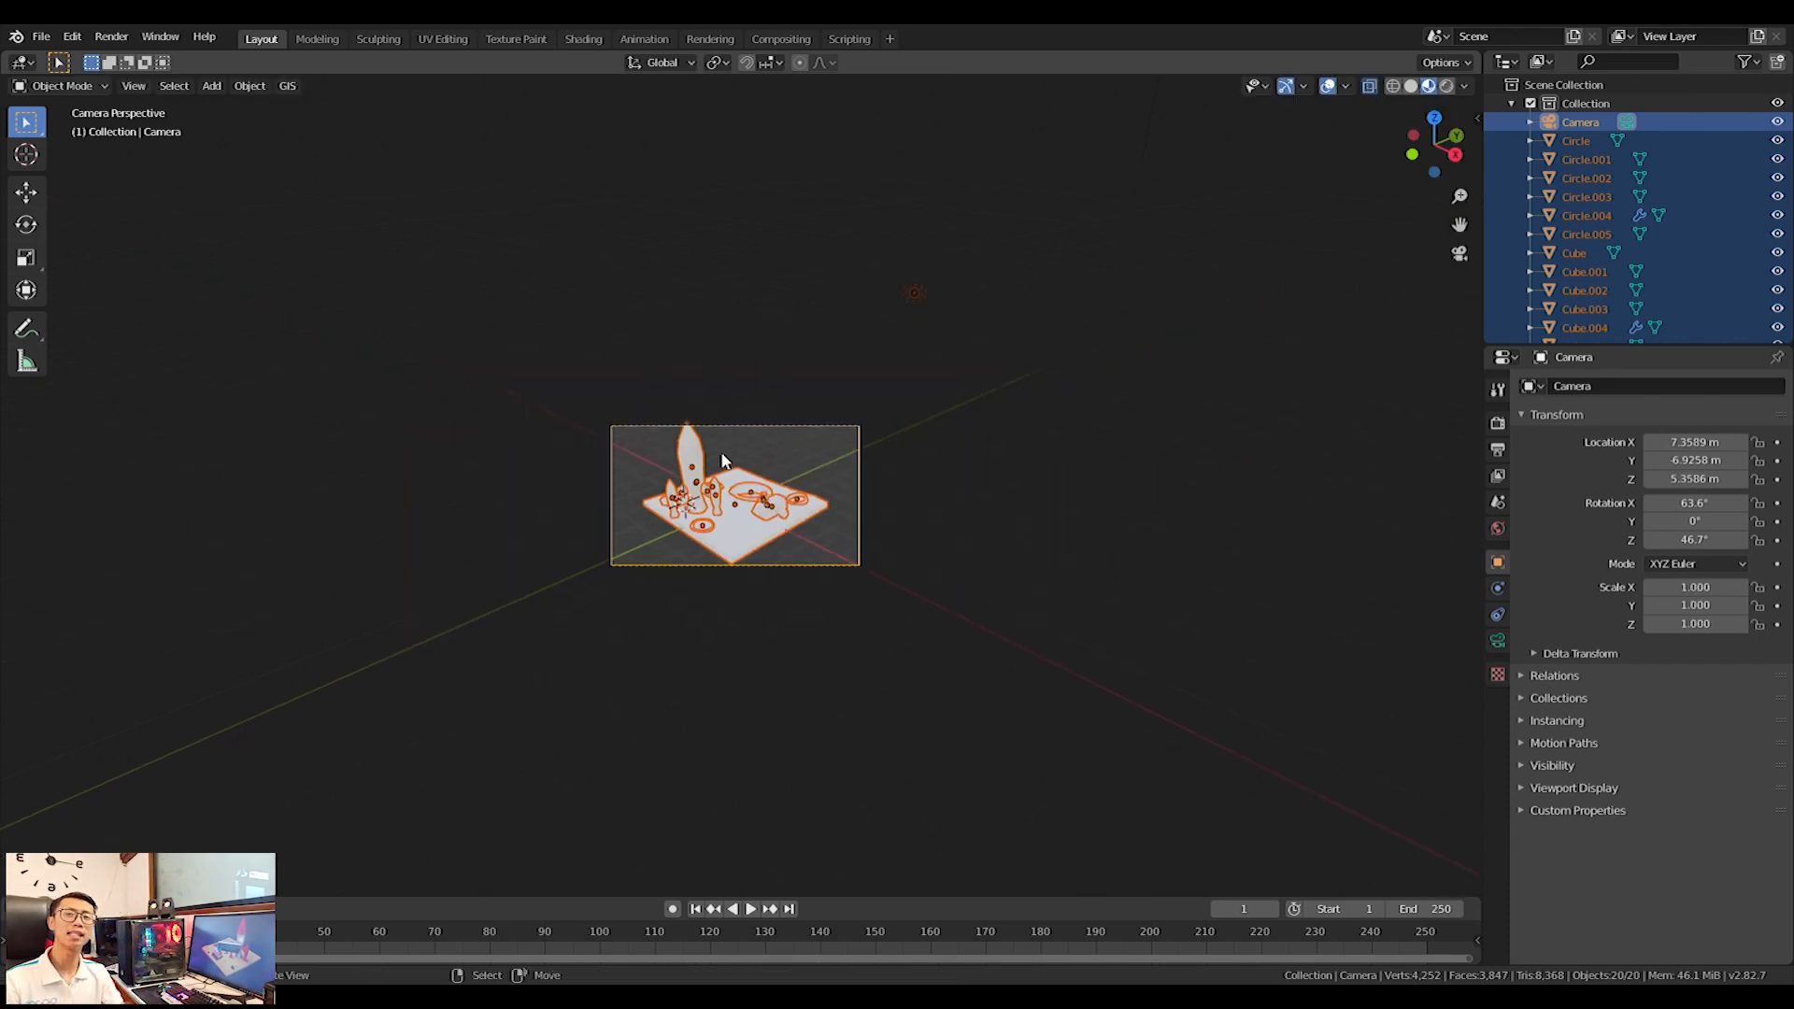
pyautogui.hotkey('alt', 'a')
pyautogui.press('b')
pyautogui.moveTo(519, 297); pyautogui.dragTo(848, 682)
pyautogui.scroll(4, 826, 590)
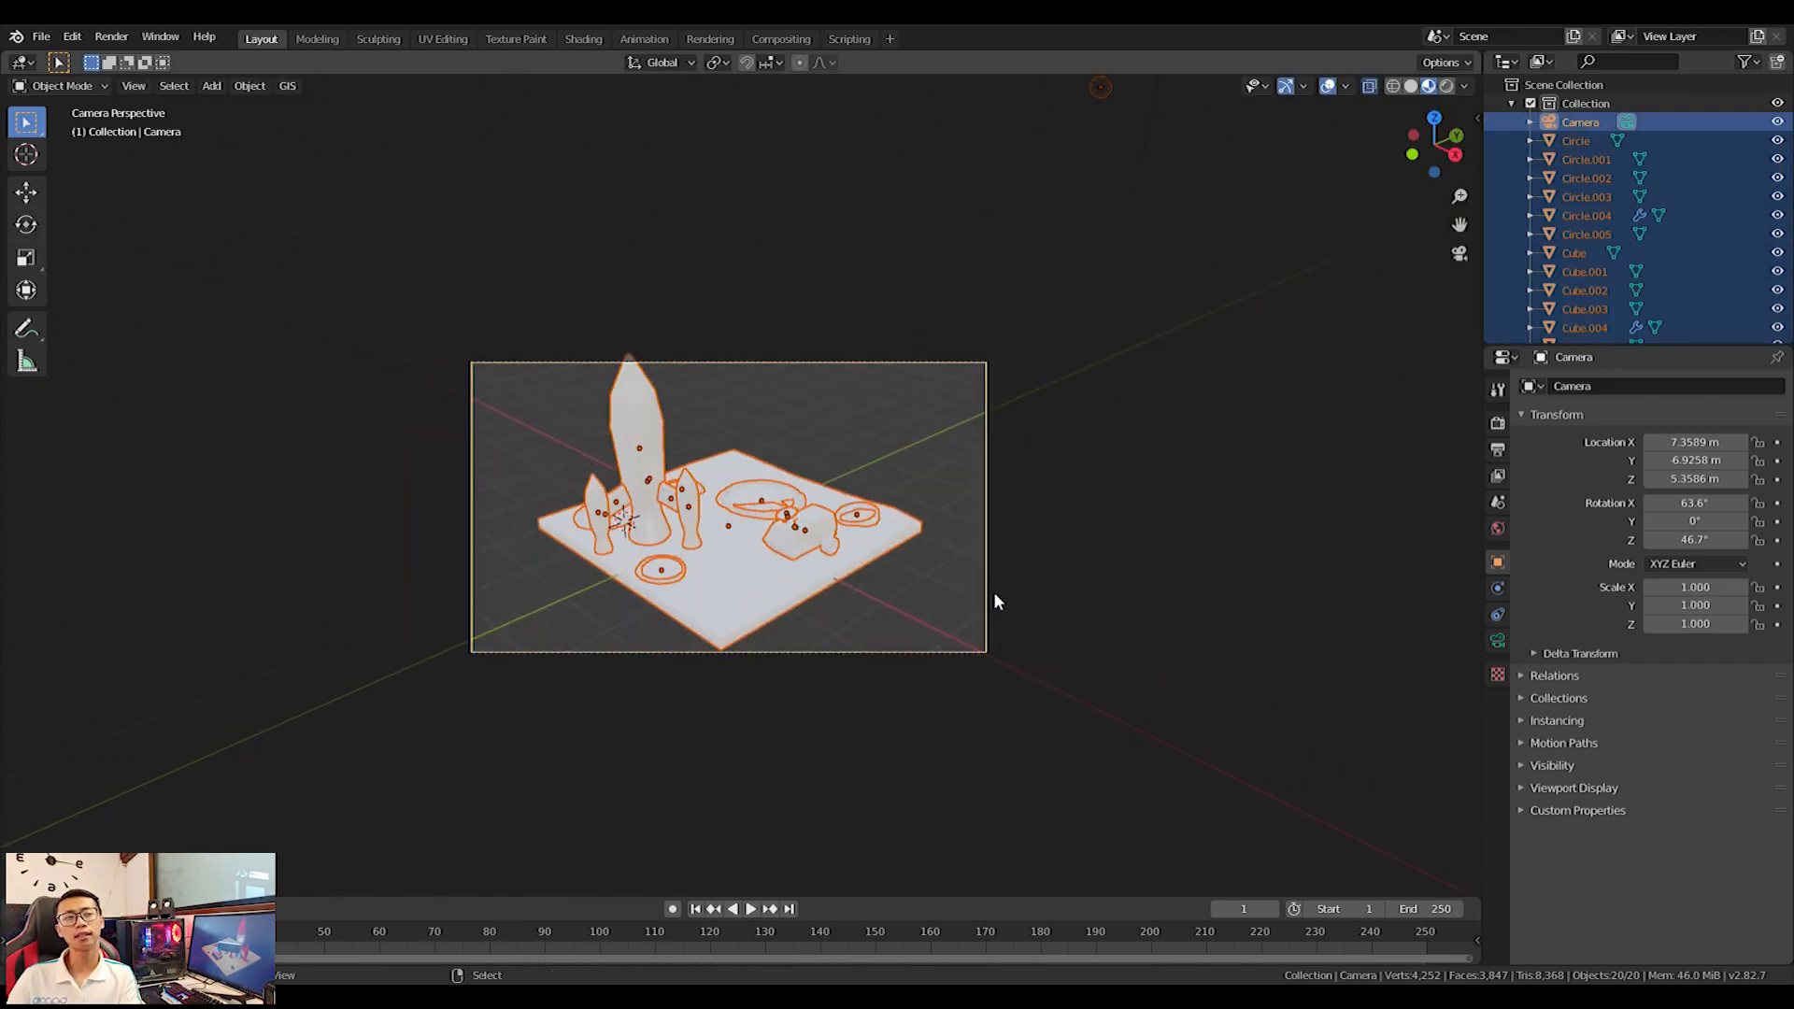
pyautogui.moveTo(983, 592); pyautogui.dragTo(979, 603, button='middle')
pyautogui.scroll(-5, 473, 463)
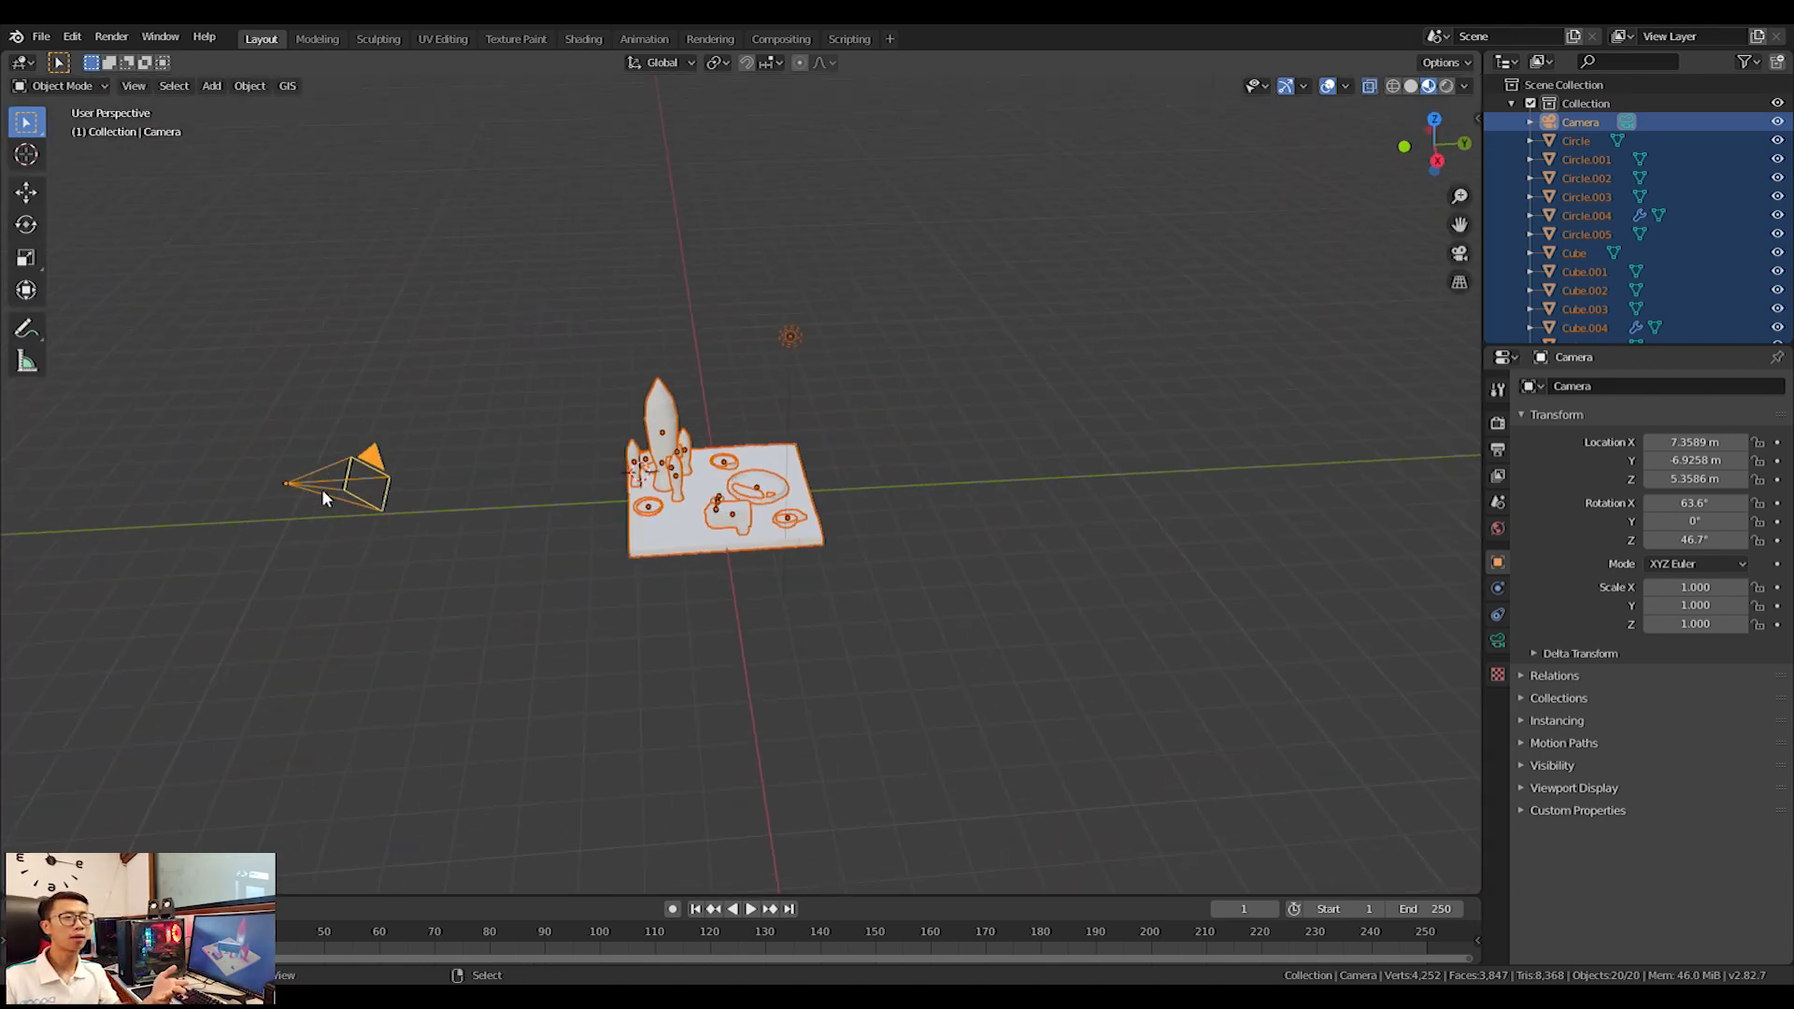
pyautogui.keyDown('shift'); pyautogui.click(785, 344); pyautogui.keyUp('shift')
pyautogui.keyDown('shift'); pyautogui.click(378, 479); pyautogui.keyUp('shift')
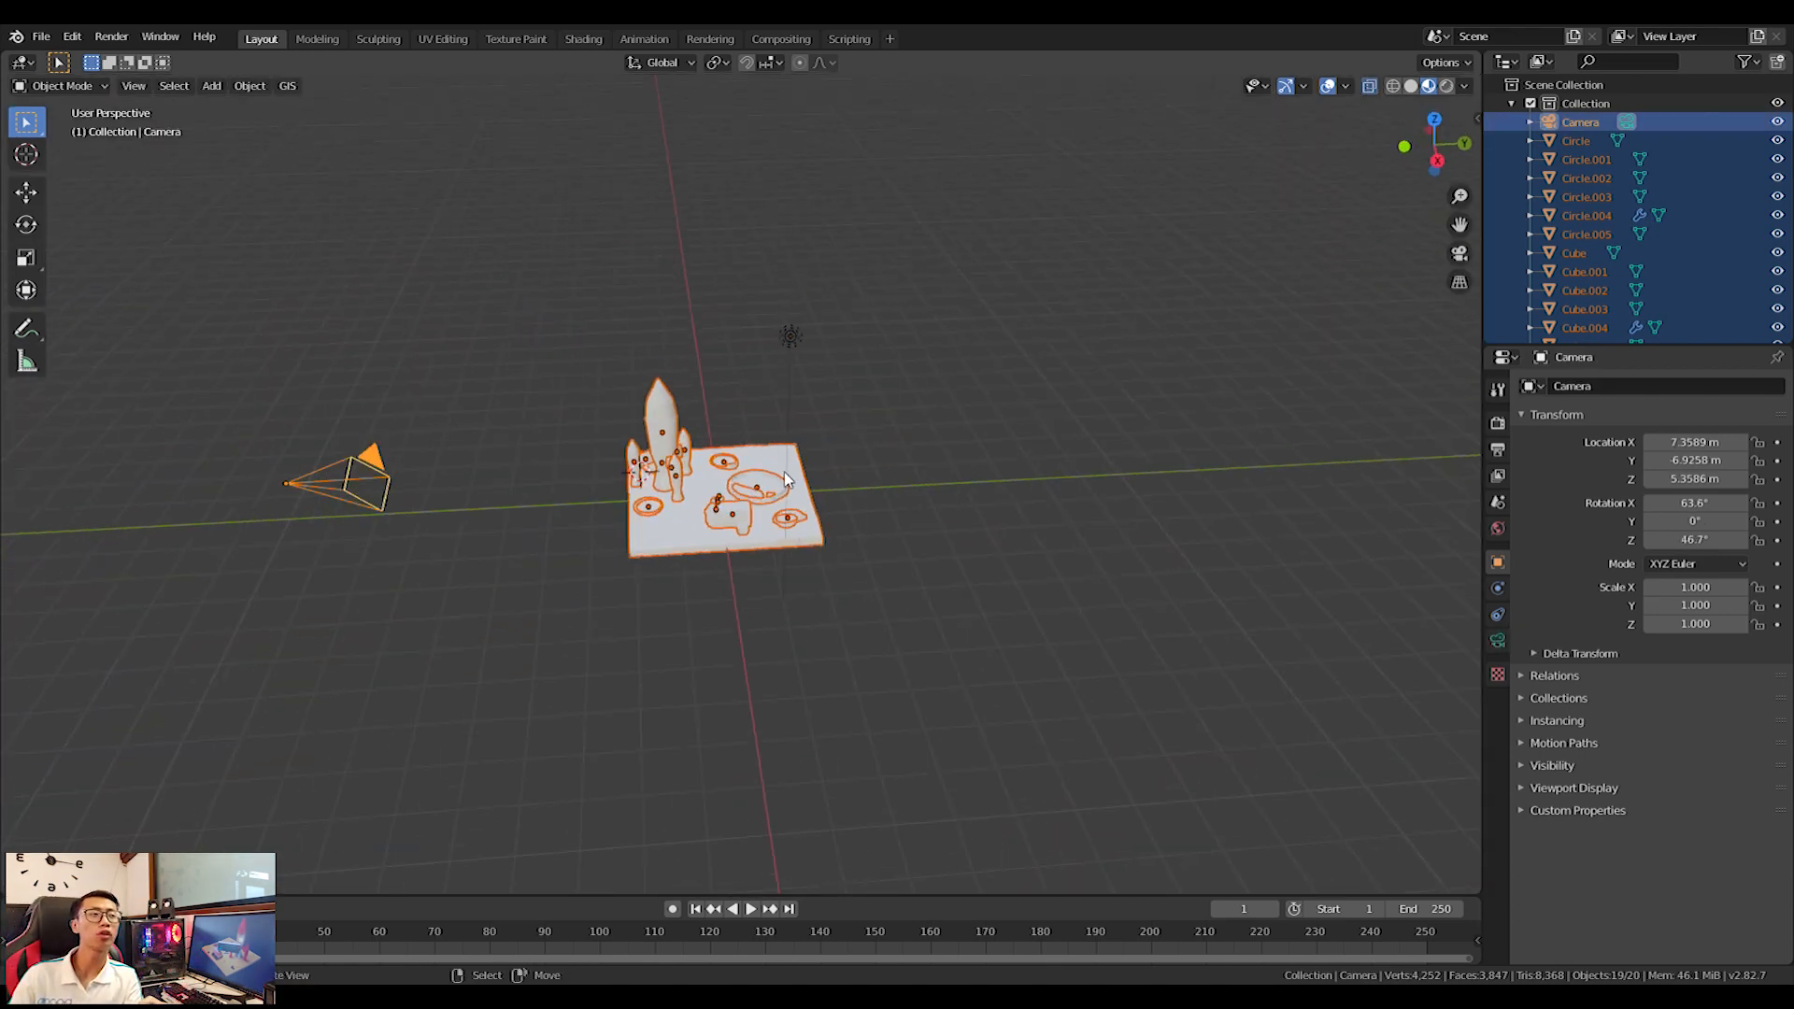
pyautogui.scroll(2, 698, 475)
pyautogui.moveTo(698, 475); pyautogui.dragTo(692, 529, button='middle')
pyautogui.hotkey('alt', 'a')
pyautogui.moveTo(489, 304); pyautogui.dragTo(951, 710)
# Scale the selected scene objects down in the camera view, finishing with a second scaling by 0.990.
pyautogui.press('KP_0')
pyautogui.press('s')
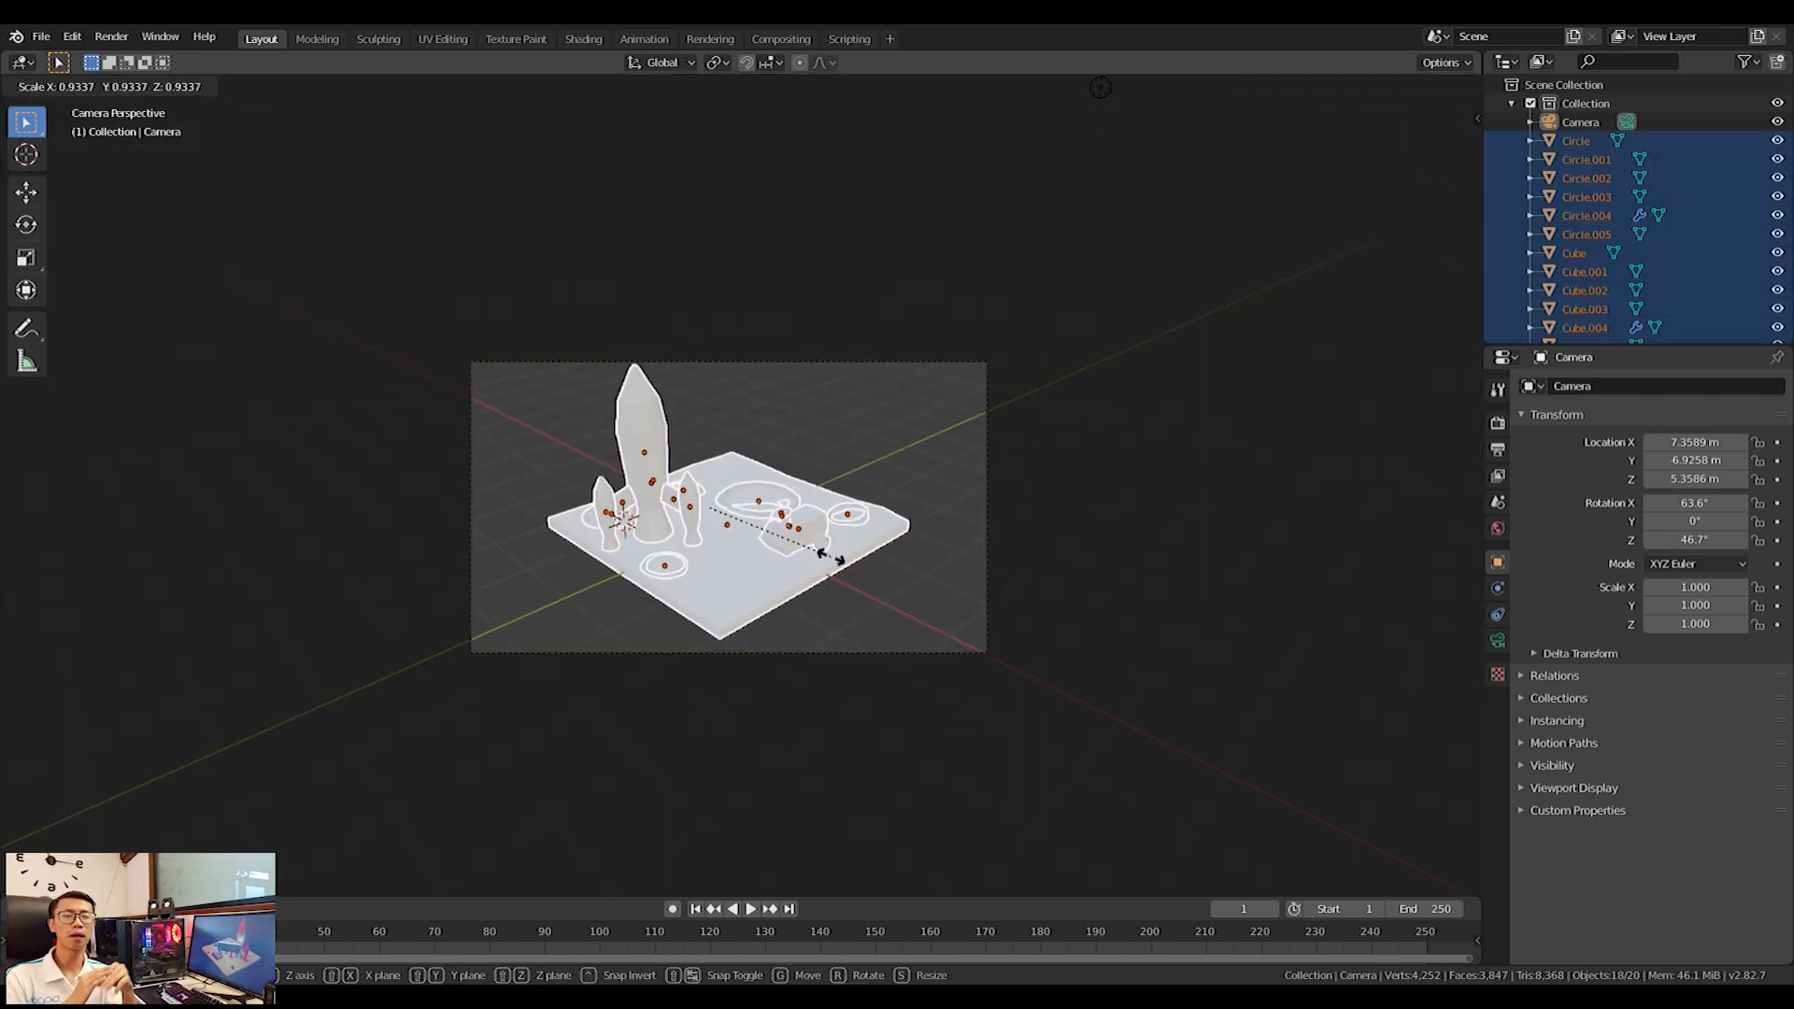
pyautogui.click(1021, 674)
pyautogui.scroll(4, 1029, 612)
pyautogui.press('s')
pyautogui.click(1089, 617)
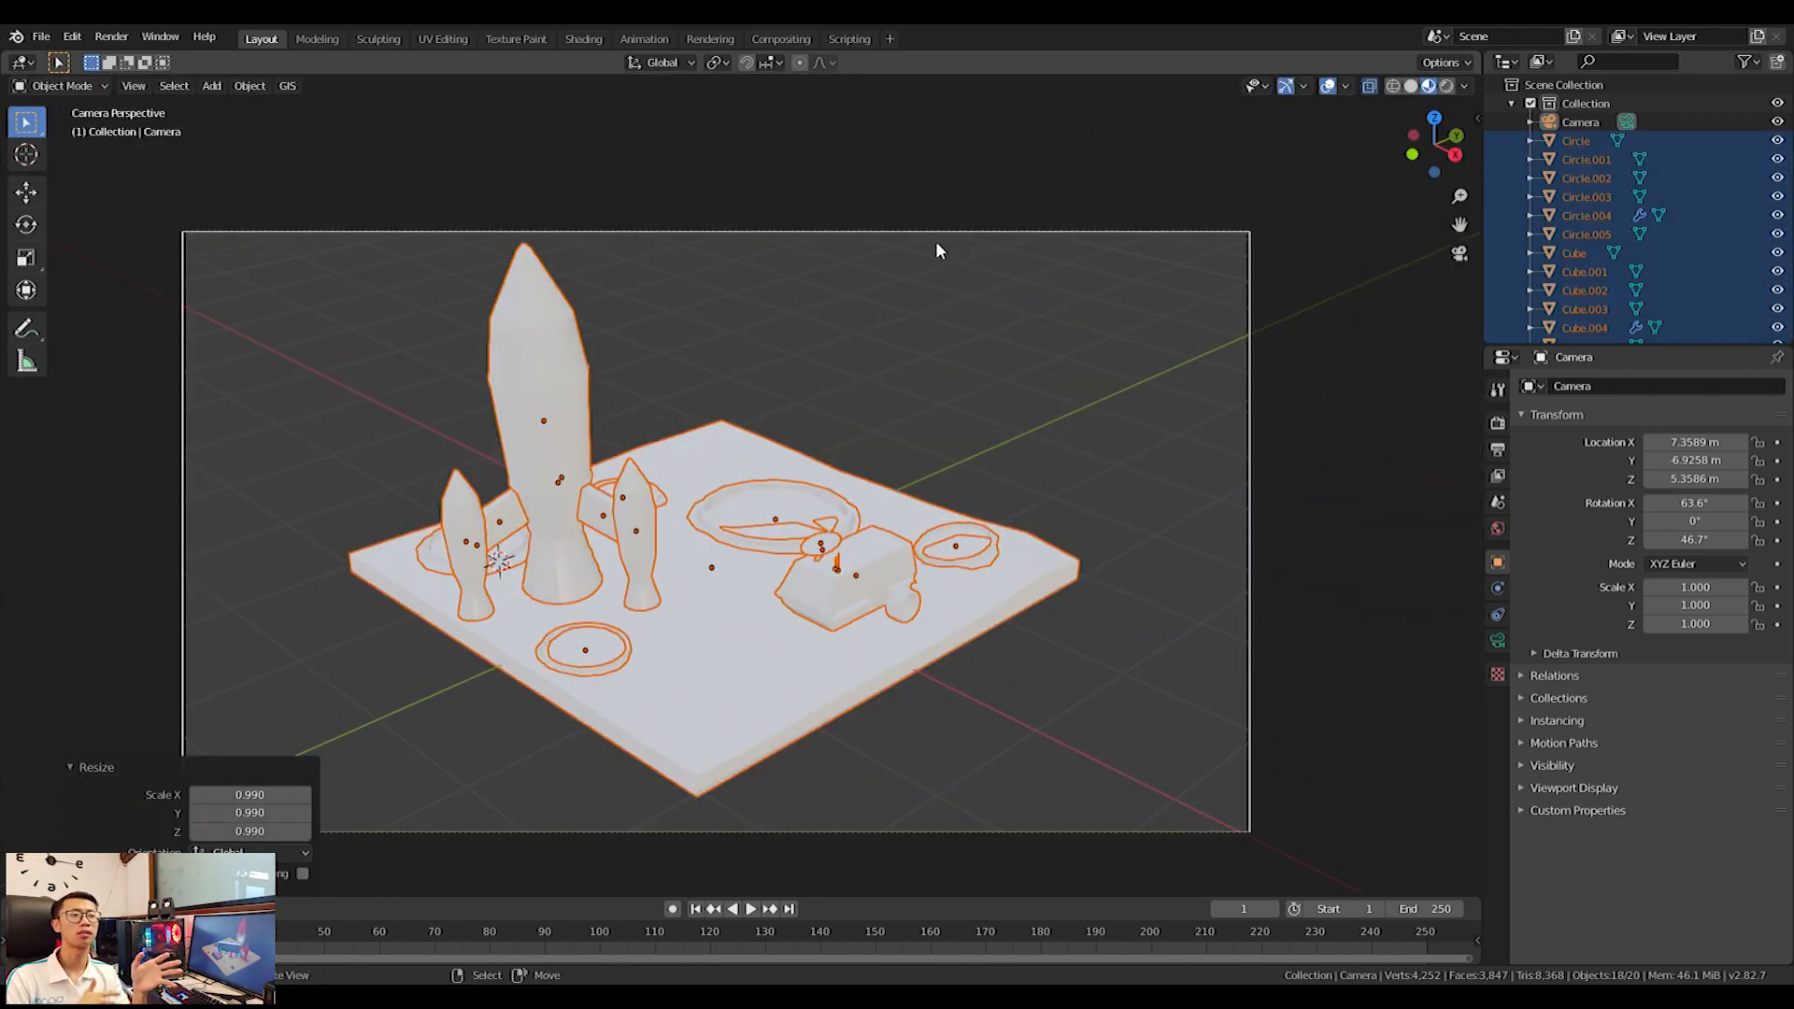
# Select the camera by its frame and raise it 0.116 m along Z.
pyautogui.click(905, 231)
pyautogui.press('g')
pyautogui.press('z')
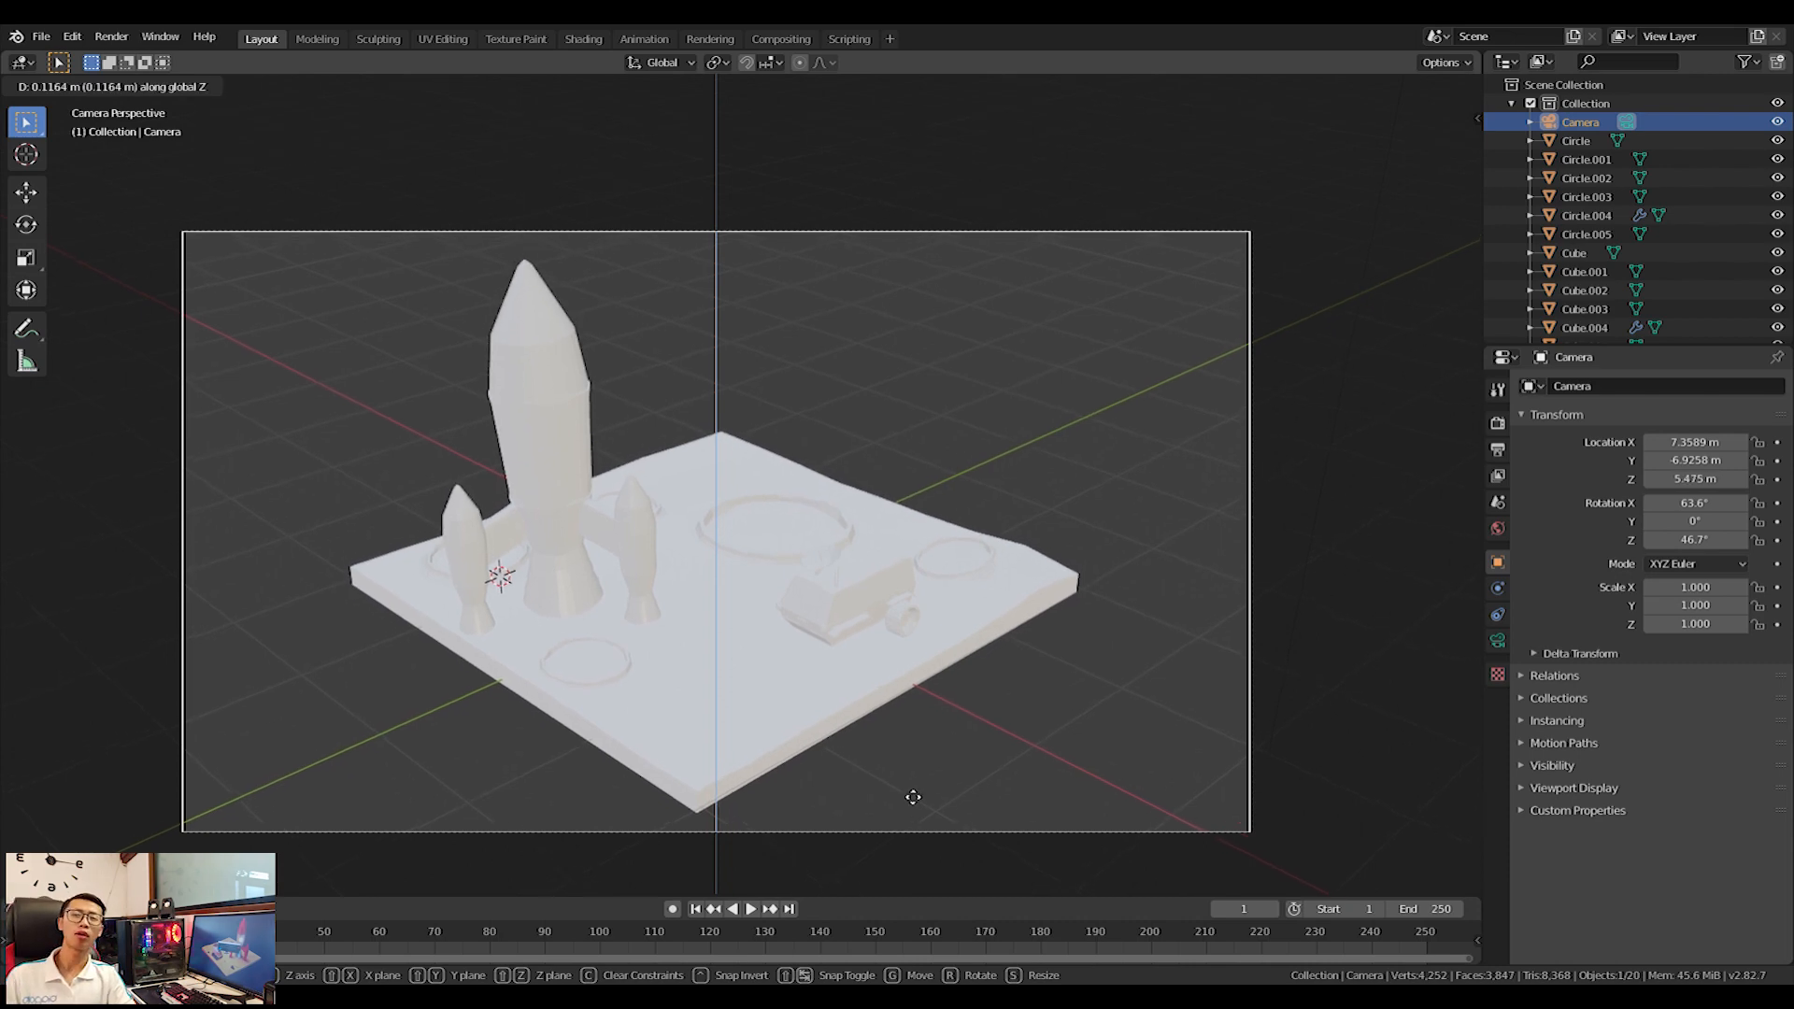
pyautogui.click(913, 798)
# Add a cube and move it 4.06 m along Y, beyond the plate's far edge.
pyautogui.scroll(4, 915, 664)
pyautogui.keyDown('shift'); pyautogui.moveTo(1103, 883); pyautogui.dragTo(1071, 715, button='middle'); pyautogui.keyUp('shift')
pyautogui.moveTo(734, 604); pyautogui.dragTo(793, 629, button='middle')
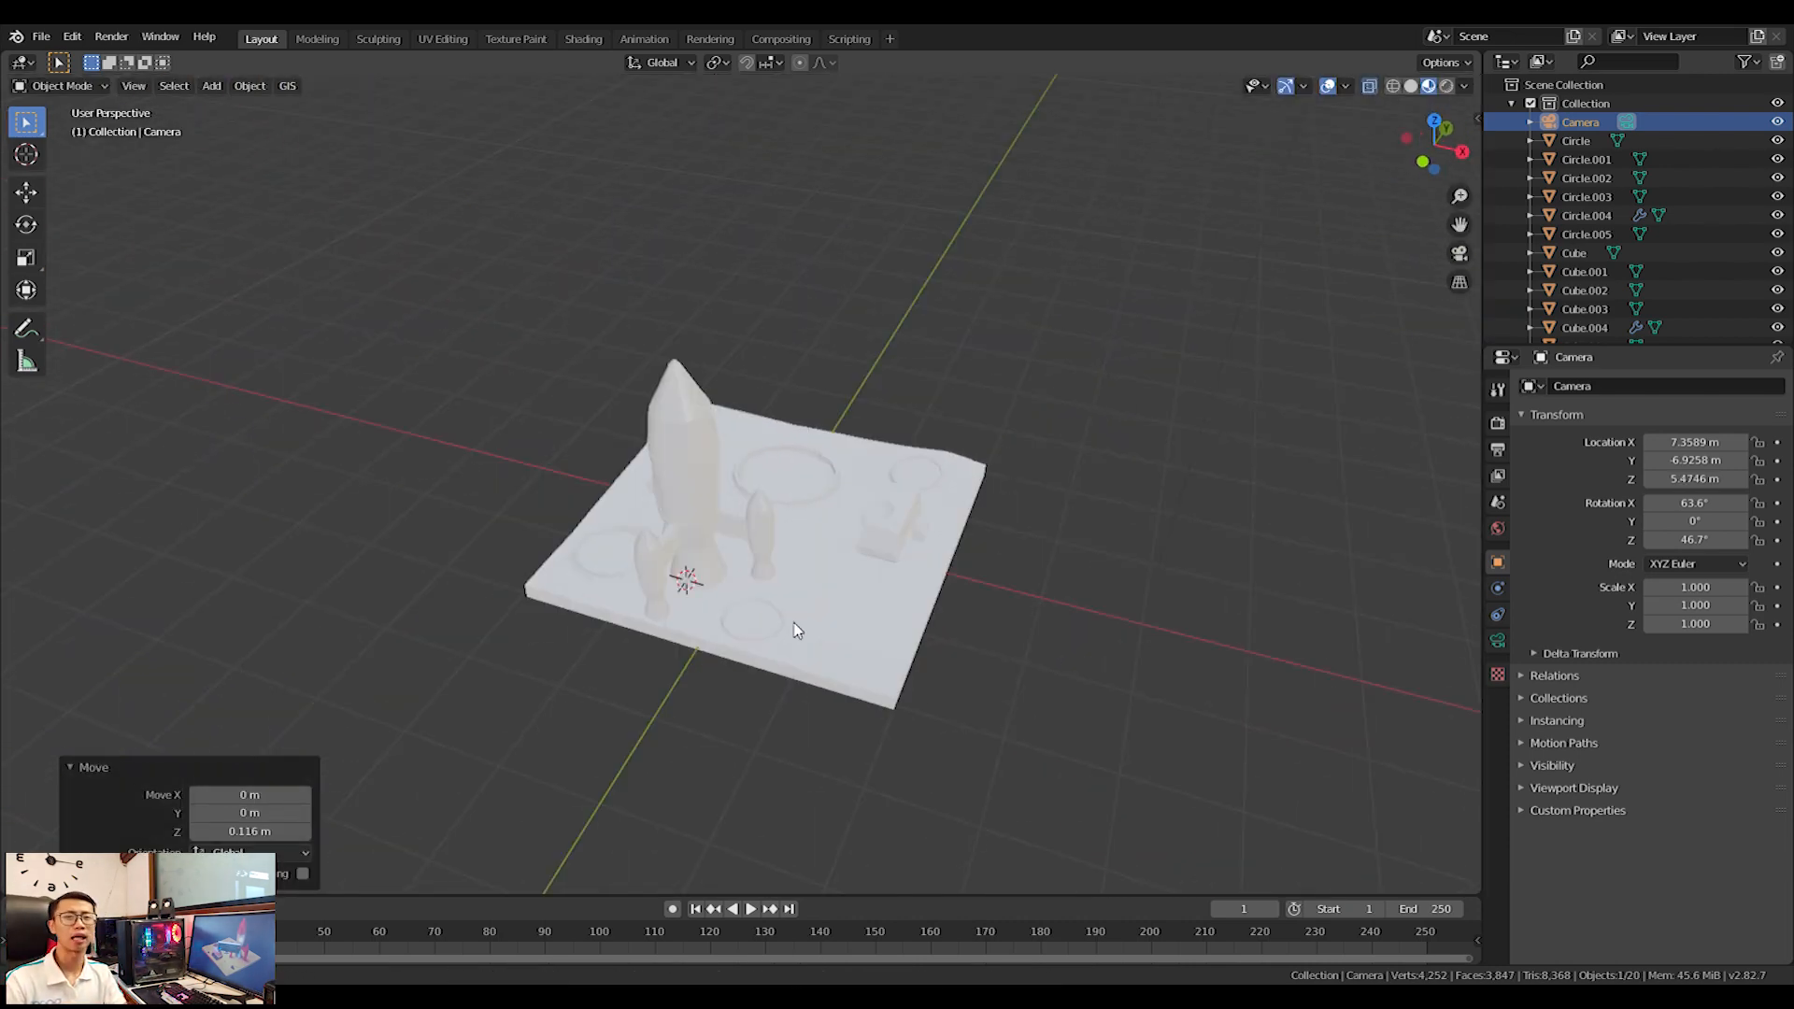
pyautogui.scroll(5, 844, 629)
pyautogui.scroll(-3, 844, 629)
pyautogui.hotkey('shift', 'a')
pyautogui.moveTo(579, 598)
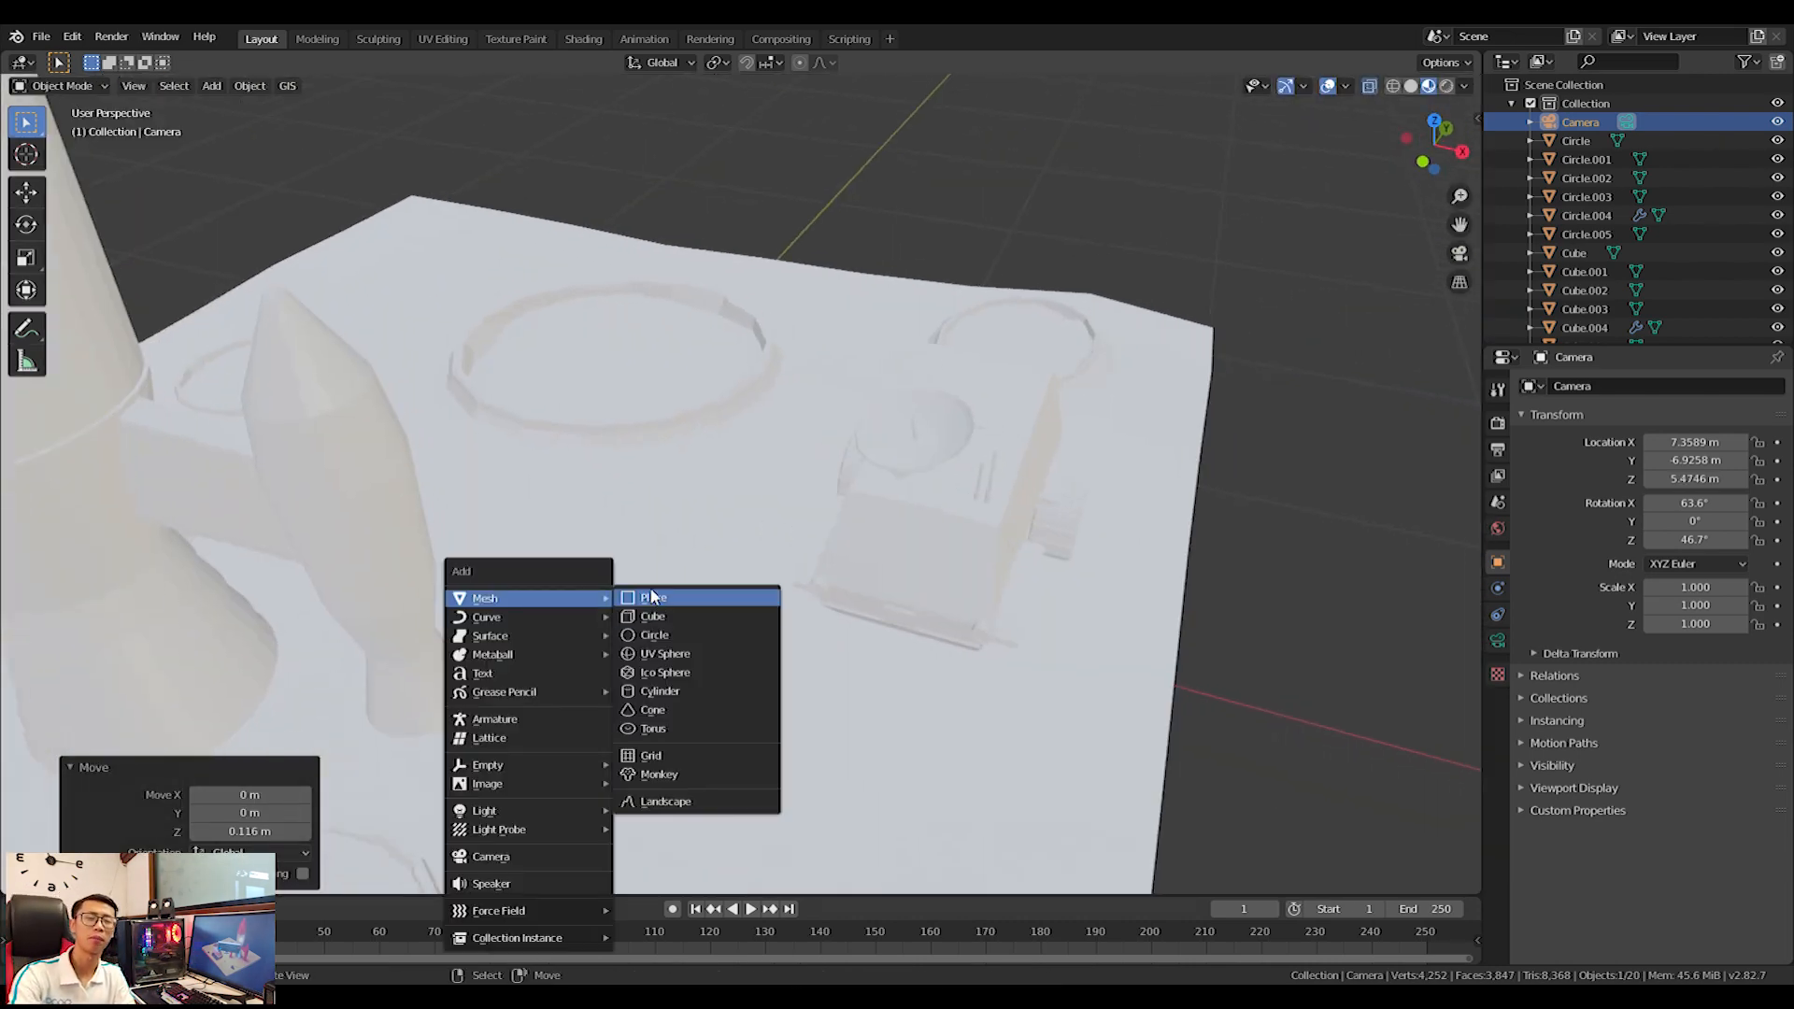
pyautogui.click(651, 617)
pyautogui.scroll(-3, 729, 548)
pyautogui.press('g')
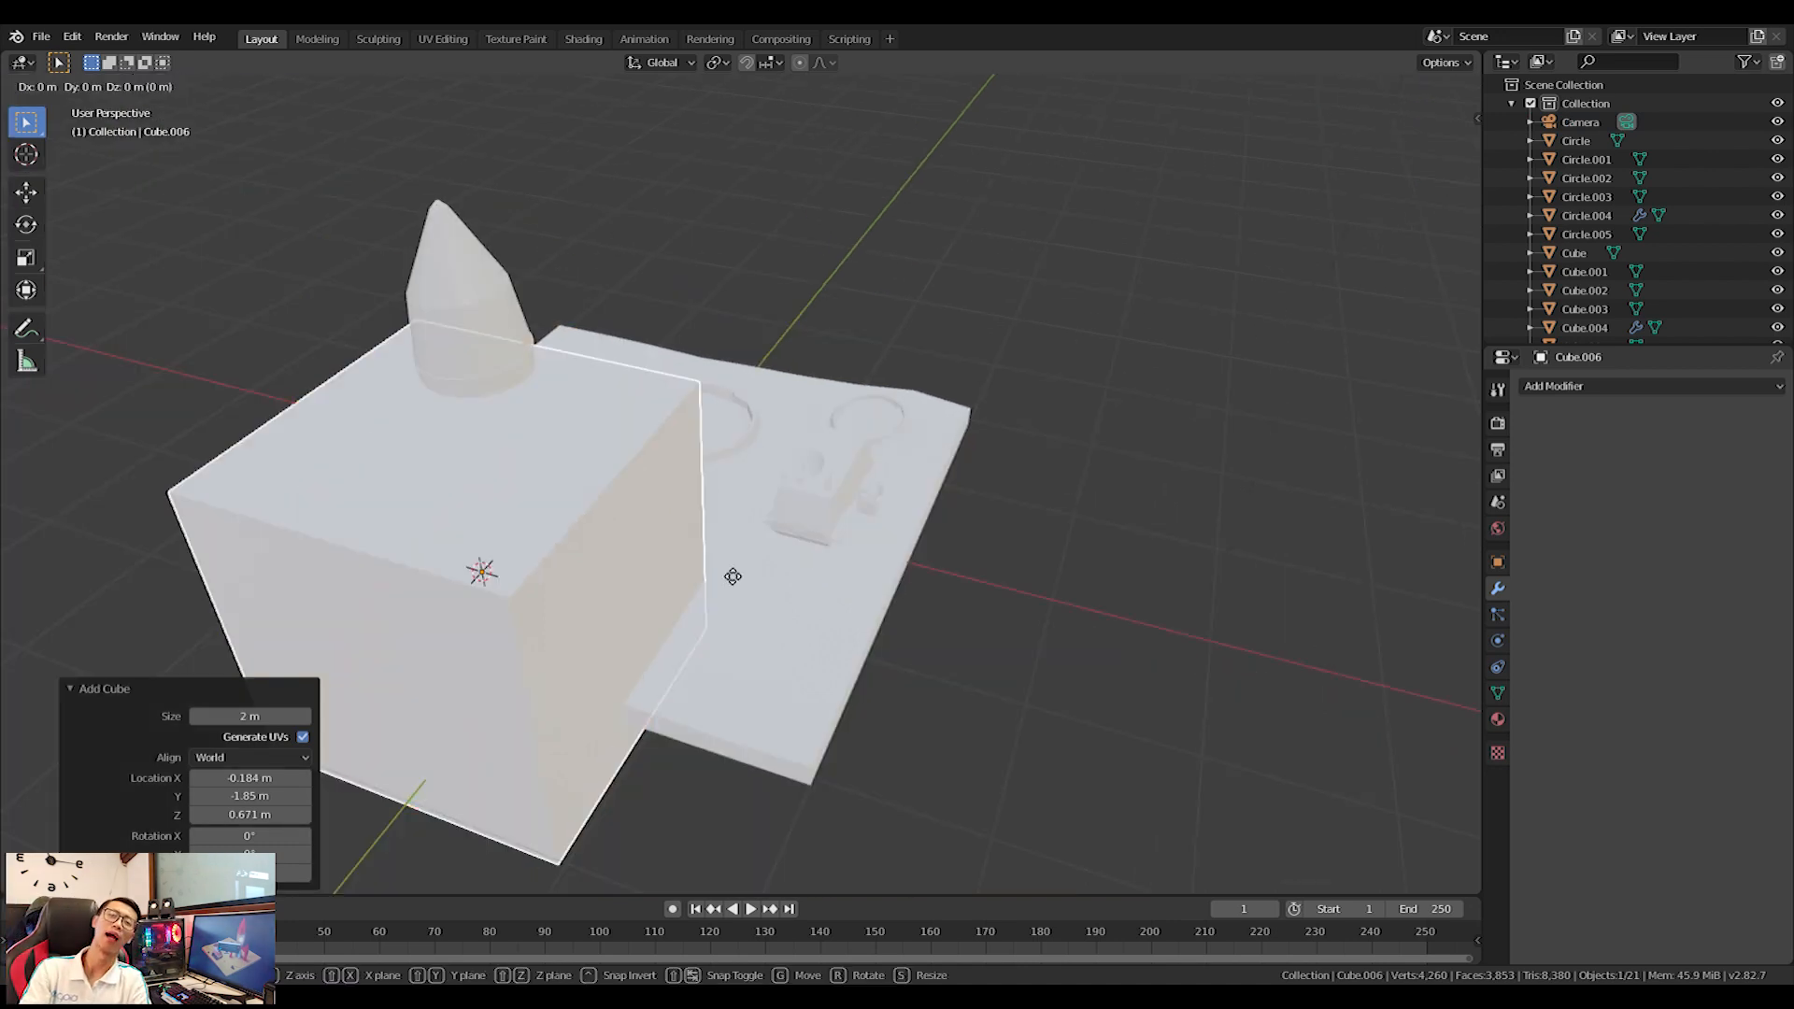
pyautogui.press('x')
pyautogui.press('y')
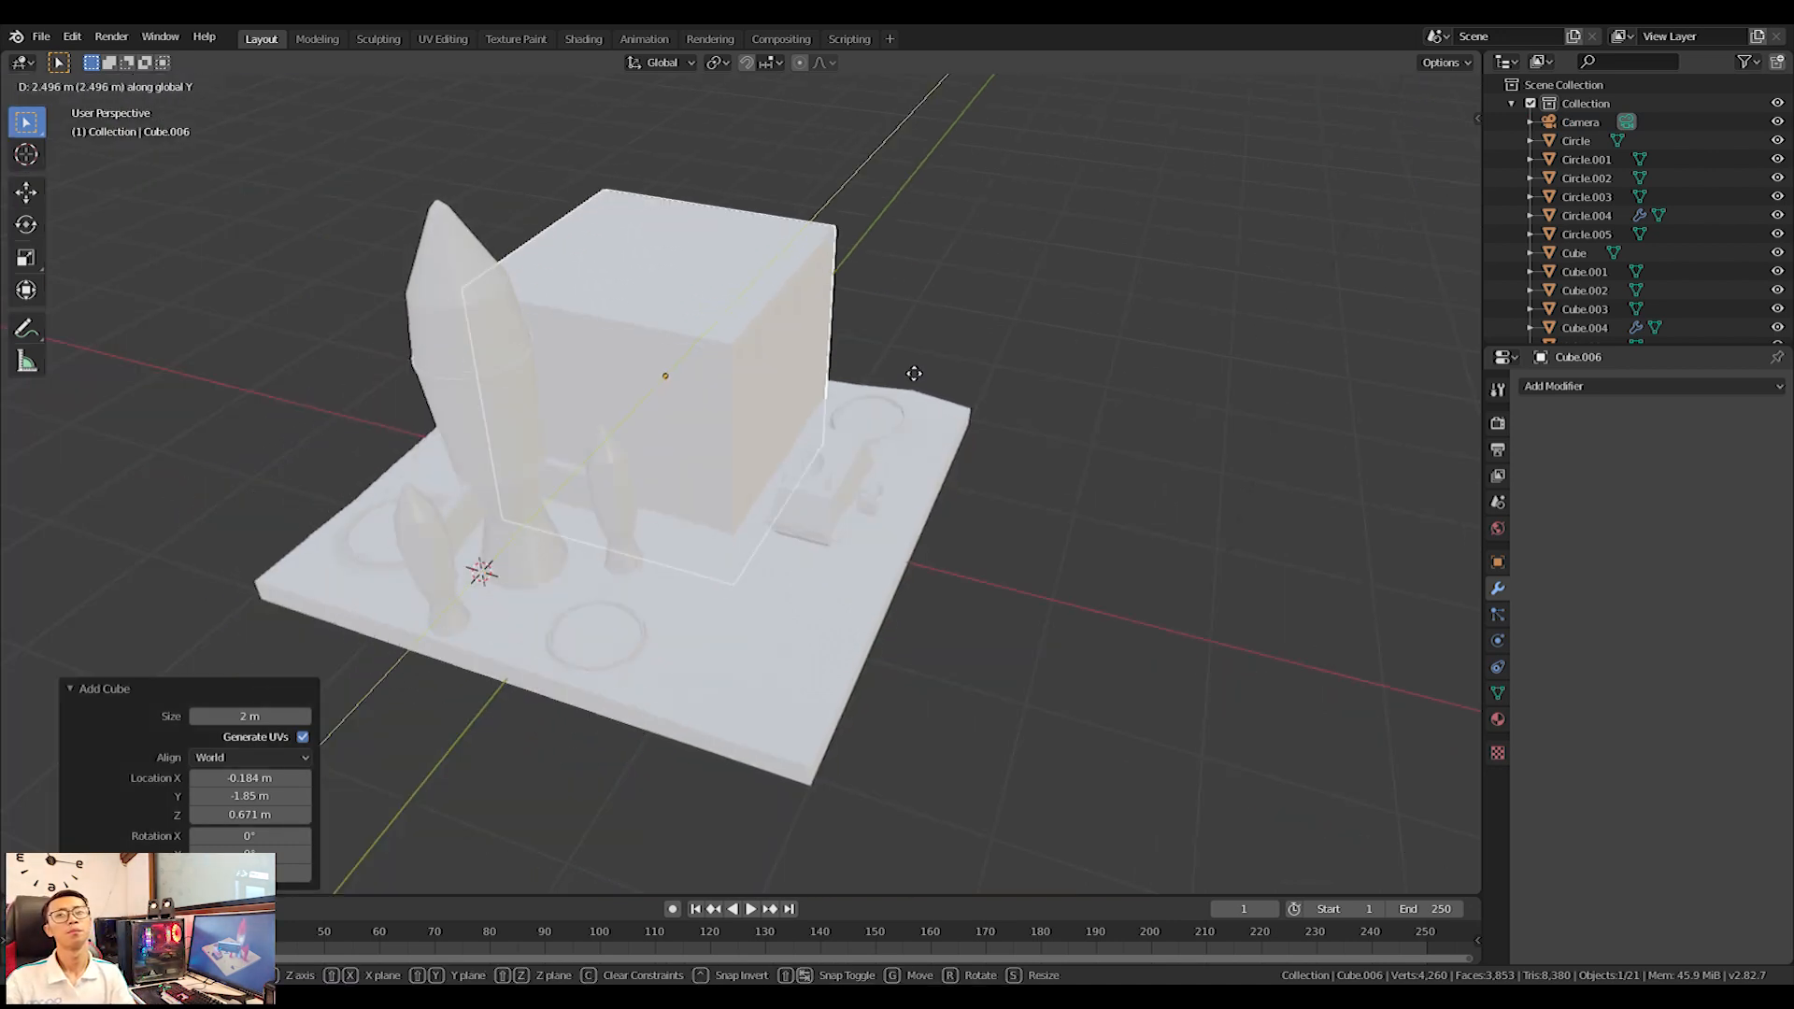
pyautogui.click(929, 296)
# Widen the cube along X by about 1.3 and flatten it along Z by 0.658.
pyautogui.scroll(4, 929, 296)
pyautogui.keyDown('shift'); pyautogui.moveTo(929, 296); pyautogui.dragTo(757, 509, button='middle'); pyautogui.keyUp('shift')
pyautogui.press('s')
pyautogui.press('x')
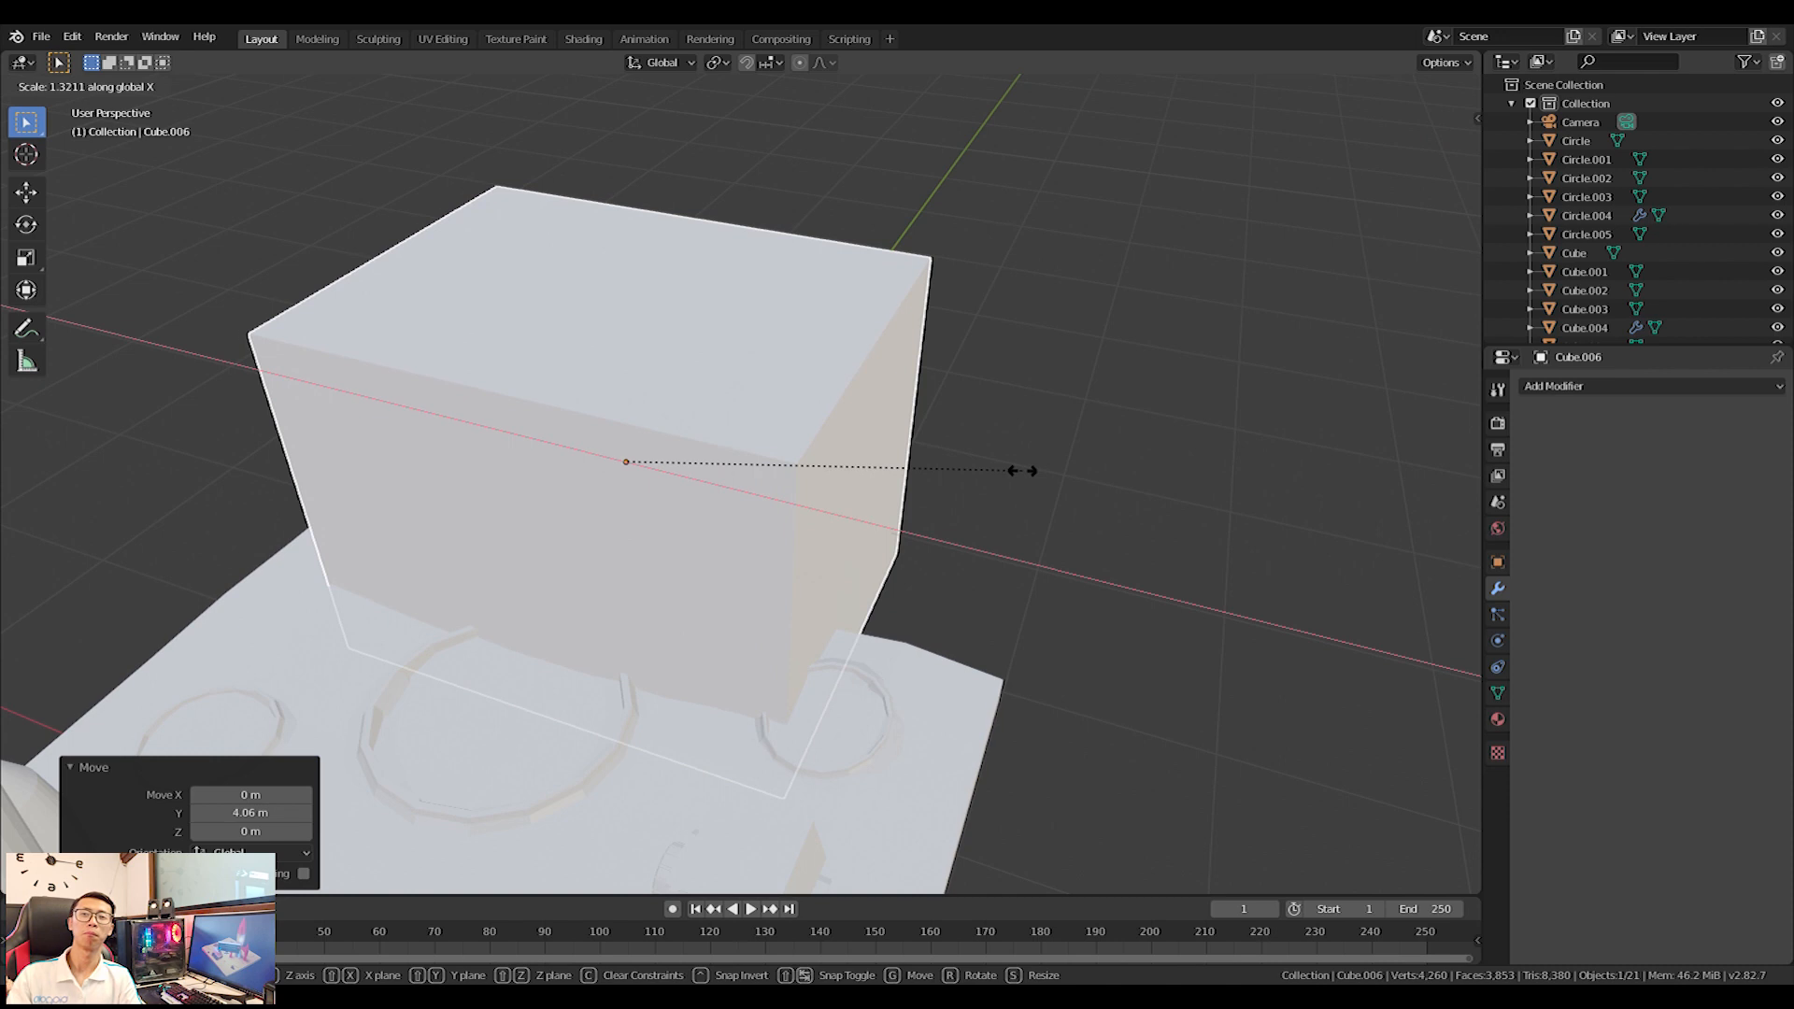
pyautogui.click(1035, 472)
pyautogui.press('s')
pyautogui.press('z')
pyautogui.click(877, 419)
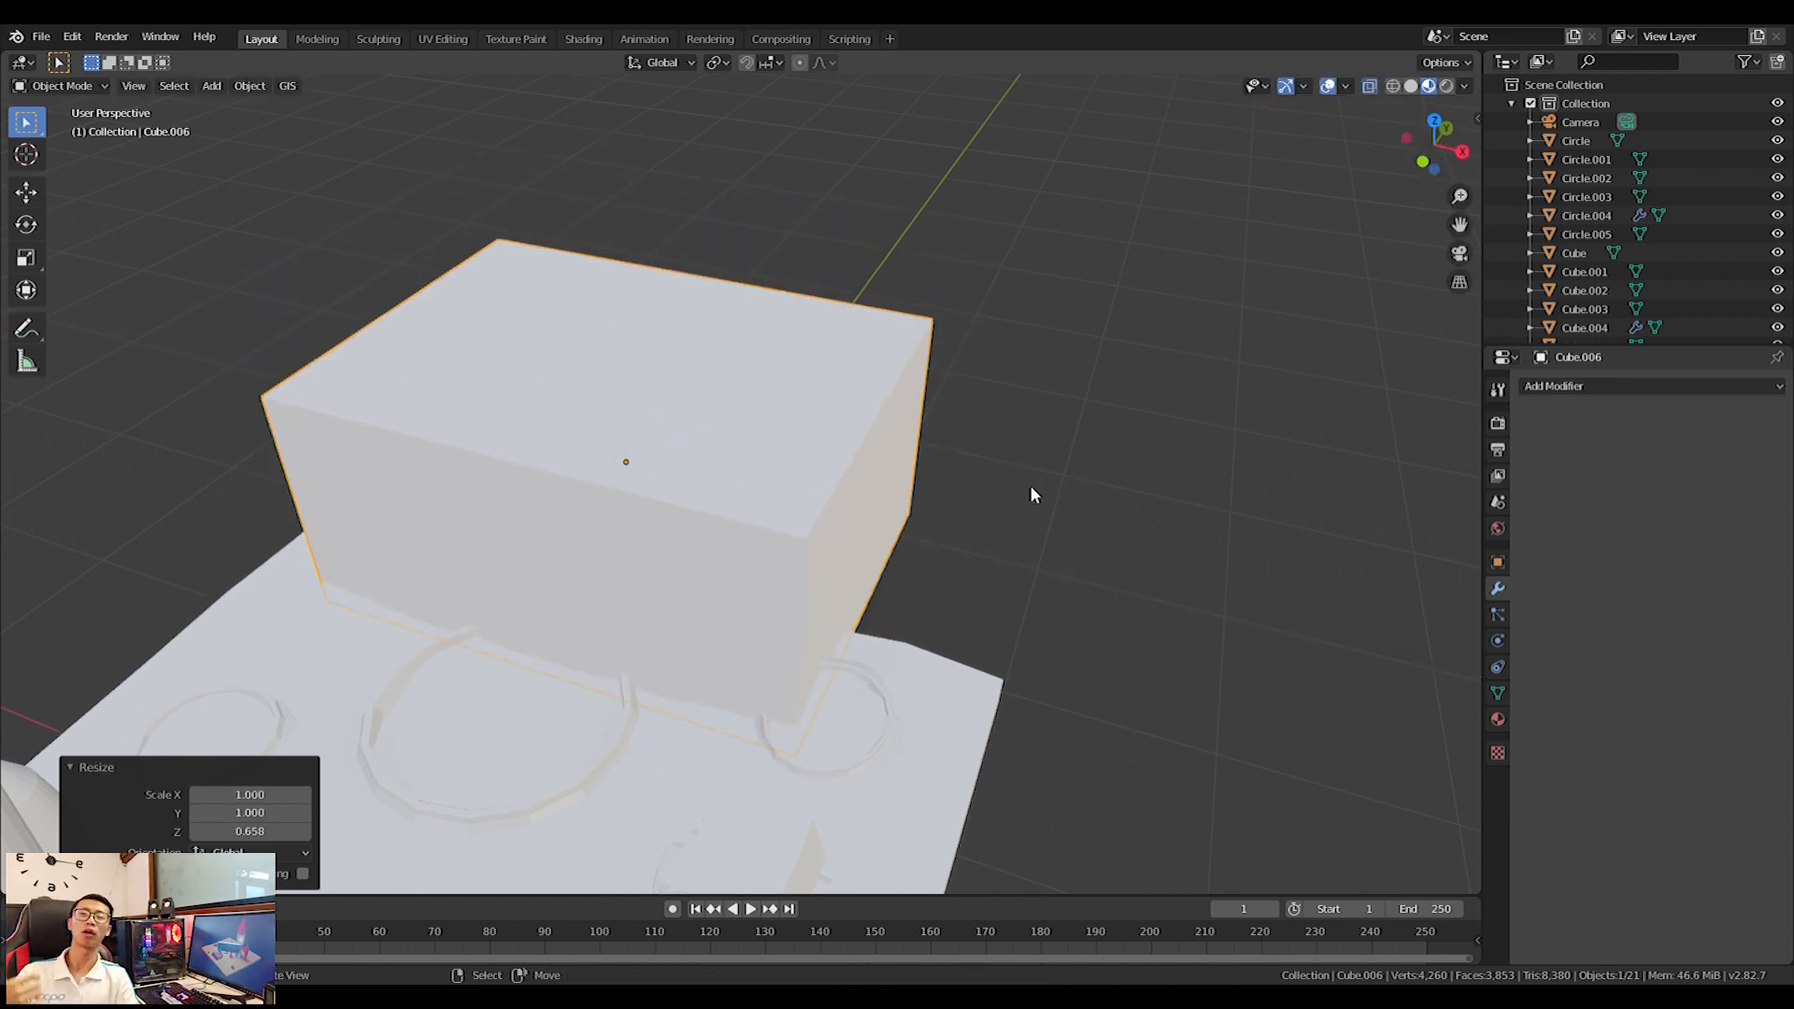
# Scale the cube down uniformly by 0.451, and adjust its proportions along Y and X.
pyautogui.moveTo(1075, 551); pyautogui.dragTo(1112, 492, button='middle')
pyautogui.press('s')
pyautogui.click(842, 443)
pyautogui.scroll(2, 853, 559)
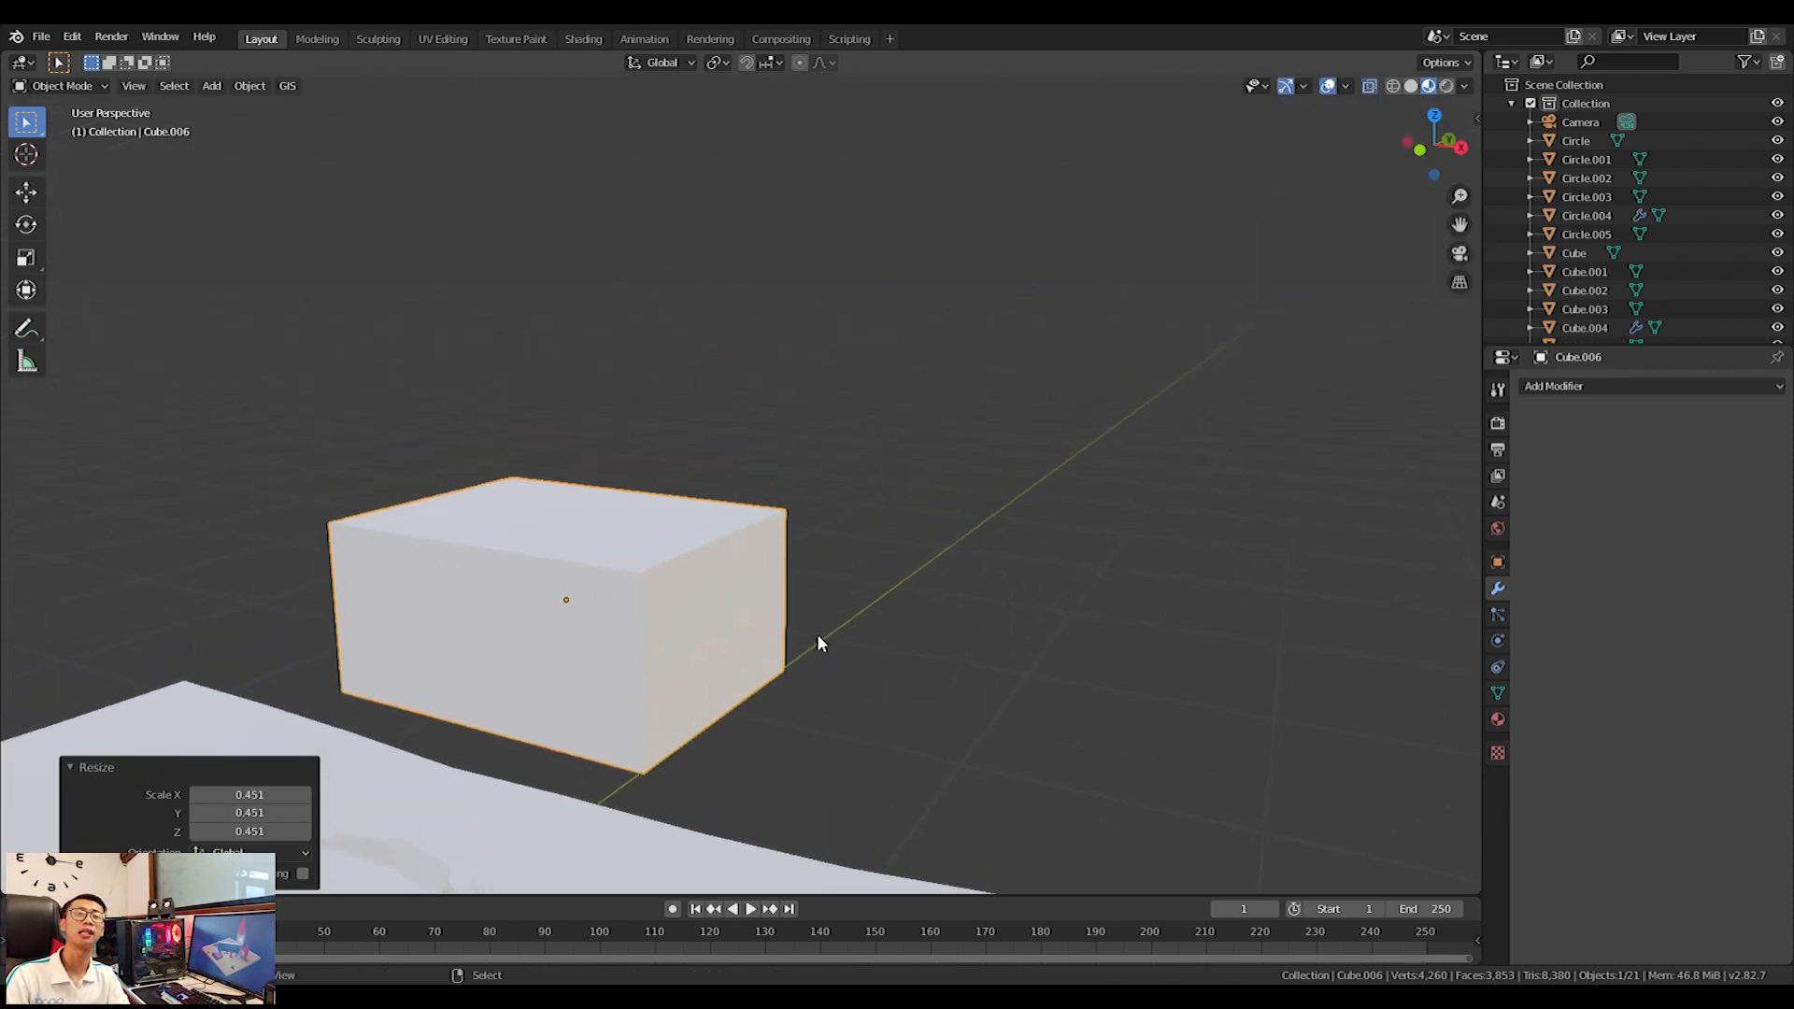
pyautogui.moveTo(820, 641); pyautogui.dragTo(604, 707, button='middle')
pyautogui.press('s')
pyautogui.press('y')
pyautogui.click(982, 501)
pyautogui.moveTo(981, 501); pyautogui.dragTo(947, 534, button='middle')
pyautogui.press('s')
pyautogui.press('x')
pyautogui.click(1075, 504)
# Add a horizontal loop cut around the middle of the cube and delete the bottom vertices below it.
pyautogui.scroll(1, 1061, 485)
pyautogui.press('Tab')
pyautogui.hotkey('alt', 'z')
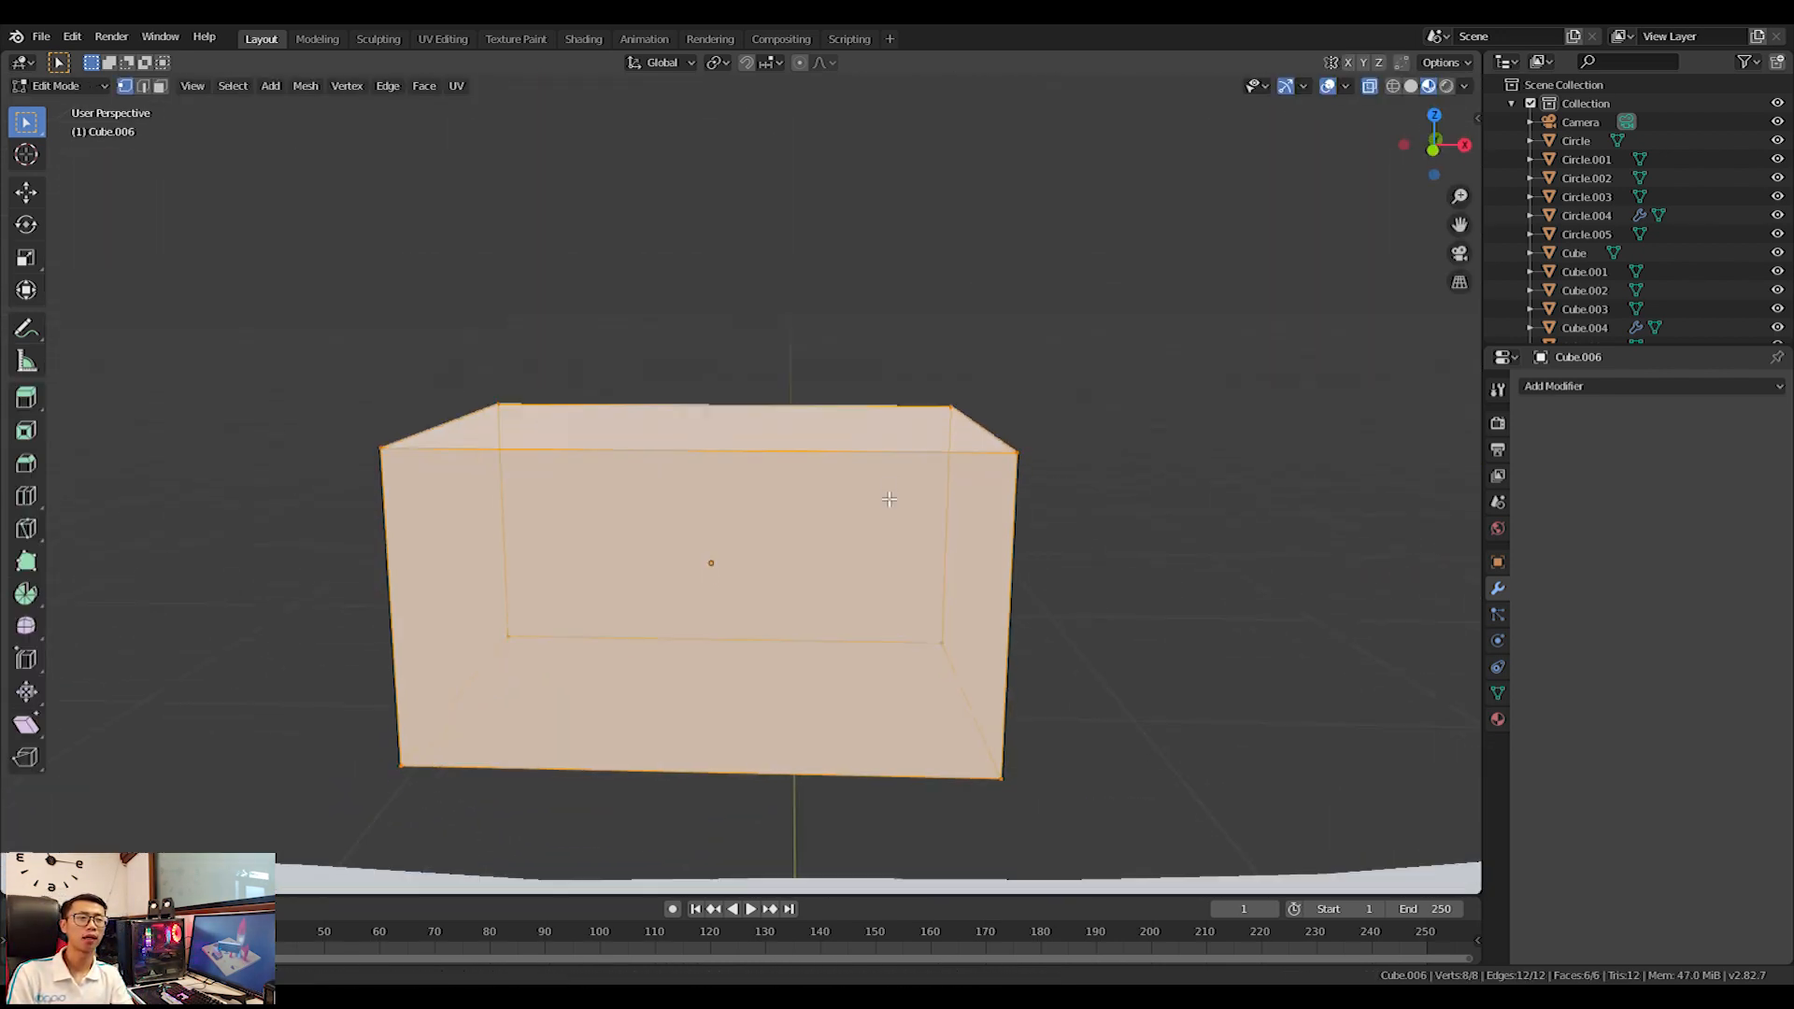
pyautogui.moveTo(1005, 478); pyautogui.dragTo(899, 493, button='middle')
pyautogui.doubleClick(1037, 550)
pyautogui.moveTo(1037, 550); pyautogui.dragTo(1026, 522, button='middle')
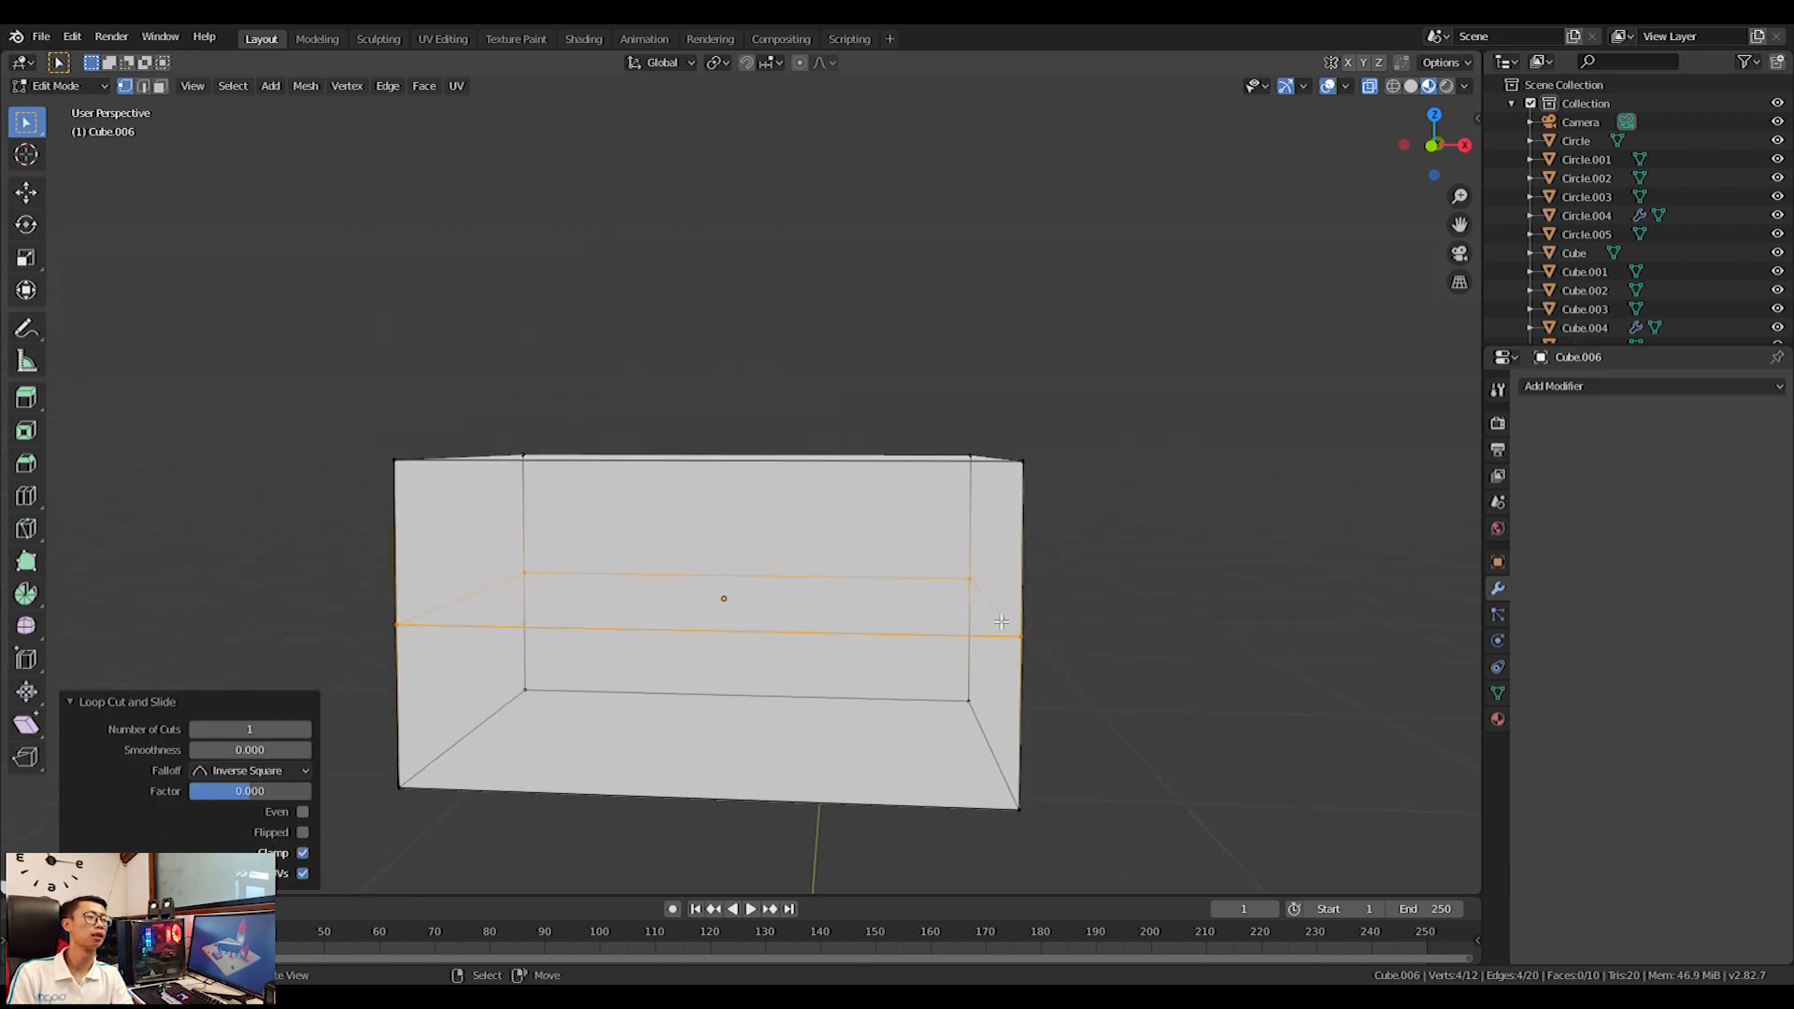
pyautogui.click(515, 699)
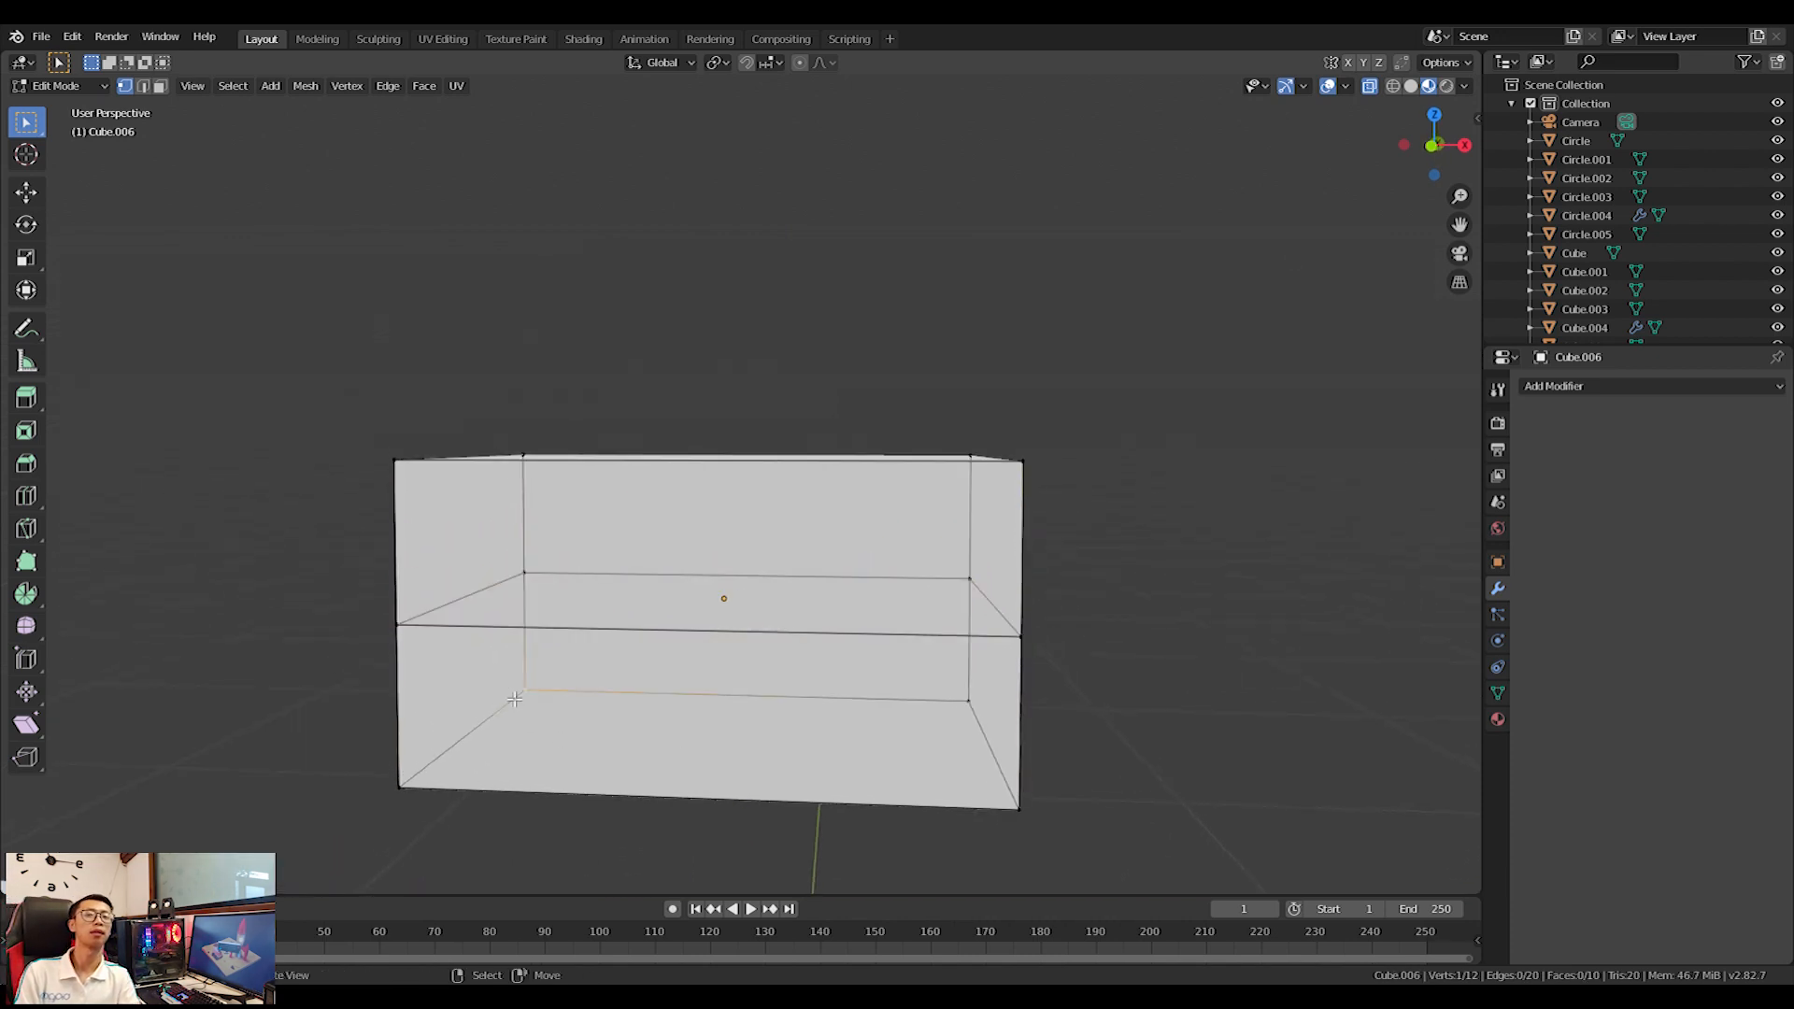
pyautogui.press('x')
pyautogui.click(969, 737)
# Add a Mirror modifier to the half cube, mirroring across Z only with X turned off.
pyautogui.click(1532, 387)
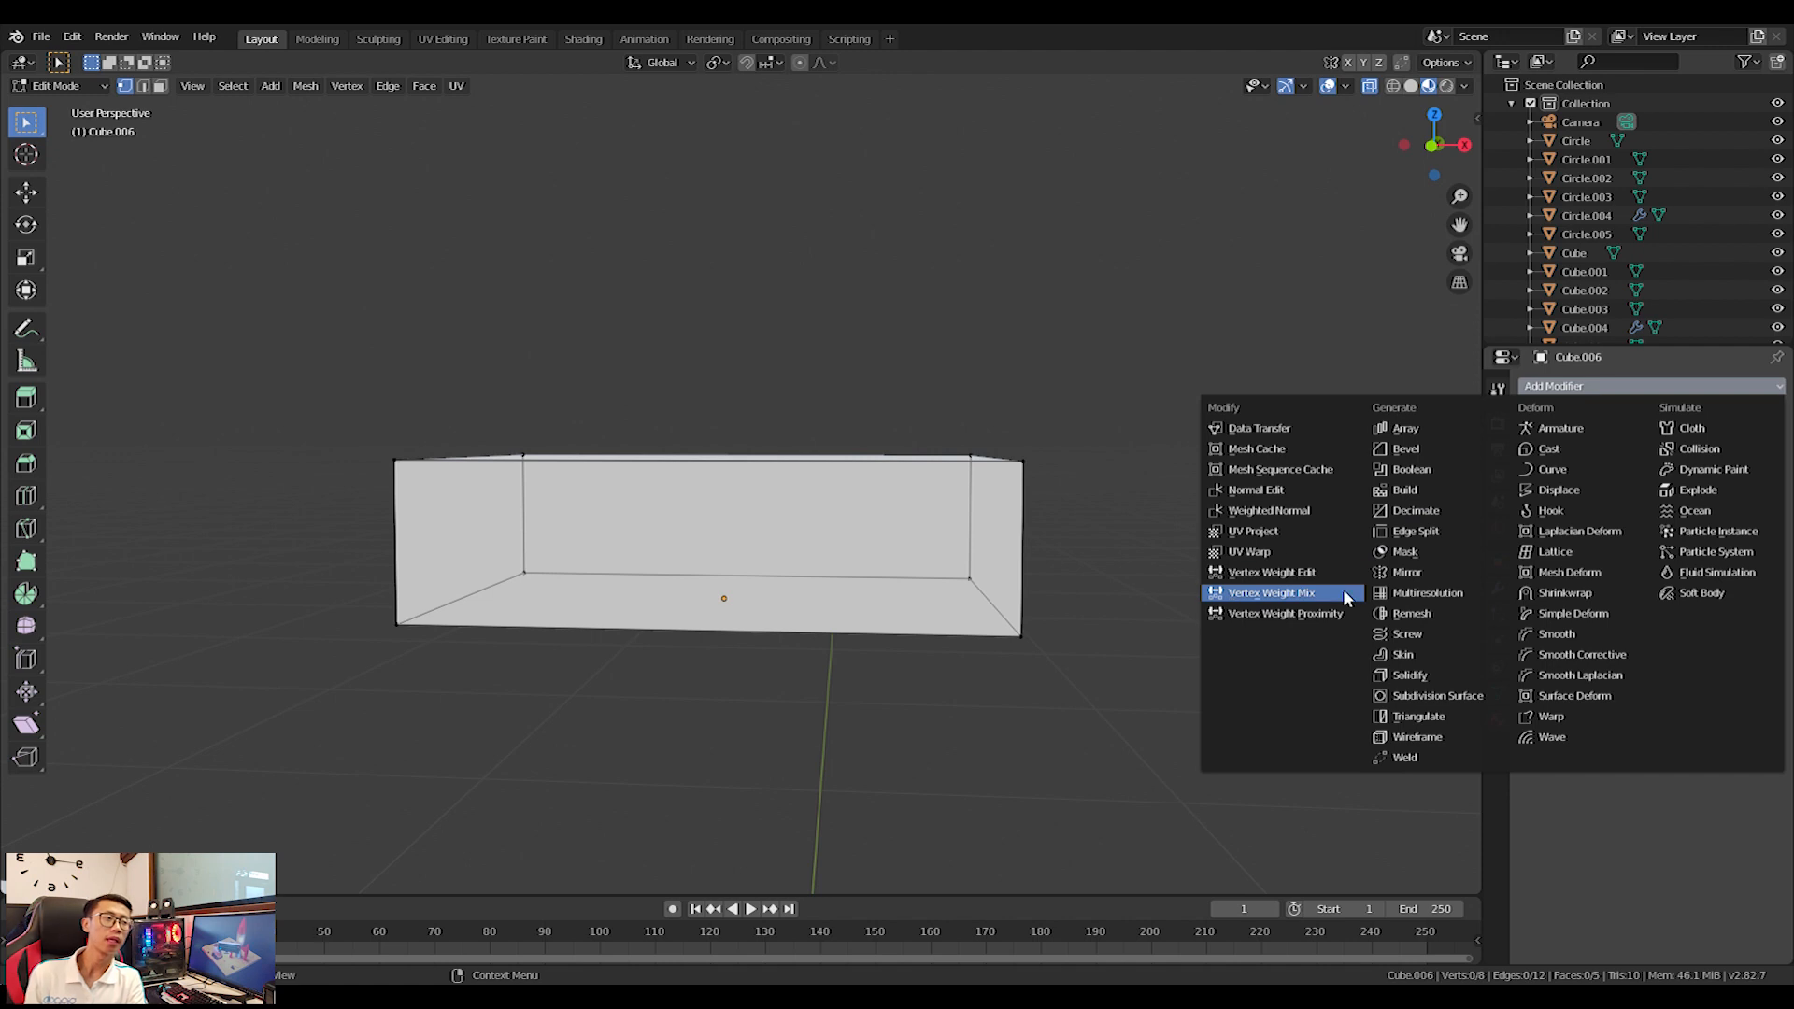
pyautogui.click(1401, 579)
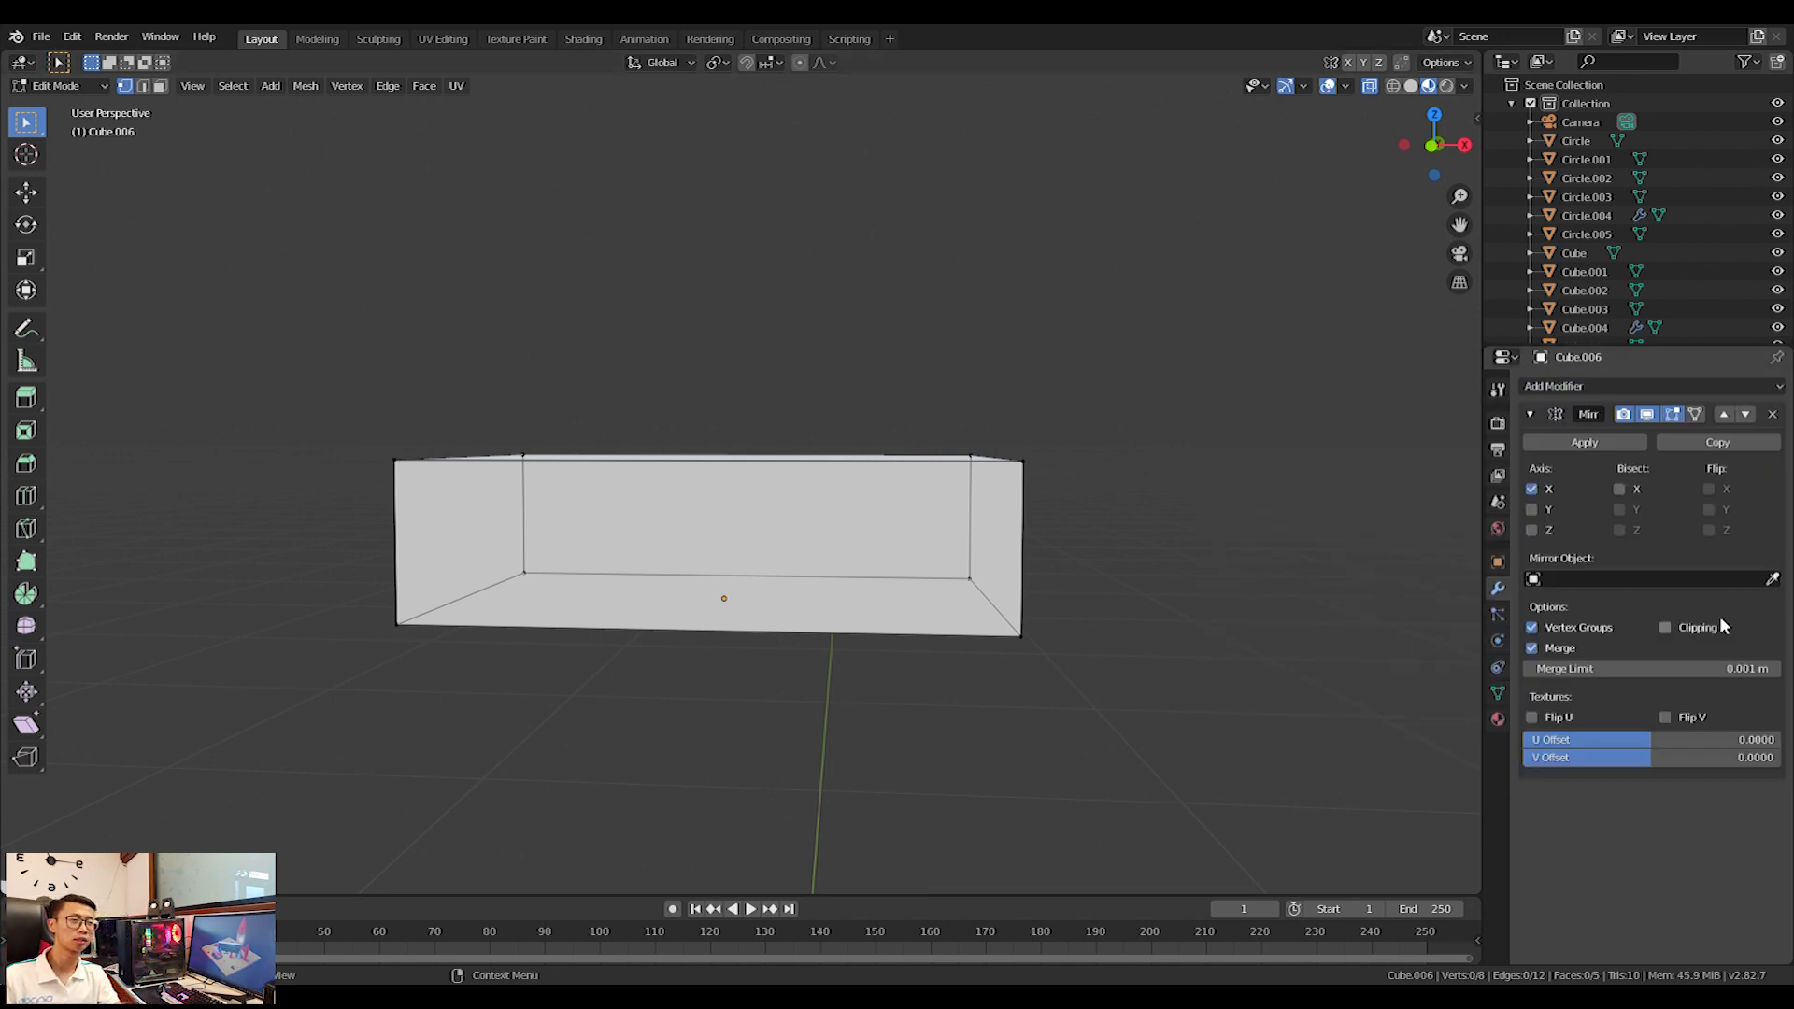
pyautogui.click(1531, 530)
pyautogui.click(1532, 490)
pyautogui.press('Tab')
pyautogui.press('Tab')
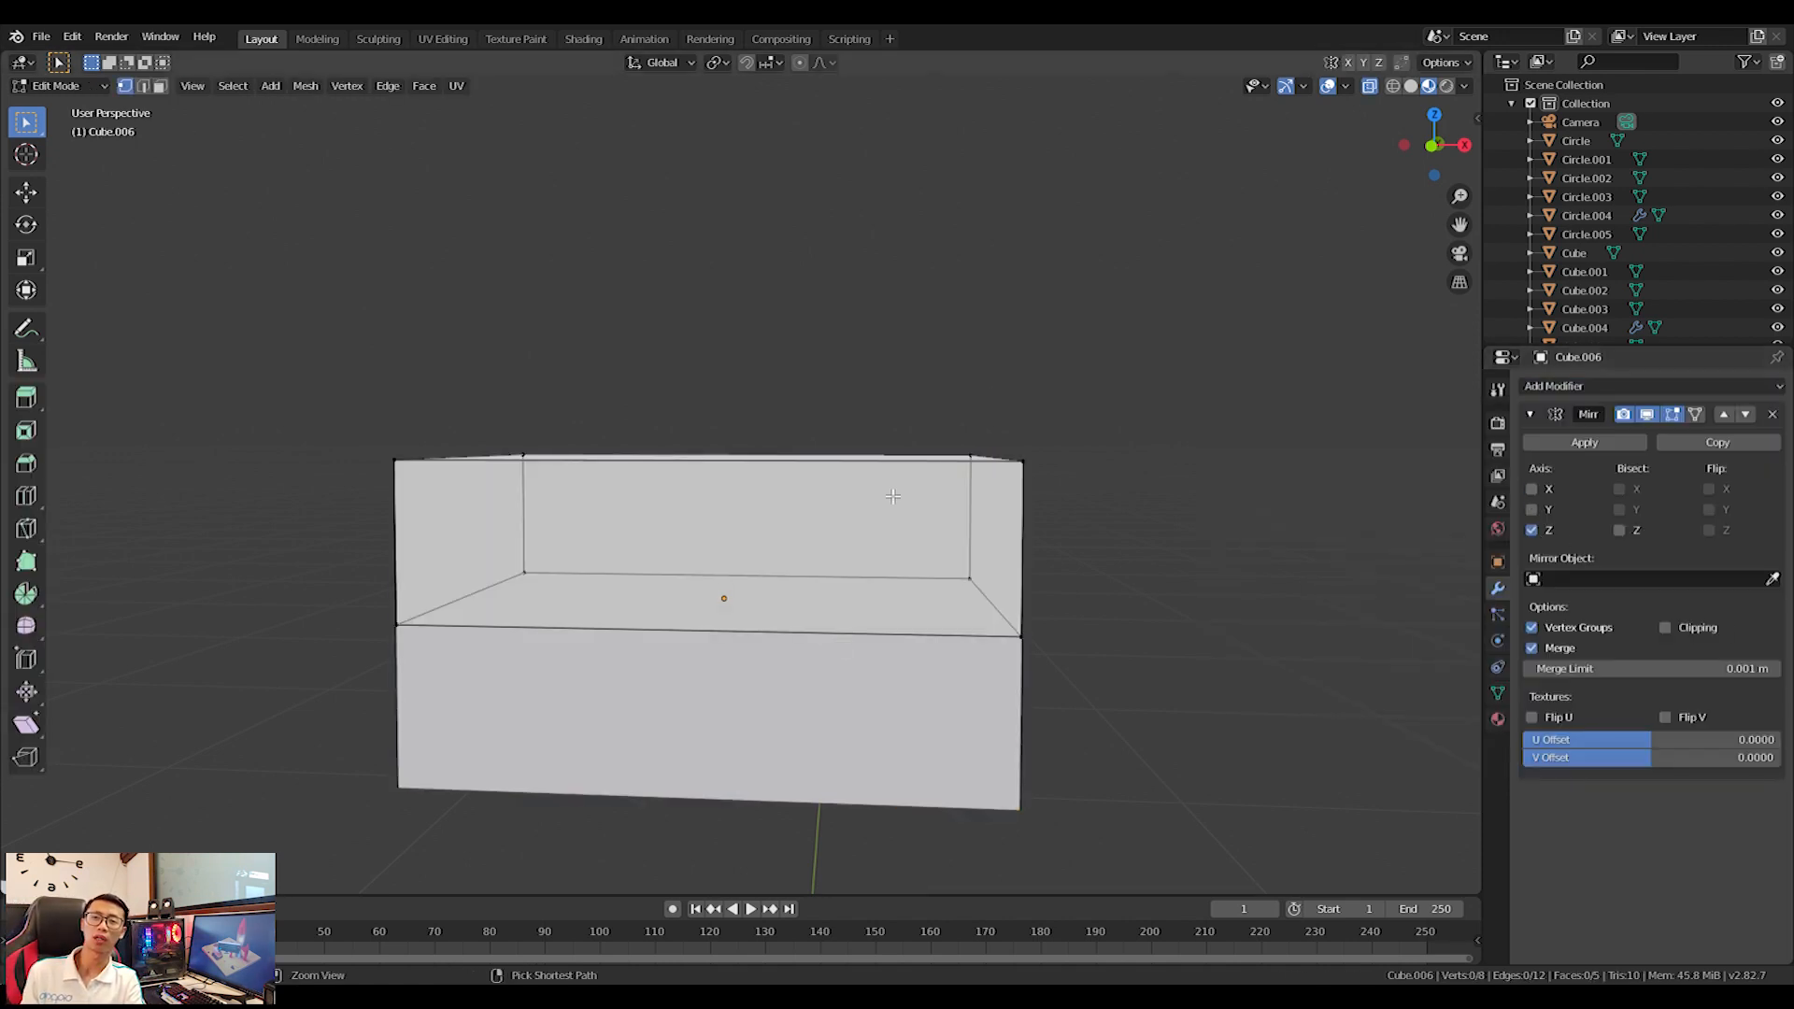
# Extrude the cube's top face, scale it to 0.842 and raise it 0.089 m along Z to form a beveled cap.
pyautogui.keyDown('shift'); pyautogui.click(434, 474); pyautogui.keyUp('shift')
pyautogui.moveTo(434, 473); pyautogui.dragTo(1278, 484, button='middle')
pyautogui.press('e')
pyautogui.rightClick(1314, 481)
pyautogui.press('a')
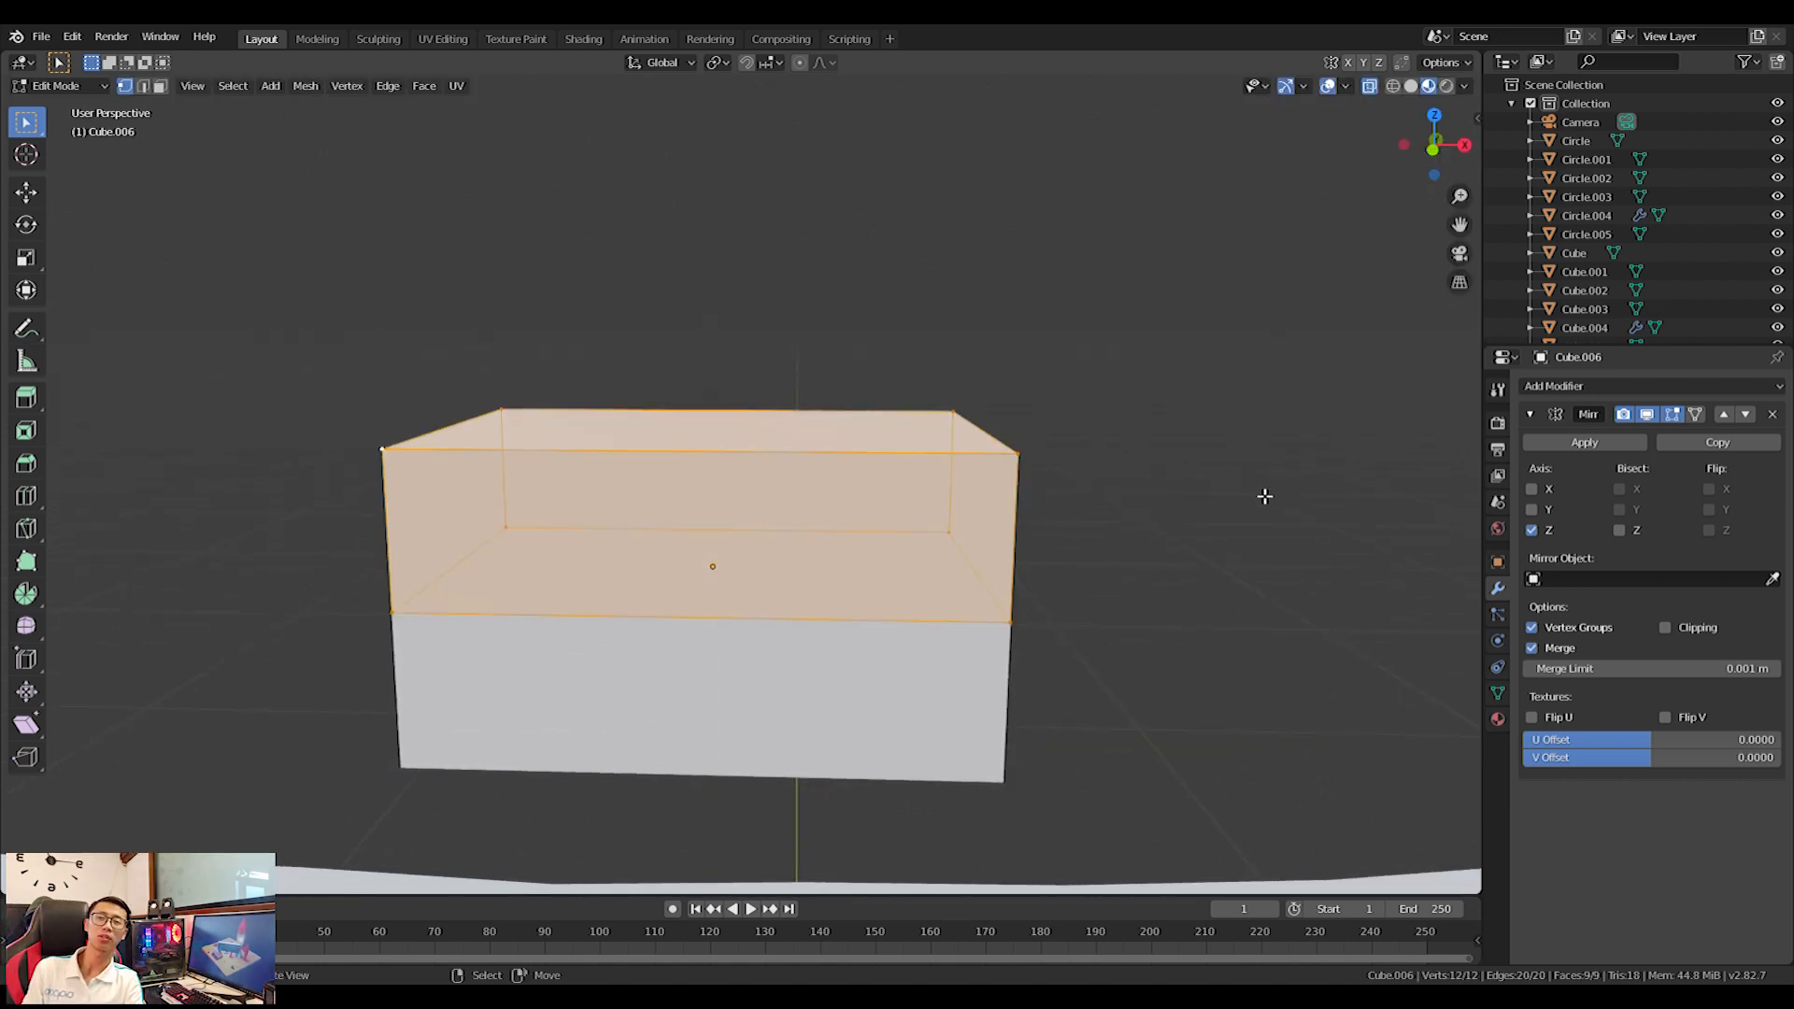
pyautogui.hotkey('ctrl', 'z')
pyautogui.press('s')
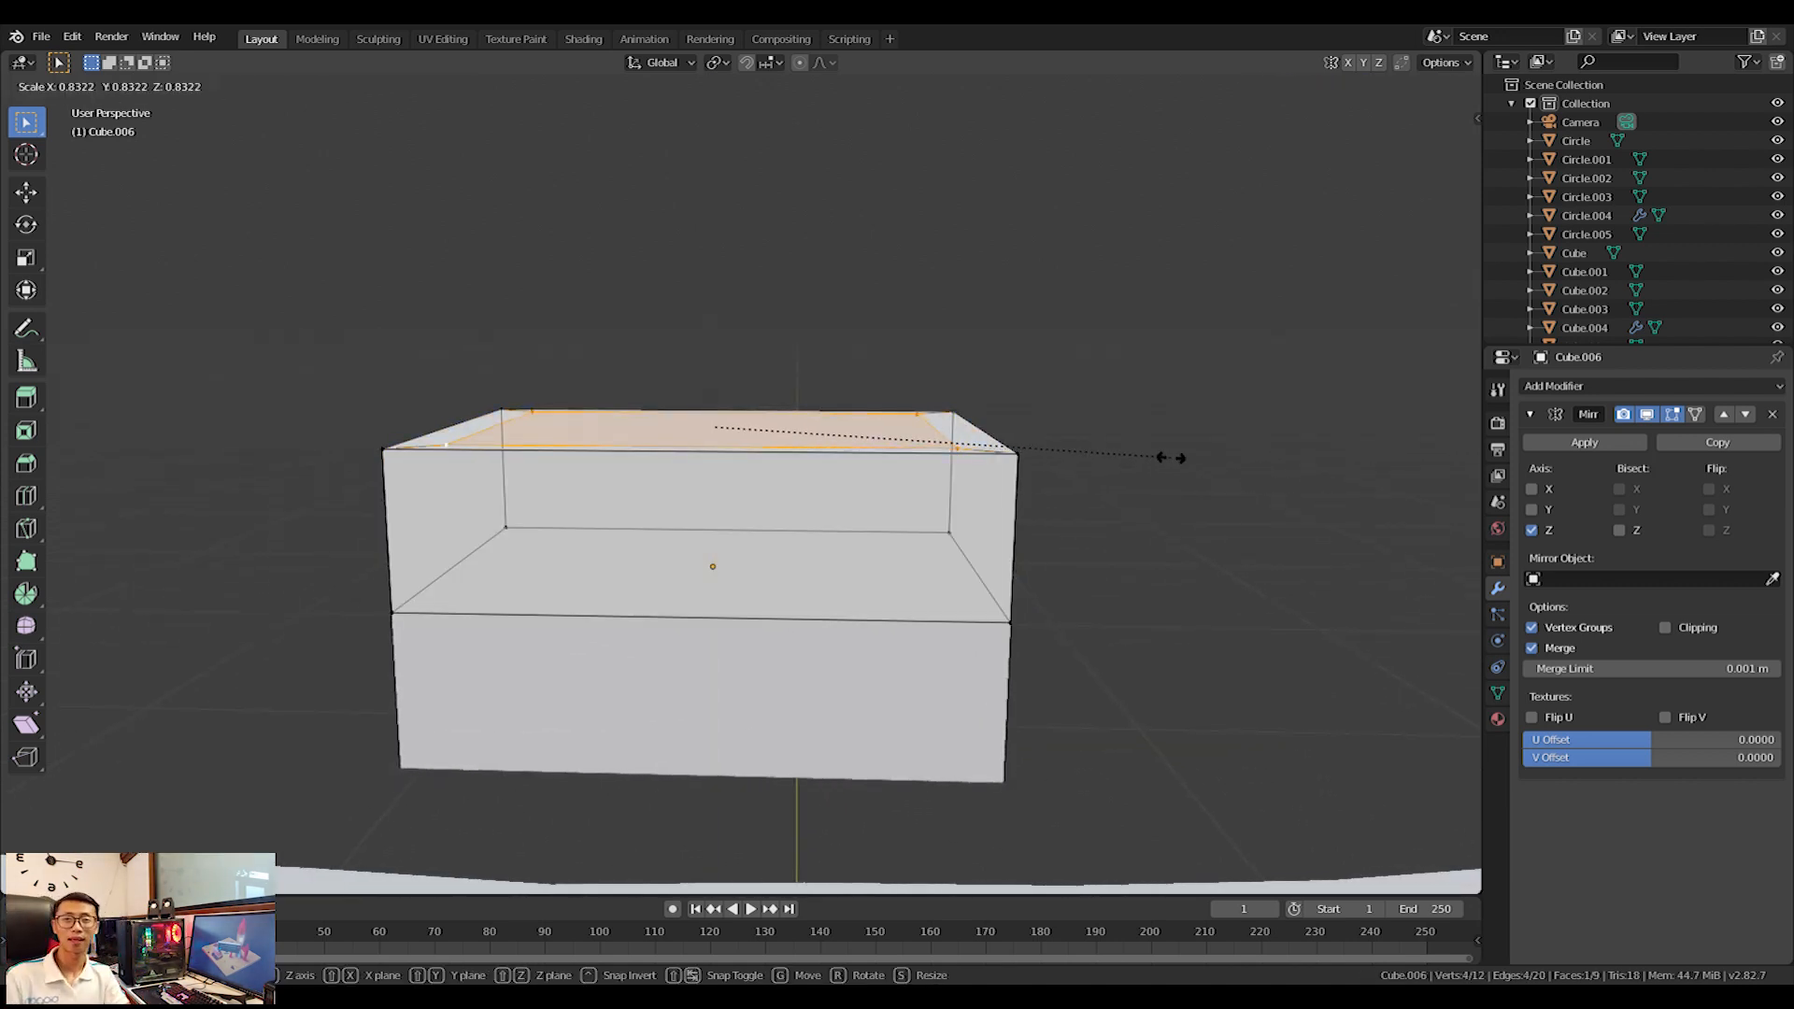
pyautogui.click(1168, 458)
pyautogui.press('g')
pyautogui.press('z')
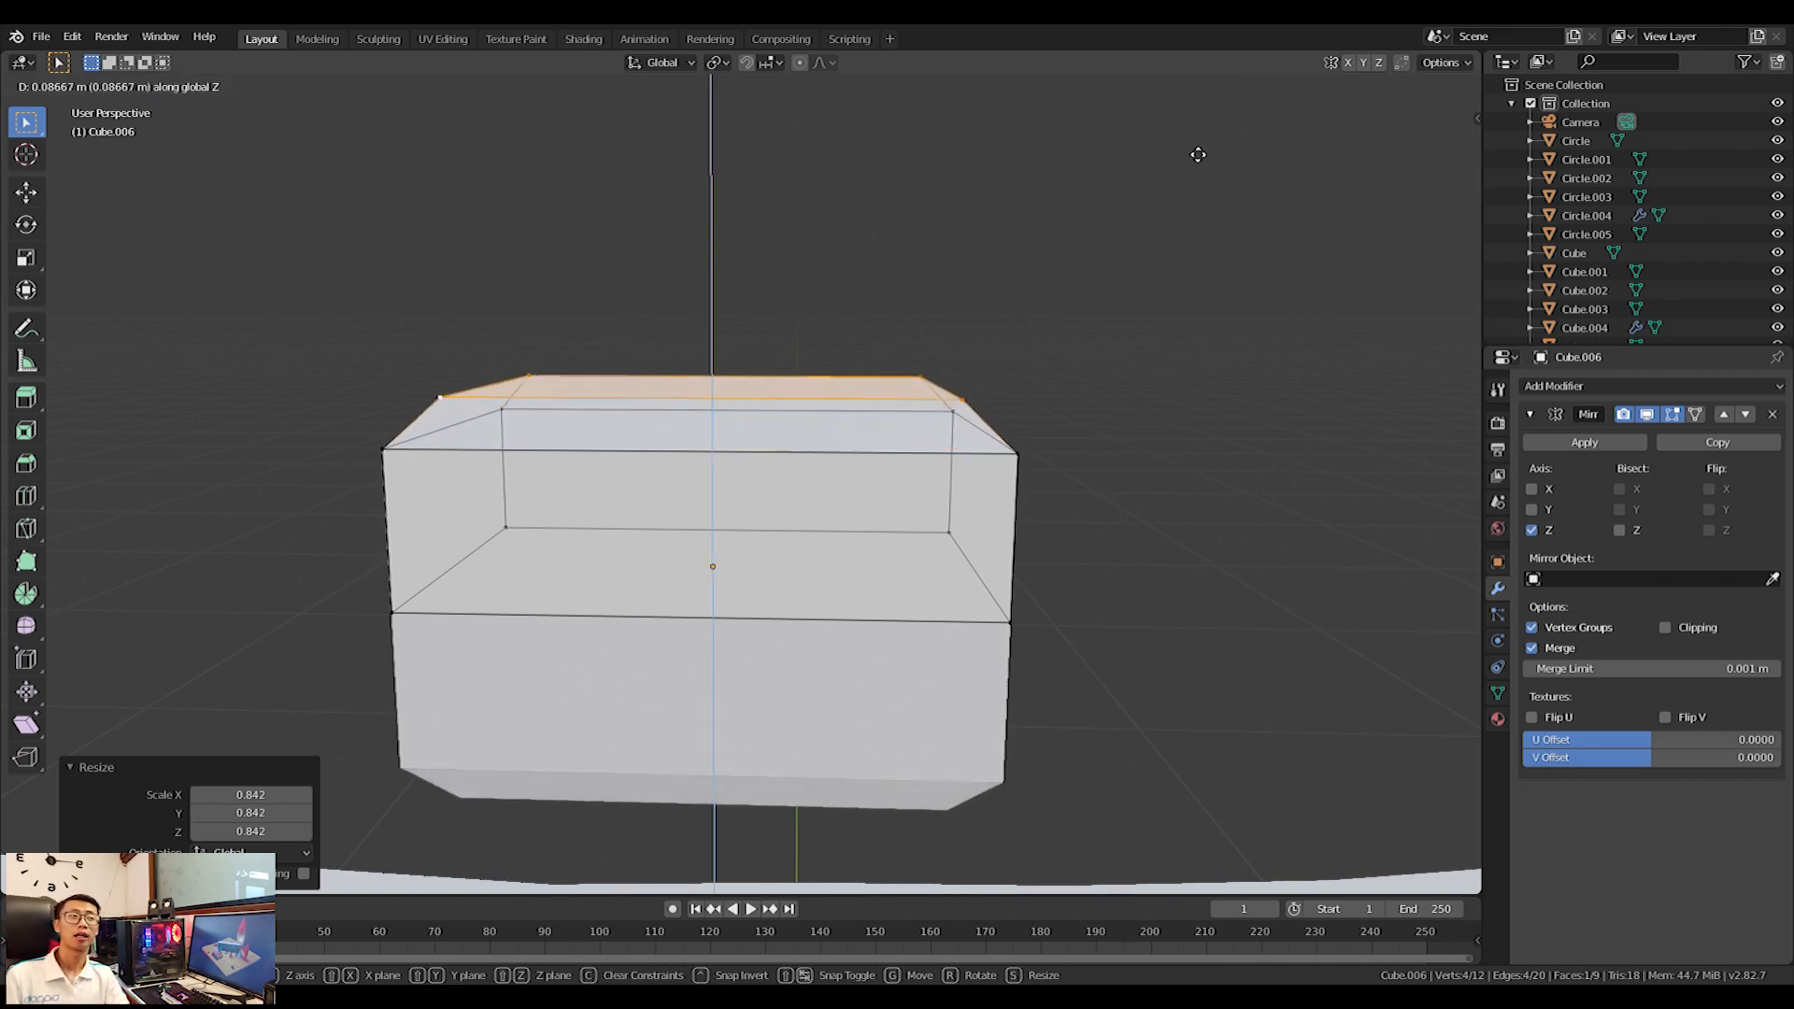
pyautogui.click(1200, 143)
# Scale up the middle edge loop, and lower the box's upper vertices 0.0654 m along Z.
pyautogui.moveTo(1053, 580); pyautogui.dragTo(1018, 563, button='middle')
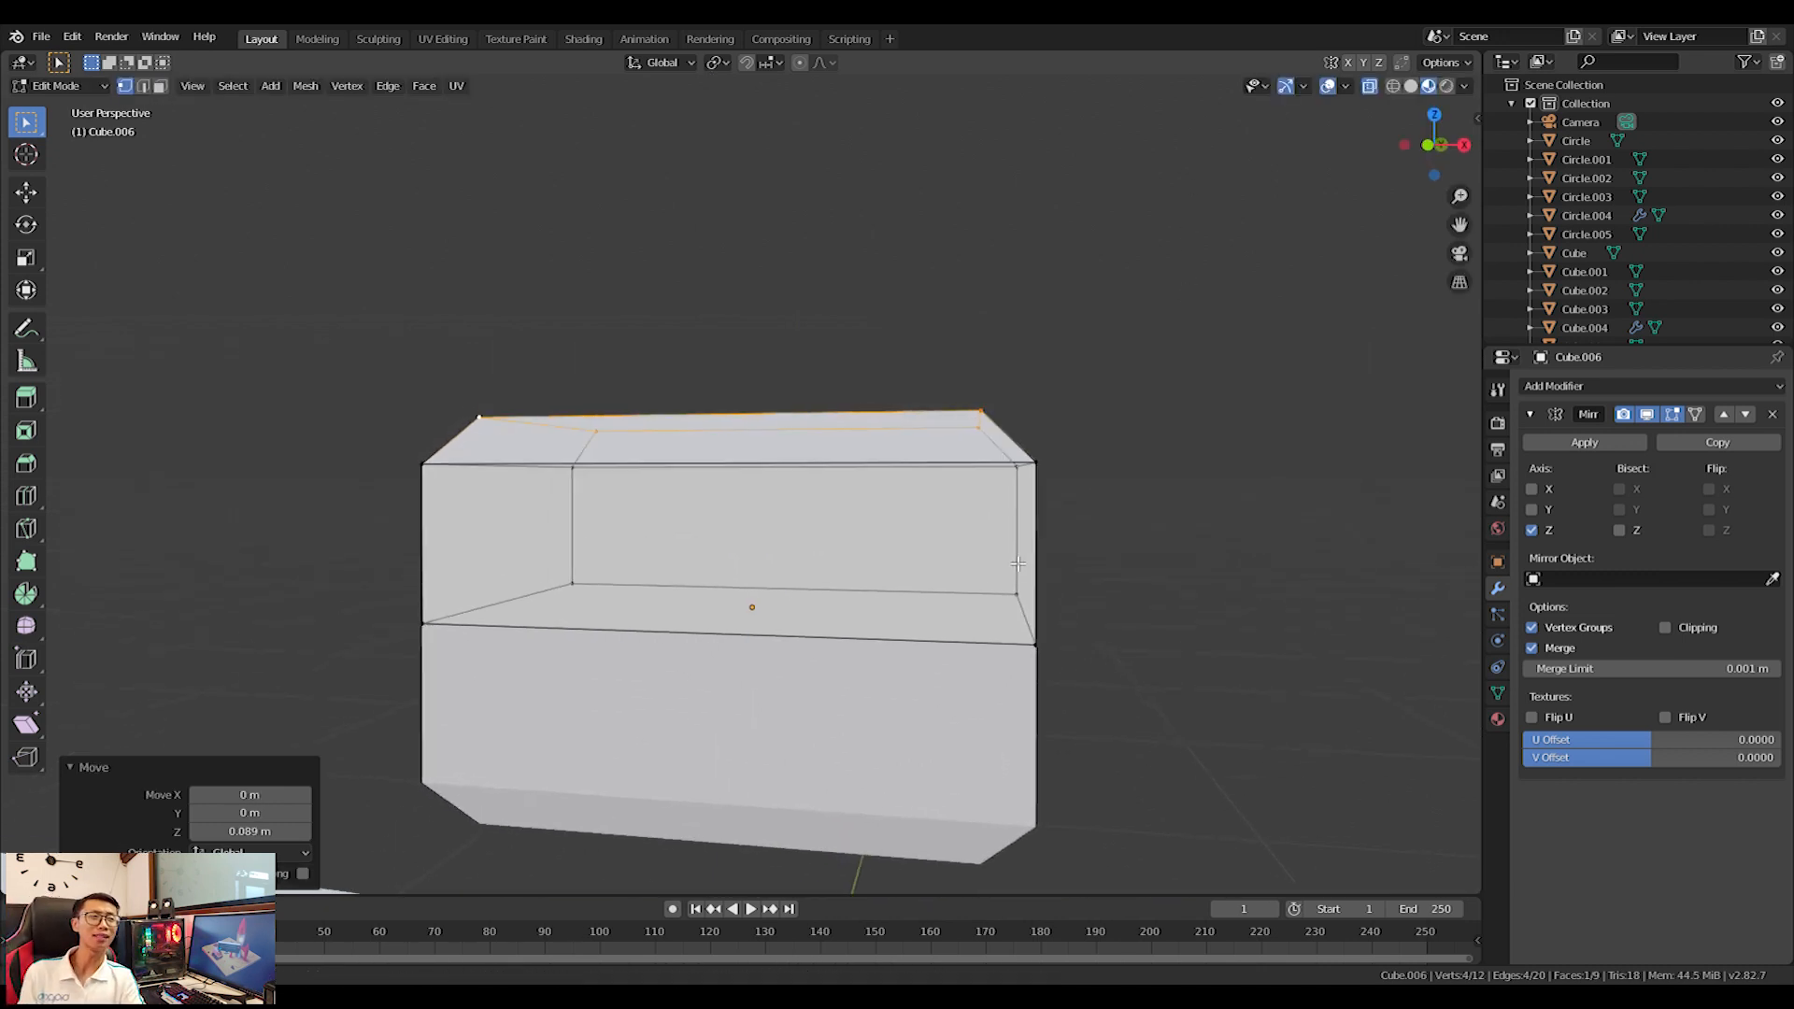
pyautogui.keyDown('alt'); pyautogui.click(986, 648); pyautogui.keyUp('alt')
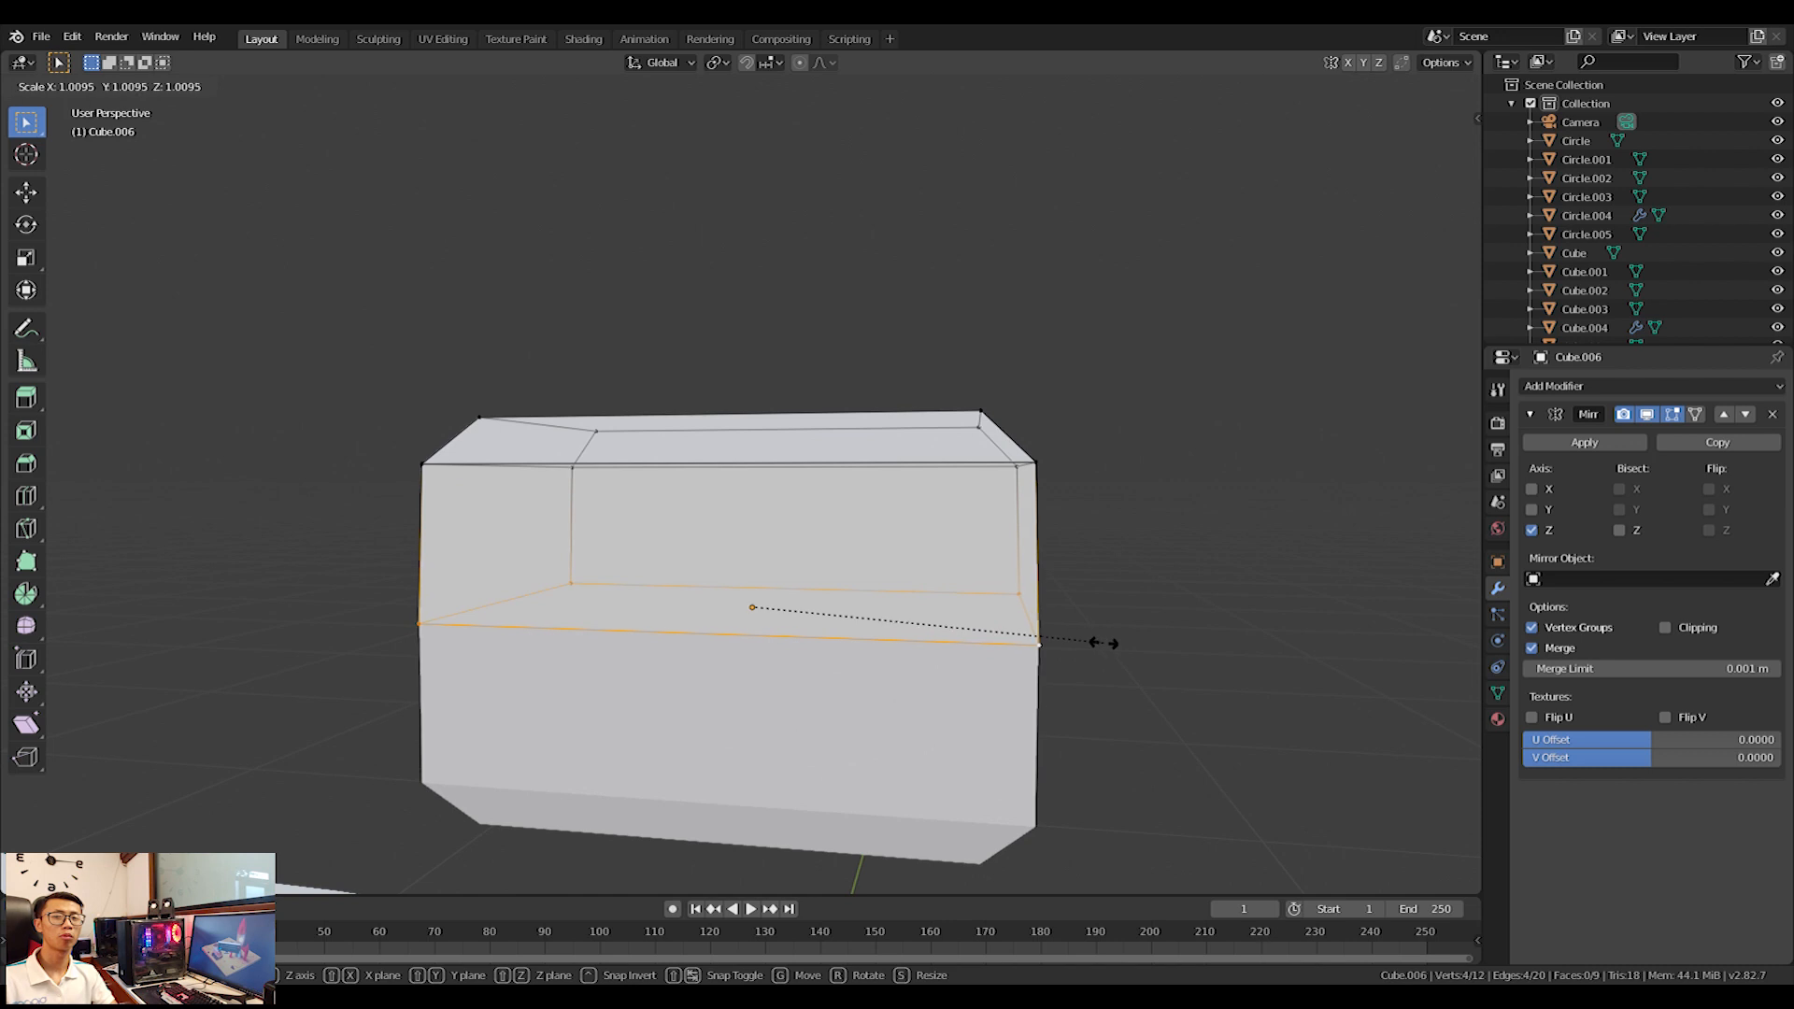
pyautogui.click(1244, 662)
pyautogui.hotkey('alt', 'a')
pyautogui.press('b')
pyautogui.moveTo(233, 272); pyautogui.dragTo(1243, 503)
pyautogui.press('g')
pyautogui.press('z')
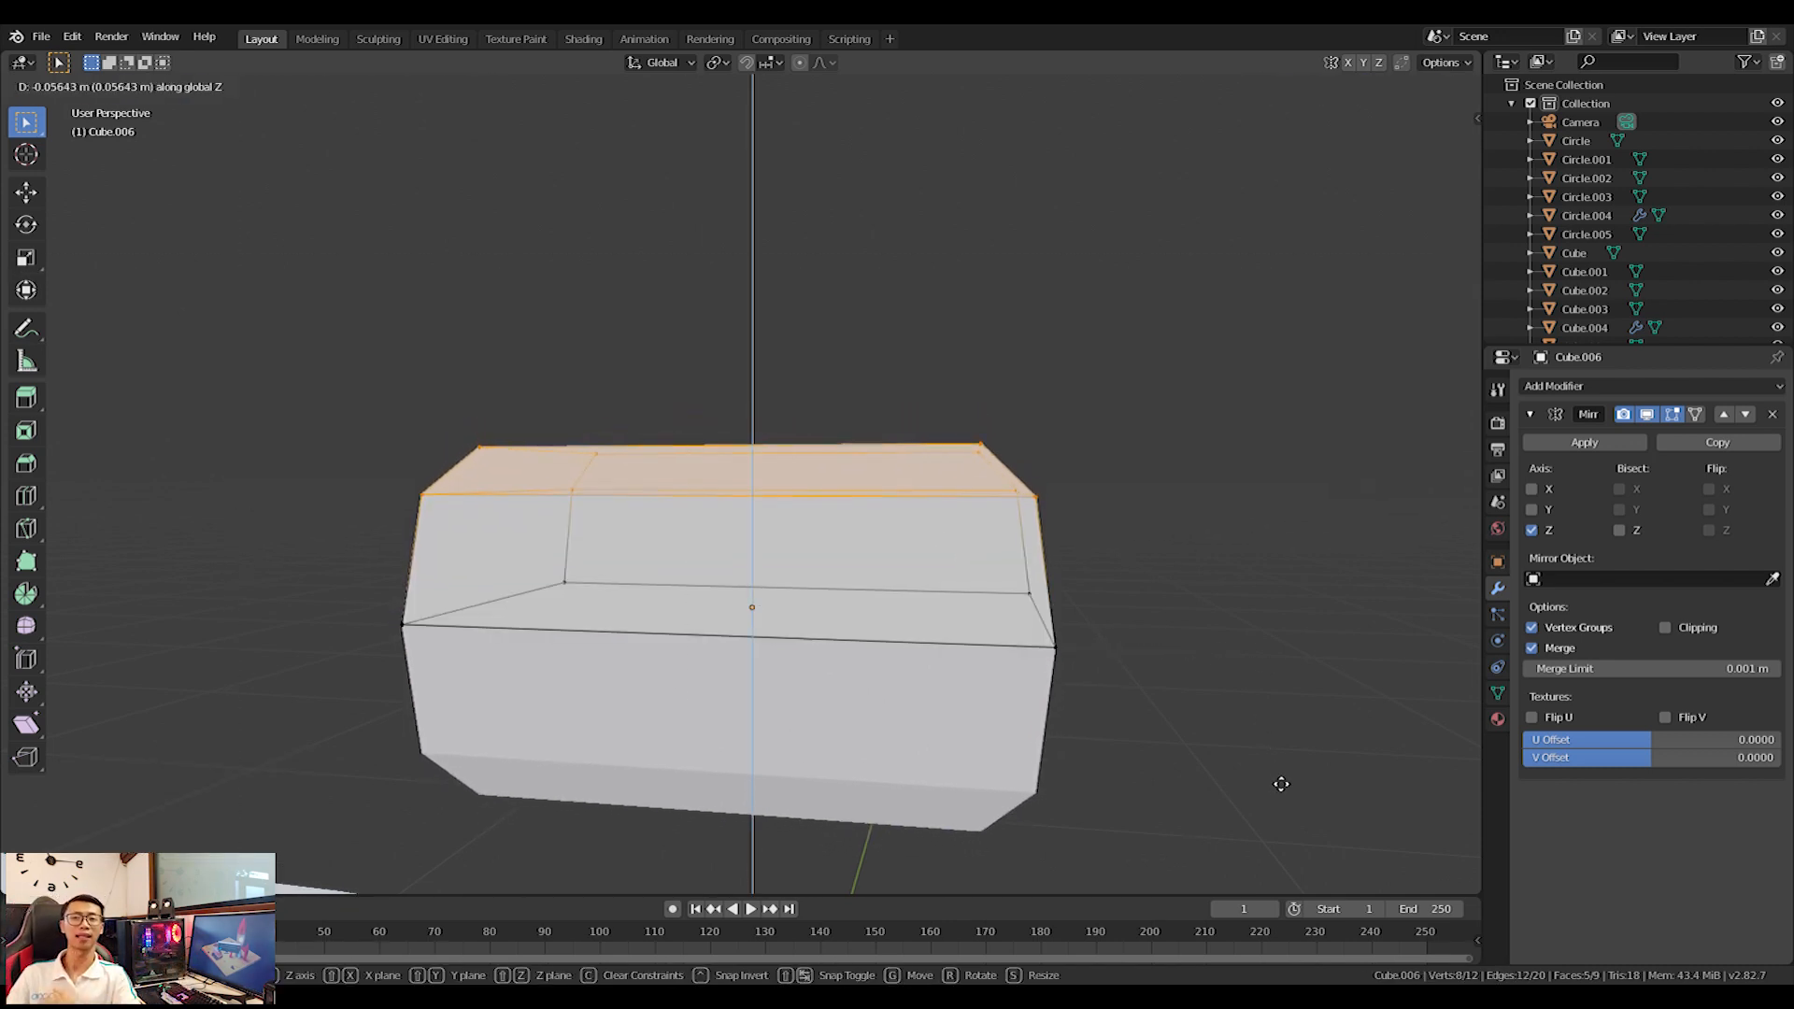
pyautogui.click(1281, 821)
# Select the middle edge loop again and scale it by 1.064 along Y.
pyautogui.moveTo(1281, 822); pyautogui.dragTo(1135, 790, button='middle')
pyautogui.moveTo(972, 556); pyautogui.dragTo(1180, 569, button='middle')
pyautogui.scroll(-8, 1127, 707)
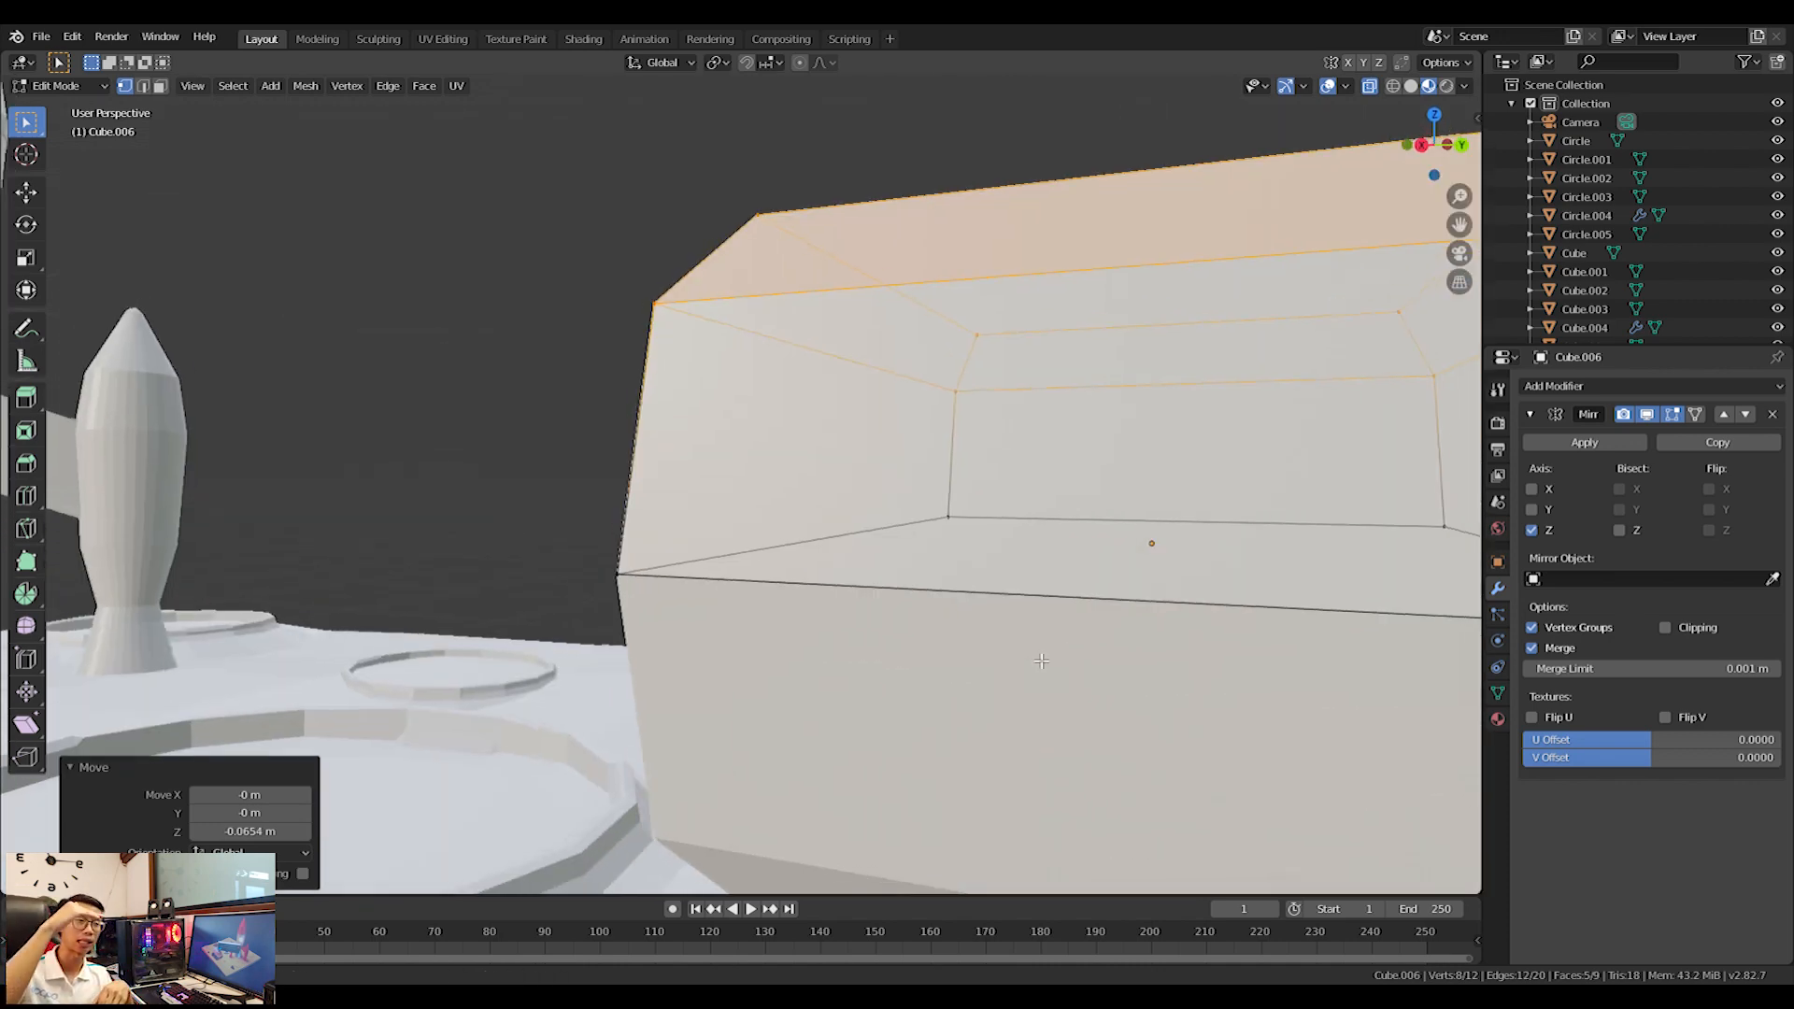
pyautogui.hotkey('alt', 'a')
pyautogui.keyDown('alt'); pyautogui.click(996, 547); pyautogui.keyUp('alt')
pyautogui.press('s')
pyautogui.press('y')
pyautogui.click(1121, 552)
# Fine-tune the middle loop's size, scaling about 0.99 along X and adjusting it along Y, and finish editing the mesh.
pyautogui.moveTo(1121, 551); pyautogui.dragTo(1008, 485, button='middle')
pyautogui.press('s')
pyautogui.press('x')
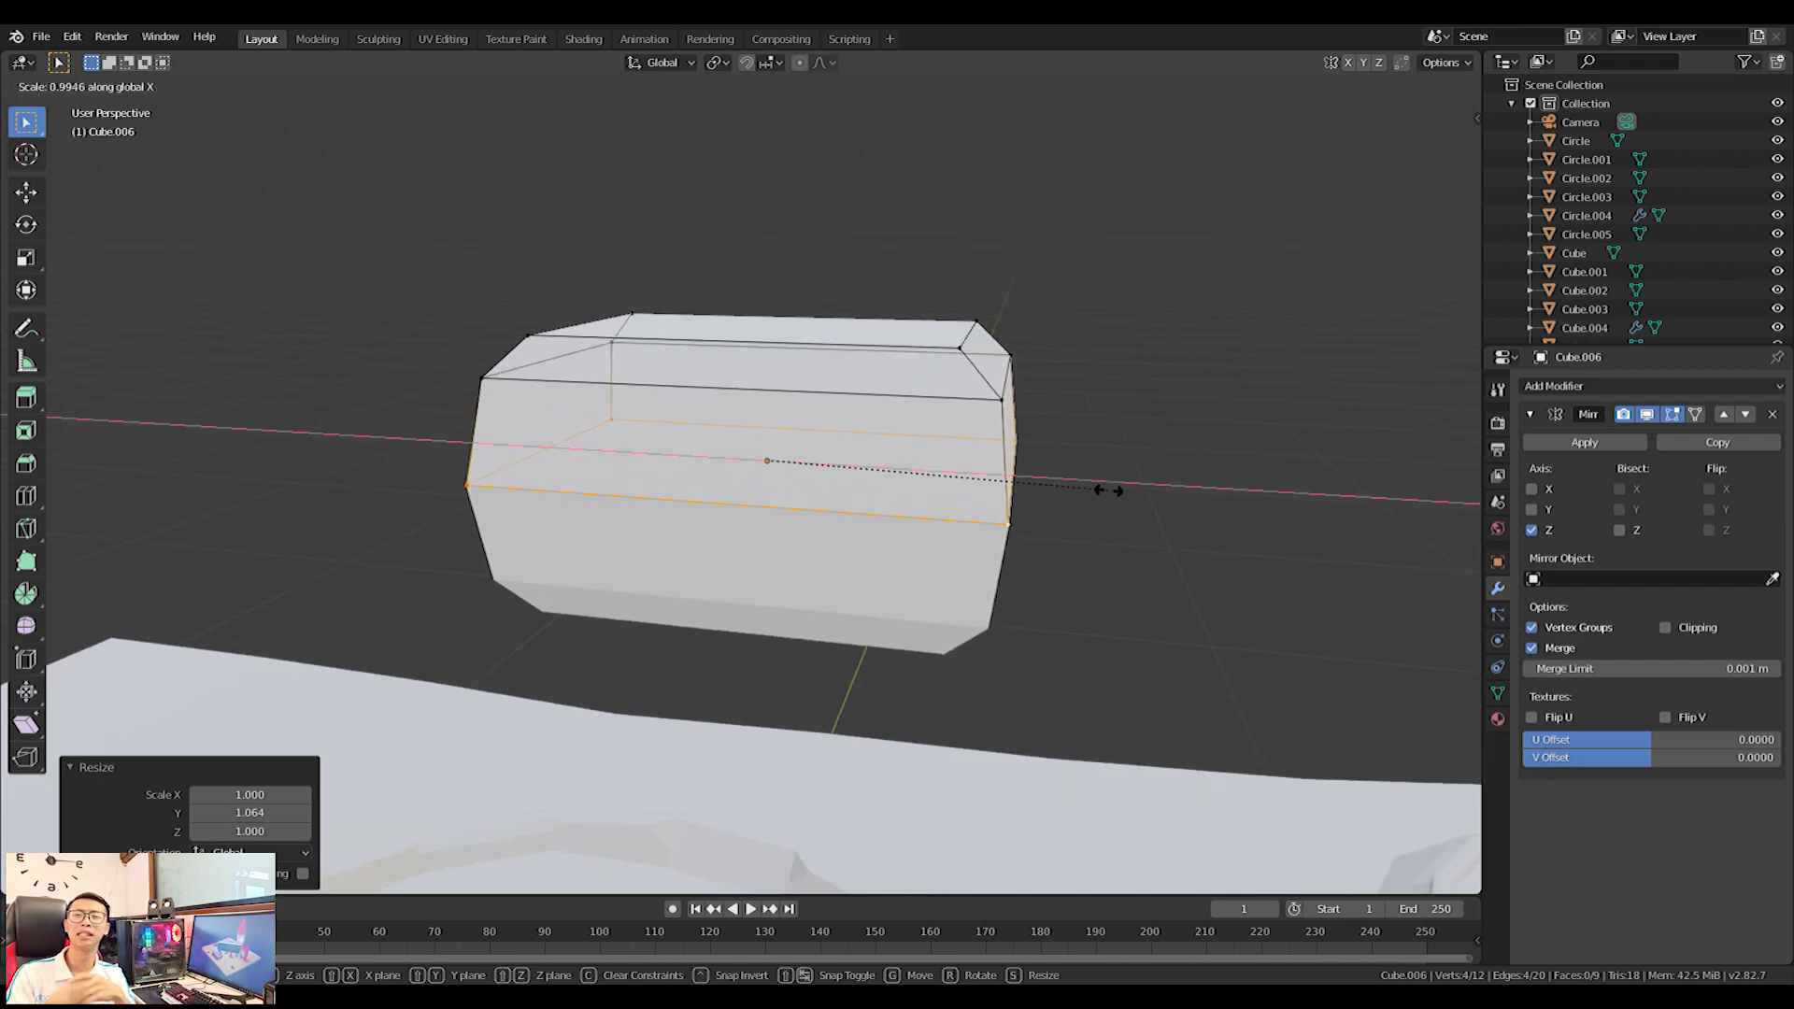
pyautogui.click(1113, 492)
pyautogui.moveTo(1113, 492); pyautogui.dragTo(1205, 561, button='middle')
pyautogui.press('s')
pyautogui.press('y')
pyautogui.click(1141, 535)
pyautogui.press('Tab')
pyautogui.moveTo(921, 561); pyautogui.dragTo(967, 568, button='middle')
pyautogui.hotkey('shift', 'a')
pyautogui.moveTo(967, 569)
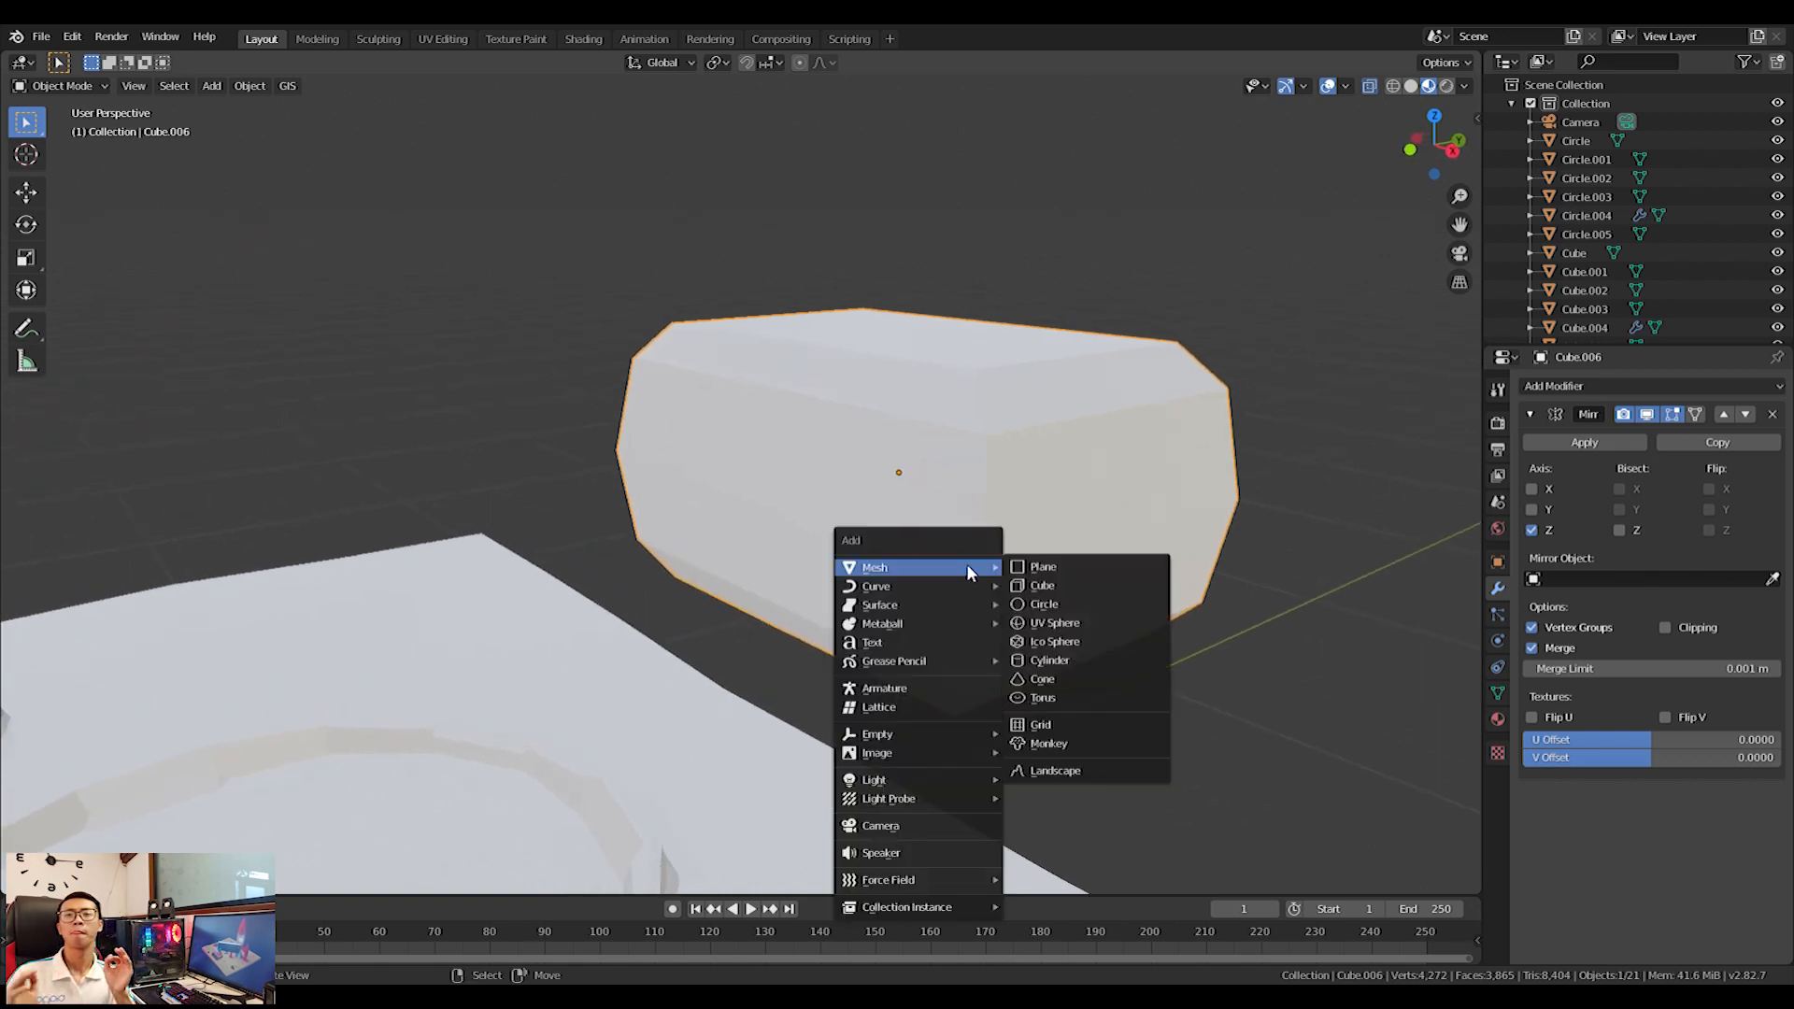
pyautogui.click(1023, 585)
pyautogui.scroll(-2, 967, 558)
pyautogui.hotkey('ctrl', 'z')
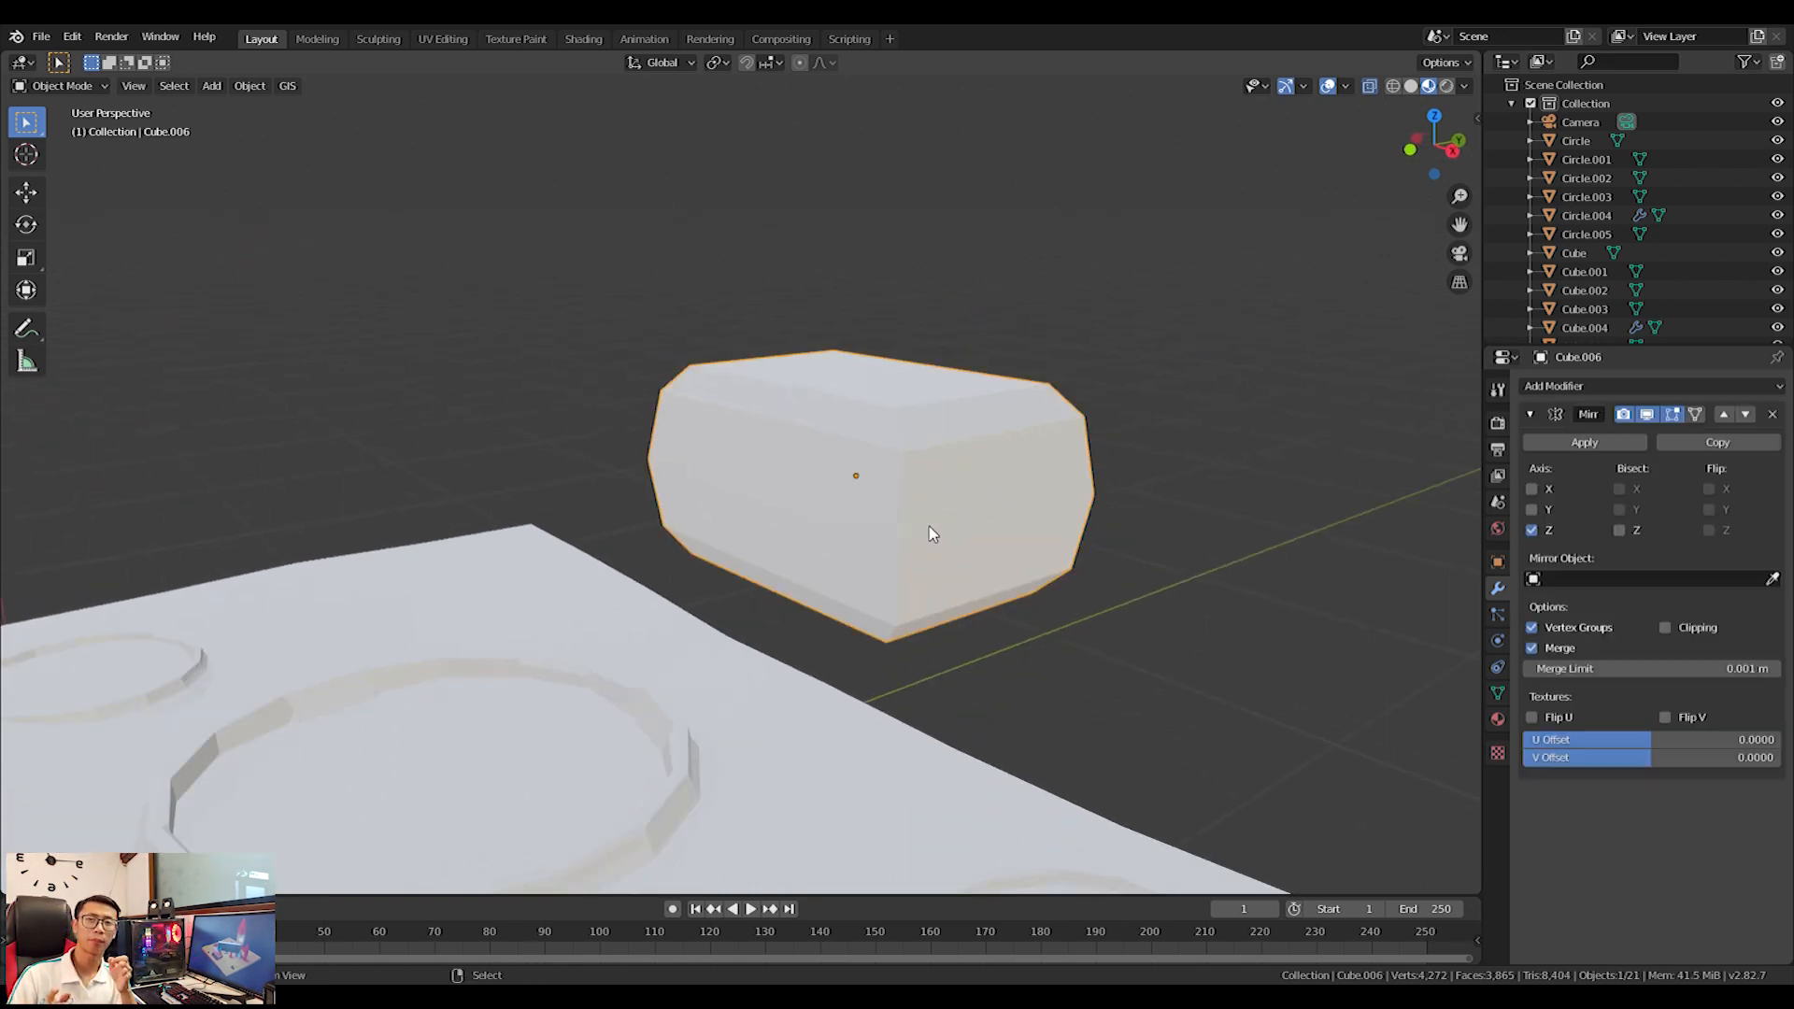
# Snap the 3D cursor to the box's origin and add a cube there, scaled down smaller than the box.
pyautogui.hotkey('shift', 's')
pyautogui.click(879, 572)
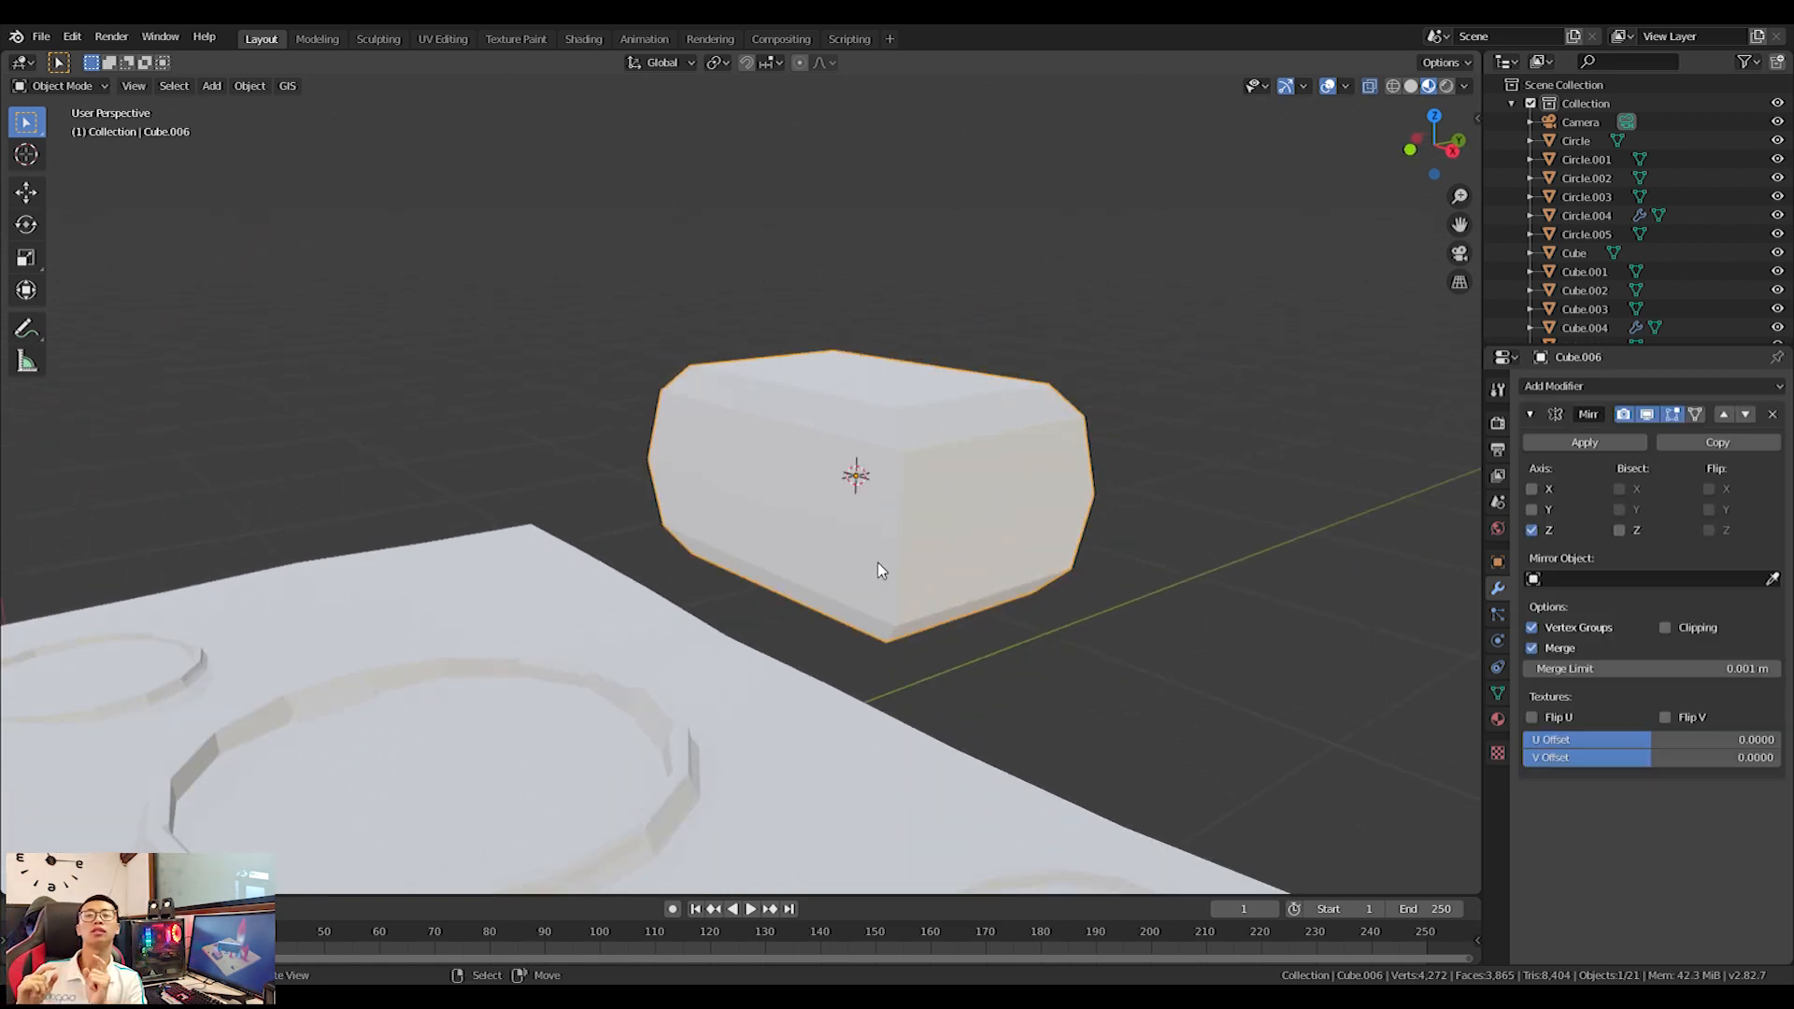
pyautogui.hotkey('shift', 'a')
pyautogui.moveTo(911, 513)
pyautogui.click(977, 531)
pyautogui.press('s')
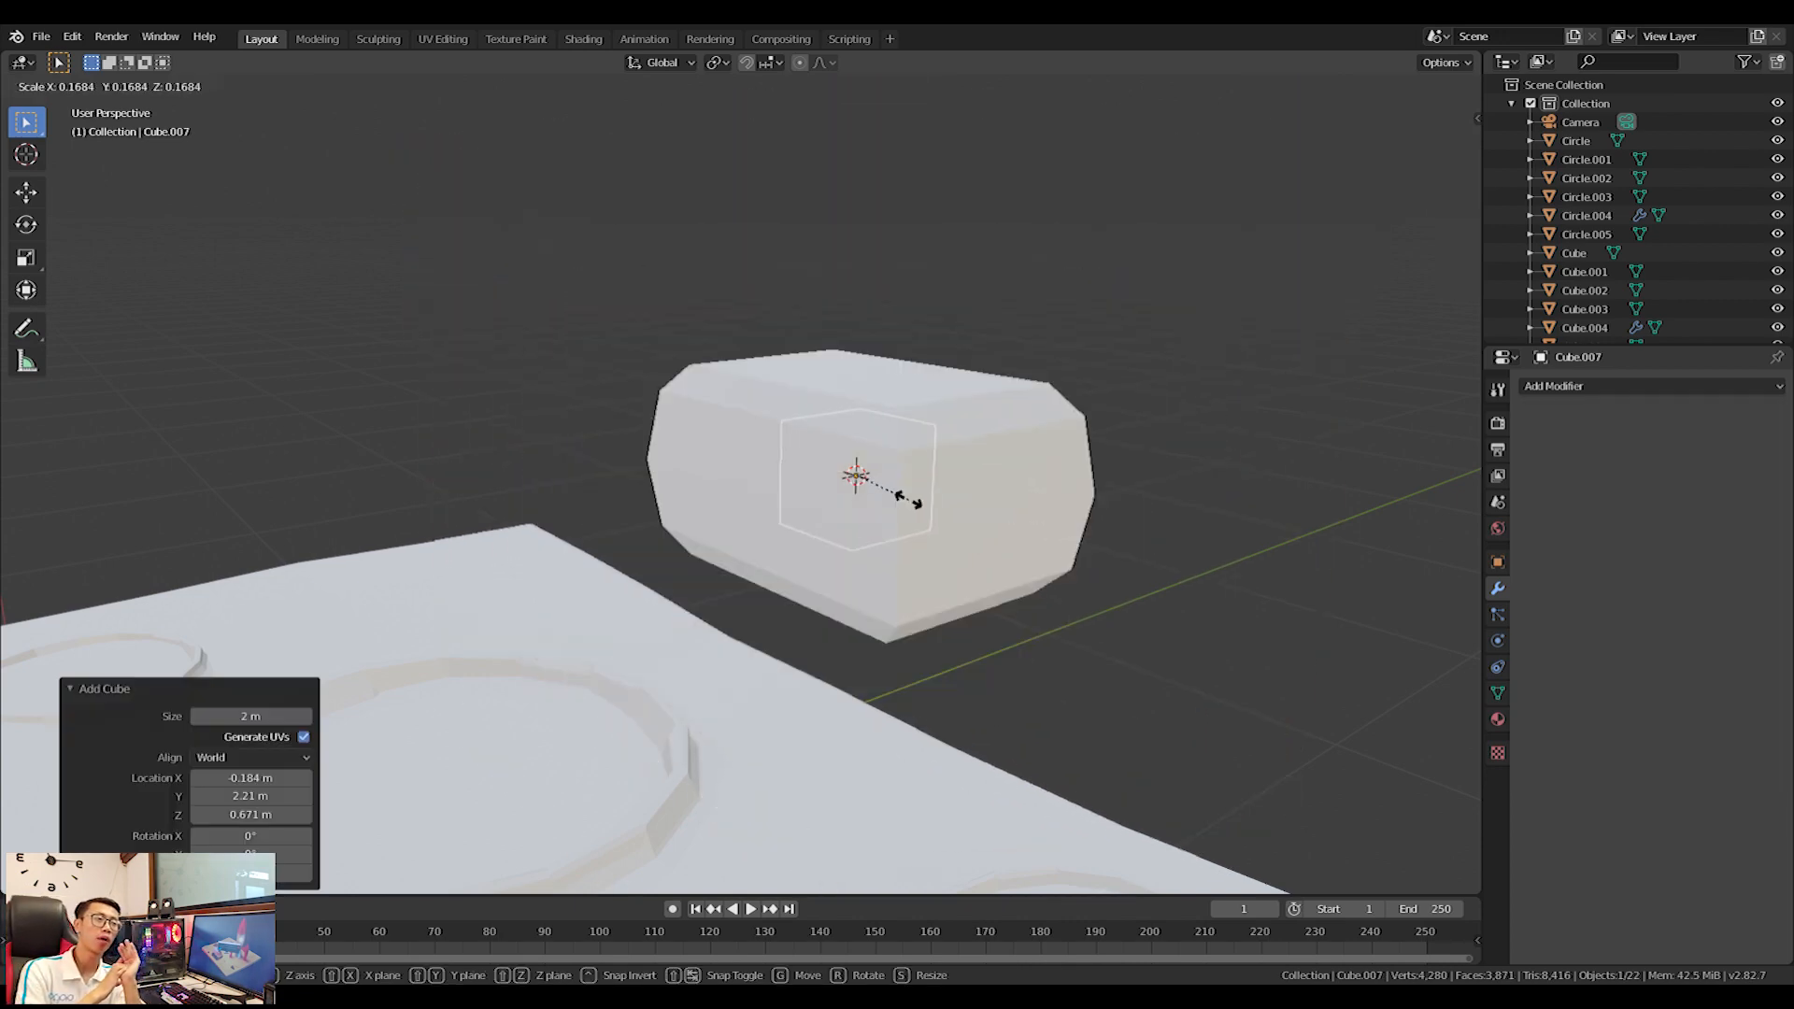
pyautogui.click(895, 492)
# Move the small cube 0.389 m toward the plate along negative Y in top view and add a Mirror modifier.
pyautogui.press('KP_7')
pyautogui.press('g')
pyautogui.press('y')
pyautogui.click(916, 641)
pyautogui.click(1552, 385)
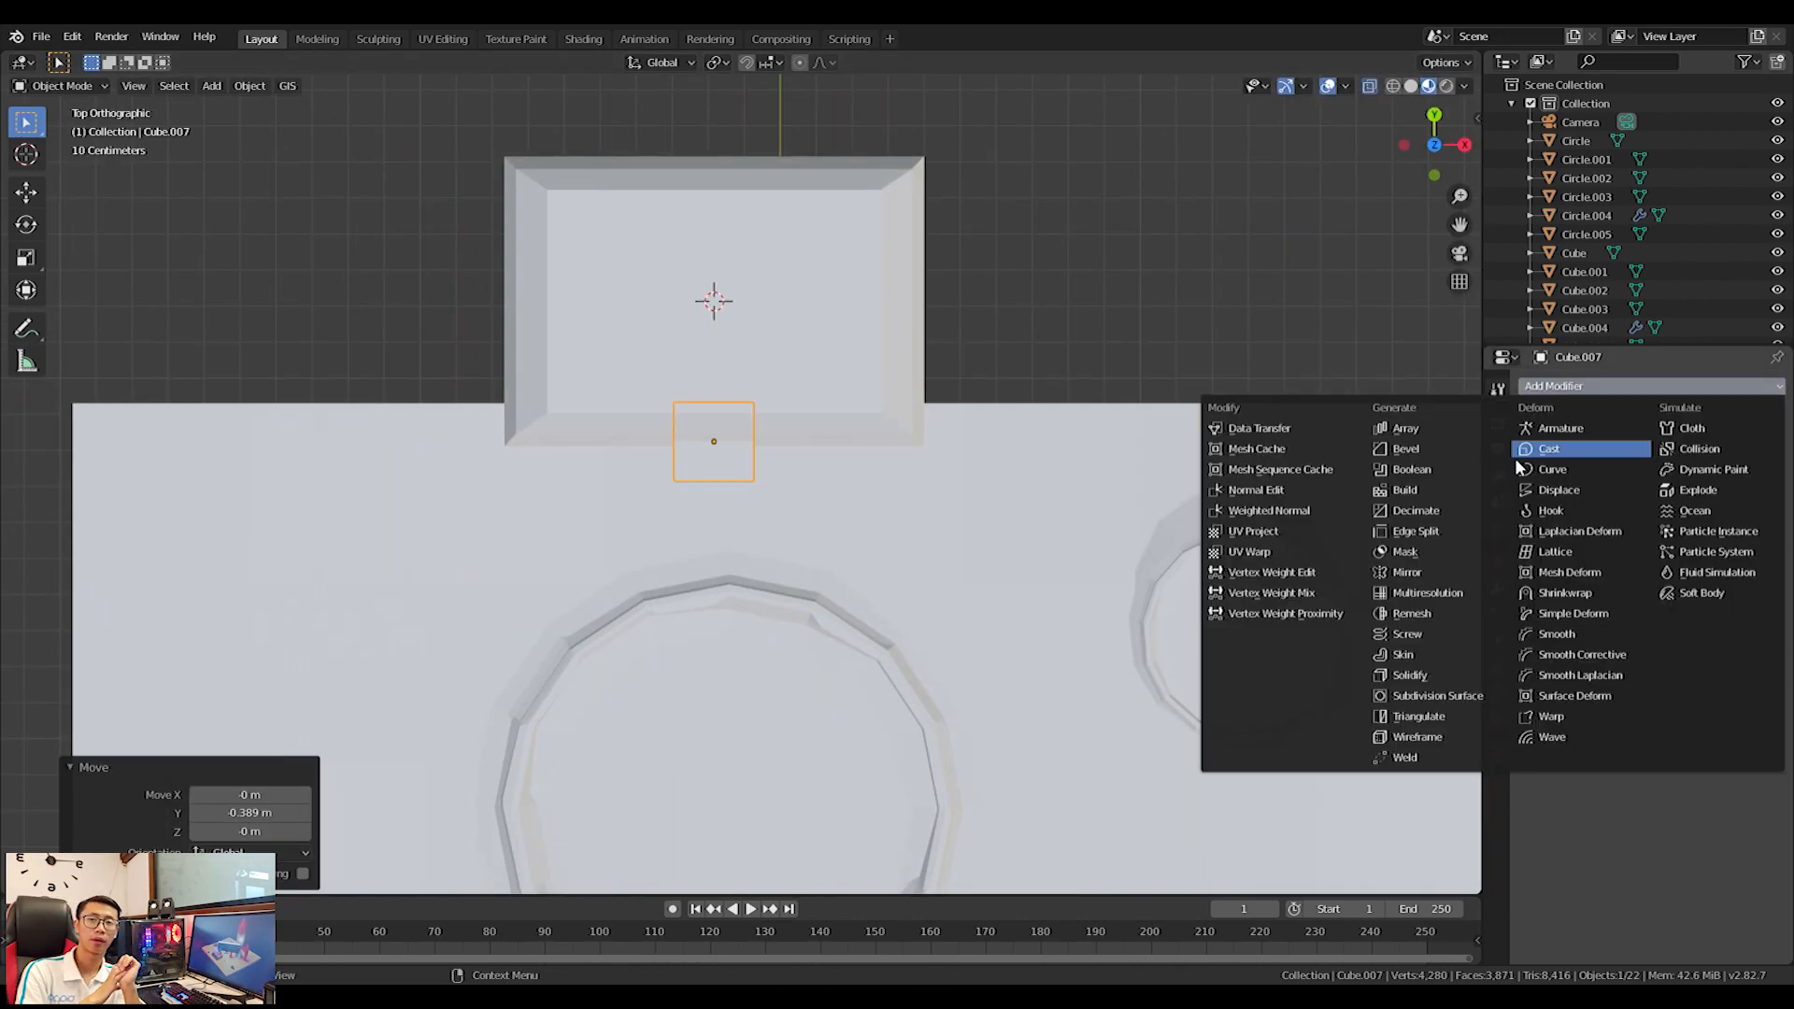
pyautogui.click(1393, 572)
# Move the small cube's mesh along X in Edit Mode to separate it from its mirrored copy, and scale it down.
pyautogui.moveTo(608, 393); pyautogui.dragTo(569, 411, button='middle')
pyautogui.scroll(3, 962, 441)
pyautogui.press('Tab')
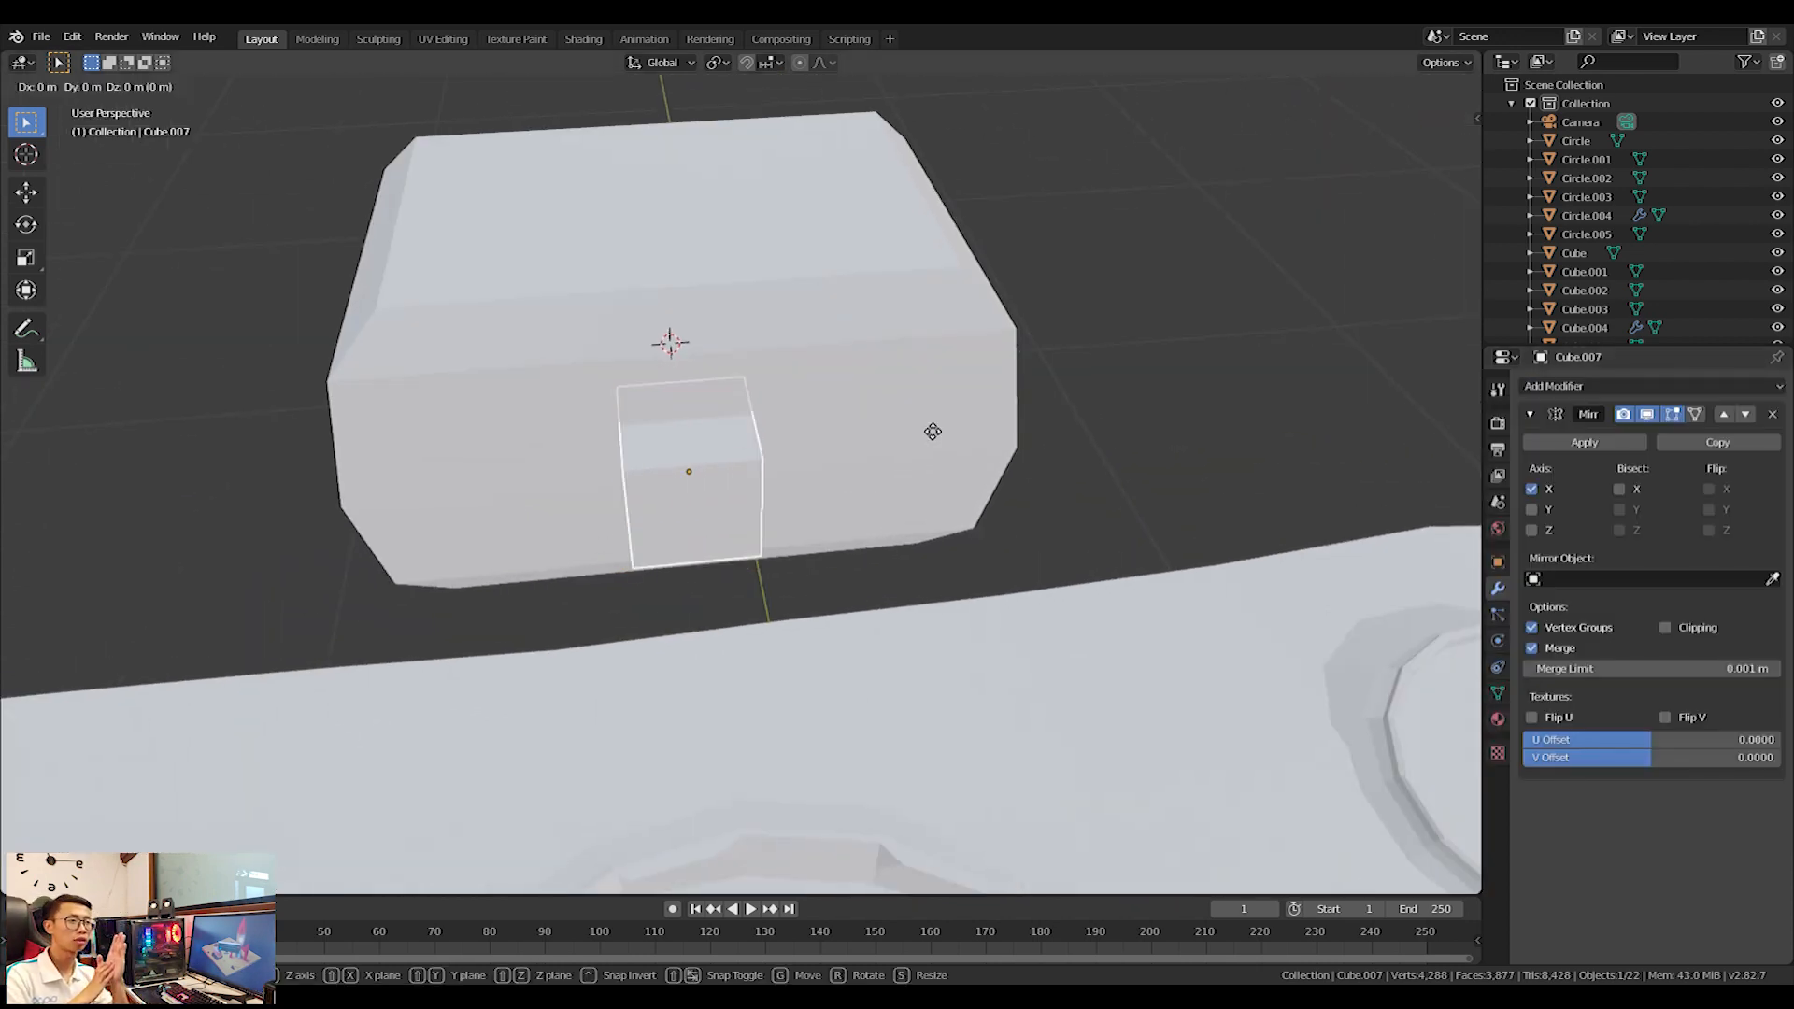
pyautogui.press('g')
pyautogui.press('x')
pyautogui.click(1137, 425)
pyautogui.moveTo(1137, 425); pyautogui.dragTo(1435, 555, button='middle')
pyautogui.press('s')
pyautogui.click(1270, 545)
# Add a horizontal loop cut through the middle of the small cube's mesh.
pyautogui.moveTo(1270, 544); pyautogui.dragTo(1168, 577, button='middle')
pyautogui.click(809, 485)
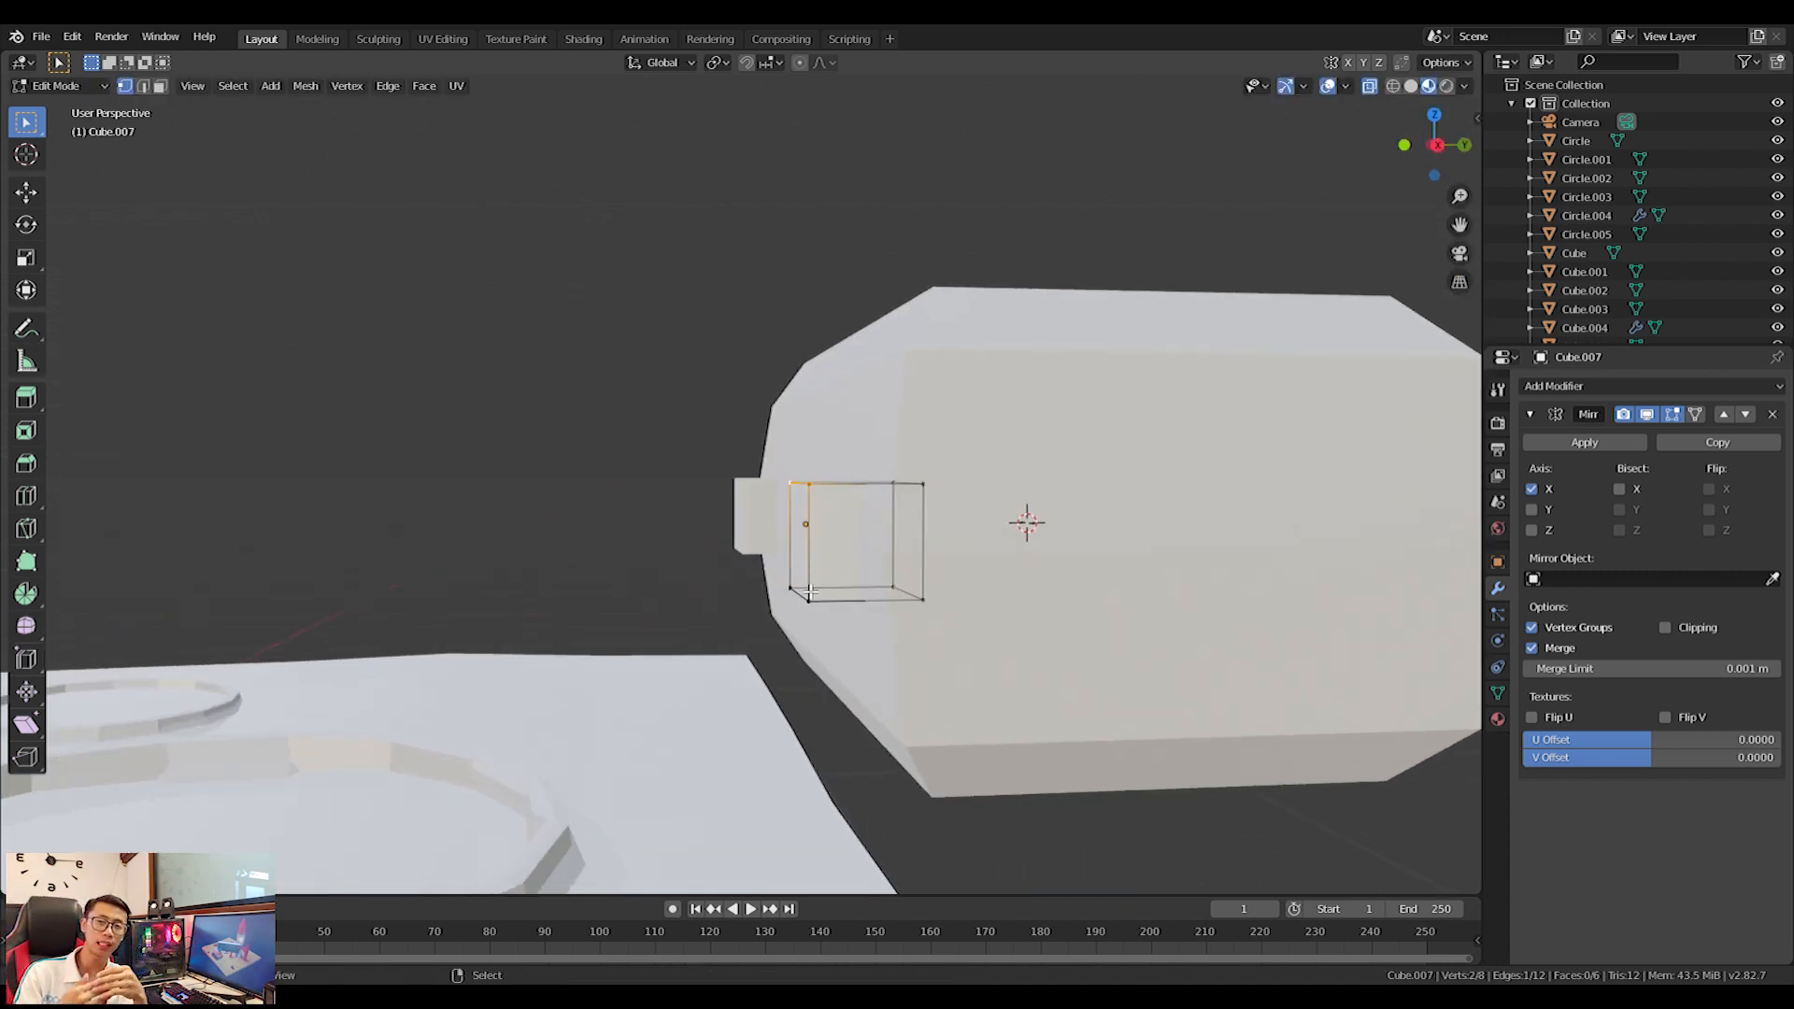
pyautogui.hotkey('ctrl', 'r')
pyautogui.click(942, 539)
pyautogui.rightClick(942, 539)
pyautogui.click(798, 484)
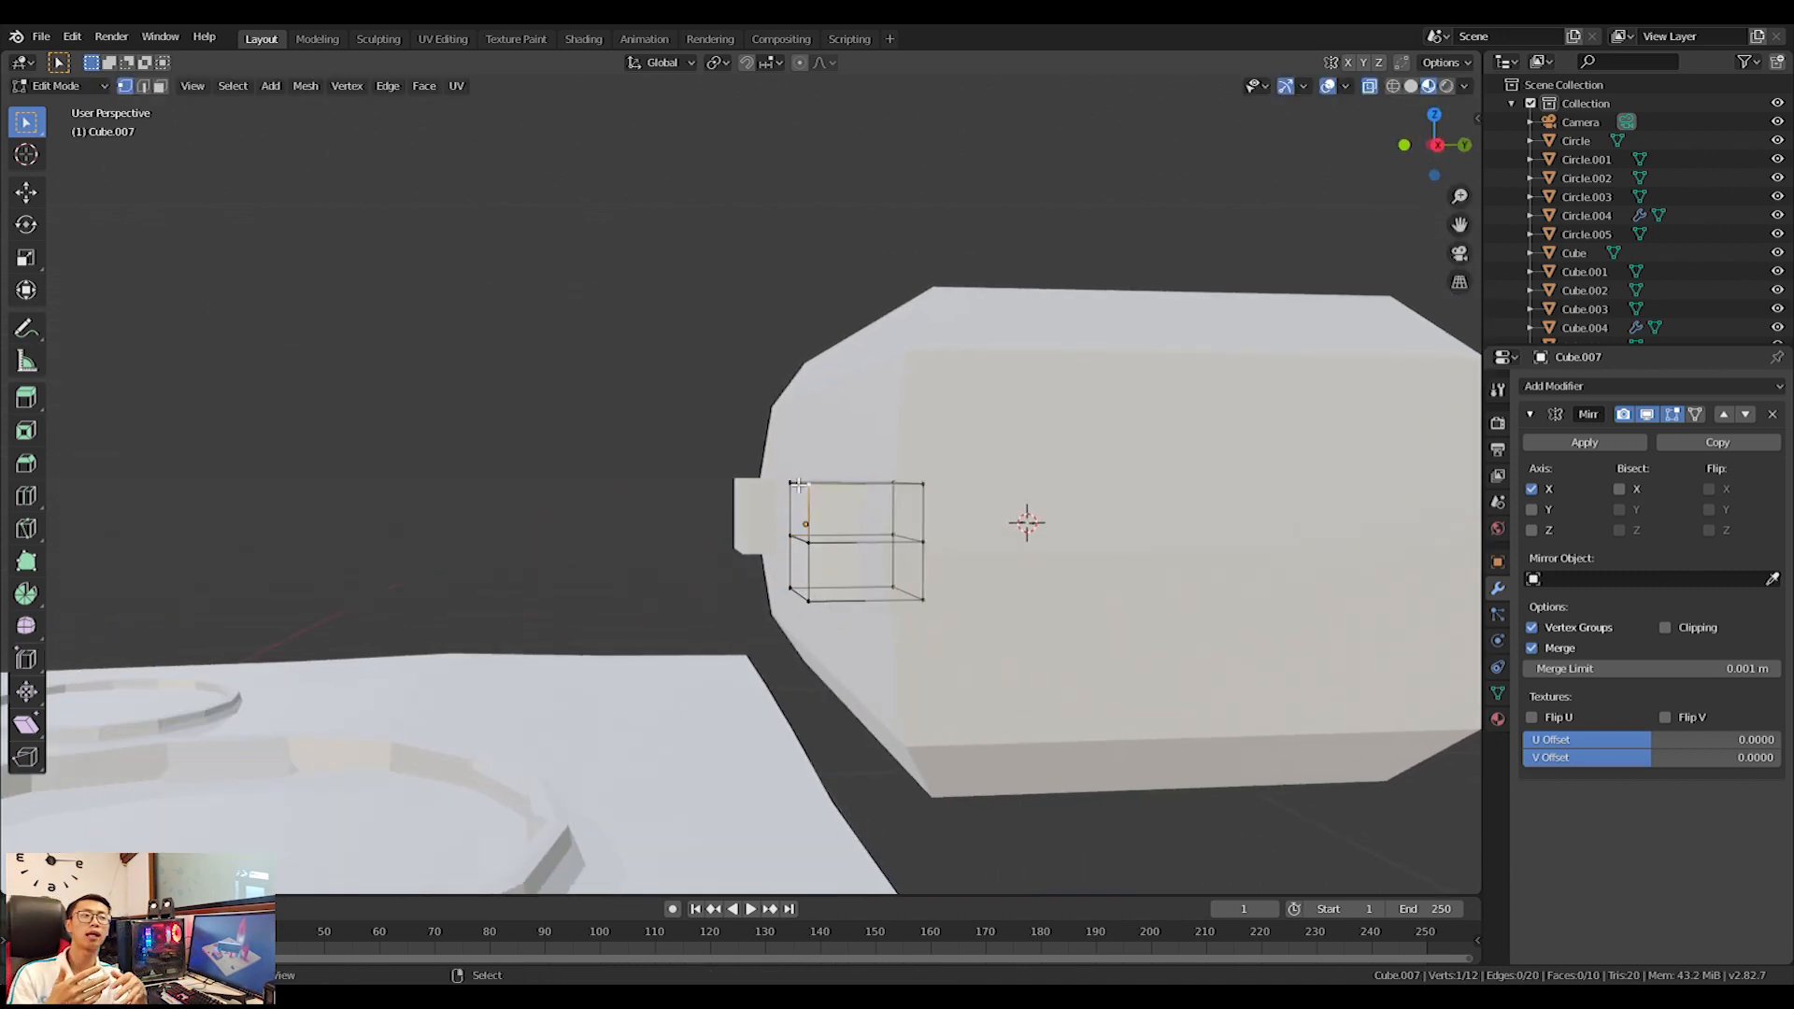
# Select all the outer front vertices of the small cube and move them along Y toward the box.
pyautogui.press('c')
pyautogui.click(804, 524)
pyautogui.rightClick(804, 524)
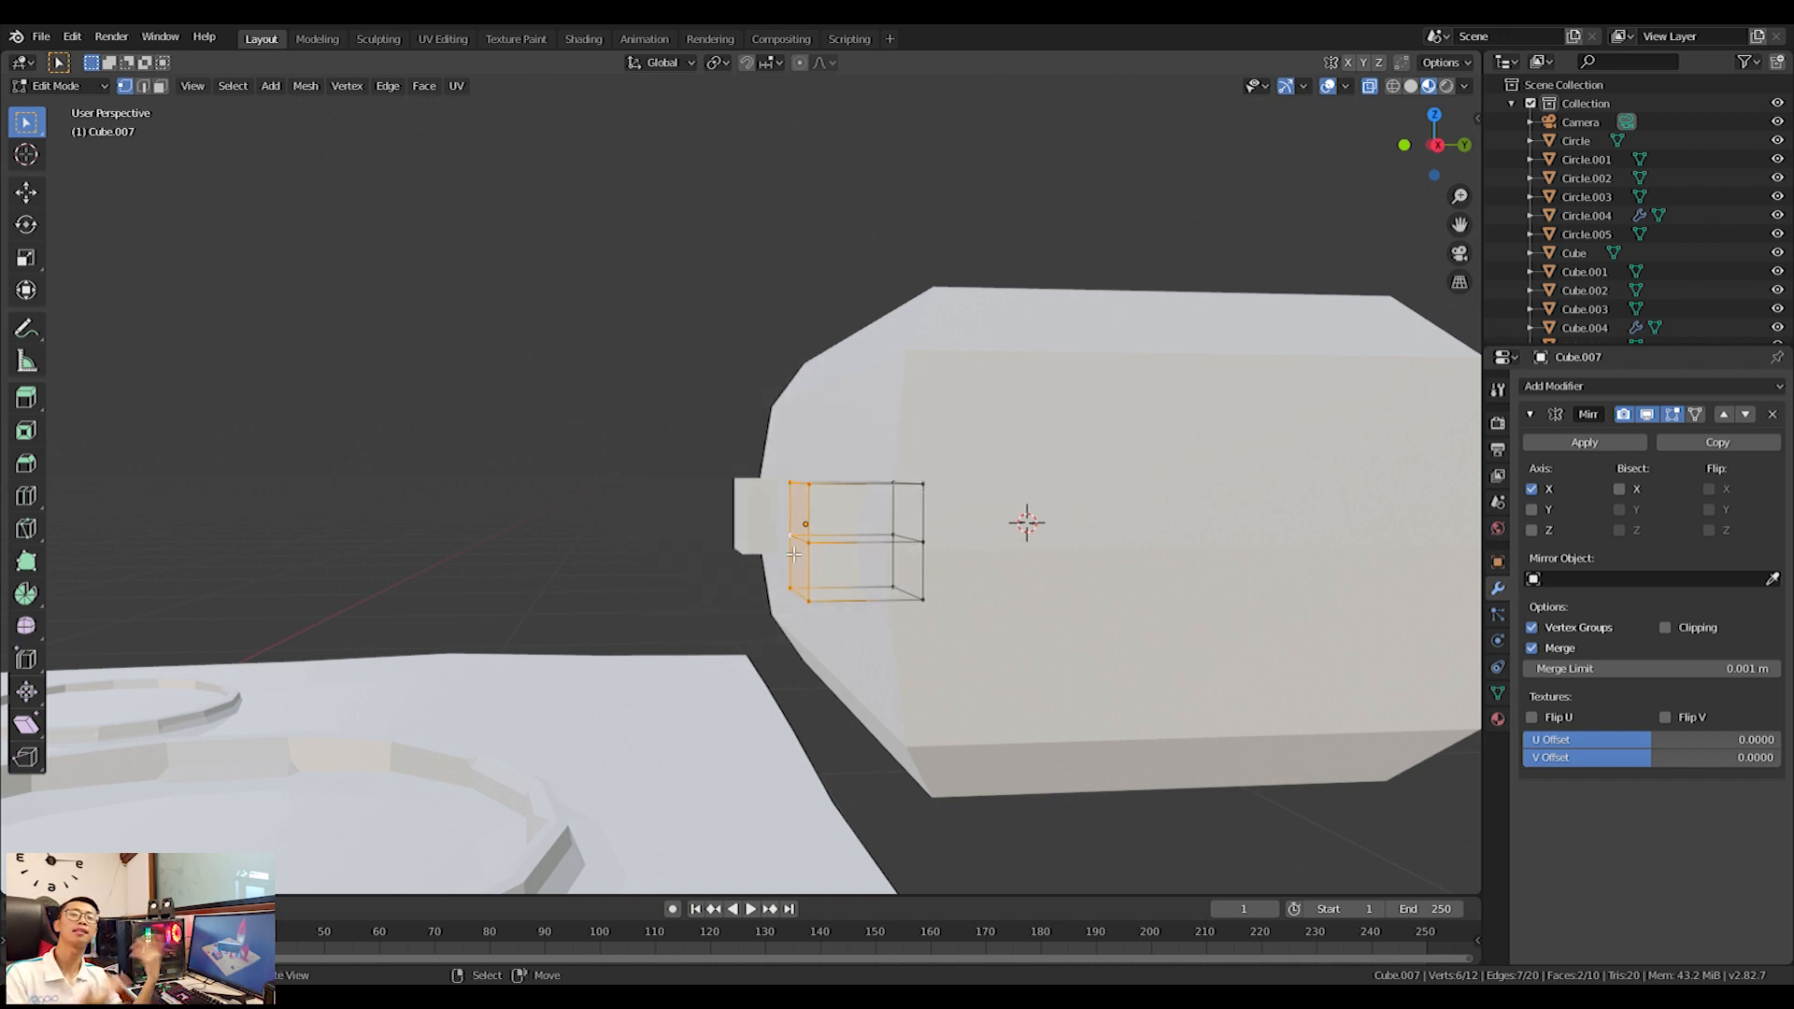
pyautogui.press('g')
pyautogui.press('y')
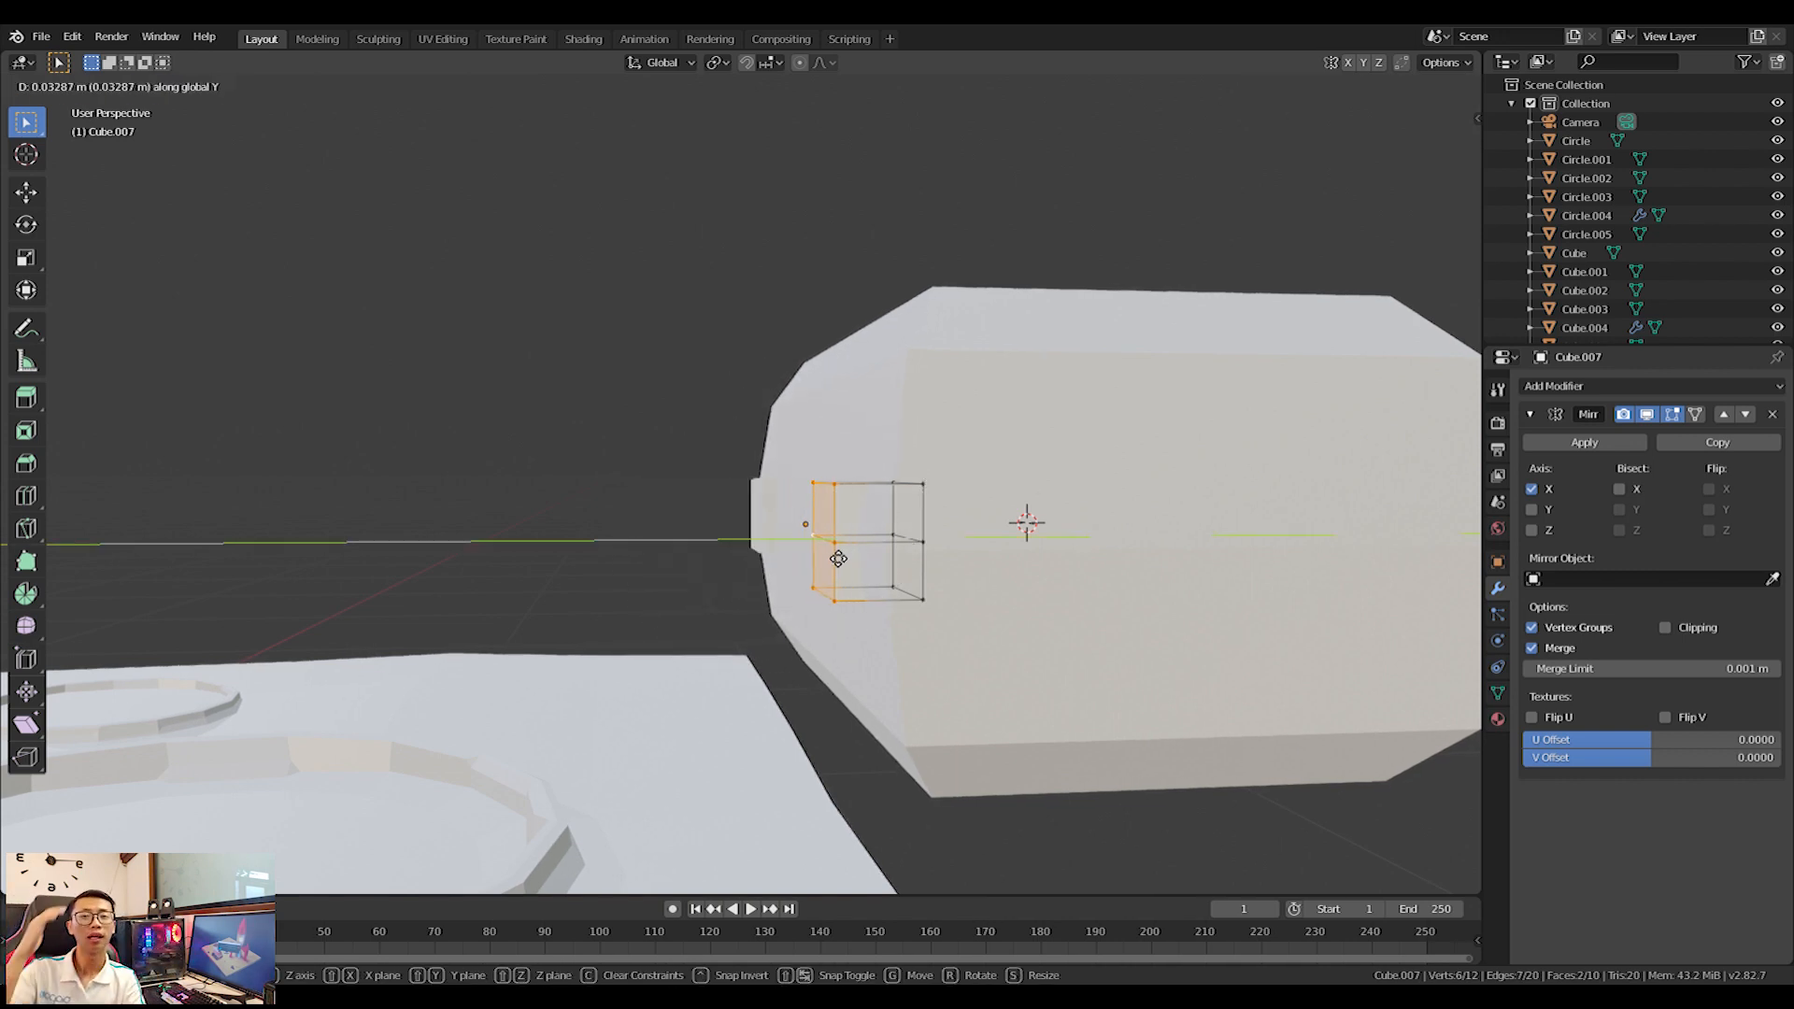
pyautogui.click(835, 561)
# Push the front's top and bottom corner vertices inward along Y so the middle protrudes, and finish editing the mesh.
pyautogui.click(848, 482)
pyautogui.moveTo(877, 620); pyautogui.dragTo(874, 610, button='middle')
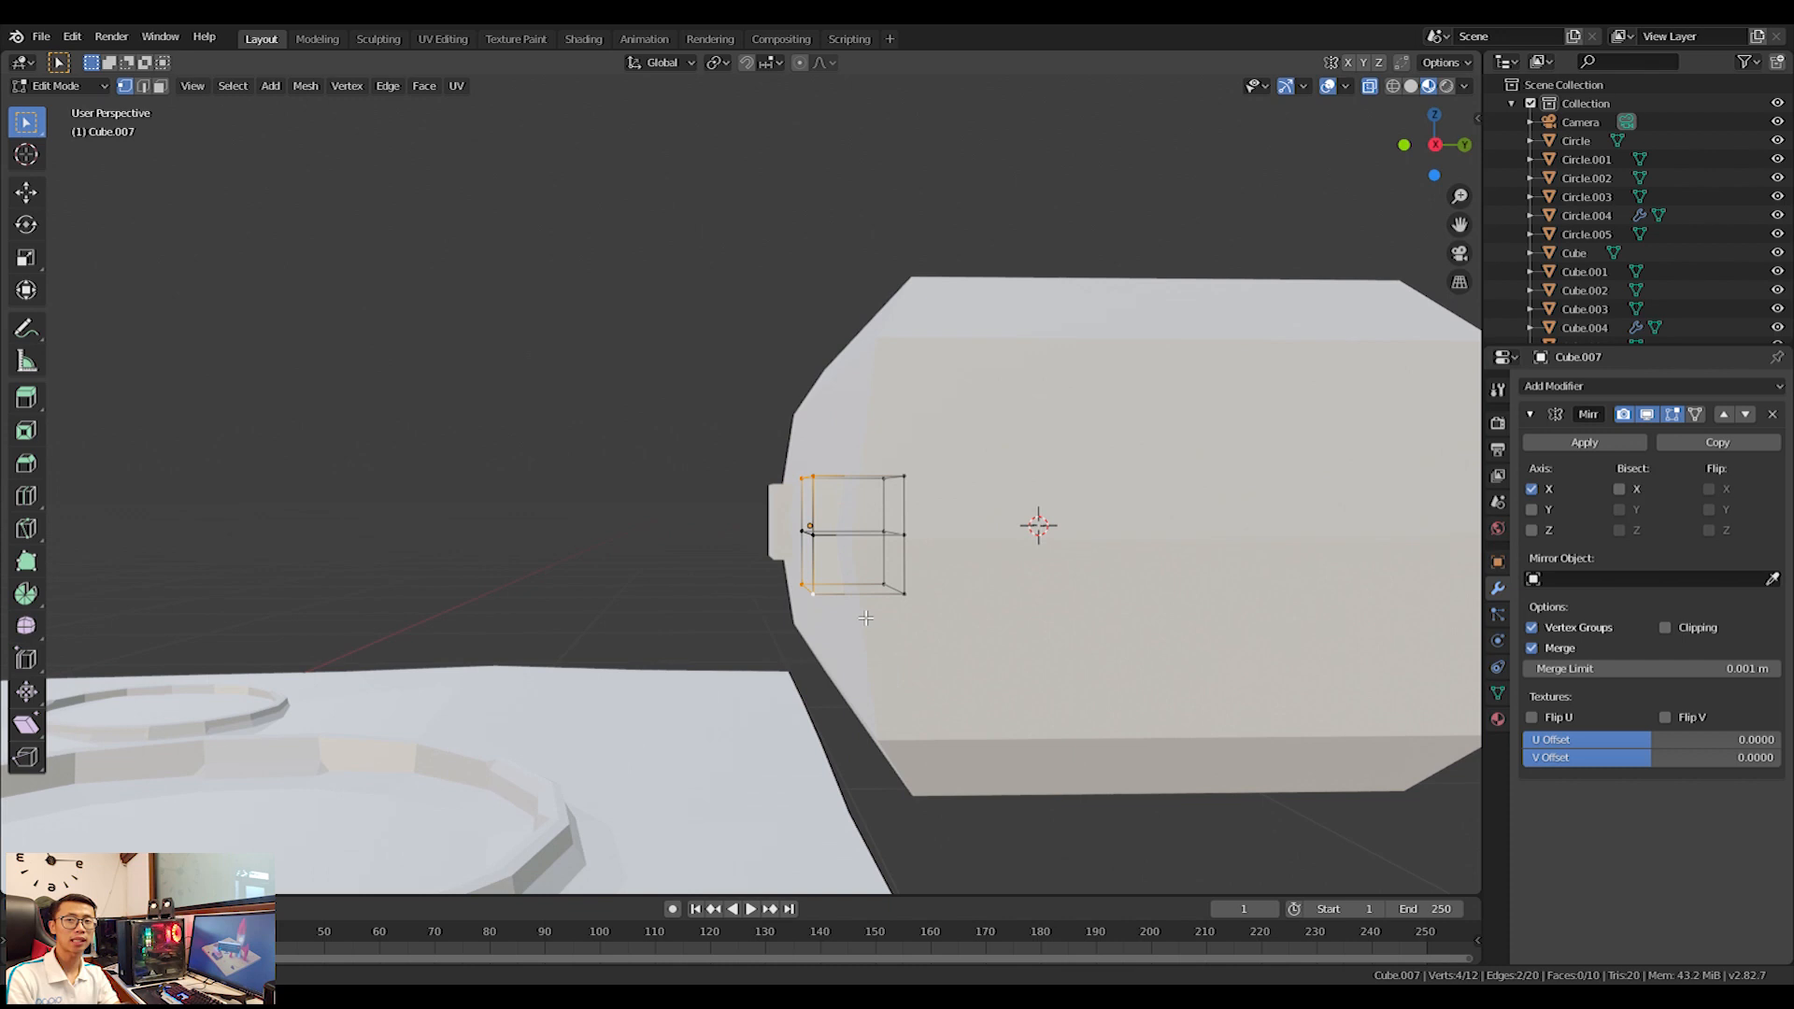
pyautogui.press('g')
pyautogui.press('y')
pyautogui.click(880, 602)
pyautogui.press('Tab')
pyautogui.scroll(-3, 882, 573)
pyautogui.moveTo(882, 574); pyautogui.dragTo(1002, 471, button='middle')
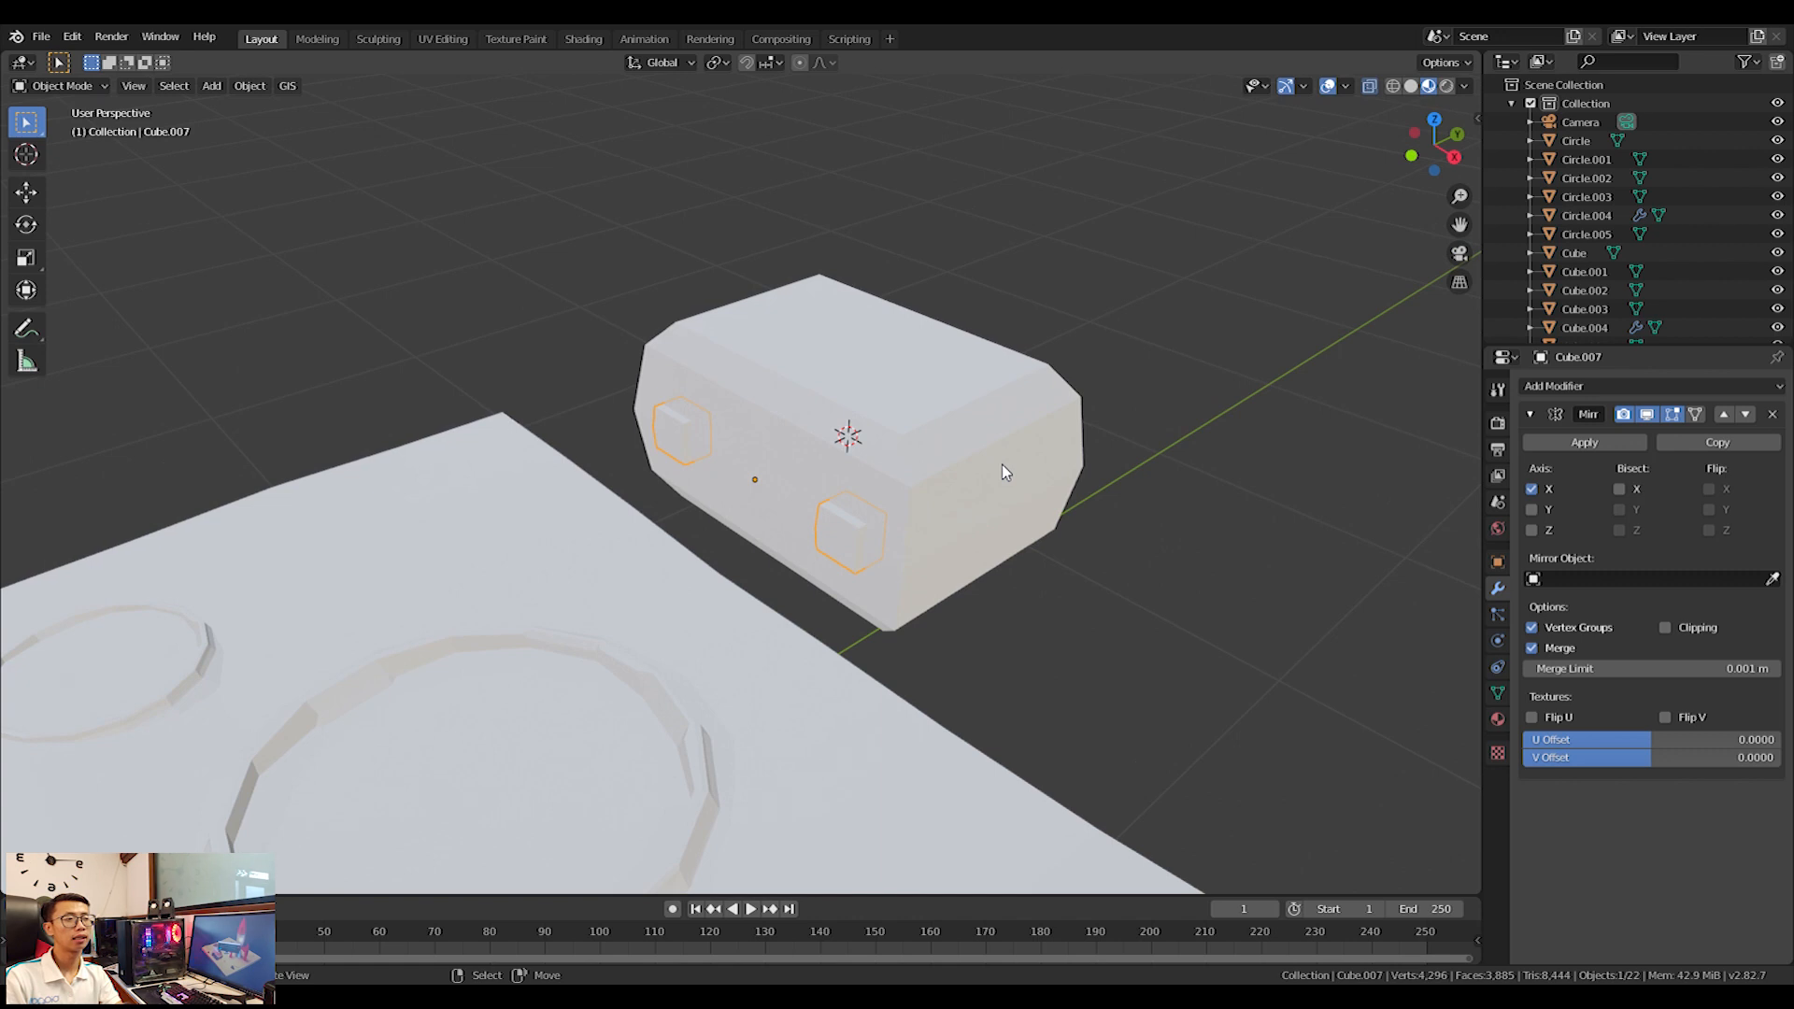
# Move the box and small cubes together 0.329 m in X and -2.39 m in Y onto the plate, and scale them to about 0.36.
pyautogui.moveTo(1020, 491); pyautogui.dragTo(852, 450, button='middle')
pyautogui.press('KP_7')
pyautogui.scroll(-3, 852, 443)
pyautogui.keyDown('shift'); pyautogui.click(761, 387); pyautogui.keyUp('shift')
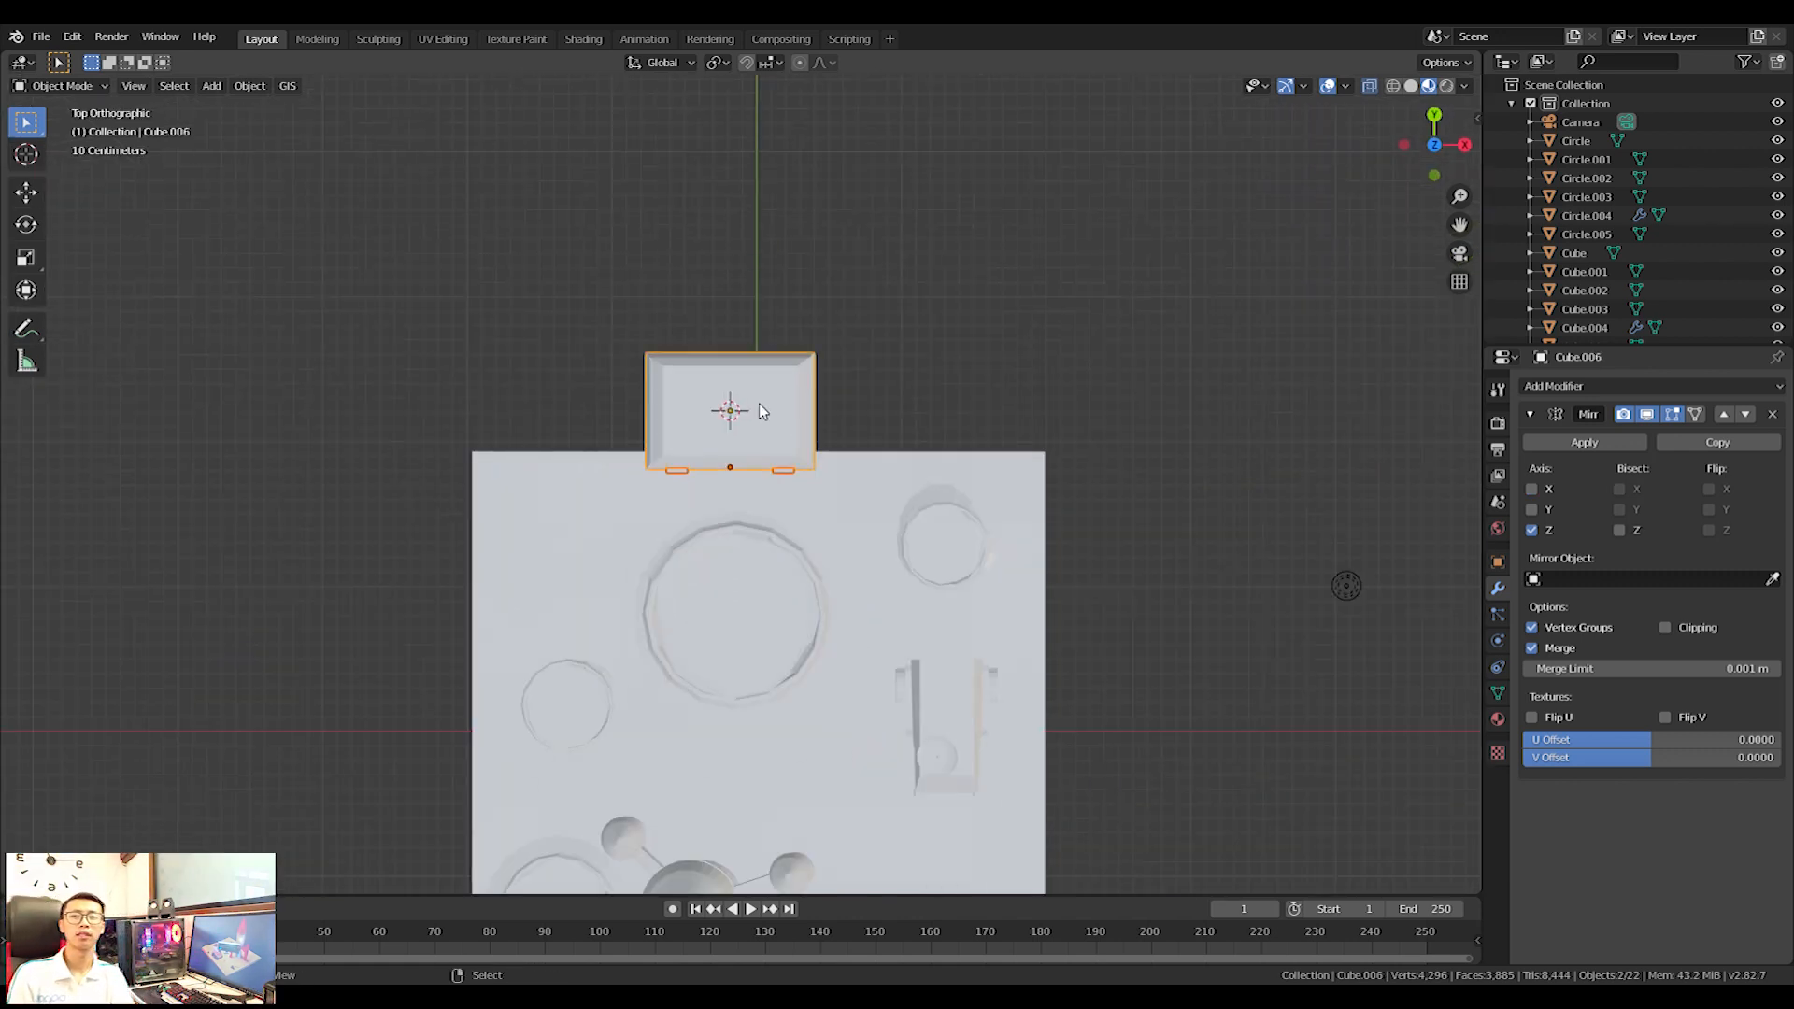
pyautogui.keyDown('shift'); pyautogui.moveTo(761, 387); pyautogui.dragTo(618, 178, button='middle'); pyautogui.keyUp('shift')
pyautogui.press('g')
pyautogui.click(846, 679)
pyautogui.press('s')
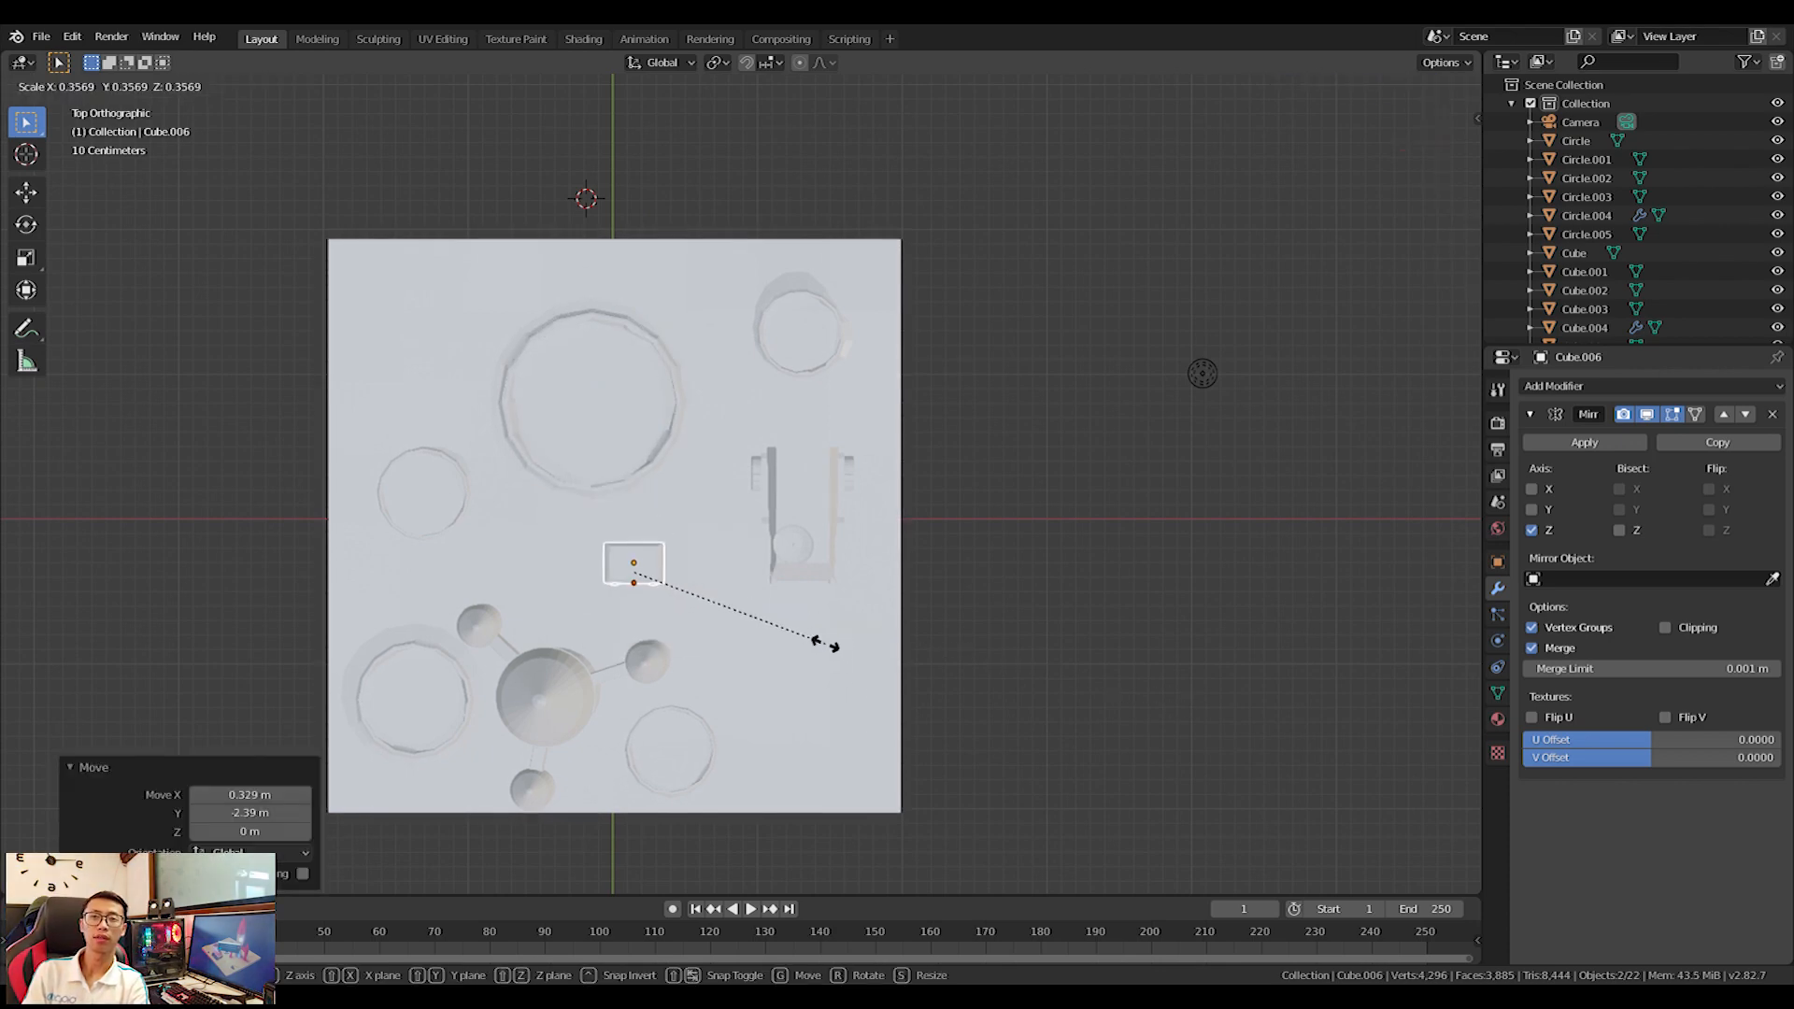
pyautogui.click(816, 640)
# Scale the box and its small parts down further and move them 1.07 m in X and -0.982 m in Y in top view.
pyautogui.moveTo(813, 638); pyautogui.dragTo(630, 521, button='middle')
pyautogui.scroll(6, 561, 575)
pyautogui.moveTo(477, 625); pyautogui.dragTo(911, 430, button='middle')
pyautogui.press('KP_7')
pyautogui.press('s')
pyautogui.click(1017, 596)
pyautogui.keyDown('shift'); pyautogui.moveTo(1187, 695); pyautogui.dragTo(821, 261, button='middle'); pyautogui.keyUp('shift')
pyautogui.press('g')
pyautogui.click(1397, 783)
pyautogui.moveTo(1192, 769); pyautogui.dragTo(1157, 699, button='middle')
# Duplicate the box with its parts 0.237 m along X, and duplicate it again -0.144 m in X and 0.13 m up on top.
pyautogui.press('KP_1')
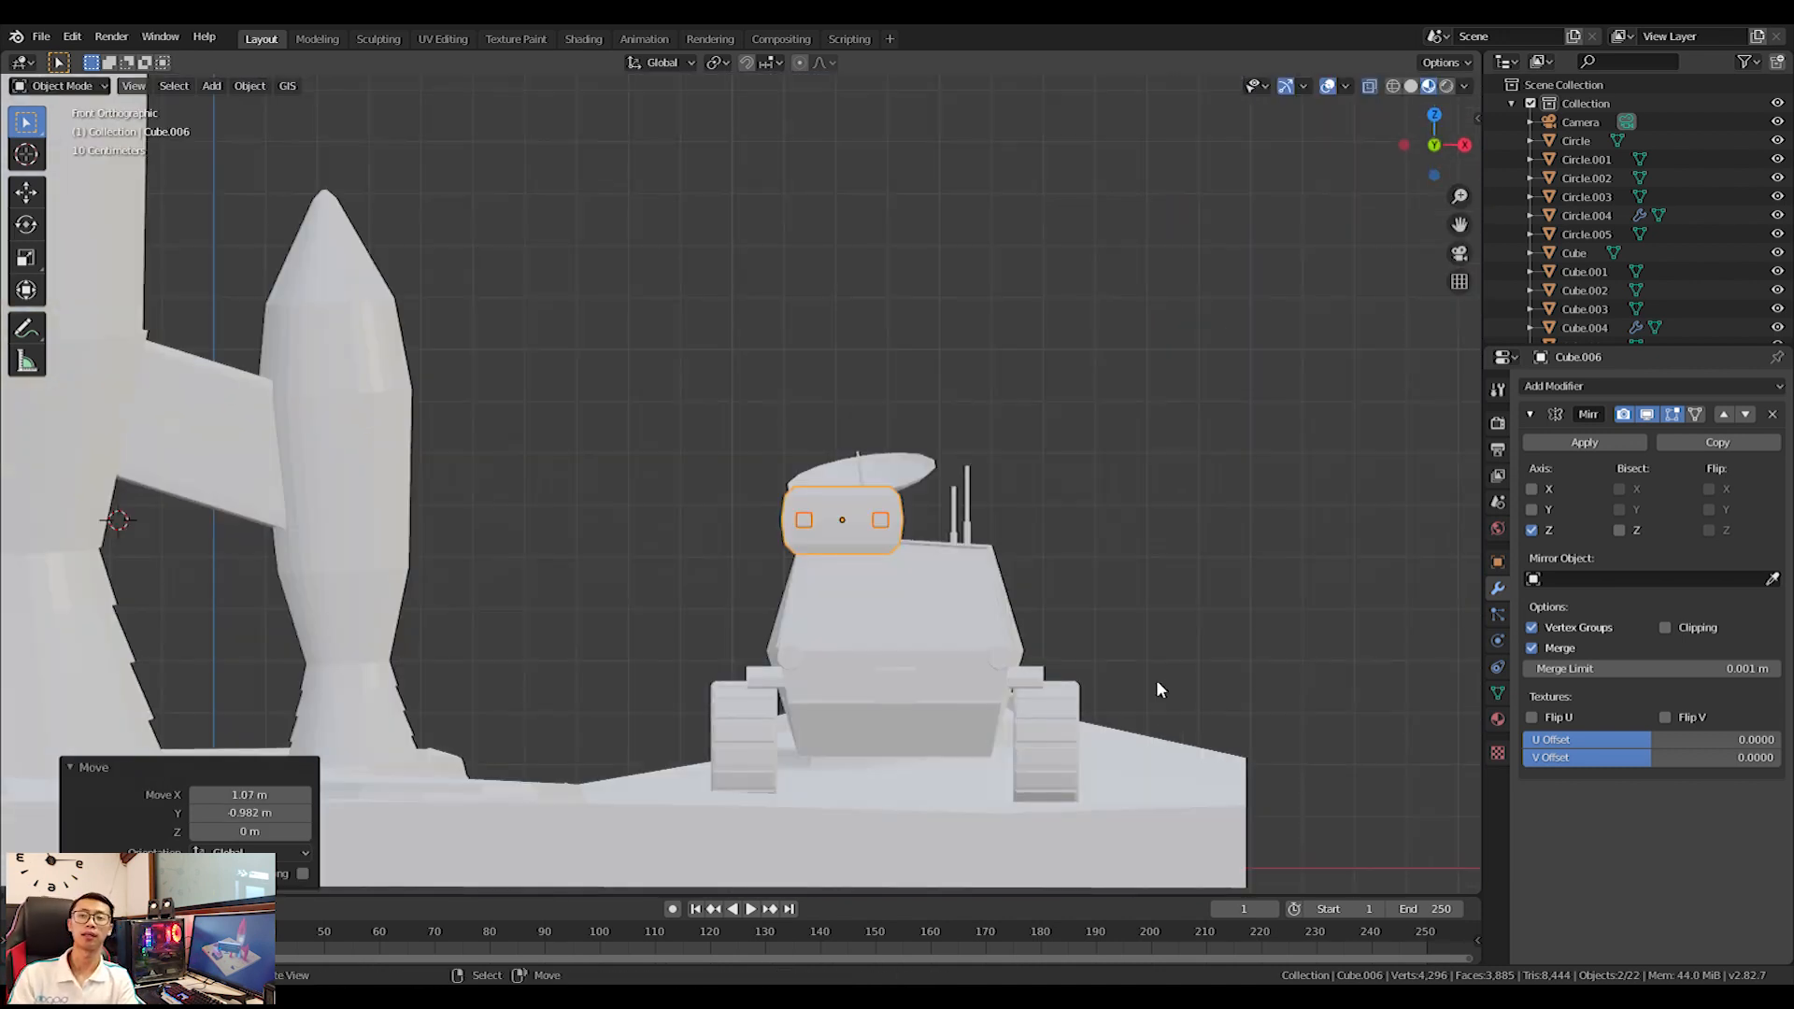
pyautogui.scroll(3, 1147, 550)
pyautogui.keyDown('shift'); pyautogui.moveTo(1112, 560); pyautogui.dragTo(967, 551, button='middle'); pyautogui.keyUp('shift')
pyautogui.hotkey('shift', 'd')
pyautogui.press('x')
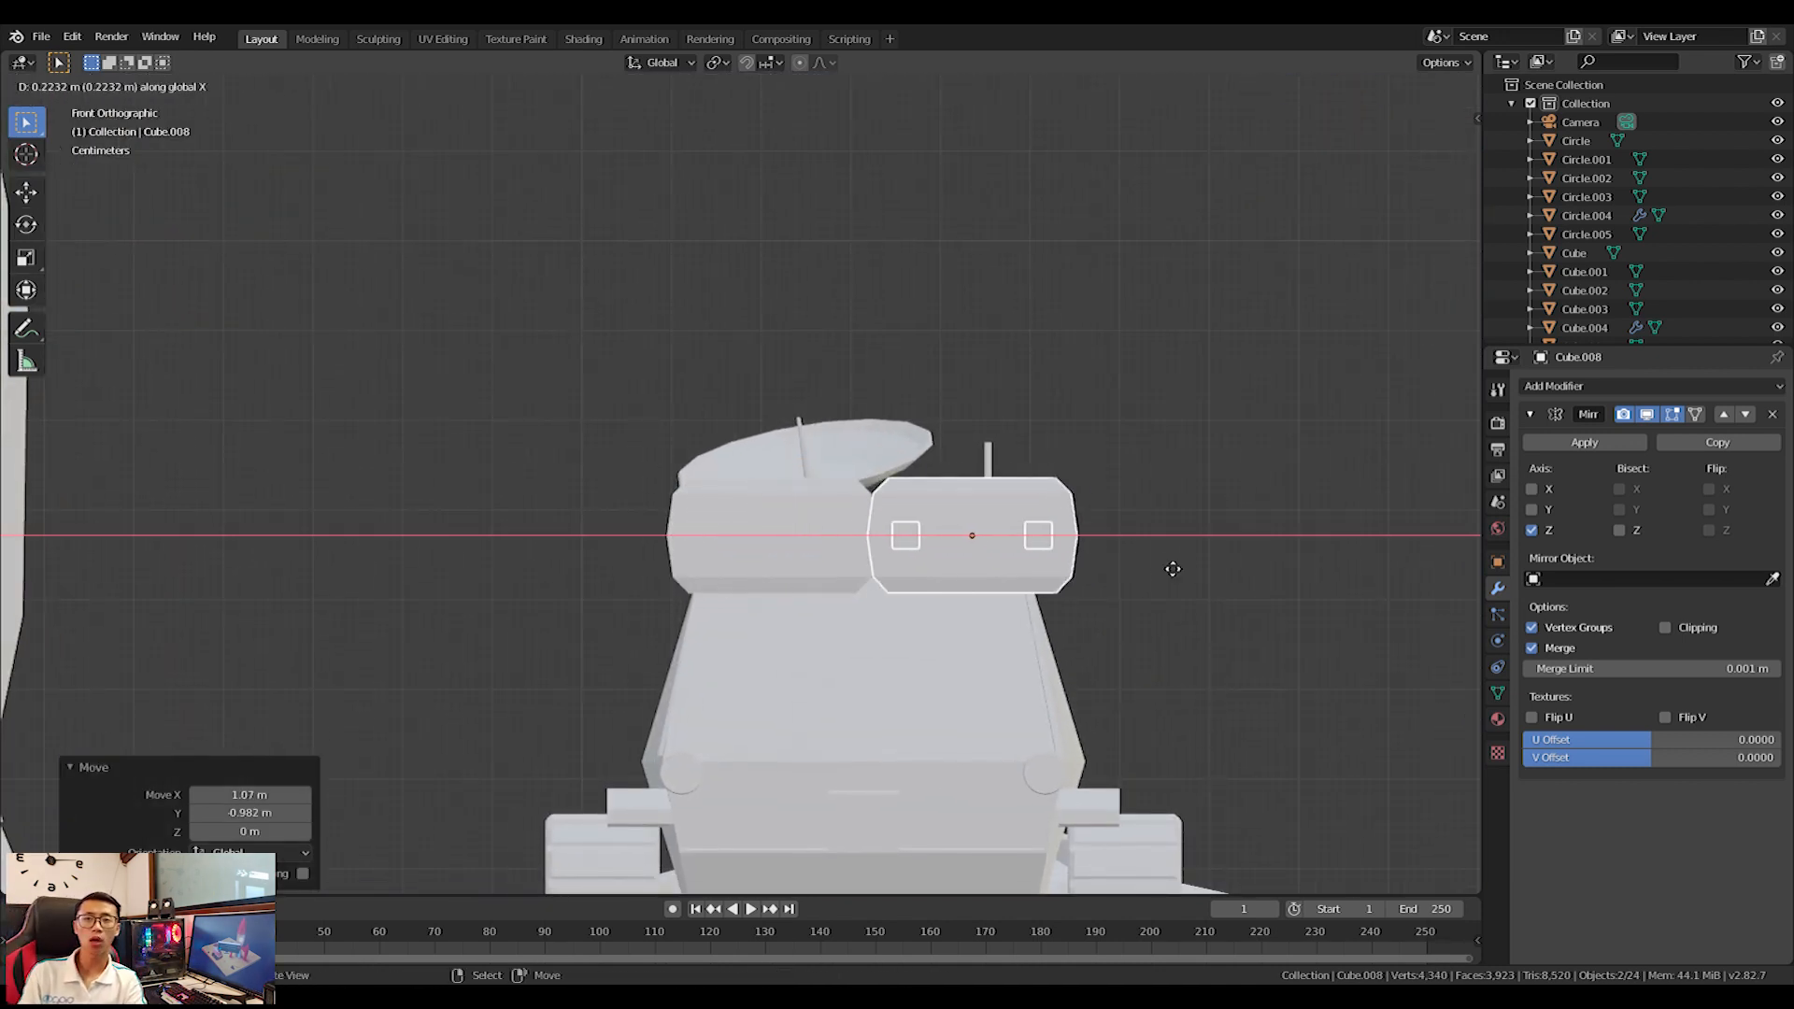
pyautogui.click(1174, 572)
pyautogui.hotkey('shift', 'd')
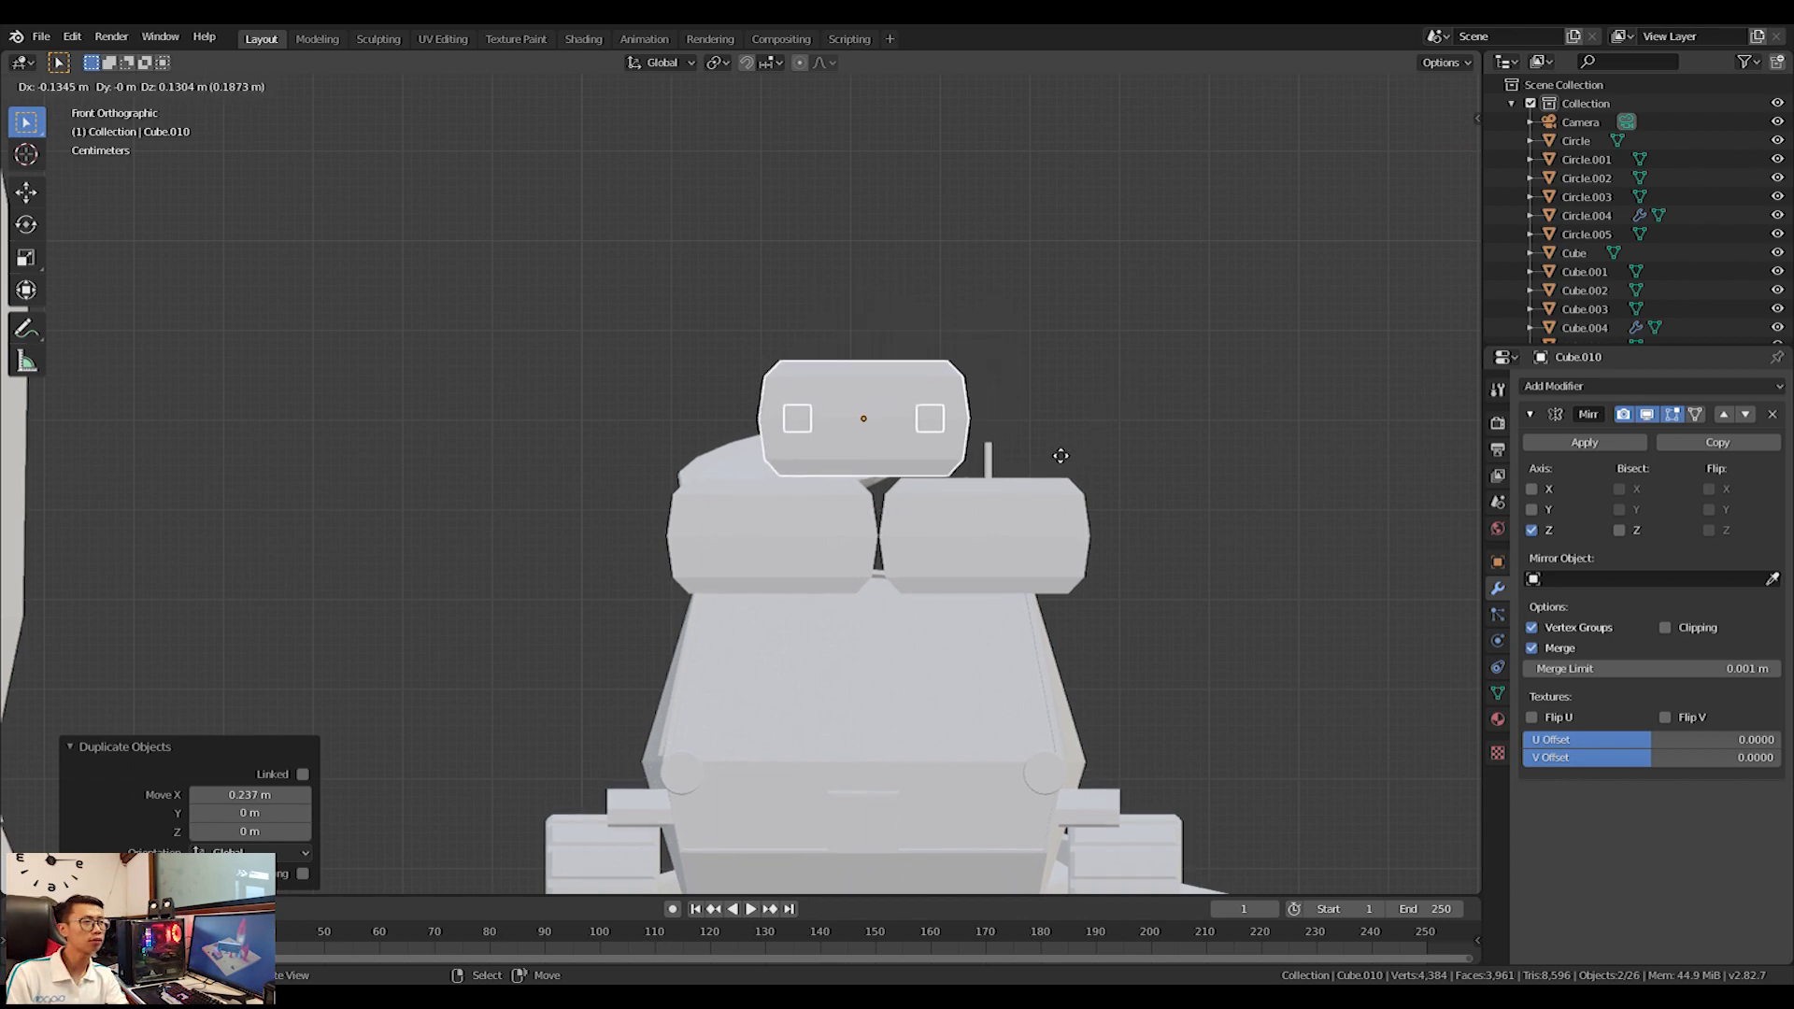
pyautogui.click(949, 514)
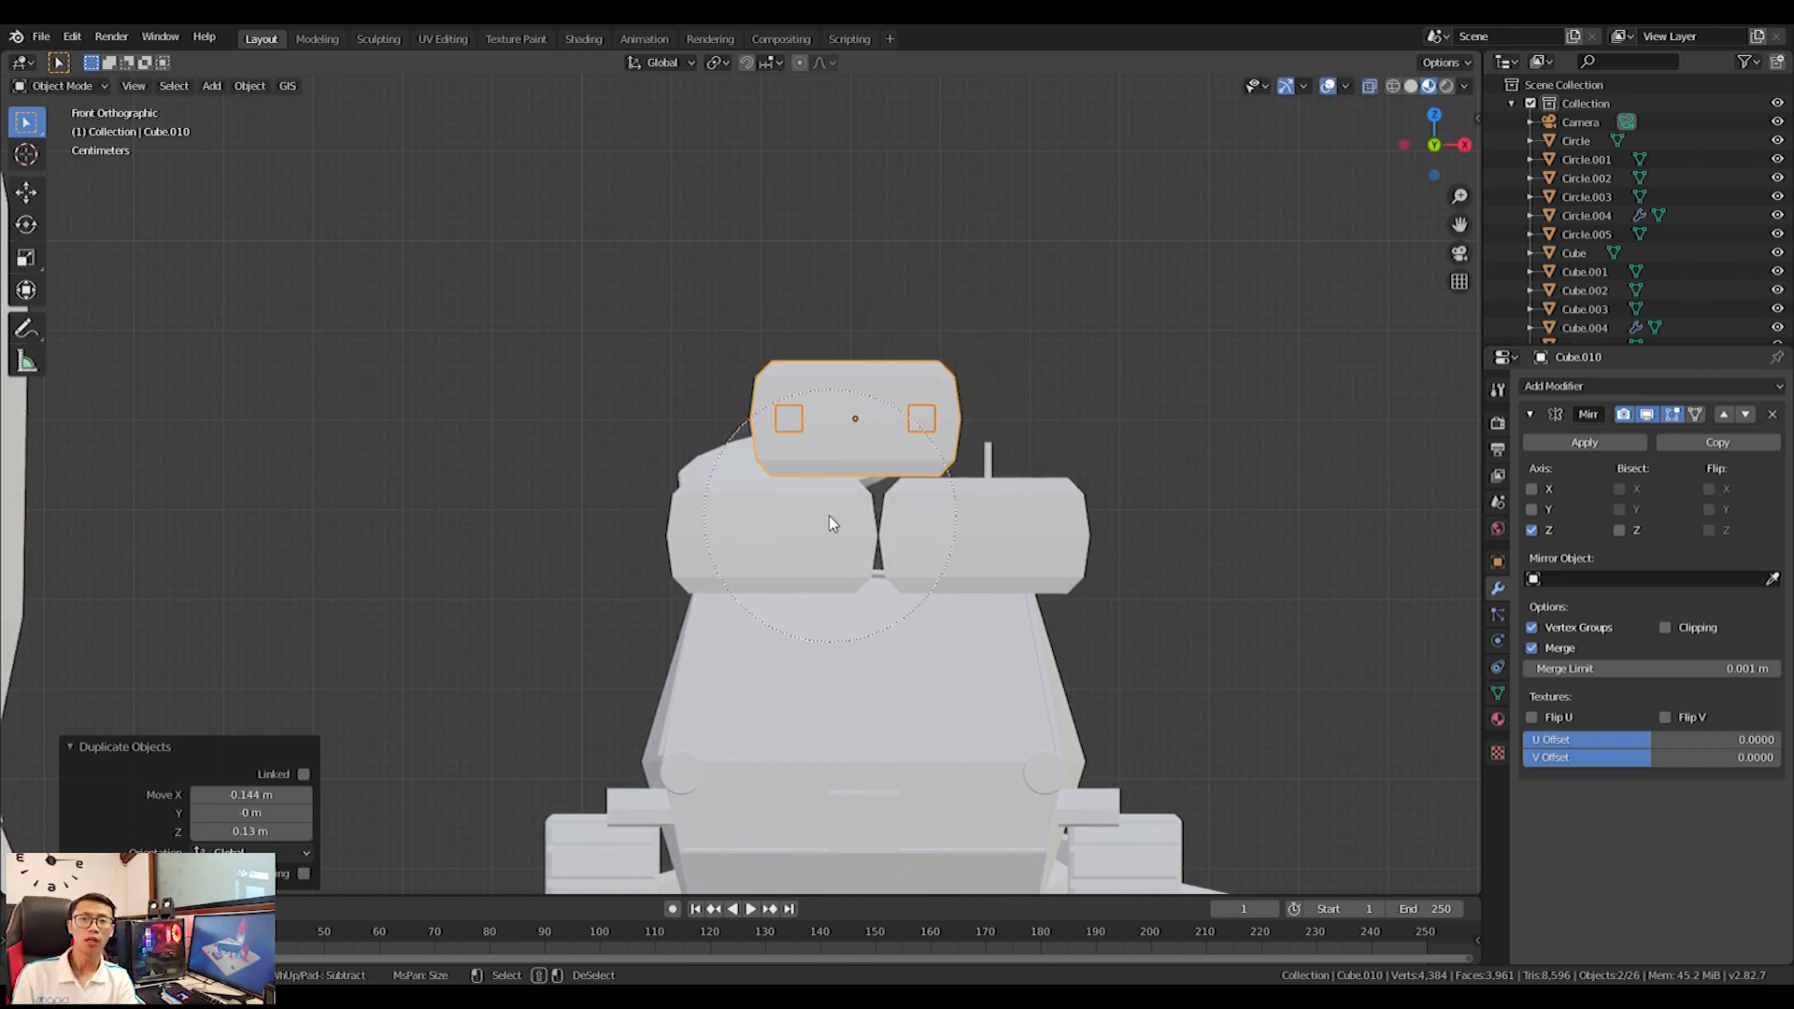
# Select all three stacked boxes with their parts and move them -1.01 m in X and 1.2 m in Y in top view.
pyautogui.moveTo(1018, 501); pyautogui.dragTo(777, 533, button='middle')
pyautogui.press('c')
pyautogui.click(790, 403)
pyautogui.click(591, 475)
pyautogui.rightClick(591, 475)
pyautogui.moveTo(590, 475); pyautogui.dragTo(862, 518, button='middle')
pyautogui.press('KP_7')
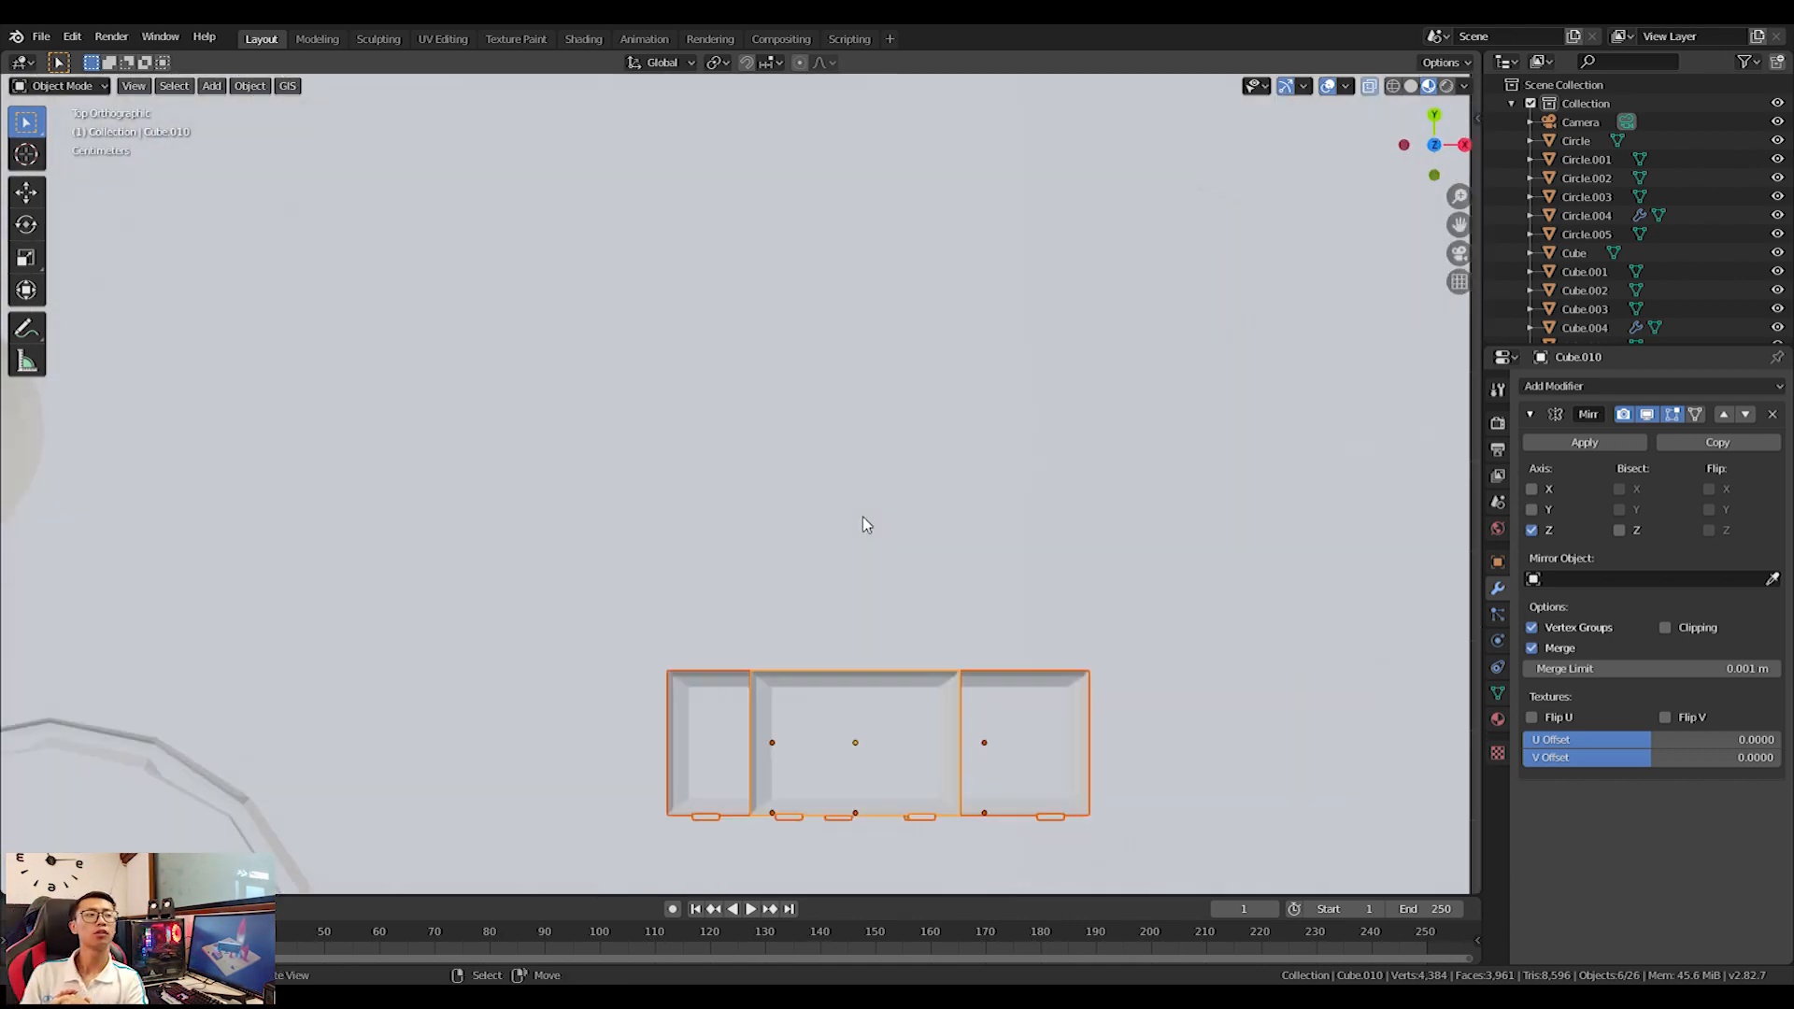
pyautogui.scroll(-6, 861, 520)
pyautogui.press('g')
pyautogui.click(587, 198)
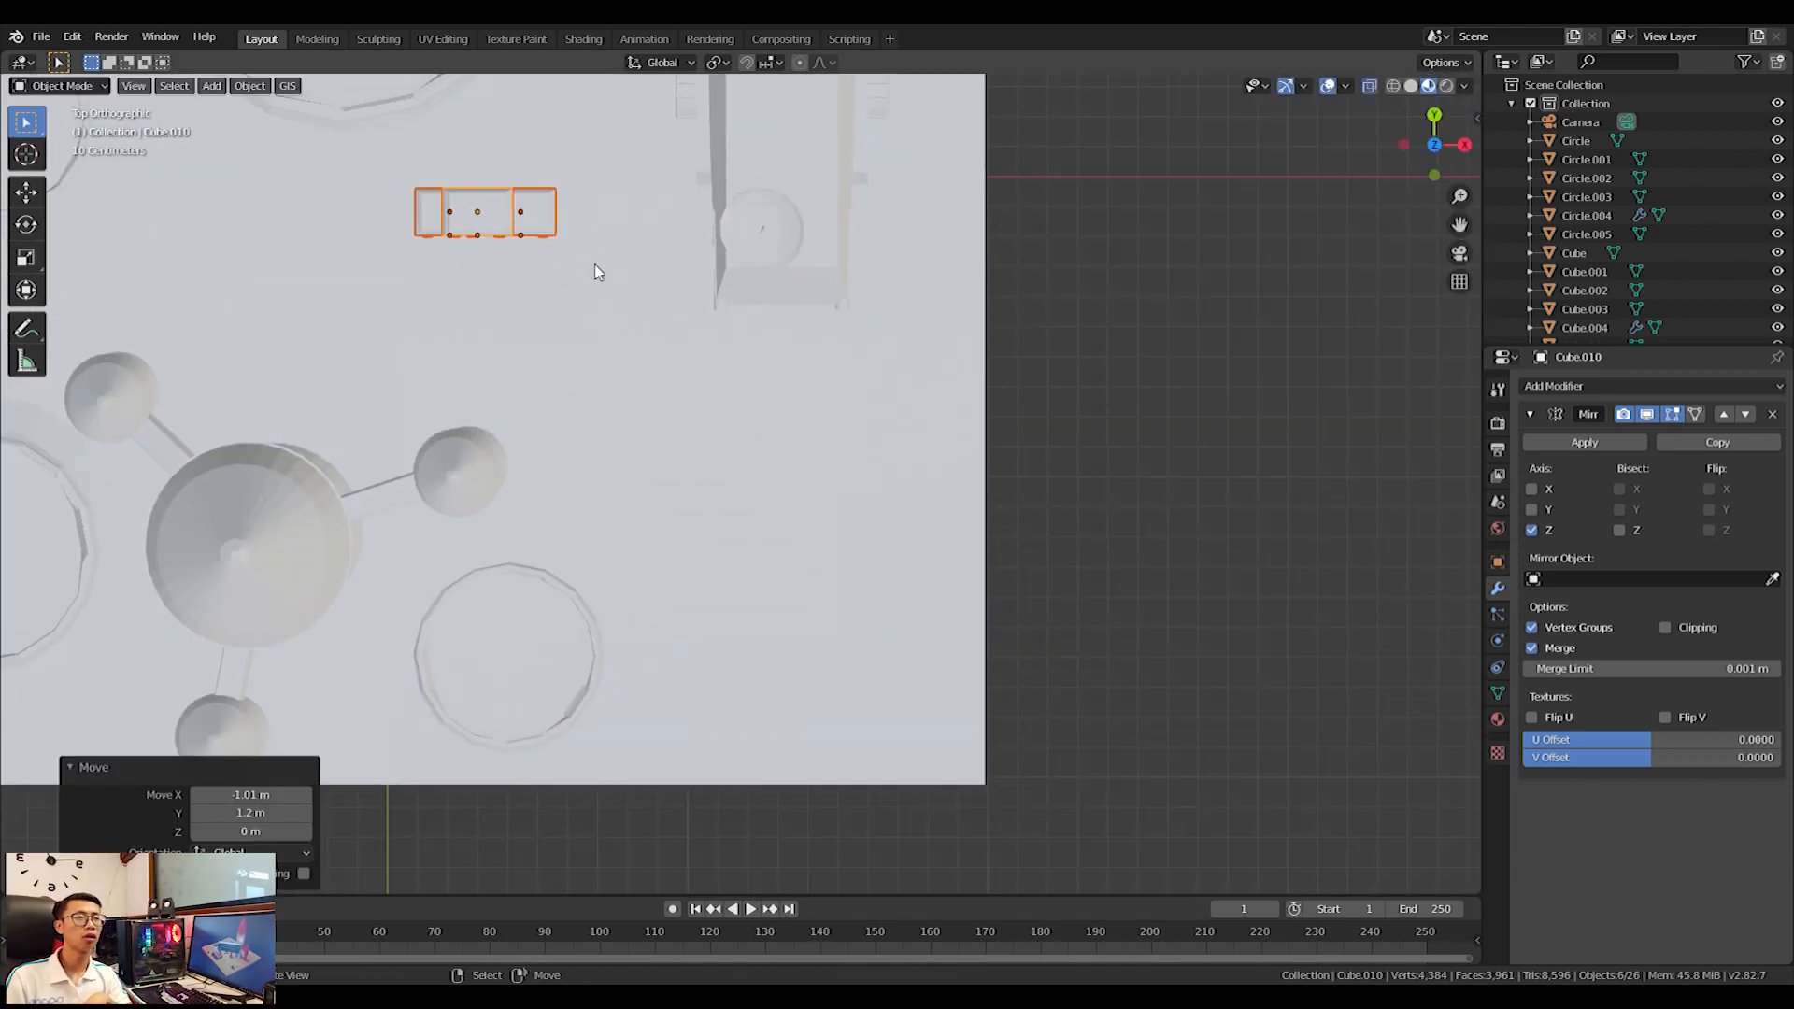
# Lower the box stack onto the plate along Z and rotate it 26.4° about Z in camera view.
pyautogui.press('KP_0')
pyautogui.scroll(2, 777, 442)
pyautogui.press('g')
pyautogui.press('z')
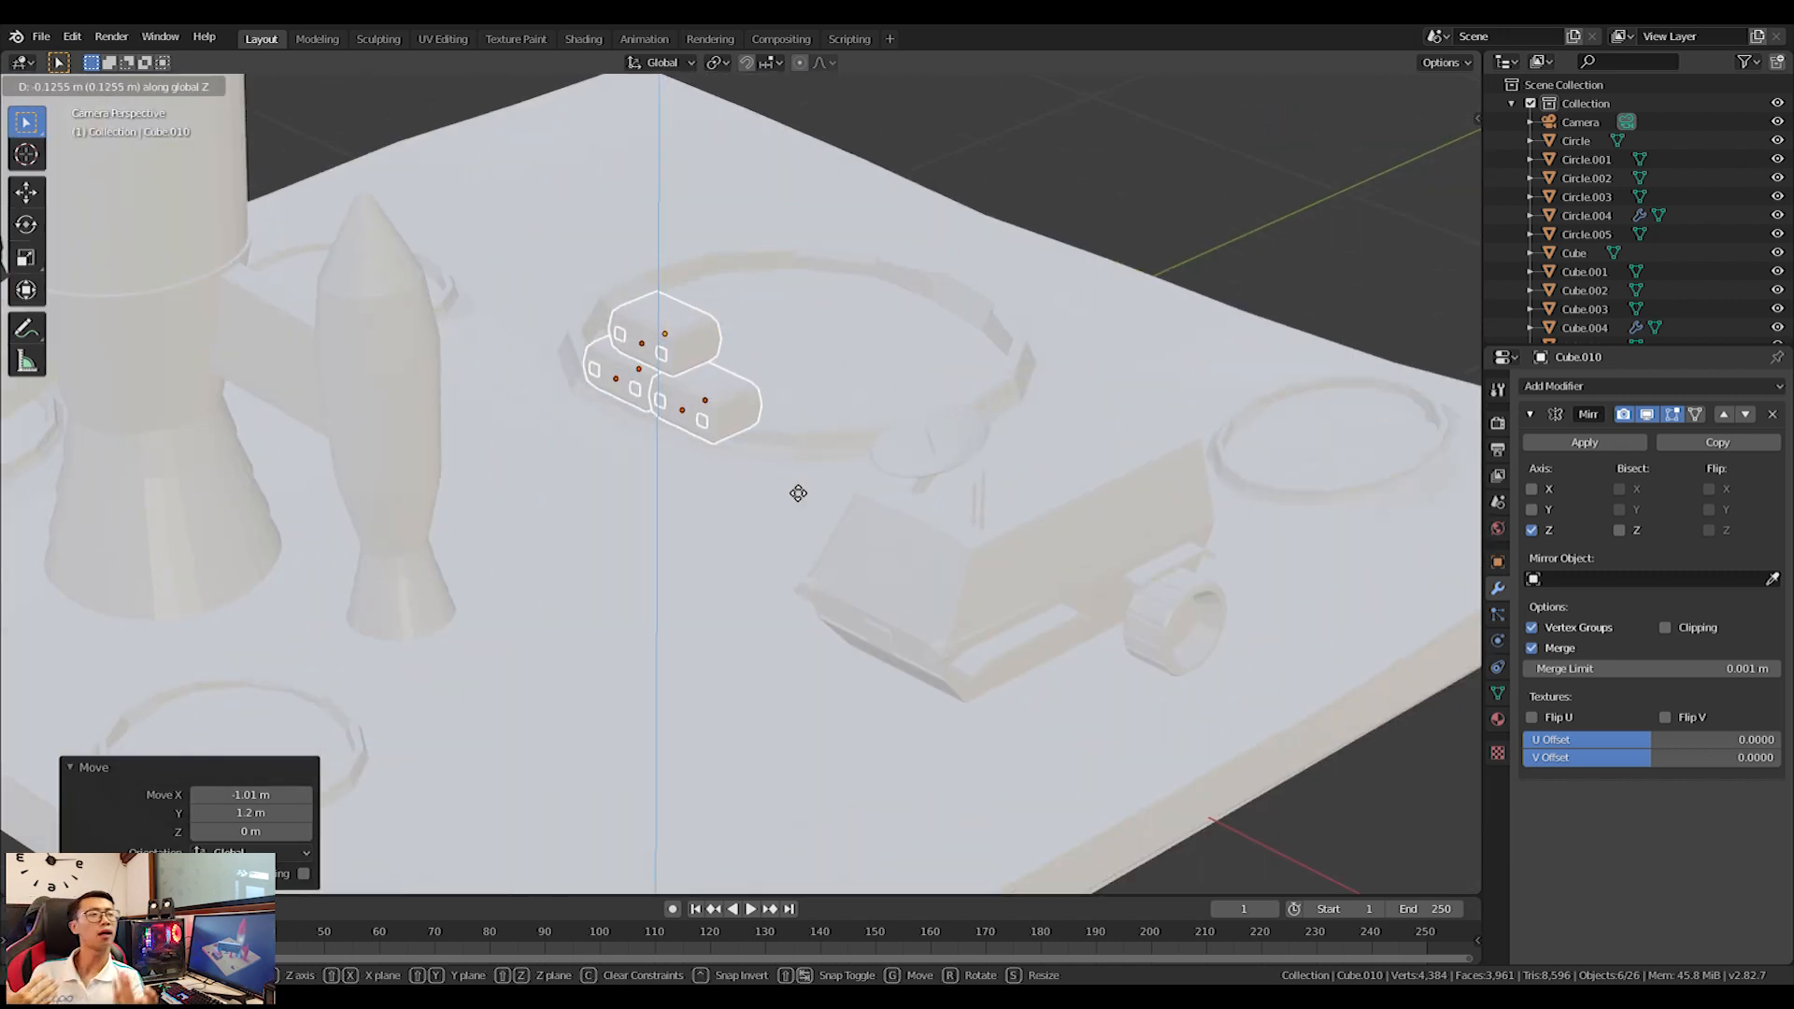
pyautogui.click(783, 509)
pyautogui.press('r')
pyautogui.press('z')
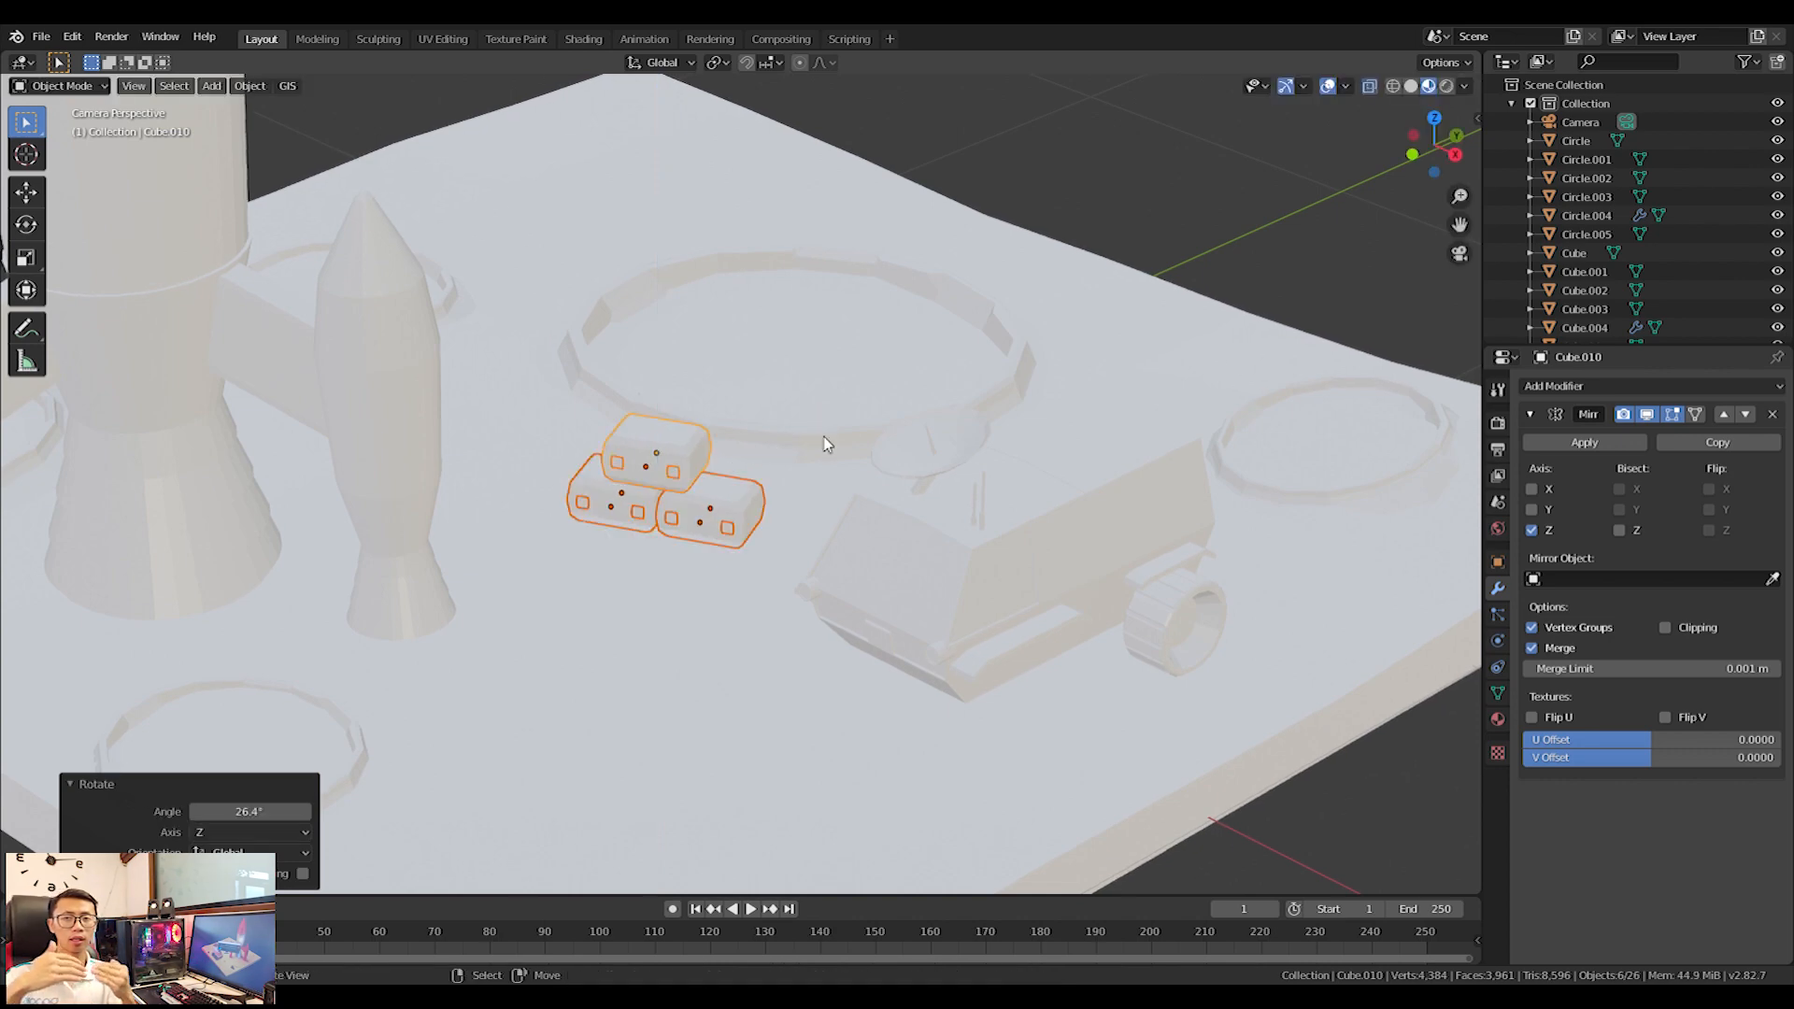
pyautogui.click(822, 436)
# Tilt the box stack slightly about X to follow the plate's surface and adjust its rotation about Z.
pyautogui.moveTo(822, 436); pyautogui.dragTo(815, 351, button='middle')
pyautogui.scroll(6, 804, 561)
pyautogui.scroll(2, 826, 676)
pyautogui.keyDown('shift'); pyautogui.moveTo(797, 741); pyautogui.dragTo(759, 592, button='middle'); pyautogui.keyUp('shift')
pyautogui.moveTo(1233, 578); pyautogui.dragTo(1131, 556, button='middle')
pyautogui.moveTo(966, 511); pyautogui.dragTo(1001, 549, button='middle')
pyautogui.press('r')
pyautogui.press('y')
pyautogui.press('x')
pyautogui.click(984, 560)
pyautogui.press('r')
pyautogui.press('z')
pyautogui.click(1054, 520)
# Tilt the box stack slightly about Y and raise it 0.00815 m along Z.
pyautogui.press('r')
pyautogui.press('y')
pyautogui.click(1054, 512)
pyautogui.press('g')
pyautogui.press('z')
pyautogui.click(1051, 470)
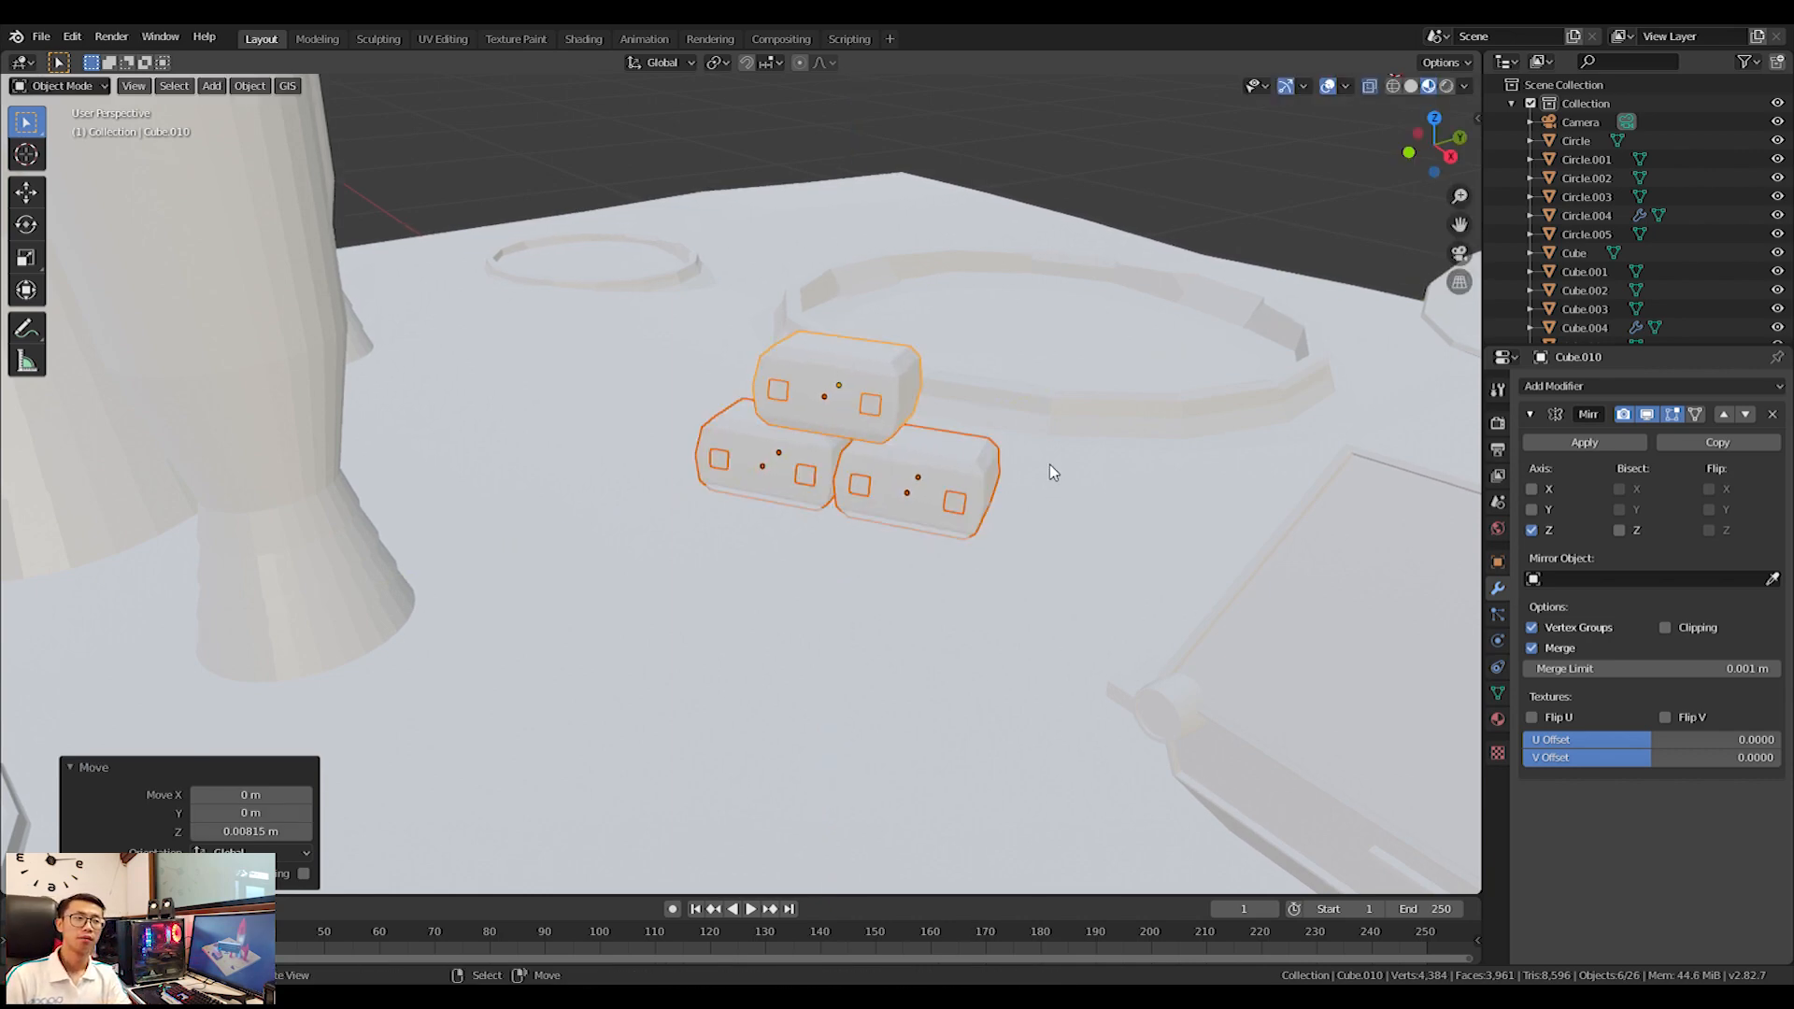
# Add a UV sphere with 32 segments, 16 rings and a 1 m radius at the 3D cursor.
pyautogui.scroll(-6, 1050, 470)
pyautogui.scroll(-4, 1029, 509)
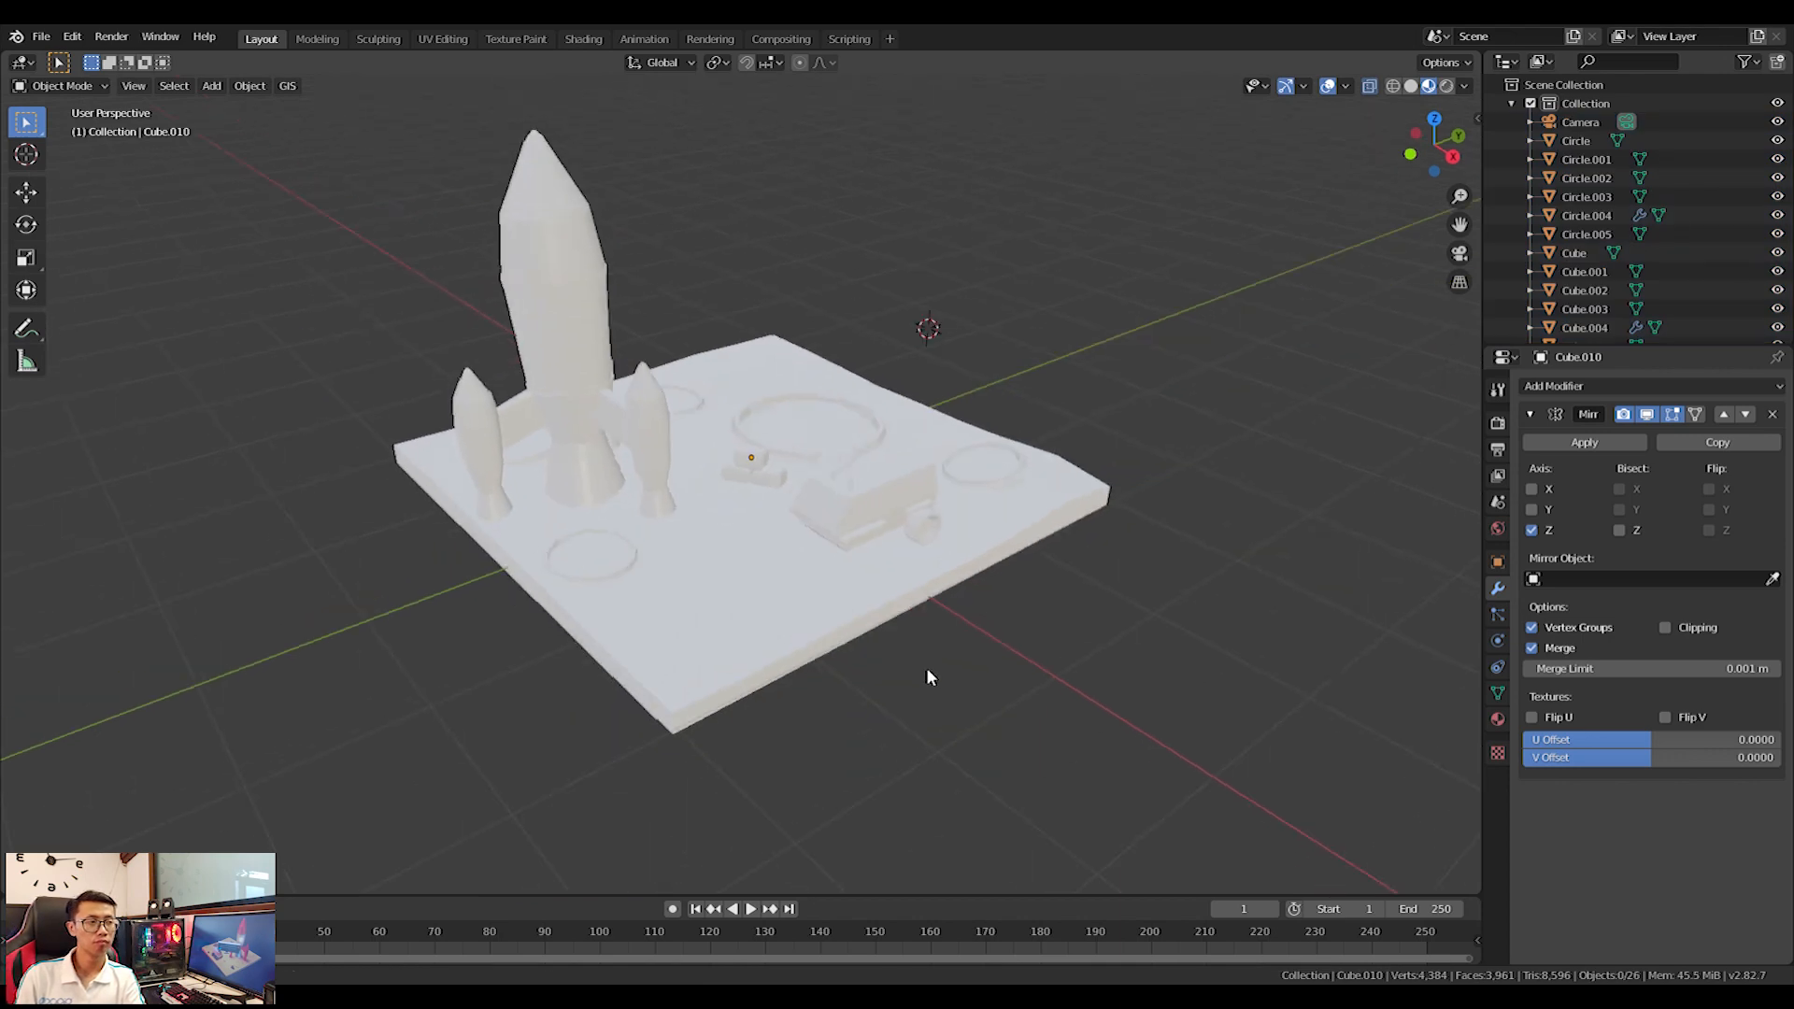
pyautogui.moveTo(927, 668); pyautogui.dragTo(872, 697, button='middle')
pyautogui.scroll(3, 873, 697)
pyautogui.hotkey('shift', 'a')
pyautogui.moveTo(776, 639)
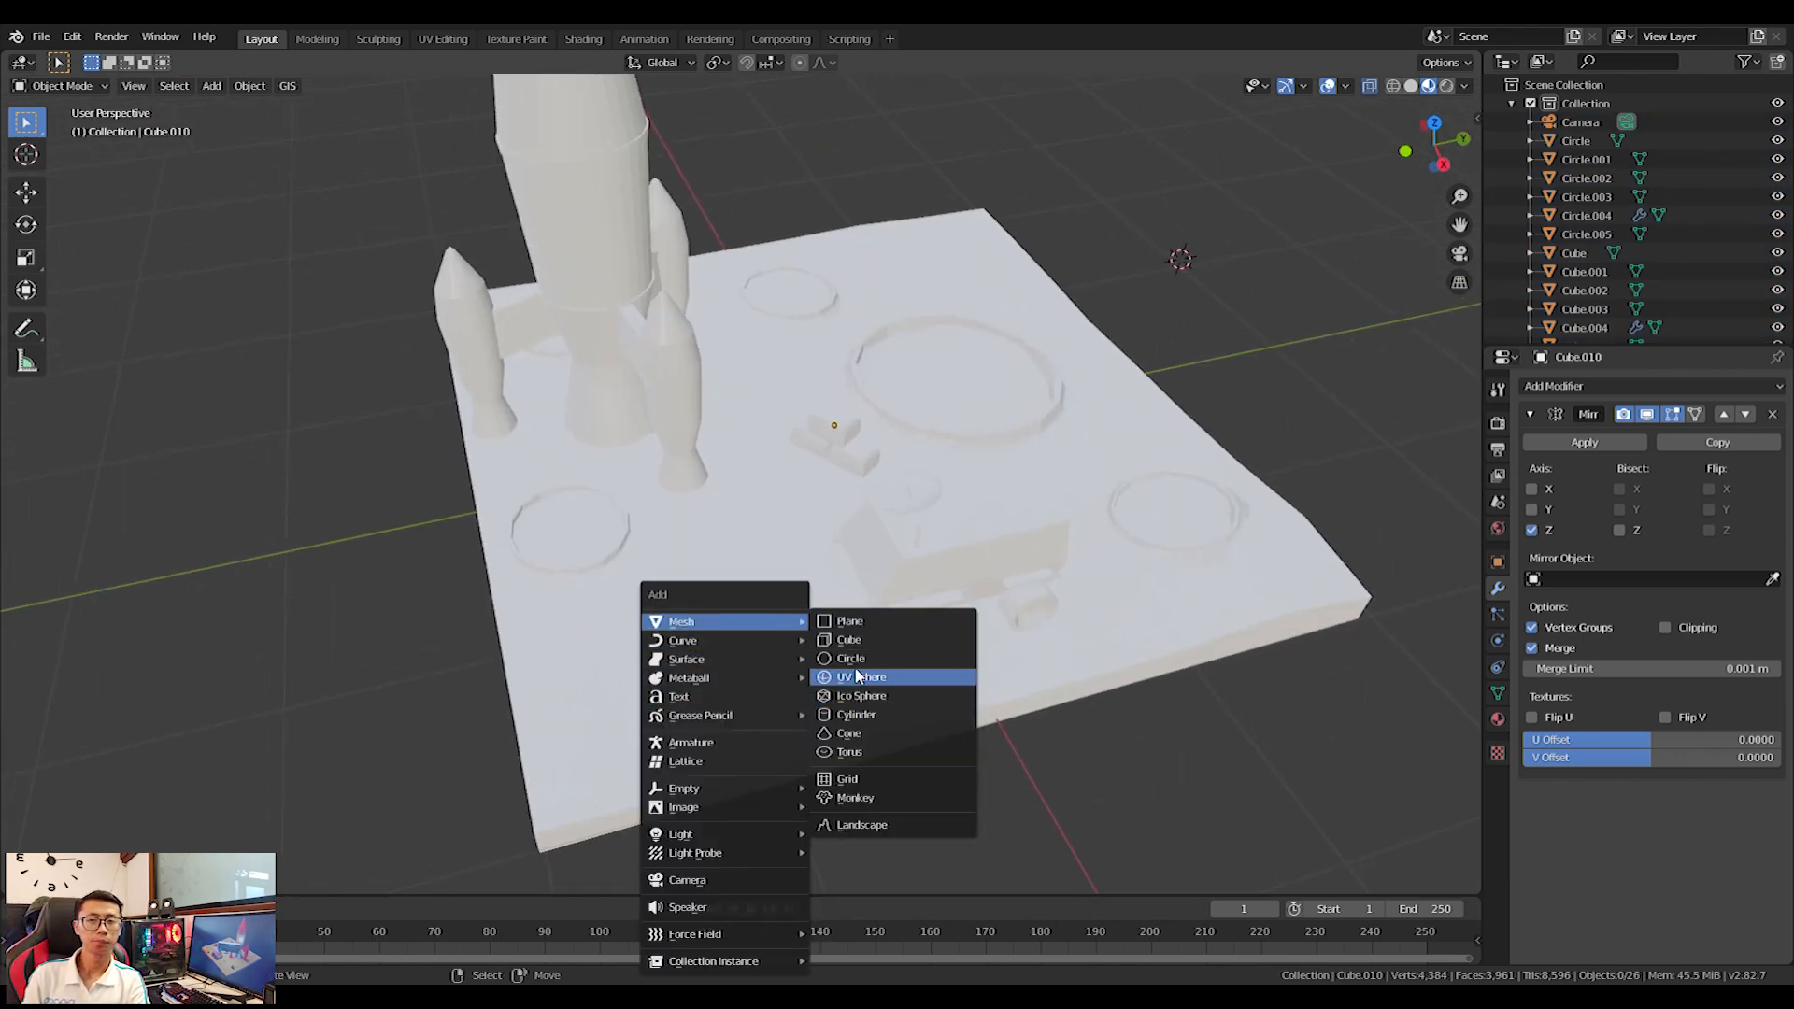
pyautogui.click(865, 679)
pyautogui.moveTo(862, 675); pyautogui.dragTo(882, 446, button='middle')
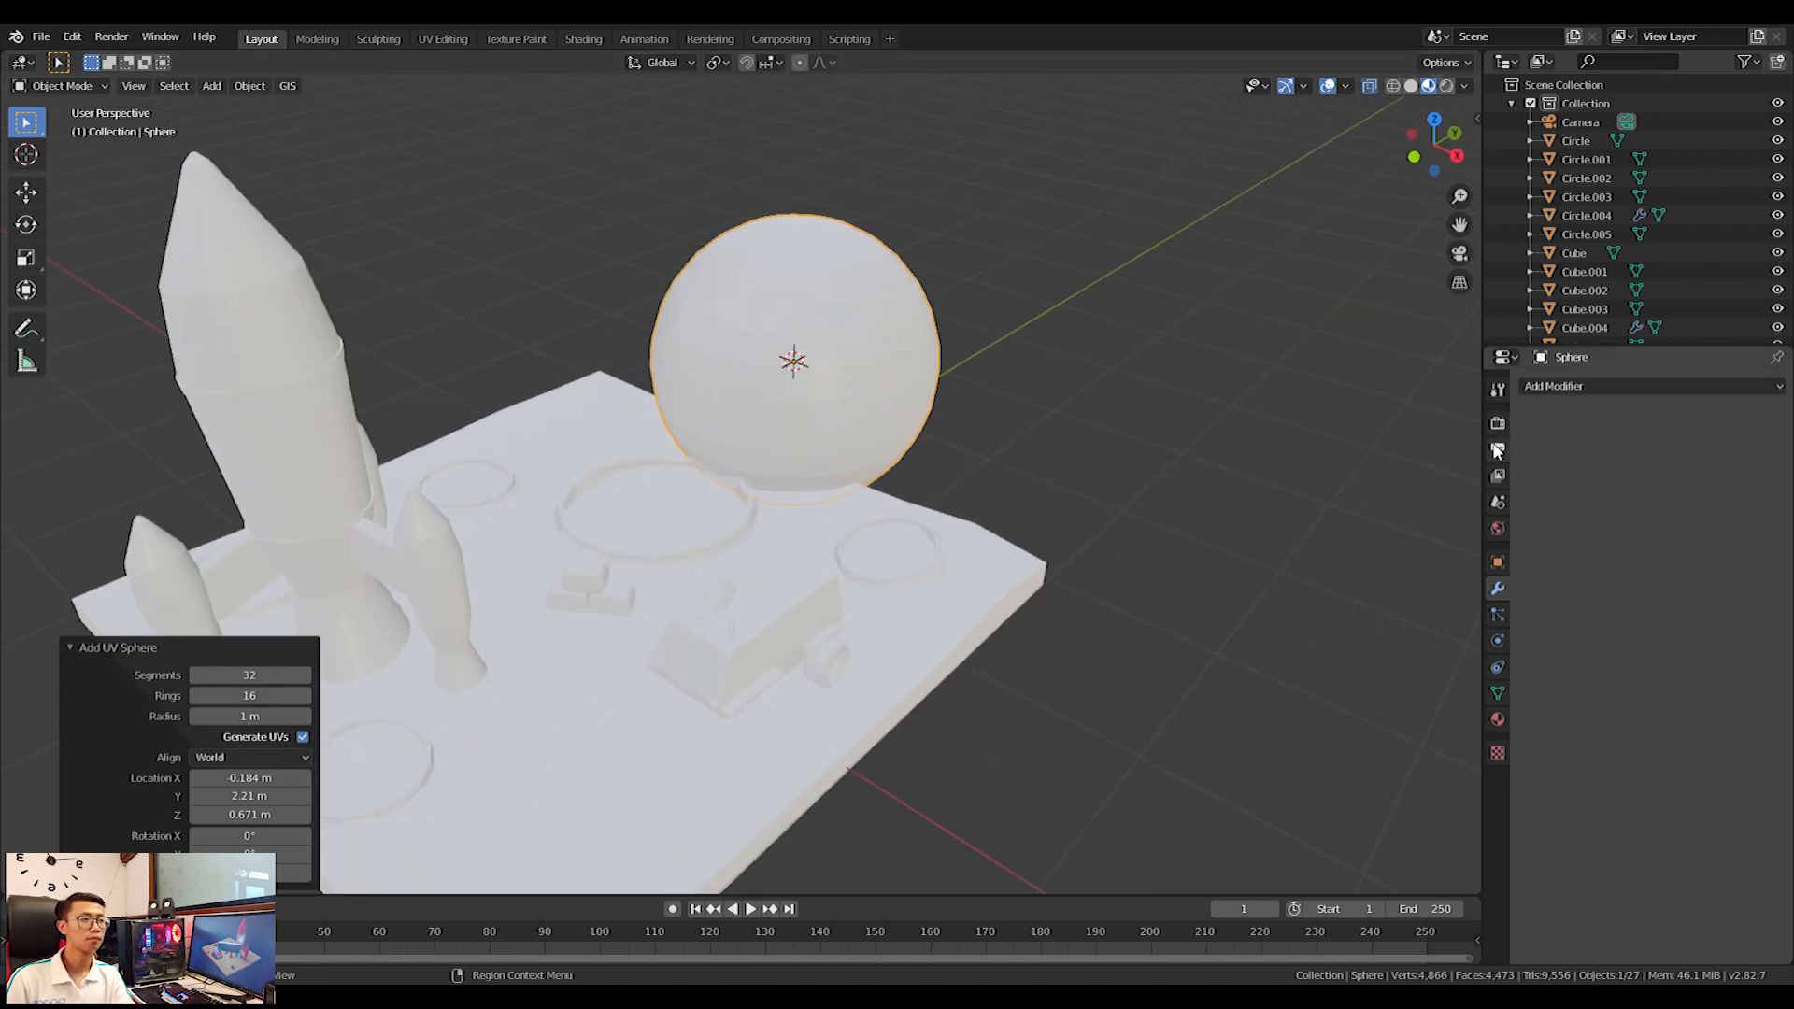
# Add a Decimate modifier to the sphere and reduce its collapse ratio to about 0.054.
pyautogui.click(1649, 386)
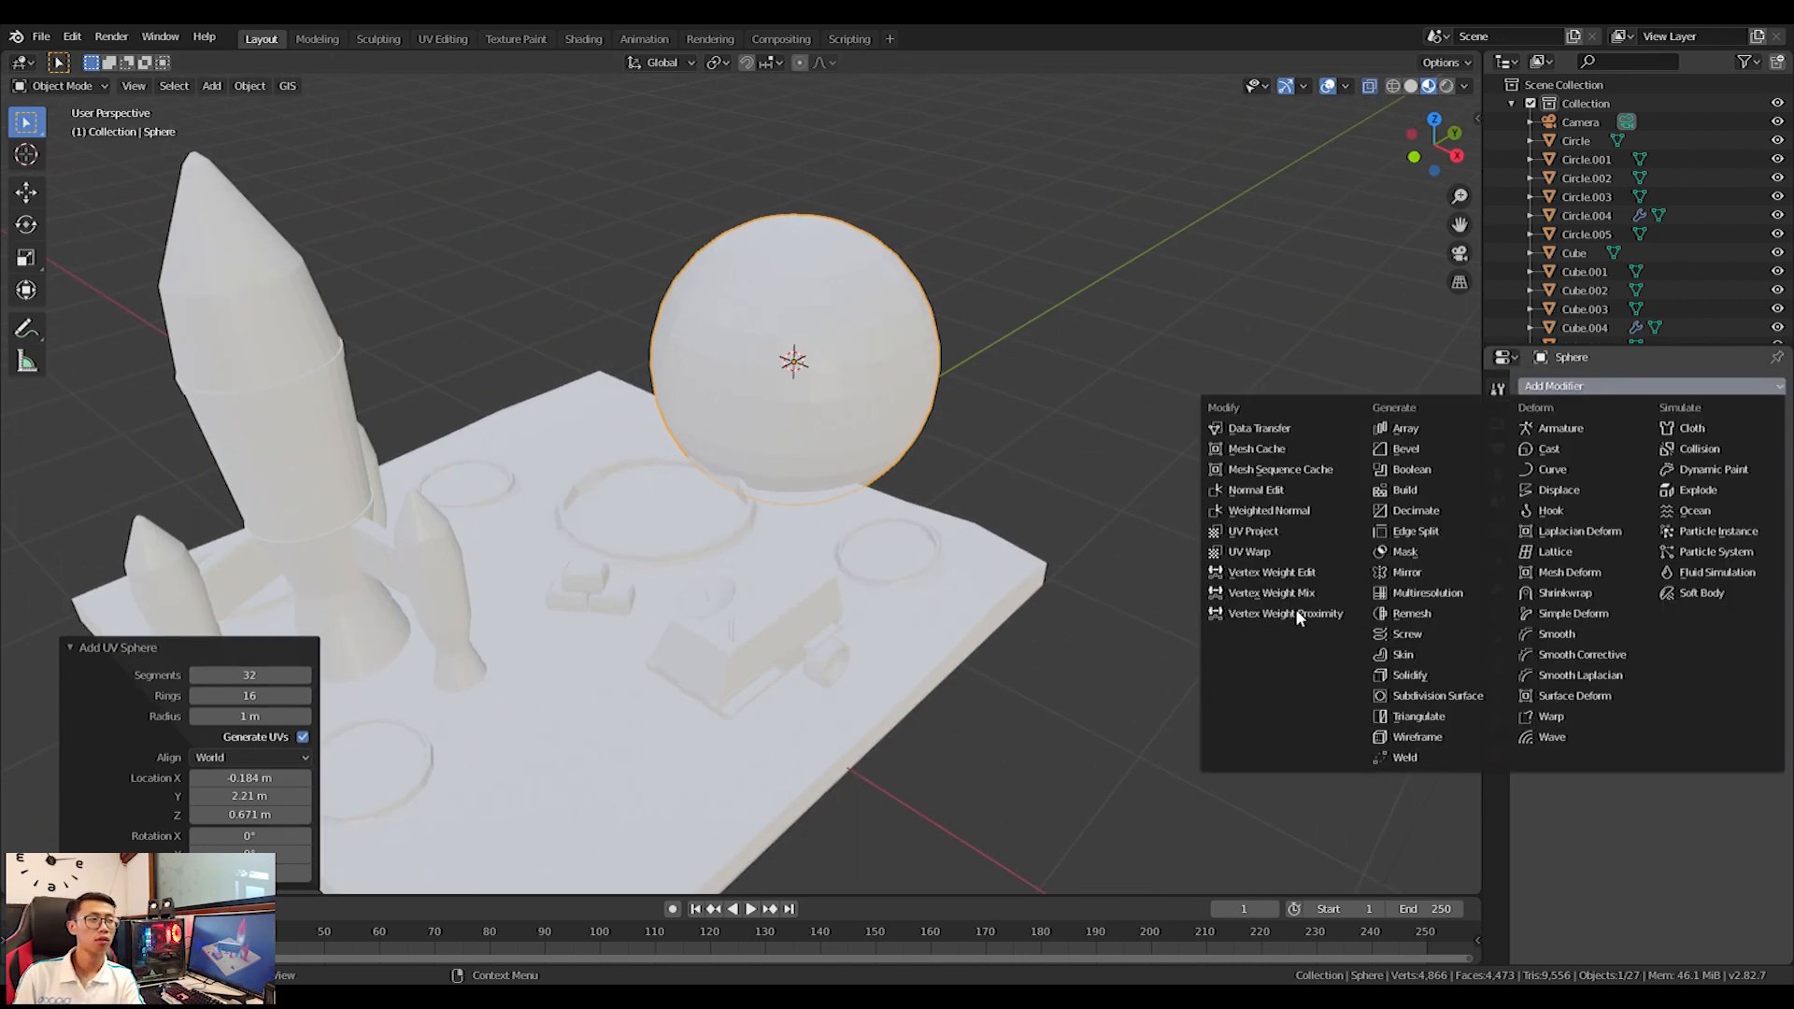
pyautogui.click(1415, 514)
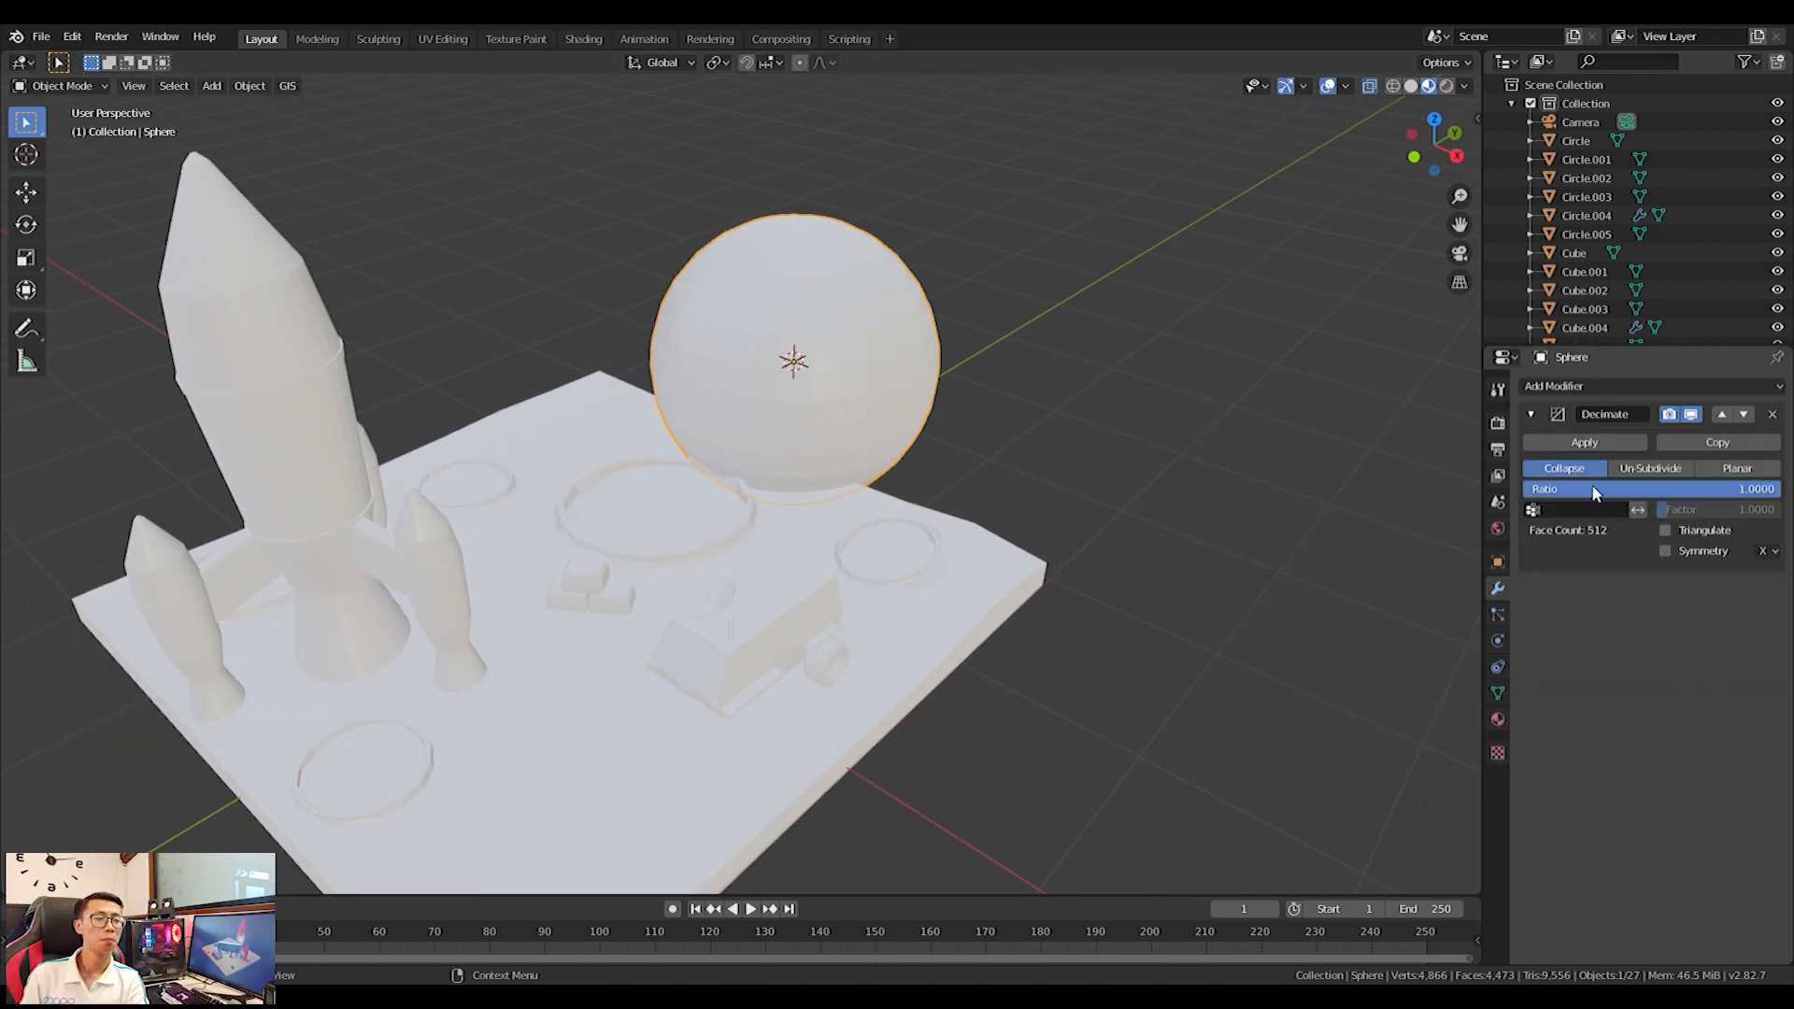
pyautogui.moveTo(1772, 489); pyautogui.dragTo(1538, 489)
pyautogui.scroll(1, 901, 324)
pyautogui.keyDown('shift'); pyautogui.moveTo(876, 402); pyautogui.dragTo(838, 521, button='middle'); pyautogui.keyUp('shift')
pyautogui.moveTo(785, 402); pyautogui.dragTo(861, 462, button='middle')
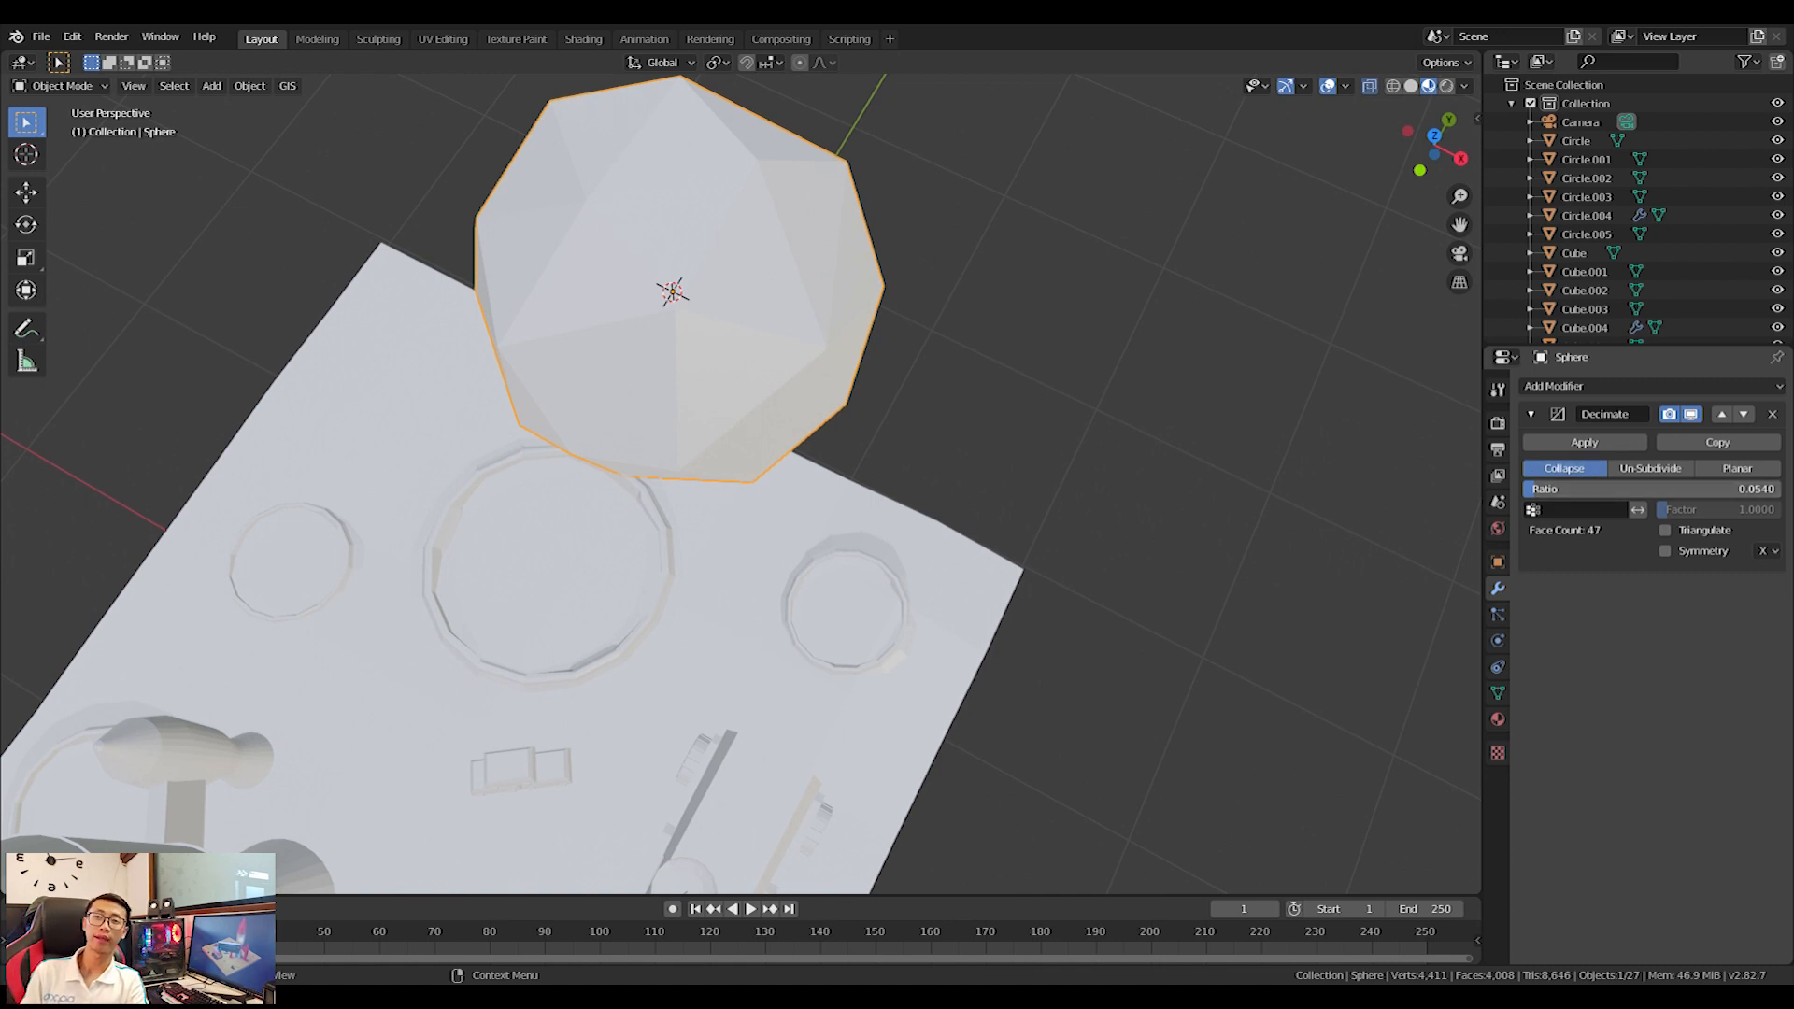
# Lower the sphere's Decimate ratio to about 0.0263 for a rock-like shape.
pyautogui.moveTo(1589, 488); pyautogui.dragTo(1574, 489)
pyautogui.moveTo(989, 359); pyautogui.dragTo(953, 208, button='middle')
pyautogui.moveTo(884, 624); pyautogui.dragTo(881, 664, button='middle')
pyautogui.moveTo(1660, 491); pyautogui.dragTo(1654, 490)
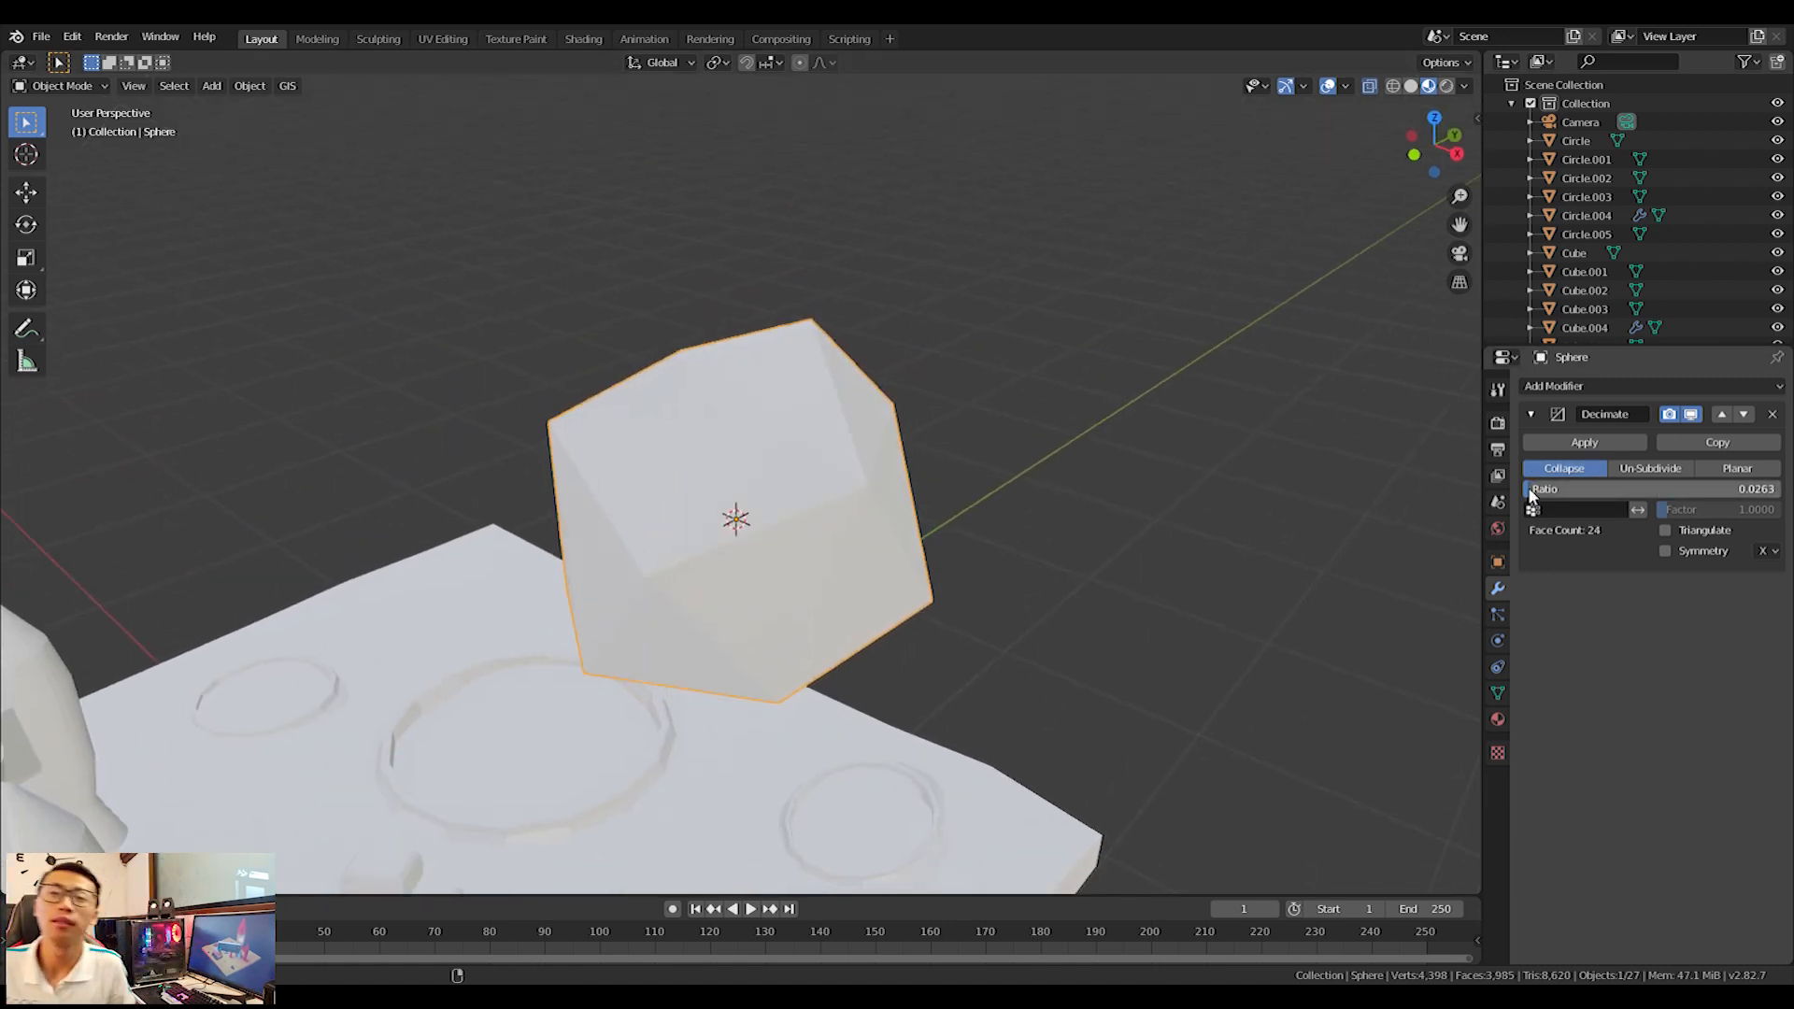
# Scale the decimated sphere to 0.249 and move it 0.684 m in X and -0.834 m in Y in top view.
pyautogui.scroll(-1, 1034, 566)
pyautogui.press('s')
pyautogui.click(811, 512)
pyautogui.press('KP_7')
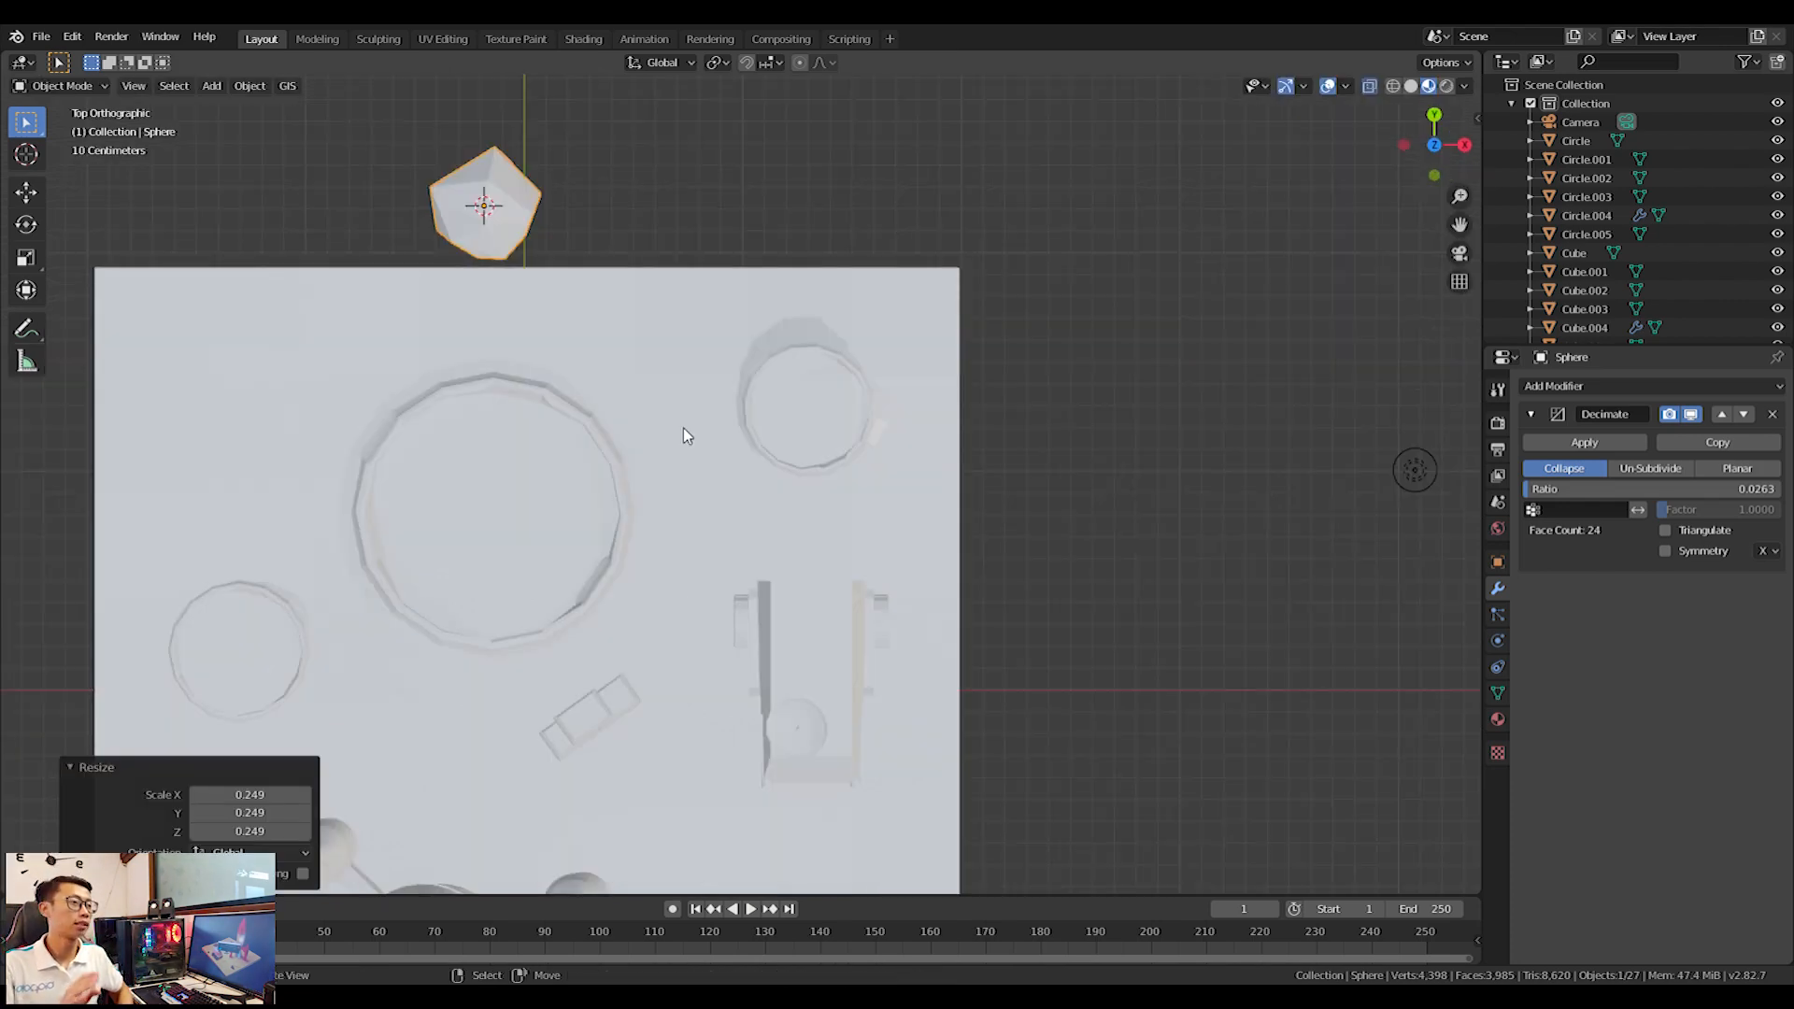
pyautogui.press('g')
pyautogui.click(833, 609)
pyautogui.moveTo(832, 608); pyautogui.dragTo(1074, 404, button='middle')
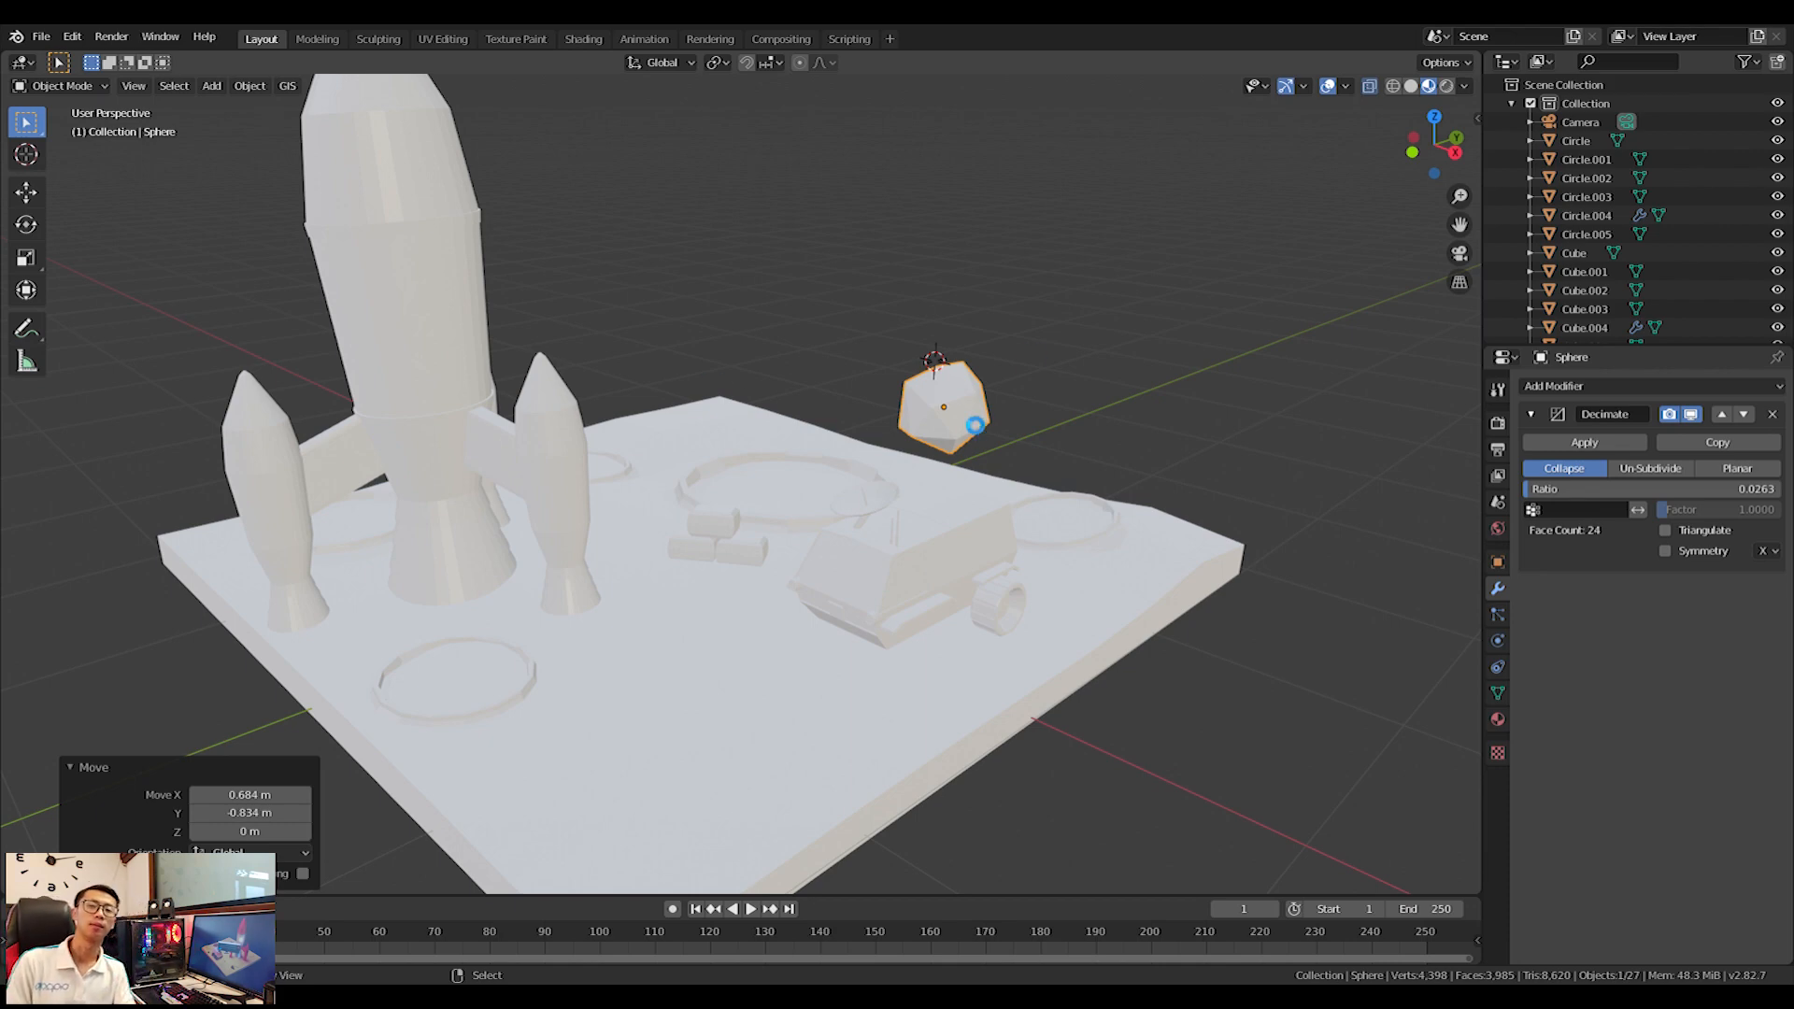
# Select the plate, show its material settings and switch the viewport to Rendered shading.
pyautogui.scroll(2, 978, 421)
pyautogui.moveTo(977, 421)
pyautogui.keyDown('shift'); pyautogui.mouseDown(button='middle')
pyautogui.moveTo(875, 466)
pyautogui.moveTo(986, 433)
pyautogui.mouseUp(button='middle'); pyautogui.keyUp('shift')
pyautogui.scroll(-2, 867, 436)
pyautogui.keyDown('shift'); pyautogui.moveTo(552, 362); pyautogui.dragTo(642, 396, button='middle'); pyautogui.keyUp('shift')
pyautogui.click(846, 457)
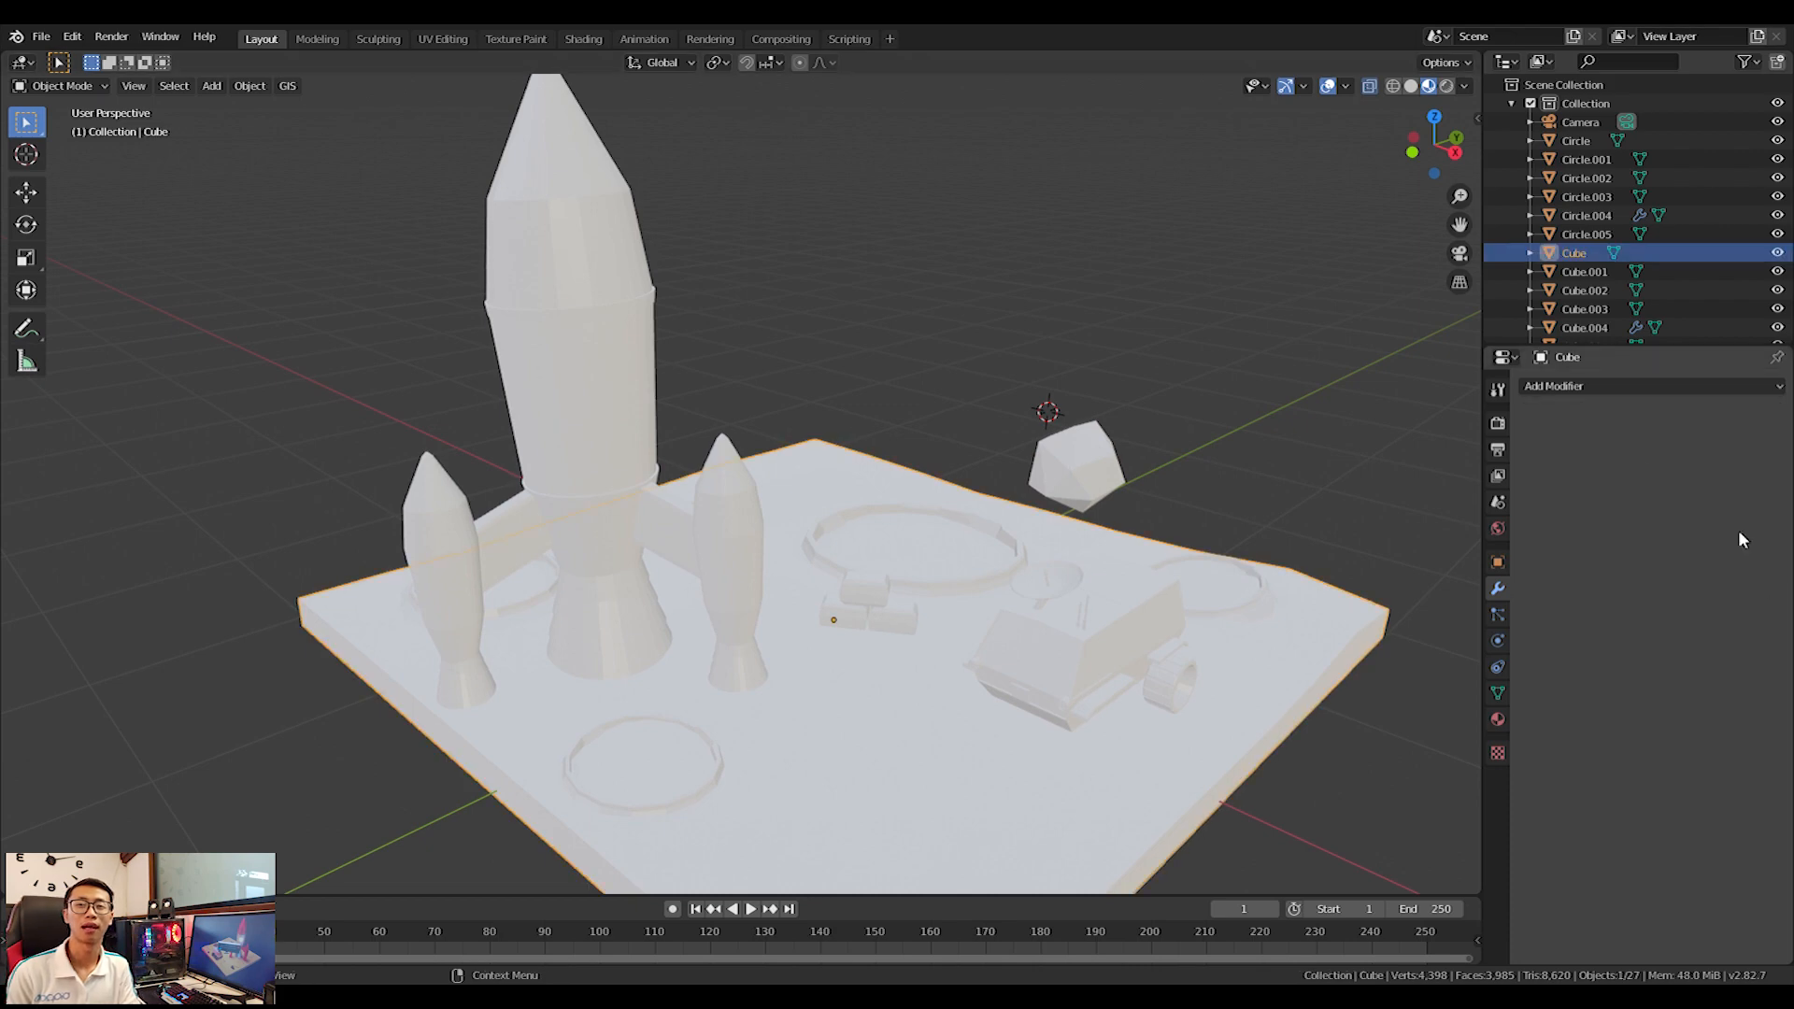
pyautogui.click(1499, 719)
pyautogui.keyDown('shift'); pyautogui.moveTo(1264, 617); pyautogui.dragTo(1147, 523, button='middle'); pyautogui.keyUp('shift')
pyautogui.scroll(-3, 1149, 531)
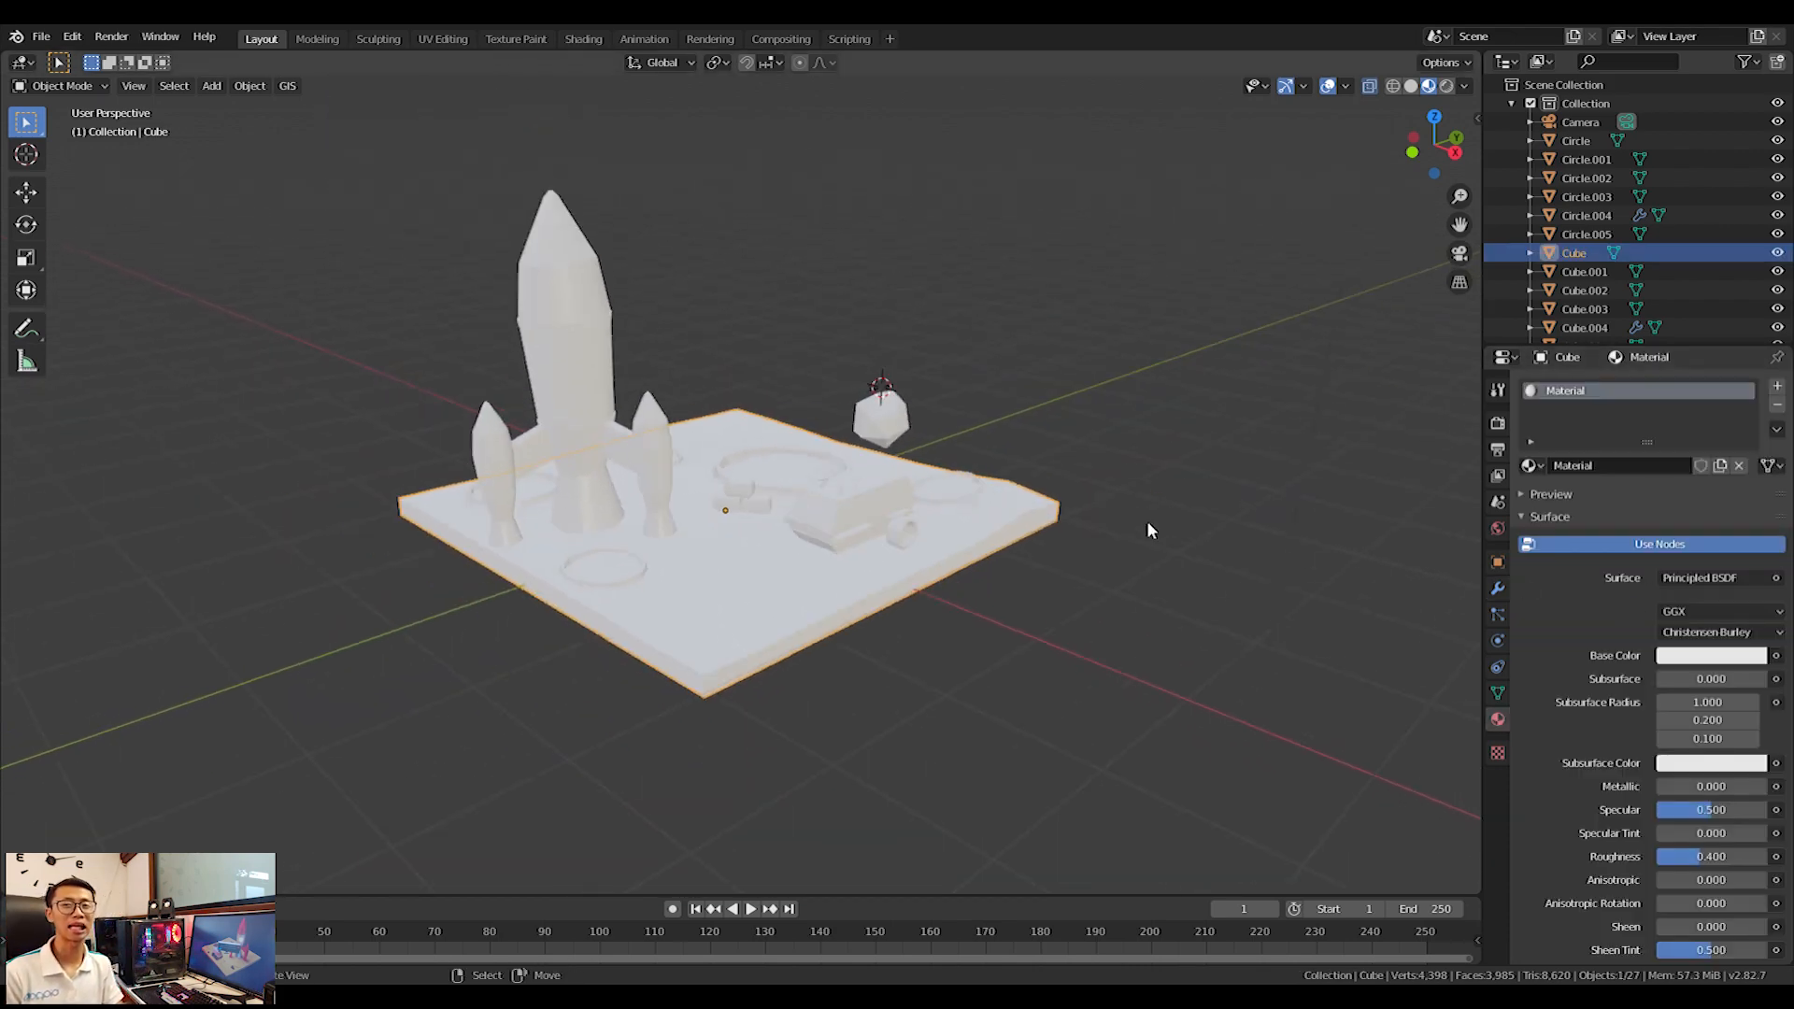
pyautogui.moveTo(770, 567); pyautogui.dragTo(832, 608, button='middle')
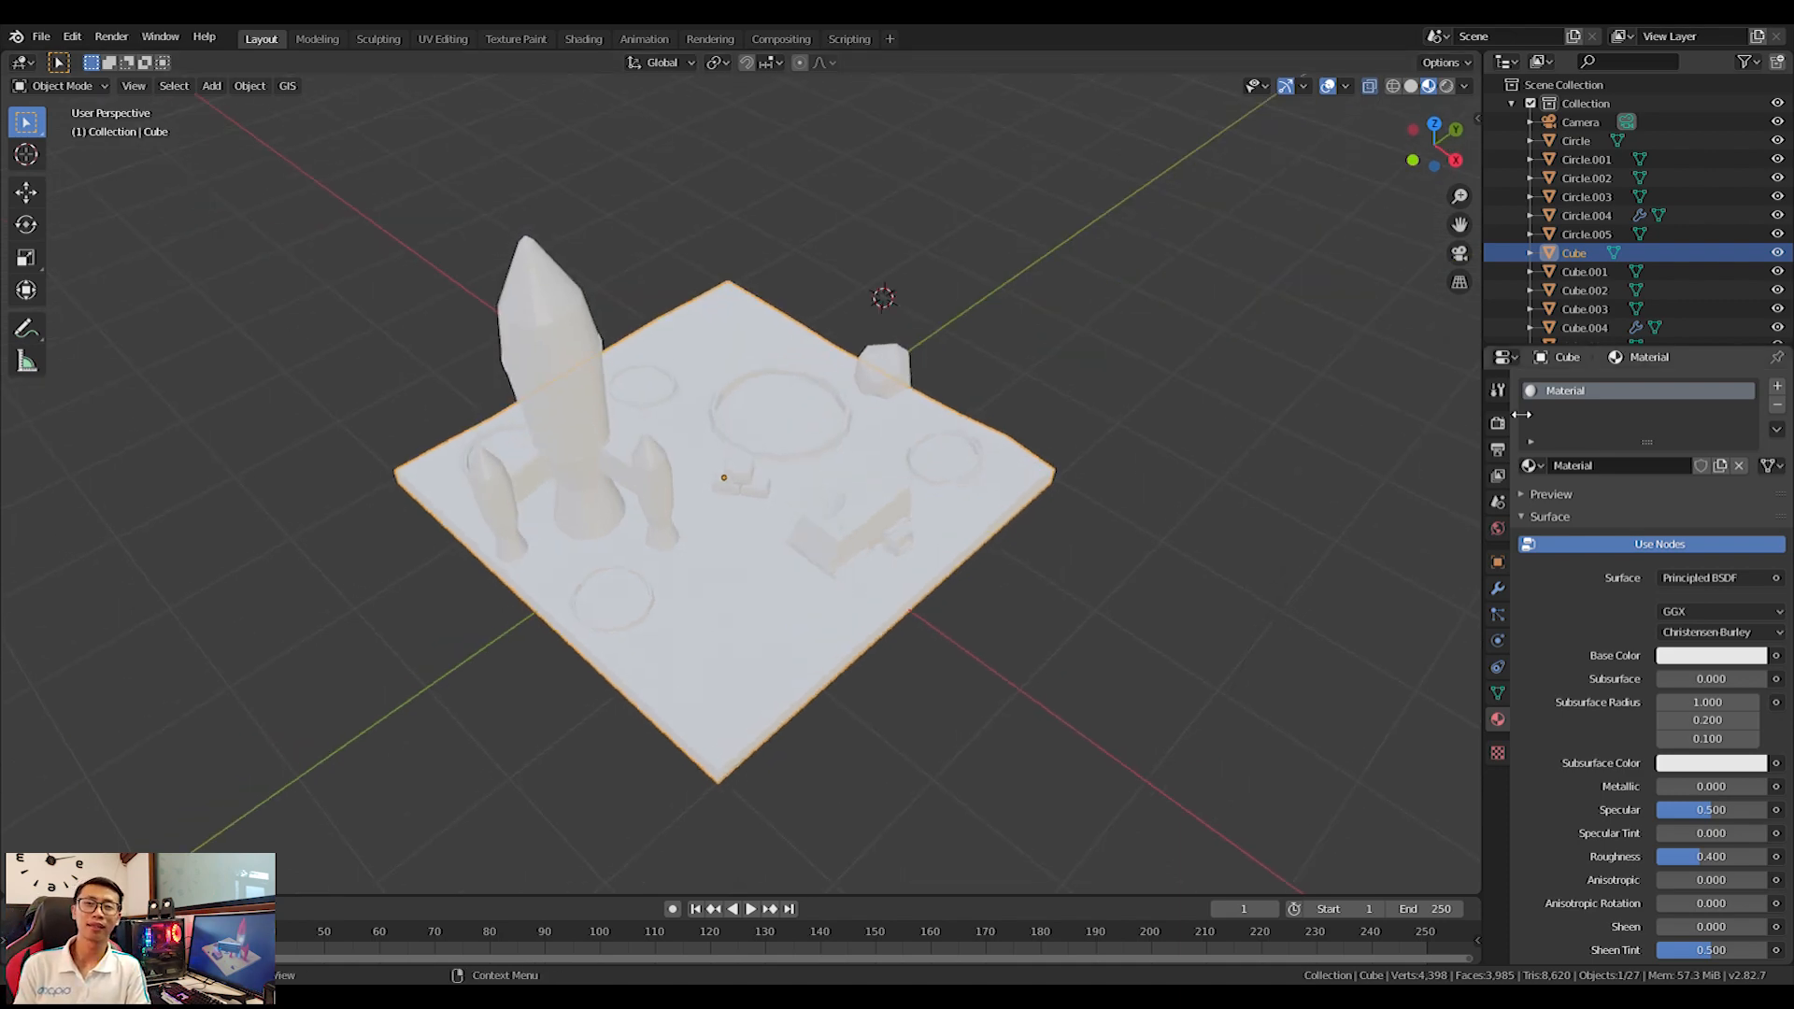
pyautogui.press('z')
pyautogui.click(902, 456)
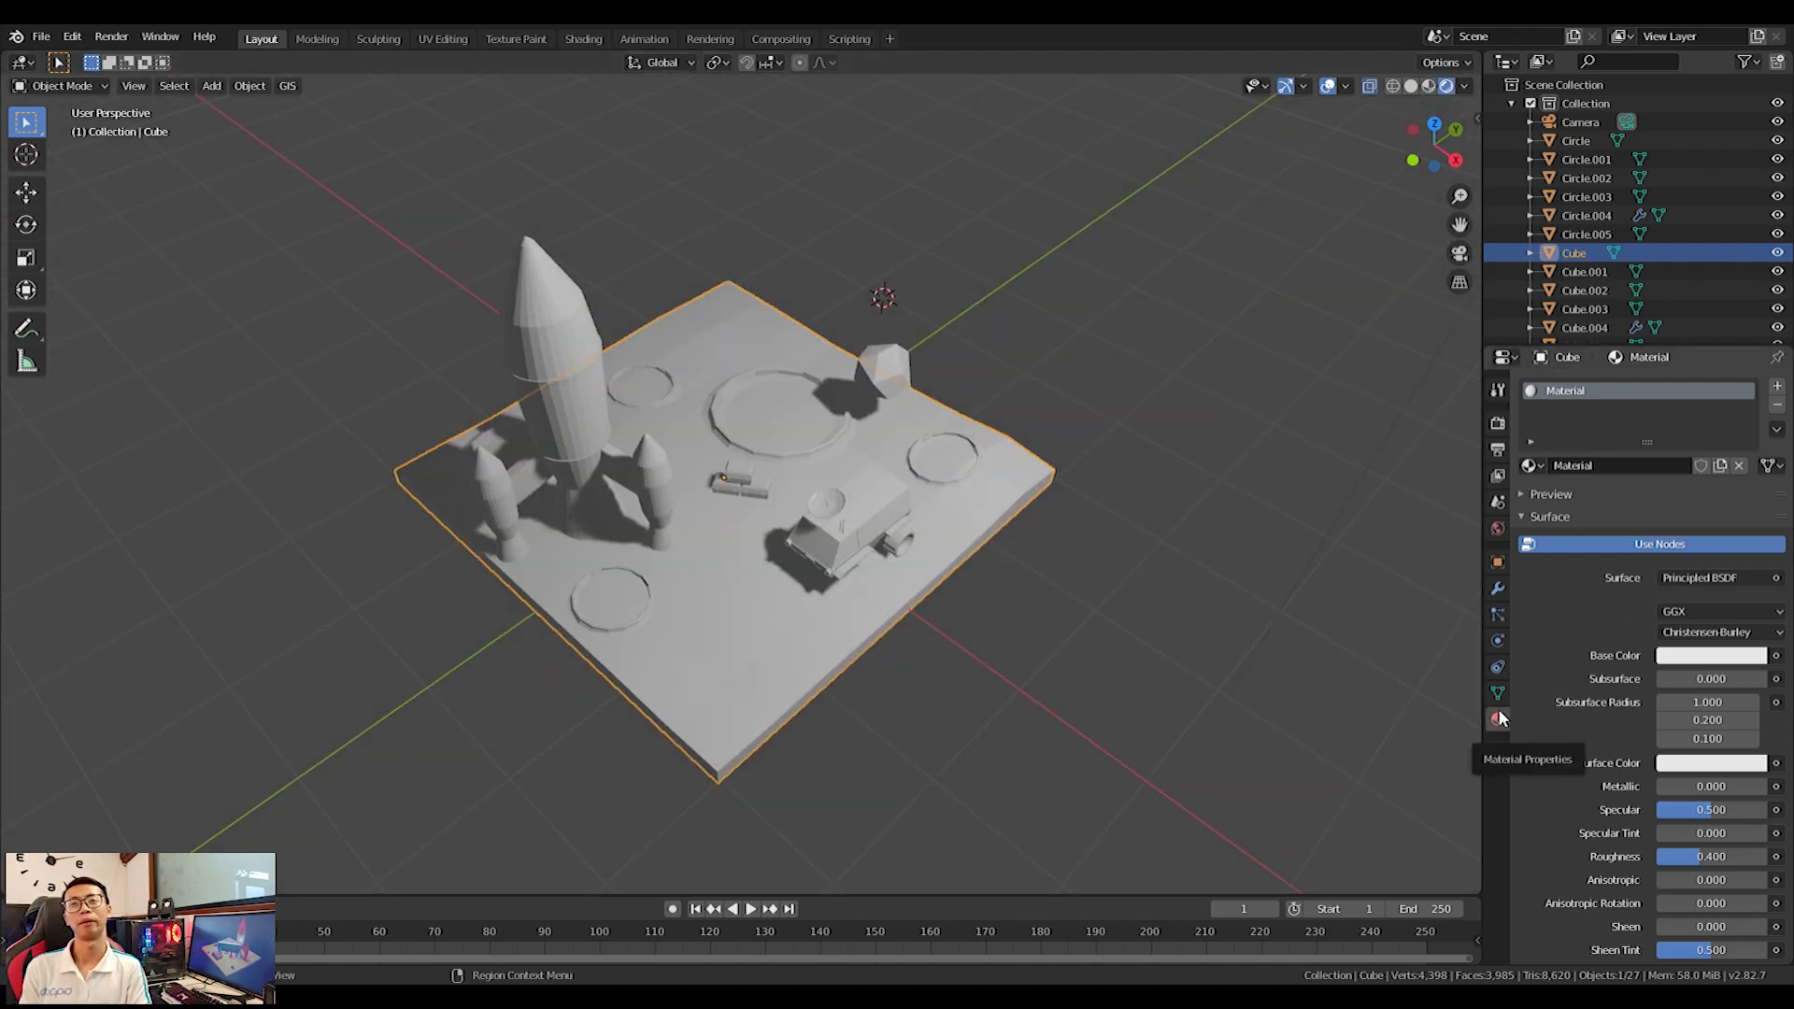
pyautogui.click(531, 337)
pyautogui.click(1533, 464)
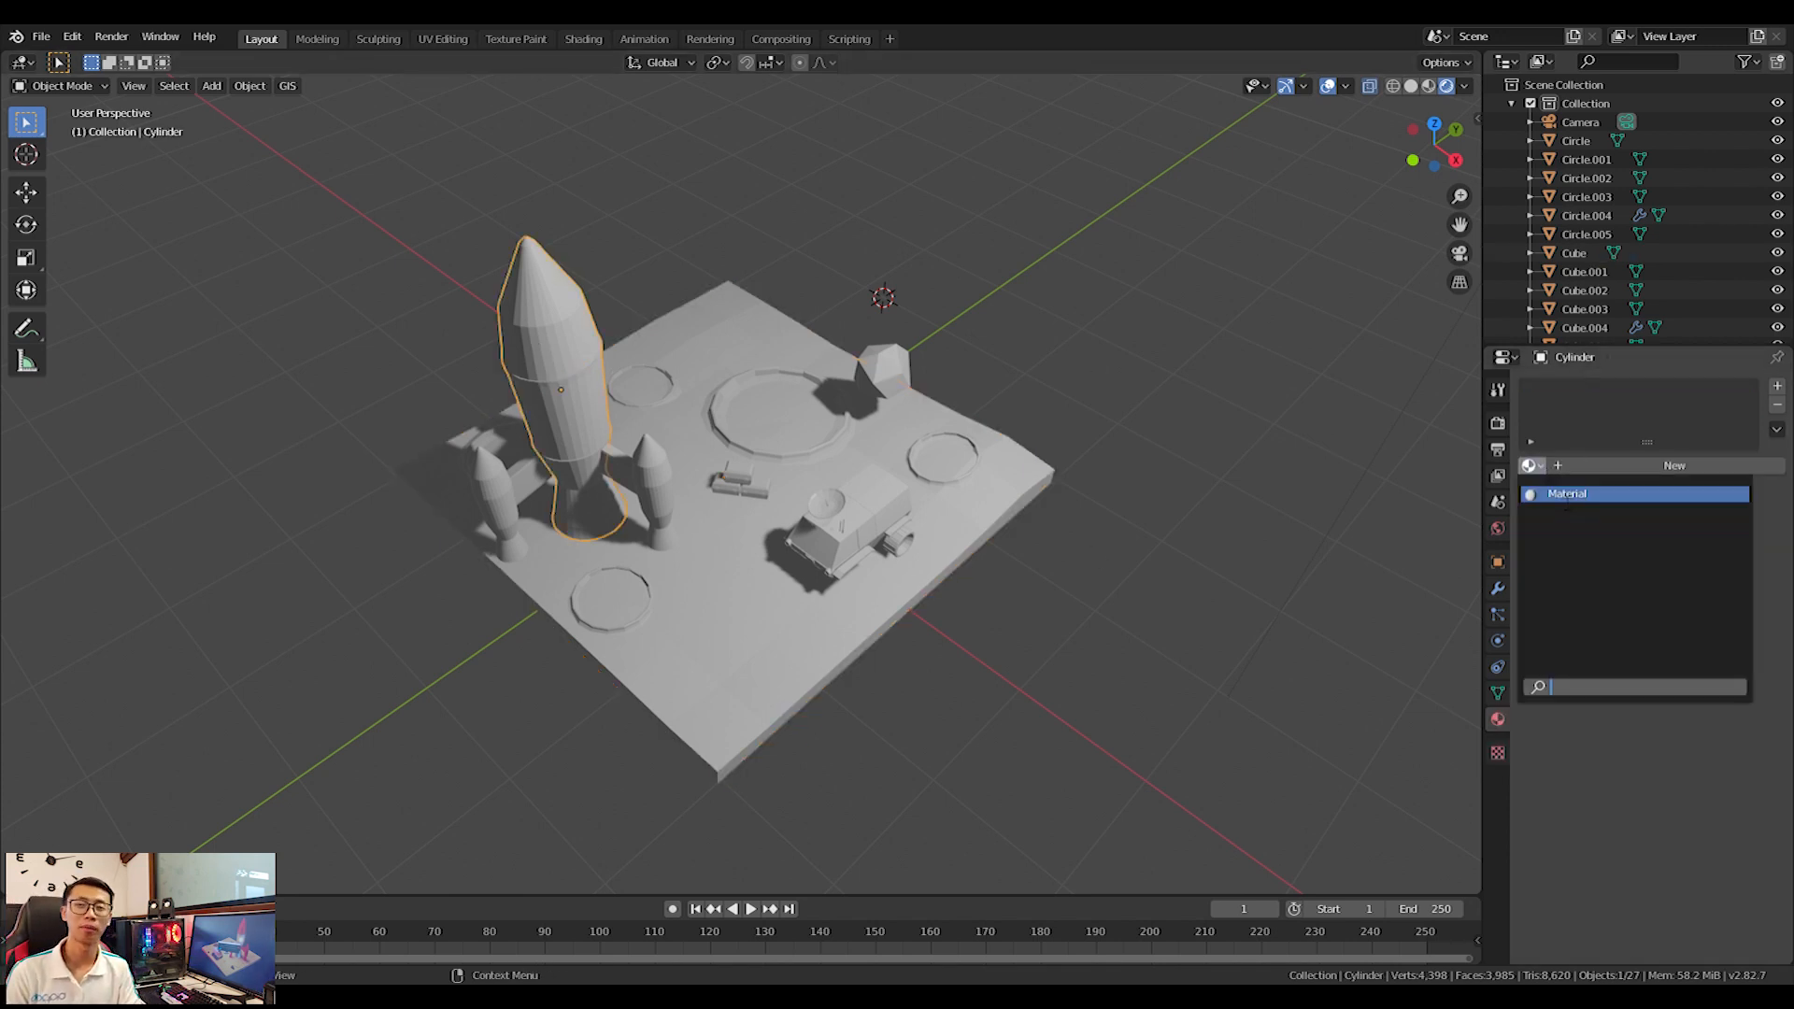
pyautogui.click(725, 318)
# Select the plate and set its material's base color to a bright, light sandy yellow.
pyautogui.click(709, 312)
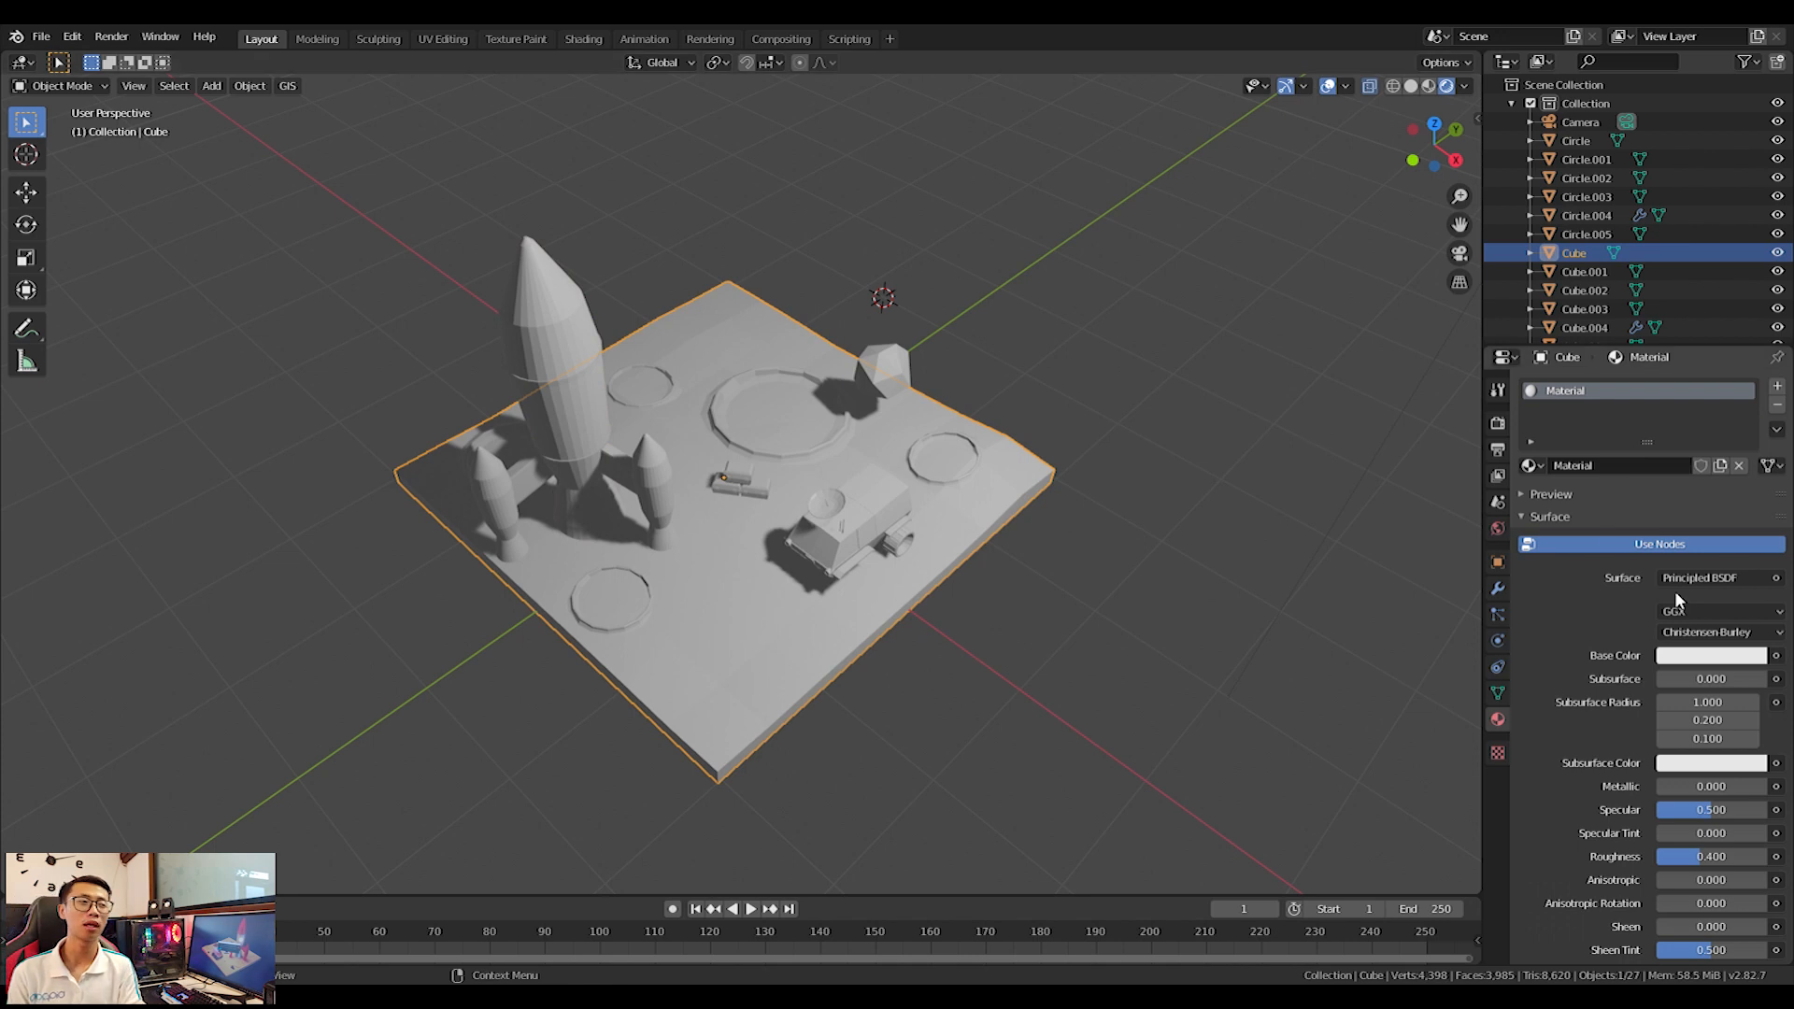
pyautogui.click(1716, 654)
pyautogui.moveTo(1670, 456)
pyautogui.mouseDown()
pyautogui.moveTo(1656, 483)
pyautogui.moveTo(1636, 478)
pyautogui.mouseUp()
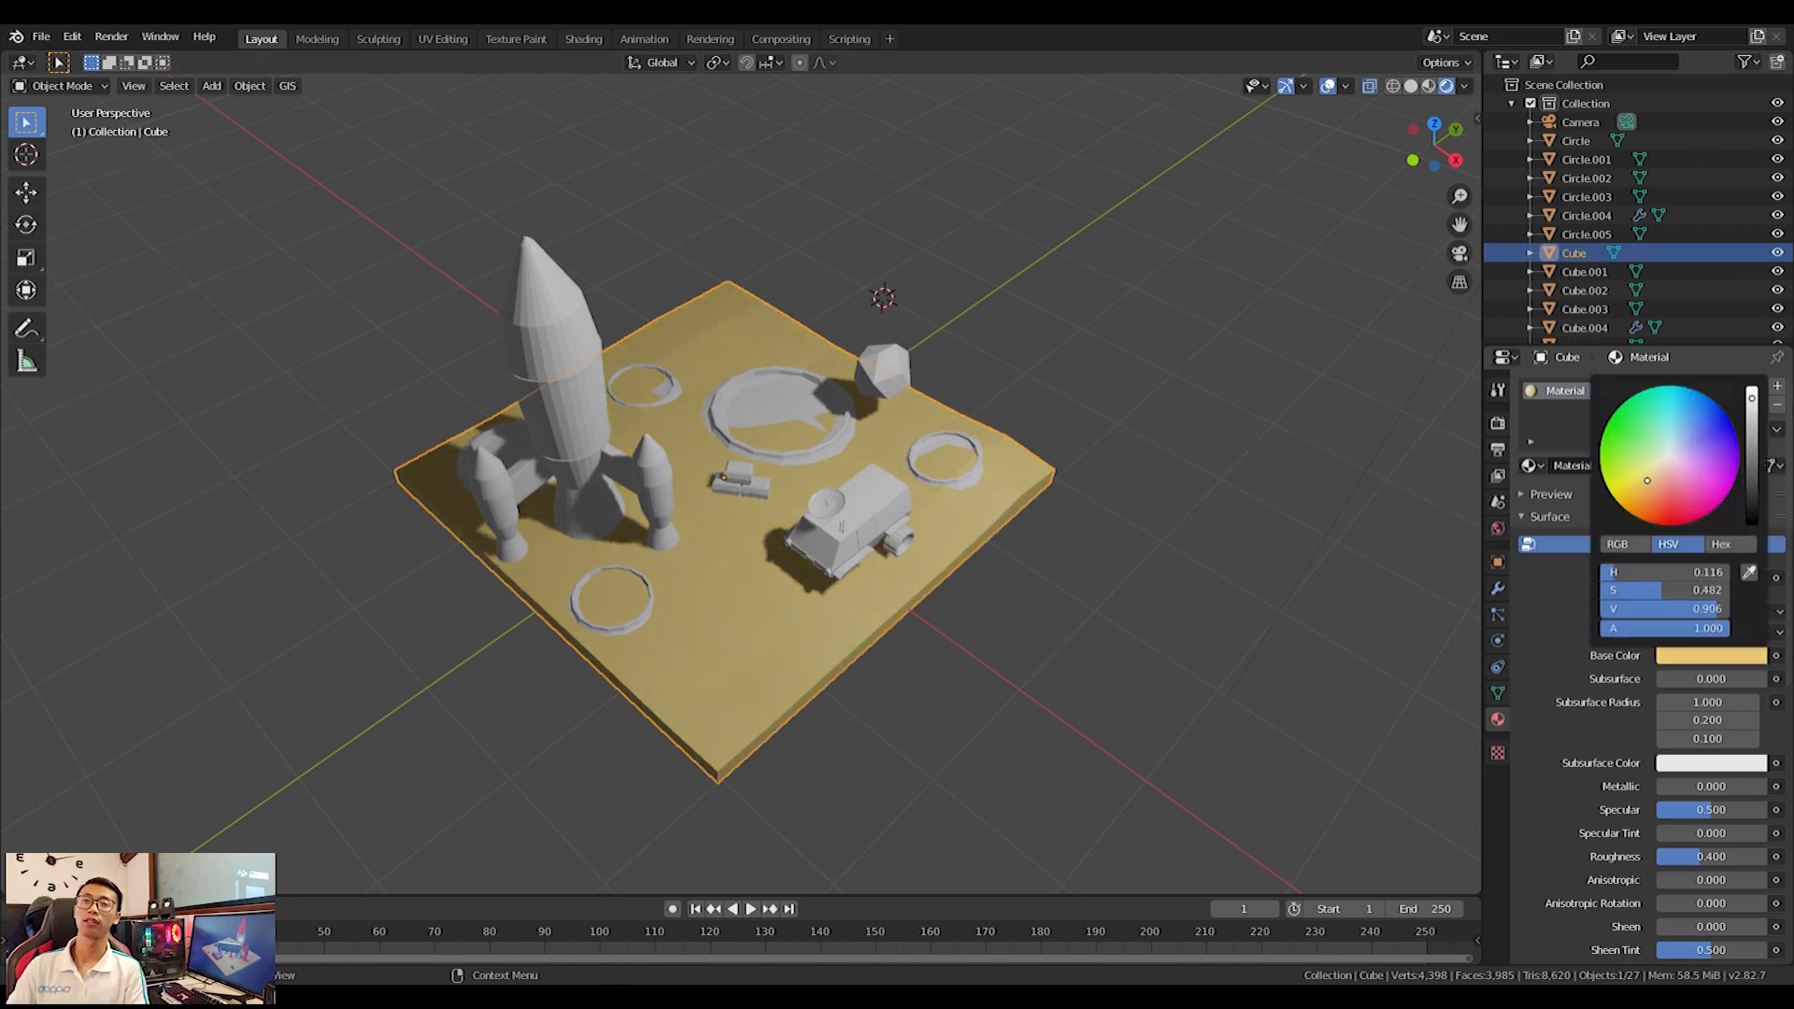
pyautogui.moveTo(1750, 402); pyautogui.dragTo(1750, 384)
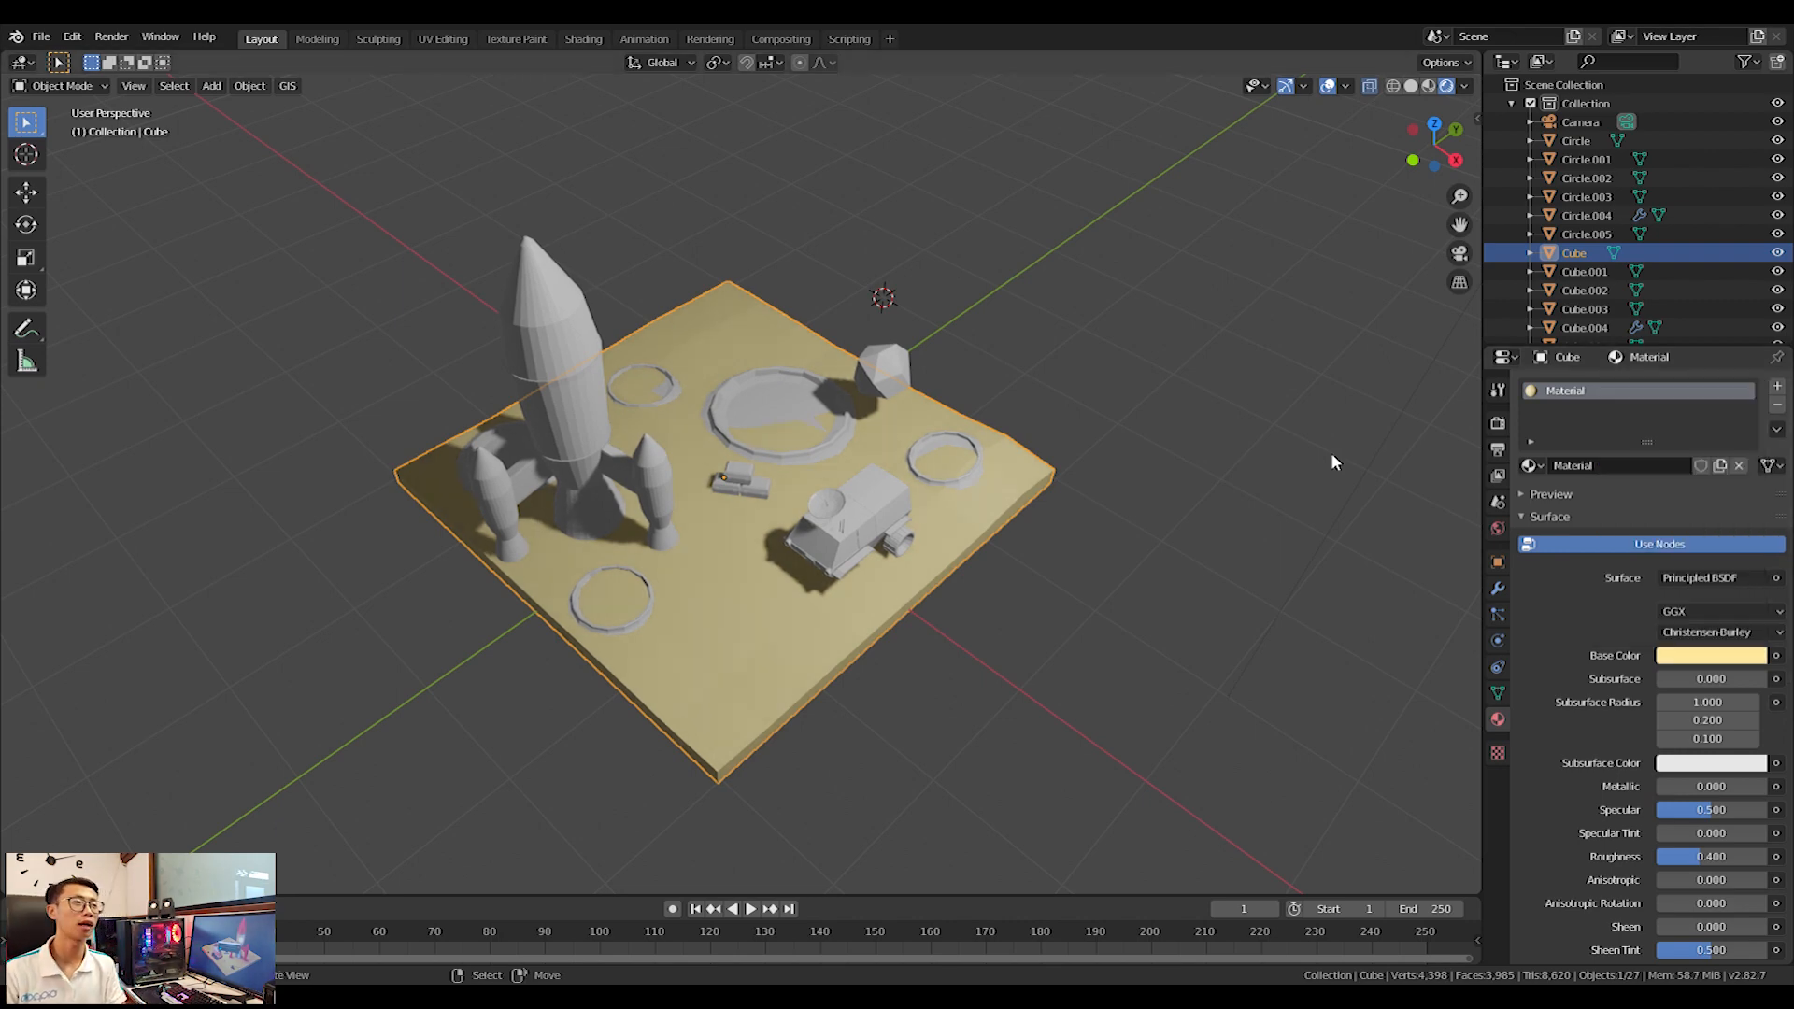
pyautogui.scroll(3, 745, 587)
pyautogui.moveTo(909, 587); pyautogui.dragTo(917, 524, button='middle')
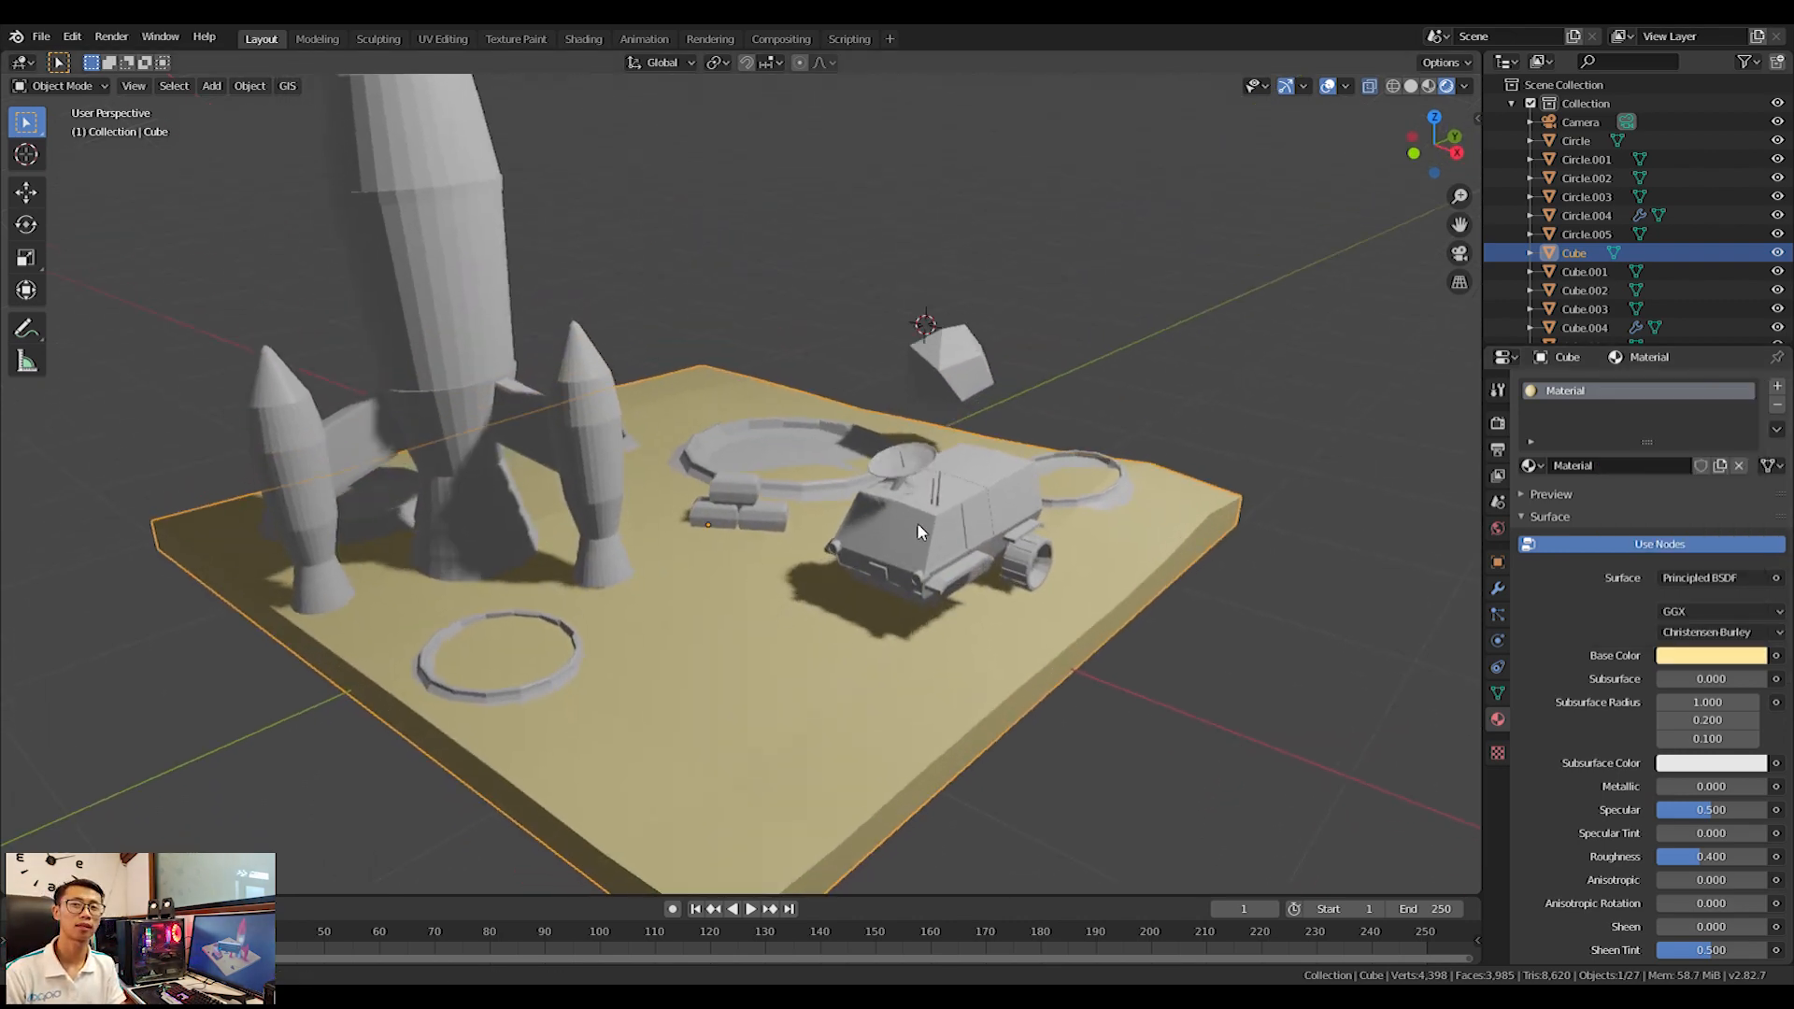
# Adjust the plate material's base color to a pale sandy yellow with hue 0.130, saturation 0.311 and value 1.000.
pyautogui.click(1685, 658)
pyautogui.moveTo(1653, 465); pyautogui.dragTo(1660, 465)
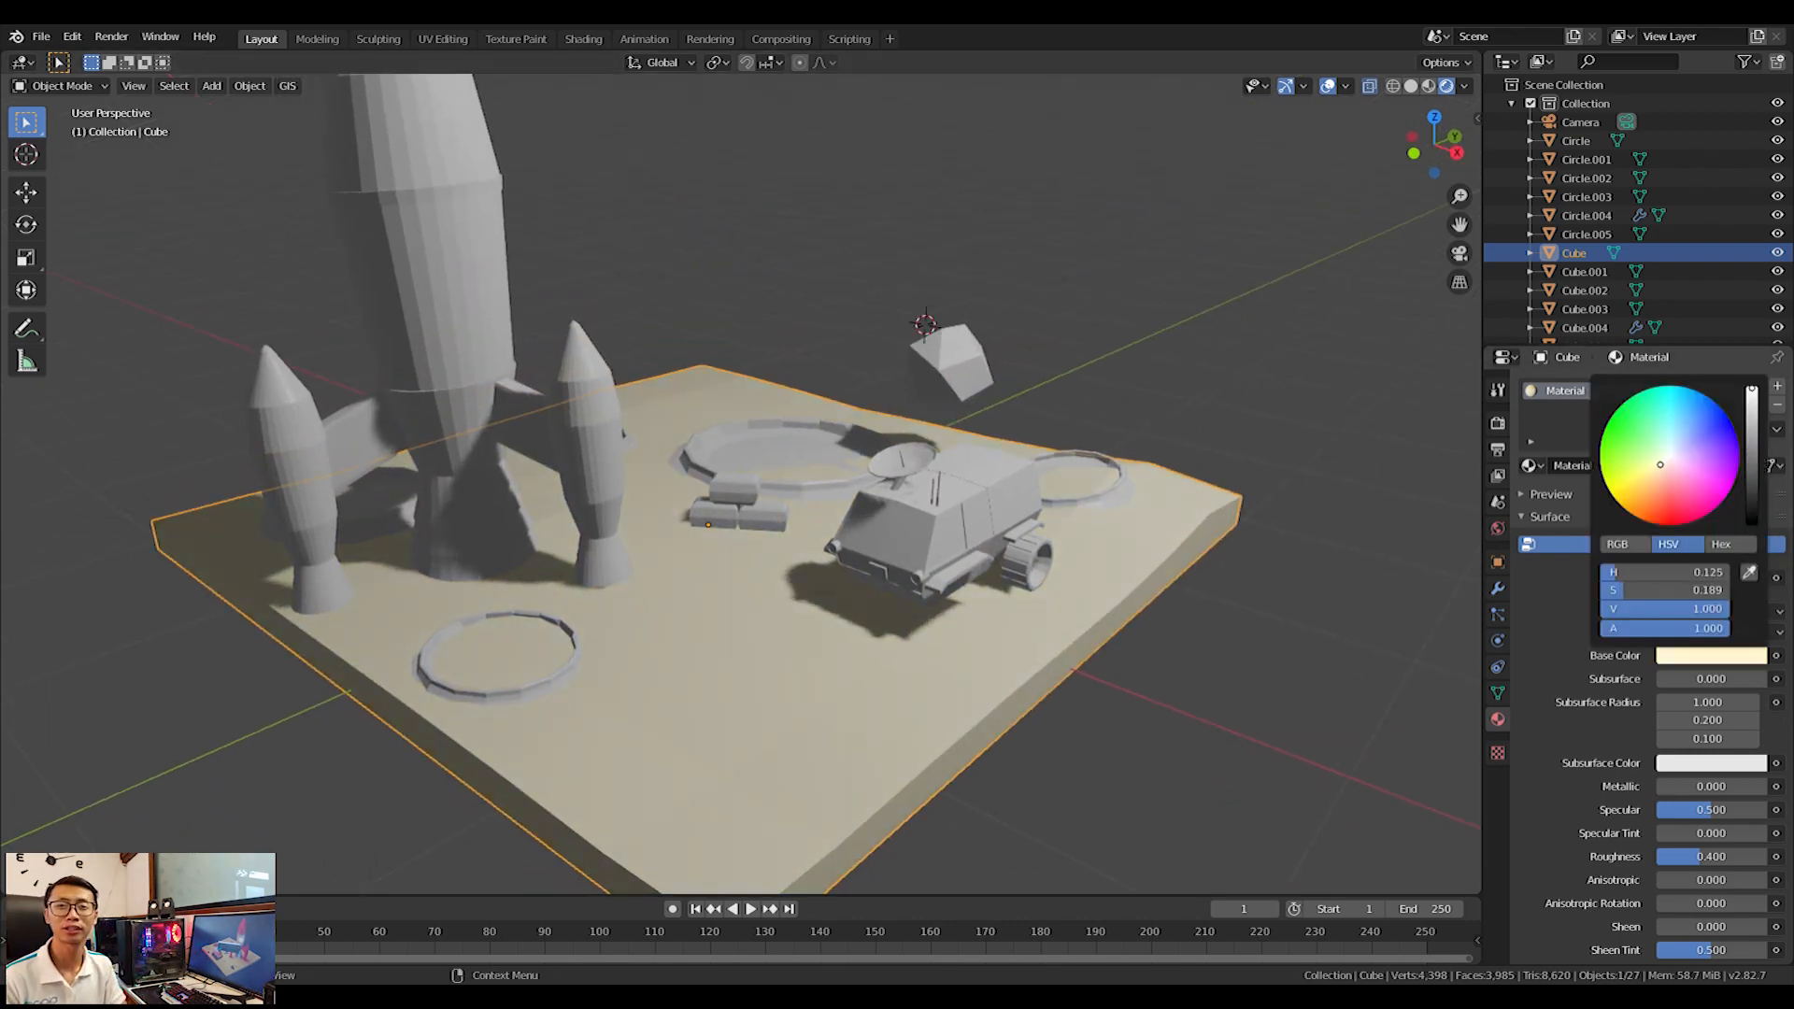
pyautogui.moveTo(1748, 425)
pyautogui.mouseDown()
pyautogui.moveTo(1749, 463)
pyautogui.moveTo(1752, 395)
pyautogui.mouseUp()
pyautogui.moveTo(1660, 464); pyautogui.dragTo(1658, 471)
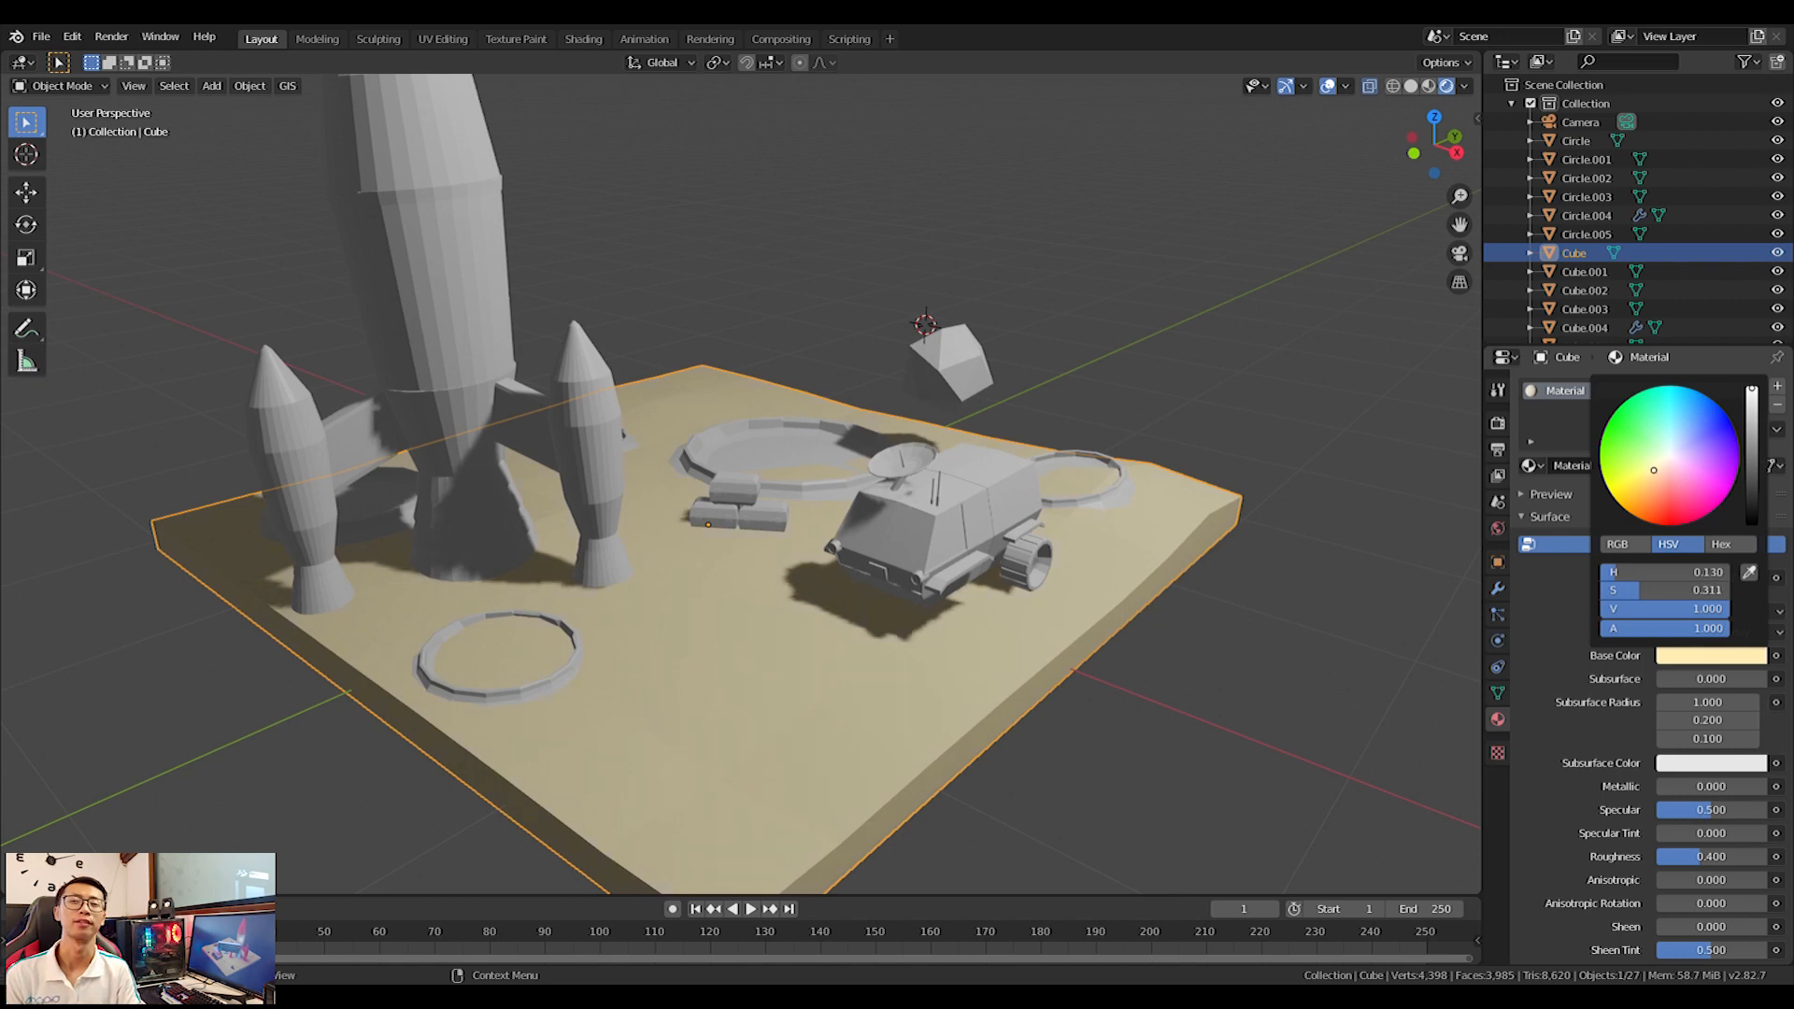
# Select the plate and rename its material to Moon.
pyautogui.moveTo(611, 480); pyautogui.dragTo(584, 493, button='middle')
pyautogui.click(778, 414)
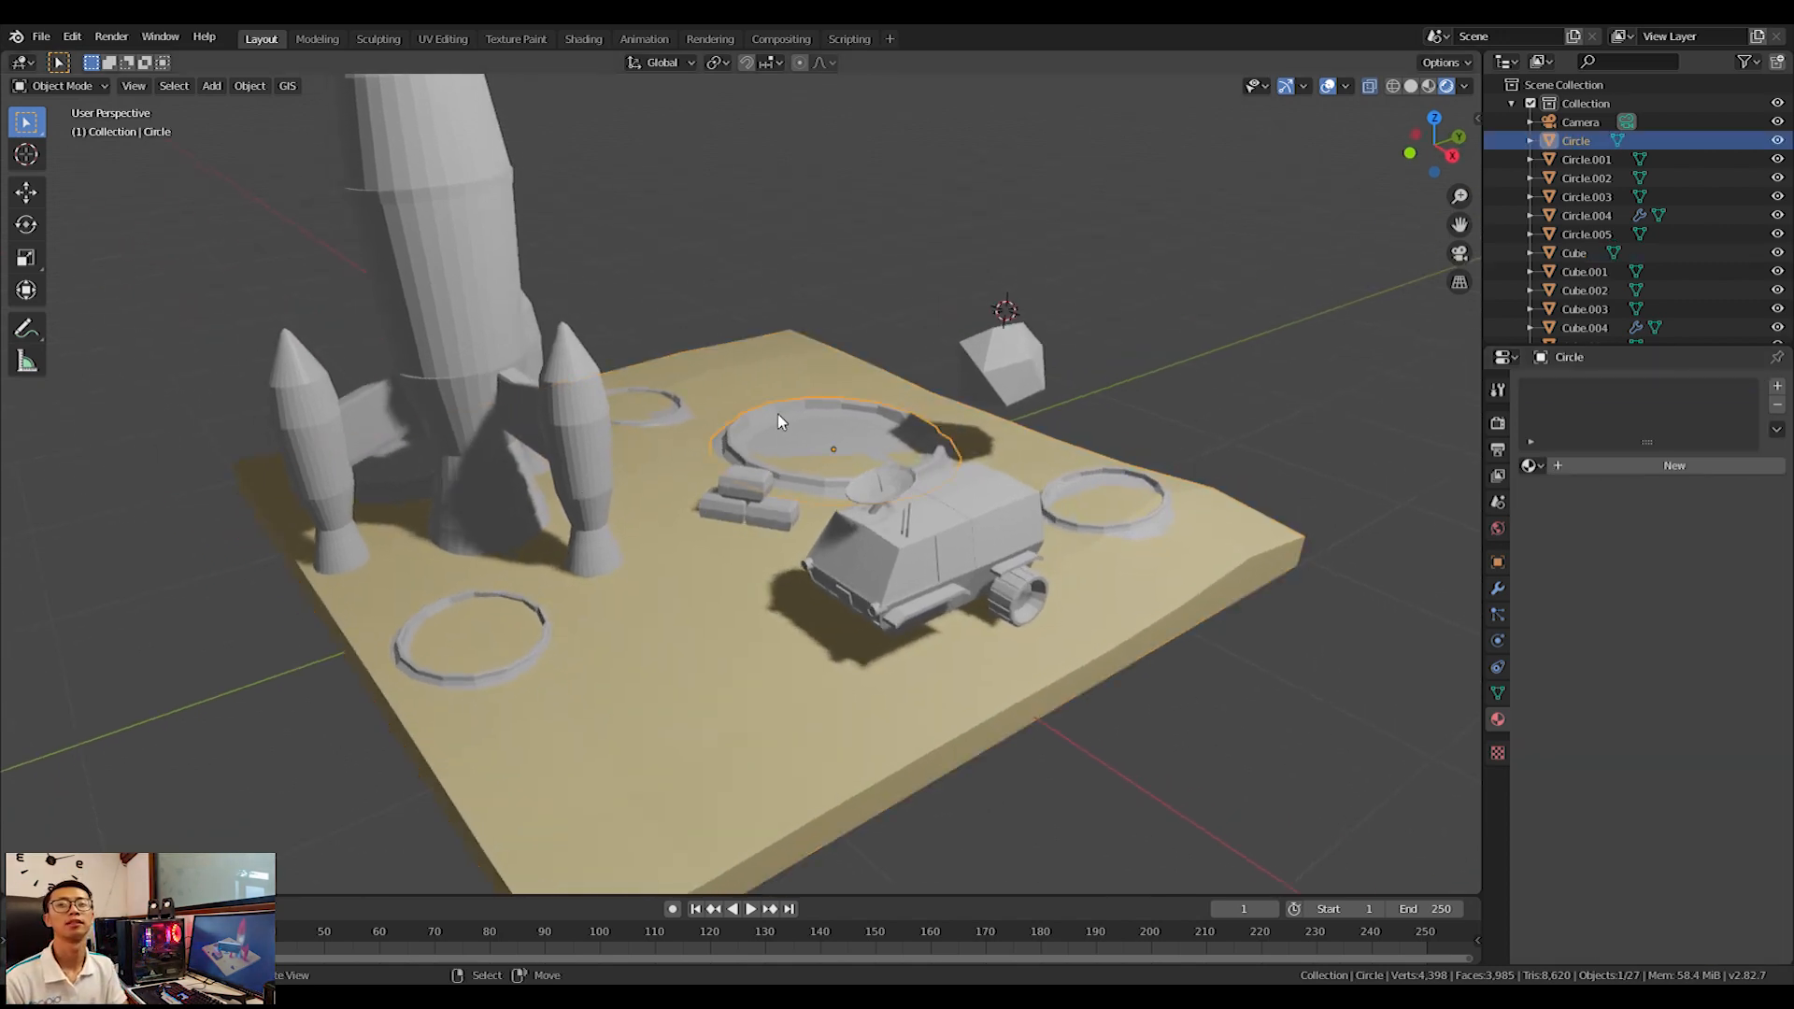
pyautogui.click(1033, 477)
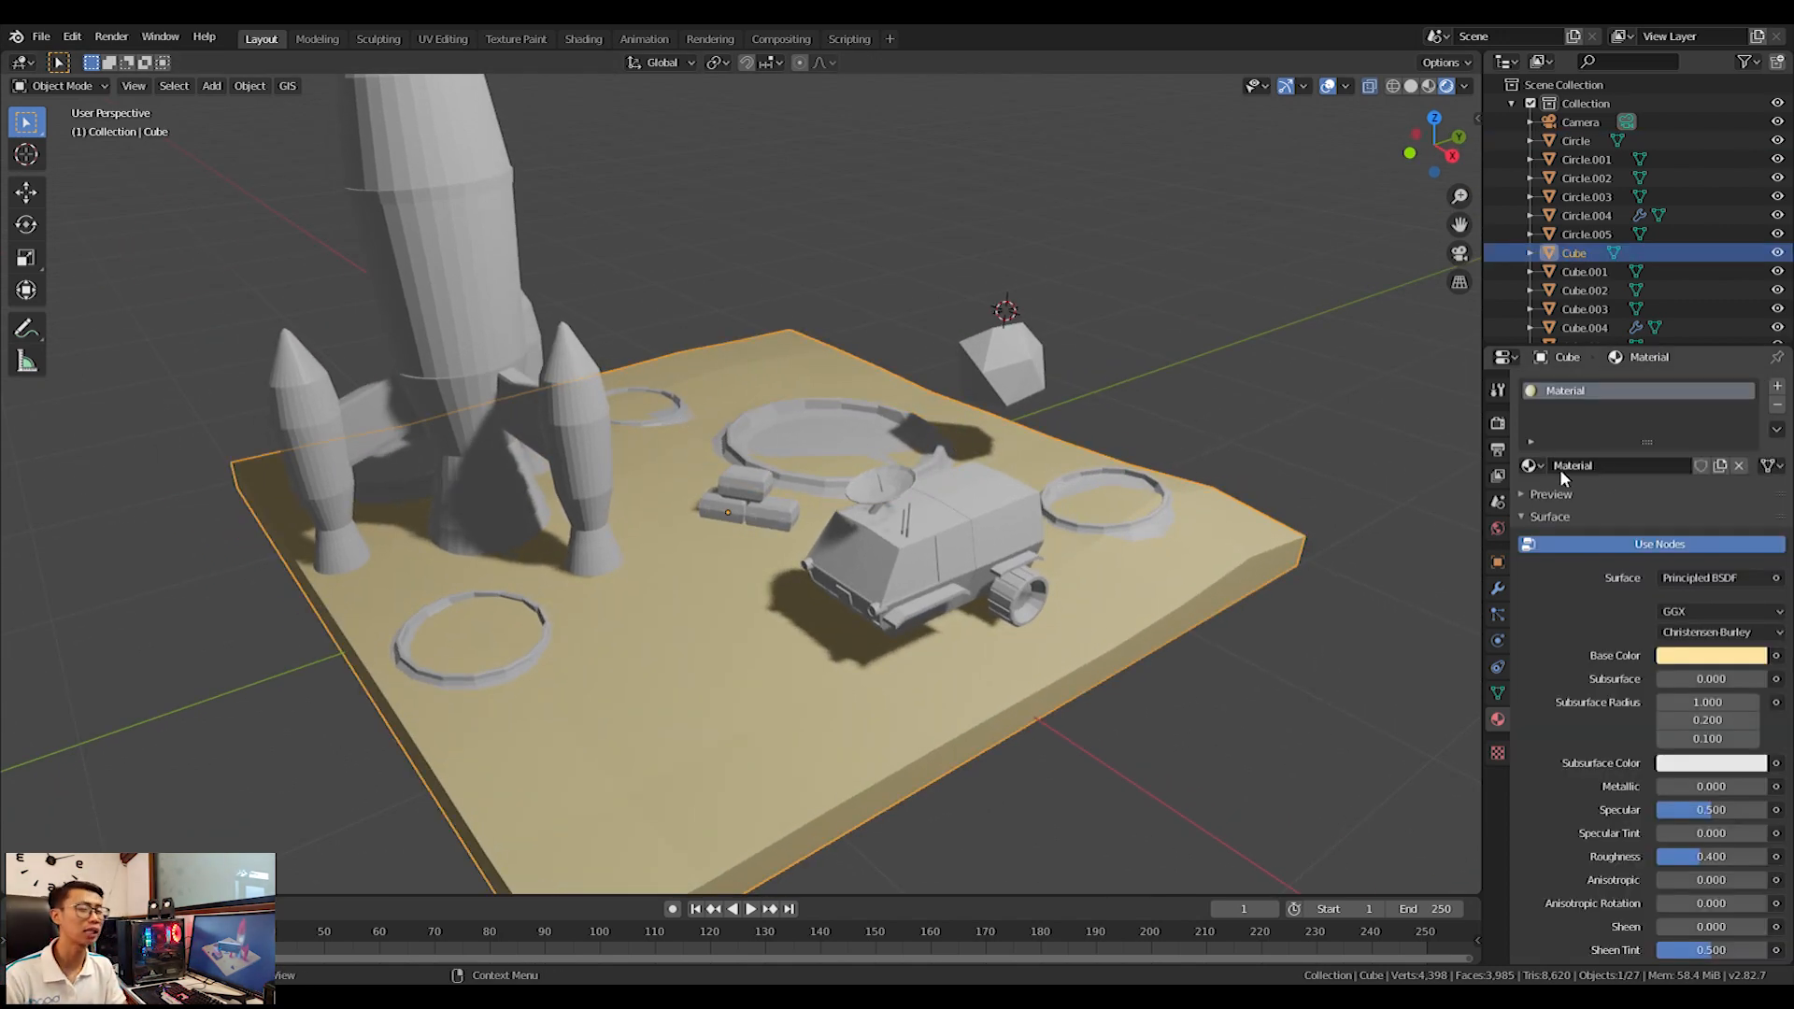
pyautogui.click(1608, 467)
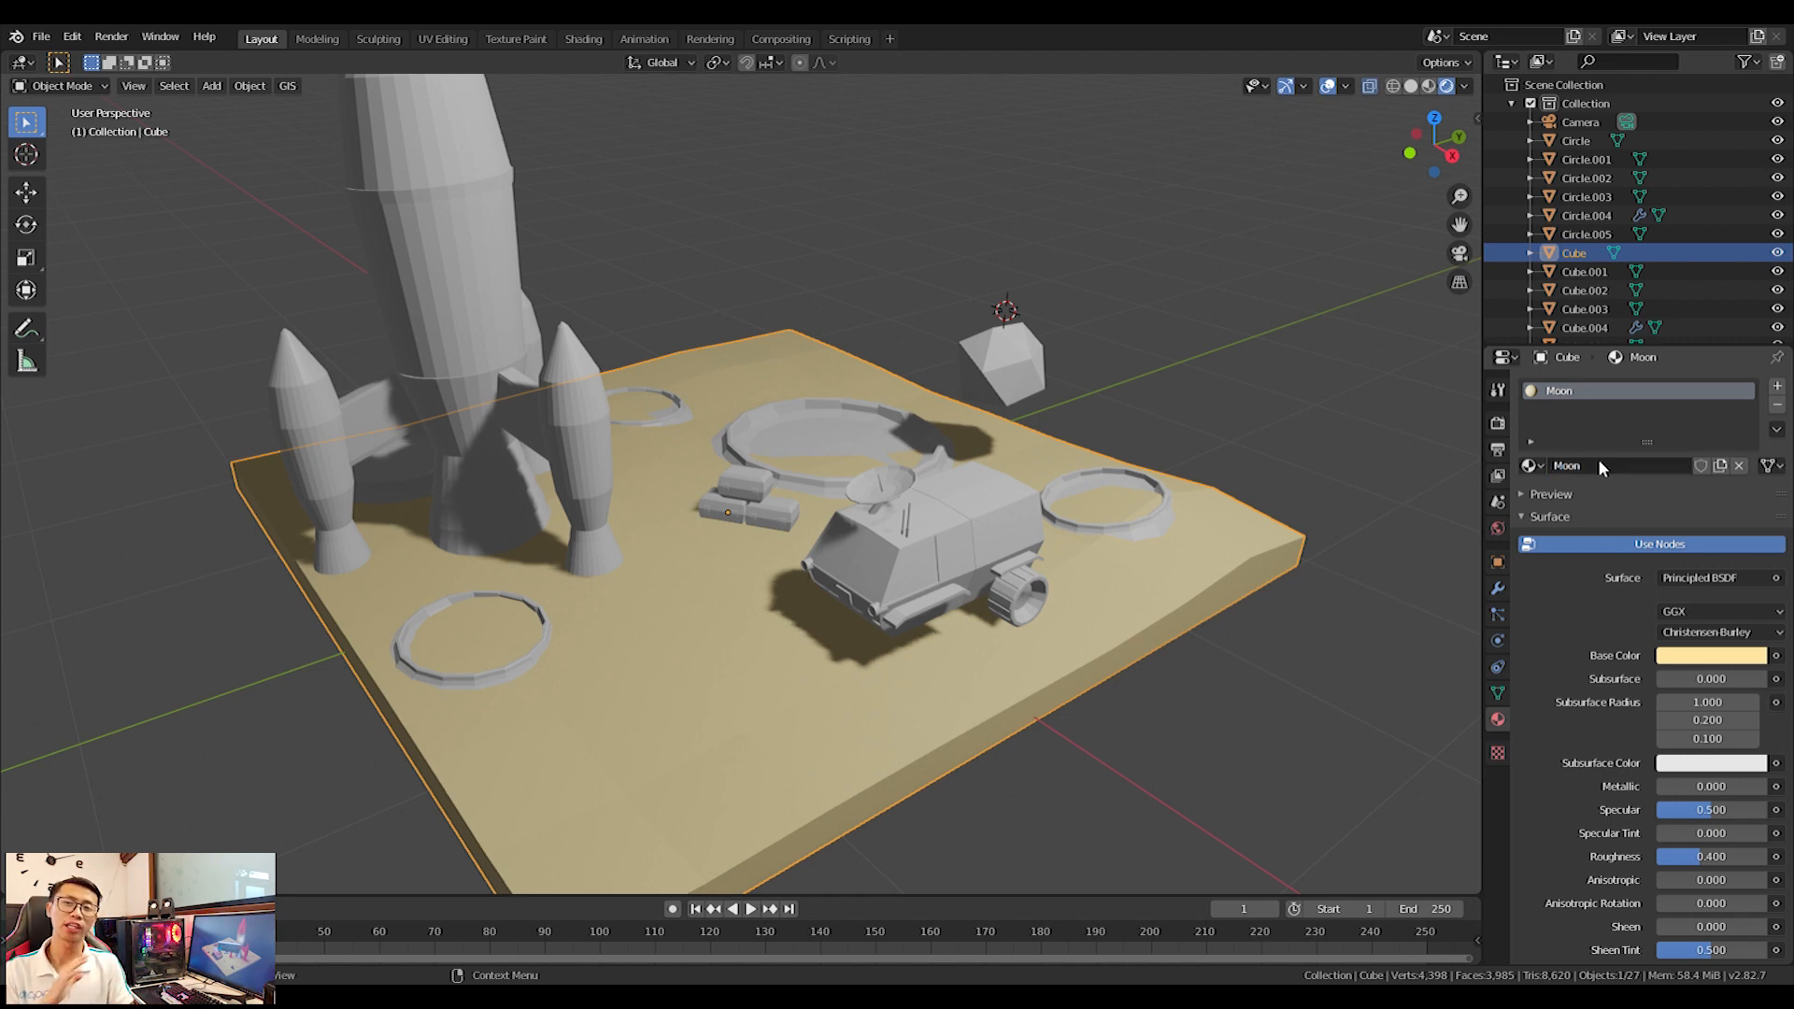
# Assign the existing Moon material to the large central crater, the crater beside the rover and the small crater behind the rocket.
pyautogui.click(786, 420)
pyautogui.click(1532, 465)
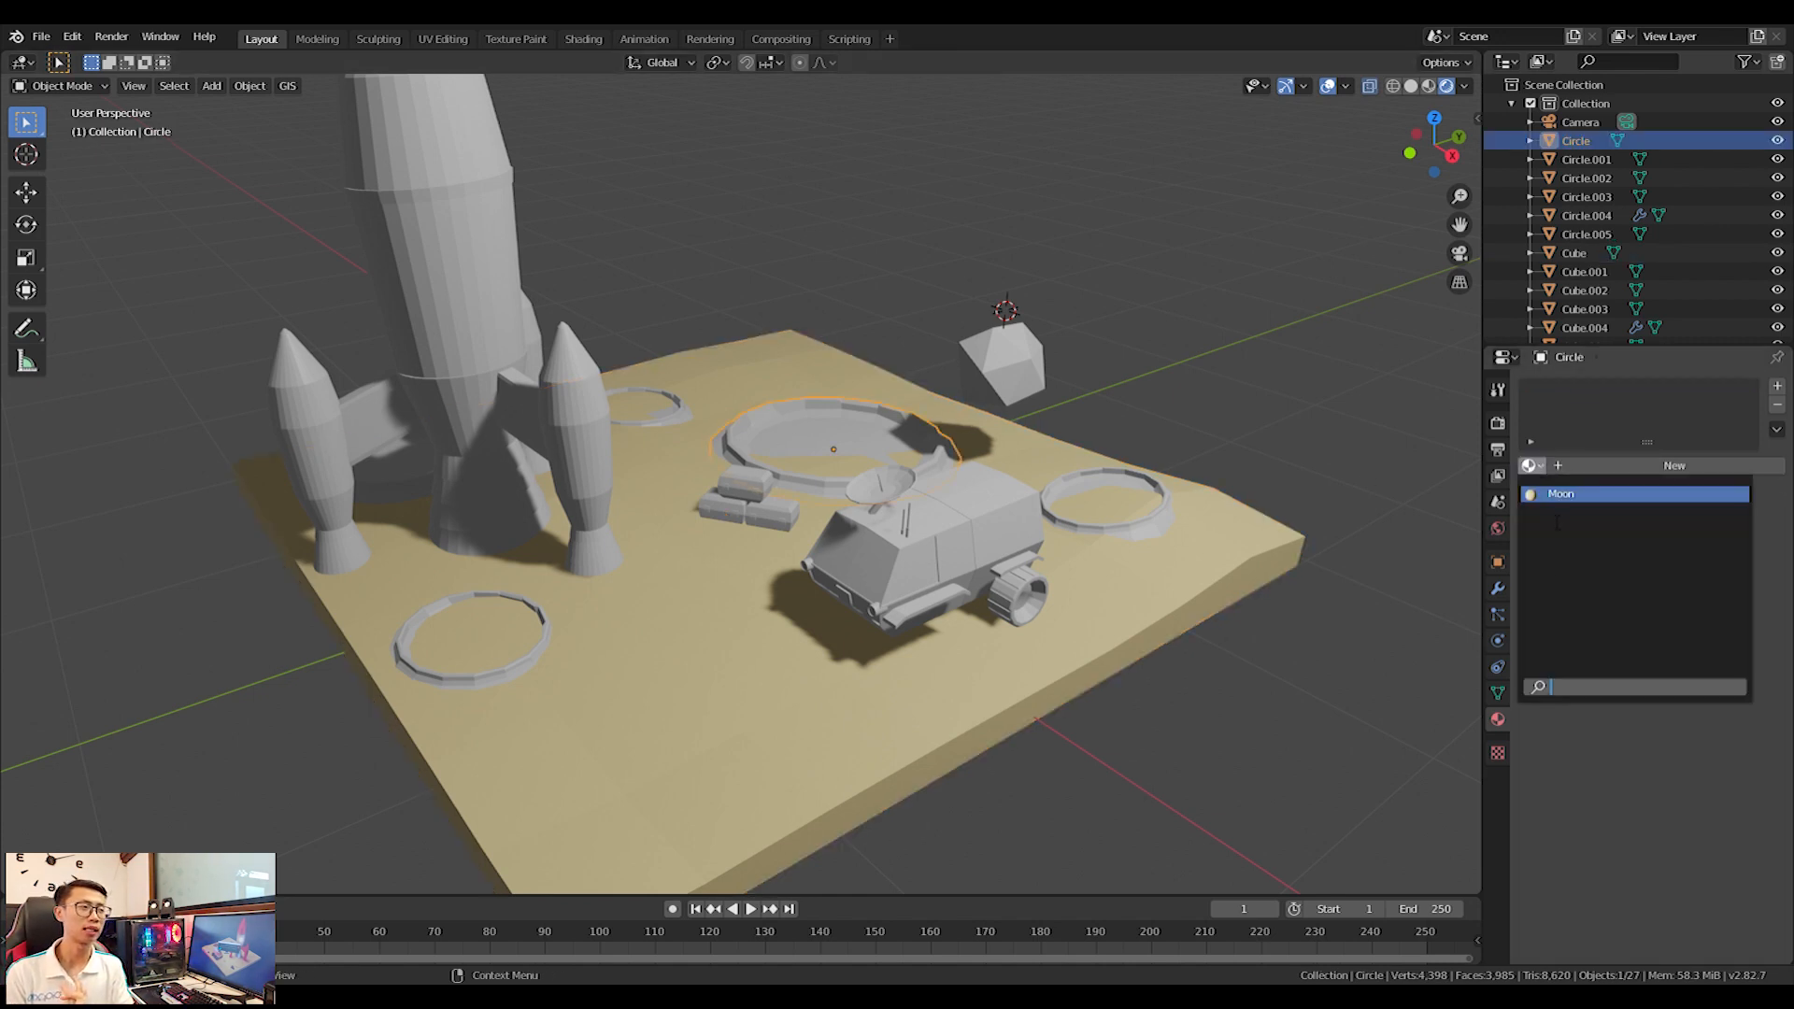
pyautogui.click(1563, 494)
pyautogui.click(1140, 535)
pyautogui.click(1531, 466)
pyautogui.click(1561, 494)
pyautogui.click(657, 431)
pyautogui.click(1530, 466)
pyautogui.click(1560, 494)
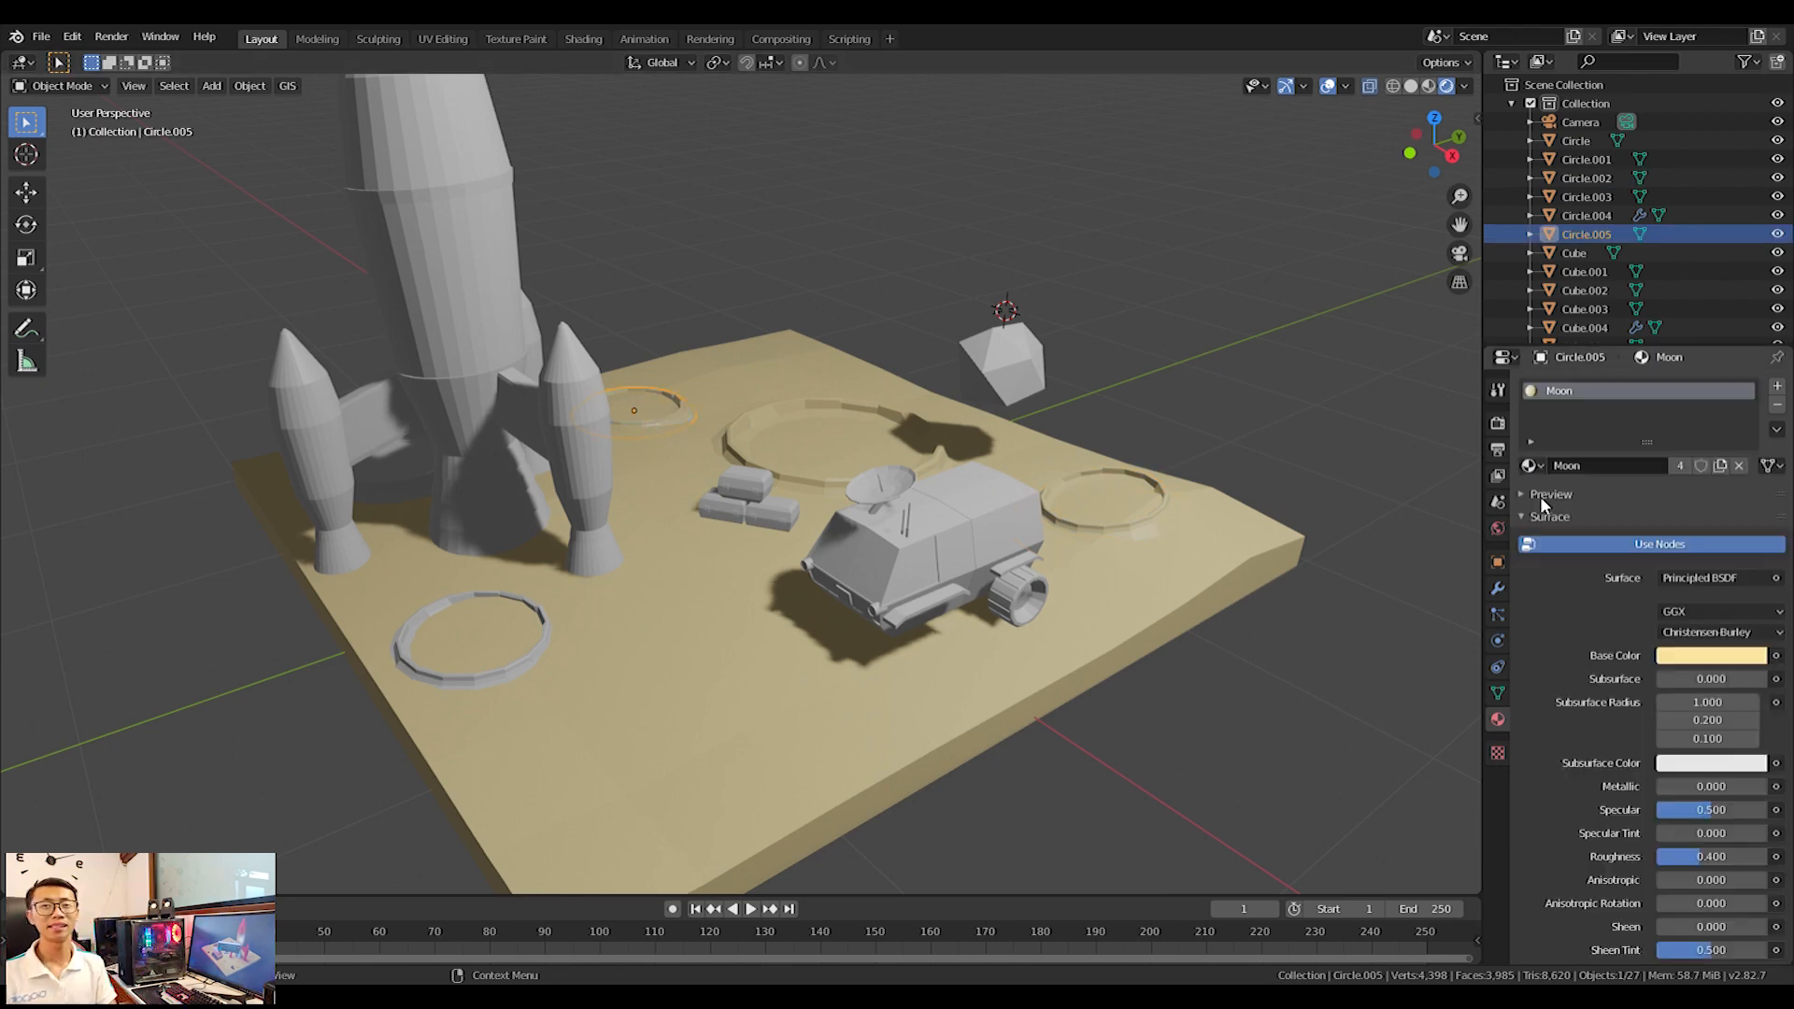
# Assign the Moon material to the two remaining craters, in front of the rocket and on its far side.
pyautogui.click(472, 595)
pyautogui.click(1529, 466)
pyautogui.click(1561, 493)
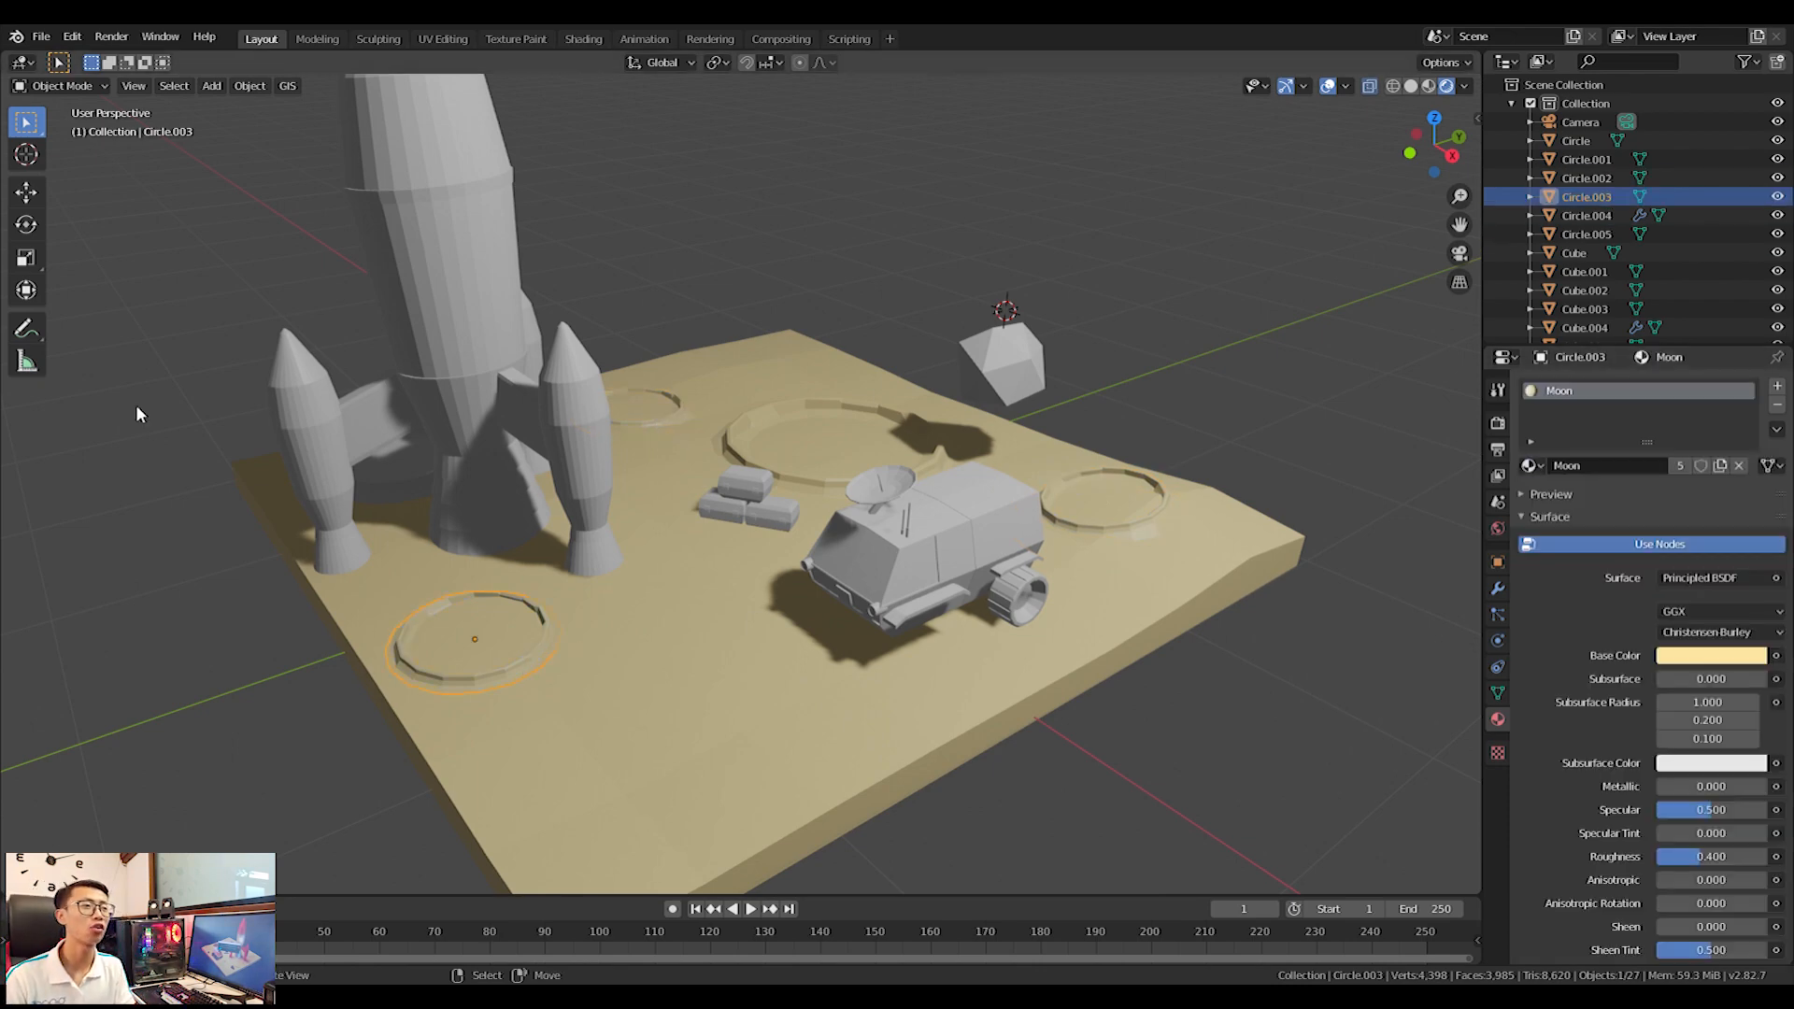
pyautogui.moveTo(509, 435); pyautogui.dragTo(327, 625, button='middle')
pyautogui.click(603, 781)
pyautogui.click(1530, 466)
pyautogui.click(1553, 496)
# Create a new material named Metal Grey on the main rocket body with its base color value set to 0.847.
pyautogui.moveTo(1075, 393); pyautogui.dragTo(575, 488, button='middle')
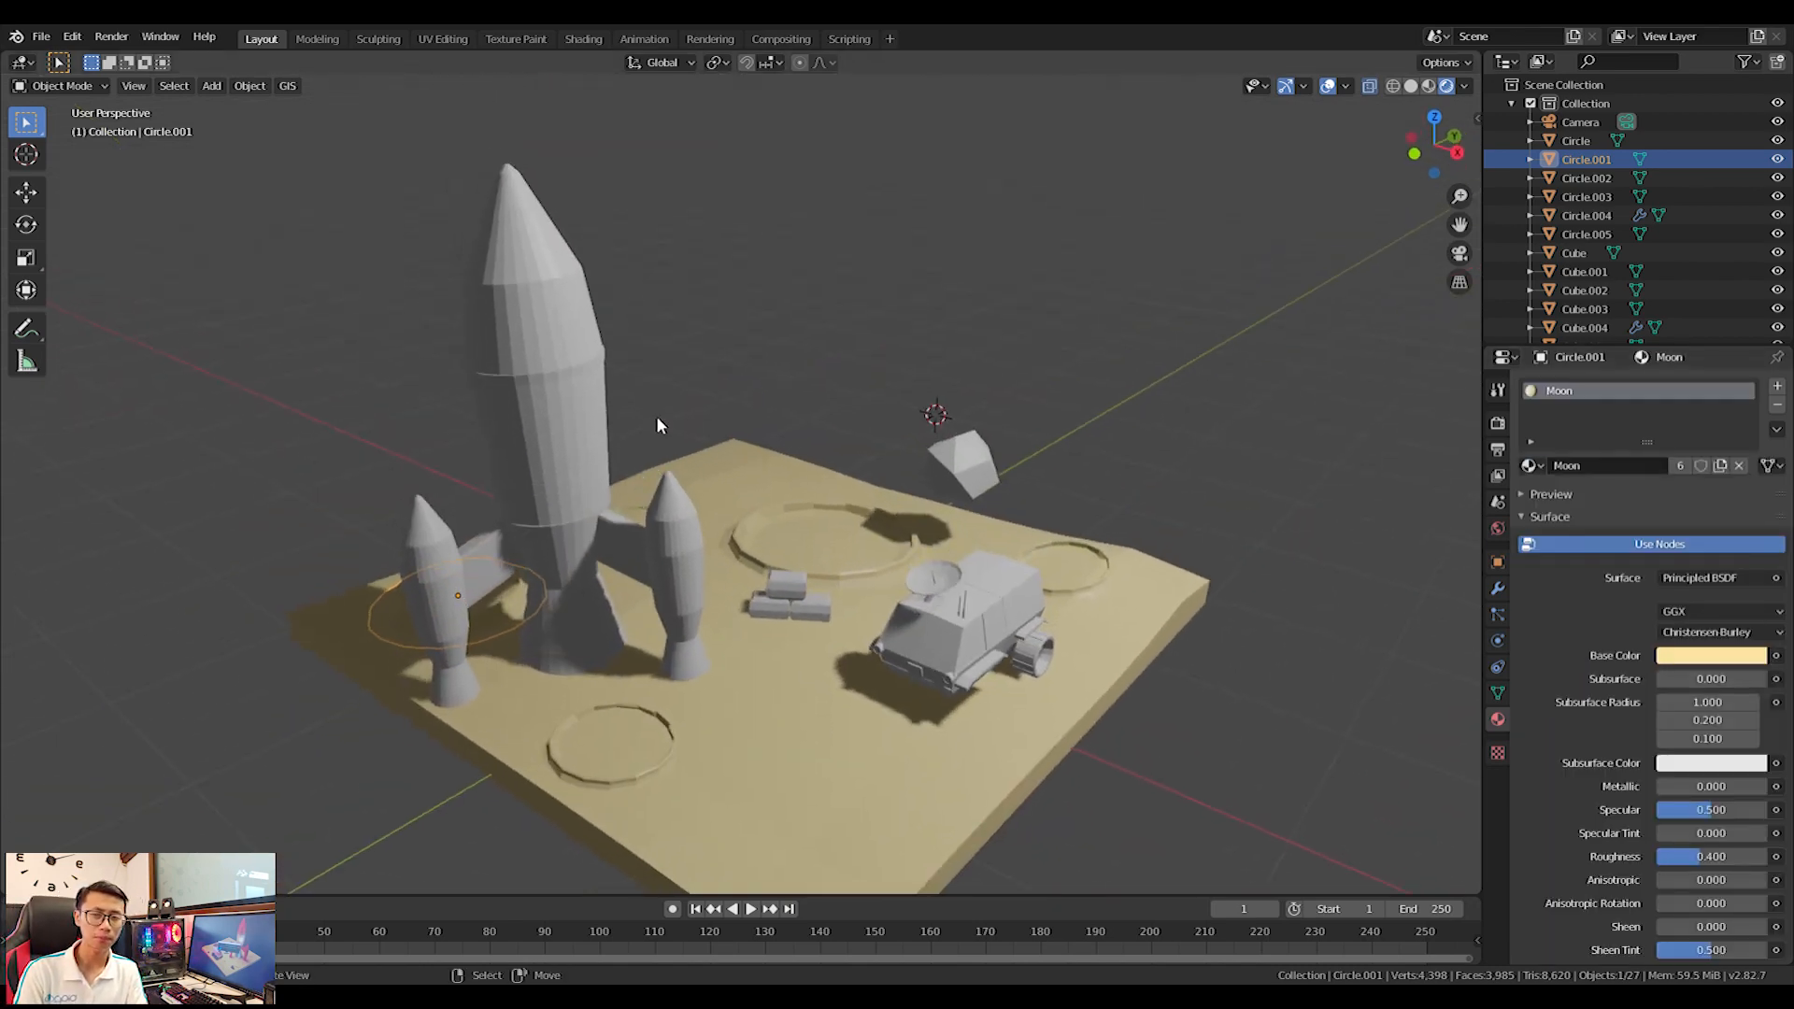
pyautogui.click(533, 318)
pyautogui.moveTo(532, 317); pyautogui.dragTo(669, 378, button='middle')
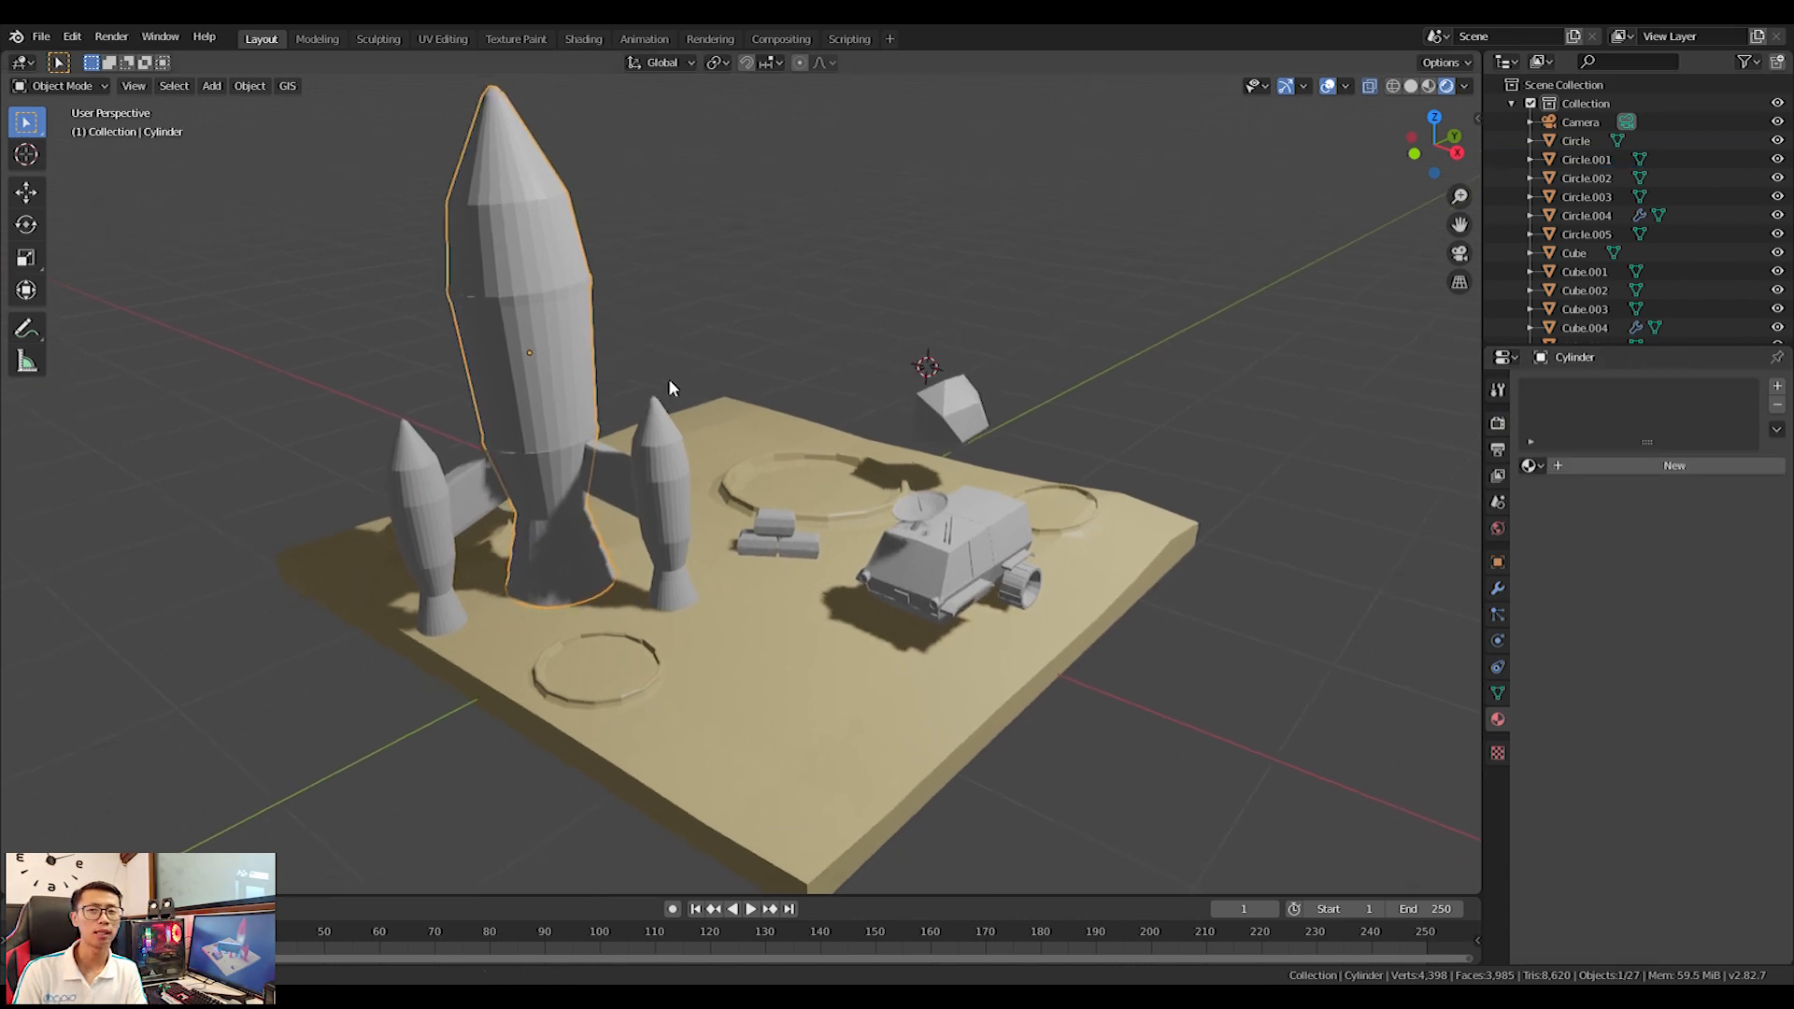
pyautogui.click(1607, 466)
pyautogui.doubleClick(1598, 465)
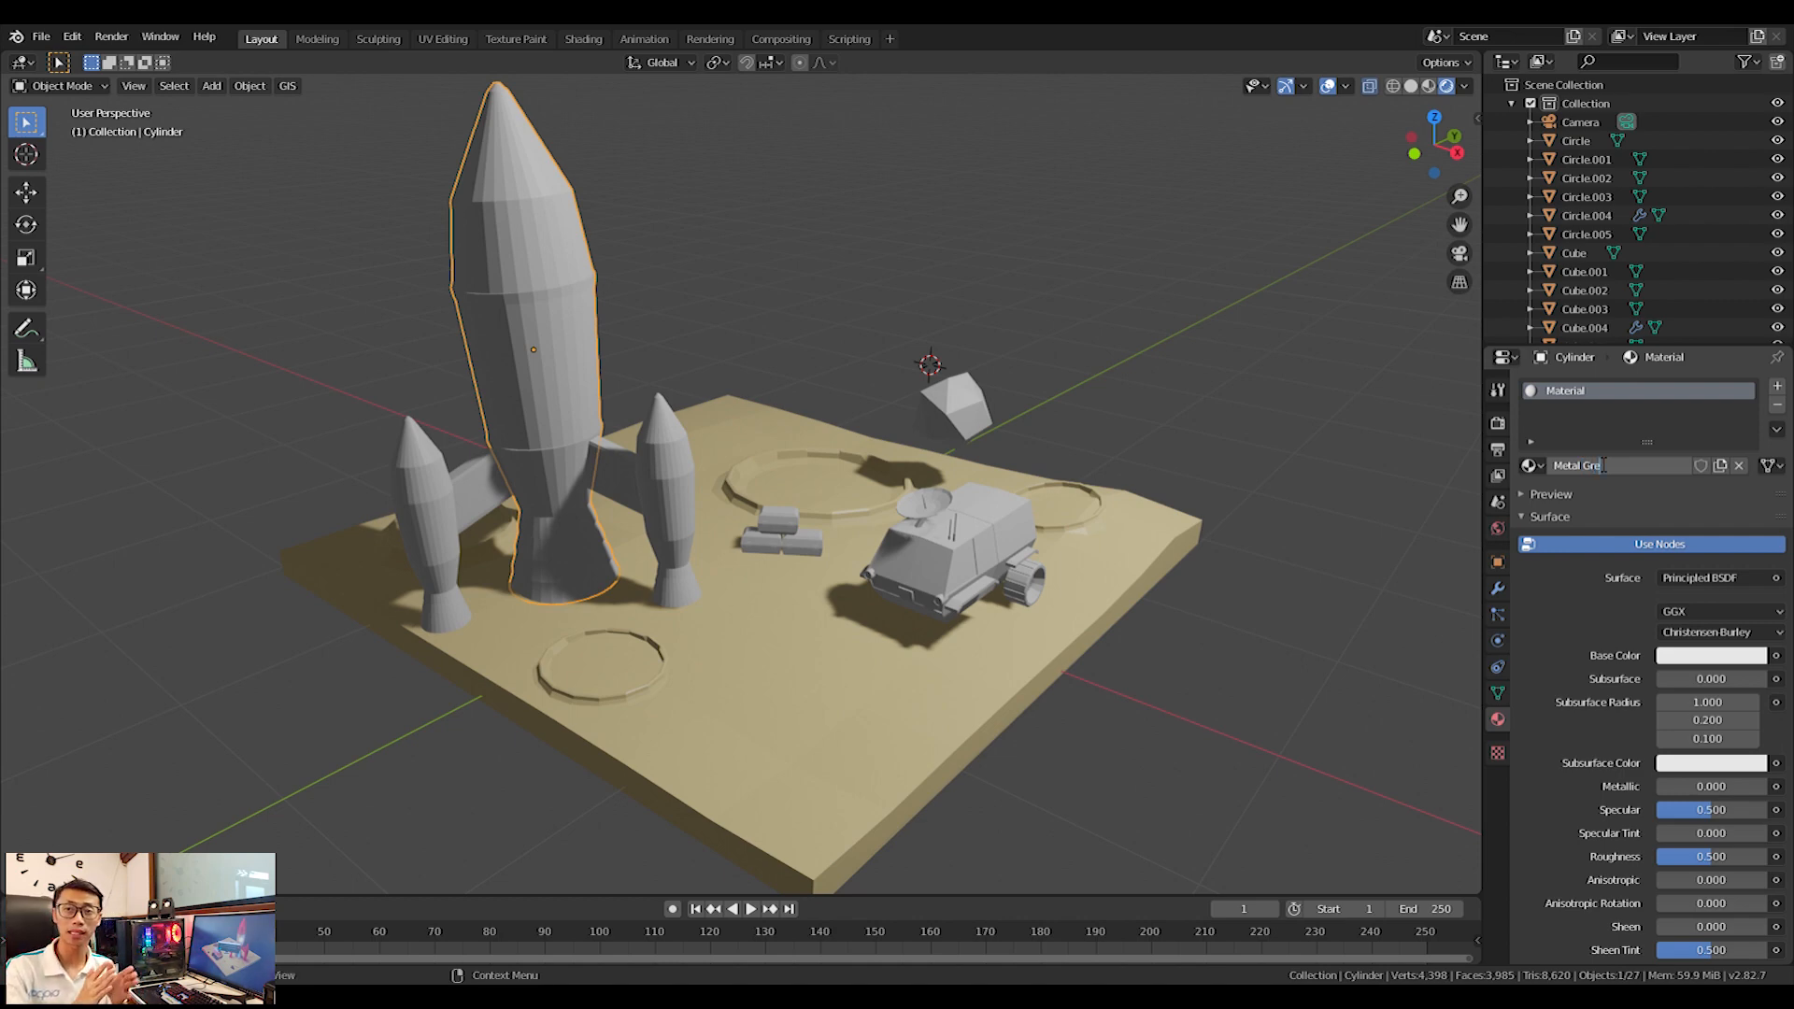
pyautogui.click(1707, 657)
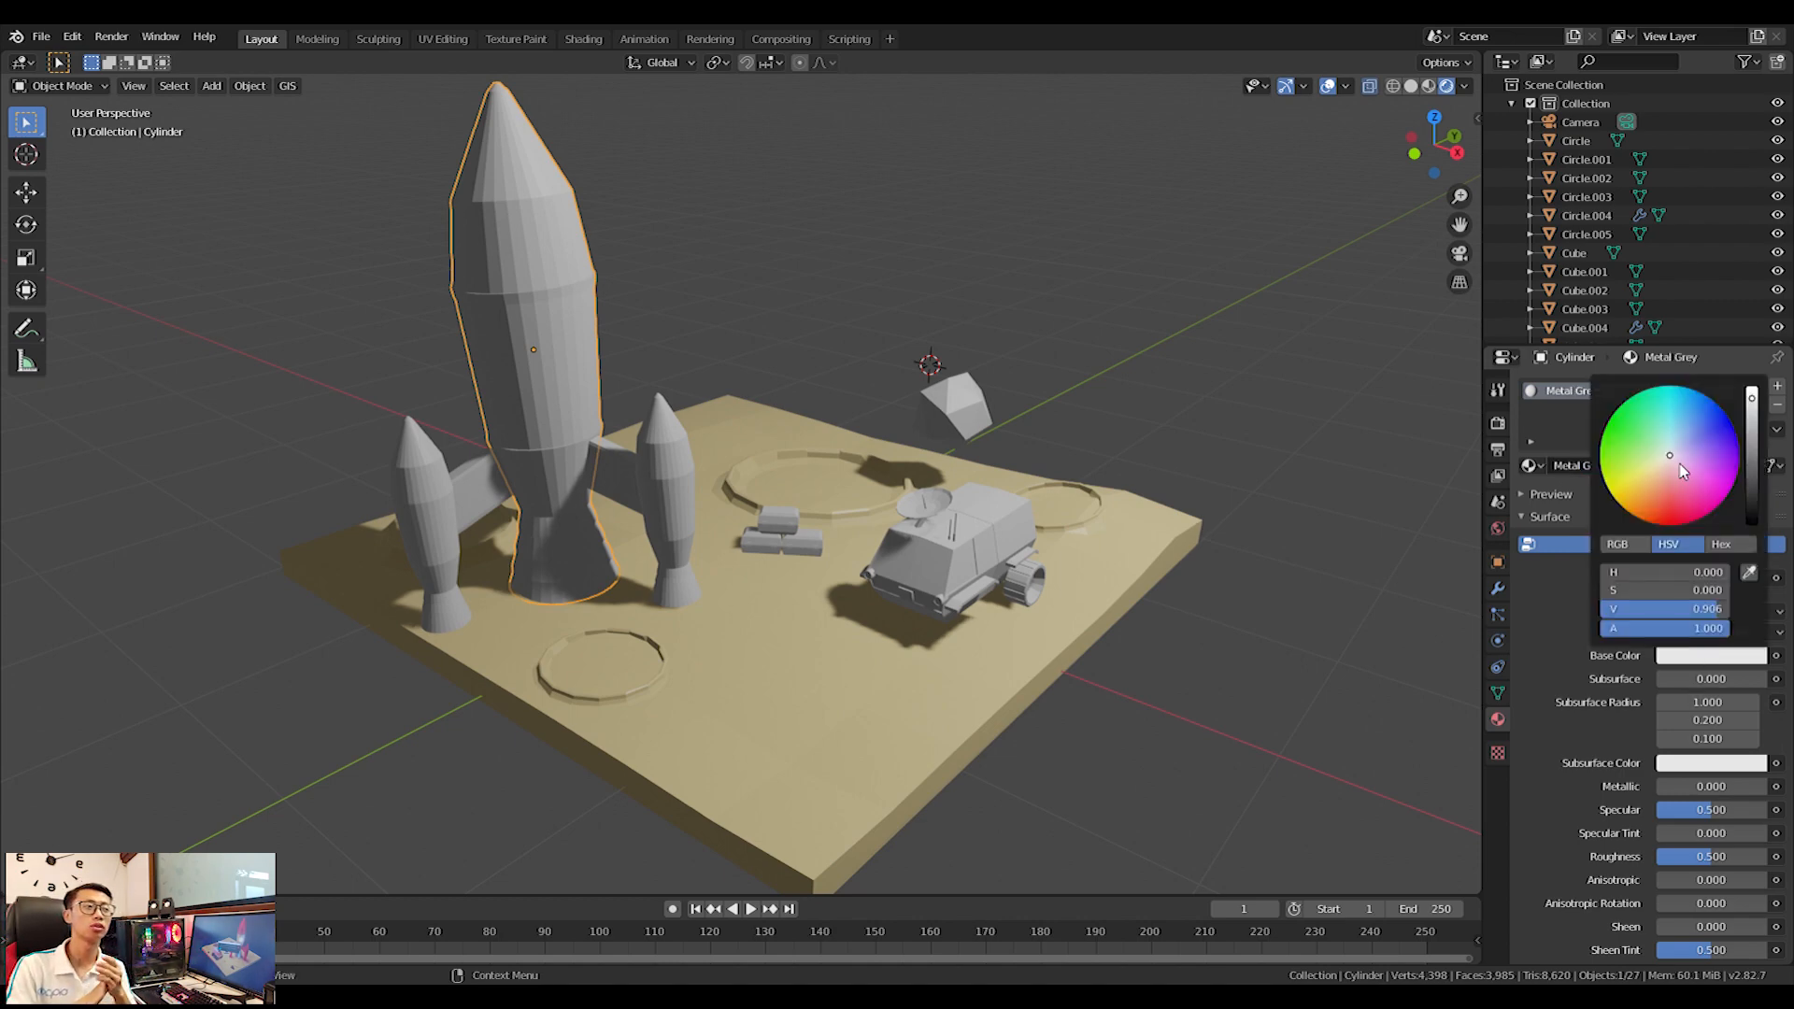
pyautogui.moveTo(1753, 518); pyautogui.dragTo(1752, 404)
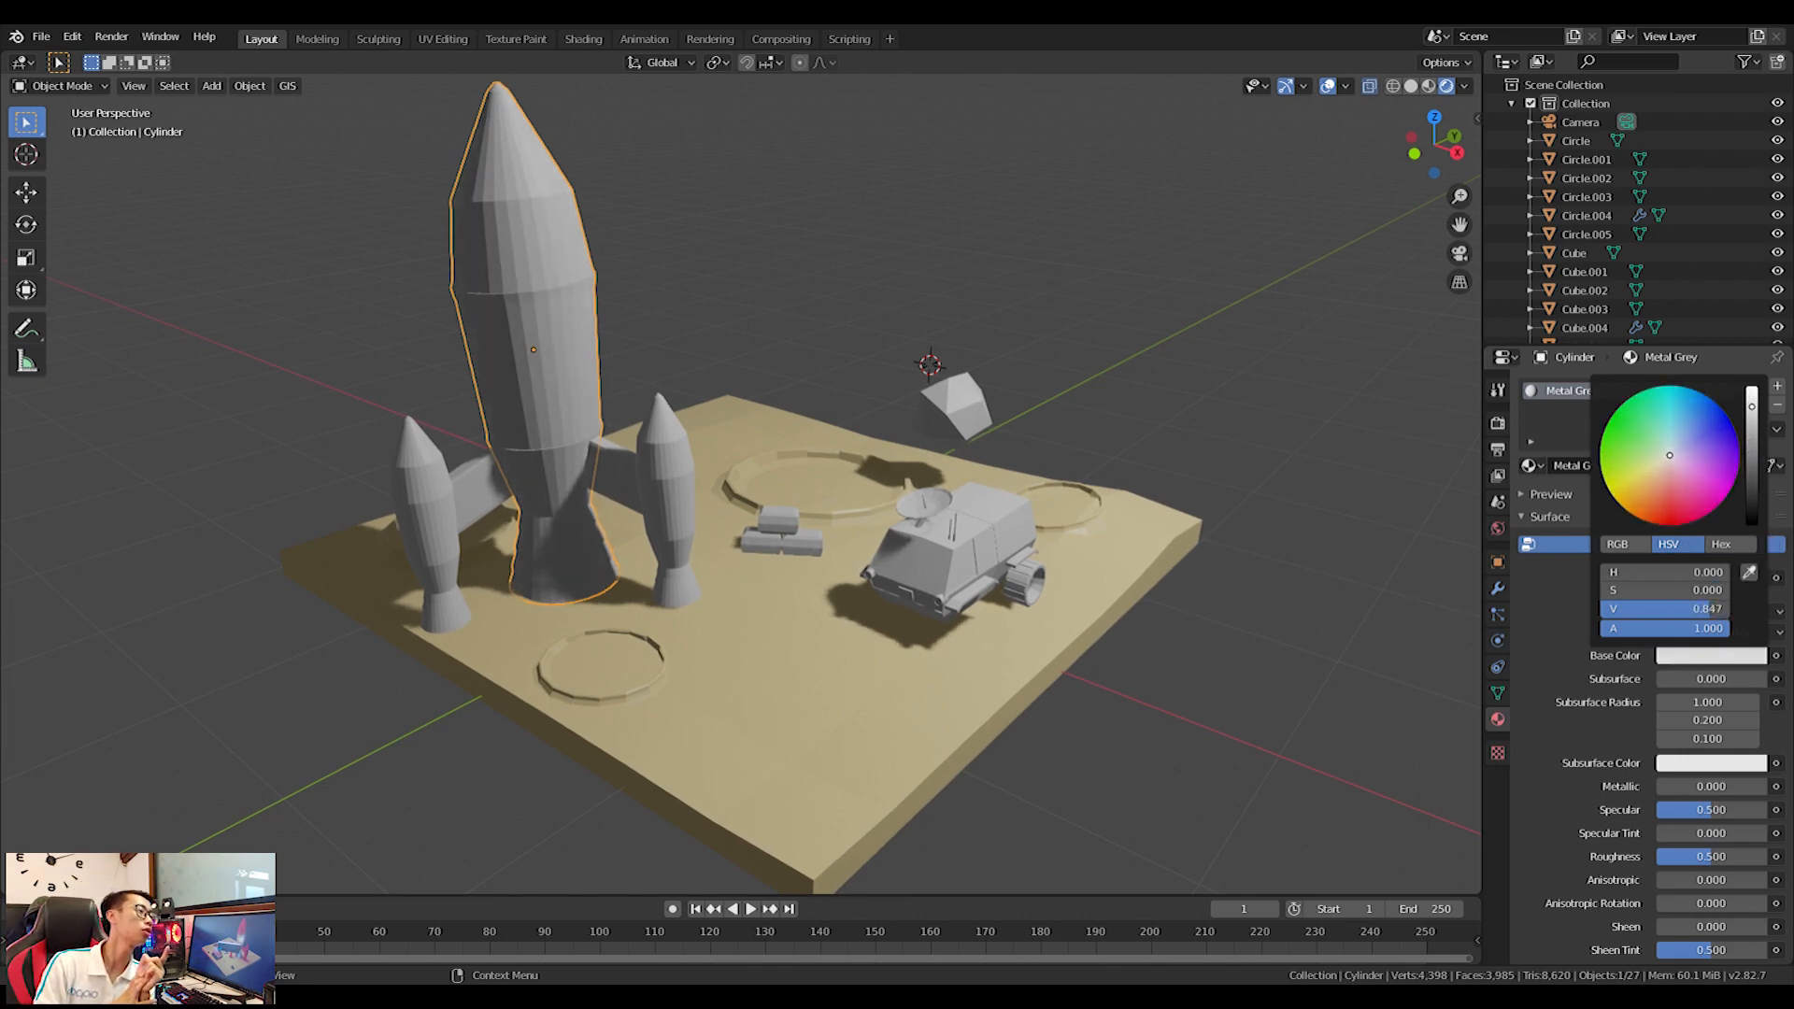
# Rename the rocket body's material to Metal White and raise its base color to pure white, value 1.000.
pyautogui.doubleClick(1624, 468)
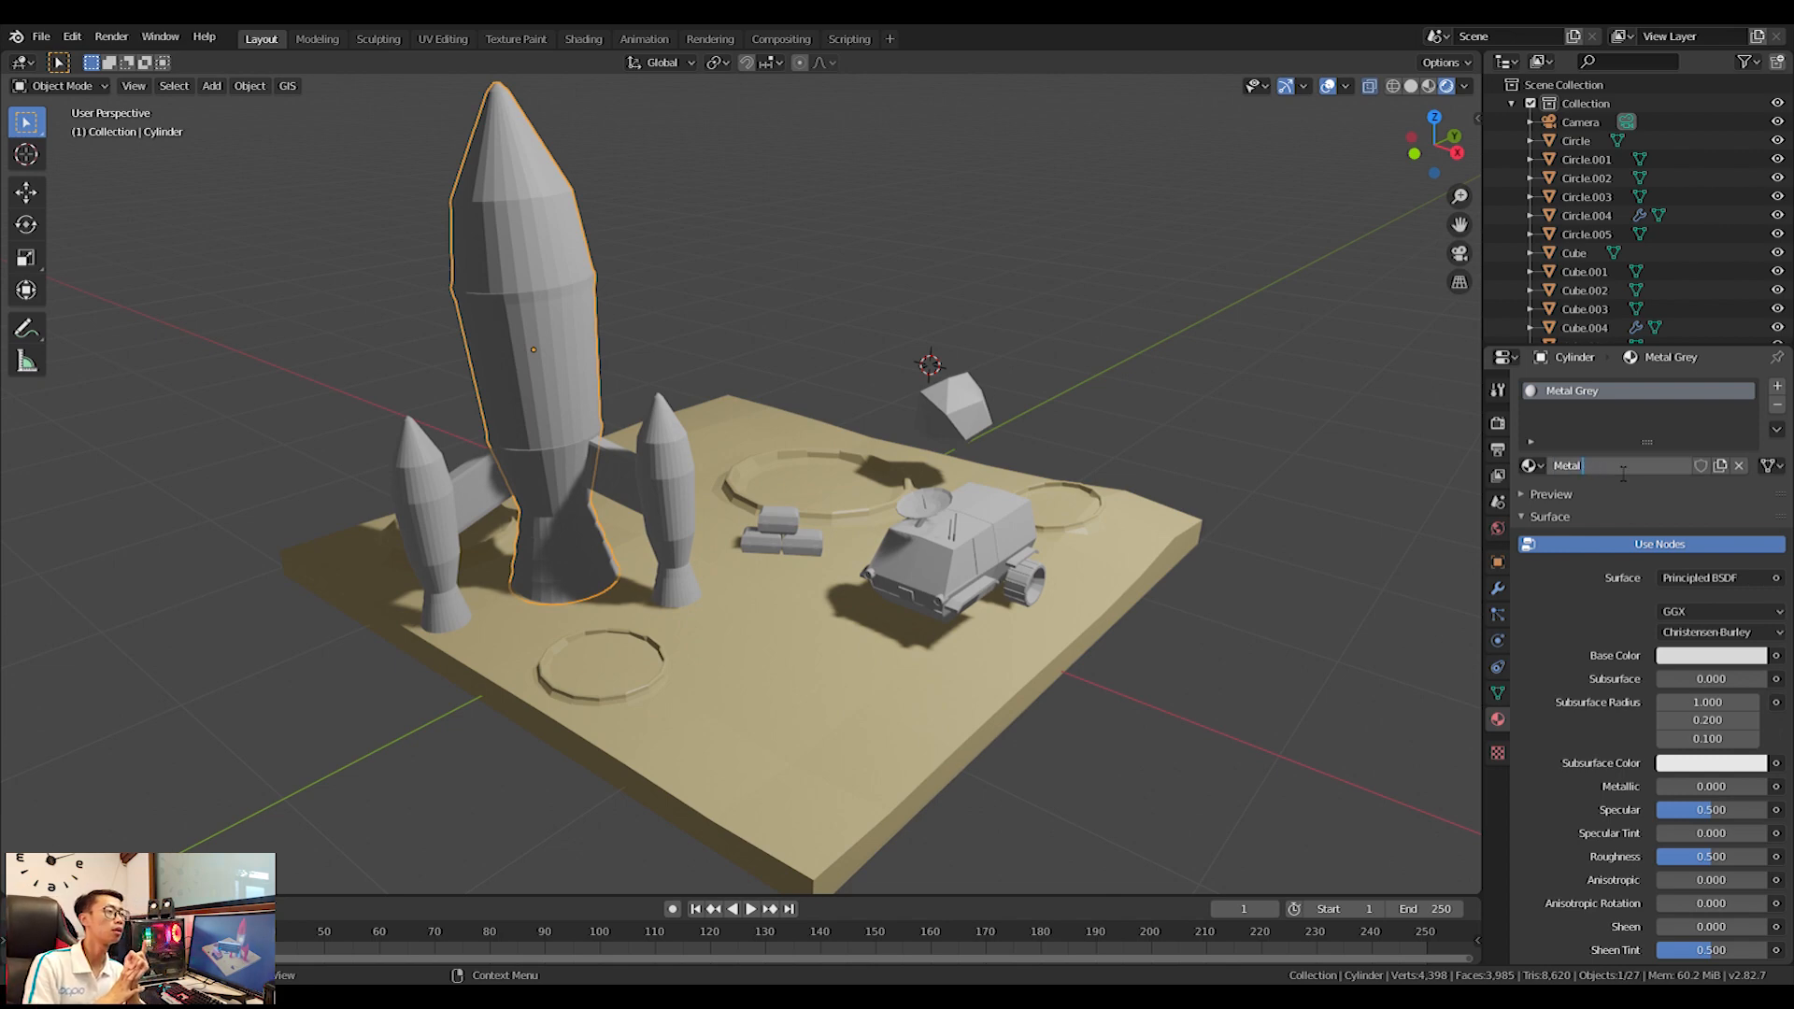
pyautogui.write('Metal White')
pyautogui.press('Return')
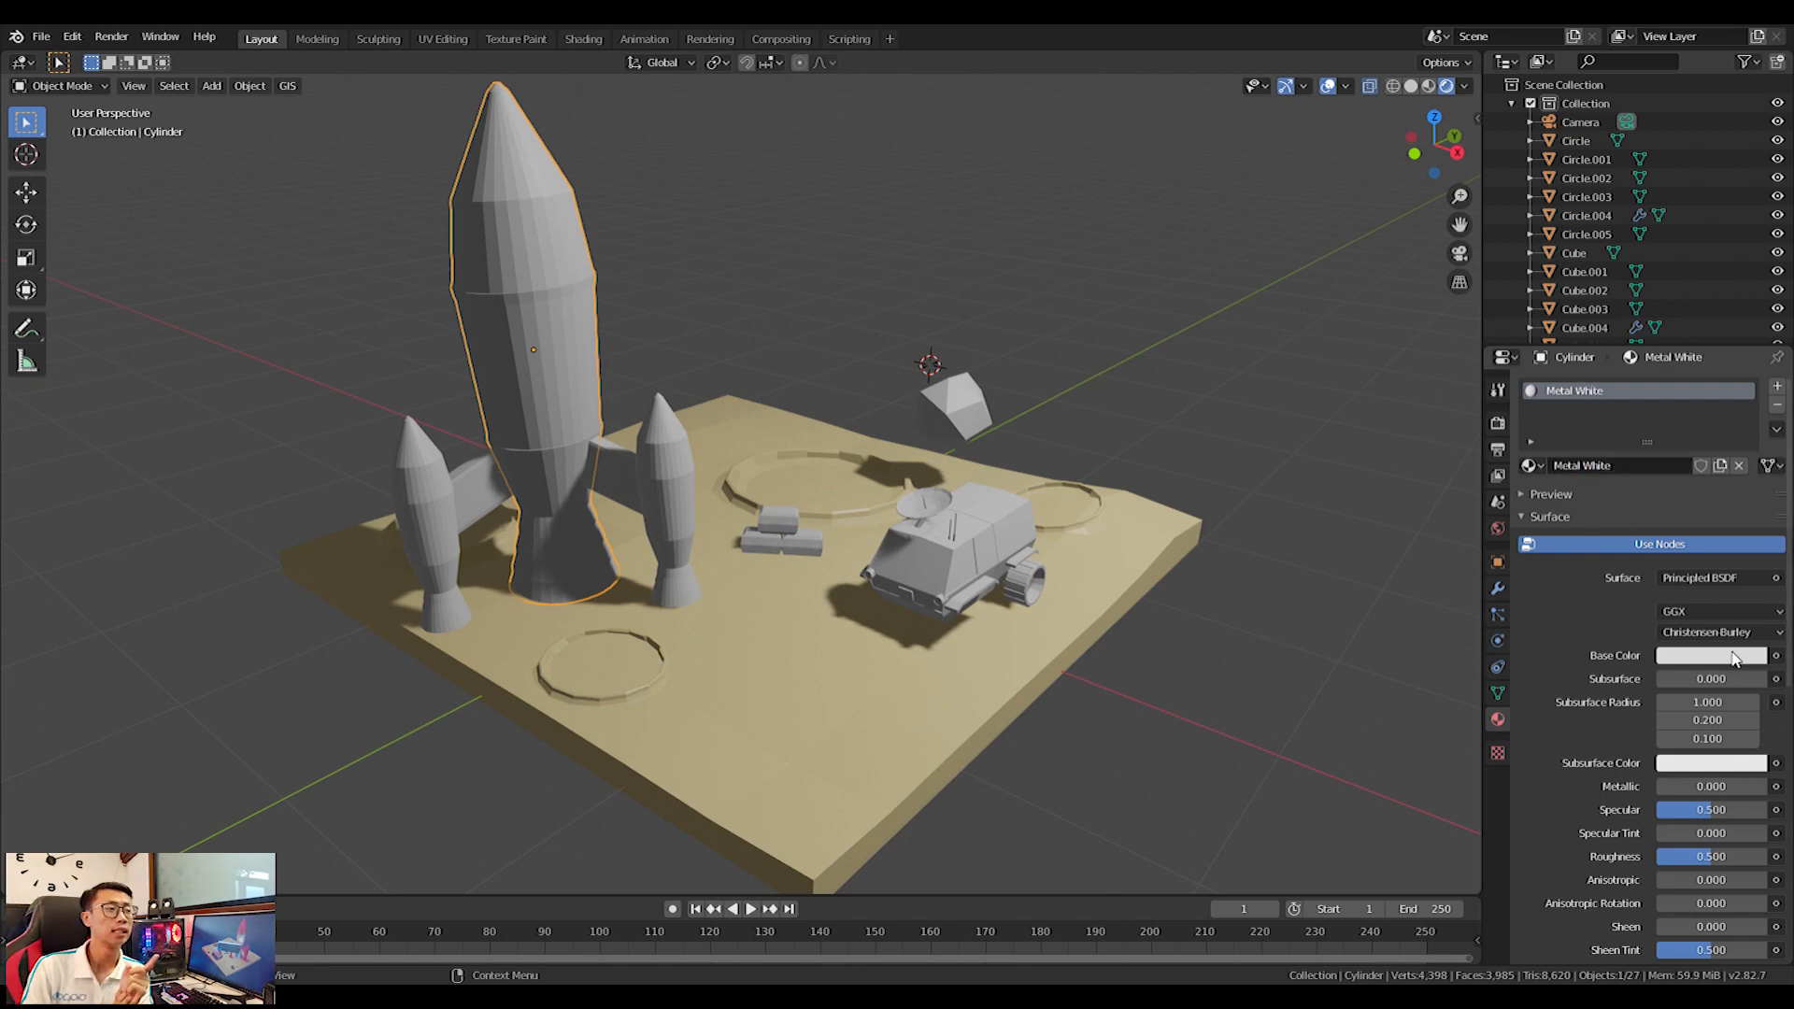
pyautogui.click(1699, 655)
pyautogui.moveTo(1753, 408); pyautogui.dragTo(1753, 387)
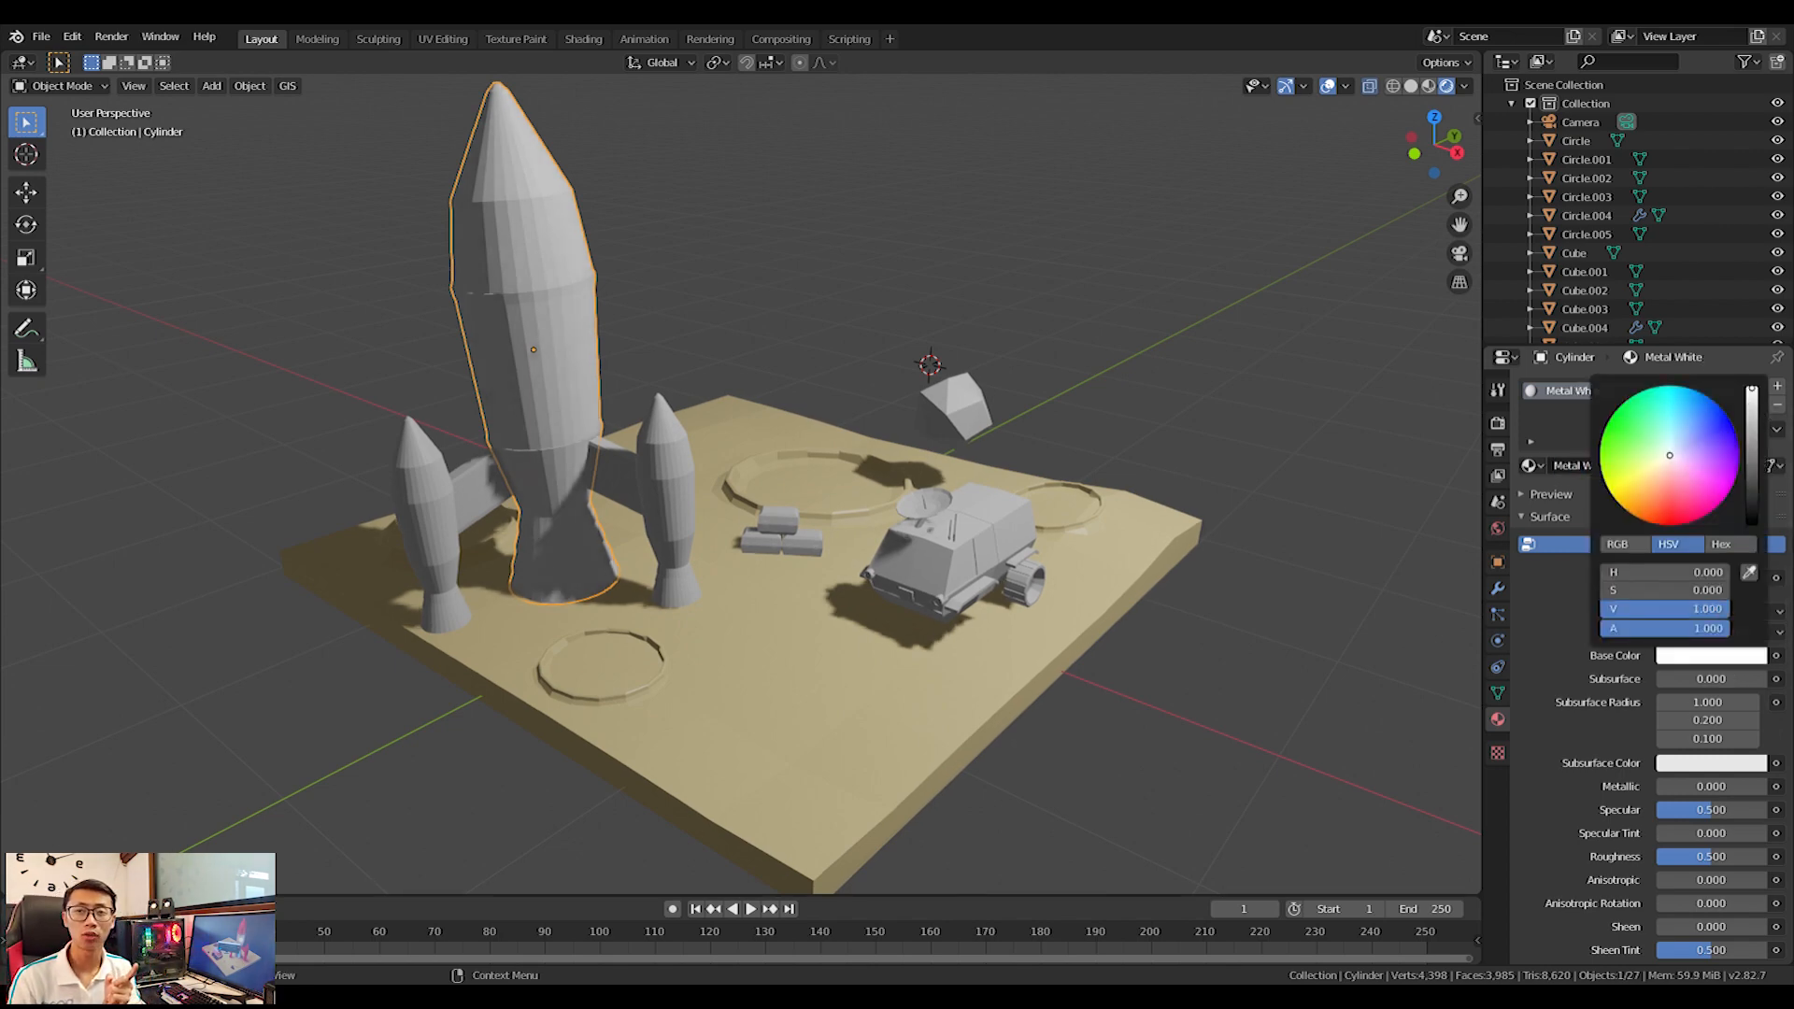
# Set the Metal White material's Metallic value to 0.5.
pyautogui.moveTo(1697, 786)
pyautogui.mouseDown()
pyautogui.moveTo(1728, 786)
pyautogui.moveTo(1703, 791)
pyautogui.mouseUp()
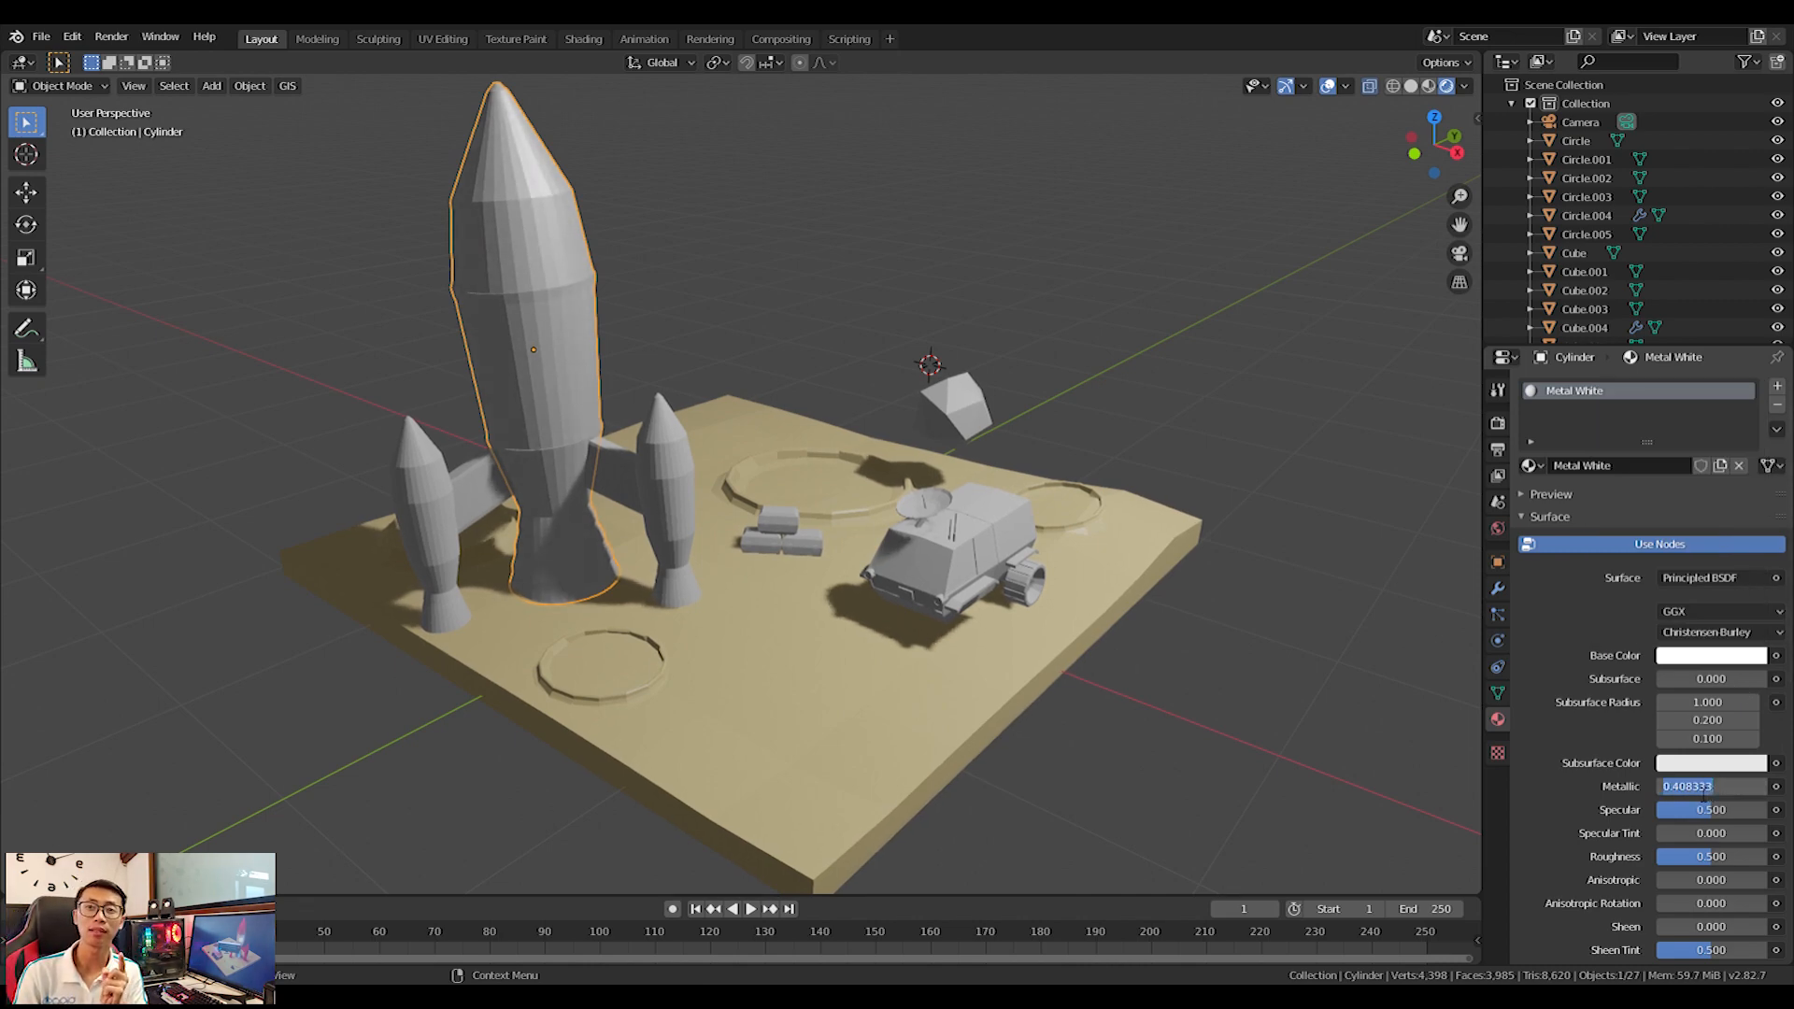
pyautogui.press('Return')
pyautogui.moveTo(720, 681); pyautogui.dragTo(558, 319, button='middle')
pyautogui.scroll(-5, 585, 372)
pyautogui.scroll(7, 589, 374)
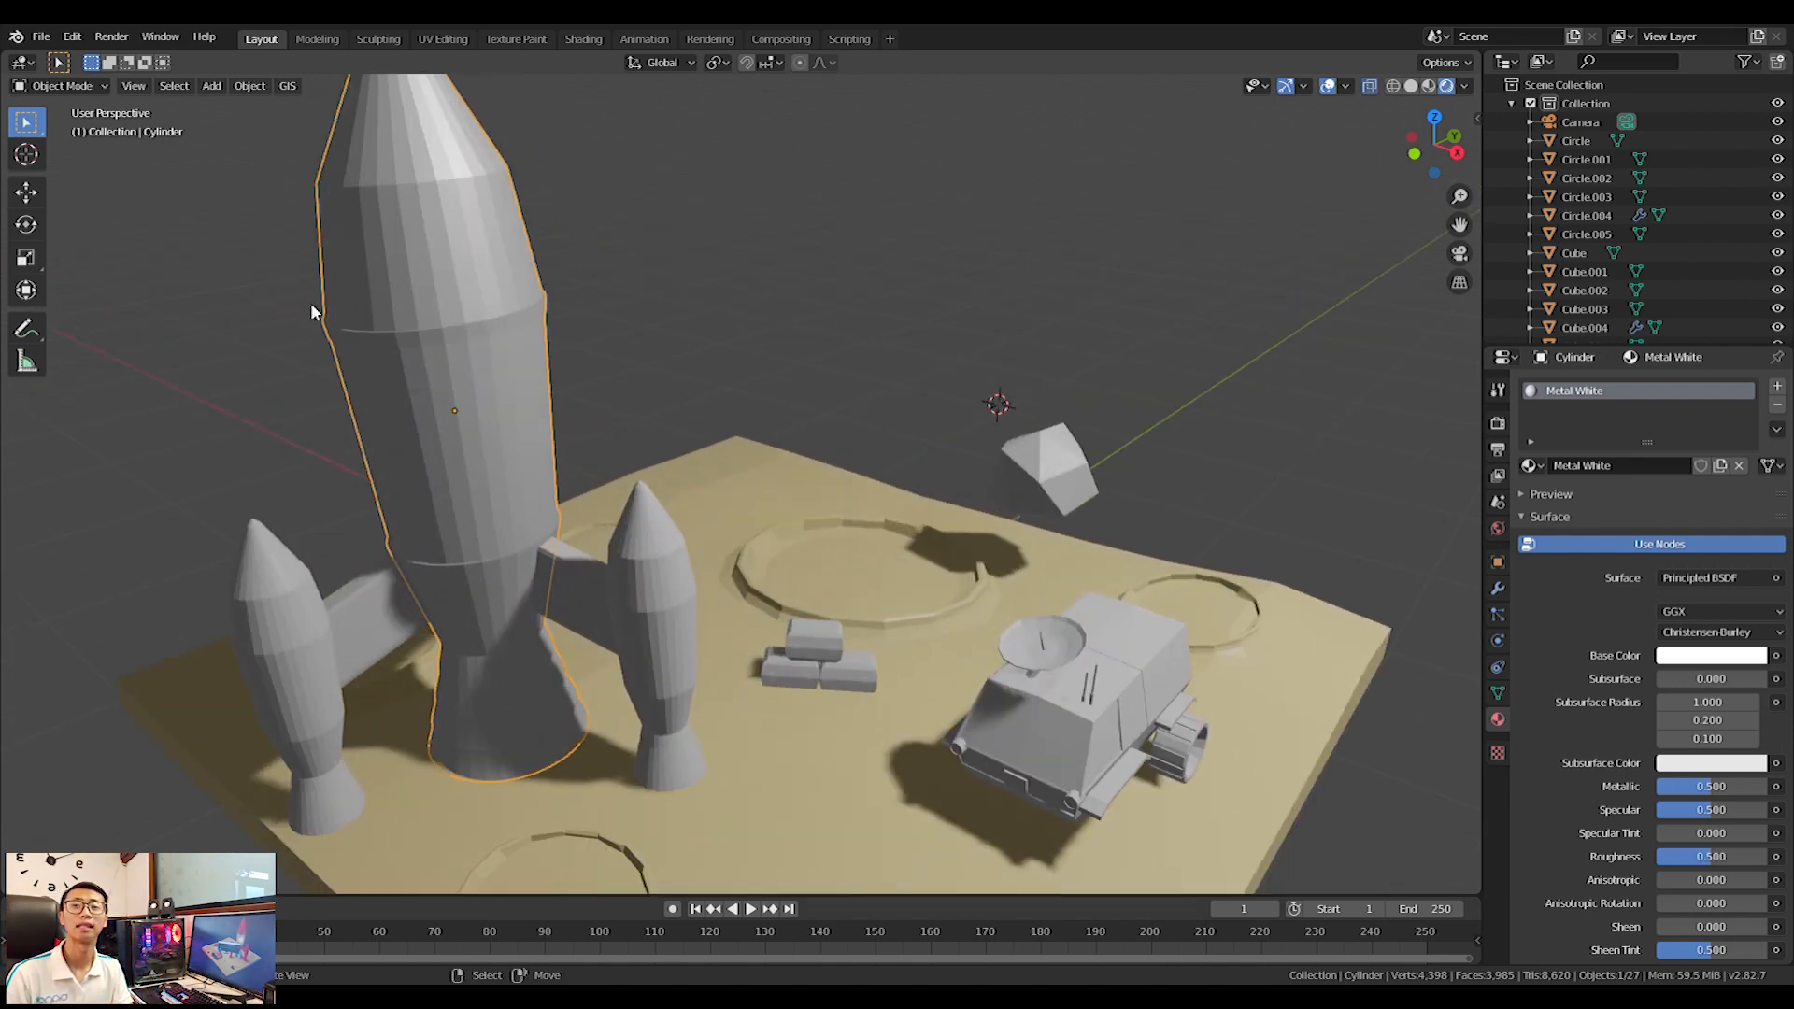
# In Edit Mode with face selection, box-select all faces of the rocket body's nose section above the upper ring.
pyautogui.press('Tab')
pyautogui.keyDown('alt'); pyautogui.click(675, 334); pyautogui.keyUp('alt')
pyautogui.moveTo(675, 334); pyautogui.dragTo(695, 374, button='middle')
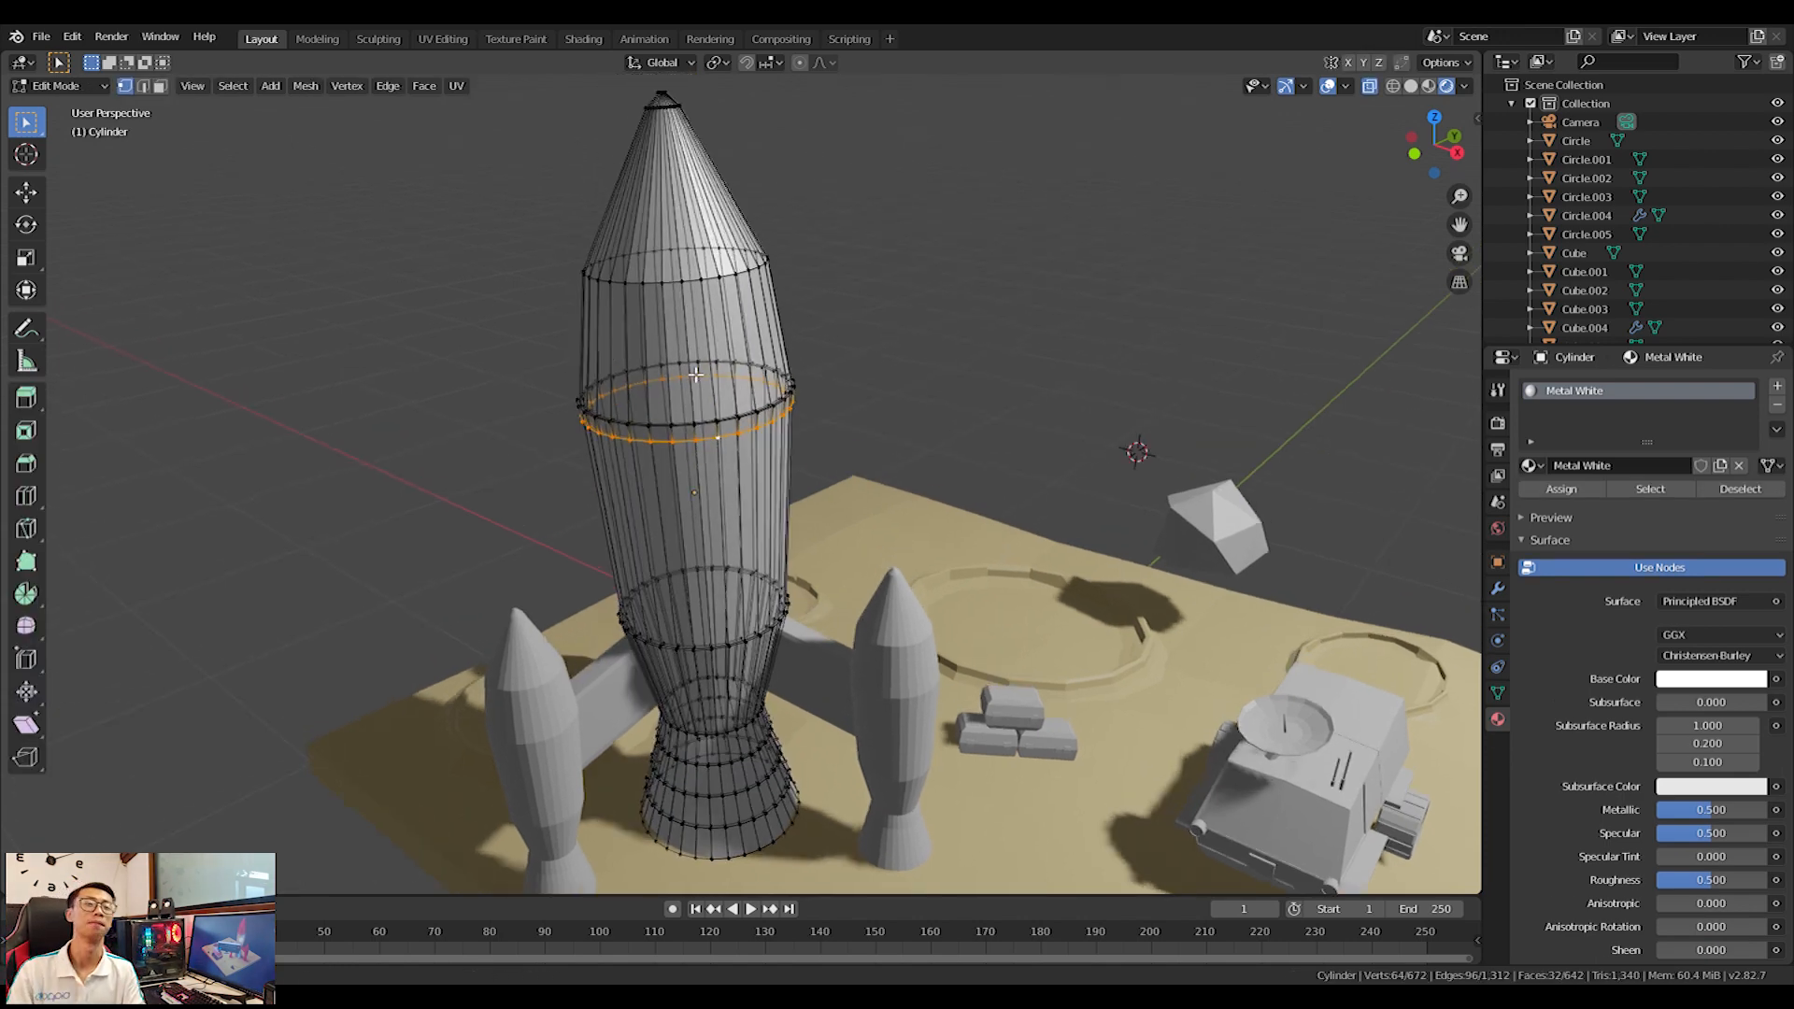
pyautogui.scroll(5, 741, 399)
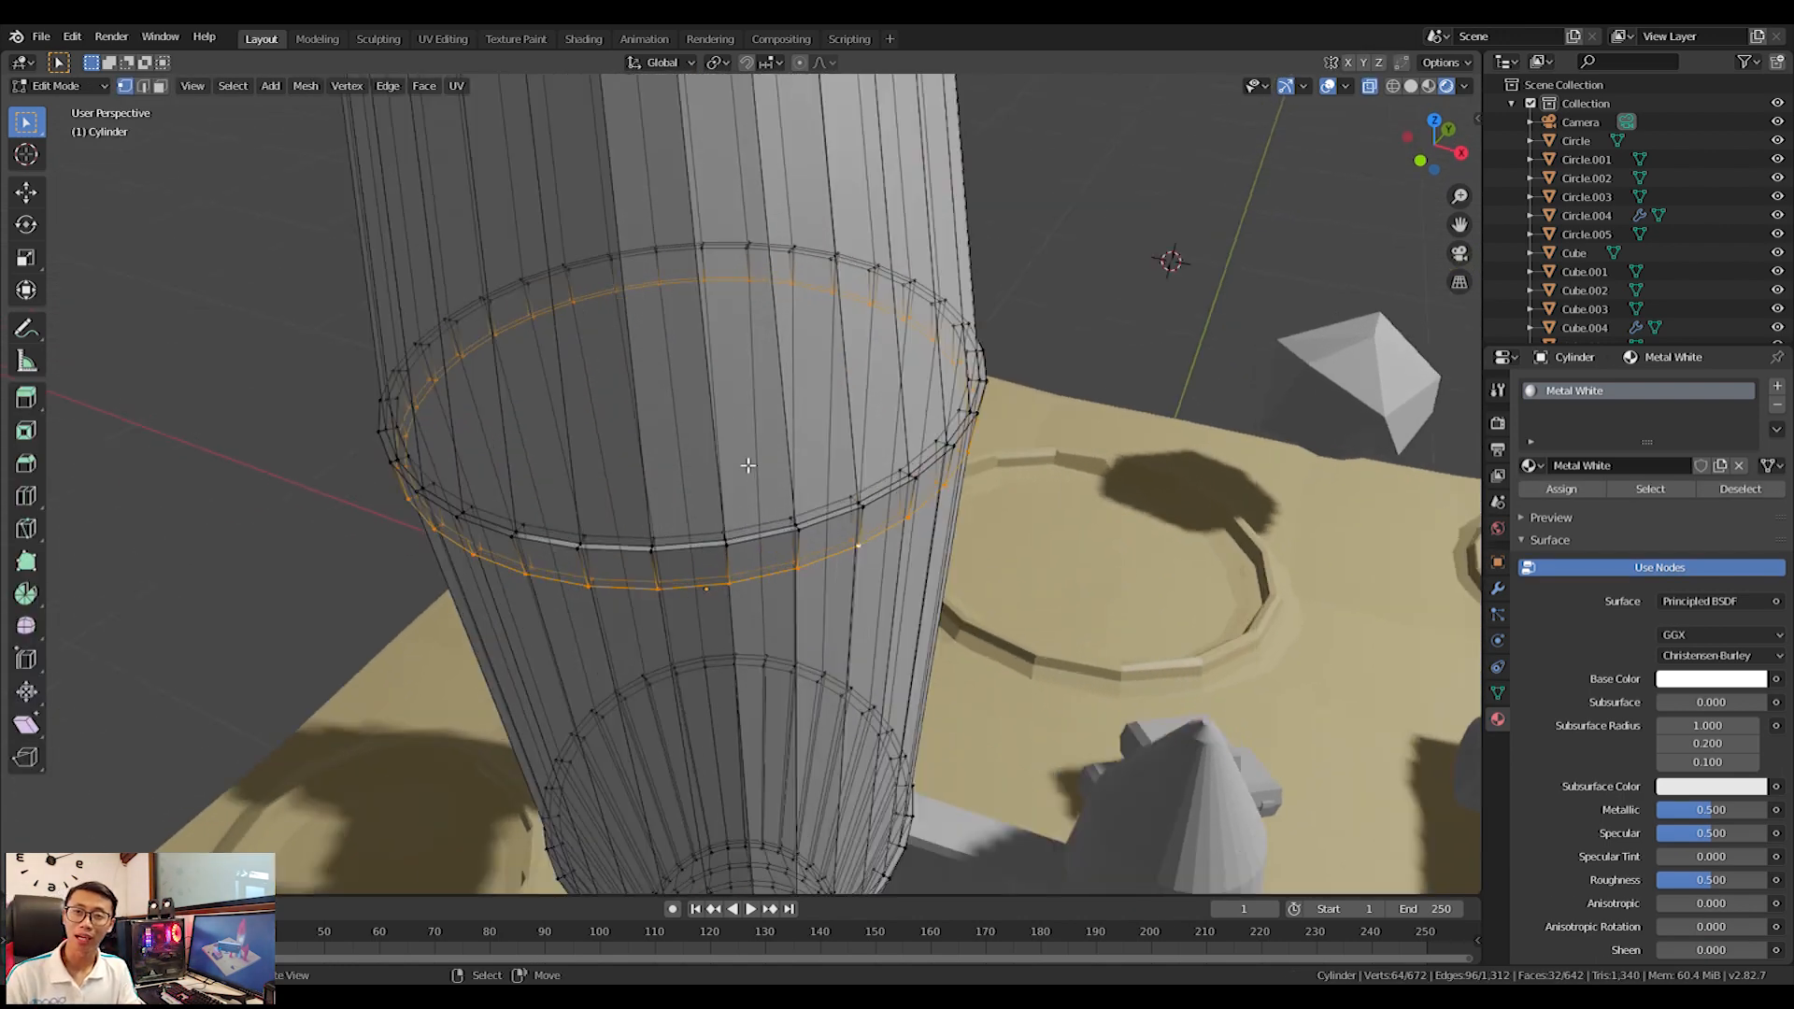
pyautogui.click(160, 85)
pyautogui.press('a')
pyautogui.press('a')
pyautogui.keyDown('alt'); pyautogui.click(1068, 117); pyautogui.keyUp('alt')
pyautogui.scroll(-6, 1069, 216)
pyautogui.keyDown('shift'); pyautogui.moveTo(1069, 216); pyautogui.dragTo(1075, 278, button='middle'); pyautogui.keyUp('shift')
pyautogui.moveTo(797, 331); pyautogui.dragTo(832, 301, button='middle')
pyautogui.press('b')
pyautogui.moveTo(658, 79); pyautogui.dragTo(1014, 374)
pyautogui.keyDown('shift'); pyautogui.moveTo(1038, 412); pyautogui.dragTo(835, 379, button='middle'); pyautogui.keyUp('shift')
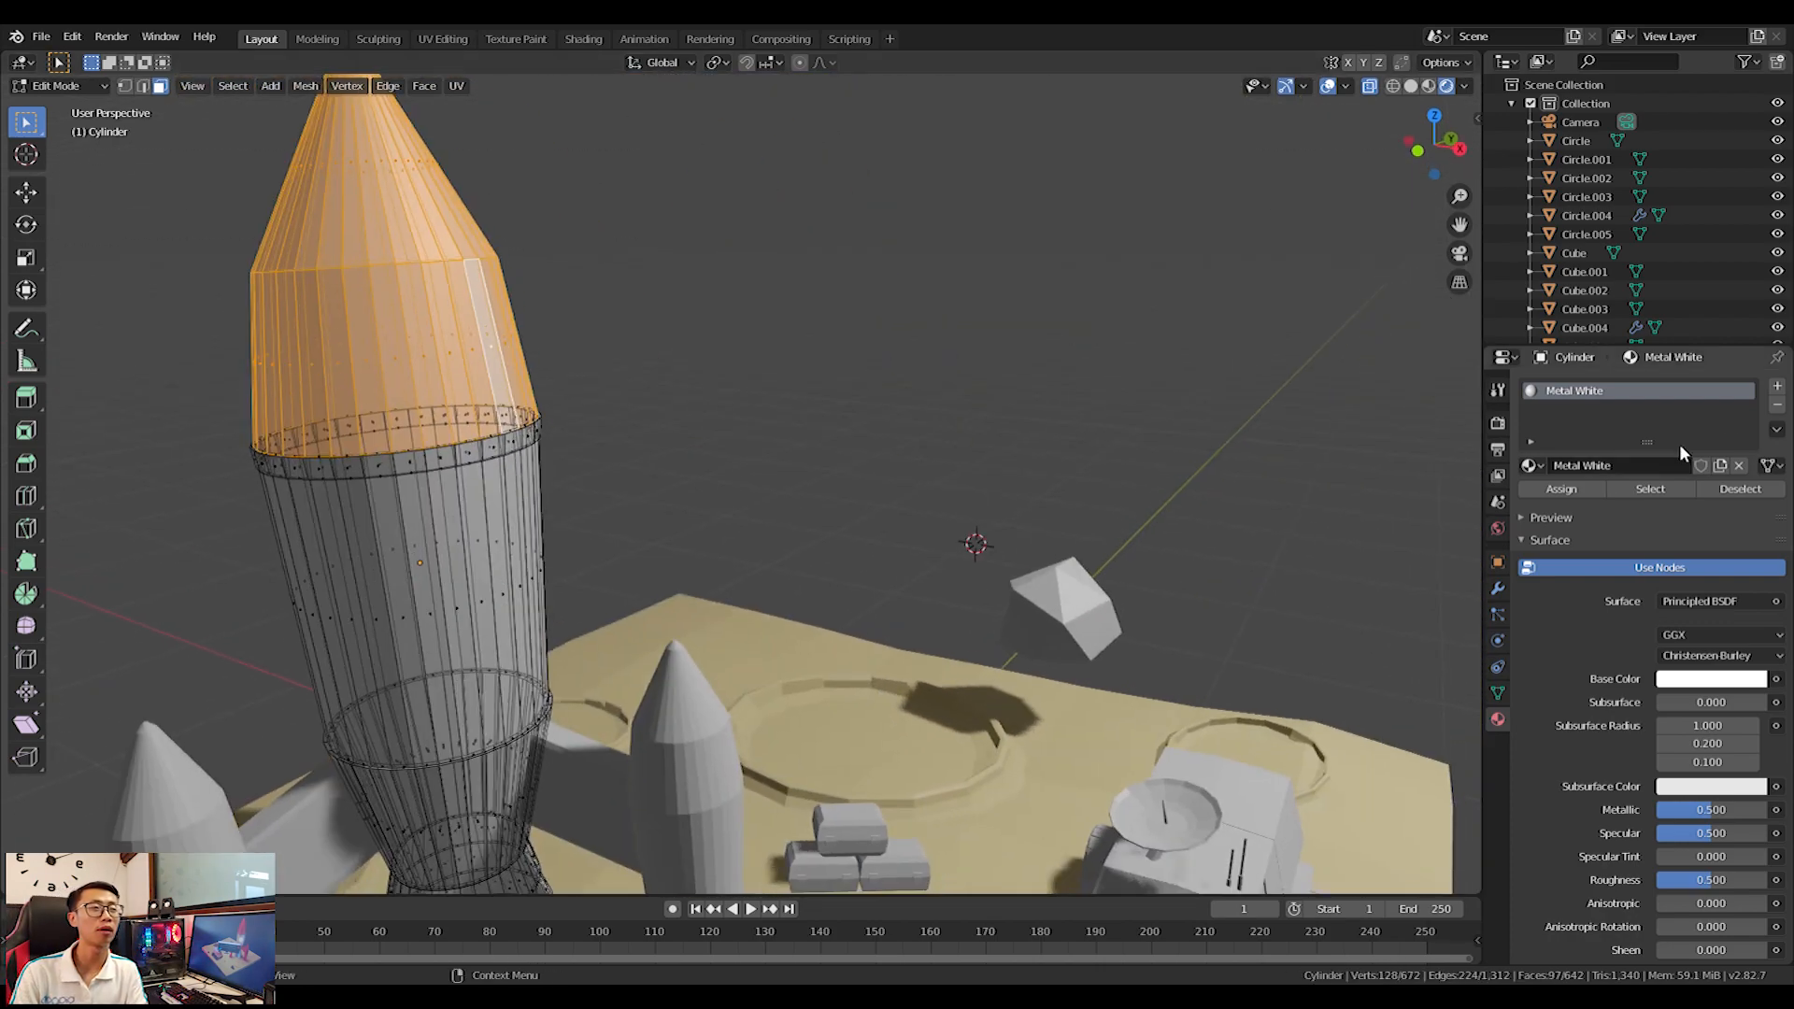
# Add a second material slot to the rocket body holding a copy of Metal White, renamed Metal Red.
pyautogui.click(1777, 386)
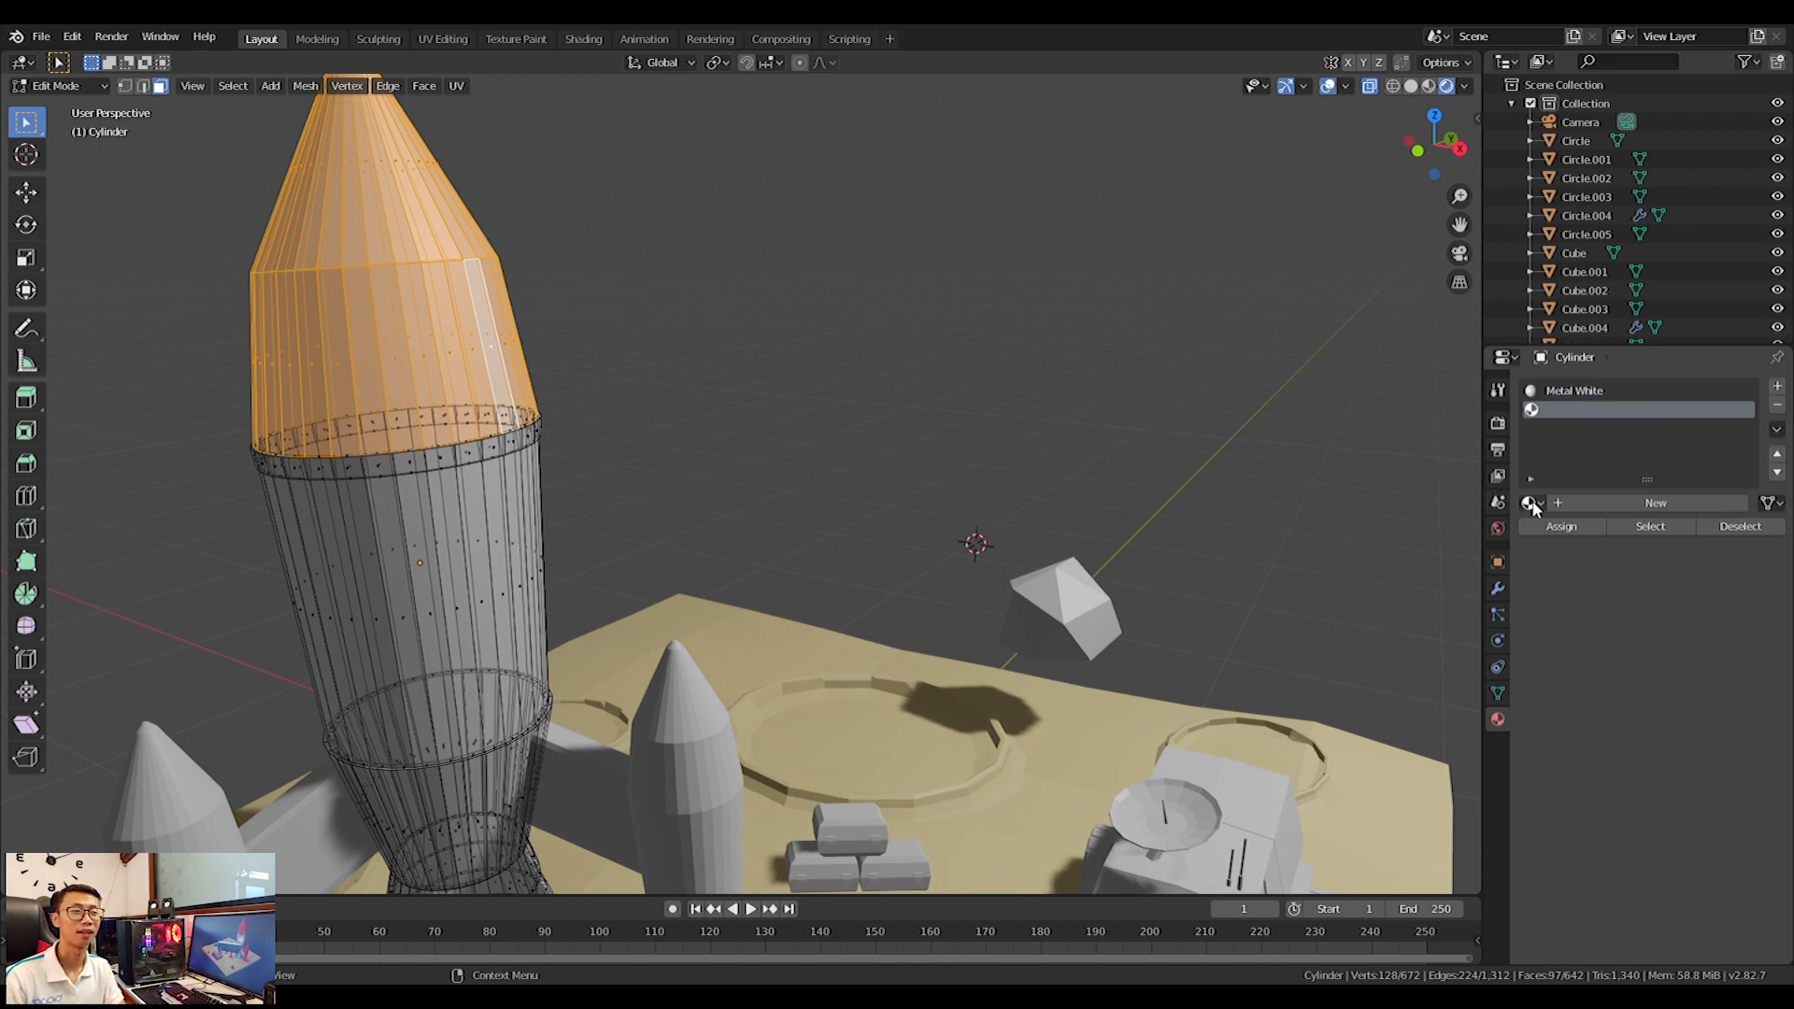
pyautogui.click(1529, 503)
pyautogui.click(1644, 525)
pyautogui.click(1719, 502)
pyautogui.click(1640, 503)
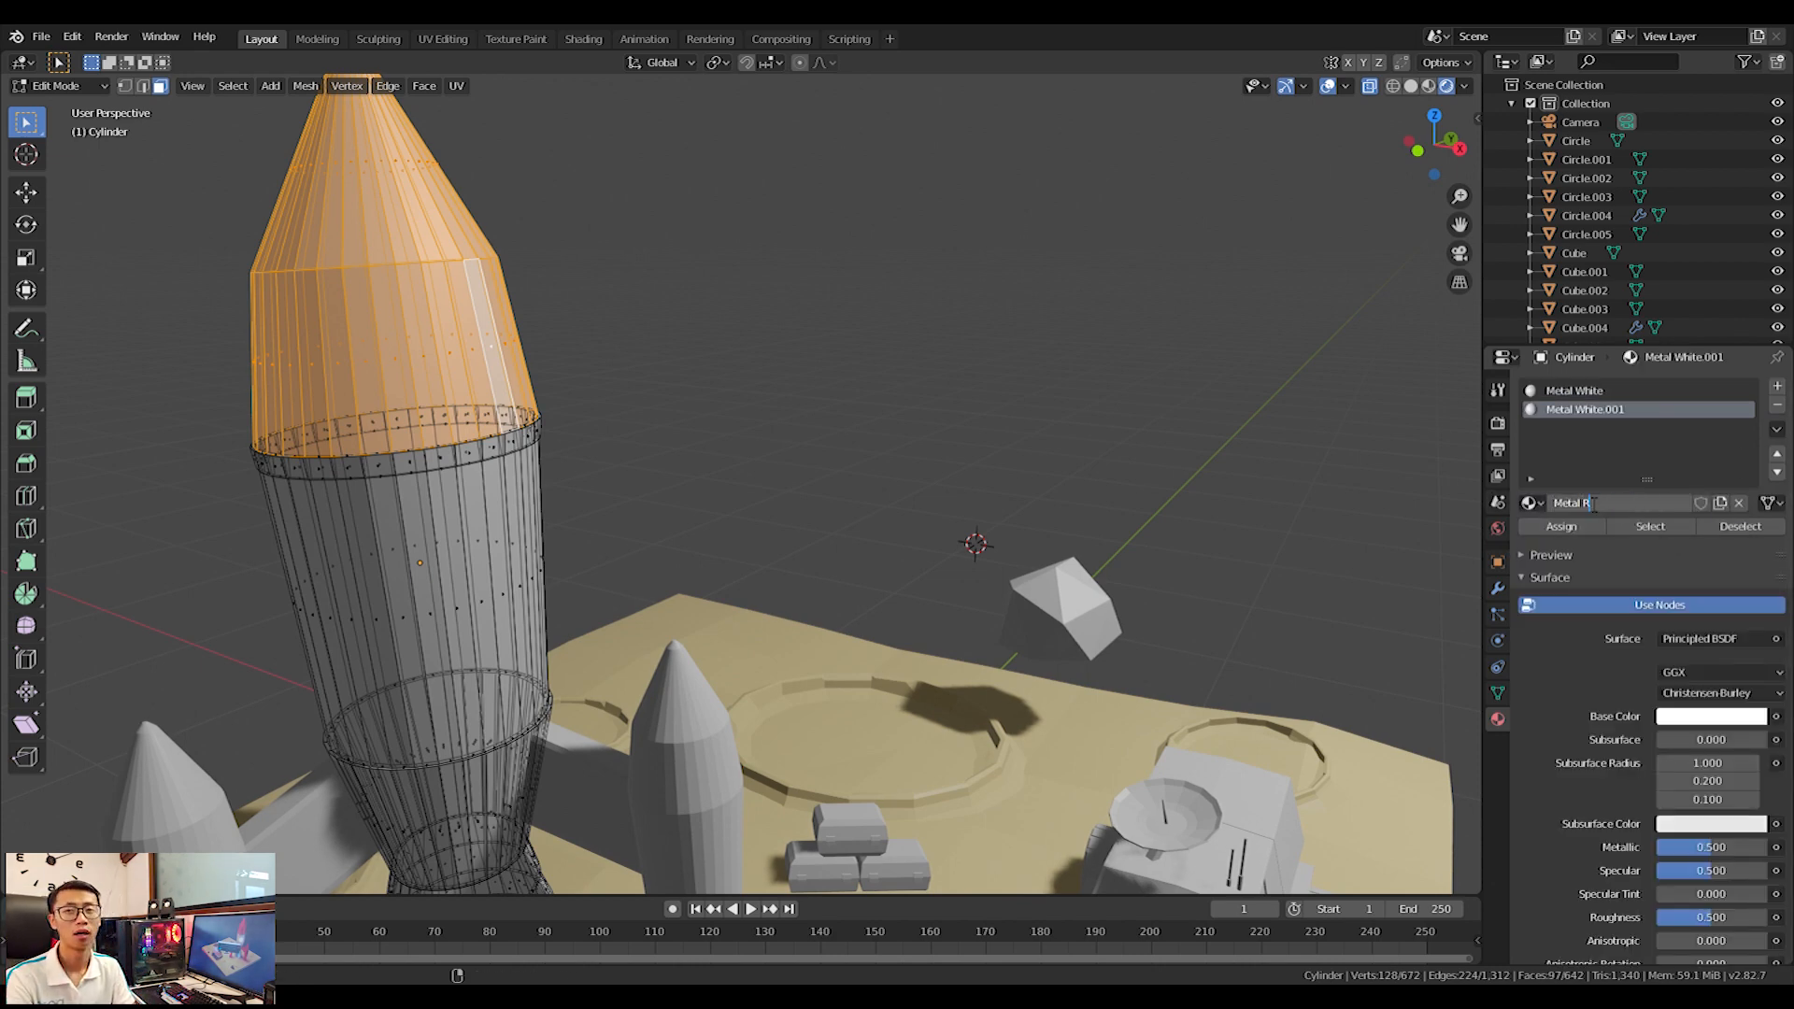
pyautogui.press('Return')
# Set Metal Red's base color to bright red (hue 0.995, saturation 0.934), assign it to the selected nose faces and return to Object Mode.
pyautogui.scroll(-2, 1679, 603)
pyautogui.click(1711, 641)
pyautogui.click(1670, 502)
pyautogui.moveTo(1671, 502); pyautogui.dragTo(1672, 508)
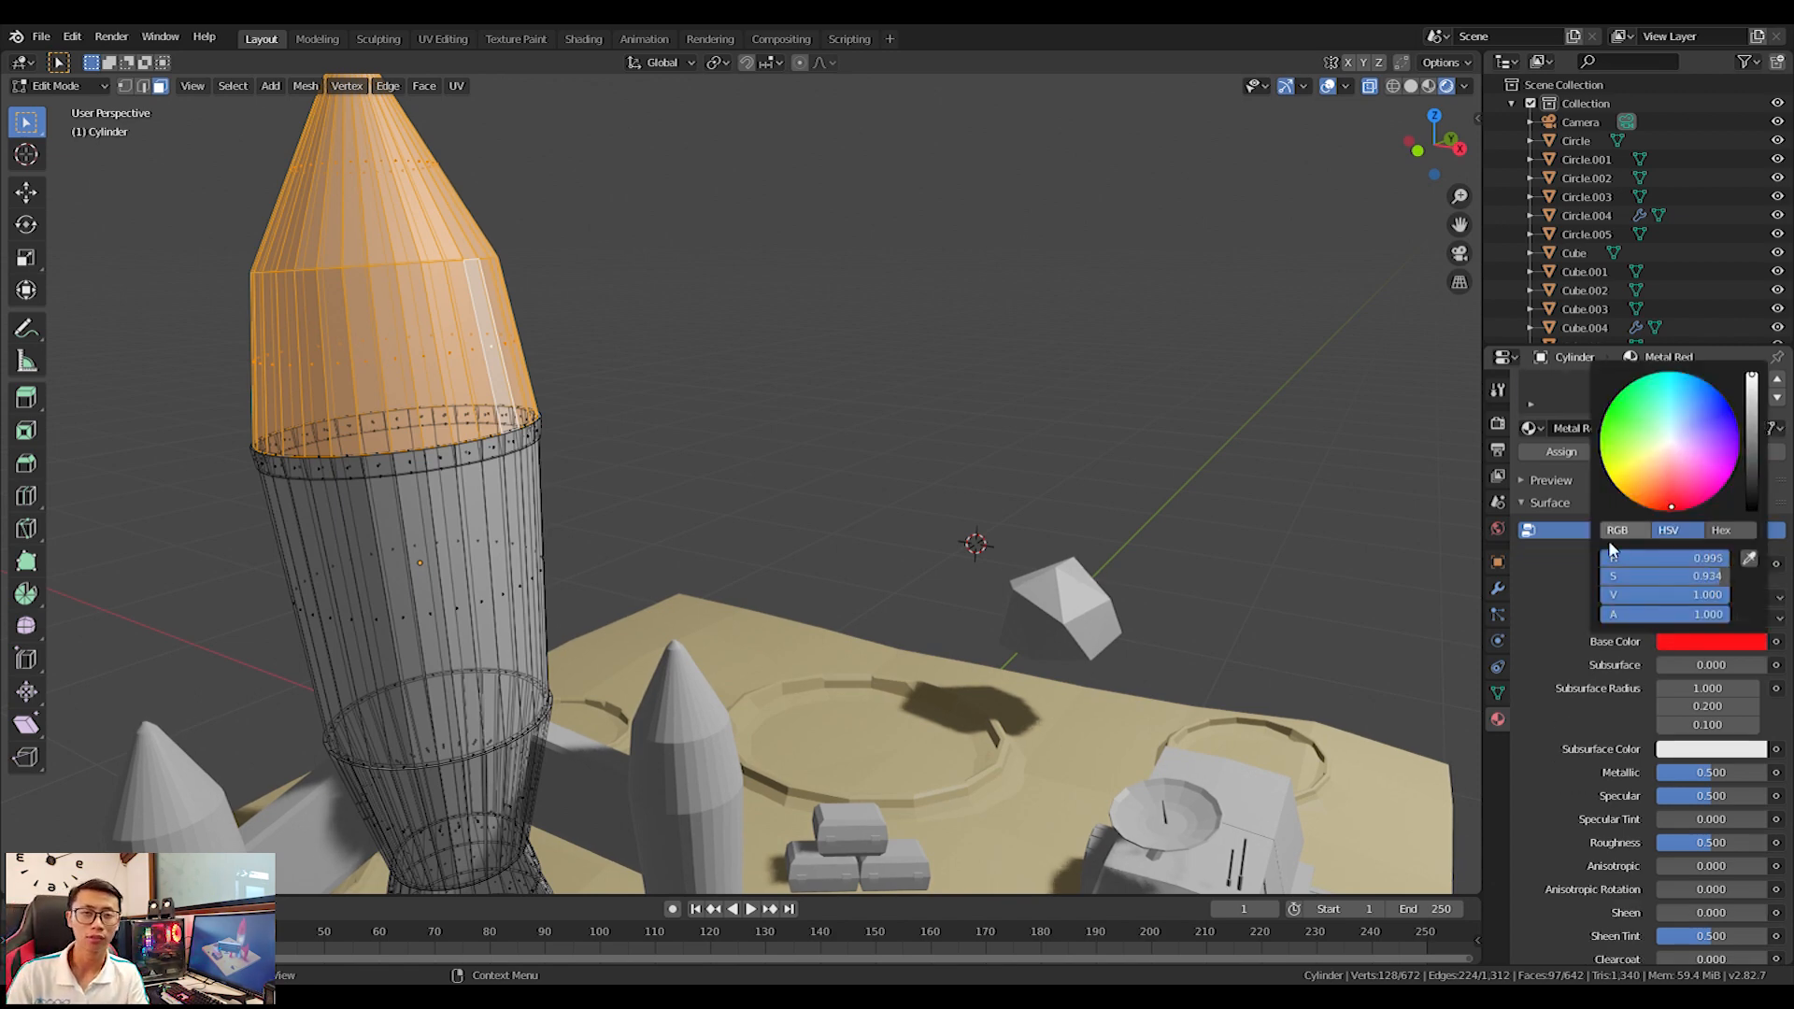
pyautogui.scroll(-5, 671, 489)
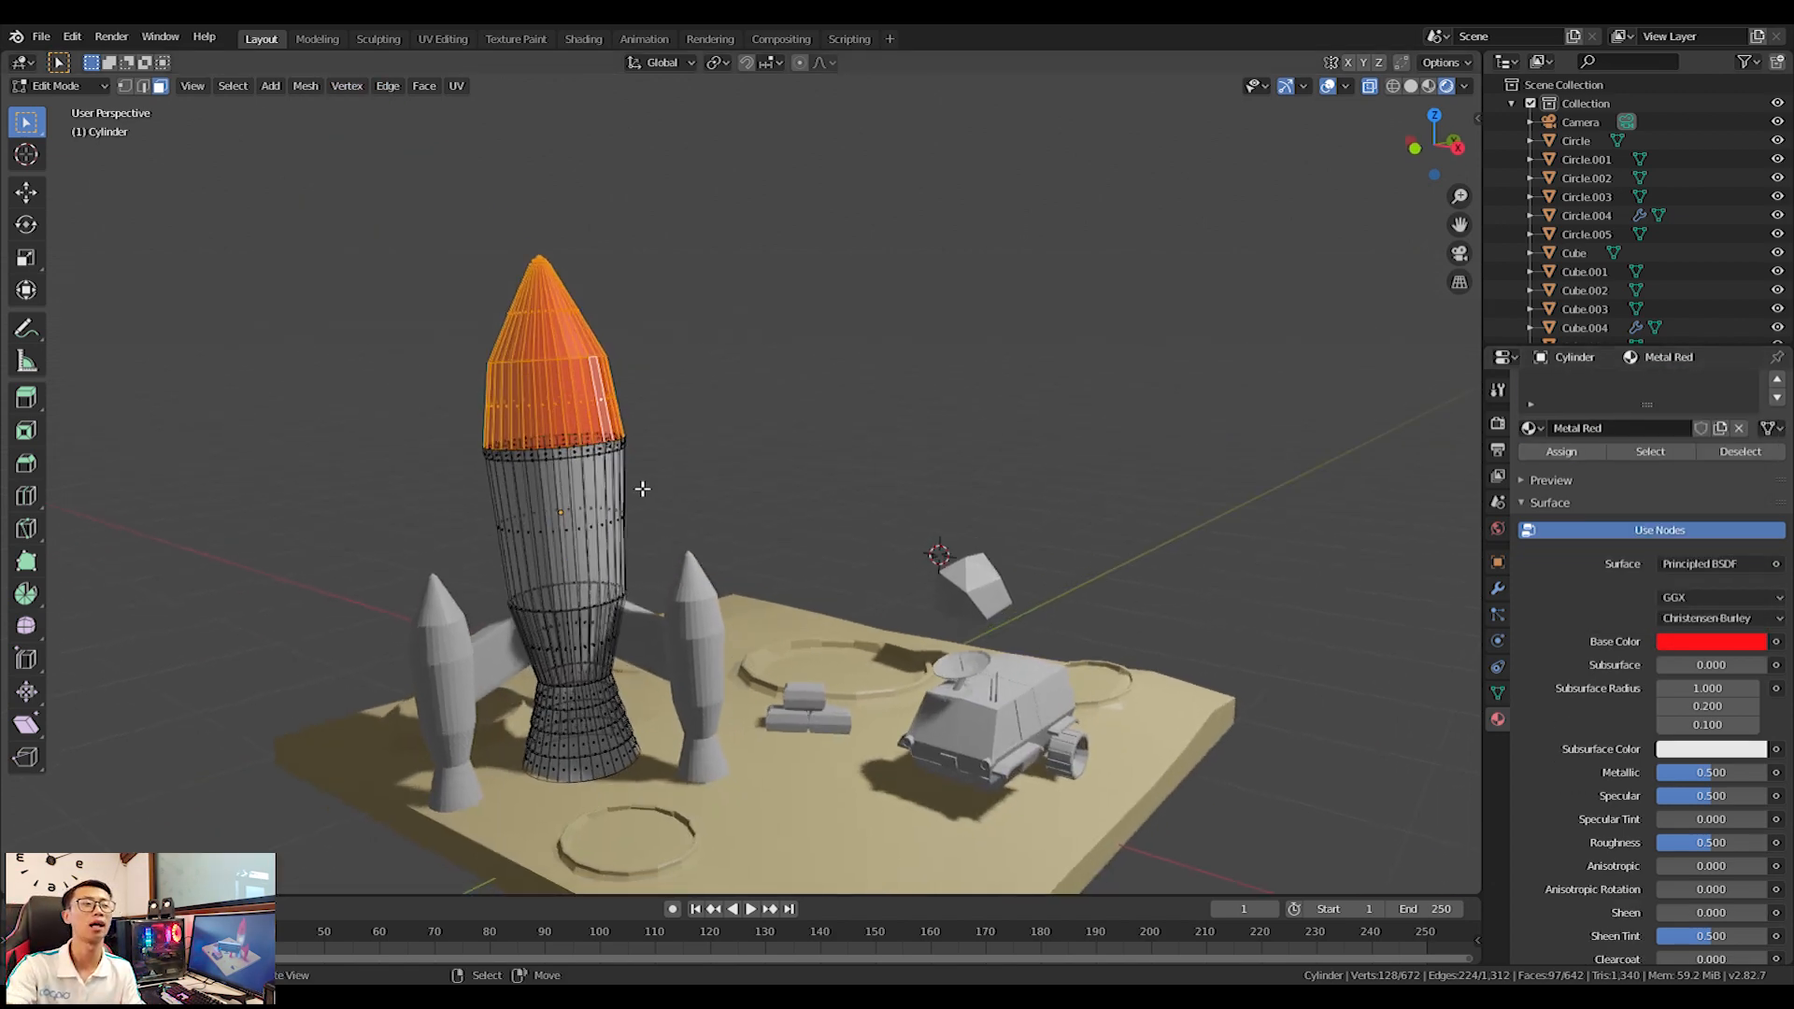
pyautogui.press('Tab')
# Set the Metal Red material's Metallic value to 0.7.
pyautogui.scroll(2, 644, 489)
pyautogui.moveTo(1701, 748); pyautogui.dragTo(1733, 749)
pyautogui.click(1758, 749)
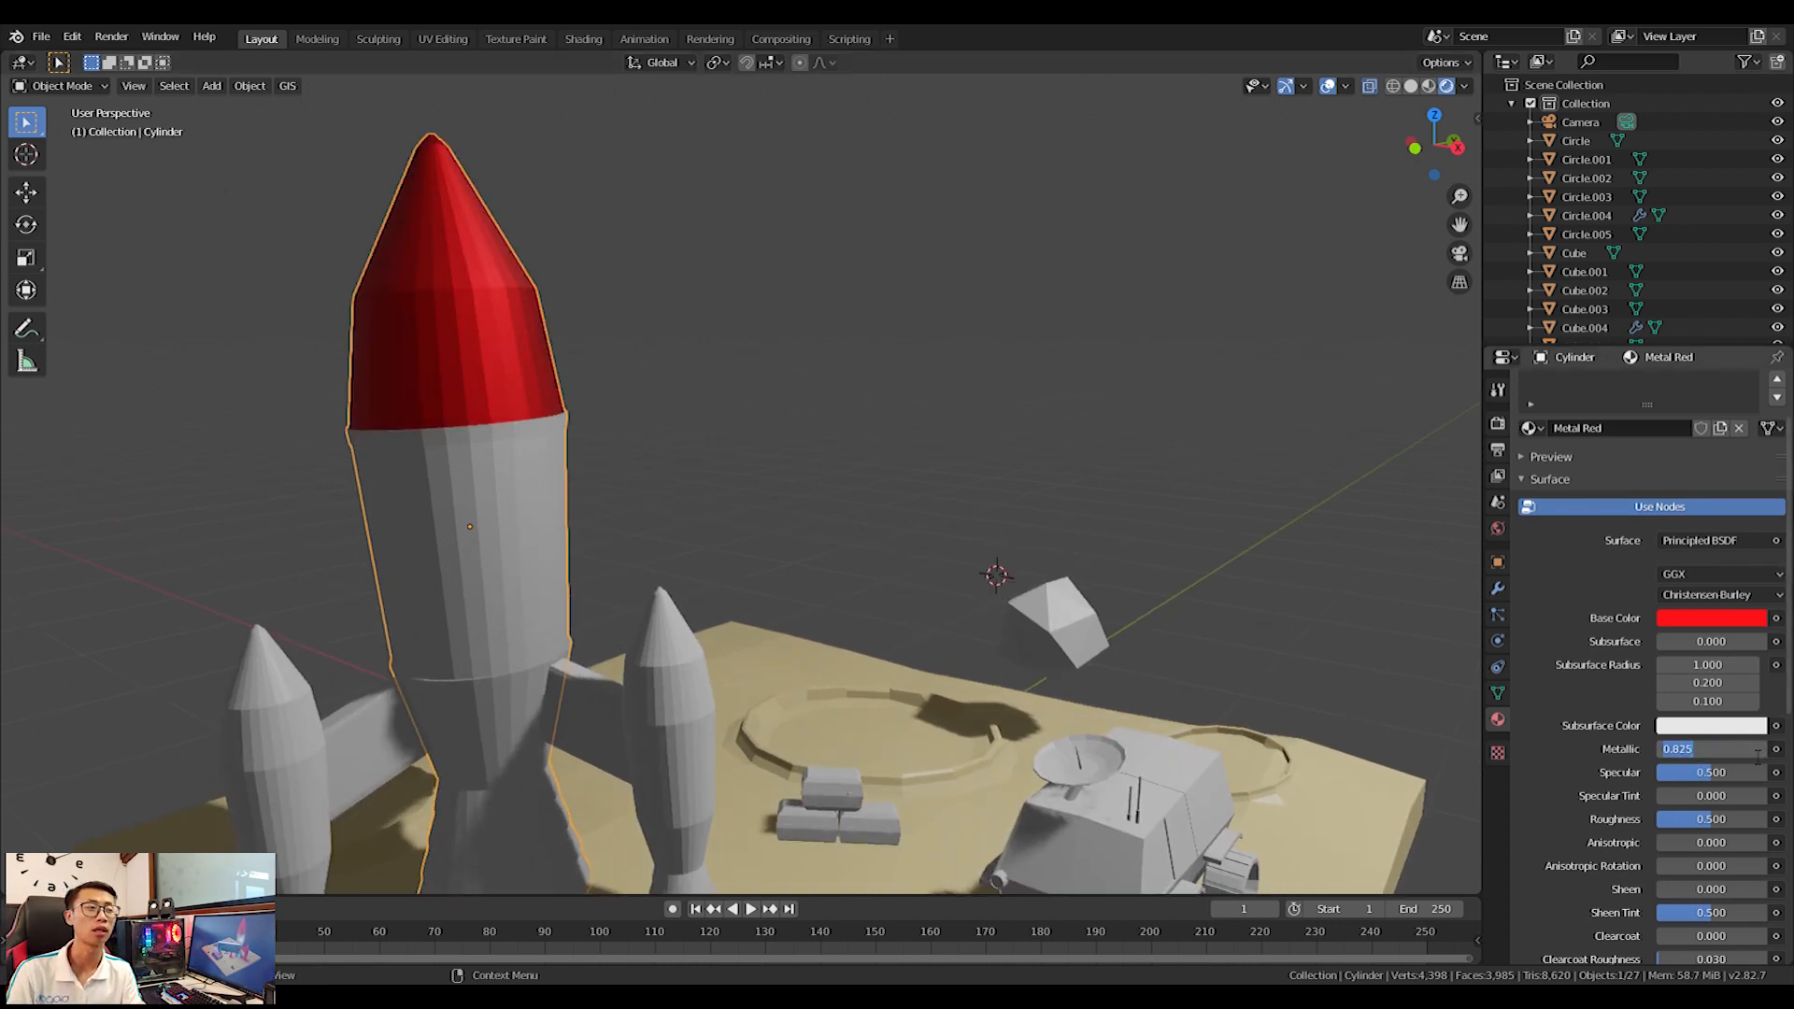
# In Edit Mode, clear the selection and box-select all faces of the flared nozzle at the rocket body's base.
pyautogui.moveTo(671, 379); pyautogui.dragTo(574, 540, button='middle')
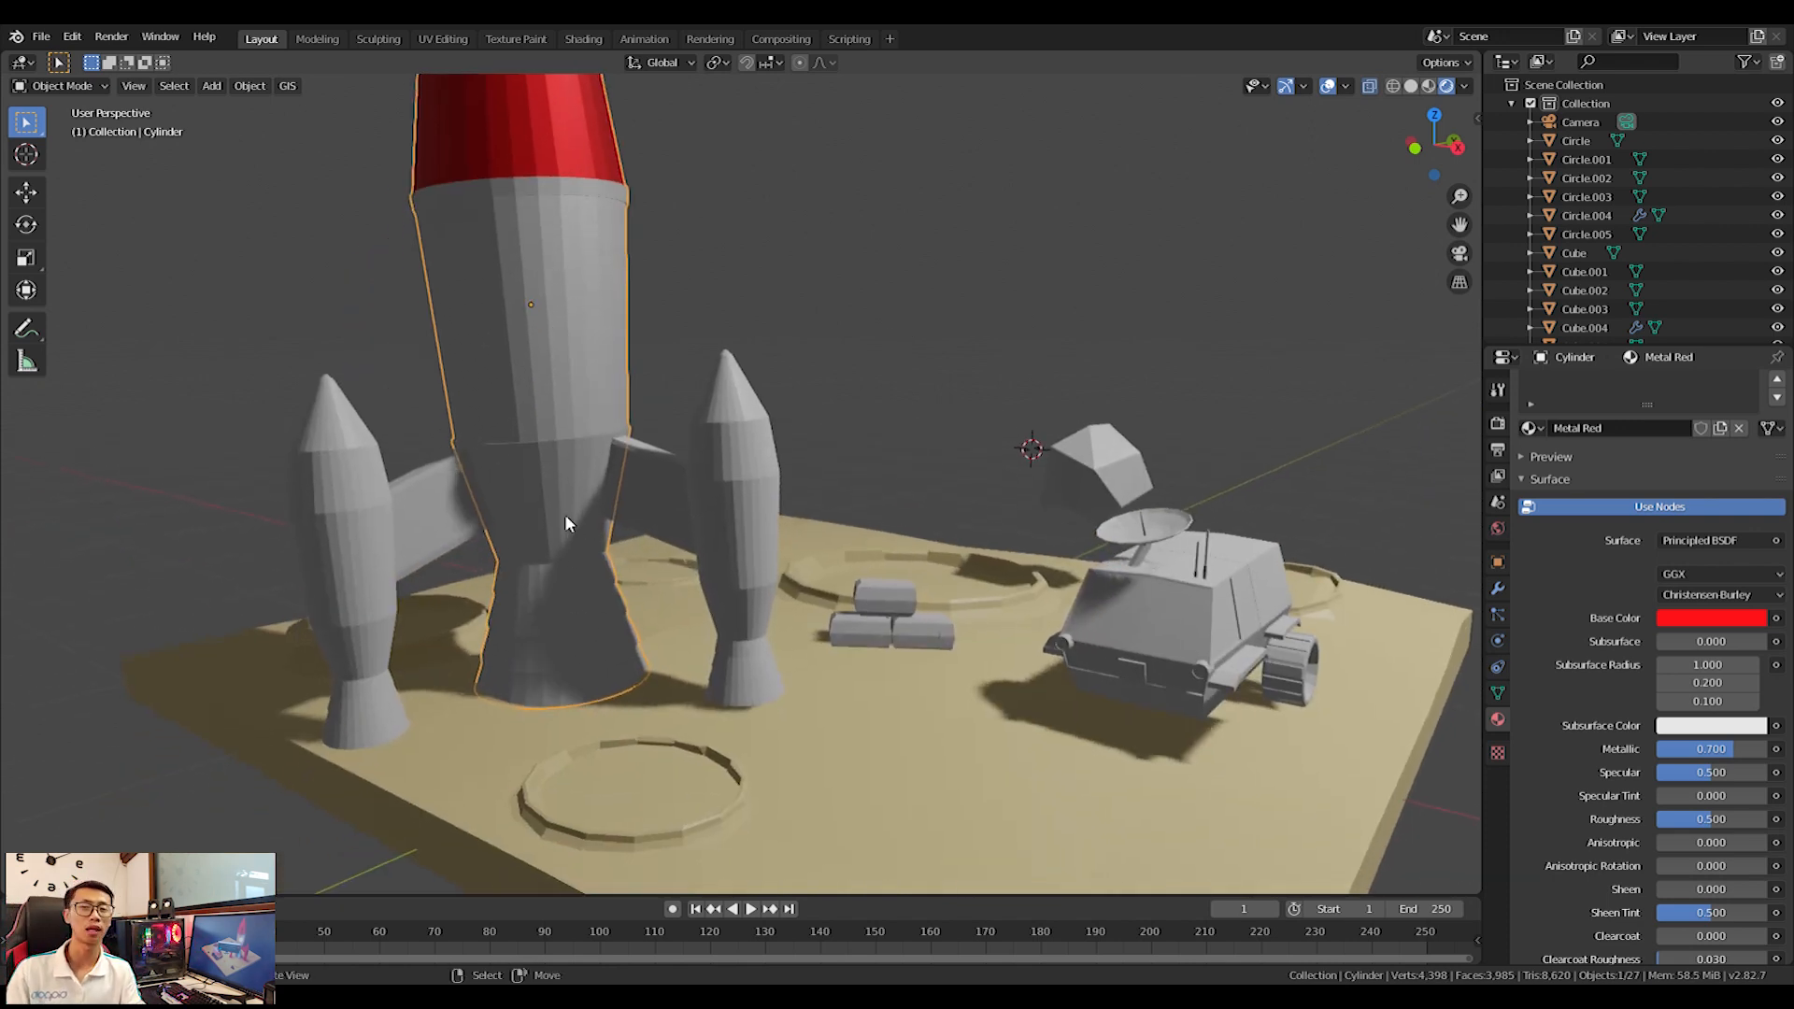
pyautogui.press('Tab')
pyautogui.scroll(2, 579, 616)
pyautogui.moveTo(561, 628); pyautogui.dragTo(761, 530, button='middle')
pyautogui.scroll(3, 576, 548)
pyautogui.hotkey('alt', 'a')
pyautogui.moveTo(367, 880); pyautogui.dragTo(1044, 482)
pyautogui.scroll(-2, 822, 500)
pyautogui.moveTo(822, 501); pyautogui.dragTo(792, 509, button='middle')
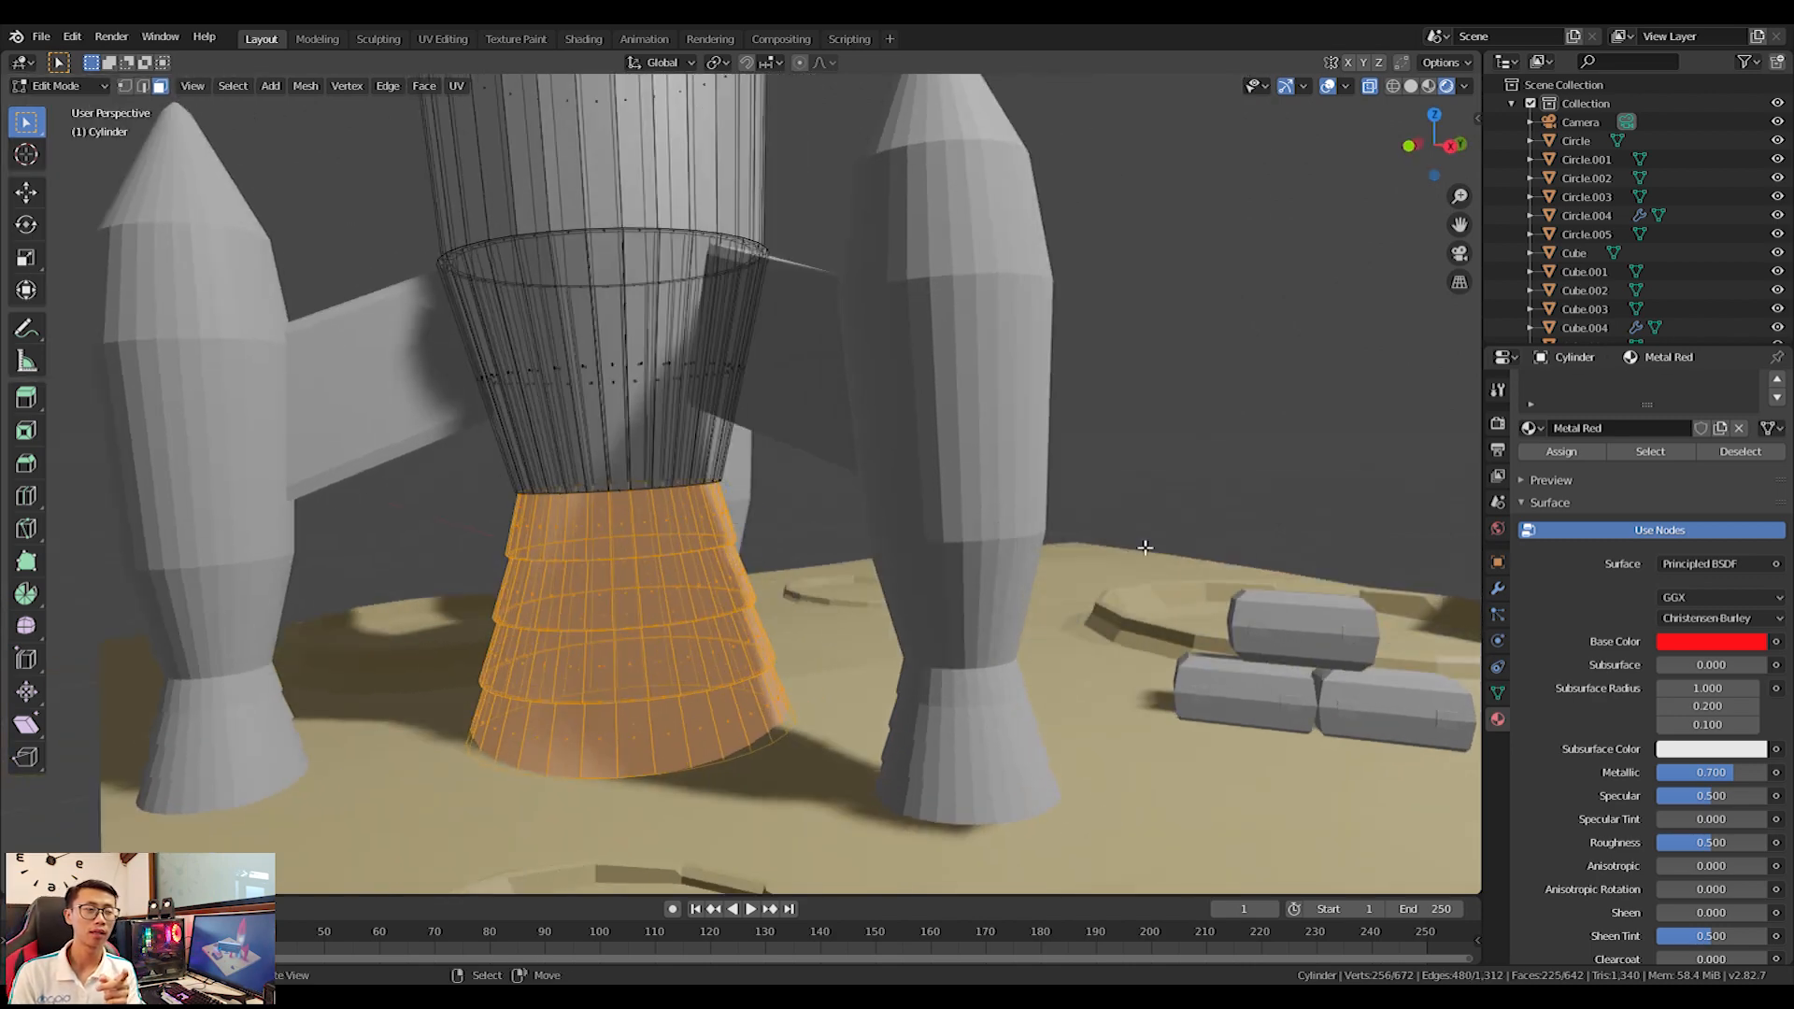
# Add a third material slot to the rocket body holding a copy of Metal Red, renamed Metal Blue.
pyautogui.scroll(2, 1689, 421)
pyautogui.click(1777, 386)
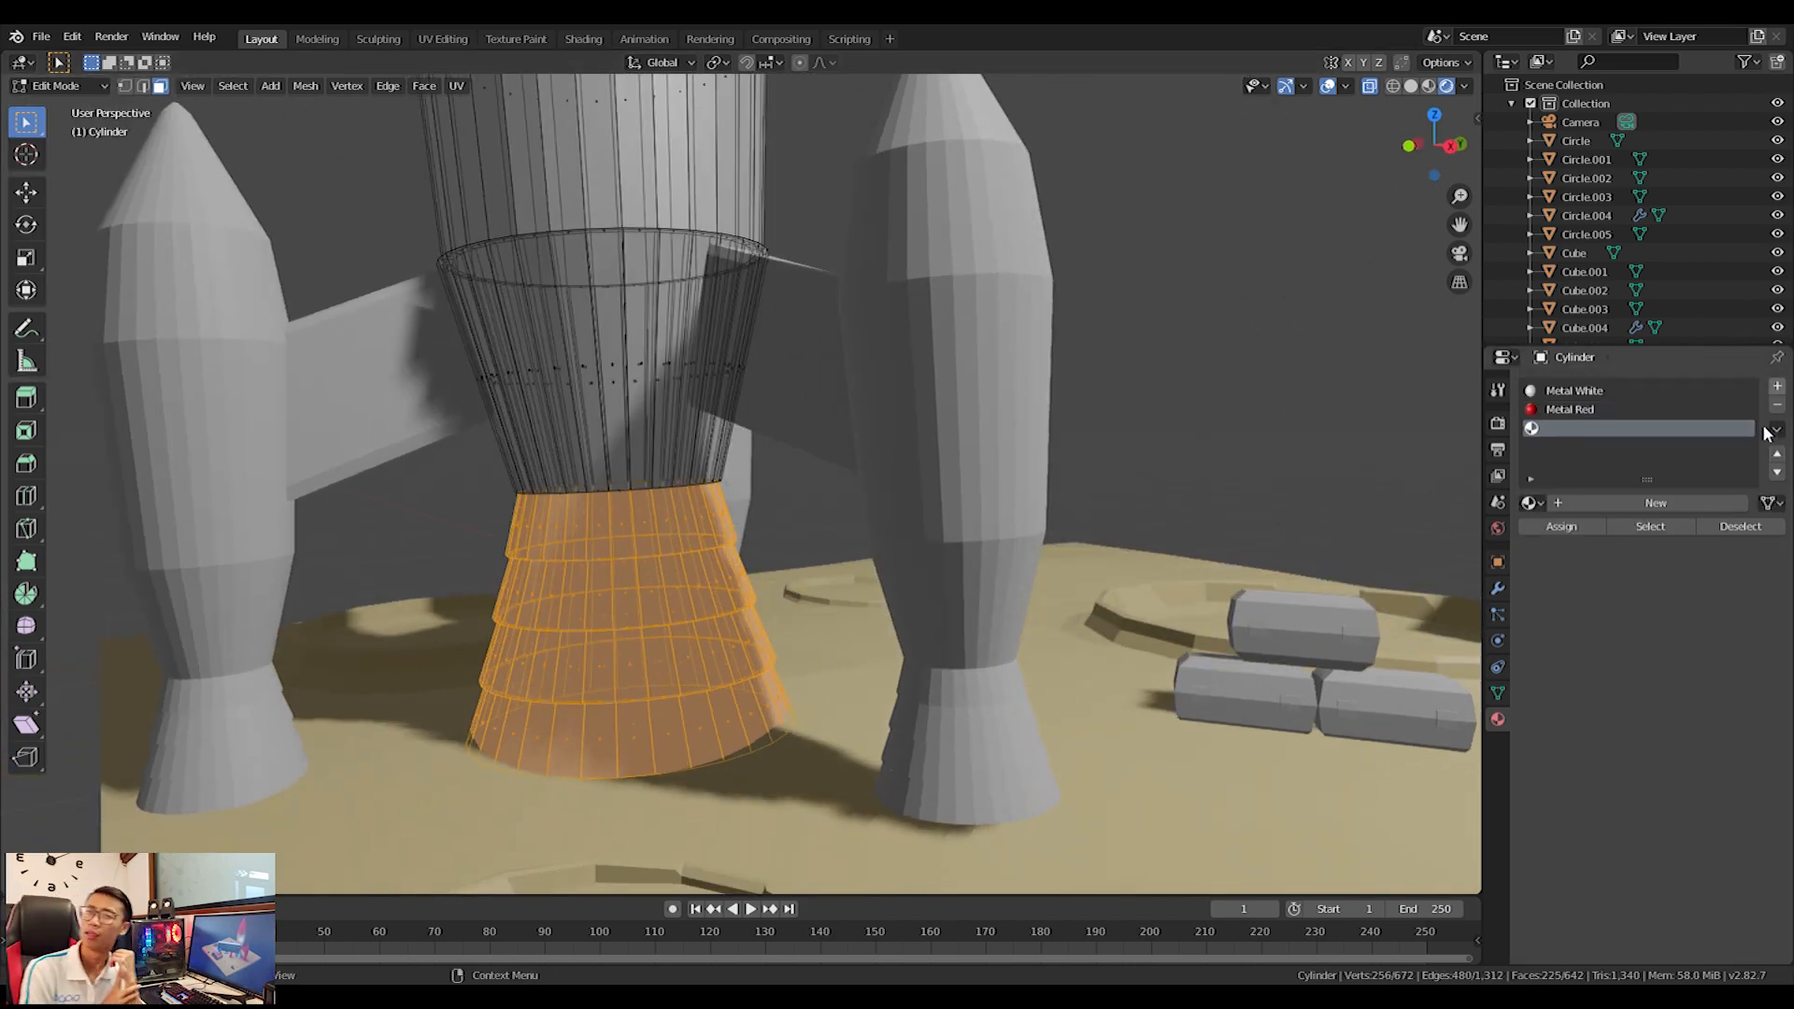
pyautogui.click(1530, 503)
pyautogui.click(1568, 549)
pyautogui.click(1530, 503)
pyautogui.click(1572, 531)
pyautogui.click(1720, 503)
pyautogui.doubleClick(1653, 505)
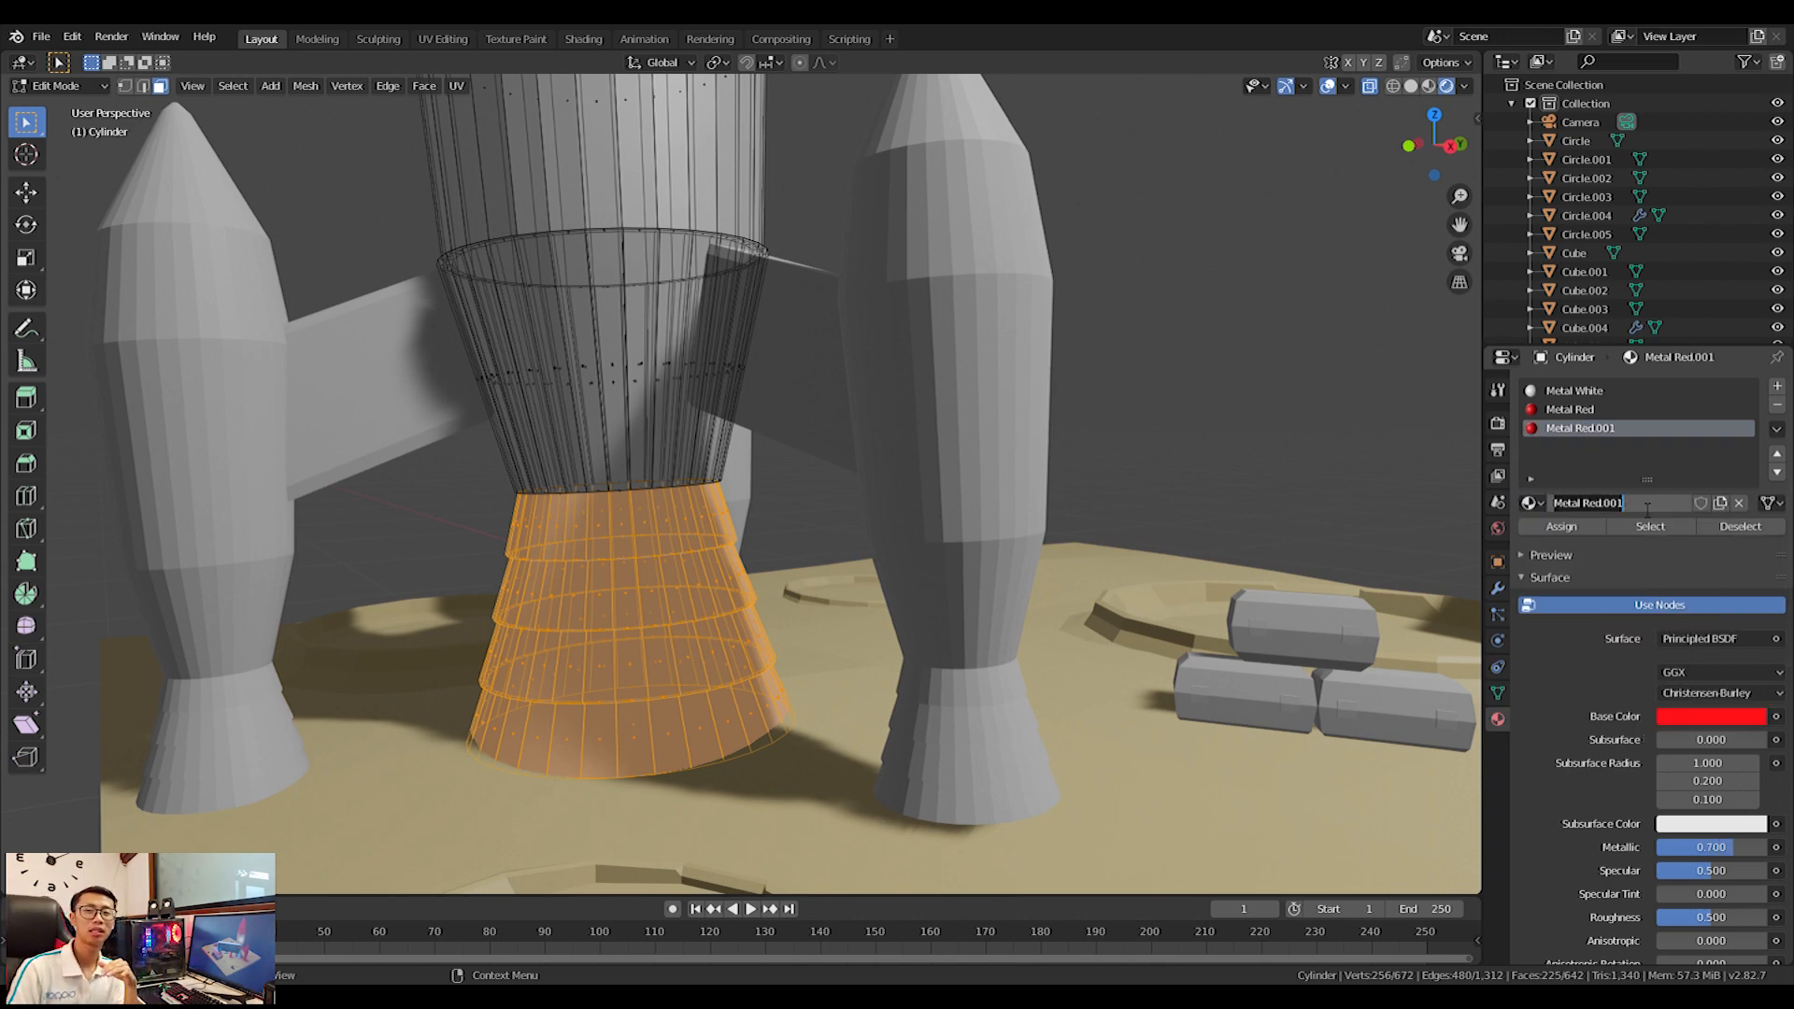
pyautogui.write('Metal Blu')
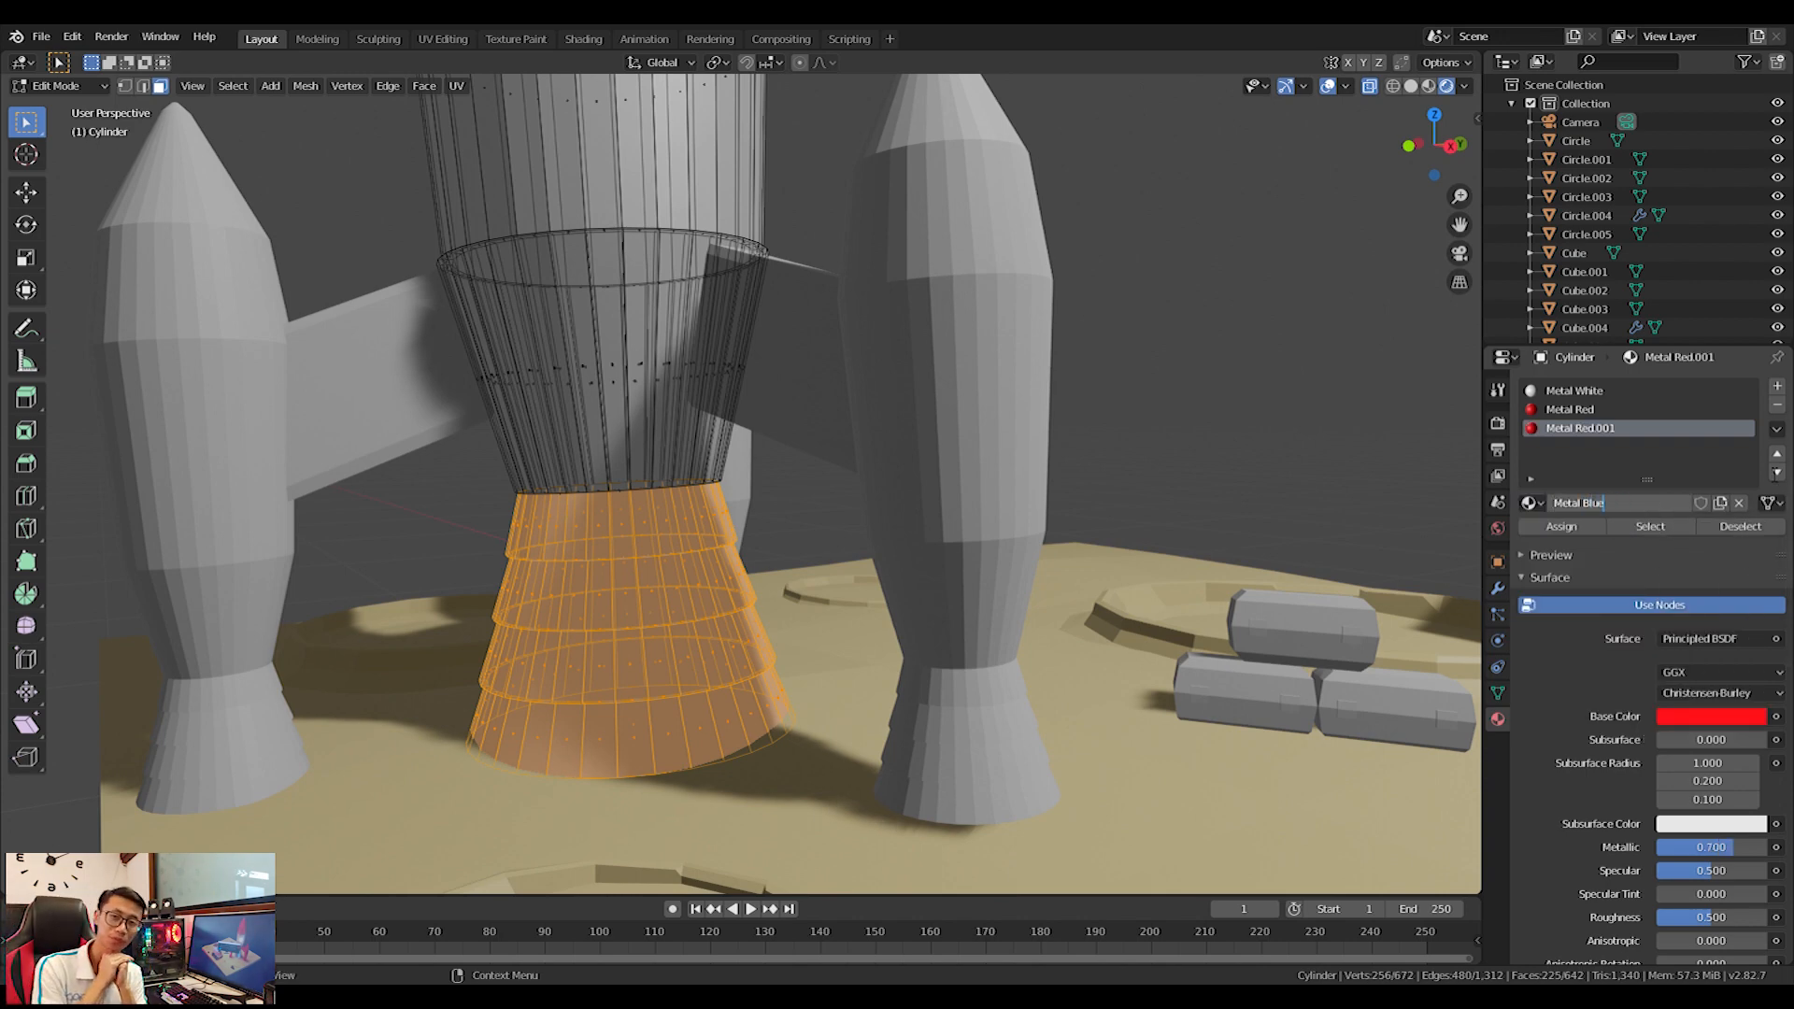
pyautogui.write('e')
pyautogui.press('Return')
# Set the Metal Blue material's base color to a very light cyan blue and return to editing the rocket body's mesh.
pyautogui.click(1710, 714)
pyautogui.click(1673, 509)
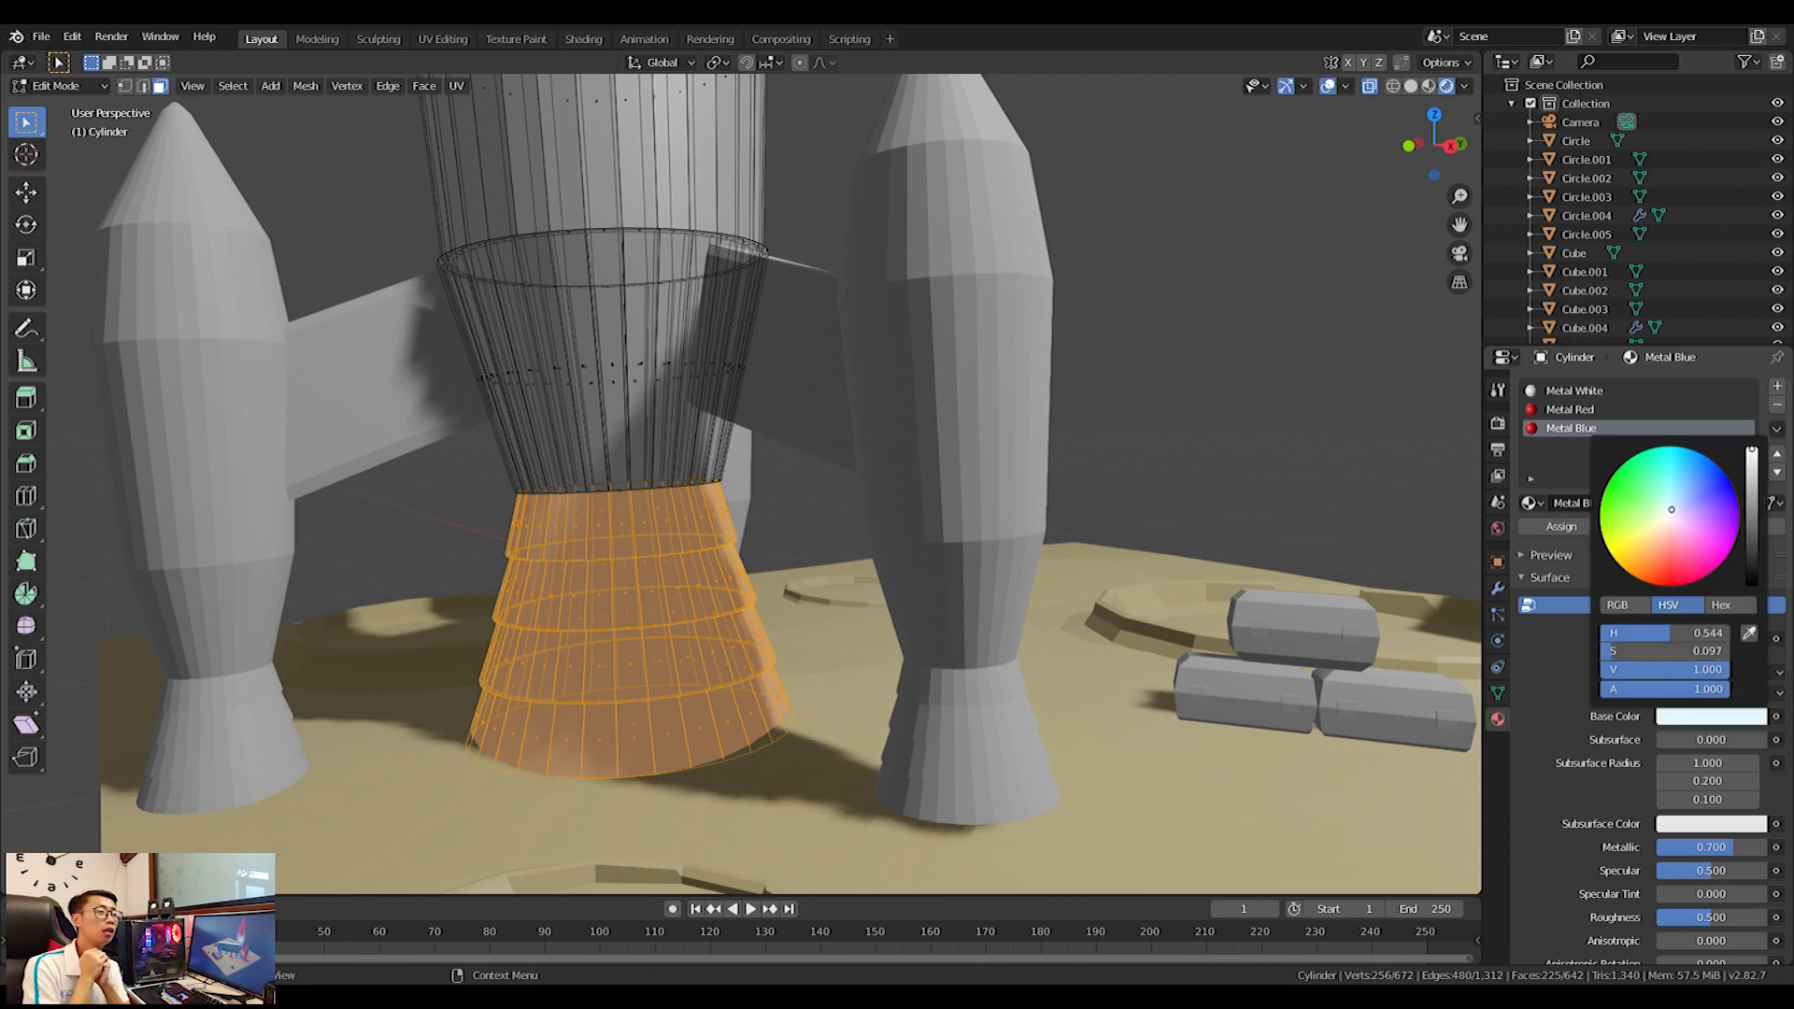
pyautogui.press('Tab')
pyautogui.click(1729, 694)
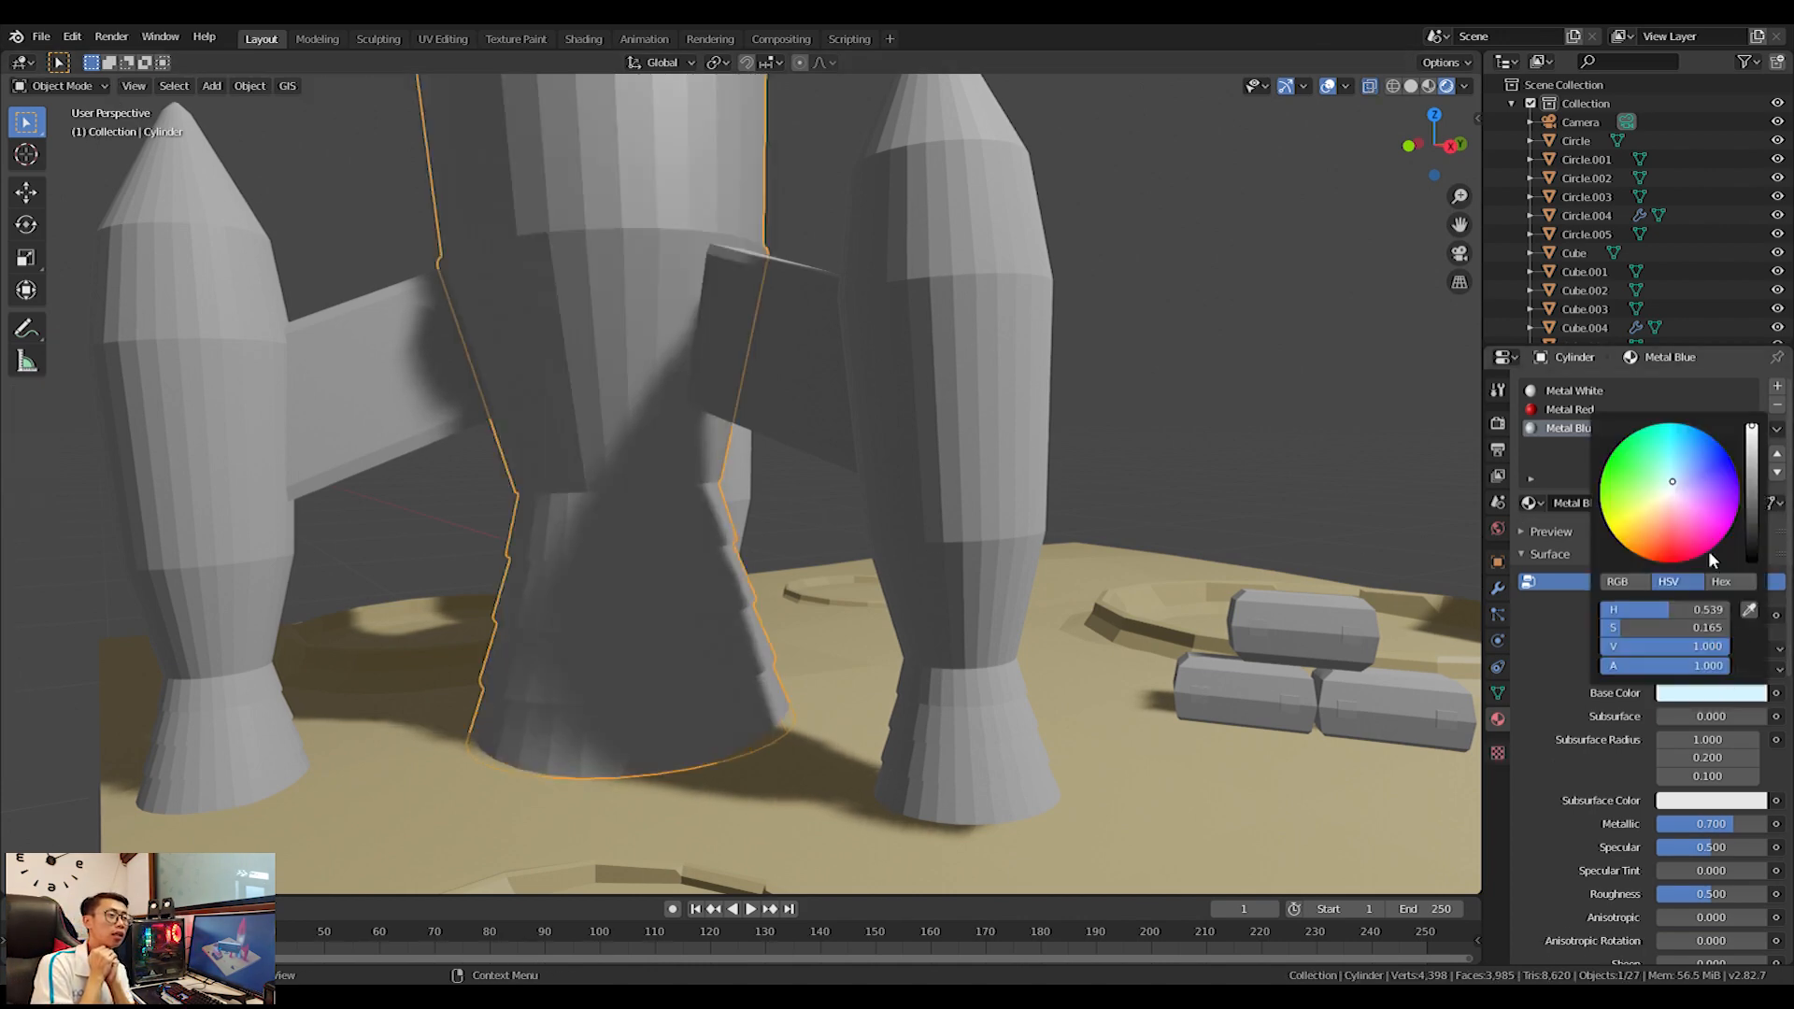
pyautogui.moveTo(1678, 485); pyautogui.dragTo(1672, 479)
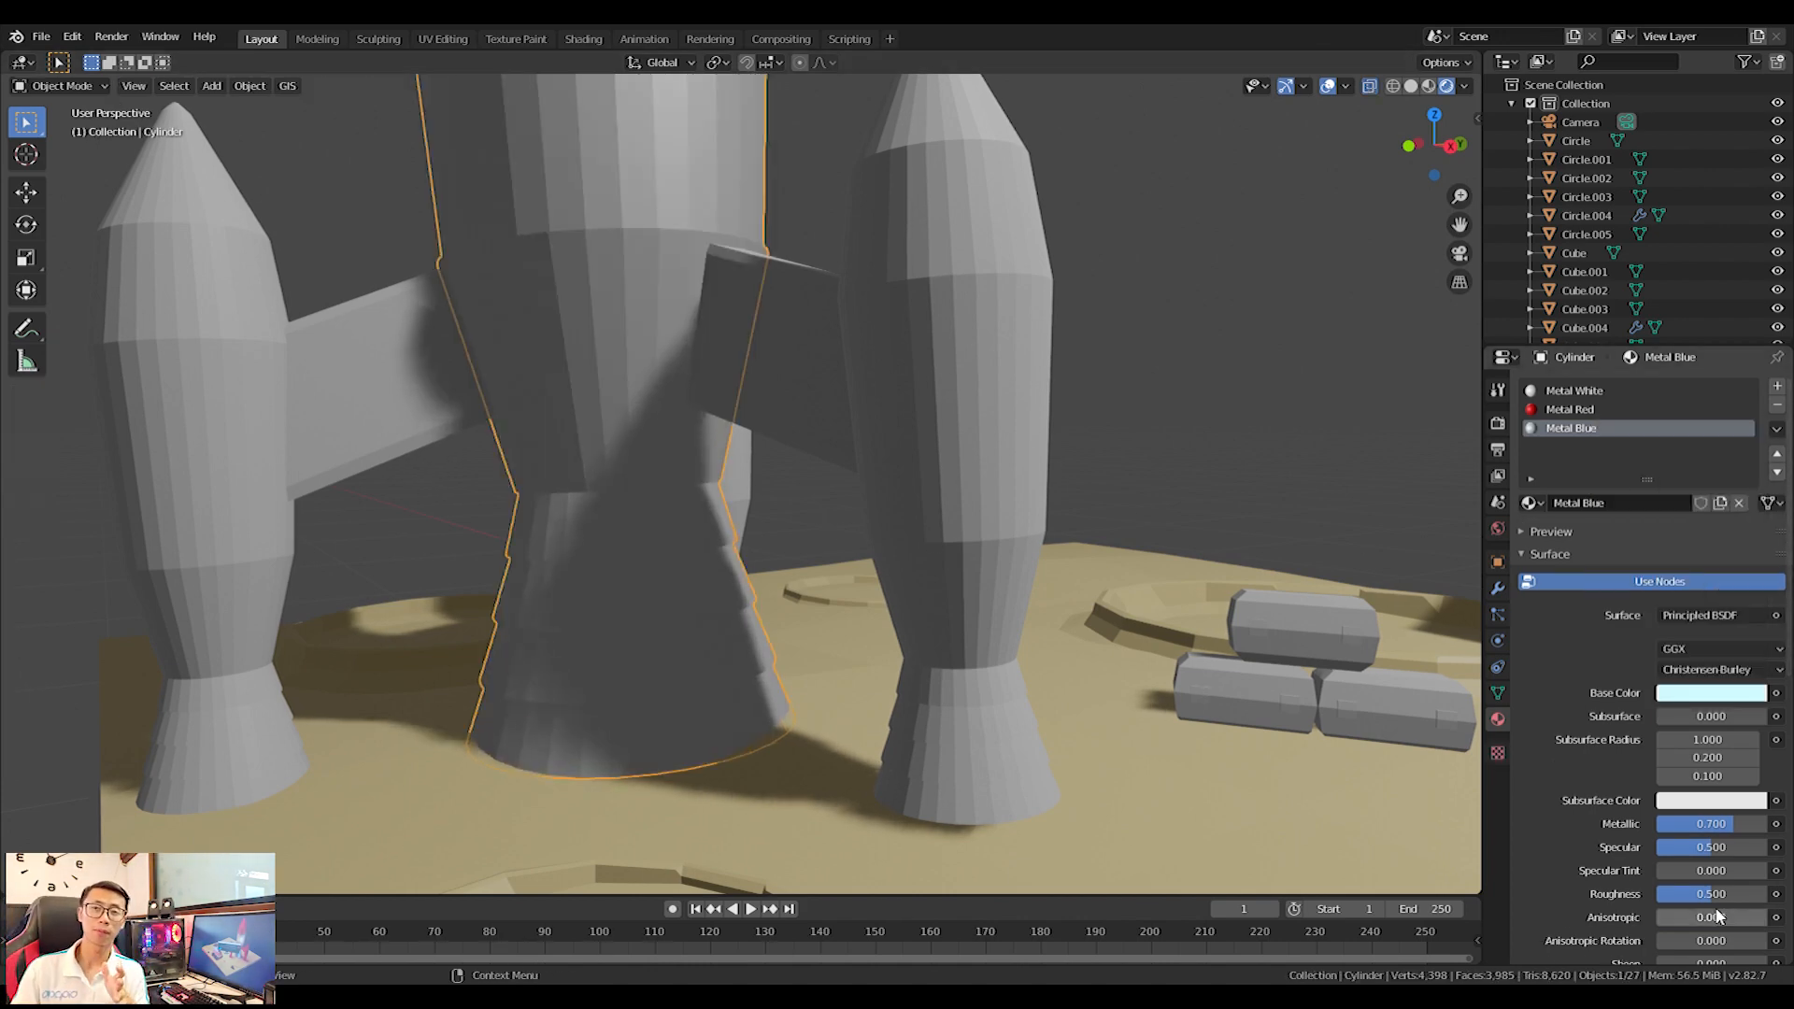
pyautogui.scroll(-5, 549, 609)
pyautogui.press('Tab')
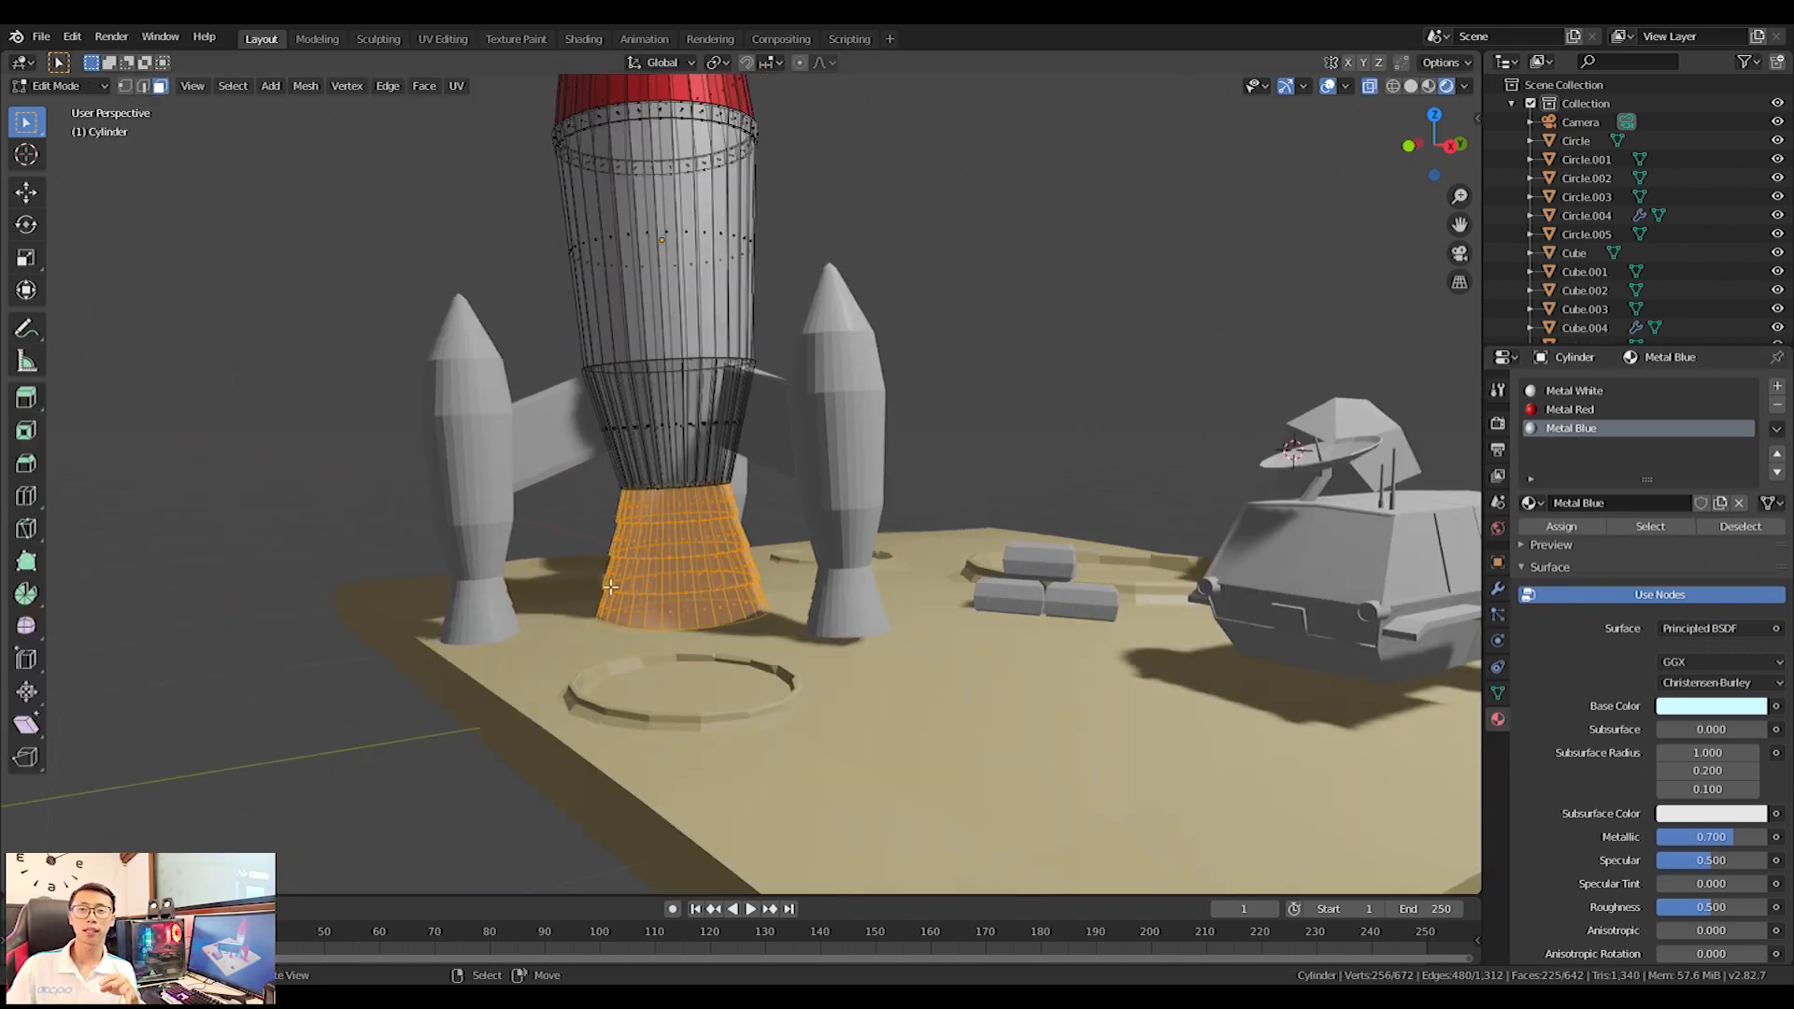
# Assign Metal Blue to the selected nozzle faces and return to Object Mode.
pyautogui.click(1550, 528)
pyautogui.press('Tab')
pyautogui.scroll(4, 1357, 635)
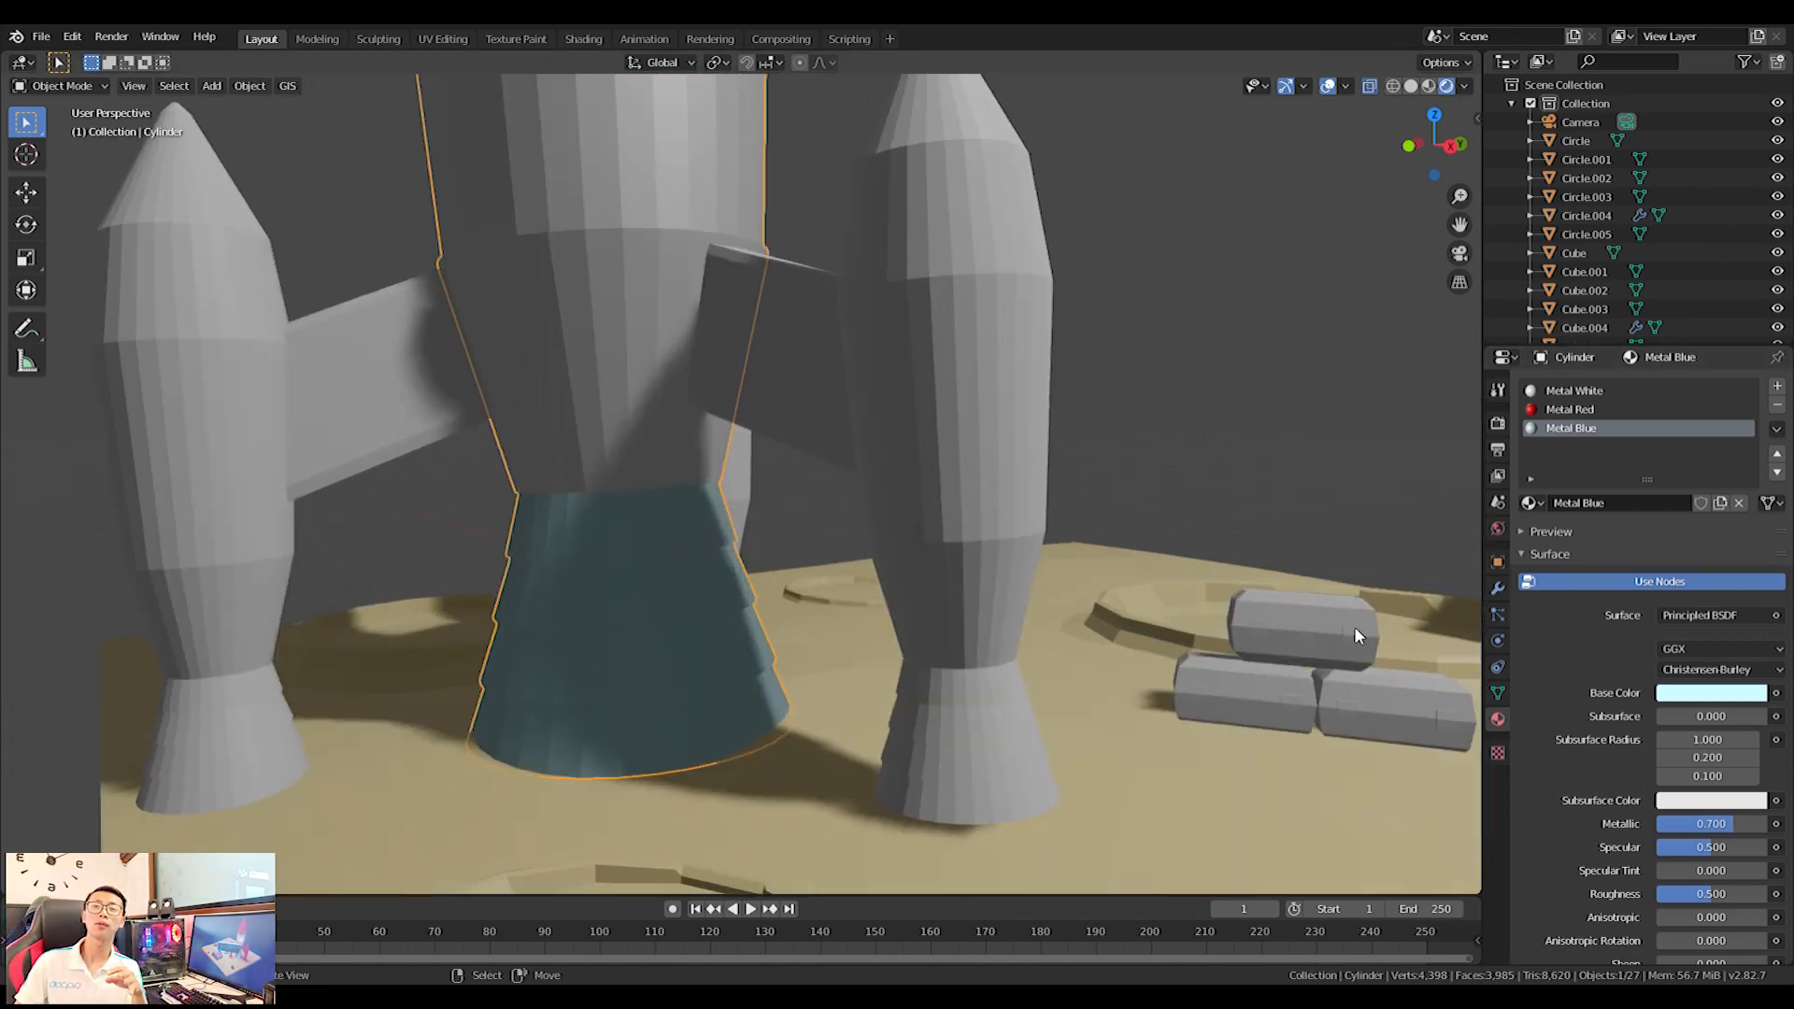
pyautogui.click(1711, 692)
pyautogui.scroll(-5, 527, 484)
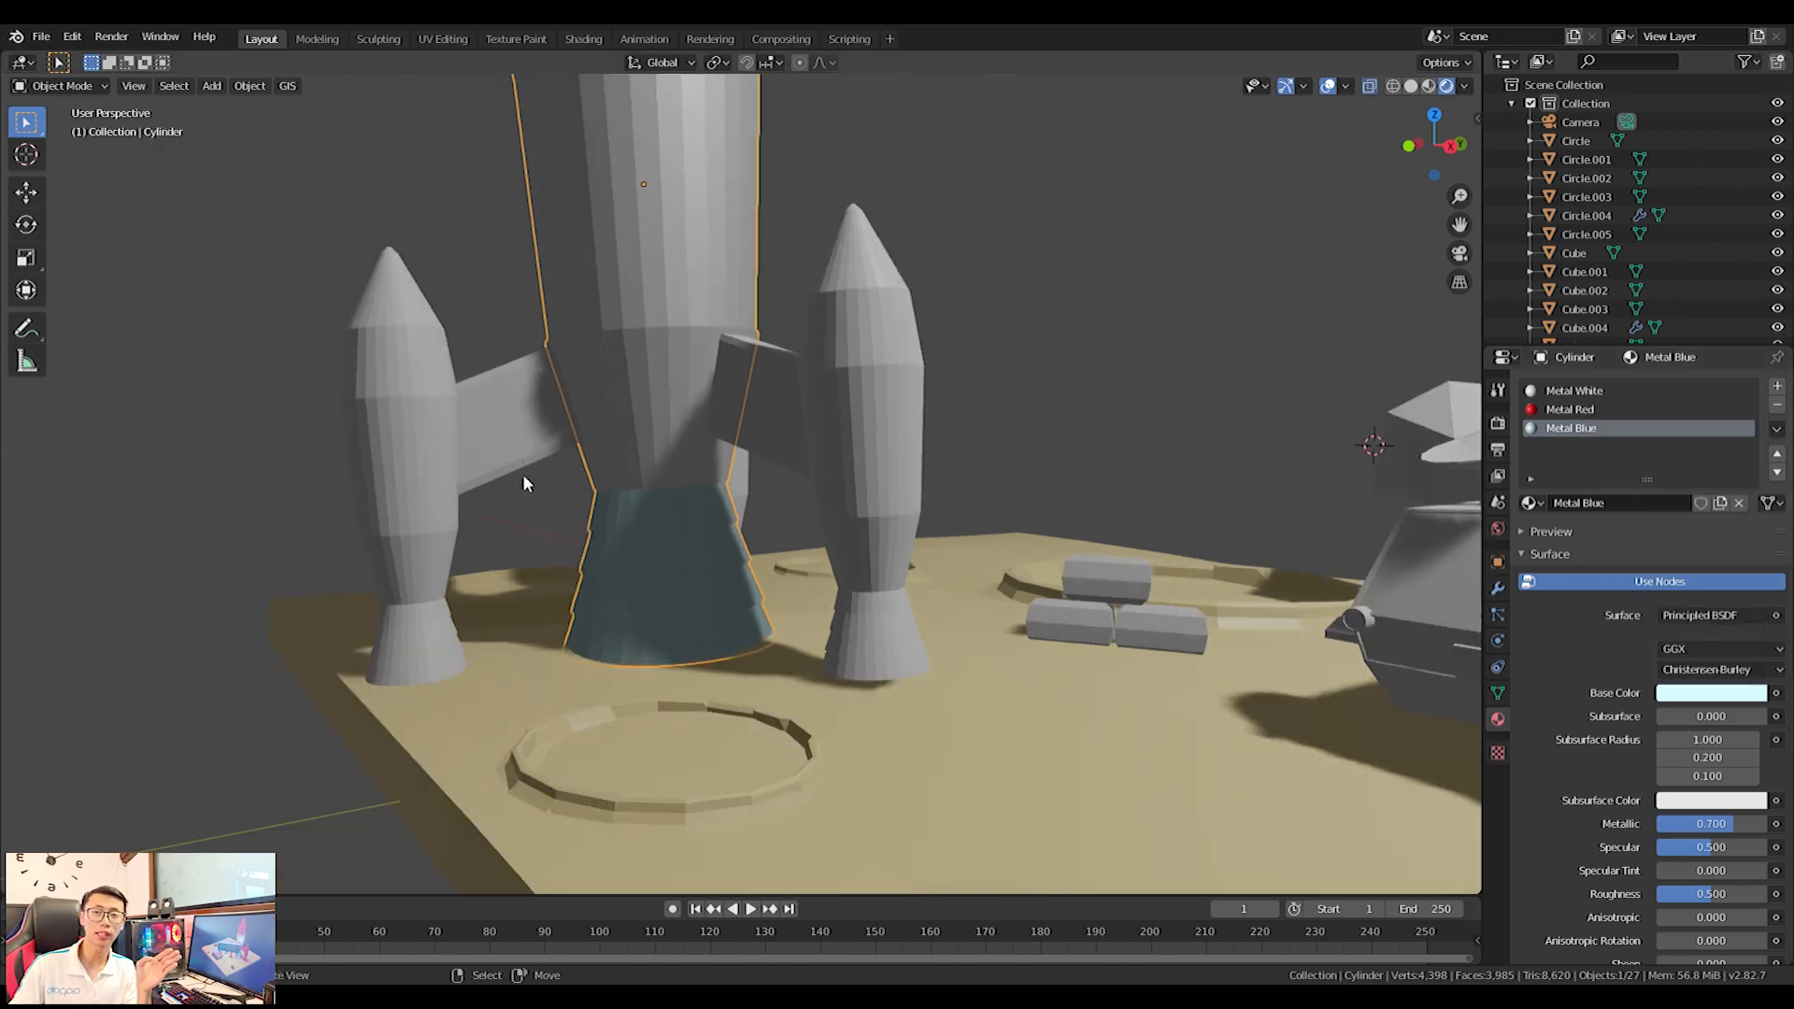
# Assign the existing Metal Red material to each of the three fins joining the side boosters to the rocket body.
pyautogui.click(772, 486)
pyautogui.moveTo(772, 486); pyautogui.dragTo(652, 552, button='middle')
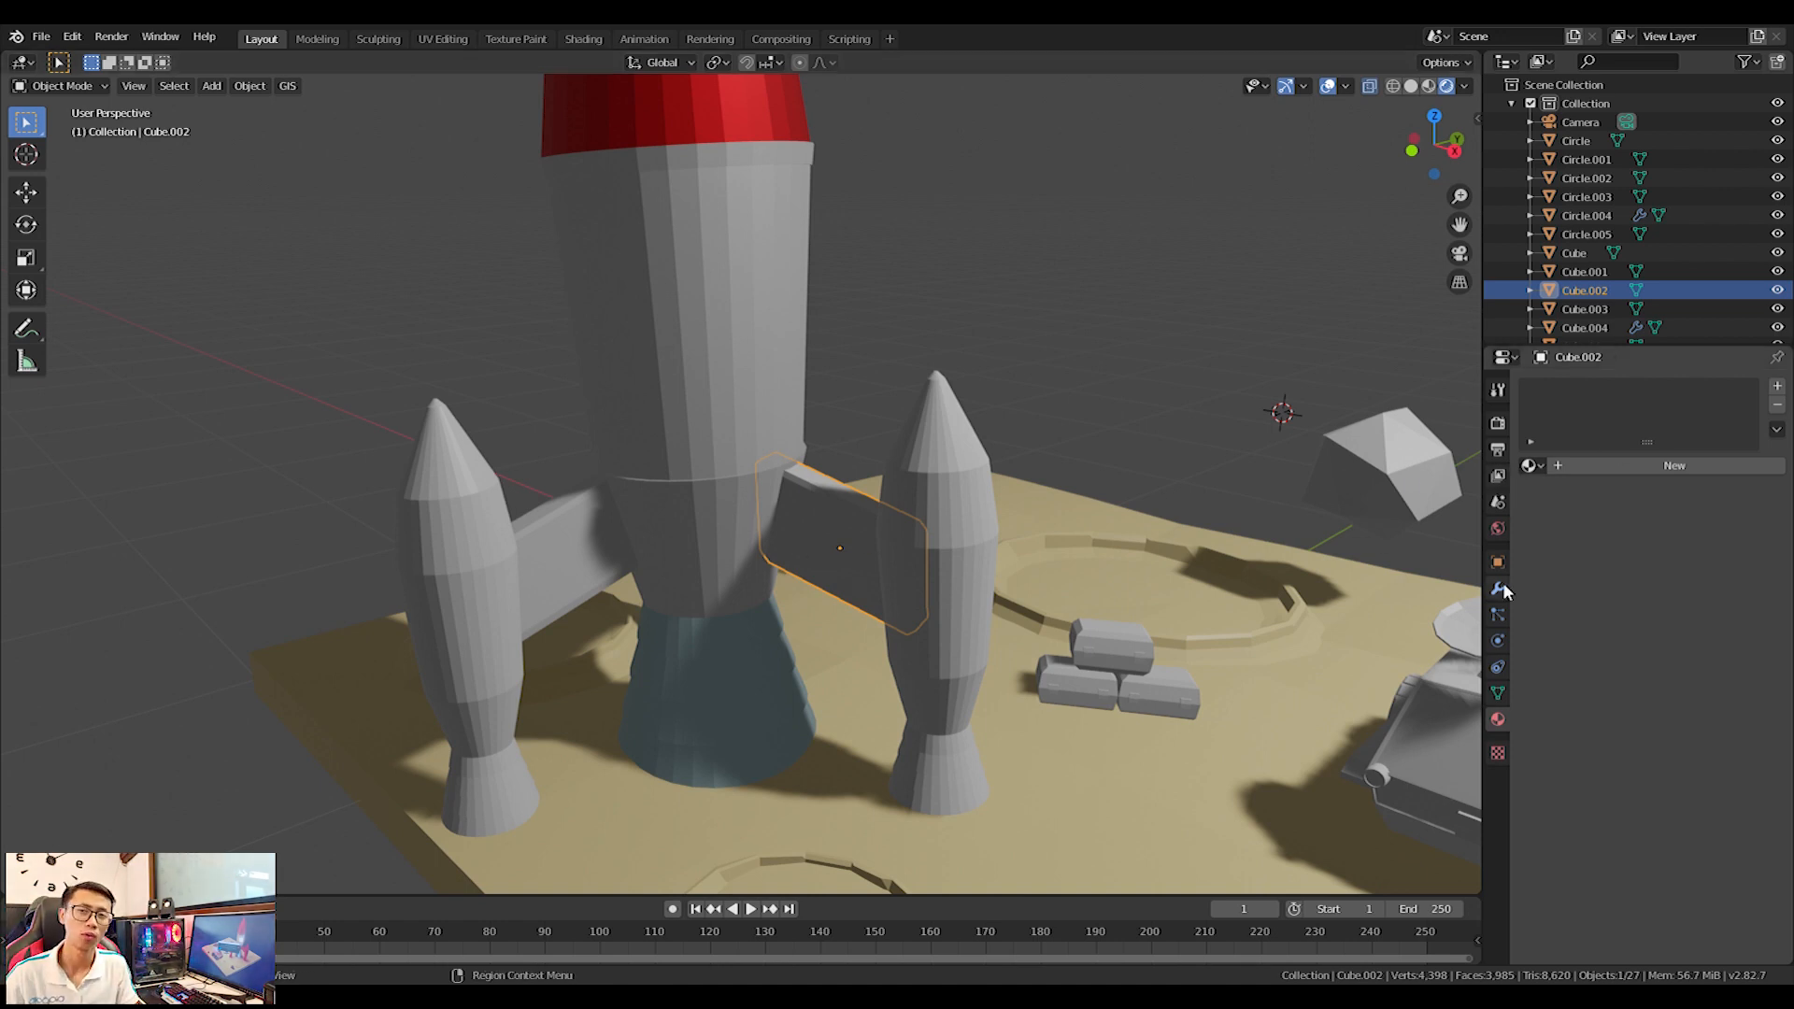
pyautogui.click(1529, 465)
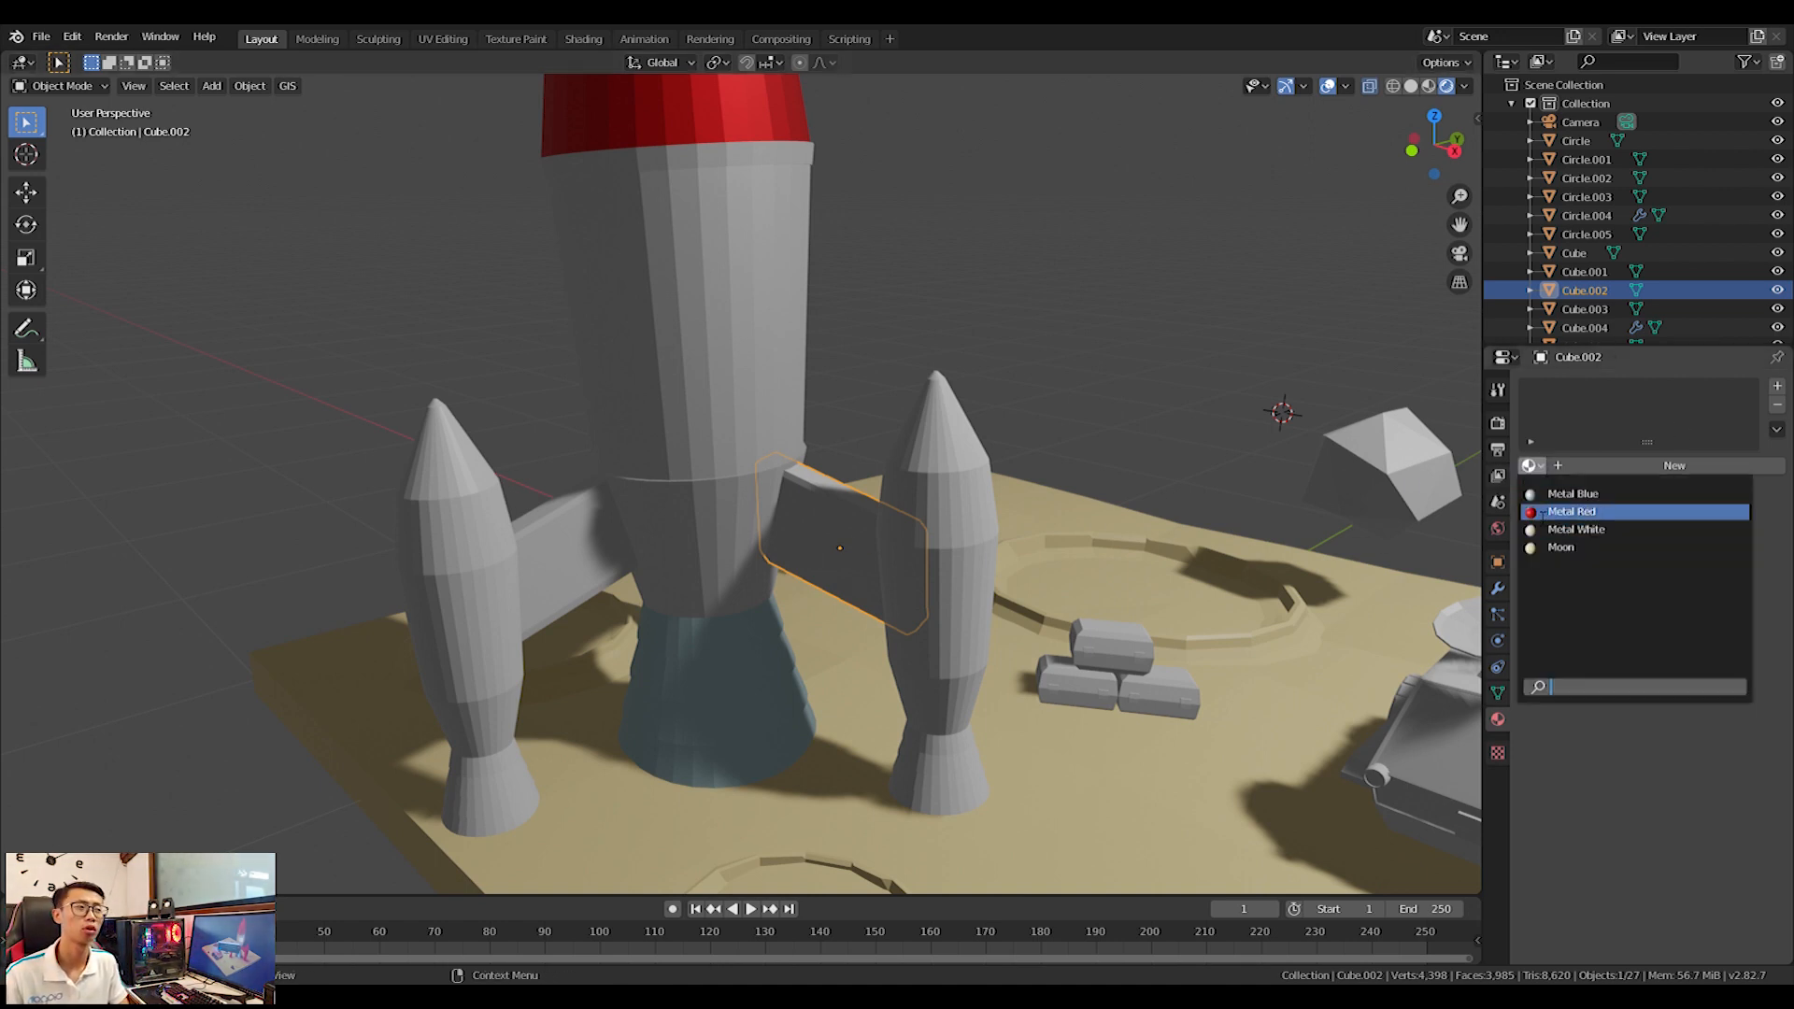
pyautogui.click(1588, 512)
pyautogui.click(629, 533)
pyautogui.click(1529, 465)
pyautogui.click(1589, 513)
pyautogui.moveTo(710, 505)
pyautogui.mouseDown(button='middle')
pyautogui.moveTo(647, 512)
pyautogui.moveTo(712, 490)
pyautogui.mouseUp(button='middle')
pyautogui.click(713, 490)
pyautogui.click(1529, 465)
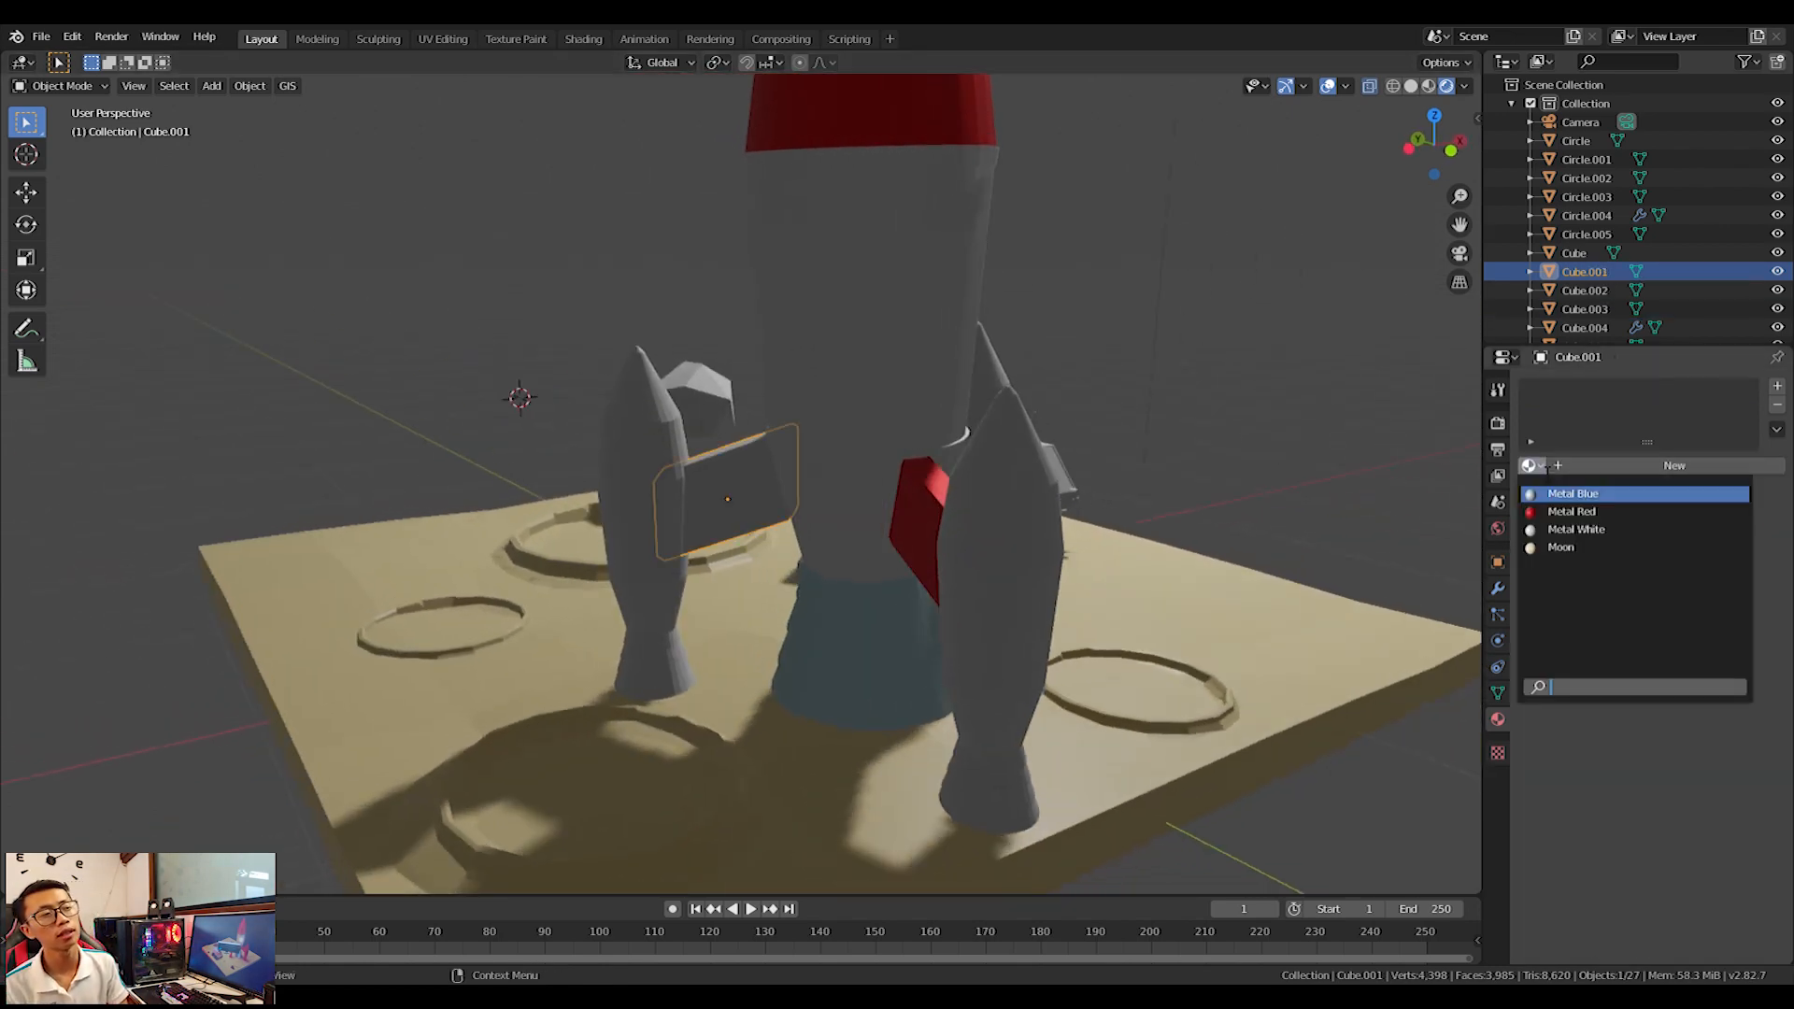
pyautogui.click(1589, 511)
# Give two of the side boosters the Metal Red material, unlinking the default Material from the one that has it.
pyautogui.click(641, 447)
pyautogui.click(1529, 465)
pyautogui.click(1588, 511)
pyautogui.click(998, 580)
pyautogui.click(1563, 465)
pyautogui.click(1529, 465)
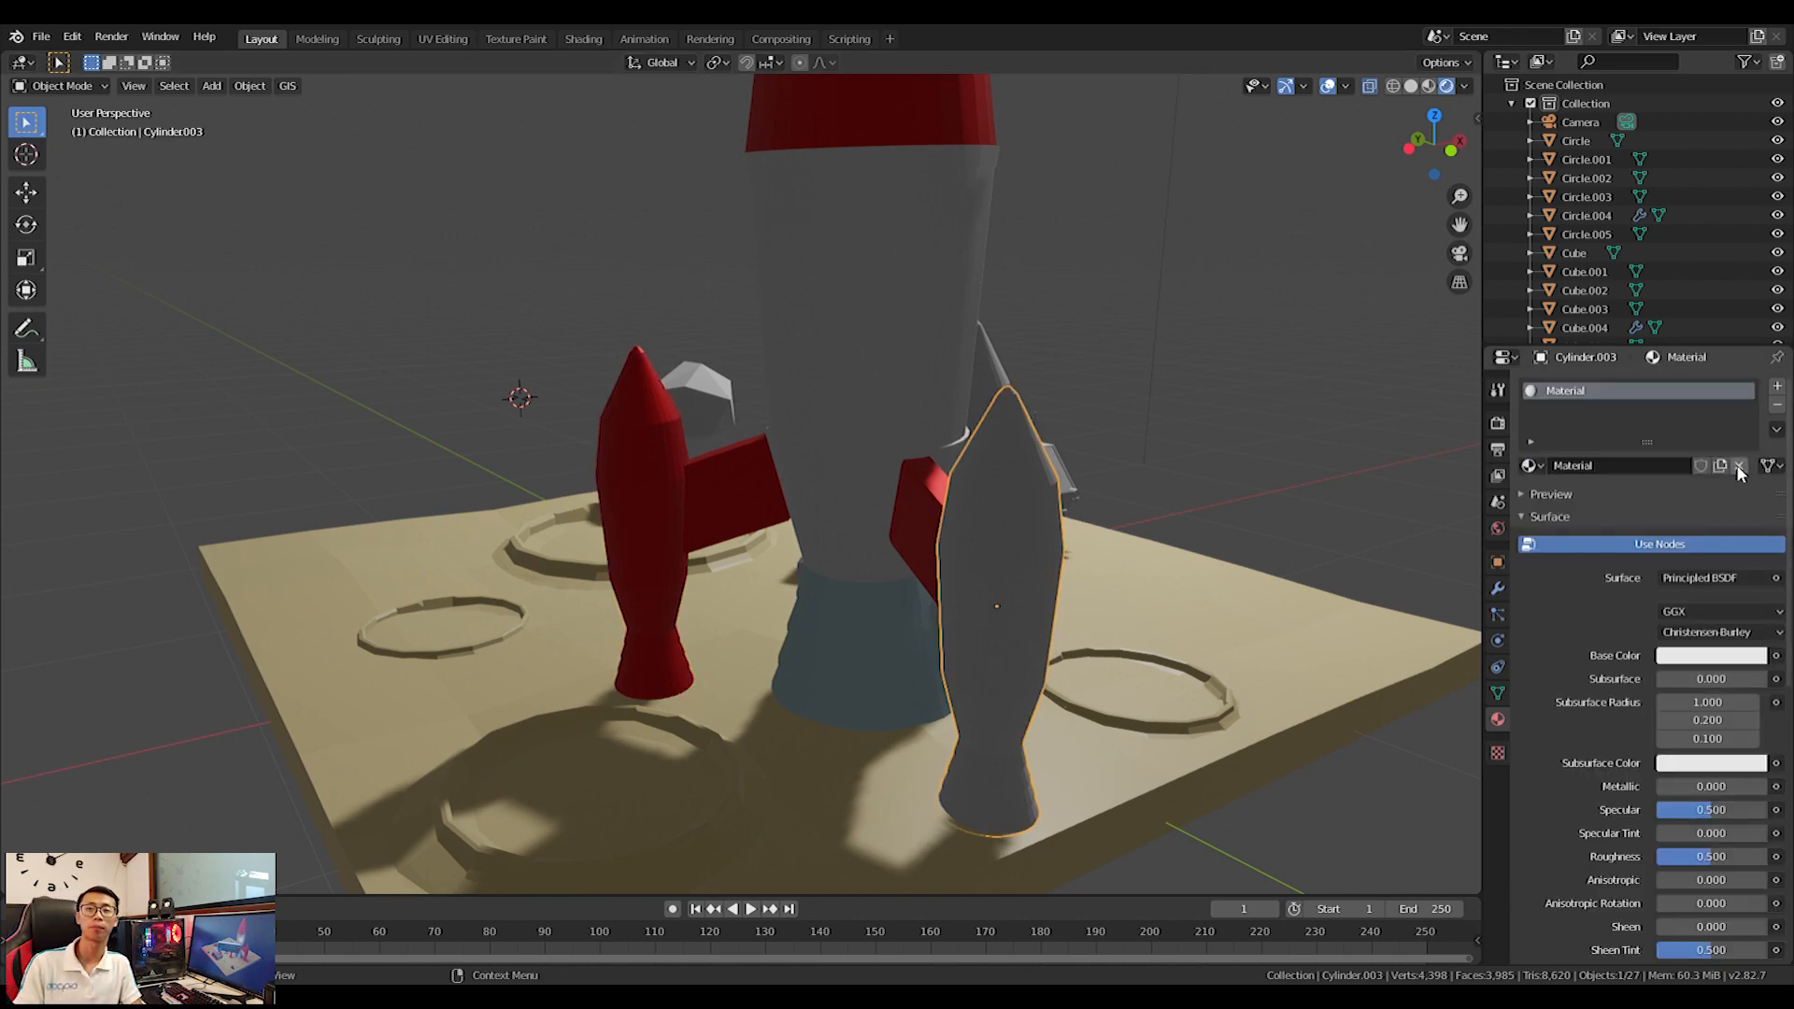
pyautogui.click(1739, 465)
pyautogui.click(1529, 465)
pyautogui.click(1572, 529)
# Assign Metal Red to the remaining grey side booster.
pyautogui.moveTo(1184, 497); pyautogui.dragTo(873, 498, button='middle')
pyautogui.click(871, 500)
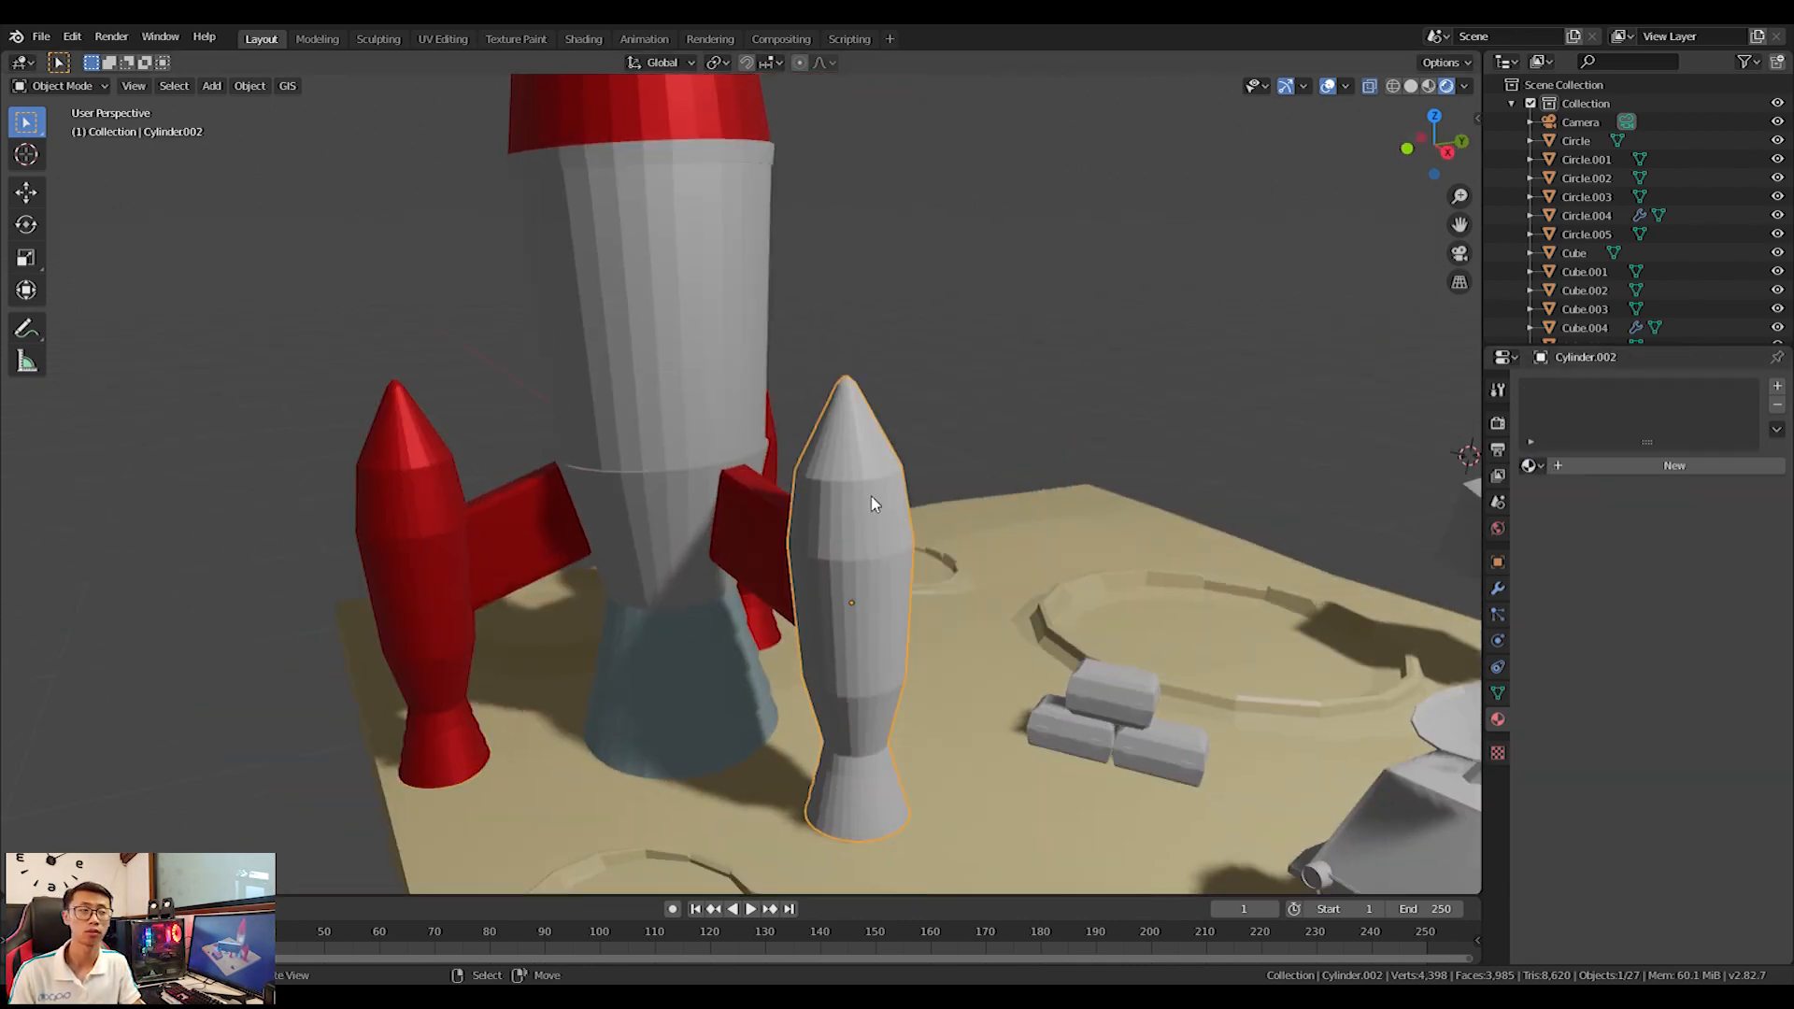
pyautogui.click(1531, 466)
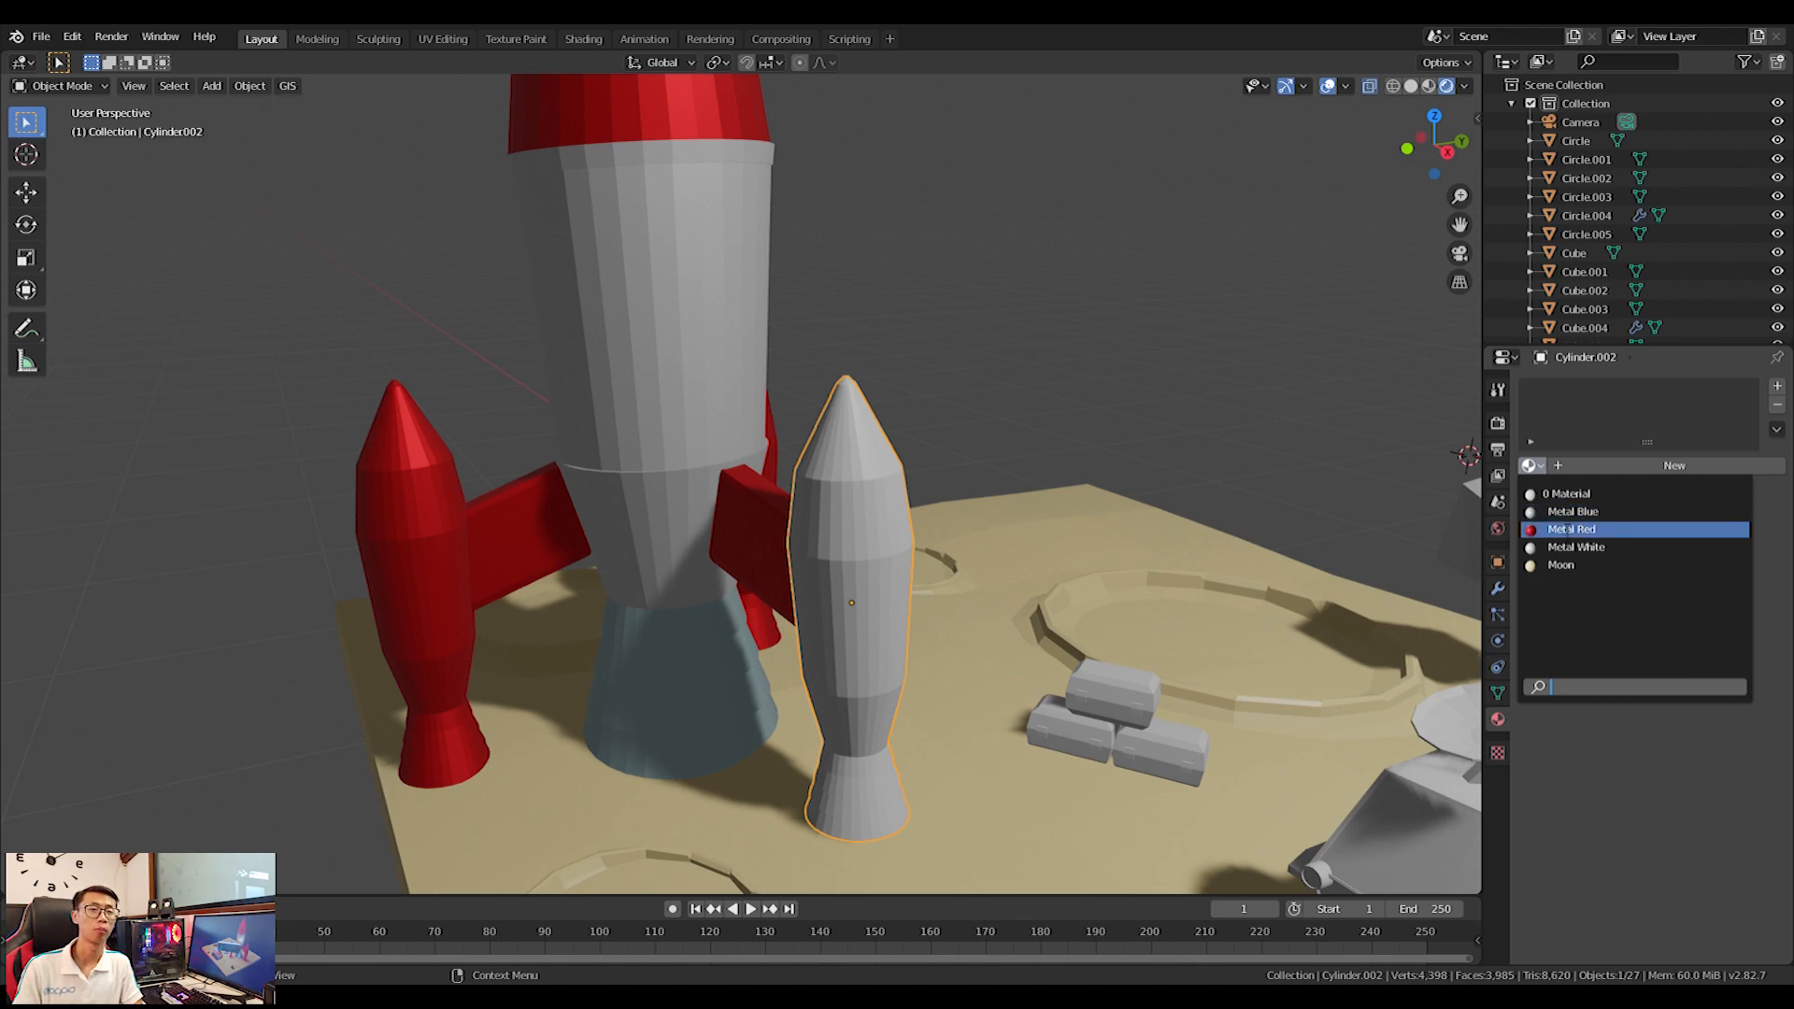
pyautogui.click(1571, 529)
# Edit the rocket body's mesh and select the linked faces of the tapered section just above the nozzle, delimited by seams.
pyautogui.click(686, 546)
pyautogui.press('Tab')
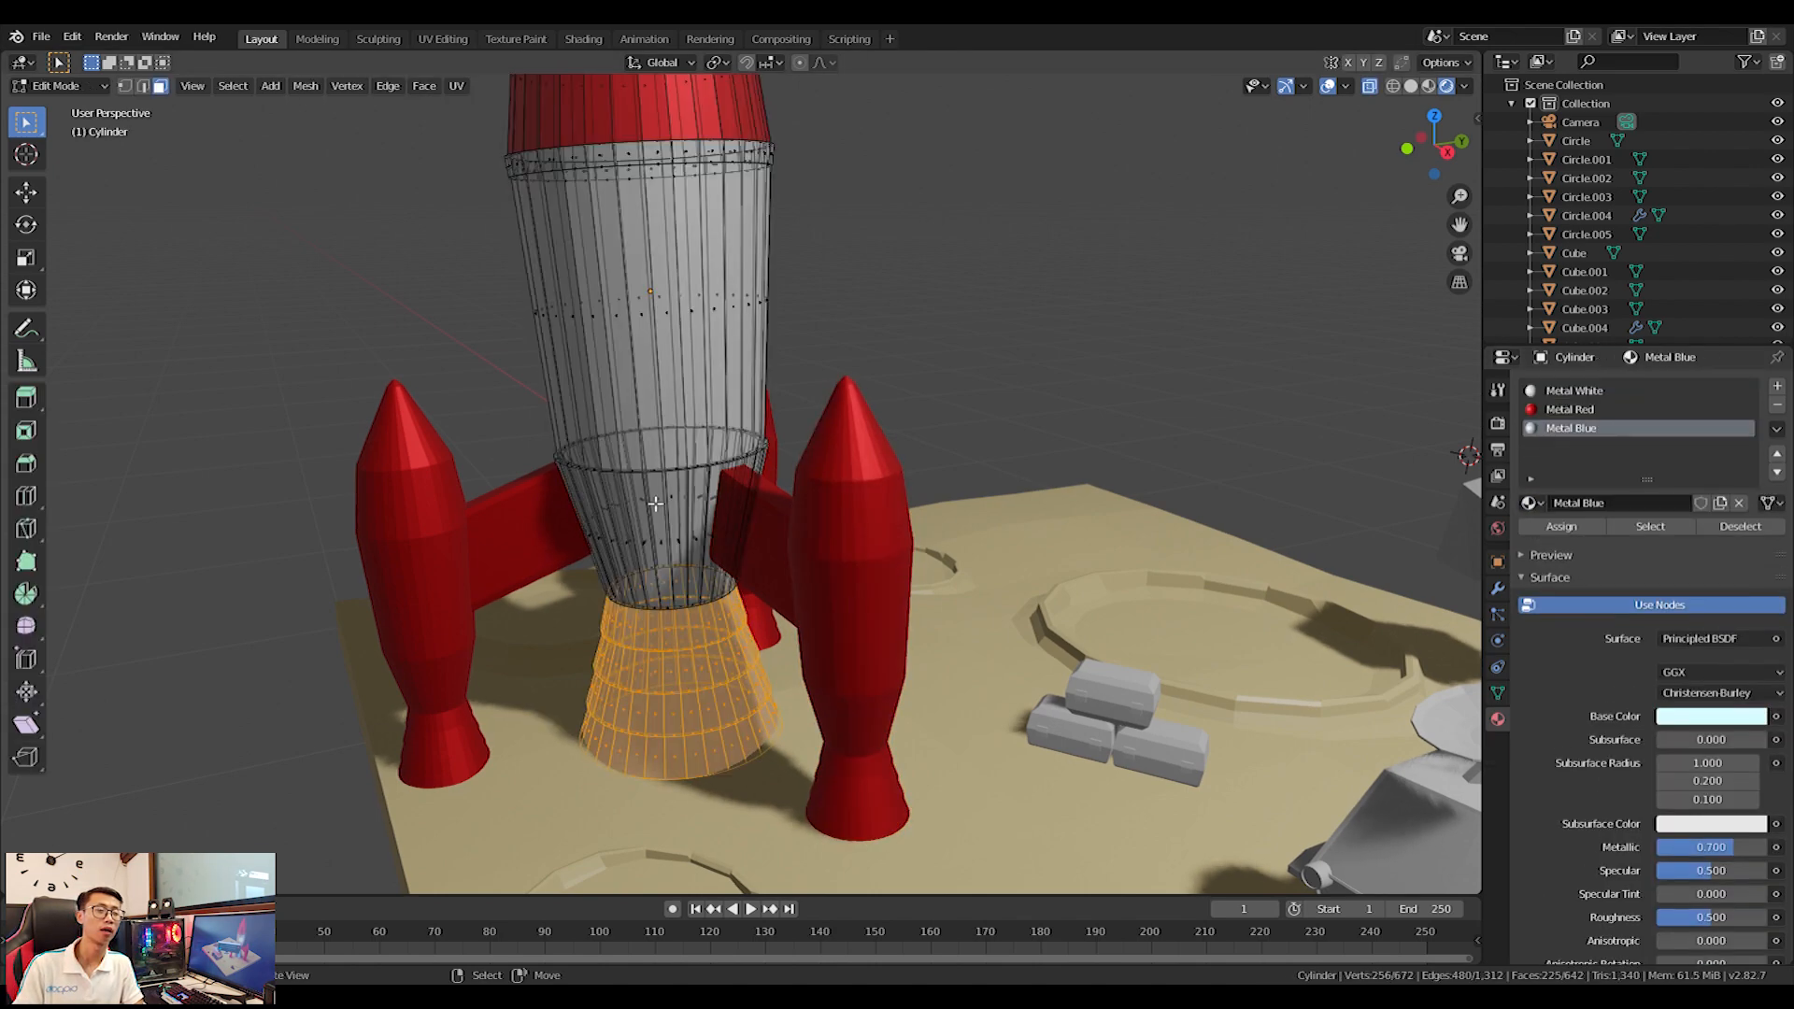
pyautogui.click(670, 547)
pyautogui.press('l')
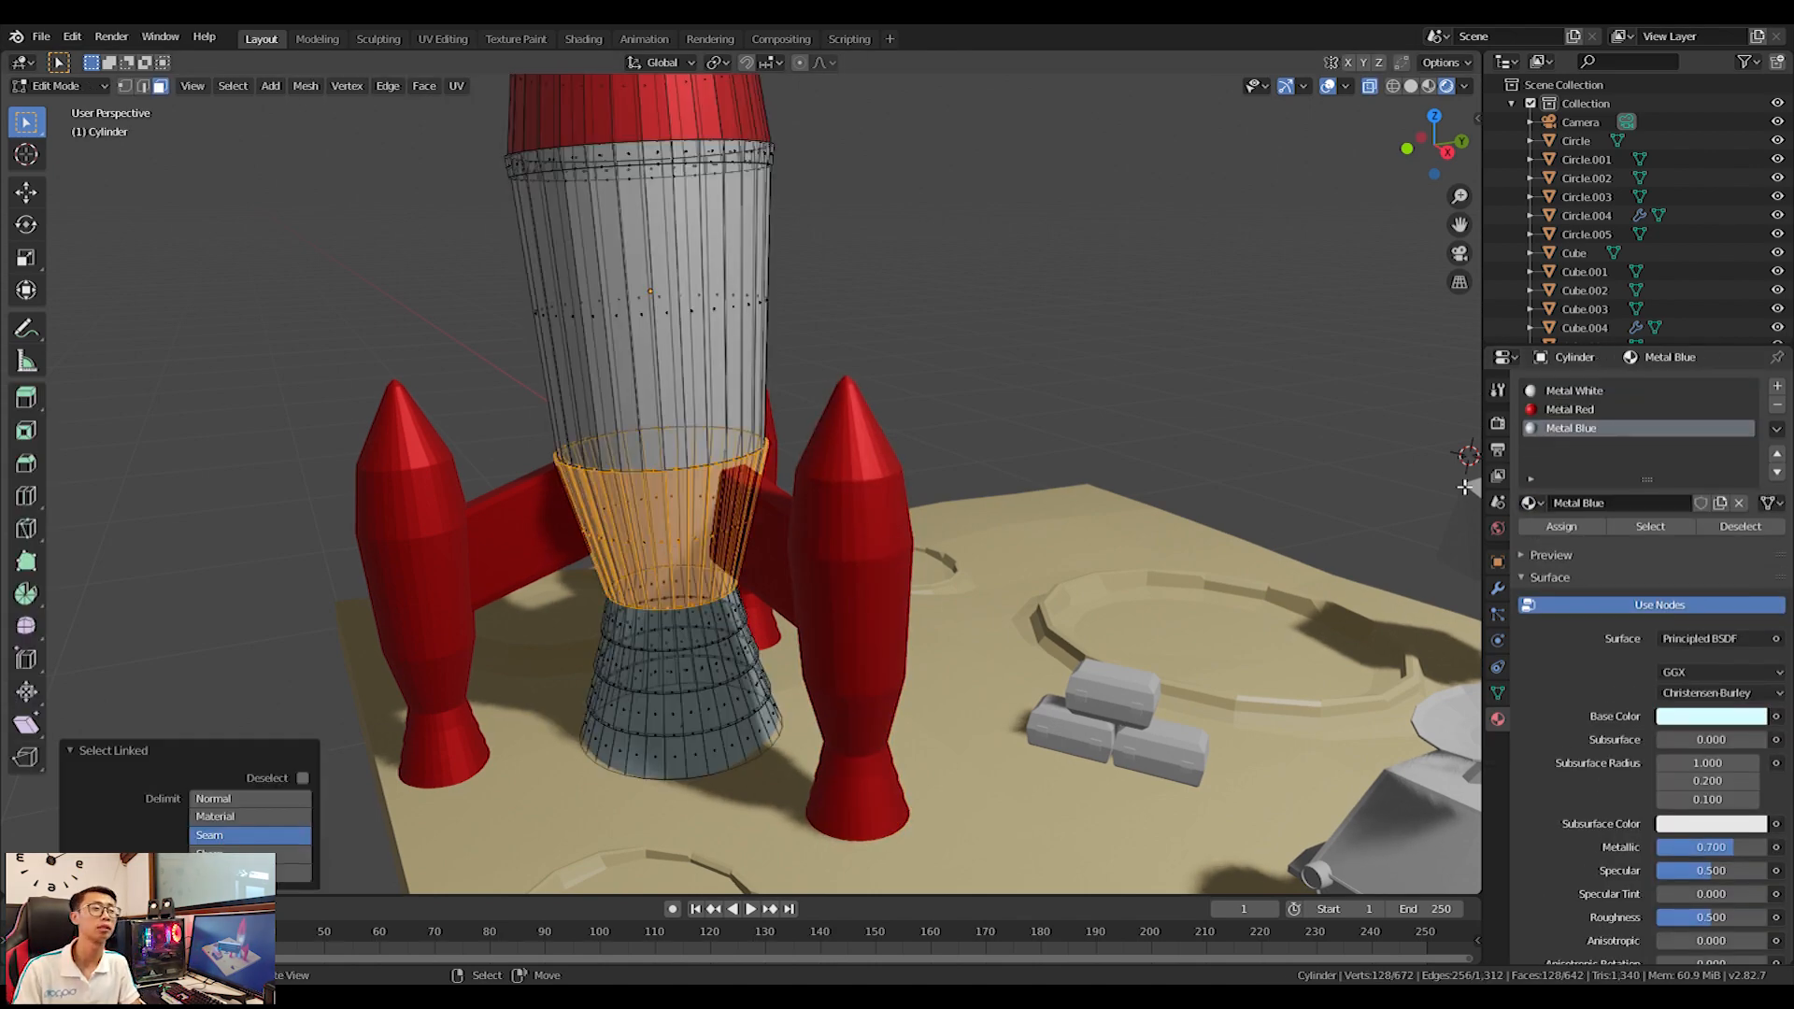
# Add a fourth material slot to the rocket body holding the existing Material, with Metallic set to 0.7.
pyautogui.click(1776, 391)
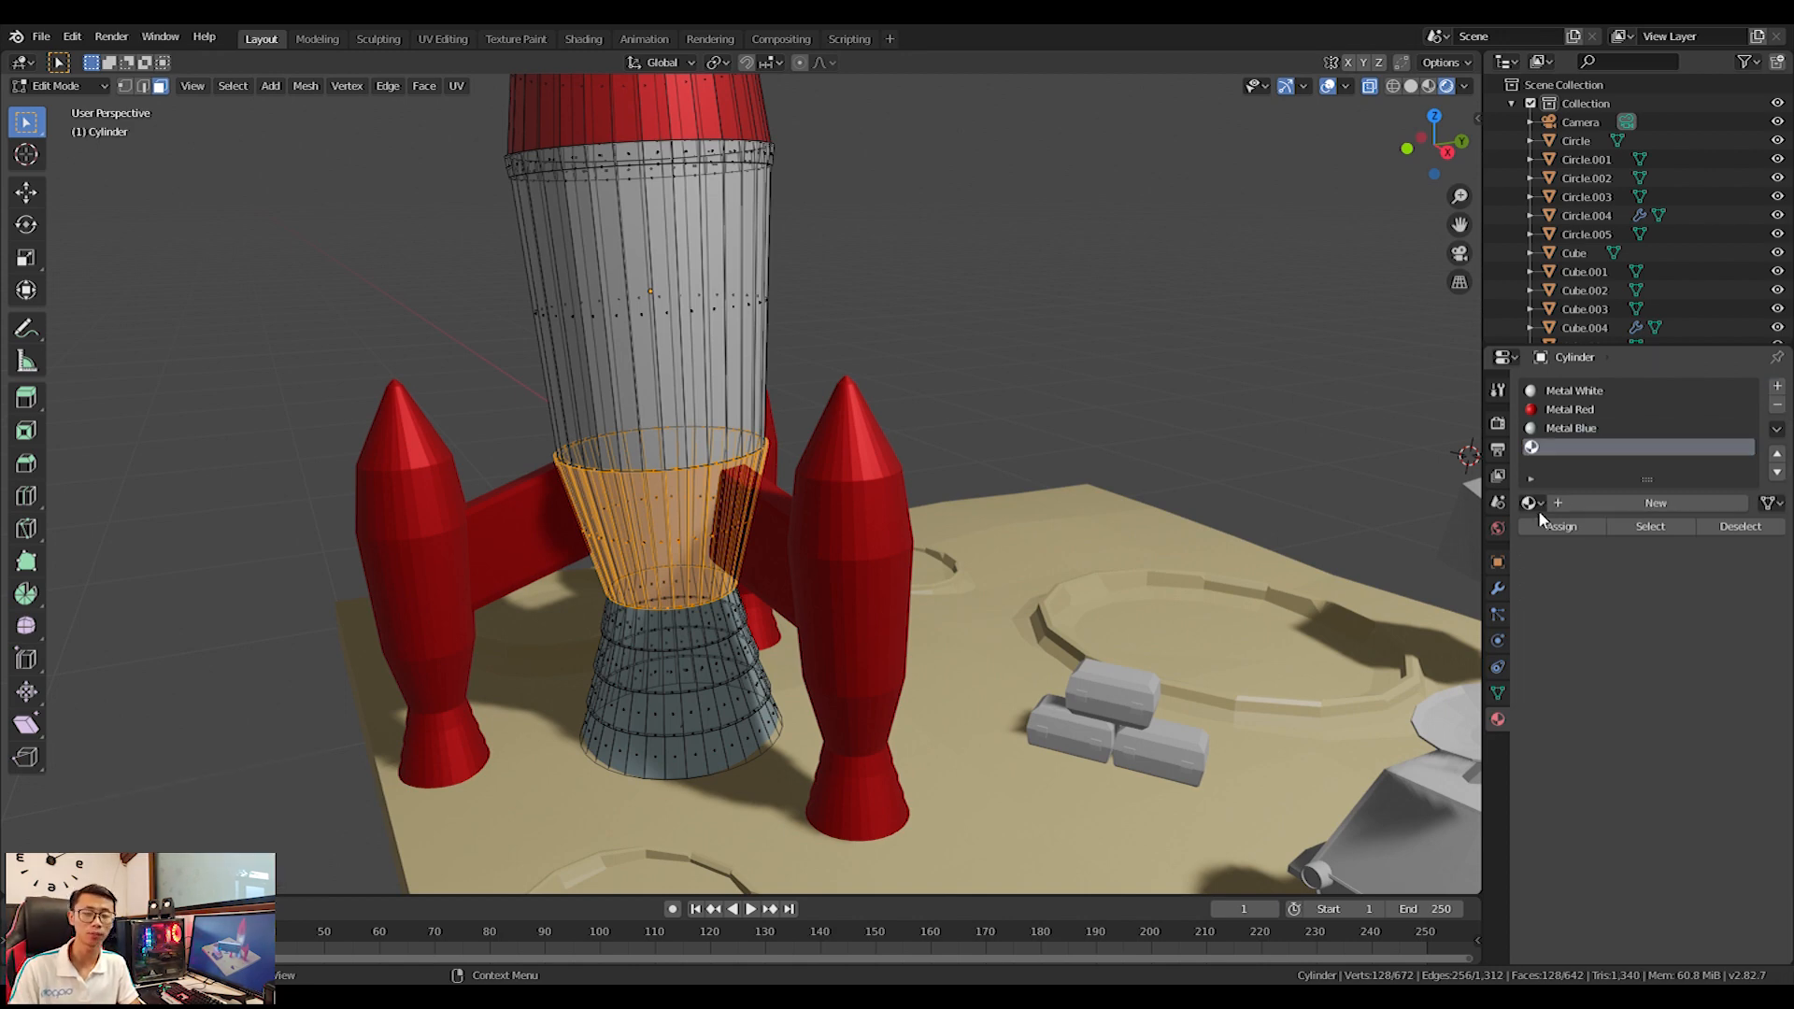
pyautogui.click(1530, 503)
pyautogui.click(1580, 535)
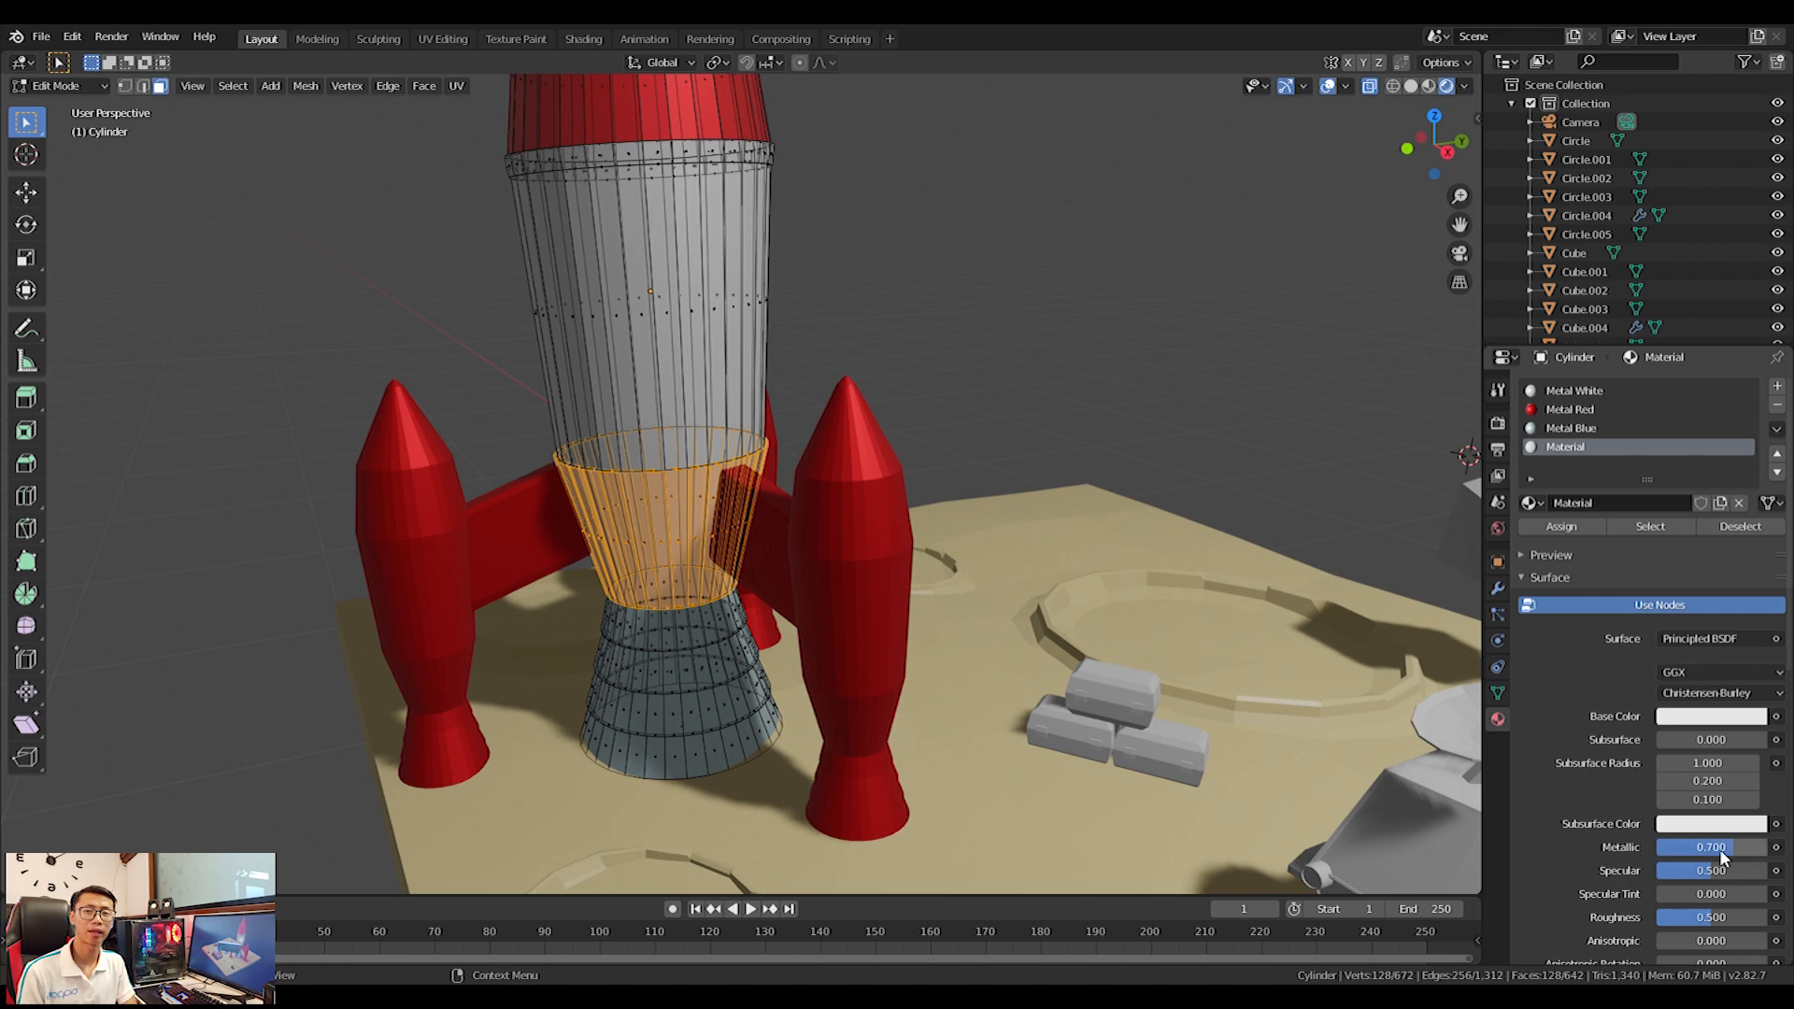
# Darken the new material's base color to a grey of value 0.767, assign it to the tapered section and return to Object Mode.
pyautogui.click(1736, 717)
pyautogui.click(1753, 474)
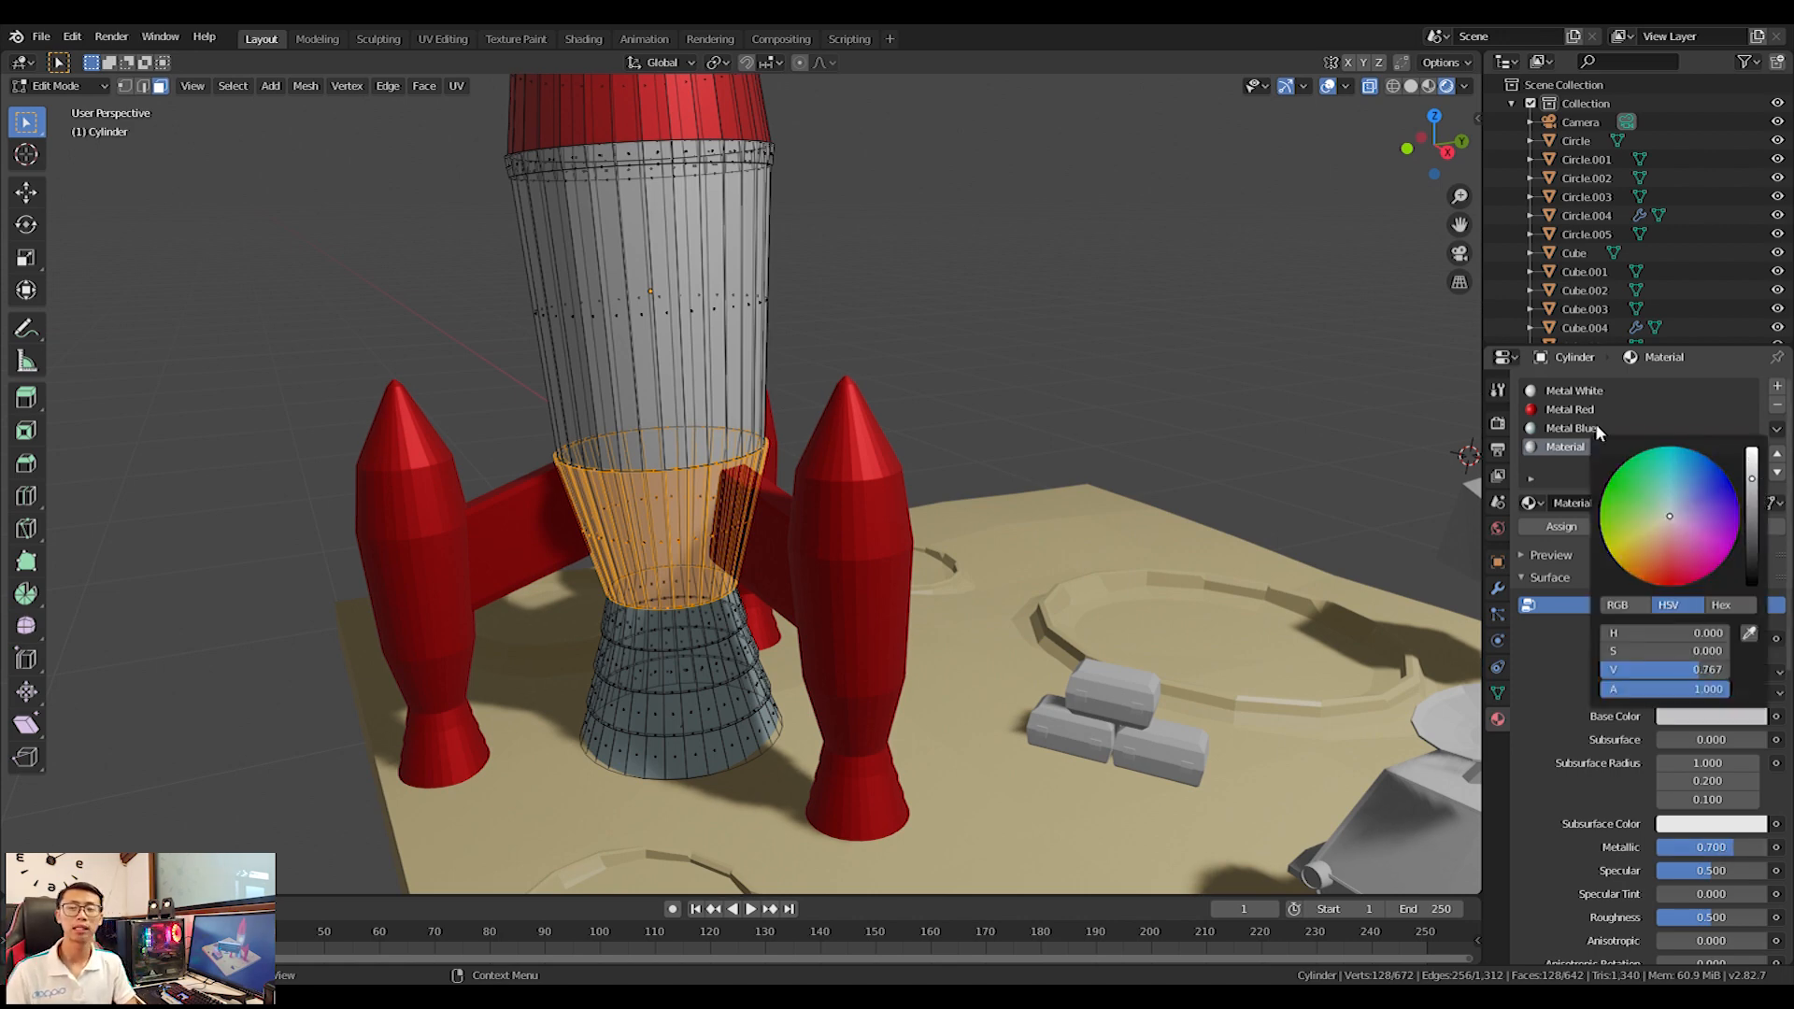
pyautogui.click(1528, 521)
pyautogui.moveTo(738, 576); pyautogui.dragTo(766, 567, button='middle')
pyautogui.press('Tab')
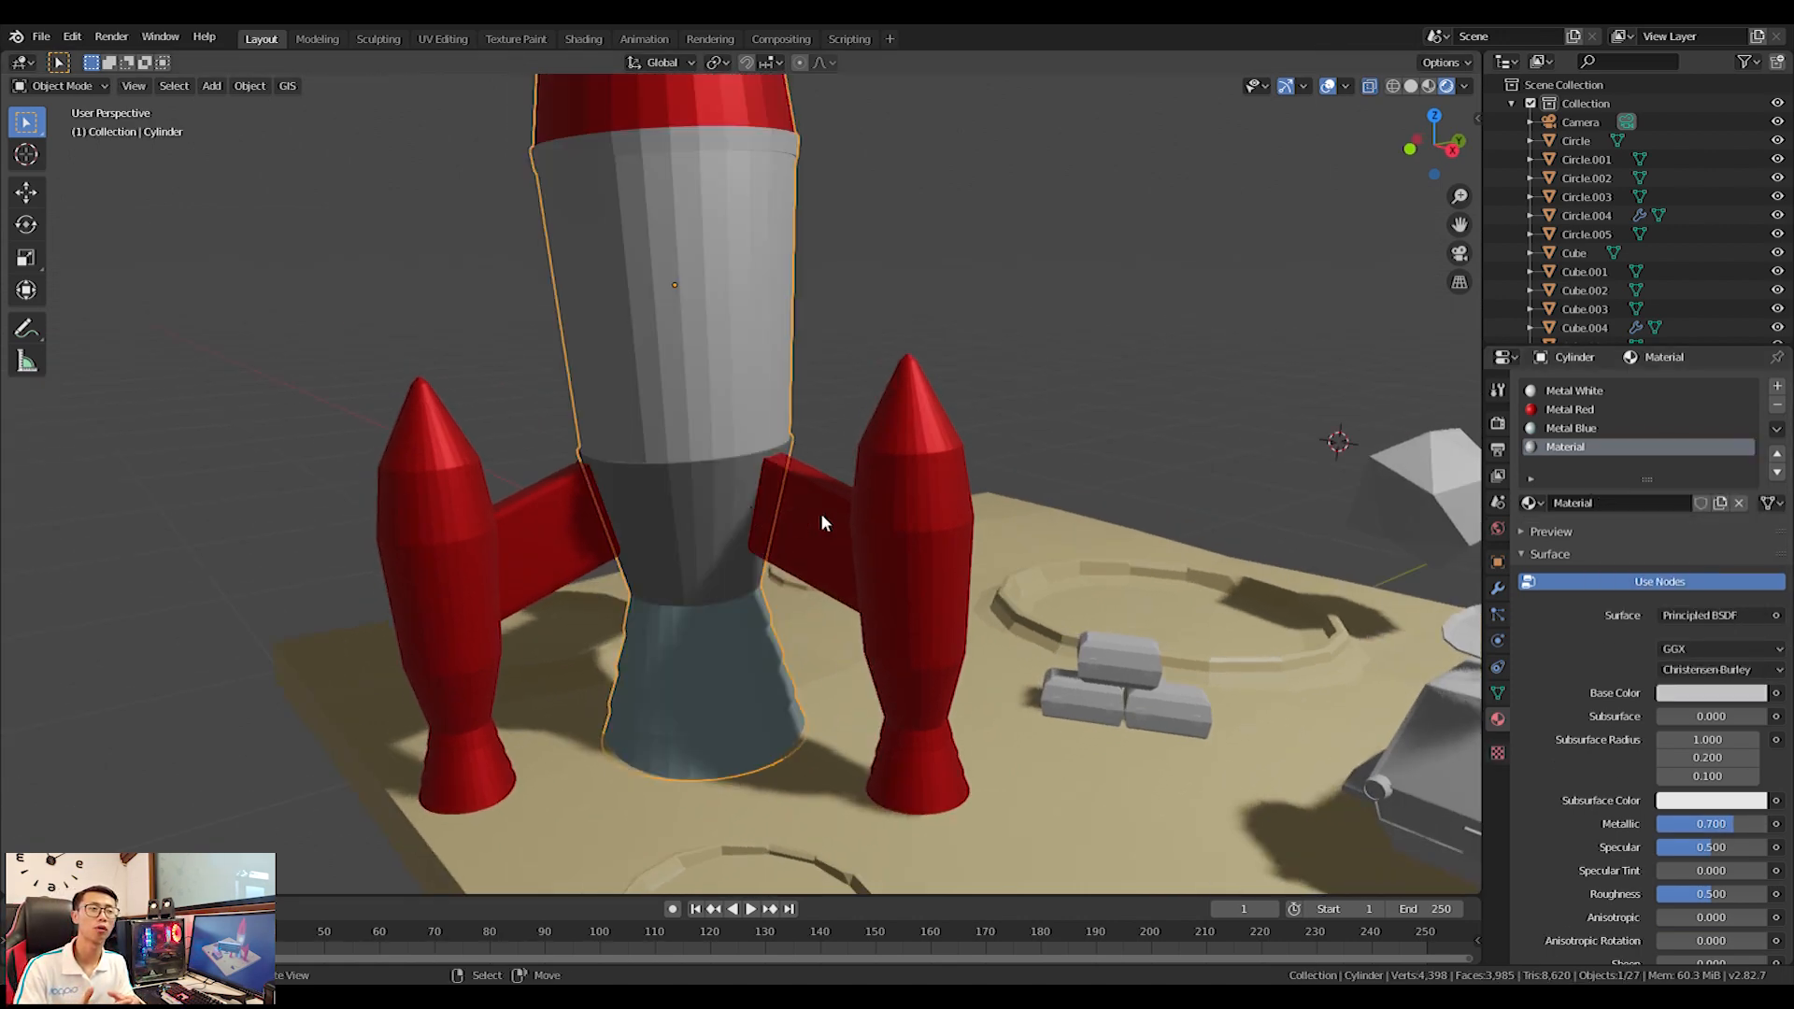
# Select only the ring of faces just below the red nose cone in Edit Mode and assign the grey Material to it.
pyautogui.keyDown('shift'); pyautogui.moveTo(770, 456); pyautogui.dragTo(755, 536, button='middle'); pyautogui.keyUp('shift')
pyautogui.scroll(2, 598, 308)
pyautogui.keyDown('shift'); pyautogui.moveTo(569, 256); pyautogui.dragTo(636, 430, button='middle'); pyautogui.keyUp('shift')
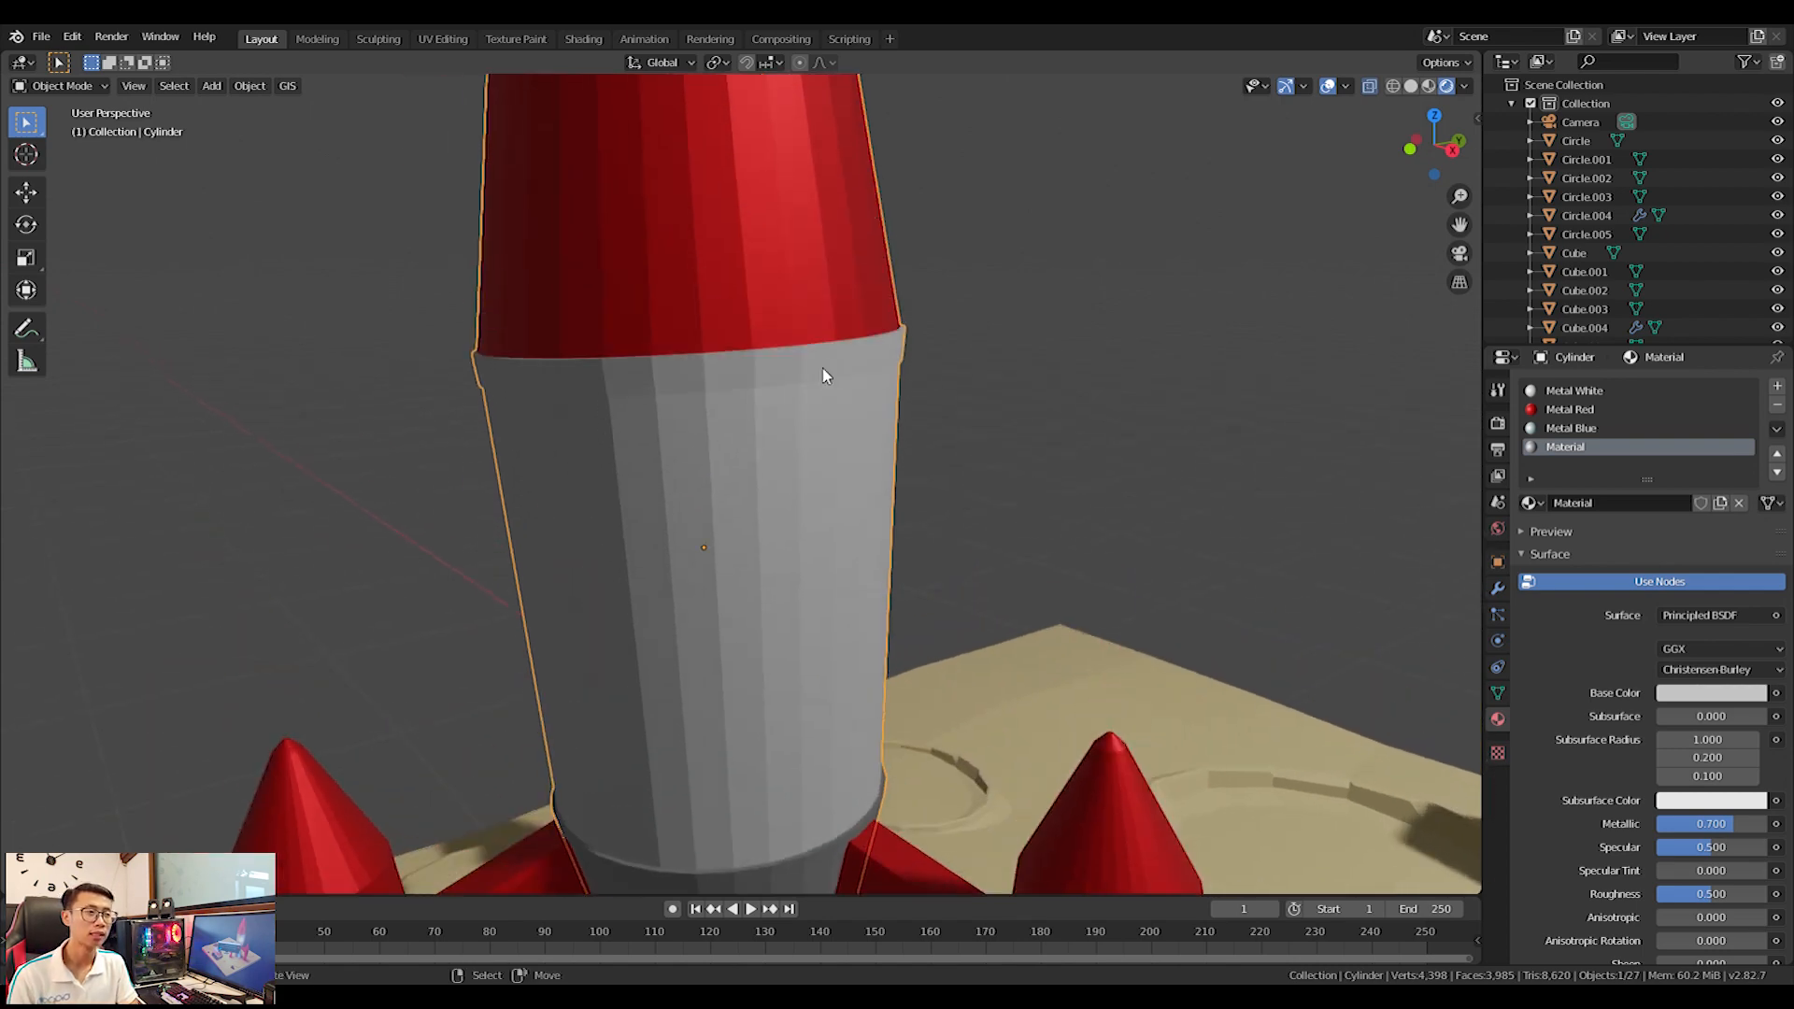
pyautogui.press('z')
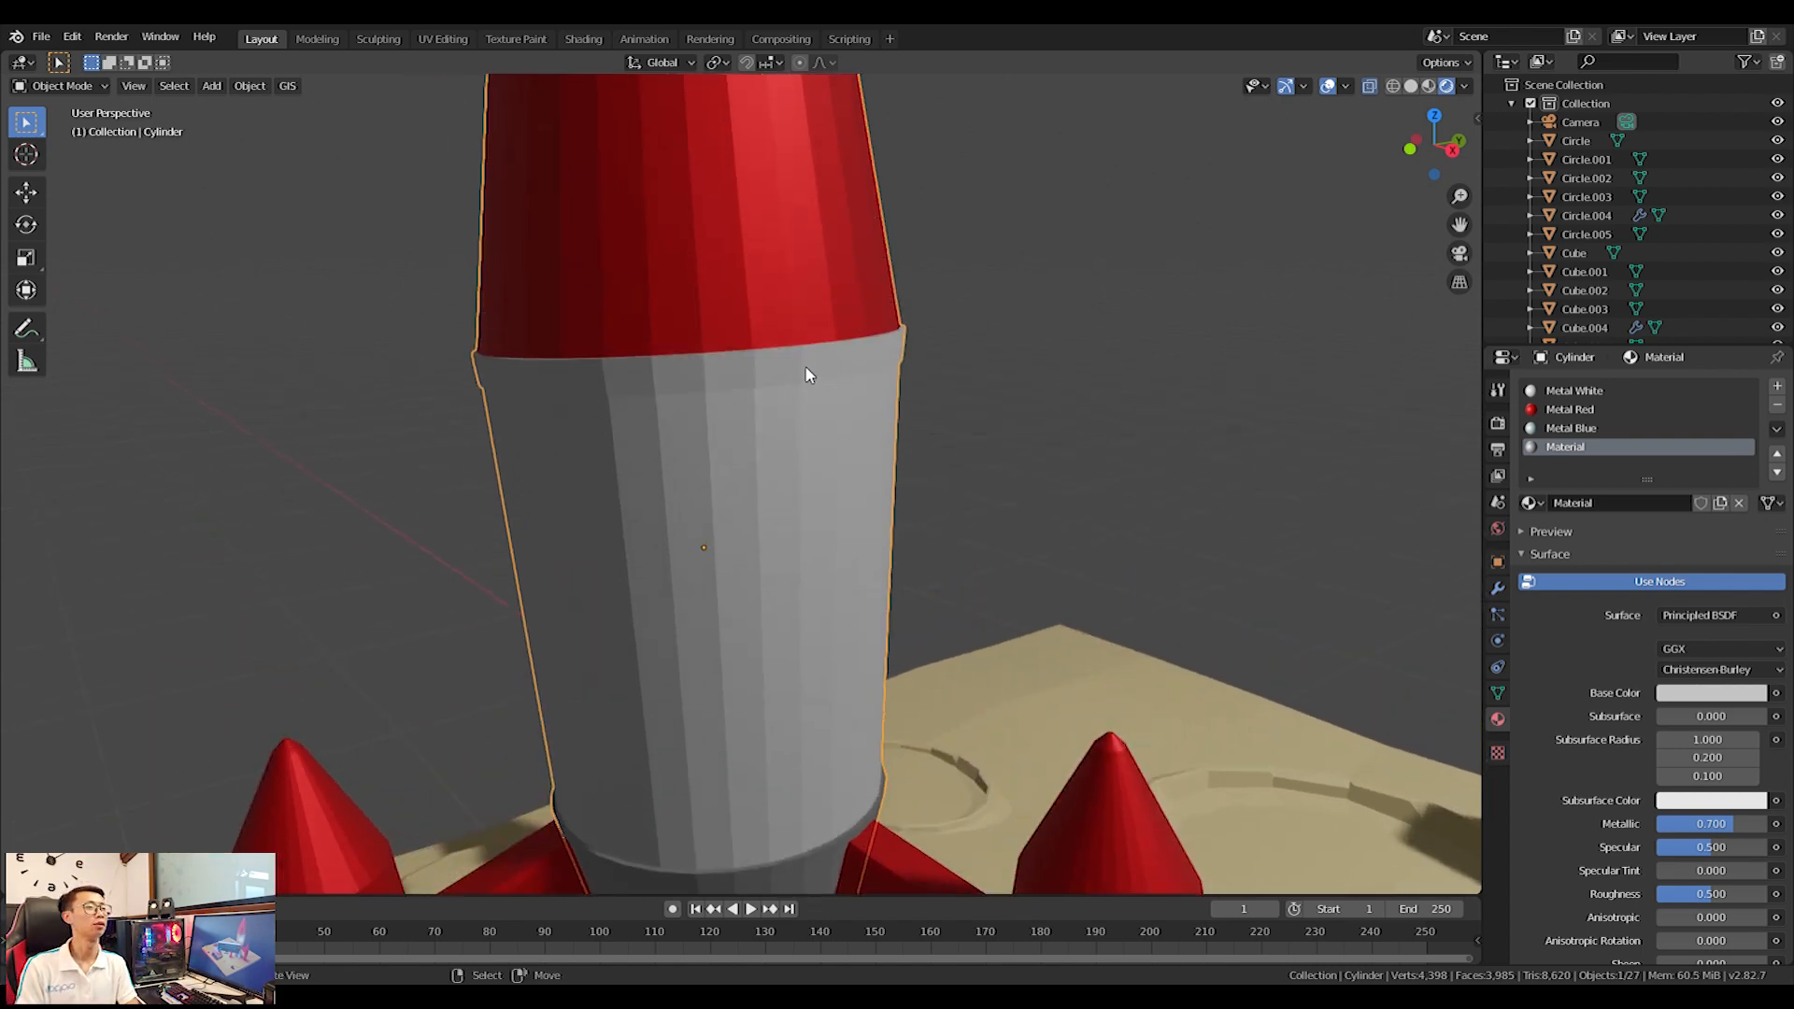
pyautogui.press('Tab')
pyautogui.hotkey('alt', 'a')
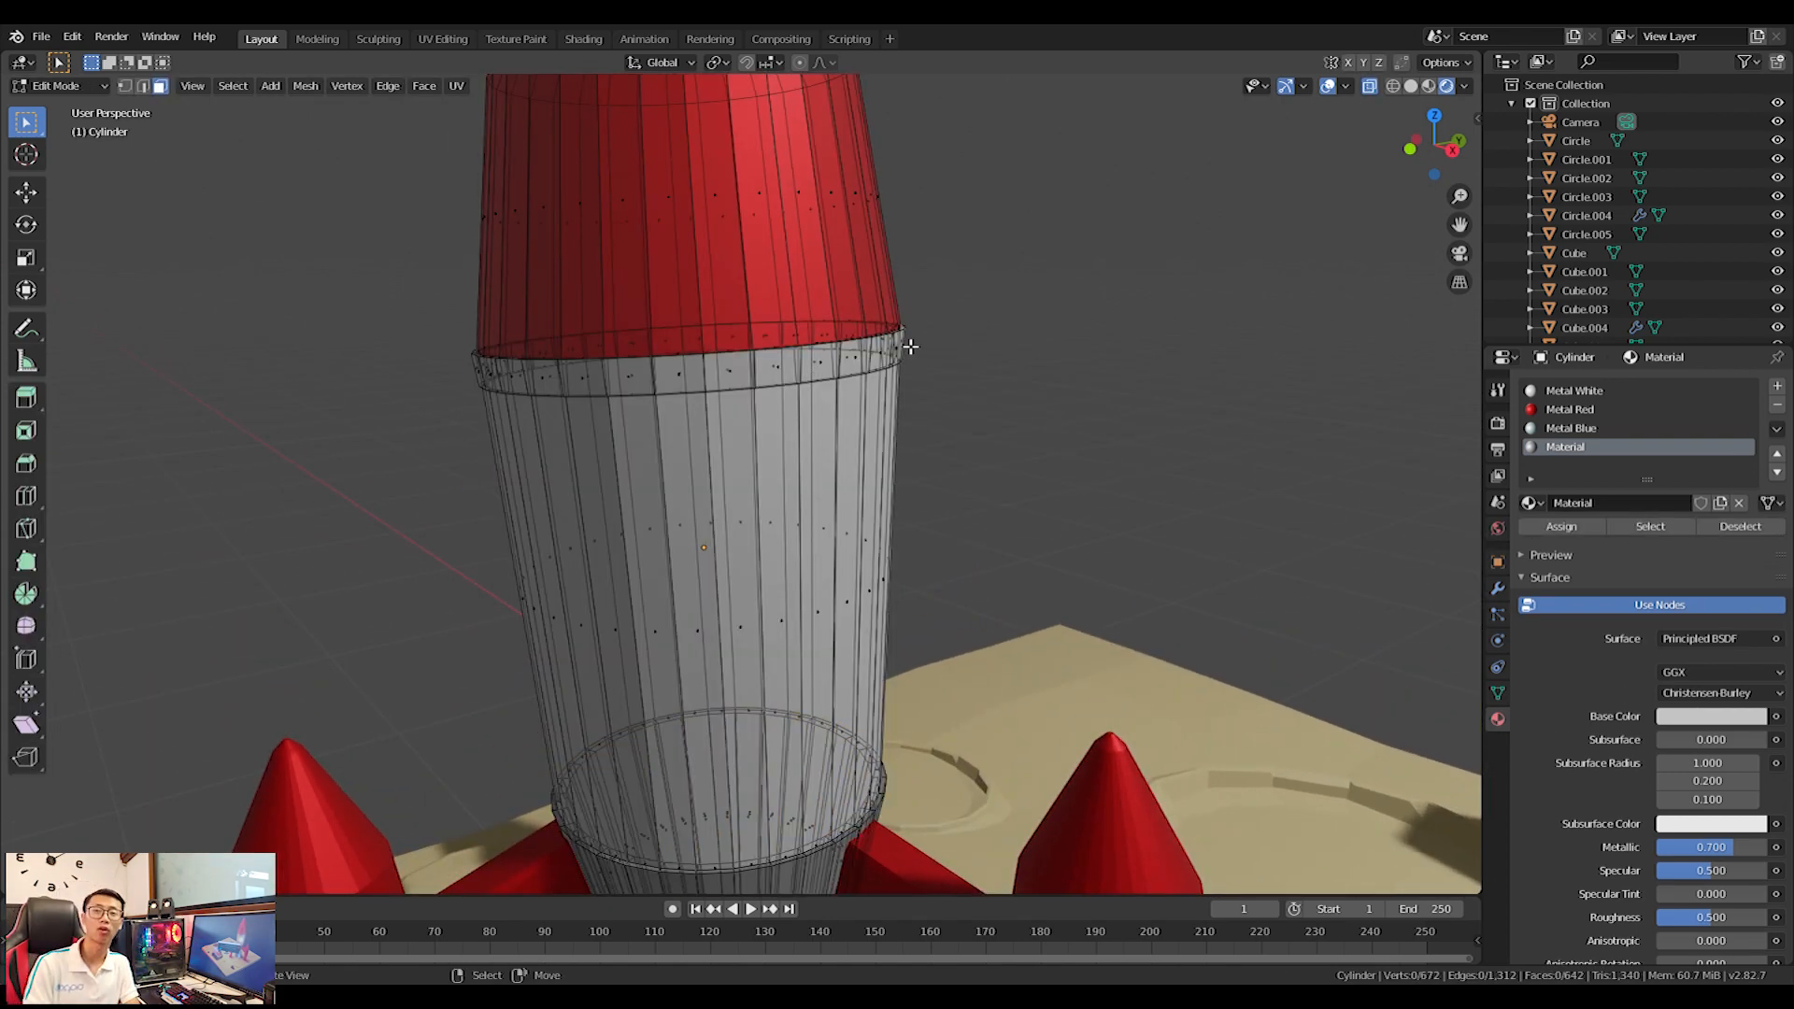
pyautogui.keyDown('alt'); pyautogui.click(911, 347); pyautogui.keyUp('alt')
pyautogui.click(1589, 526)
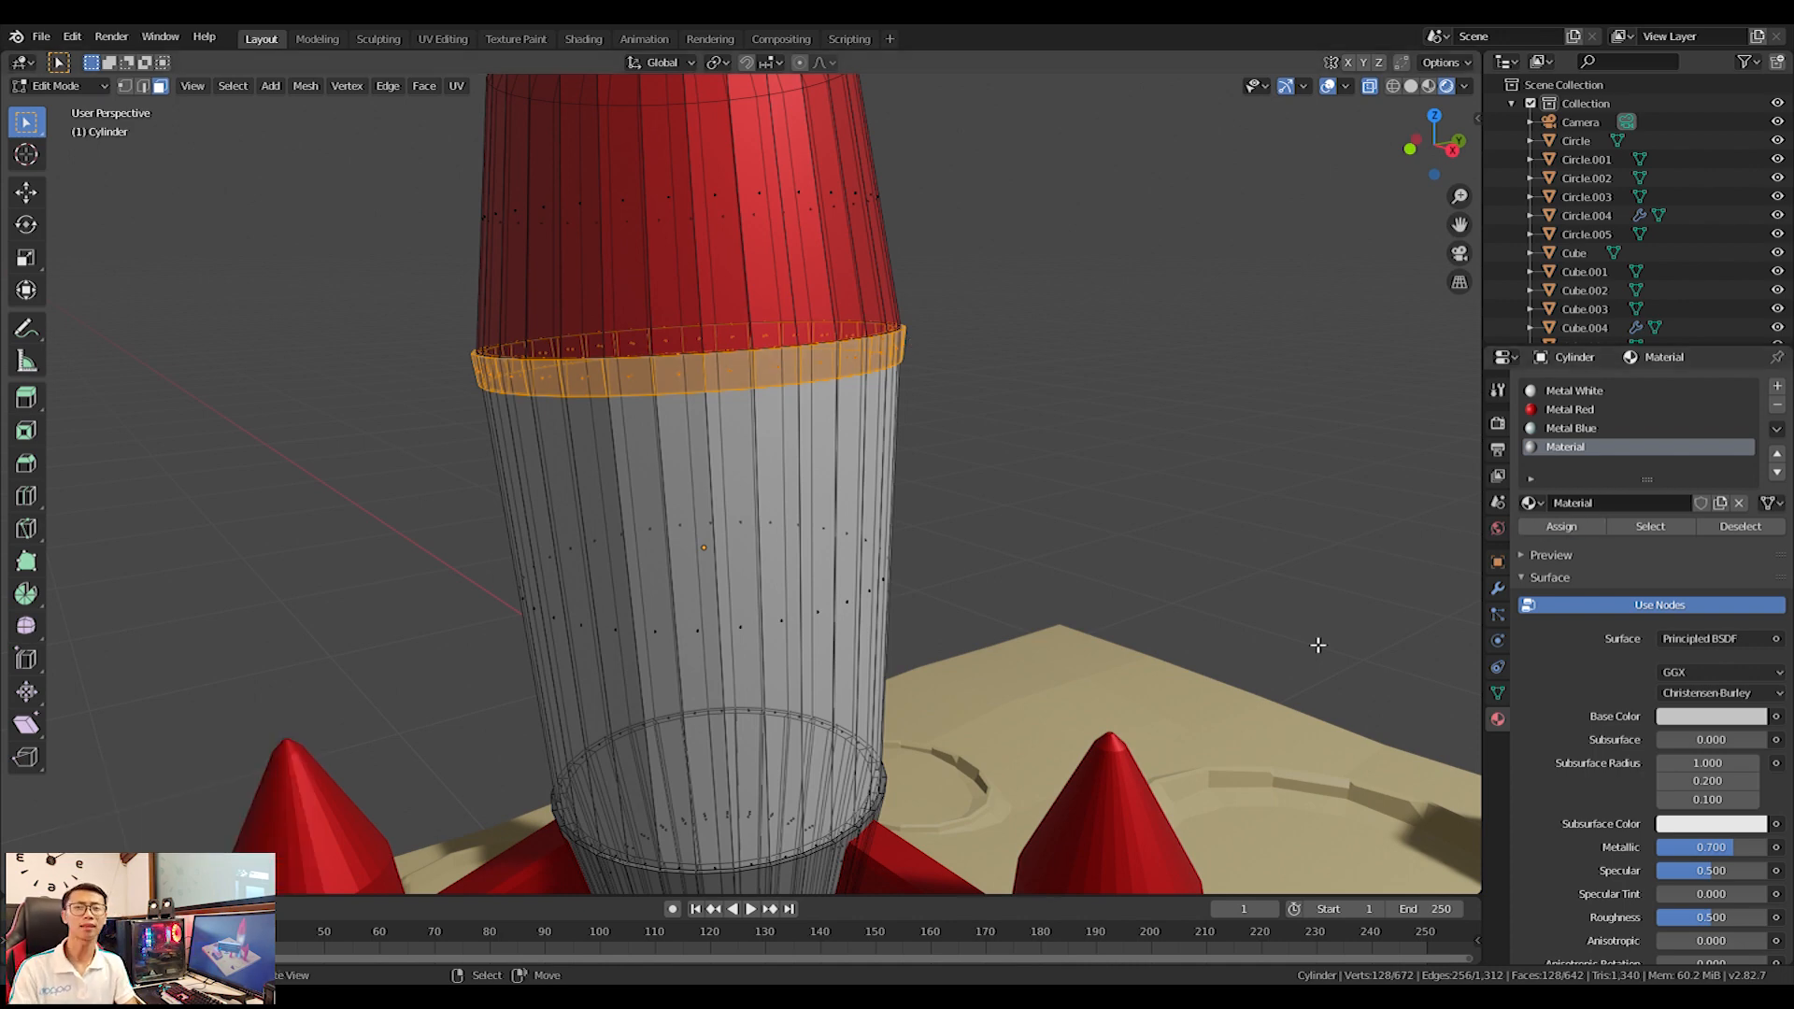
# Darken the grey Material's base color further and leave Edit Mode.
pyautogui.click(1725, 715)
pyautogui.moveTo(1756, 485); pyautogui.dragTo(1755, 502)
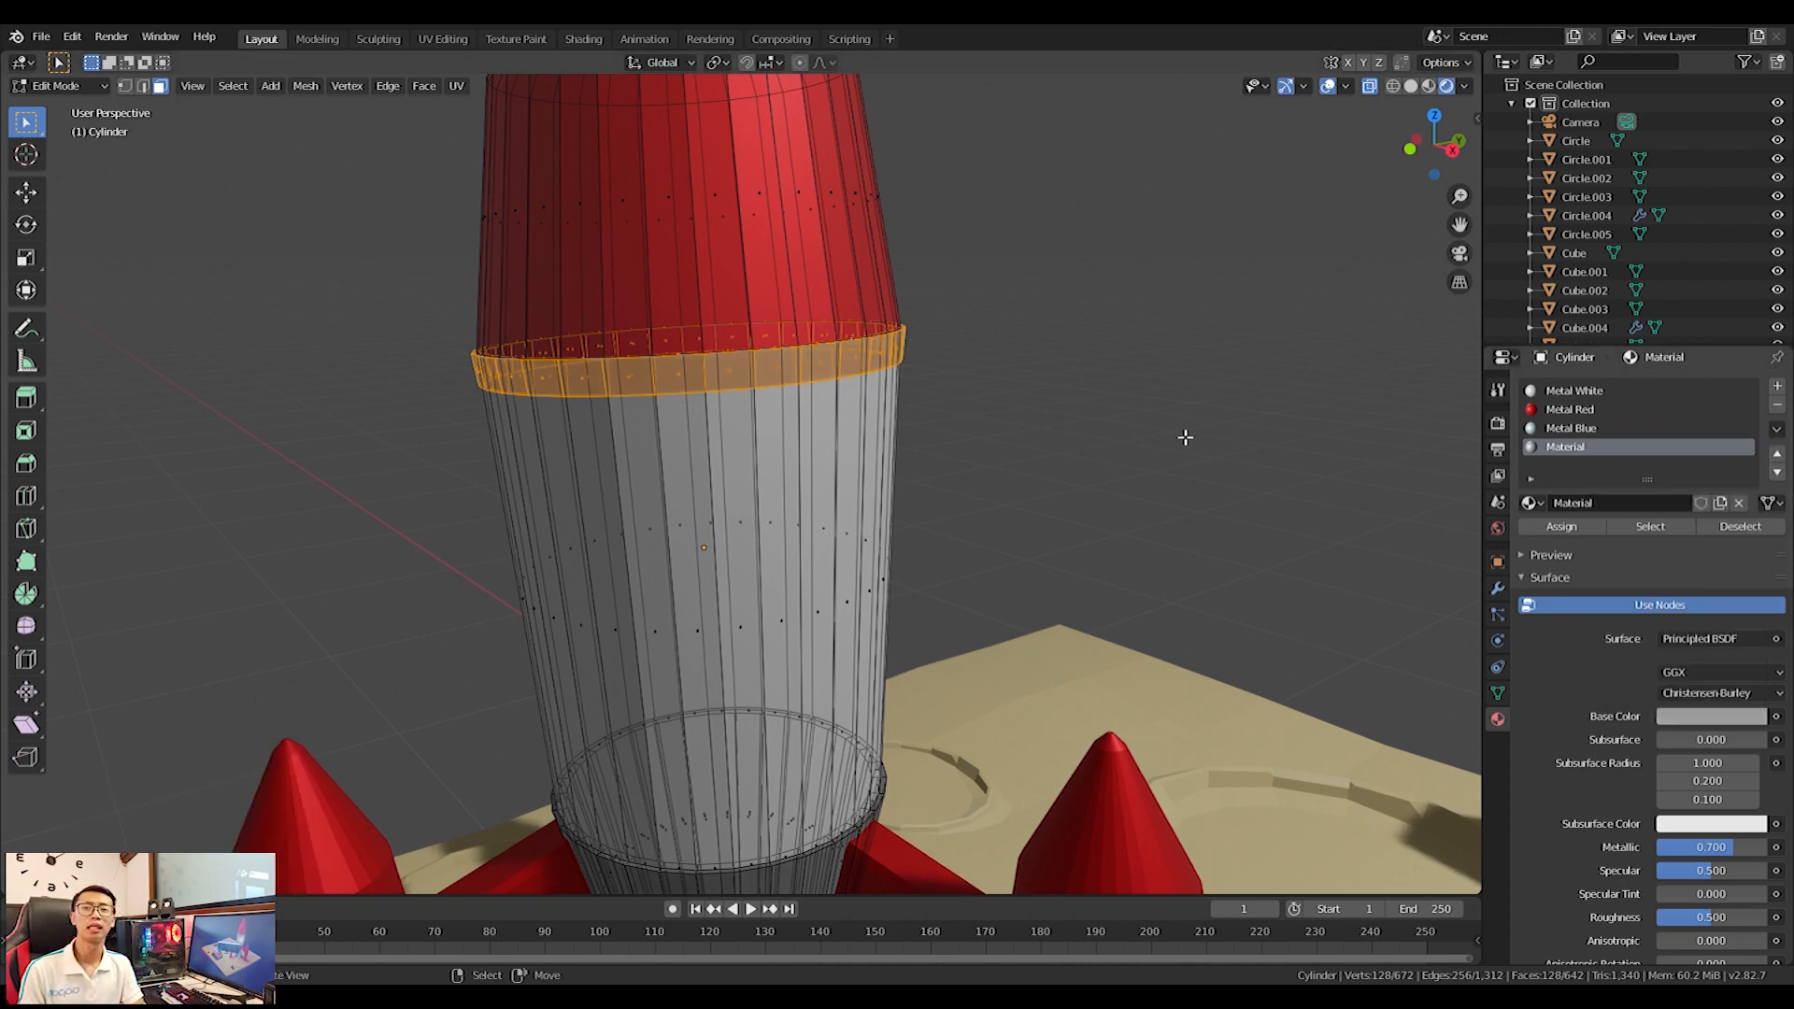
pyautogui.scroll(-4, 1122, 495)
pyautogui.press('Tab')
# Examine the rocket's material colors from several angles and distances.
pyautogui.moveTo(1025, 589); pyautogui.dragTo(939, 624, button='middle')
pyautogui.scroll(-3, 940, 624)
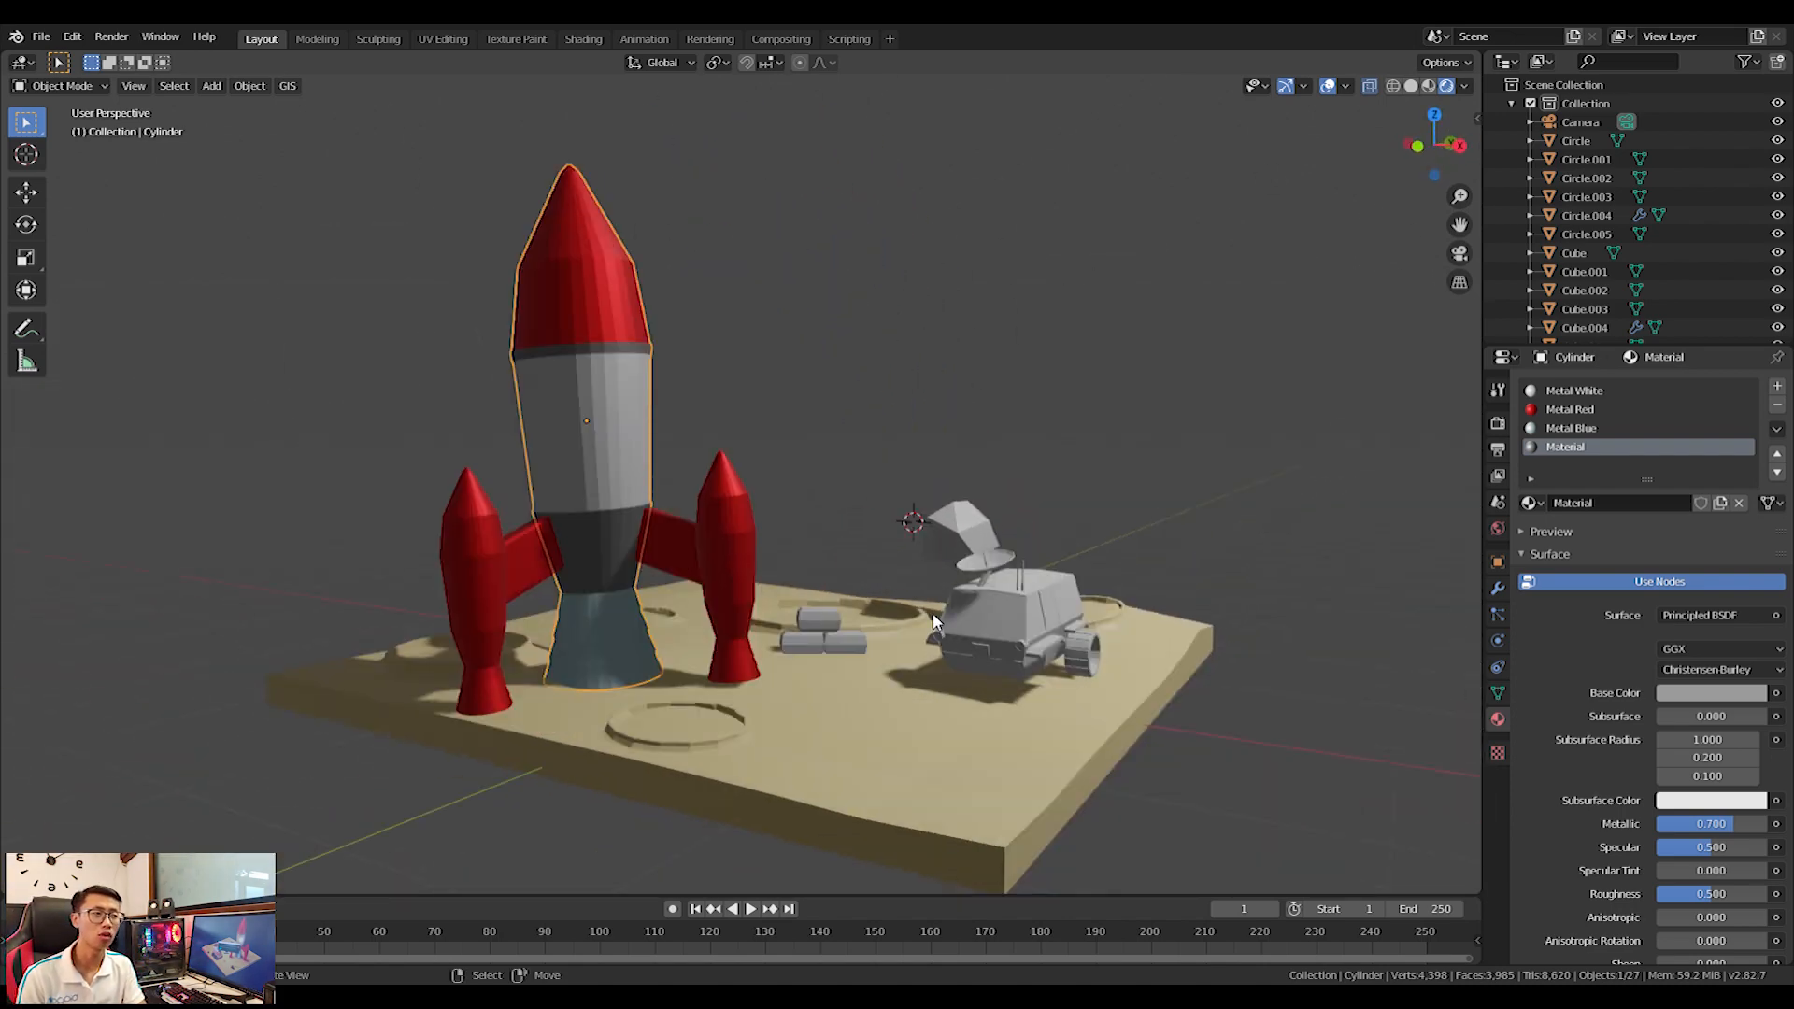
pyautogui.scroll(2, 582, 452)
pyautogui.scroll(-2, 562, 359)
pyautogui.moveTo(612, 383); pyautogui.dragTo(626, 416, button='middle')
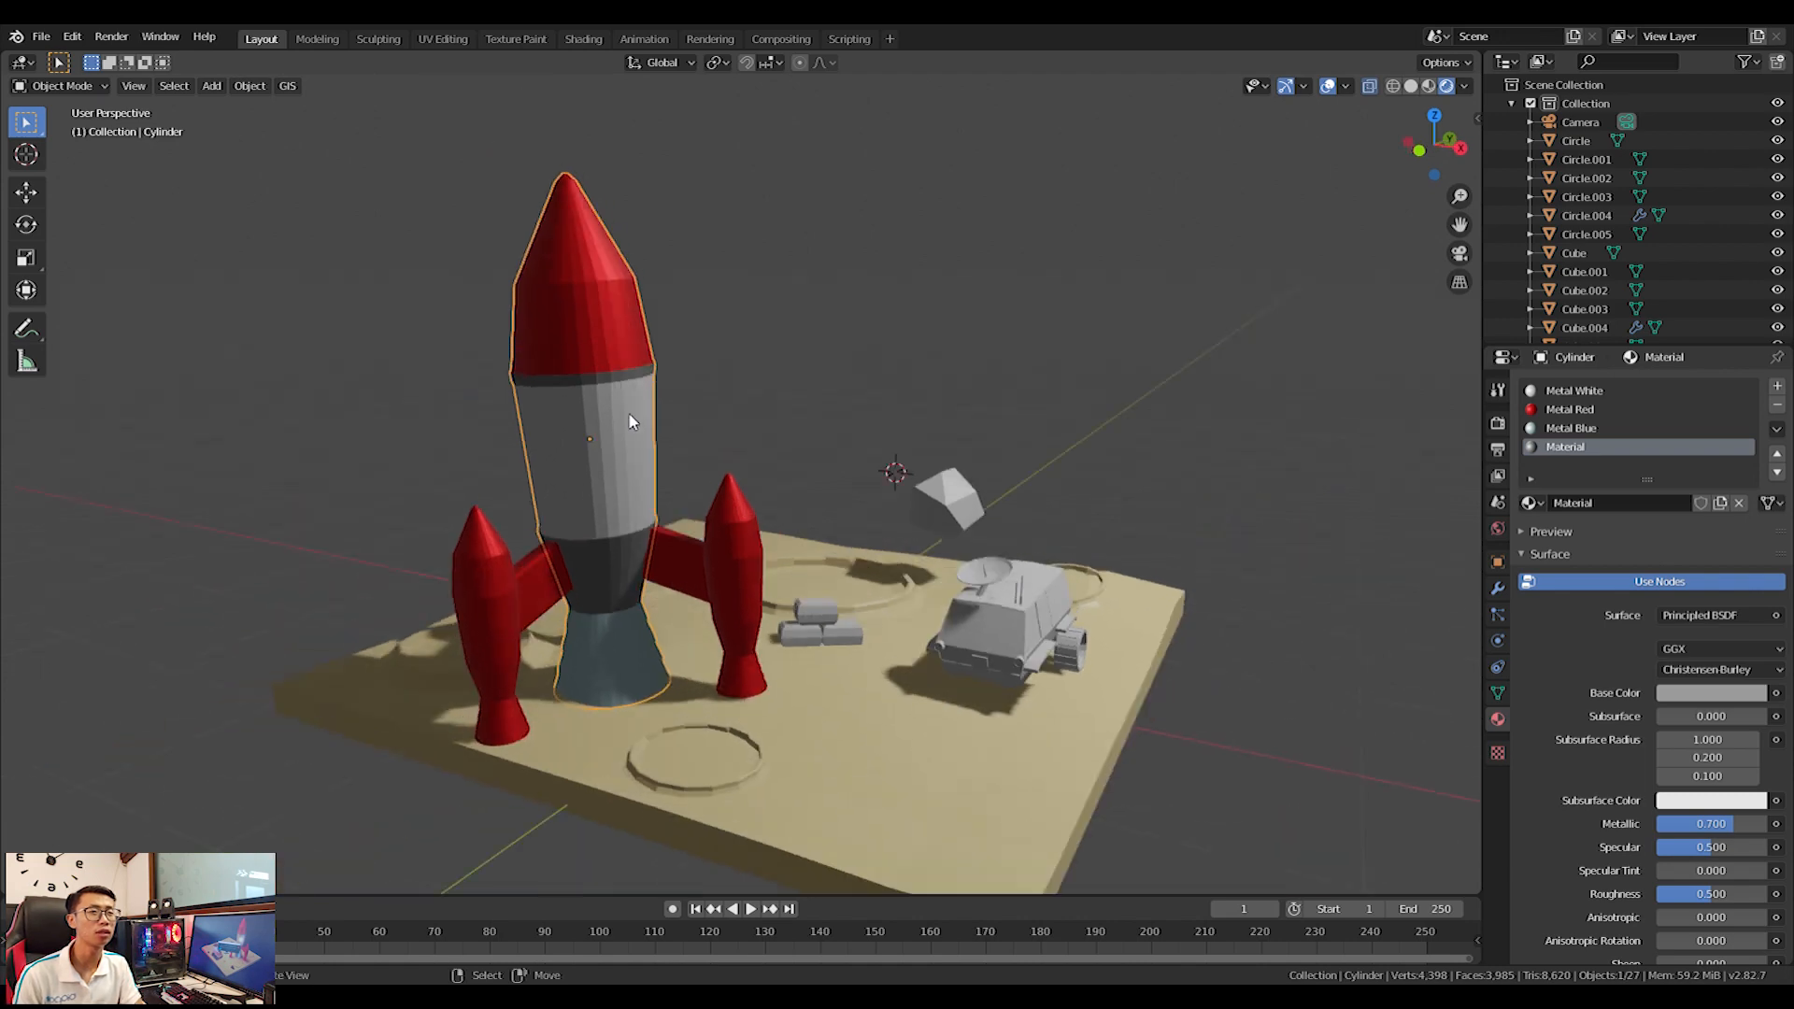
pyautogui.scroll(1, 623, 430)
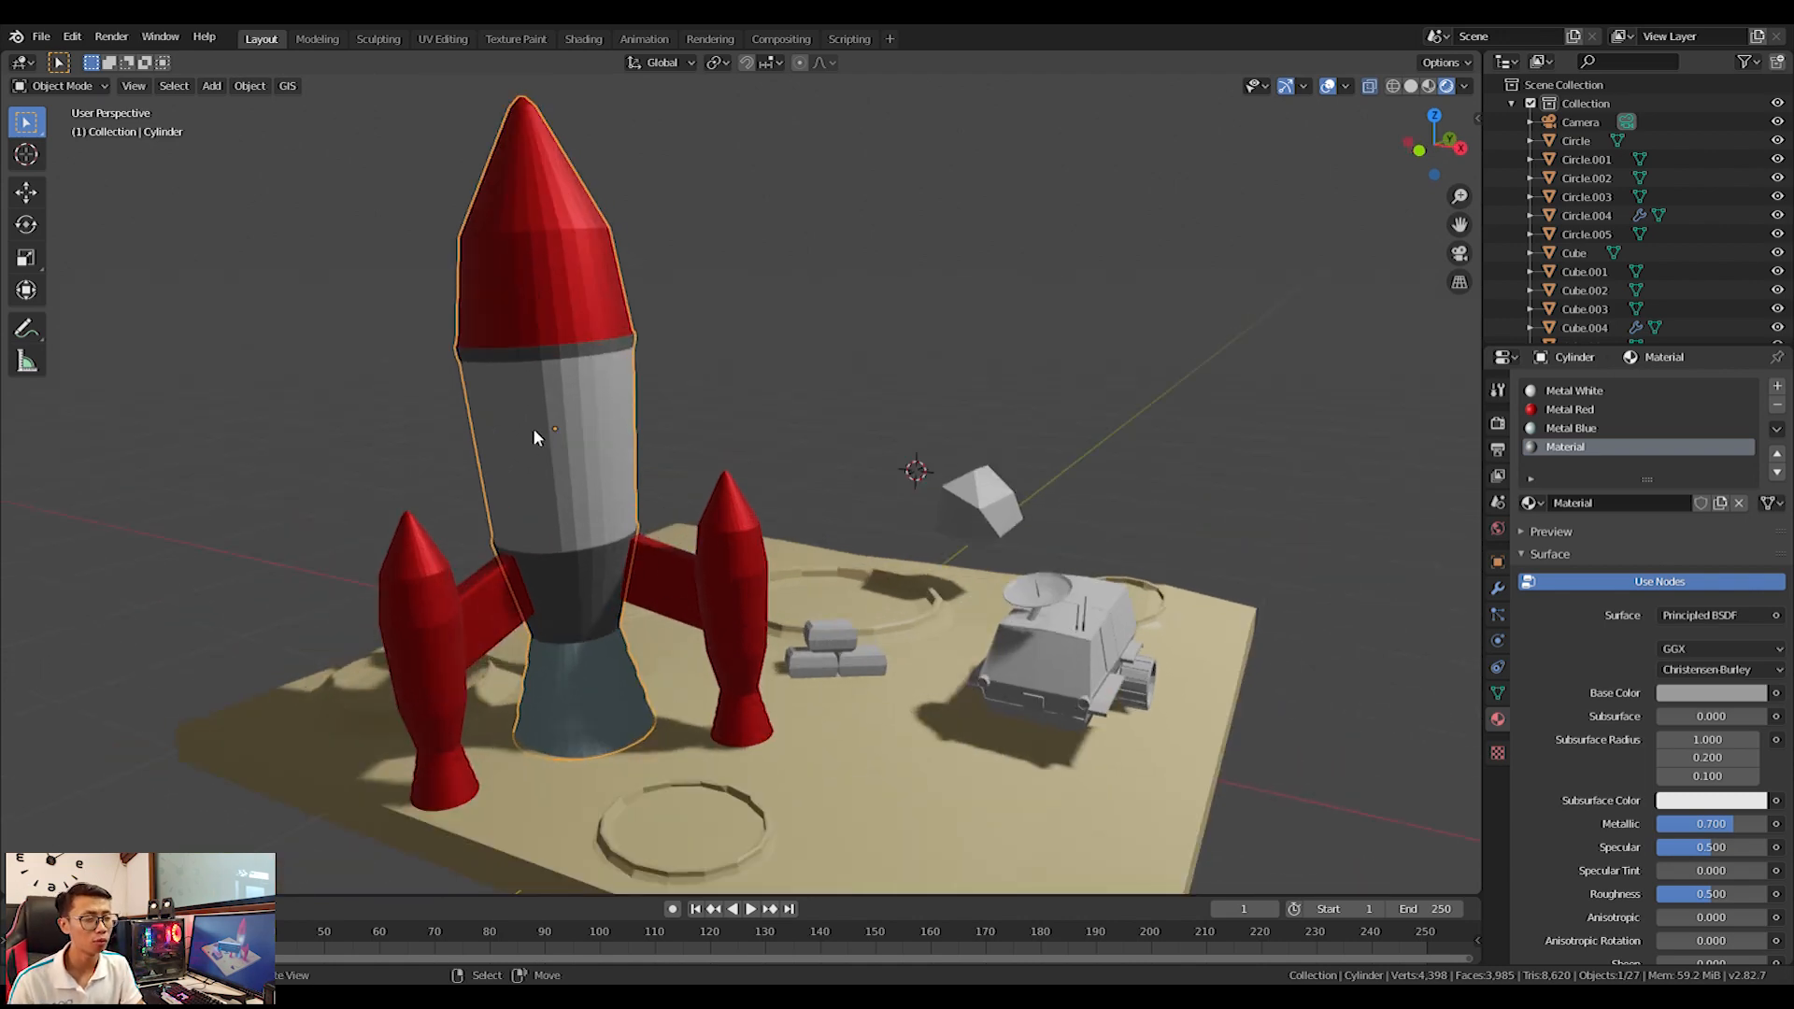
pyautogui.scroll(1, 535, 432)
pyautogui.moveTo(514, 444); pyautogui.dragTo(572, 440, button='middle')
pyautogui.scroll(2, 572, 439)
pyautogui.keyDown('shift'); pyautogui.moveTo(632, 520); pyautogui.dragTo(693, 426, button='middle'); pyautogui.keyUp('shift')
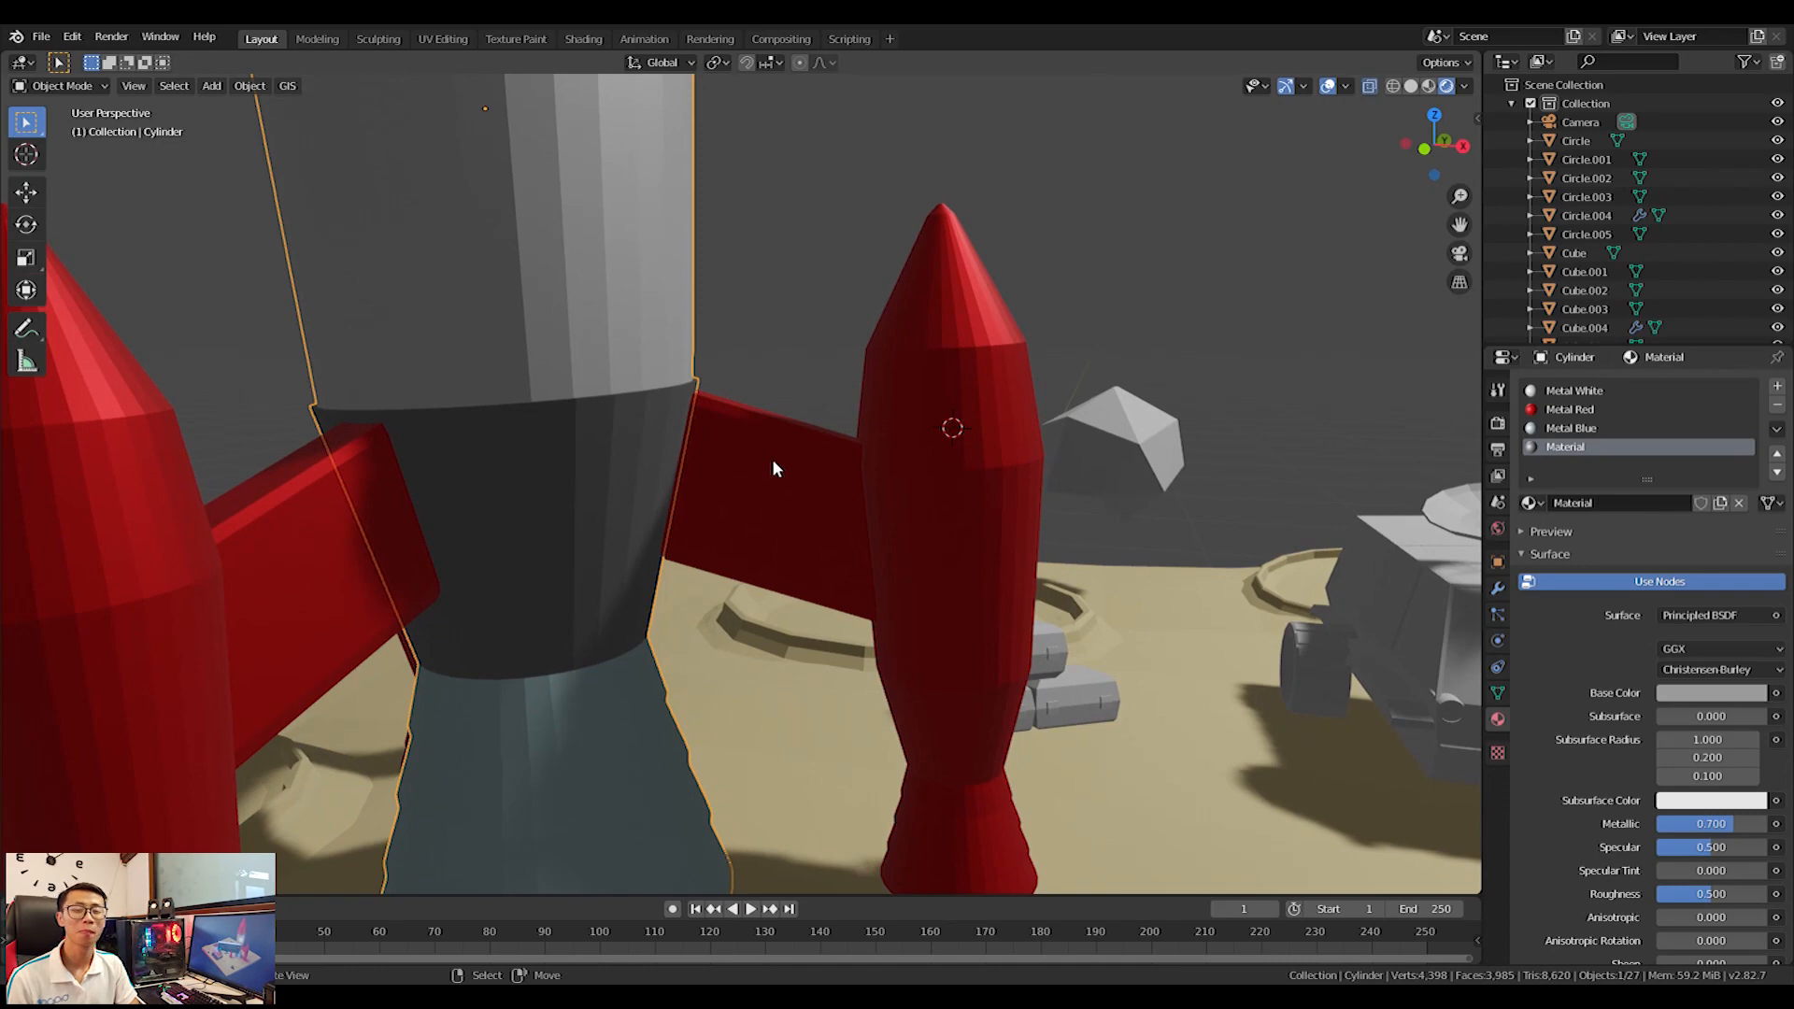
pyautogui.click(712, 482)
pyautogui.keyDown('shift'); pyautogui.moveTo(663, 305); pyautogui.dragTo(737, 581, button='middle'); pyautogui.keyUp('shift')
pyautogui.scroll(-3, 748, 574)
pyautogui.moveTo(824, 522); pyautogui.dragTo(701, 490, button='middle')
pyautogui.scroll(1, 701, 491)
pyautogui.scroll(2, 701, 482)
pyautogui.hotkey('shift', 'a')
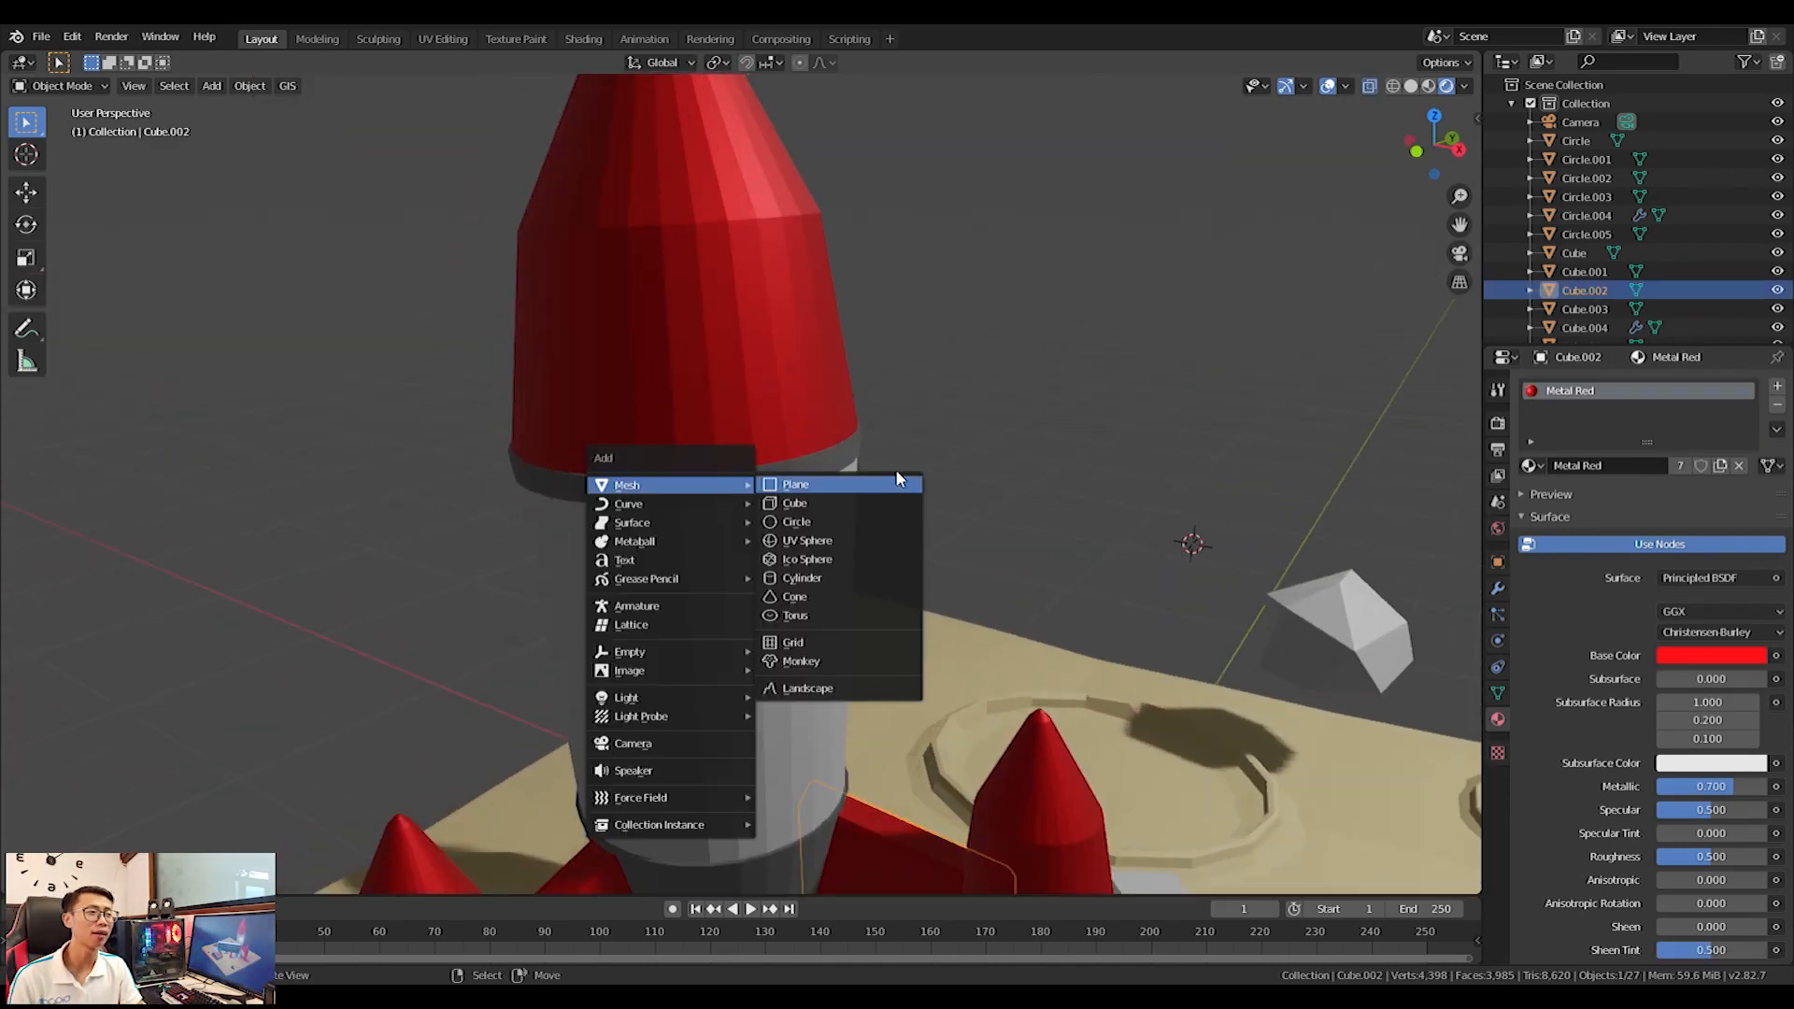
pyautogui.rightClick(740, 377)
# Add a UV sphere with 16 segments to the scene.
pyautogui.scroll(-3, 740, 378)
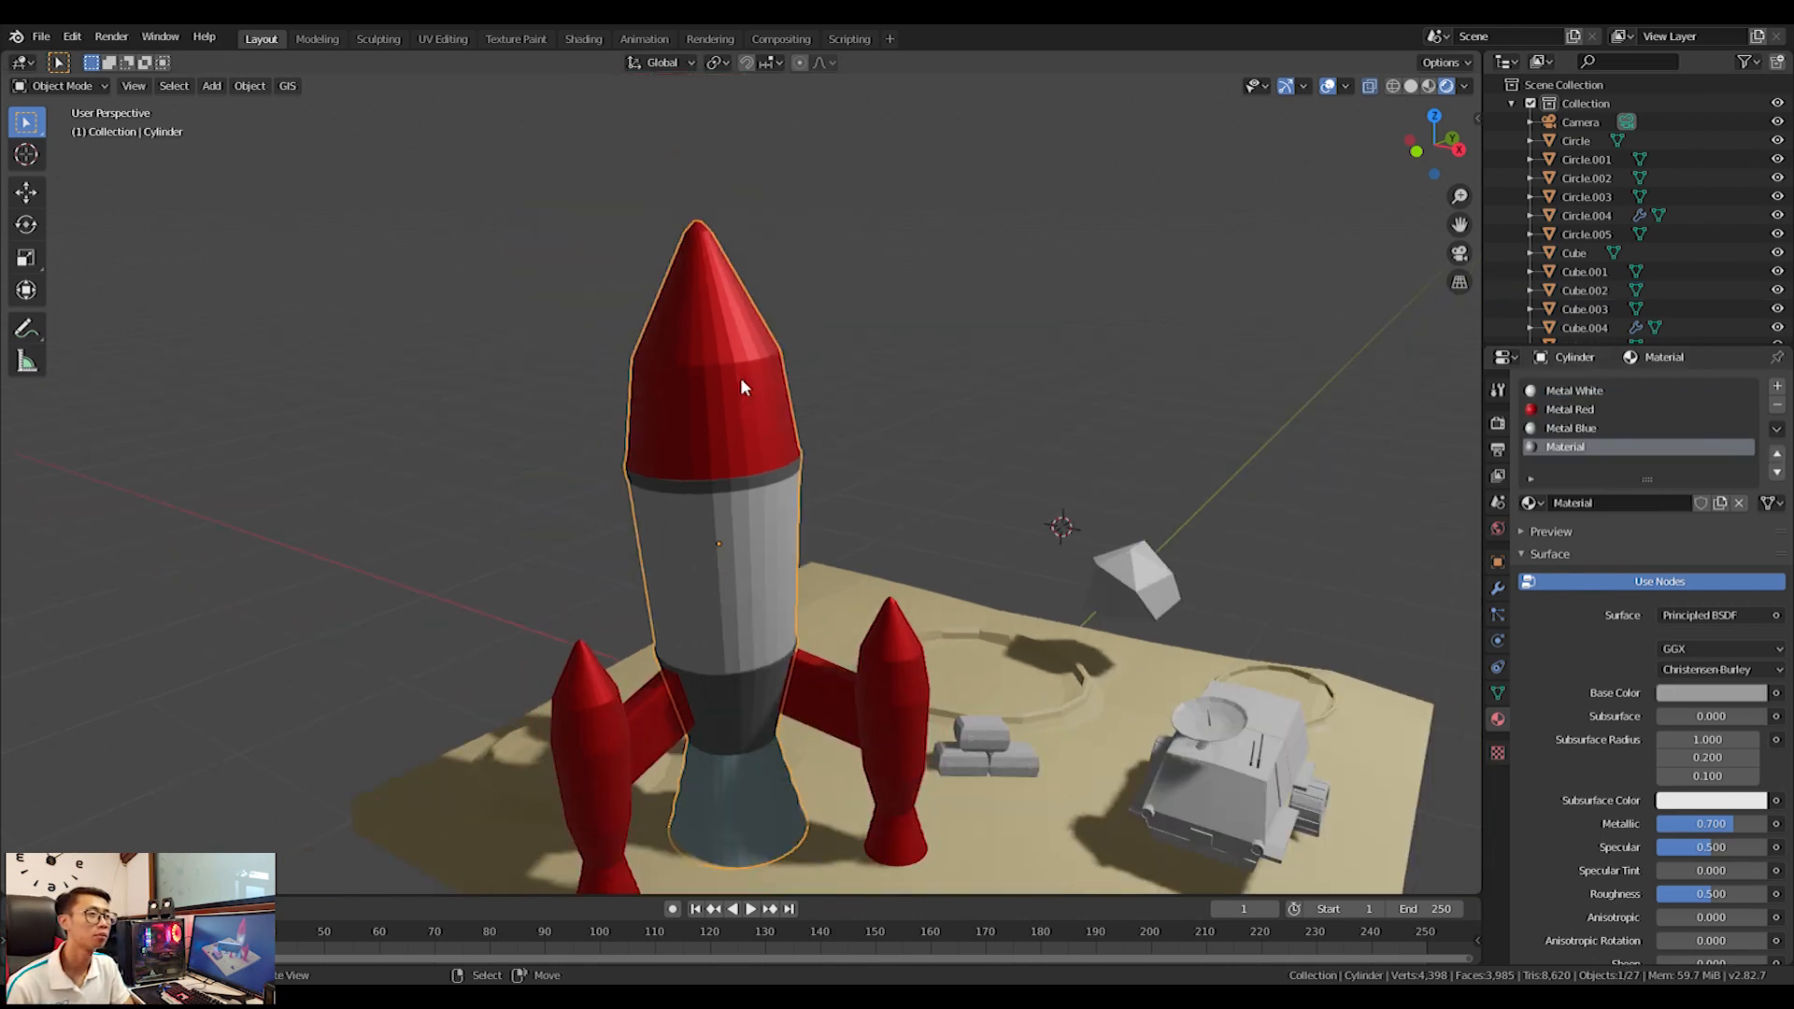
pyautogui.scroll(1, 1006, 478)
pyautogui.keyDown('shift'); pyautogui.moveTo(1005, 479); pyautogui.dragTo(728, 444, button='middle'); pyautogui.keyUp('shift')
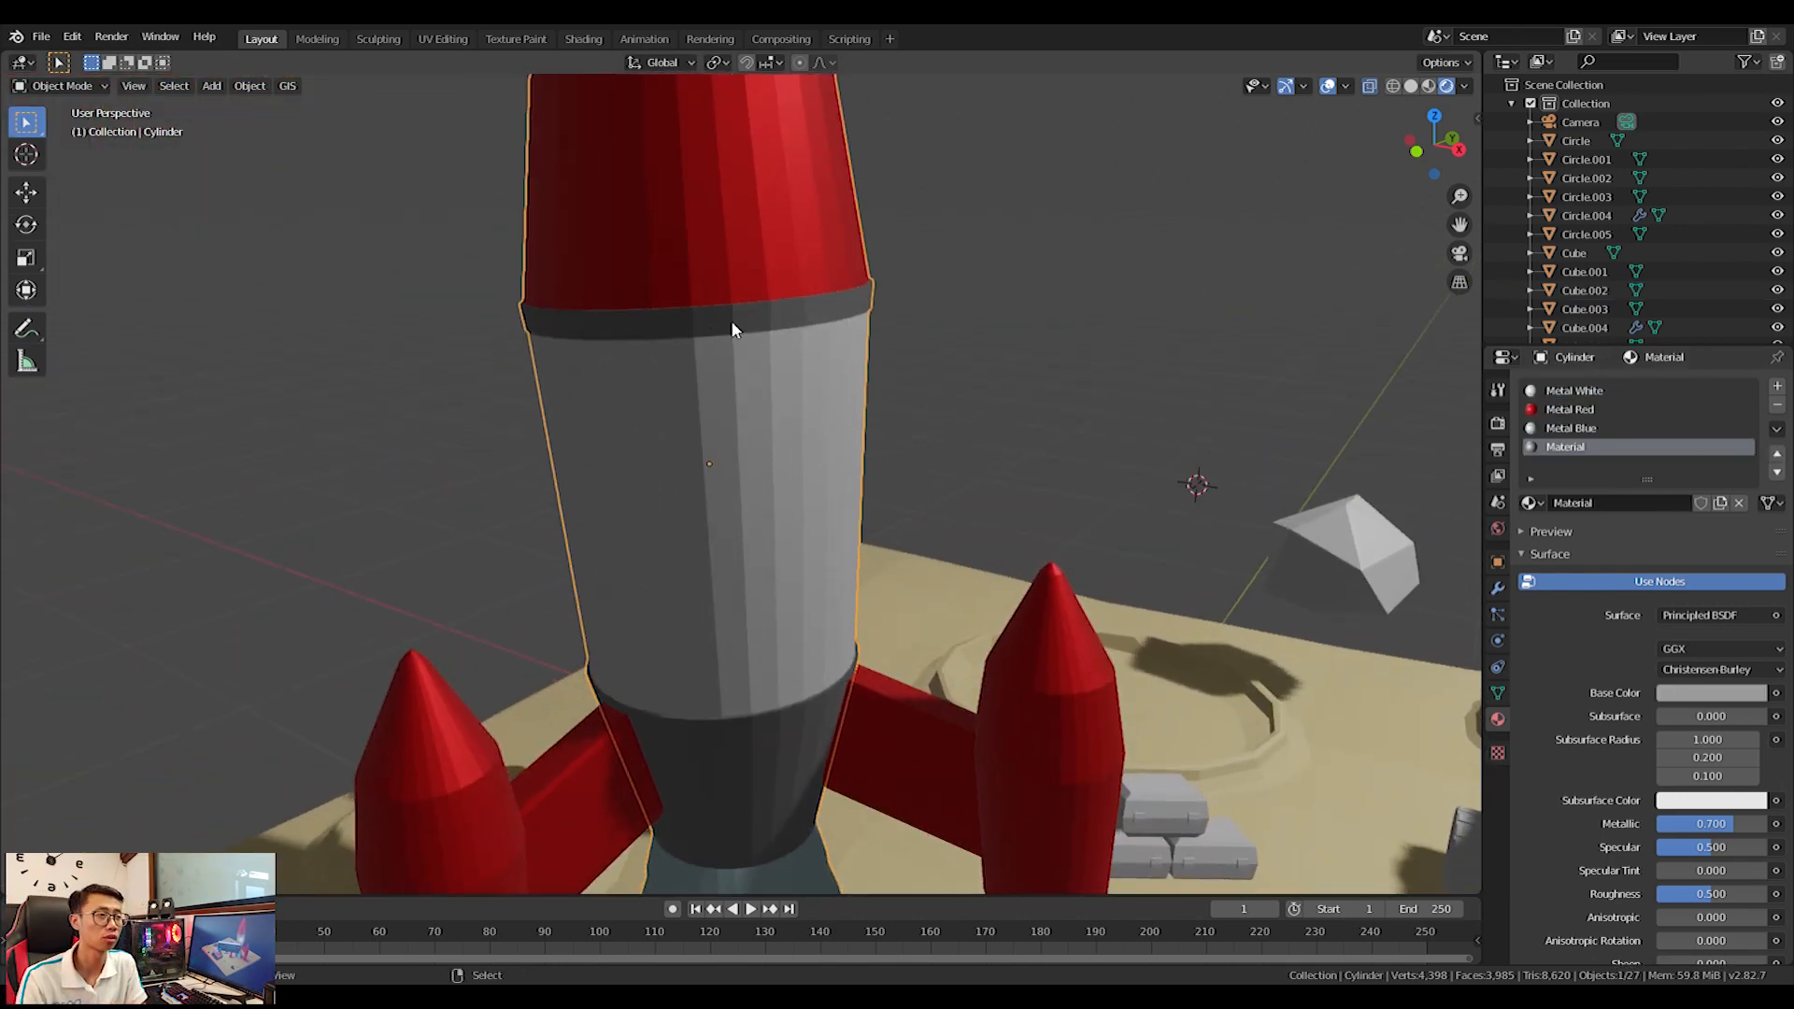
pyautogui.hotkey('shift', 'a')
pyautogui.click(802, 381)
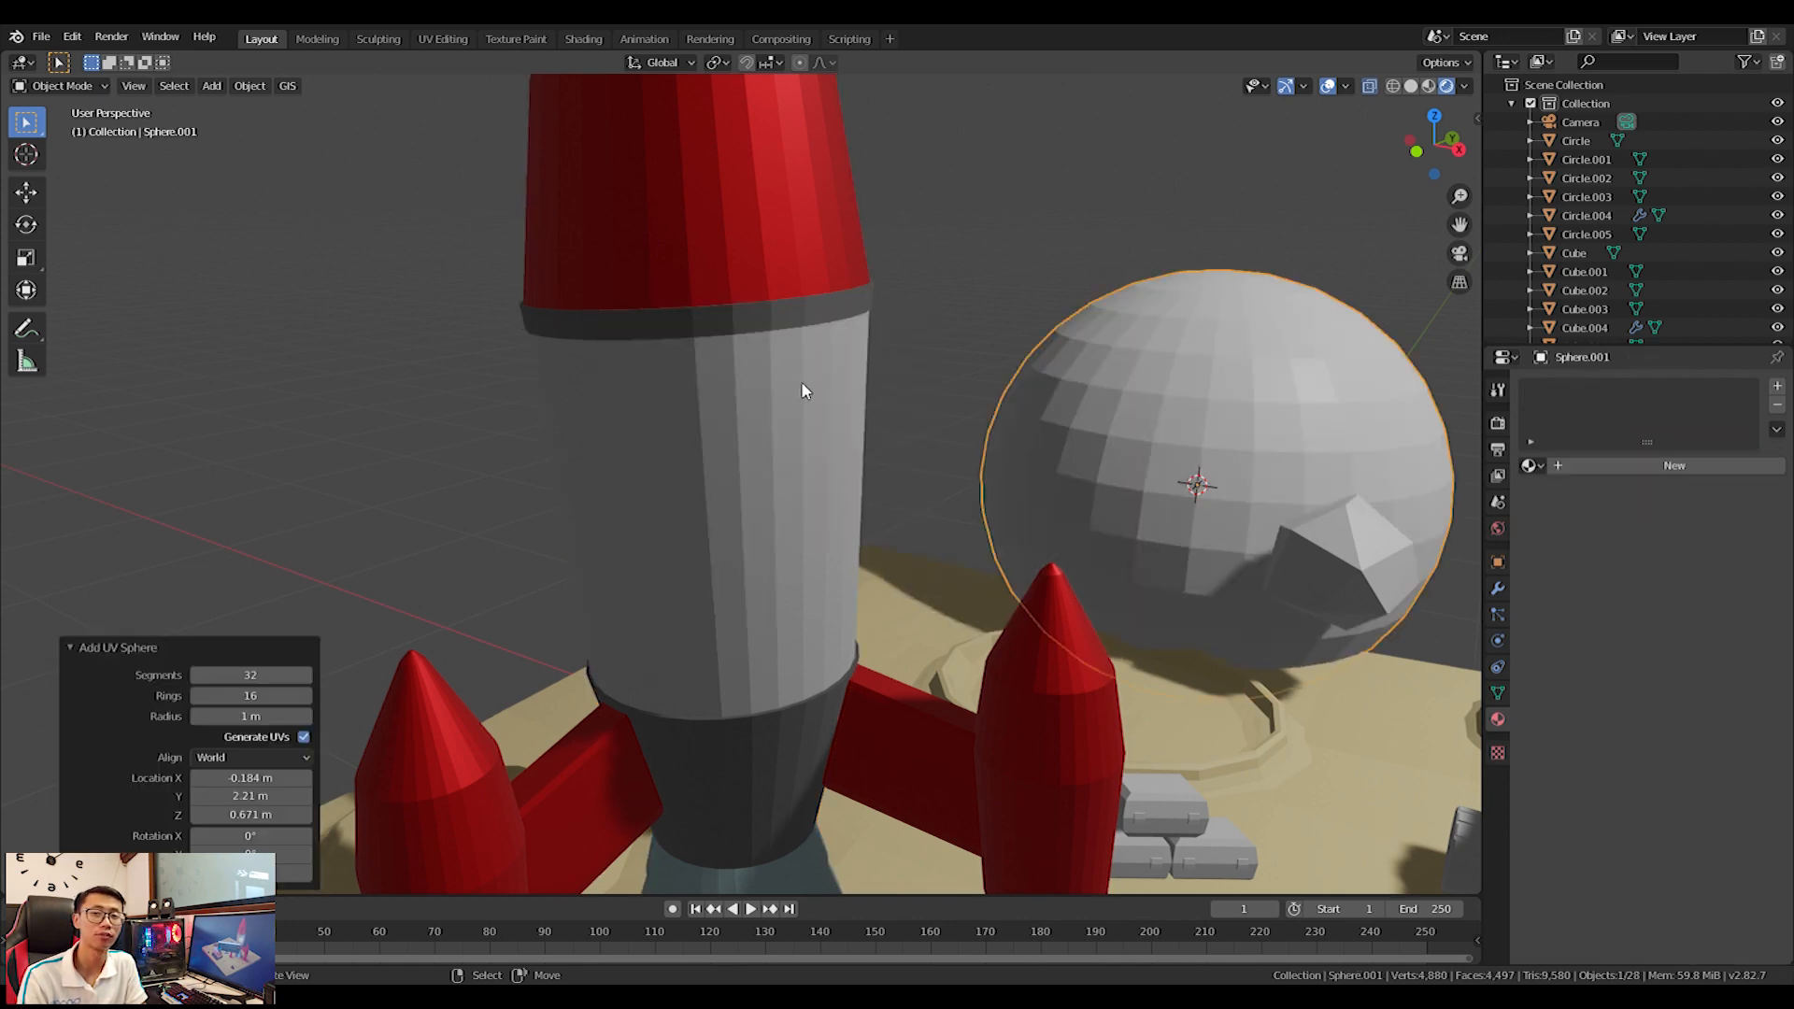
pyautogui.click(275, 678)
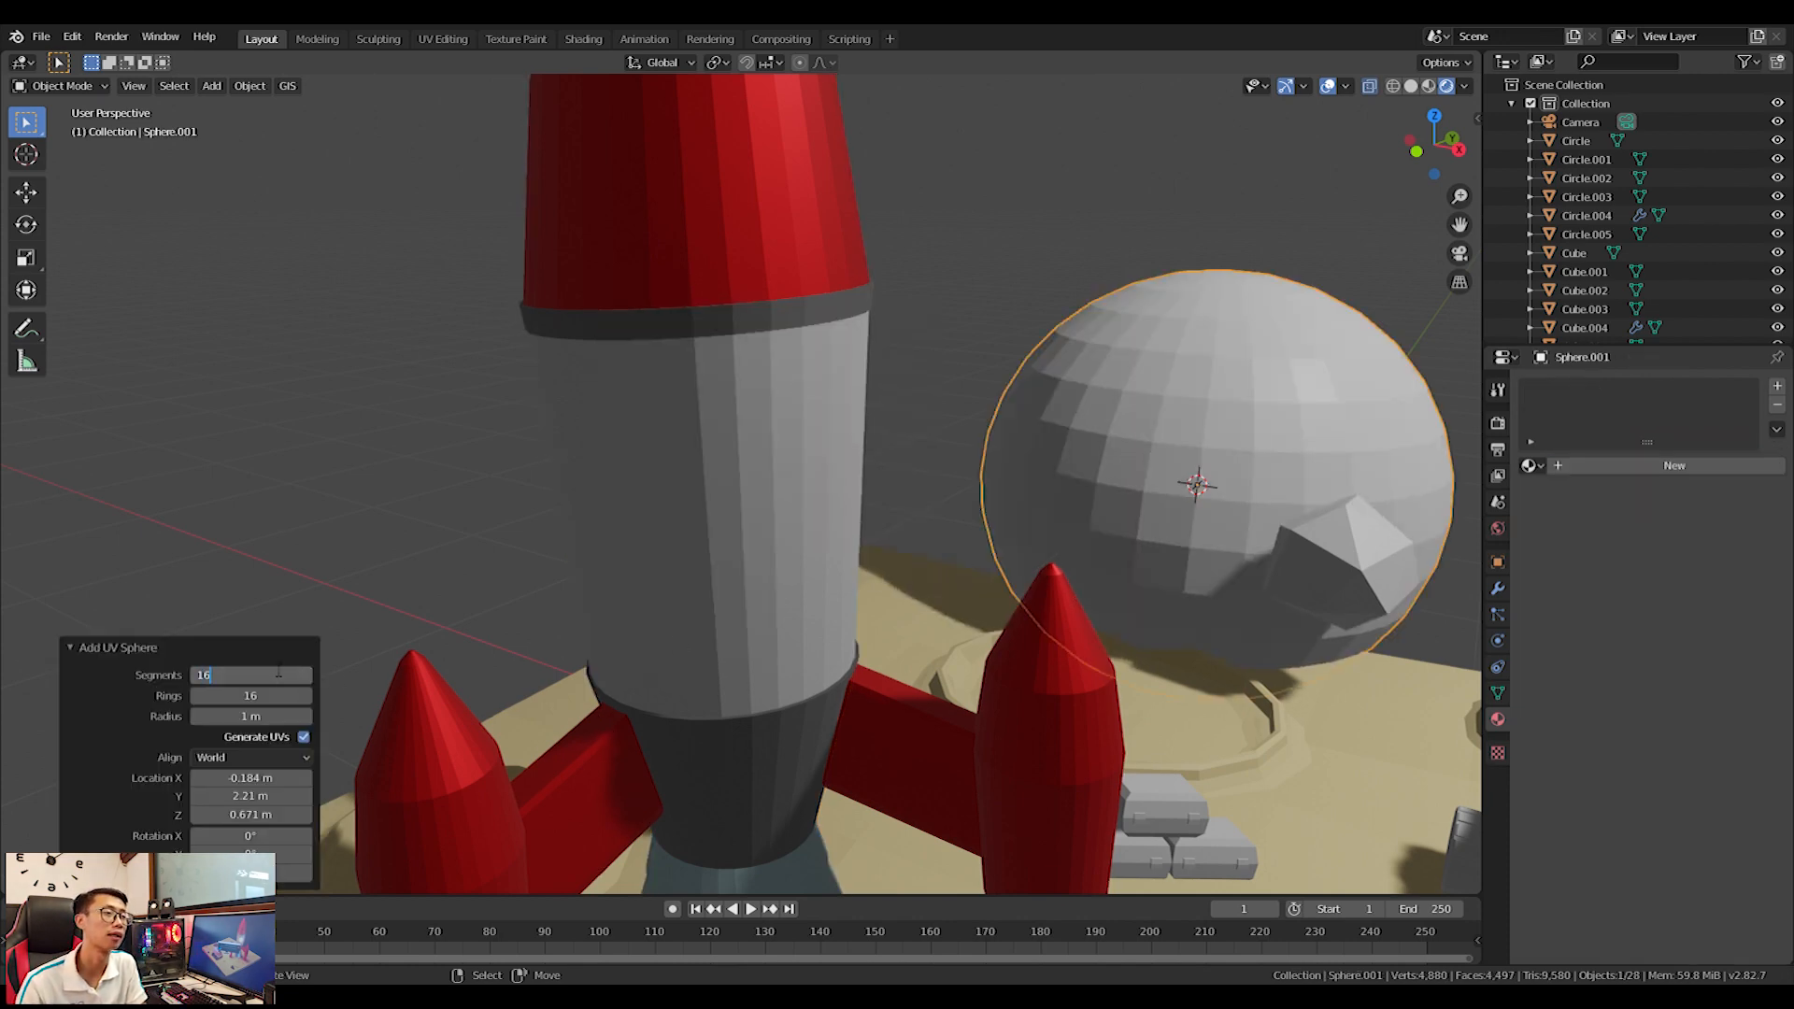
pyautogui.write('16')
pyautogui.press('Return')
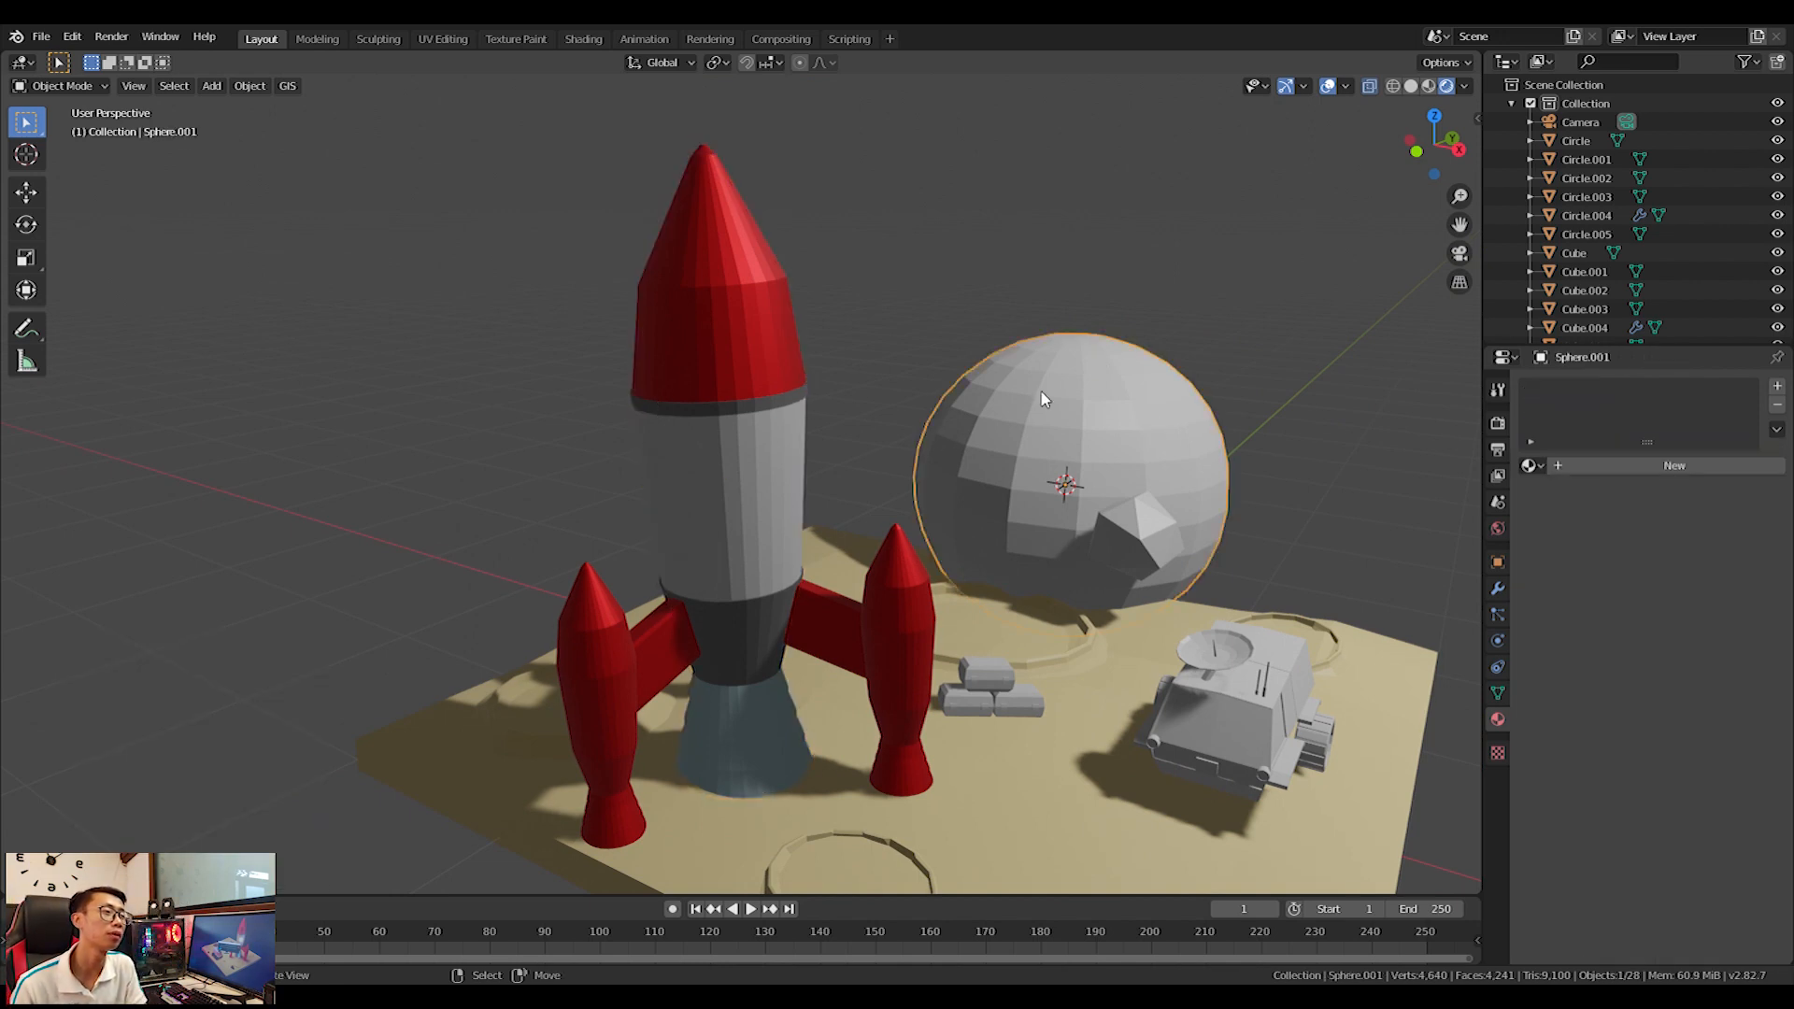
# Select the rocket body and snap the 3D cursor to it.
pyautogui.hotkey('shift', 's')
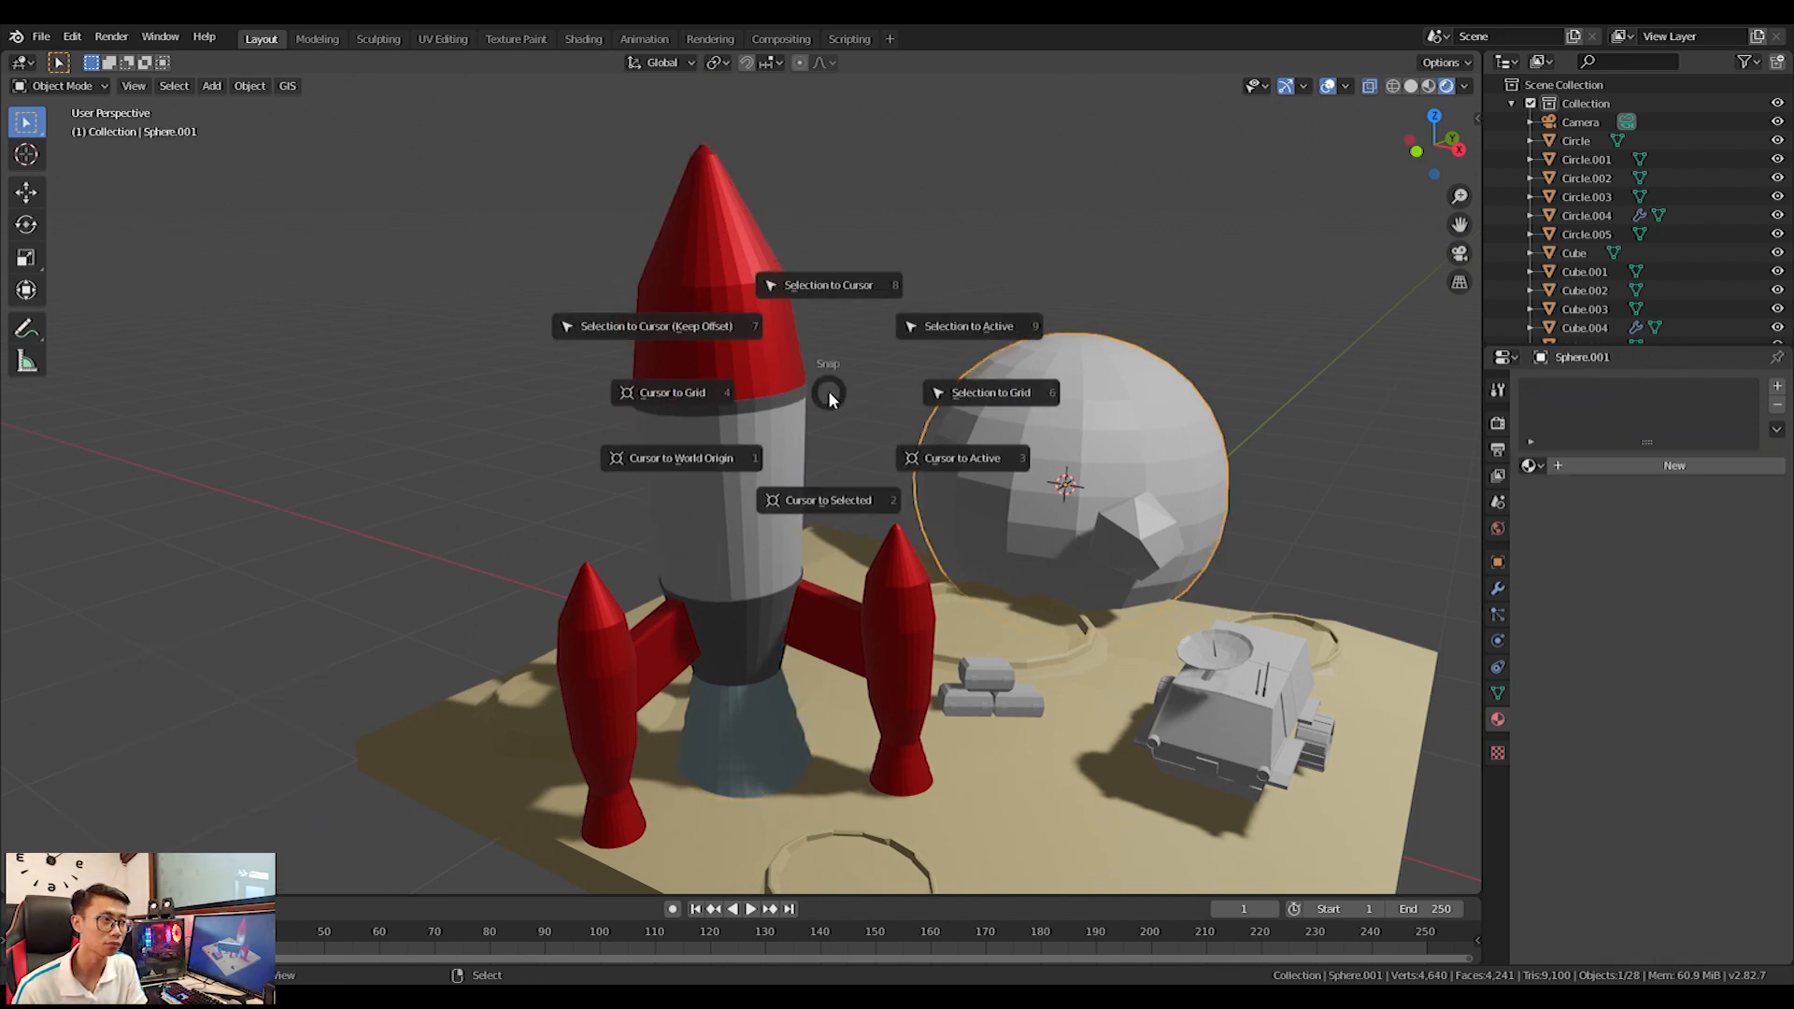
pyautogui.rightClick(713, 241)
pyautogui.rightClick(712, 238)
pyautogui.hotkey('shift', 's')
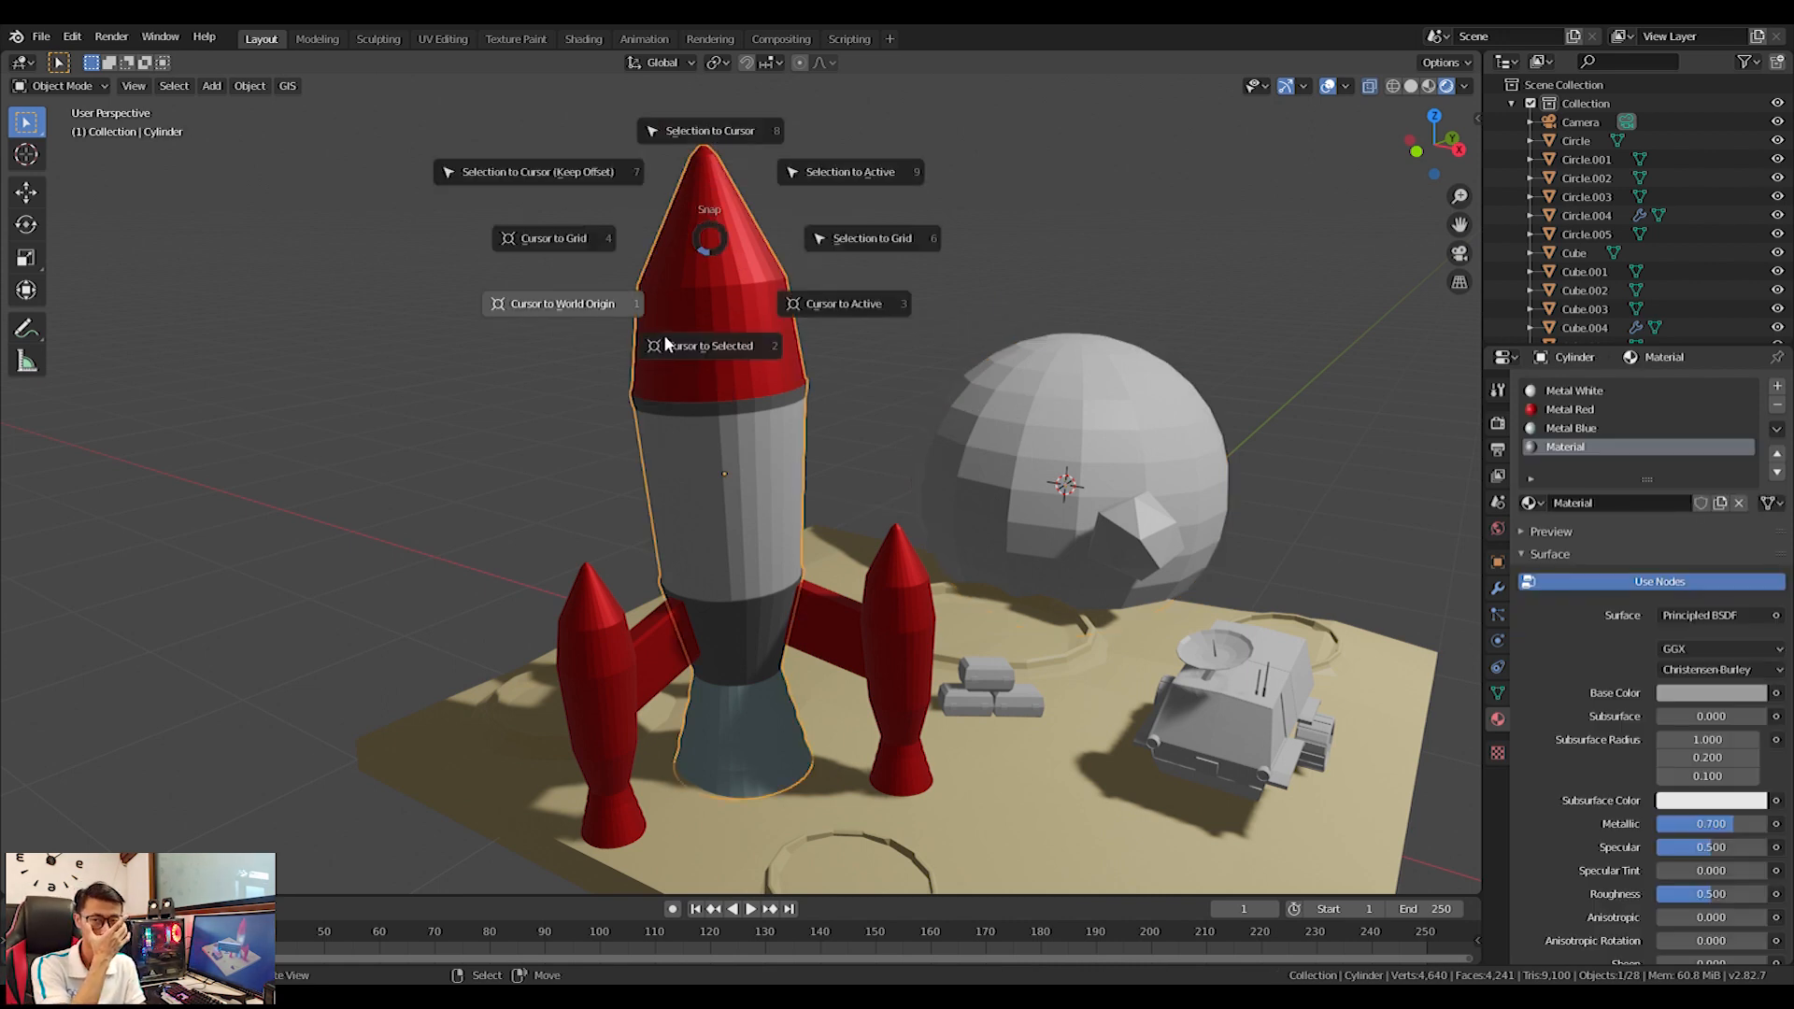
pyautogui.click(696, 344)
# Snap the new sphere to the 3D cursor at the rocket body's center.
pyautogui.click(1165, 413)
pyautogui.hotkey('shift', 's')
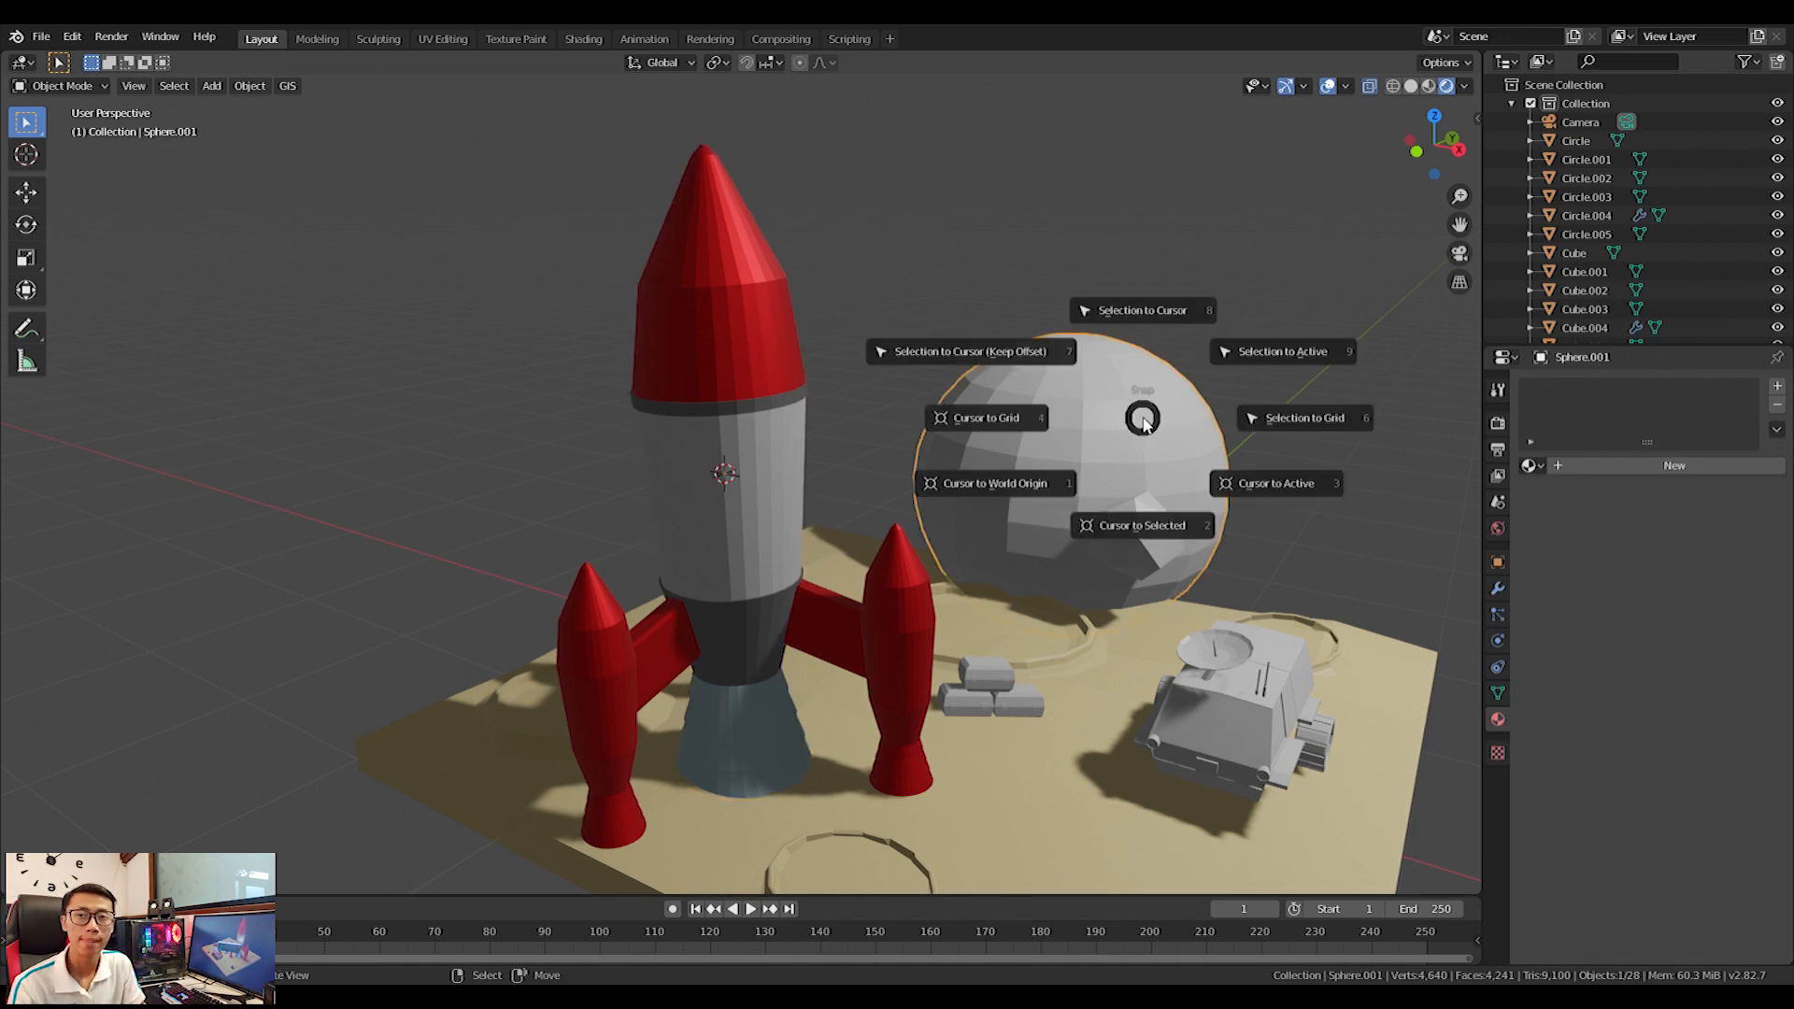
pyautogui.click(1150, 316)
# Scale the sphere down by a factor of about 0.061, and again by about 0.628 in top view.
pyautogui.press('s')
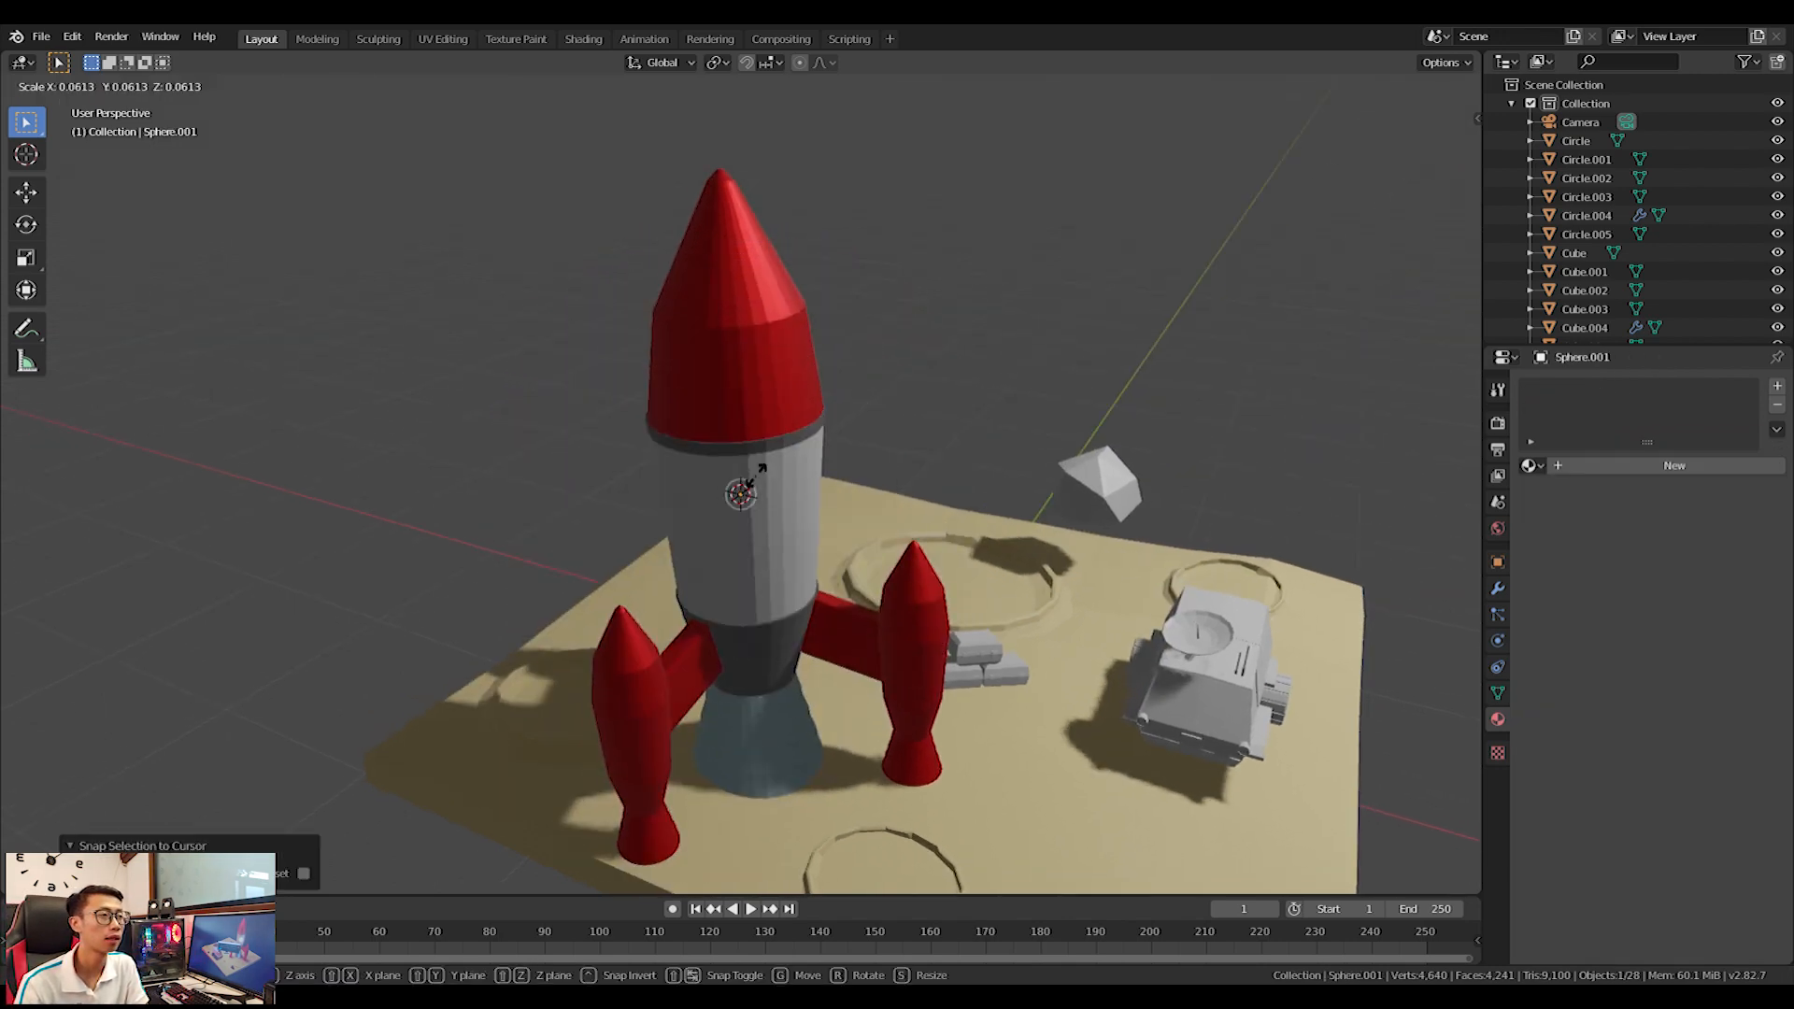
pyautogui.click(754, 473)
pyautogui.press('KP_7')
pyautogui.scroll(5, 755, 474)
pyautogui.press('s')
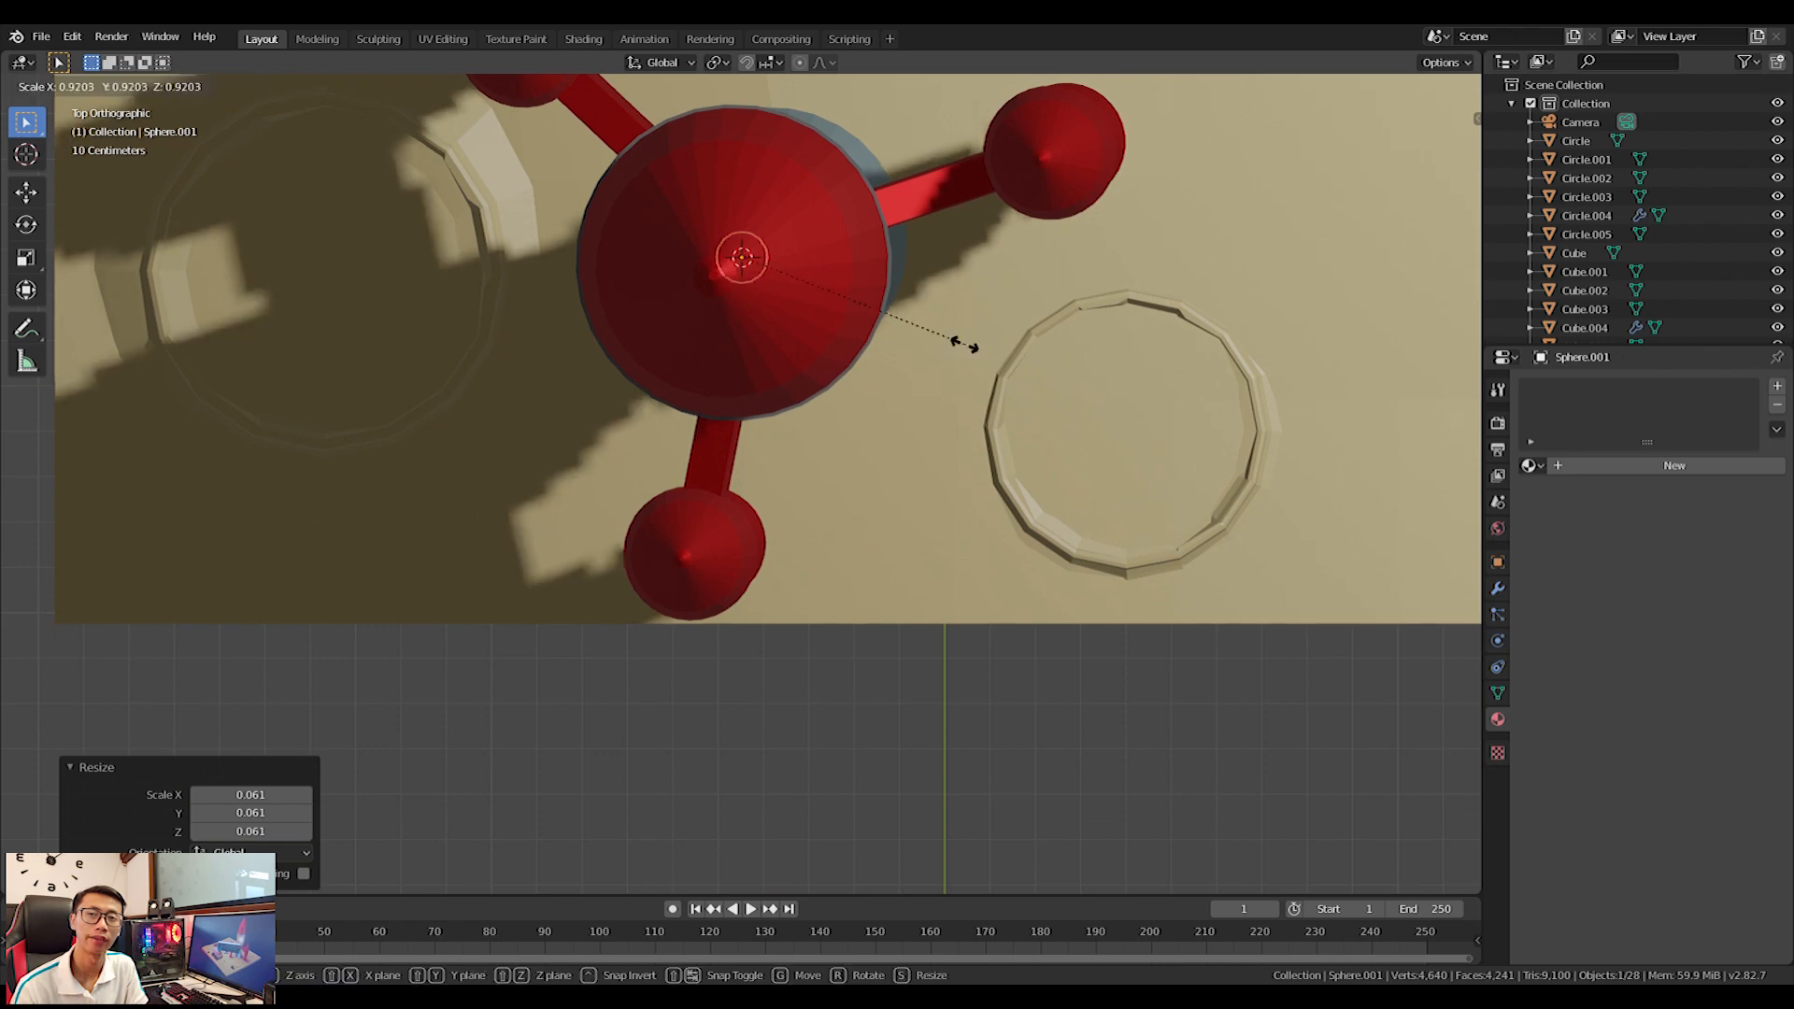
pyautogui.click(885, 336)
pyautogui.moveTo(1026, 352); pyautogui.dragTo(1012, 269, button='middle')
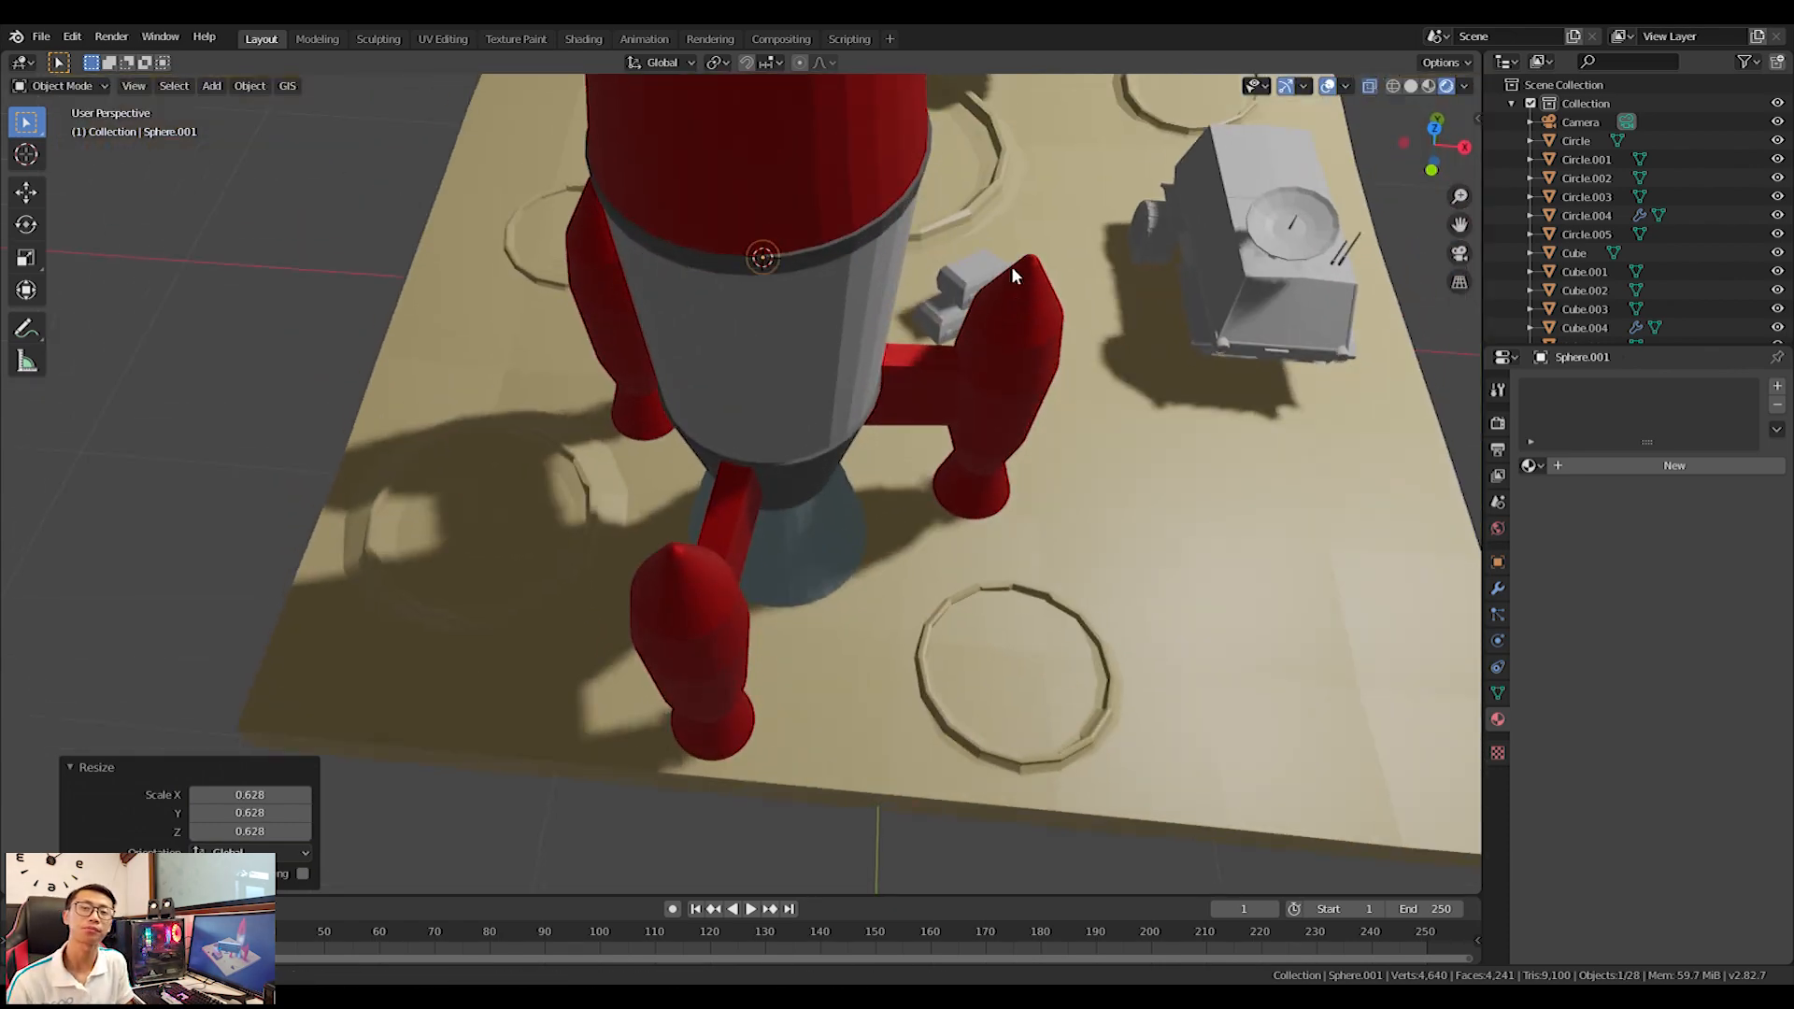
# In top view, move the small sphere about 0.317 m along X to the edge of the rocket body.
pyautogui.press('KP_7')
pyautogui.scroll(3, 1011, 269)
pyautogui.keyDown('shift'); pyautogui.moveTo(944, 191); pyautogui.dragTo(920, 425, button='middle'); pyautogui.keyUp('shift')
pyautogui.press('KP_7')
pyautogui.press('g')
pyautogui.click(1175, 405)
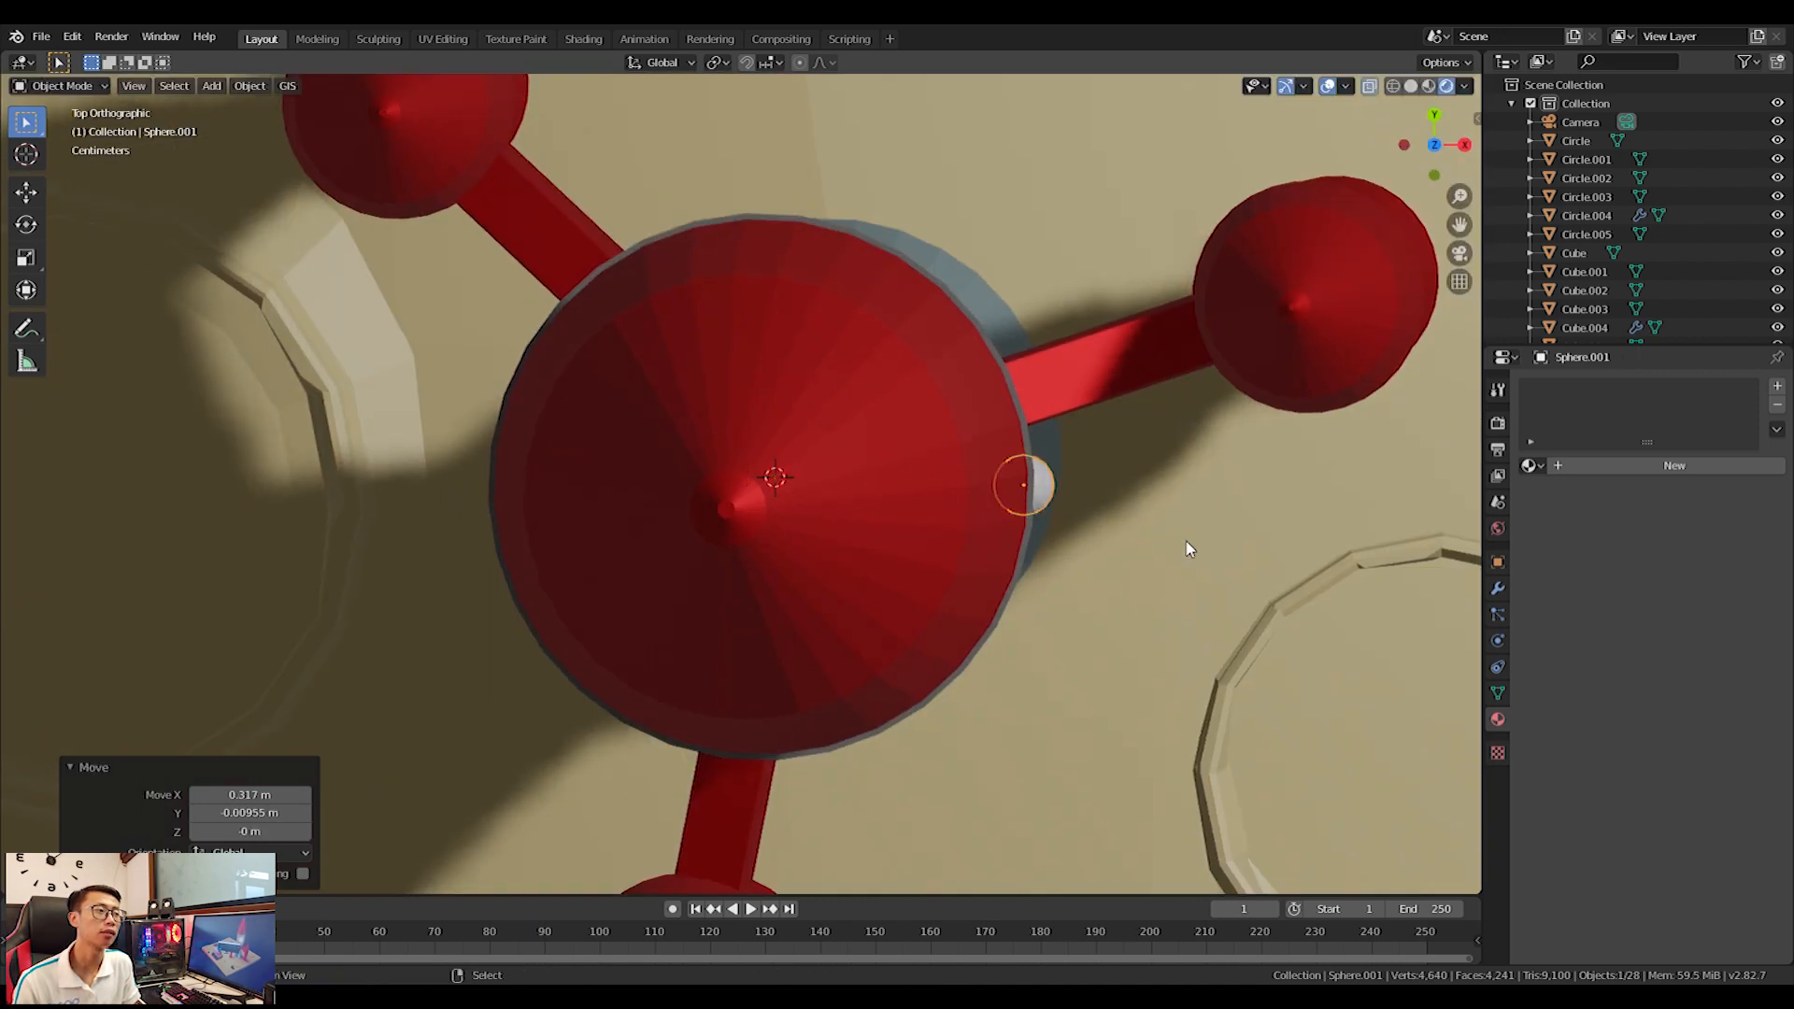
# Scale the sphere down slightly and nudge it about 0.006 m in X and 0.002 m in Y onto the rocket's rim.
pyautogui.press('s')
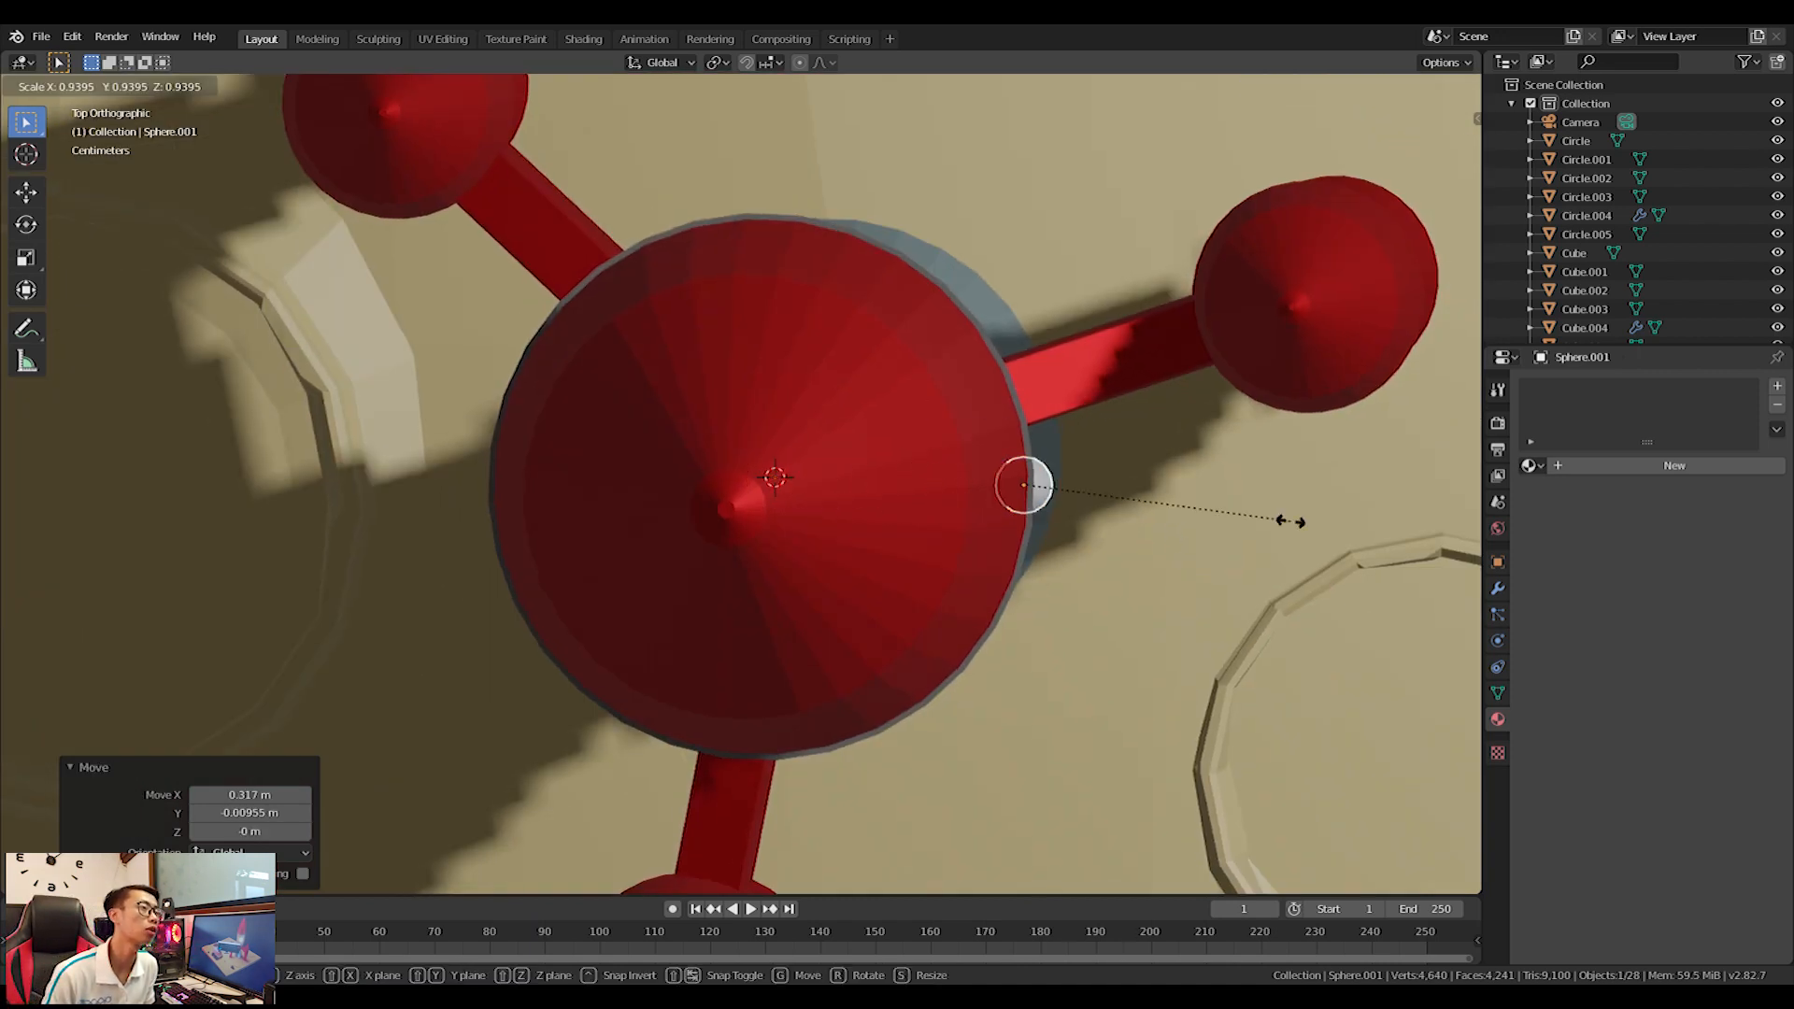
pyautogui.click(1204, 507)
pyautogui.press('g')
pyautogui.click(1217, 513)
# Raise the sphere along the Z axis to the dark band below the rocket's red nose.
pyautogui.moveTo(1216, 513); pyautogui.dragTo(1066, 509, button='middle')
pyautogui.press('g')
pyautogui.press('z')
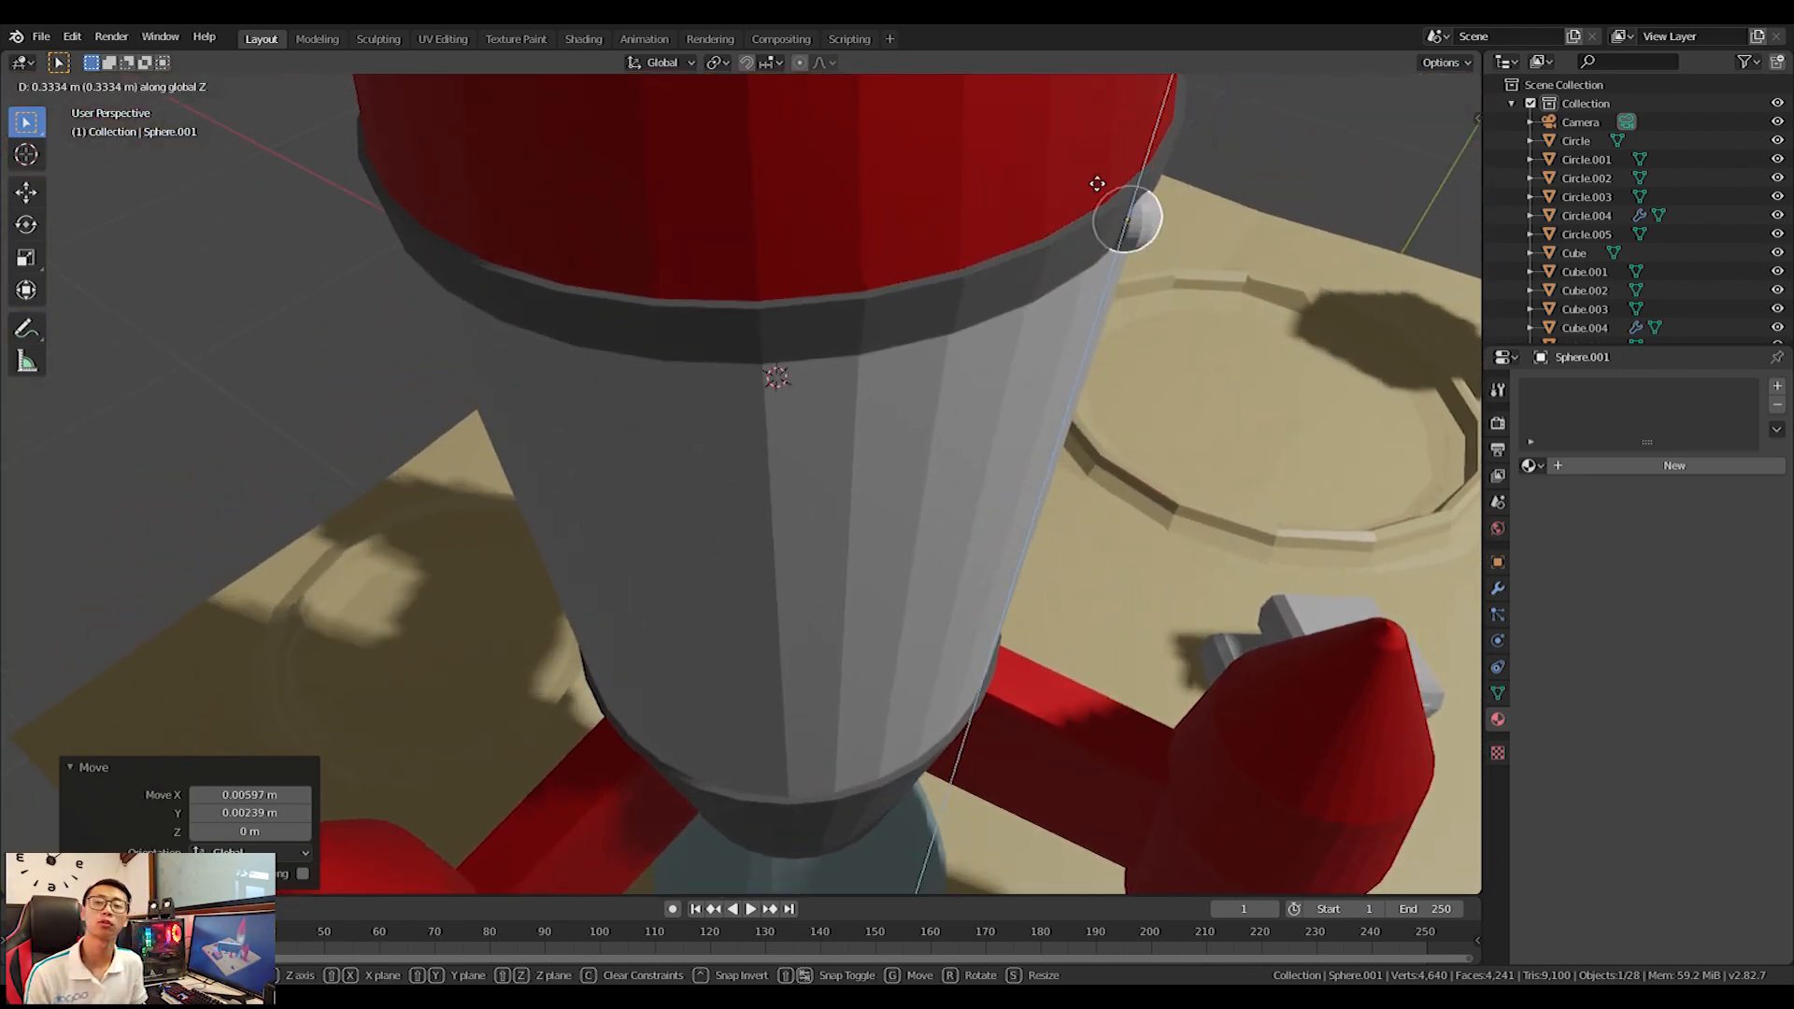
pyautogui.click(1090, 167)
# Scale the sphere by about 0.661 and shift it about 0.007 m up along Z to centre it on the dark band.
pyautogui.press('s')
pyautogui.click(1314, 245)
pyautogui.moveTo(1314, 251); pyautogui.dragTo(1113, 445, button='middle')
pyautogui.press('g')
pyautogui.press('z')
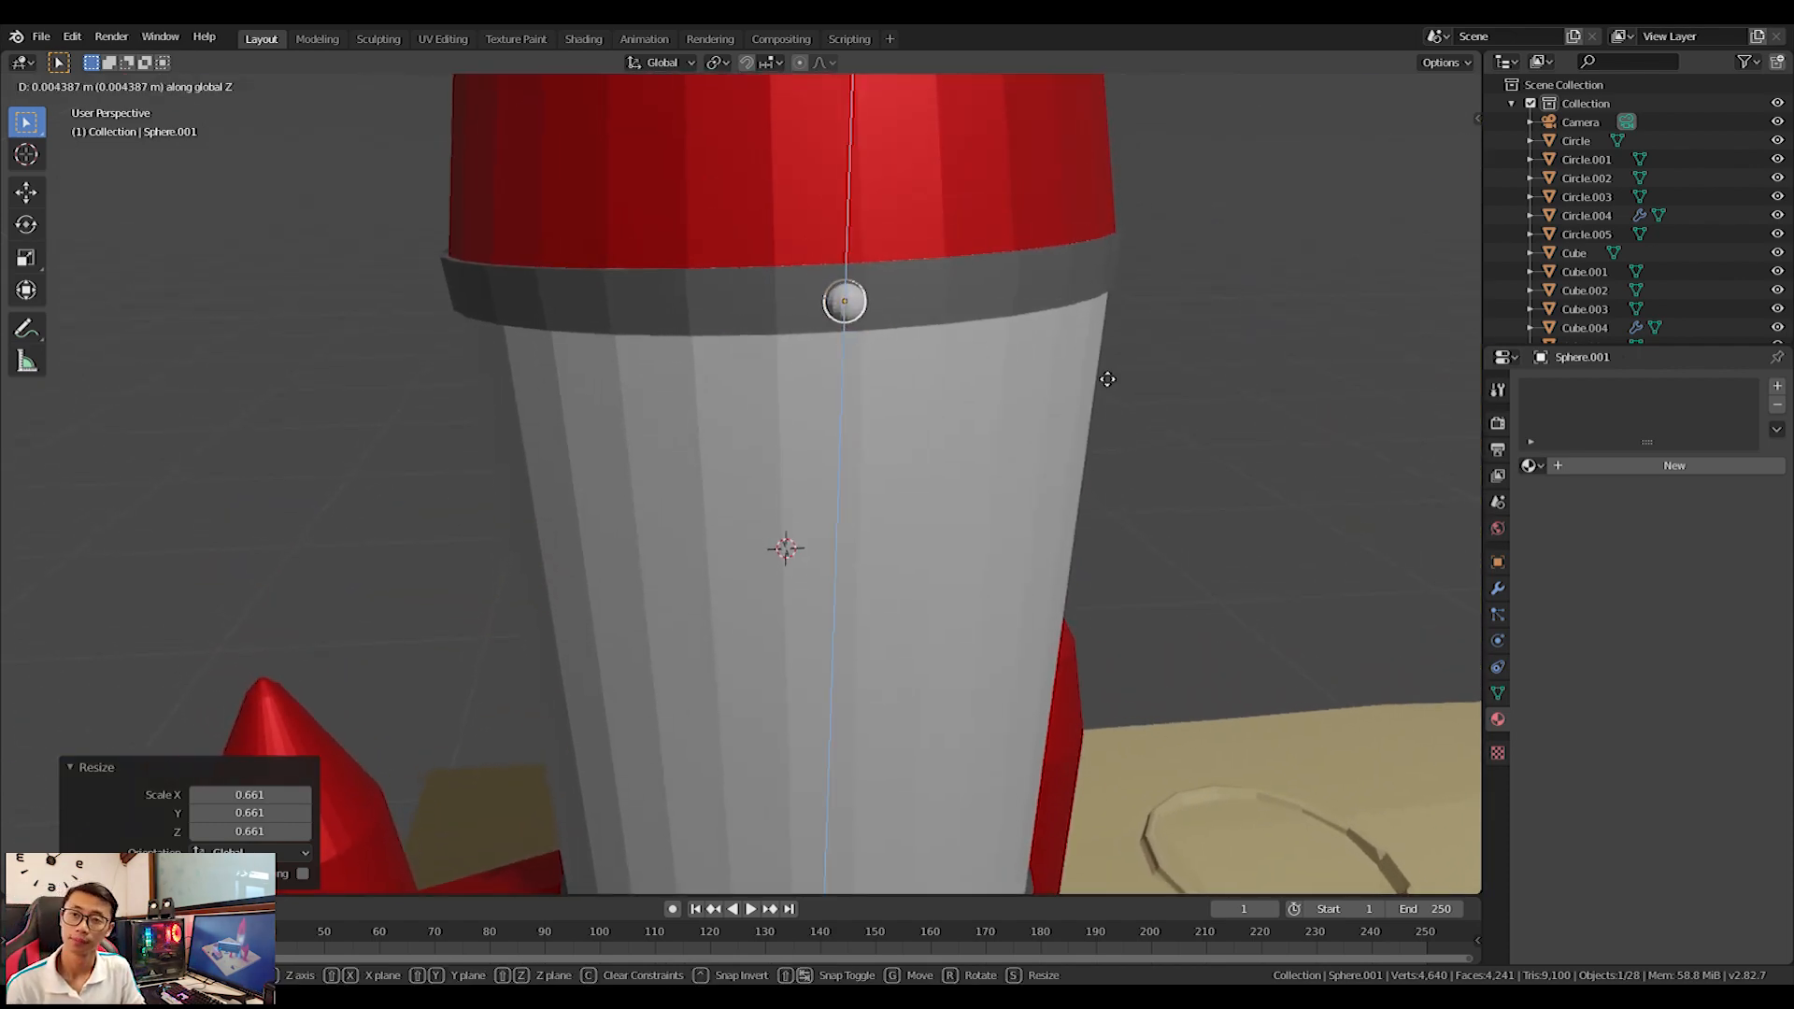
pyautogui.click(769, 374)
# In Edit Mode, shift the whole sphere mesh about 0.013 m along Y in top view.
pyautogui.moveTo(769, 374); pyautogui.dragTo(961, 395, button='middle')
pyautogui.press('KP_7')
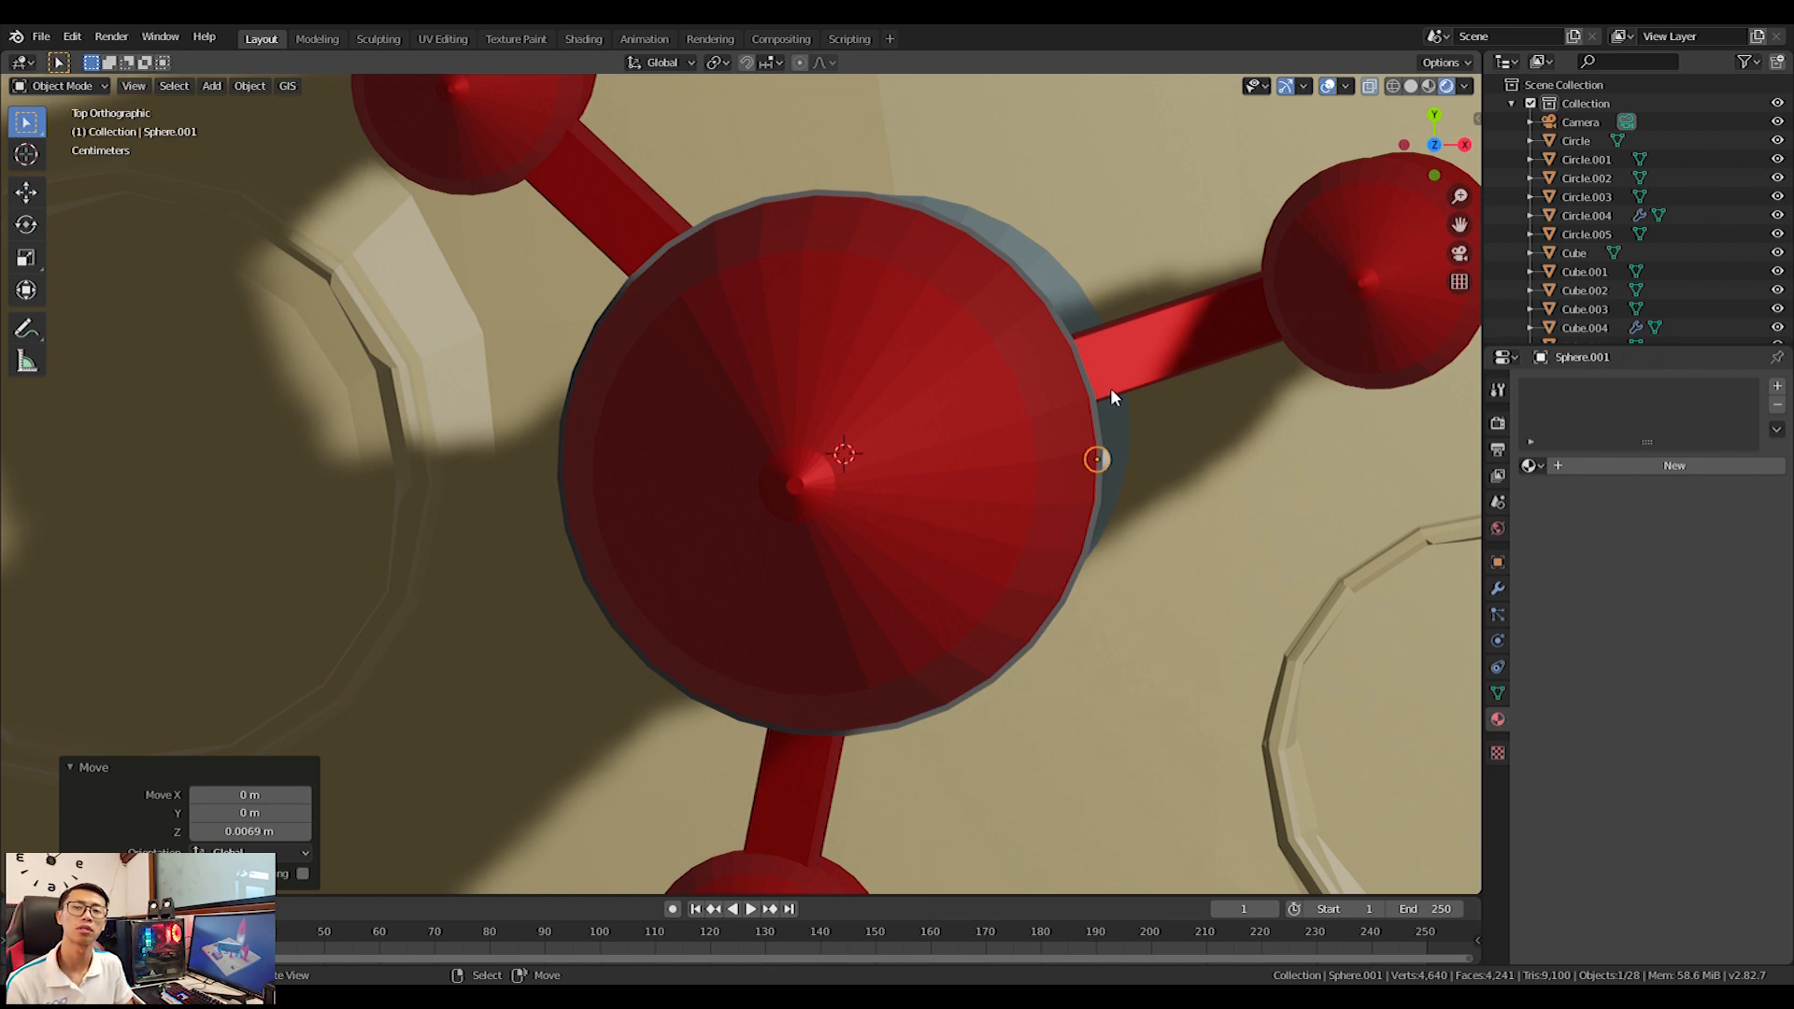
pyautogui.press('Tab')
pyautogui.scroll(1, 1136, 432)
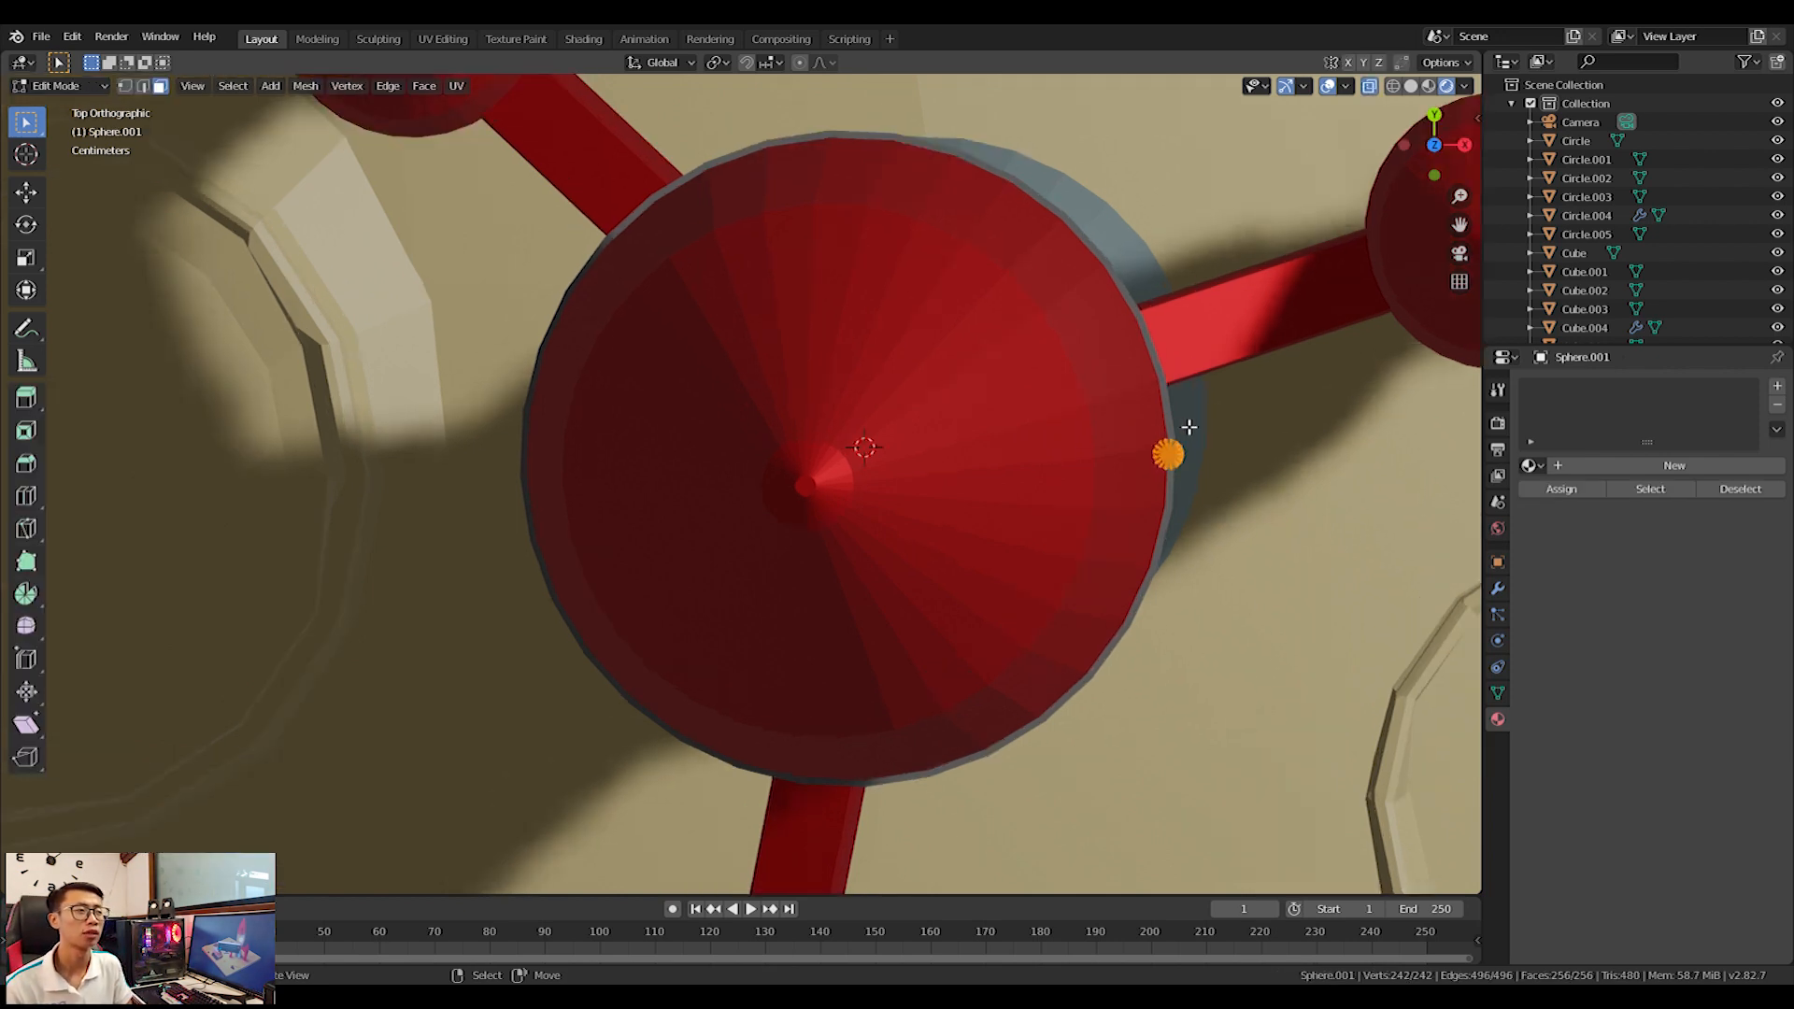
pyautogui.press('g')
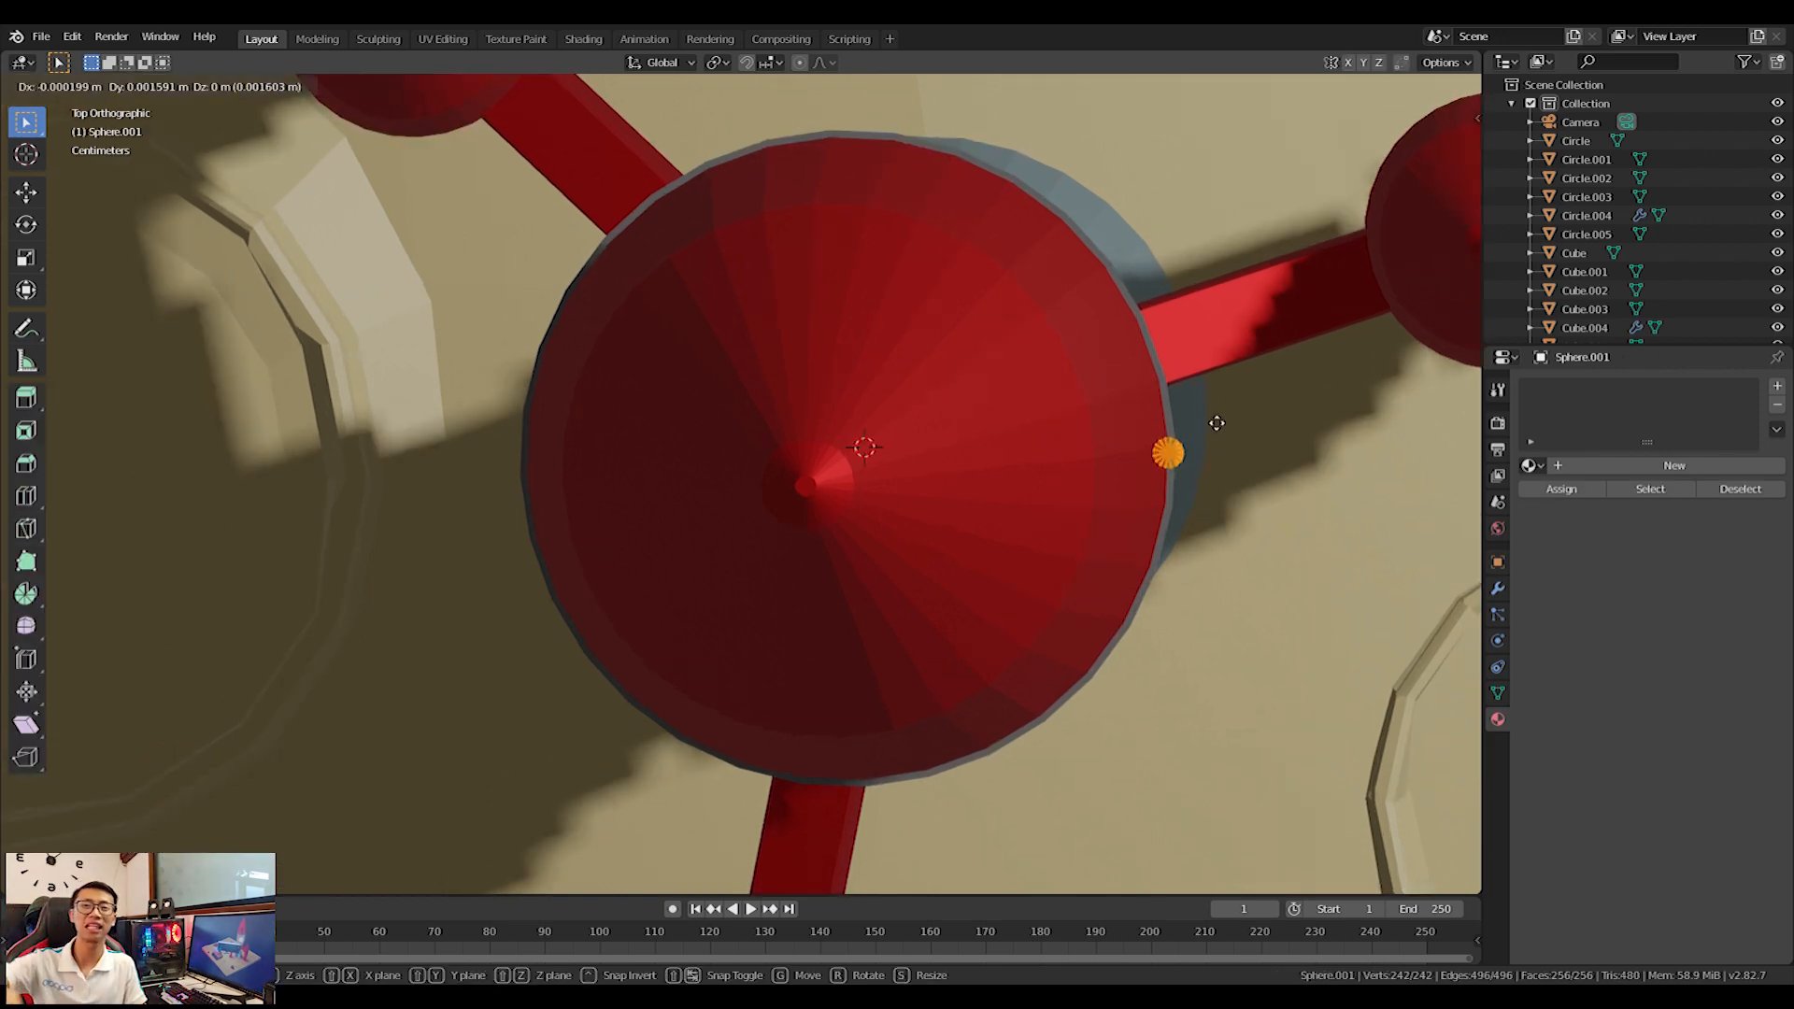
pyautogui.click(1214, 318)
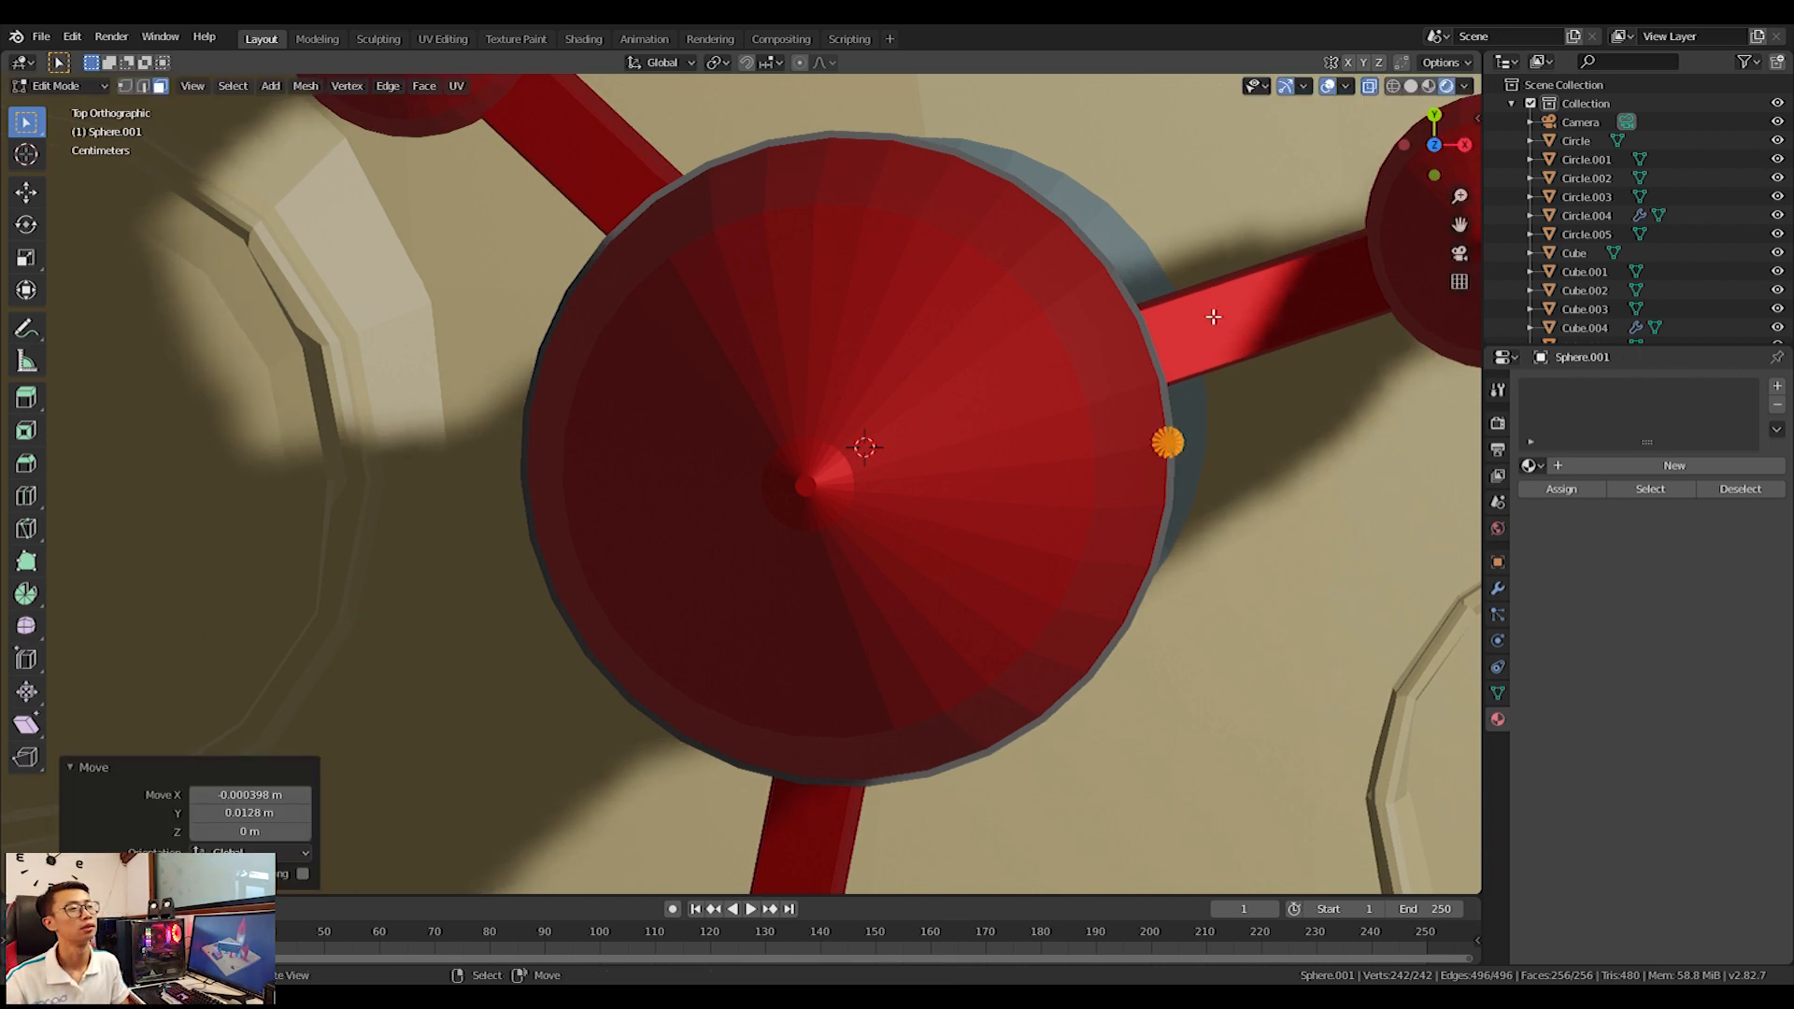
# Duplicate the sphere mesh in place and rotate the copy around the 3D cursor pivot by about -11.1° and a further -12.5°.
pyautogui.click(726, 62)
pyautogui.click(747, 113)
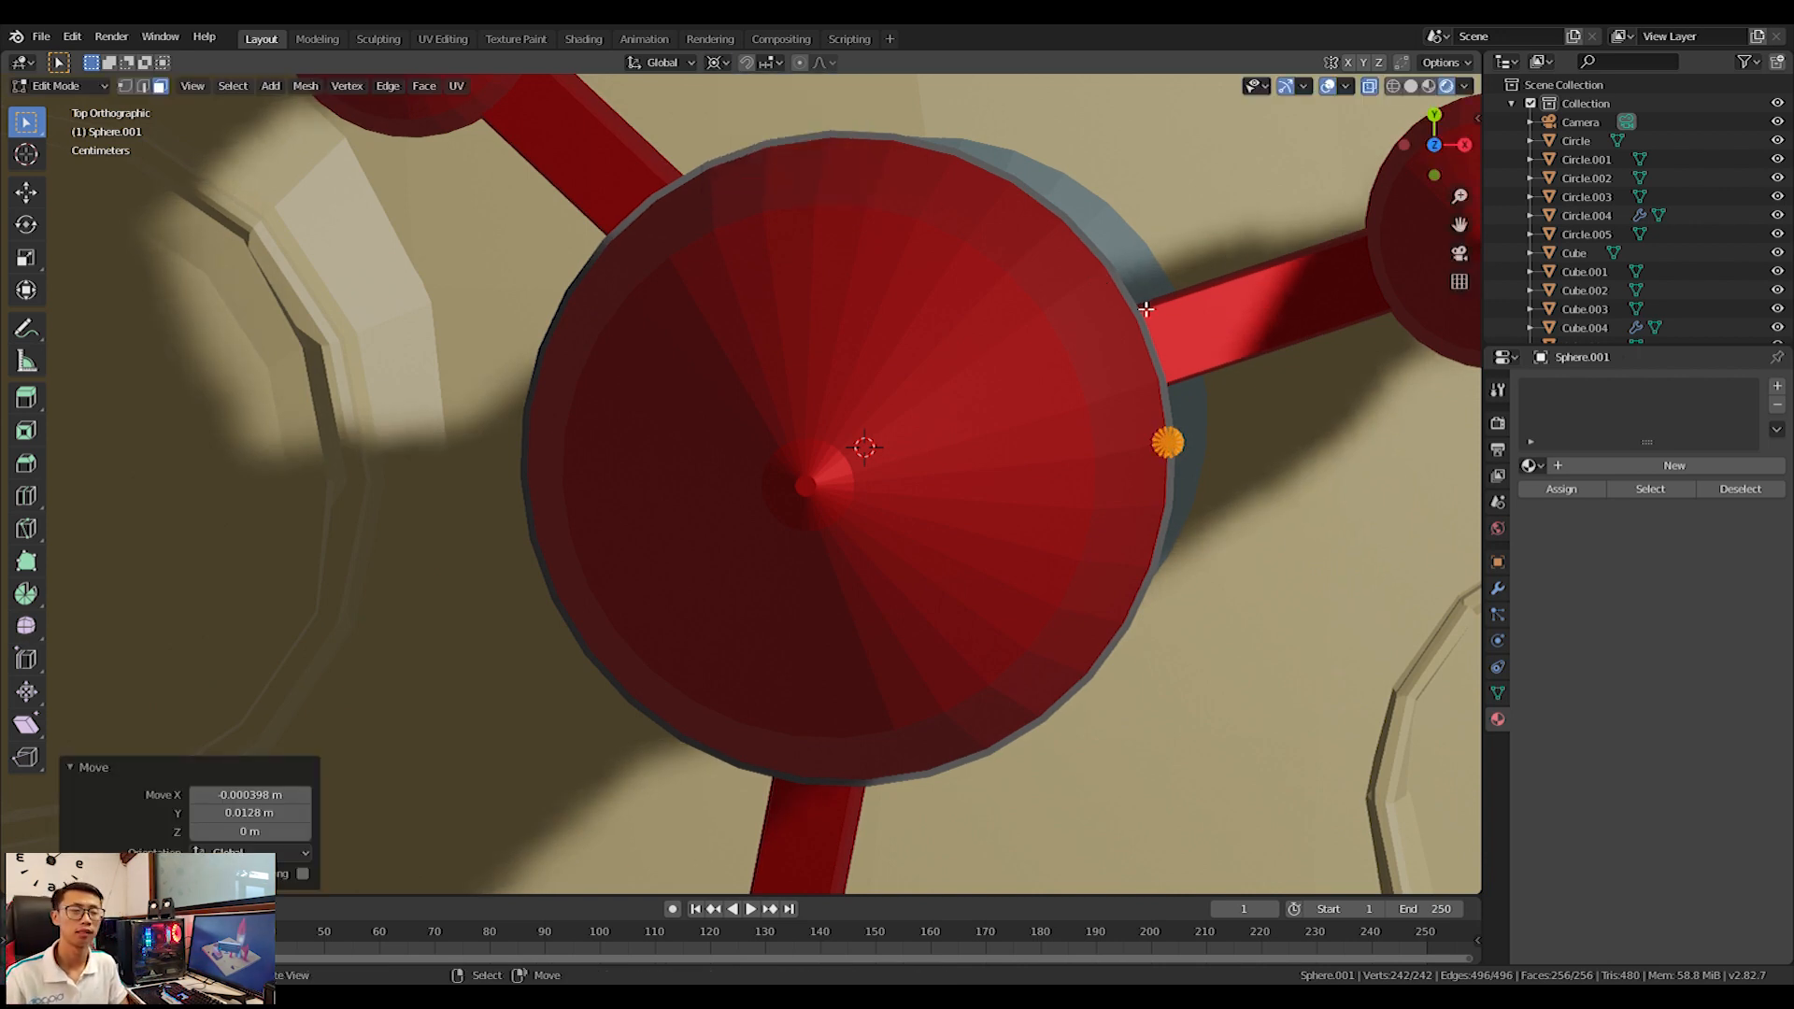
pyautogui.hotkey('shift', 'd')
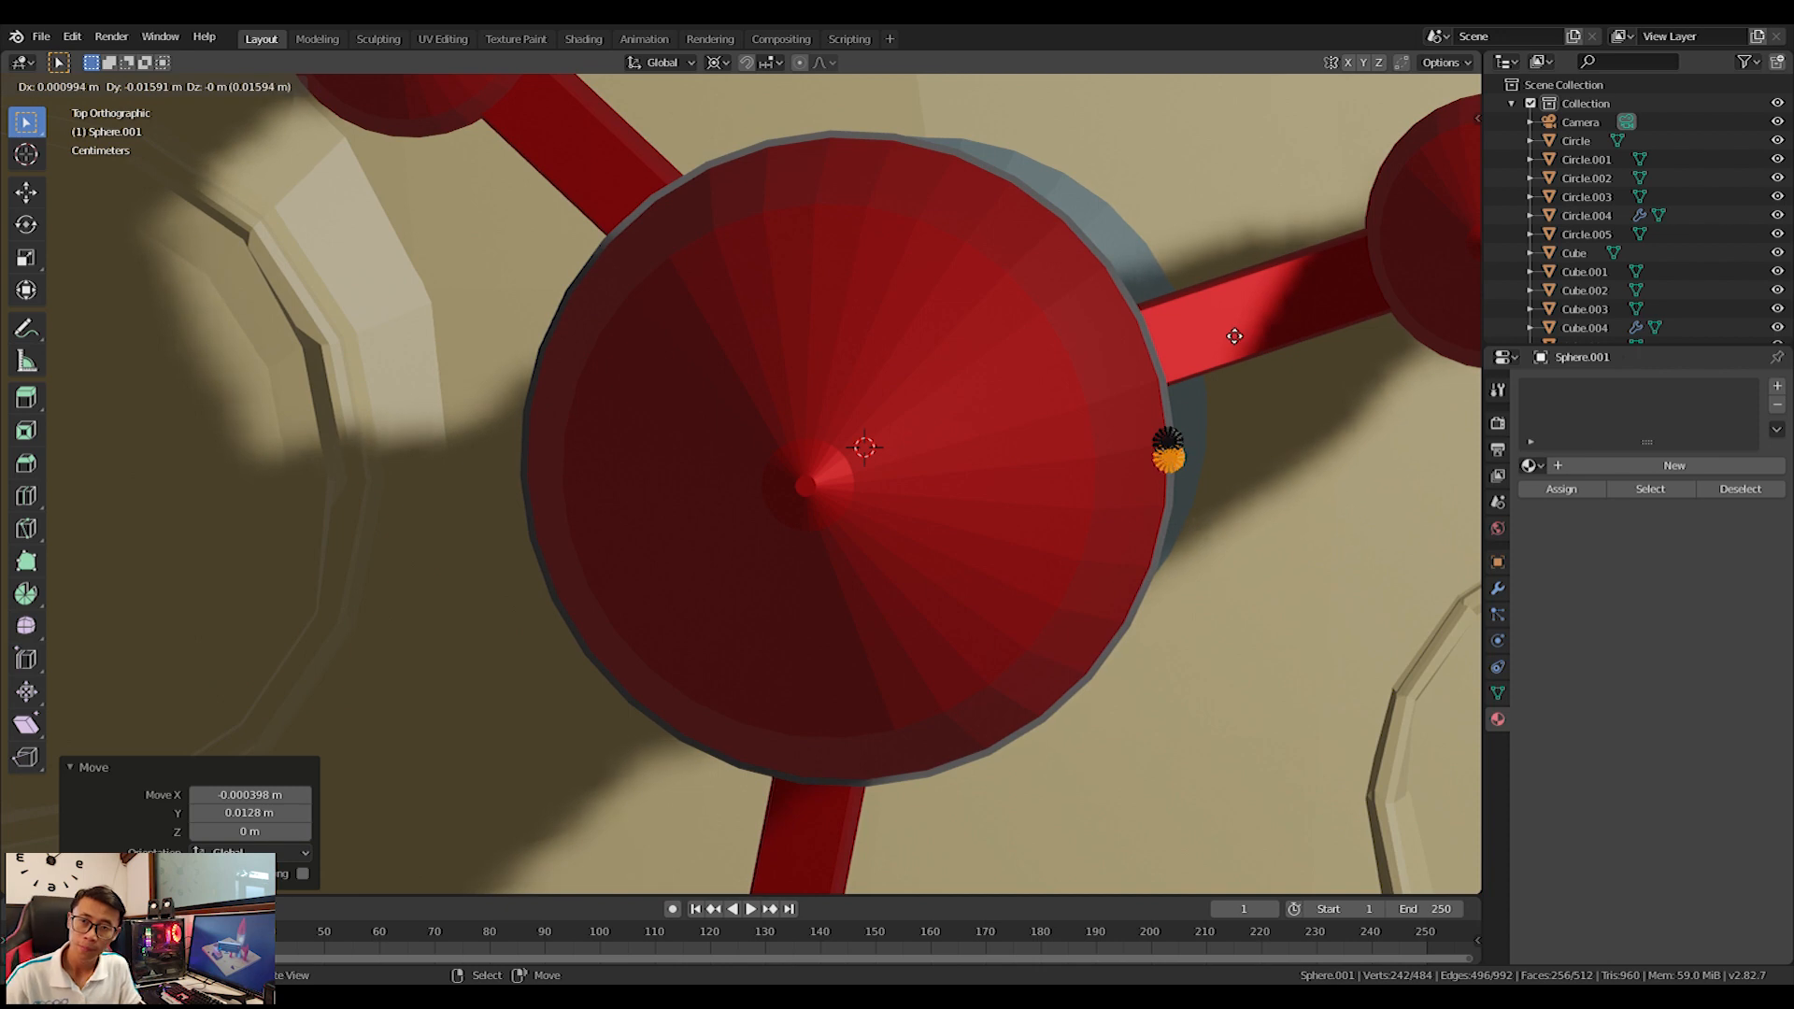
pyautogui.press('Escape')
pyautogui.press('r')
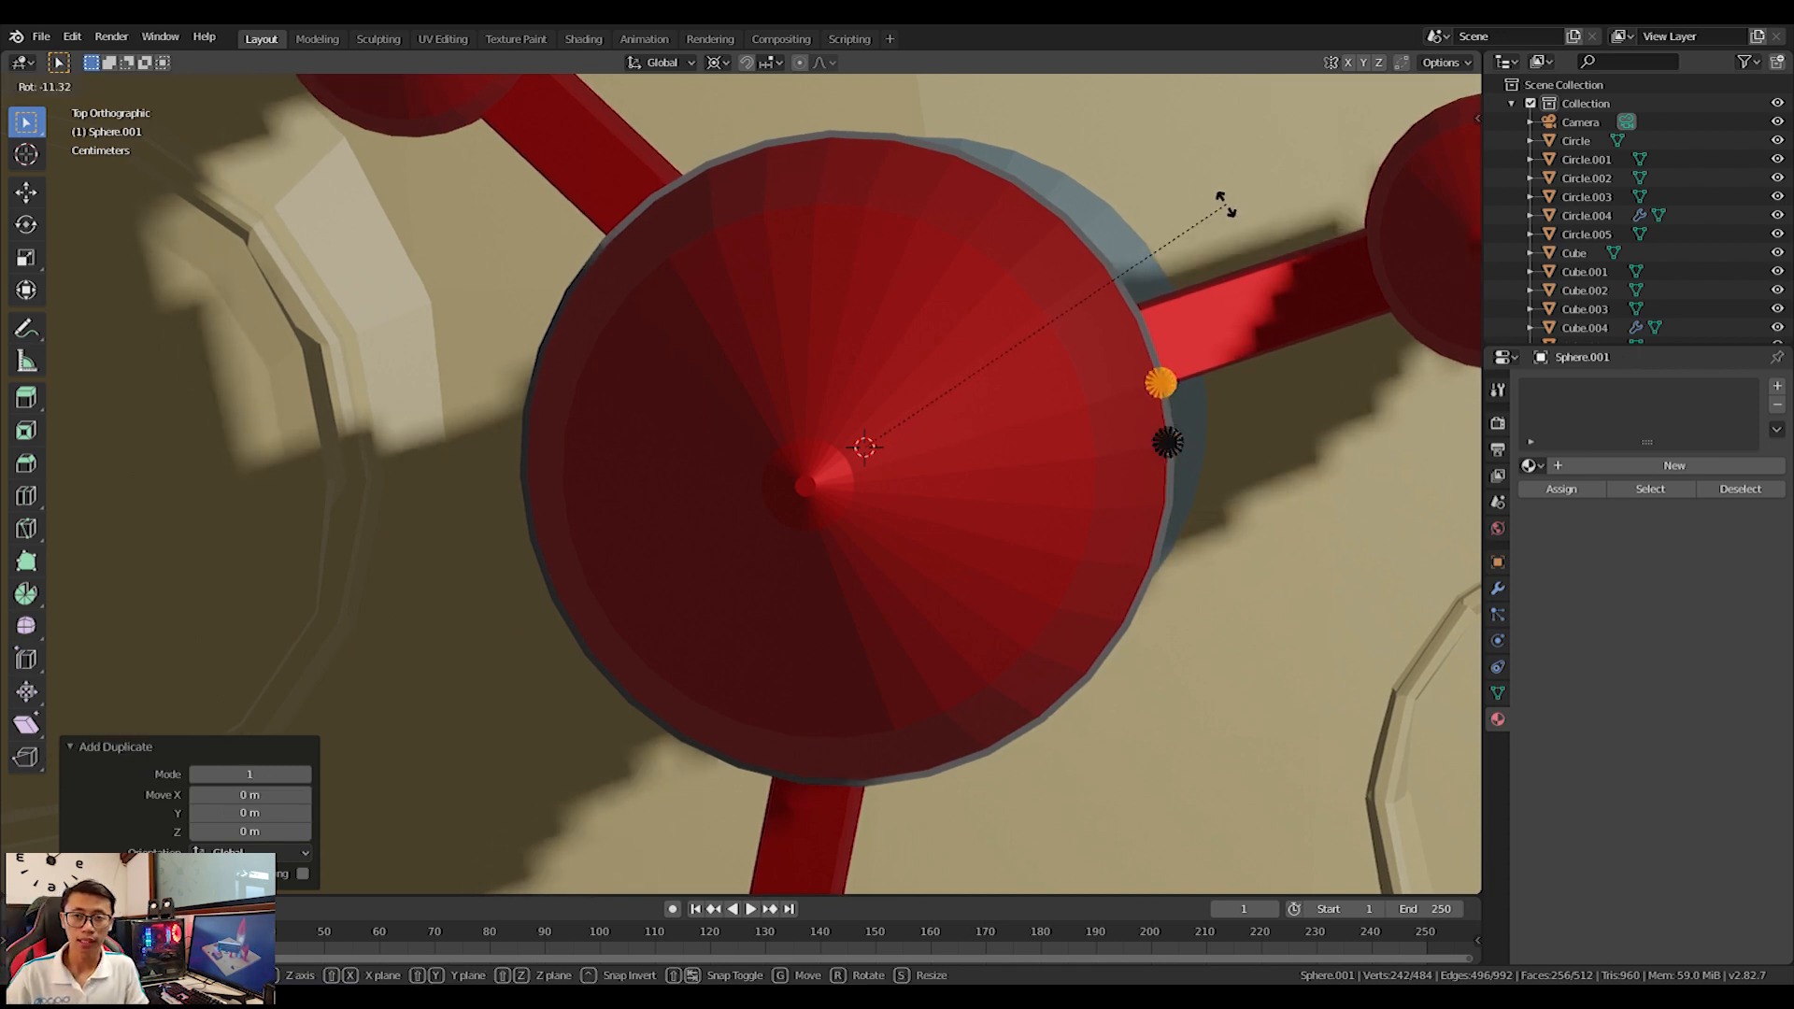
pyautogui.click(1225, 206)
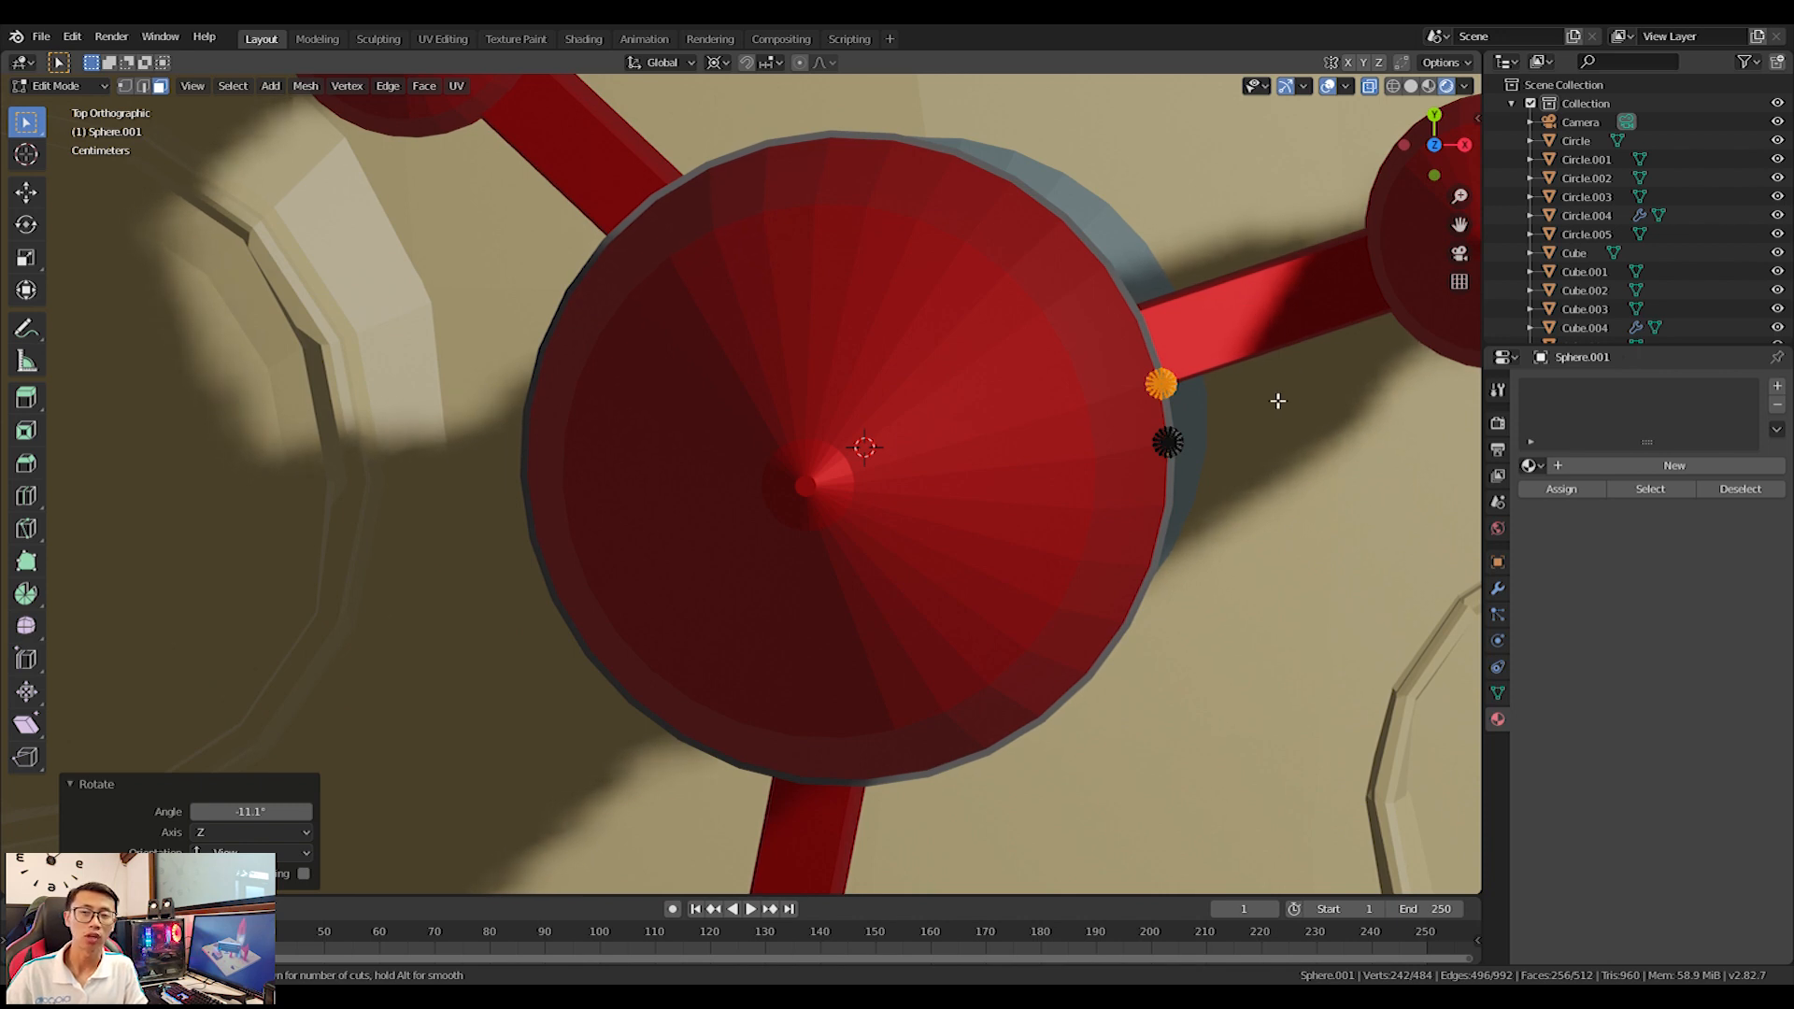
pyautogui.hotkey('ctrl', 'r')
pyautogui.press('r')
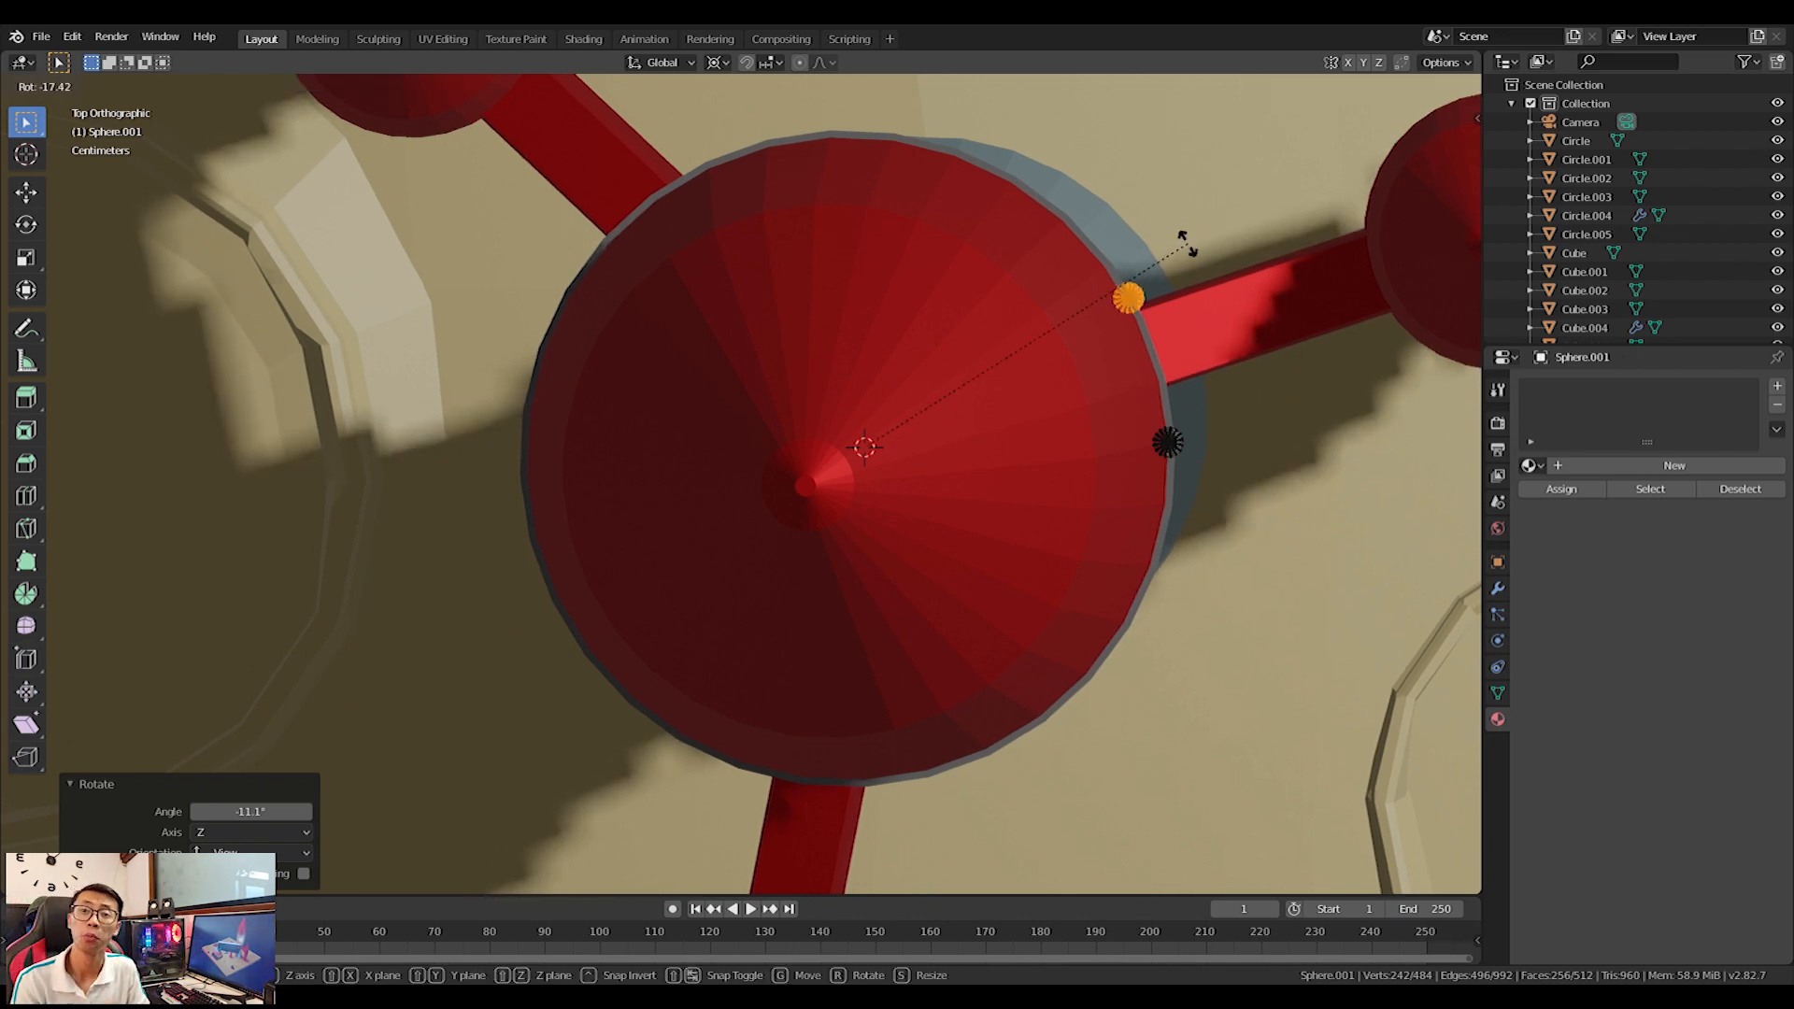
pyautogui.click(1211, 279)
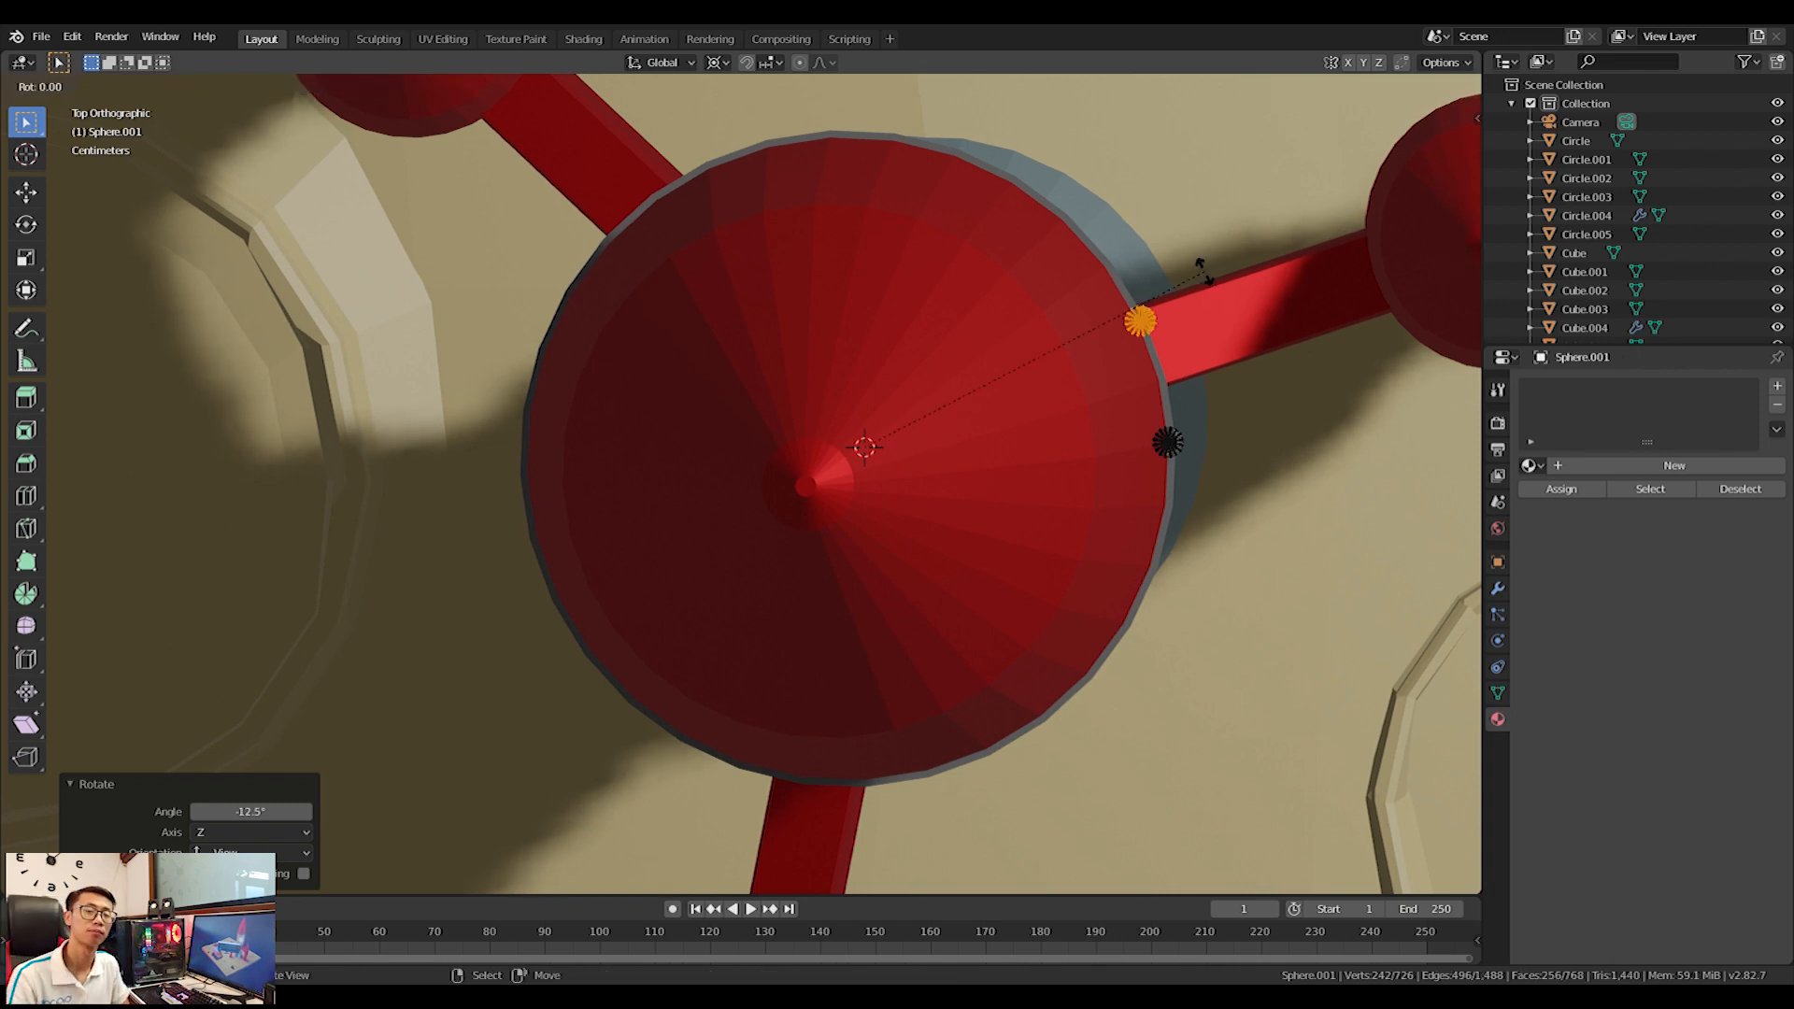
# Add two more sphere copies along the rocket's rim, each rotated about -23° around the 3D cursor from the previous one.
pyautogui.hotkey('shift', 'd')
pyautogui.press('r')
pyautogui.click(1119, 142)
pyautogui.hotkey('shift', 'd')
pyautogui.press('r')
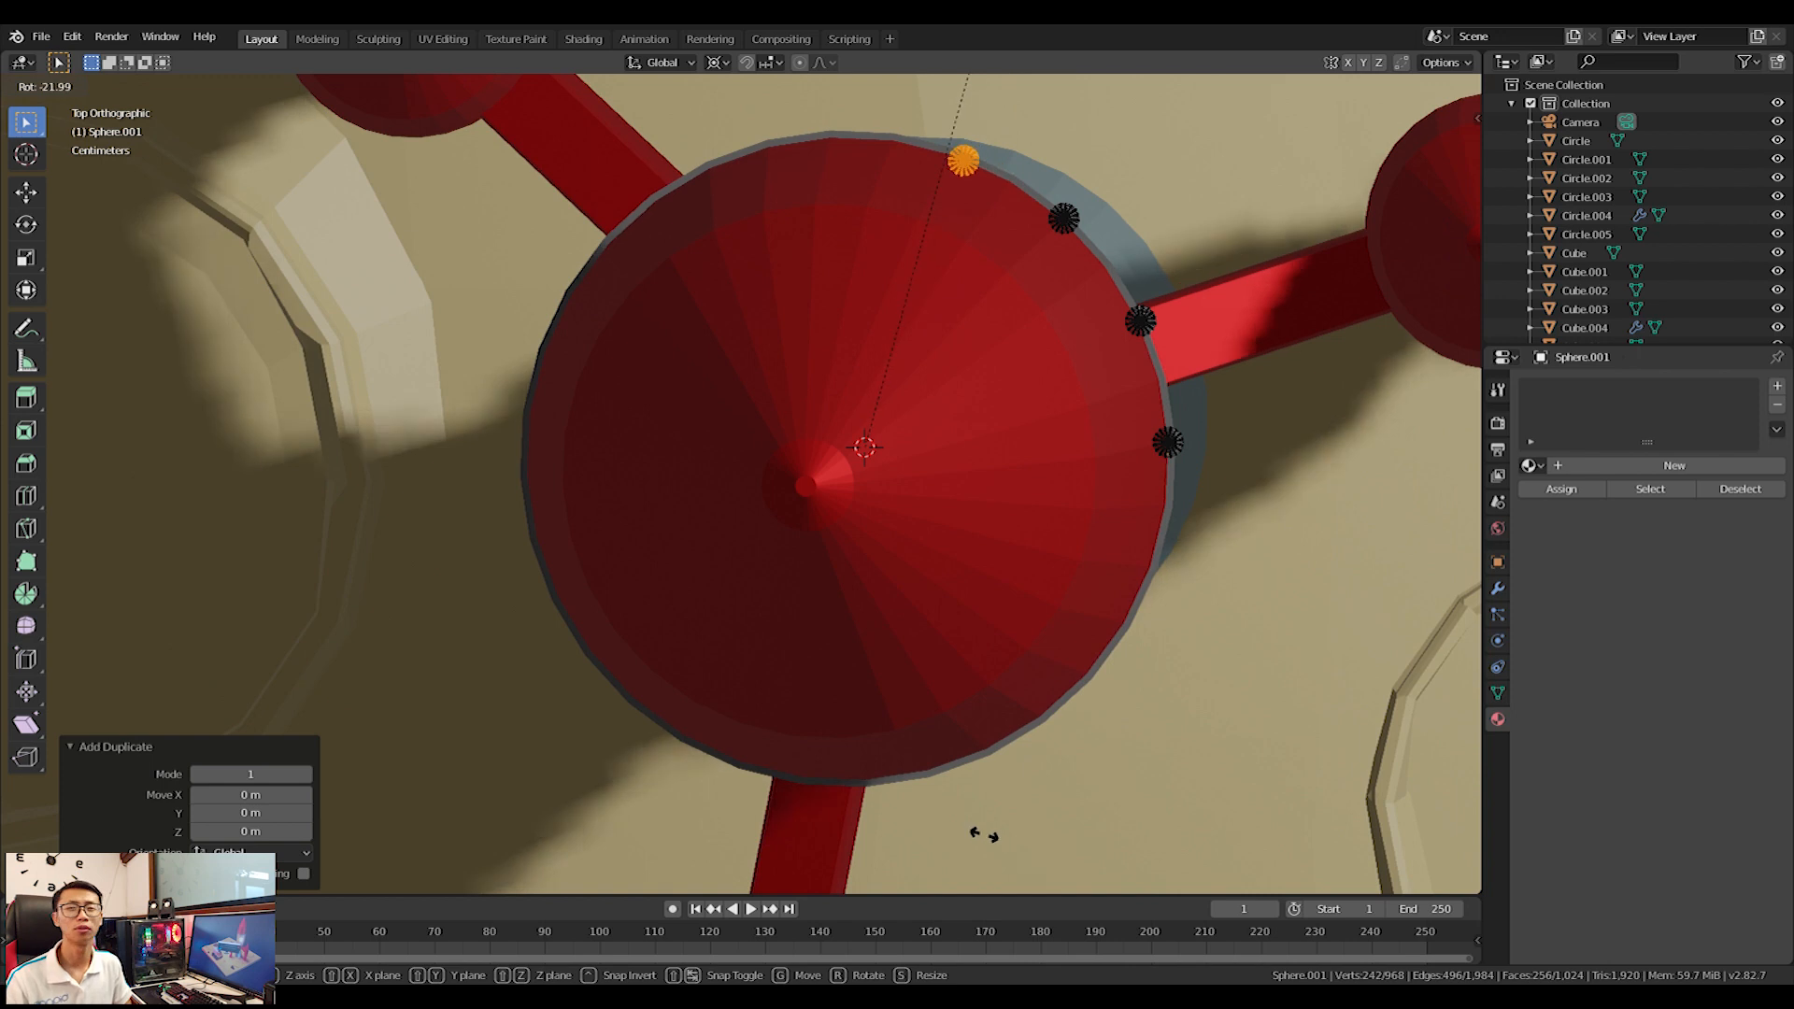
pyautogui.click(975, 830)
# Continue the row of spheres with two further duplicates around the 3D cursor, the first rotated about -23° and the second about -22°.
pyautogui.hotkey('shift', 'd')
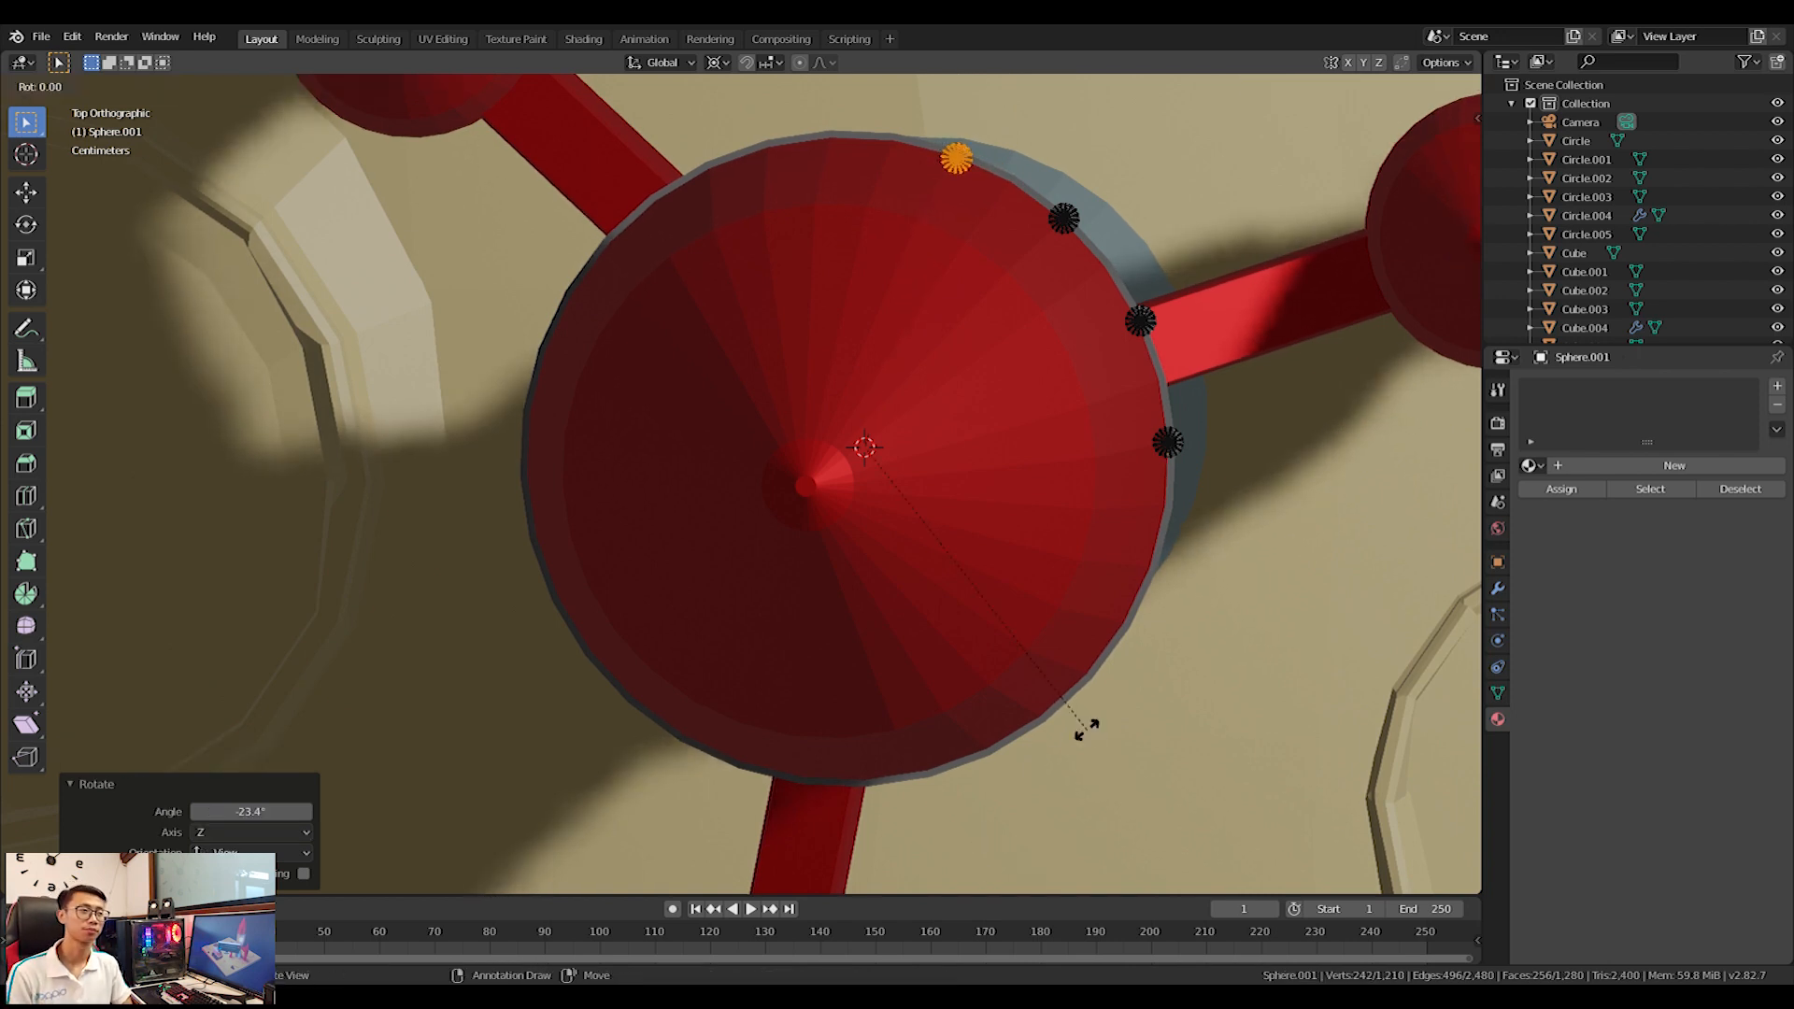
pyautogui.press('r')
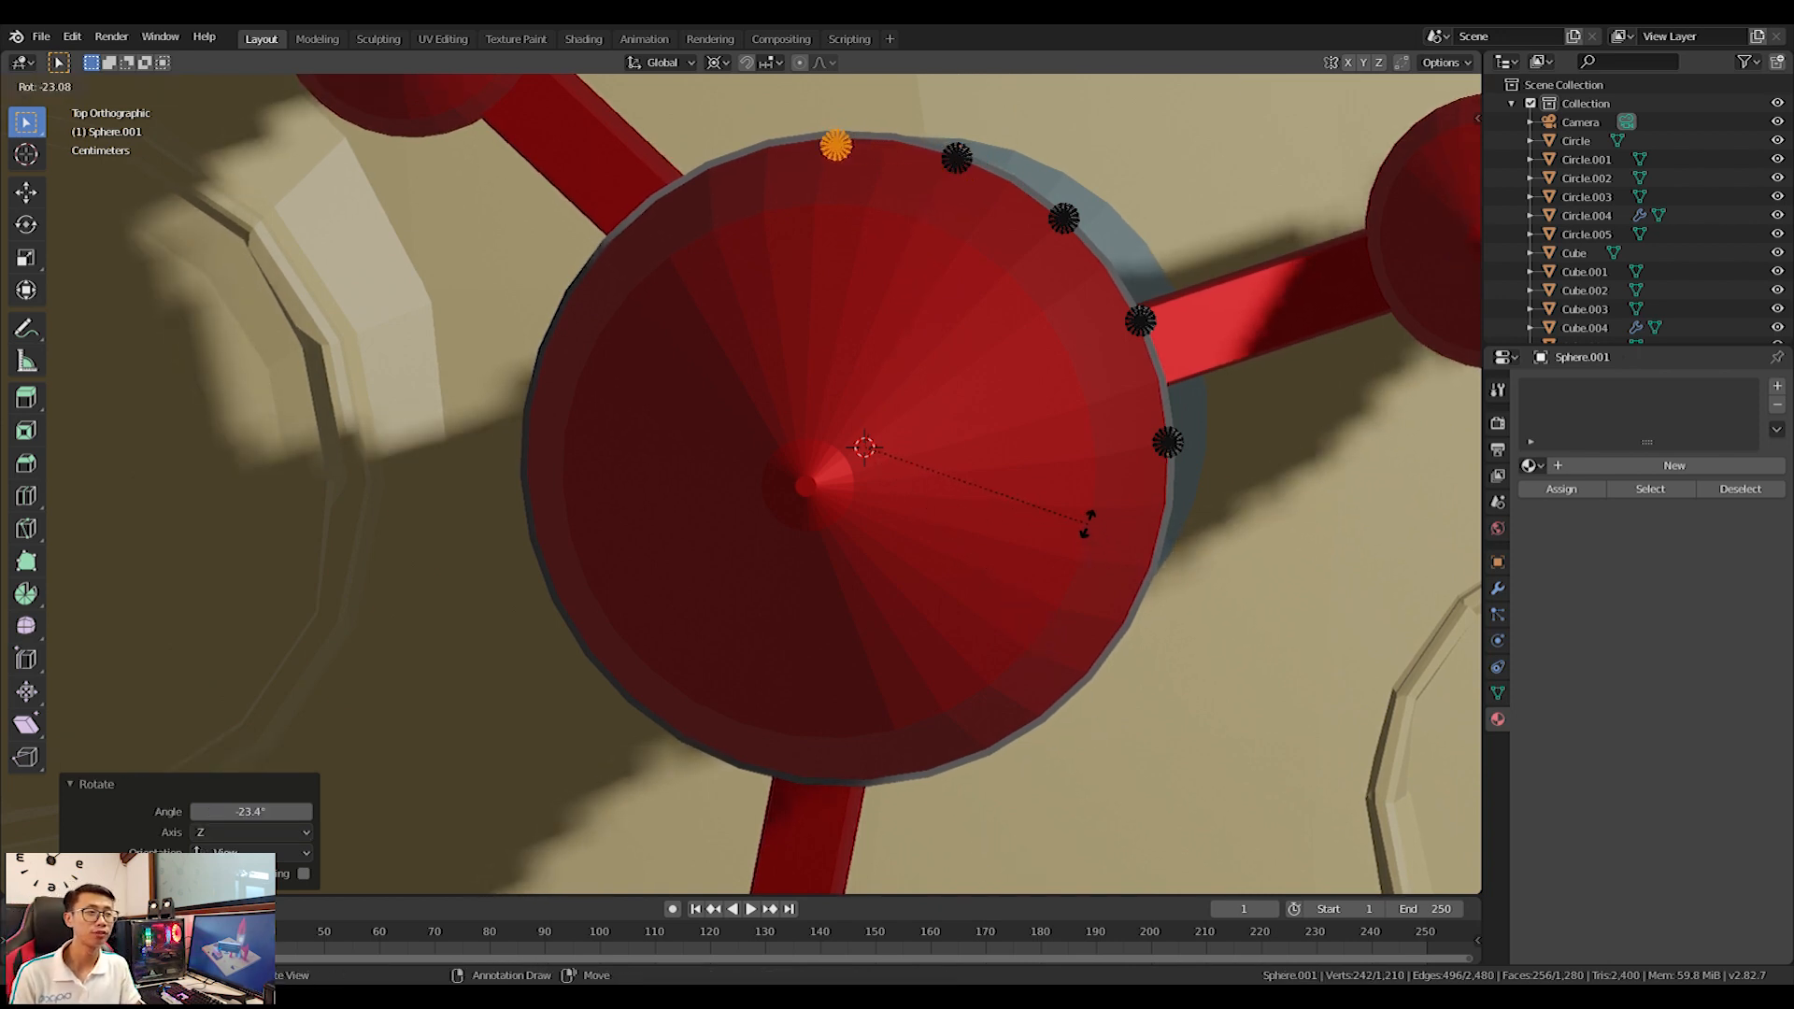
pyautogui.click(1082, 514)
pyautogui.hotkey('alt', 'a')
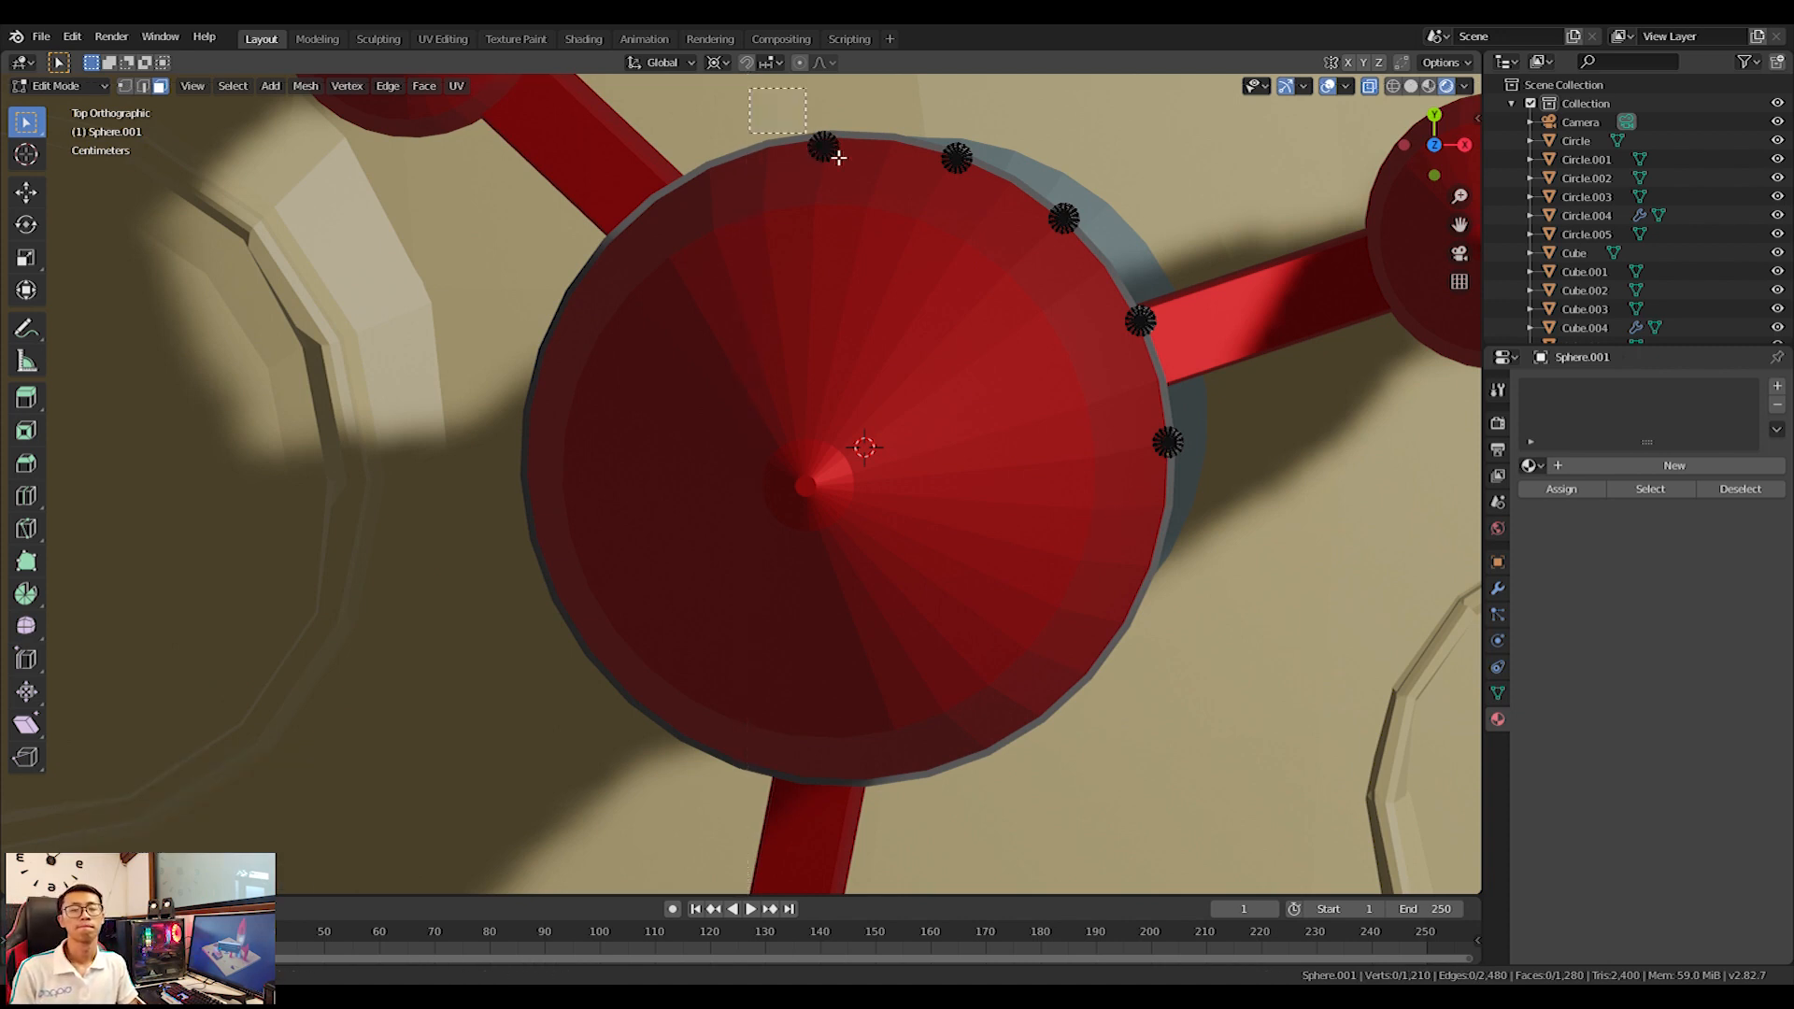
pyautogui.press('r')
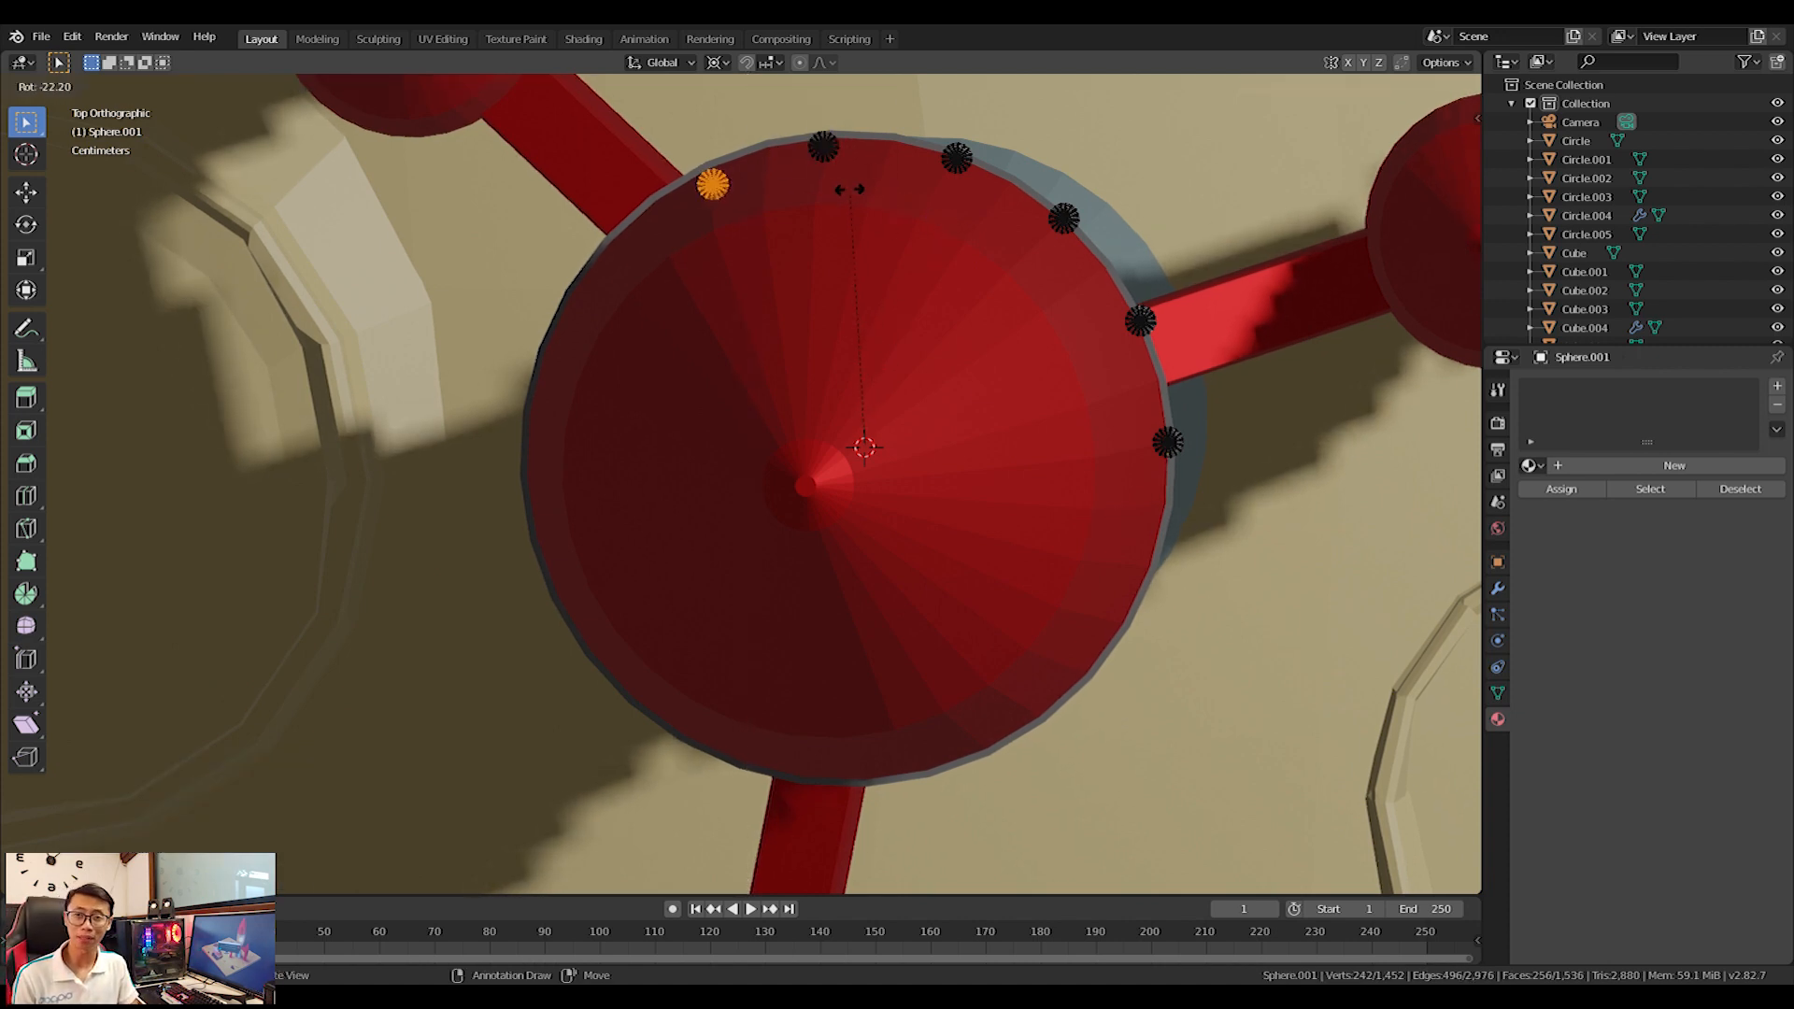
# Continue the rivet row counterclockwise along the rim with three sphere copies, rotated about -23.8°, -22.1° and -21.5° around the 3D cursor.
pyautogui.click(848, 195)
pyautogui.hotkey('shift', 'd')
pyautogui.press('r')
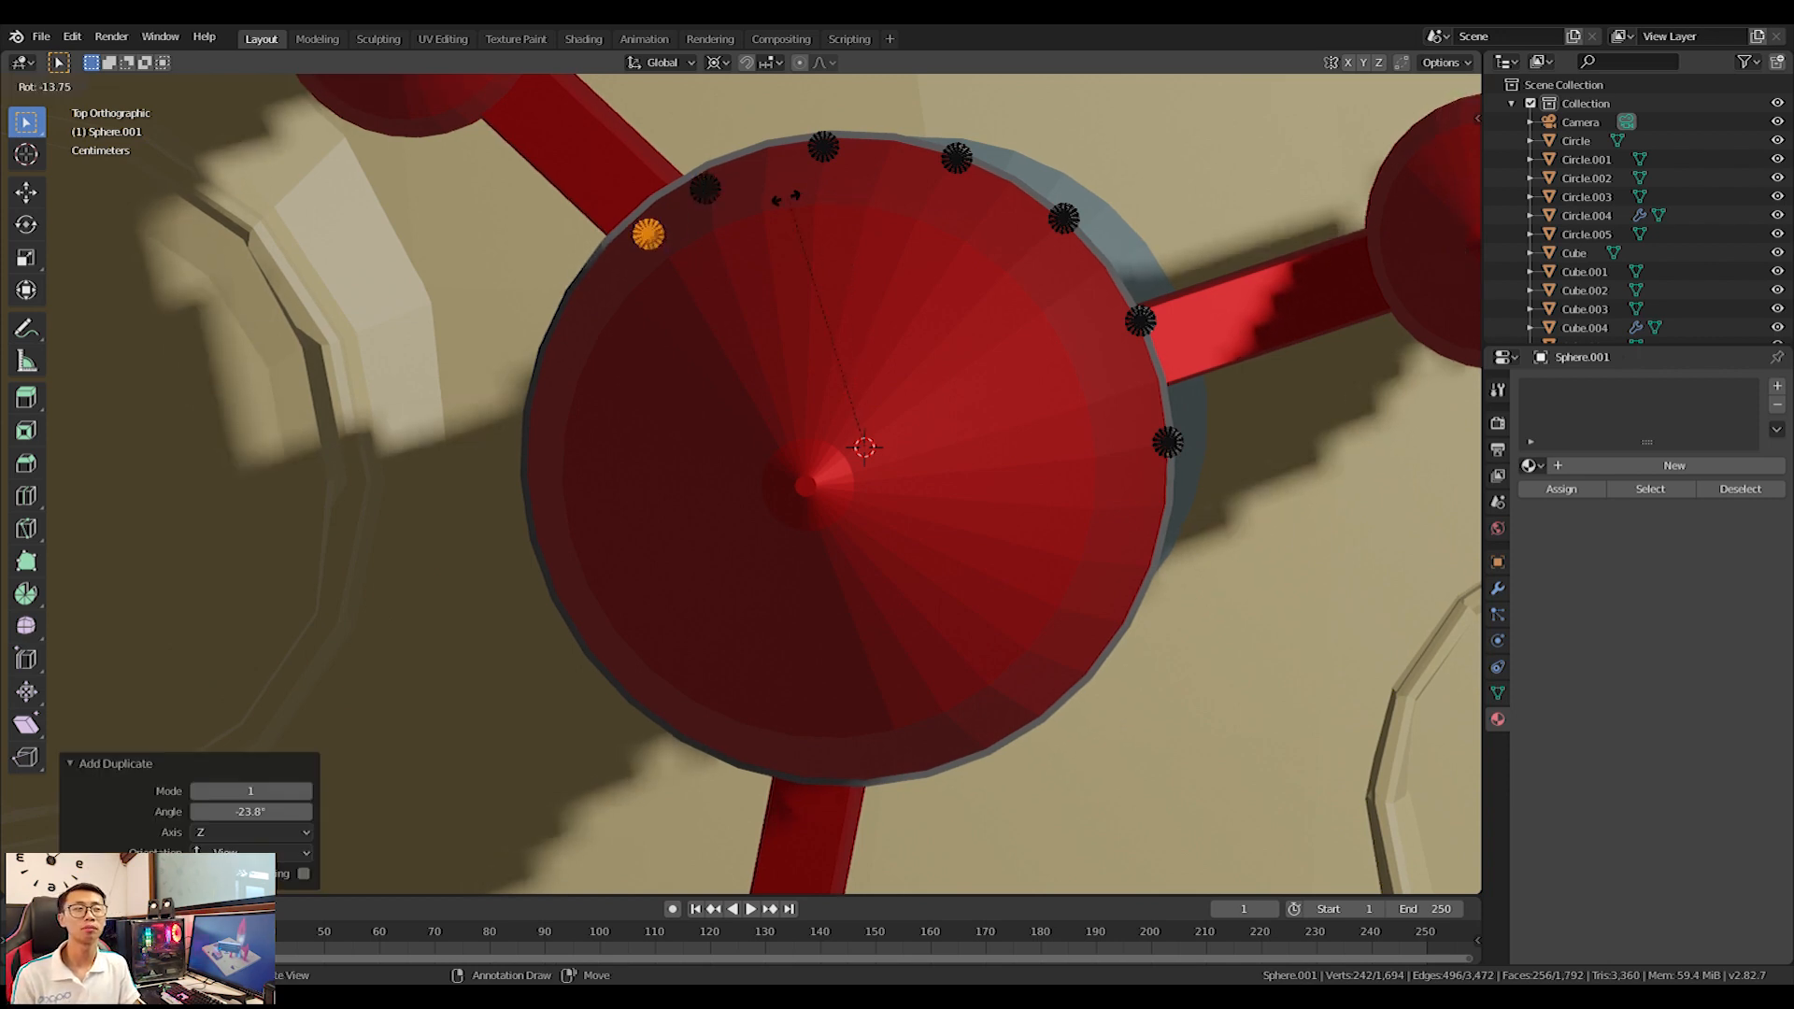
pyautogui.click(762, 221)
pyautogui.hotkey('shift', 'd')
pyautogui.press('r')
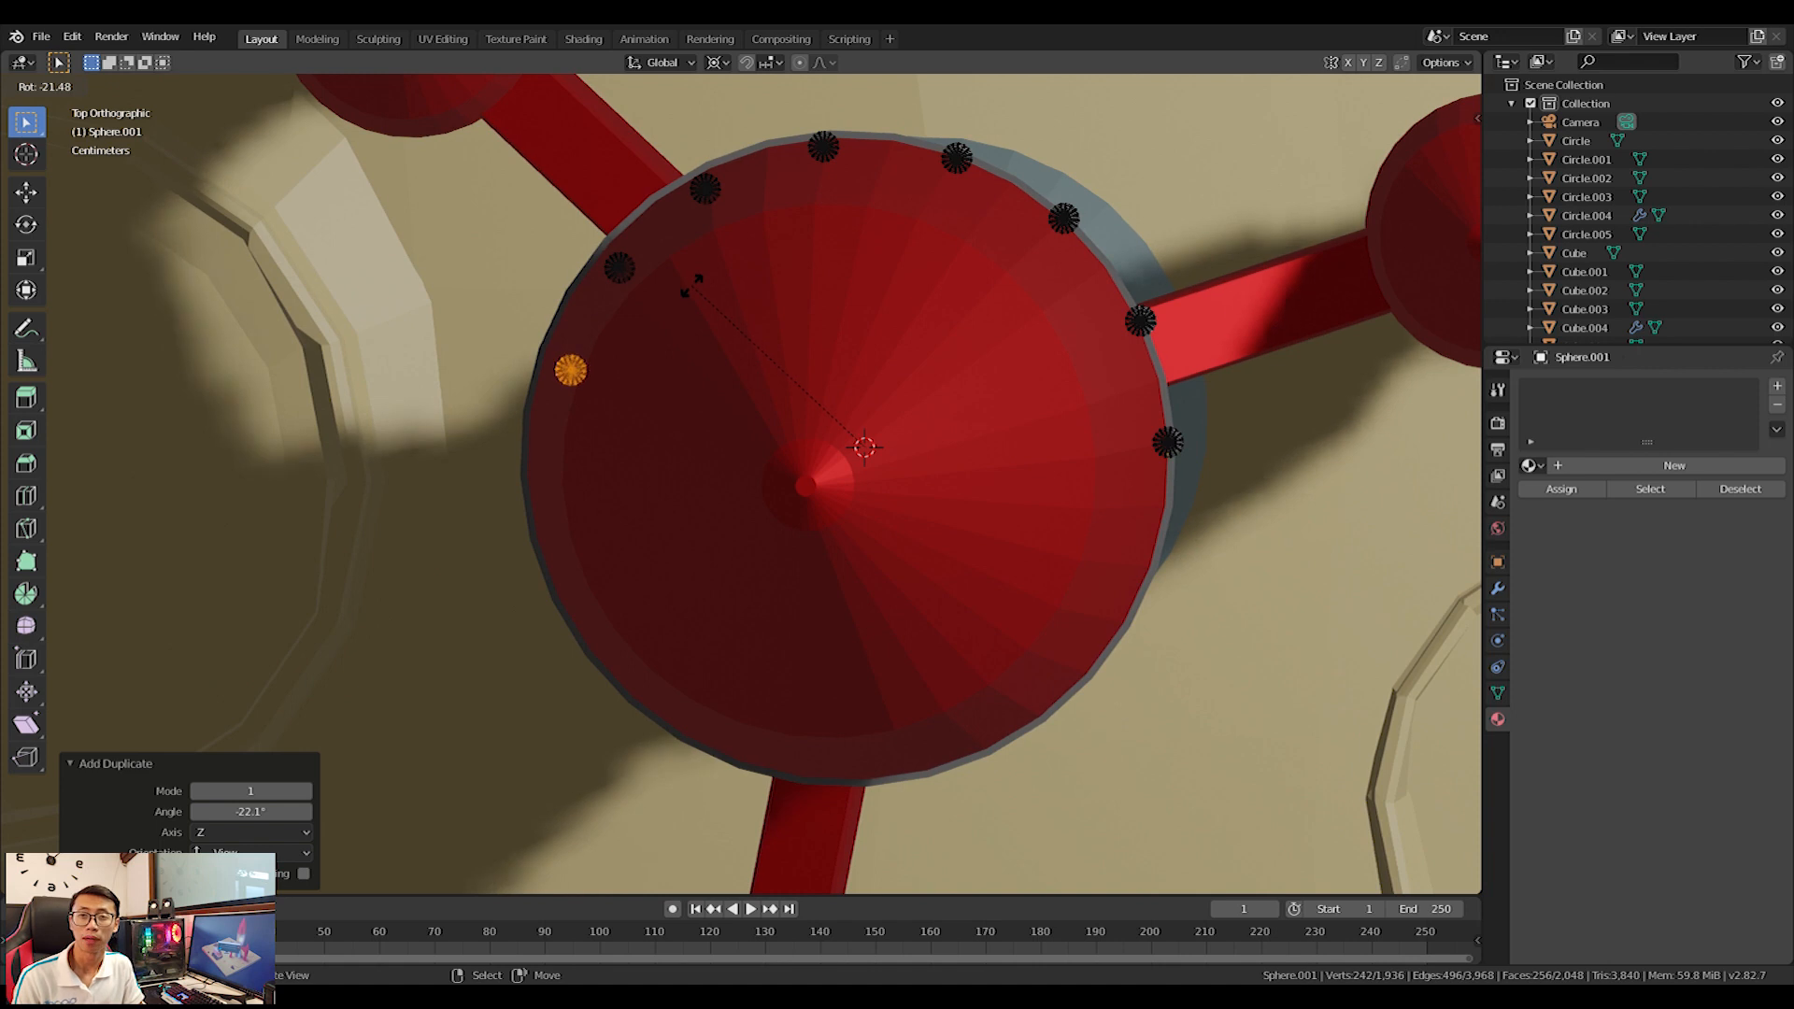
pyautogui.click(691, 278)
# Copy the first rivet three times clockwise along the rim, rotating successive duplicates about 25°, 23.5° and 23.1° around the 3D cursor.
pyautogui.press('a')
pyautogui.press('b')
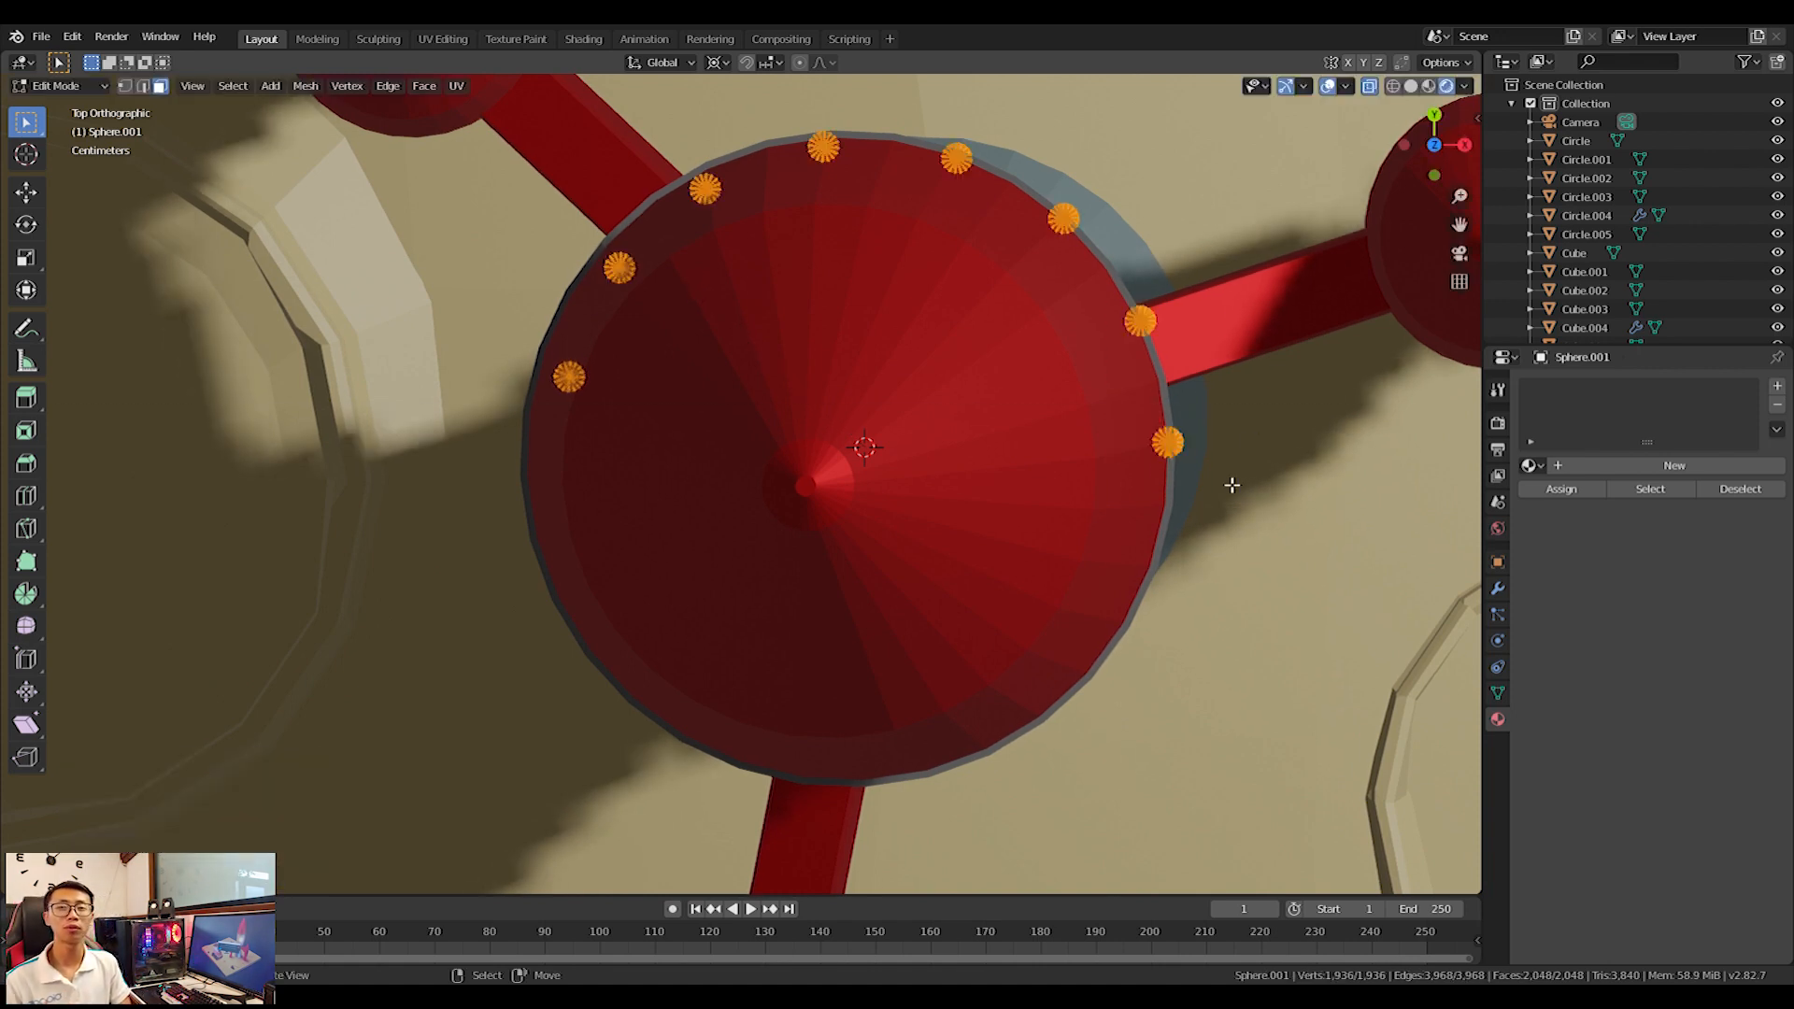
pyautogui.moveTo(1154, 440); pyautogui.dragTo(1187, 460)
pyautogui.hotkey('shift', 'd')
pyautogui.press('r')
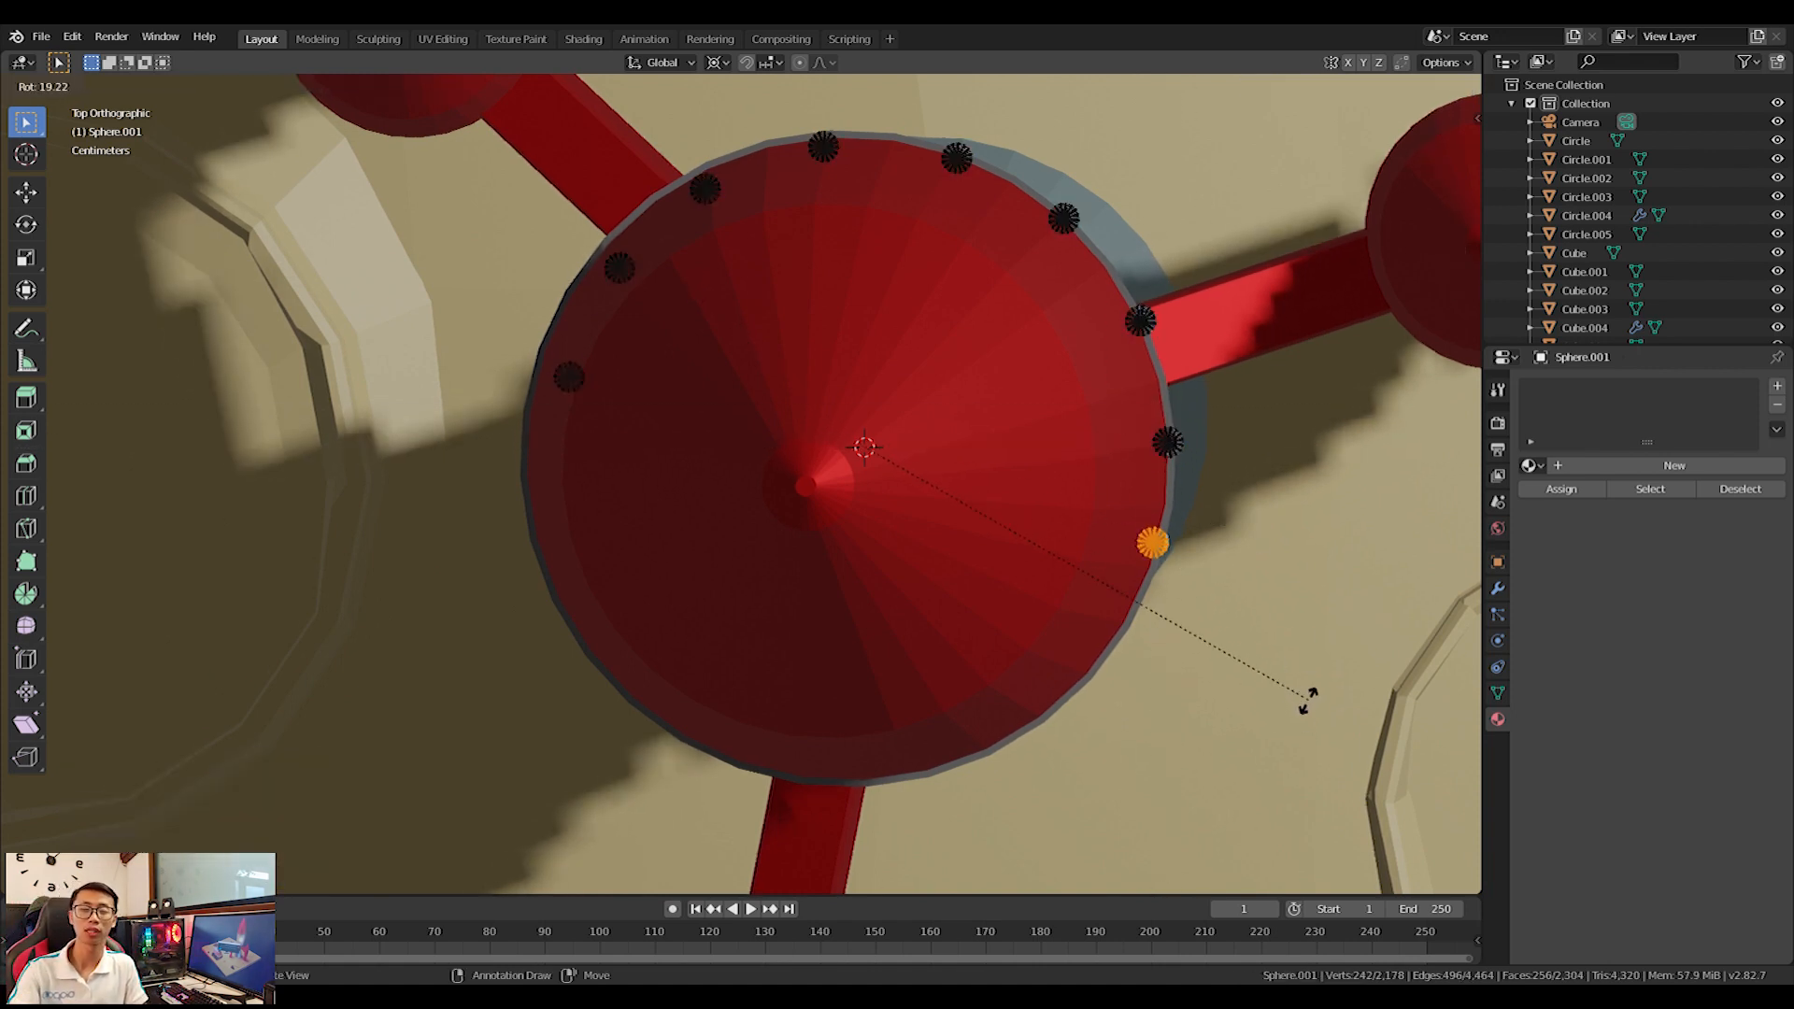
pyautogui.click(1310, 762)
pyautogui.hotkey('shift', 'd')
pyautogui.press('r')
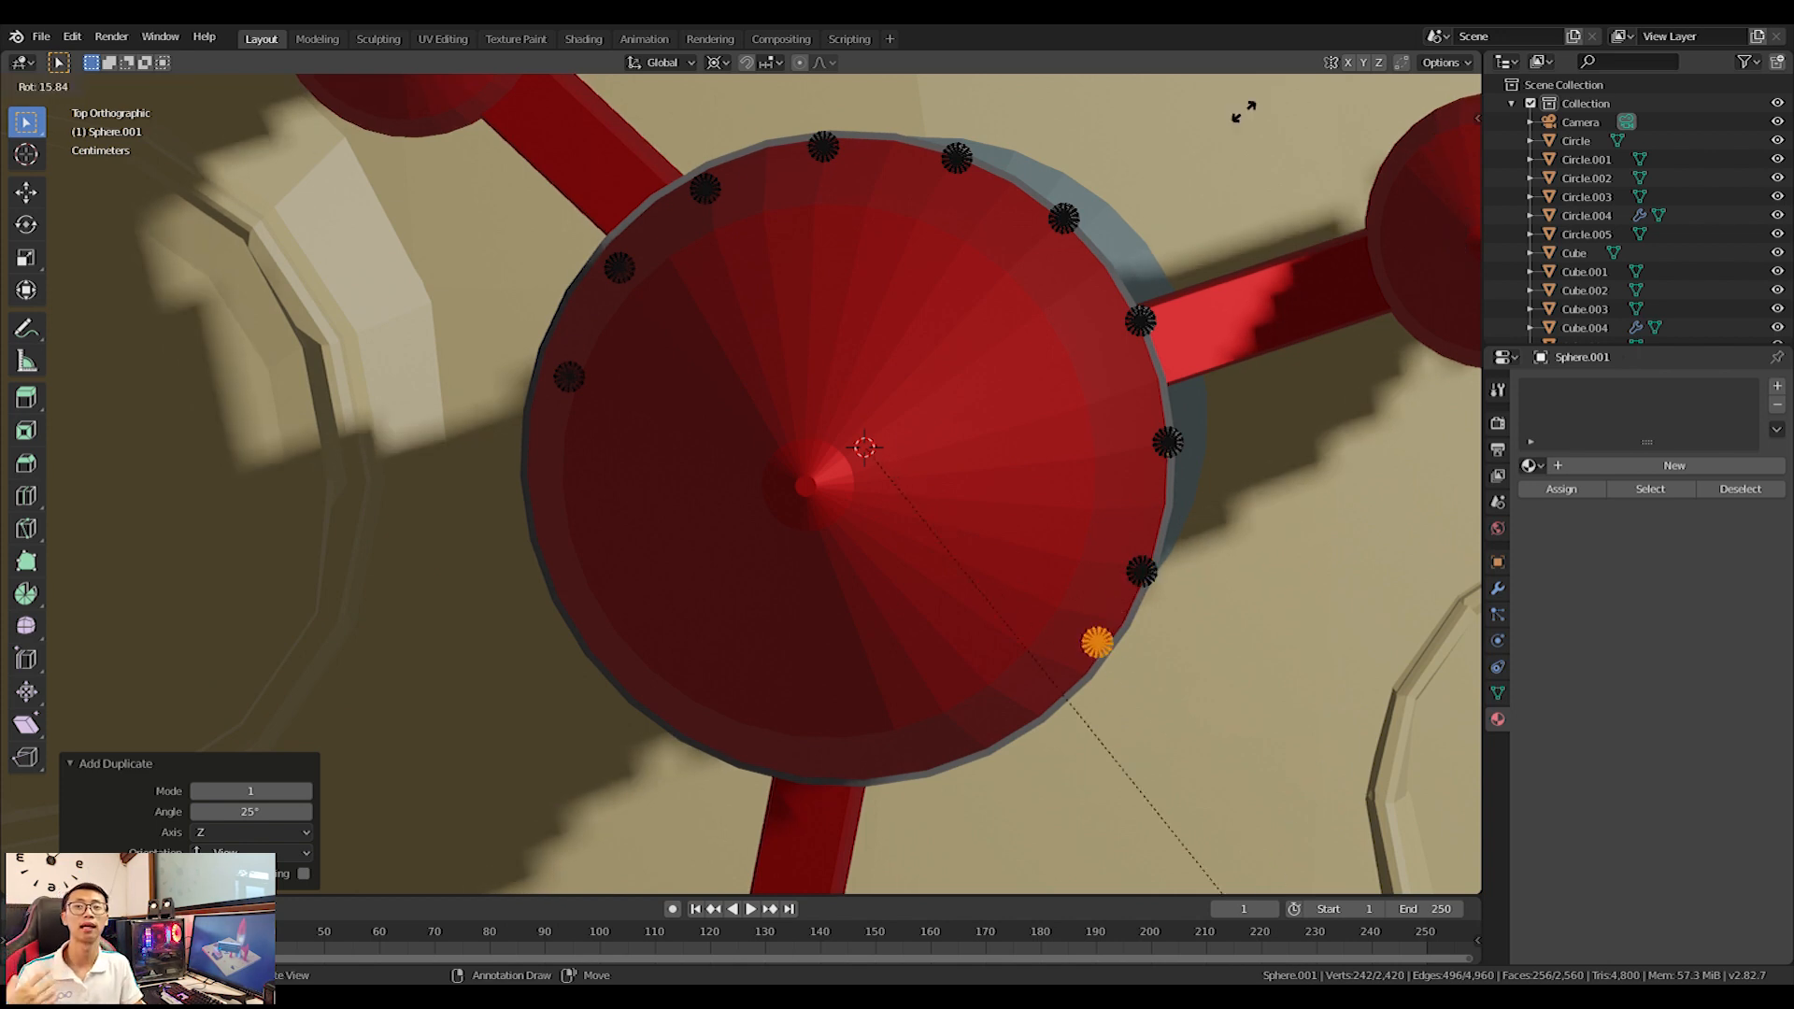
pyautogui.click(1191, 180)
pyautogui.hotkey('shift', 'd')
pyautogui.press('r')
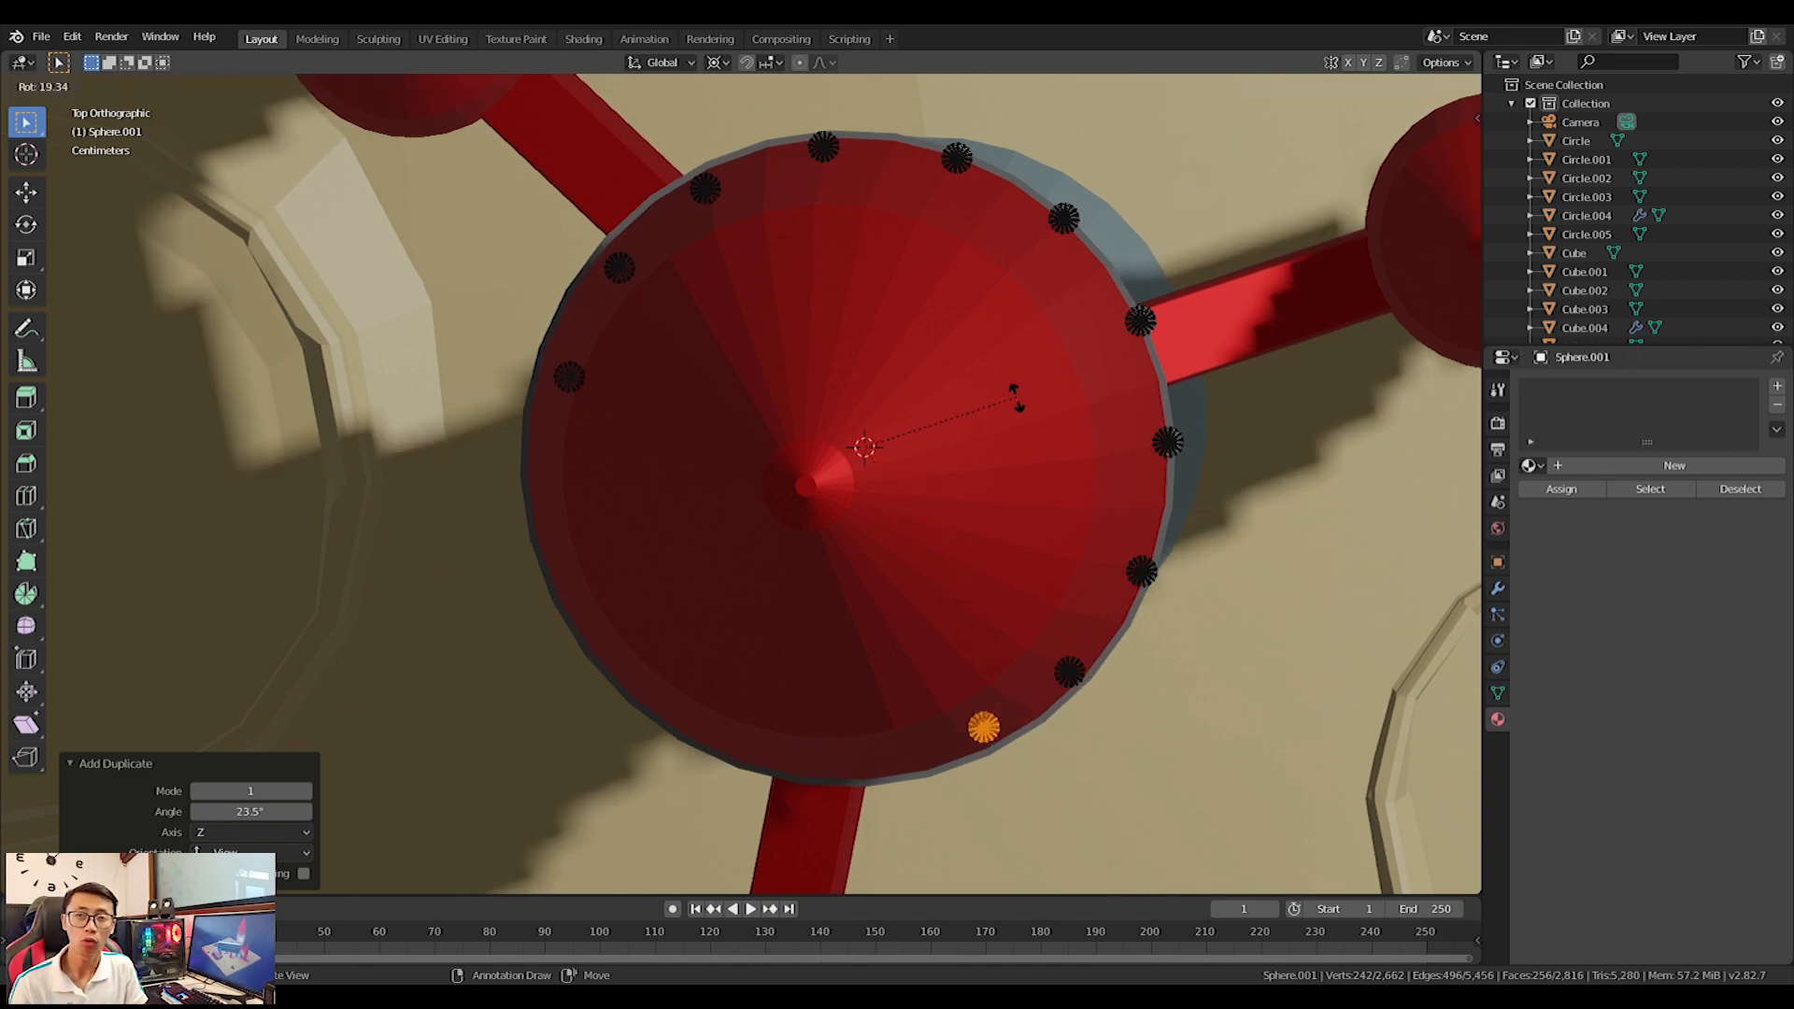
pyautogui.click(1022, 412)
# Add two more rivet copies clockwise along the rim, the second rotated about 19.5°, and rotate that second copy a further 1.77°.
pyautogui.scroll(1, 1174, 523)
pyautogui.keyDown('shift'); pyautogui.moveTo(1174, 523); pyautogui.dragTo(1234, 373, button='middle'); pyautogui.keyUp('shift')
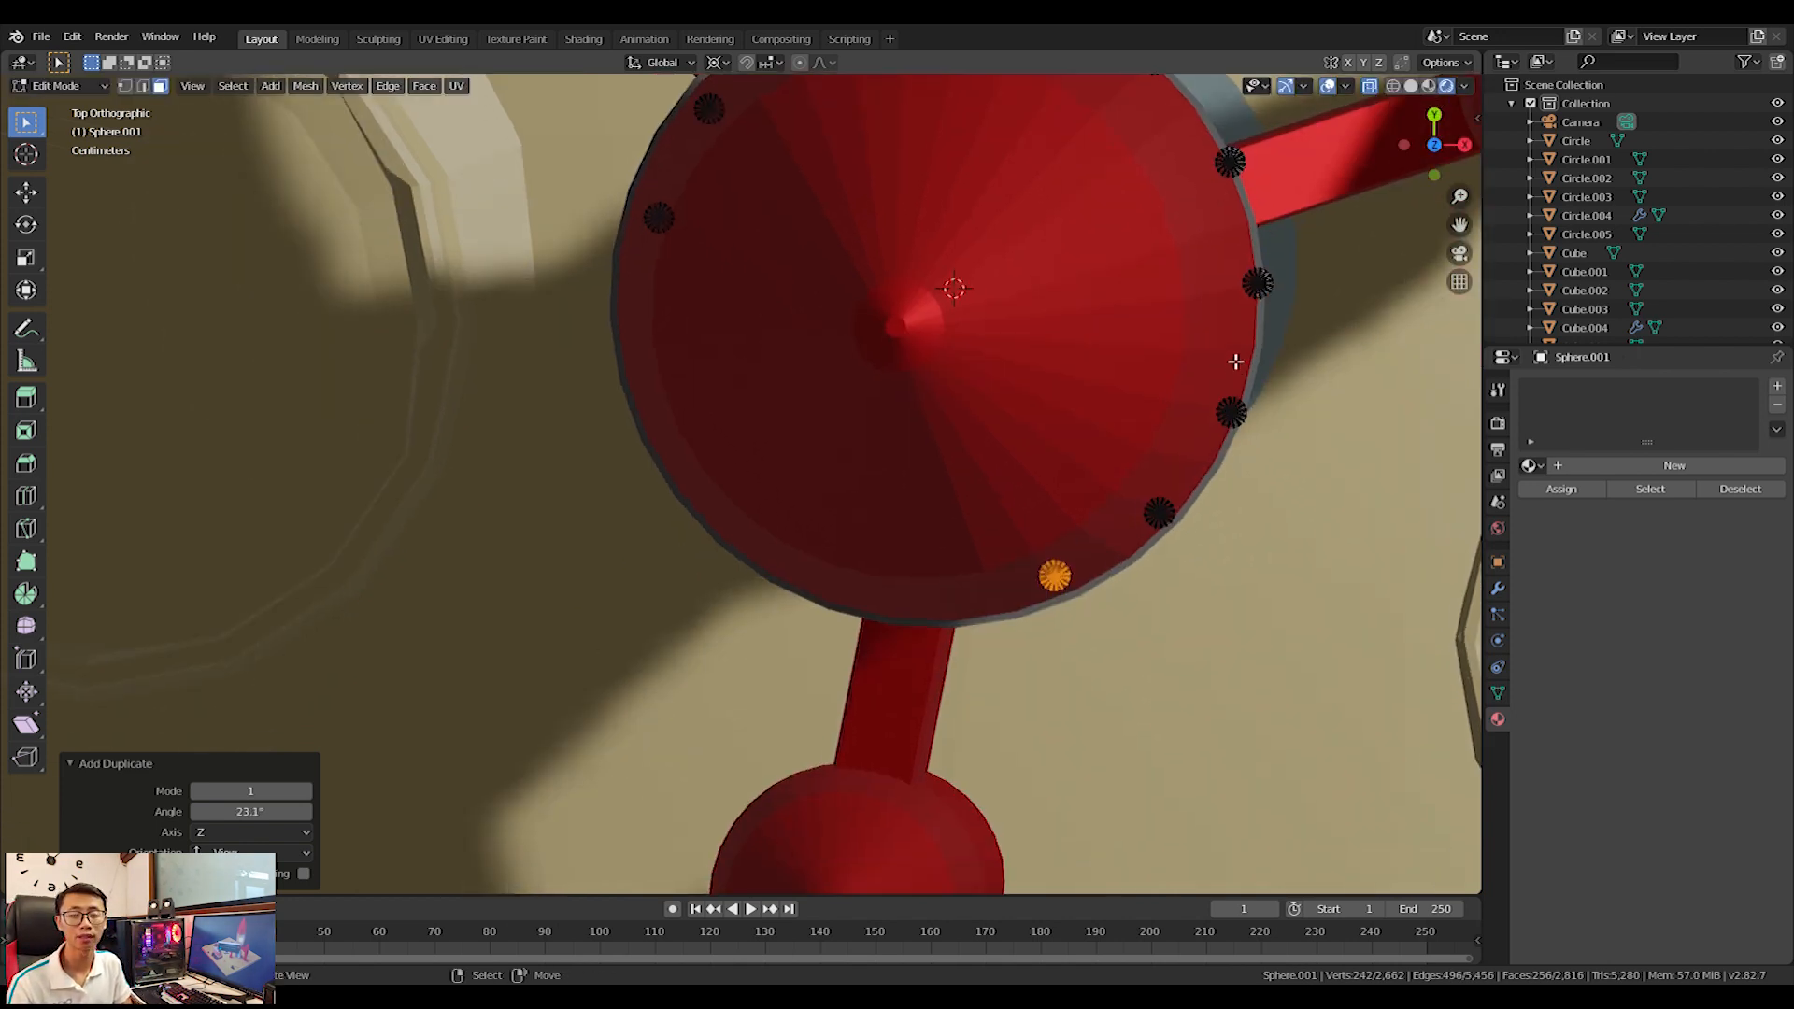
pyautogui.hotkey('shift', 'd')
pyautogui.press('r')
pyautogui.click(1162, 446)
pyautogui.hotkey('shift', 'd')
pyautogui.press('r')
pyautogui.click(1082, 479)
pyautogui.moveTo(1081, 480); pyautogui.dragTo(973, 492, button='middle')
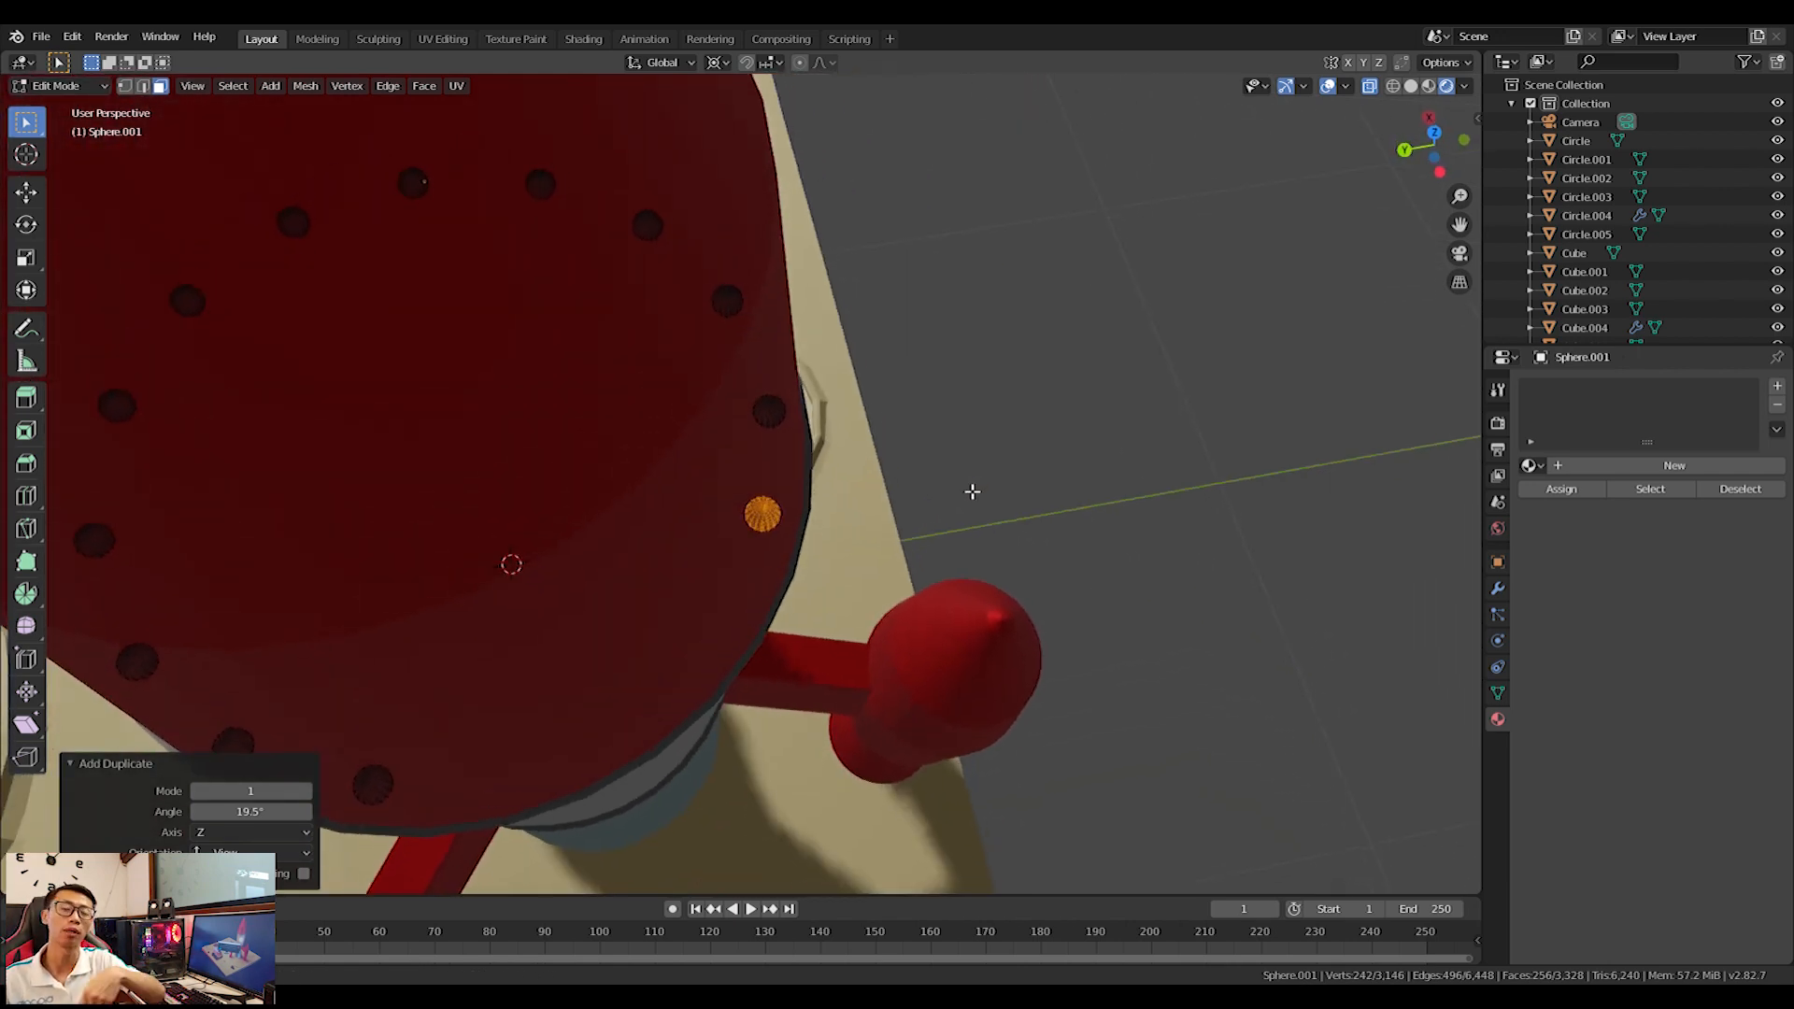
pyautogui.press('r')
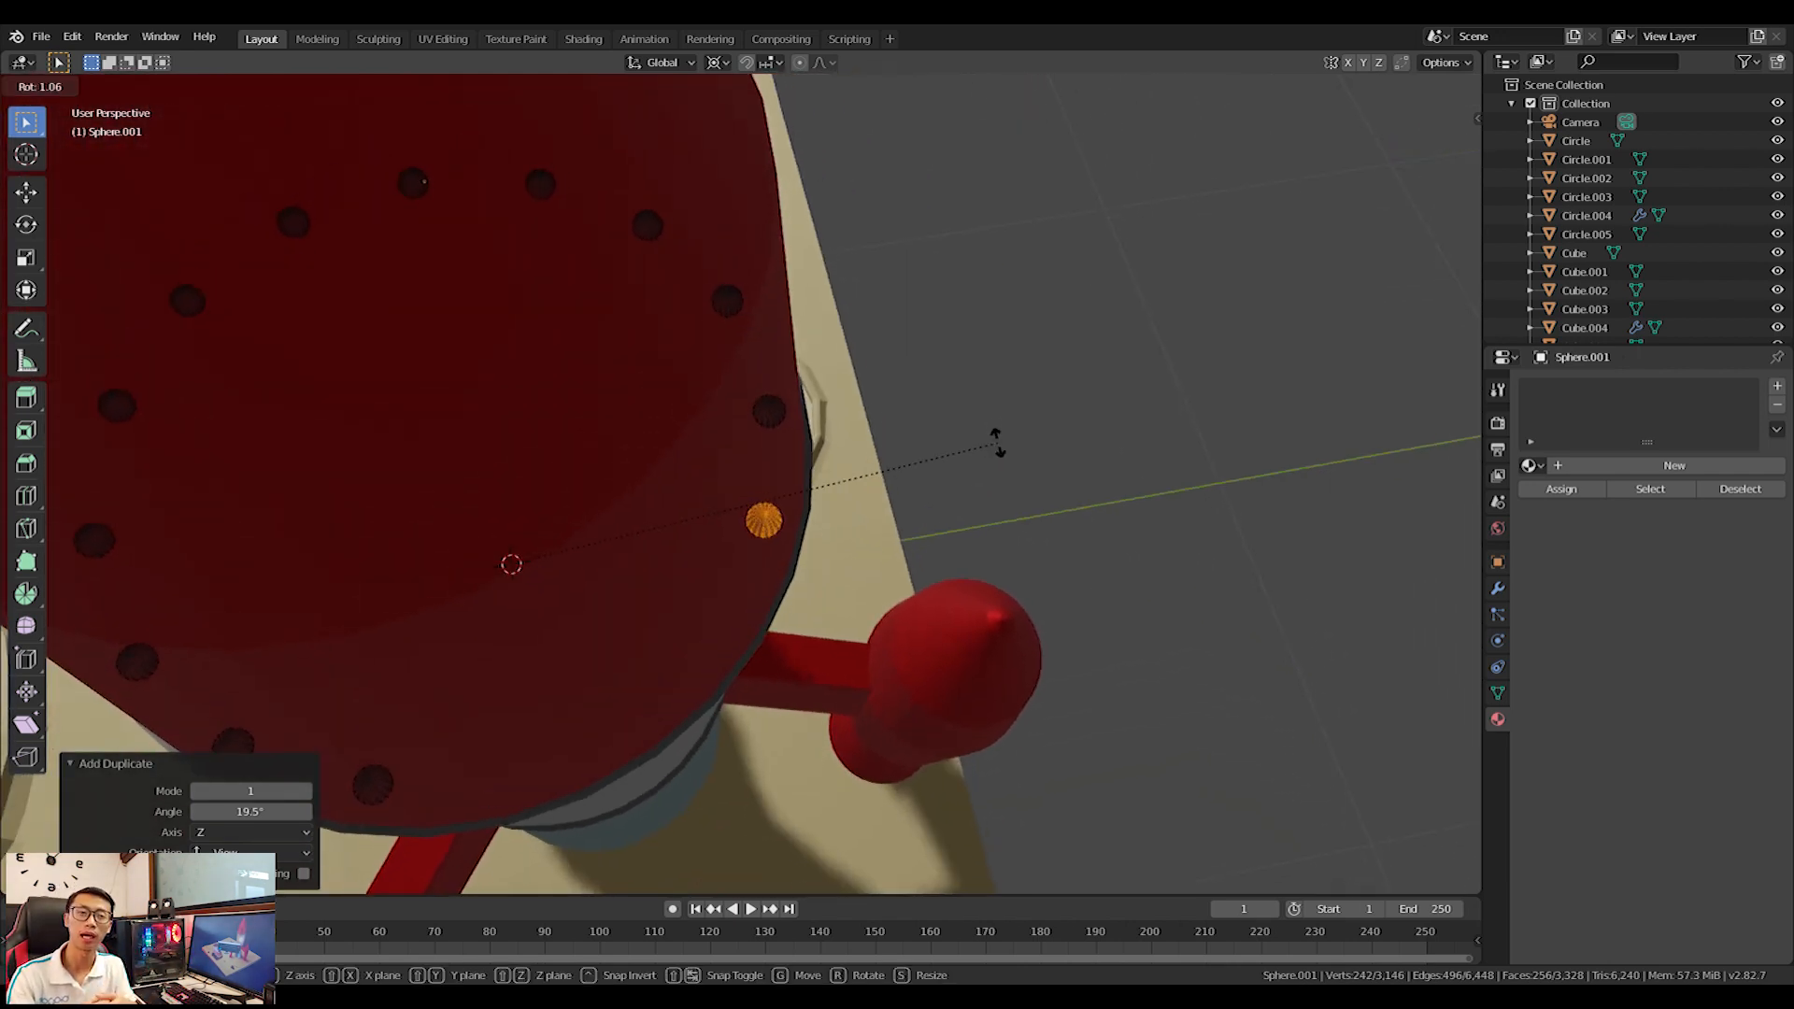
pyautogui.click(991, 453)
# Close the remaining gap in the rivet ring with three more copies, rotated about 18.8°, 18.5° and 20° around the 3D cursor.
pyautogui.press('KP_7')
pyautogui.scroll(5, 883, 374)
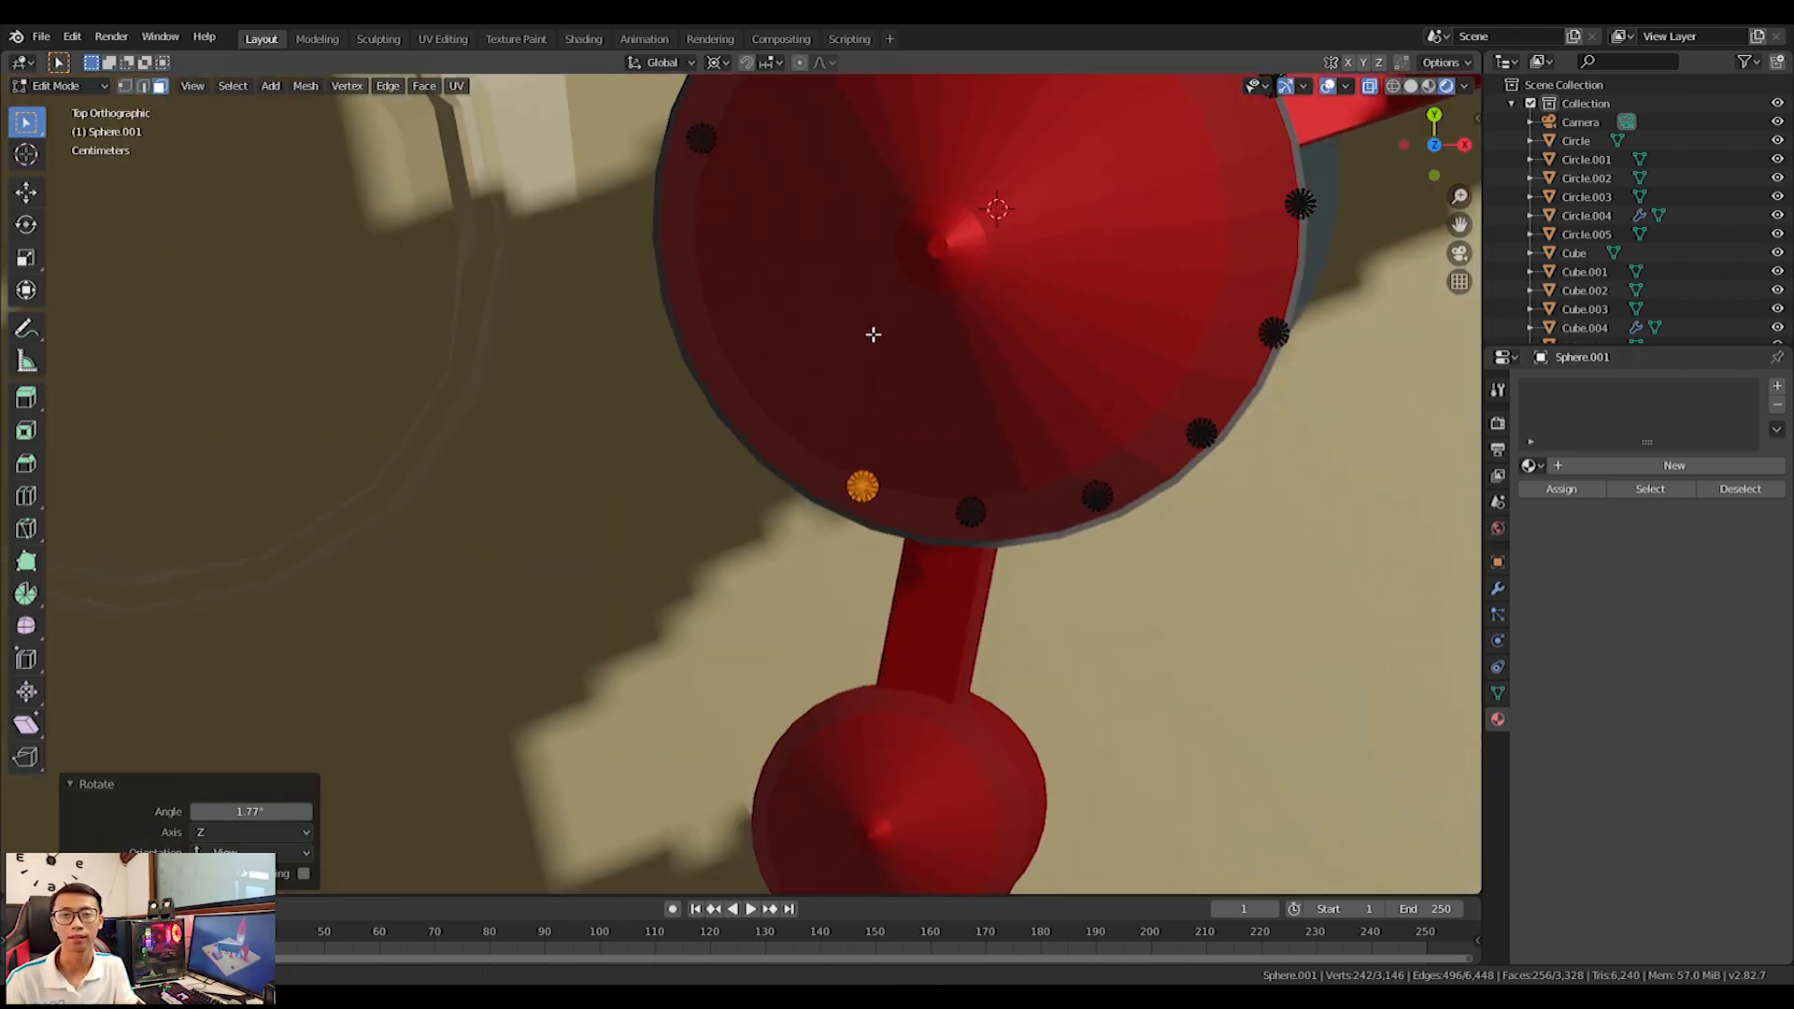
pyautogui.keyDown('shift'); pyautogui.moveTo(892, 403); pyautogui.dragTo(751, 546, button='middle'); pyautogui.keyUp('shift')
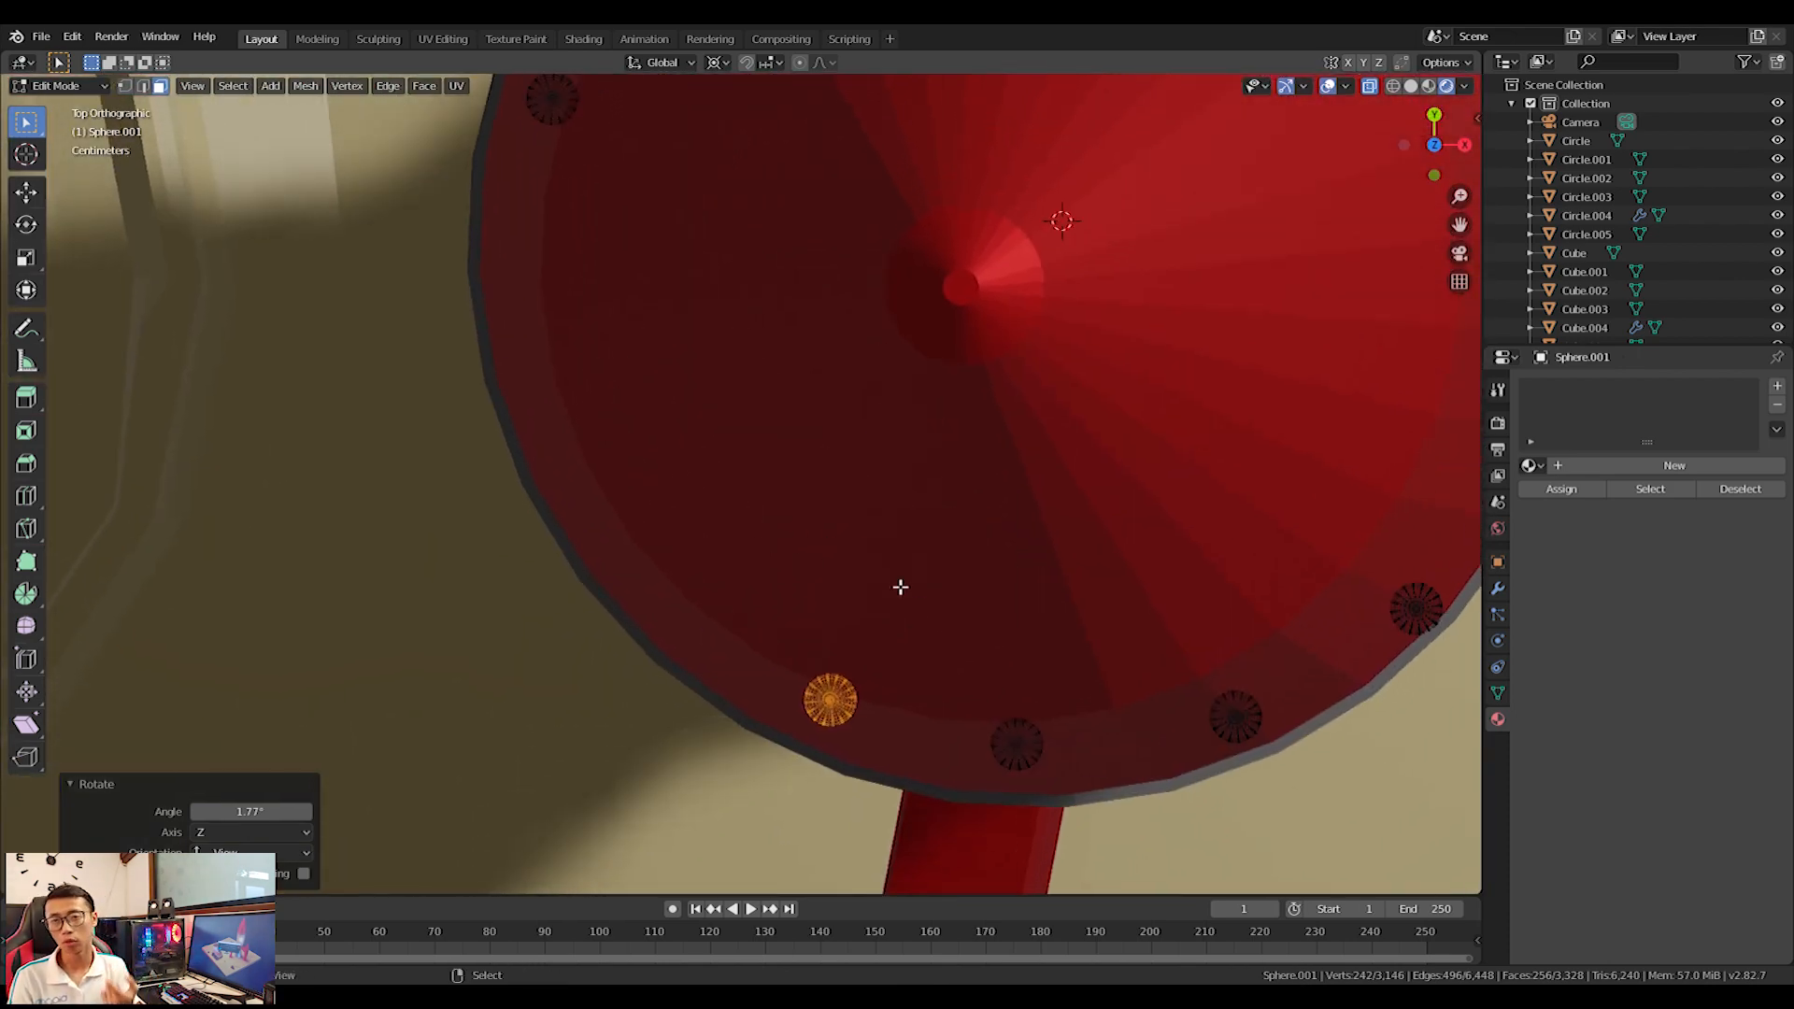
pyautogui.click(1042, 621)
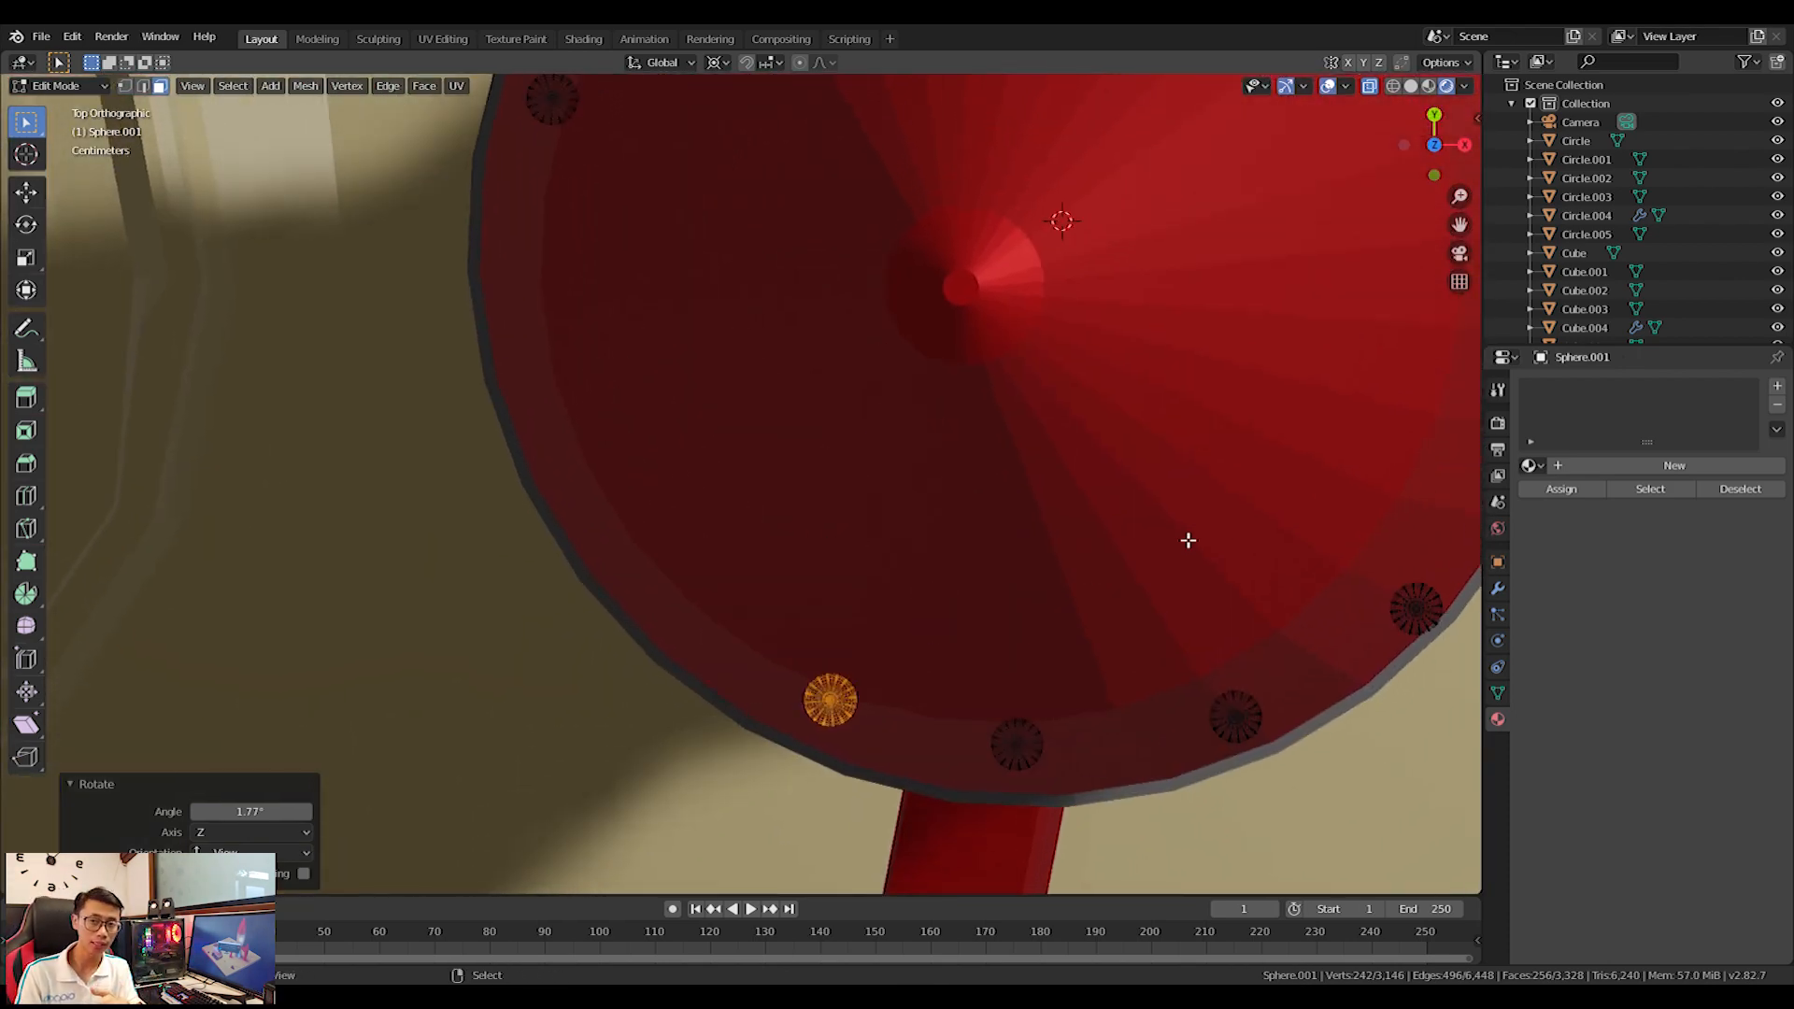
pyautogui.press('r')
pyautogui.click(1076, 547)
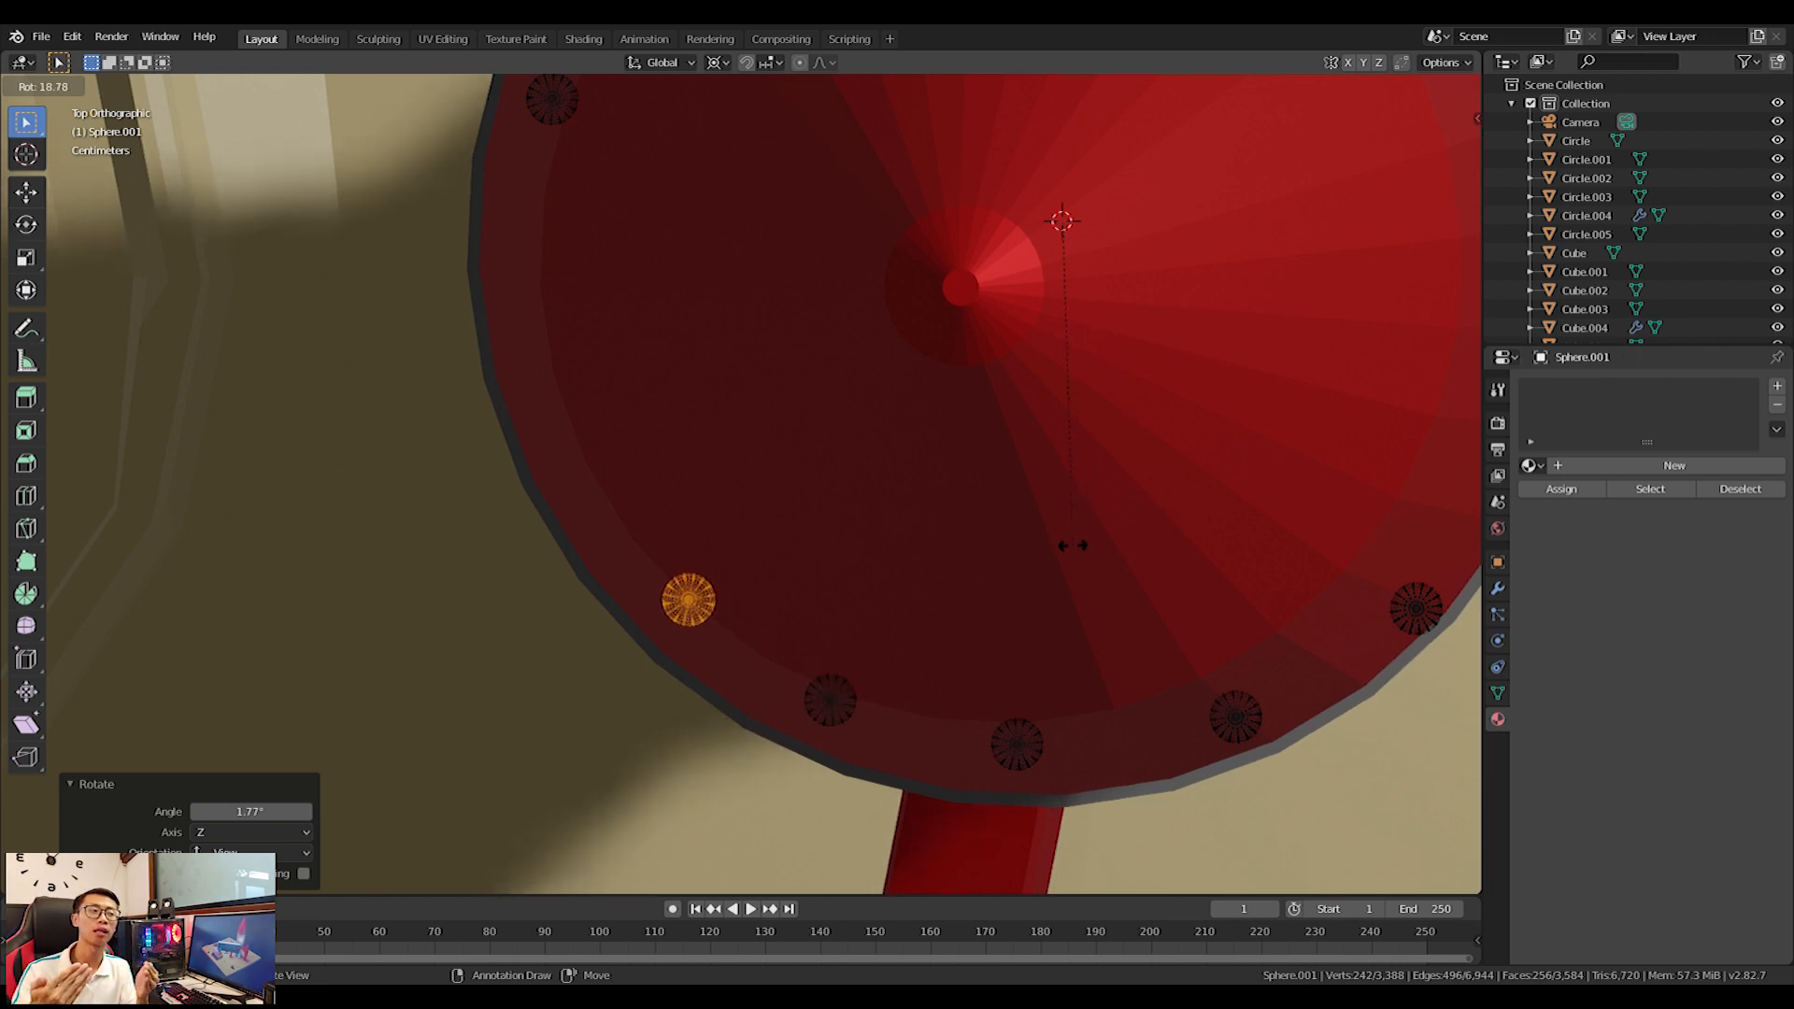
pyautogui.hotkey('shift', 'd')
pyautogui.press('r')
pyautogui.click(983, 486)
pyautogui.keyDown('shift'); pyautogui.moveTo(915, 434); pyautogui.dragTo(934, 554, button='middle'); pyautogui.keyUp('shift')
pyautogui.hotkey('shift', 'd')
pyautogui.press('r')
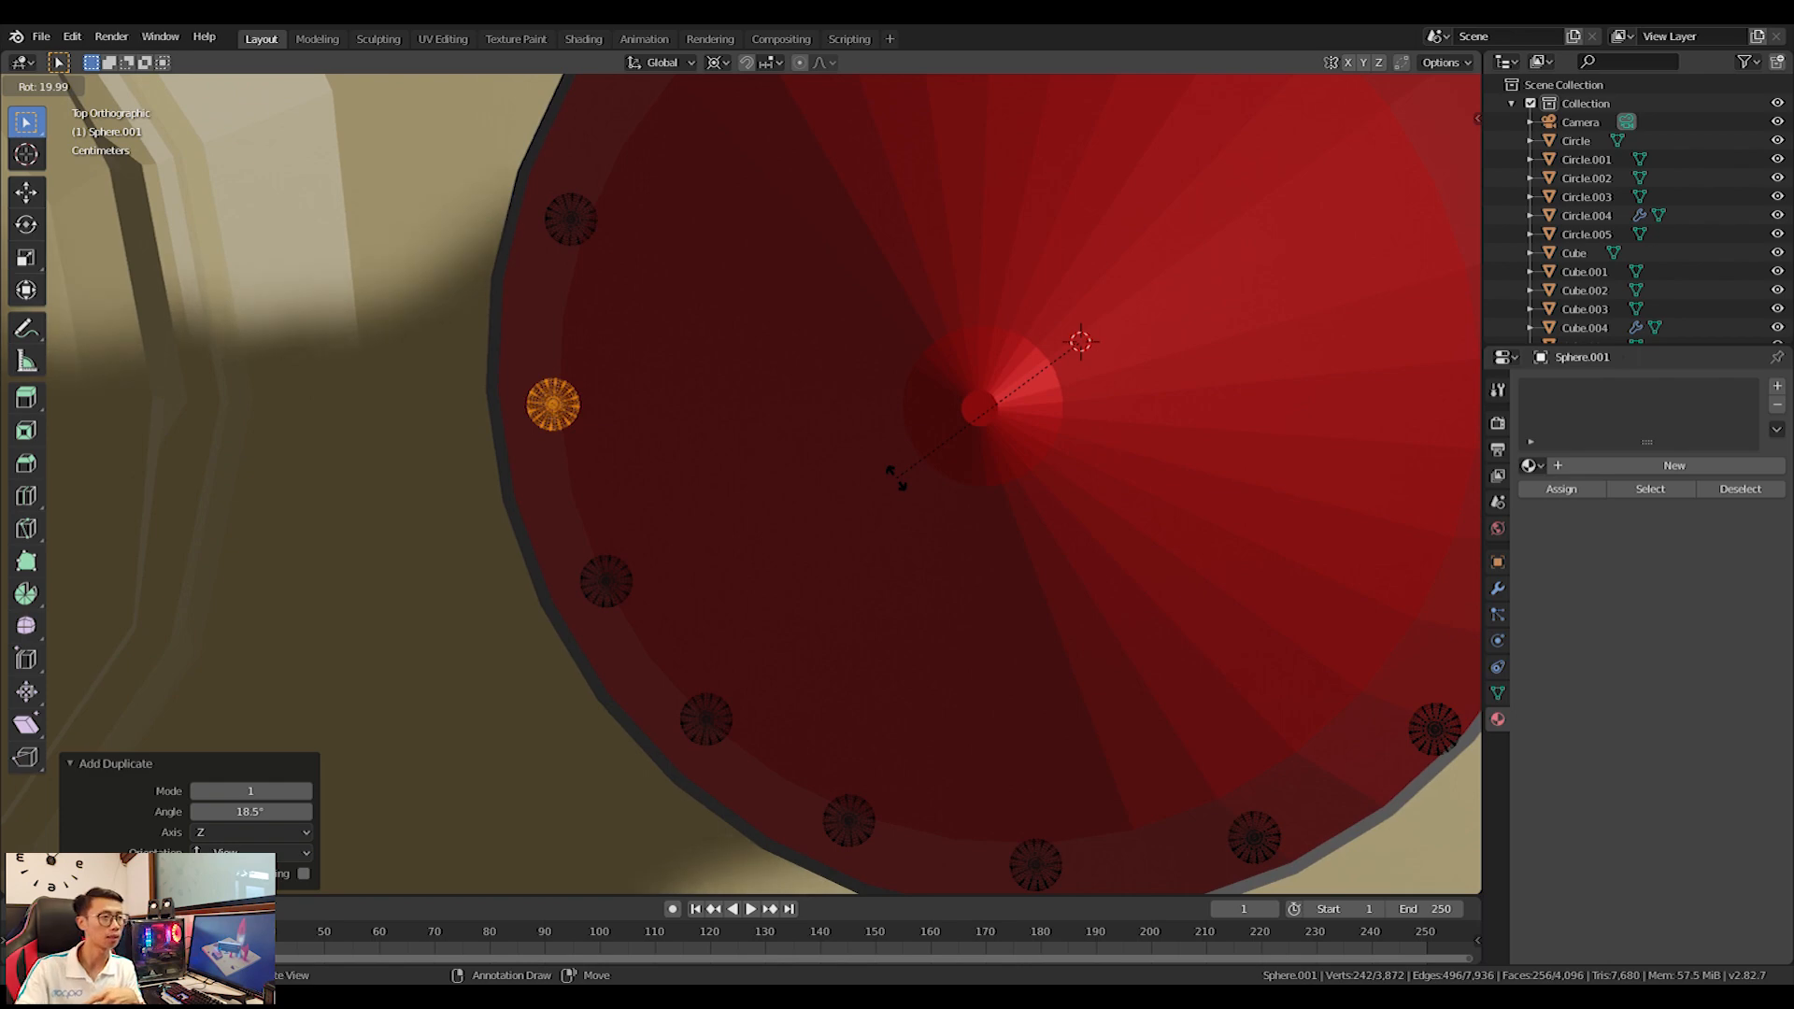
pyautogui.click(892, 486)
# Select all rivets and tilt the ring about -3.16° in front view around the Median Point pivot.
pyautogui.scroll(-5, 897, 489)
pyautogui.press('a')
pyautogui.moveTo(897, 411); pyautogui.dragTo(1148, 373, button='middle')
pyautogui.press('KP_1')
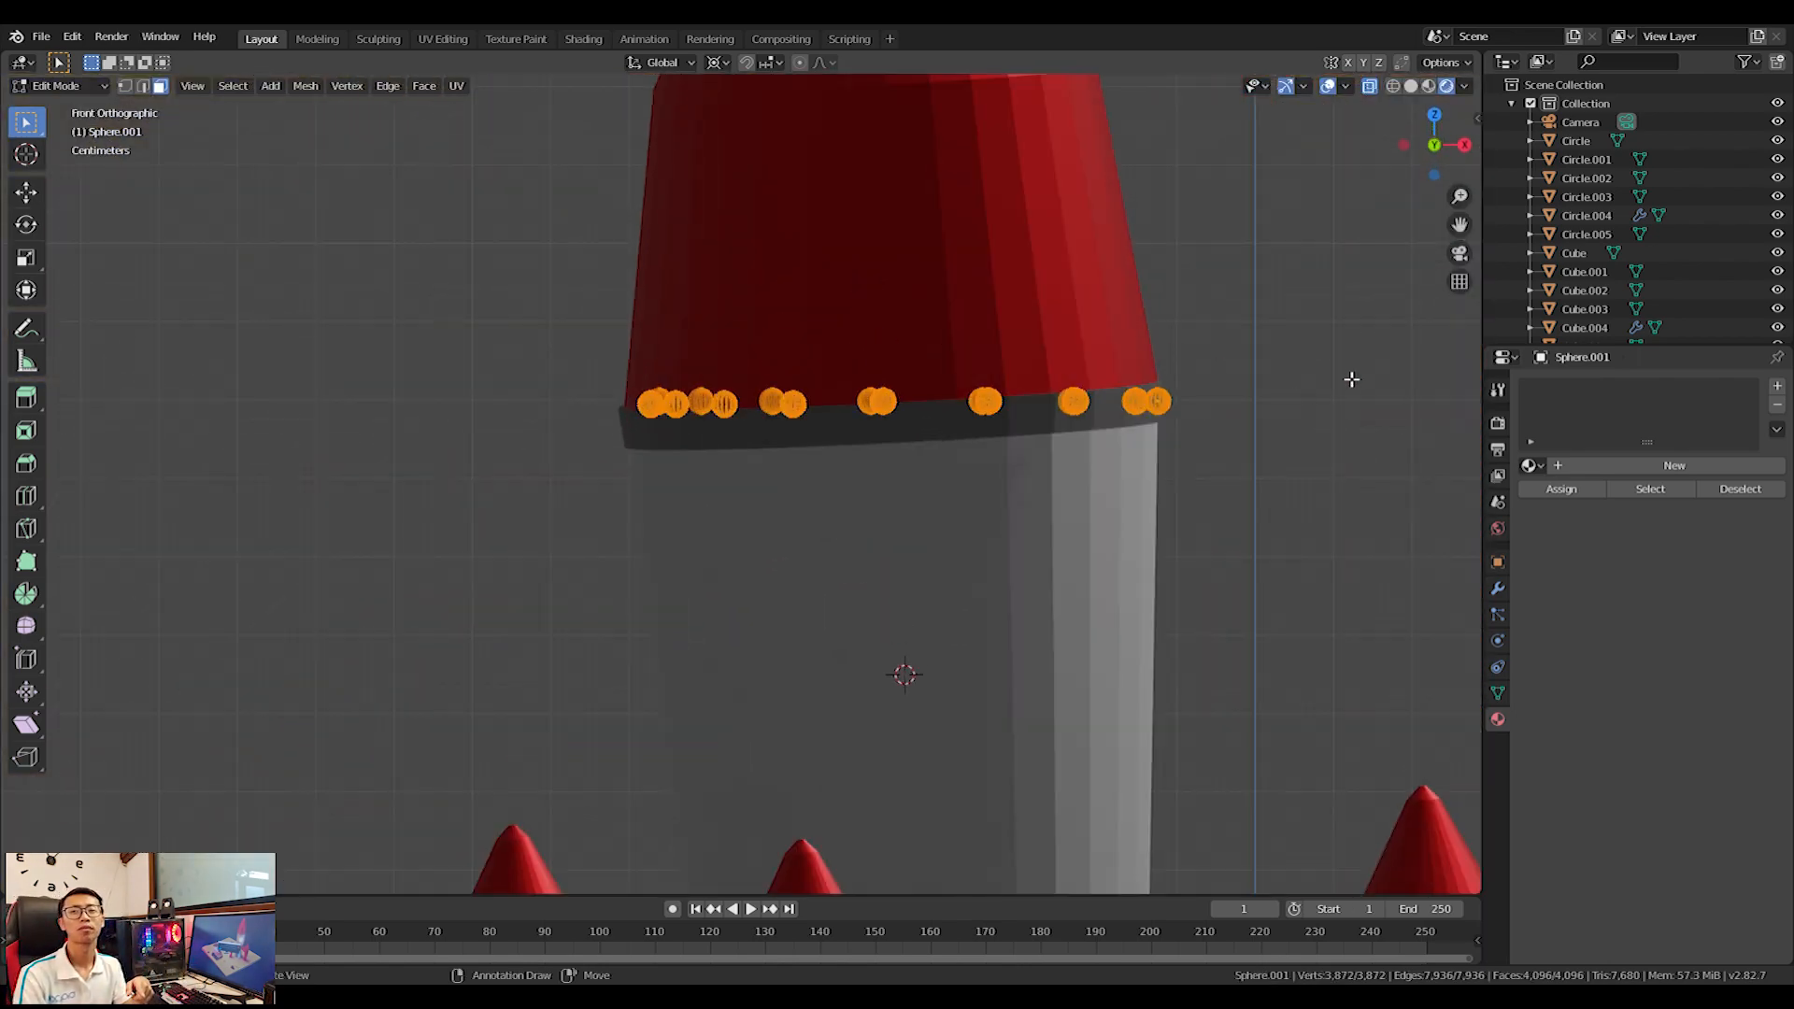
pyautogui.click(726, 63)
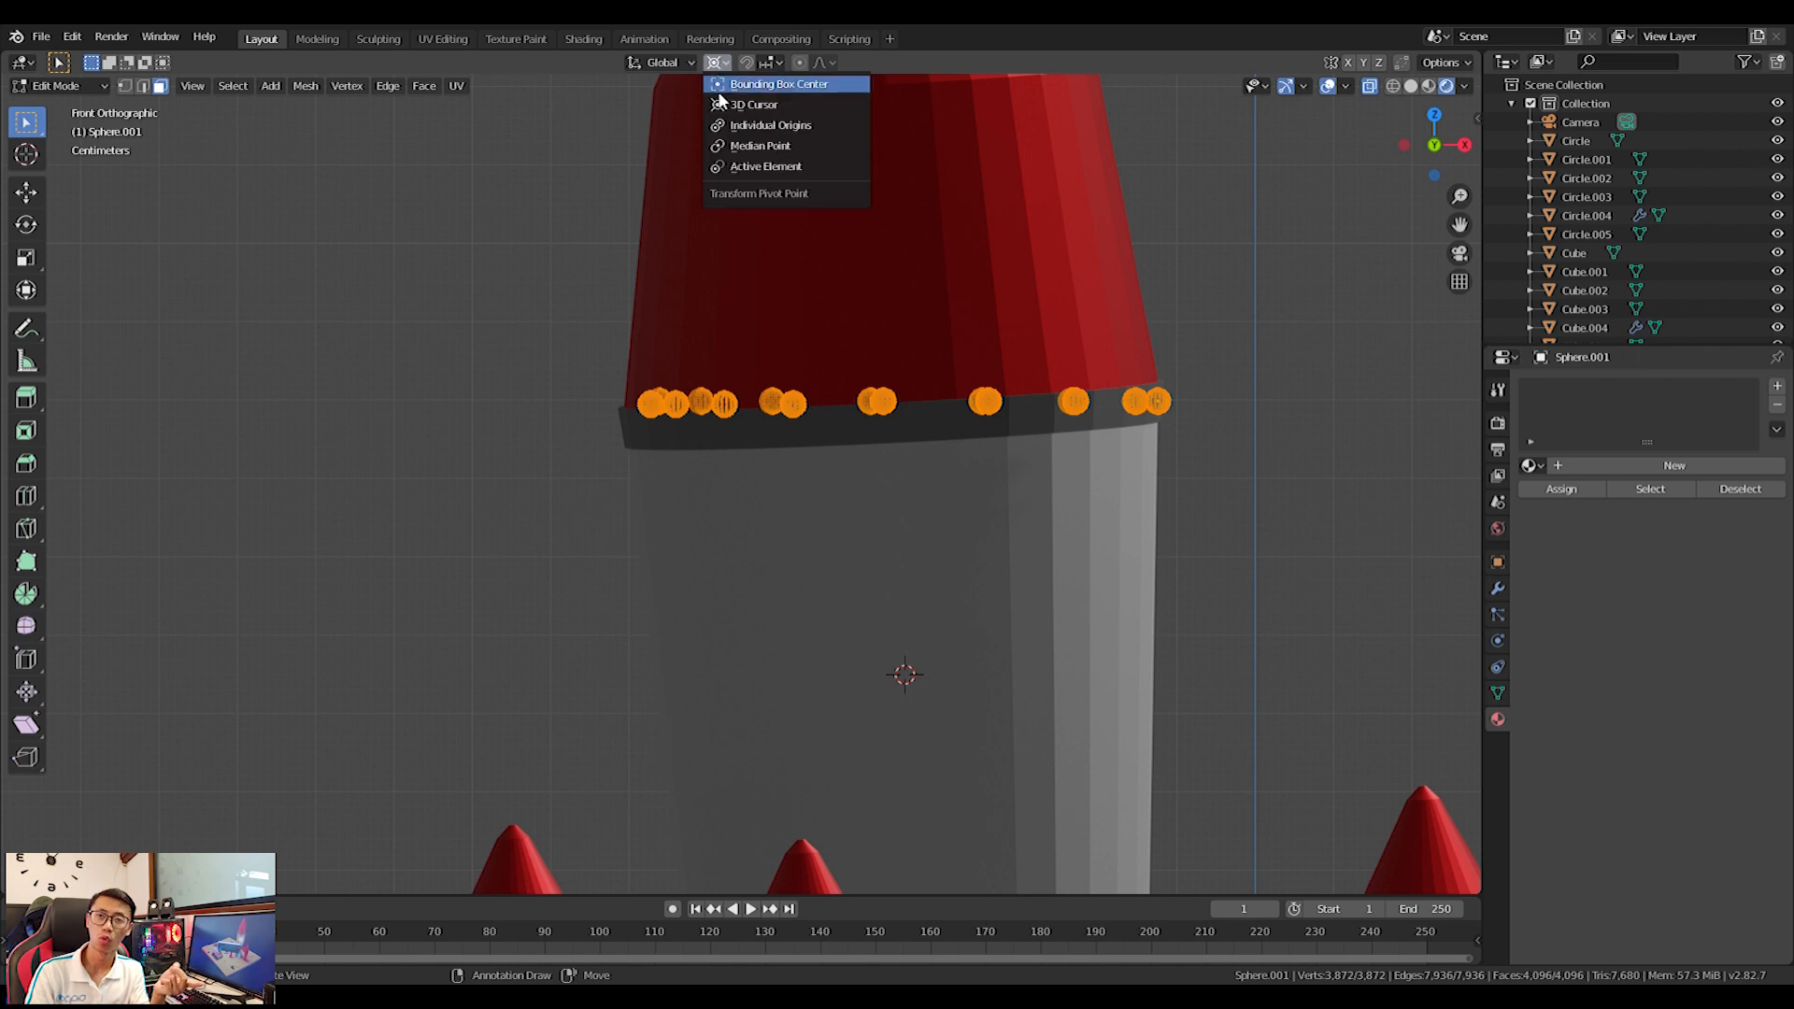
pyautogui.click(731, 154)
pyautogui.press('r')
pyautogui.click(1400, 408)
# Move the rivets about -0.0155 m in X and -0.0239 m in Z onto the dark band, adjust their tilt, and leave Edit Mode.
pyautogui.press('g')
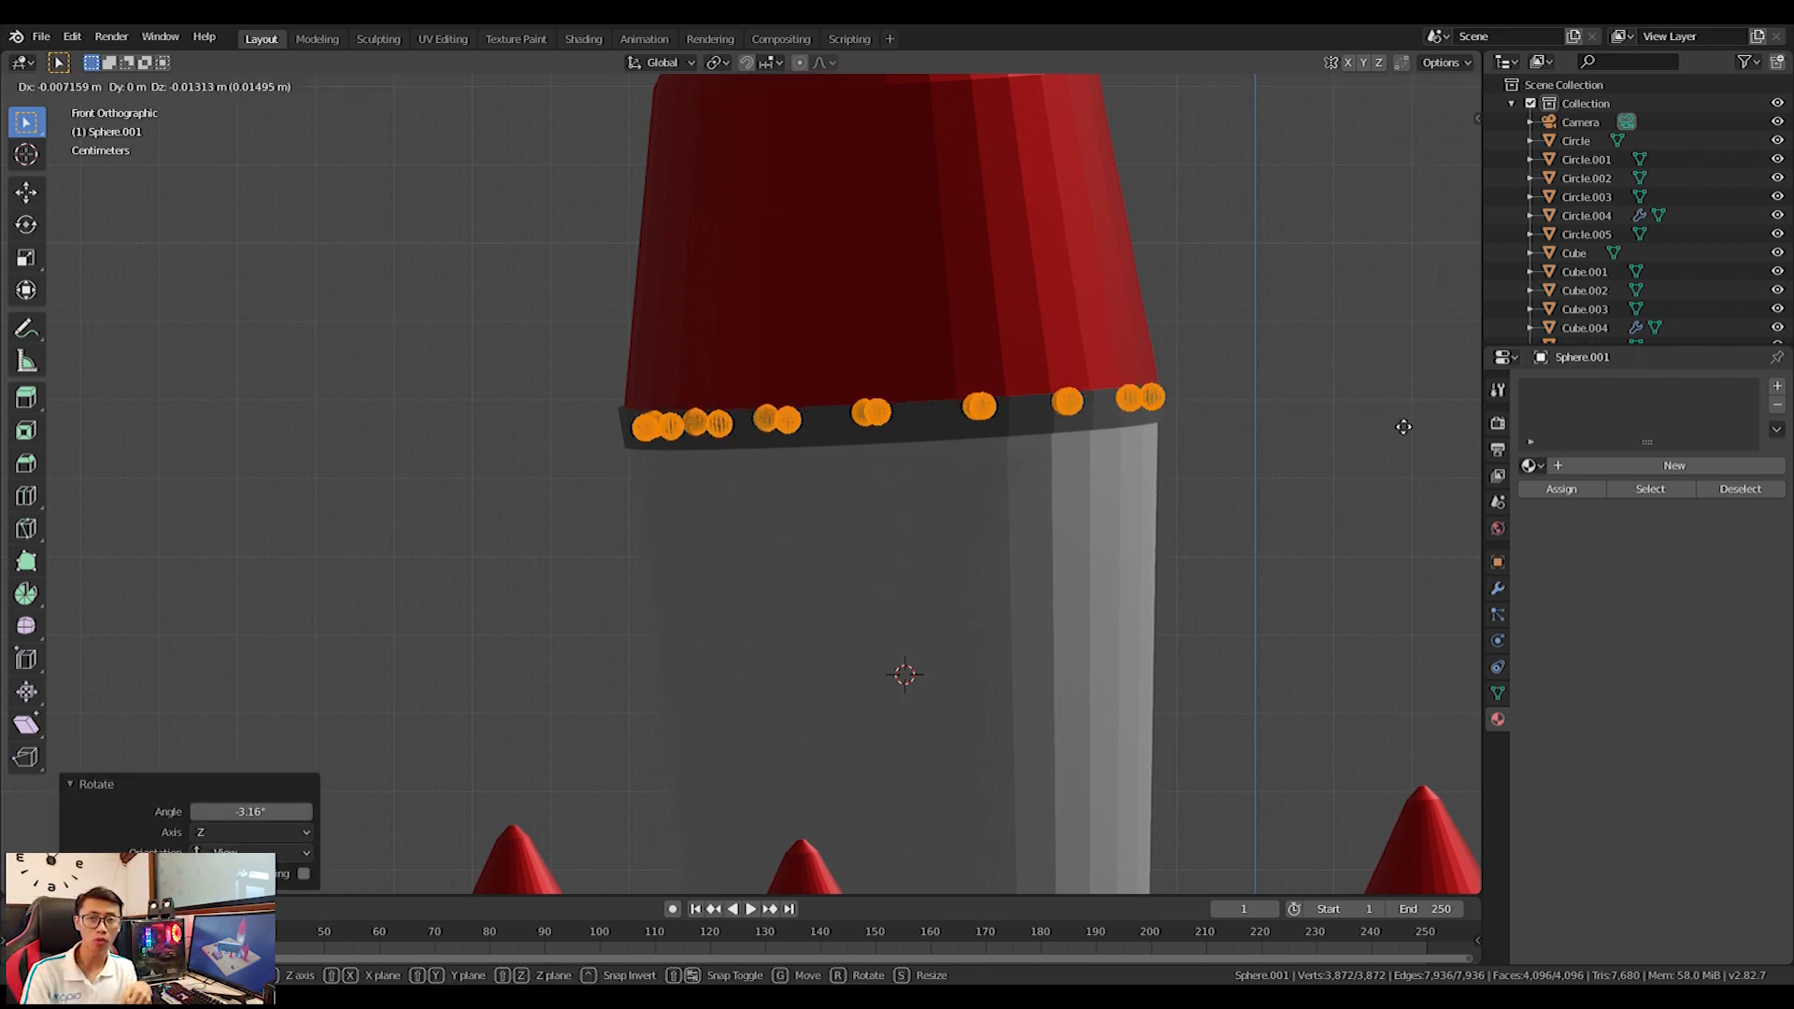
pyautogui.click(1397, 436)
pyautogui.press('r')
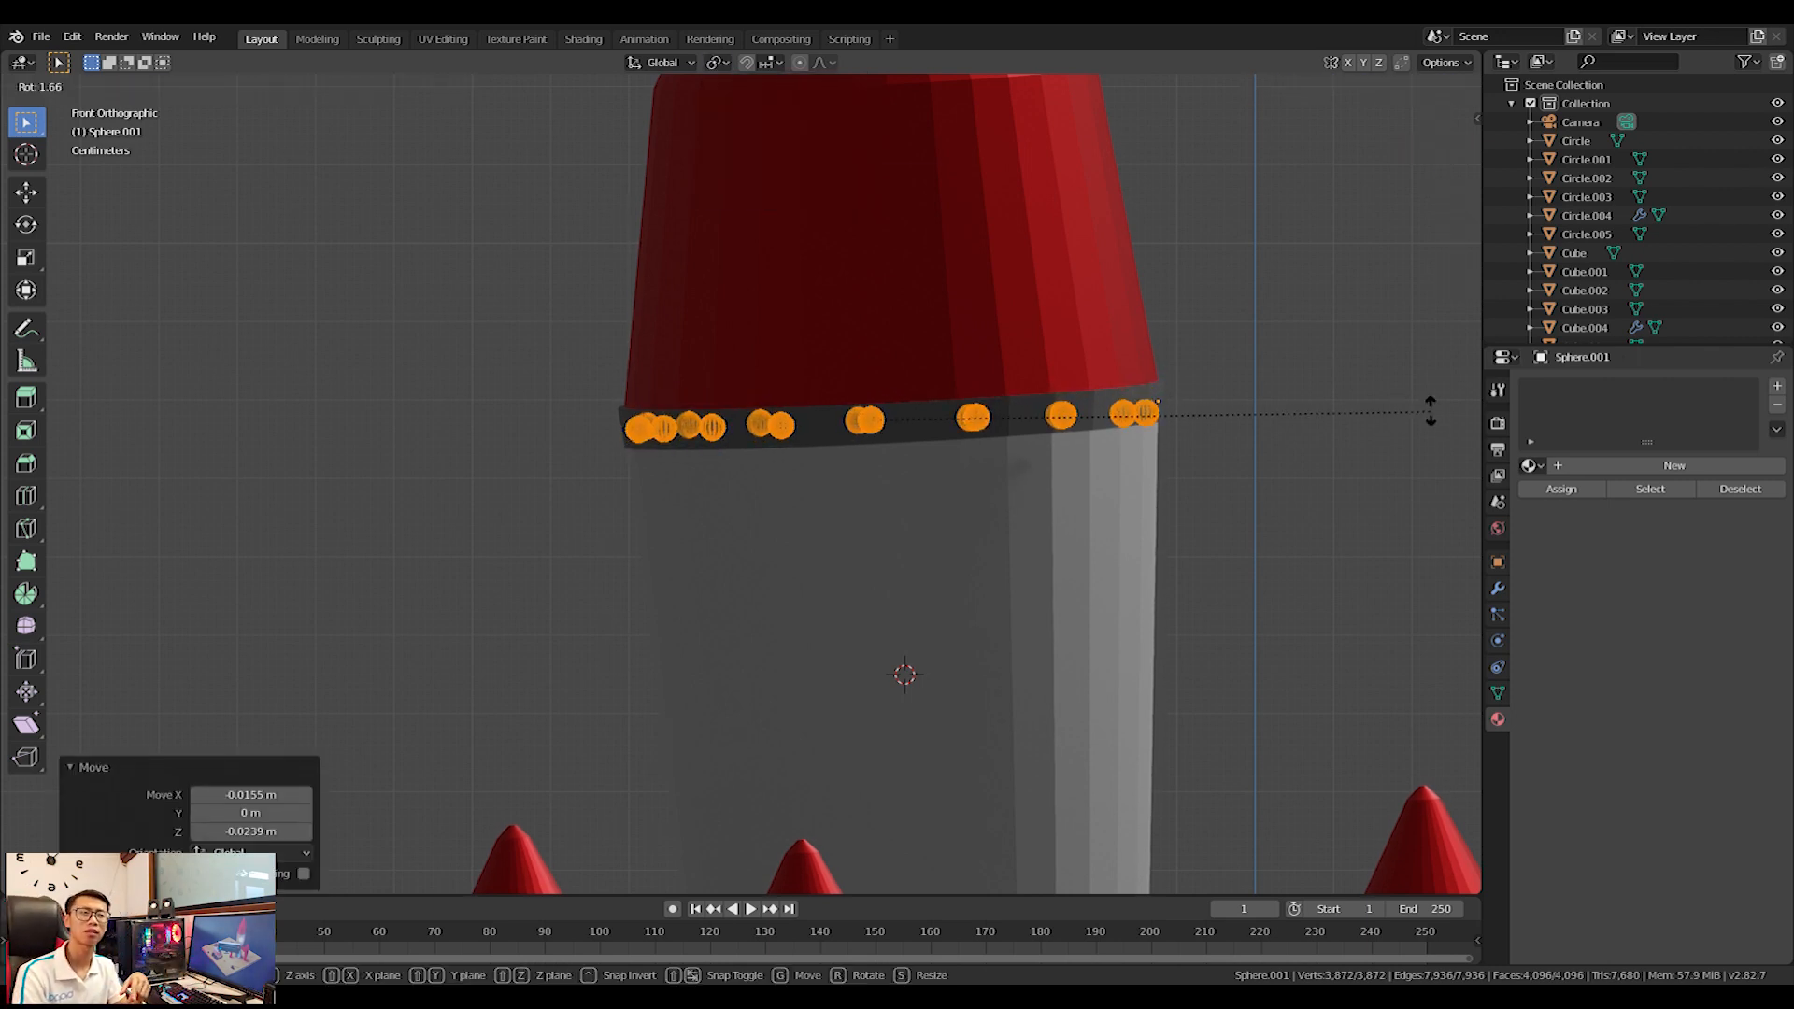
pyautogui.click(1429, 402)
pyautogui.scroll(-3, 1249, 428)
pyautogui.press('Tab')
# Center the rivet ring on the rocket in top view by moving it about -0.00573 m in X and -0.00859 m in Y.
pyautogui.moveTo(1243, 430); pyautogui.dragTo(1170, 575, button='middle')
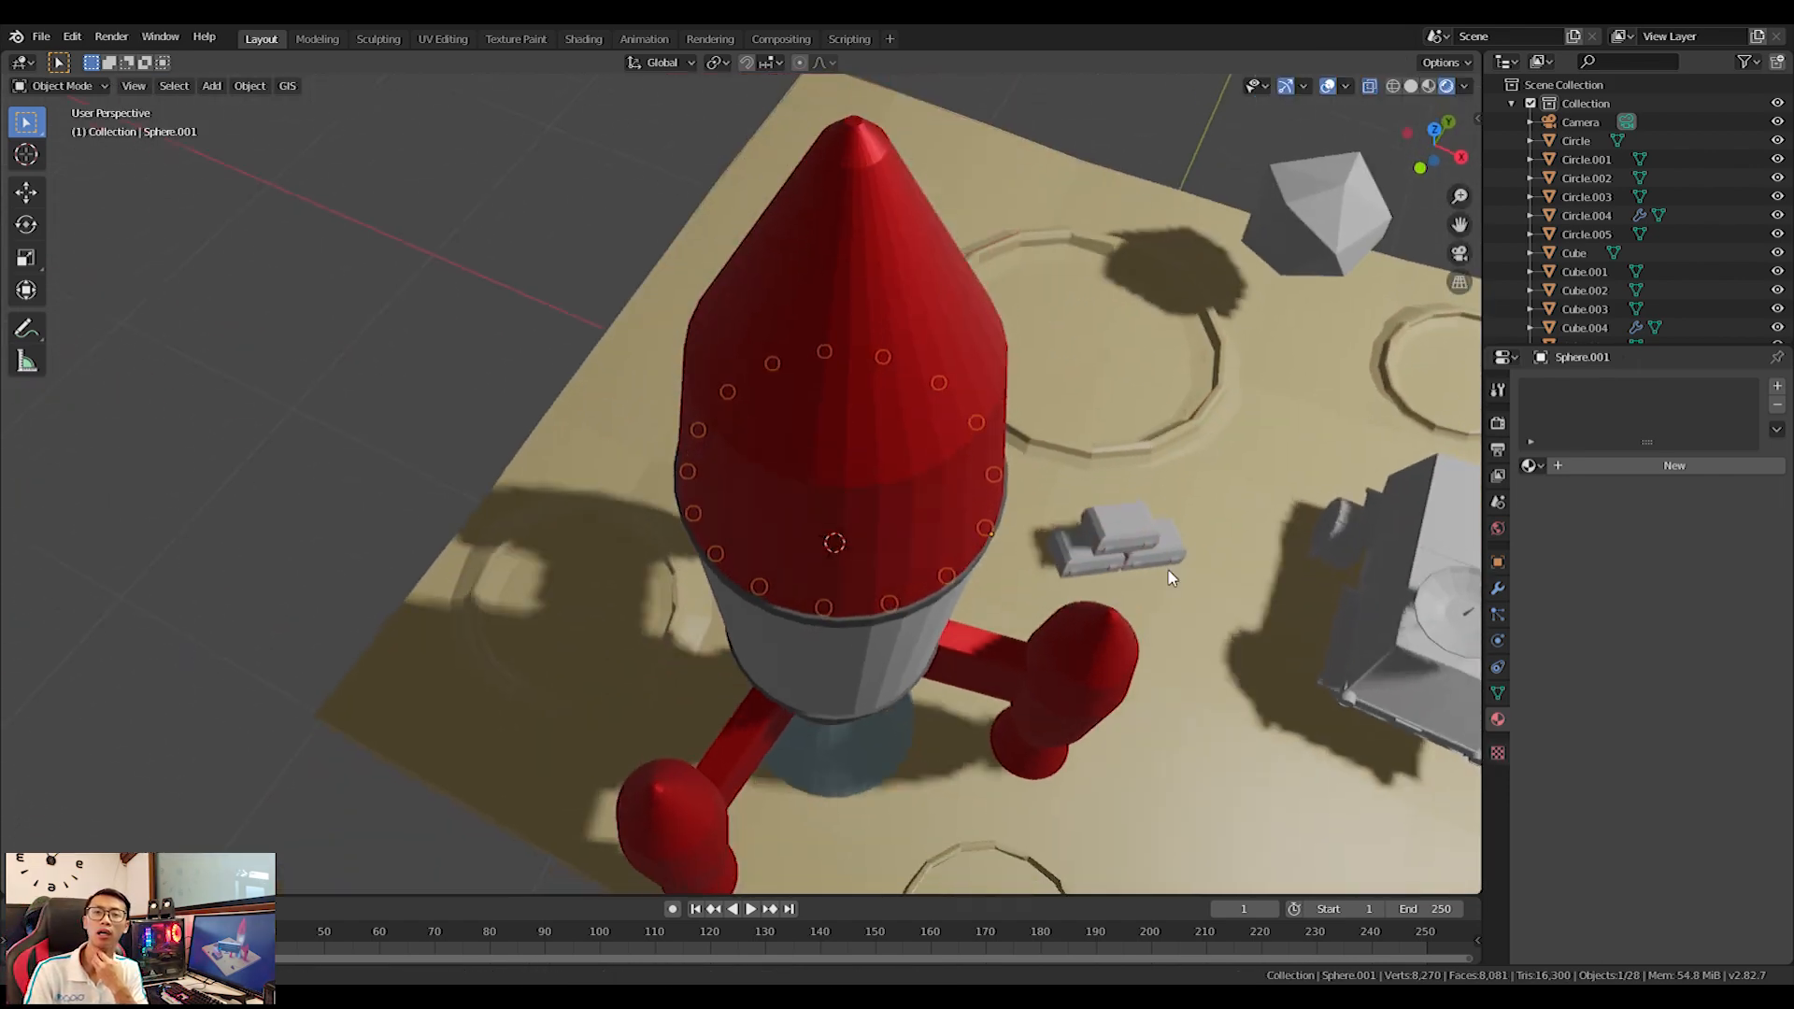
pyautogui.press('KP_7')
pyautogui.scroll(3, 1090, 598)
pyautogui.press('g')
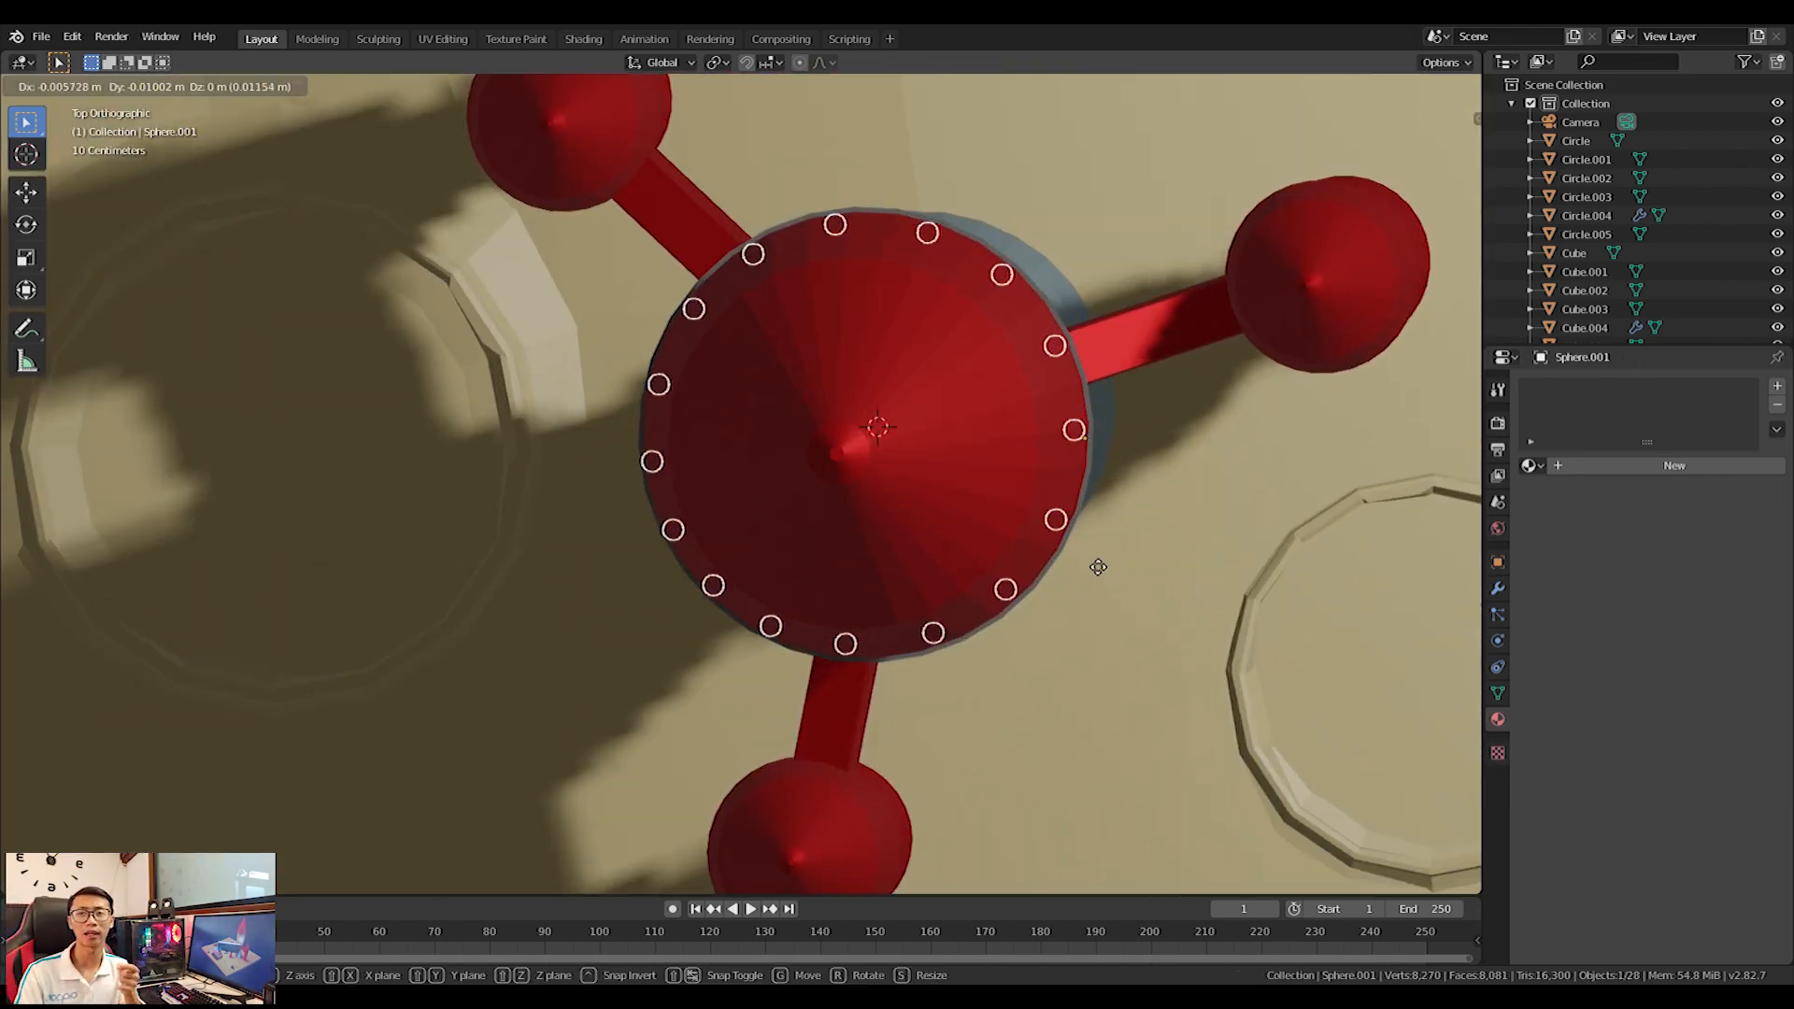
pyautogui.click(1100, 565)
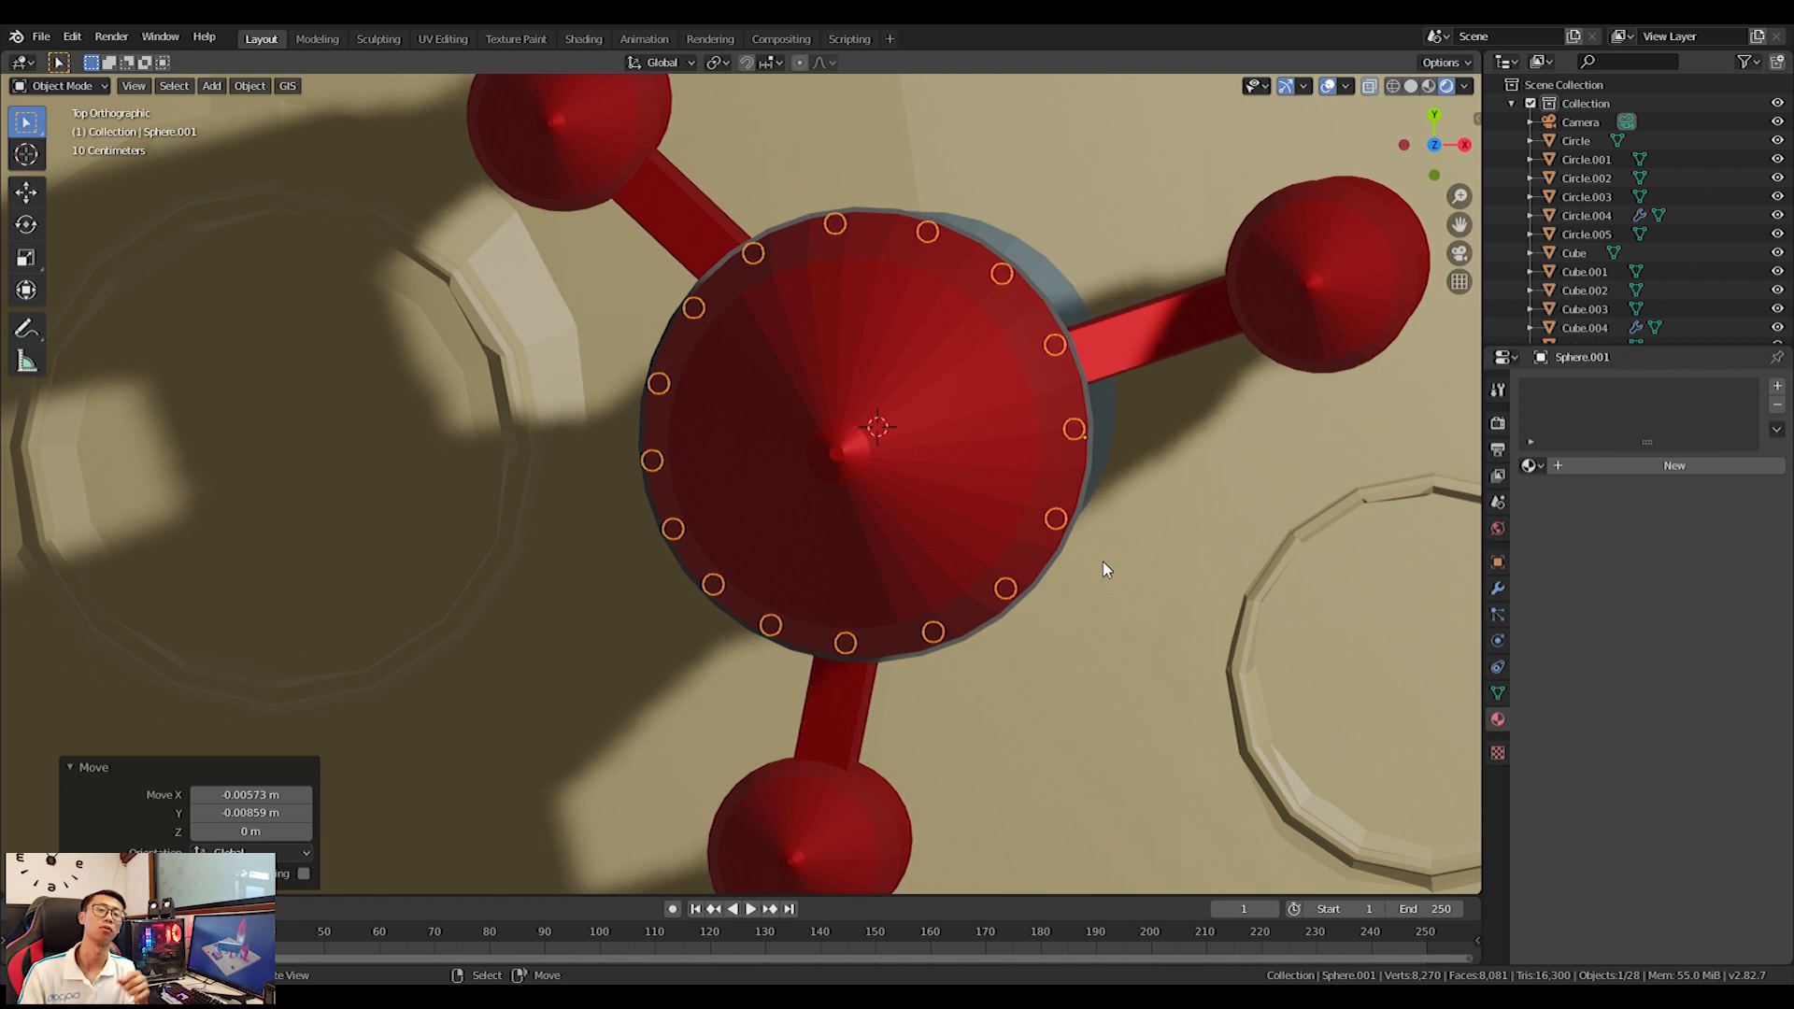
# Set the pivot to 3D Cursor and enlarge the rivet ring by about 1.041 and 1.006, nudging its position between the two scalings.
pyautogui.click(720, 63)
pyautogui.click(717, 63)
pyautogui.click(726, 104)
pyautogui.press('s')
pyautogui.click(1176, 334)
pyautogui.press('g')
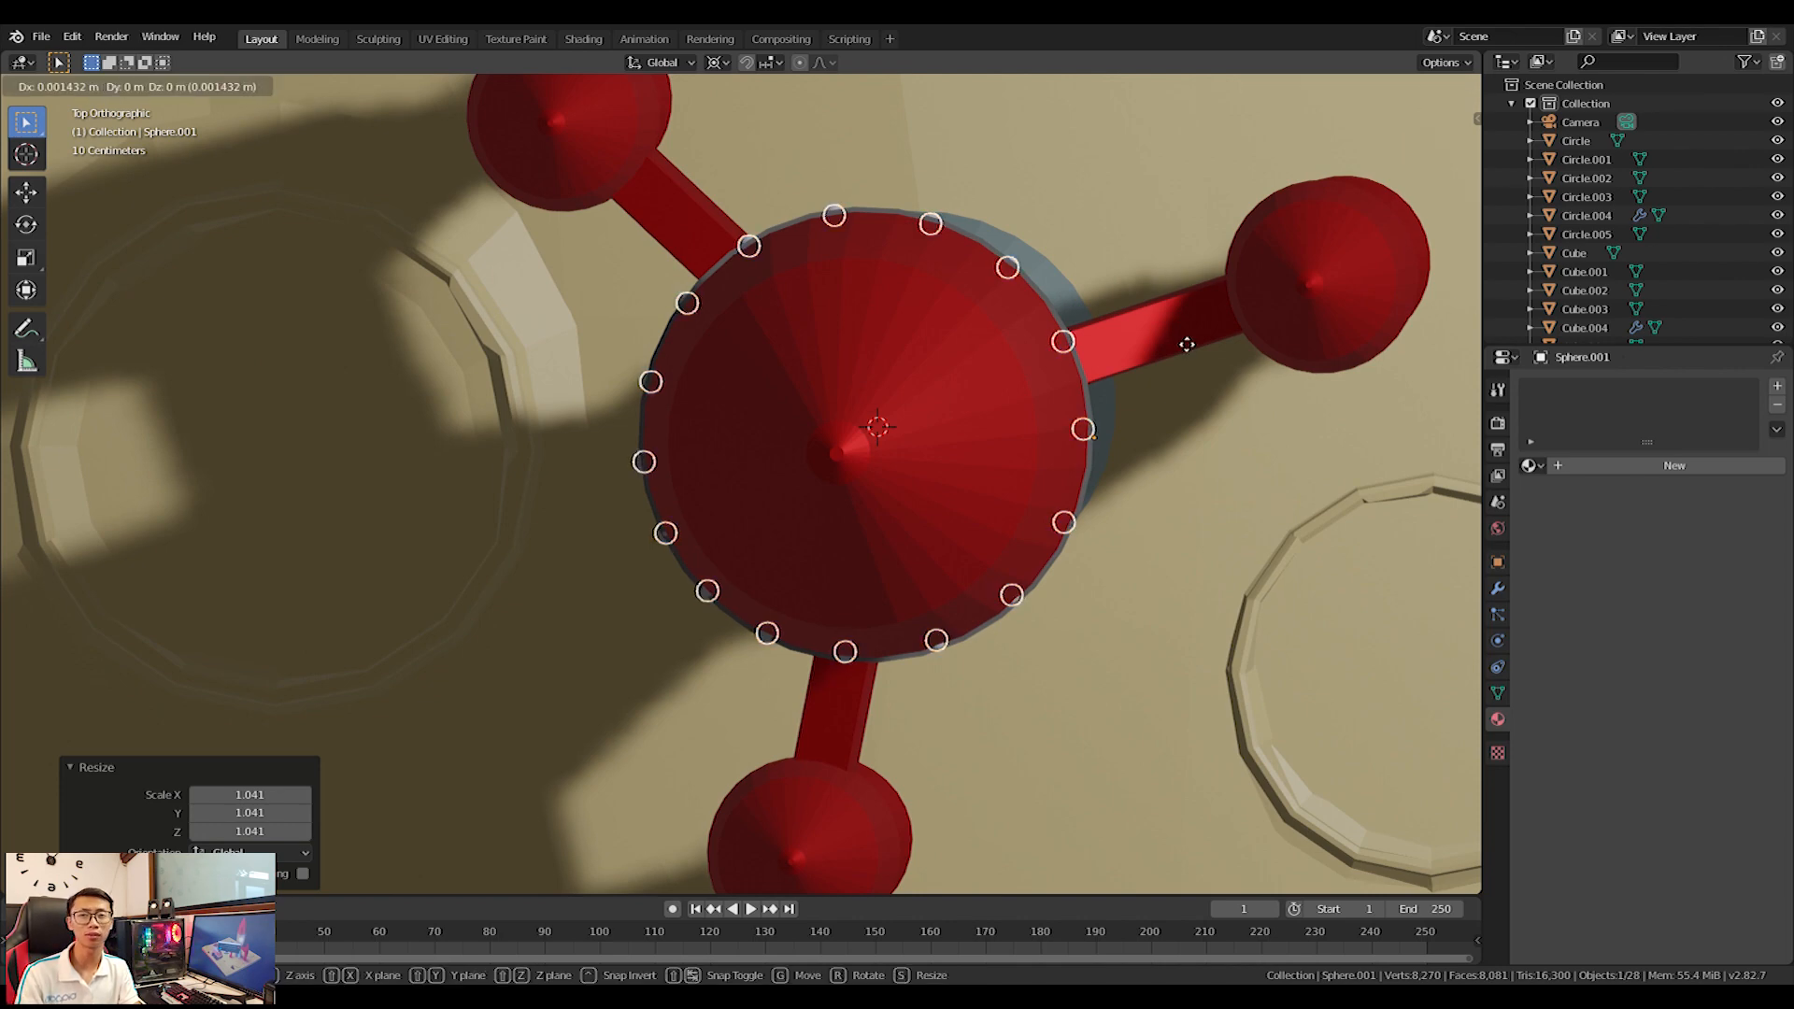
pyautogui.click(1187, 343)
pyautogui.press('s')
pyautogui.click(1199, 338)
# Lower the rivet ring about 0.0196 m along Z onto the dark band.
pyautogui.moveTo(1199, 338); pyautogui.dragTo(1077, 233, button='middle')
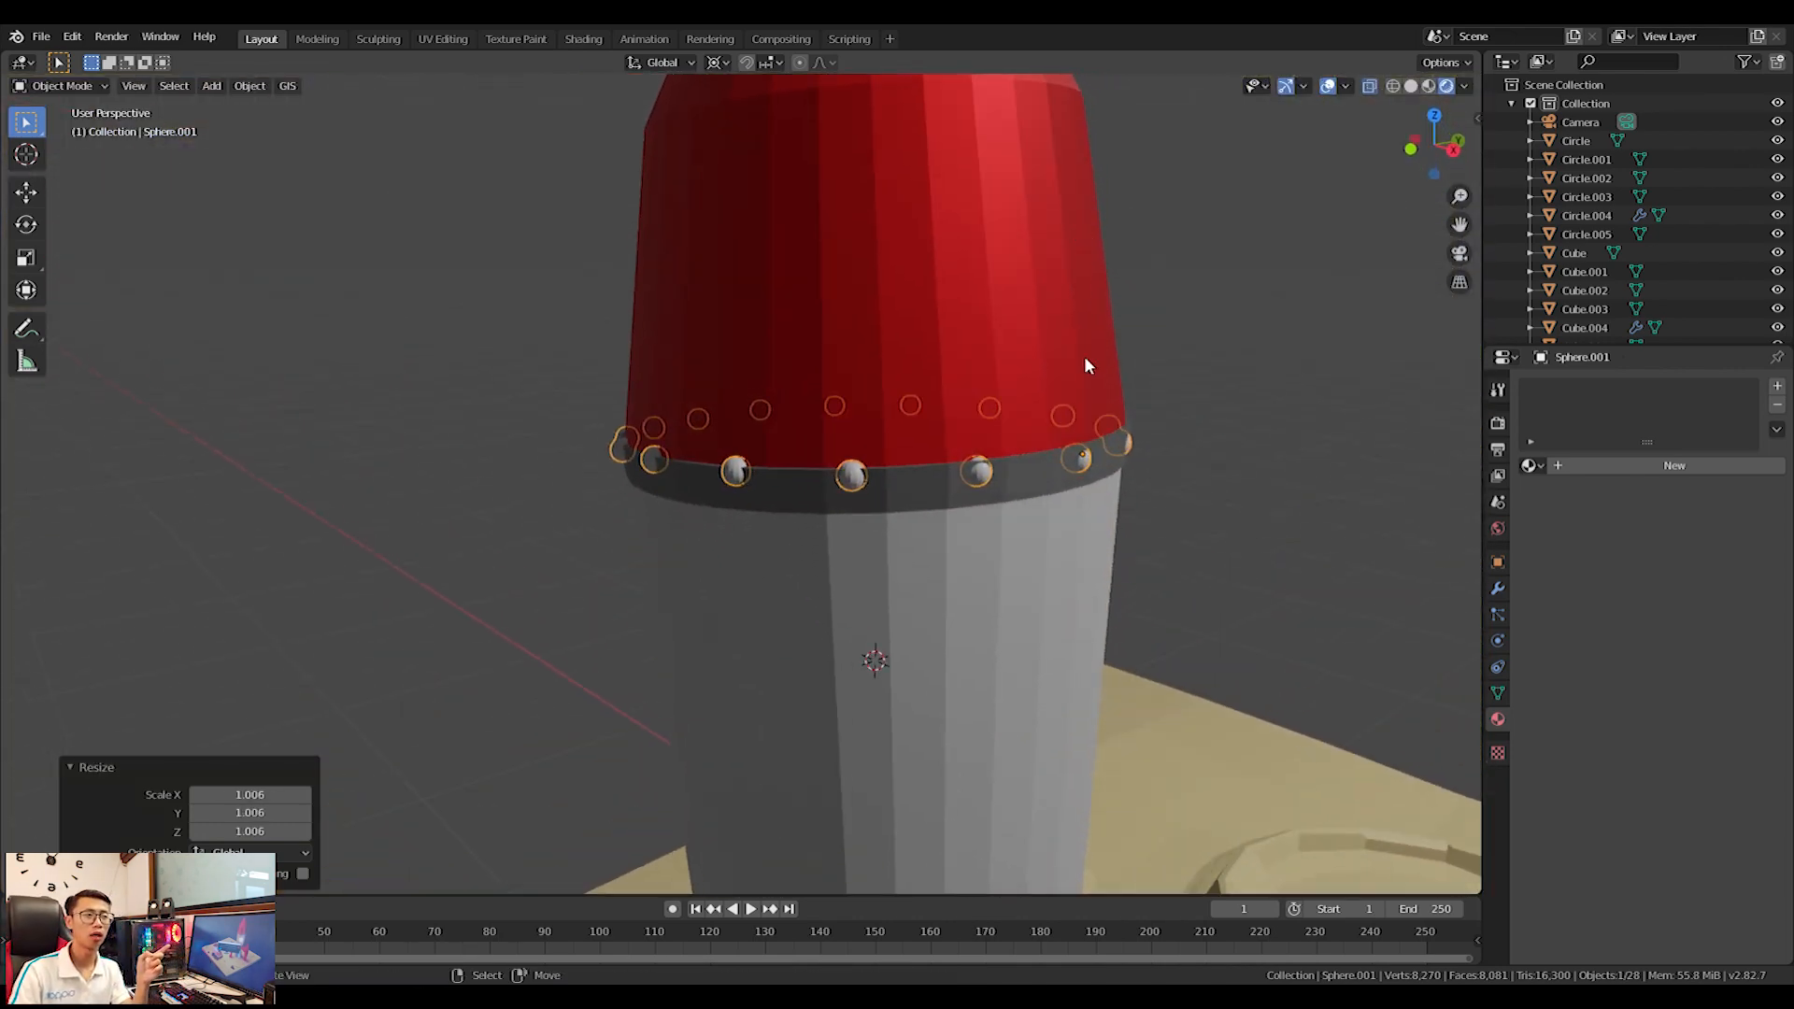
pyautogui.press('g')
pyautogui.press('z')
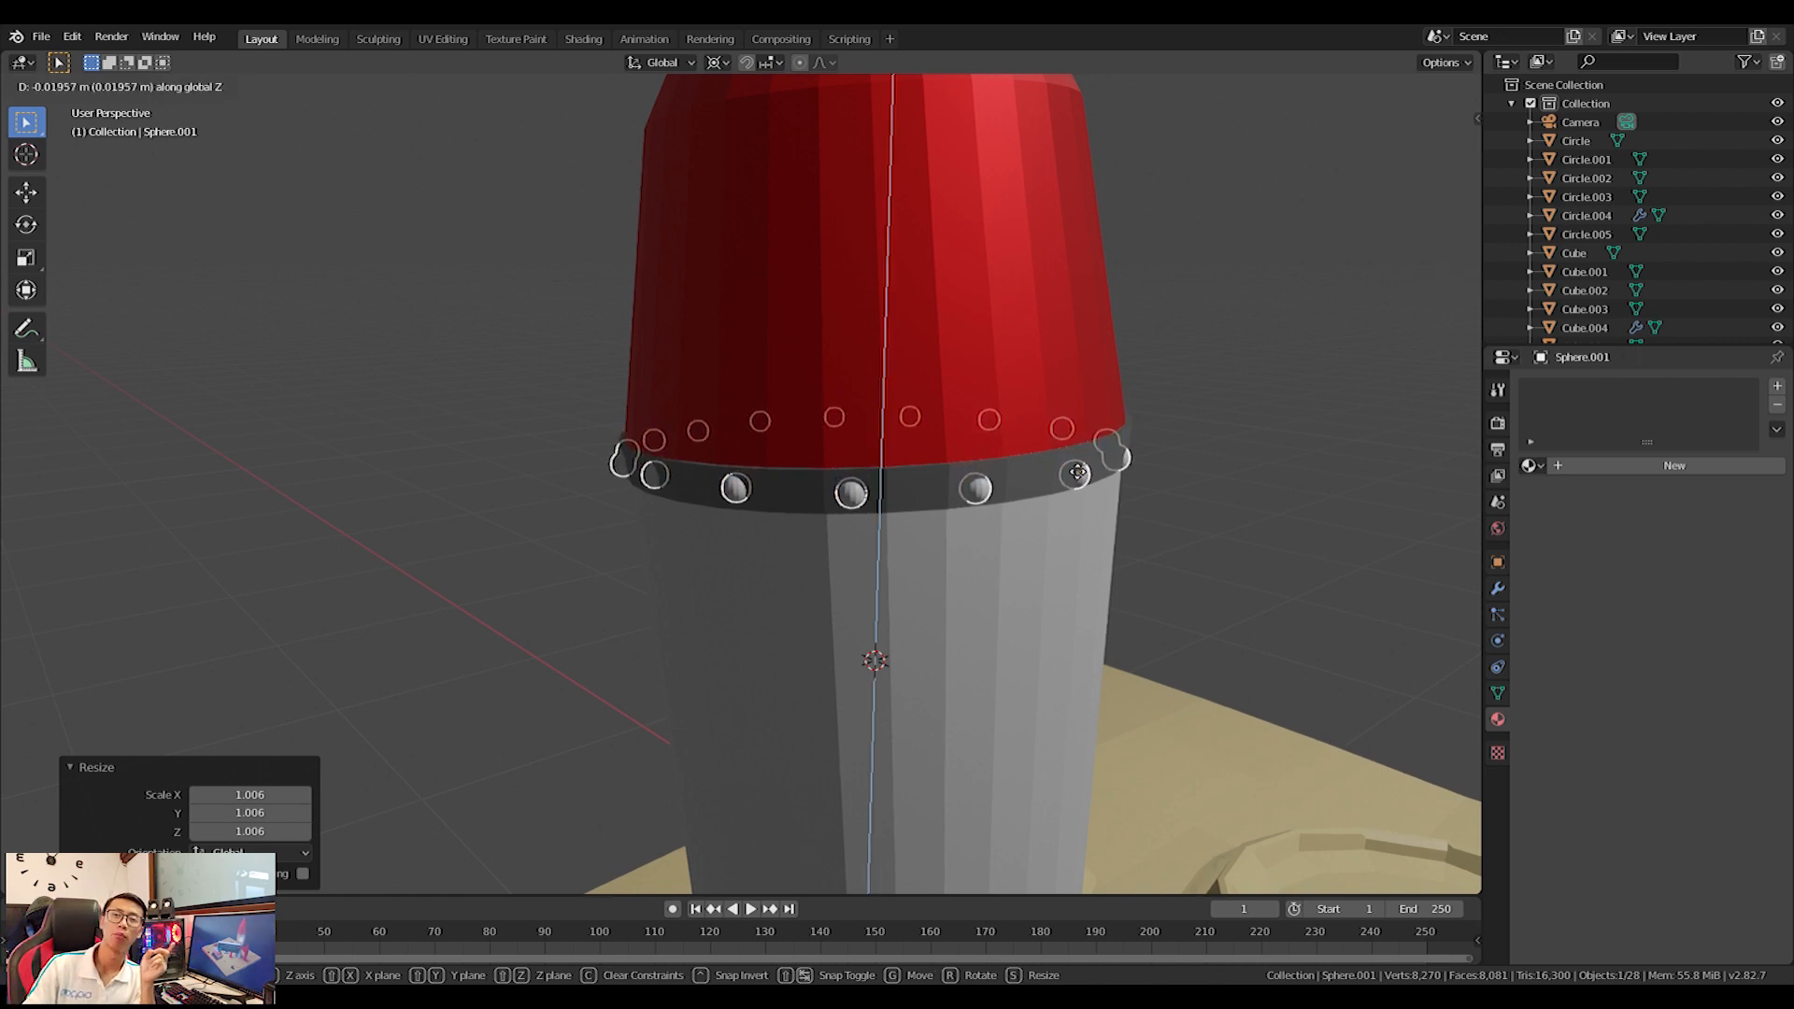
pyautogui.click(1077, 472)
# Tilt the rivet ring about -1.3° in front view and move it about 0.01 m in X and 0.00859 m in Z.
pyautogui.press('KP_1')
pyautogui.press('r')
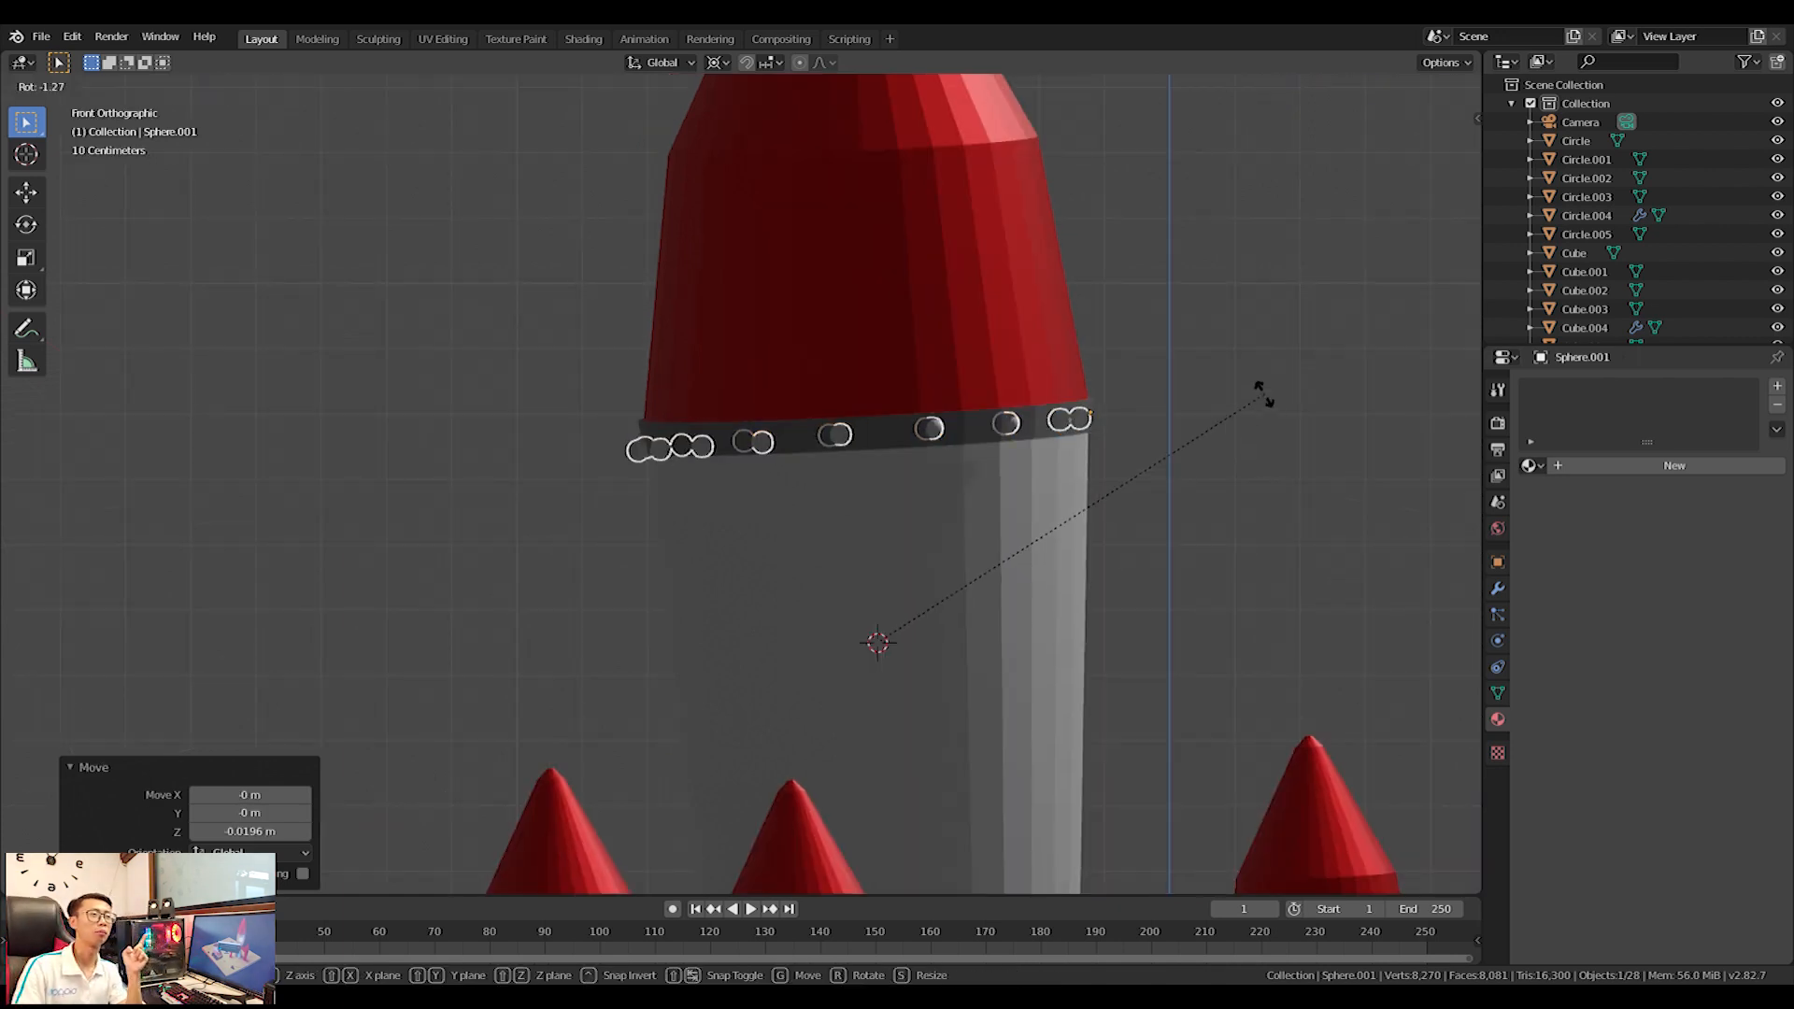
pyautogui.click(1271, 396)
pyautogui.press('g')
pyautogui.click(1279, 395)
# Assign the existing Metal White material to the rivets.
pyautogui.moveTo(1279, 395); pyautogui.dragTo(1149, 505, button='middle')
pyautogui.scroll(-5, 1148, 505)
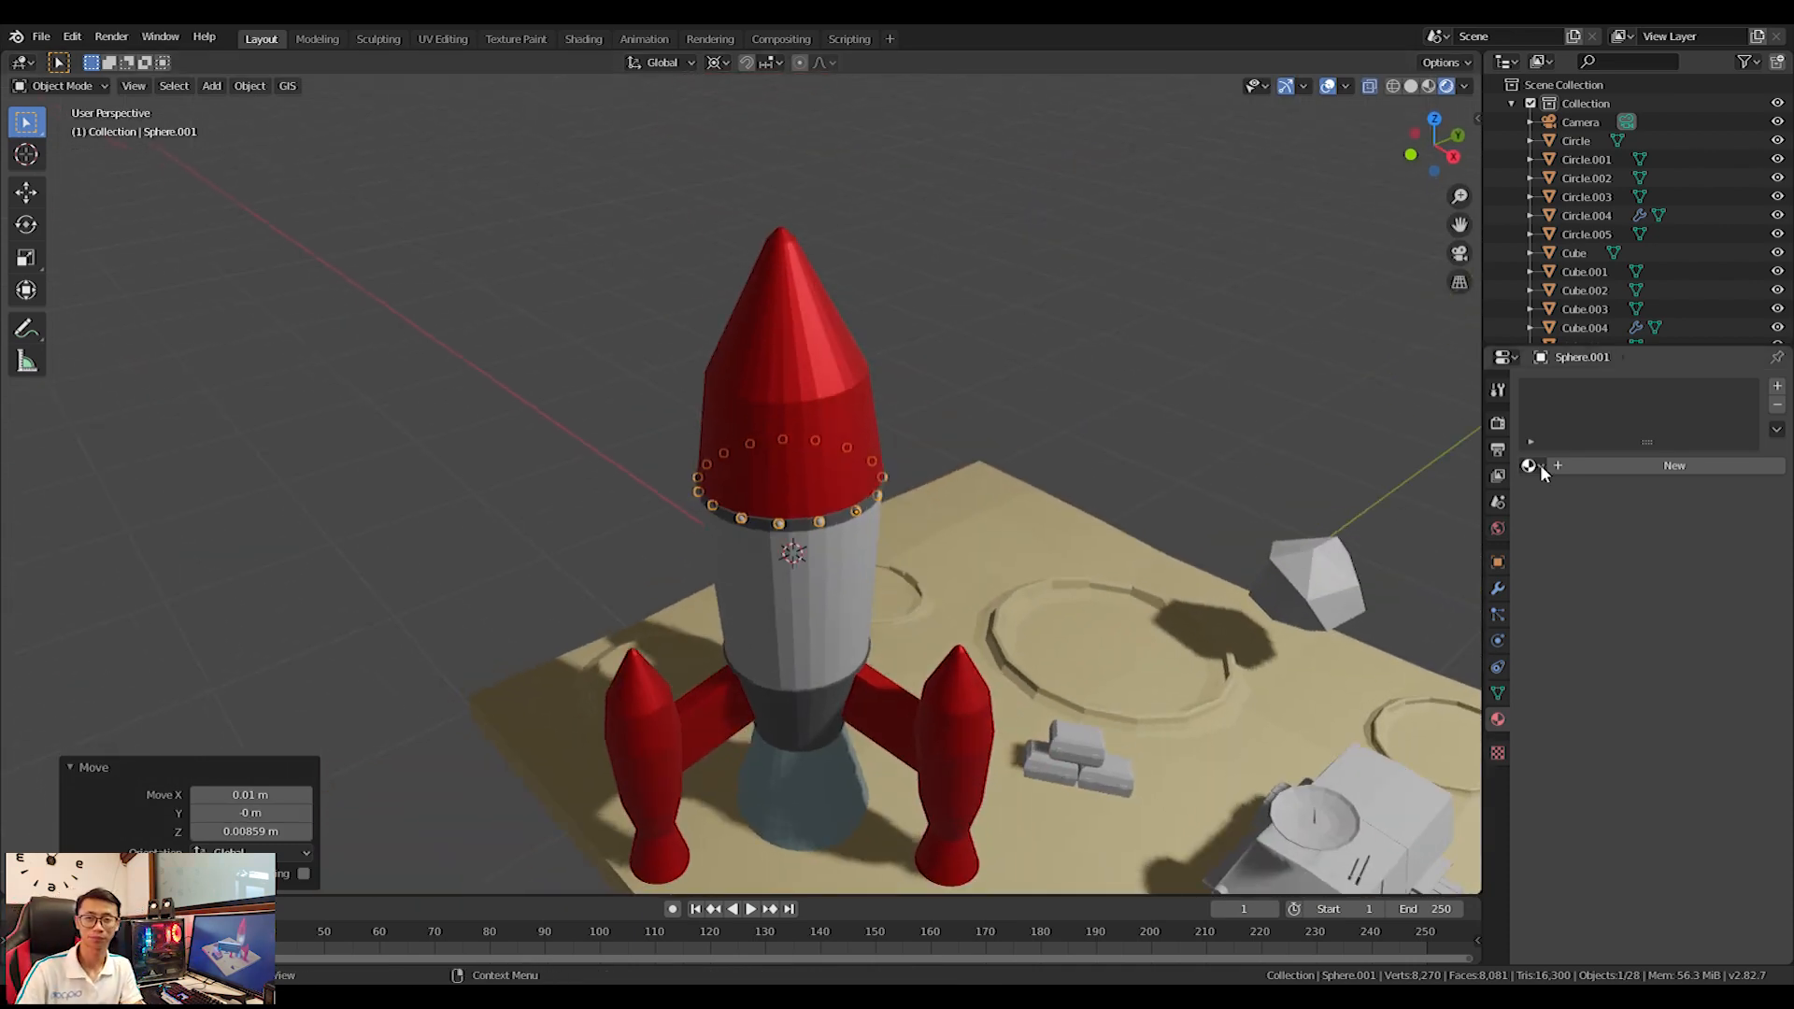
pyautogui.click(1532, 466)
pyautogui.click(1578, 548)
pyautogui.scroll(-4, 890, 553)
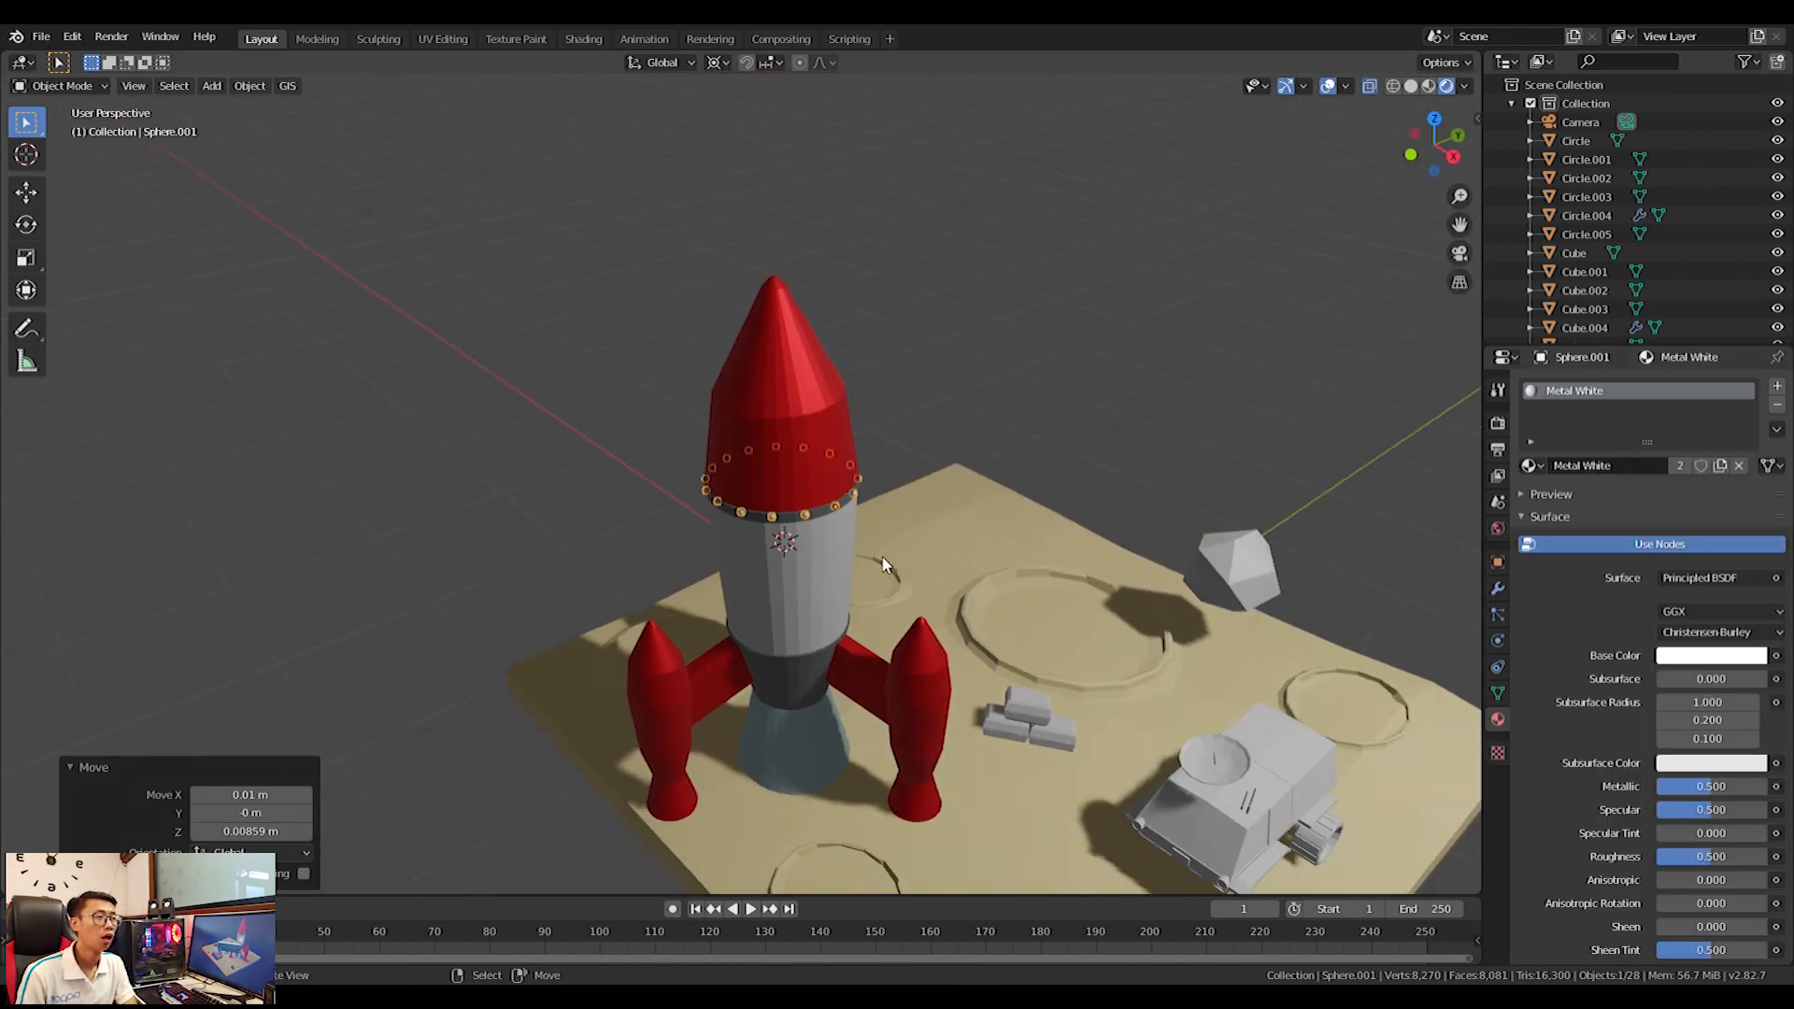
pyautogui.press('Tab')
pyautogui.press('Tab')
# Add a 16-vertex cylinder at the 3D cursor and scale it down to about 0.254.
pyautogui.scroll(7, 923, 626)
pyautogui.keyDown('shift'); pyautogui.moveTo(924, 626); pyautogui.dragTo(908, 434, button='middle'); pyautogui.keyUp('shift')
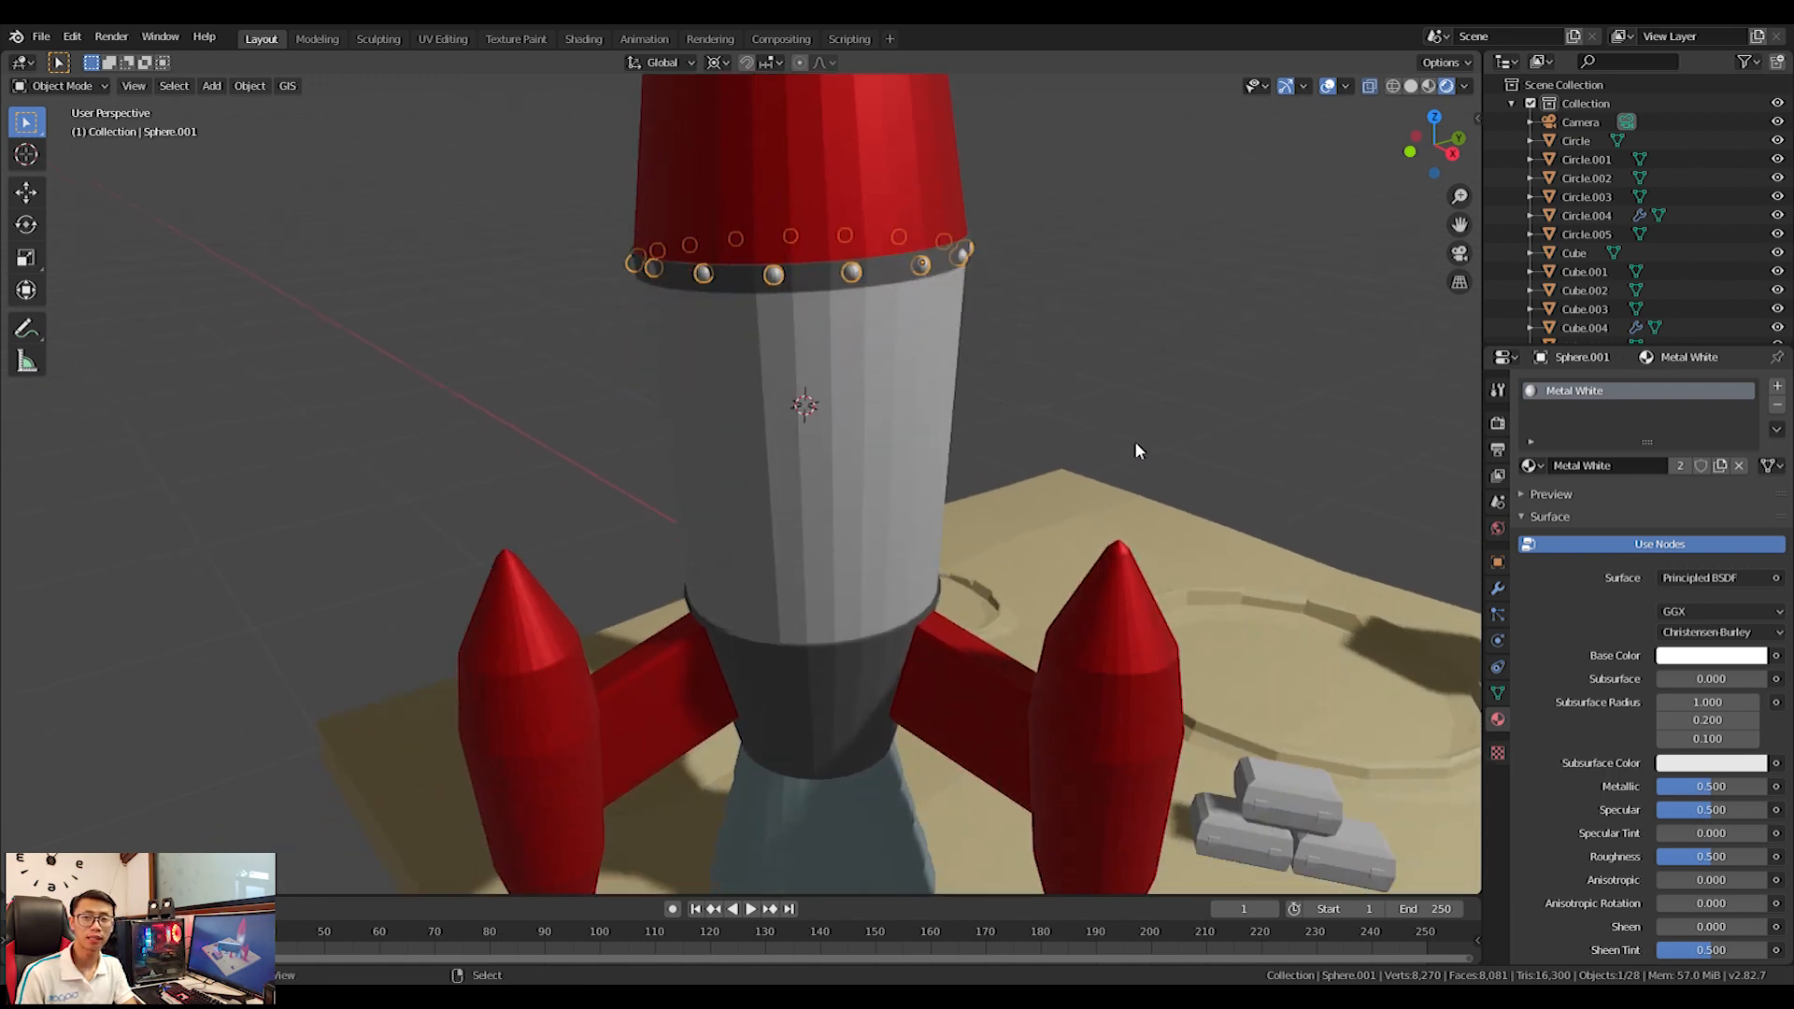
pyautogui.hotkey('shift', 'a')
pyautogui.moveTo(1135, 443)
pyautogui.click(1215, 536)
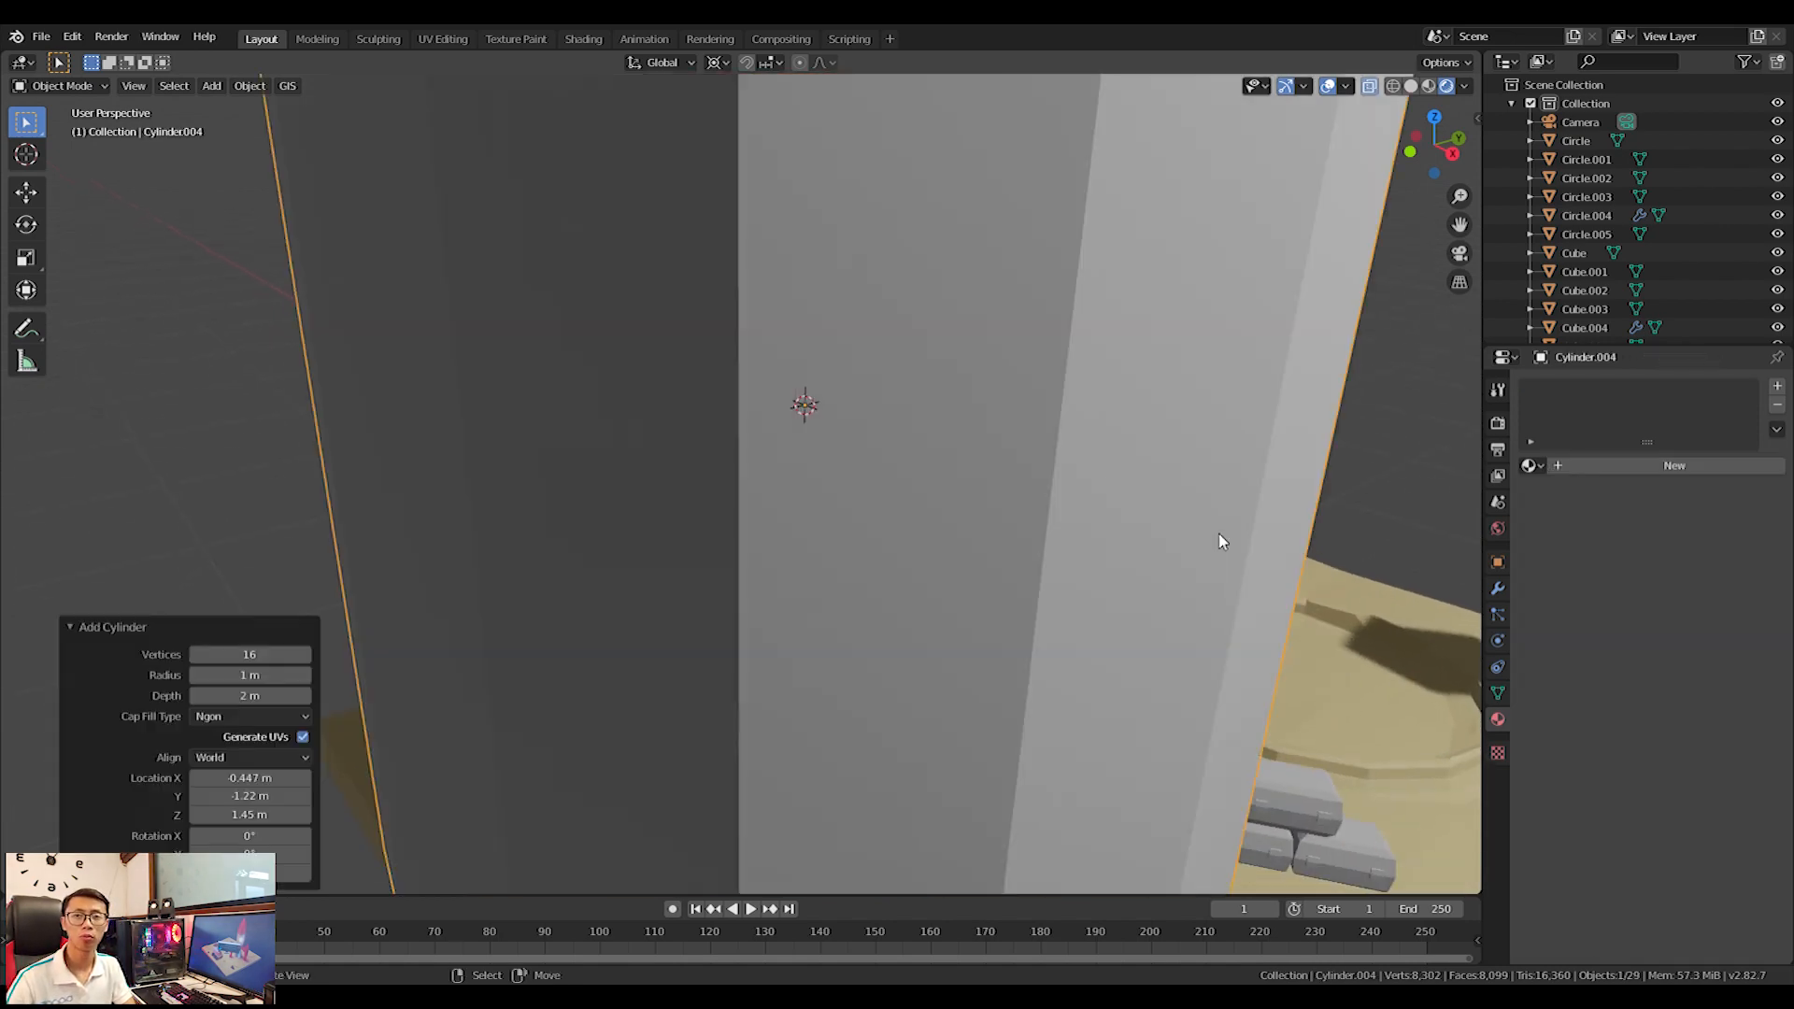
pyautogui.scroll(-5, 1219, 534)
pyautogui.press('s')
pyautogui.click(869, 428)
pyautogui.scroll(3, 869, 428)
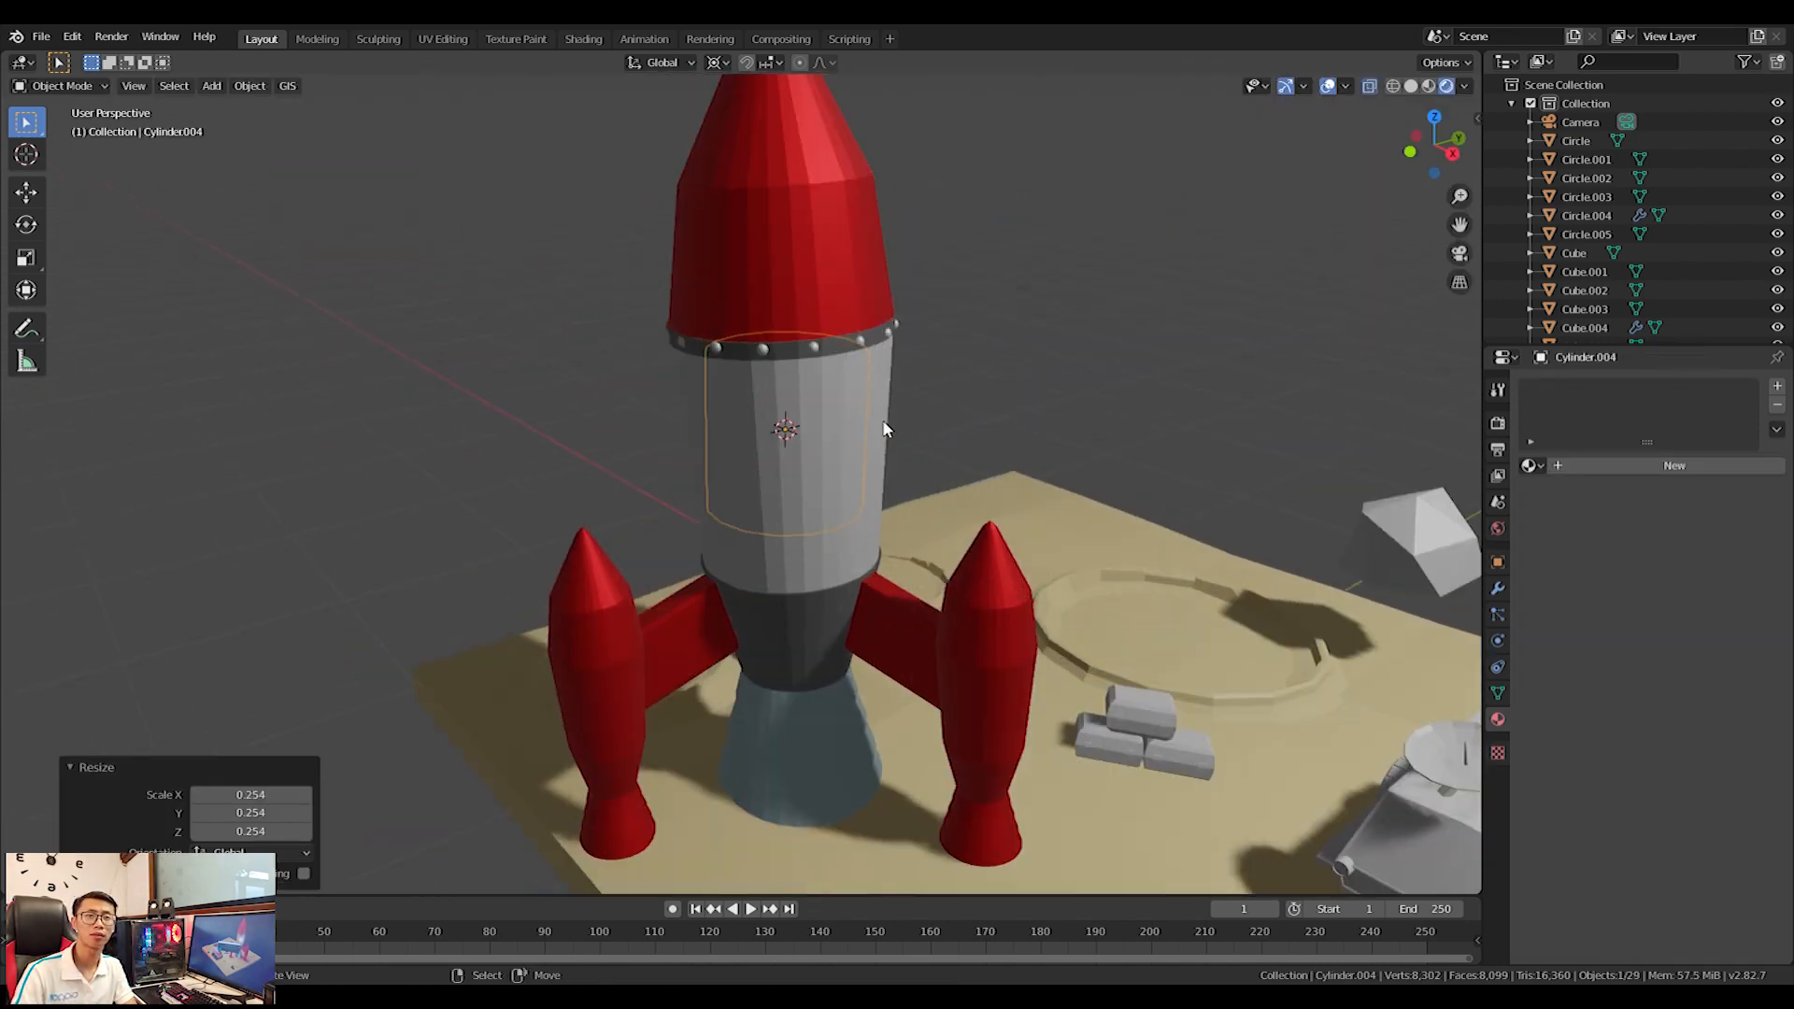
# Rotate the new cylinder 90° in the right side view so it lies horizontally.
pyautogui.press('KP_3')
pyautogui.press('t')
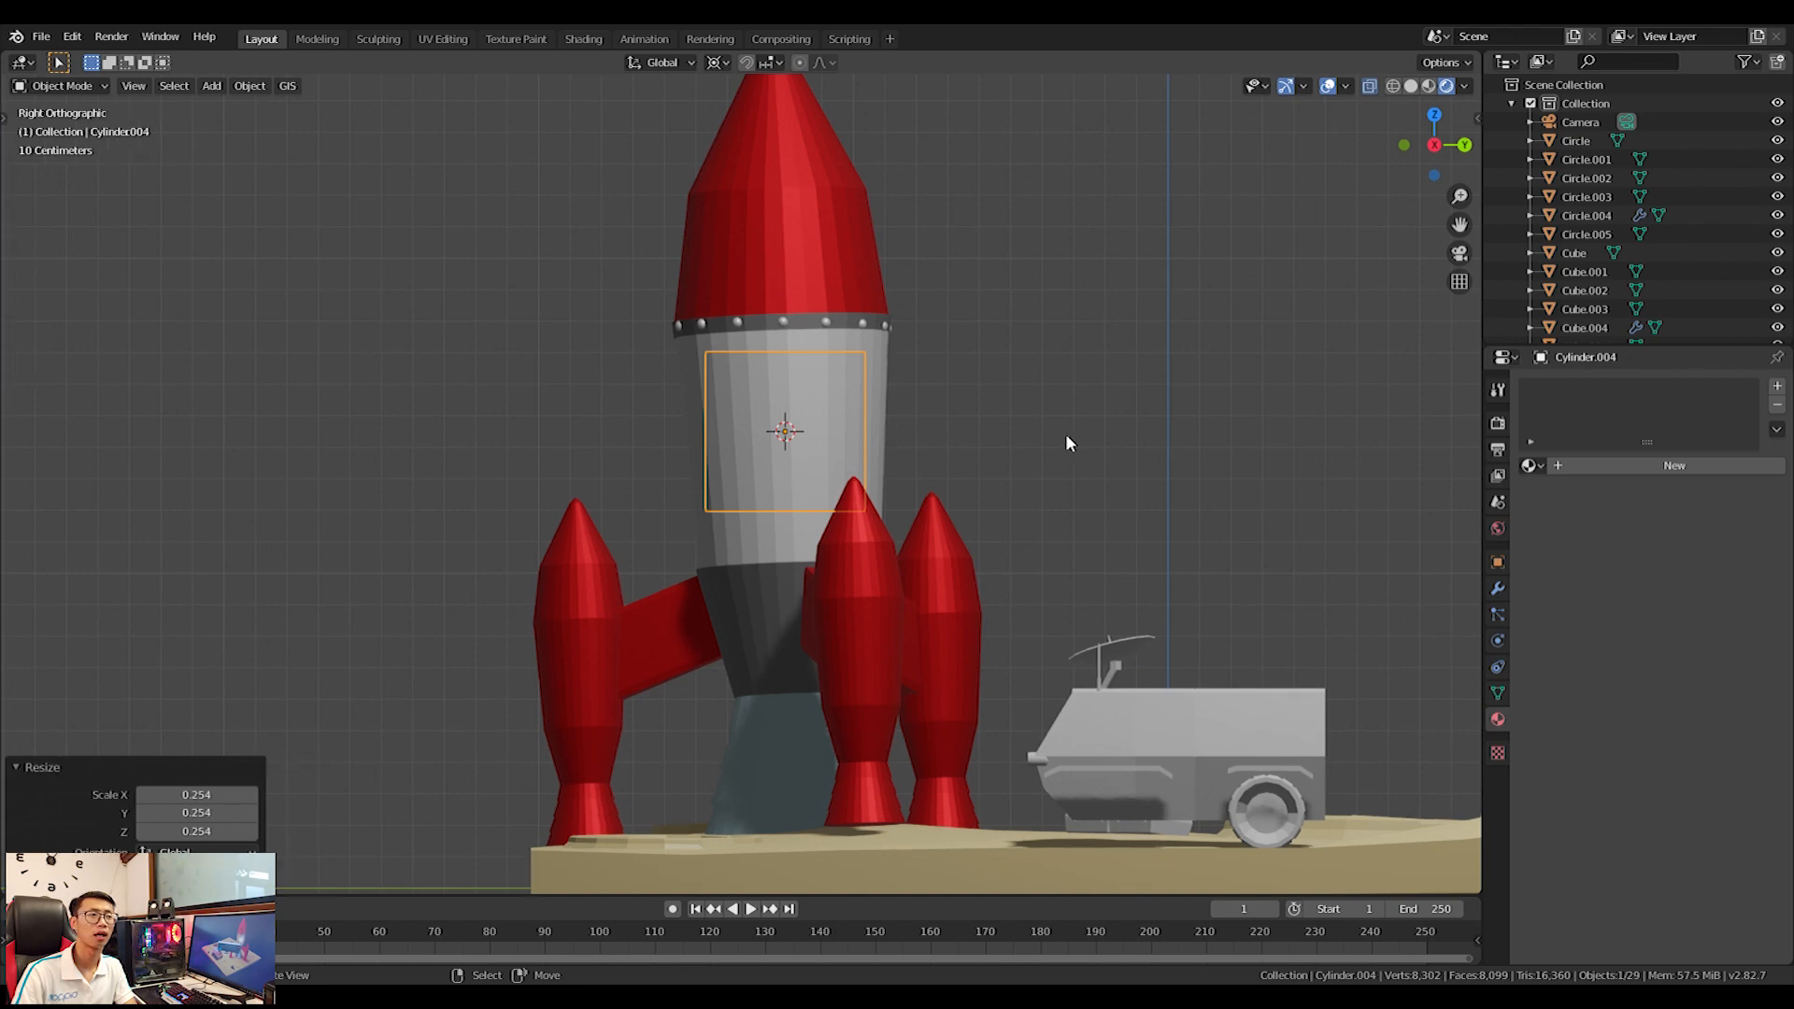
pyautogui.press('r')
pyautogui.press('9')
pyautogui.press('0')
pyautogui.press('Return')
# Scale the cylinder by about 0.661 and move it about -0.259 m in Y so it protrudes from the rocket hull.
pyautogui.press('KP_7')
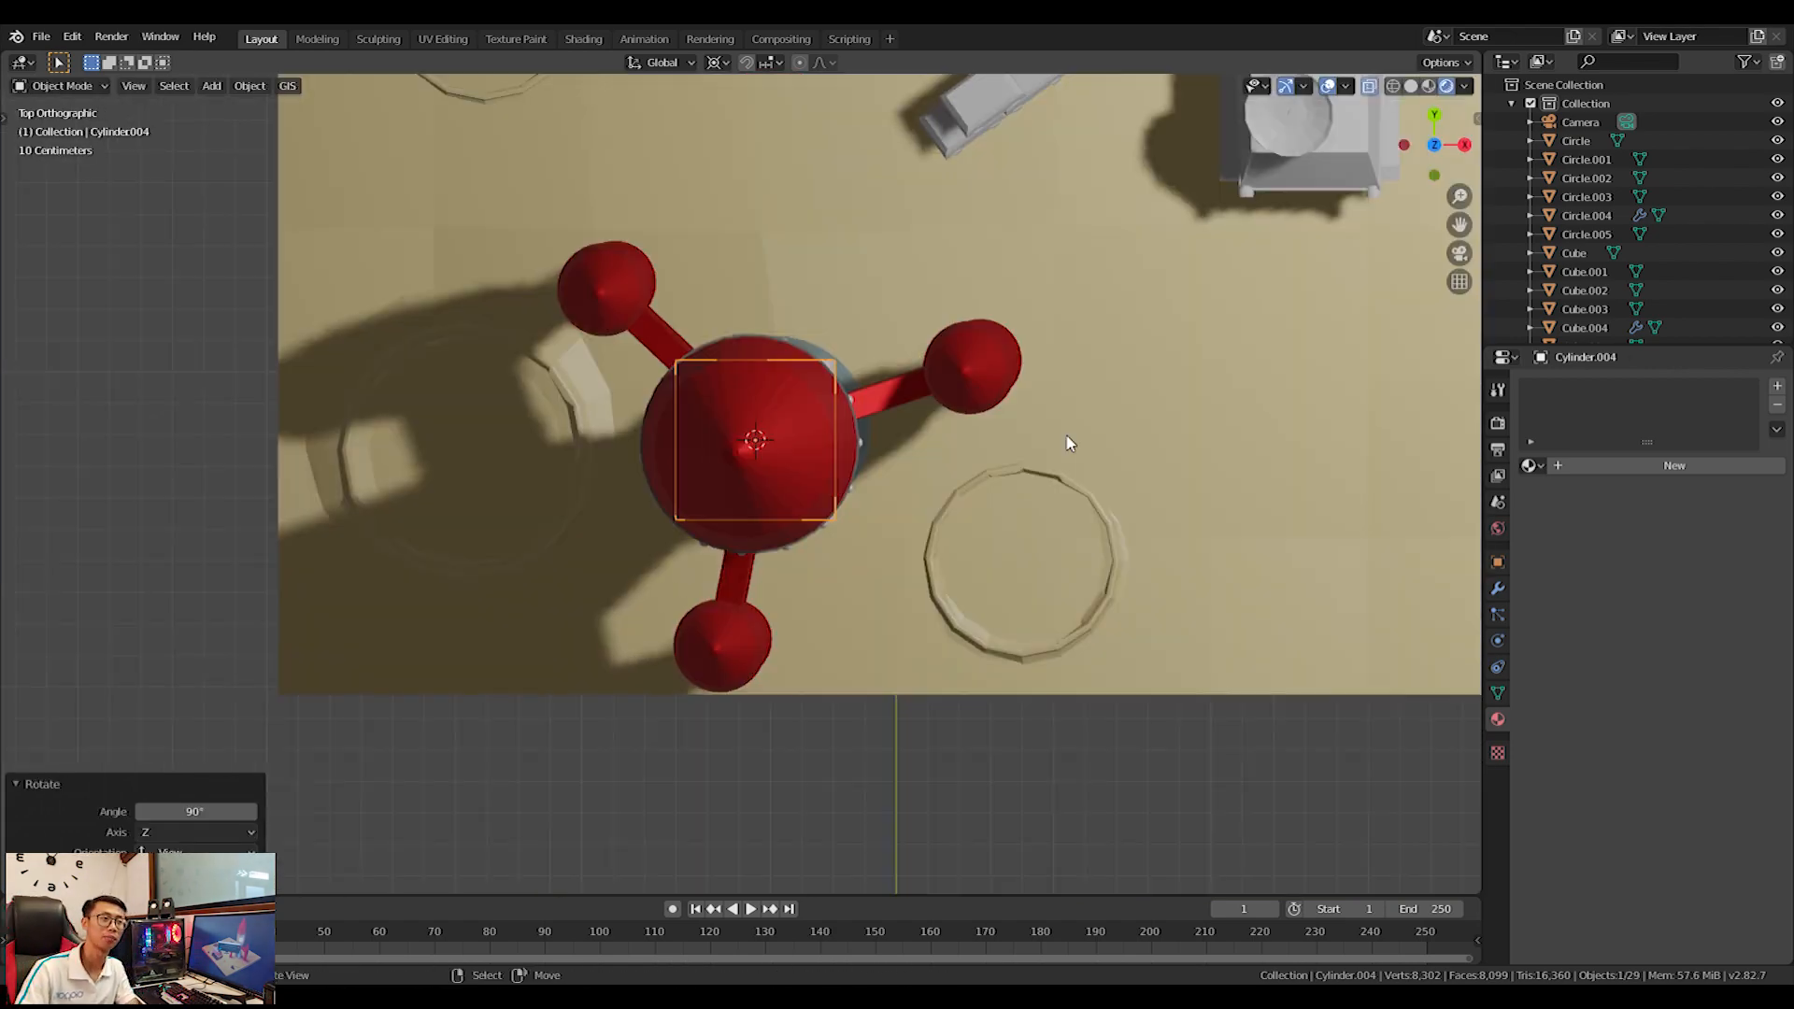
pyautogui.scroll(4, 1065, 439)
pyautogui.press('s')
pyautogui.click(1065, 441)
pyautogui.press('g')
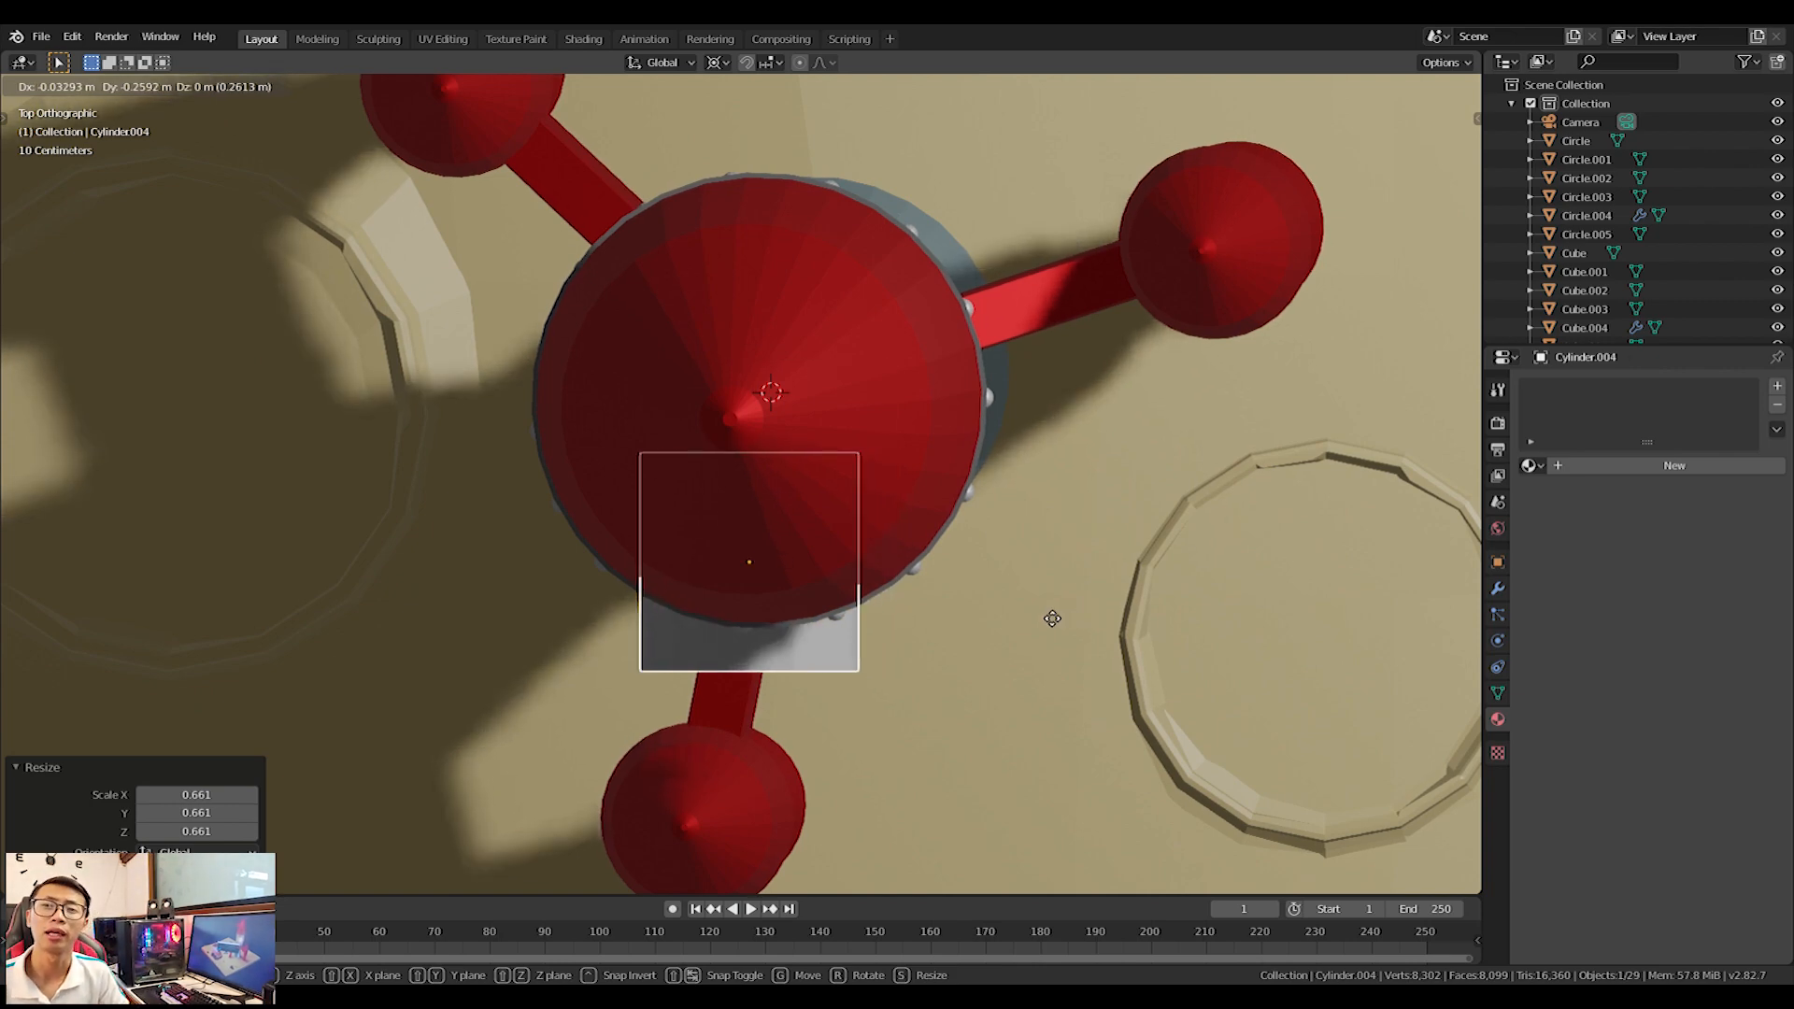
pyautogui.click(1052, 619)
# Add a Boolean modifier to the new cylinder, set it to Intersect with the rocket hull cylinder, and apply it.
pyautogui.moveTo(1046, 613); pyautogui.dragTo(847, 320, button='middle')
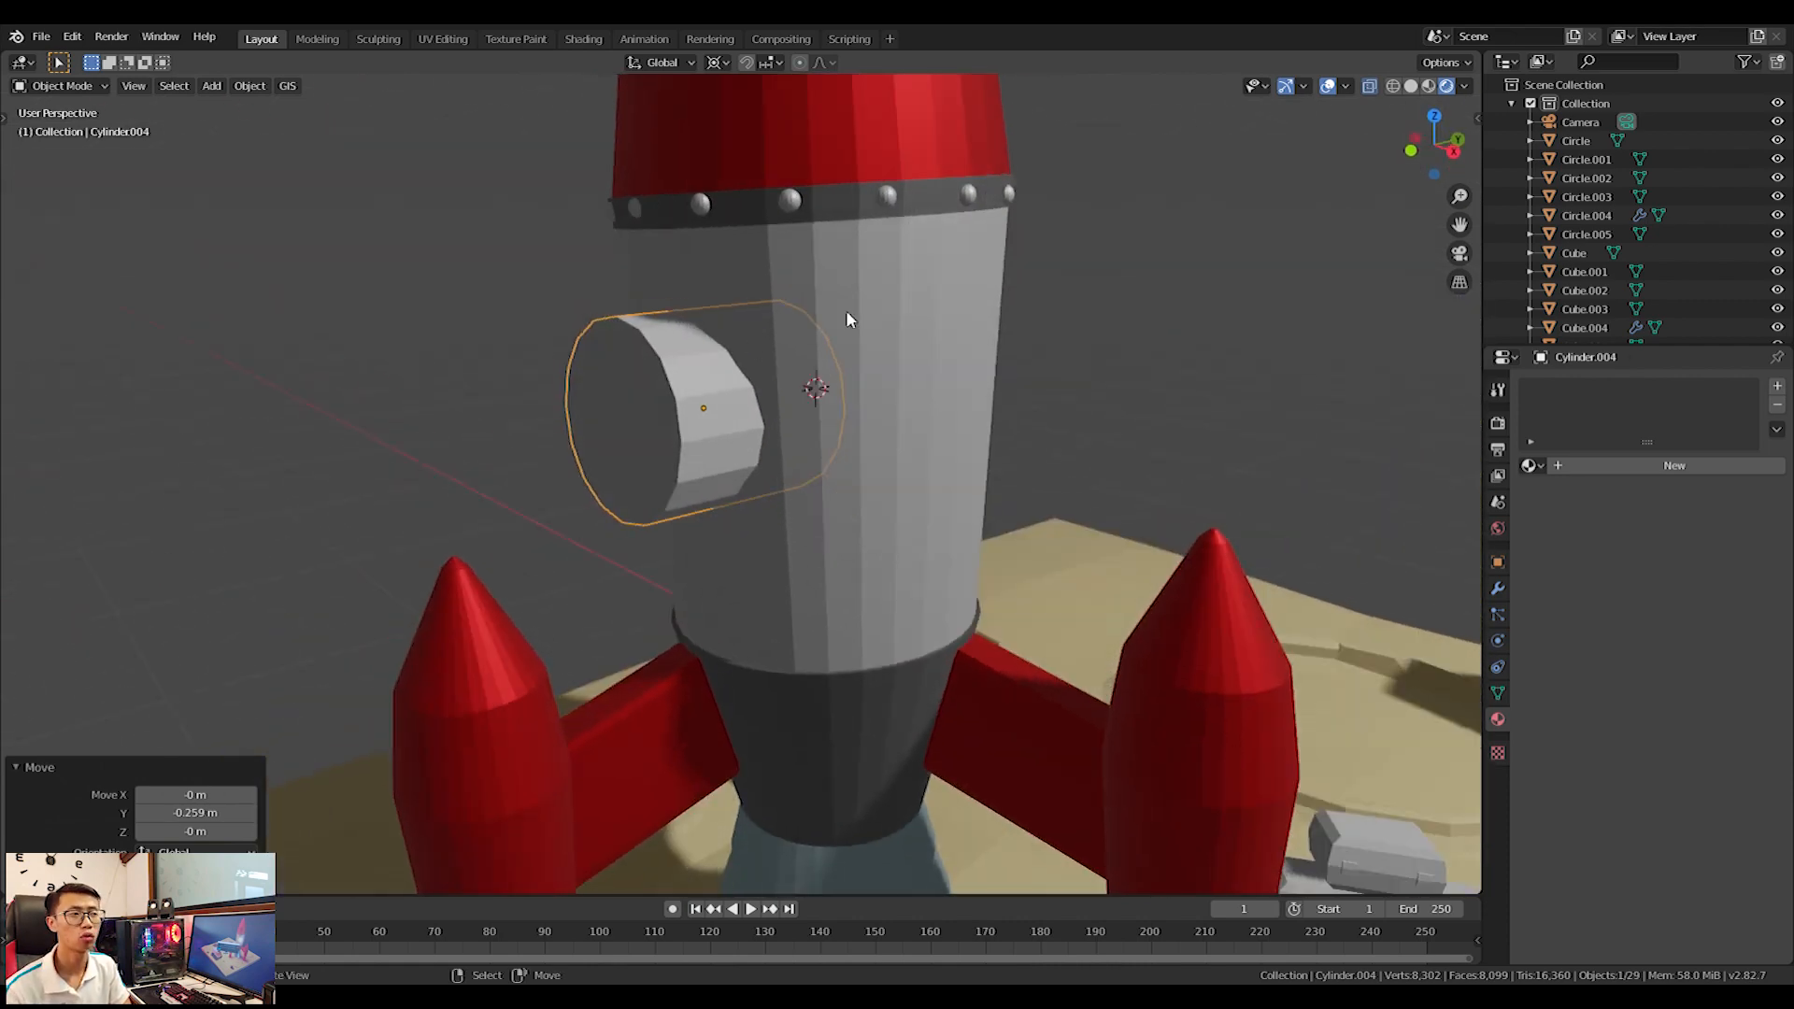
pyautogui.click(1529, 465)
pyautogui.click(1498, 590)
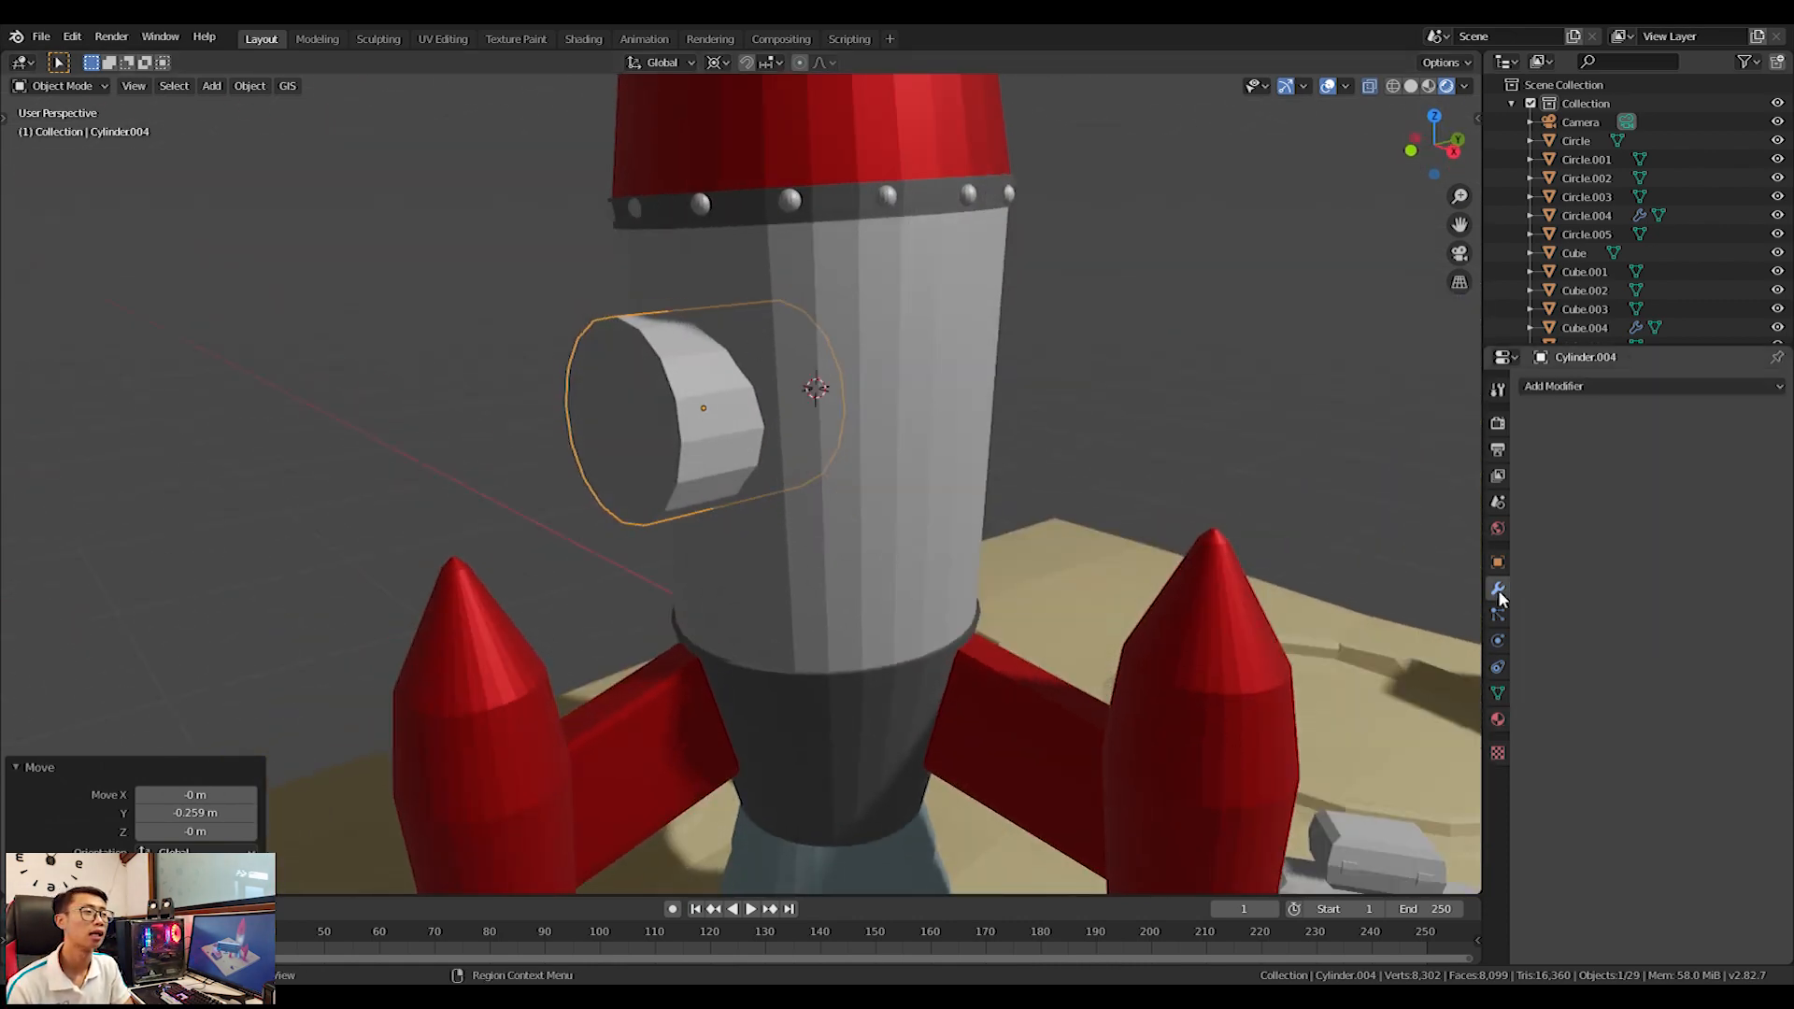
pyautogui.click(1614, 383)
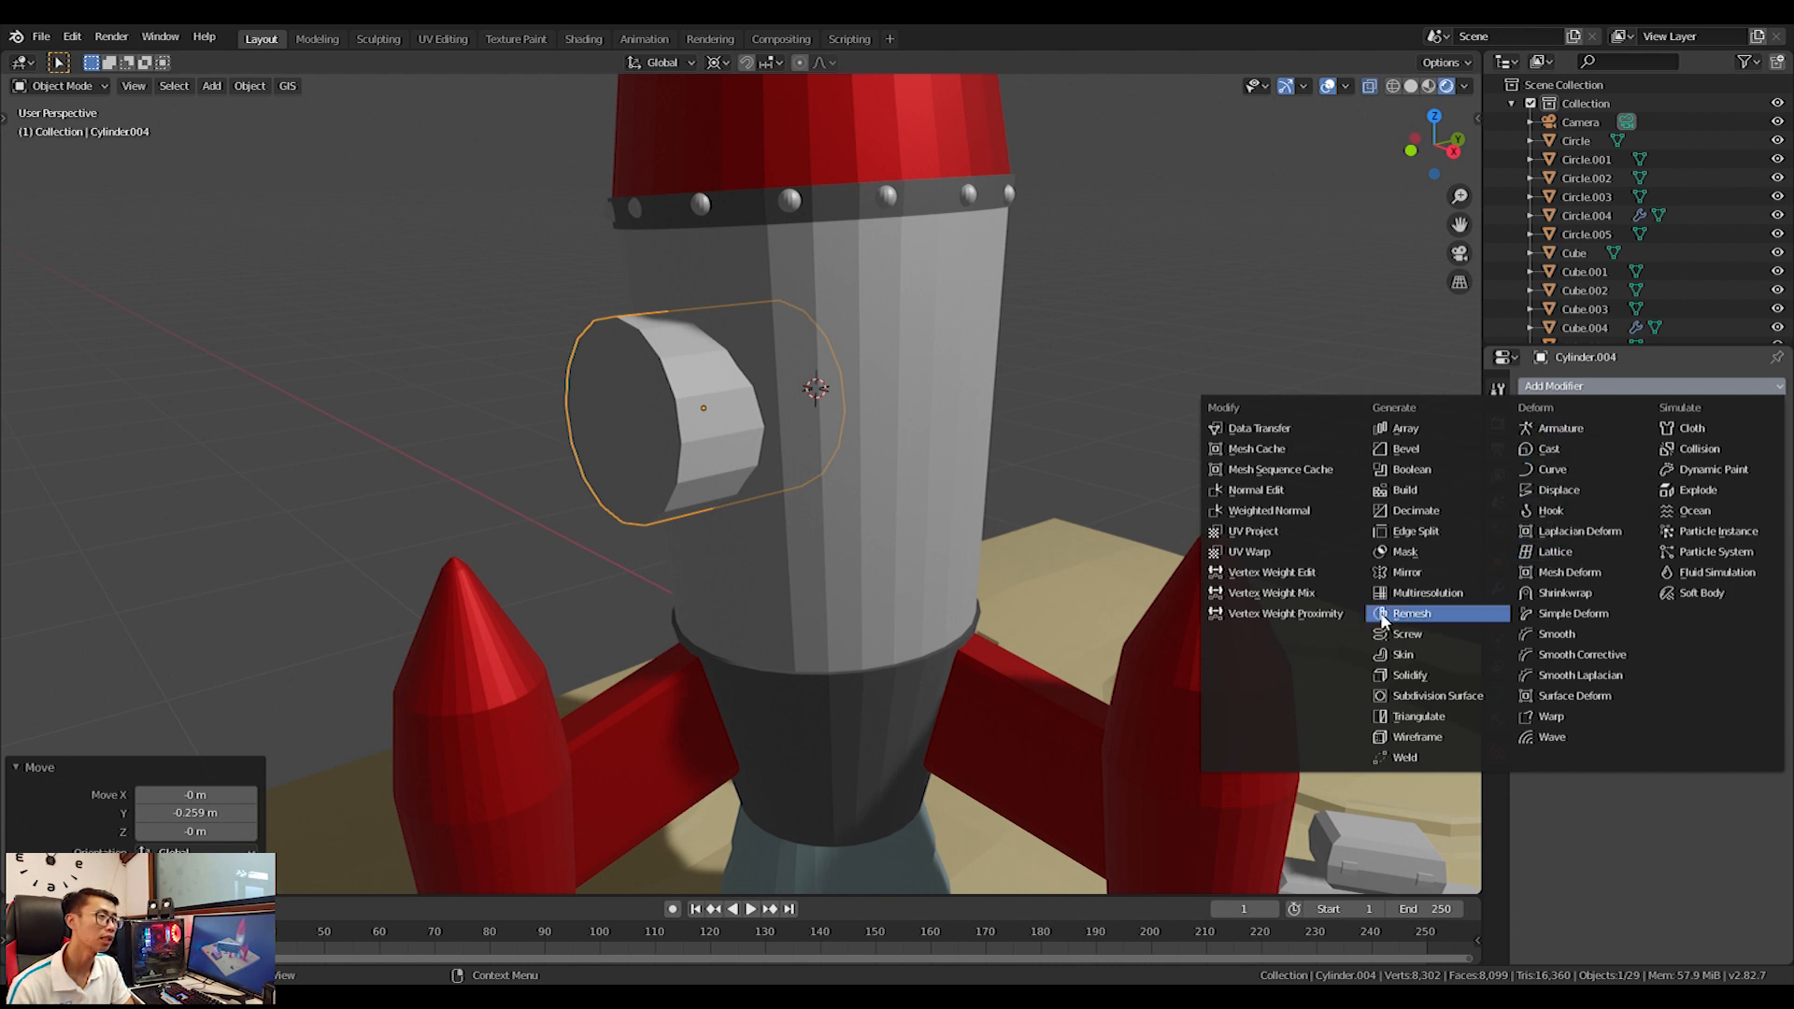
pyautogui.click(1404, 470)
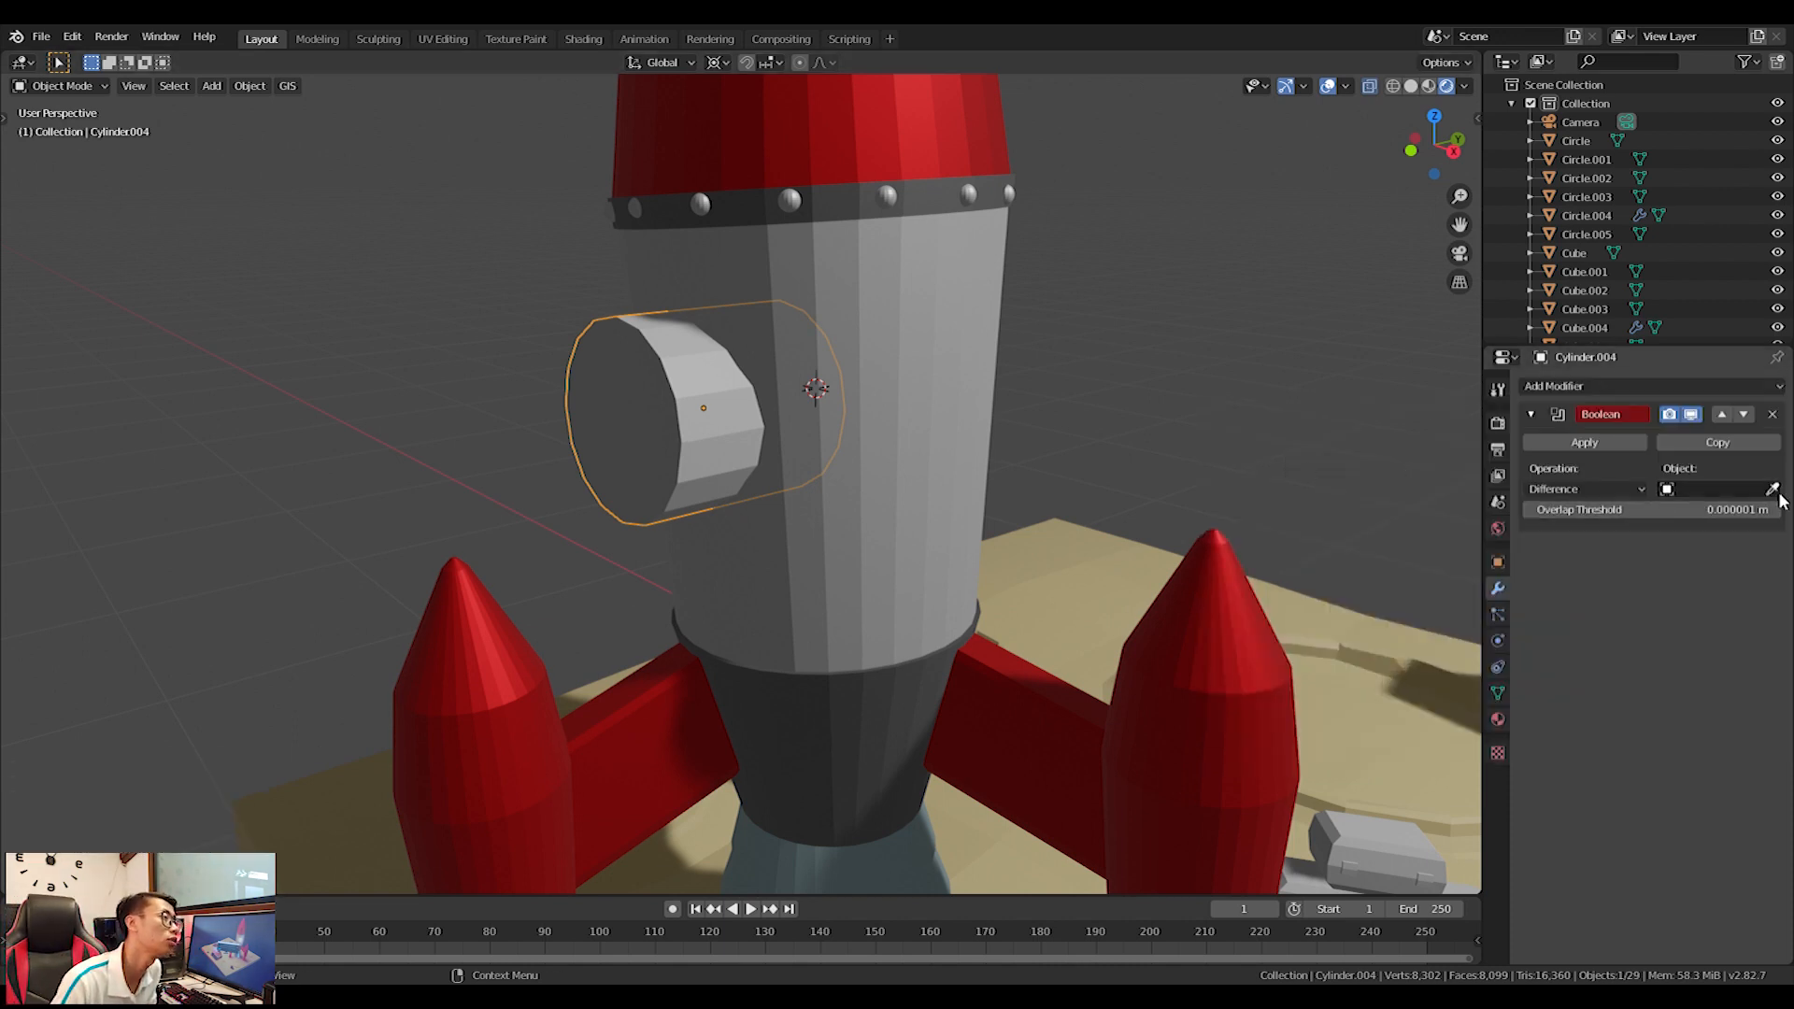
pyautogui.click(989, 407)
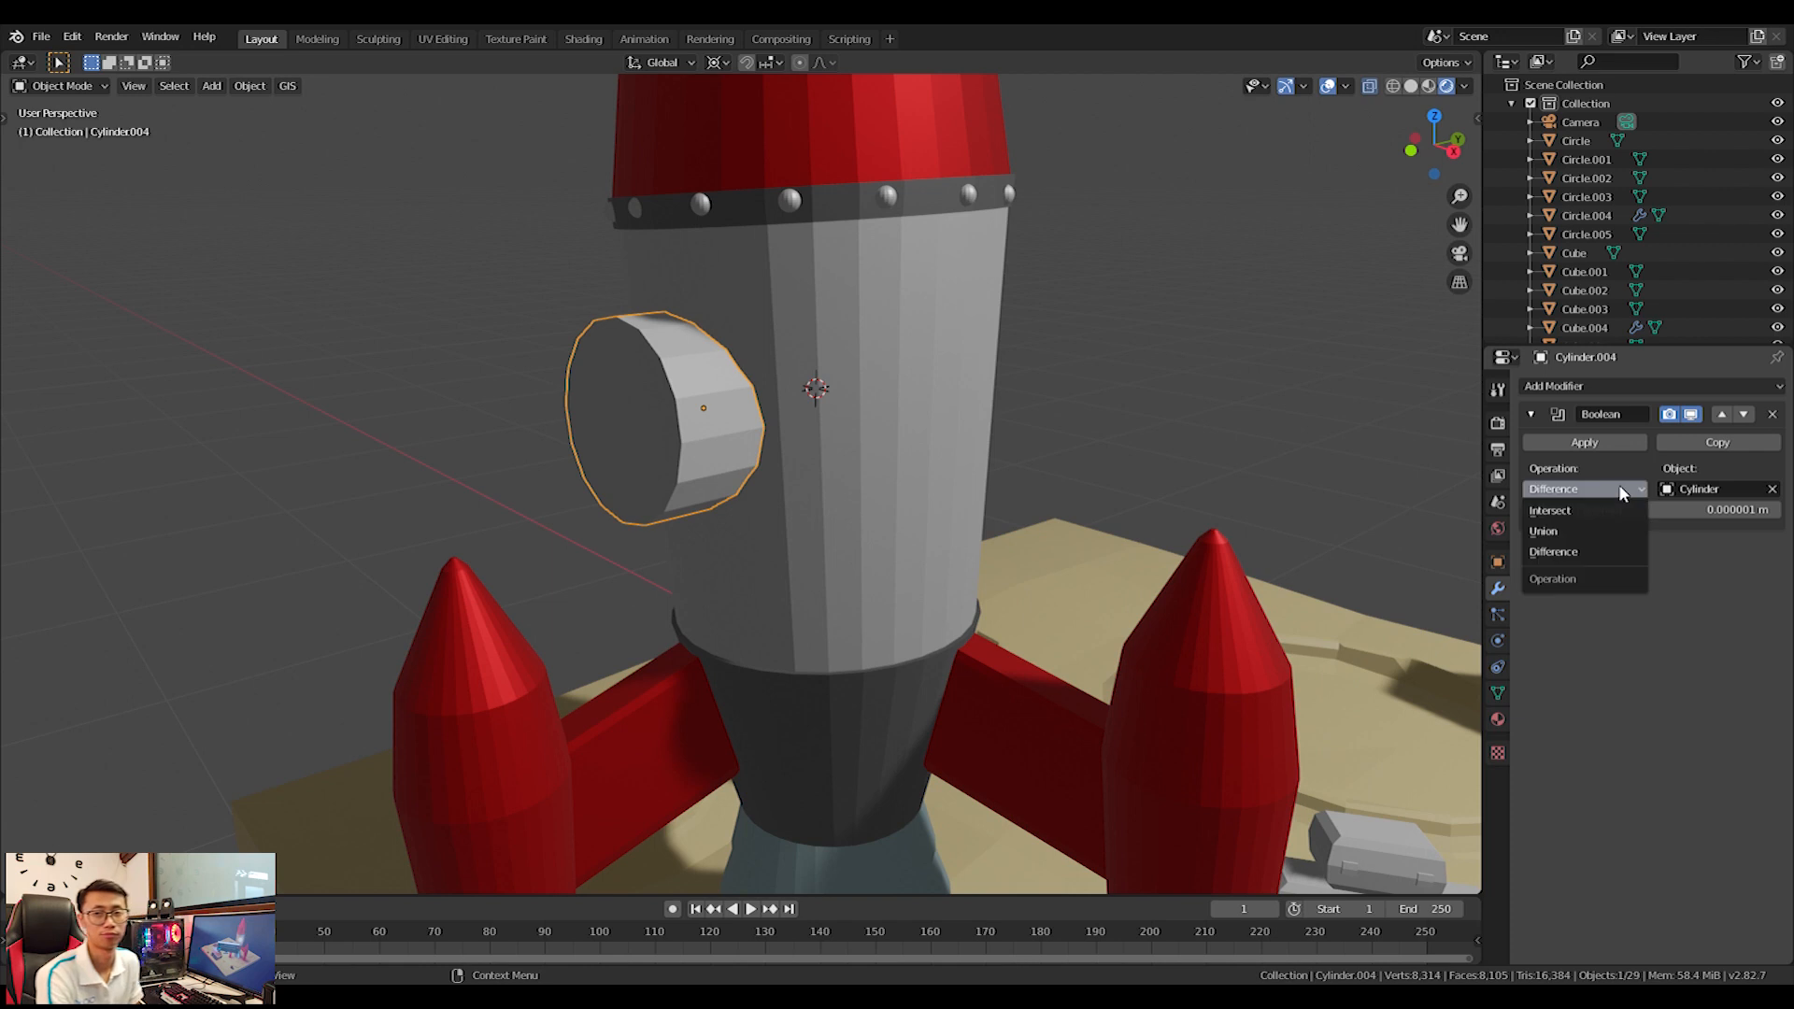
pyautogui.click(1555, 514)
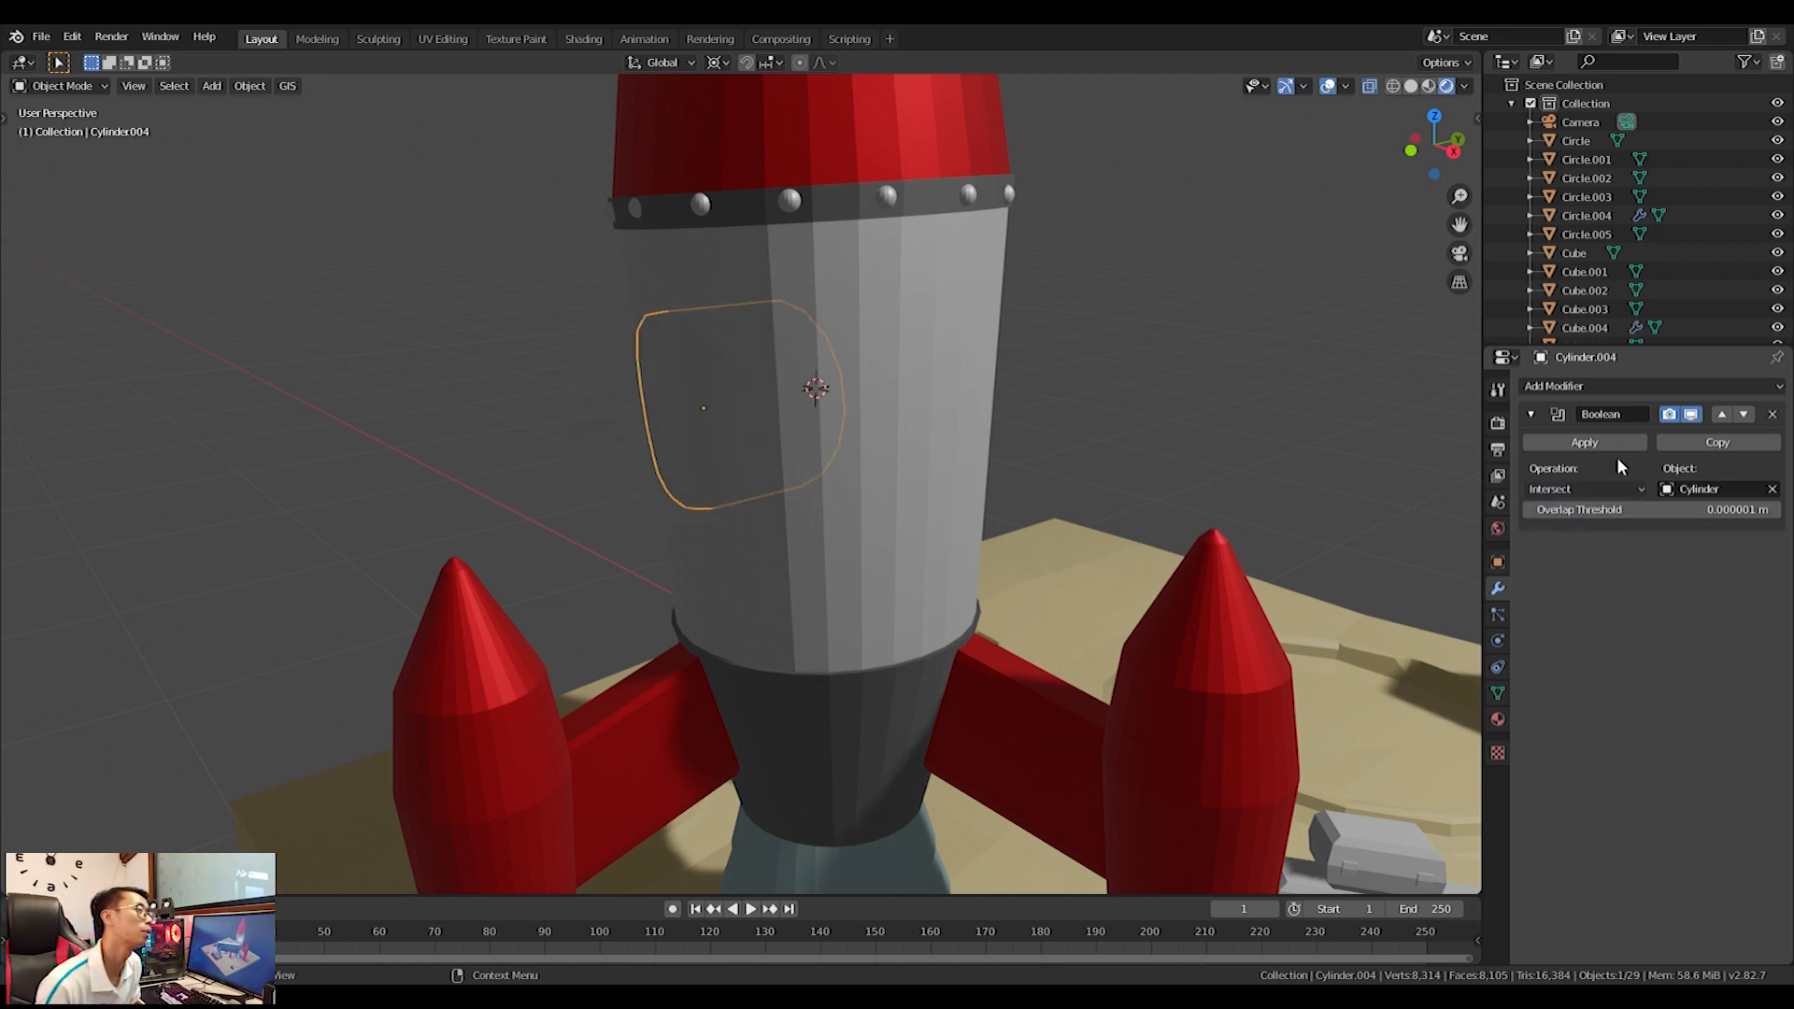
pyautogui.click(1585, 442)
# Move the trimmed cylinder about -0.03 m along Y so its curved front stands out from the hull.
pyautogui.moveTo(978, 430); pyautogui.dragTo(870, 453, button='middle')
pyautogui.press('y')
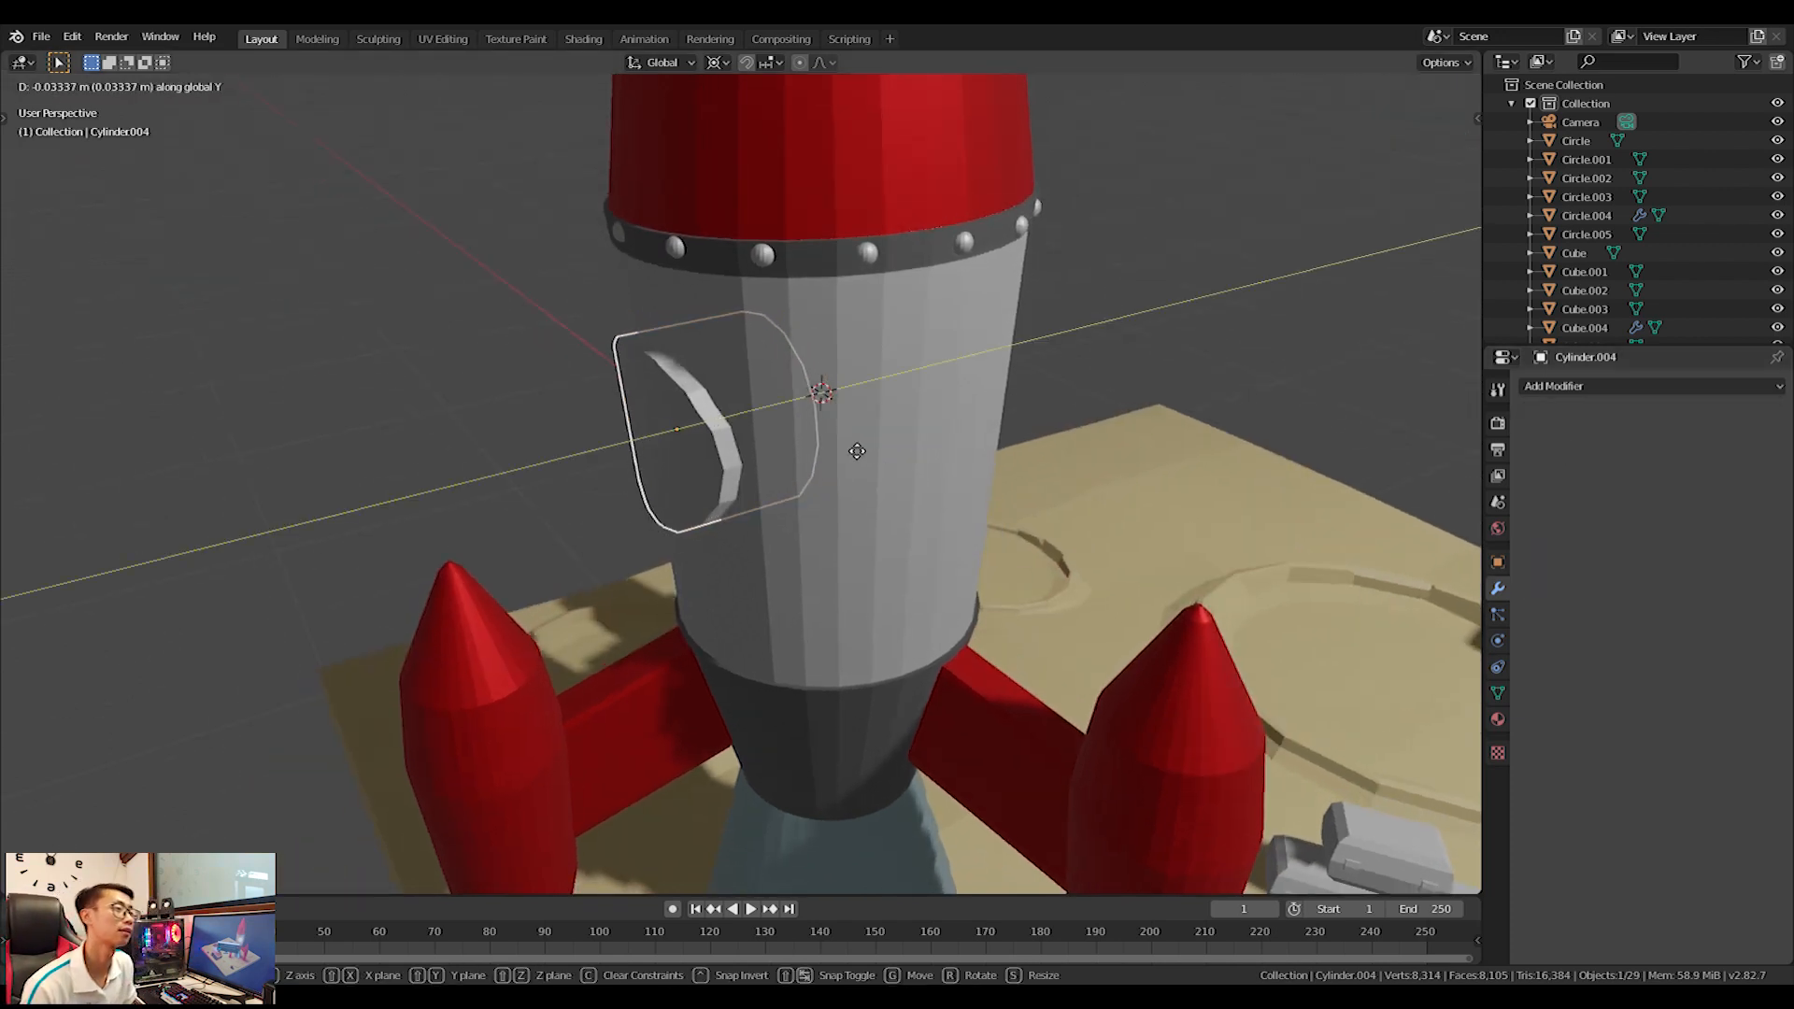
pyautogui.click(863, 448)
pyautogui.scroll(-1, 654, 475)
# In Edit Mode, select the cylinder's six curved front faces, extrude them in place and scale them to about 0.90.
pyautogui.press('Tab')
pyautogui.moveTo(626, 475); pyautogui.dragTo(840, 411, button='middle')
pyautogui.scroll(3, 740, 449)
pyautogui.click(842, 405)
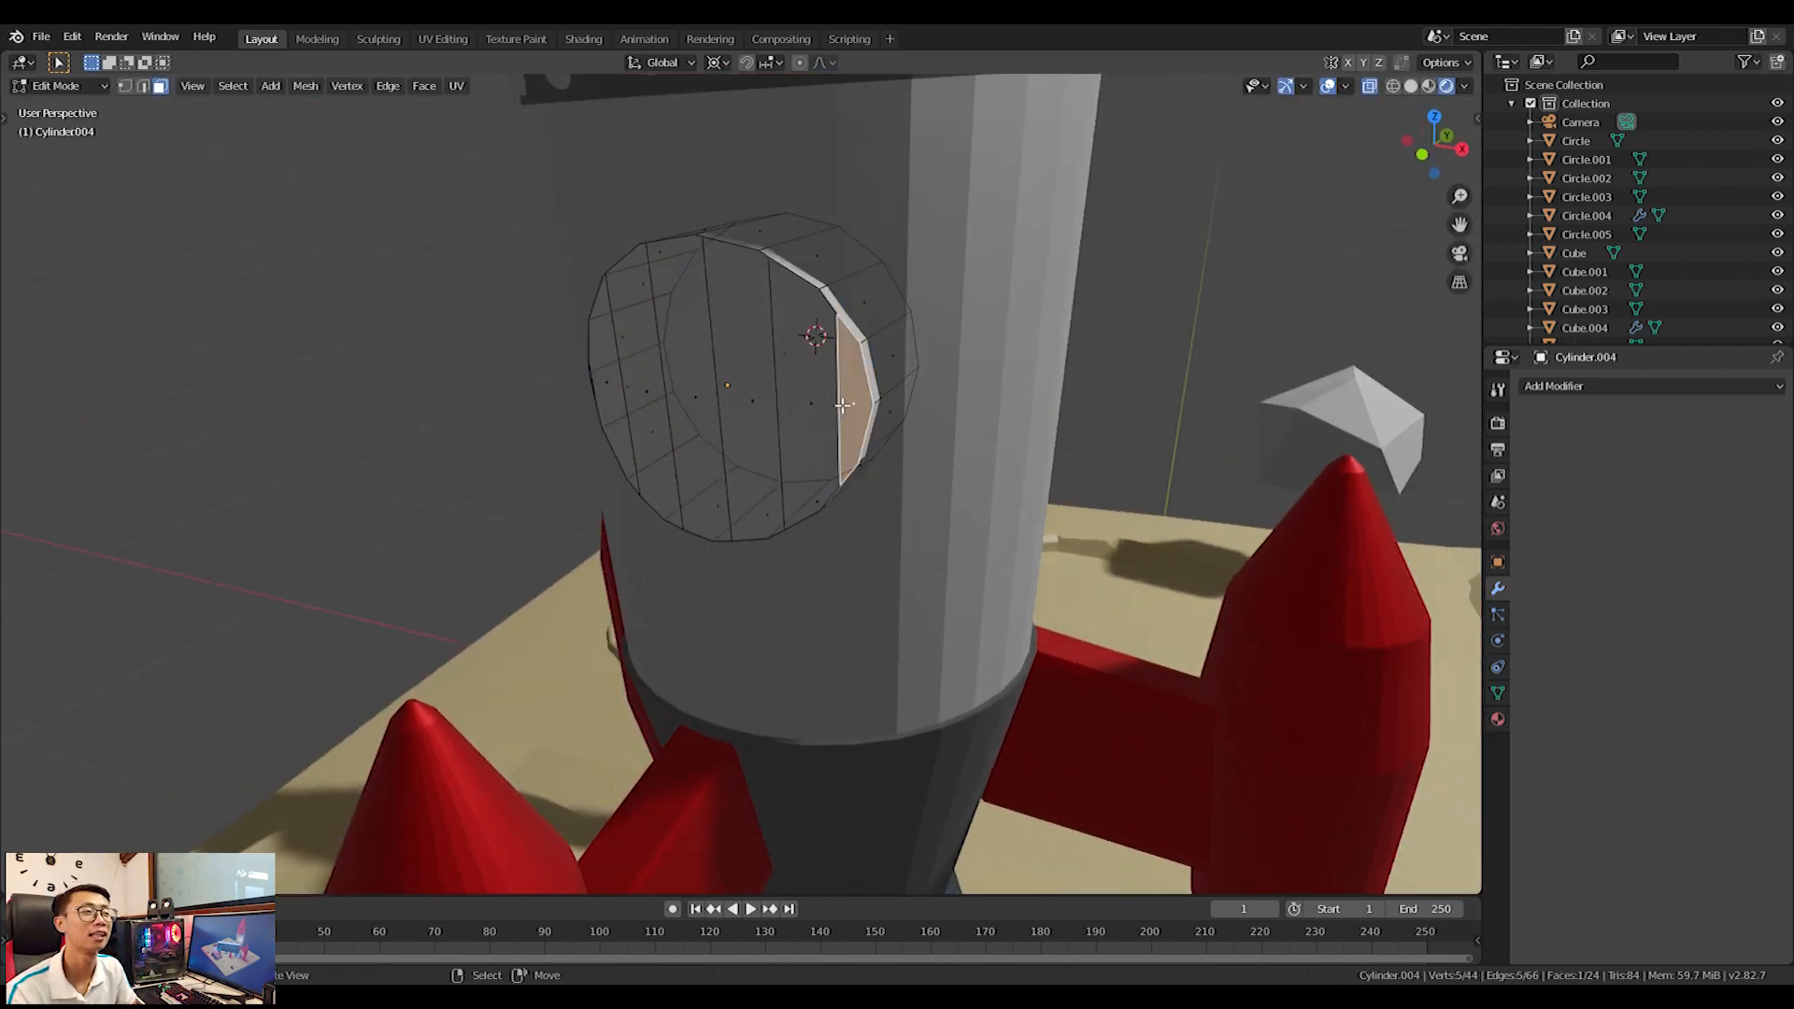
pyautogui.keyDown('shift'); pyautogui.click(757, 403); pyautogui.keyUp('shift')
pyautogui.keyDown('shift'); pyautogui.click(811, 402); pyautogui.keyUp('shift')
pyautogui.keyDown('shift'); pyautogui.click(693, 398); pyautogui.keyUp('shift')
pyautogui.keyDown('shift'); pyautogui.click(648, 400); pyautogui.keyUp('shift')
pyautogui.keyDown('shift'); pyautogui.click(614, 380); pyautogui.keyUp('shift')
pyautogui.moveTo(614, 381); pyautogui.dragTo(691, 396, button='middle')
pyautogui.press('e')
pyautogui.press('Escape')
pyautogui.press('s')
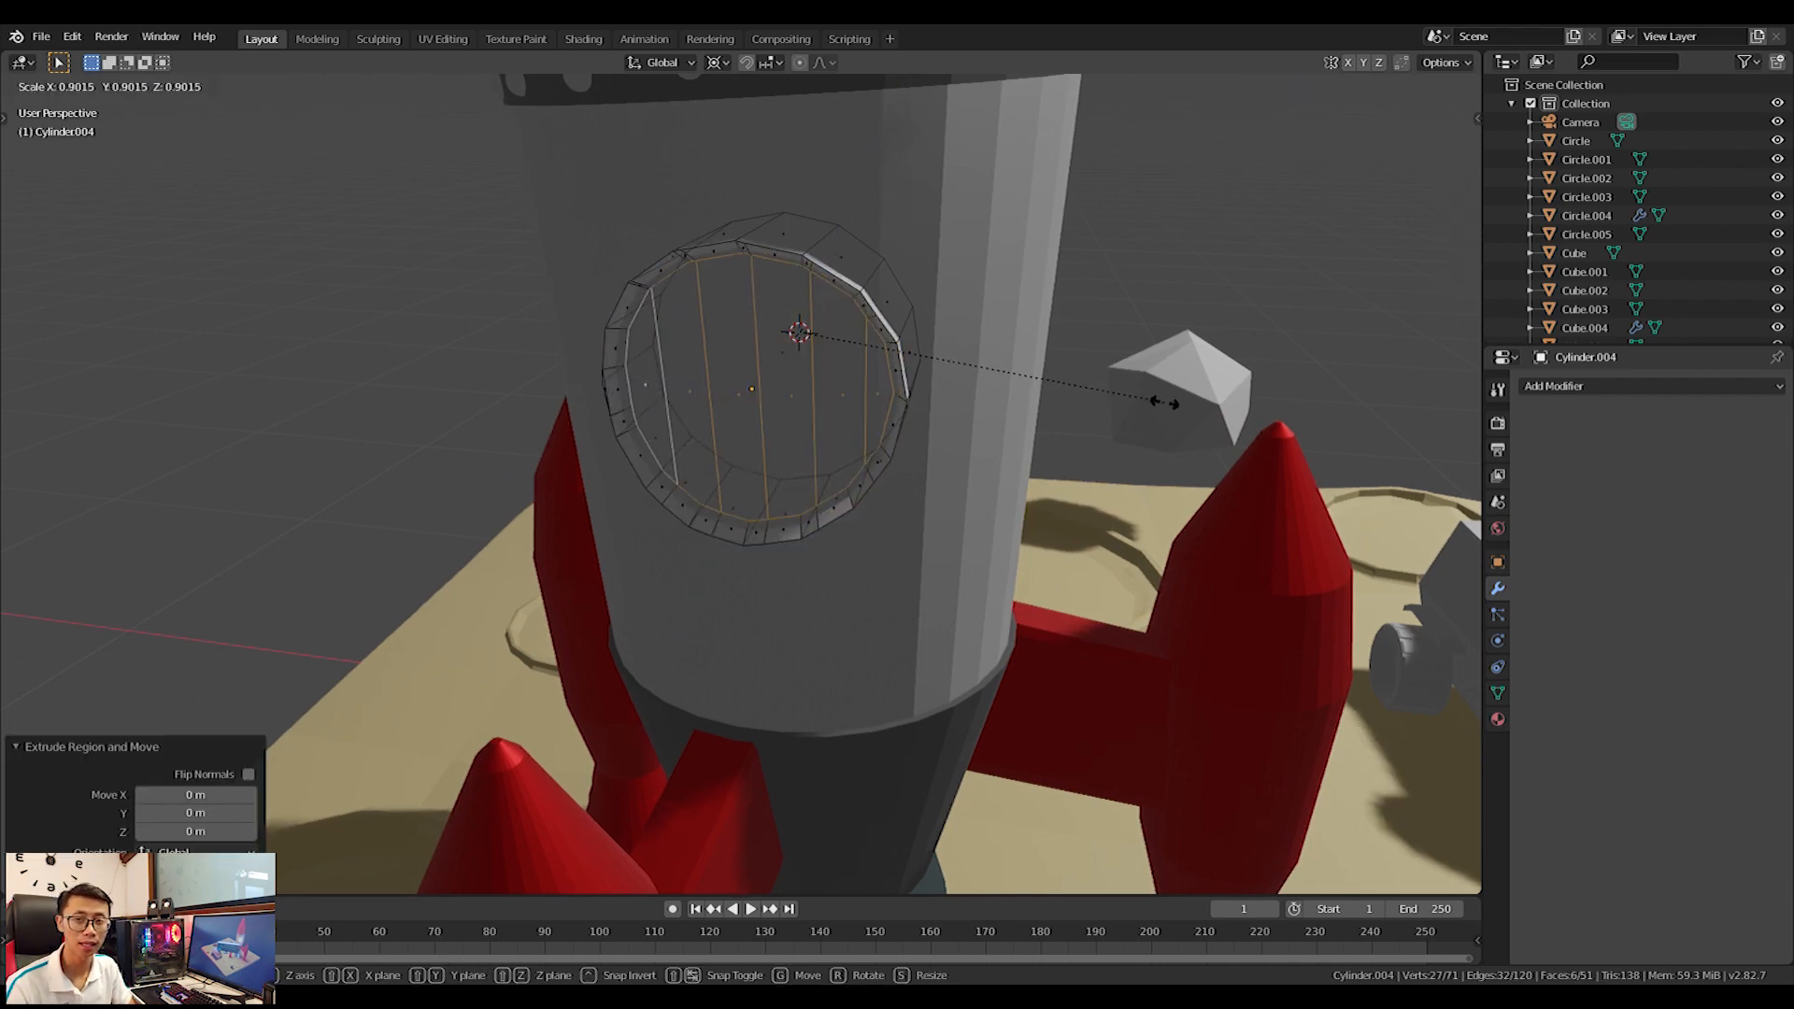
pyautogui.click(1165, 403)
# Scale the inset front faces by 1.049 and move them -0.0176 m along Y.
pyautogui.moveTo(1165, 403); pyautogui.dragTo(853, 490, button='middle')
pyautogui.press('s')
pyautogui.click(996, 432)
pyautogui.press('g')
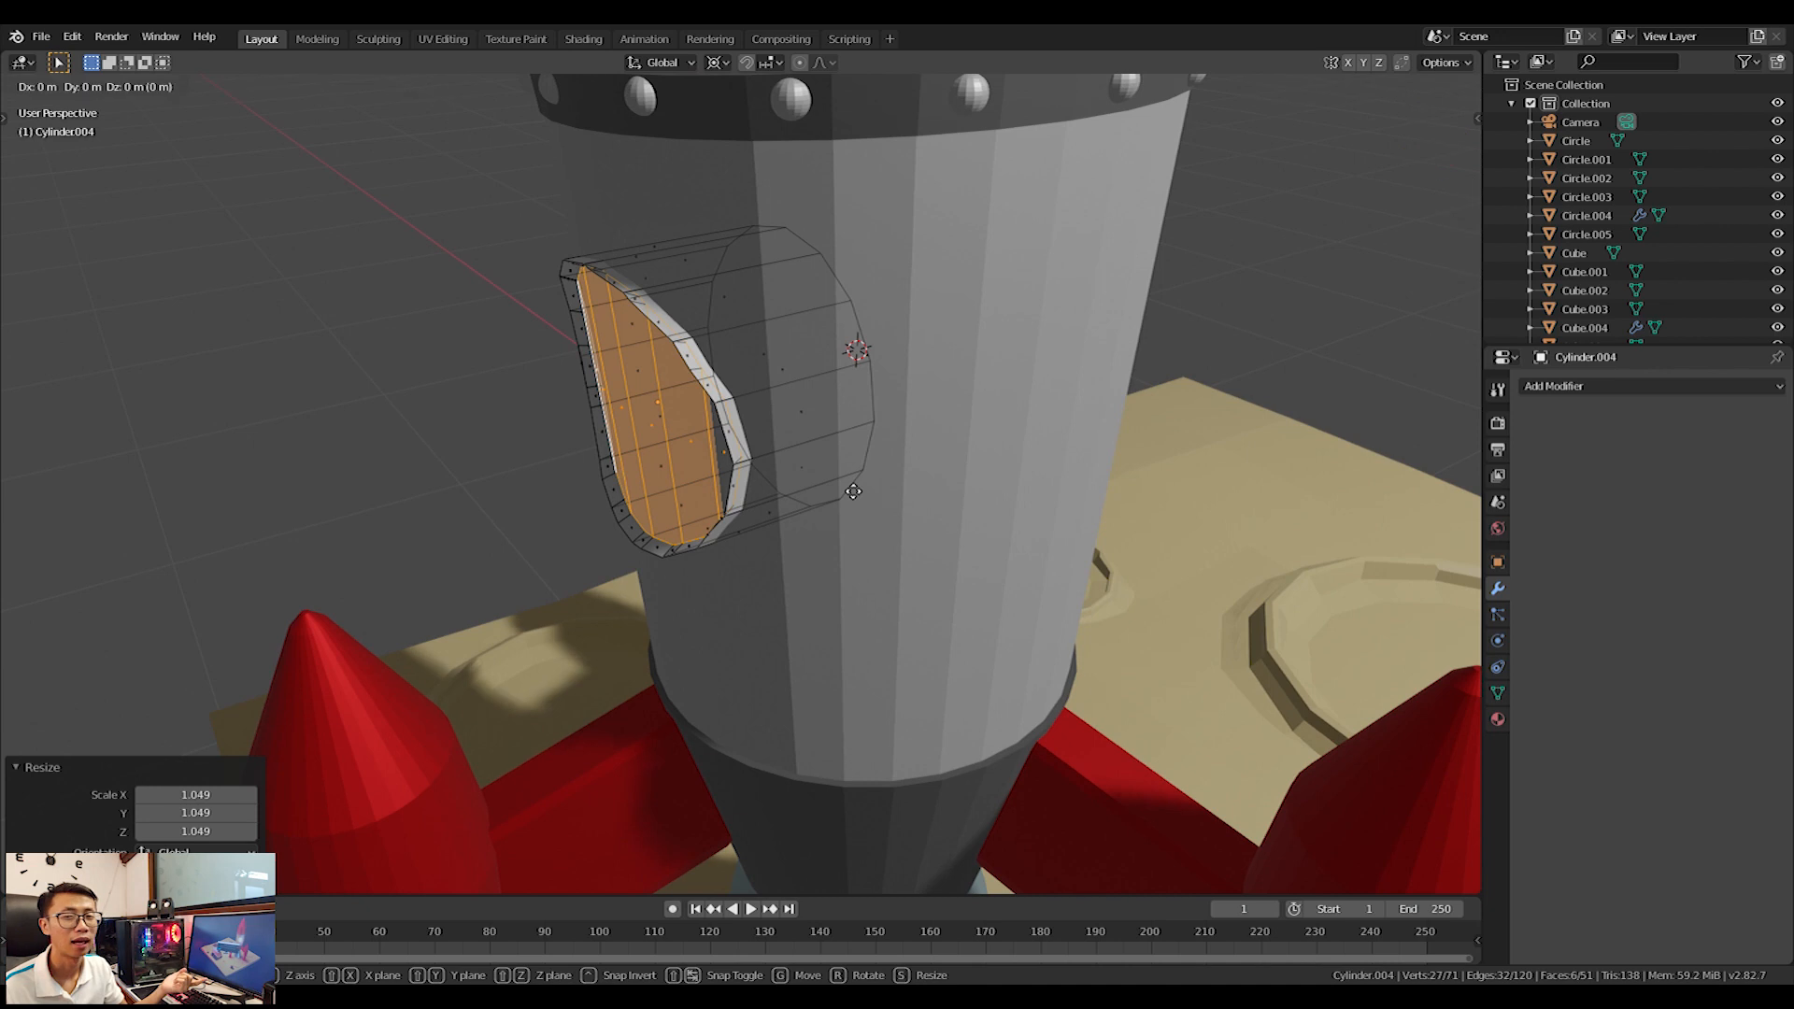
pyautogui.press('y')
pyautogui.click(736, 502)
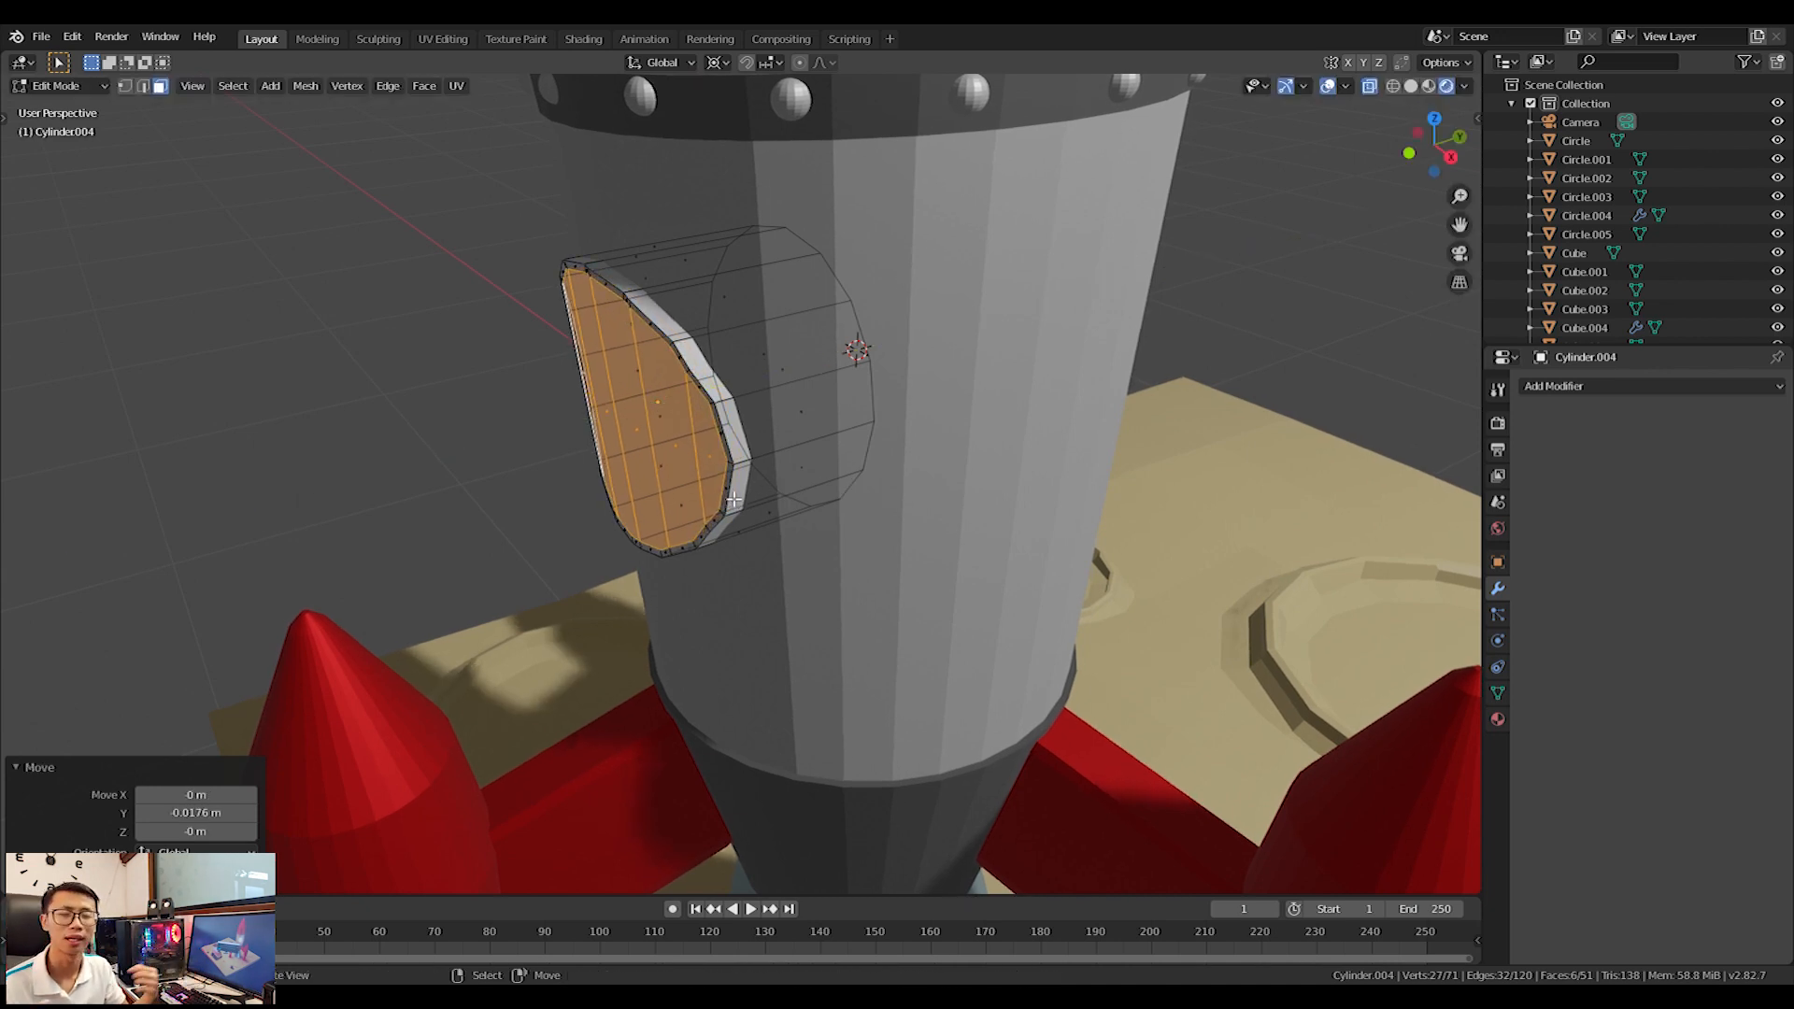
# Extrude the front faces again and push them about 0.03 m inward along Y to form the window recess.
pyautogui.press('e')
pyautogui.rightClick(951, 498)
pyautogui.press('s')
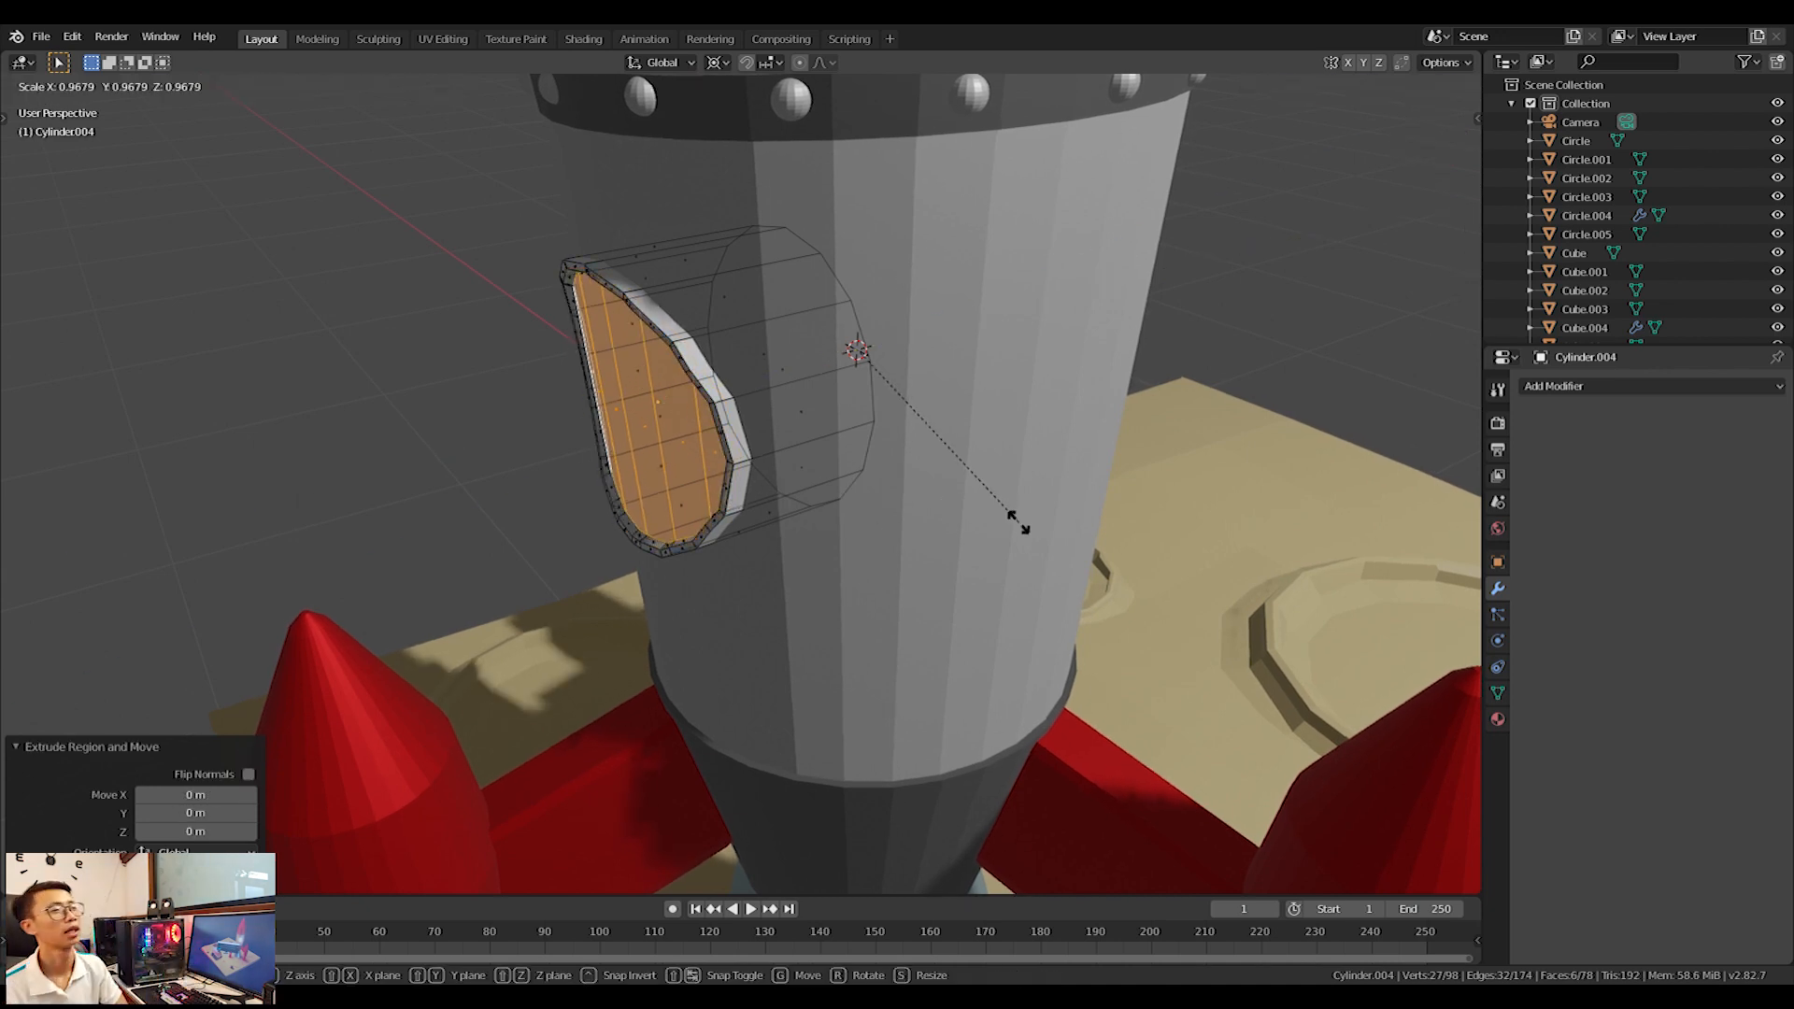
pyautogui.rightClick(845, 530)
pyautogui.press('g')
pyautogui.press('y')
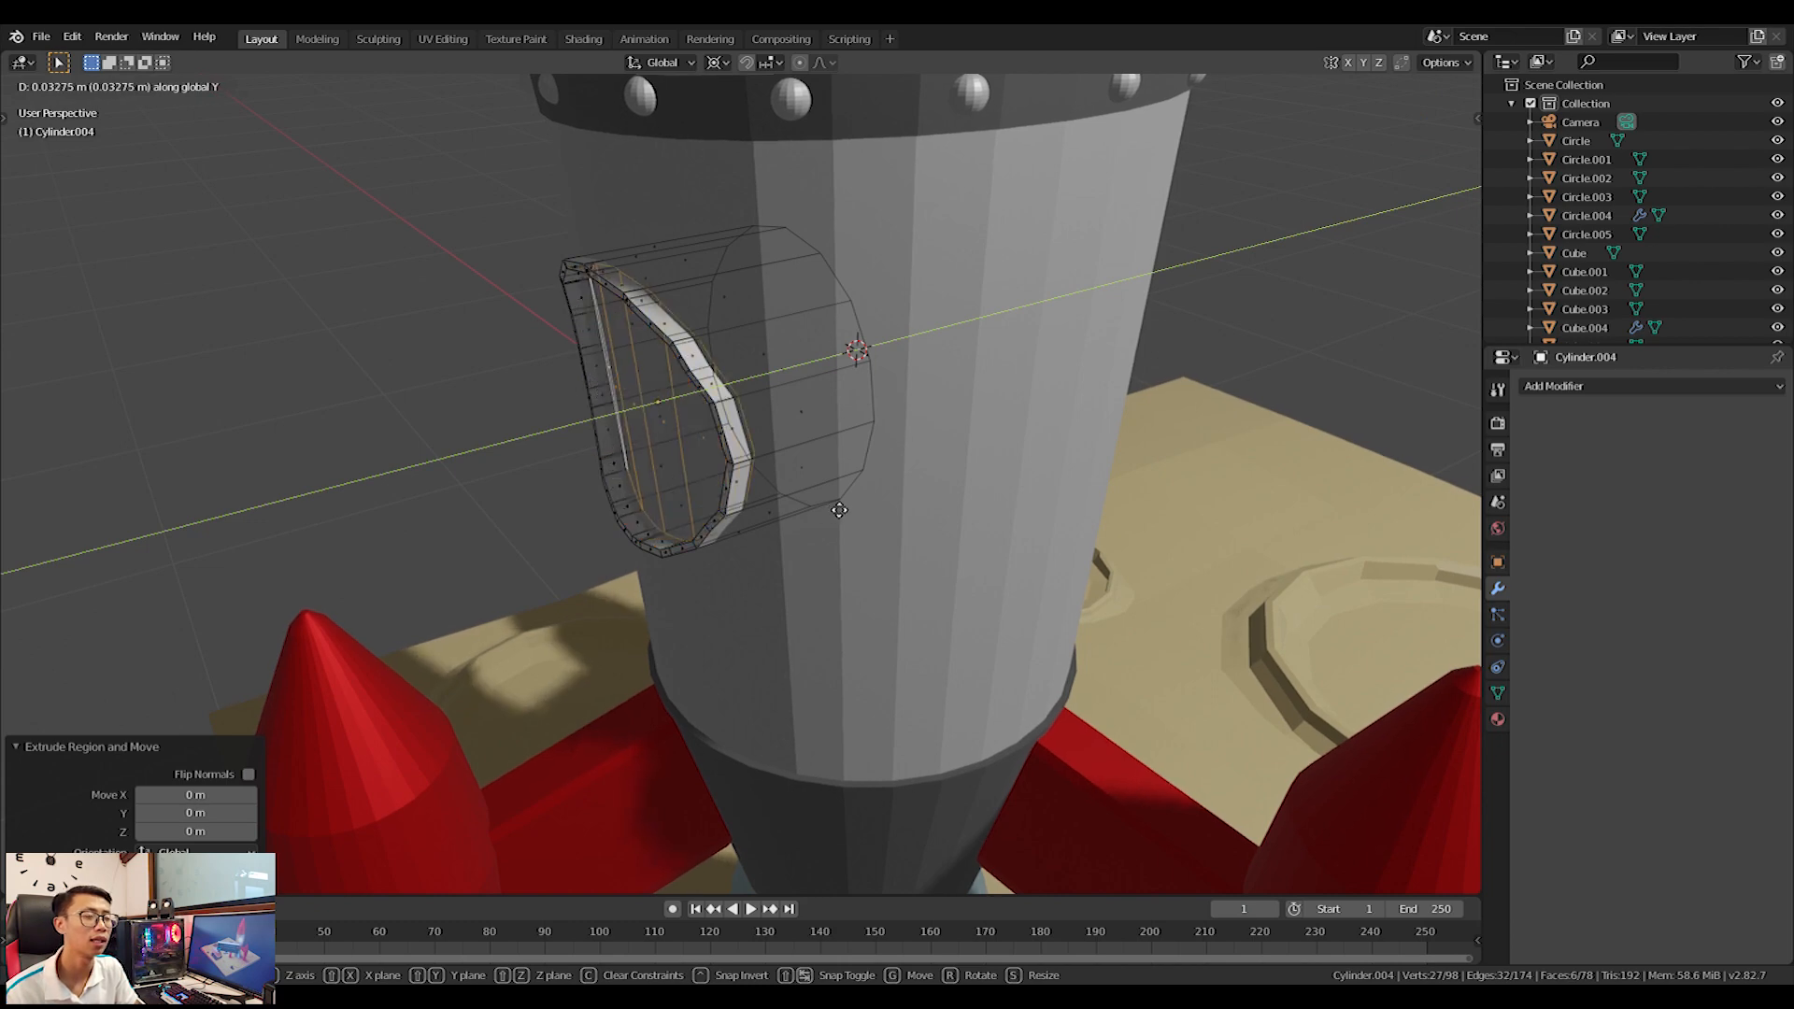
pyautogui.click(831, 510)
pyautogui.press('Tab')
# Rotate the window -47° around the 3D cursor in the top view.
pyautogui.moveTo(699, 469); pyautogui.dragTo(910, 440, button='middle')
pyautogui.scroll(-5, 910, 439)
pyautogui.press('KP_7')
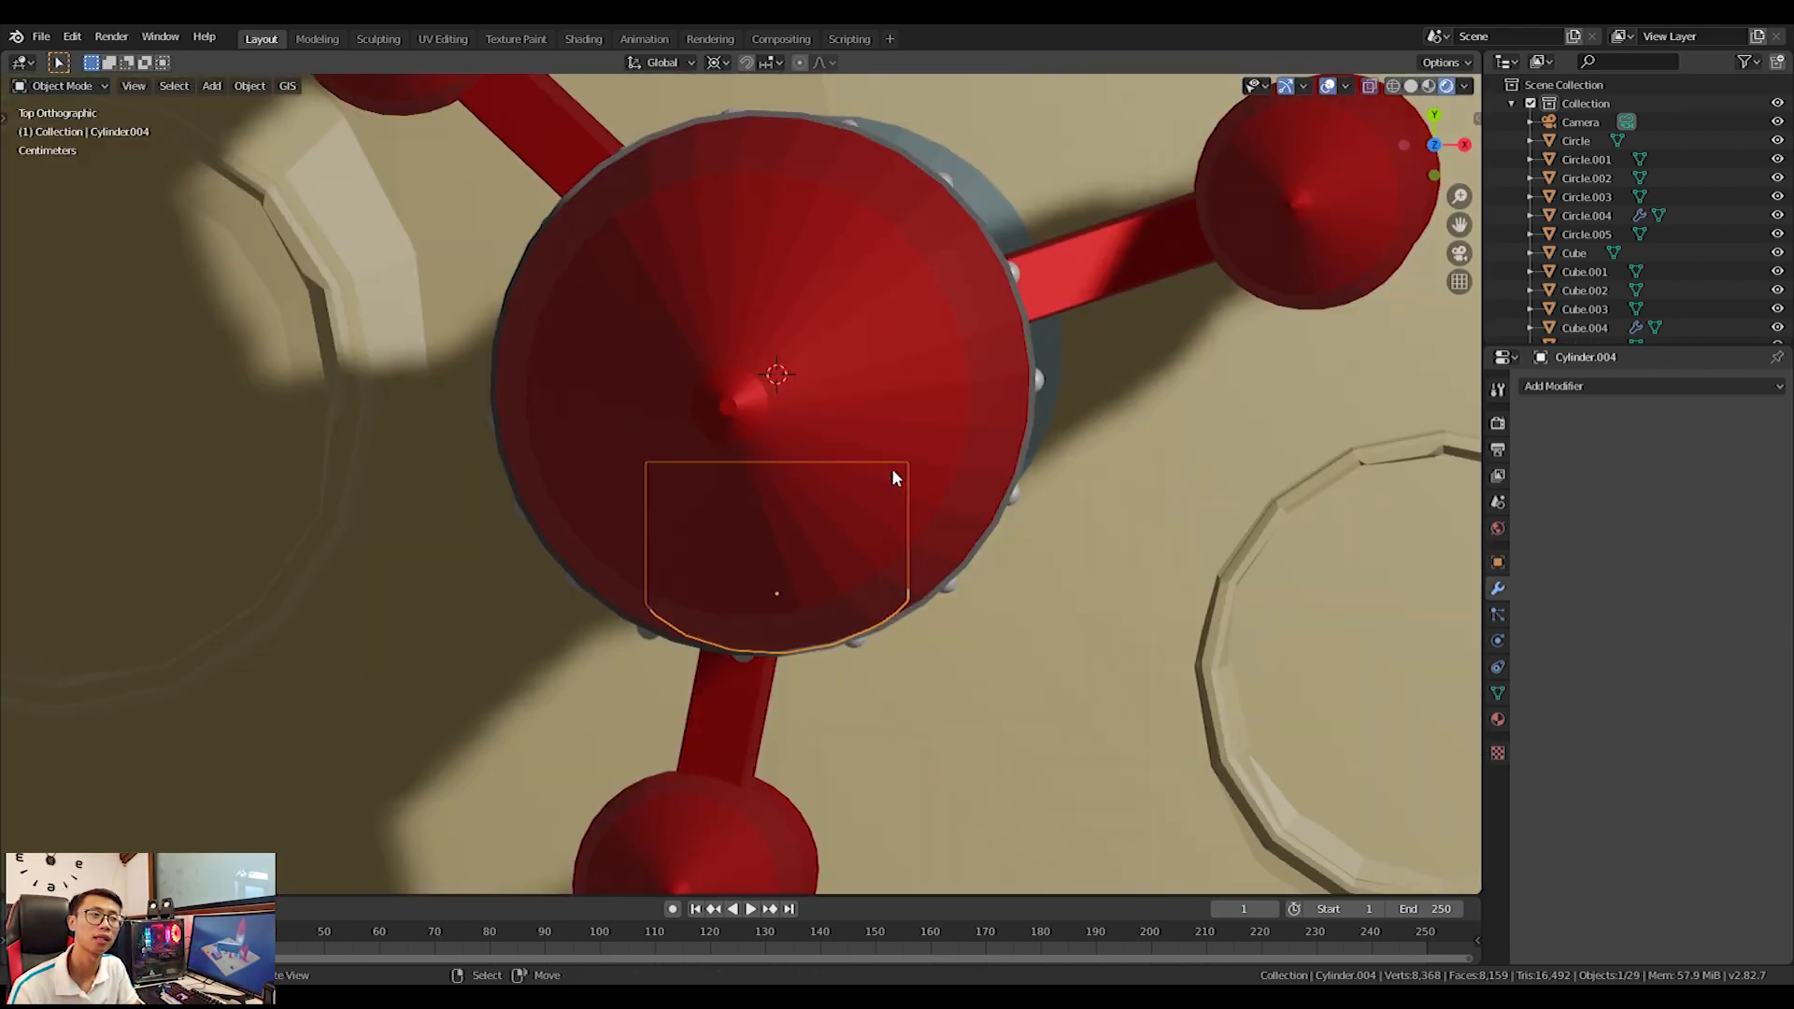
pyautogui.press('r')
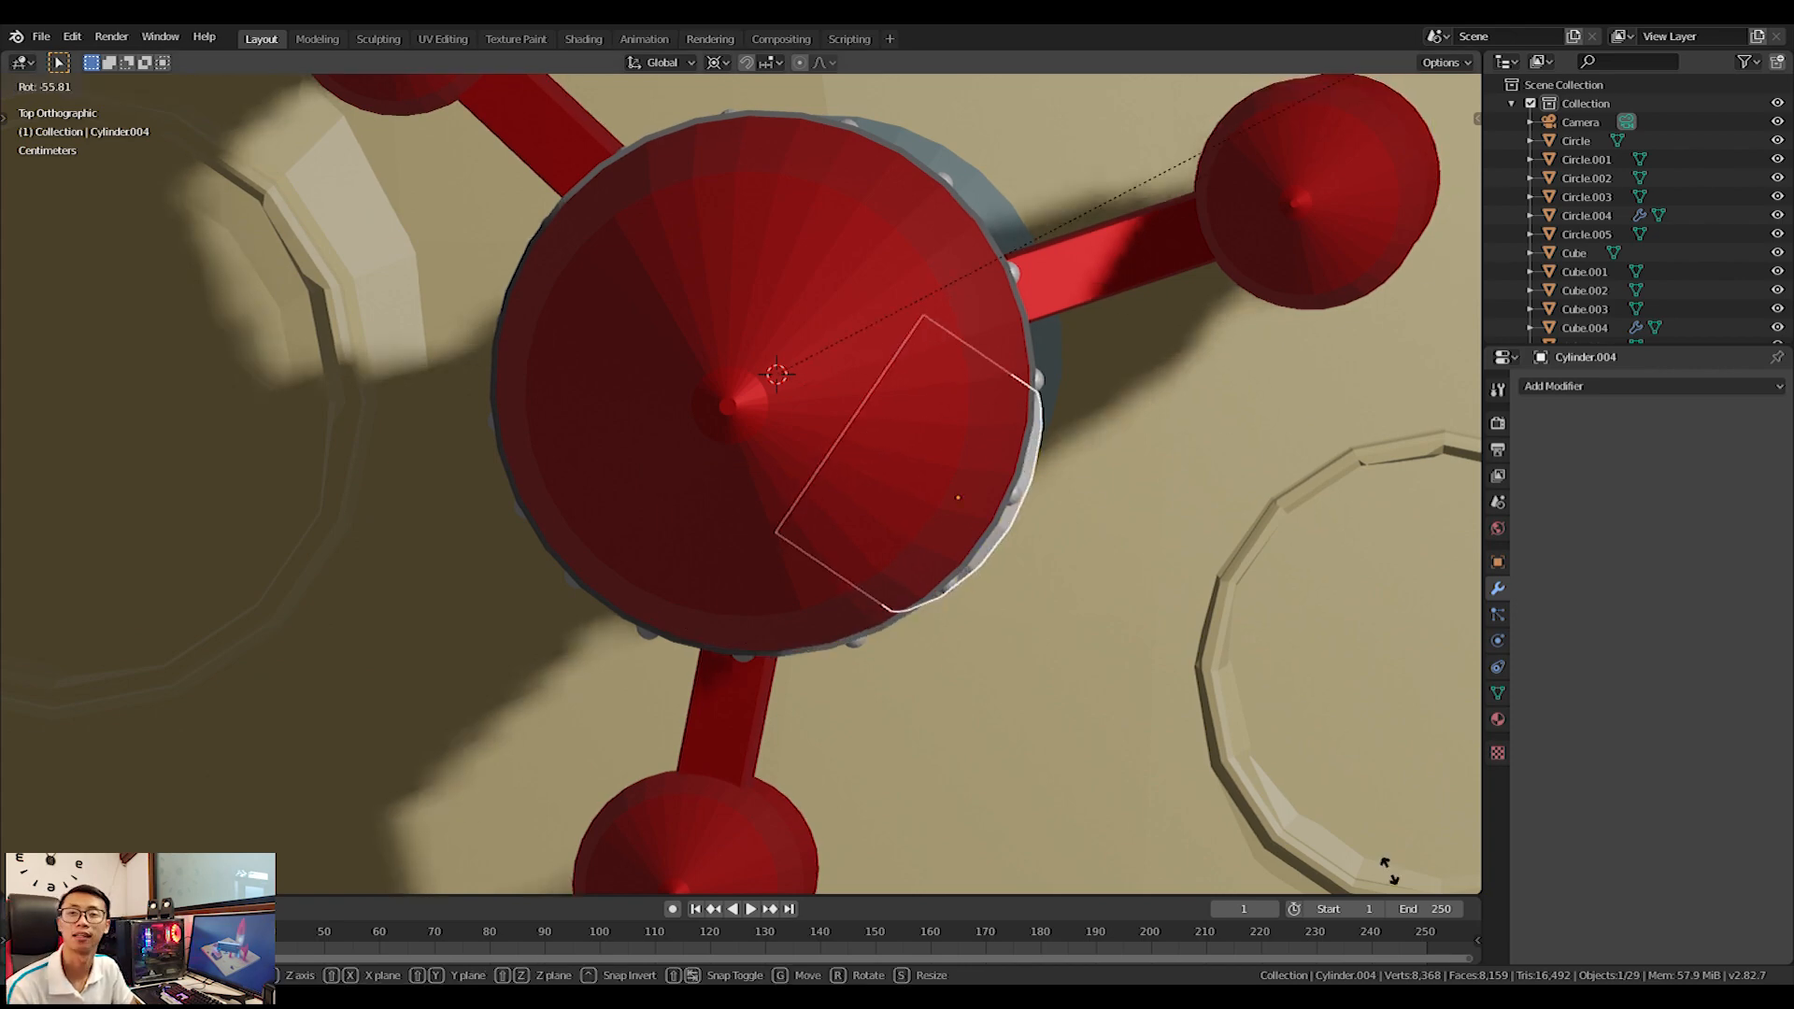
pyautogui.click(1337, 182)
# Nudge the window 0.00392 m in X and -0.00403 m in Y in the top view.
pyautogui.moveTo(1336, 182); pyautogui.dragTo(1185, 295, button='middle')
pyautogui.press('Home')
pyautogui.scroll(8, 1180, 293)
pyautogui.keyDown('shift'); pyautogui.moveTo(177, 173); pyautogui.dragTo(648, 383, button='middle'); pyautogui.keyUp('shift')
pyautogui.press('Home')
pyautogui.scroll(8, 648, 384)
pyautogui.keyDown('shift'); pyautogui.moveTo(510, 475); pyautogui.dragTo(944, 648, button='middle'); pyautogui.keyUp('shift')
pyautogui.scroll(2, 944, 649)
pyautogui.keyDown('shift'); pyautogui.moveTo(716, 374); pyautogui.dragTo(739, 498, button='middle'); pyautogui.keyUp('shift')
pyautogui.scroll(-2, 739, 506)
pyautogui.press('KP_7')
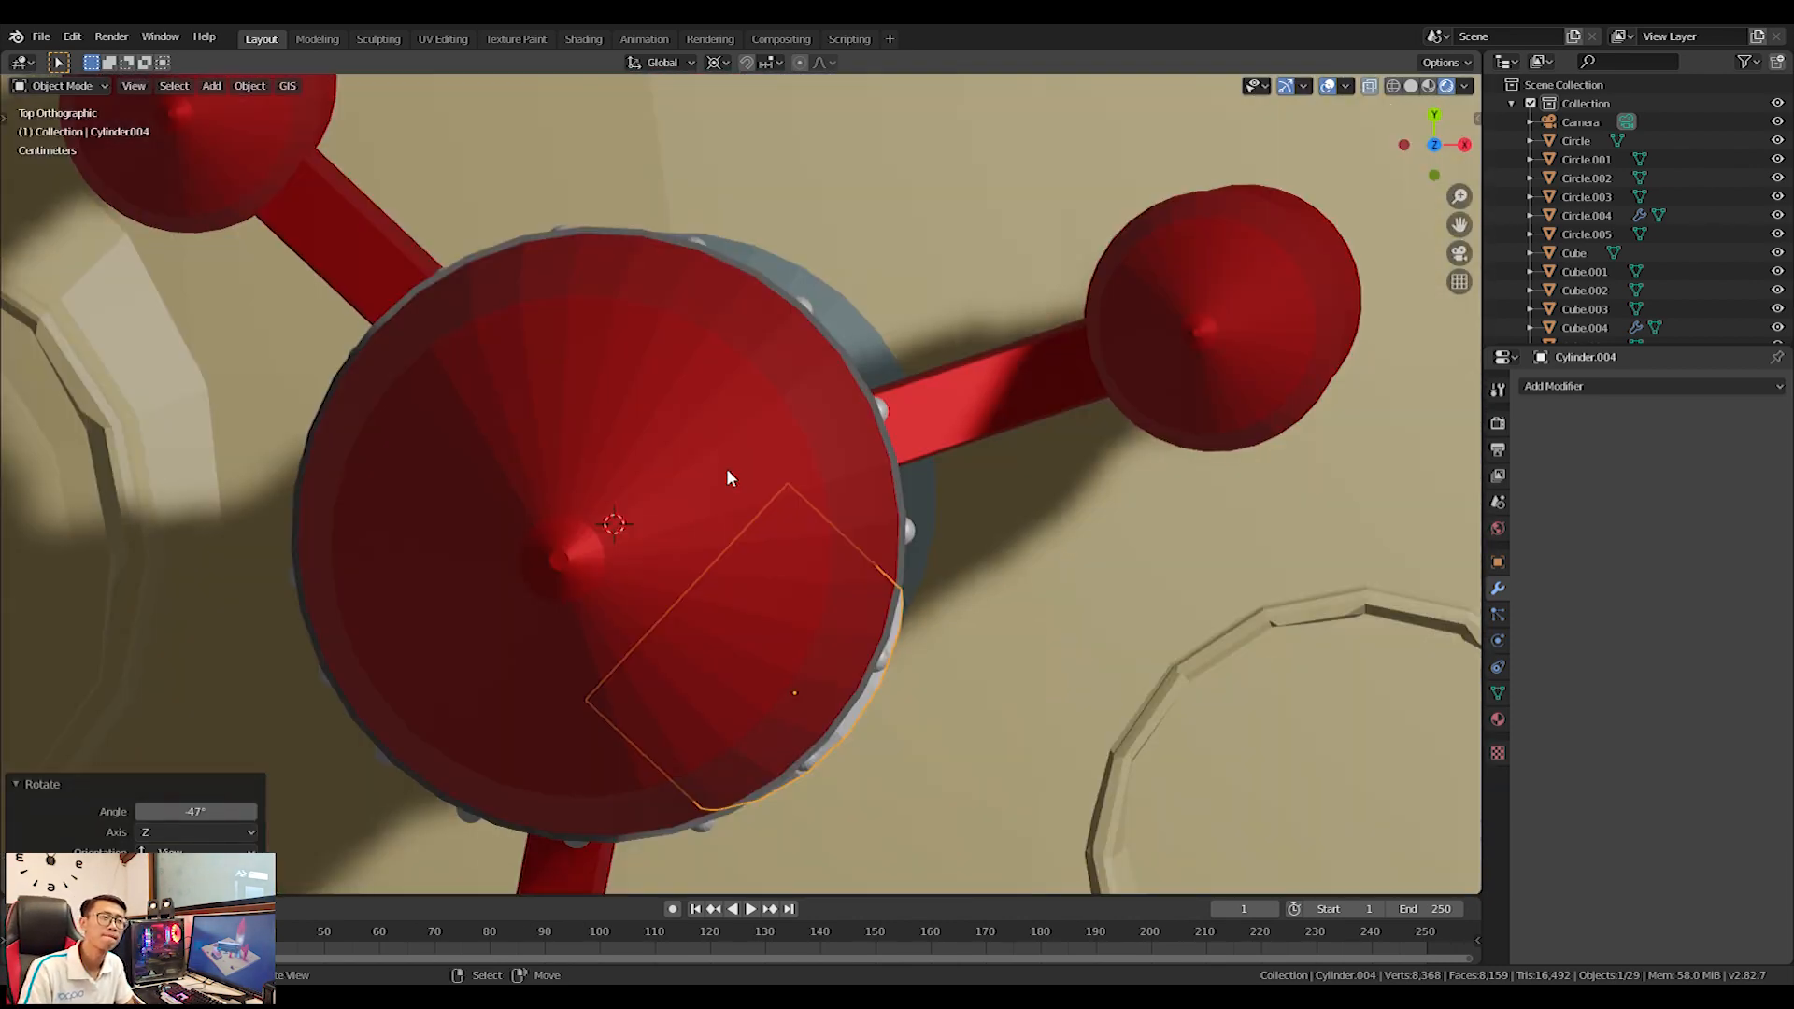
pyautogui.press('g')
pyautogui.click(743, 479)
pyautogui.moveTo(743, 479); pyautogui.dragTo(1061, 574, button='middle')
pyautogui.scroll(-5, 893, 453)
pyautogui.scroll(-4, 898, 456)
pyautogui.scroll(2, 1061, 574)
pyautogui.scroll(5, 1062, 574)
pyautogui.scroll(-3, 380, 392)
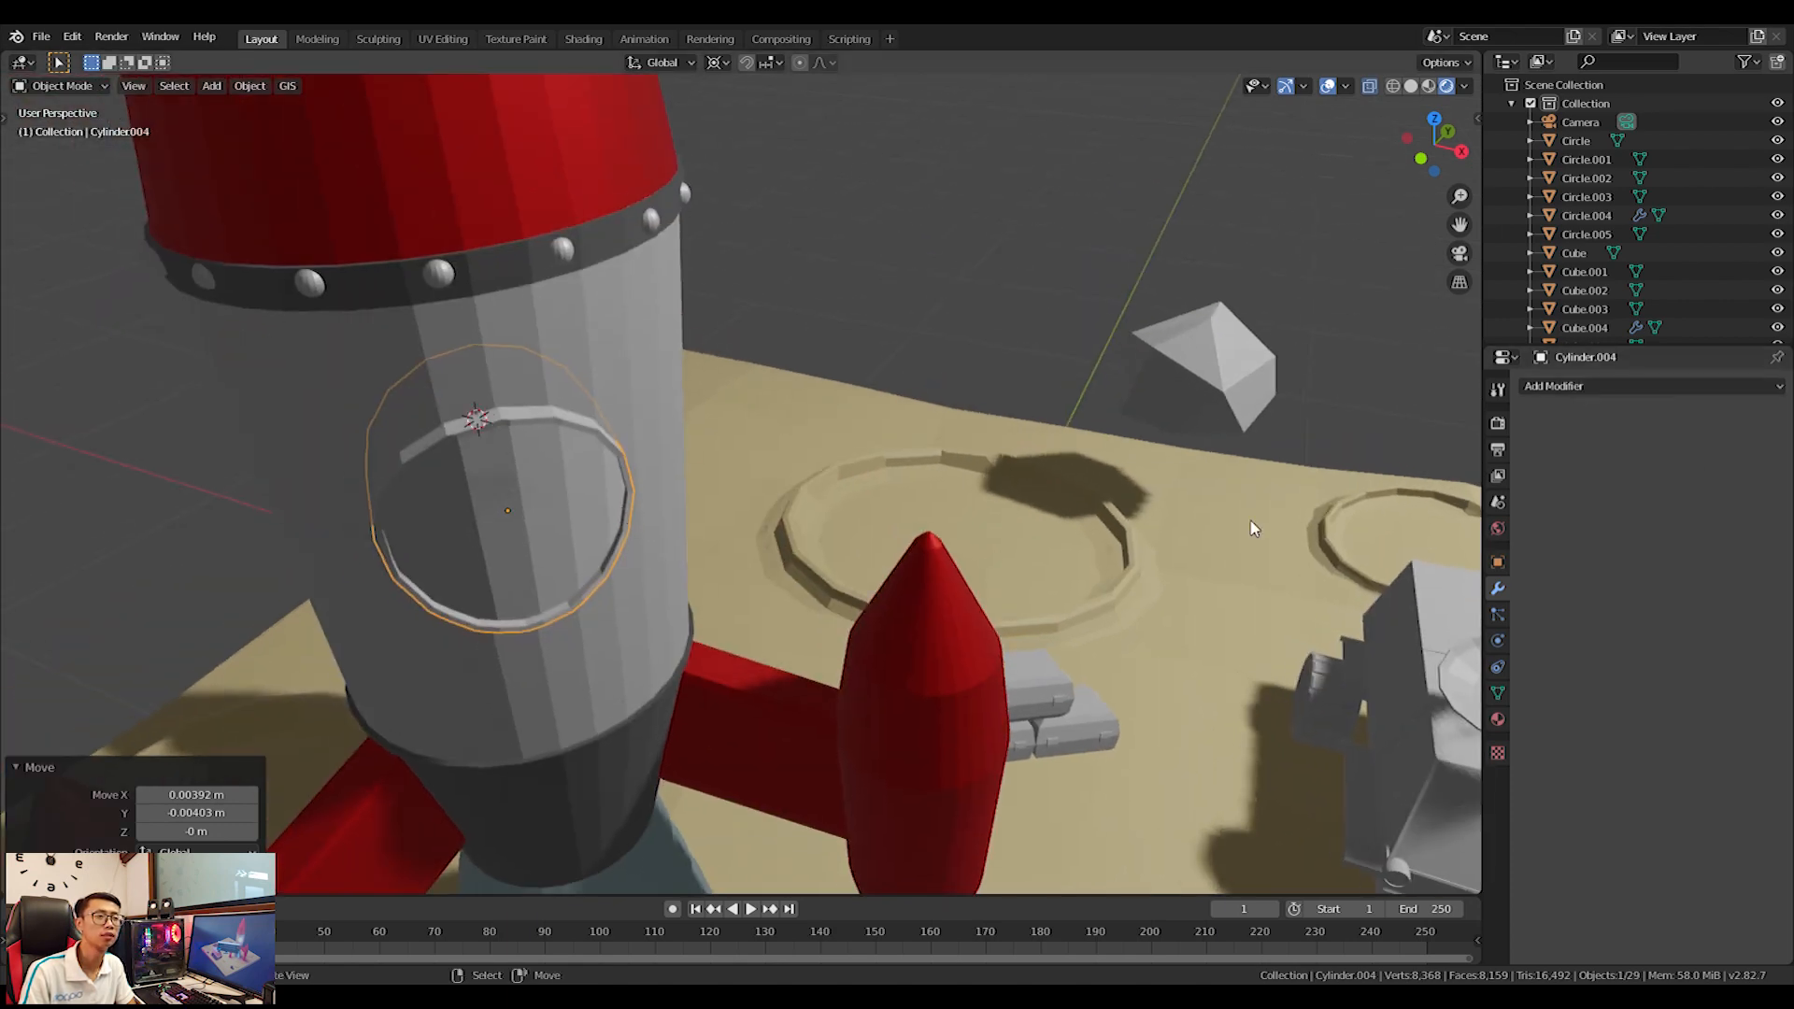
pyautogui.press('Tab')
pyautogui.scroll(3, 470, 386)
pyautogui.hotkey('alt', 'a')
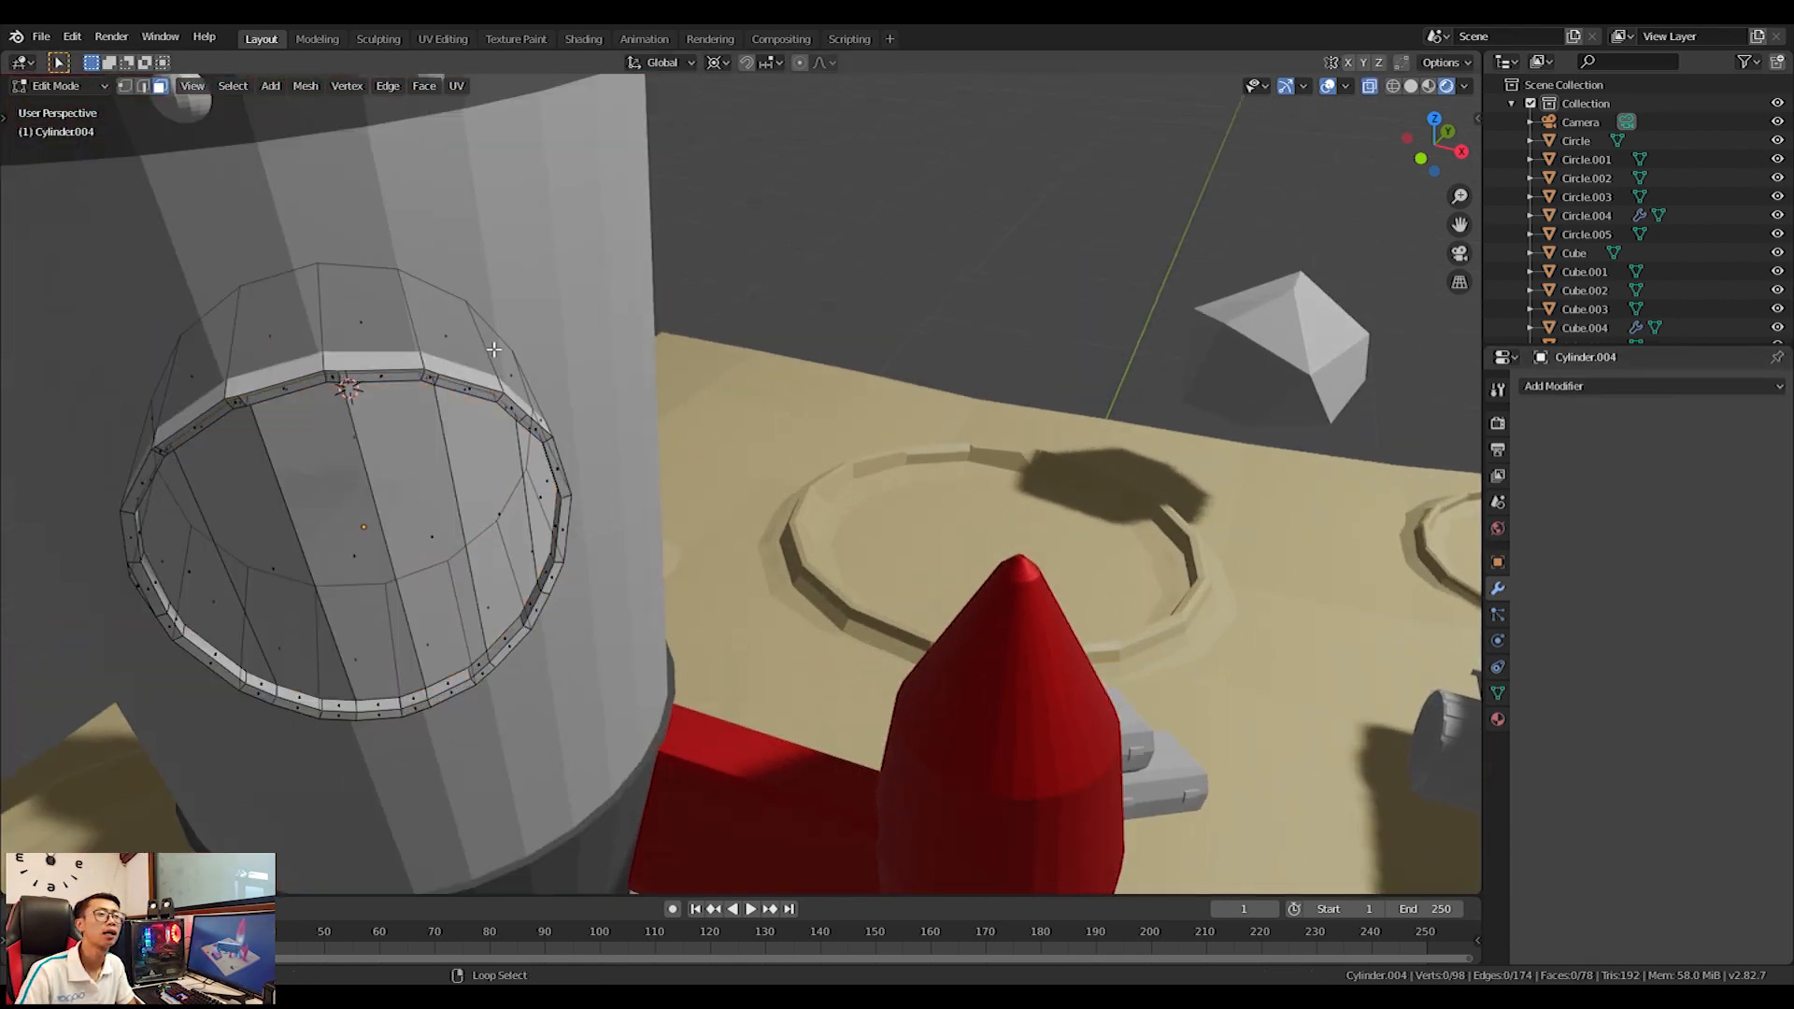
pyautogui.moveTo(494, 350); pyautogui.dragTo(469, 350, button='middle')
pyautogui.press('a')
pyautogui.click(1528, 389)
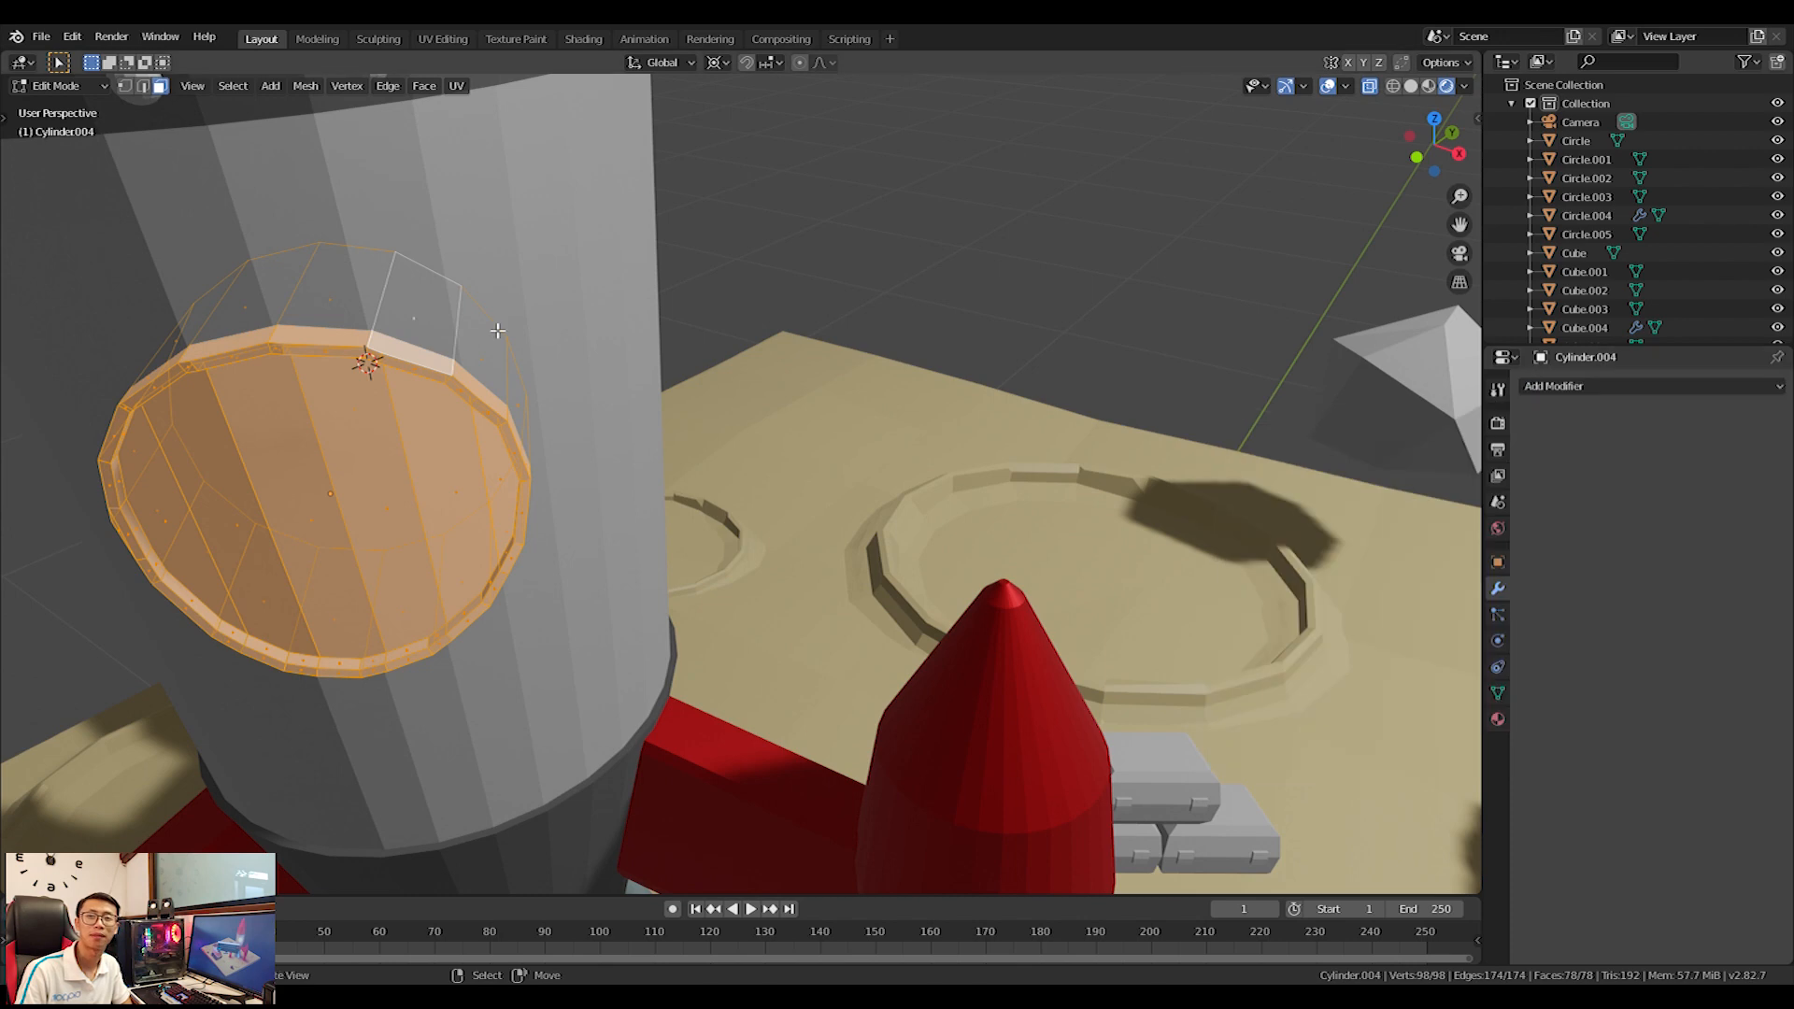
pyautogui.press('Tab')
# Assign the existing material named Material to the window and rename it Metal Grey.
pyautogui.click(1498, 720)
pyautogui.click(1529, 466)
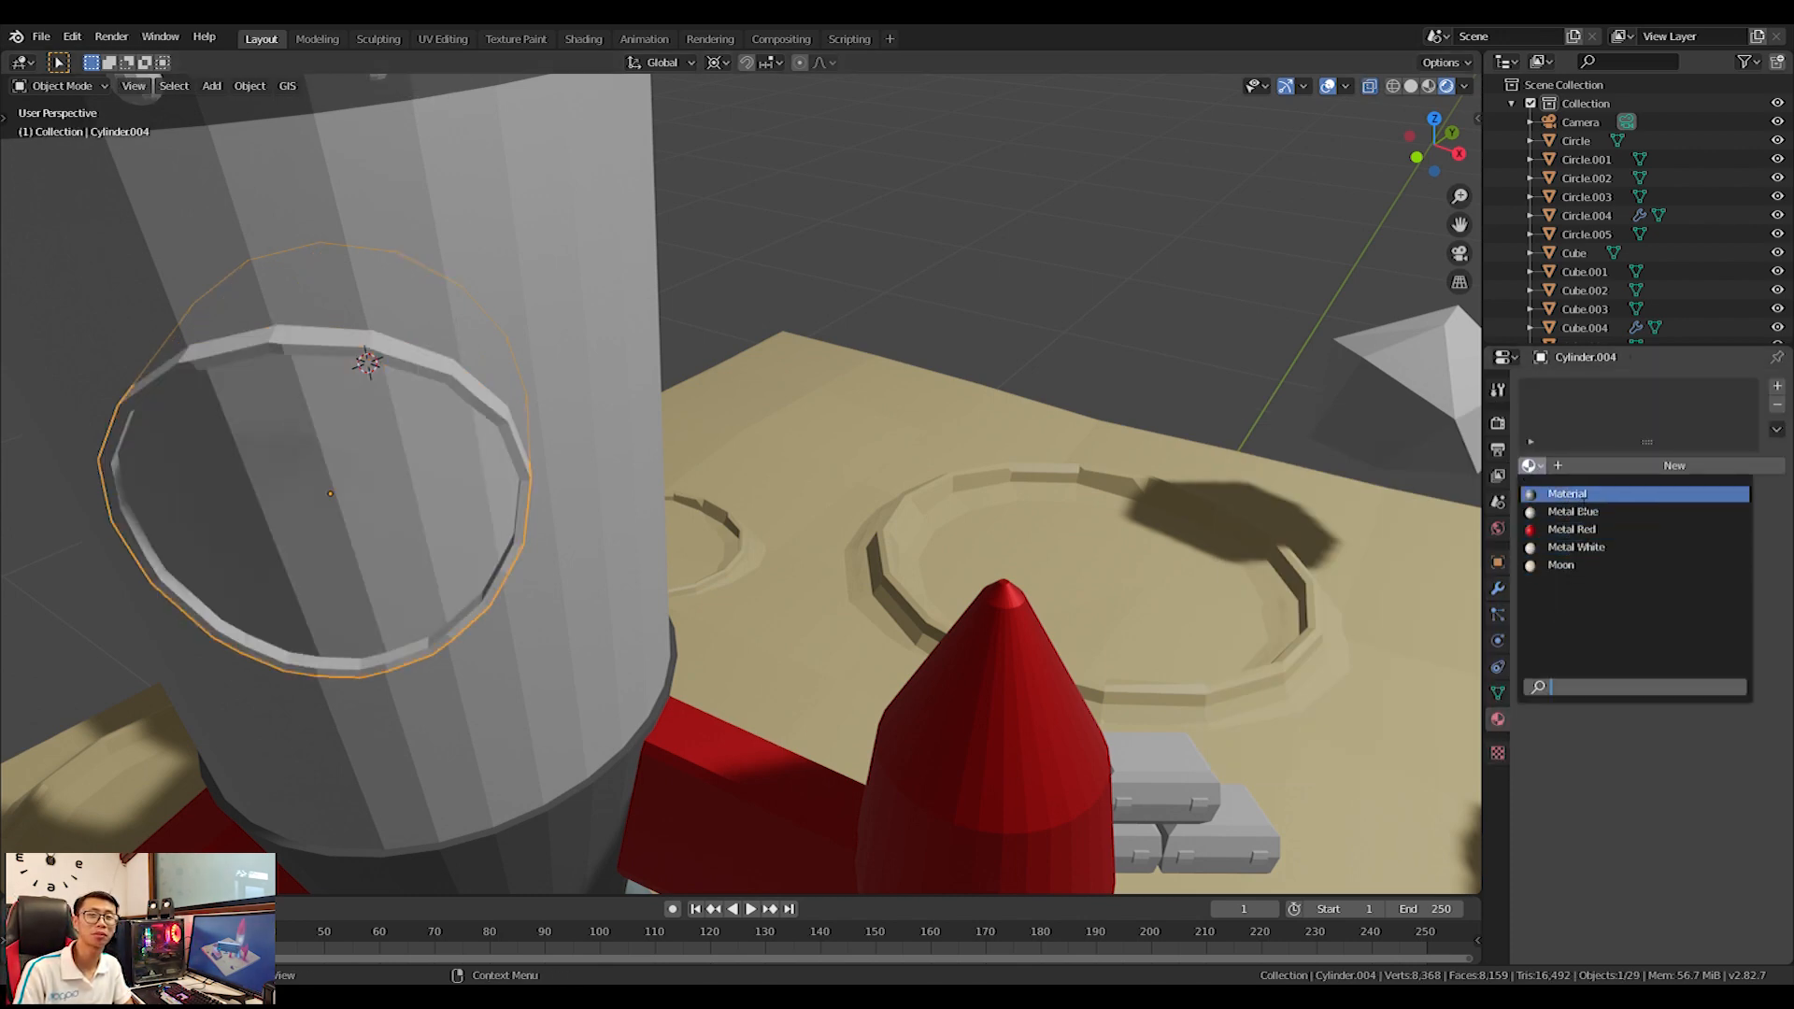
pyautogui.click(1580, 495)
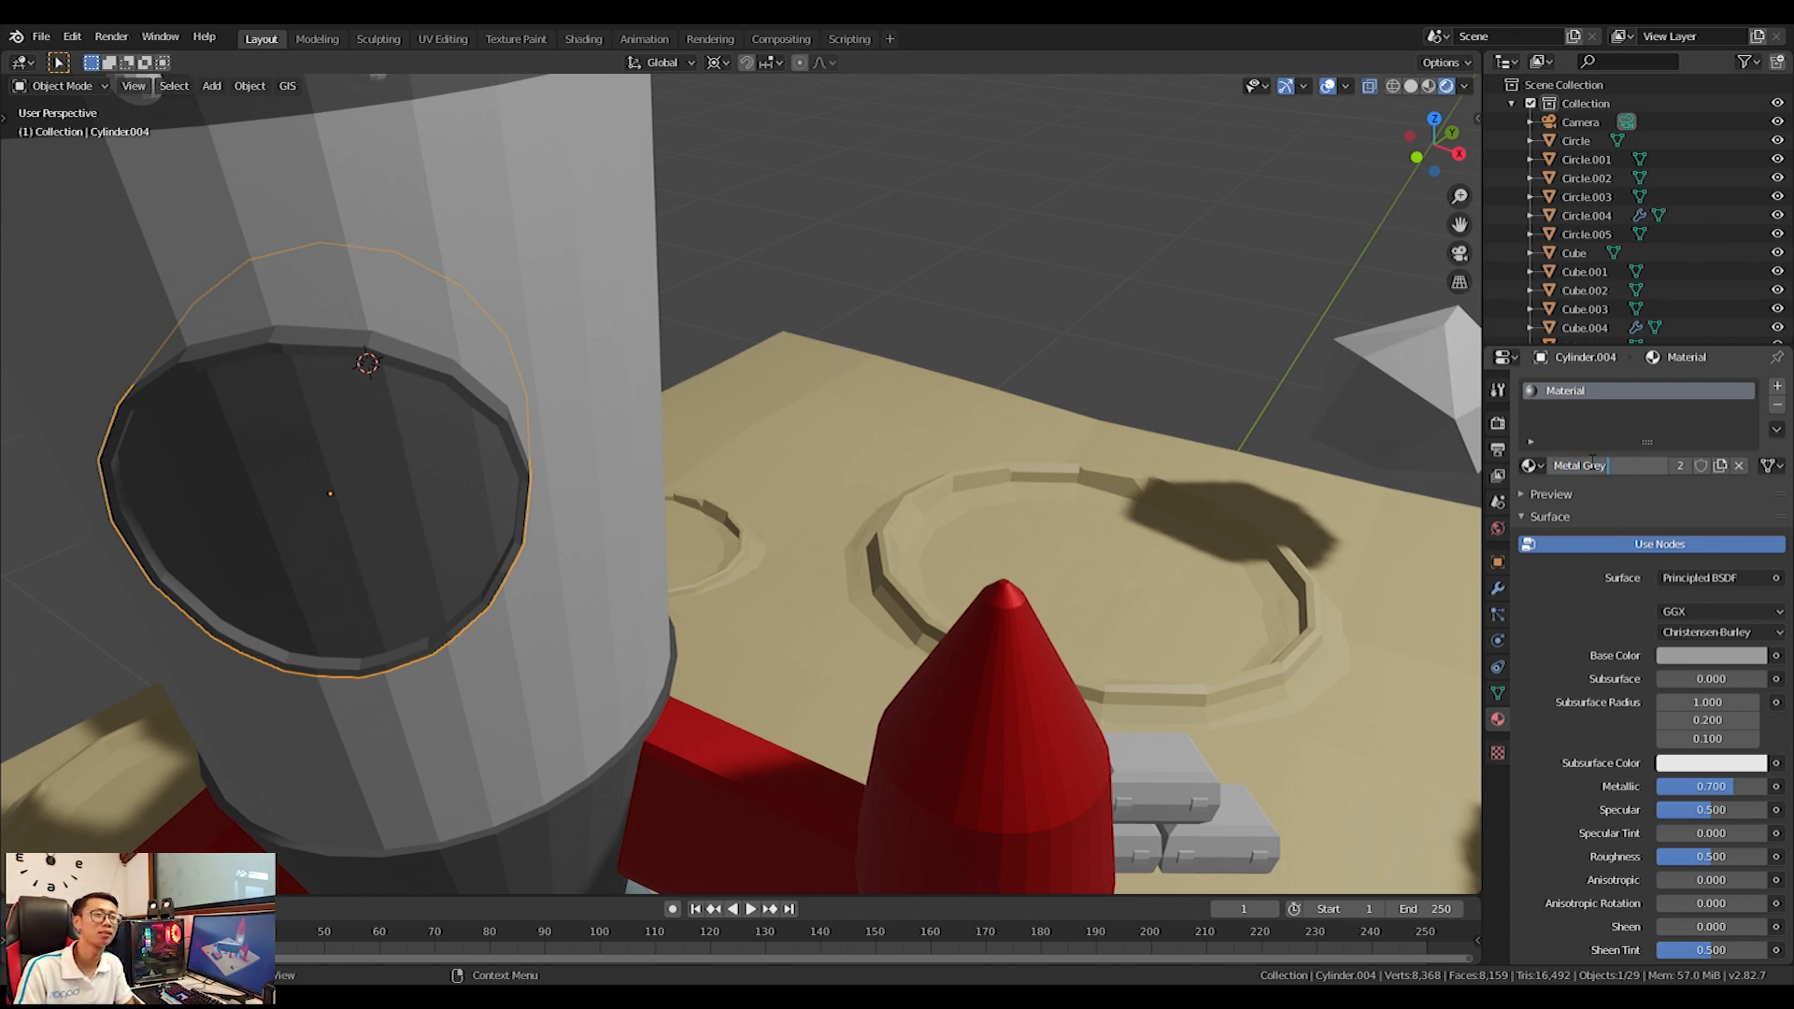
pyautogui.press('Return')
# Select the floating faceted sphere and create a new material named Rock for it.
pyautogui.scroll(-9, 753, 520)
pyautogui.moveTo(1200, 616); pyautogui.dragTo(767, 430, button='middle')
pyautogui.scroll(3, 773, 572)
pyautogui.keyDown('shift'); pyautogui.moveTo(773, 573); pyautogui.dragTo(867, 430, button='middle'); pyautogui.keyUp('shift')
pyautogui.click(1033, 133)
pyautogui.keyDown('shift'); pyautogui.moveTo(1033, 134); pyautogui.dragTo(1004, 369, button='middle'); pyautogui.keyUp('shift')
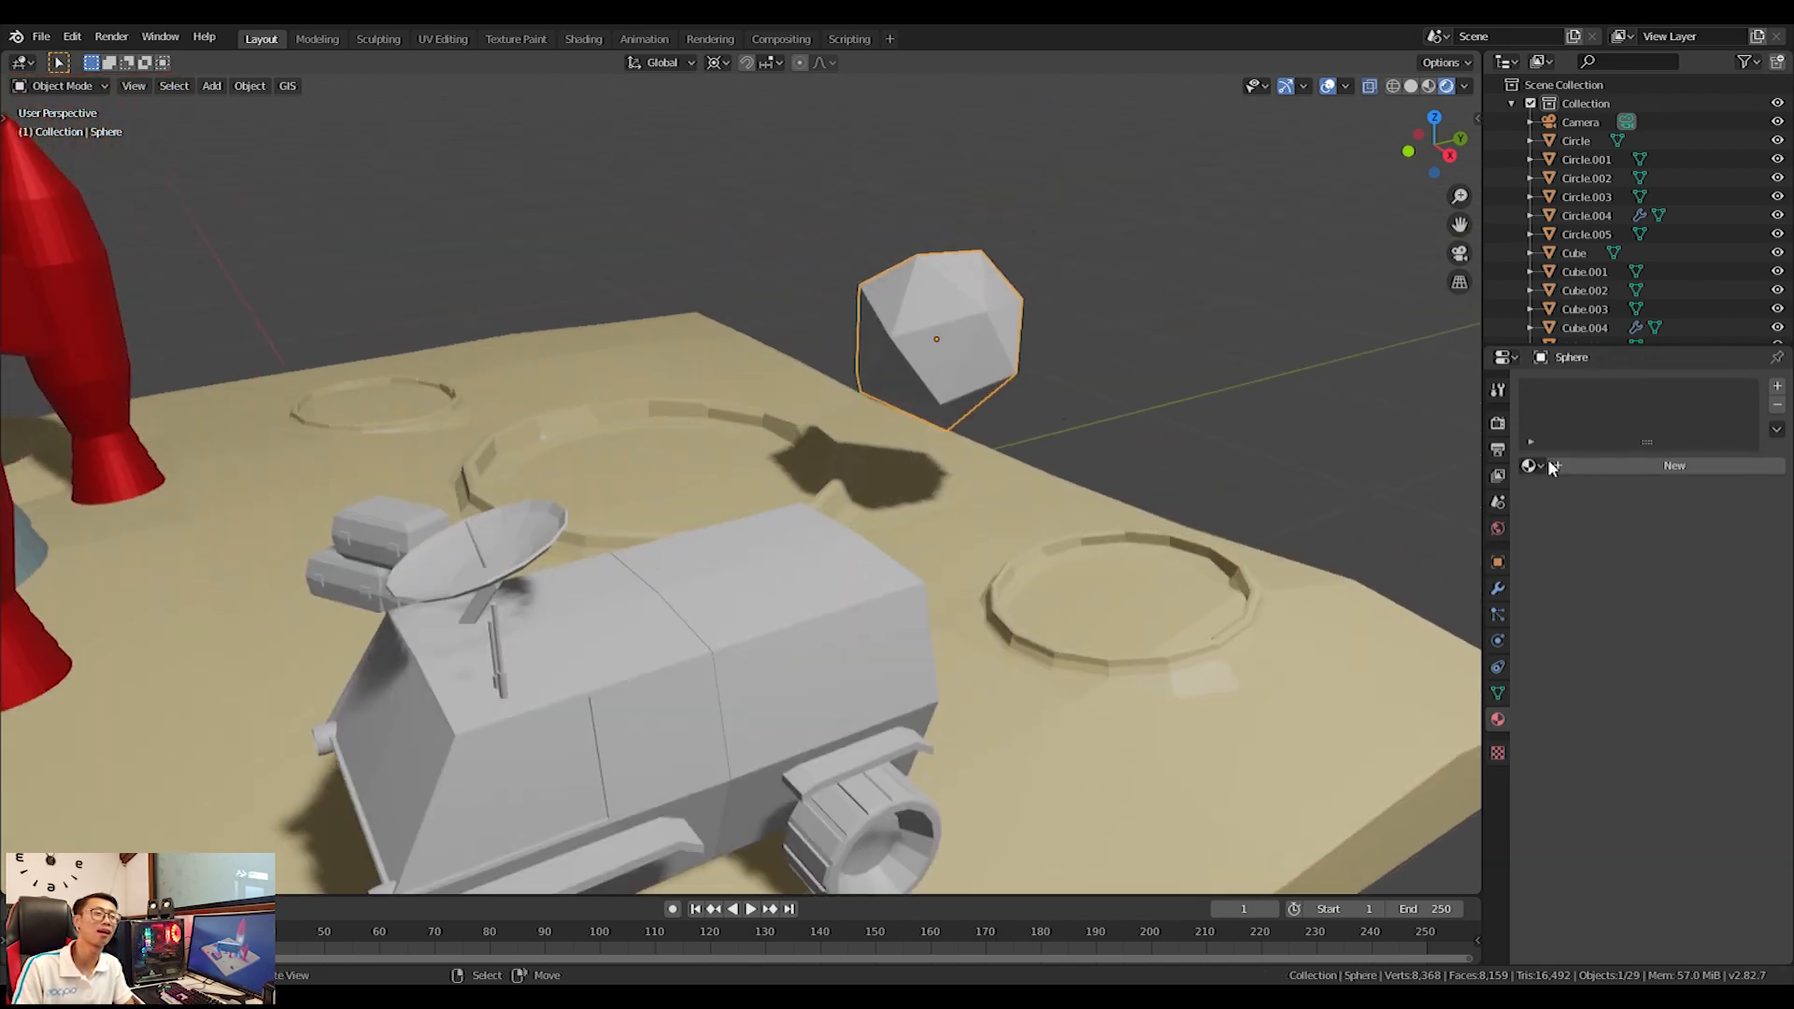
pyautogui.click(1529, 465)
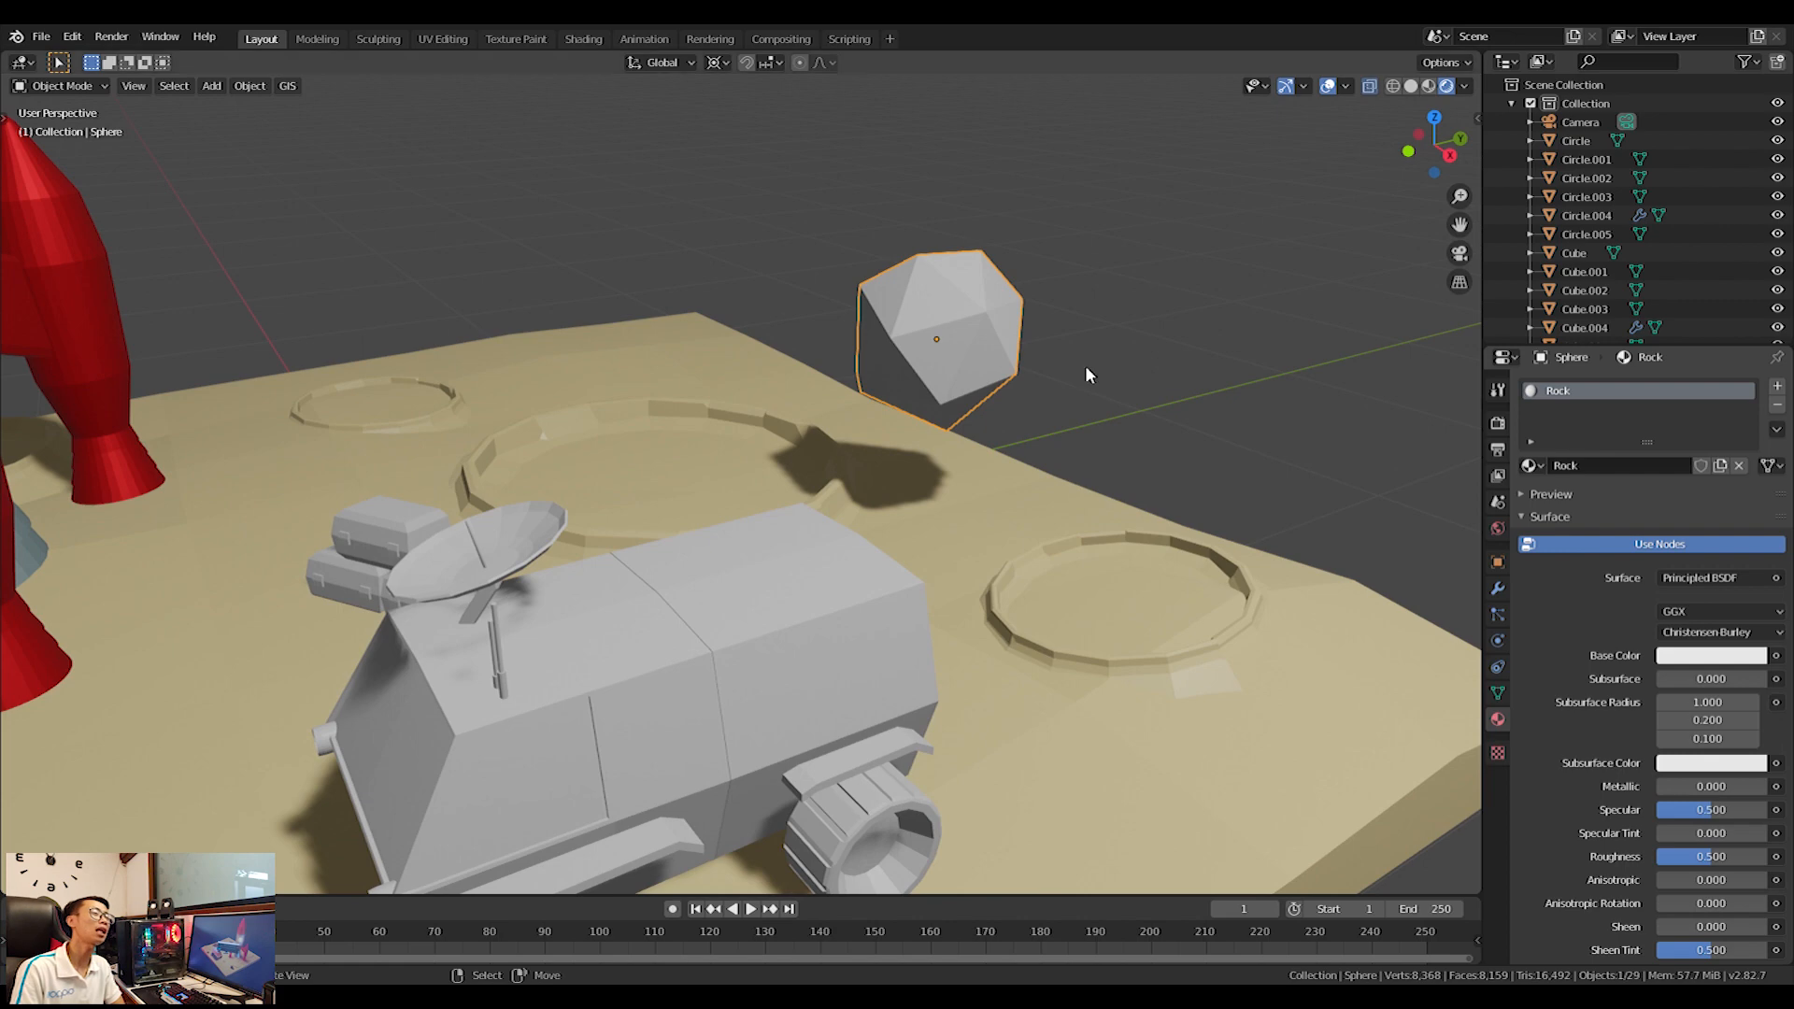
# Set the Rock material's base color to brown.
pyautogui.moveTo(1180, 460); pyautogui.dragTo(1220, 503, button='middle')
pyautogui.click(1536, 500)
pyautogui.scroll(-5, 1727, 820)
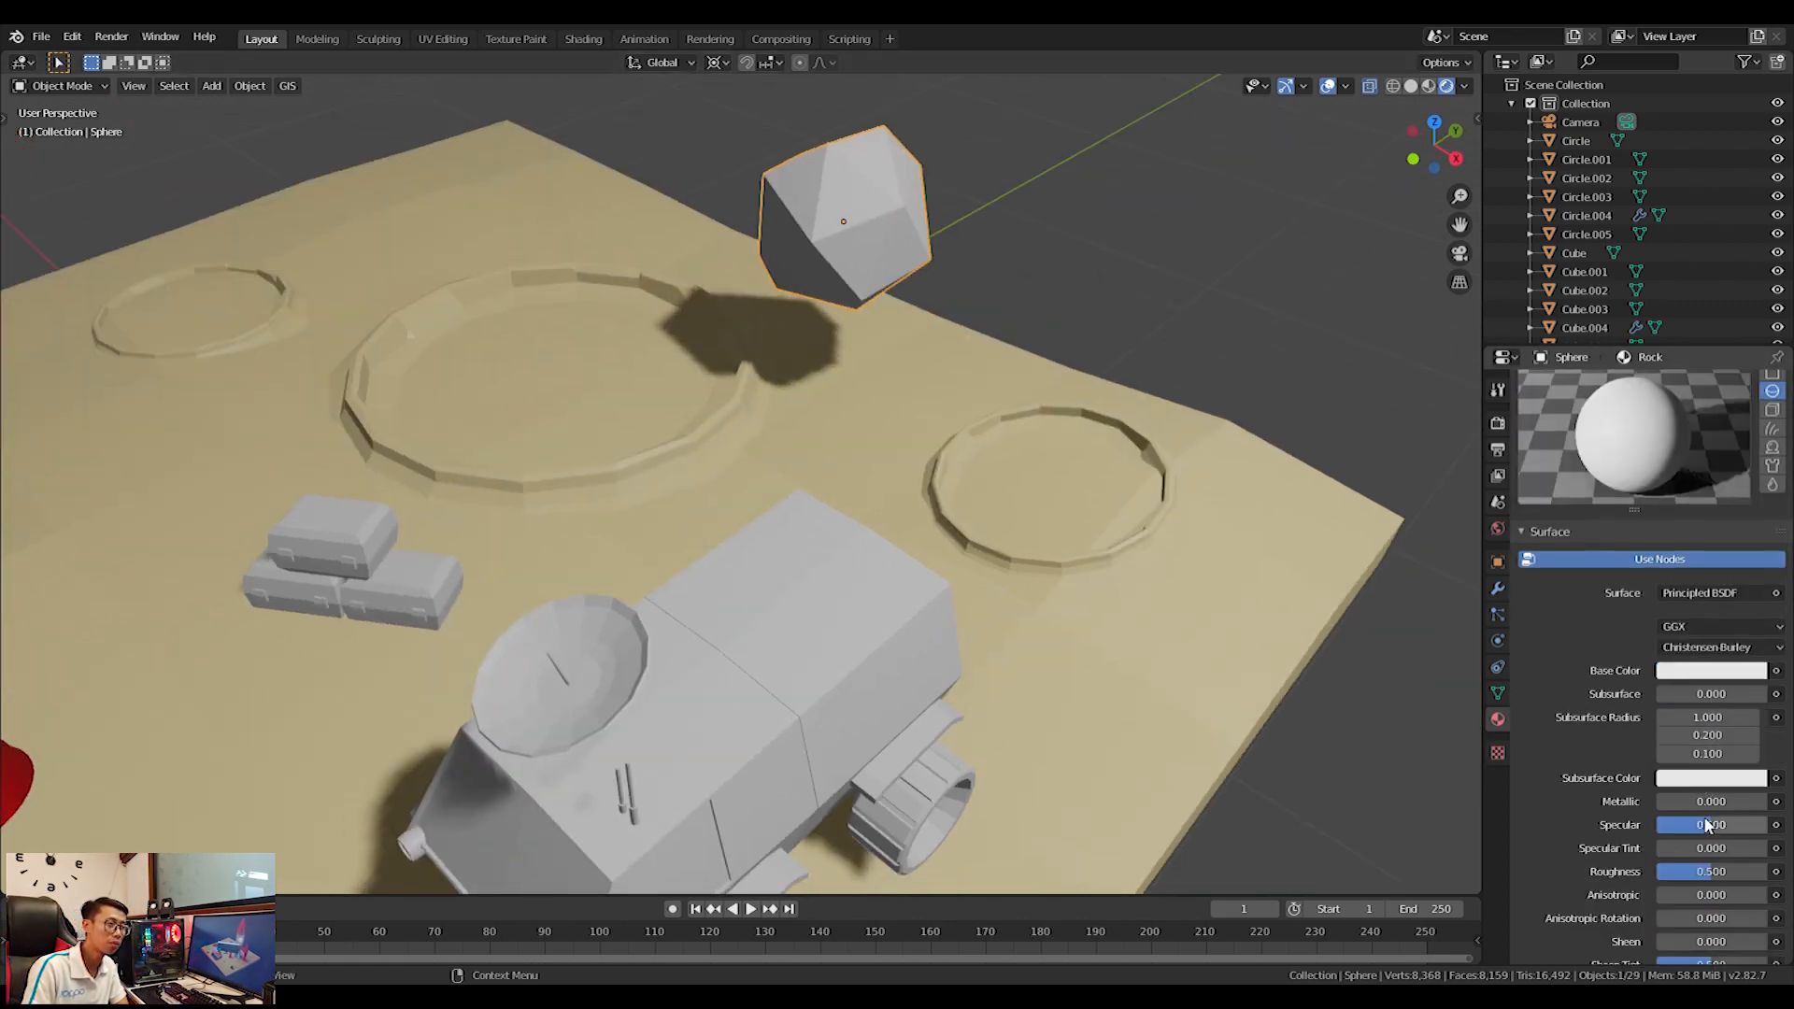
pyautogui.click(1710, 633)
pyautogui.moveTo(1690, 493); pyautogui.dragTo(1652, 487)
pyautogui.moveTo(1752, 376); pyautogui.dragTo(1752, 425)
pyautogui.moveTo(1648, 489); pyautogui.dragTo(1663, 472)
pyautogui.moveTo(1402, 413); pyautogui.dragTo(826, 368, button='middle')
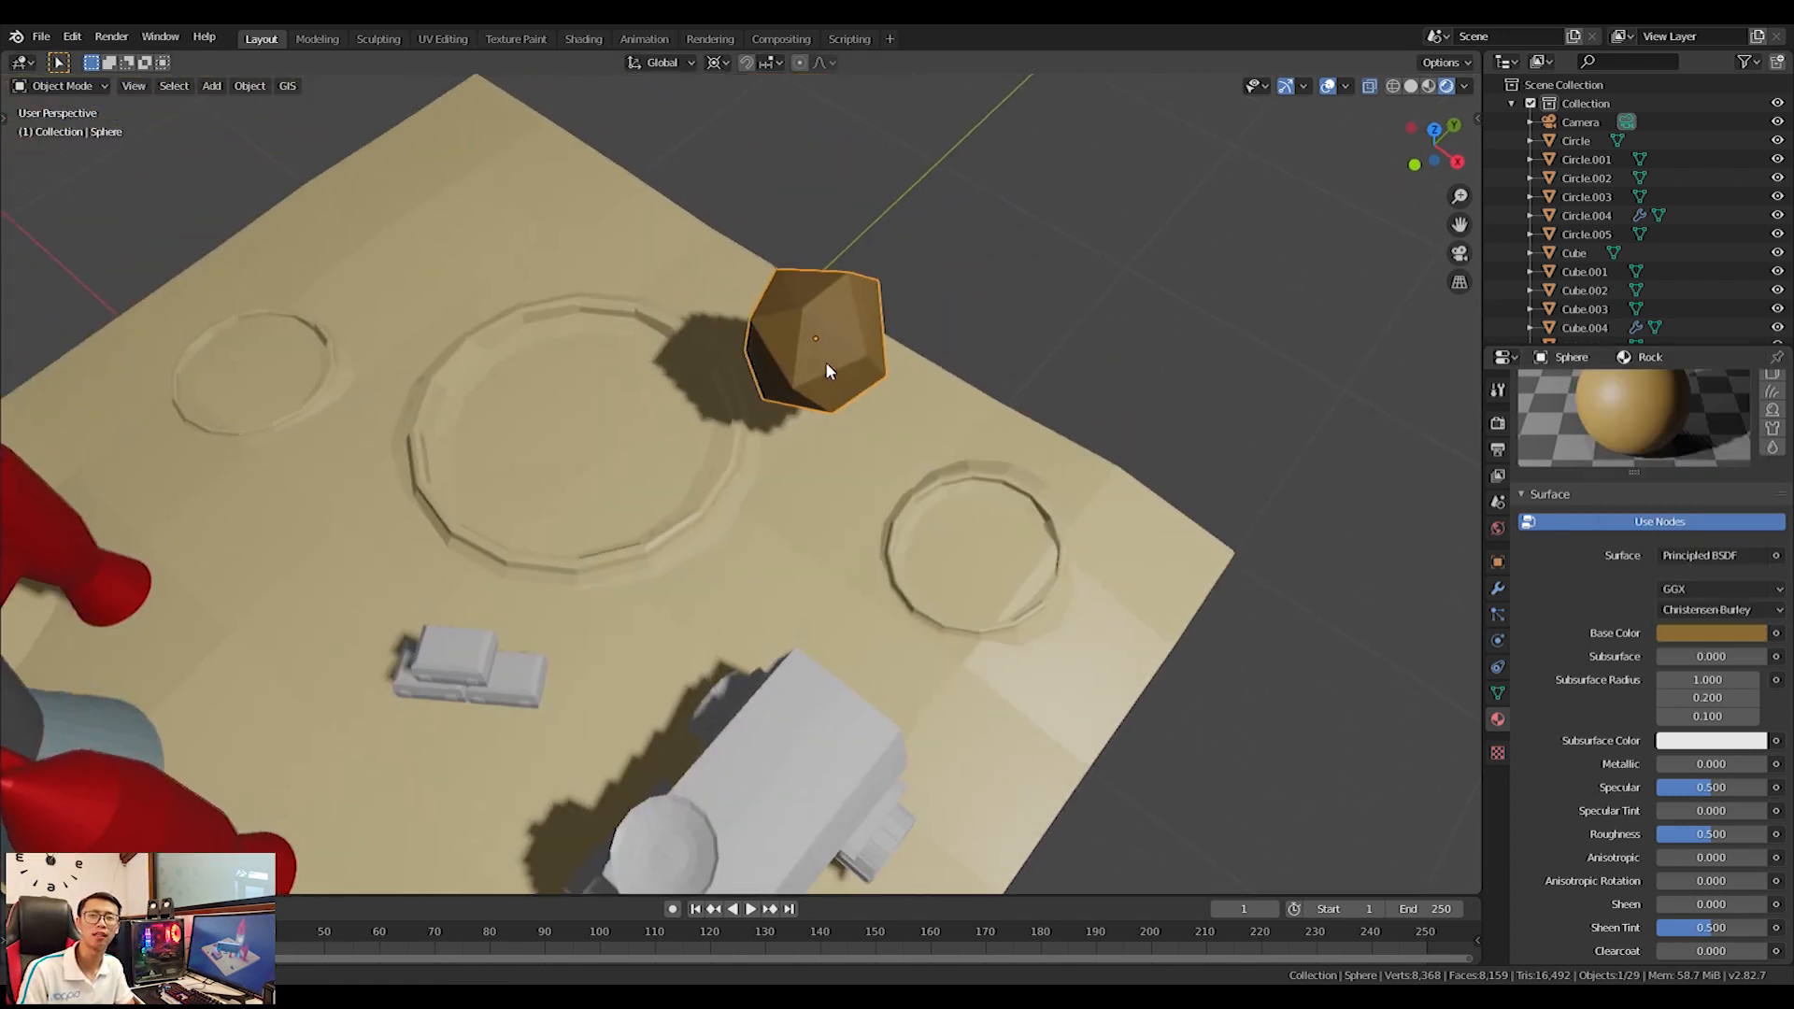
# Scale the rock by 0.641 about the 3D cursor, and change the pivot point so objects transform around their own origins.
pyautogui.press('s')
pyautogui.click(645, 439)
pyautogui.click(716, 63)
pyautogui.click(735, 127)
pyautogui.click(717, 63)
pyautogui.click(760, 146)
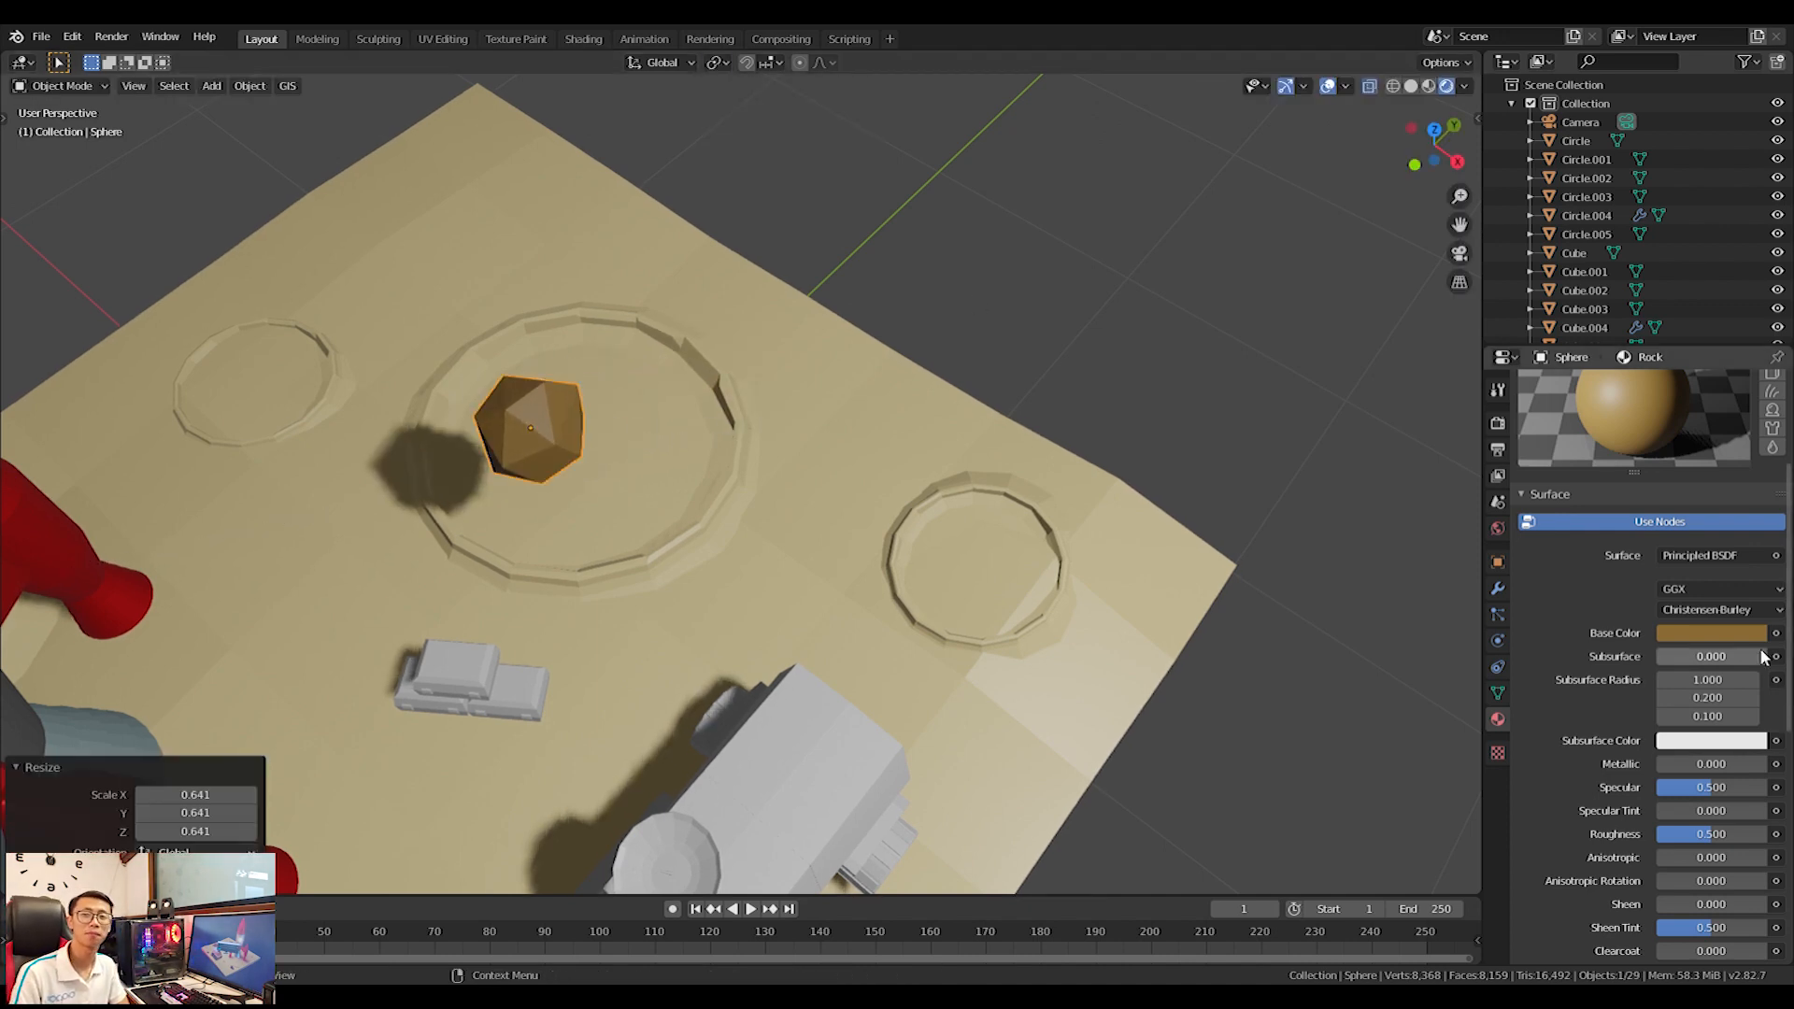
# Move the rock between the two craters, scale it by 0.616 and lower it about 0.92 m along Z to the ground.
pyautogui.press('g')
pyautogui.click(1175, 486)
pyautogui.press('s')
pyautogui.click(906, 436)
pyautogui.scroll(3, 961, 368)
pyautogui.press('g')
pyautogui.press('z')
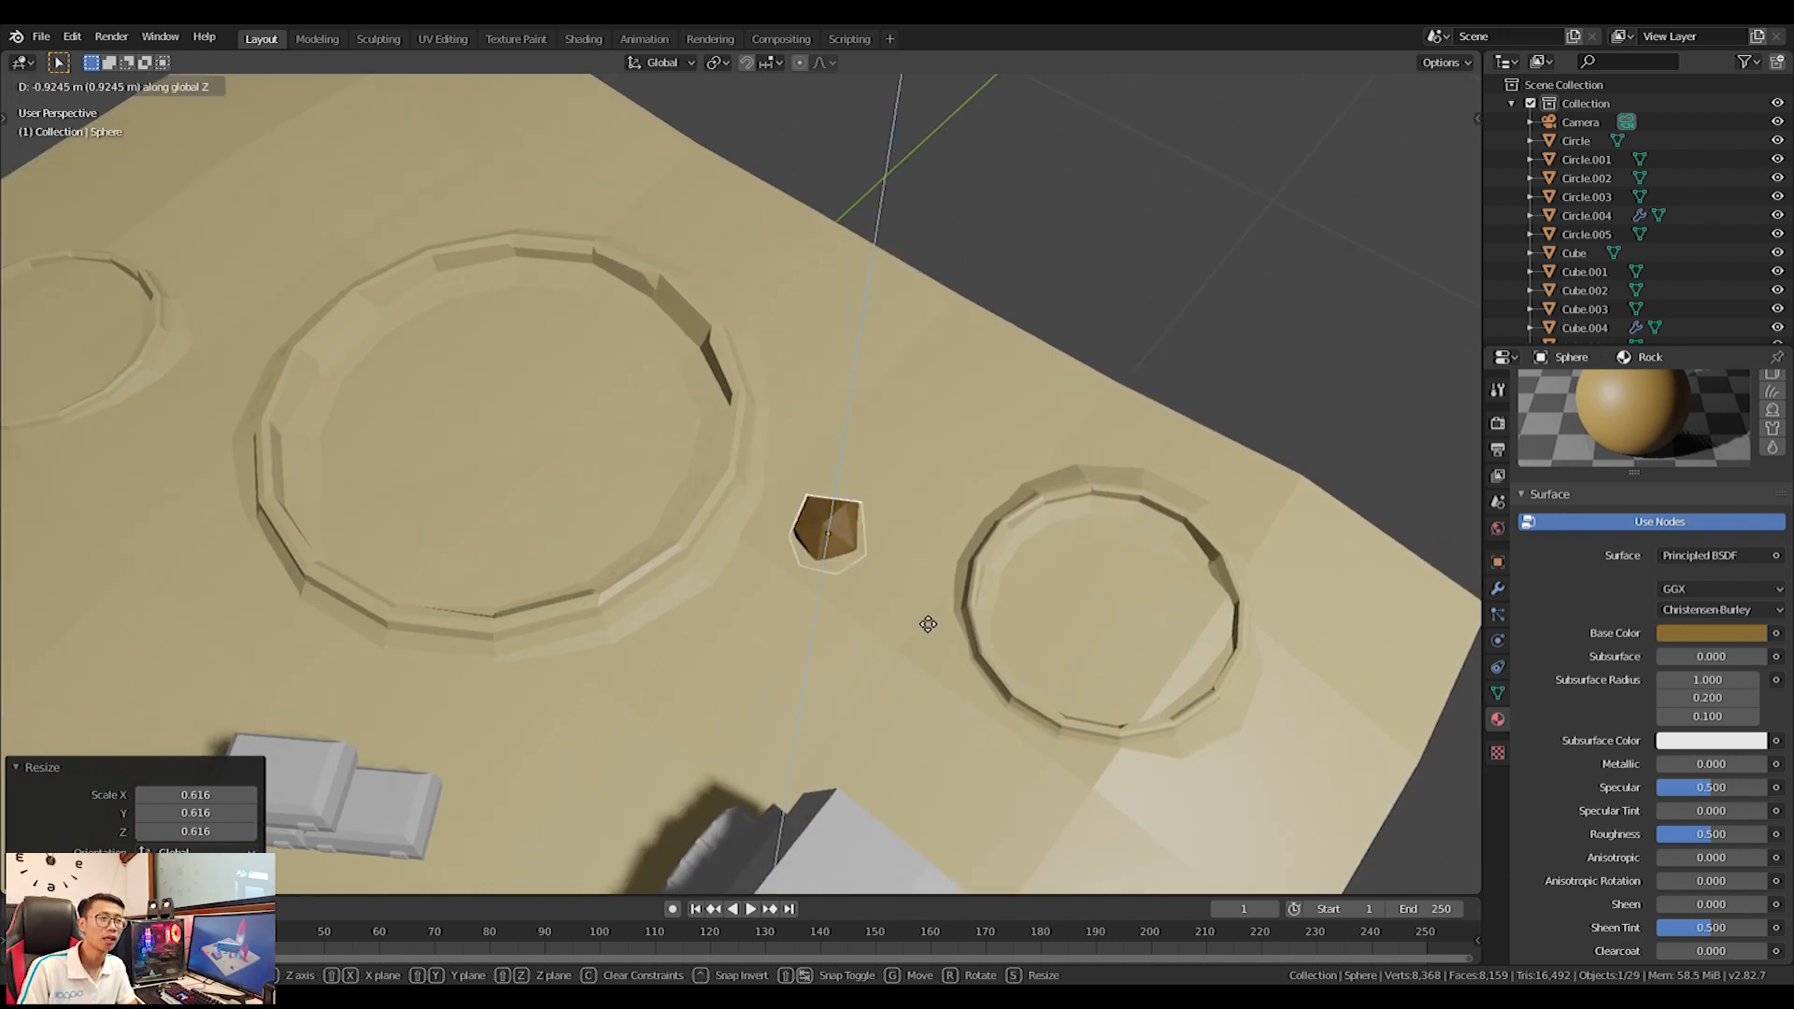
pyautogui.click(930, 617)
# Reposition the rock beside the large crater in the top view and enlarge it.
pyautogui.press('KP_7')
pyautogui.press('g')
pyautogui.click(724, 337)
pyautogui.keyDown('shift'); pyautogui.moveTo(761, 227); pyautogui.dragTo(719, 404, button='middle'); pyautogui.keyUp('shift')
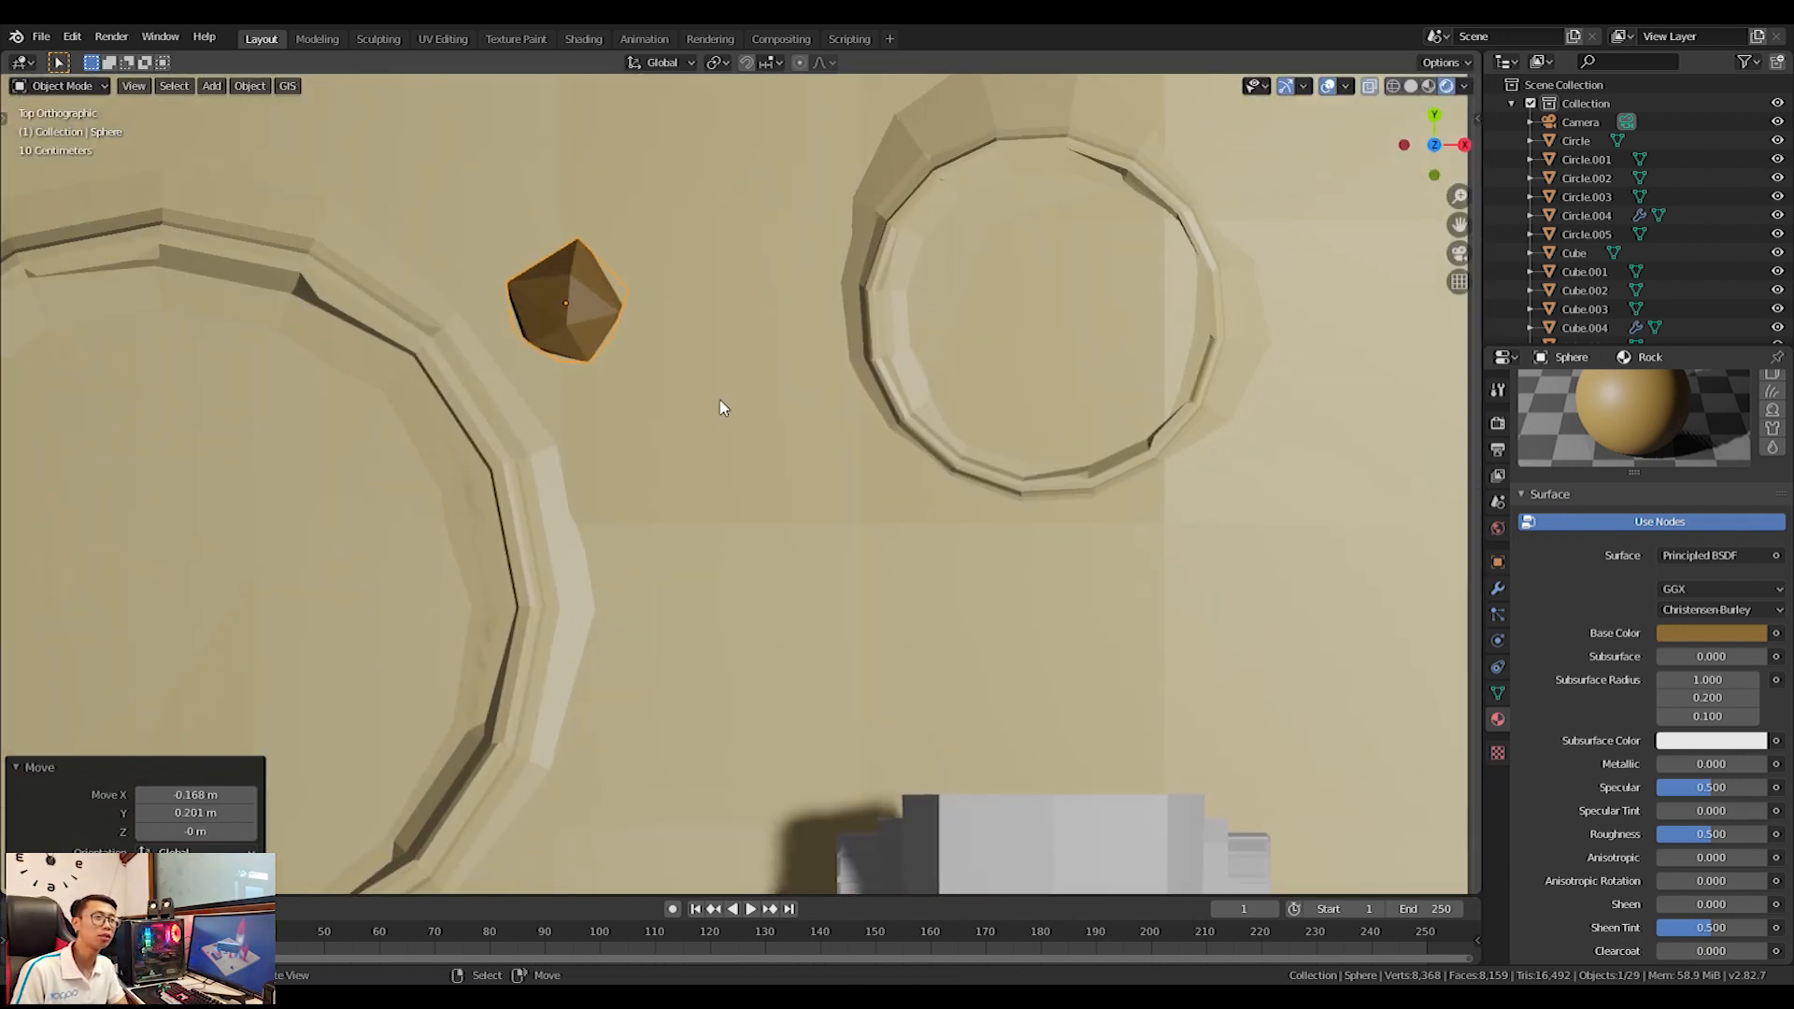
pyautogui.press('s')
pyautogui.click(789, 425)
# Duplicate the rock with an offset of 0.061 m in X and 0.253 m in Y, and rotate the copy.
pyautogui.hotkey('shift', 'd')
pyautogui.click(829, 272)
pyautogui.press('r')
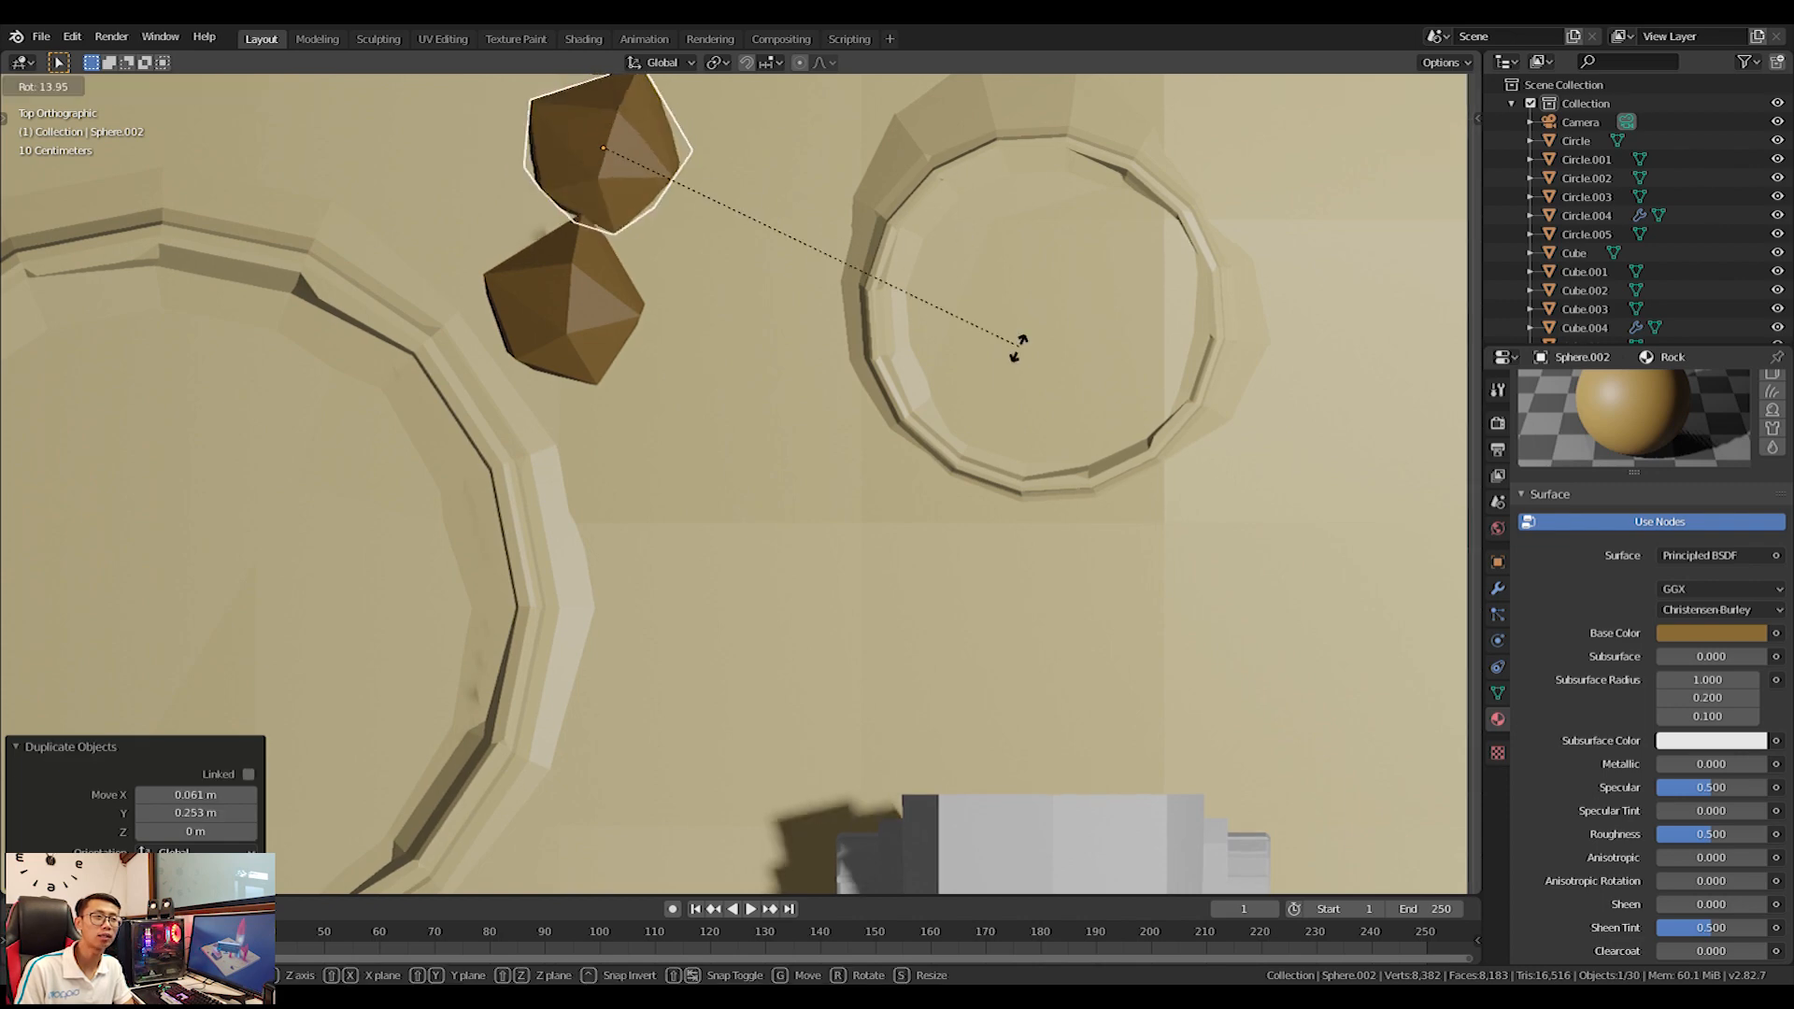
pyautogui.click(853, 681)
# Duplicate the rock -0.201 m in X and -0.0717 m in Y, enlarge it about 1.5 times and shift it against the other two.
pyautogui.hotkey('shift', 'd')
pyautogui.click(708, 744)
pyautogui.press('s')
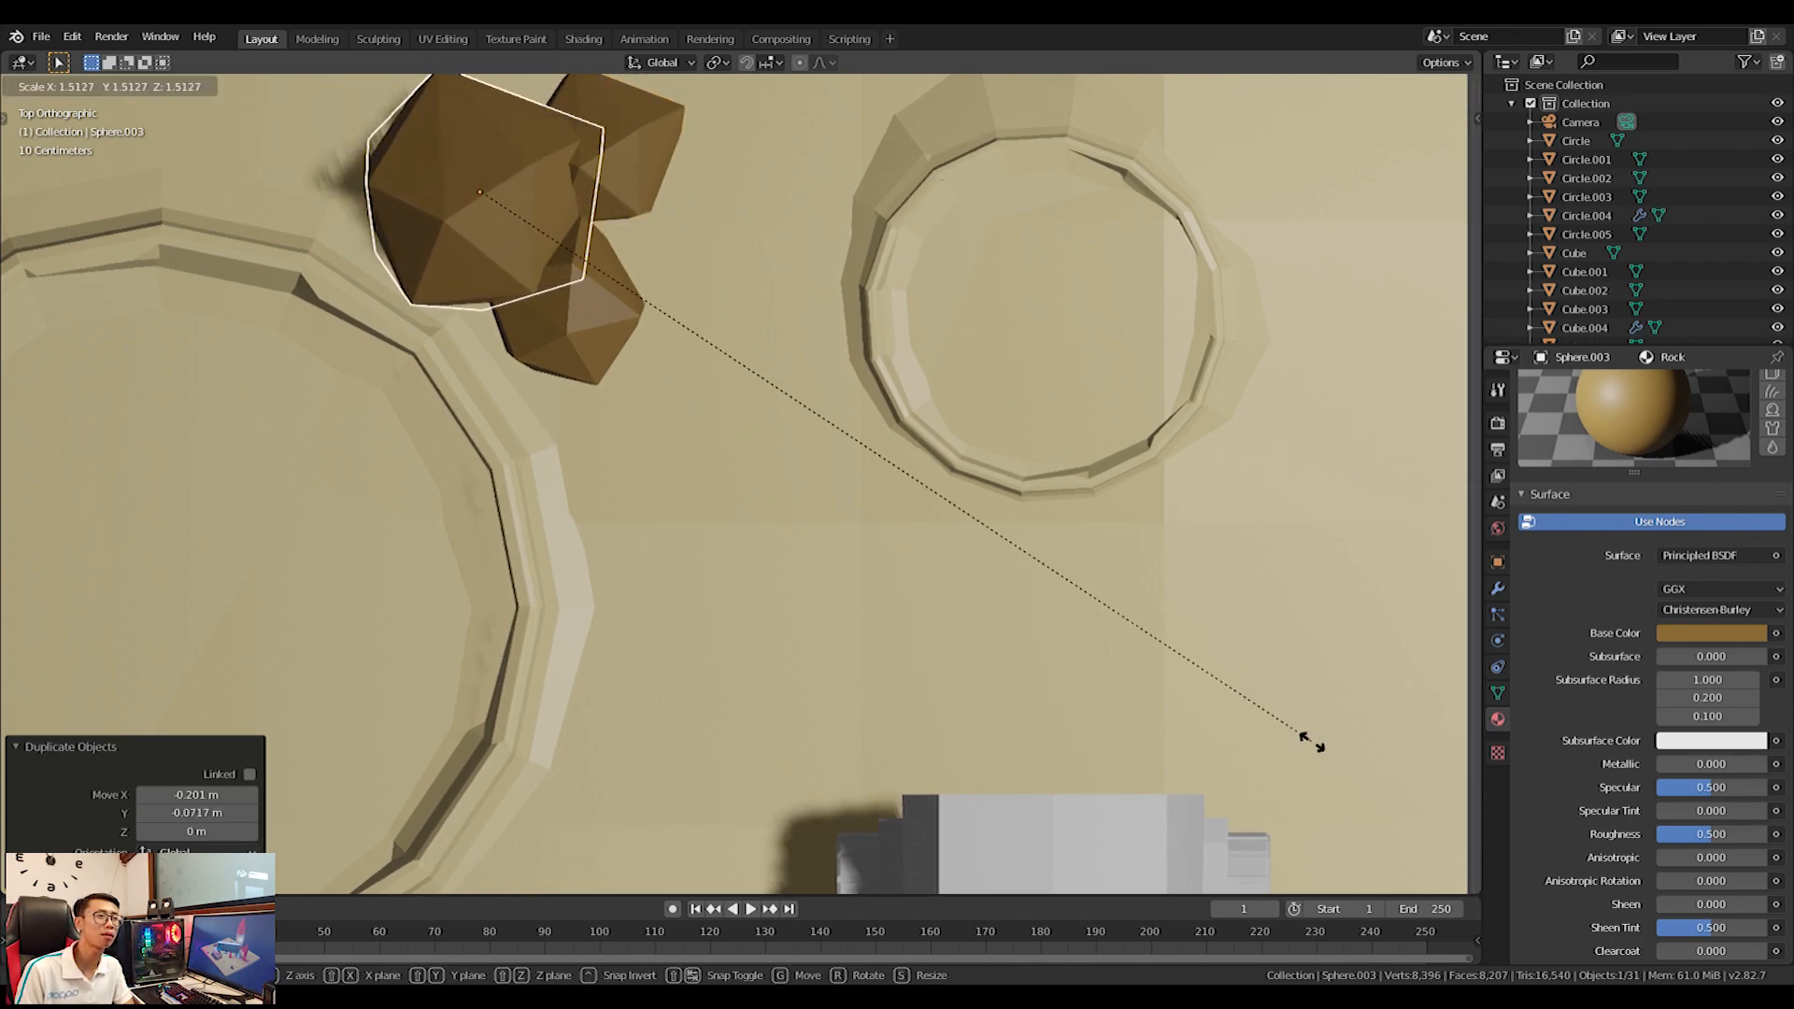
pyautogui.click(1290, 743)
pyautogui.press('g')
pyautogui.click(1252, 738)
# Duplicate the large rock -0.97 m in X and -1.69 m in Y to the ground near the rocket, and scale it by 0.585.
pyautogui.moveTo(1203, 761); pyautogui.dragTo(1080, 566, button='middle')
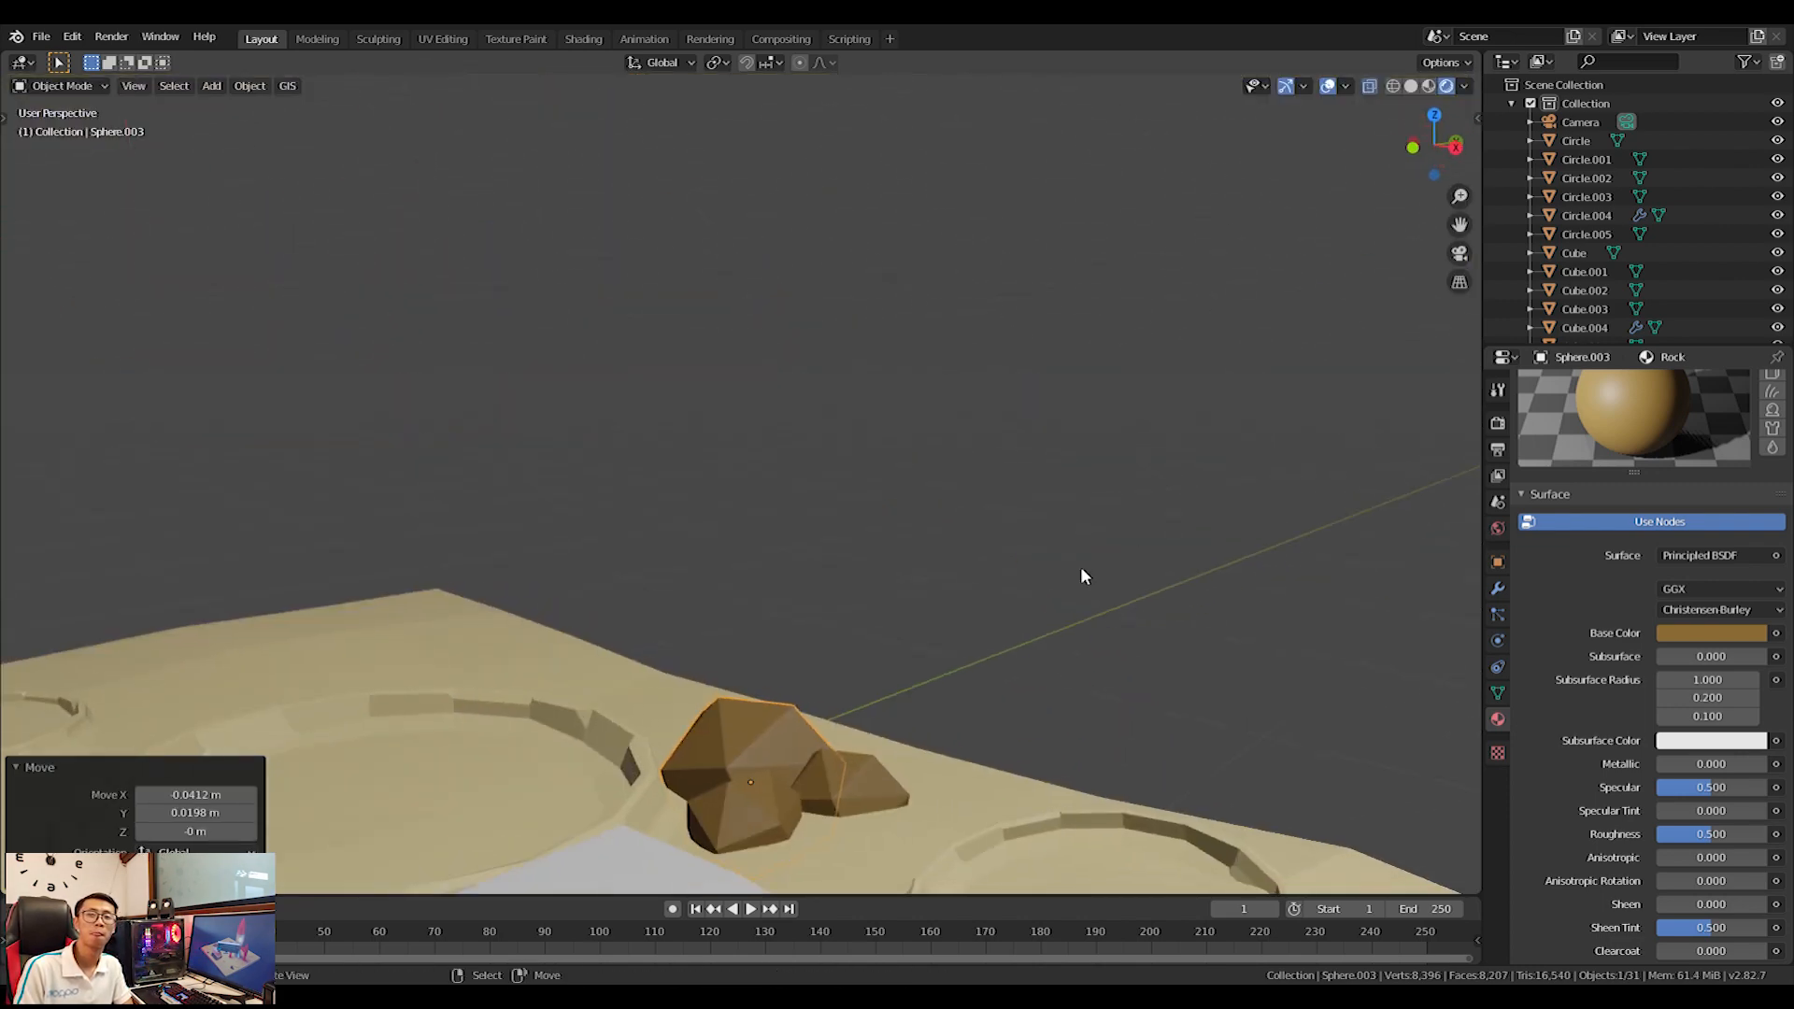
pyautogui.press('KP_0')
pyautogui.scroll(-5, 1084, 568)
pyautogui.scroll(-3, 1099, 569)
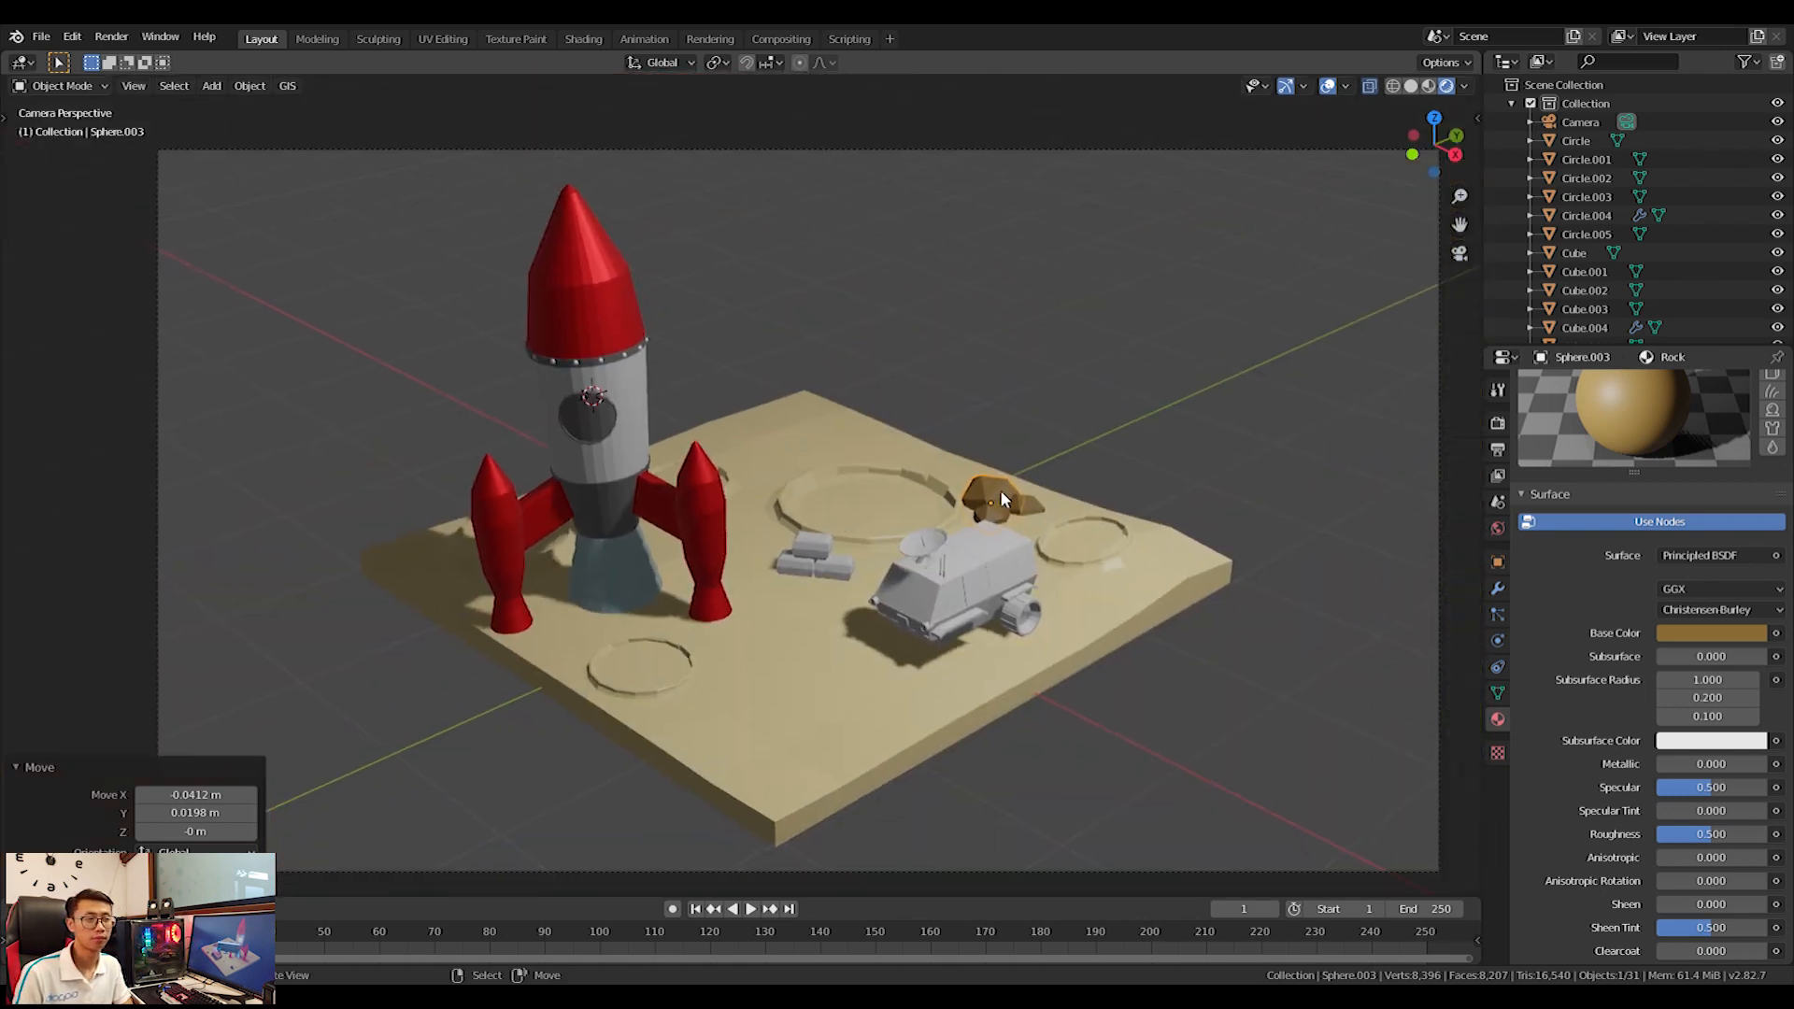
pyautogui.press('KP_7')
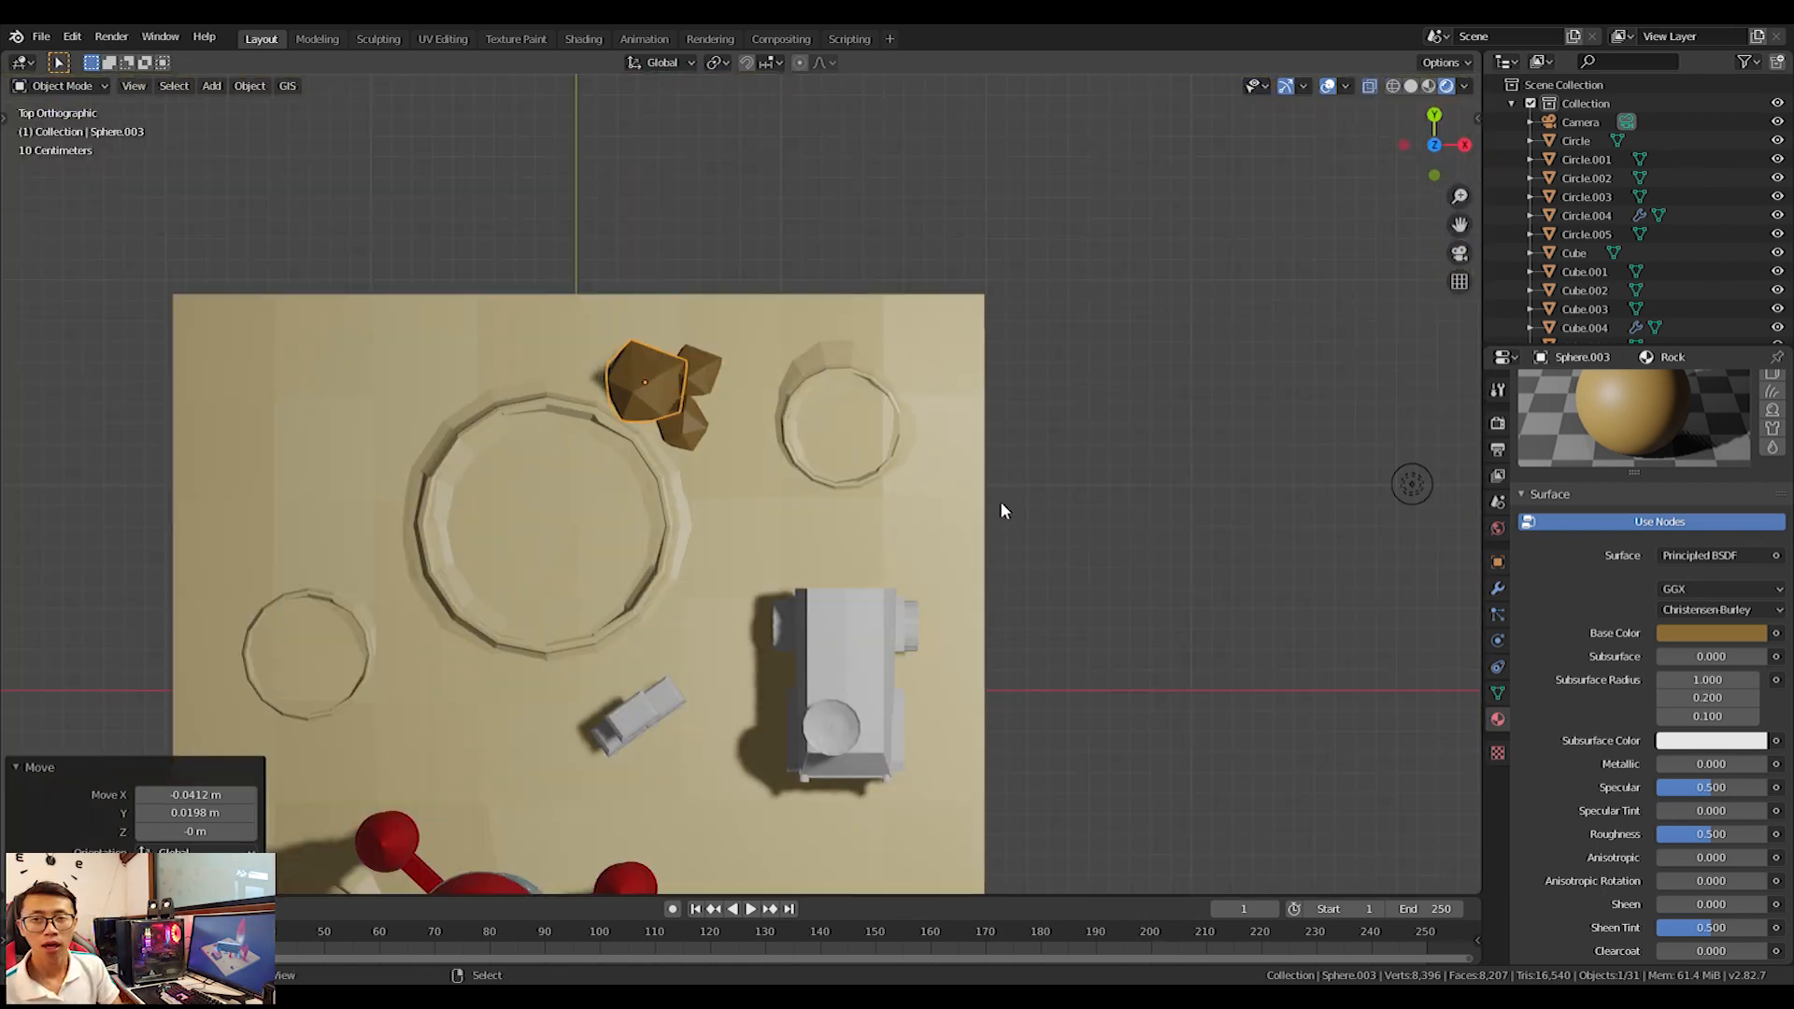
pyautogui.hotkey('shift', 'd')
pyautogui.click(669, 794)
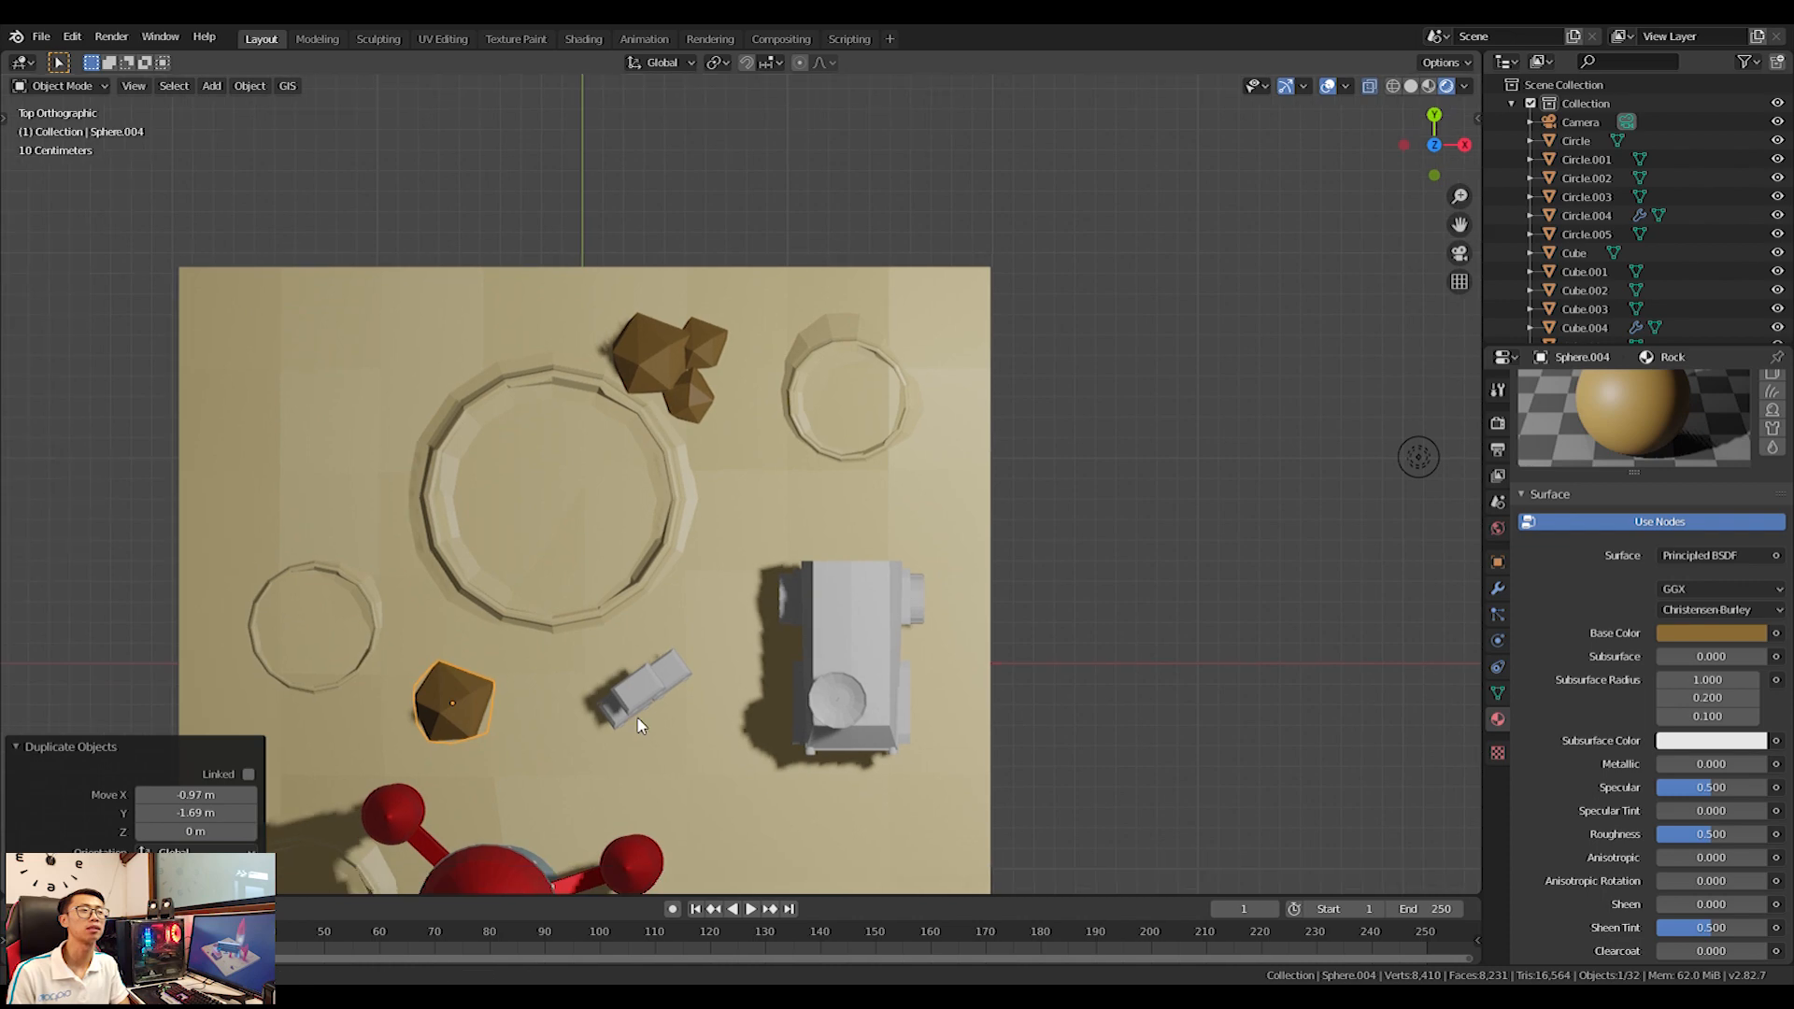
pyautogui.keyDown('shift'); pyautogui.moveTo(916, 773); pyautogui.dragTo(1050, 497, button='middle'); pyautogui.keyUp('shift')
pyautogui.press('s')
pyautogui.click(858, 462)
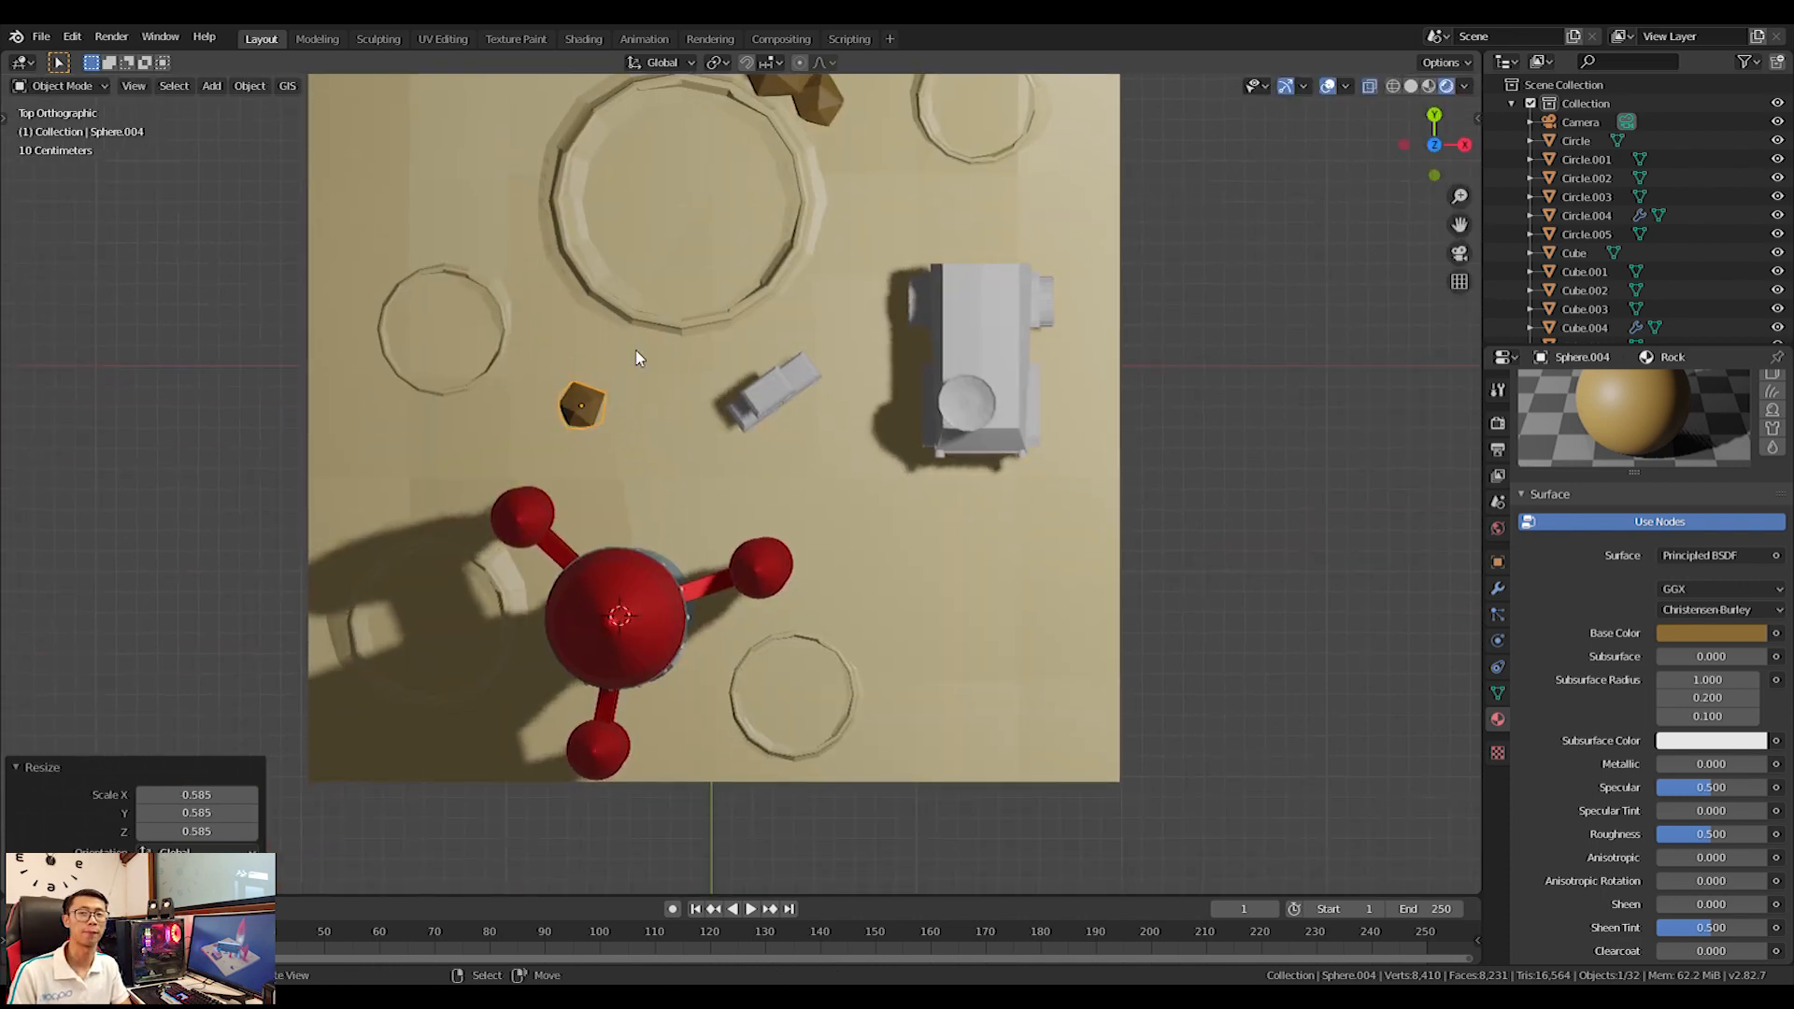
# Rotate the rock near the rocket by 33.9° and duplicate it 0.188 m in X and 0.0183 m in Y.
pyautogui.scroll(5, 664, 365)
pyautogui.press('r')
pyautogui.click(1113, 627)
pyautogui.hotkey('shift', 'd')
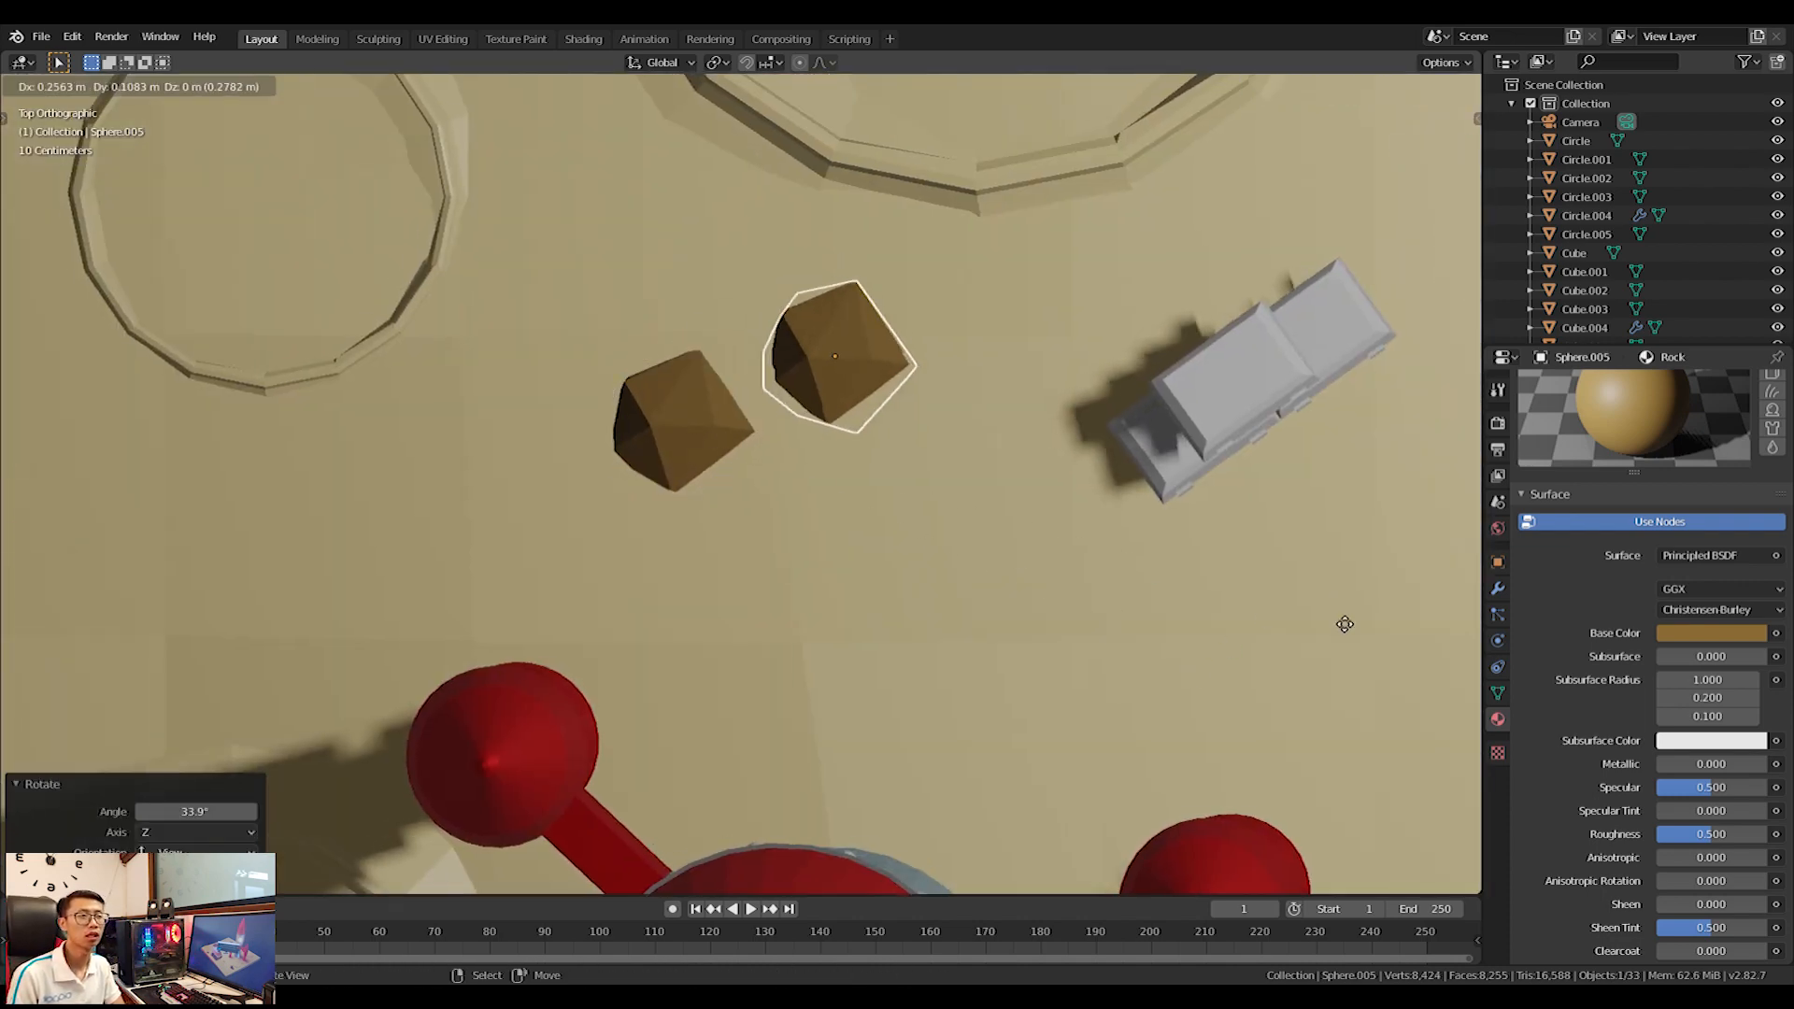
pyautogui.click(1305, 671)
# Shrink the copied rock and move it -0.0534 m in X and -0.00934 m in Y against the larger rock.
pyautogui.press('s')
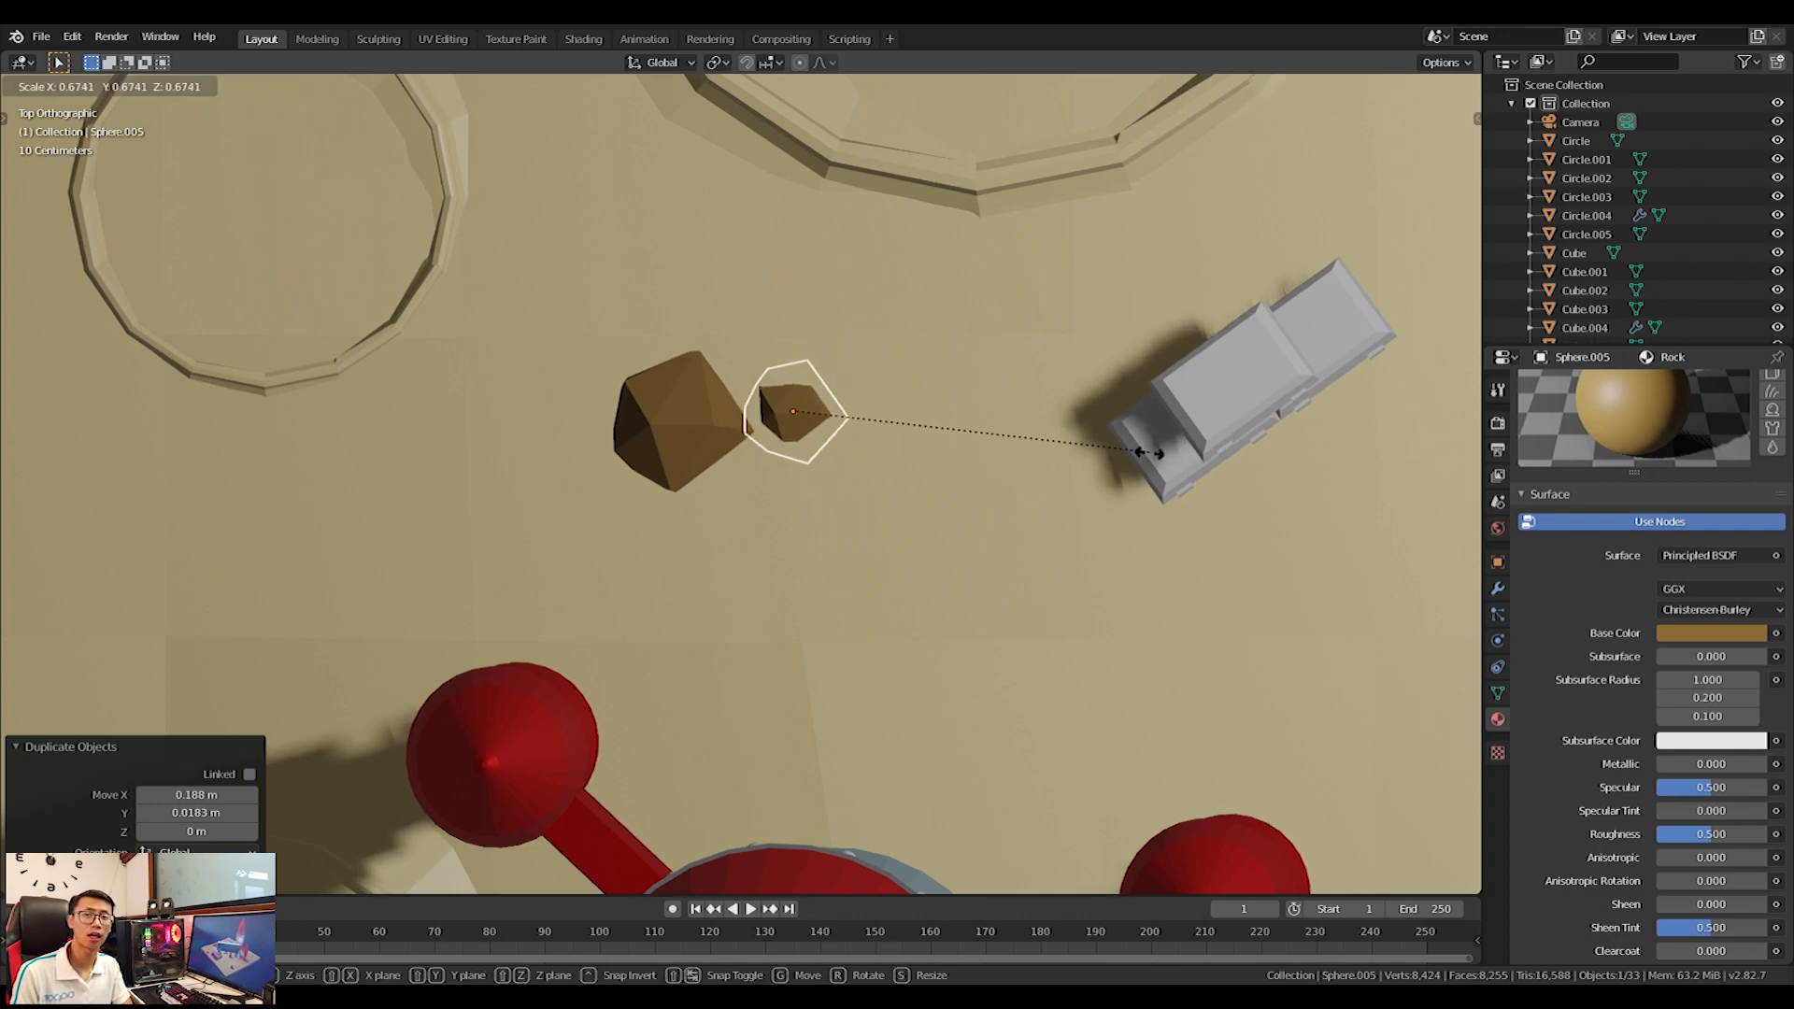
pyautogui.click(1117, 441)
pyautogui.press('g')
pyautogui.click(1095, 536)
pyautogui.moveTo(1096, 535); pyautogui.dragTo(954, 381, button='middle')
pyautogui.scroll(-3, 955, 391)
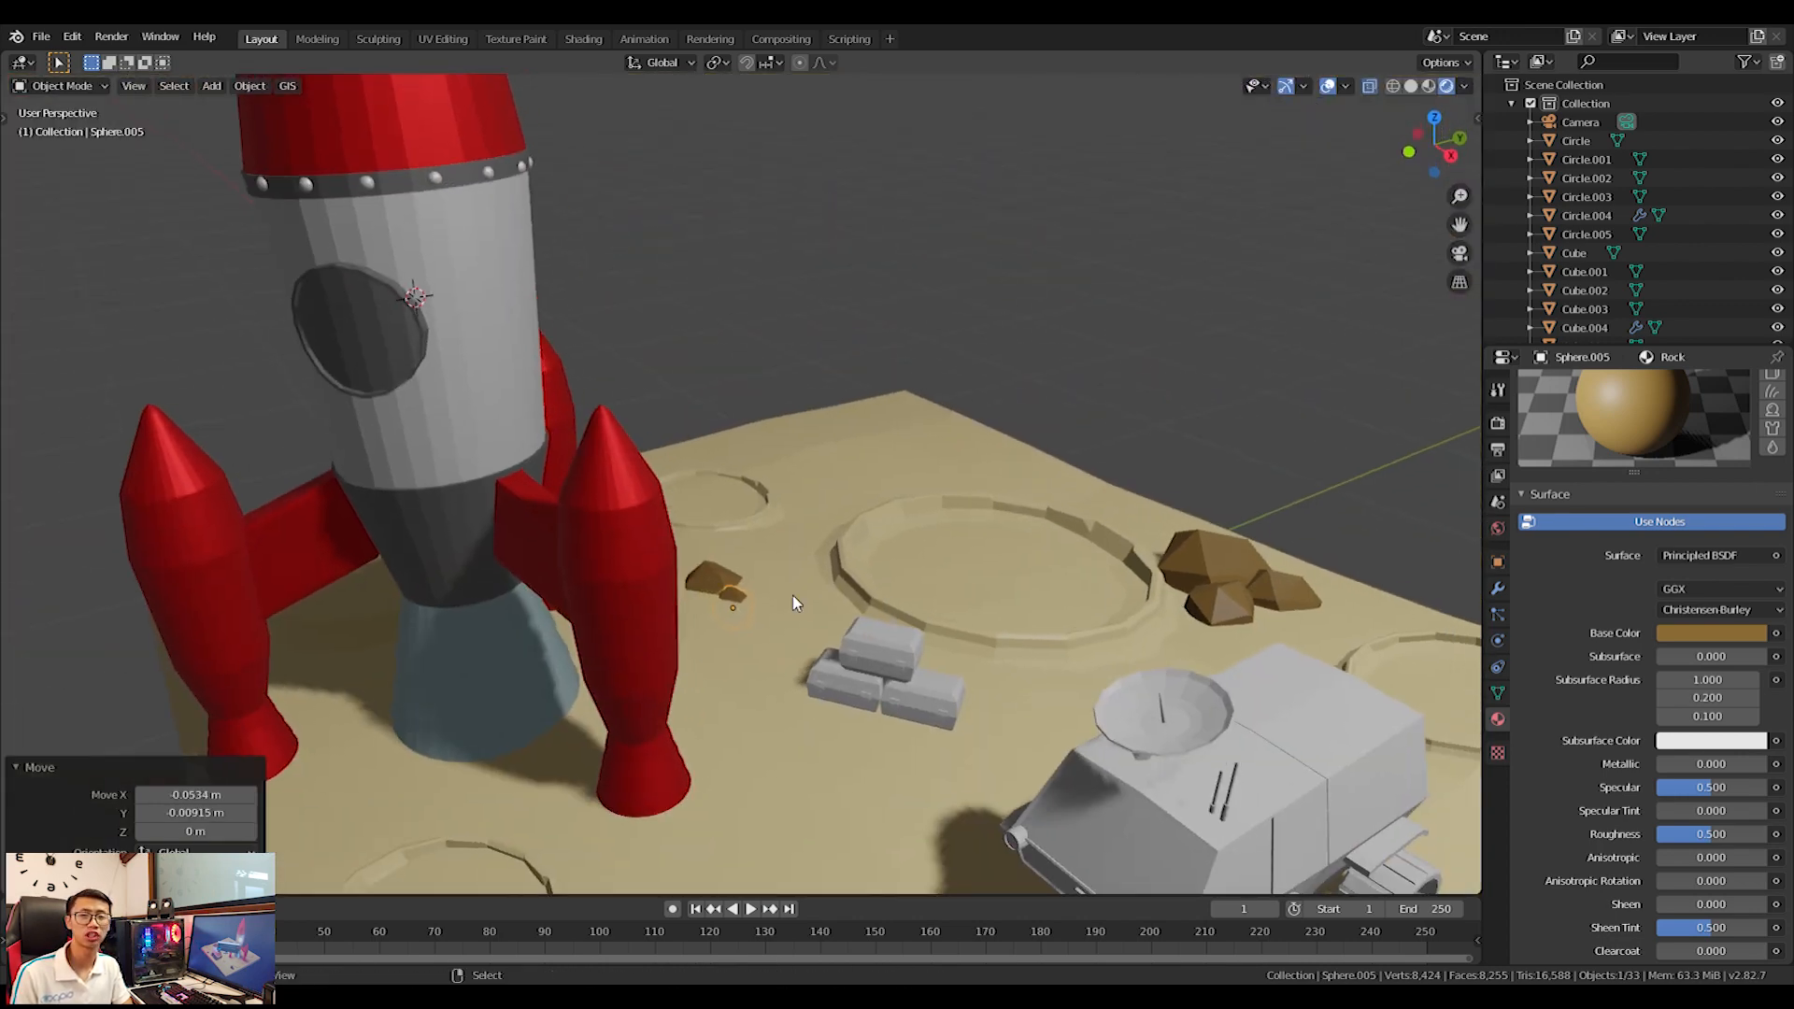
# Duplicate the pair of small rocks in the top view to the ground beside the small crater in front of the rocket.
pyautogui.keyDown('shift'); pyautogui.click(720, 575); pyautogui.keyUp('shift')
pyautogui.scroll(-3, 839, 602)
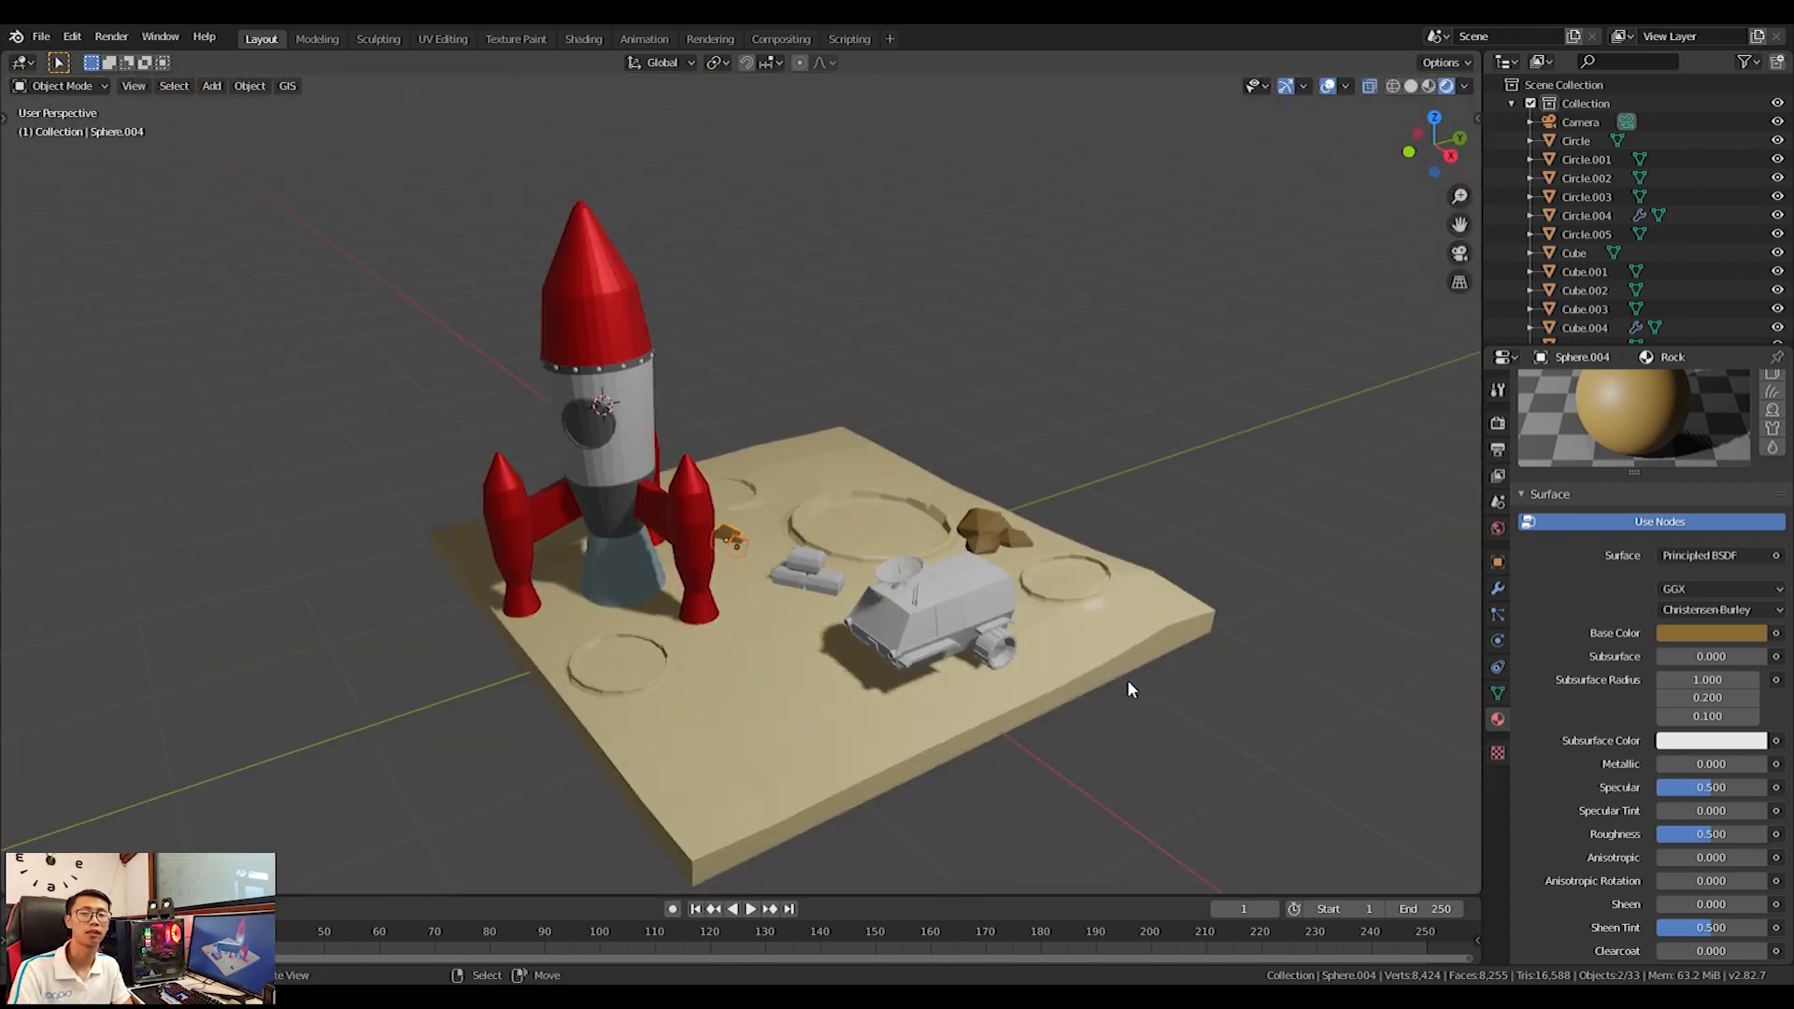
pyautogui.press('KP_7')
pyautogui.hotkey('shift', 'd')
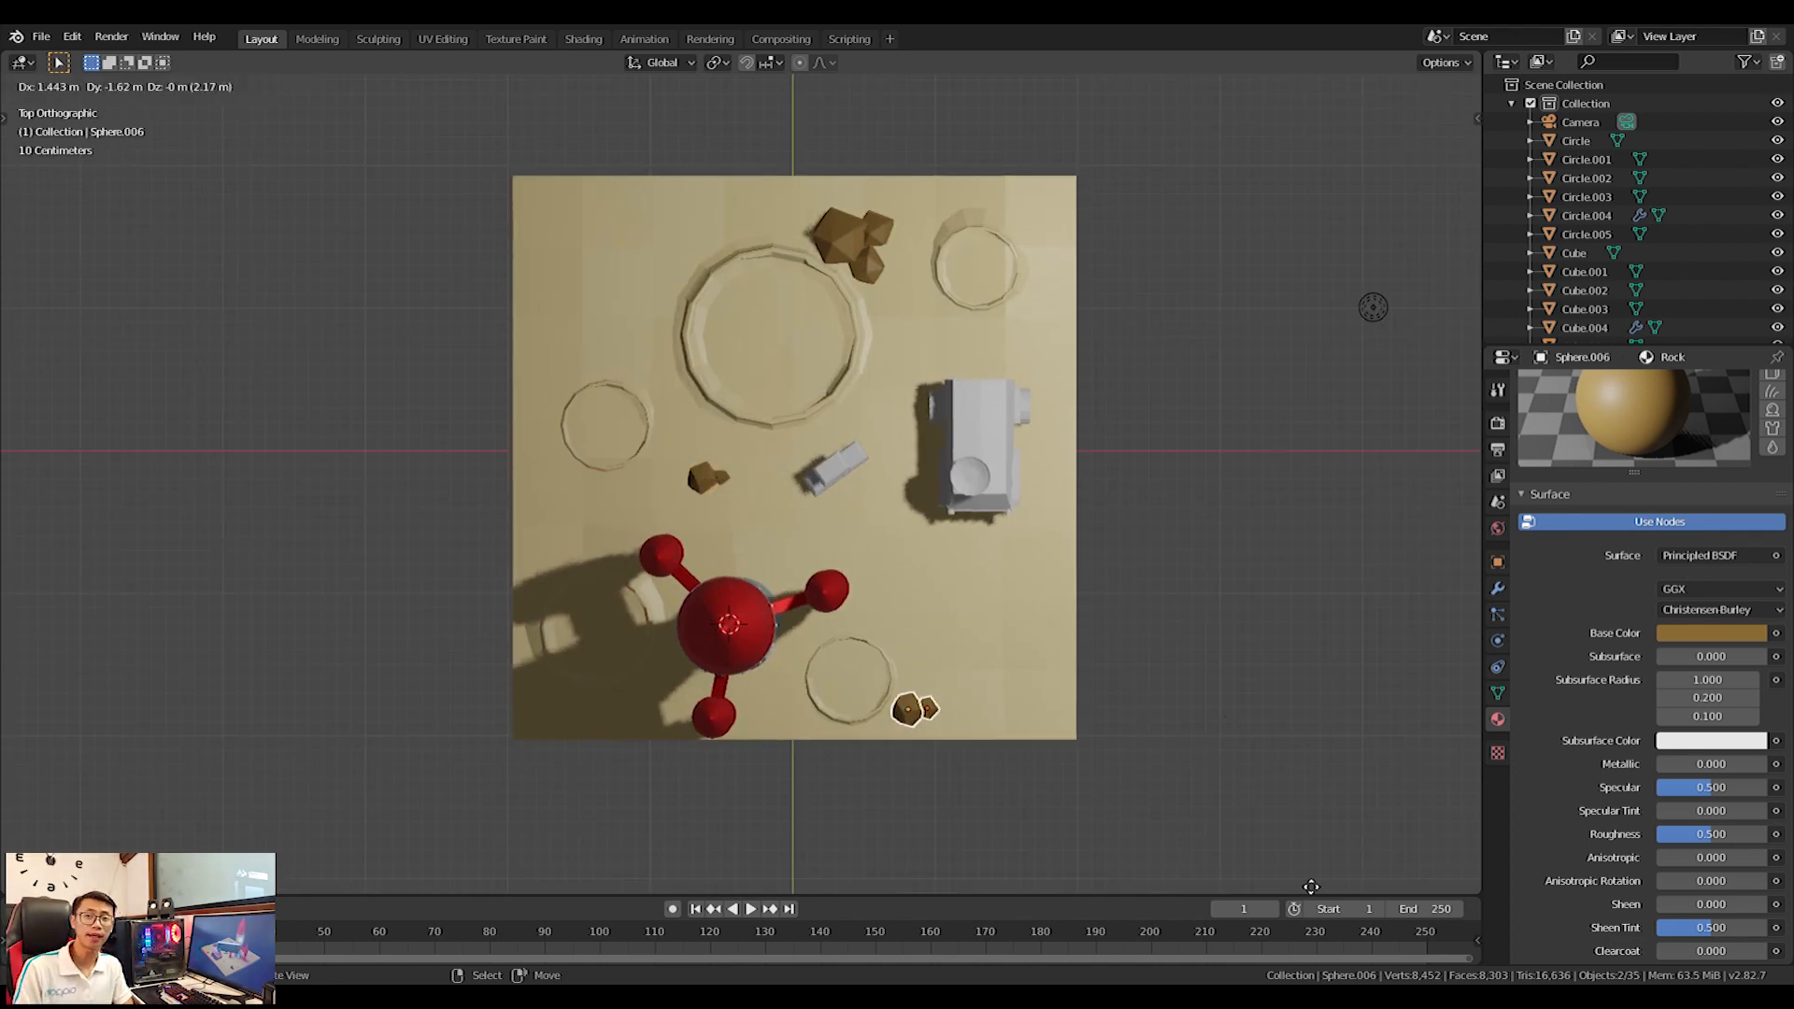
pyautogui.click(1254, 817)
# Rotate the duplicated rock pair in the top view and again from an angled view.
pyautogui.press('r')
pyautogui.click(972, 278)
pyautogui.moveTo(970, 713); pyautogui.dragTo(1137, 614, button='middle')
pyautogui.press('r')
pyautogui.click(1141, 473)
pyautogui.moveTo(1141, 473); pyautogui.dragTo(771, 696, button='middle')
# Duplicate the pair's larger rock 0.822 m in X, 2.6 m in Y and 0.00277 m in Z, onto the ground beside the rover.
pyautogui.click(659, 645)
pyautogui.scroll(3, 658, 645)
pyautogui.moveTo(637, 693); pyautogui.dragTo(831, 572, button='middle')
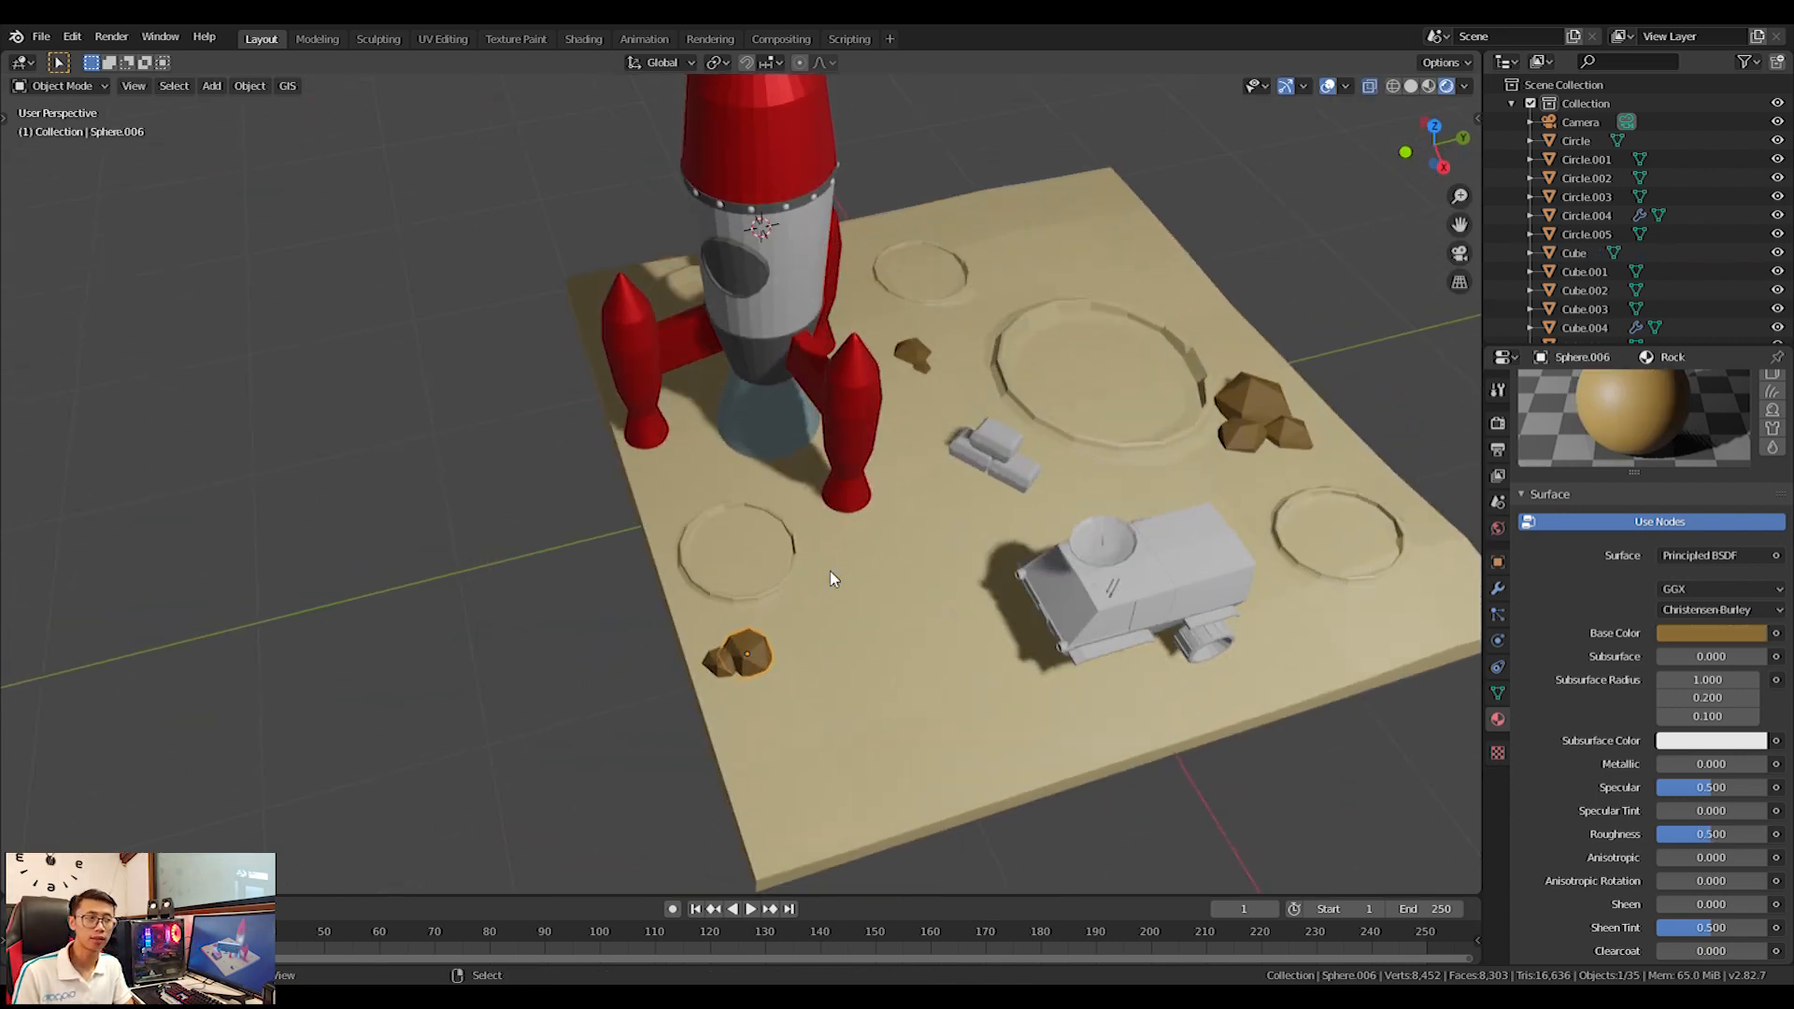
pyautogui.hotkey('shift', 'd')
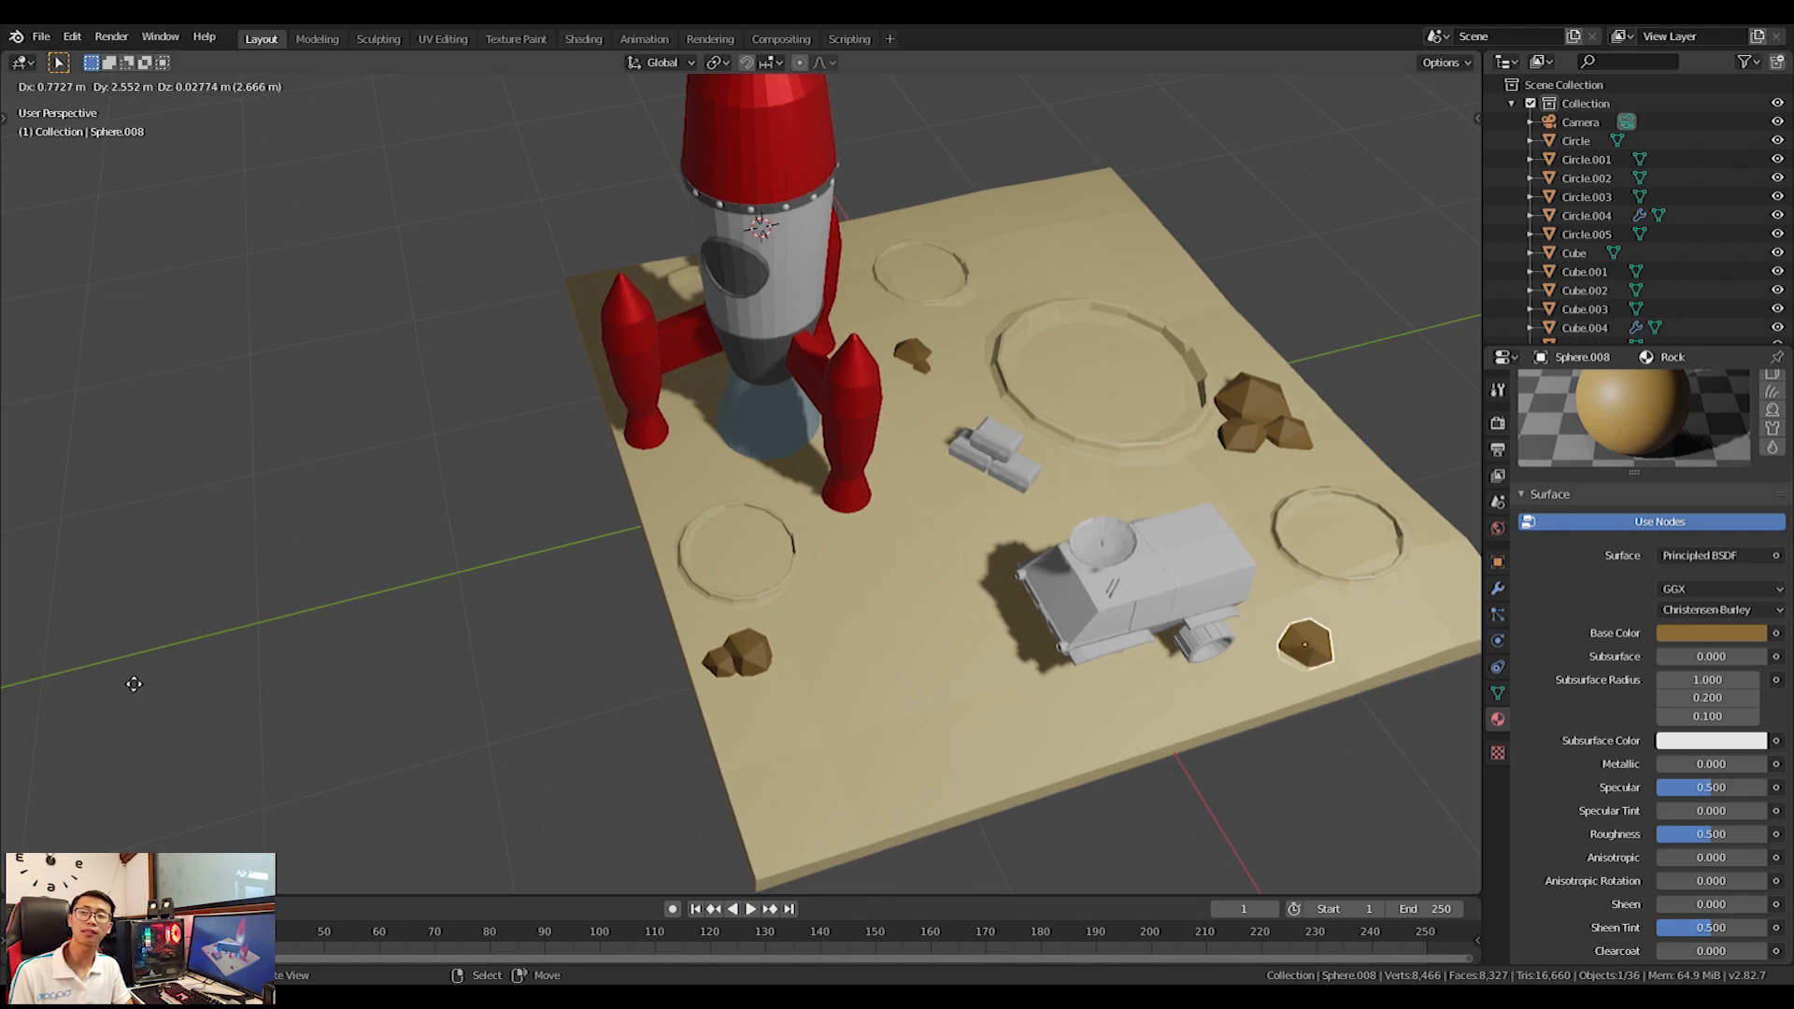
pyautogui.click(146, 696)
pyautogui.keyDown('shift'); pyautogui.moveTo(974, 668); pyautogui.dragTo(665, 753, button='middle'); pyautogui.keyUp('shift')
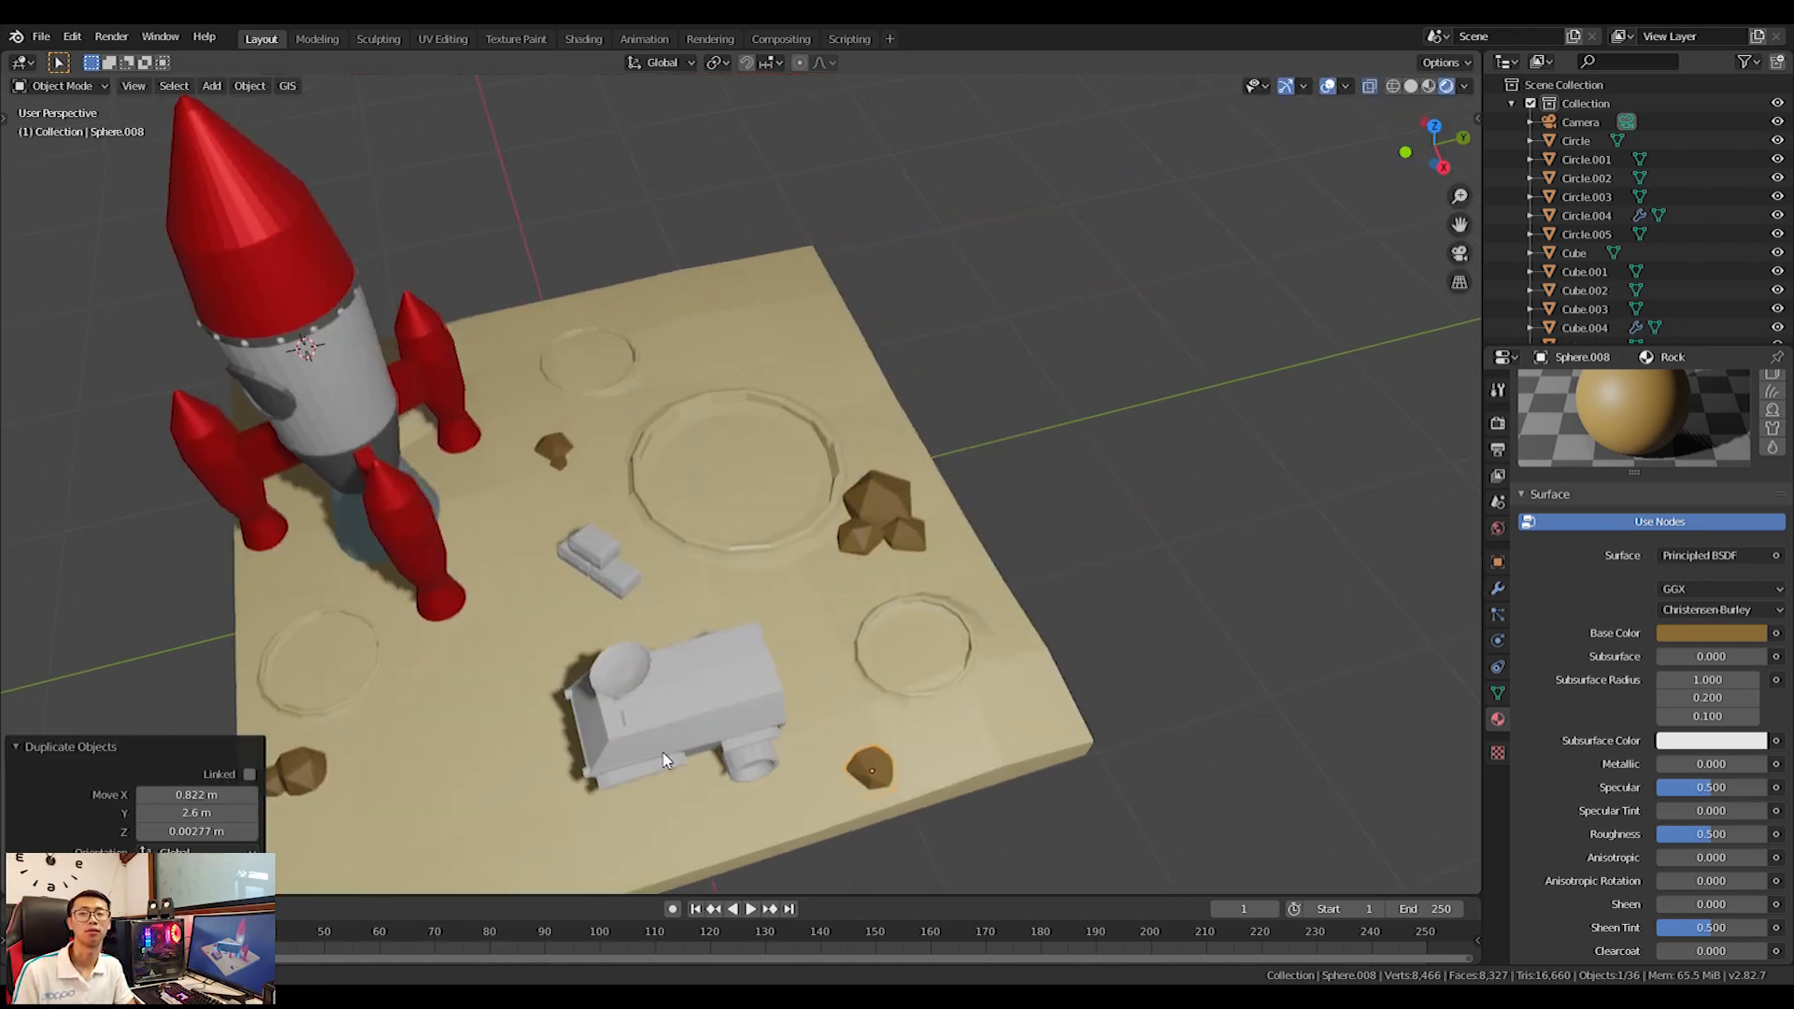
# Duplicate the largest rock of the cluster by the big crater and place the copy near the ground's back corner.
pyautogui.click(901, 501)
pyautogui.hotkey('shift', 'd')
pyautogui.click(649, 372)
pyautogui.moveTo(648, 372); pyautogui.dragTo(834, 450, button='middle')
pyautogui.press('g')
pyautogui.click(740, 540)
pyautogui.moveTo(740, 540); pyautogui.dragTo(679, 580, button='middle')
# Lower the copied large rock by 0.453 m in Z so it sinks into the ground, and scale it down.
pyautogui.press('g')
pyautogui.press('z')
pyautogui.click(621, 713)
pyautogui.press('s')
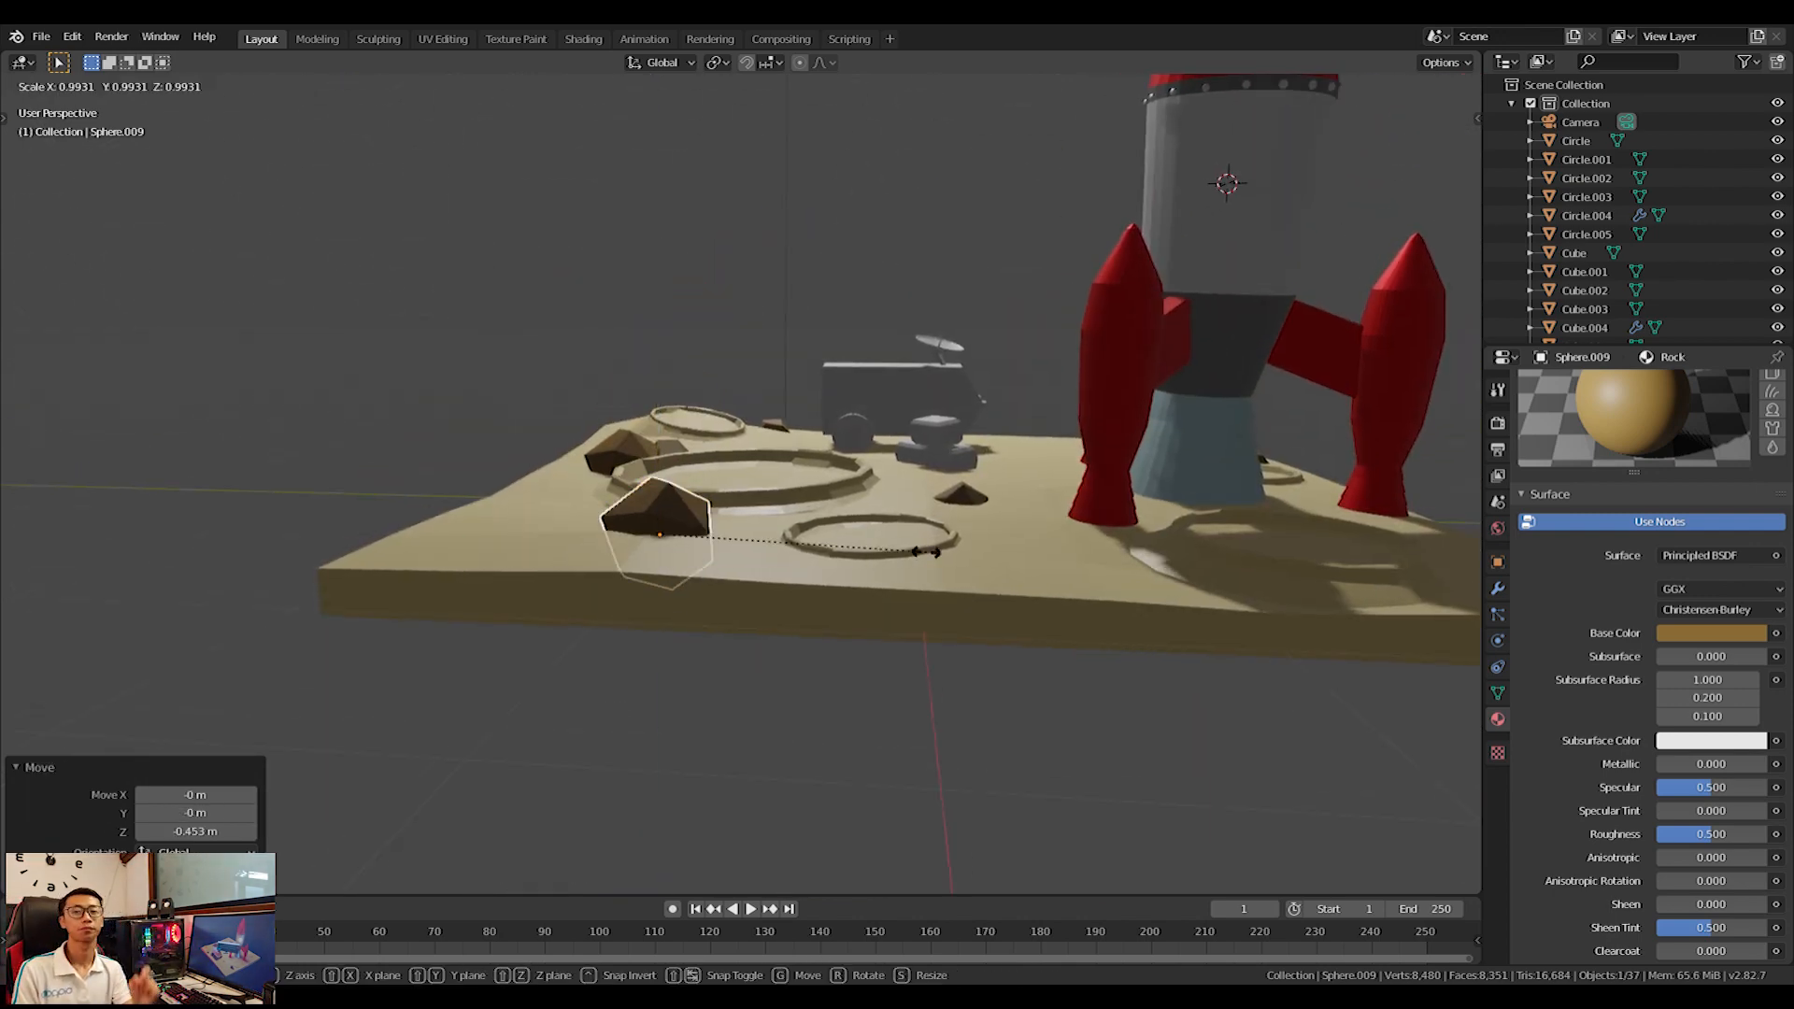
pyautogui.click(889, 564)
# Duplicate the back-corner rock and move the copy close beside it.
pyautogui.hotkey('shift', 'd')
pyautogui.click(566, 552)
pyautogui.moveTo(566, 551); pyautogui.dragTo(884, 717, button='middle')
pyautogui.press('g')
pyautogui.click(854, 718)
# Rotate the copied back-corner rock by -80.5° and then by -51.5°, and return to the camera view.
pyautogui.press('r')
pyautogui.click(805, 666)
pyautogui.press('r')
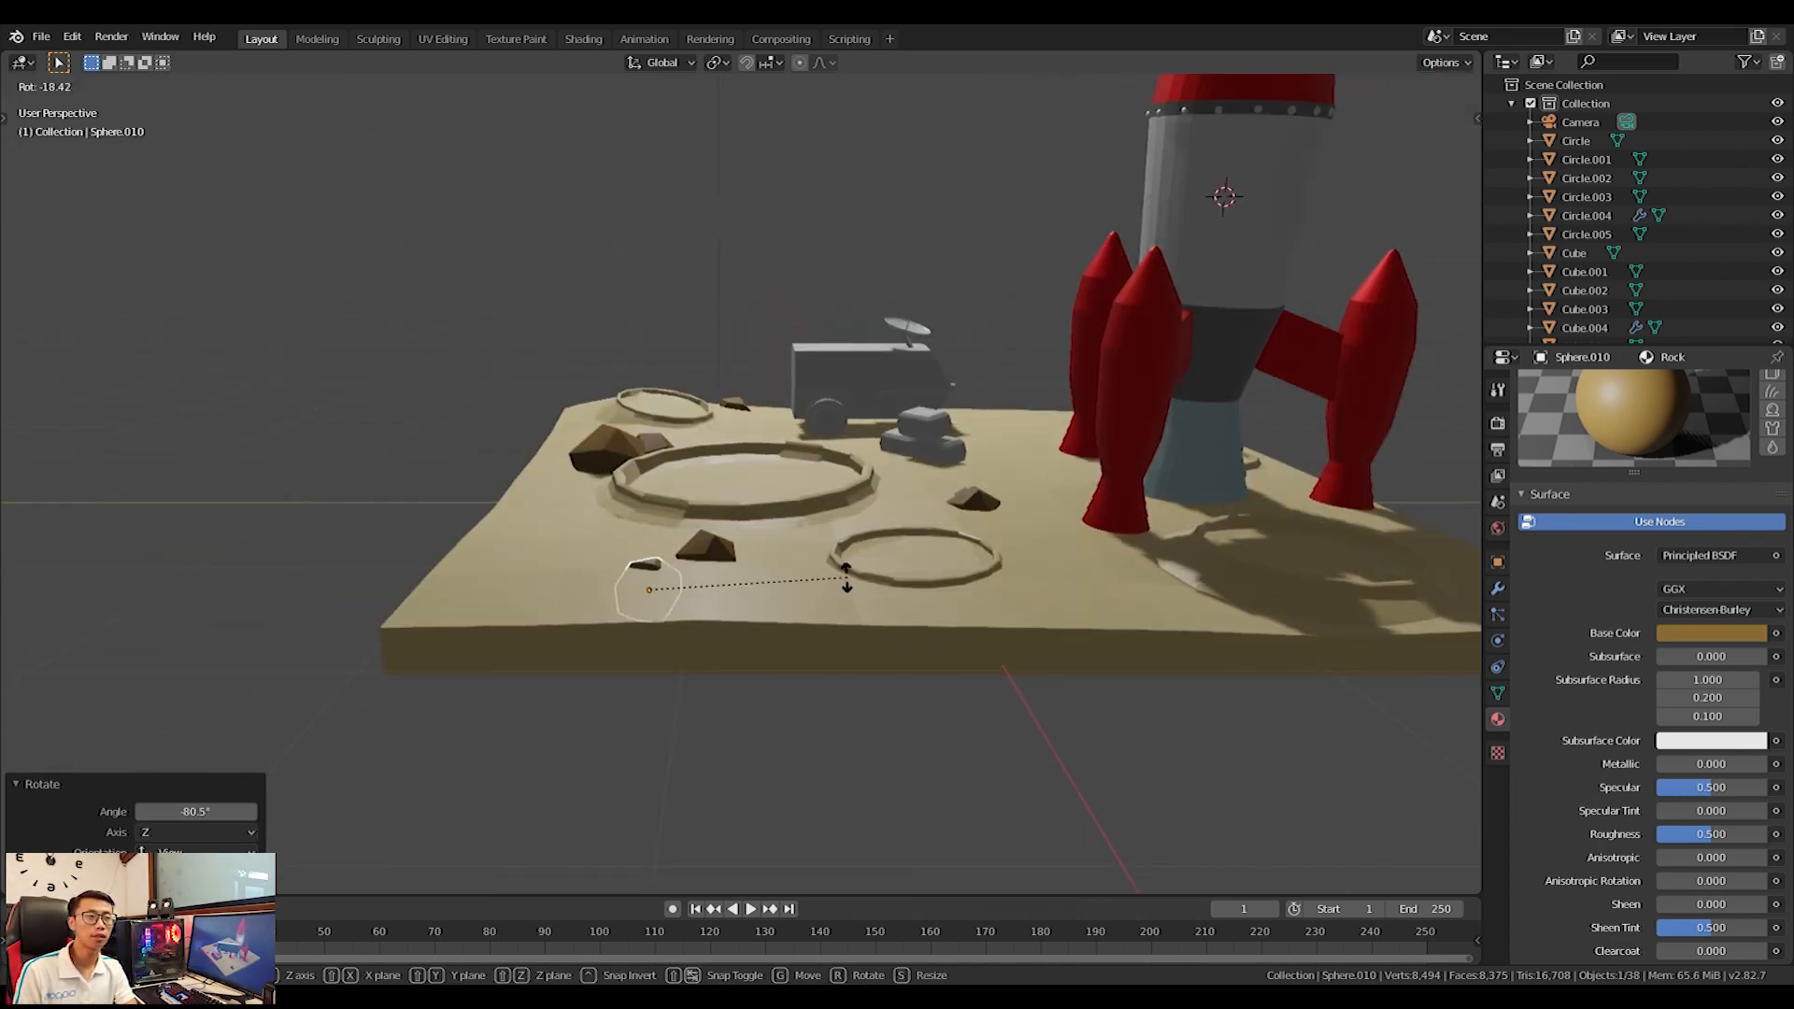
pyautogui.click(733, 529)
pyautogui.scroll(-4, 732, 529)
pyautogui.moveTo(732, 529); pyautogui.dragTo(861, 591, button='middle')
pyautogui.press('KP_0')
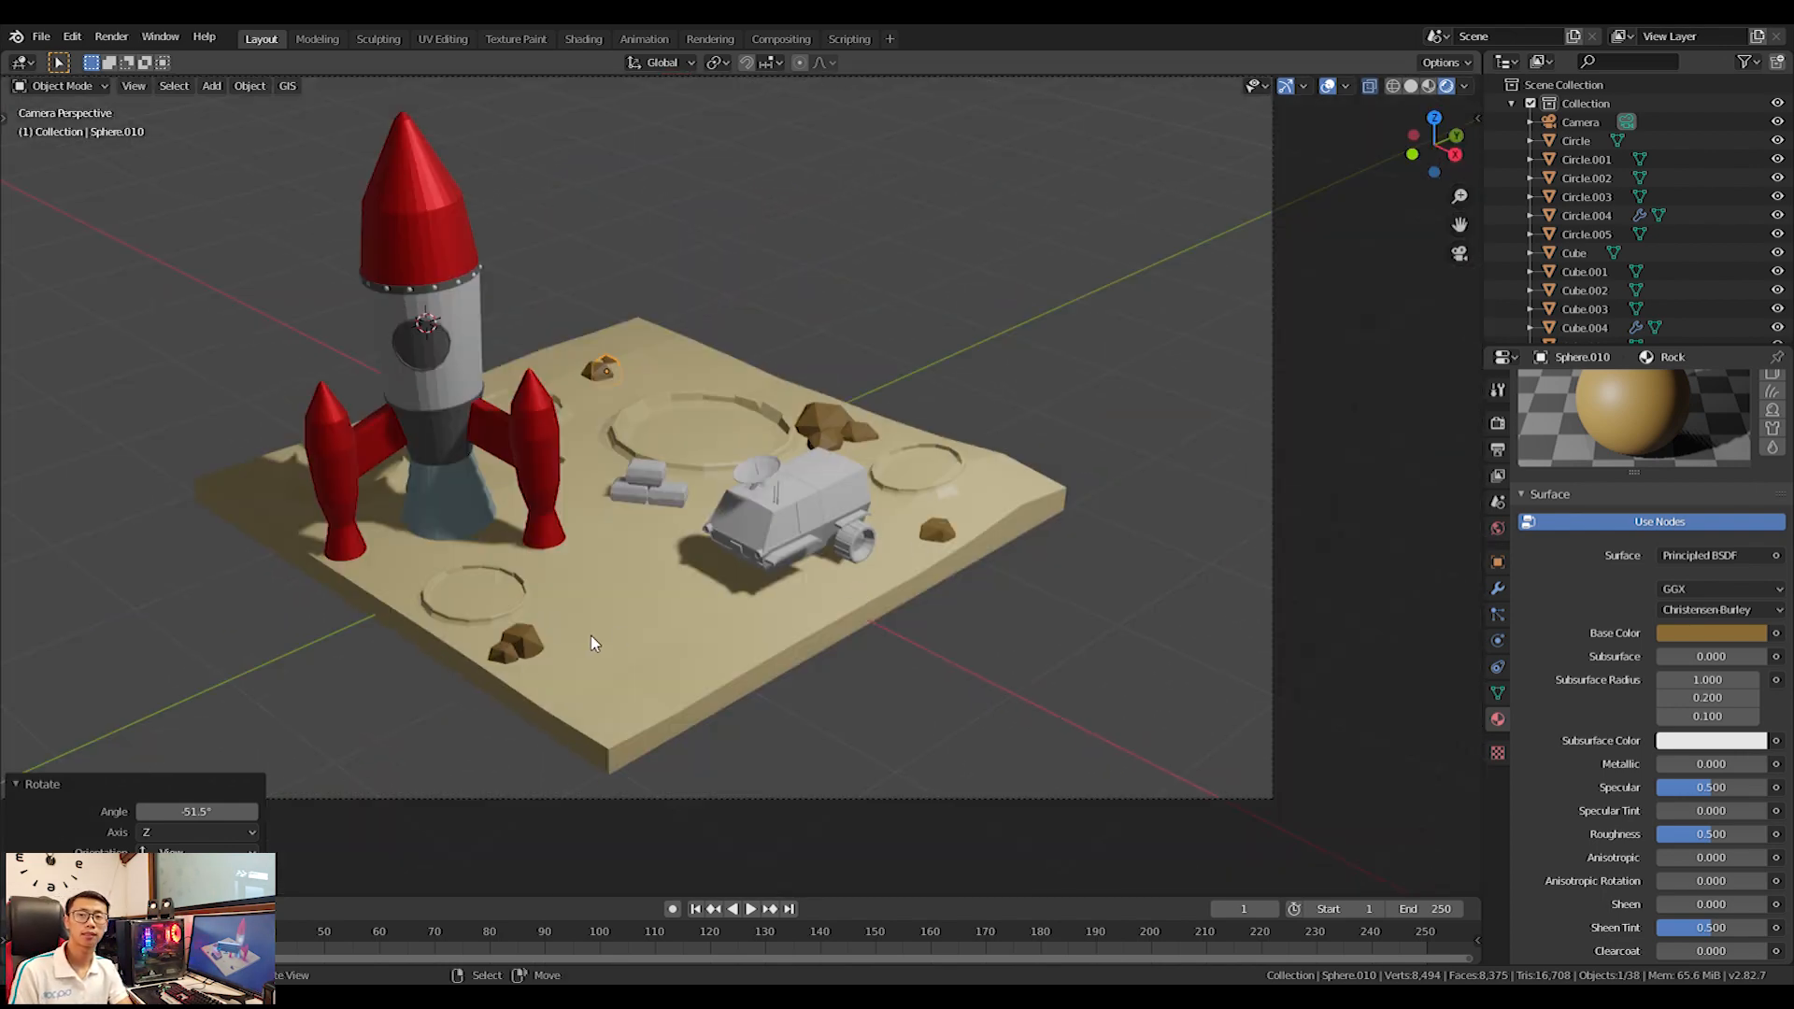
# Move the two rocks beside the crater in front of the rocket 0.11 m in Y.
pyautogui.click(502, 662)
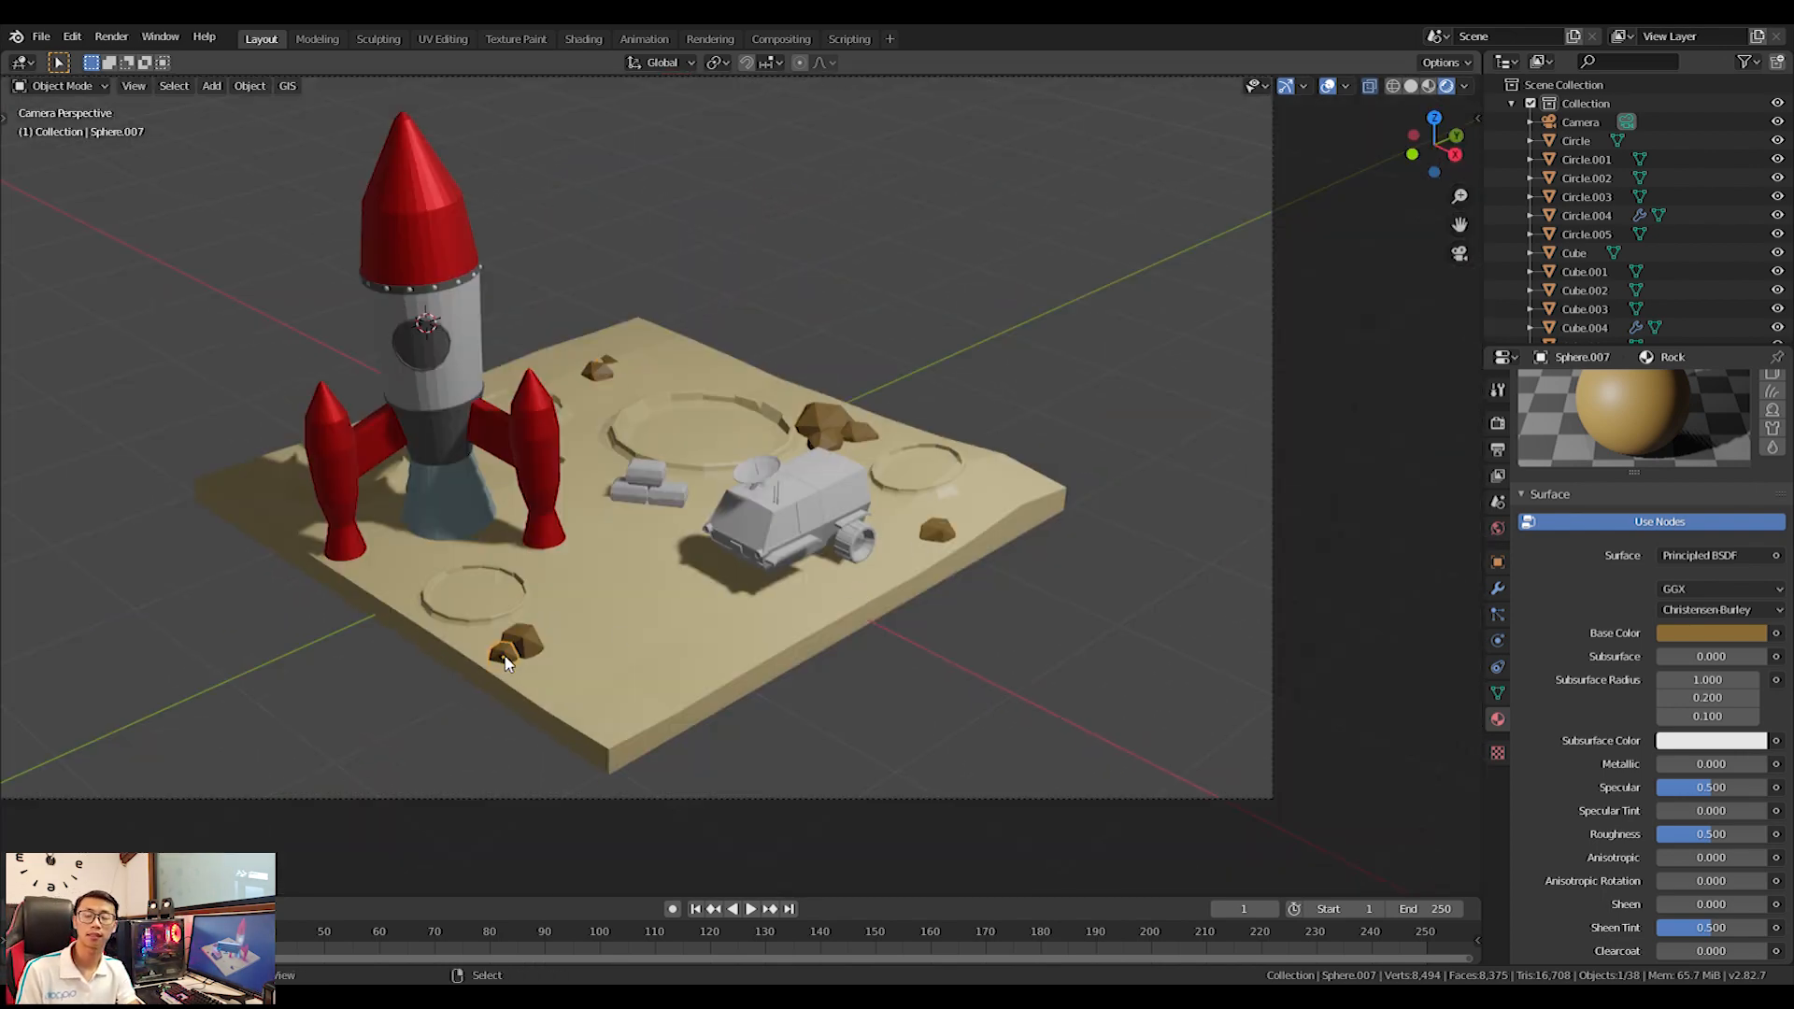
pyautogui.press('g')
pyautogui.press('y')
pyautogui.click(546, 646)
pyautogui.scroll(5, 979, 581)
pyautogui.keyDown('shift'); pyautogui.moveTo(979, 582); pyautogui.dragTo(879, 468, button='middle'); pyautogui.keyUp('shift')
pyautogui.scroll(8, 866, 624)
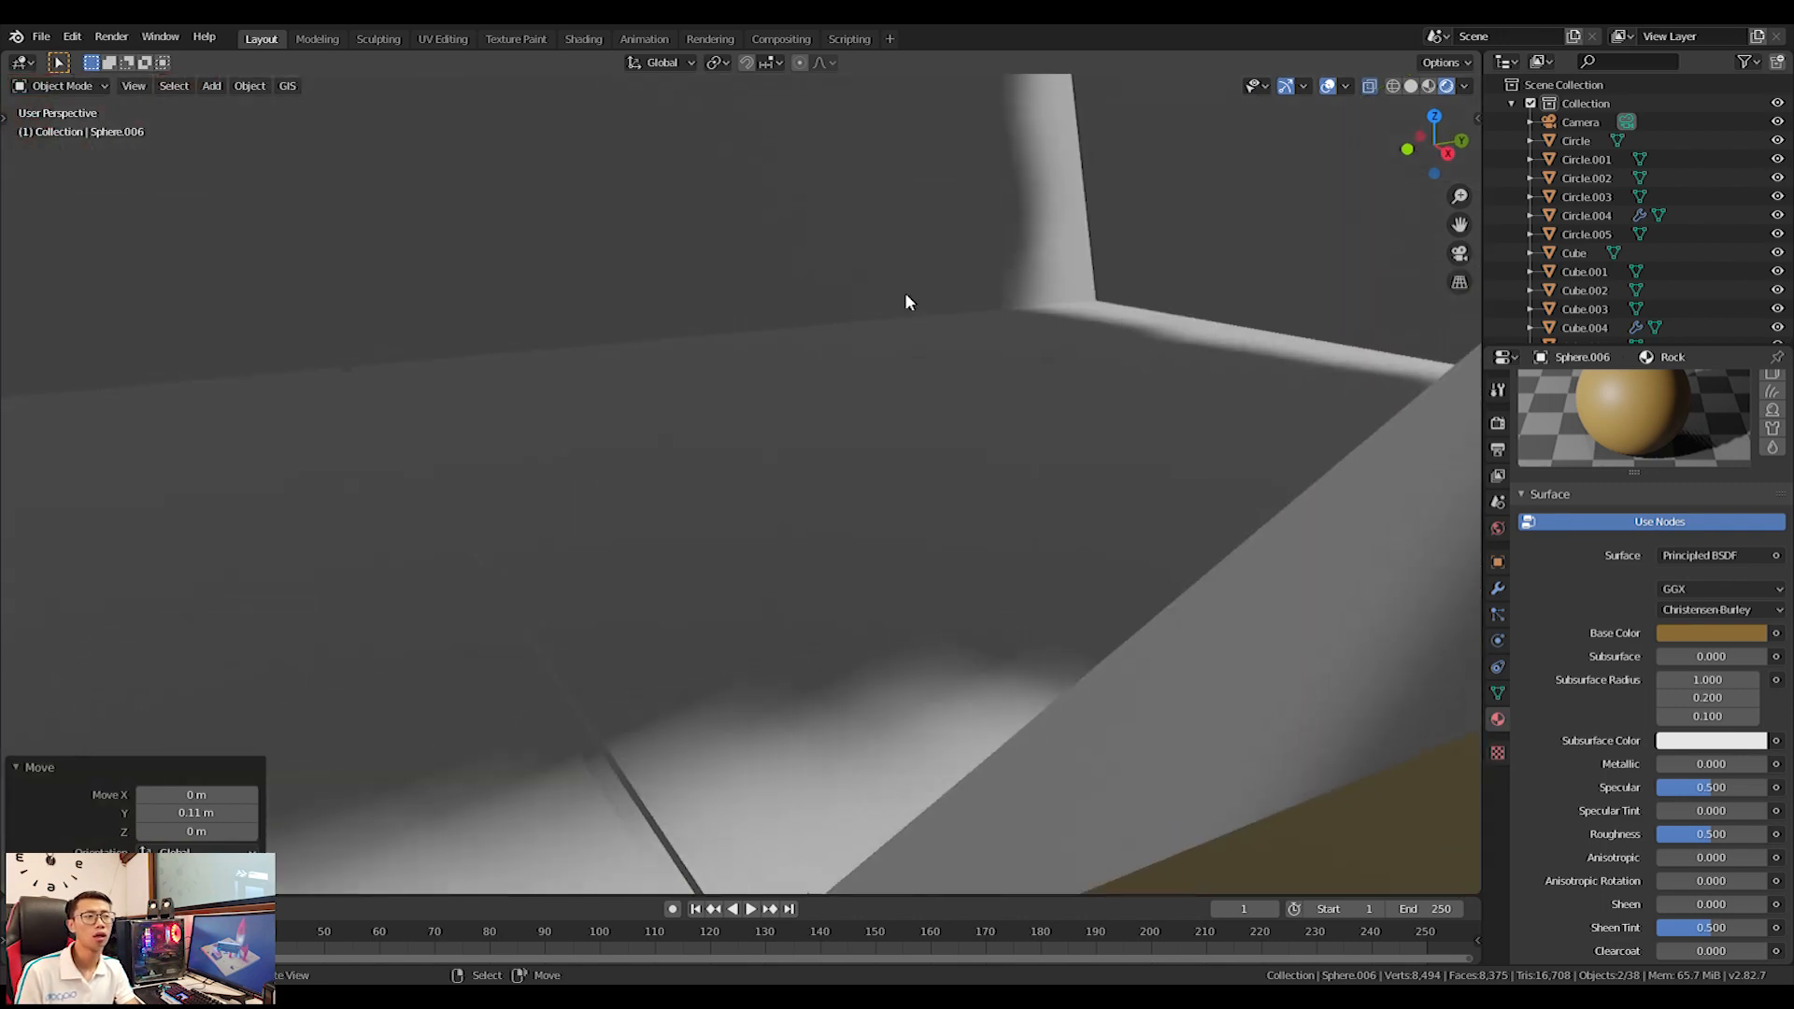
# Apply the existing Metal White material to the rover body.
pyautogui.scroll(-5, 907, 300)
pyautogui.click(874, 480)
pyautogui.moveTo(1037, 547); pyautogui.dragTo(1066, 482, button='middle')
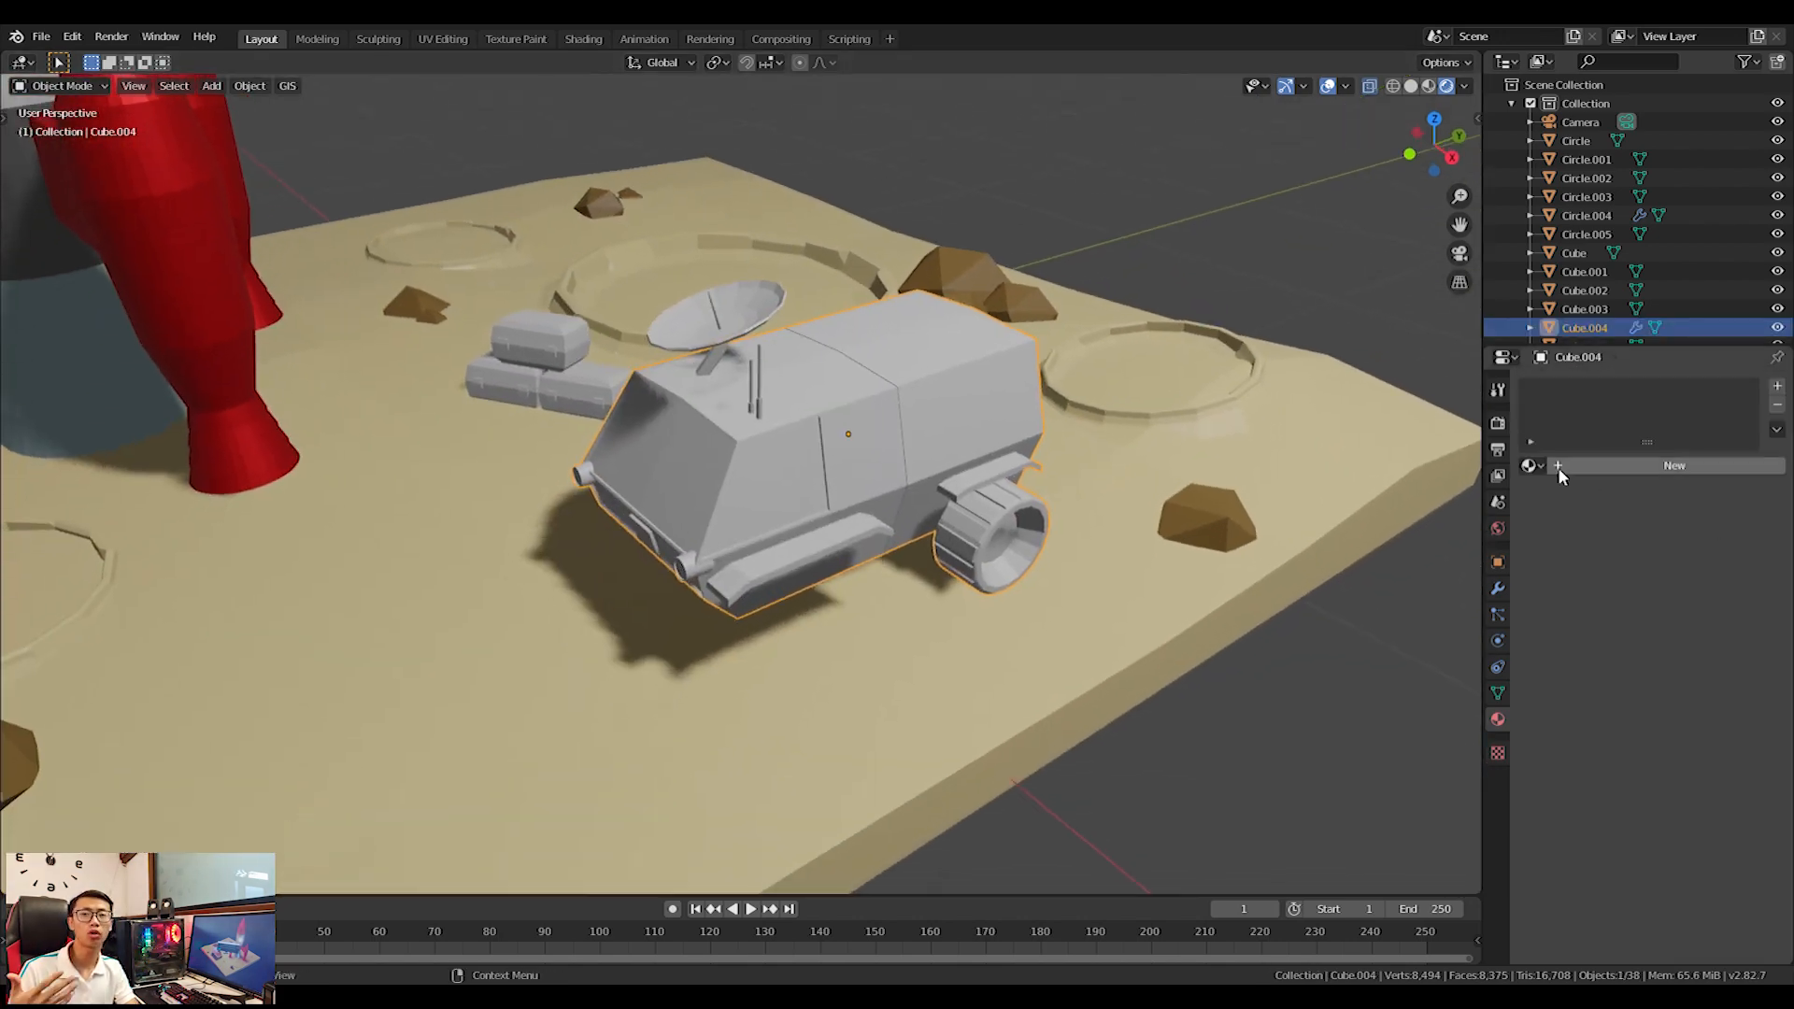
pyautogui.click(1529, 465)
pyautogui.click(1575, 547)
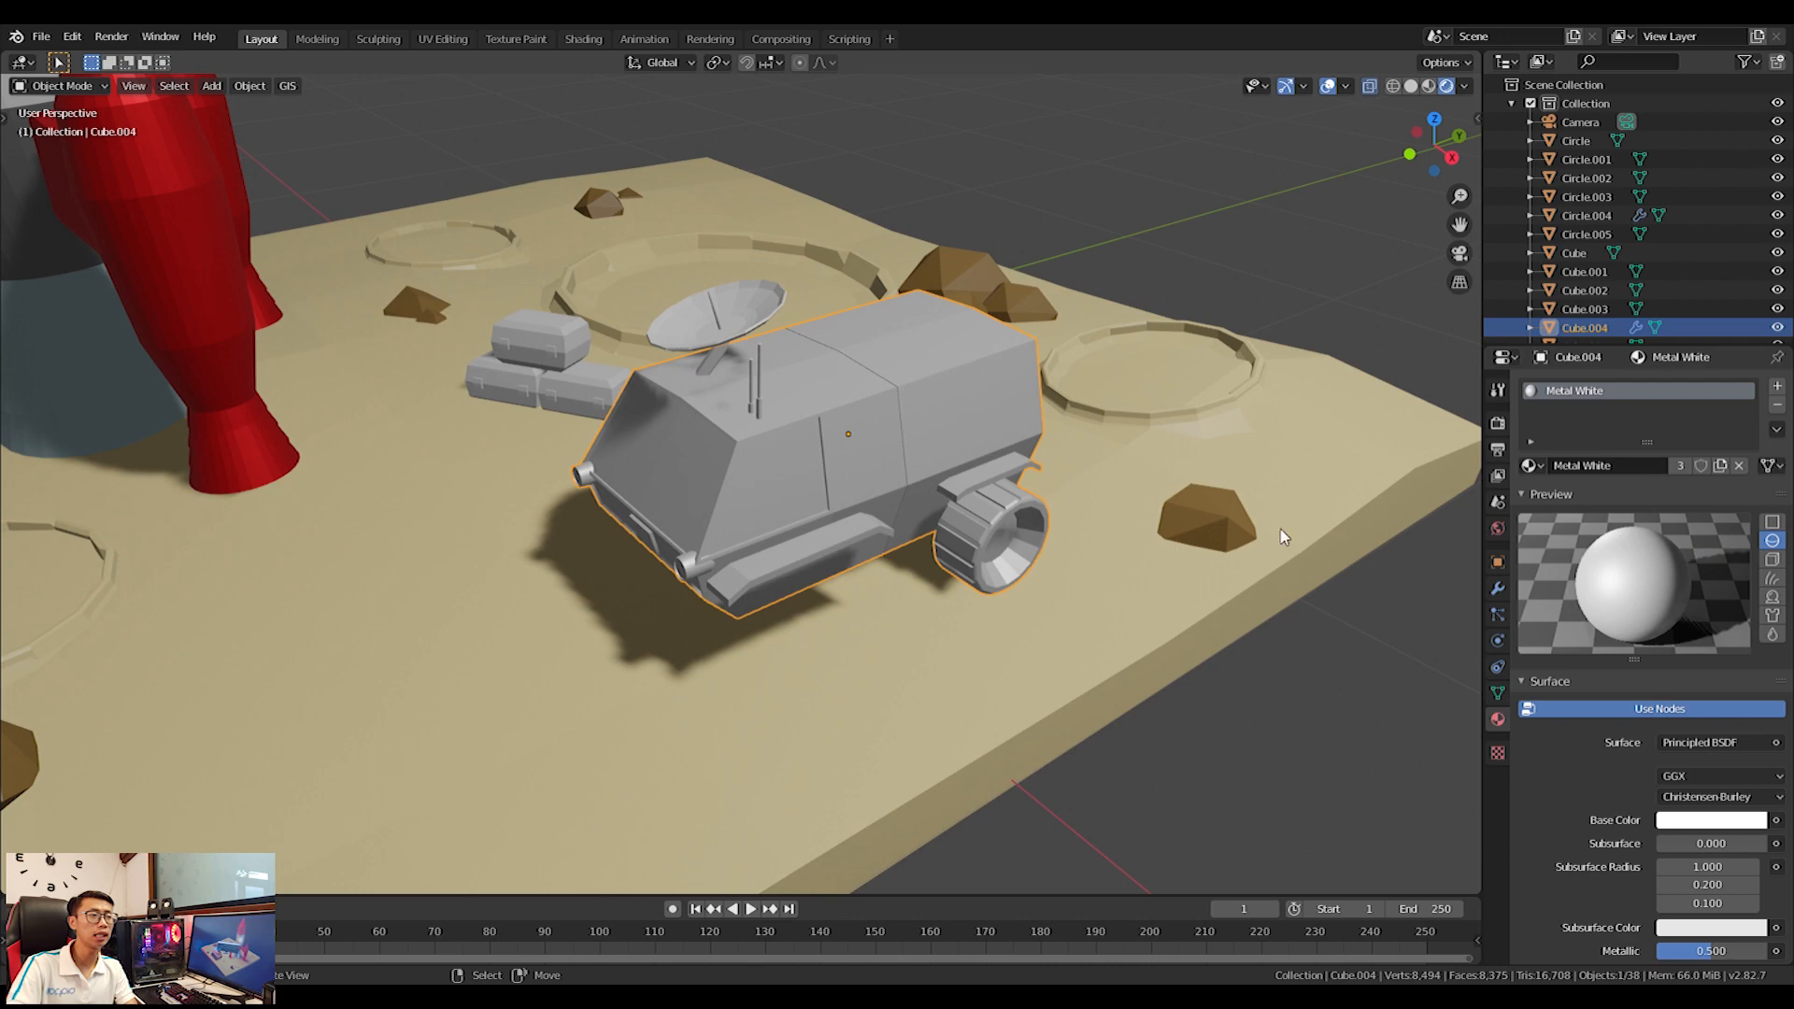
# Select the rover's upper windshield, side window and lower front faces in Edit Mode.
pyautogui.scroll(4, 1028, 597)
pyautogui.moveTo(1026, 539); pyautogui.dragTo(1057, 460, button='middle')
pyautogui.press('Tab')
pyautogui.click(1057, 459)
pyautogui.keyDown('shift'); pyautogui.click(843, 491); pyautogui.keyUp('shift')
pyautogui.moveTo(834, 540); pyautogui.dragTo(591, 723, button='middle')
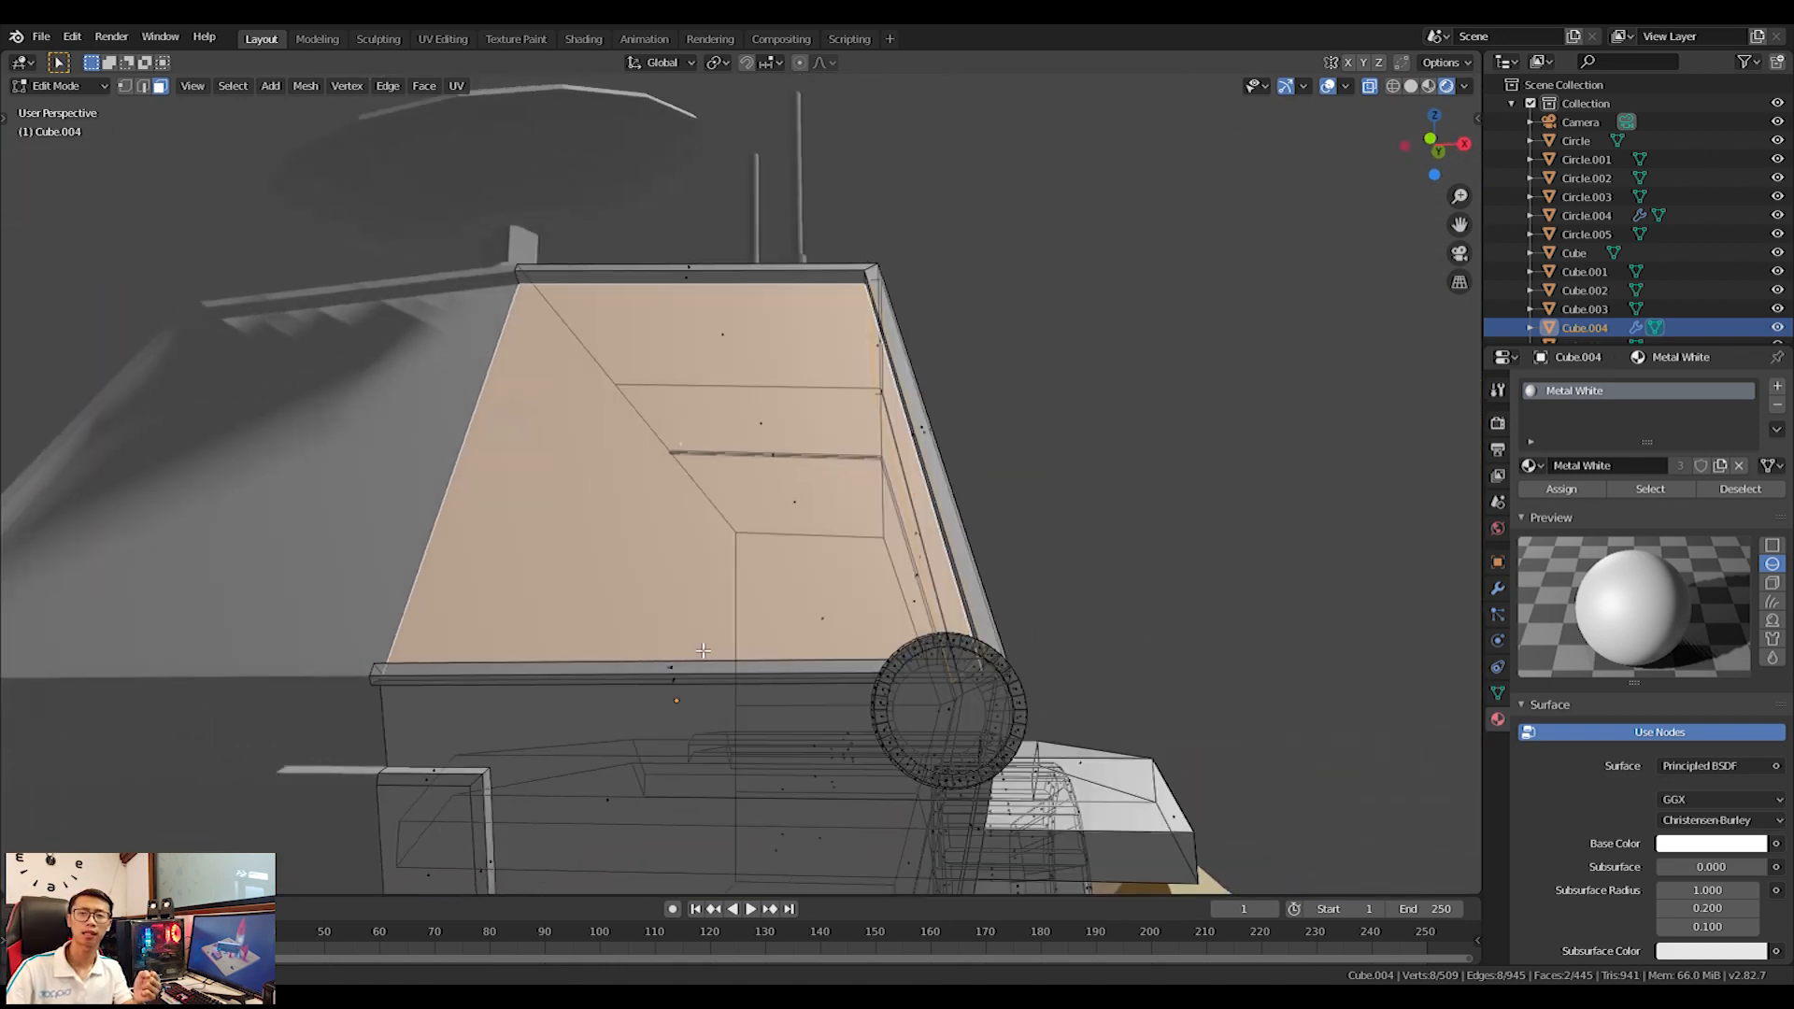
pyautogui.keyDown('shift'); pyautogui.click(619, 816); pyautogui.keyUp('shift')
pyautogui.scroll(-3, 617, 816)
pyautogui.moveTo(781, 785); pyautogui.dragTo(630, 825, button='middle')
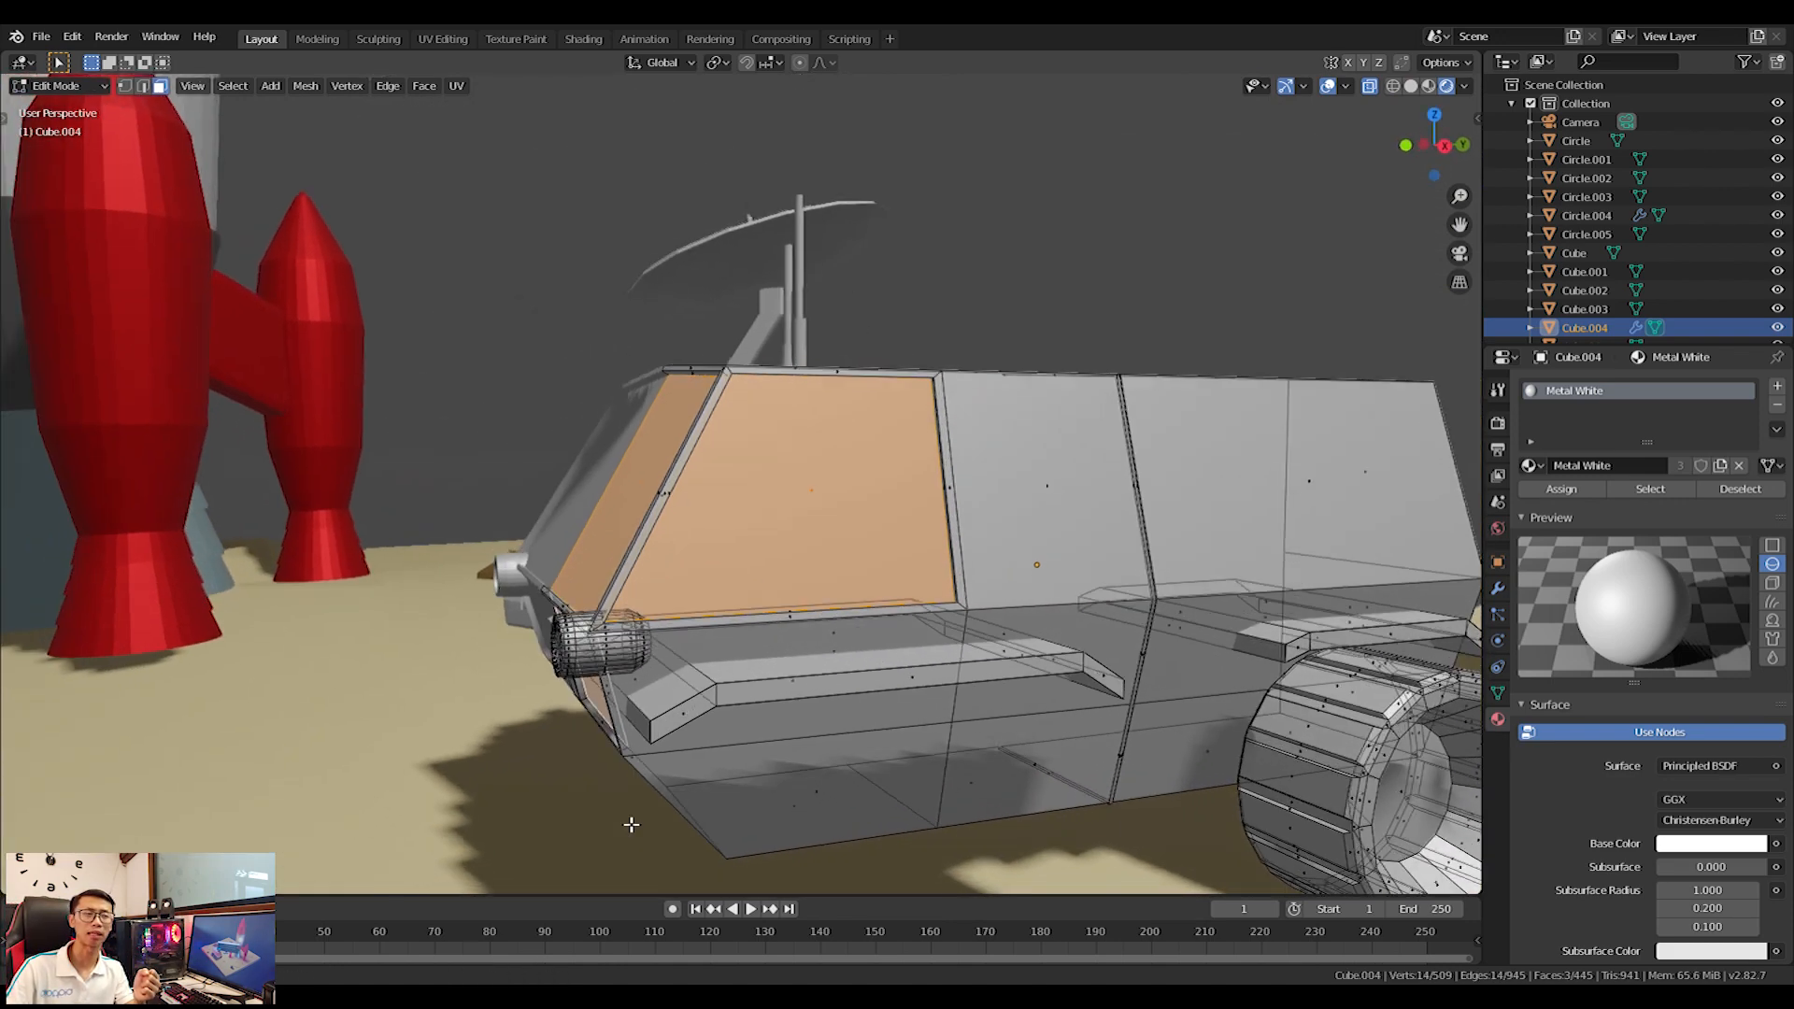
# Add a second material slot to the rover body with a new material named Wodows.
pyautogui.click(1778, 387)
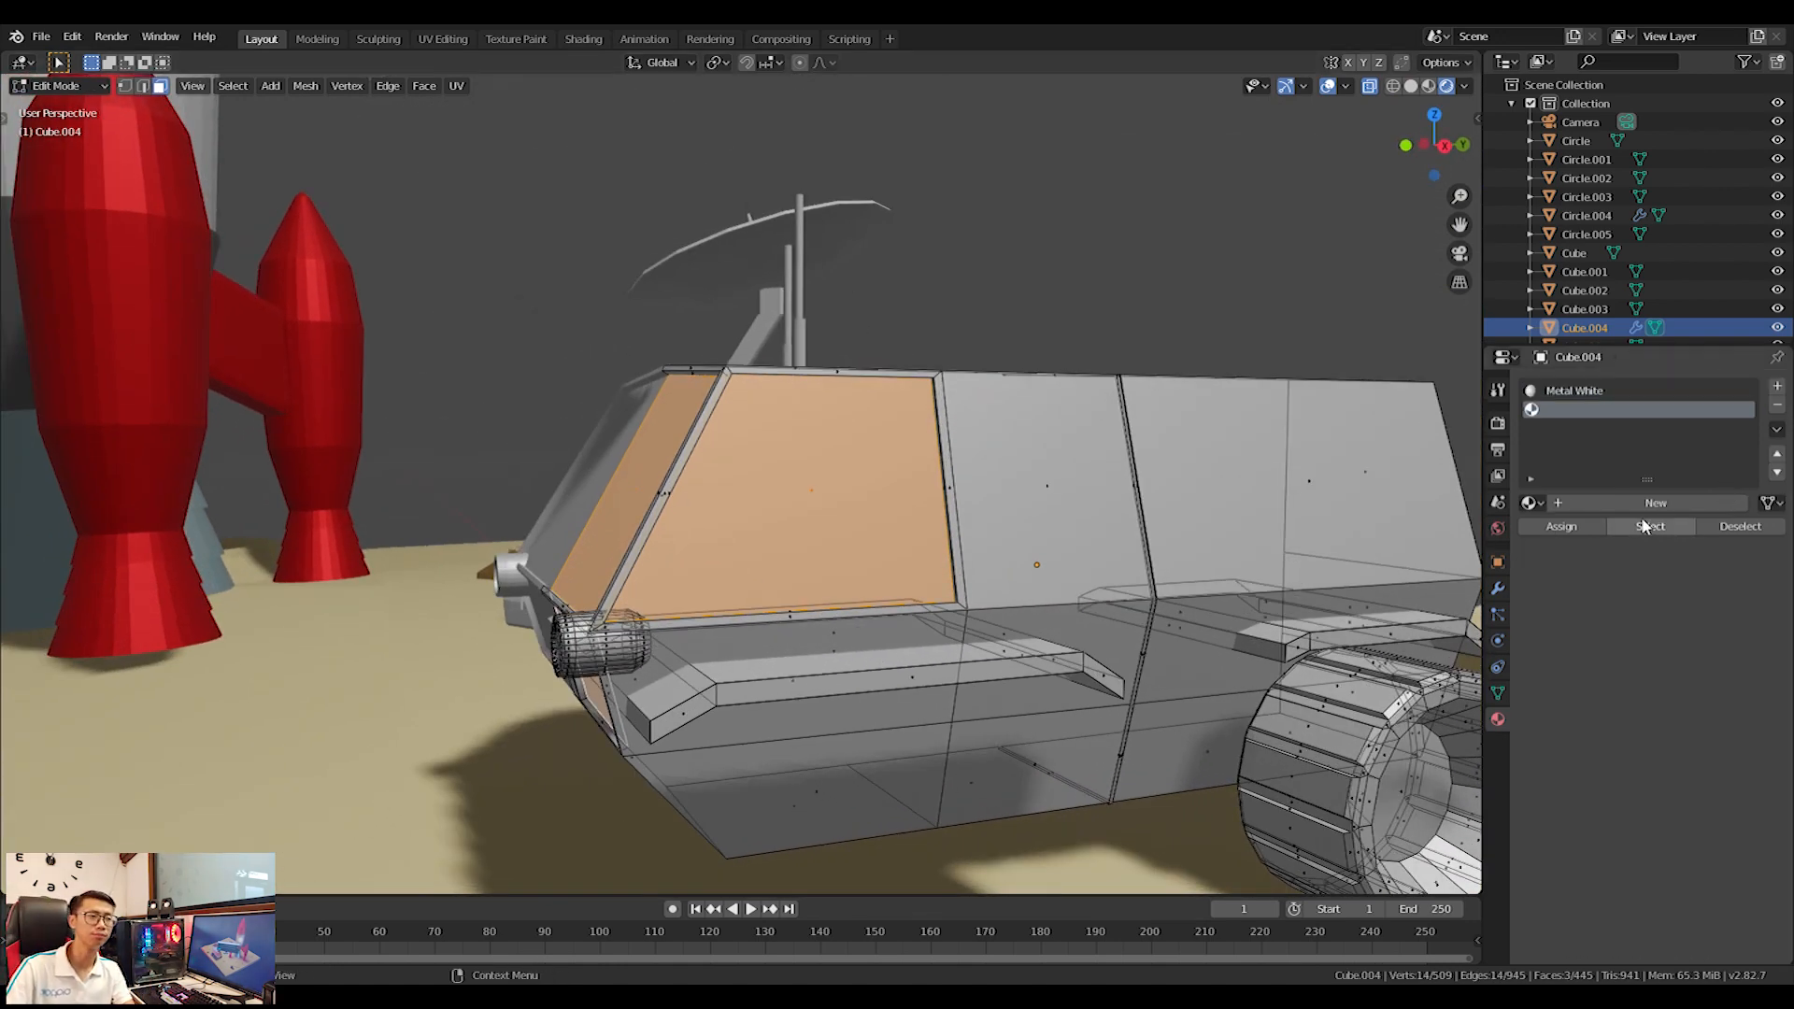
pyautogui.click(1599, 502)
pyautogui.click(1531, 503)
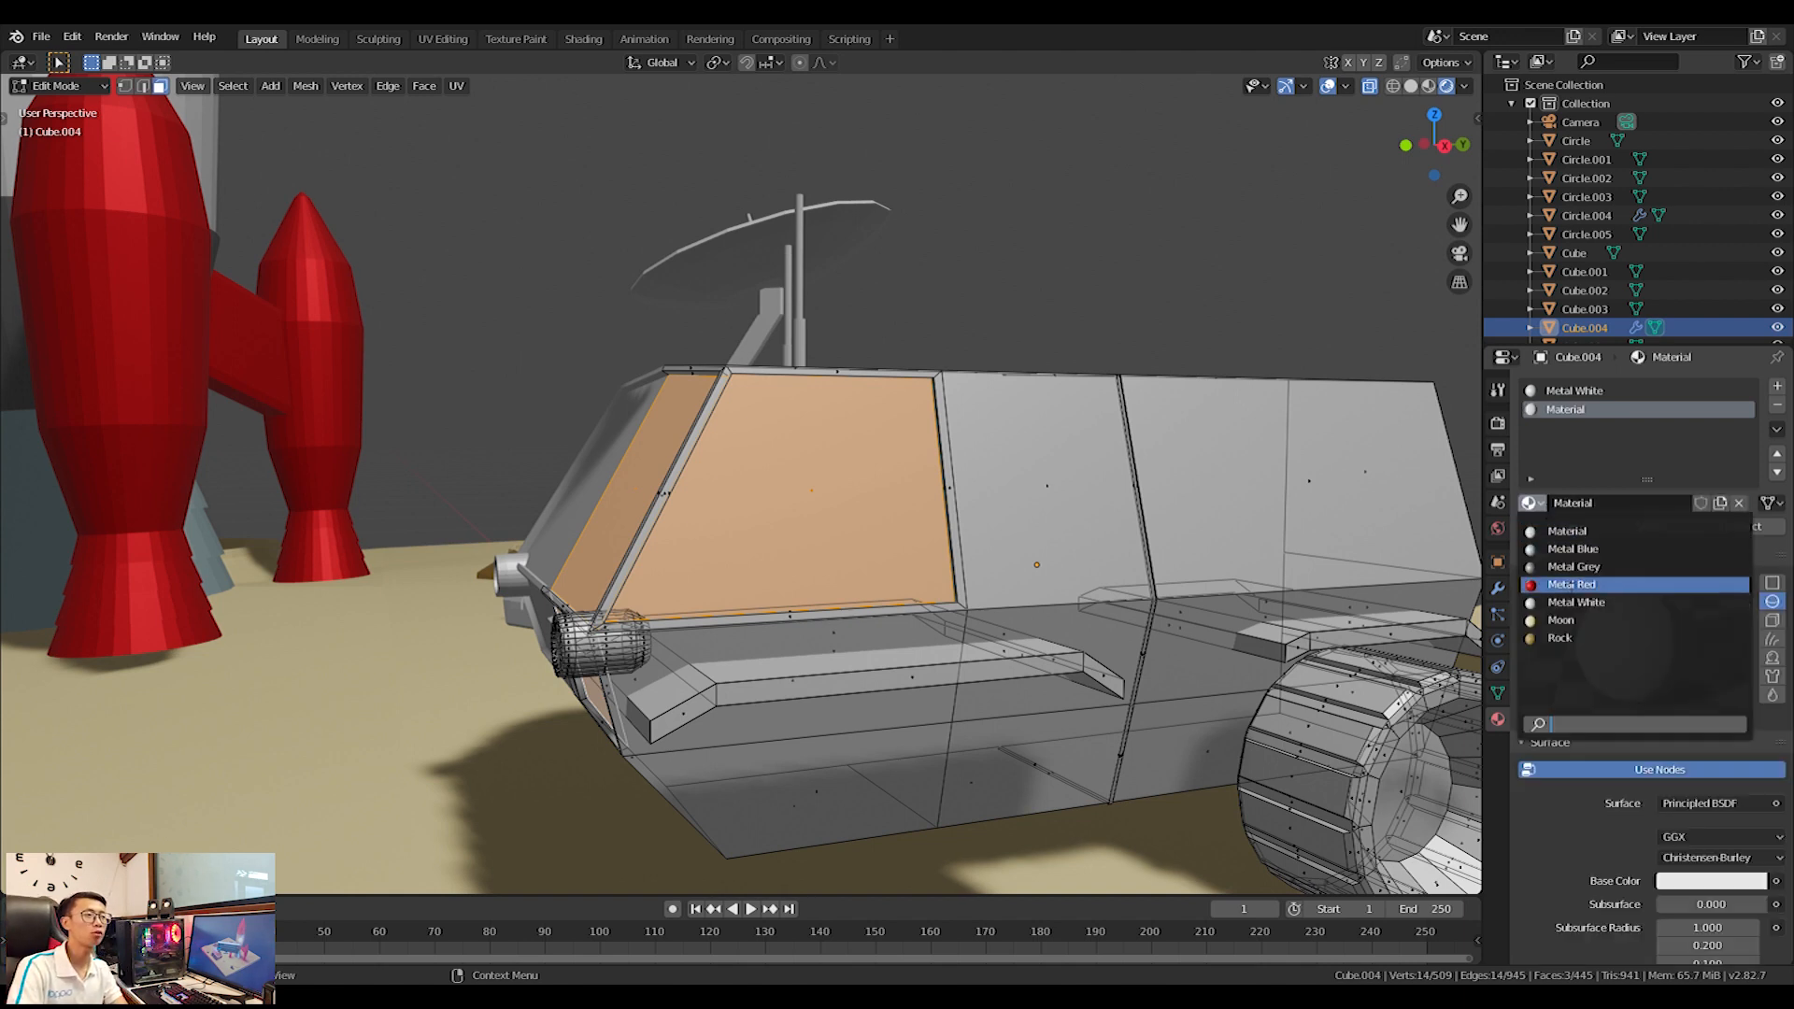
pyautogui.scroll(-1, 1690, 866)
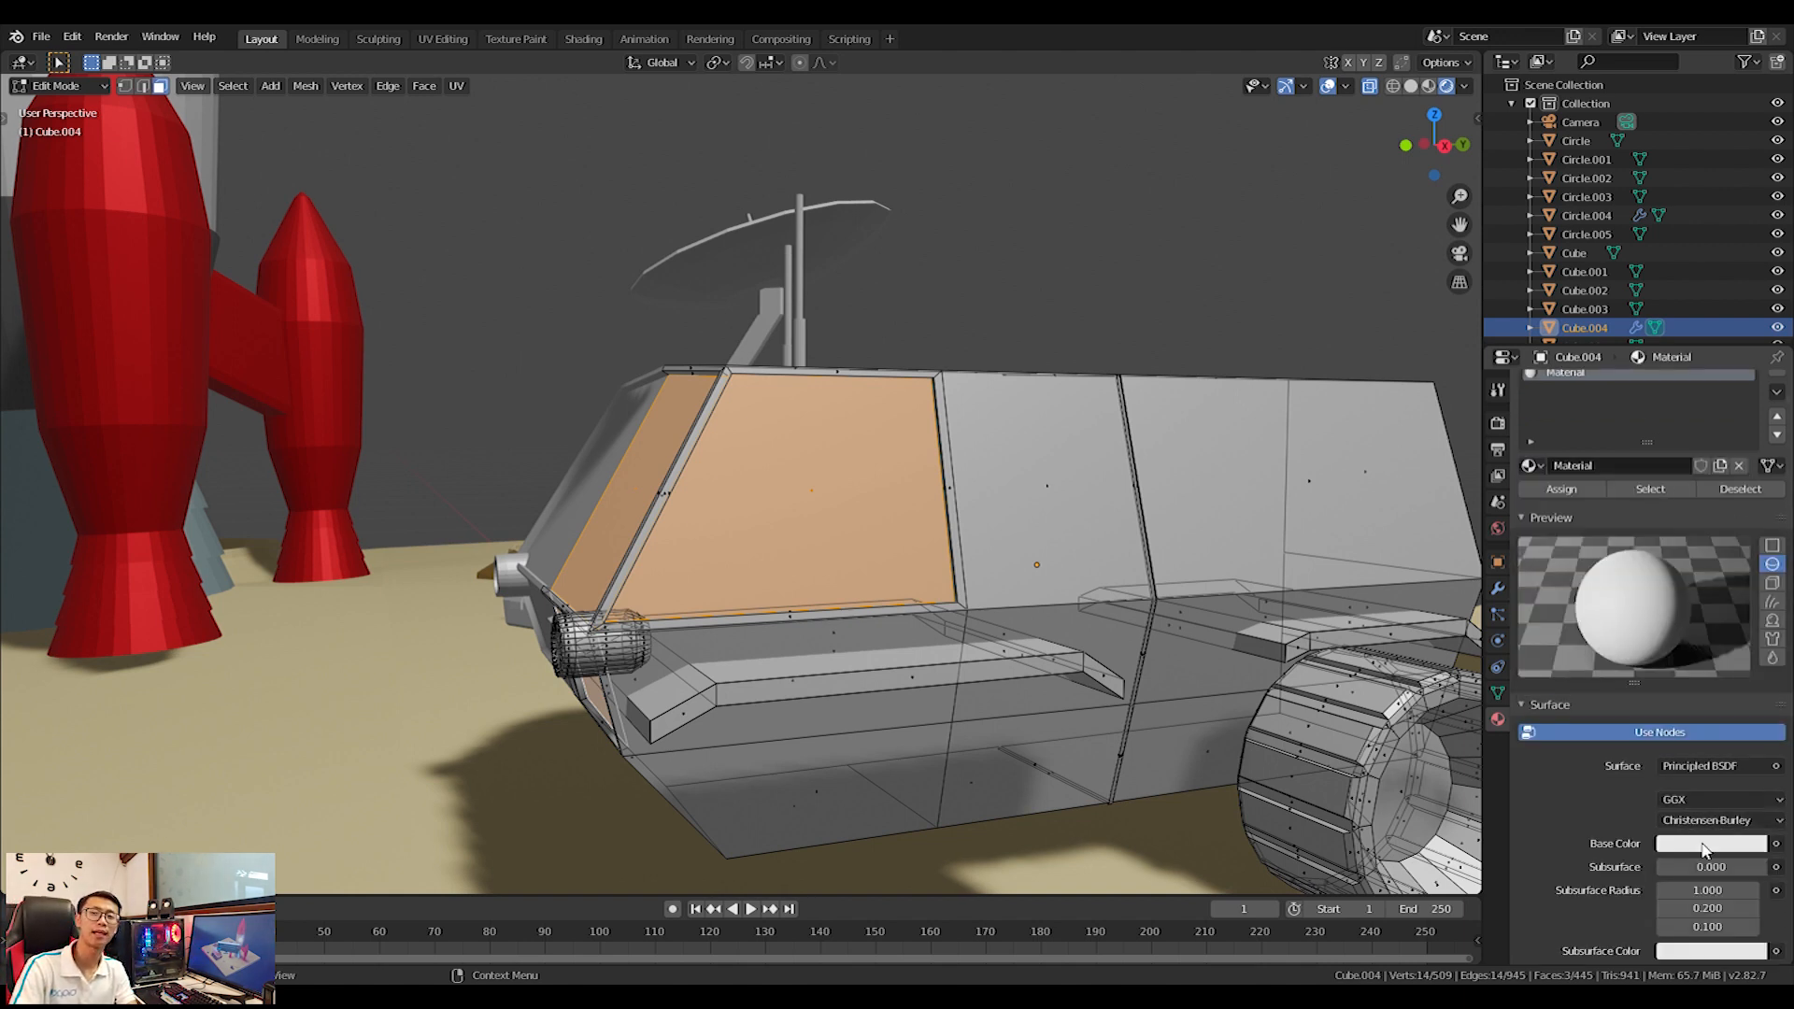
pyautogui.click(1604, 467)
pyautogui.write('Wodows')
pyautogui.press('Return')
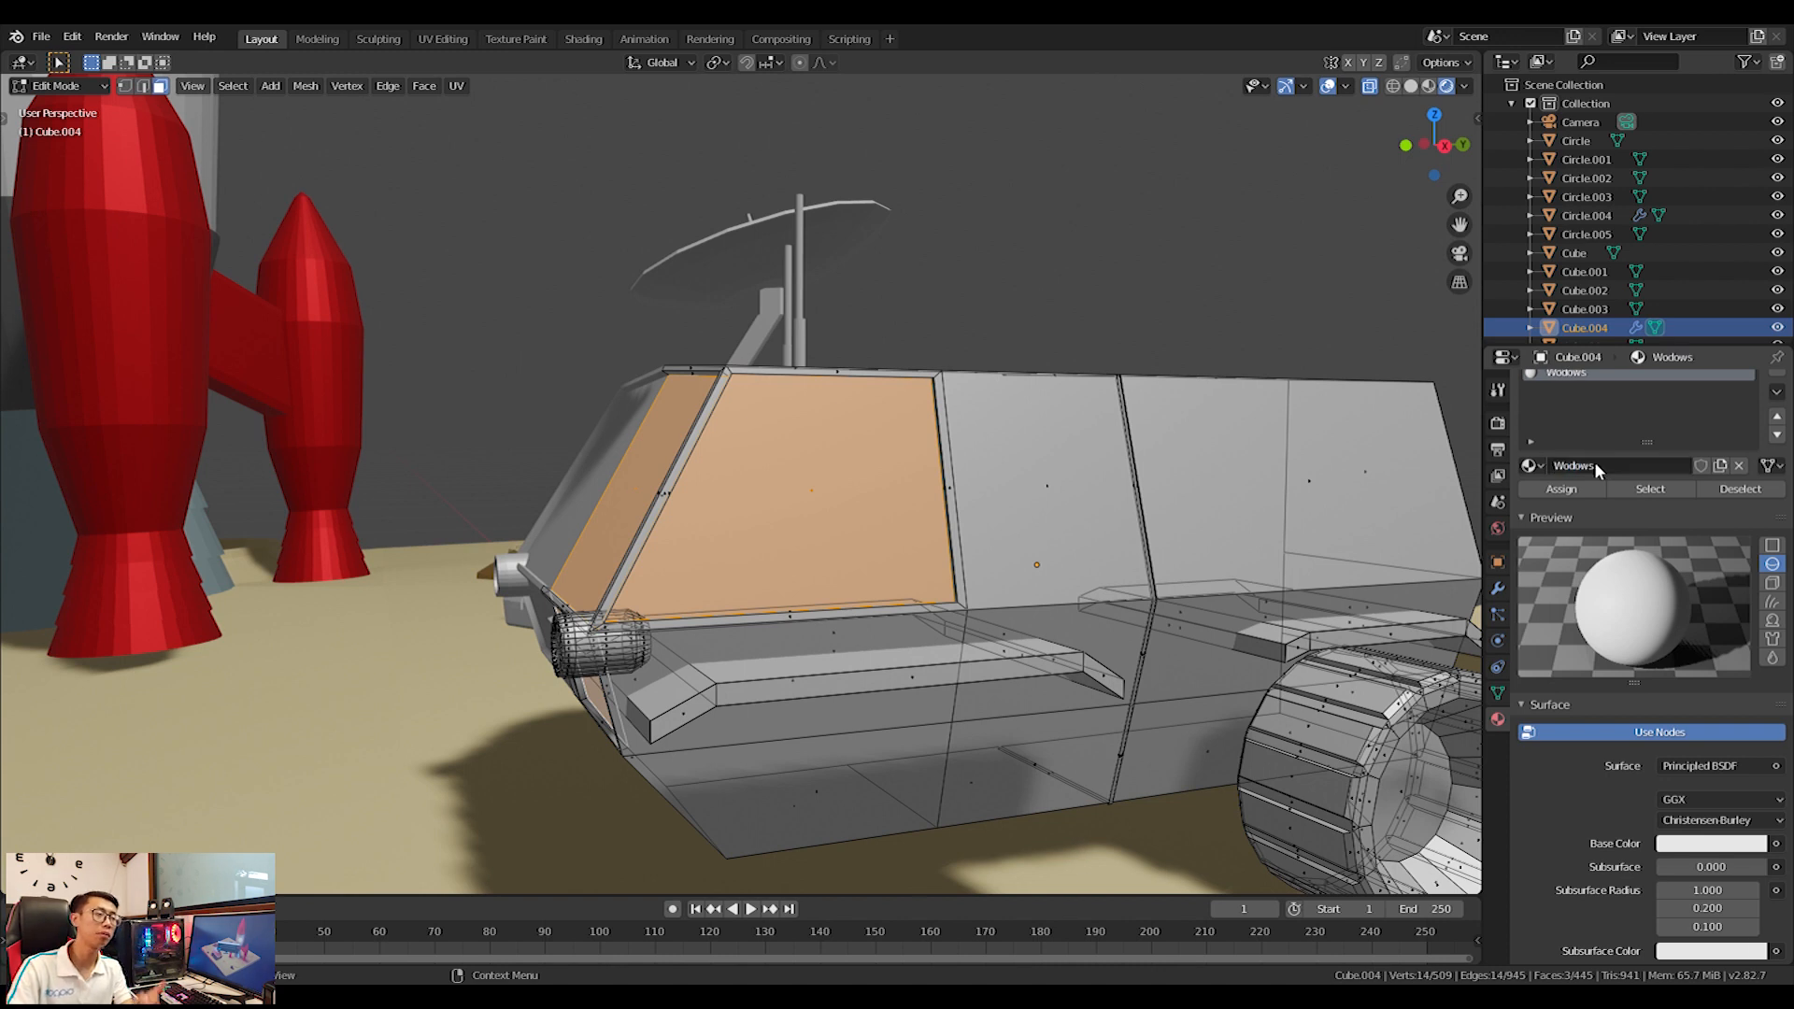
# Give the Wodows material a yellow-orange base color and raise its metallic value to about 0.667.
pyautogui.click(1712, 844)
pyautogui.click(1652, 671)
pyautogui.moveTo(1653, 671); pyautogui.dragTo(1646, 681)
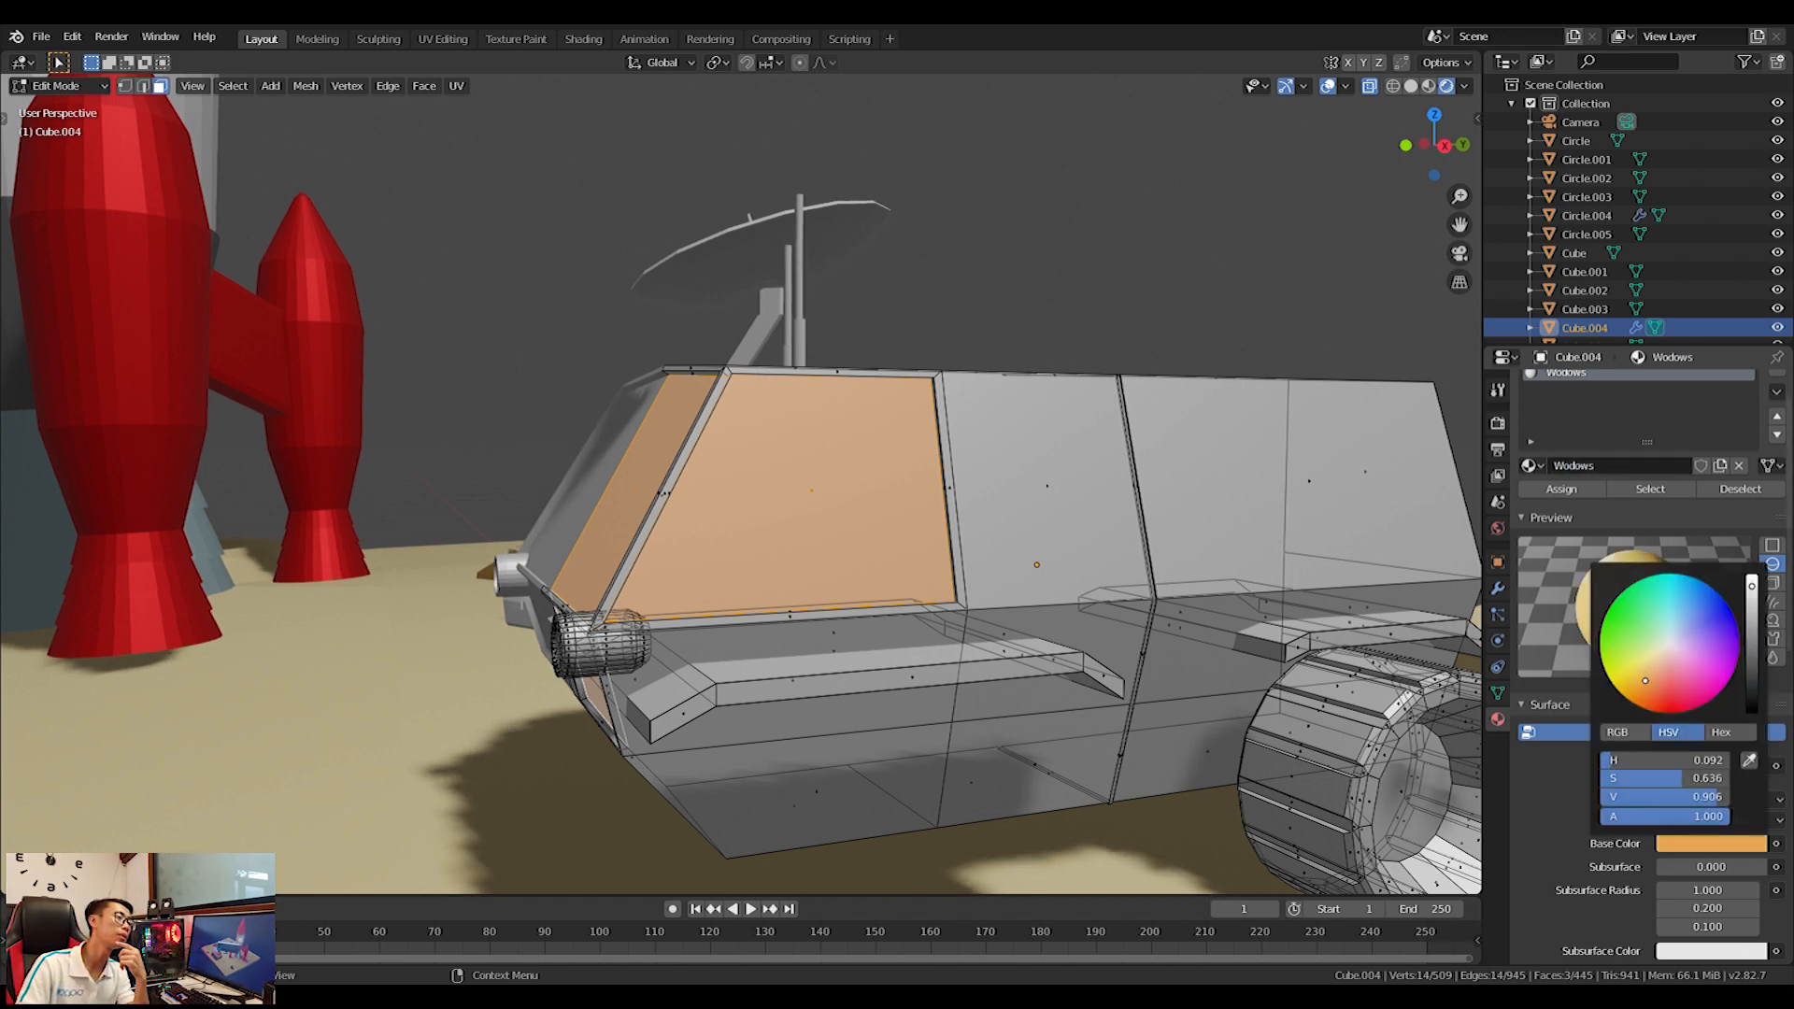
pyautogui.scroll(-5, 1596, 837)
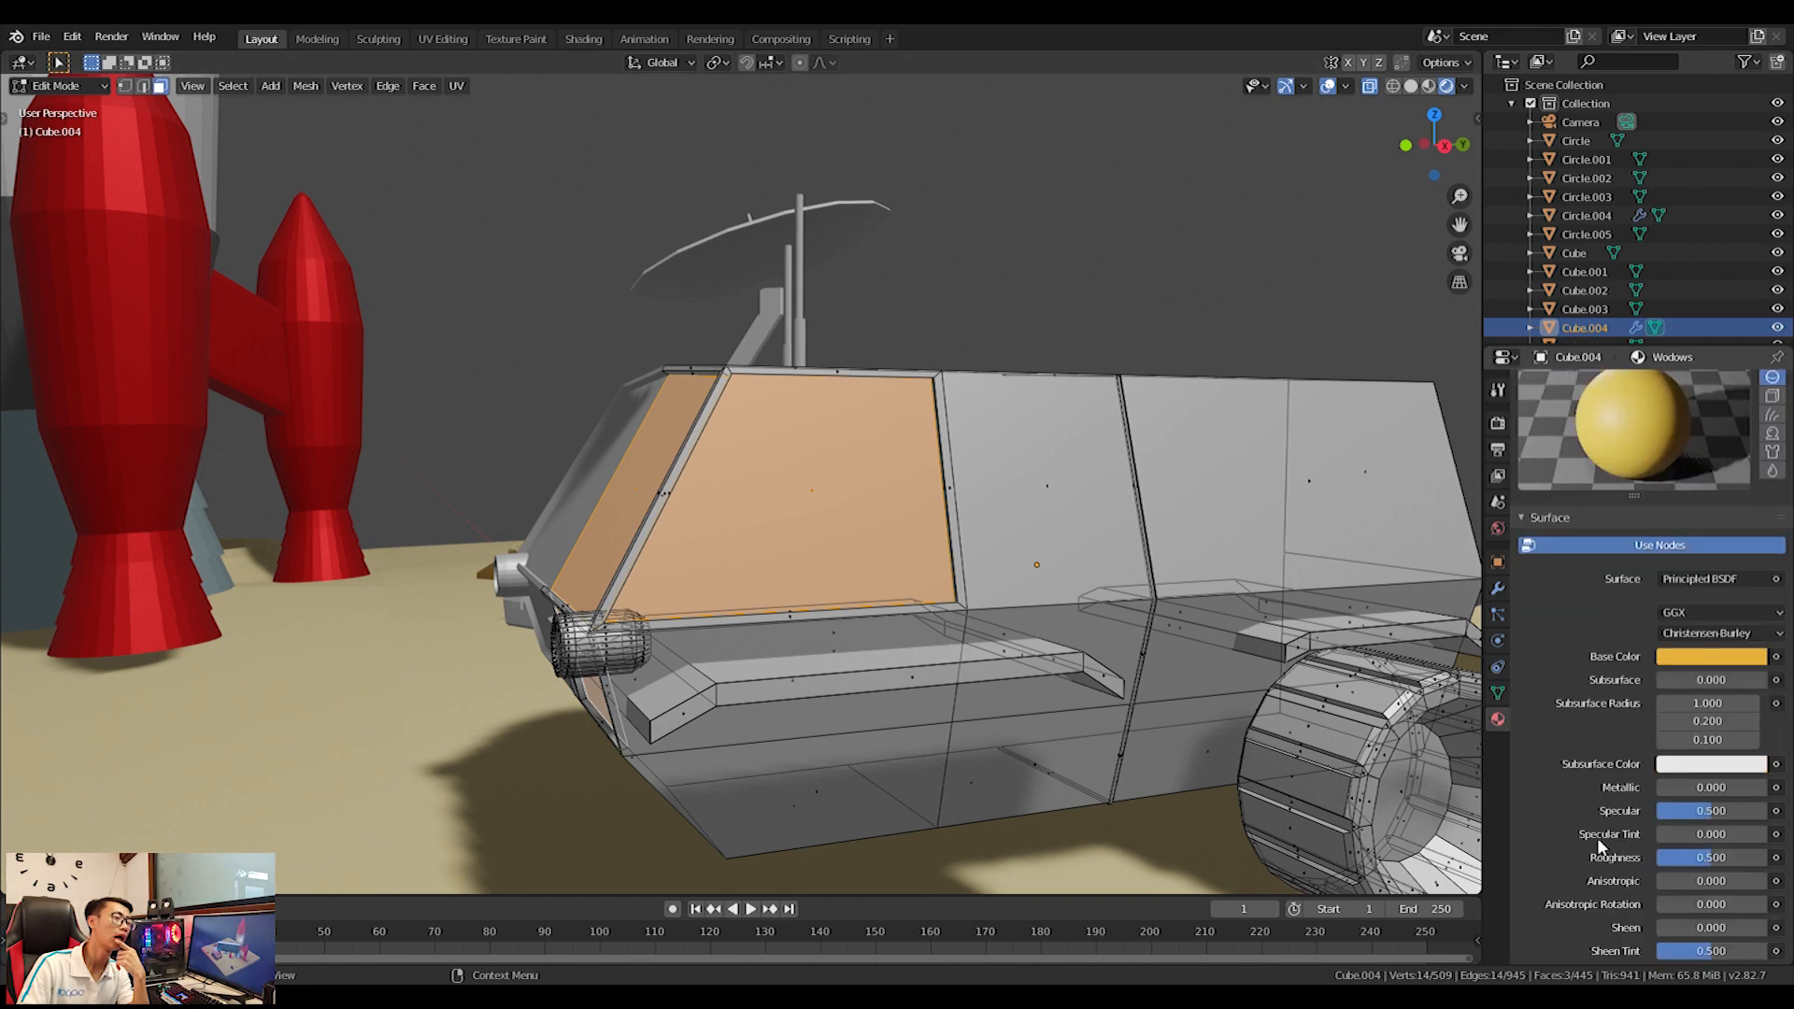
pyautogui.moveTo(1688, 789); pyautogui.dragTo(1729, 788)
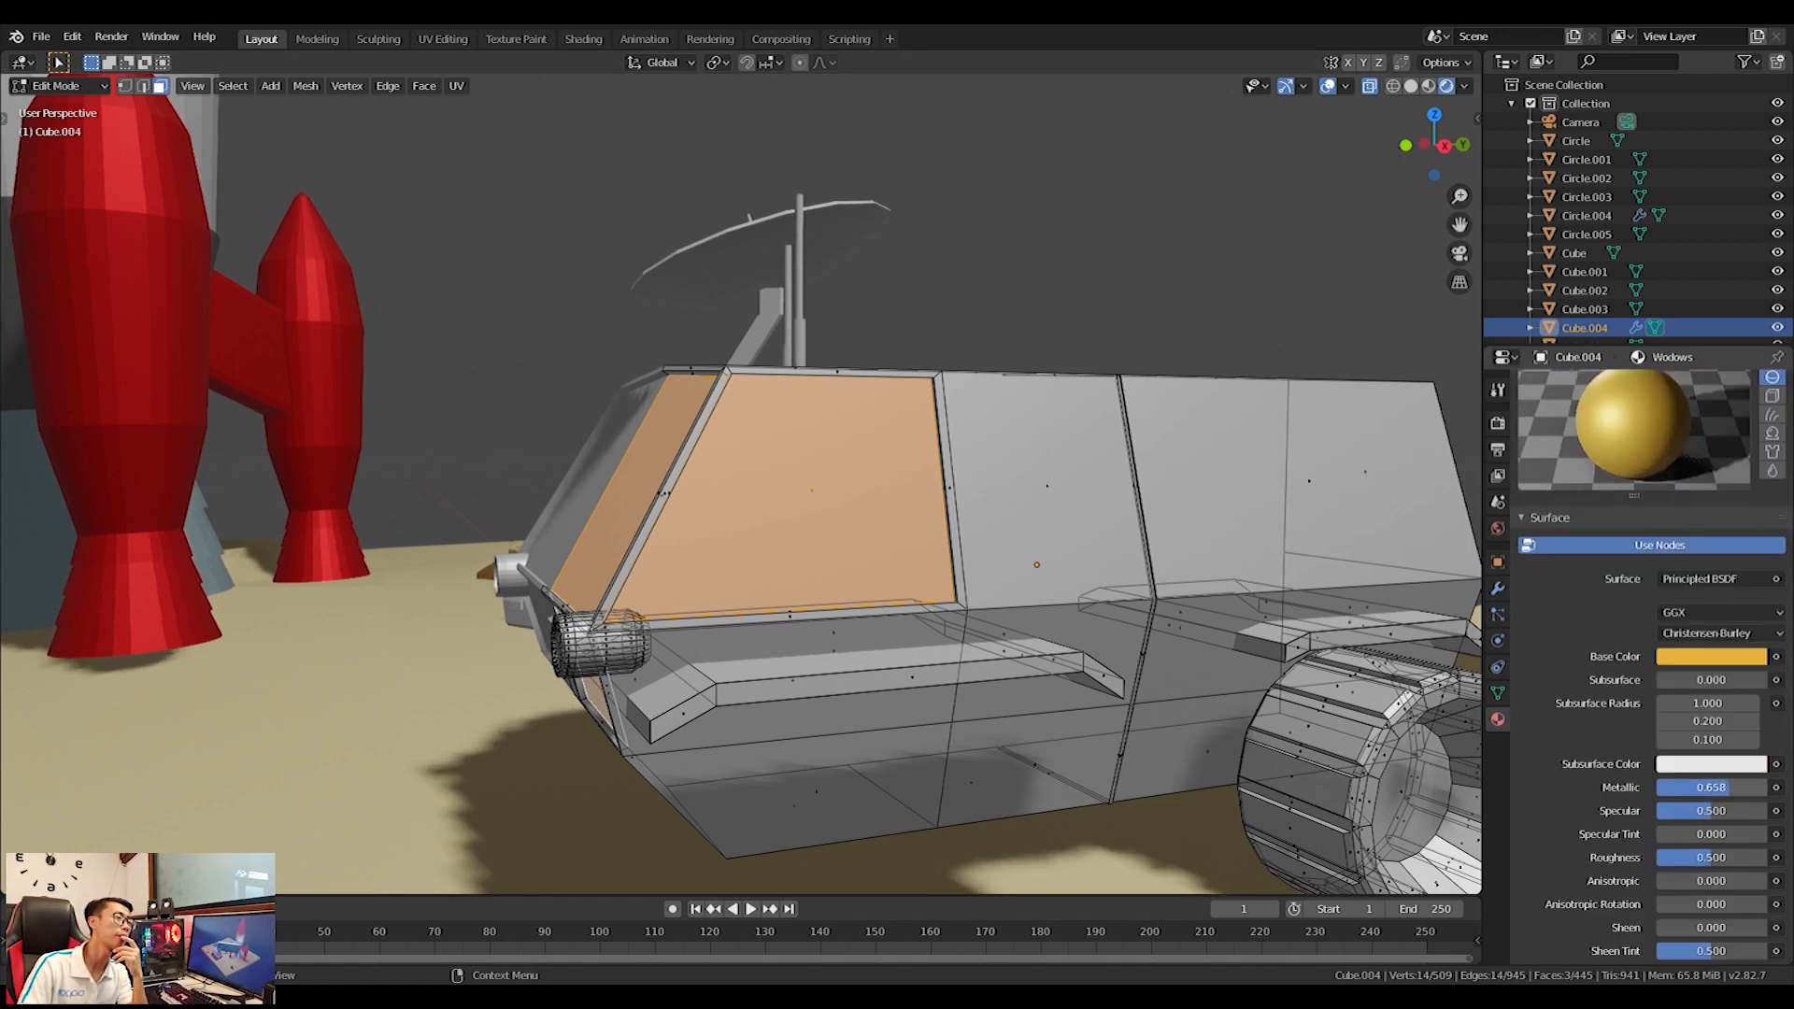
# Assign the Wodows material to the selected window faces, set its roughness to about 0.367, and return to Object Mode.
pyautogui.scroll(4, 1569, 508)
pyautogui.click(1559, 456)
pyautogui.moveTo(1159, 523); pyautogui.dragTo(1229, 547, button='middle')
pyautogui.scroll(-3, 1731, 839)
pyautogui.scroll(-2, 1729, 841)
pyautogui.moveTo(1710, 820); pyautogui.dragTo(1687, 820)
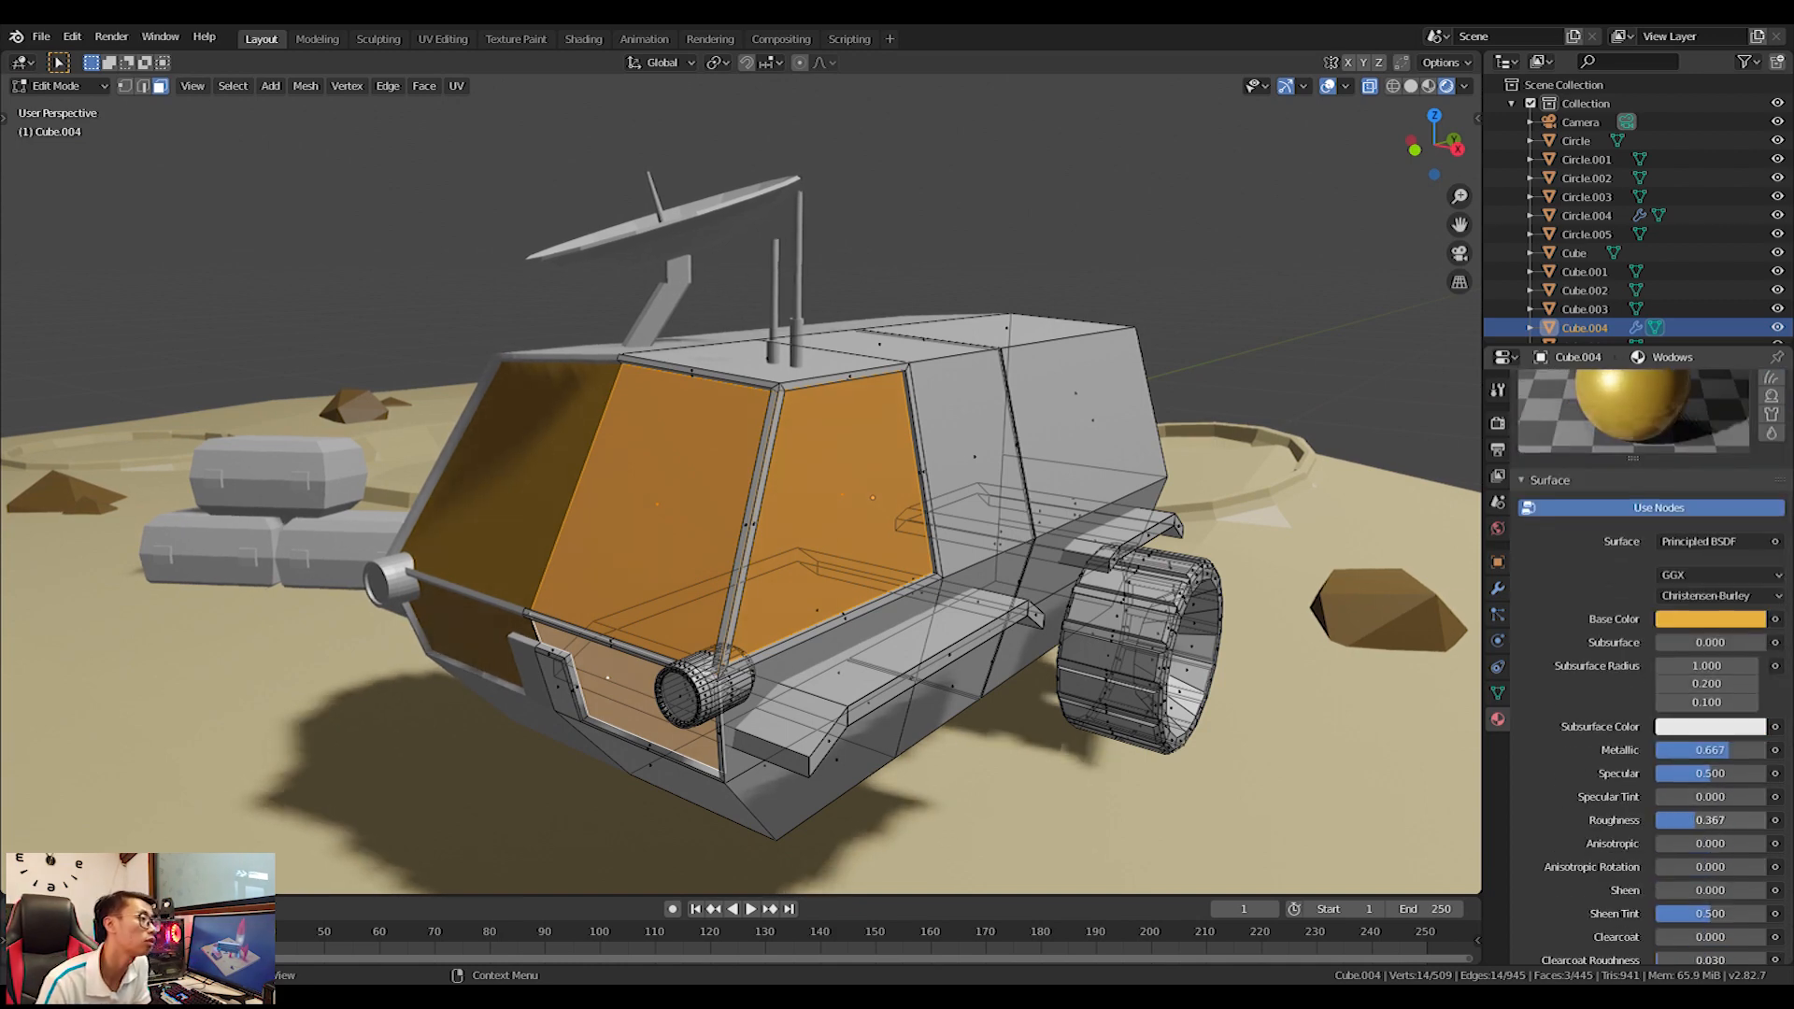
pyautogui.scroll(-3, 935, 523)
pyautogui.moveTo(935, 523); pyautogui.dragTo(955, 621, button='middle')
pyautogui.press('Tab')
# Apply the Metal Grey material to the satellite dish on the rover's roof.
pyautogui.click(747, 236)
pyautogui.moveTo(752, 243); pyautogui.dragTo(806, 372, button='middle')
pyautogui.moveTo(845, 512); pyautogui.dragTo(911, 440, button='middle')
pyautogui.click(1529, 465)
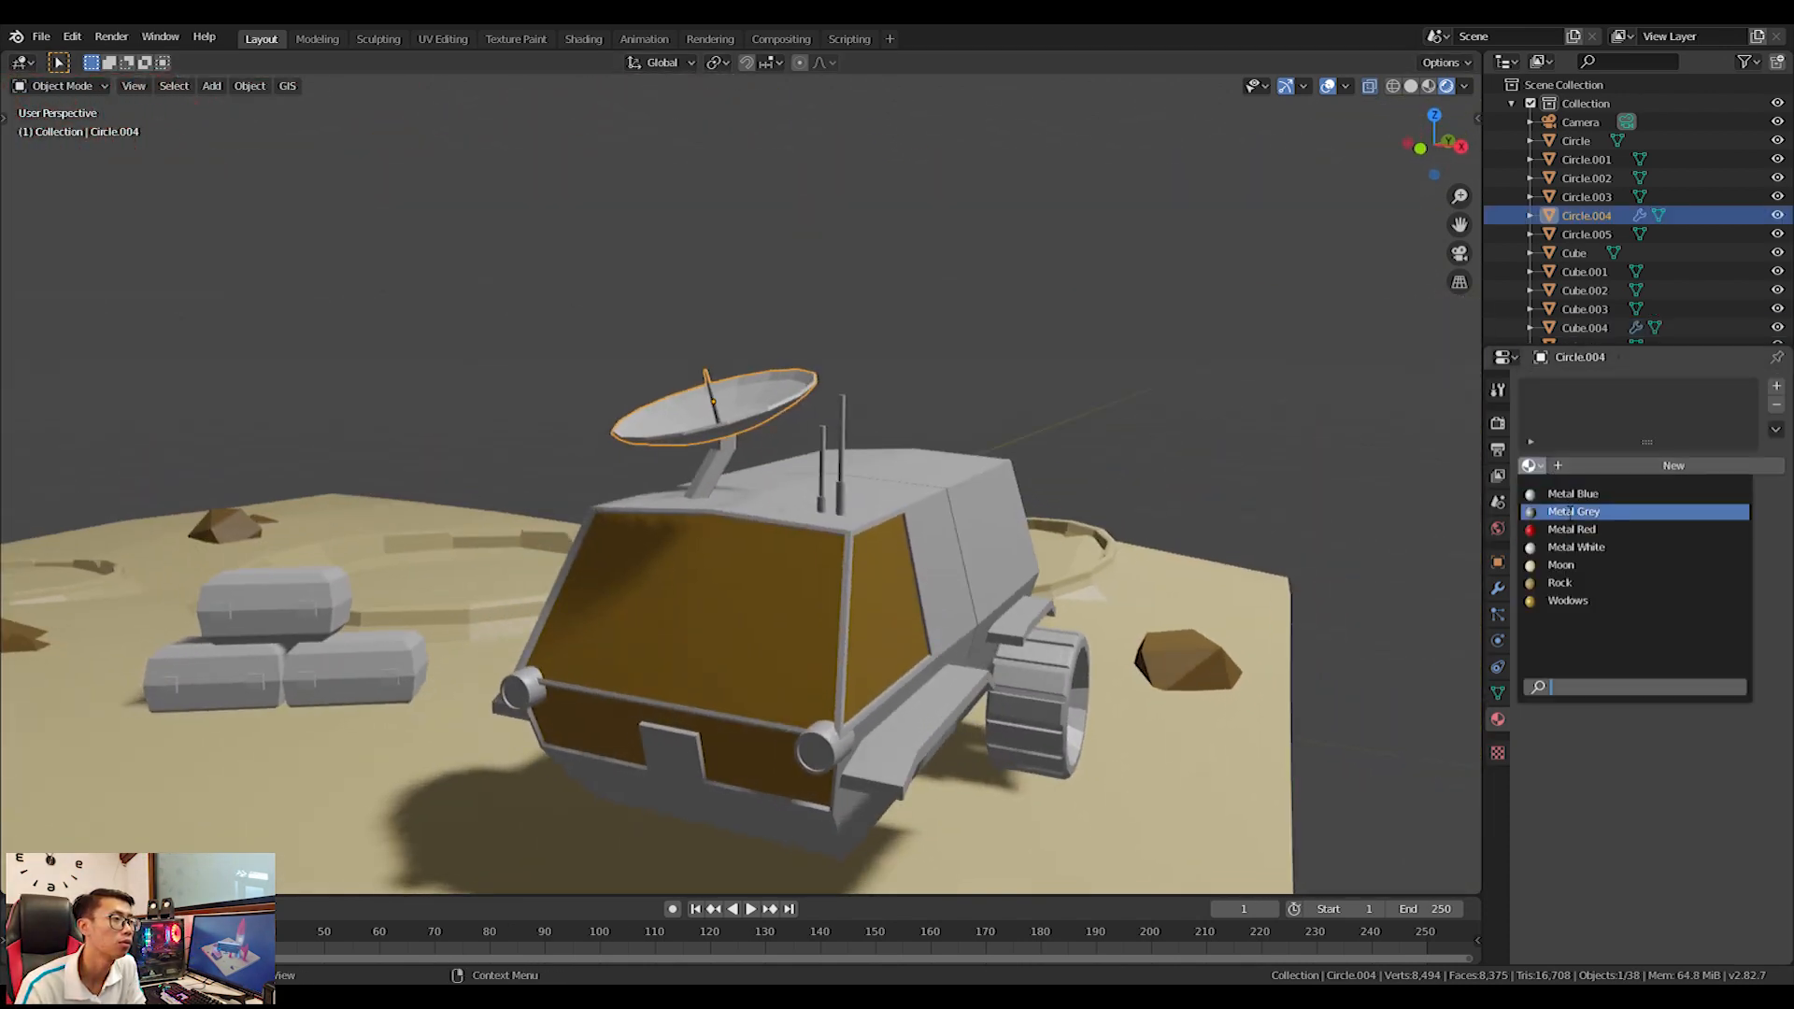
pyautogui.click(1574, 511)
# Apply the Metal Grey material to the support arm under the satellite dish.
pyautogui.moveTo(825, 400); pyautogui.dragTo(761, 439, button='middle')
pyautogui.click(747, 440)
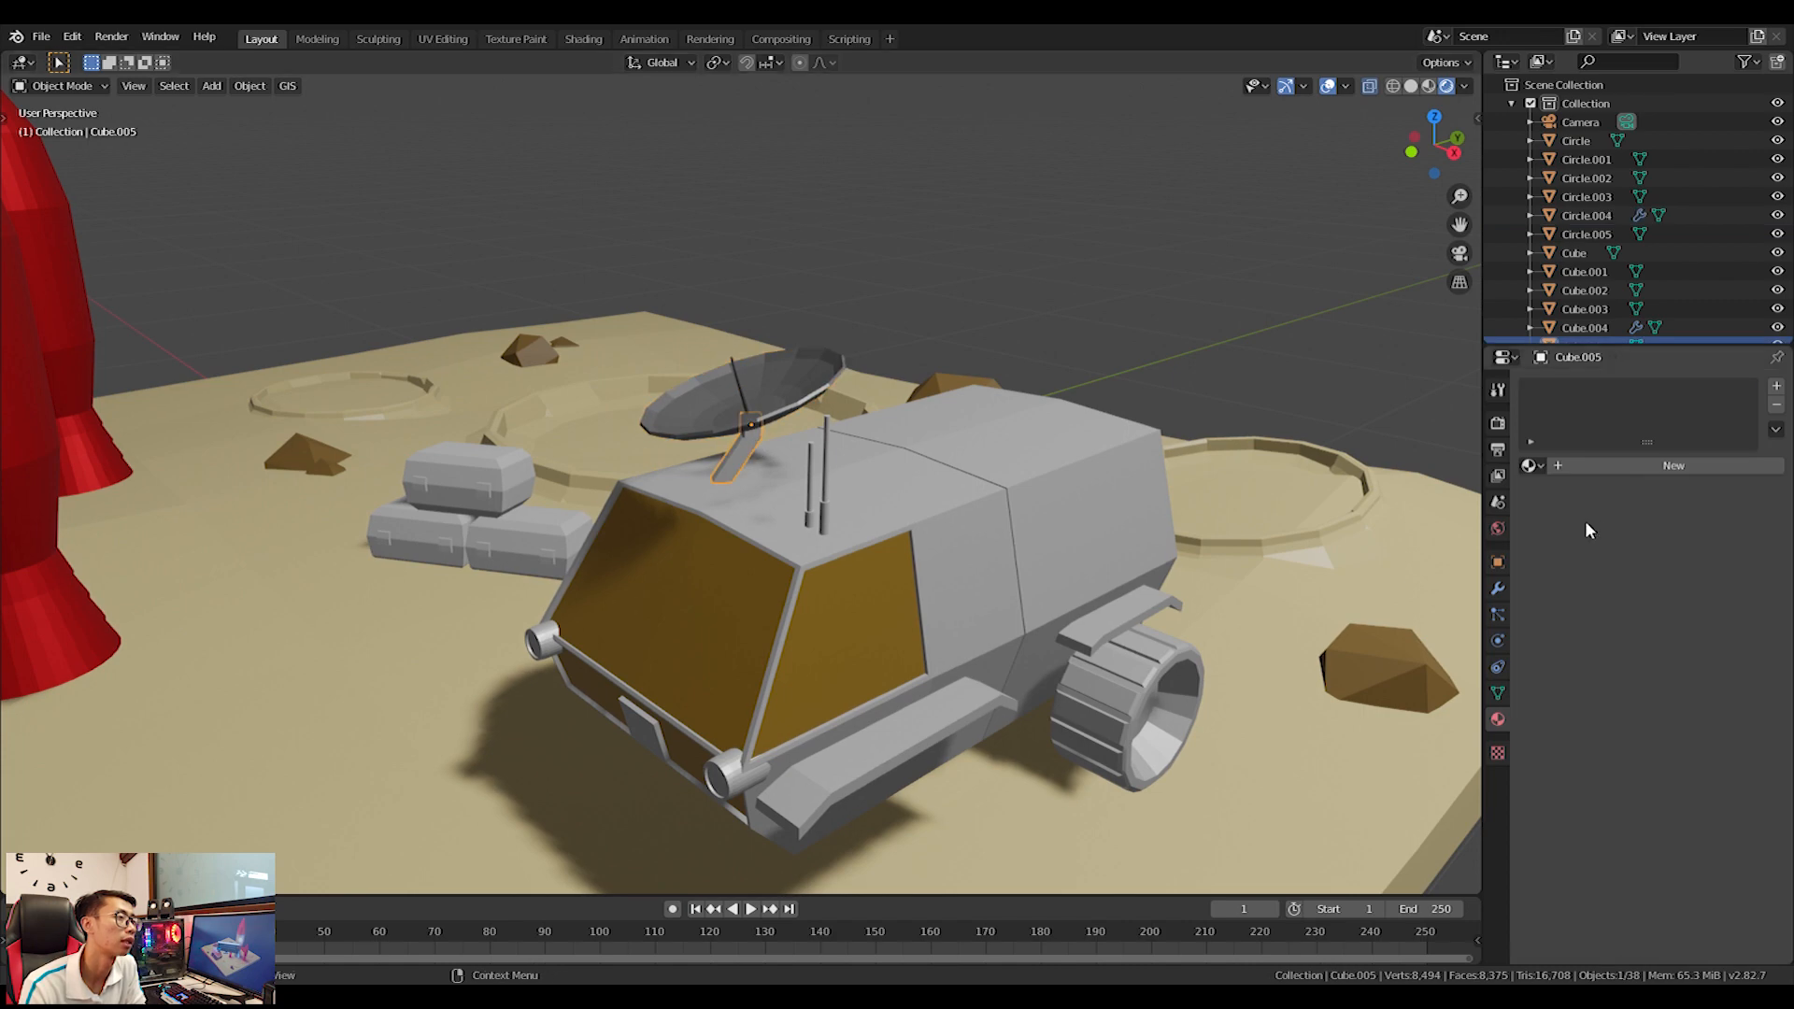
pyautogui.click(1528, 465)
pyautogui.click(1573, 511)
# Create a new material named Dark Grey on the rover's taller antenna in Edit Mode.
pyautogui.moveTo(1050, 542); pyautogui.dragTo(989, 573, button='middle')
pyautogui.click(805, 524)
pyautogui.moveTo(804, 524); pyautogui.dragTo(953, 509, button='middle')
pyautogui.scroll(3, 813, 522)
pyautogui.press('Tab')
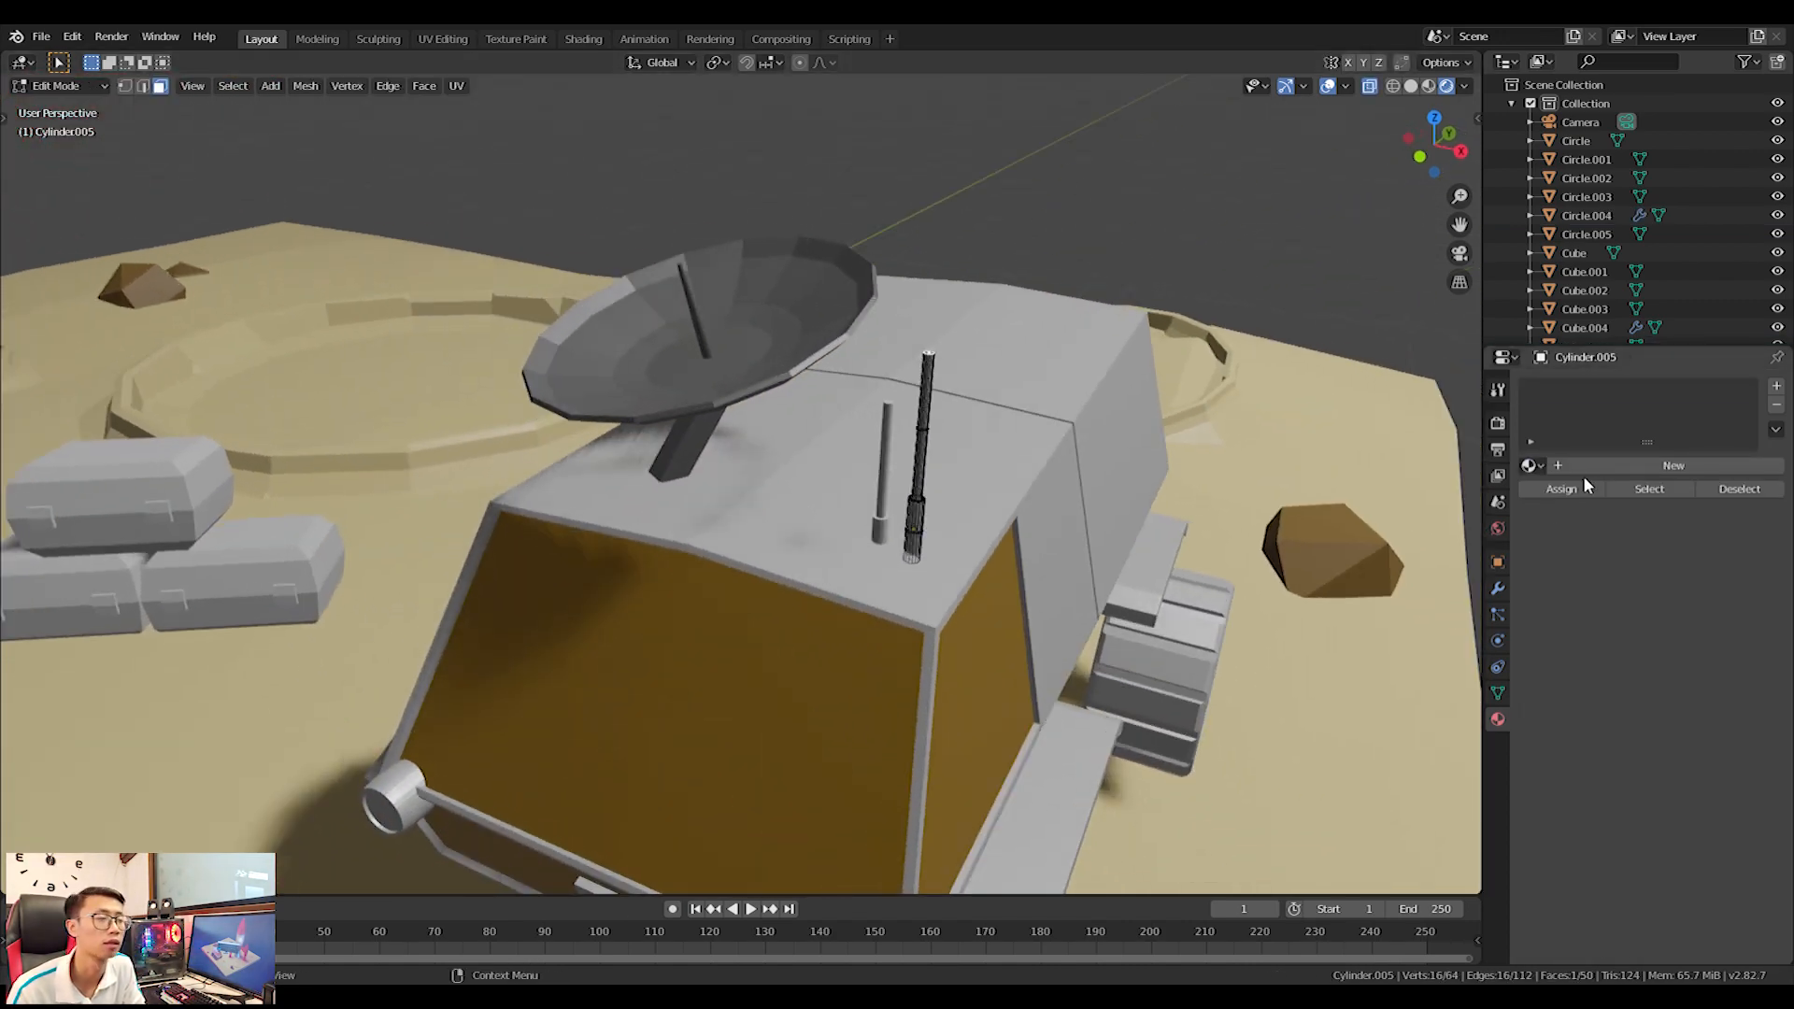
pyautogui.click(1609, 465)
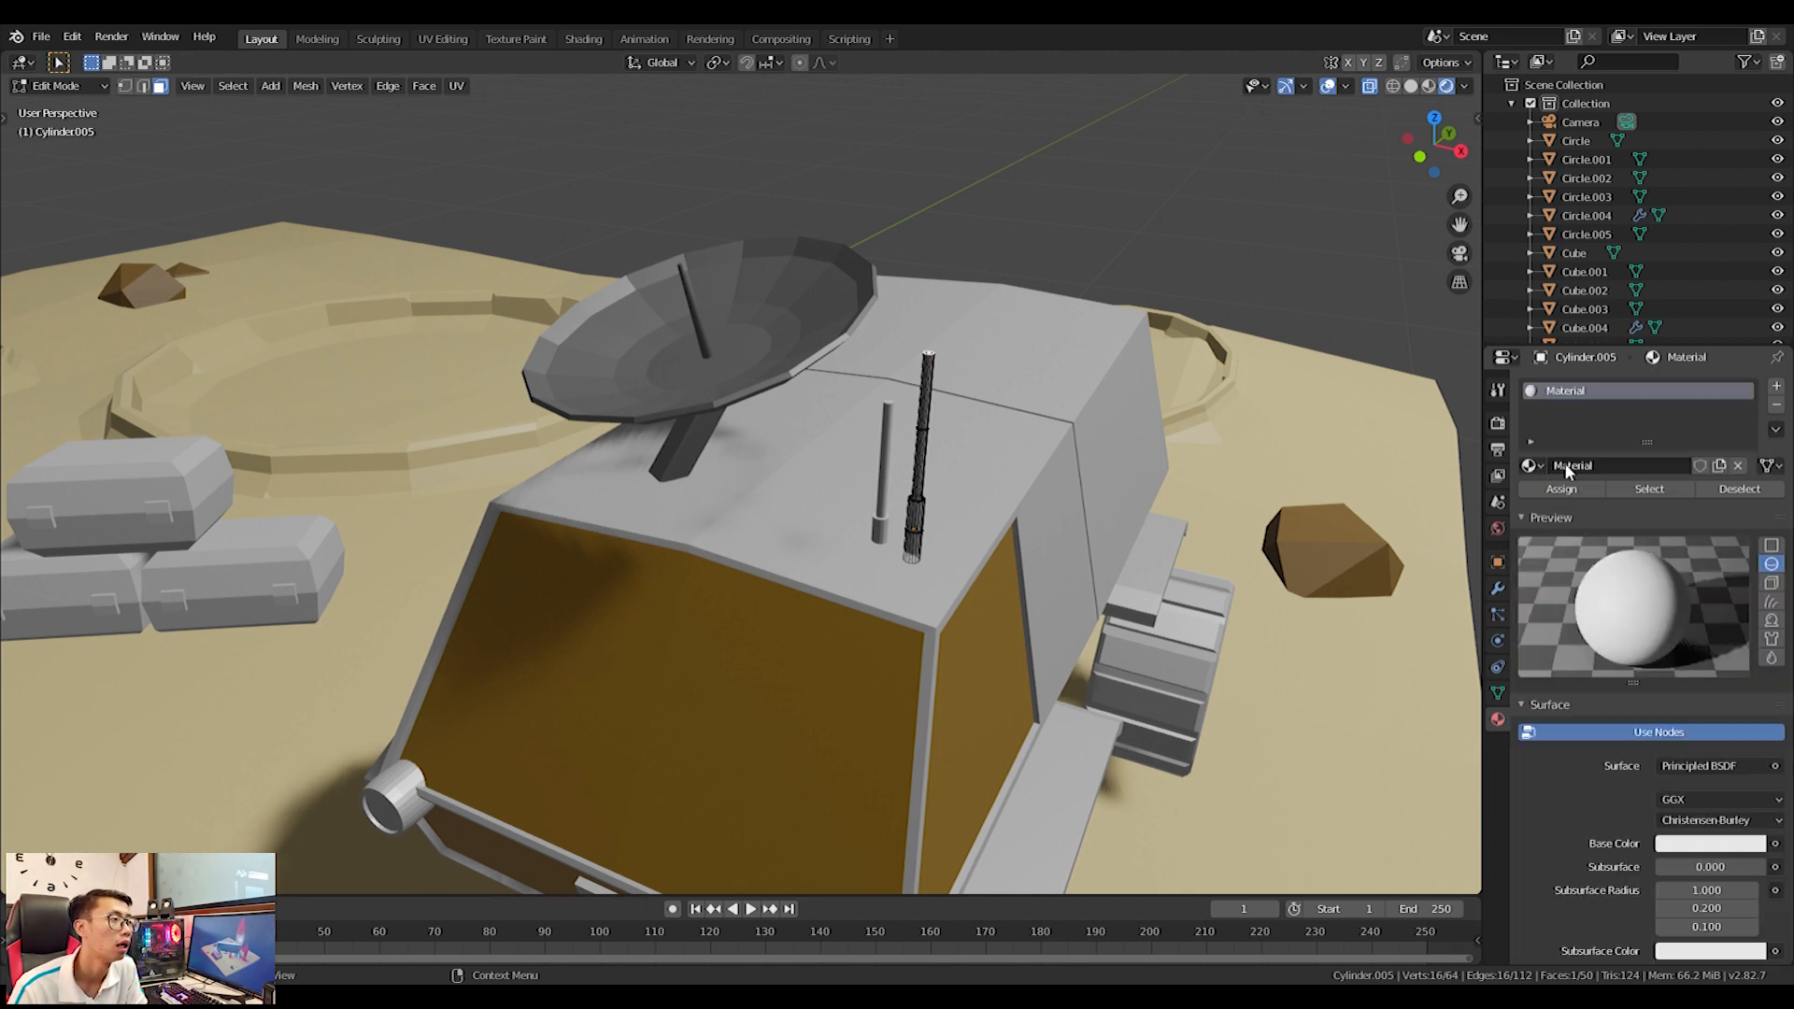
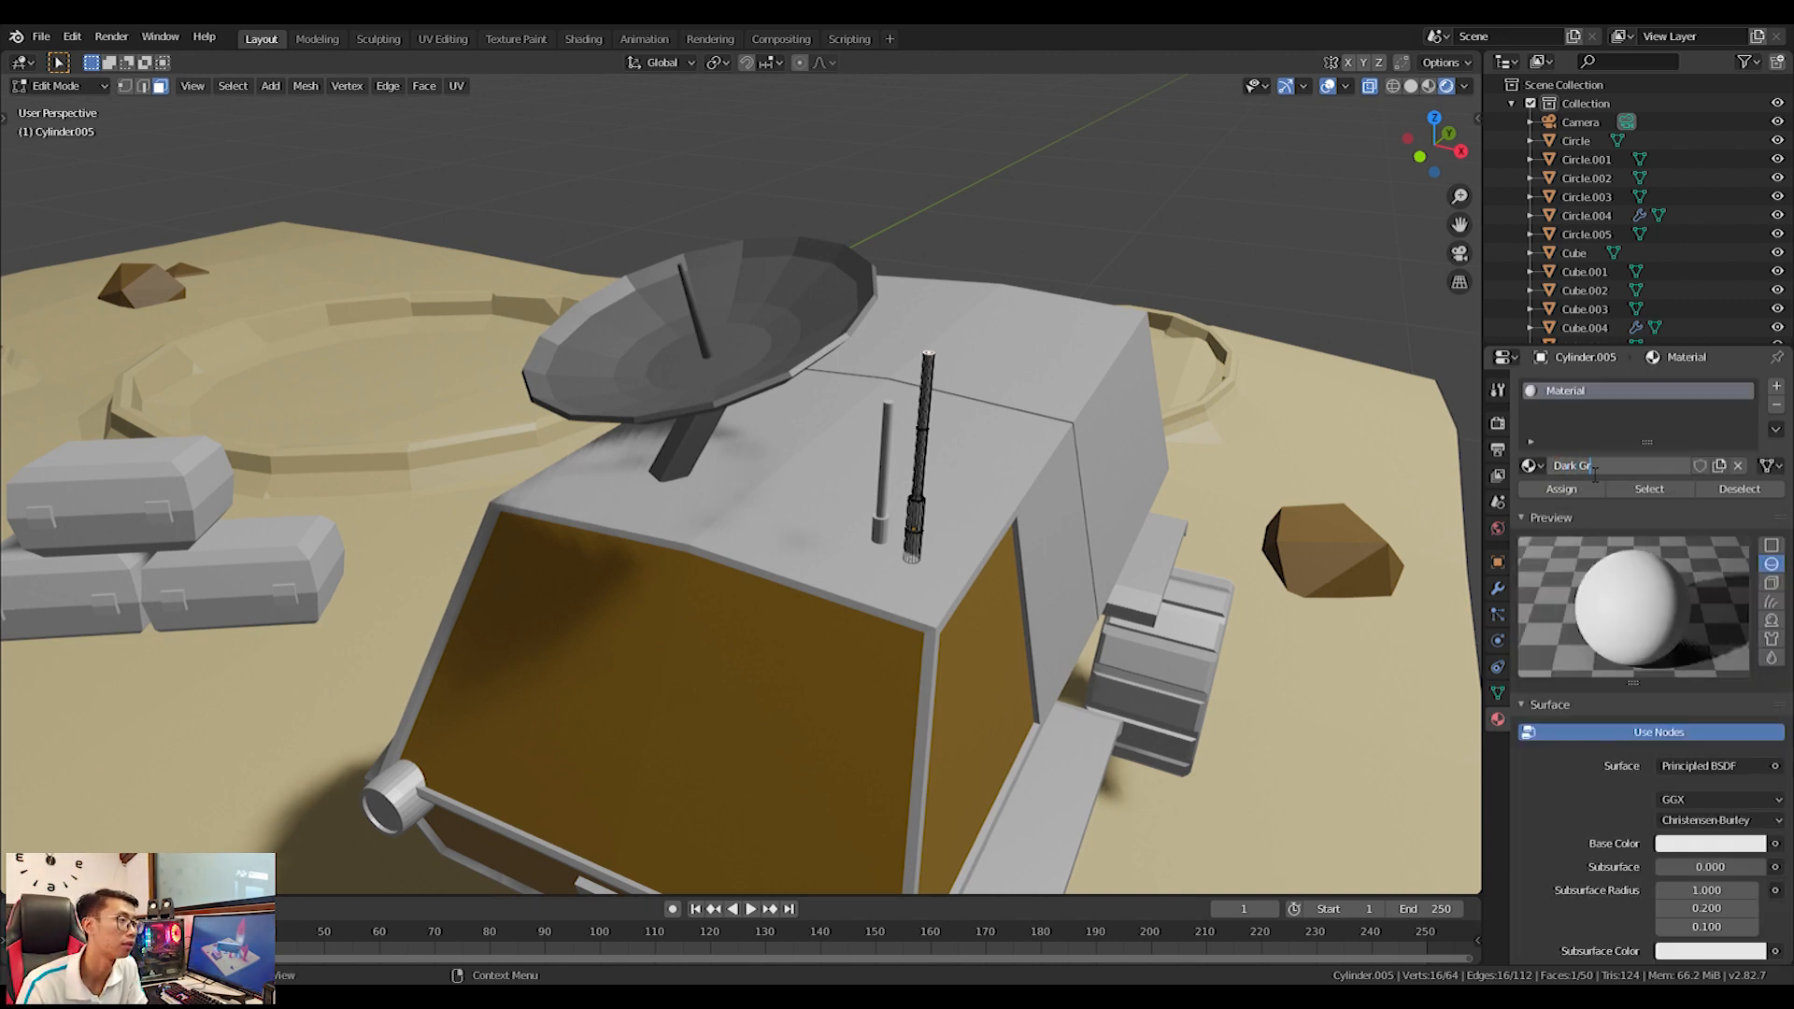
# Darken the Dark Grey material's base color to a value of about 0.173.
pyautogui.scroll(-4, 1667, 591)
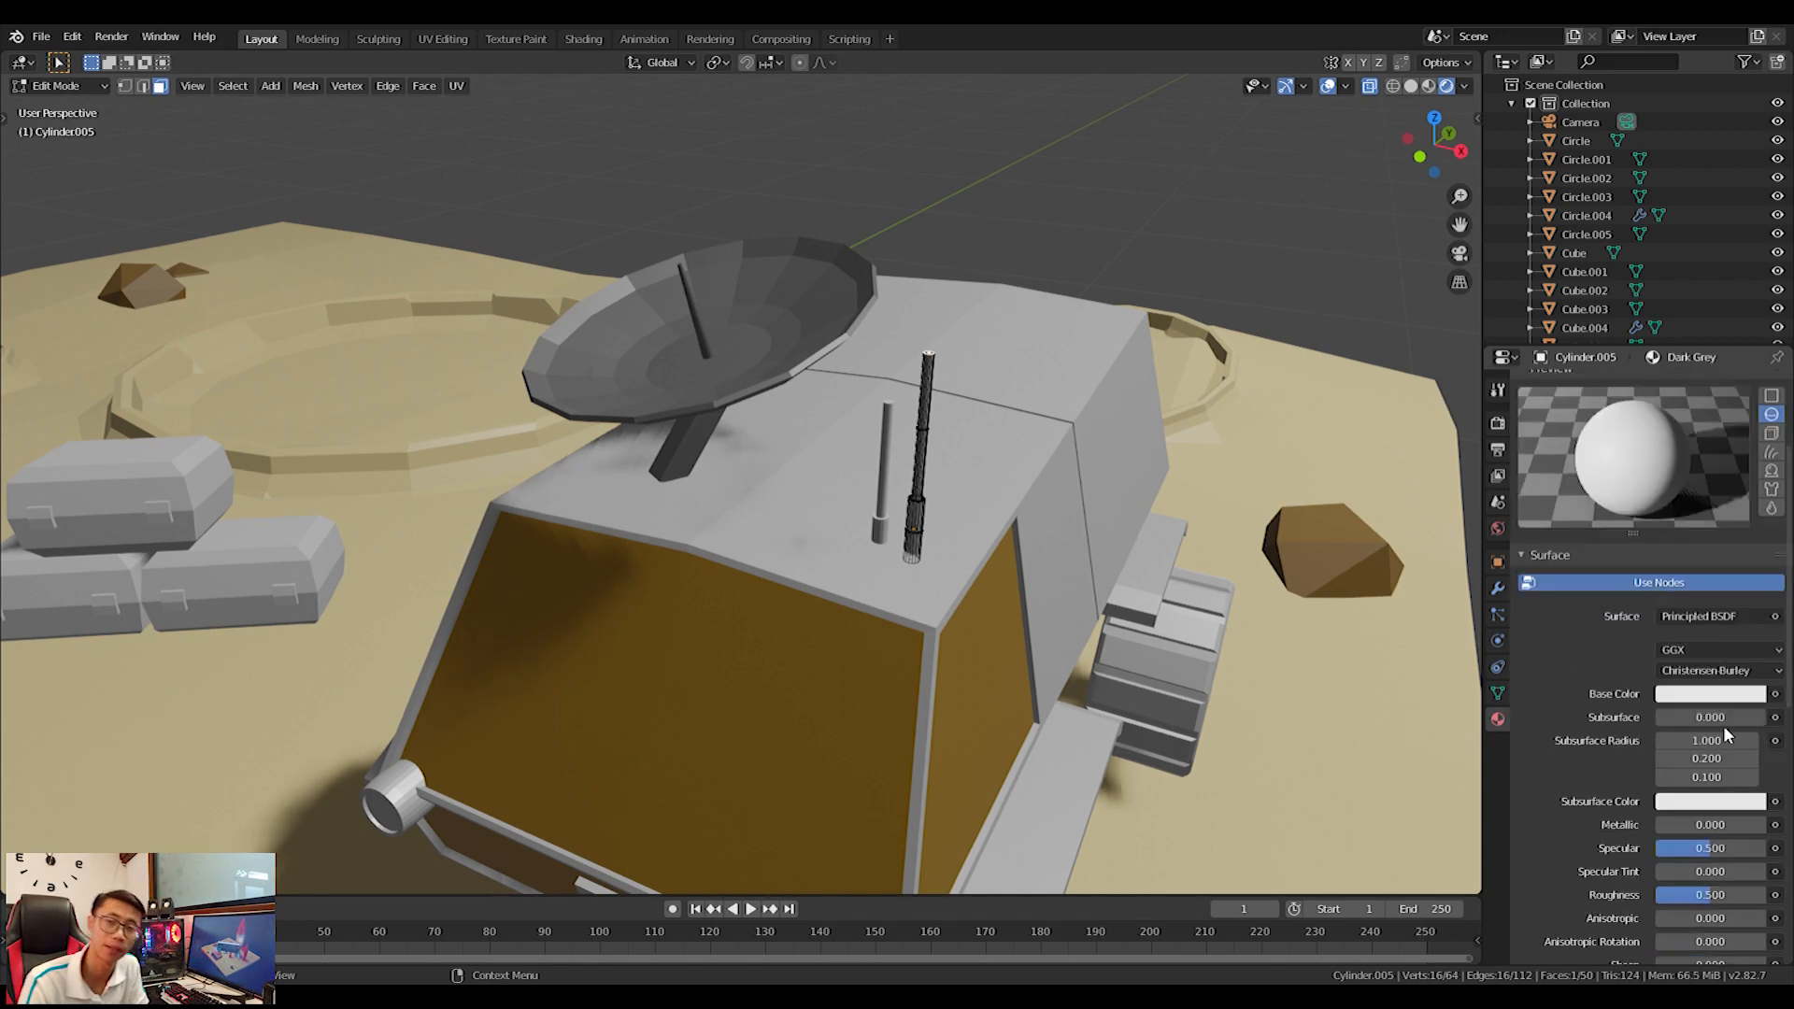
pyautogui.scroll(3, 1327, 644)
pyautogui.click(1754, 694)
pyautogui.moveTo(1753, 484); pyautogui.dragTo(1751, 539)
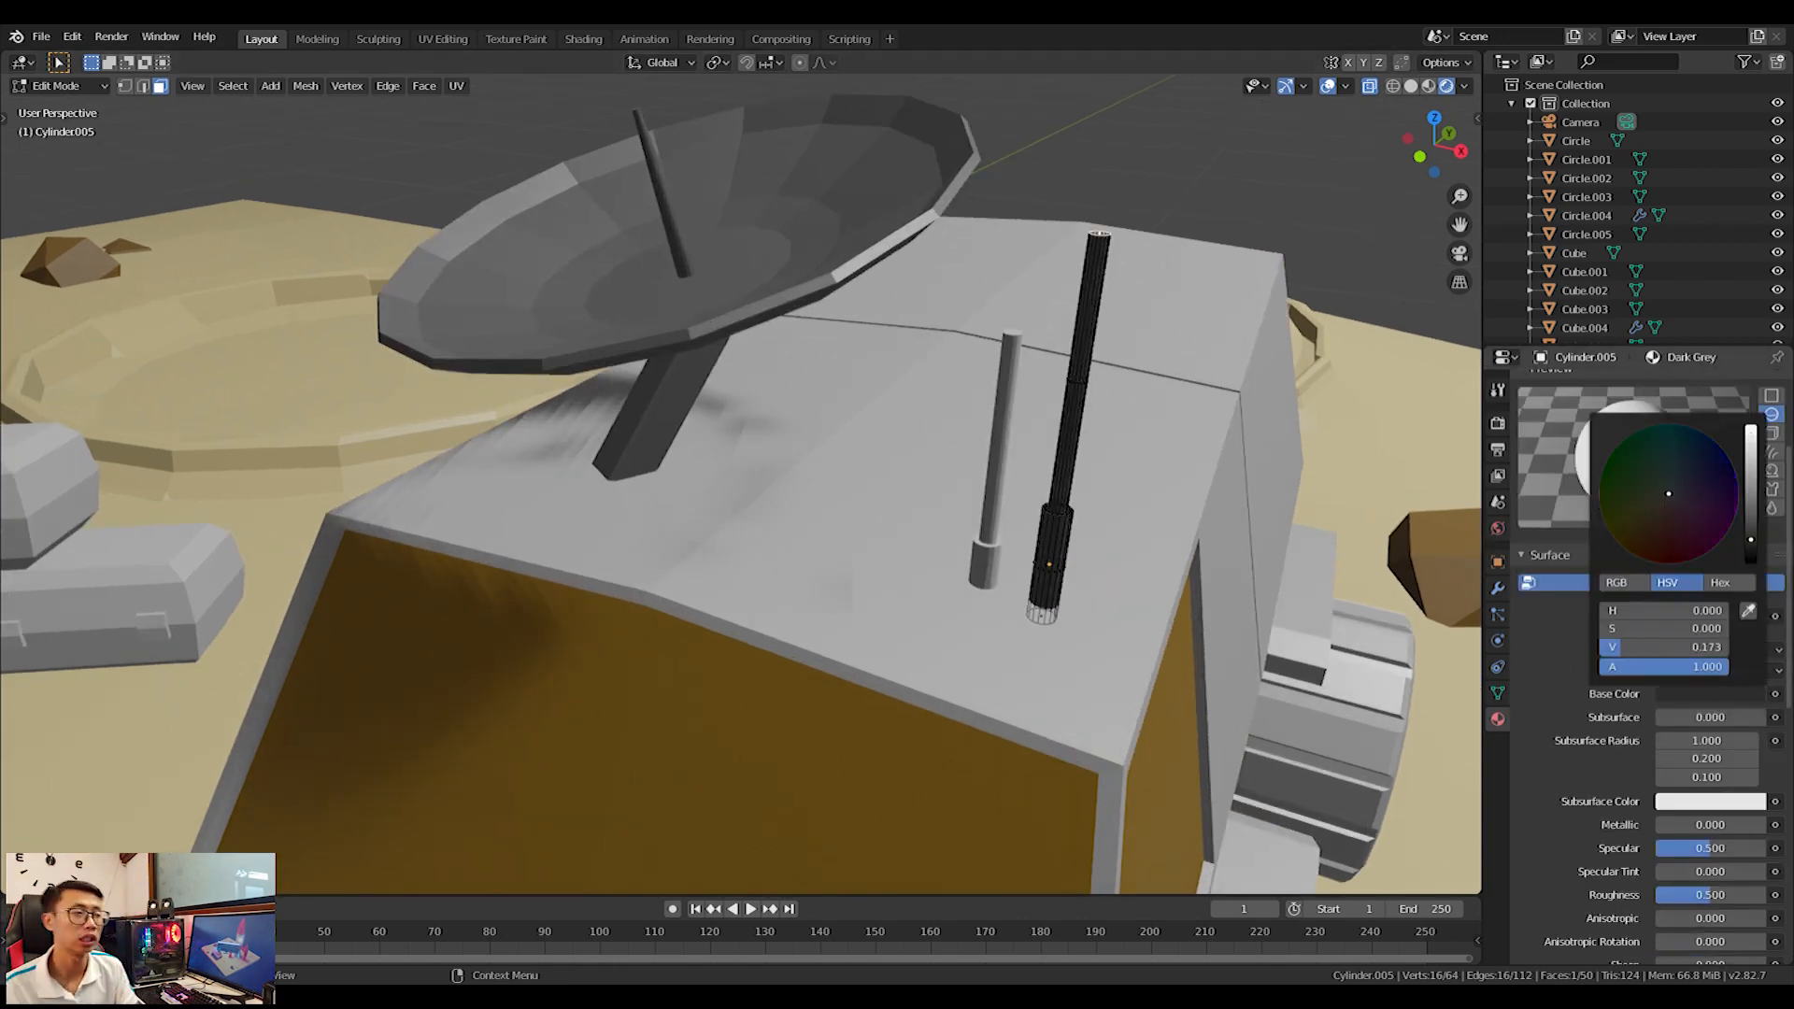
# Select the antenna's upper rod and add a second material slot with a new material named Light Grey.
pyautogui.scroll(1, 1106, 399)
pyautogui.keyDown('shift'); pyautogui.moveTo(1186, 379); pyautogui.dragTo(1093, 386, button='middle'); pyautogui.keyUp('shift')
pyautogui.hotkey('alt', 'a')
pyautogui.press('l')
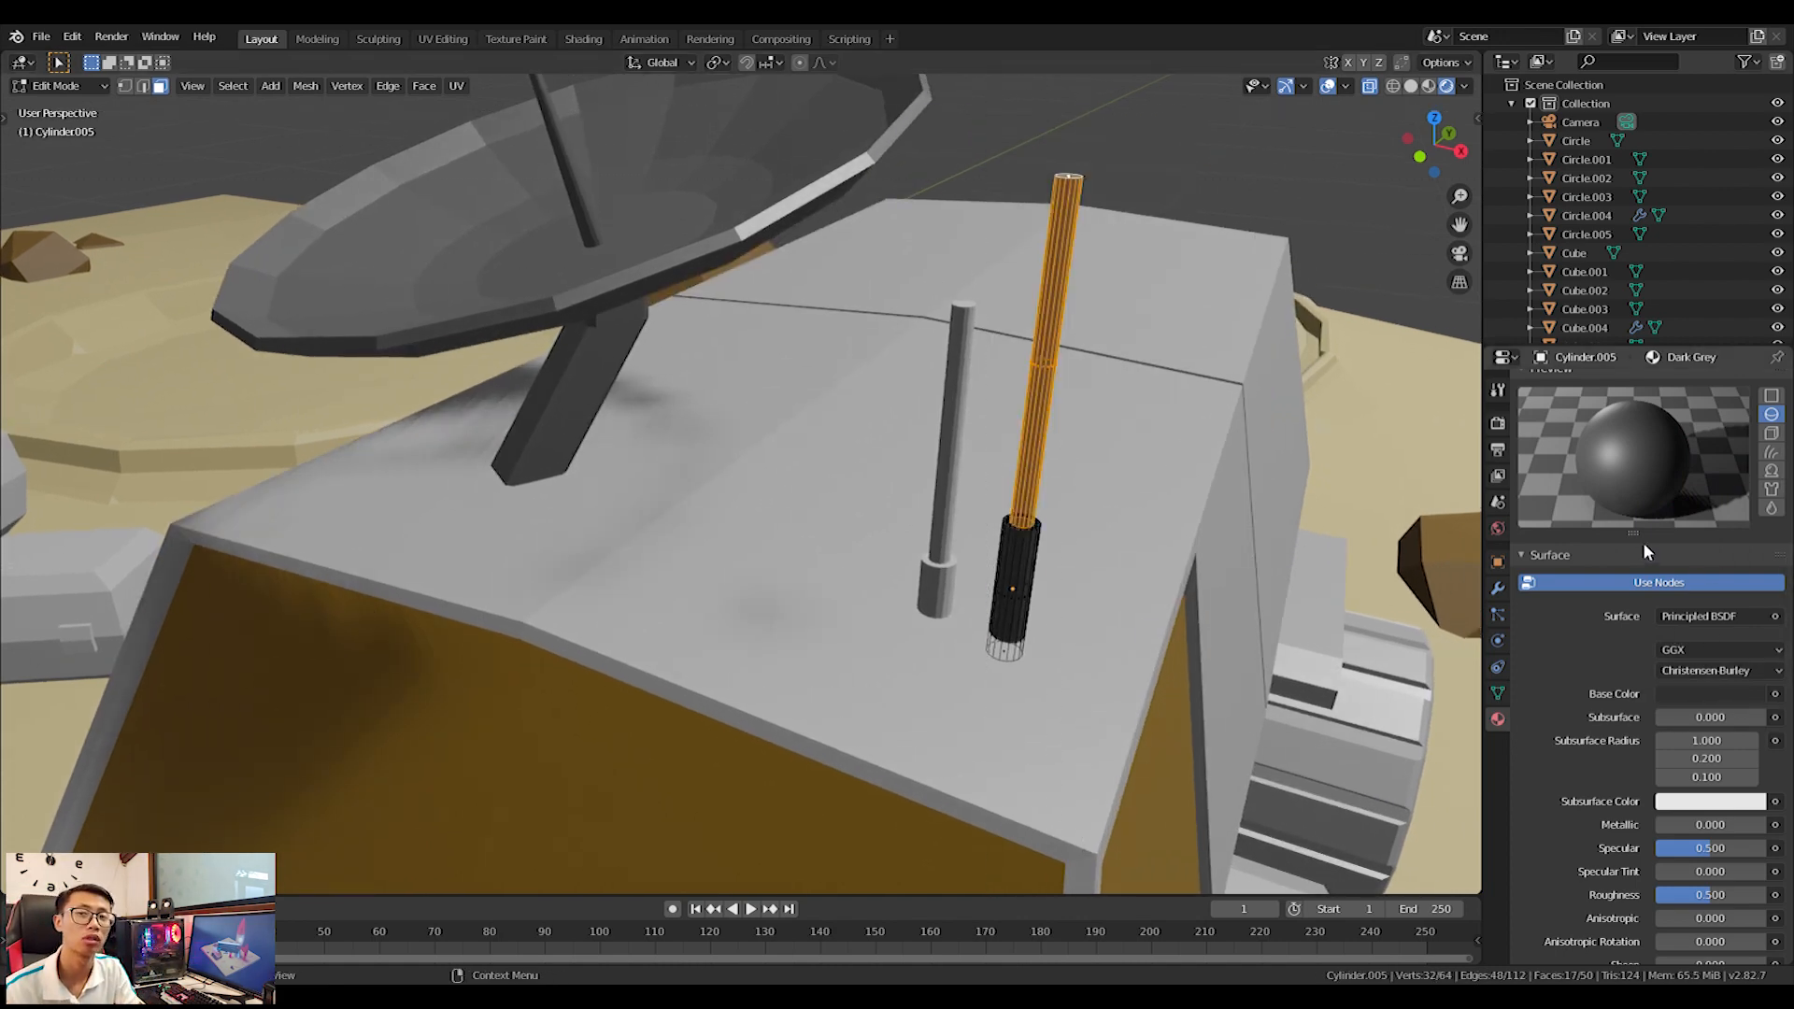
pyautogui.scroll(5, 1639, 546)
pyautogui.click(1776, 386)
pyautogui.click(1529, 503)
pyautogui.click(1594, 502)
pyautogui.press('space')
pyautogui.write('Grey')
pyautogui.press('Return')
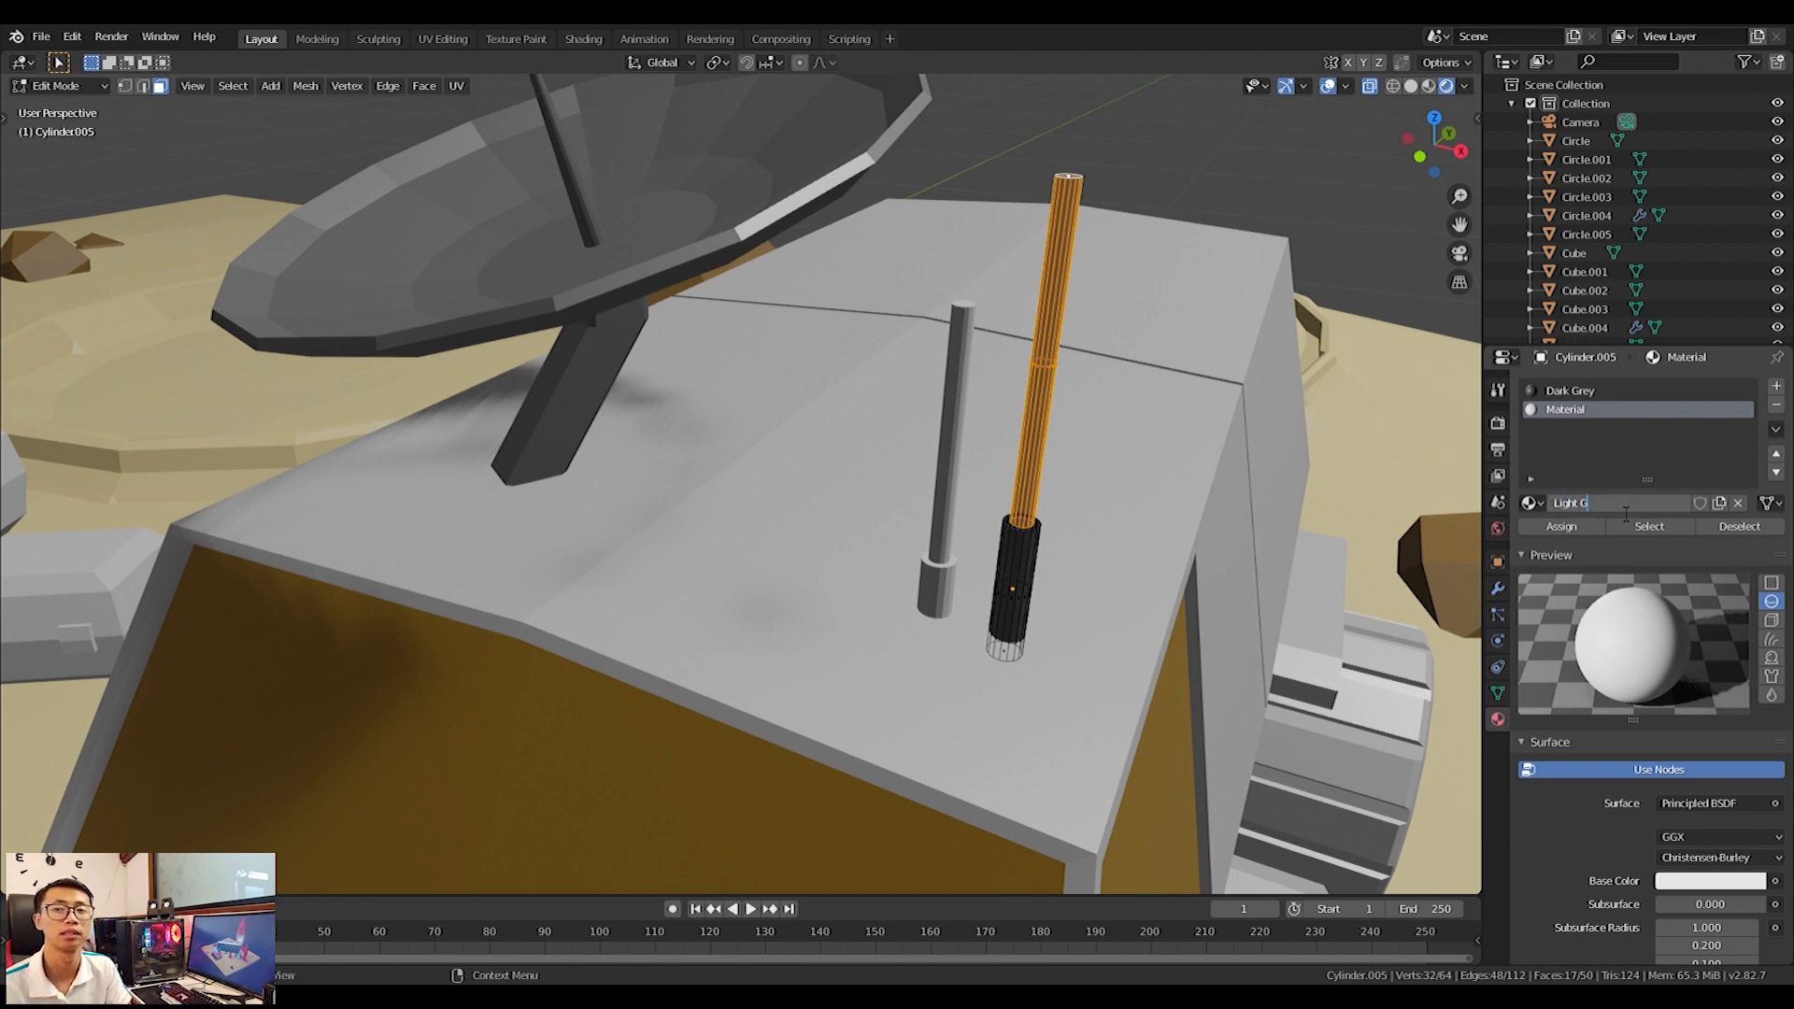
pyautogui.press('Return')
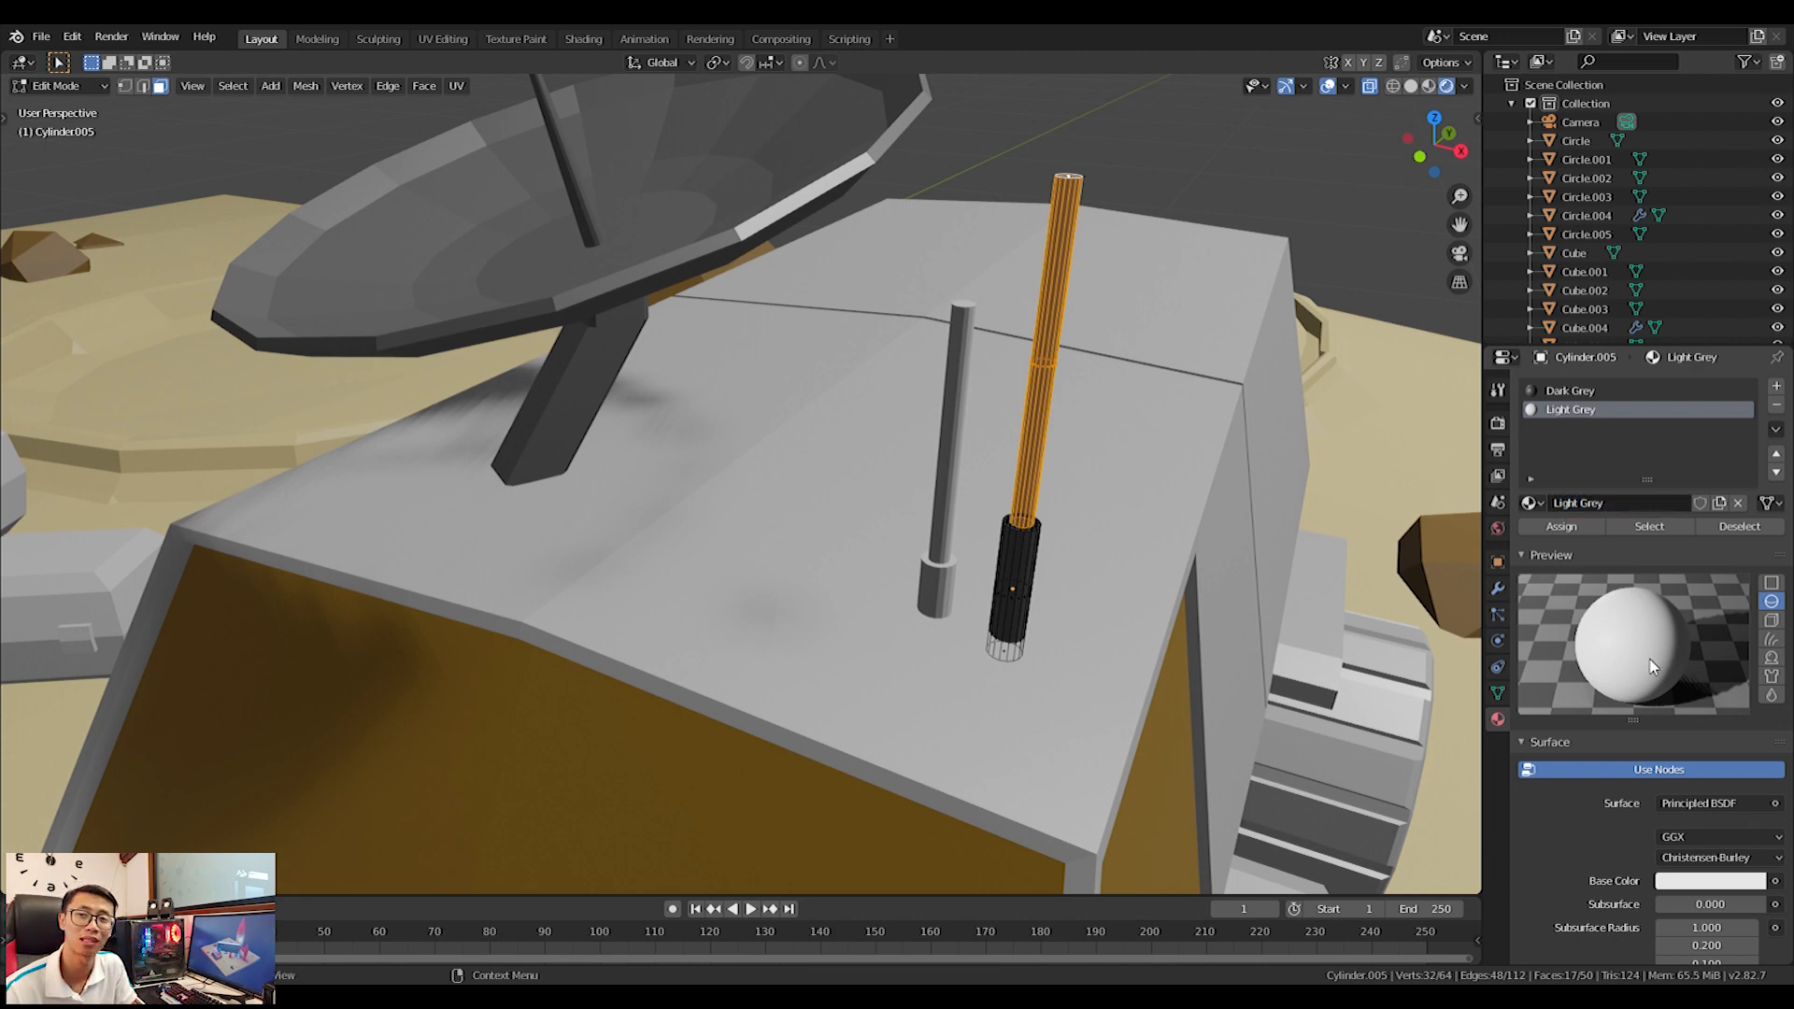
# Darken the Light Grey material's base color, assign the material to the taller antenna's upper rod, and return to Object Mode.
pyautogui.click(1726, 886)
pyautogui.moveTo(1759, 666); pyautogui.dragTo(1758, 660)
pyautogui.click(1570, 534)
pyautogui.press('Tab')
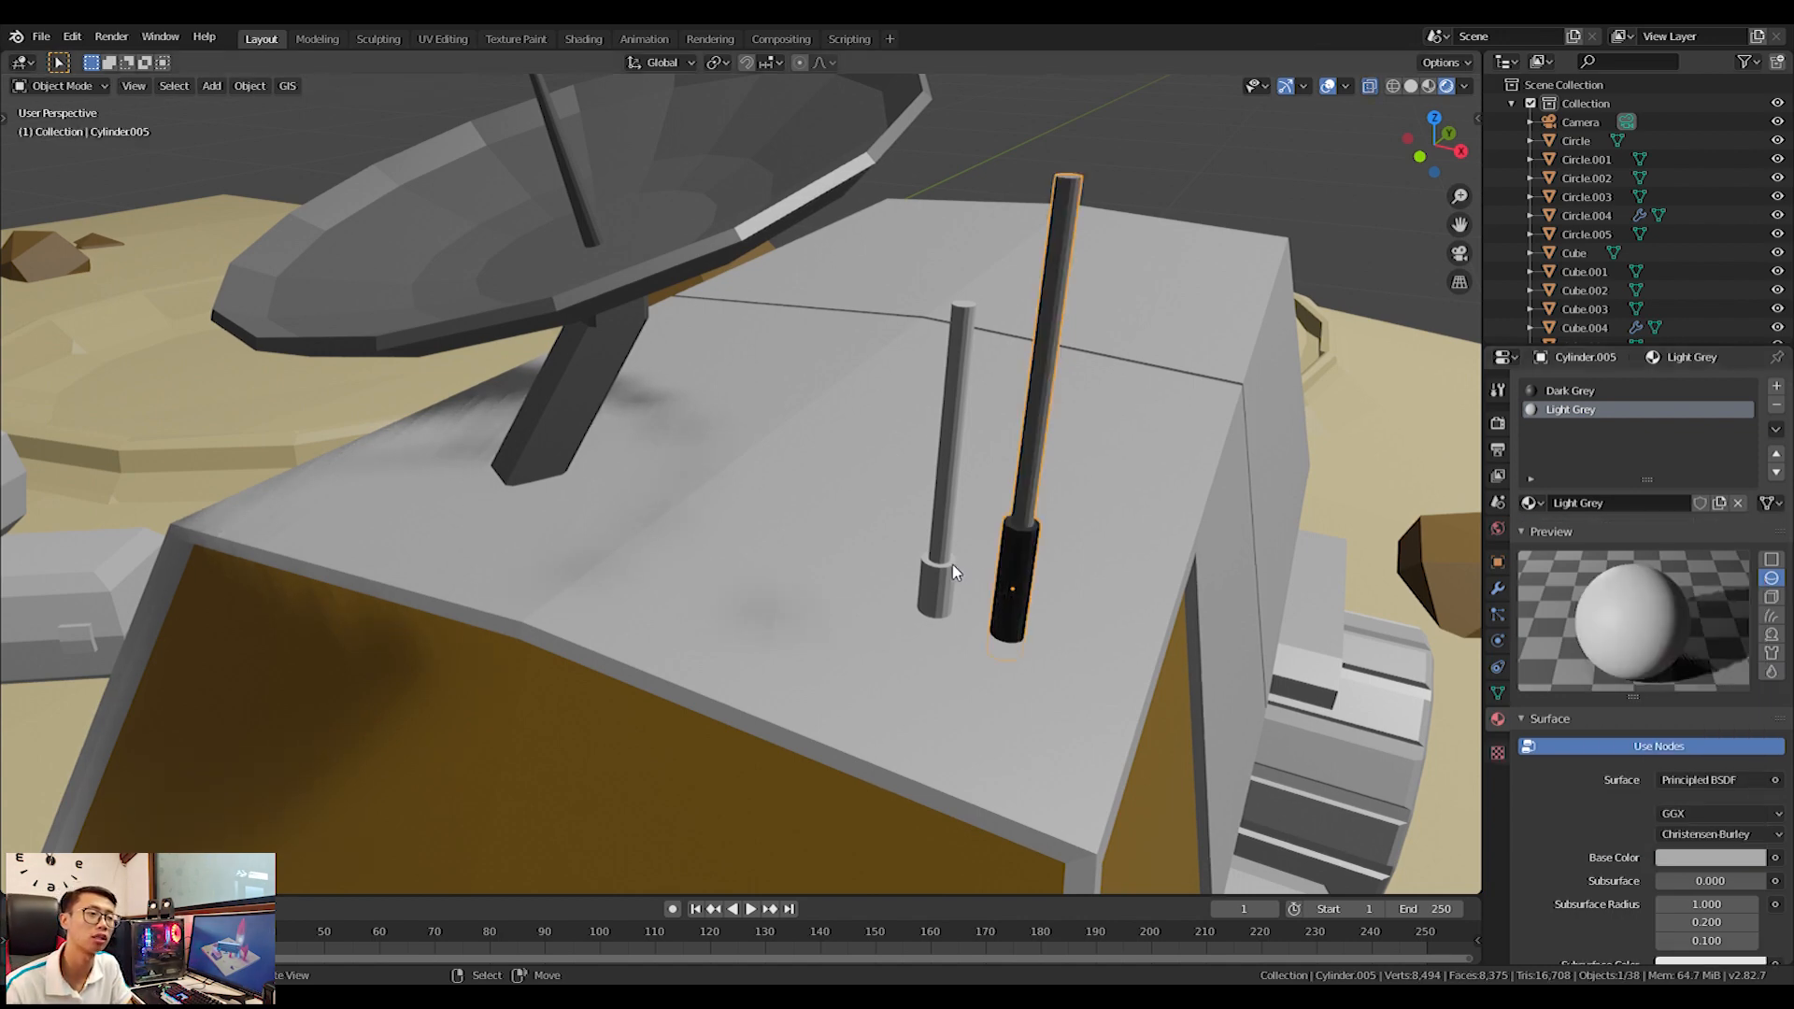
# Apply the existing Dark Grey material to the shorter antenna and enter Edit Mode on it.
pyautogui.click(944, 575)
pyautogui.click(1531, 465)
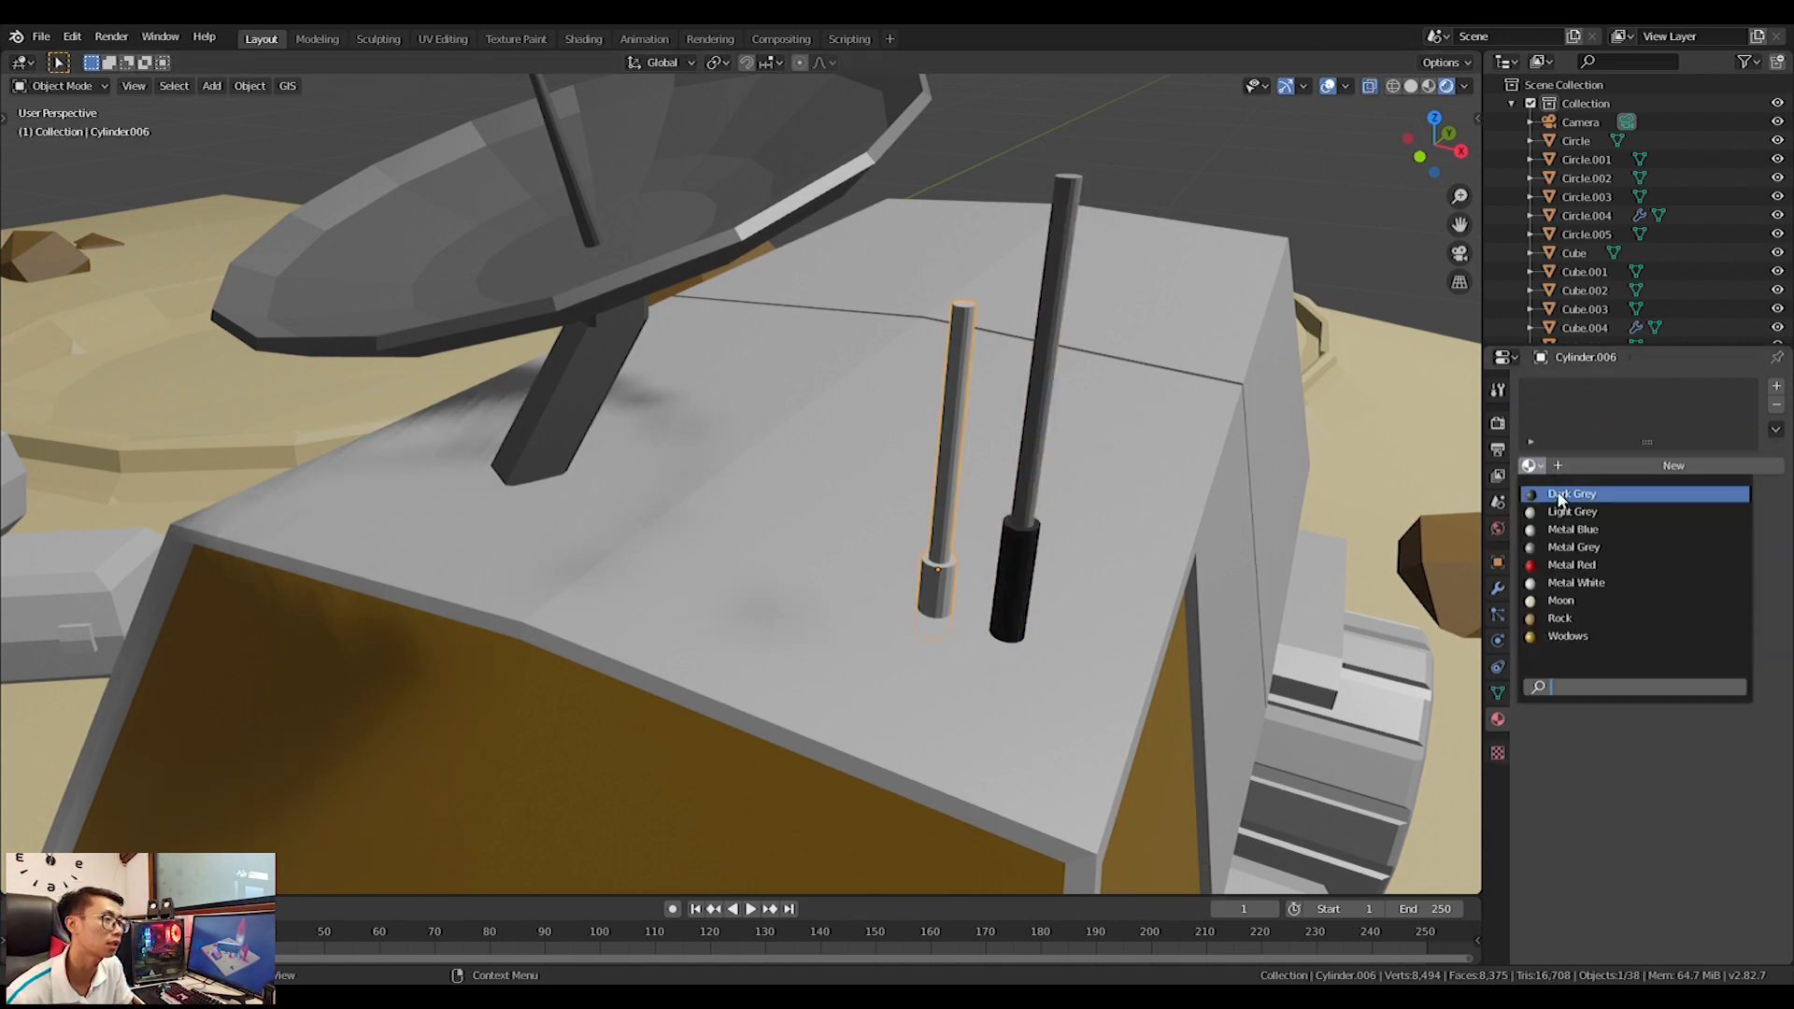
pyautogui.click(1588, 494)
pyautogui.press('Tab')
# Add a second material slot with Light Grey and assign it to the shorter antenna's upper rod.
pyautogui.click(1776, 388)
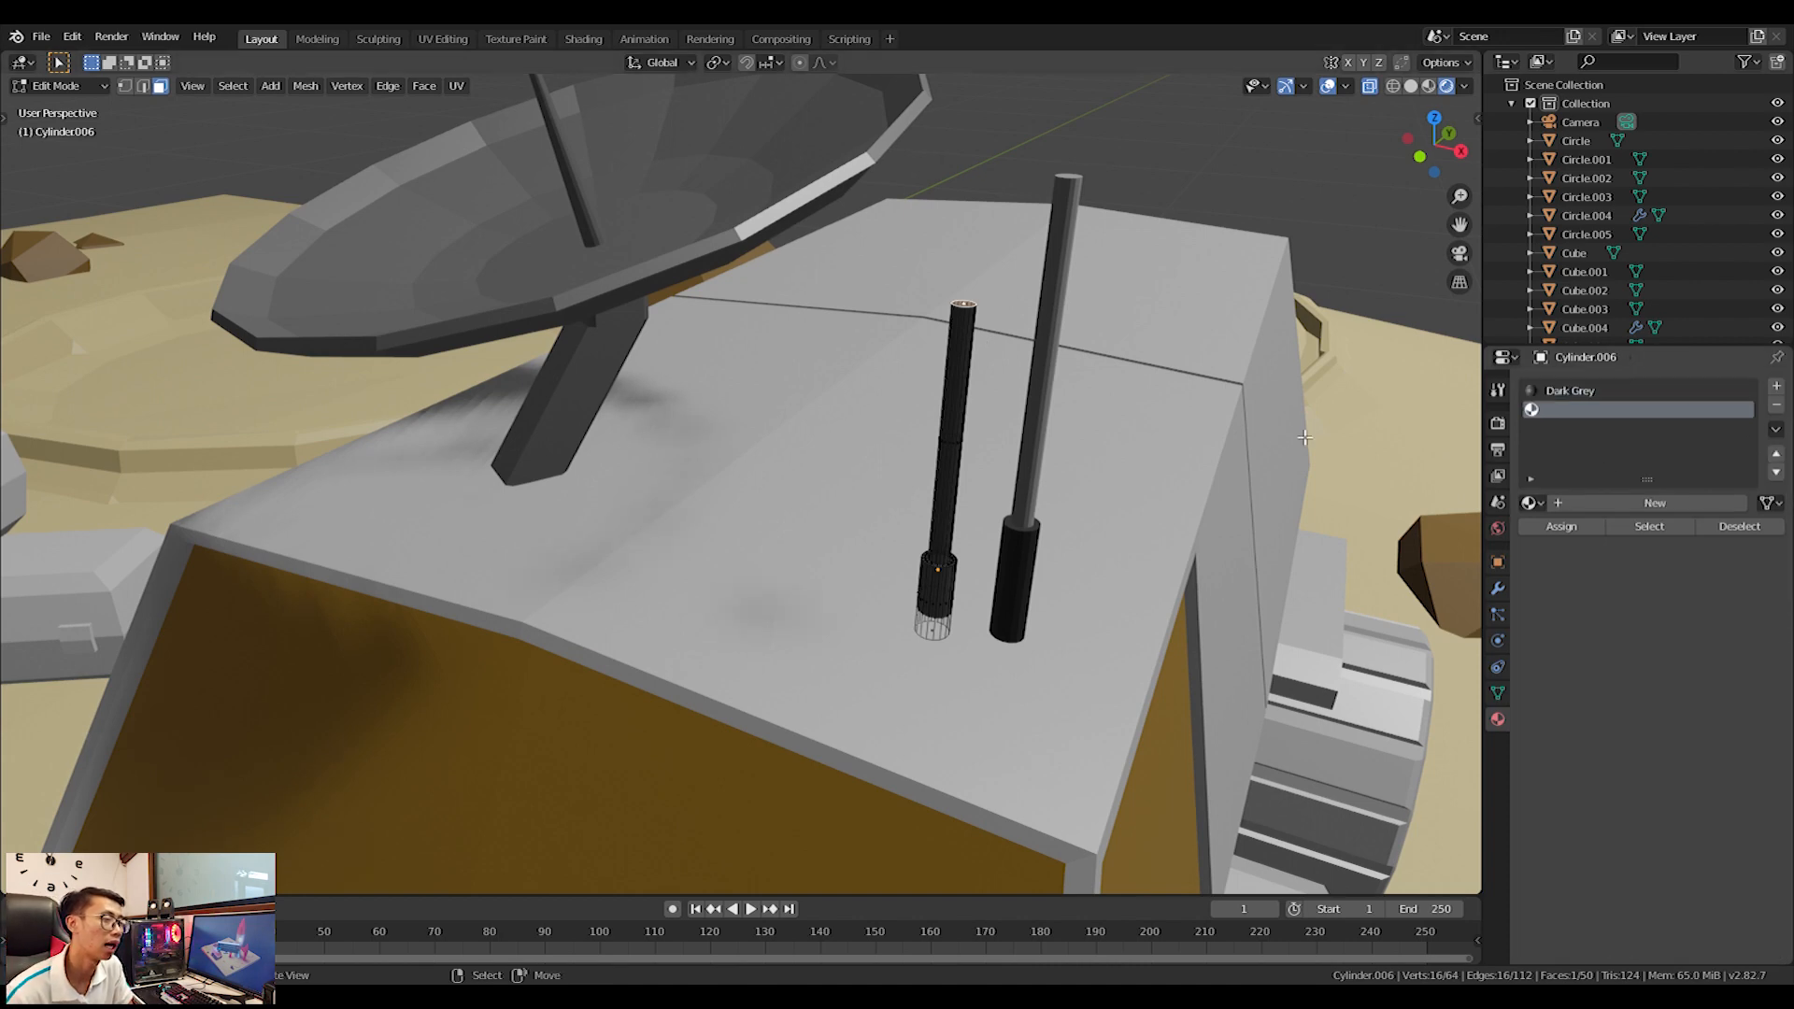
pyautogui.moveTo(999, 520); pyautogui.dragTo(991, 507)
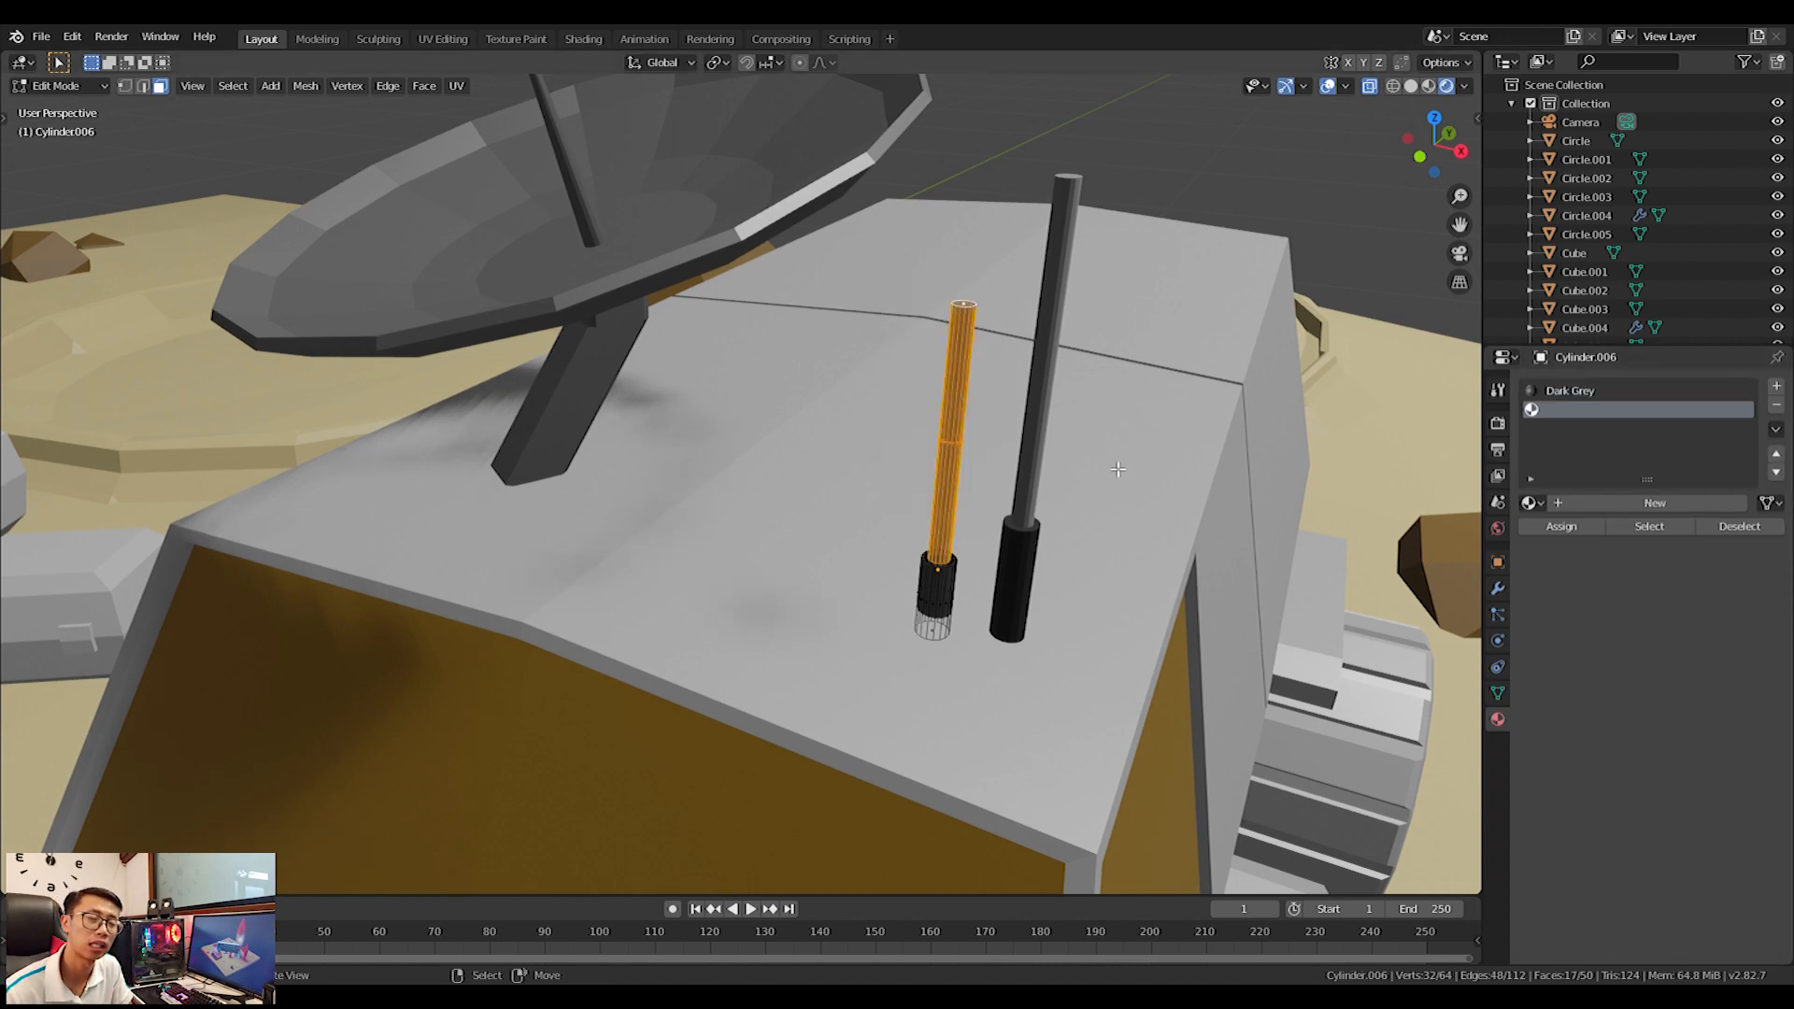
pyautogui.click(1531, 503)
pyautogui.click(1573, 549)
pyautogui.click(1561, 527)
pyautogui.press('Tab')
# Select the entire rear wheel in the rover body's mesh and assign it the Light Grey material through a new slot.
pyautogui.moveTo(1146, 580); pyautogui.dragTo(957, 512, button='middle')
pyautogui.scroll(6, 1196, 547)
pyautogui.scroll(-3, 1196, 547)
pyautogui.click(963, 451)
pyautogui.press('Tab')
pyautogui.press('l')
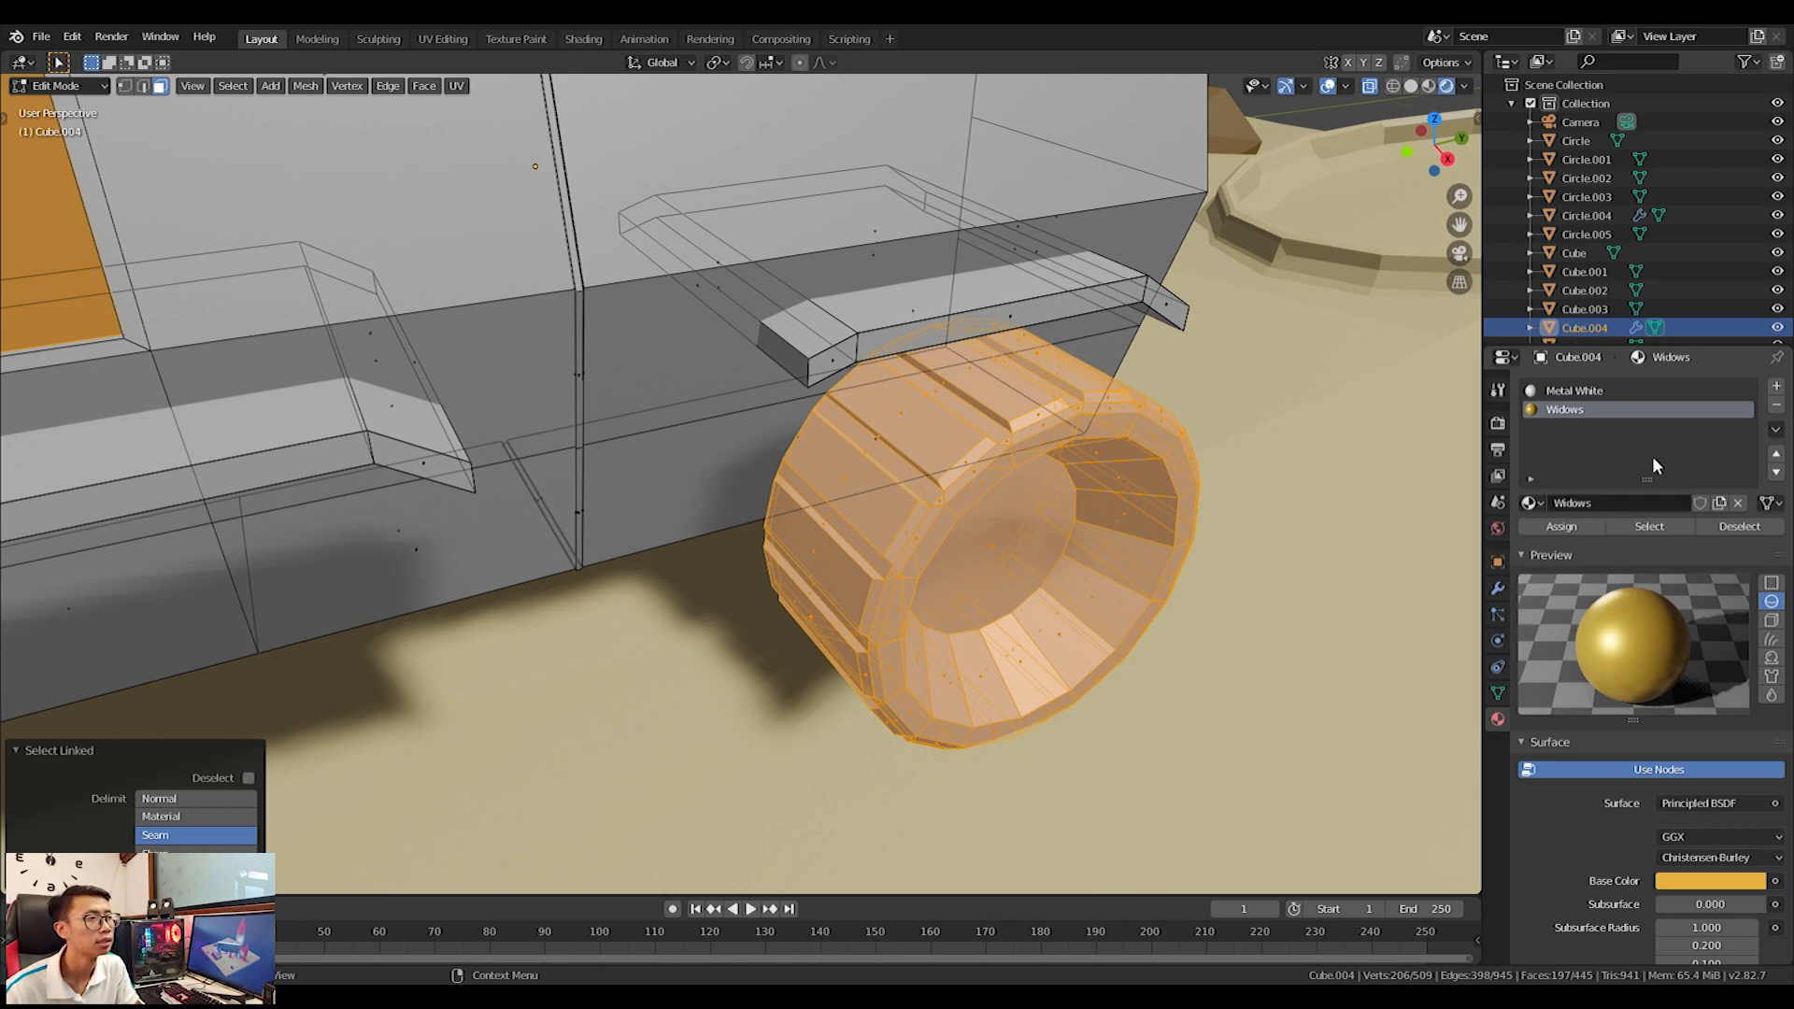
pyautogui.click(1776, 387)
pyautogui.click(1542, 503)
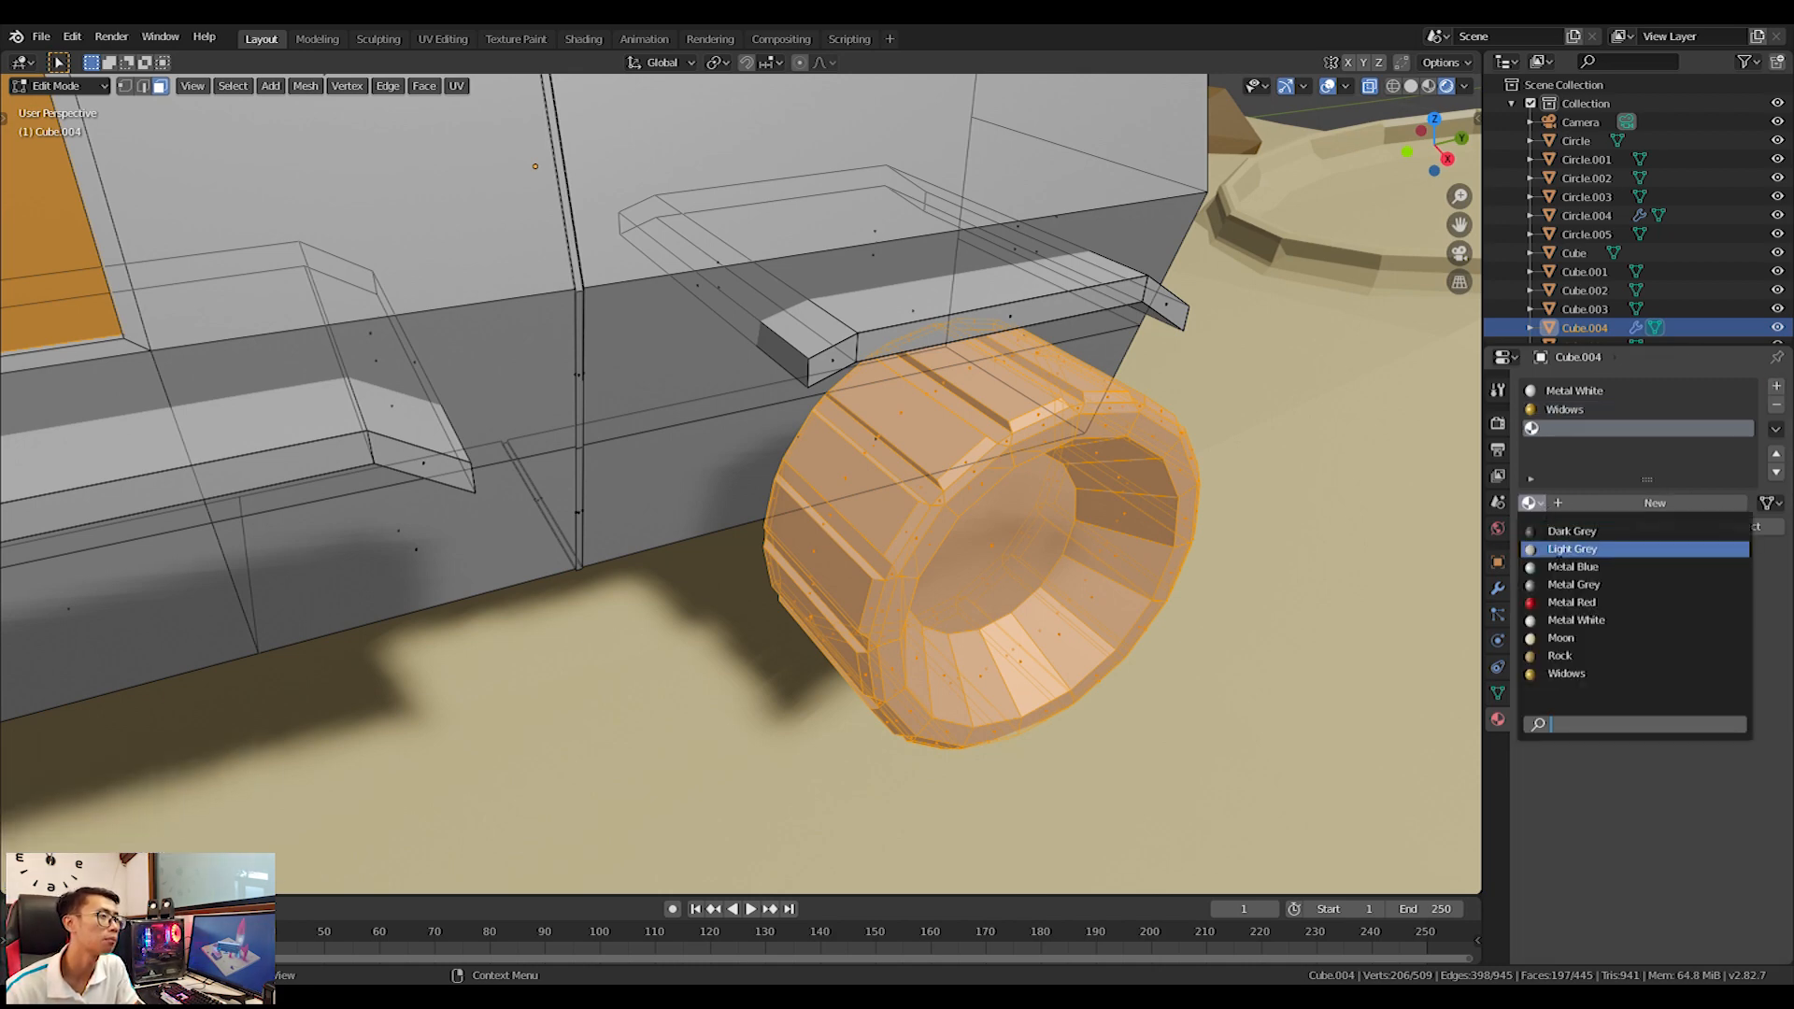
pyautogui.click(1579, 589)
pyautogui.moveTo(1084, 509); pyautogui.dragTo(1086, 462, button='middle')
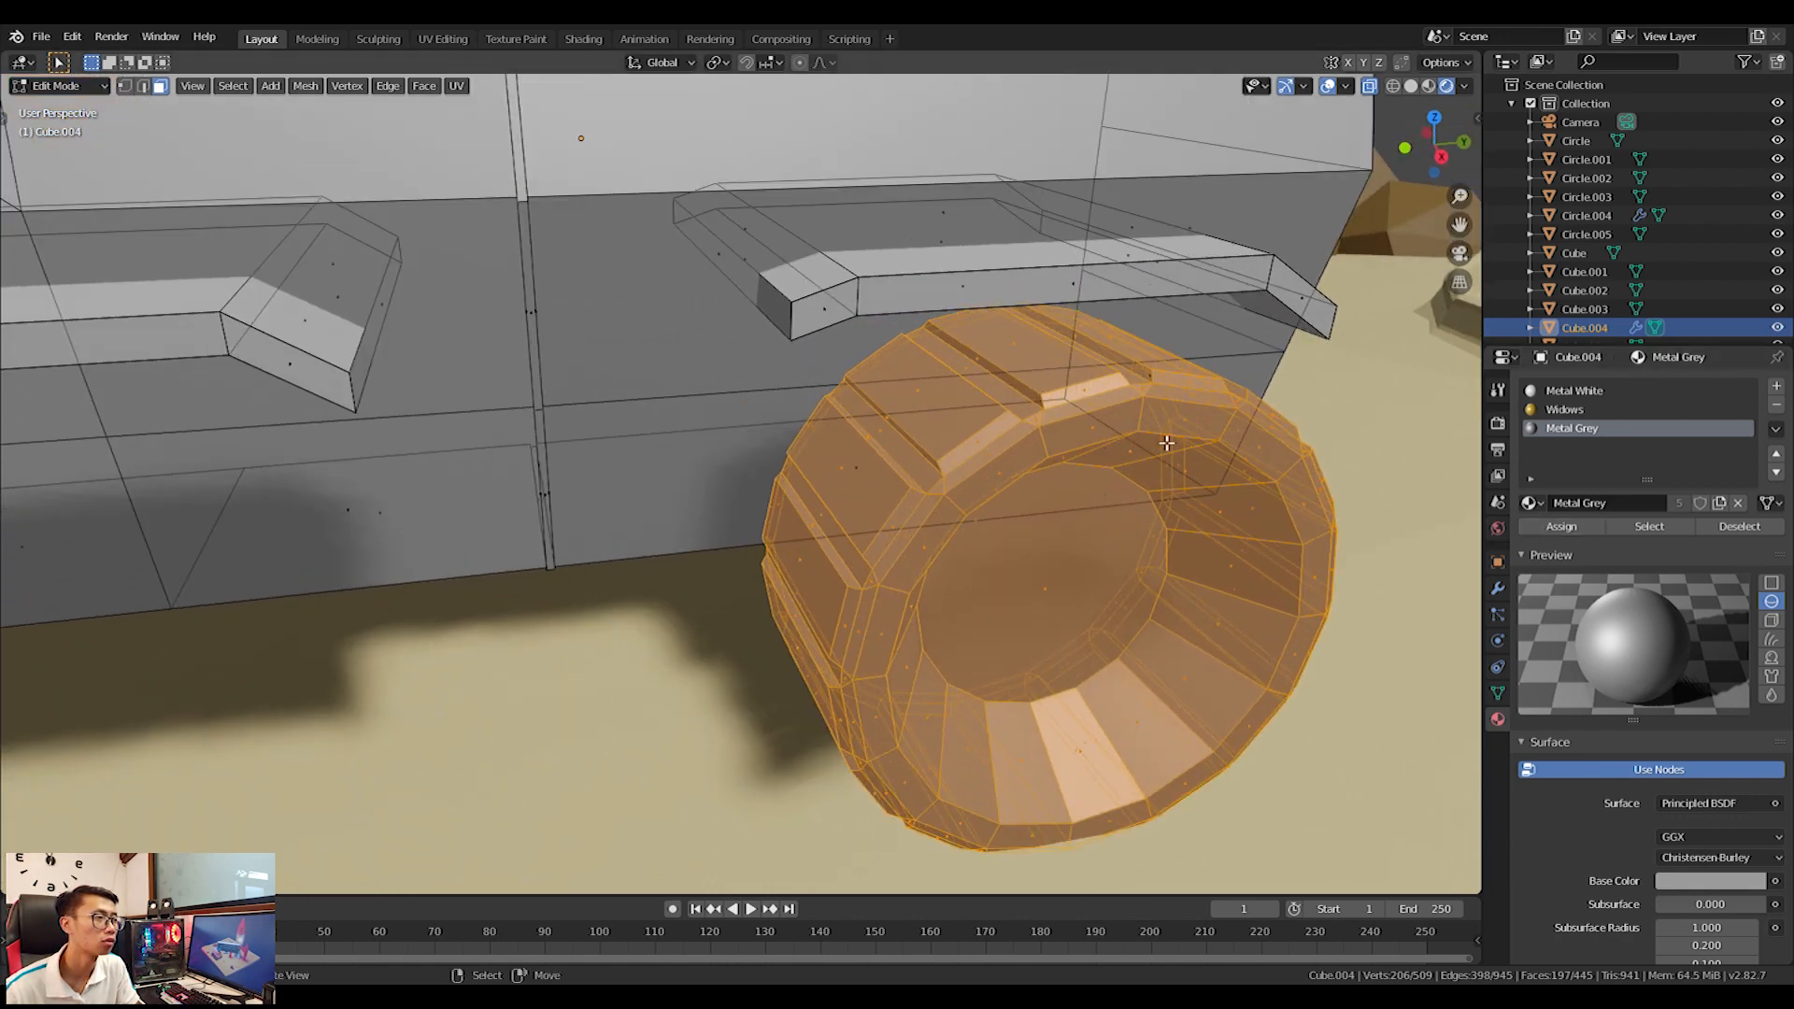
pyautogui.click(1532, 503)
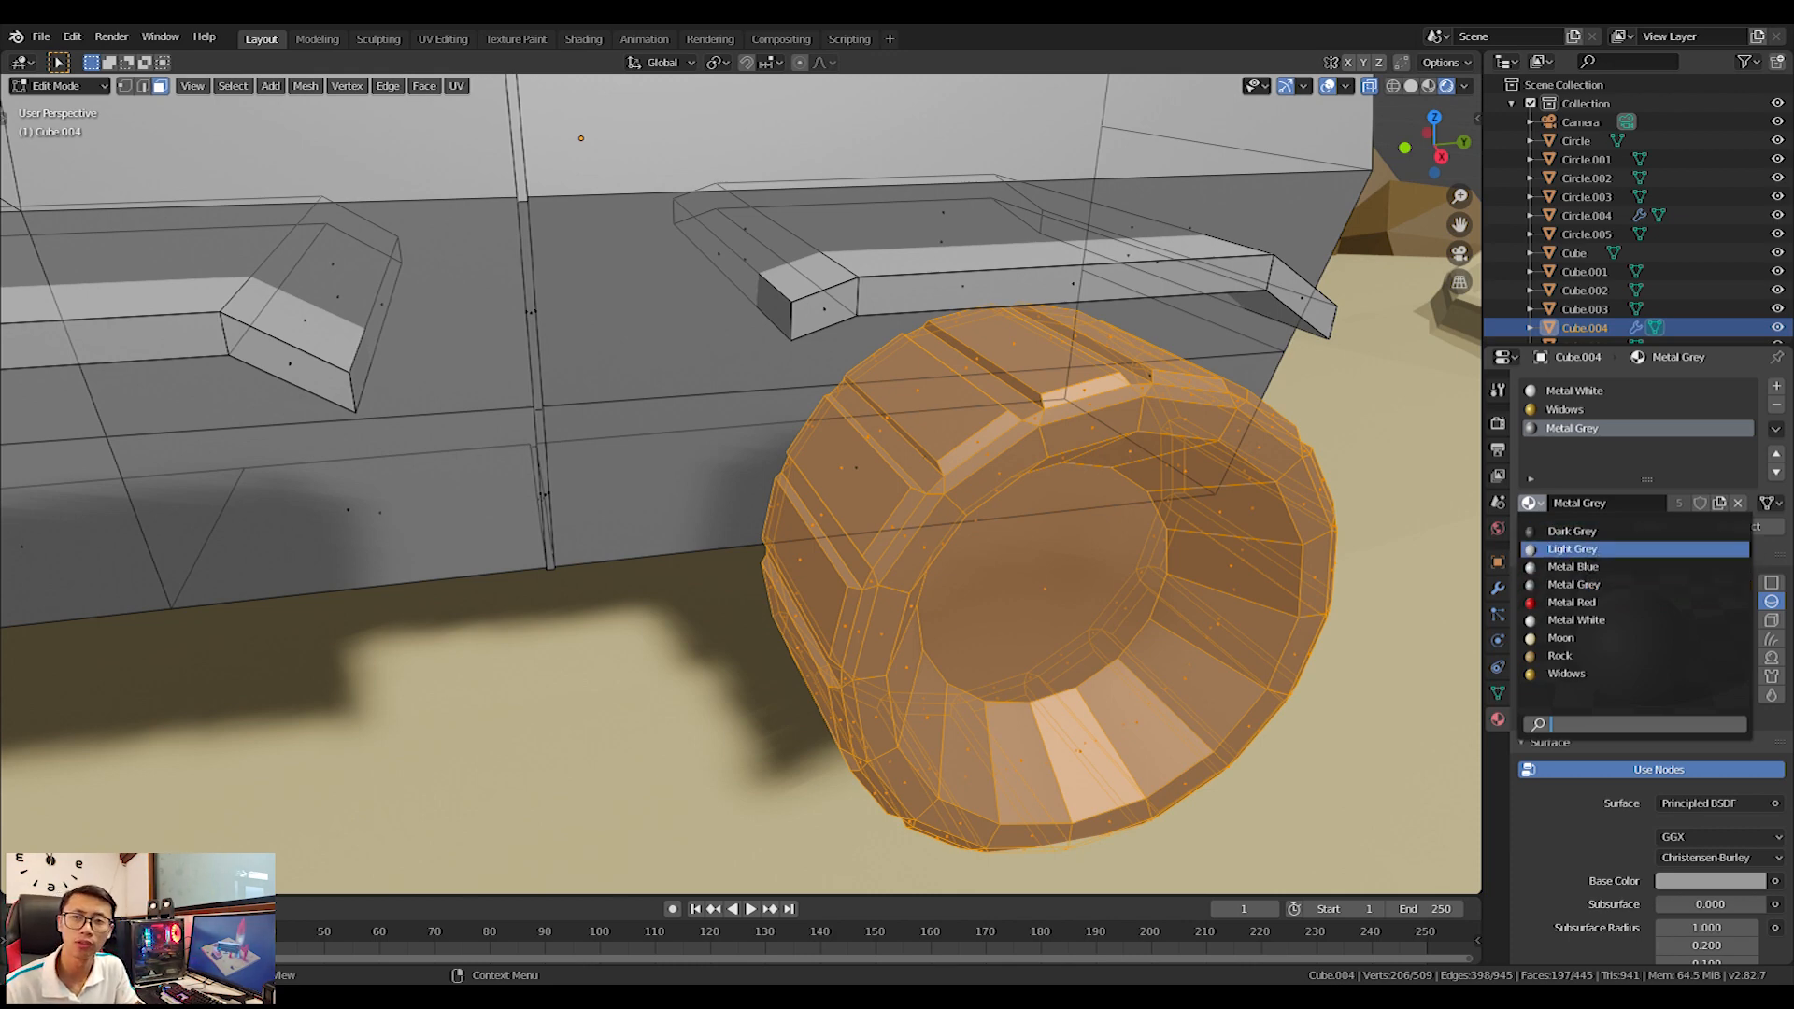
pyautogui.click(1573, 548)
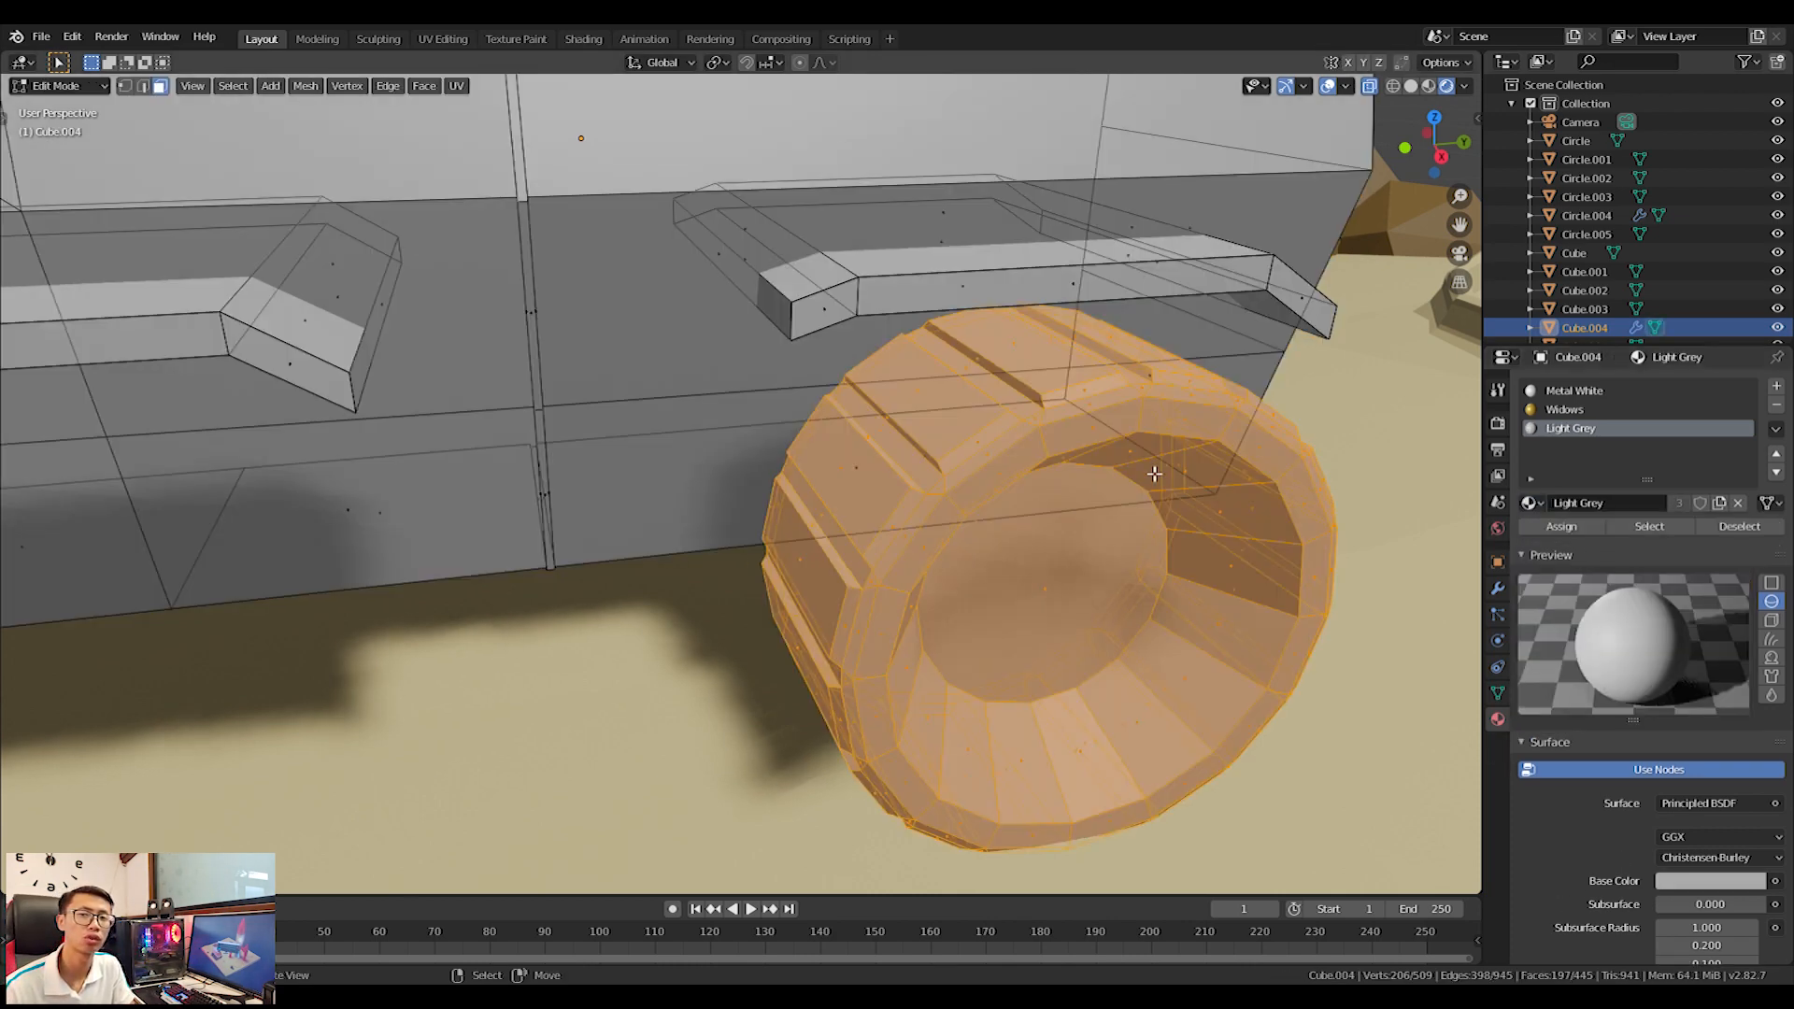
# Try to select the rear wheel's tread faces one by one around its upper half.
pyautogui.moveTo(1056, 430); pyautogui.dragTo(1028, 414, button='middle')
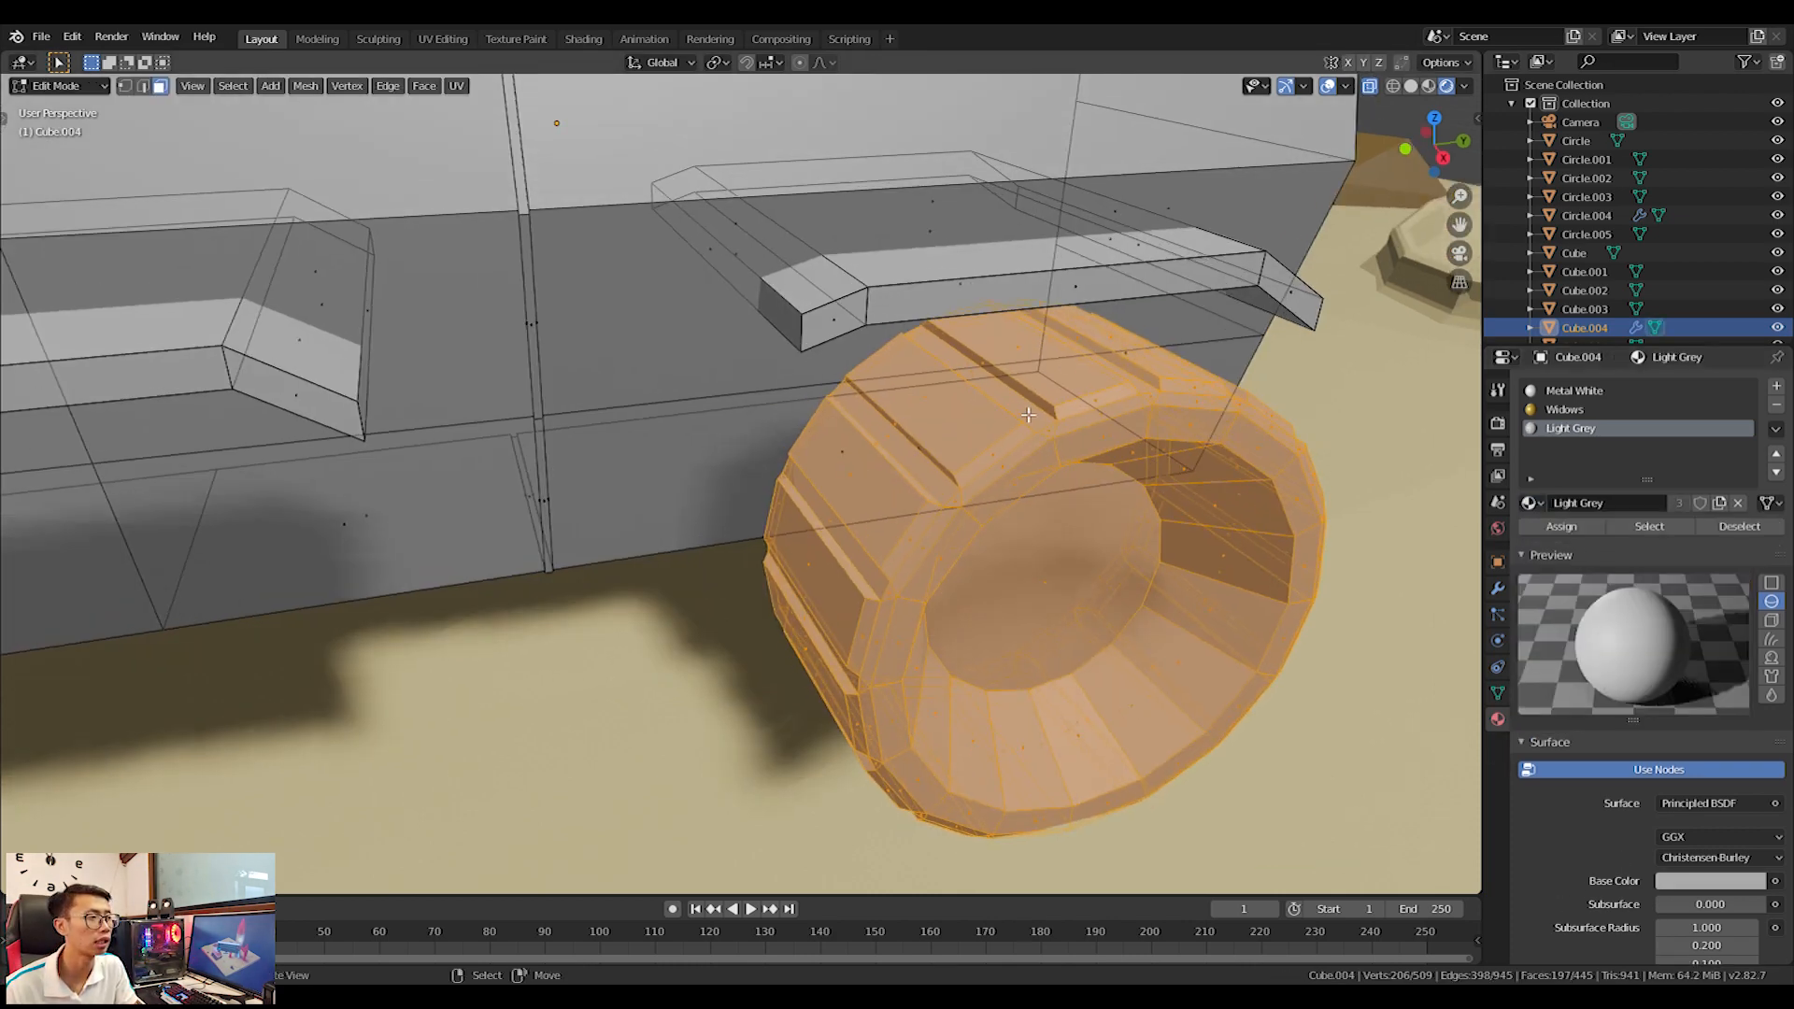
pyautogui.click(945, 418)
pyautogui.keyDown('shift'); pyautogui.click(982, 398); pyautogui.keyUp('shift')
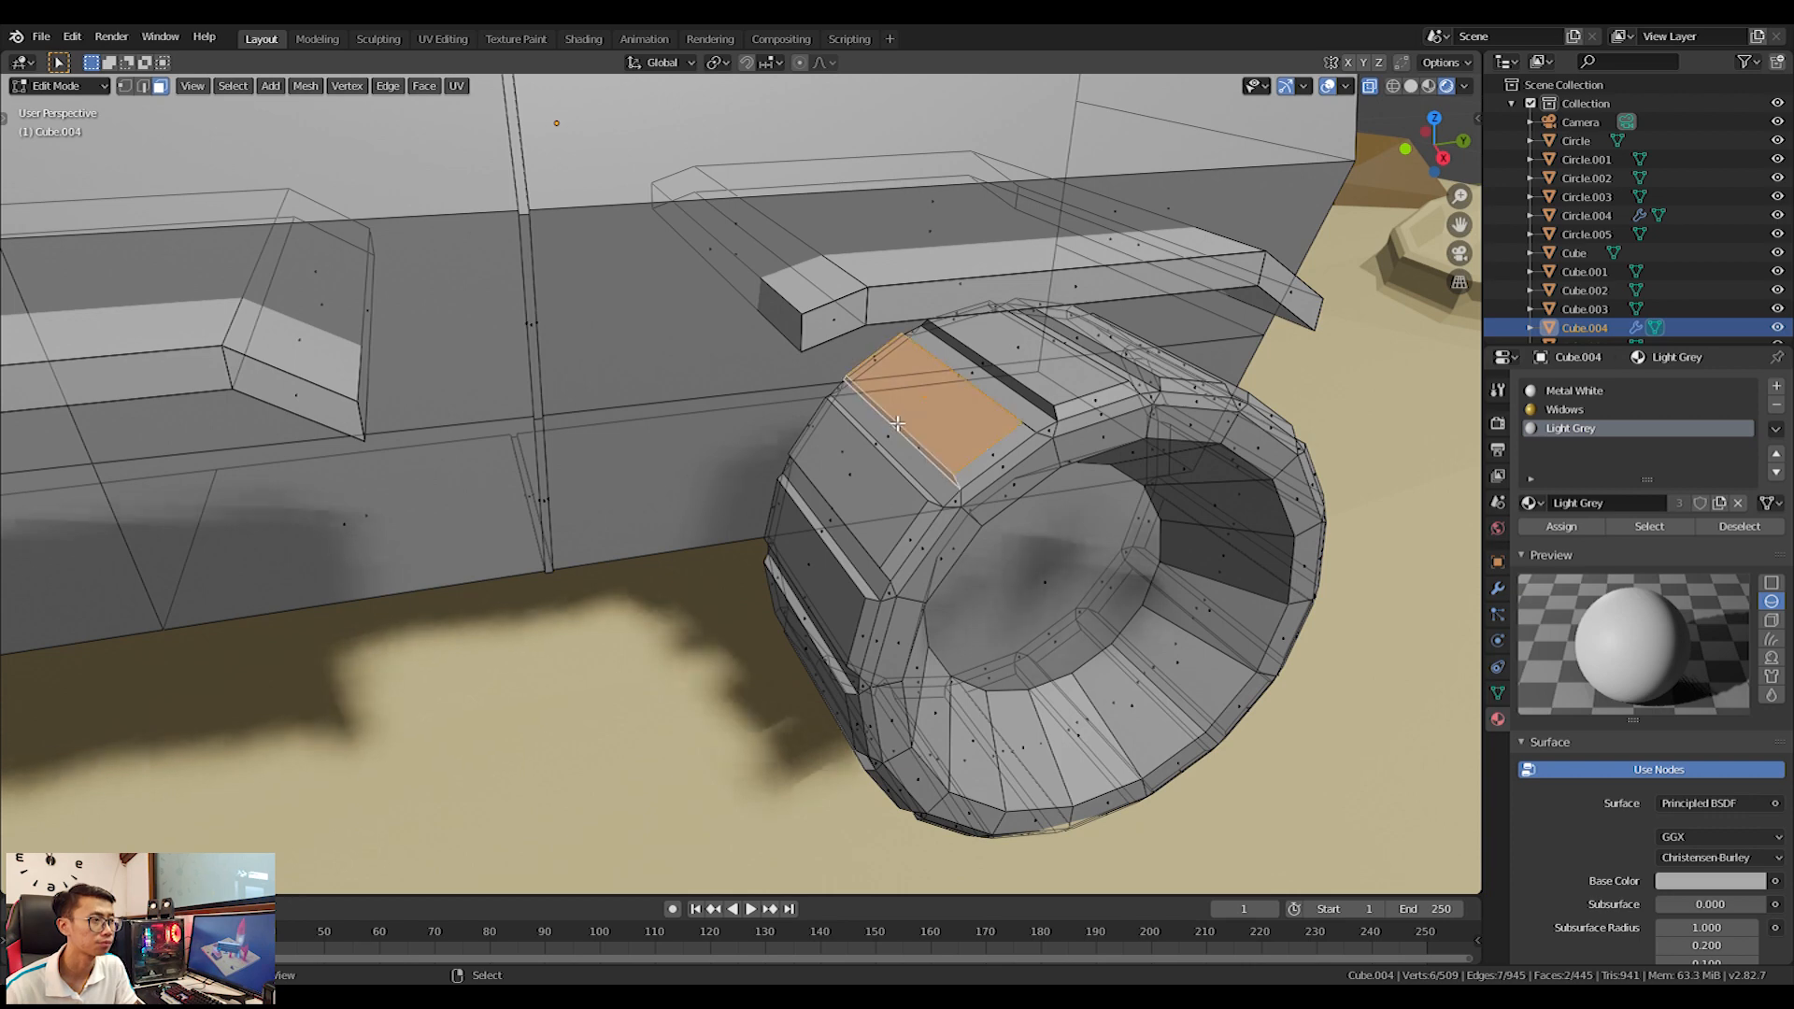
pyautogui.keyDown('shift'); pyautogui.click(998, 376); pyautogui.keyUp('shift')
pyautogui.keyDown('shift'); pyautogui.click(1021, 350); pyautogui.keyUp('shift')
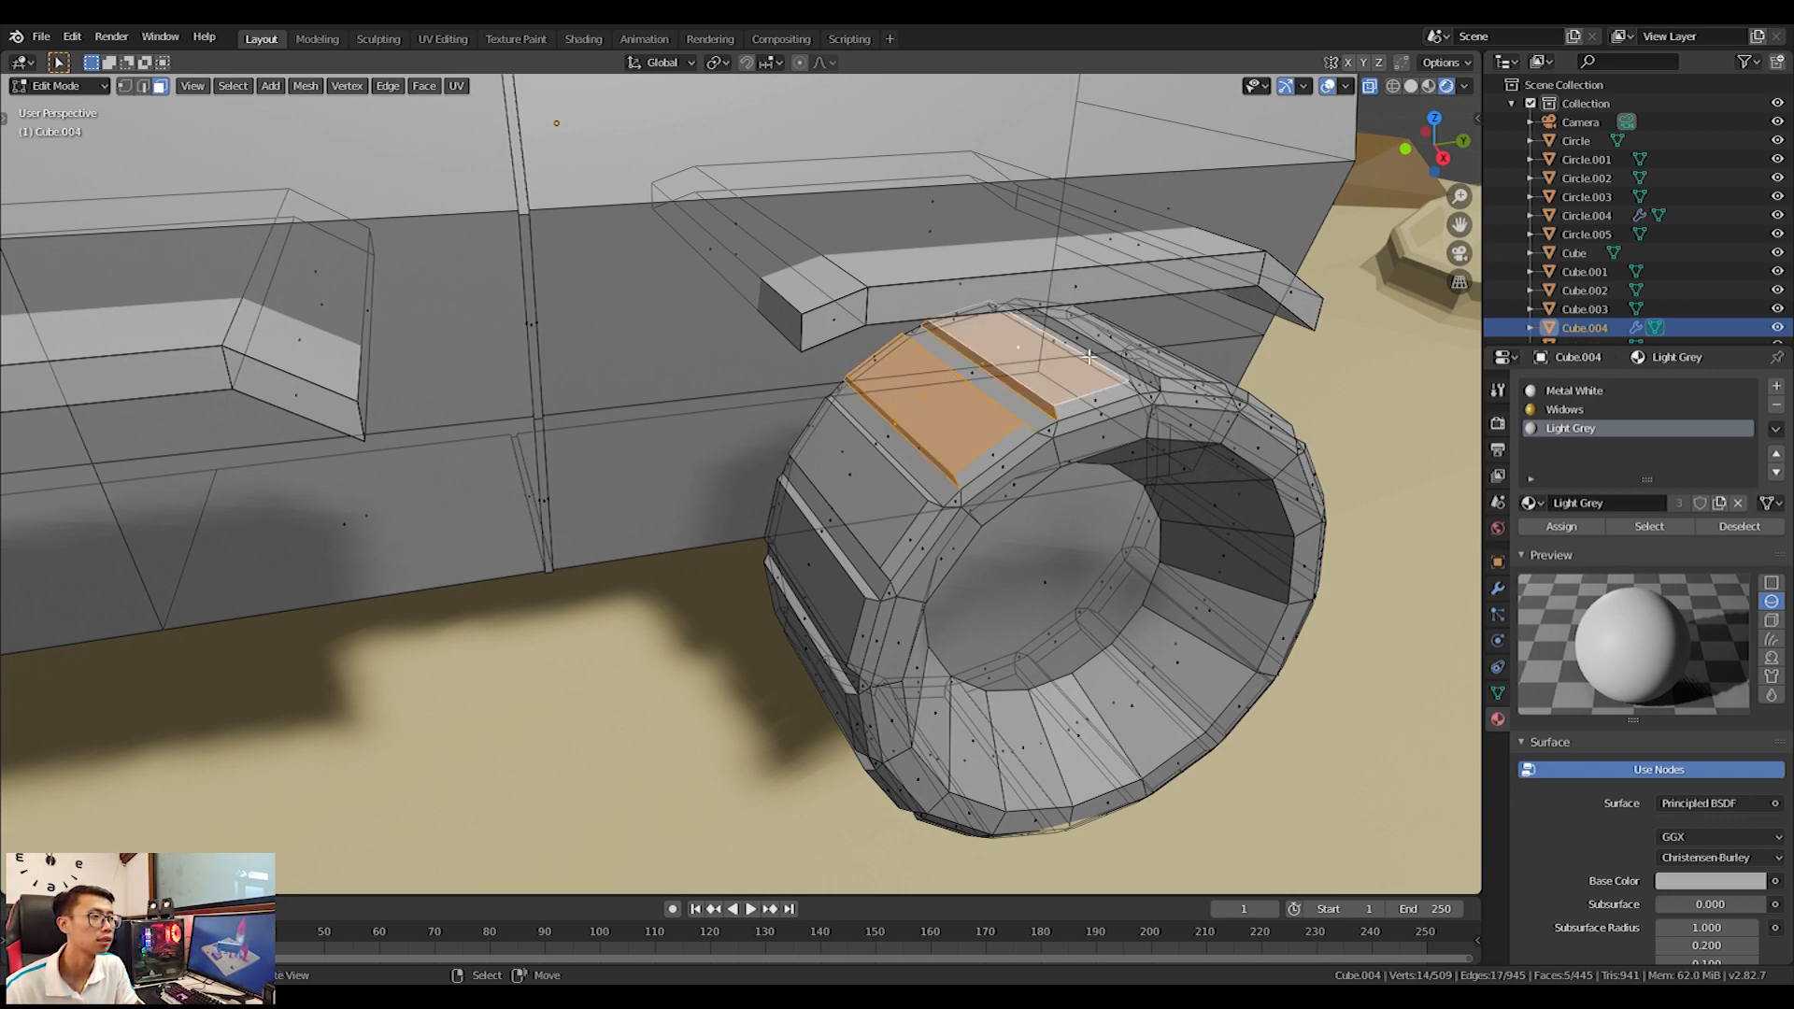
pyautogui.moveTo(1039, 365); pyautogui.dragTo(953, 374, button='middle')
pyautogui.keyDown('shift'); pyautogui.click(976, 421); pyautogui.keyUp('shift')
pyautogui.keyDown('shift'); pyautogui.click(1039, 444); pyautogui.keyUp('shift')
pyautogui.keyDown('shift'); pyautogui.click(1097, 460); pyautogui.keyUp('shift')
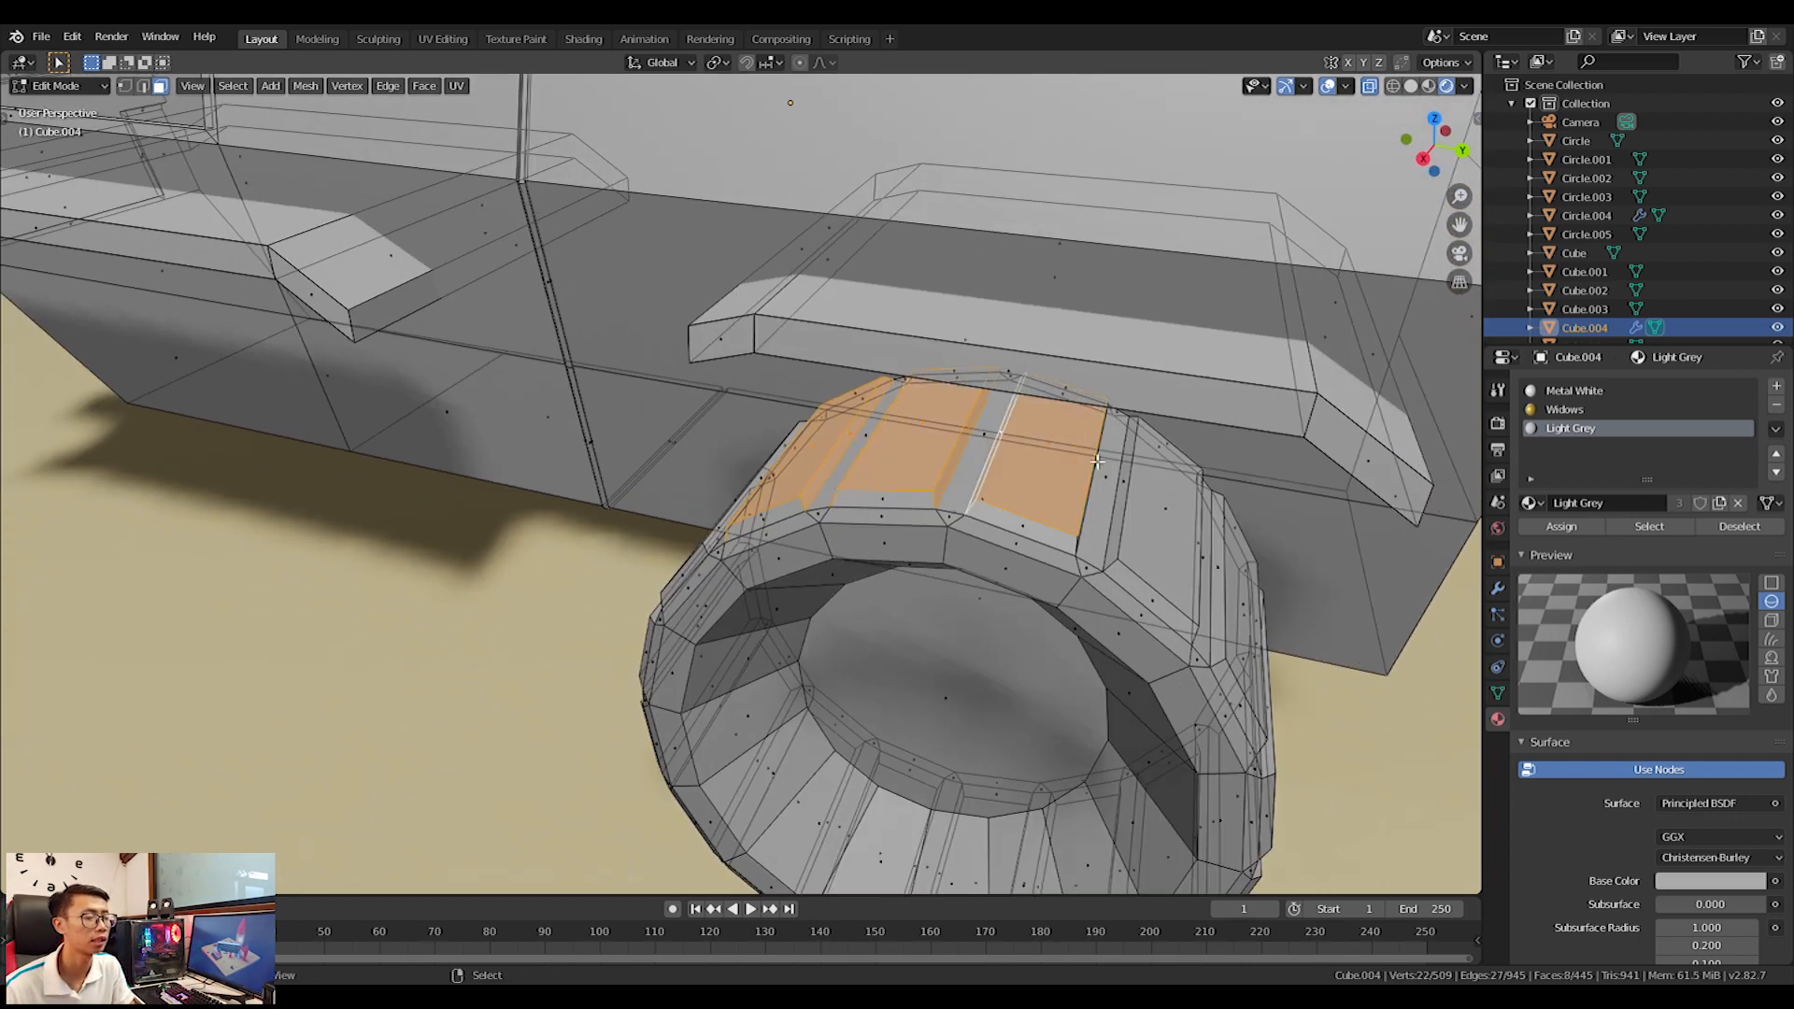
pyautogui.keyDown('shift'); pyautogui.click(1130, 484); pyautogui.keyUp('shift')
pyautogui.keyDown('shift'); pyautogui.click(1166, 510); pyautogui.keyUp('shift')
pyautogui.keyDown('shift'); pyautogui.click(1203, 552); pyautogui.keyUp('shift')
pyautogui.moveTo(1273, 575); pyautogui.dragTo(1109, 605, button='middle')
# Box-select the rear wheel's faces from the front view and remove the fender faces from the selection with Circle Select.
pyautogui.press('KP_1')
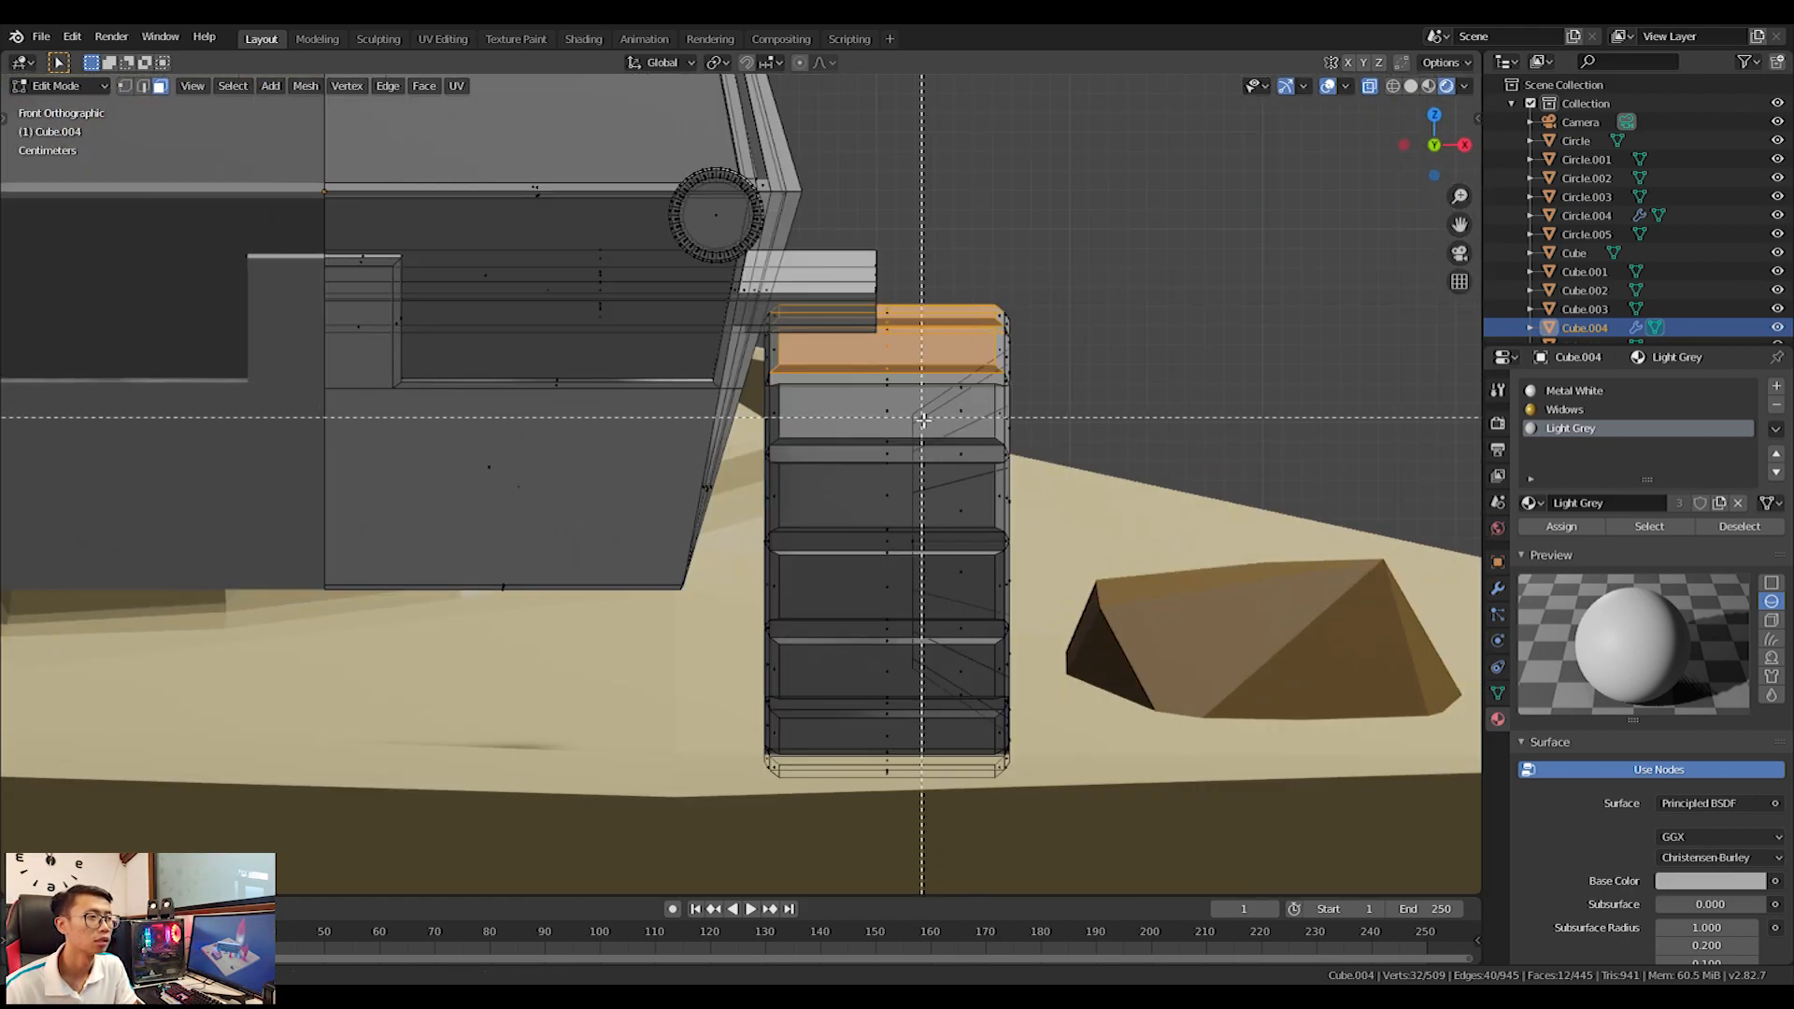
pyautogui.moveTo(775, 281); pyautogui.dragTo(1010, 812)
pyautogui.moveTo(1168, 519); pyautogui.dragTo(1042, 551, button='middle')
pyautogui.keyDown('shift'); pyautogui.rightClick(1152, 273); pyautogui.keyUp('shift')
pyautogui.press('c')
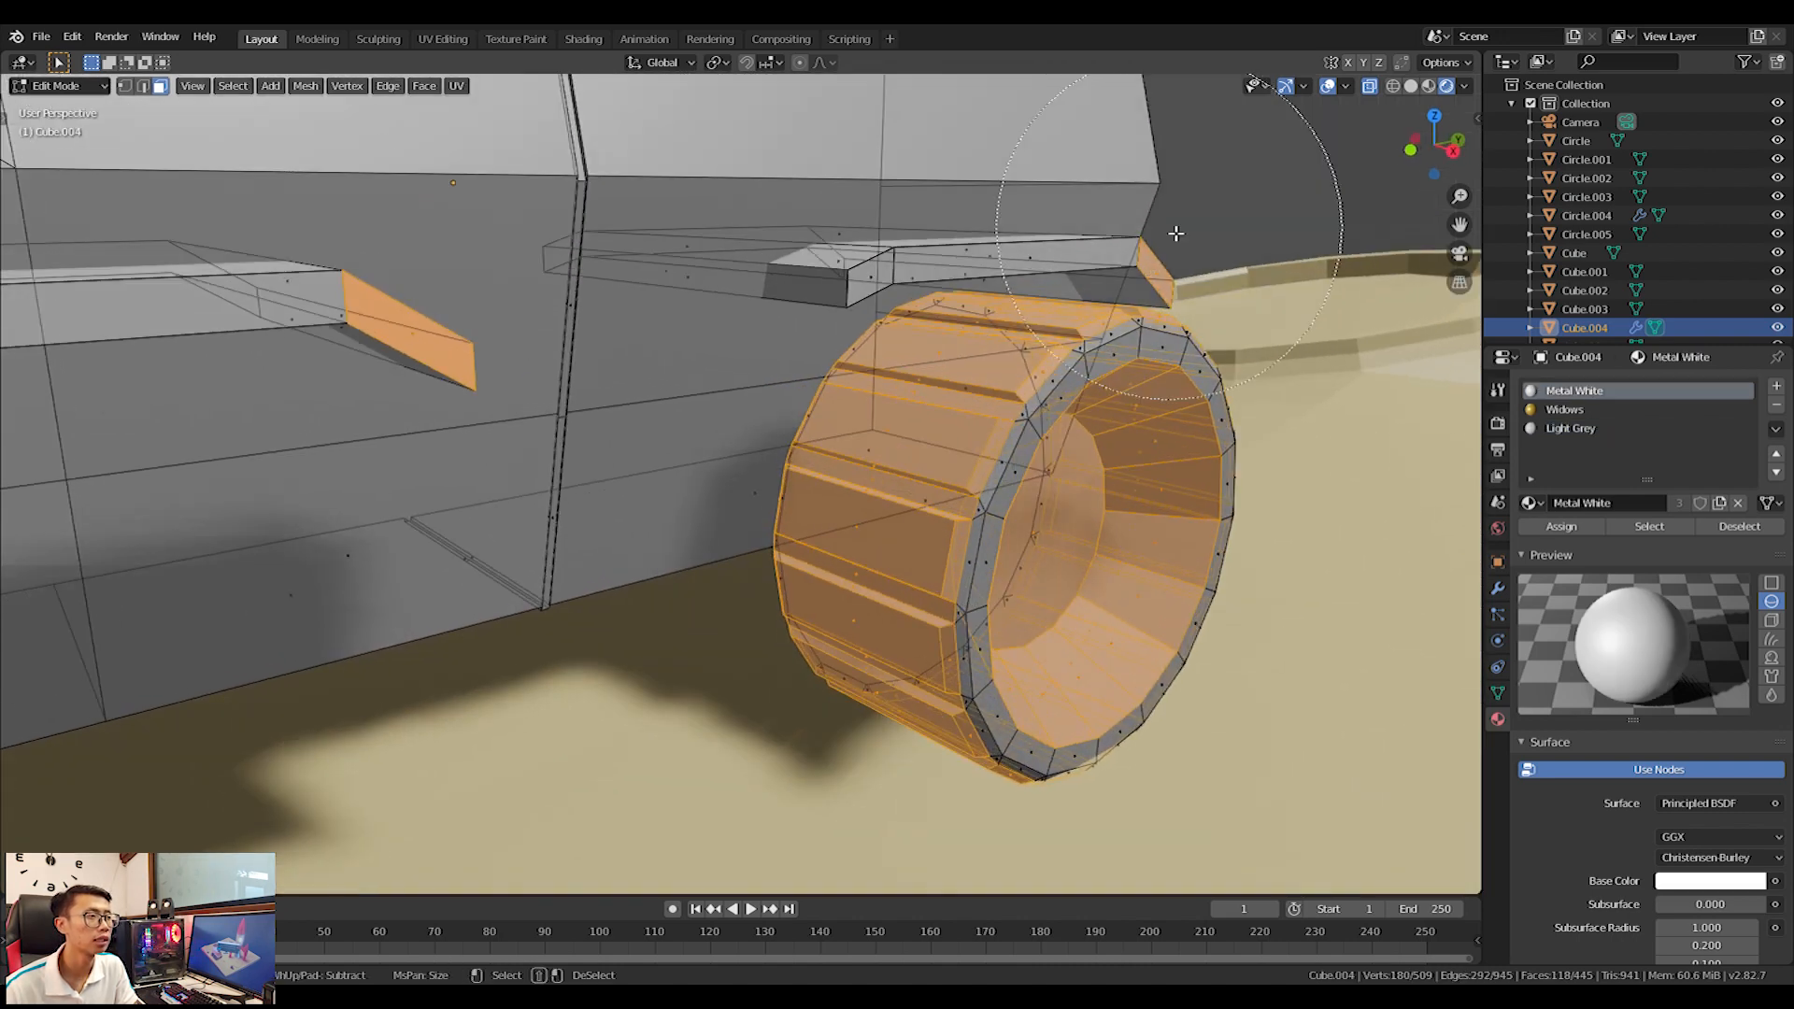
pyautogui.middleClick(1193, 132)
pyautogui.middleClick(327, 322)
pyautogui.rightClick(333, 328)
pyautogui.scroll(-5, 336, 330)
pyautogui.press('c')
pyautogui.middleClick(312, 455)
pyautogui.rightClick(318, 457)
# Deselect the groove faces between the tread blocks all the way around the rear wheel.
pyautogui.scroll(4, 853, 489)
pyautogui.scroll(3, 852, 488)
pyautogui.moveTo(1158, 489); pyautogui.dragTo(1077, 511, button='middle')
pyautogui.moveTo(953, 539); pyautogui.dragTo(1021, 513, button='middle')
pyautogui.keyDown('shift'); pyautogui.click(965, 468); pyautogui.keyUp('shift')
pyautogui.keyDown('shift'); pyautogui.click(948, 609); pyautogui.keyUp('shift')
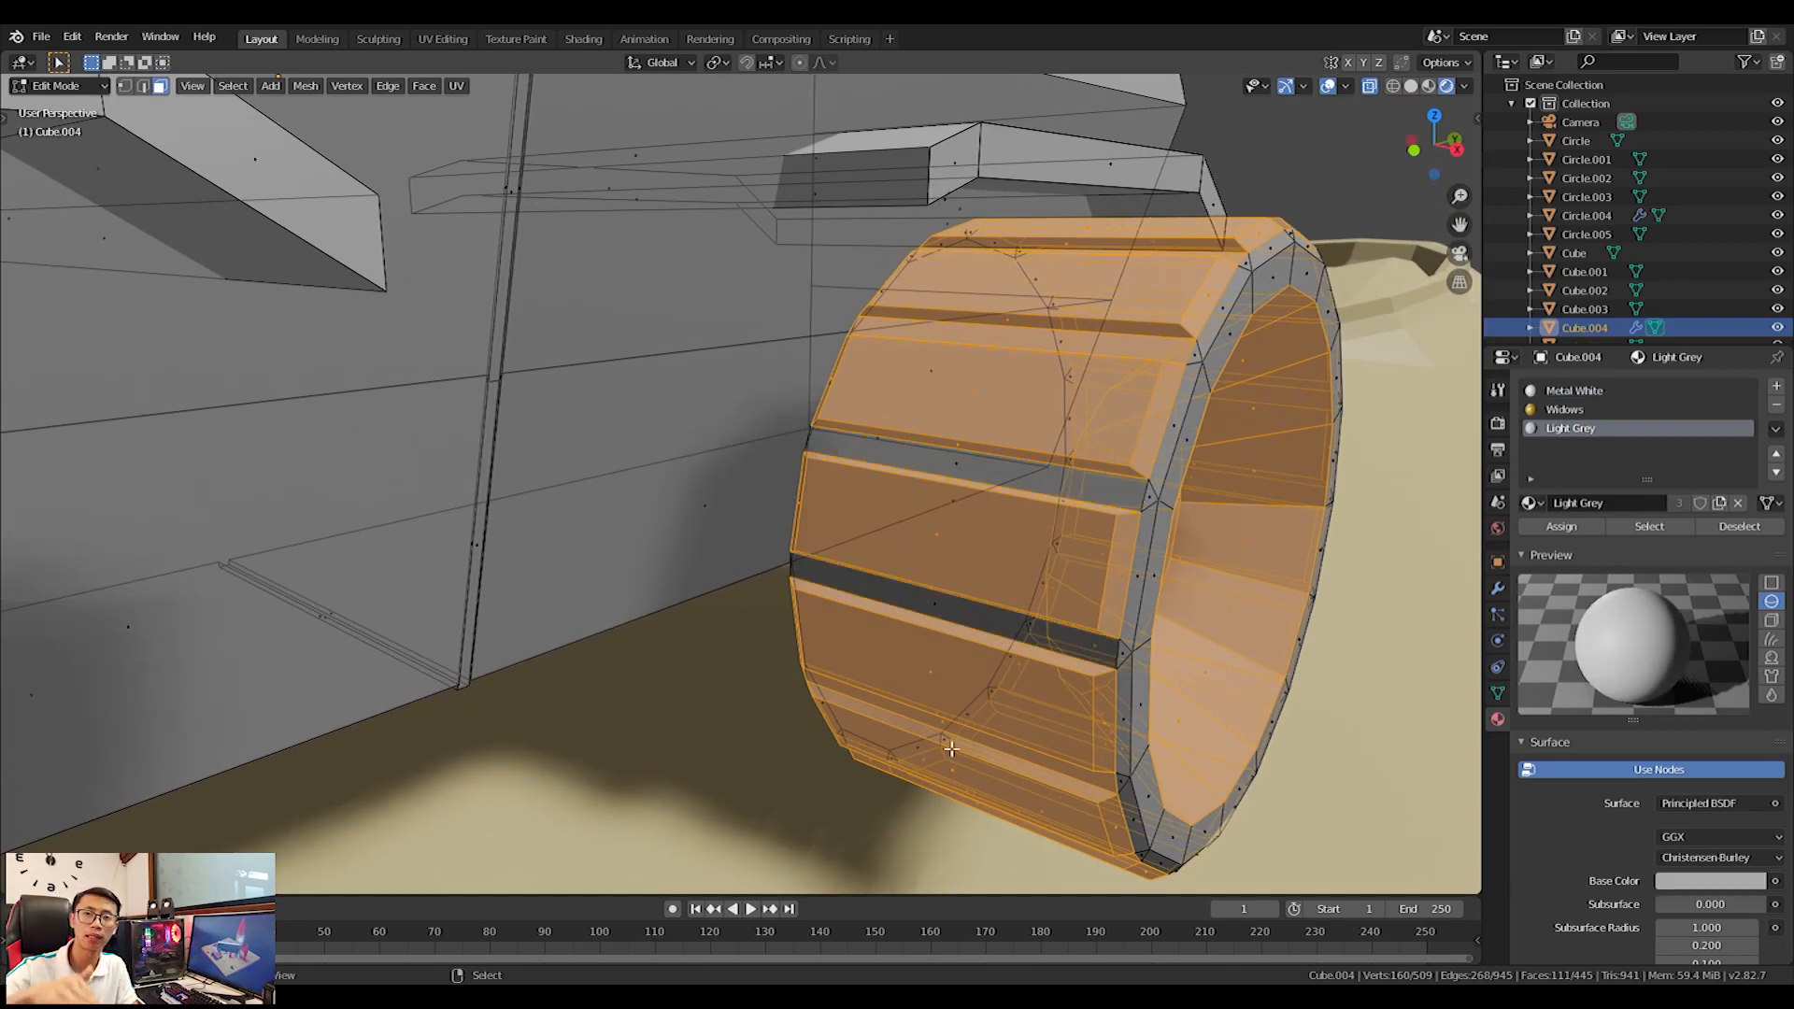
pyautogui.keyDown('shift'); pyautogui.click(946, 734); pyautogui.keyUp('shift')
pyautogui.moveTo(947, 733); pyautogui.dragTo(991, 740, button='middle')
pyautogui.keyDown('shift'); pyautogui.rightClick(1223, 852); pyautogui.keyUp('shift')
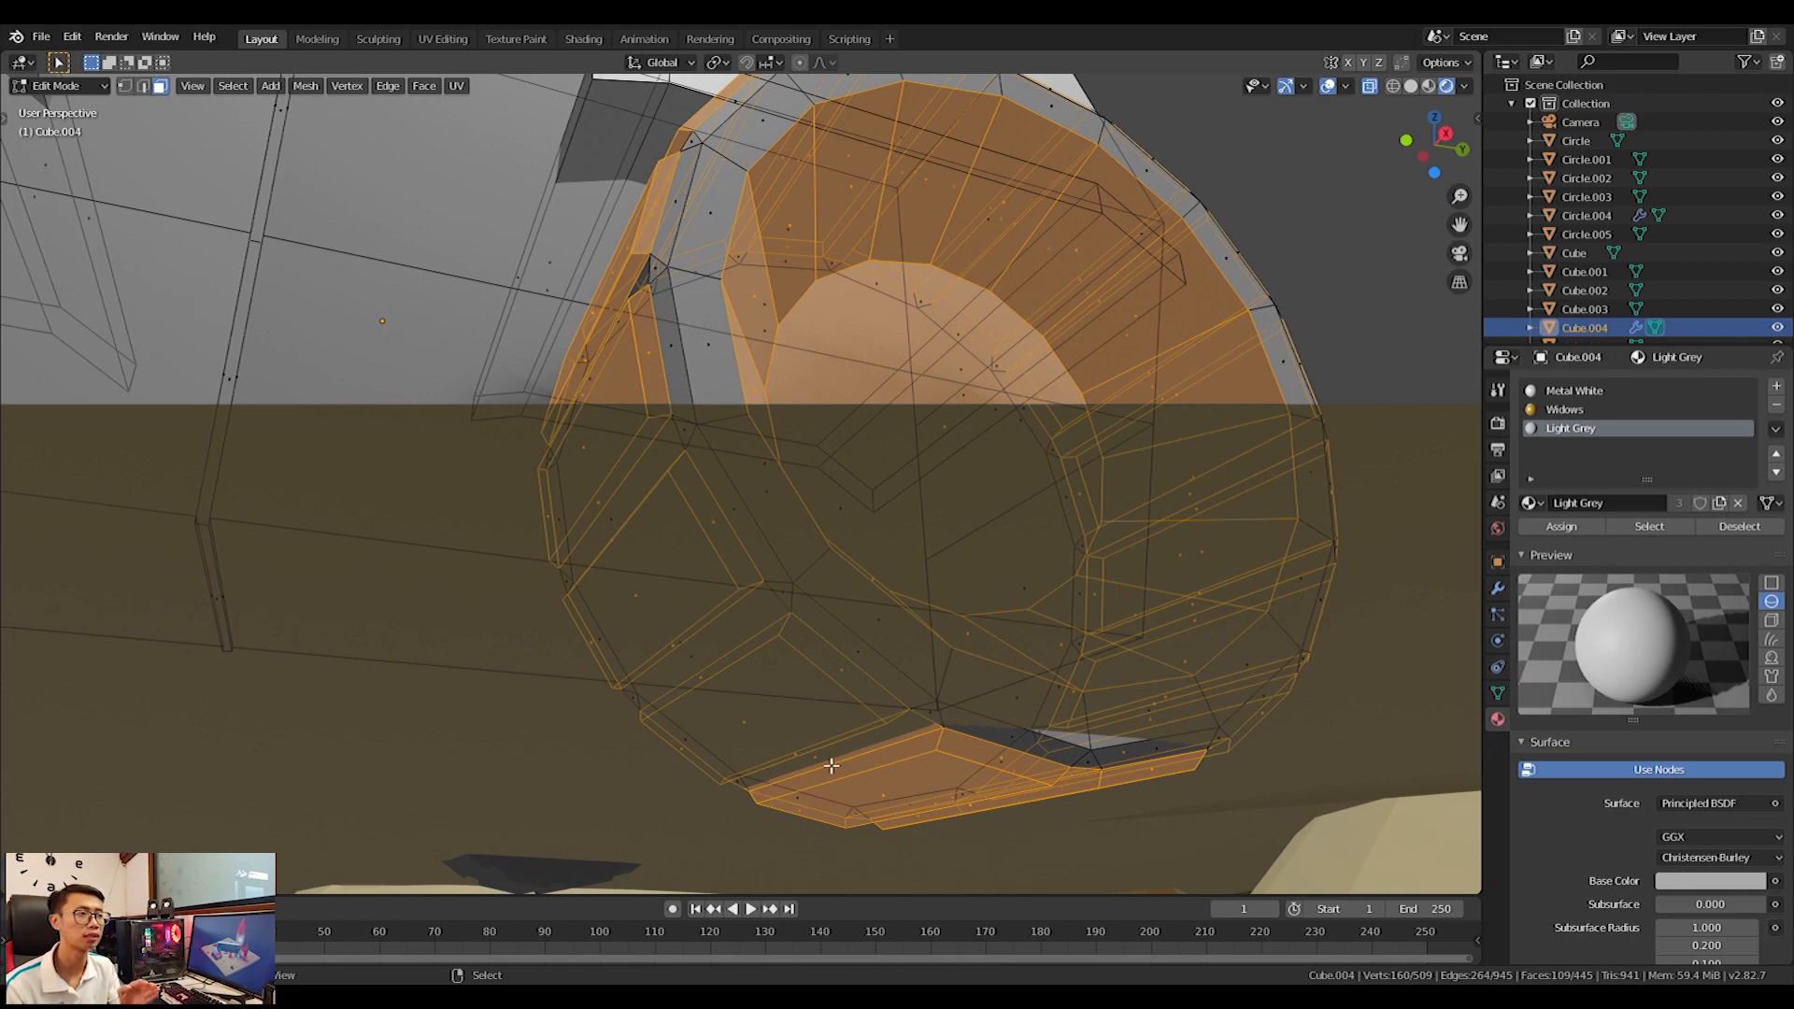
pyautogui.moveTo(1157, 754); pyautogui.dragTo(953, 720, button='middle')
pyautogui.keyDown('shift'); pyautogui.click(806, 689); pyautogui.keyUp('shift')
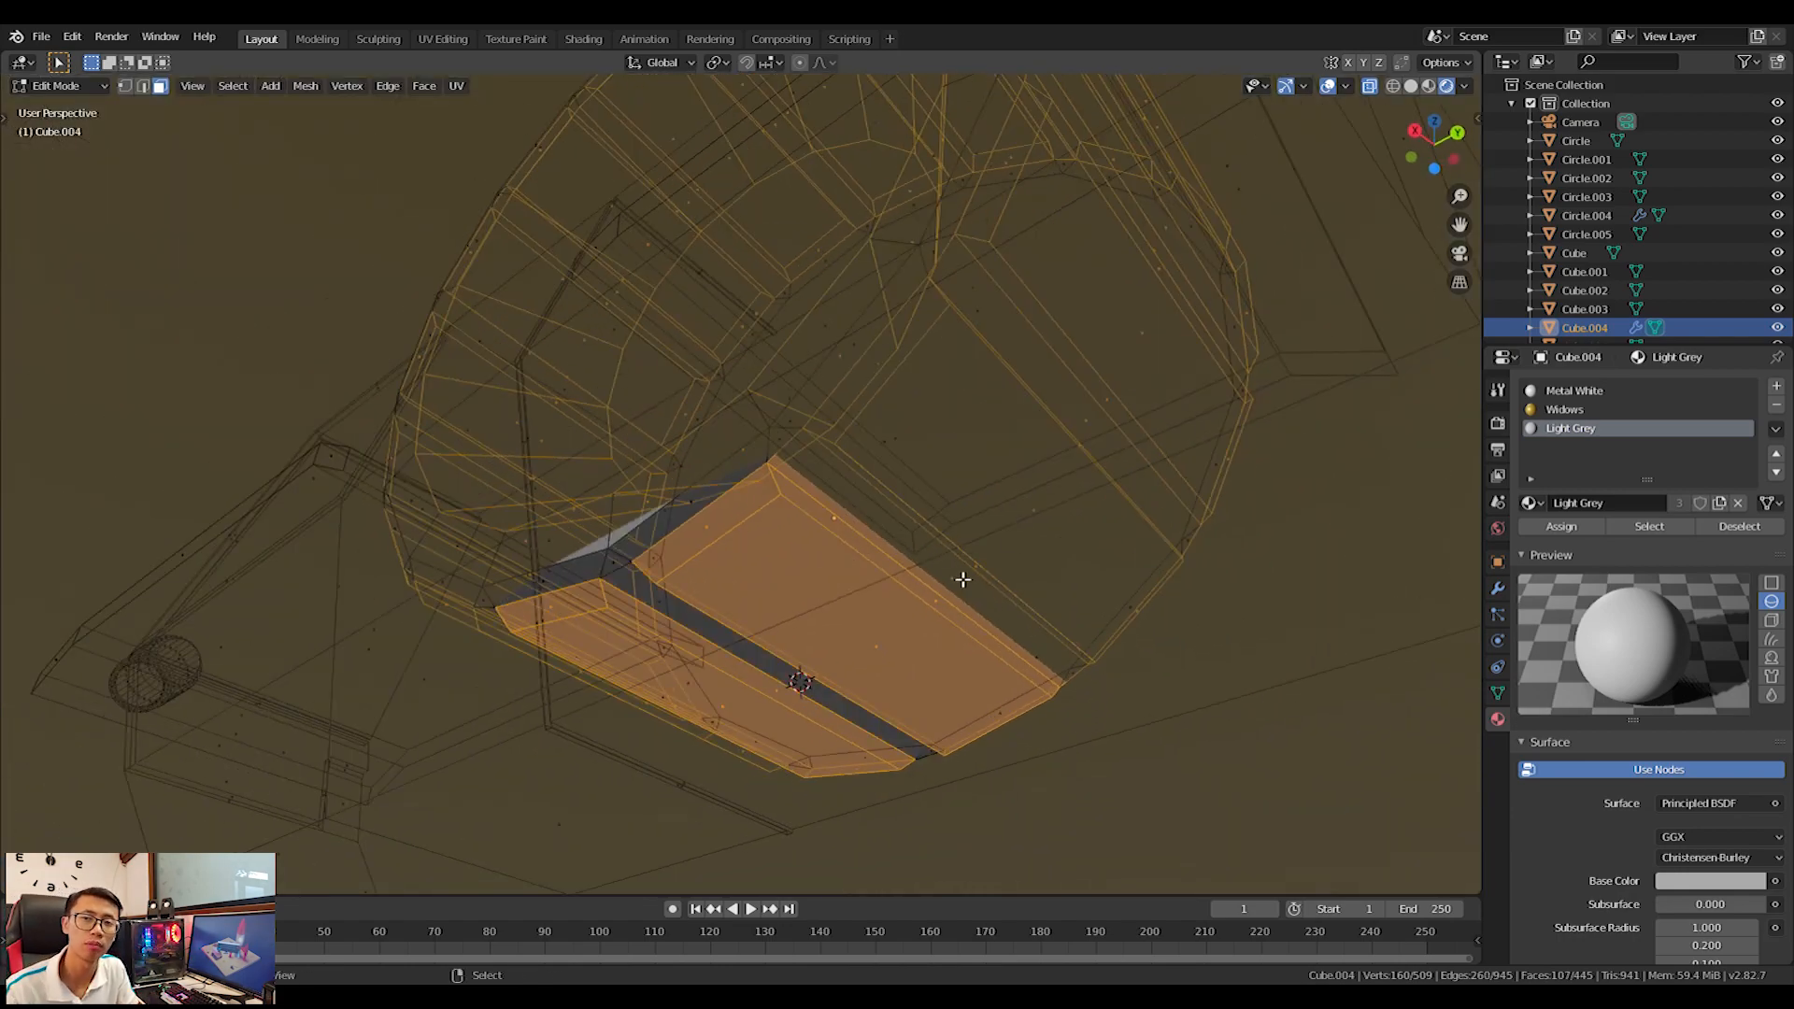
pyautogui.moveTo(1093, 436); pyautogui.dragTo(1103, 496, button='middle')
pyautogui.keyDown('shift'); pyautogui.click(1106, 490); pyautogui.keyUp('shift')
pyautogui.keyDown('shift'); pyautogui.click(1118, 322); pyautogui.keyUp('shift')
pyautogui.moveTo(1119, 323); pyautogui.dragTo(1155, 454, button='middle')
pyautogui.keyDown('shift'); pyautogui.click(1155, 454); pyautogui.keyUp('shift')
pyautogui.keyDown('shift'); pyautogui.click(1051, 298); pyautogui.keyUp('shift')
pyautogui.moveTo(1051, 297); pyautogui.dragTo(1037, 629, button='middle')
pyautogui.keyDown('shift'); pyautogui.click(1112, 561); pyautogui.keyUp('shift')
pyautogui.keyDown('shift'); pyautogui.click(945, 488); pyautogui.keyUp('shift')
pyautogui.moveTo(946, 488); pyautogui.dragTo(1028, 506, button='middle')
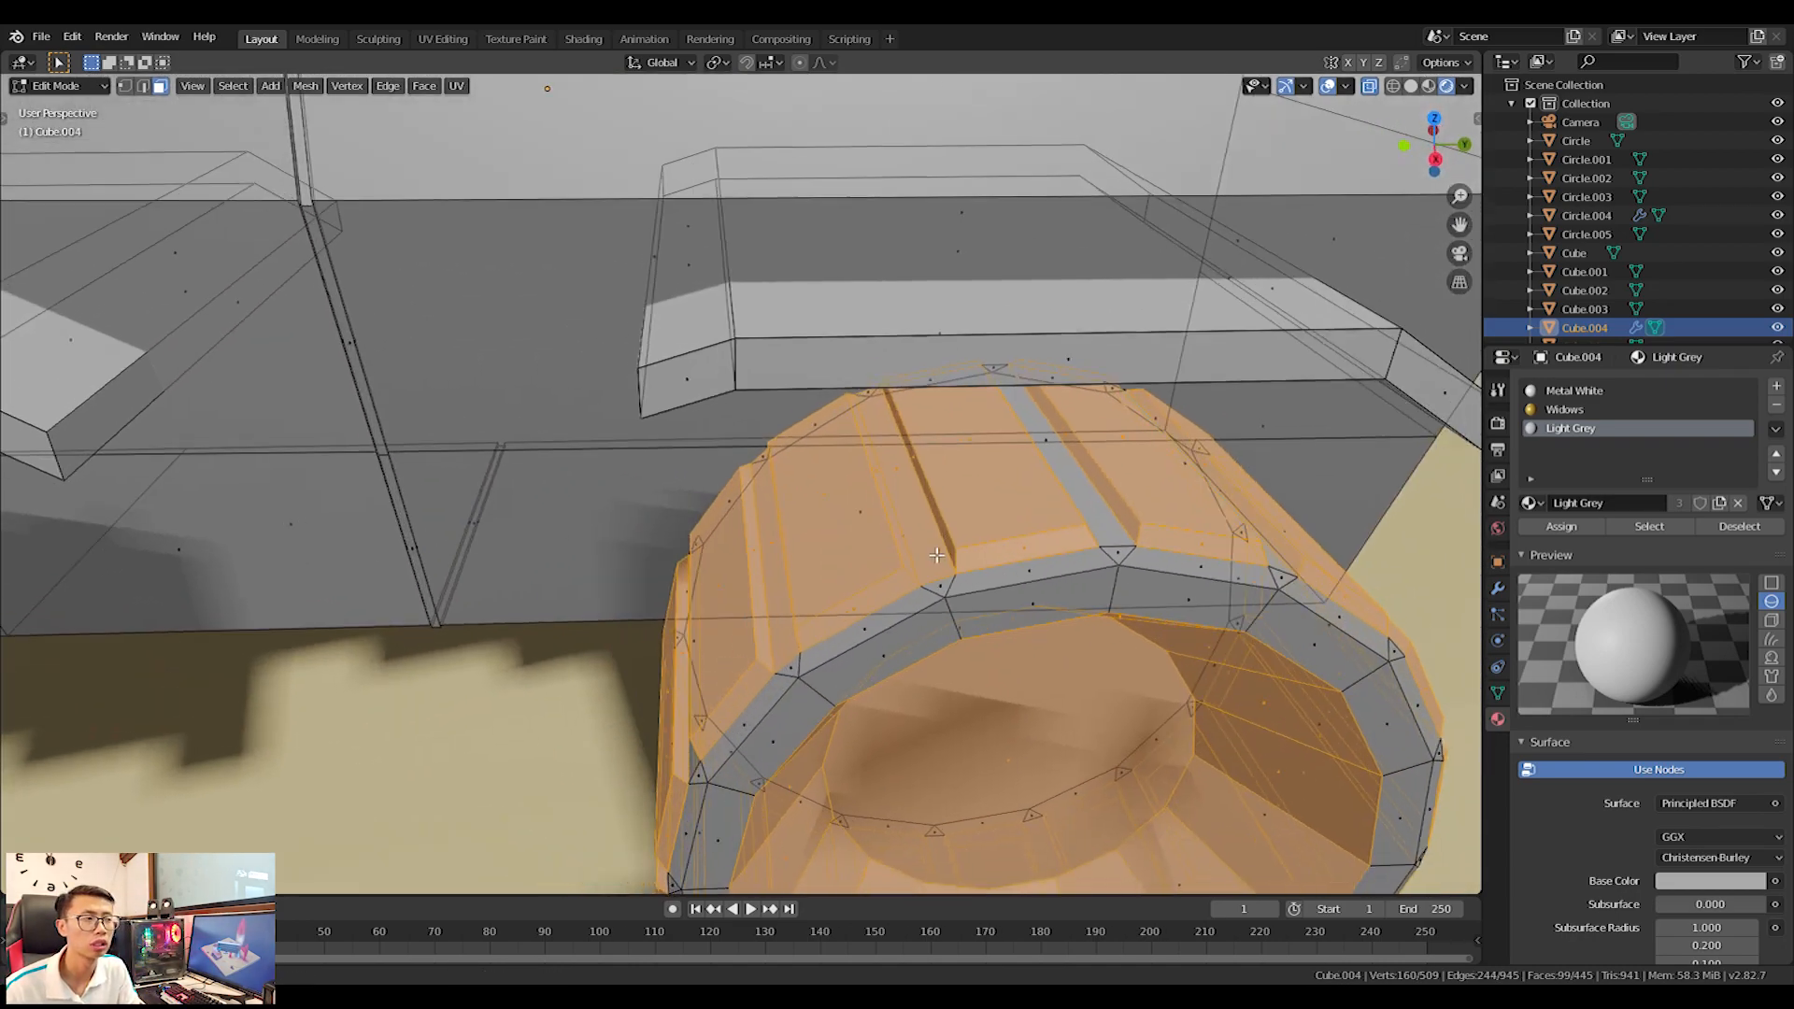
pyautogui.keyDown('shift'); pyautogui.click(912, 500); pyautogui.keyUp('shift')
pyautogui.keyDown('shift'); pyautogui.click(791, 582); pyautogui.keyUp('shift')
pyautogui.moveTo(791, 582); pyautogui.dragTo(944, 561, button='middle')
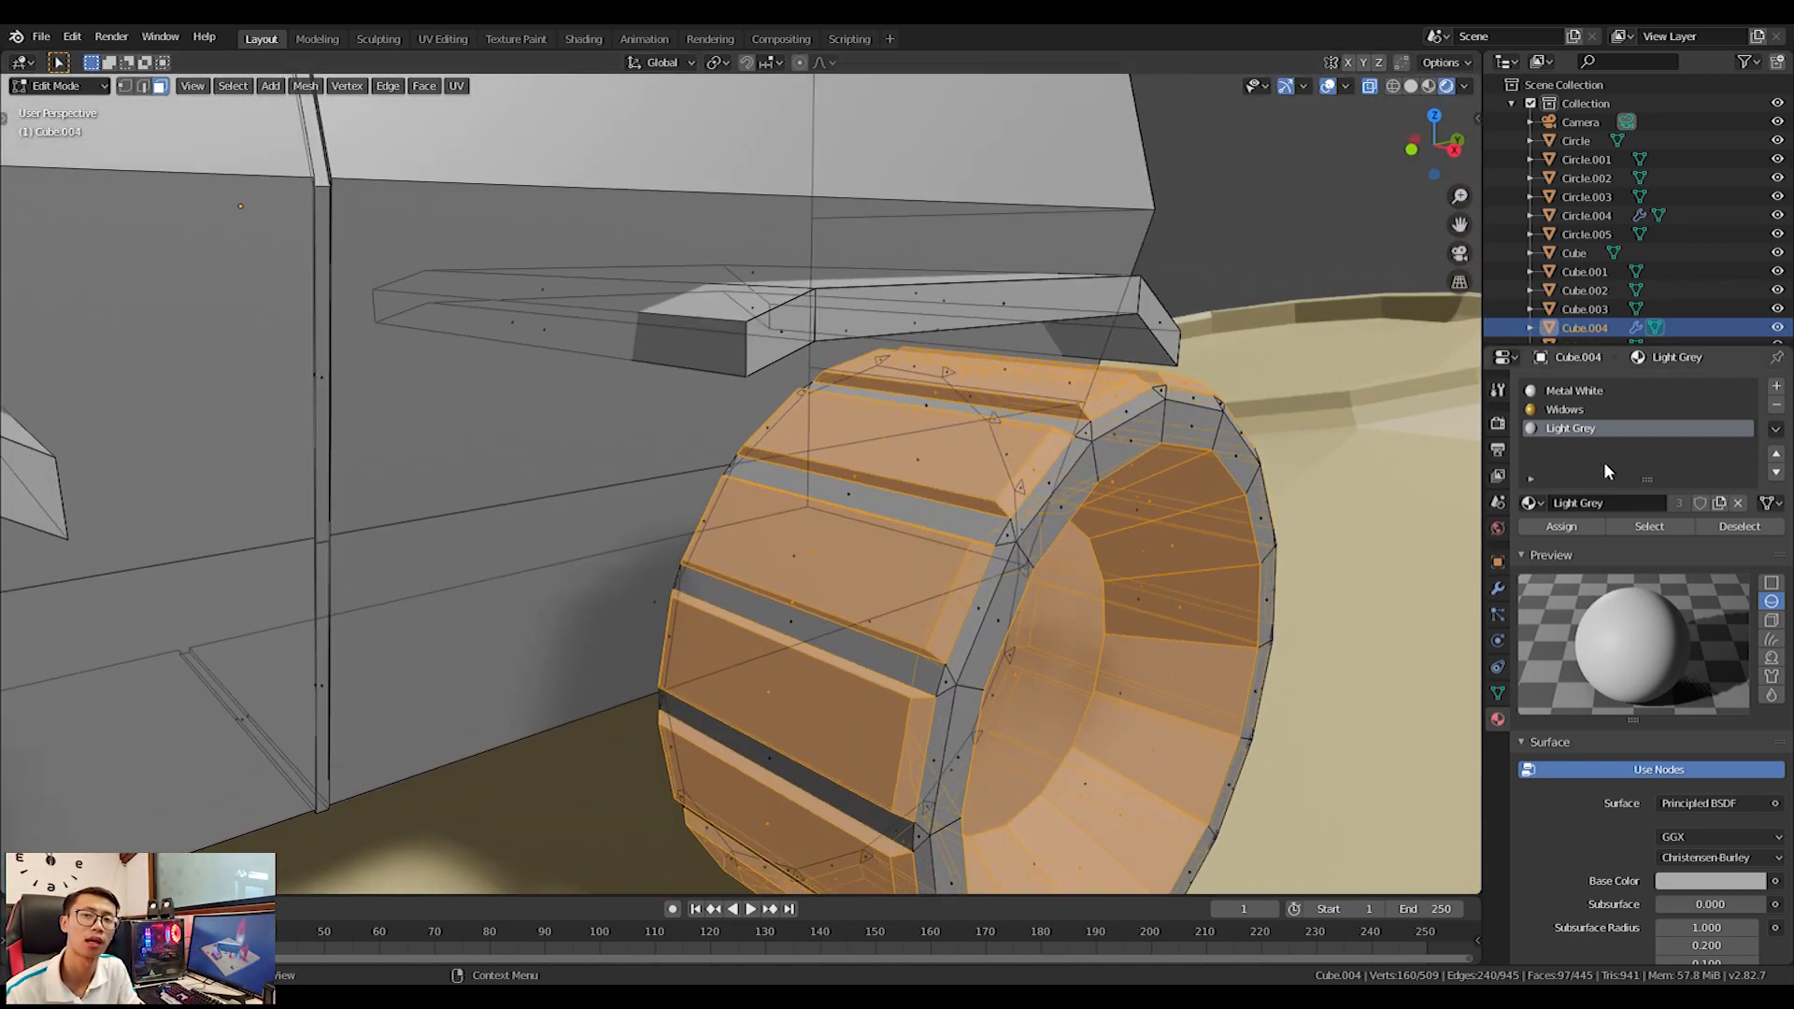
# Add a fourth material slot with Dark Grey and assign it to the selected tread blocks and inner wheel faces.
pyautogui.click(1531, 503)
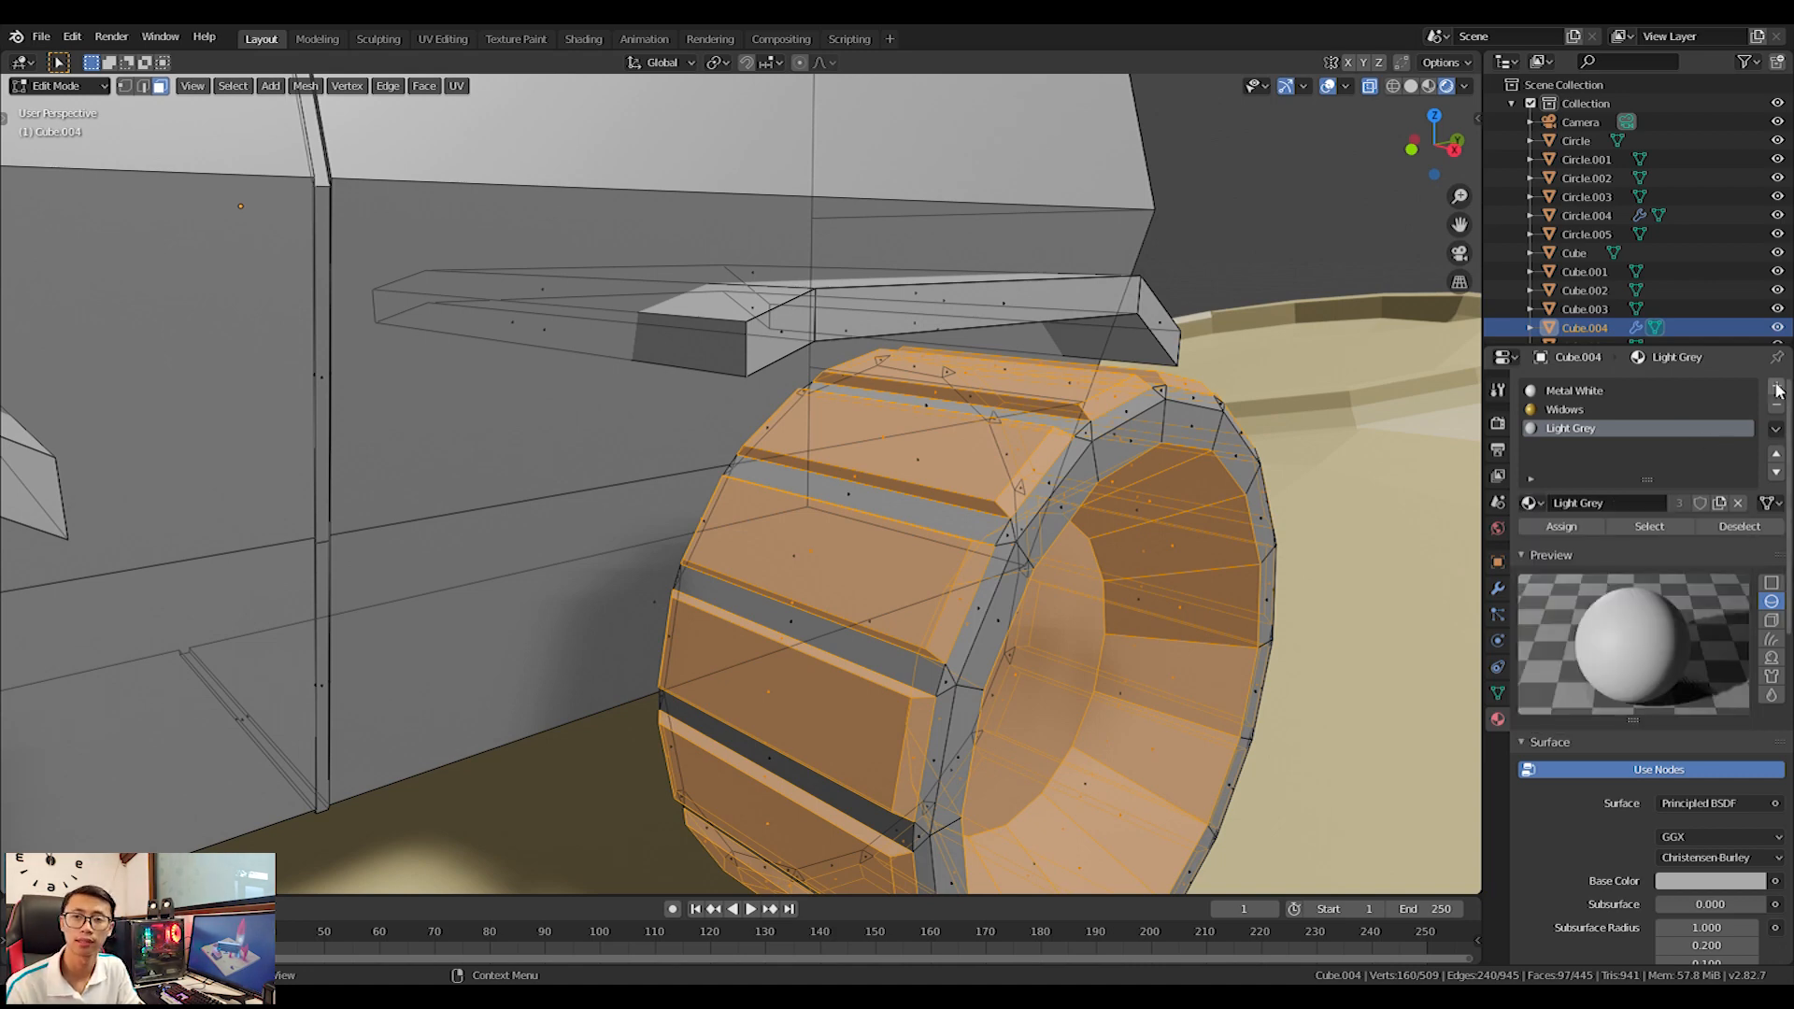
pyautogui.click(1777, 386)
pyautogui.click(1531, 503)
pyautogui.click(1573, 531)
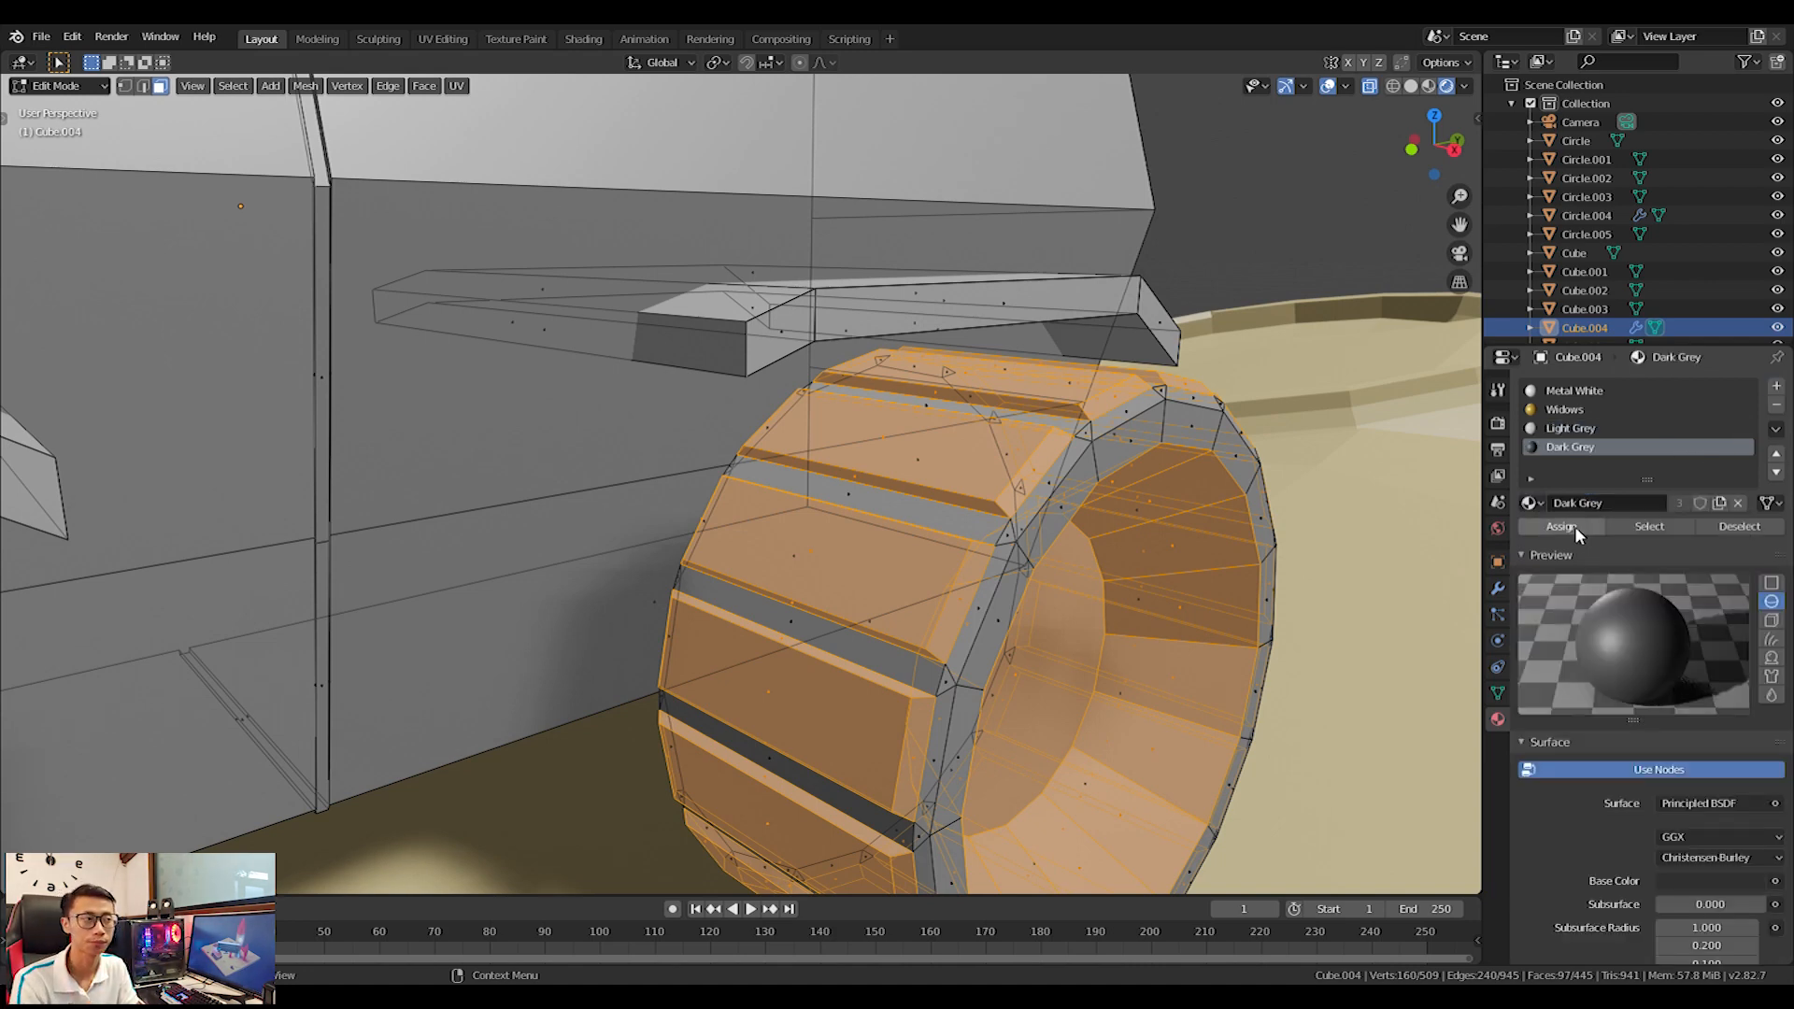
pyautogui.click(1574, 526)
# Select the rear wheel's central hub face together with the ring of sloped faces around it.
pyautogui.moveTo(1122, 636); pyautogui.dragTo(1048, 685, button='middle')
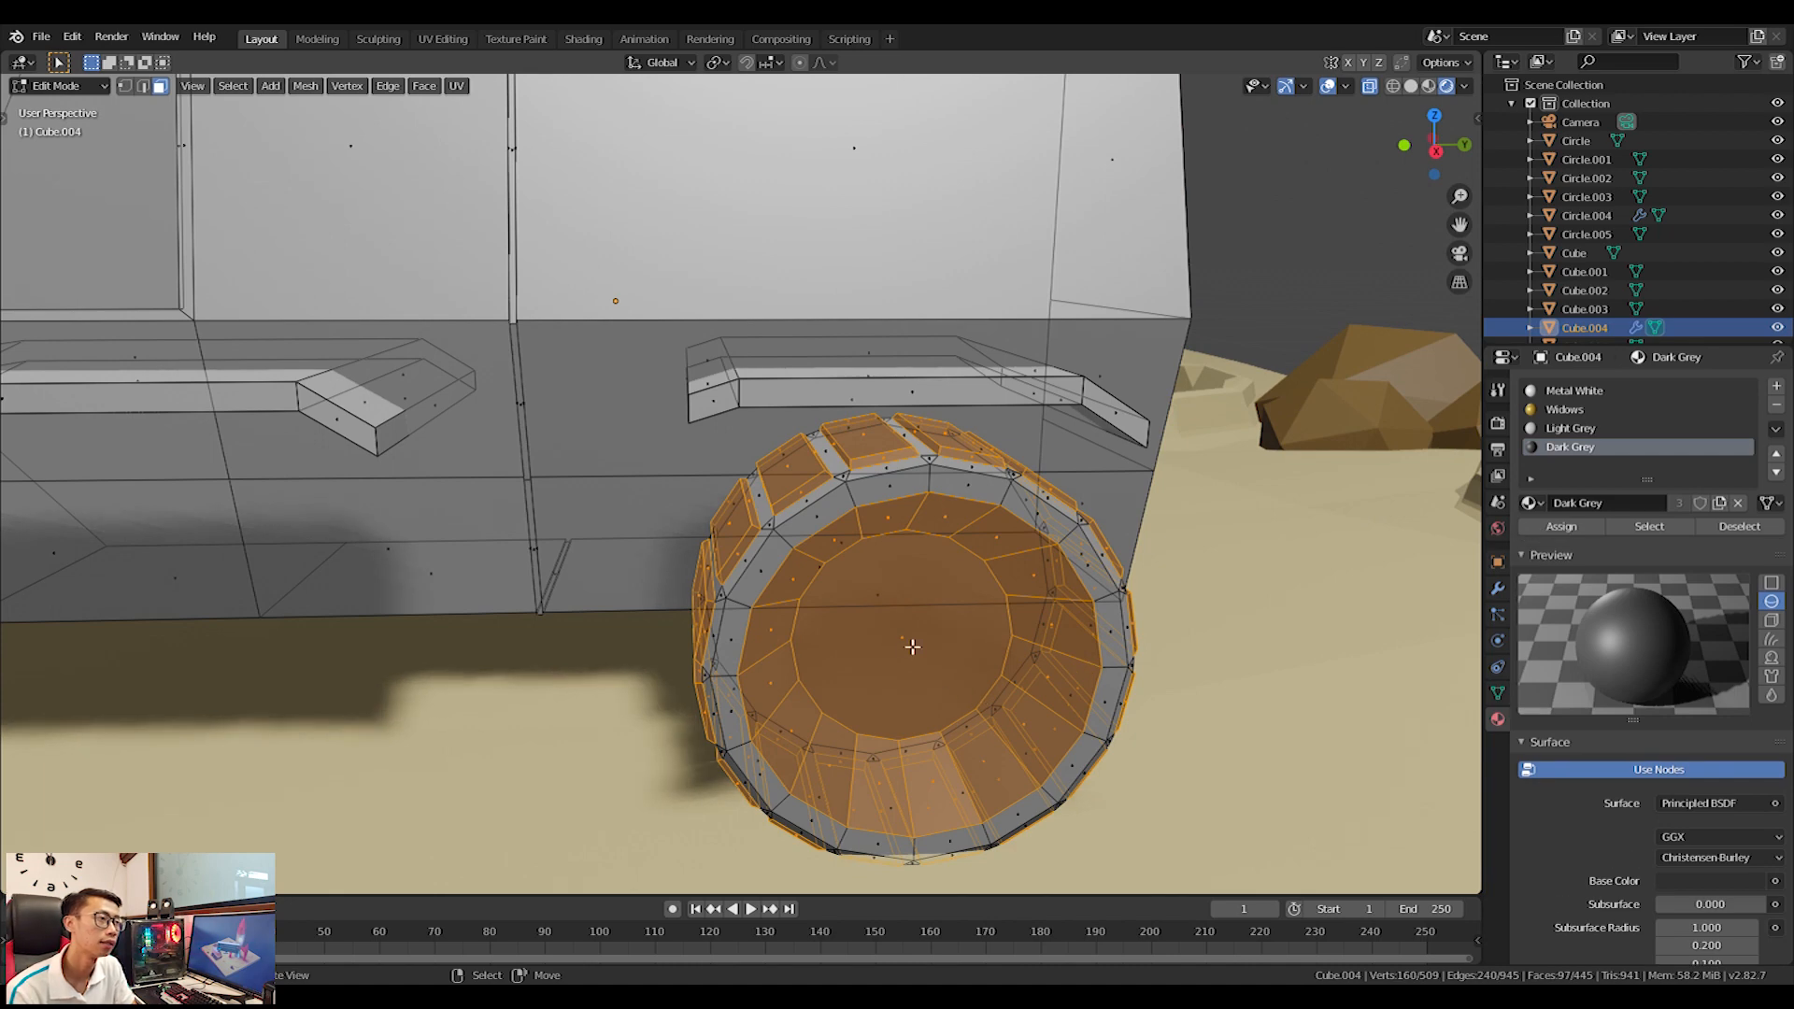
pyautogui.moveTo(914, 646); pyautogui.dragTo(920, 631, button='middle')
pyautogui.click(920, 632)
pyautogui.keyDown('alt'); pyautogui.keyDown('shift'); pyautogui.click(1063, 577); pyautogui.keyUp('shift'); pyautogui.keyUp('alt')
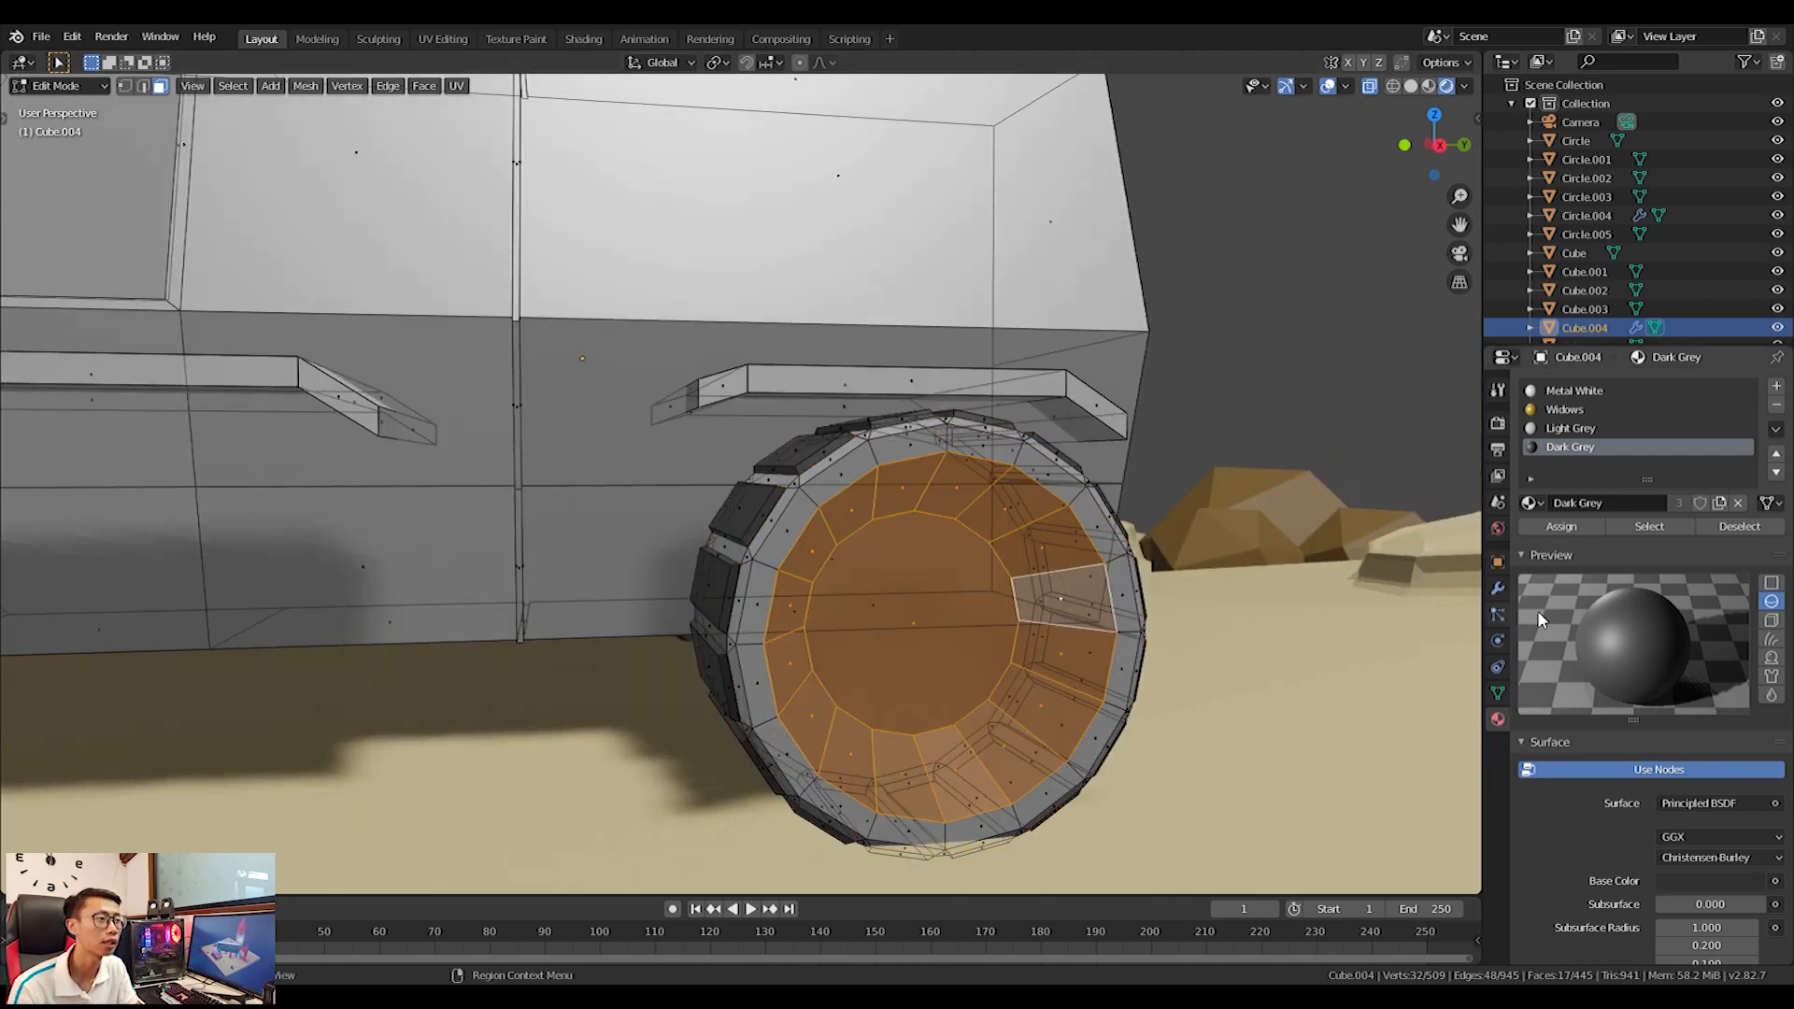
pyautogui.click(1529, 504)
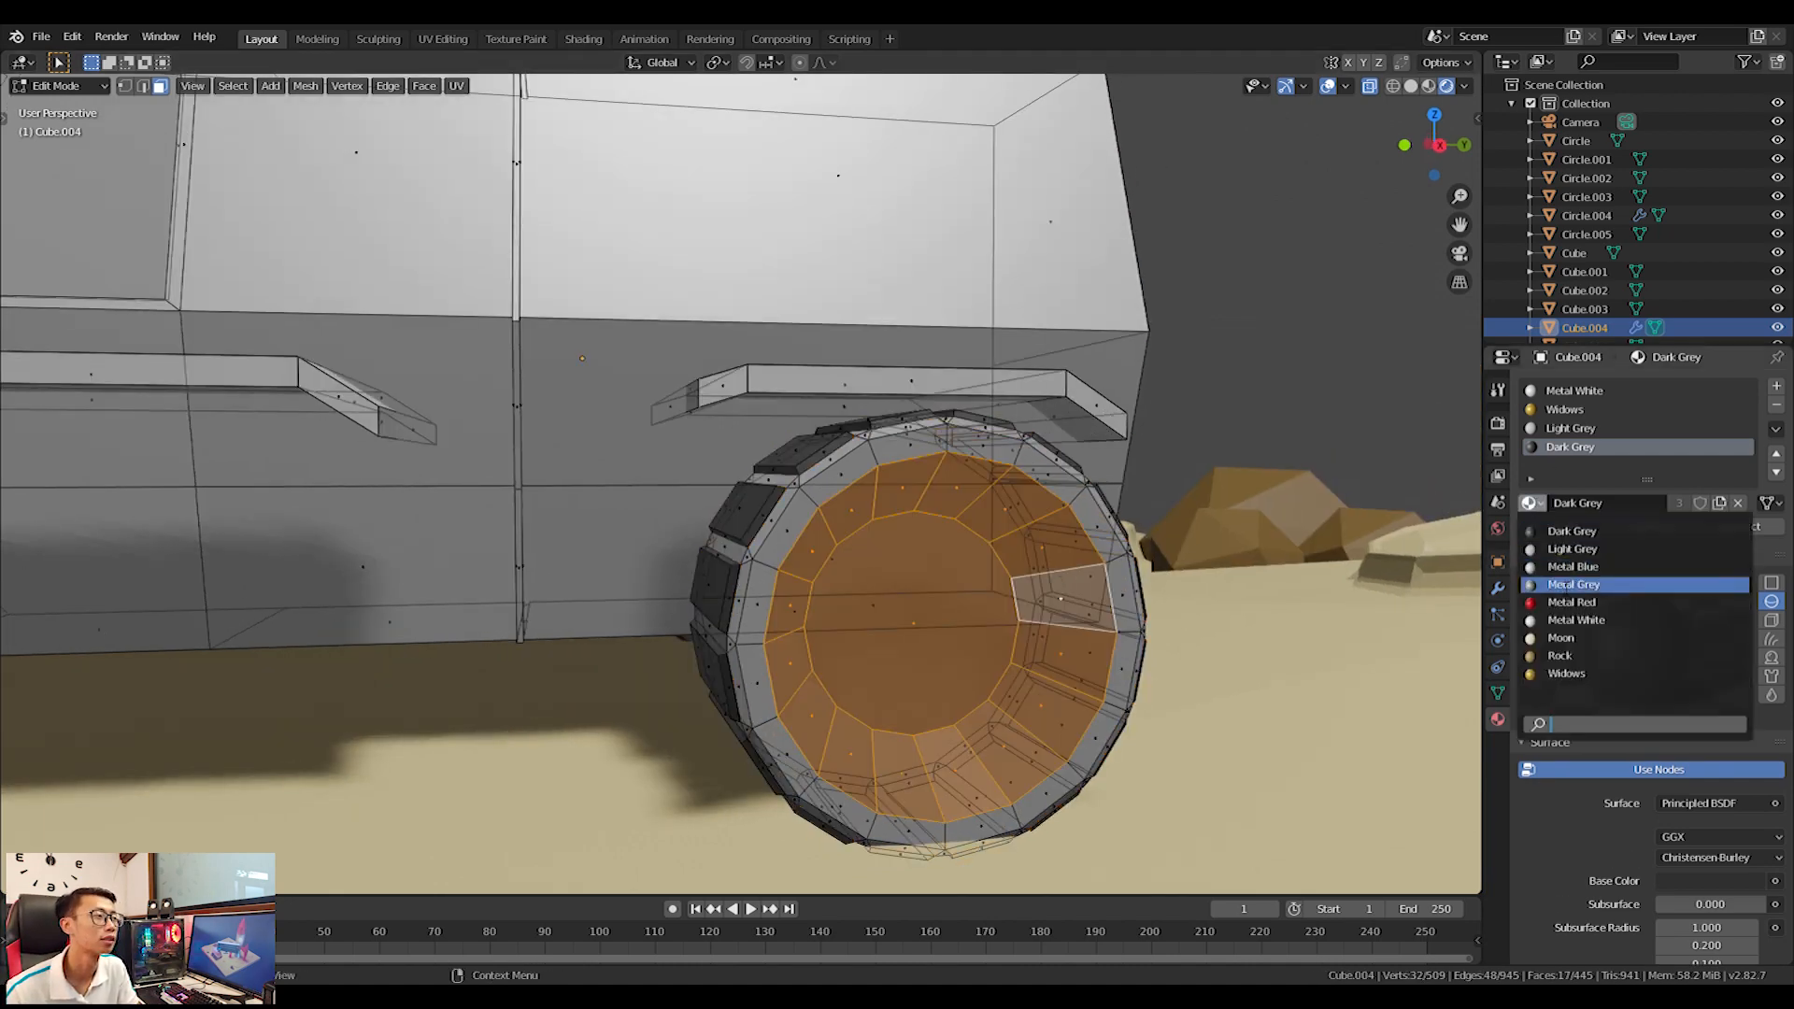
pyautogui.click(1565, 585)
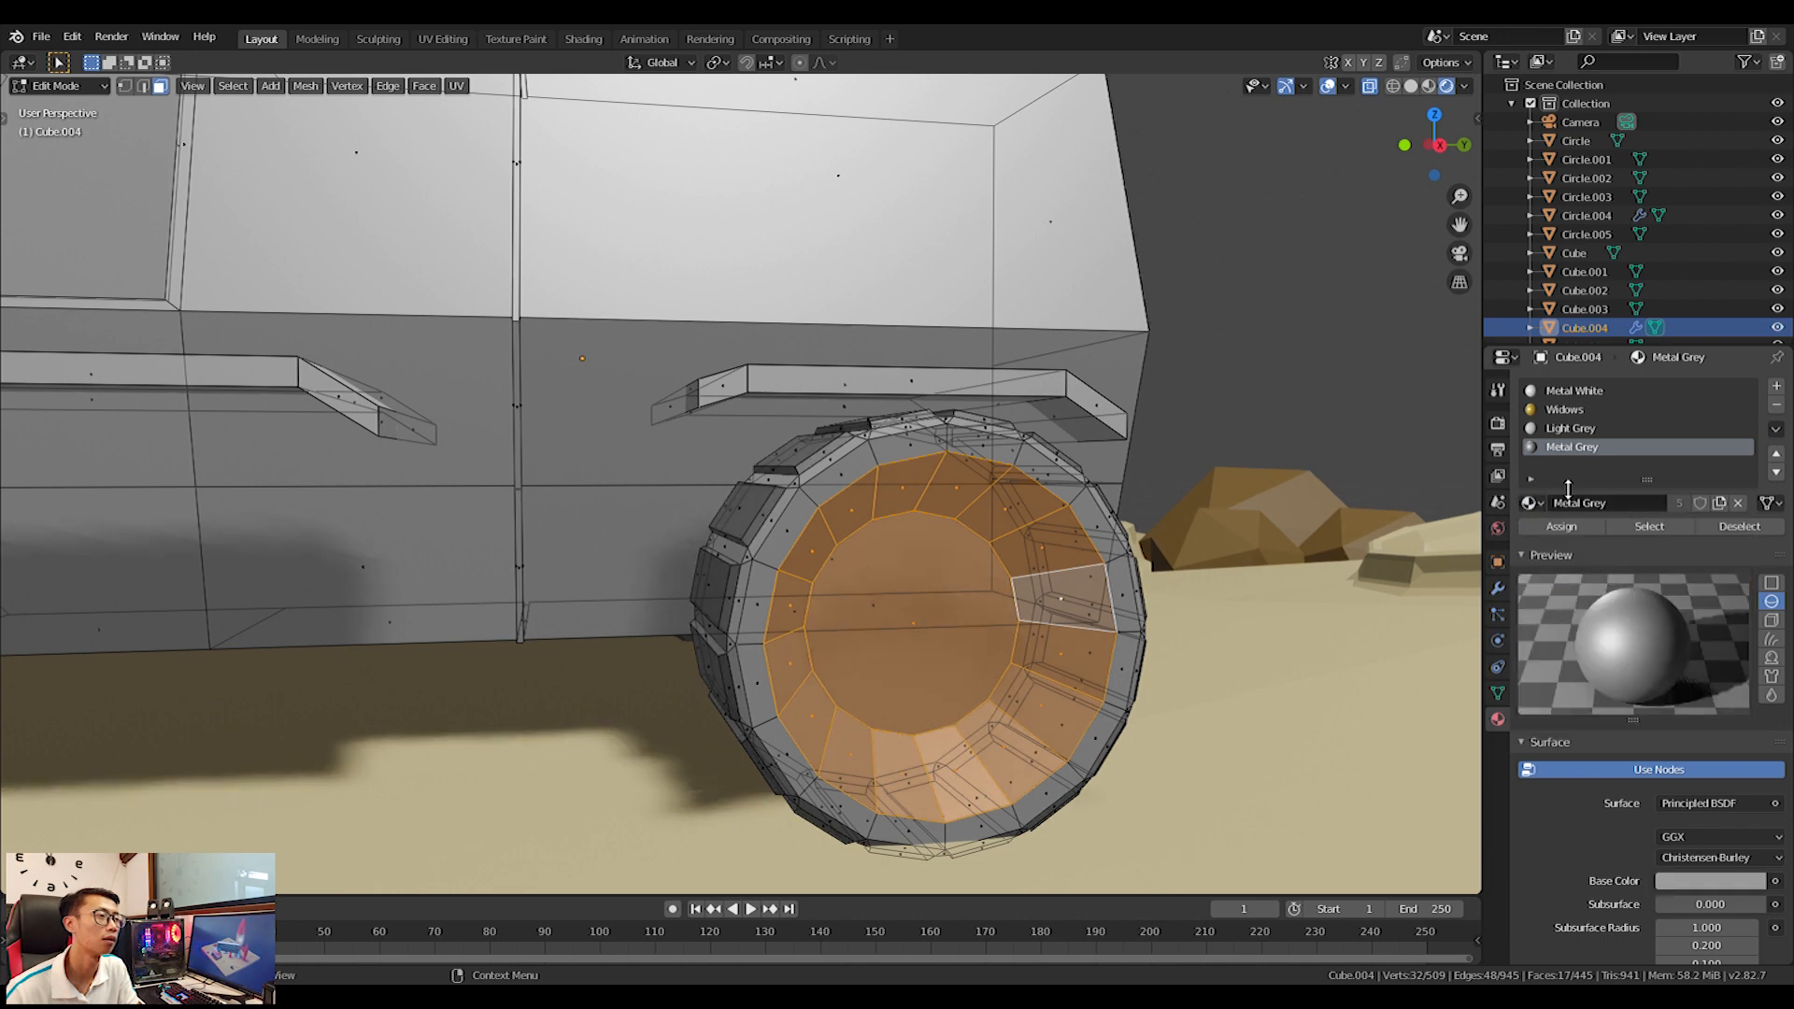
pyautogui.click(1531, 504)
pyautogui.click(1570, 530)
# Add a fifth material slot with Metal Grey, assign it to the selected hub faces, and return to Object Mode.
pyautogui.click(1776, 386)
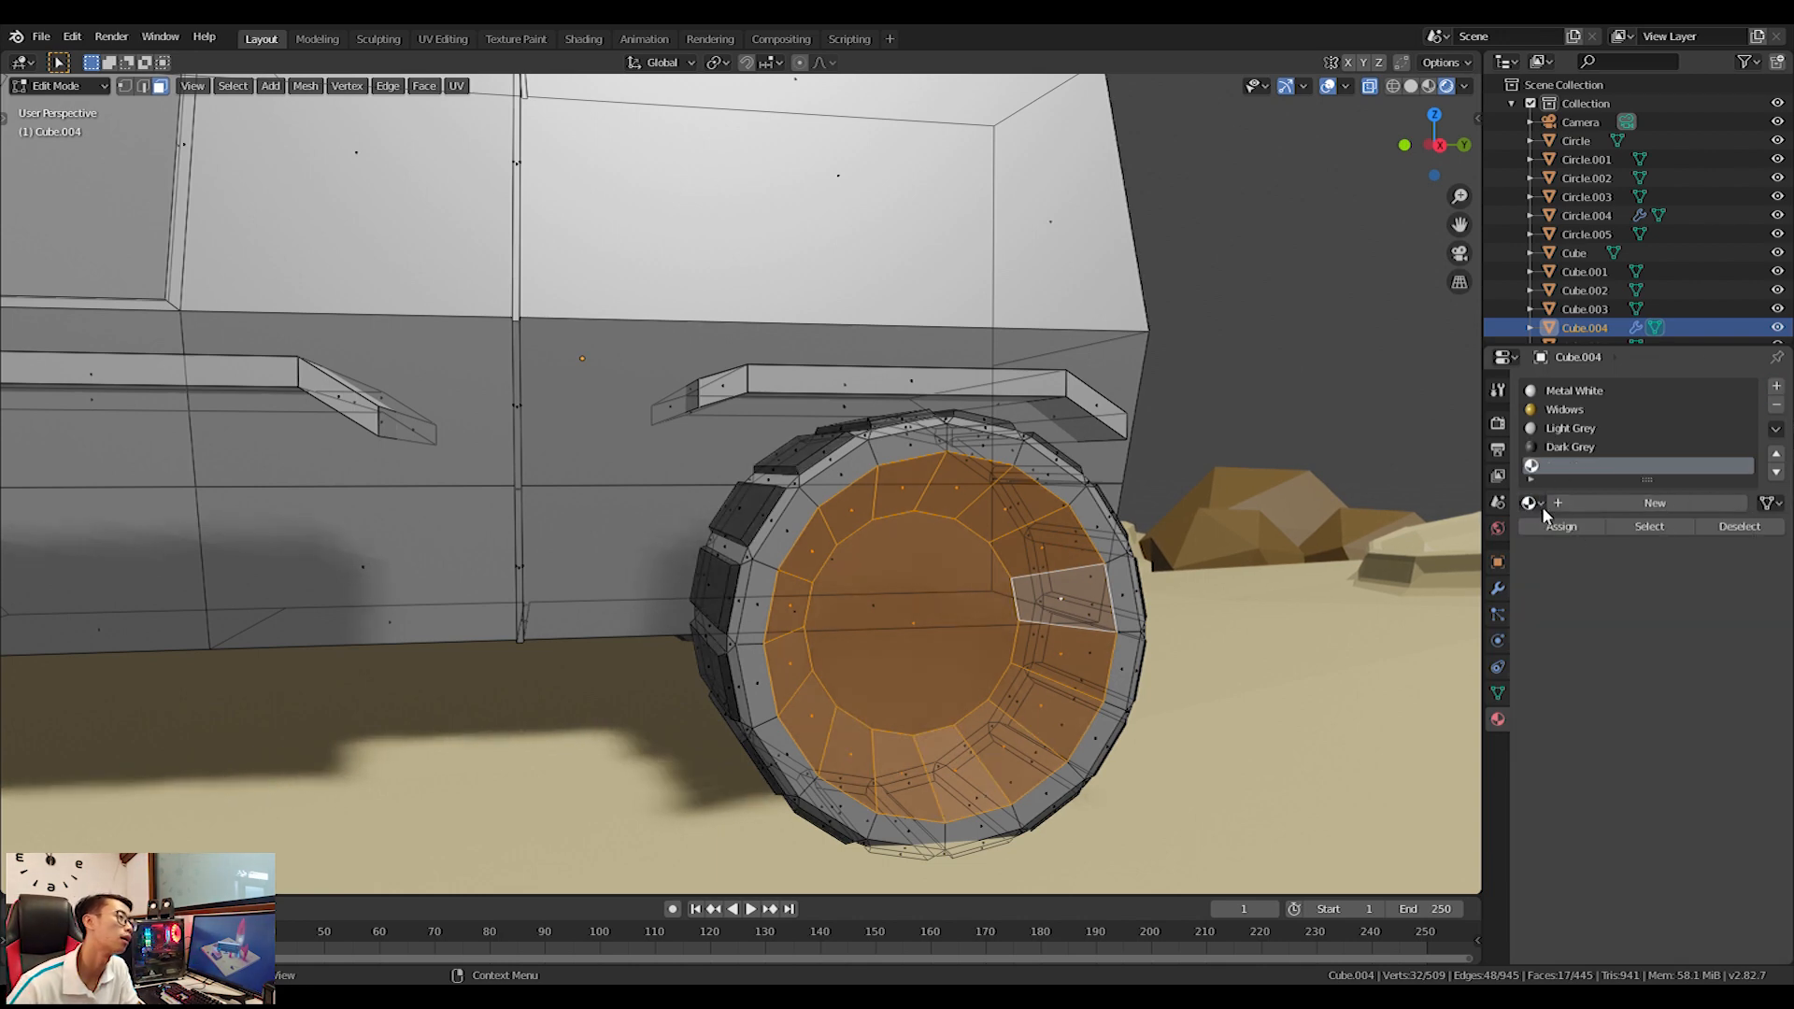
pyautogui.click(1531, 503)
pyautogui.click(1565, 589)
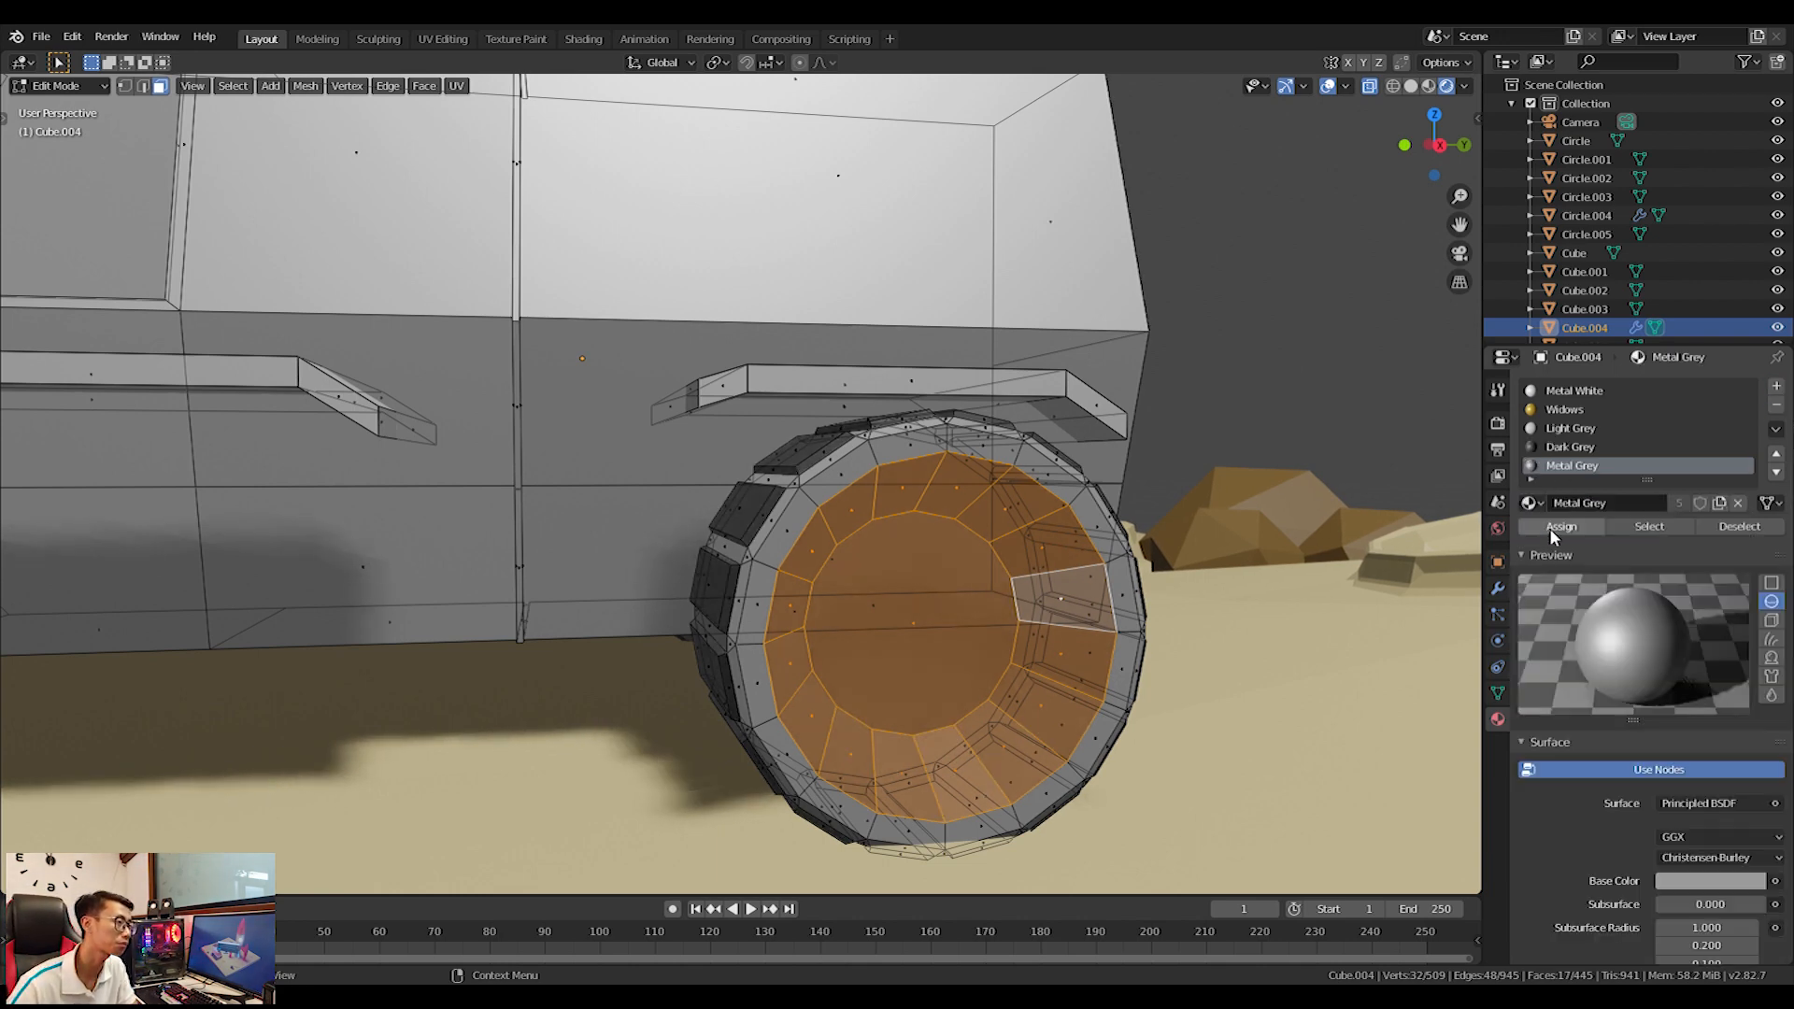
pyautogui.scroll(-3, 1106, 584)
pyautogui.press('Tab')
pyautogui.moveTo(1107, 584); pyautogui.dragTo(1170, 668, button='middle')
pyautogui.scroll(-3, 1170, 667)
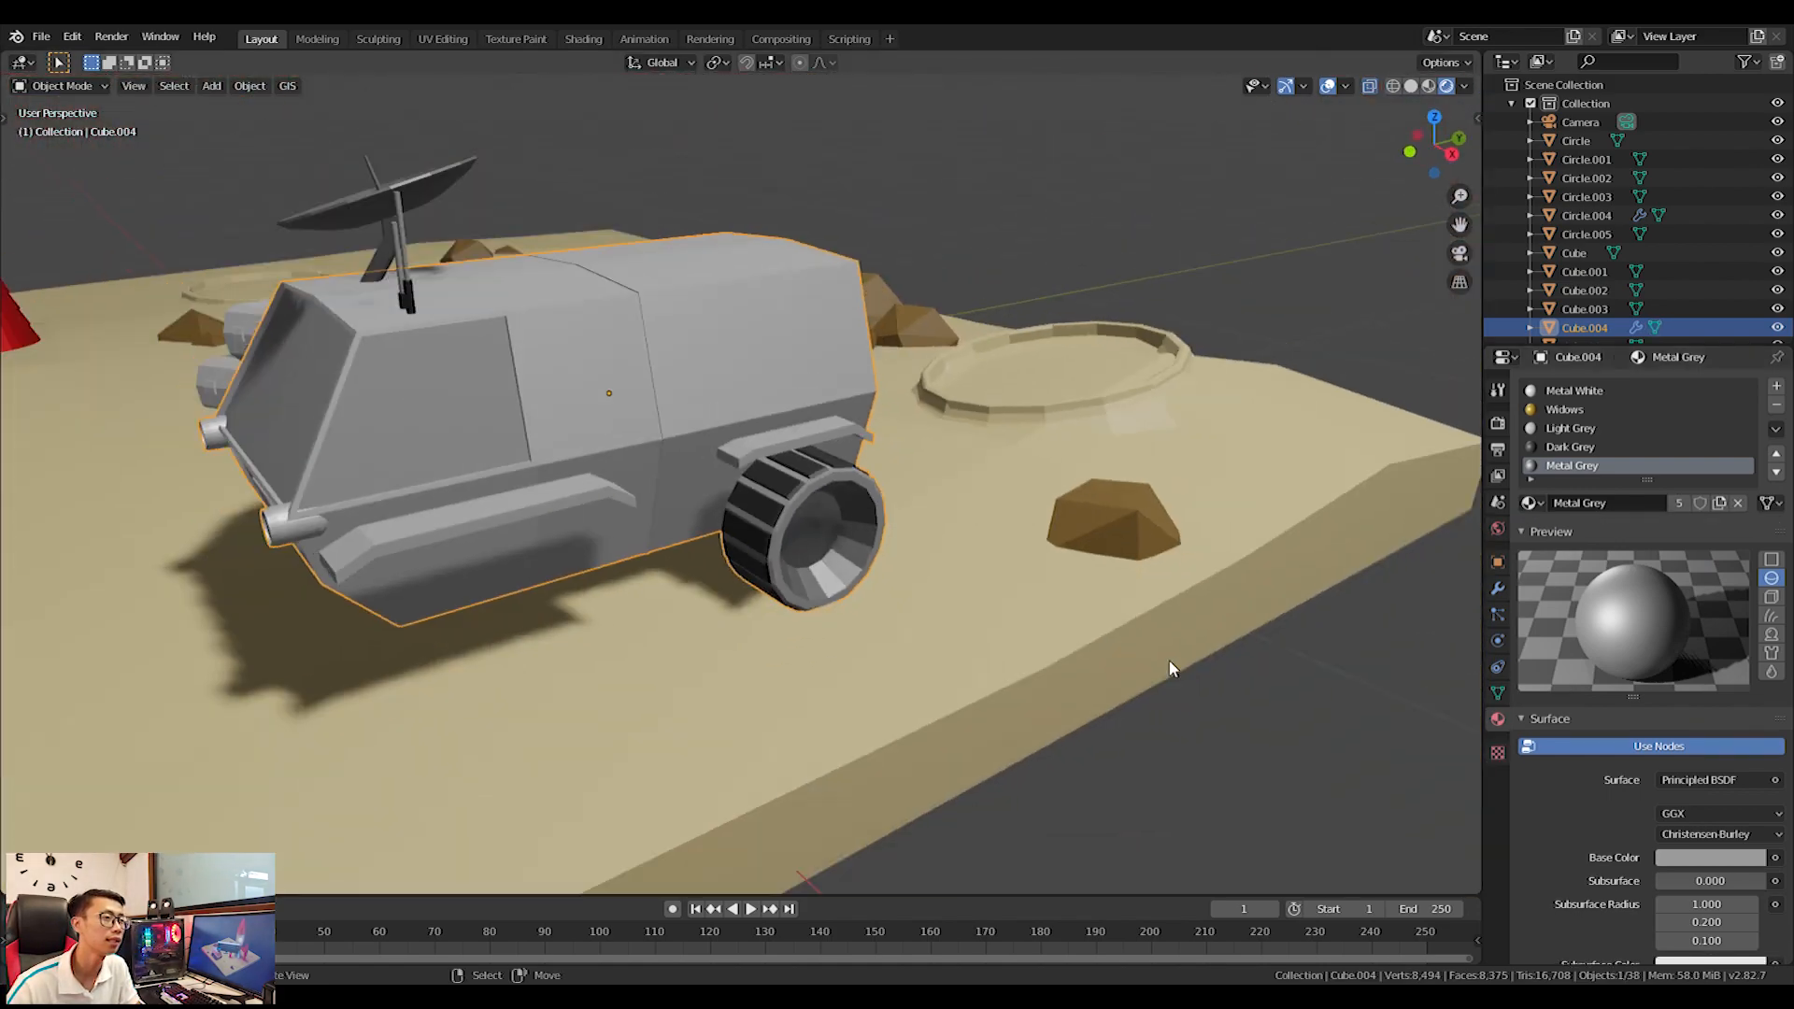
# Select the whole rear wheel in Edit Mode and duplicate it about 0.406 m toward the rover's front along Y.
pyautogui.press('KP_3')
pyautogui.scroll(3, 985, 625)
pyautogui.press('Tab')
pyautogui.moveTo(985, 624); pyautogui.dragTo(979, 561, button='middle')
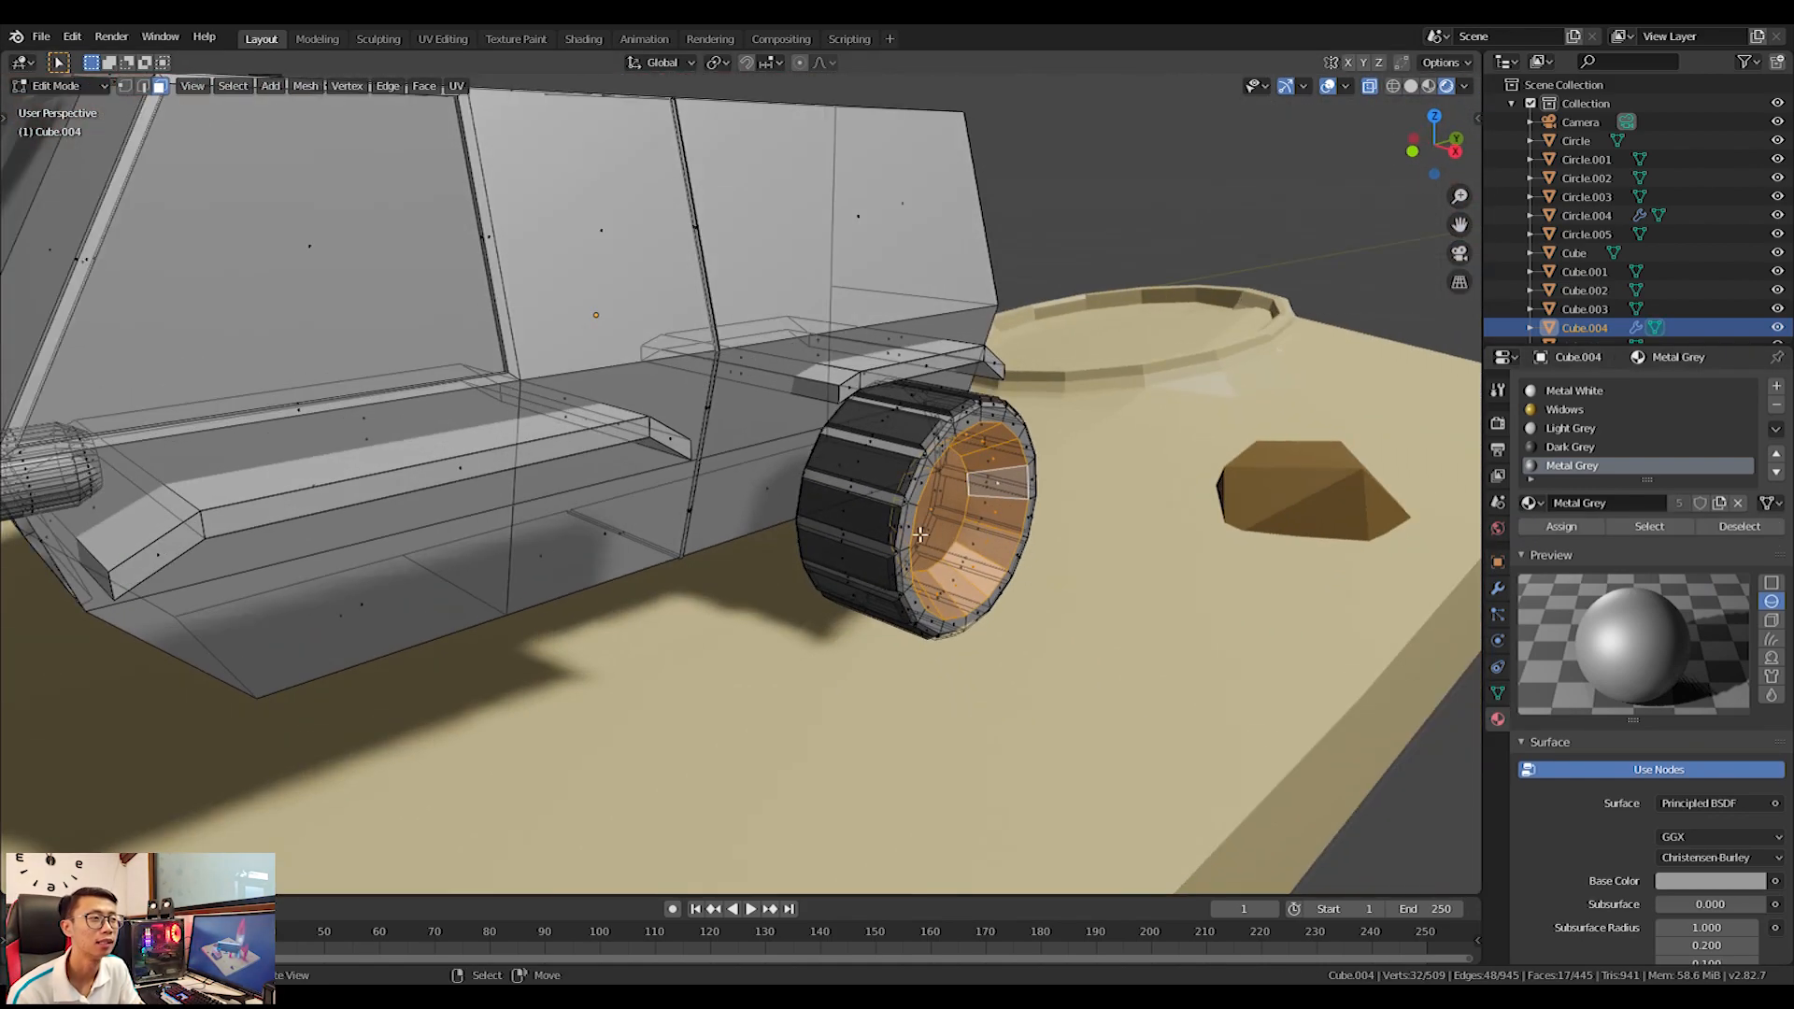
pyautogui.hotkey('ctrl', 'l')
pyautogui.press('KP_3')
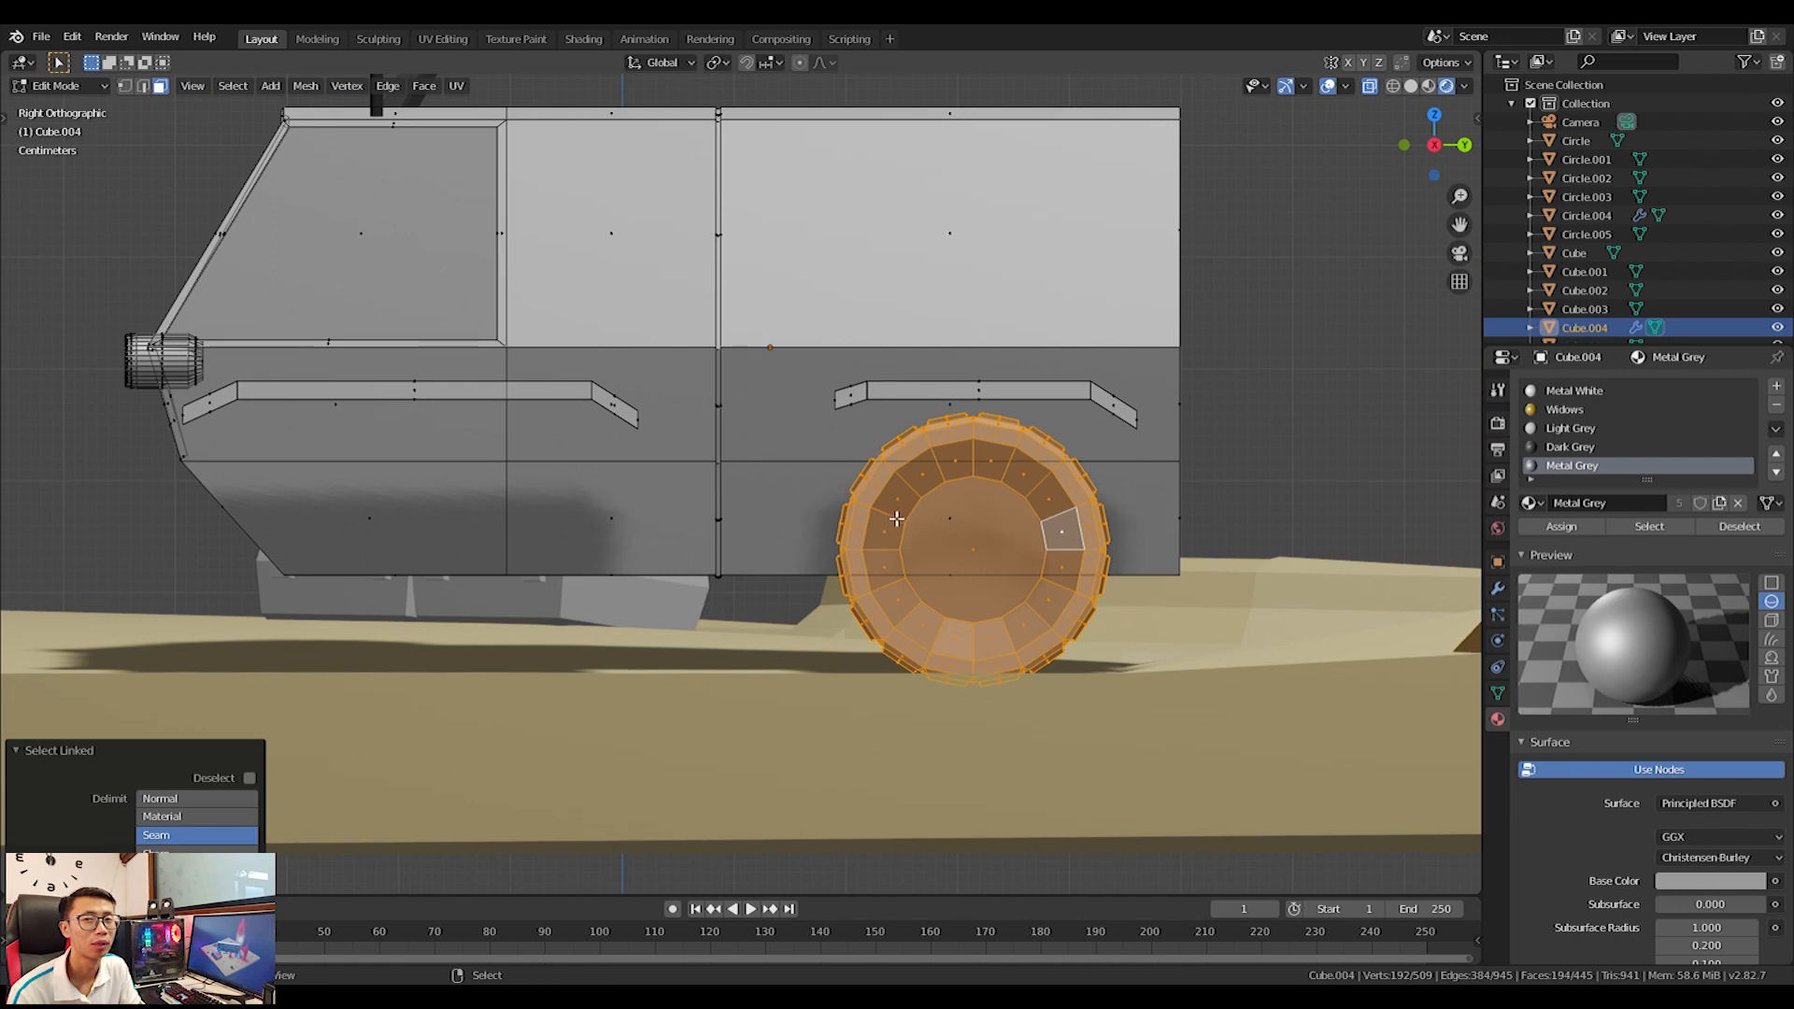
pyautogui.hotkey('shift', 'd')
pyautogui.press('y')
pyautogui.click(427, 569)
pyautogui.keyDown('shift'); pyautogui.moveTo(428, 568); pyautogui.dragTo(681, 561, button='middle'); pyautogui.keyUp('shift')
# Duplicate the copied wheel about 0.253 m further along Y to form the front wheel.
pyautogui.hotkey('shift', 'd')
pyautogui.press('y')
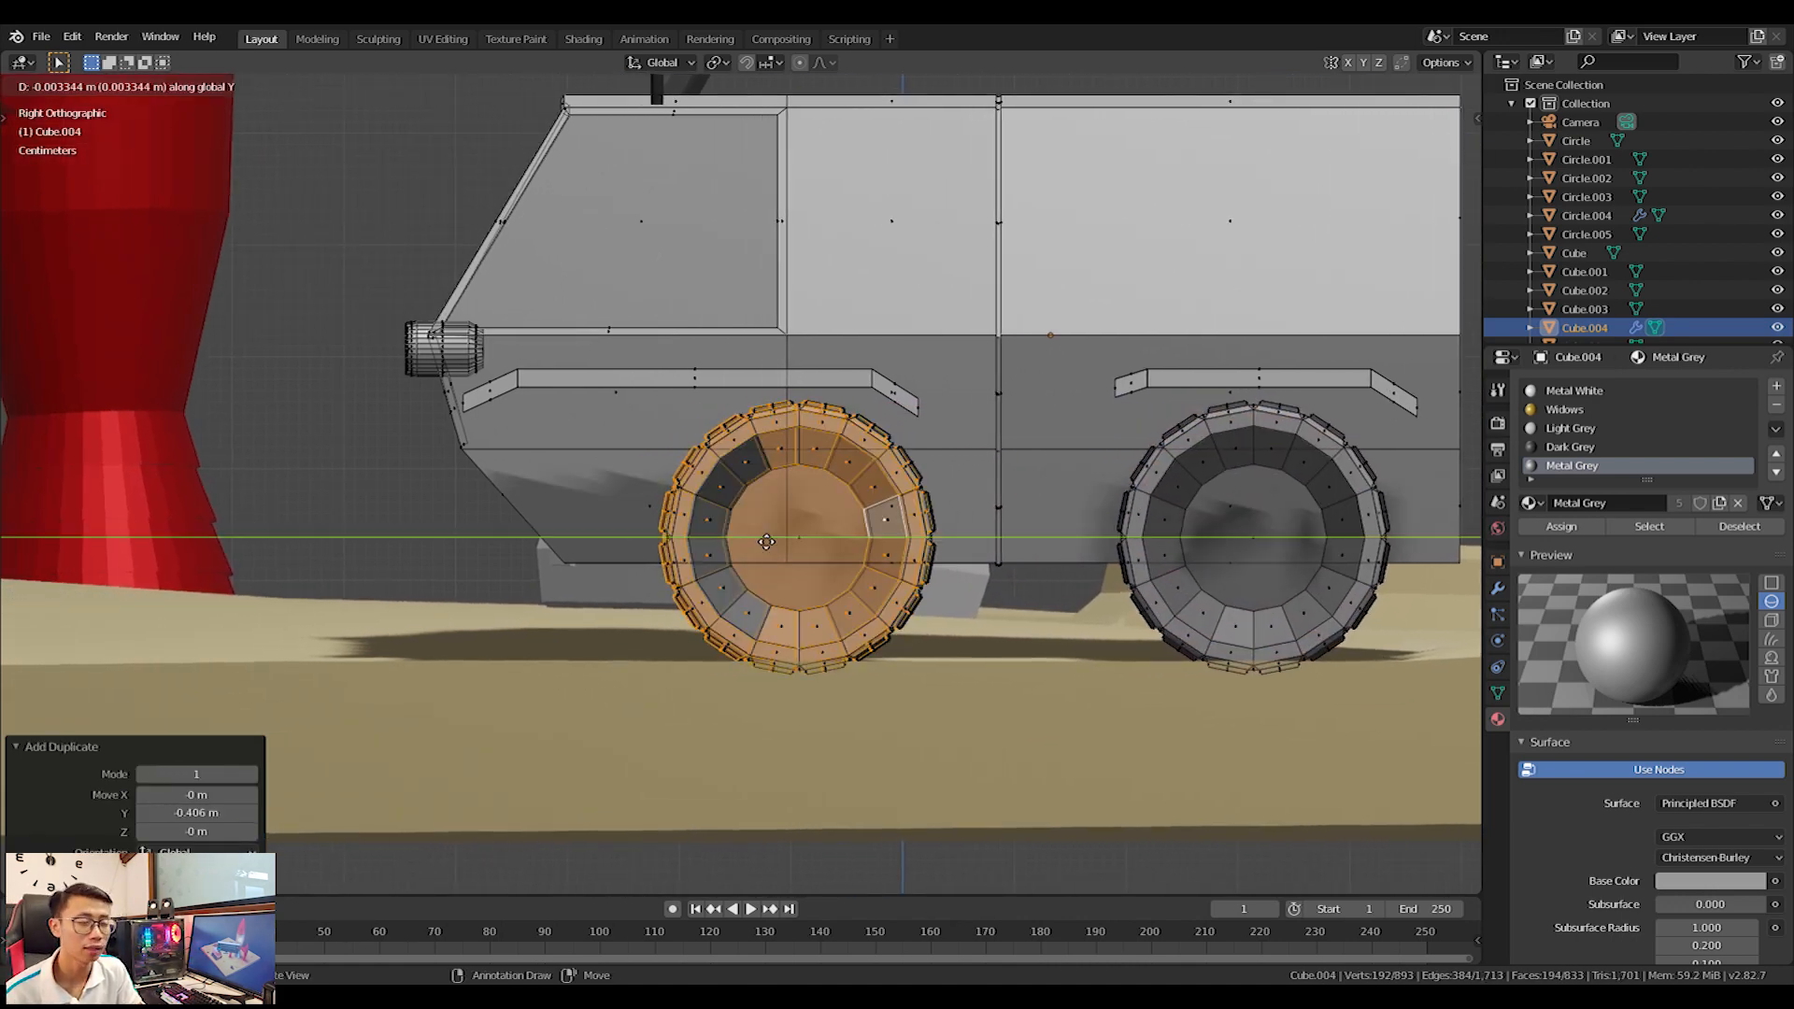
pyautogui.click(504, 553)
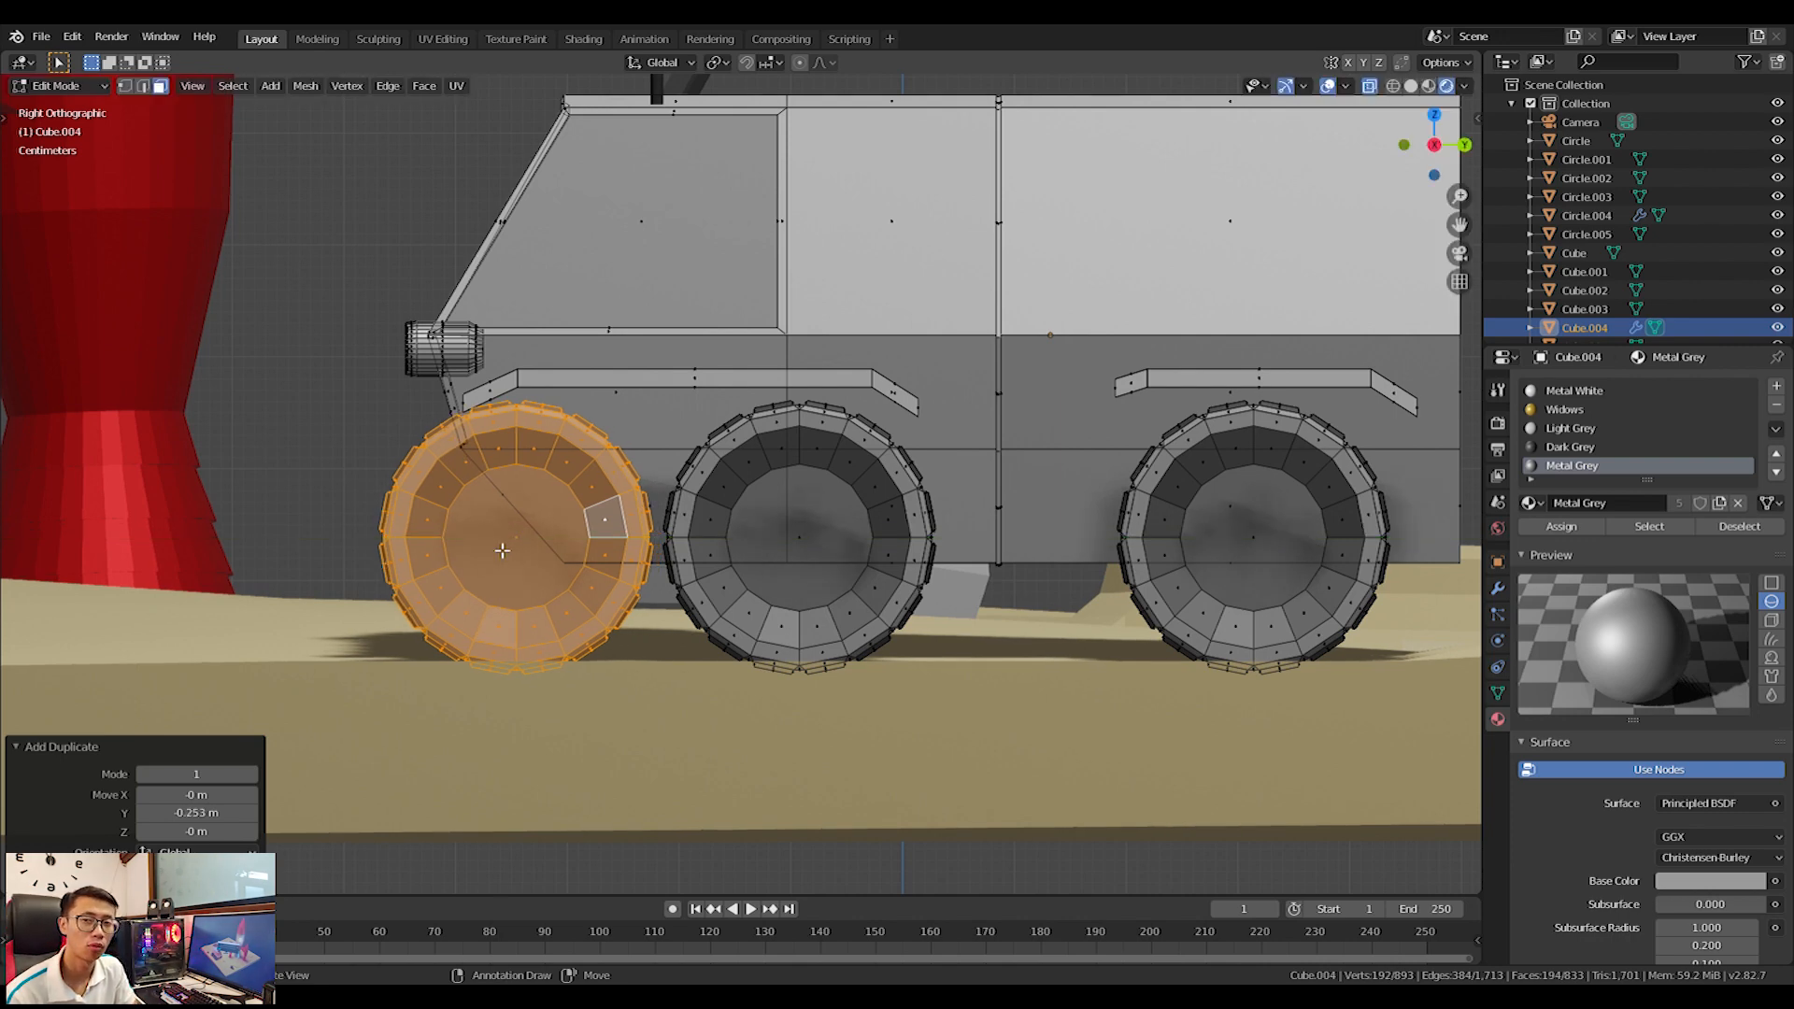
# Select both the front and middle wheels and move them about 0.068 m toward the rear along Y, under the front fender.
pyautogui.press('l')
pyautogui.press('g')
pyautogui.press('y')
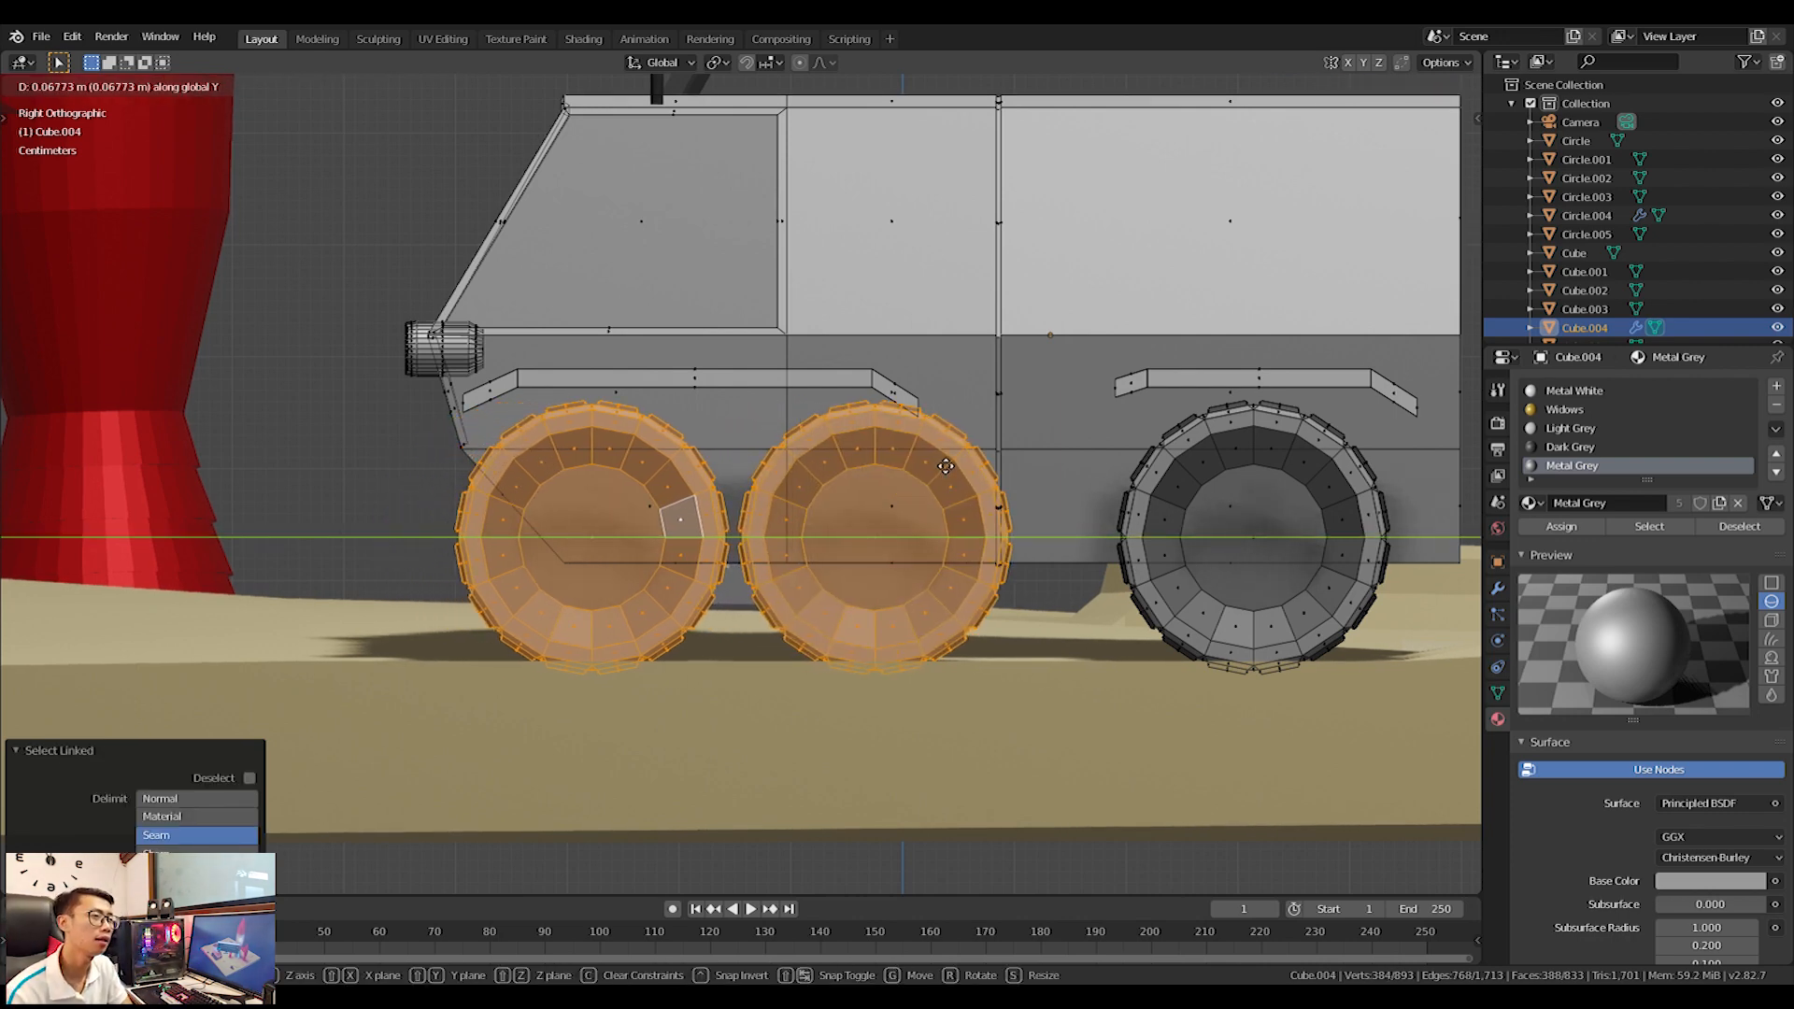
pyautogui.click(928, 418)
pyautogui.press('Tab')
pyautogui.press('Tab')
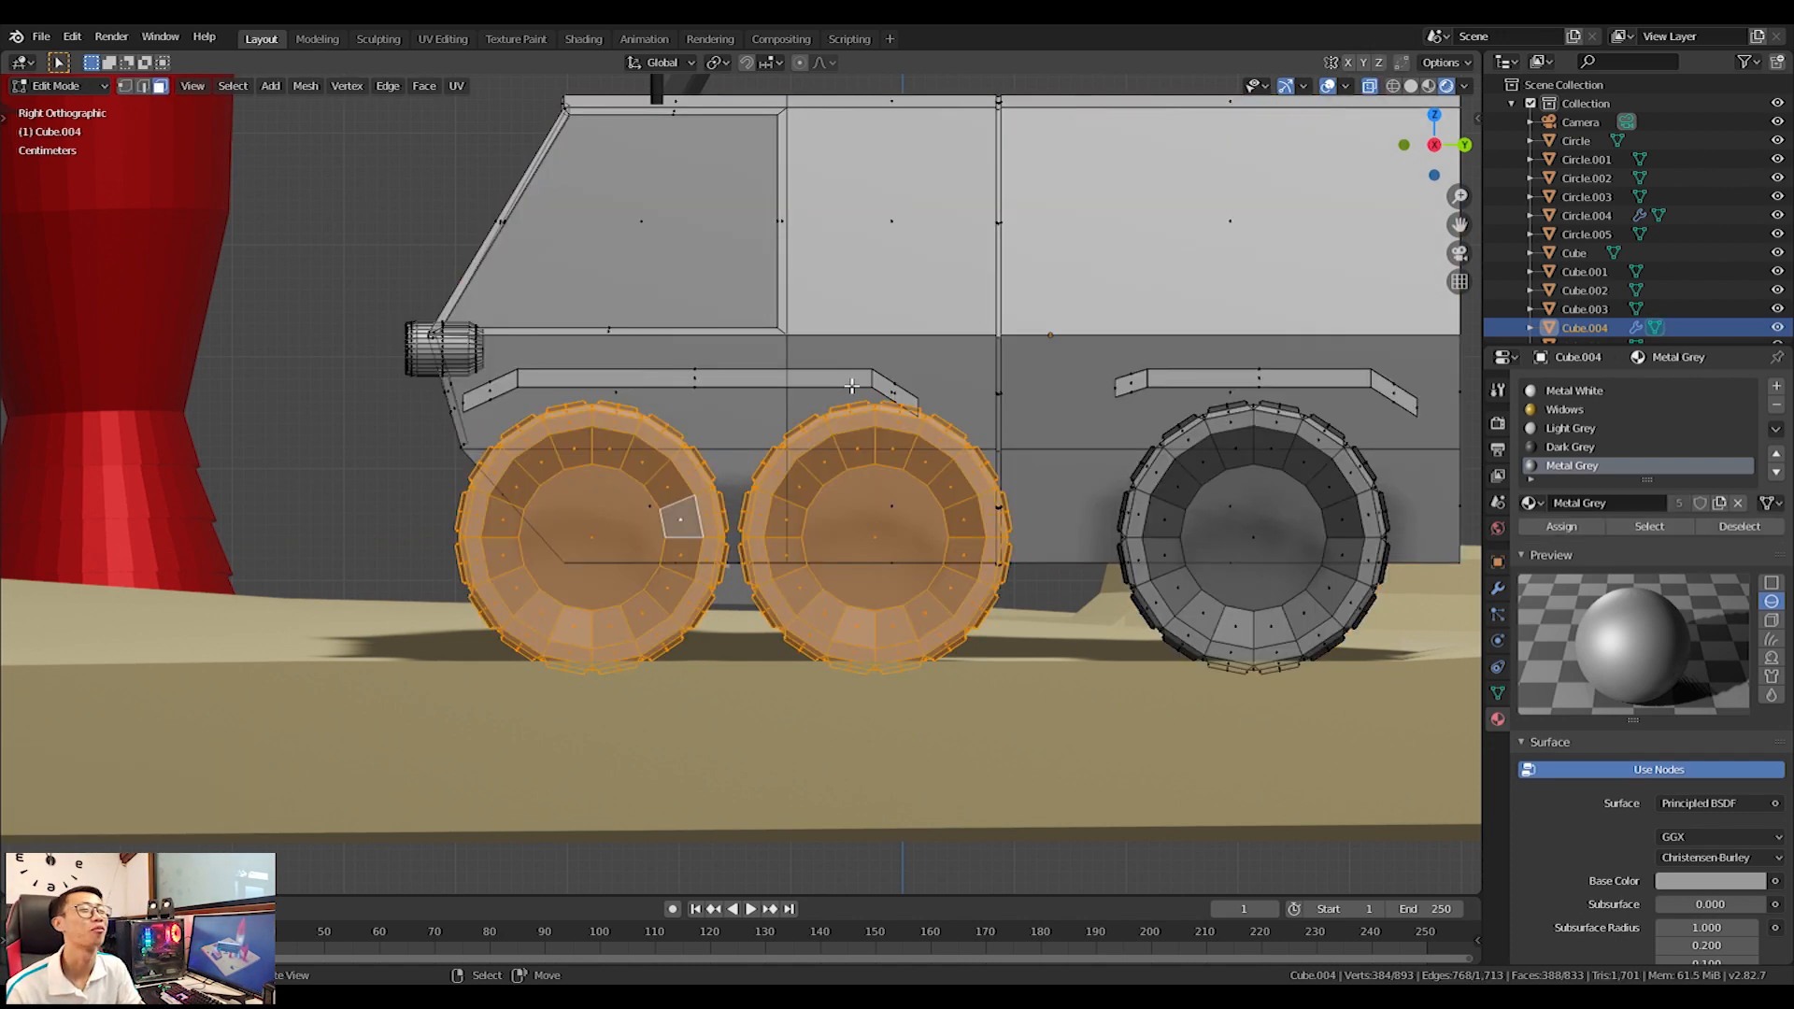
# Try to move only the linked piece at the rear end of the front fender about 0.095 m toward the rear along Y.
pyautogui.press('a')
pyautogui.scroll(2, 852, 385)
pyautogui.keyDown('shift'); pyautogui.moveTo(983, 332); pyautogui.dragTo(761, 473, button='middle'); pyautogui.keyUp('shift')
pyautogui.hotkey('alt', 'a')
pyautogui.scroll(3, 783, 487)
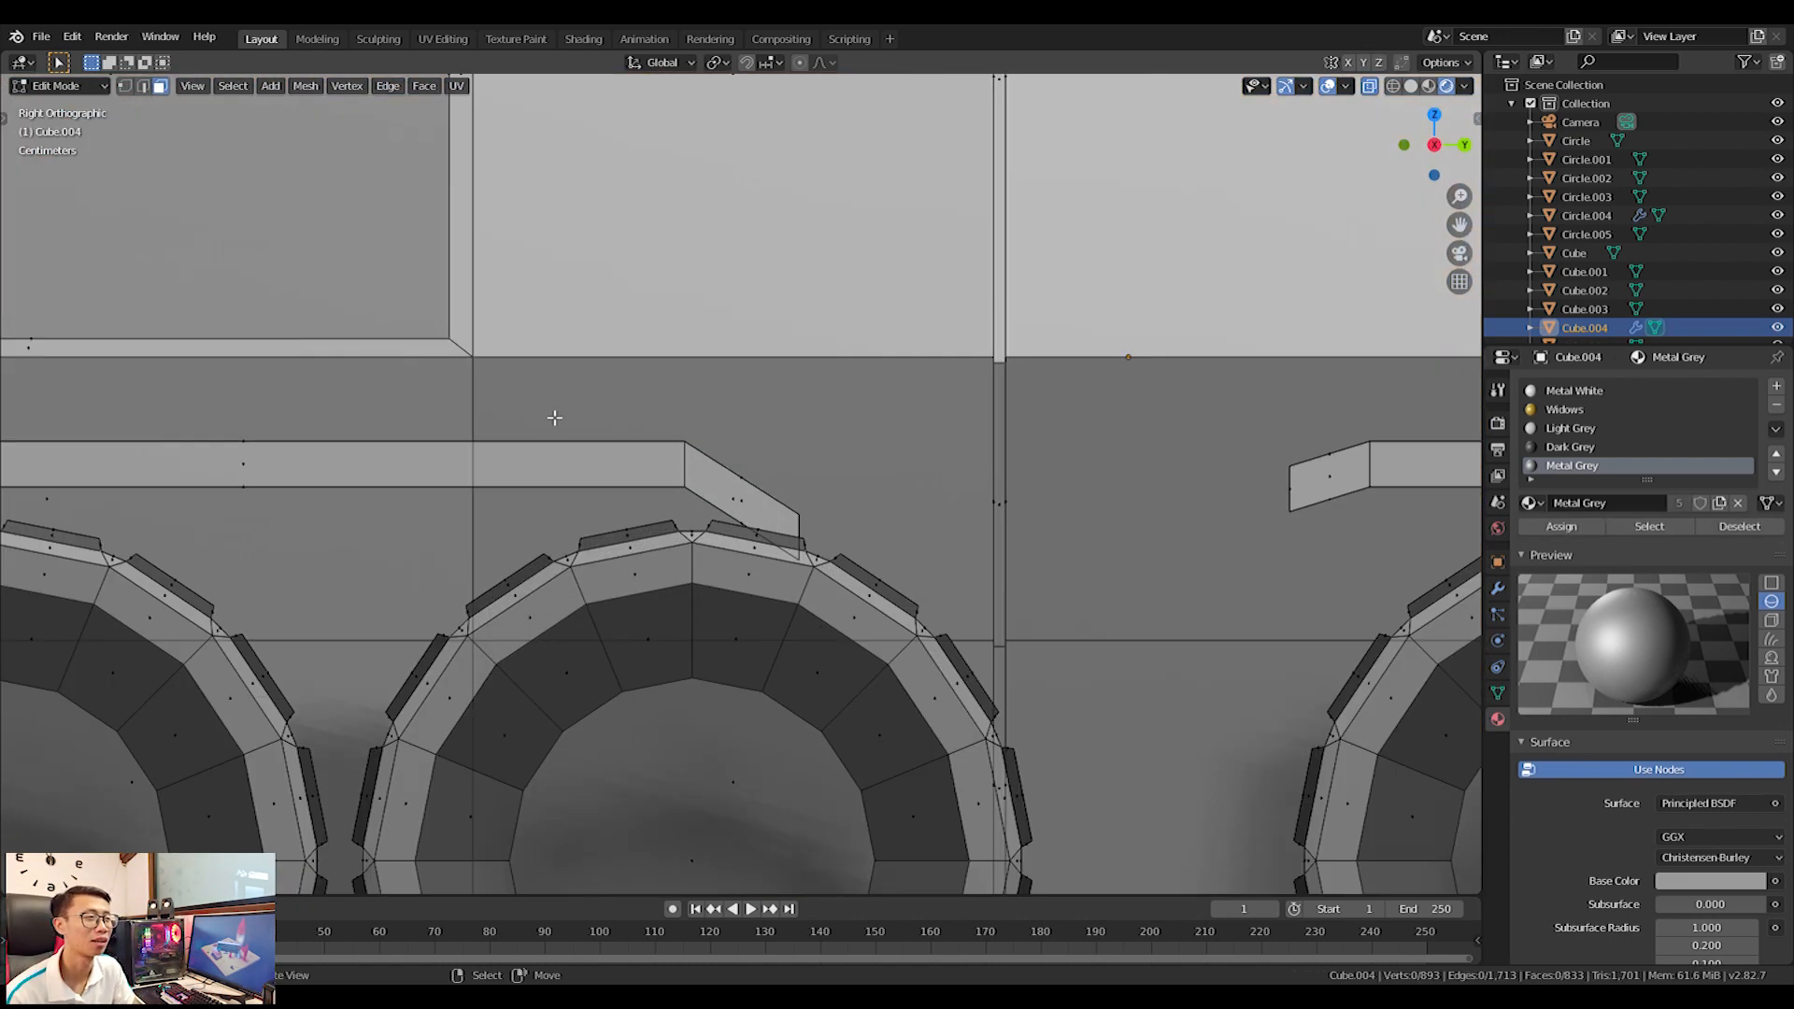
pyautogui.press('l')
pyautogui.moveTo(744, 482); pyautogui.dragTo(844, 477, button='middle')
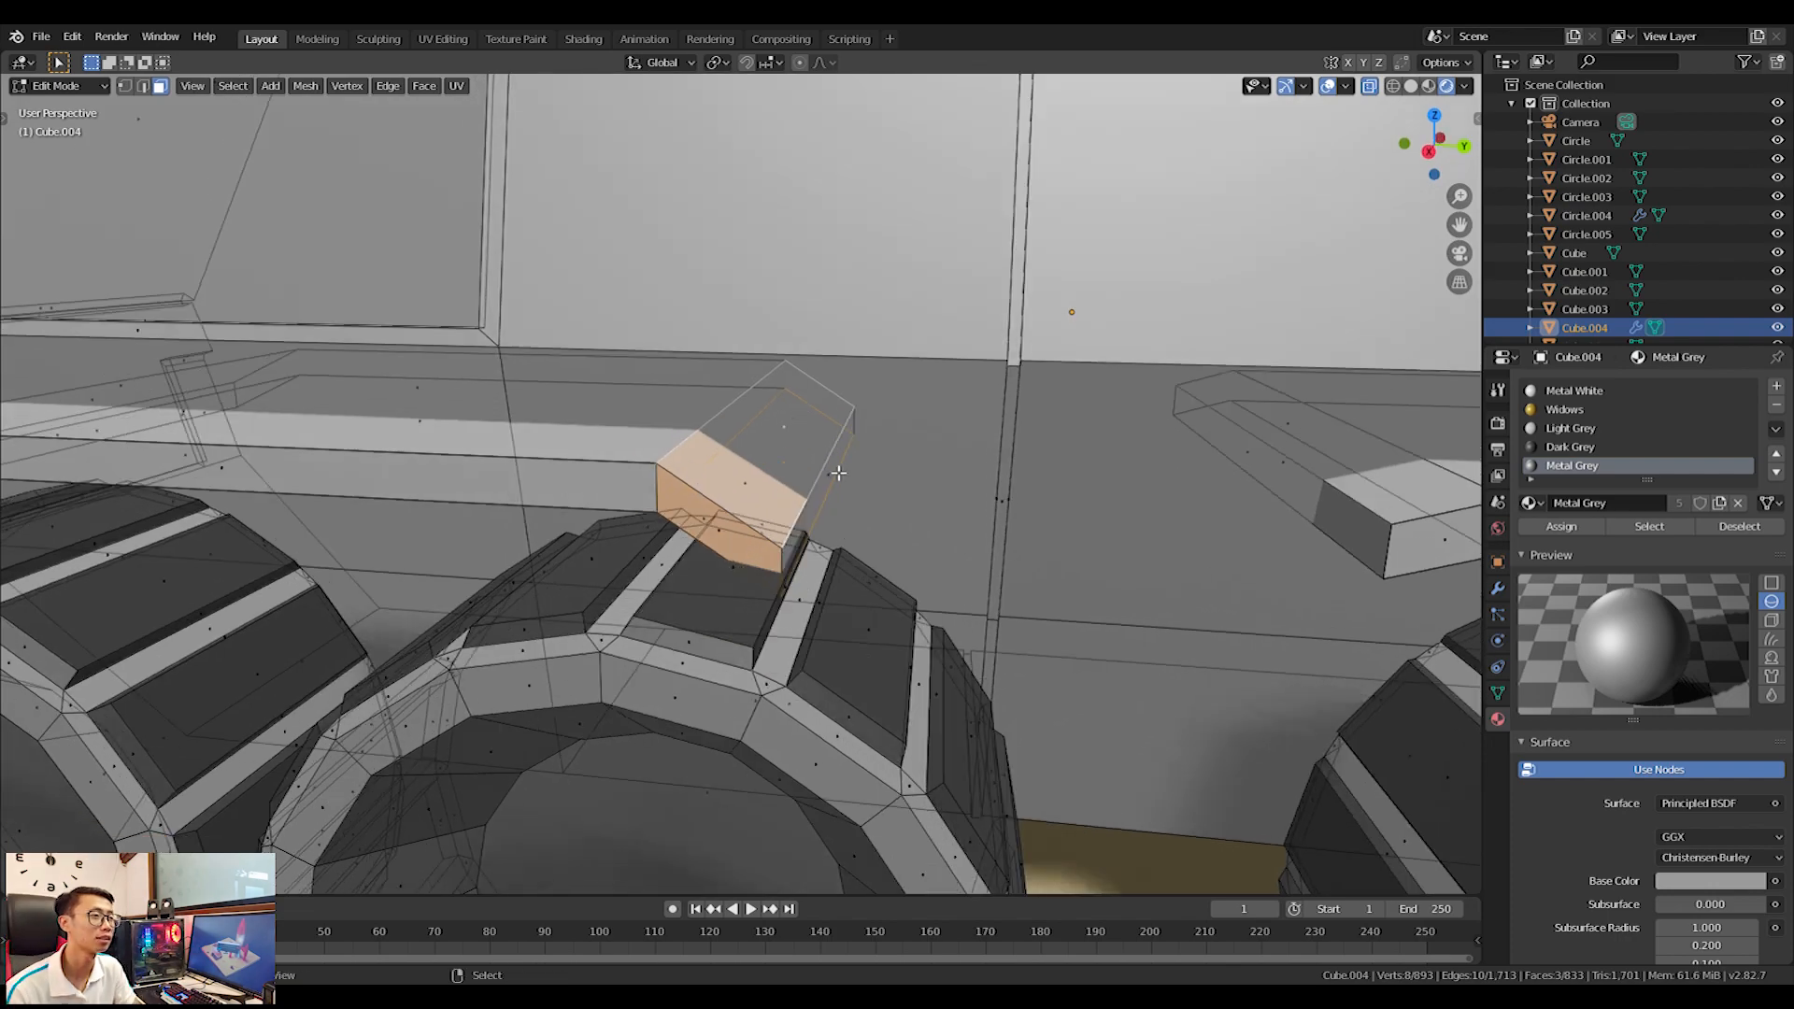
pyautogui.press('g')
pyautogui.press('y')
pyautogui.click(1027, 500)
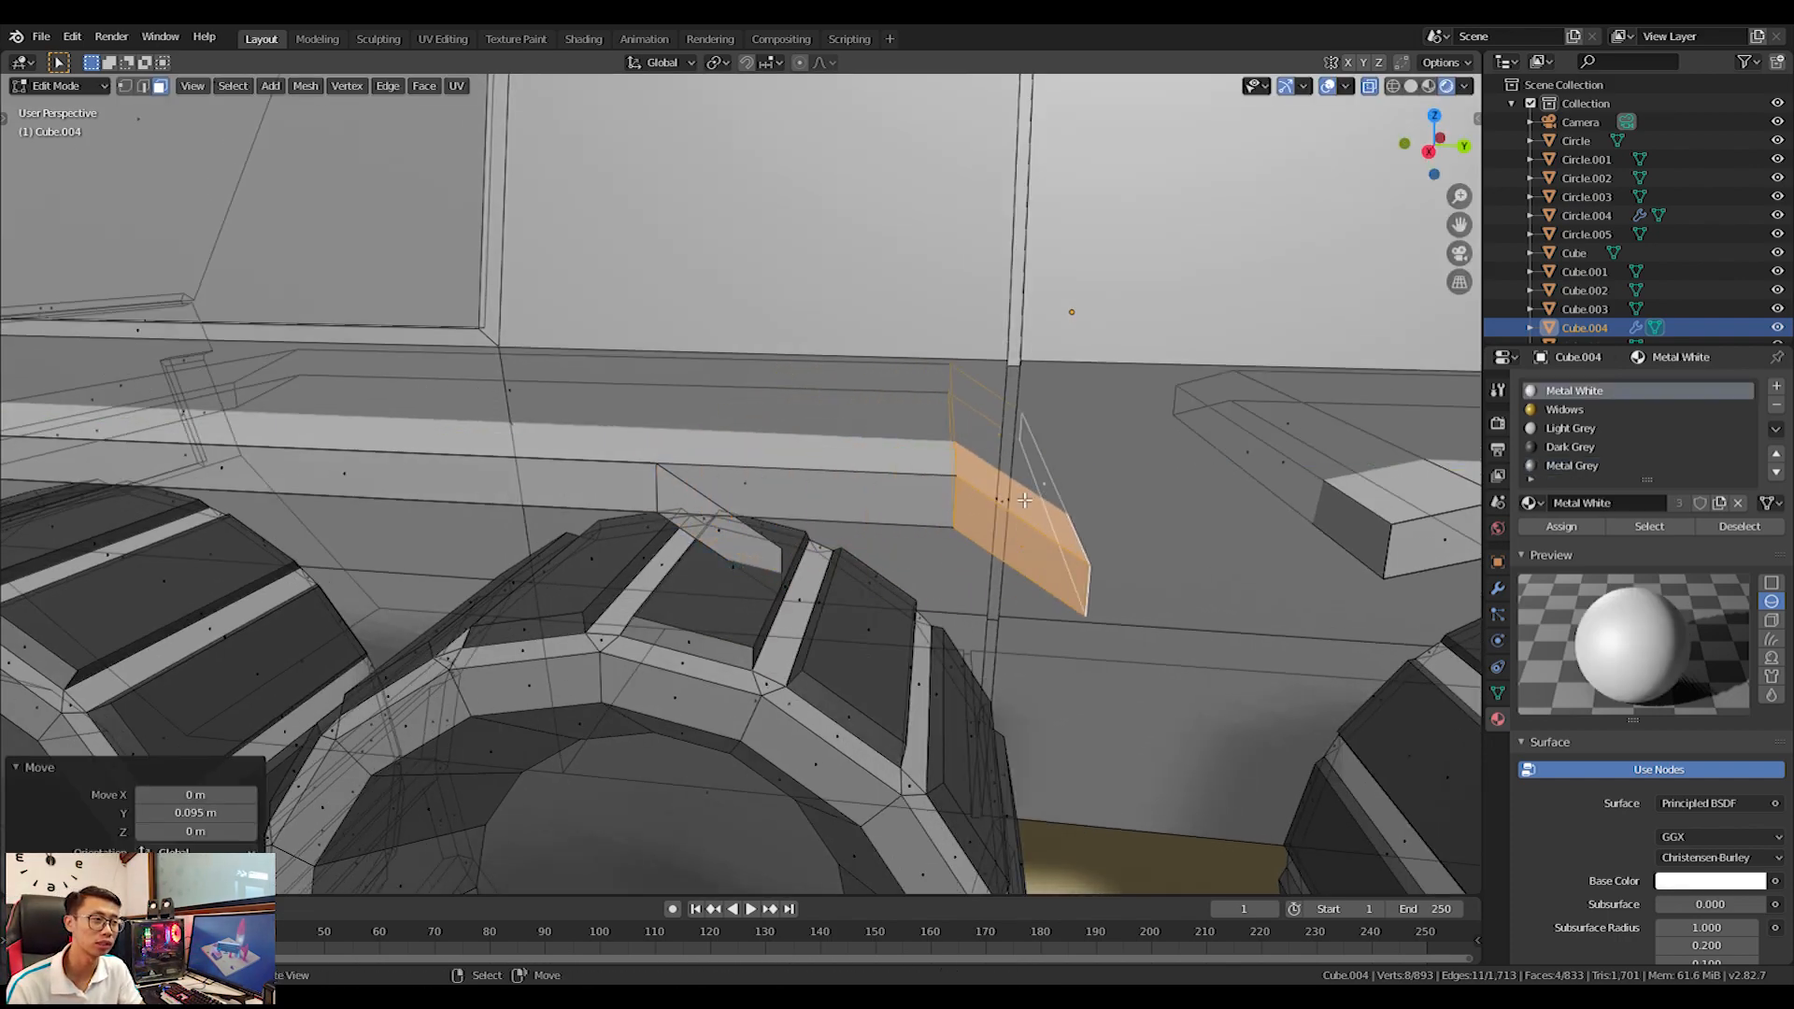
# Undo the last move of the fender's end piece.
pyautogui.press('KP_1')
pyautogui.press('KP_3')
pyautogui.scroll(-5, 1027, 500)
pyautogui.hotkey('ctrl', 'z')
pyautogui.scroll(4, 811, 523)
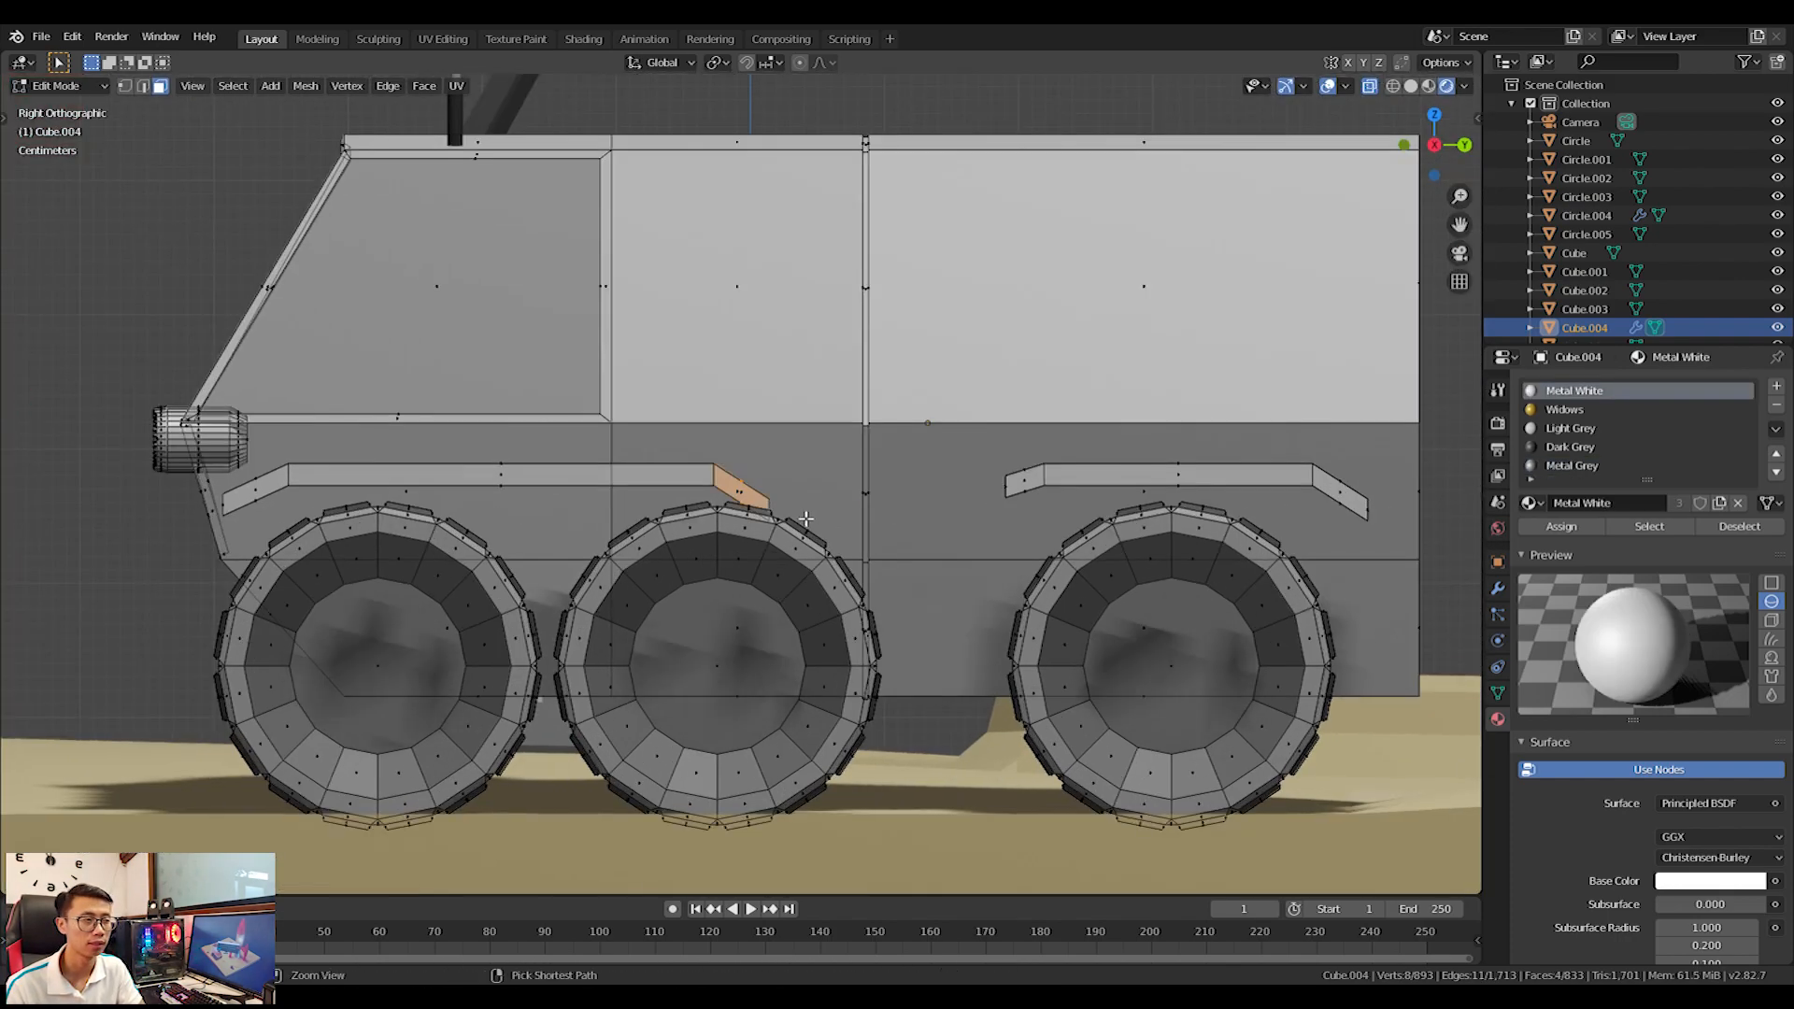
# Select the whole angled rear end of the front fender and move it about 0.108 m toward the rear along Y.
pyautogui.moveTo(815, 493); pyautogui.dragTo(884, 430, button='middle')
pyautogui.moveTo(801, 518); pyautogui.dragTo(736, 501, button='middle')
pyautogui.keyDown('shift'); pyautogui.rightClick(710, 535); pyautogui.keyUp('shift')
pyautogui.keyDown('shift'); pyautogui.rightClick(696, 529); pyautogui.keyUp('shift')
pyautogui.press('KP_3')
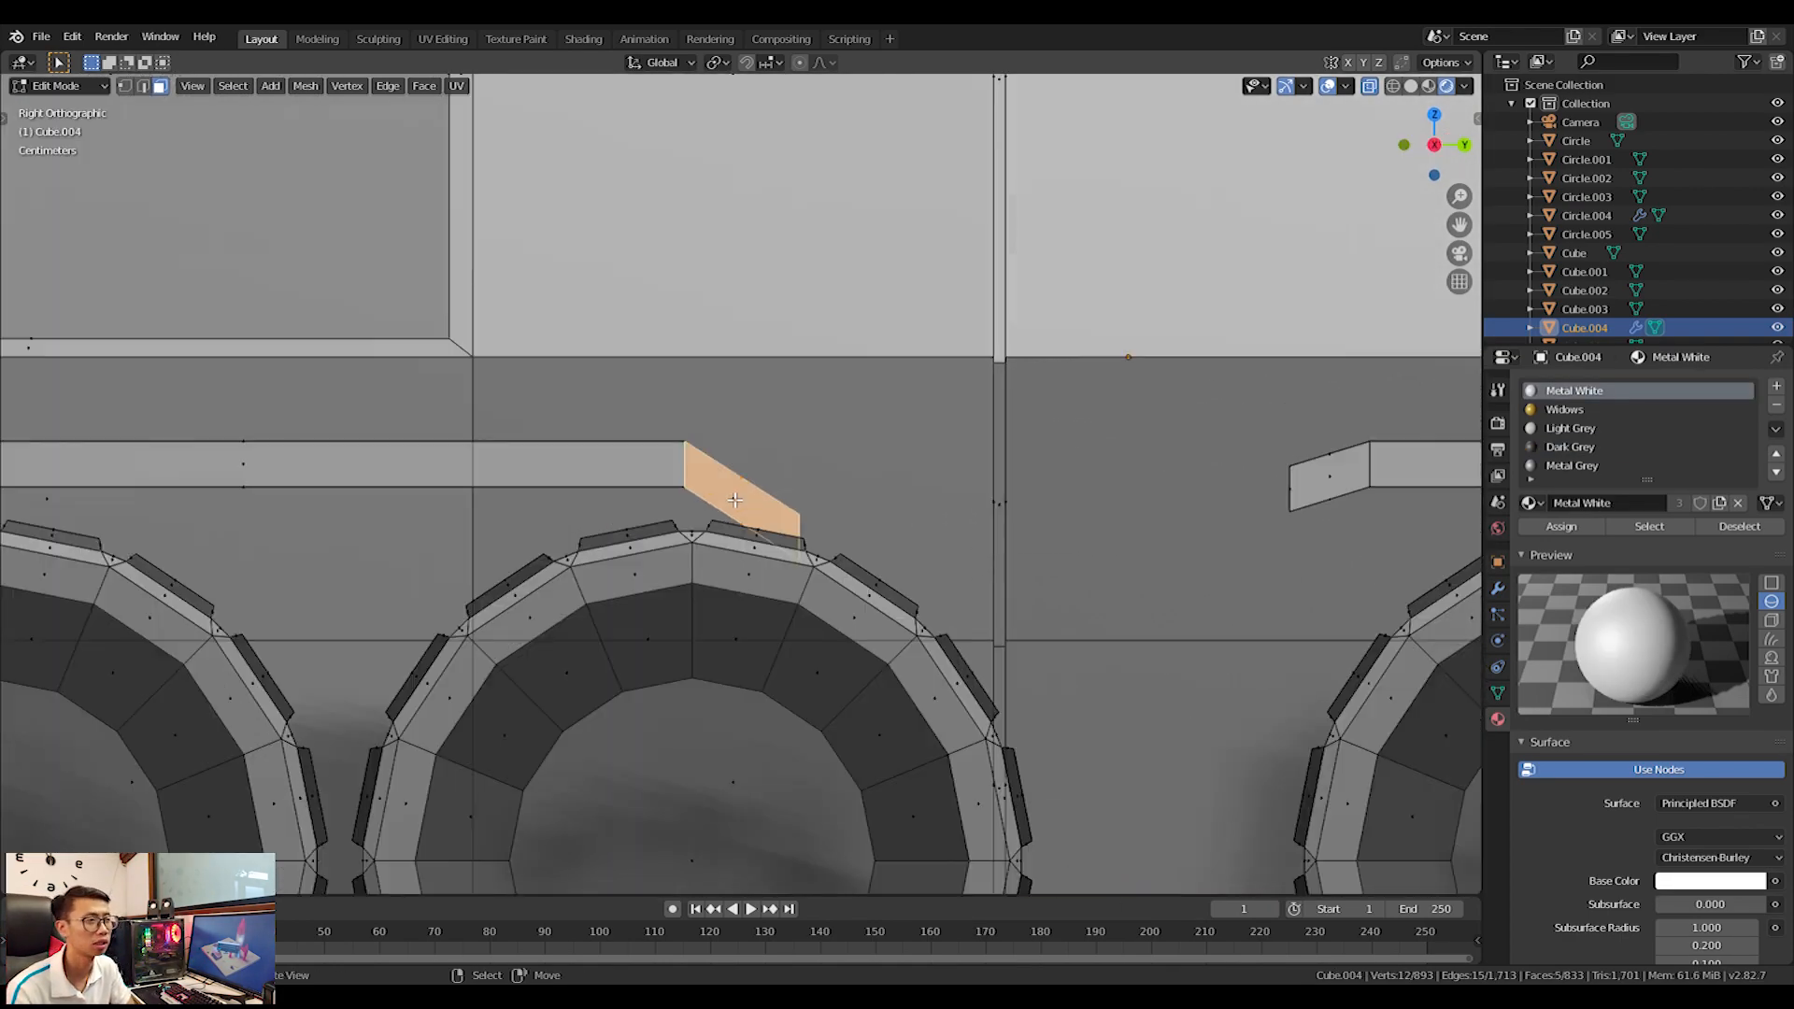
pyautogui.press('g')
pyautogui.click(1032, 501)
pyautogui.moveTo(1031, 501); pyautogui.dragTo(1037, 563, button='middle')
pyautogui.press('KP_3')
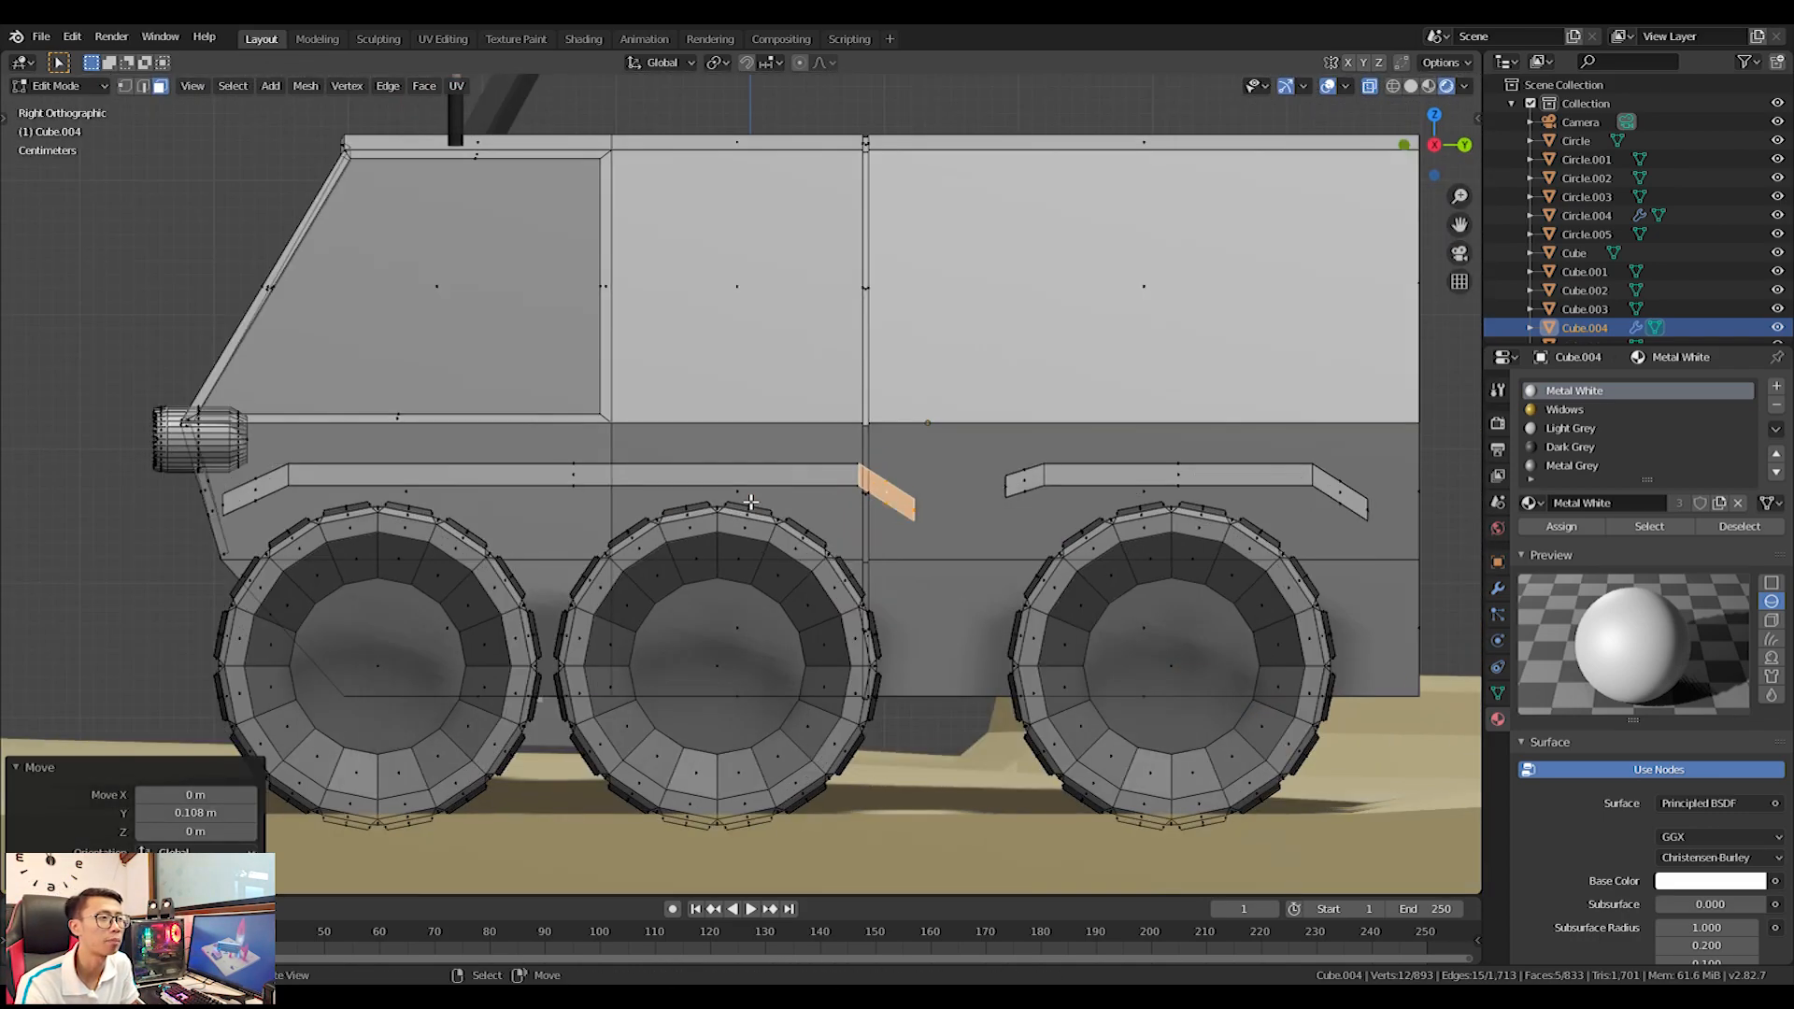
# Select the angled front end of the front fender and move it slightly toward the rover's front along Y.
pyautogui.click(336, 529)
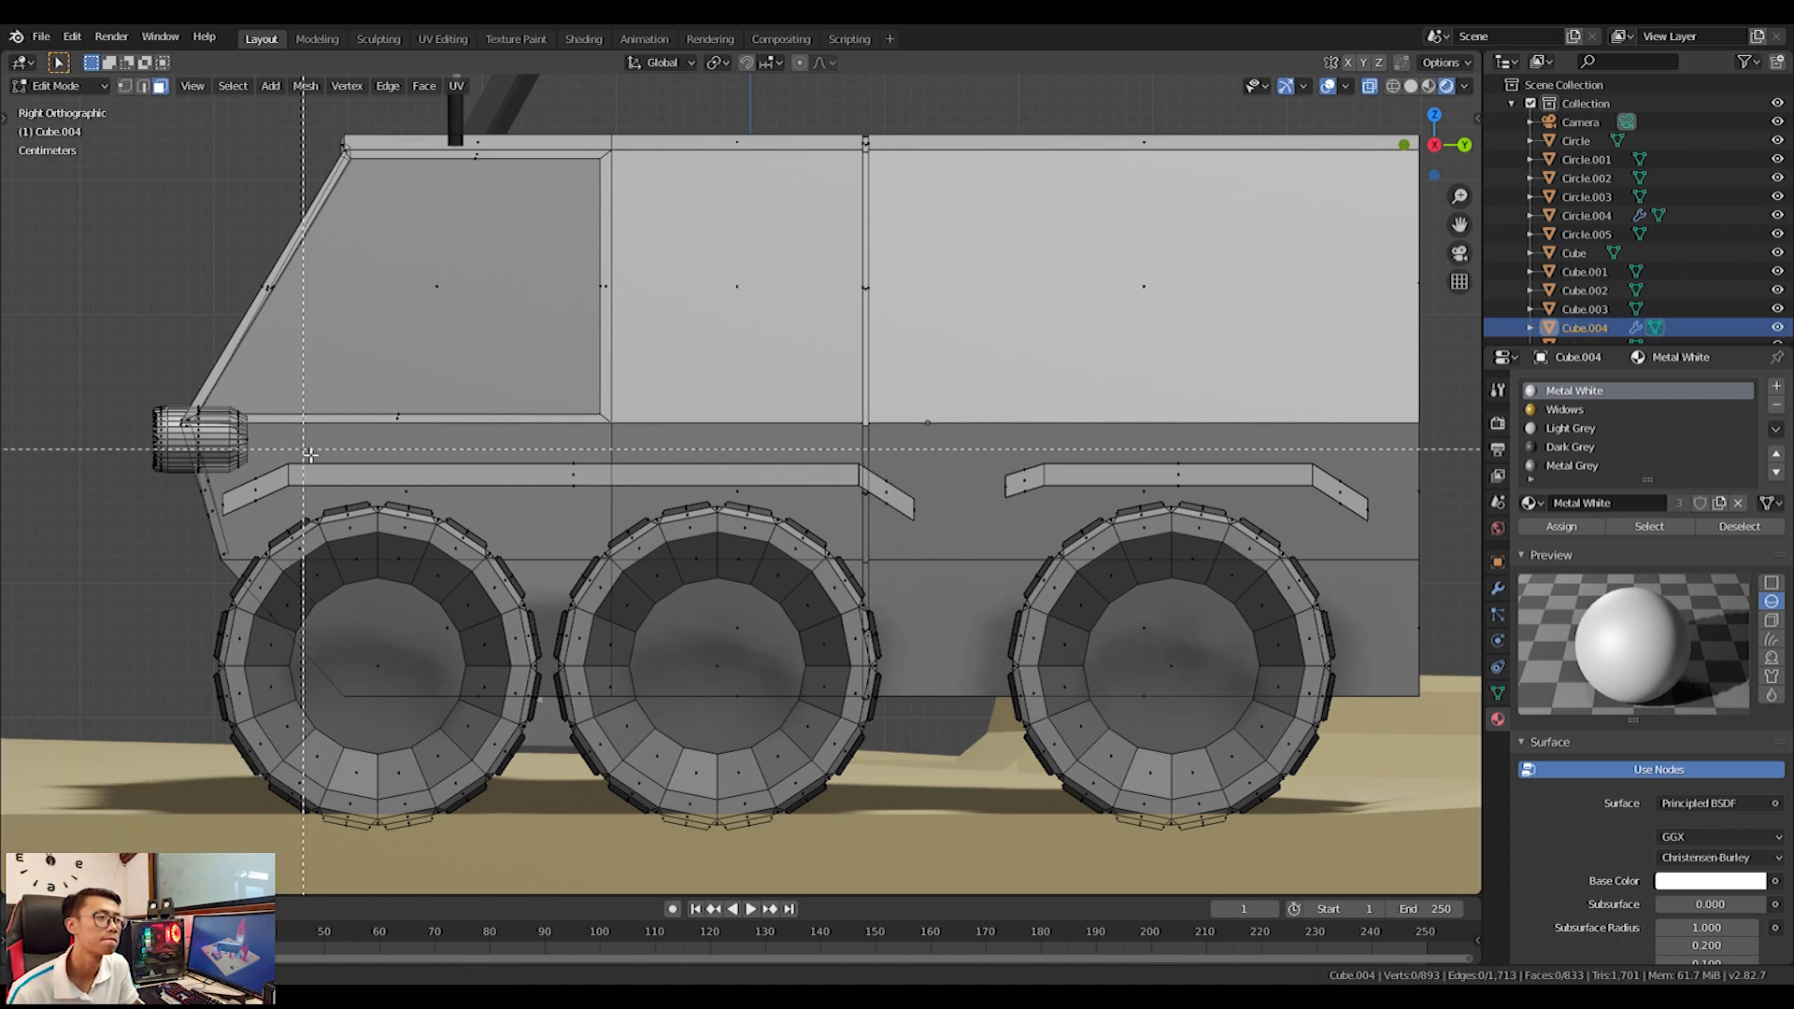
pyautogui.moveTo(248, 473); pyautogui.dragTo(243, 475)
pyautogui.scroll(4, 192, 491)
pyautogui.keyDown('shift'); pyautogui.moveTo(132, 509); pyautogui.dragTo(819, 520, button='middle'); pyautogui.keyUp('shift')
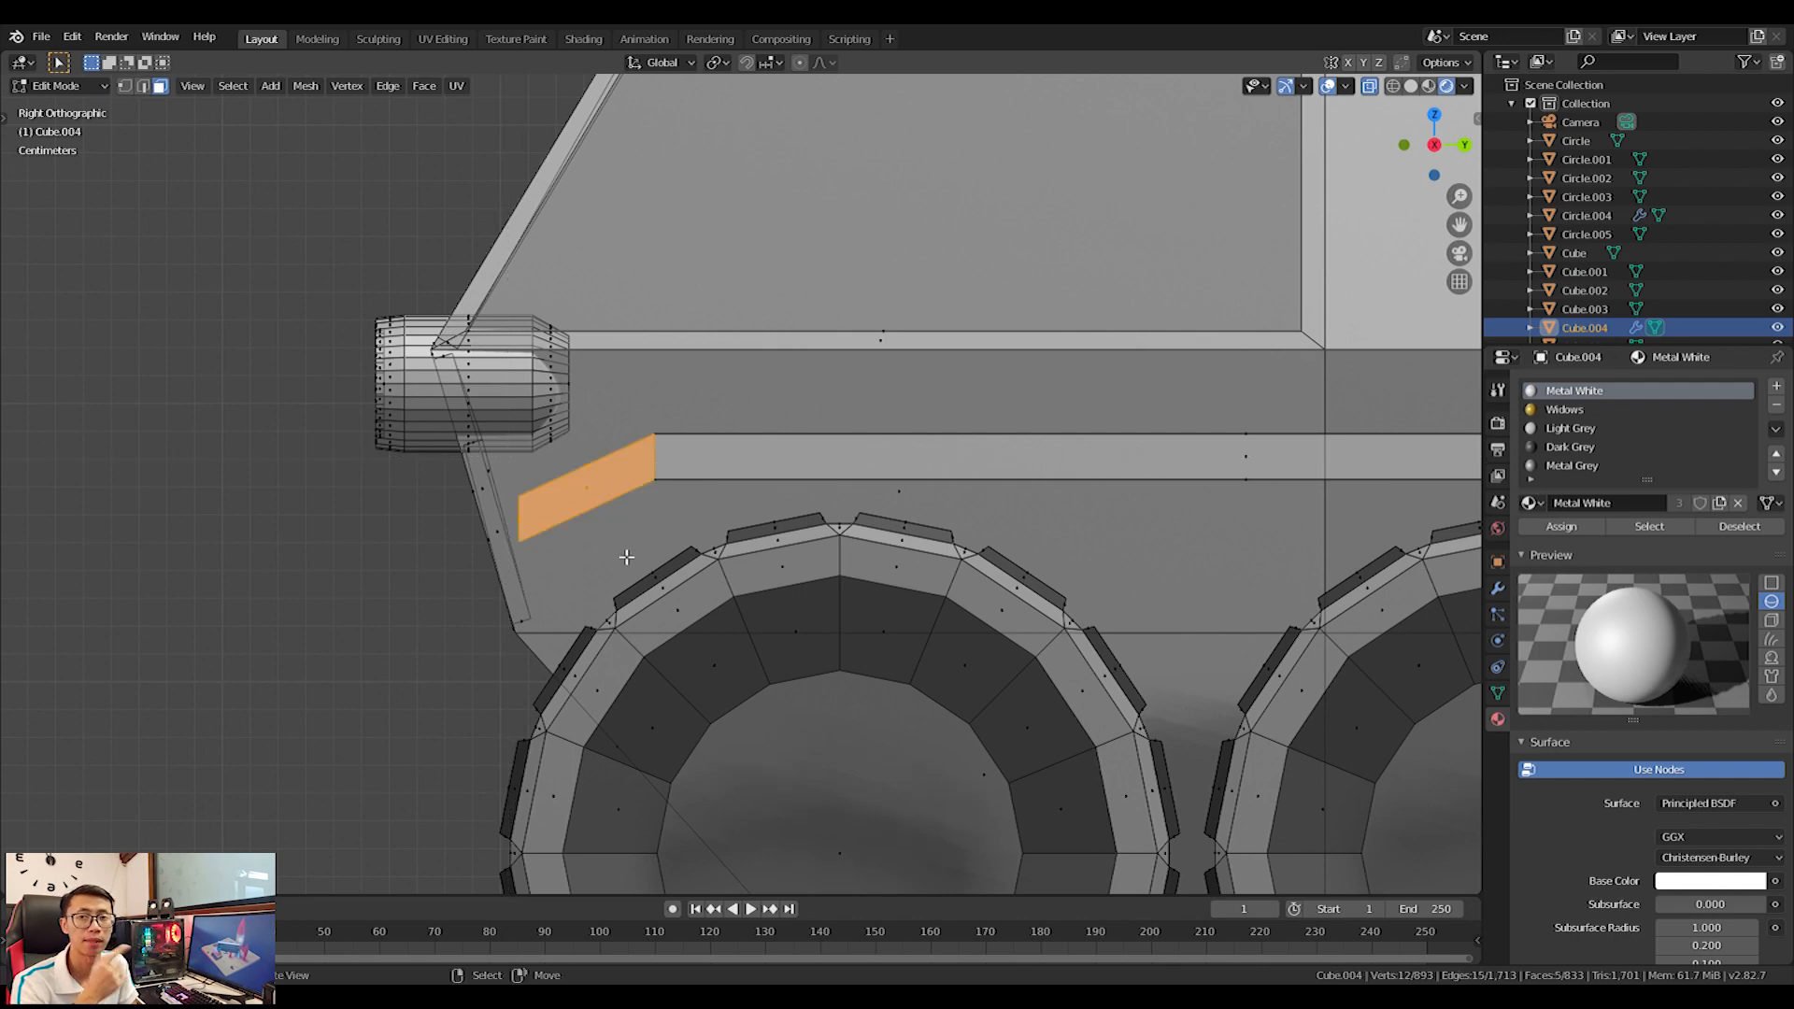
pyautogui.press('g')
pyautogui.press('y')
pyautogui.click(575, 554)
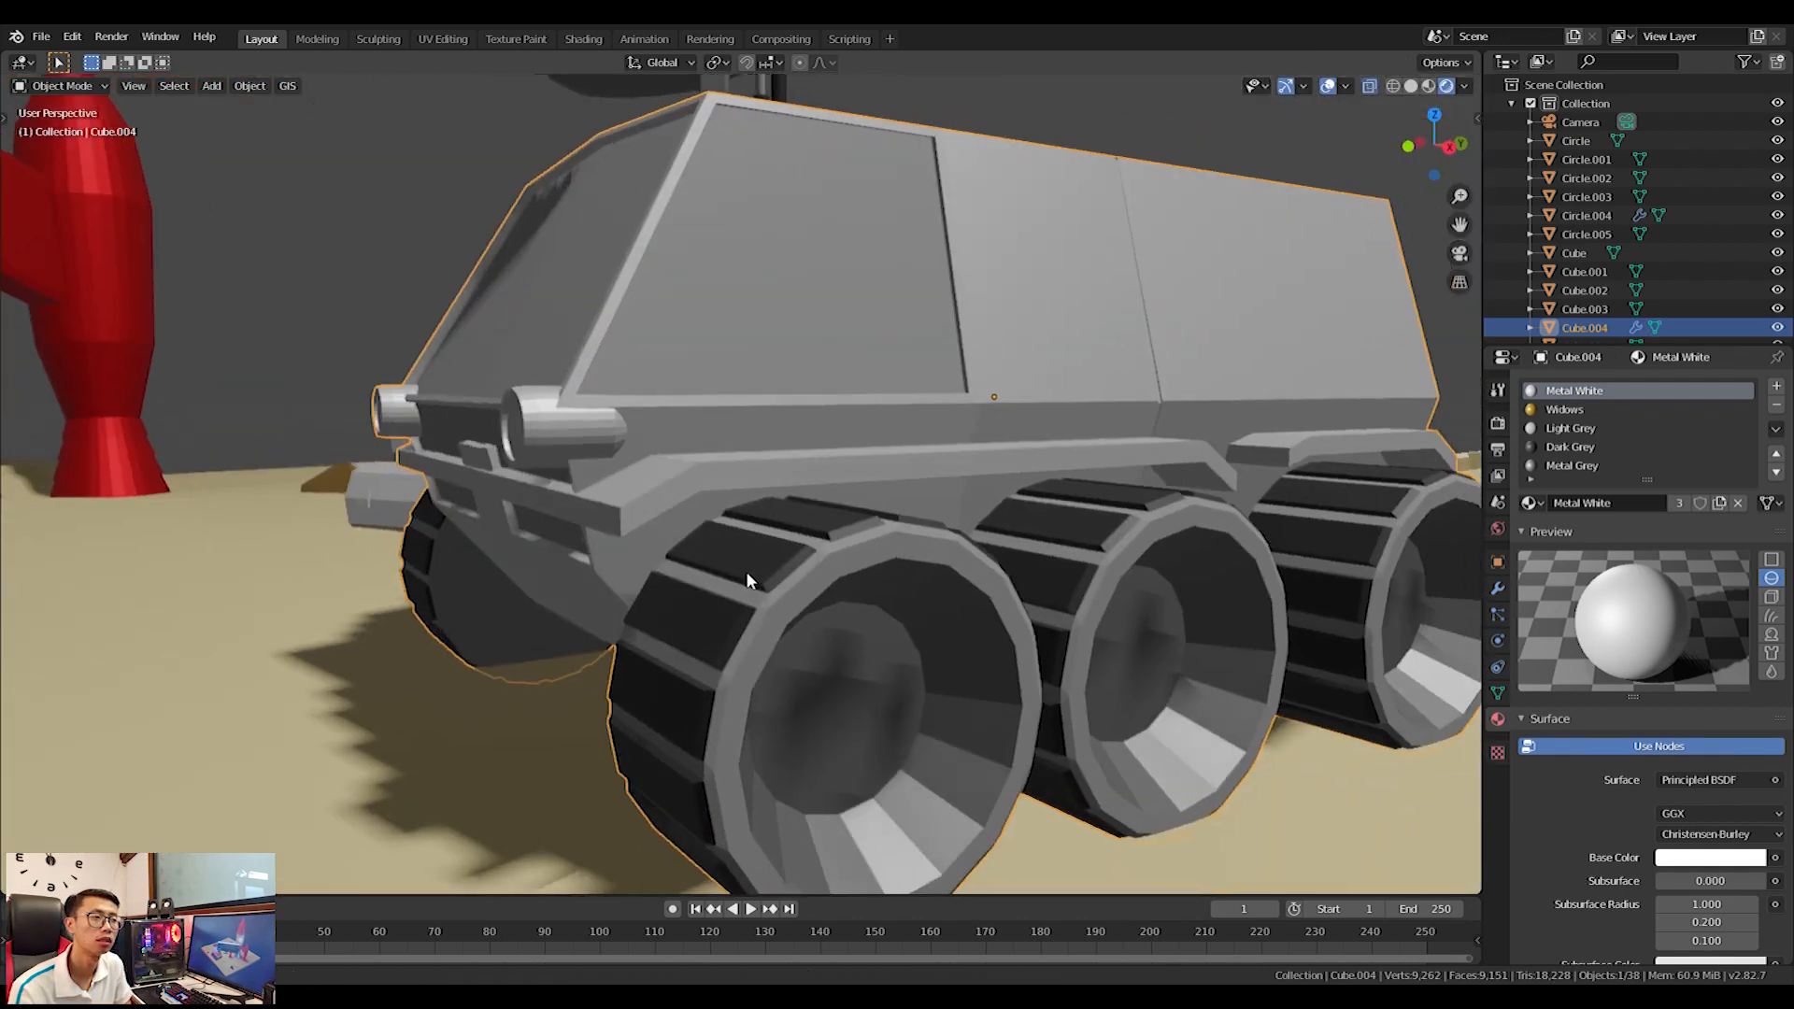
# Select the linked front and middle wheels in Edit Mode and move them about 0.026 m toward the rear along Y.
pyautogui.moveTo(745, 570); pyautogui.dragTo(762, 576, button='middle')
pyautogui.press('Tab')
pyautogui.scroll(3, 762, 576)
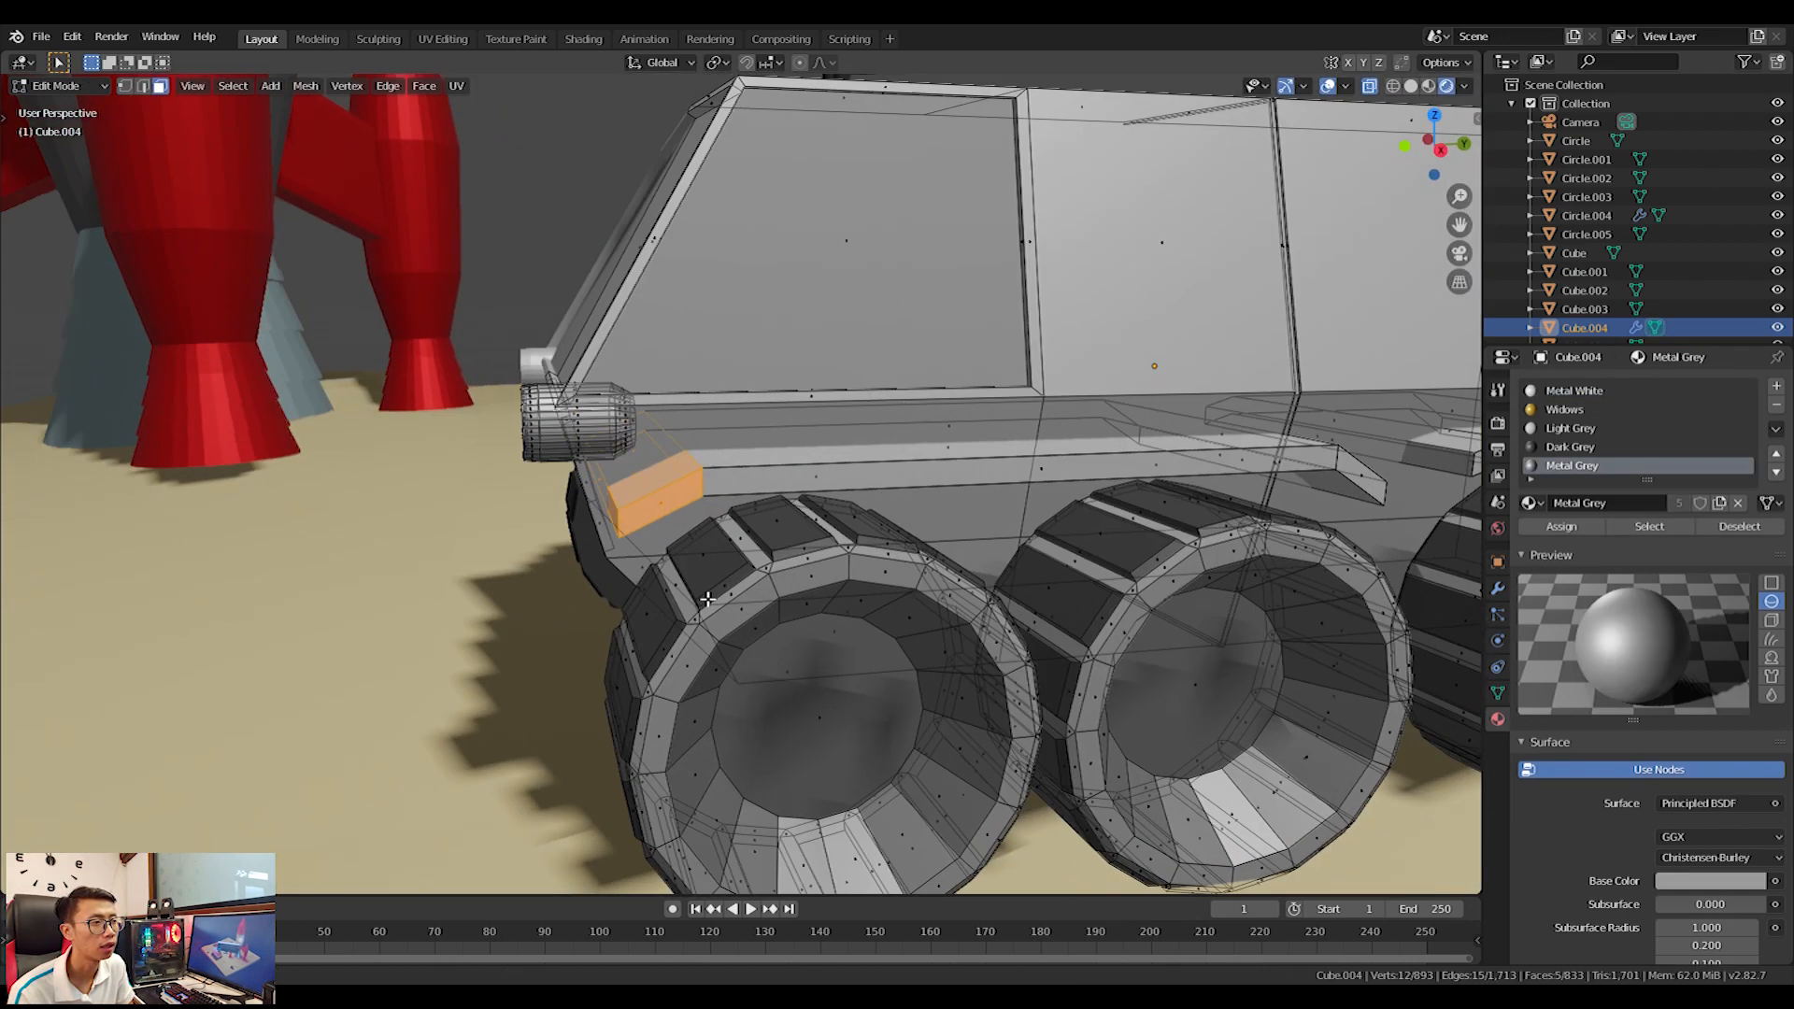
pyautogui.scroll(-4, 708, 598)
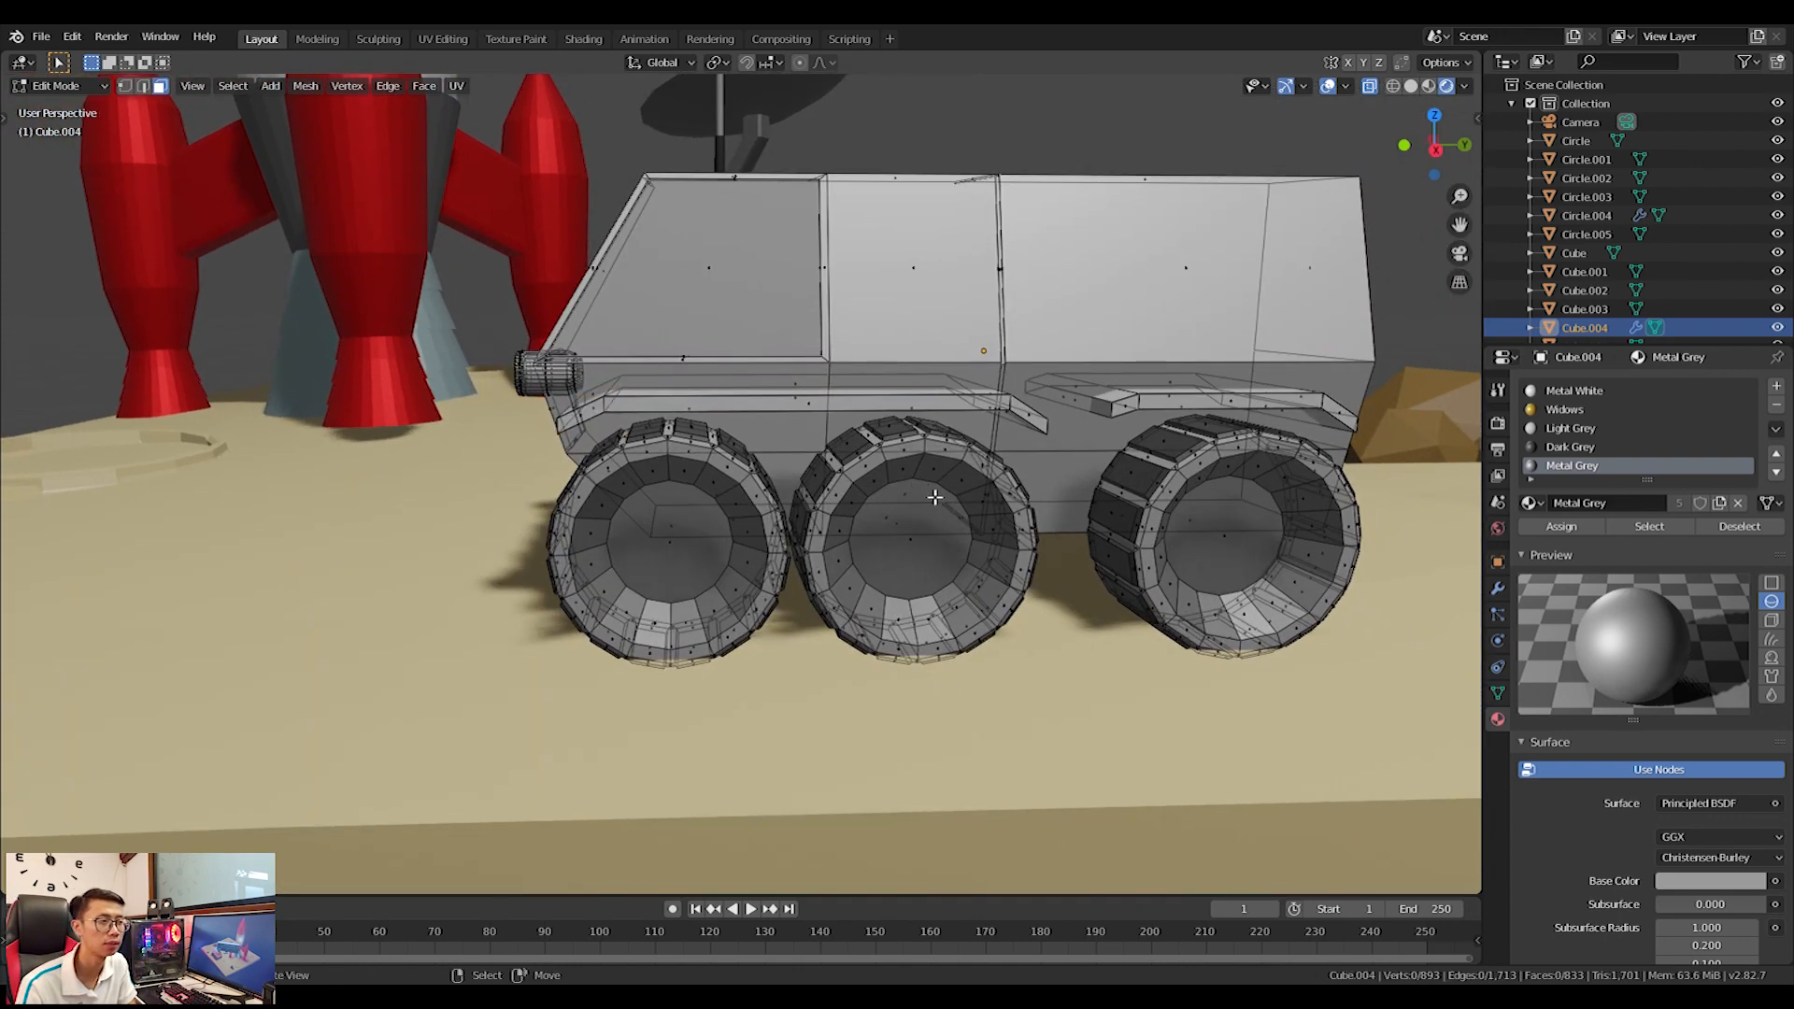
pyautogui.press('l')
pyautogui.press('l')
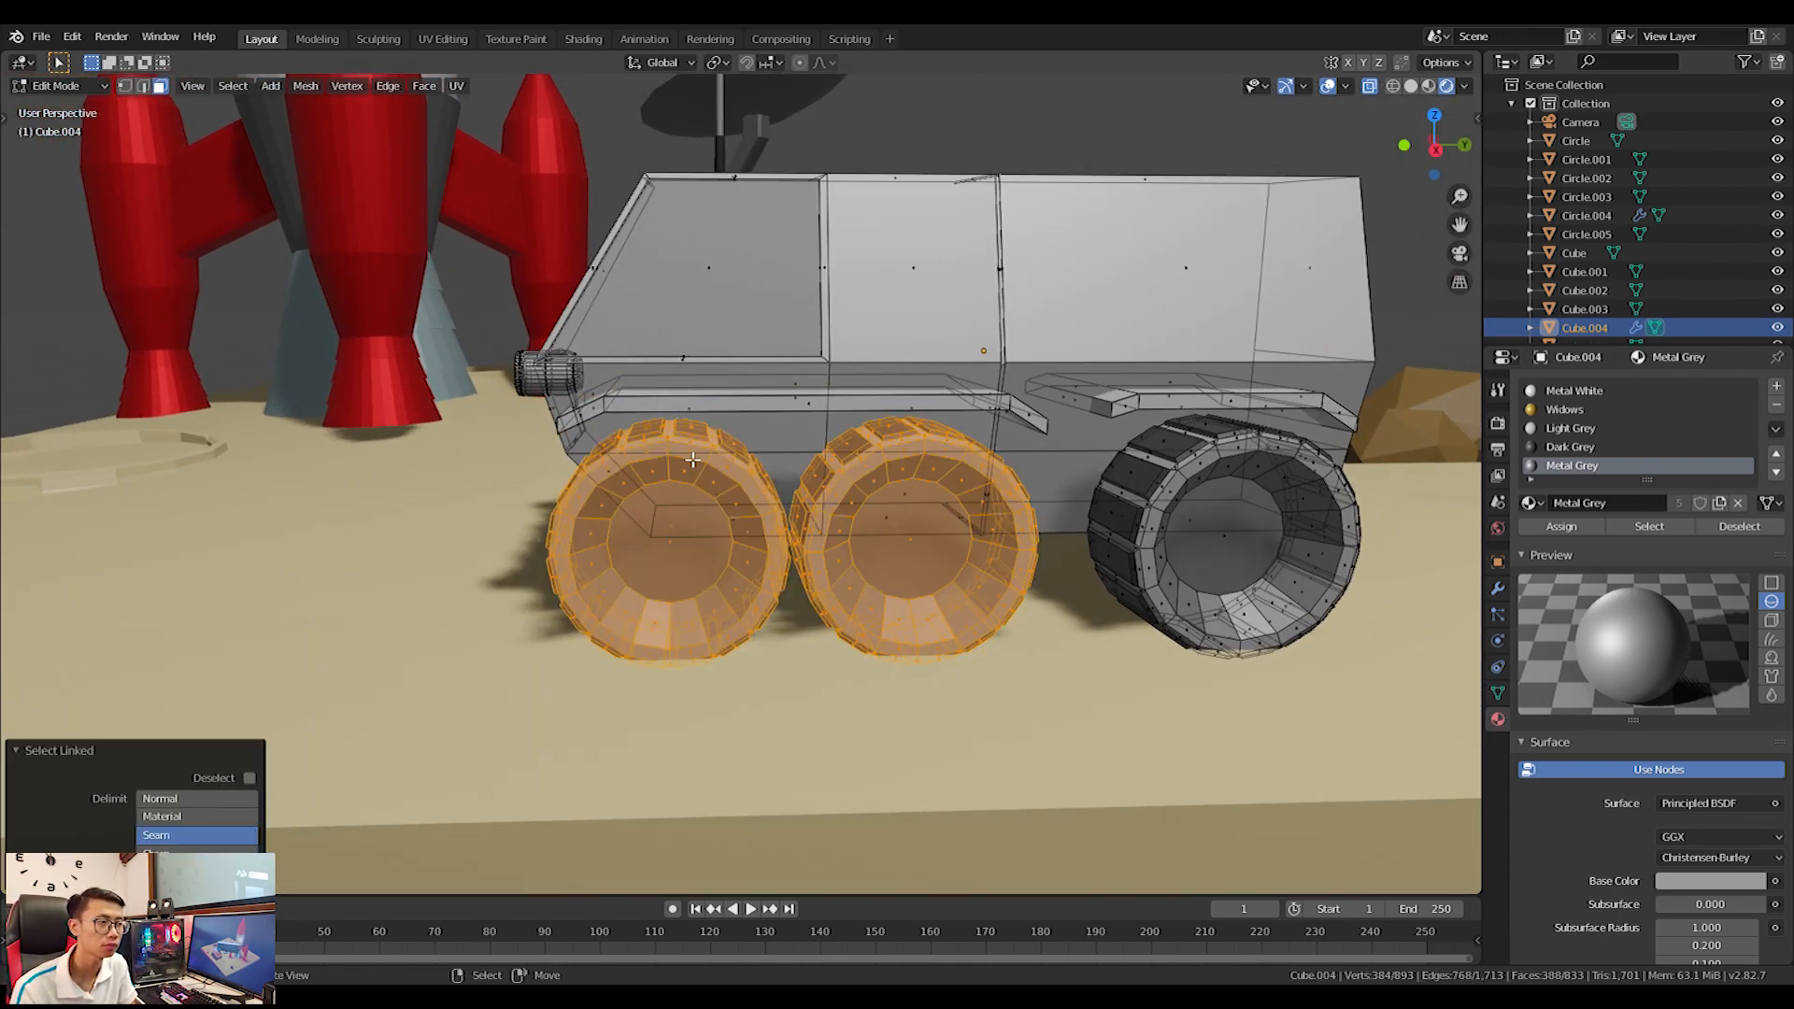
pyautogui.press('KP_3')
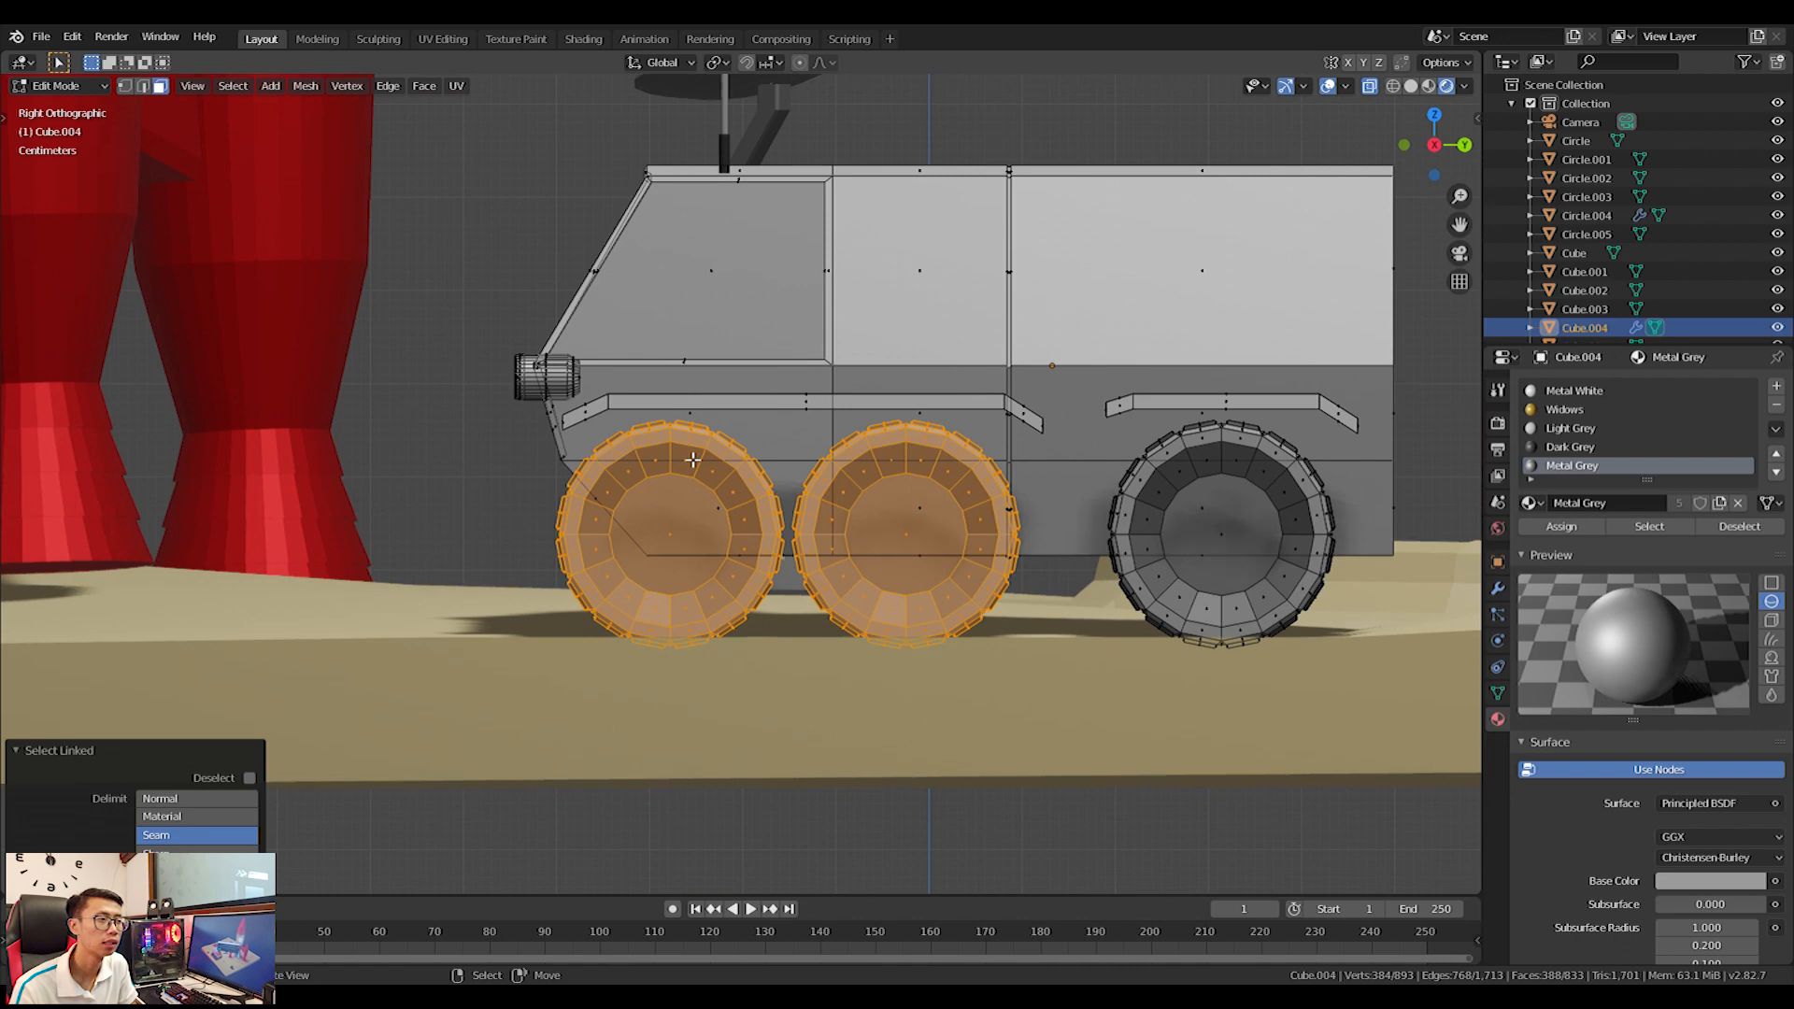
pyautogui.keyDown('shift'); pyautogui.moveTo(1246, 475); pyautogui.dragTo(1201, 466, button='middle'); pyautogui.keyUp('shift')
pyautogui.press('g')
pyautogui.press('y')
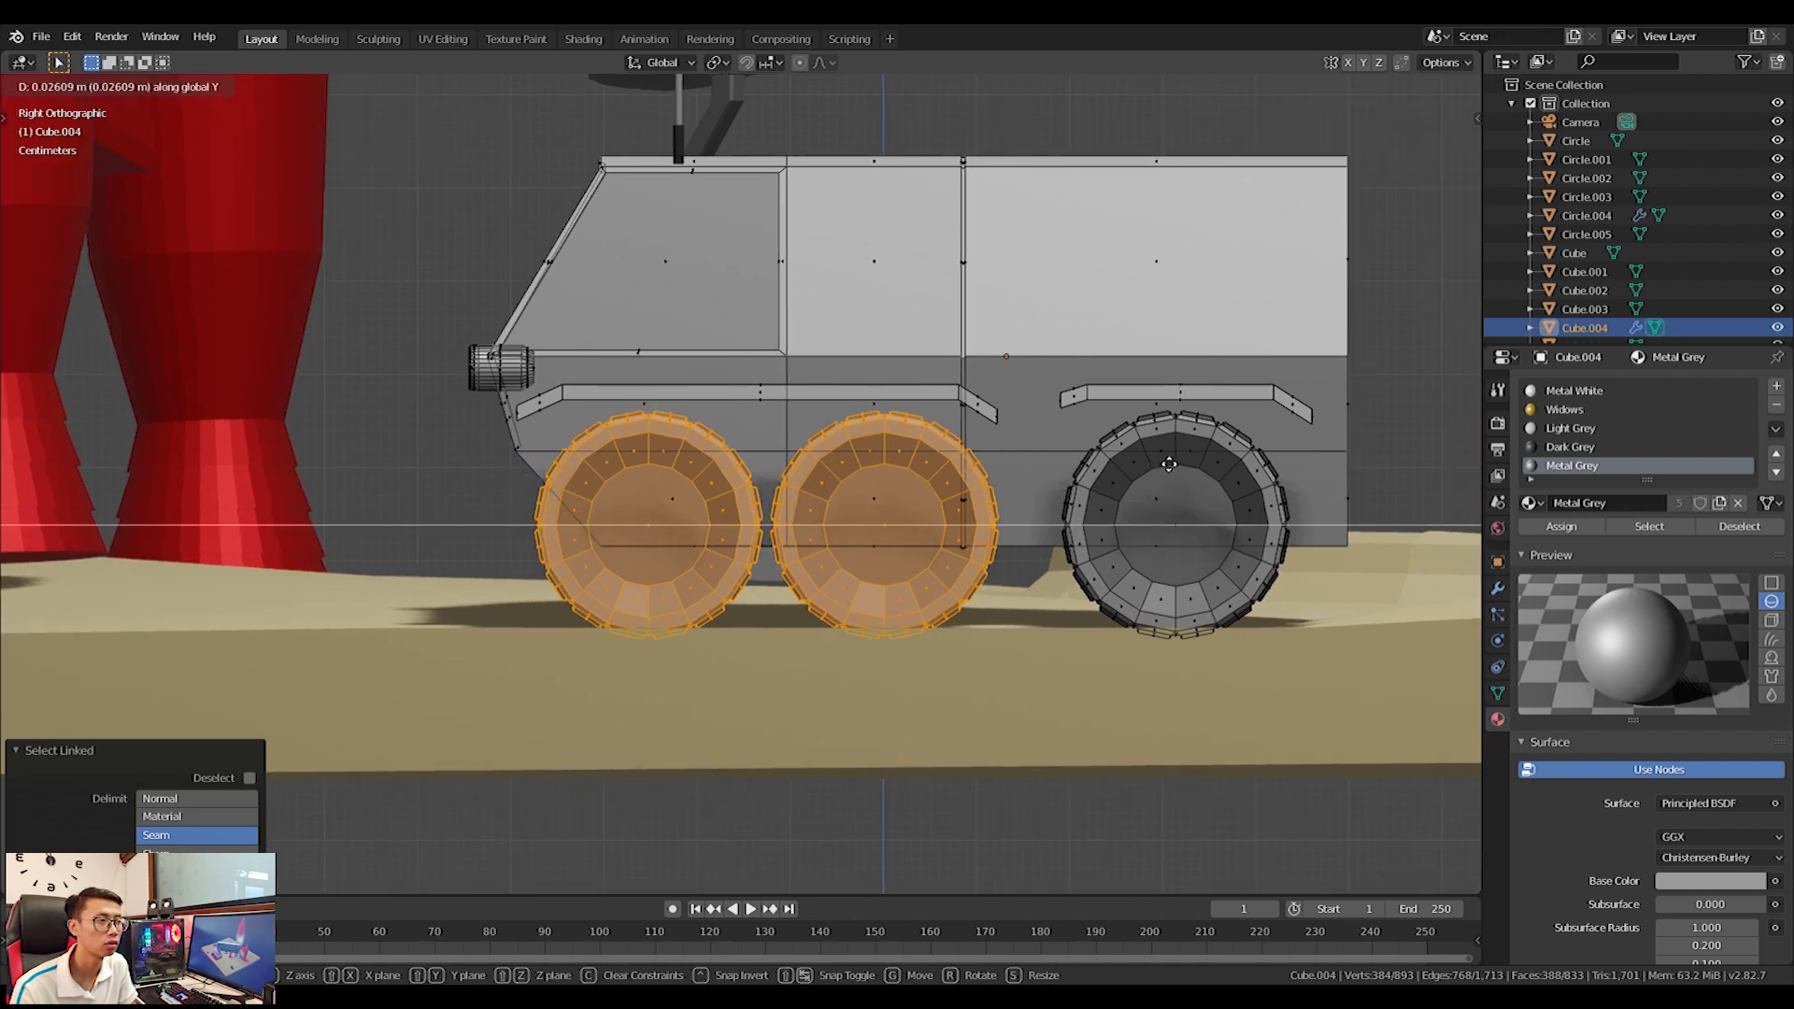
pyautogui.click(1165, 464)
# Select the rear wheel together with the rear fender and move them 0.0155 m toward the rear along Y.
pyautogui.keyDown('shift'); pyautogui.moveTo(1278, 432); pyautogui.dragTo(1135, 418, button='middle'); pyautogui.keyUp('shift')
pyautogui.hotkey('alt', 'a')
pyautogui.press('l')
pyautogui.press('l')
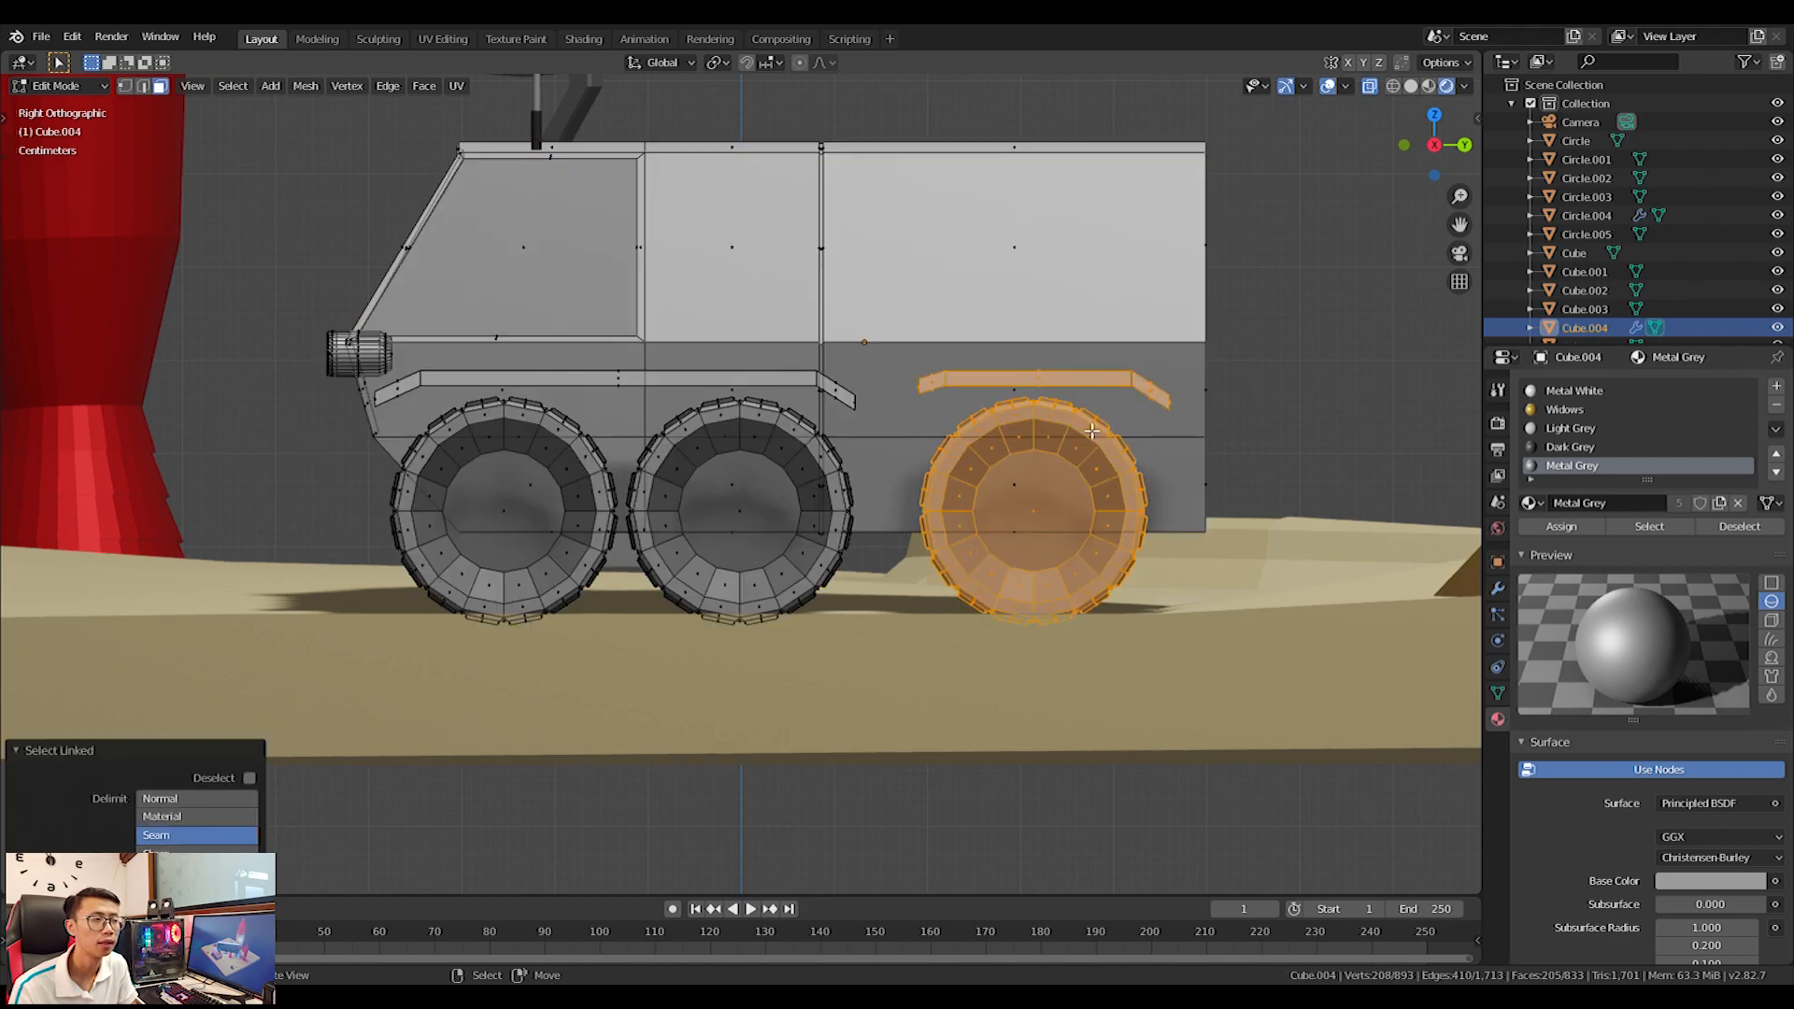
pyautogui.press('g')
pyautogui.rightClick(1094, 431)
pyautogui.moveTo(1089, 436); pyautogui.dragTo(1047, 449, button='middle')
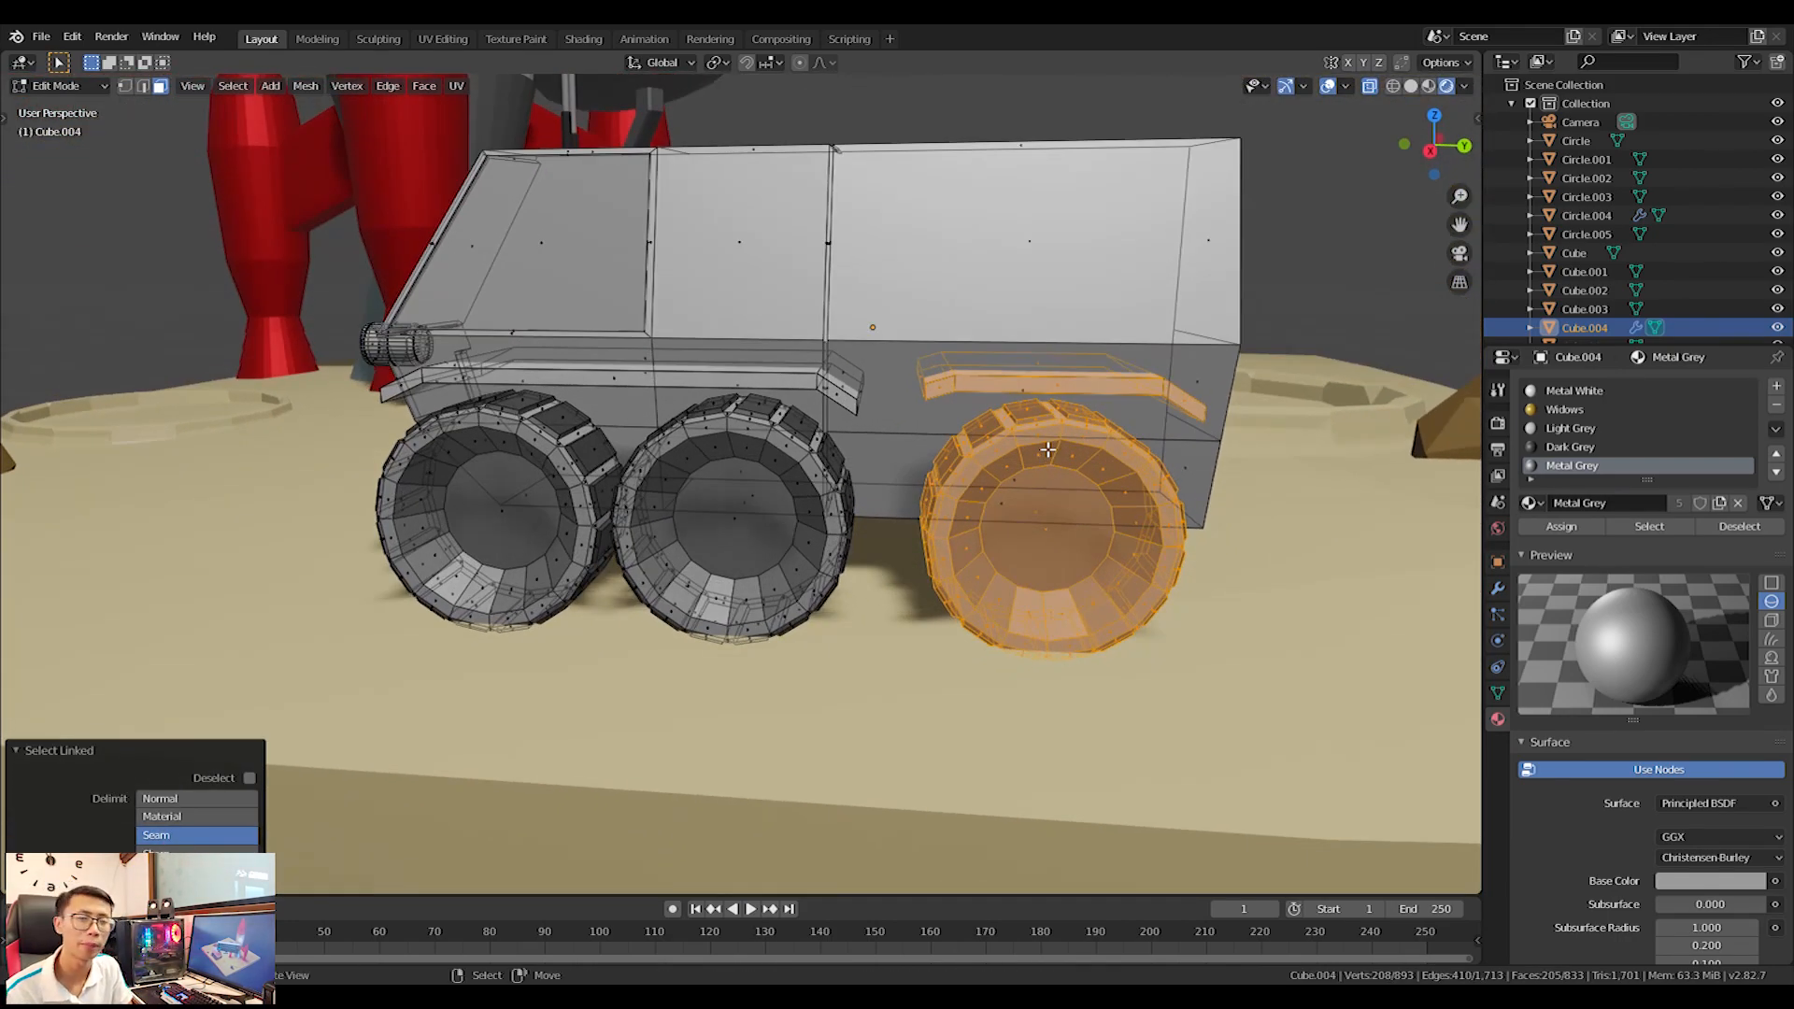
pyautogui.press('g')
pyautogui.press('y')
pyautogui.click(1064, 446)
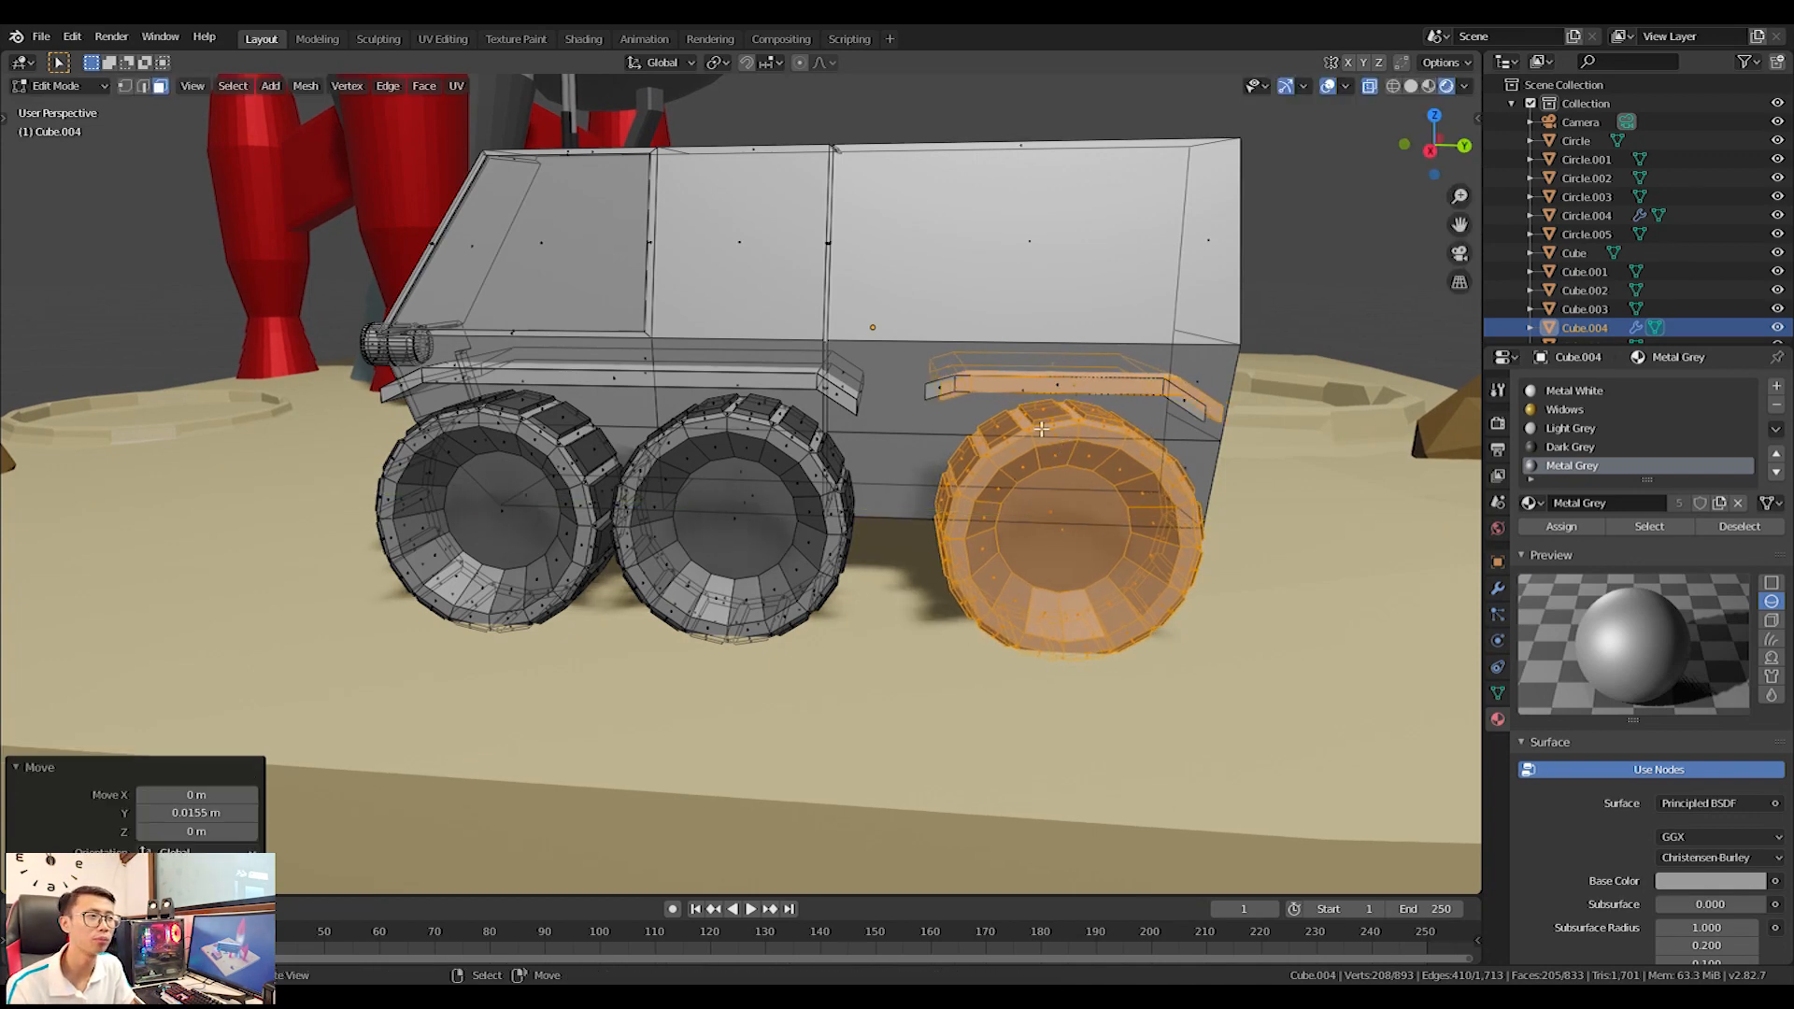
# Delete the leftover duplicate piece at the rear fender's front end and return to Object Mode.
pyautogui.scroll(3, 1063, 447)
pyautogui.press('l')
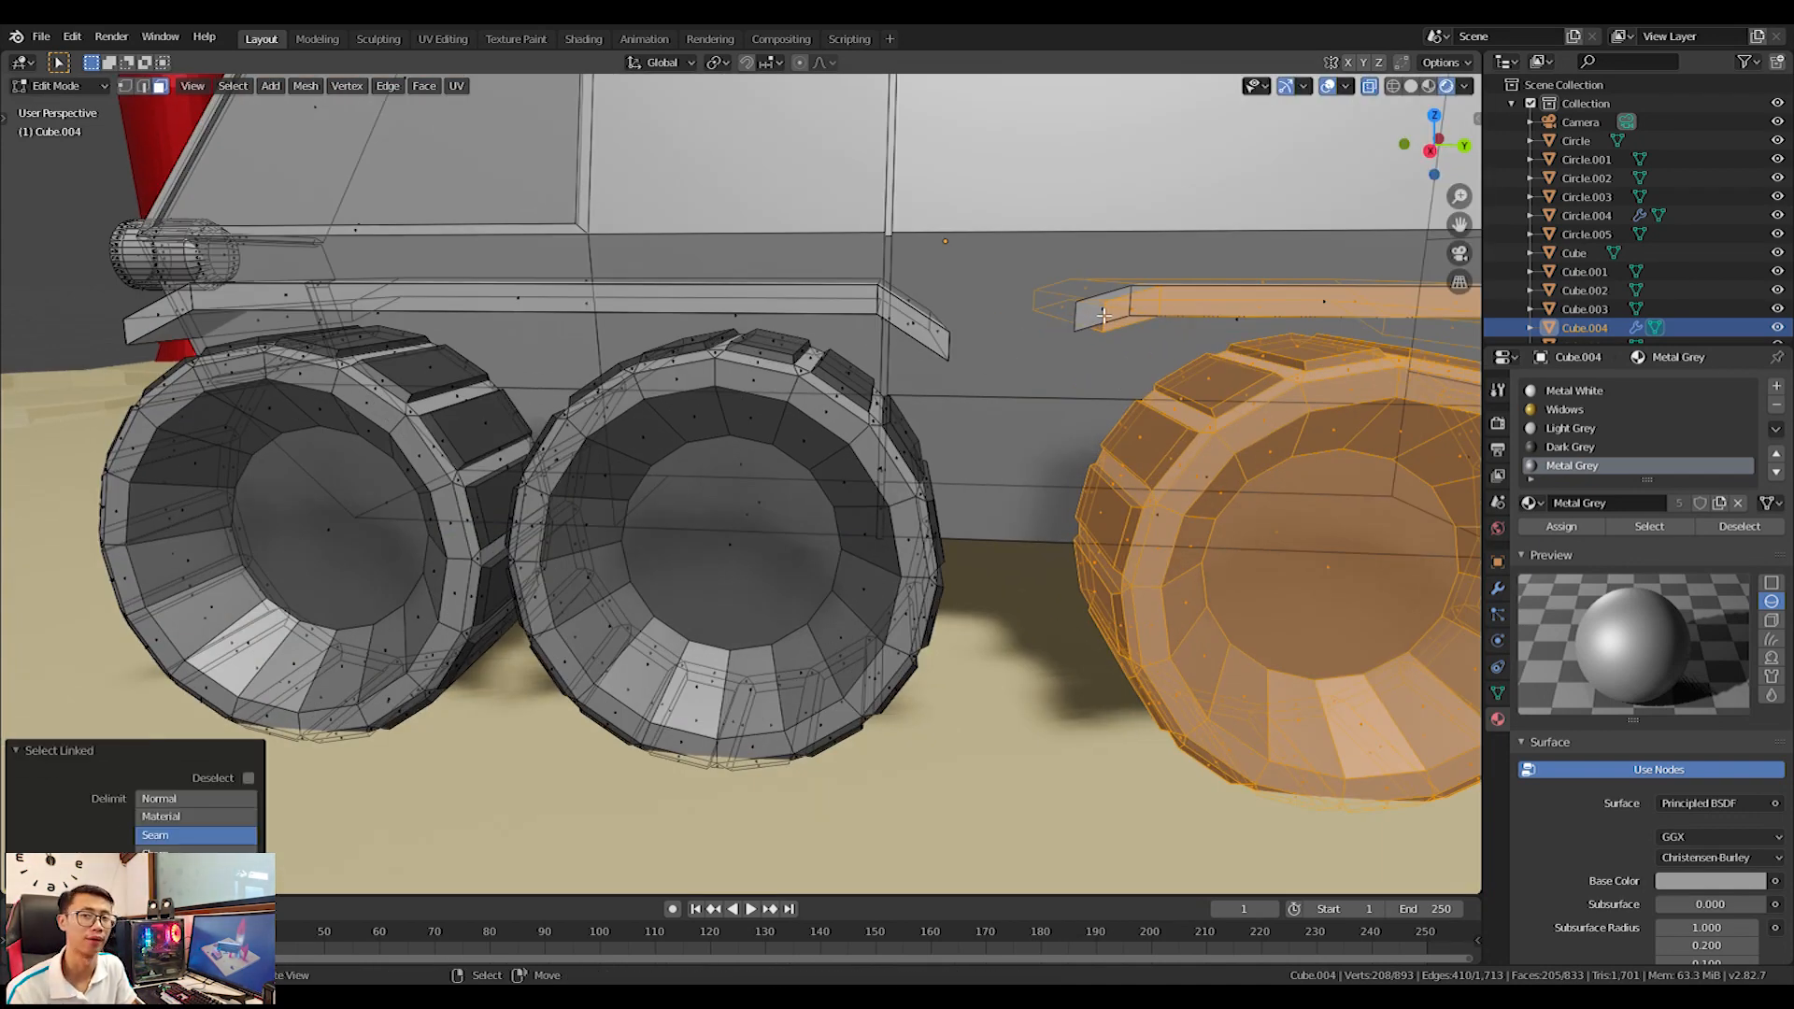
pyautogui.press('a')
pyautogui.press('a')
pyautogui.press('l')
pyautogui.press('x')
pyautogui.click(1097, 305)
pyautogui.moveTo(1097, 307); pyautogui.dragTo(1056, 385, button='middle')
pyautogui.scroll(-4, 1056, 385)
pyautogui.moveTo(902, 525); pyautogui.dragTo(1047, 521, button='middle')
pyautogui.press('Tab')
pyautogui.scroll(-3, 925, 497)
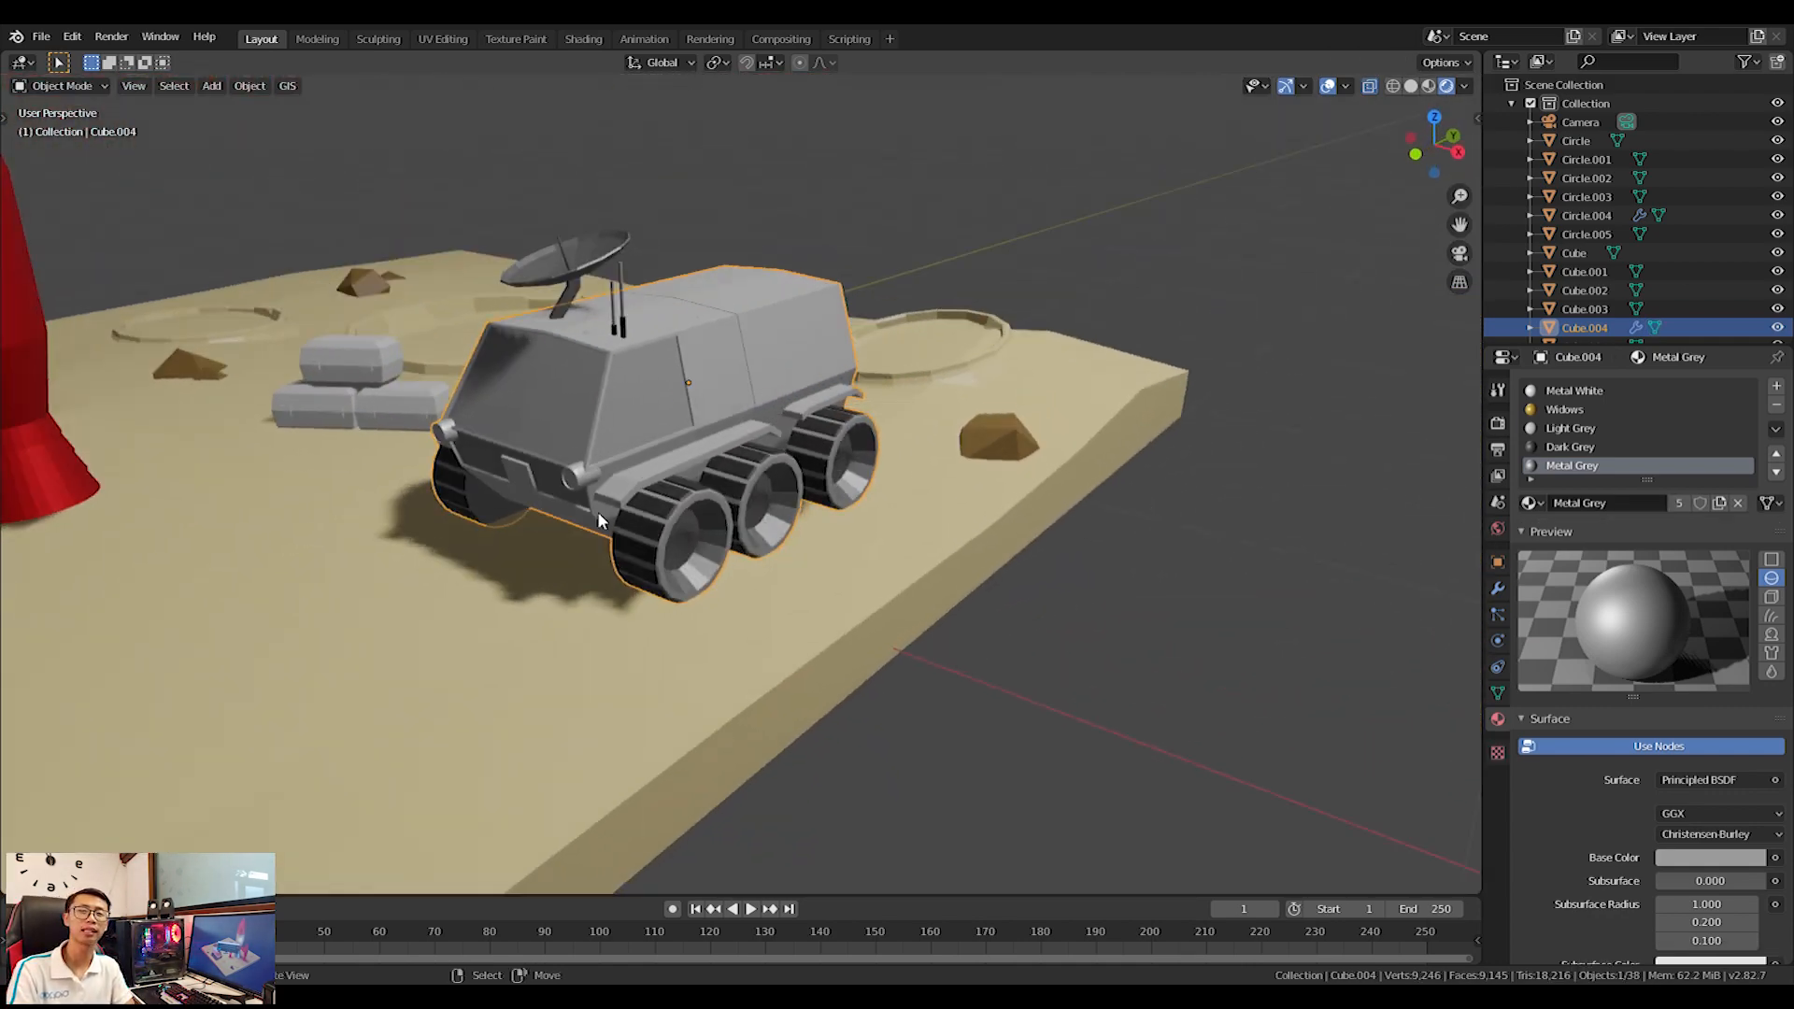
# Select faces on the rover's front in Edit Mode, assign them the Widows material, and return to Object Mode.
pyautogui.scroll(3, 603, 393)
pyautogui.press('Tab')
pyautogui.moveTo(604, 393); pyautogui.dragTo(646, 398, button='middle')
pyautogui.rightClick(606, 353)
pyautogui.keyDown('shift'); pyautogui.click(453, 412); pyautogui.keyUp('shift')
pyautogui.keyDown('shift'); pyautogui.click(422, 526); pyautogui.keyUp('shift')
pyautogui.click(1566, 410)
pyautogui.click(1562, 526)
pyautogui.moveTo(944, 504); pyautogui.dragTo(780, 607, button='middle')
pyautogui.press('Tab')
# Select the lower crate nearest the rover and frame the crate stack for a close-up look.
pyautogui.scroll(-3, 857, 522)
pyautogui.scroll(-3, 888, 528)
pyautogui.scroll(6, 715, 421)
pyautogui.moveTo(727, 532); pyautogui.dragTo(776, 511, button='middle')
pyautogui.click(685, 560)
pyautogui.scroll(2, 685, 561)
pyautogui.keyDown('shift'); pyautogui.moveTo(685, 561); pyautogui.dragTo(766, 467, button='middle'); pyautogui.keyUp('shift')
pyautogui.keyDown('shift'); pyautogui.moveTo(621, 685); pyautogui.dragTo(746, 540, button='middle'); pyautogui.keyUp('shift')
pyautogui.press('Tab')
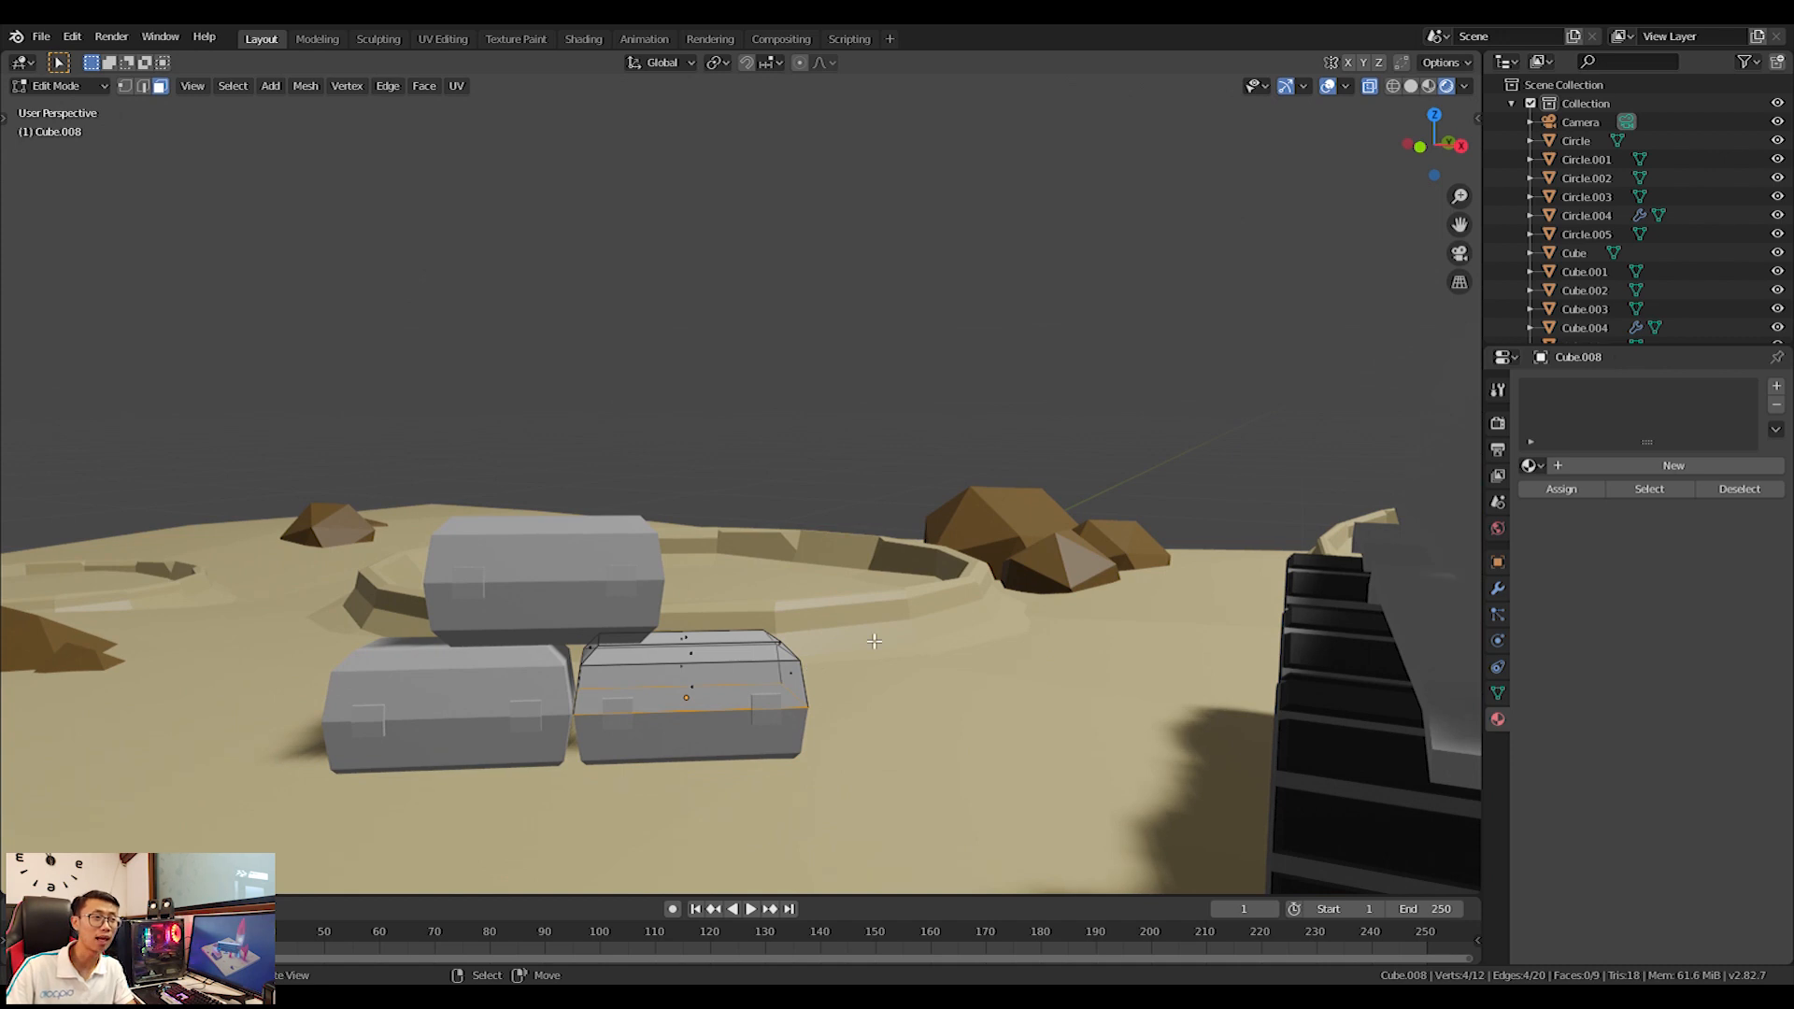
pyautogui.click(699, 665)
pyautogui.press('KP_Decimal')
pyautogui.scroll(-3, 653, 709)
pyautogui.moveTo(846, 598); pyautogui.dragTo(815, 673, button='middle')
pyautogui.press('Tab')
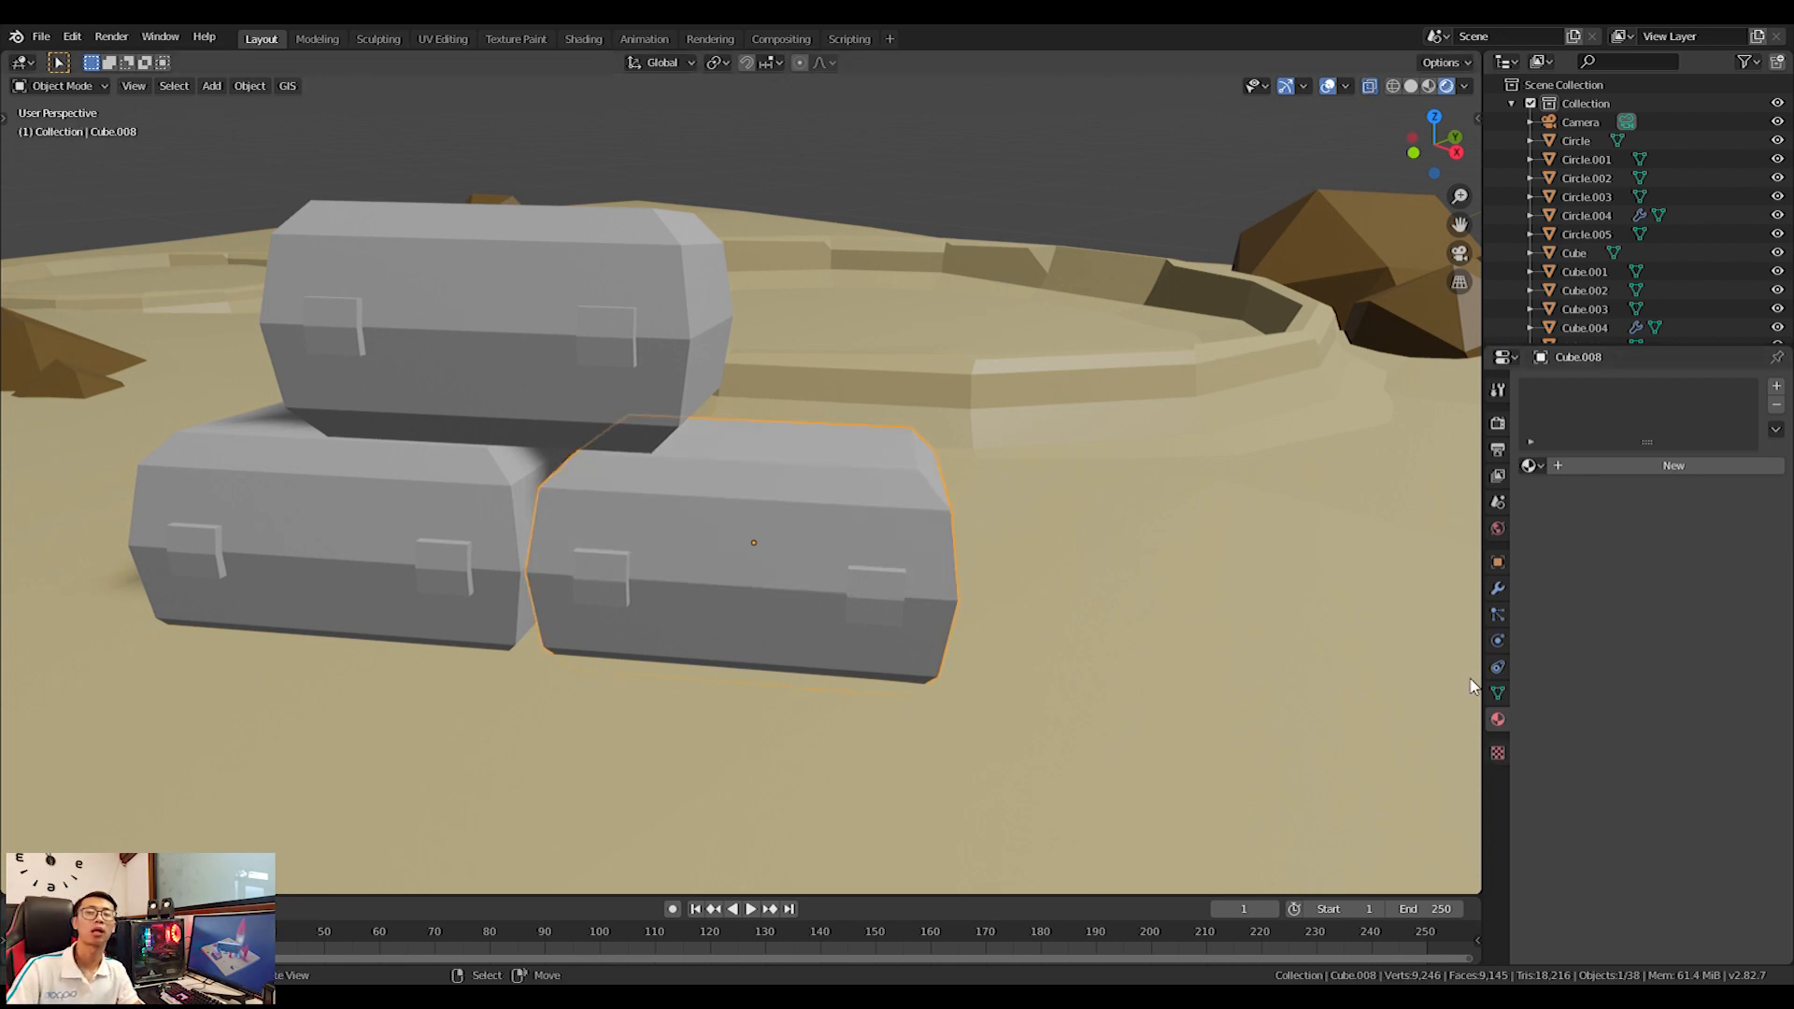
# Give the latches of all three crates the existing Metal Grey material.
pyautogui.click(1531, 466)
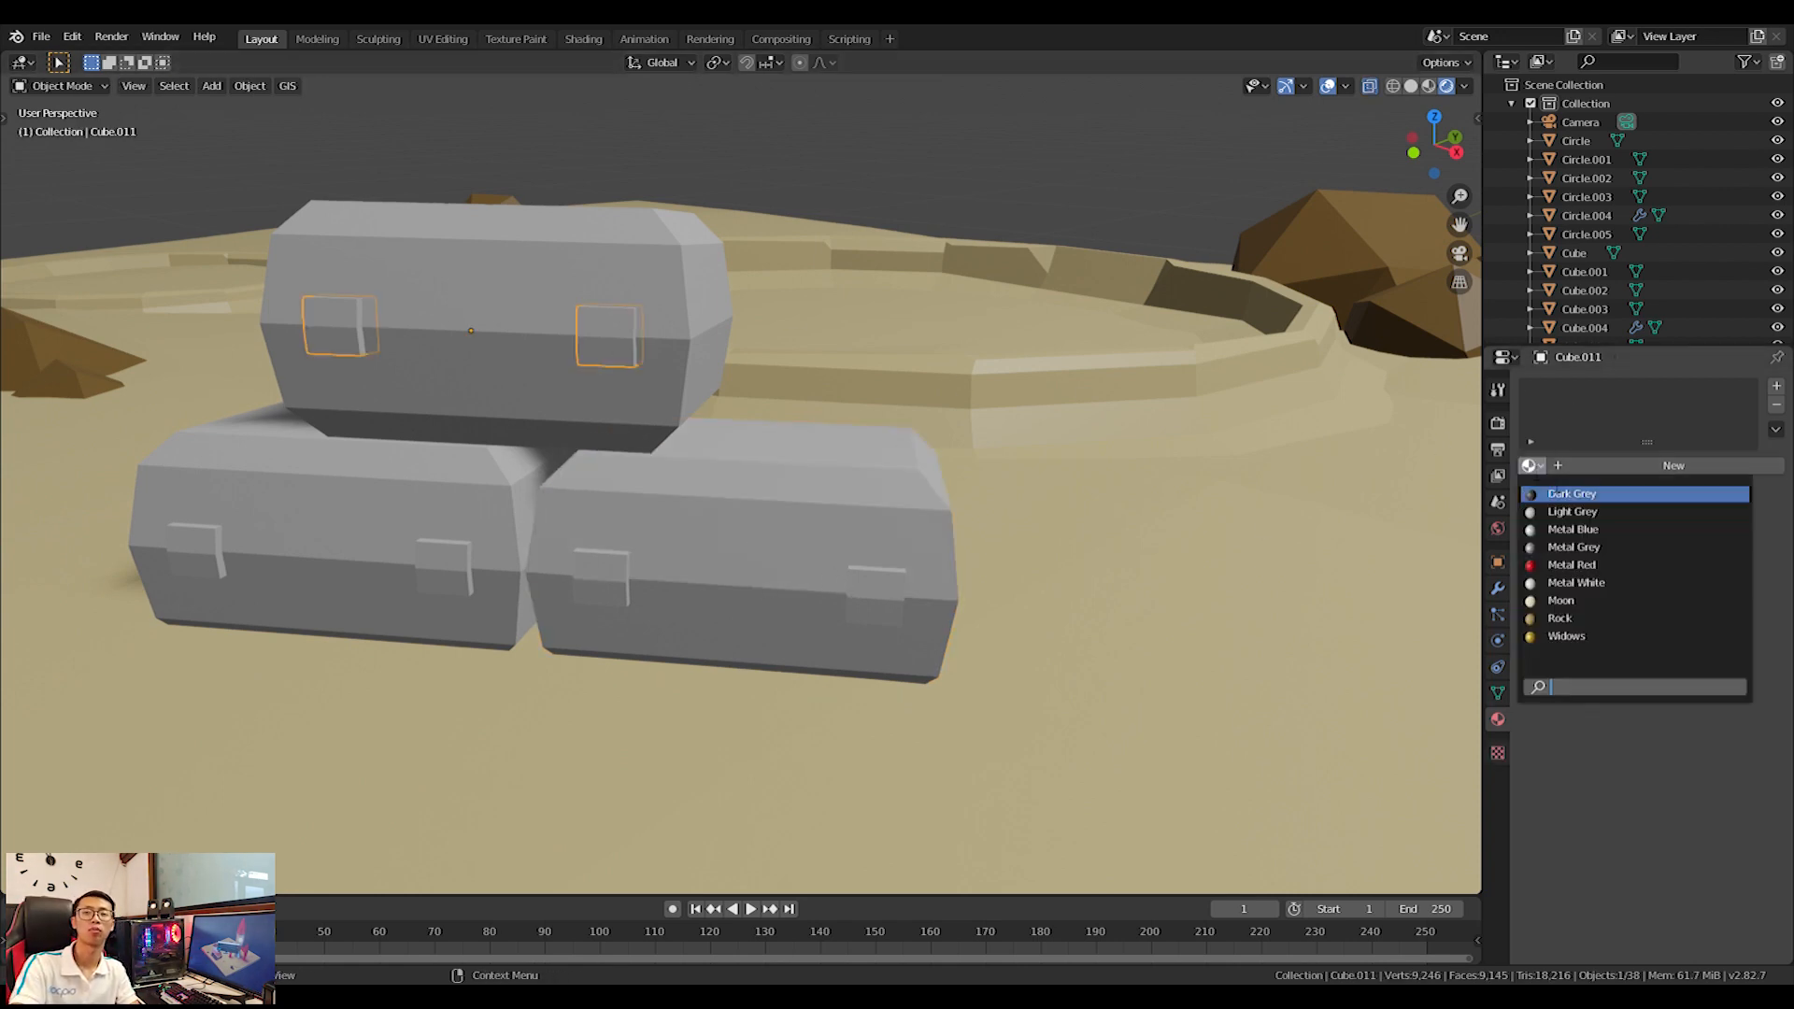
pyautogui.click(1574, 548)
pyautogui.click(881, 588)
pyautogui.click(1531, 466)
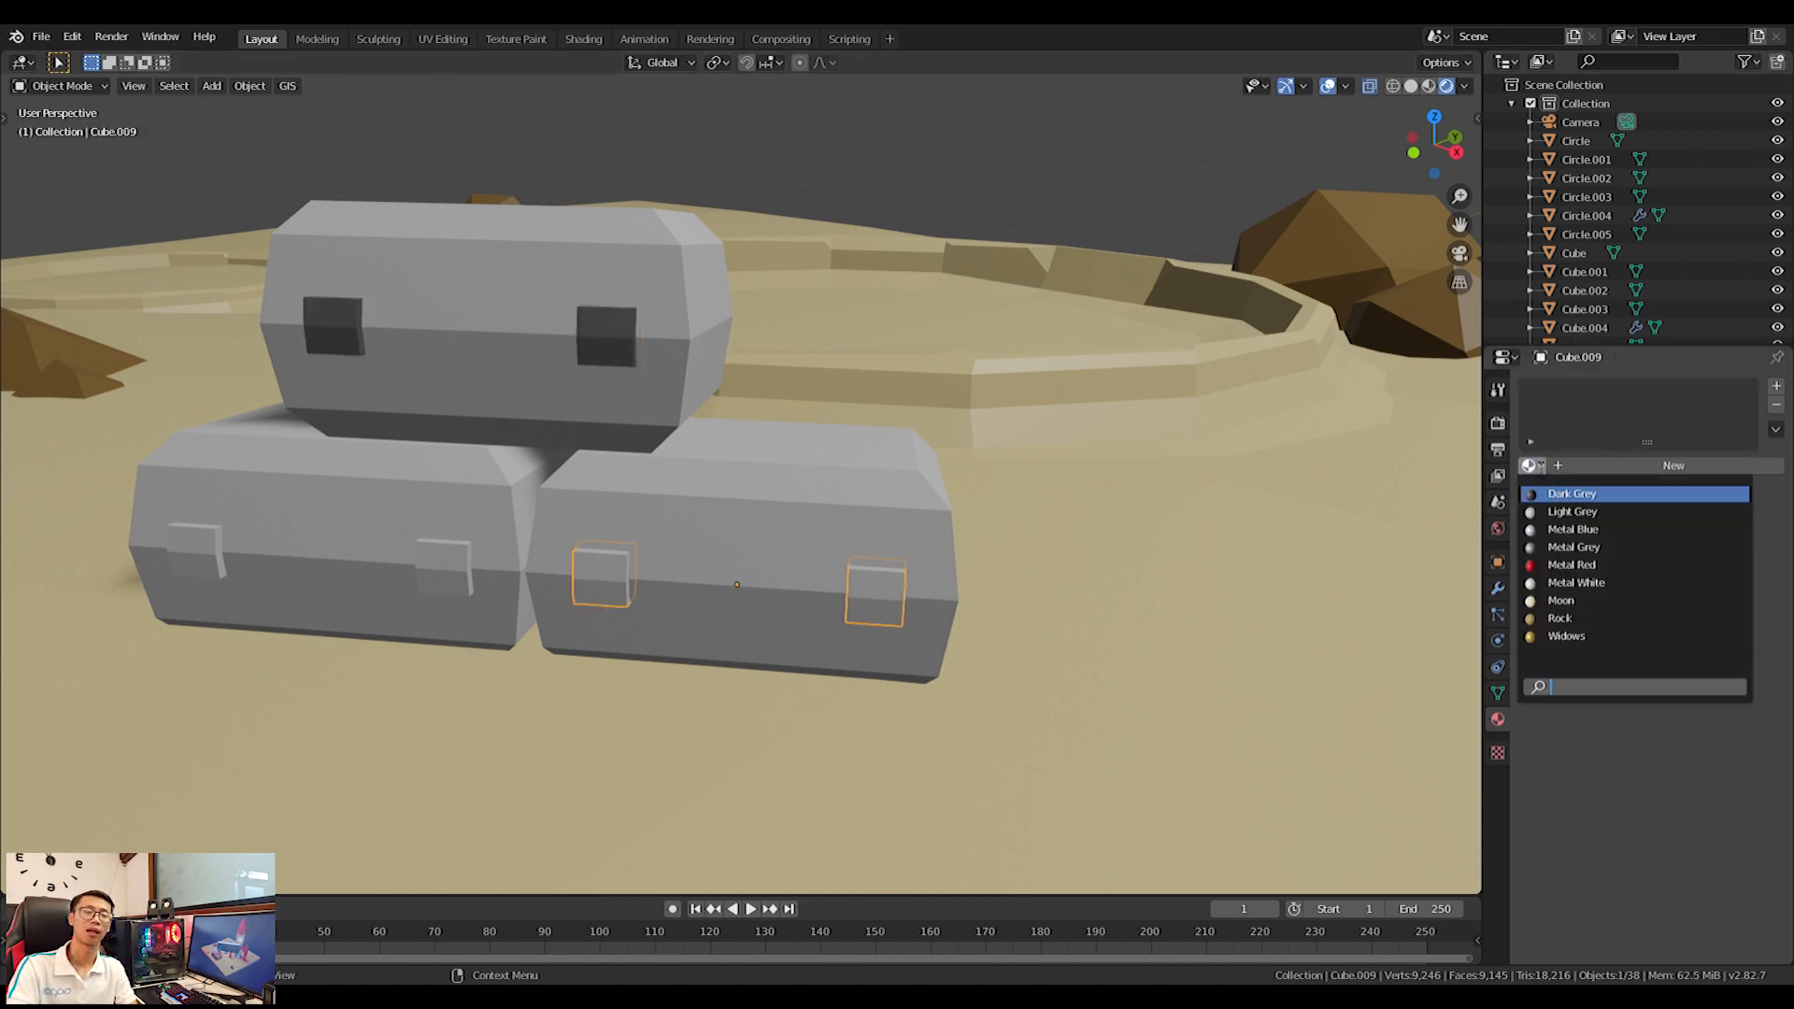
pyautogui.click(1573, 549)
pyautogui.click(447, 565)
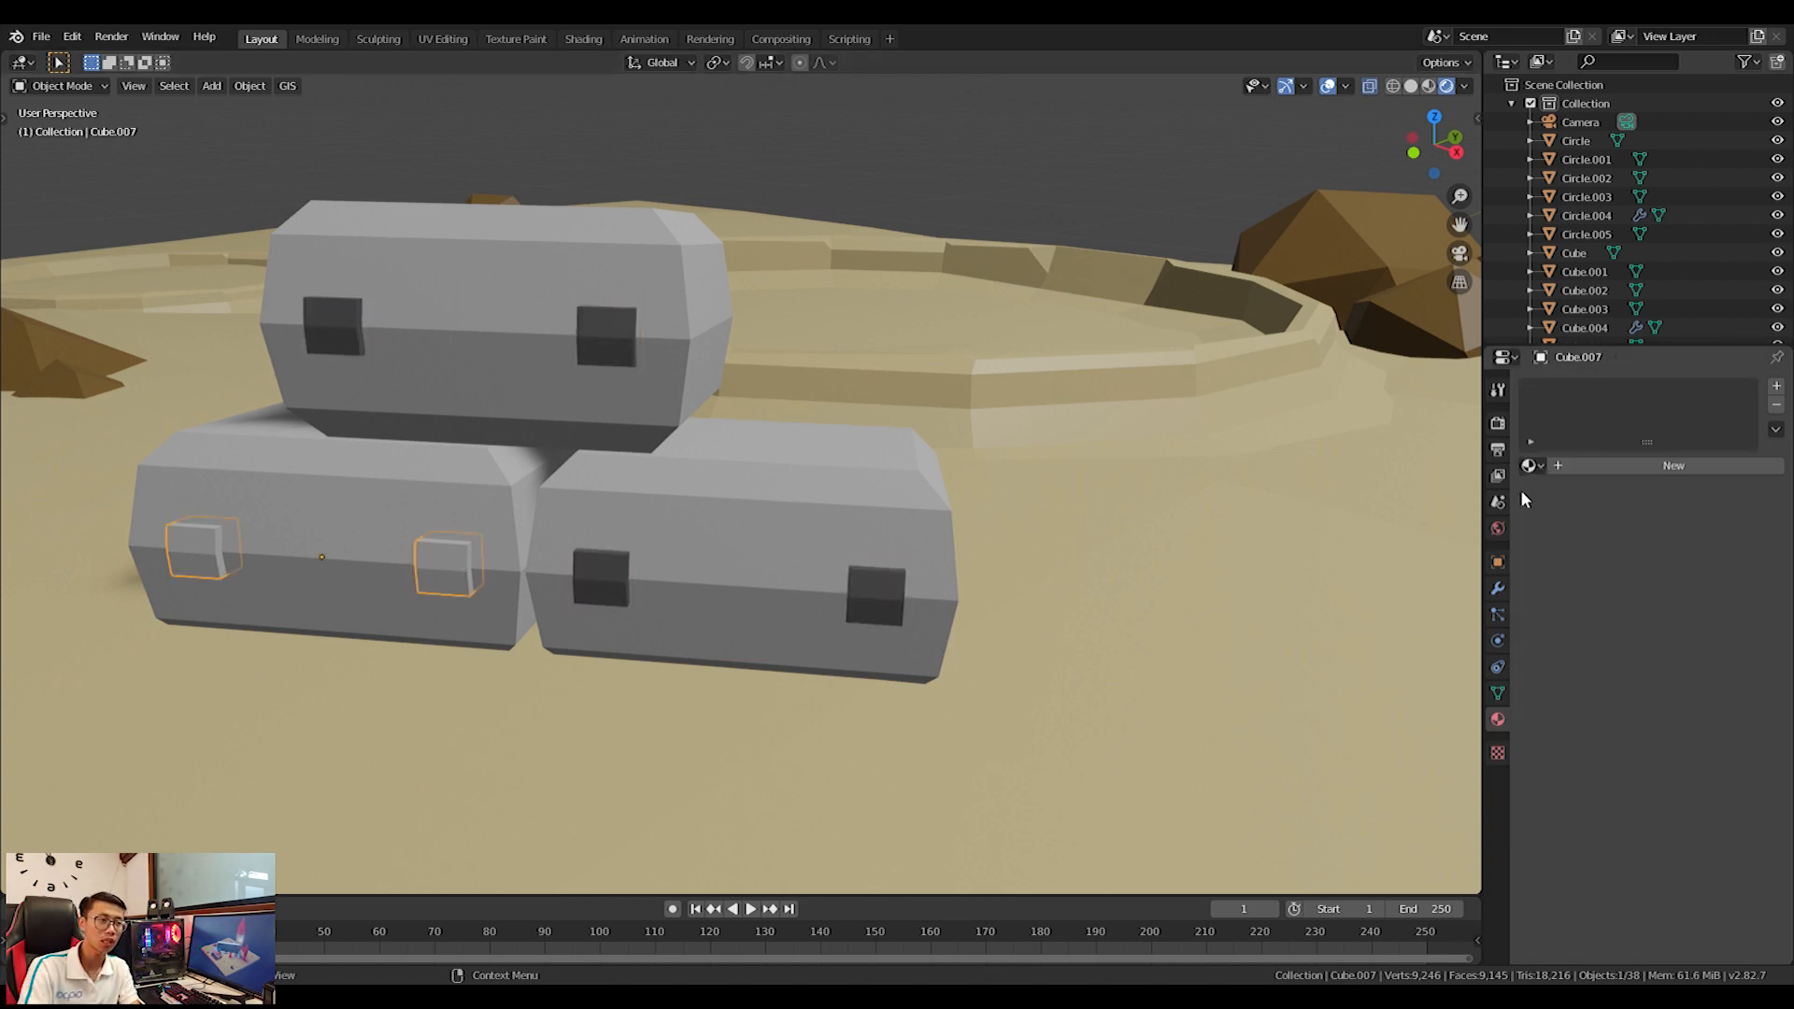
pyautogui.click(1531, 465)
pyautogui.click(1573, 548)
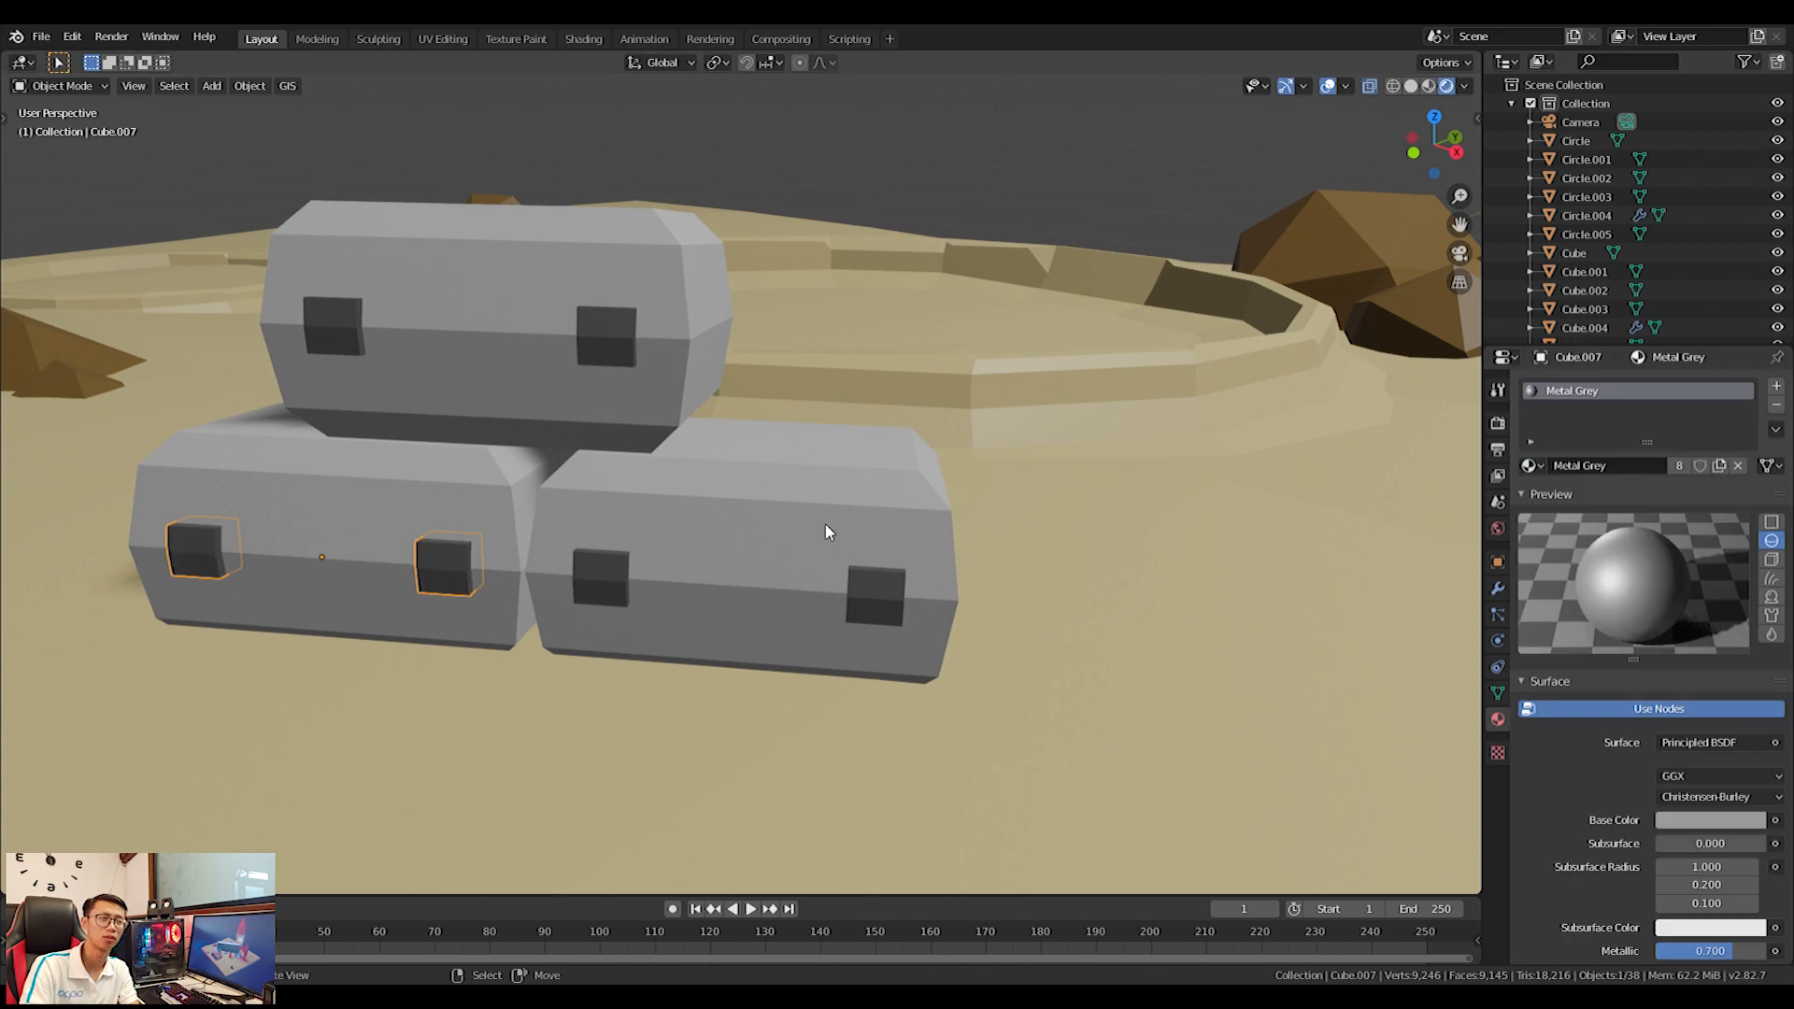
# Select the lower crate nearest the rover and apply its Mirror modifier in Object Mode.
pyautogui.click(821, 529)
pyautogui.press('Tab')
pyautogui.moveTo(951, 509); pyautogui.dragTo(986, 519, button='middle')
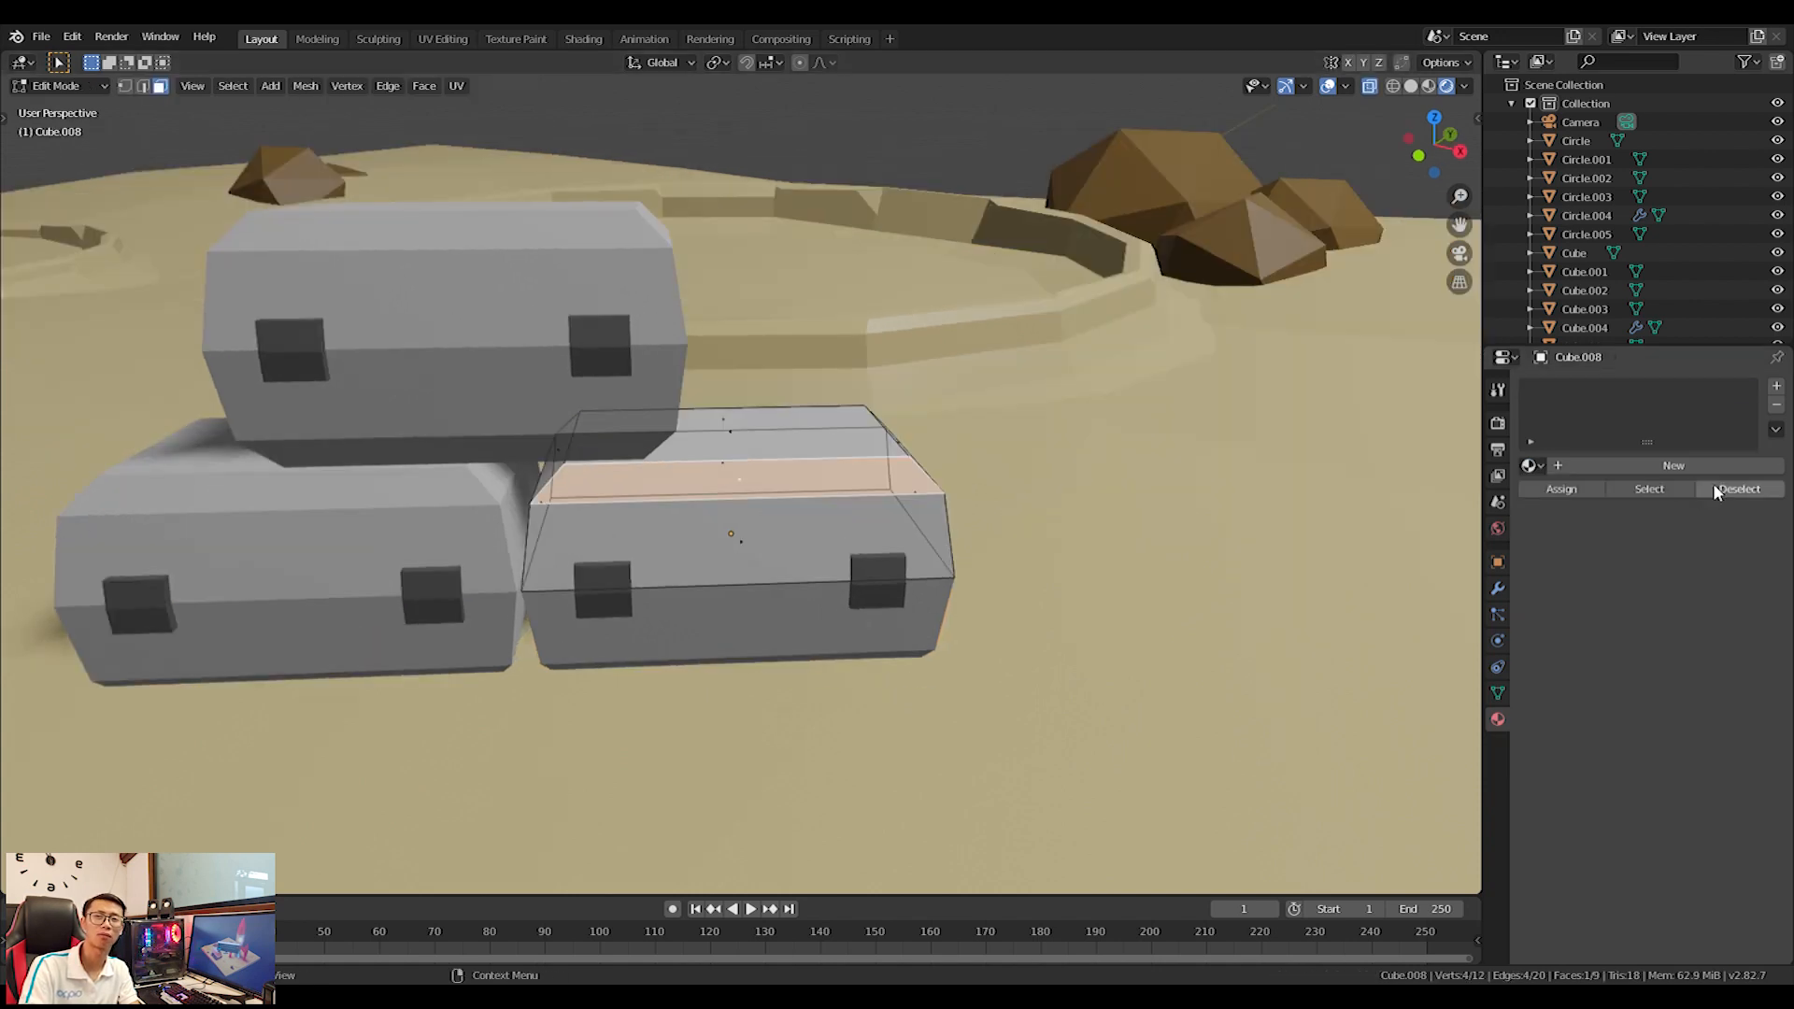
pyautogui.click(1498, 530)
pyautogui.press('Tab')
pyautogui.click(1503, 590)
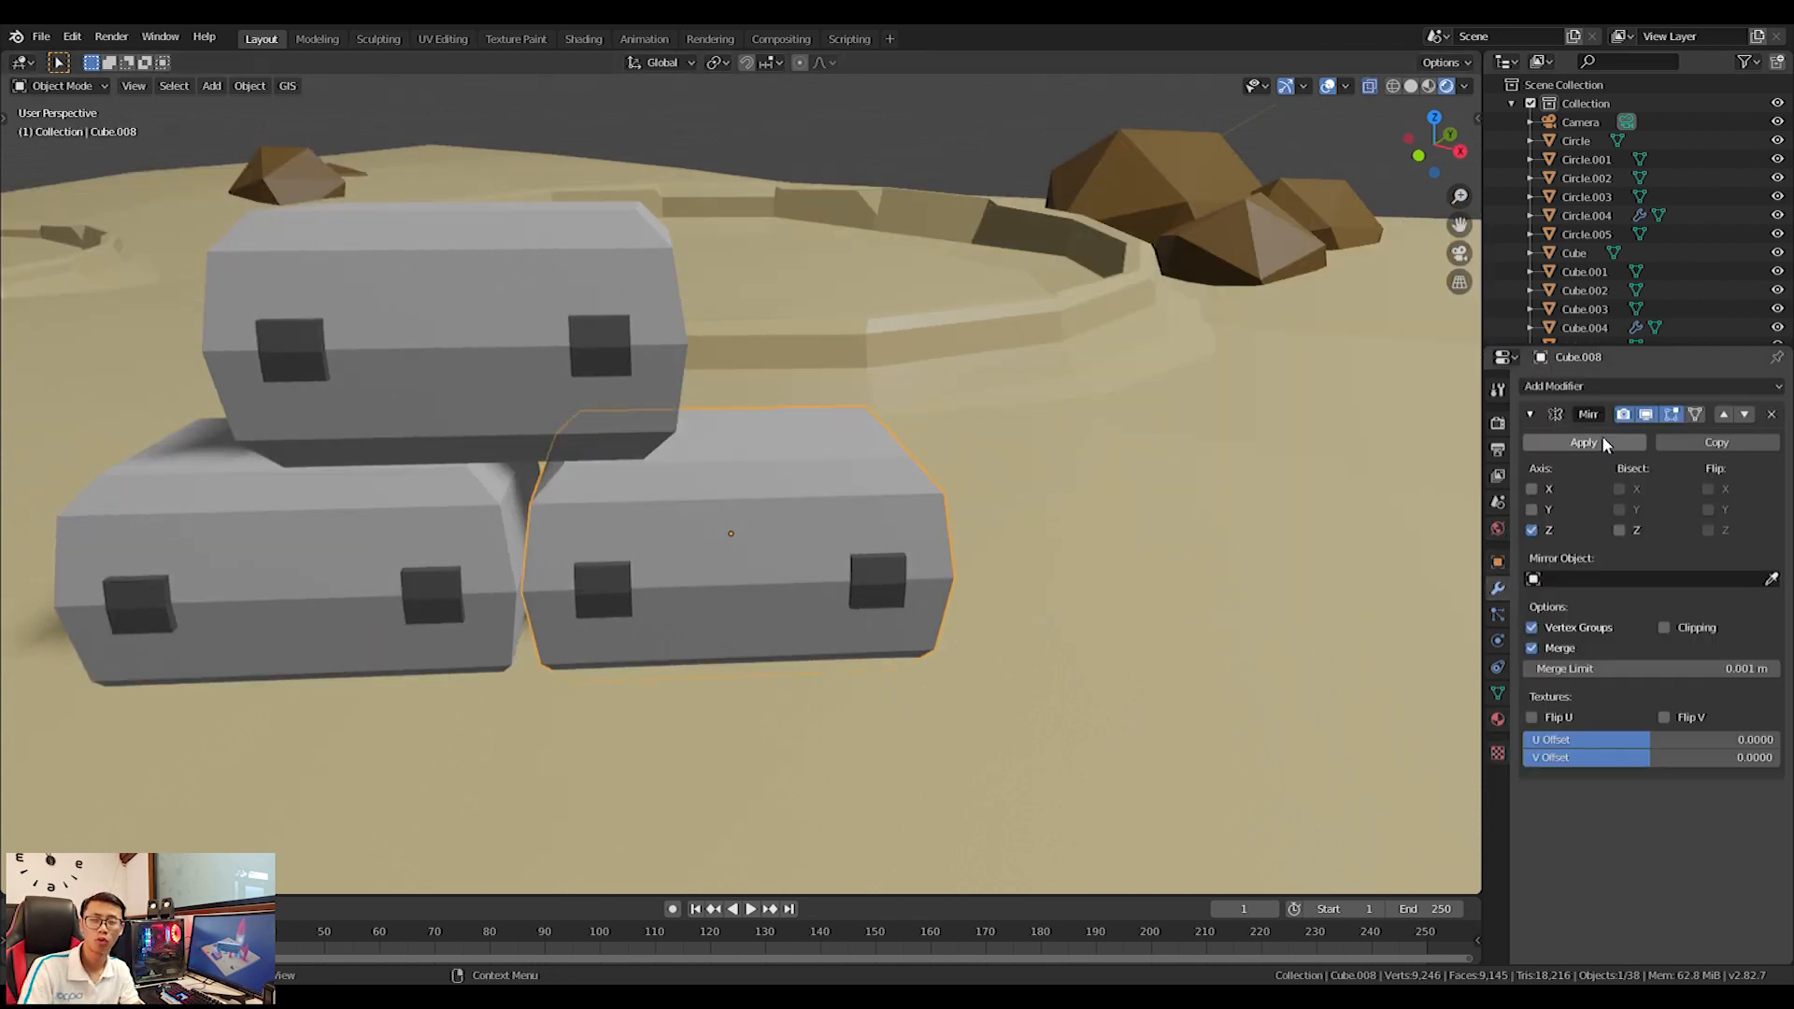
pyautogui.click(1606, 438)
# Select all faces of the crate's lower half in Edit Mode.
pyautogui.press('Tab')
pyautogui.moveTo(986, 631); pyautogui.dragTo(1014, 505, button='middle')
pyautogui.press('a')
pyautogui.press('a')
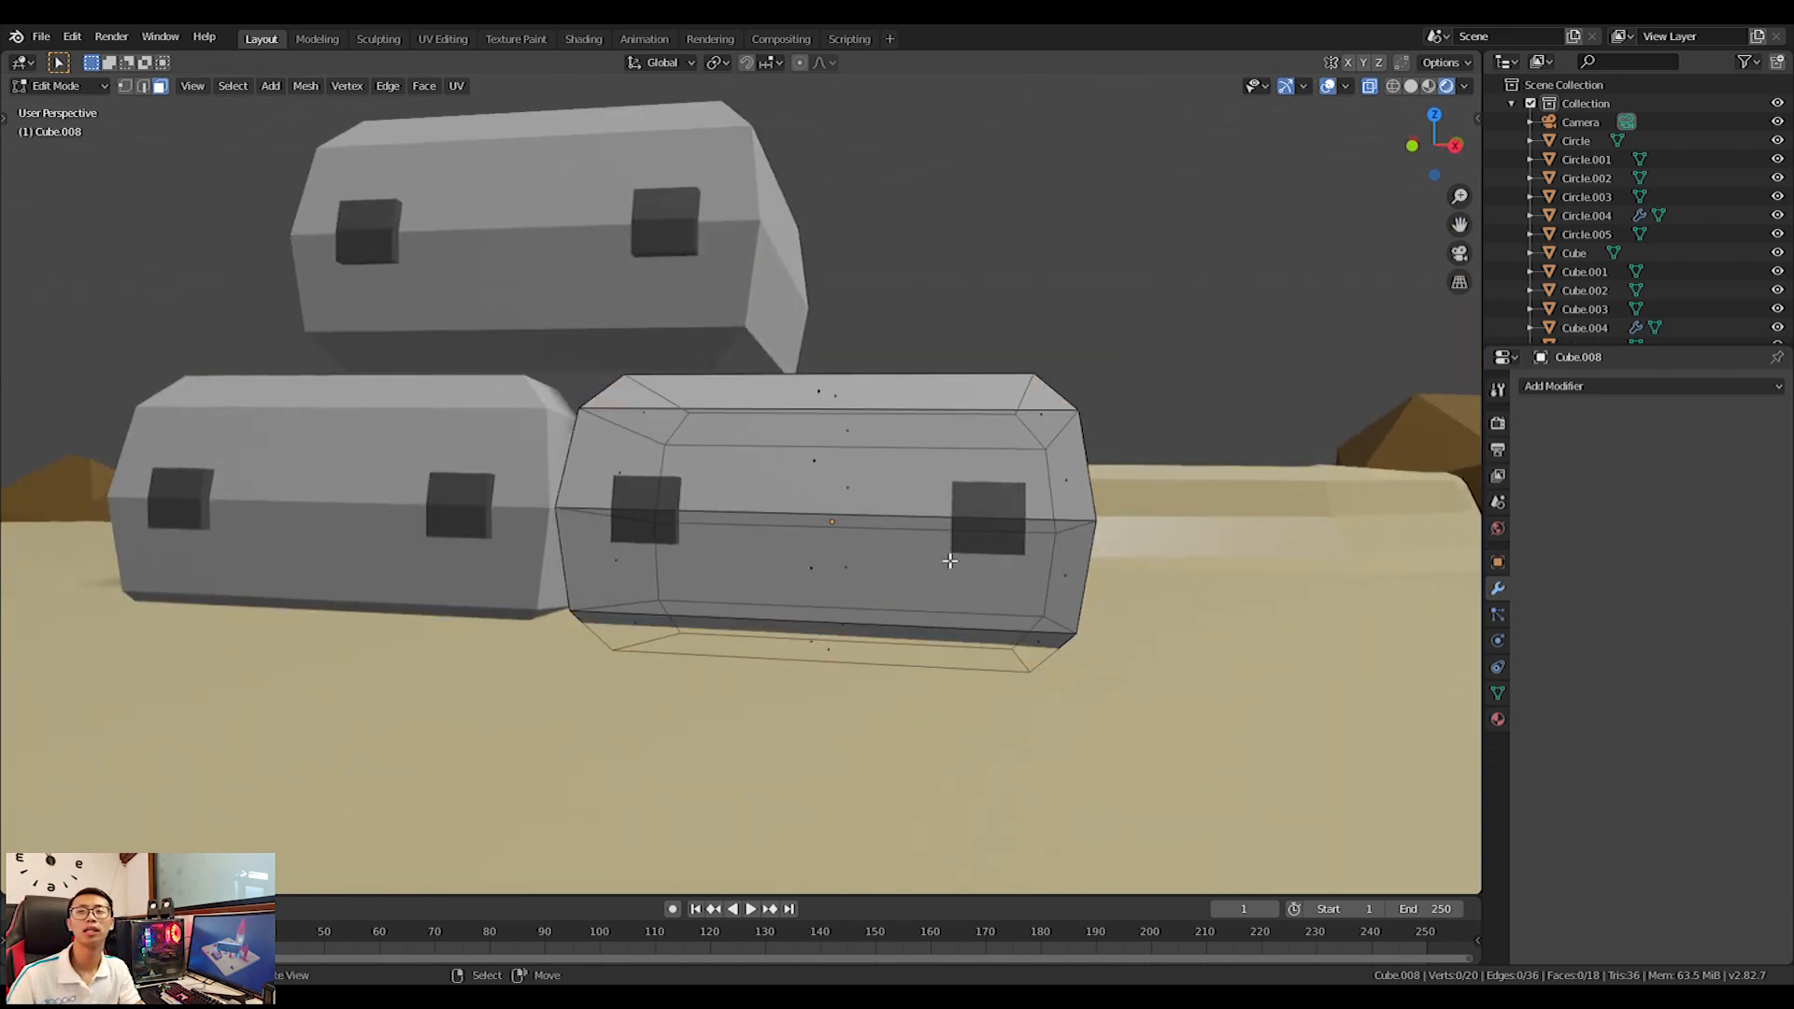
pyautogui.moveTo(905, 674); pyautogui.dragTo(1088, 677)
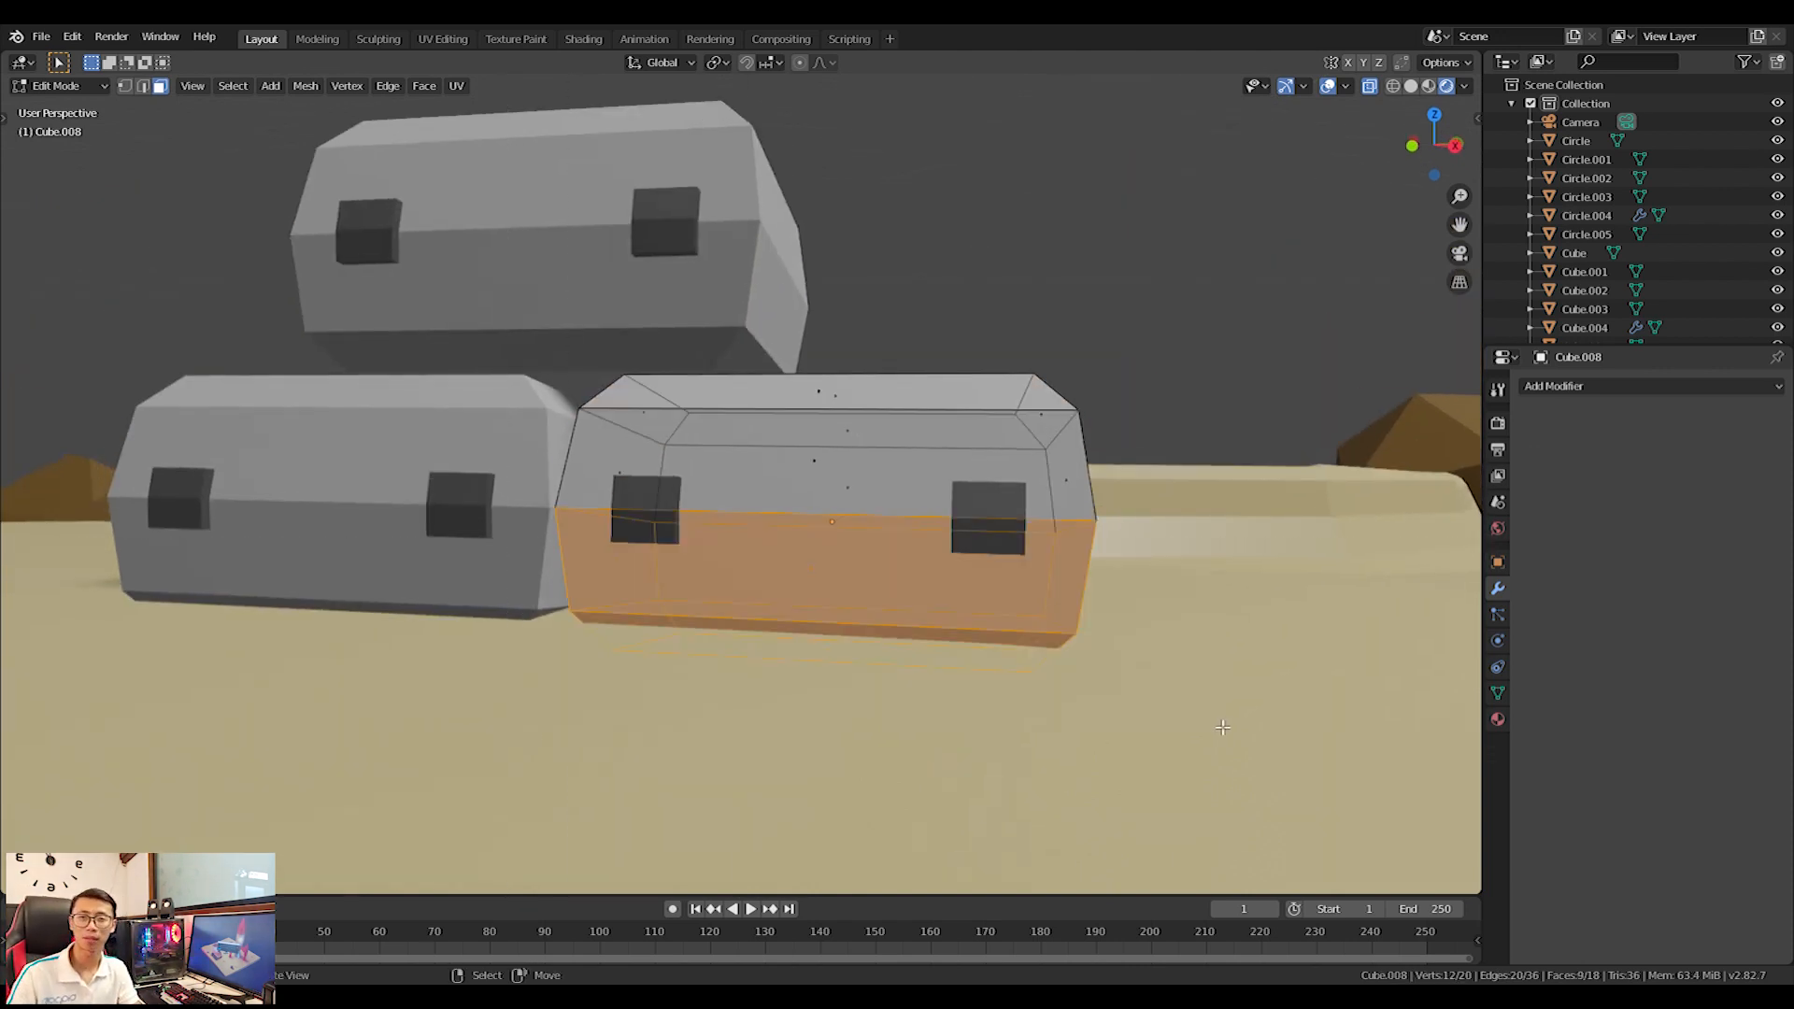
# Create a new material on the crate and set its base color to blue with hue 0.639, saturation 0.521 and value 0.906.
pyautogui.click(1539, 387)
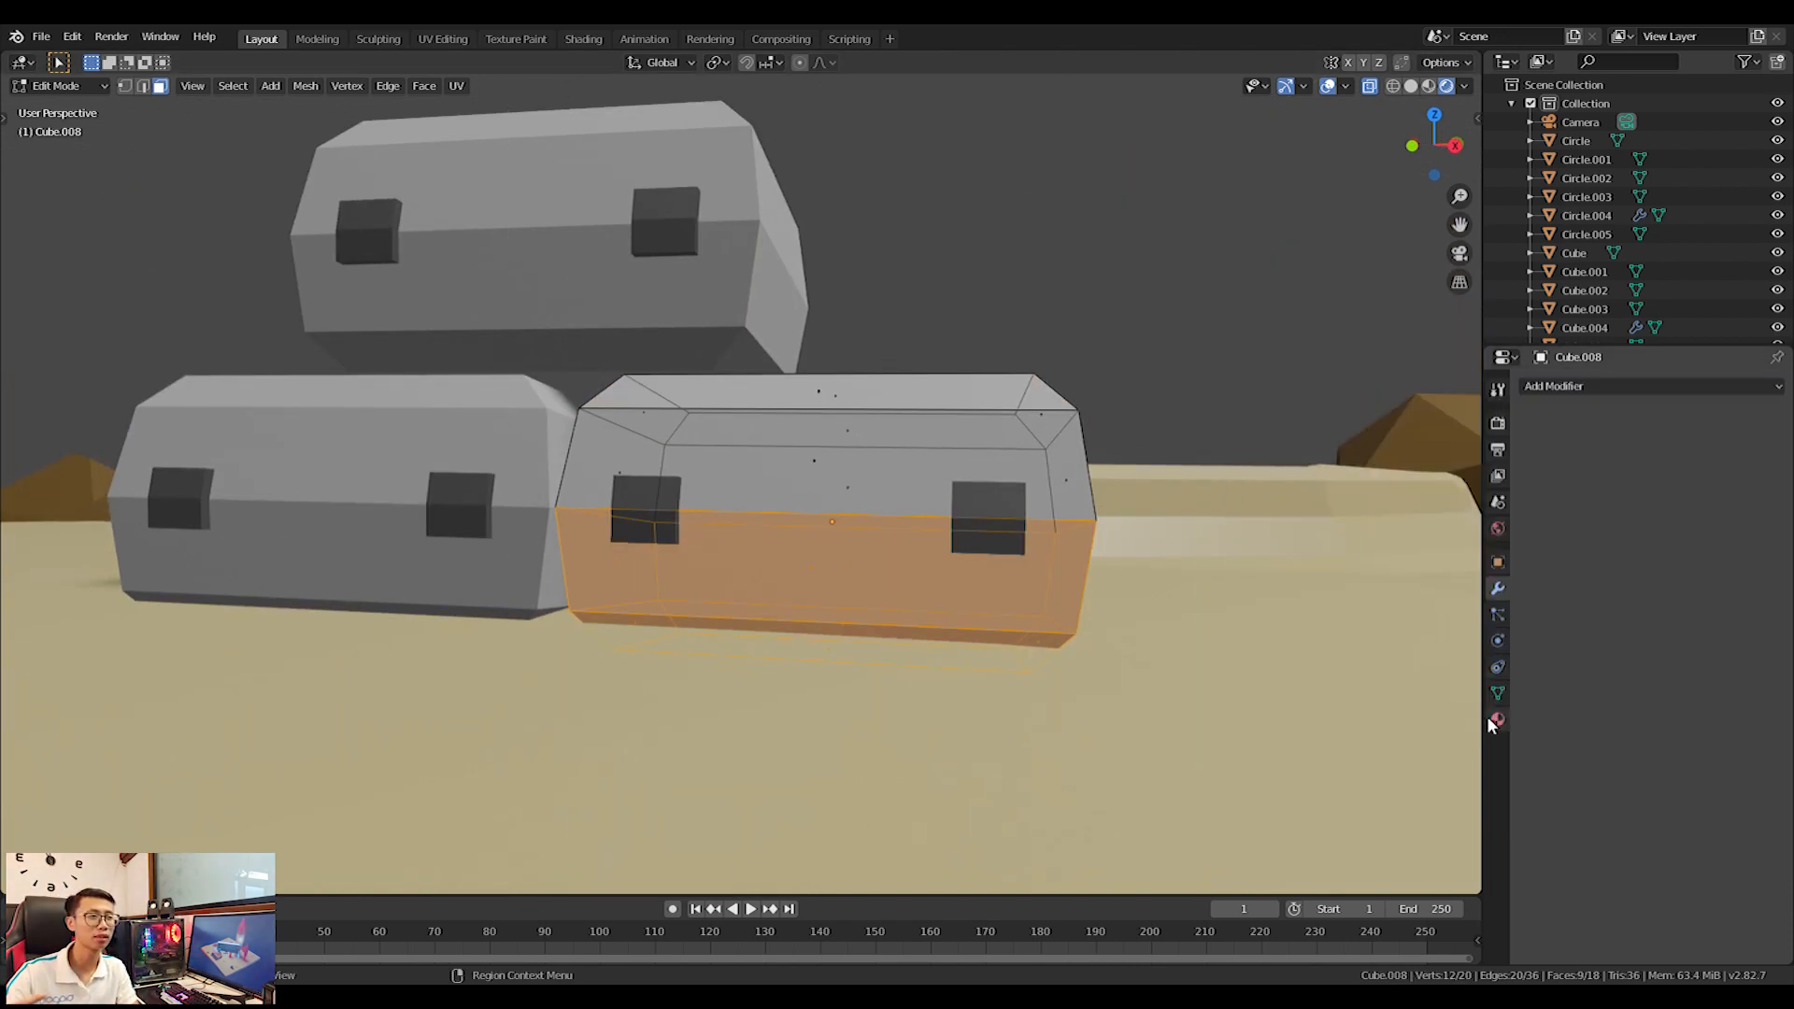
pyautogui.click(1497, 720)
pyautogui.click(1533, 465)
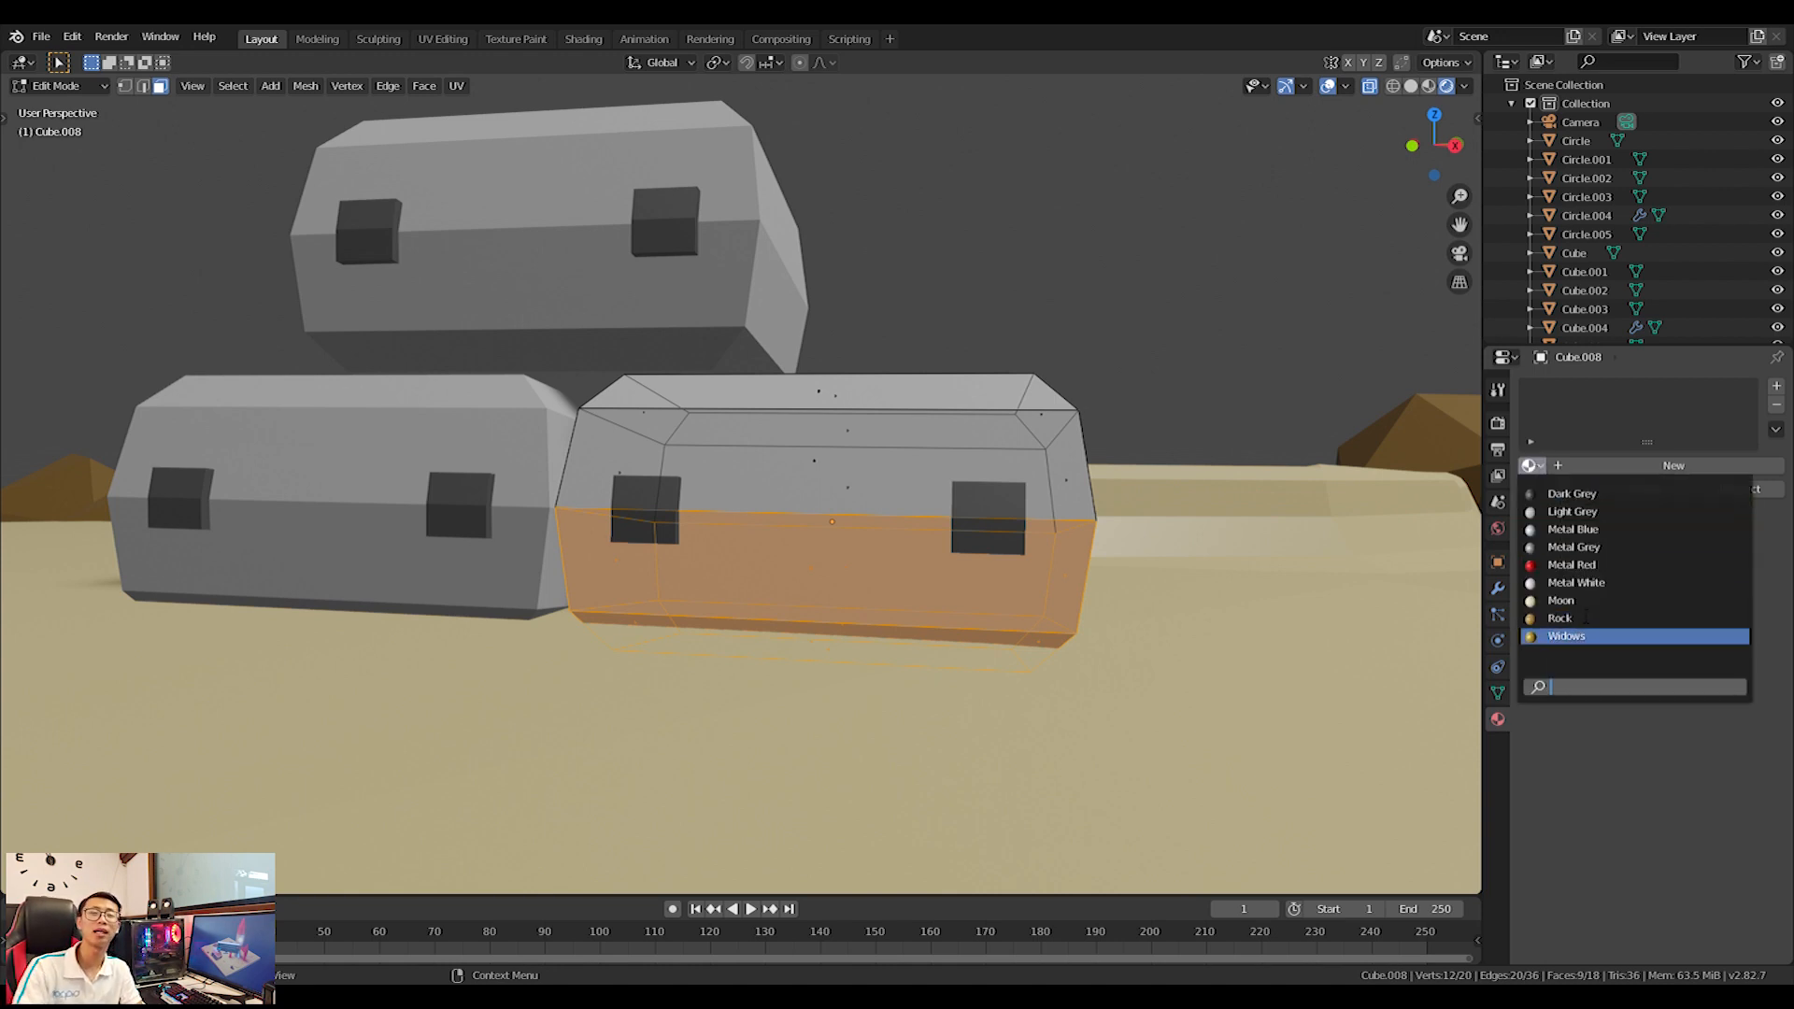
pyautogui.click(1605, 723)
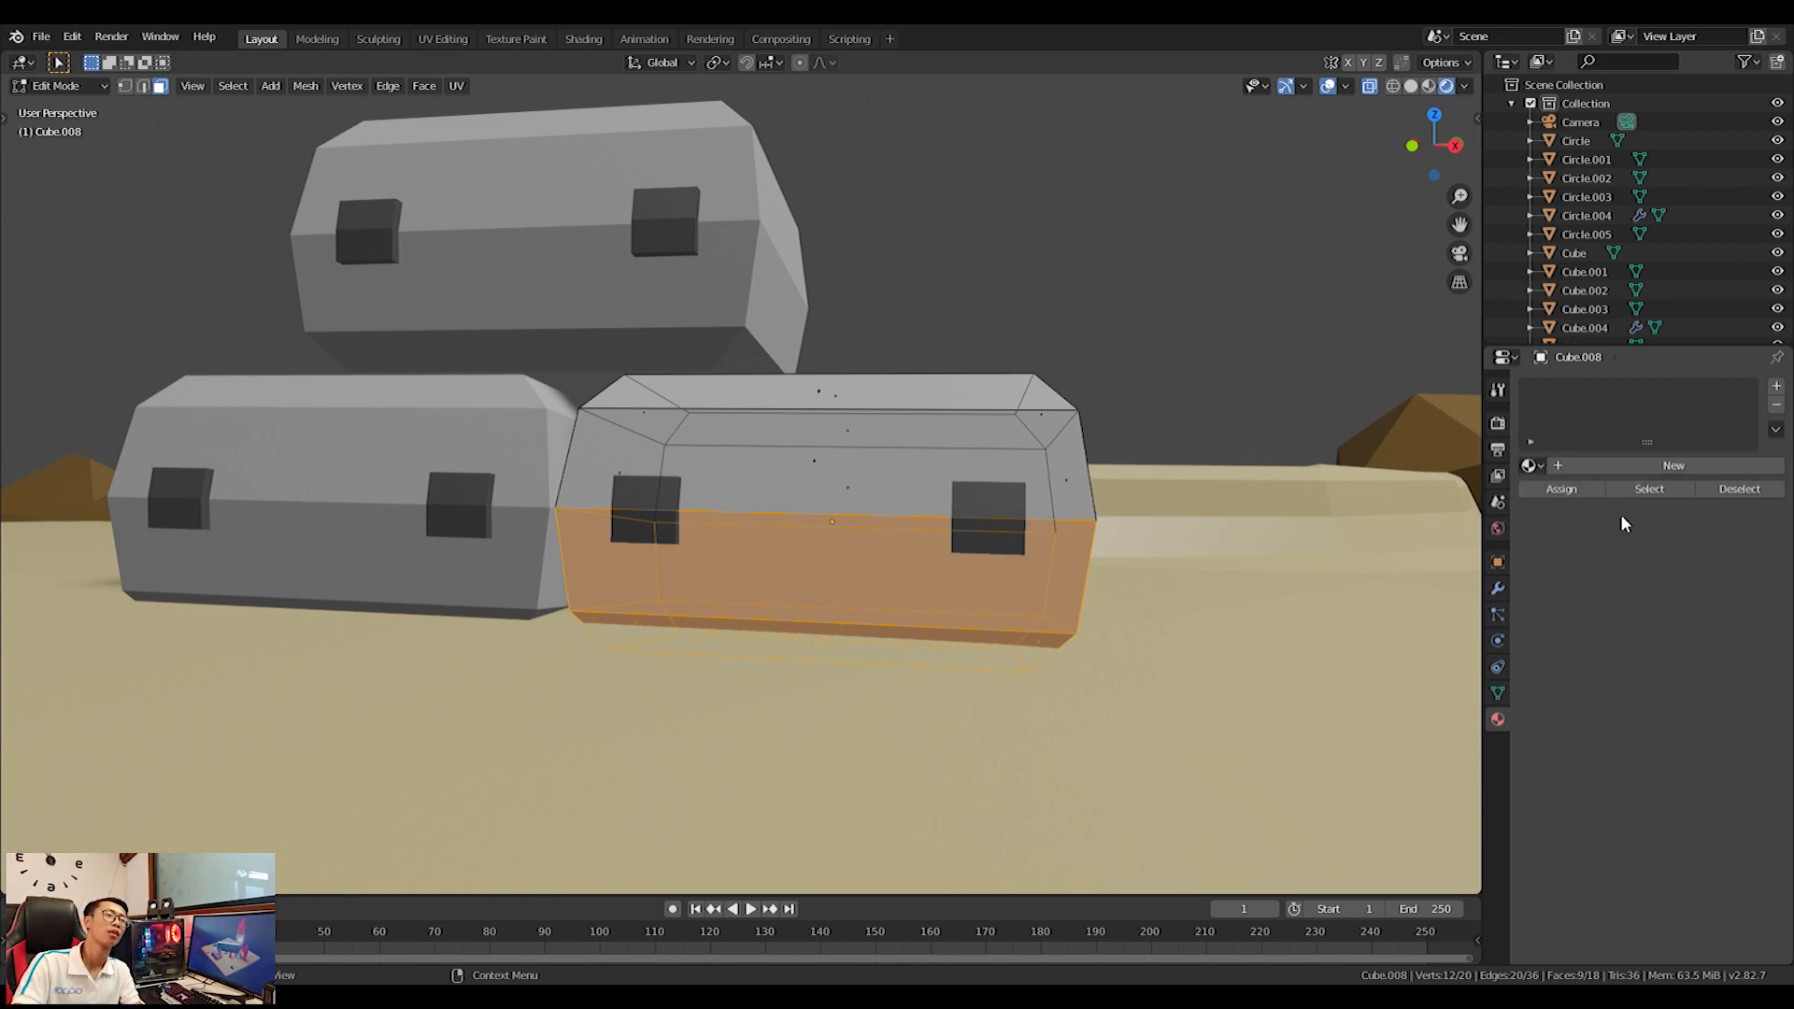
pyautogui.click(1663, 467)
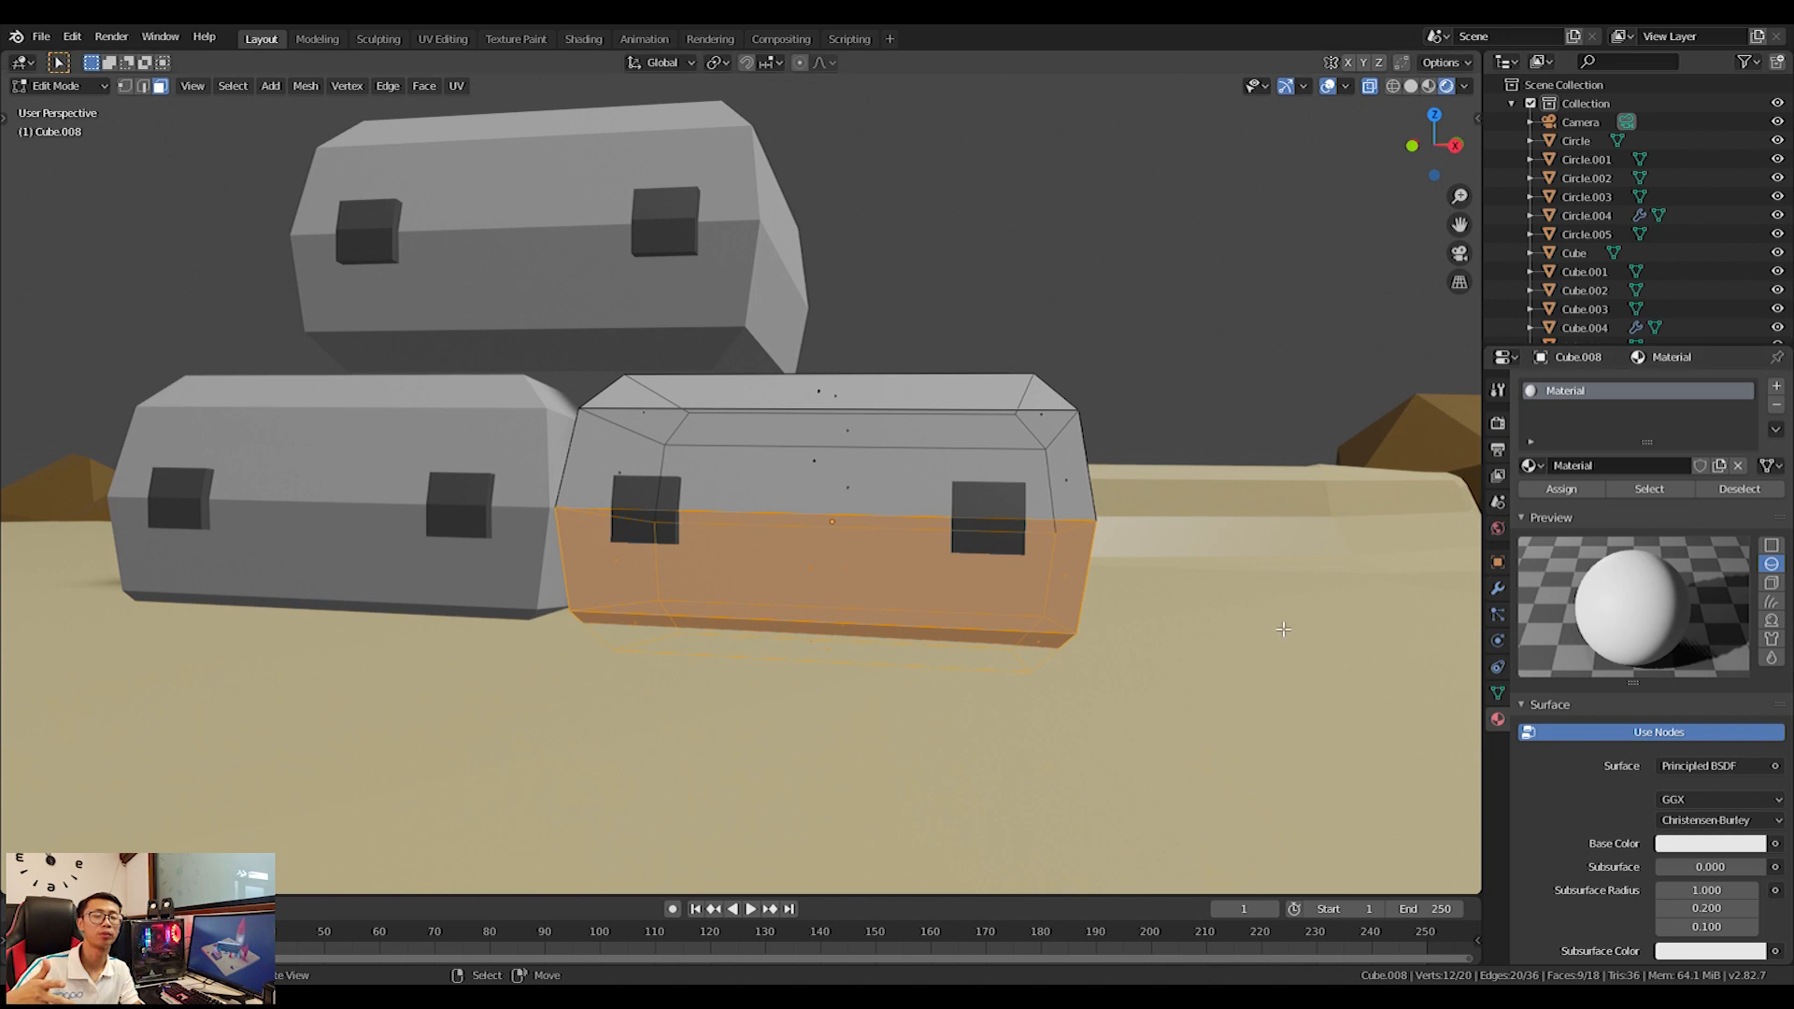
pyautogui.click(1715, 853)
pyautogui.moveTo(1693, 643); pyautogui.dragTo(1691, 612)
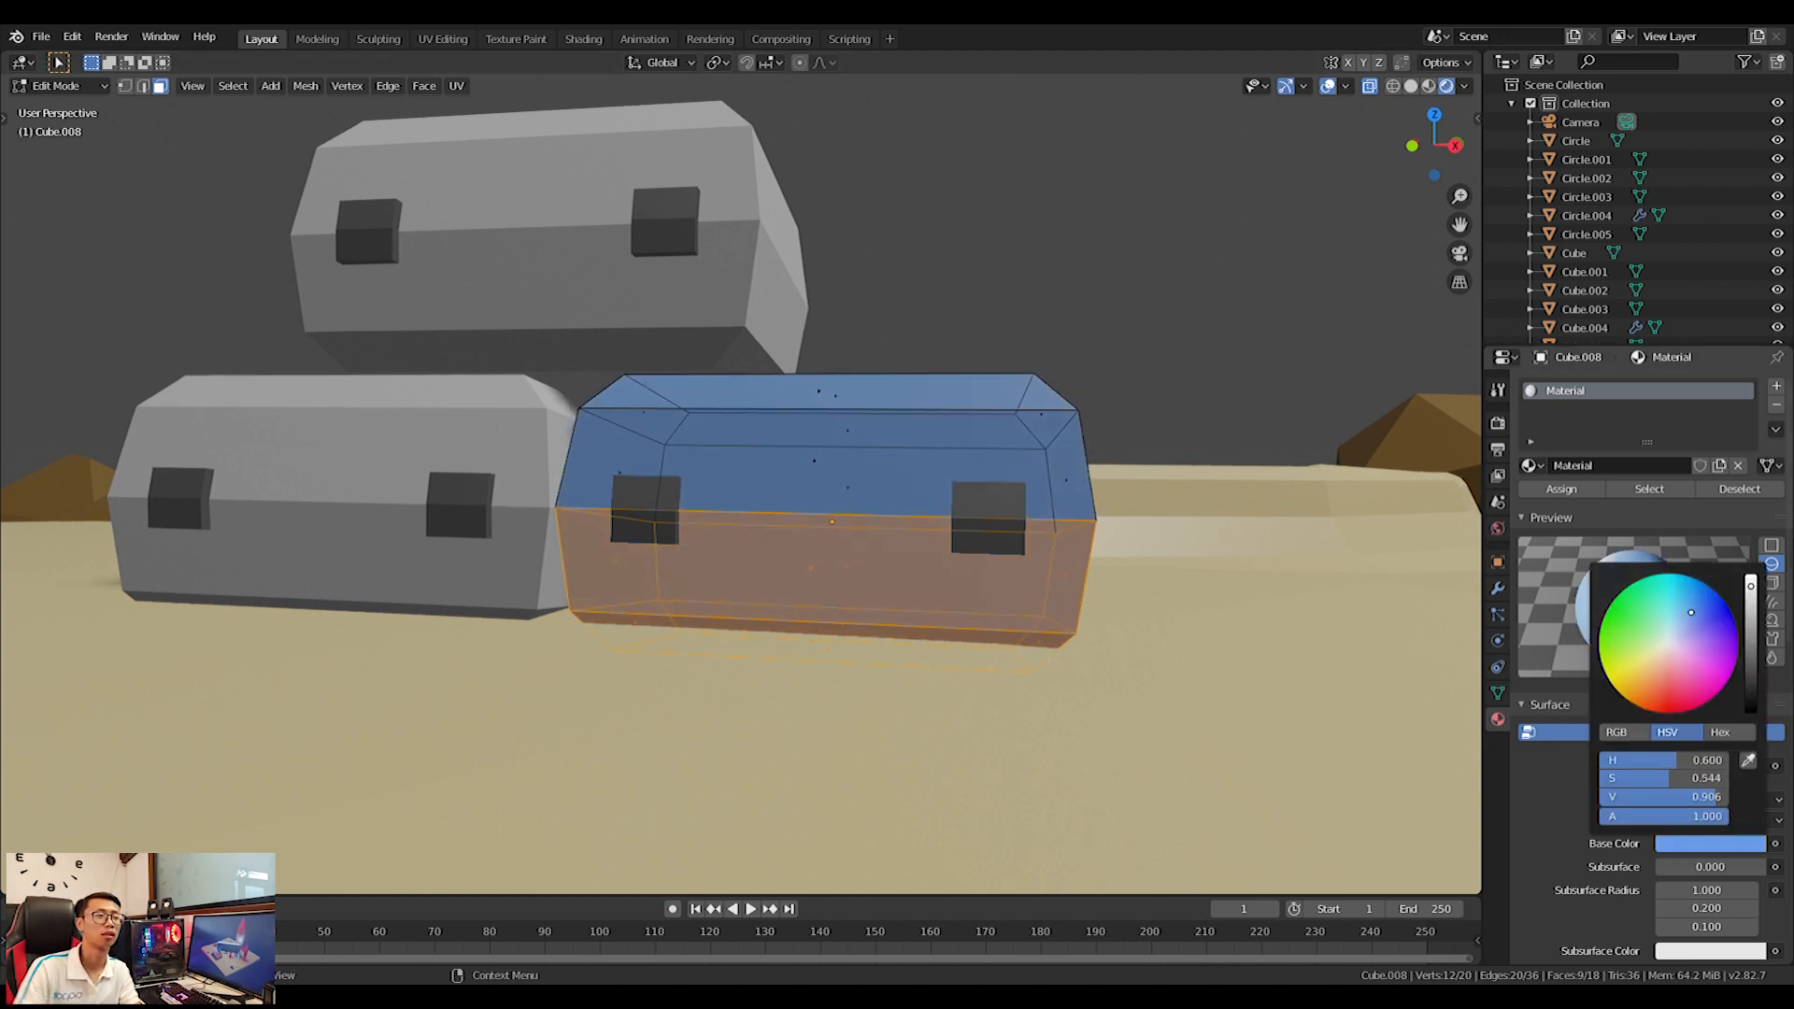
# Change the crate material's base color to a deeper, more saturated blue.
pyautogui.press('Tab')
pyautogui.moveTo(984, 528); pyautogui.dragTo(1210, 721, button='middle')
pyautogui.press('Tab')
pyautogui.click(1712, 845)
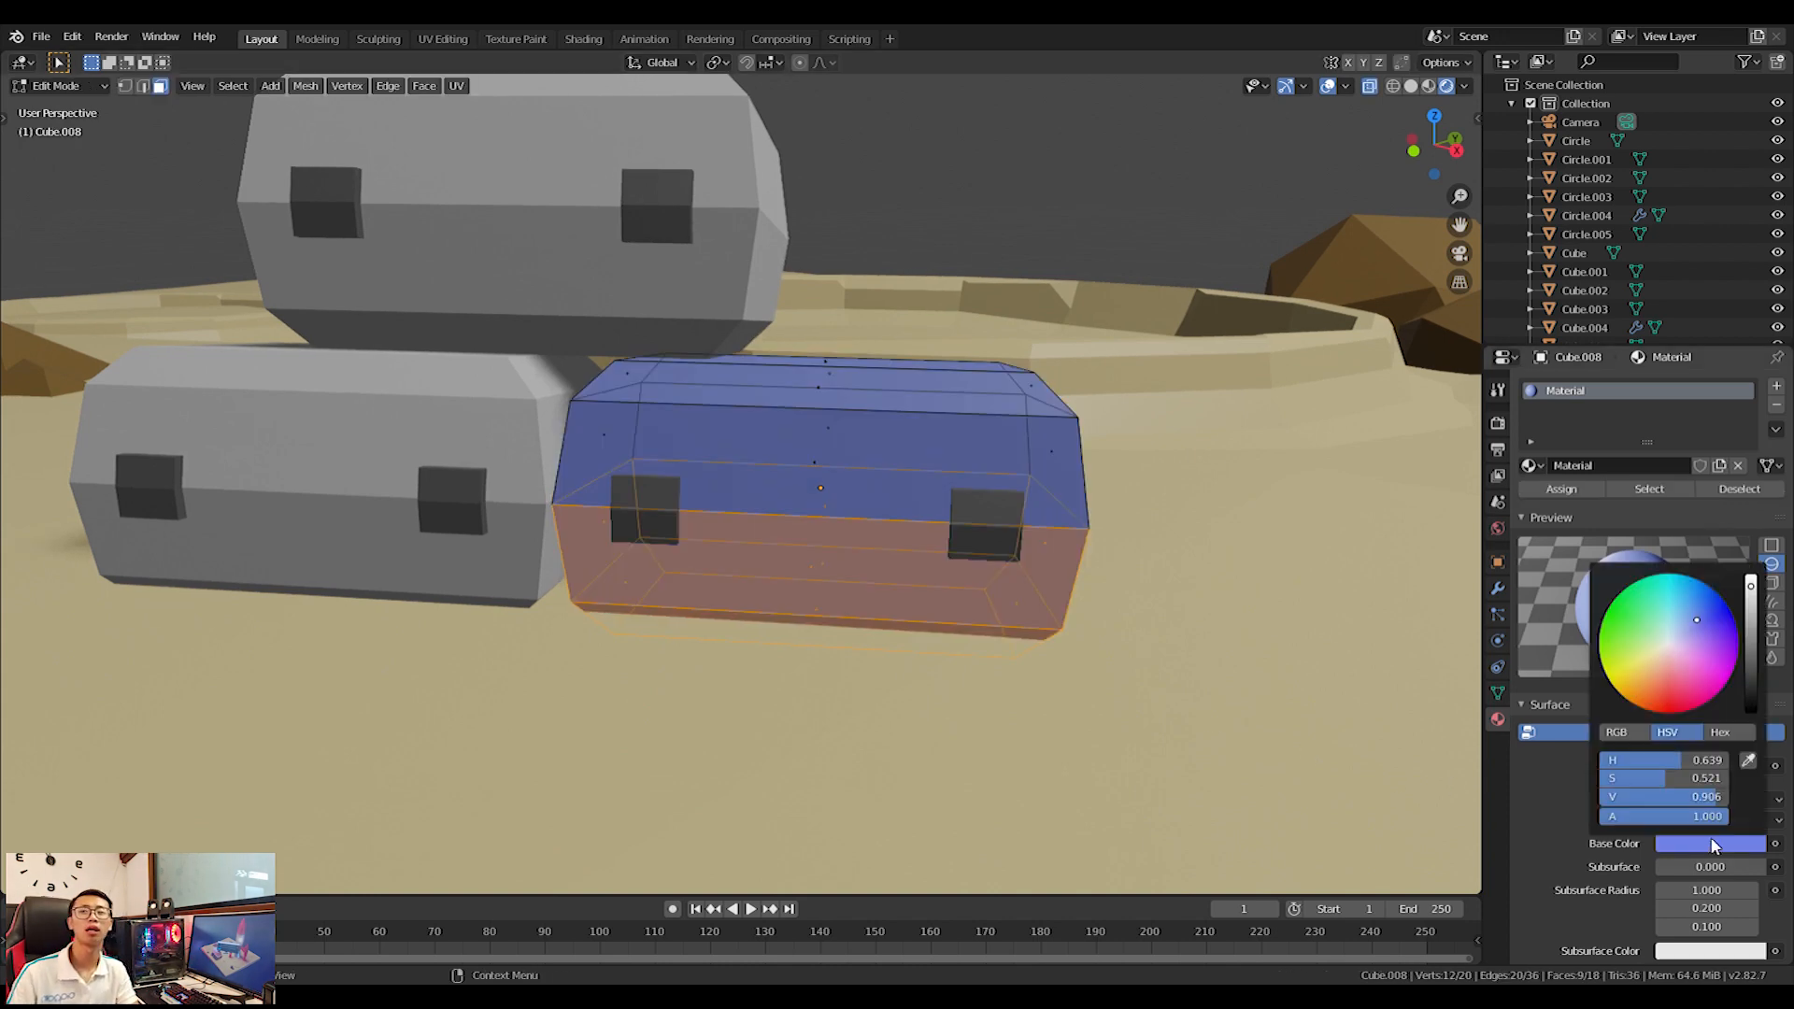
pyautogui.moveTo(1698, 617); pyautogui.dragTo(1709, 606)
pyautogui.press('Tab')
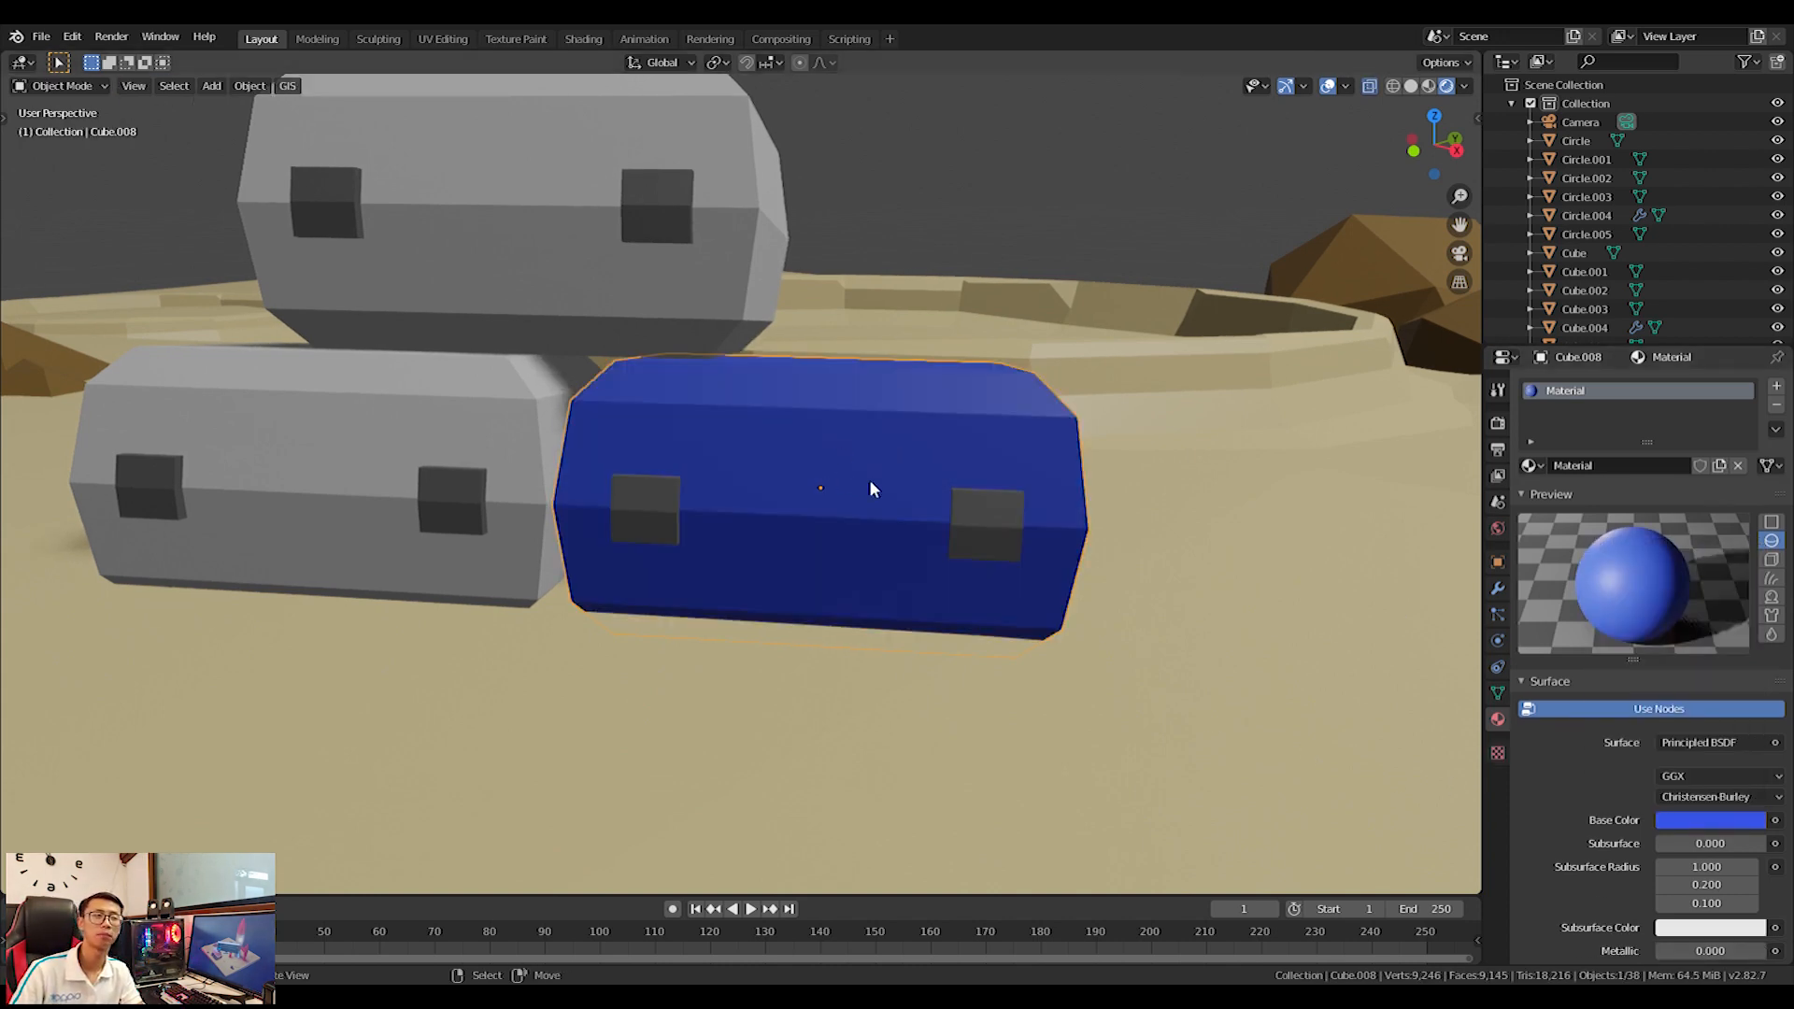
# Select all faces of the crate's upper half in Edit Mode.
pyautogui.press('Tab')
pyautogui.moveTo(810, 421); pyautogui.dragTo(821, 405, button='middle')
pyautogui.hotkey('alt', 'a')
pyautogui.press('b')
pyautogui.moveTo(514, 321); pyautogui.dragTo(1215, 485)
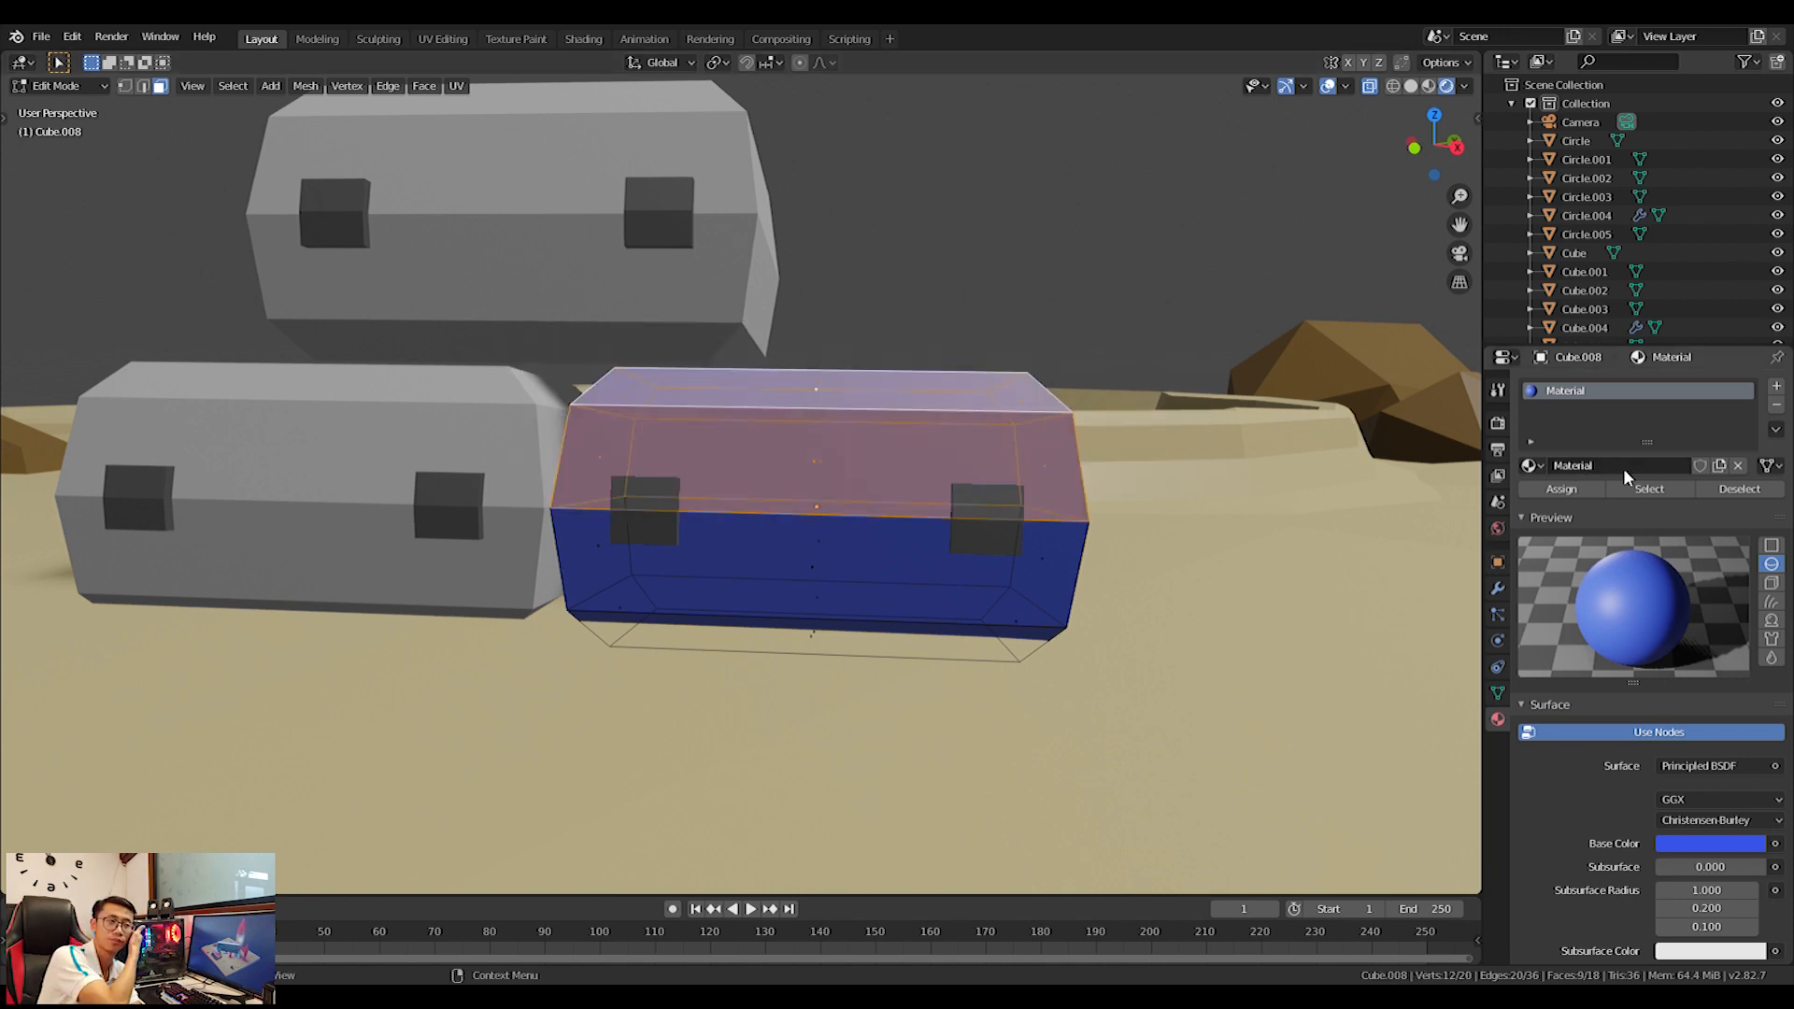
# Rename the crate's material Blue and set its specular to 0.325.
pyautogui.press('Return')
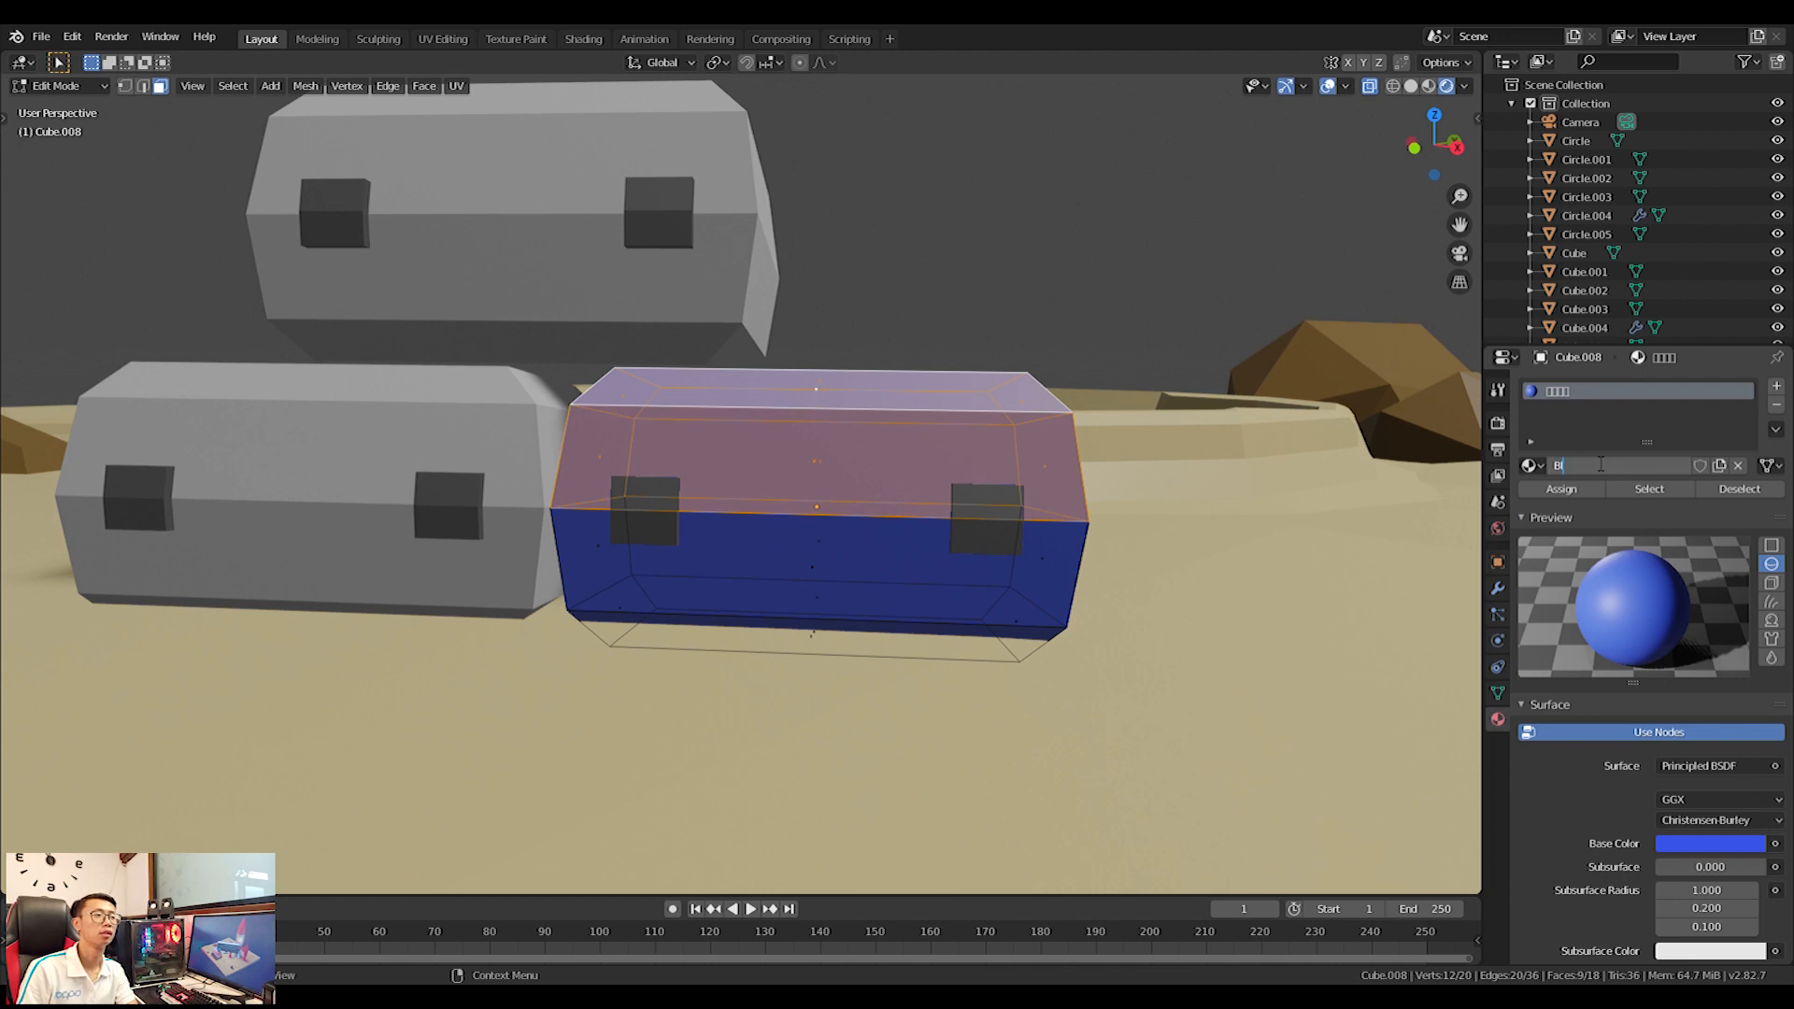
pyautogui.scroll(-5, 1715, 865)
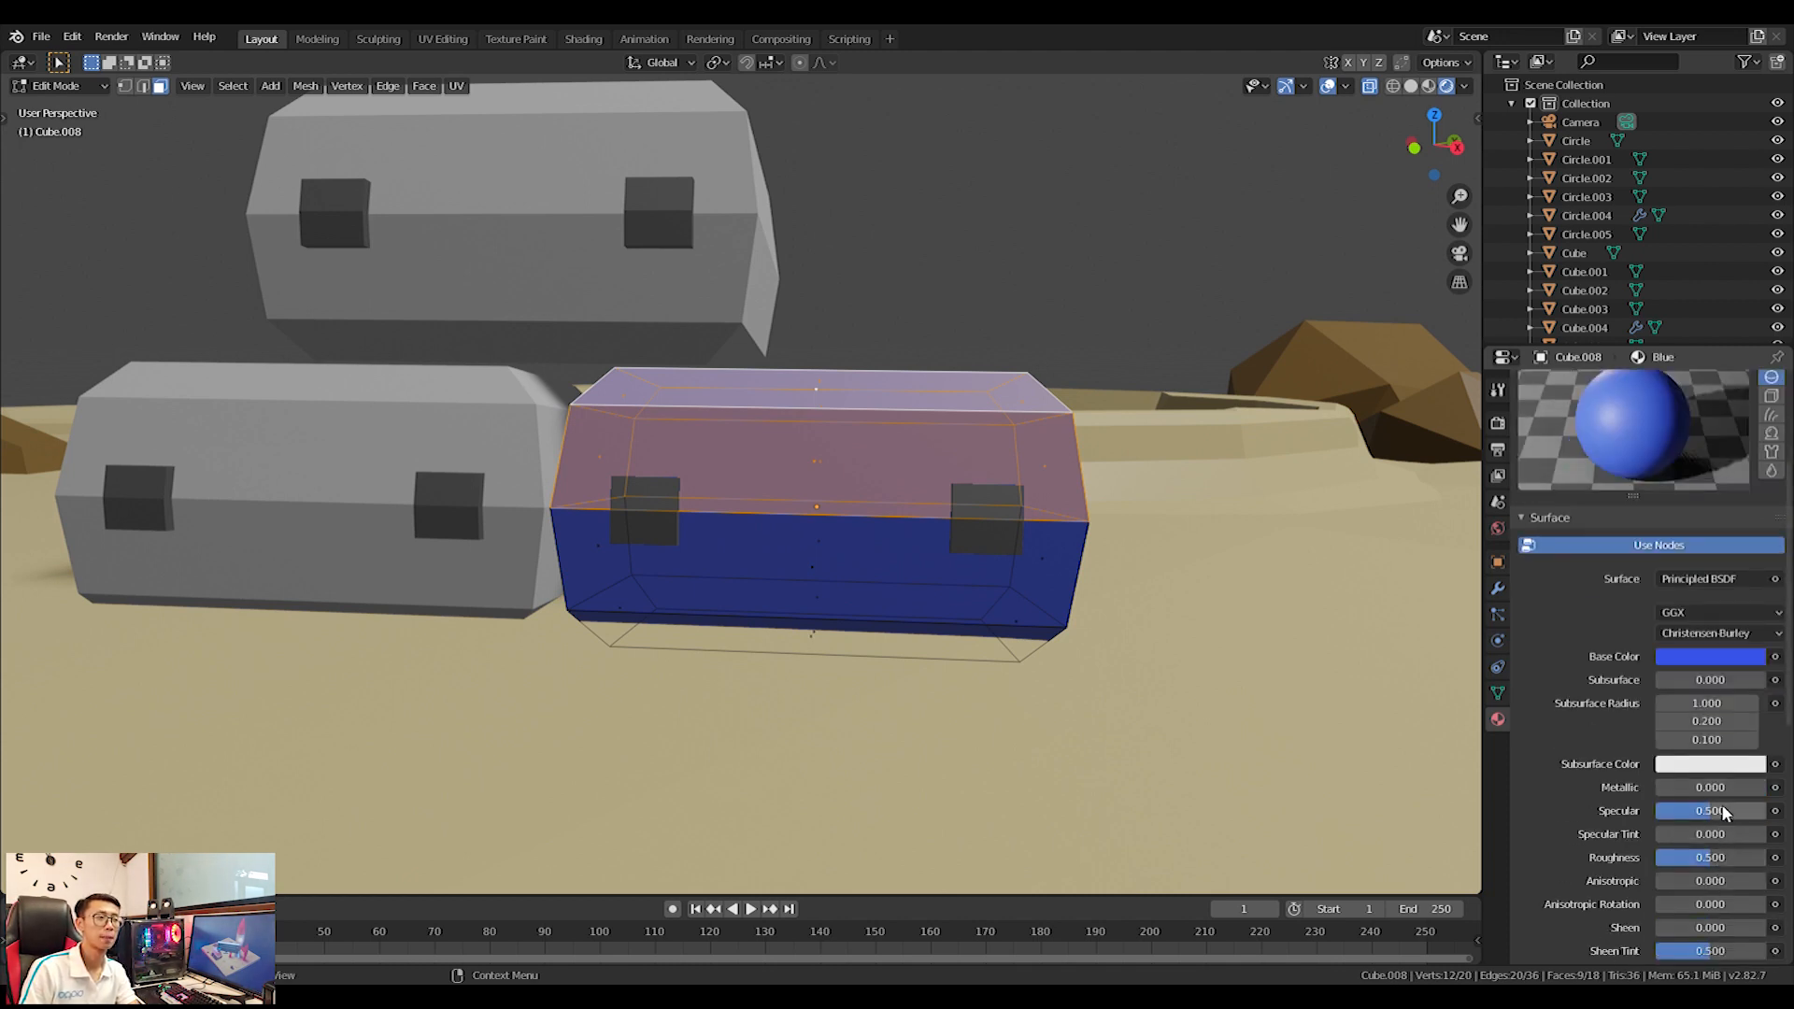
pyautogui.moveTo(1726, 811); pyautogui.dragTo(1697, 812)
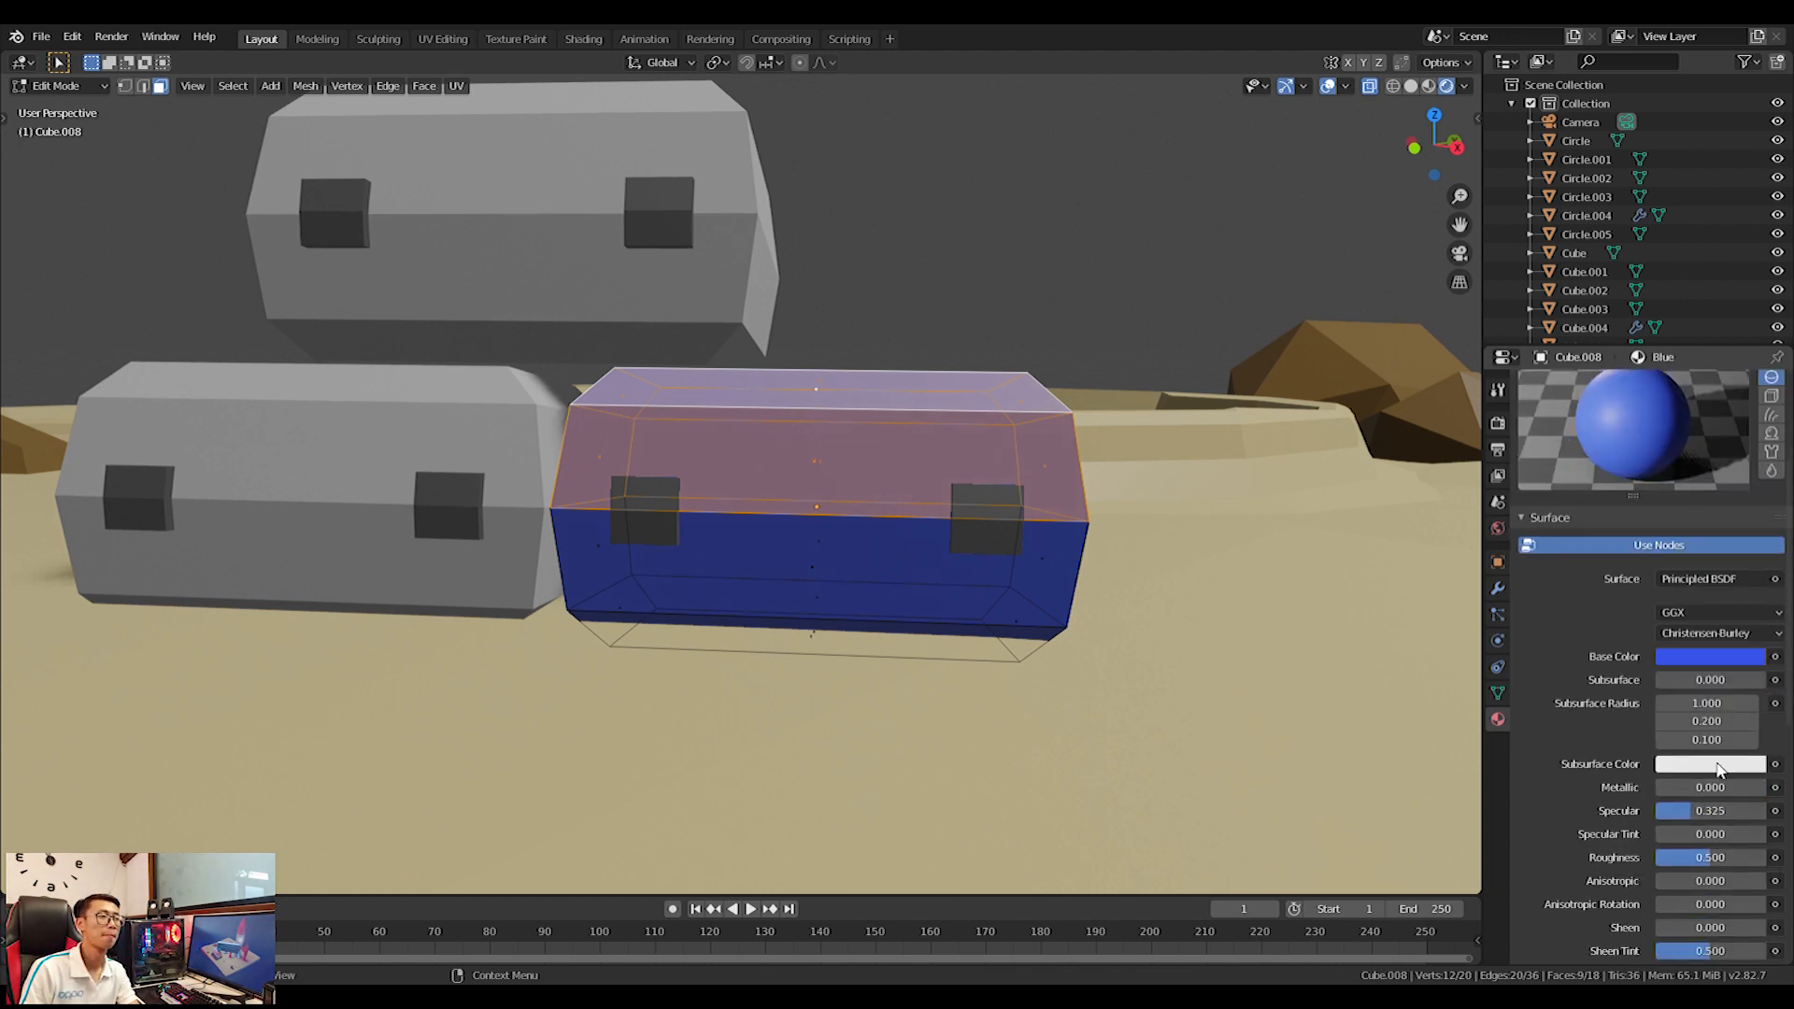
# Add a second material slot to the crate, with Blue in the first slot and its duplicate Blue.001 in the second.
pyautogui.scroll(5, 1656, 563)
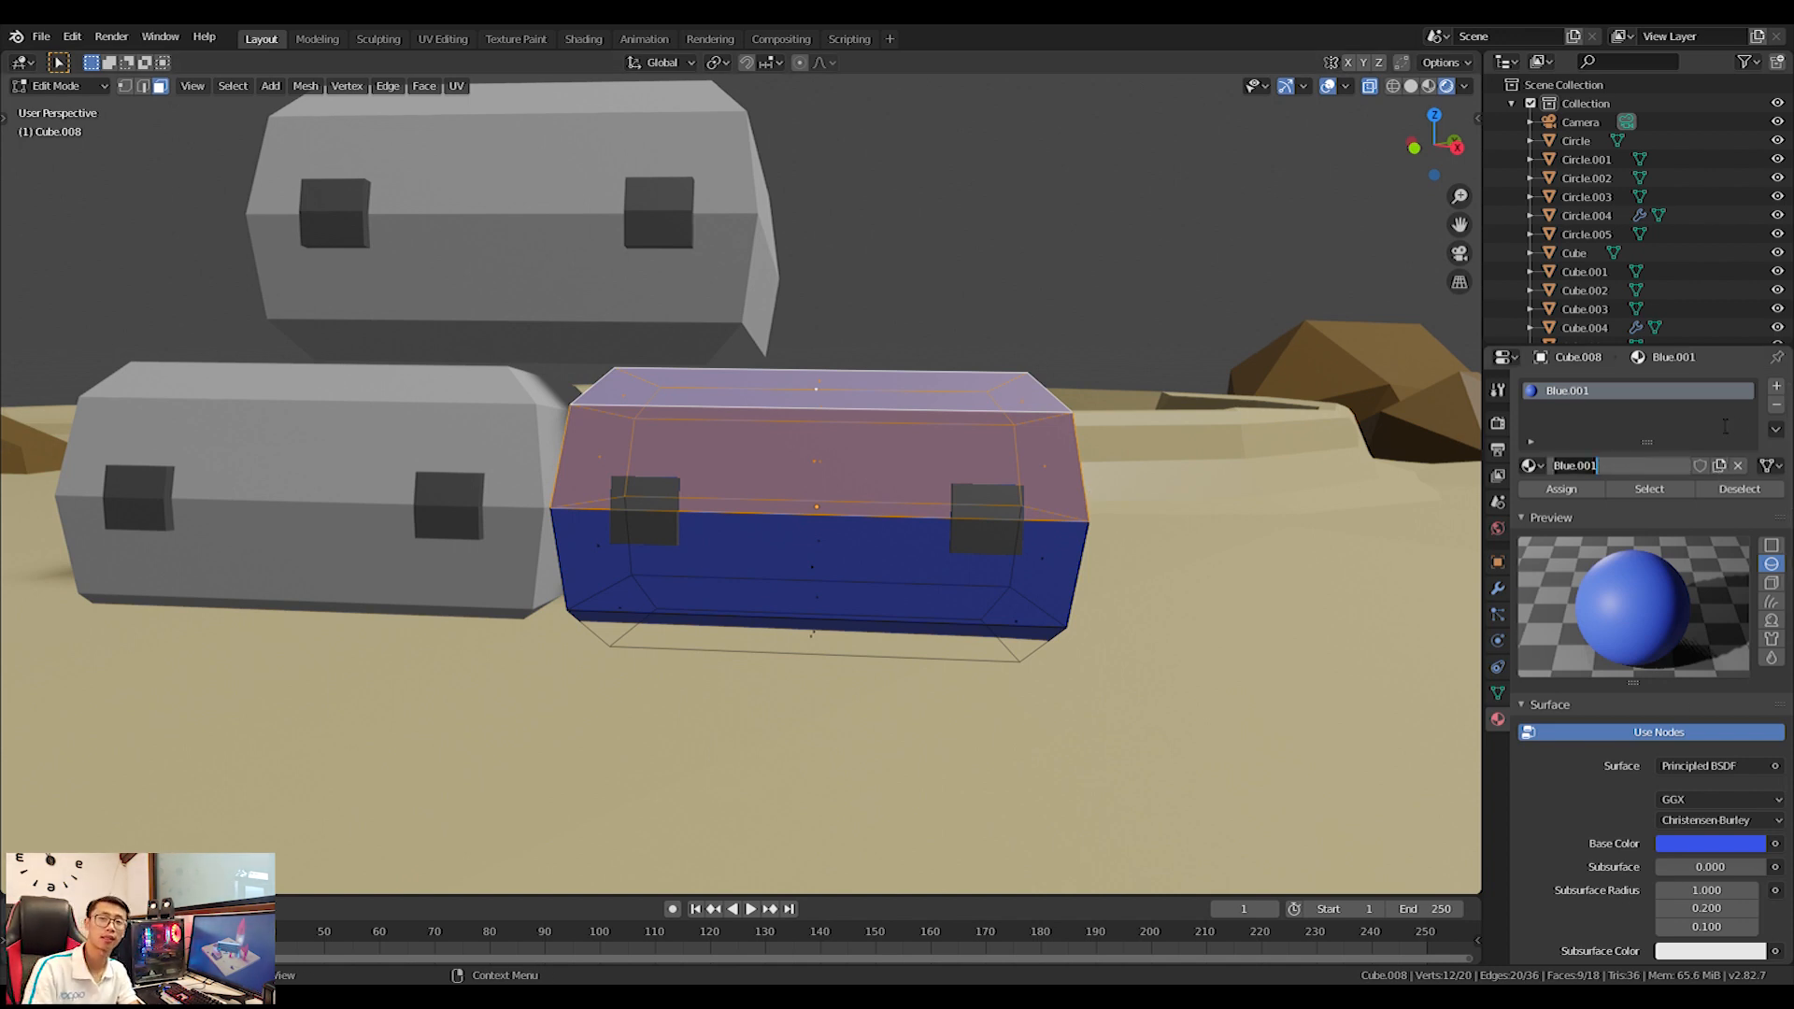
pyautogui.click(1776, 386)
pyautogui.click(1559, 393)
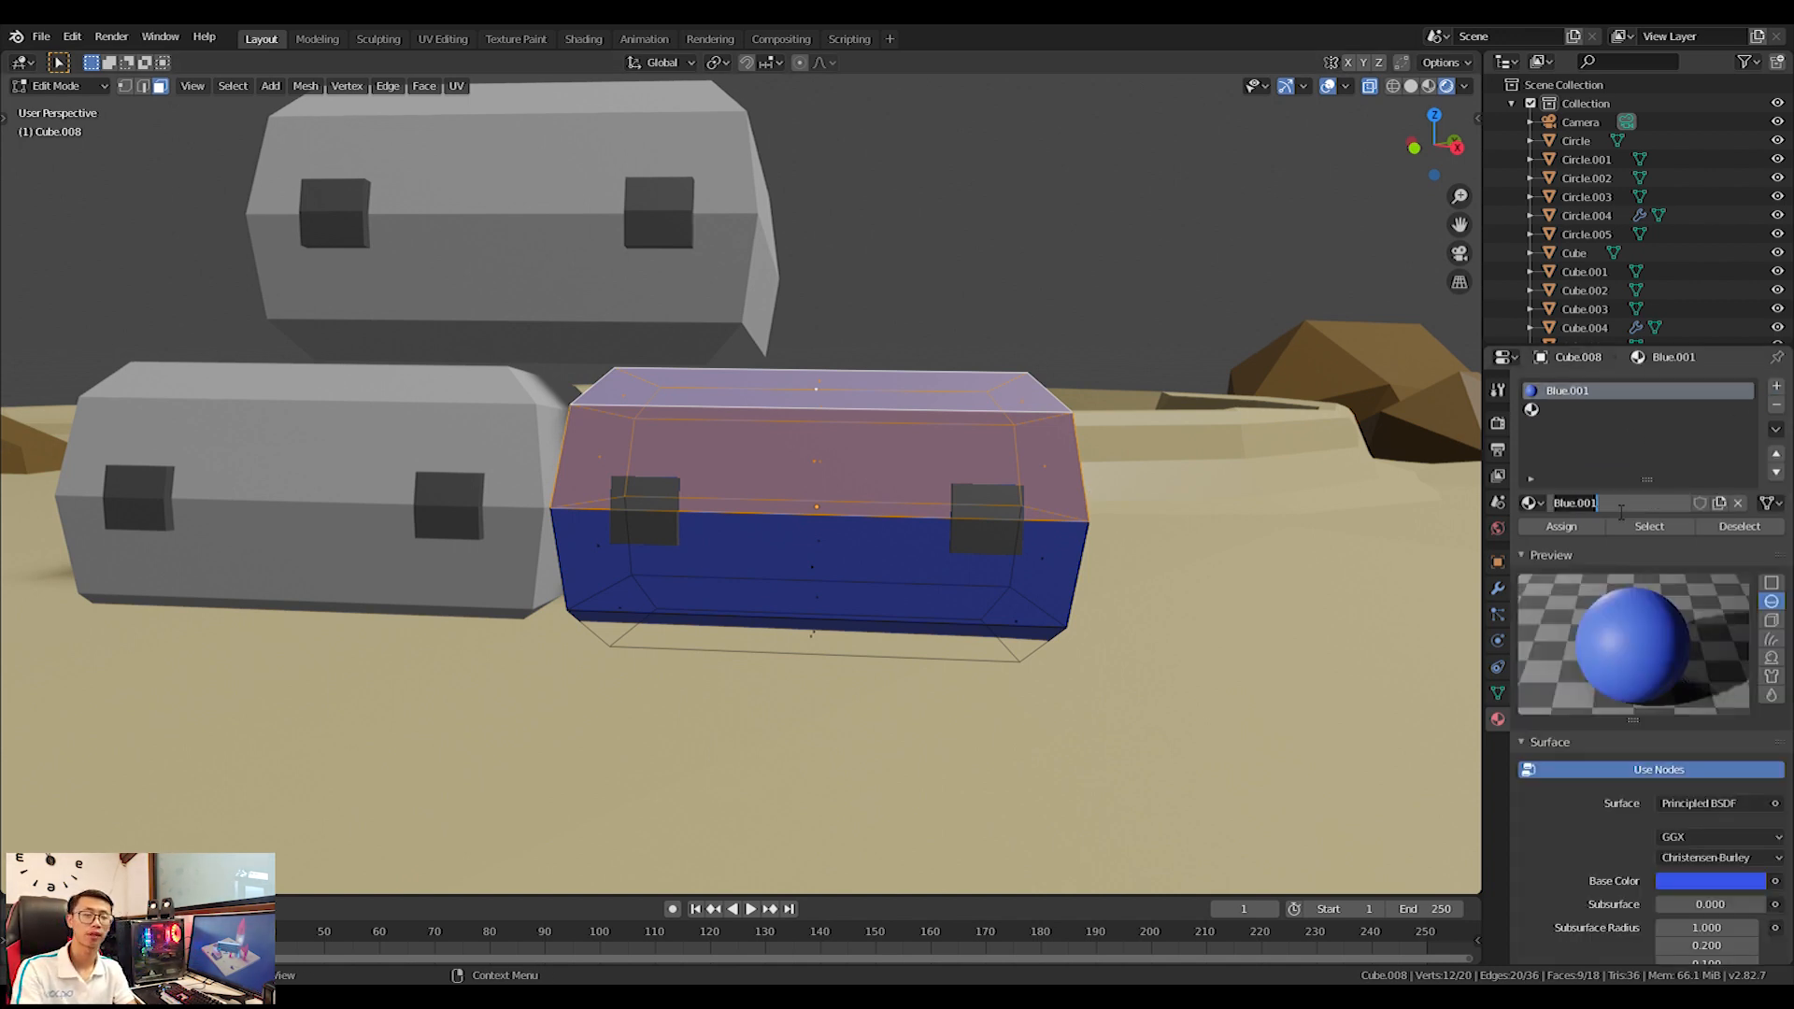
pyautogui.click(1533, 503)
pyautogui.click(1570, 547)
pyautogui.click(1530, 503)
pyautogui.click(1559, 531)
pyautogui.click(1588, 409)
pyautogui.click(1528, 503)
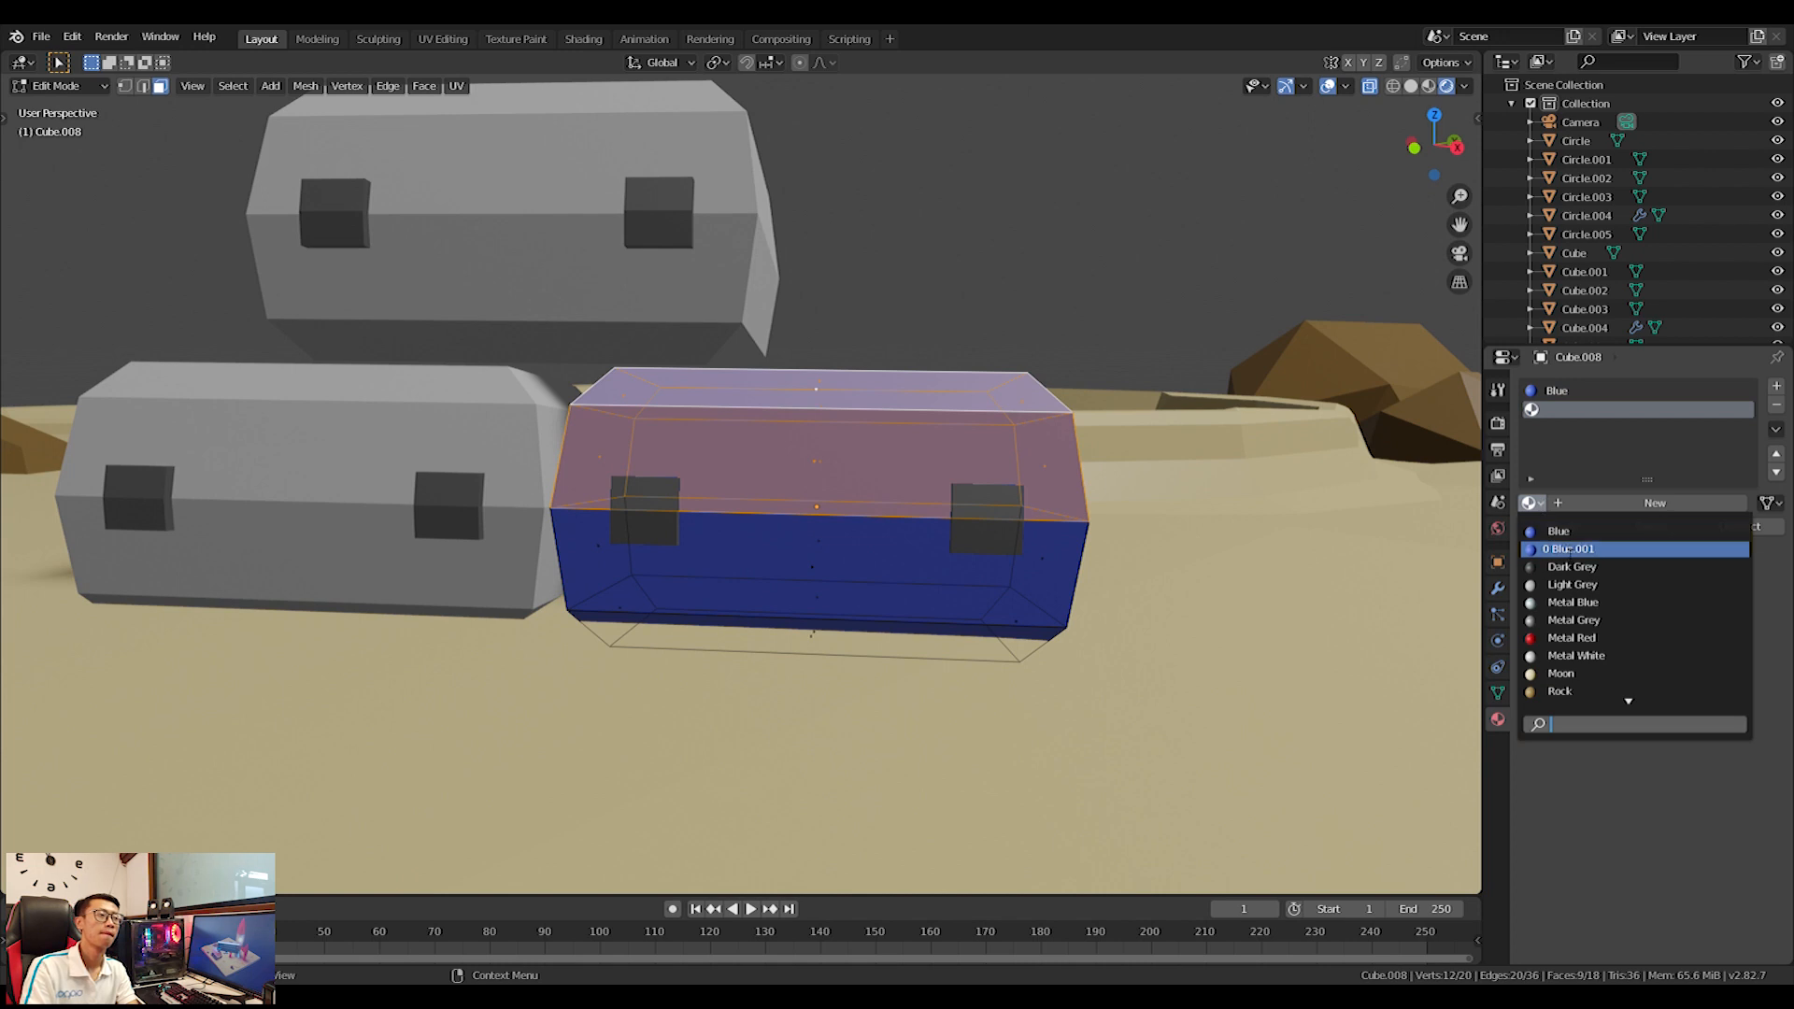
pyautogui.click(1570, 549)
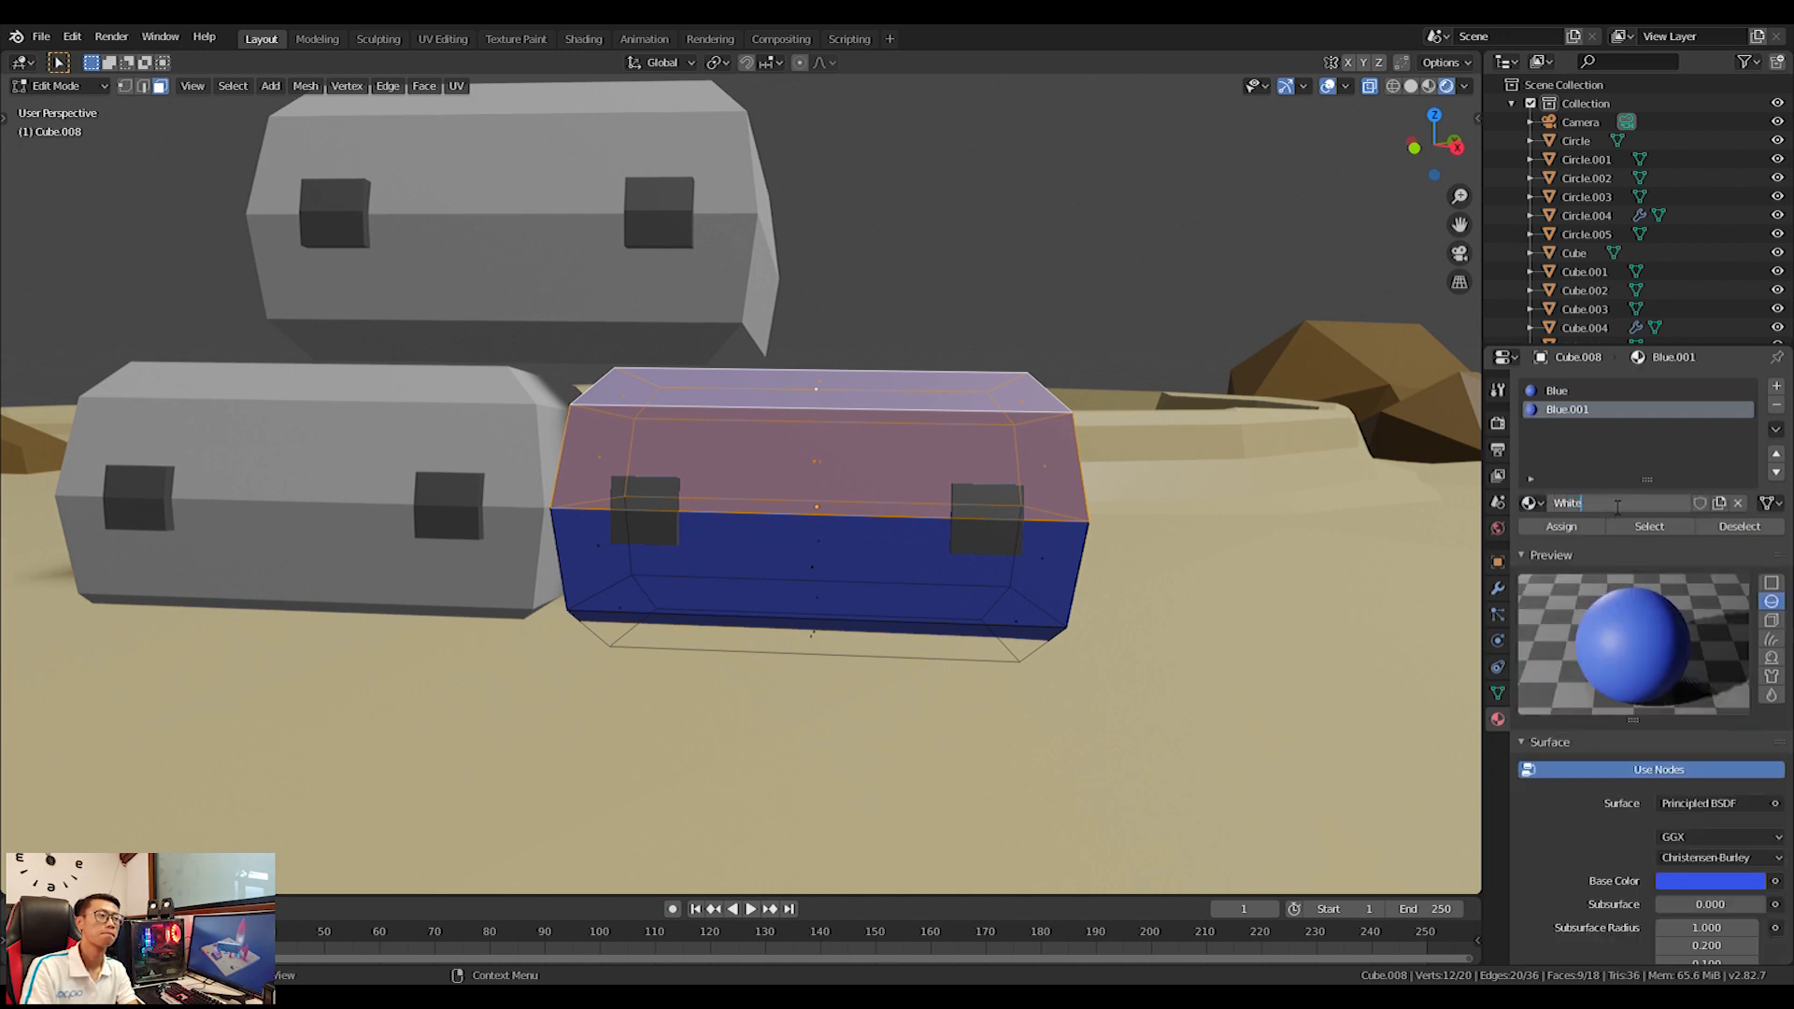
# Rename the duplicate material in the second slot White and set its base color to white.
pyautogui.click(1717, 890)
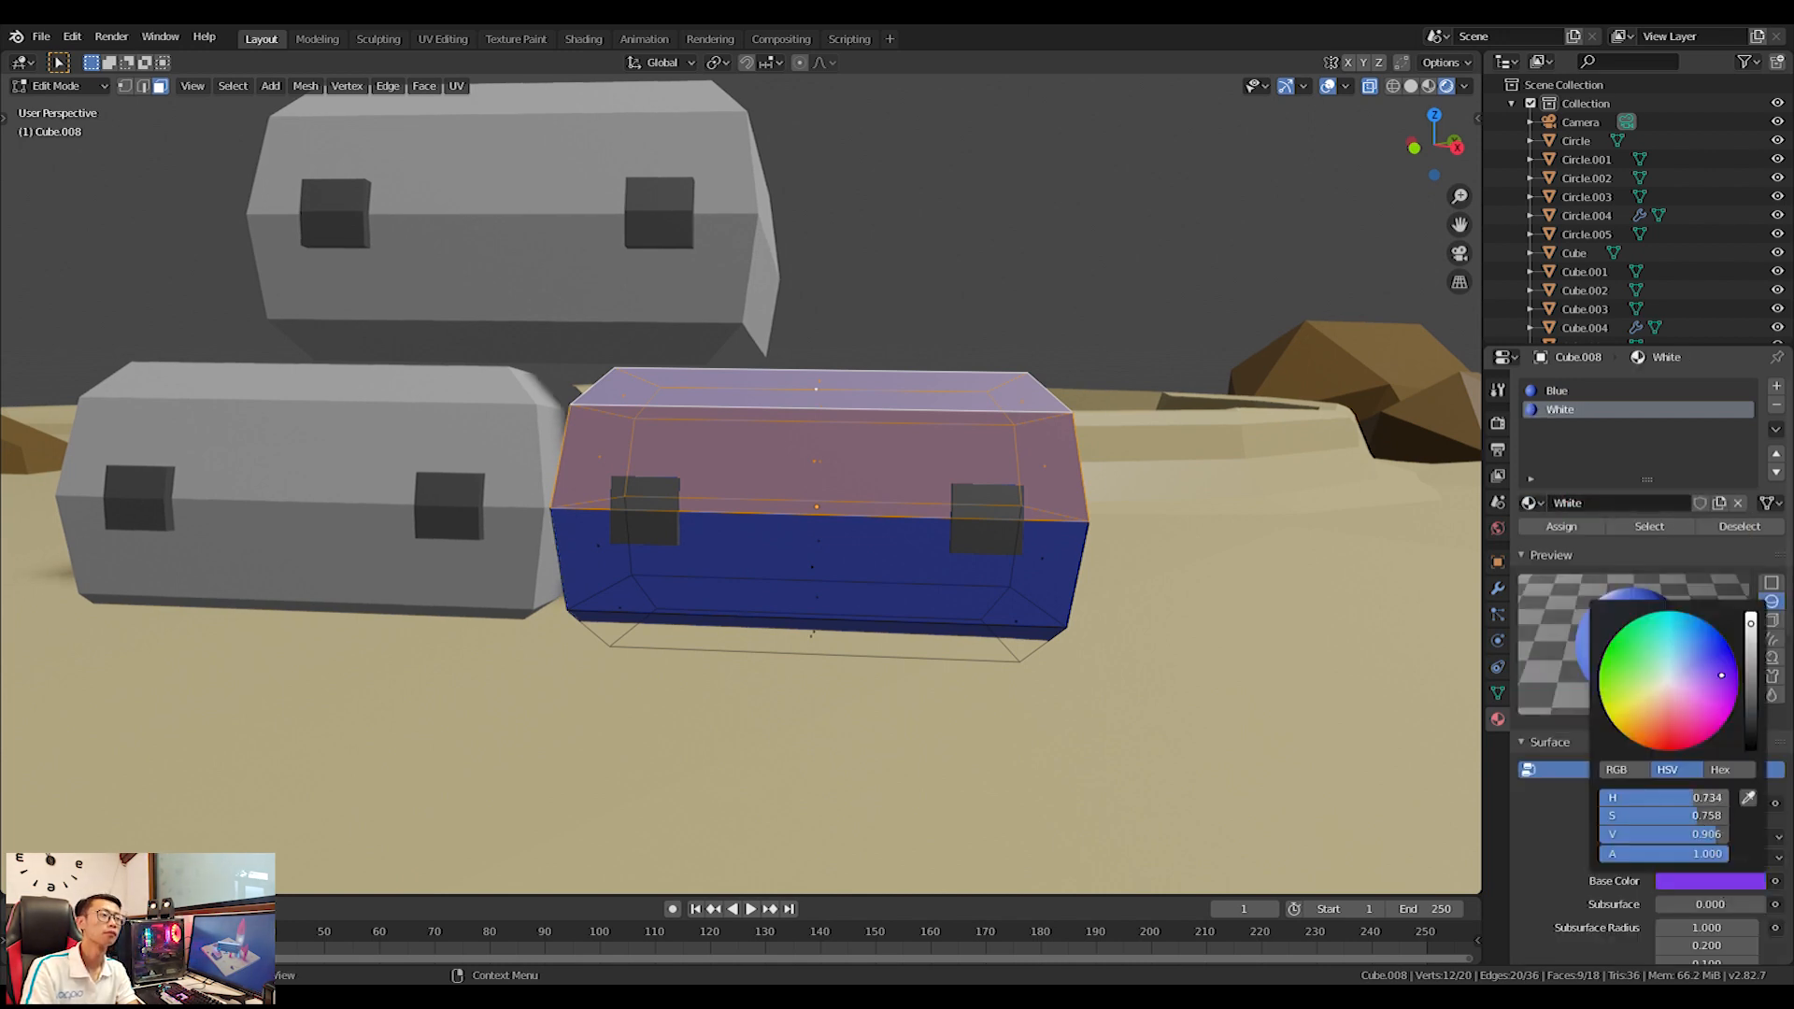
pyautogui.moveTo(1722, 675); pyautogui.dragTo(1671, 735)
pyautogui.click(1689, 885)
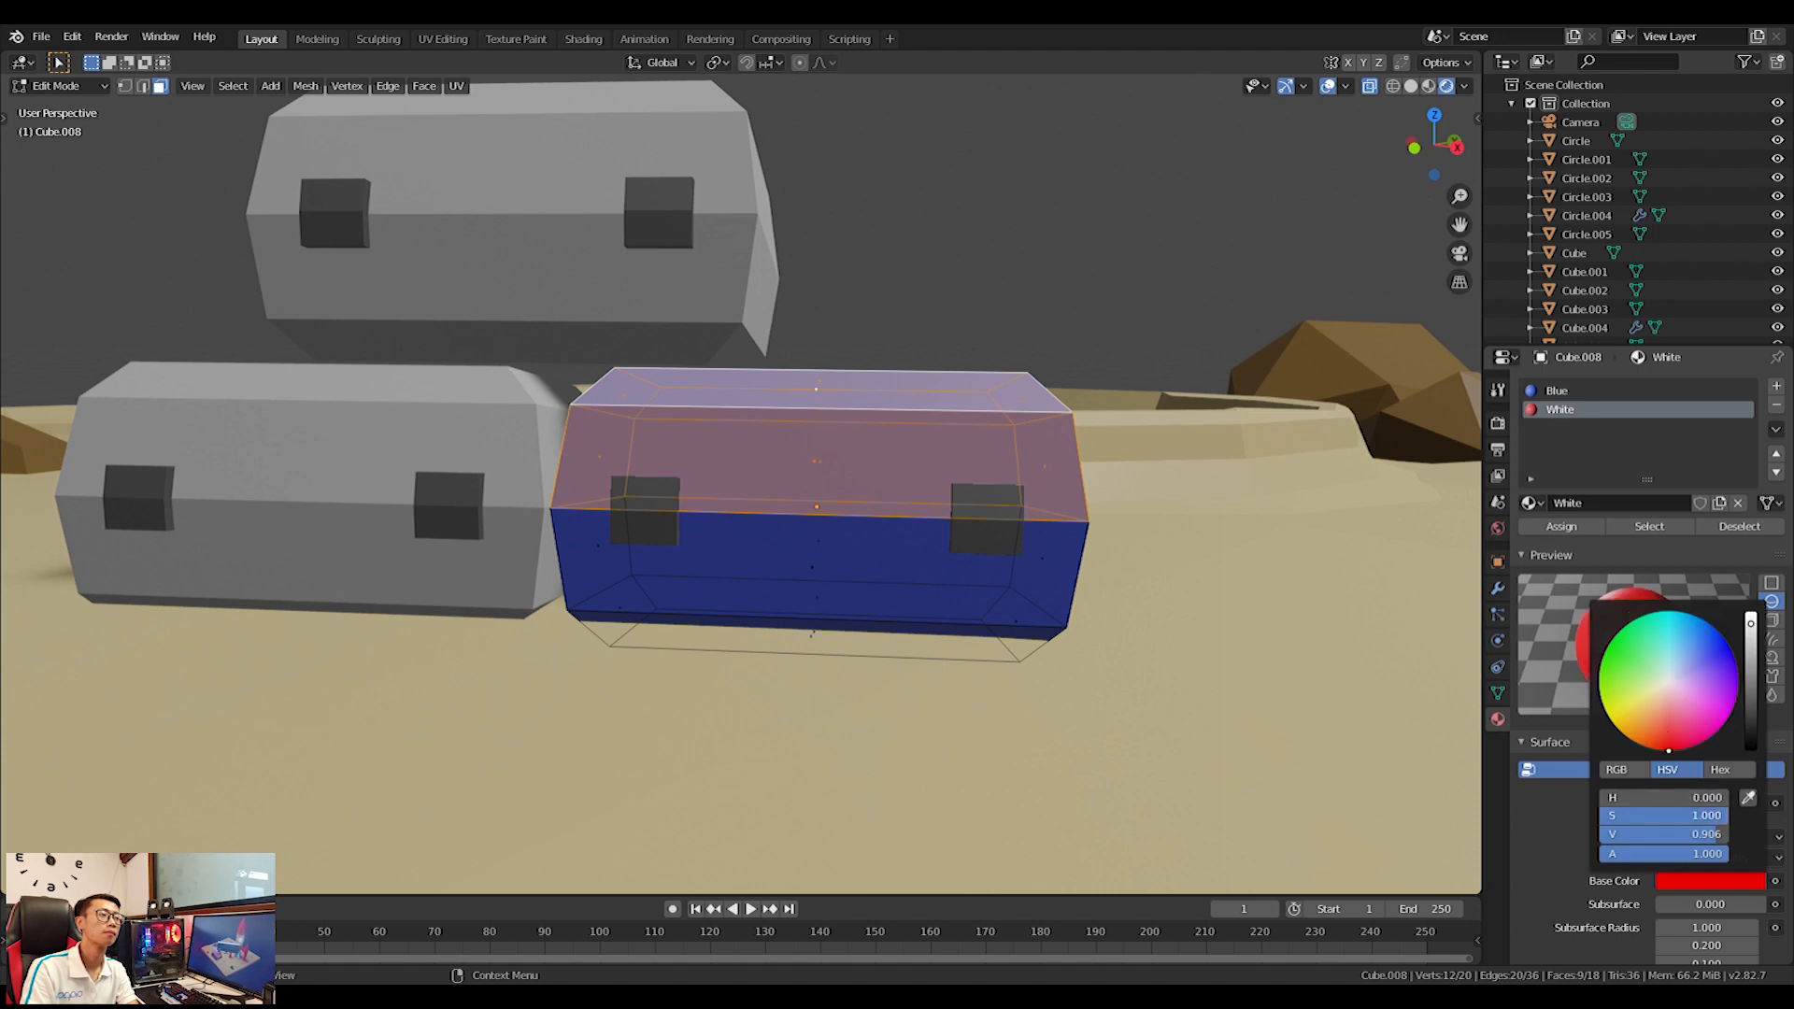
pyautogui.moveTo(1750, 748); pyautogui.dragTo(1750, 612)
# Assign the White material to the selected upper-half faces of the crate and return to Object Mode.
pyautogui.keyDown('shift'); pyautogui.moveTo(917, 573); pyautogui.dragTo(944, 561, button='middle'); pyautogui.keyUp('shift')
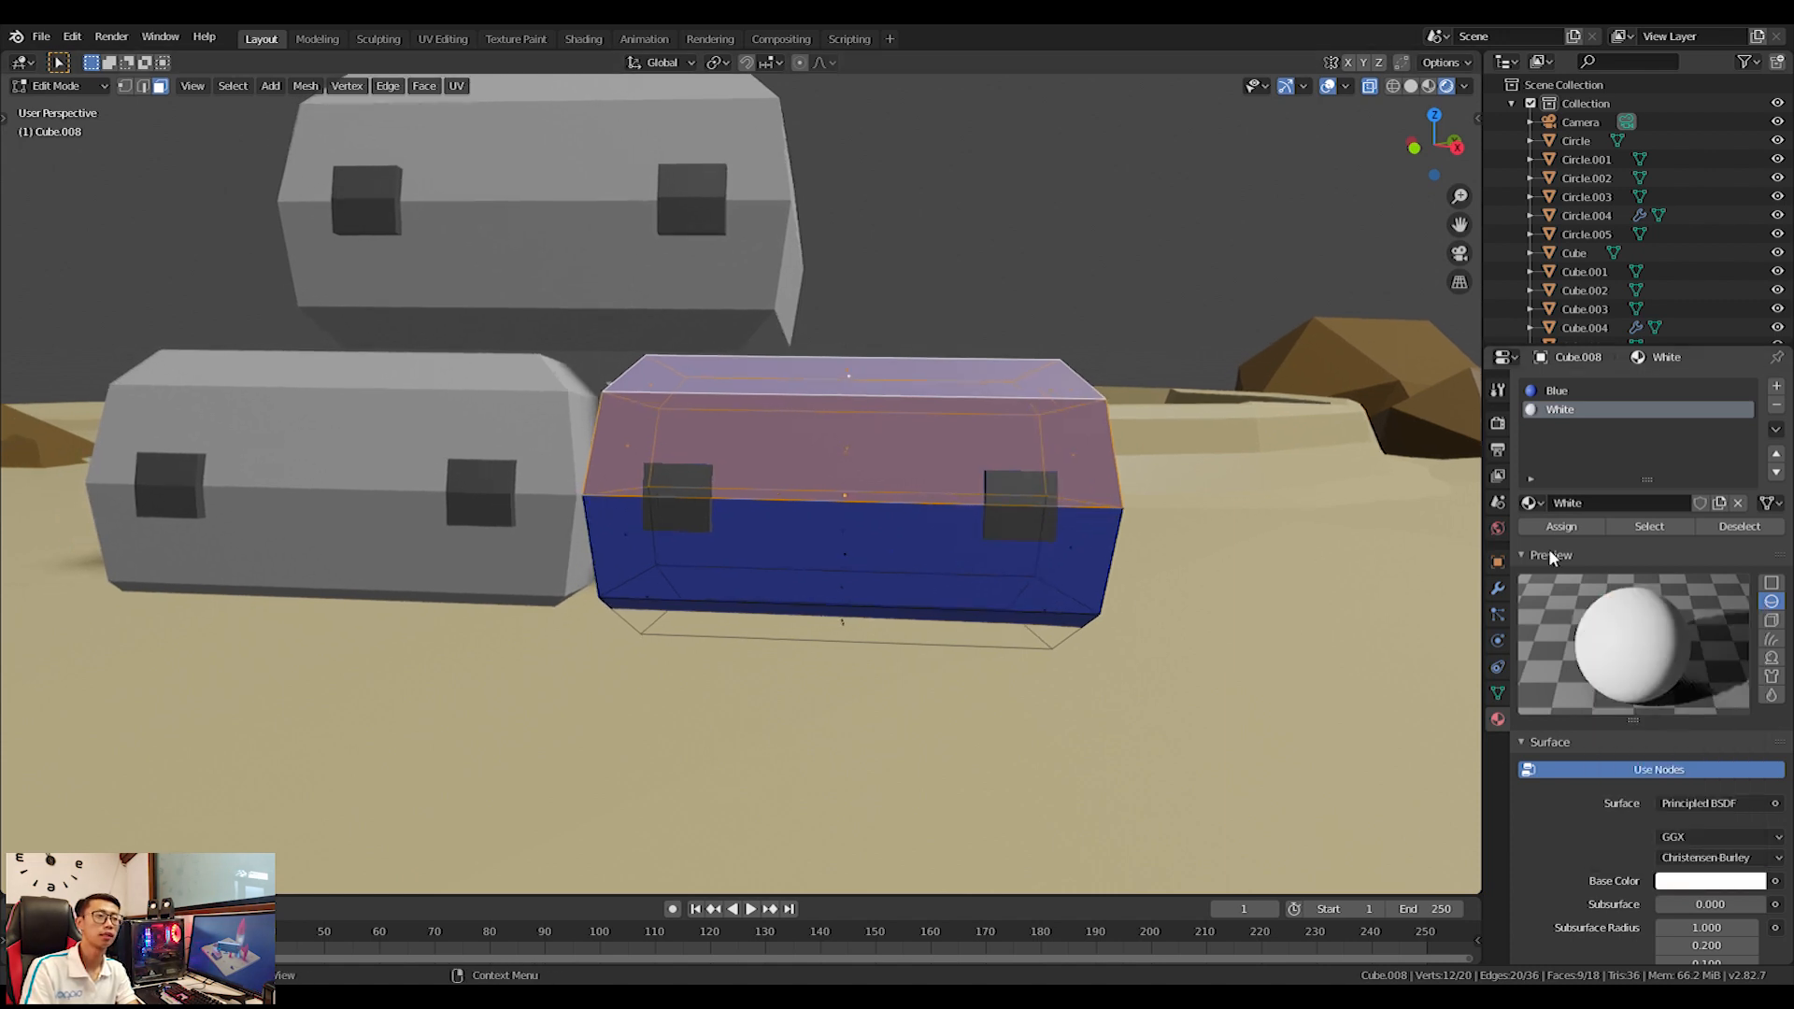
pyautogui.click(1553, 525)
pyautogui.keyDown('shift'); pyautogui.moveTo(473, 440); pyautogui.dragTo(686, 488, button='middle'); pyautogui.keyUp('shift')
pyautogui.press('Tab')
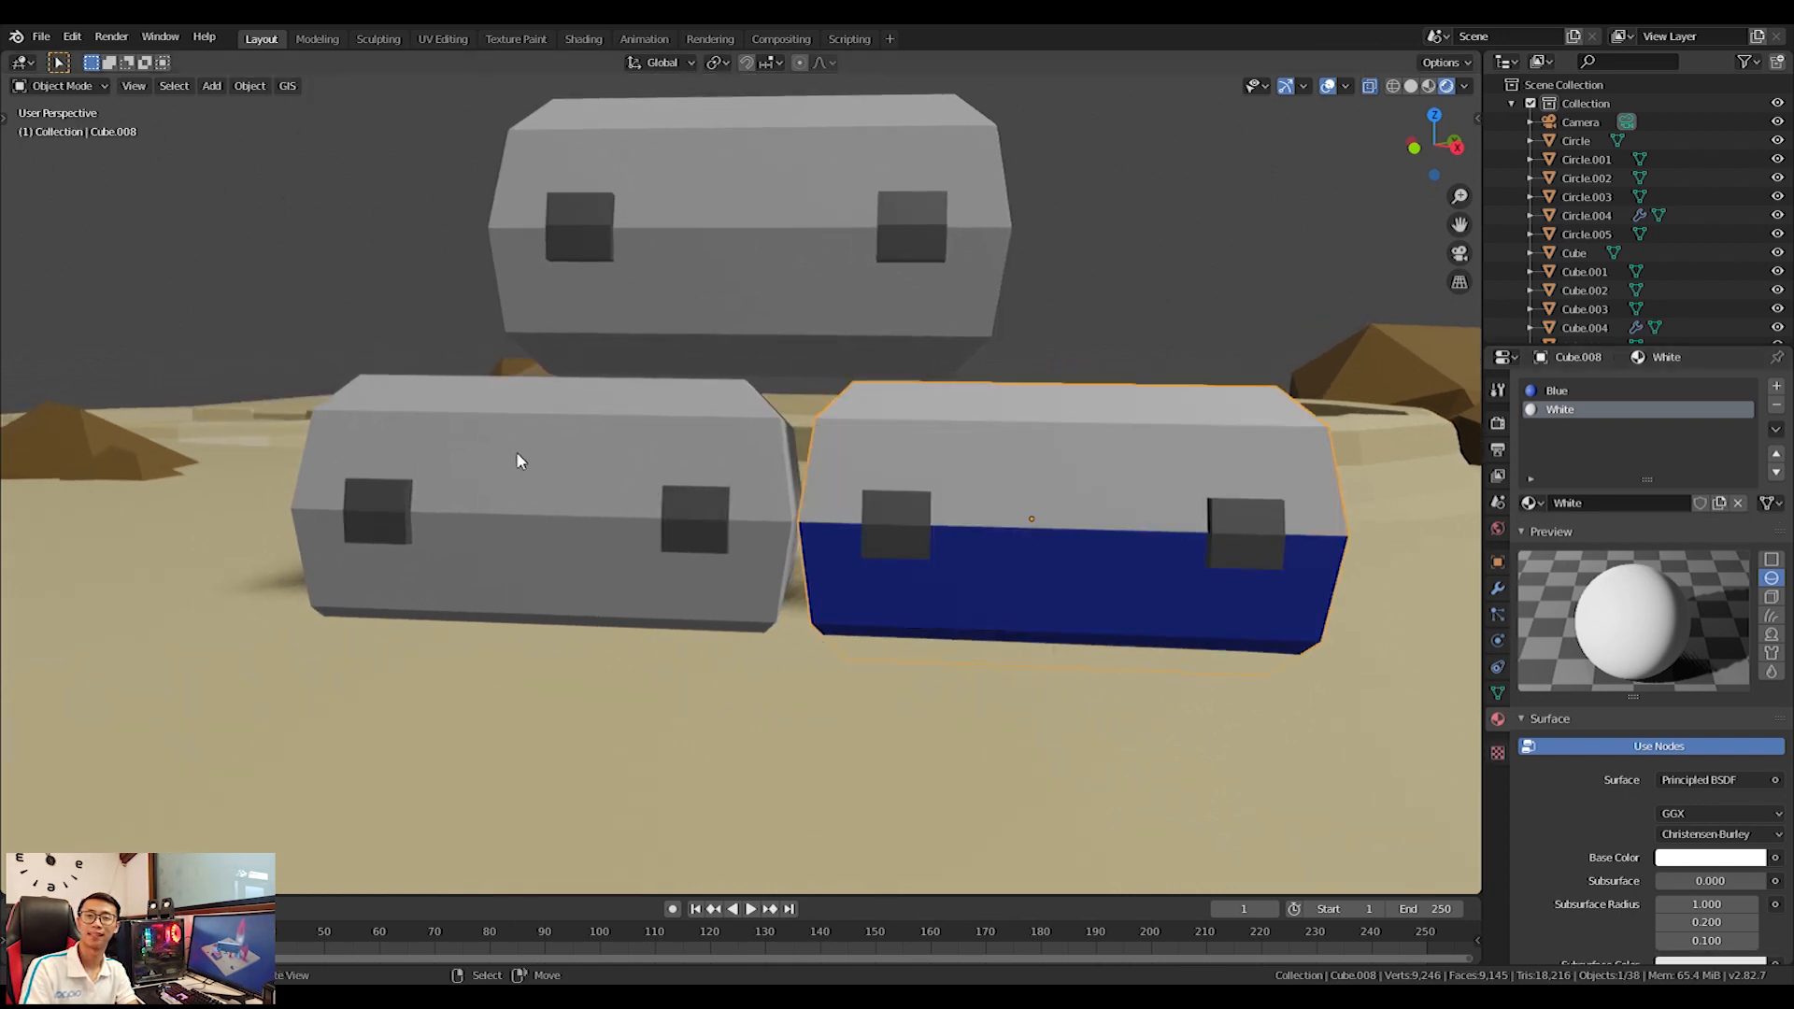
# Select the other lower crate, still uncolored, and apply its Mirror modifier in Object Mode.
pyautogui.click(520, 460)
pyautogui.press('Tab')
pyautogui.press('Tab')
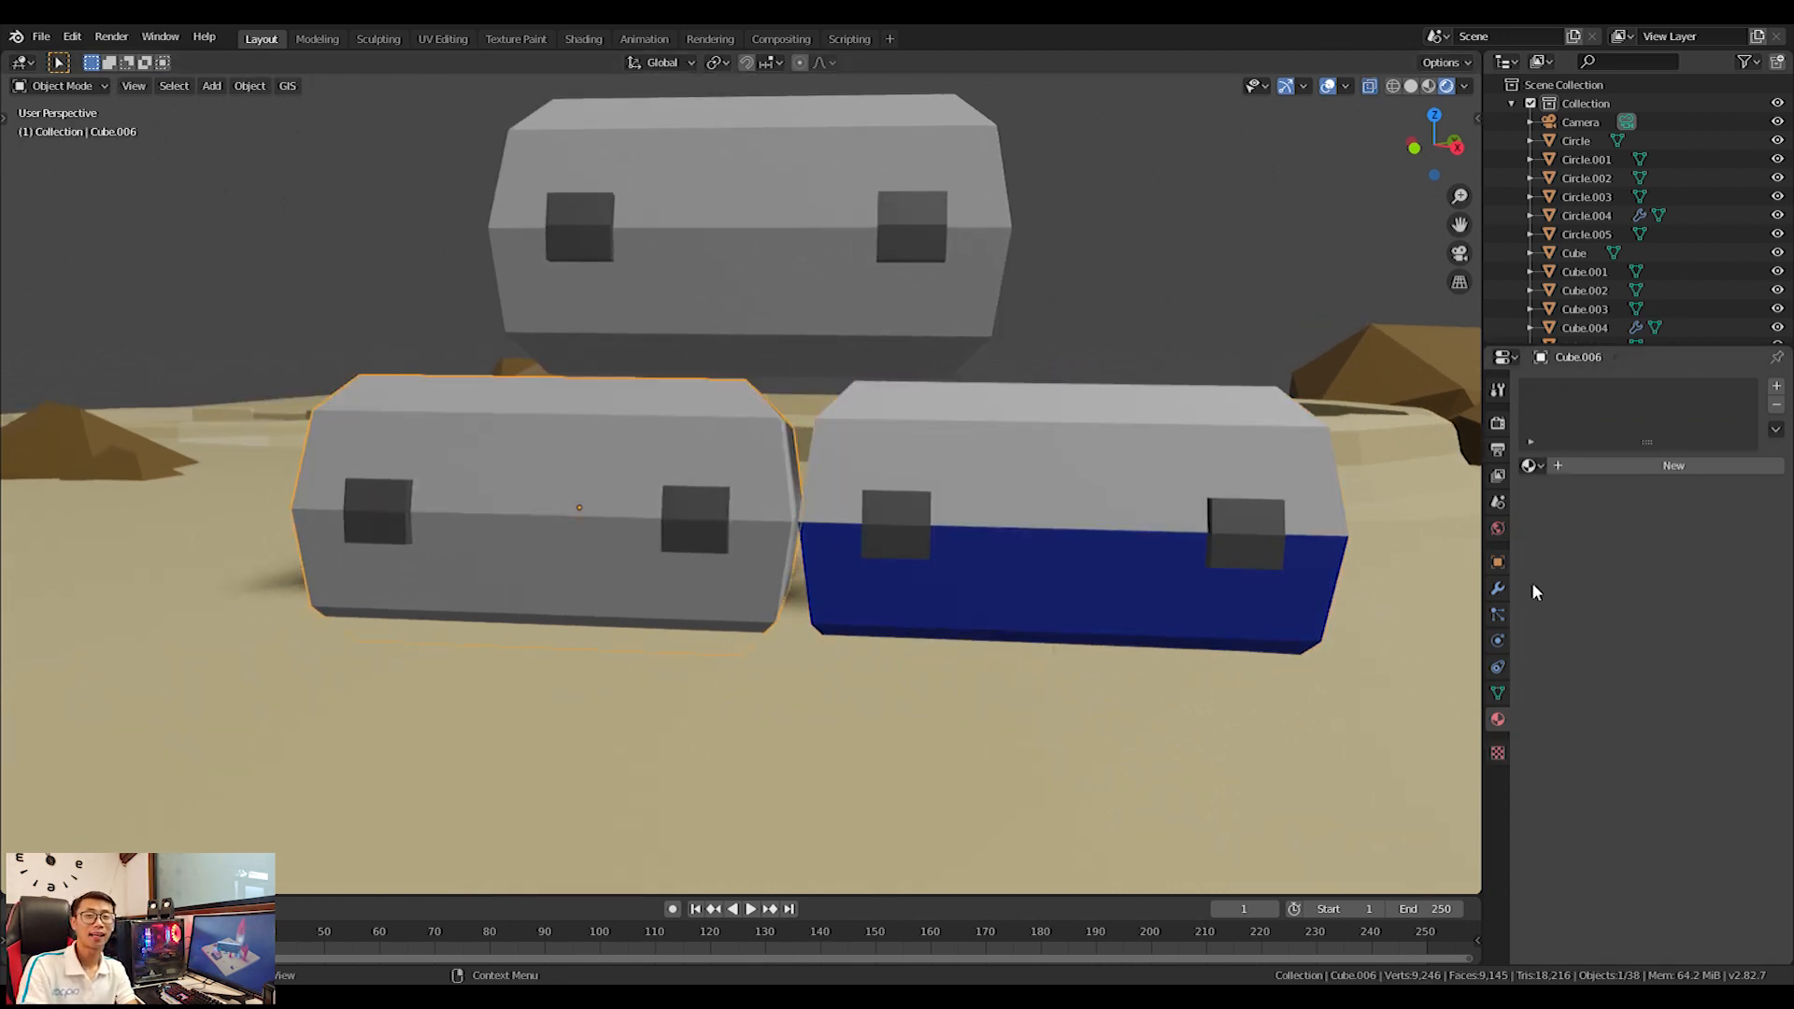
pyautogui.click(1498, 587)
pyautogui.click(1558, 445)
# Select all lower-half faces of this second crate in Edit Mode.
pyautogui.press('Tab')
pyautogui.moveTo(591, 515); pyautogui.dragTo(609, 509, button='middle')
pyautogui.moveTo(227, 579); pyautogui.dragTo(897, 644)
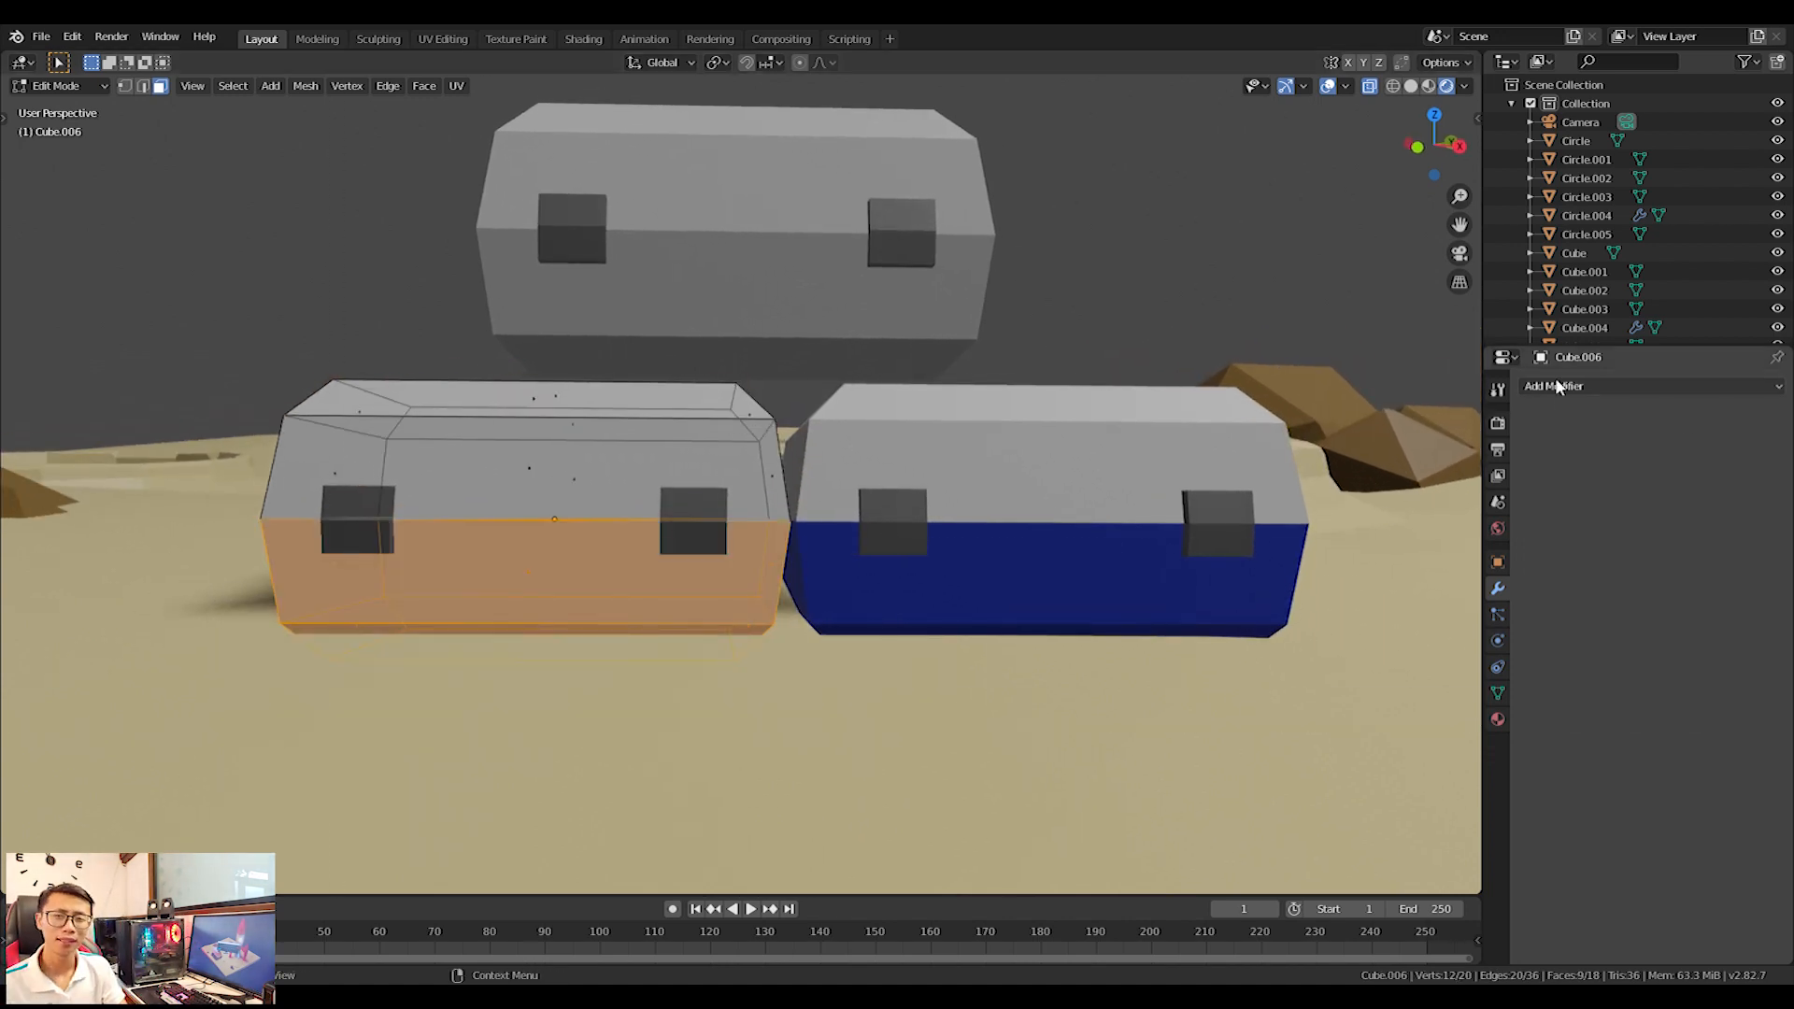
pyautogui.click(1644, 386)
pyautogui.press('Escape')
# Give the second crate the Blue material, and assign White from a second slot to its upper half by inverting the face selection.
pyautogui.click(1498, 719)
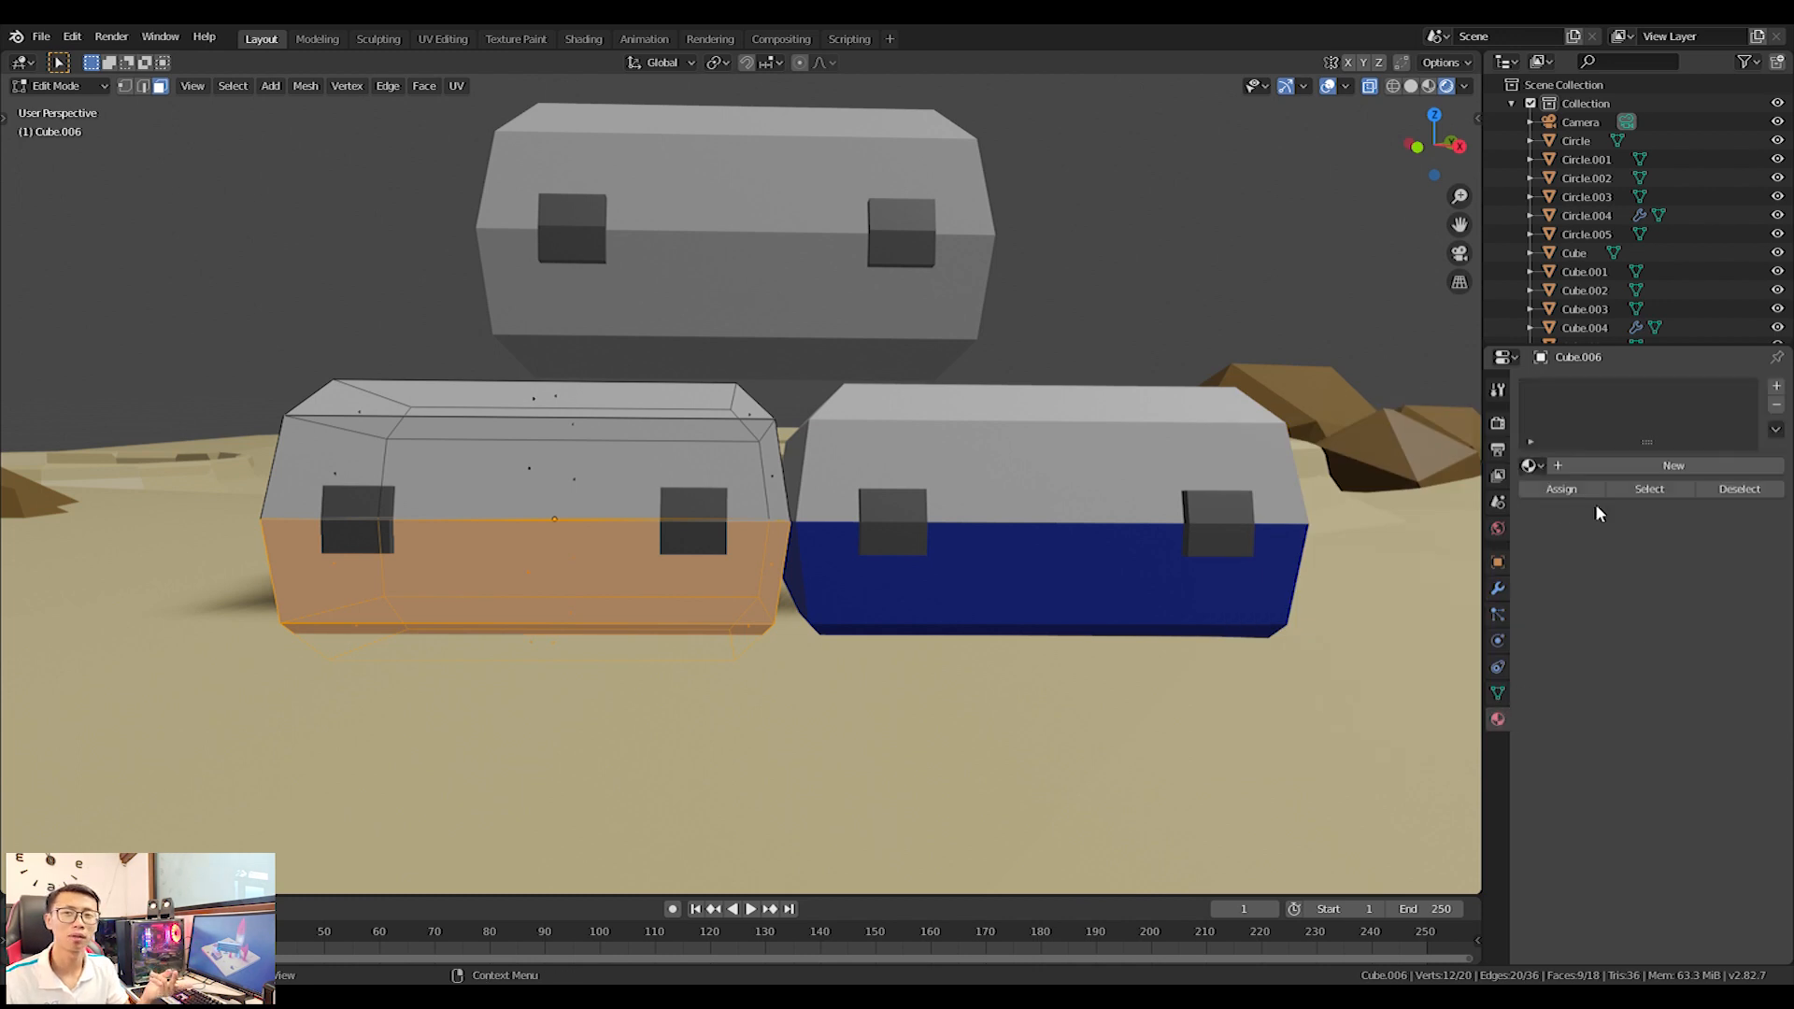
pyautogui.click(1542, 485)
pyautogui.click(1560, 503)
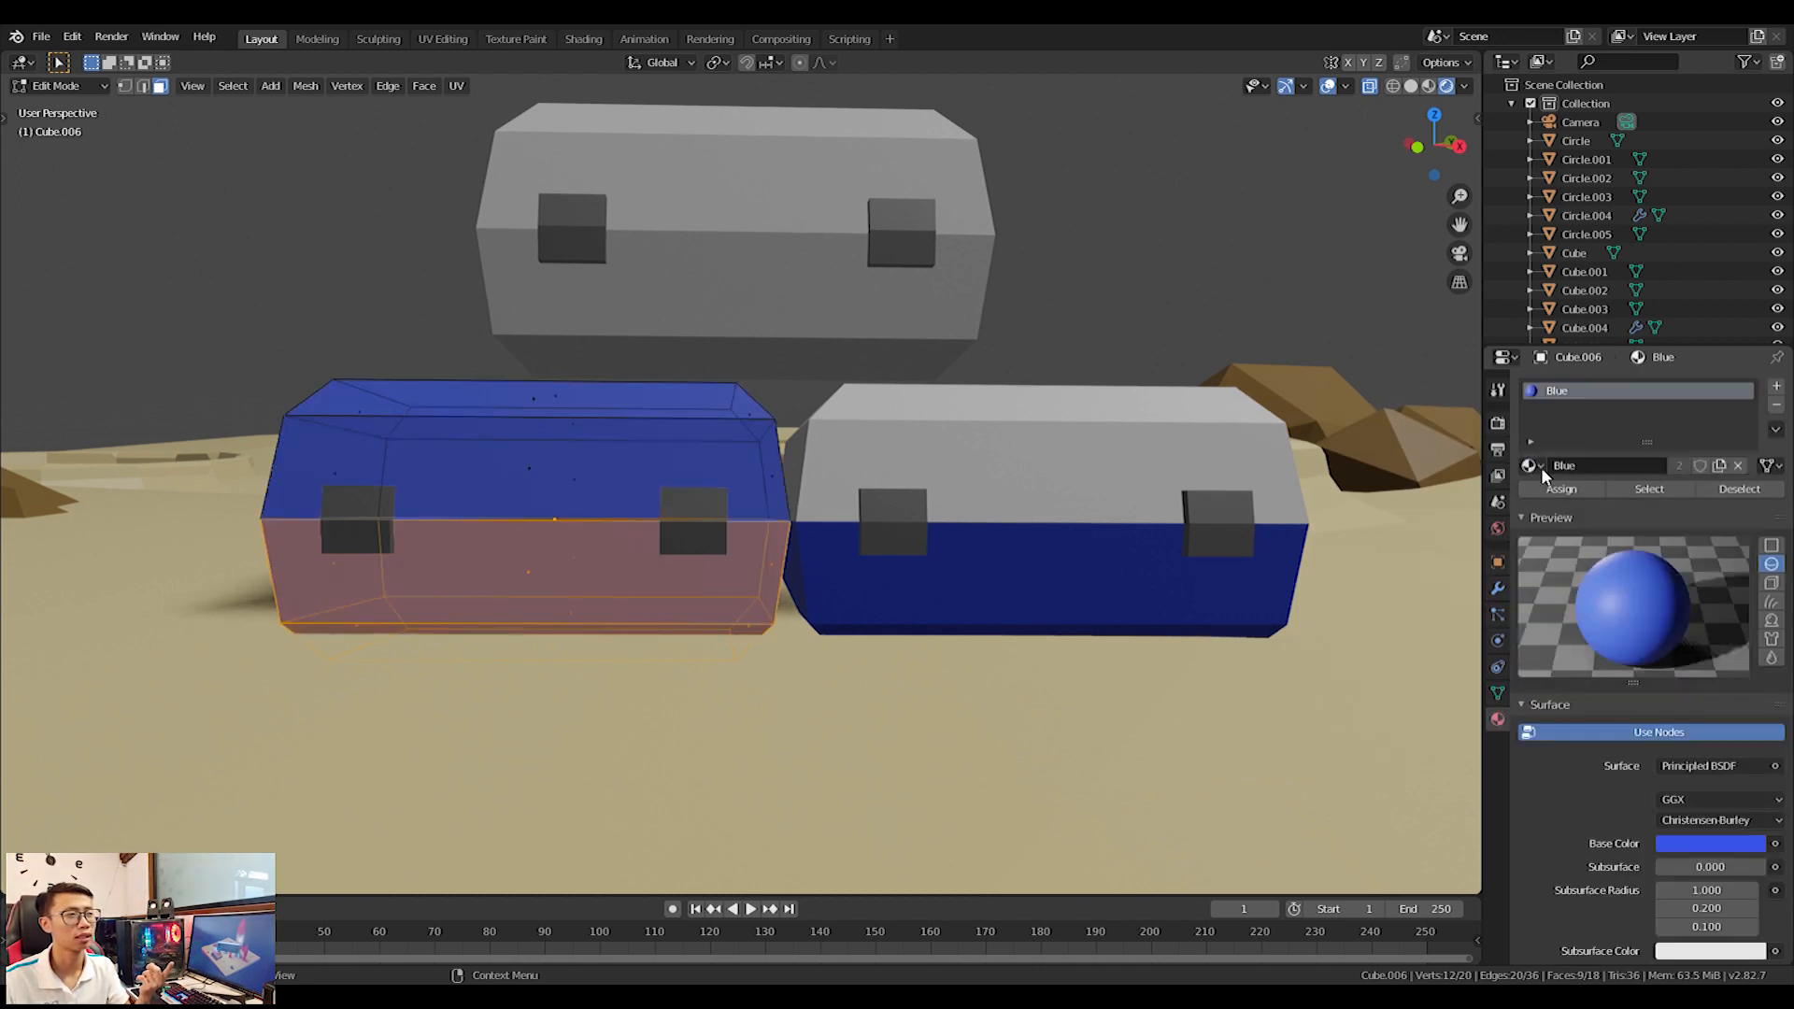
pyautogui.hotkey('ctrl', 'i')
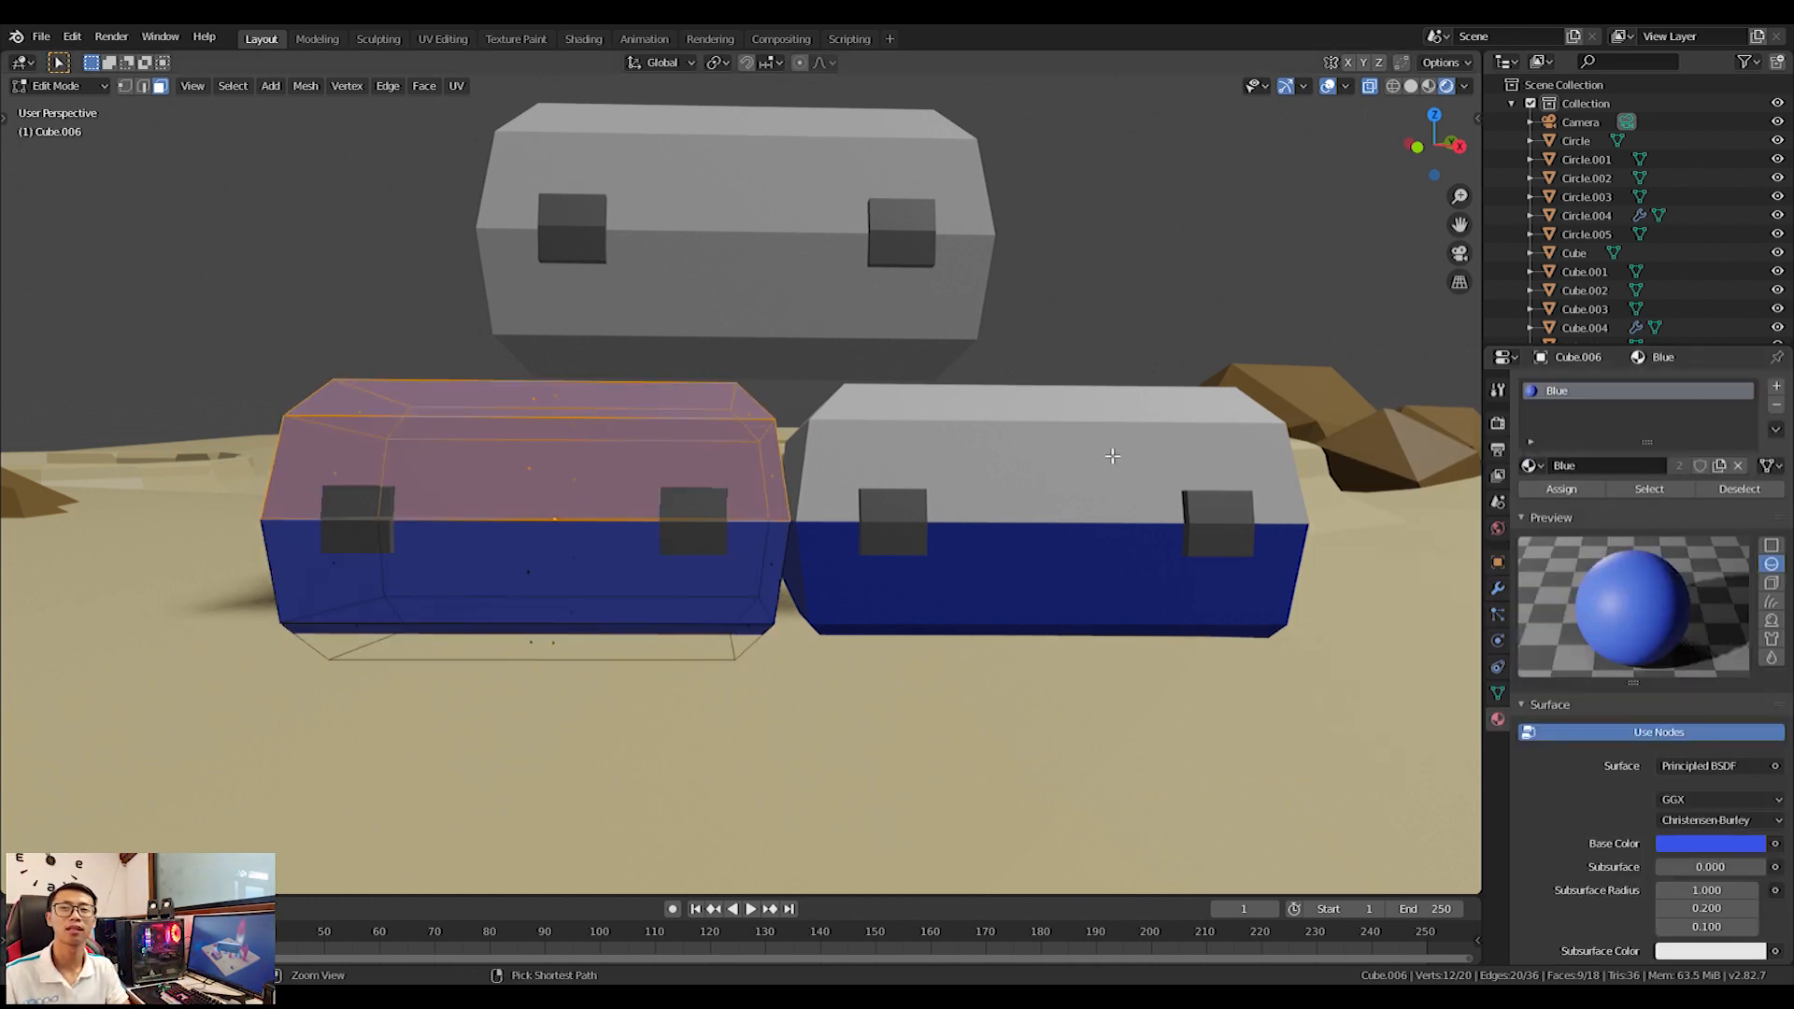
pyautogui.click(1777, 386)
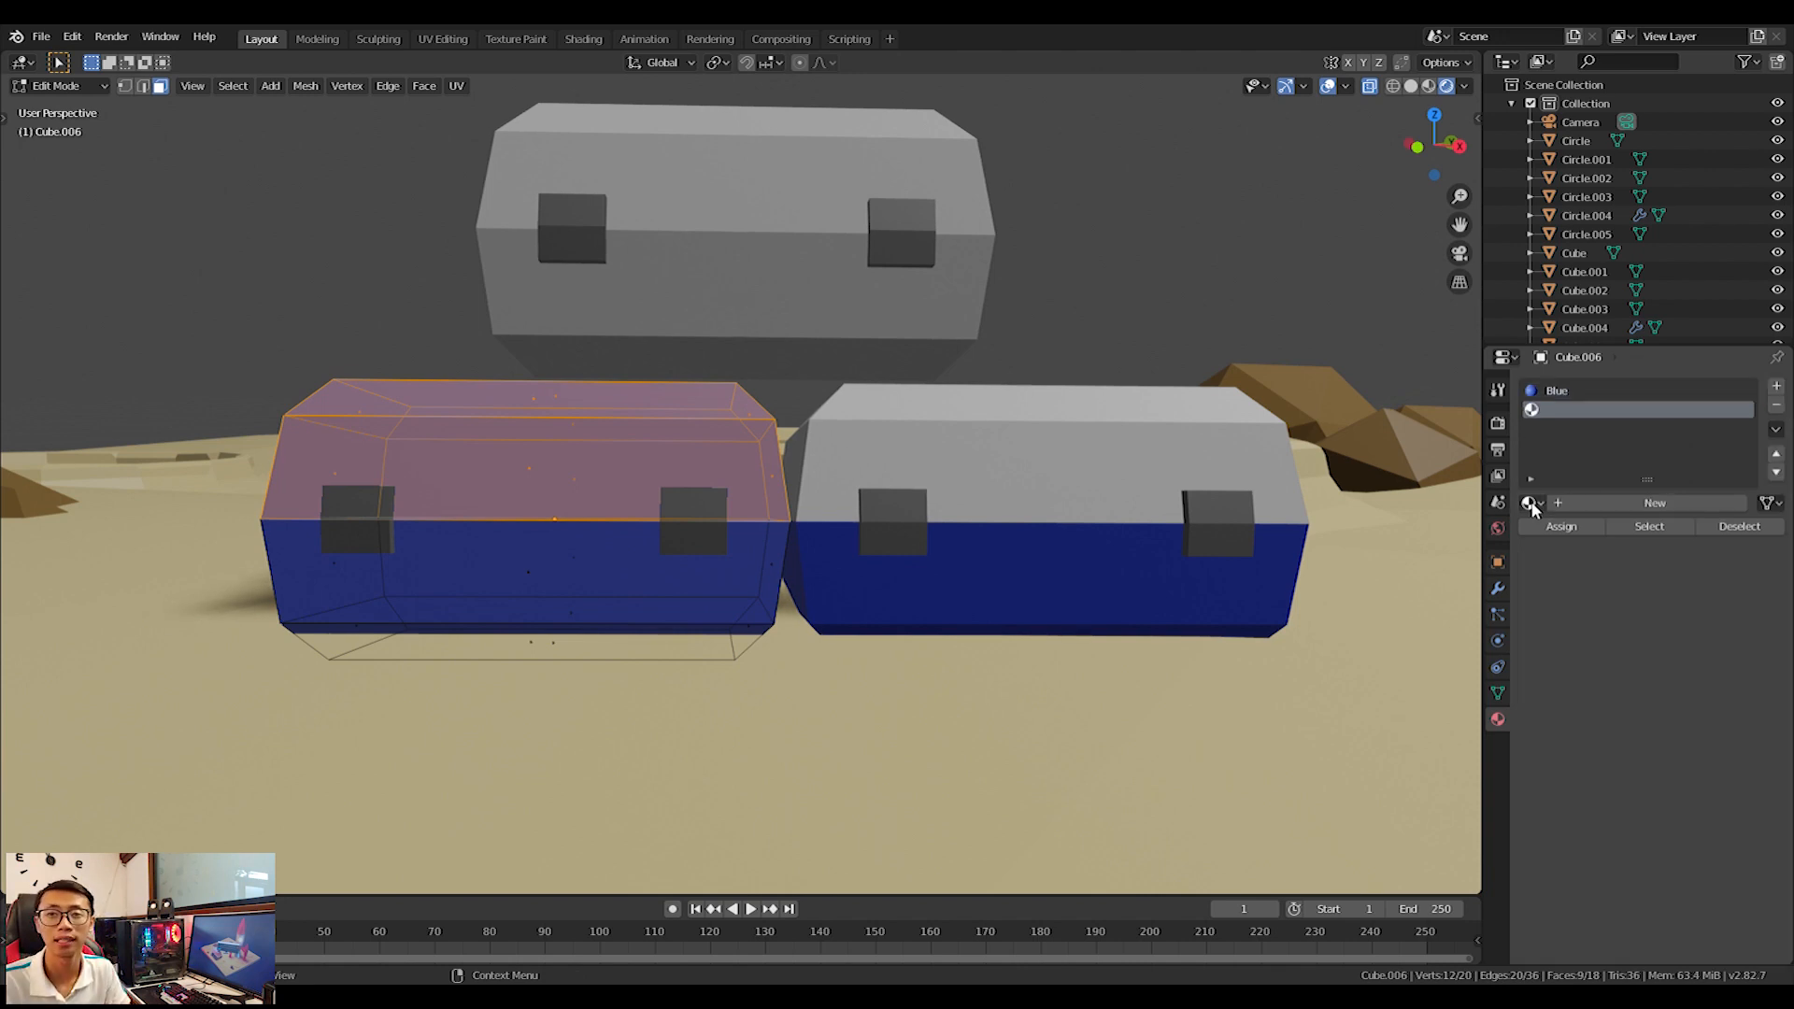
pyautogui.click(1530, 503)
pyautogui.click(1574, 691)
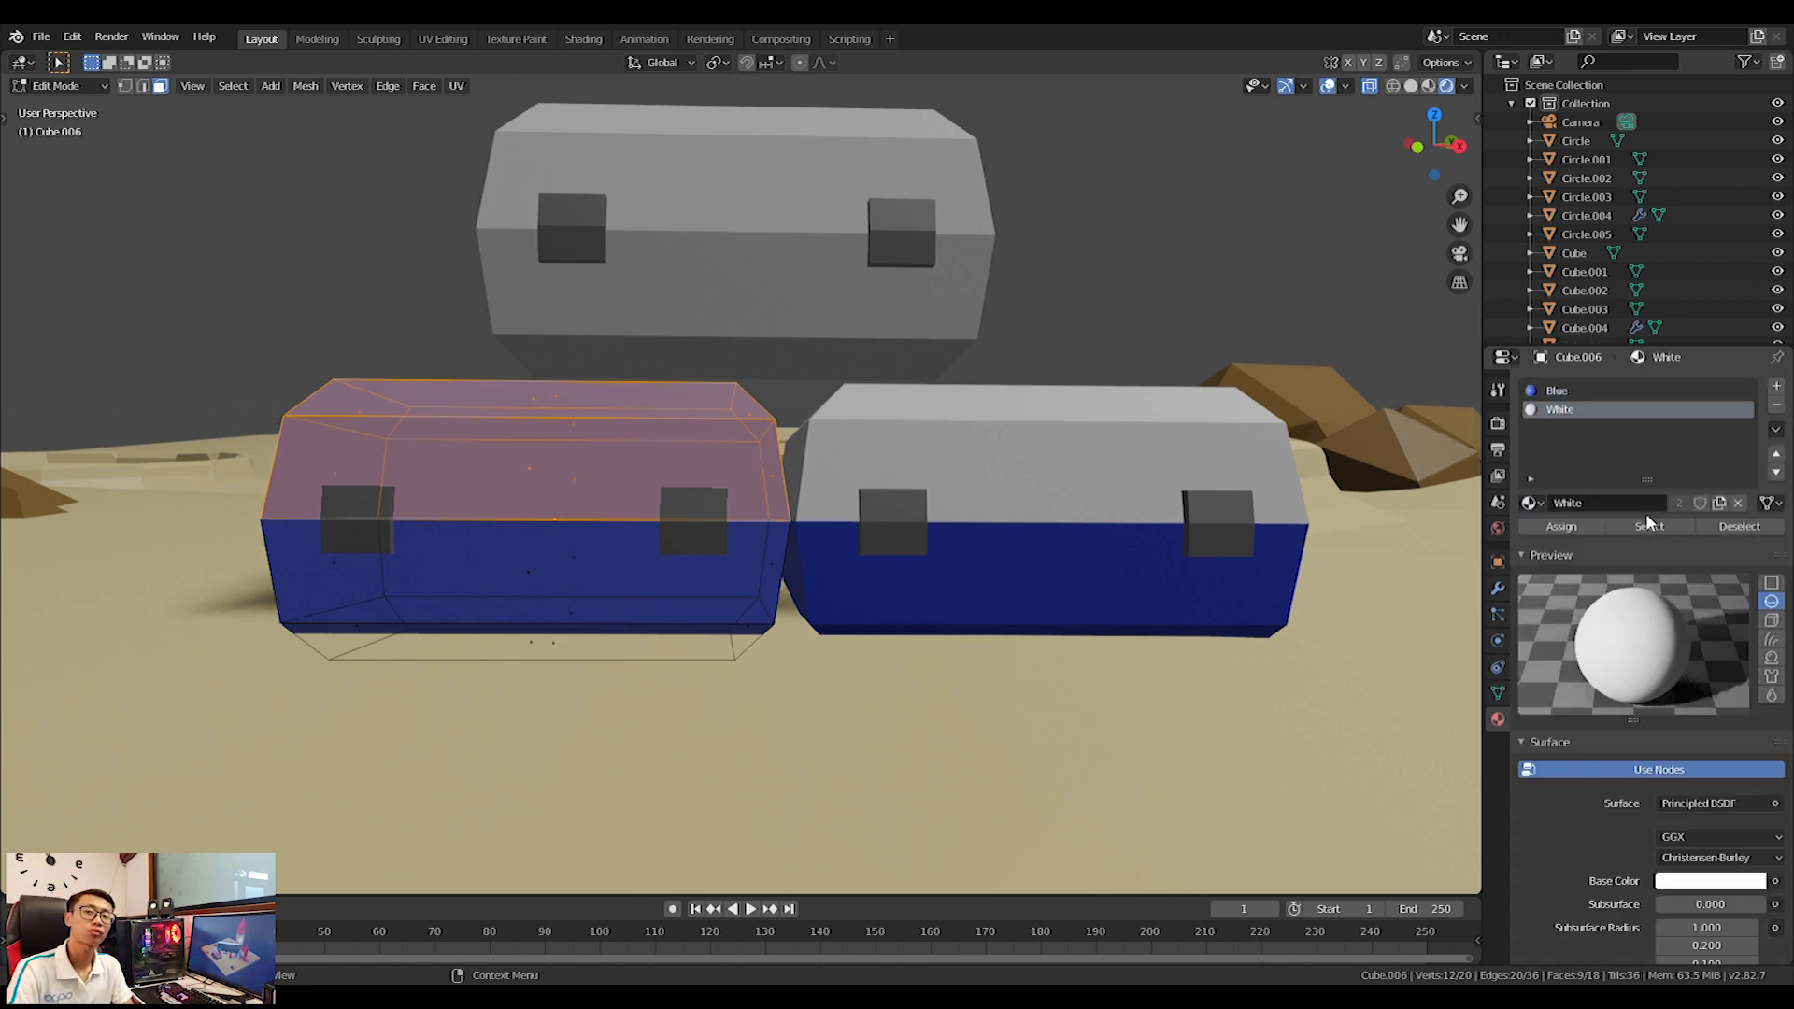
pyautogui.click(1566, 531)
pyautogui.keyDown('shift'); pyautogui.moveTo(779, 301); pyautogui.dragTo(821, 389, button='middle'); pyautogui.keyUp('shift')
pyautogui.press('Tab')
# Select the top crate of the stack and apply its Mirror modifier in Object Mode.
pyautogui.click(877, 366)
pyautogui.press('Tab')
pyautogui.press('Tab')
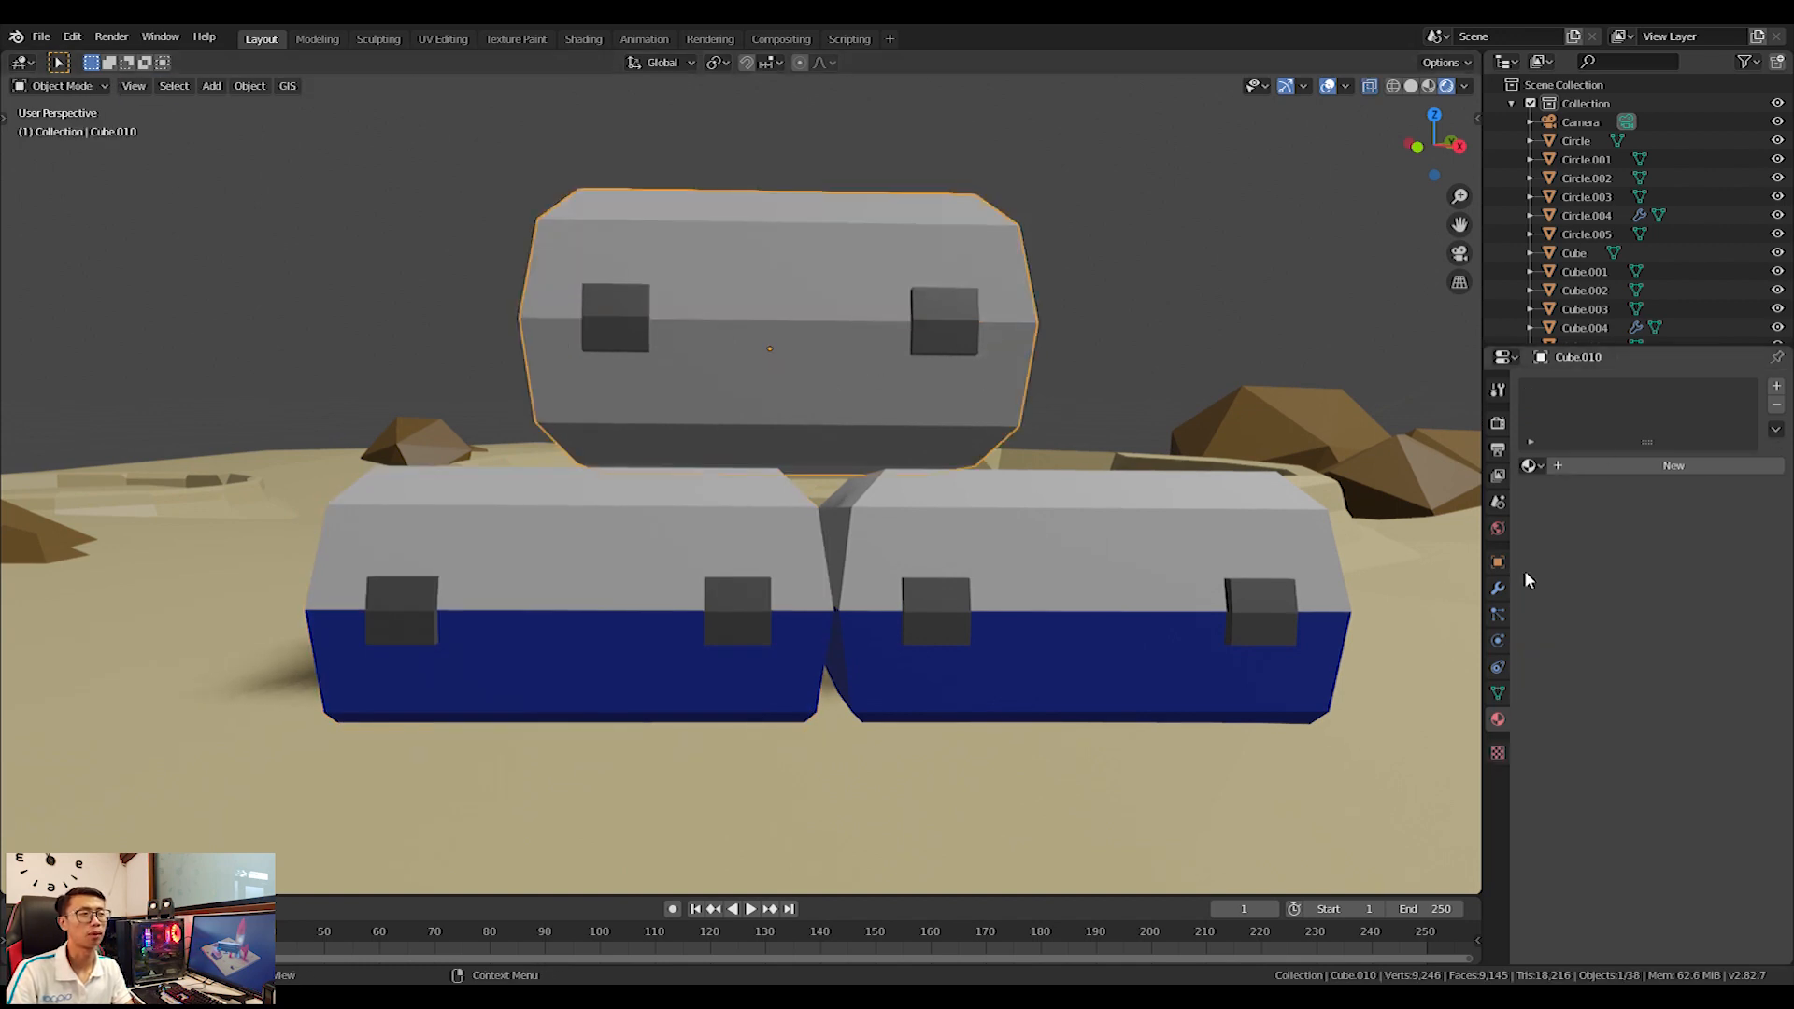
pyautogui.click(1495, 617)
pyautogui.click(1497, 588)
# Select the upper-half faces of the top crate in Edit Mode.
pyautogui.press('Tab')
pyautogui.press('a')
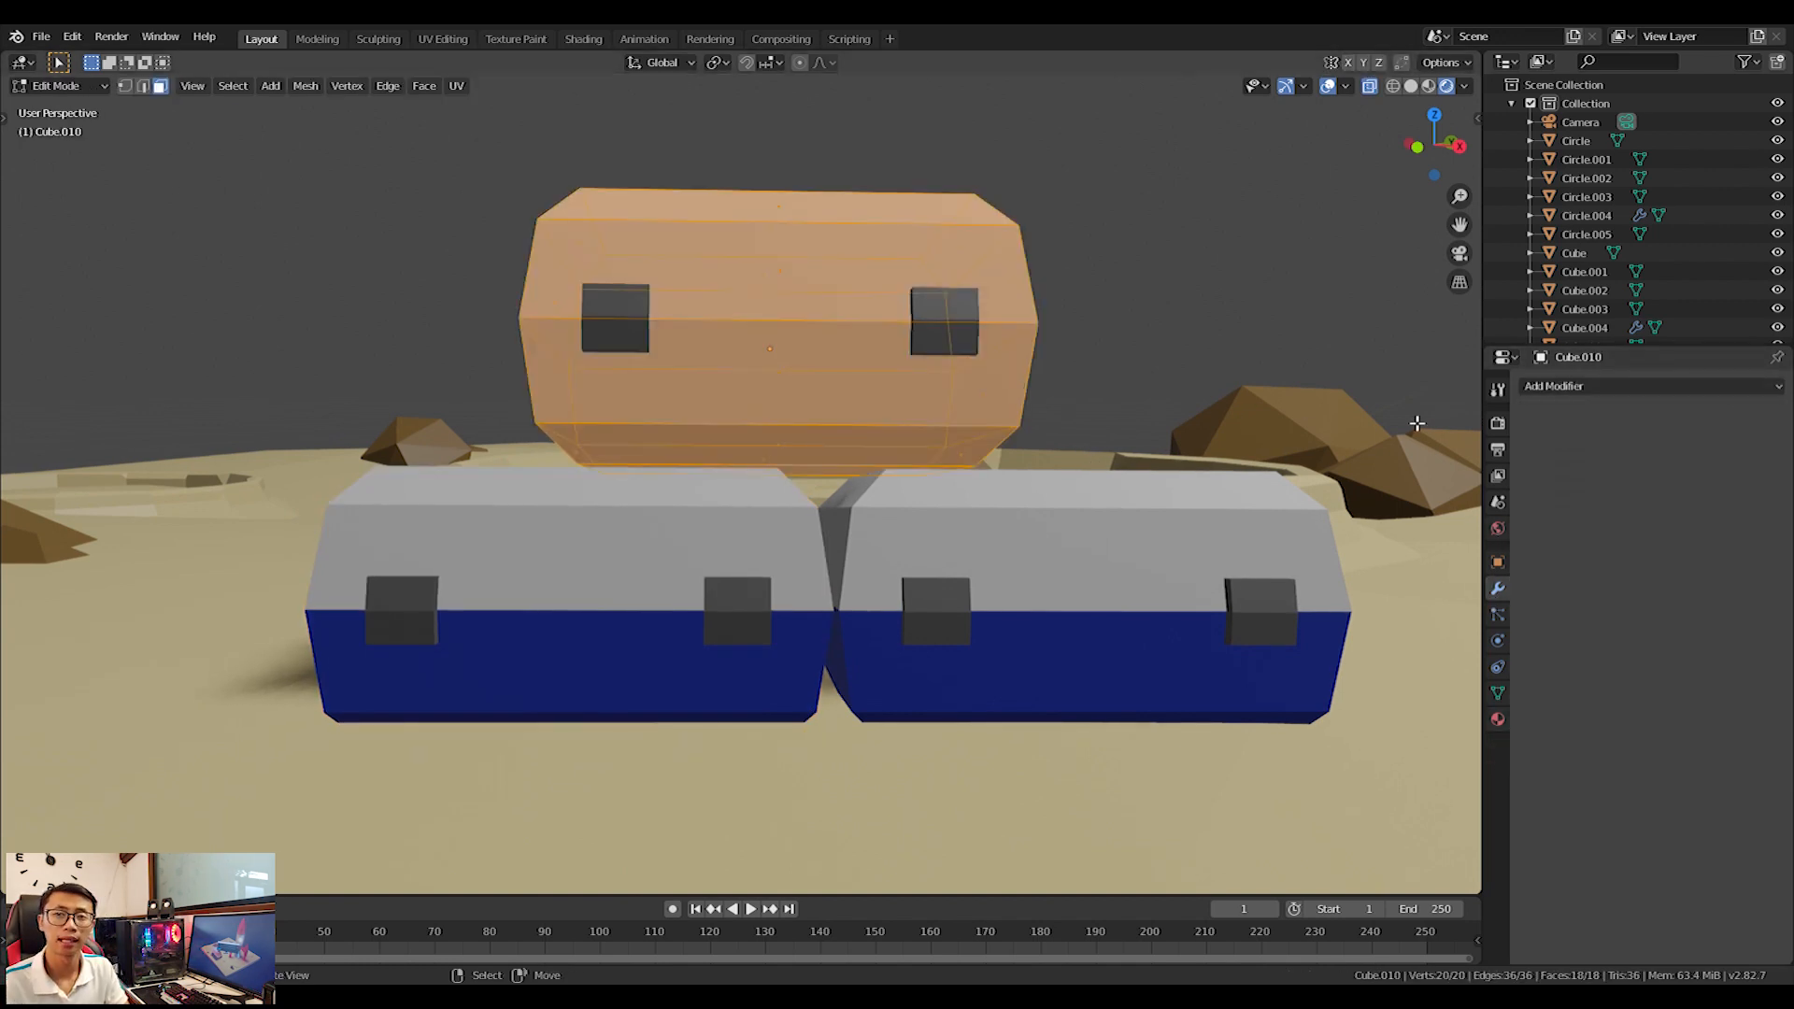
pyautogui.click(1624, 386)
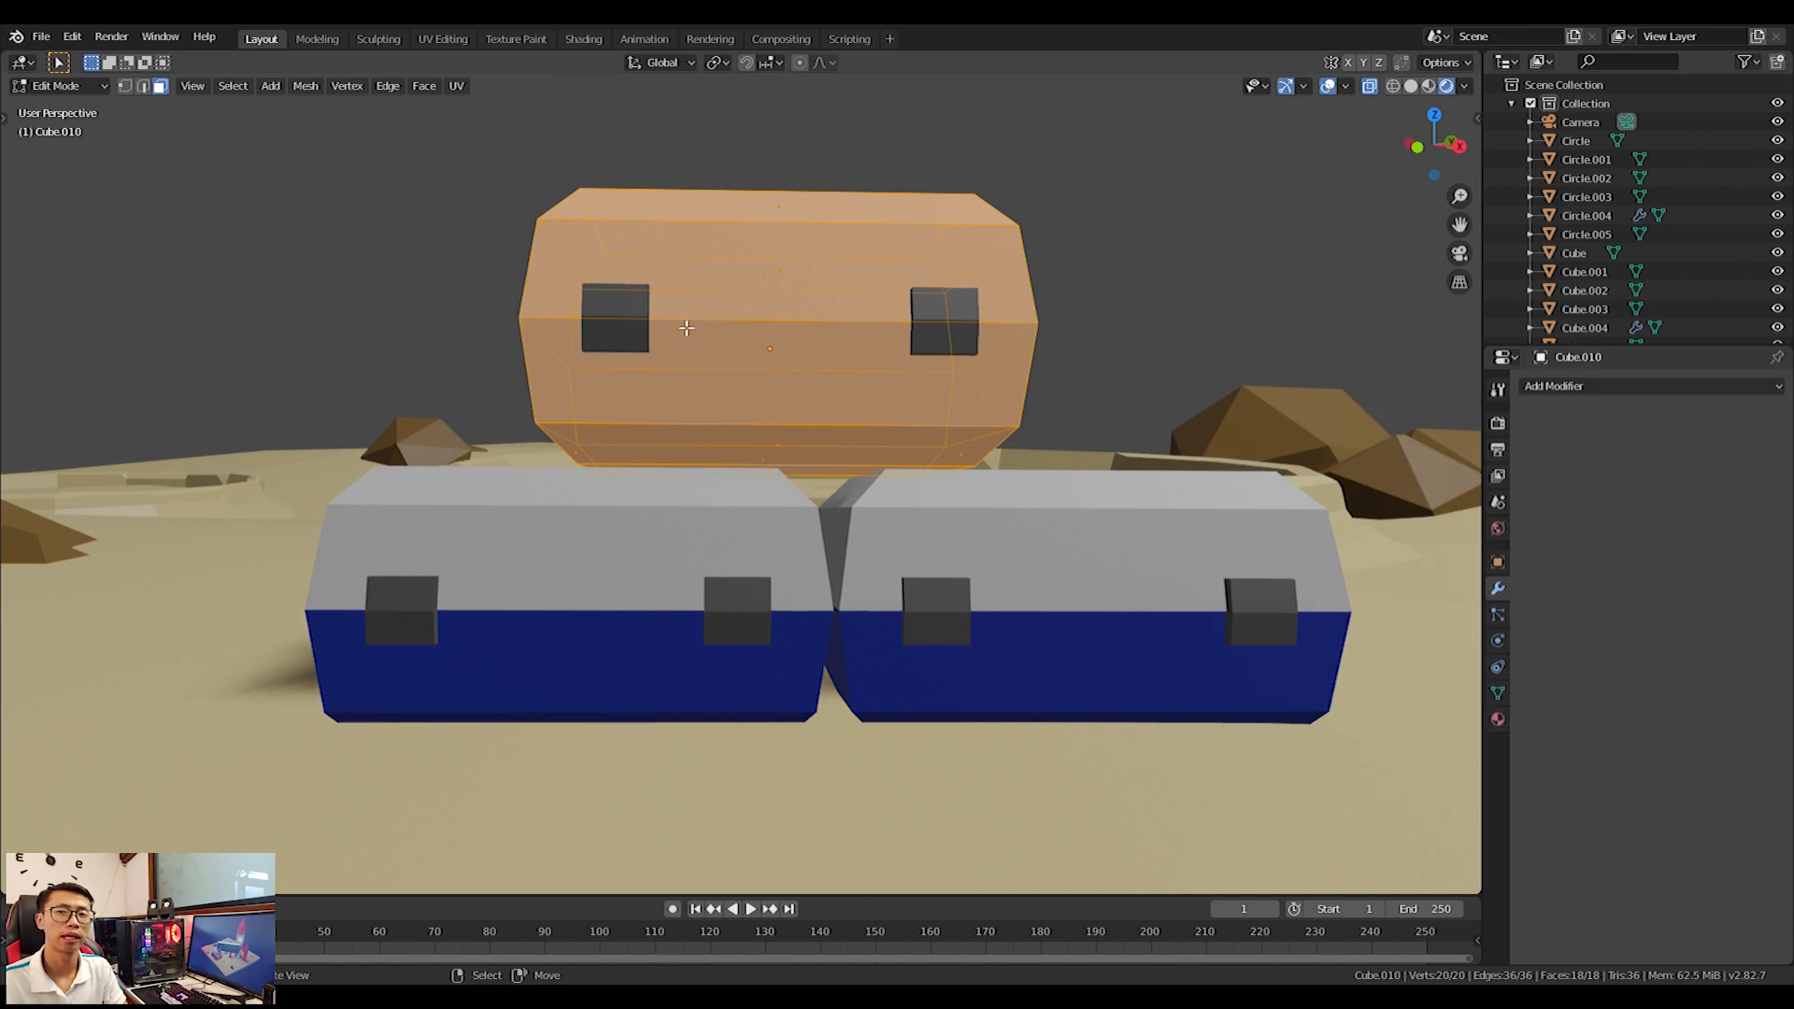
pyautogui.hotkey('alt', 'a')
pyautogui.moveTo(393, 140); pyautogui.dragTo(1209, 304)
pyautogui.click(1518, 389)
# Give the top crate the Blue material and assign White from a second slot to its selected upper faces.
pyautogui.click(1498, 718)
pyautogui.click(1530, 466)
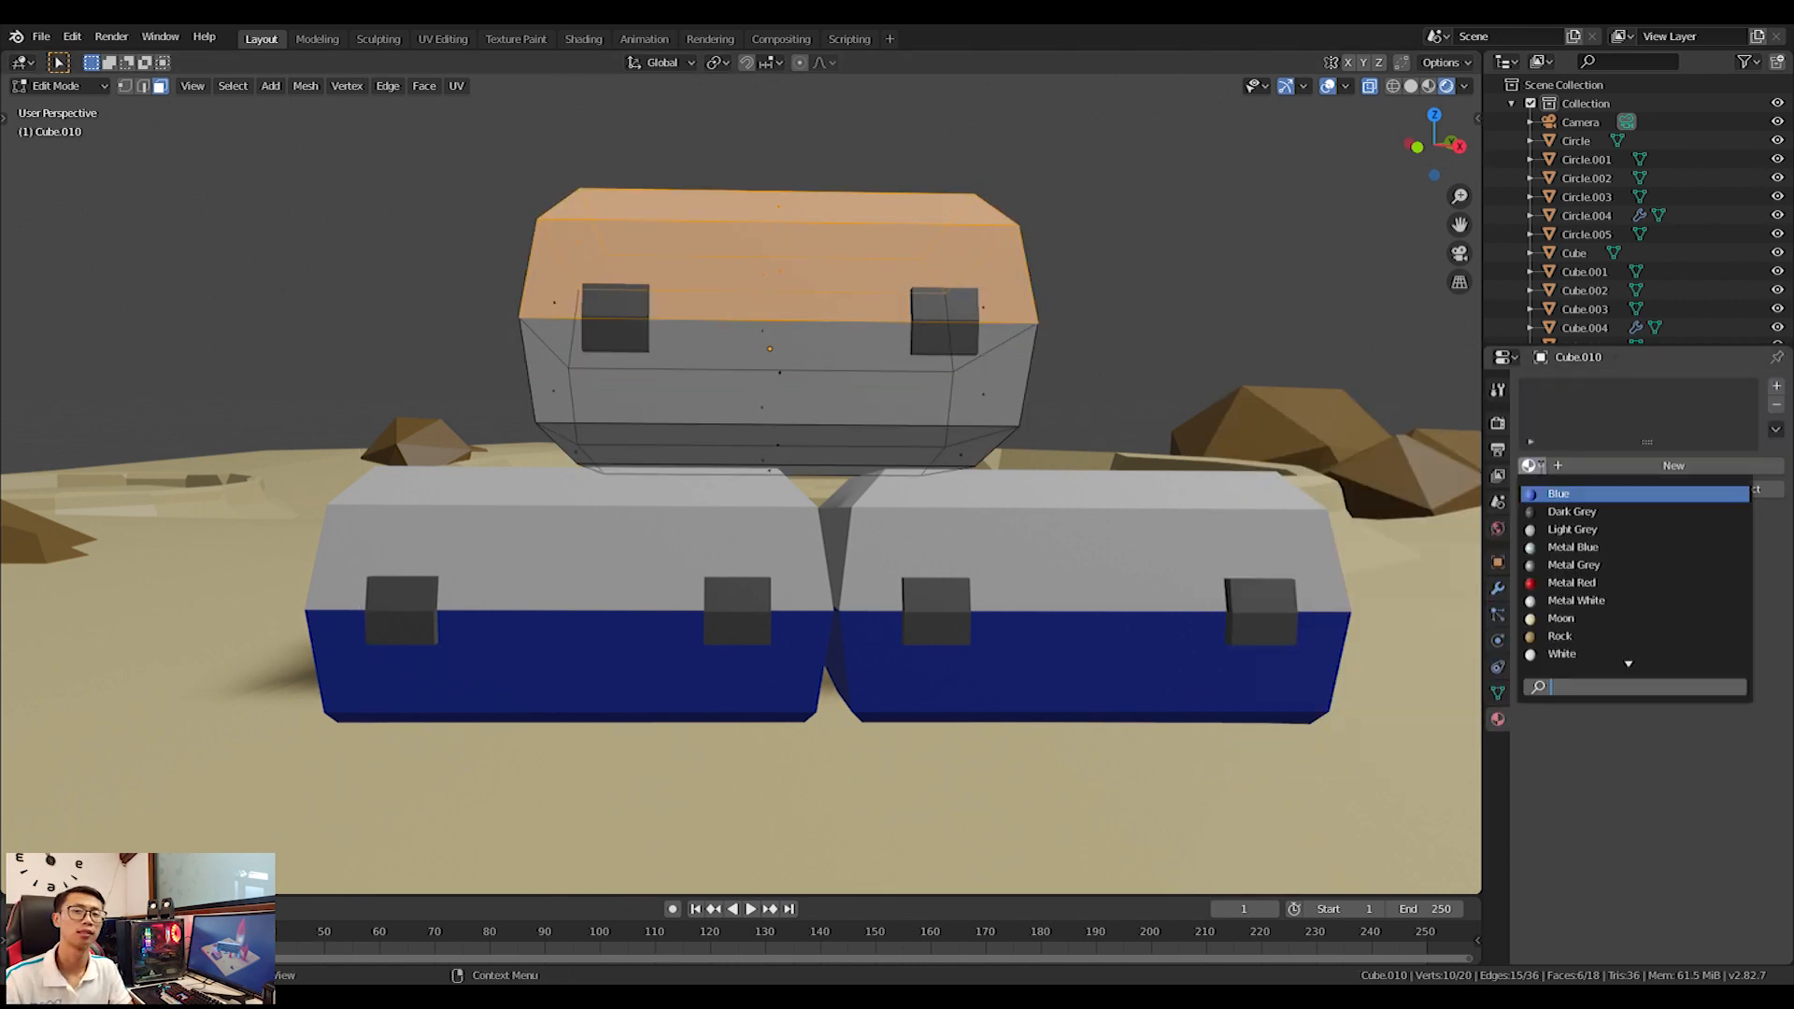
pyautogui.click(1553, 496)
pyautogui.click(1777, 386)
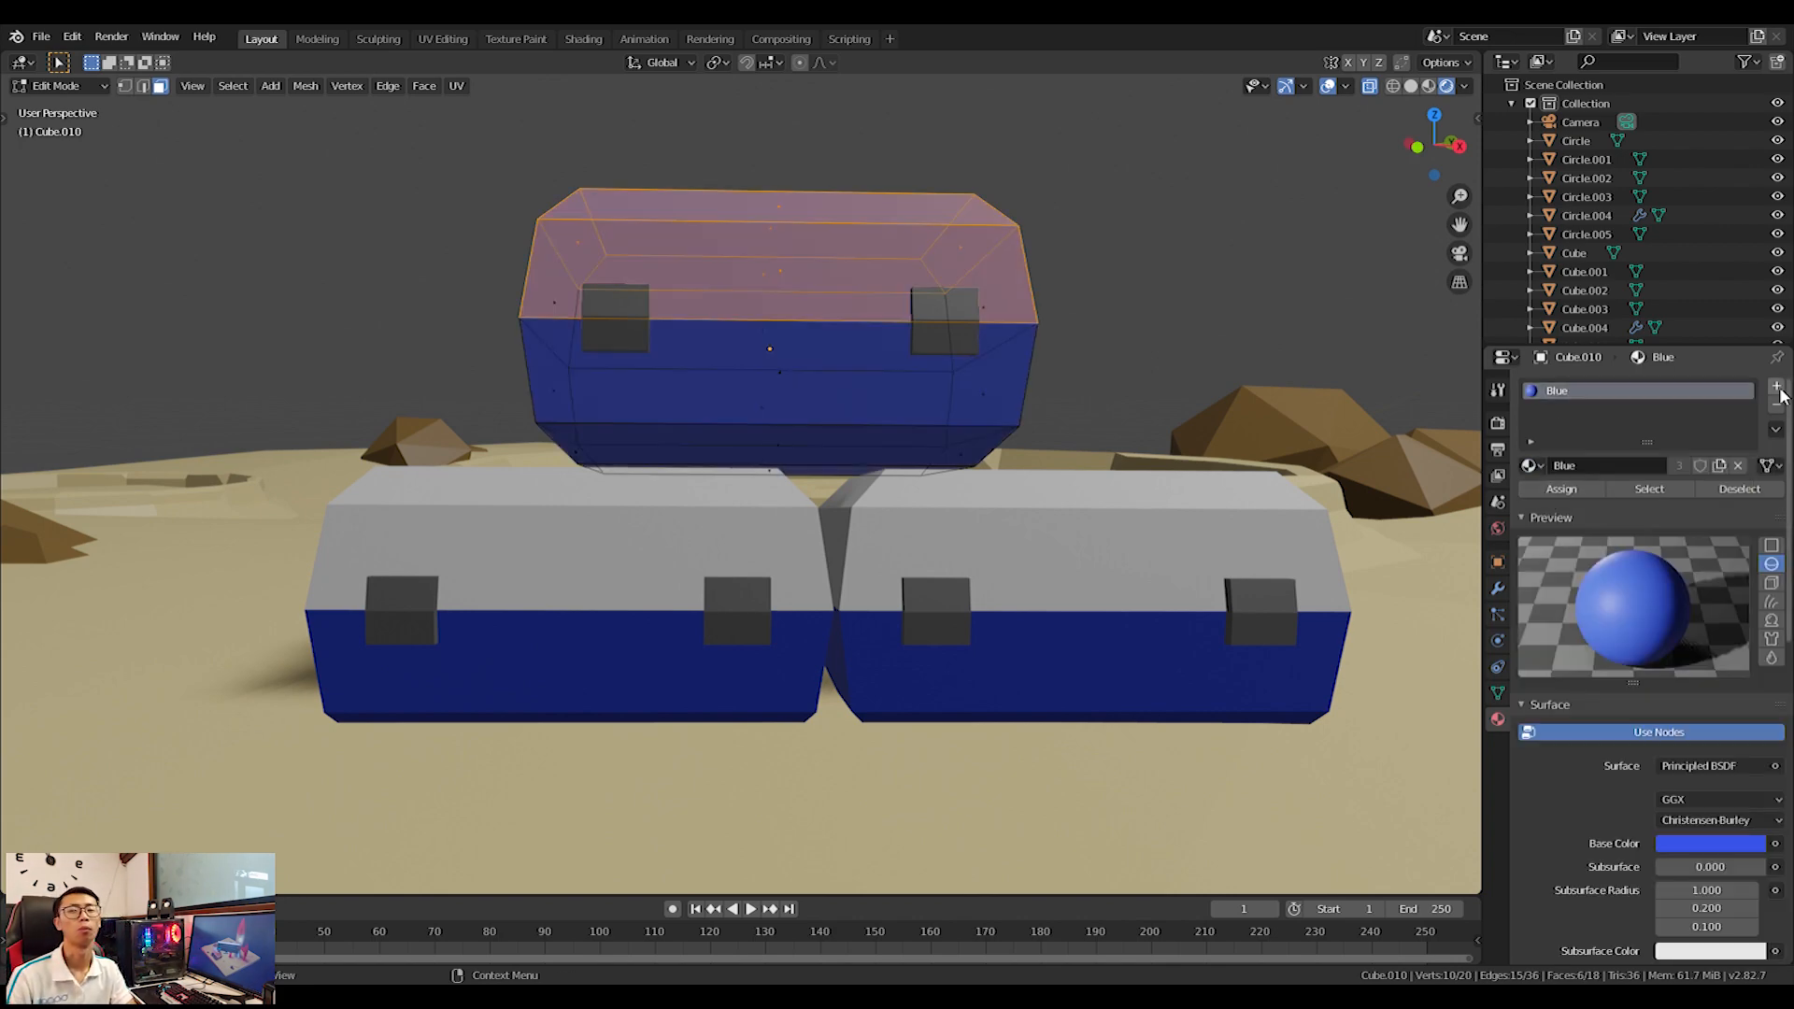
pyautogui.click(1530, 503)
pyautogui.click(1579, 692)
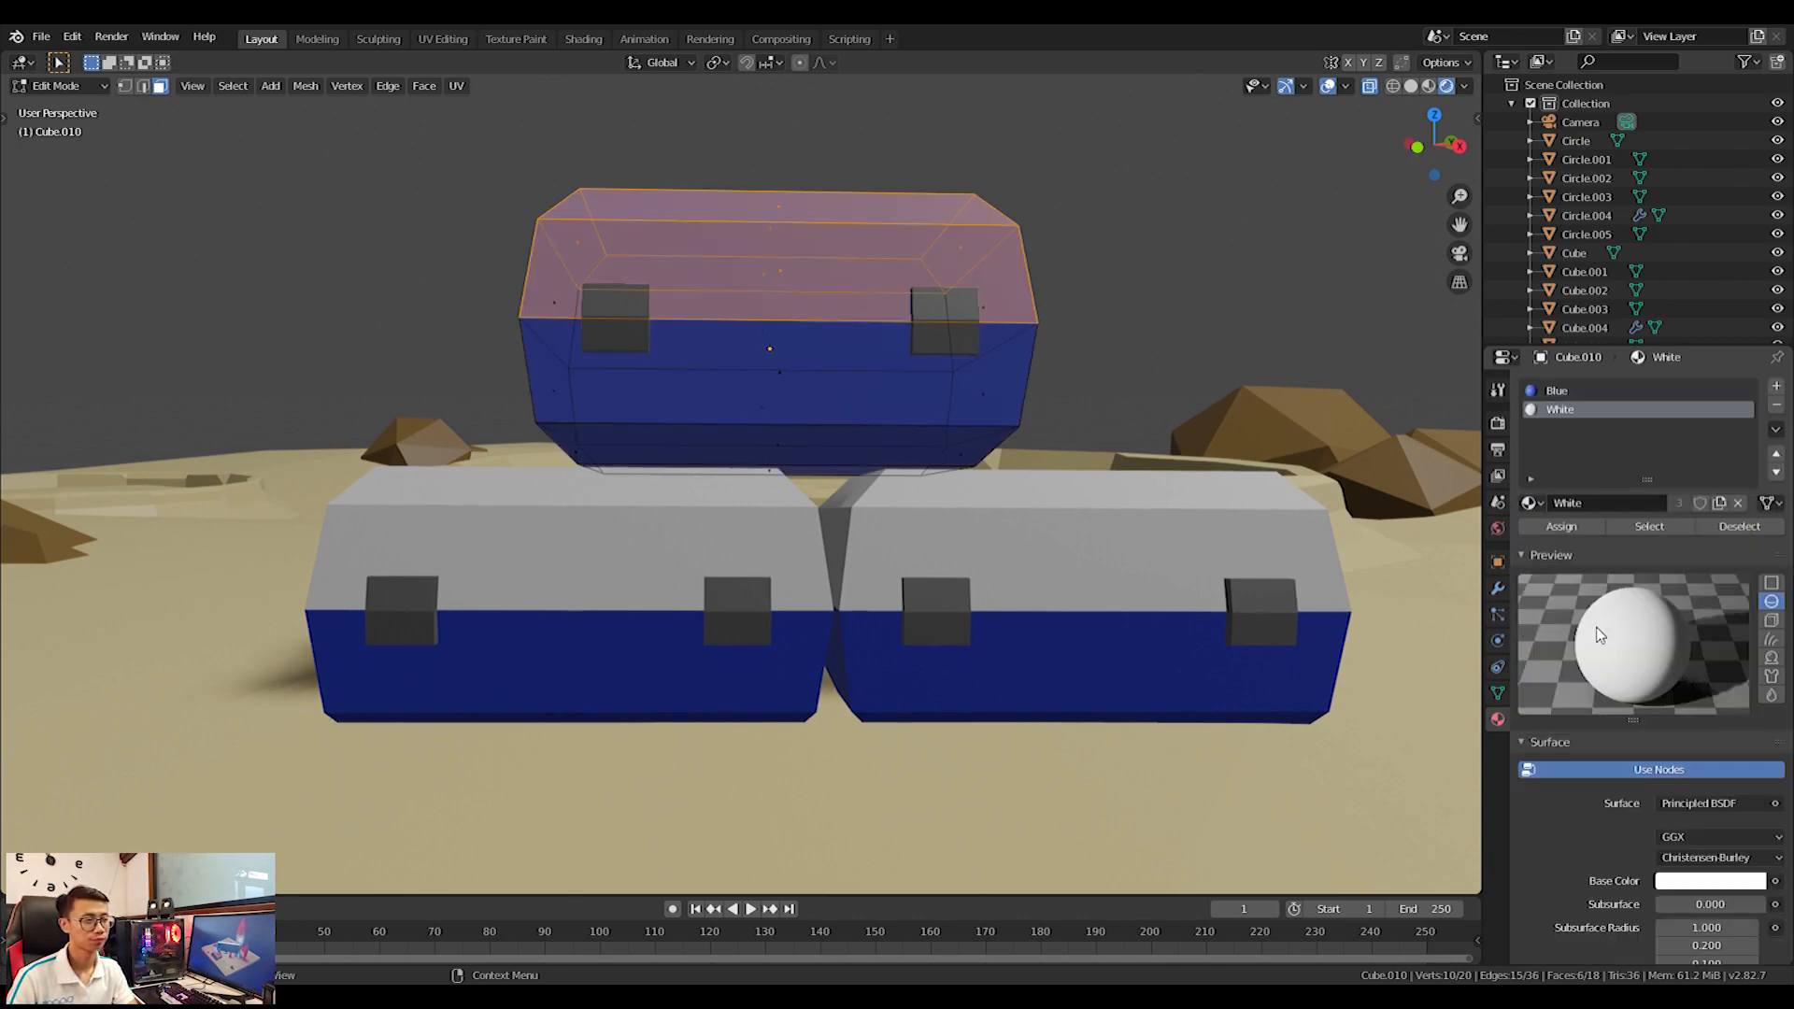
pyautogui.click(1573, 529)
pyautogui.scroll(-3, 1062, 450)
pyautogui.press('Tab')
# Add the top crate's upper end face to the selection and assign it the White material as well.
pyautogui.moveTo(1107, 486); pyautogui.dragTo(1023, 535, button='middle')
pyautogui.scroll(-7, 1024, 535)
pyautogui.scroll(5, 799, 510)
pyautogui.press('Tab')
pyautogui.scroll(2, 860, 408)
pyautogui.keyDown('shift'); pyautogui.click(972, 377); pyautogui.keyUp('shift')
pyautogui.click(1557, 391)
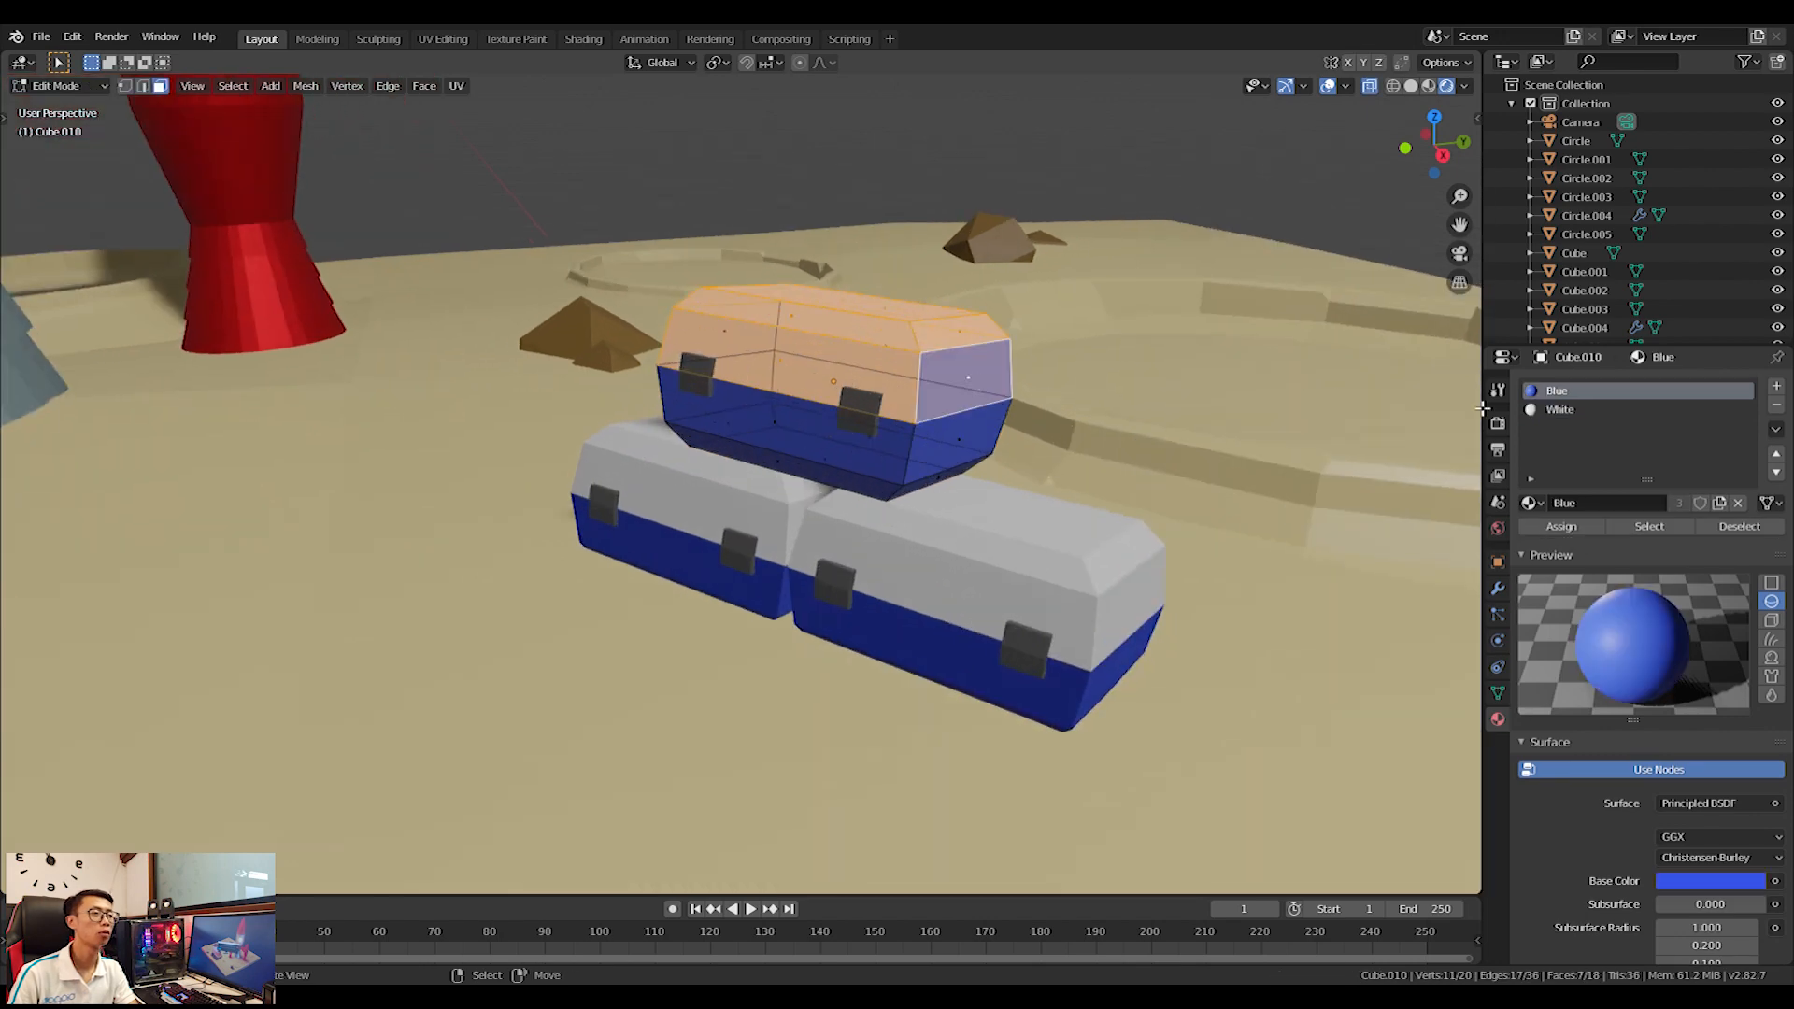
pyautogui.click(1572, 411)
pyautogui.click(1545, 525)
pyautogui.press('Tab')
# Enable Ambient Occlusion, Bloom, Screen Space Reflections and Motion Blur in the Eevee render settings.
pyautogui.moveTo(1089, 472); pyautogui.dragTo(811, 463, button='middle')
pyautogui.scroll(-4, 669, 476)
pyautogui.scroll(-6, 669, 476)
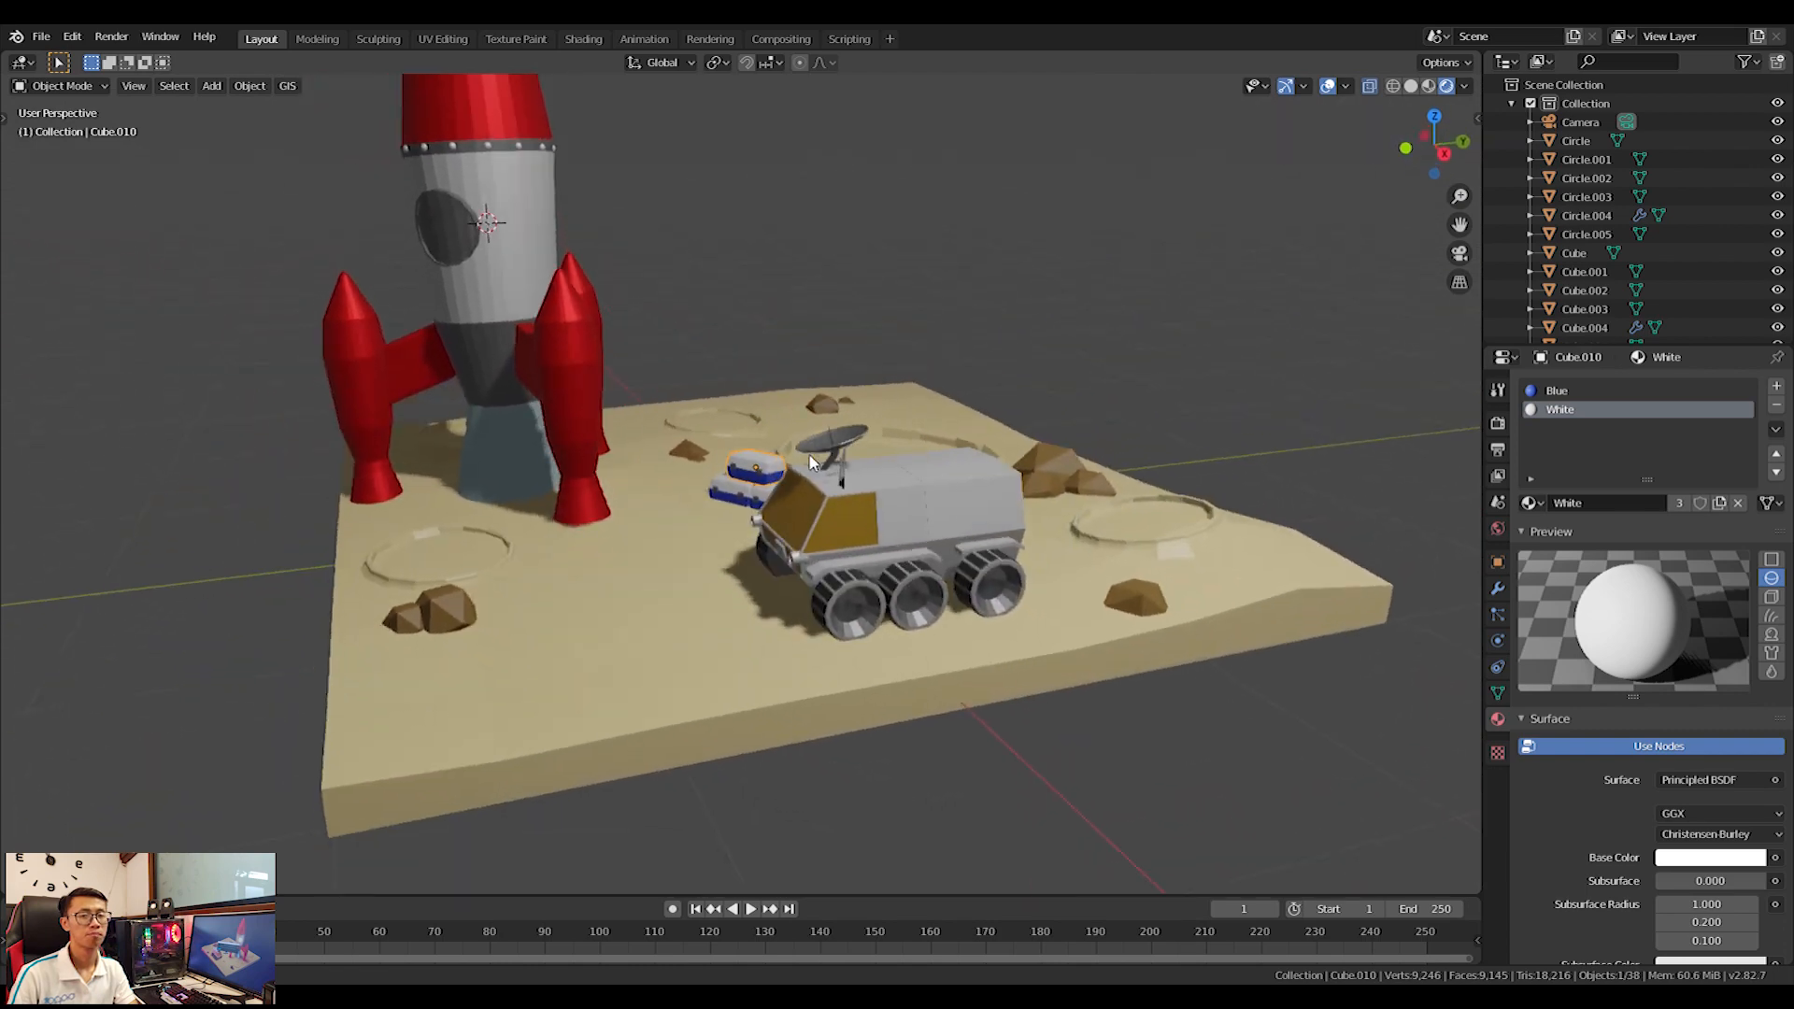
pyautogui.scroll(6, 854, 464)
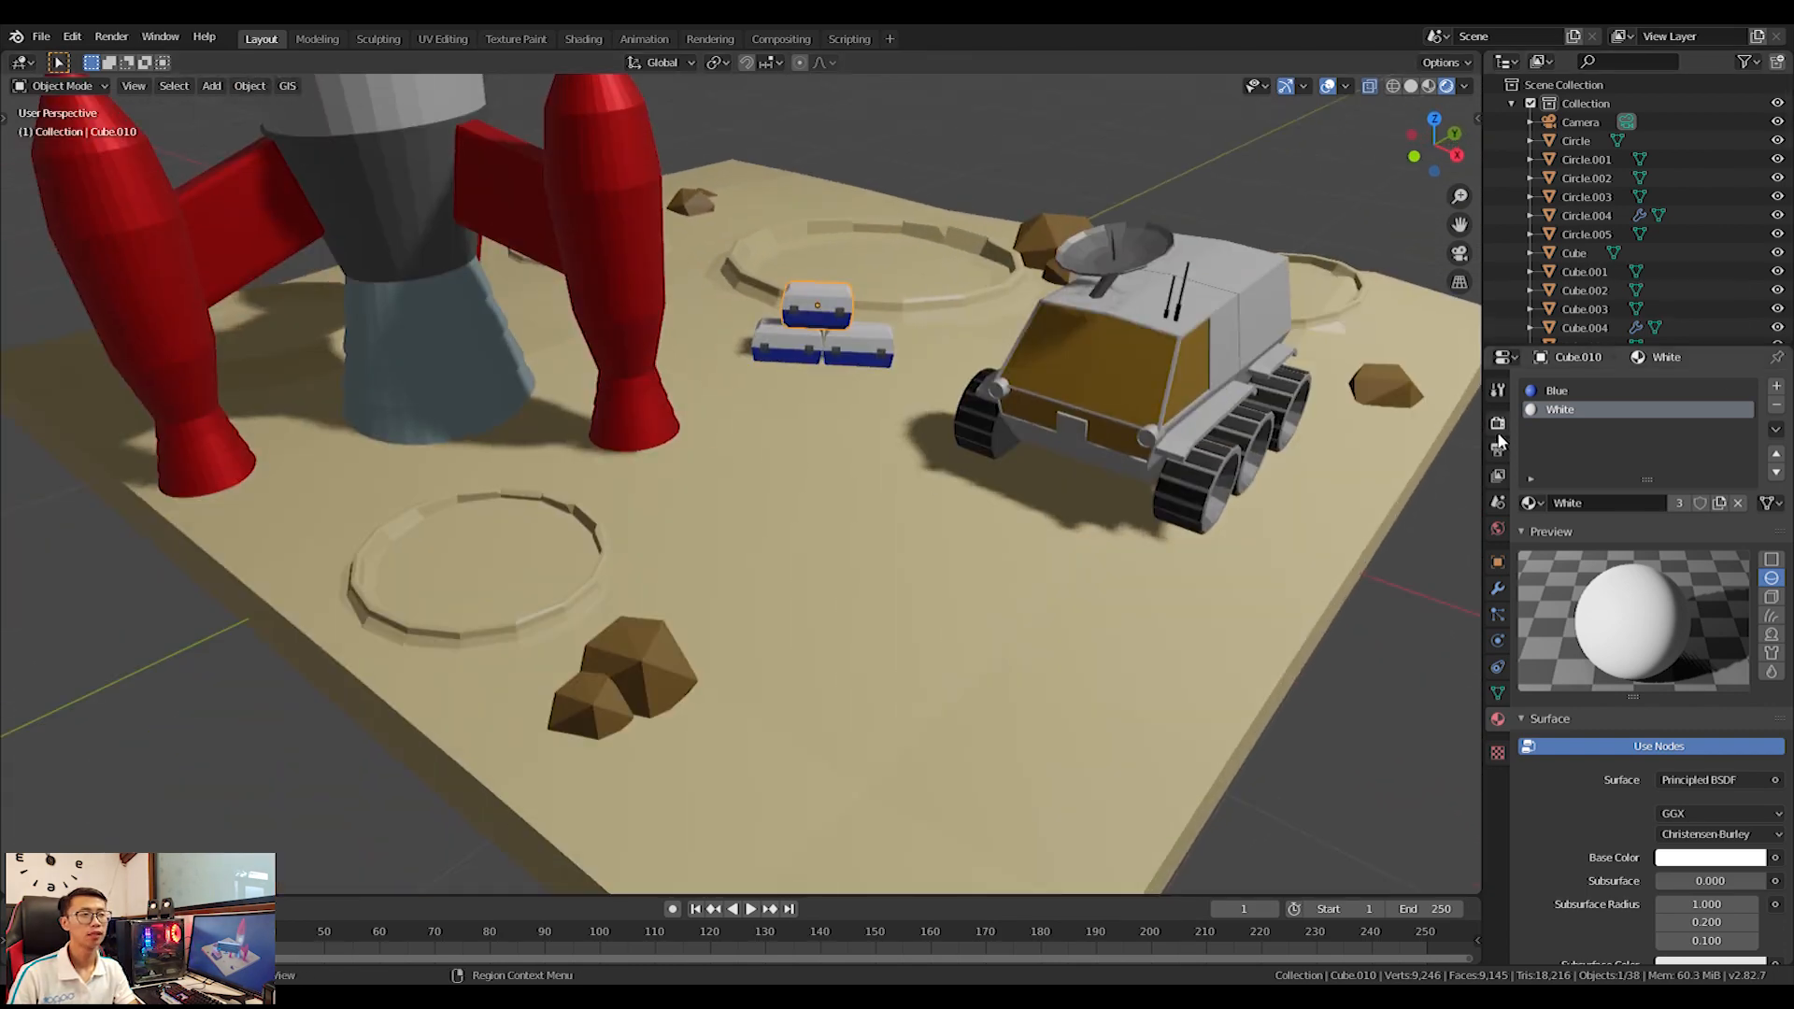
pyautogui.click(1497, 423)
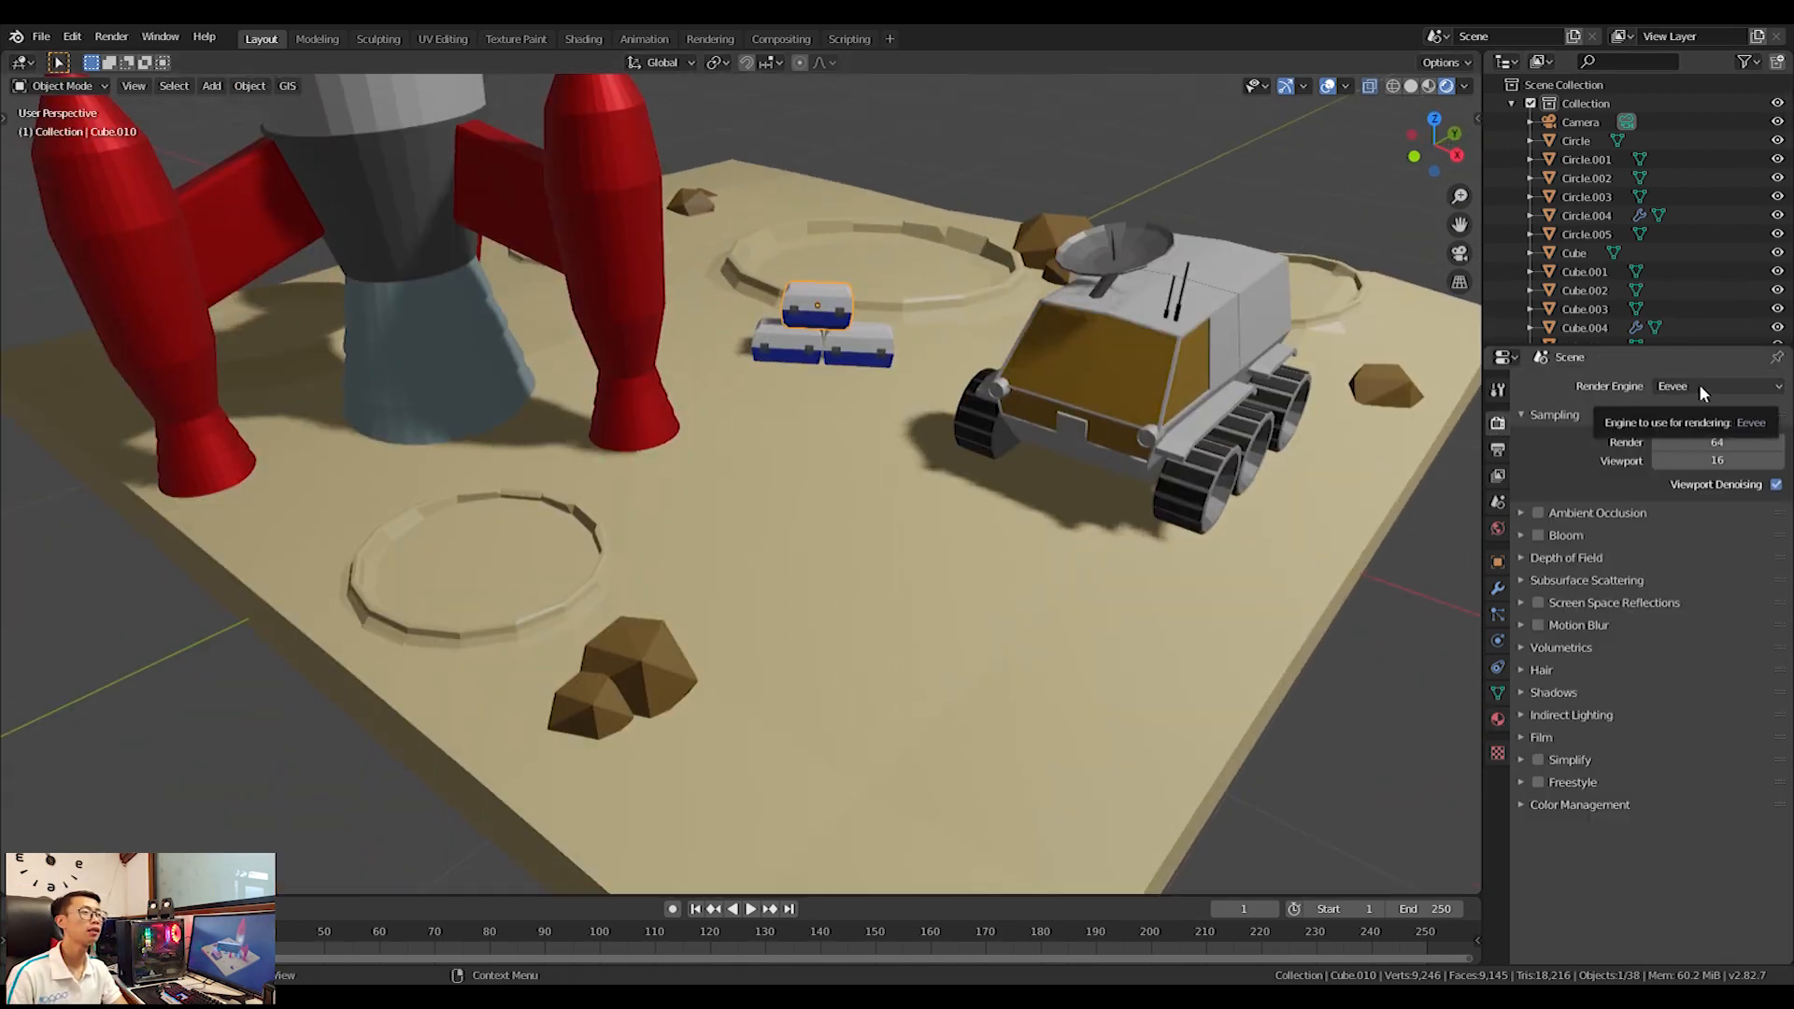
pyautogui.click(1539, 513)
pyautogui.click(1538, 536)
pyautogui.click(1538, 602)
pyautogui.click(1540, 625)
# Select all parts of the rocket in top view, leaving the top crate and the nearby crater out of the selection.
pyautogui.scroll(-5, 1122, 514)
pyautogui.moveTo(1066, 512)
pyautogui.mouseDown(button='middle')
pyautogui.moveTo(963, 526)
pyautogui.moveTo(1090, 501)
pyautogui.moveTo(1060, 510)
pyautogui.mouseUp(button='middle')
pyautogui.scroll(-2, 1060, 511)
pyautogui.scroll(4, 1052, 508)
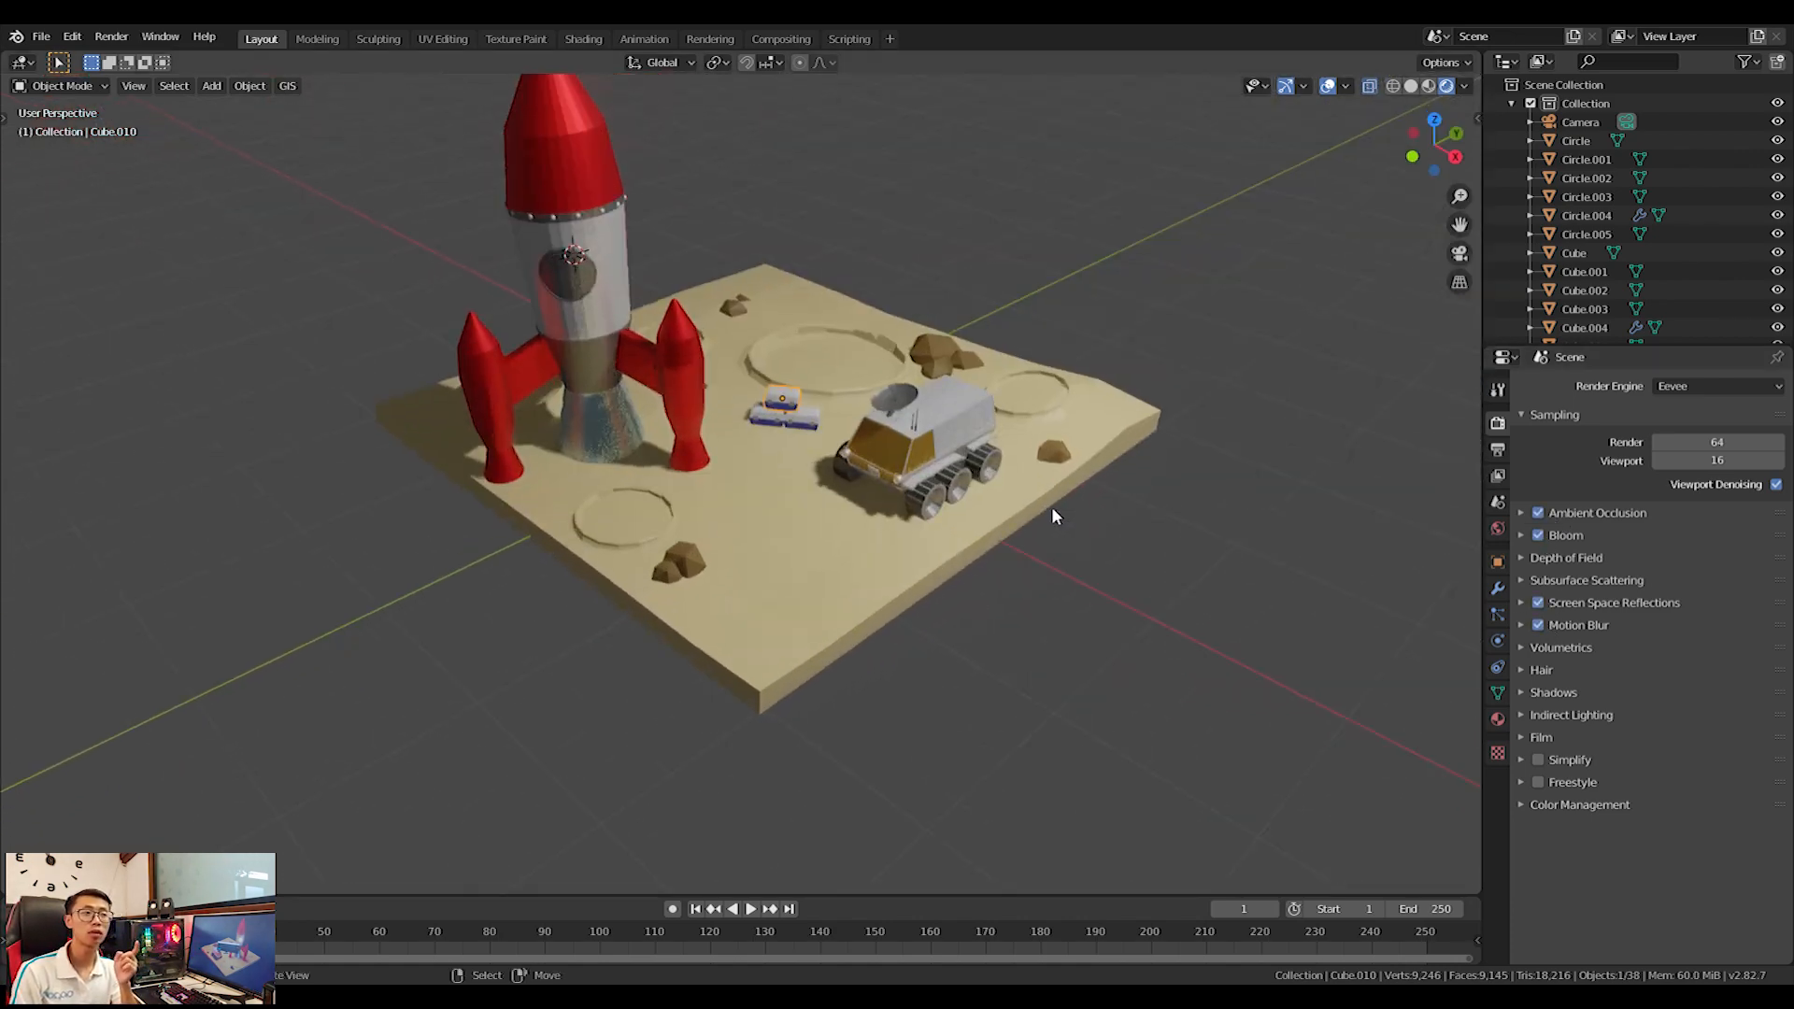
pyautogui.press('KP_7')
pyautogui.press('c')
pyautogui.moveTo(489, 608)
pyautogui.mouseDown()
pyautogui.moveTo(568, 600)
pyautogui.moveTo(668, 629)
pyautogui.moveTo(678, 683)
pyautogui.mouseUp()
pyautogui.rightClick(678, 682)
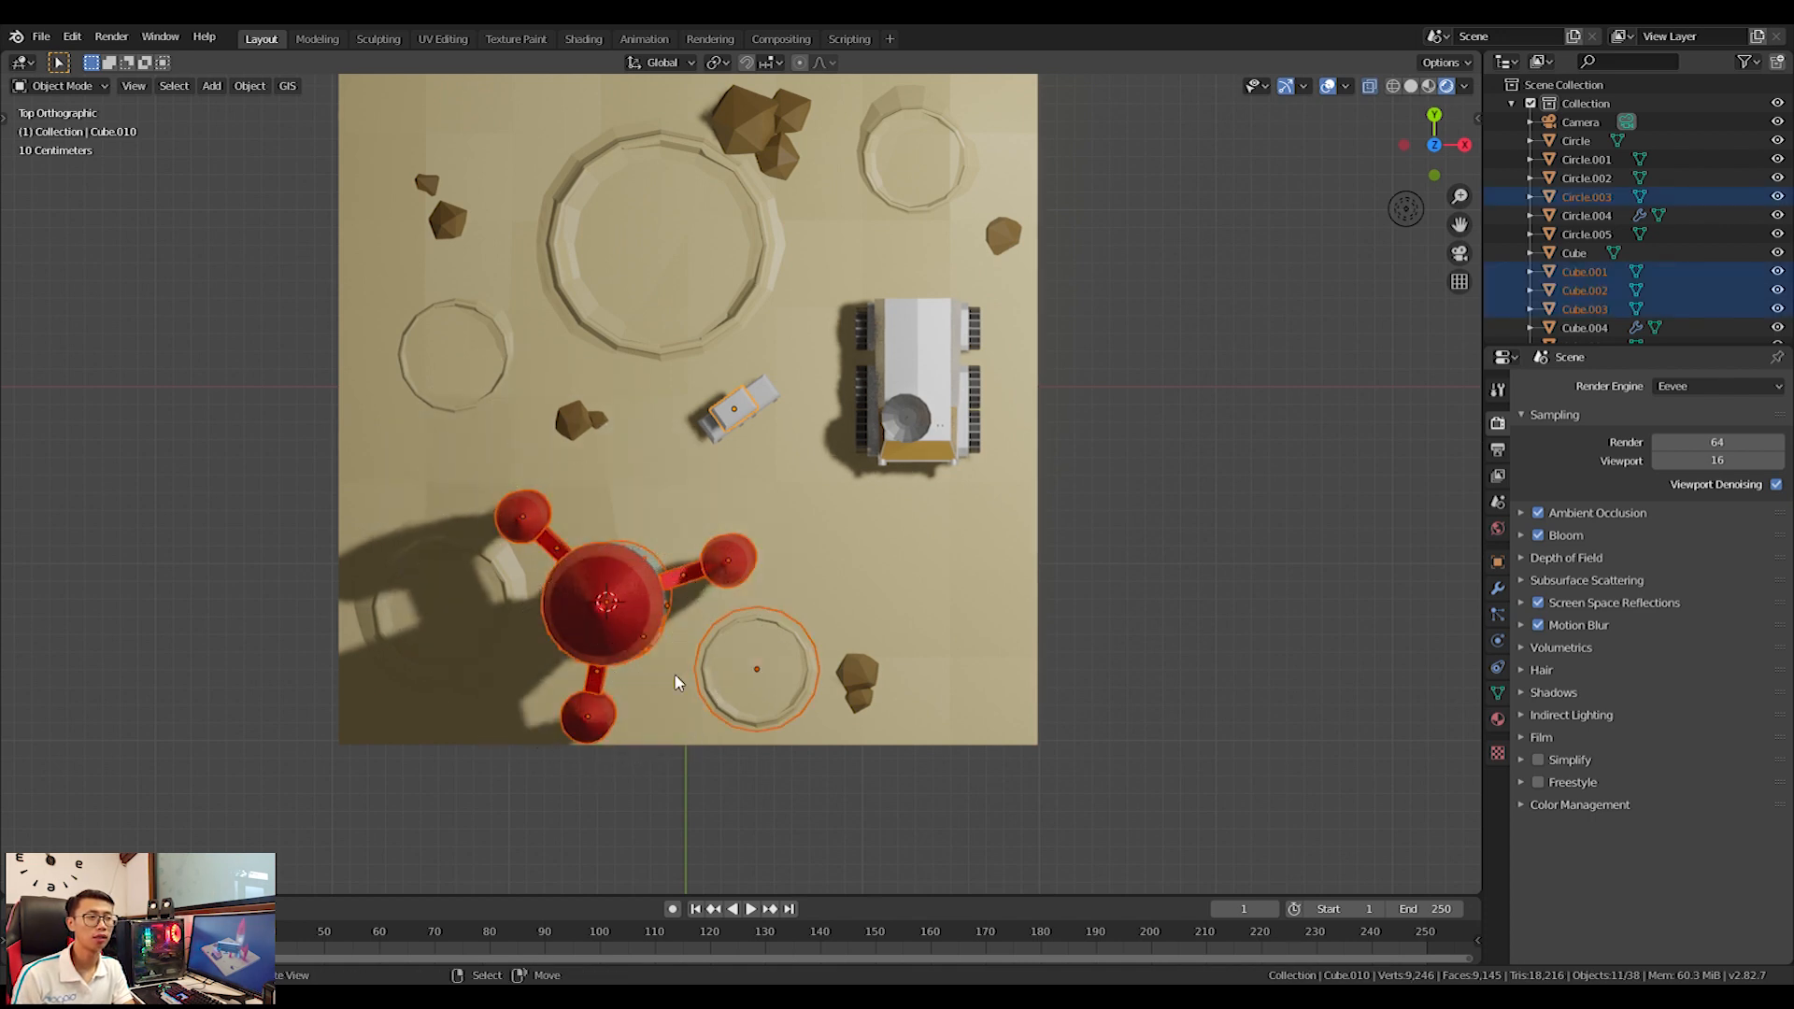
pyautogui.press('c')
pyautogui.middleClick(734, 404)
pyautogui.middleClick(783, 720)
pyautogui.rightClick(748, 696)
# Move the rocket about 0.04 m in X and 0.3 m in Y, and rotate it by about 1.75°.
pyautogui.press('g')
pyautogui.click(729, 626)
pyautogui.moveTo(729, 627)
pyautogui.mouseDown(button='middle')
pyautogui.moveTo(650, 486)
pyautogui.moveTo(654, 452)
pyautogui.mouseUp(button='middle')
pyautogui.scroll(4, 653, 452)
pyautogui.press('r')
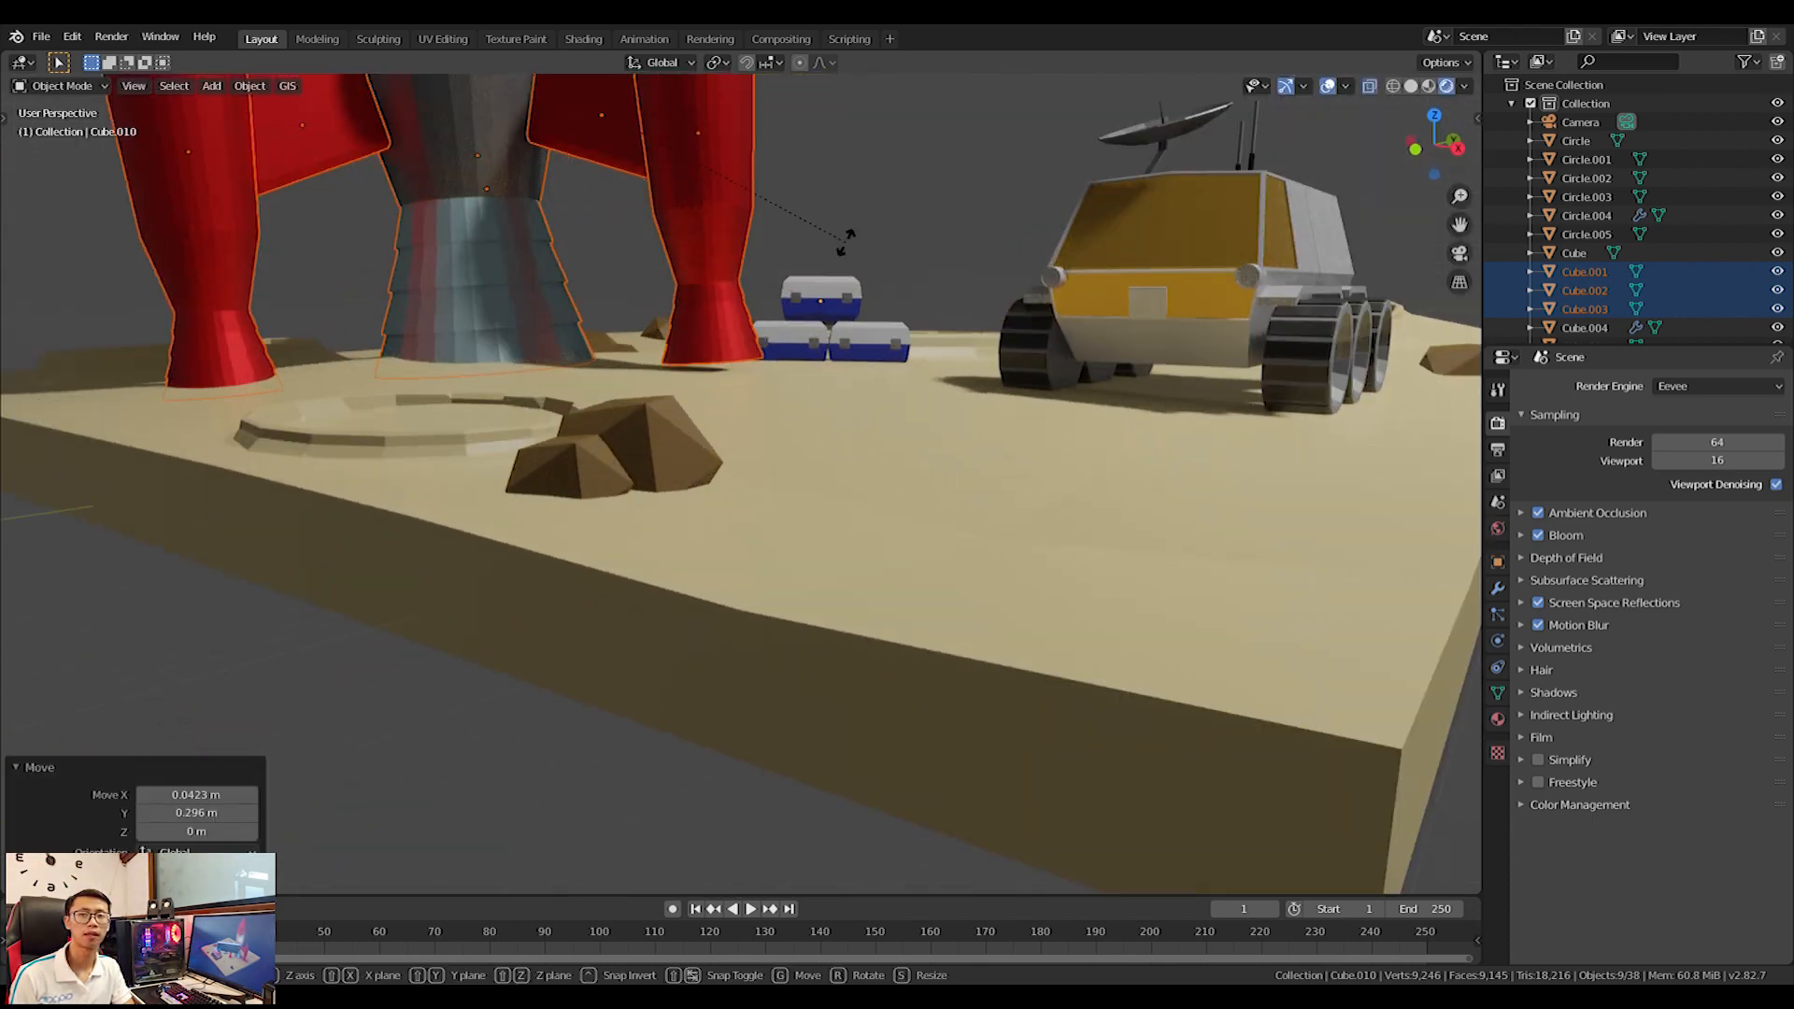
pyautogui.scroll(-5, 856, 262)
pyautogui.click(858, 267)
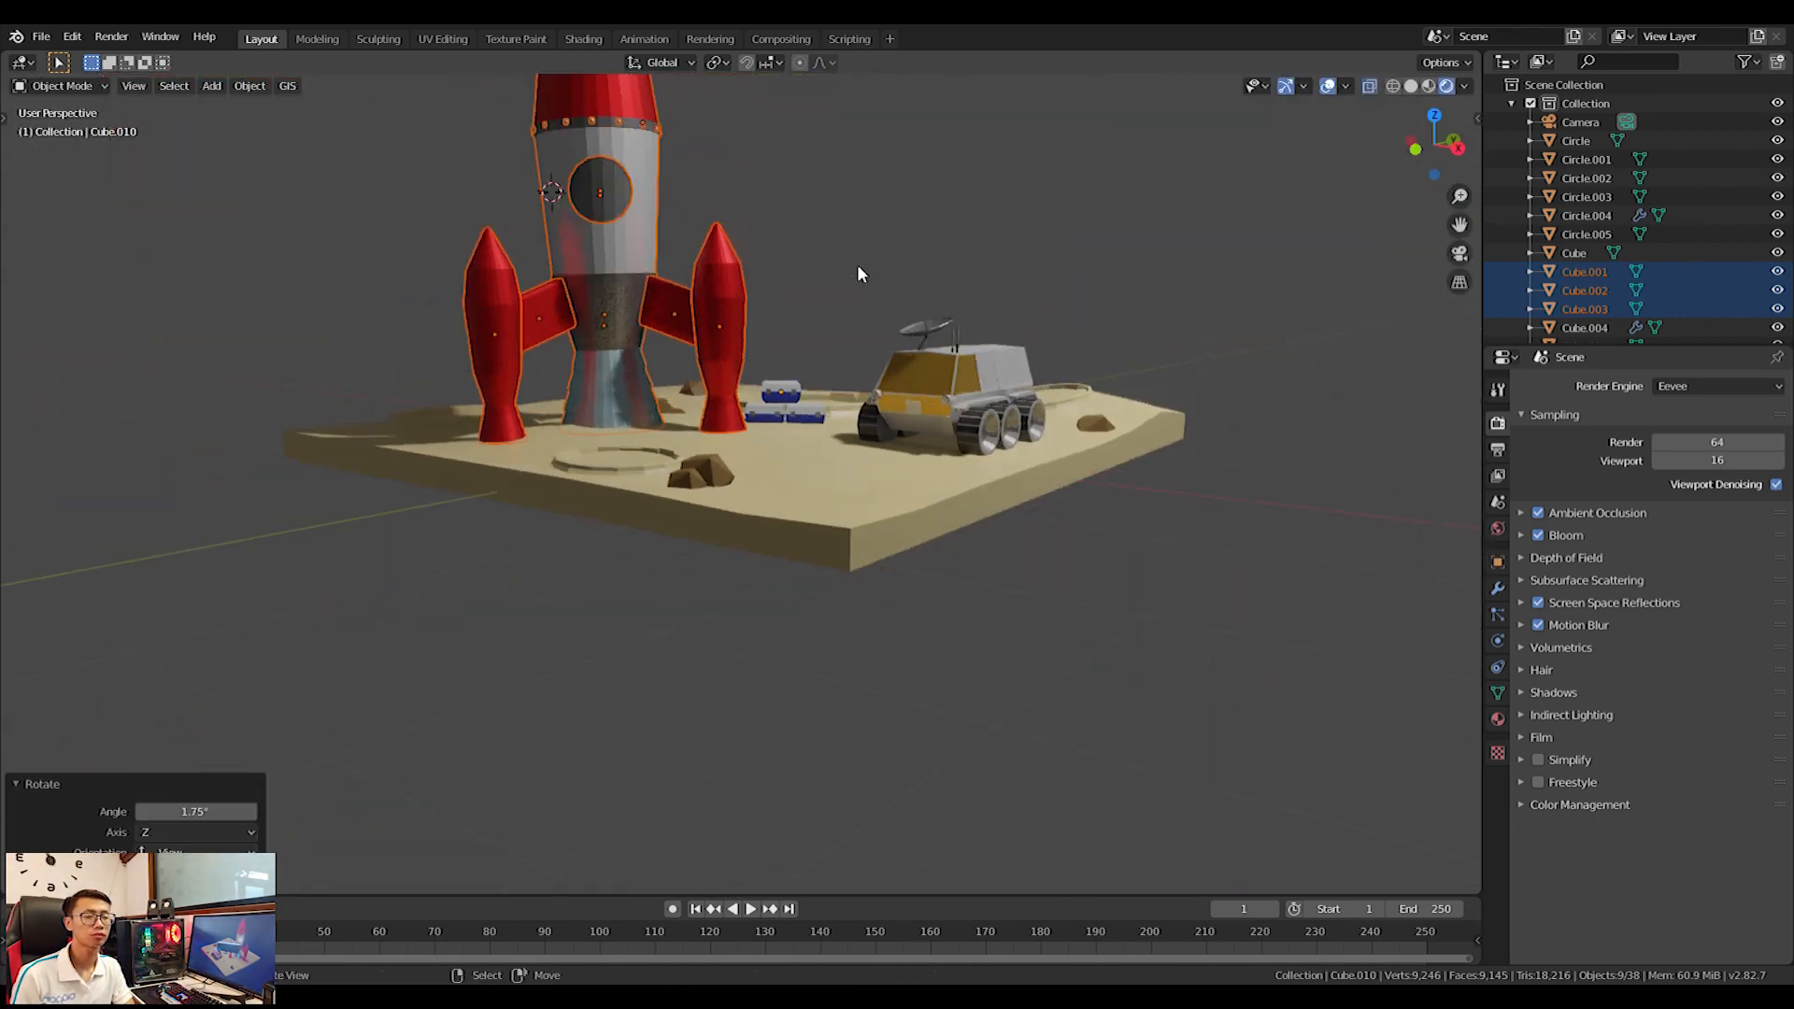
# Move the selected rocket vertically by about 0.008 m in Z and rotate it by about 0.63°.
pyautogui.press('g')
pyautogui.press('z')
pyautogui.click(725, 313)
pyautogui.scroll(4, 745, 305)
pyautogui.press('r')
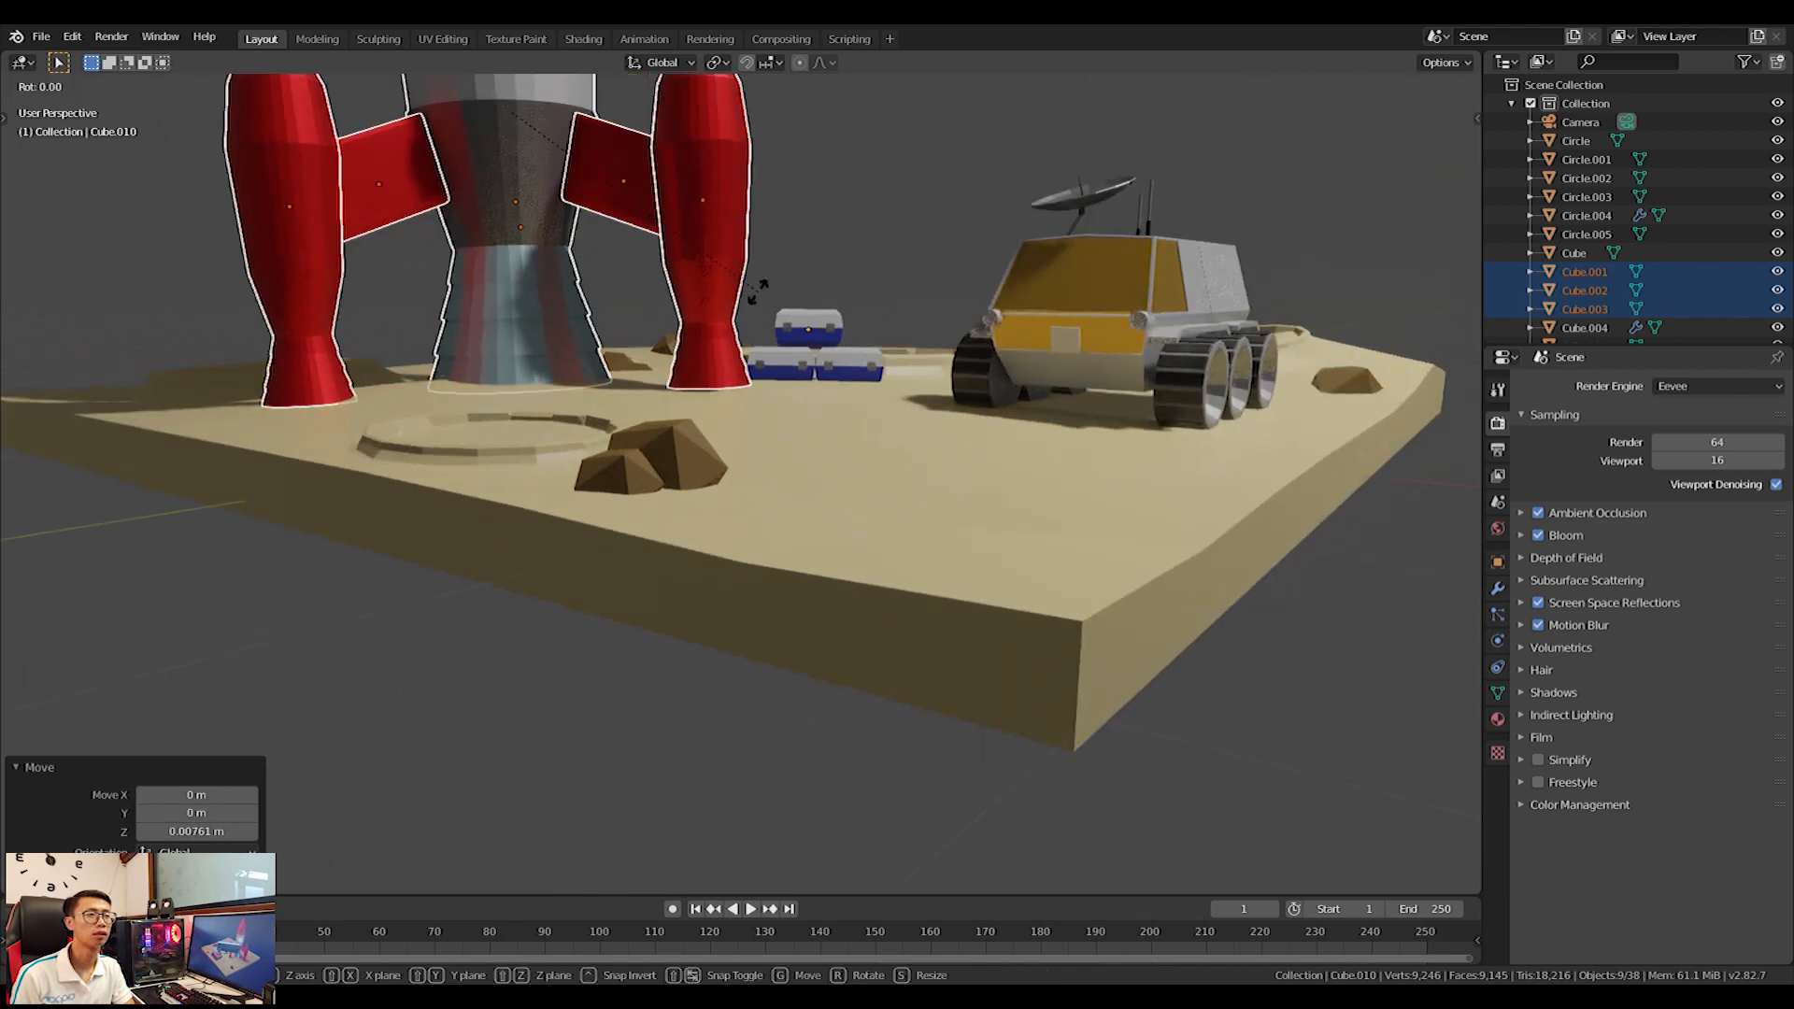
pyautogui.click(758, 295)
pyautogui.scroll(-5, 747, 397)
pyautogui.scroll(-3, 785, 421)
pyautogui.scroll(5, 803, 469)
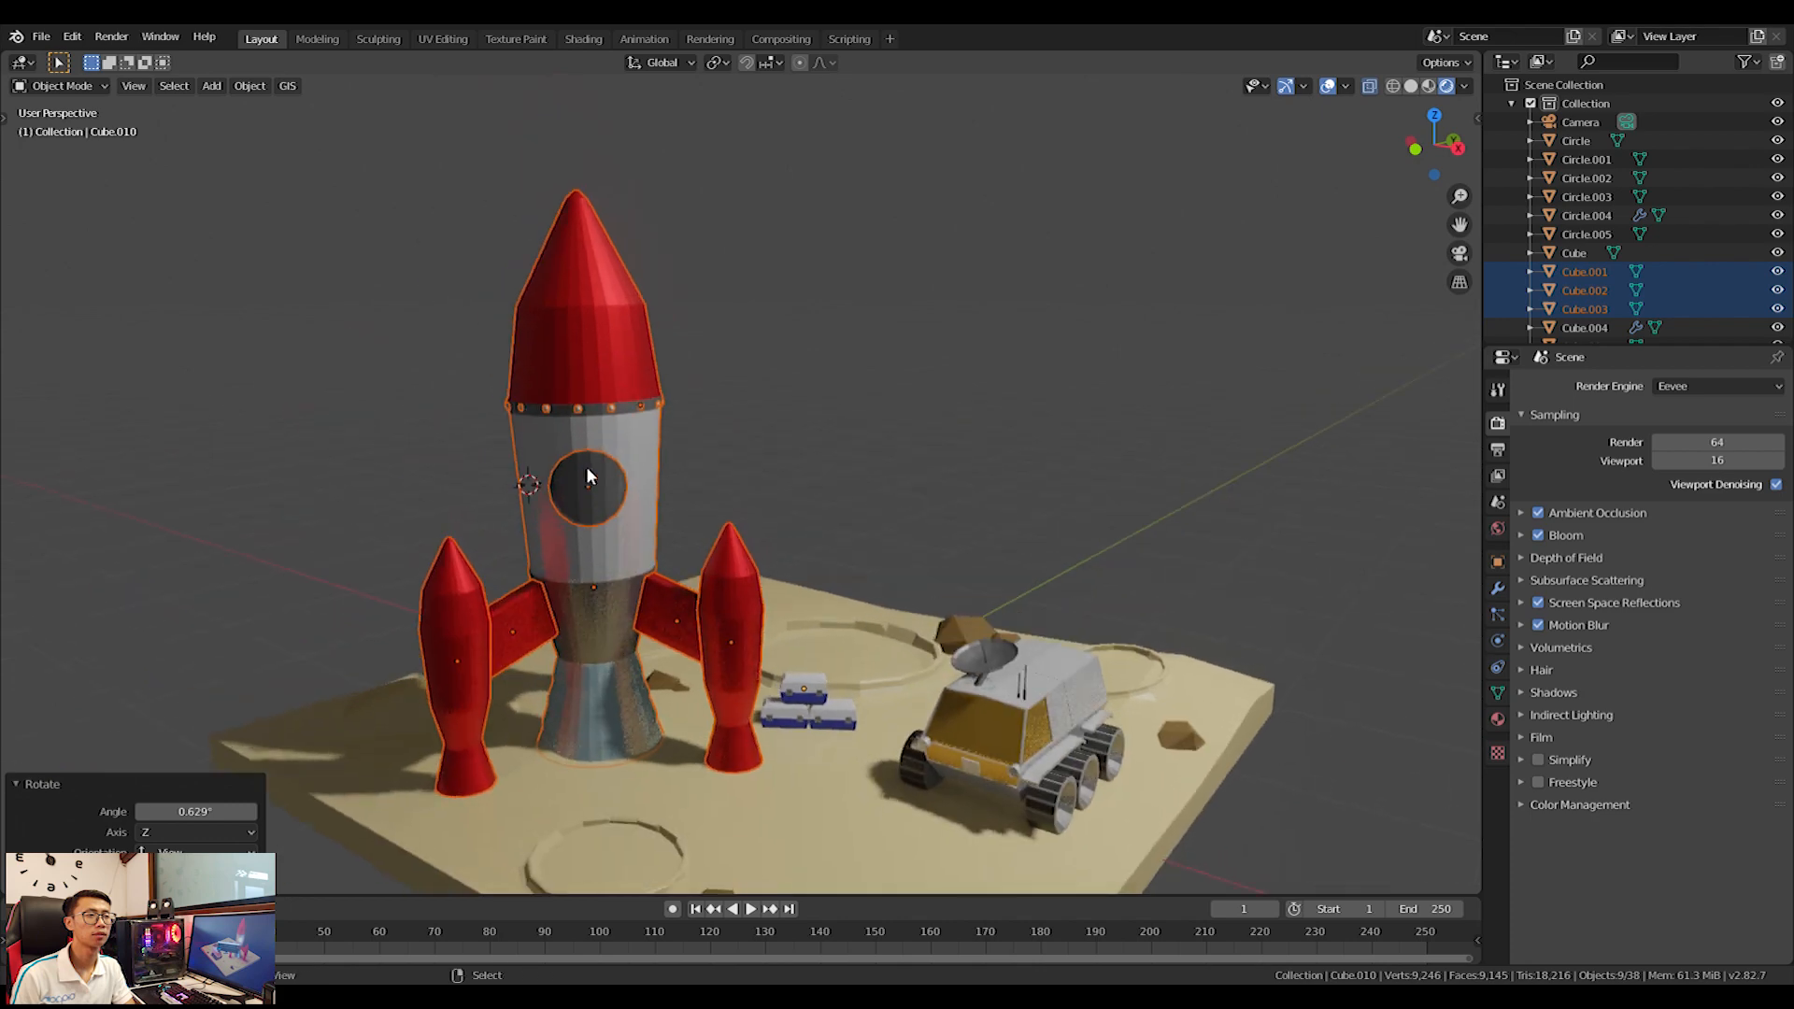
# Select the six front glass faces of the rocket's round window in Edit Mode.
pyautogui.scroll(4, 577, 472)
pyautogui.click(369, 497)
pyautogui.press('Tab')
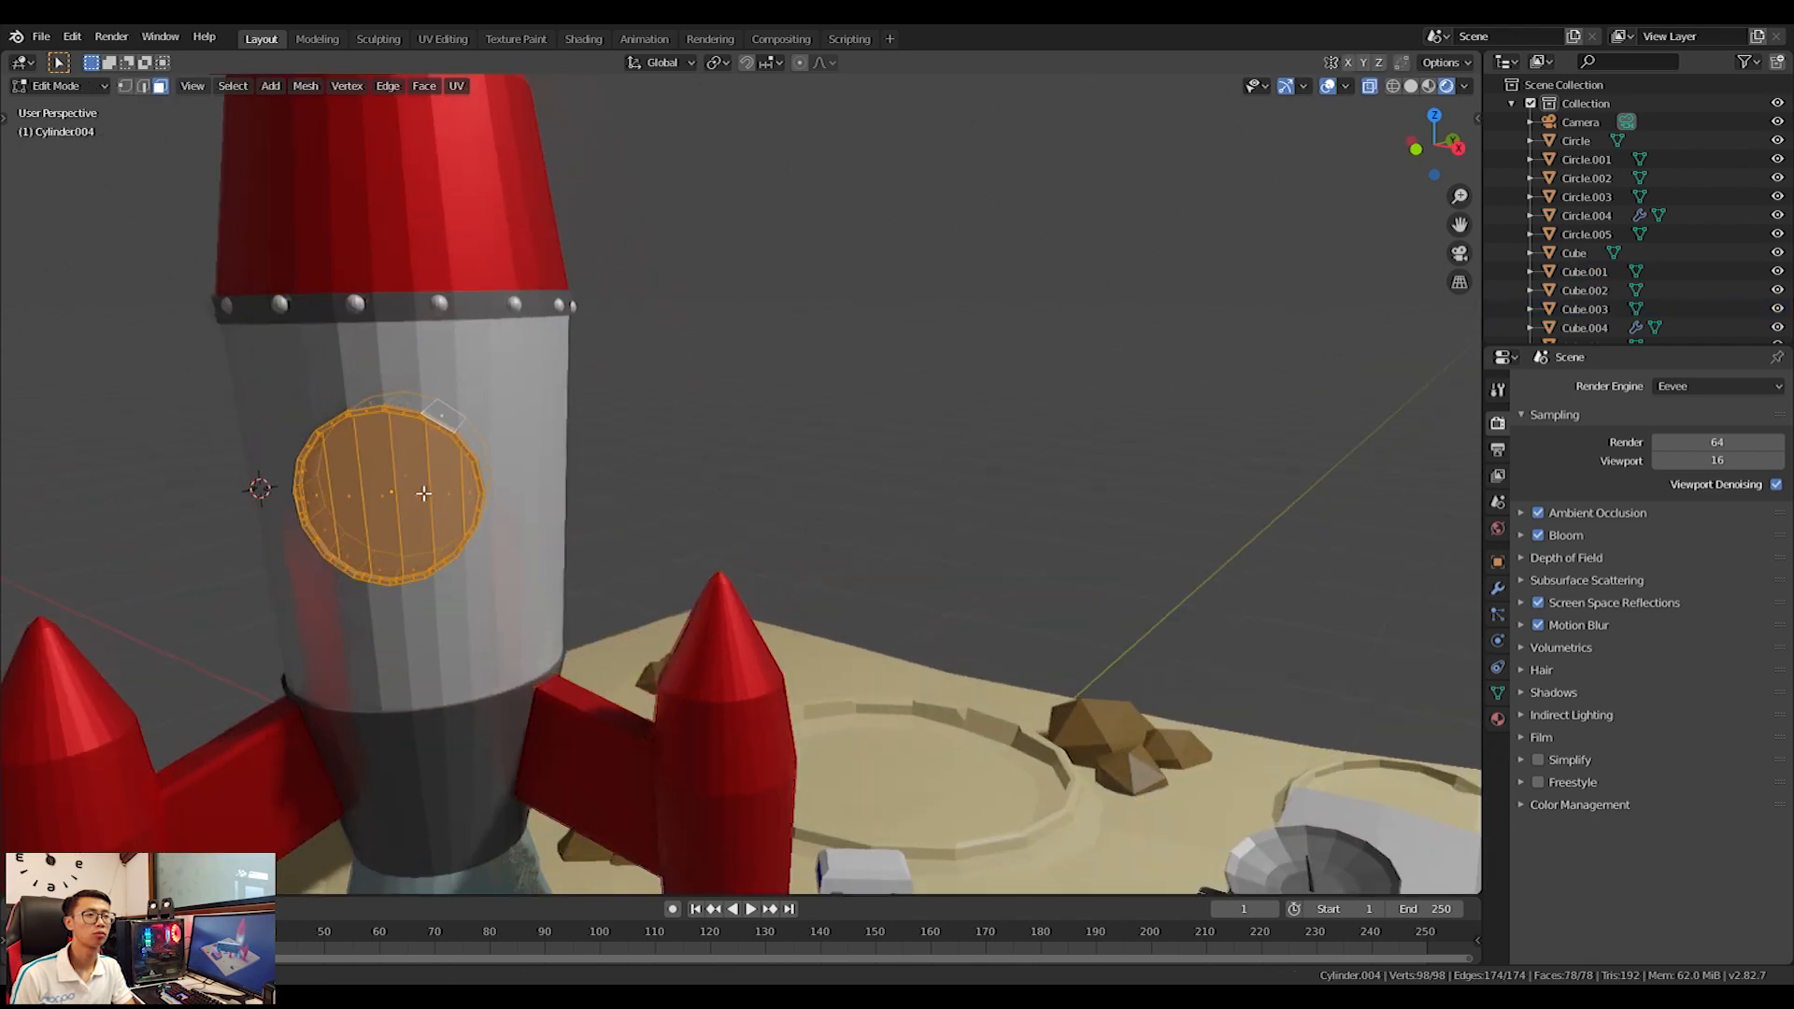
pyautogui.scroll(5, 419, 493)
pyautogui.click(641, 513)
pyautogui.keyDown('shift'); pyautogui.click(610, 511); pyautogui.keyUp('shift')
pyautogui.keyDown('shift'); pyautogui.click(533, 516); pyautogui.keyUp('shift')
pyautogui.keyDown('shift'); pyautogui.click(455, 520); pyautogui.keyUp('shift')
pyautogui.keyDown('shift'); pyautogui.click(365, 526); pyautogui.keyUp('shift')
pyautogui.keyDown('shift'); pyautogui.click(289, 529); pyautogui.keyUp('shift')
# Add a second material slot to the round window with a new material named Lamp.
pyautogui.keyDown('shift'); pyautogui.moveTo(939, 532); pyautogui.dragTo(738, 509, button='middle'); pyautogui.keyUp('shift')
pyautogui.scroll(-2, 973, 680)
pyautogui.scroll(-4, 973, 681)
pyautogui.click(1498, 718)
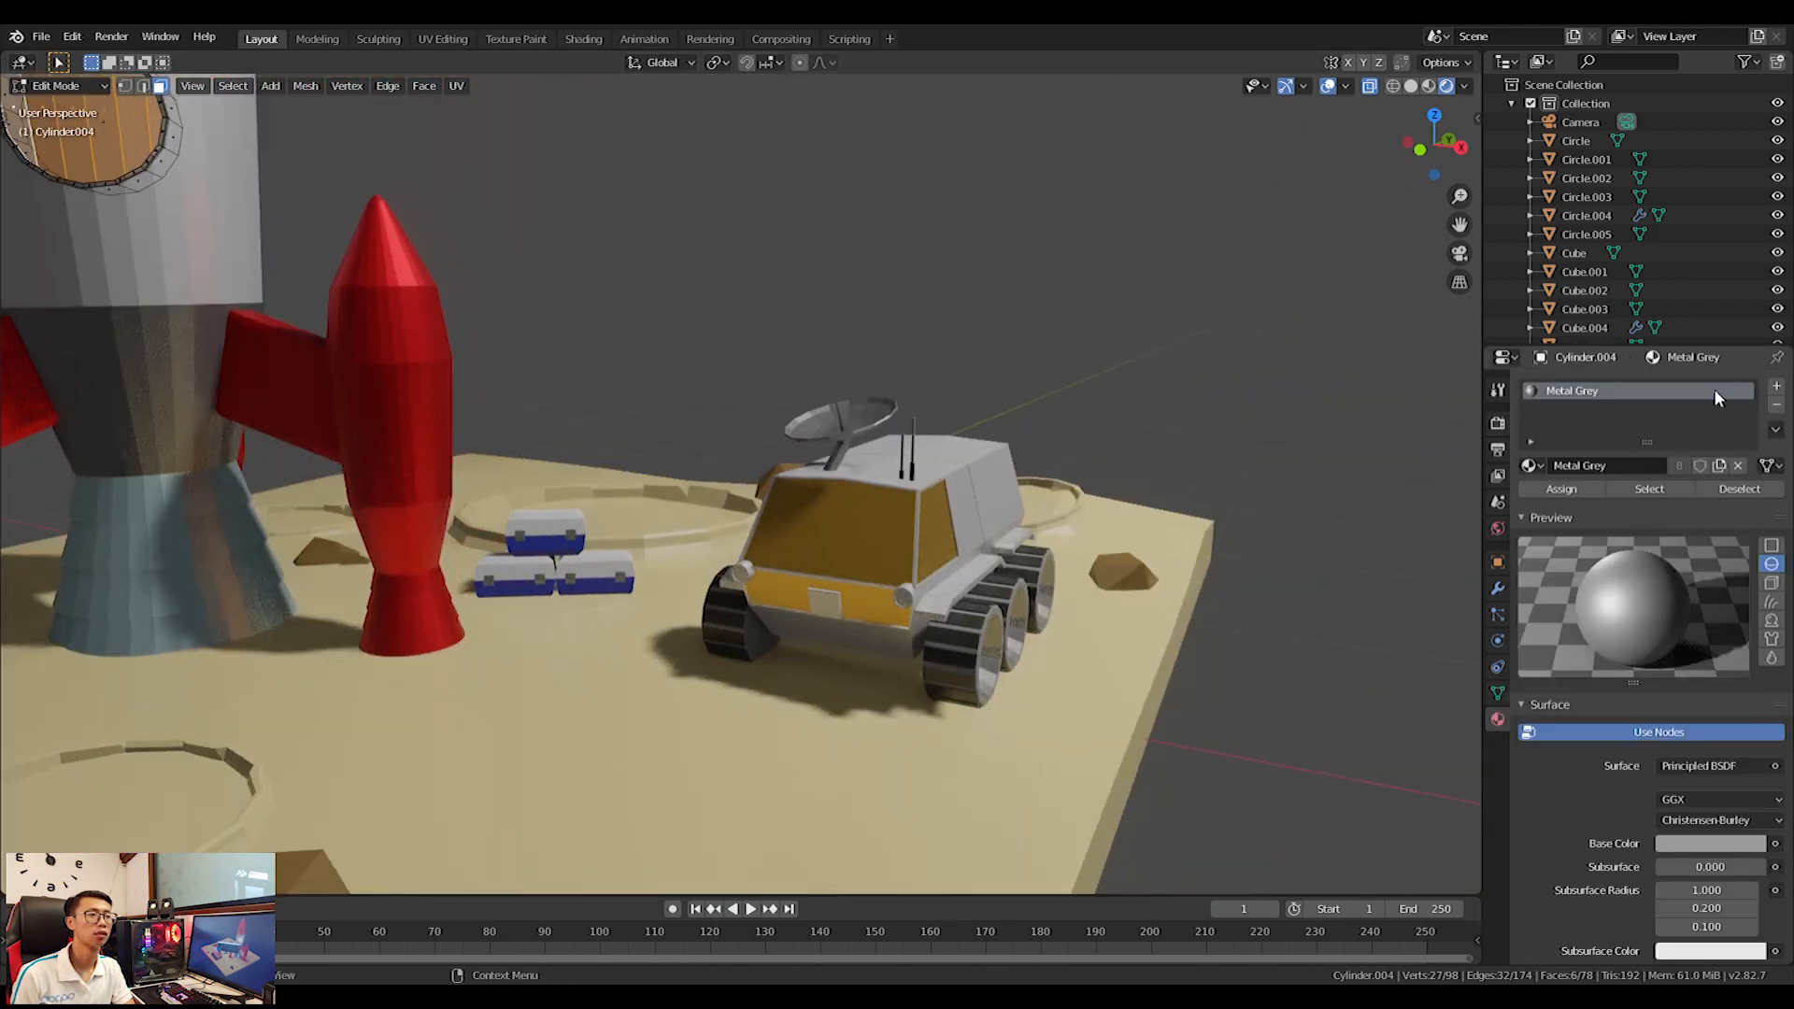
pyautogui.click(1776, 387)
pyautogui.click(1611, 501)
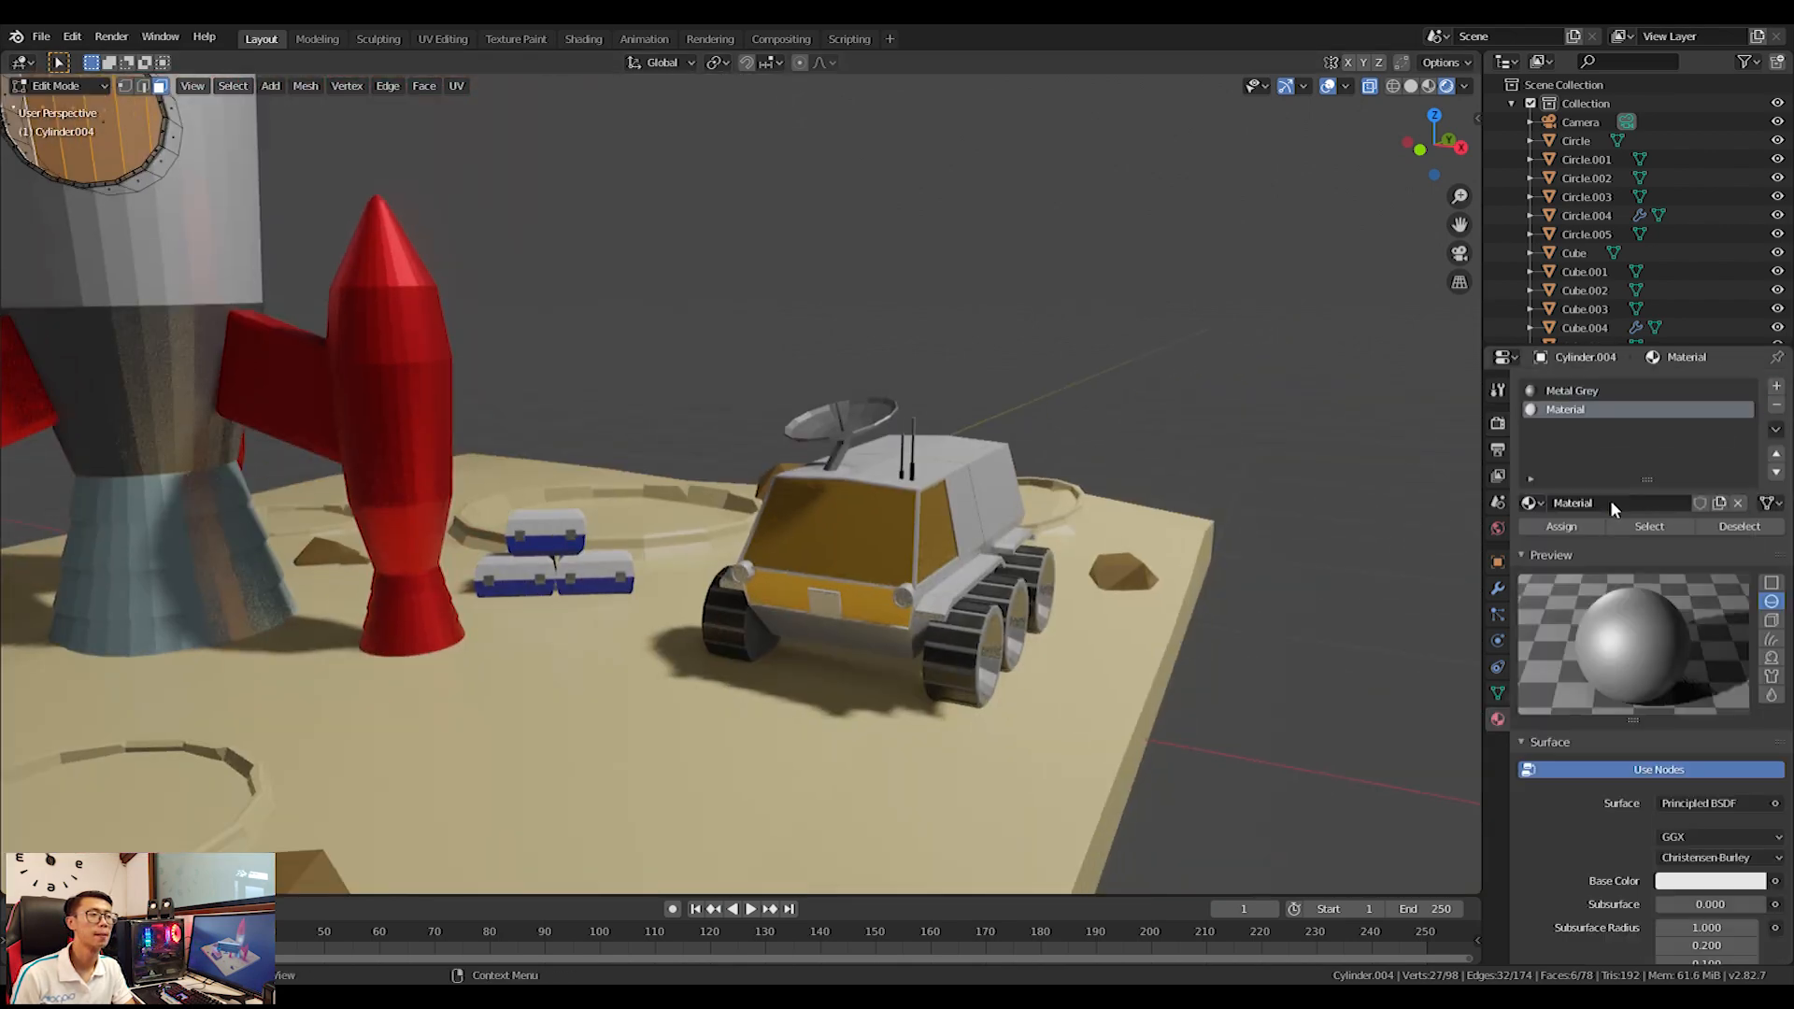
pyautogui.doubleClick(1617, 503)
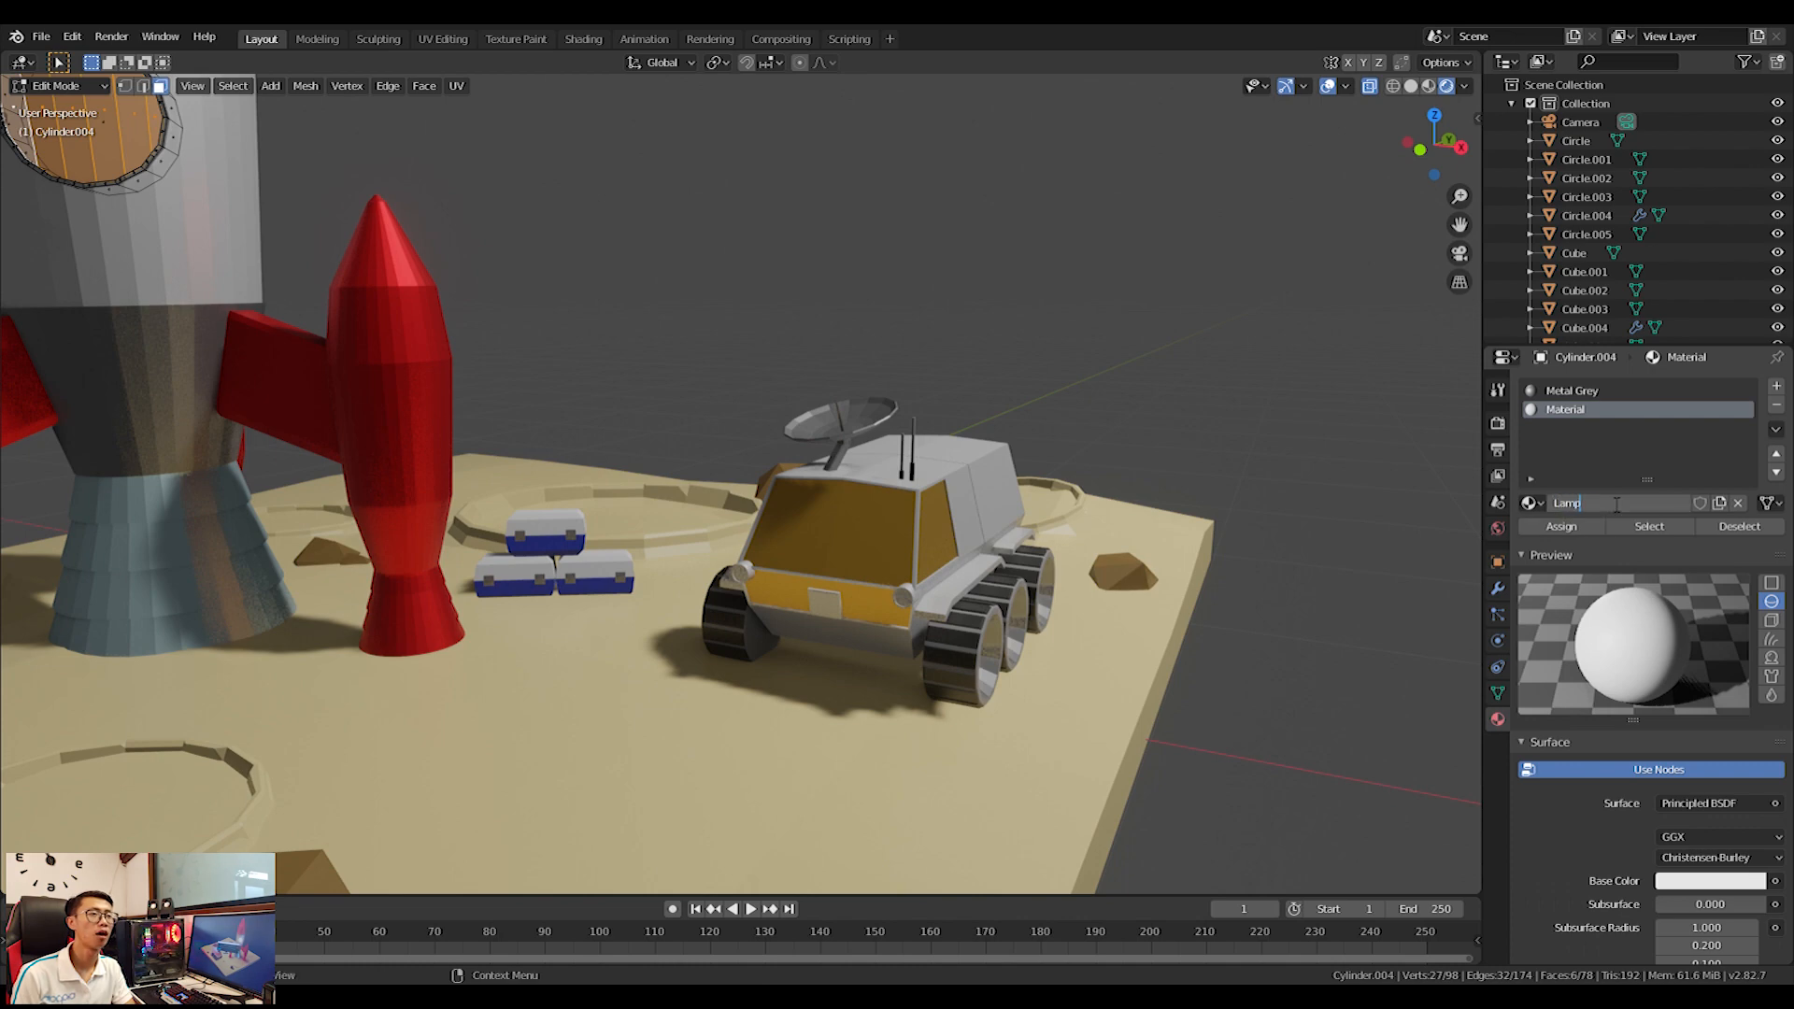
# Make the Lamp material an Emission shader with a warm yellow color and assign it to the selected glass faces.
pyautogui.click(1698, 806)
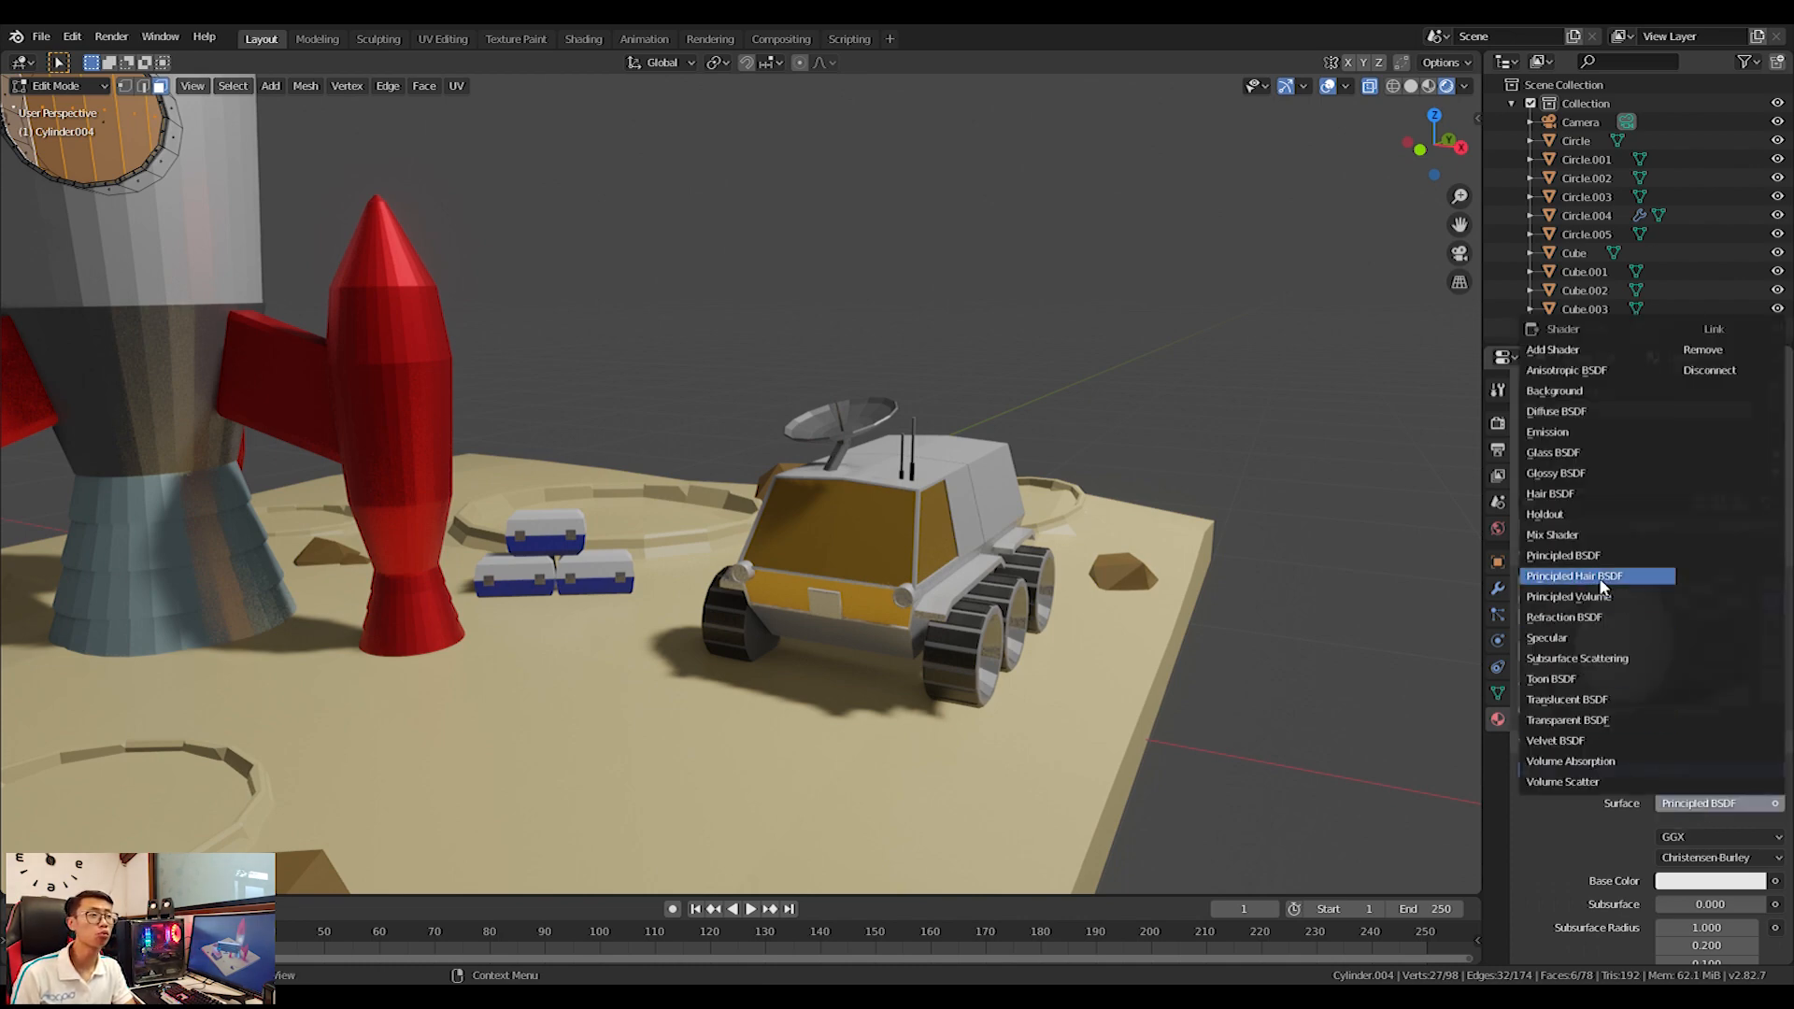
pyautogui.click(1562, 434)
pyautogui.click(1699, 844)
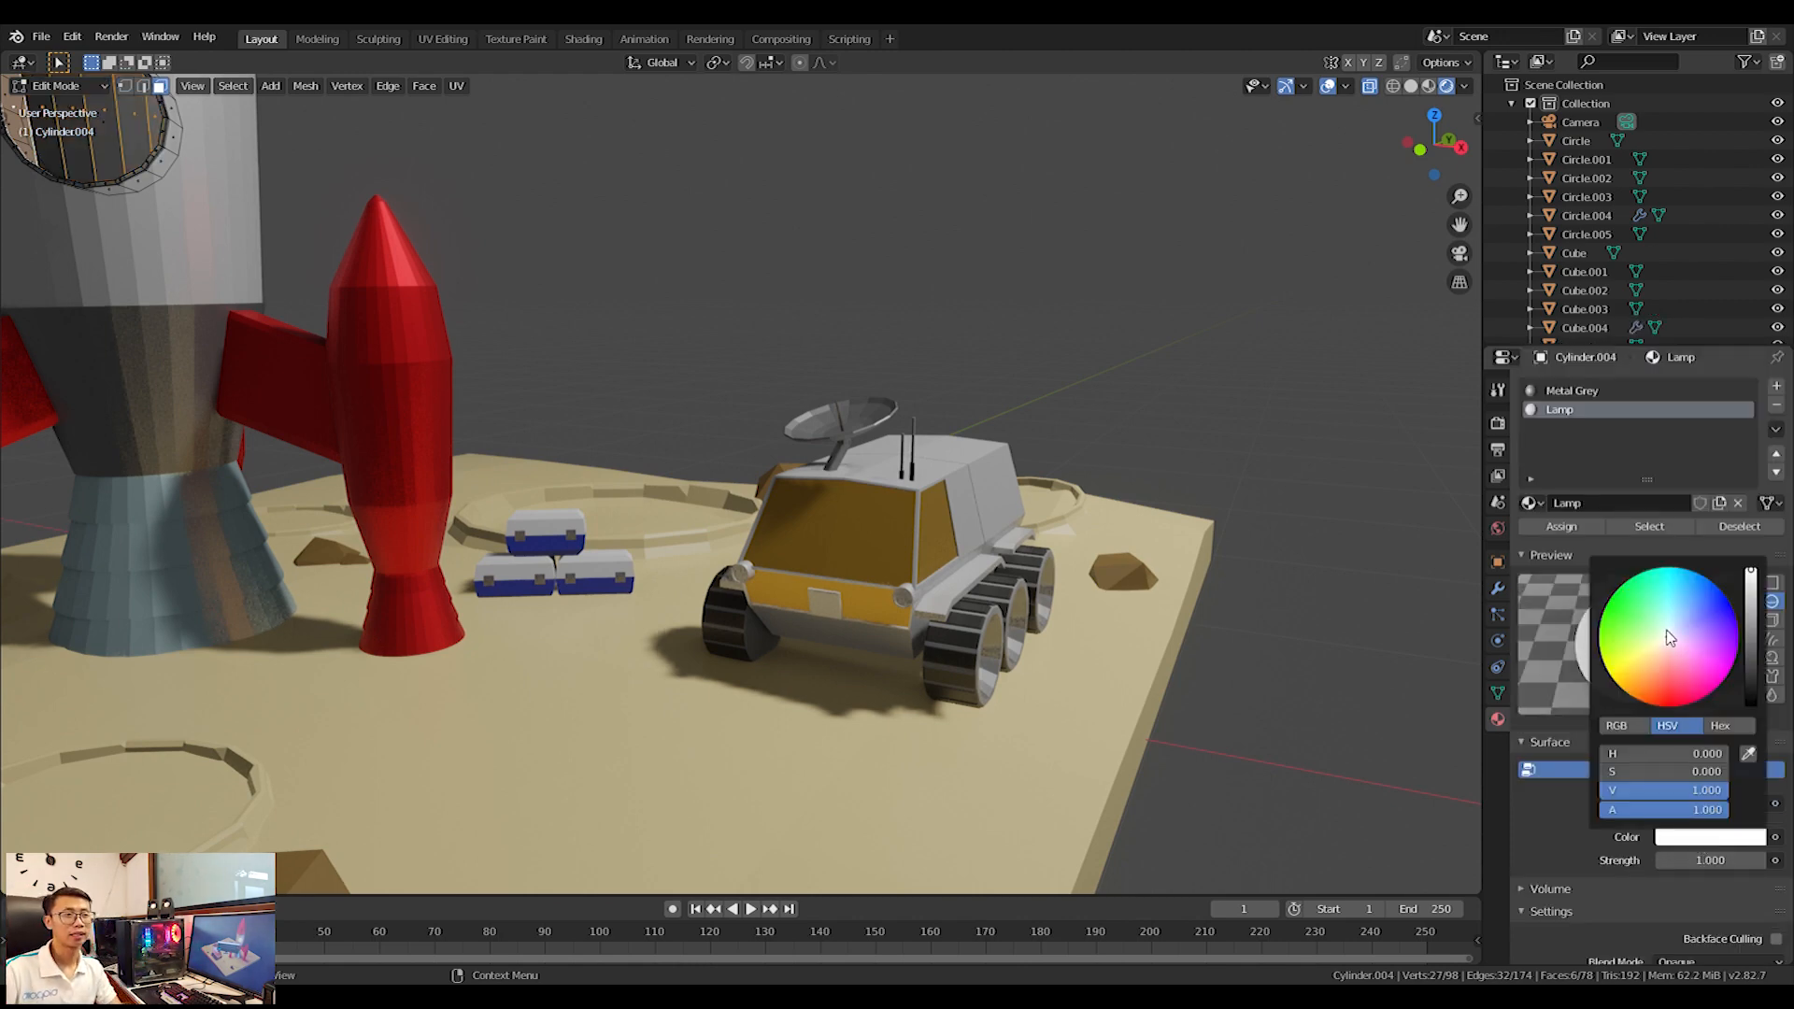
pyautogui.moveTo(1667, 630); pyautogui.dragTo(1640, 669)
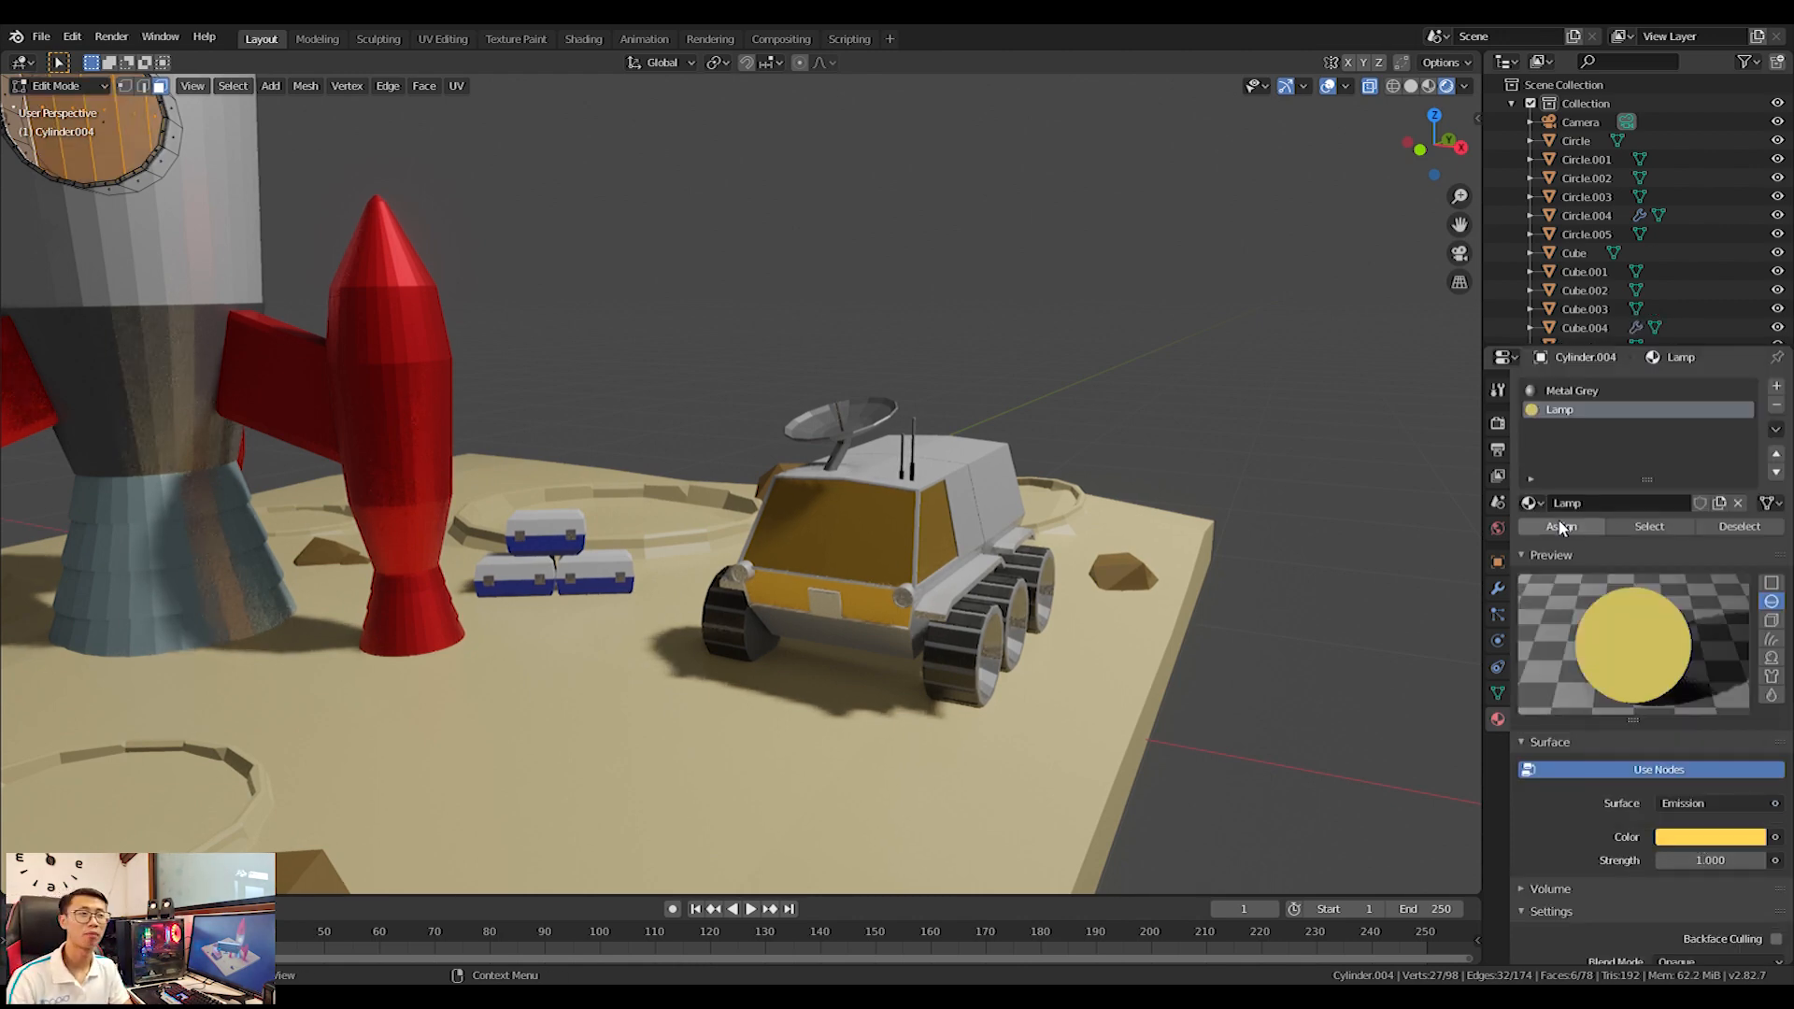
pyautogui.click(1566, 527)
# Set the Lamp material's emission strength to 10 and check the glowing window in Object Mode through the camera.
pyautogui.scroll(-3, 942, 523)
pyautogui.keyDown('shift'); pyautogui.moveTo(942, 523); pyautogui.dragTo(1075, 614, button='middle'); pyautogui.keyUp('shift')
pyautogui.scroll(-3, 1612, 809)
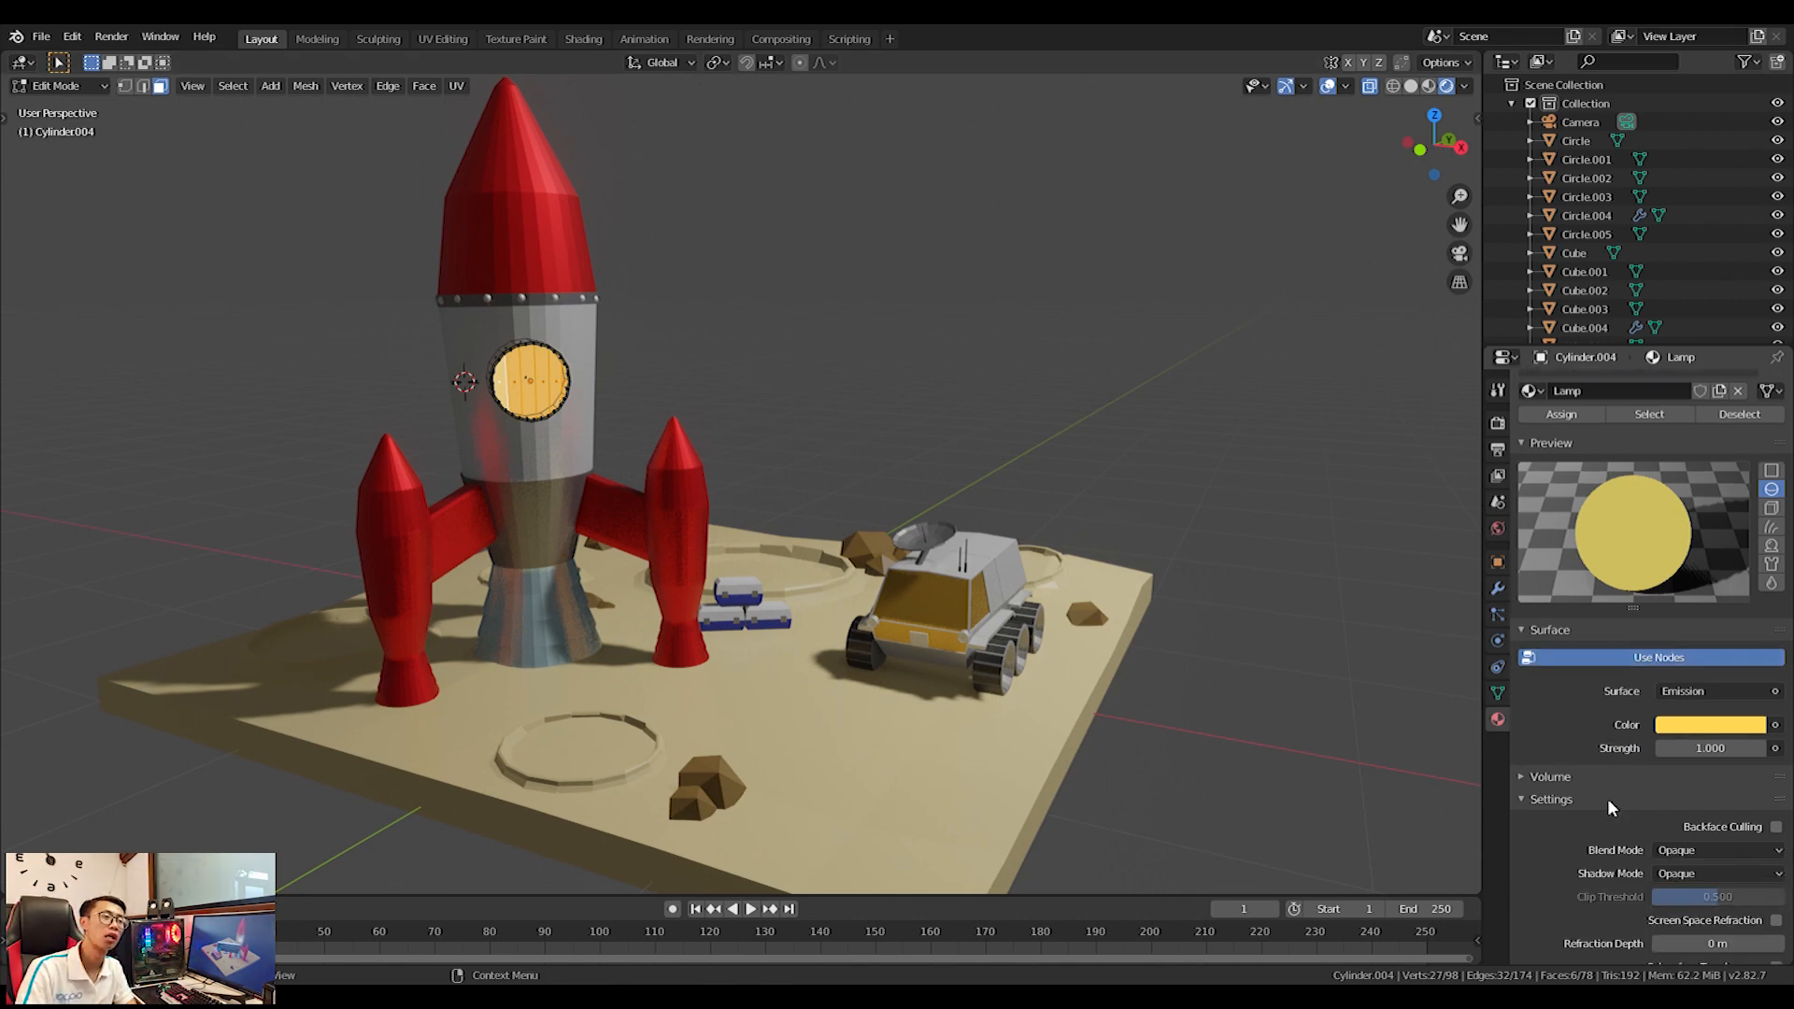
pyautogui.click(1709, 758)
pyautogui.write('1')
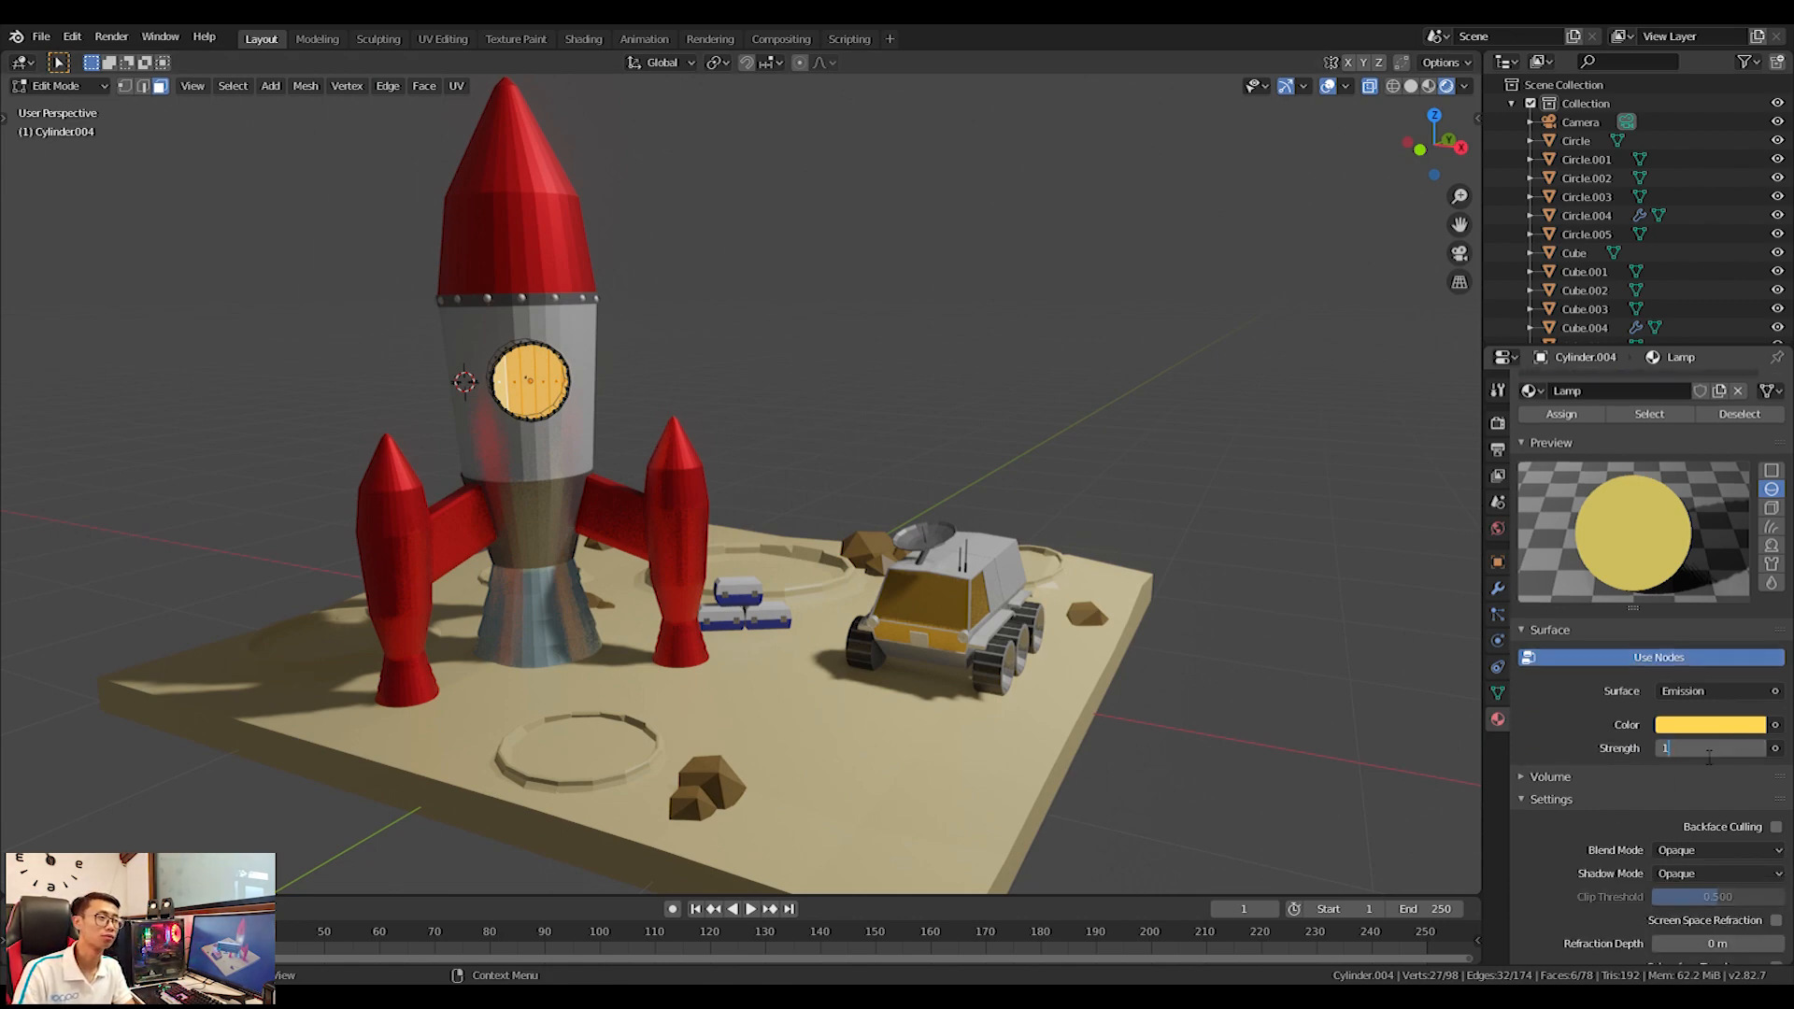
pyautogui.write('0')
pyautogui.press('Return')
pyautogui.press('KP_0')
pyautogui.keyDown('shift'); pyautogui.moveTo(513, 529); pyautogui.dragTo(328, 326, button='middle'); pyautogui.keyUp('shift')
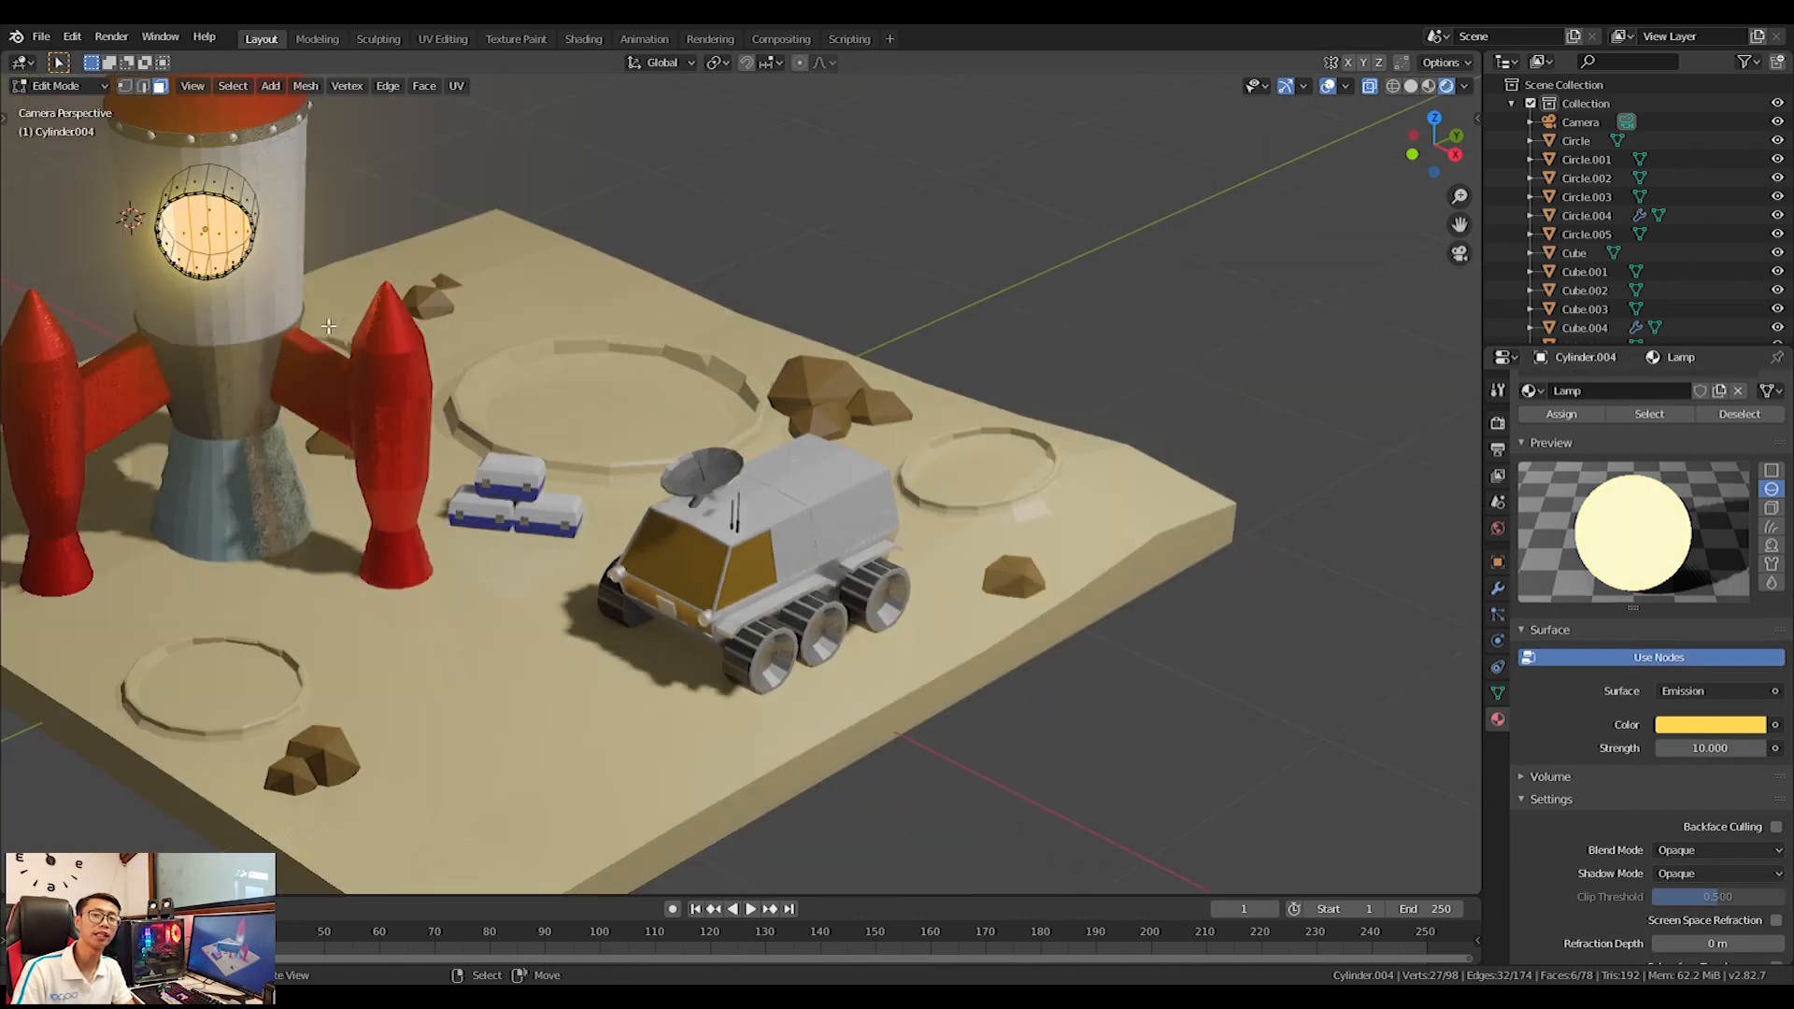
pyautogui.press('Tab')
pyautogui.scroll(-3, 328, 326)
pyautogui.scroll(2, 621, 521)
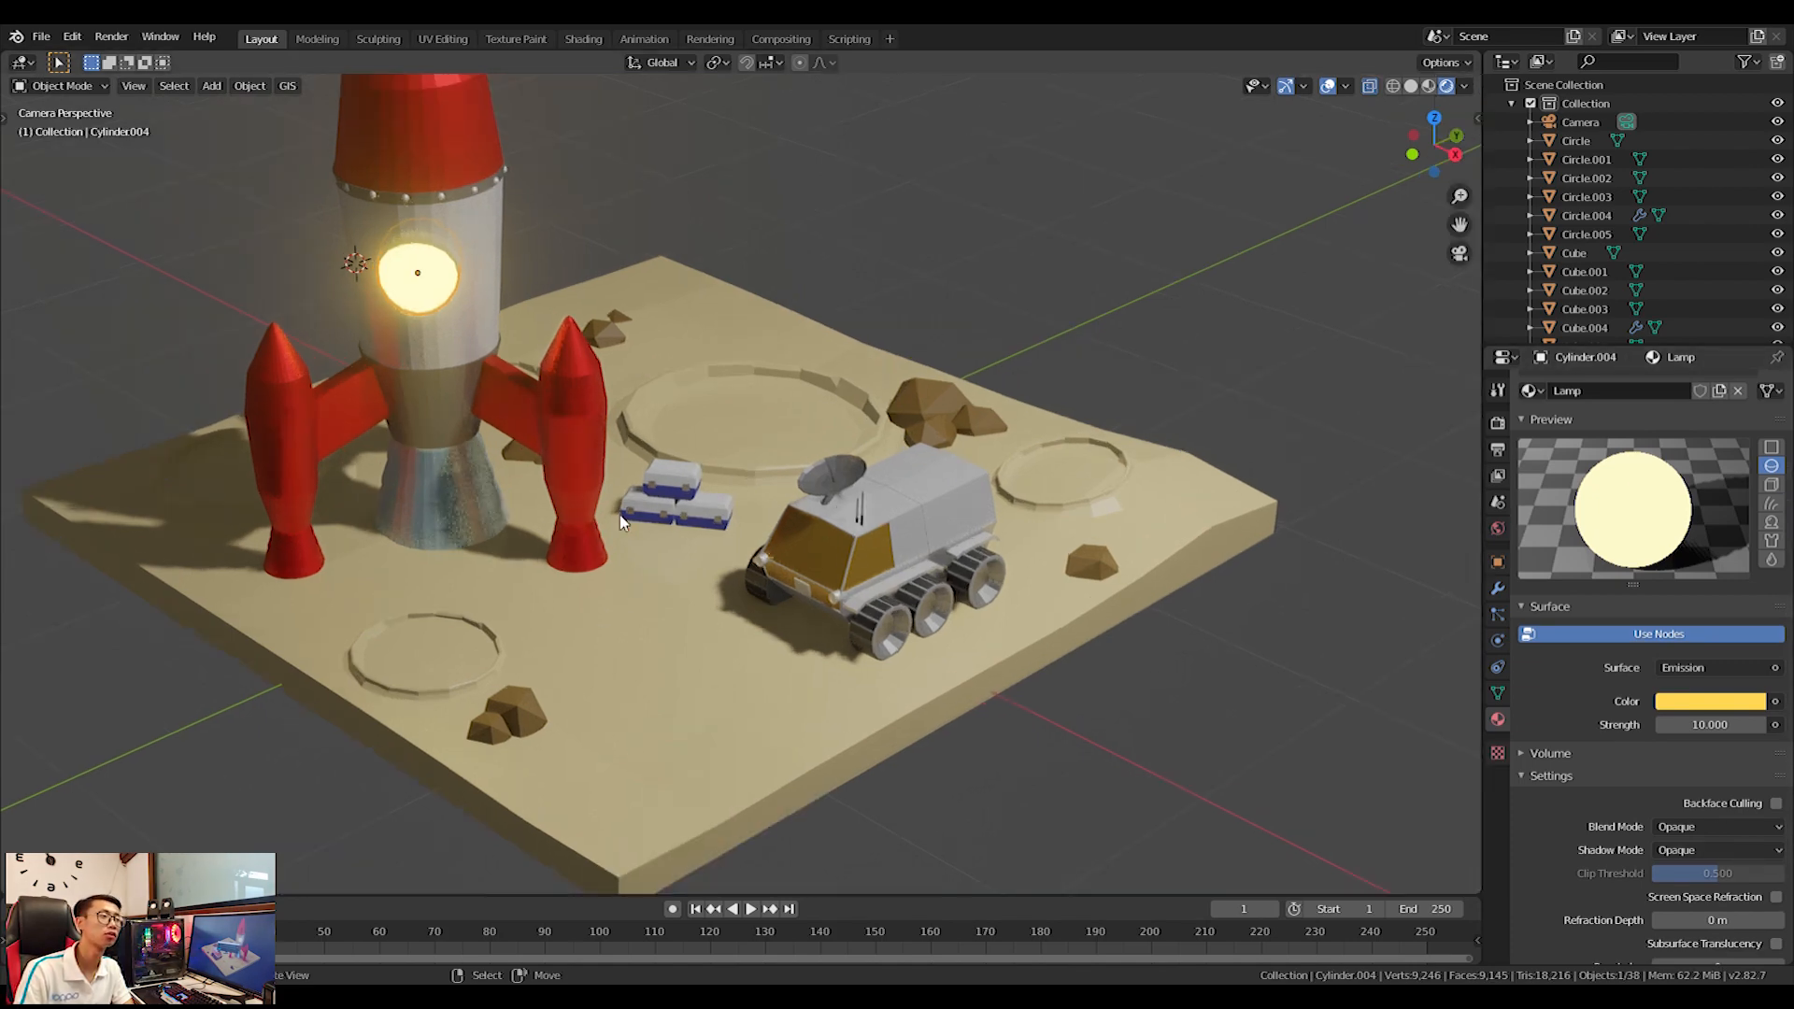
# Lower the Lamp material's emission strength, trying 5 and settling on 7.5.
pyautogui.write('5')
pyautogui.press('Return')
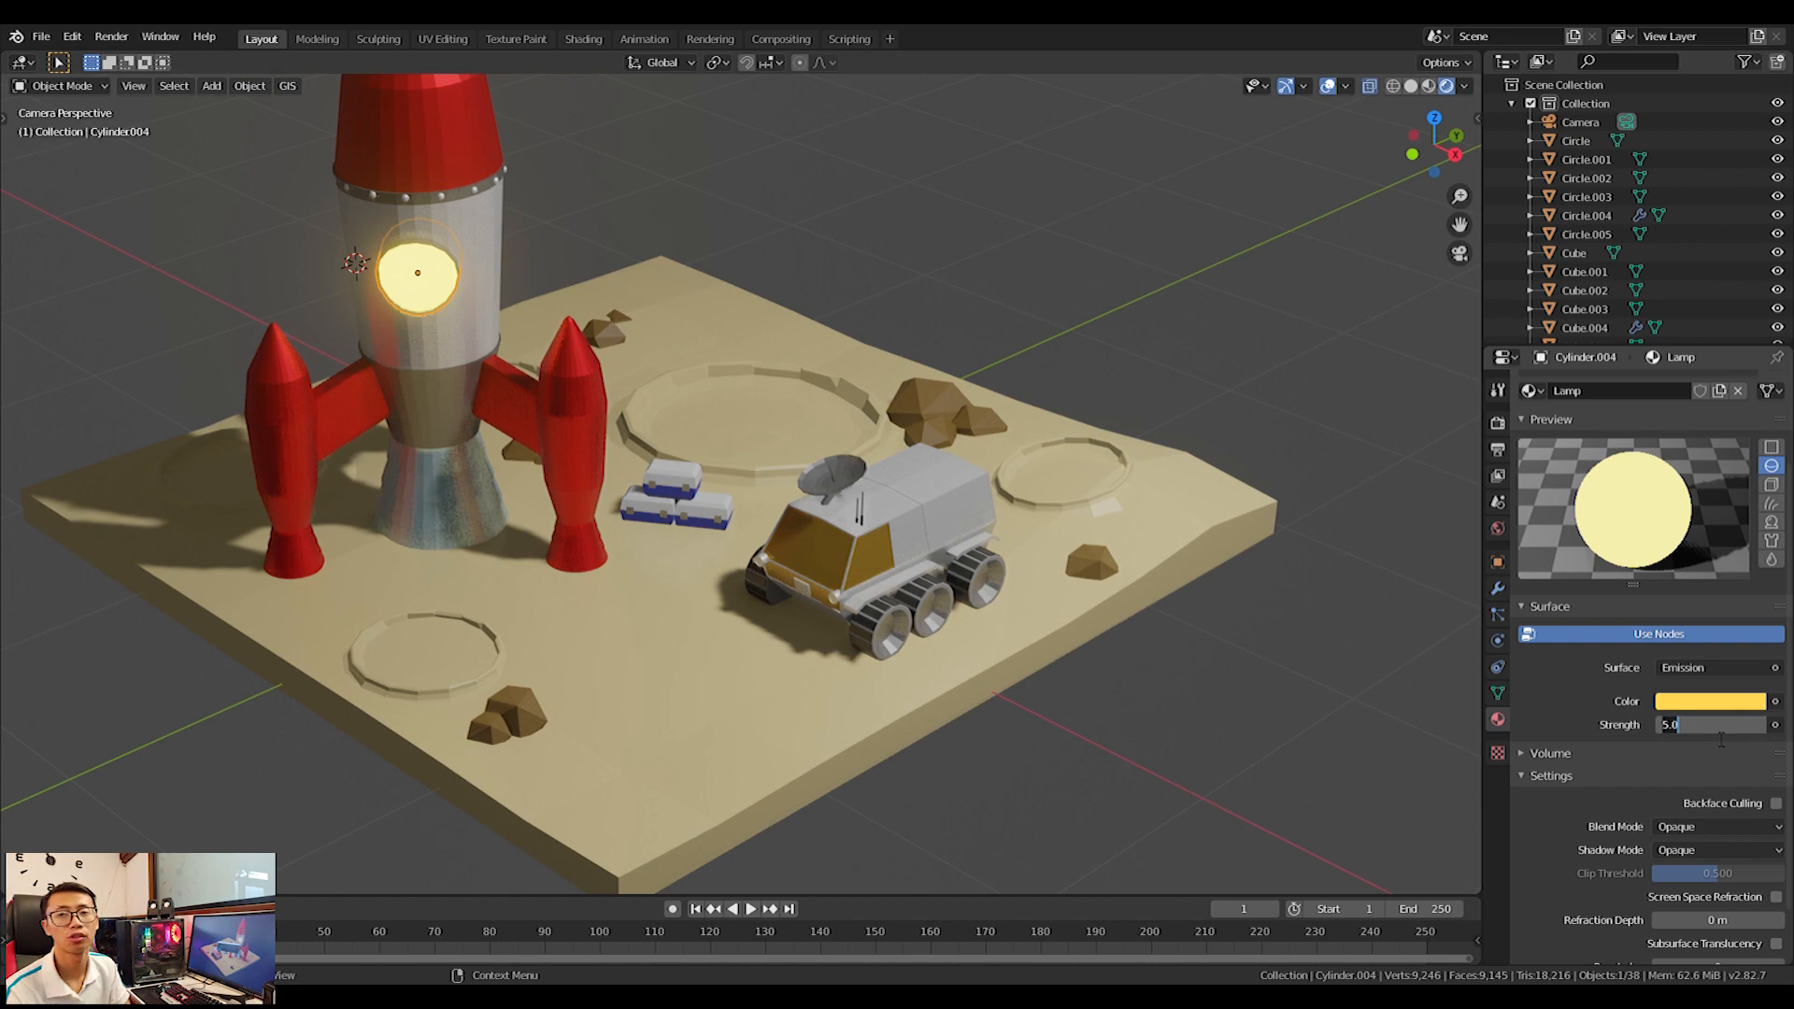
pyautogui.write('7.5')
pyautogui.press('Return')
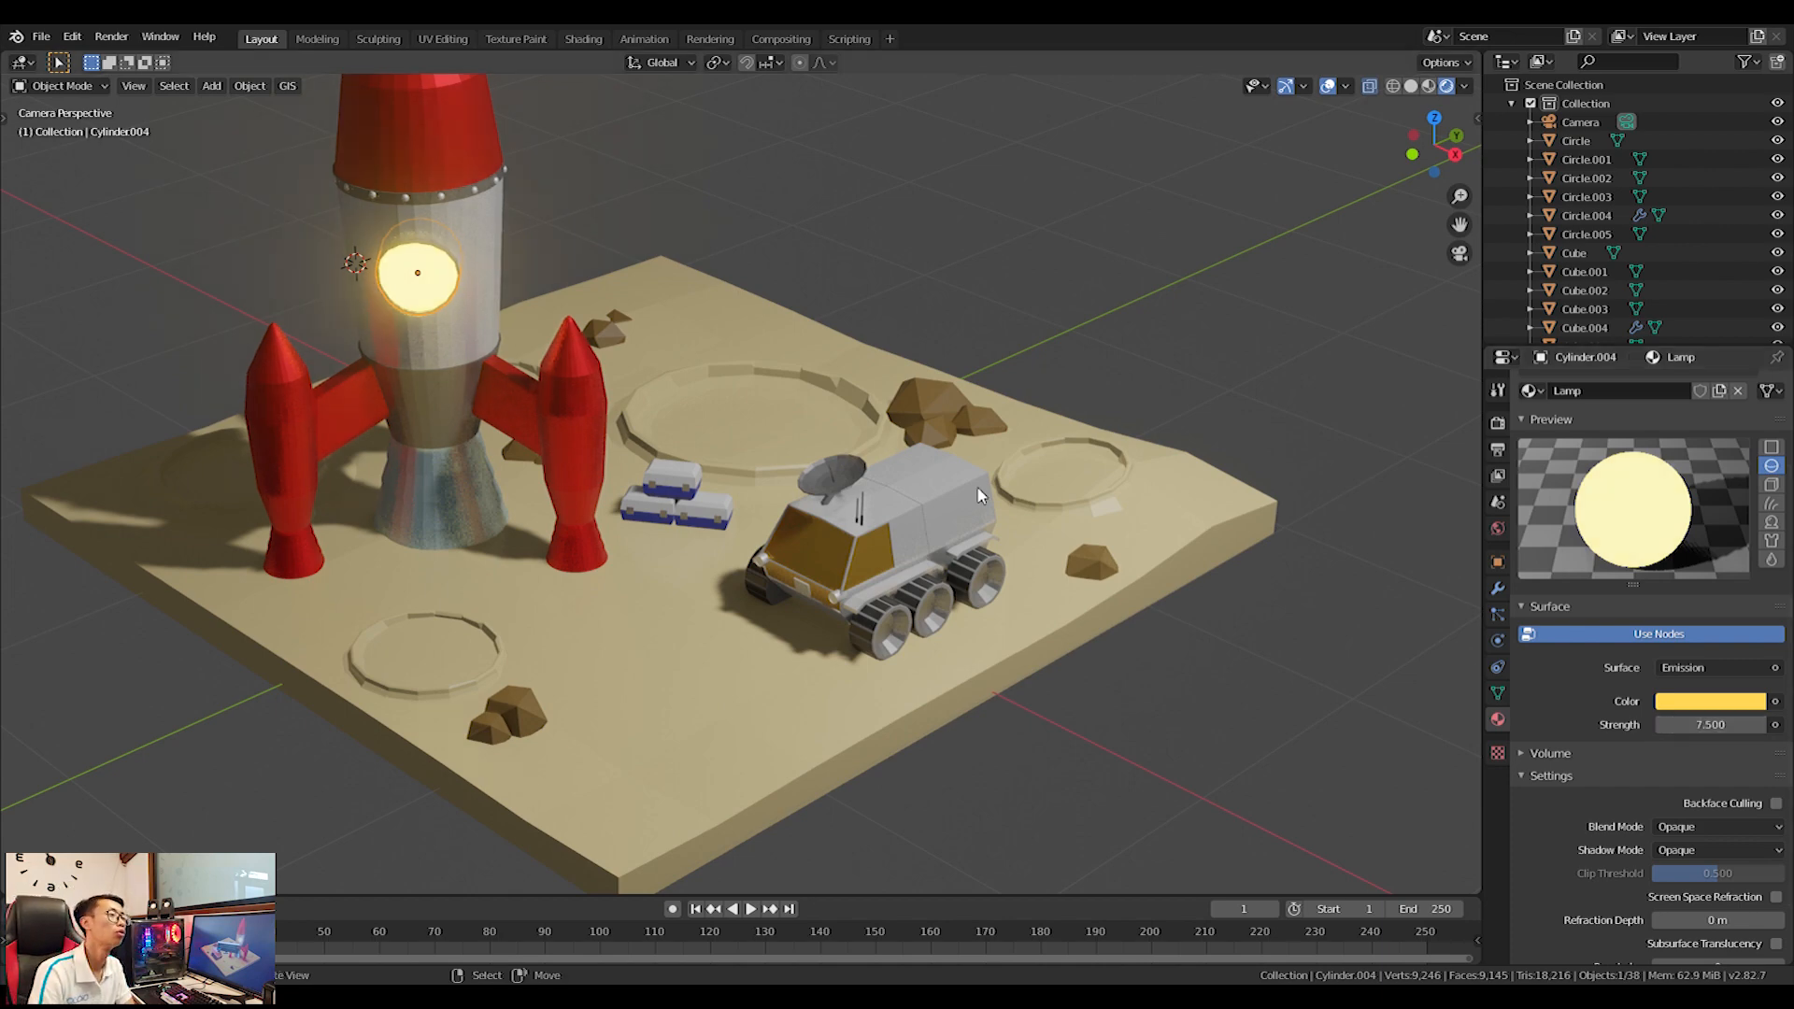
pyautogui.scroll(-2, 892, 472)
pyautogui.scroll(8, 727, 482)
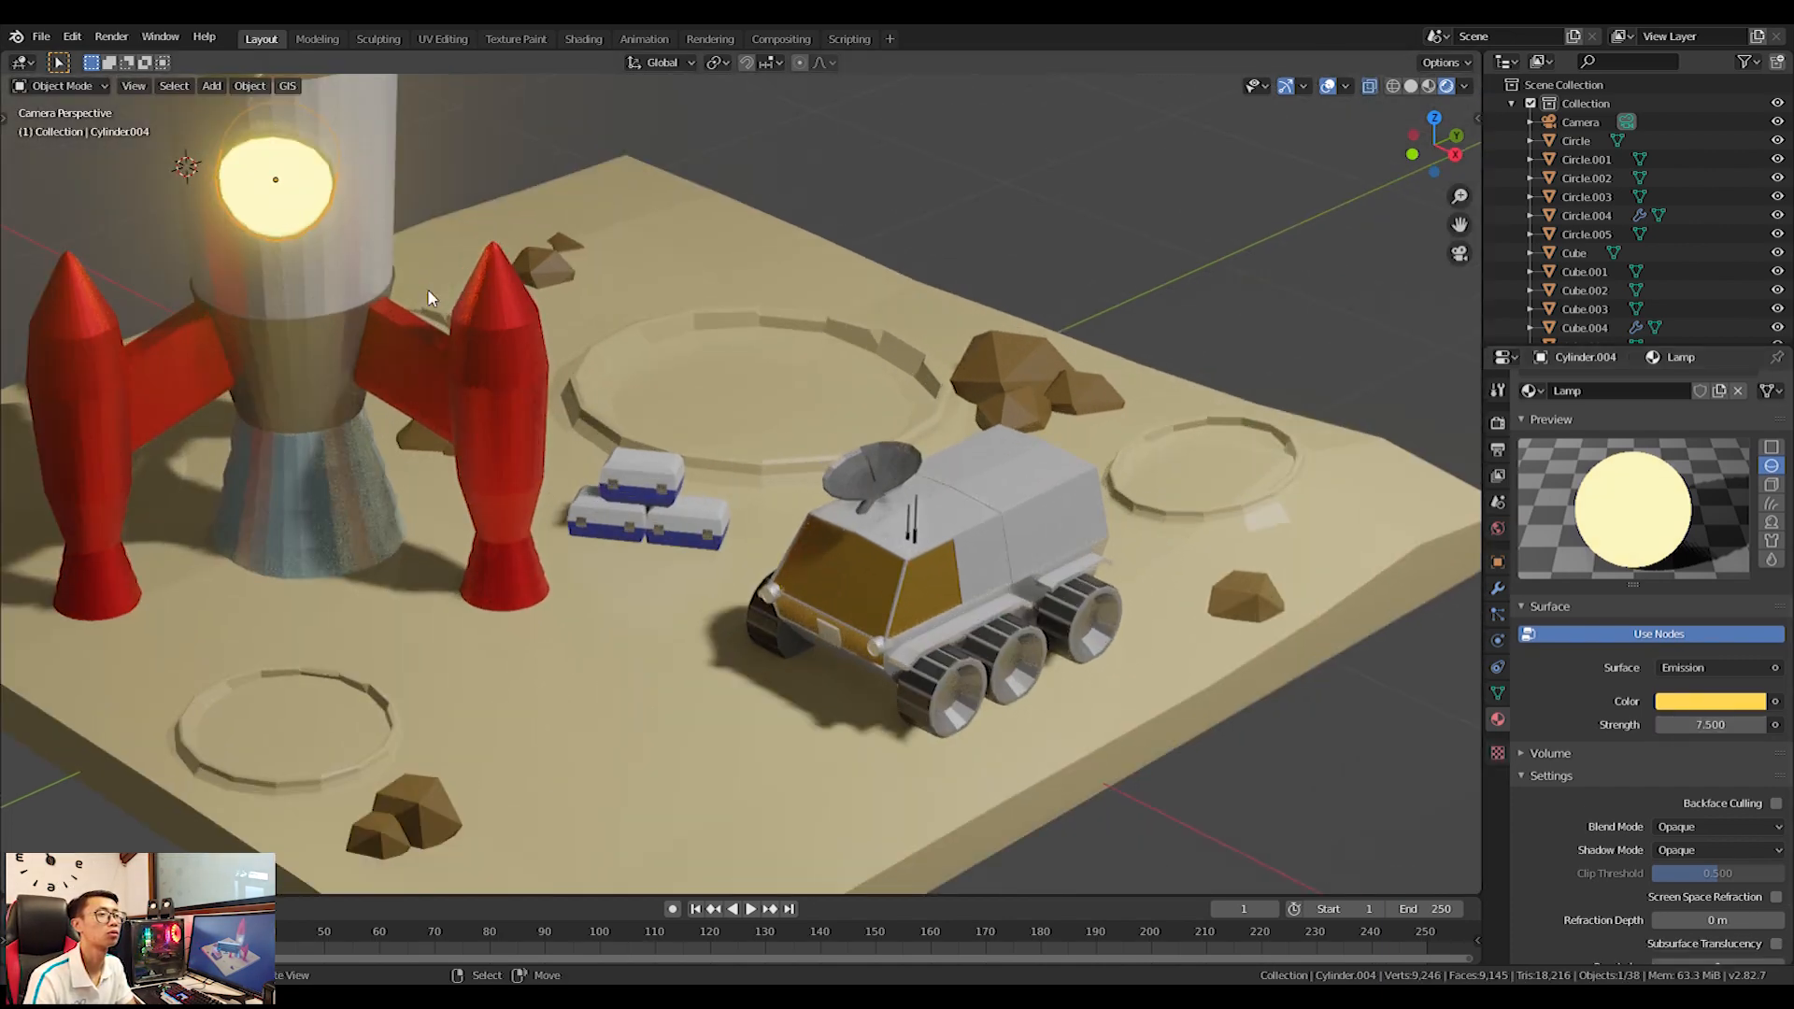
pyautogui.scroll(-6, 539, 237)
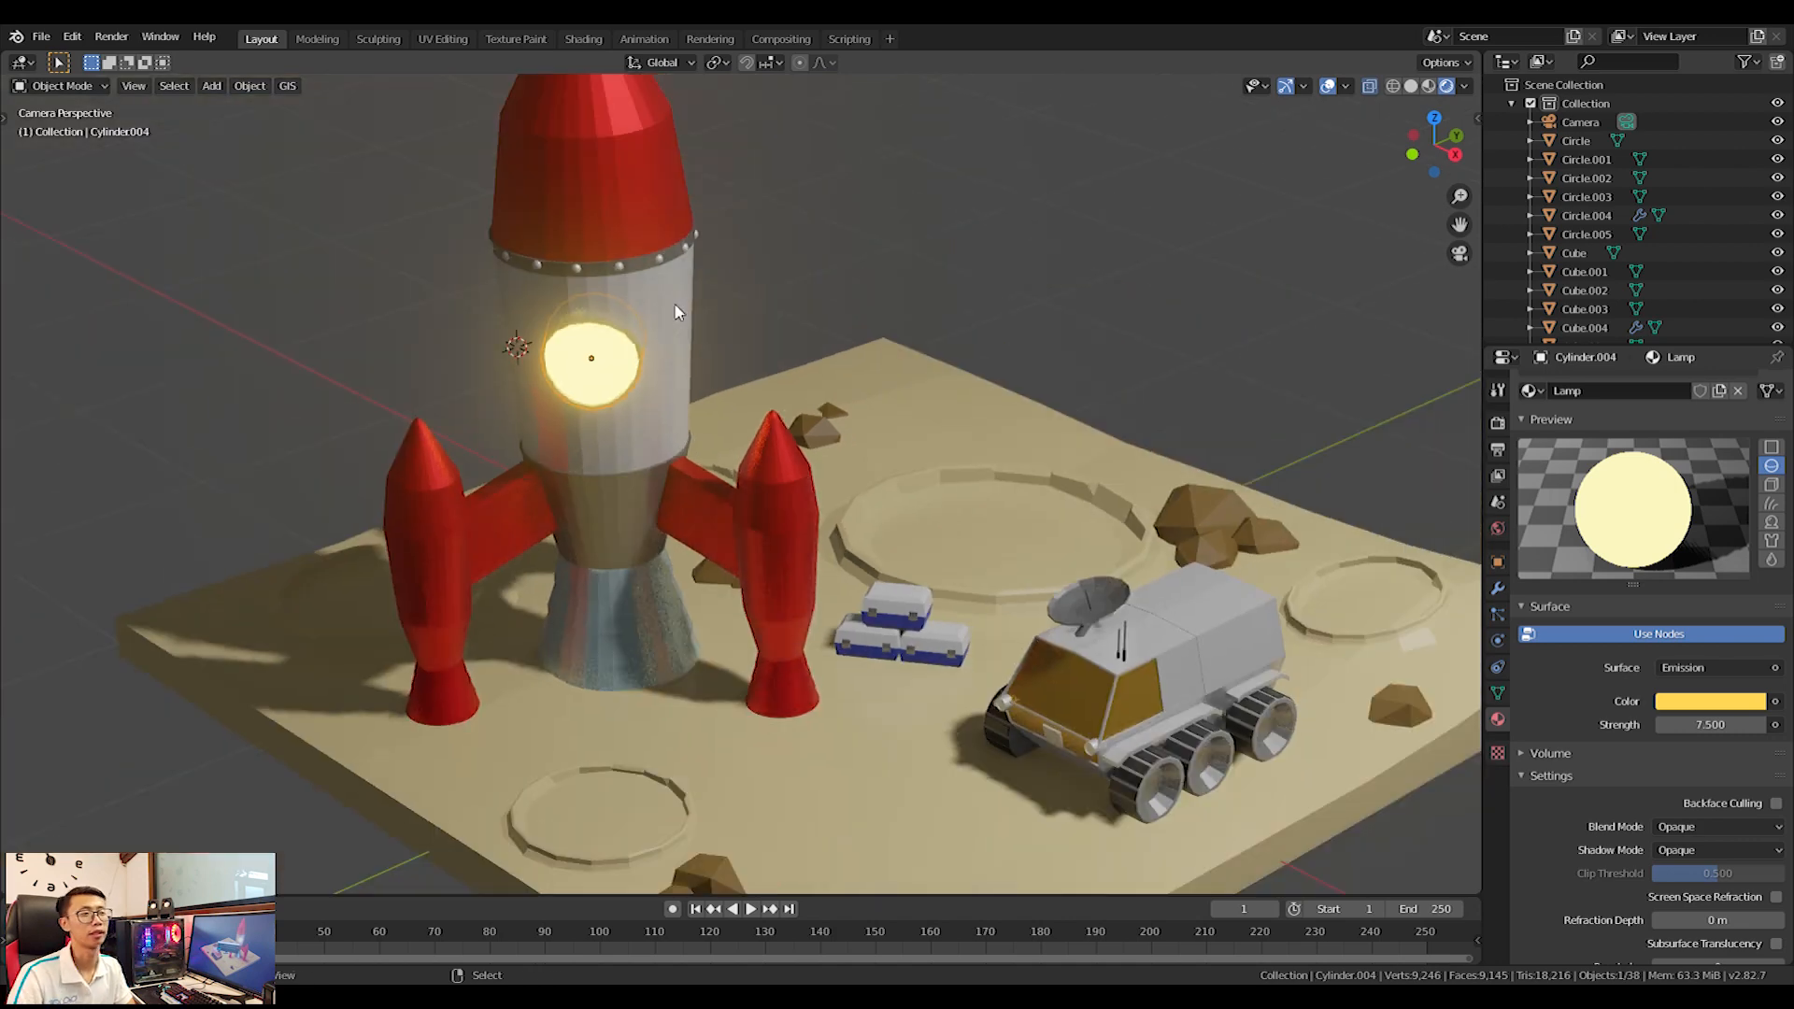
# Return to editing the rocket's round window and reselect its front glass faces.
pyautogui.scroll(8, 699, 303)
pyautogui.press('Tab')
pyautogui.scroll(3, 699, 303)
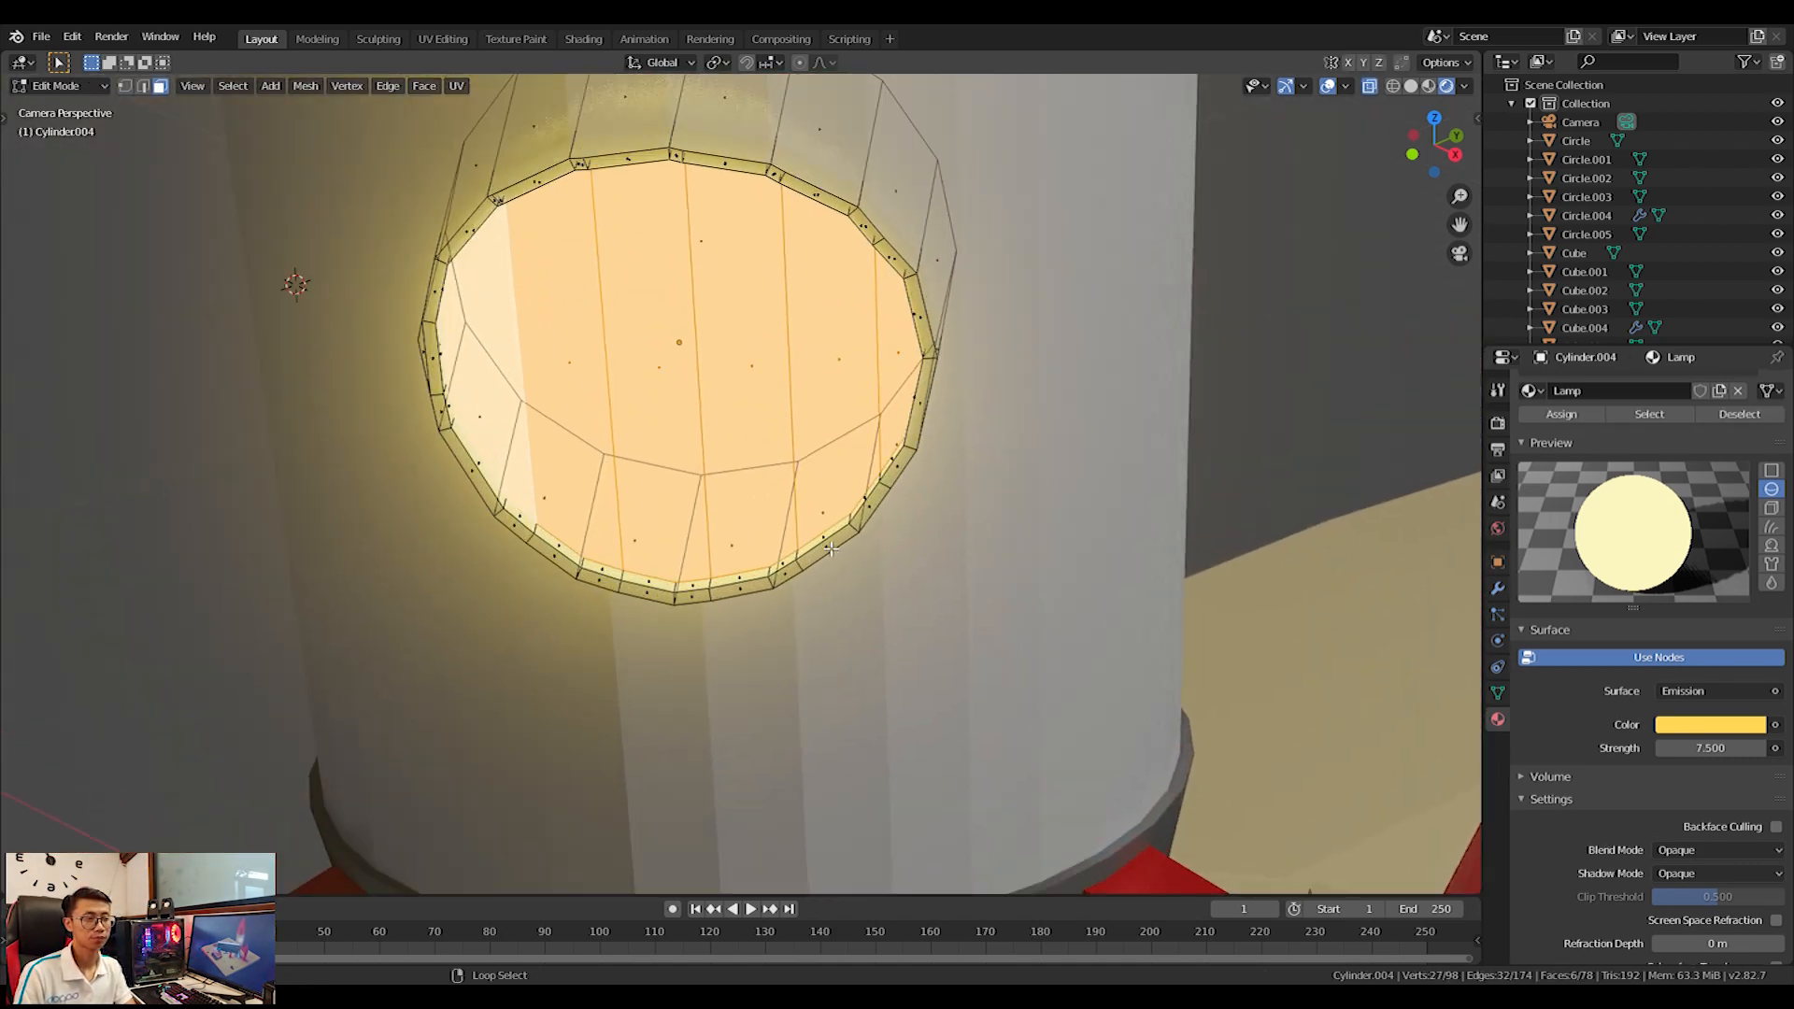
pyautogui.keyDown('shift'); pyautogui.click(826, 545); pyautogui.keyUp('shift')
pyautogui.moveTo(782, 559); pyautogui.dragTo(856, 560, button='middle')
pyautogui.press('KP_Decimal')
pyautogui.press('a')
pyautogui.hotkey('alt', 'a')
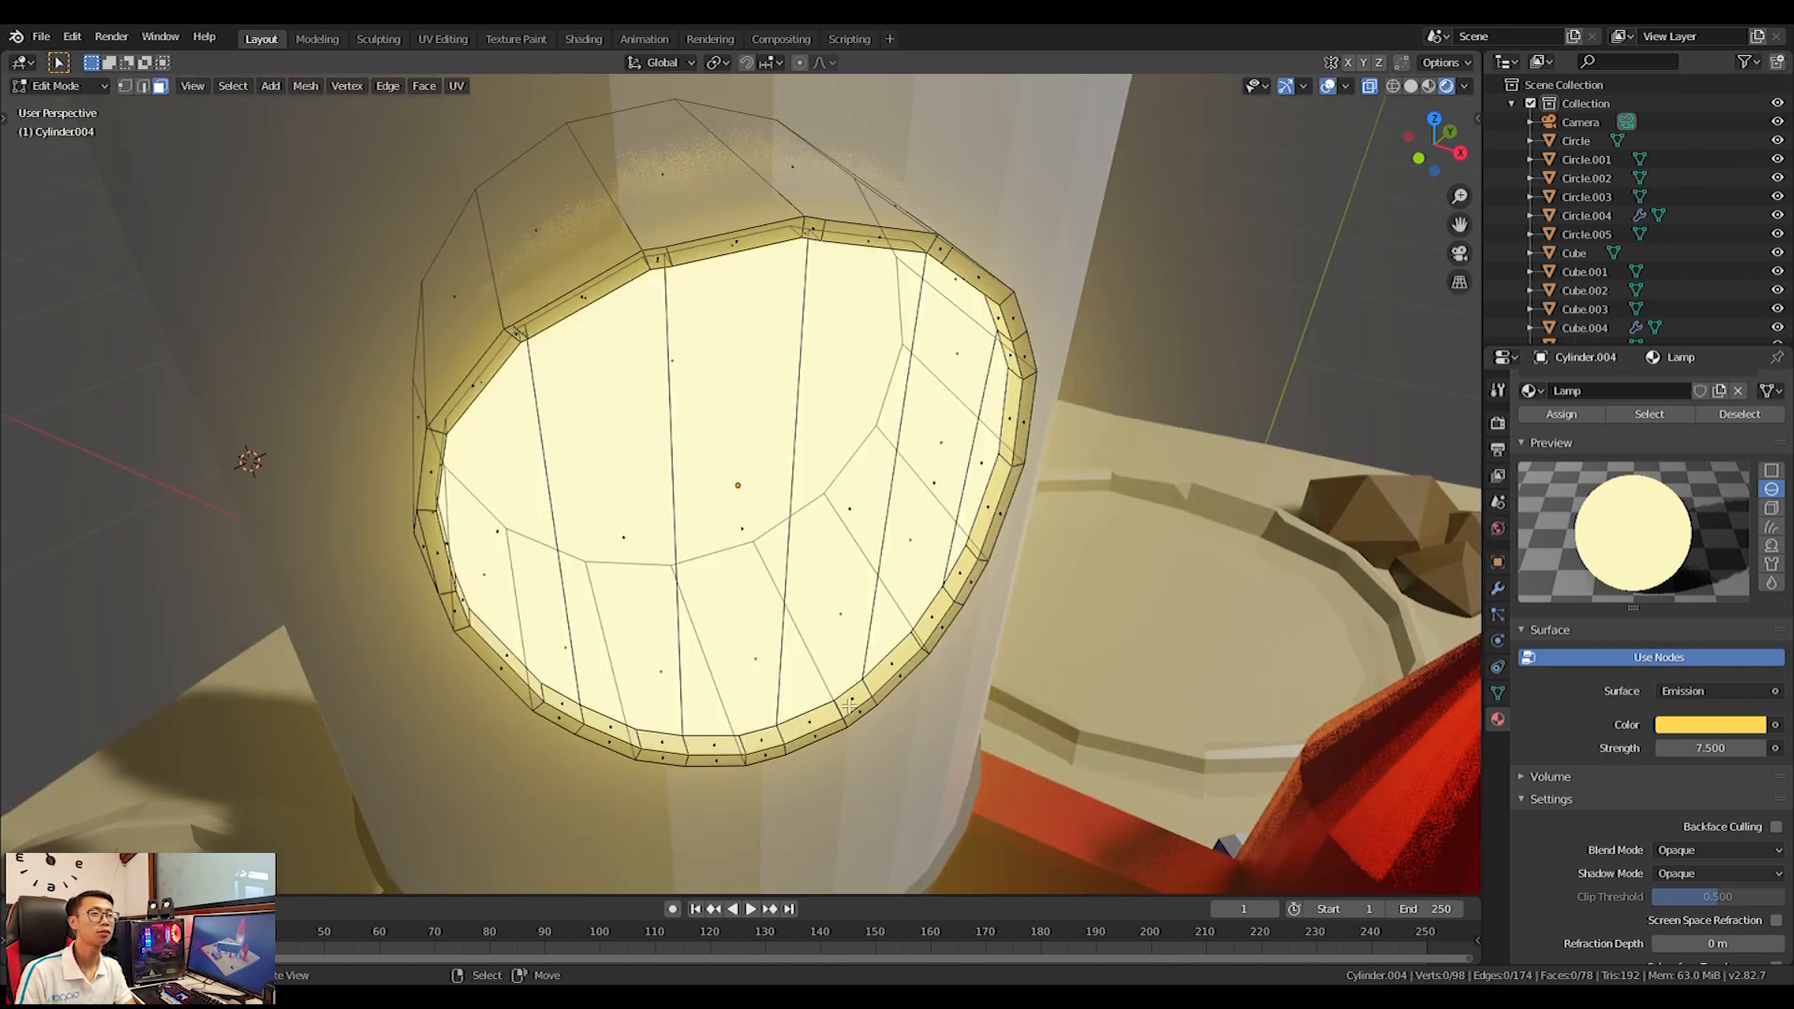
pyautogui.keyDown('alt'); pyautogui.click(893, 548); pyautogui.keyUp('alt')
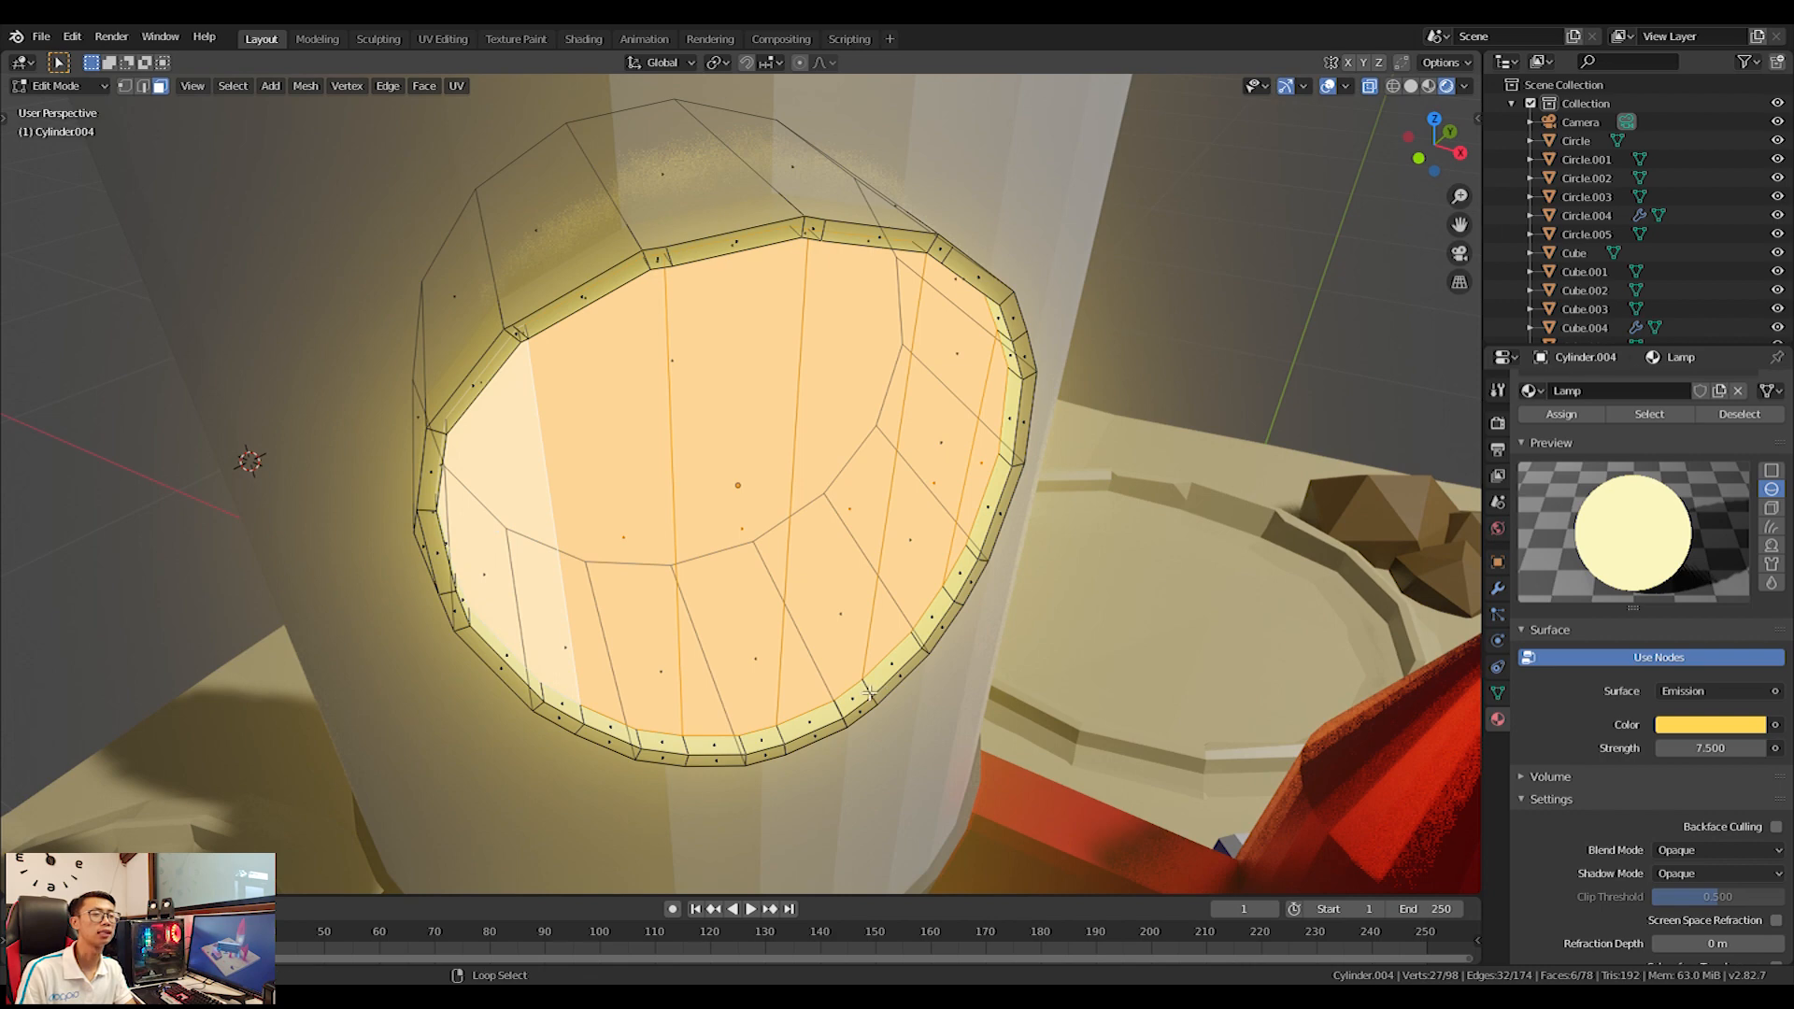
# Grow the glass selection outward, scale it down to about 0.89 for a wider rim, and return to the camera view in Object Mode.
pyautogui.press('ctrl+KP_Add')
pyautogui.press('s')
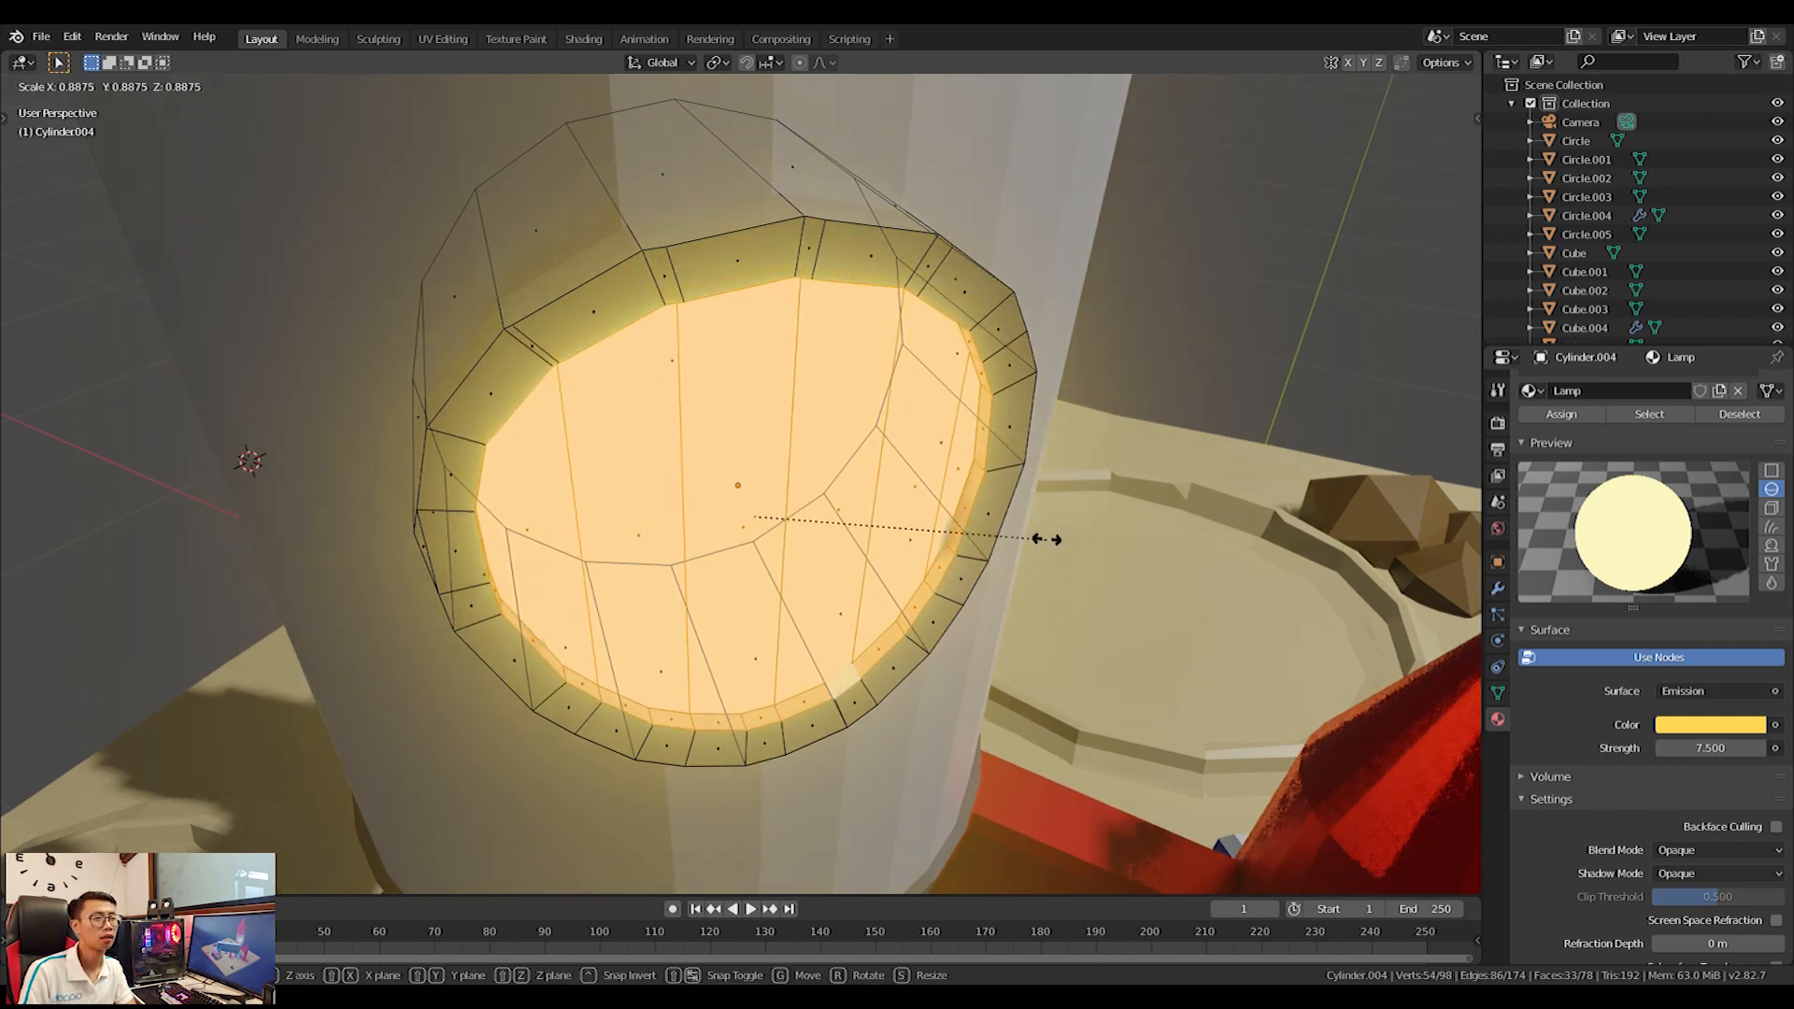
pyautogui.click(1058, 530)
pyautogui.moveTo(1057, 531); pyautogui.dragTo(1106, 559, button='middle')
pyautogui.press('Tab')
pyautogui.scroll(-5, 1106, 559)
pyautogui.press('KP_0')
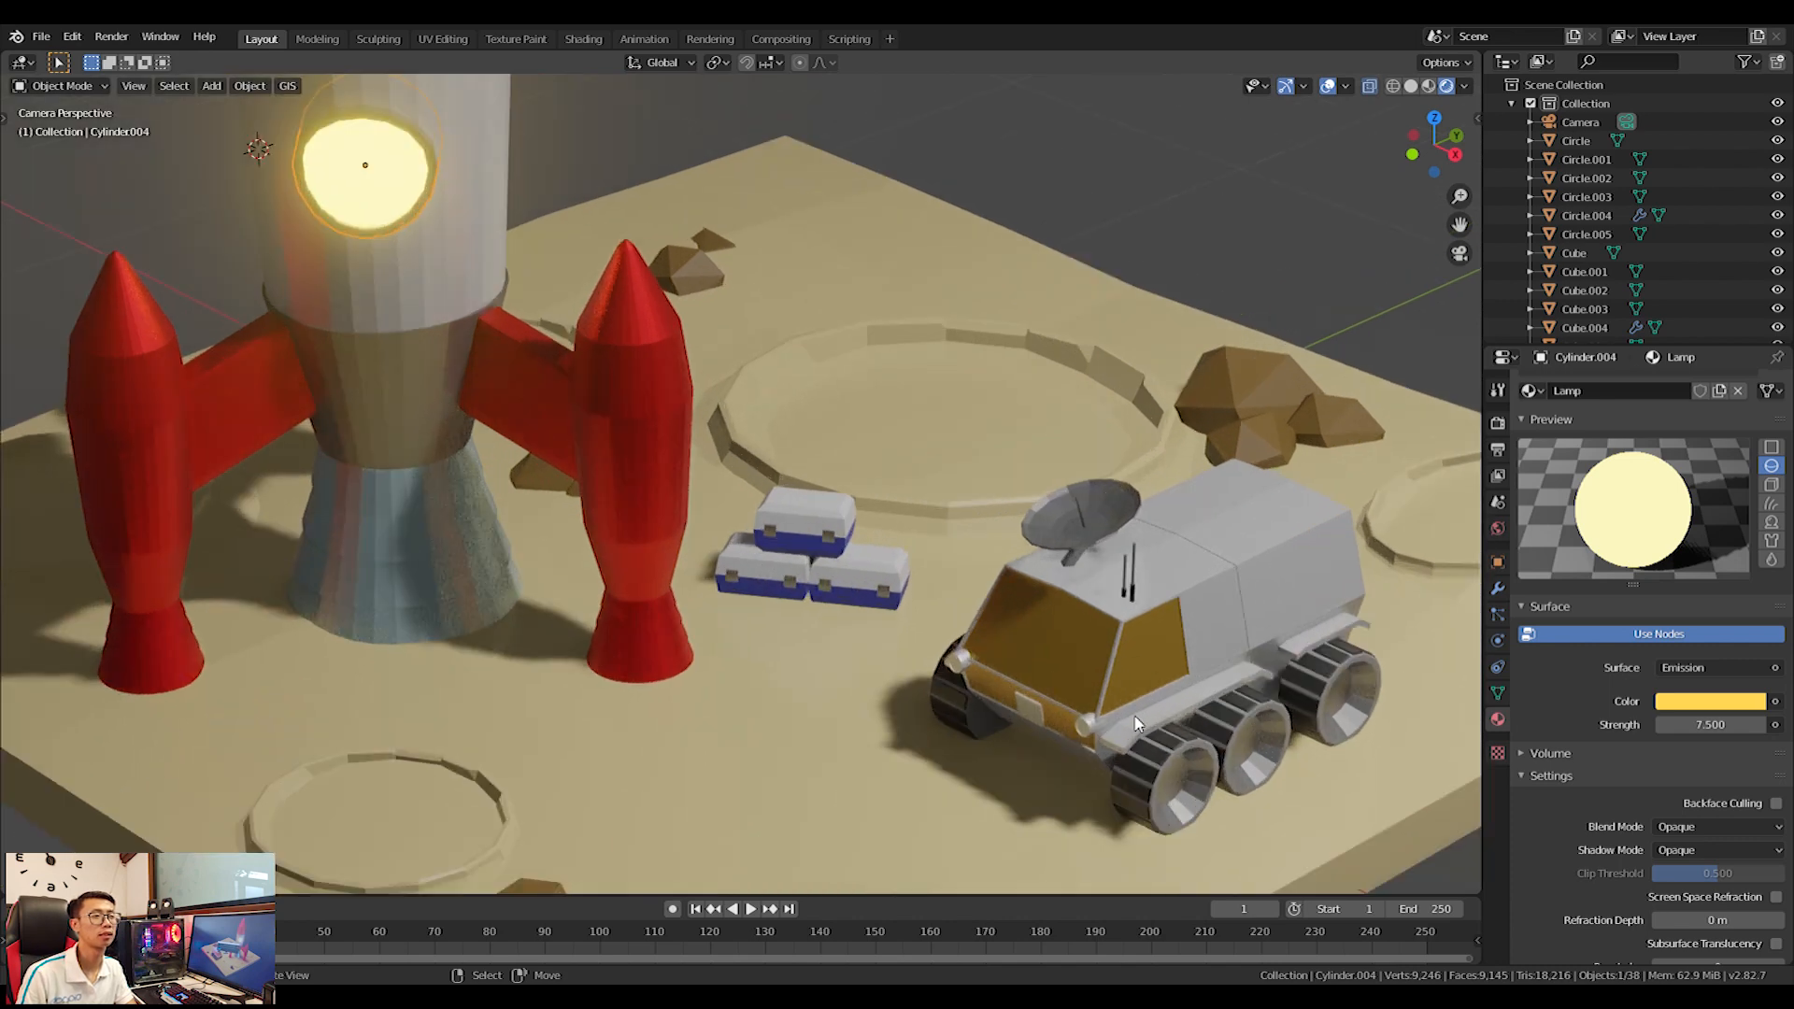
# Select the rover's entire near headlight in Edit Mode and assign it the Dark Grey material.
pyautogui.scroll(4, 1136, 723)
pyautogui.click(1155, 665)
pyautogui.keyDown('shift'); pyautogui.moveTo(1169, 666); pyautogui.dragTo(861, 456, button='middle'); pyautogui.keyUp('shift')
pyautogui.press('Tab')
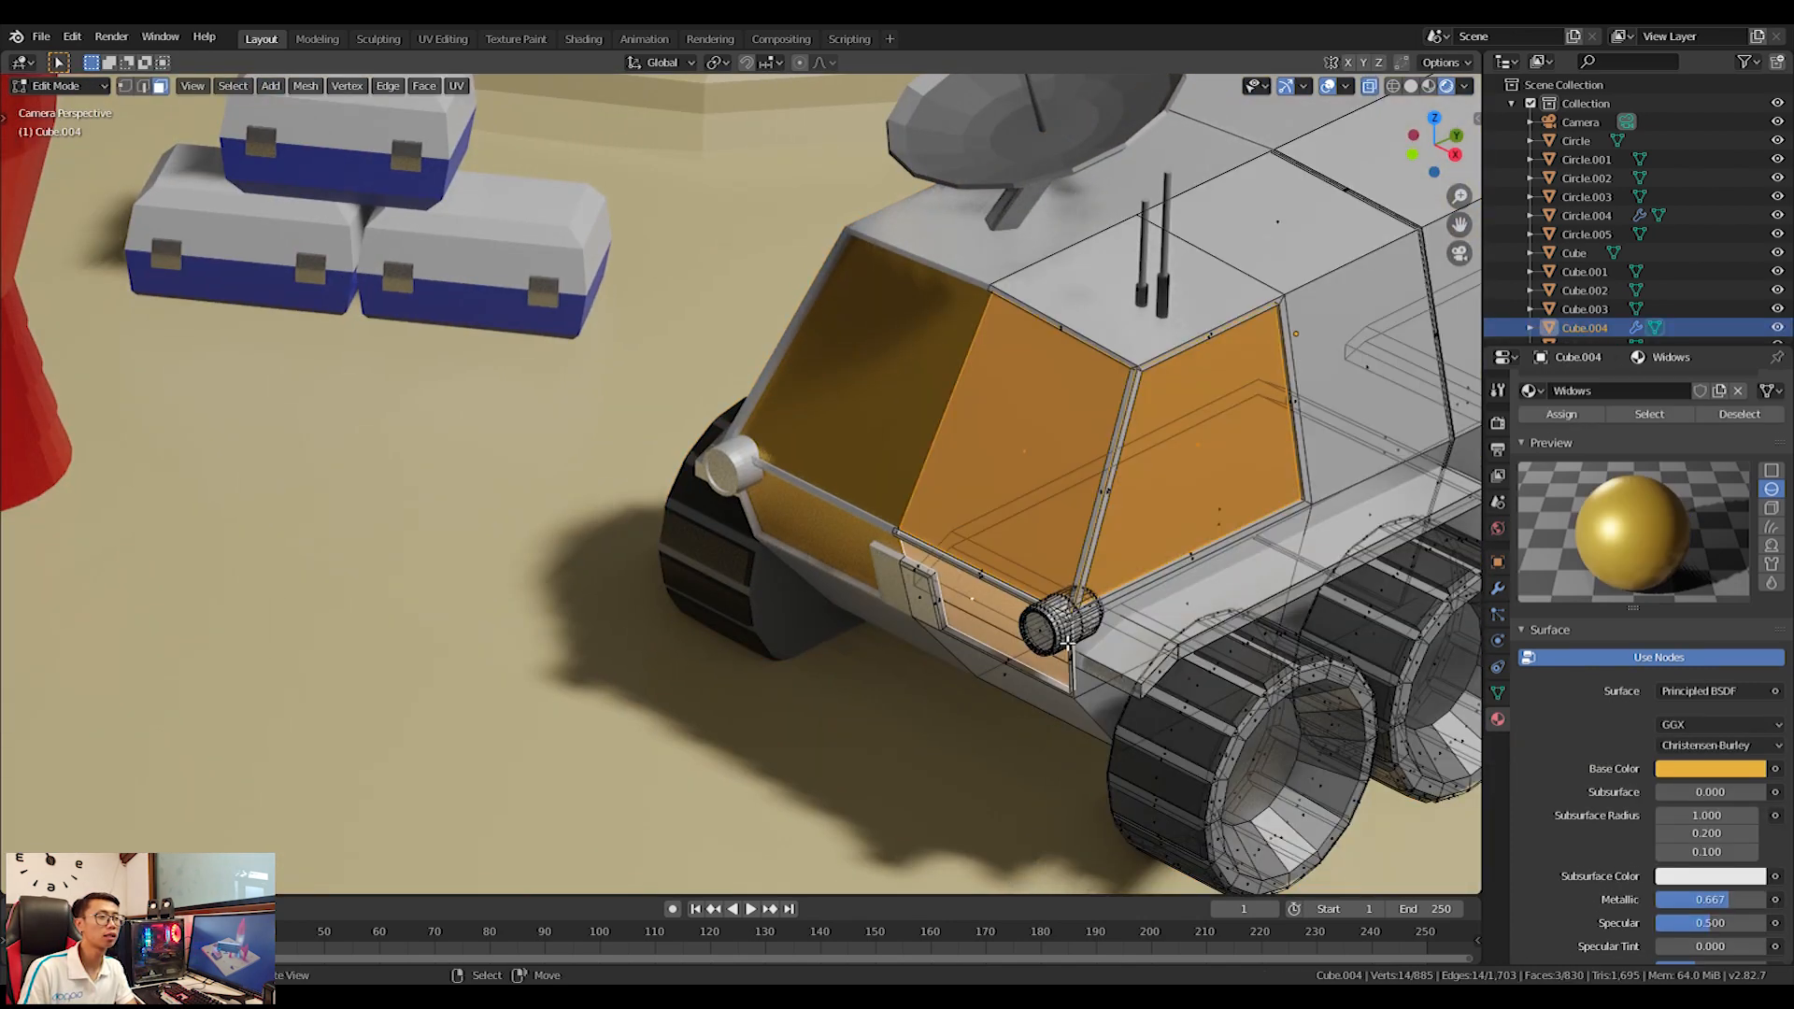
pyautogui.scroll(4, 1103, 682)
pyautogui.click(1262, 737)
pyautogui.scroll(3, 1635, 608)
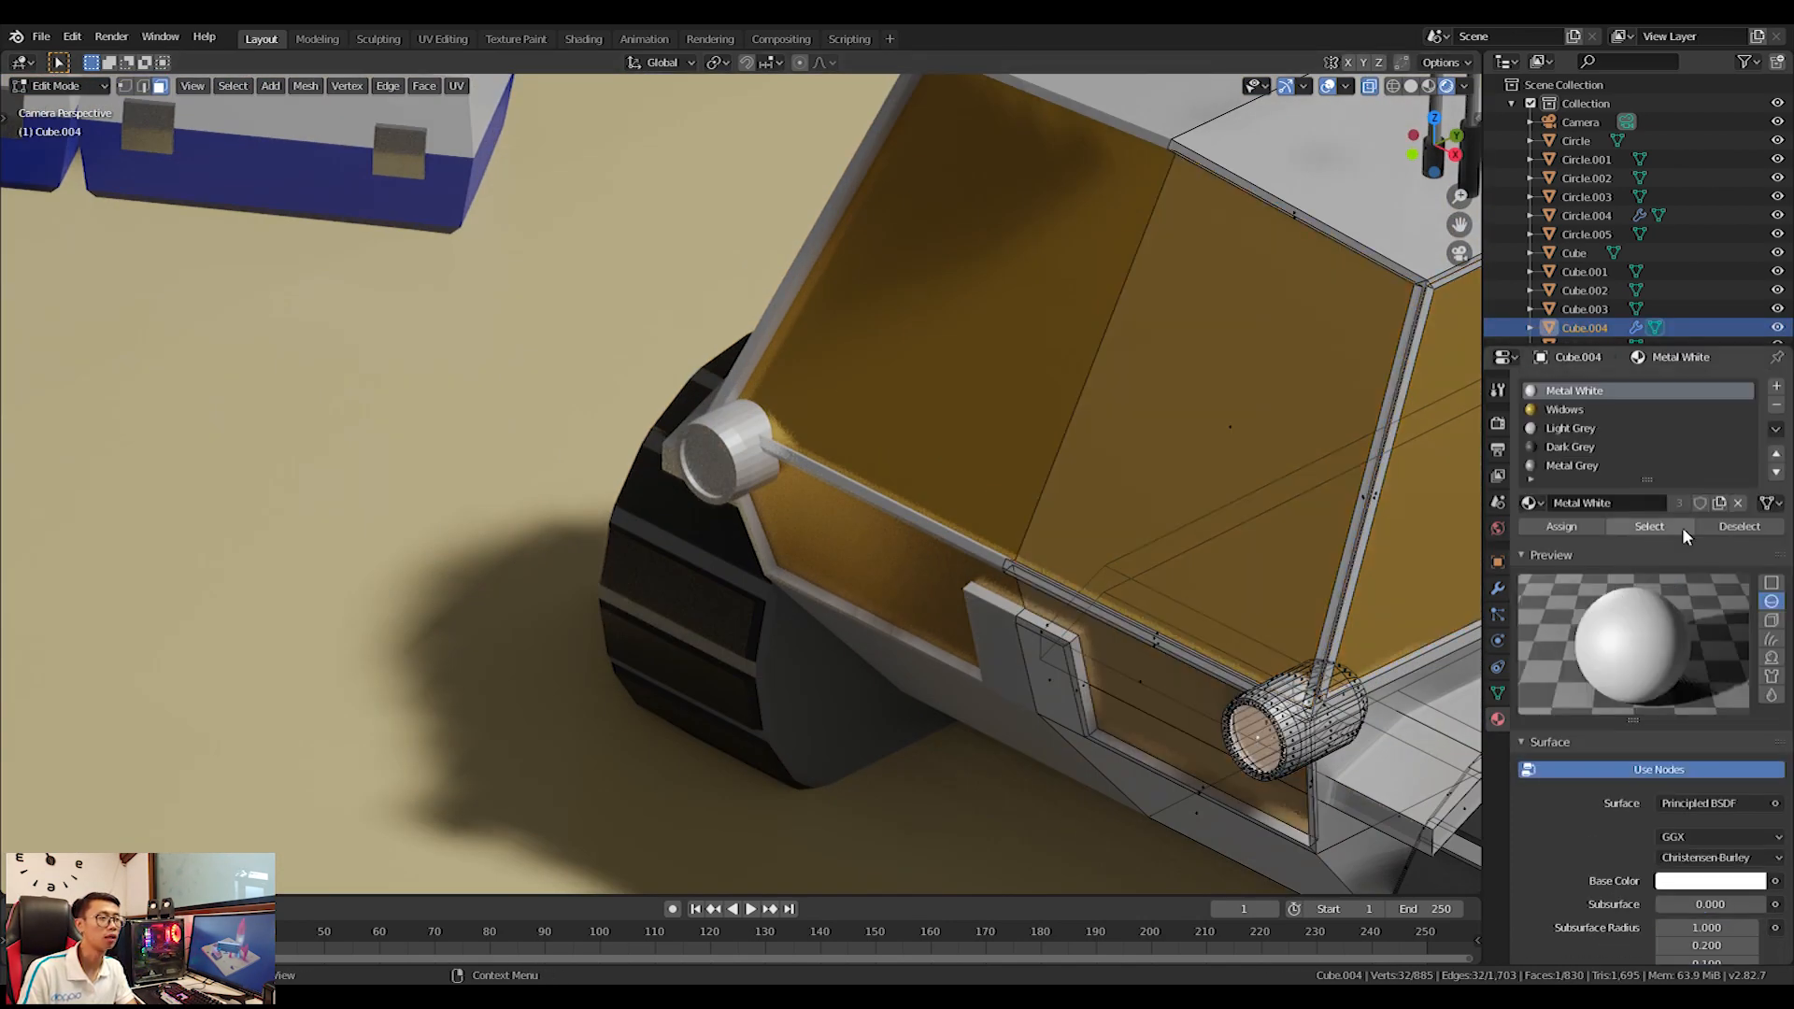
pyautogui.keyDown('shift'); pyautogui.moveTo(1327, 748); pyautogui.dragTo(1037, 607, button='middle'); pyautogui.keyUp('shift')
pyautogui.press('l')
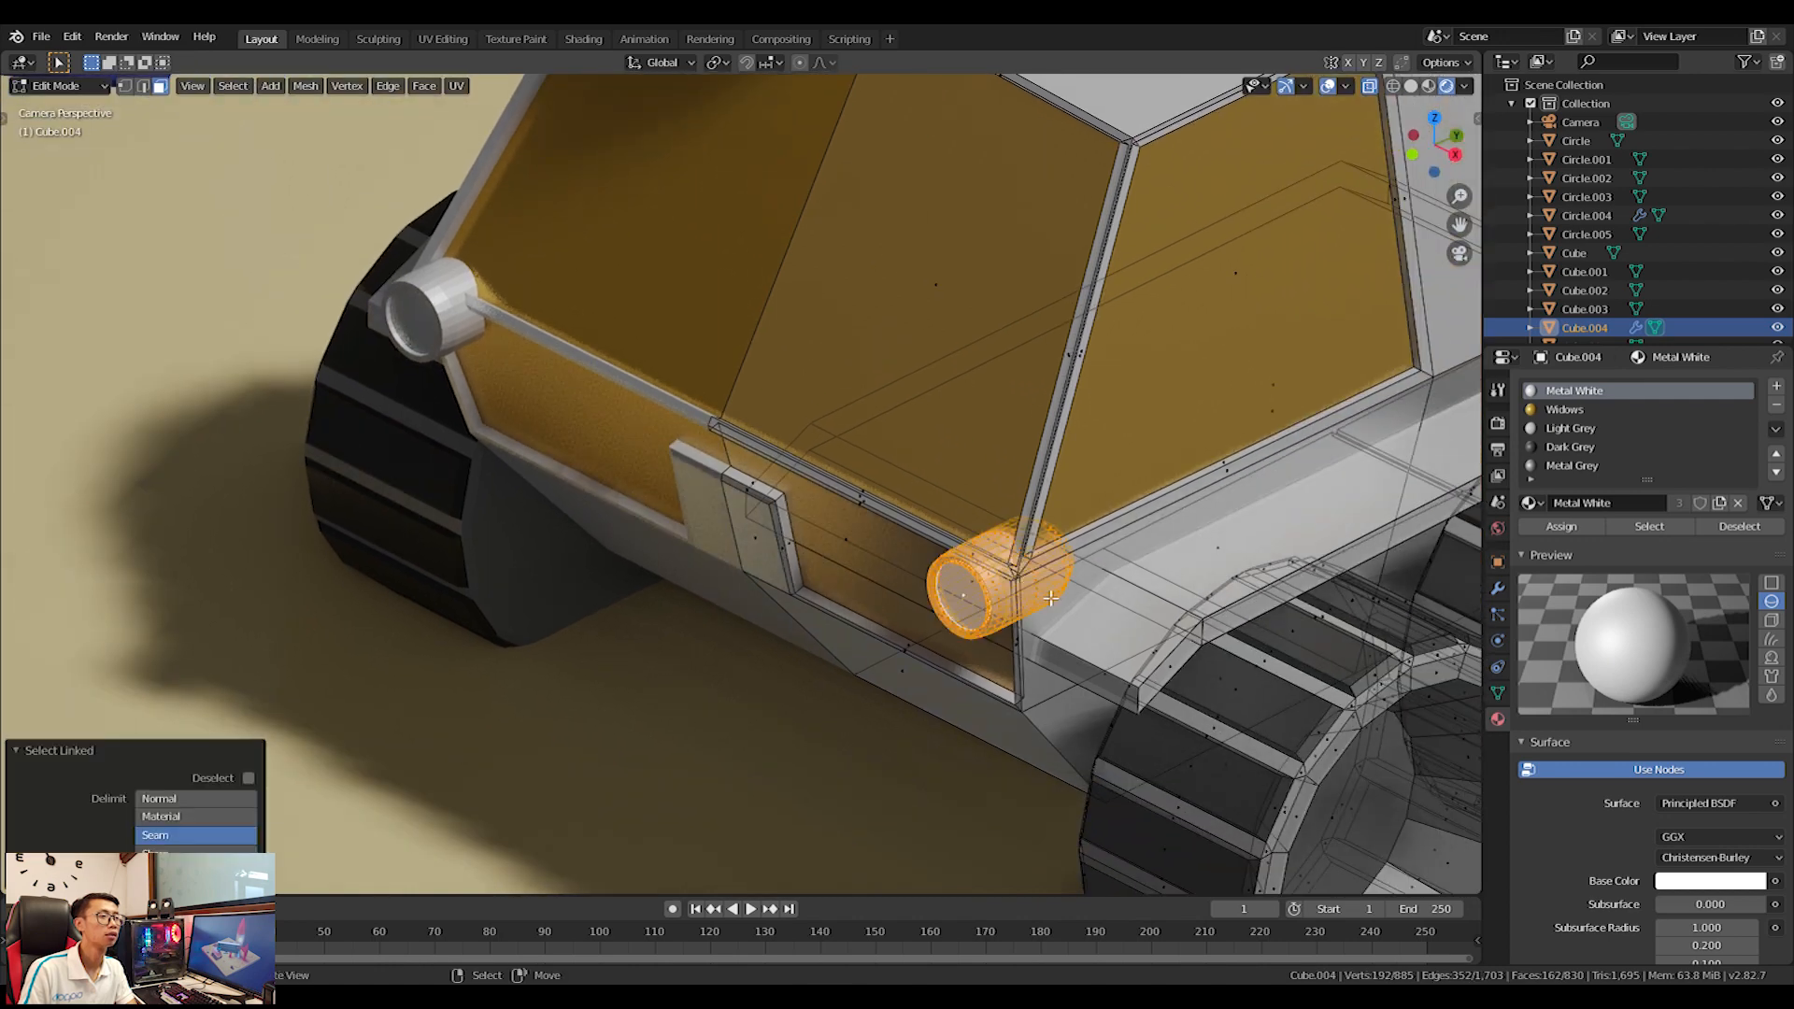
pyautogui.click(1528, 503)
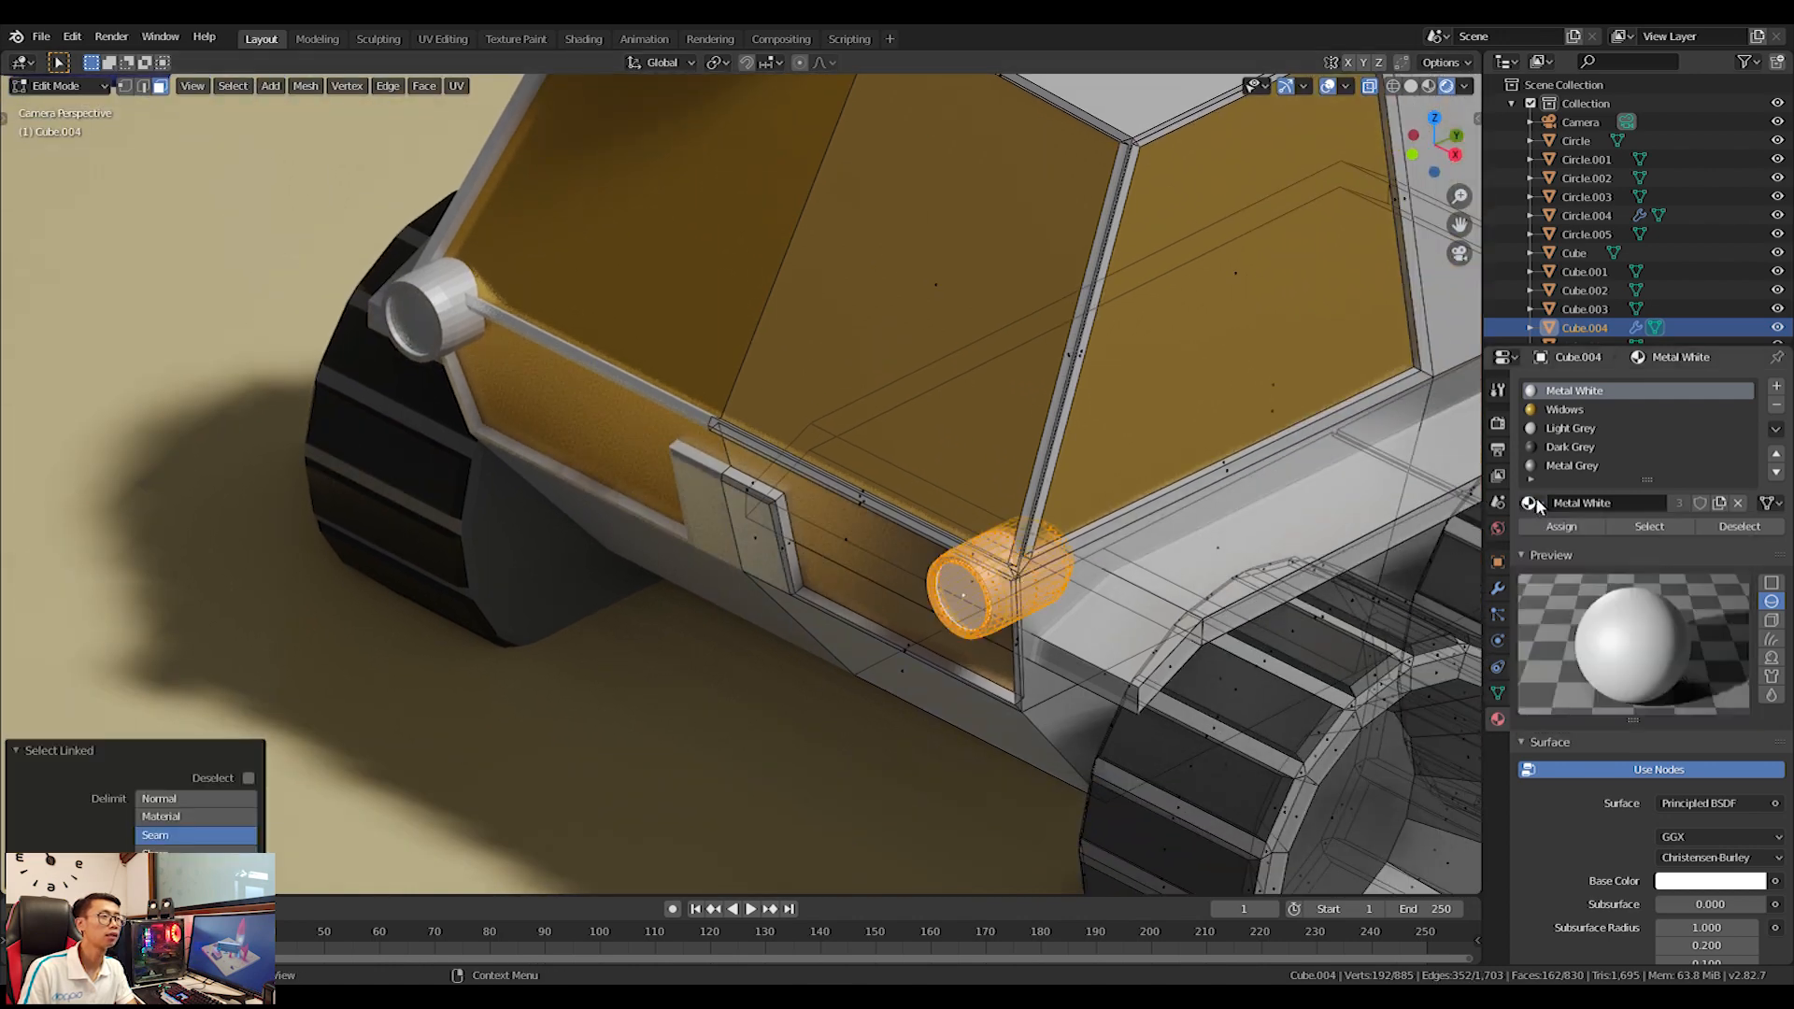
pyautogui.click(1563, 446)
pyautogui.click(1562, 526)
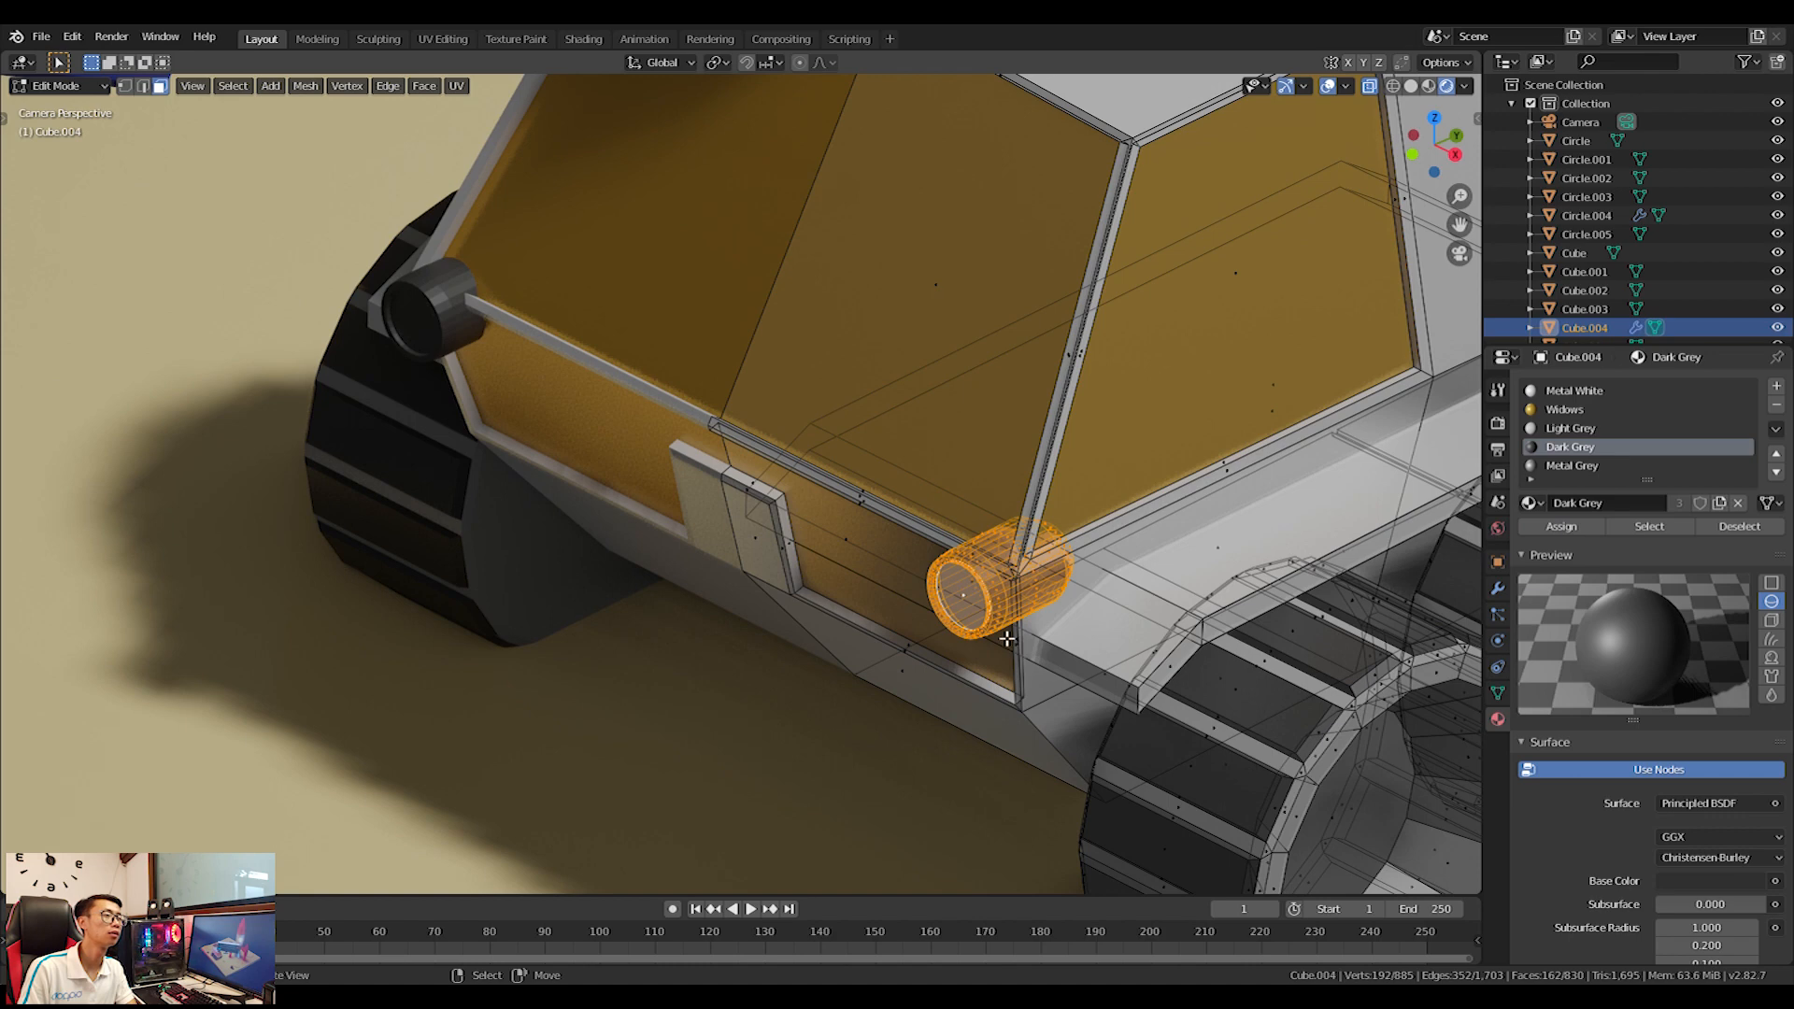
# Select the headlight's front lens face and assign it the existing Lamp material in a new slot.
pyautogui.click(973, 597)
pyautogui.scroll(-4, 1690, 441)
pyautogui.scroll(4, 1701, 437)
pyautogui.click(1776, 386)
pyautogui.click(1532, 503)
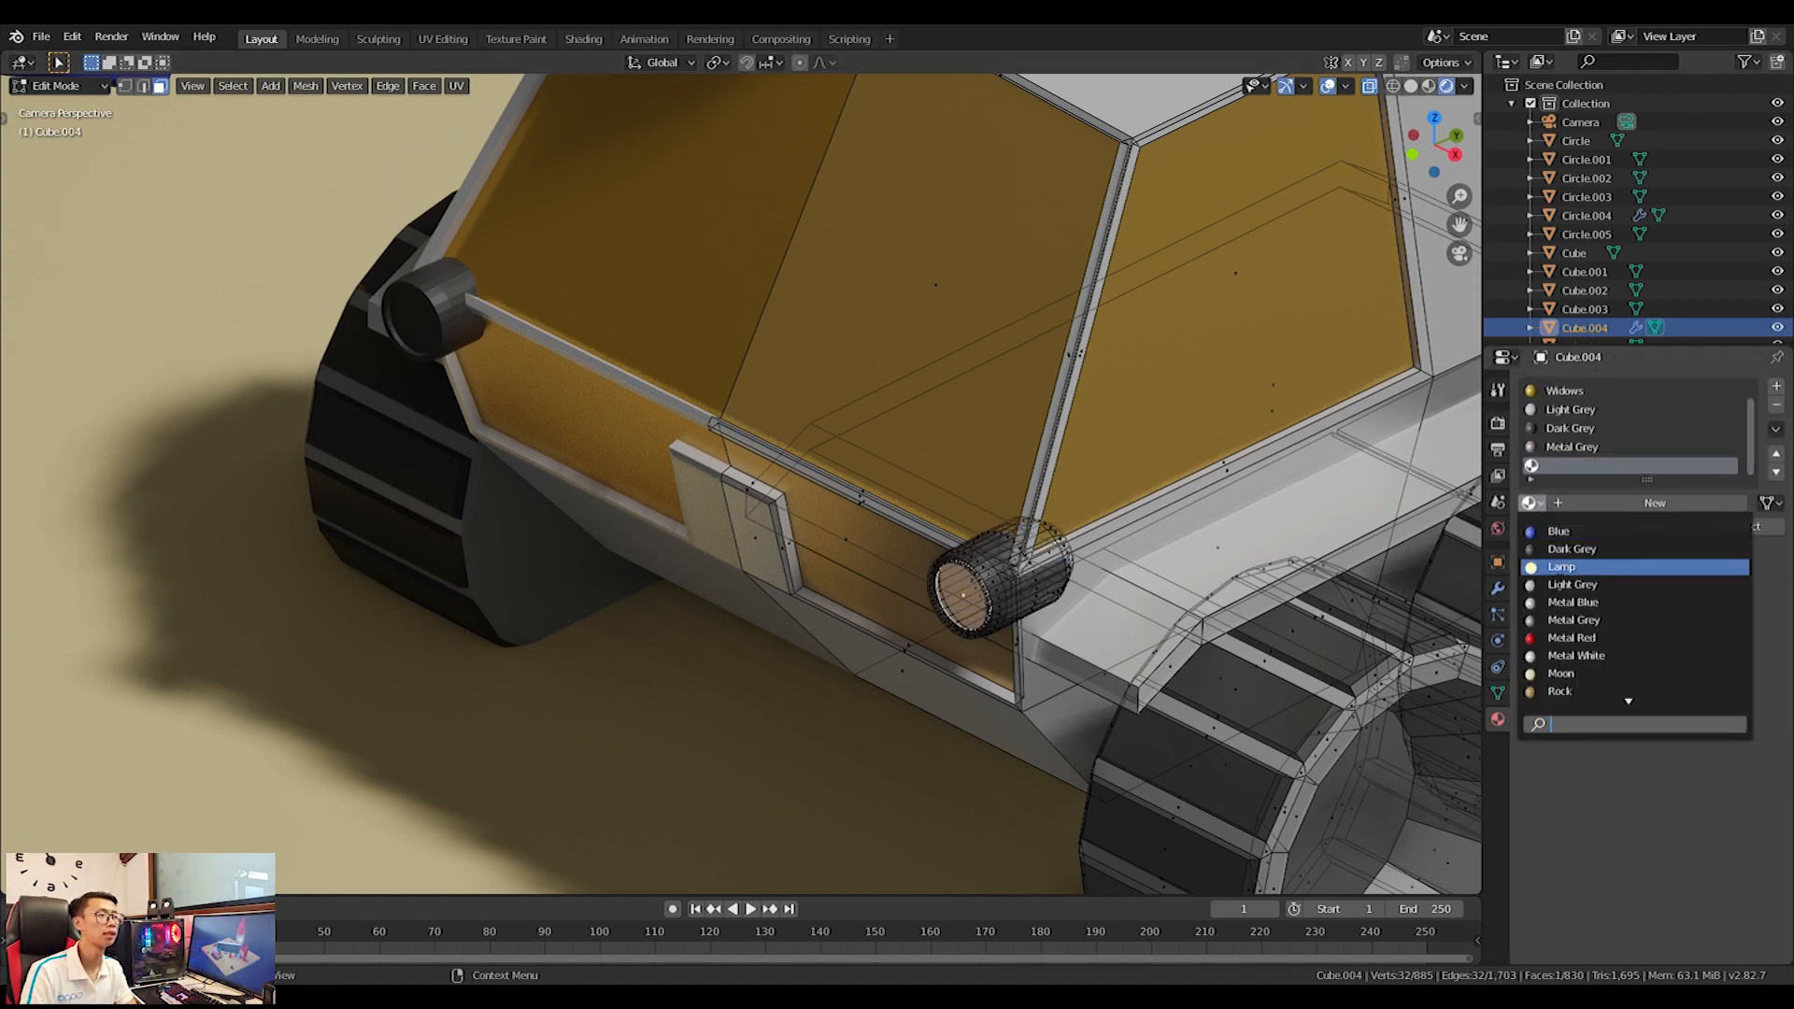
pyautogui.click(1589, 566)
pyautogui.click(1579, 527)
pyautogui.press('Tab')
pyautogui.scroll(-10, 1079, 587)
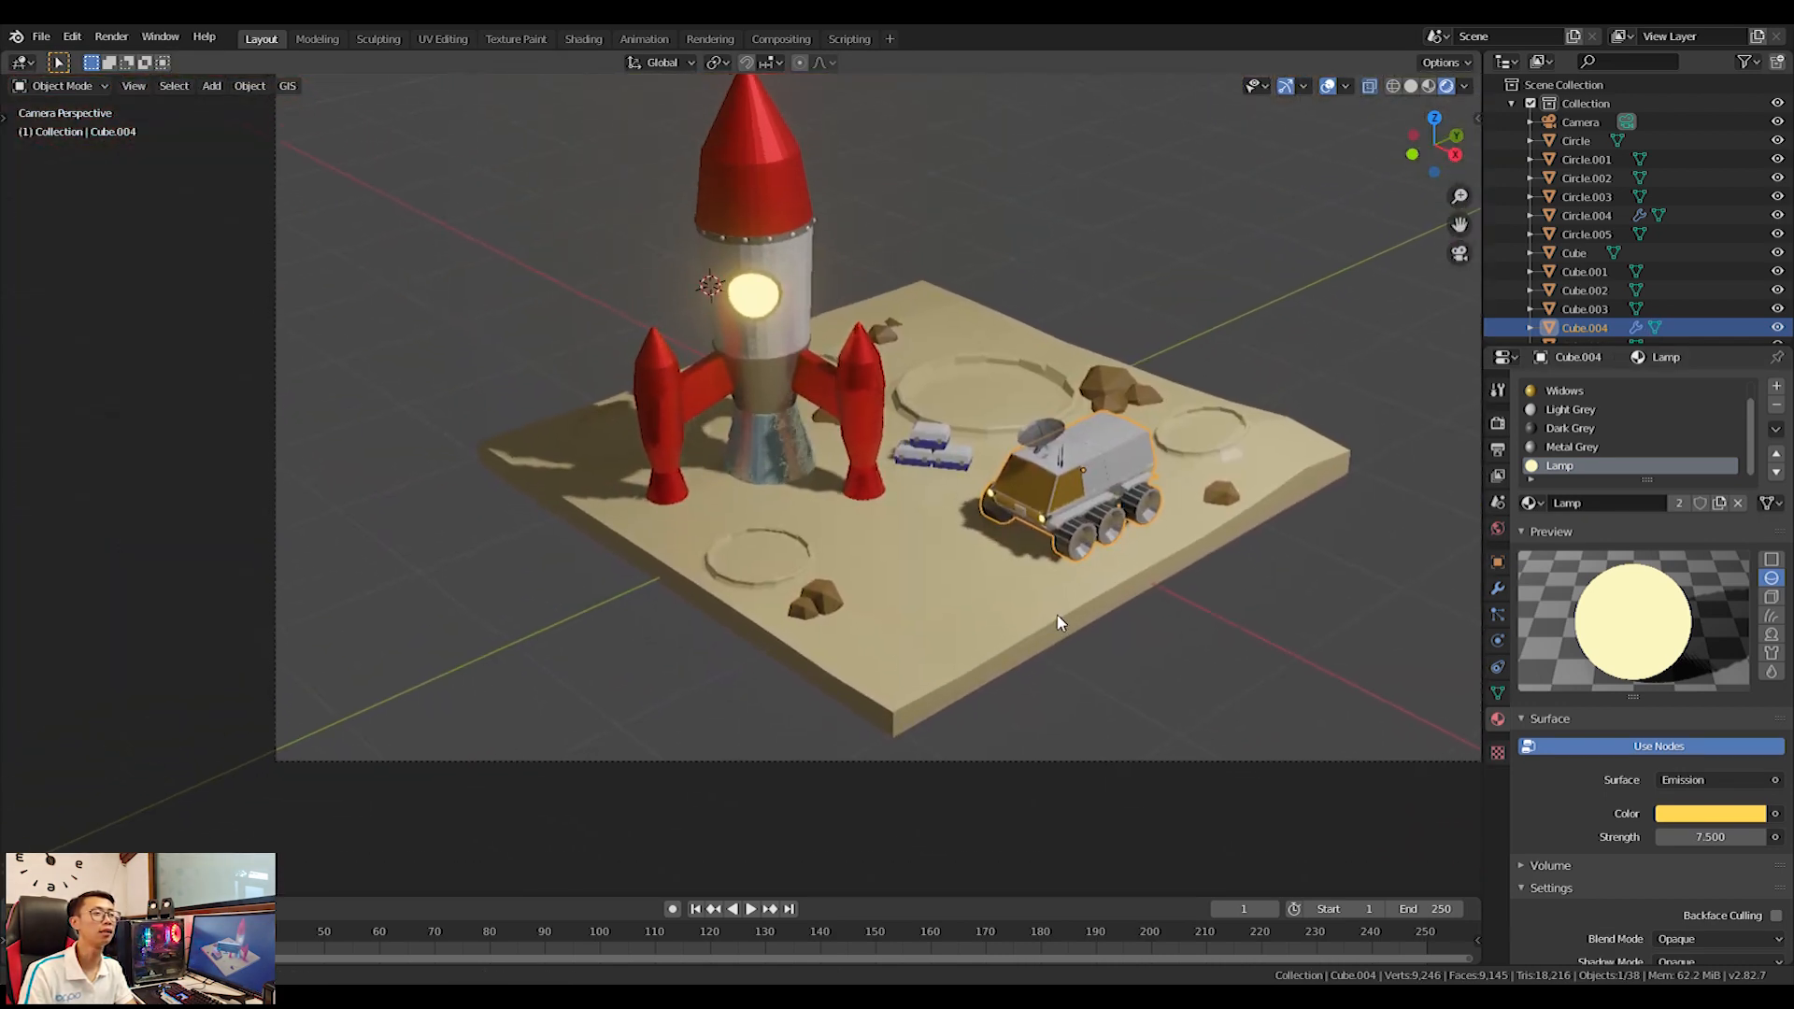
pyautogui.keyDown('shift'); pyautogui.moveTo(1057, 615); pyautogui.dragTo(879, 636, button='middle'); pyautogui.keyUp('shift')
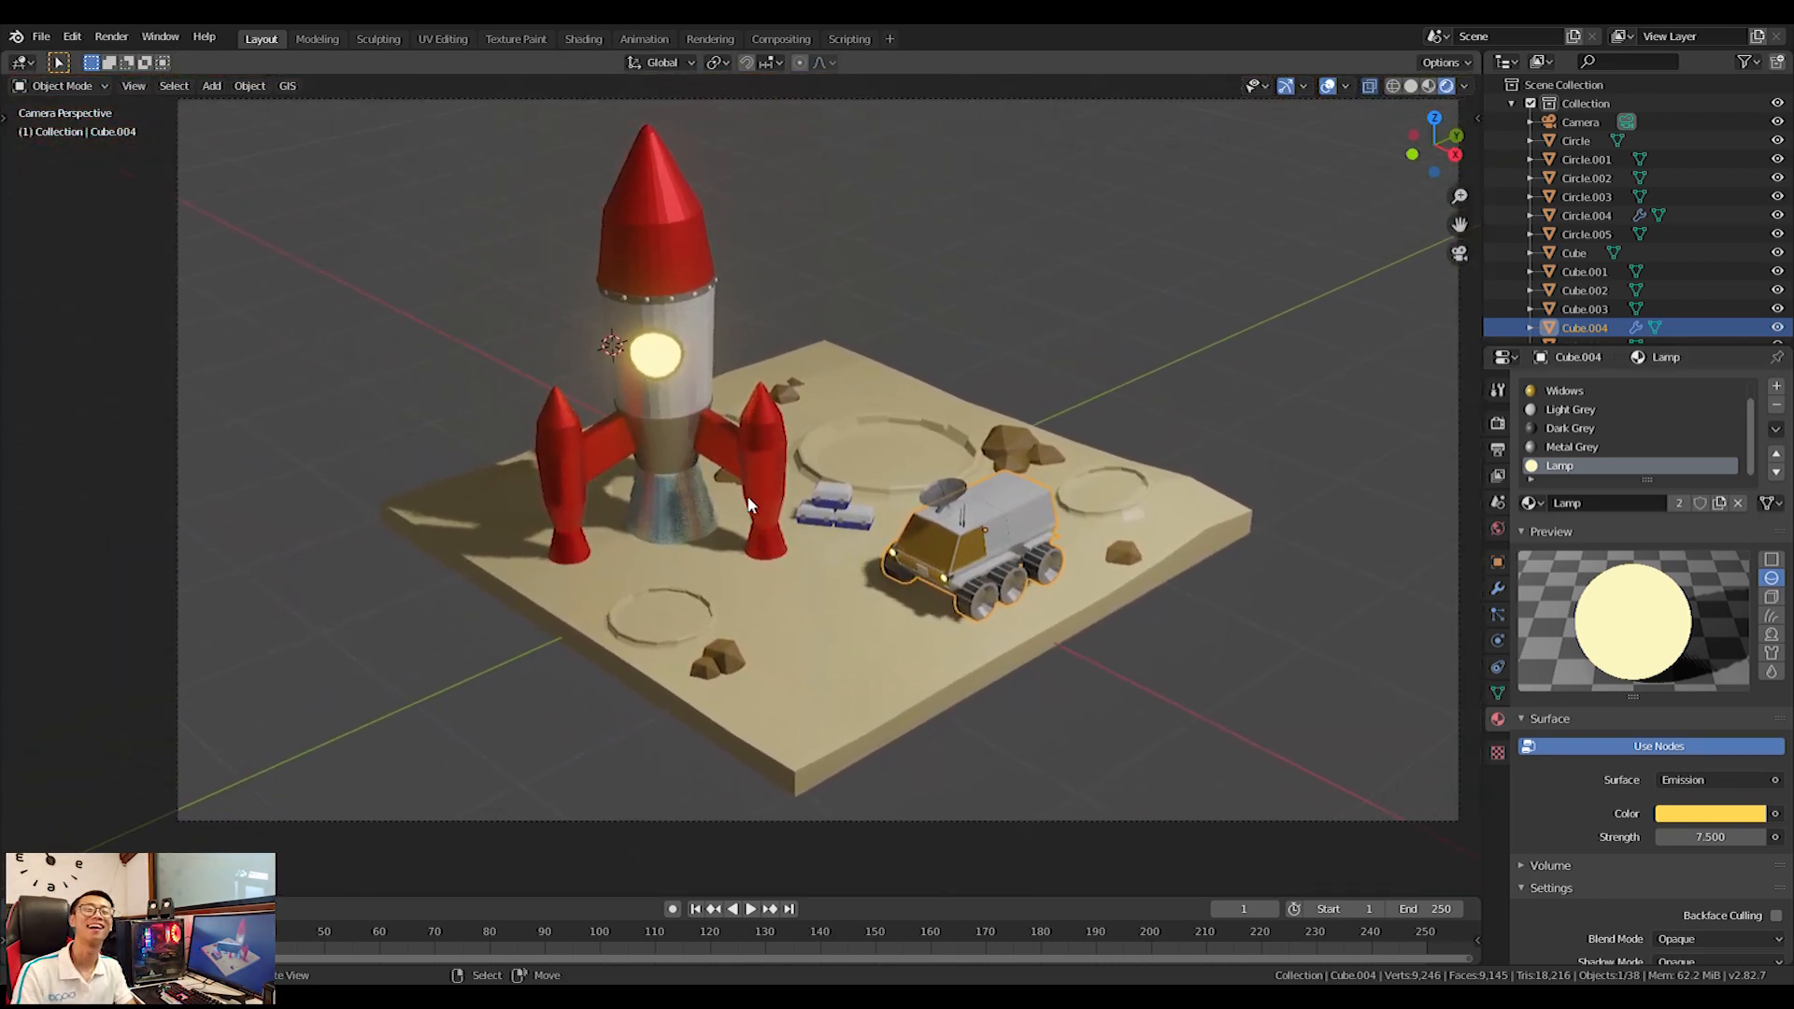
# Shift the ground's Moon base color to a slightly more saturated warm yellow and set its specular to 0.3.
pyautogui.click(749, 501)
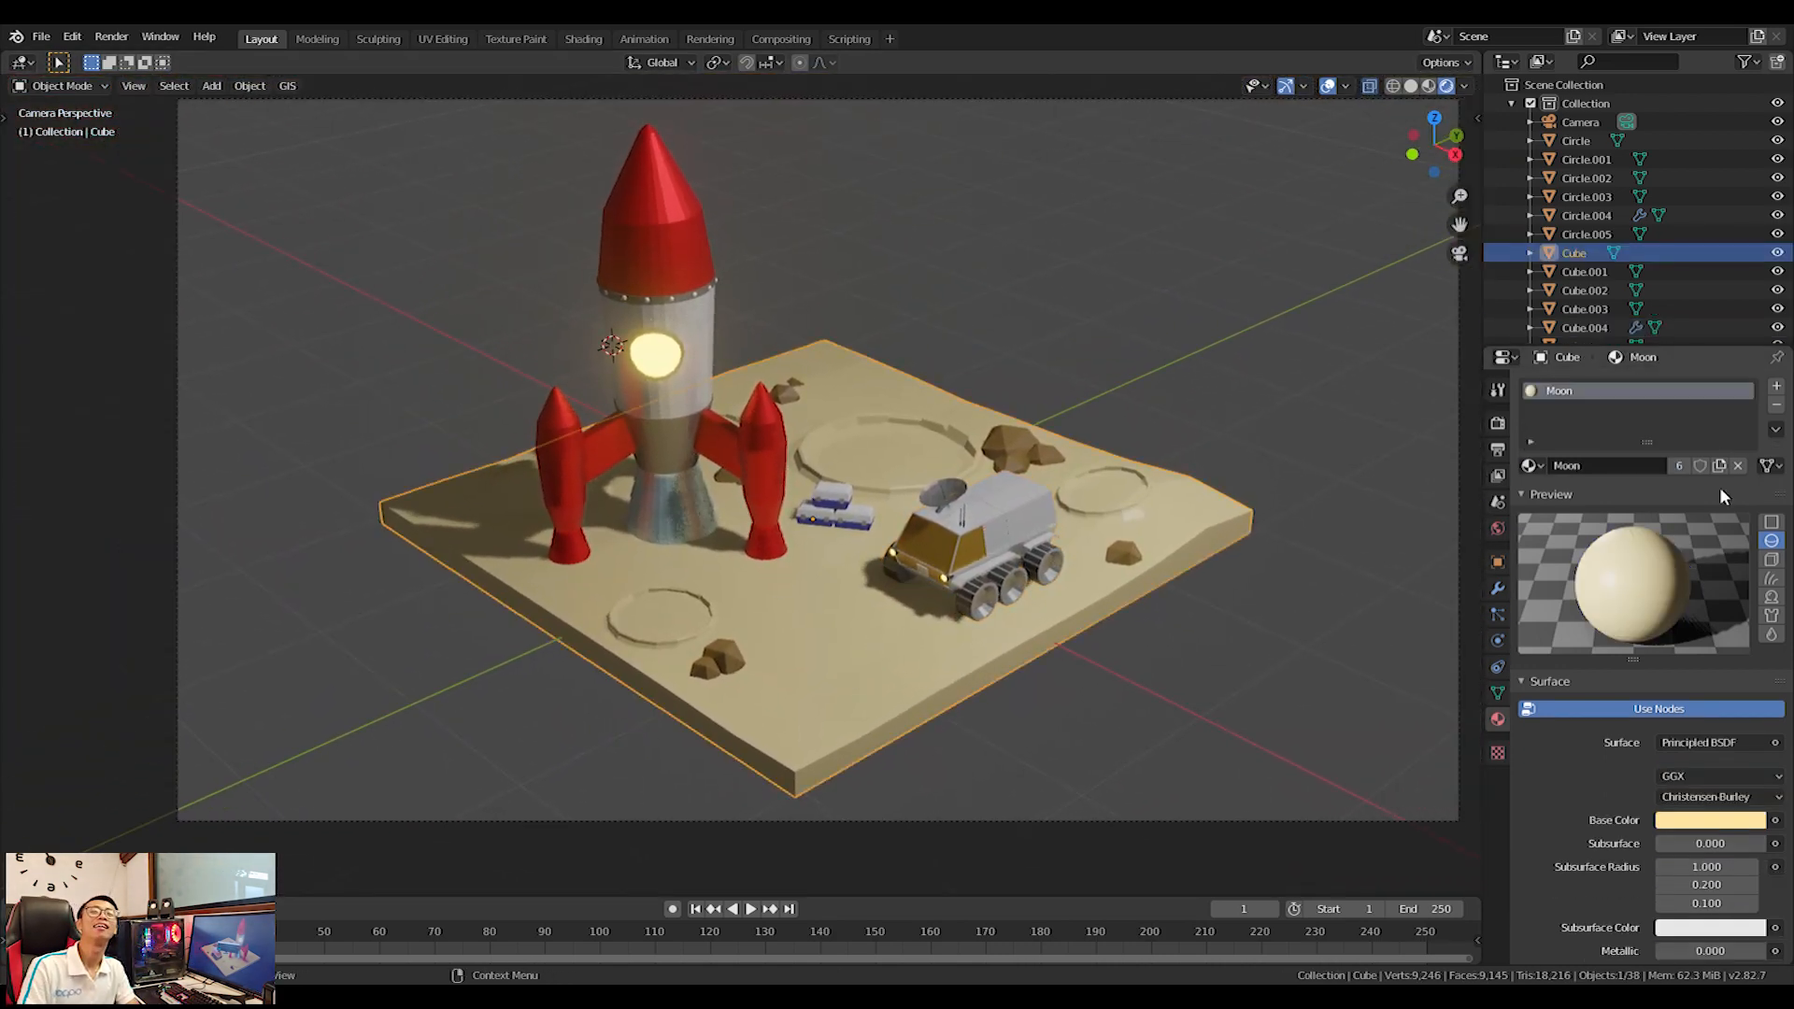
pyautogui.click(1727, 822)
pyautogui.moveTo(1651, 643)
pyautogui.mouseDown()
pyautogui.moveTo(1628, 655)
pyautogui.moveTo(1646, 653)
pyautogui.mouseUp()
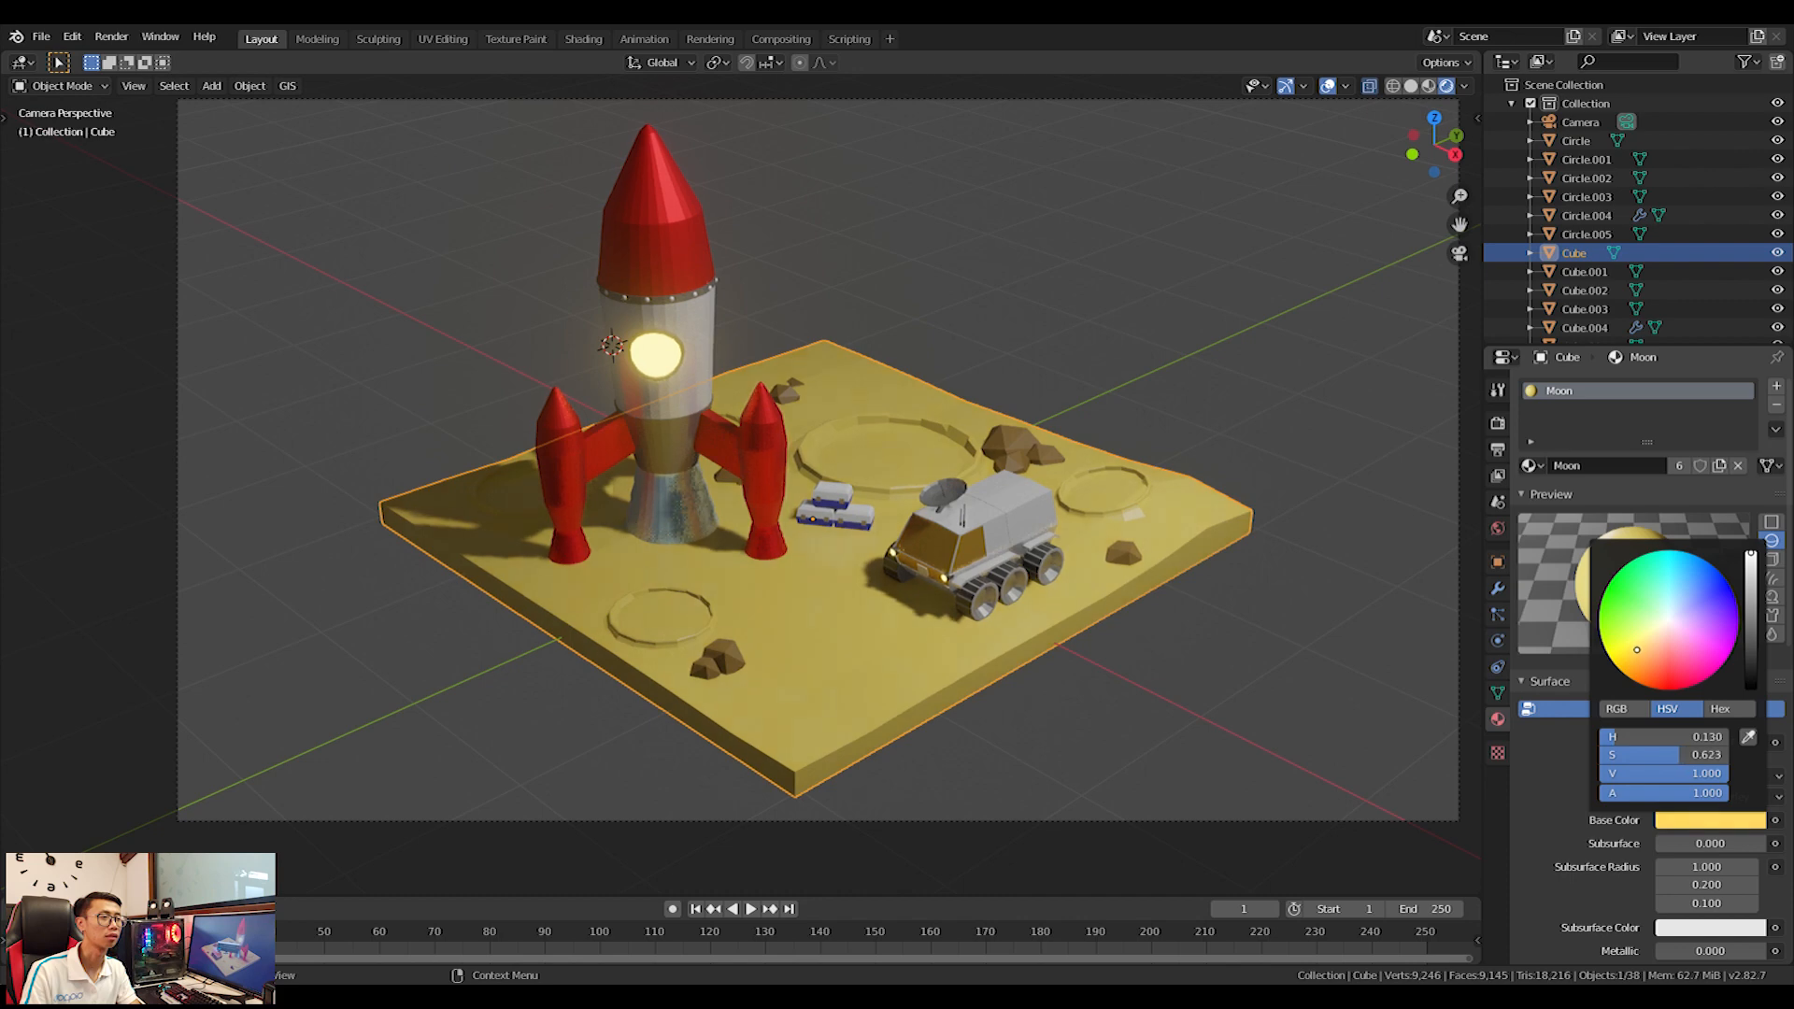
pyautogui.moveTo(1640, 646); pyautogui.dragTo(1648, 647)
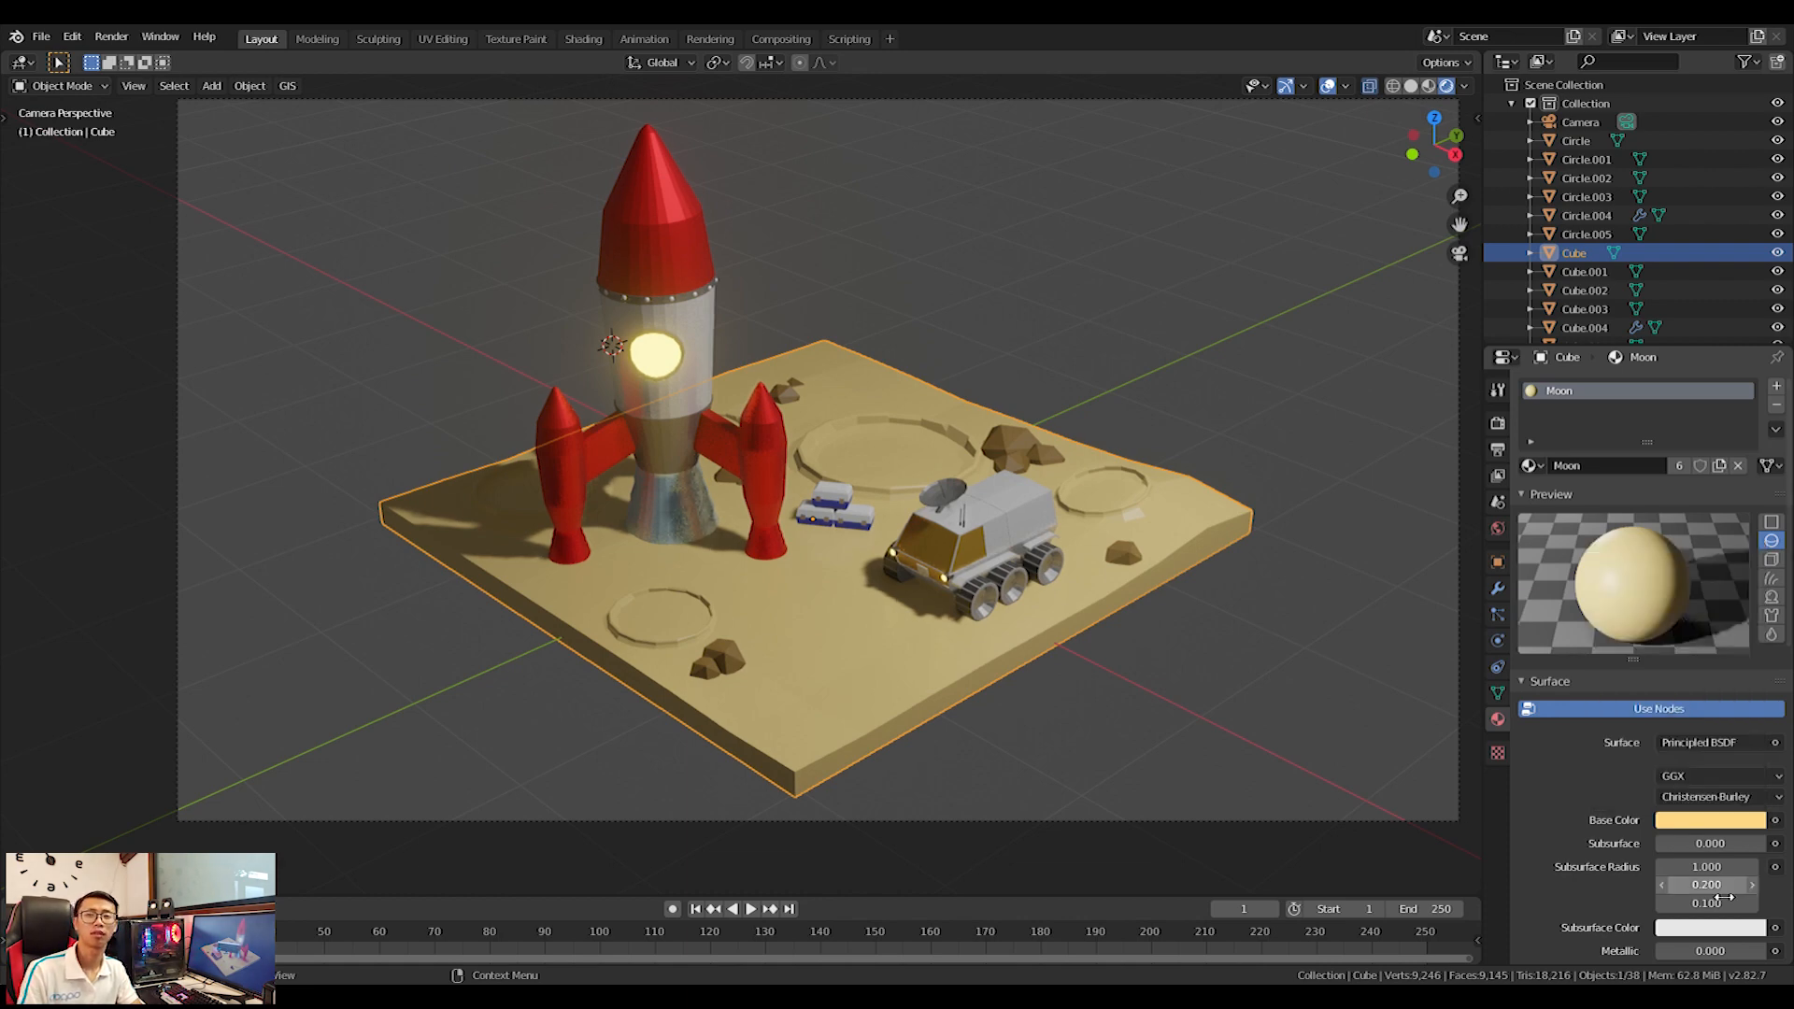
pyautogui.scroll(-5, 1687, 862)
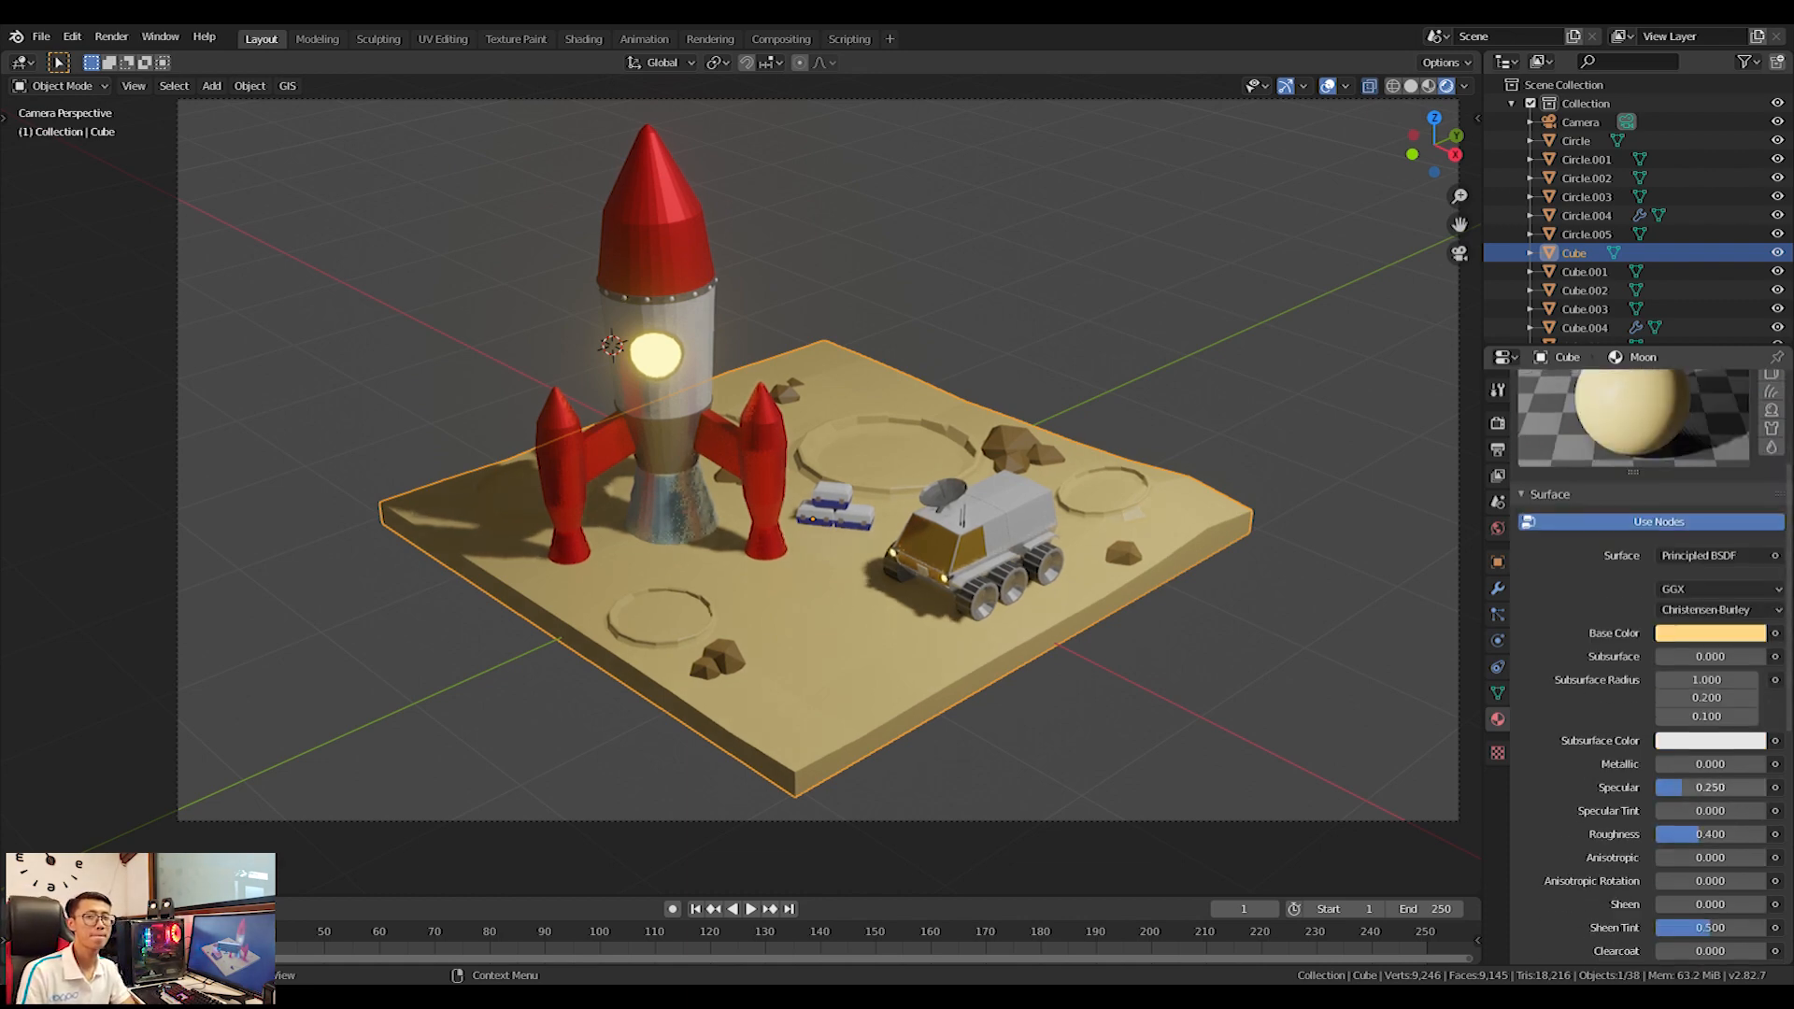
pyautogui.scroll(-3, 860, 581)
pyautogui.hotkey('shift', 'a')
pyautogui.moveTo(858, 580)
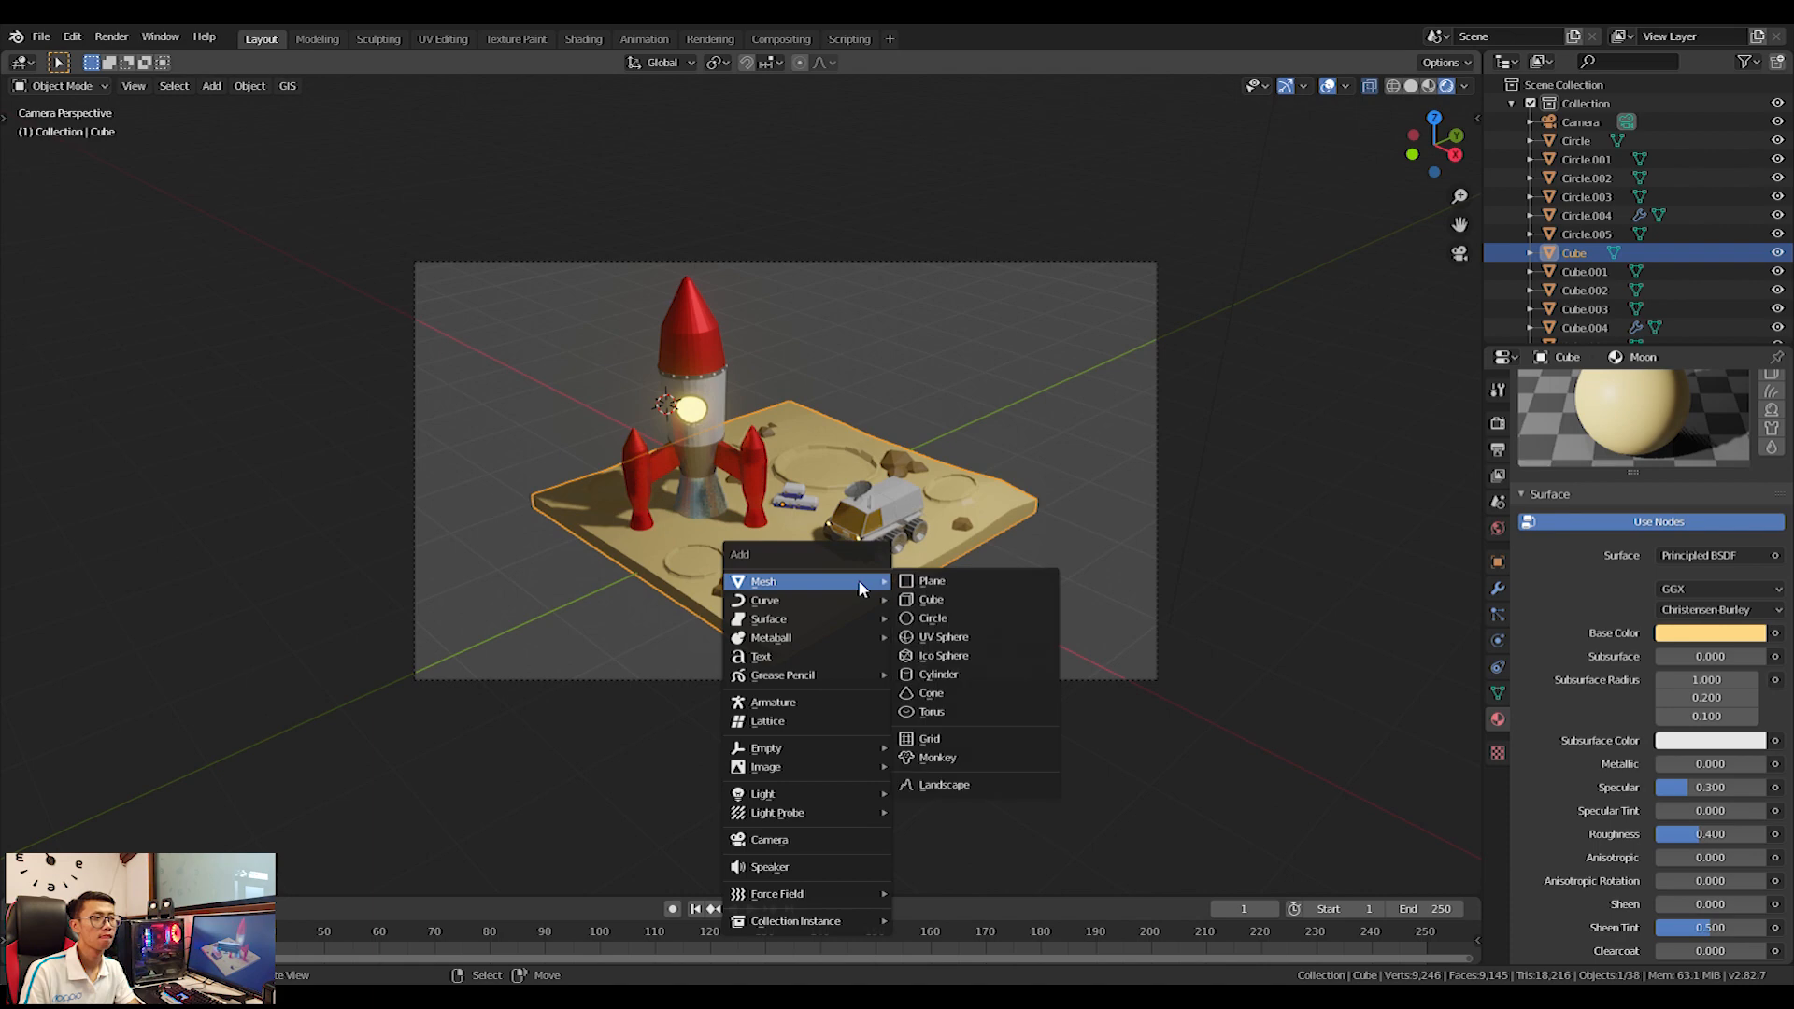
pyautogui.click(983, 579)
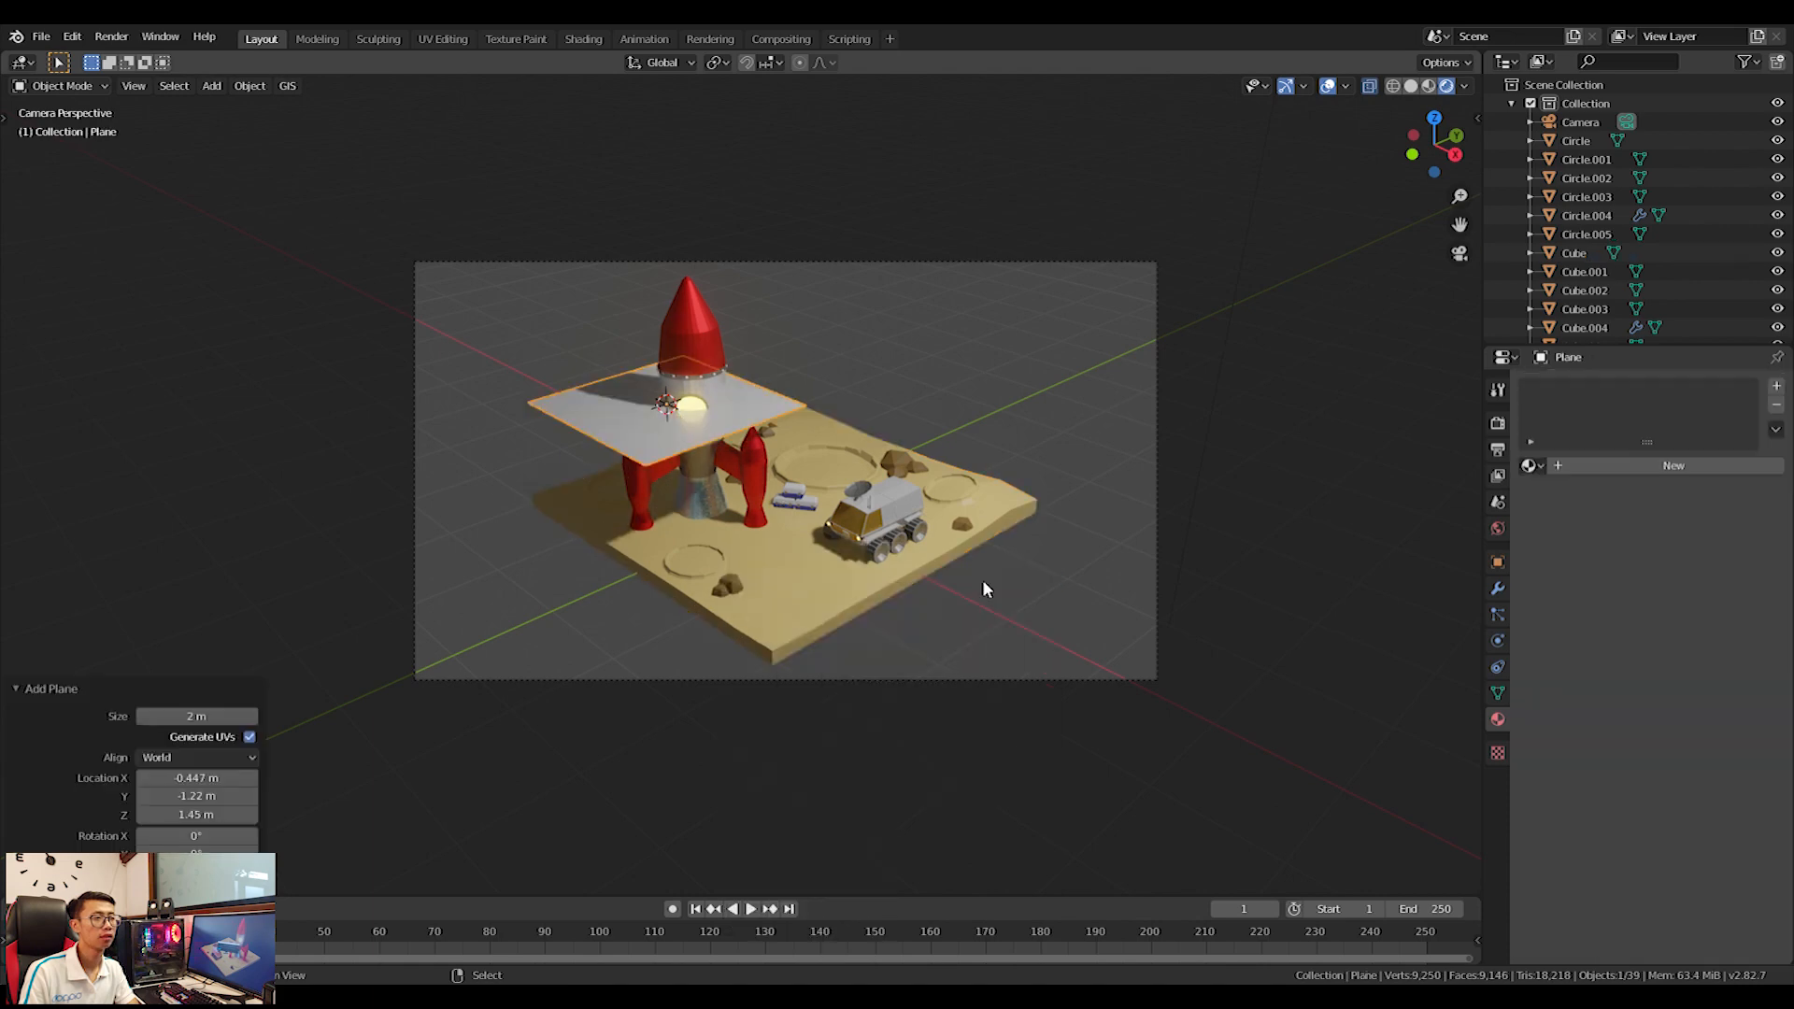
pyautogui.hotkey('ctrl', 'z')
# Snap the 3D cursor back to the world origin.
pyautogui.hotkey('shift', 's')
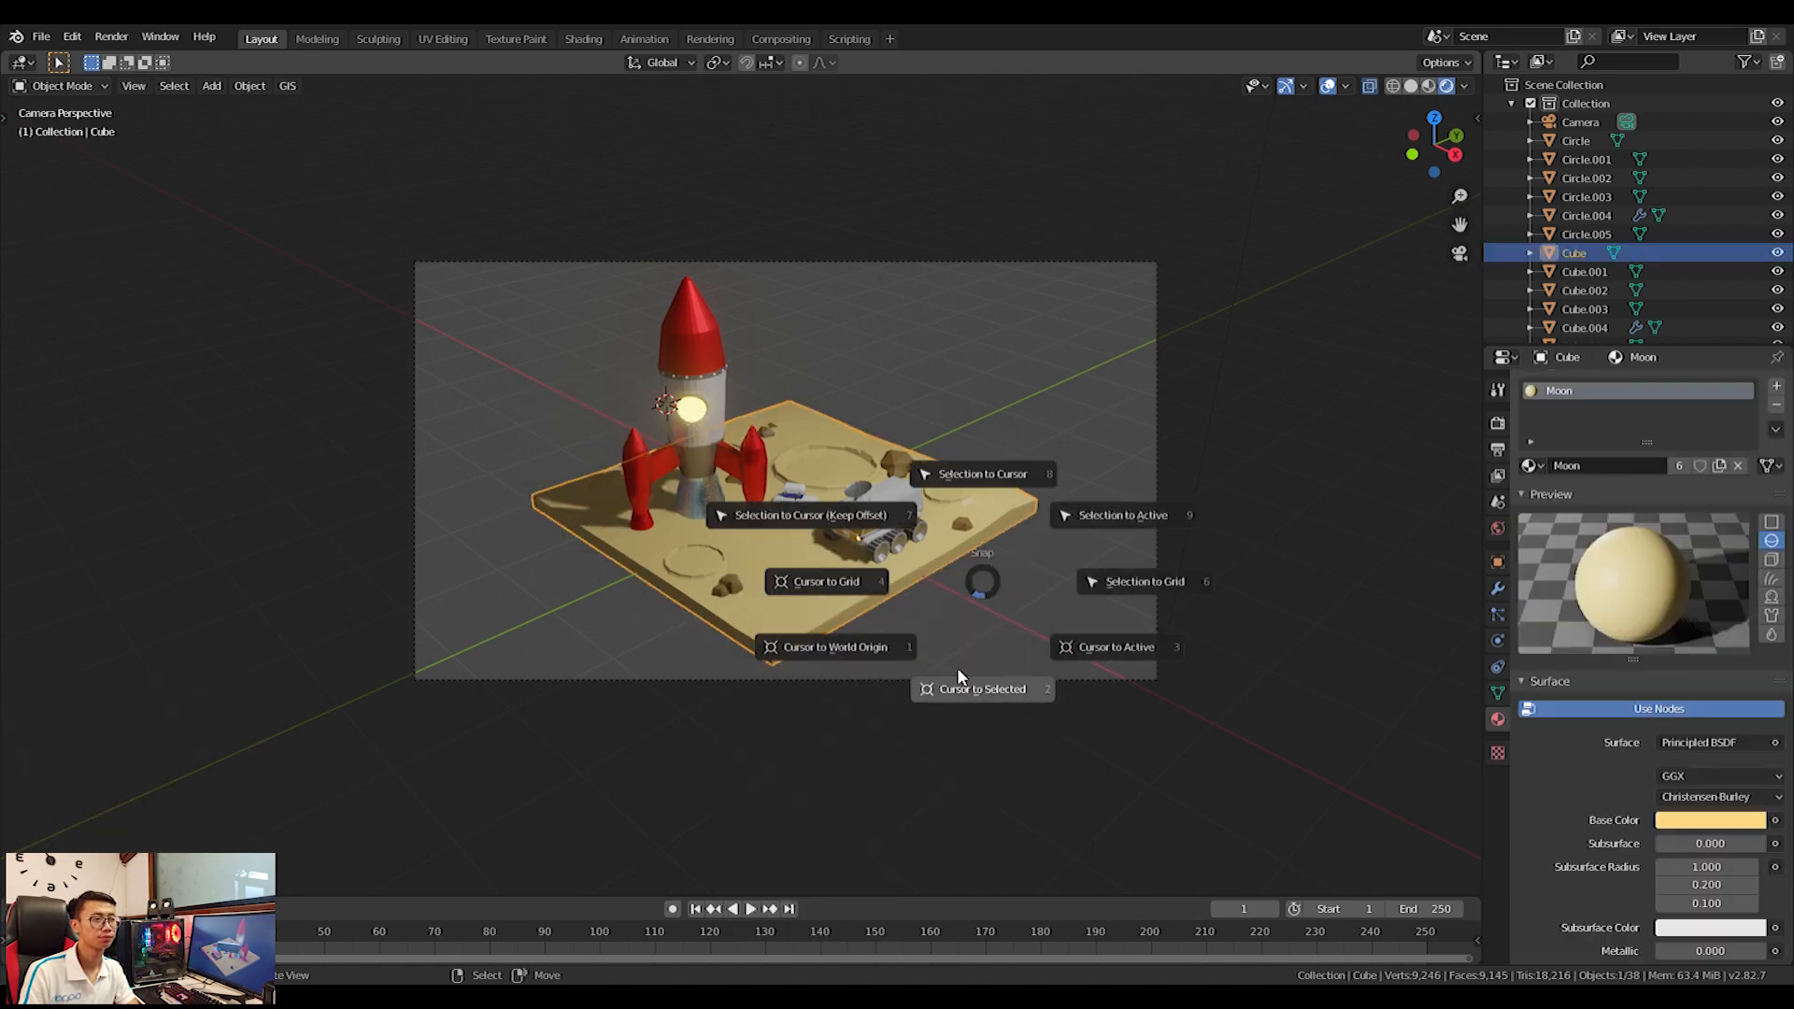
pyautogui.click(865, 645)
pyautogui.hotkey('shift', 's')
pyautogui.press('Escape')
# Add a plane at the world origin and scale it up by about 5.97 as a floor beneath the moon base.
pyautogui.hotkey('shift', 'a')
pyautogui.moveTo(799, 474)
pyautogui.click(898, 475)
pyautogui.press('s')
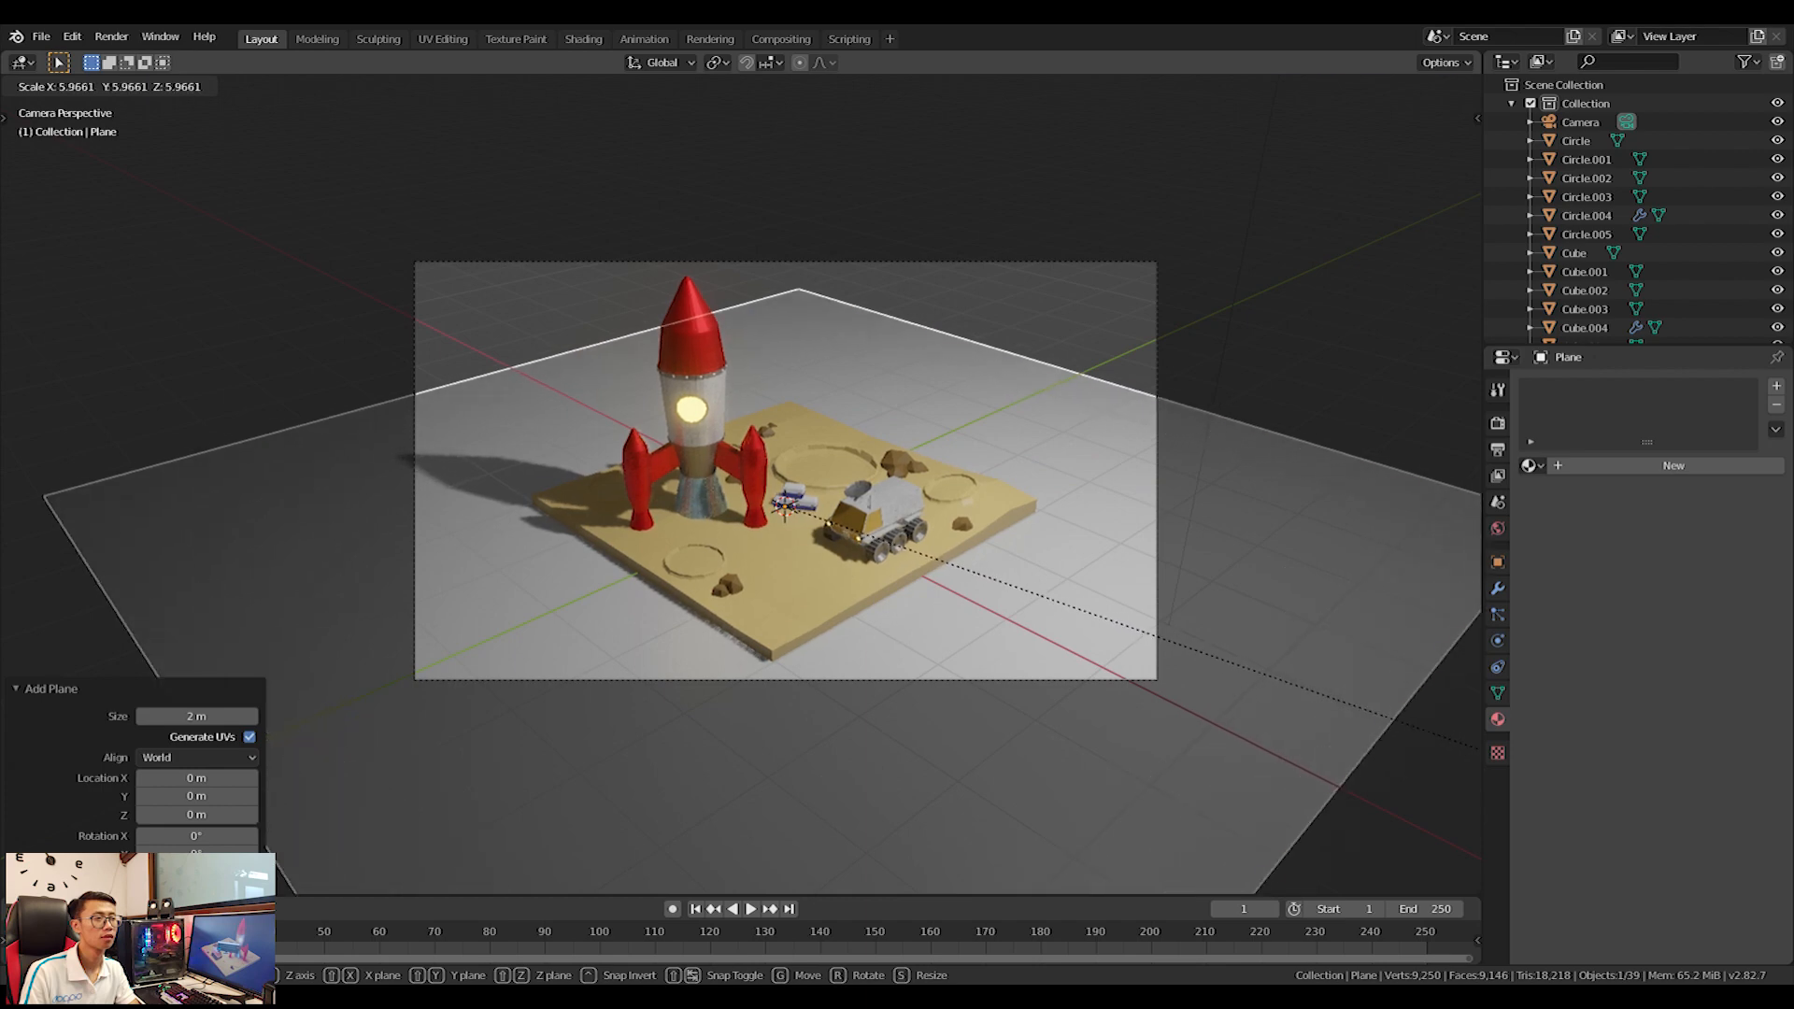
pyautogui.click(114, 759)
# Move the floor plane in top view about -1.01 m along X and 0.68 m along Y.
pyautogui.press('KP_7')
pyautogui.scroll(-6, 105, 748)
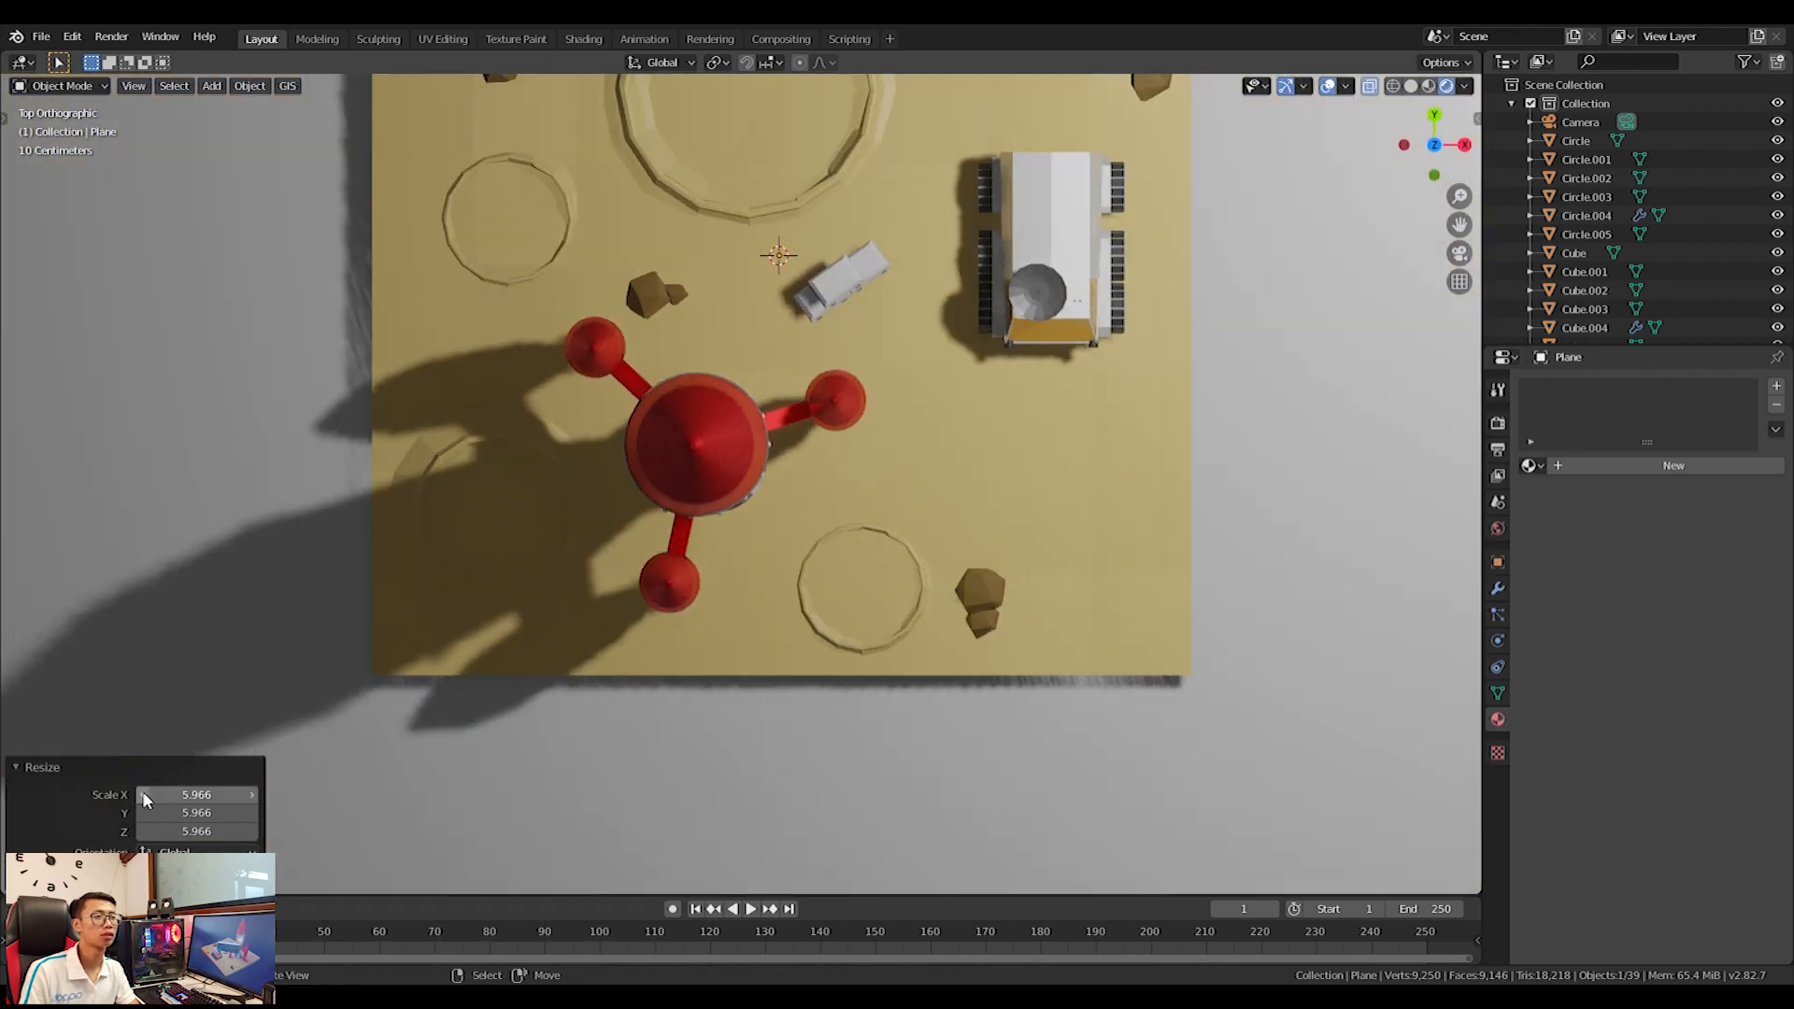
pyautogui.scroll(-8, 607, 456)
pyautogui.press('g')
pyautogui.click(829, 506)
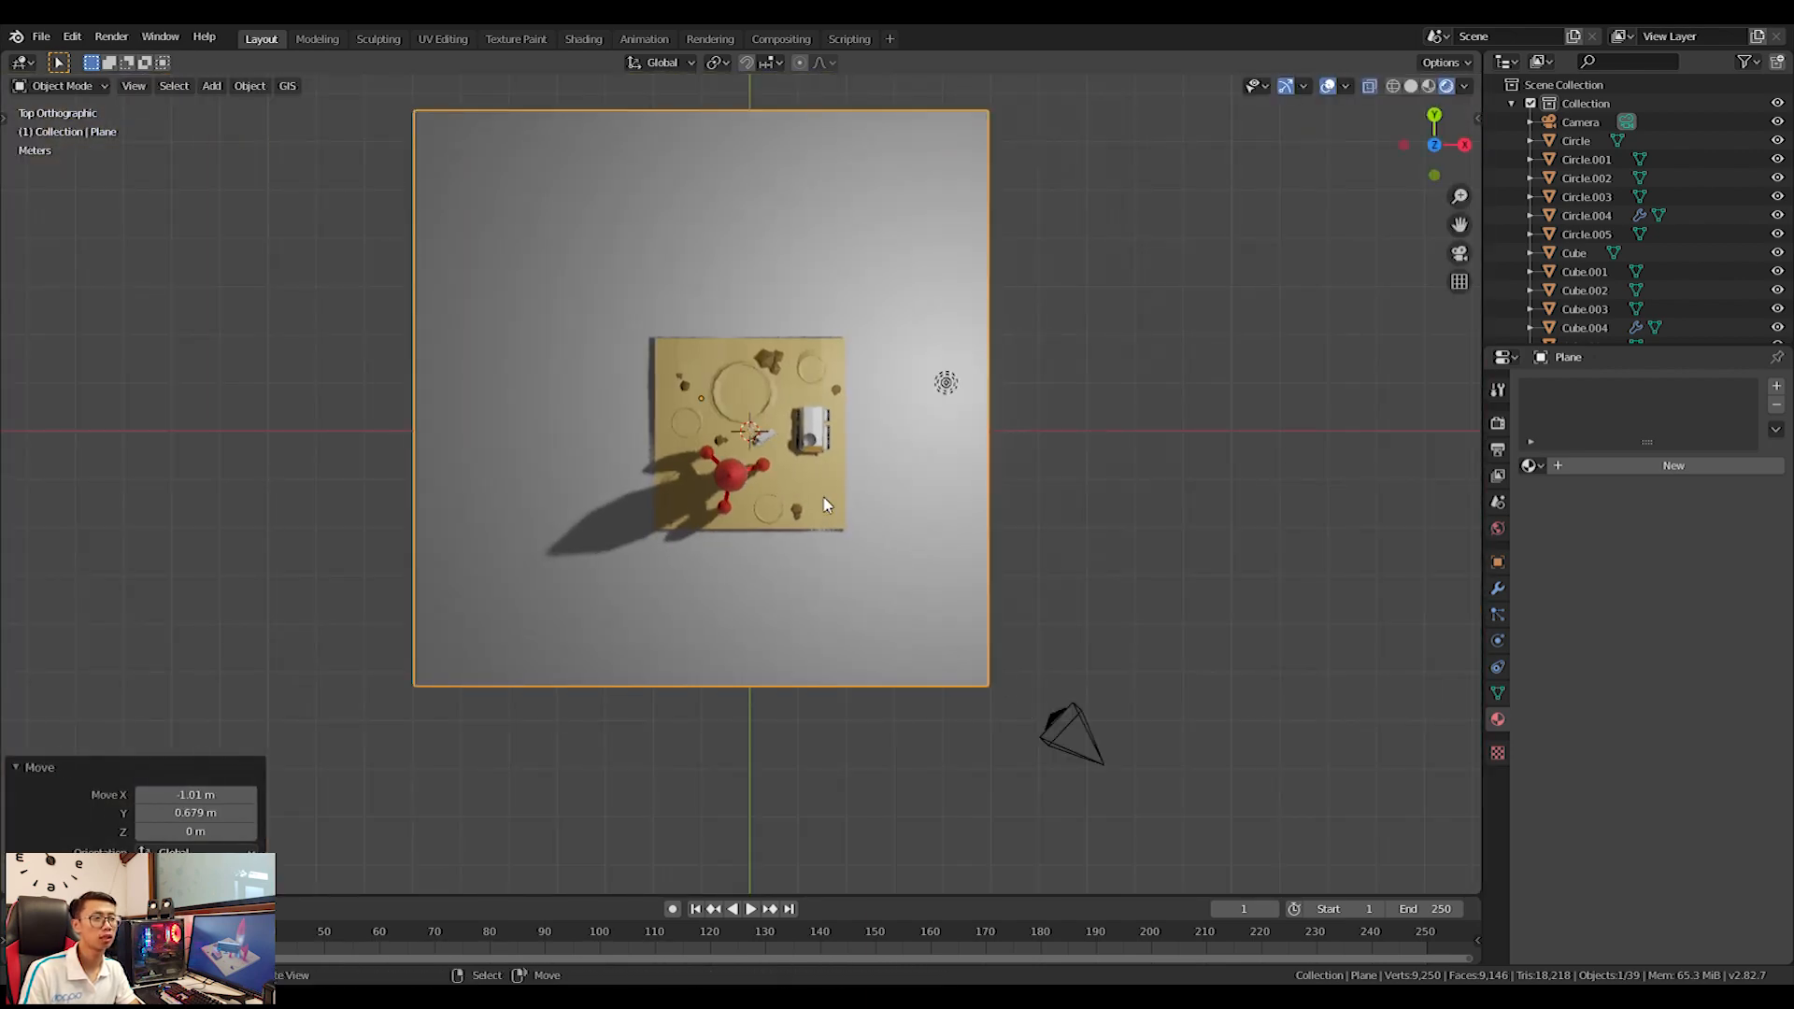
# In camera view, scale the floor plane up by about 1.29 and move it about 0.72 m along Y.
pyautogui.press('KP_0')
pyautogui.press('s')
pyautogui.click(1080, 507)
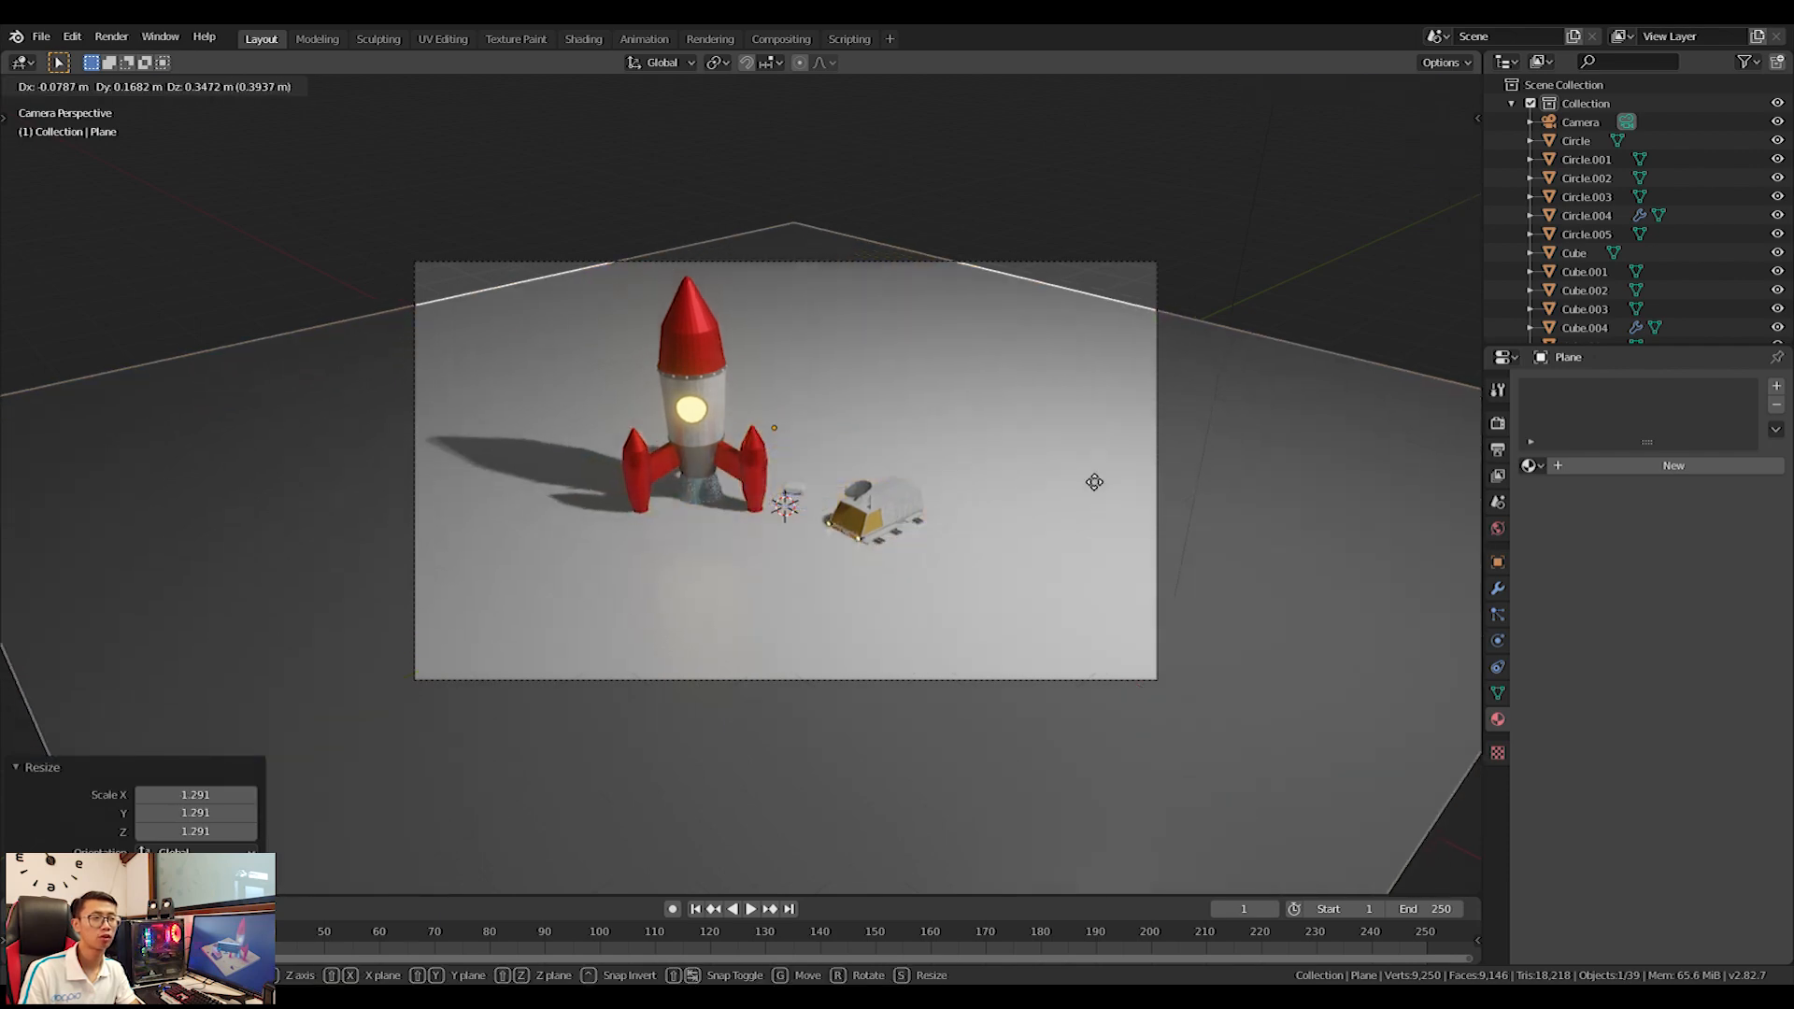
pyautogui.press('g')
pyautogui.press('y')
pyautogui.click(1135, 457)
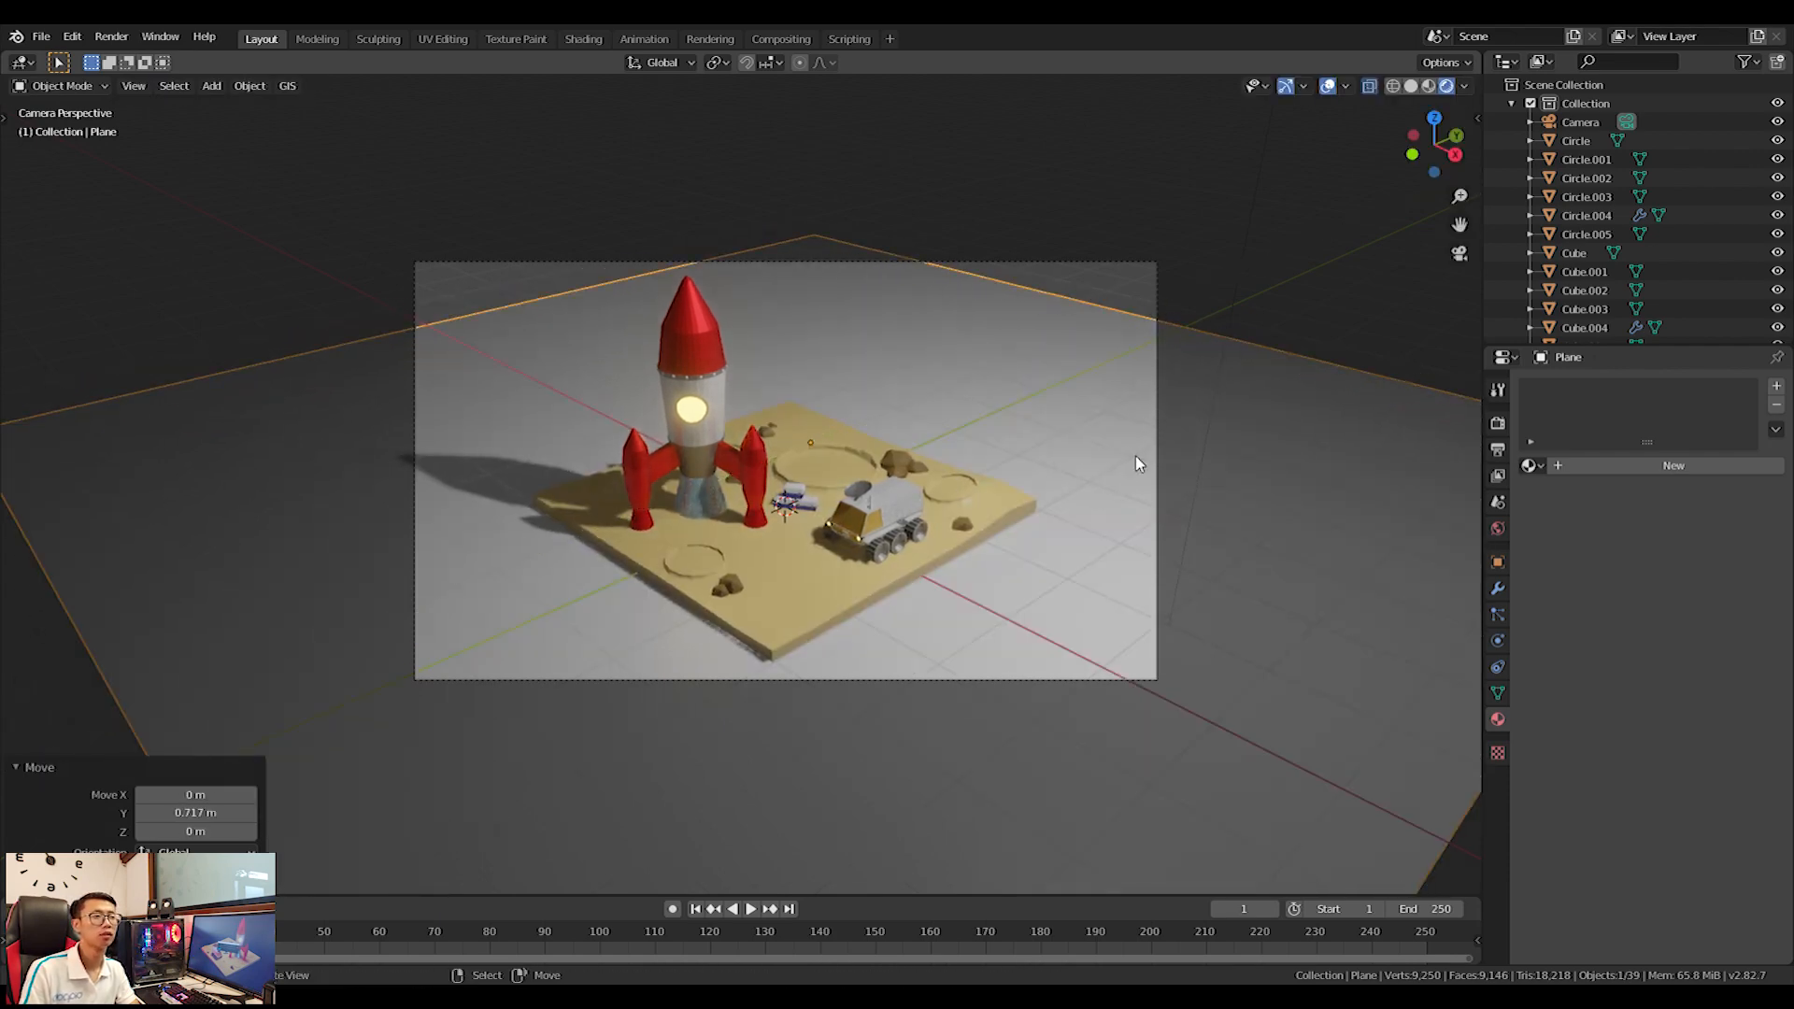
# Enlarge the floor plane further and reposition it about 2.38 m along Y and -2.9 m along X to fill the camera background.
pyautogui.press('s')
pyautogui.click(1291, 498)
pyautogui.press('g')
pyautogui.press('y')
pyautogui.click(1393, 410)
pyautogui.press('g')
pyautogui.press('x')
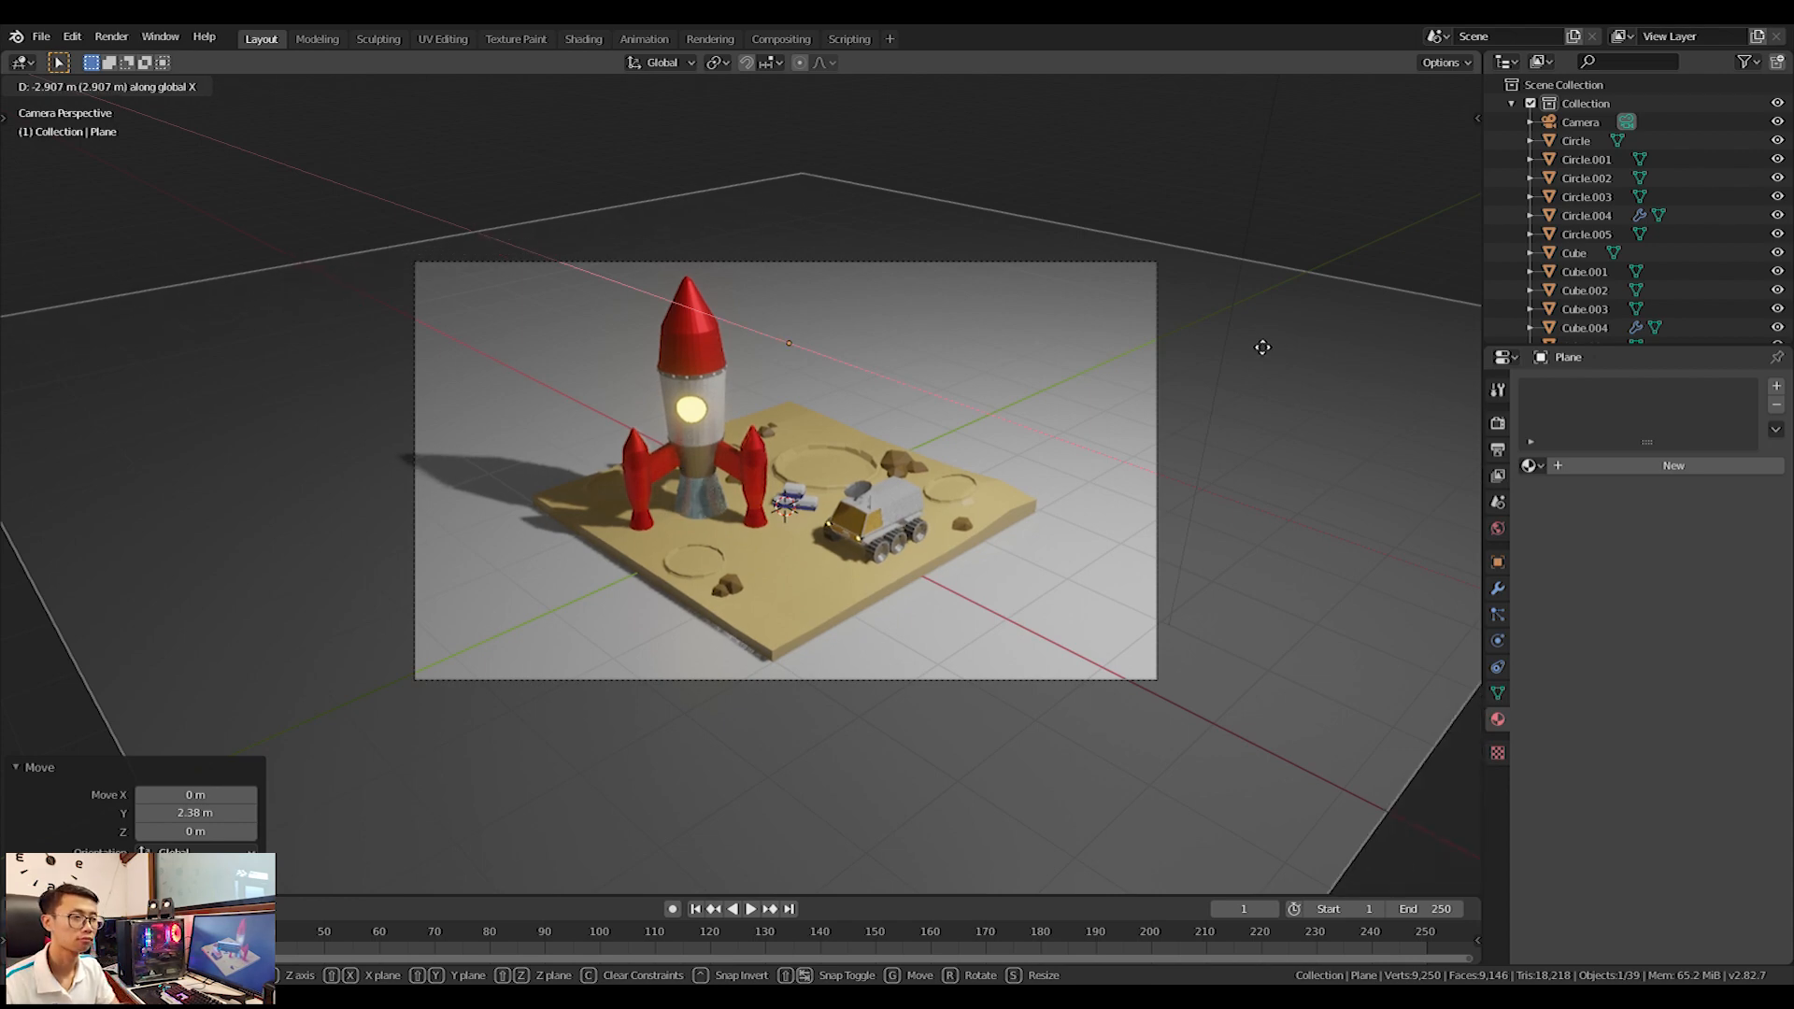
pyautogui.click(1262, 347)
# Delete the existing scene light and add an area light at the world origin.
pyautogui.scroll(-3, 1103, 171)
pyautogui.press('Delete')
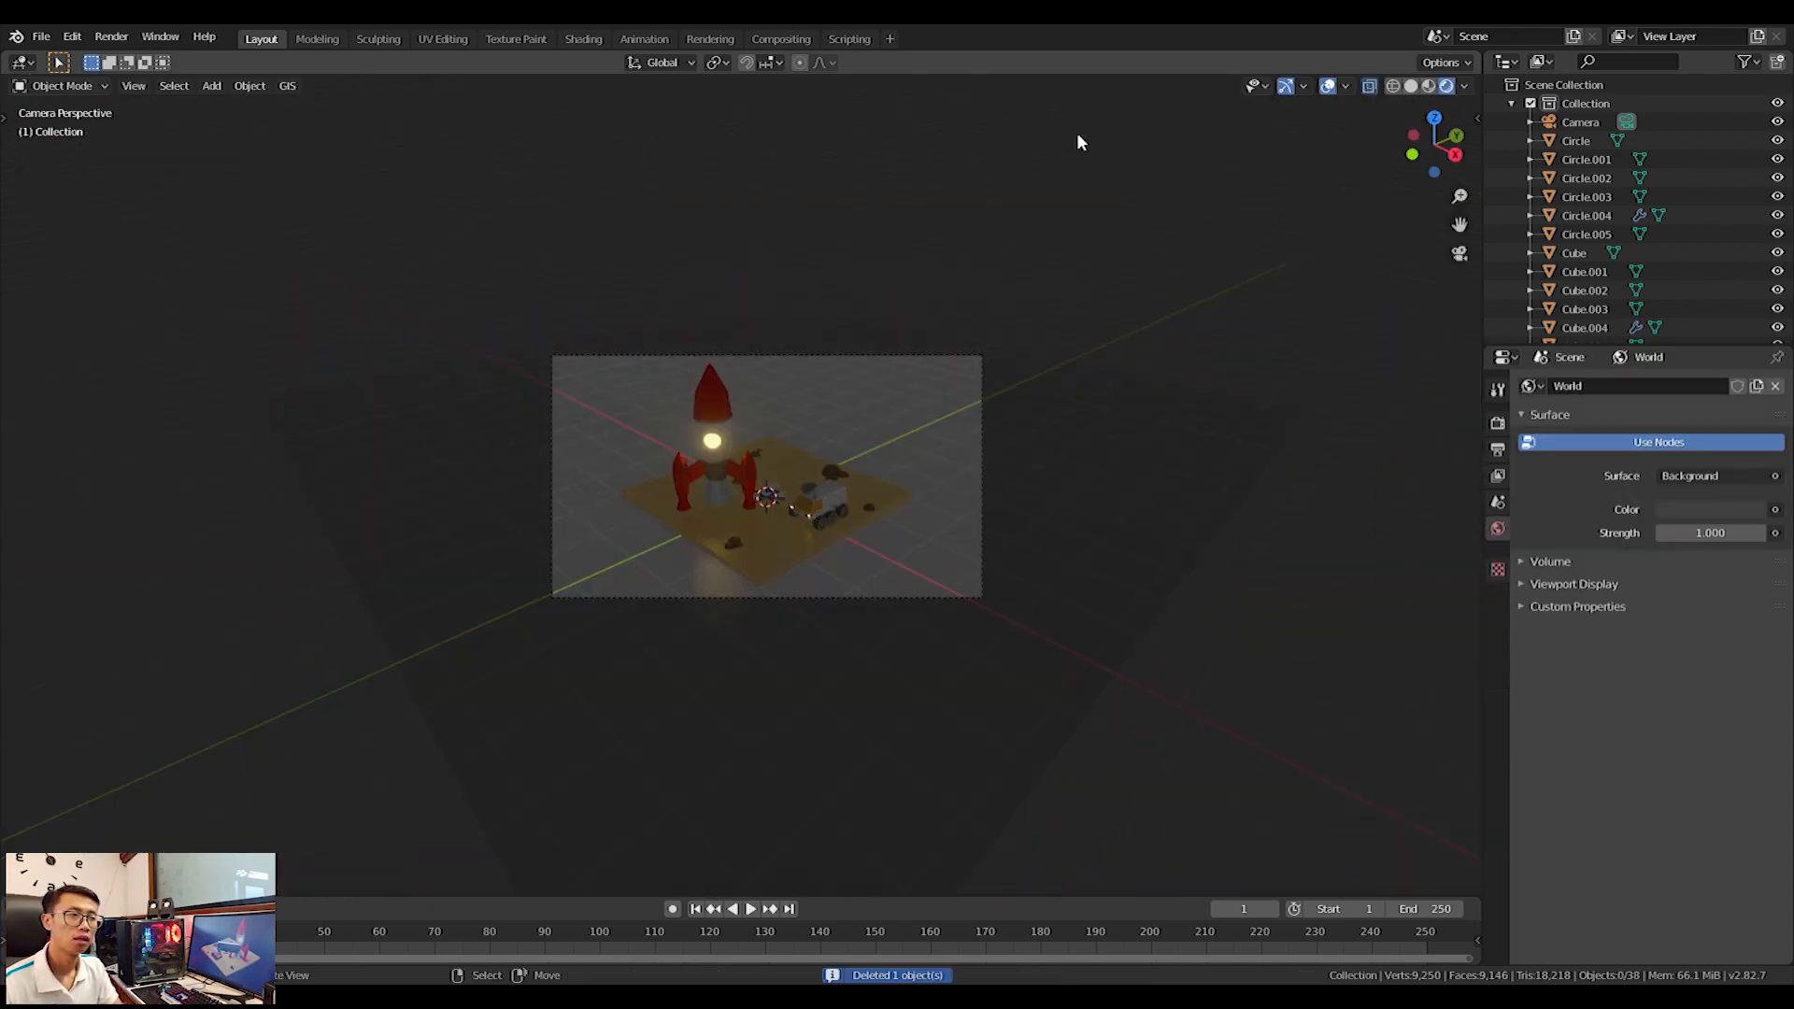
pyautogui.moveTo(1076, 131); pyautogui.dragTo(927, 501, button='middle')
pyautogui.hotkey('shift', 'a')
pyautogui.moveTo(961, 502)
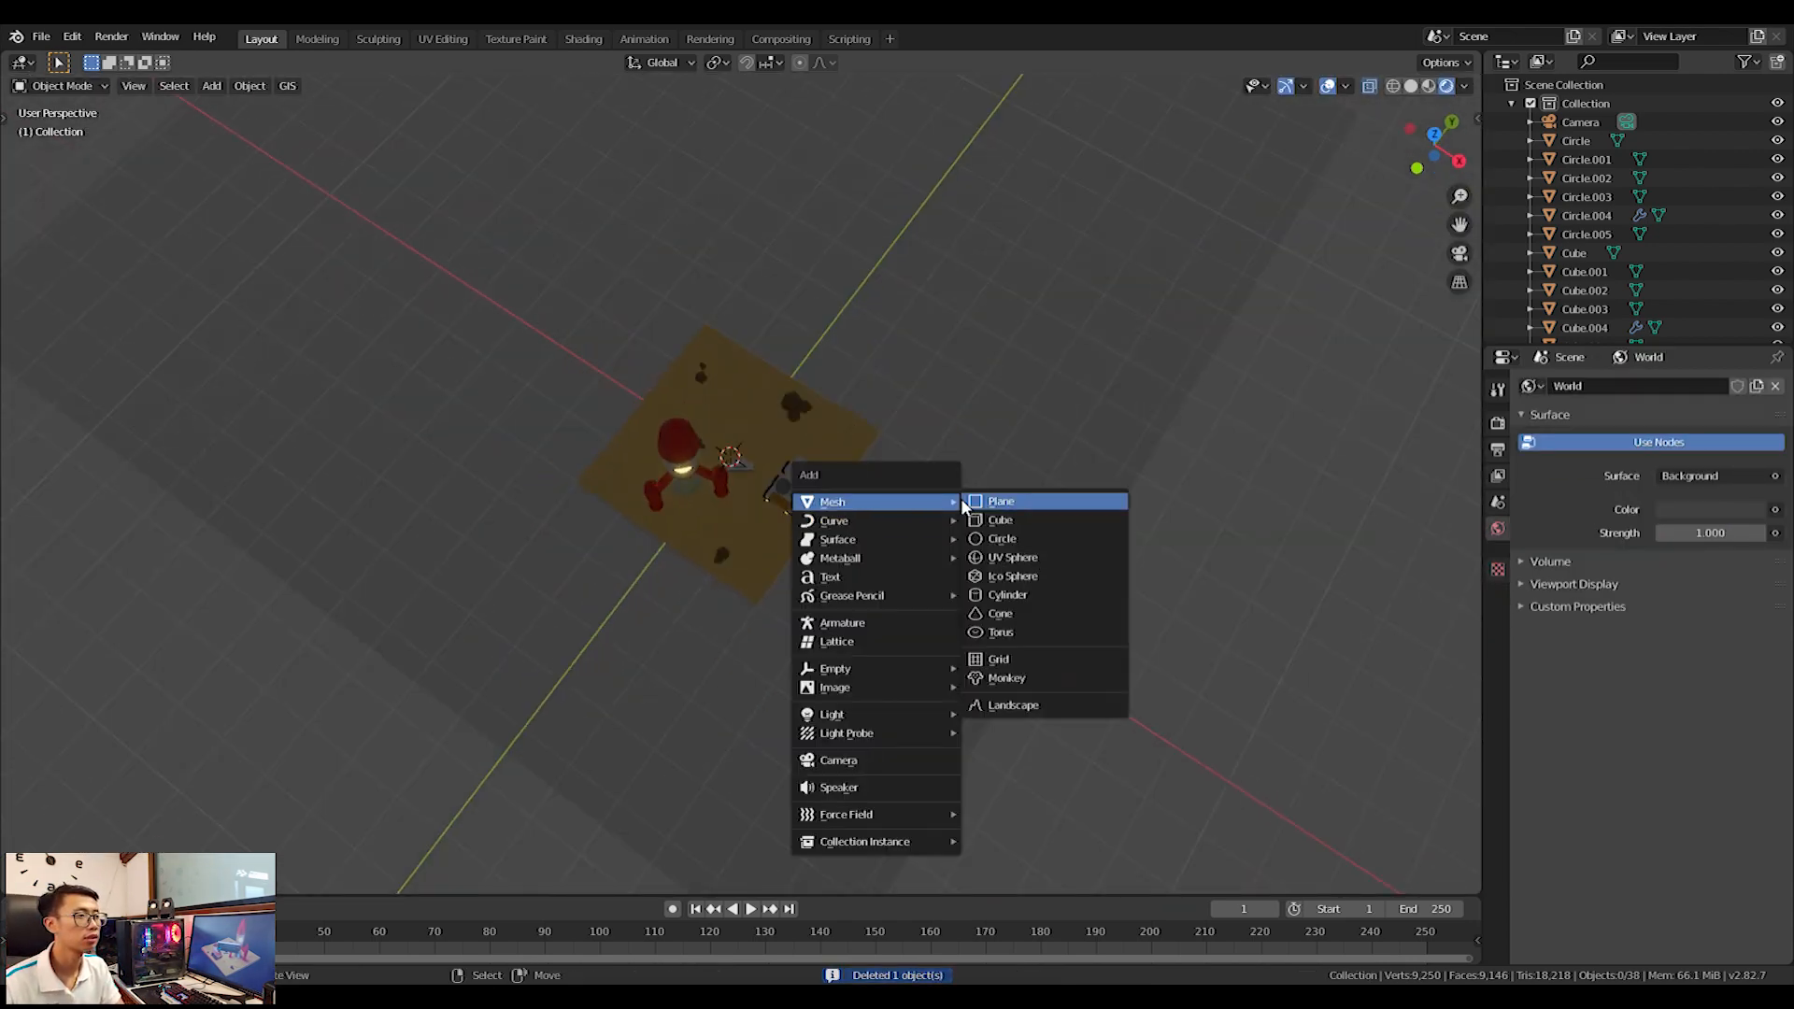
pyautogui.moveTo(925, 714)
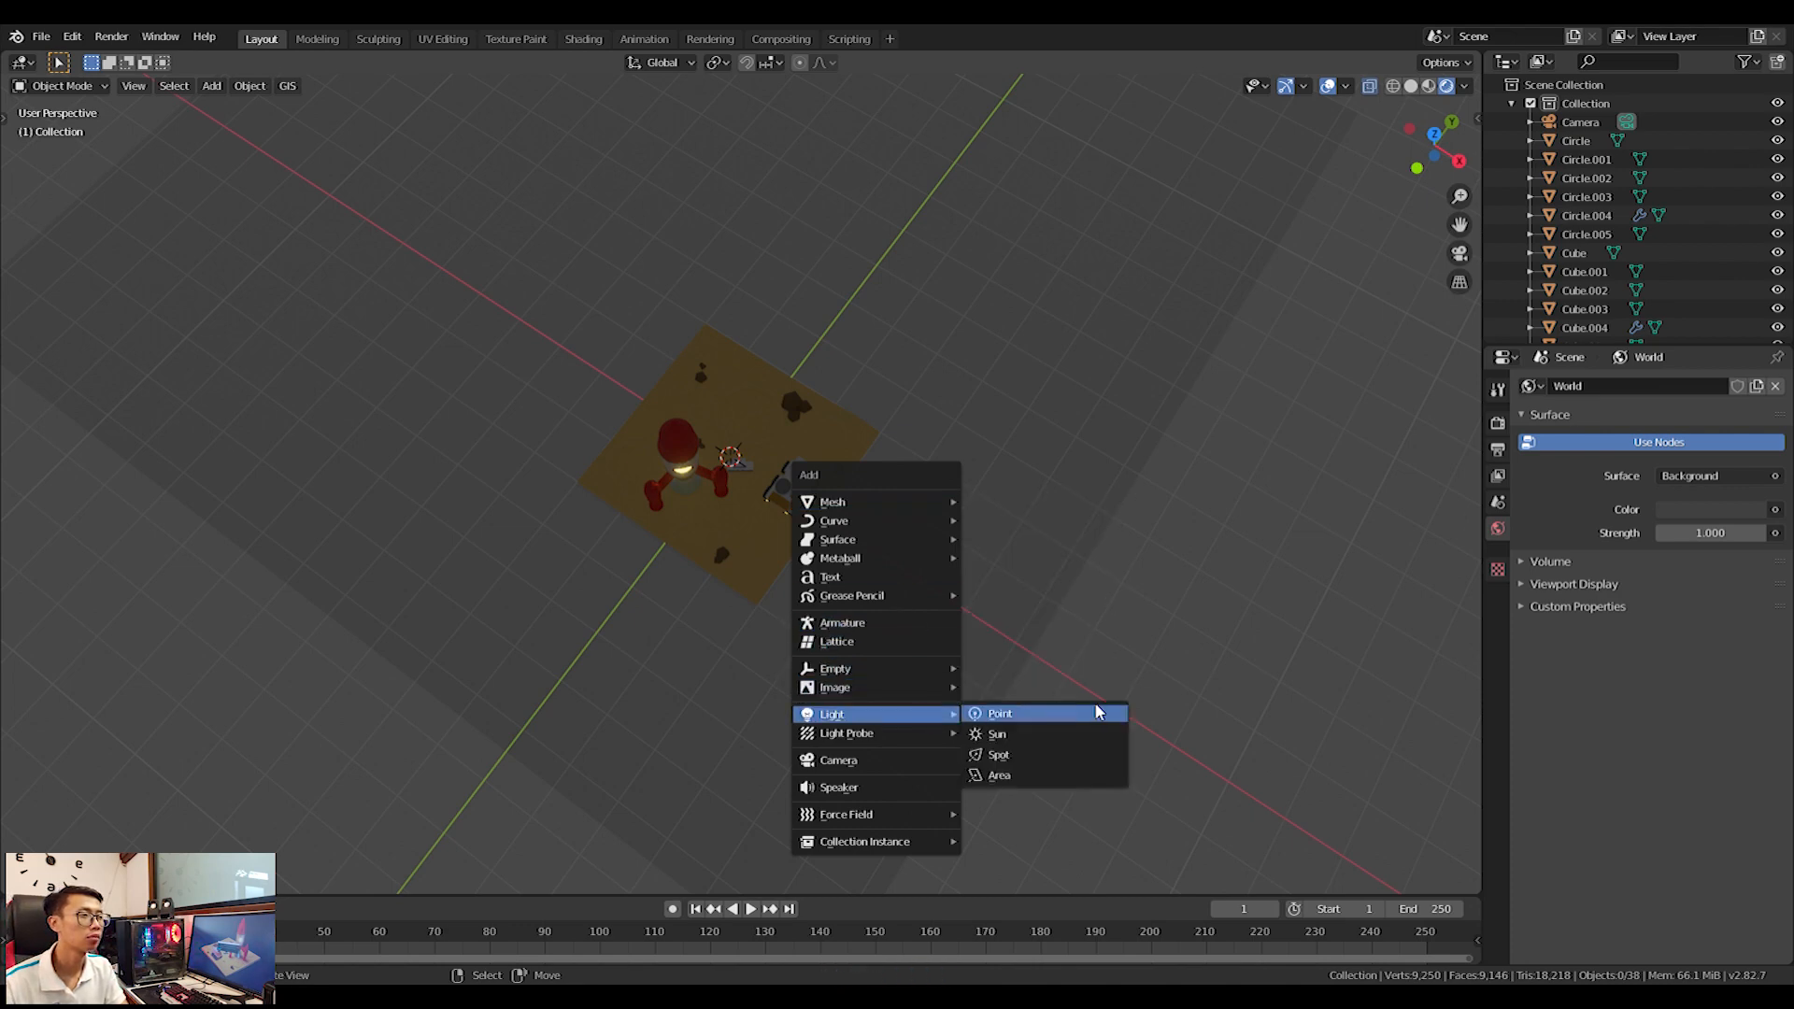
pyautogui.click(994, 774)
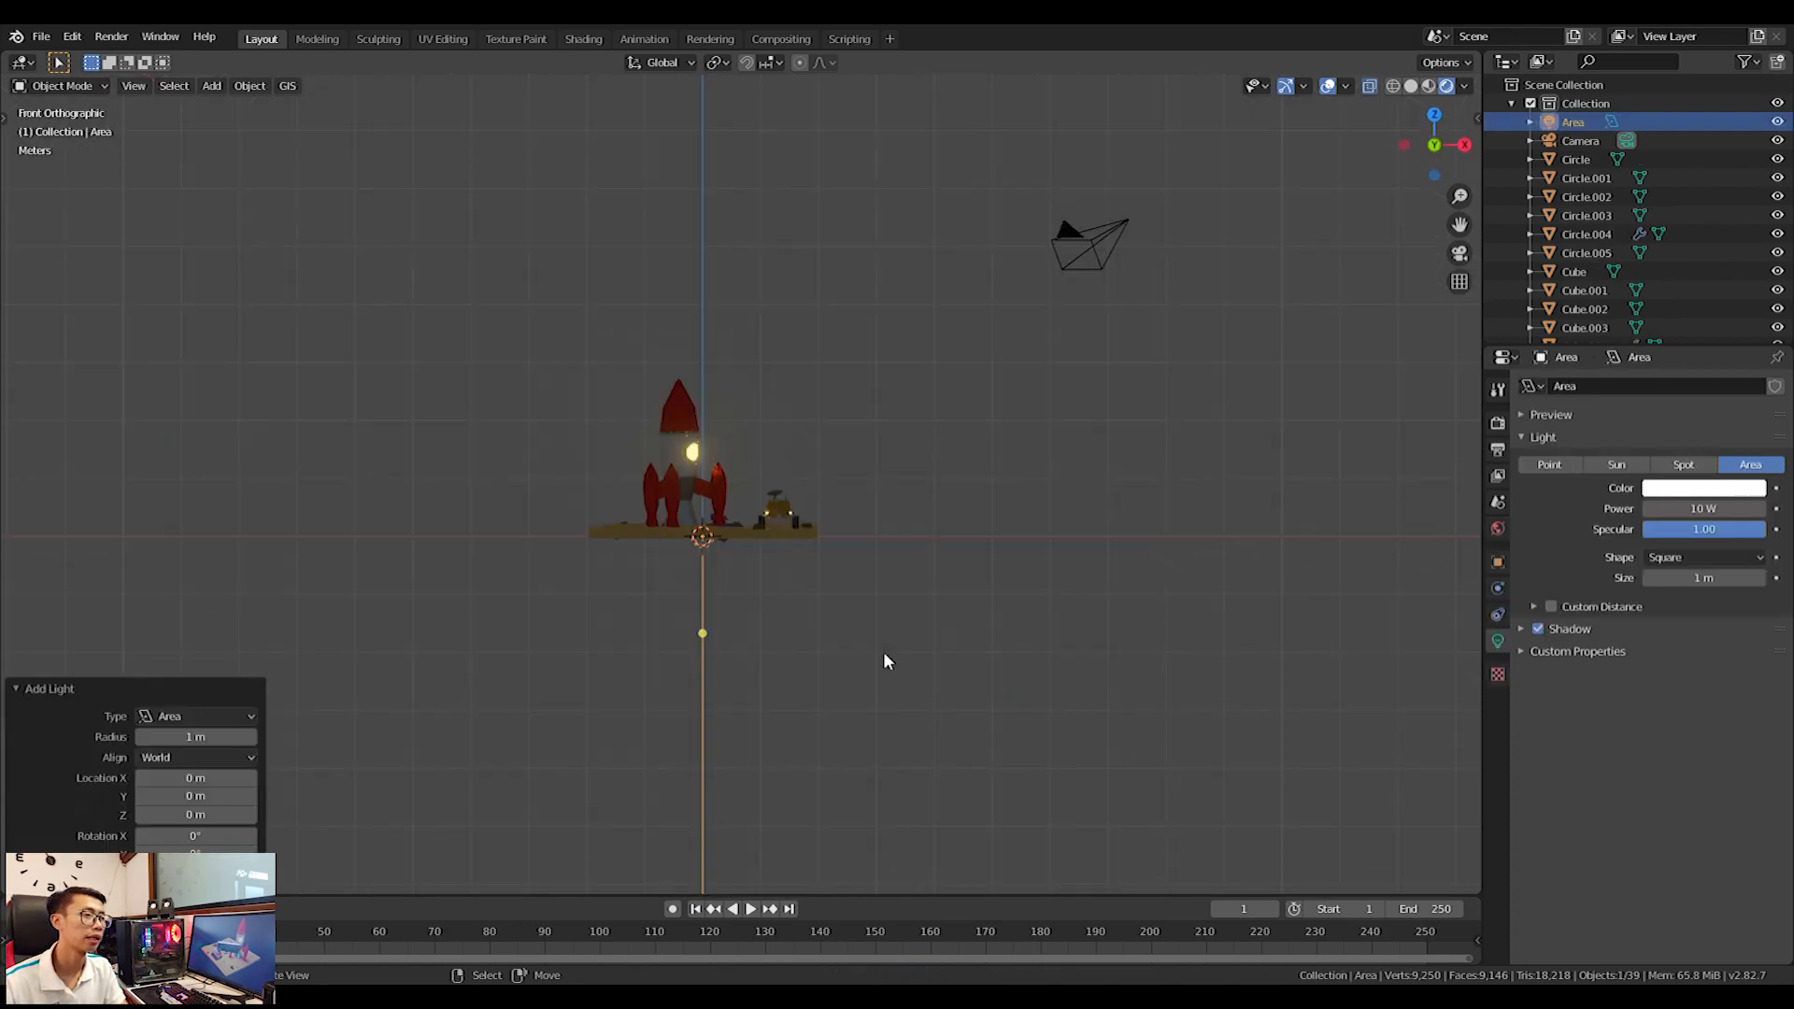
# Raise the area light about 4.83 m along Z above the moon scene.
pyautogui.press('KP_0')
pyautogui.press('g')
pyautogui.press('z')
pyautogui.click(835, 254)
# Set the area light's power to 250 W and enlarge its size to about 2.37 m.
pyautogui.scroll(3, 962, 392)
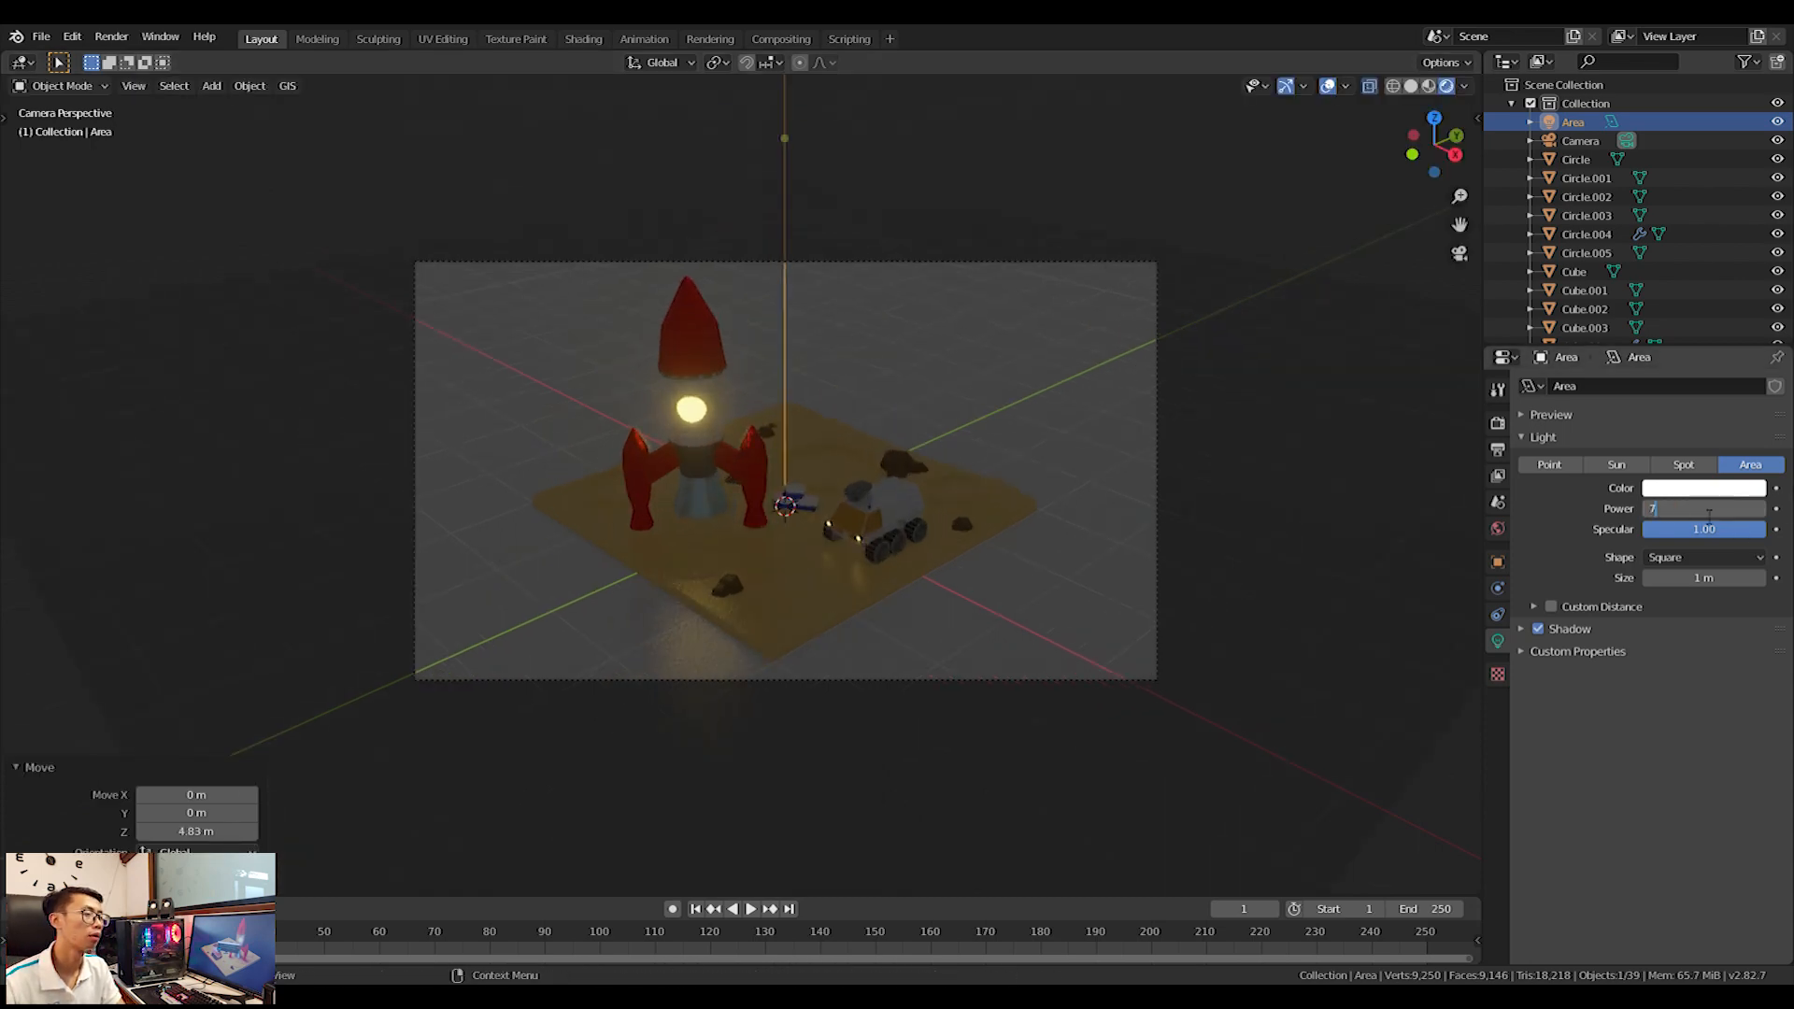
pyautogui.press('Return')
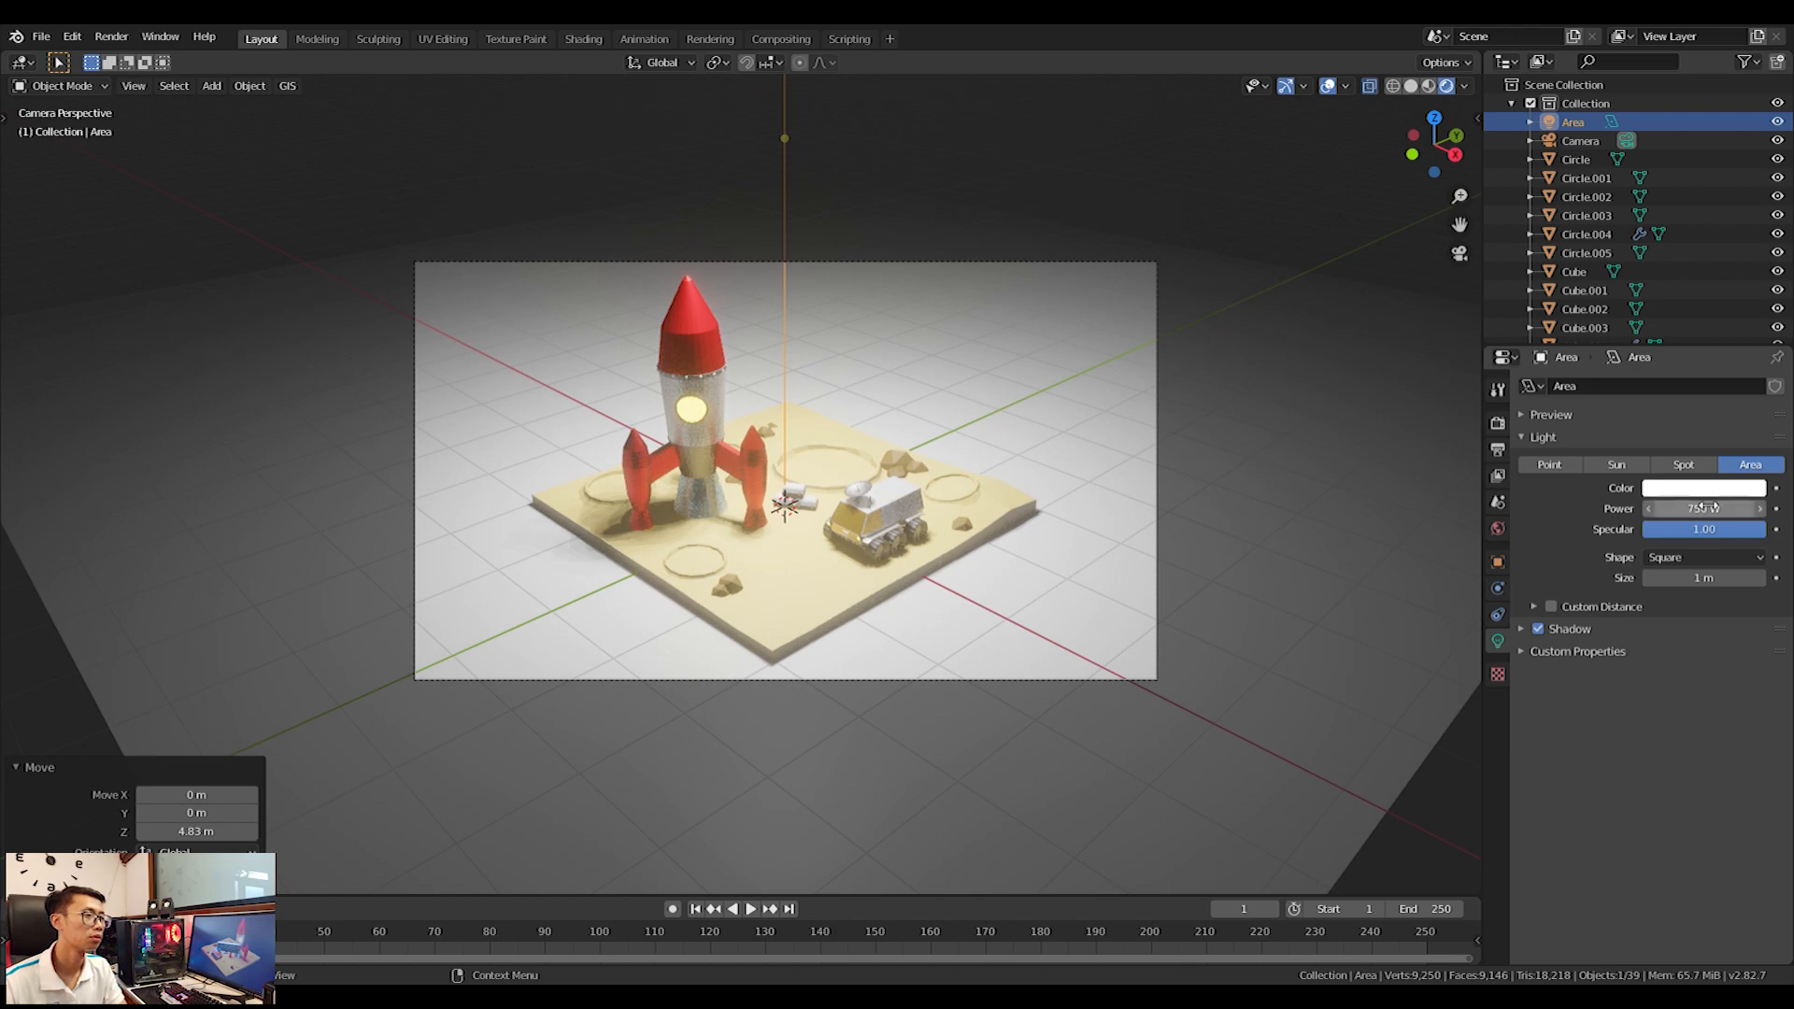
pyautogui.press('Return')
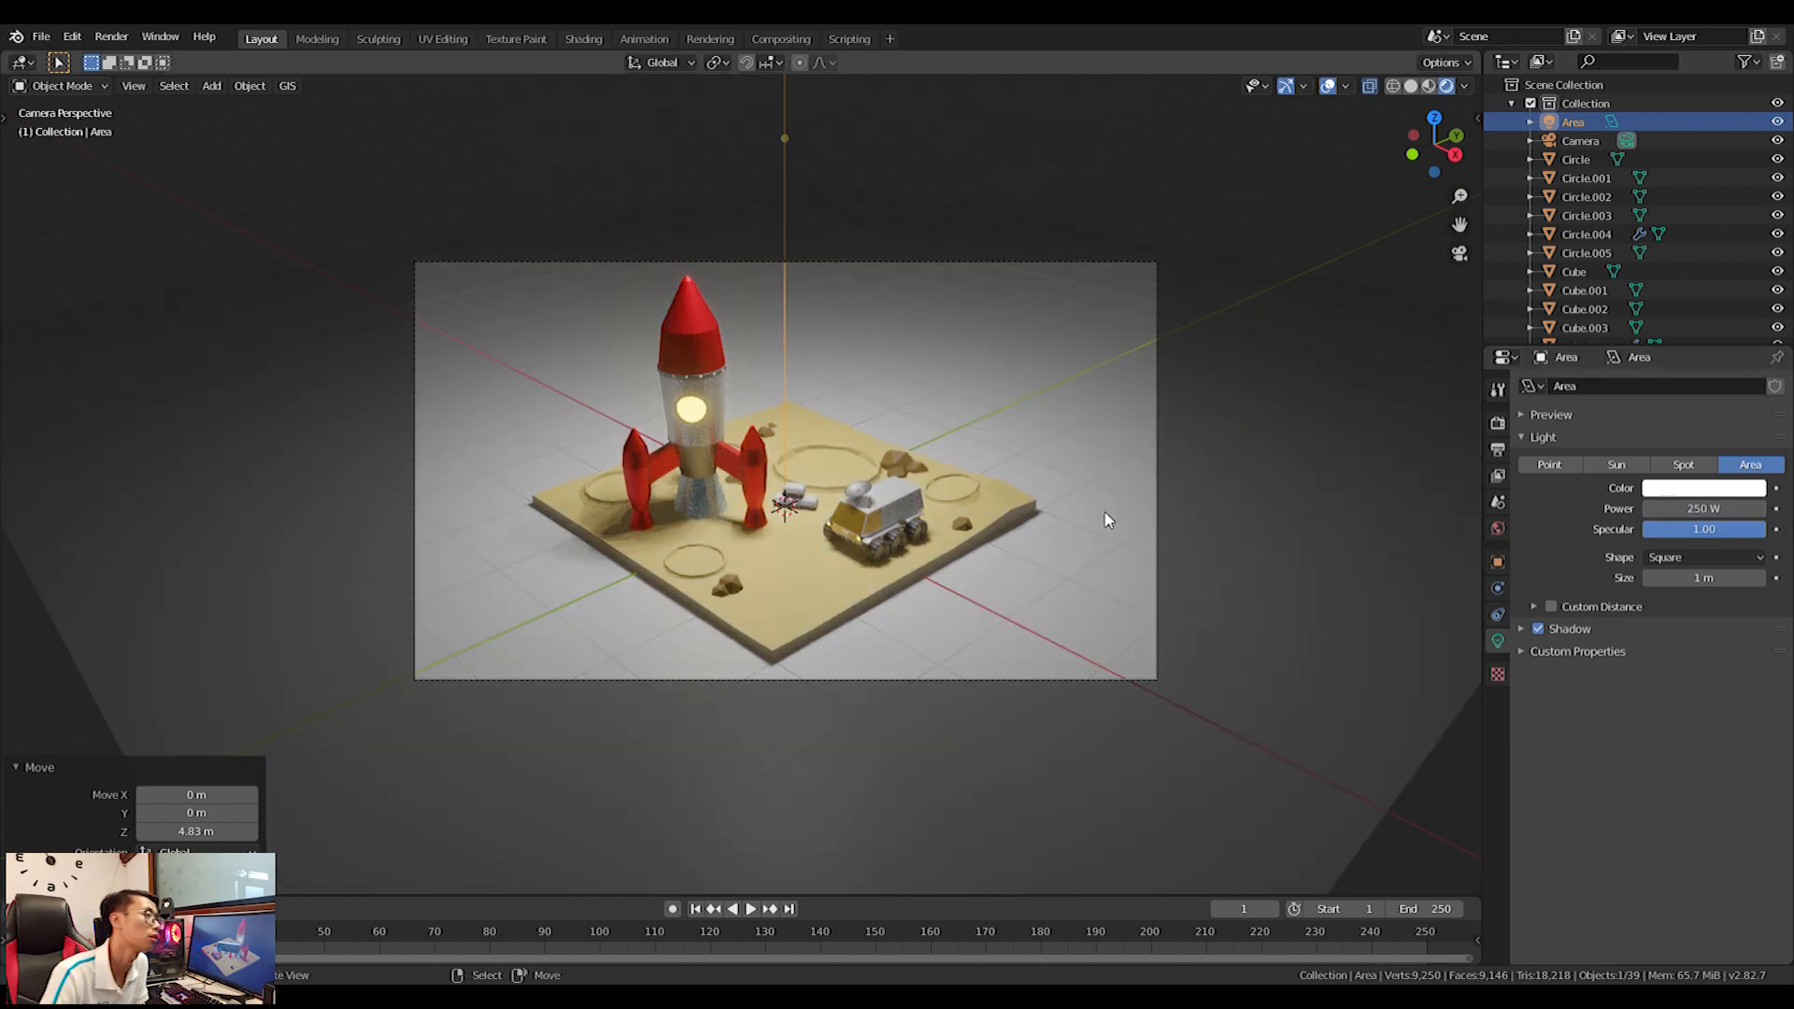
pyautogui.keyDown('shift'); pyautogui.moveTo(777, 366); pyautogui.dragTo(790, 490, button='middle'); pyautogui.keyUp('shift')
pyautogui.moveTo(887, 171); pyautogui.dragTo(1126, 177)
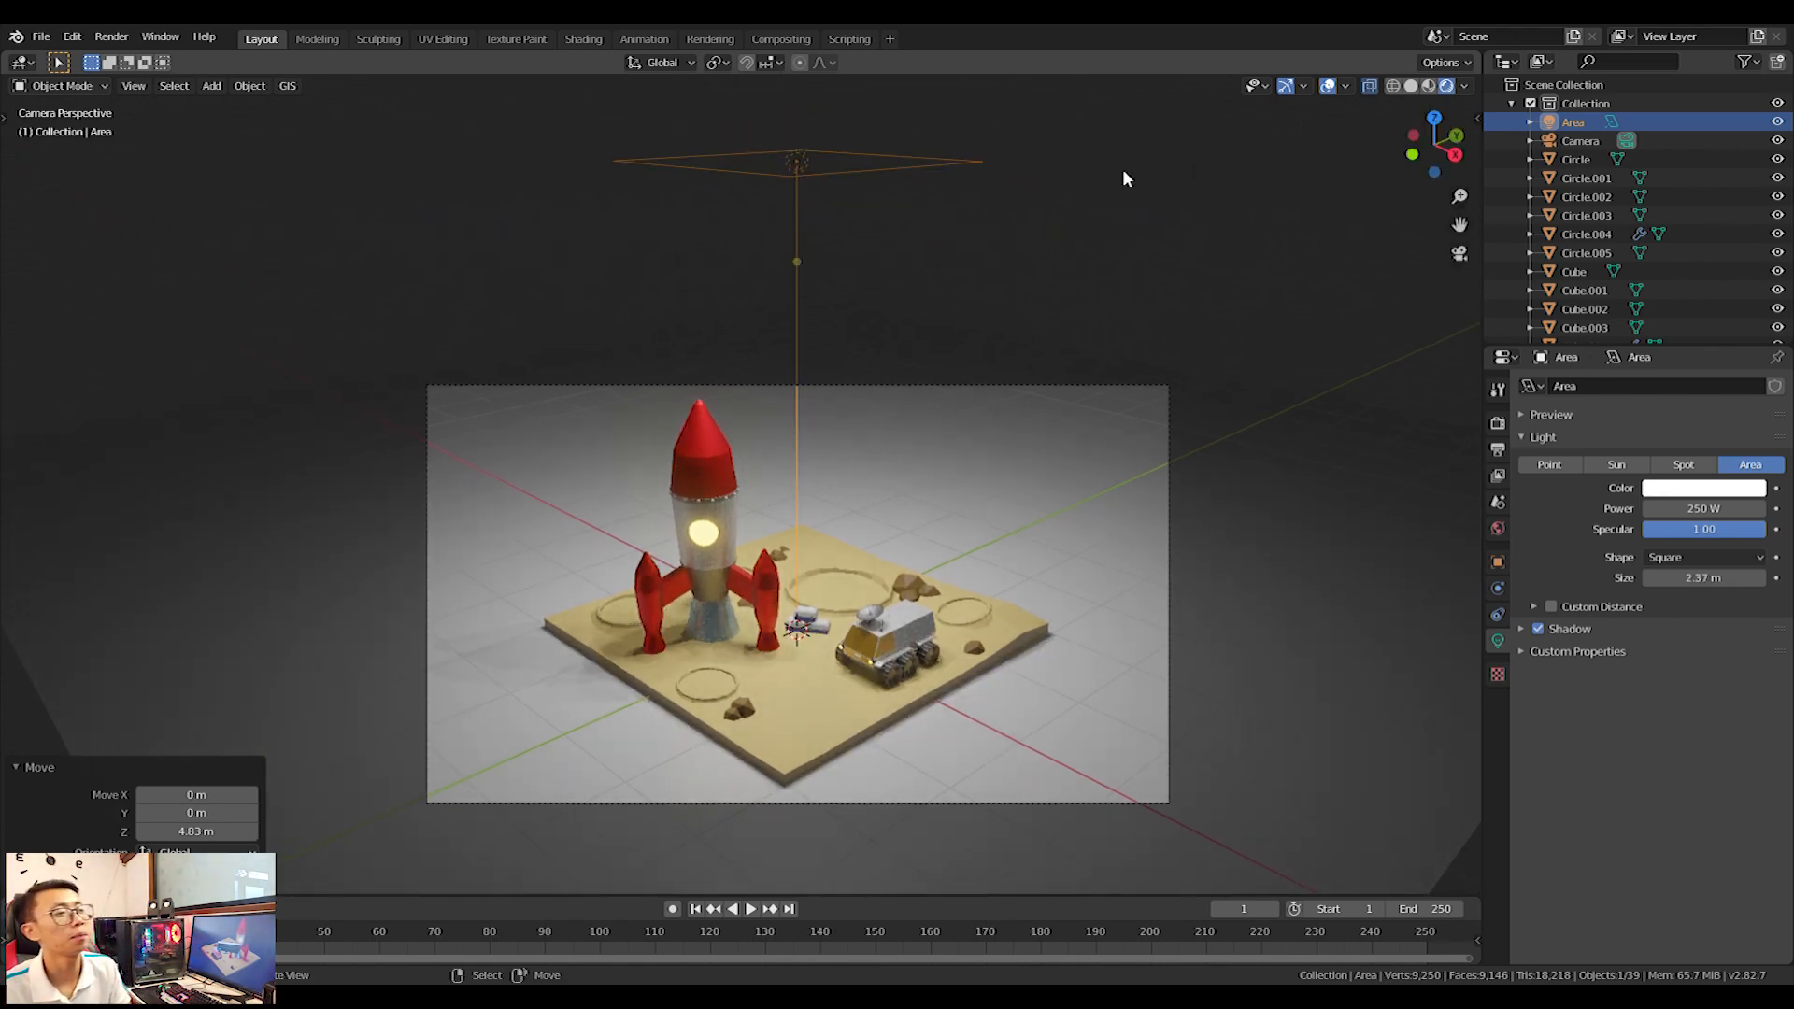
# Raise the area light another 0.34 m and tint its color pale warm yellow with hue 0.111 and saturation 0.104.
pyautogui.press('g')
pyautogui.press('z')
pyautogui.click(1118, 777)
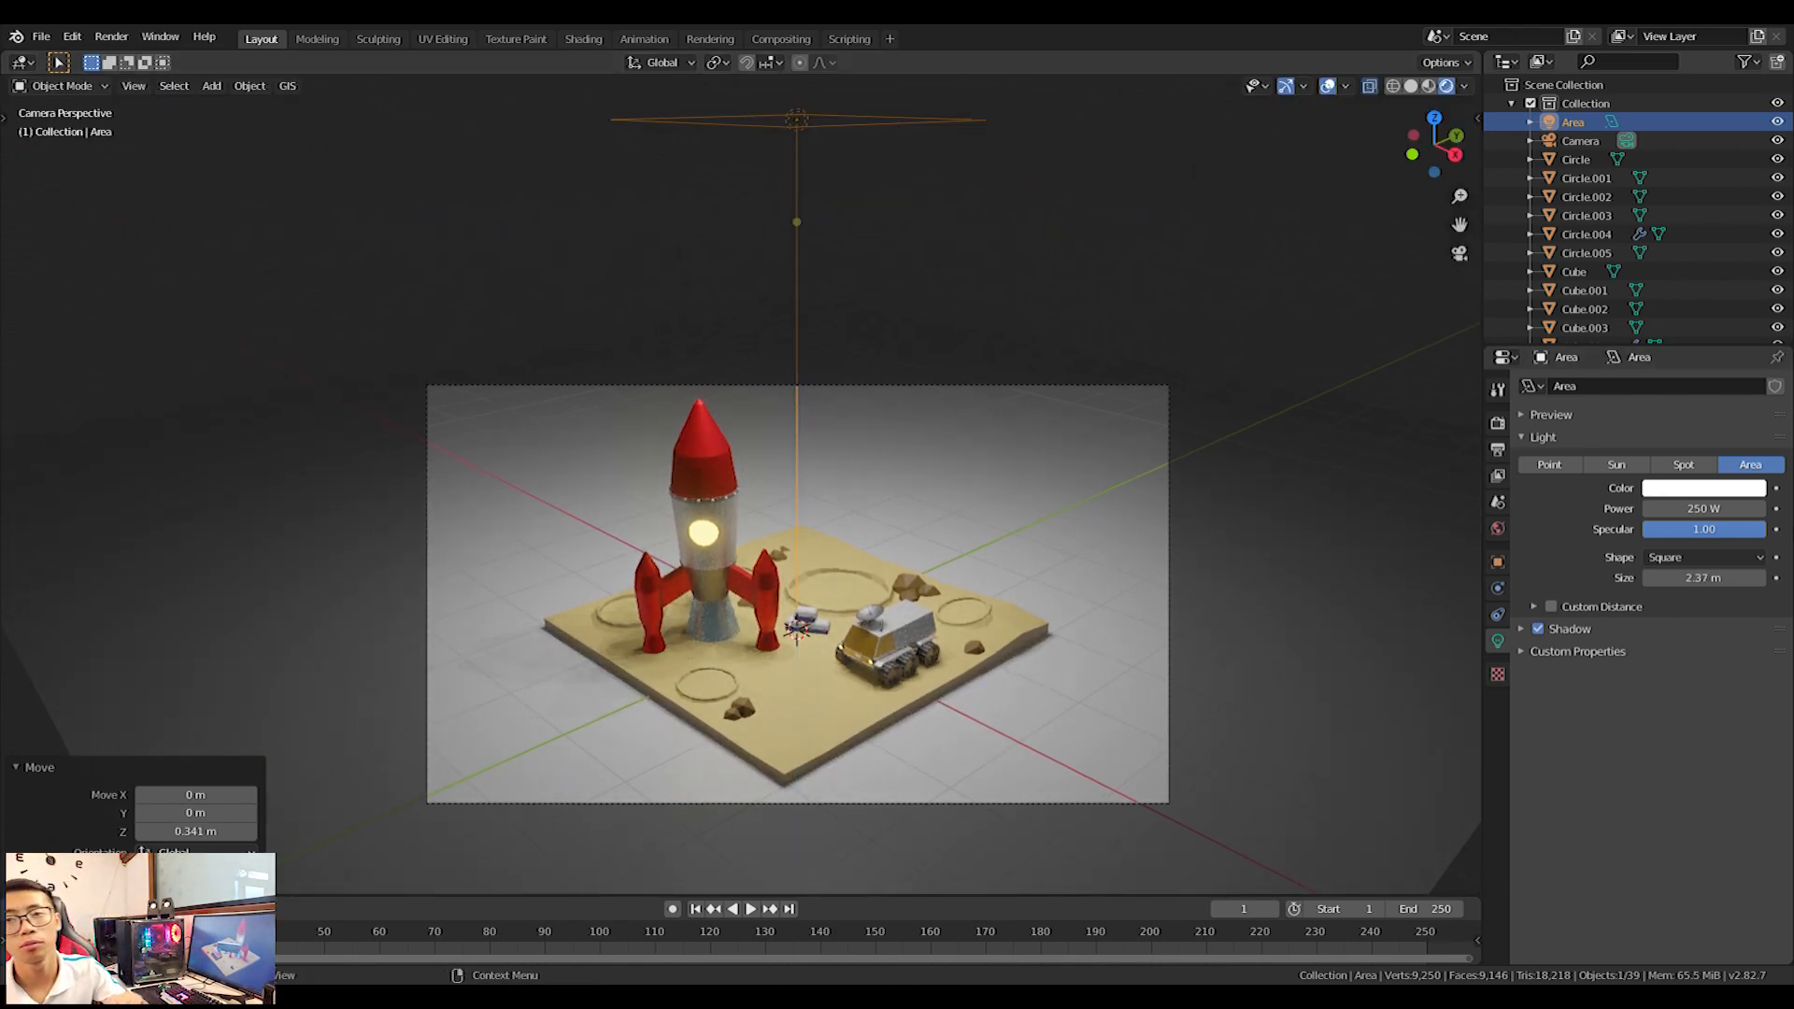
pyautogui.click(1697, 492)
pyautogui.moveTo(1677, 311); pyautogui.dragTo(1664, 308)
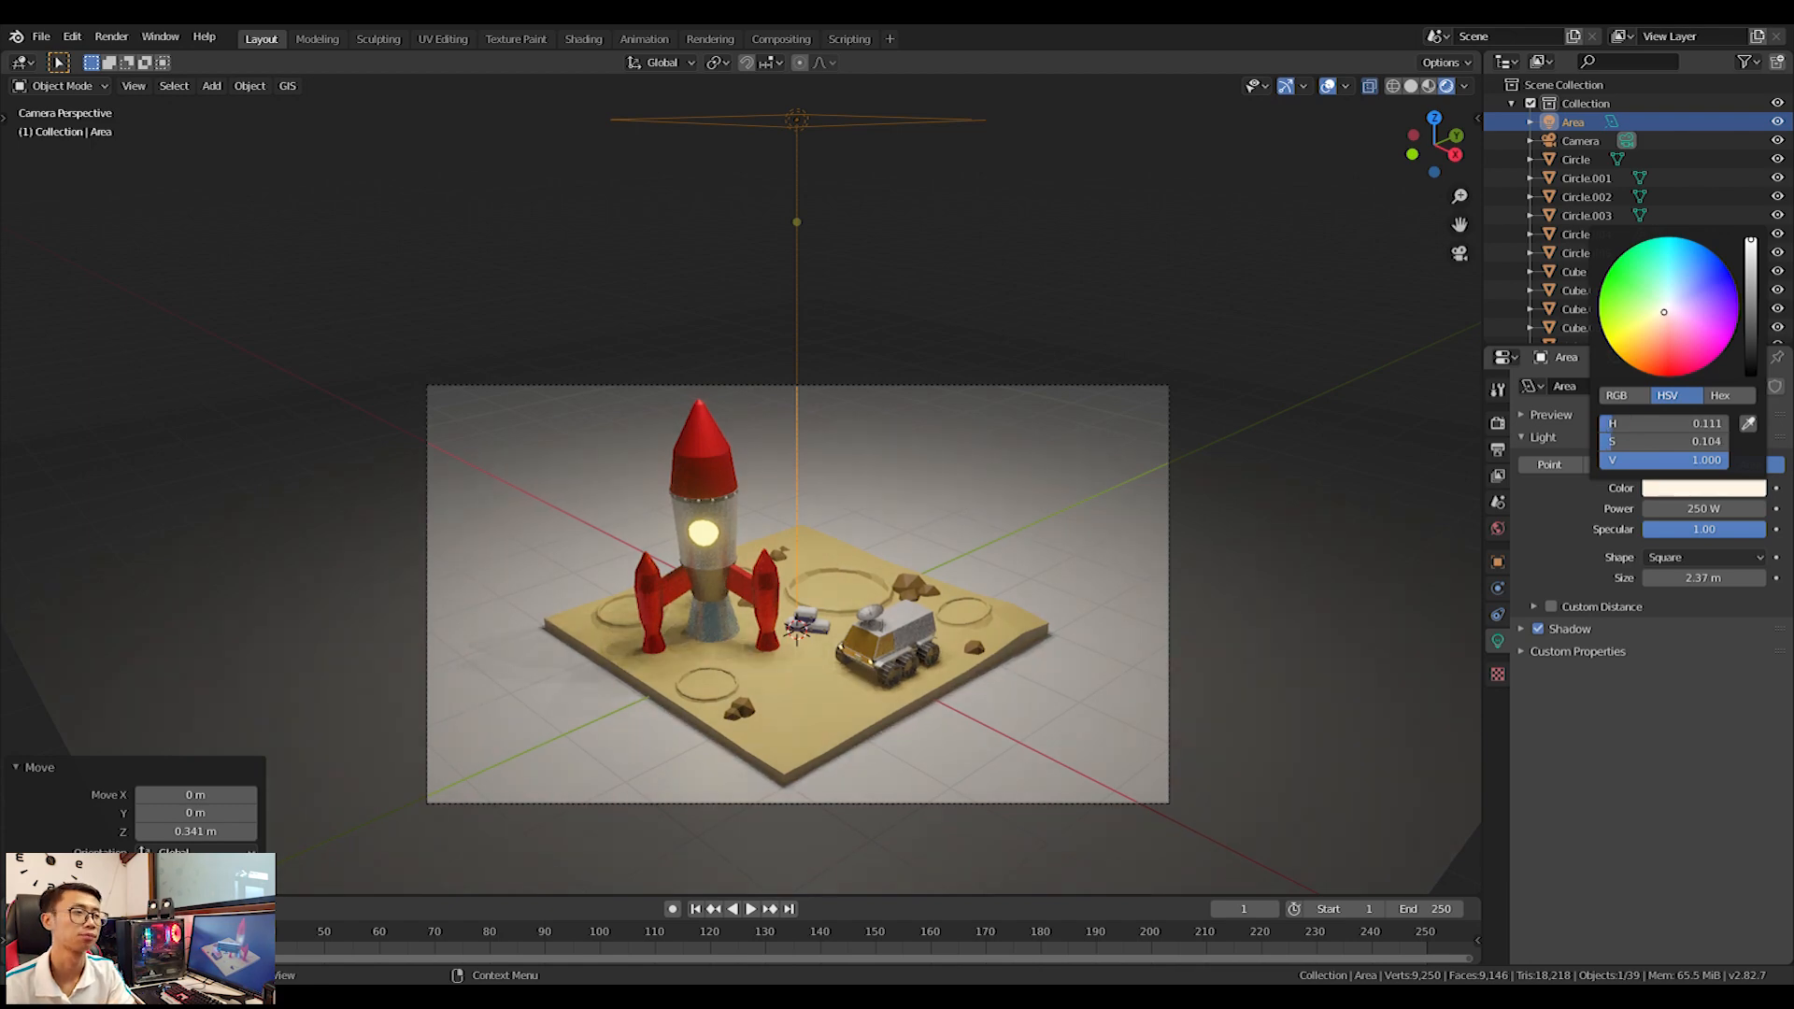
# Select the floor plane and give it a new material named Floor.
pyautogui.click(1046, 519)
pyautogui.click(1529, 465)
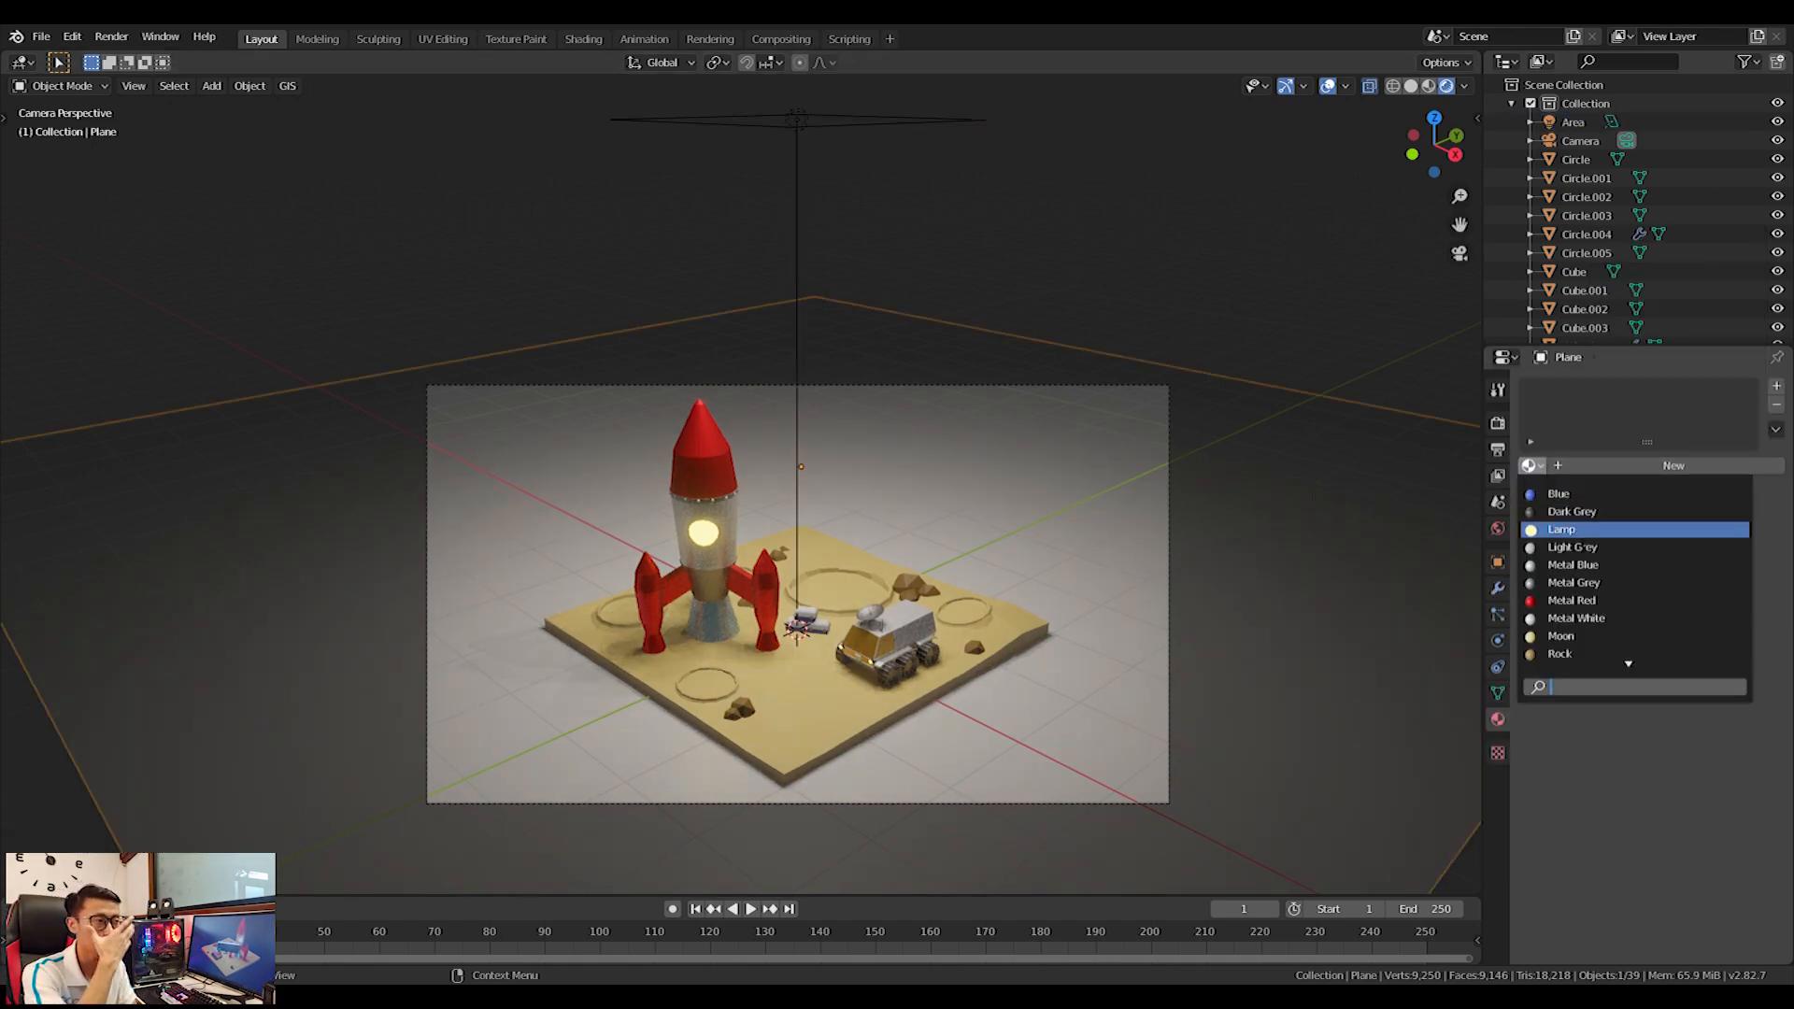
pyautogui.click(1589, 469)
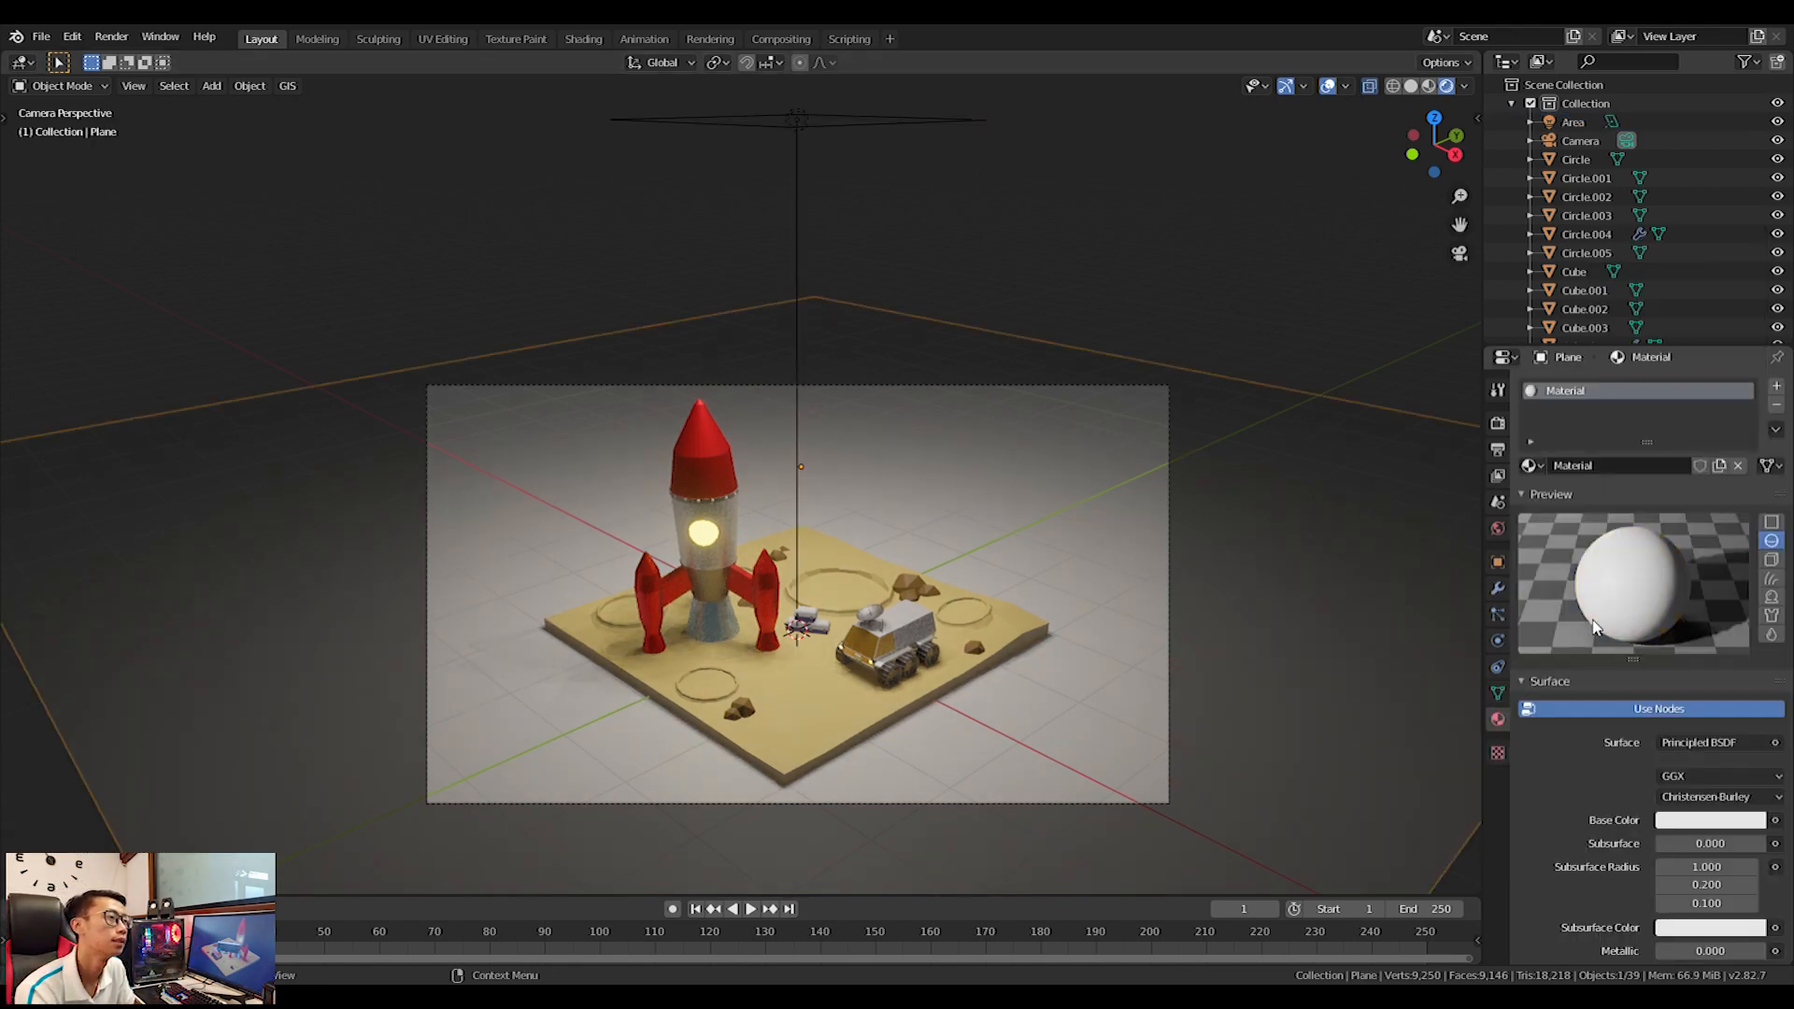
pyautogui.doubleClick(1602, 466)
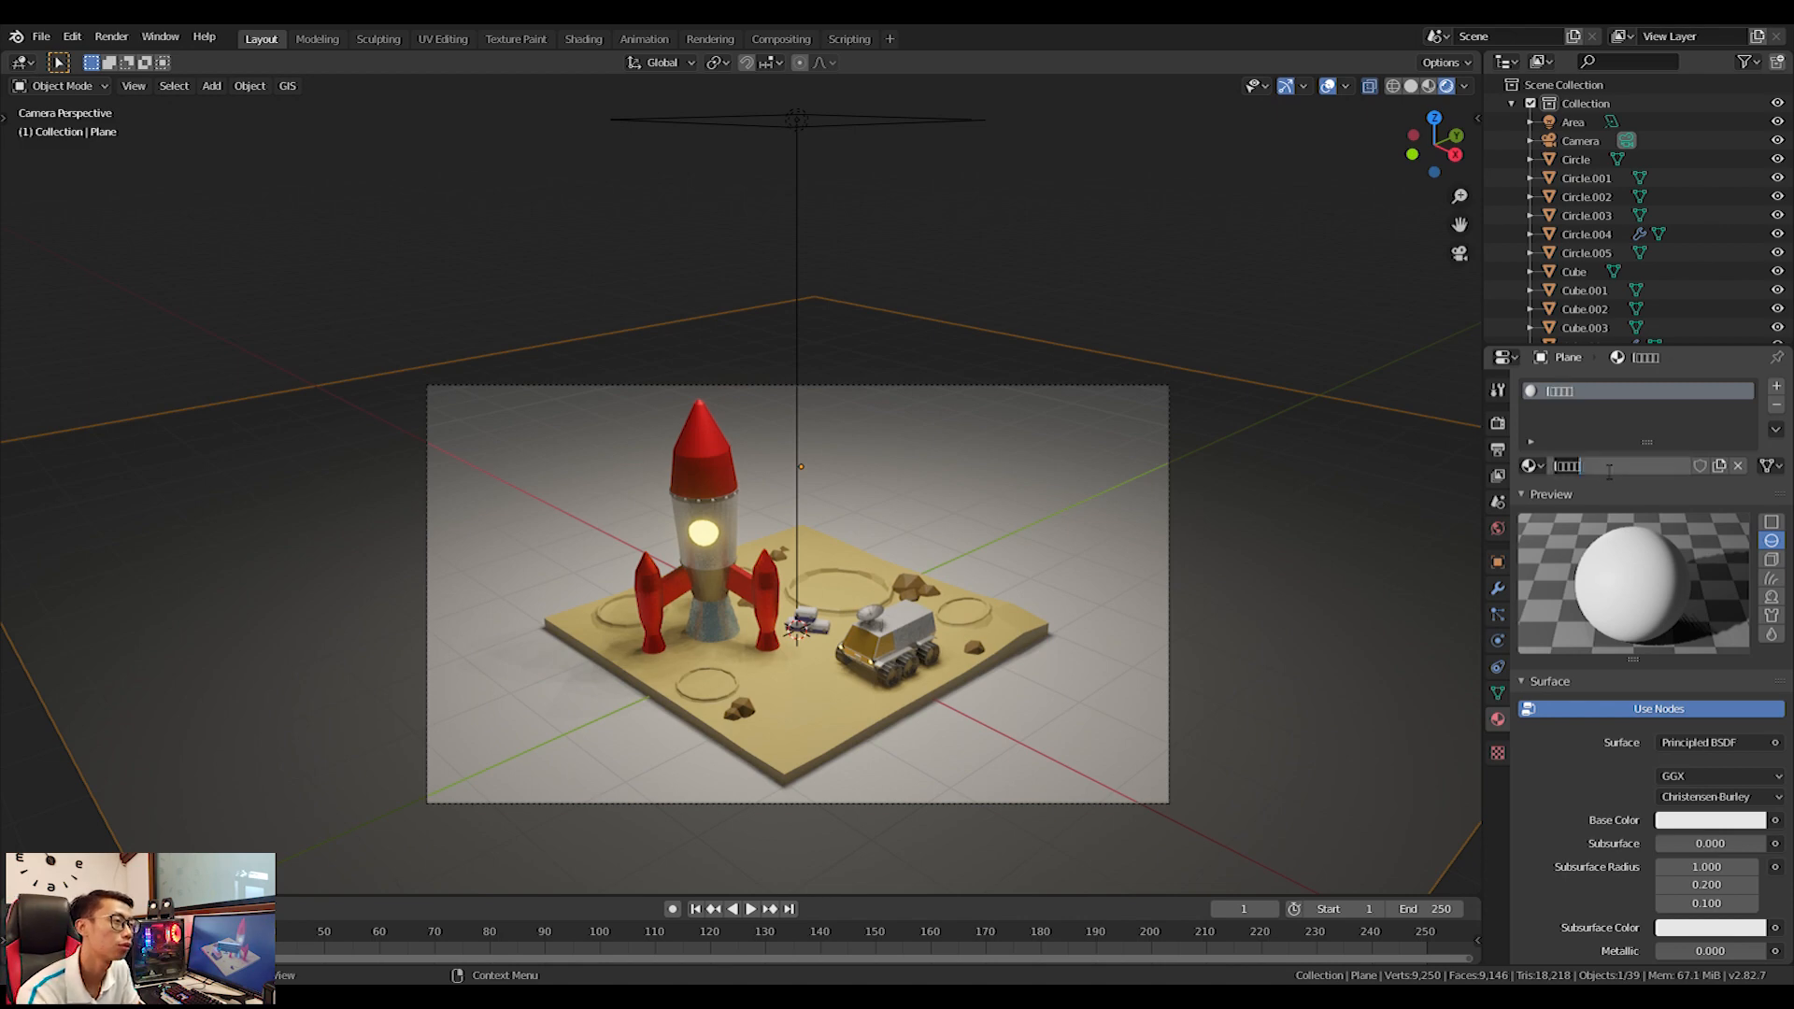
pyautogui.write('Floor')
pyautogui.press('Return')
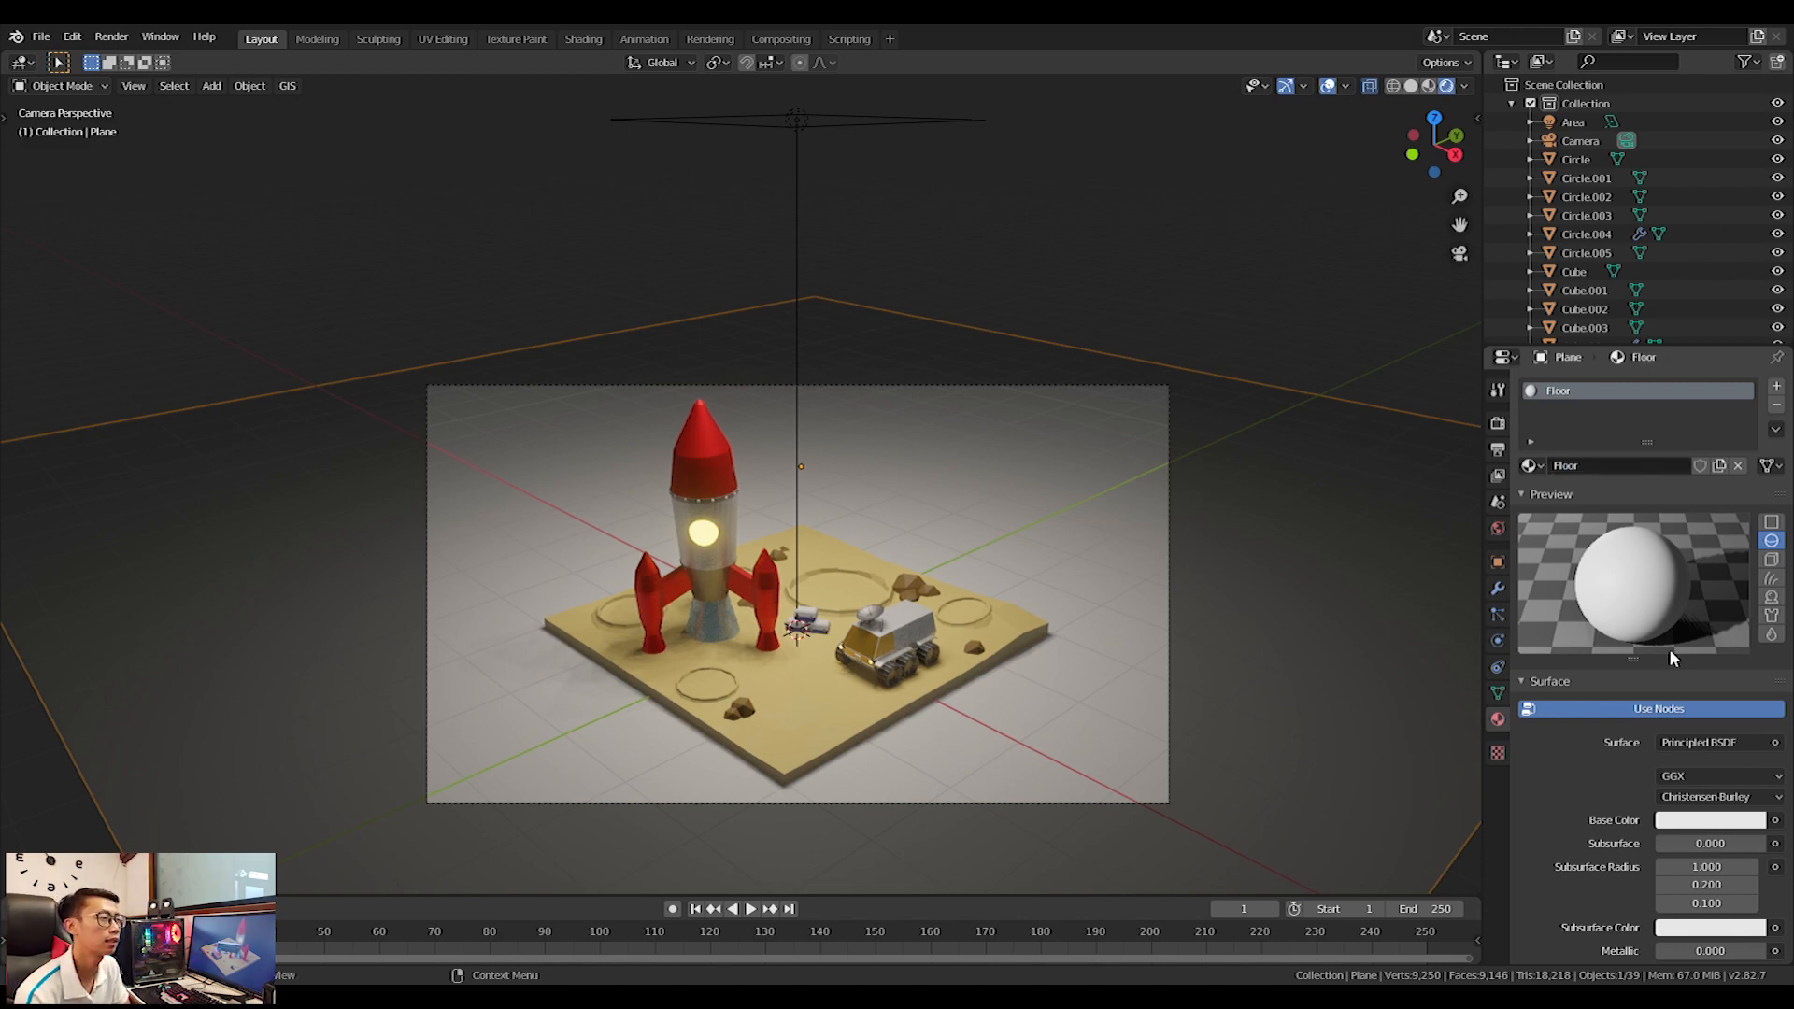
# Set the Floor material's base color to dark blue with hue 0.646, saturation 0.875 and value 0.333.
pyautogui.click(1687, 822)
pyautogui.click(1736, 607)
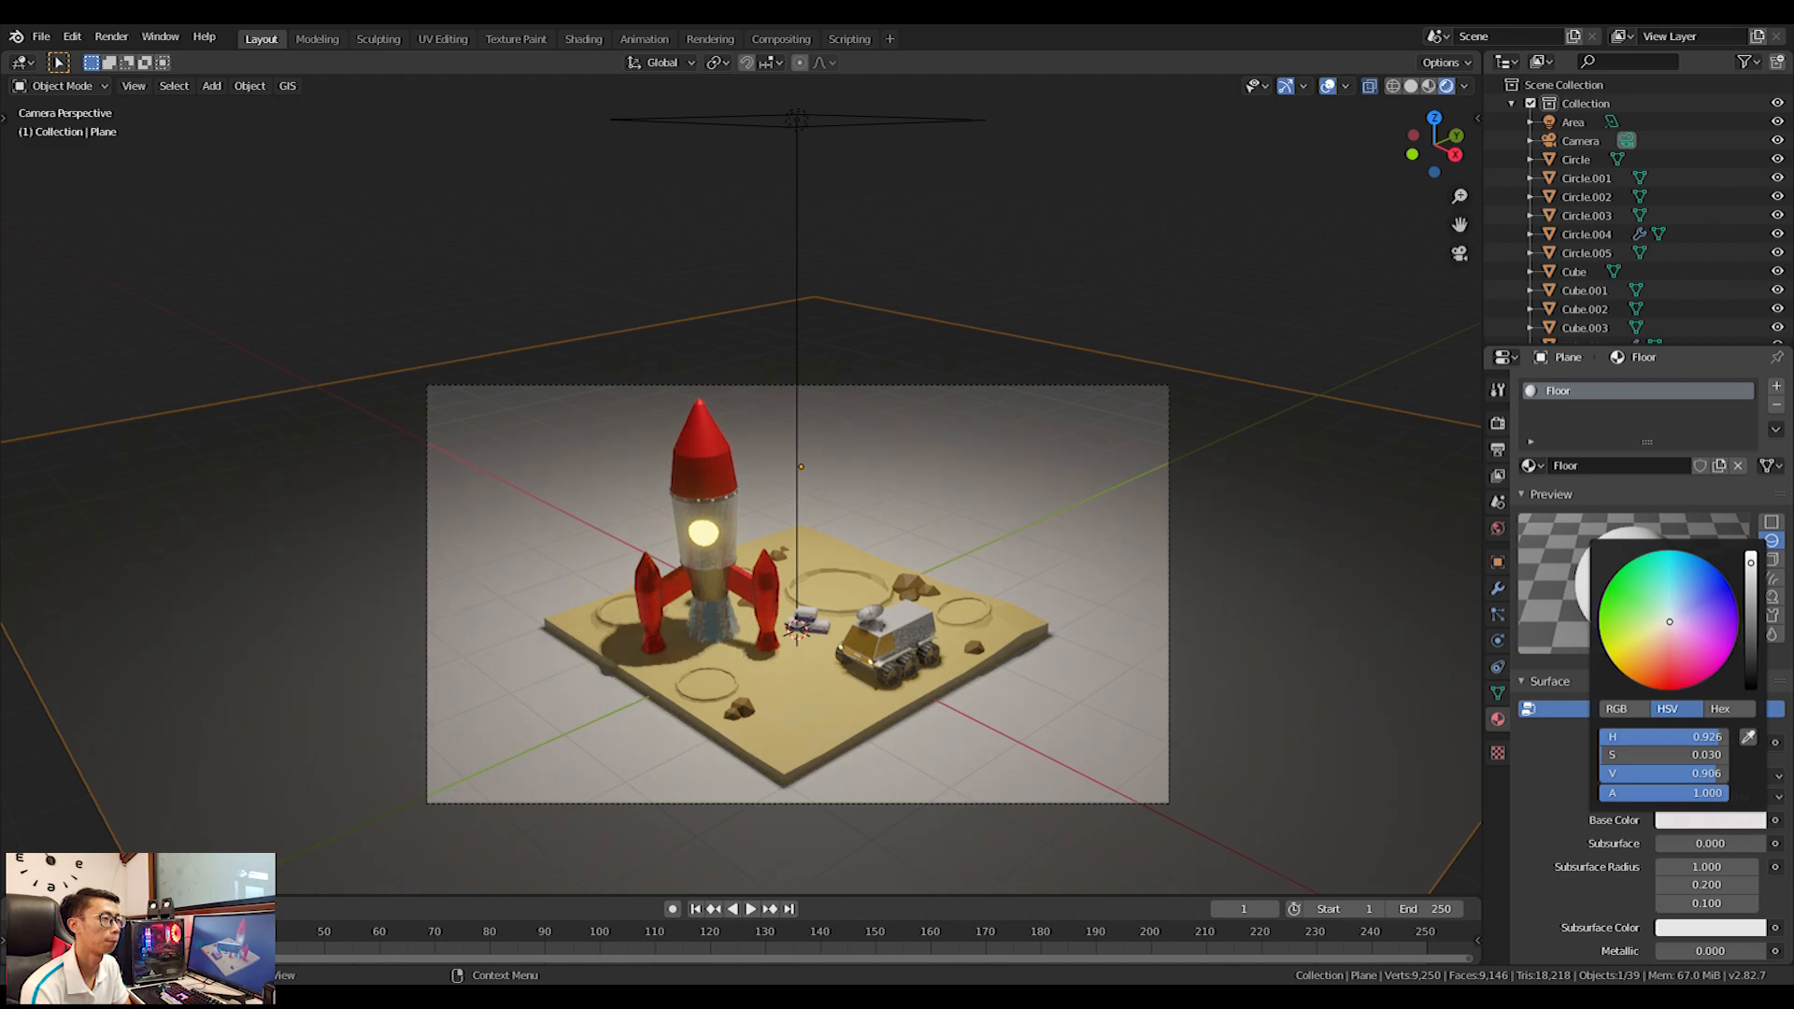
pyautogui.moveTo(1727, 581); pyautogui.dragTo(1751, 643)
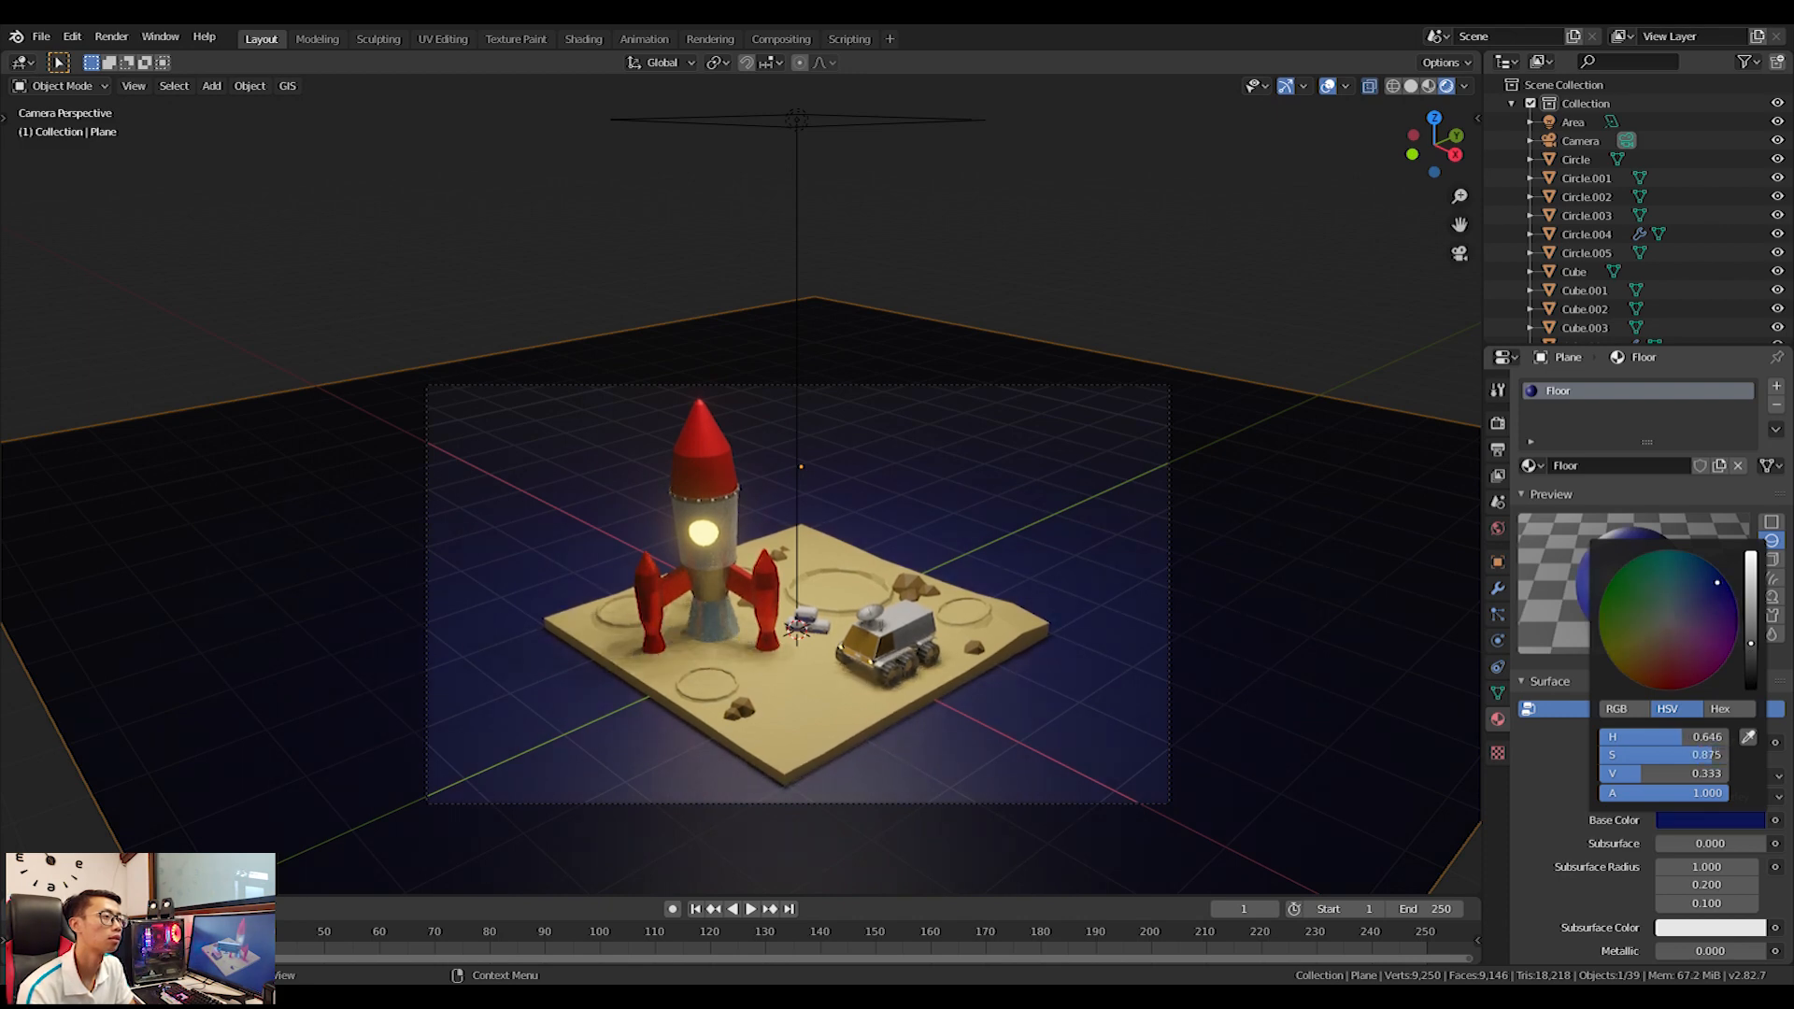
# Set the world background color to dark purple with hue 0.771, saturation 0.619 and value 0.340.
pyautogui.click(1497, 529)
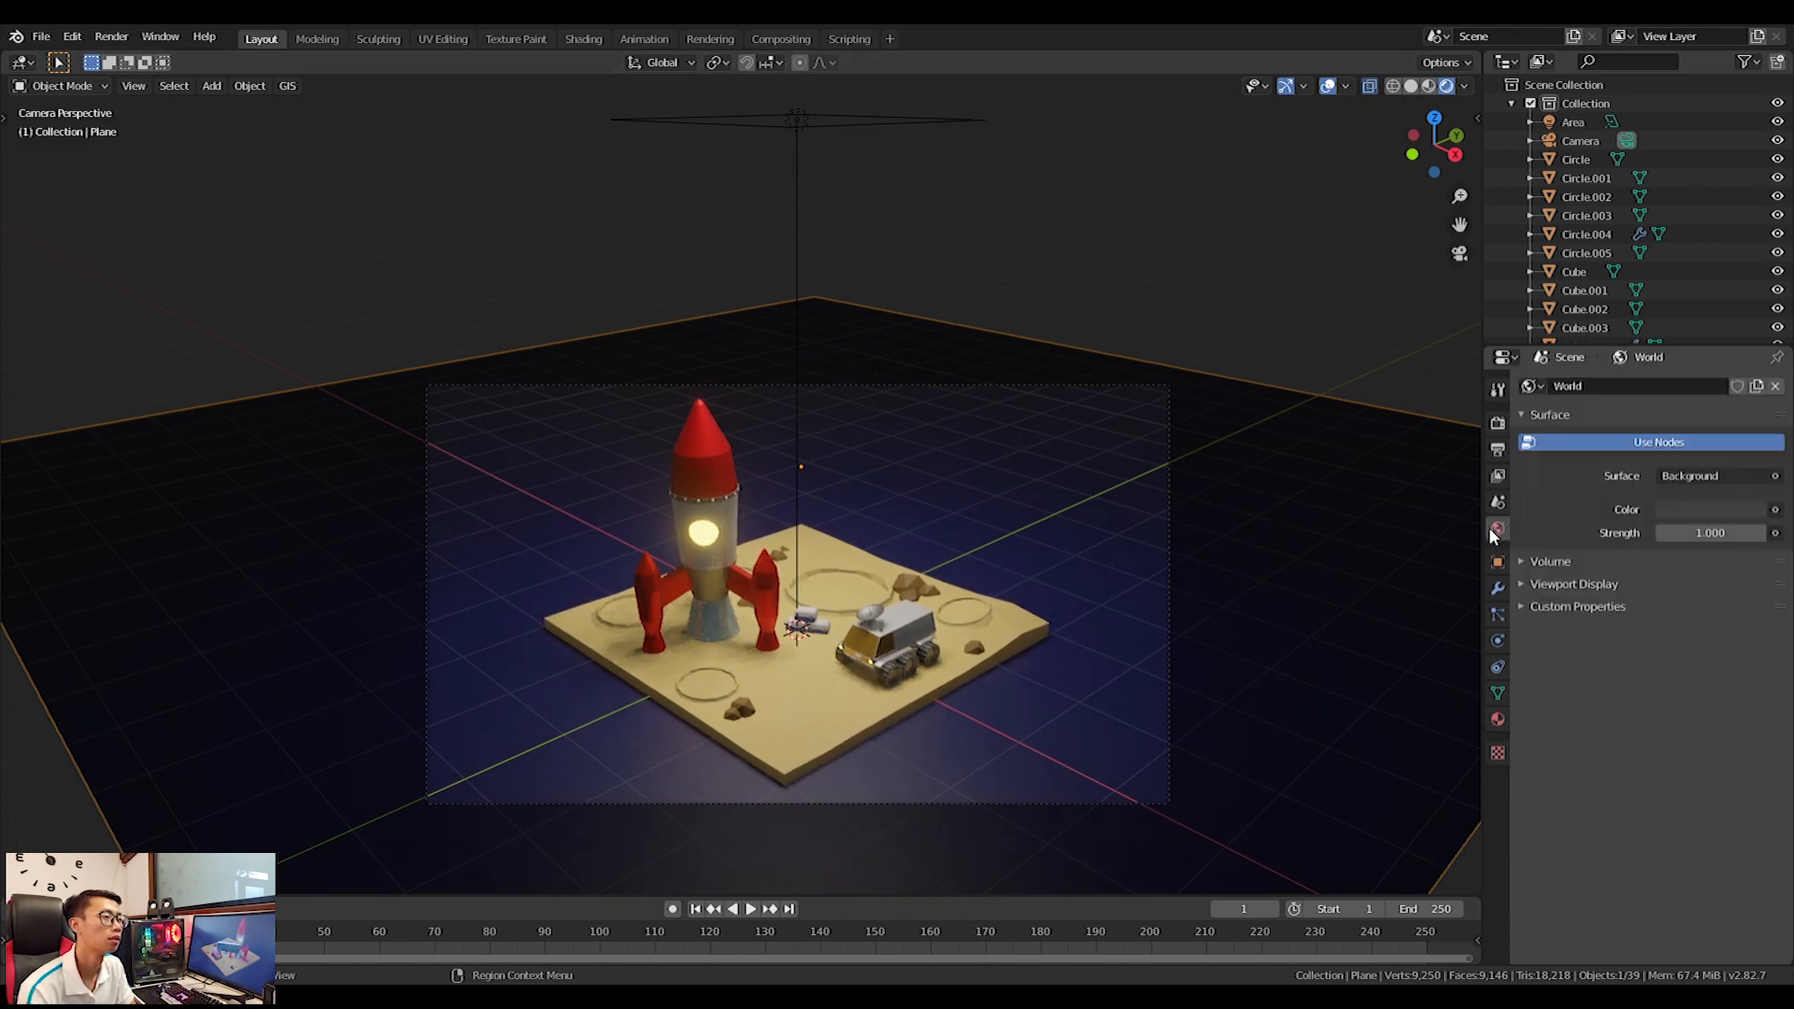
pyautogui.click(1704, 510)
pyautogui.click(1703, 276)
pyautogui.moveTo(1751, 309)
pyautogui.mouseDown()
pyautogui.moveTo(1750, 282)
pyautogui.moveTo(1717, 338)
pyautogui.moveTo(1699, 298)
pyautogui.moveTo(1692, 314)
pyautogui.moveTo(1750, 326)
pyautogui.mouseUp()
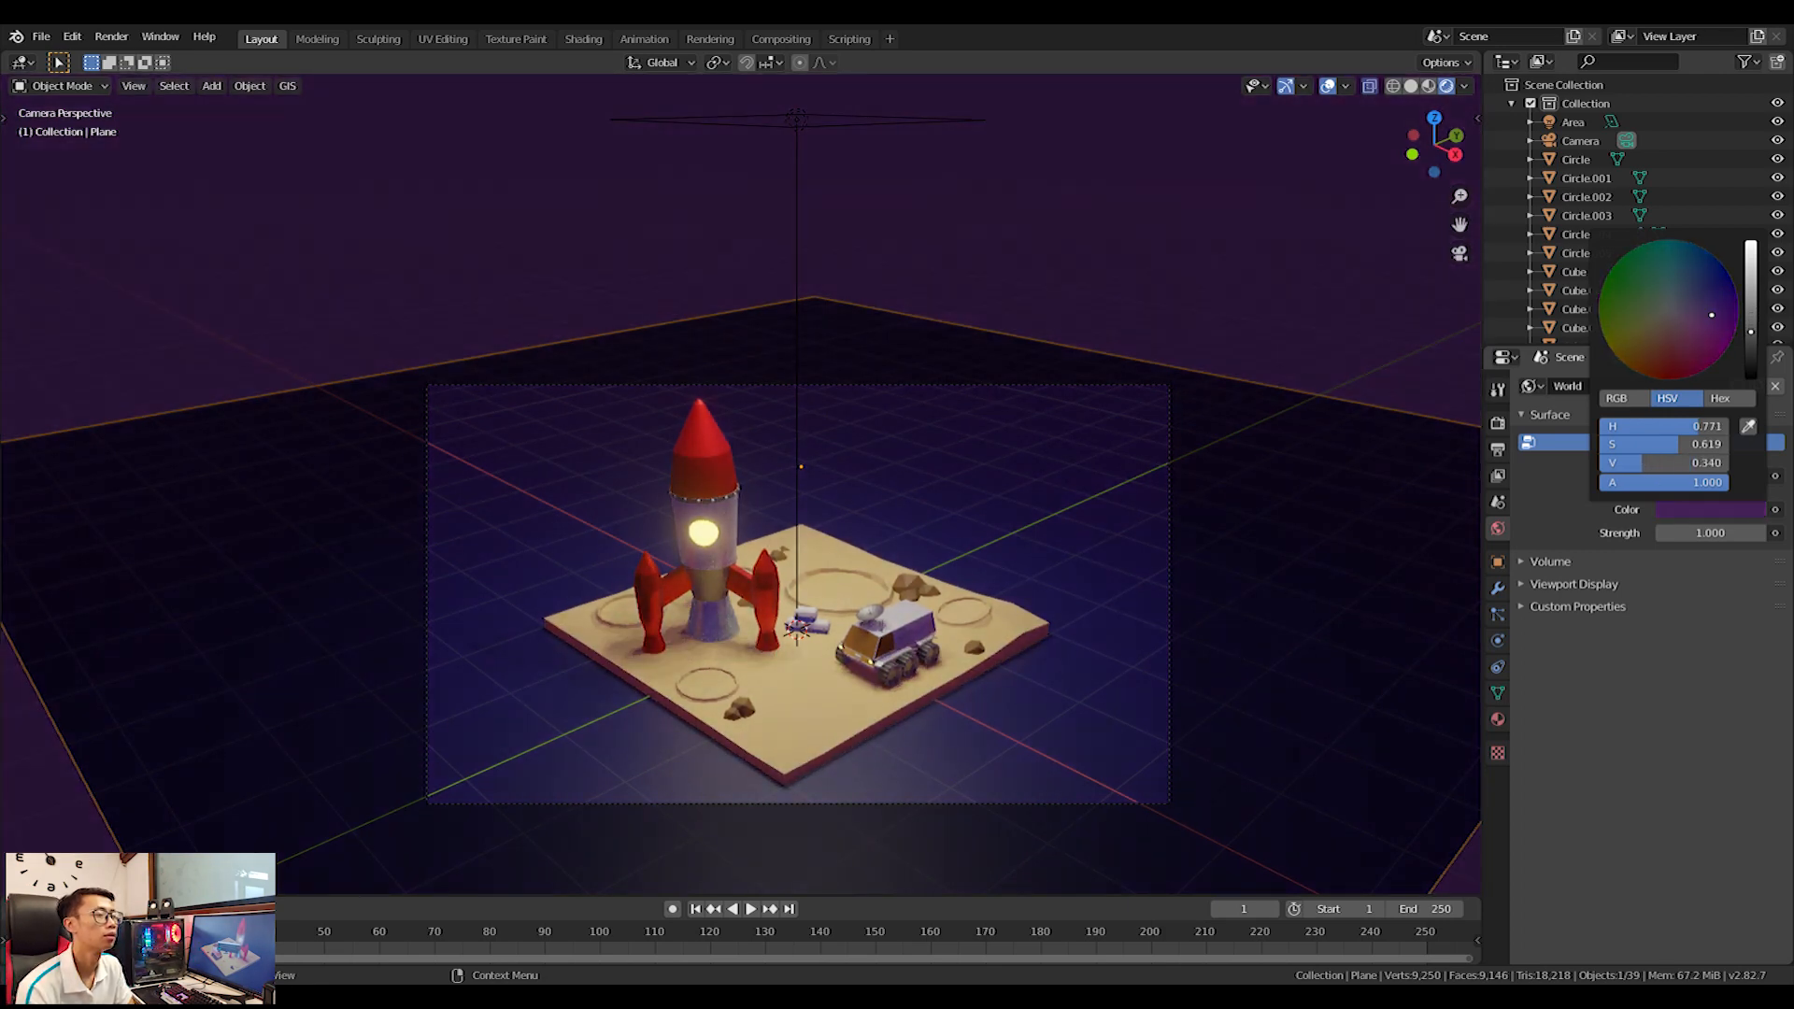
# Duplicate the overhead area light and place the copy low beside the rocket, about -1.77, -4.43, -3.51 m from the original.
pyautogui.click(897, 137)
pyautogui.hotkey('shift', 'd')
pyautogui.click(424, 596)
pyautogui.press('g')
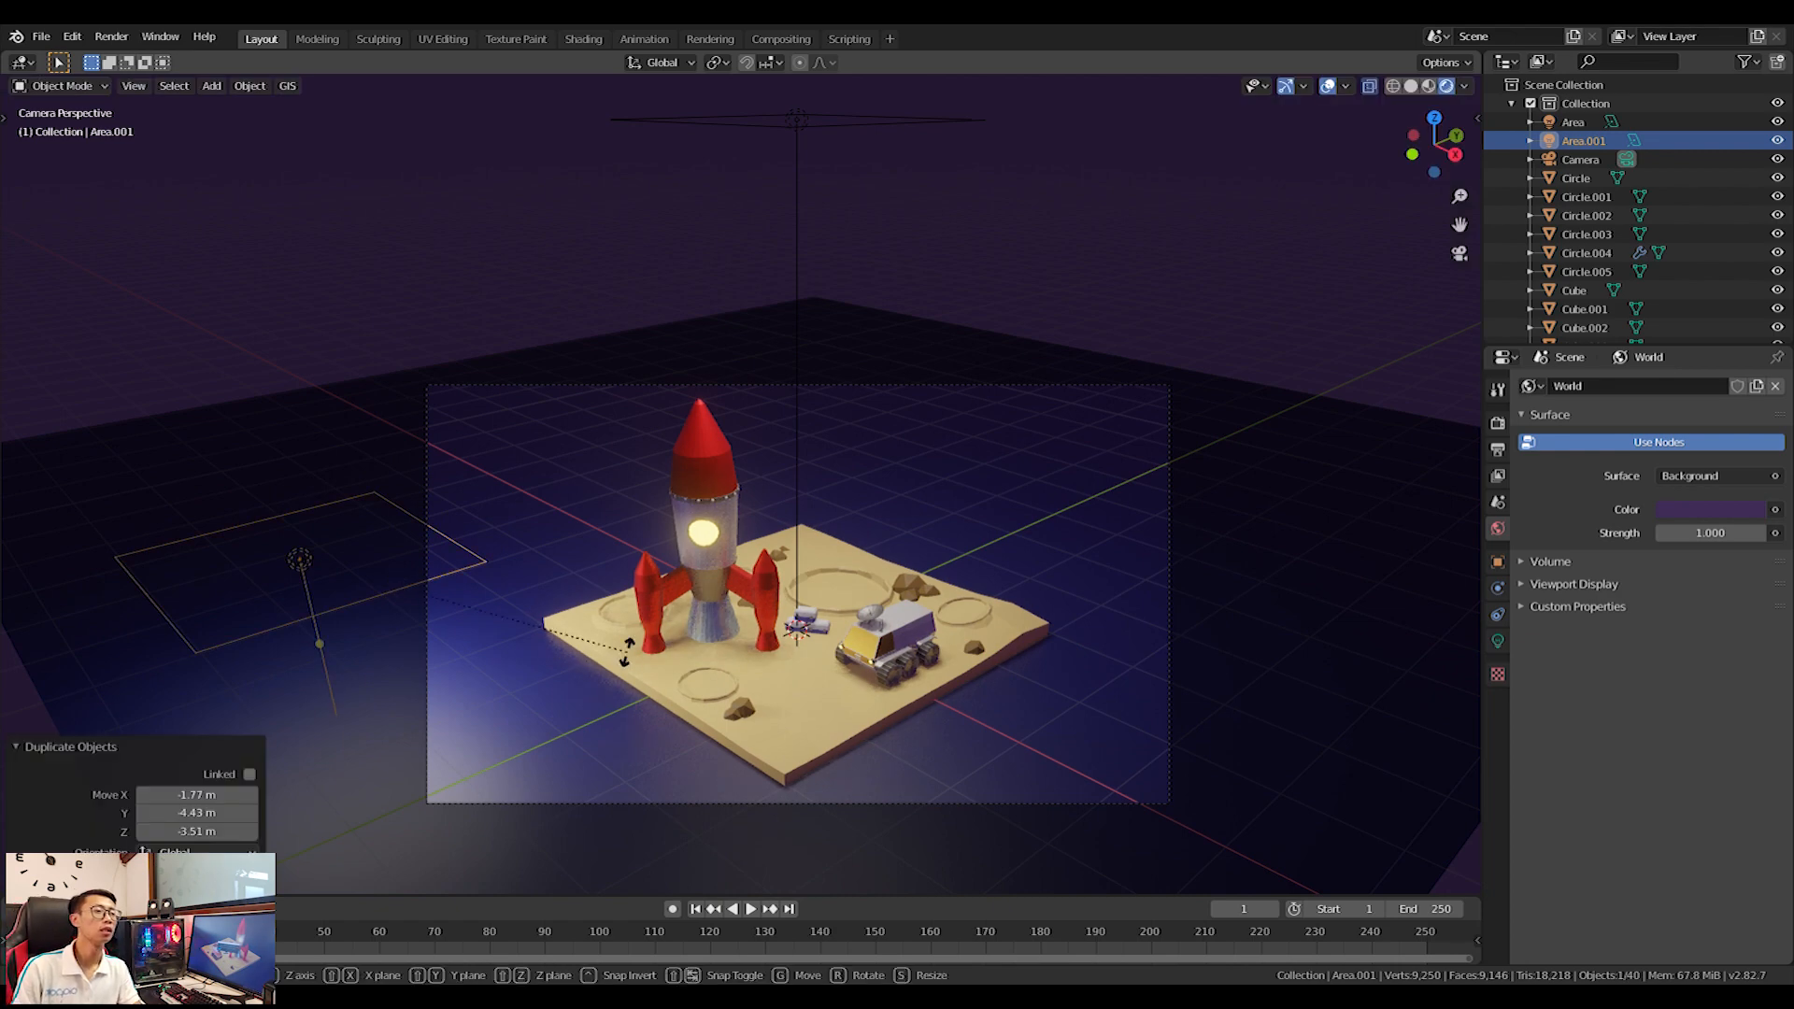
pyautogui.click(626, 650)
# Rotate the duplicated area light about -98° in the camera view to face the rocket and shift it slightly farther away.
pyautogui.press('r')
pyautogui.click(694, 559)
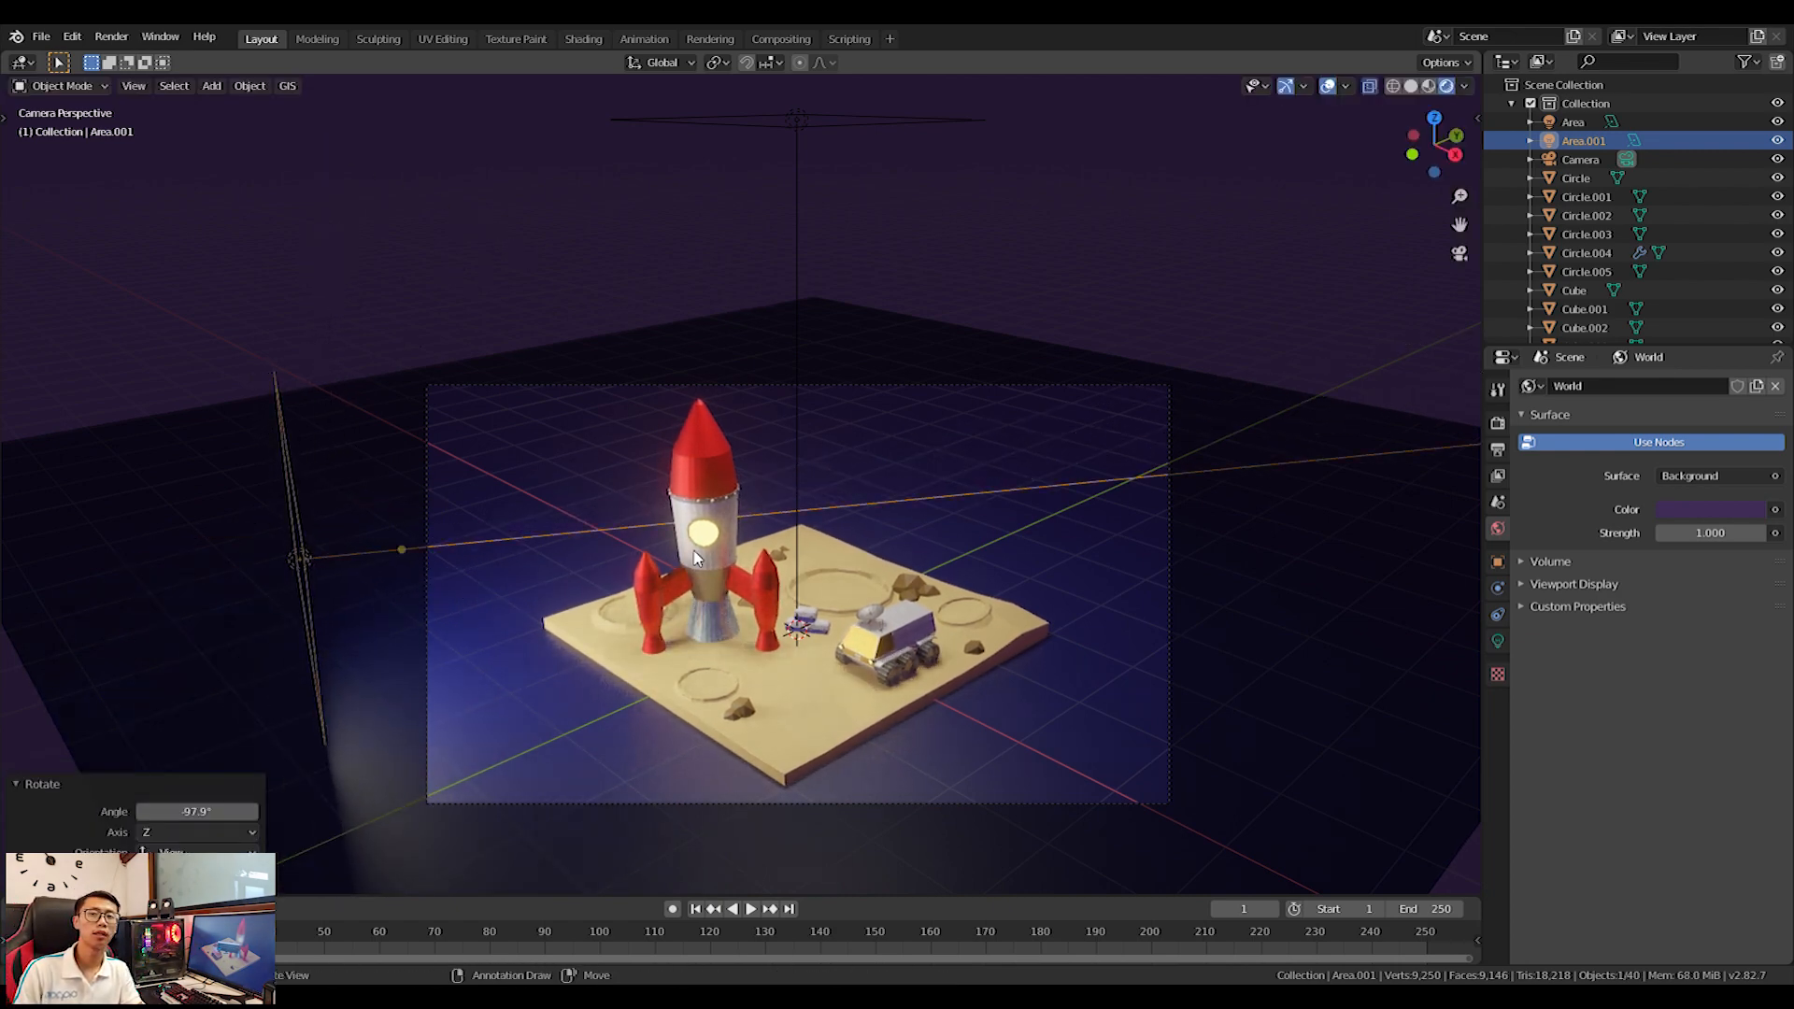
pyautogui.press('g')
pyautogui.click(240, 601)
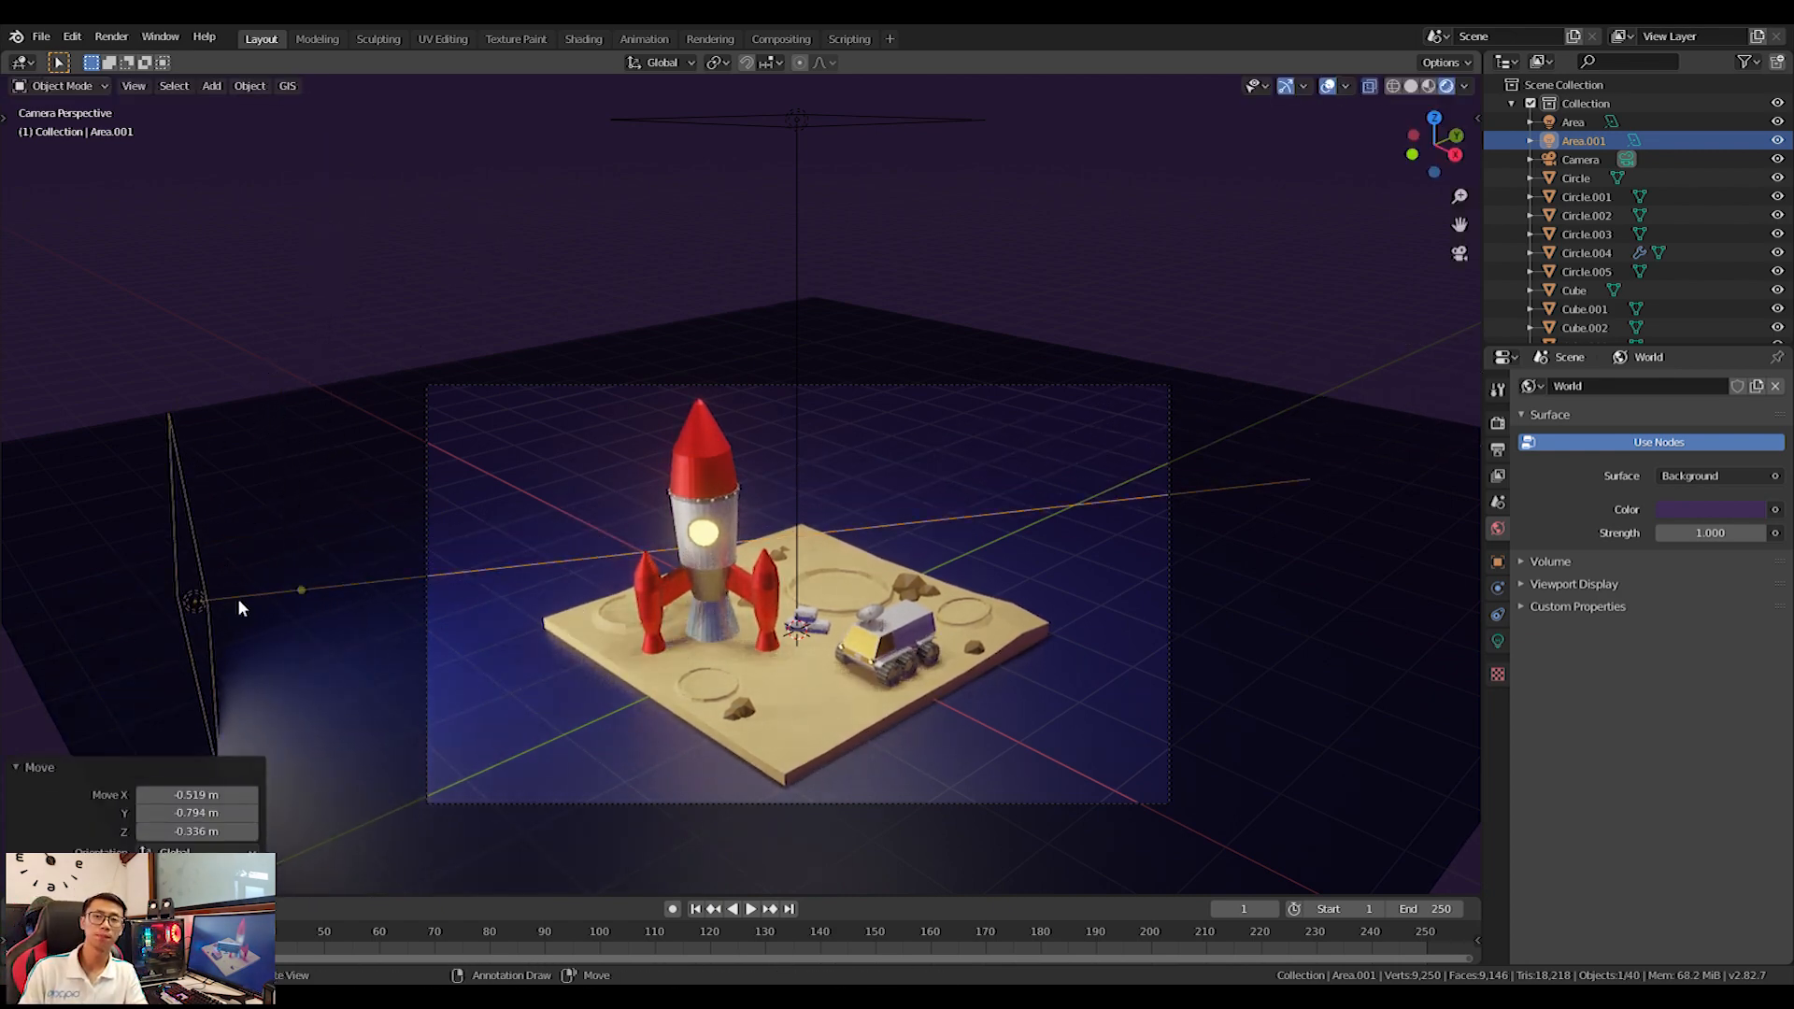
# Set the duplicated area light's power to 75 W and its color to light blue.
pyautogui.click(1501, 642)
pyautogui.click(1699, 512)
pyautogui.write('75')
pyautogui.press('Return')
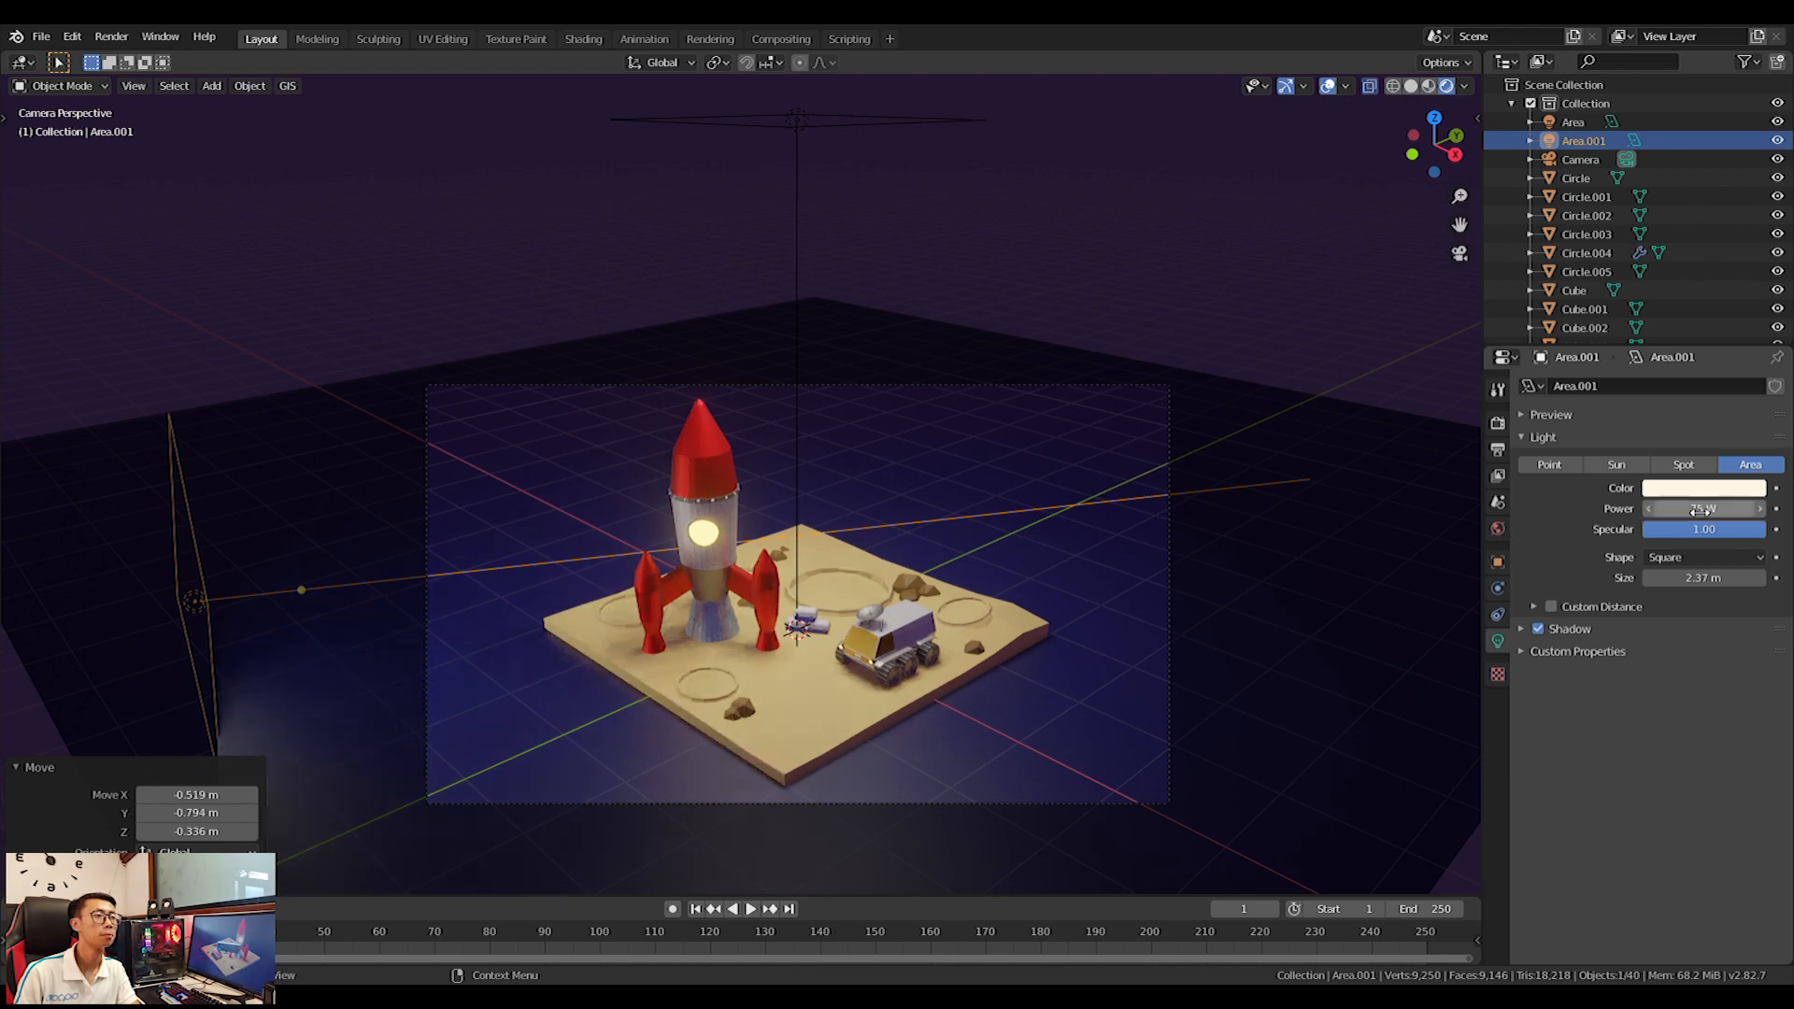
pyautogui.click(1715, 490)
pyautogui.click(1672, 296)
pyautogui.moveTo(1673, 283); pyautogui.dragTo(1682, 288)
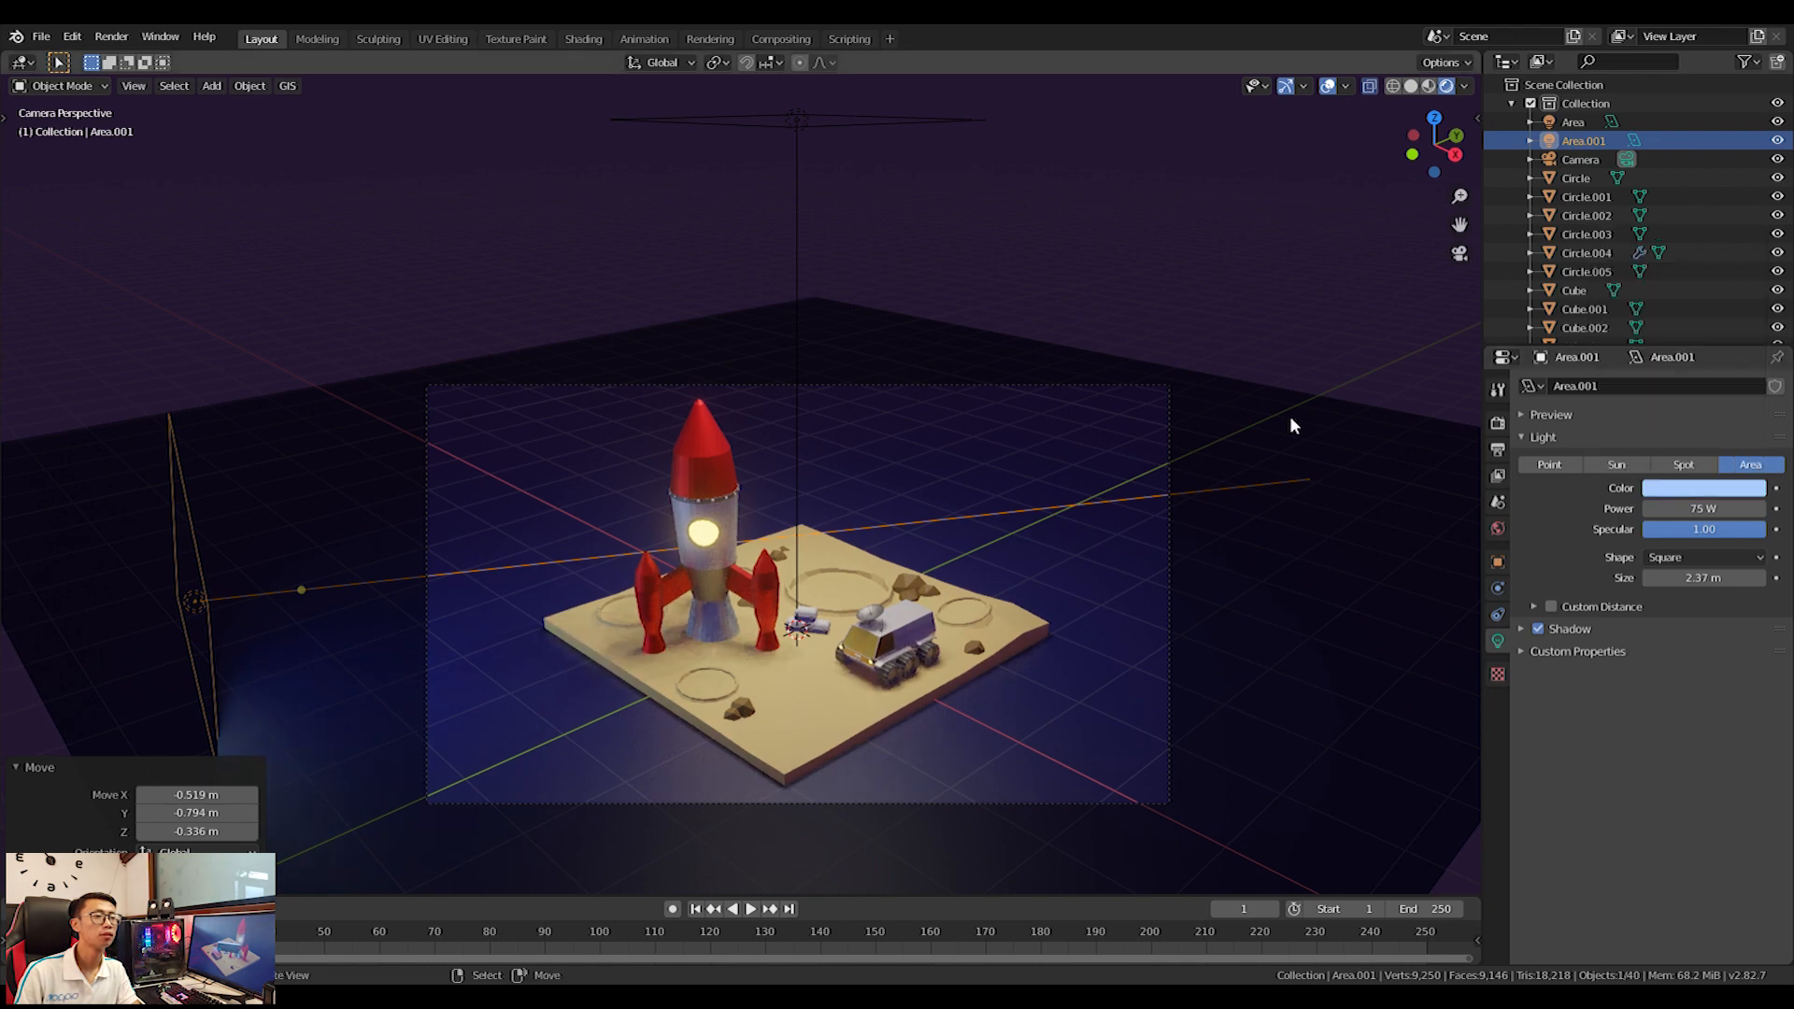
# Shift the light-blue area light about 1.95 m along X and rotate it about -16° in top view to face straight across the scene.
pyautogui.scroll(-3, 523, 568)
pyautogui.press('KP_7')
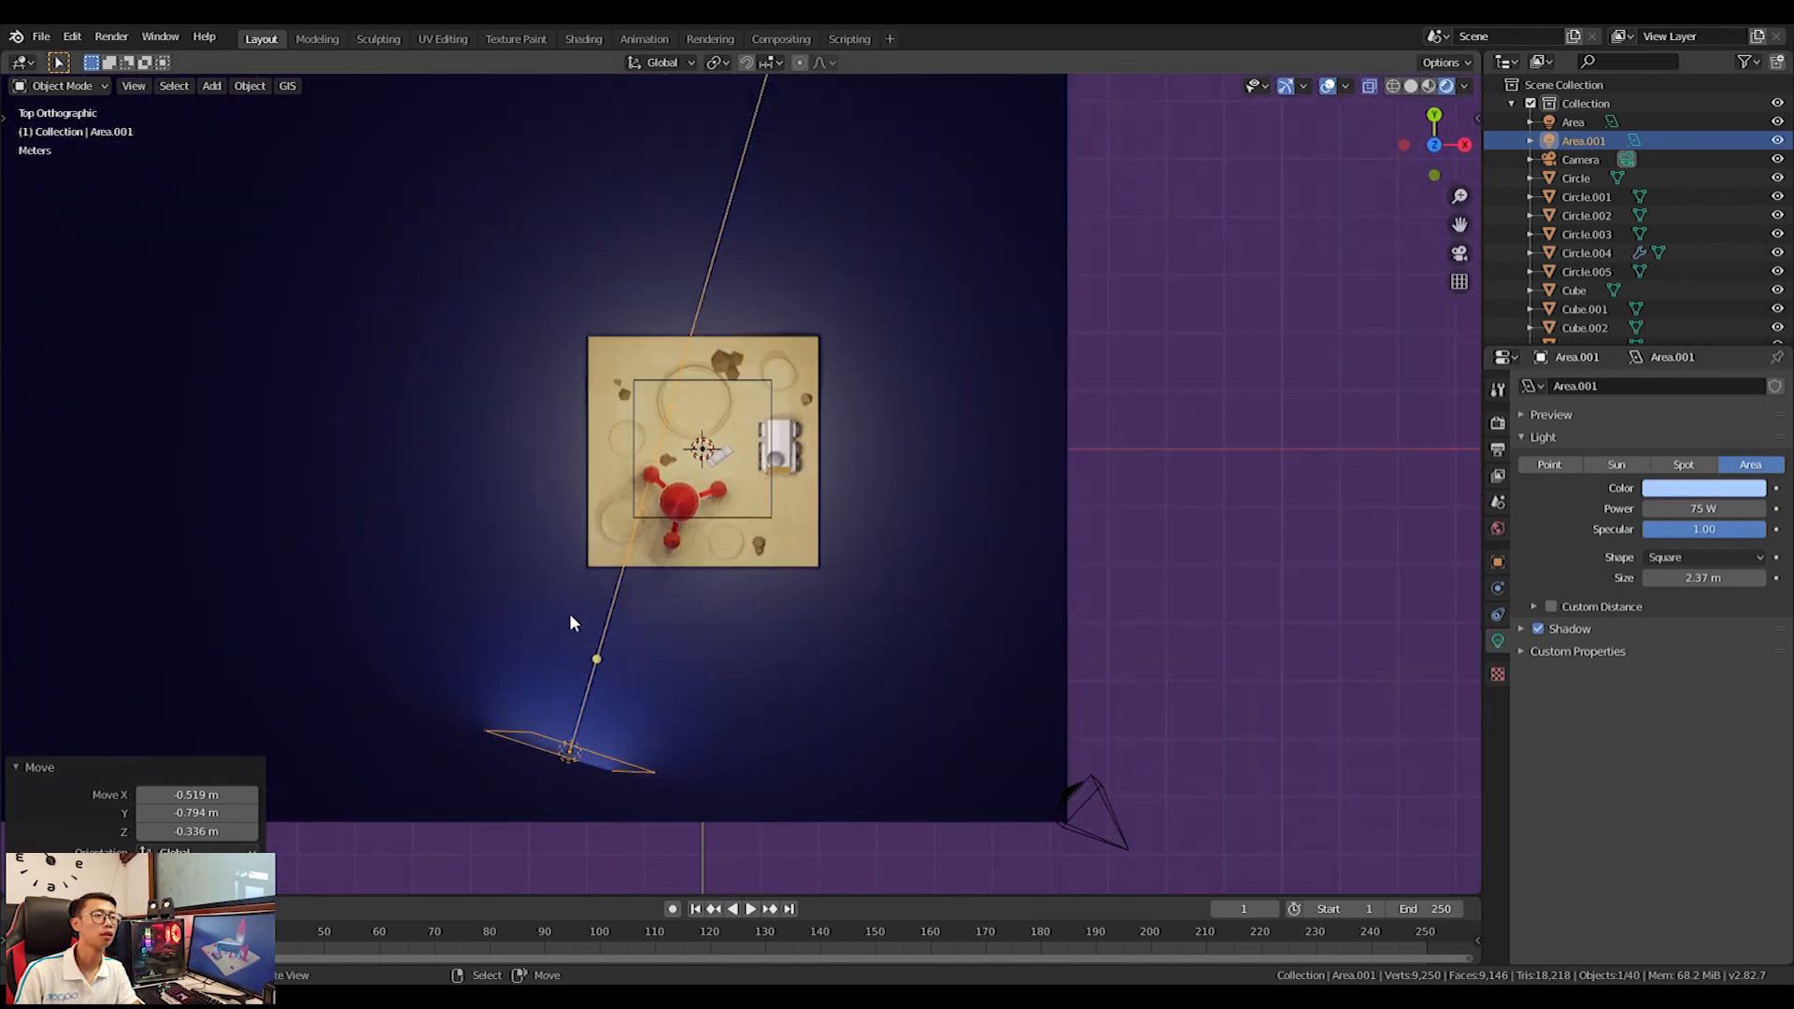
pyautogui.press('g')
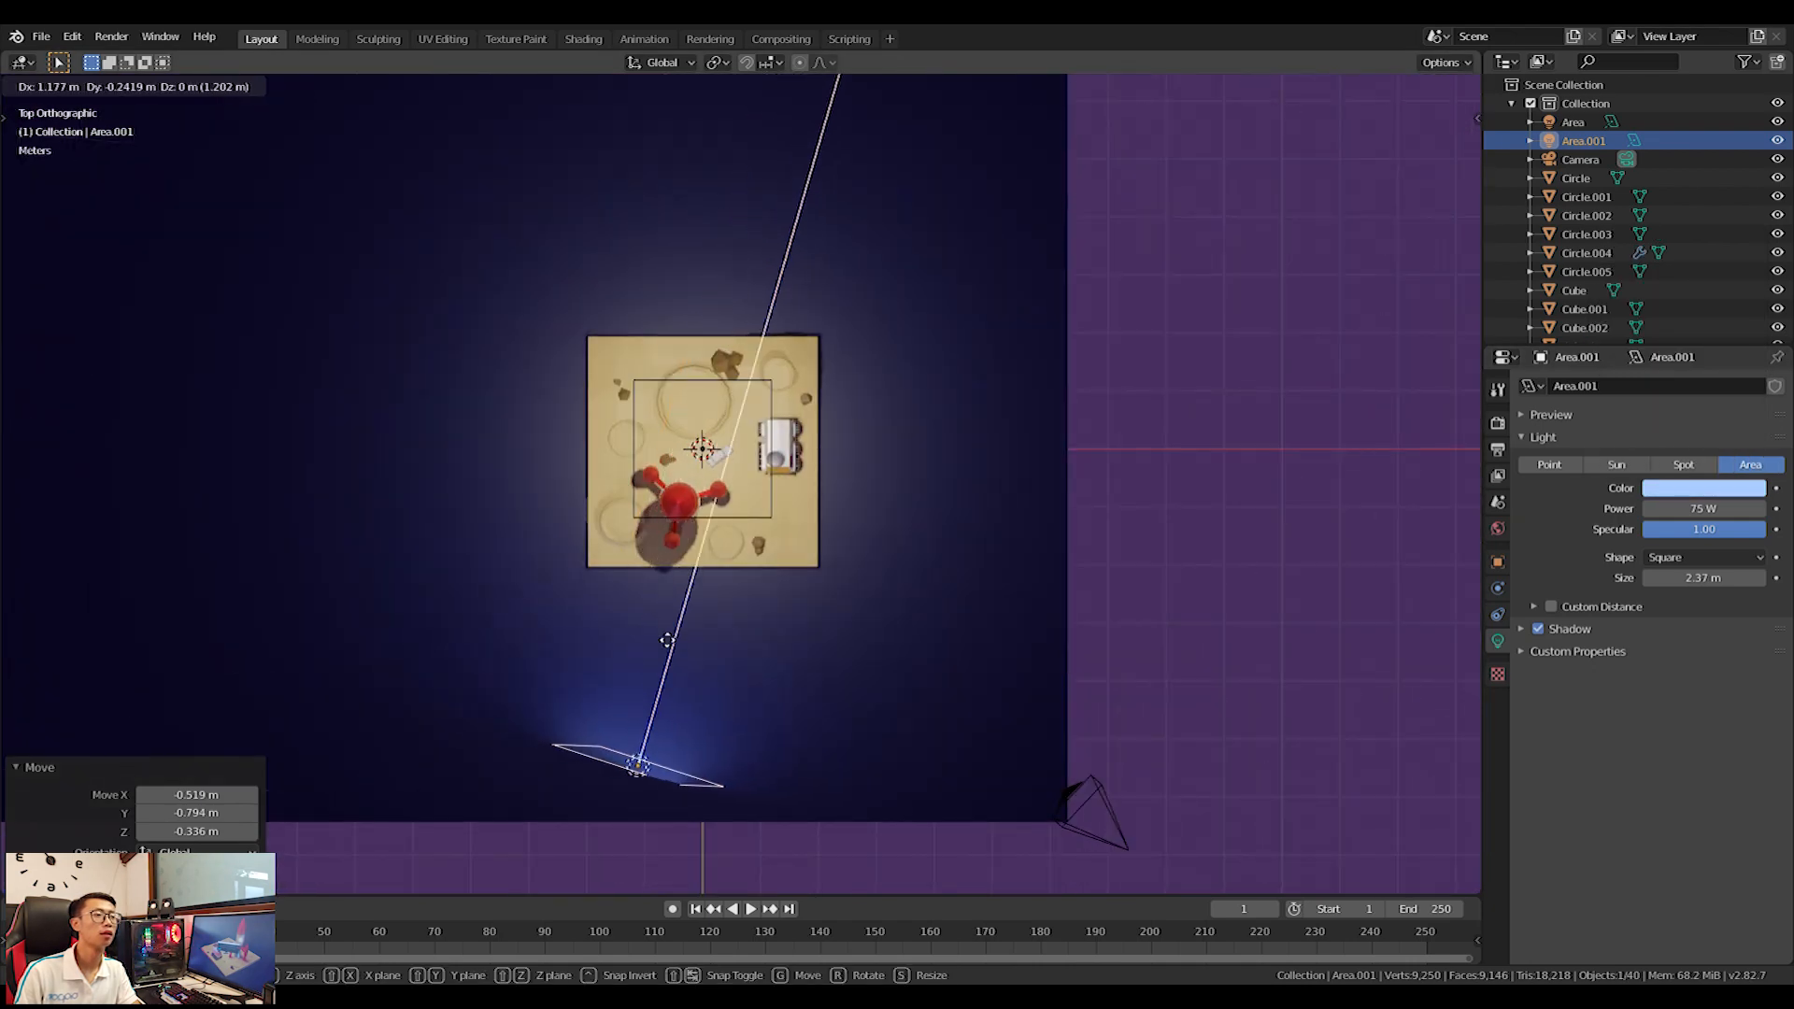
pyautogui.click(691, 647)
pyautogui.press('r')
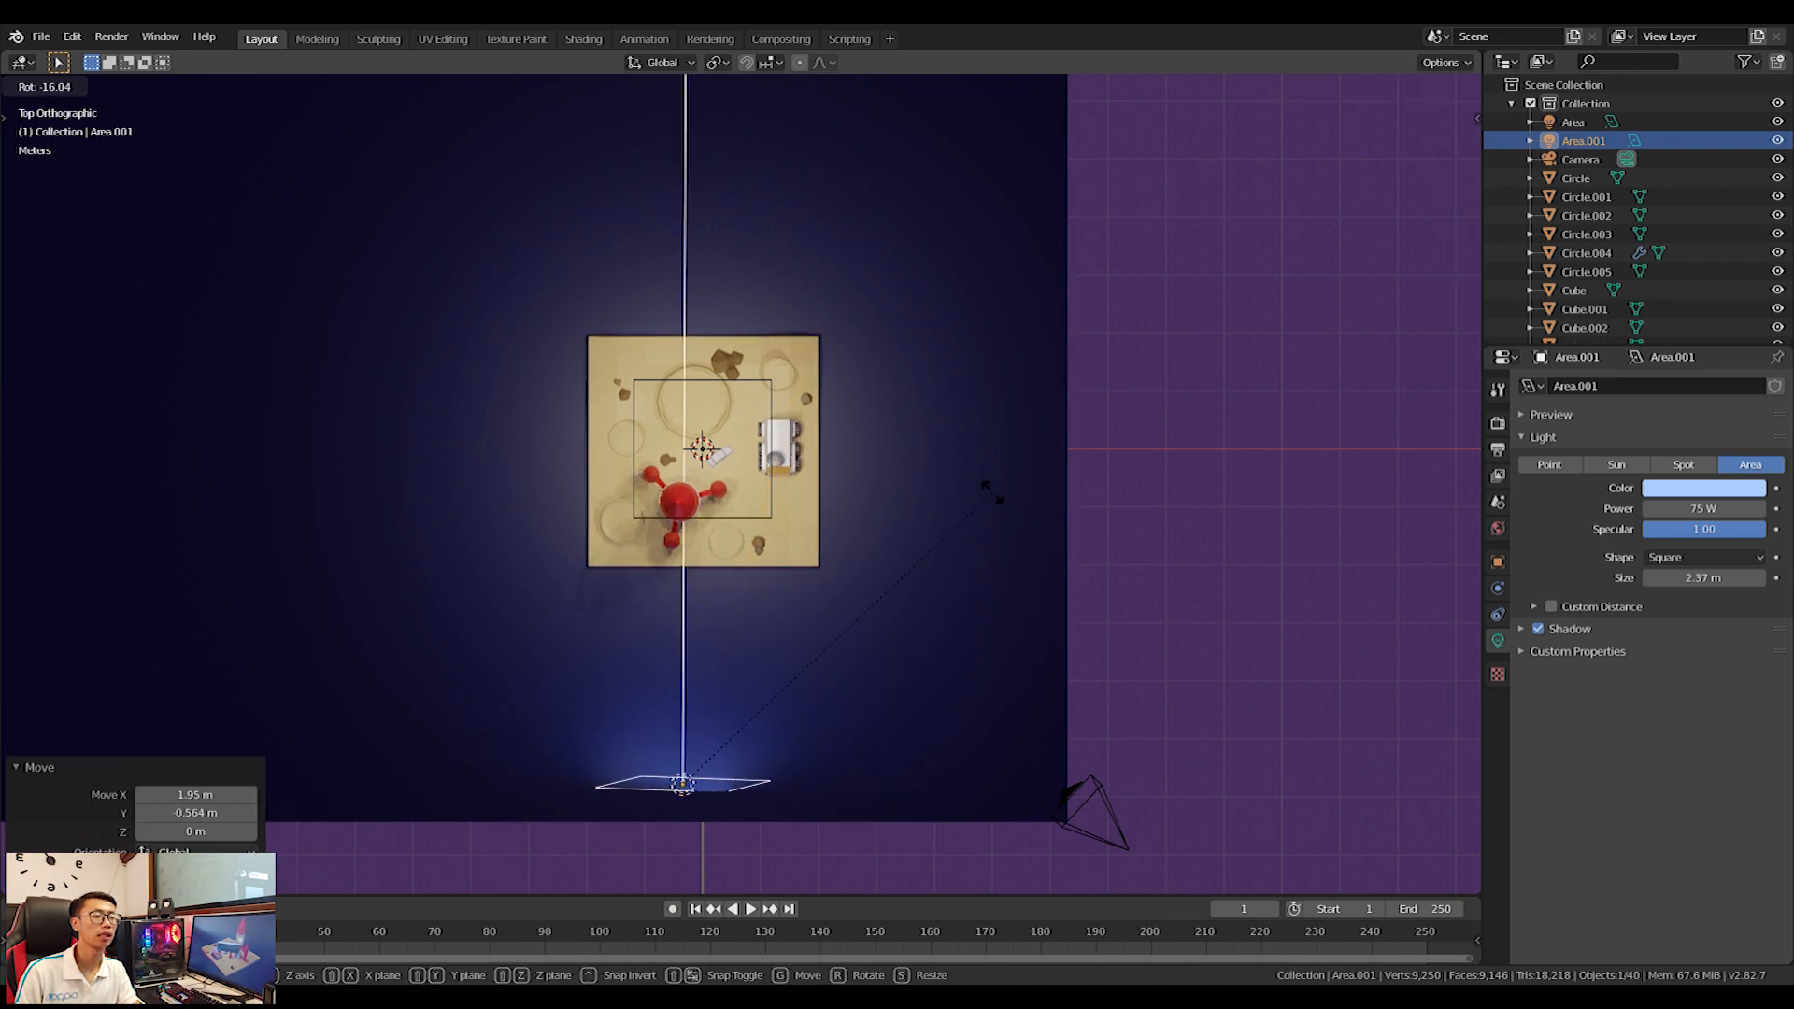
pyautogui.click(991, 492)
# Duplicate the light-blue area light about 5 m in X and 8.27 m in Y, and rotate the copy -116° about Z to face the rover.
pyautogui.hotkey('shift', 'd')
pyautogui.click(1286, 827)
pyautogui.press('r')
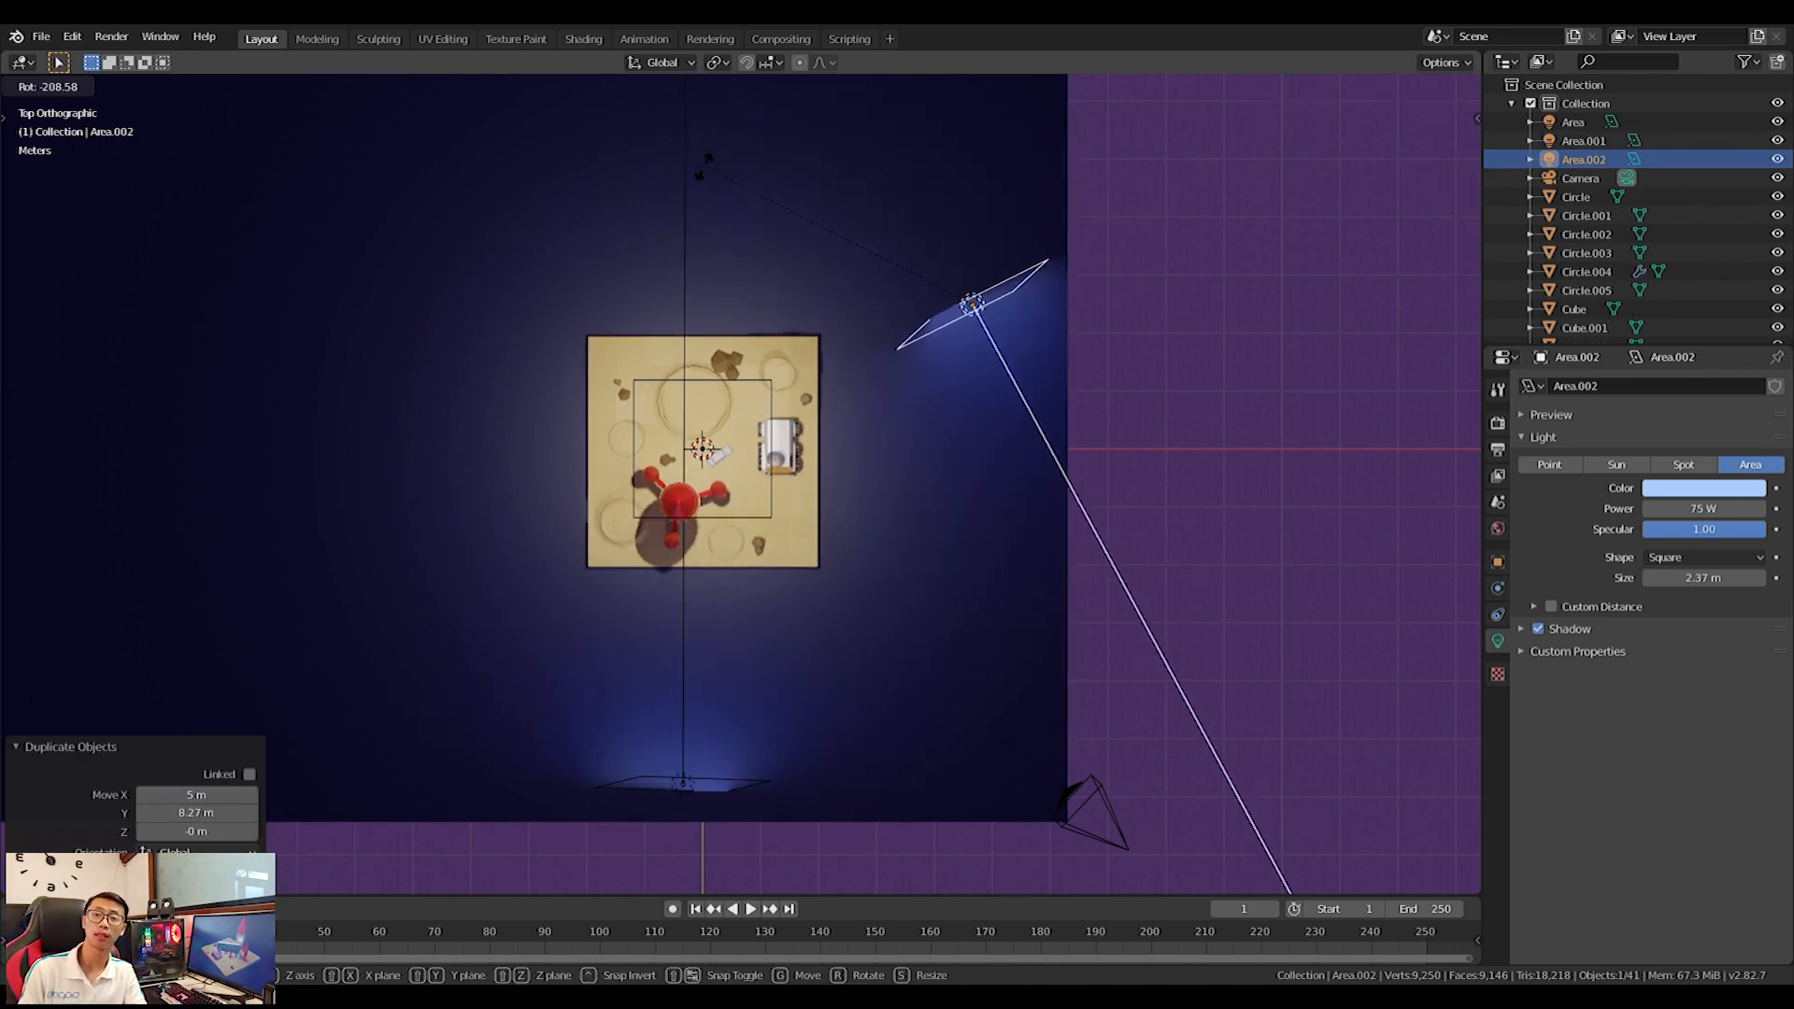
pyautogui.click(1061, 161)
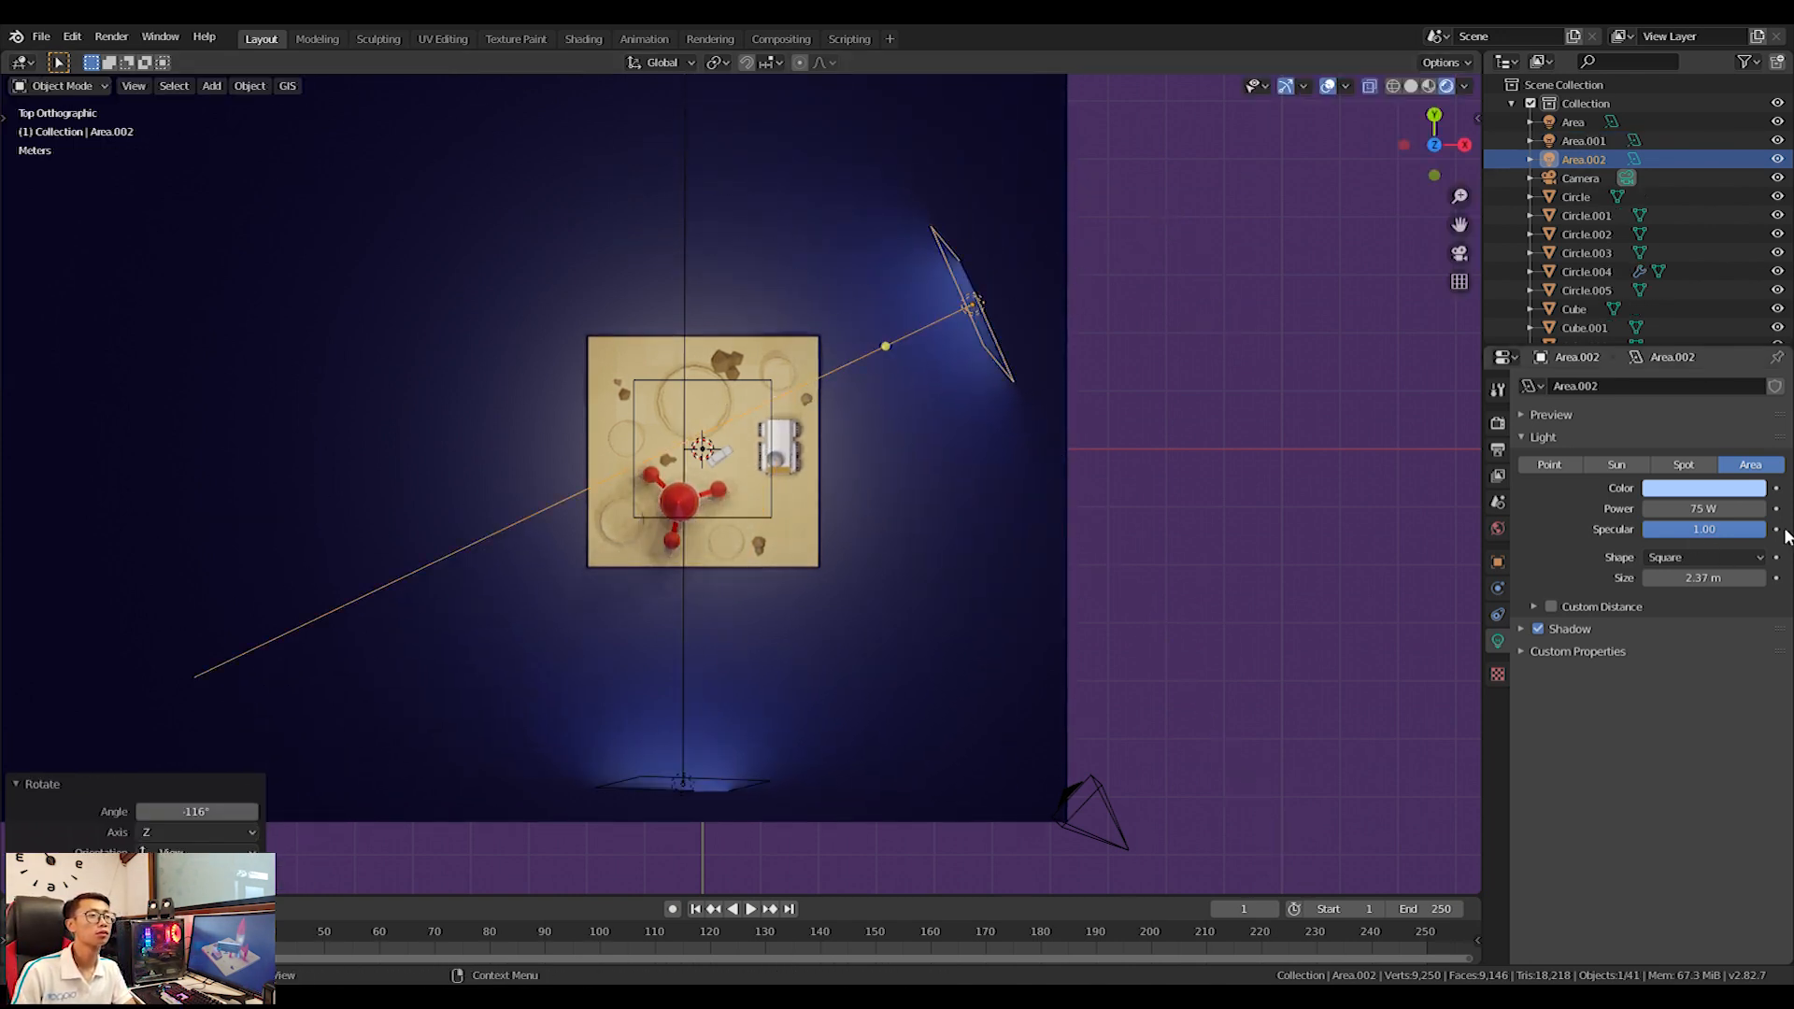
# Set the new area light's color to salmon pink with hue 0.017, saturation 0.496 and value 1.000, and check it in camera view.
pyautogui.click(1712, 488)
pyautogui.click(1664, 341)
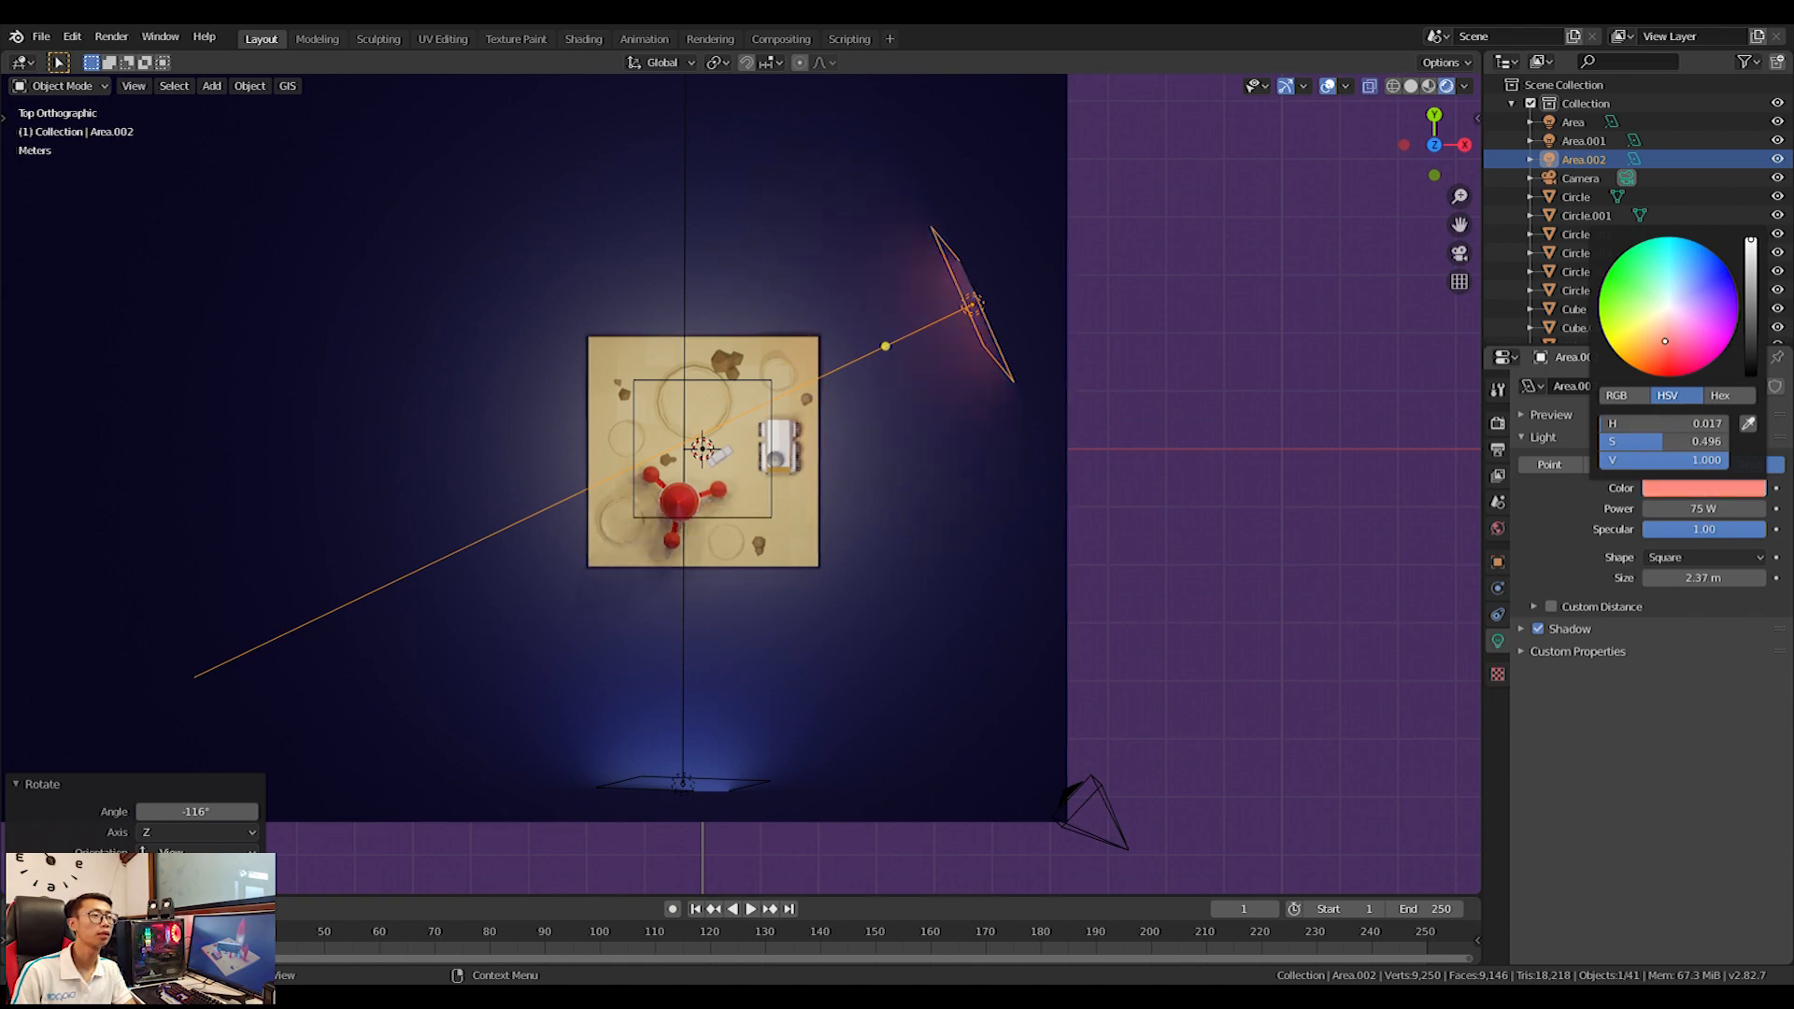
pyautogui.press('KP_0')
pyautogui.scroll(3, 826, 665)
pyautogui.scroll(-5, 945, 610)
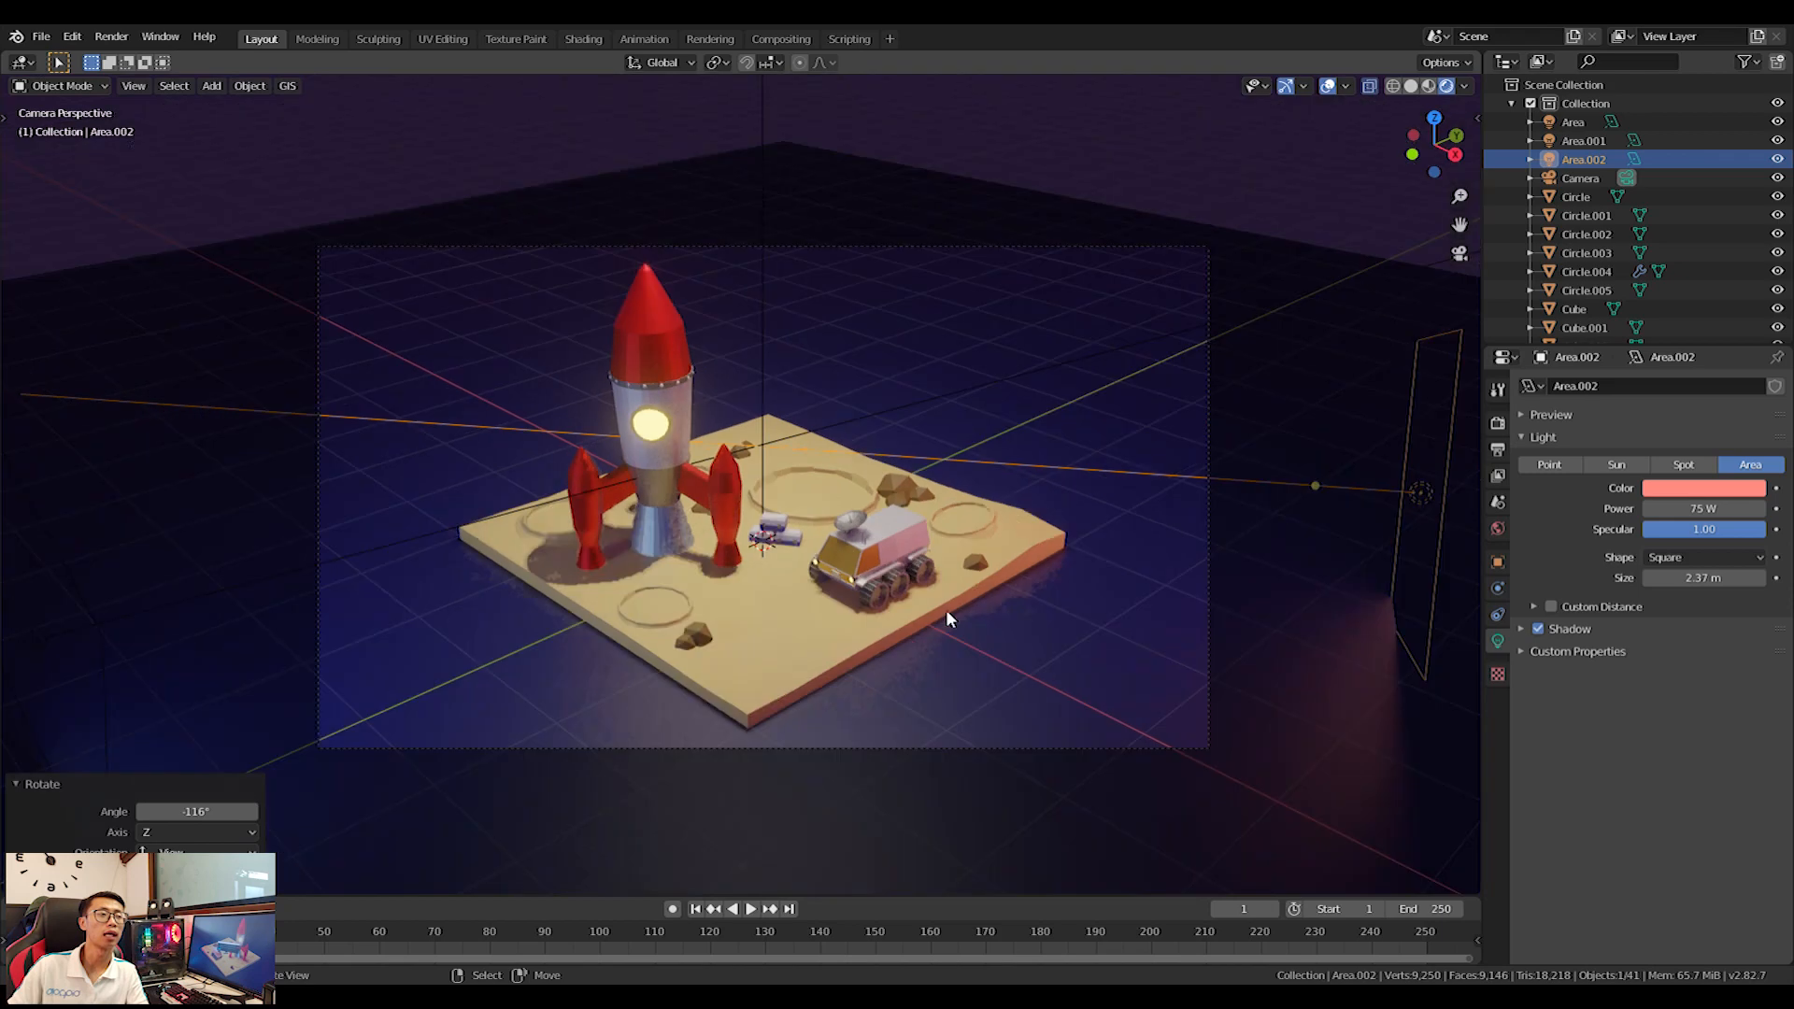
pyautogui.scroll(3, 946, 610)
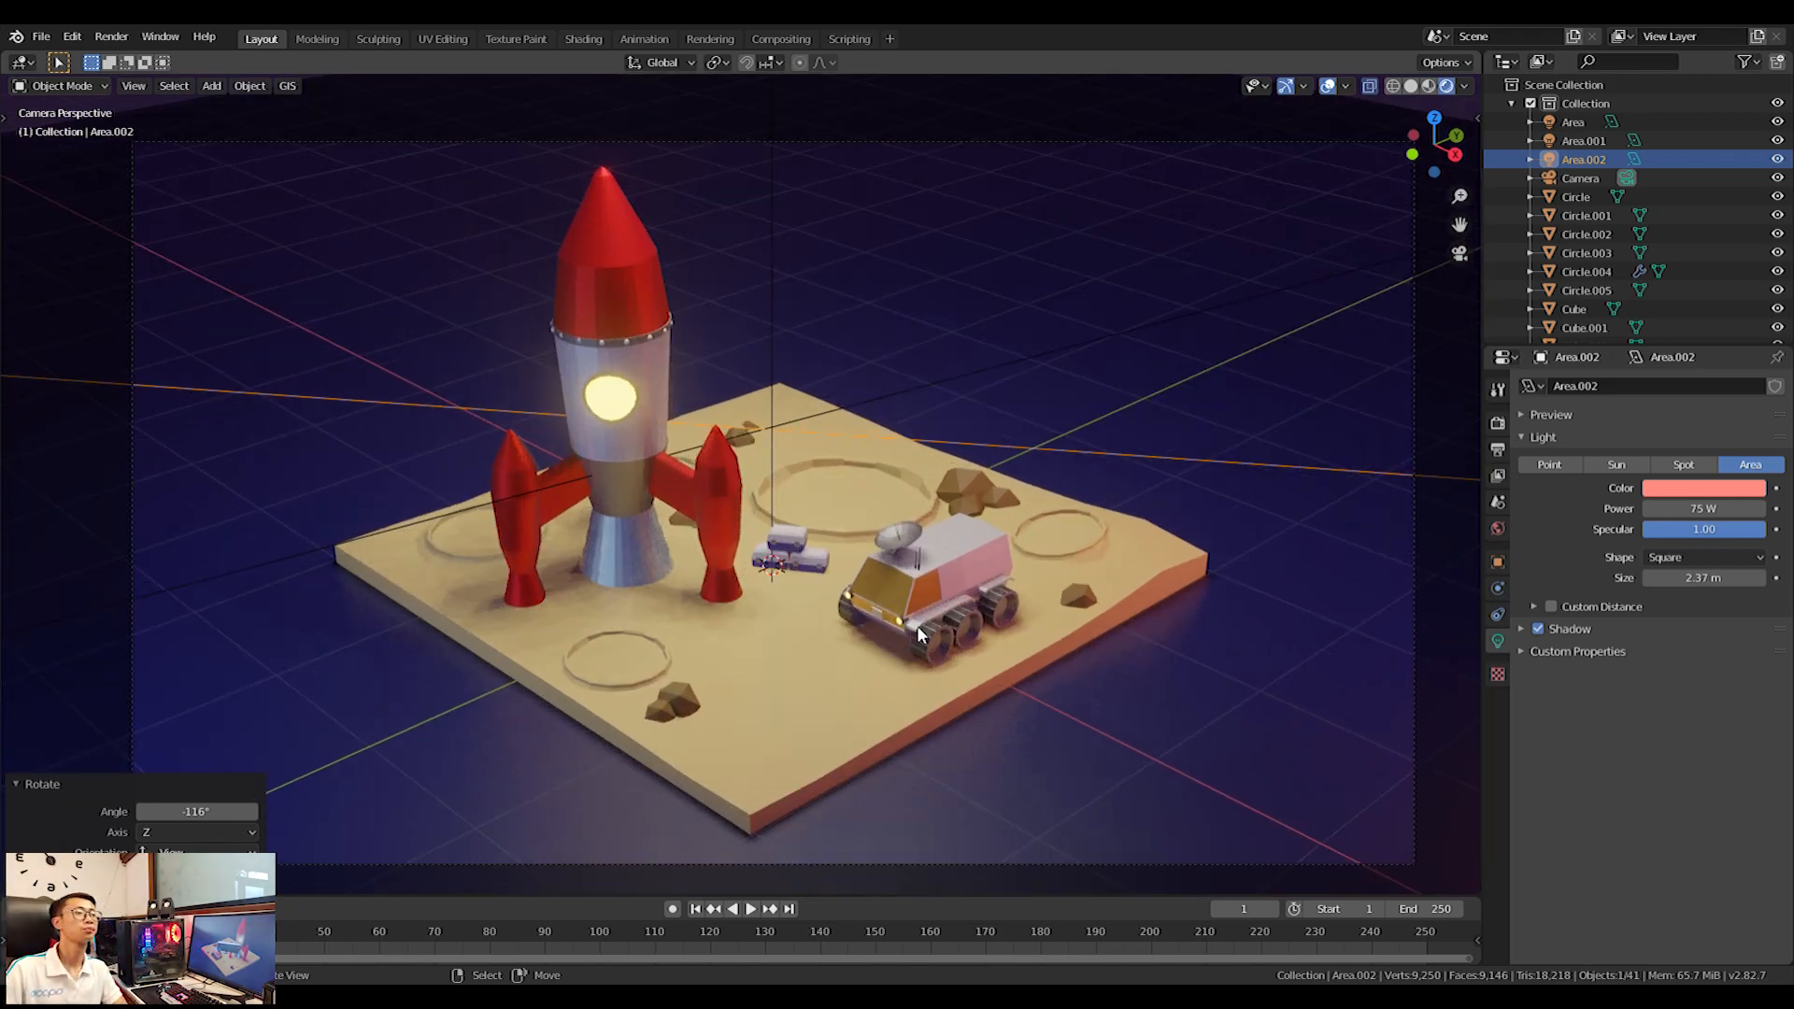
# Add a UV sphere with 16 segments and 16 rings at the scene's centre and scale it to about 0.358.
pyautogui.scroll(2, 796, 654)
pyautogui.hotkey('shift', 'a')
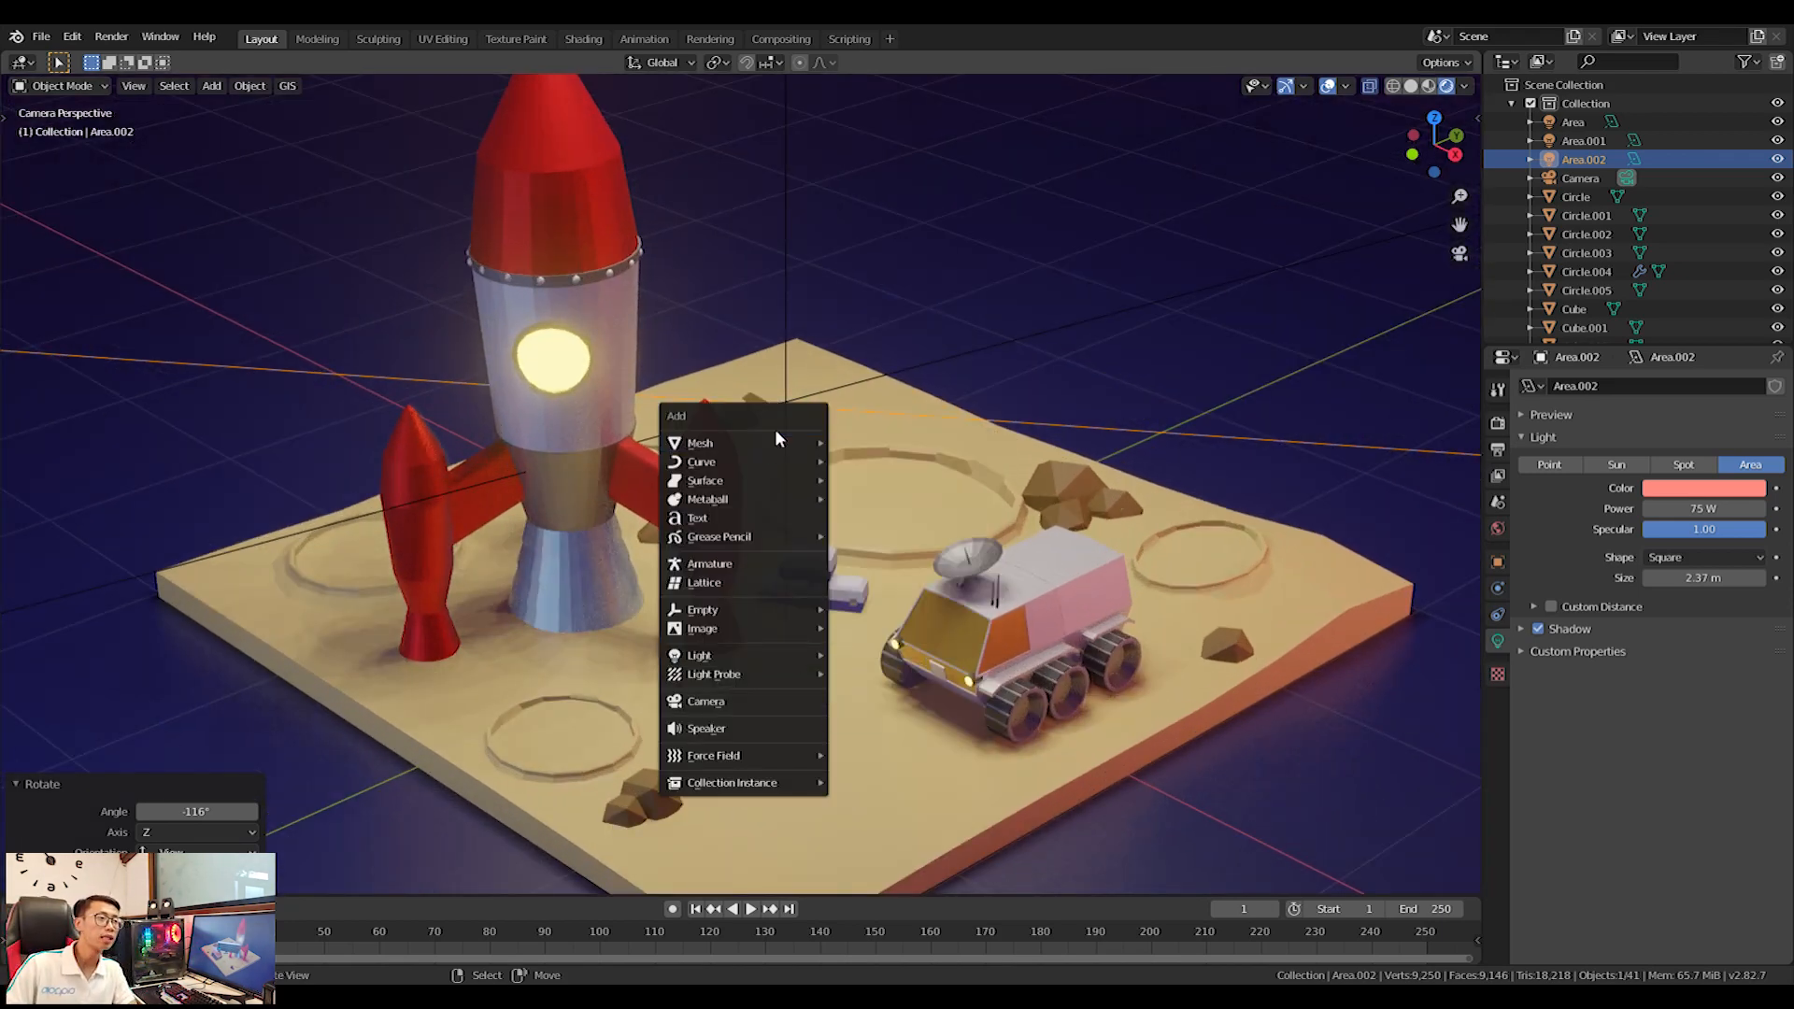
pyautogui.moveTo(789, 435)
pyautogui.click(867, 499)
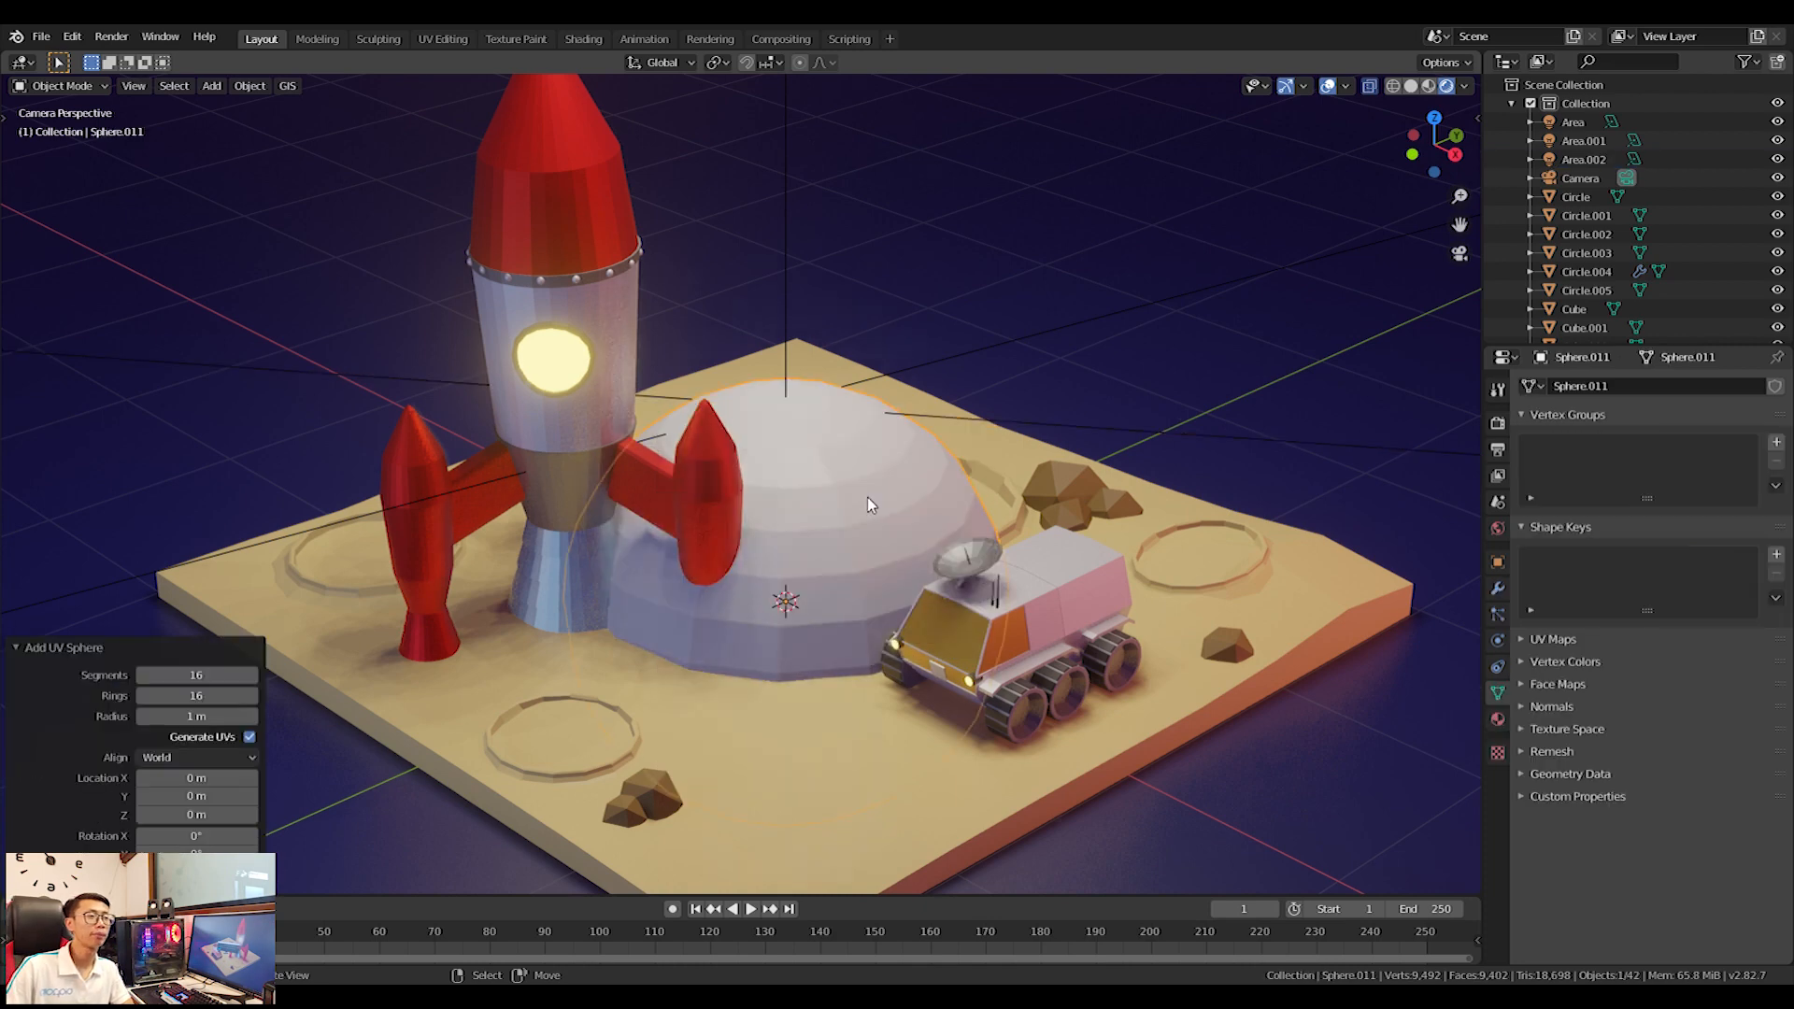
pyautogui.press('s')
pyautogui.click(962, 619)
# Move the sphere onto the ground in front of the rover and shrink it by a factor of about 0.58.
pyautogui.press('g')
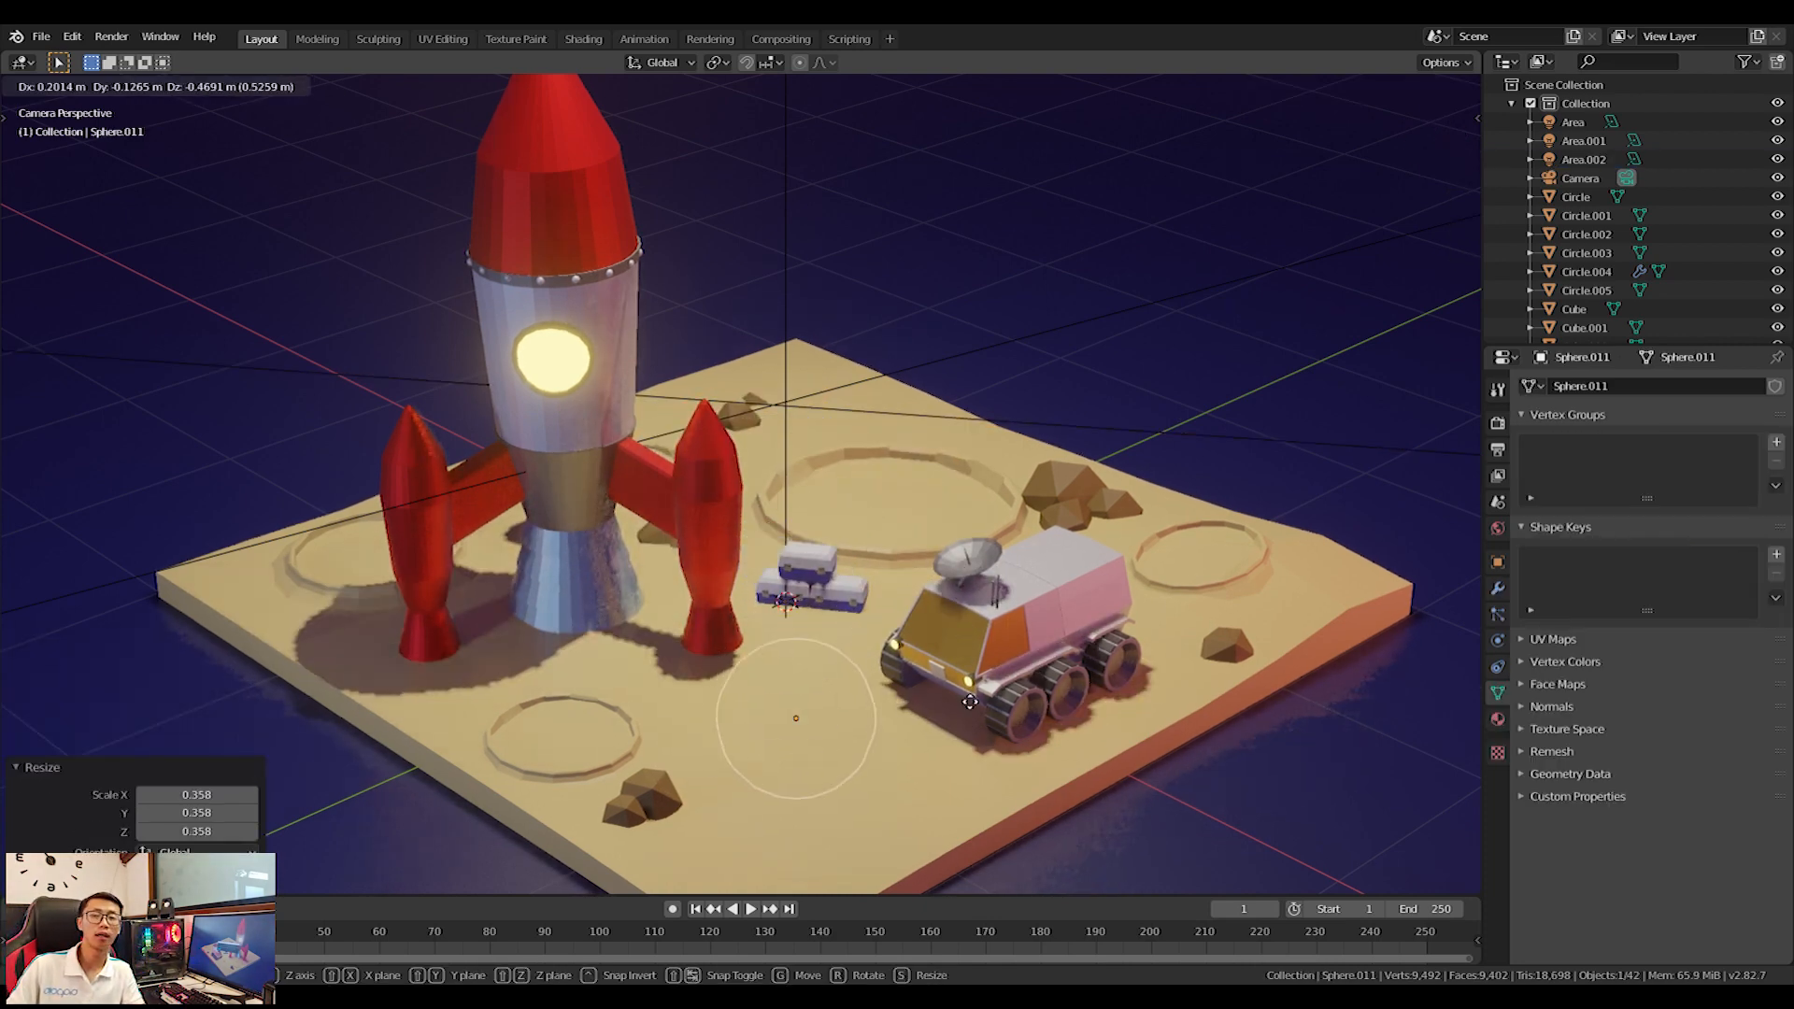
pyautogui.press('KP_7')
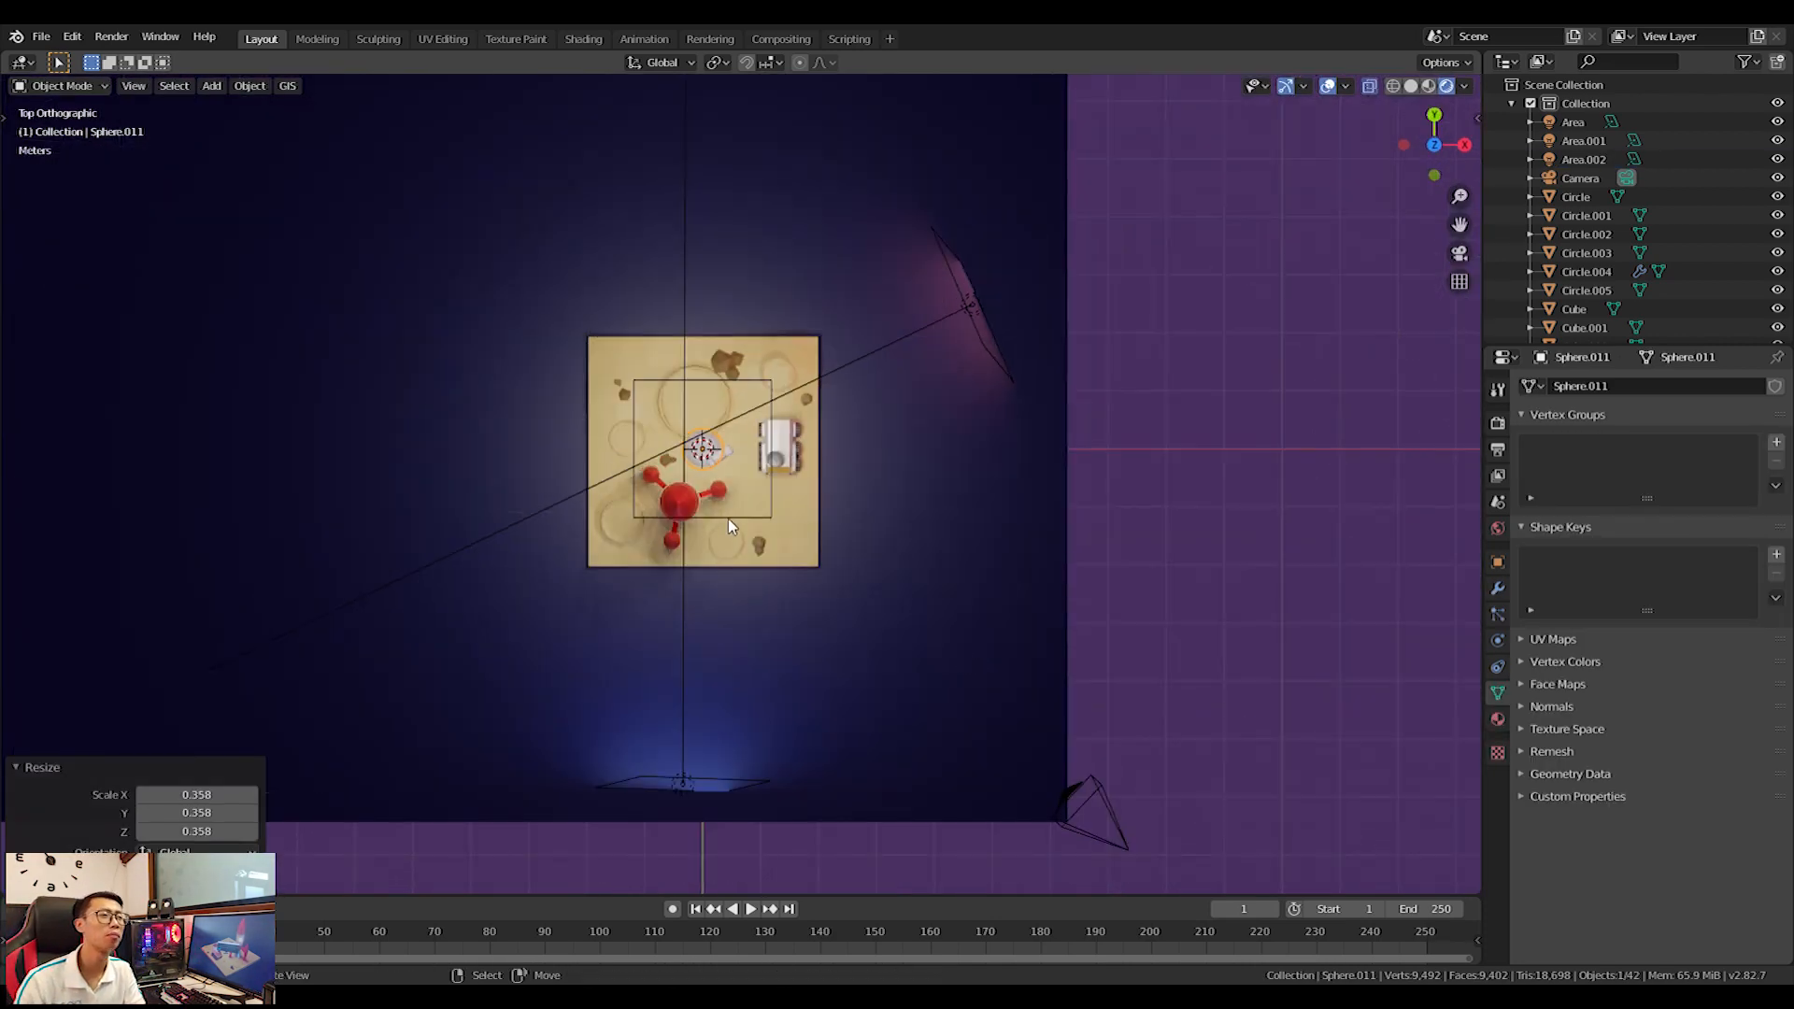
pyautogui.click(785, 565)
pyautogui.scroll(12, 788, 558)
pyautogui.press('s')
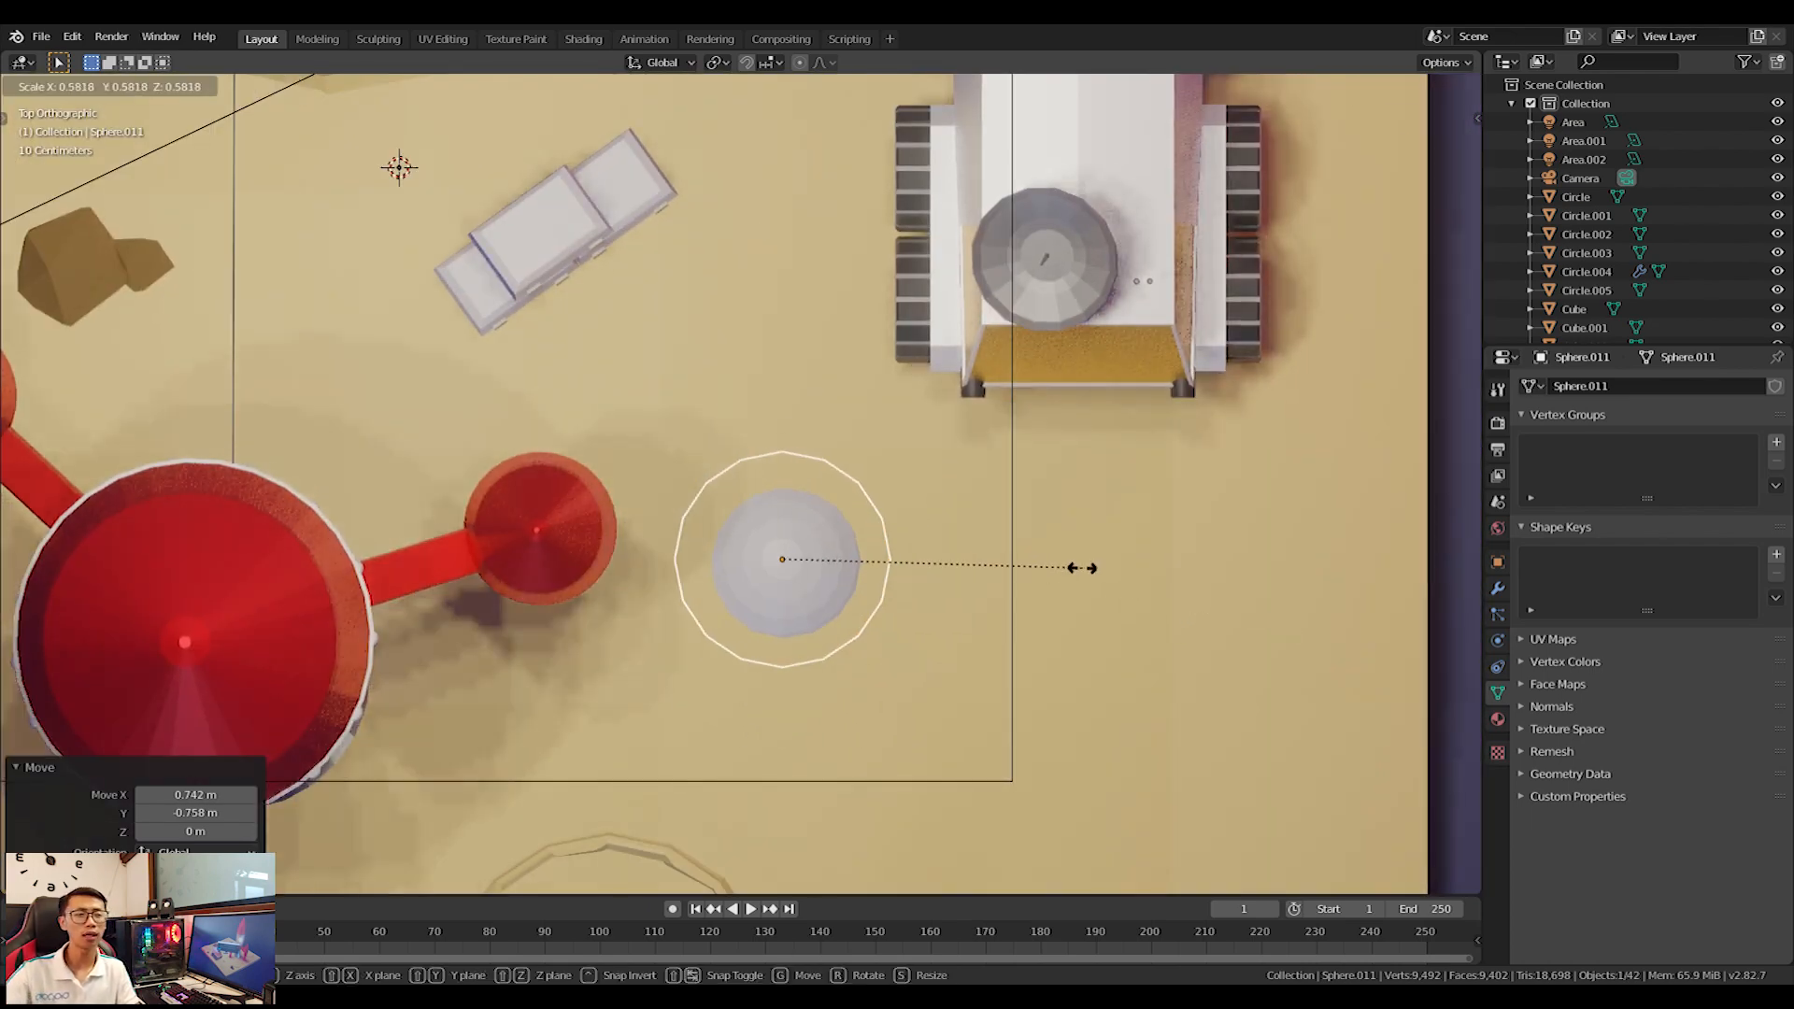
pyautogui.click(1081, 568)
pyautogui.press('g')
pyautogui.click(1354, 607)
# Add a Decimate modifier to the sphere and set its collapse ratio to 0.2347.
pyautogui.moveTo(1231, 802); pyautogui.dragTo(1066, 472, button='middle')
pyautogui.click(1499, 589)
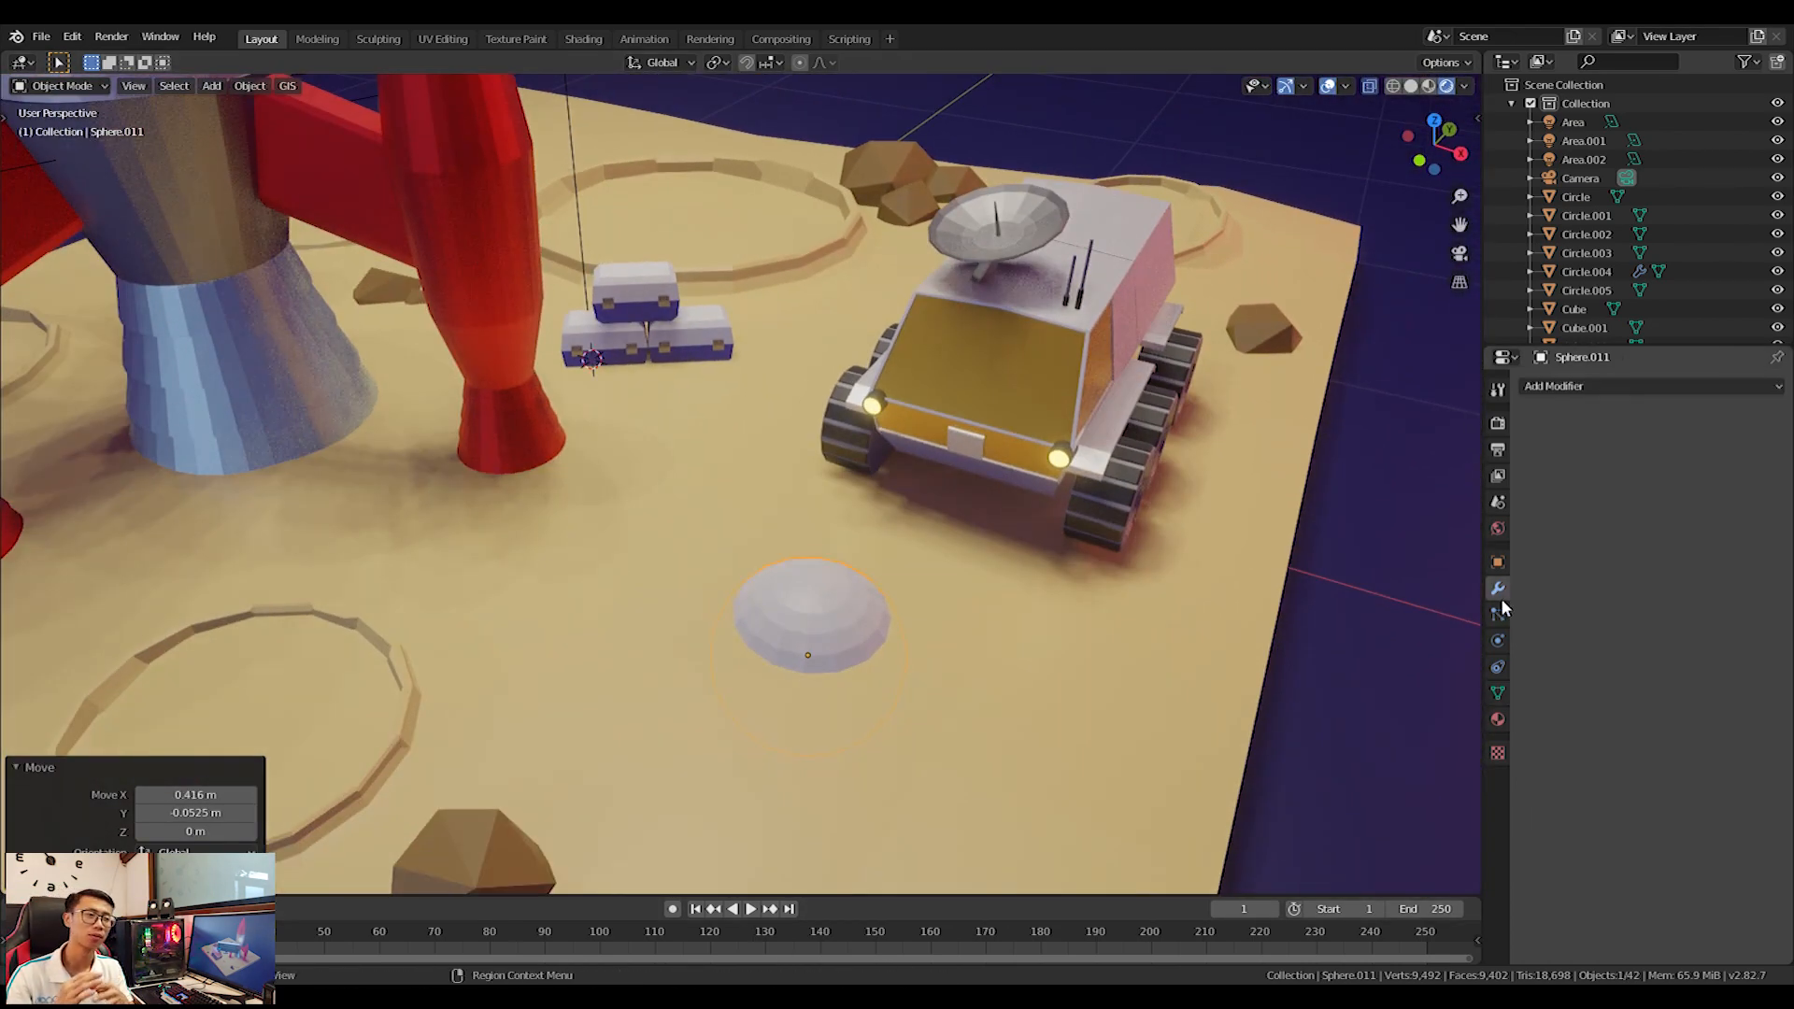
pyautogui.click(1567, 387)
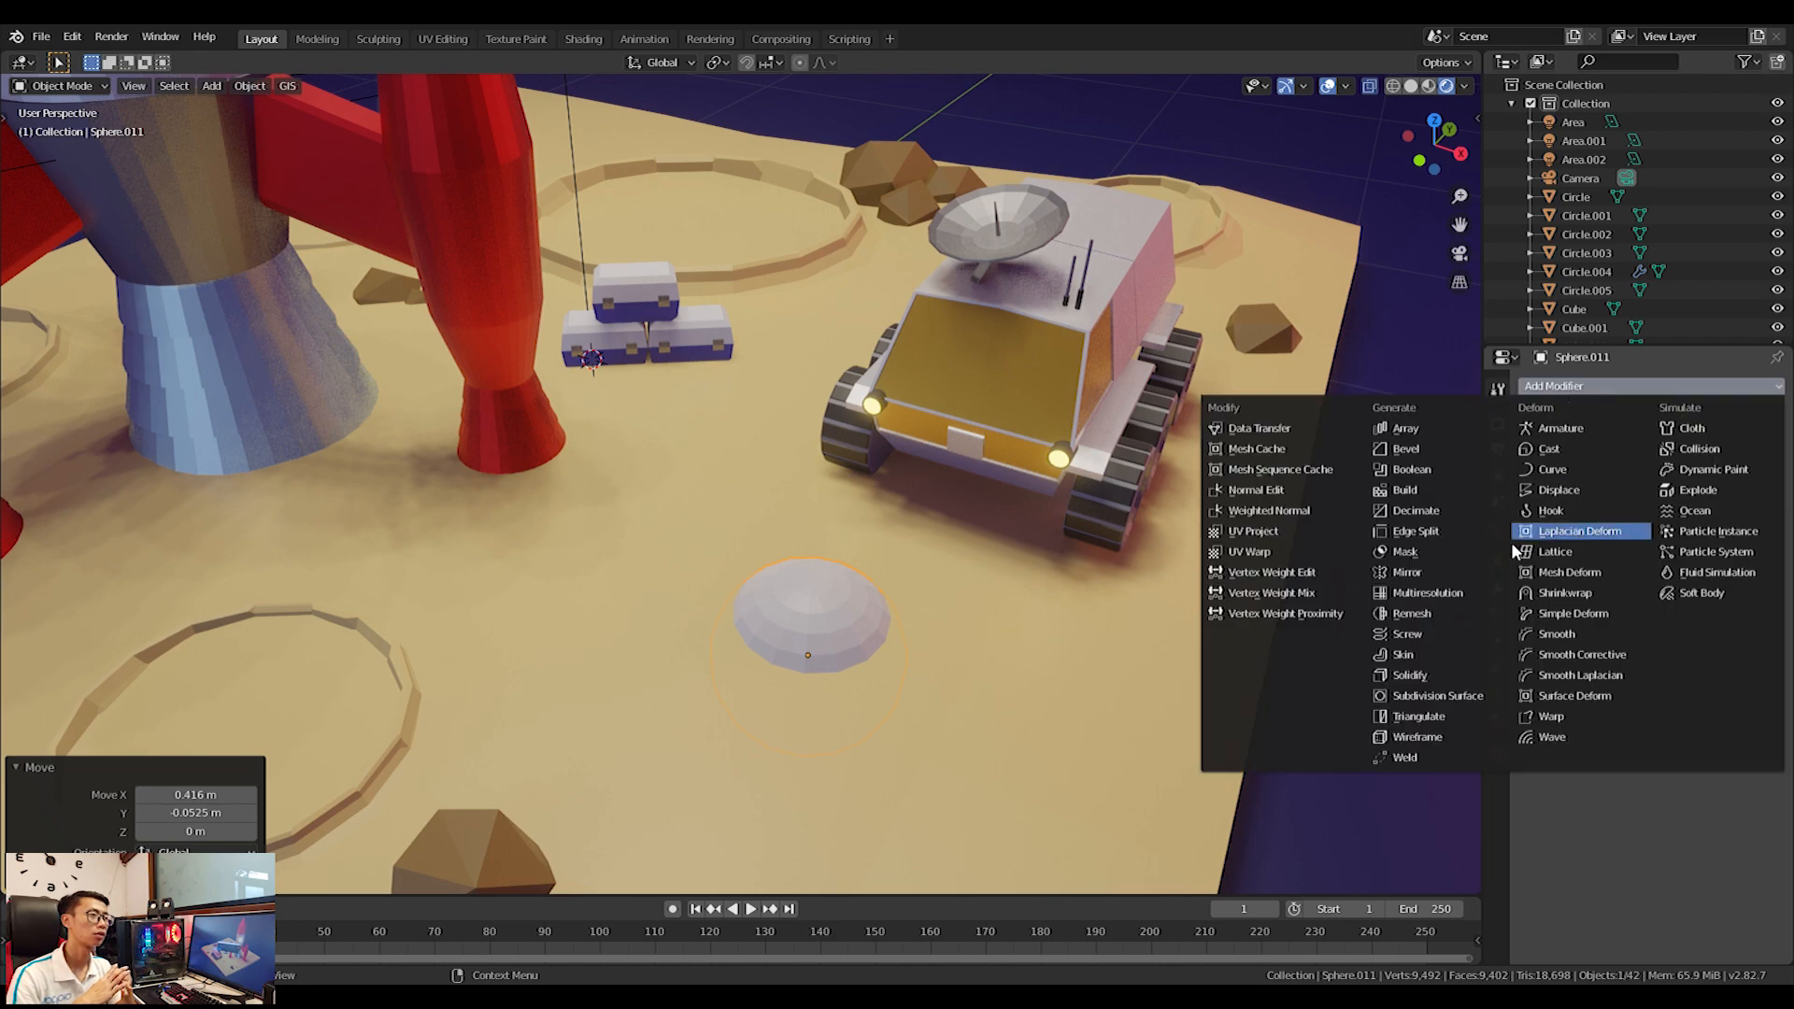
pyautogui.click(1404, 511)
pyautogui.moveTo(1682, 489); pyautogui.dragTo(1476, 489)
# Raise the decimated sphere, resize it and reposition it so it sits partly embedded in the ground before the rover.
pyautogui.press('g')
pyautogui.press('z')
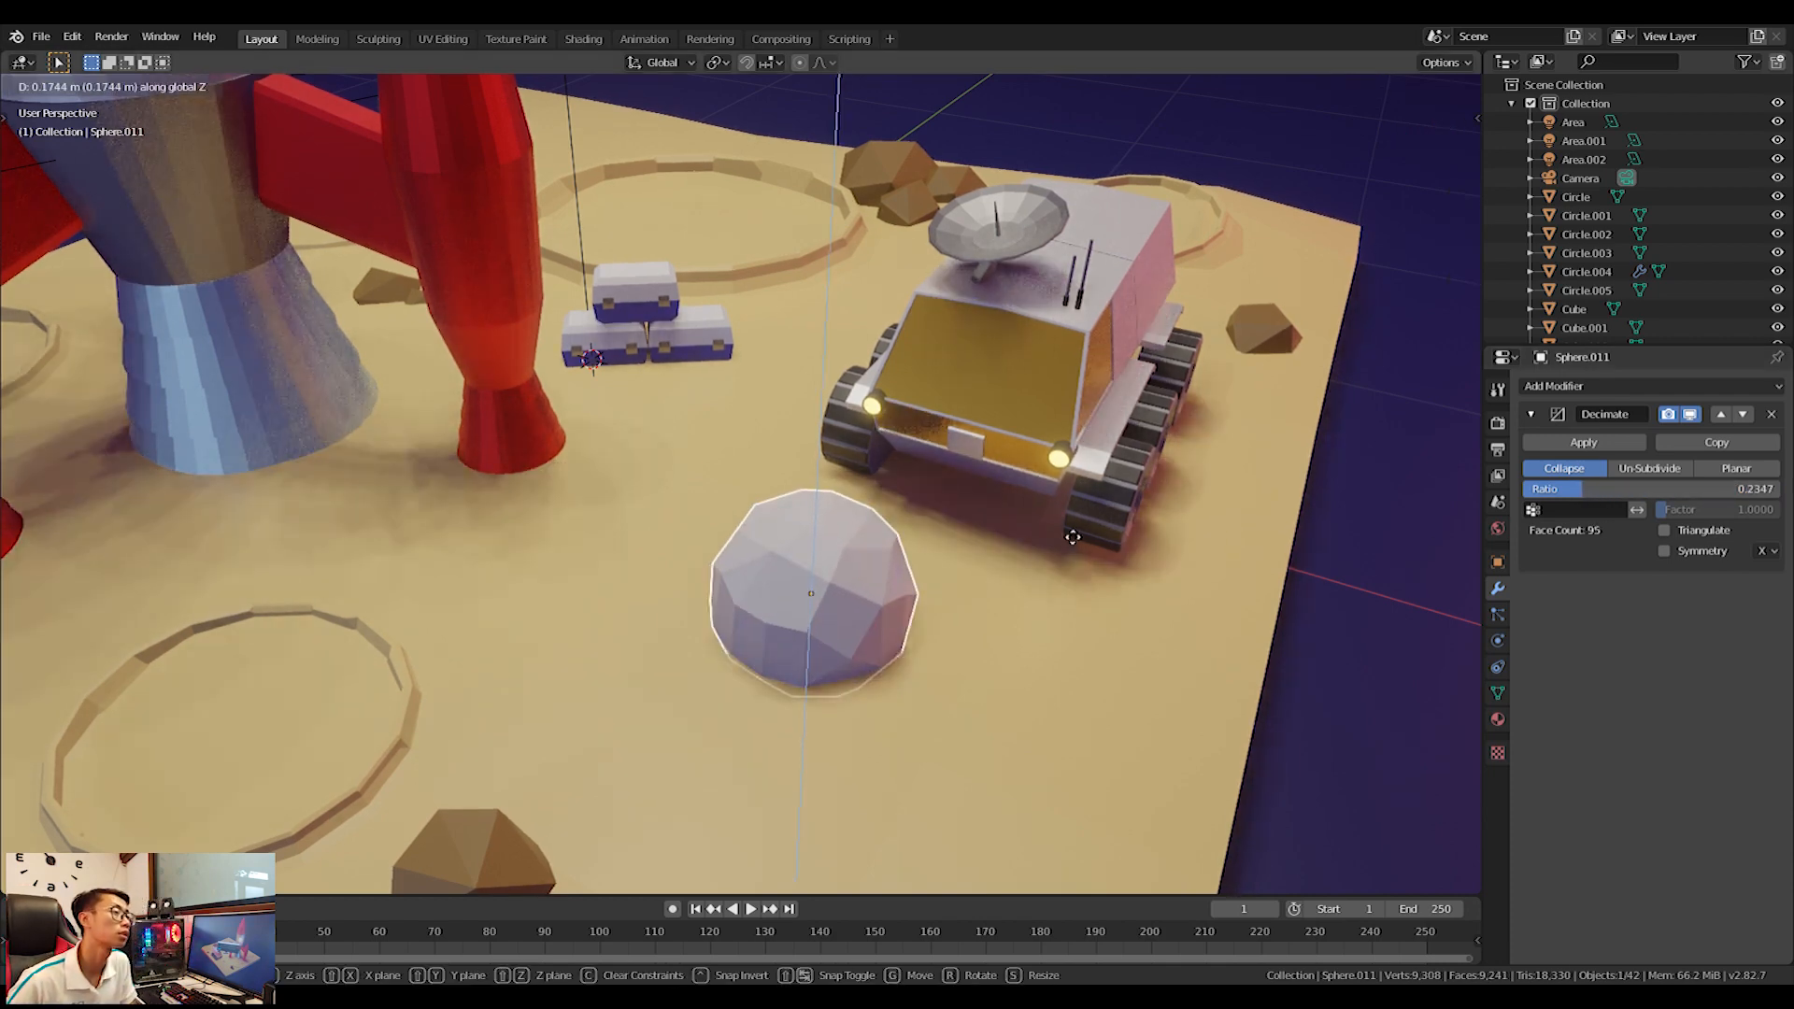
pyautogui.click(1073, 537)
pyautogui.press('s')
pyautogui.click(1062, 626)
pyautogui.press('g')
pyautogui.click(1062, 651)
pyautogui.moveTo(1063, 650); pyautogui.dragTo(1012, 741, button='middle')
pyautogui.press('g')
pyautogui.press('z')
pyautogui.click(984, 676)
pyautogui.scroll(-4, 970, 709)
pyautogui.press('KP_7')
pyautogui.hotkey('shift', 'd')
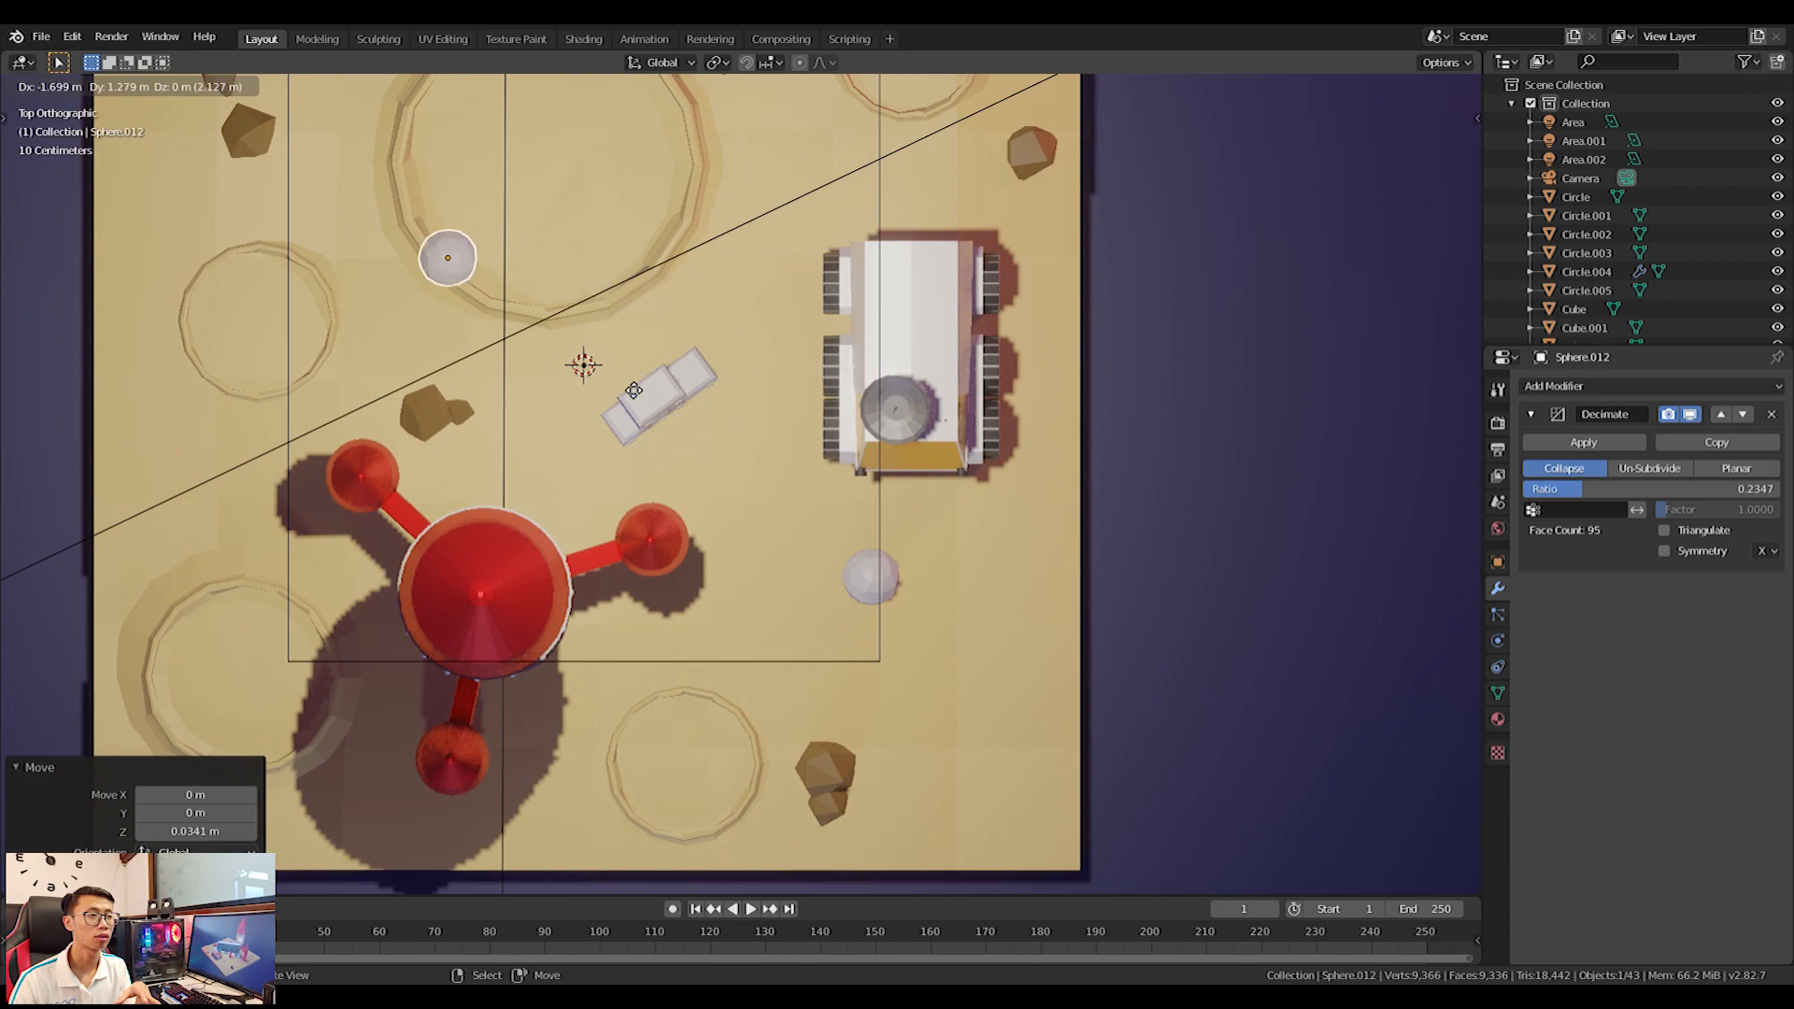
pyautogui.rightClick(588, 443)
pyautogui.hotkey('ctrl', 'z')
# Within the sphere's mesh, duplicate the ball to a spot between the small crater and the rock behind the rocket, and adjust its size and height.
pyautogui.press('Tab')
pyautogui.hotkey('shift', 'd')
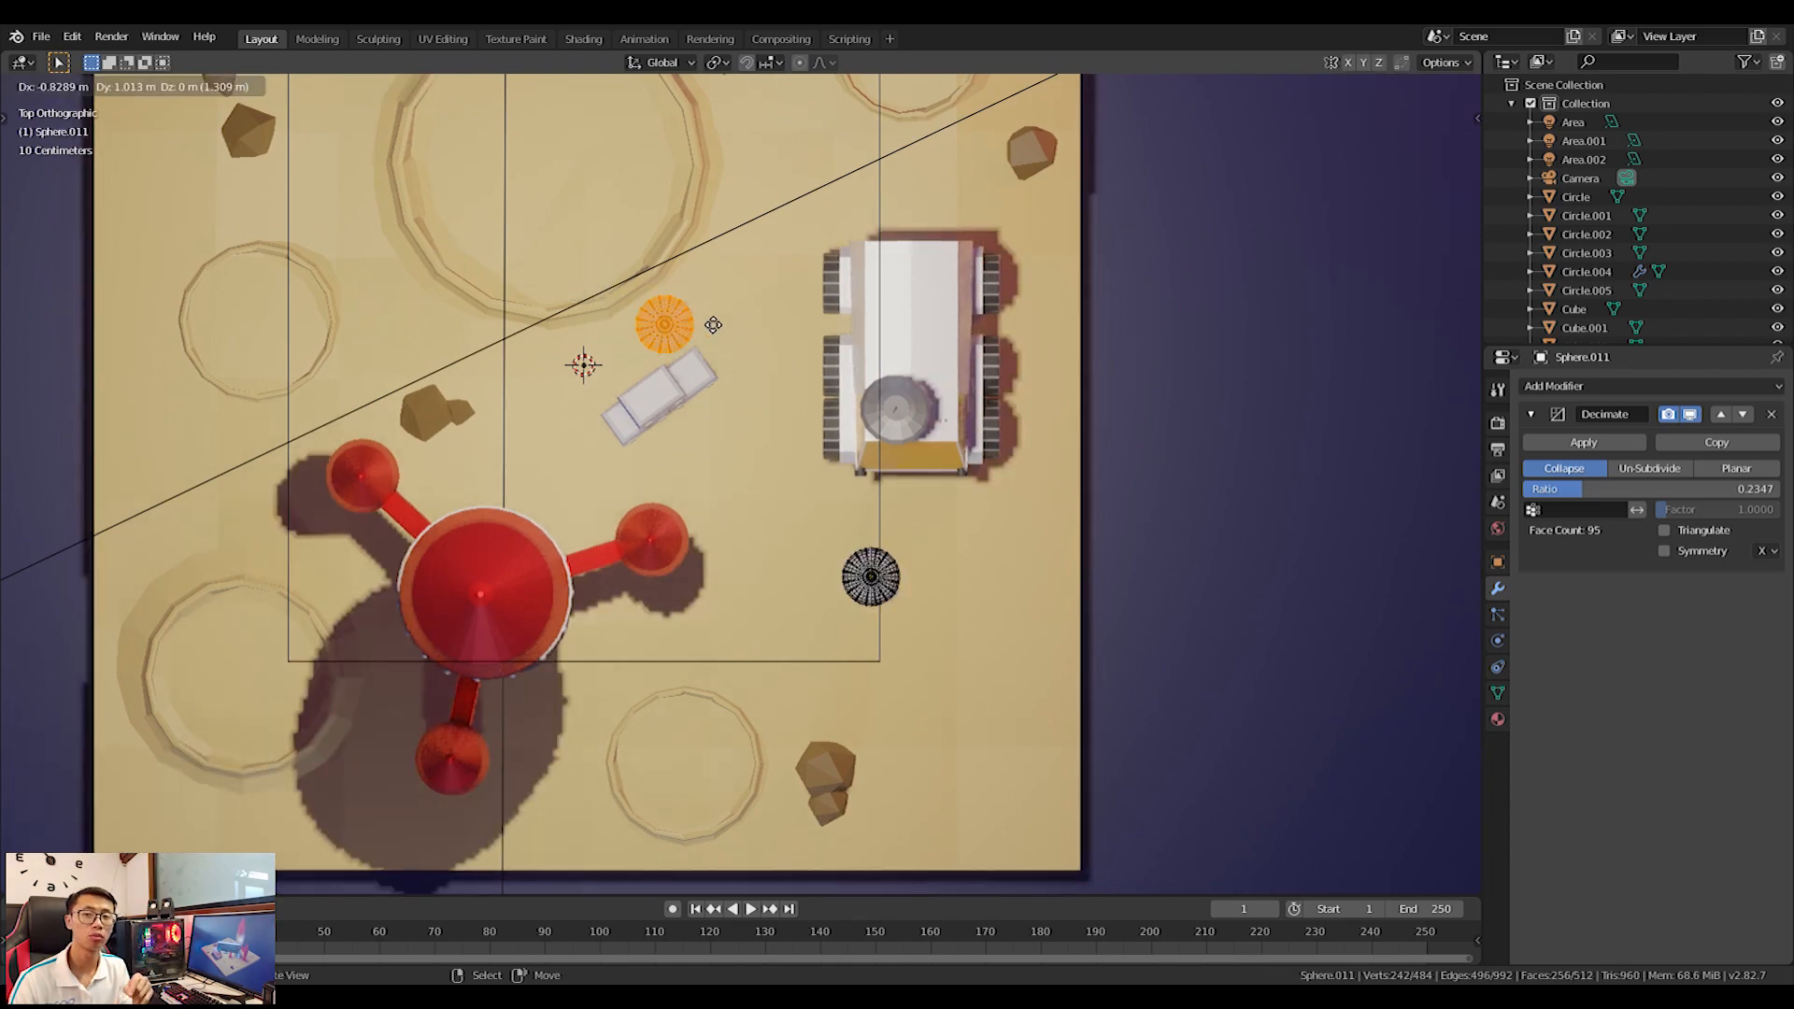
pyautogui.click(436, 332)
pyautogui.moveTo(437, 332); pyautogui.dragTo(528, 299, button='middle')
pyautogui.press('s')
pyautogui.click(440, 577)
pyautogui.moveTo(440, 577); pyautogui.dragTo(983, 528, button='middle')
pyautogui.press('g')
pyautogui.press('z')
pyautogui.click(1075, 595)
# Duplicate the ball about 0.709 m in X and -1.92 m in Y to beside the front crater, scale it to 0.766 and lower it slightly.
pyautogui.press('KP_7')
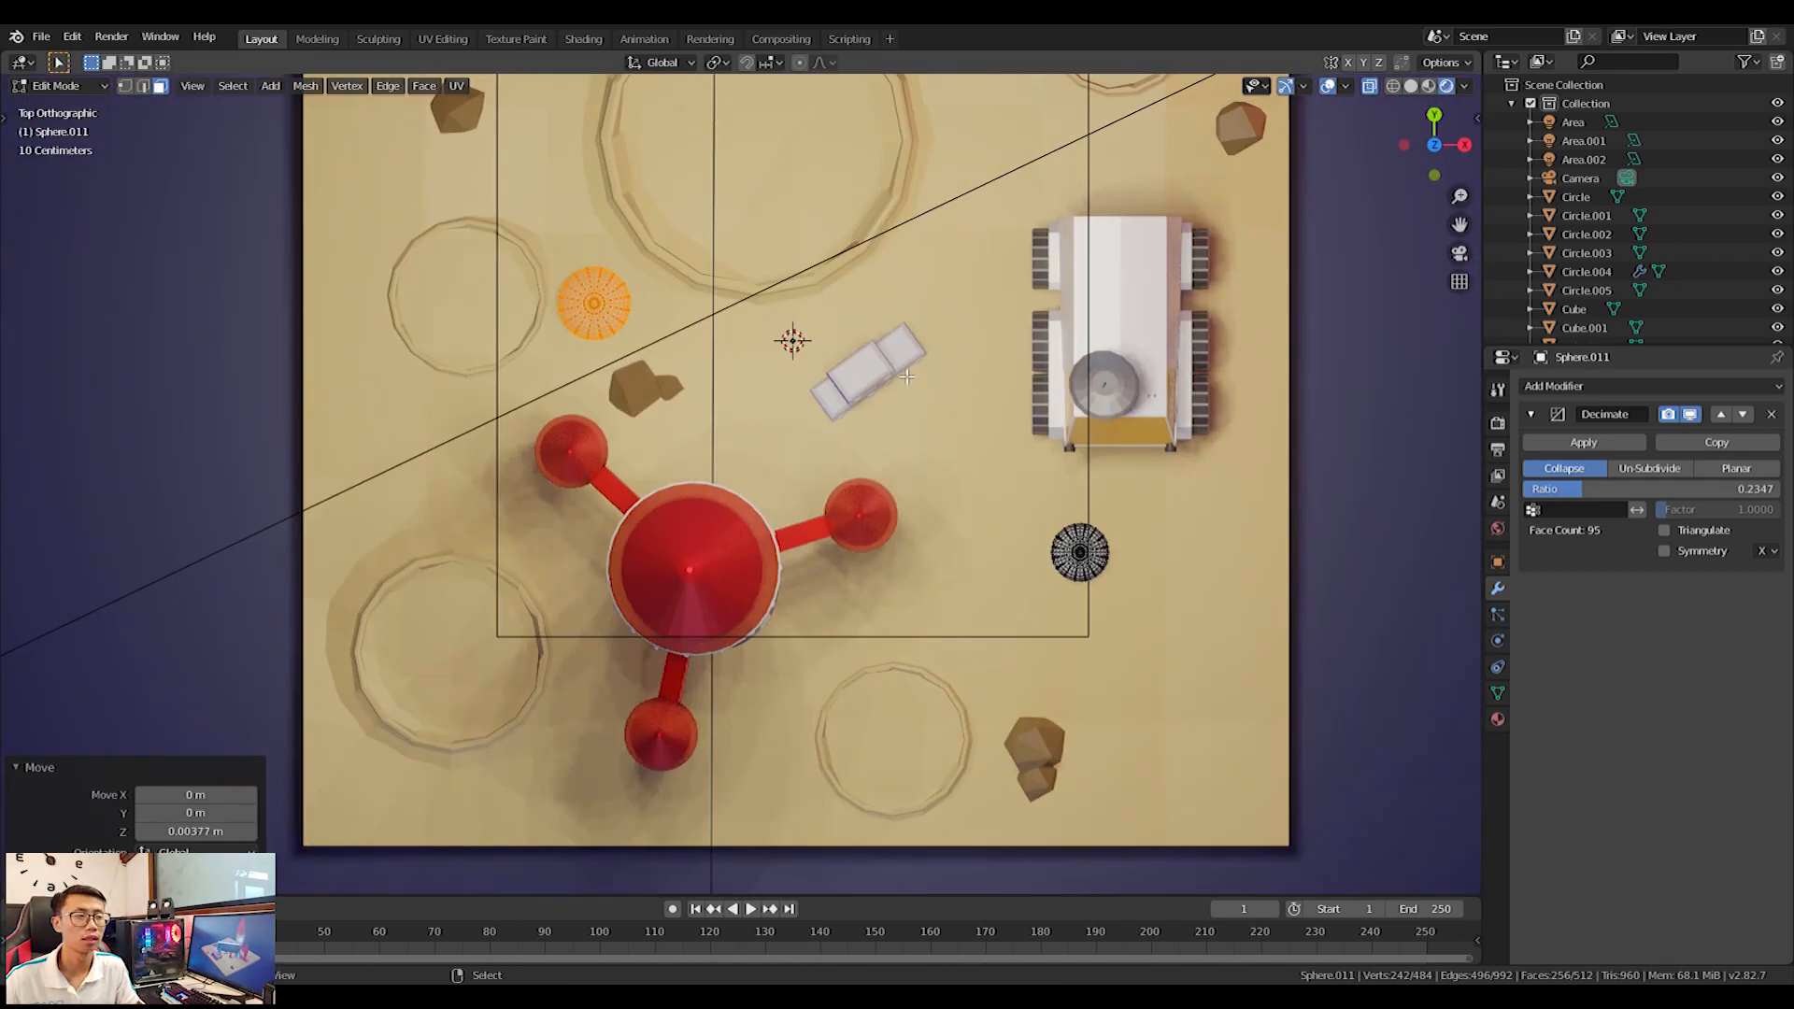
pyautogui.hotkey('shift', 'd')
pyautogui.click(1083, 862)
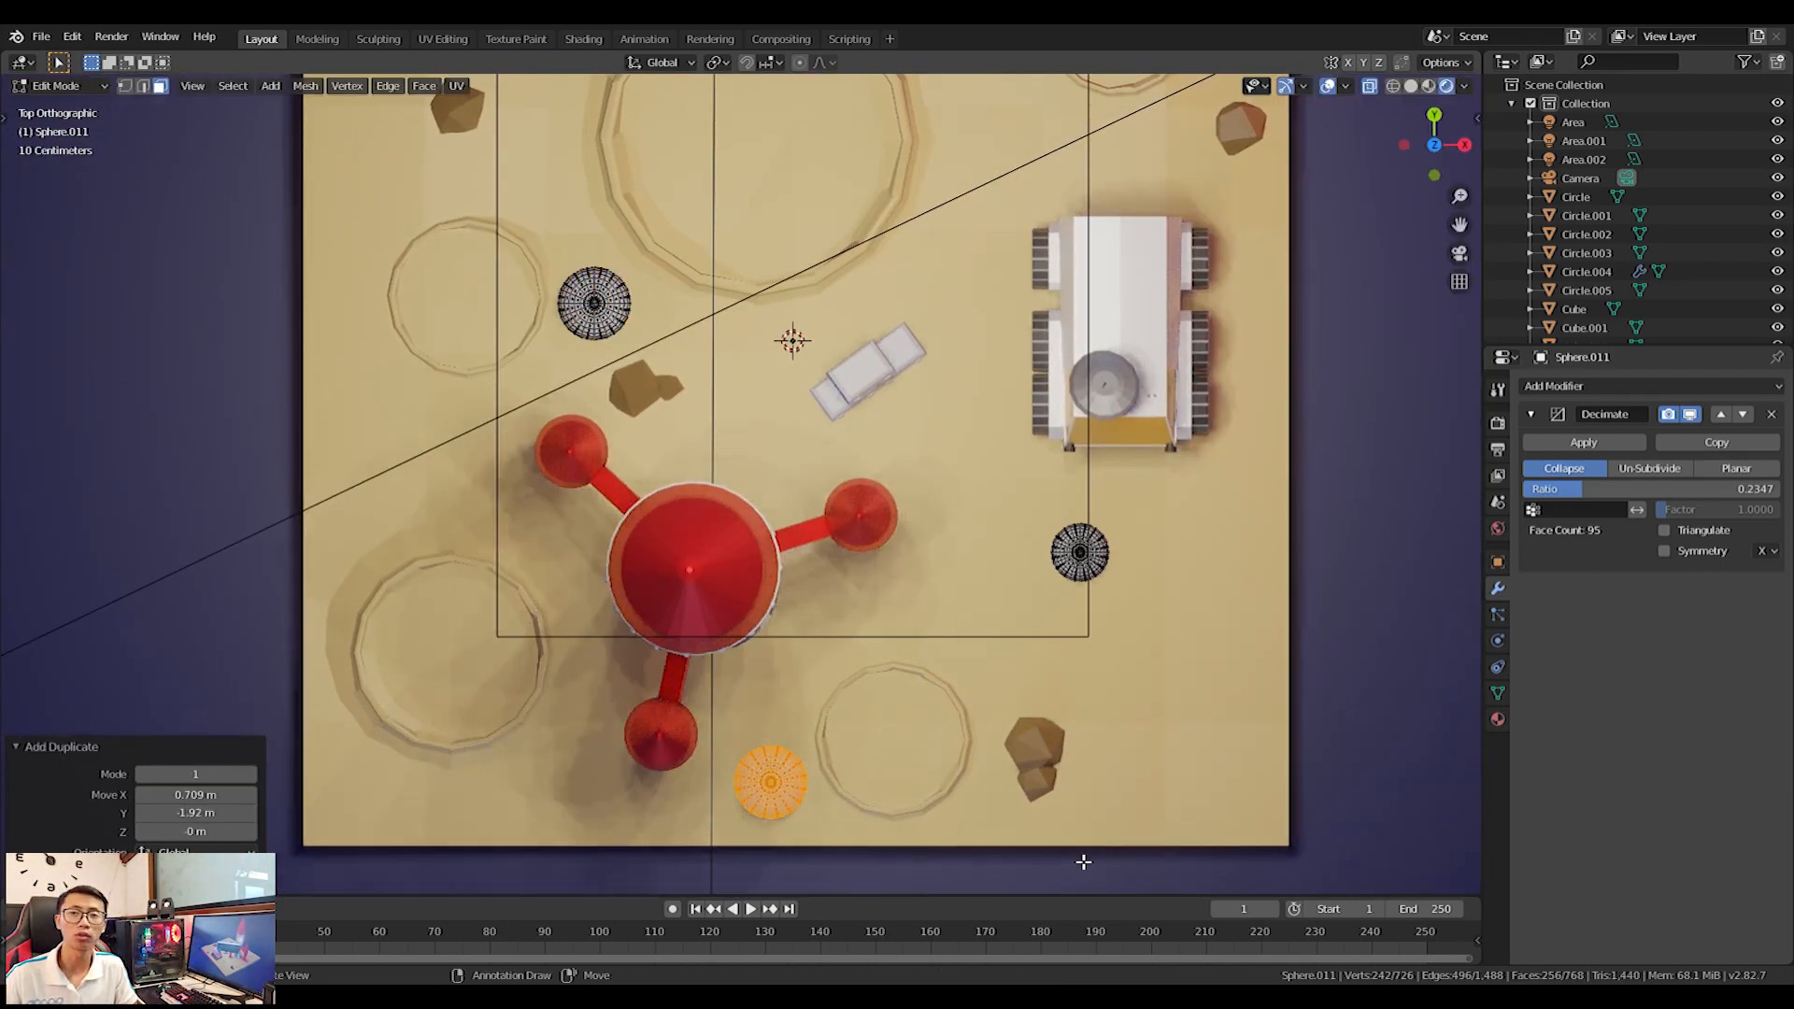
pyautogui.moveTo(1083, 861); pyautogui.dragTo(853, 741, button='middle')
pyautogui.press('s')
pyautogui.click(1066, 613)
pyautogui.press('g')
pyautogui.press('z')
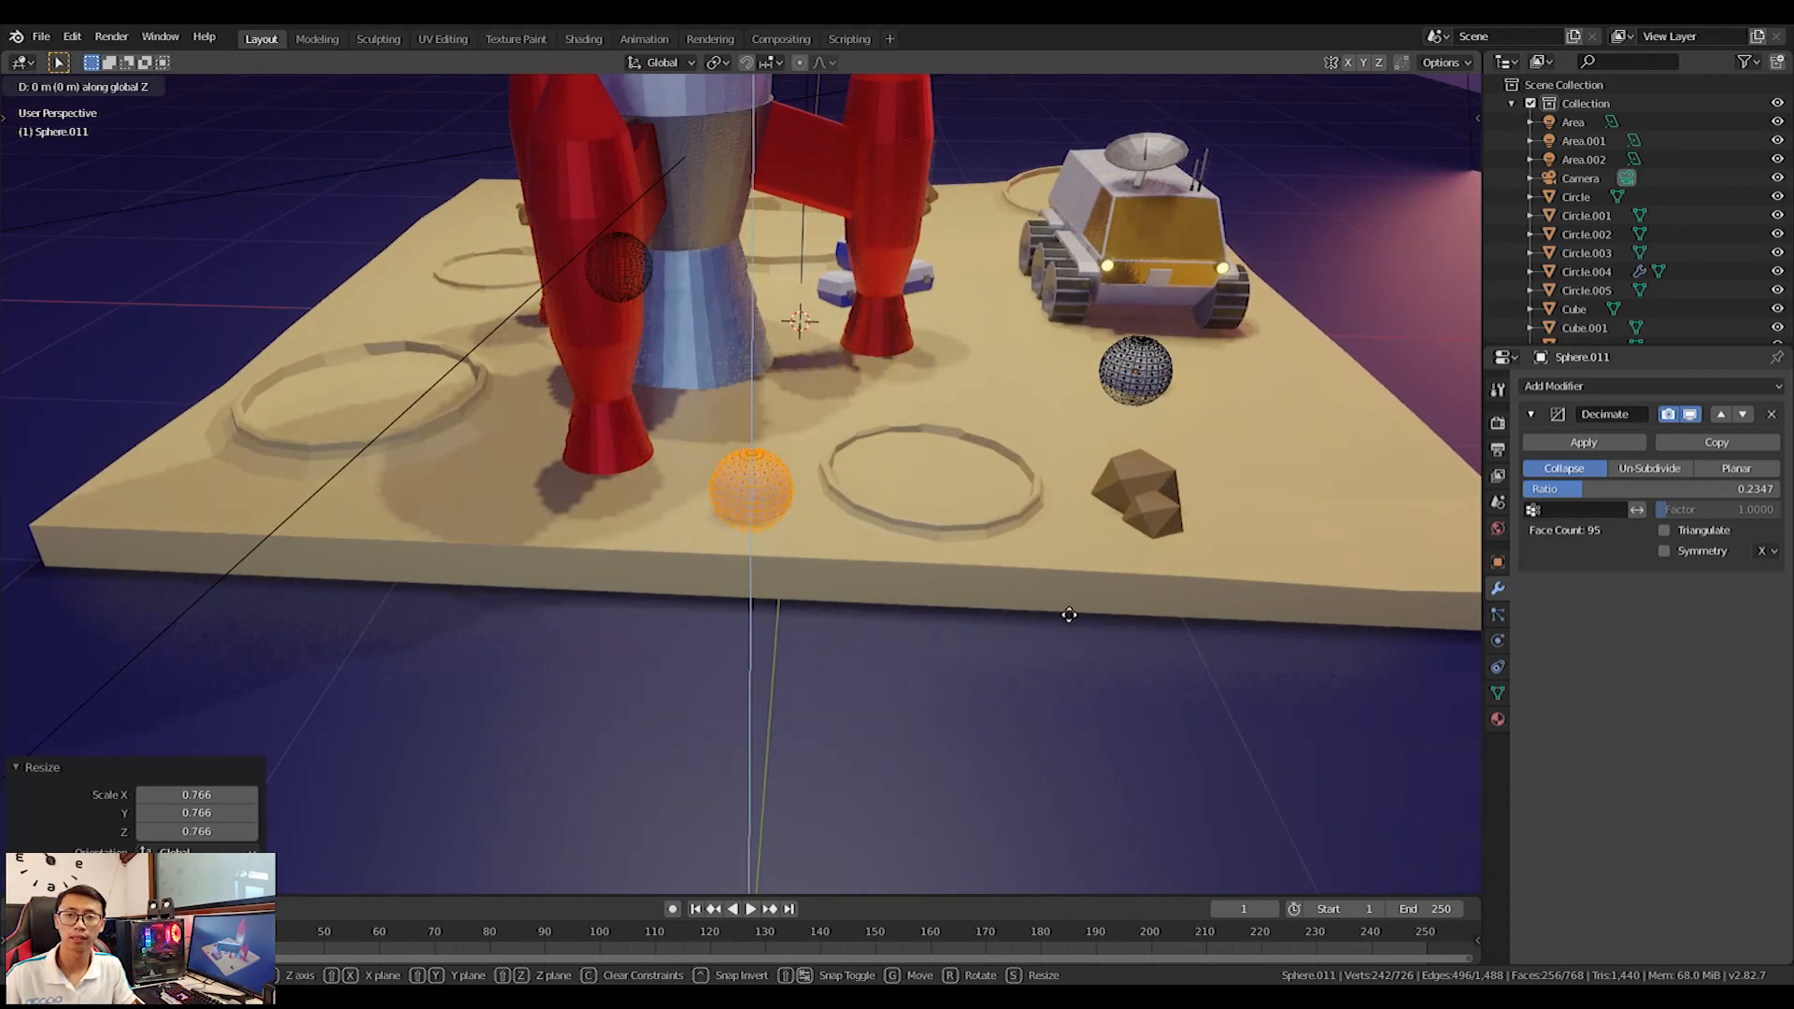
pyautogui.click(805, 598)
pyautogui.moveTo(805, 598); pyautogui.dragTo(873, 663, button='middle')
pyautogui.press('KP_0')
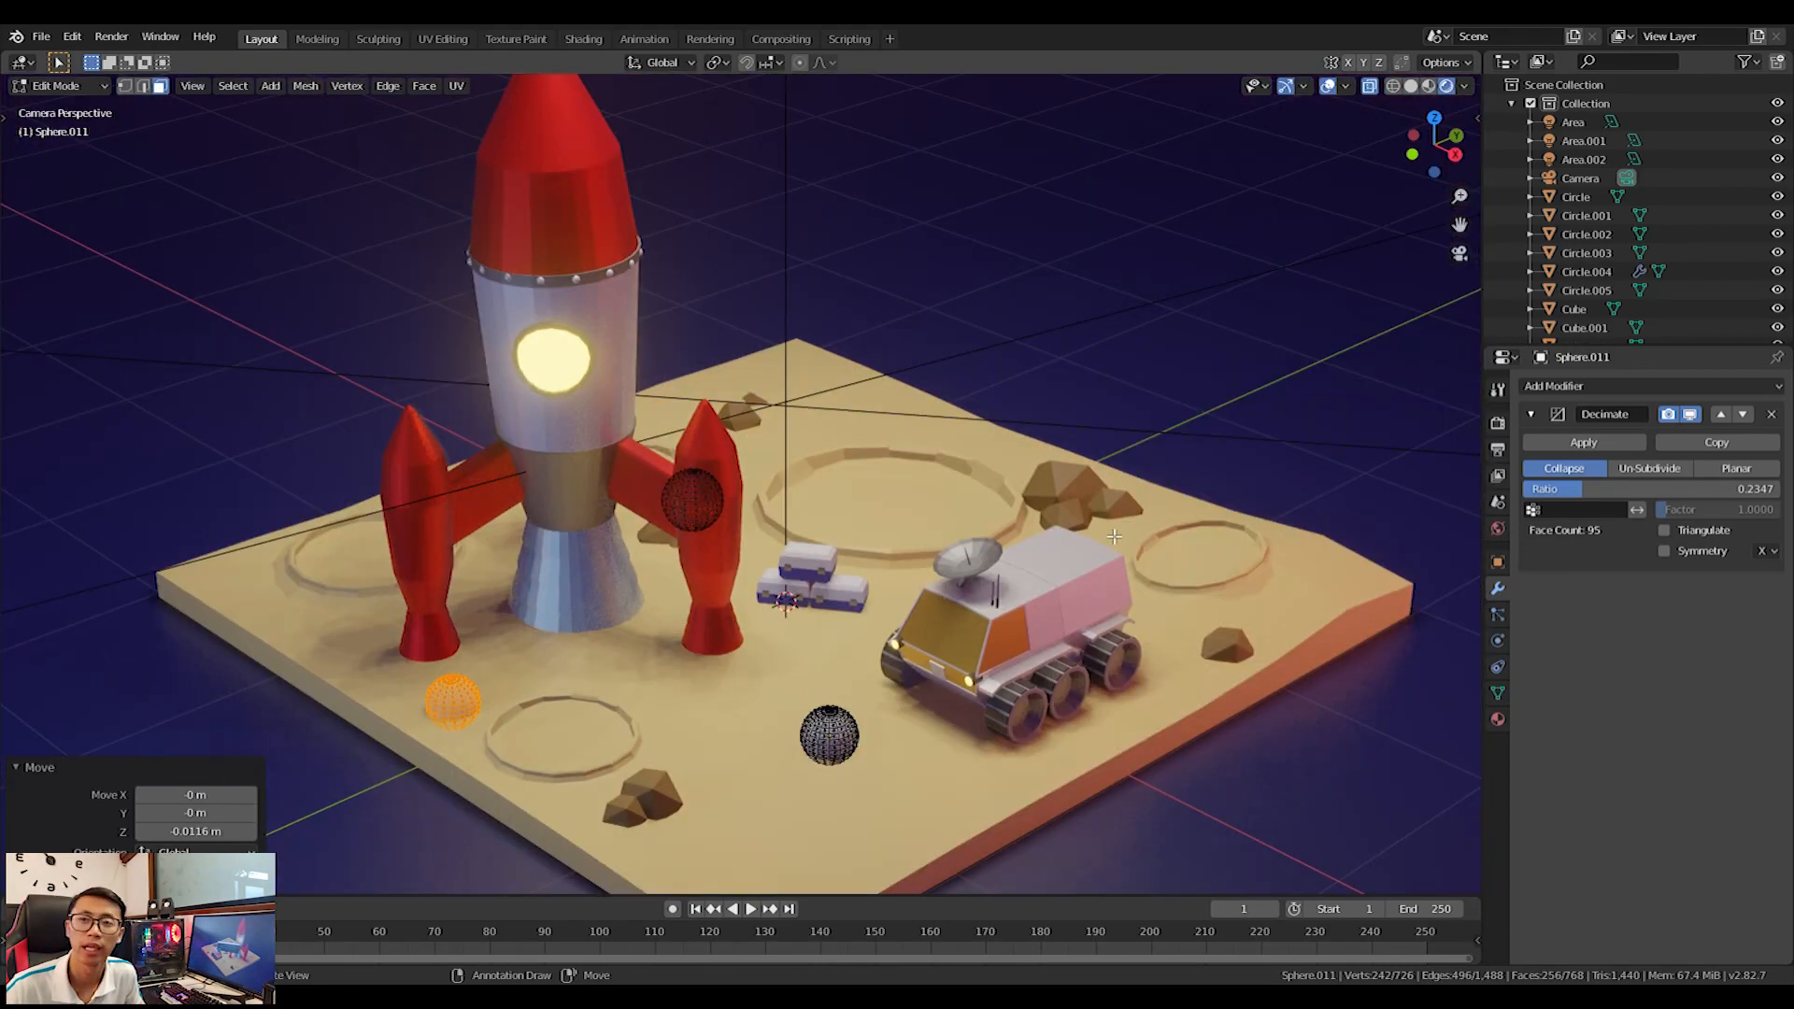
# Duplicate the ball from beside the front crater to the slab's far back corner, past the two small rocks.
pyautogui.press('KP_7')
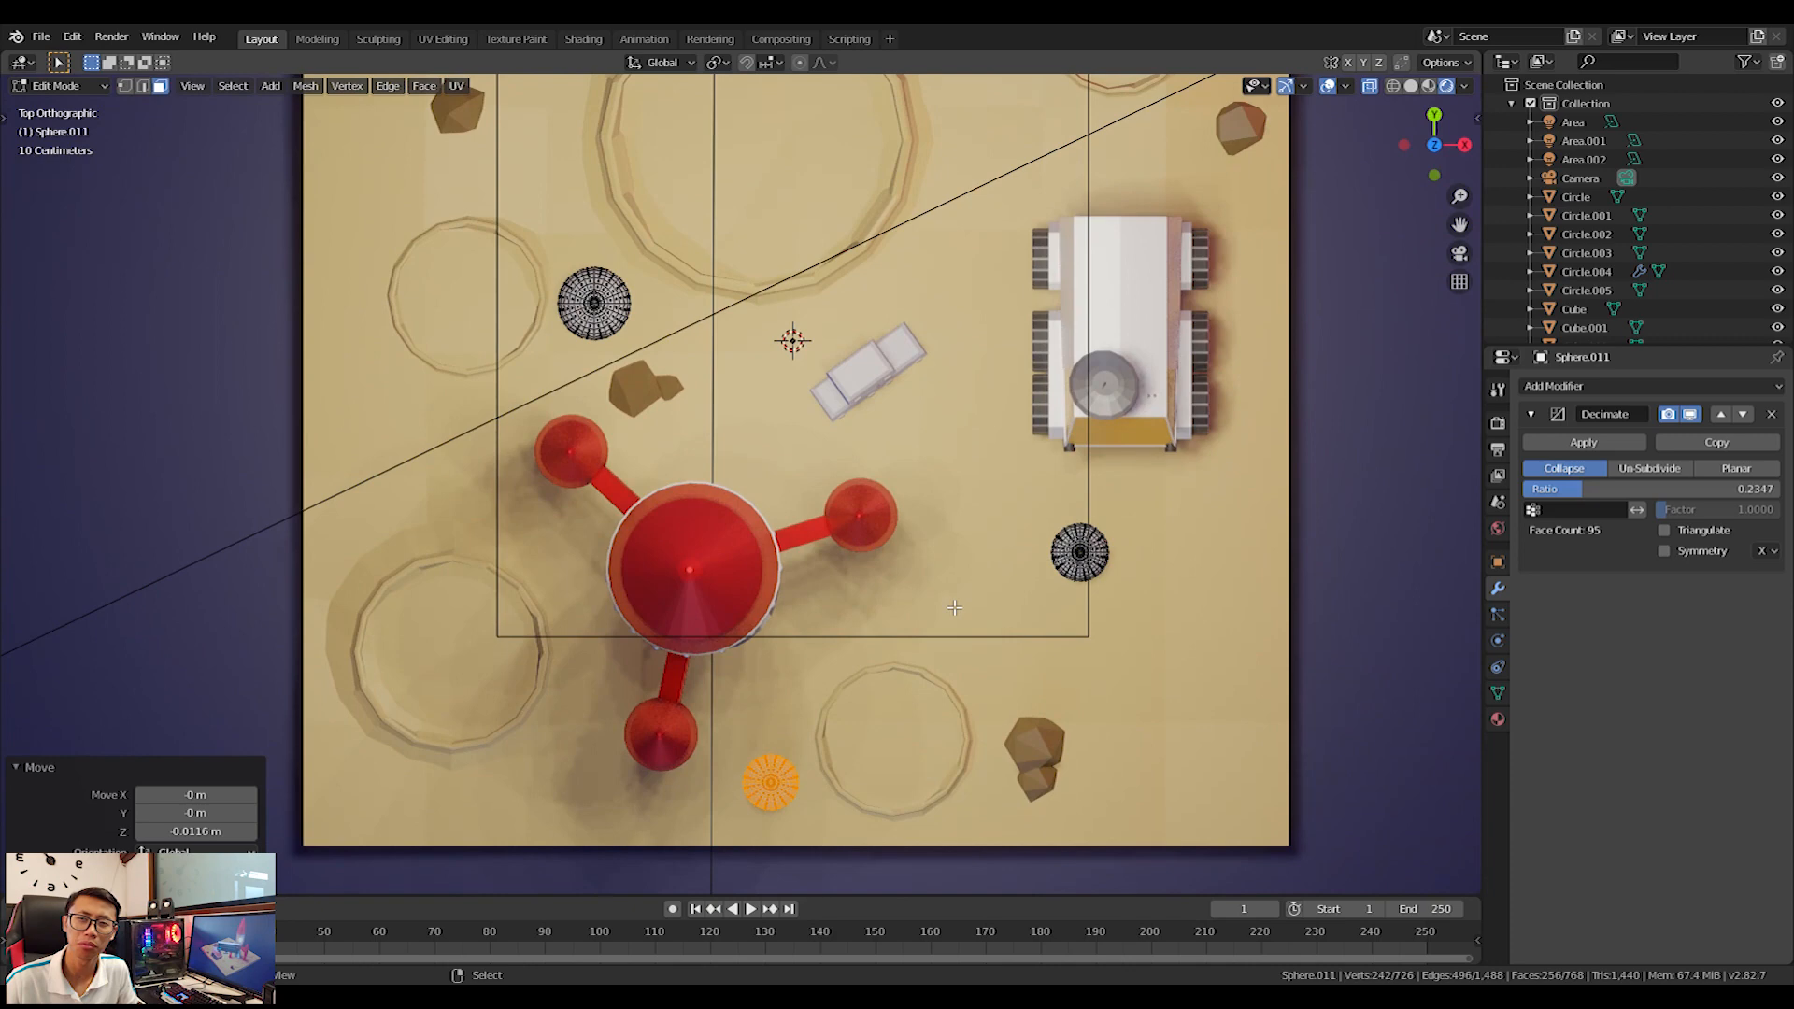
pyautogui.hotkey('shift', 'd')
pyautogui.click(841, 573)
pyautogui.keyDown('shift'); pyautogui.moveTo(841, 573); pyautogui.dragTo(997, 870, button='middle'); pyautogui.keyUp('shift')
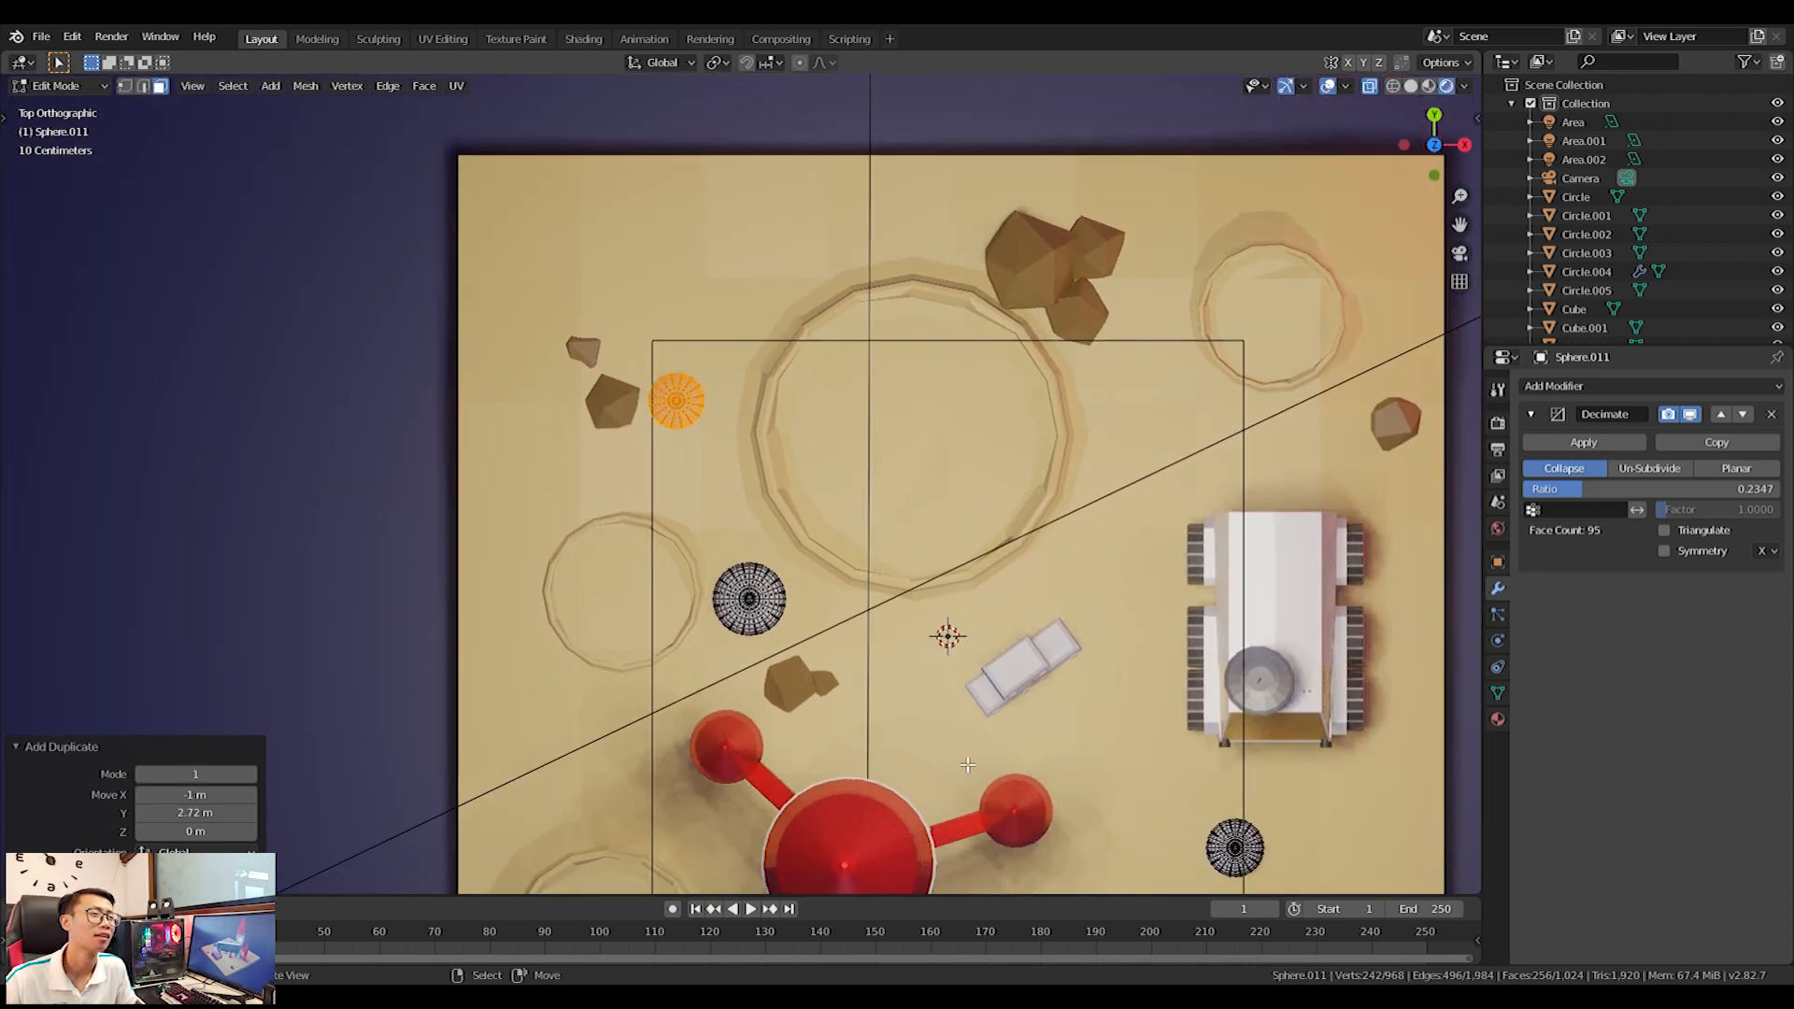
pyautogui.press('g')
pyautogui.click(950, 535)
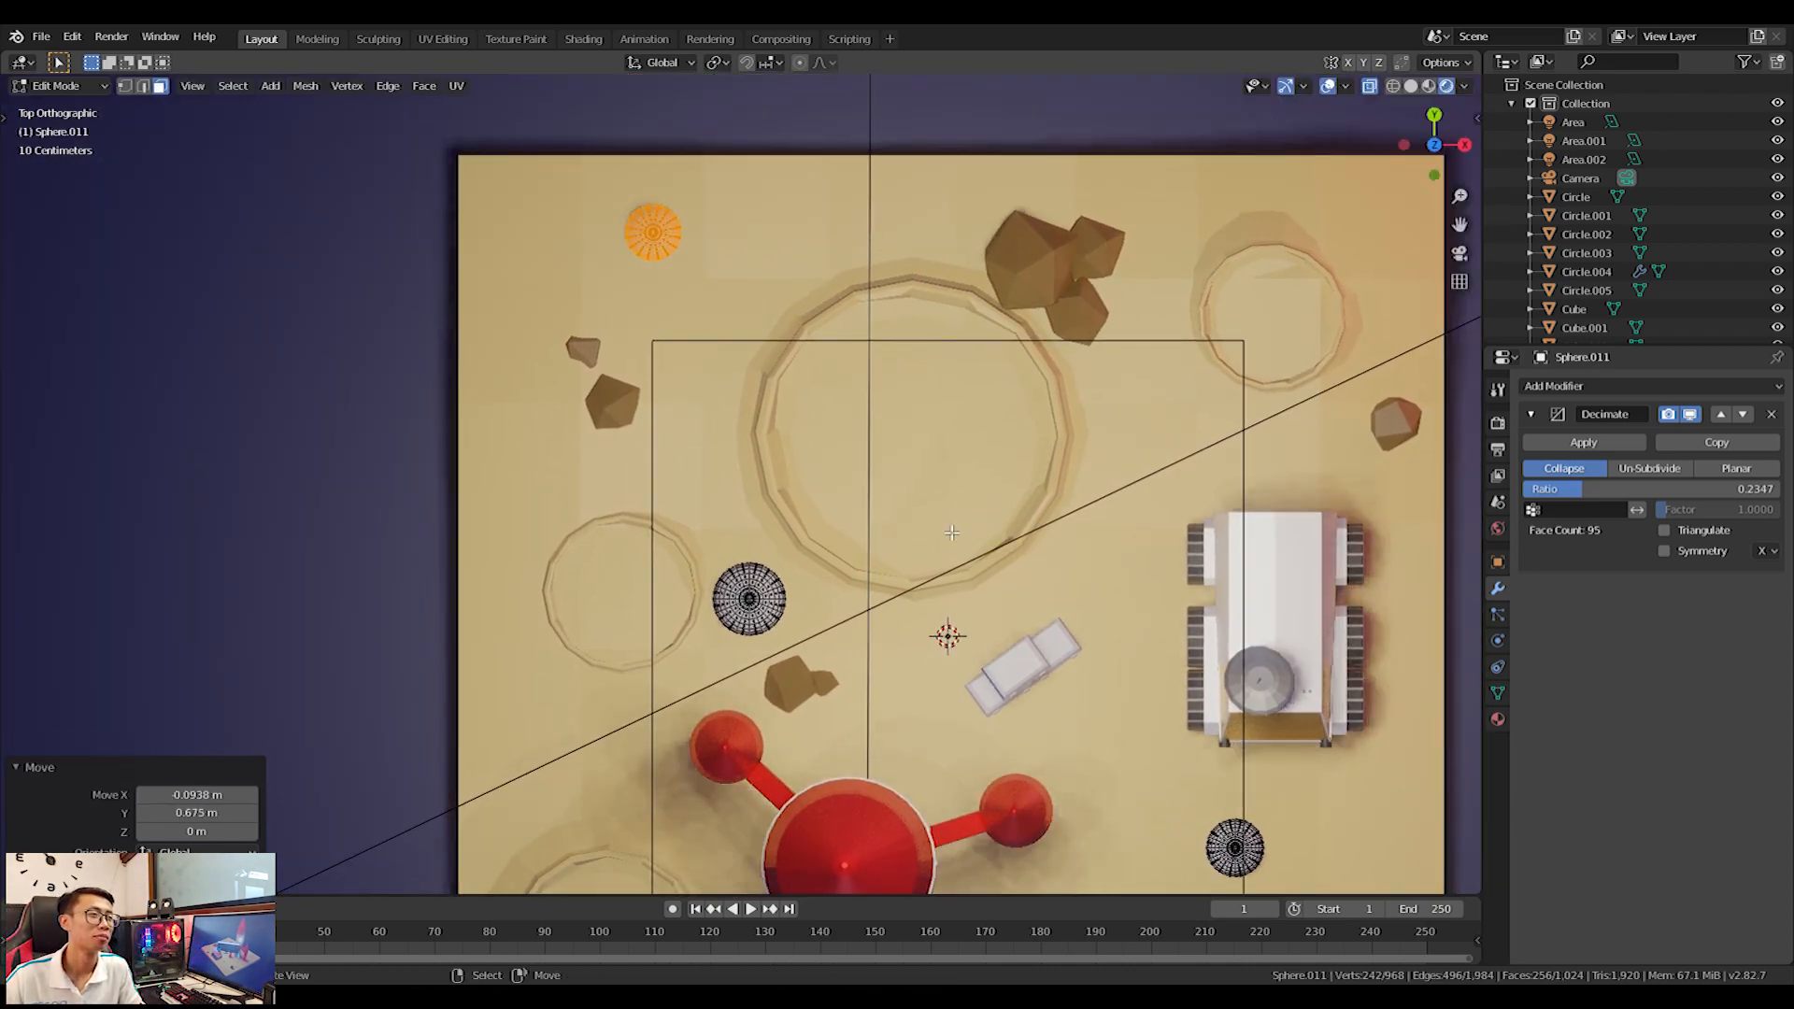
# Duplicate the back-corner ball to the slab corner beyond the small crater behind the rover, adjust its height and scale it by 1.383.
pyautogui.press('KP_0')
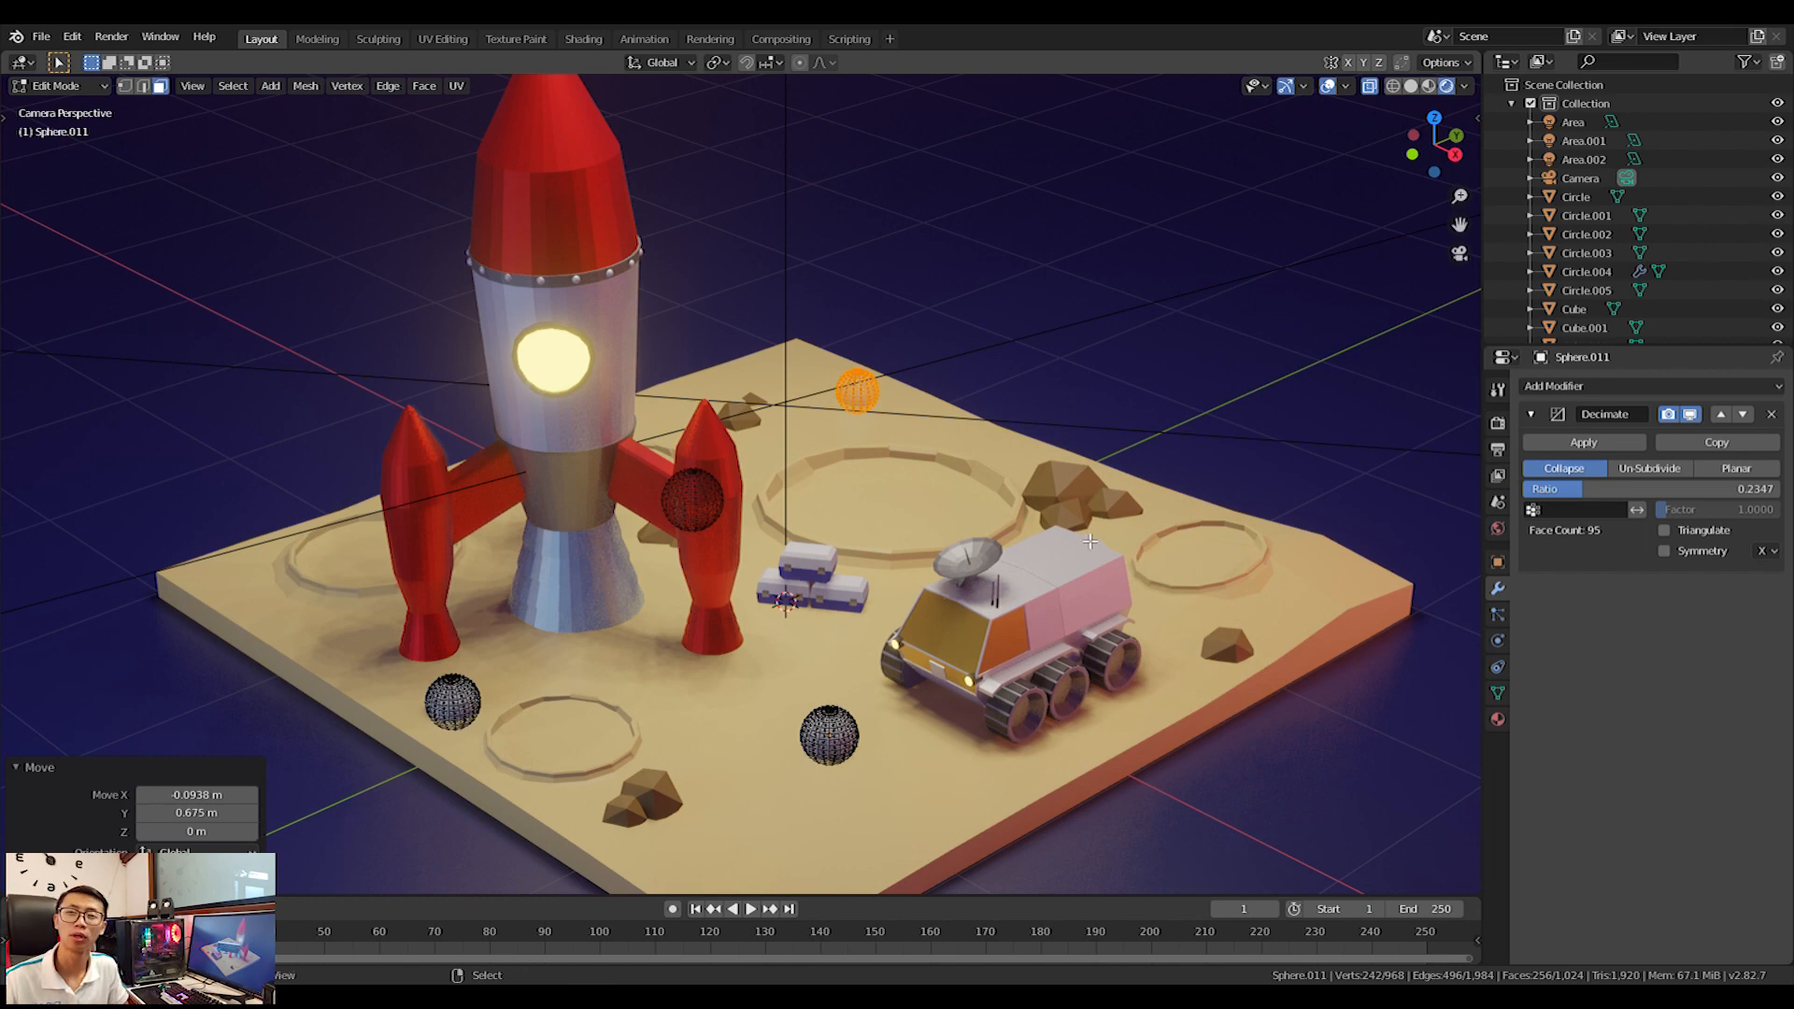
pyautogui.press('g')
pyautogui.press('x')
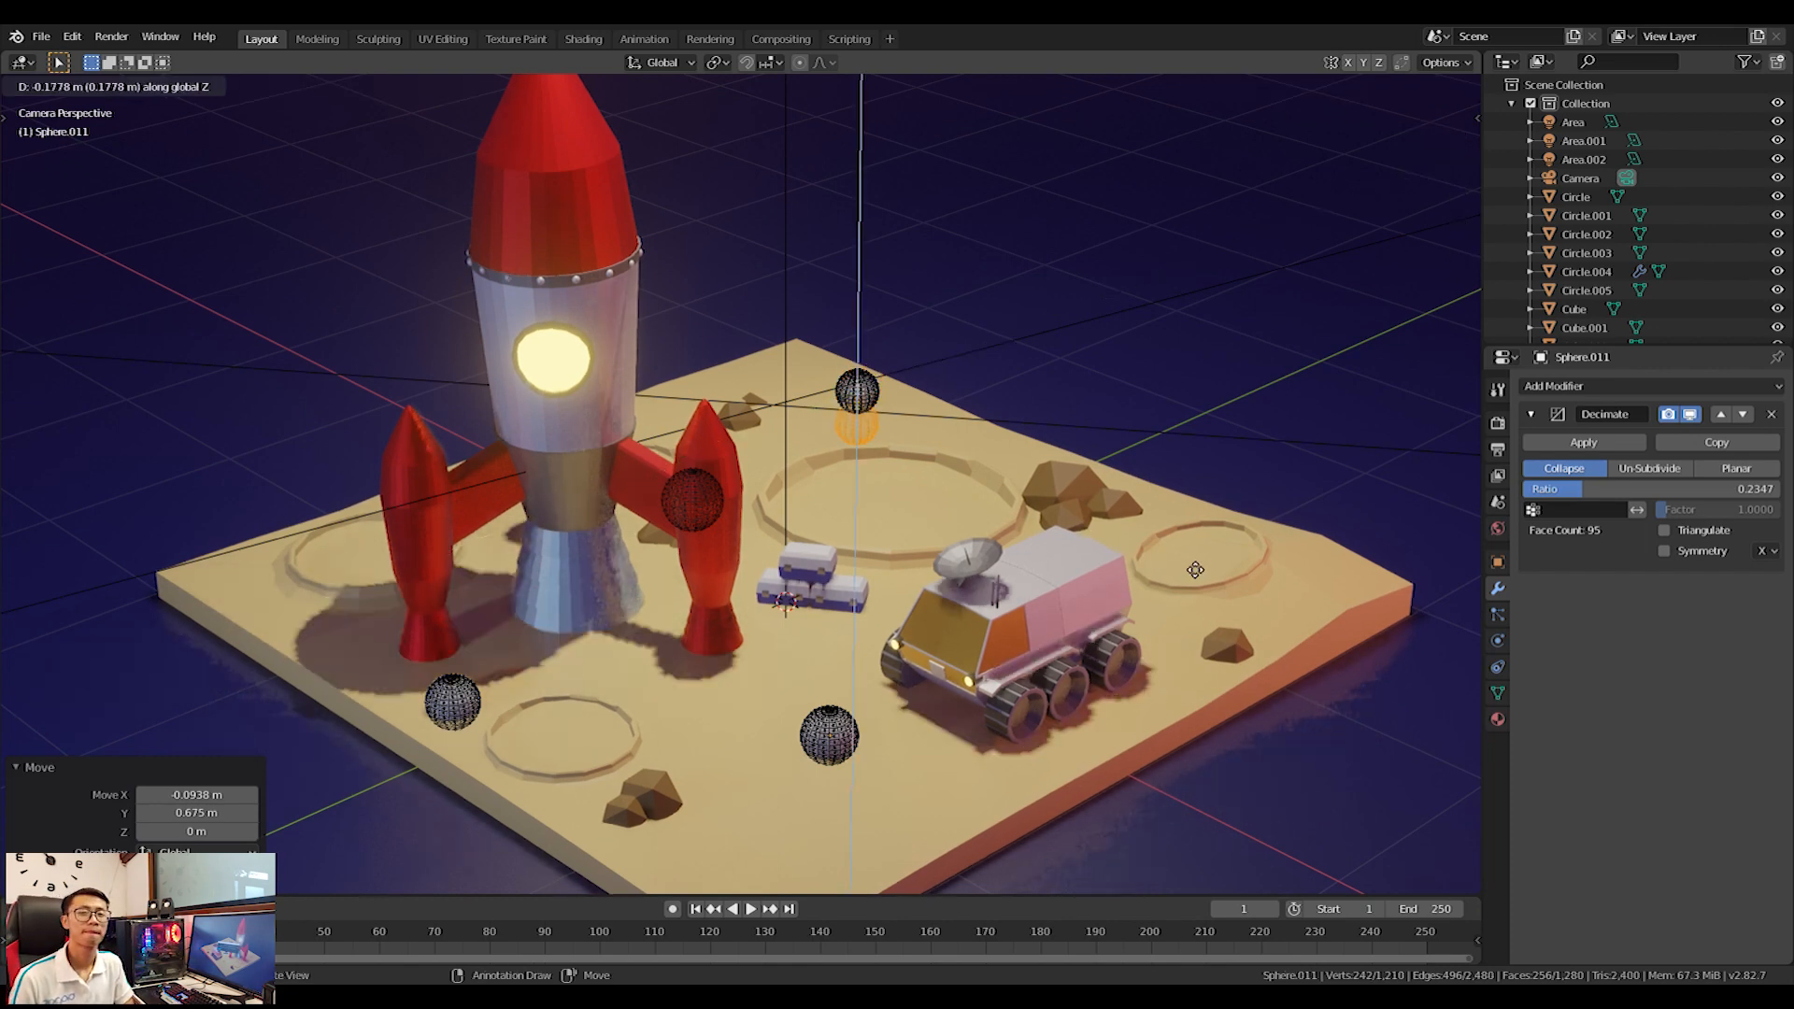
pyautogui.click(88, 710)
pyautogui.press('g')
pyautogui.press('z')
pyautogui.click(82, 678)
pyautogui.press('s')
pyautogui.click(1425, 657)
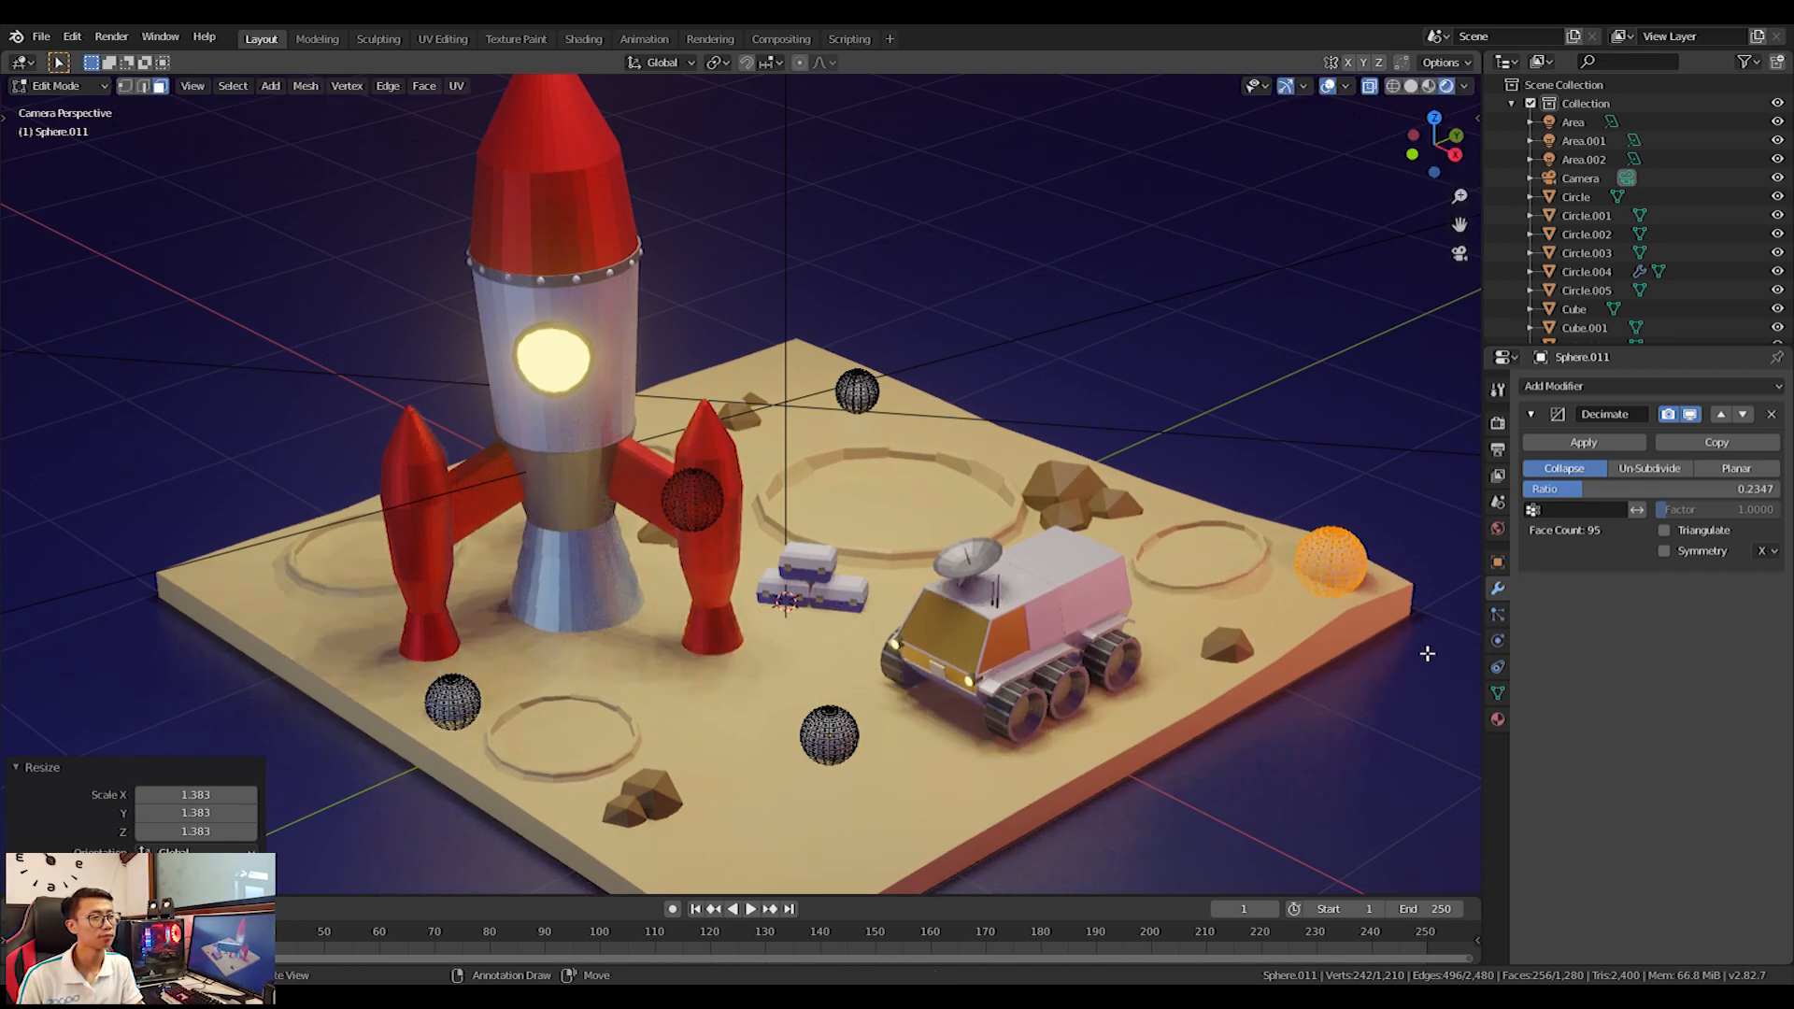
# Fine-tune the position and size of the ball at the slab corner behind the rover, and set the Decimate ratio to 0.1469.
pyautogui.press('g')
pyautogui.press('x')
pyautogui.click(1431, 657)
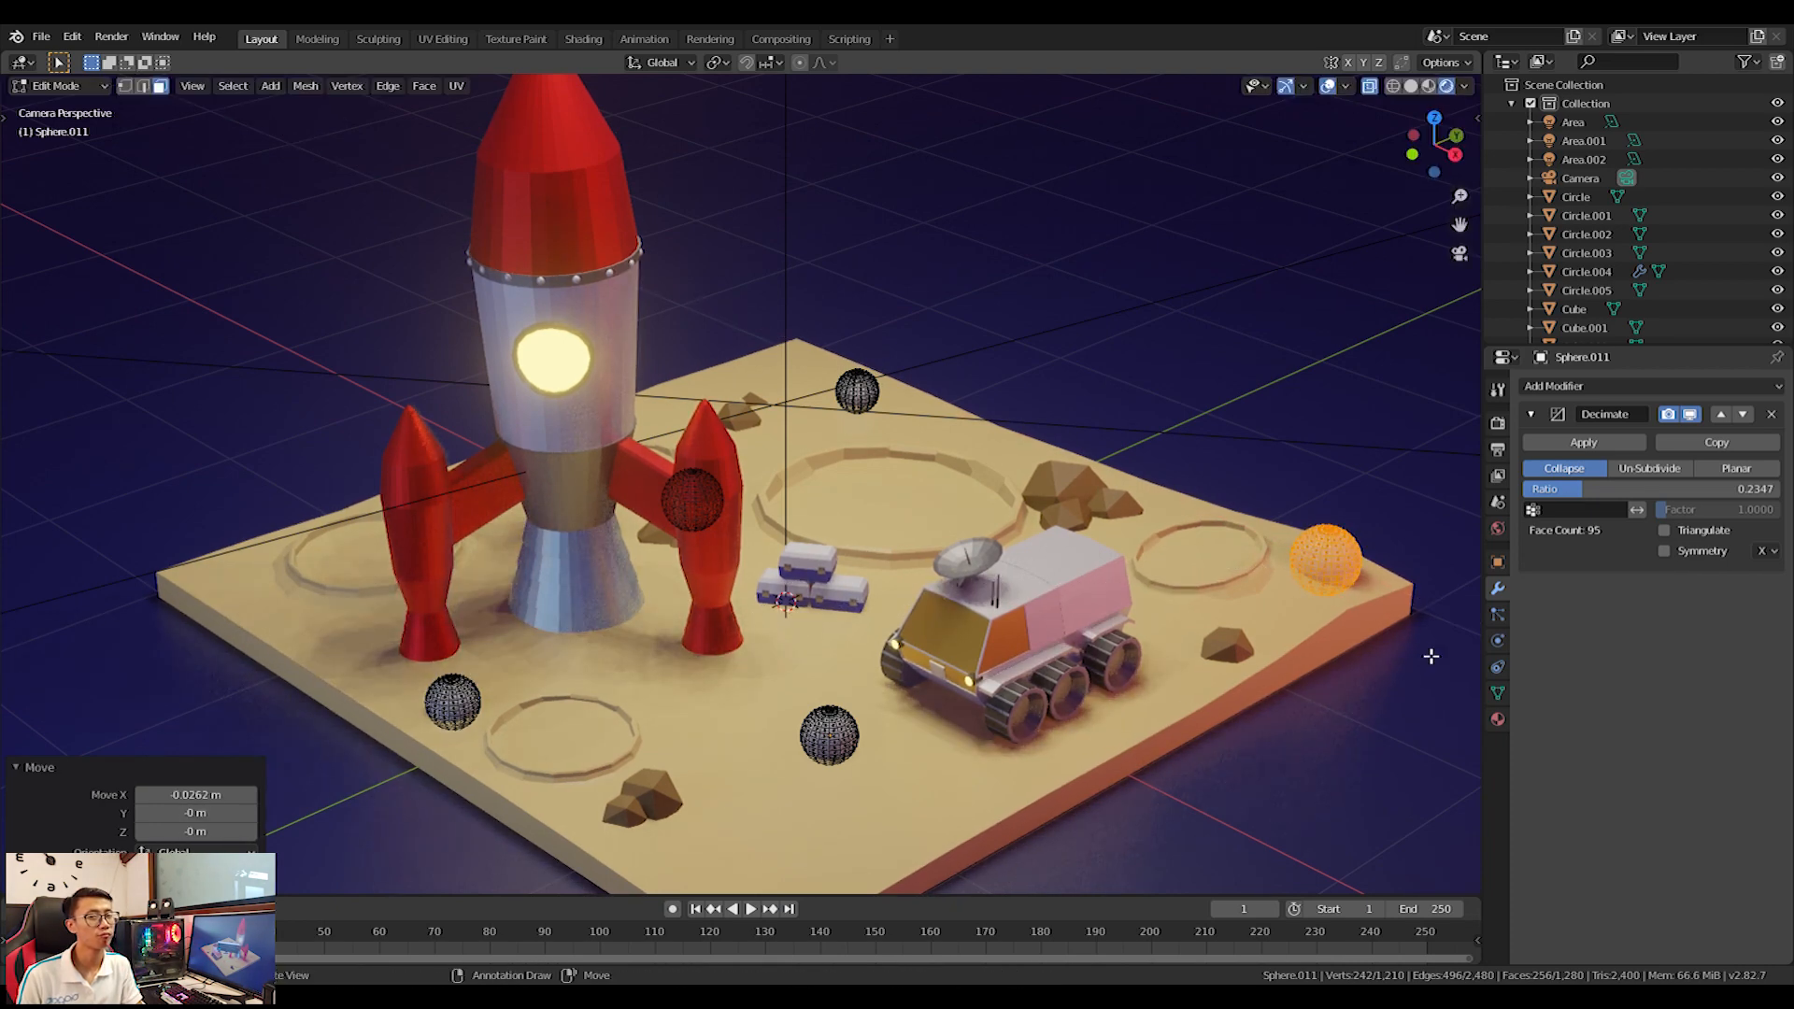
pyautogui.press('s')
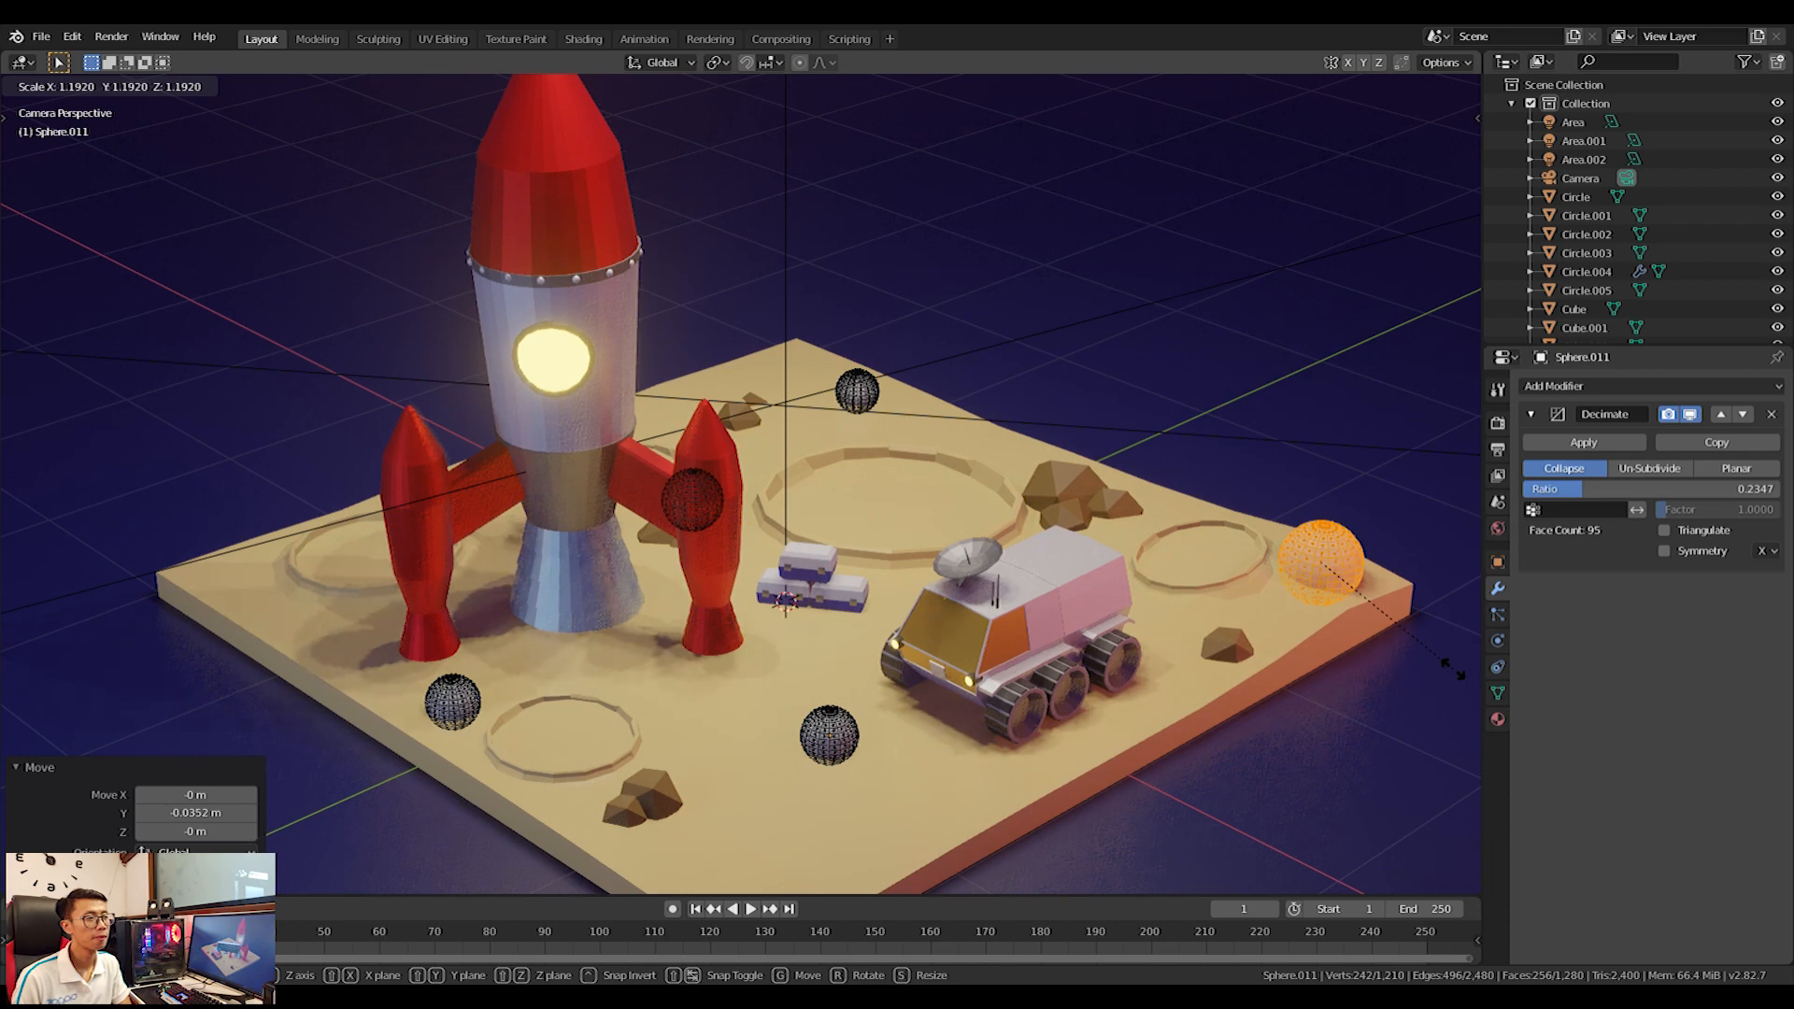
pyautogui.click(1426, 668)
pyautogui.moveTo(1632, 490); pyautogui.dragTo(1622, 490)
pyautogui.press('Tab')
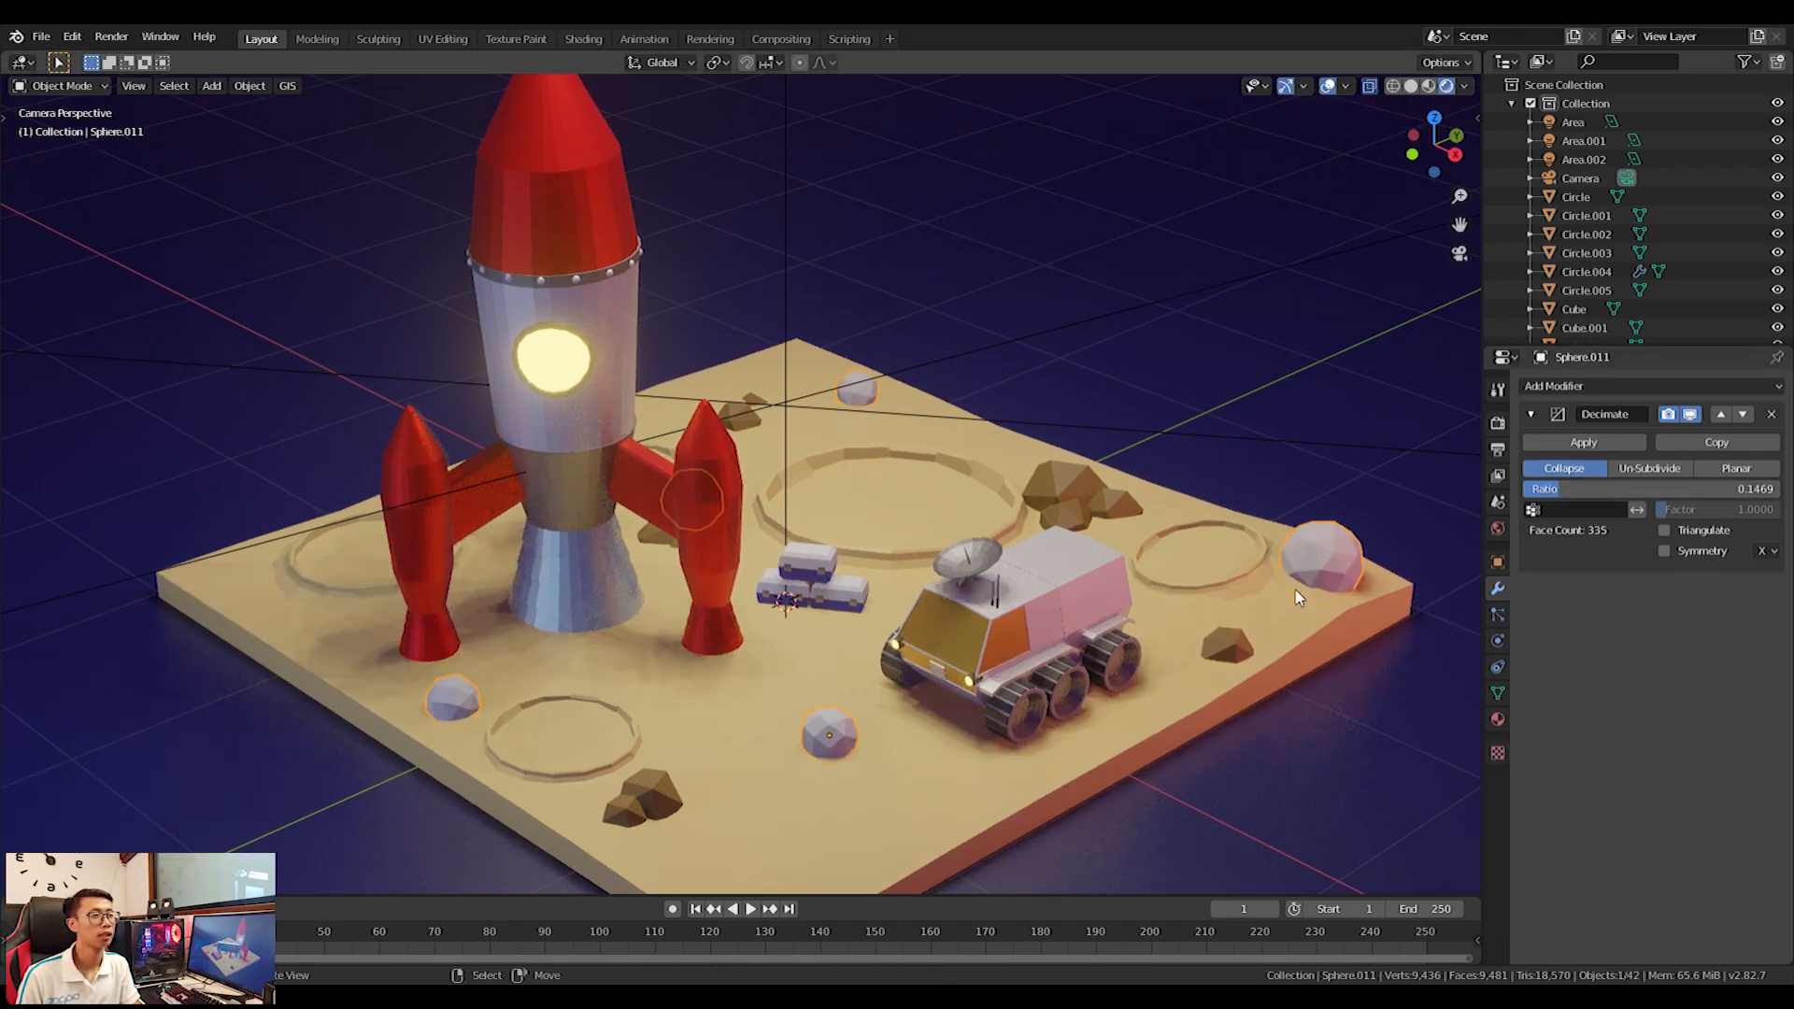
# Select only the ball in front of the rover within the mesh and adjust its height slightly along Z.
pyautogui.press('Tab')
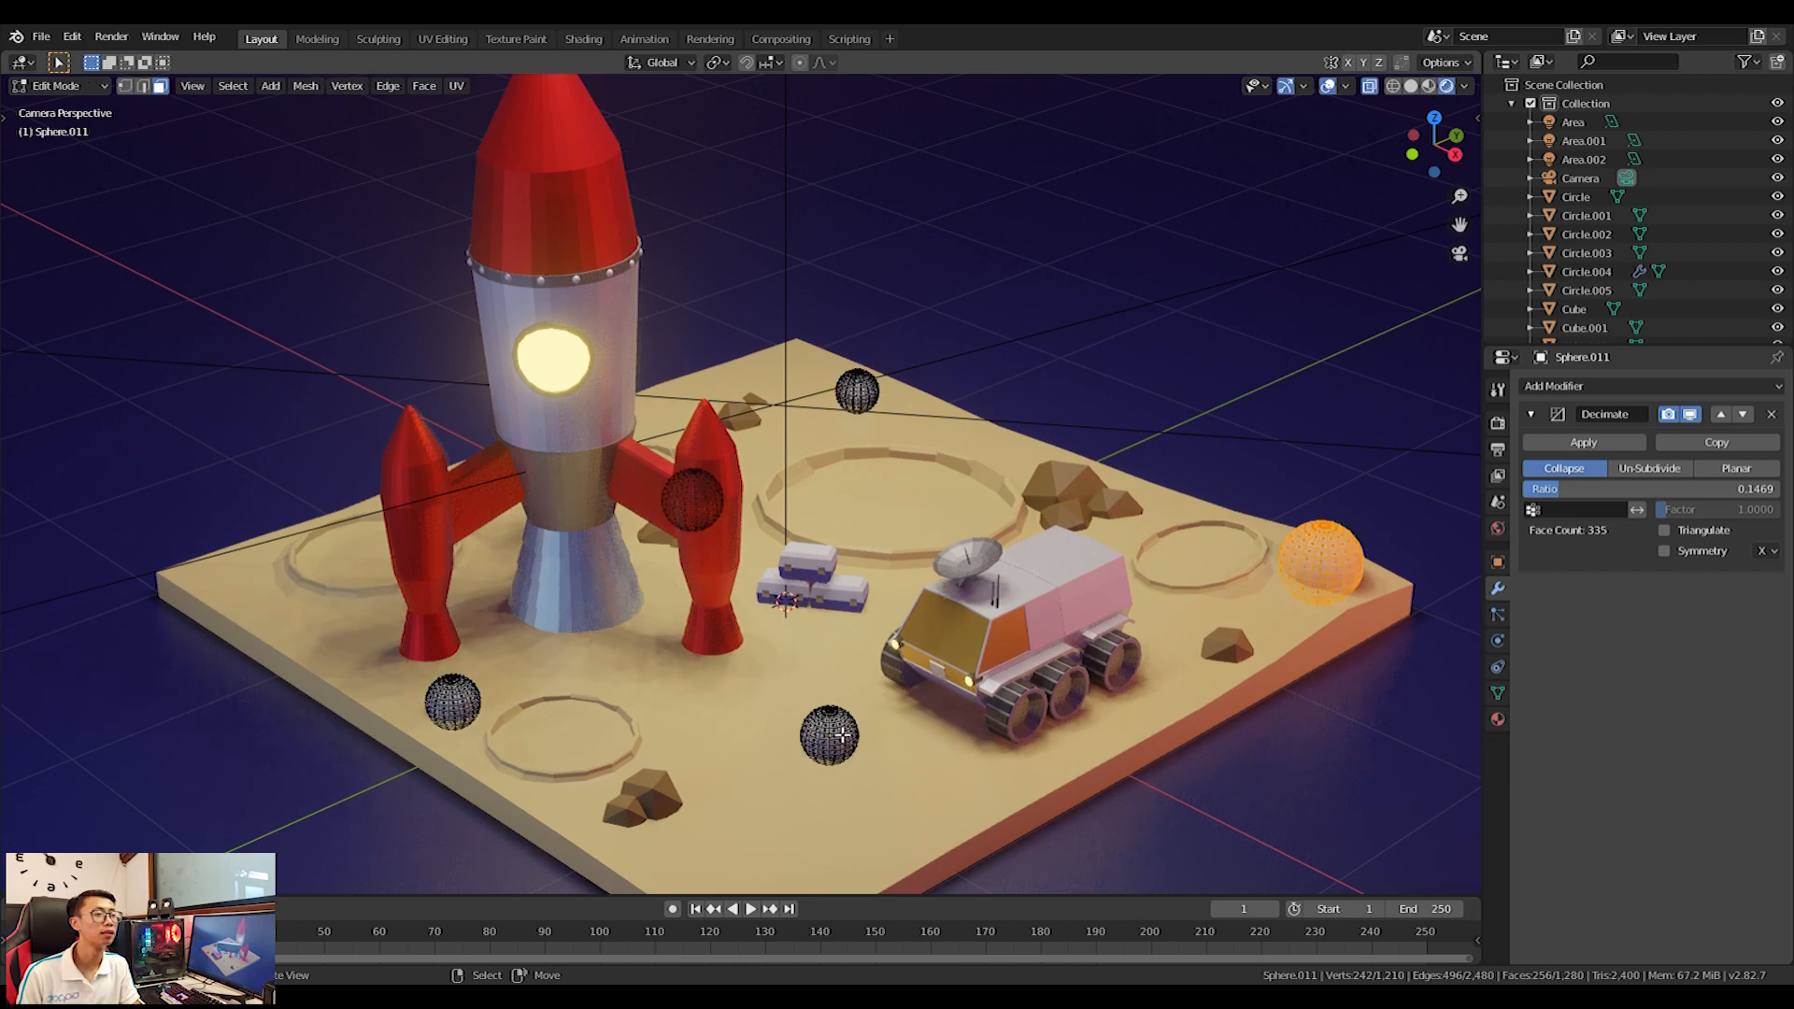
pyautogui.press('a')
pyautogui.press('a')
pyautogui.press('l')
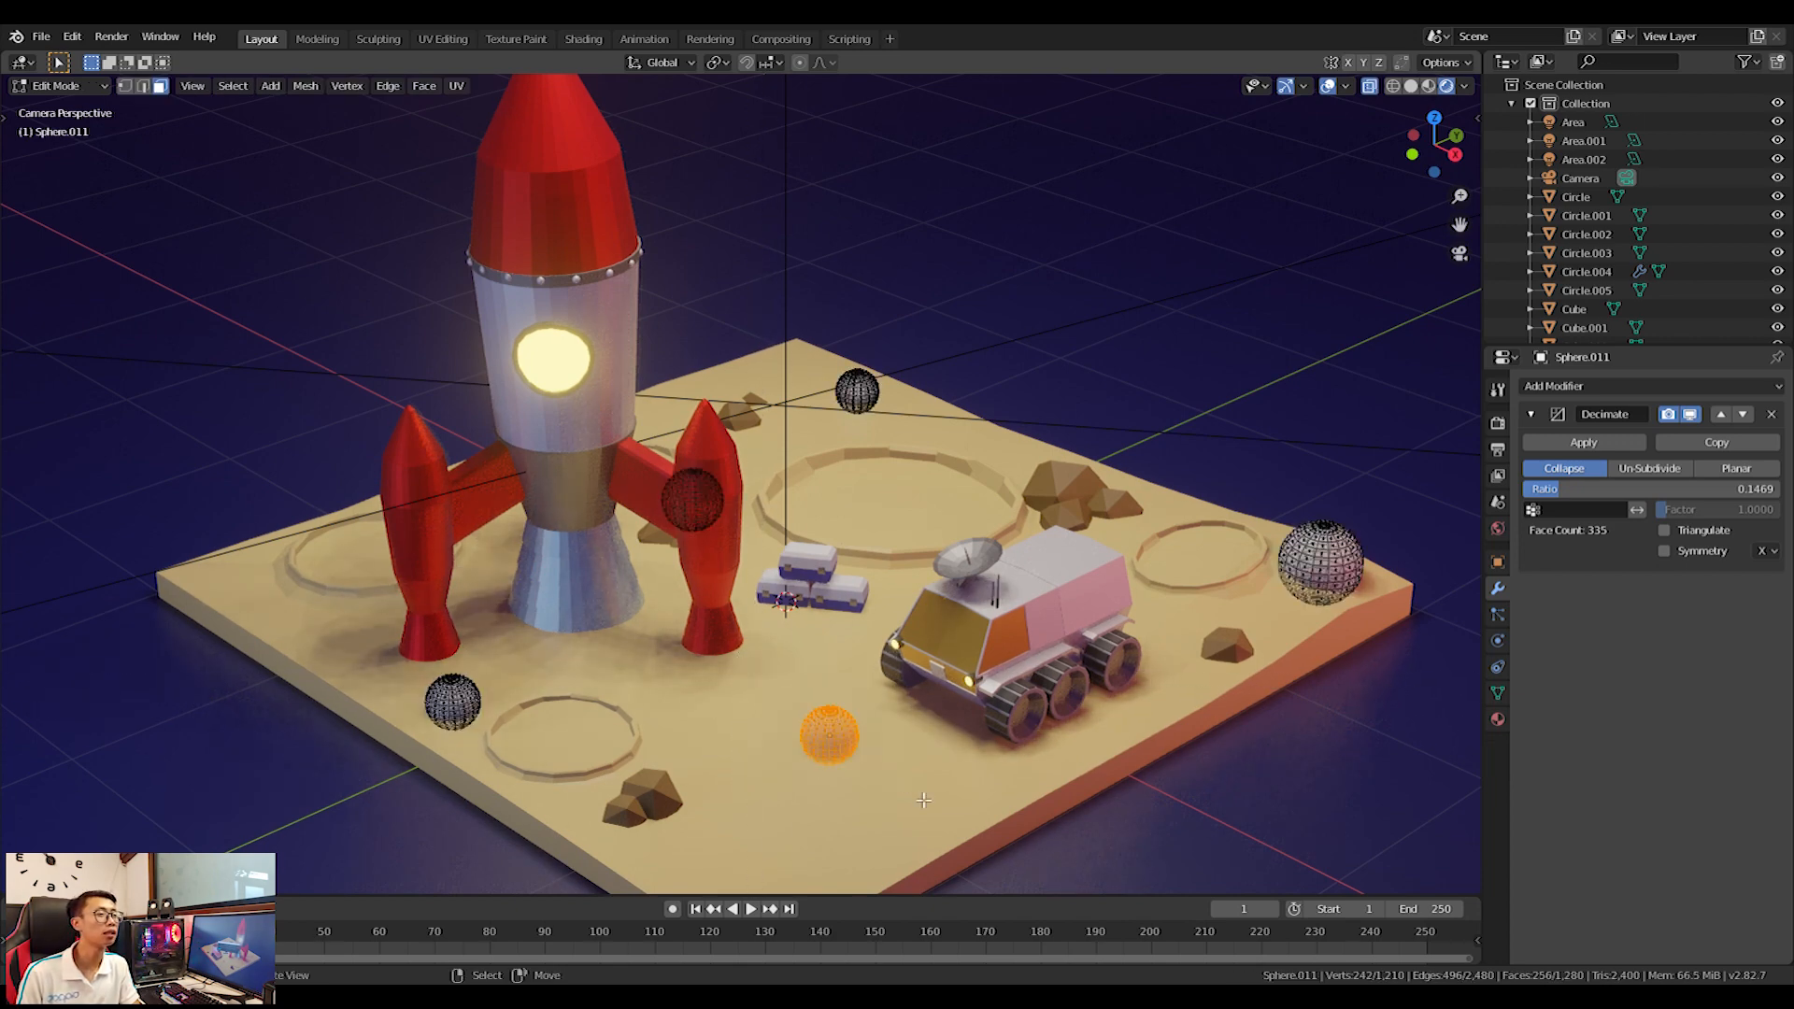
pyautogui.press('g')
pyautogui.press('z')
pyautogui.click(929, 822)
pyautogui.press('Tab')
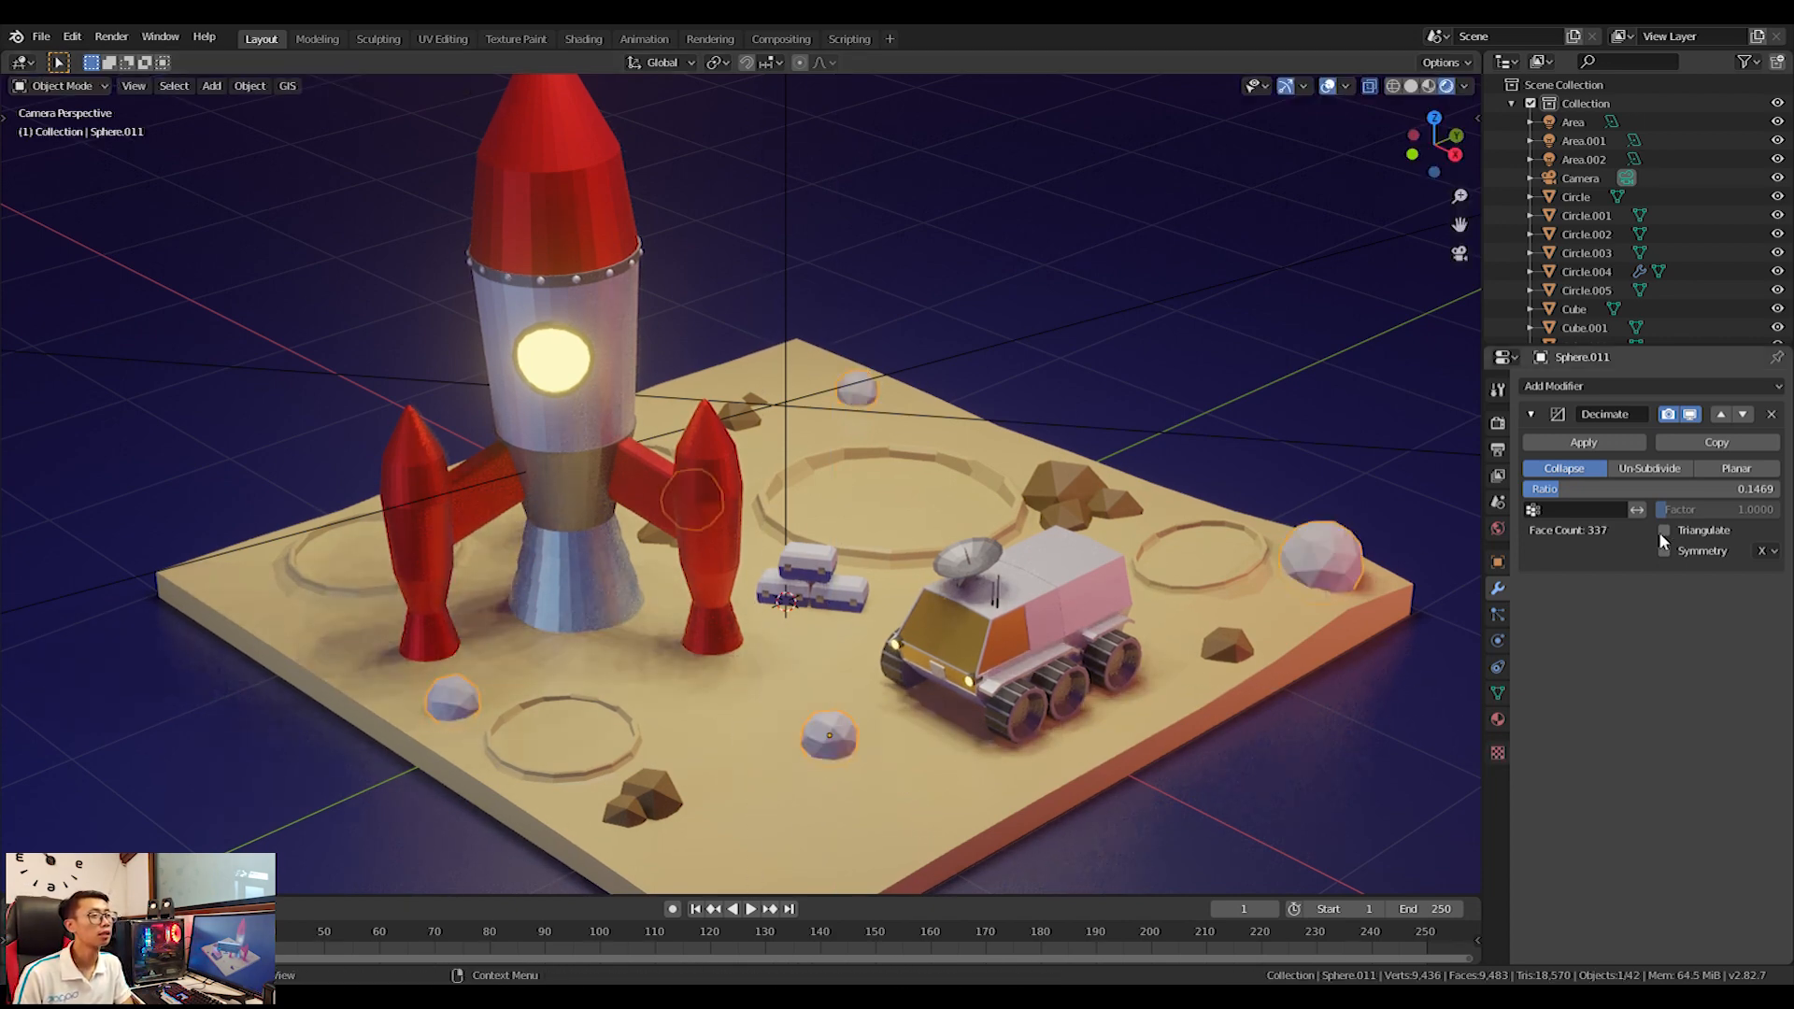
pyautogui.click(1316, 619)
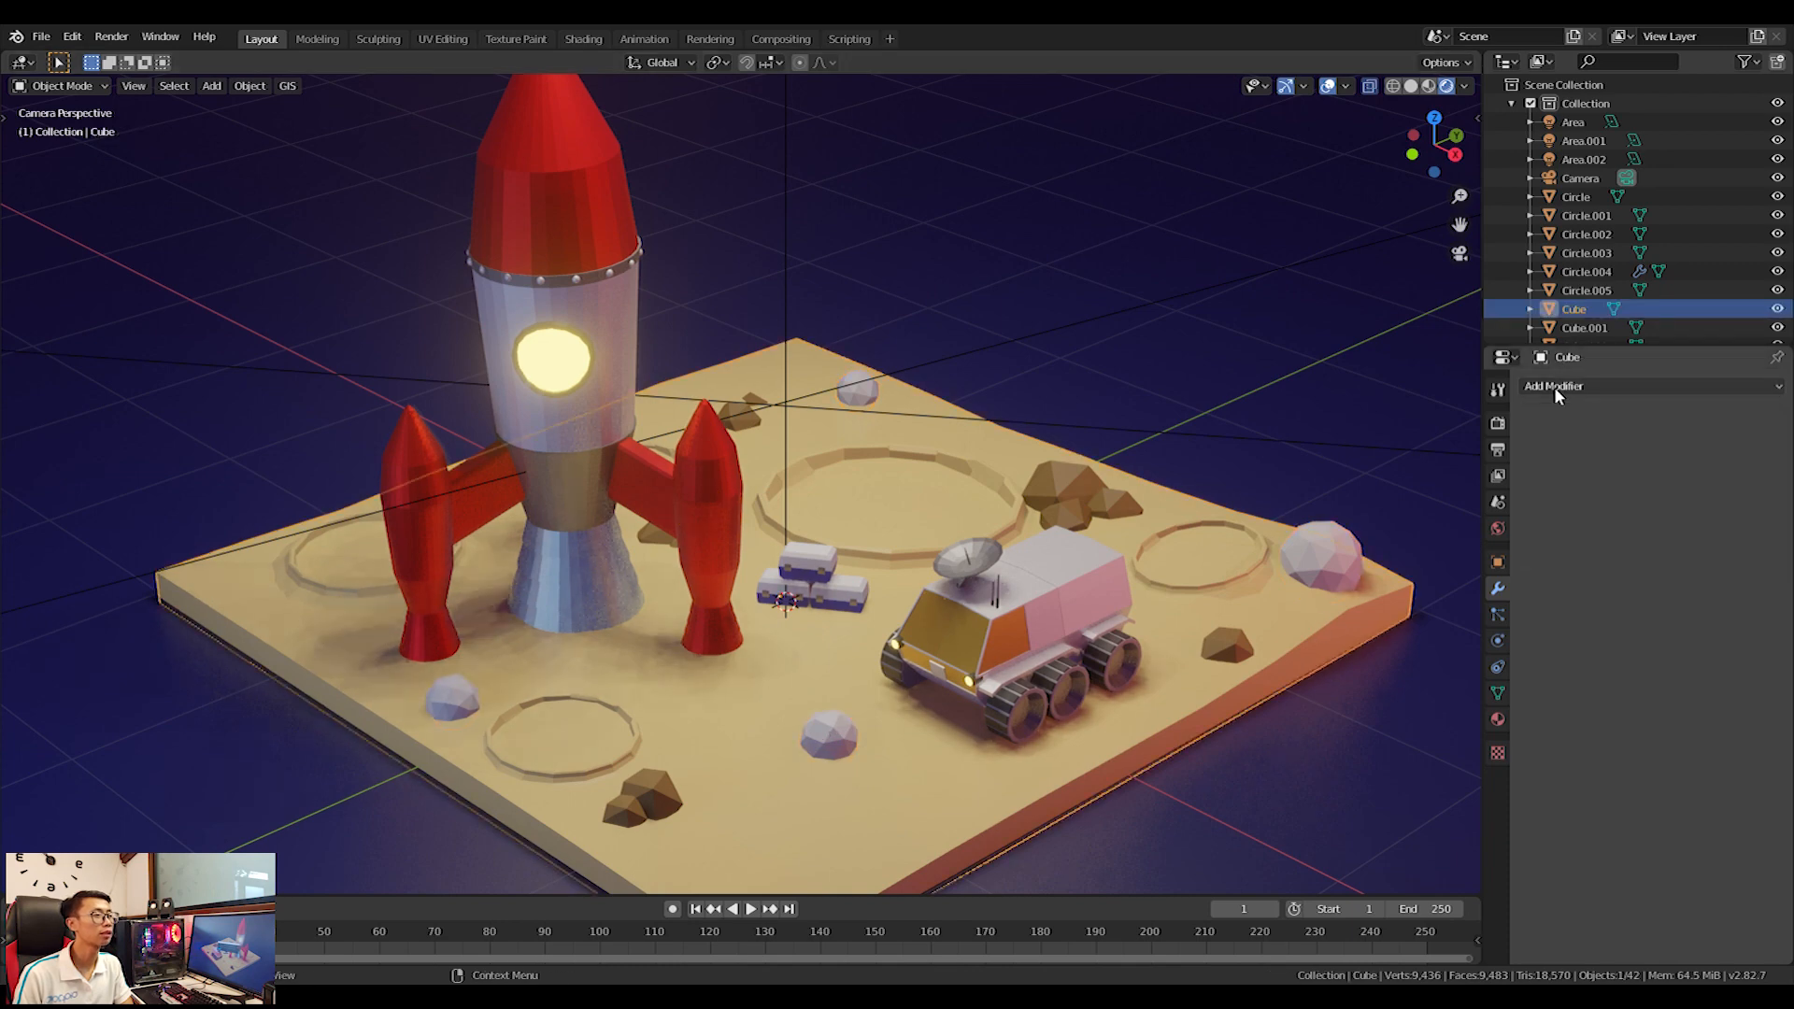
pyautogui.click(1590, 386)
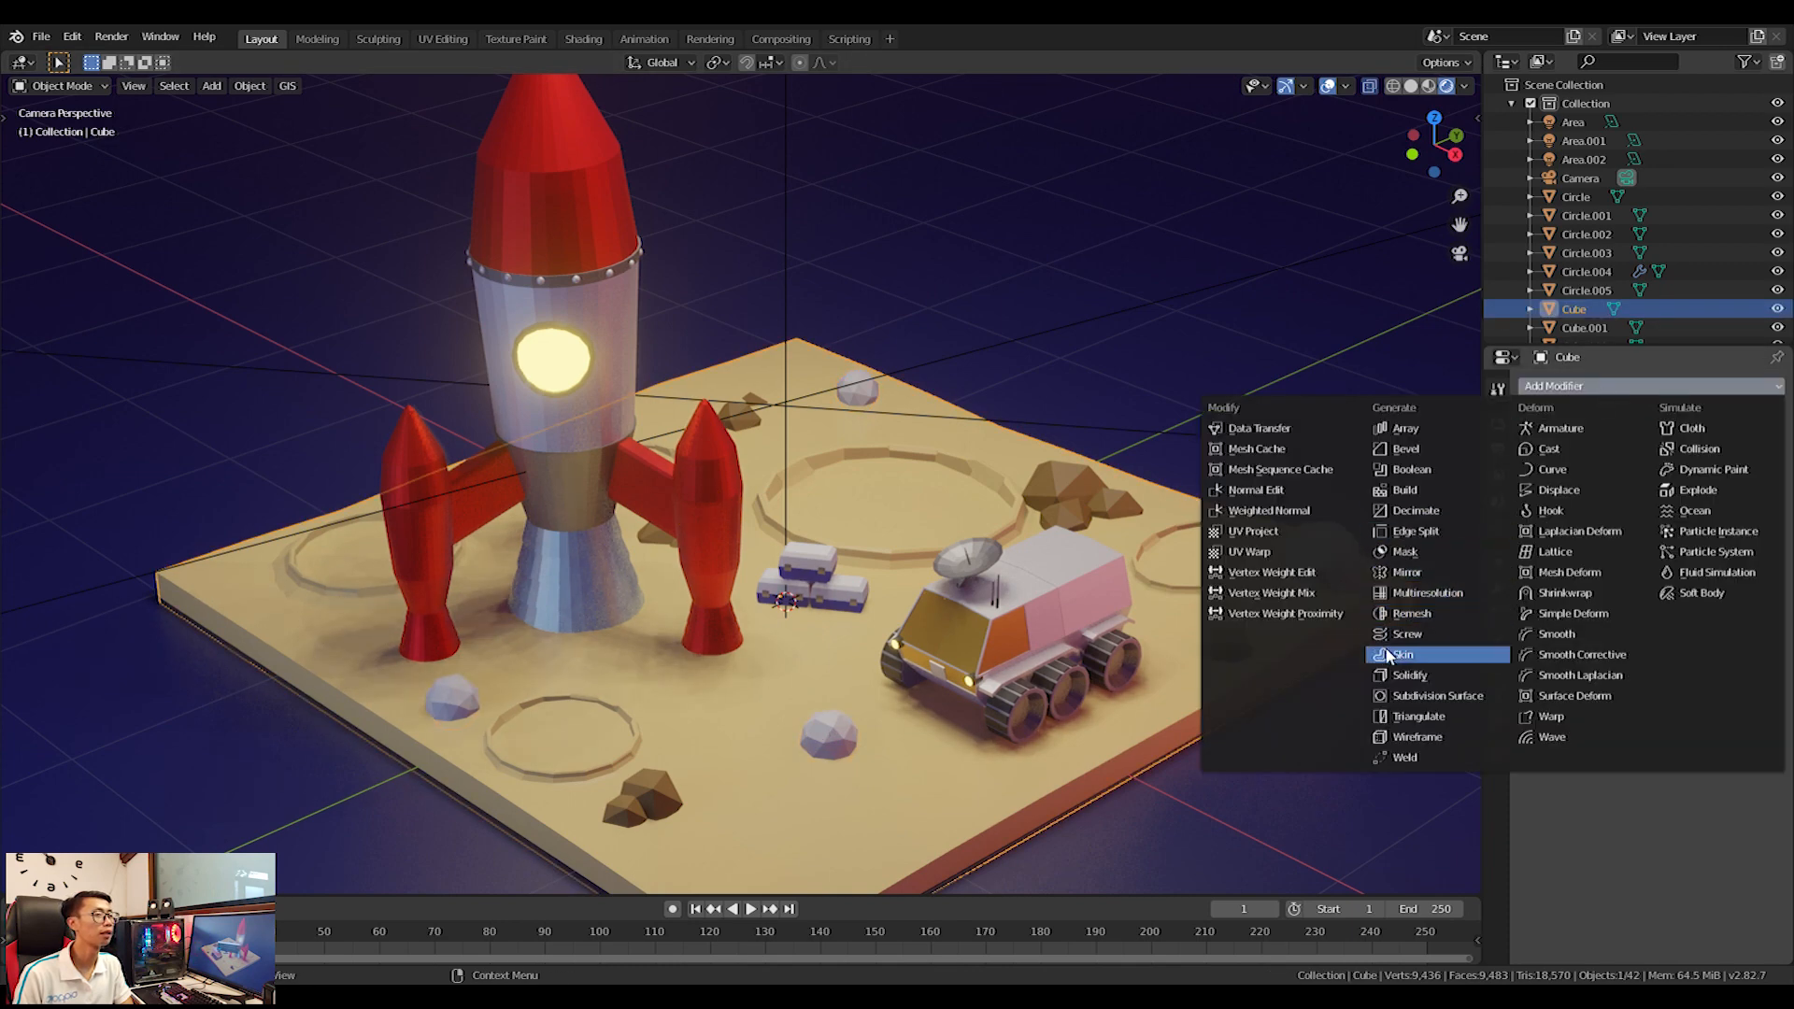
pyautogui.click(1405, 447)
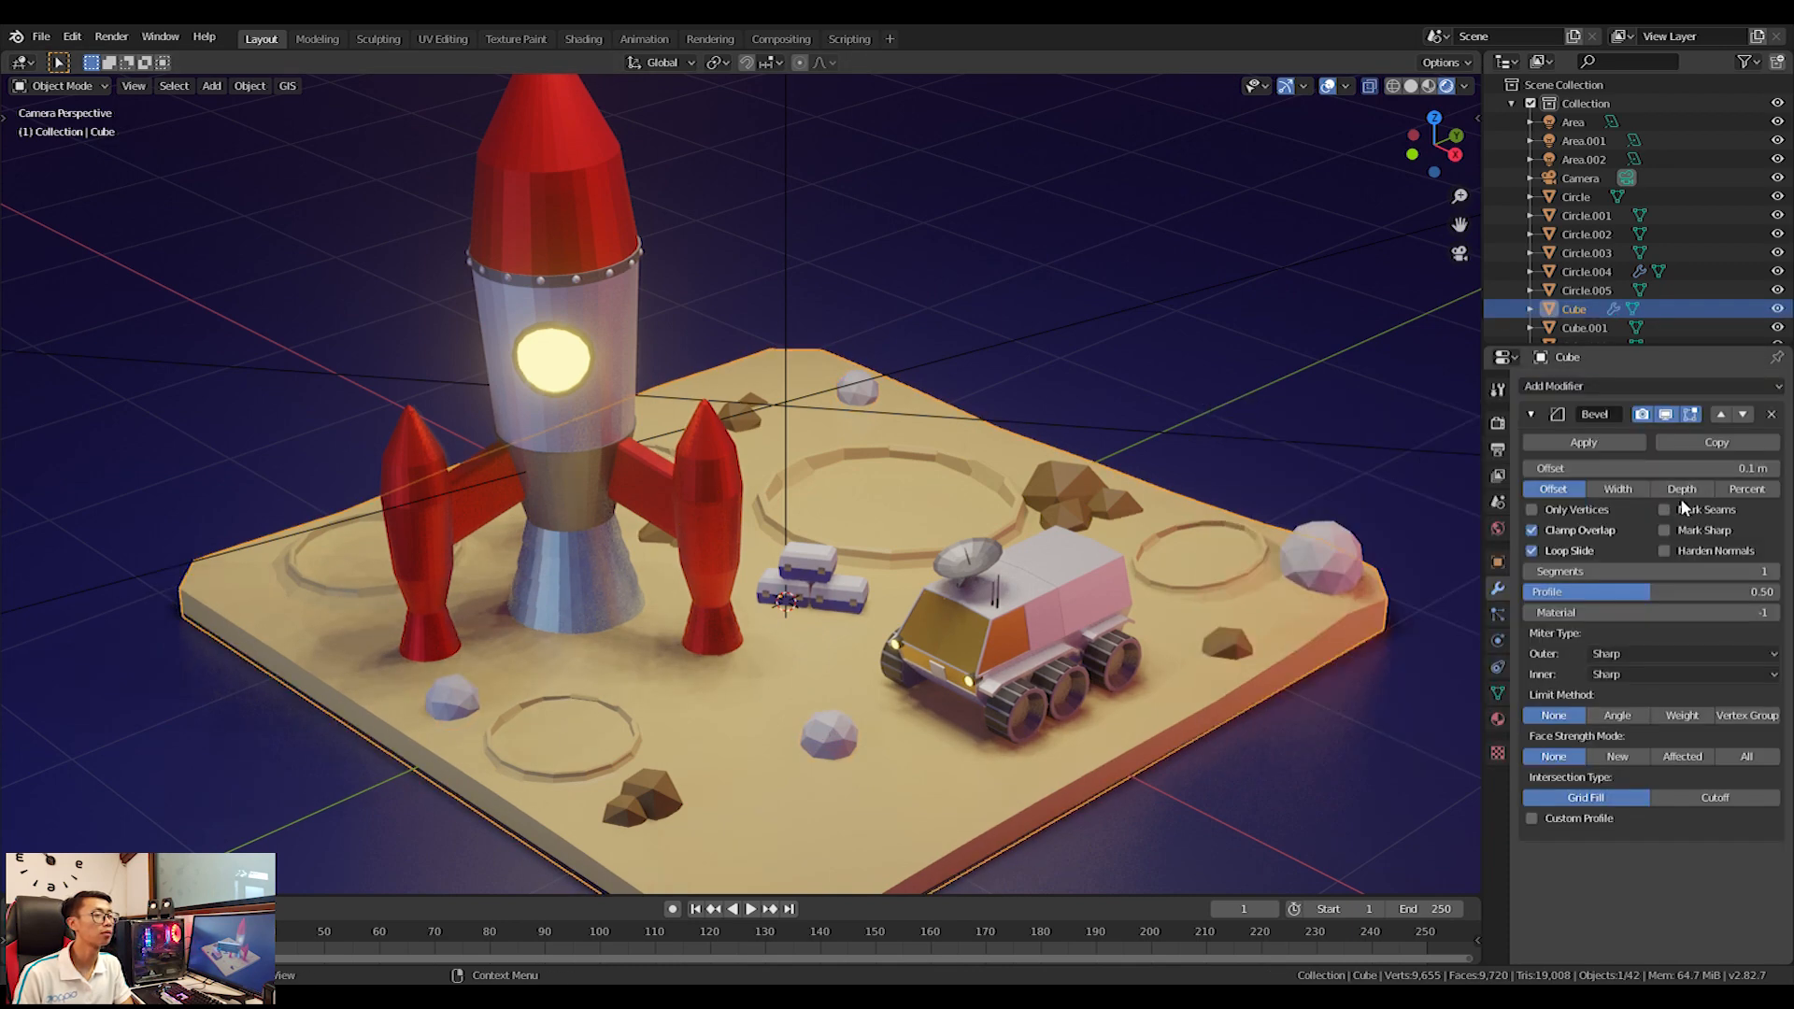
pyautogui.click(1780, 424)
# Cut the ball mesh out of the ground slab with a Boolean modifier set to Difference, and apply it.
pyautogui.click(1600, 387)
pyautogui.click(1417, 470)
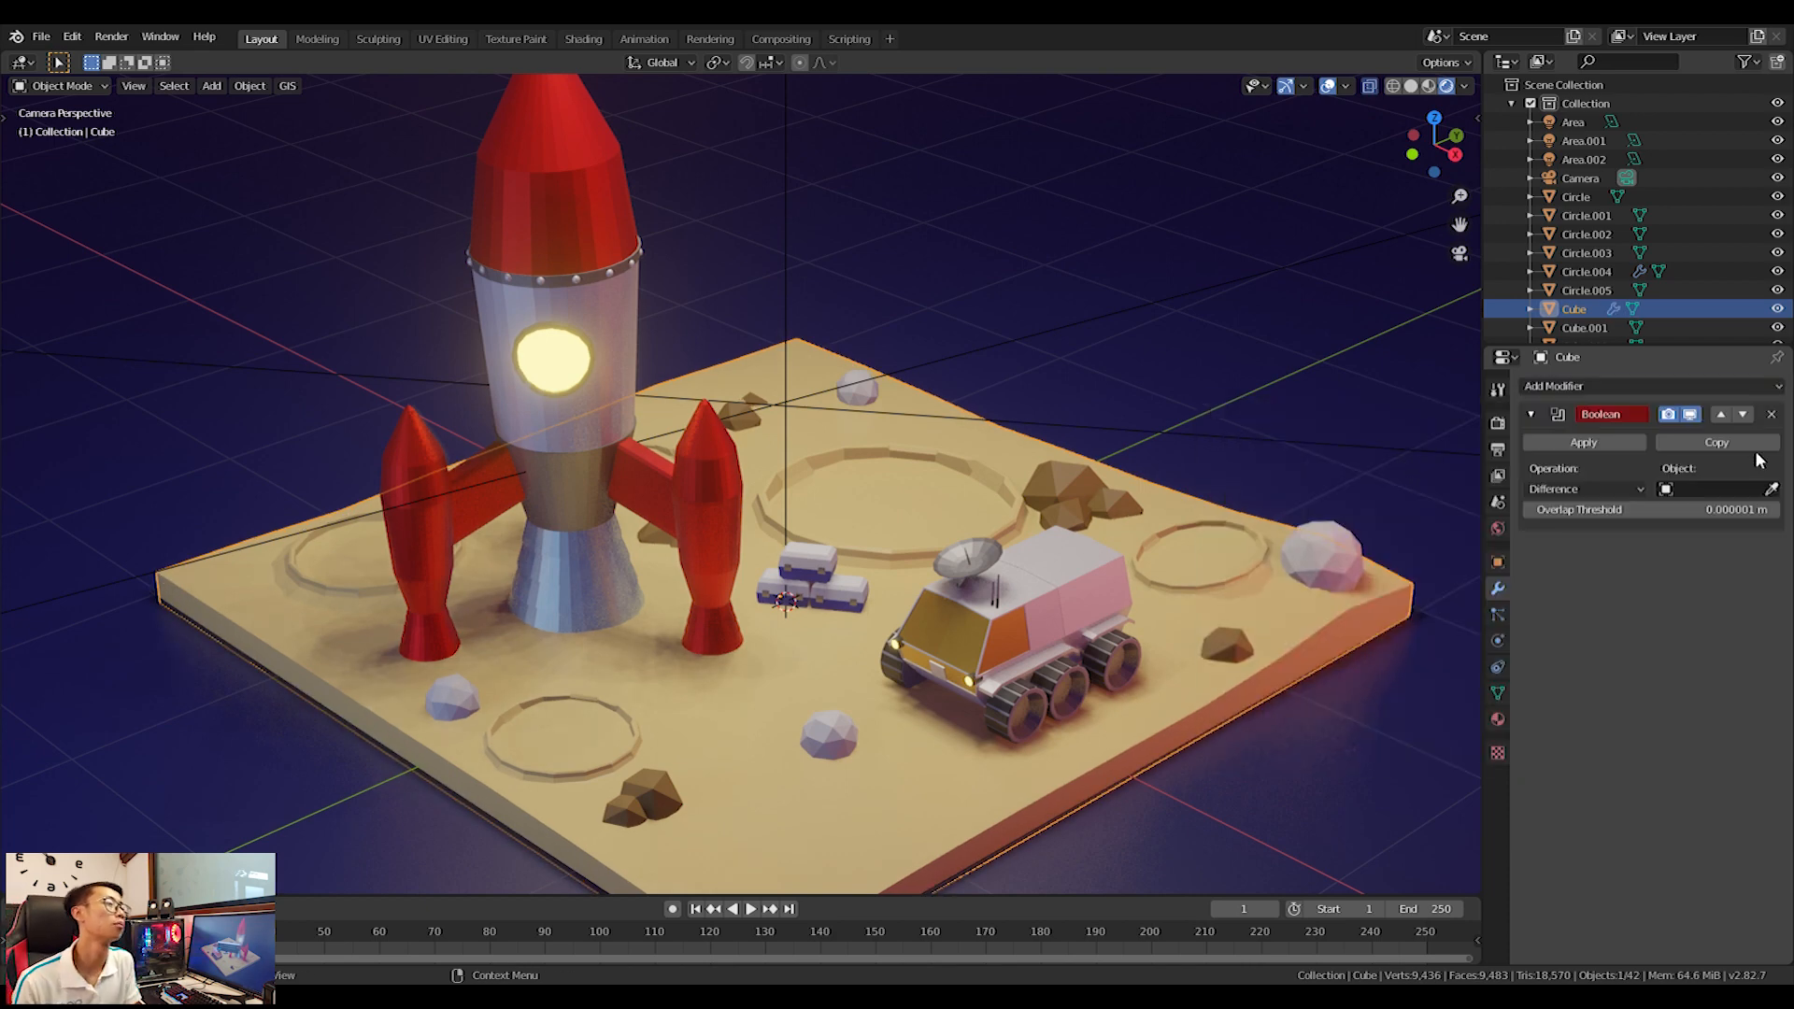
pyautogui.click(1339, 548)
pyautogui.click(1567, 492)
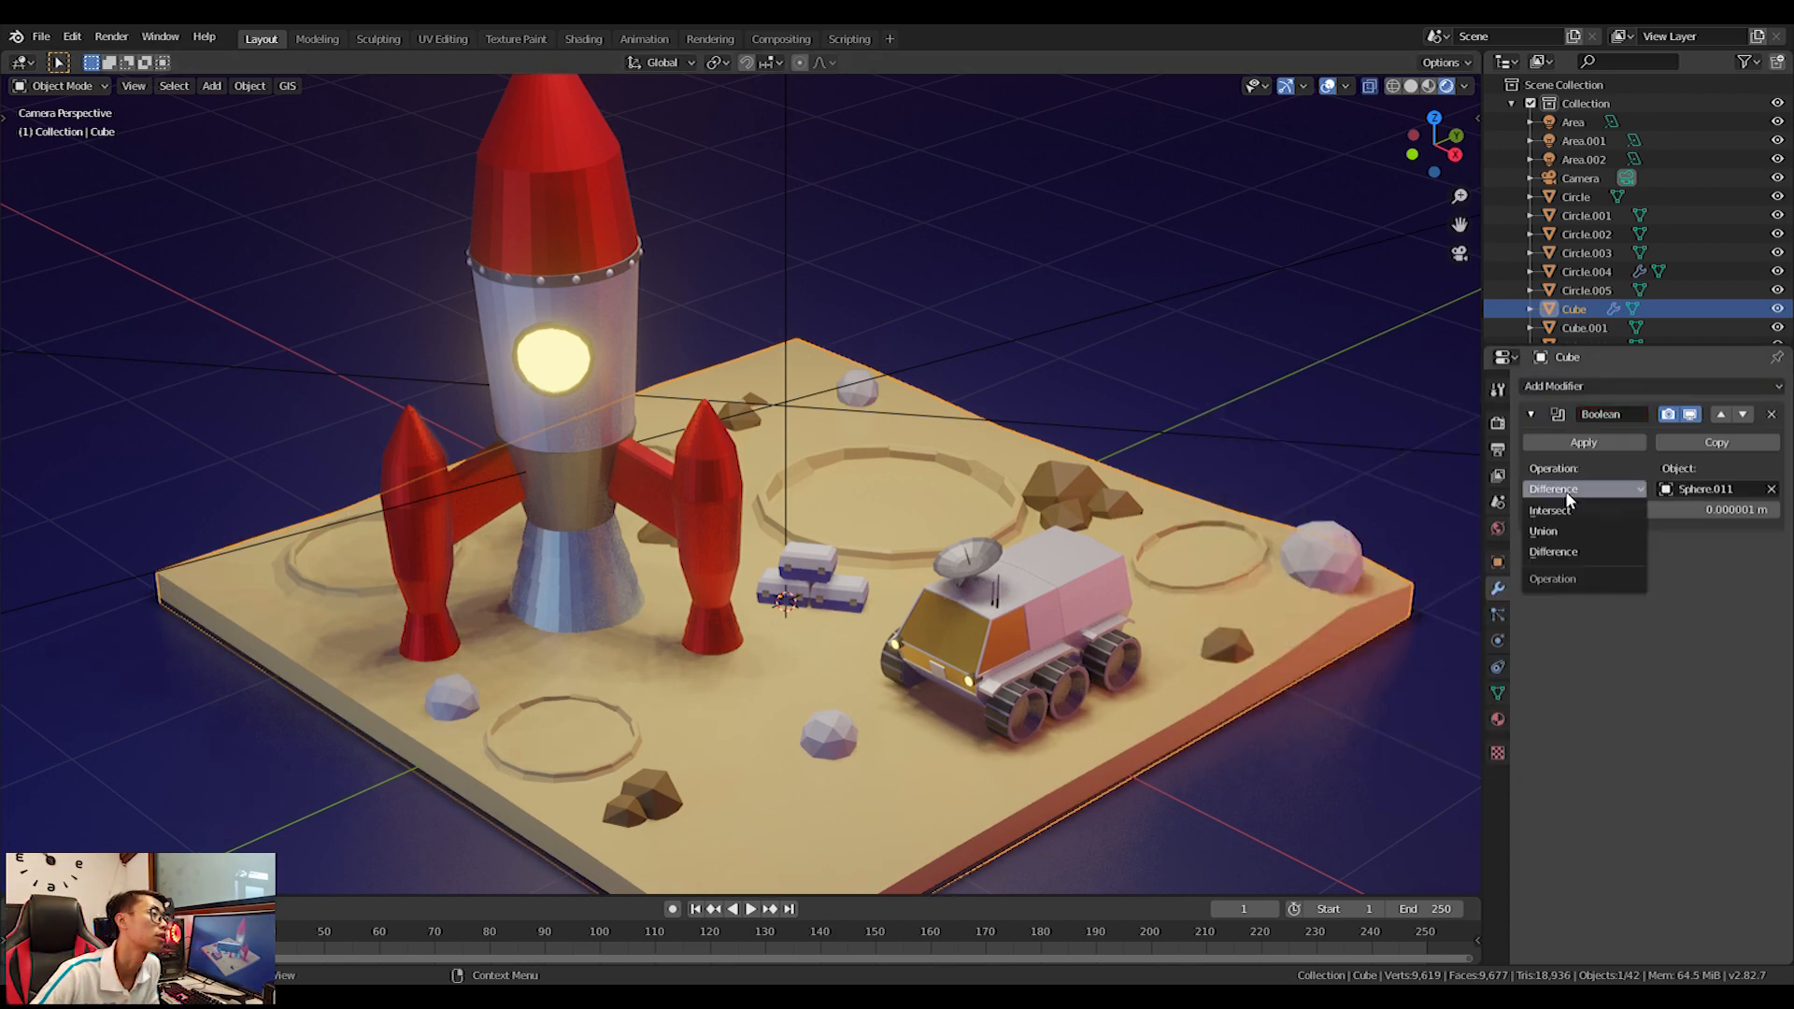
pyautogui.click(1584, 440)
# Delete the decimated ball mesh that served as the Boolean cutter.
pyautogui.click(1336, 553)
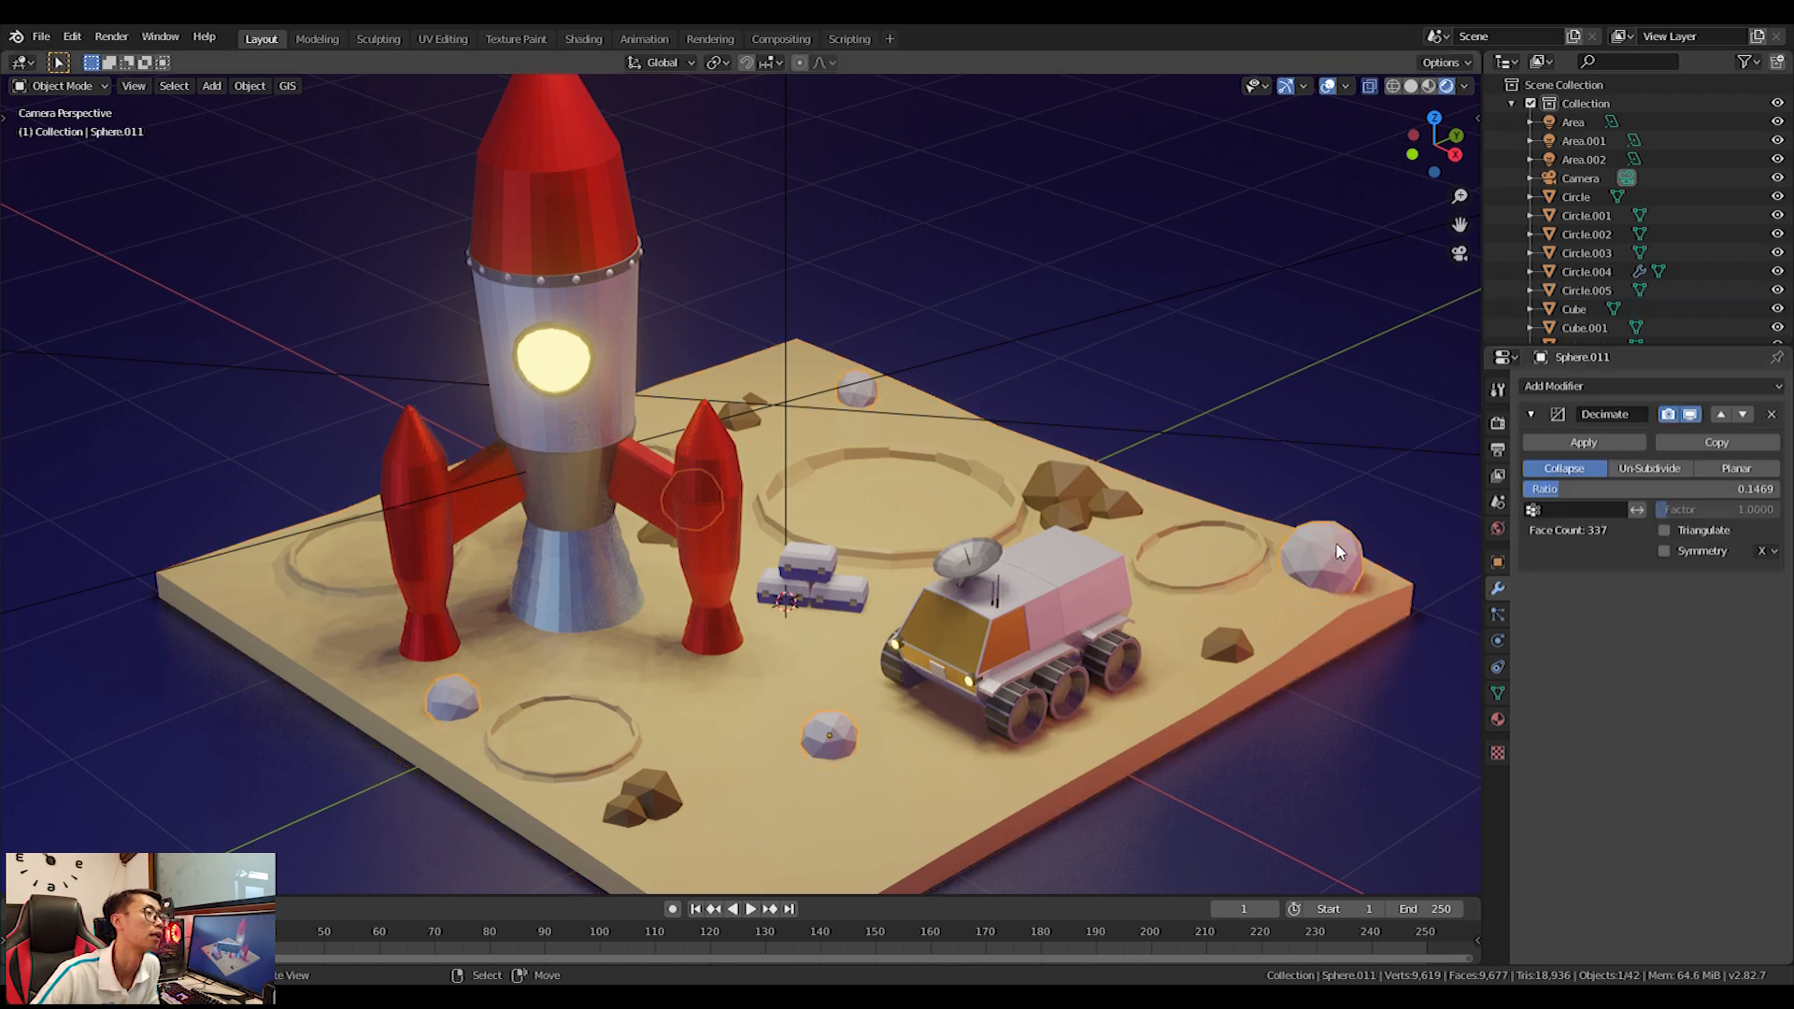
pyautogui.press('Delete')
pyautogui.moveTo(1218, 639); pyautogui.dragTo(1193, 639, button='middle')
pyautogui.press('KP_0')
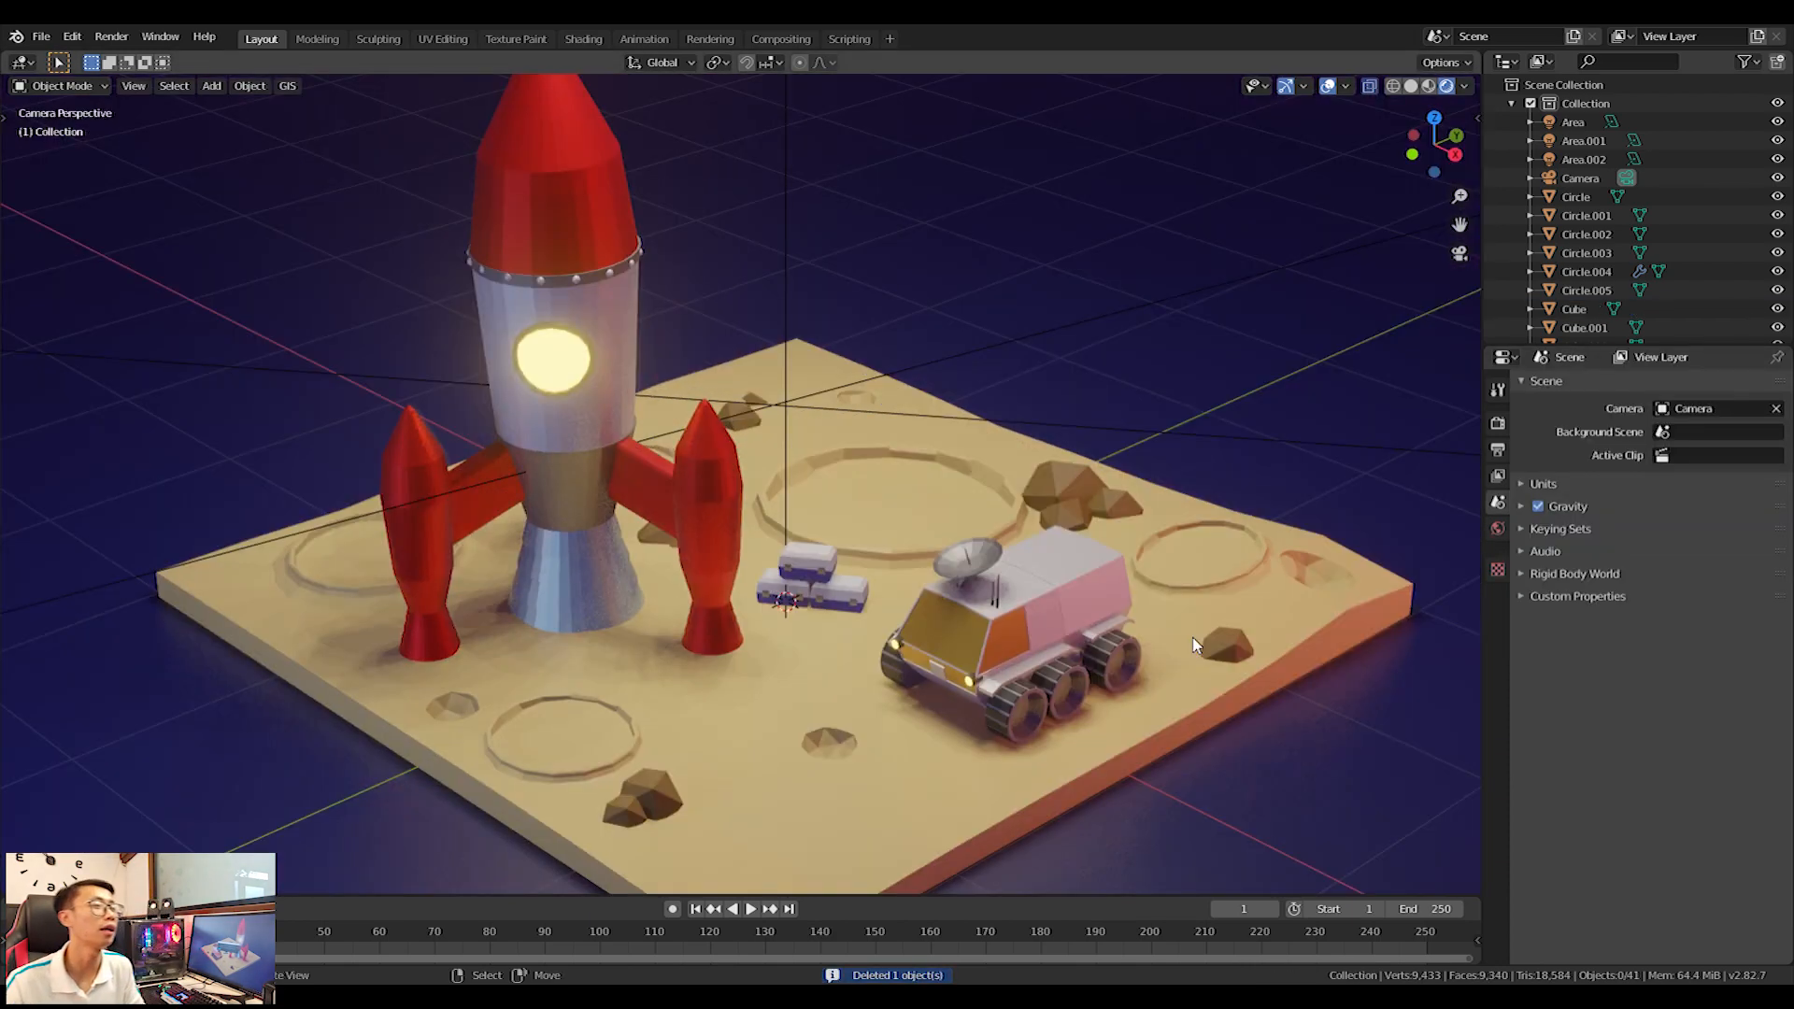
# Add a cube around the whole scene and scale it uniformly by 7.502.
pyautogui.scroll(-2, 1193, 639)
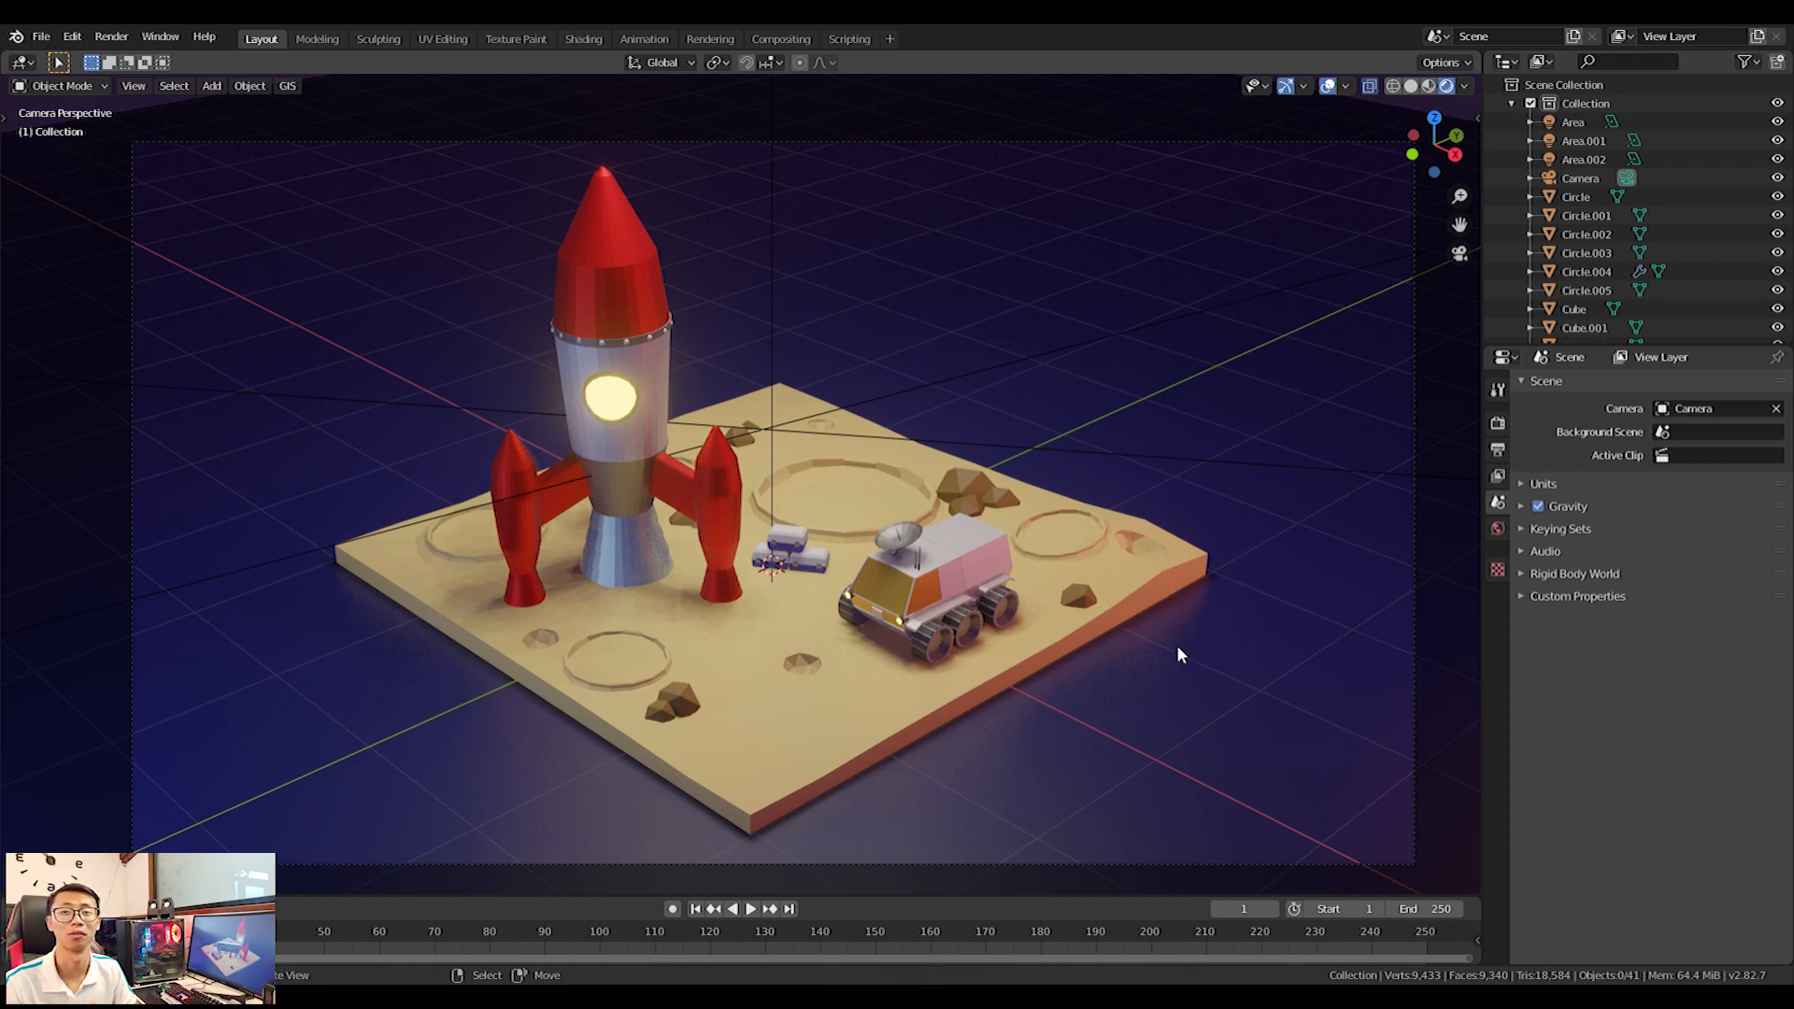
pyautogui.scroll(-3, 941, 697)
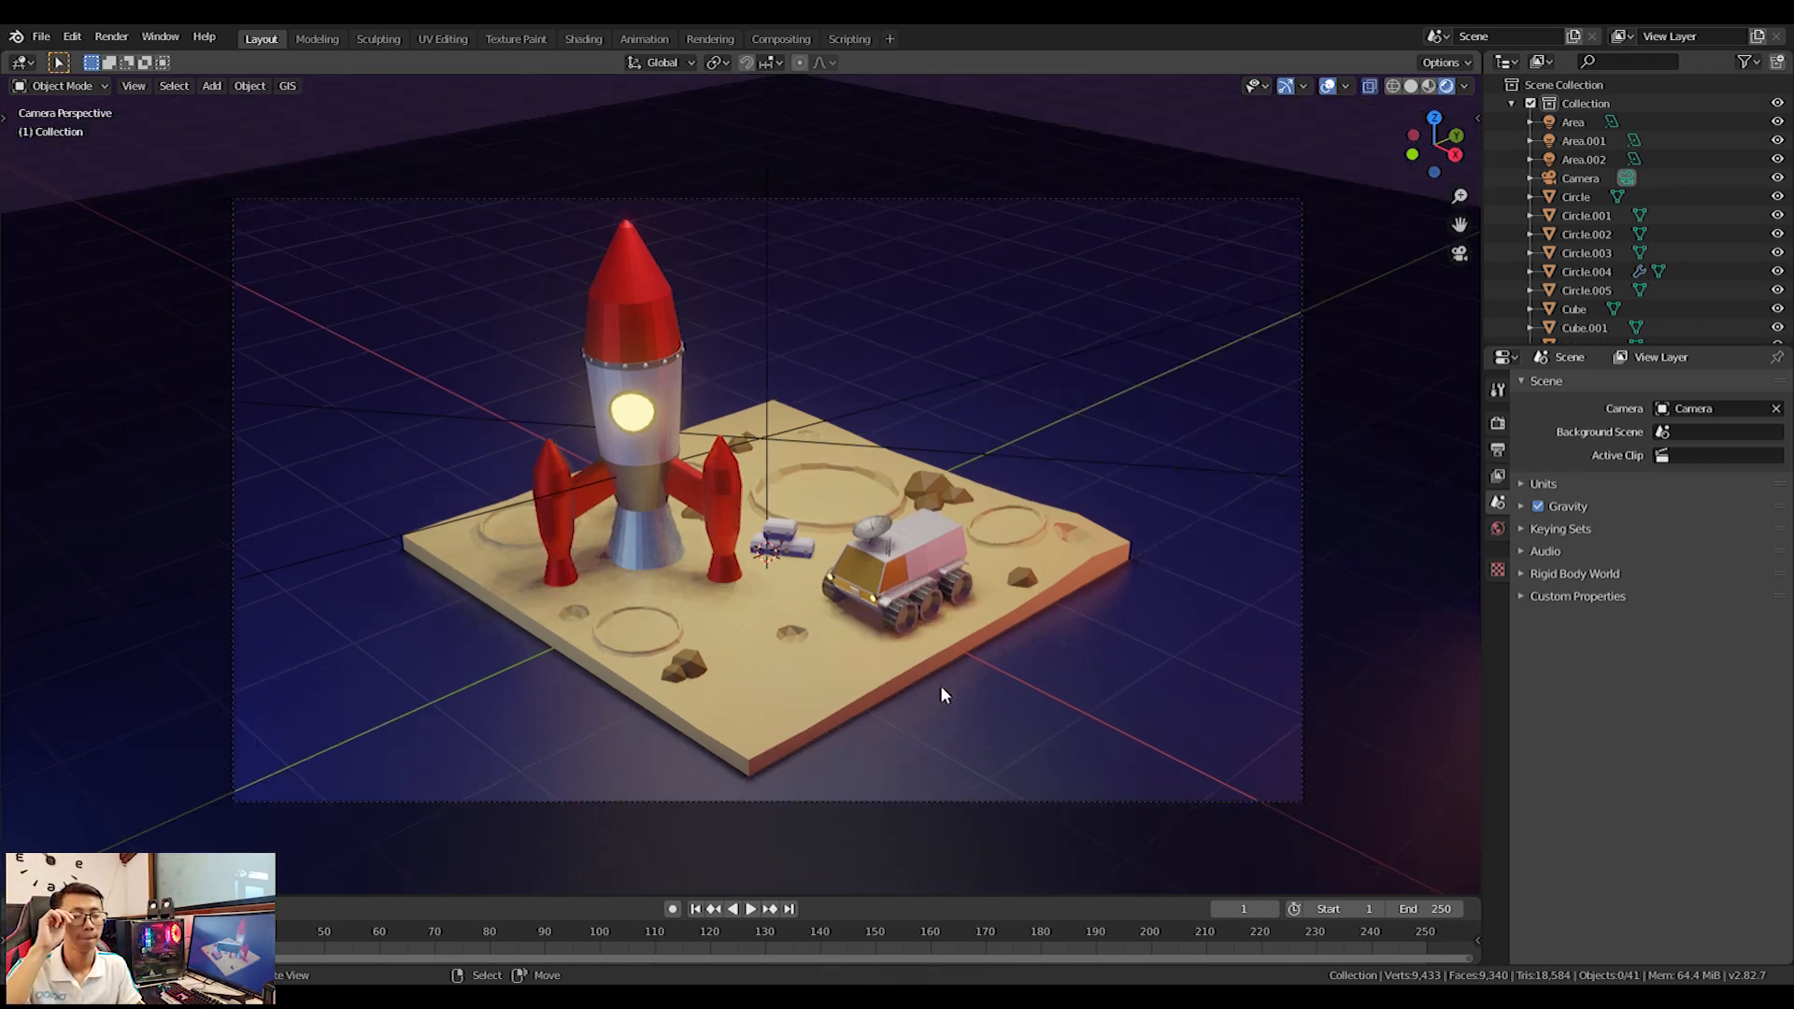
pyautogui.hotkey('shift', 'a')
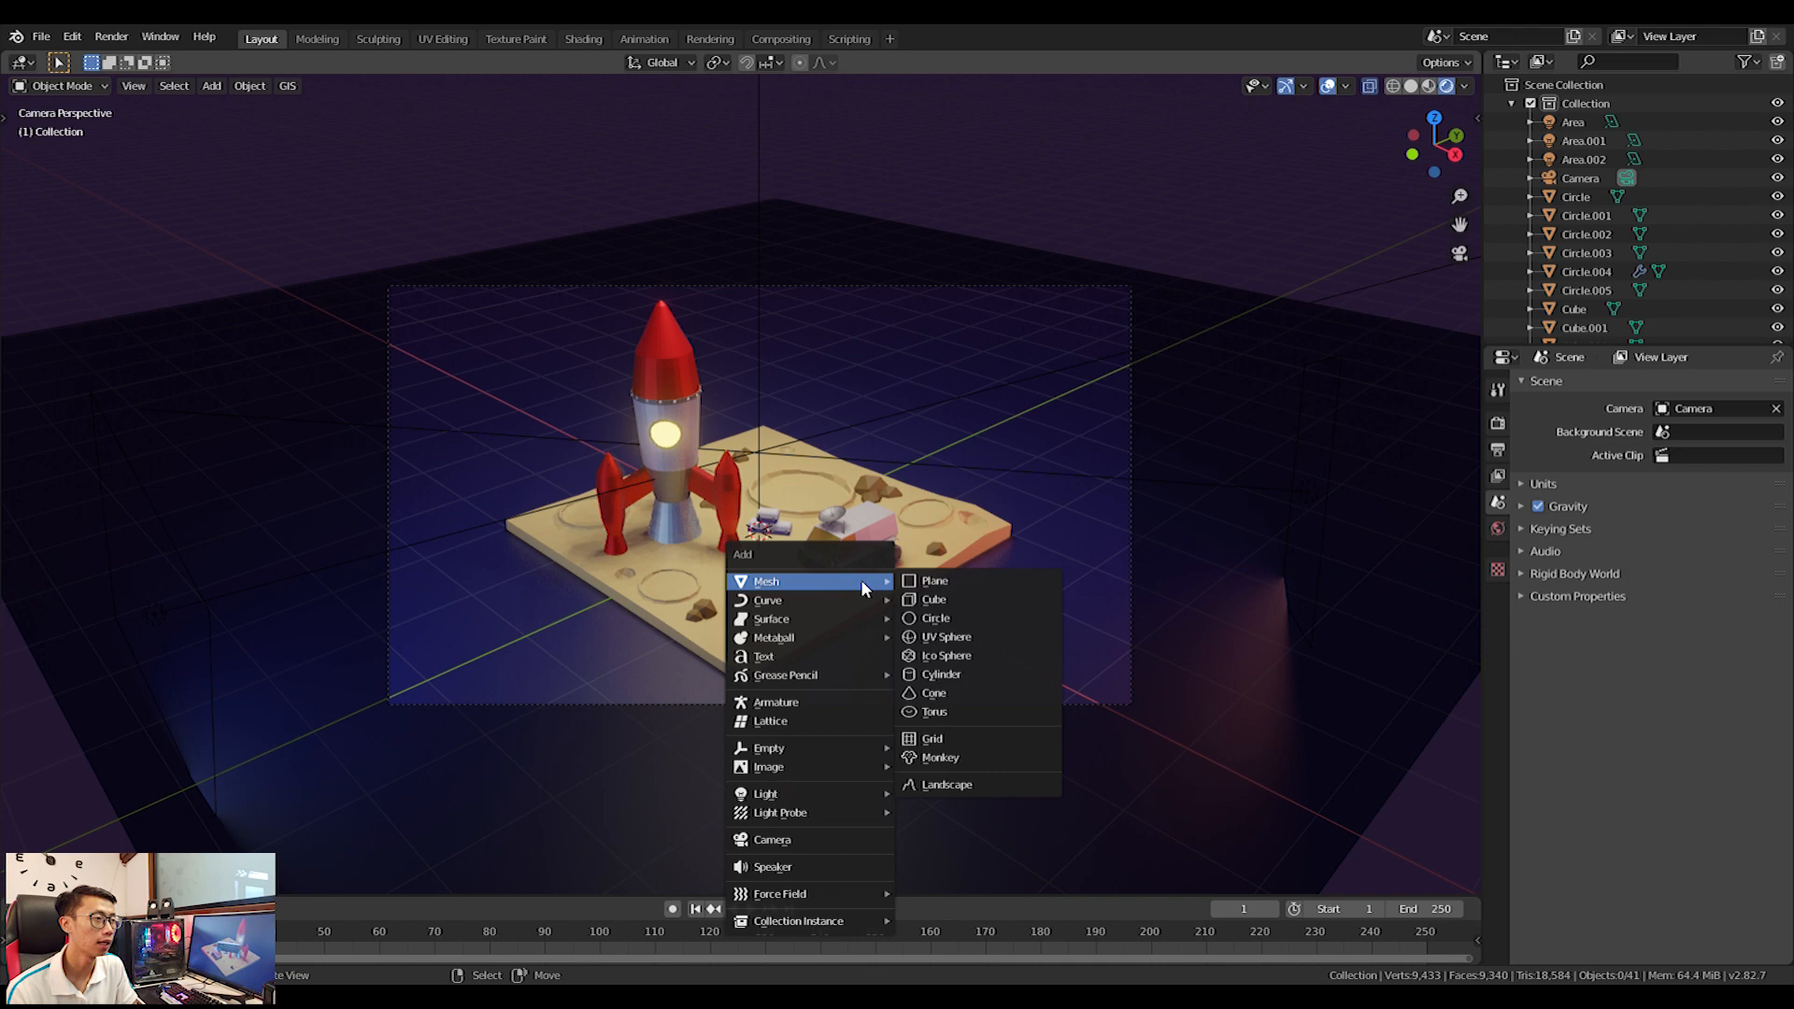
pyautogui.click(965, 602)
pyautogui.press('s')
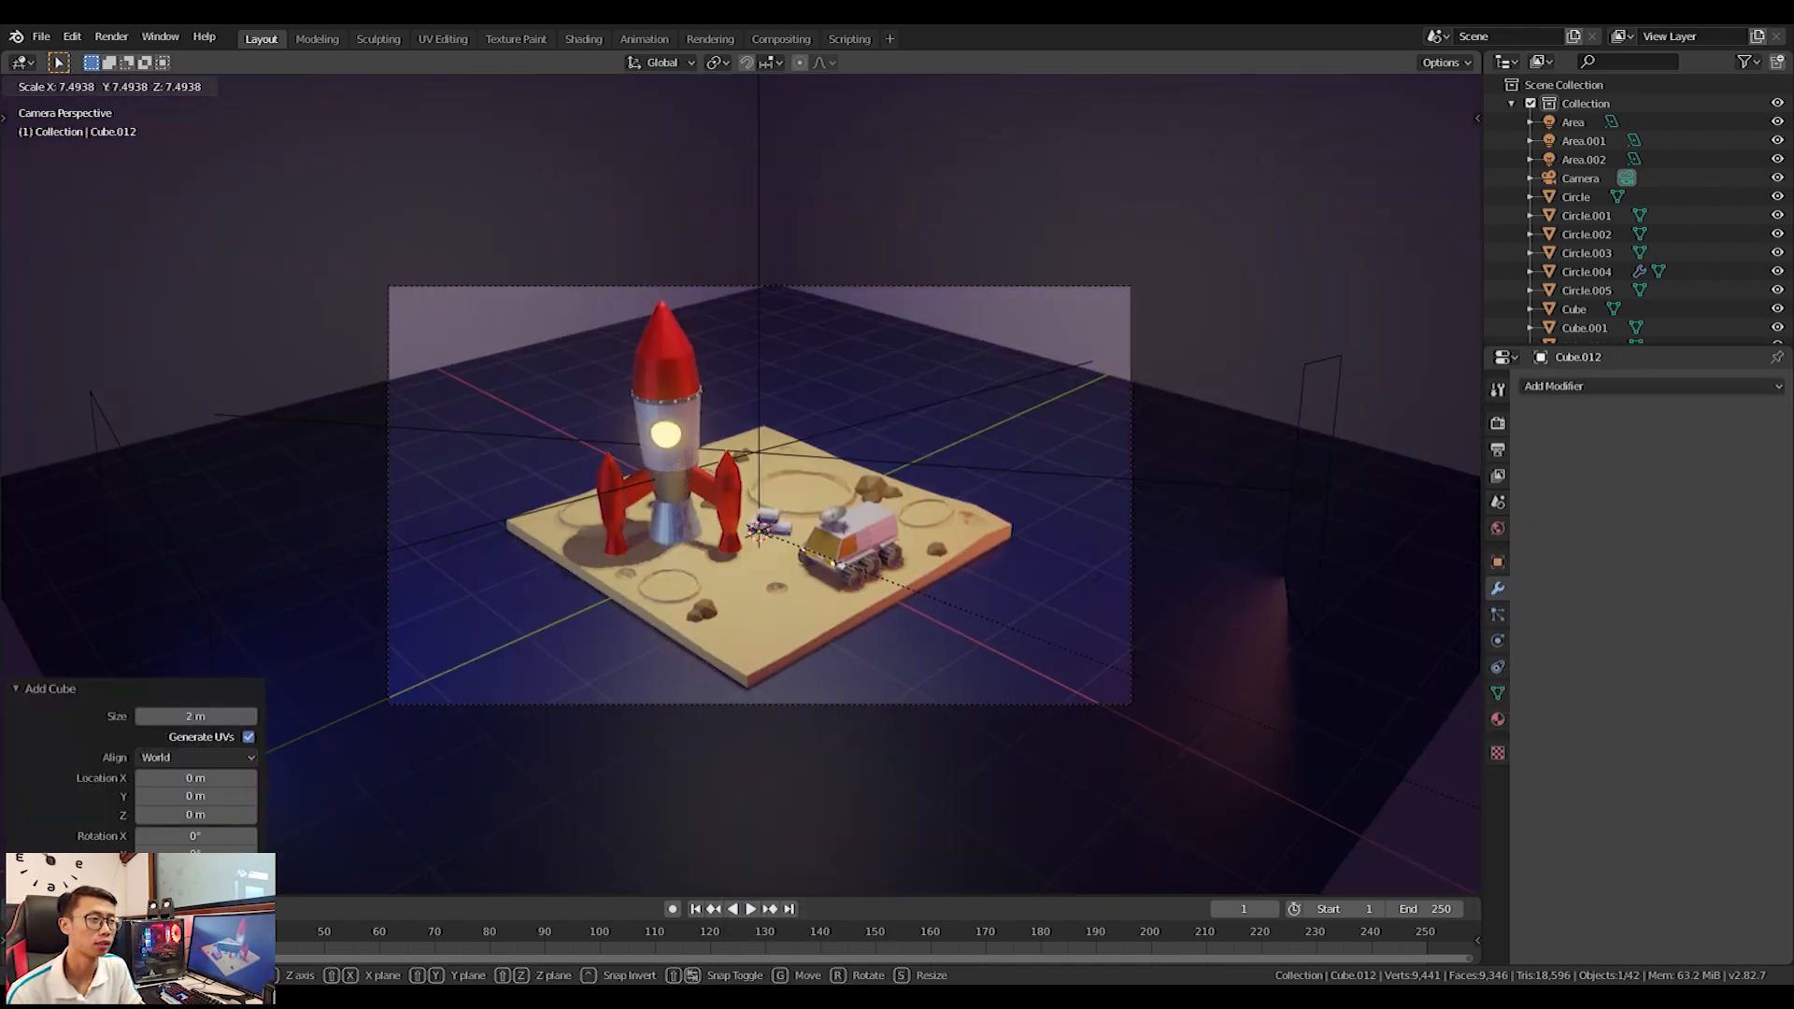
pyautogui.click(52, 832)
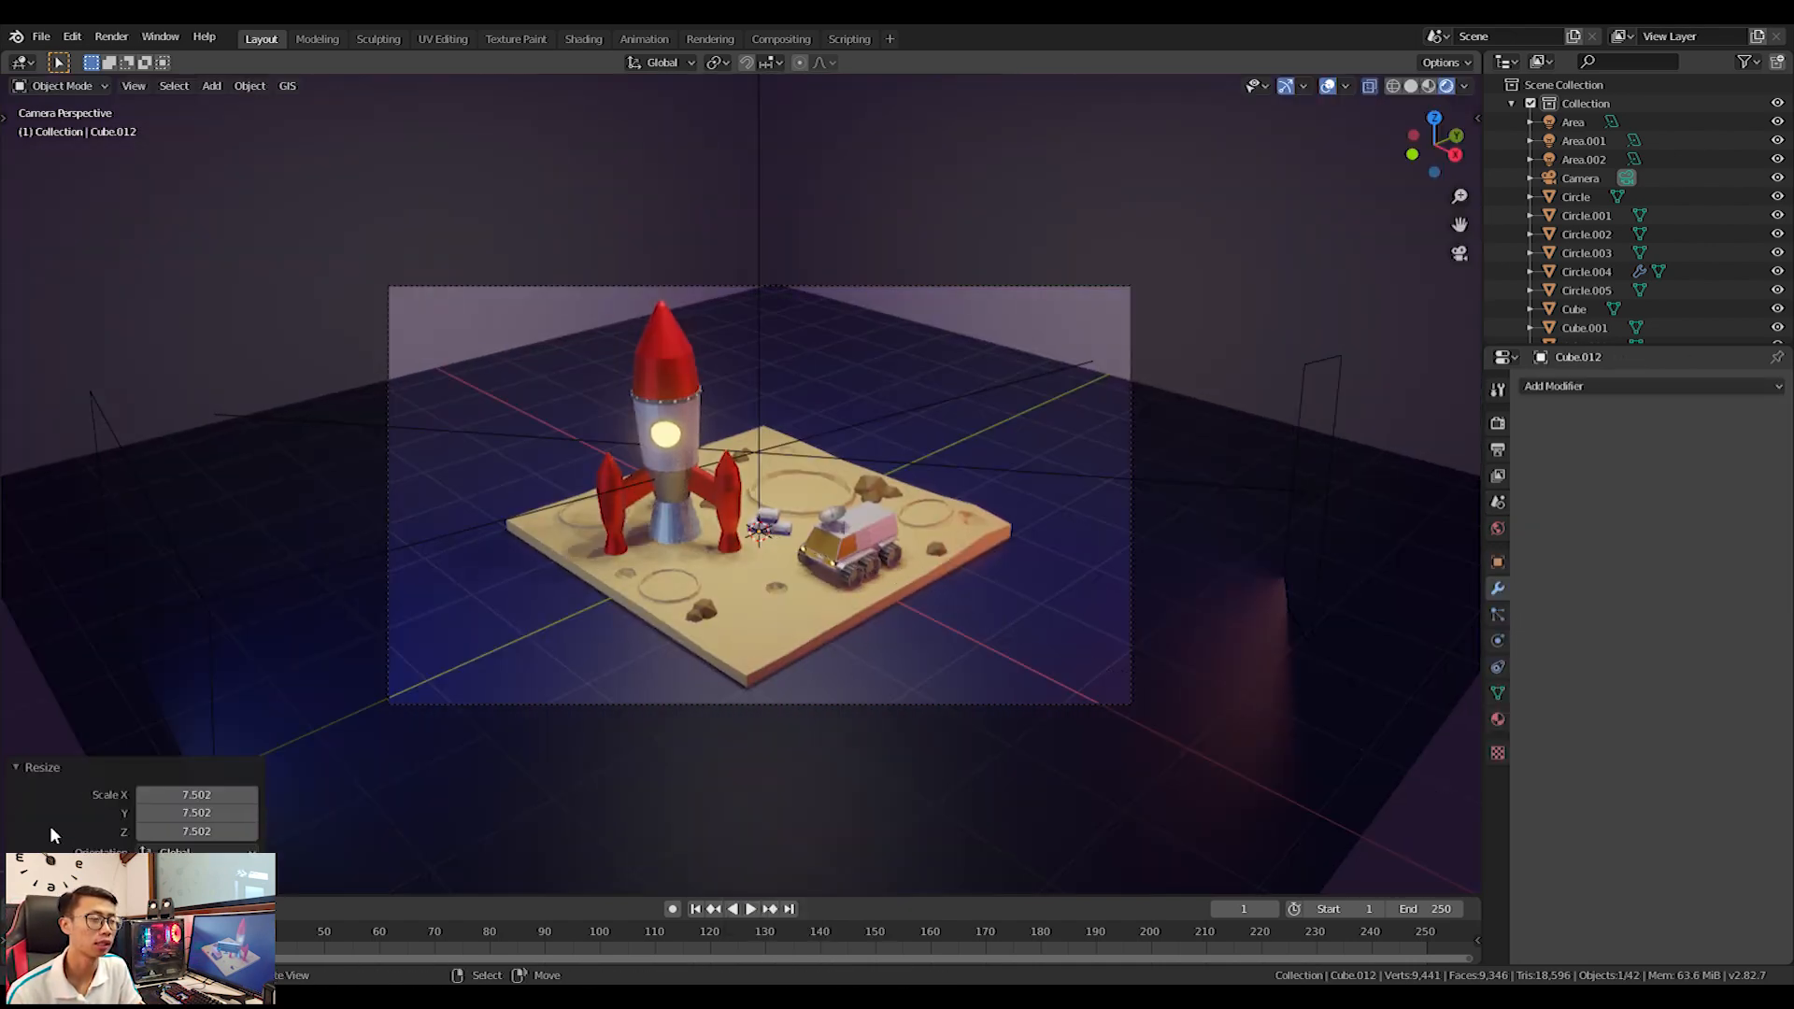
# Create a new material named Fog for the enclosing cube and remove its surface shader.
pyautogui.click(1498, 719)
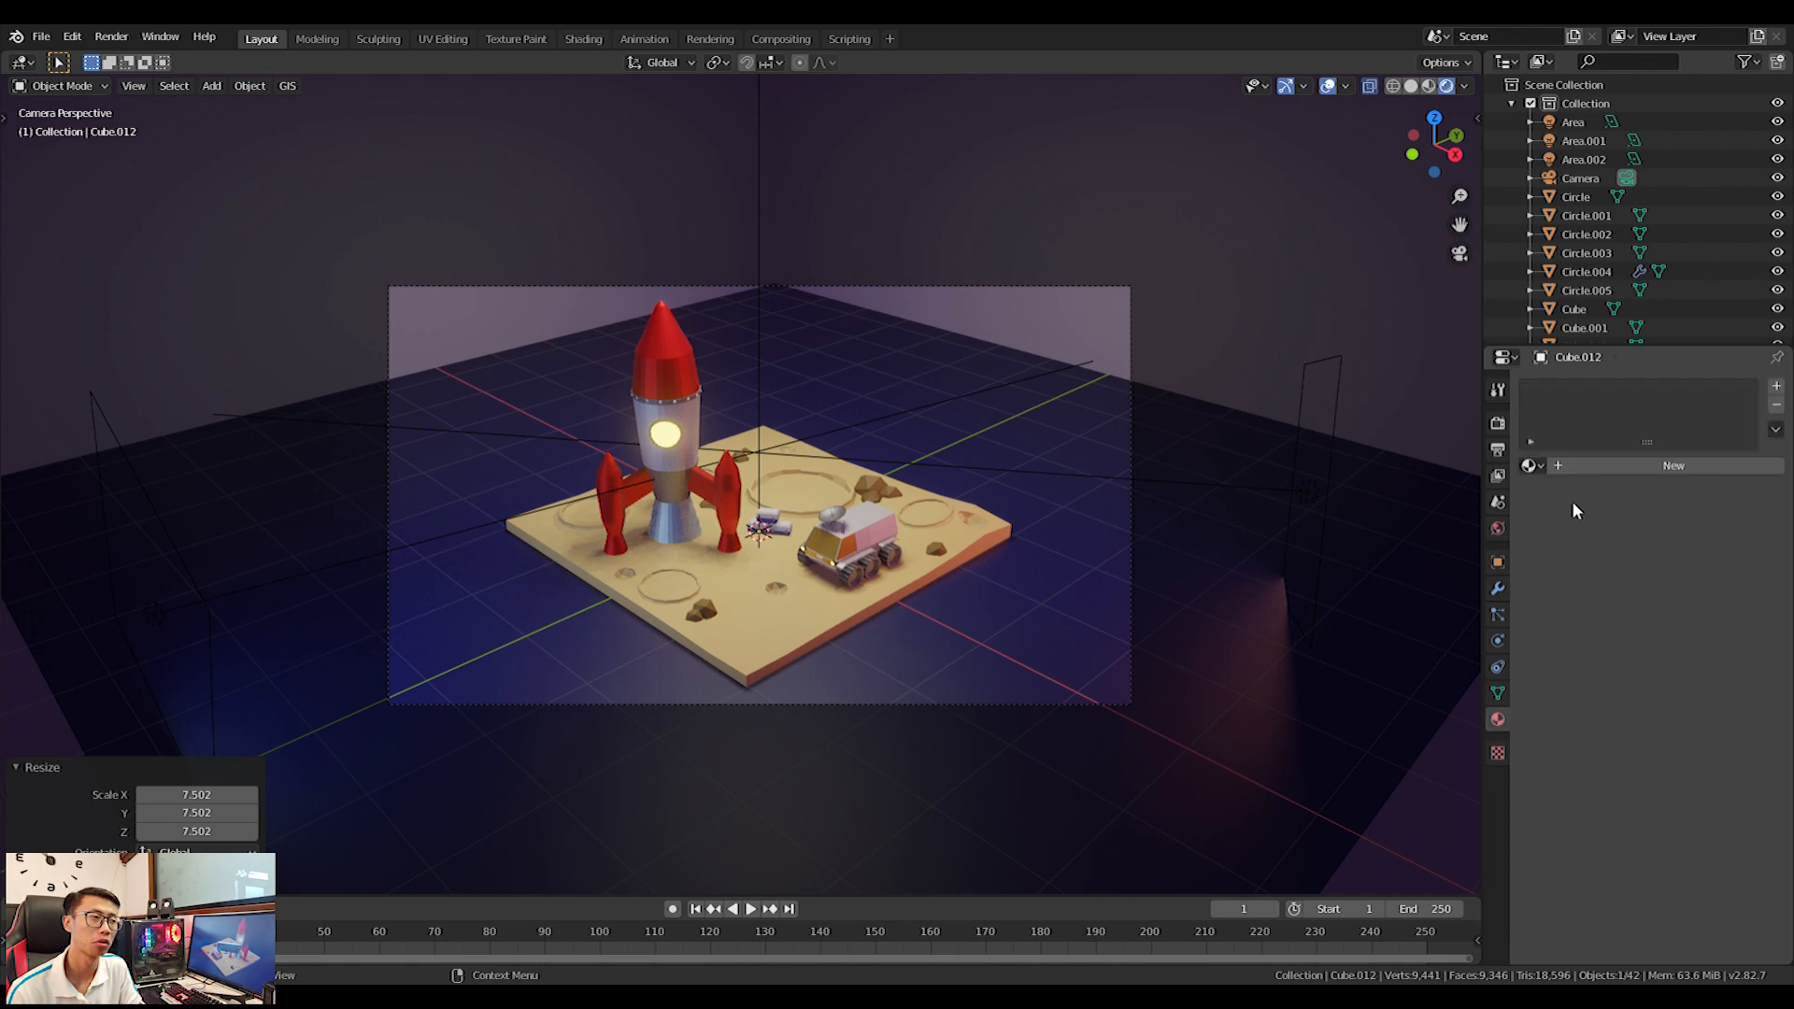
pyautogui.click(1568, 465)
pyautogui.click(1579, 466)
pyautogui.write('Fog')
pyautogui.press('Return')
pyautogui.scroll(-5, 1719, 587)
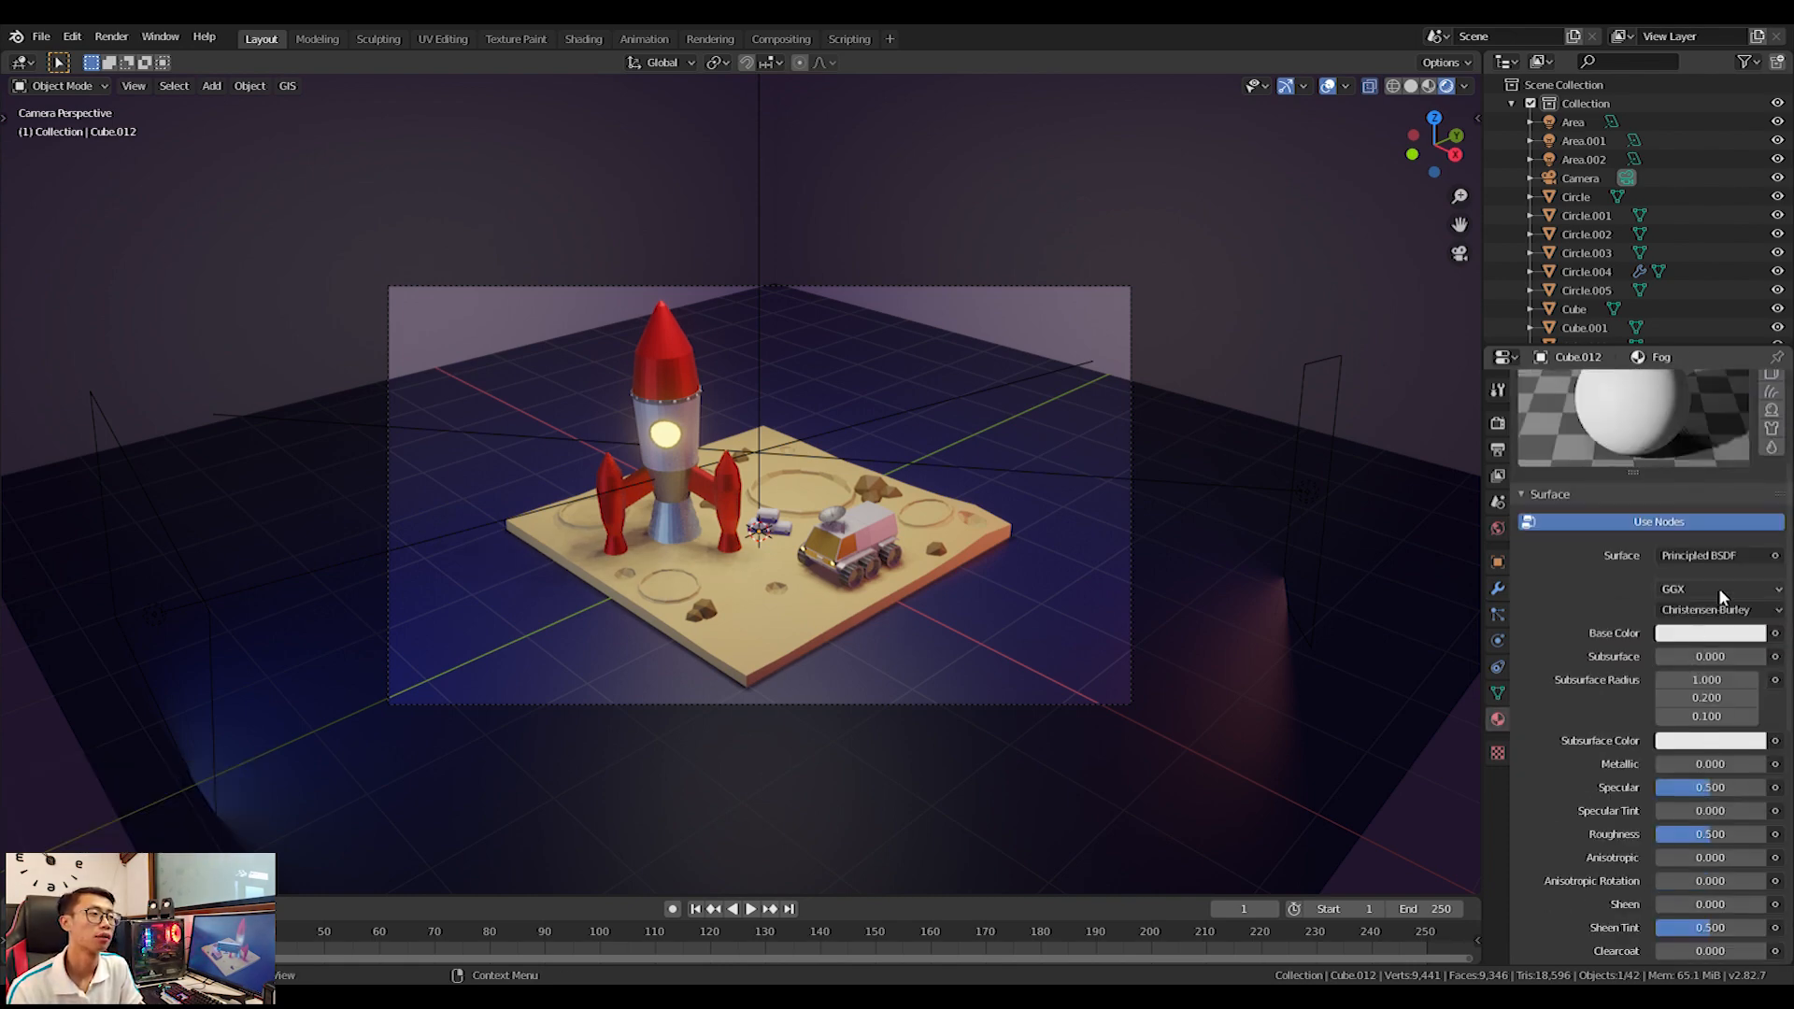
pyautogui.click(1734, 555)
pyautogui.click(1724, 100)
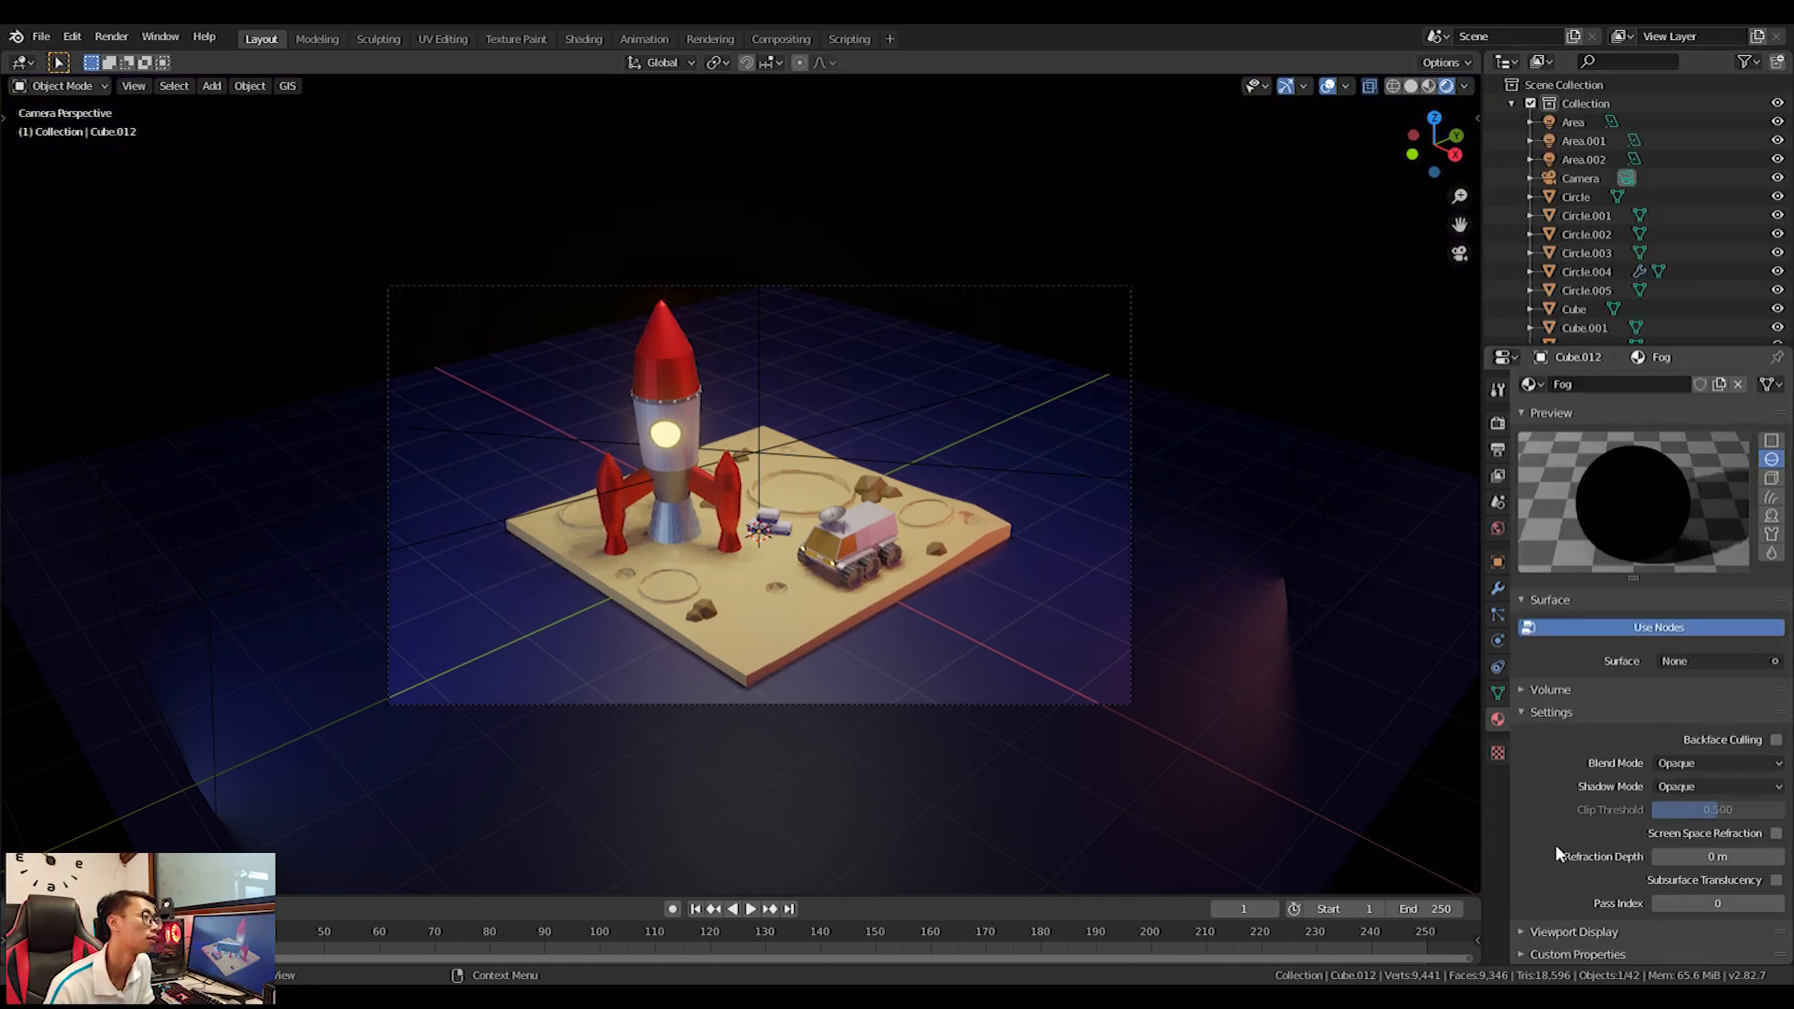
pyautogui.click(1521, 932)
pyautogui.scroll(-2, 1600, 879)
pyautogui.click(1720, 687)
pyautogui.click(1719, 691)
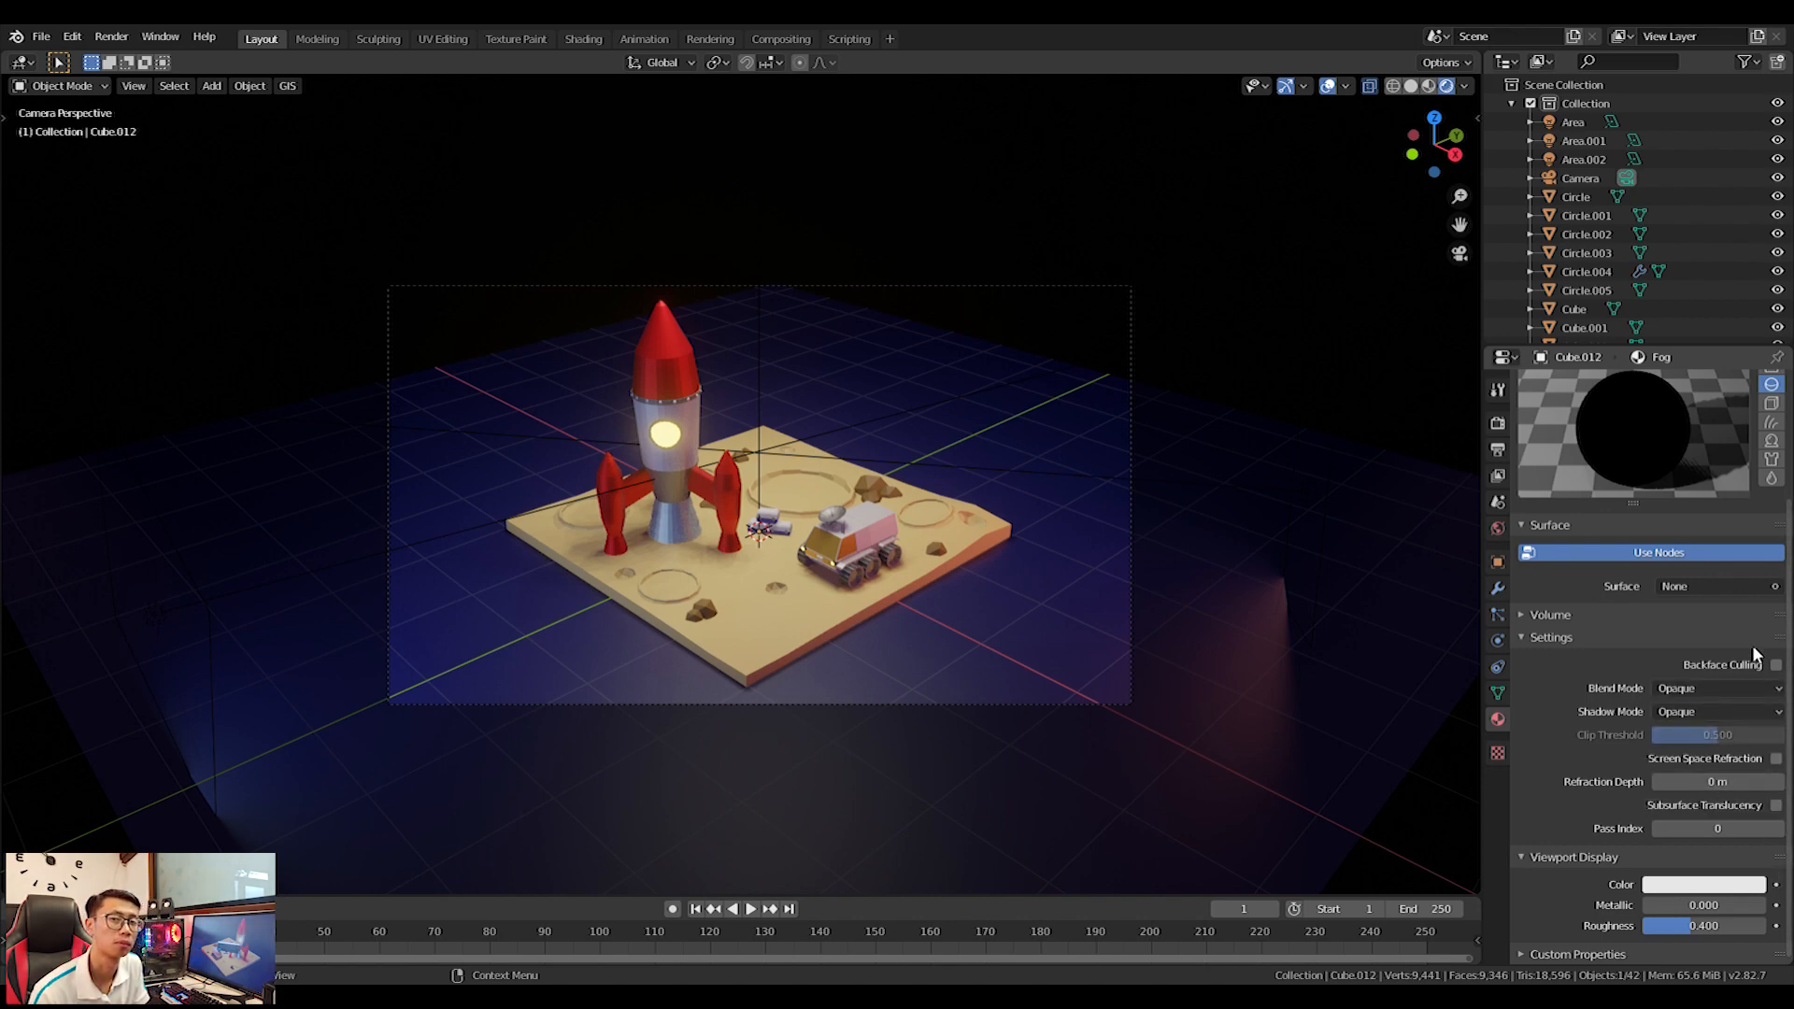
# Try Principled Volume as the Fog material's surface shader, with its color set to pure white.
pyautogui.click(1727, 586)
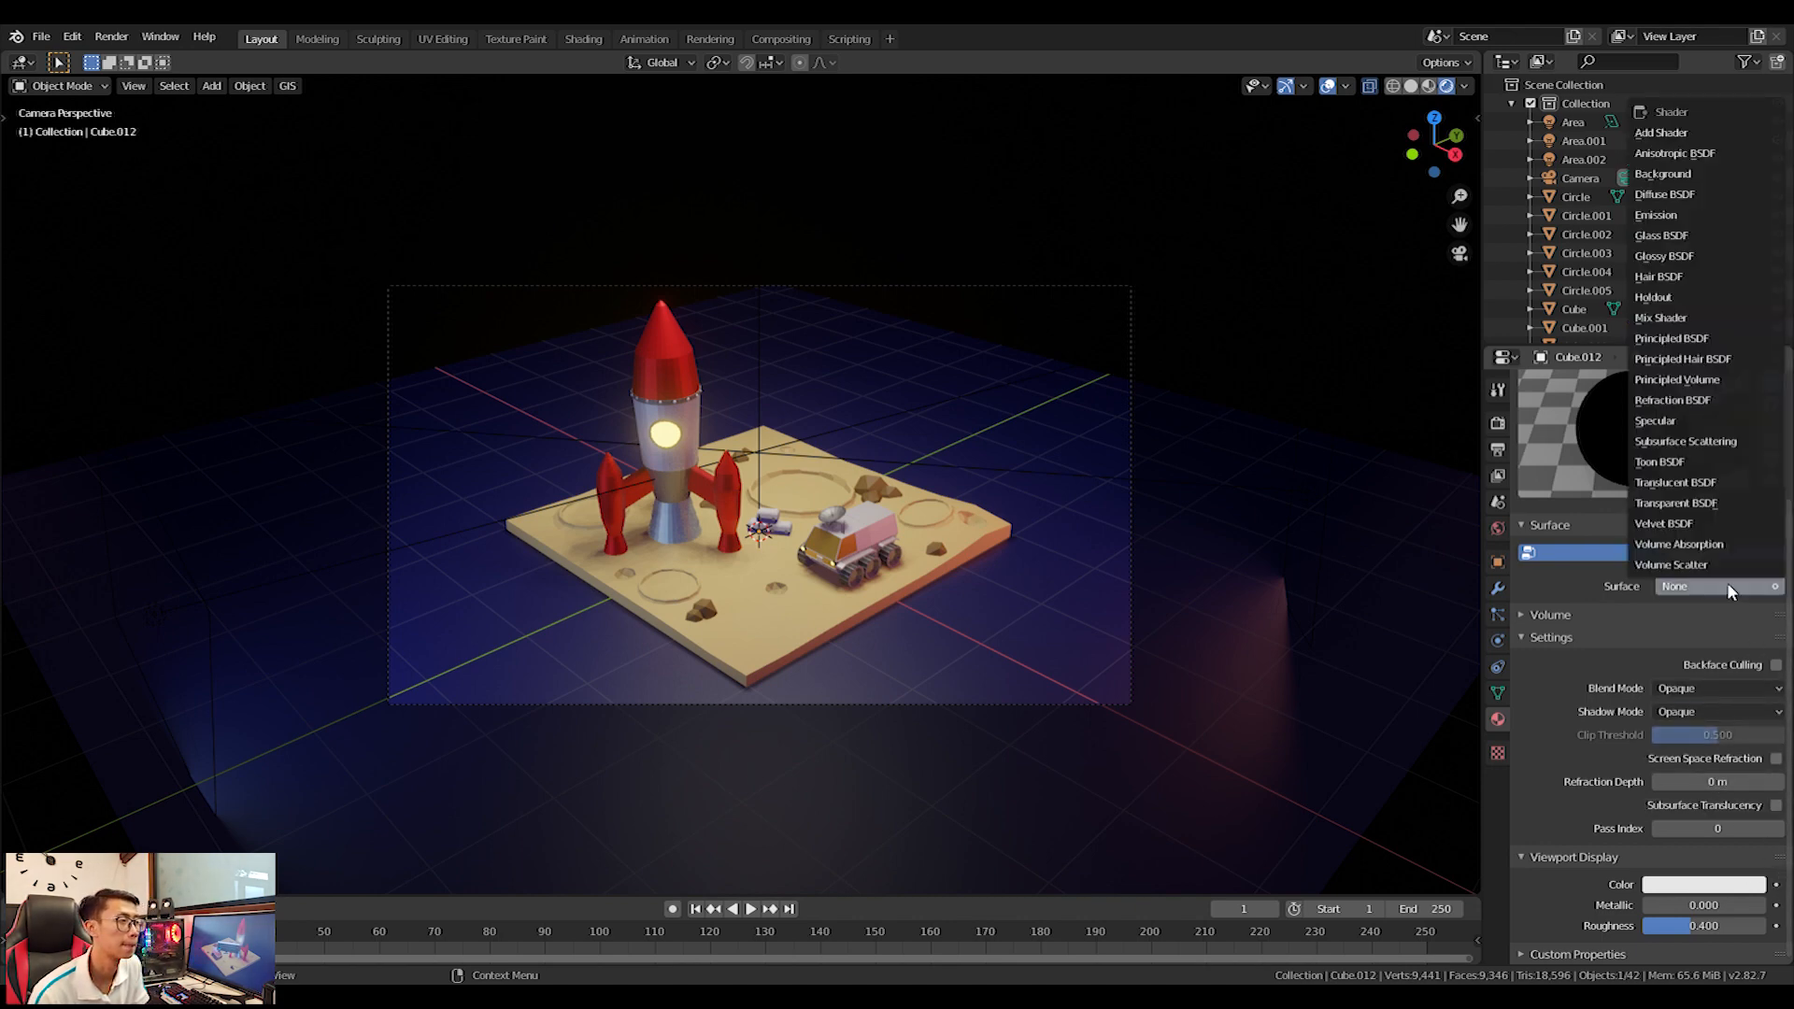
pyautogui.click(1697, 380)
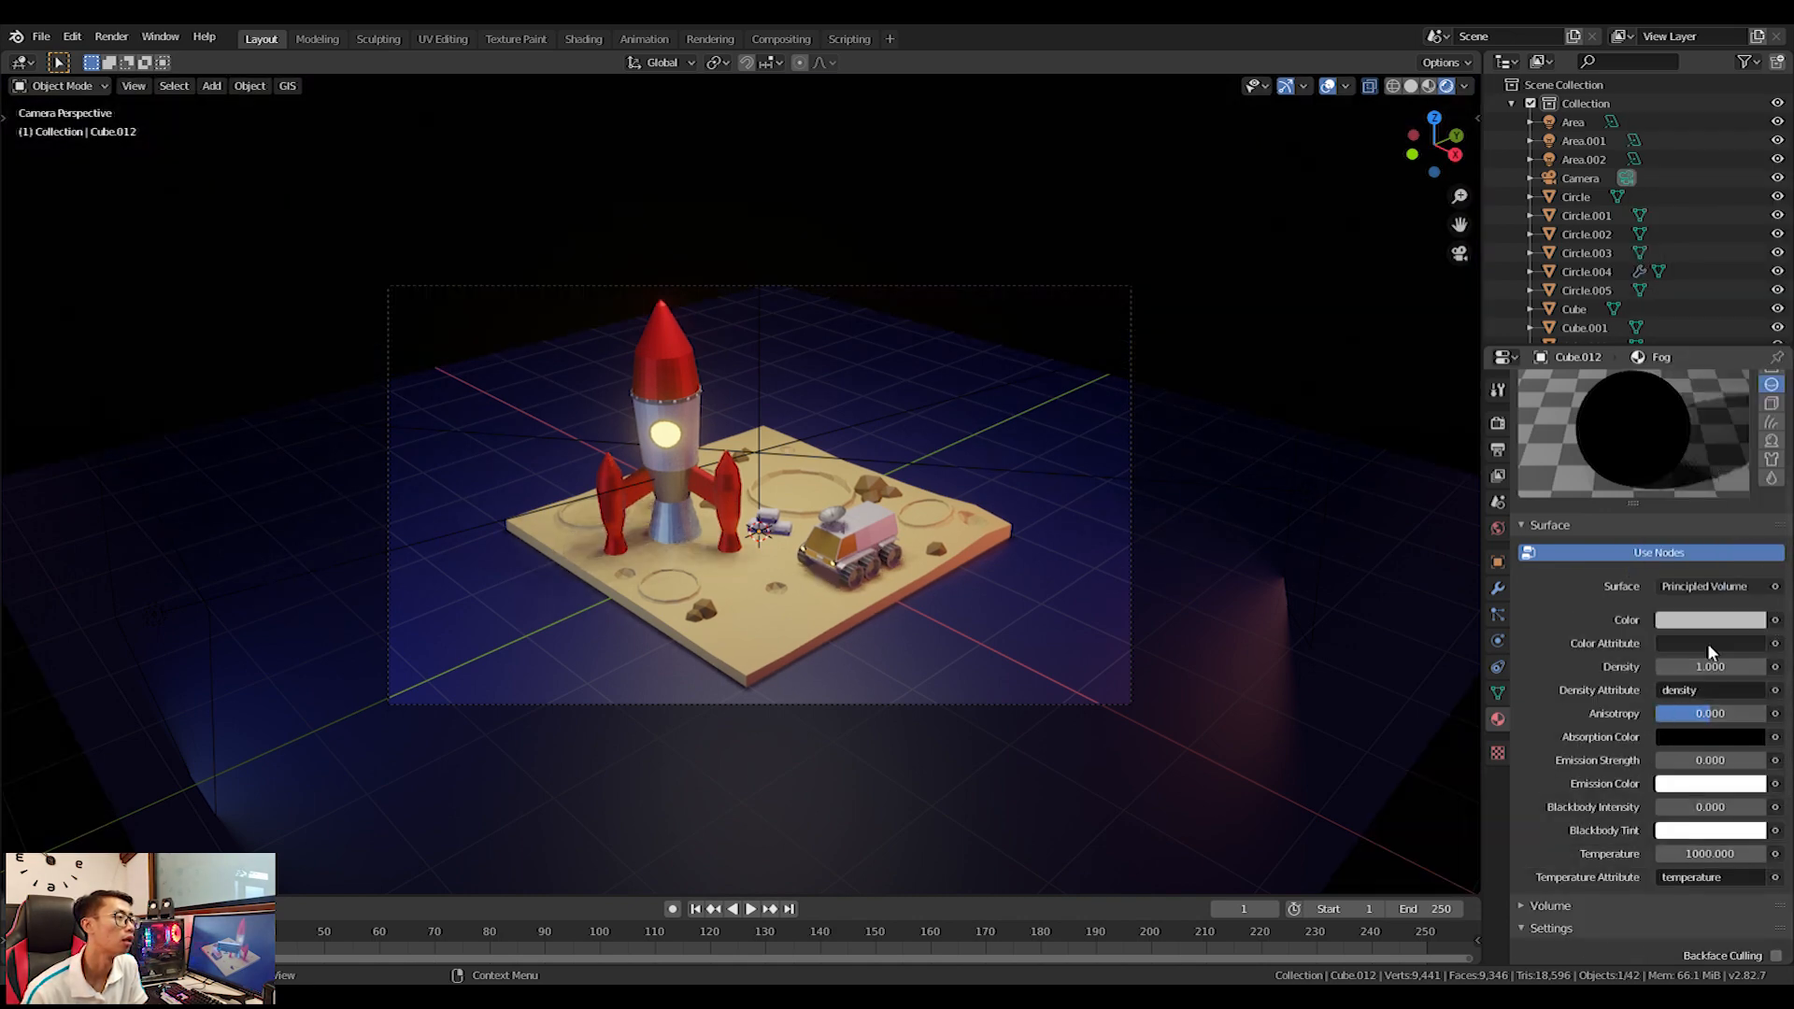
pyautogui.click(1706, 620)
pyautogui.moveTo(1760, 386); pyautogui.dragTo(1751, 356)
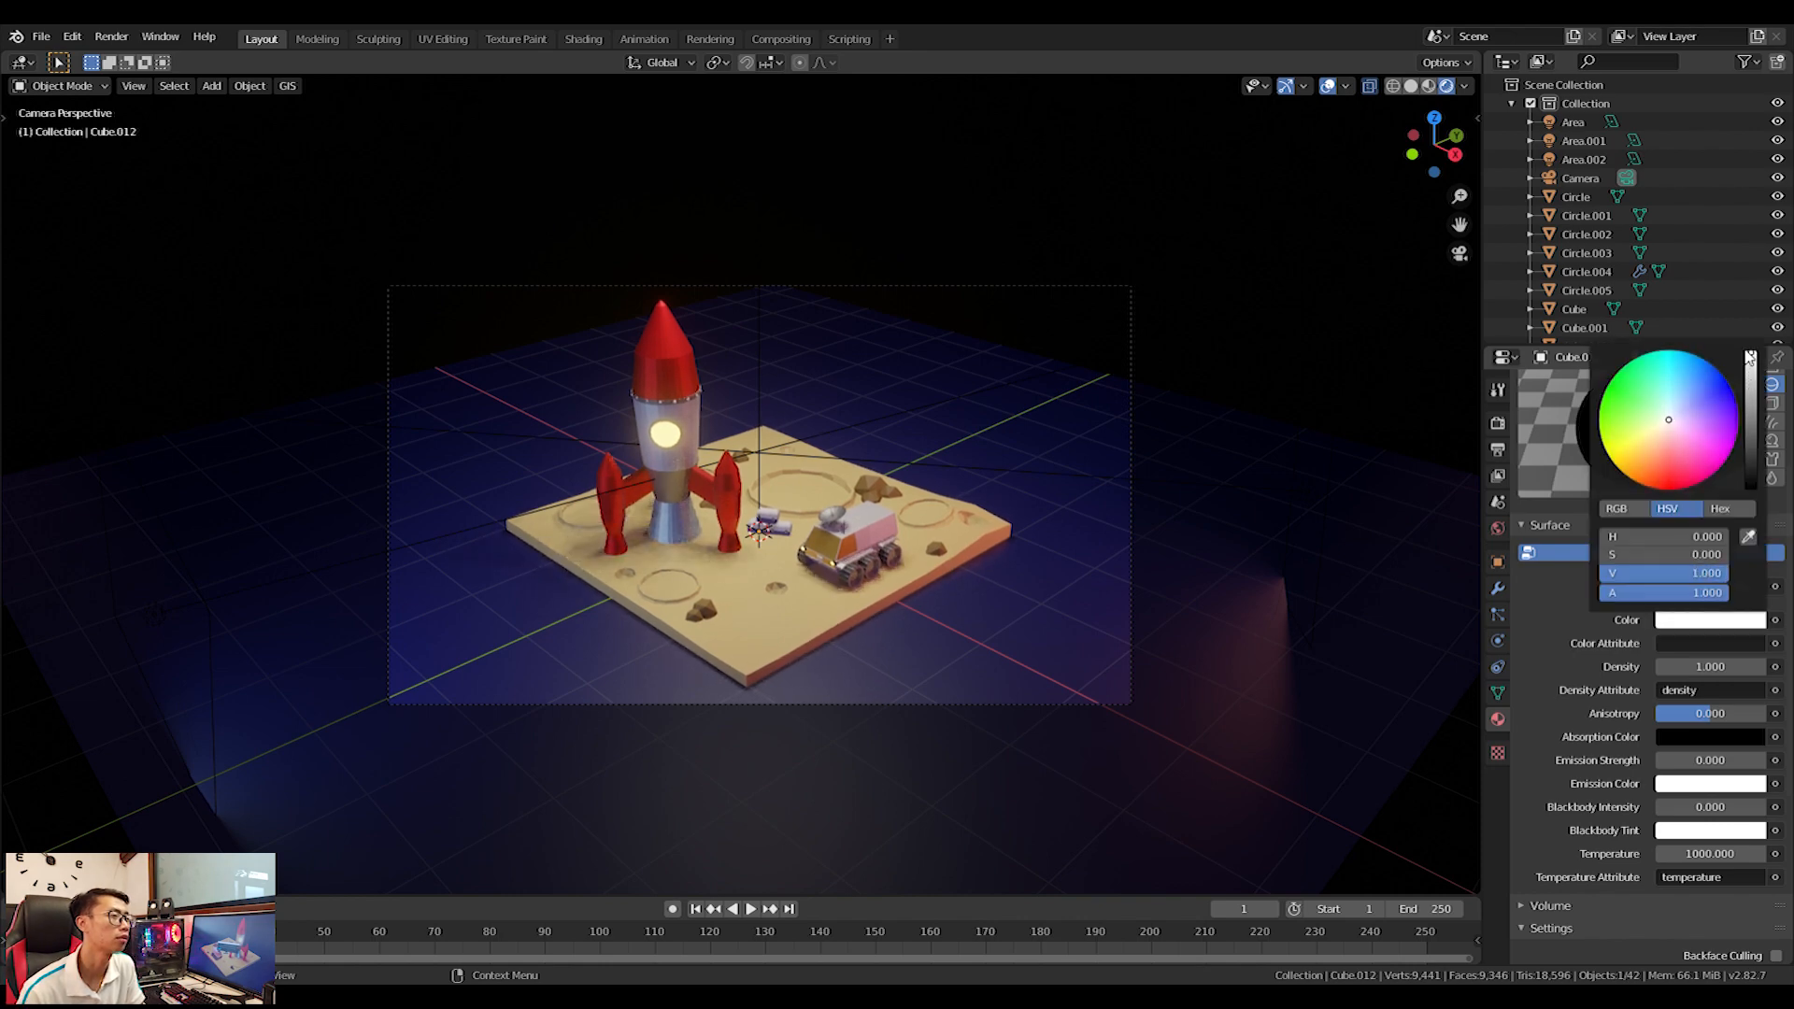
pyautogui.click(1720, 585)
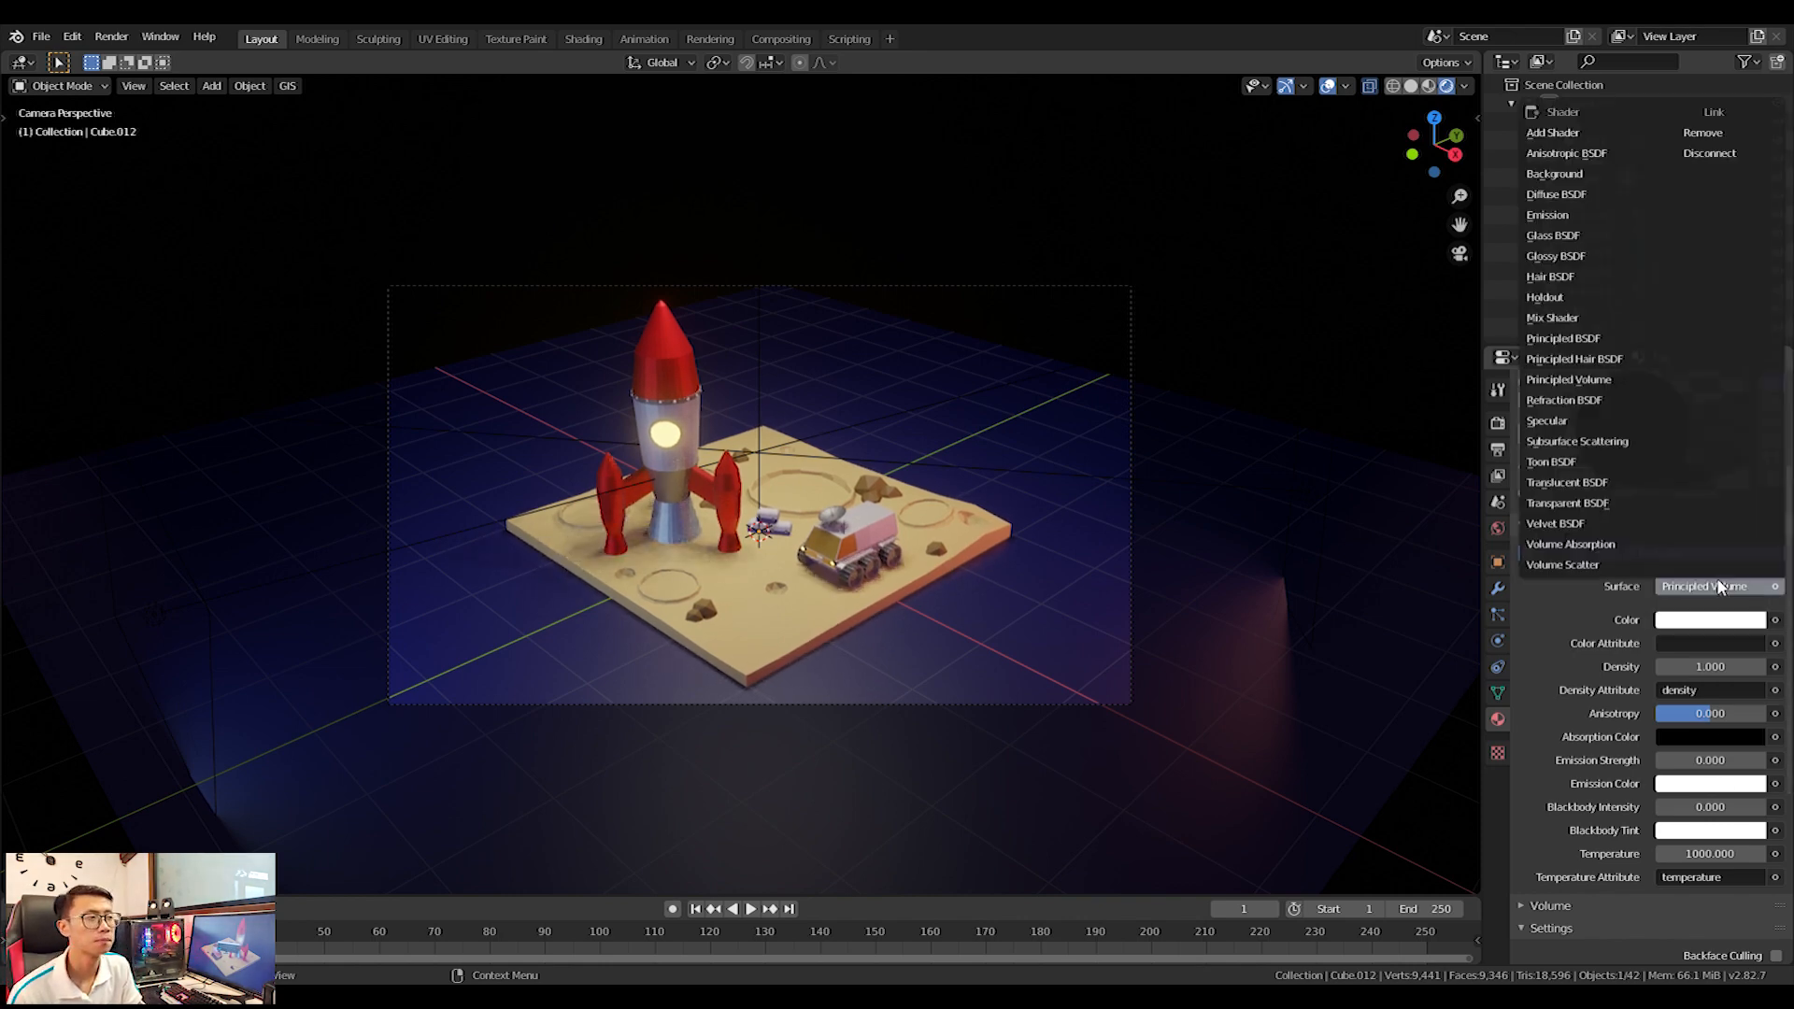
pyautogui.moveTo(1722, 669); pyautogui.dragTo(1753, 669)
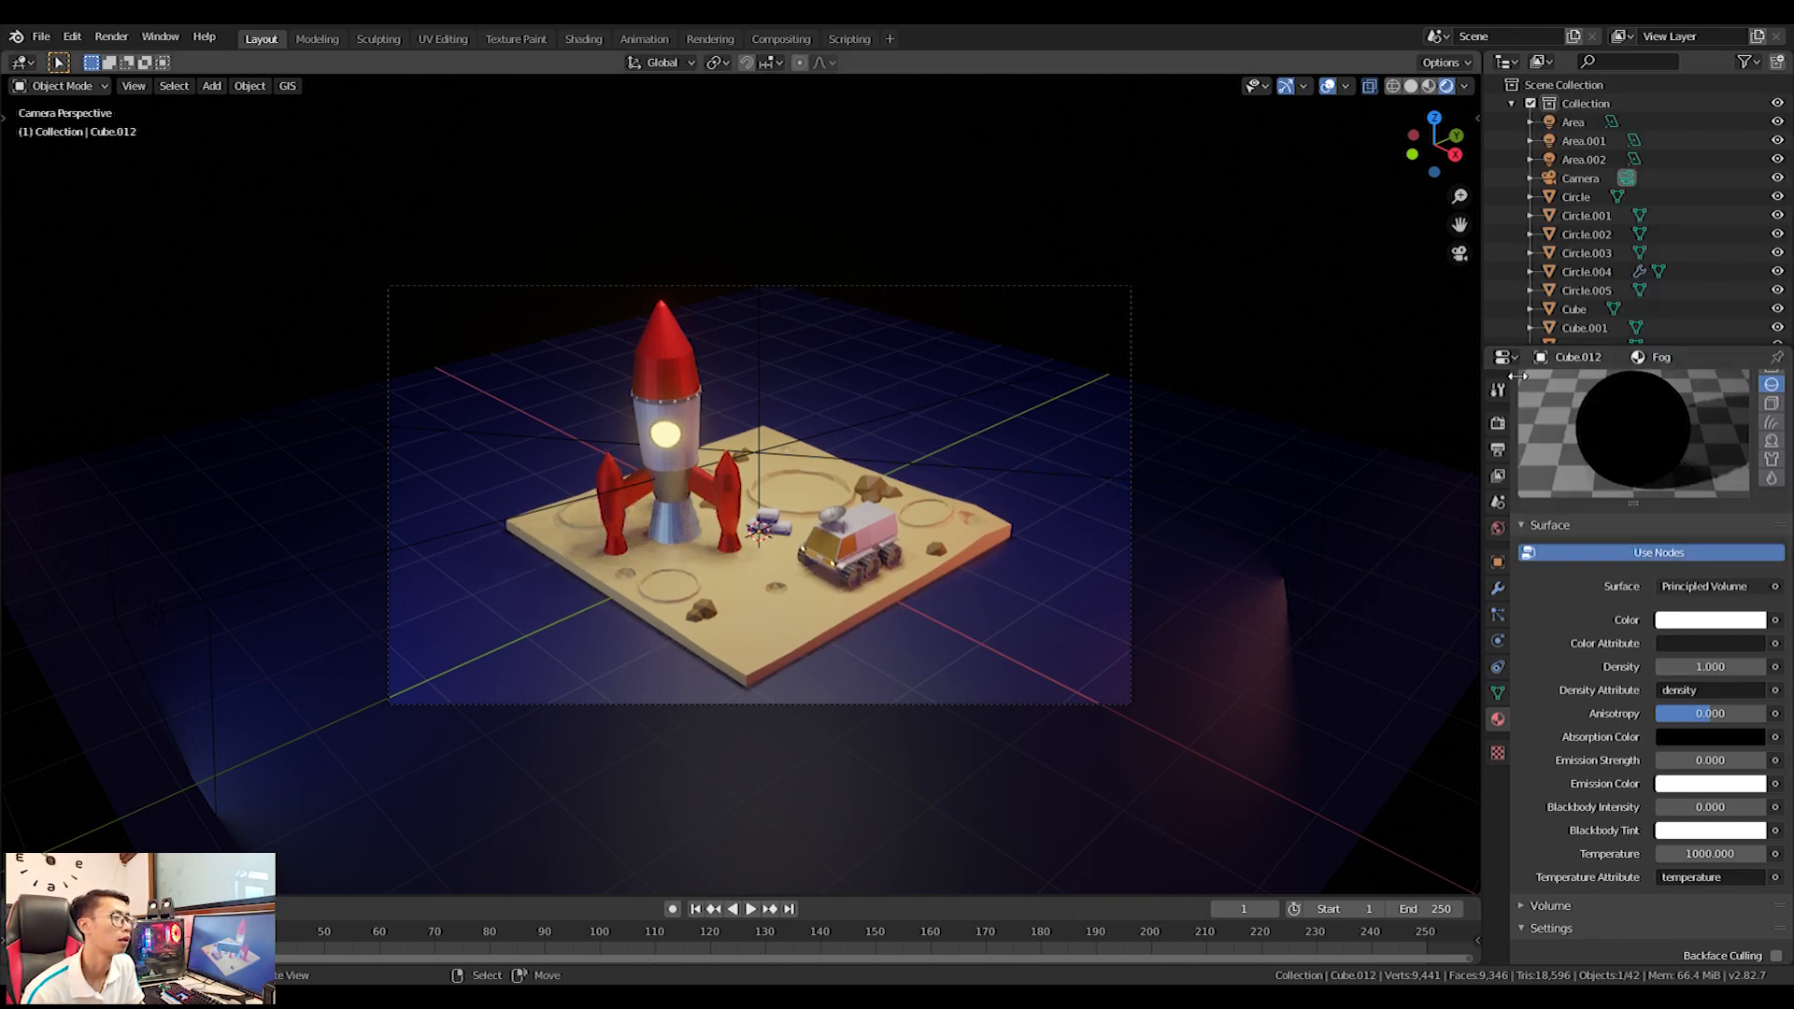
# Switch the render engine to Cycles and set the device to GPU Compute.
pyautogui.click(1498, 423)
pyautogui.click(1682, 386)
pyautogui.click(1686, 446)
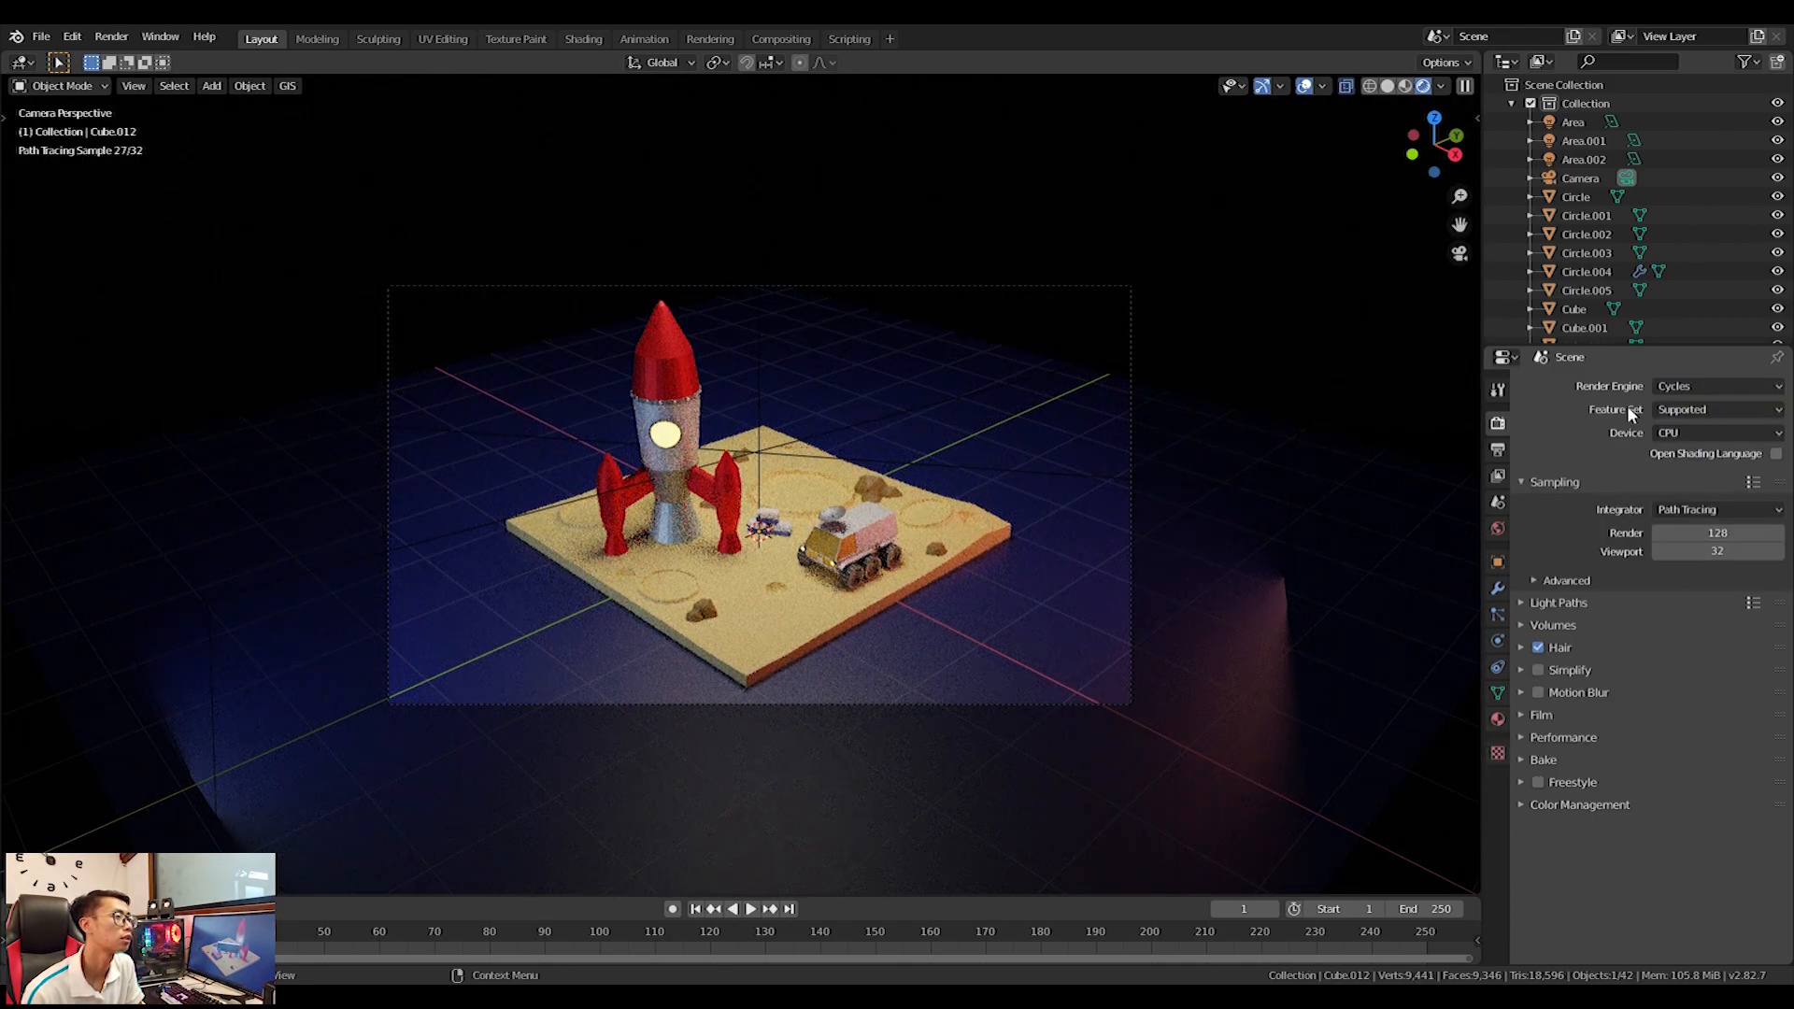
pyautogui.click(1718, 433)
pyautogui.click(1693, 454)
pyautogui.scroll(-3, 1220, 356)
pyautogui.moveTo(1220, 356); pyautogui.dragTo(1054, 361, button='middle')
pyautogui.scroll(-5, 1054, 360)
pyautogui.press('KP_0')
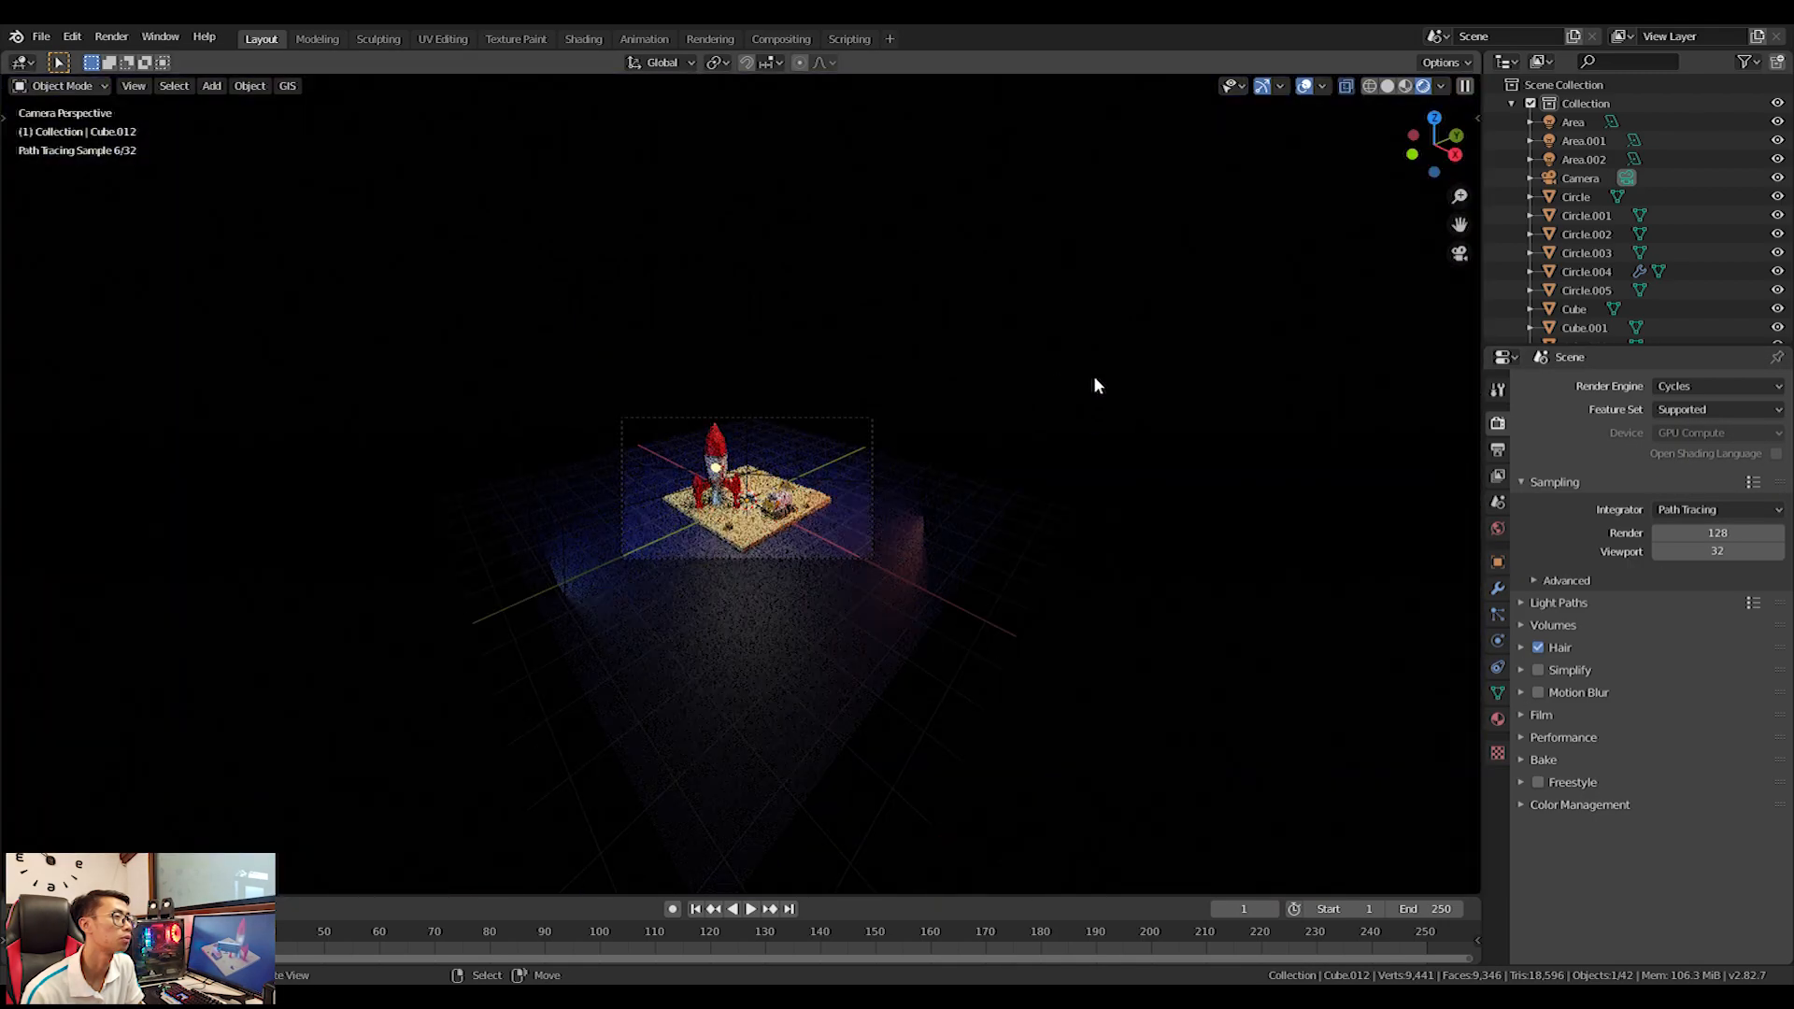
pyautogui.scroll(5, 832, 536)
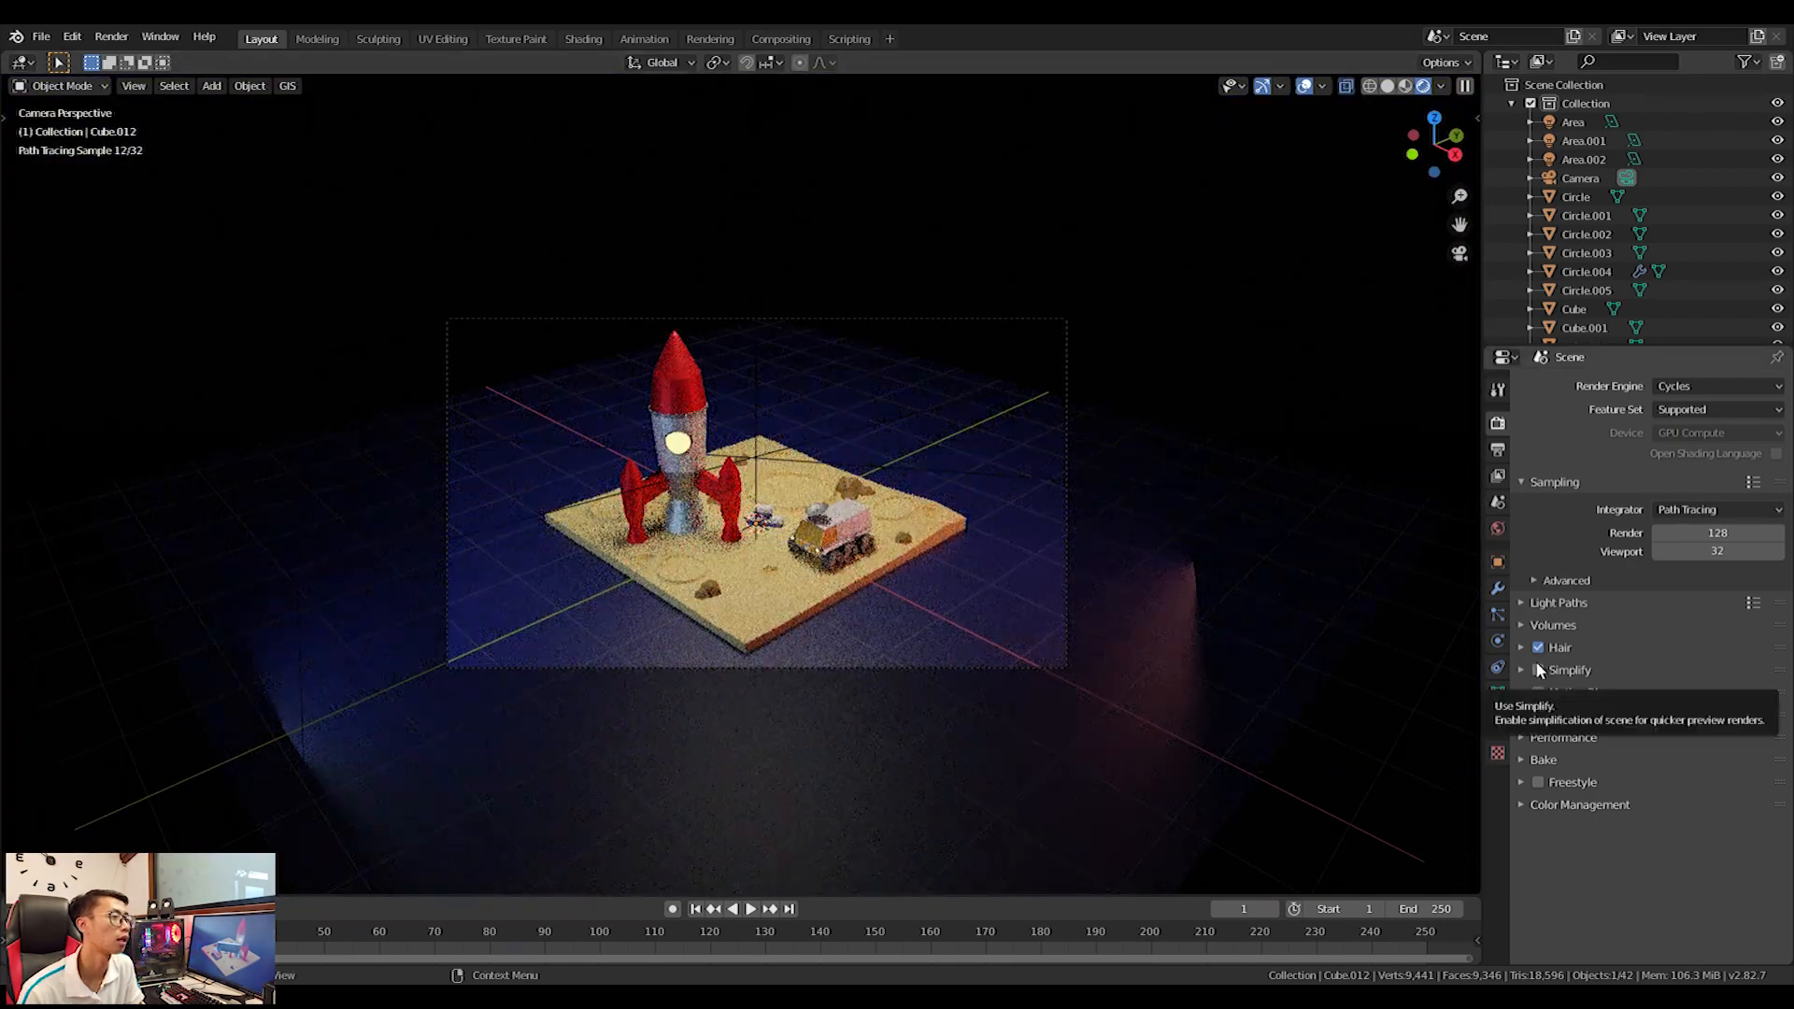
# Review the Fog material's surface shader and displacement options.
pyautogui.click(1498, 718)
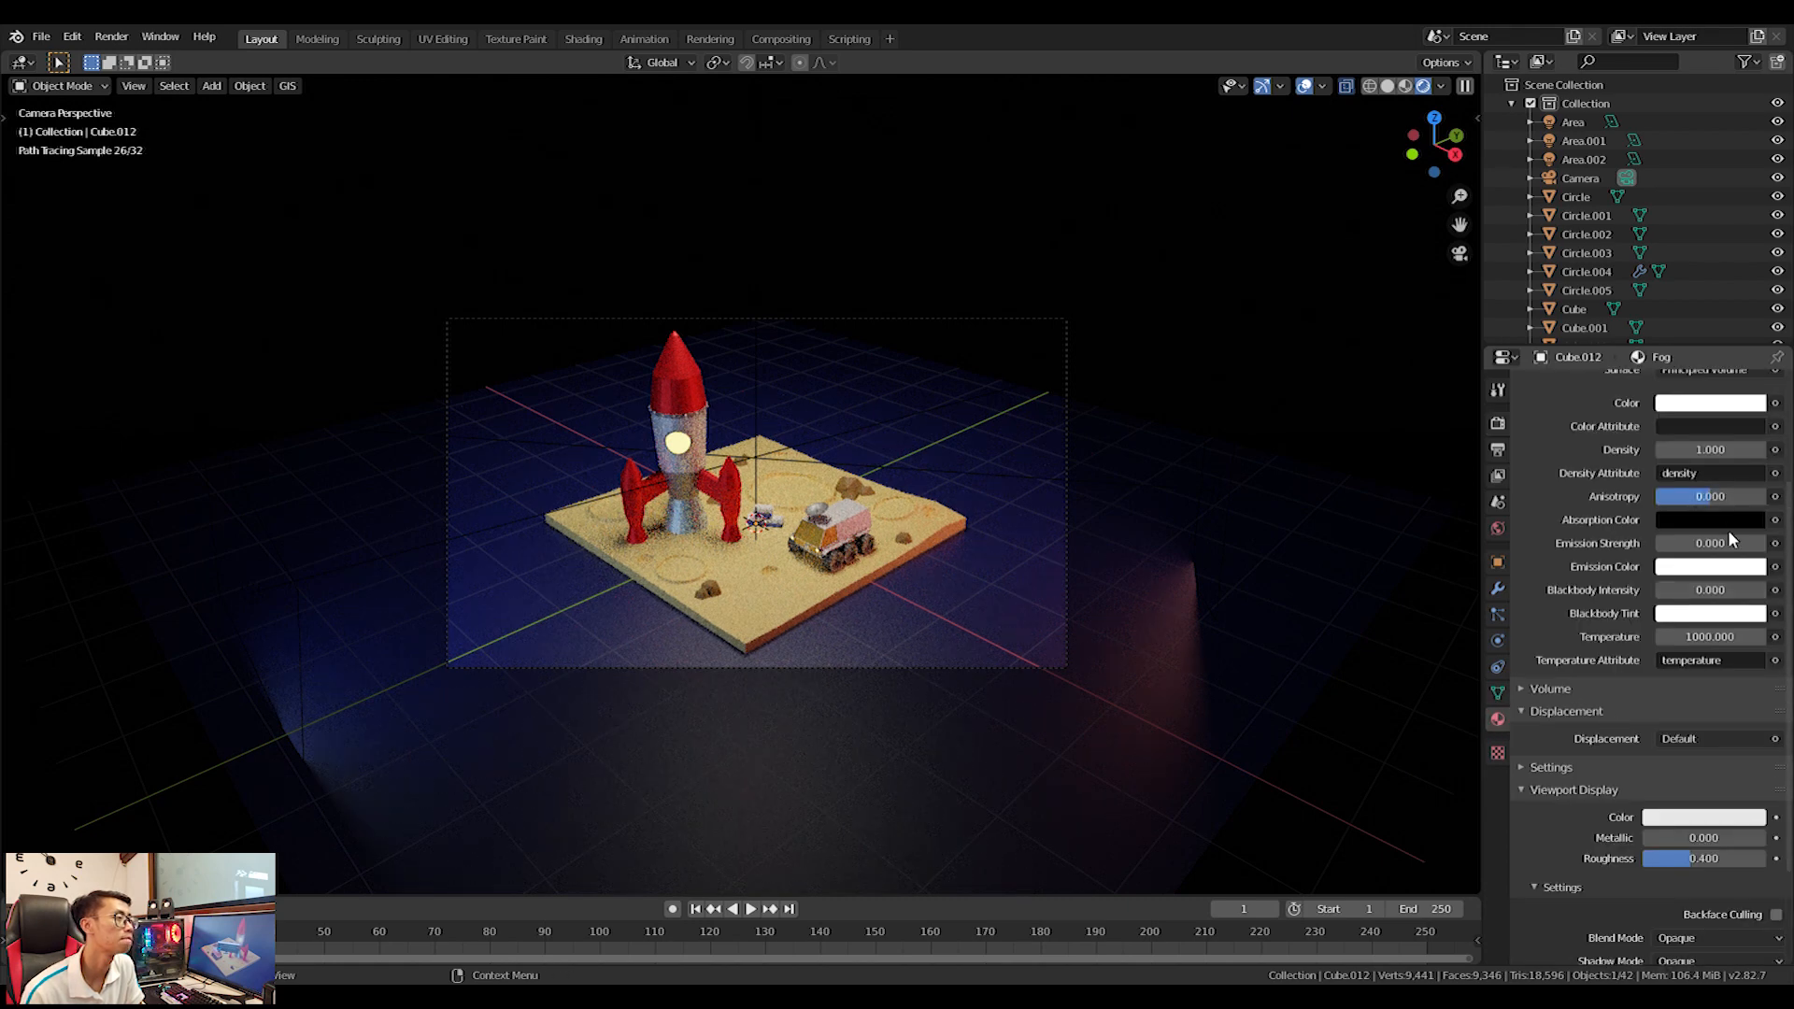
pyautogui.scroll(5, 1705, 630)
pyautogui.click(1524, 475)
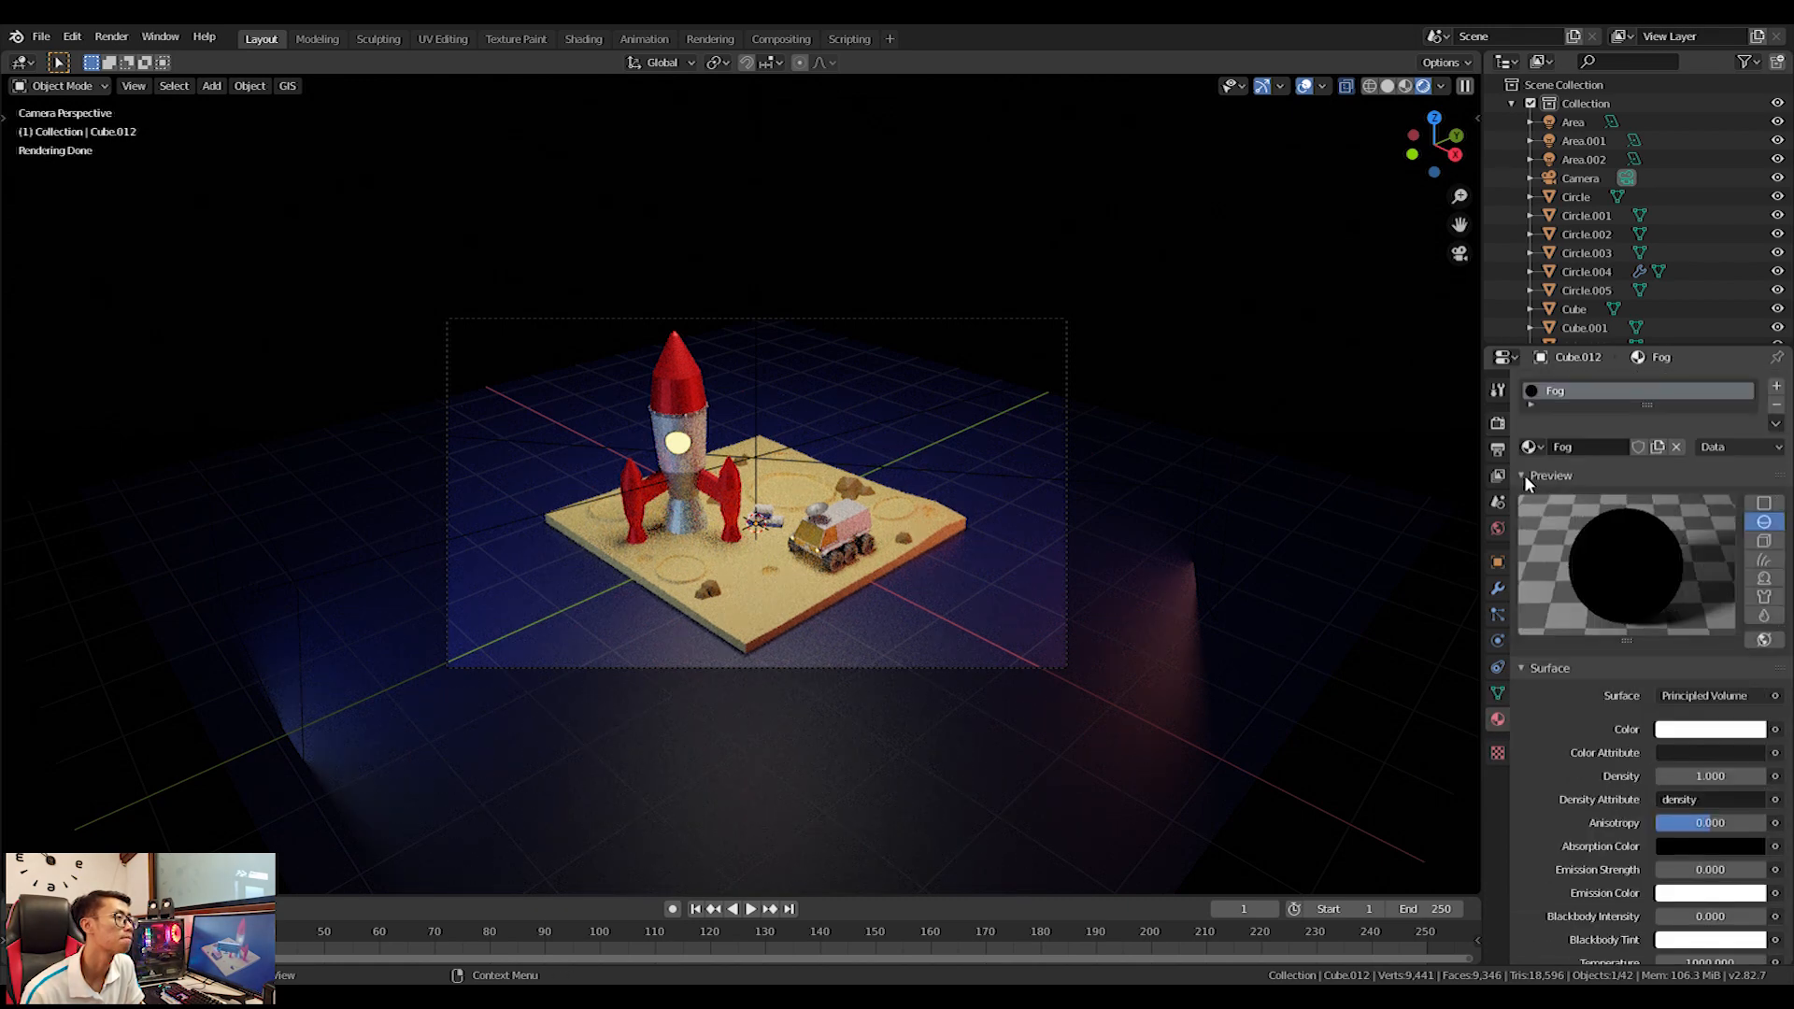
pyautogui.click(1760, 622)
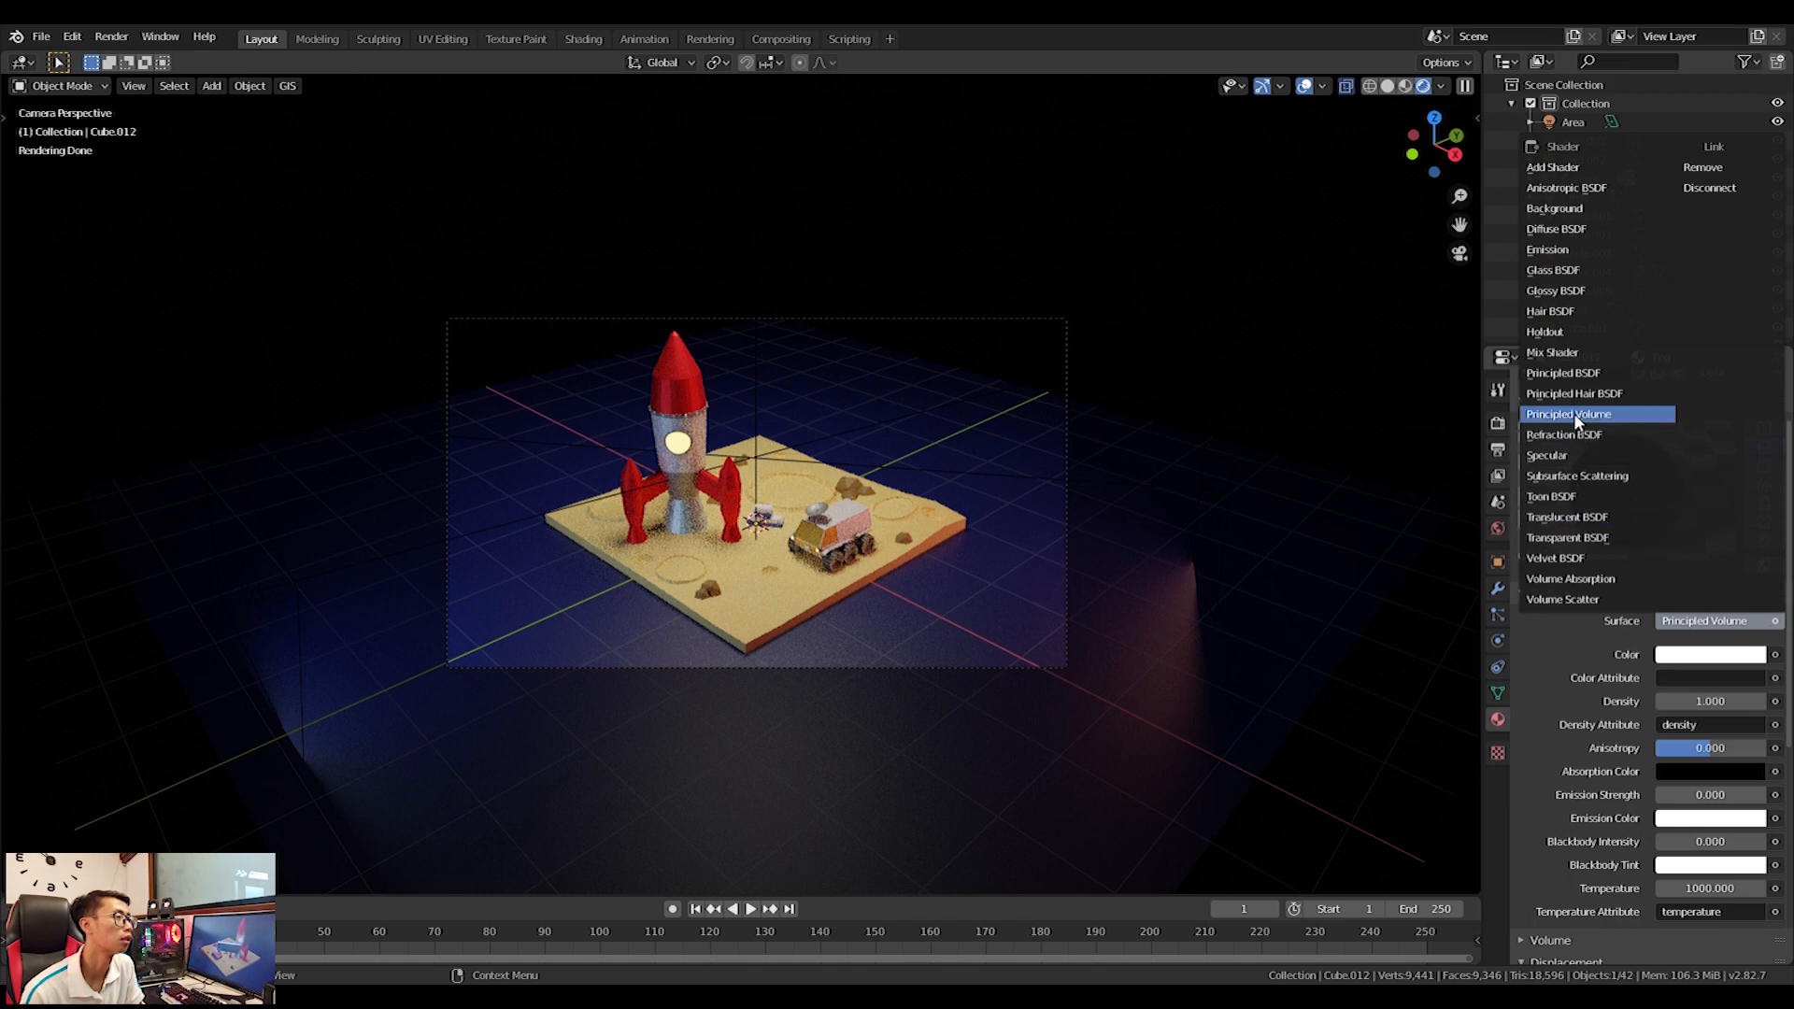
pyautogui.scroll(-4, 1611, 665)
pyautogui.click(1686, 766)
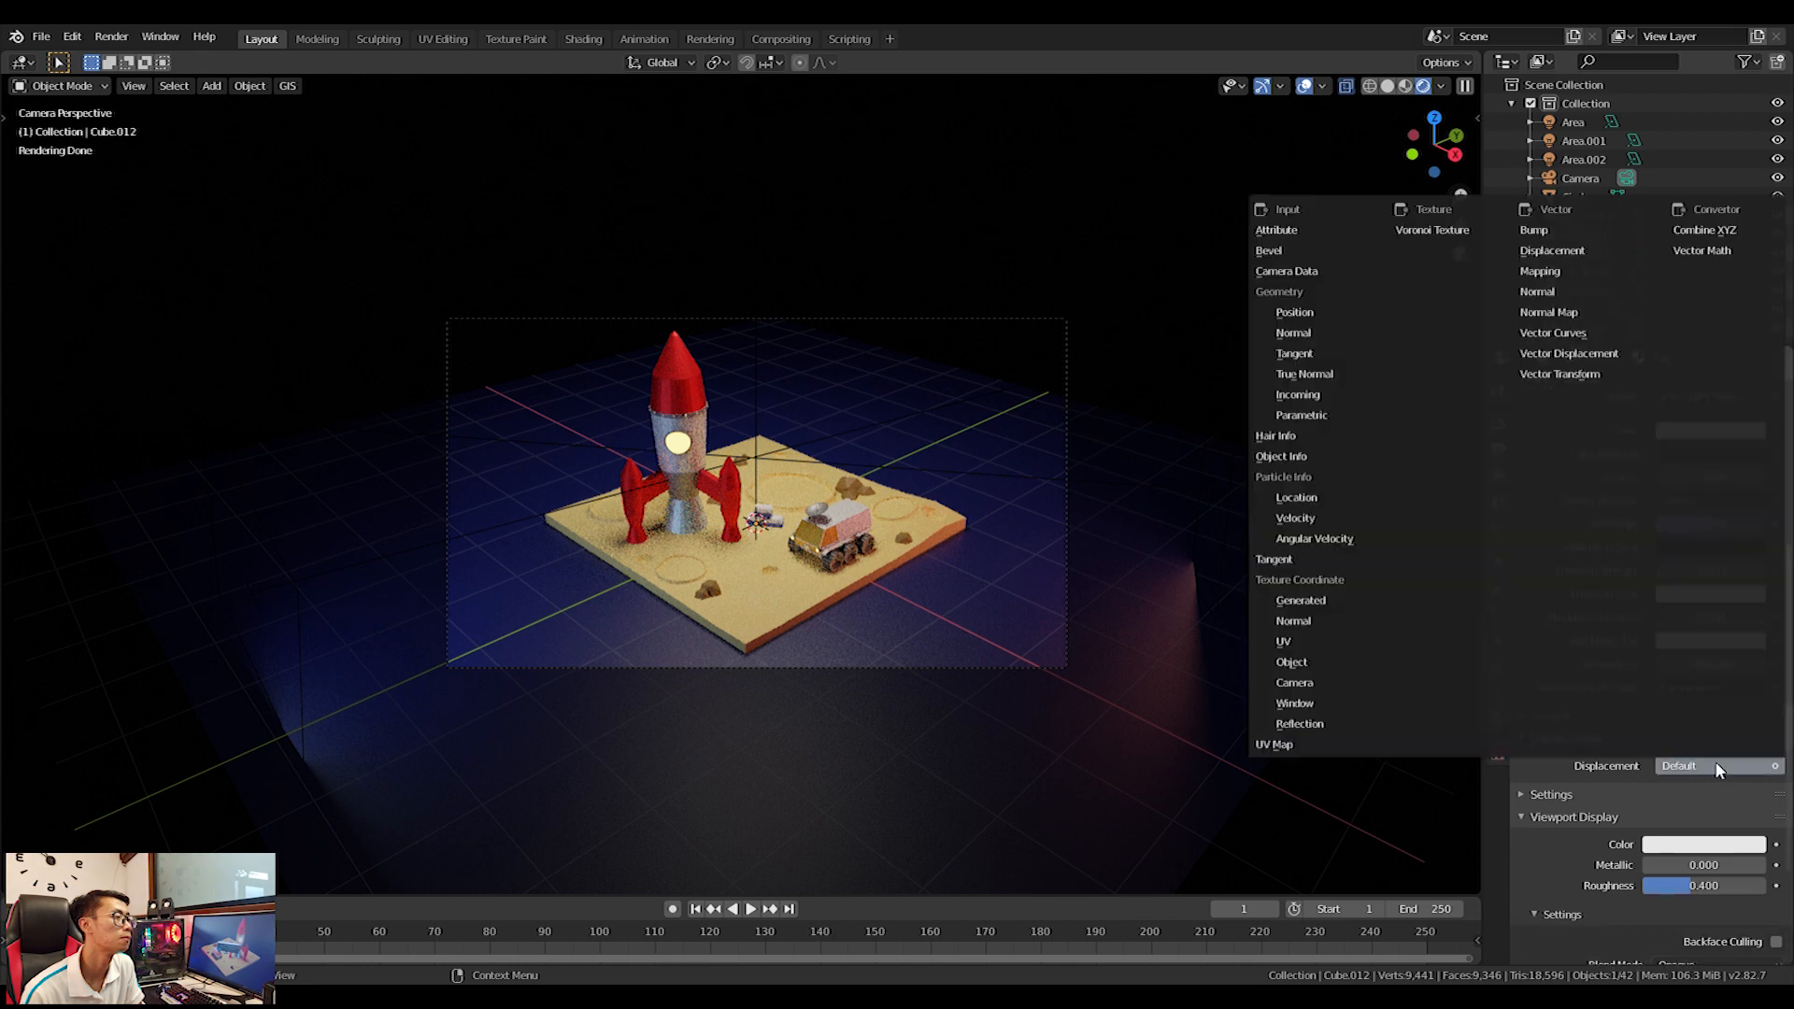
pyautogui.scroll(-4, 1719, 804)
# Remove the Fog material's surface shader and assign Principled Volume as its volume shader.
pyautogui.click(1532, 565)
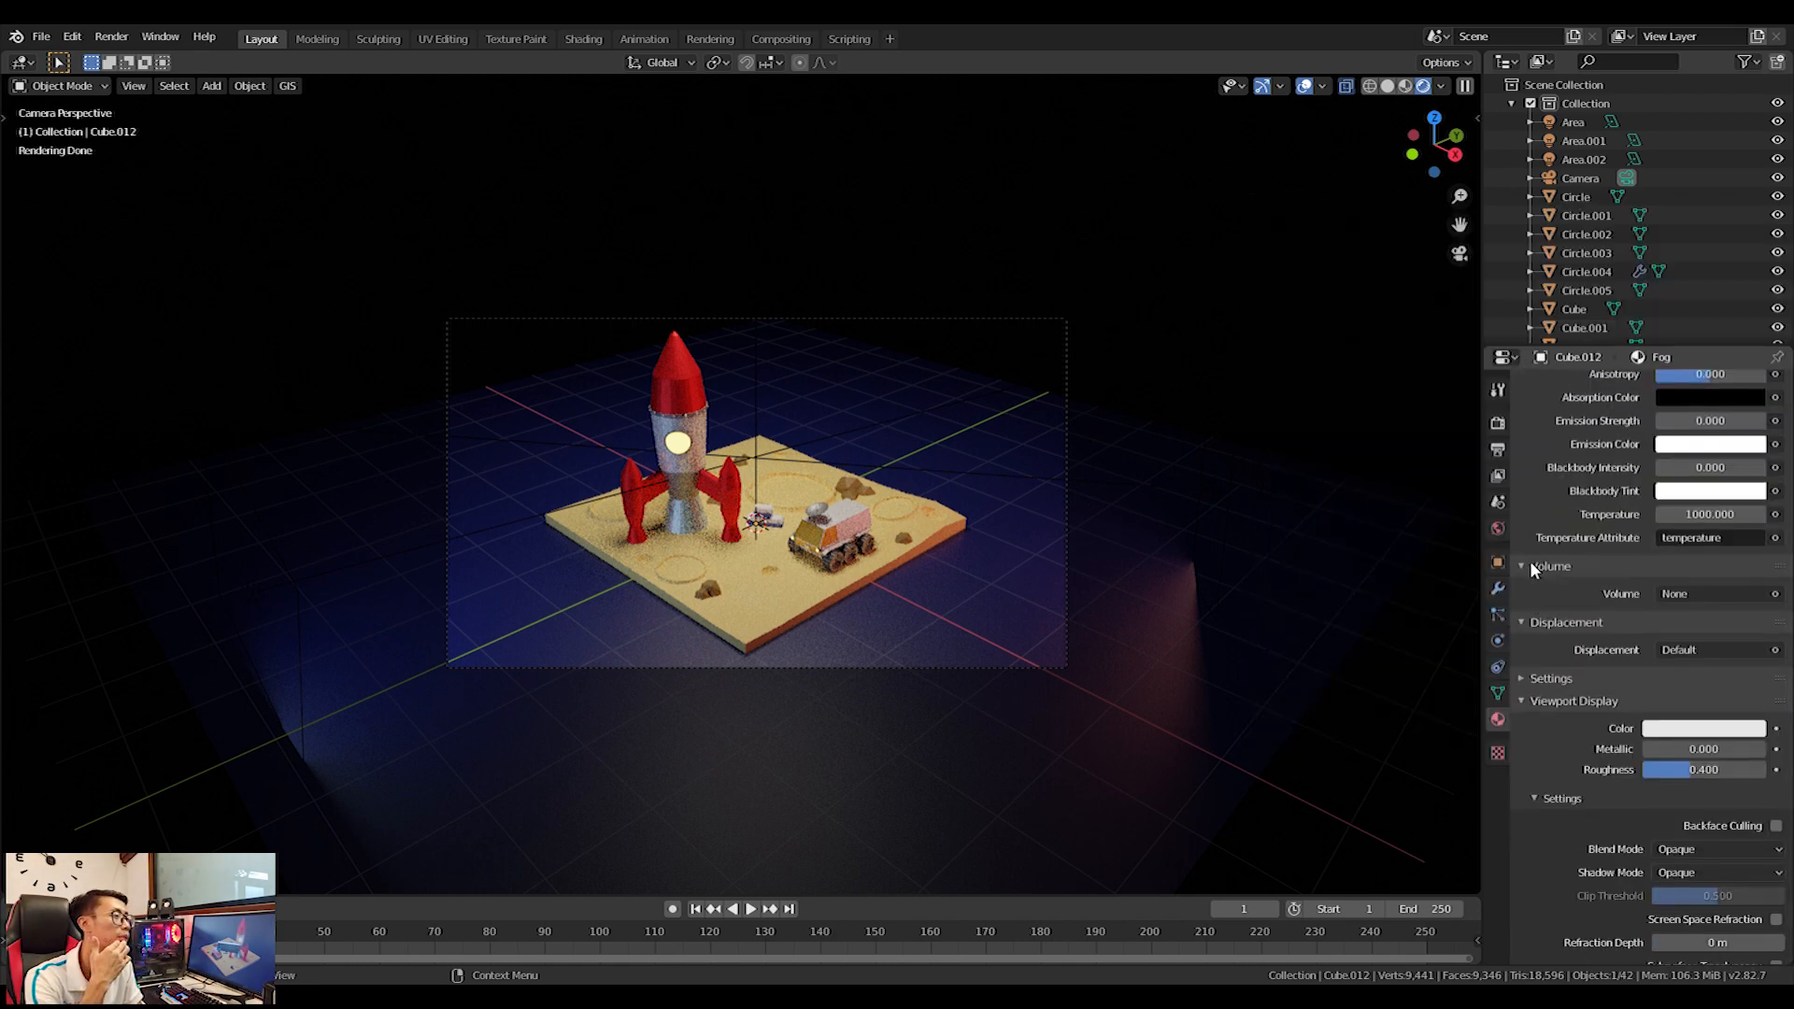
pyautogui.click(1755, 594)
pyautogui.scroll(7, 1720, 655)
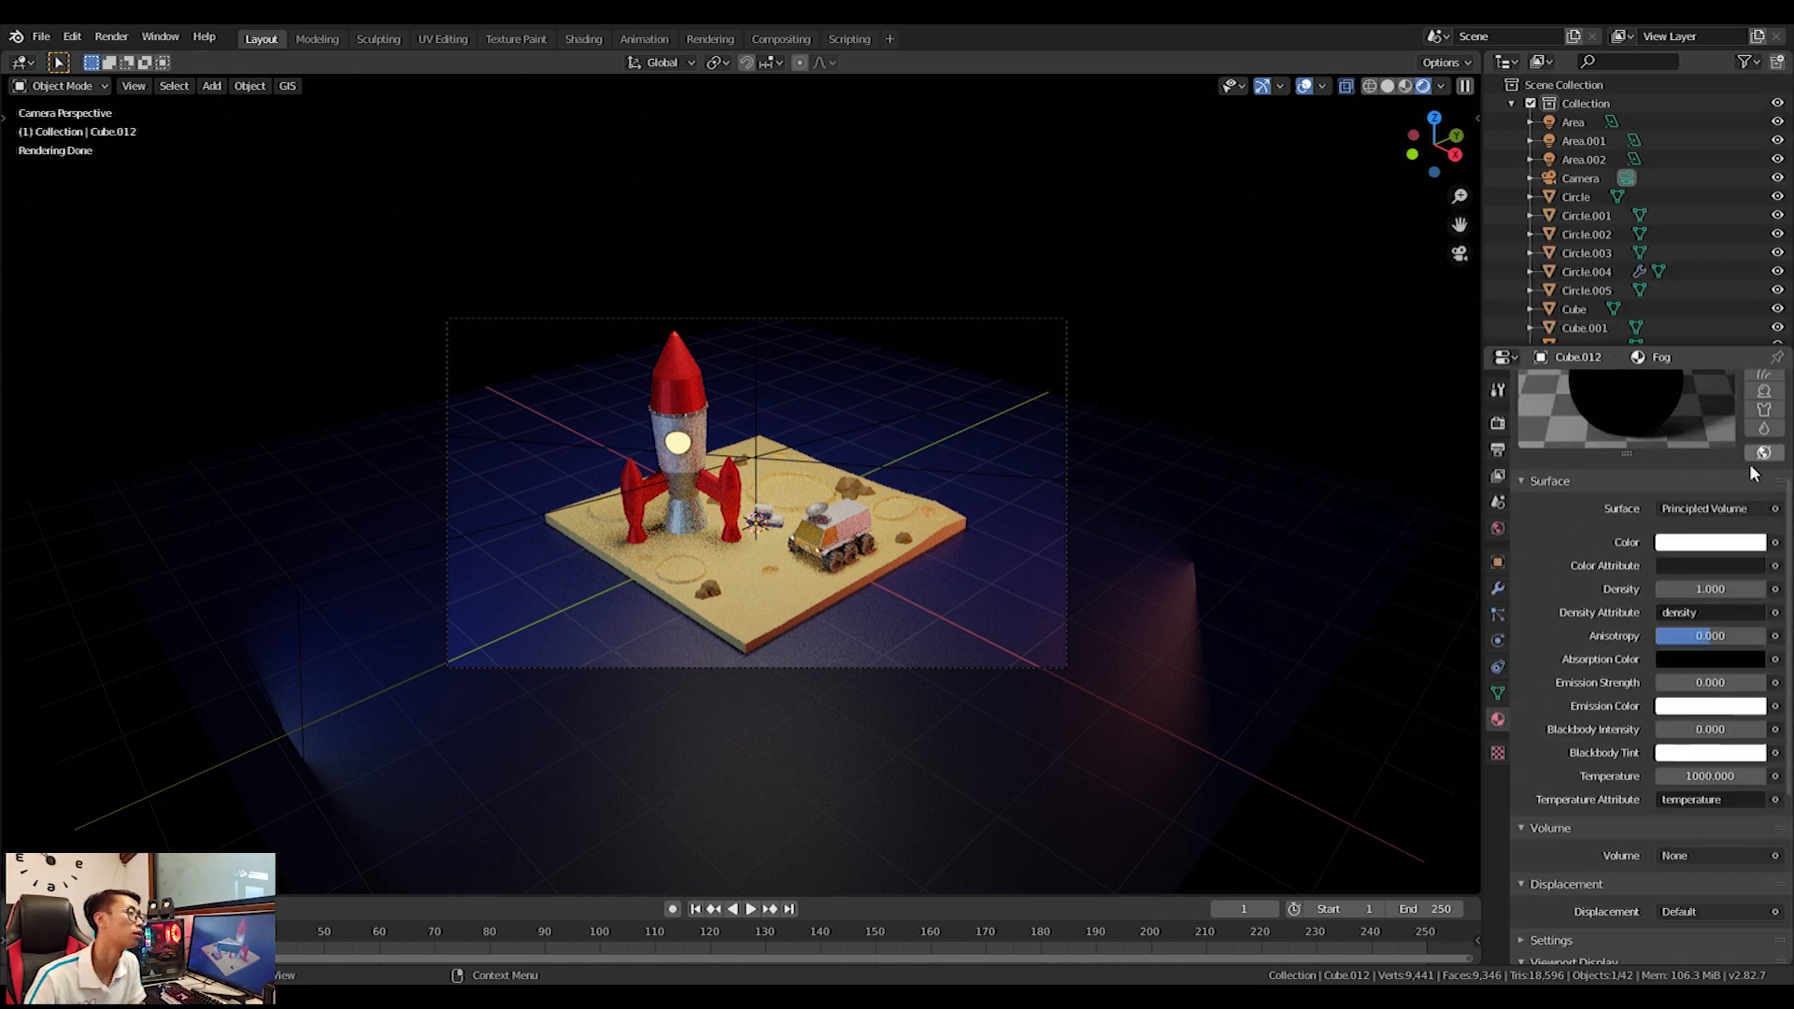
pyautogui.click(1719, 508)
pyautogui.click(1700, 54)
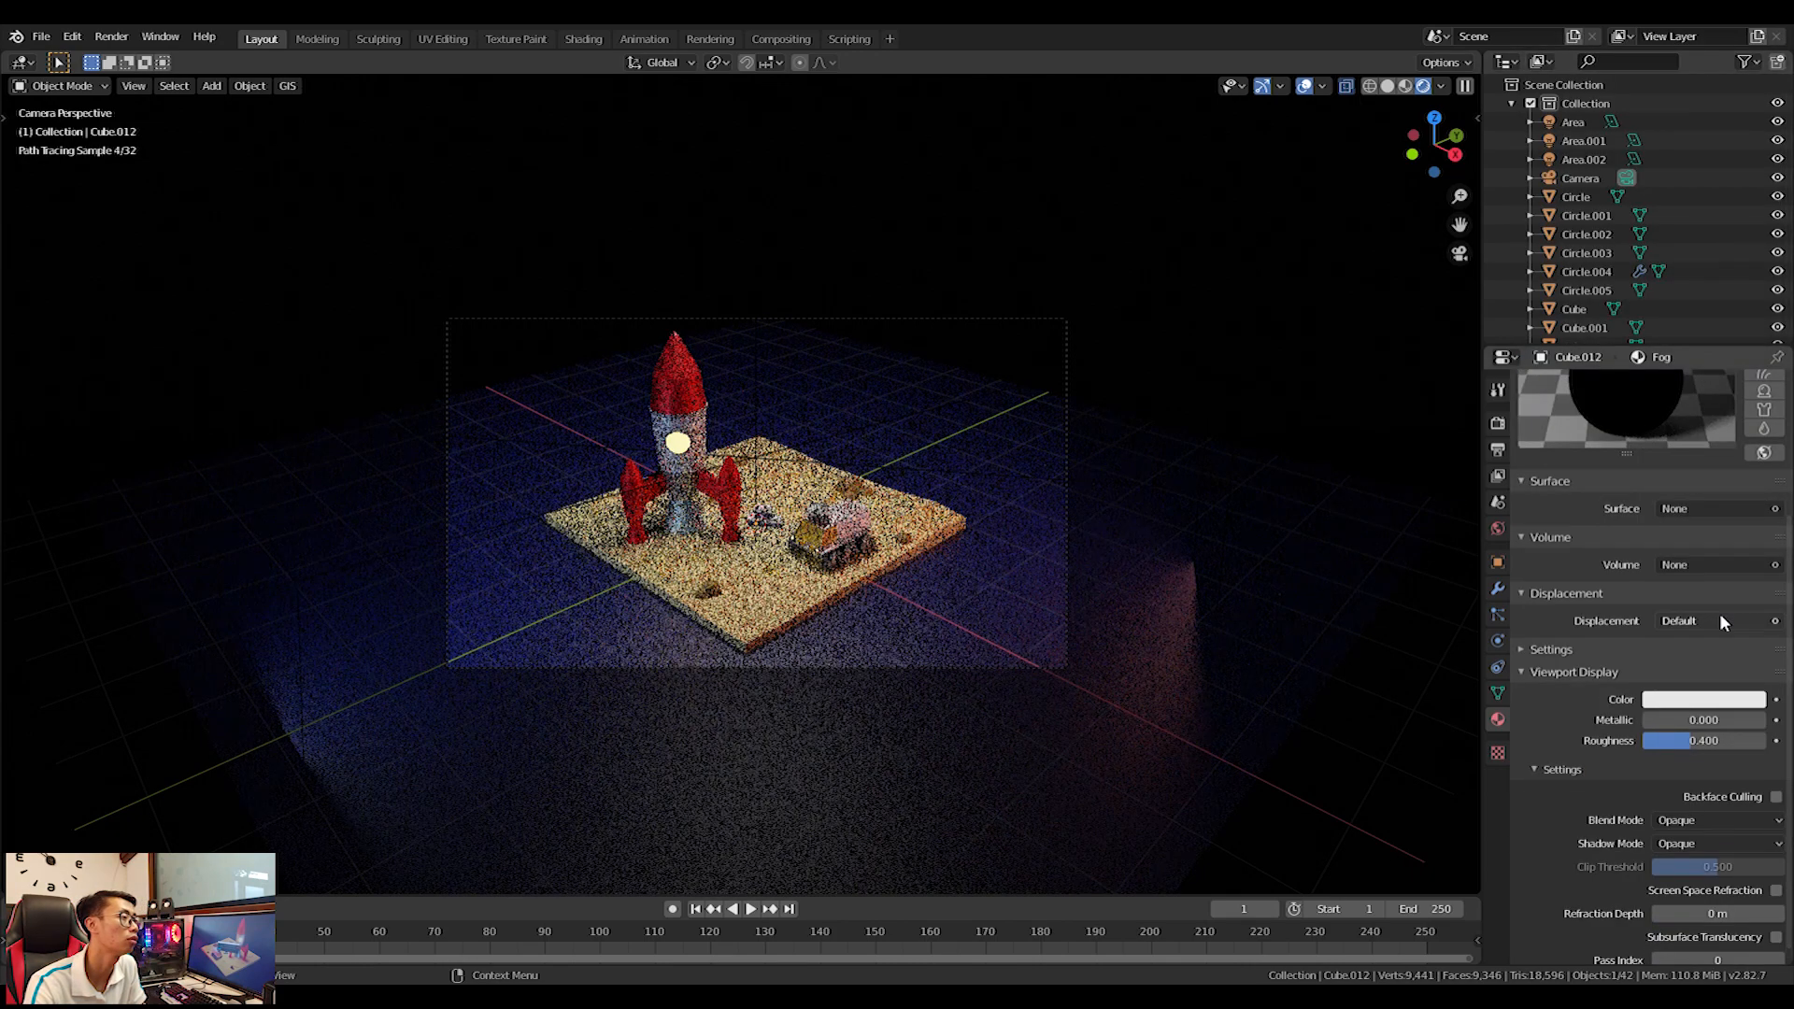
pyautogui.click(1716, 564)
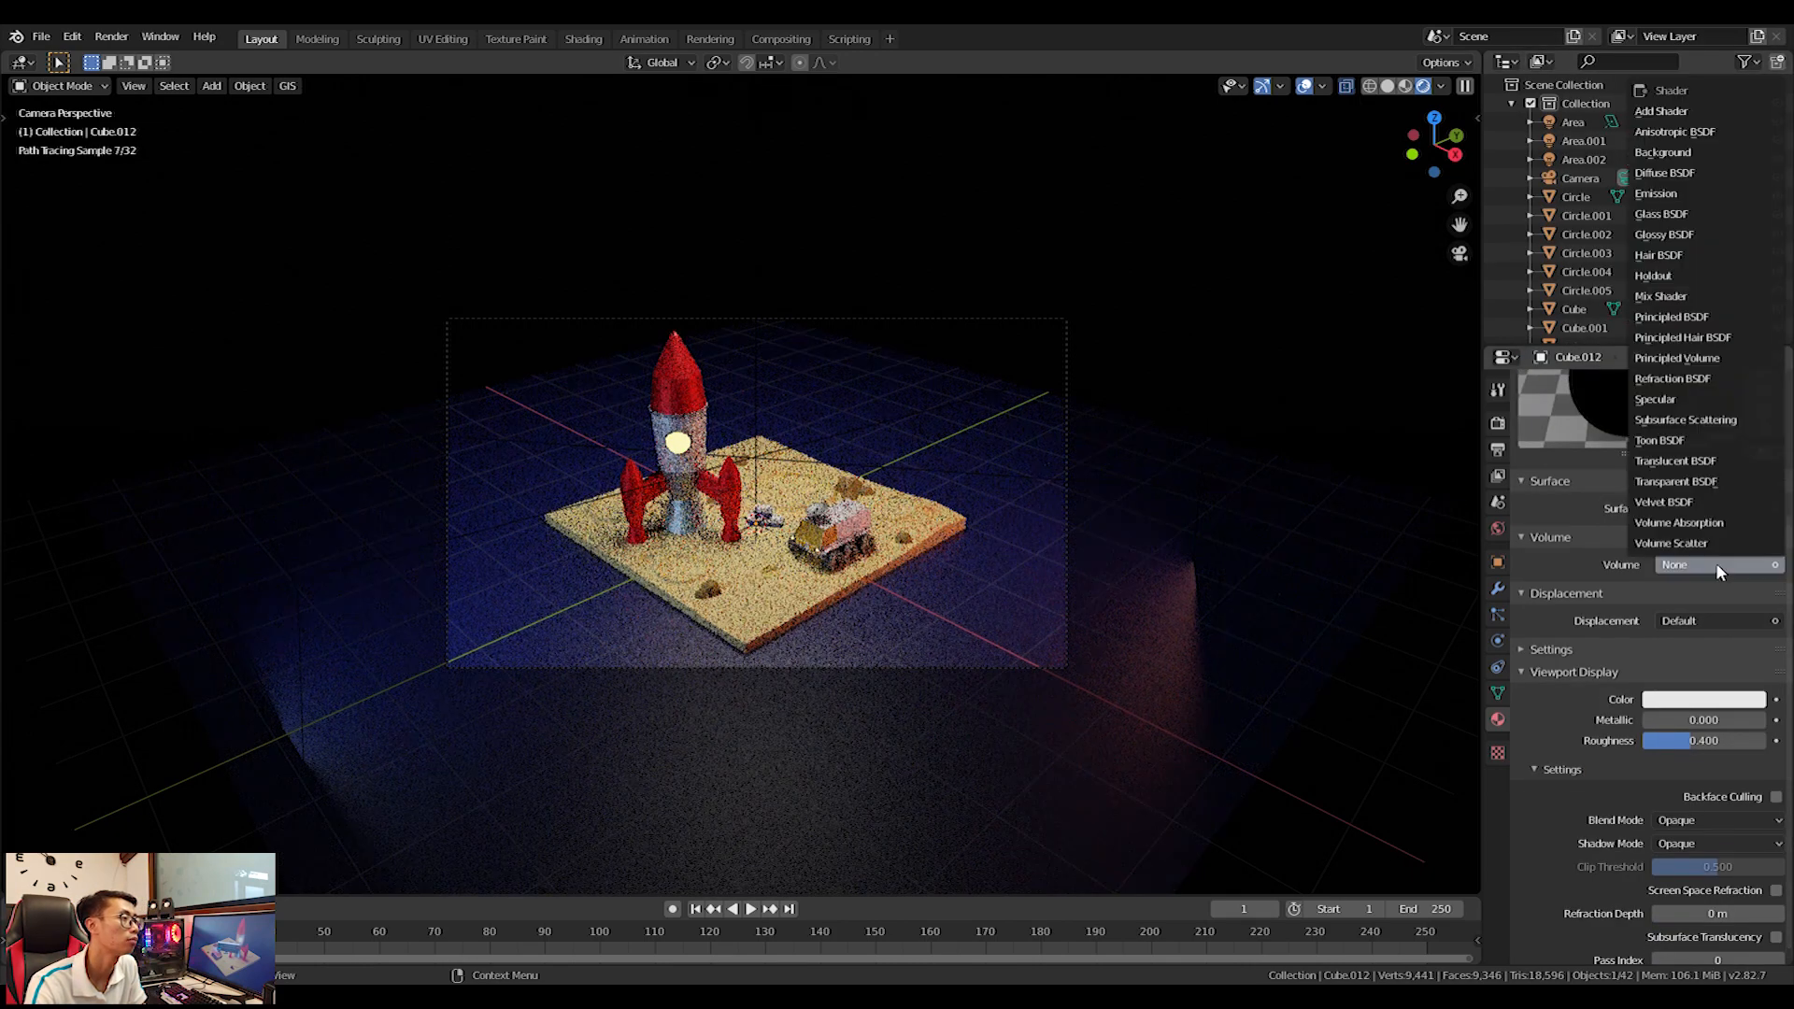
pyautogui.click(1694, 357)
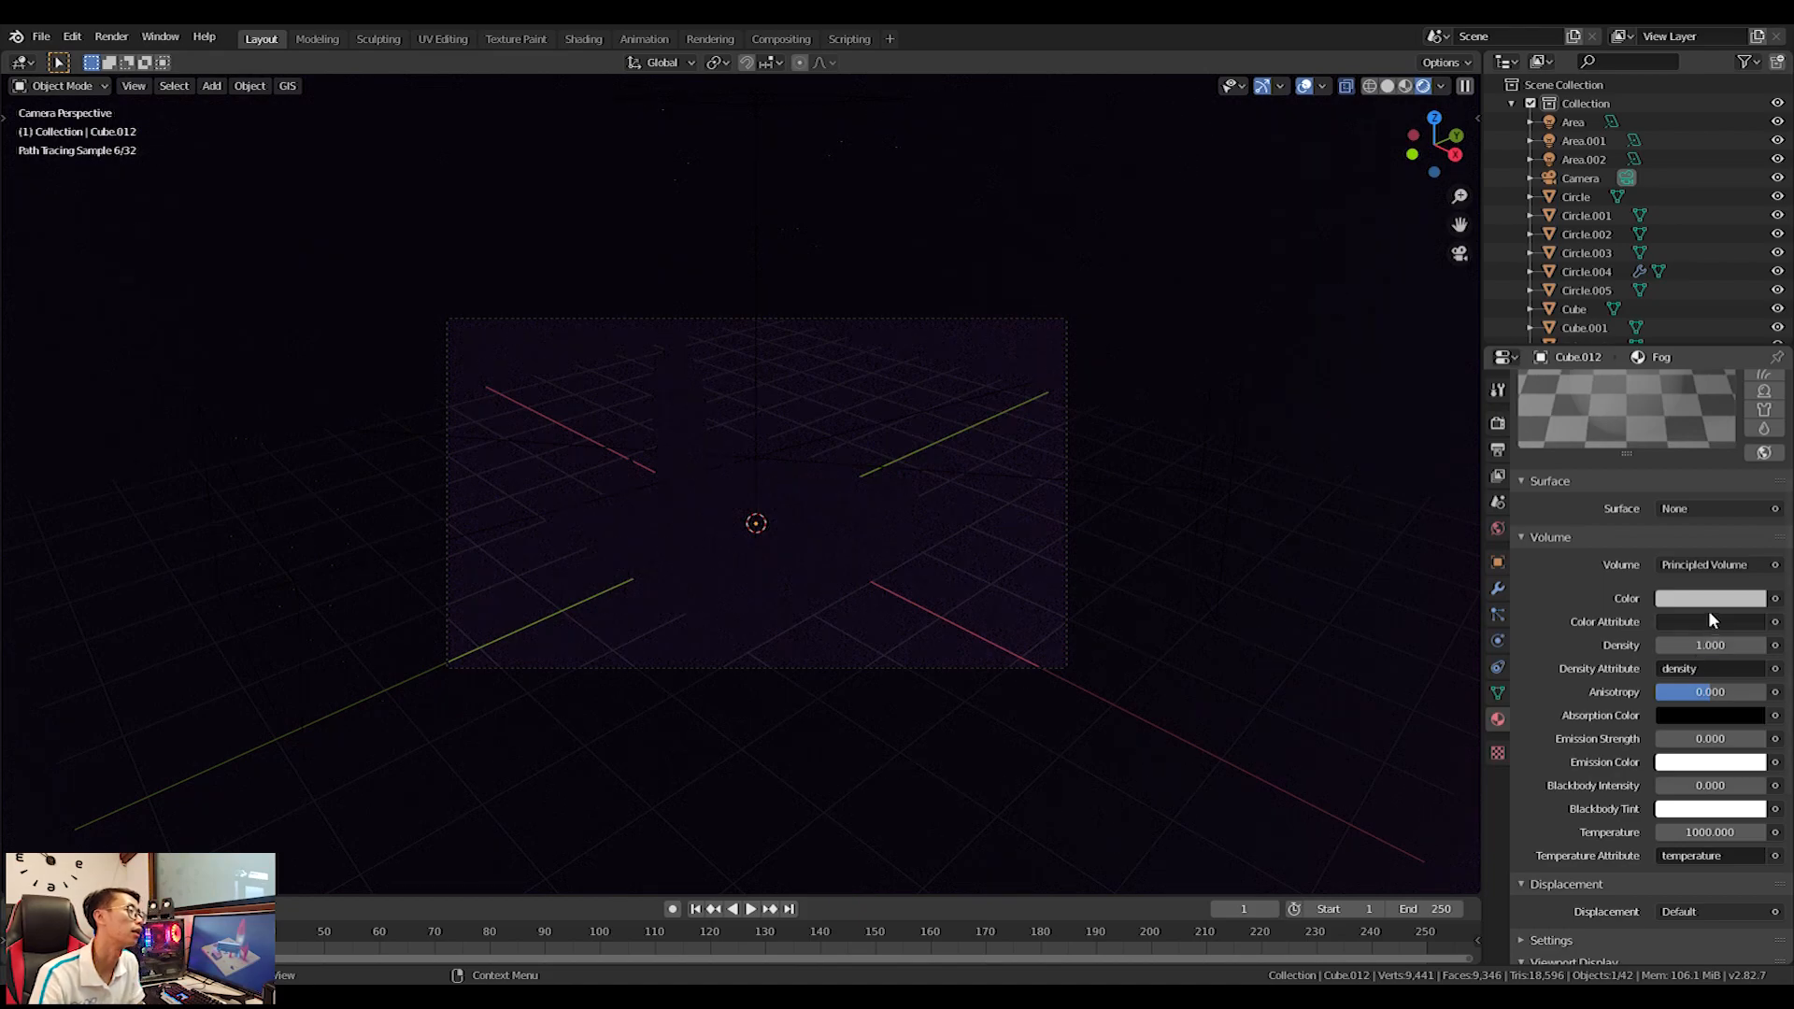
# Set the Fog material's Principled Volume density to 0.025.
pyautogui.click(1715, 647)
pyautogui.write('1')
pyautogui.press('Return')
pyautogui.moveTo(1715, 647)
pyautogui.mouseDown()
pyautogui.moveTo(1622, 647)
pyautogui.moveTo(1722, 647)
pyautogui.mouseUp()
pyautogui.click(1727, 646)
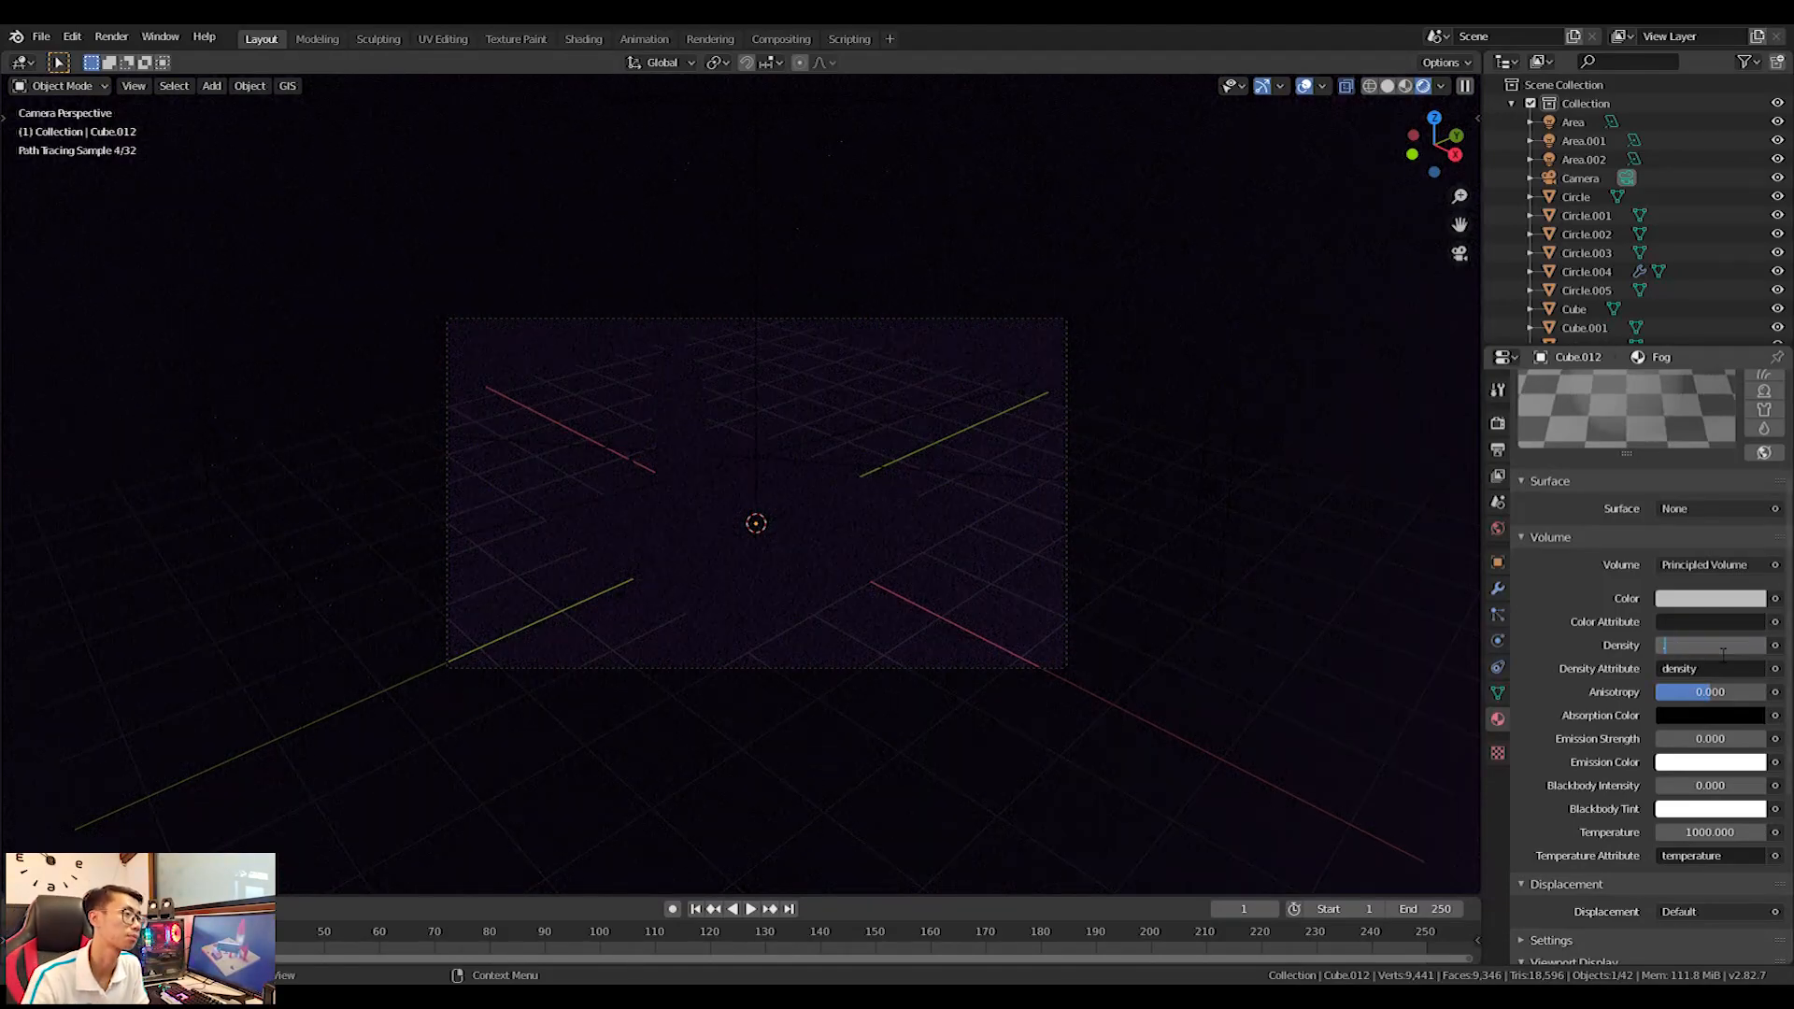
pyautogui.write('0')
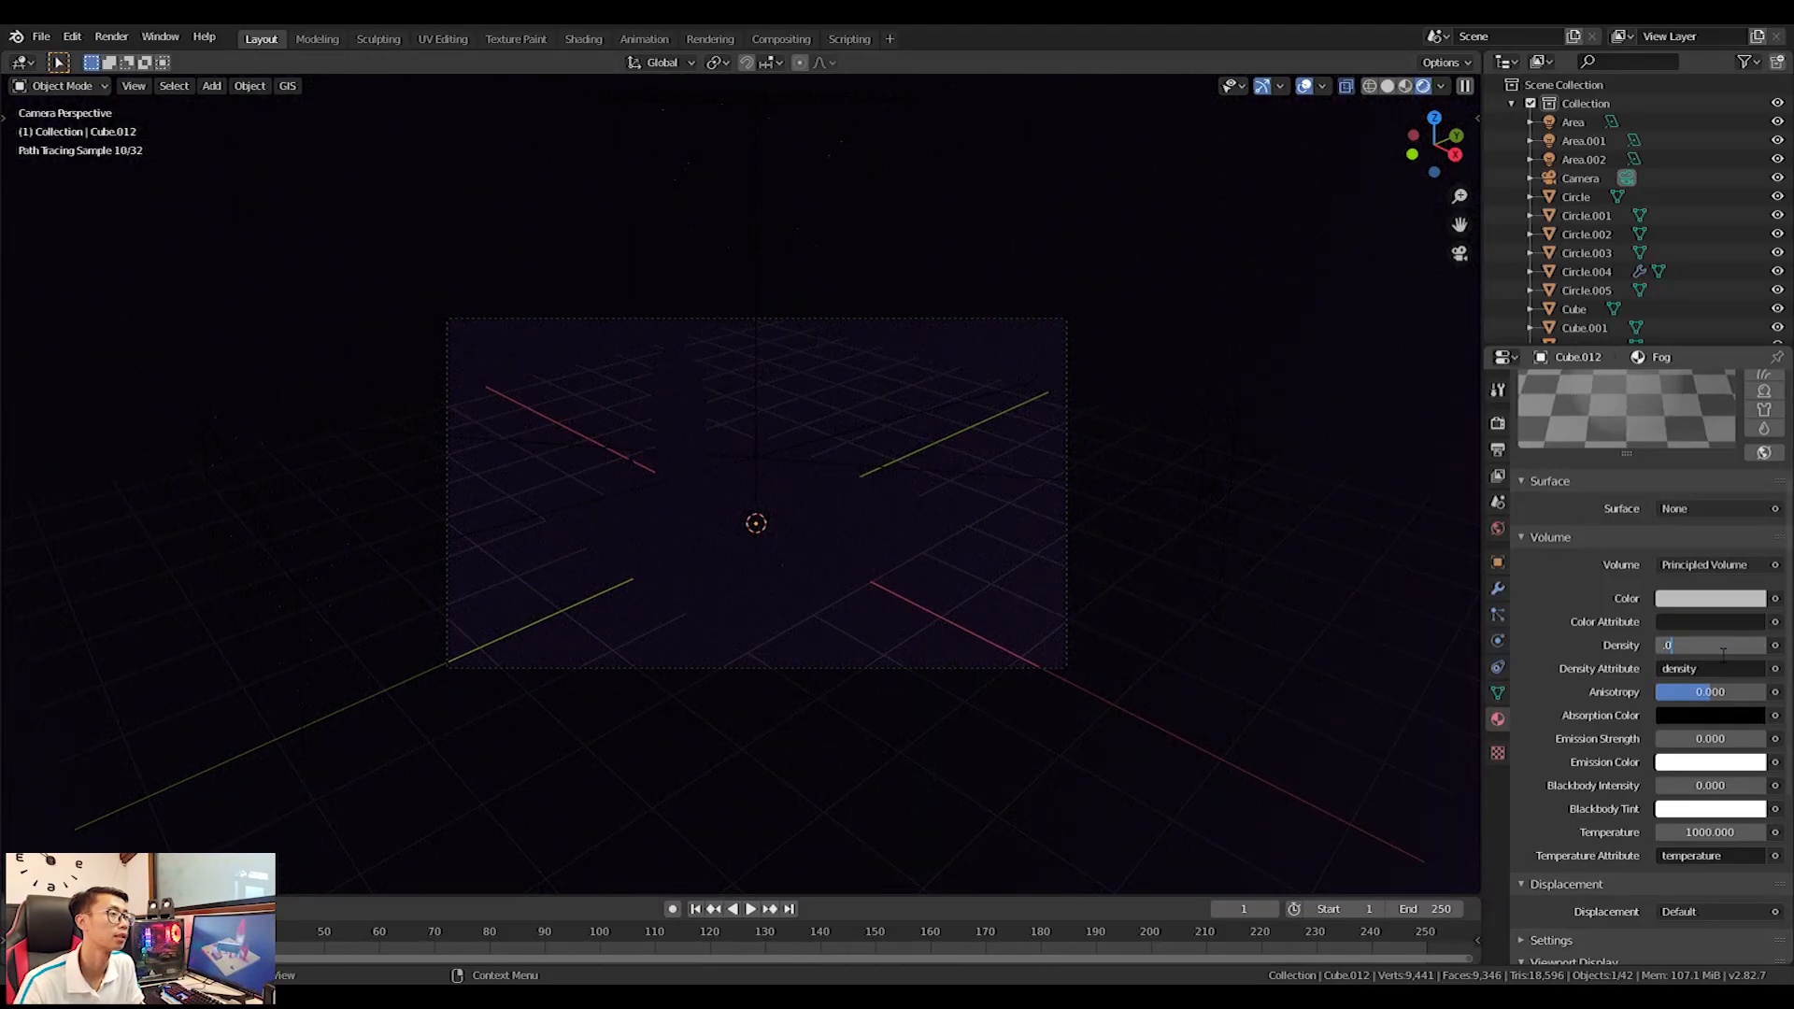
pyautogui.write('.025')
pyautogui.press('Return')
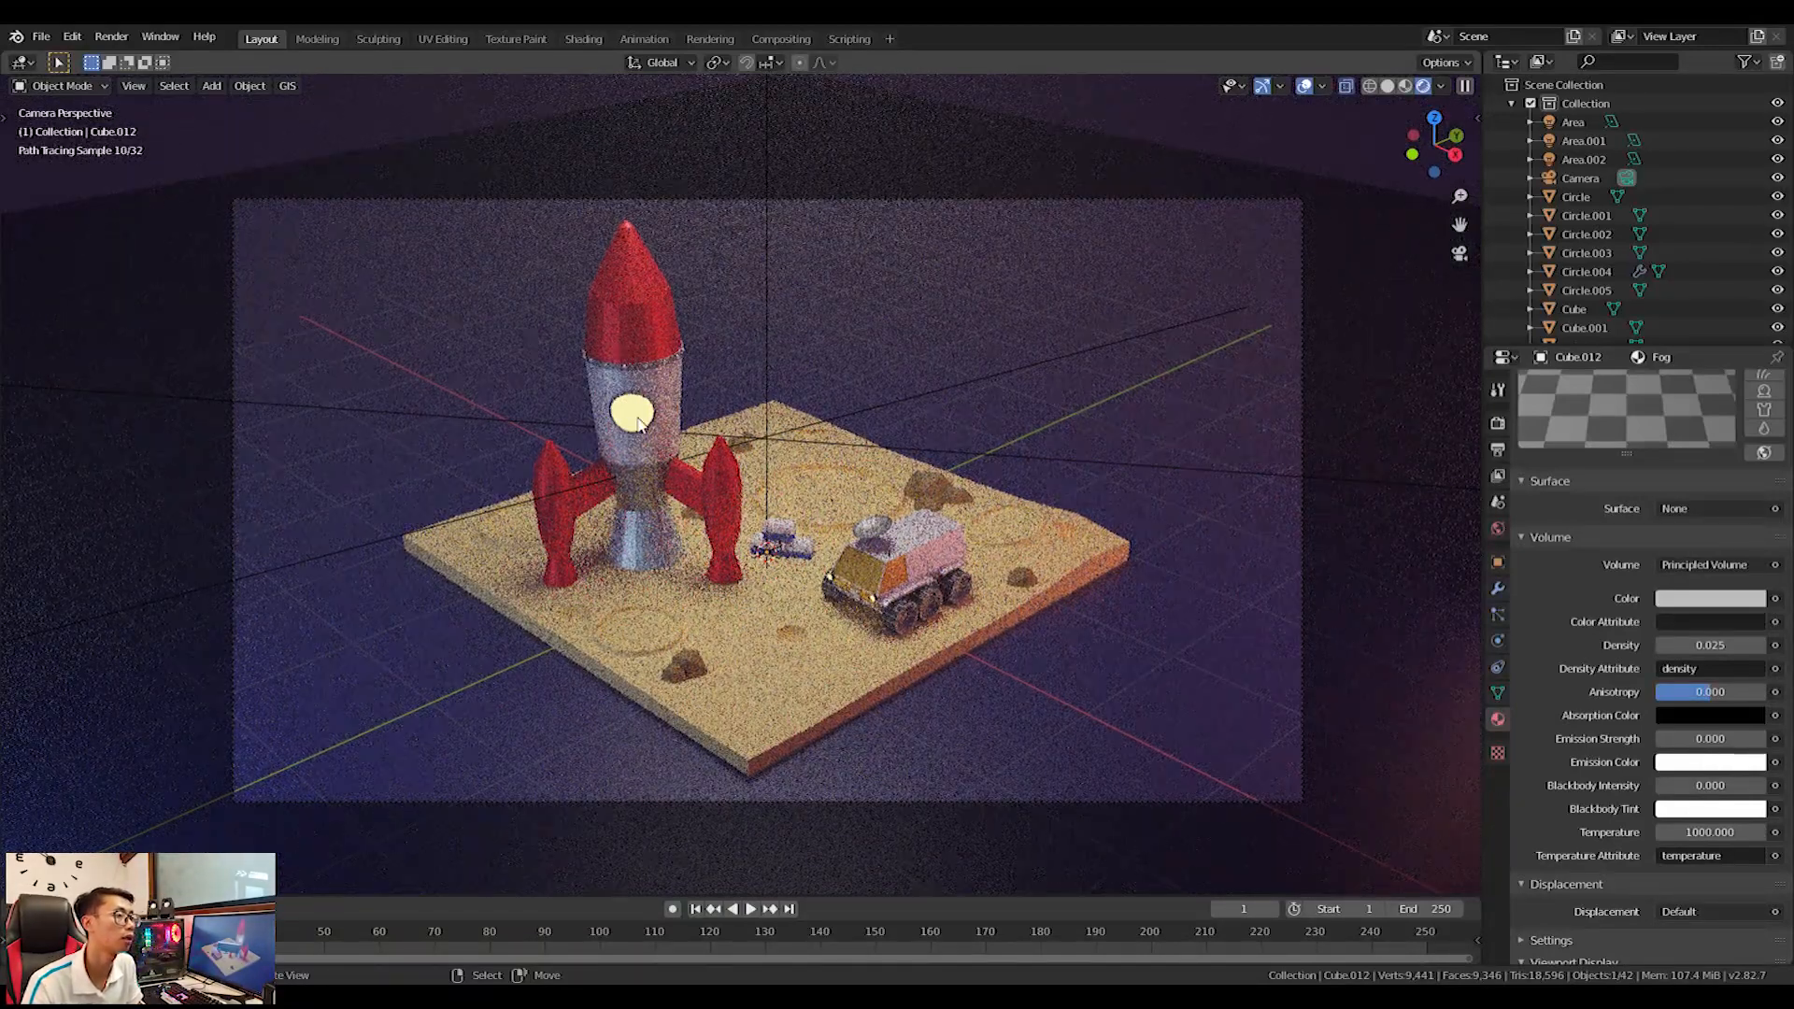
# Insert a Glare node between the Render Layers and Composite nodes in the compositor and set its type to Fog Glow.
pyautogui.click(781, 38)
pyautogui.moveTo(727, 270); pyautogui.dragTo(778, 258)
pyautogui.moveTo(765, 253); pyautogui.dragTo(866, 274)
pyautogui.hotkey('shift', 'a')
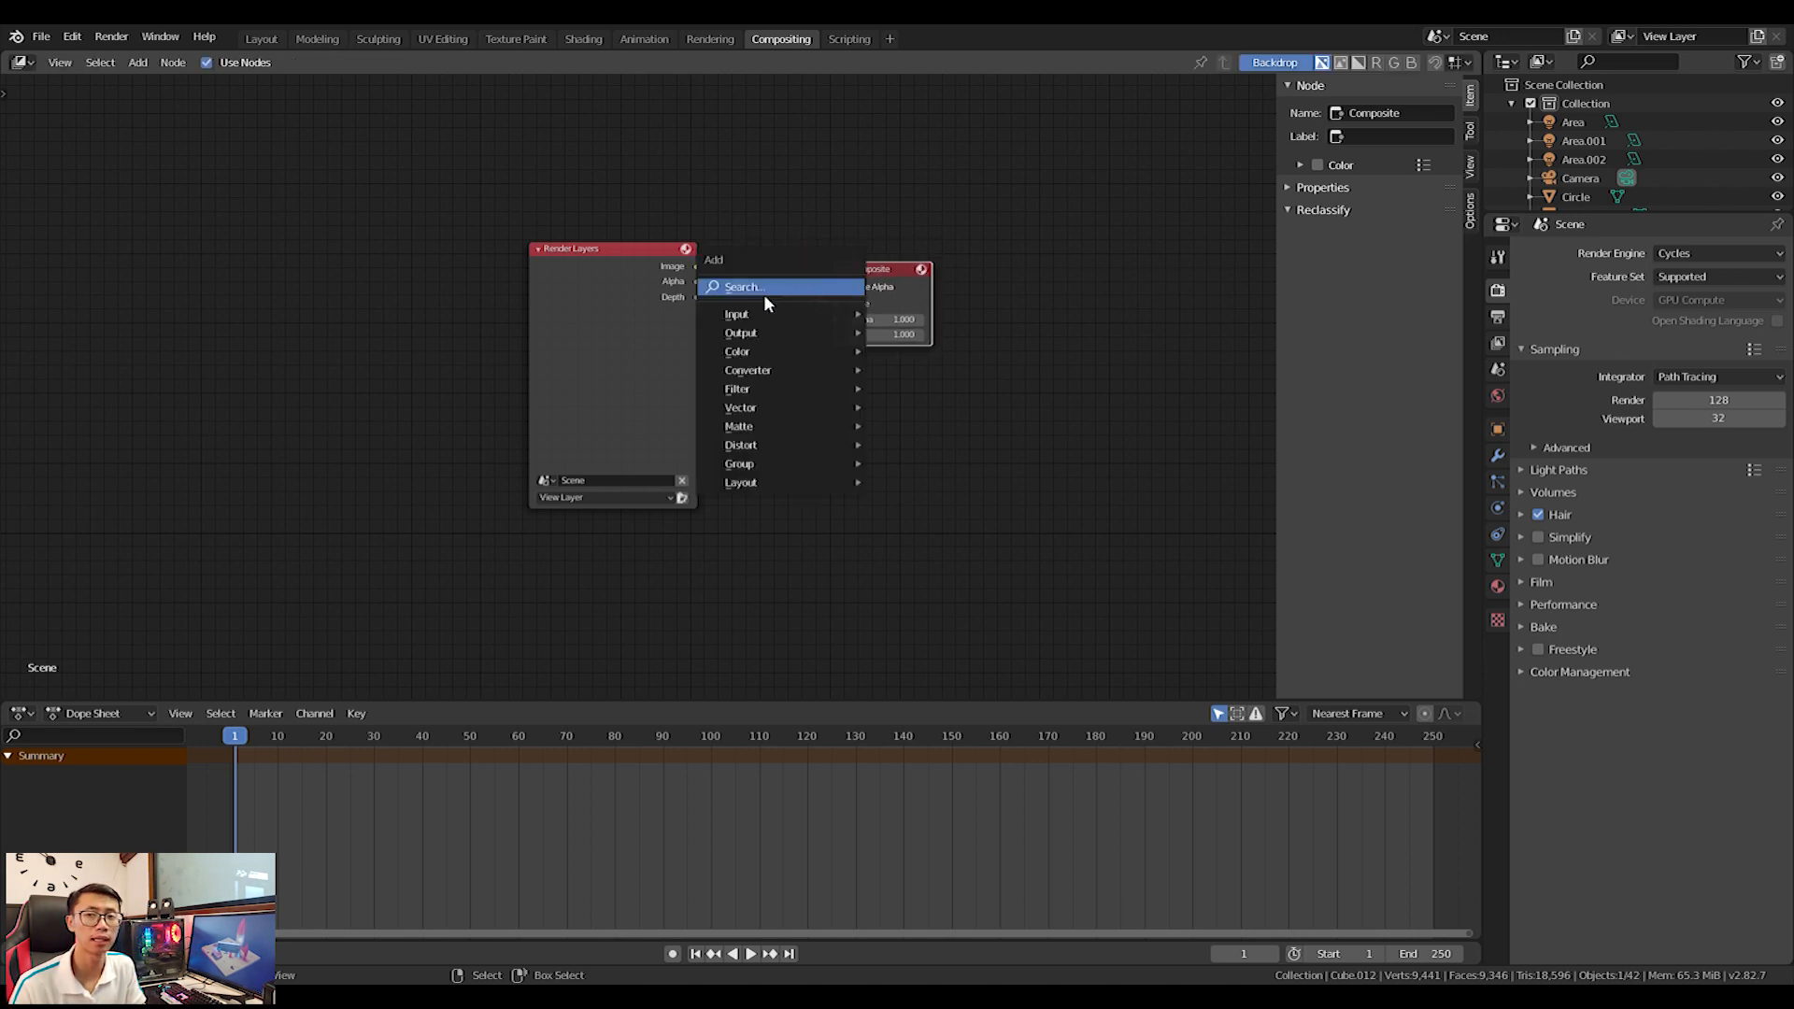
pyautogui.moveTo(815, 314)
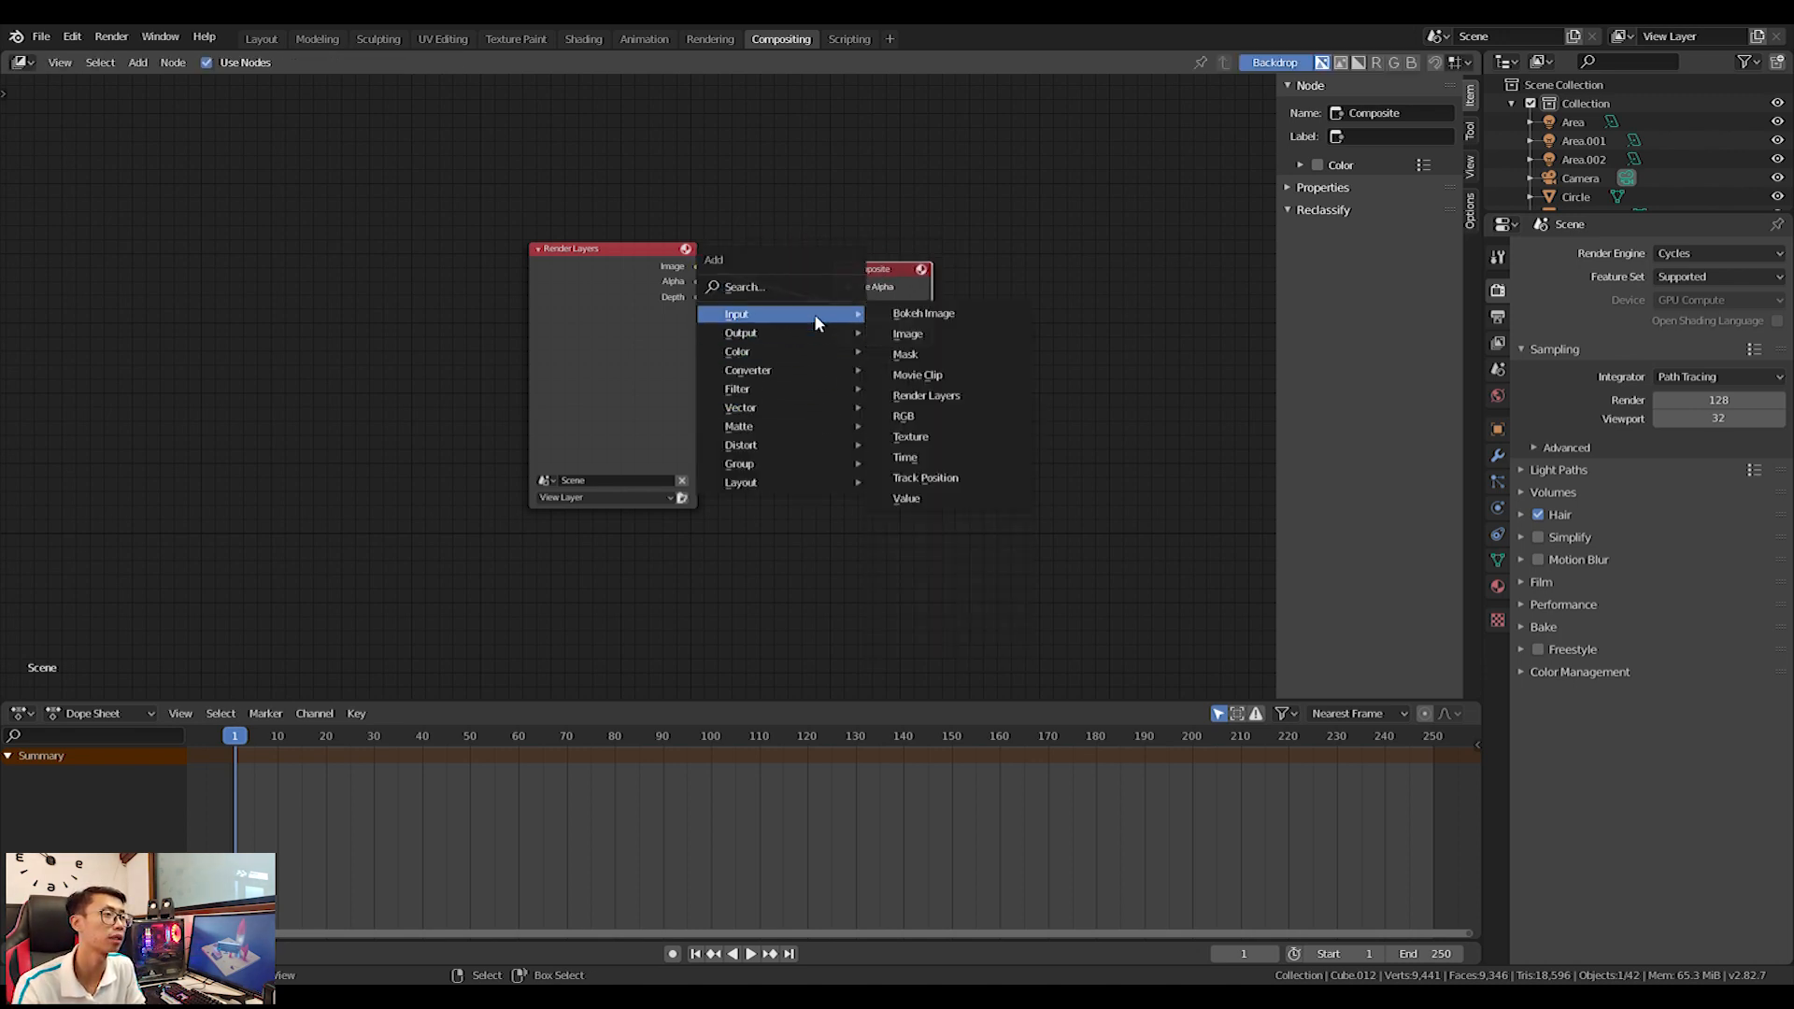
pyautogui.click(798, 290)
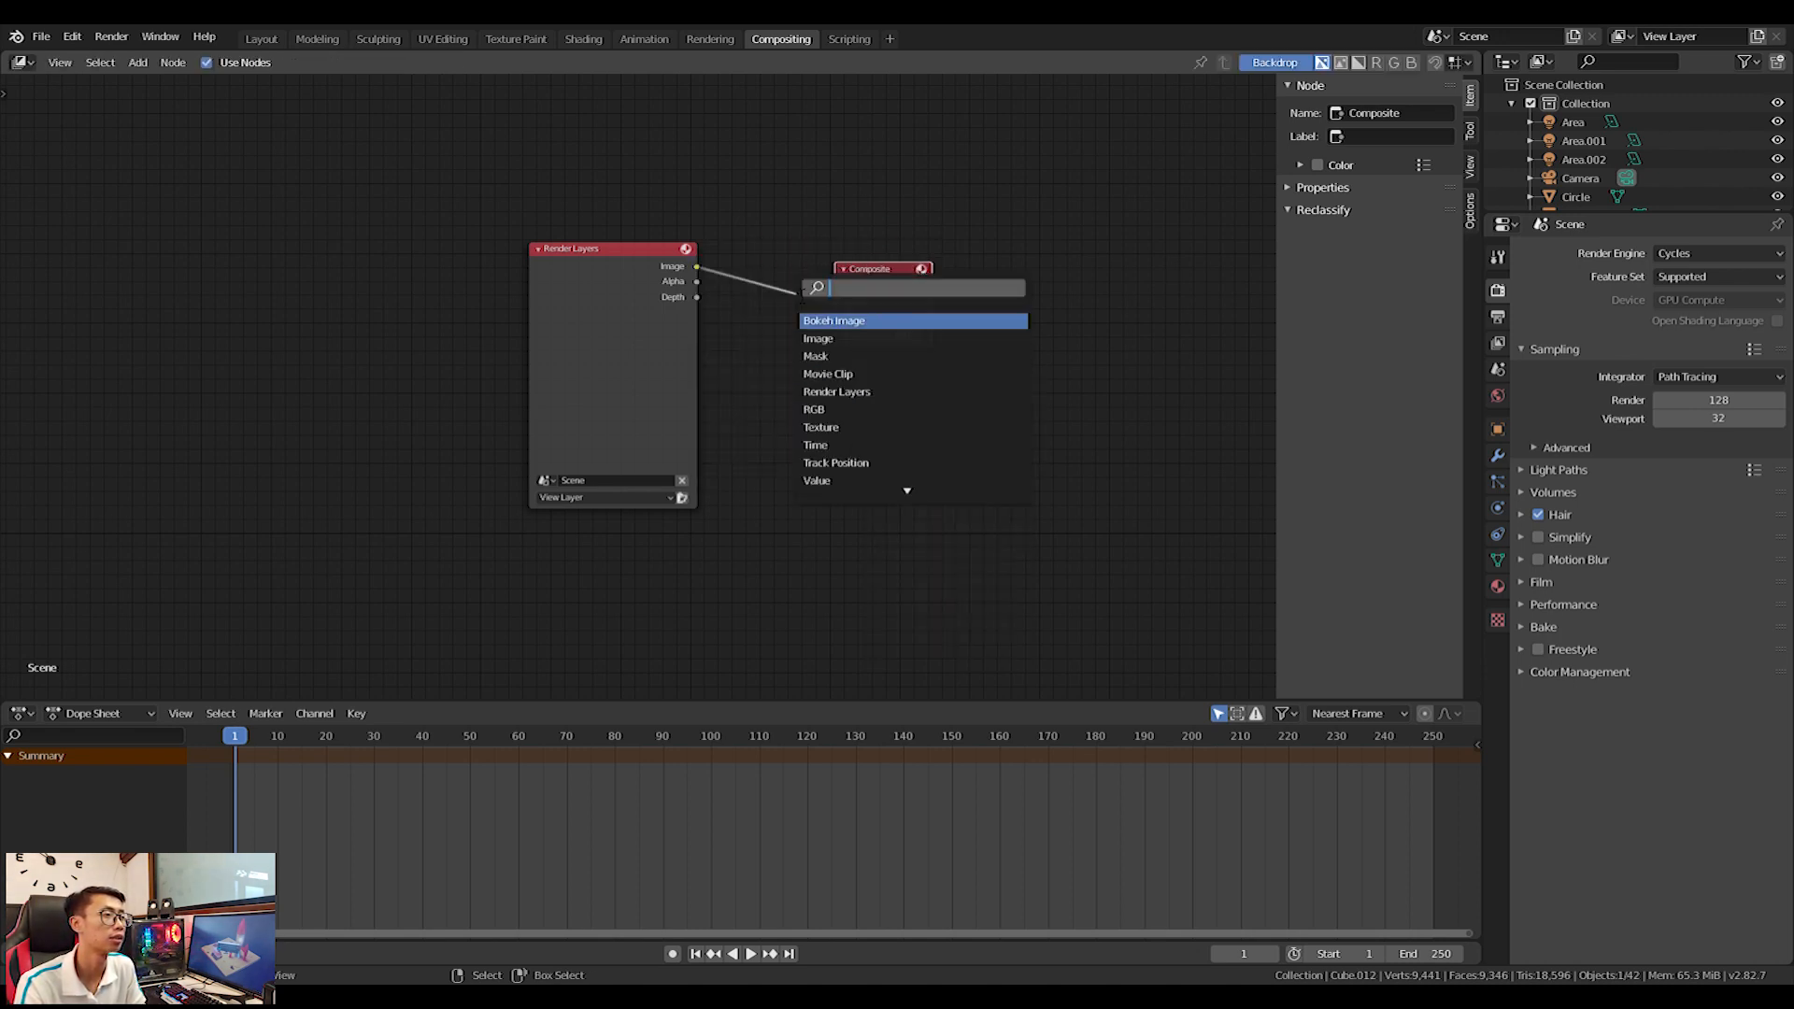
pyautogui.write('glare')
pyautogui.press('Return')
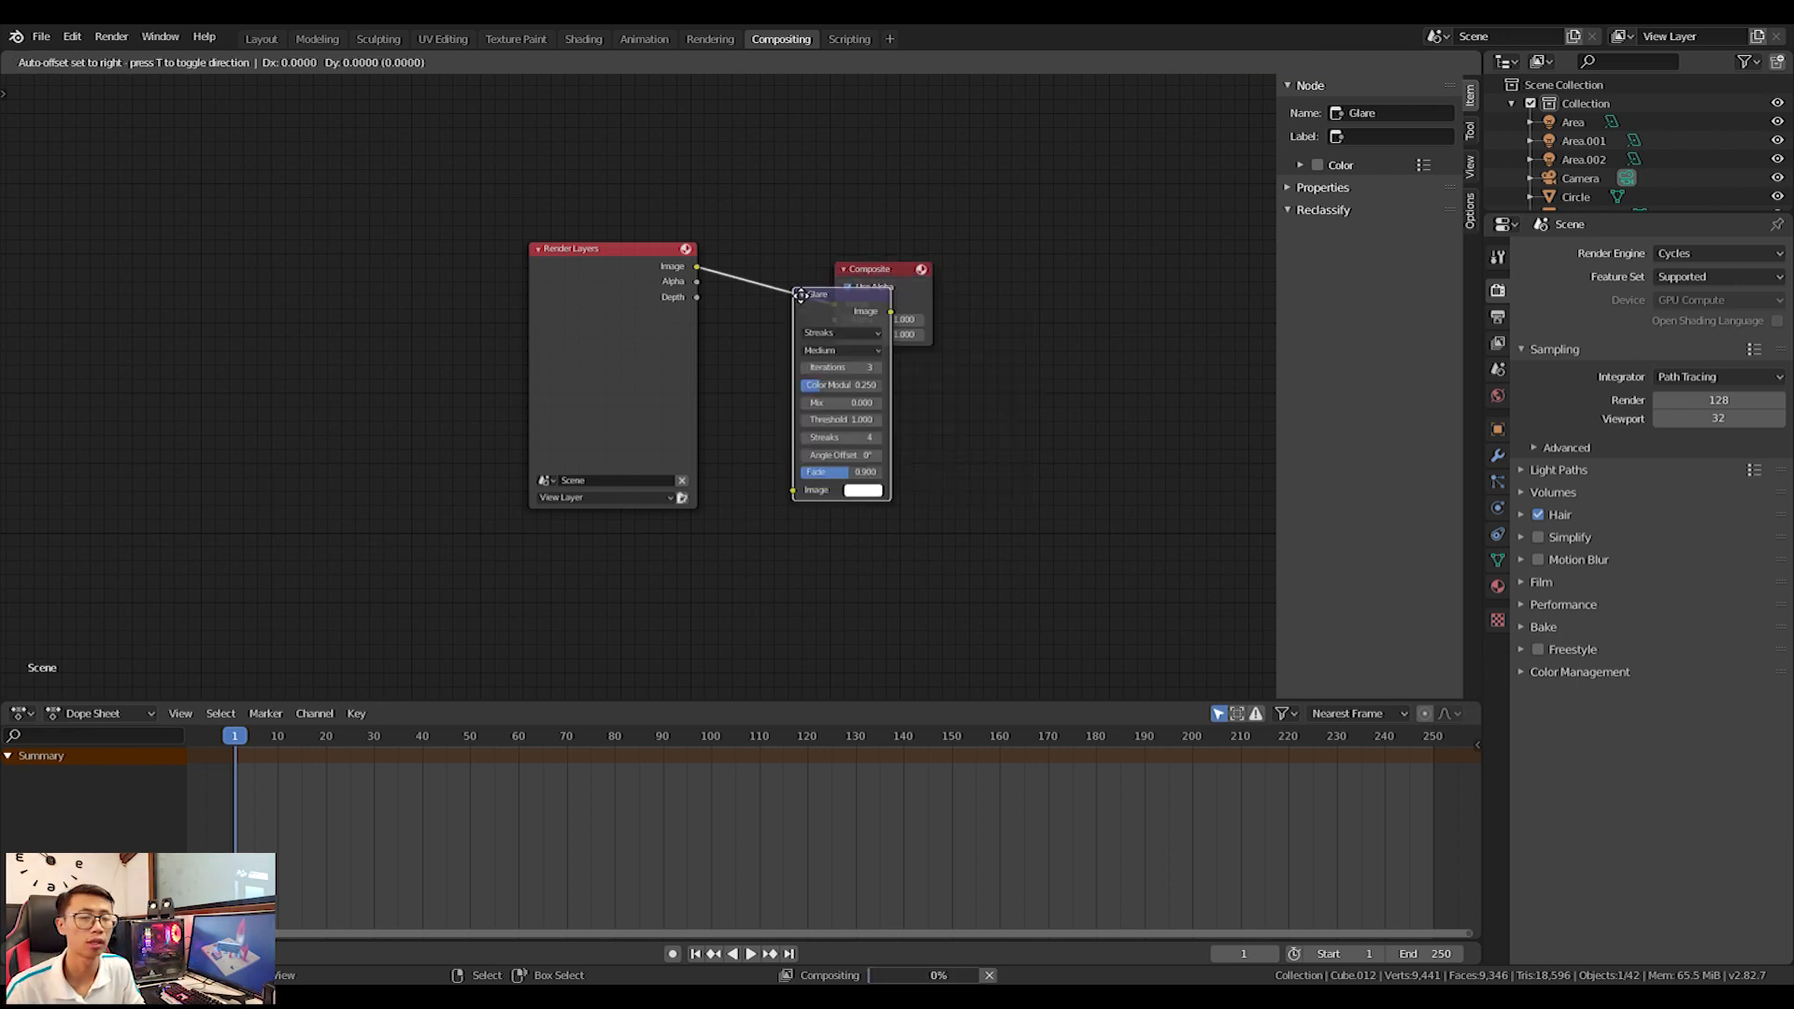
pyautogui.click(748, 253)
pyautogui.scroll(1, 795, 271)
pyautogui.click(833, 289)
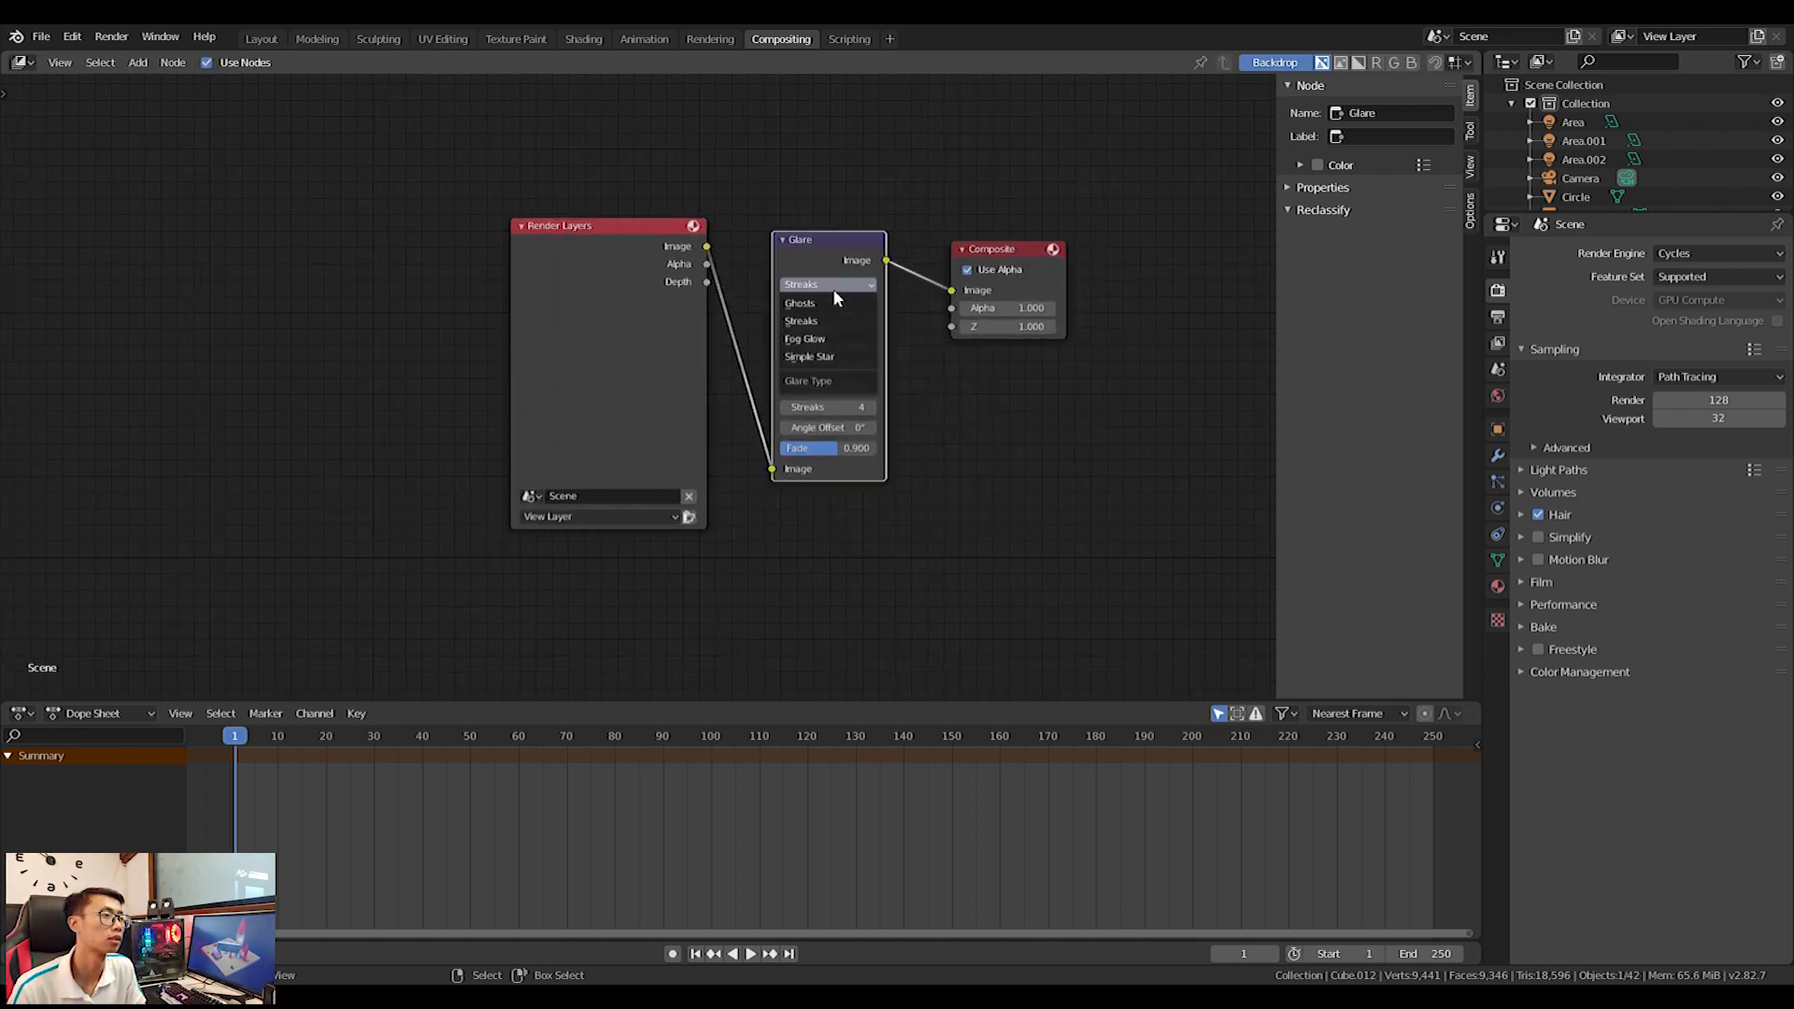
pyautogui.click(839, 340)
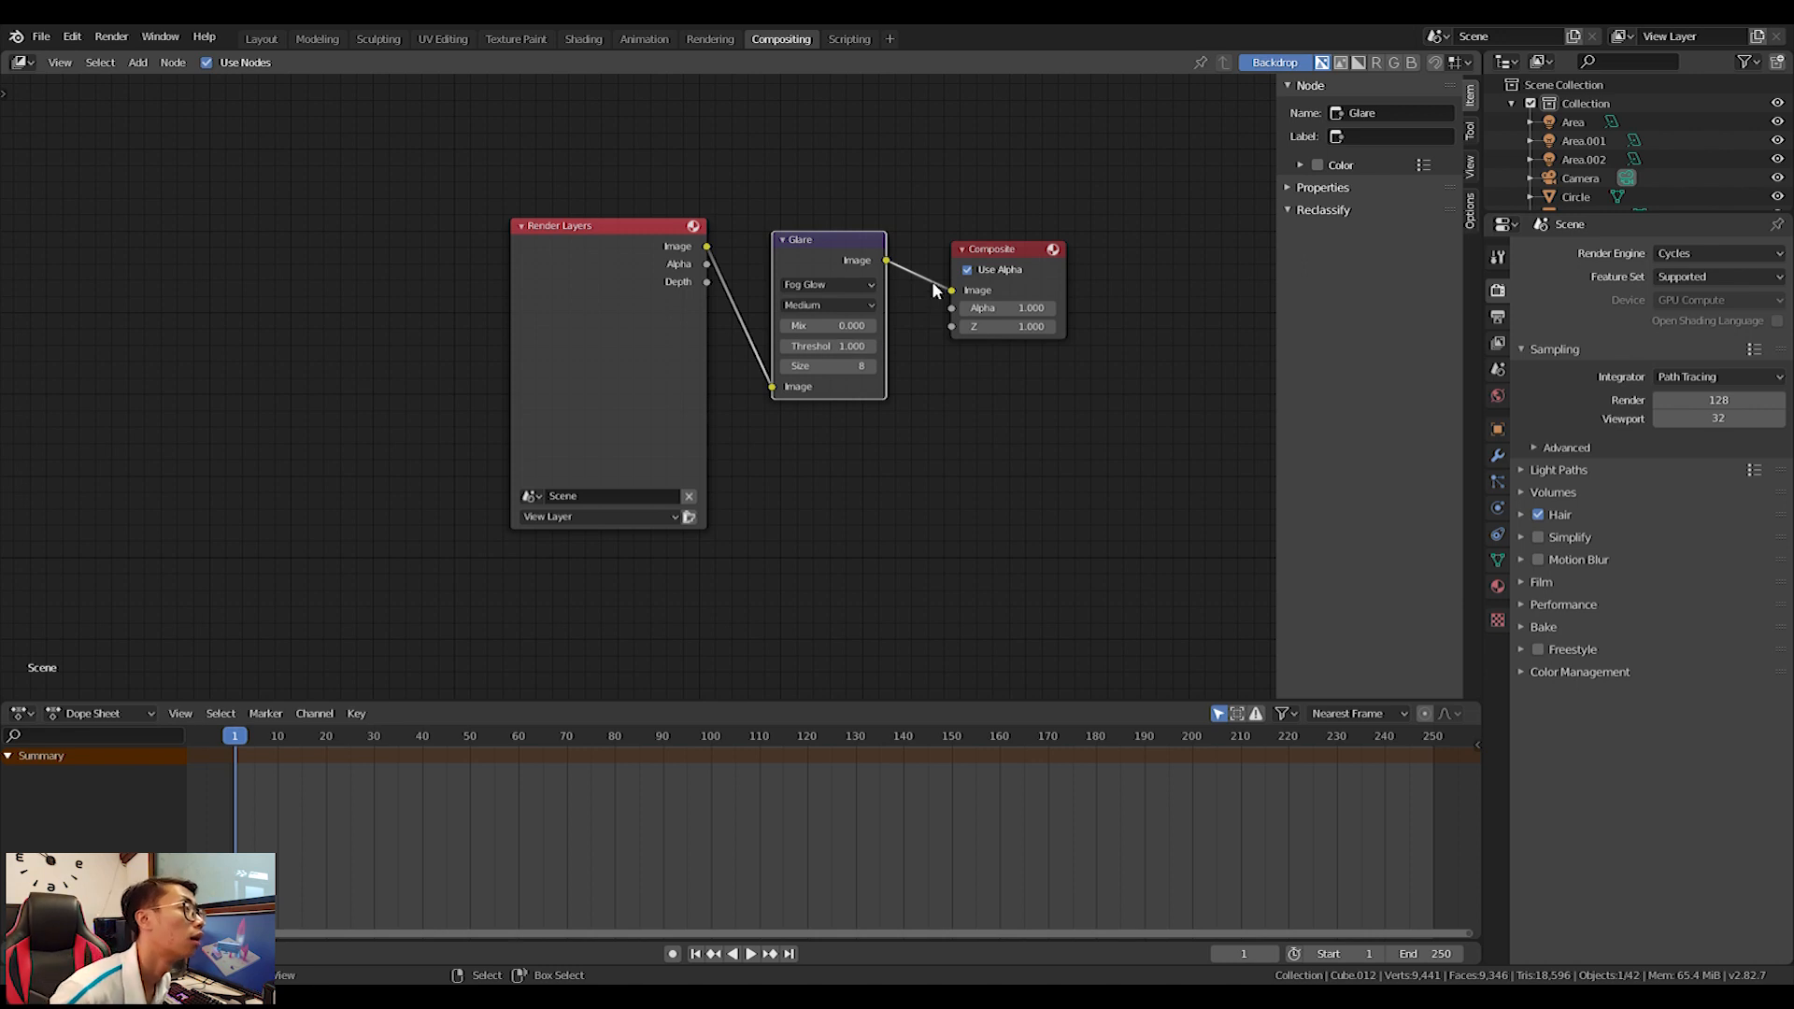
# Return to the Modeling workspace and show the scene through the camera with rendered shading, in Object Mode.
pyautogui.click(332, 40)
pyautogui.press('KP_0')
pyautogui.press('z')
pyautogui.click(762, 369)
pyautogui.scroll(5, 753, 393)
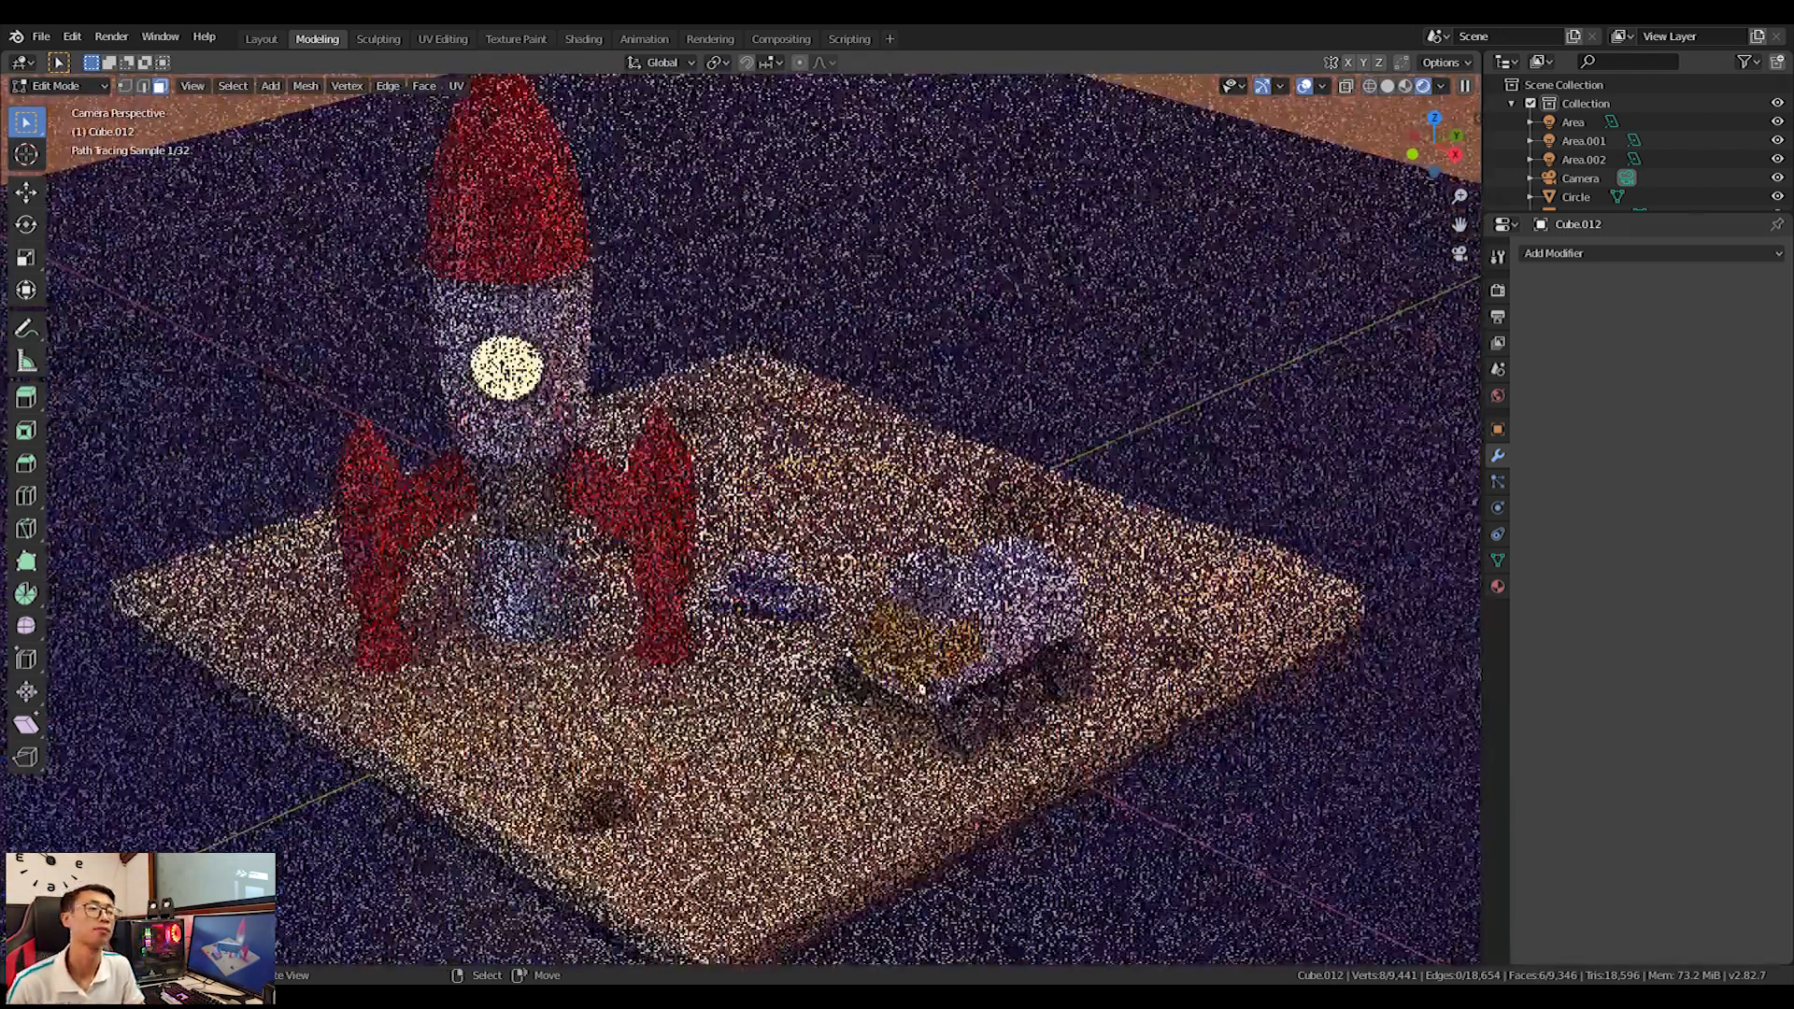
pyautogui.scroll(-6, 920, 689)
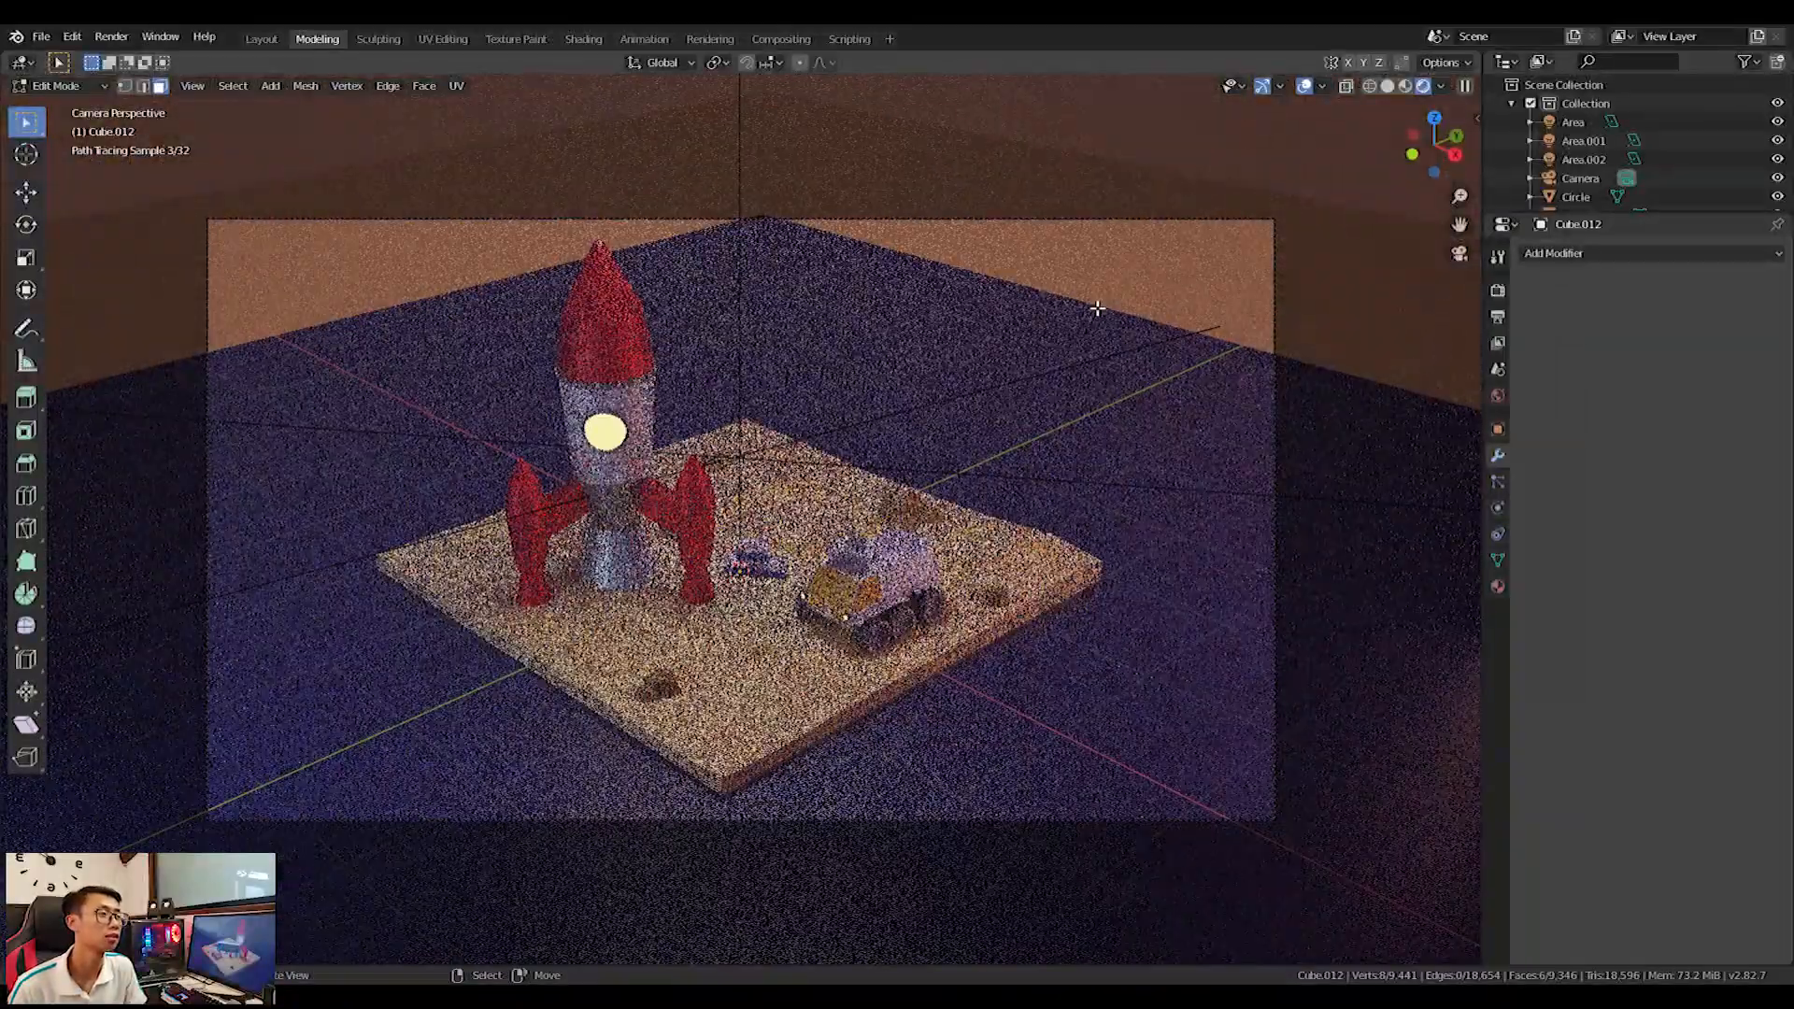
pyautogui.press('Tab')
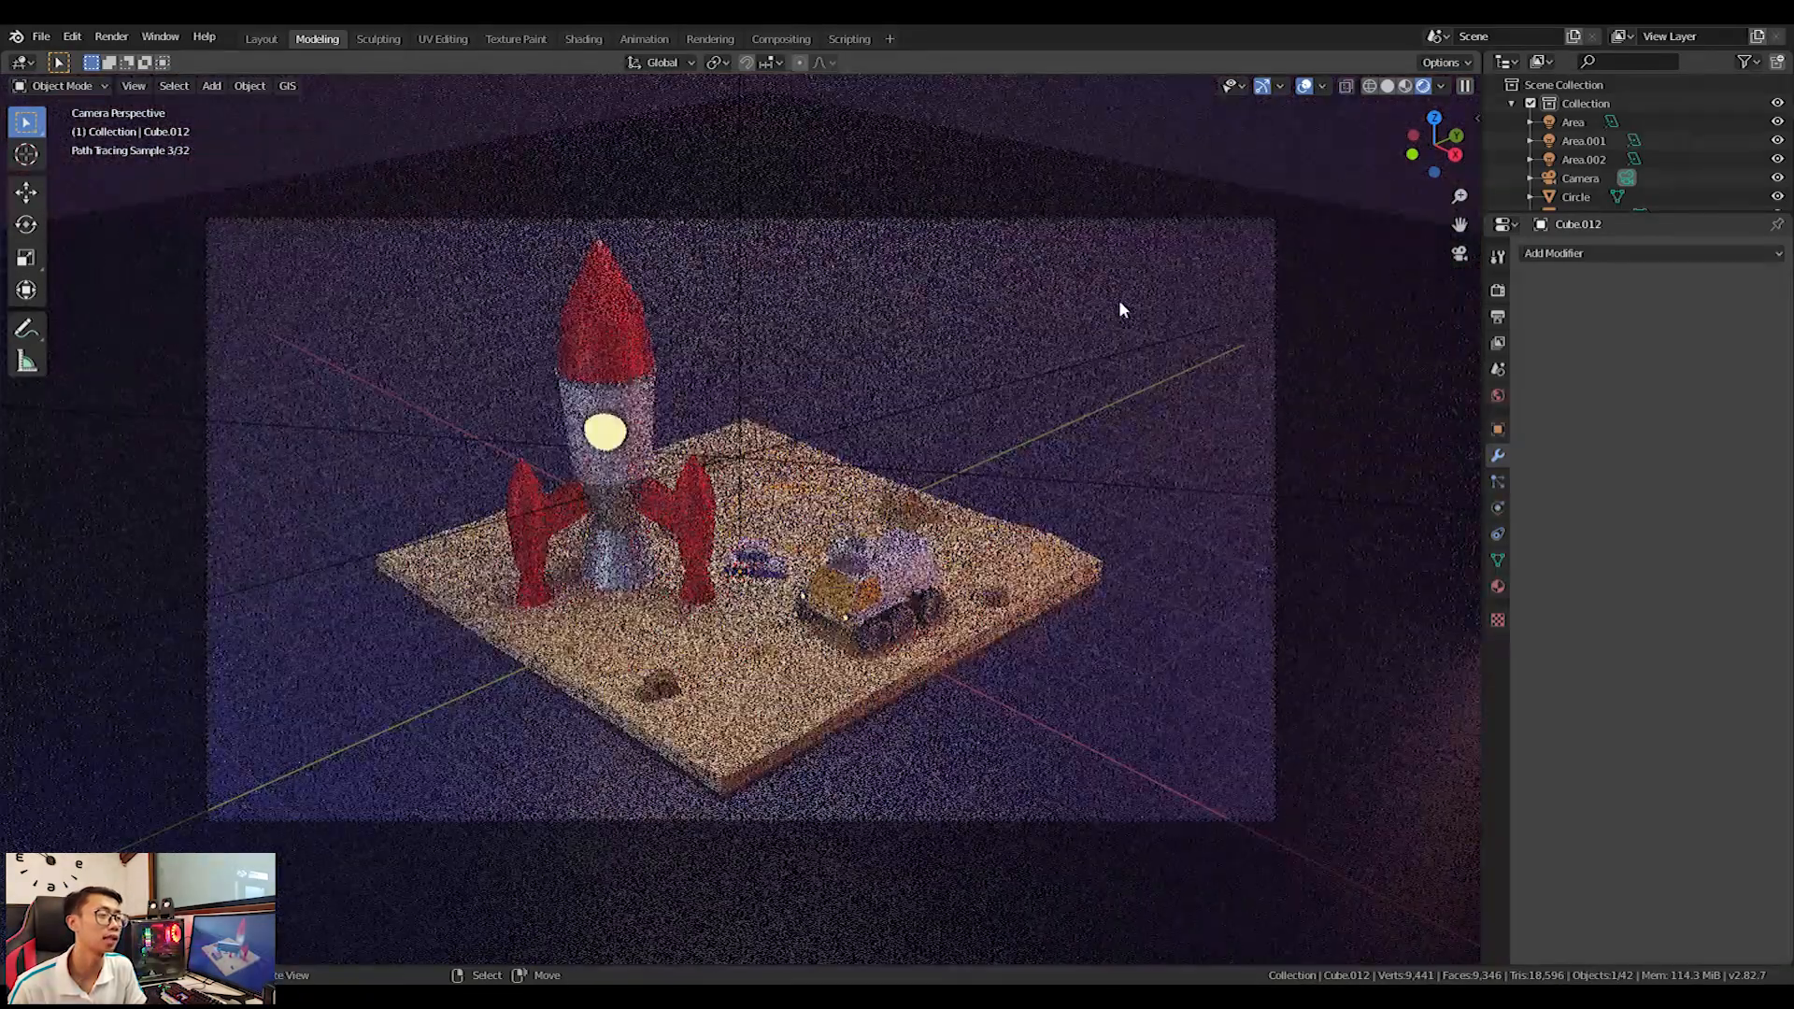
# Set the Cycles render tile size to 512 by 512 in the performance settings.
pyautogui.click(1498, 290)
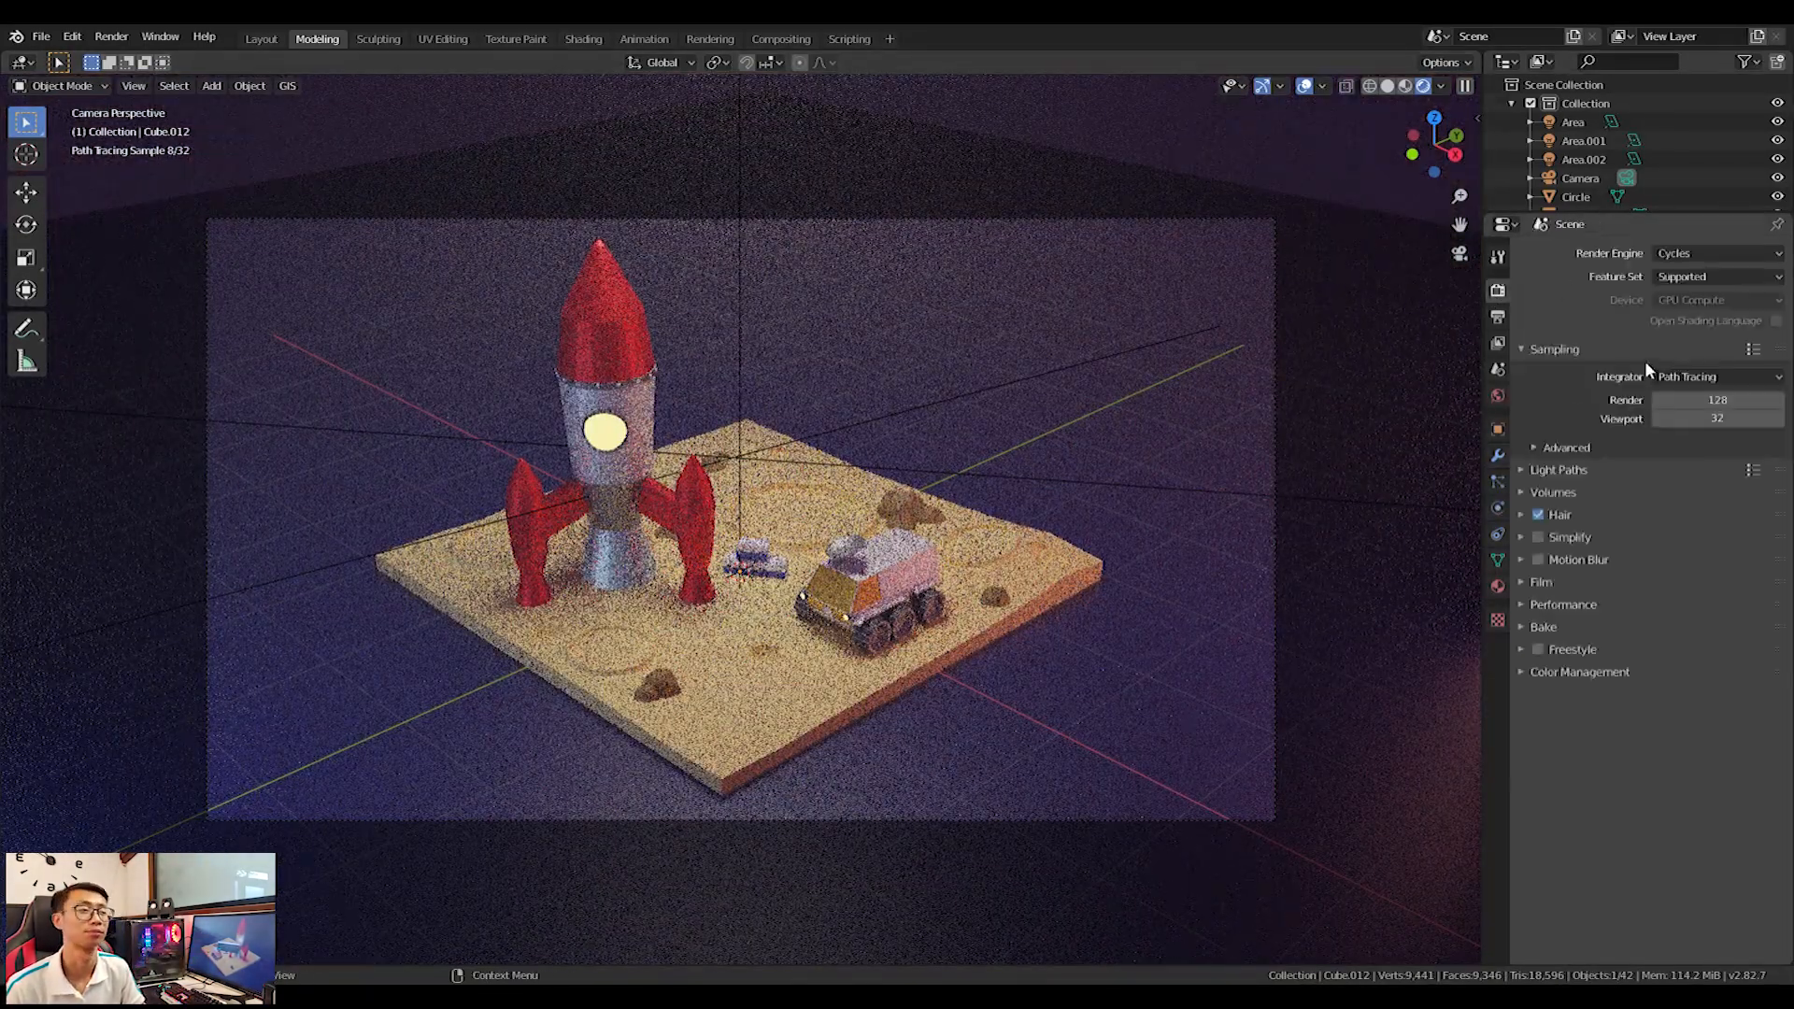
pyautogui.click(1516, 603)
pyautogui.click(1725, 731)
pyautogui.write('512')
pyautogui.press('Return')
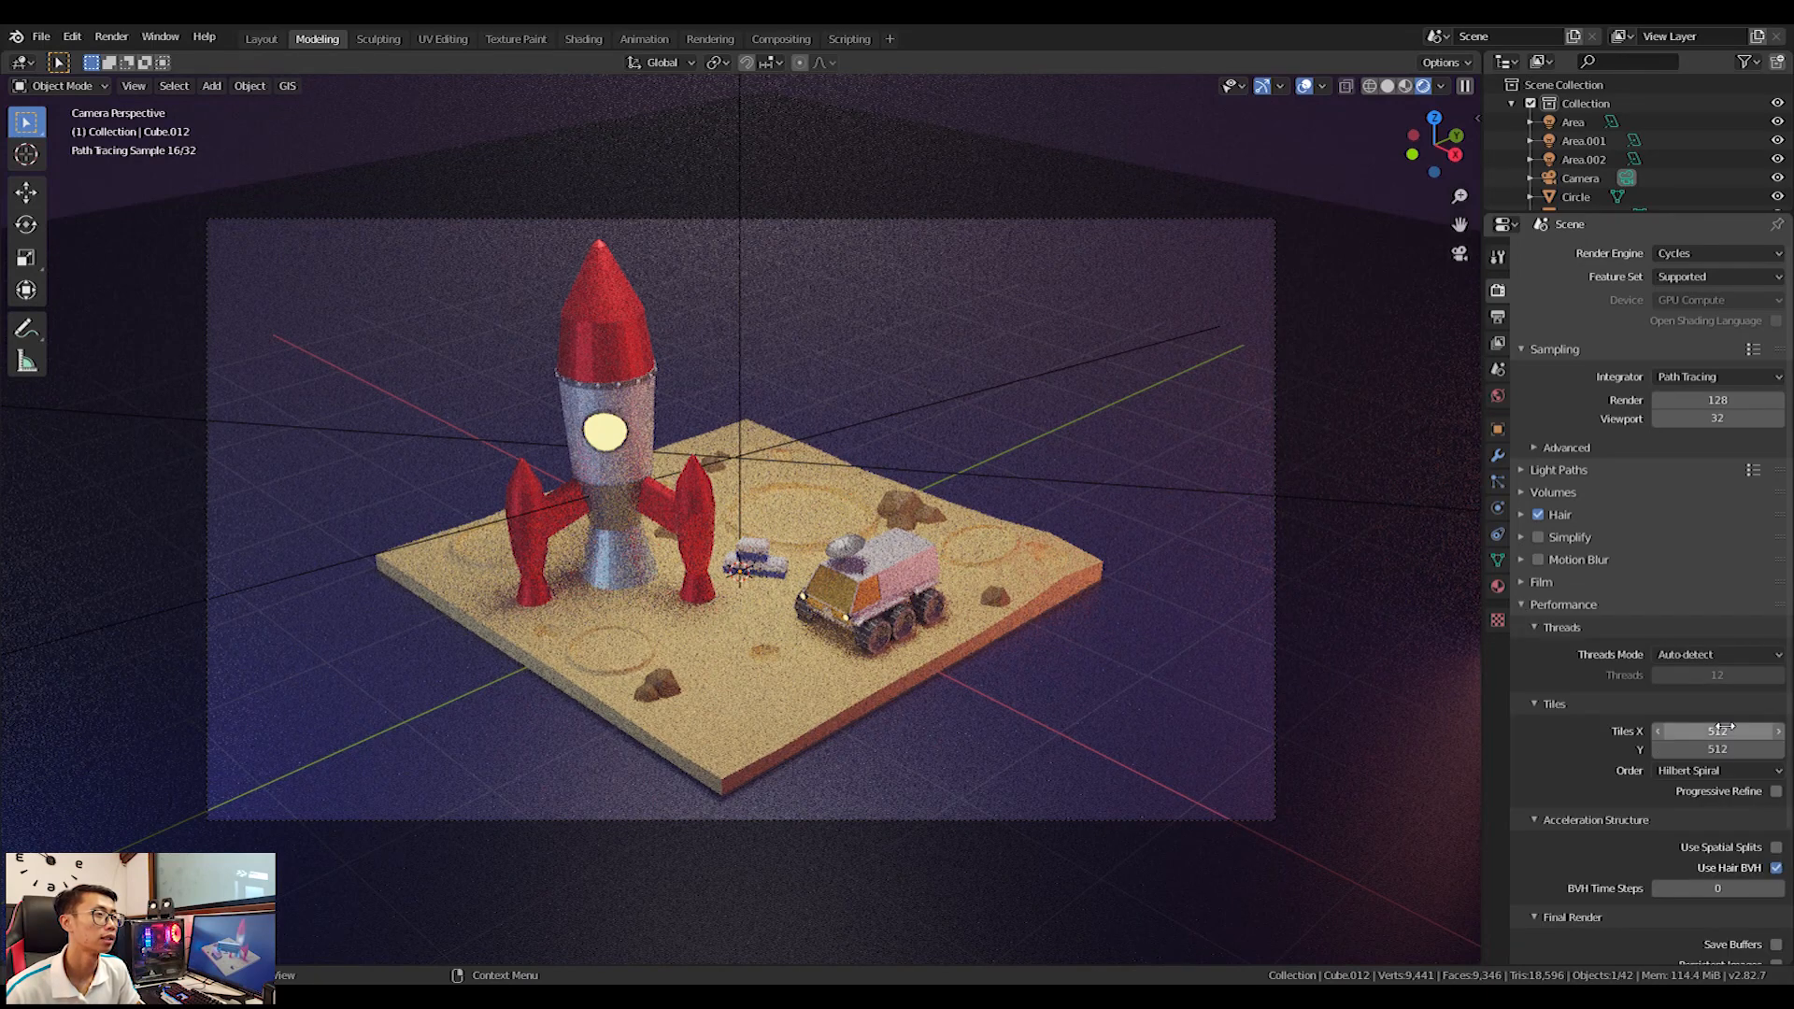
# Set the final render sample count to 500.
pyautogui.click(1734, 402)
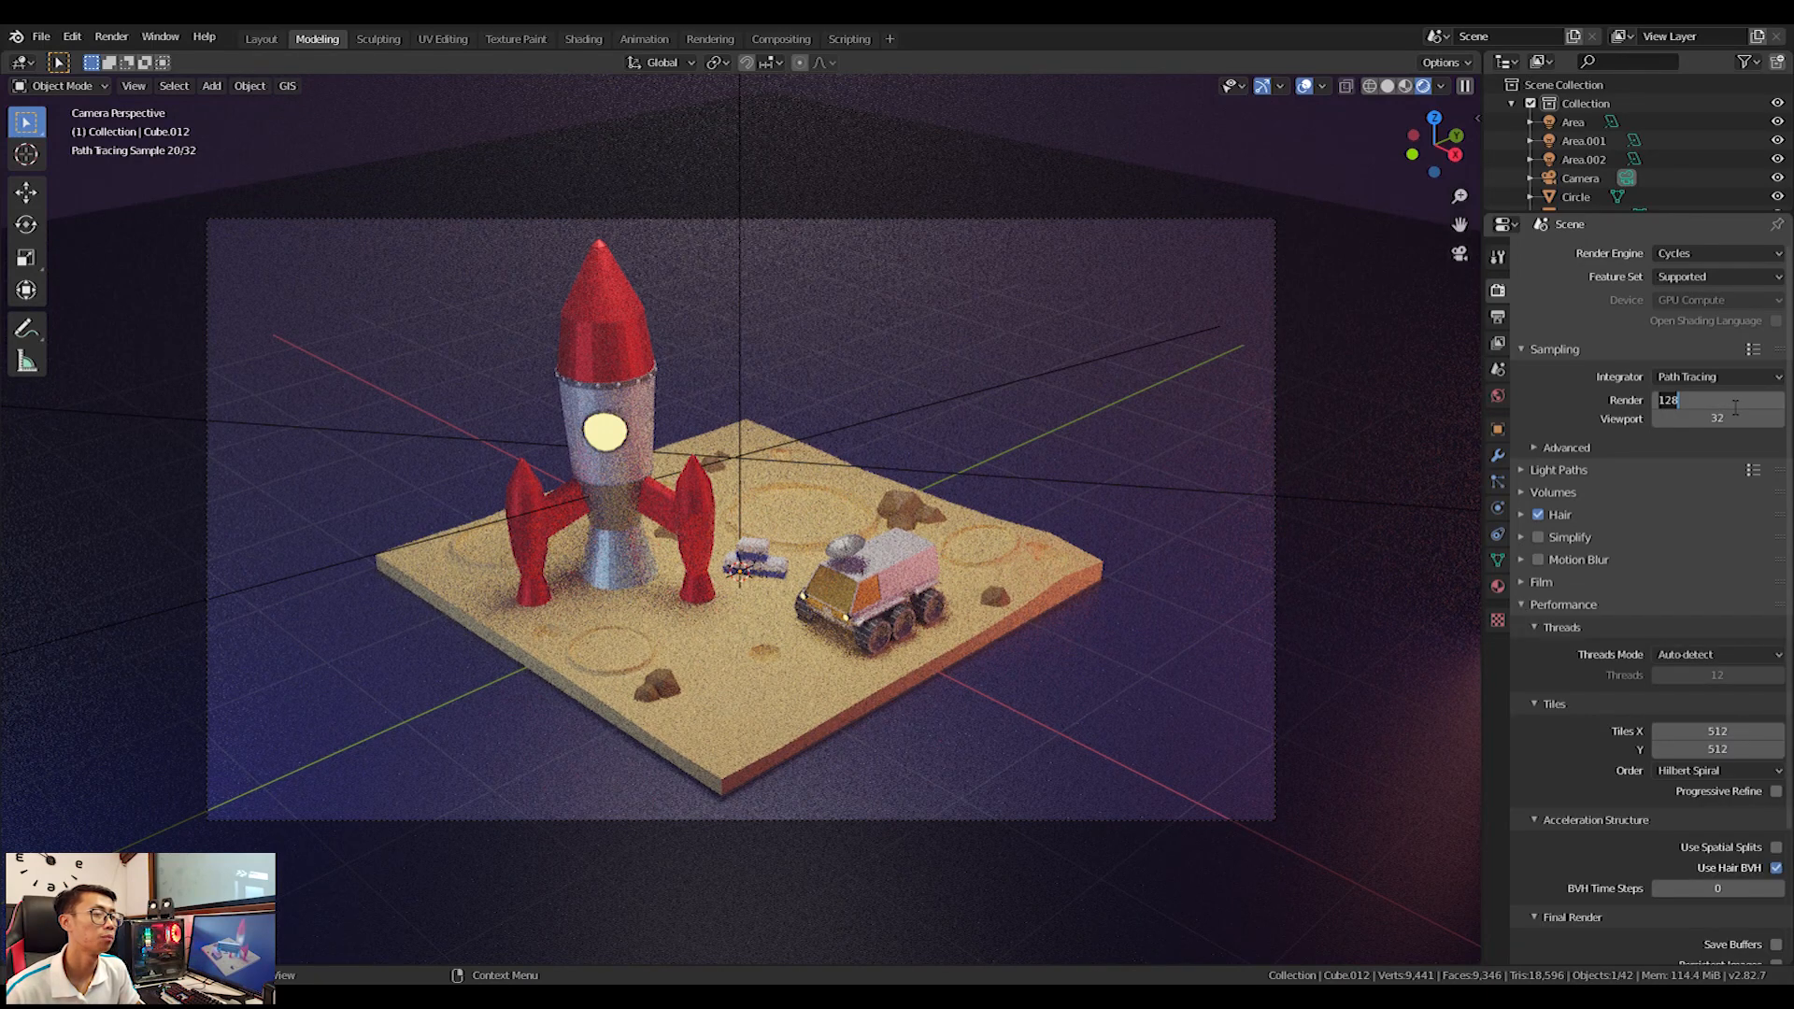
pyautogui.write('500')
pyautogui.press('Return')
# Try the Very High Contrast look in color management, and settle on High Contrast.
pyautogui.scroll(-5, 1727, 615)
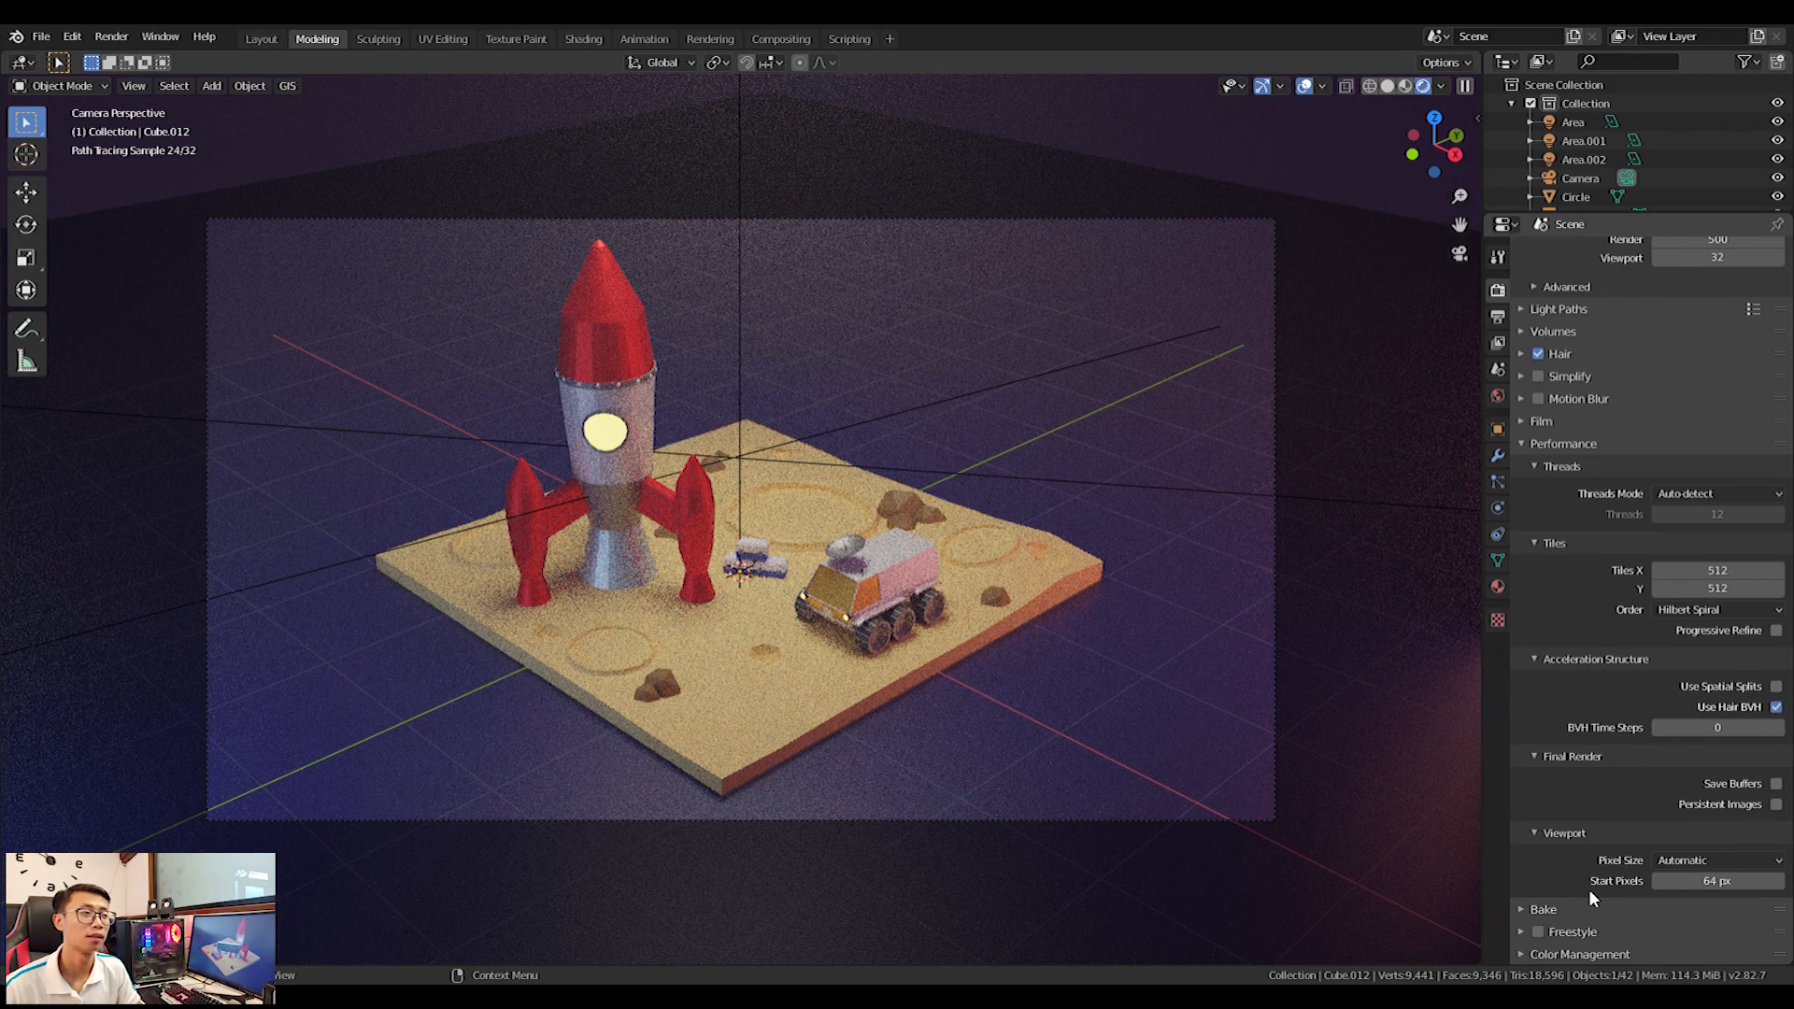
pyautogui.click(1517, 952)
pyautogui.scroll(-4, 1518, 948)
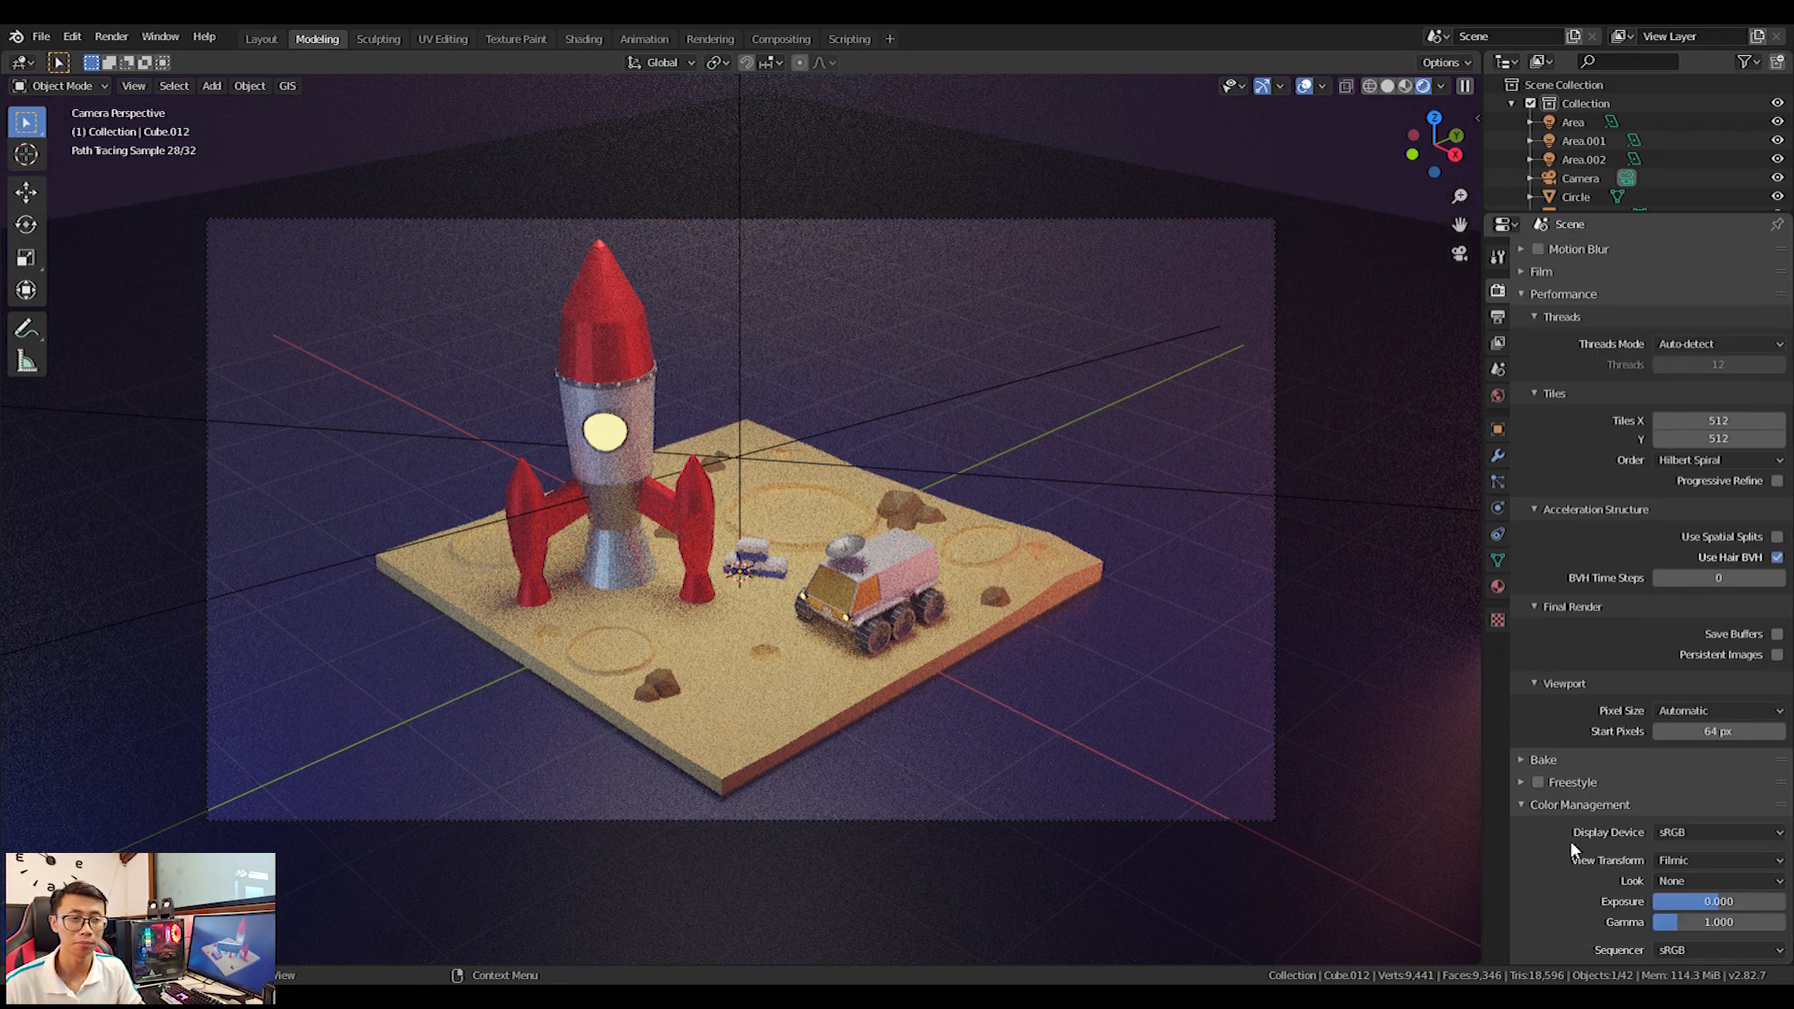
pyautogui.click(1691, 881)
pyautogui.click(1690, 838)
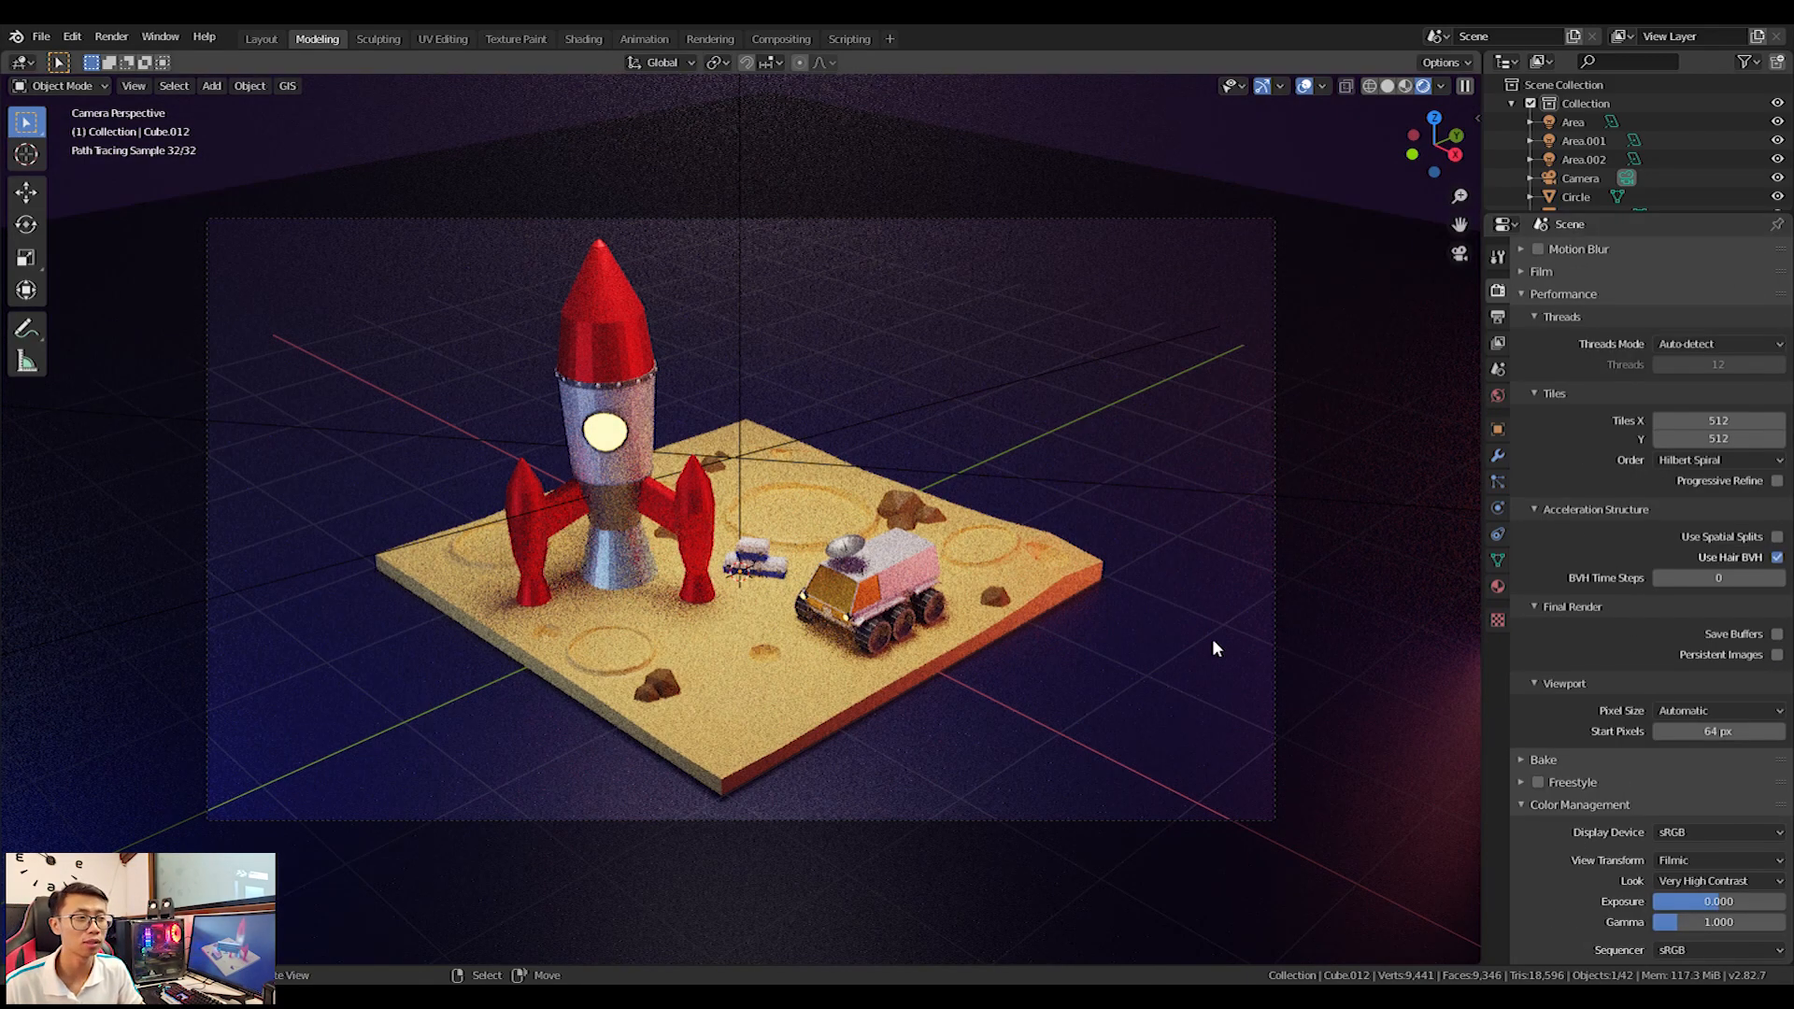
pyautogui.click(1701, 880)
pyautogui.click(1678, 819)
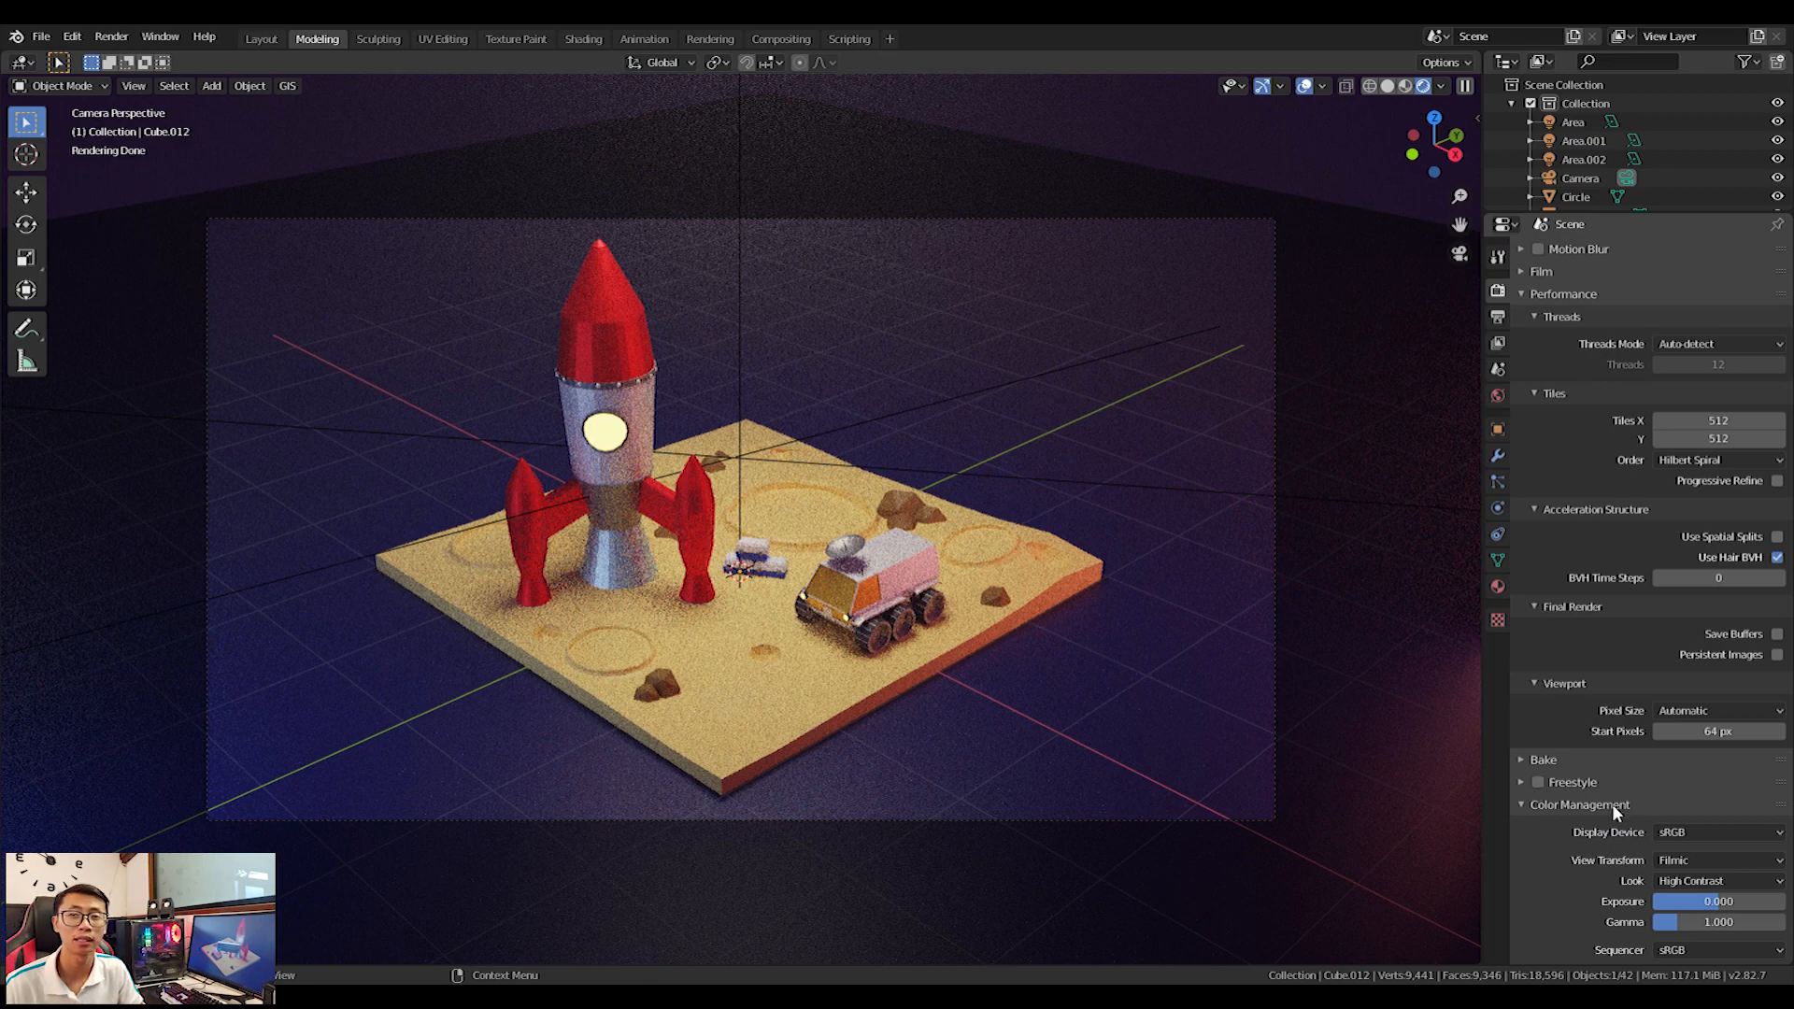
# Save the project file and switch the Cycles feature set to Experimental.
pyautogui.scroll(8, 1696, 467)
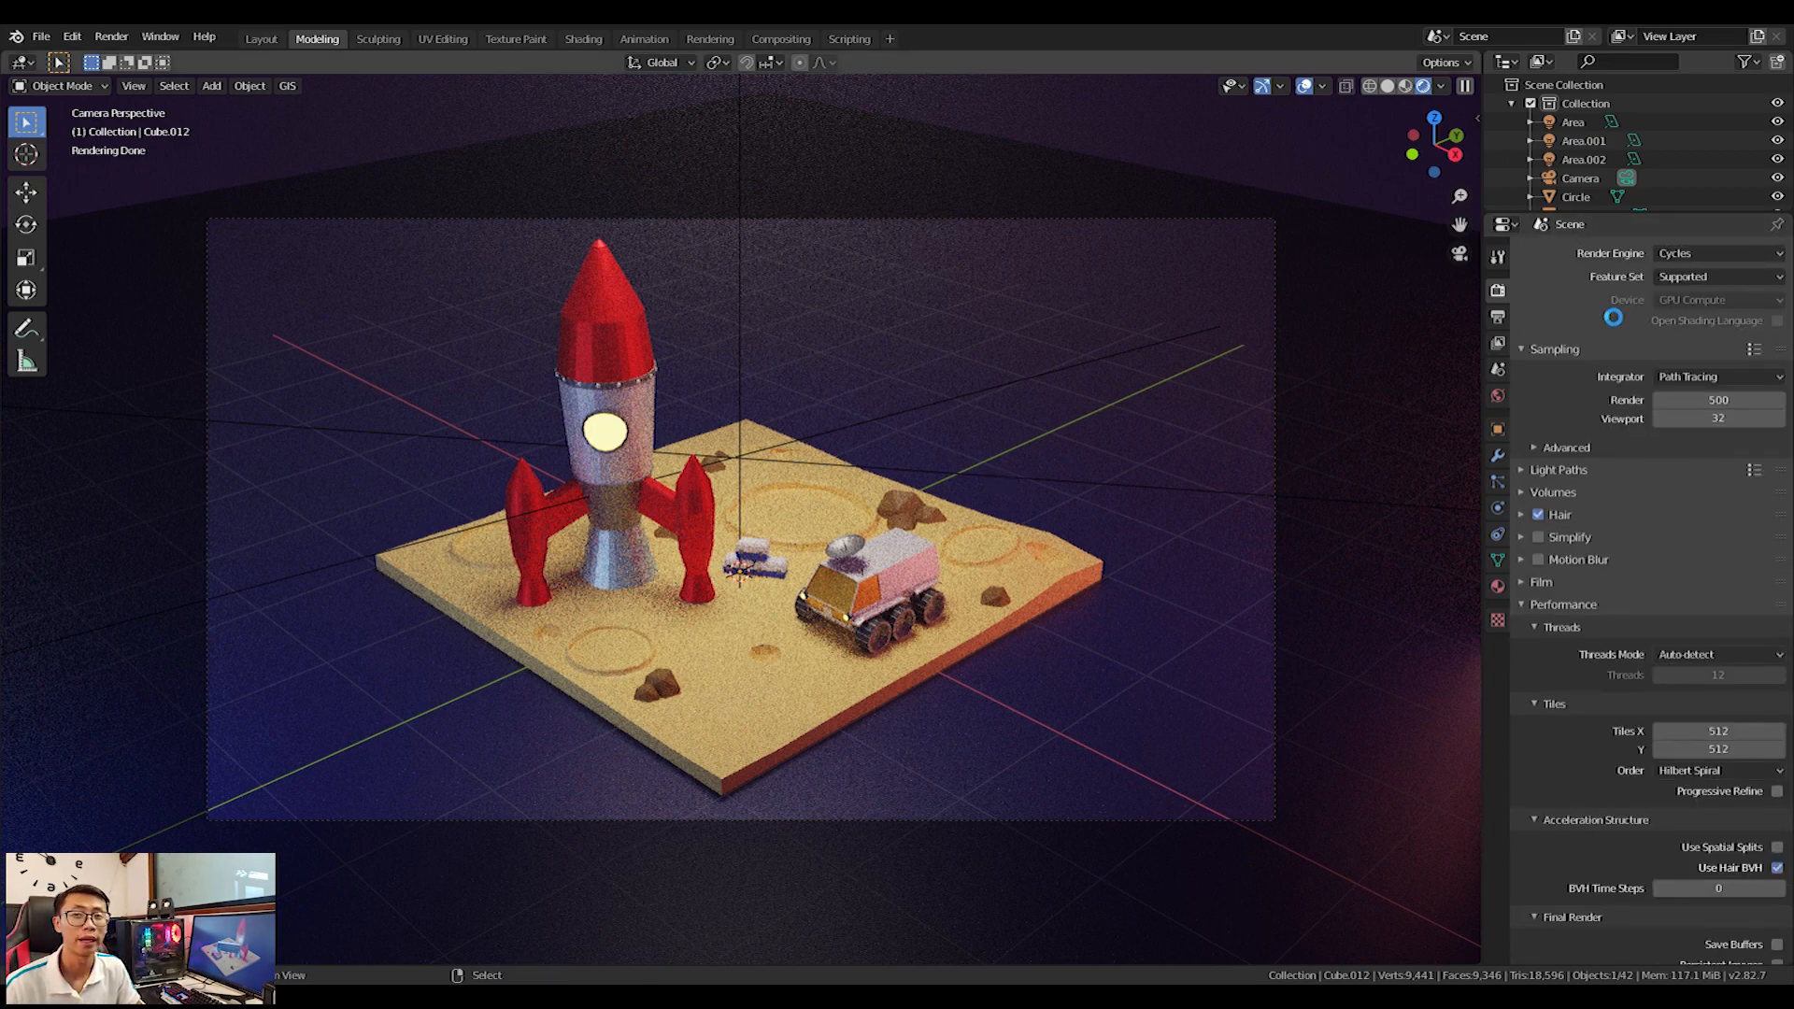
pyautogui.hotkey('ctrl', 's')
pyautogui.click(1719, 278)
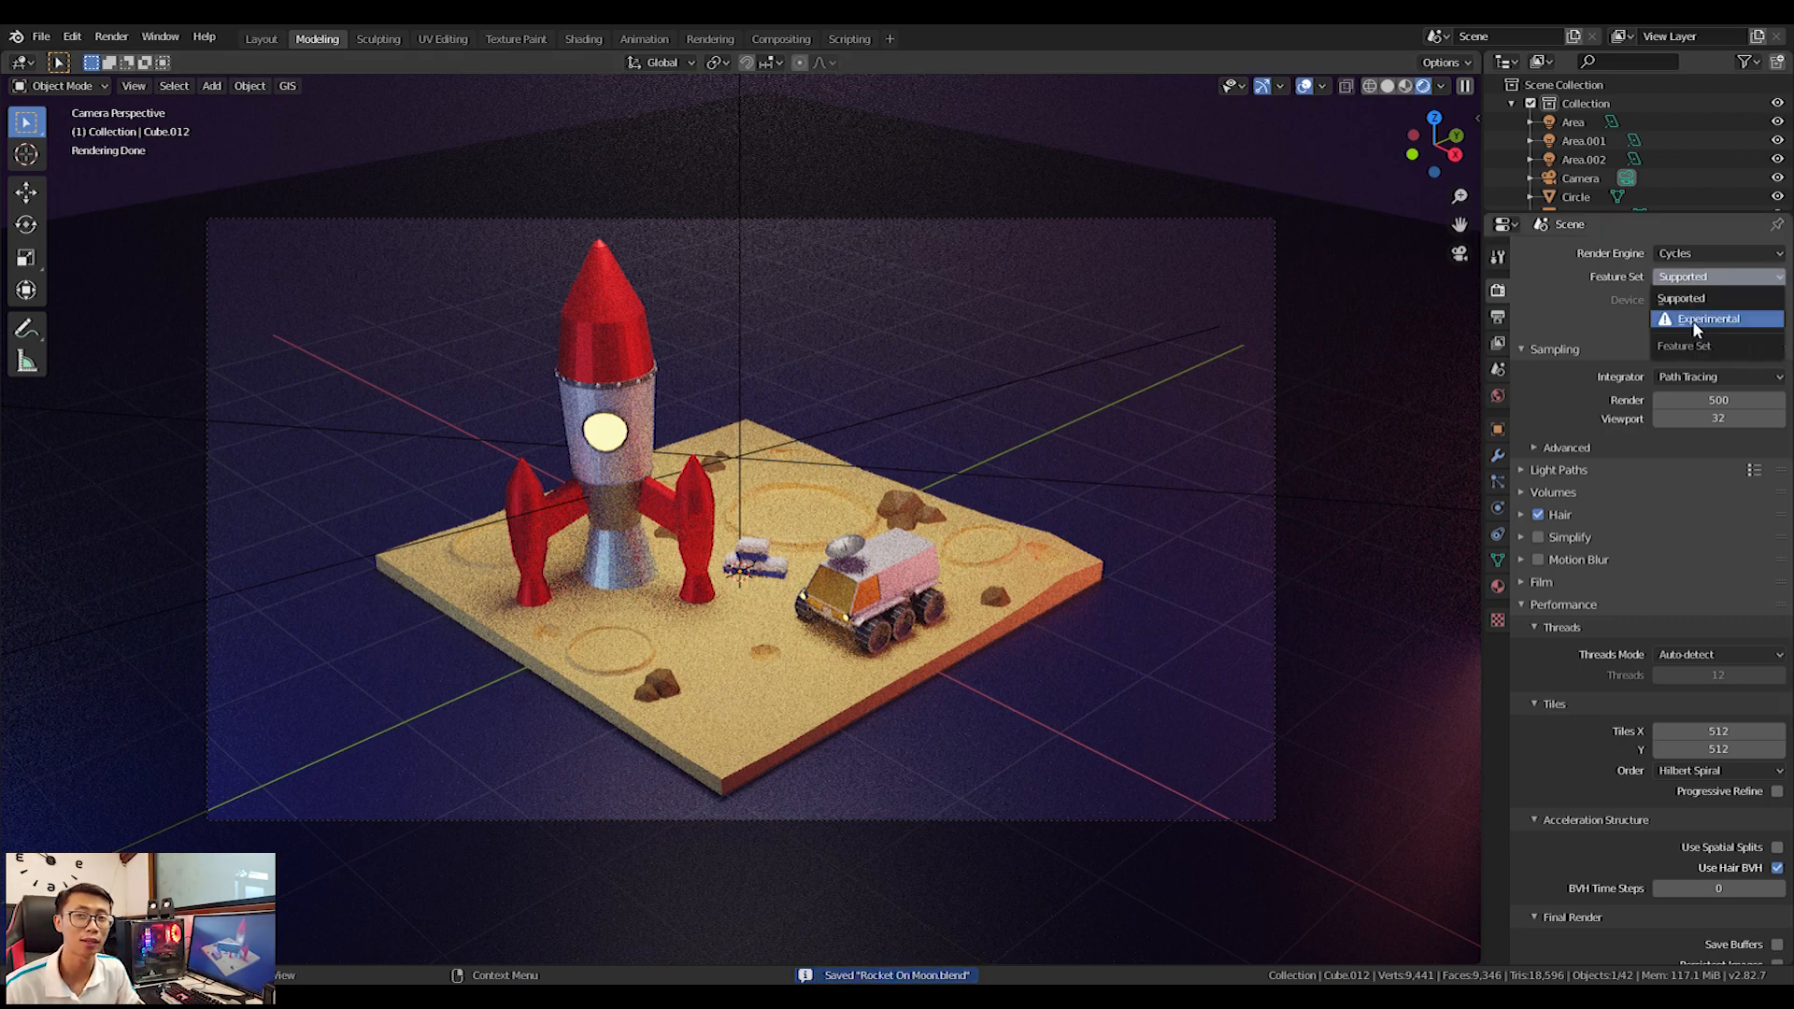
pyautogui.click(1691, 322)
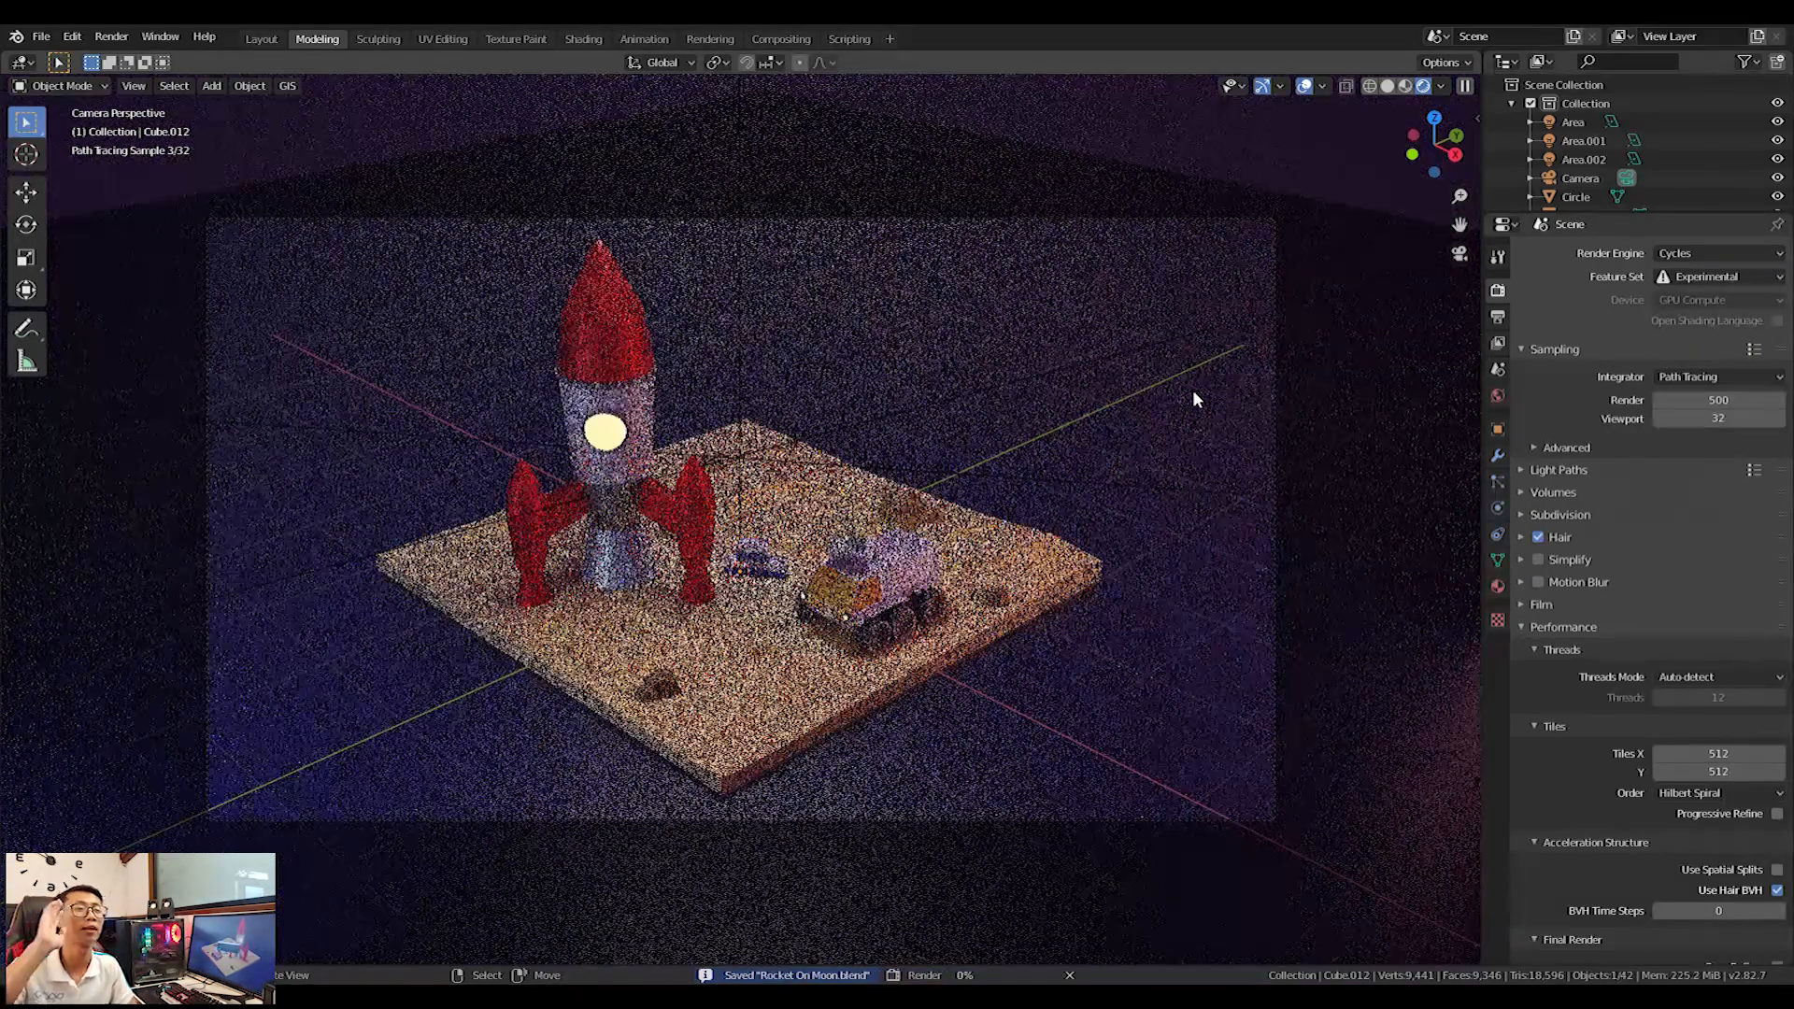